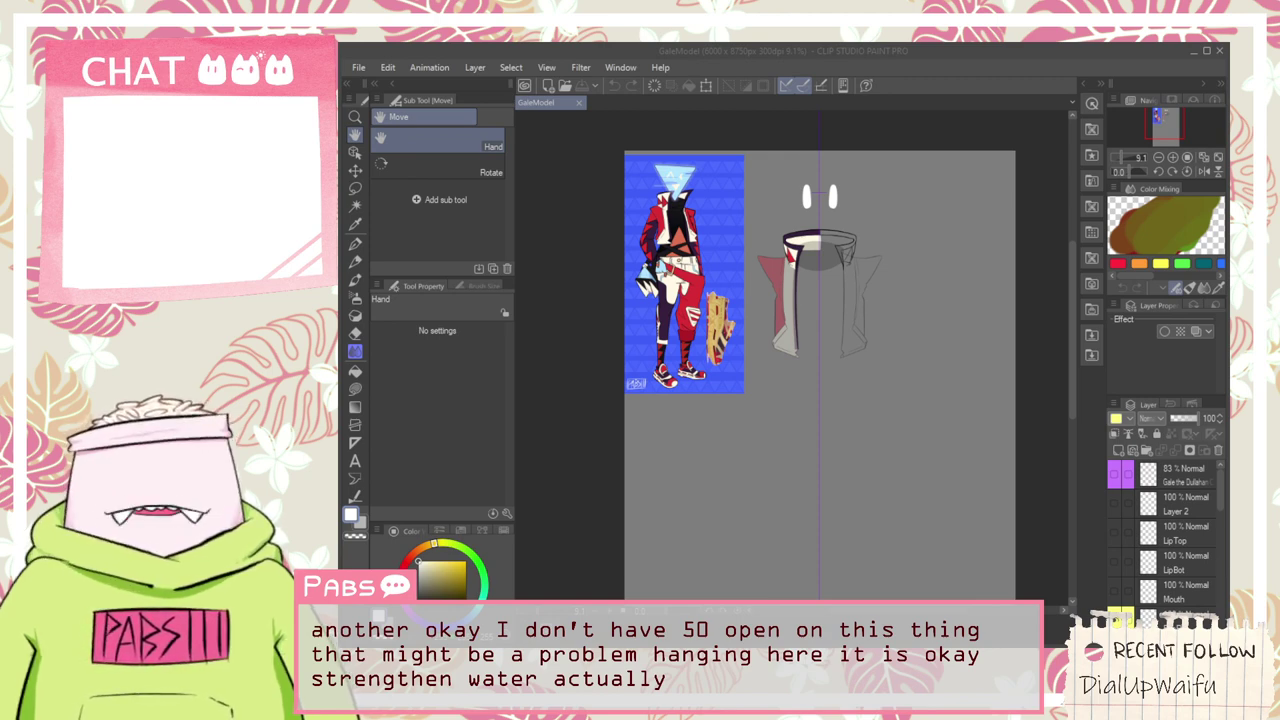
Examine the old GaleModel artwork, its layers and the character reference before restarting the model
click(908, 66)
scroll(868, 185, up, 2)
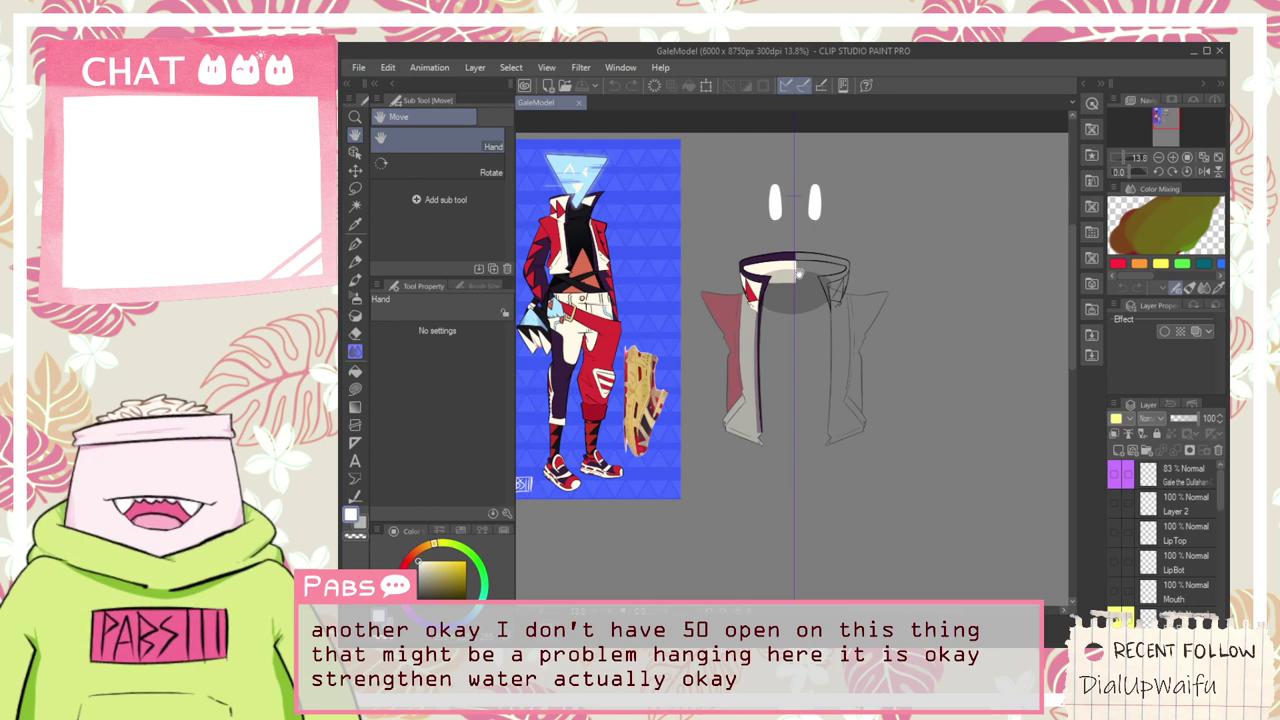
scroll(799, 273, down, 1)
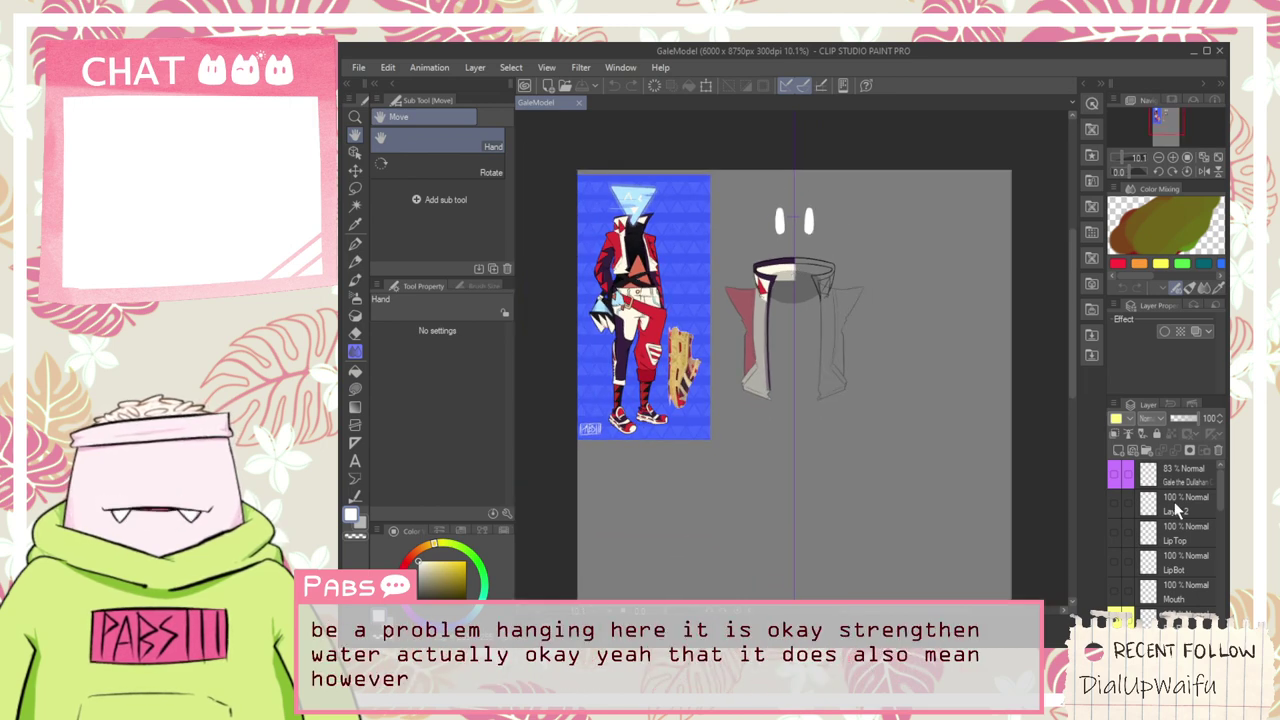
scroll(1174, 504, down, 5)
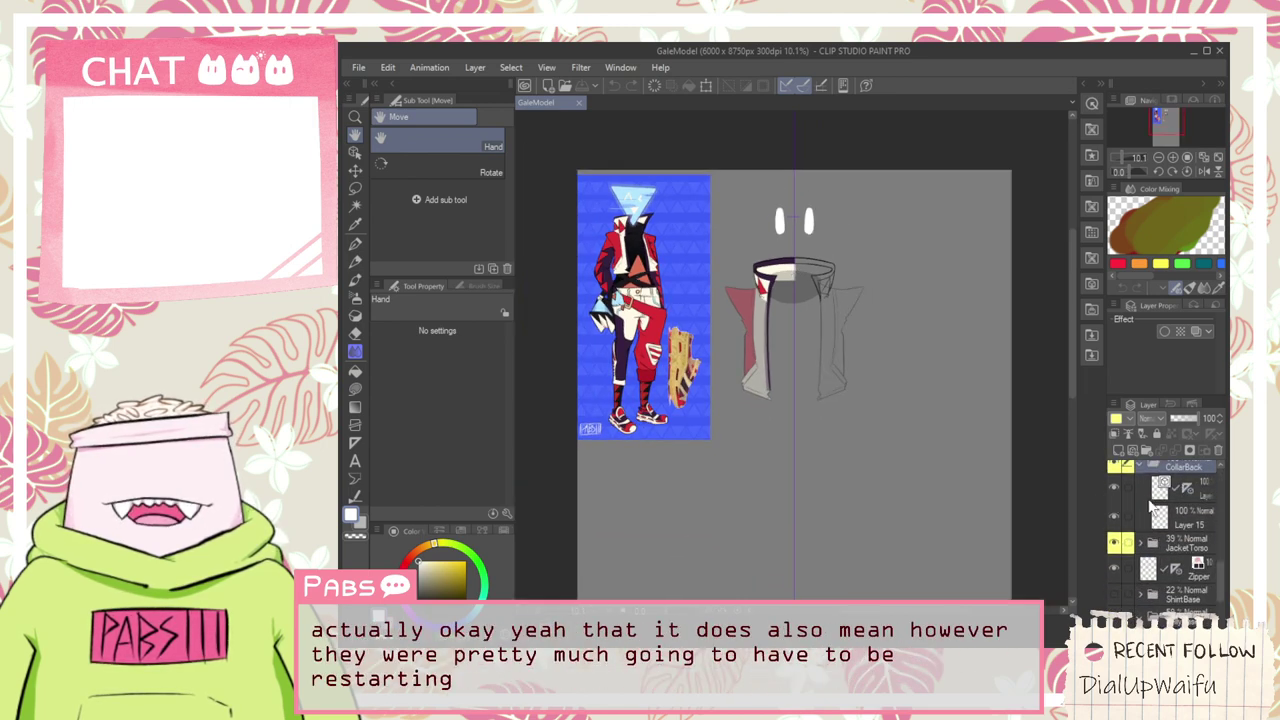
scroll(1183, 503, up, 5)
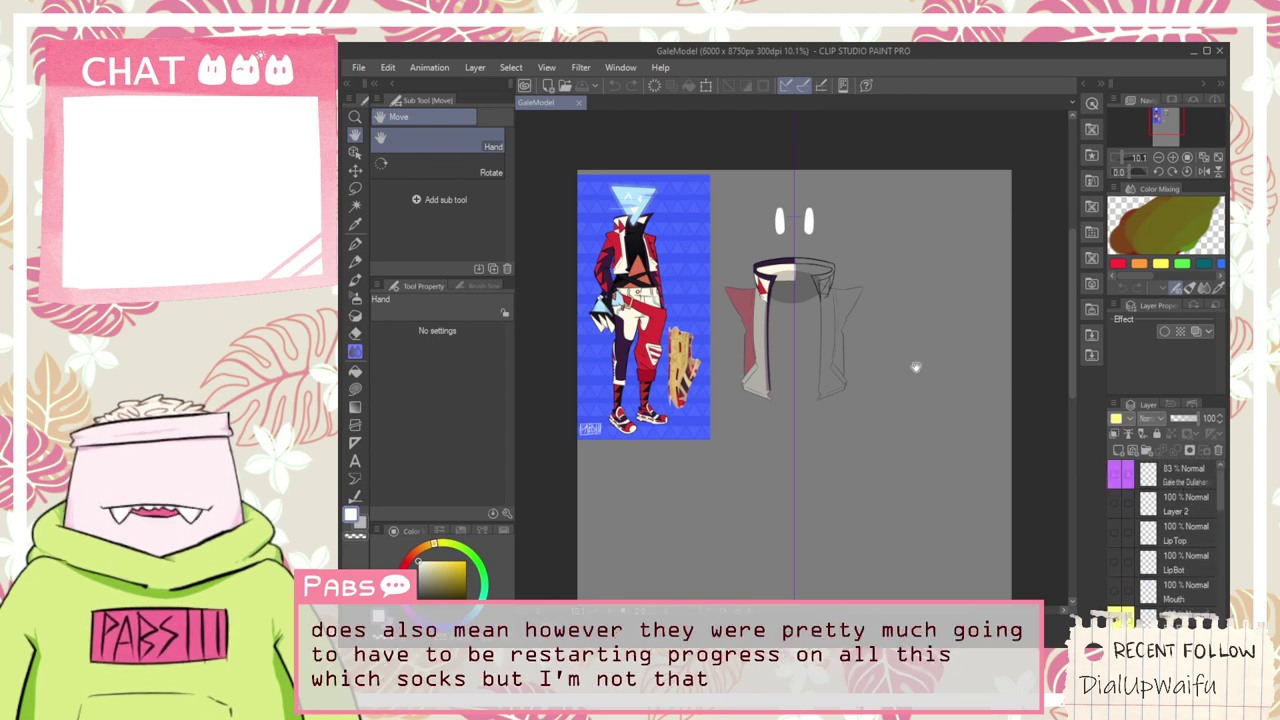
scroll(800, 242, up, 4)
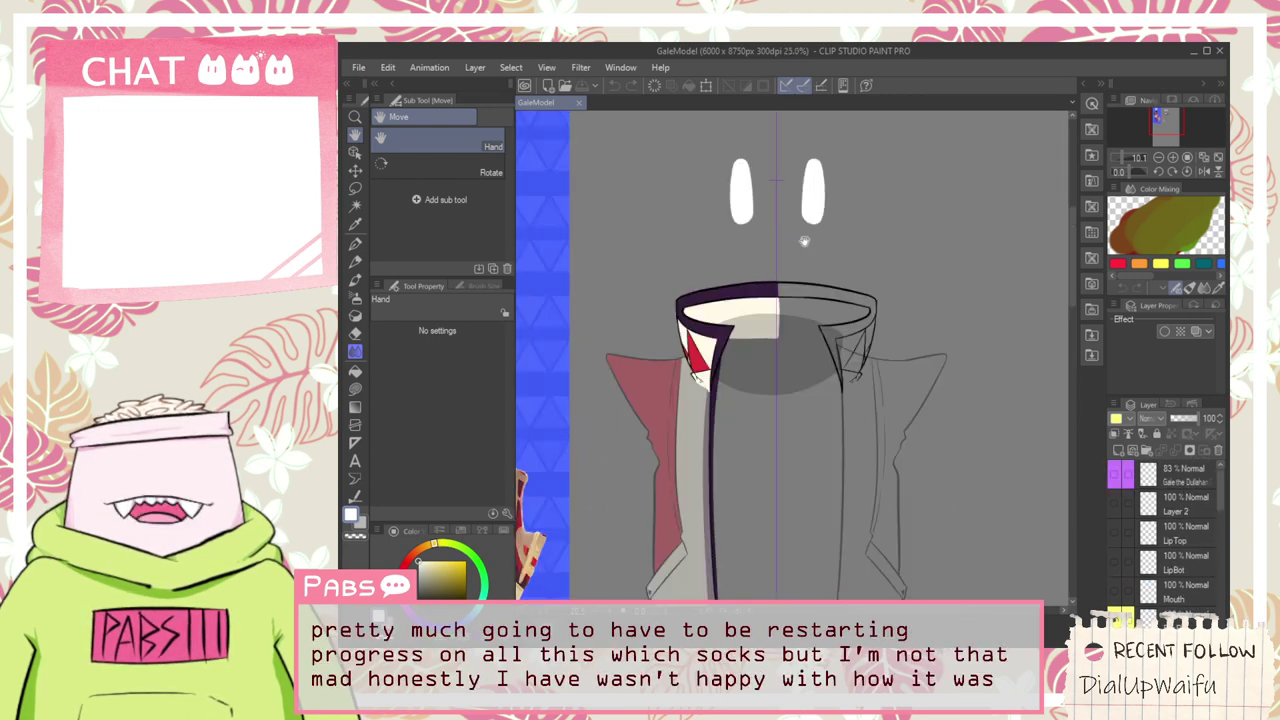
scroll(798, 244, down, 7)
scroll(798, 244, up, 4)
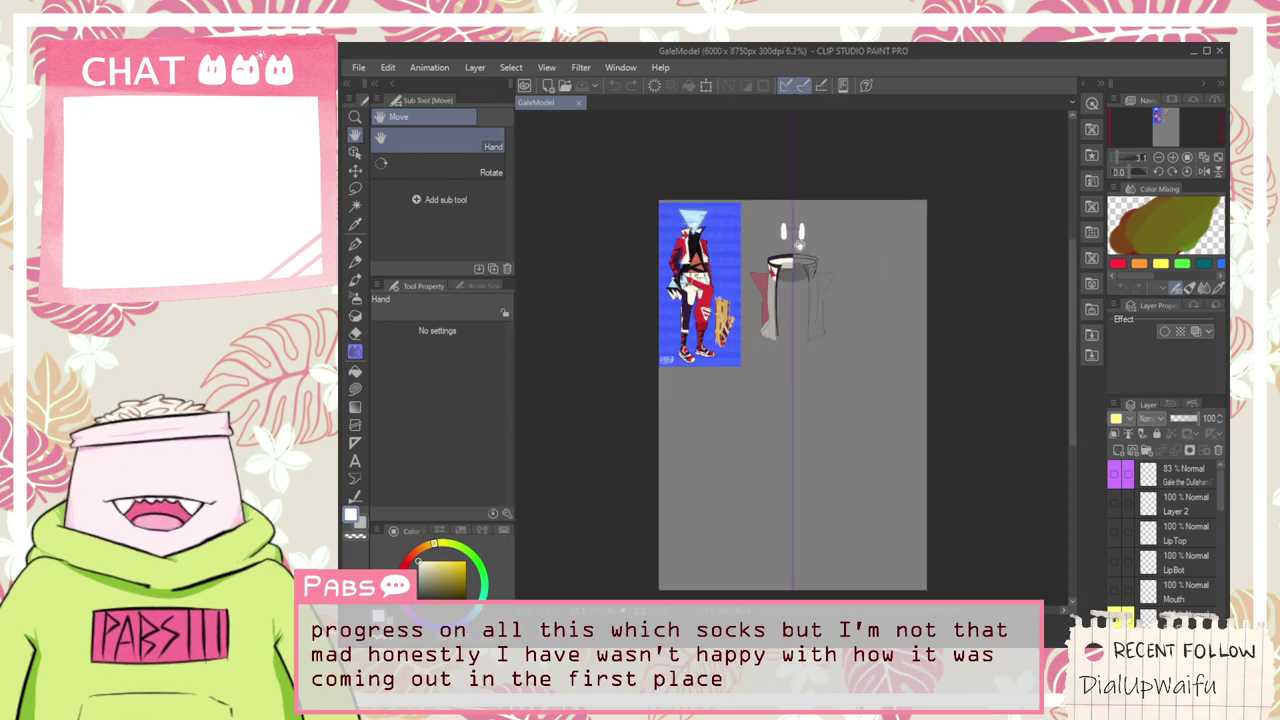
scroll(798, 246, down, 3)
drag(775, 274, 812, 258)
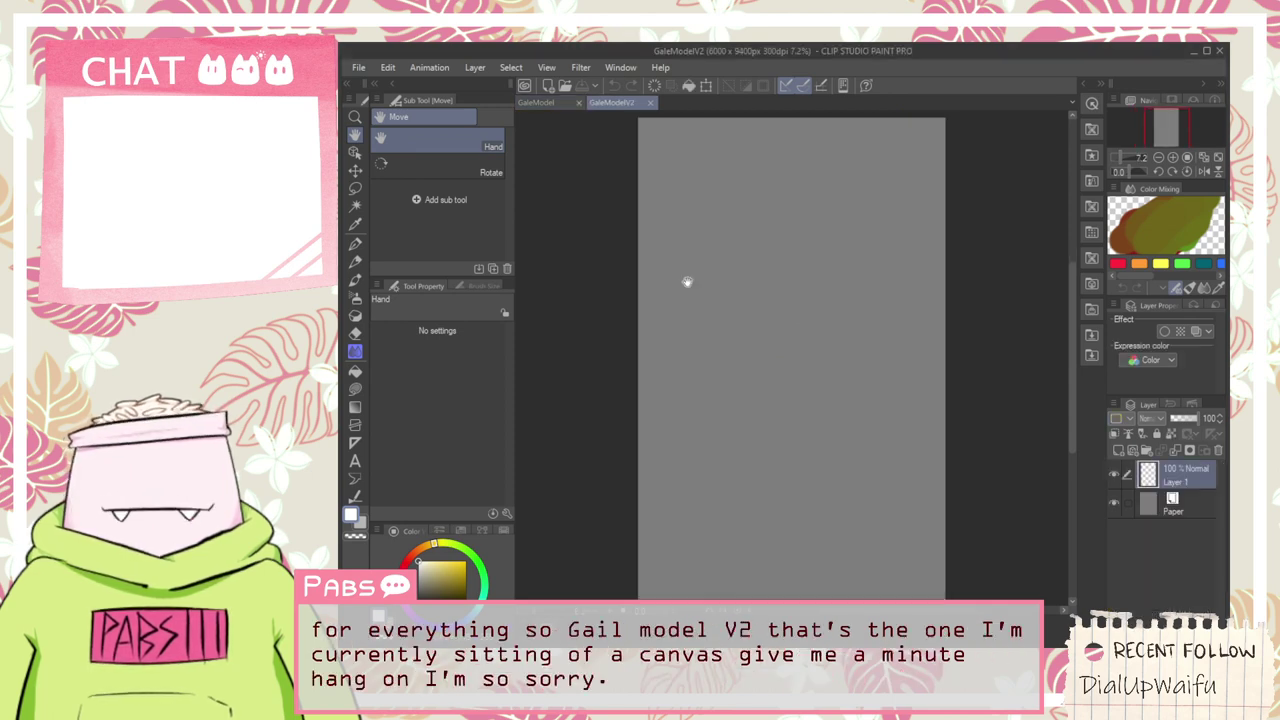
Copy the Gale the Dullahan reference layer and the 3D drawing figure layer from GaleModel into GaleModelV2
scroll(641, 273, down, 2)
drag(606, 241, 704, 289)
scroll(704, 289, up, 1)
click(533, 102)
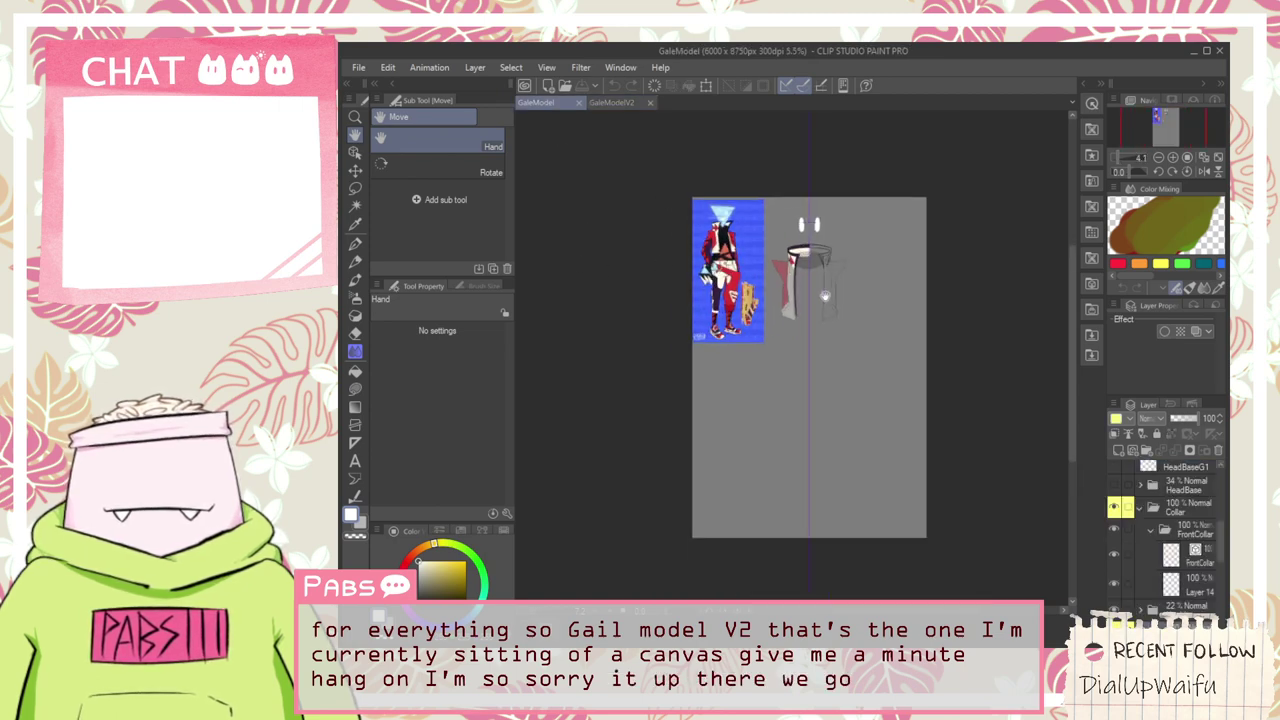
scroll(1174, 552, down, 3)
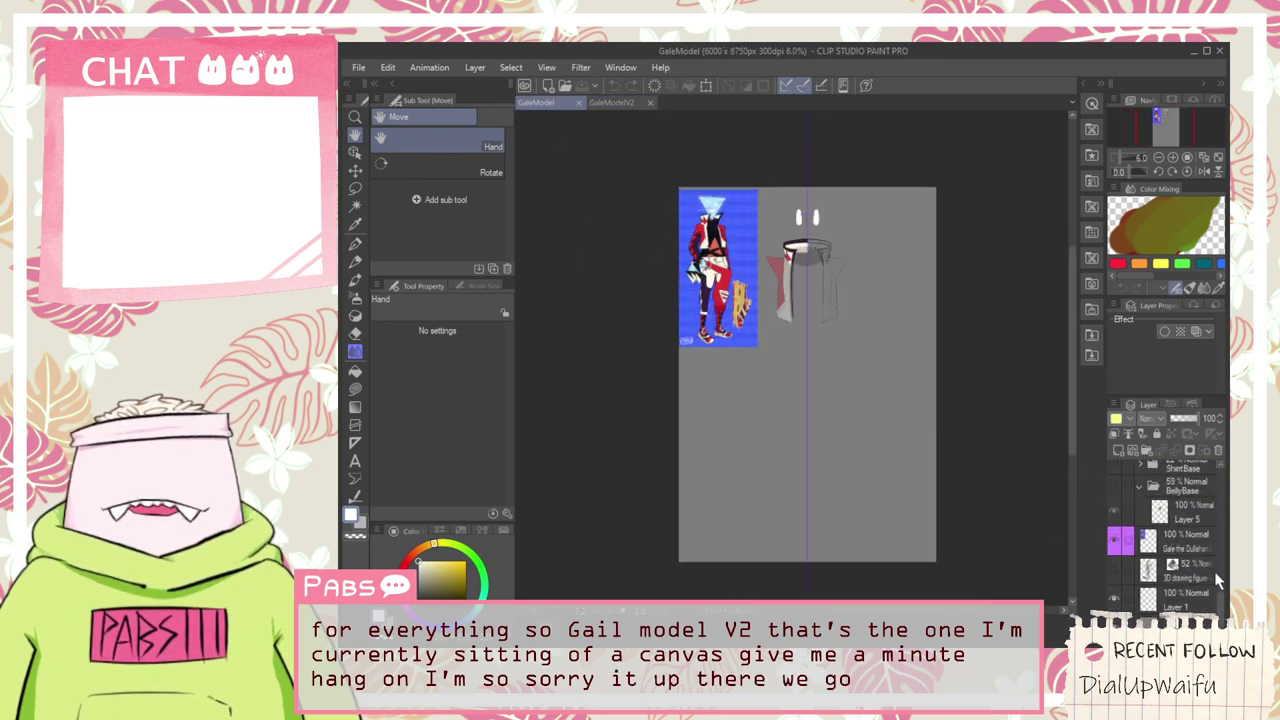
click(1196, 546)
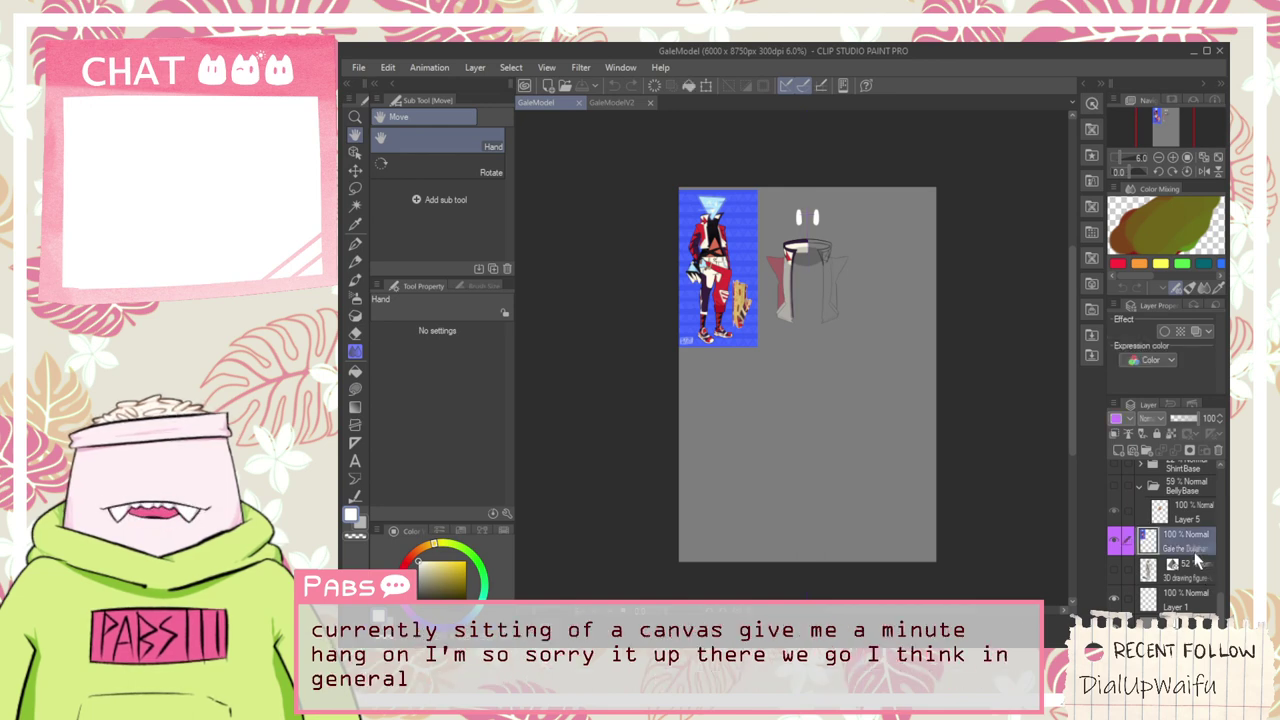
ctrl+click(1205, 576)
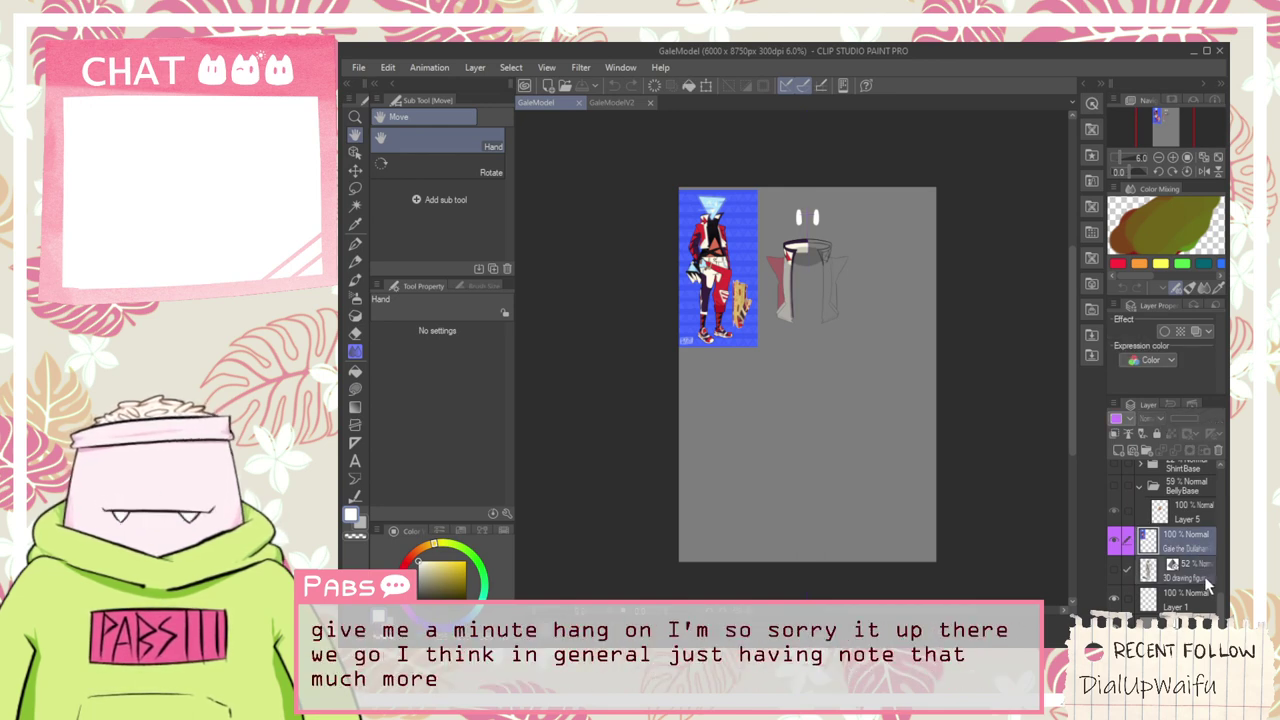
click(612, 102)
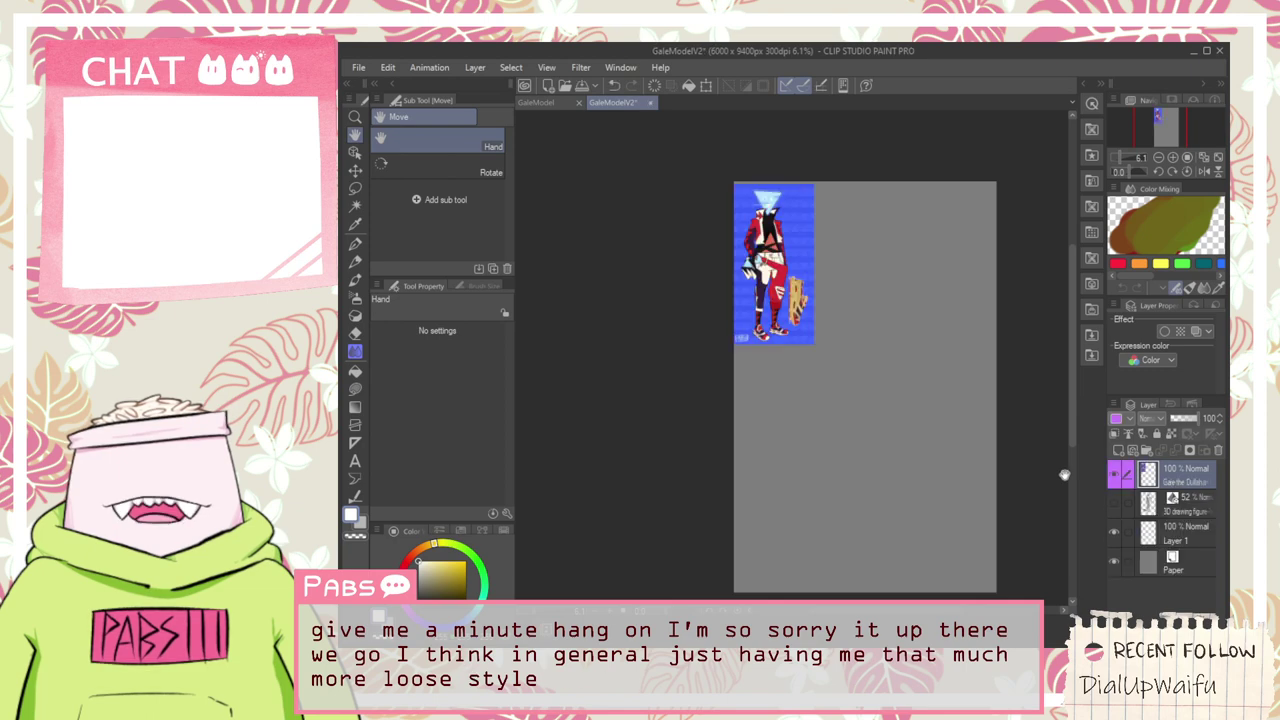
Make the copied 3D drawing figure layer visible in GaleModelV2
scroll(1006, 480, down, 1)
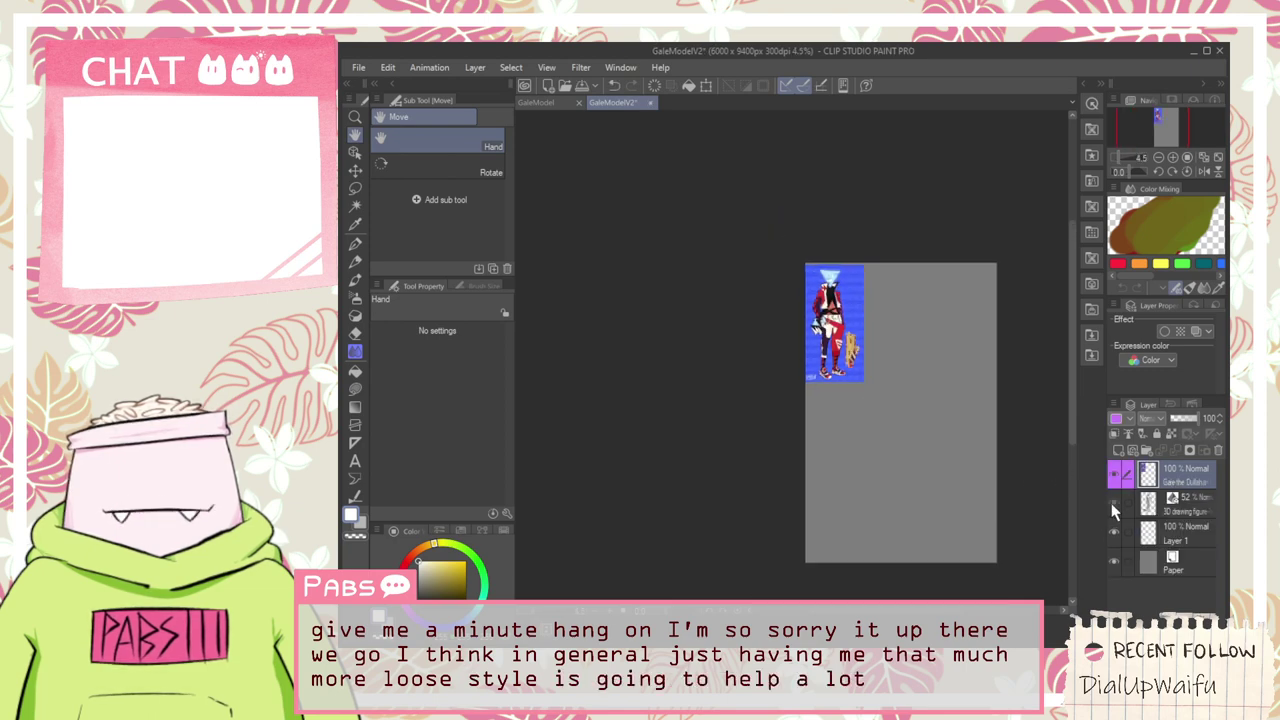
click(1114, 503)
scroll(1062, 498, up, 3)
scroll(989, 463, up, 1)
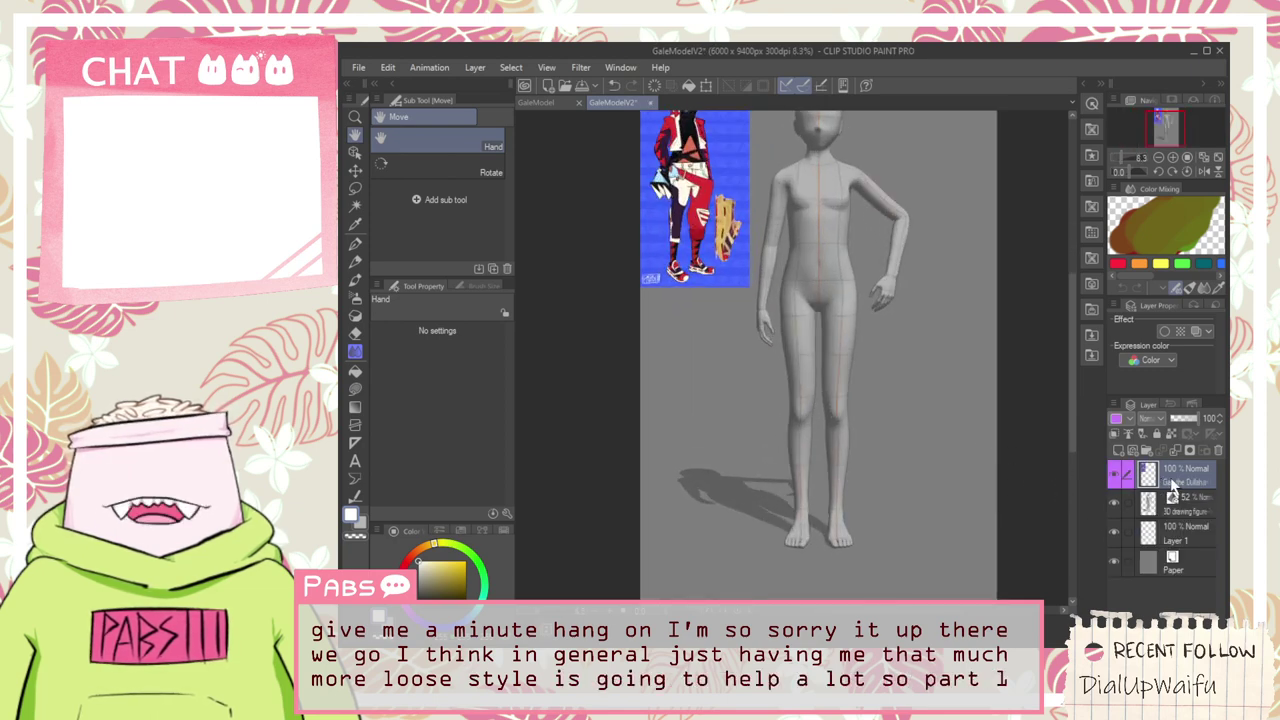
Examine the character reference beside the 3D drawing figure, comparing their proportions
scroll(765, 352, down, 4)
drag(762, 250, 775, 352)
scroll(774, 347, up, 5)
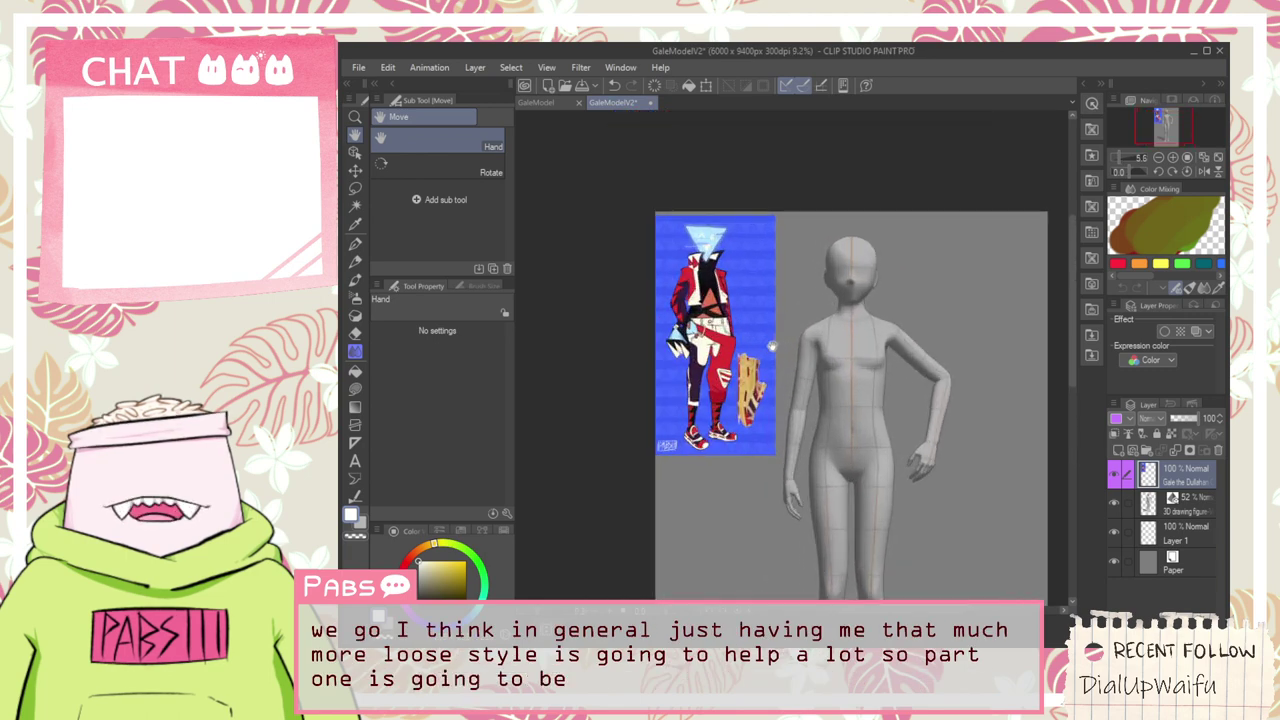
scroll(718, 283, up, 5)
scroll(718, 283, up, 6)
scroll(664, 297, down, 8)
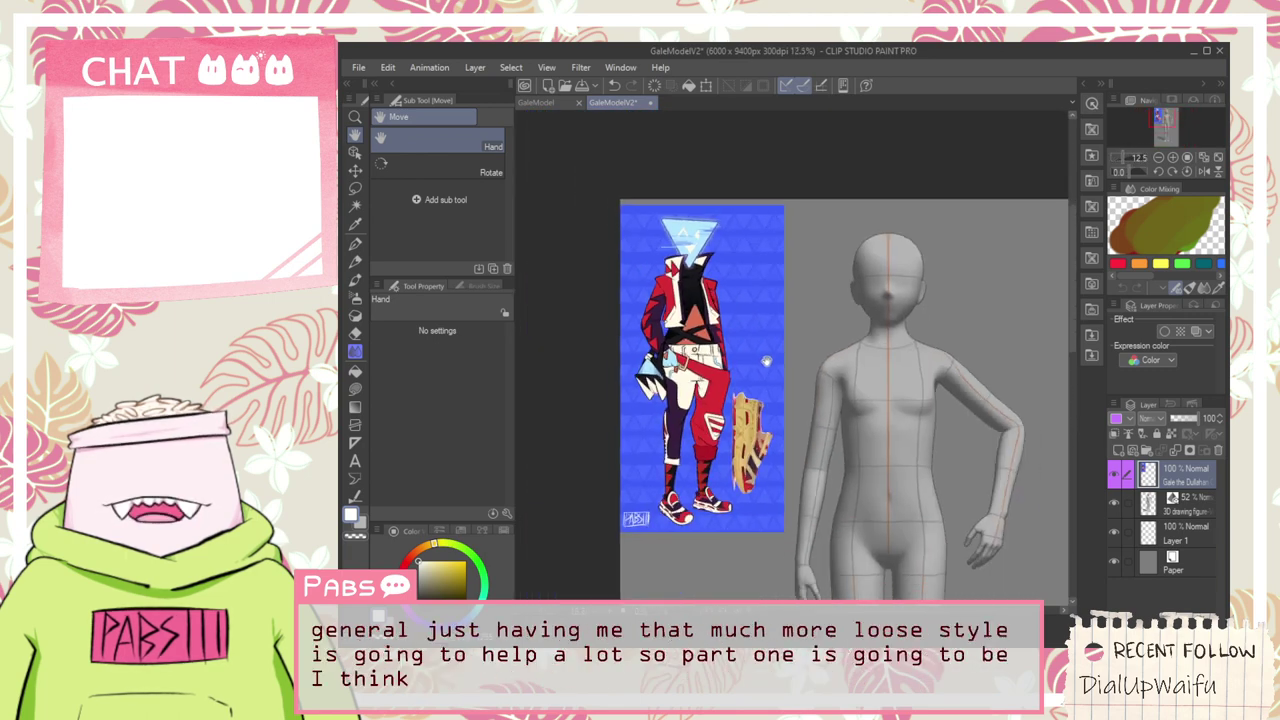
drag(786, 382, 703, 307)
scroll(702, 313, down, 4)
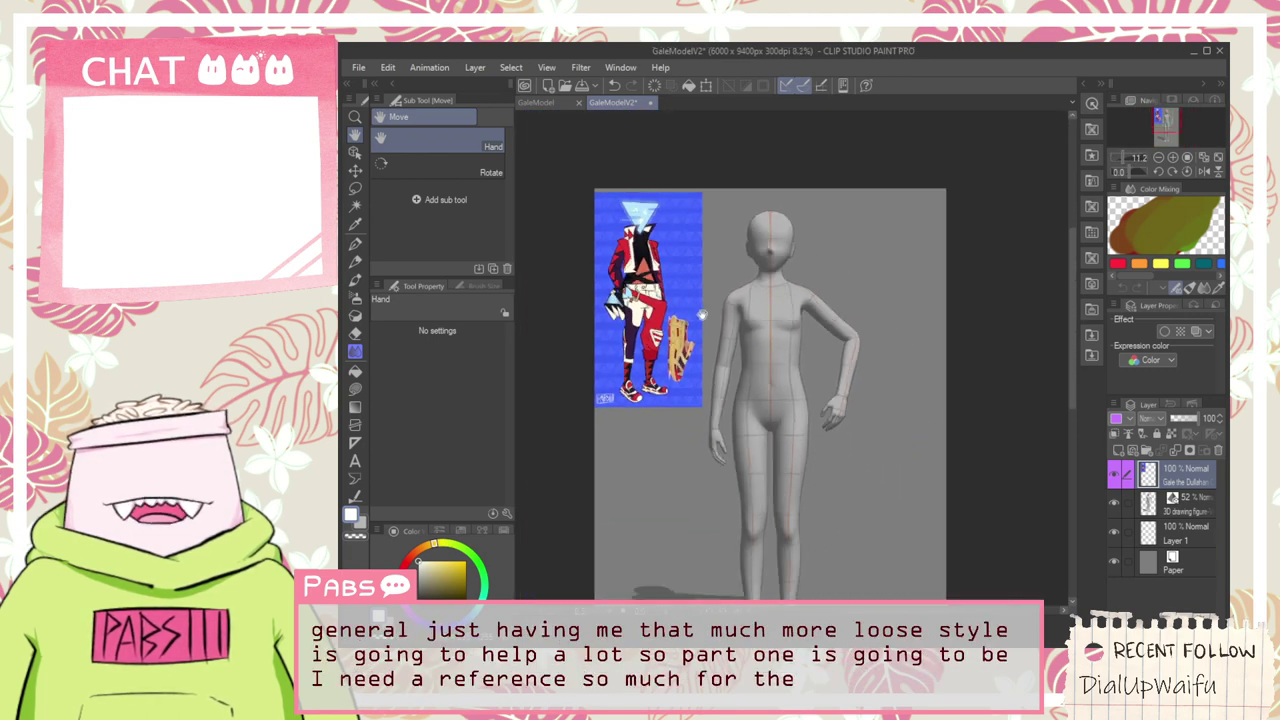
Reshape the 3D drawing figure into a slightly fuller hourglass body with a bigger head, broad shoulders, and long, lanky arms and legs
click(1198, 511)
scroll(934, 469, down, 3)
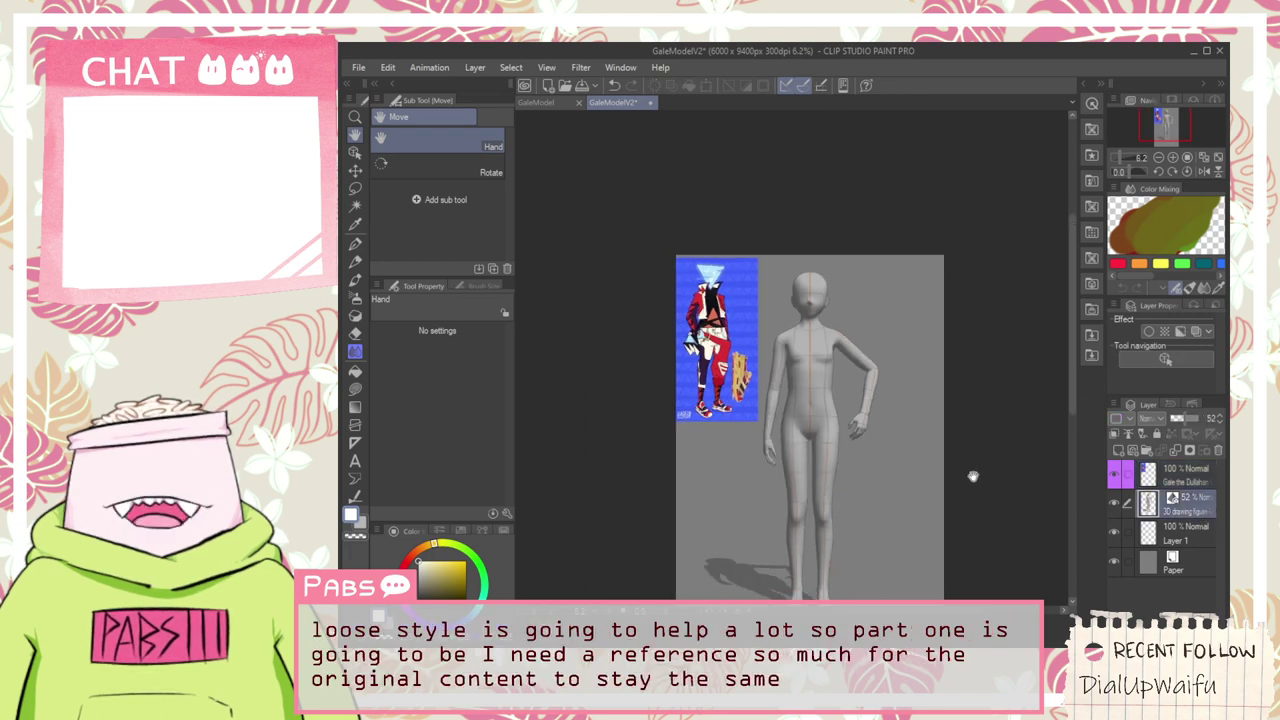
drag(943, 476, 926, 409)
key(o)
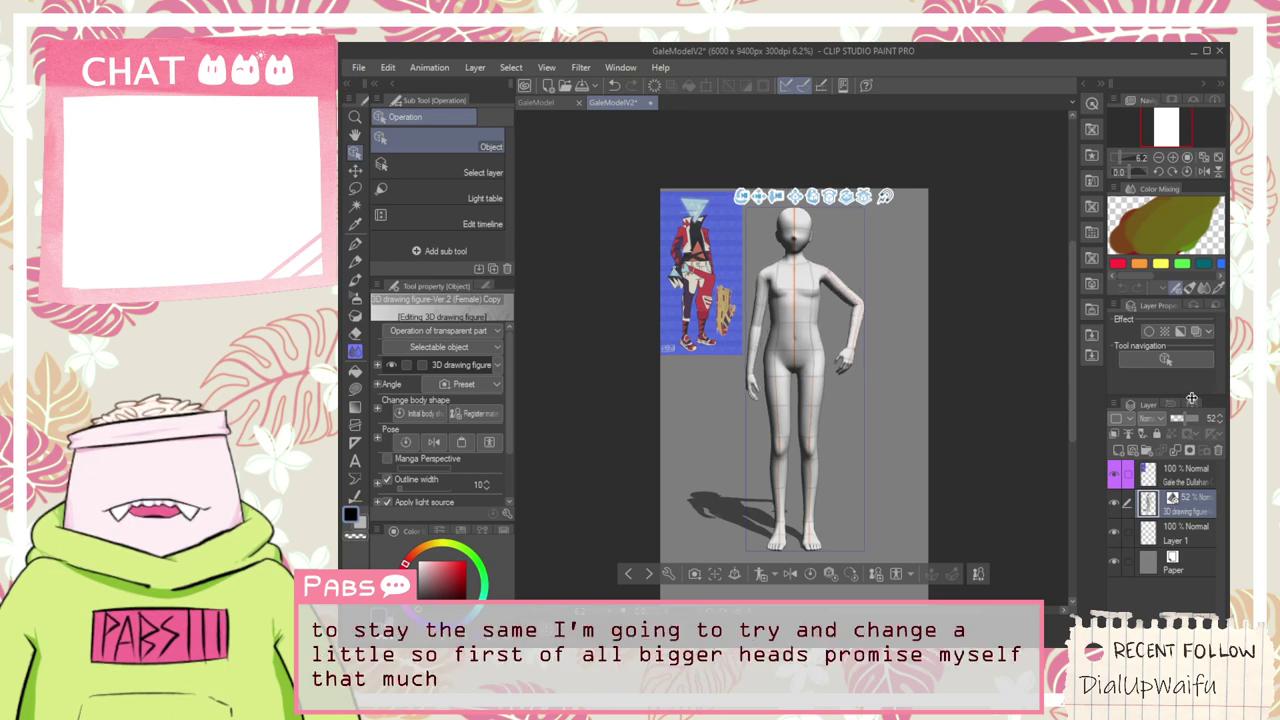
click(786, 358)
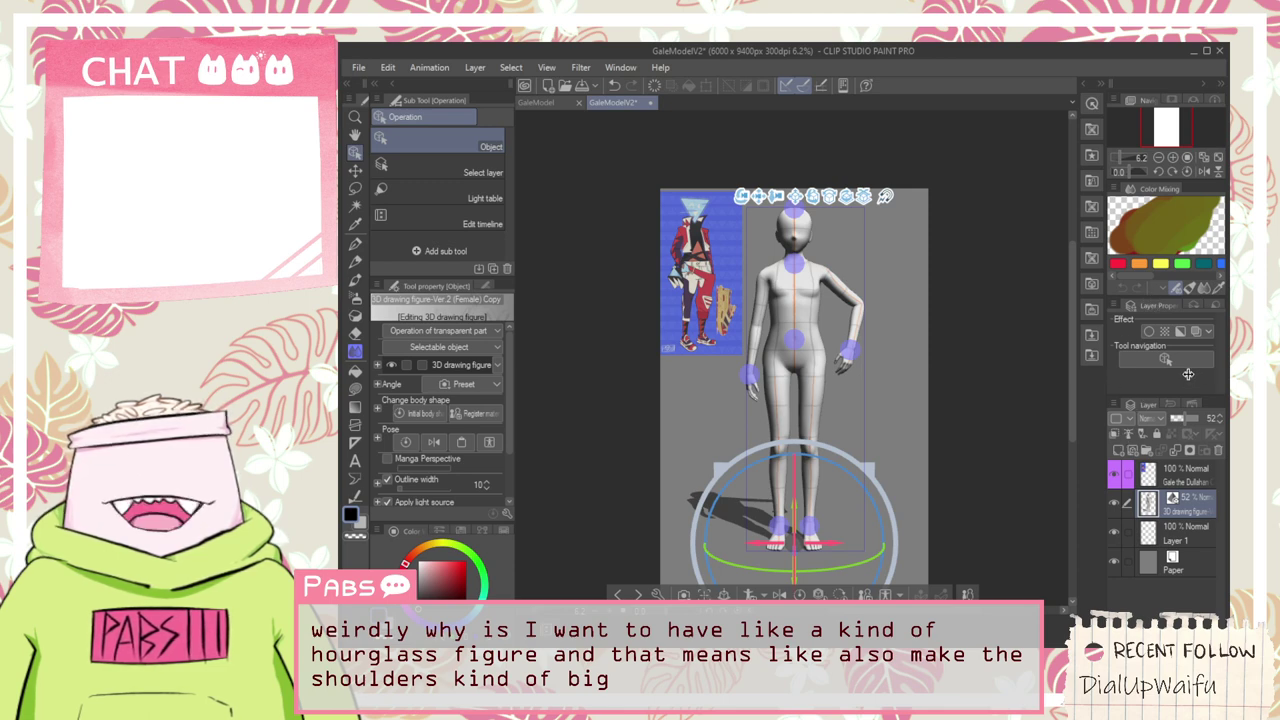
drag(1187, 394, 1188, 383)
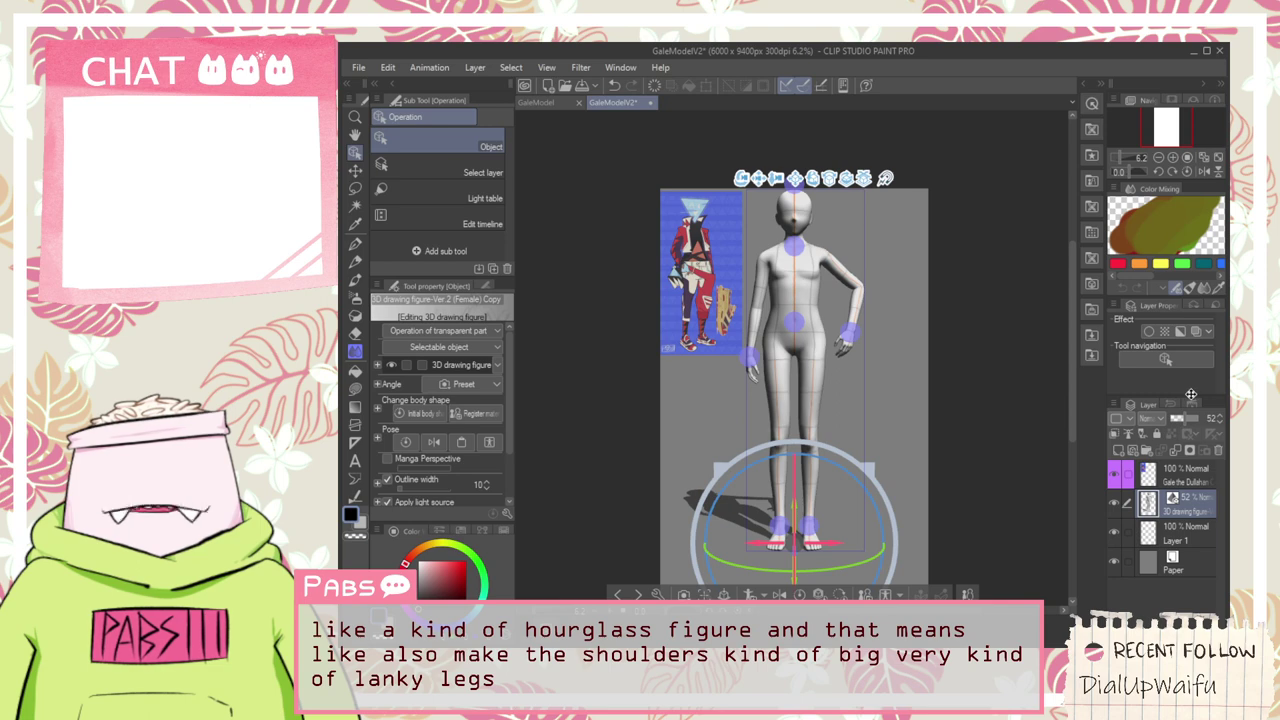
drag(1190, 385, 1188, 383)
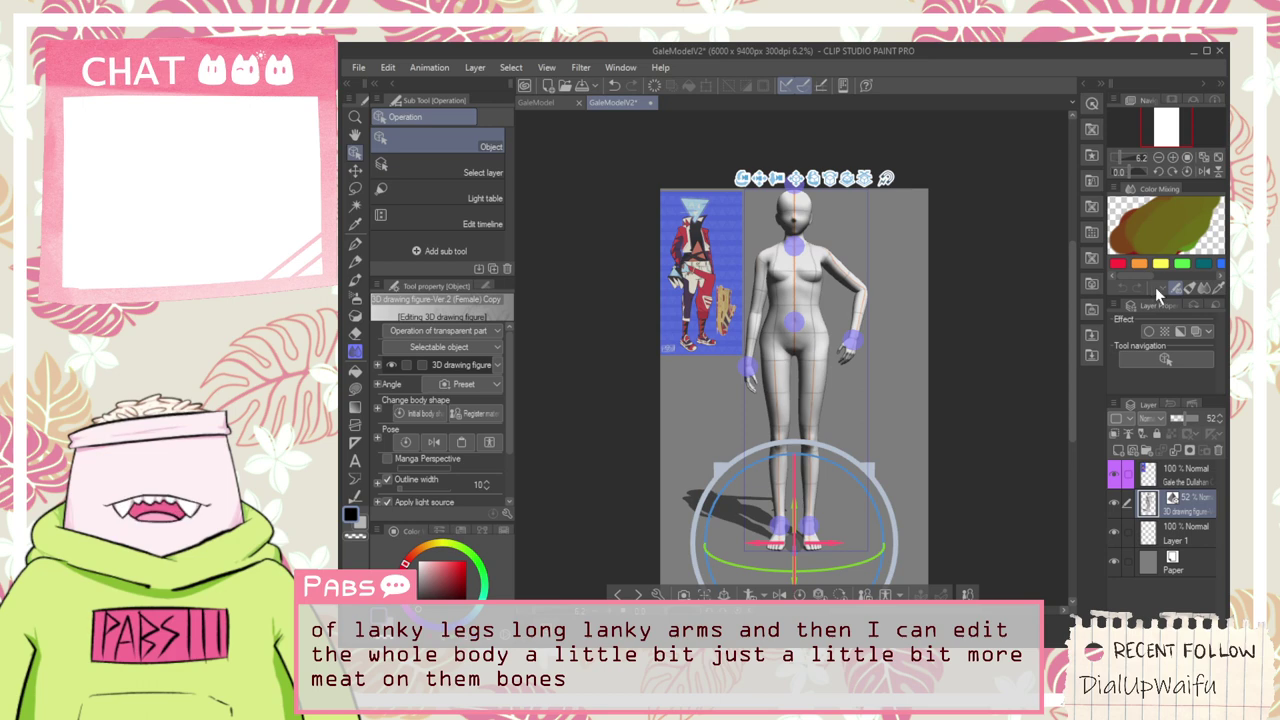
Increase the 3D figure's height and shift its 3D view down so the whole body fits on the canvas
click(1162, 287)
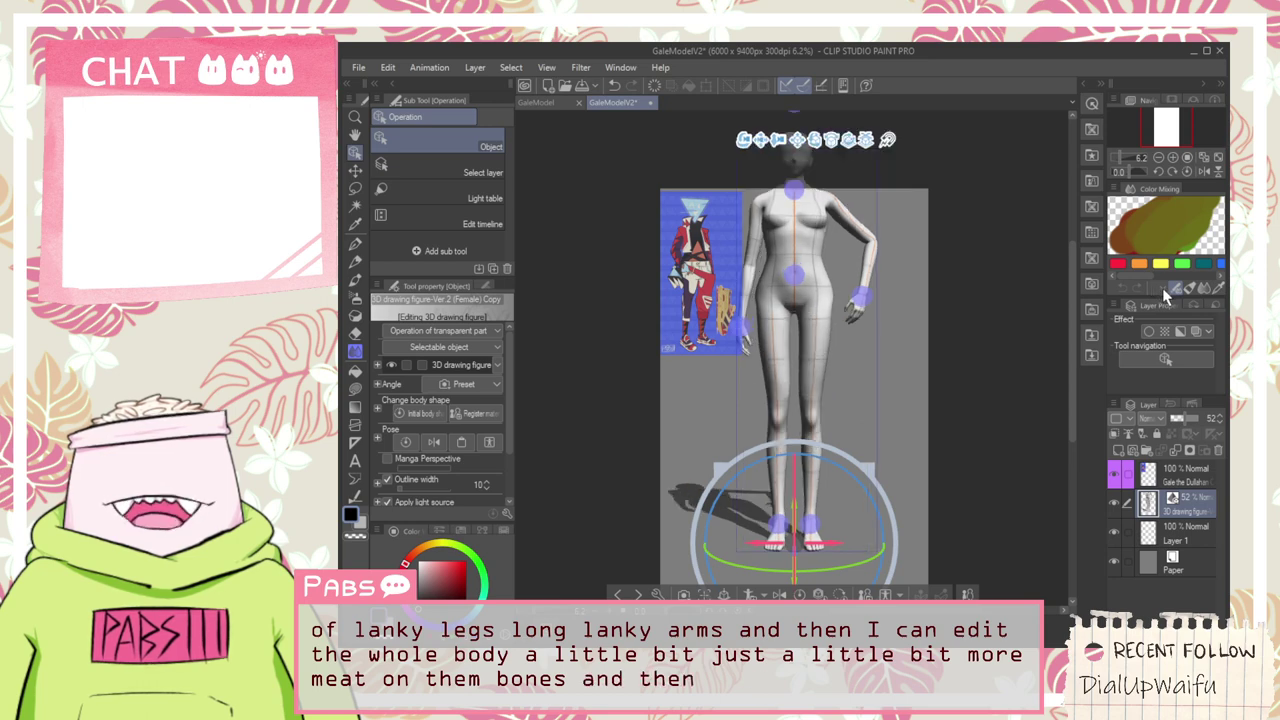
drag(1162, 288, 1159, 290)
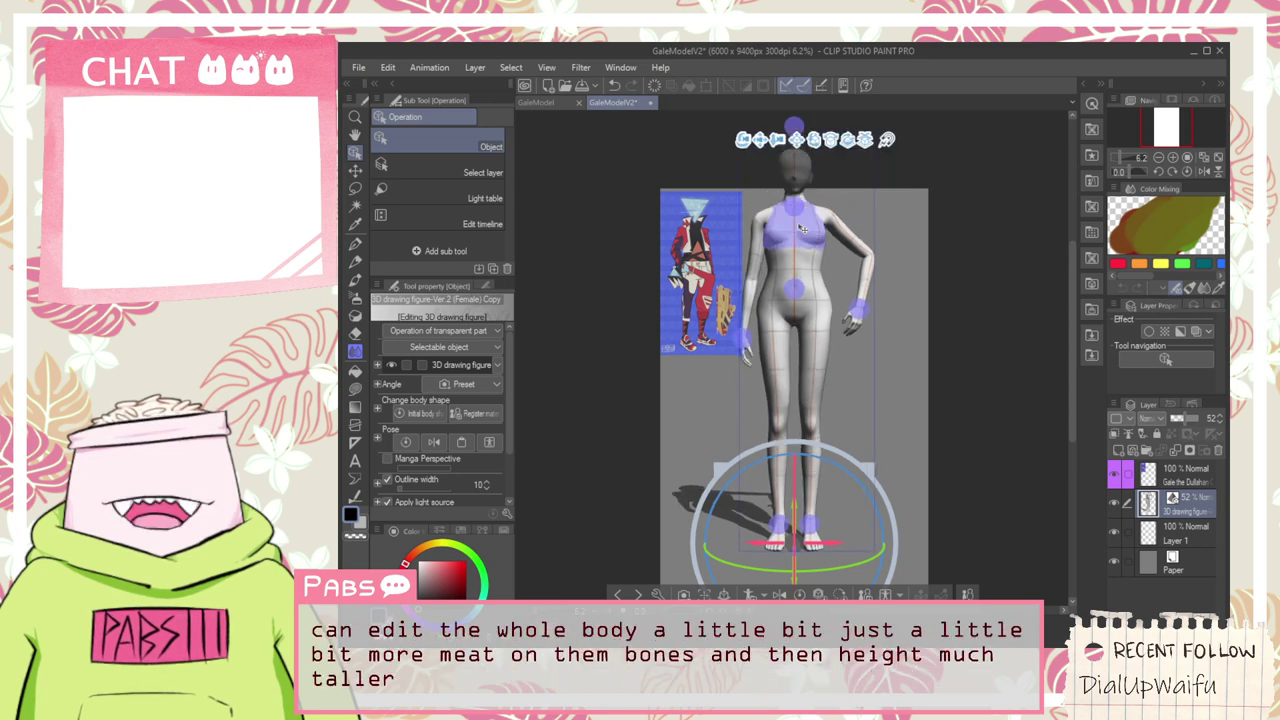
drag(760, 140, 760, 204)
scroll(756, 212, down, 2)
scroll(749, 236, up, 1)
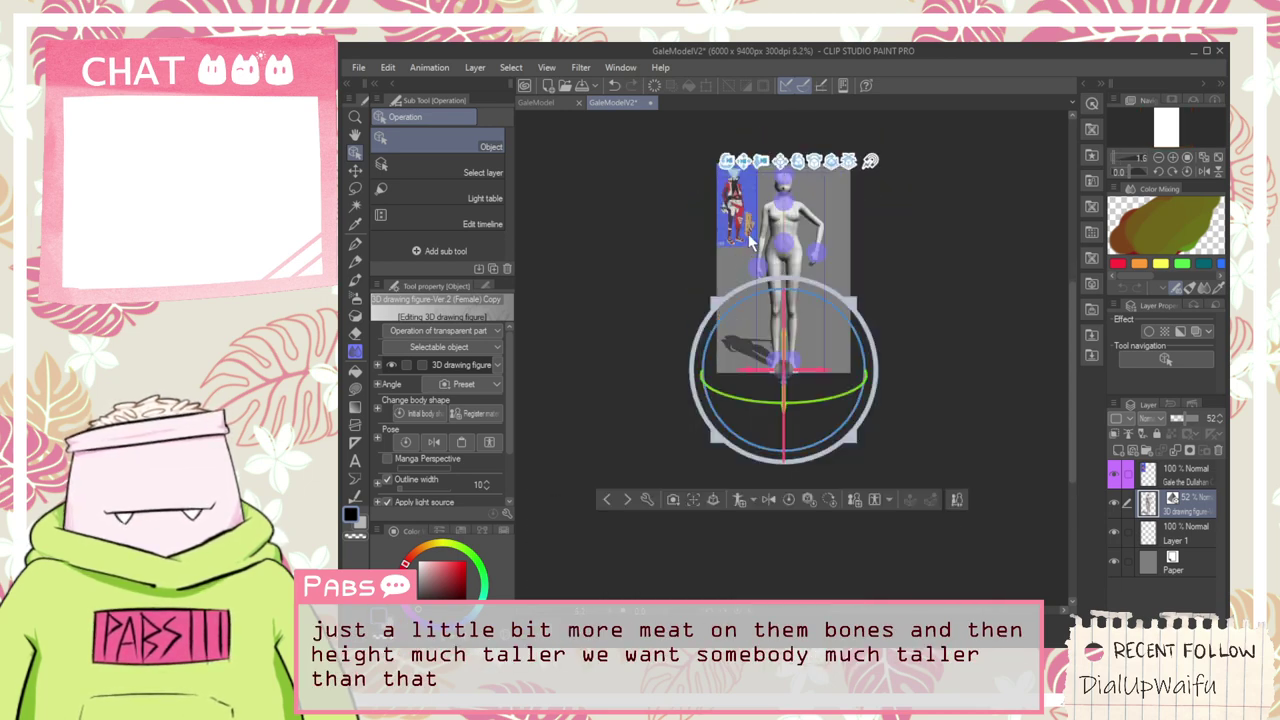
scroll(749, 234, up, 1)
scroll(848, 408, down, 1)
scroll(826, 264, up, 1)
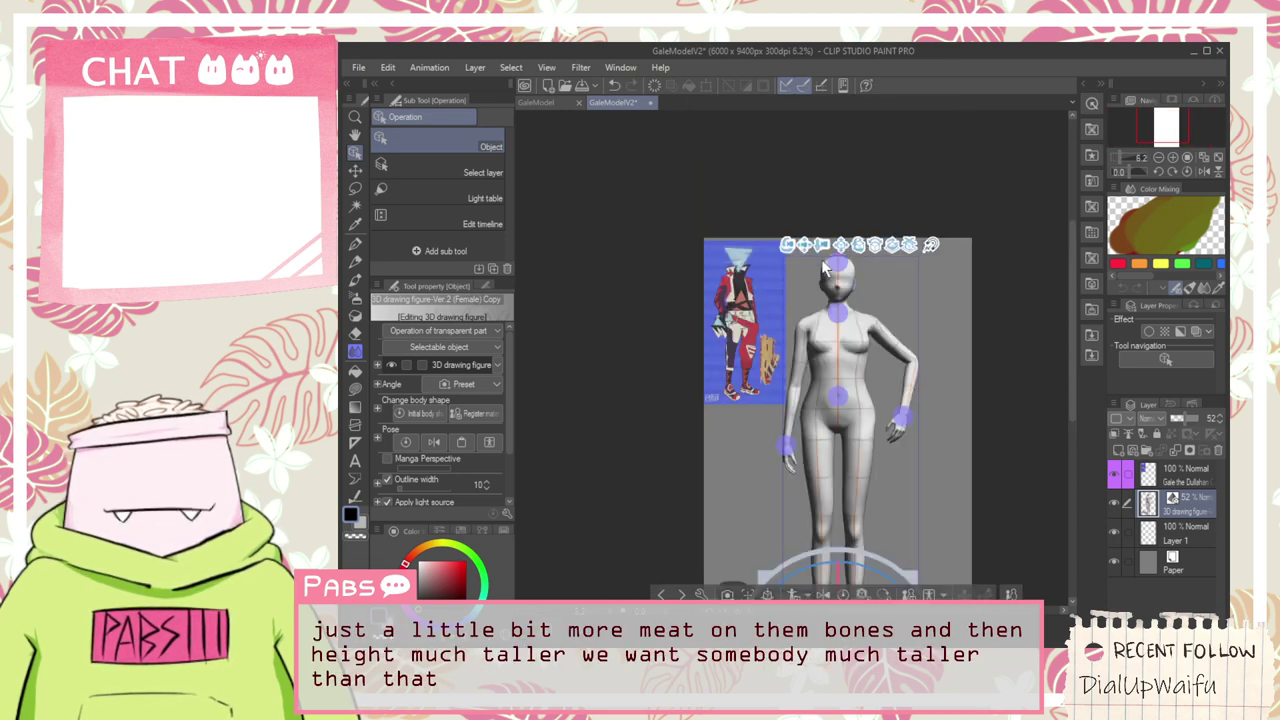
drag(821, 242, 821, 246)
scroll(821, 245, down, 1)
scroll(849, 335, up, 1)
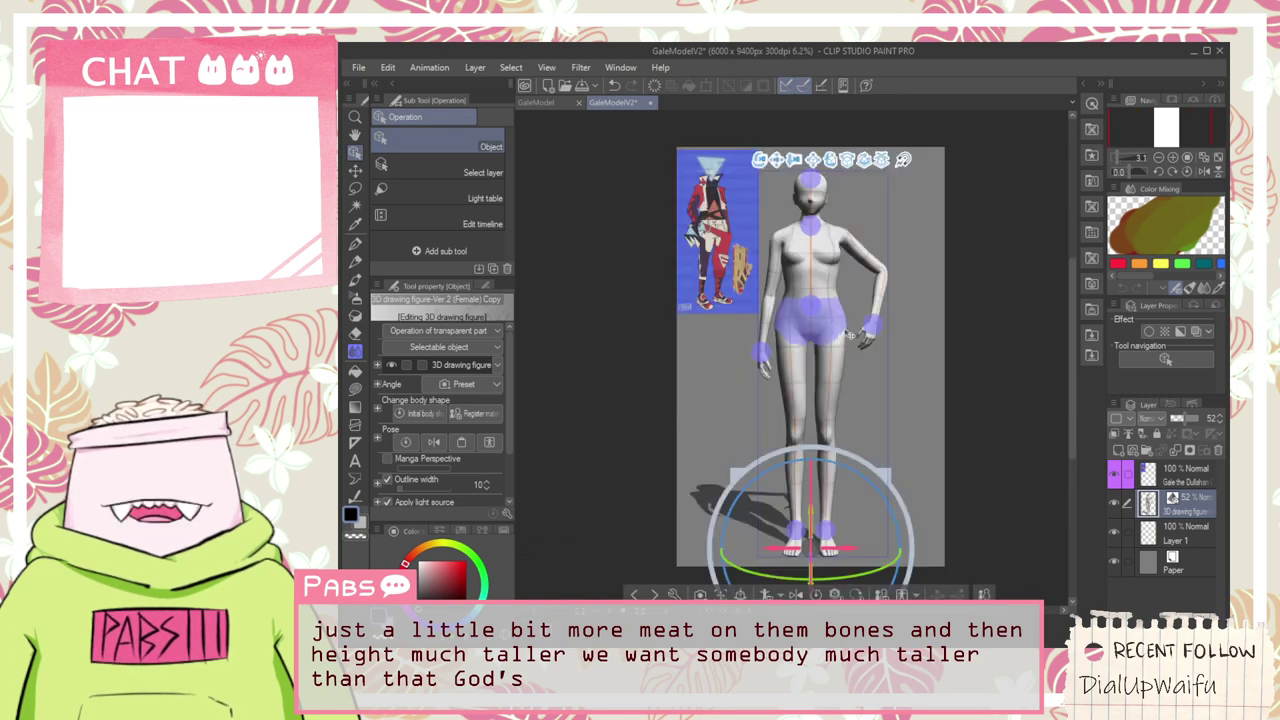
Fine-tune the 3D camera so the figure appears slightly smaller, with its feet clear of the canvas's lower edge
drag(775, 160, 778, 162)
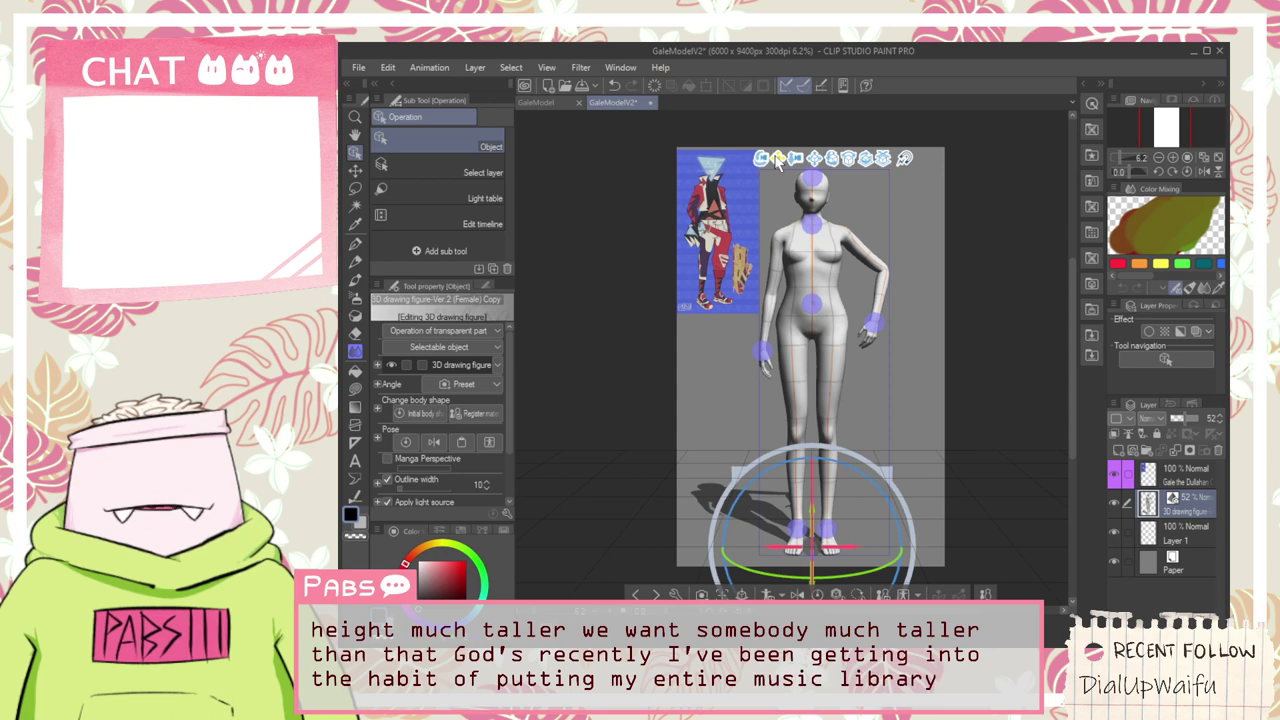
key(h)
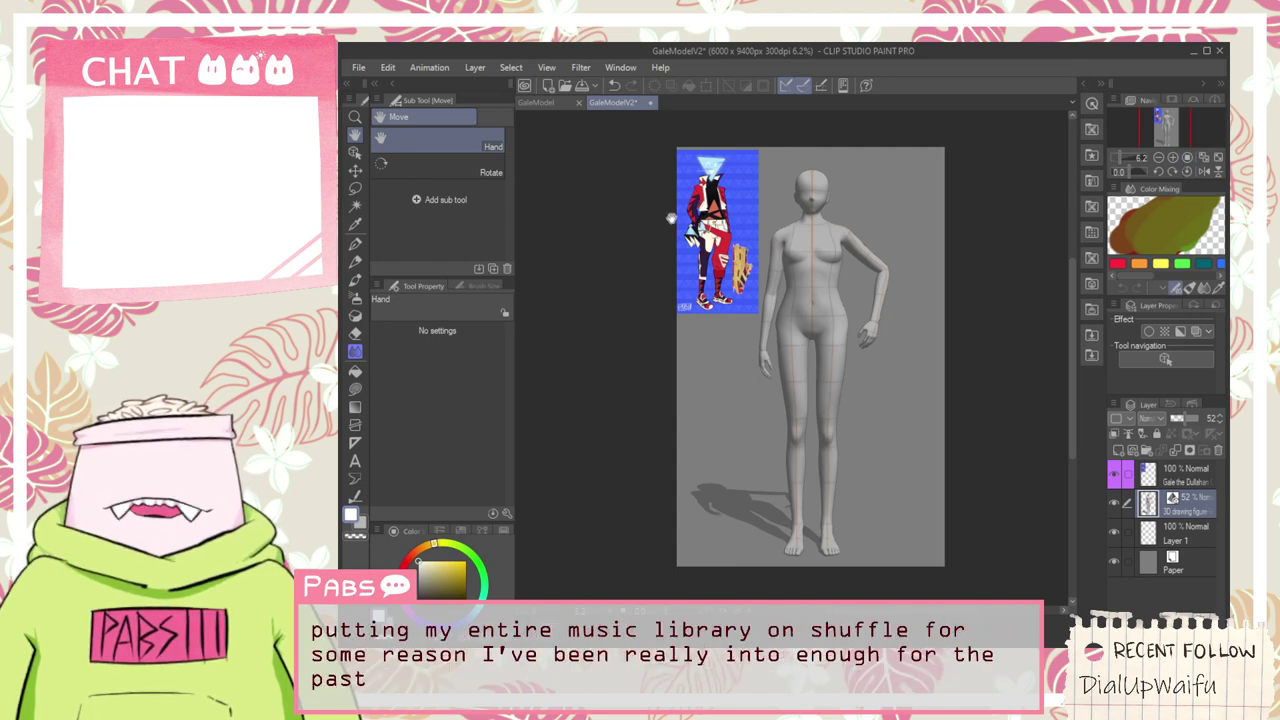
key(o)
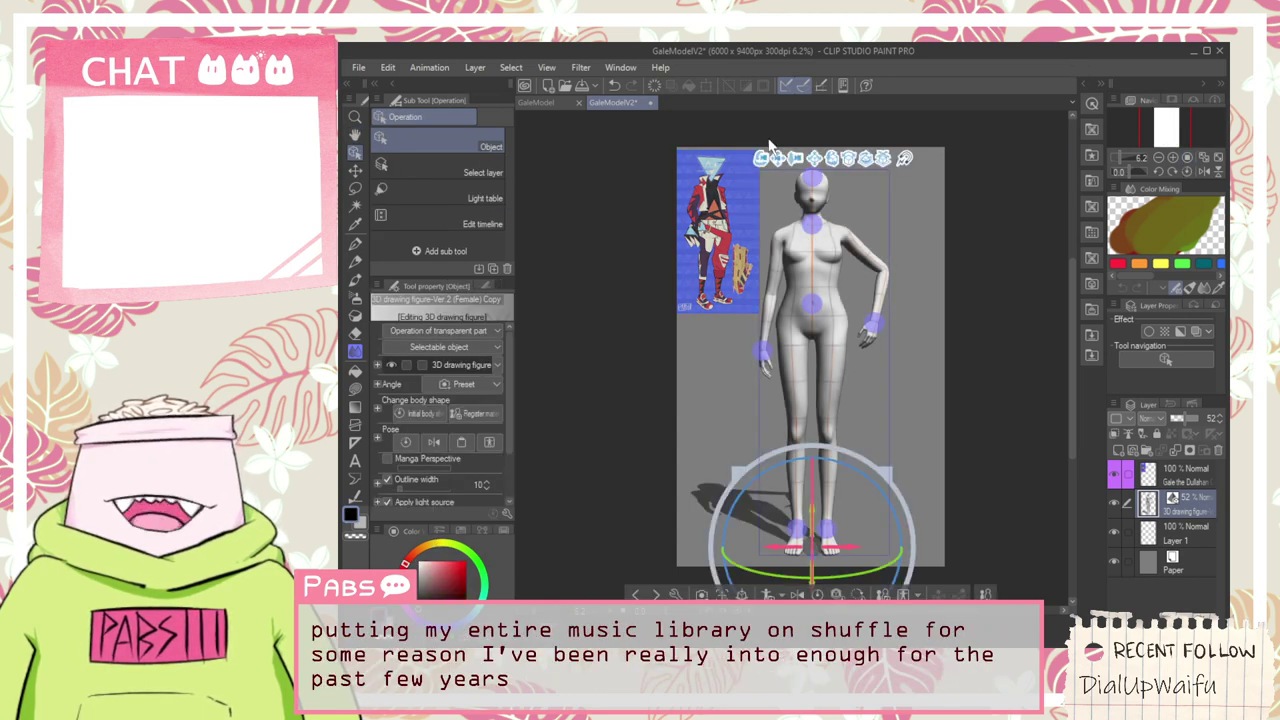
drag(793, 163, 800, 140)
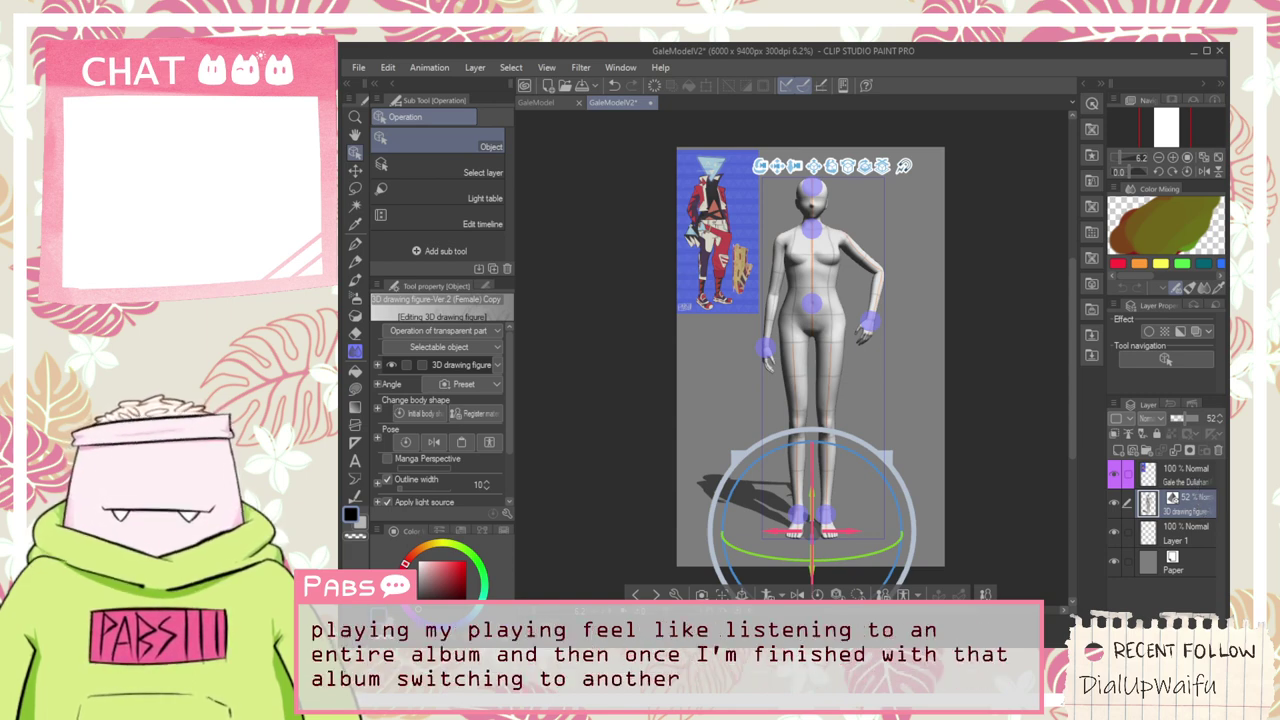
Add a new raster layer directly above the 3D drawing figure layer for sketching over the body
click(1188, 482)
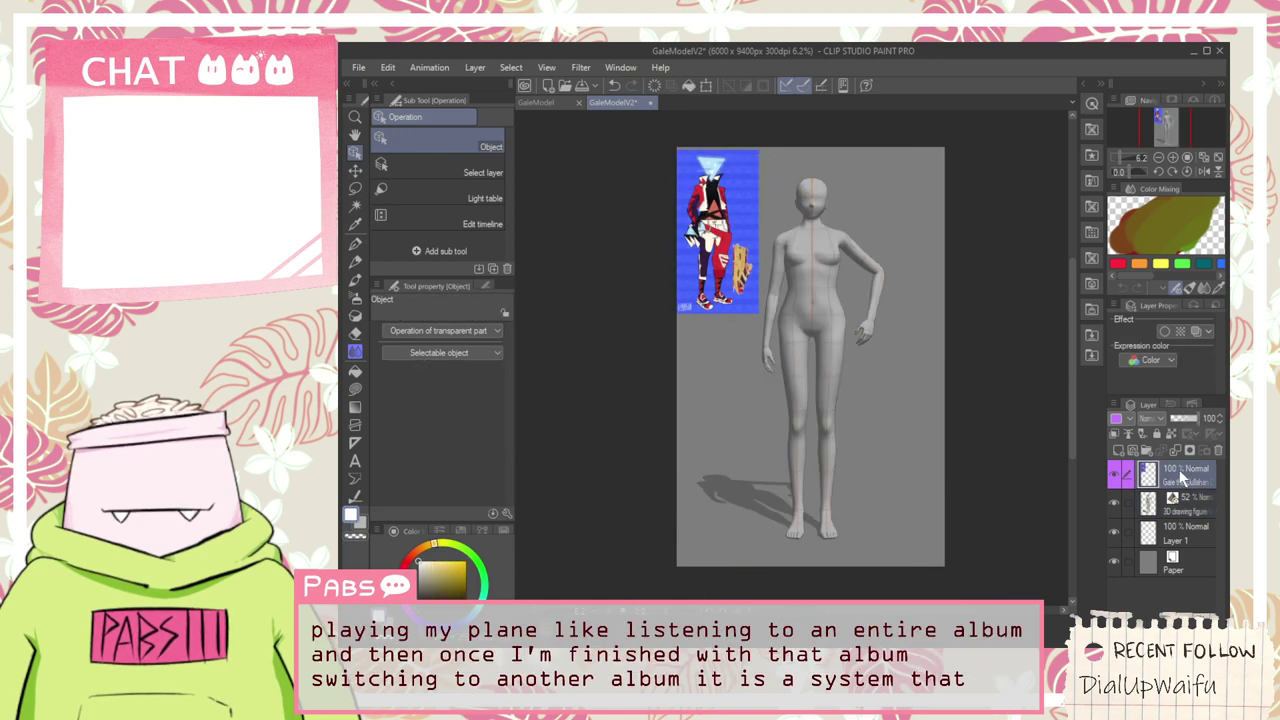
click(1201, 509)
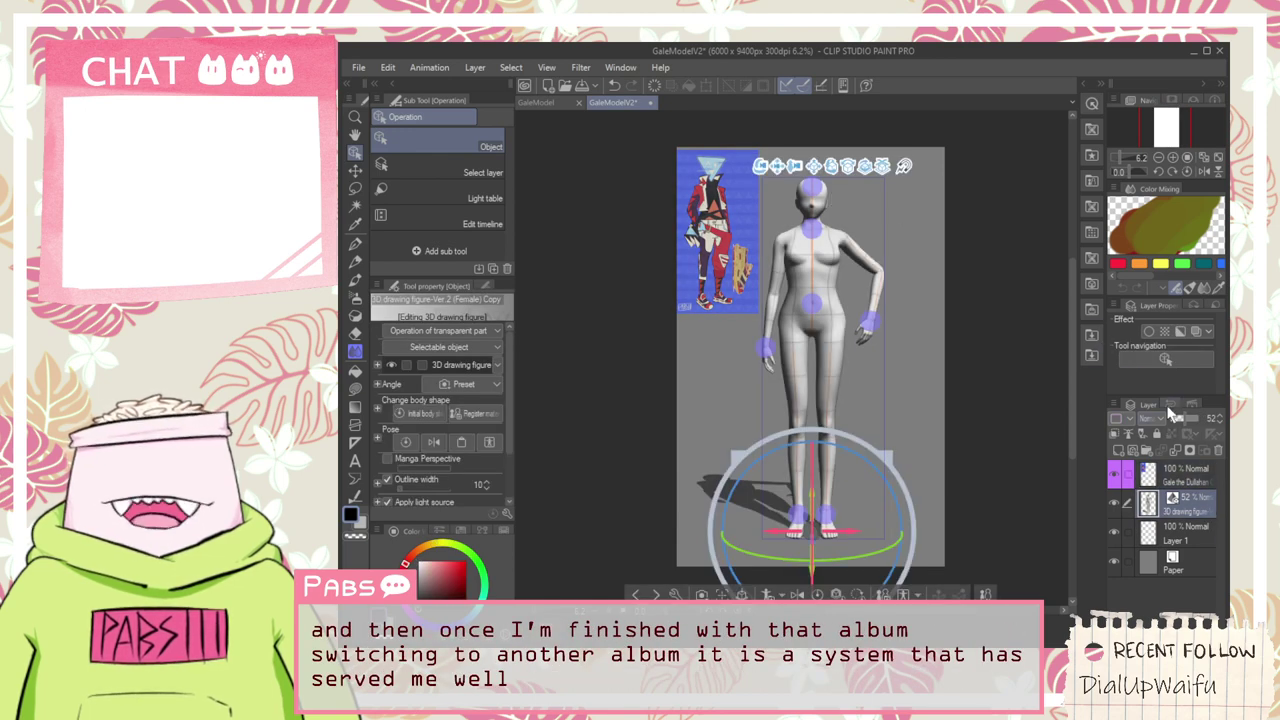
click(1119, 452)
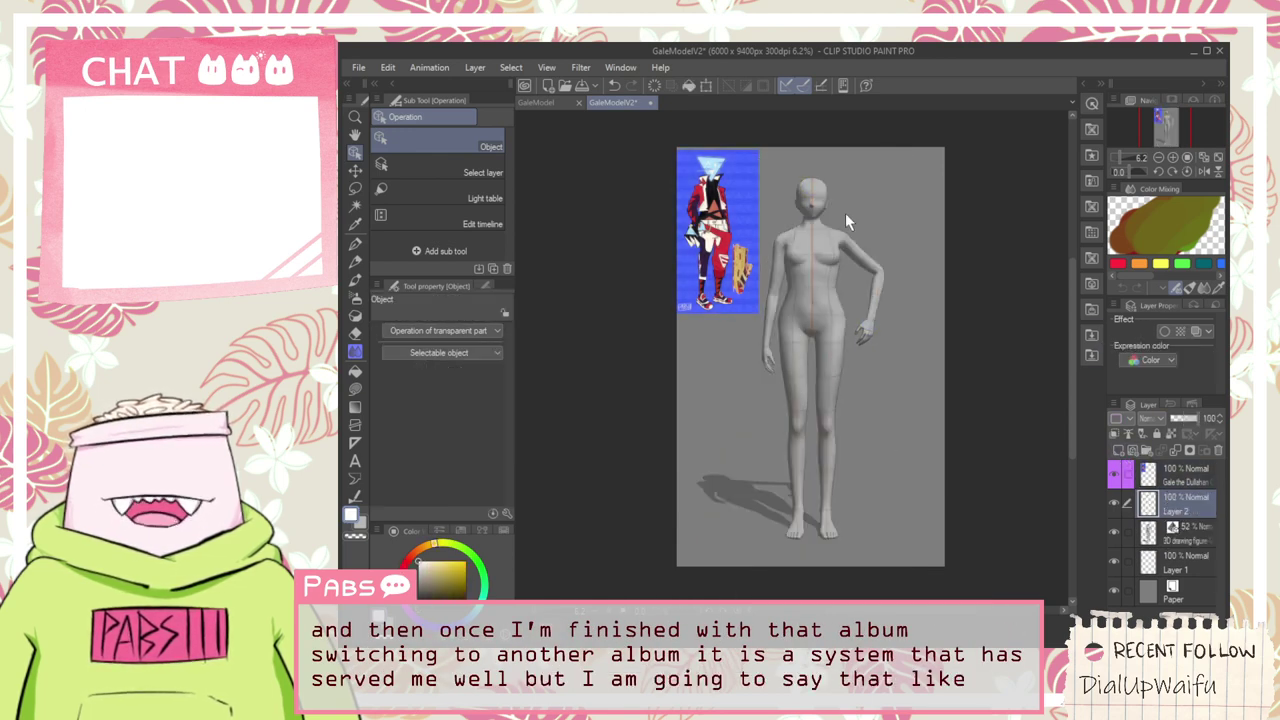
scroll(790, 171, up, 3)
key(h)
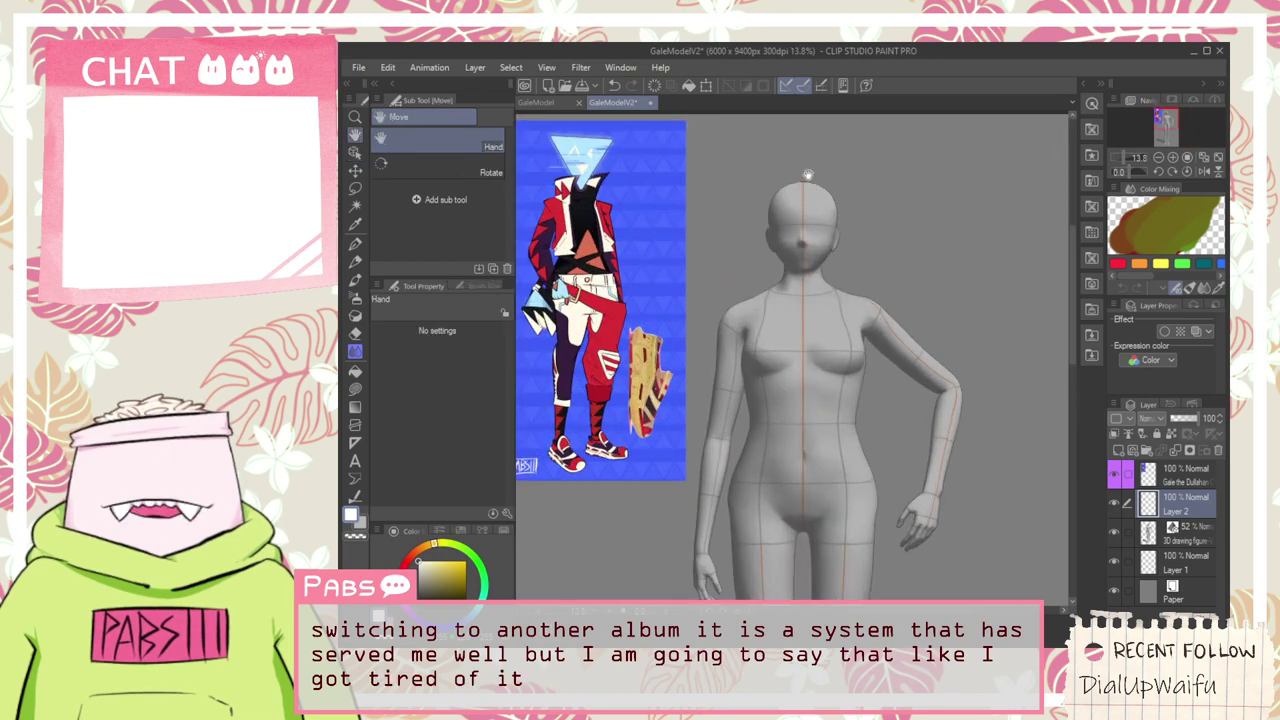
Create a new layer folder at the top of the layer stack, above the reference art layer
drag(808, 173, 784, 187)
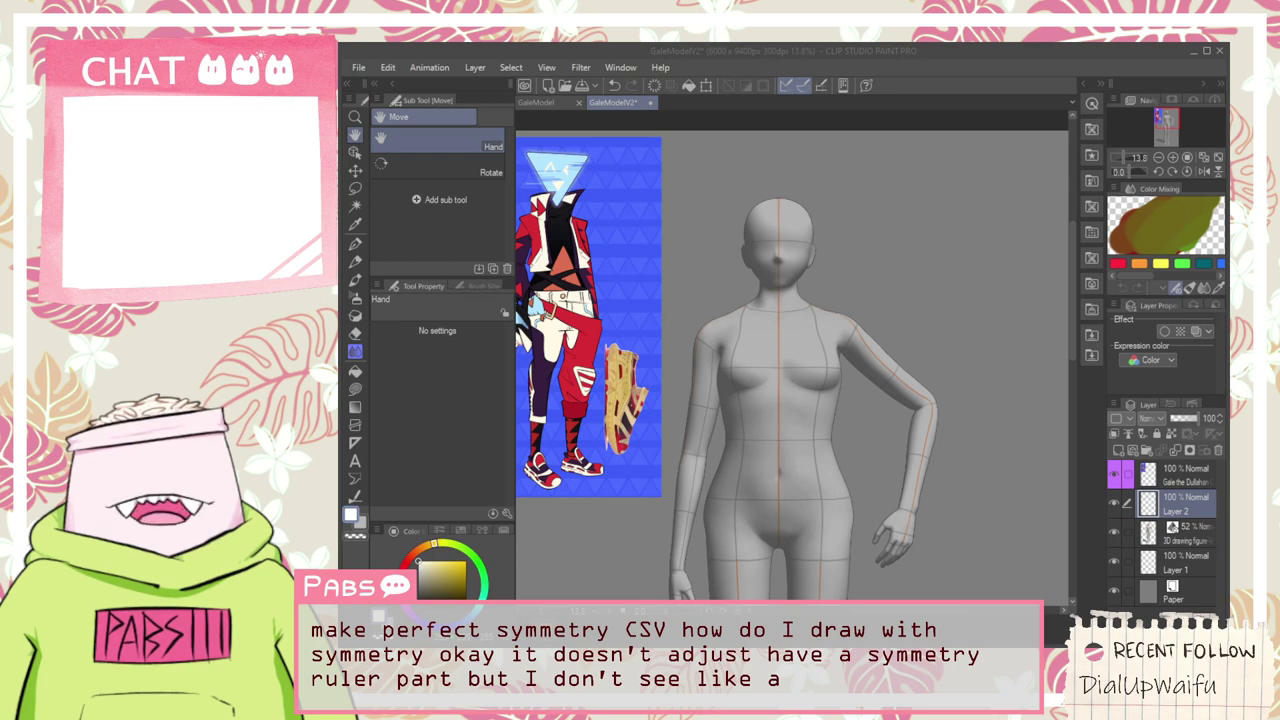
key(alt+Tab)
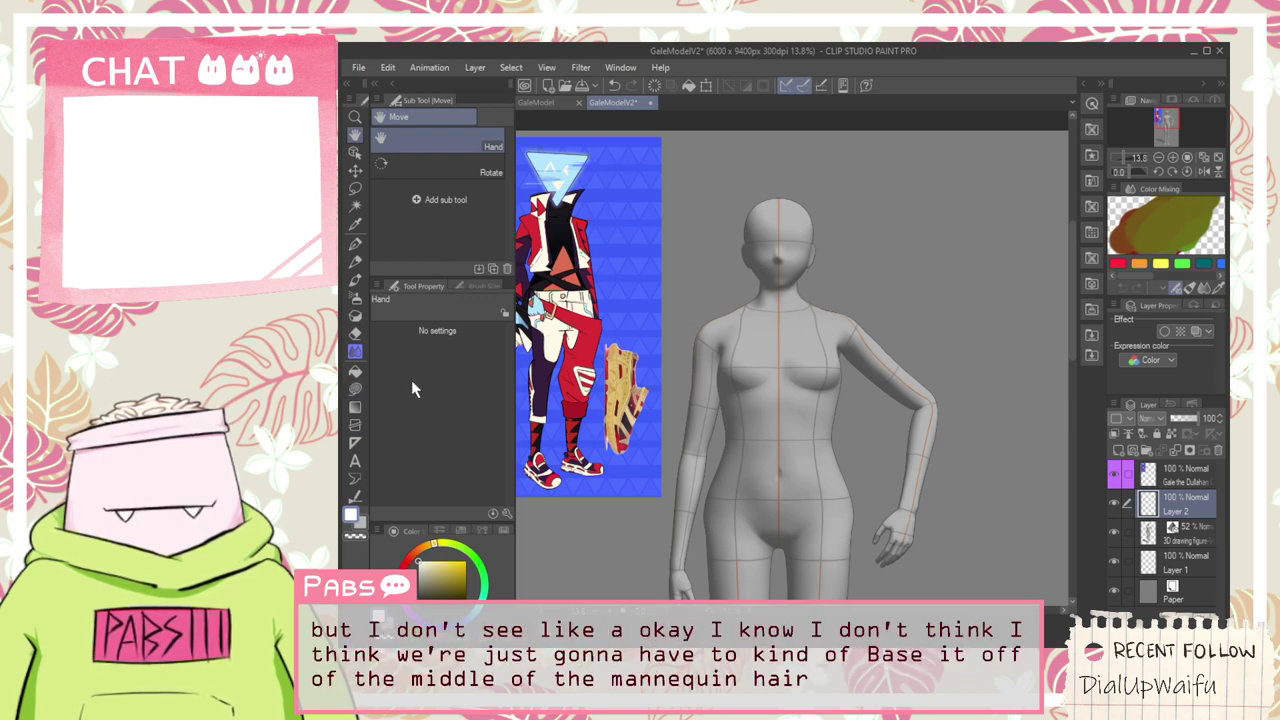
click(1185, 532)
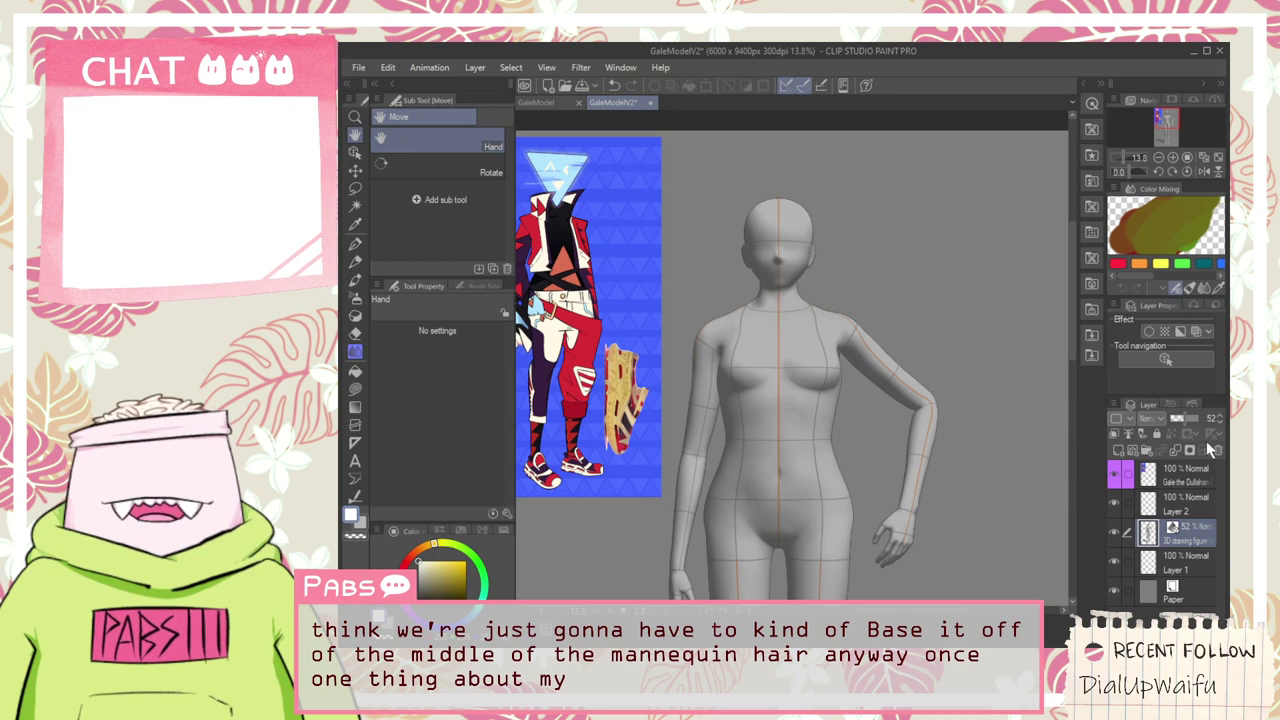
click(1181, 470)
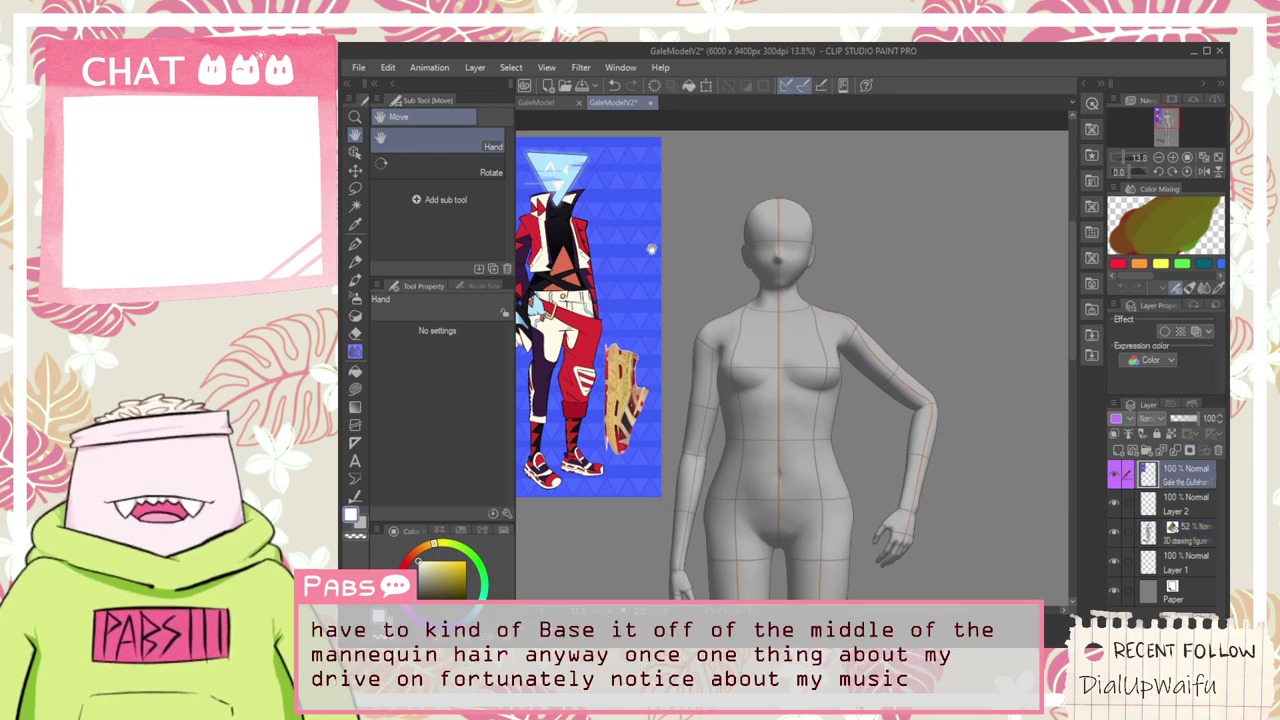
click(1186, 503)
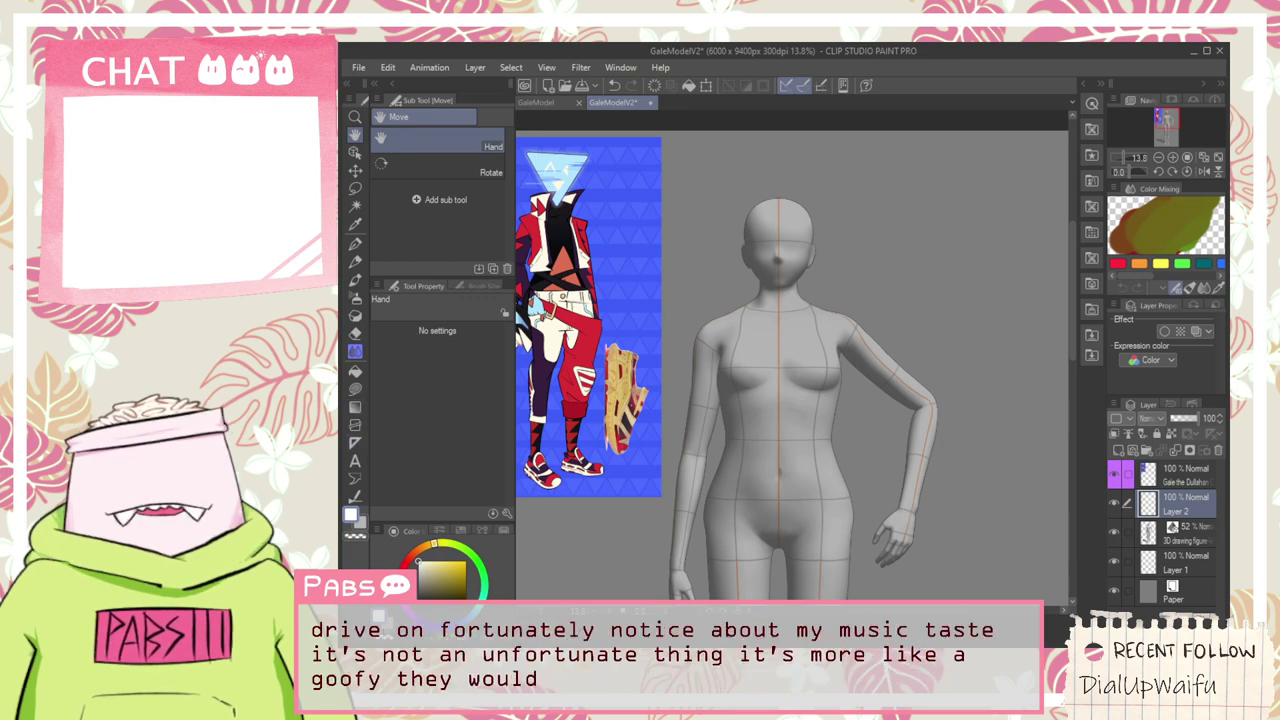
click(1148, 450)
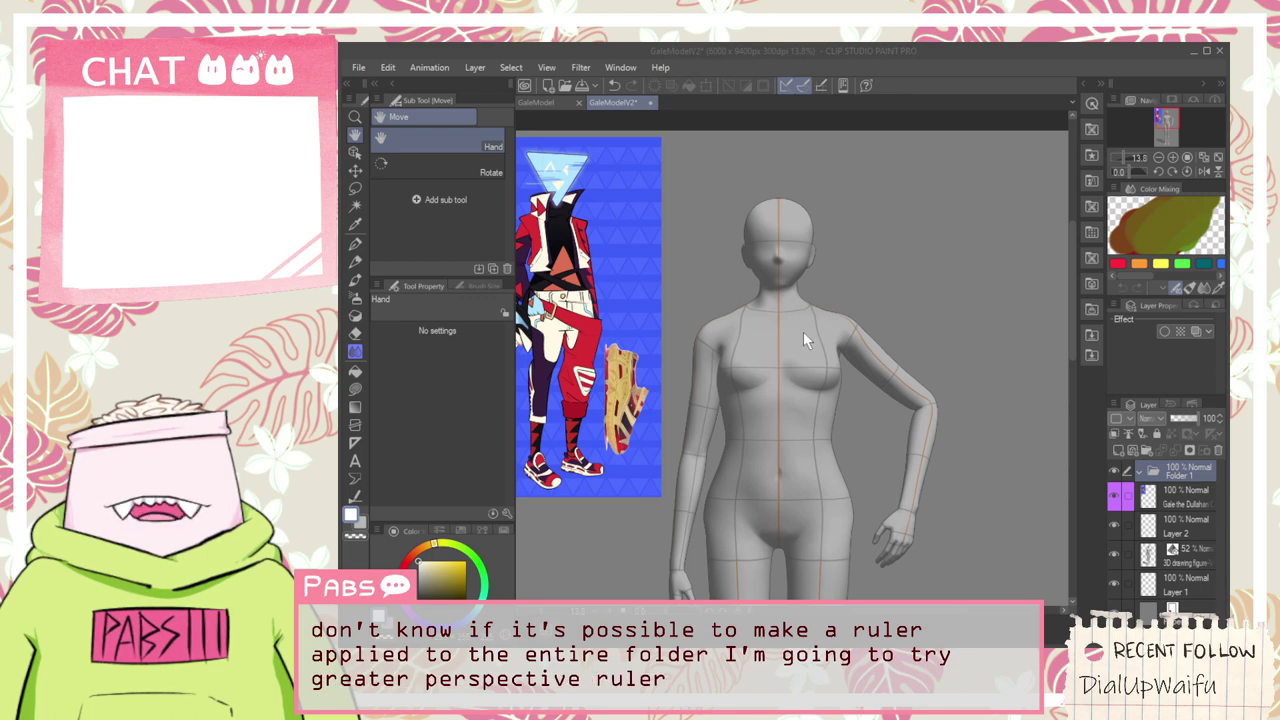
Try to create a one-point perspective ruler for the new folder
click(864, 321)
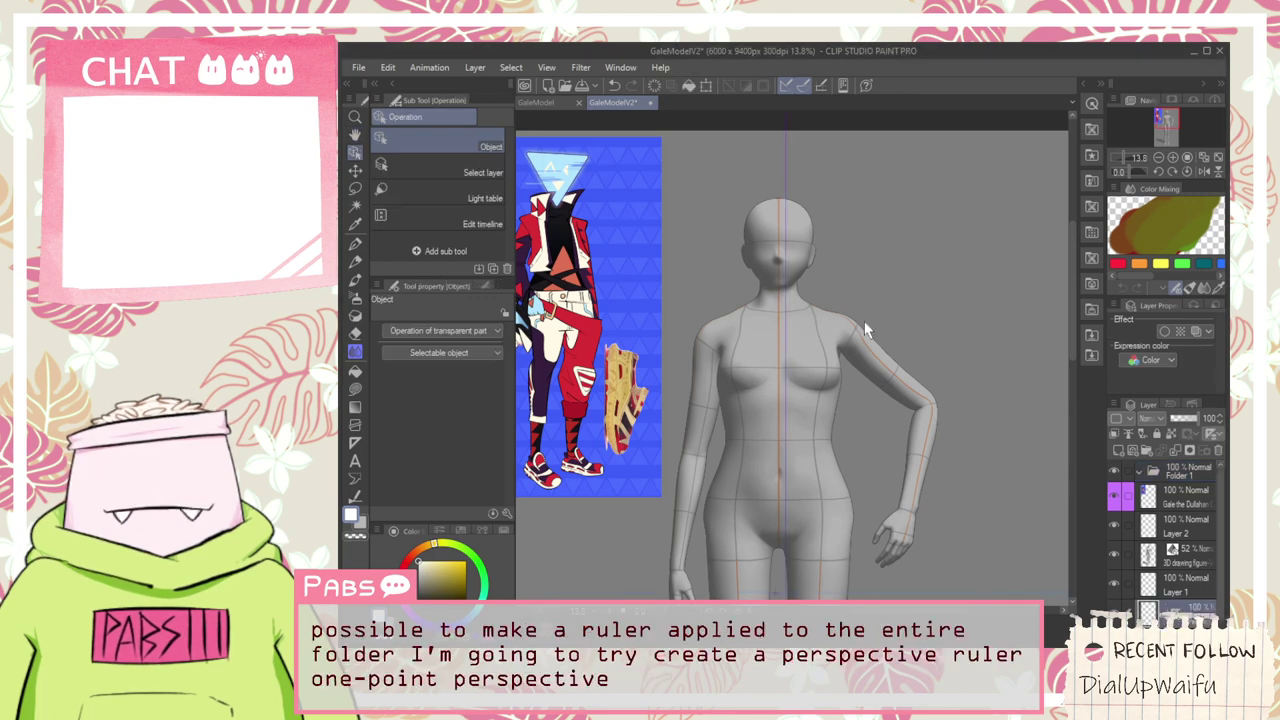
click(946, 336)
click(1181, 468)
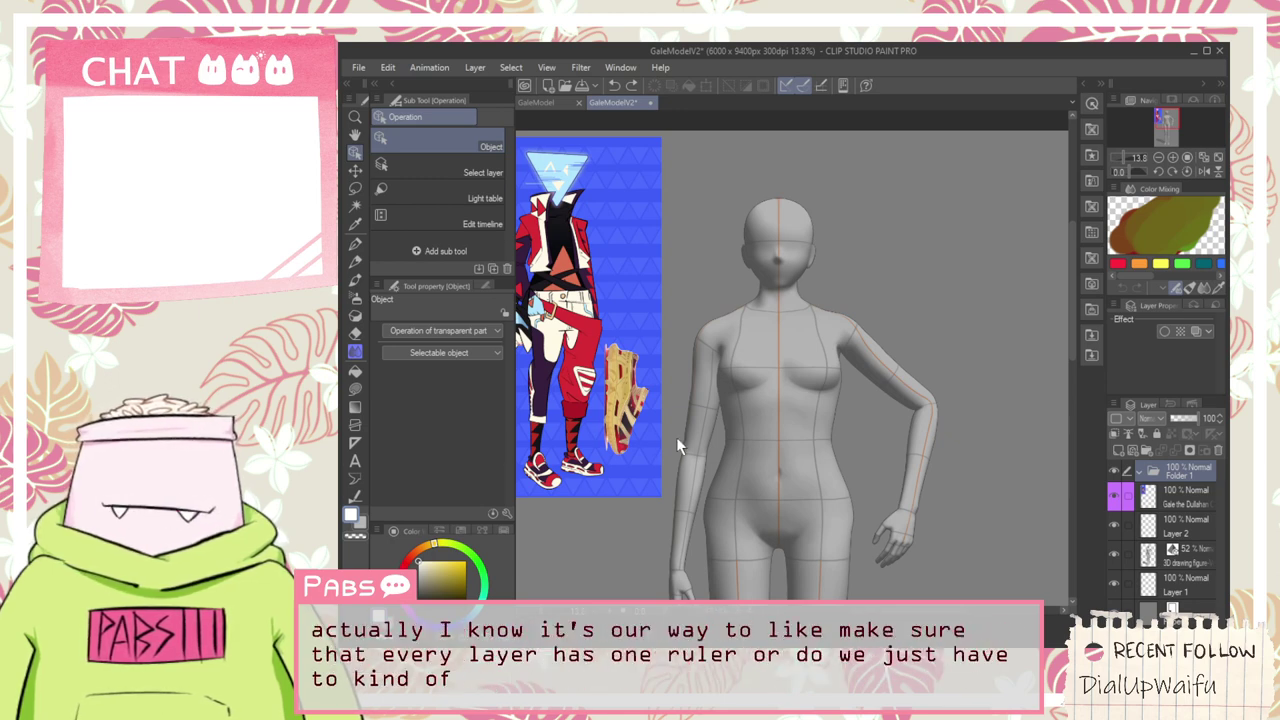
scroll(676, 437, down, 2)
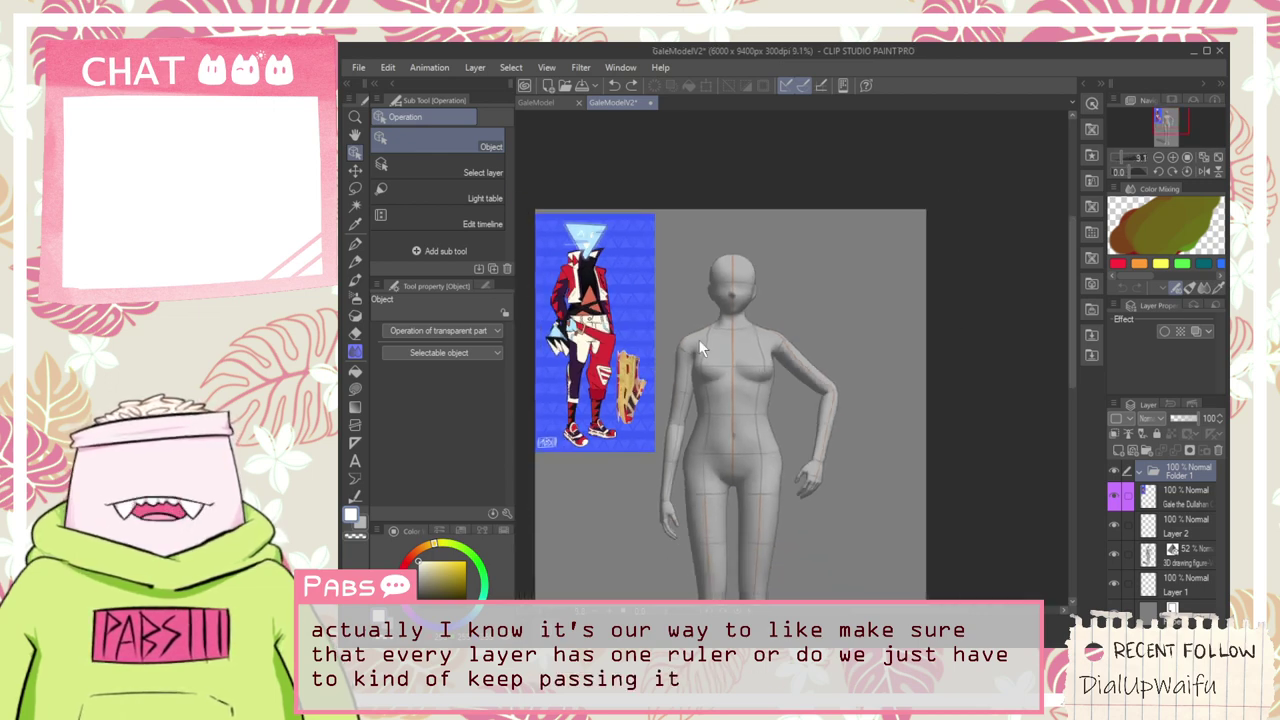
key(space)
drag(642, 330, 682, 321)
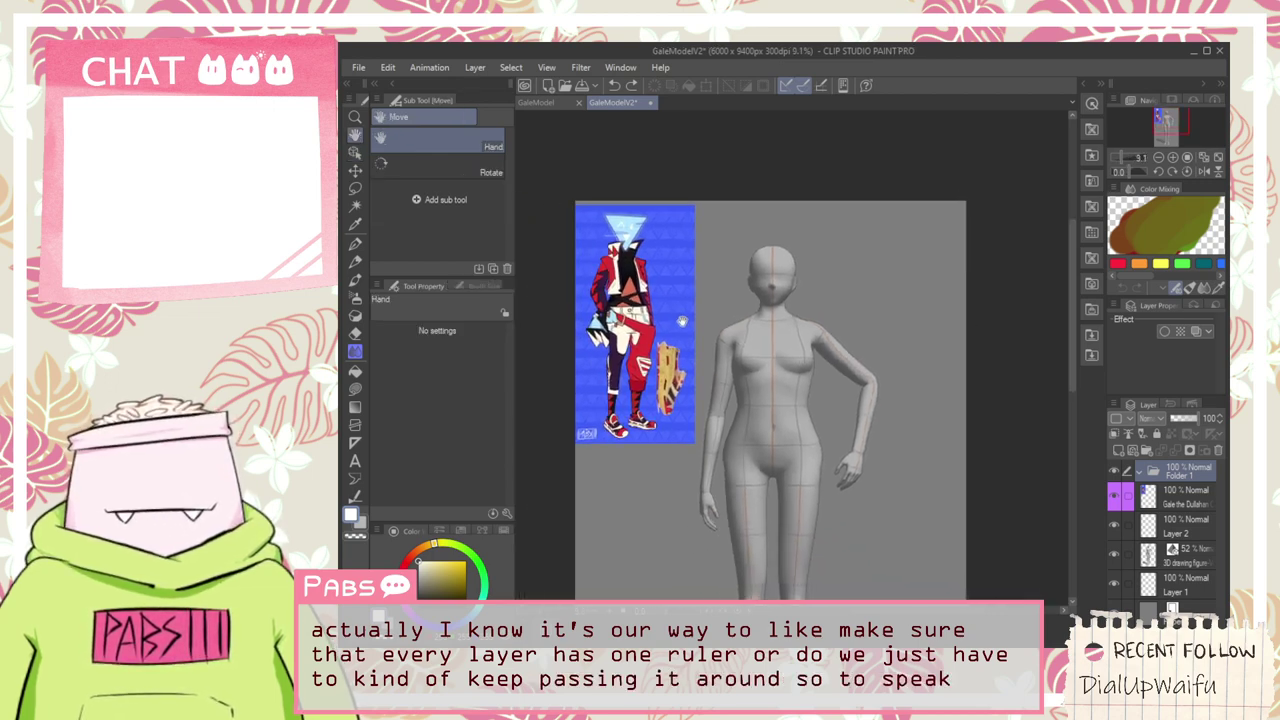
scroll(681, 321, up, 4)
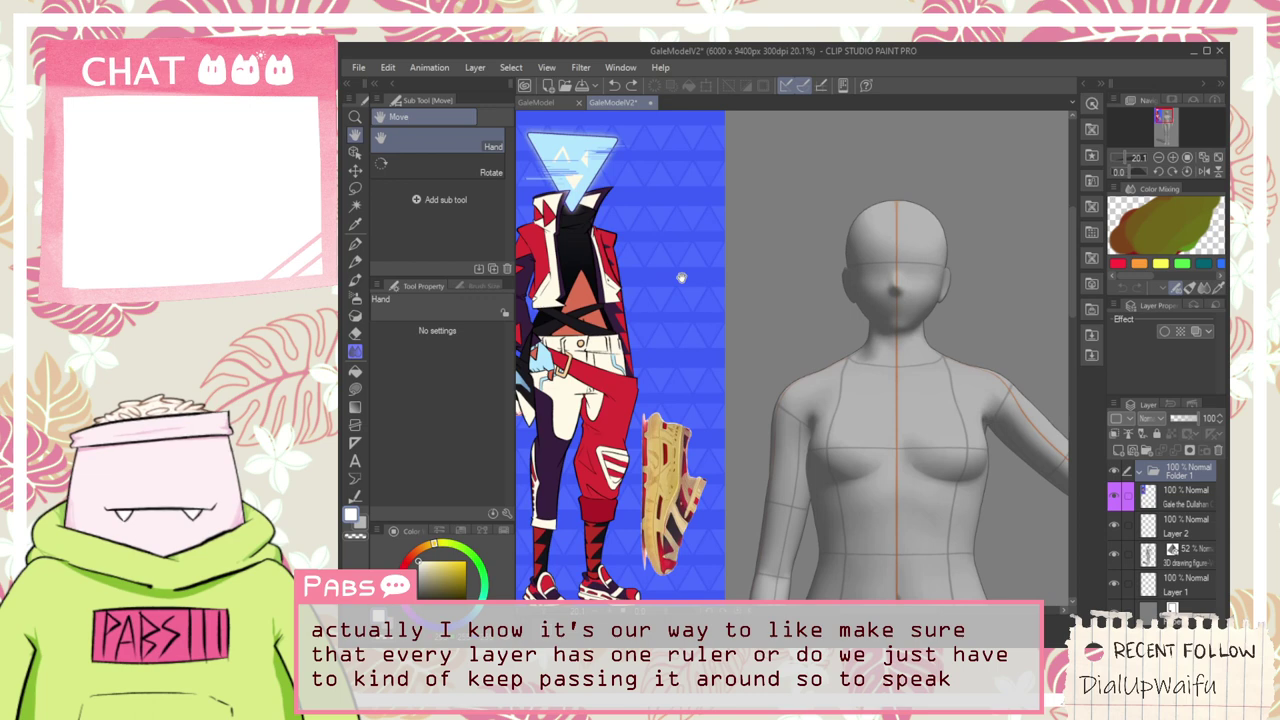
scroll(858, 333, down, 1)
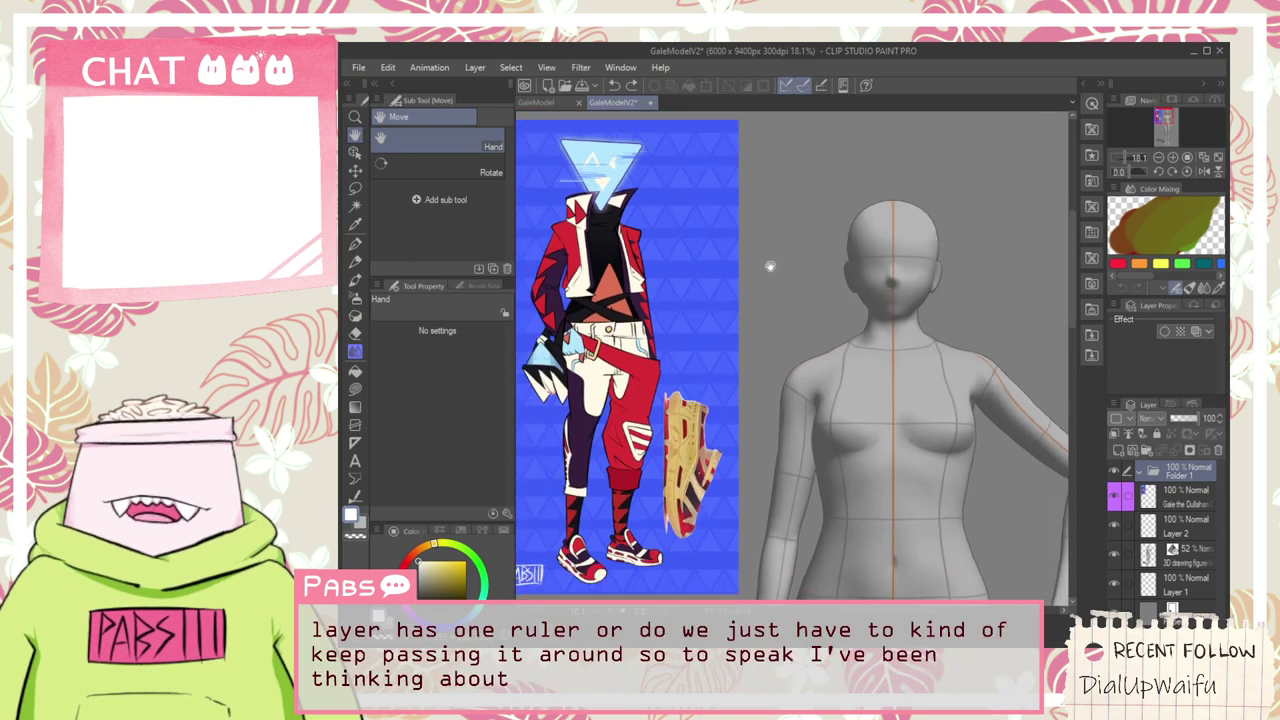
drag(858, 333, 853, 341)
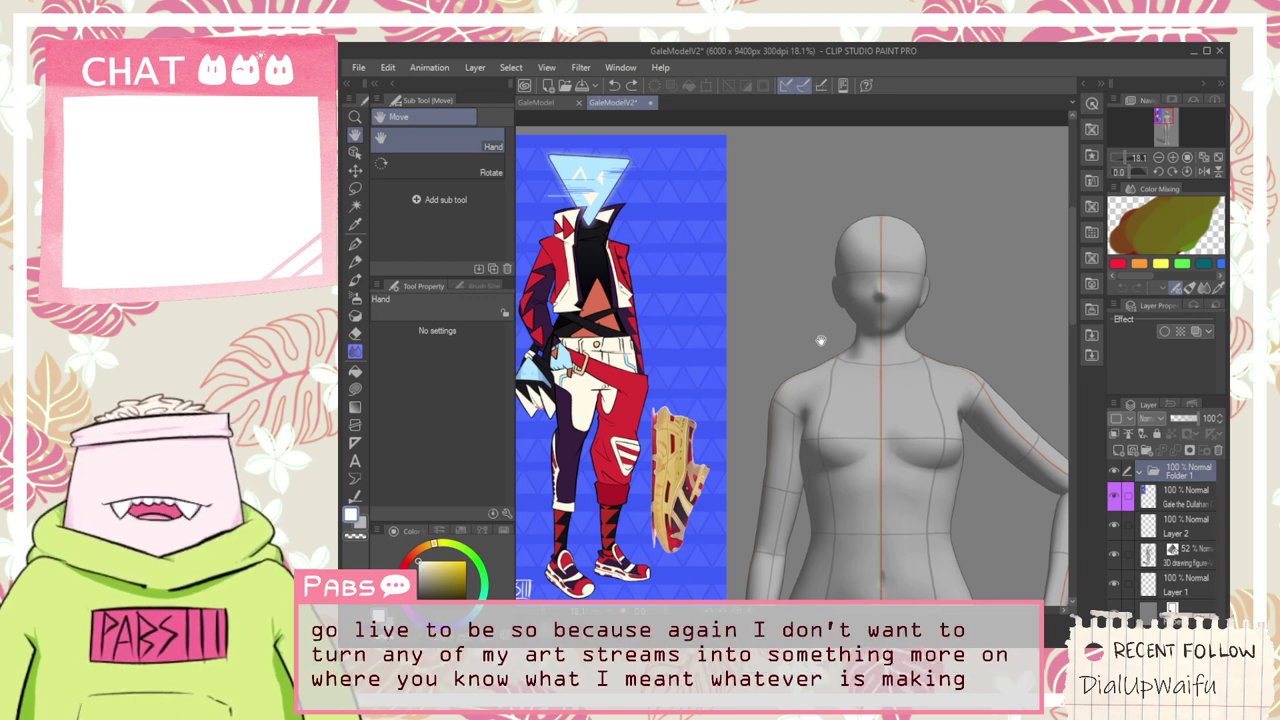
scroll(712, 342, down, 1)
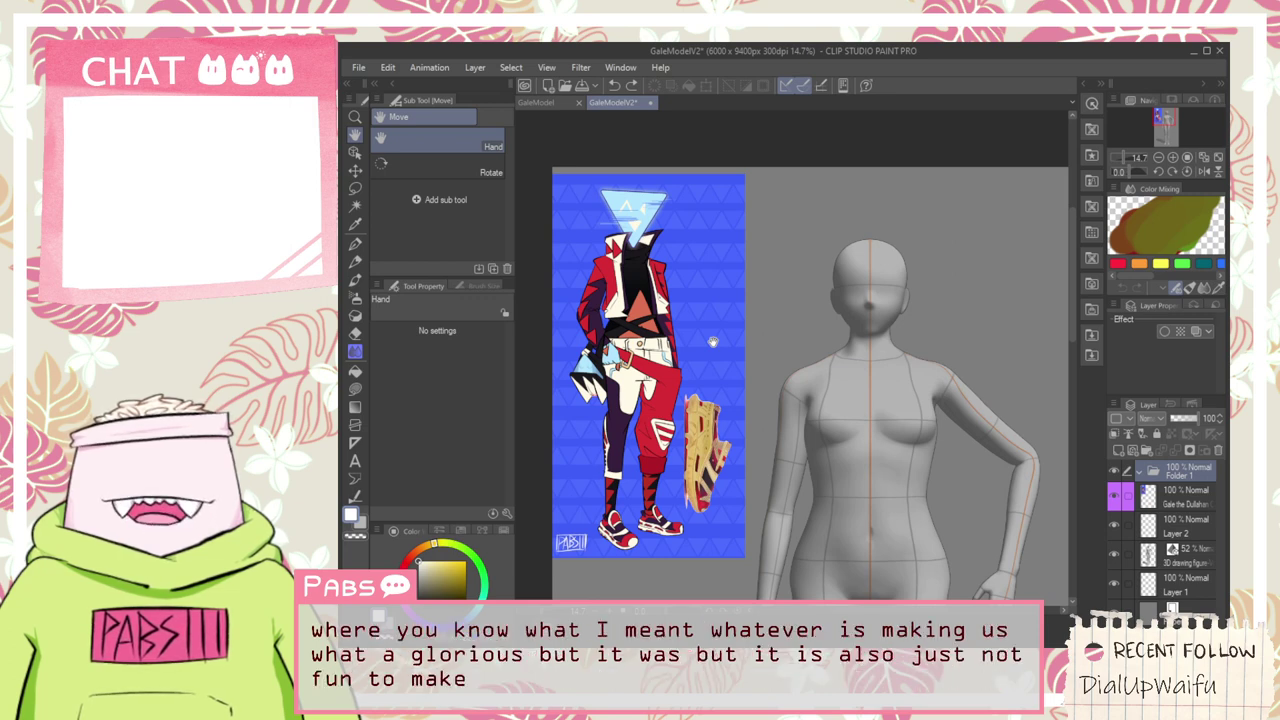
drag(712, 342, 726, 332)
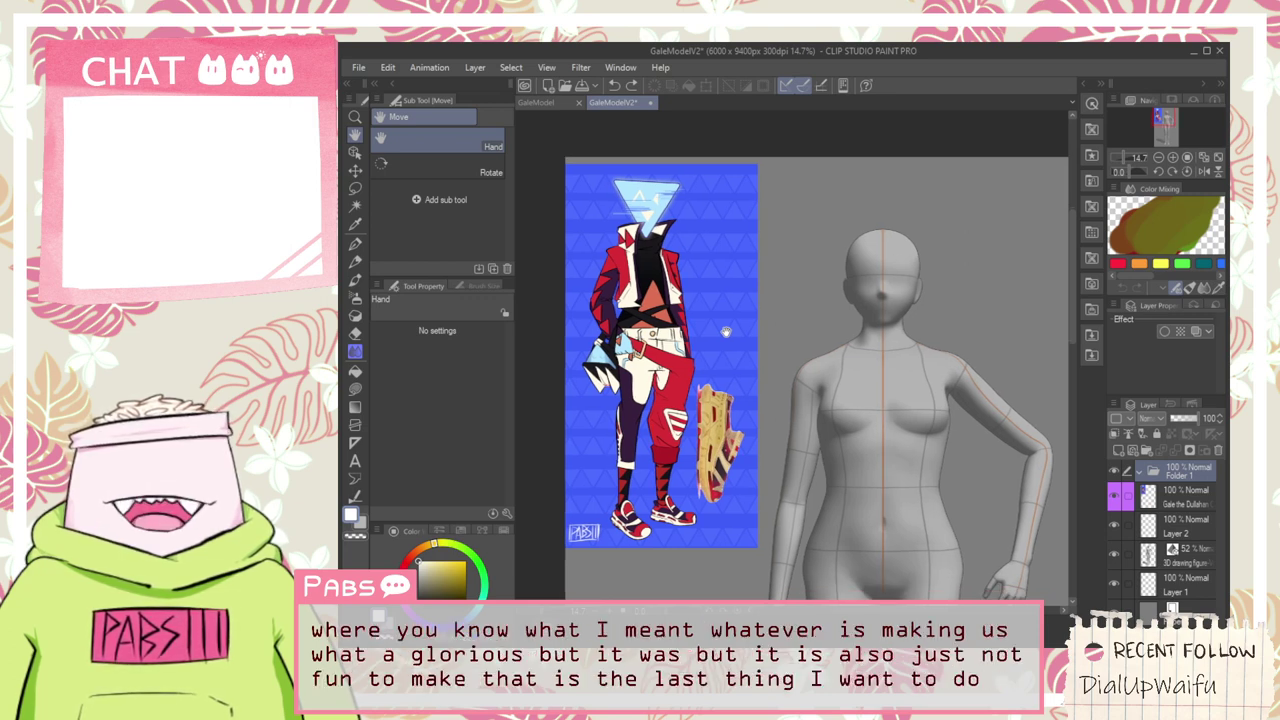
drag(935, 370, 913, 371)
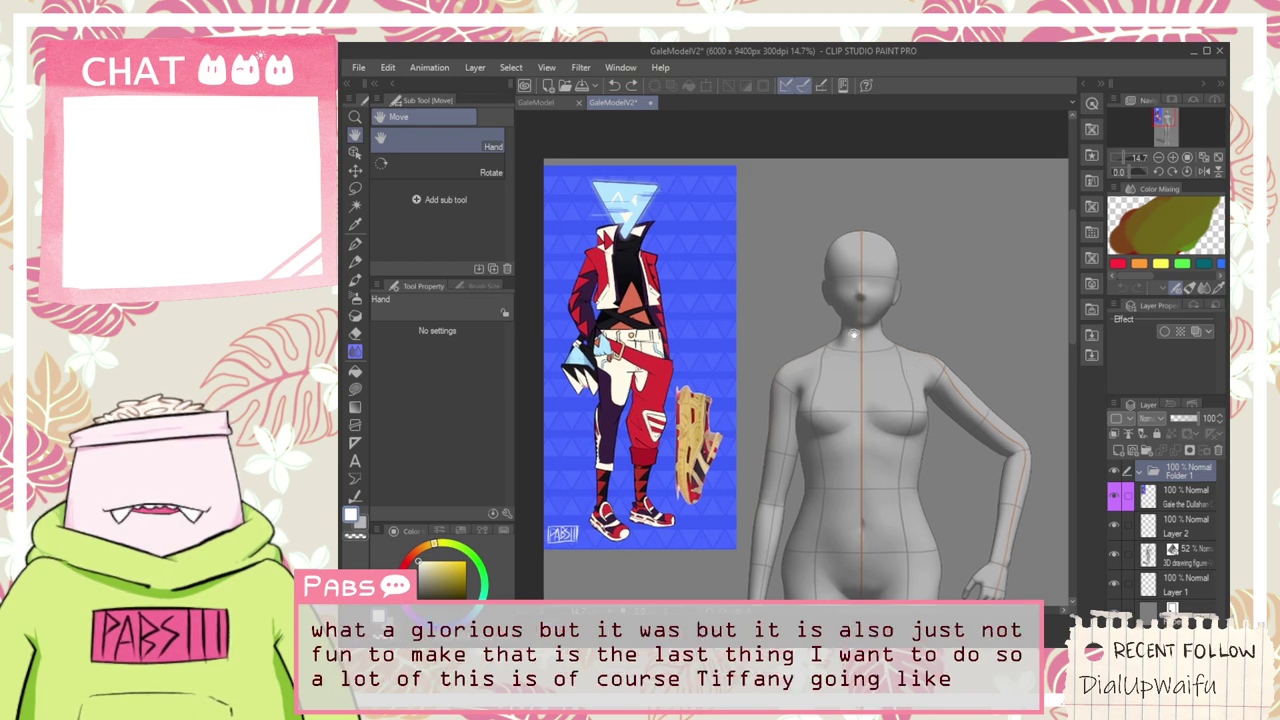
Create a vertical symmetrical ruler with 2 lines and line symmetry on the new folder, running down the middle of the 3D figure
click(354, 494)
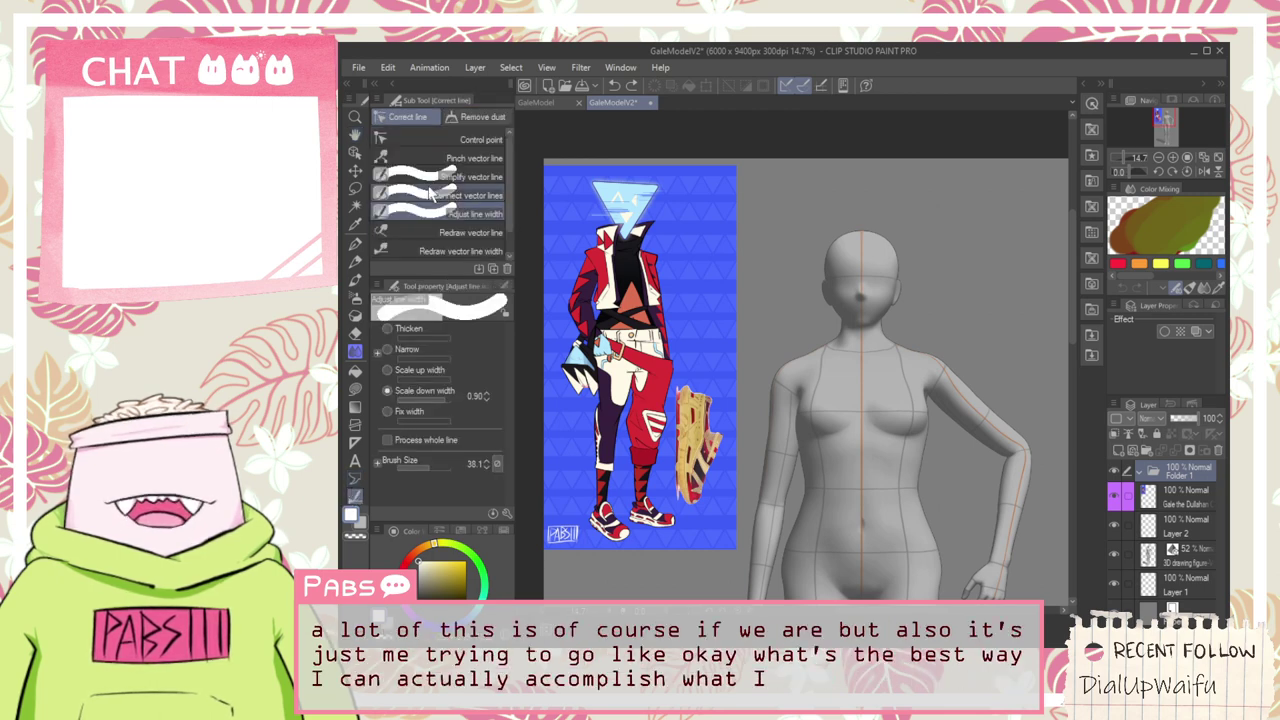
click(355, 479)
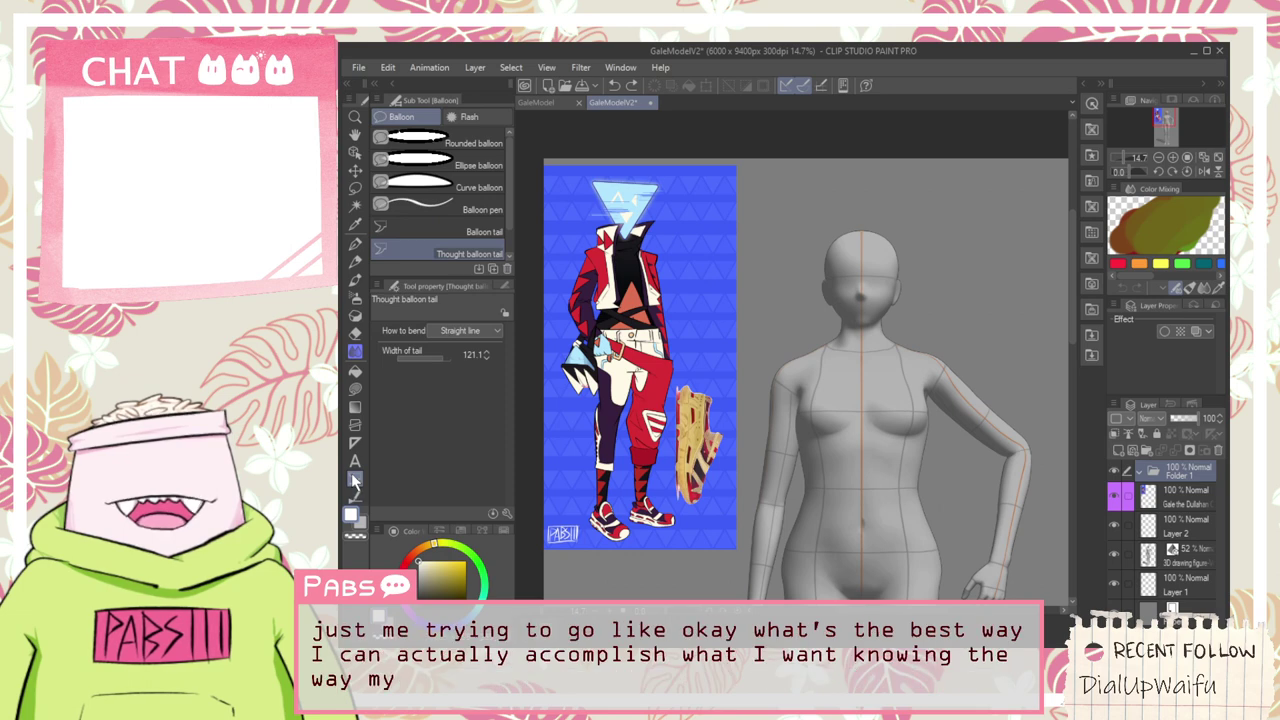
click(354, 464)
click(354, 442)
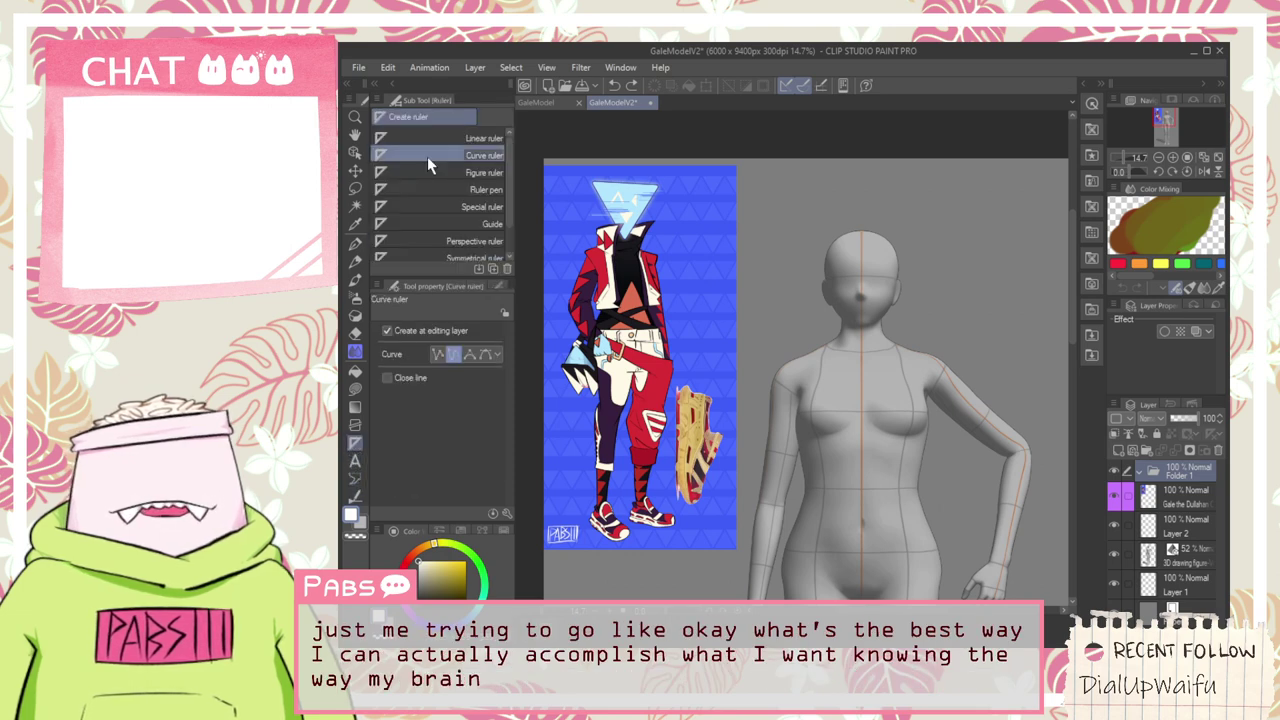
scroll(430, 195, down, 1)
click(440, 241)
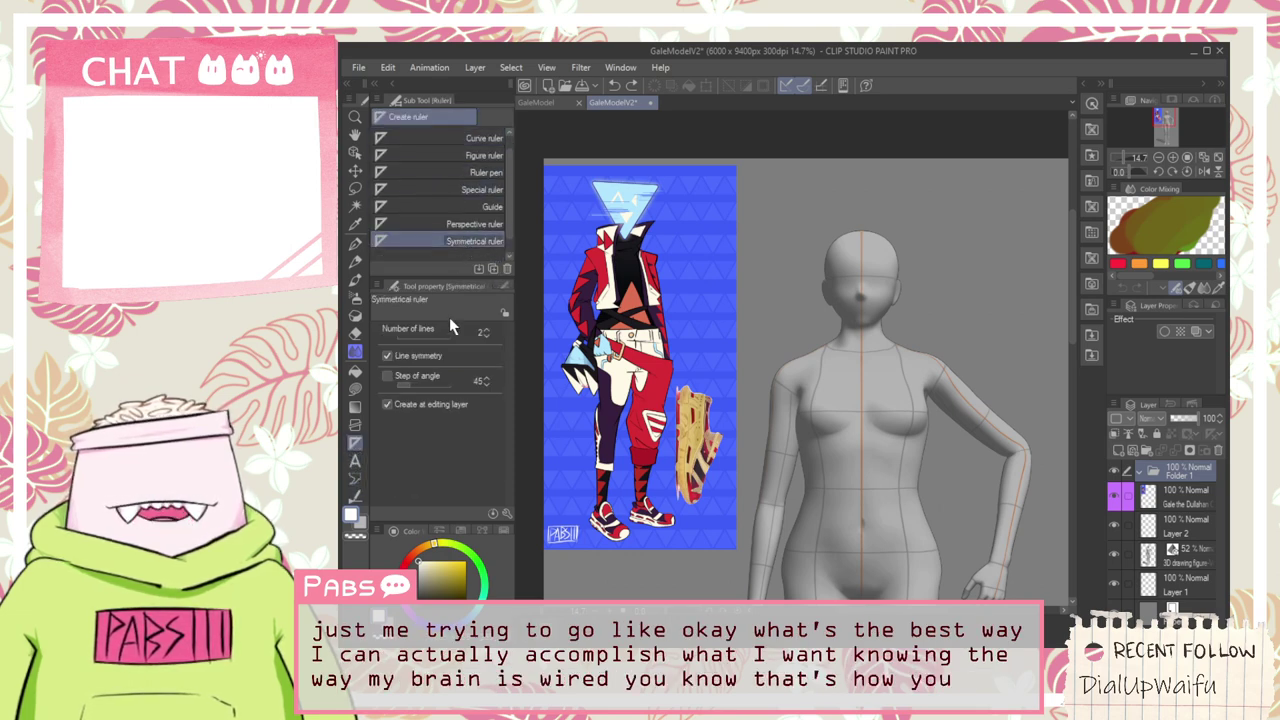
click(390, 405)
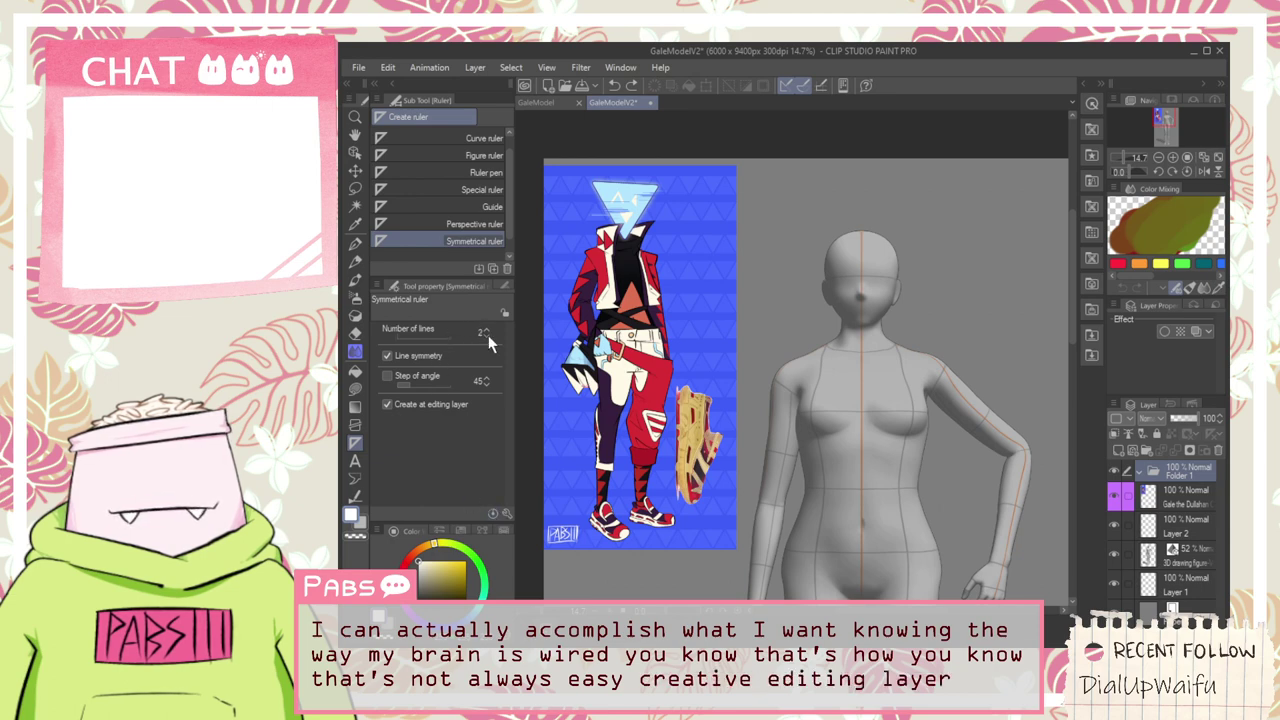
scroll(884, 240, up, 10)
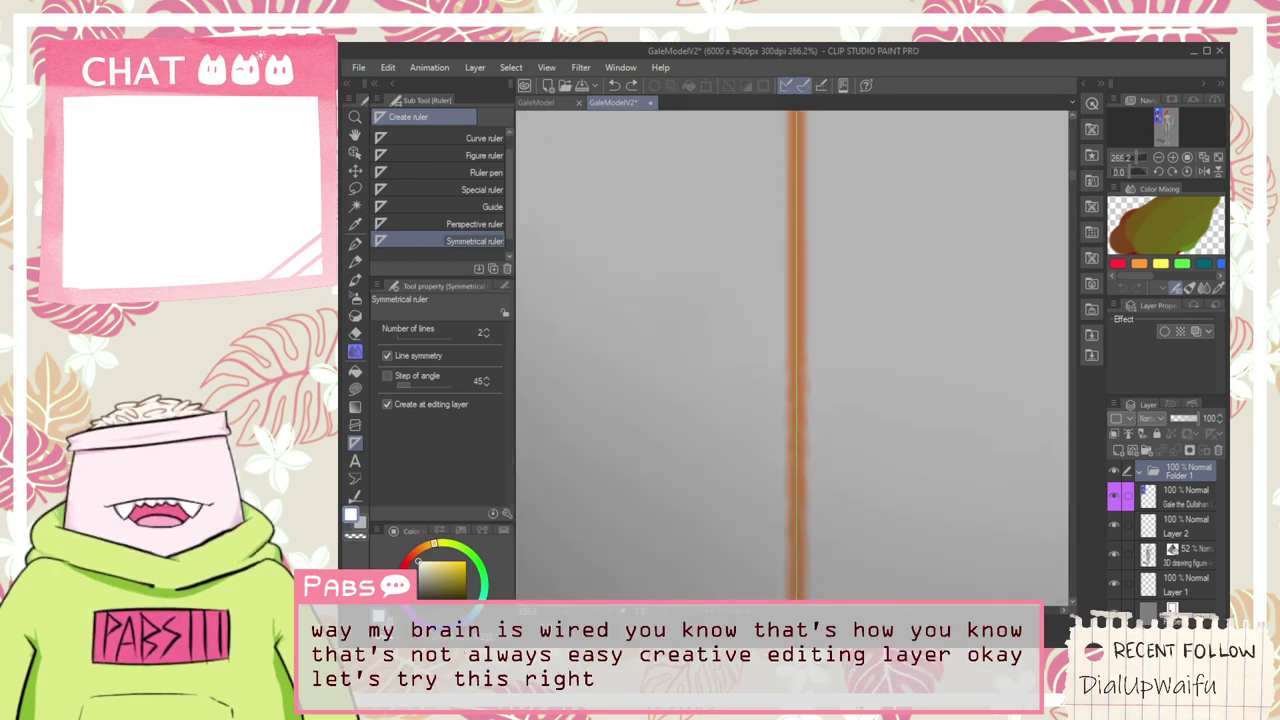
scroll(779, 457, down, 4)
scroll(734, 451, down, 12)
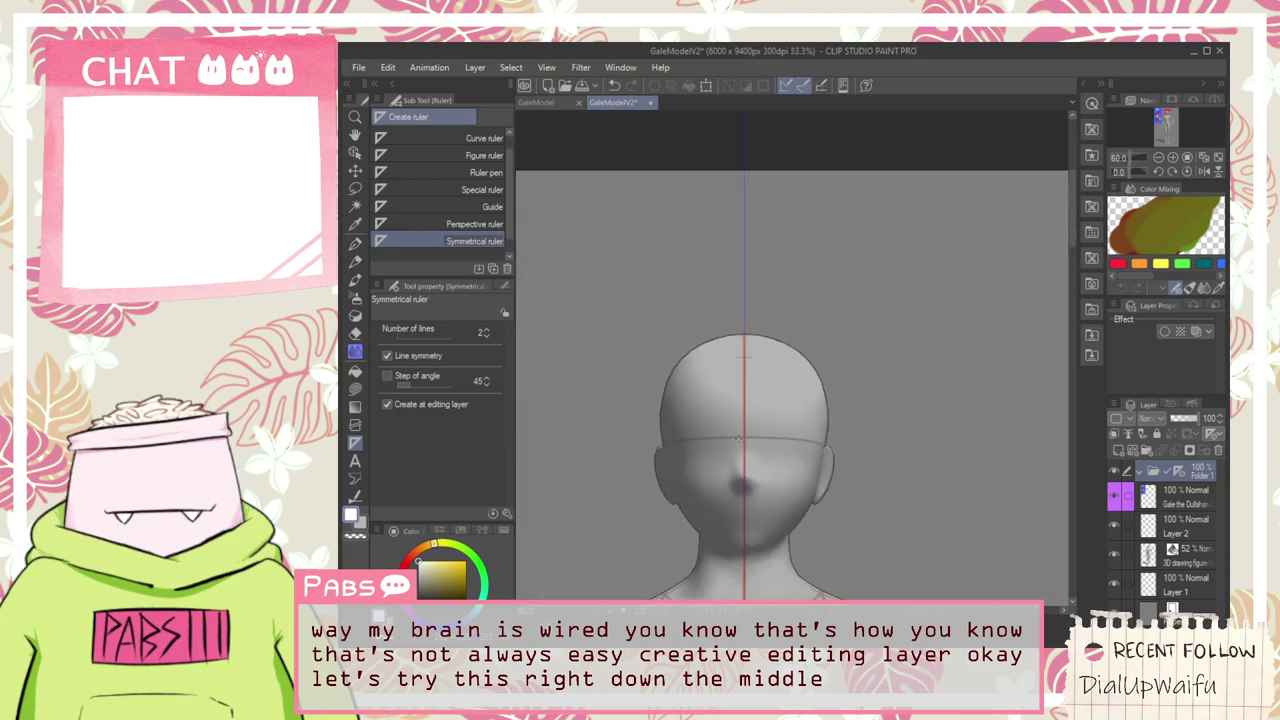
scroll(697, 529, up, 2)
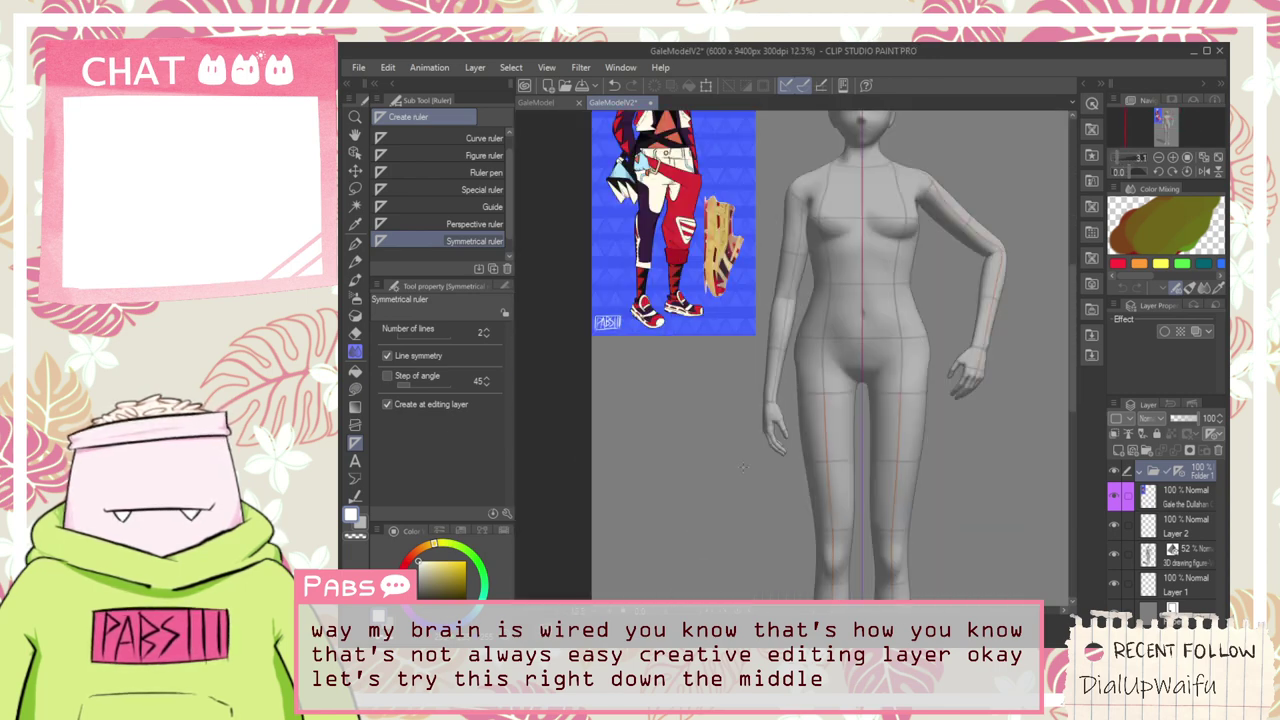
Add two new raster layers inside the folder that holds the symmetrical ruler
key(space)
drag(928, 262, 842, 404)
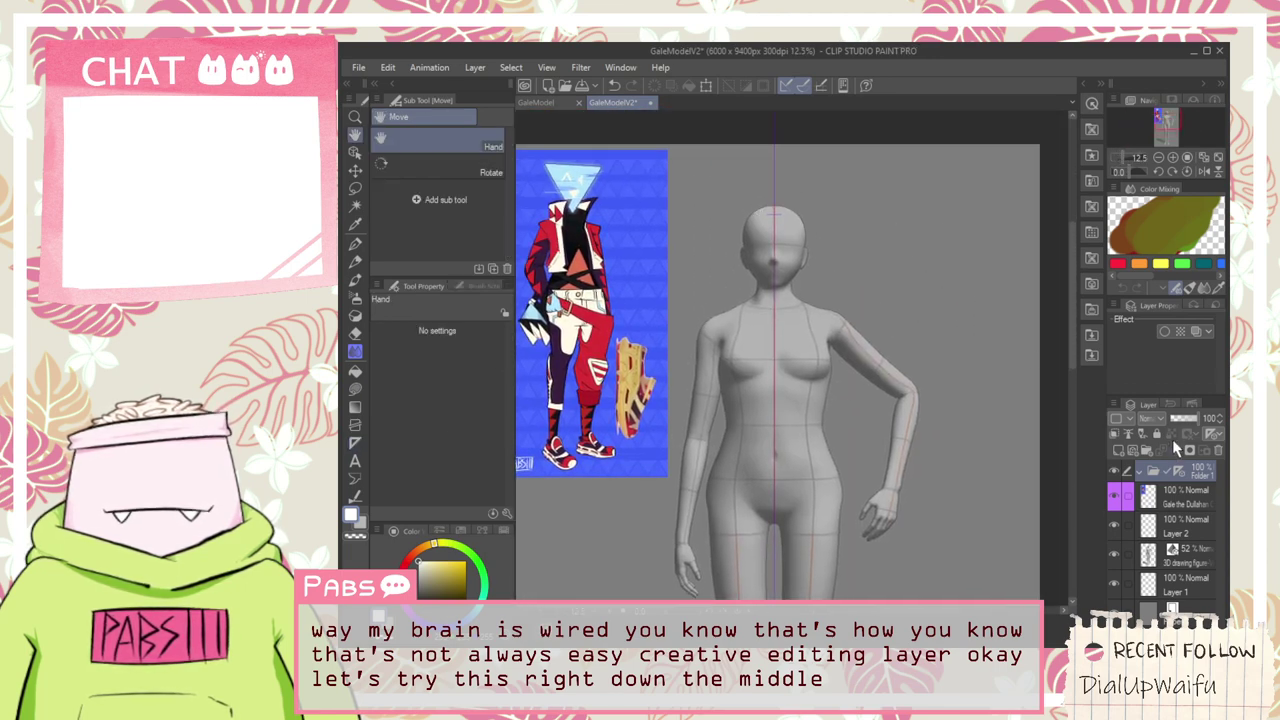
click(1119, 448)
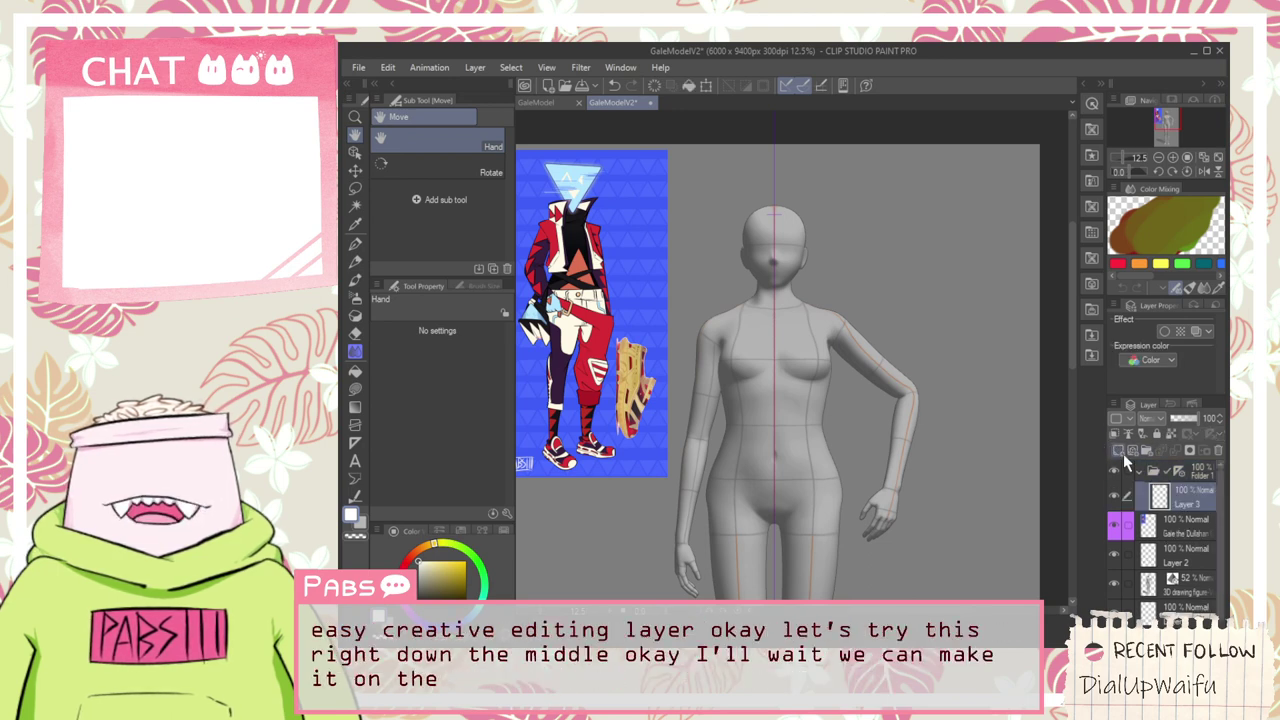
click(1121, 450)
Test the symmetrical ruler with G-pen strokes across the figure on the folder's layers, and undo the strokes
key(p)
drag(693, 430, 855, 430)
drag(540, 390, 1005, 390)
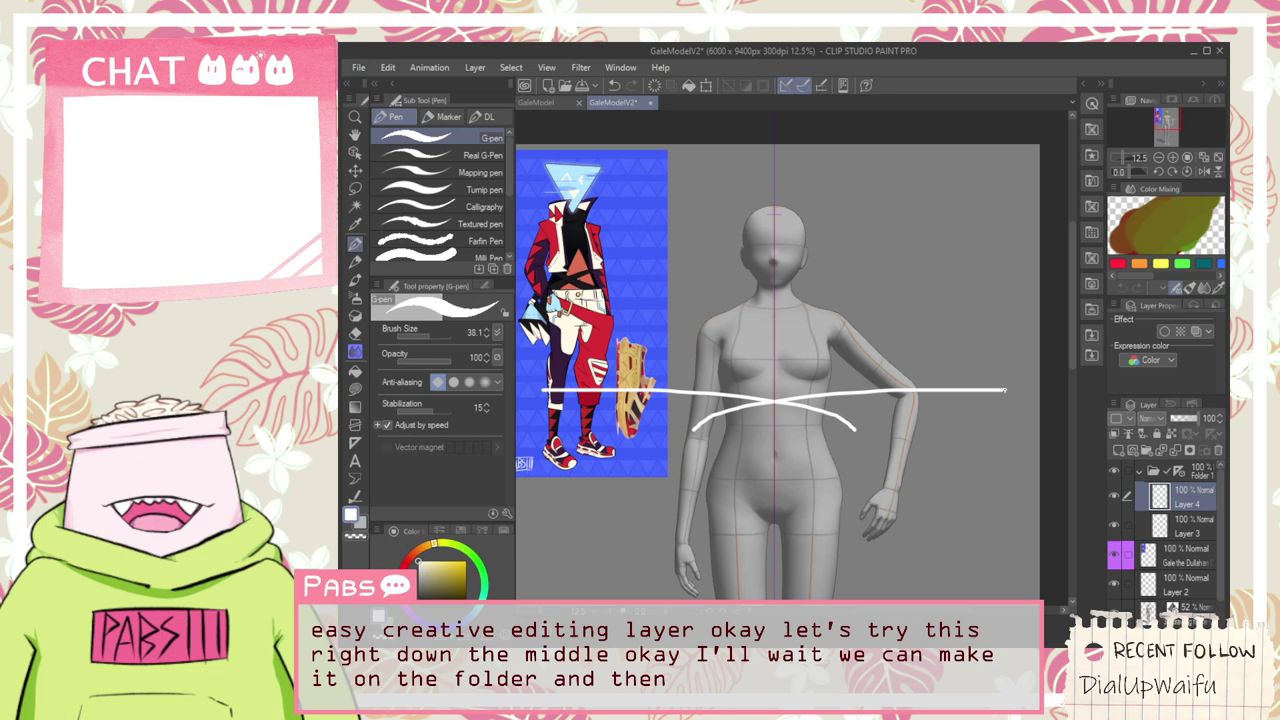
click(1186, 524)
drag(950, 322, 885, 203)
key(ctrl+z)
key(ctrl+z)
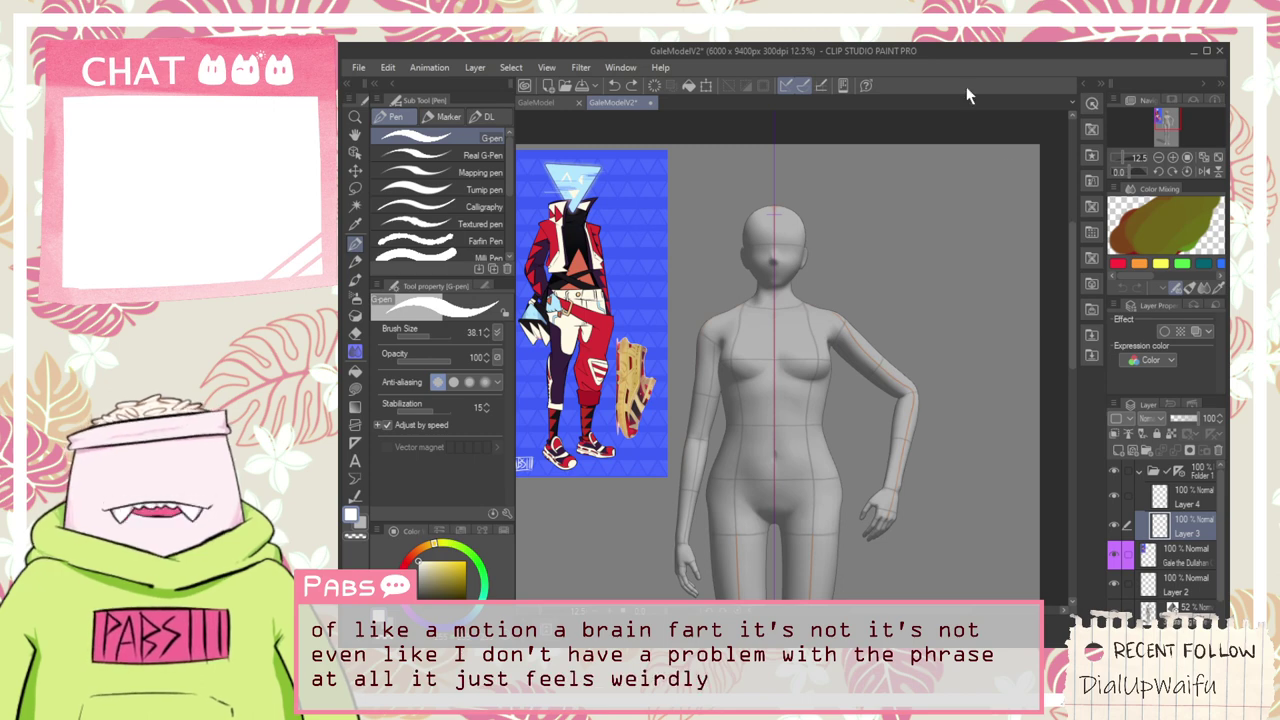
Delete the lower of the two raster layers inside the ruler folder
click(1222, 454)
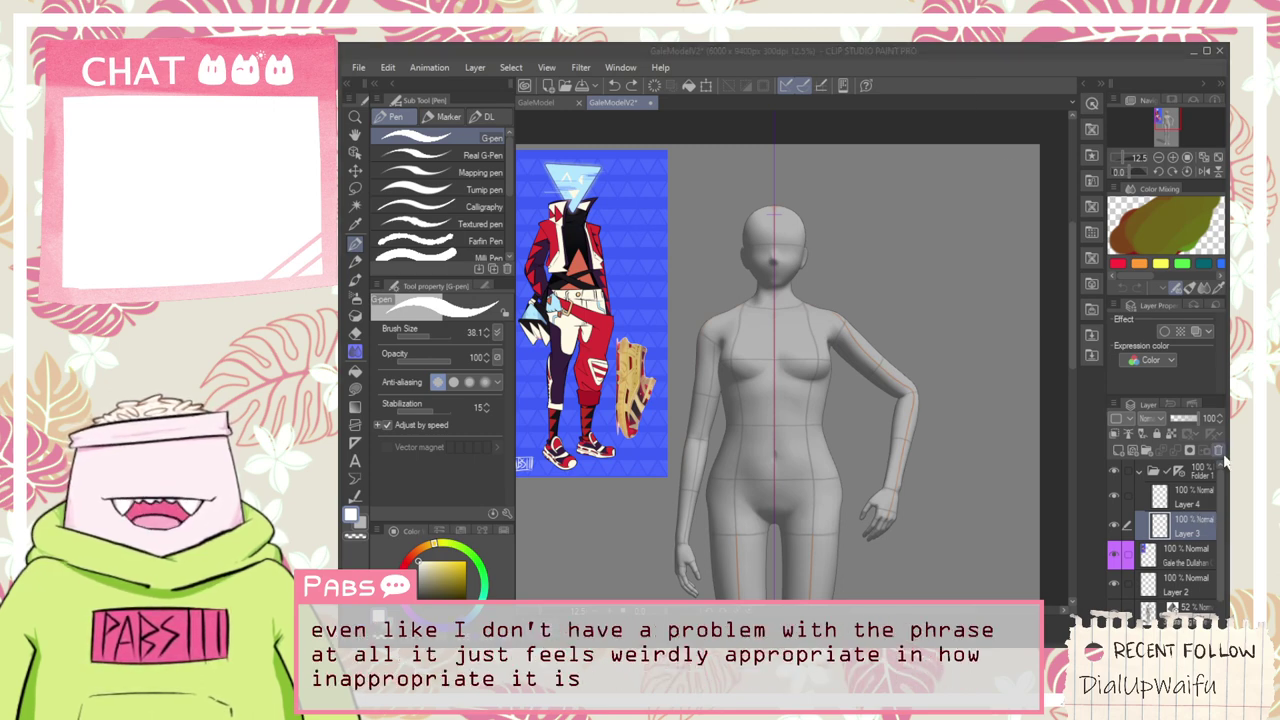
click(809, 257)
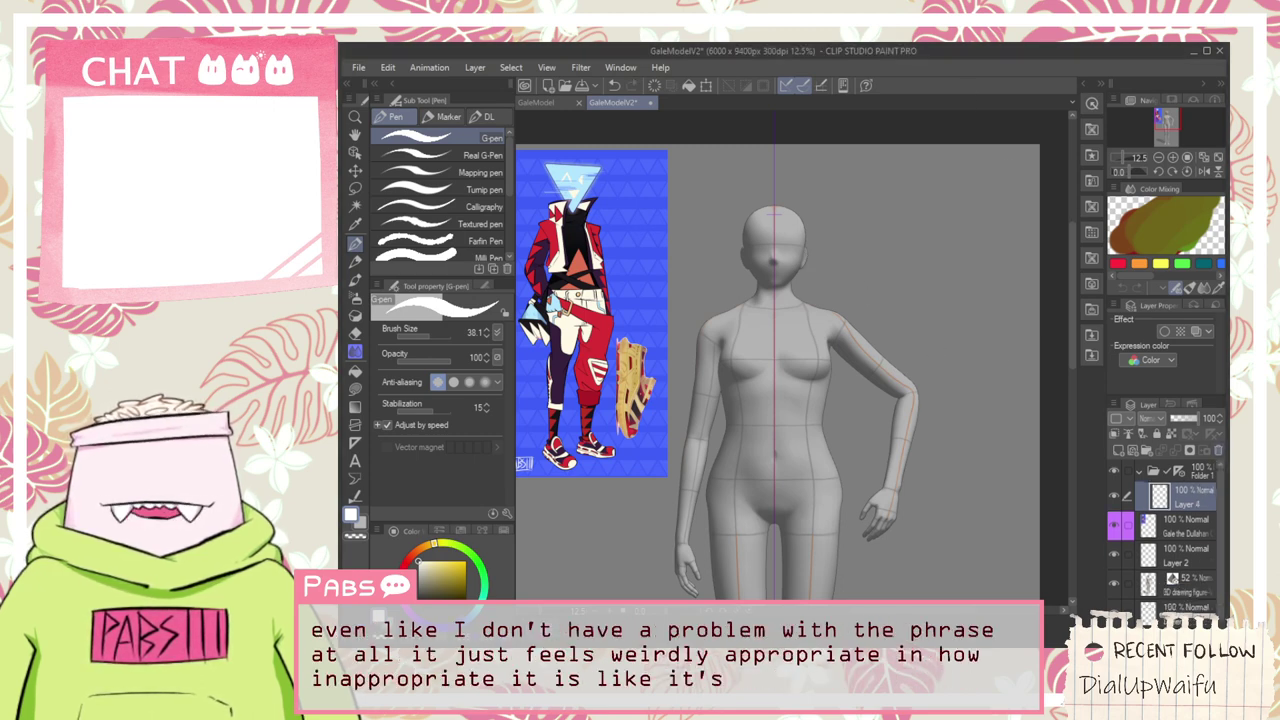
Set the drawing colour to a medium blue for sketching, using the reference character's triangular head as a guide
key(h)
drag(777, 319, 767, 417)
key(p)
scroll(773, 315, up, 4)
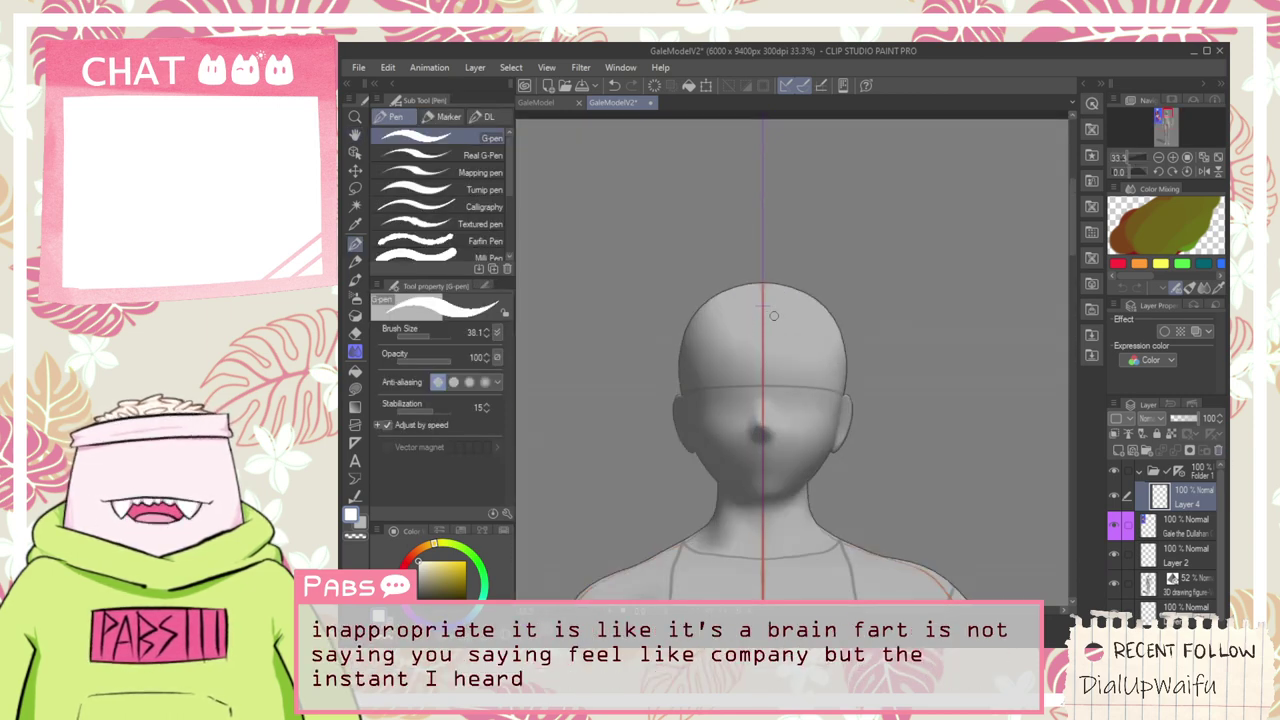
key(h)
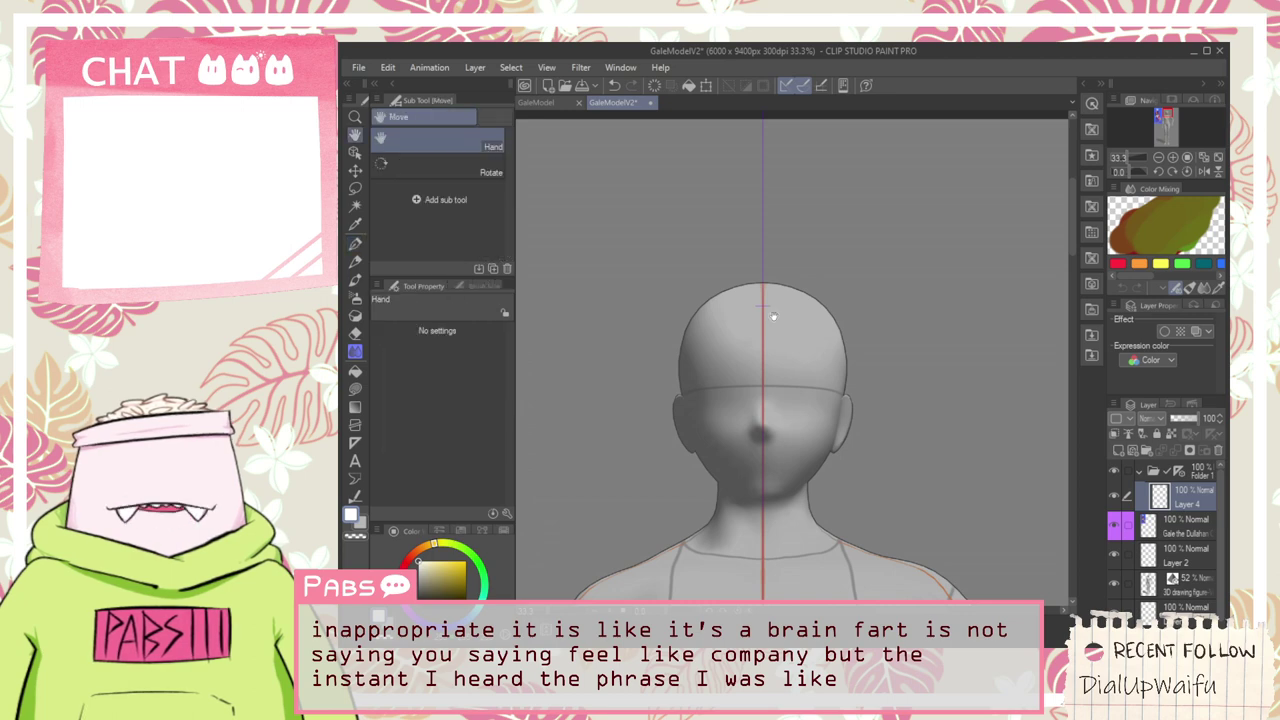
scroll(714, 297, up, 2)
scroll(709, 366, down, 4)
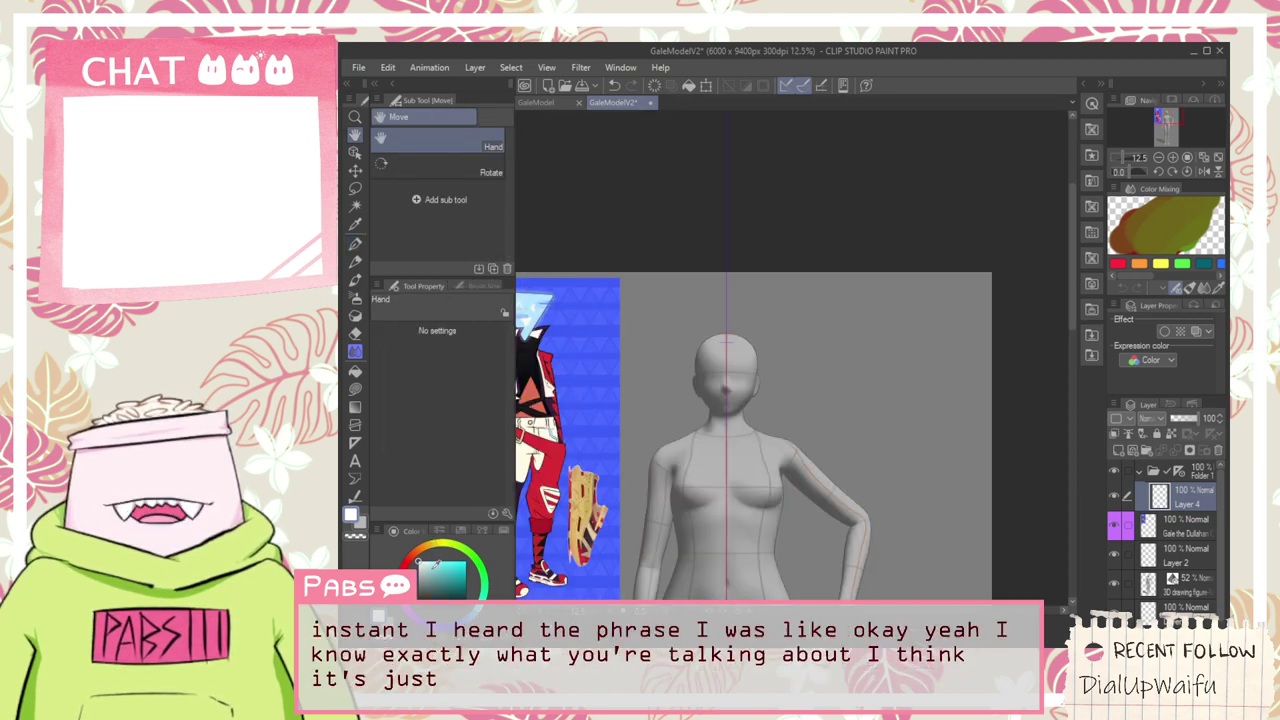
drag(649, 402, 789, 400)
scroll(654, 266, up, 4)
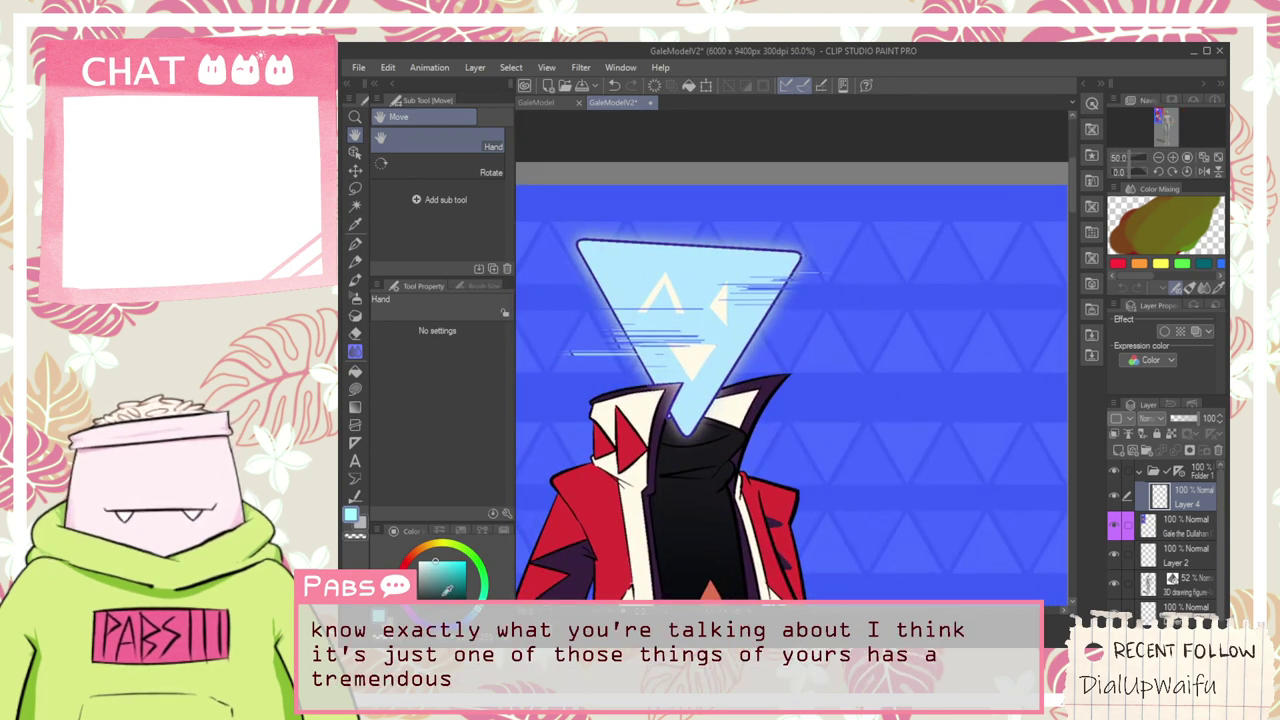
scroll(792, 360, down, 2)
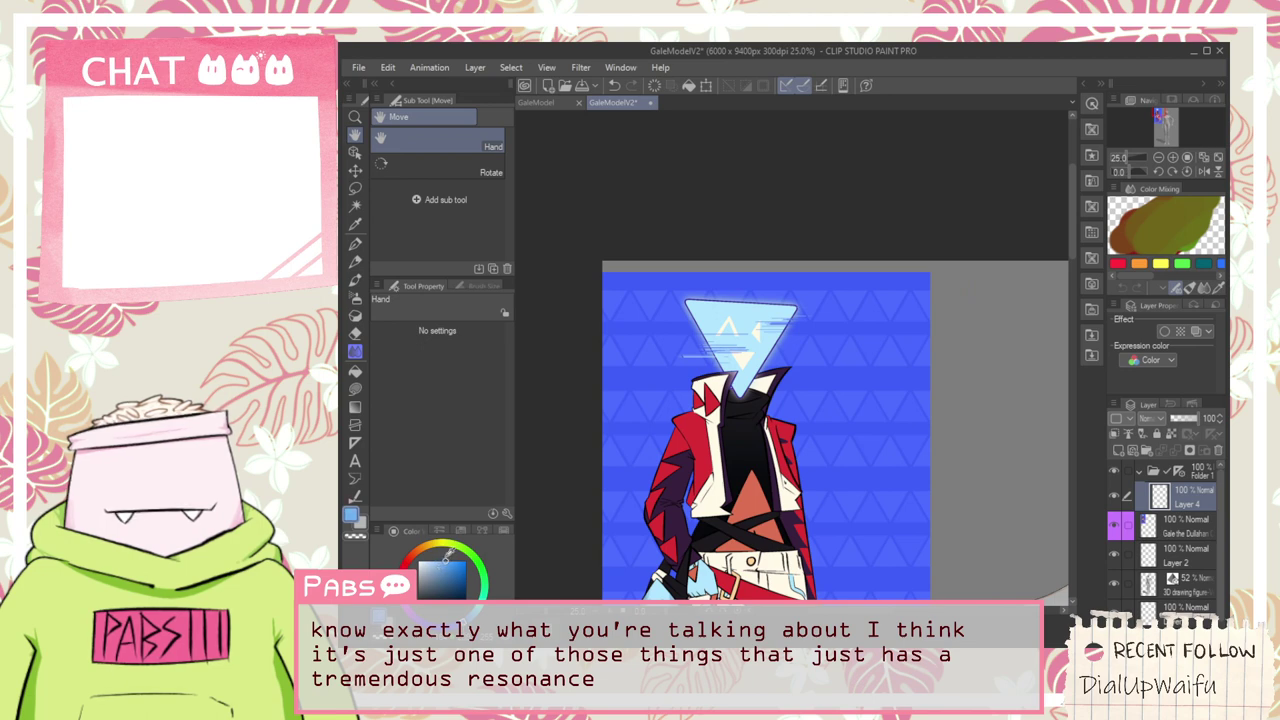
Sample the light blue of the reference character's triangular head as the drawing colour
scroll(733, 318, up, 6)
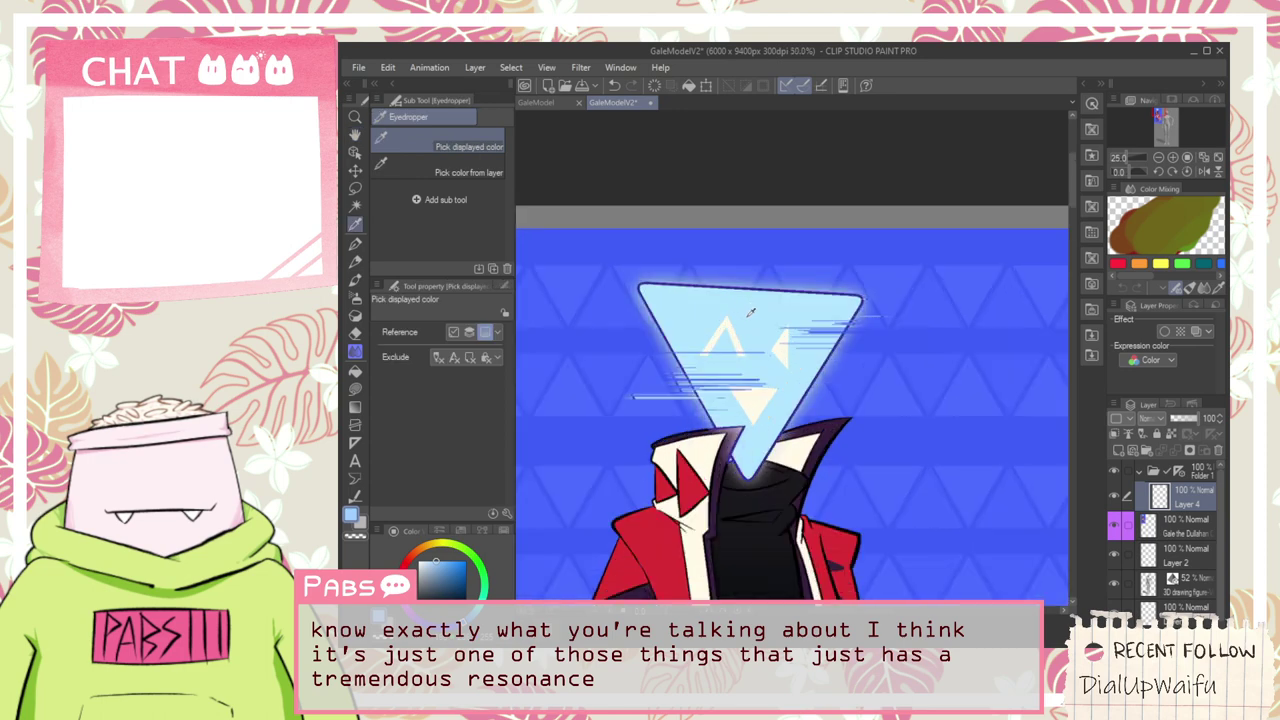
click(771, 323)
scroll(766, 324, down, 5)
scroll(760, 338, down, 1)
key(space)
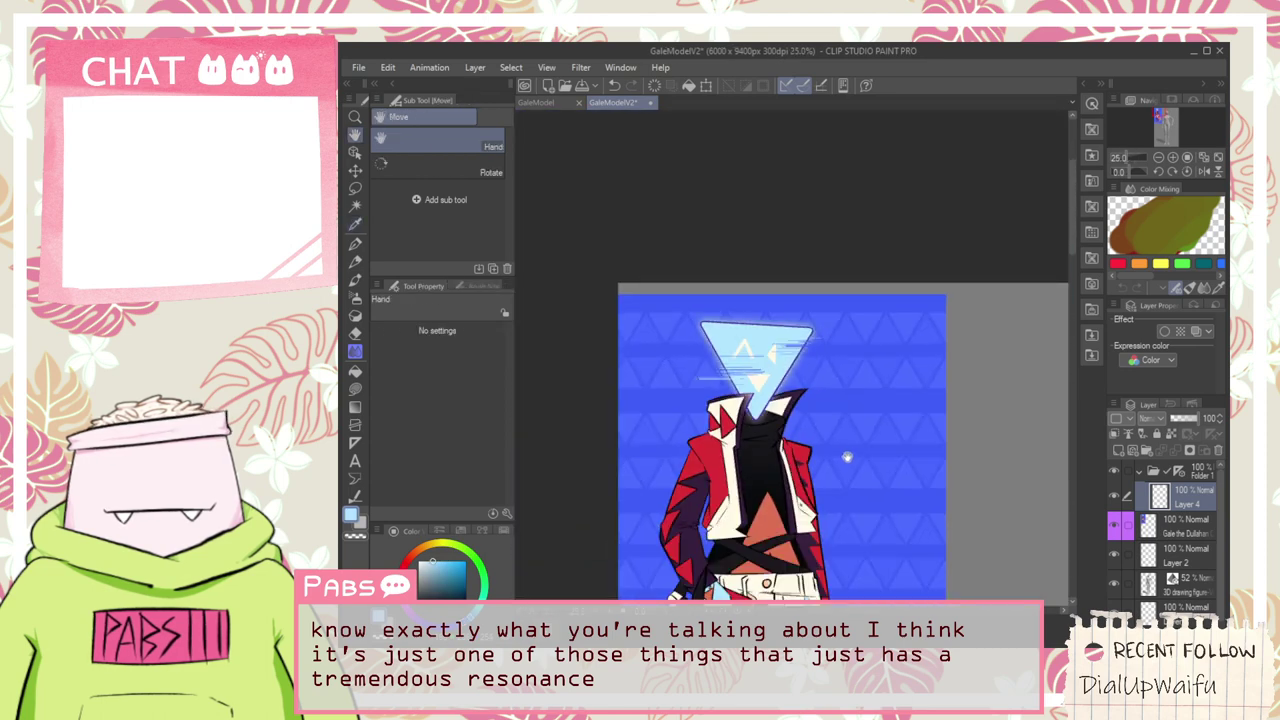
Try to sketch a rounded, inverted-triangle head outline over the figure's head with the G-pen, and undo the strokes
drag(848, 457, 727, 396)
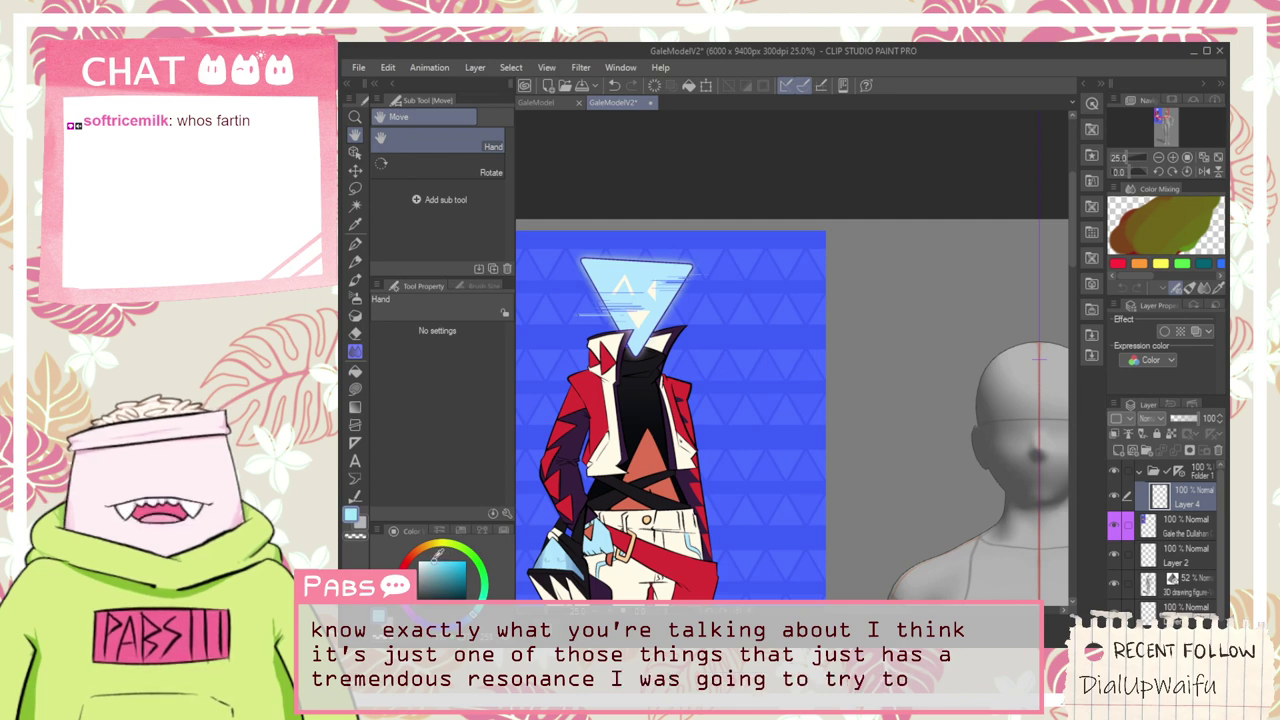
scroll(607, 529, down, 3)
scroll(750, 505, up, 4)
key(p)
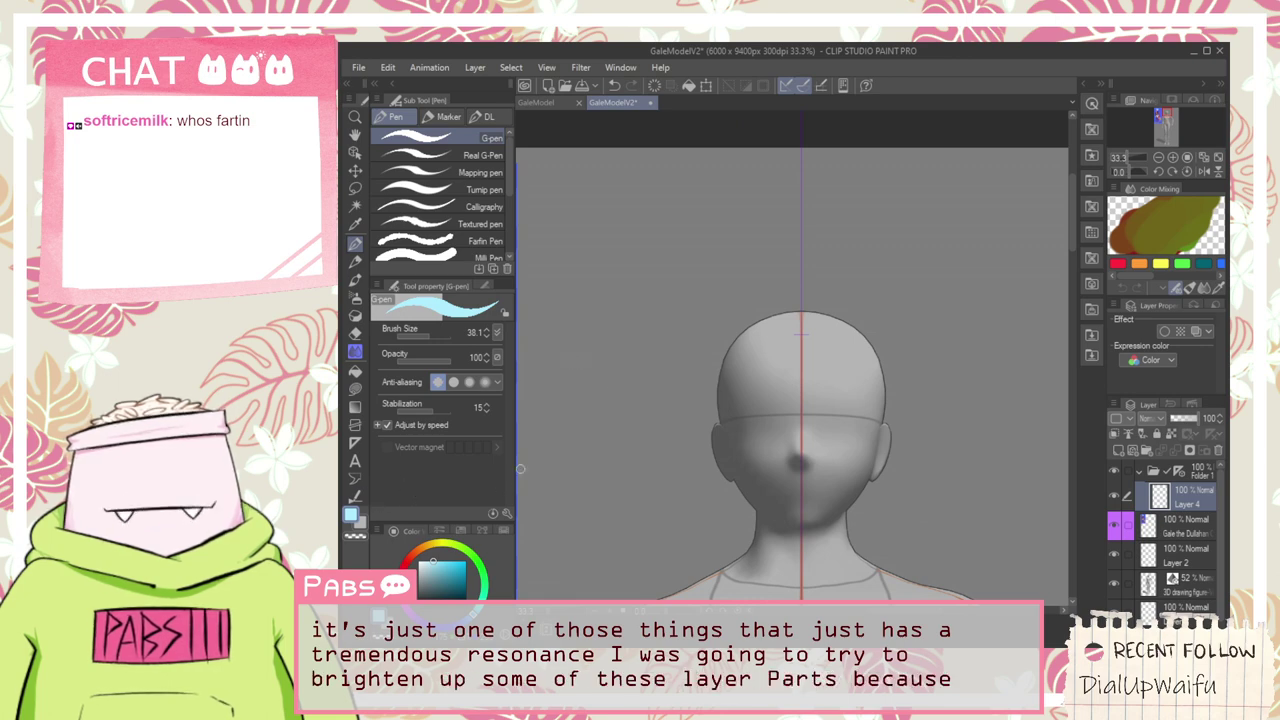
drag(624, 294, 752, 500)
key(ctrl+z)
mouse_move(650, 375)
mouse_down()
mouse_move(795, 567)
mouse_move(662, 385)
mouse_move(795, 320)
mouse_up()
key(ctrl+z)
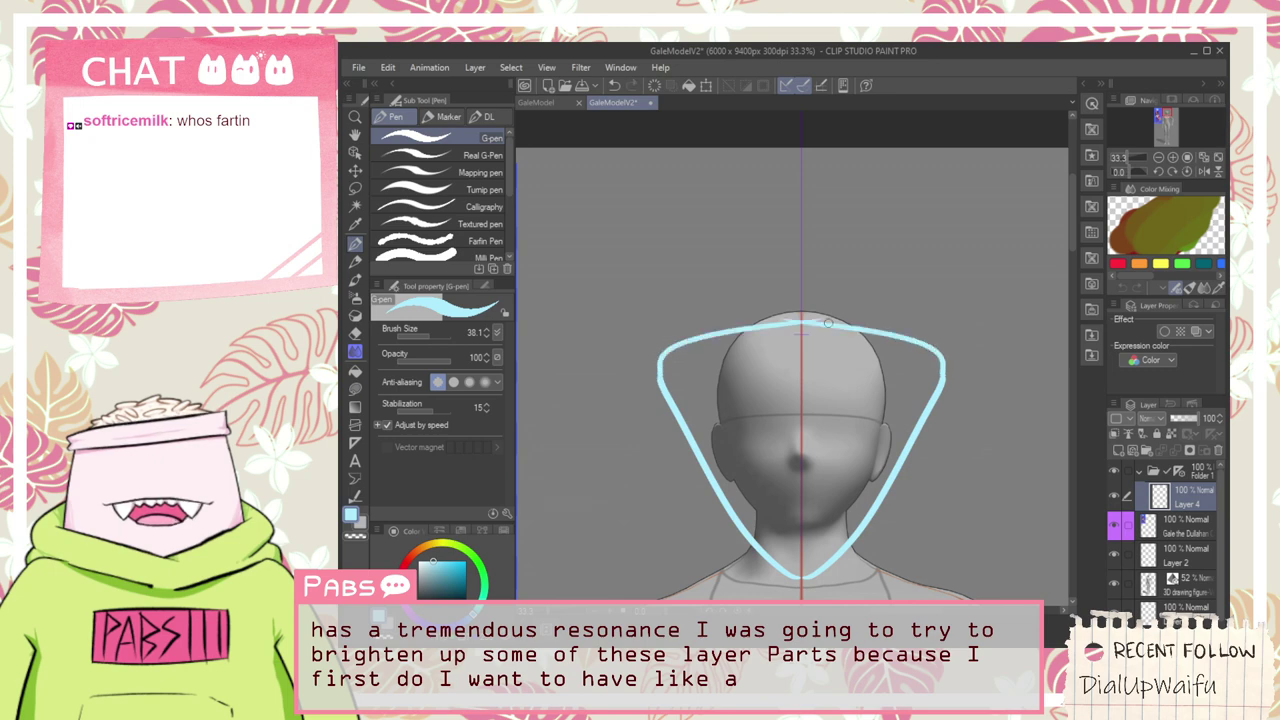
key(ctrl+z)
Choose the Polygon figure tool for constructing the triangular head
scroll(722, 350, down, 5)
drag(794, 397, 762, 404)
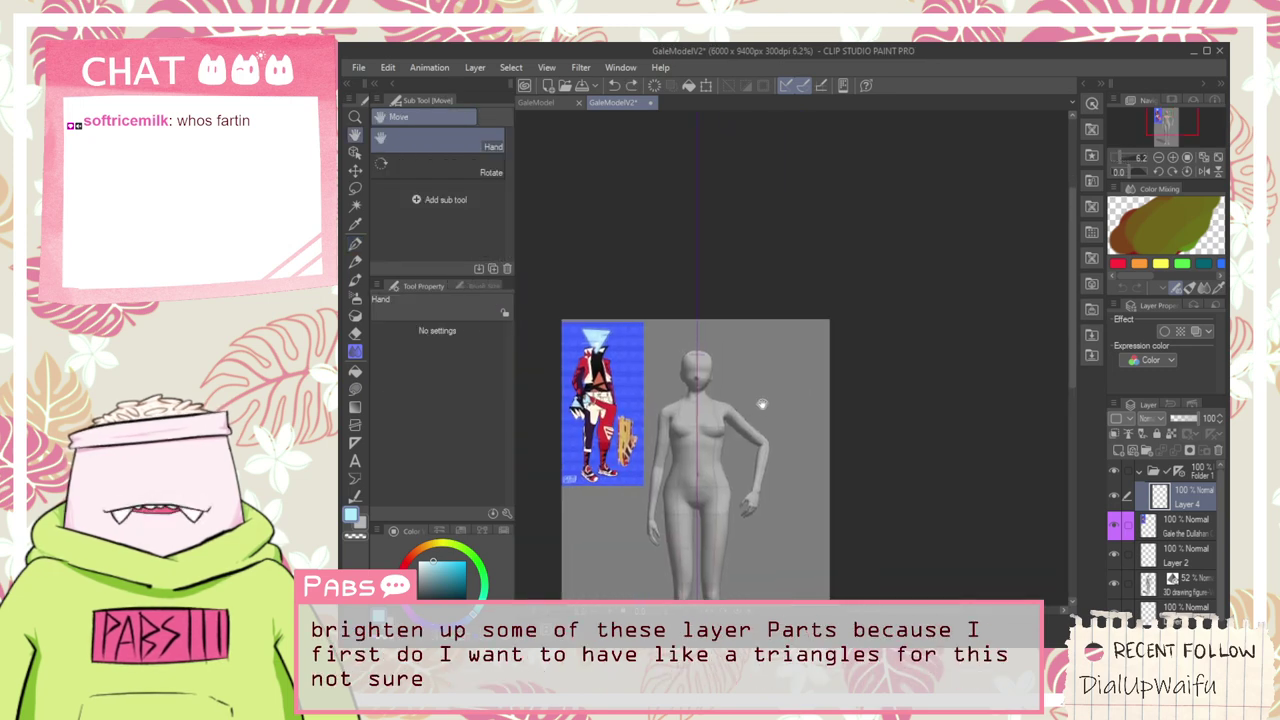
scroll(697, 355, up, 6)
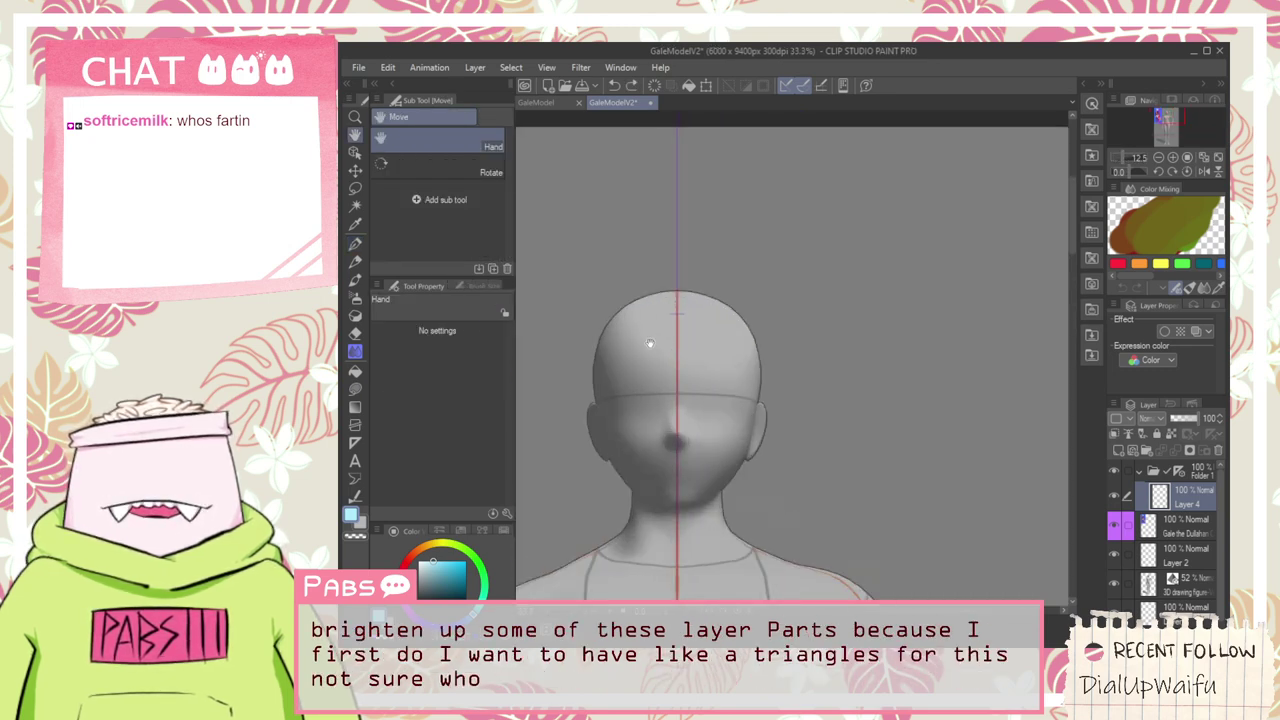
click(355, 496)
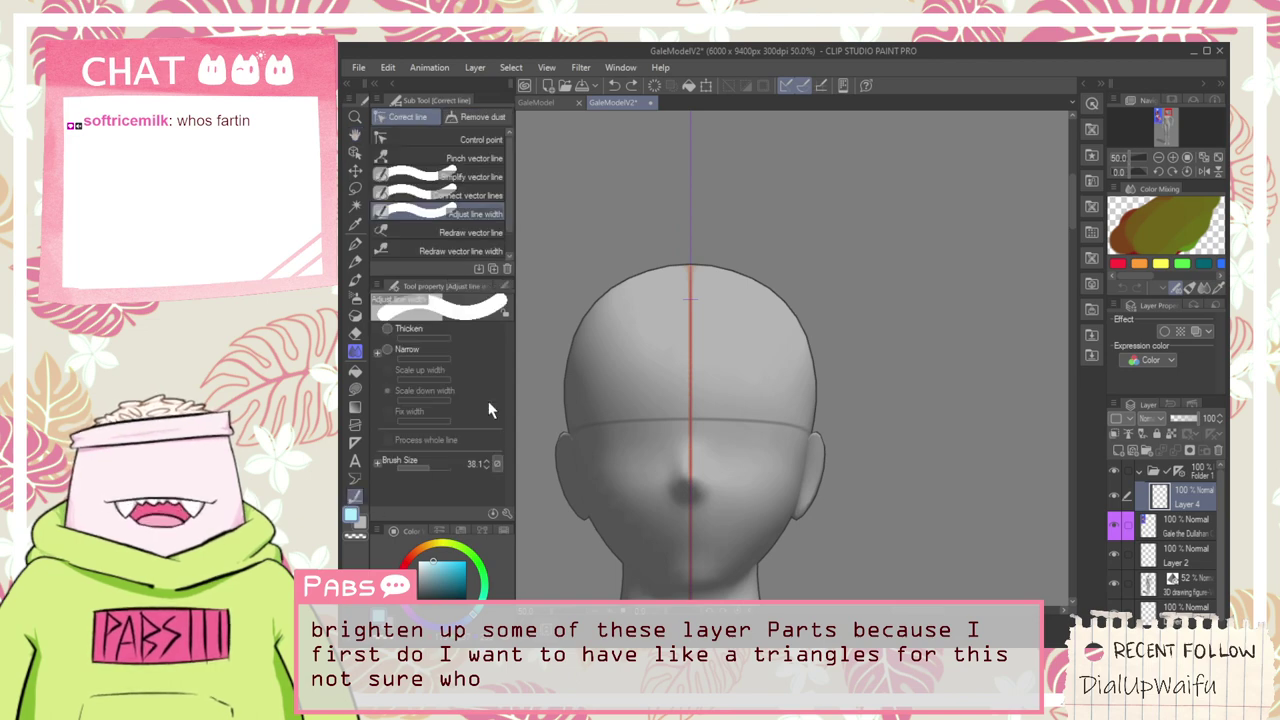
click(355, 442)
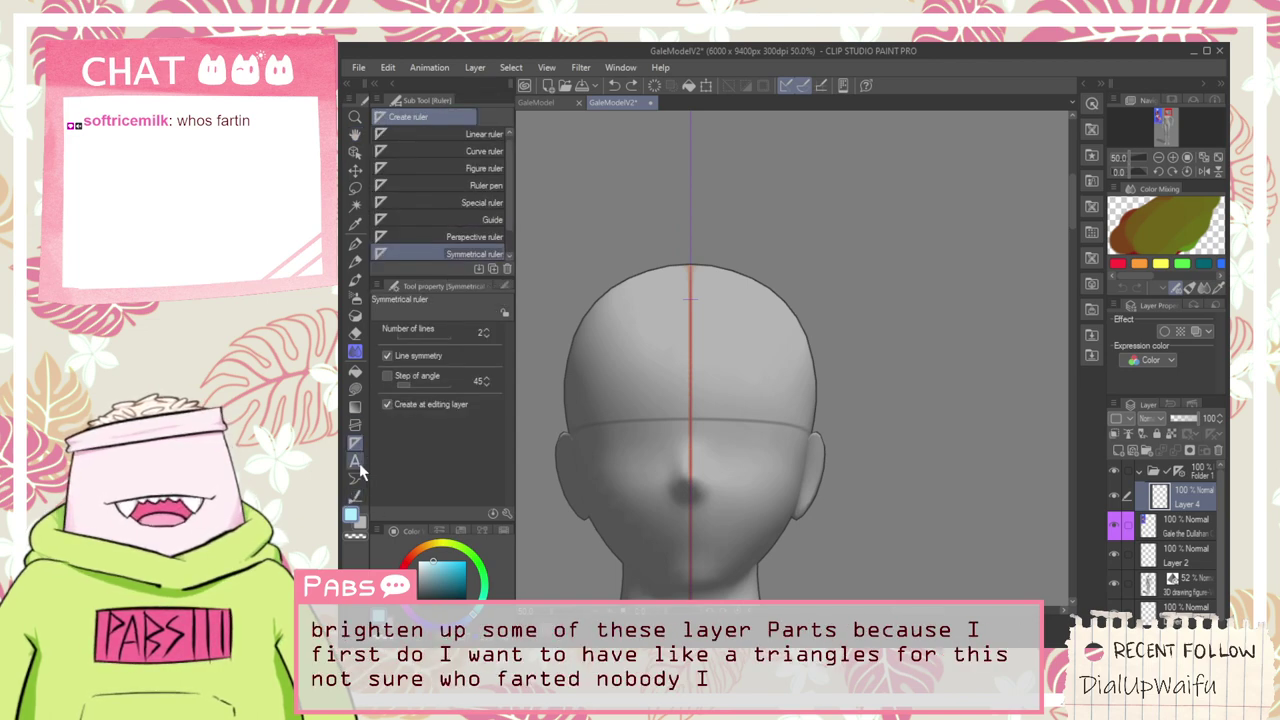
click(362, 477)
click(357, 426)
click(358, 437)
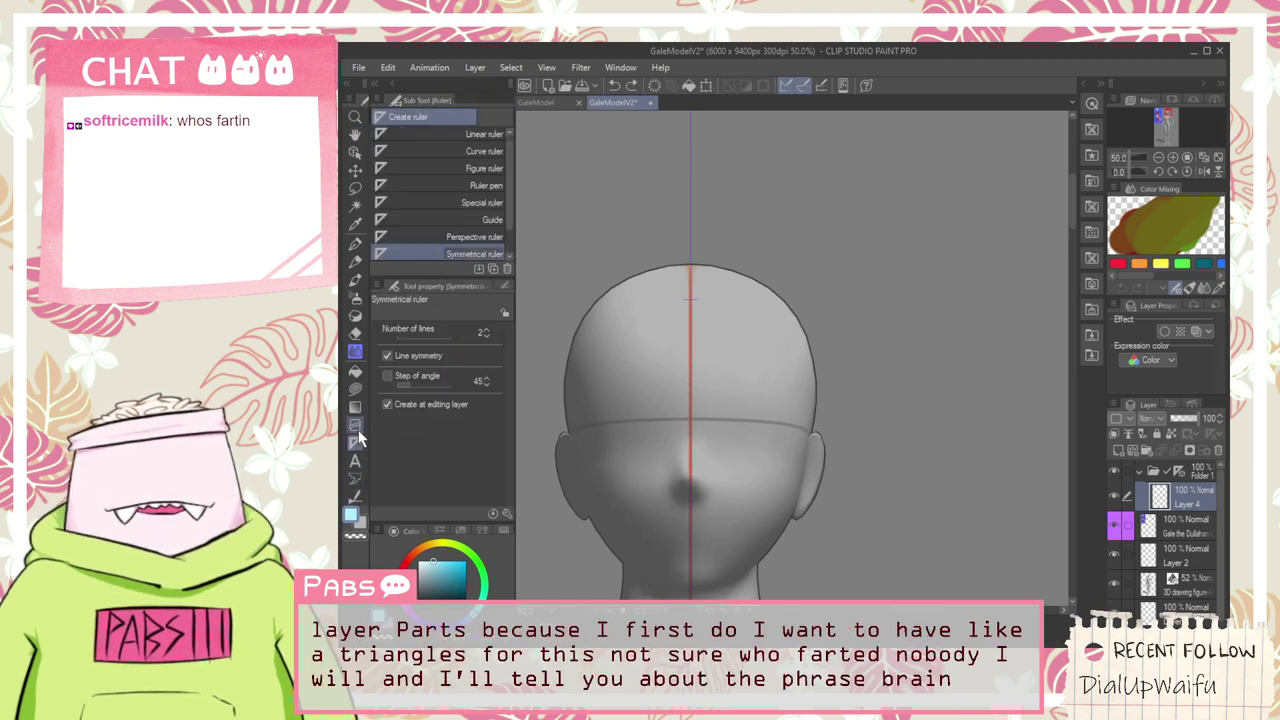
click(358, 403)
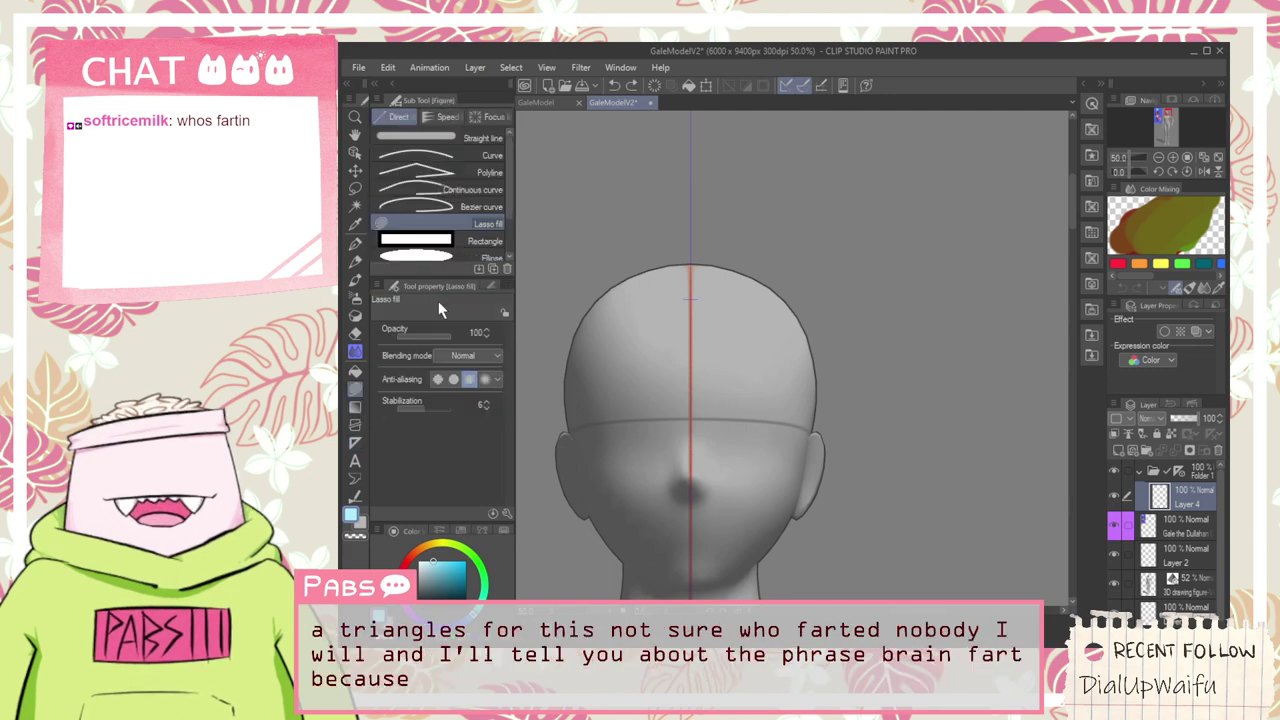
click(470, 241)
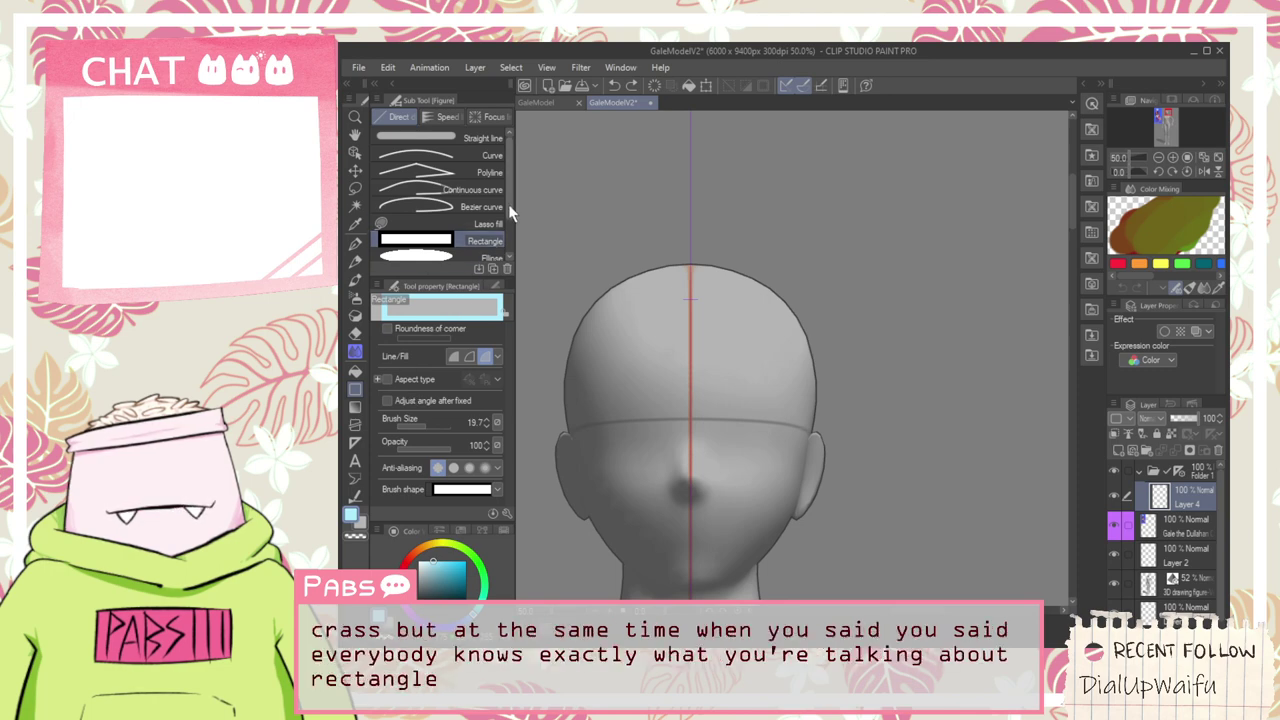
scroll(507, 207, down, 3)
click(488, 222)
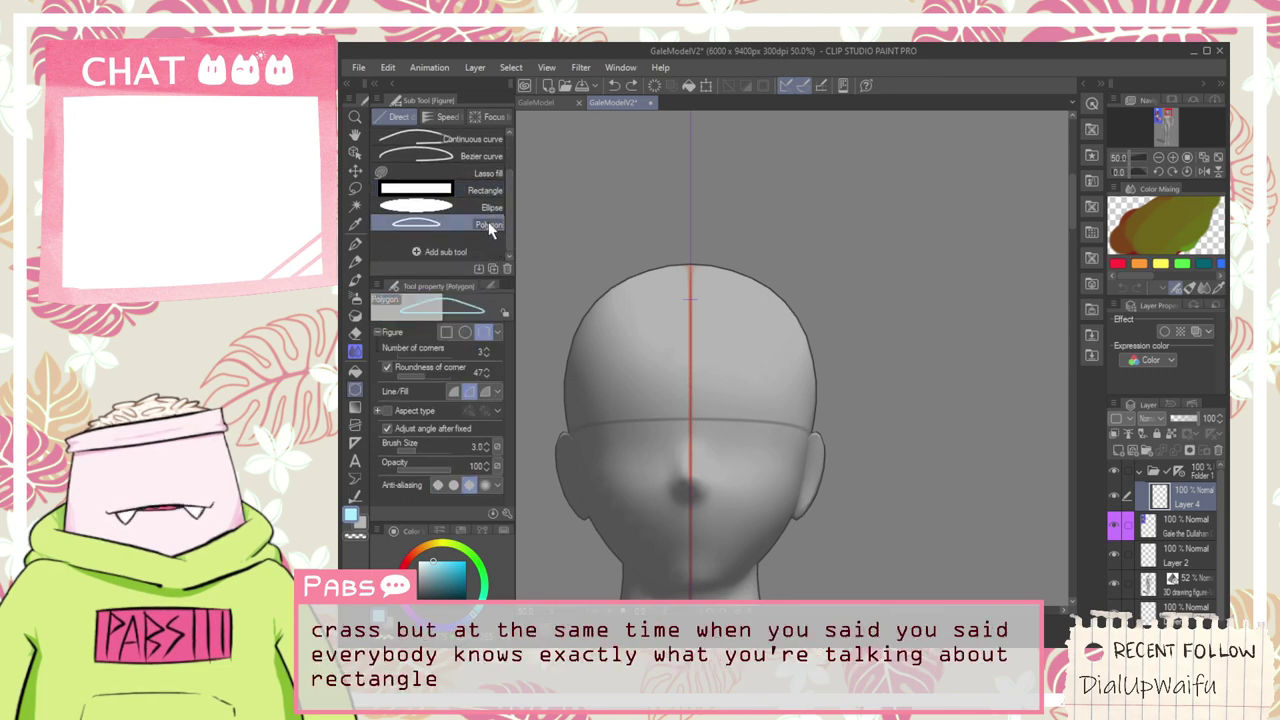
Try to draw a three-cornered polygon over the head on Layer 4 in the ruler folder, and undo it
scroll(588, 293, down, 1)
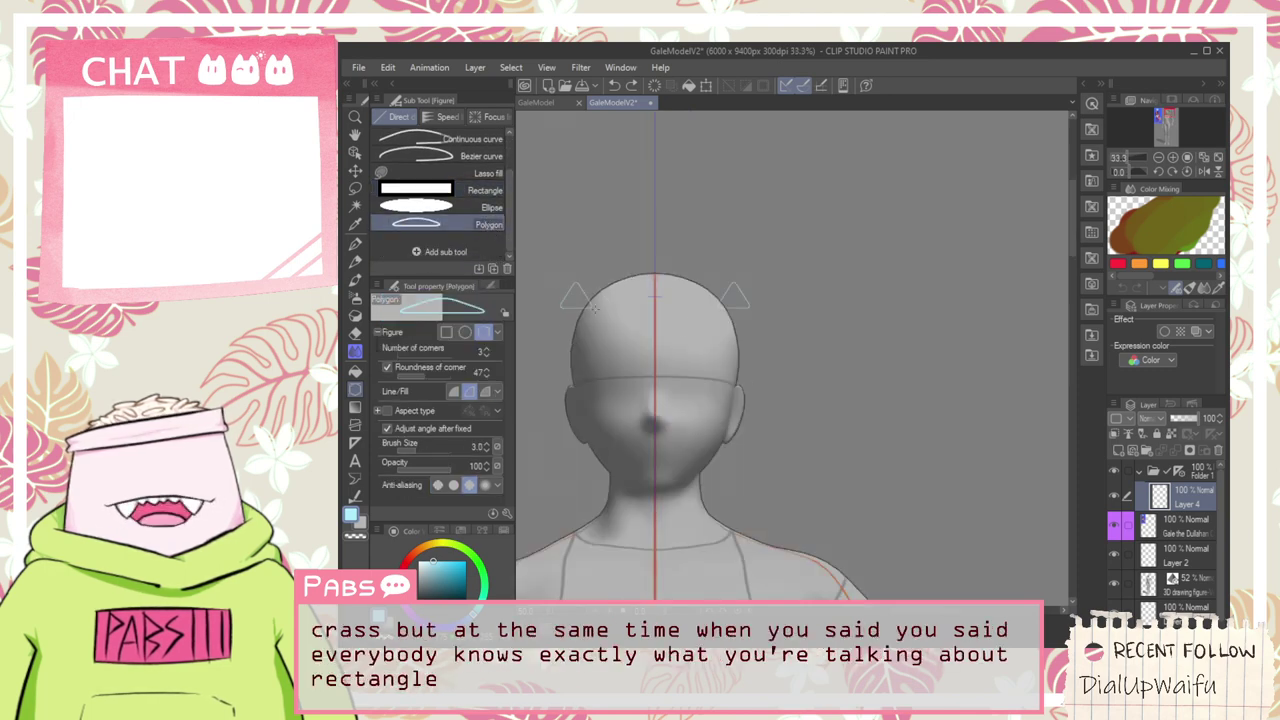
drag(562, 290, 748, 489)
key(ctrl+z)
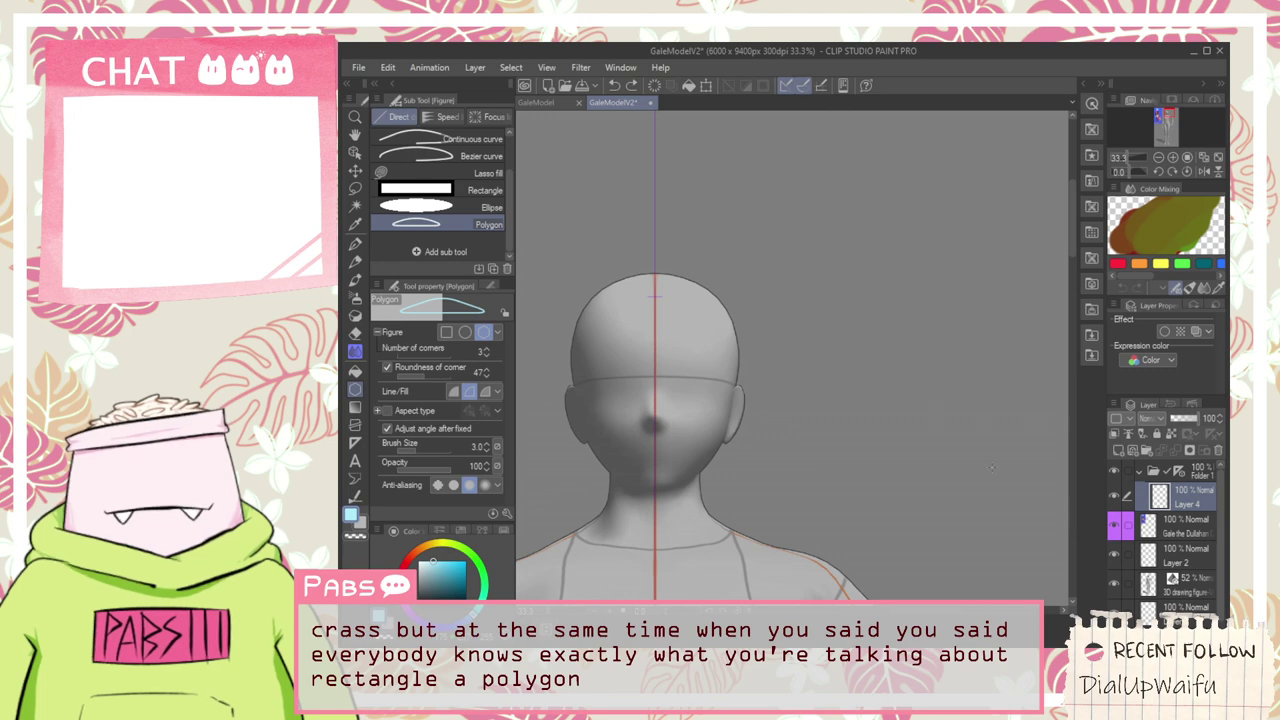
Add a new raster layer above the character reference layer, outside the symmetrical ruler folder
click(1188, 537)
click(1120, 450)
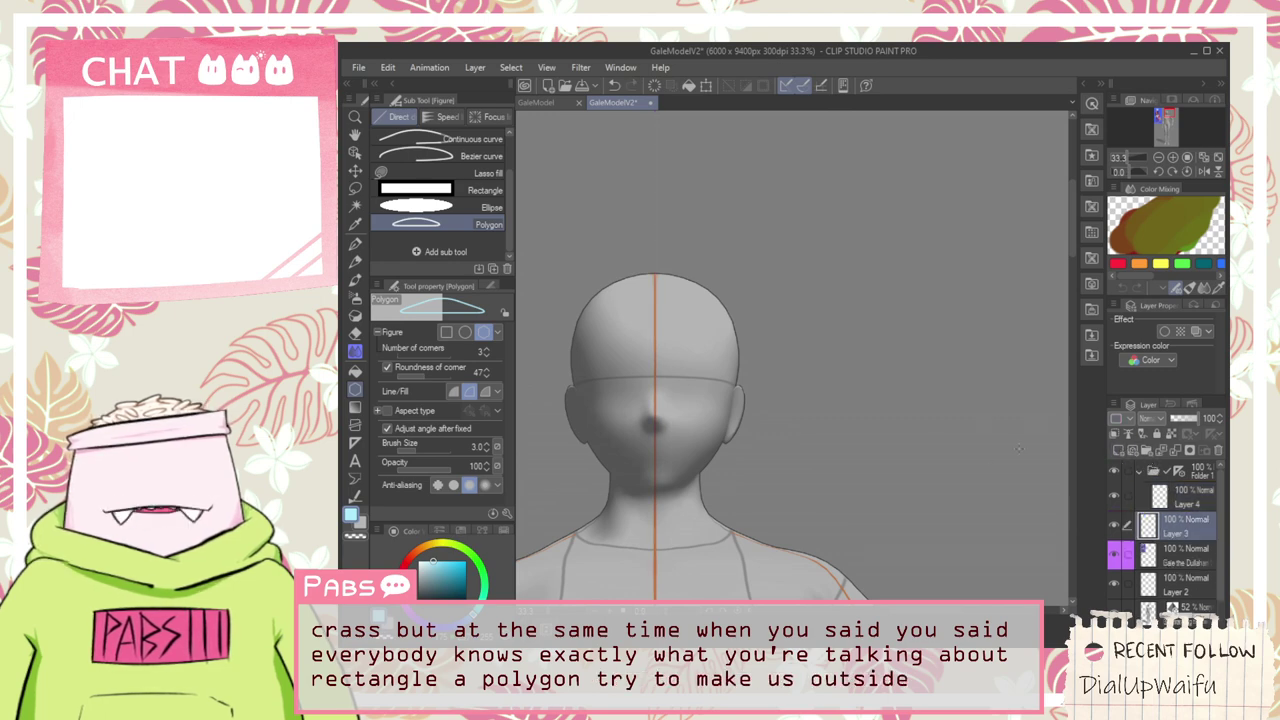
Try an inverted polygon triangle on the layer outside the ruler folder, move it over the figure's head, and undo both changes
drag(717, 527, 526, 280)
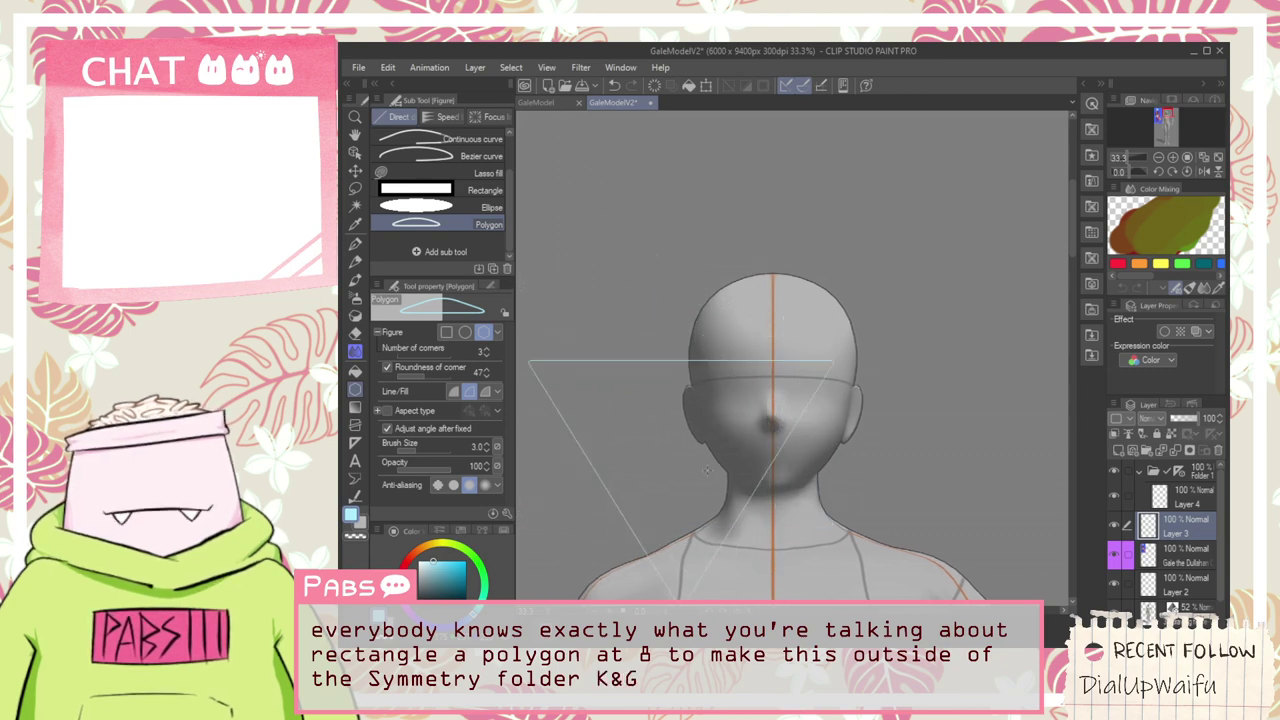
click(760, 336)
key(k)
drag(760, 336, 849, 260)
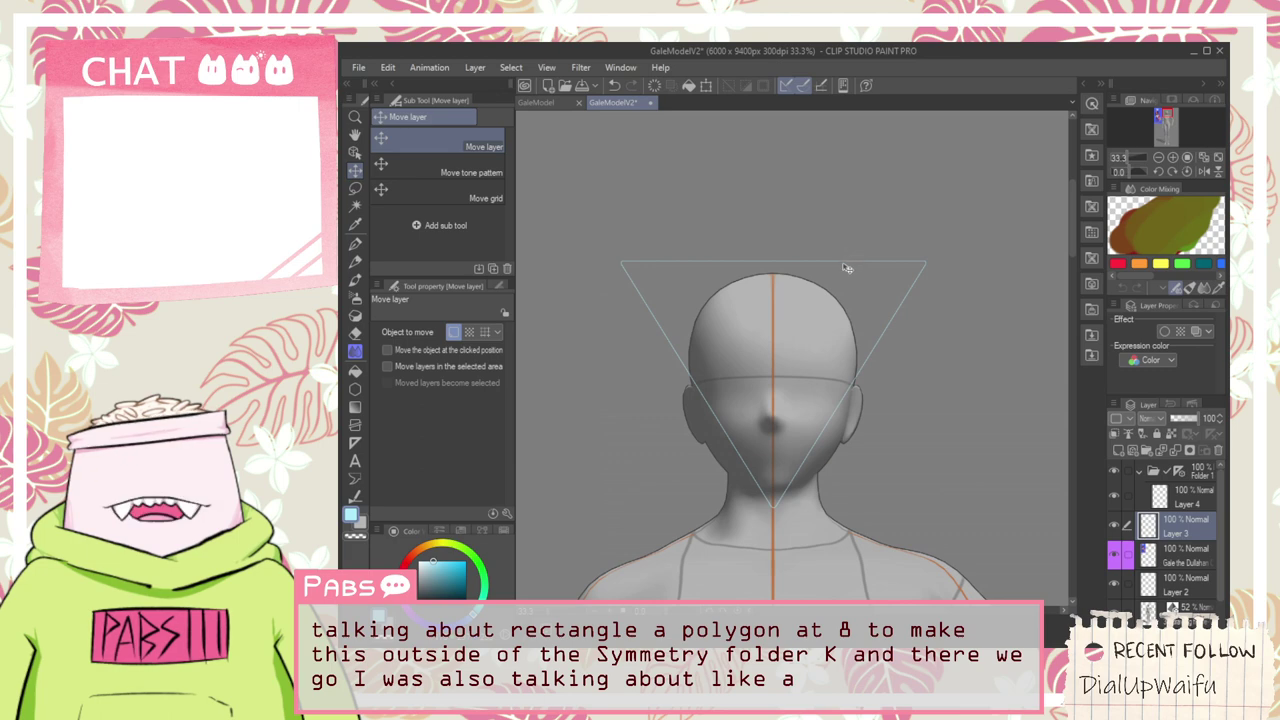
key(ctrl+z)
key(ctrl+z)
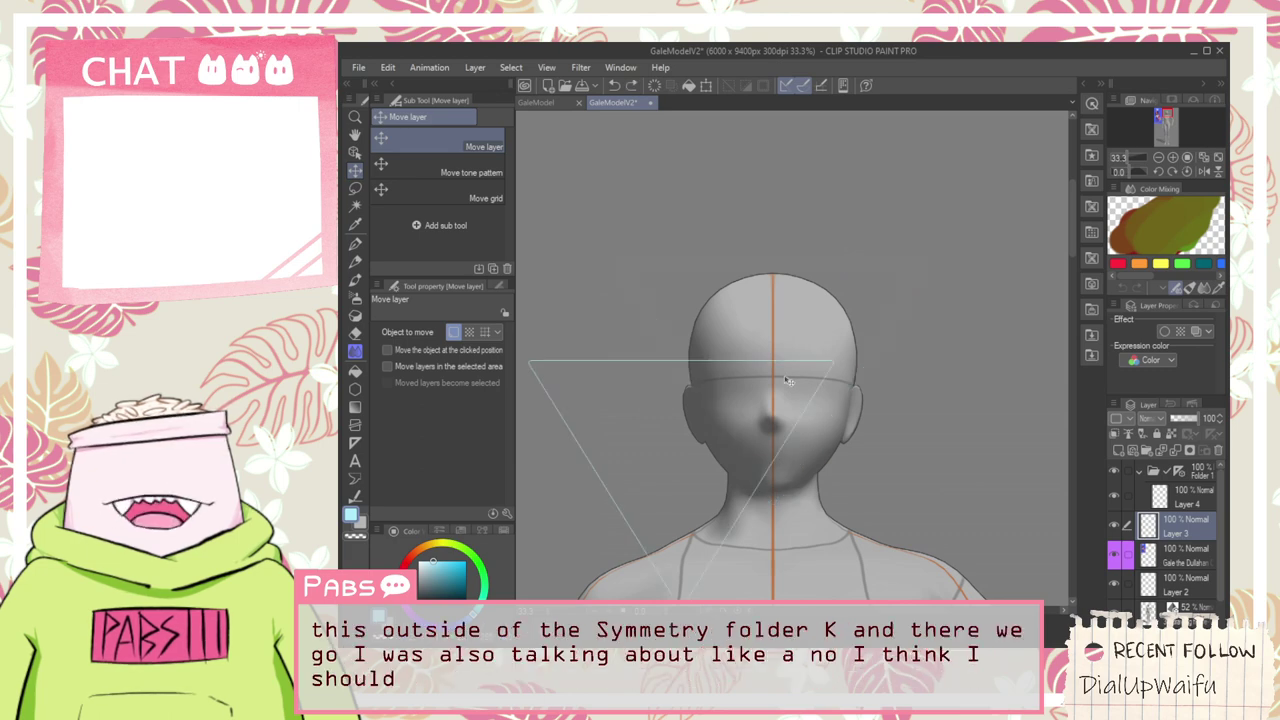
Try a mirrored G-pen stroke from the neck up past the ears on Layer 4, and undo it
click(1170, 502)
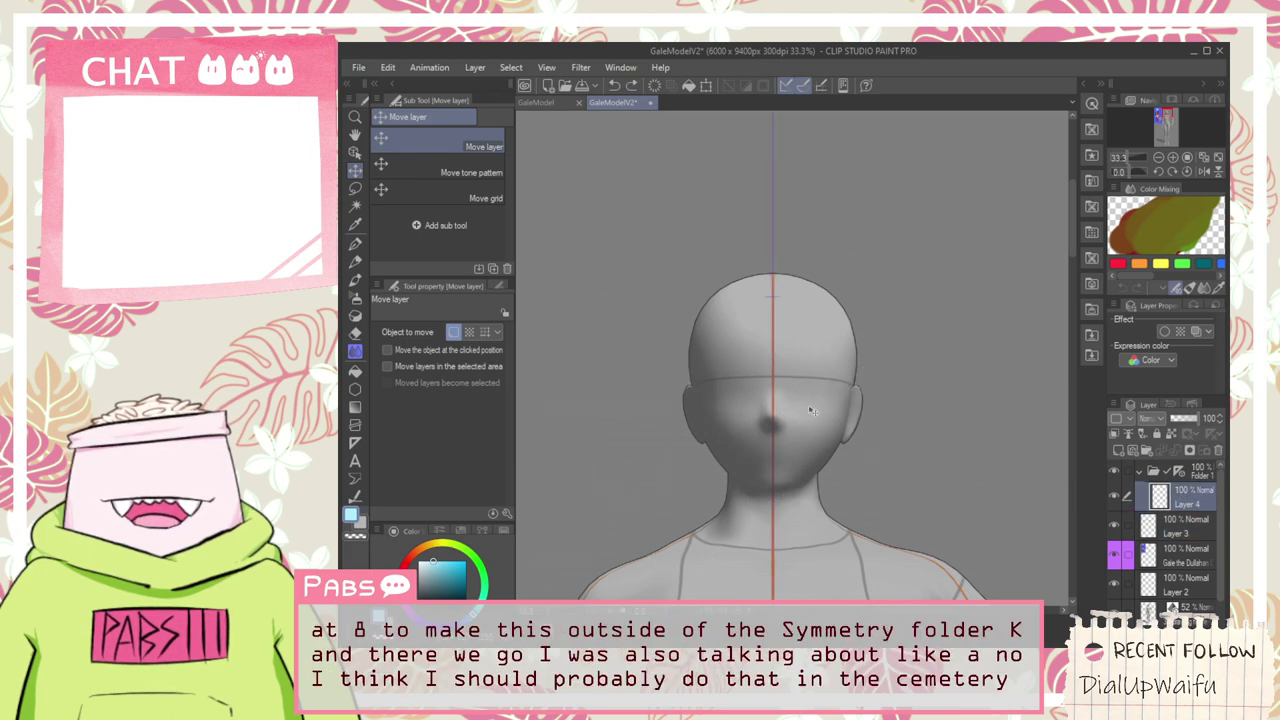
key(p)
scroll(760, 484, up, 1)
drag(778, 535, 607, 276)
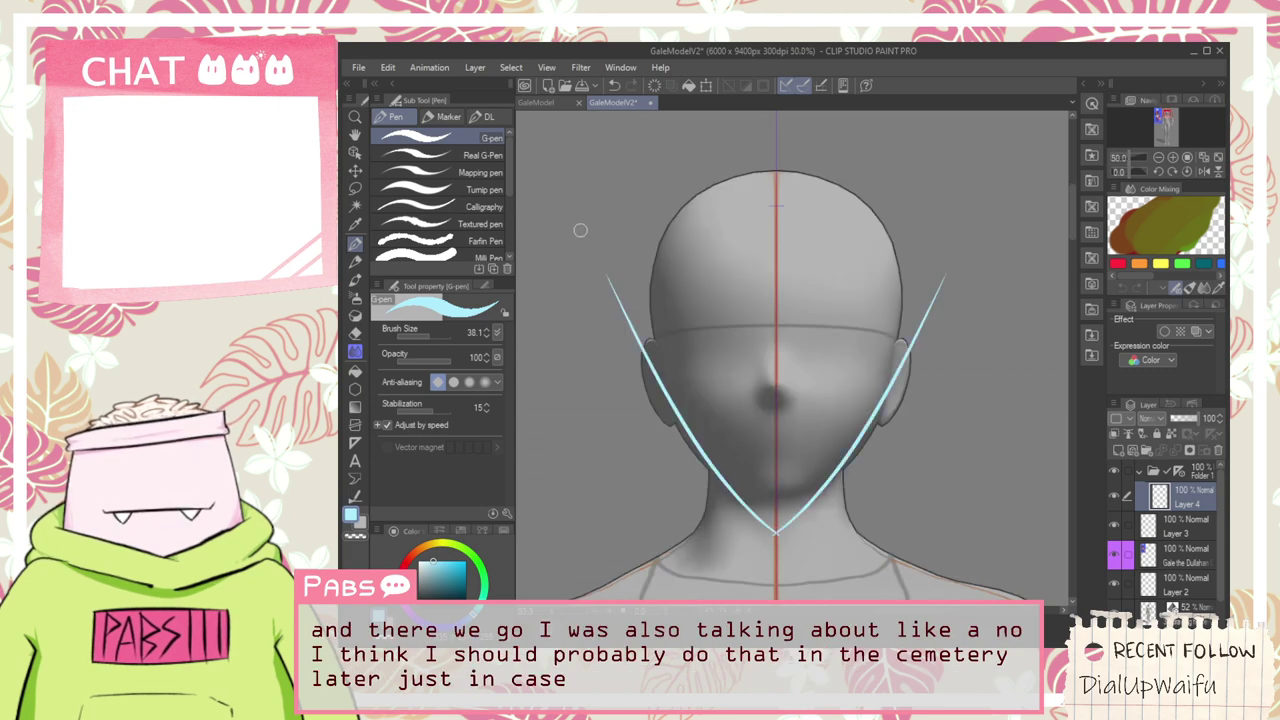
key(ctrl+z)
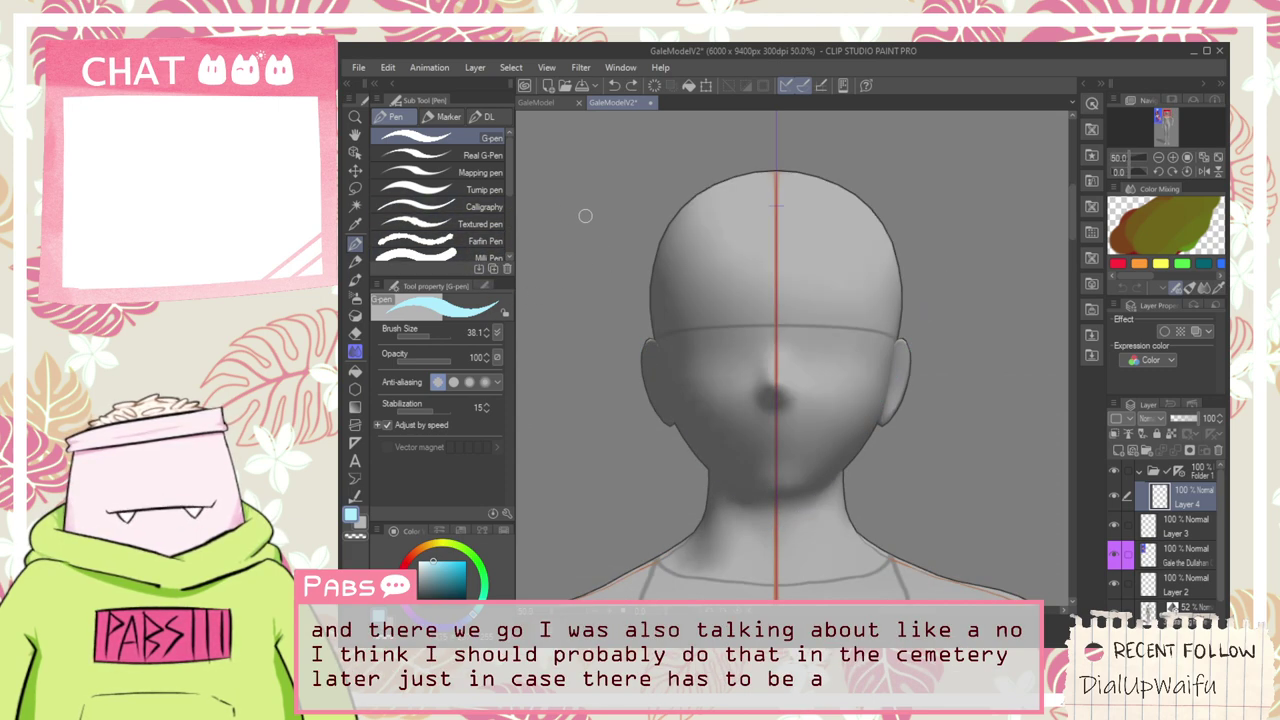
Switch to the 거친 연필 느낌 brush for sketching the head on Layer 4
scroll(574, 214, down, 1)
key(space)
drag(597, 257, 674, 329)
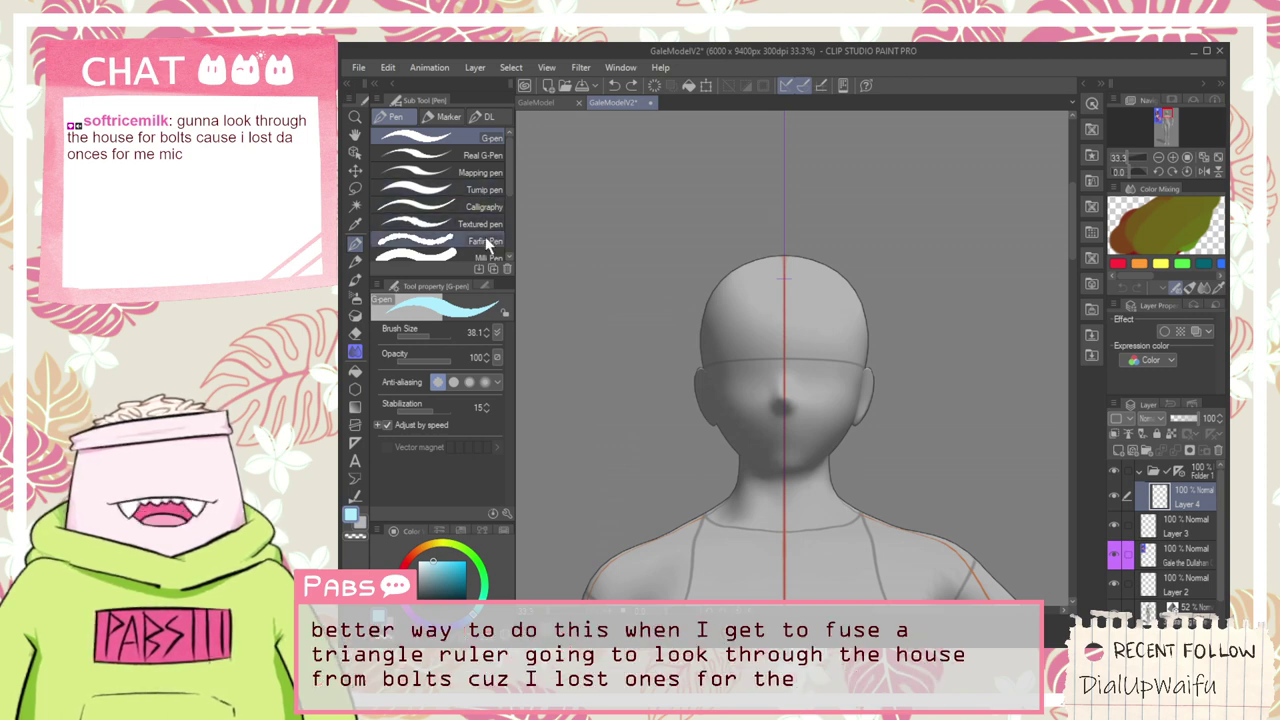
drag(505, 205, 509, 255)
click(461, 190)
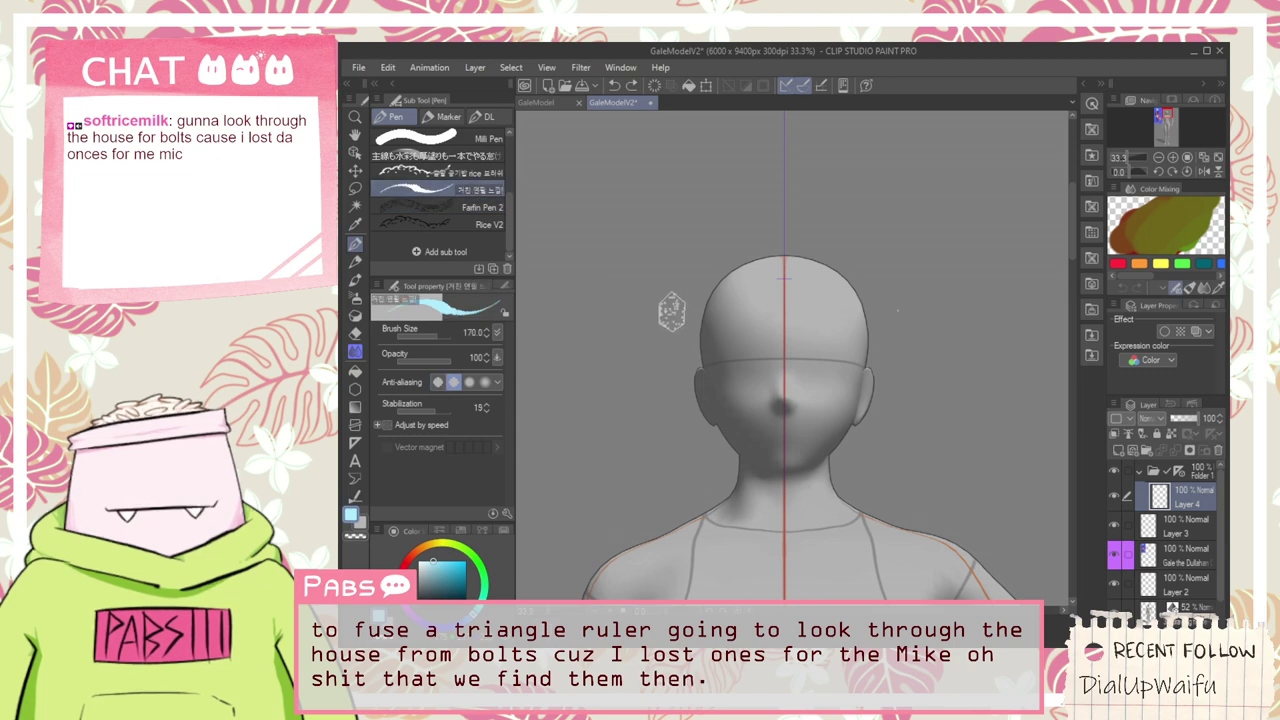
Try mirrored textured strokes for the triangle's slanted sides and top edge around the figure's head, undoing each attempt
drag(672, 312, 766, 452)
key(ctrl+z)
scroll(686, 329, up, 1)
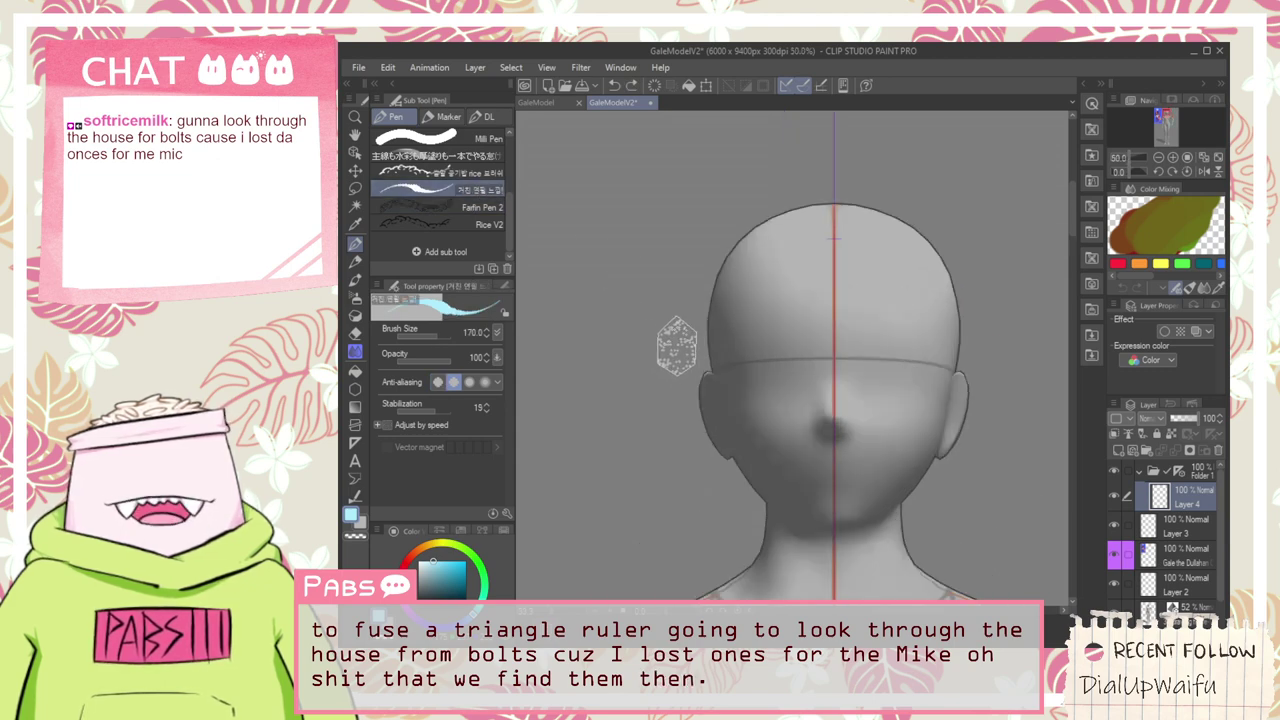
mouse_move(674, 343)
mouse_down()
mouse_move(818, 545)
mouse_move(795, 532)
mouse_move(669, 300)
mouse_up()
key(ctrl+z)
key(ctrl+z)
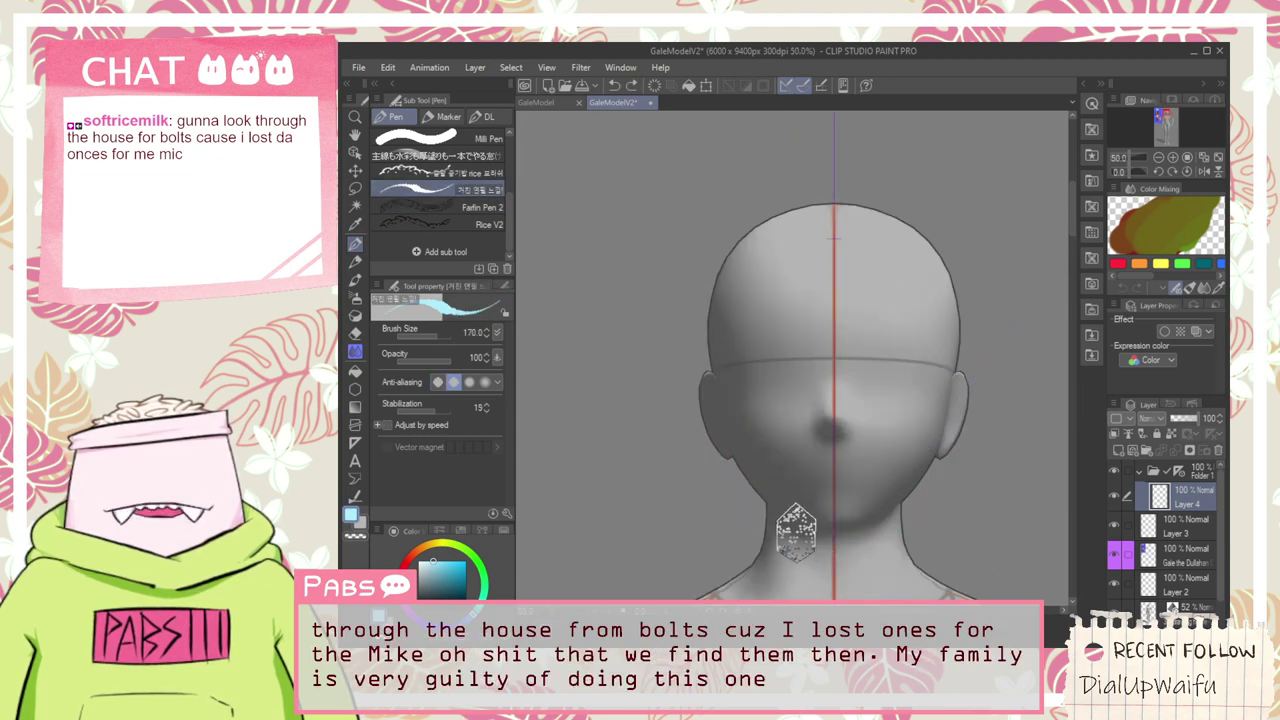
drag(805, 558, 666, 393)
key(ctrl+z)
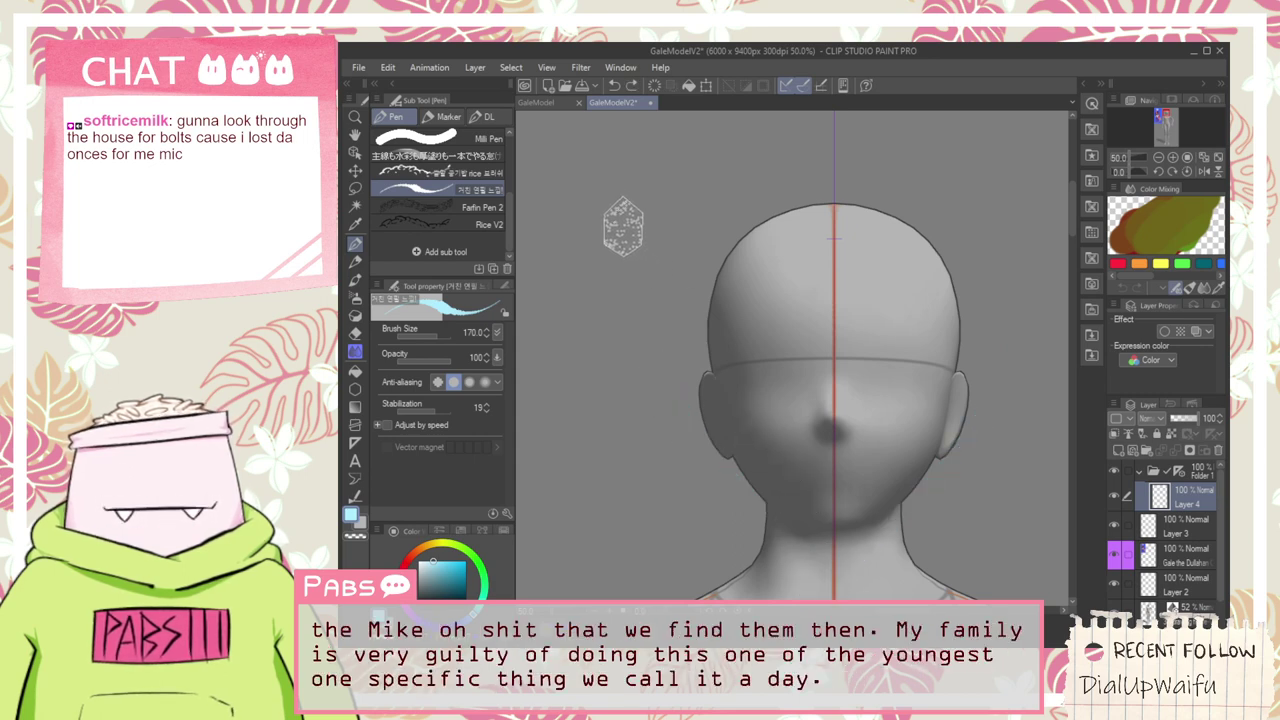
drag(676, 220, 745, 228)
key(ctrl+z)
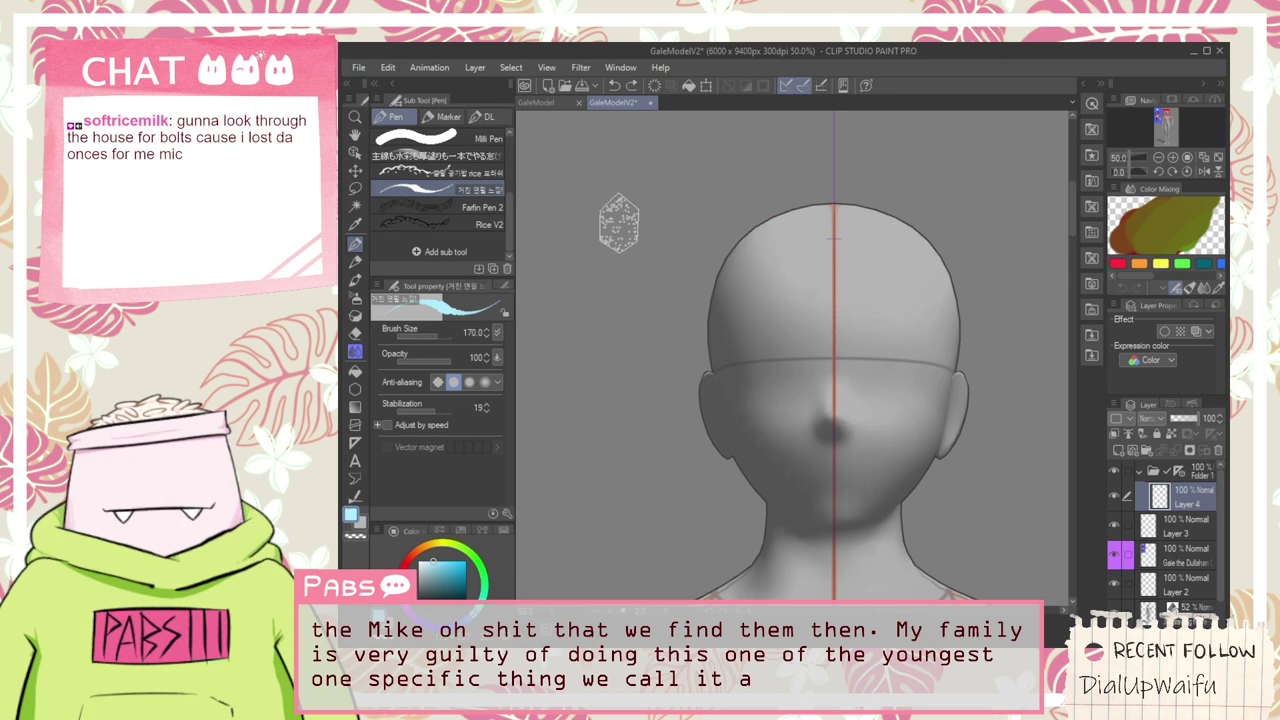
Draw a thick, mirrored light-blue top edge for the triangular head across the figure's crown, undoing and redrawing uneven passes
mouse_move(600, 215)
mouse_down()
mouse_move(683, 196)
mouse_move(834, 206)
mouse_move(600, 205)
mouse_move(903, 210)
mouse_up()
key(ctrl+z)
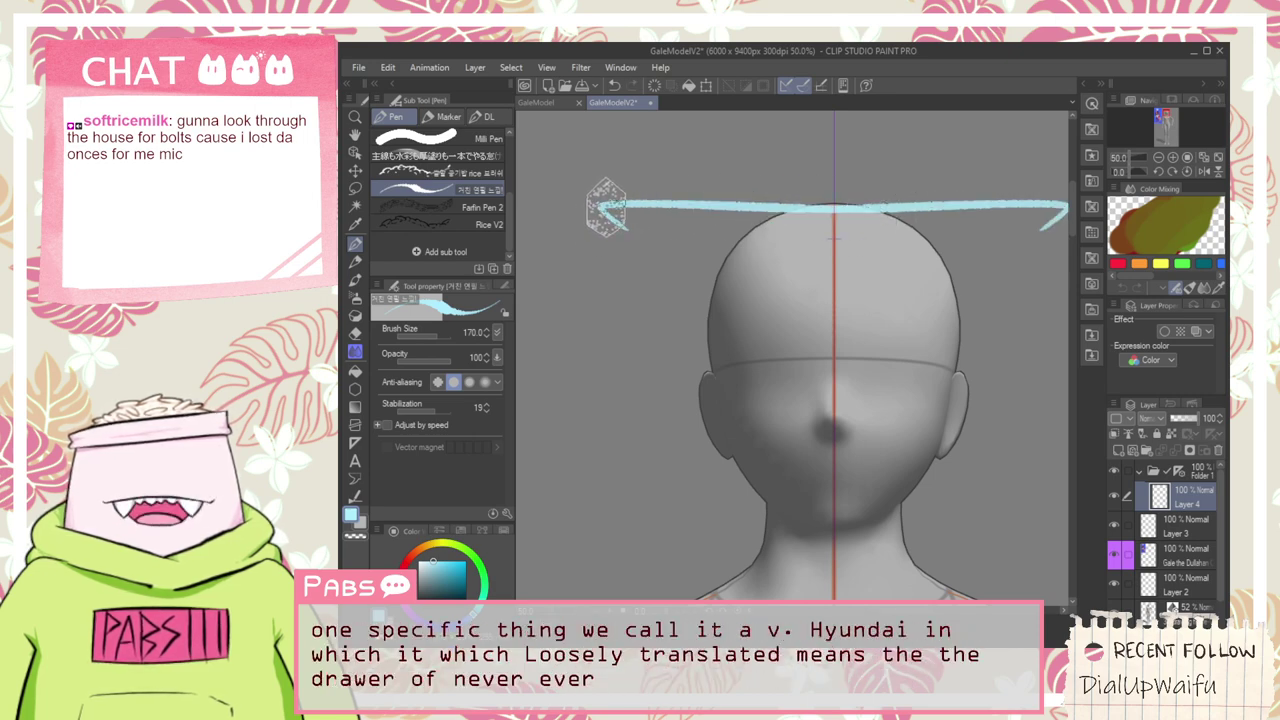
drag(608, 207, 980, 207)
key(ctrl+z)
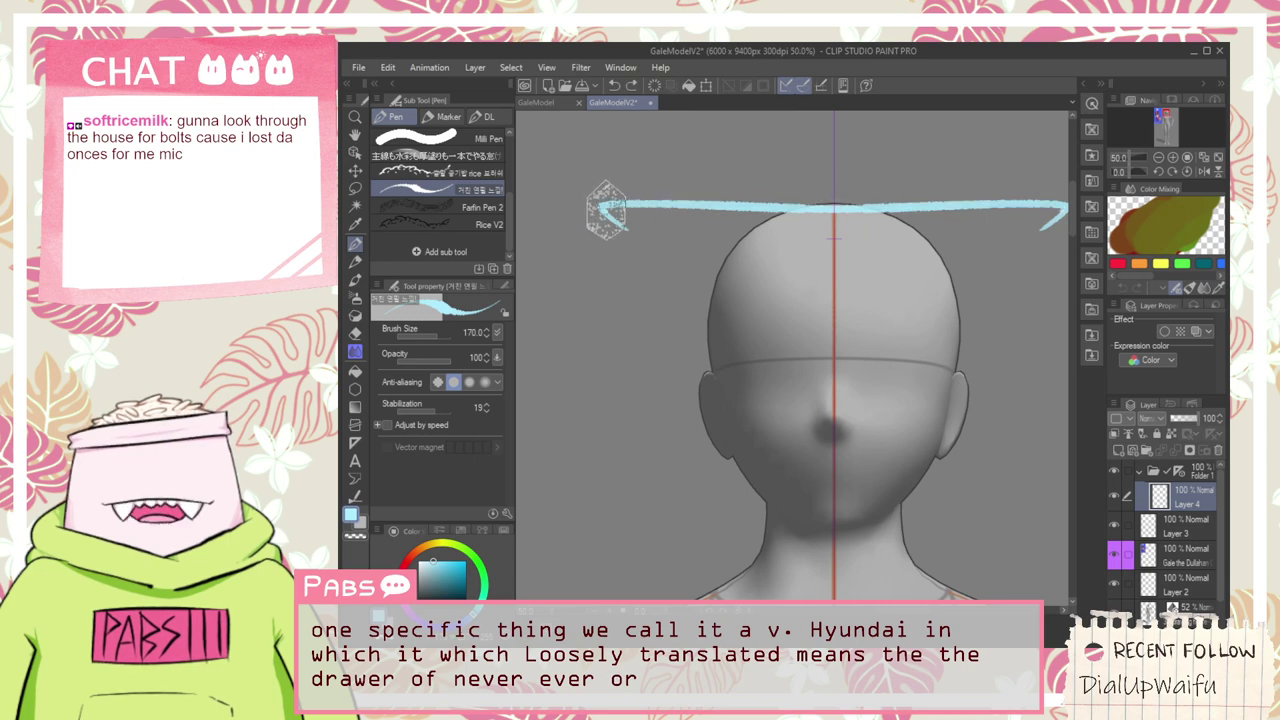
drag(603, 206, 878, 222)
drag(607, 207, 1051, 231)
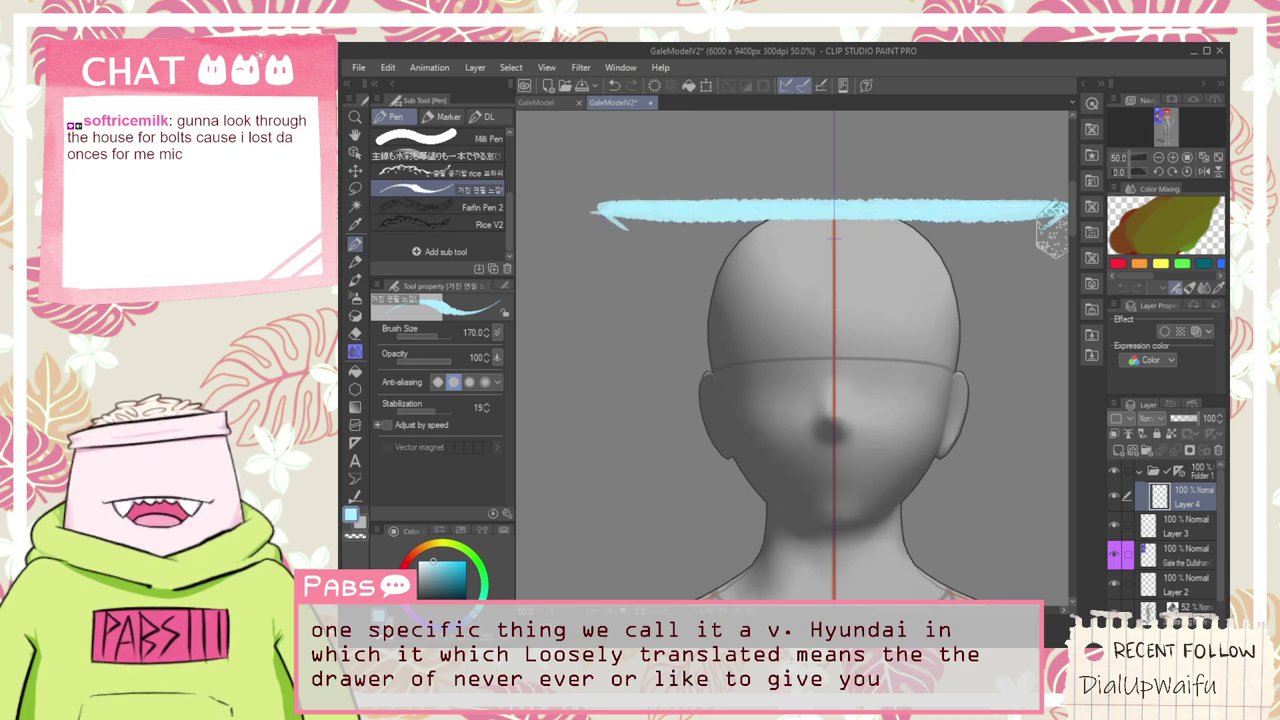
key(ctrl+z)
drag(608, 206, 1023, 213)
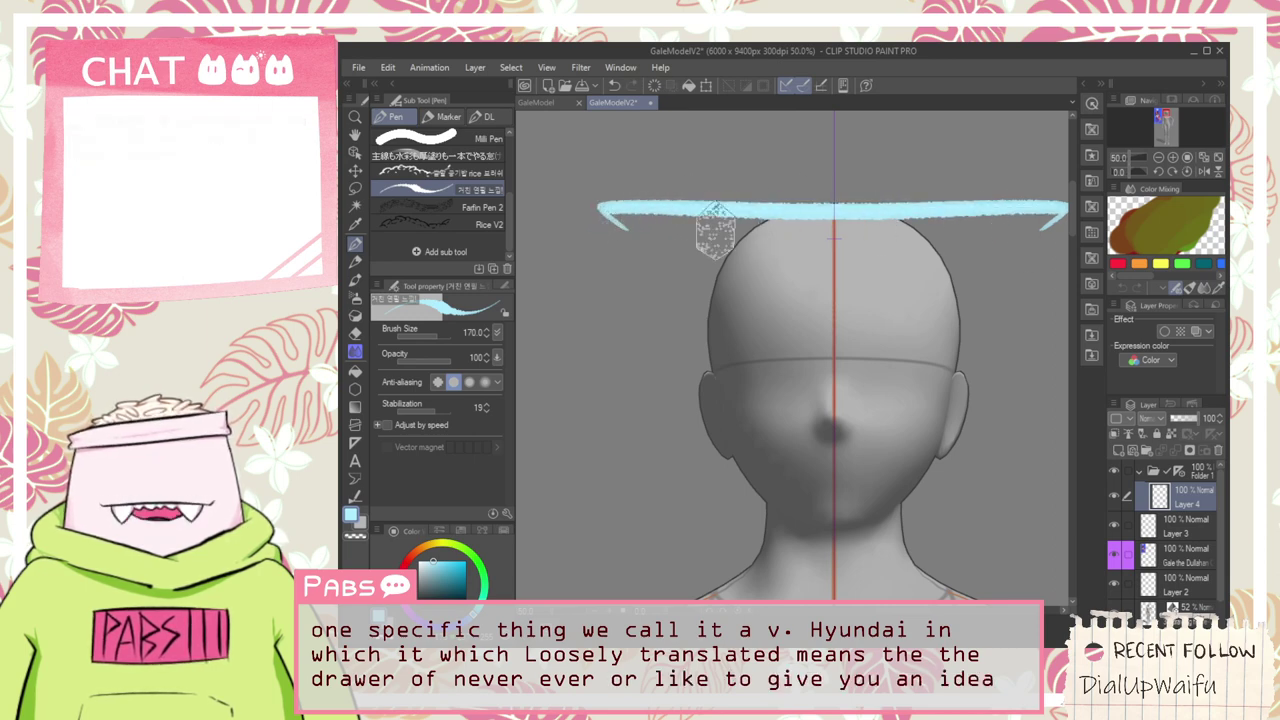
drag(614, 206, 1015, 211)
key(ctrl+z)
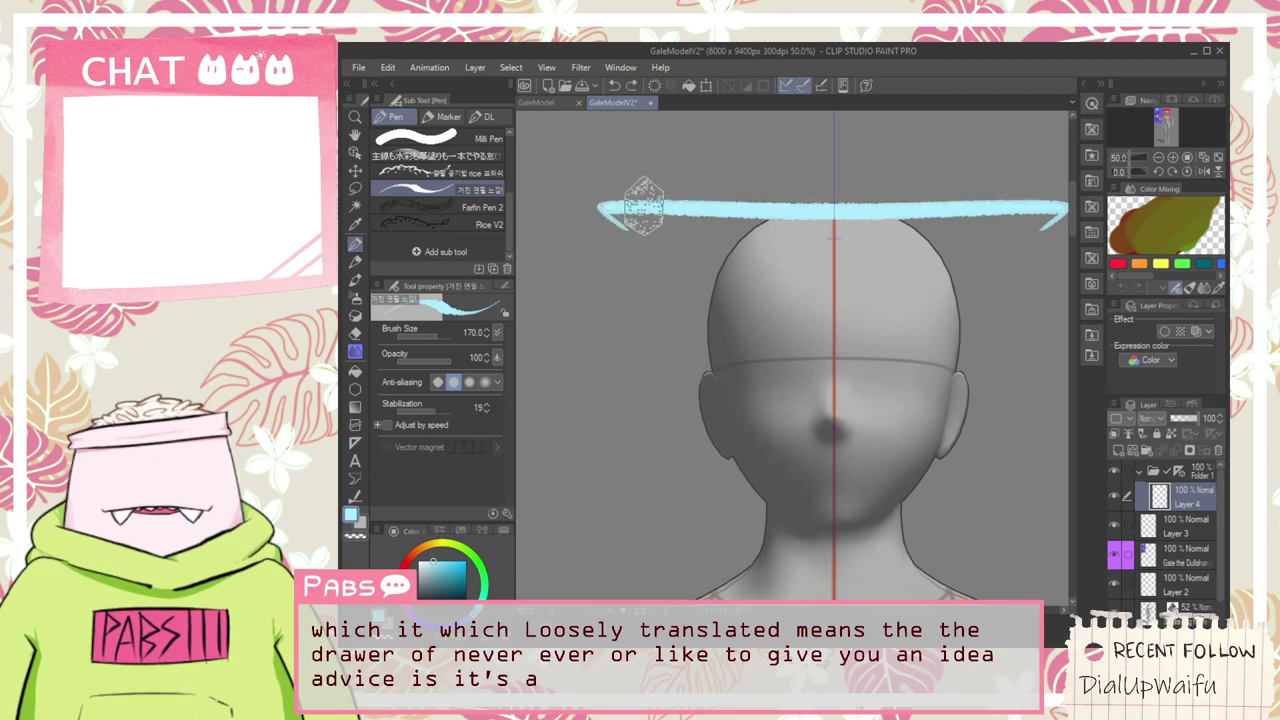
drag(640, 206, 1004, 211)
drag(618, 207, 974, 205)
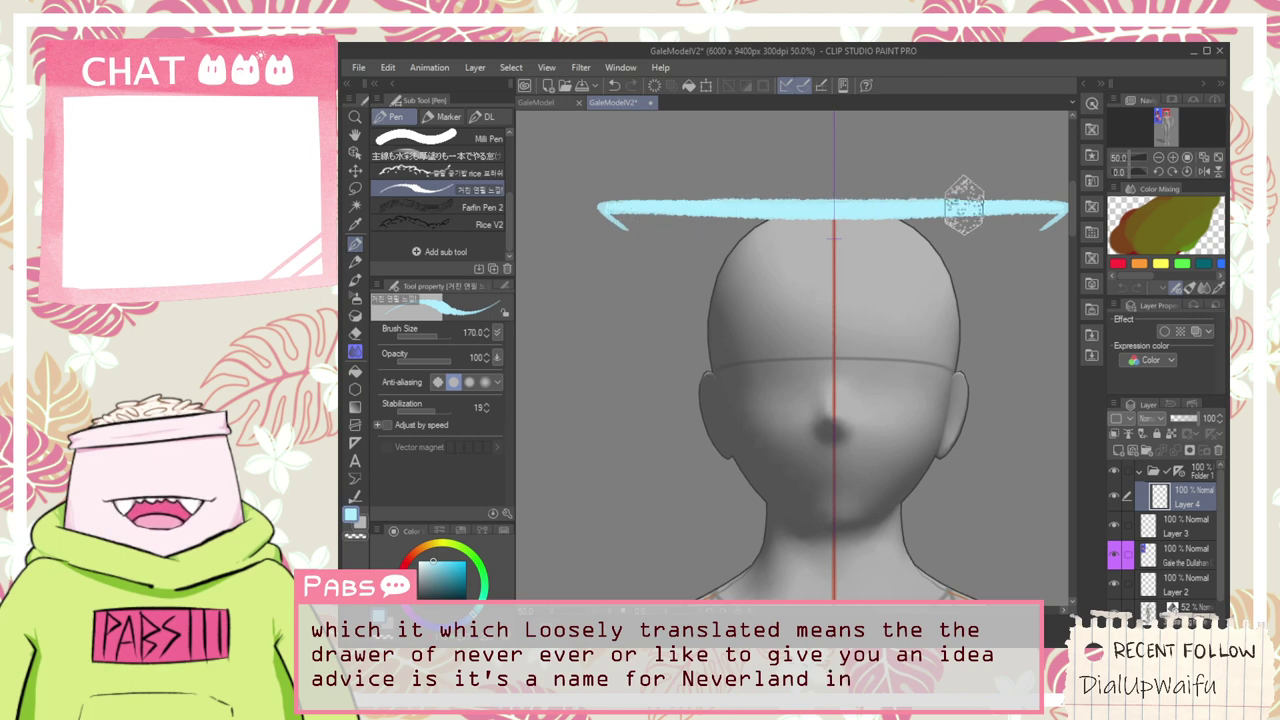
Try mirrored light-blue slanted sides running inward from the triangle's top corners over the face, undoing both strokes
drag(600, 207, 795, 415)
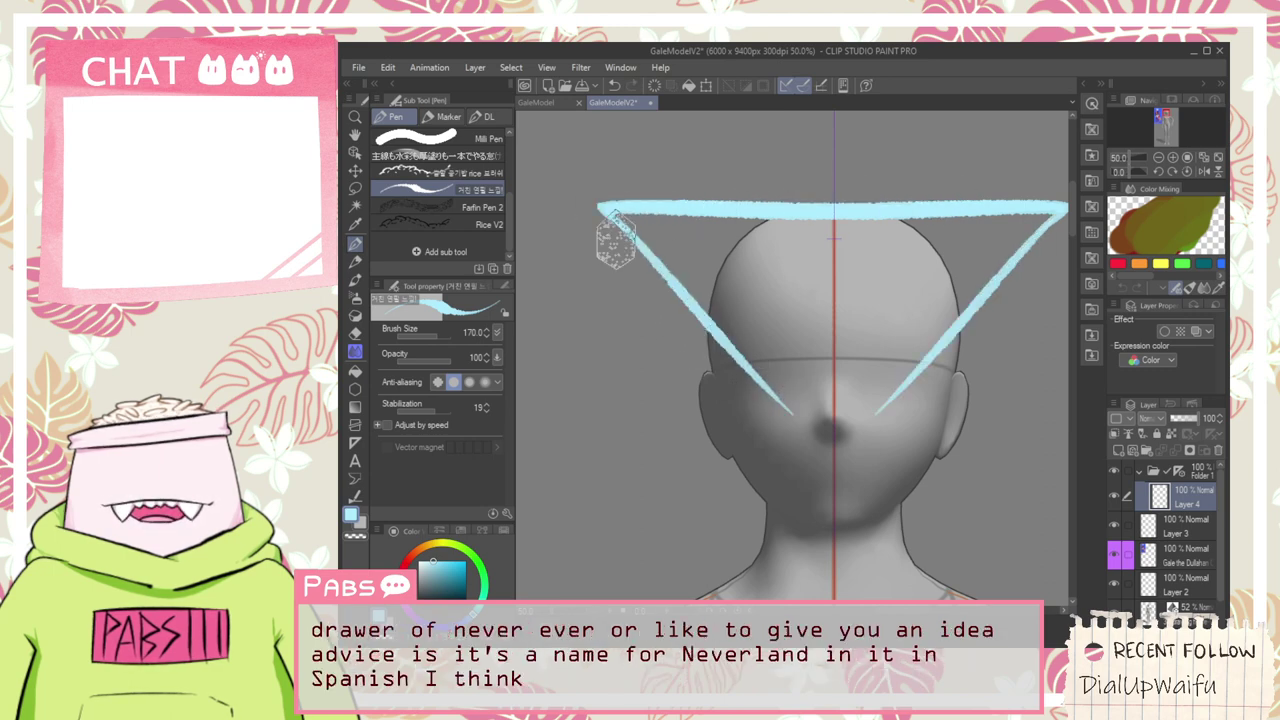
key(ctrl+z)
drag(606, 214, 794, 451)
key(ctrl+z)
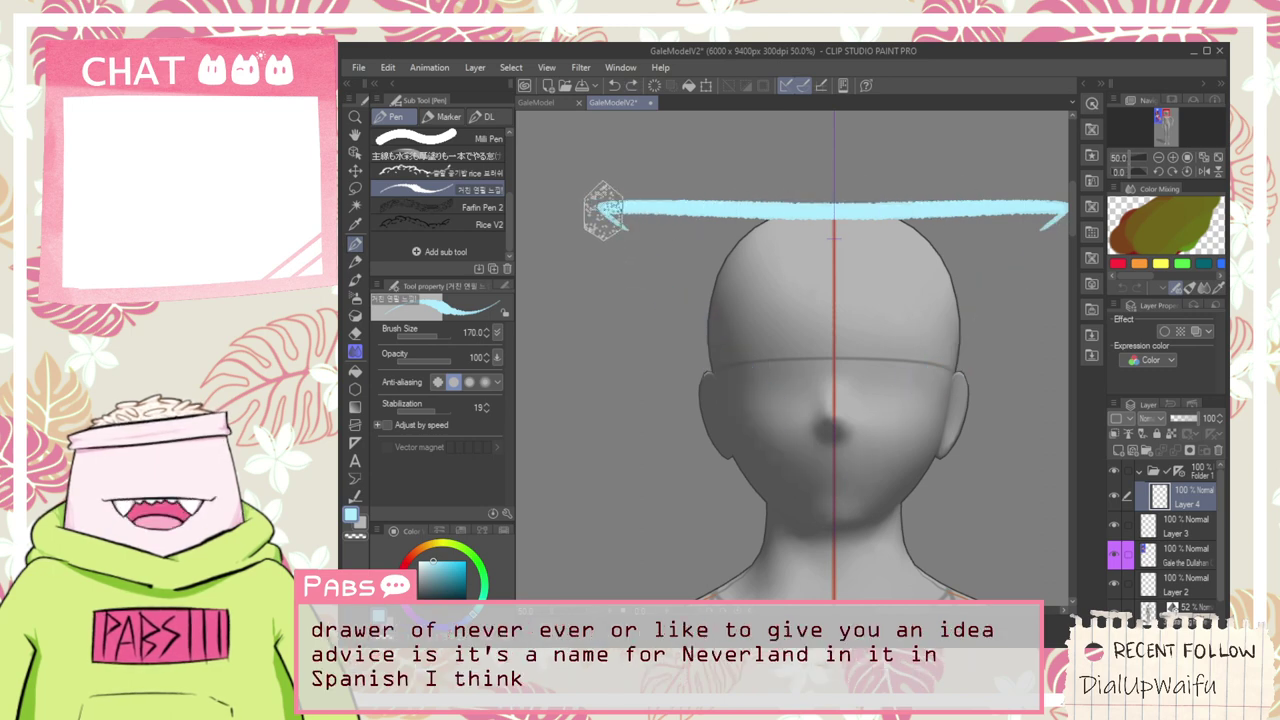
Draw mirrored slanted sides from the triangle's top corners down to a point just below the chin, redrawing uneven strokes
drag(603, 210, 783, 477)
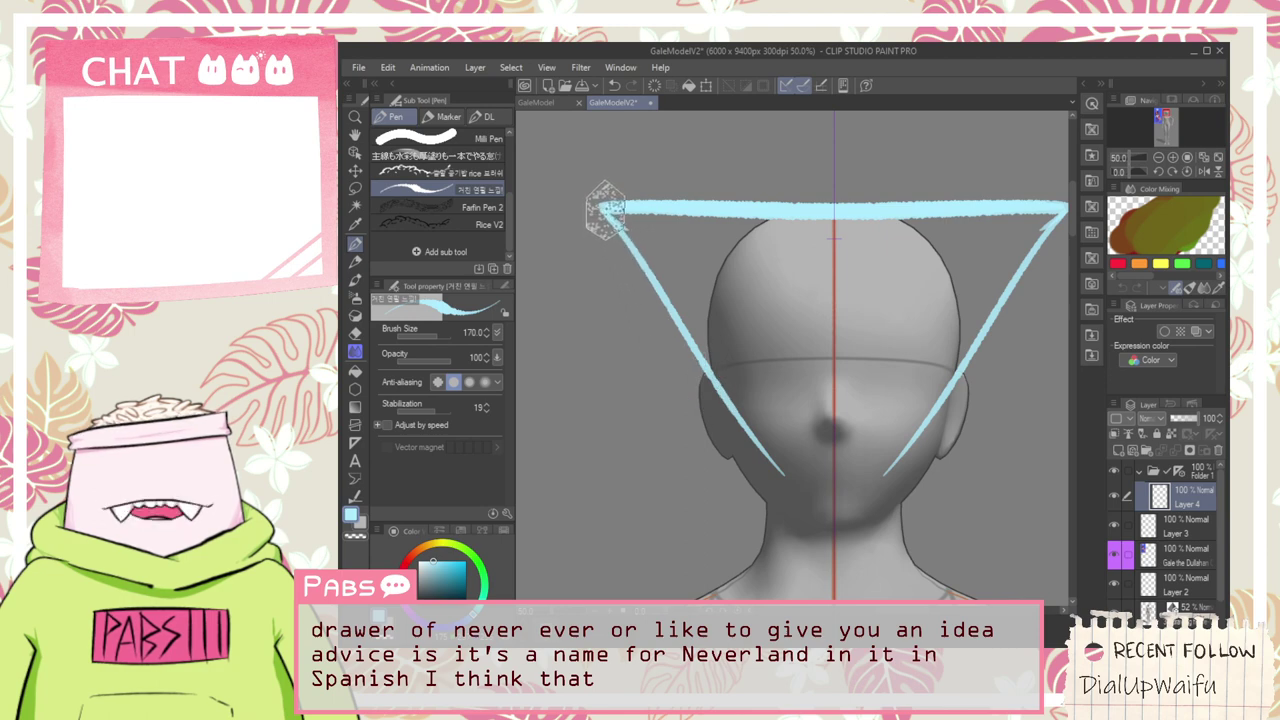
drag(605, 210, 820, 527)
drag(744, 436, 818, 524)
key(ctrl+z)
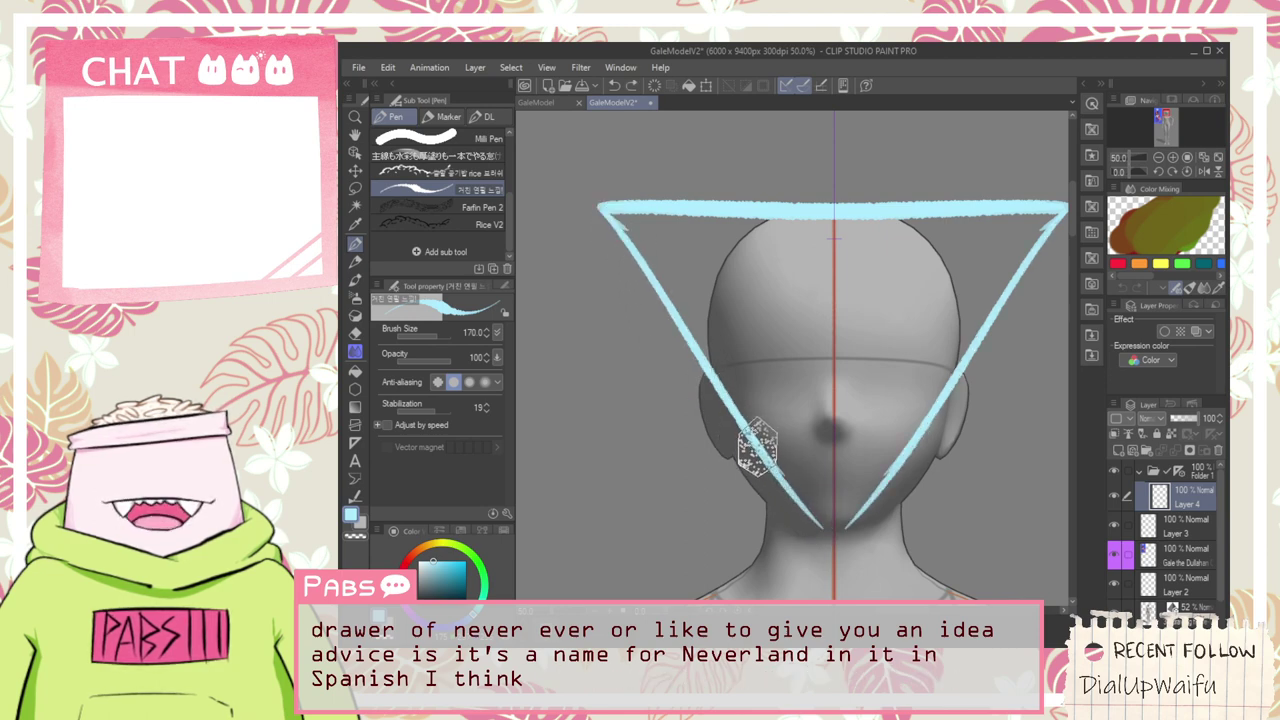
drag(757, 448, 832, 530)
key(ctrl+z)
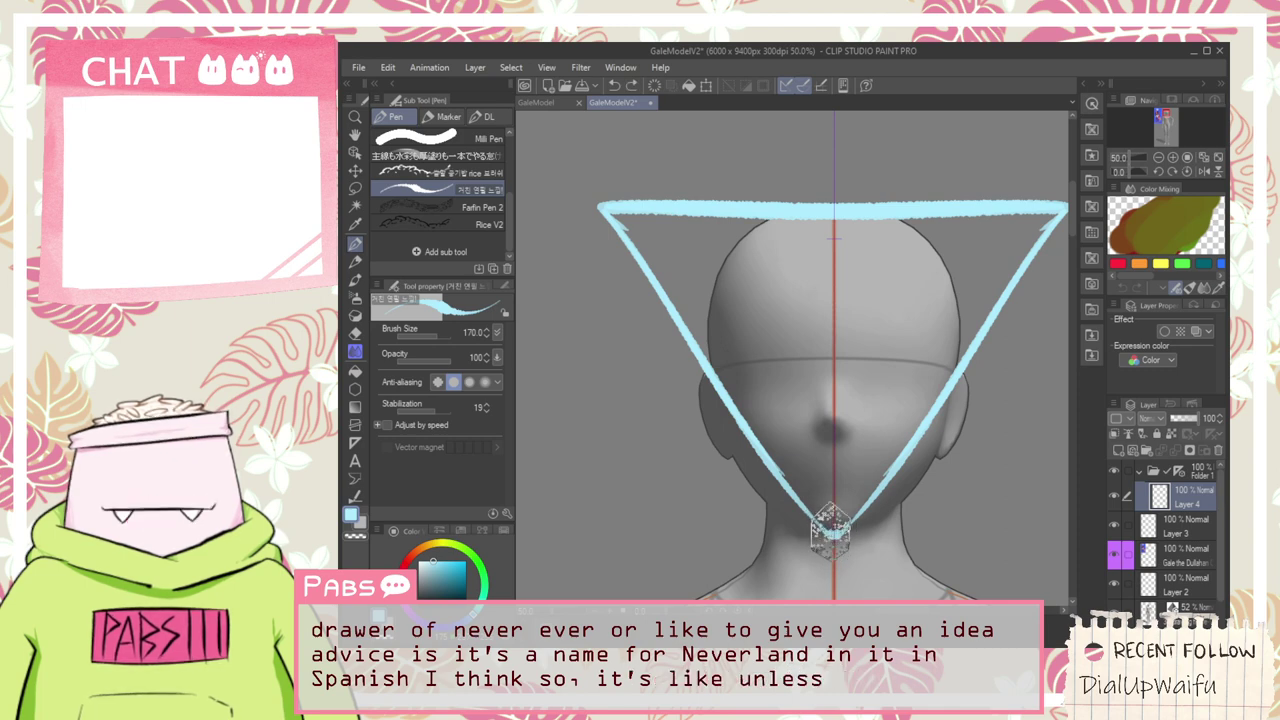
drag(831, 532, 784, 476)
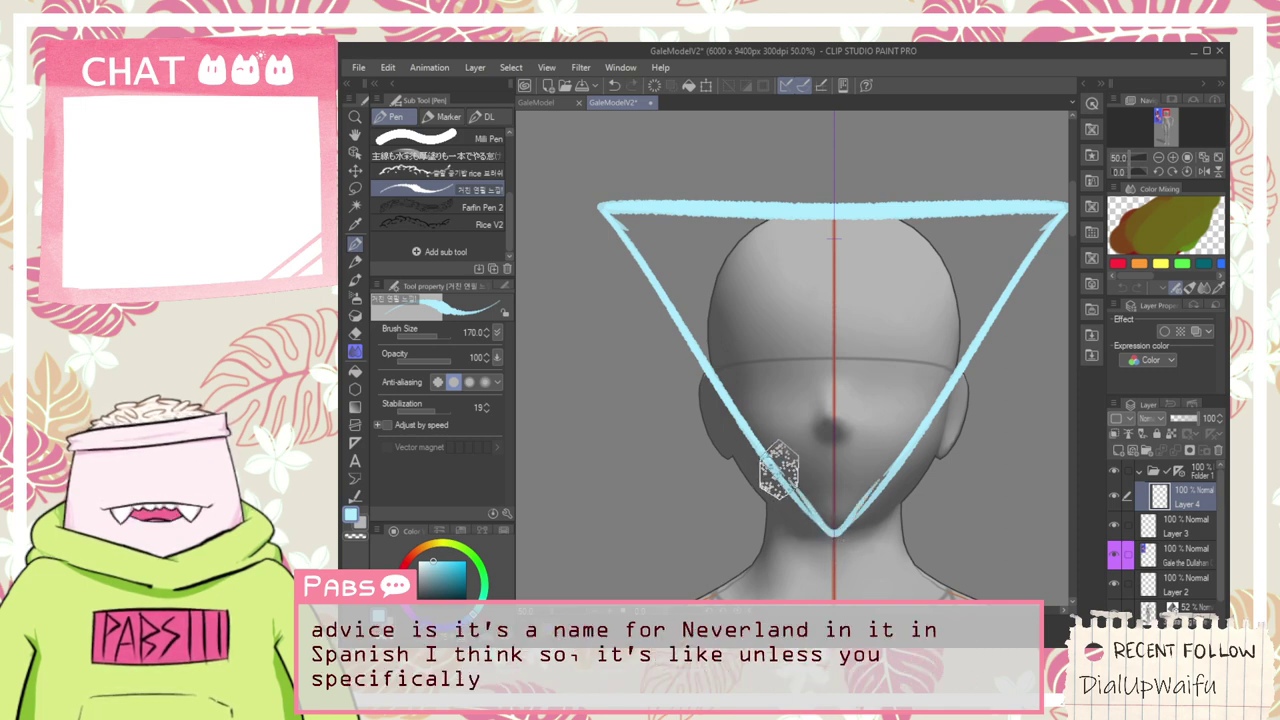
drag(820, 520, 711, 356)
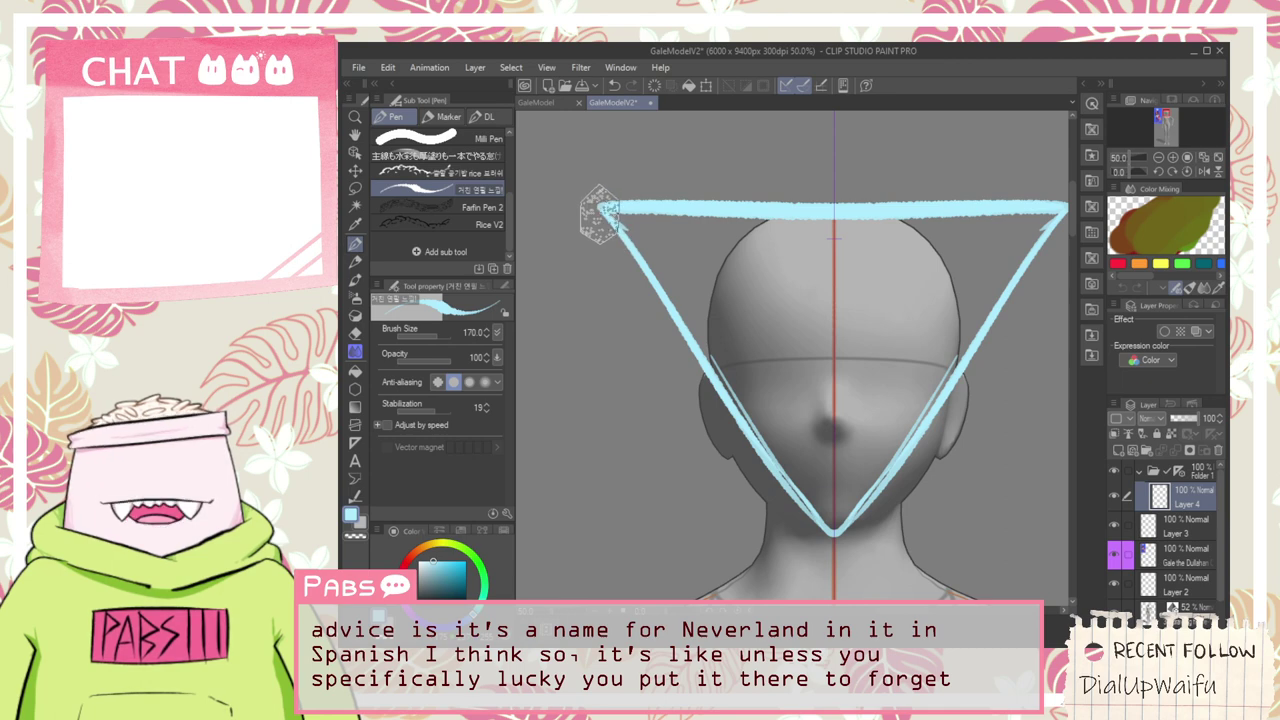
Thicken the triangle's slanted sides with more mirrored strokes running from the top corners toward the chin
drag(602, 214, 812, 498)
drag(613, 212, 866, 559)
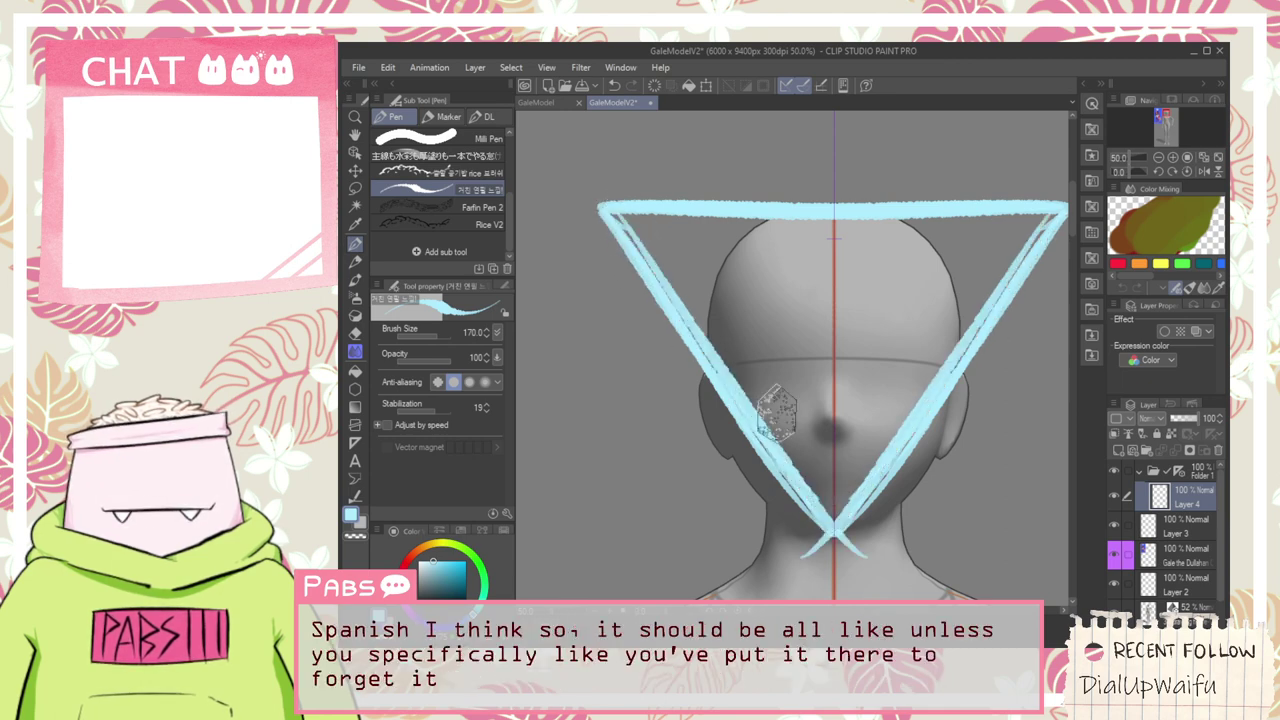
key(ctrl+z)
mouse_move(614, 218)
mouse_down()
mouse_move(606, 211)
mouse_move(801, 503)
mouse_up()
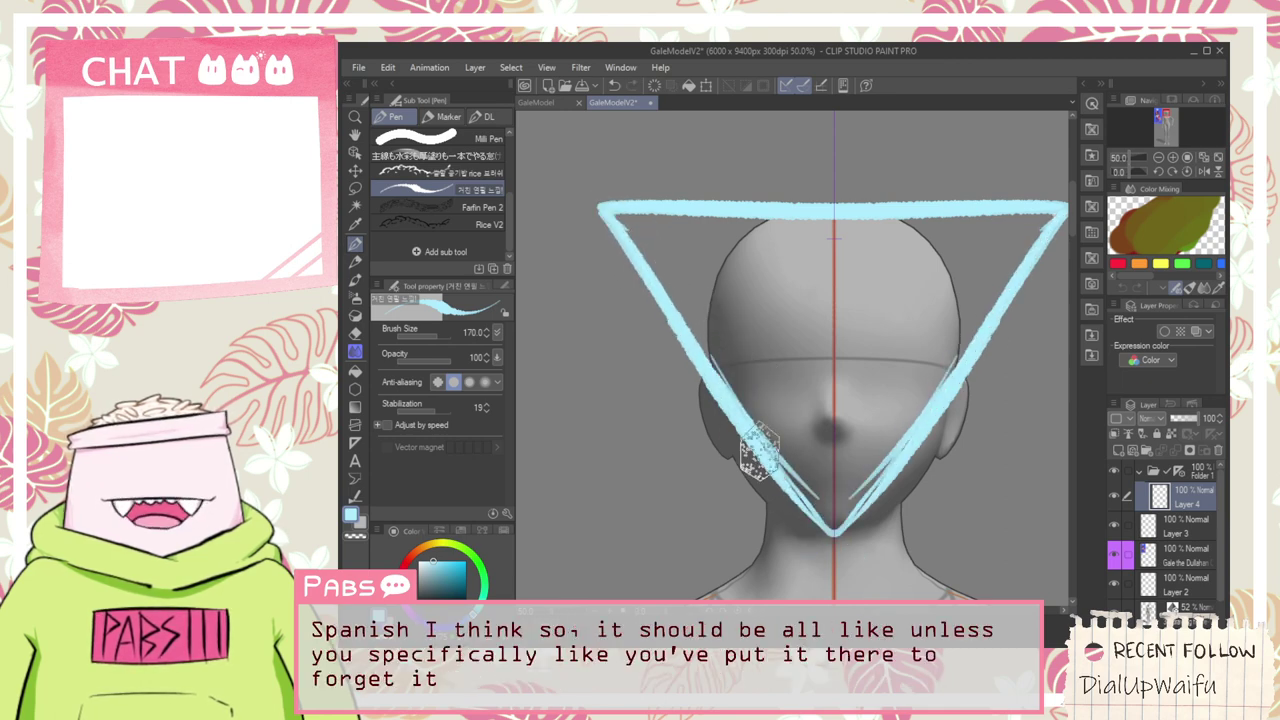
key(ctrl+y)
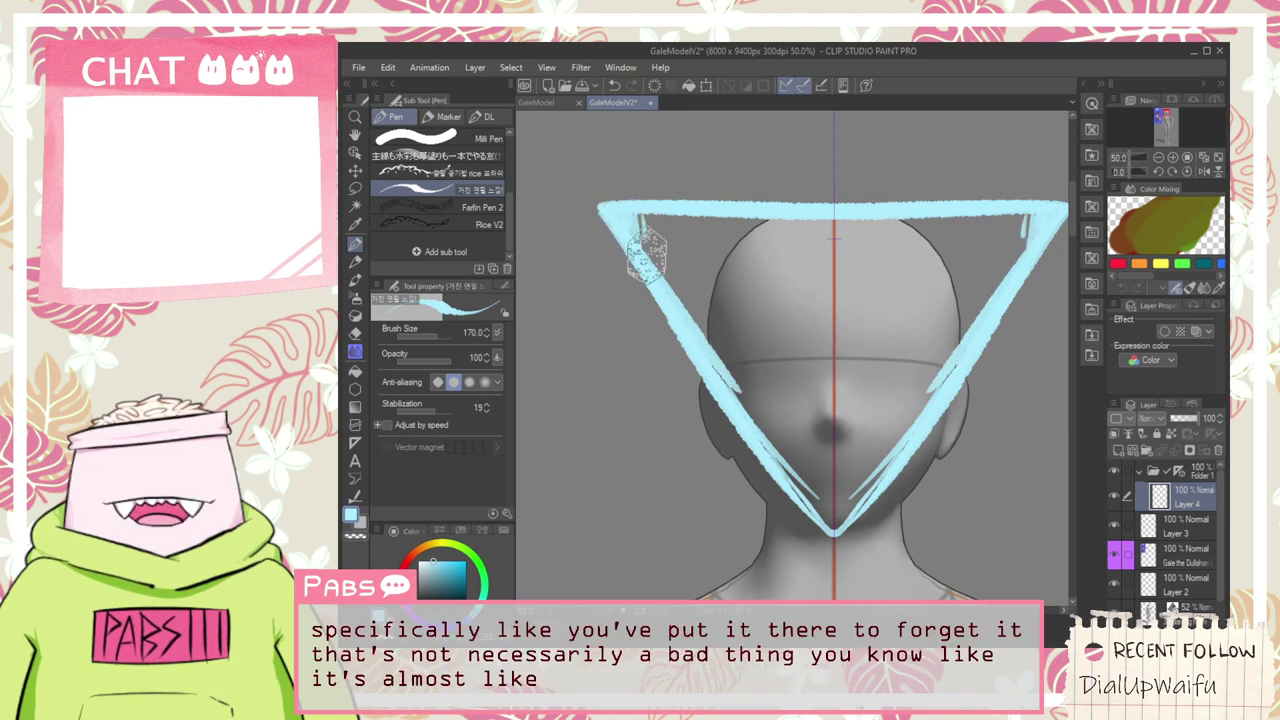
Fill the upper part of the triangular head with light blue, working down from the top edge to the brow line
key(ctrl+z)
drag(641, 215, 860, 227)
key(ctrl+z)
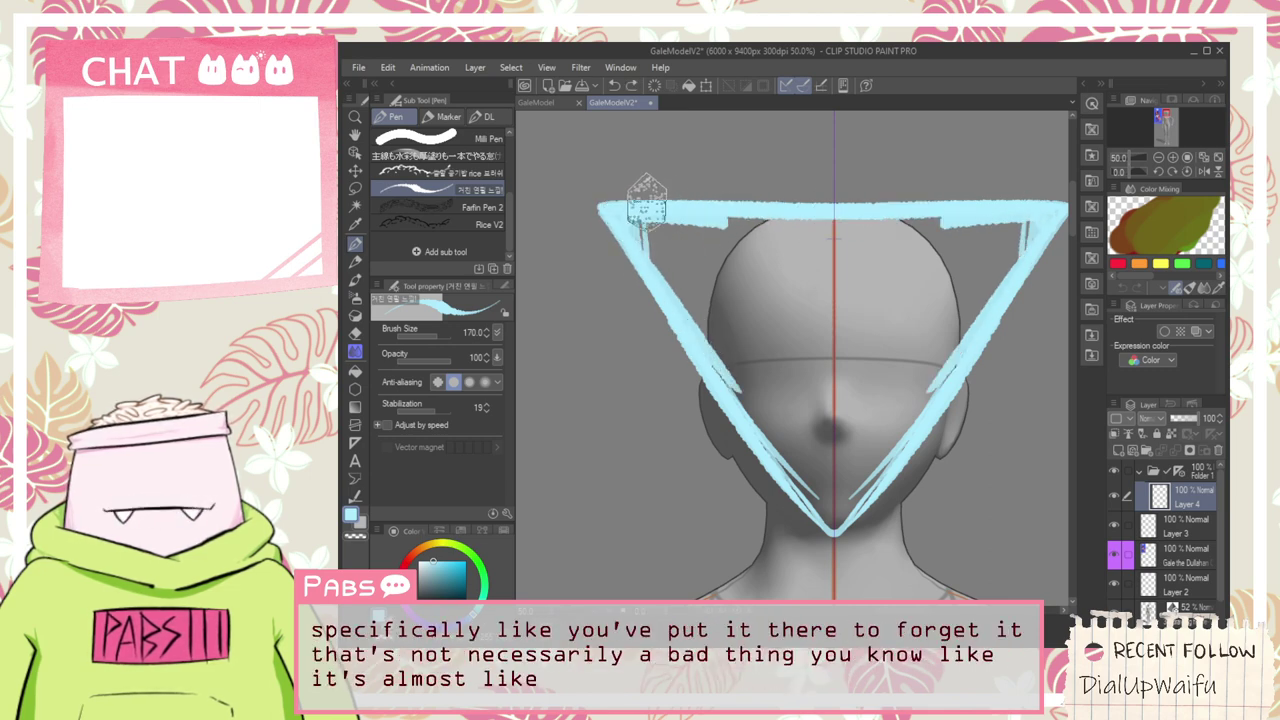
drag(687, 215, 881, 229)
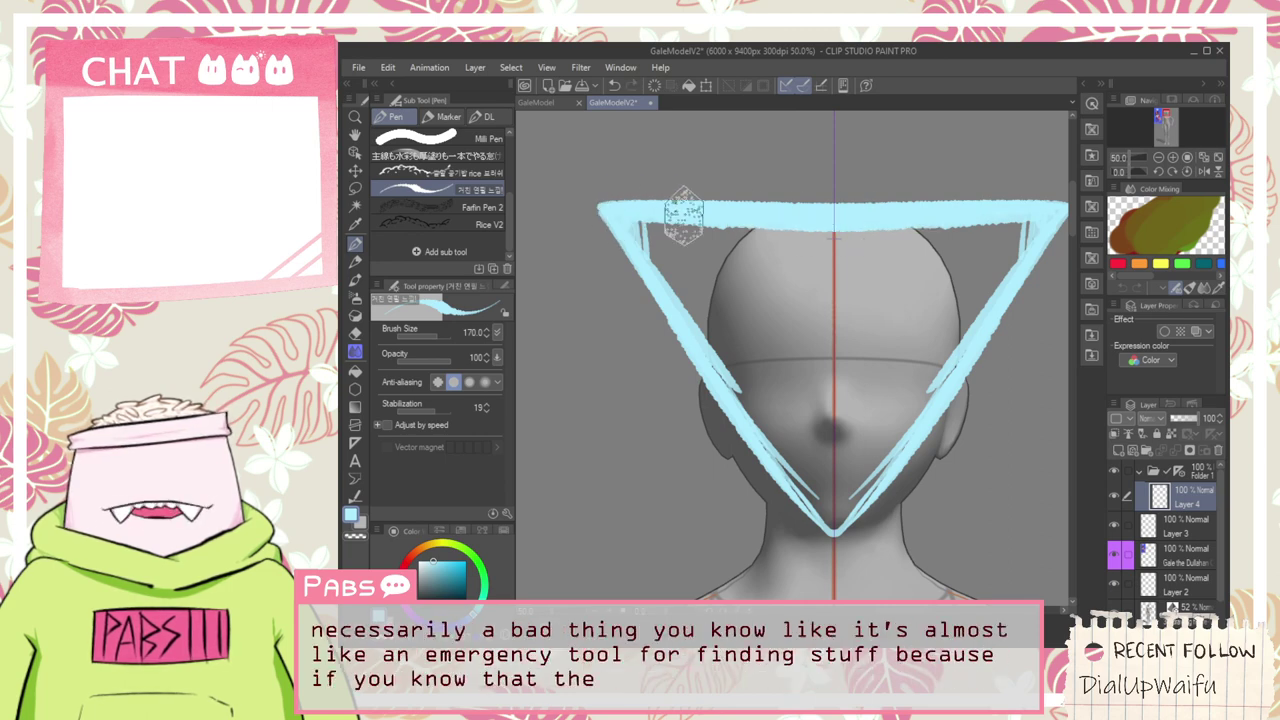
drag(640, 220, 948, 250)
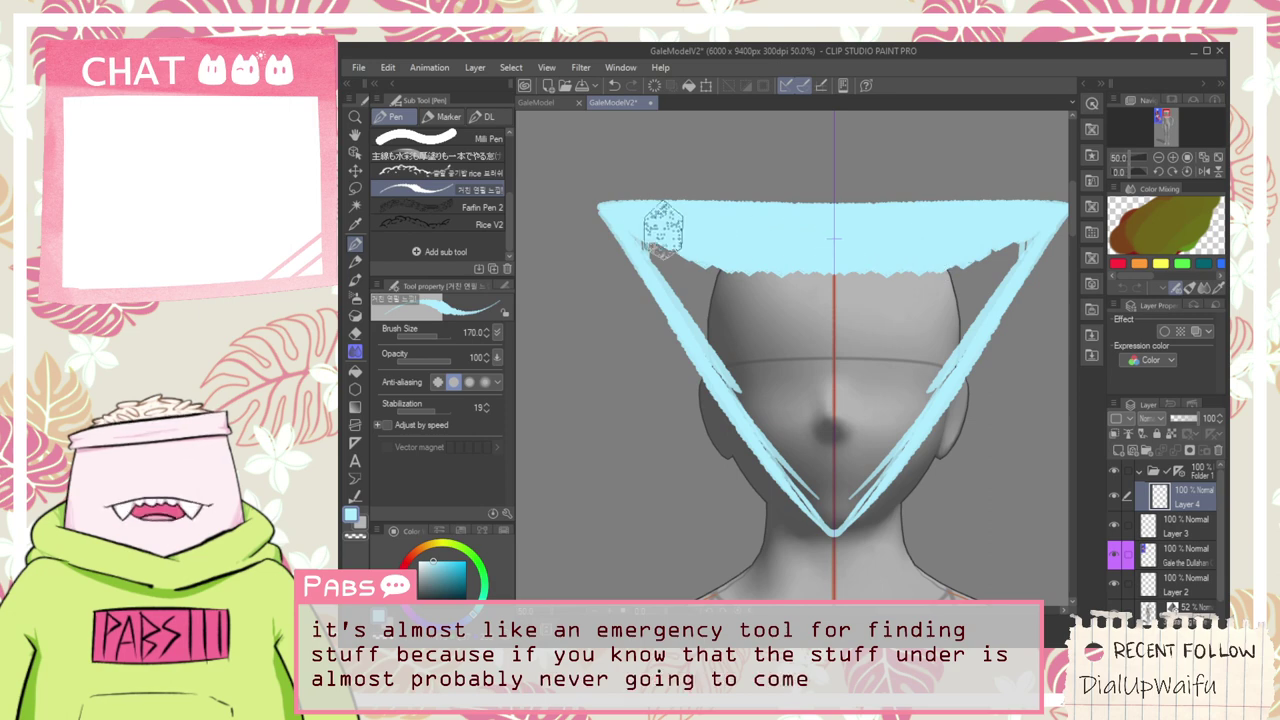
drag(663, 232, 1015, 248)
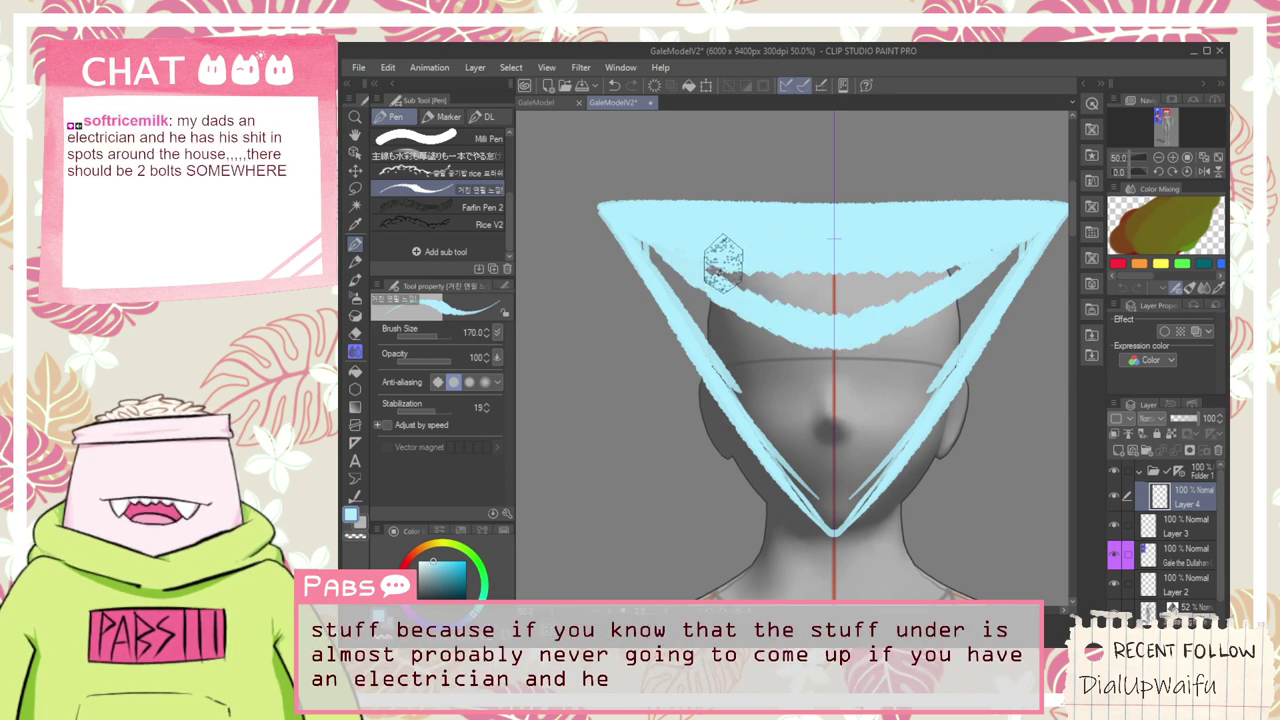
mouse_move(696, 255)
mouse_down()
mouse_move(776, 294)
mouse_move(846, 288)
mouse_move(710, 254)
mouse_move(878, 274)
mouse_move(790, 296)
mouse_move(720, 282)
mouse_move(812, 316)
mouse_up()
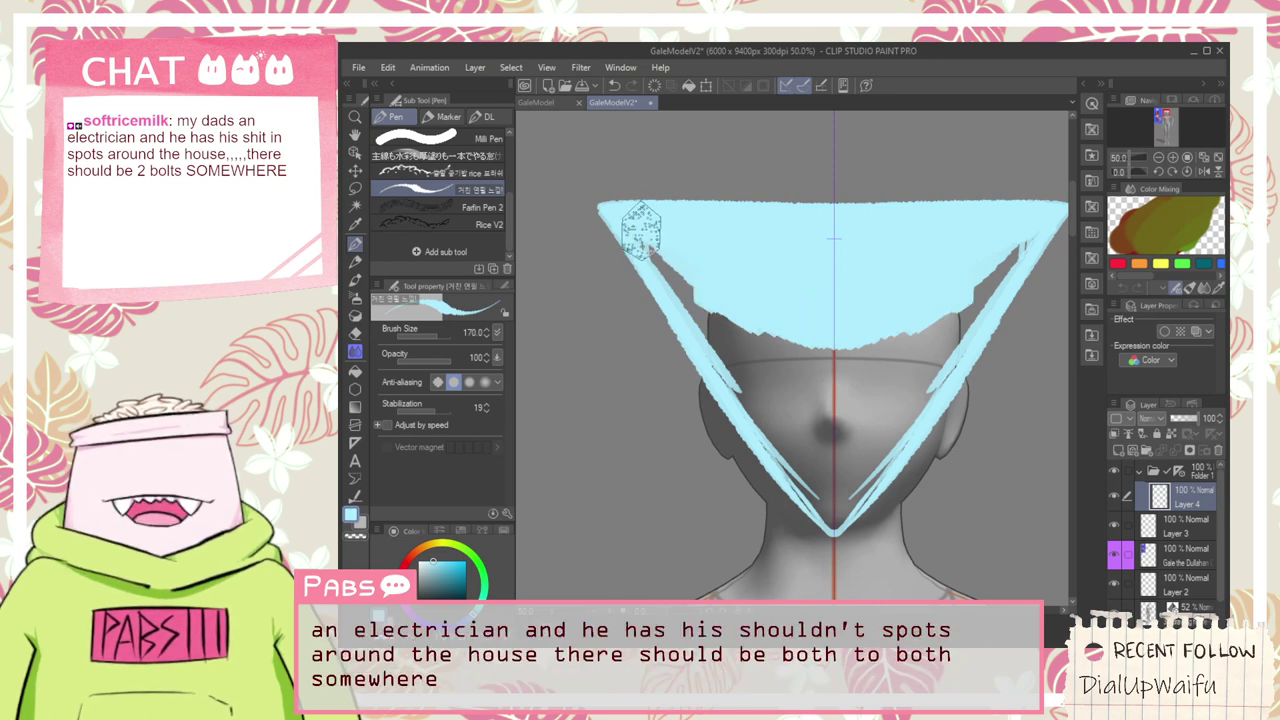
Fill the rest of the triangular head with light blue down to its lower point, redoing the stroke at the tip
drag(651, 243, 728, 337)
mouse_move(638, 232)
mouse_down()
mouse_move(830, 445)
mouse_move(714, 309)
mouse_move(719, 293)
mouse_move(804, 375)
mouse_move(711, 305)
mouse_move(852, 435)
mouse_up()
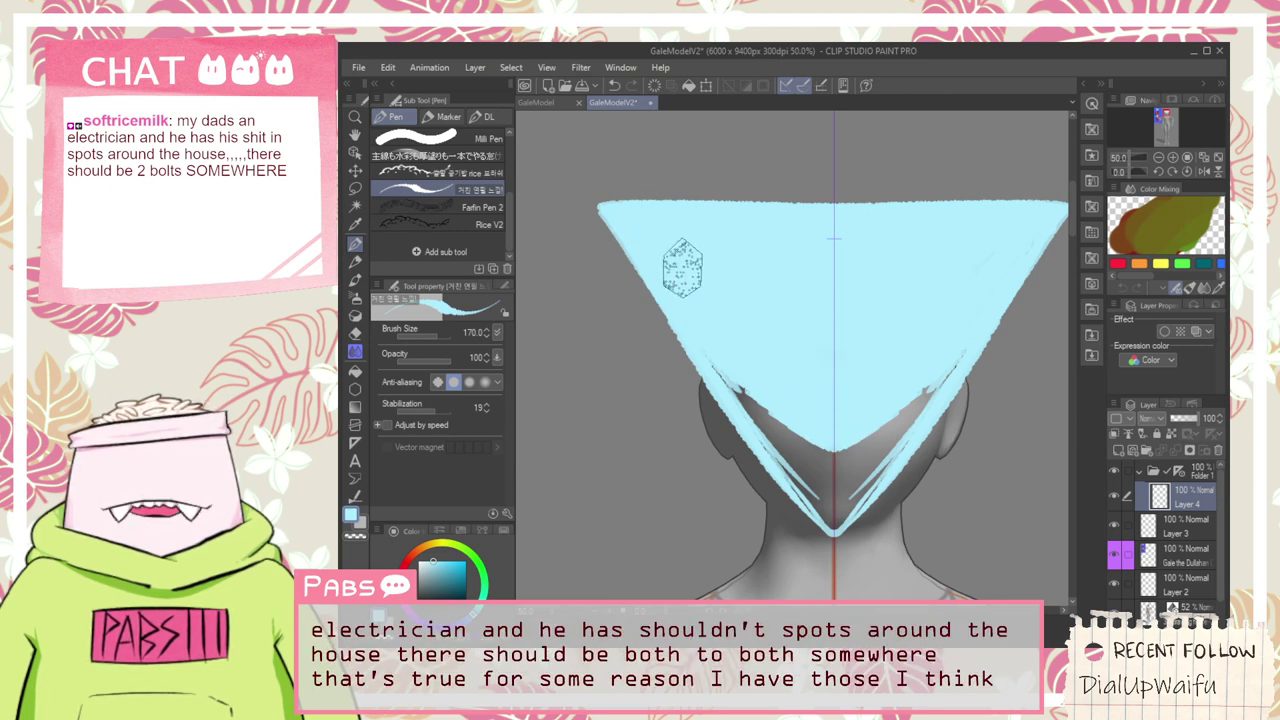
mouse_move(680, 270)
mouse_down()
mouse_move(764, 414)
mouse_move(698, 340)
mouse_move(798, 466)
mouse_move(821, 455)
mouse_move(774, 431)
mouse_move(832, 490)
mouse_up()
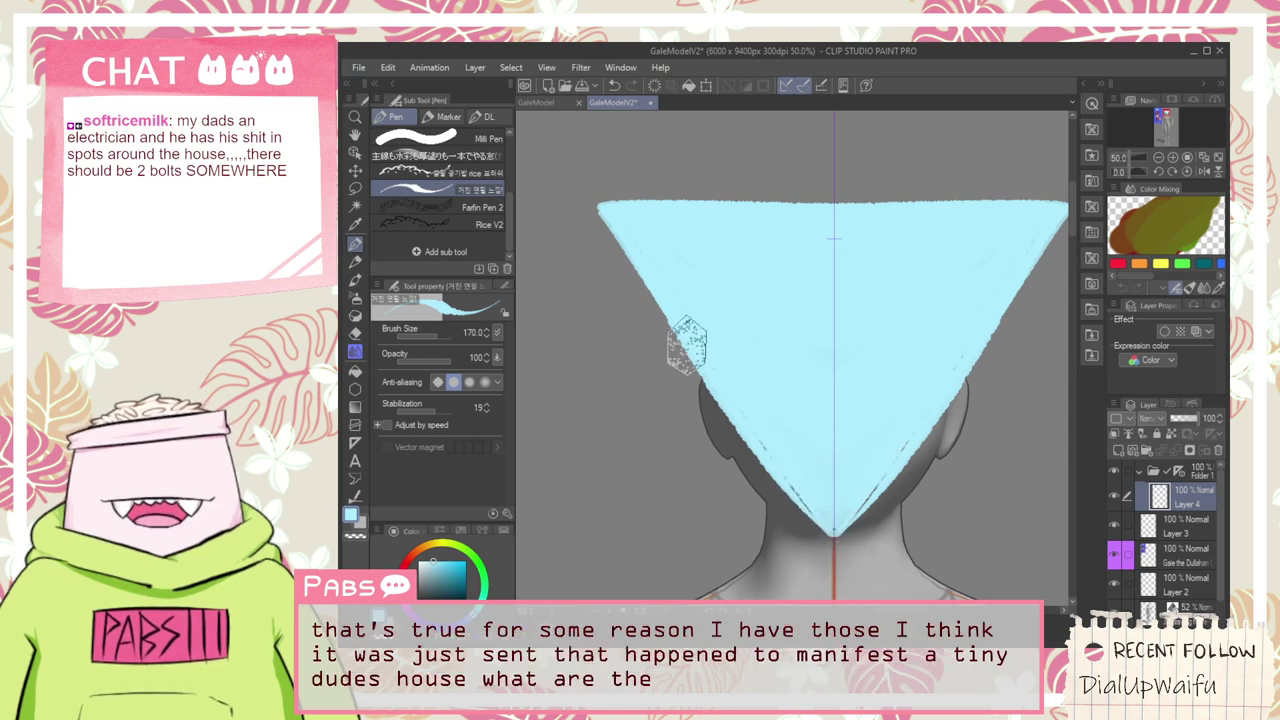
drag(742, 428, 834, 558)
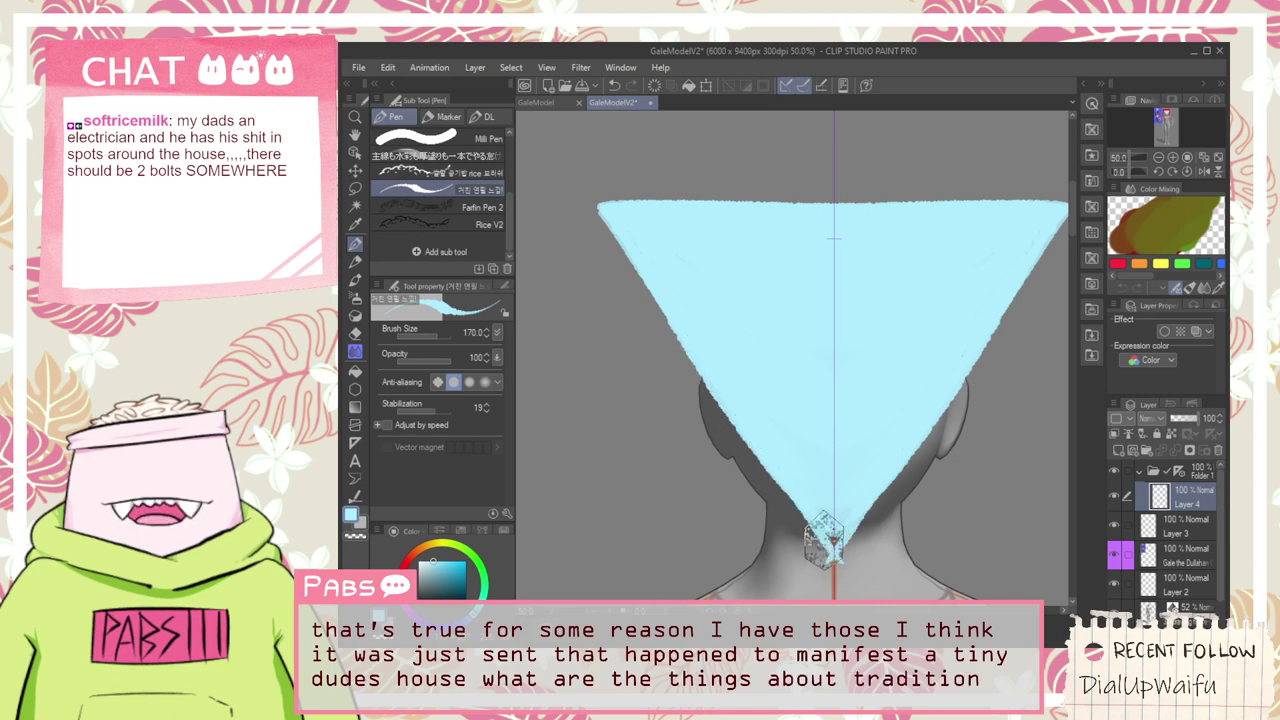
key(ctrl+z)
drag(780, 472, 838, 545)
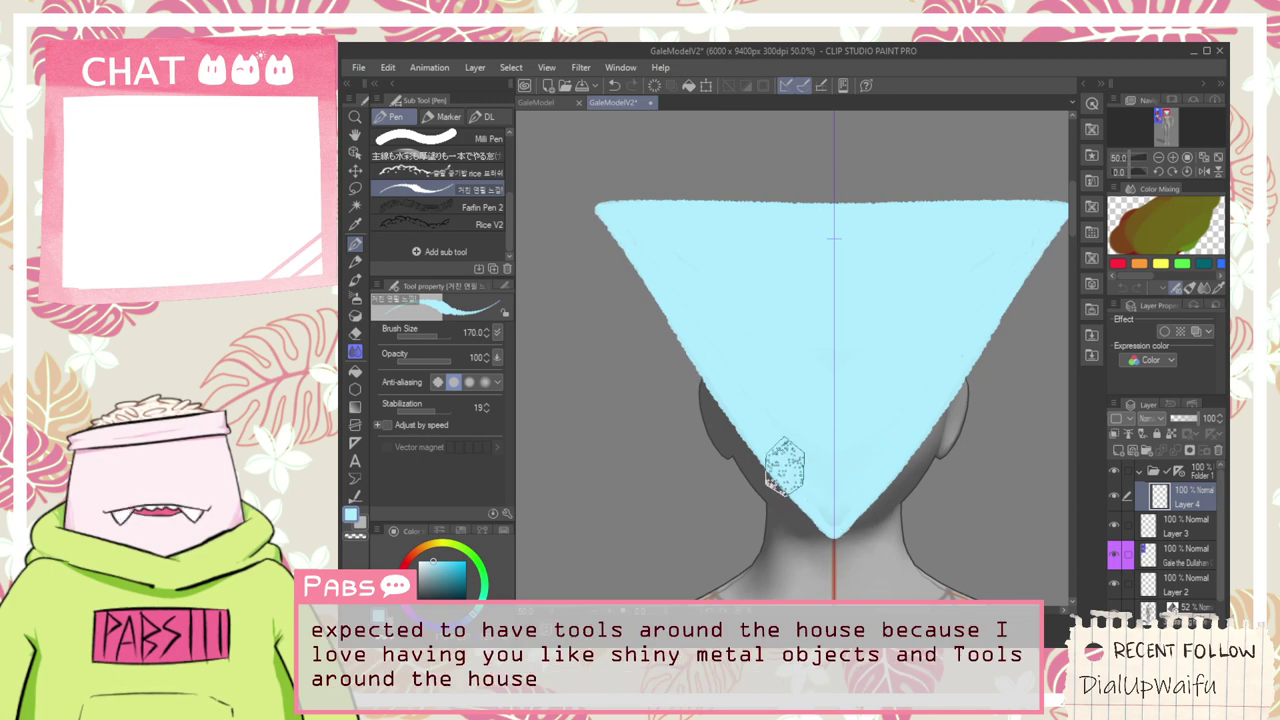
Even out the triangle's slanted sides and top edge with mirrored passes from the corners, undoing unwanted strokes
mouse_move(614, 214)
mouse_down()
mouse_move(609, 234)
mouse_move(666, 318)
mouse_up()
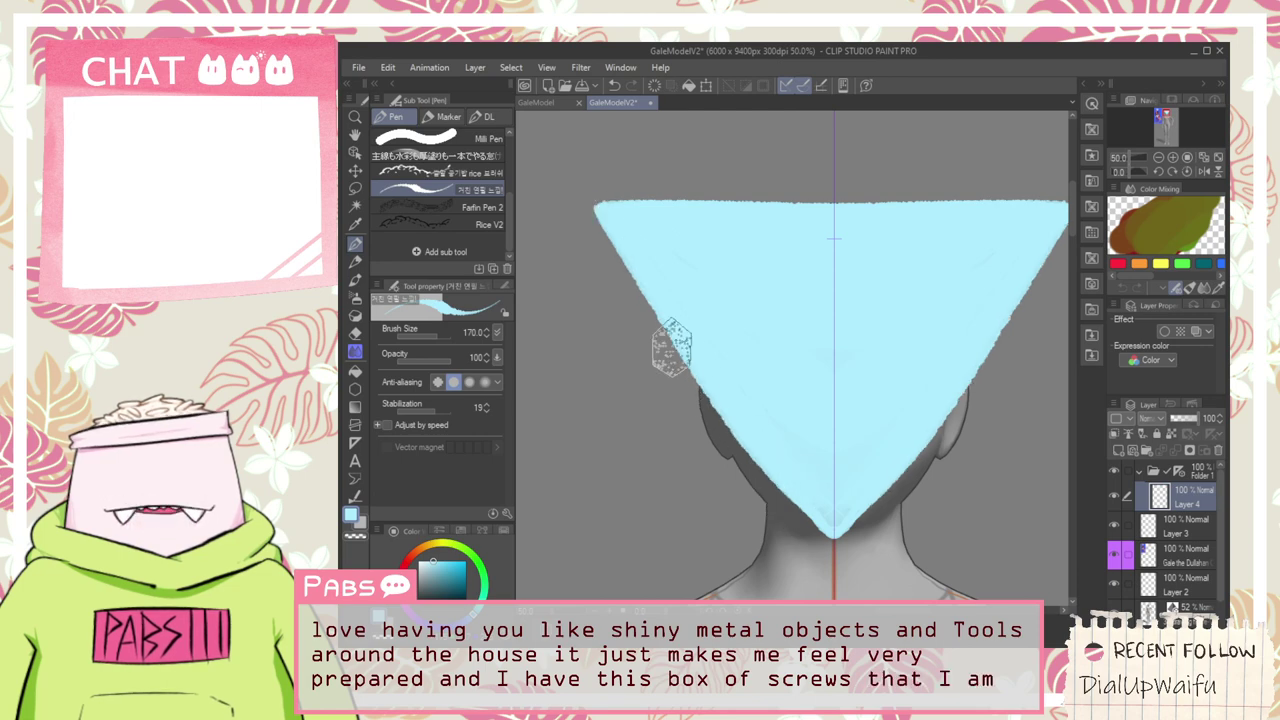
key(ctrl+z)
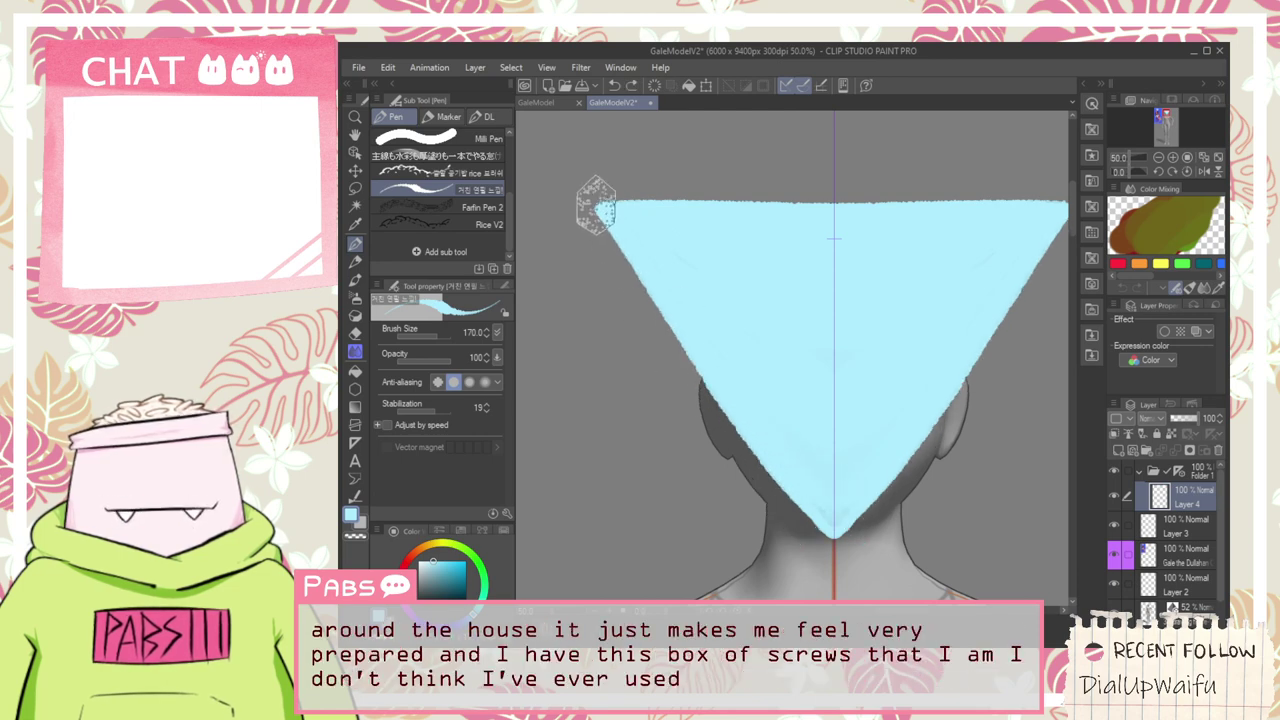
drag(602, 210, 818, 492)
key(ctrl+z)
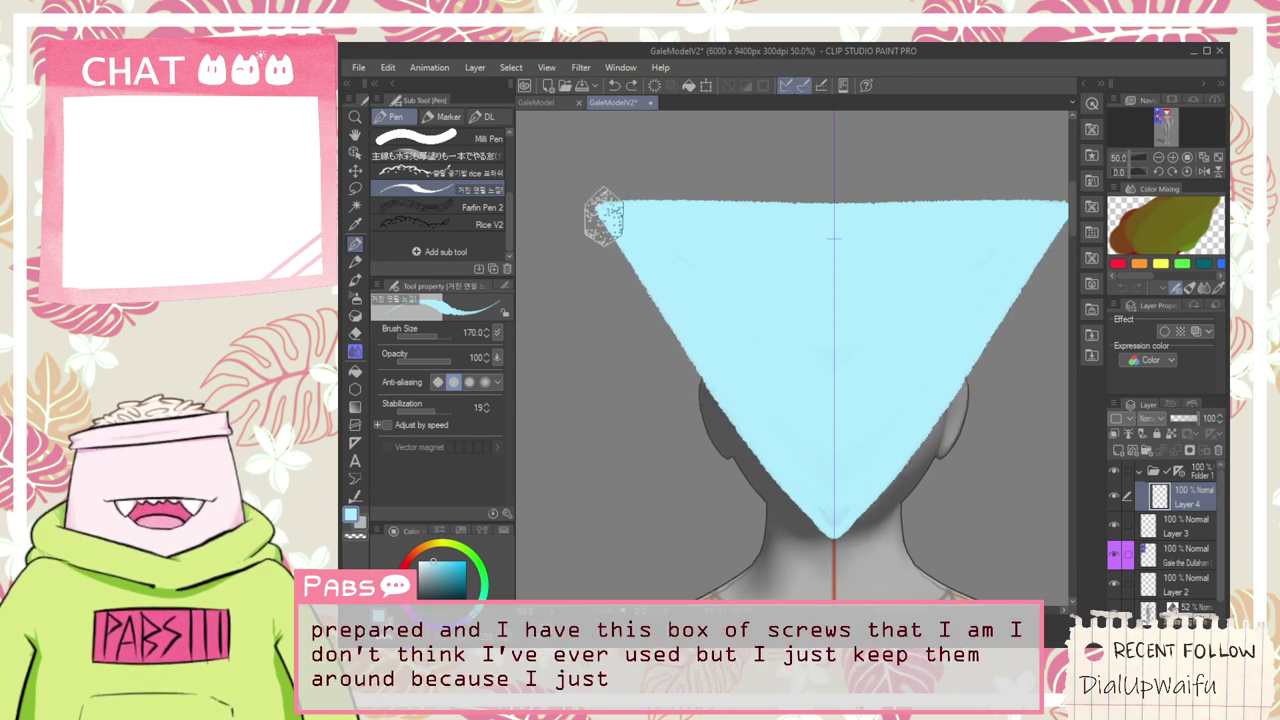
drag(606, 213, 773, 445)
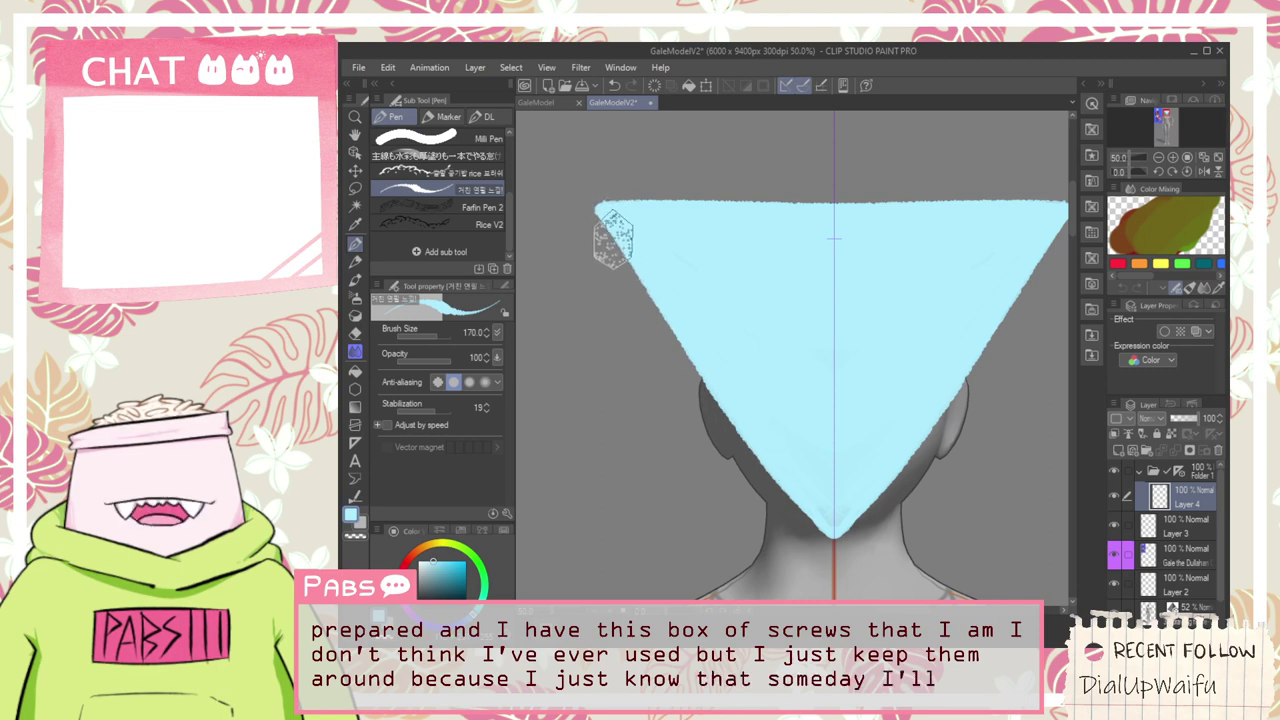
key(ctrl+y)
key(ctrl+z)
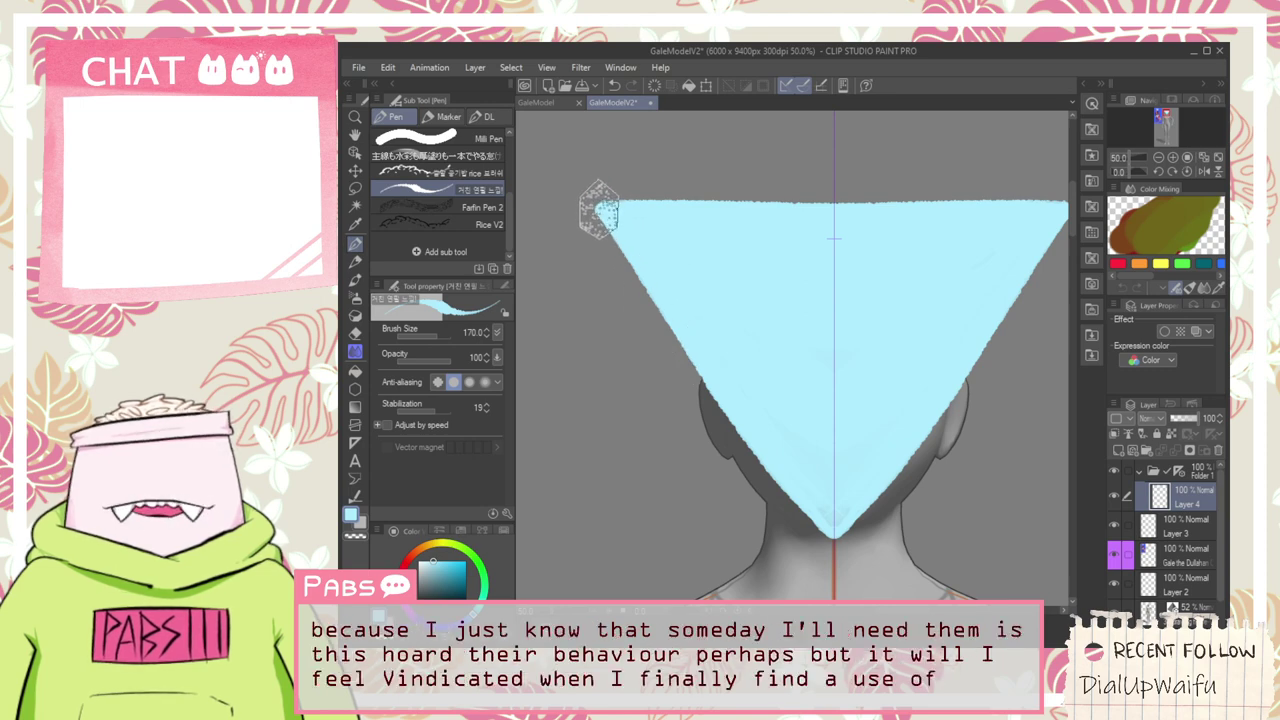
mouse_move(823, 233)
mouse_down()
mouse_move(743, 211)
mouse_move(592, 207)
mouse_up()
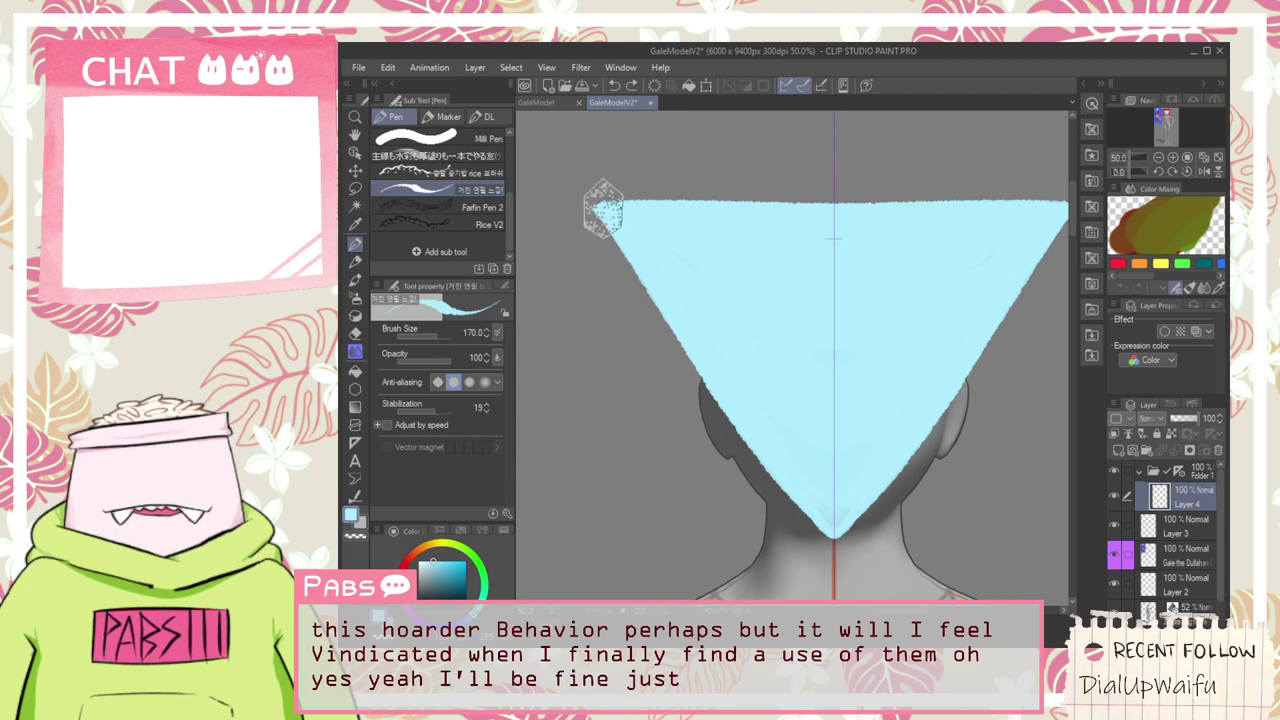
scroll(700, 240, down, 4)
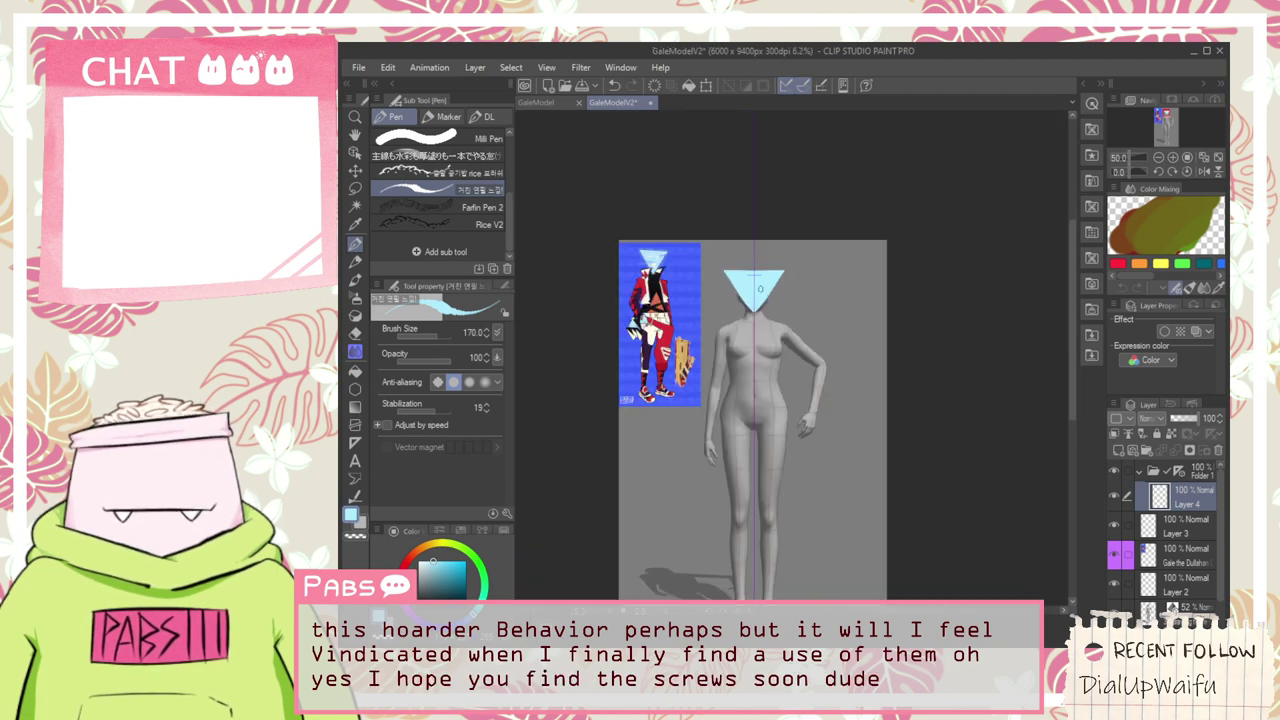
scroll(737, 277, up, 3)
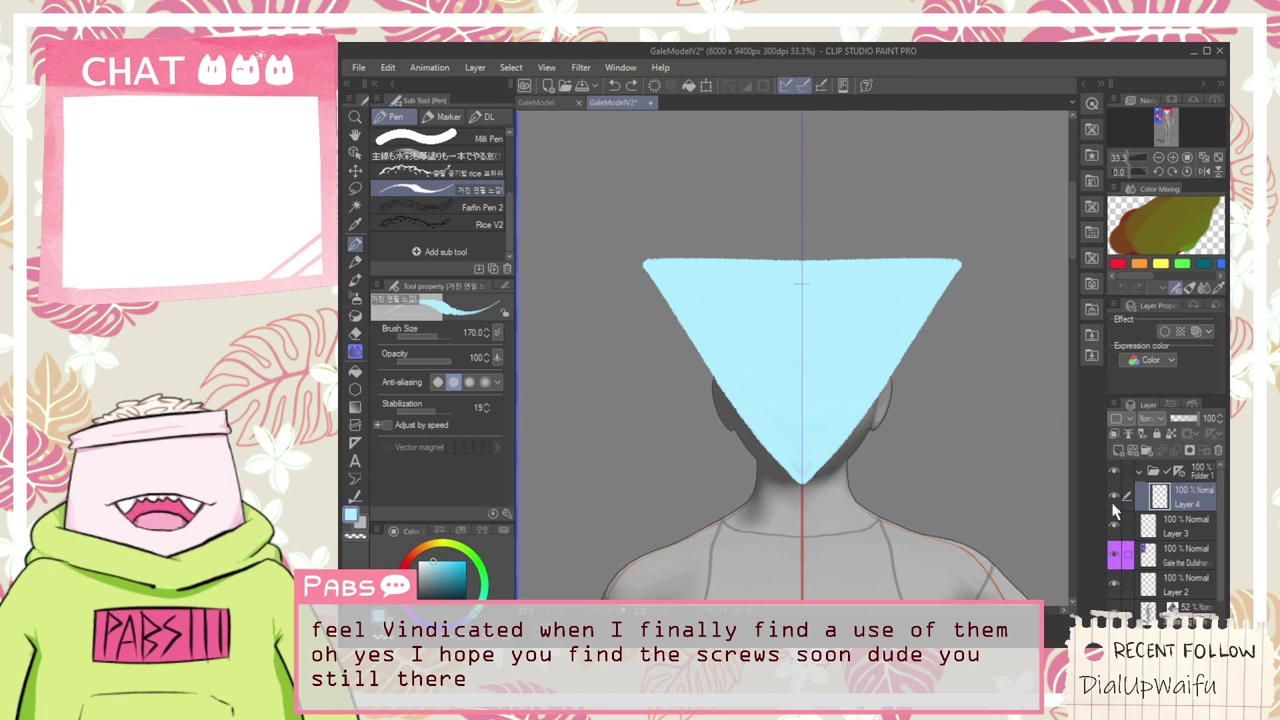
click(1196, 478)
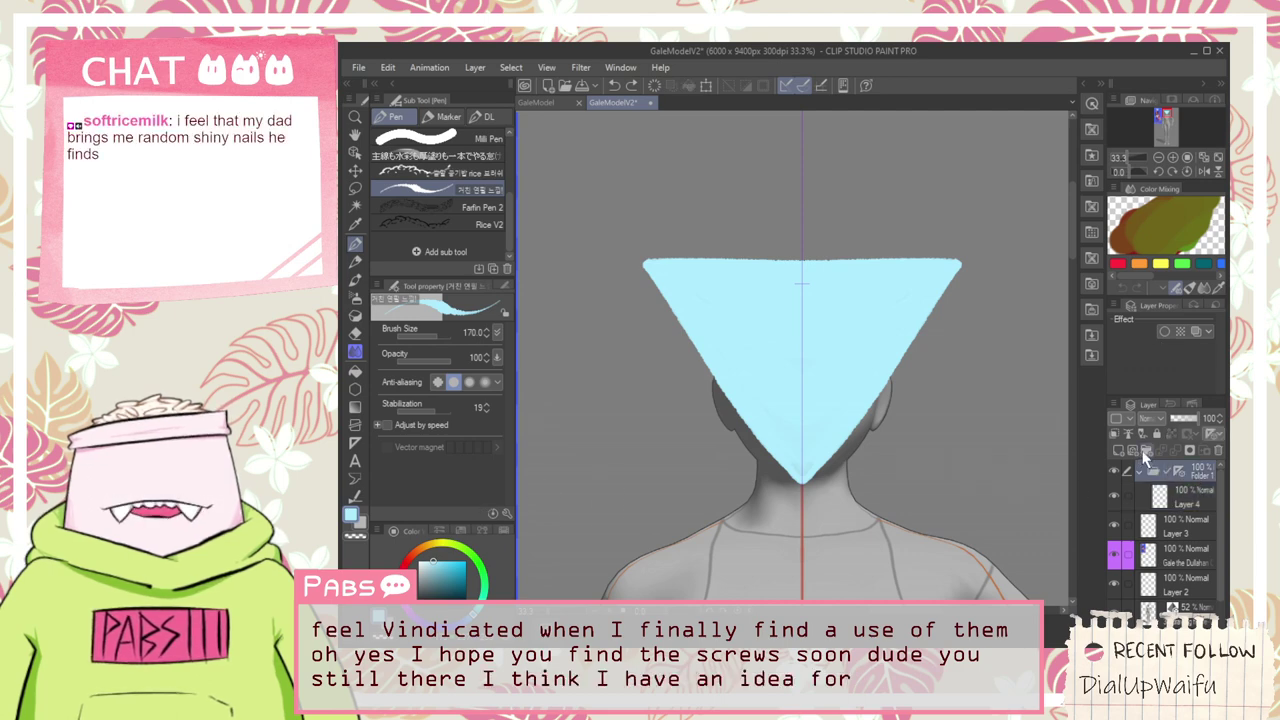
key(h)
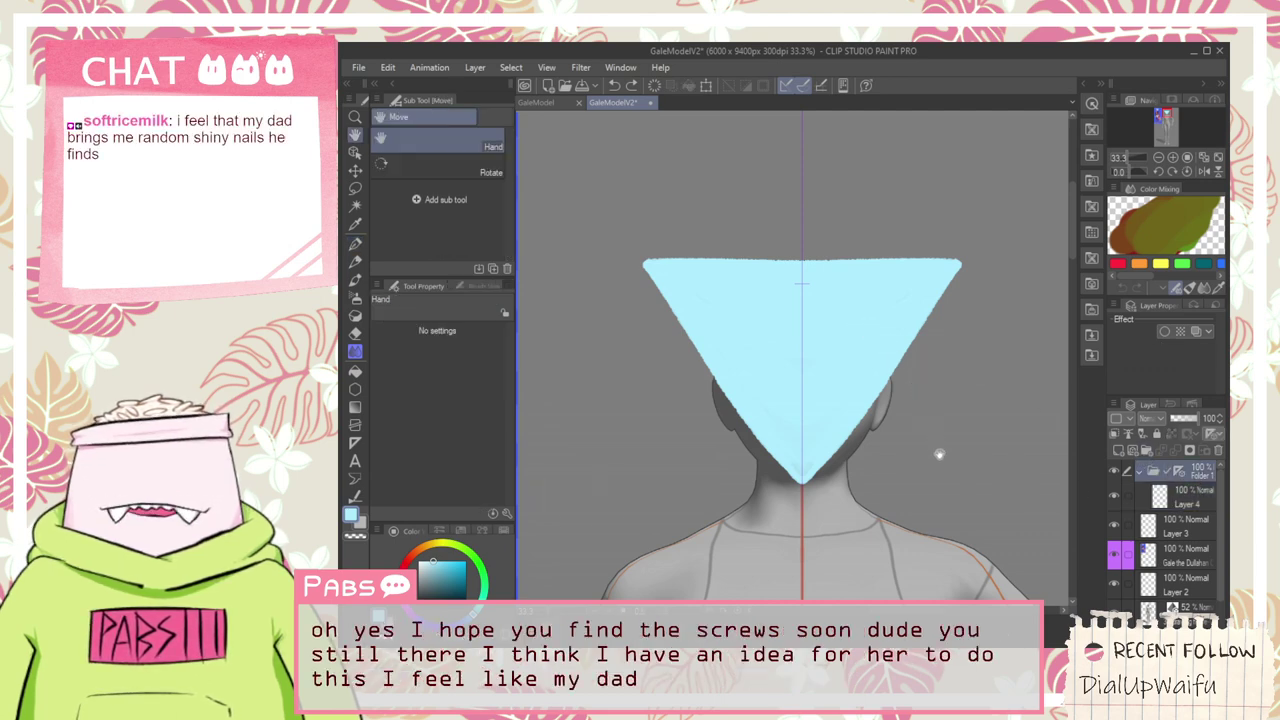
drag(850, 436, 757, 398)
click(1197, 500)
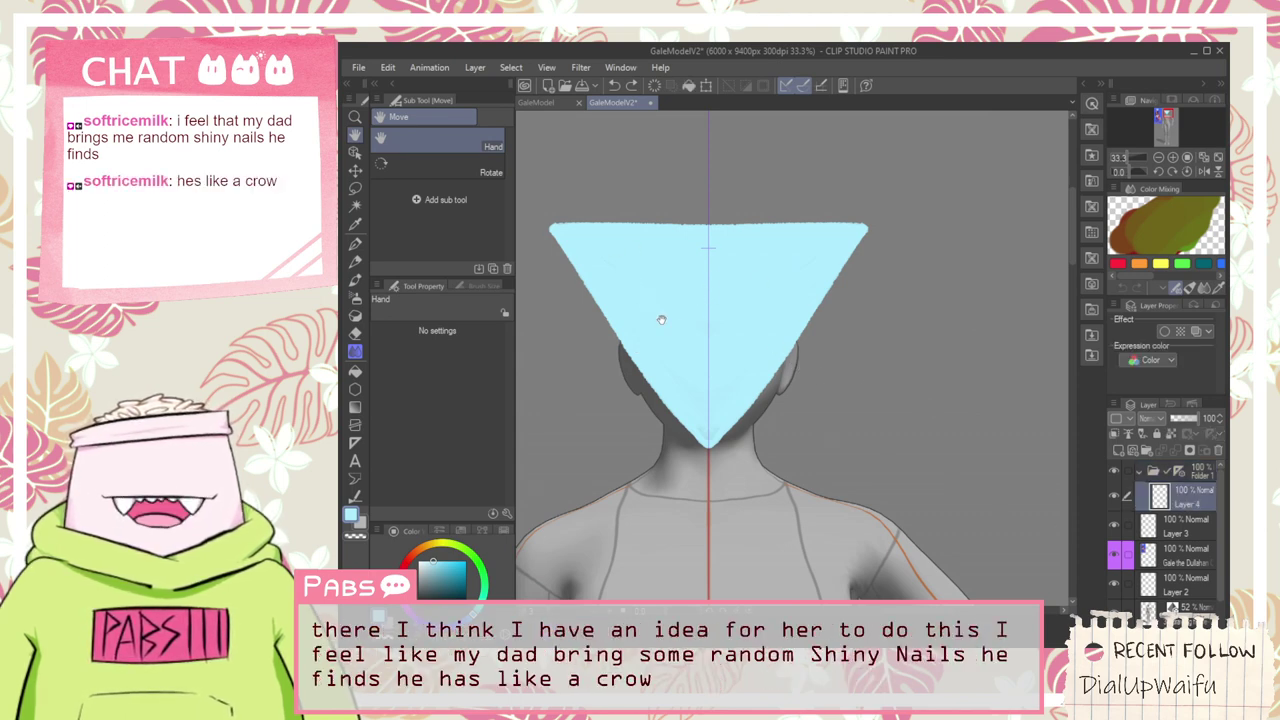
drag(694, 333, 740, 385)
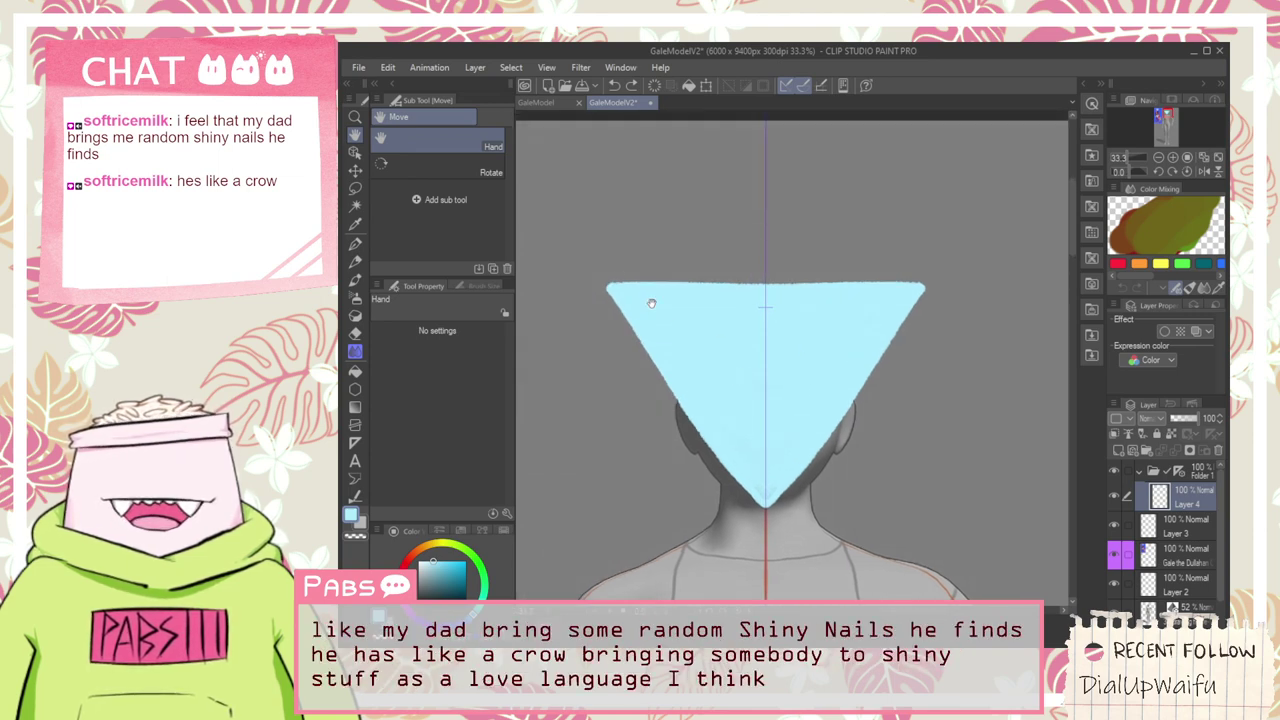
Build up the triangle's two top corners with mirrored light-blue pen strokes running inward along the top edge, undoing unwanted ones
key(p)
scroll(690, 398, up, 1)
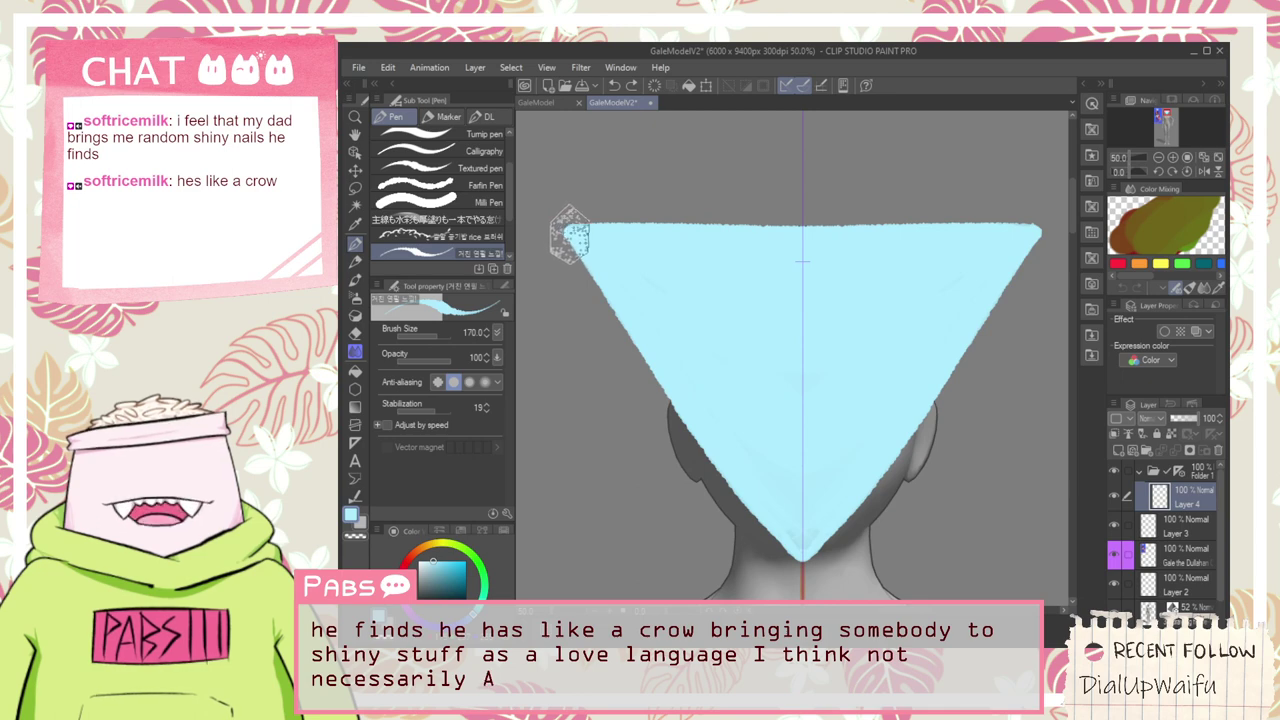
drag(566, 222, 834, 191)
key(ctrl+z)
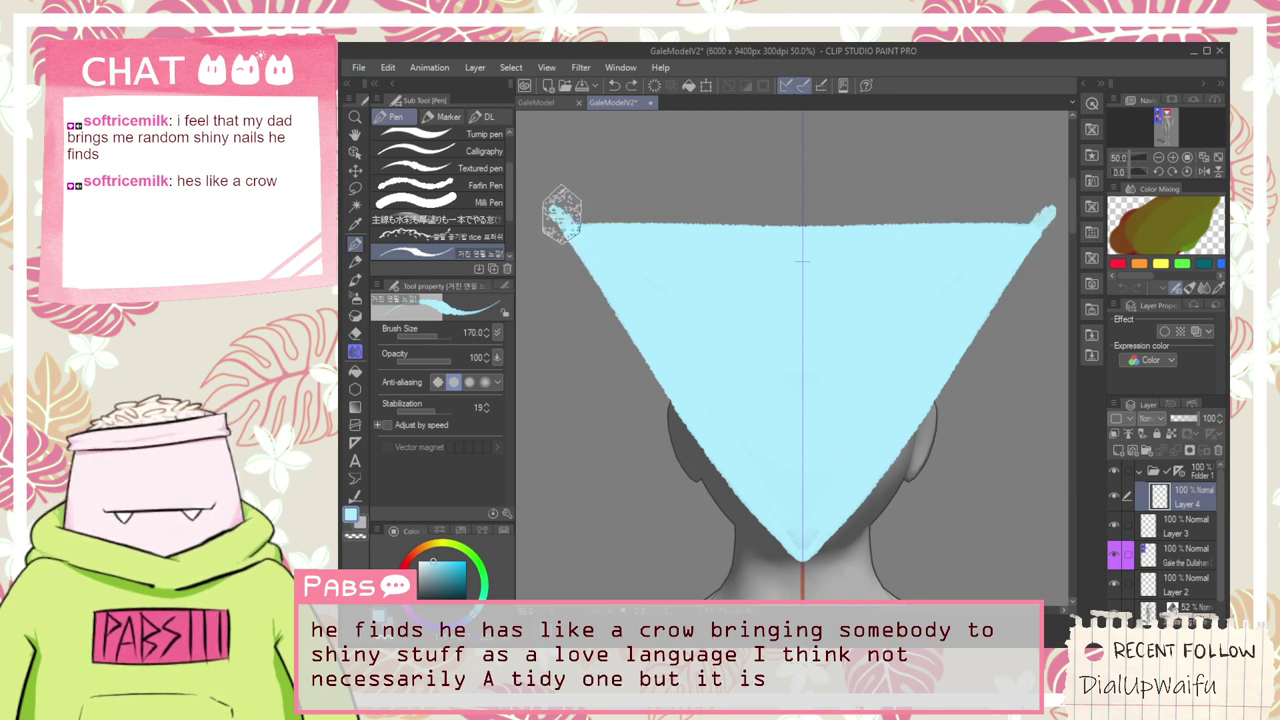
drag(562, 215, 714, 221)
drag(563, 211, 727, 193)
key(ctrl+z)
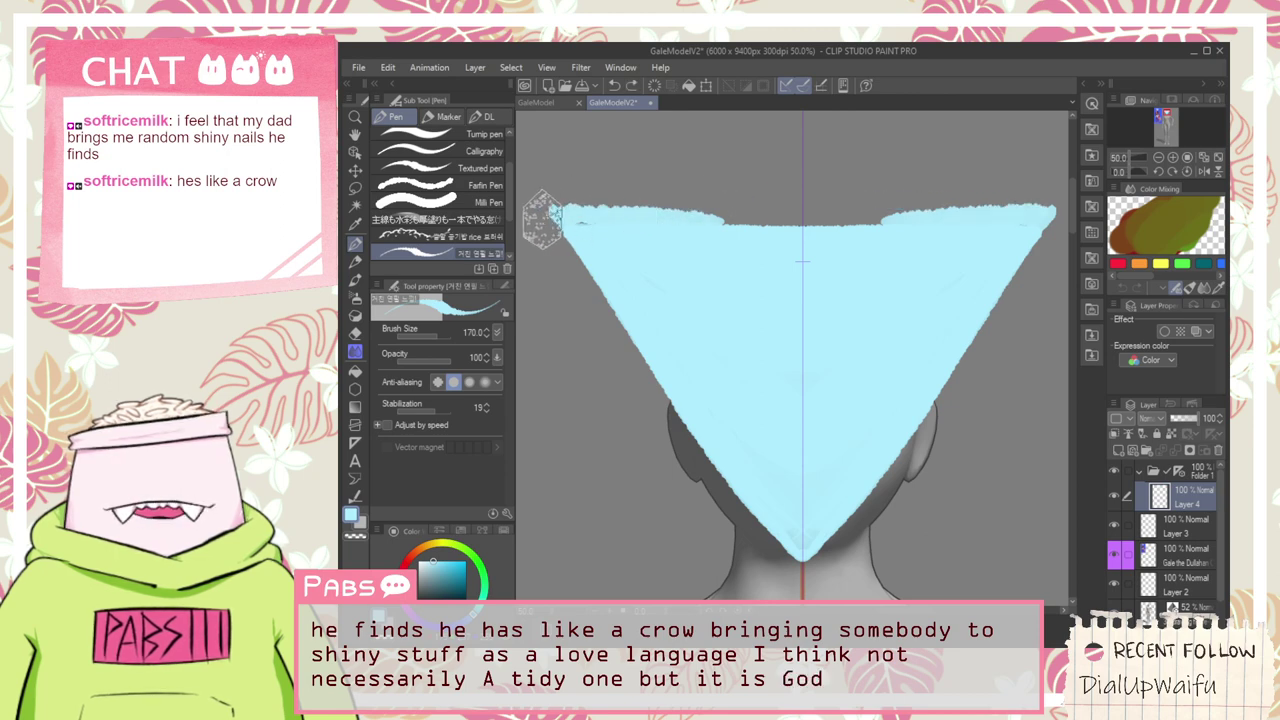
Rotate the canvas about 90° and fill the triangle's top edge between the corners with long mirrored strokes, redoing one pass
mouse_move(630, 190)
mouse_down()
mouse_move(607, 215)
mouse_move(592, 473)
mouse_move(629, 523)
mouse_up()
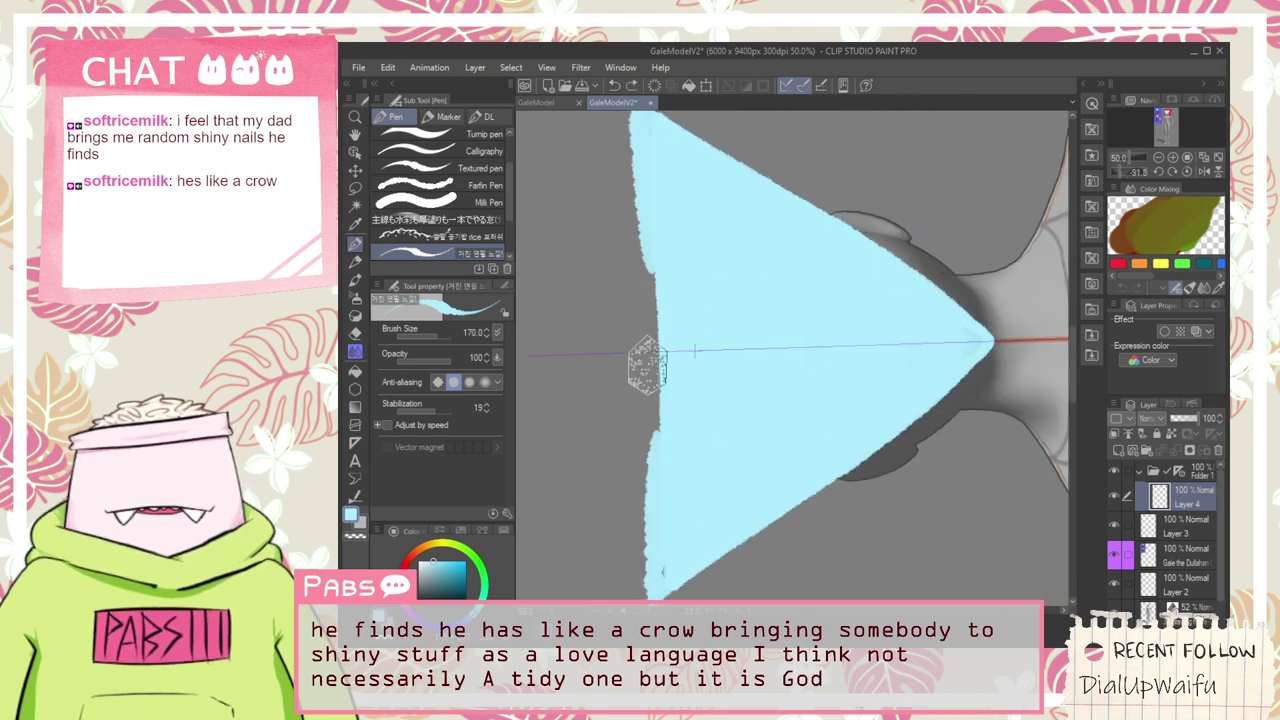
drag(638, 154, 652, 430)
drag(641, 187, 659, 483)
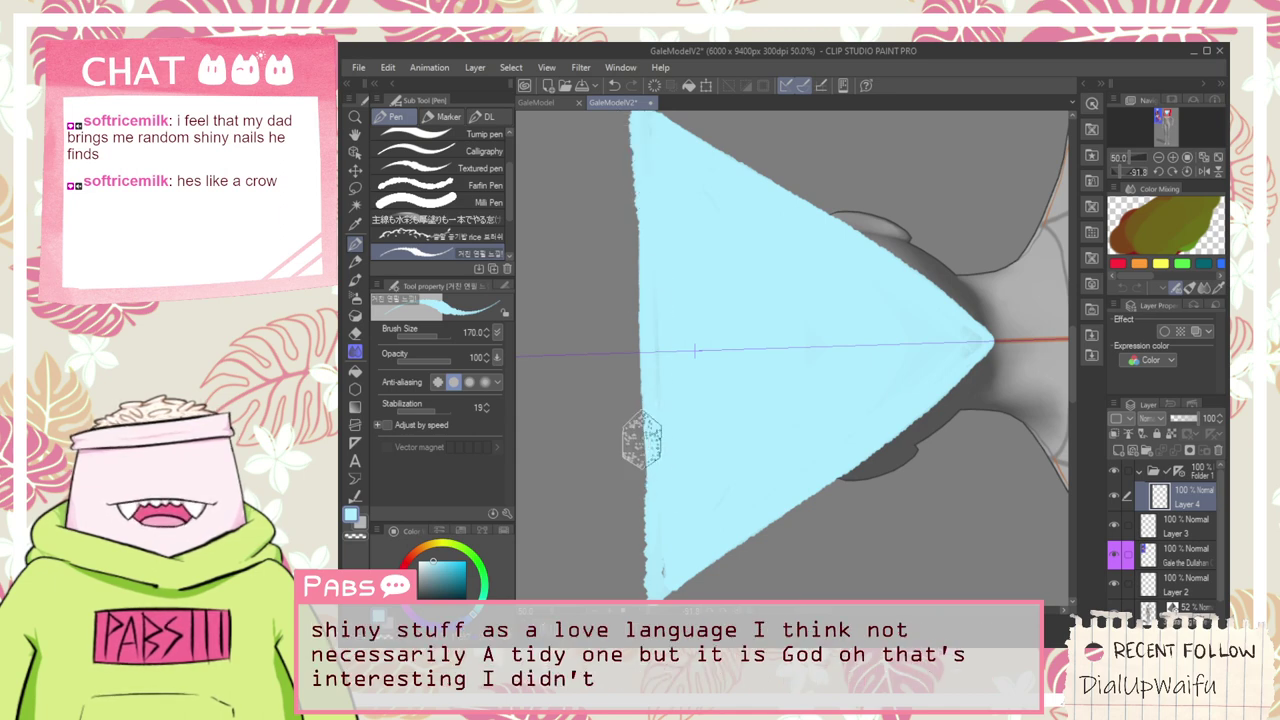
drag(633, 136, 638, 436)
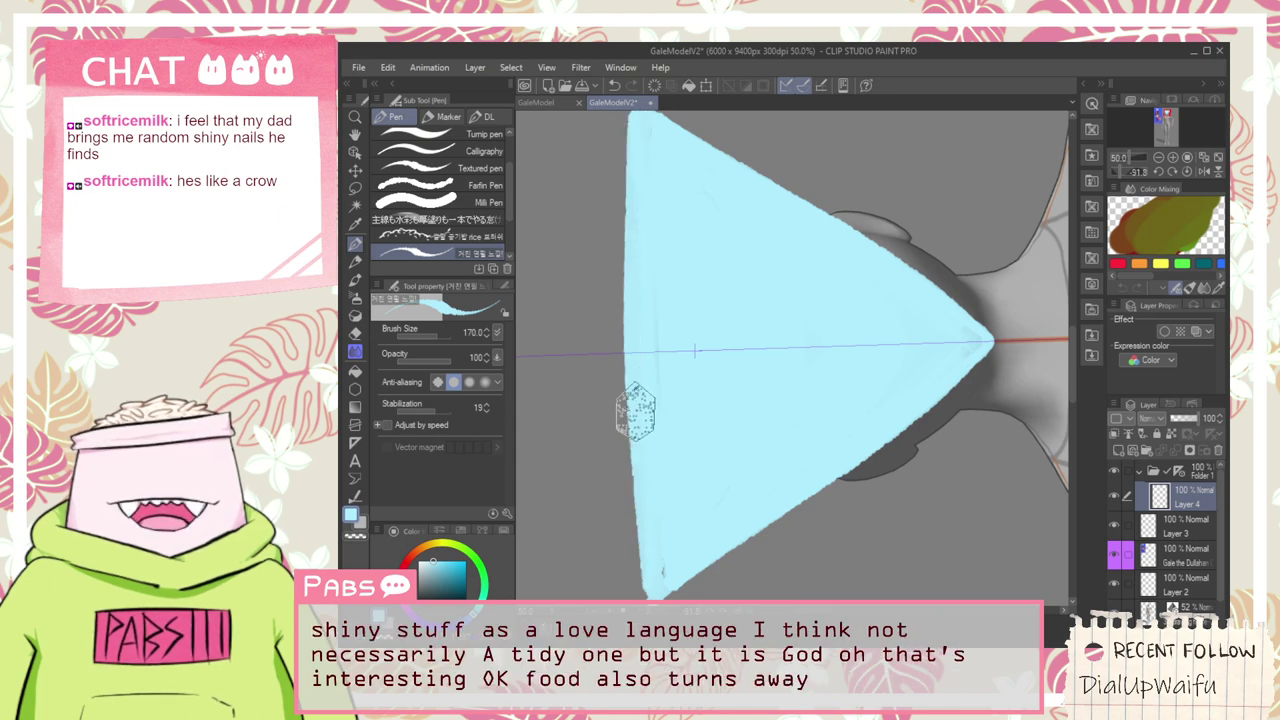
key(ctrl+z)
drag(643, 137, 644, 478)
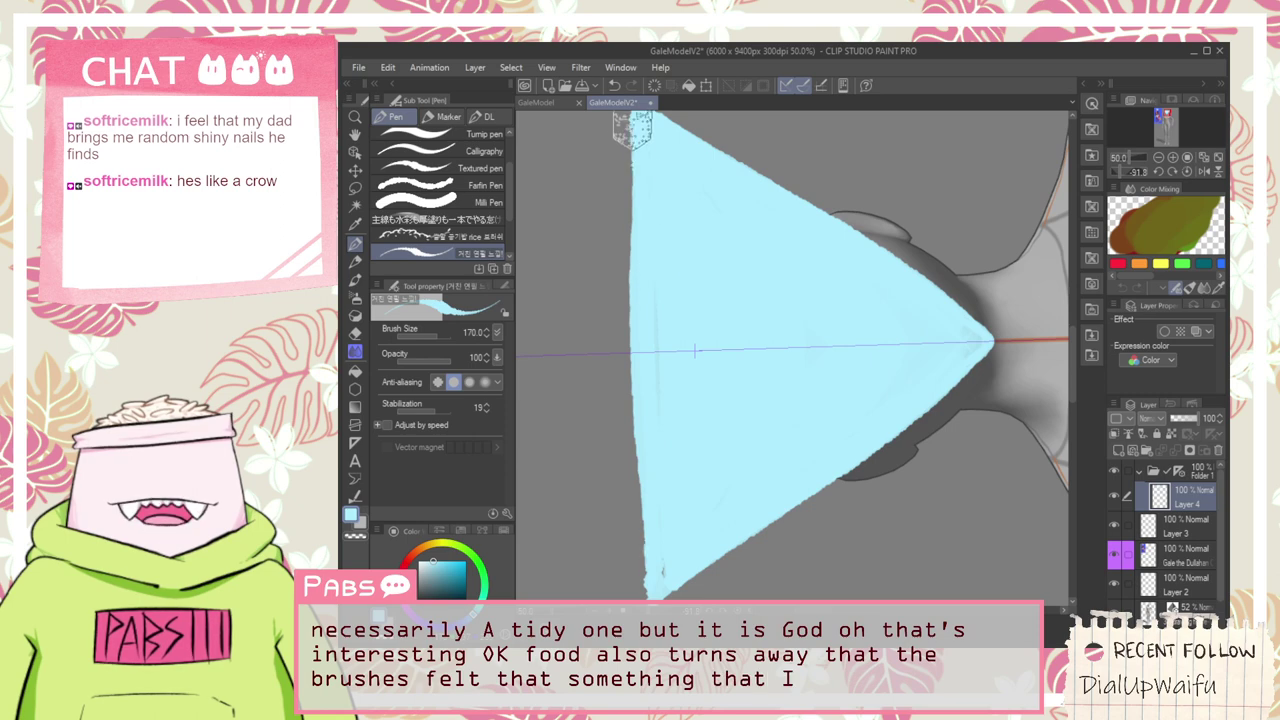
mouse_move(638, 150)
mouse_down()
mouse_move(645, 575)
mouse_move(634, 306)
mouse_move(632, 404)
mouse_move(623, 389)
mouse_move(651, 471)
mouse_move(634, 434)
mouse_move(640, 585)
mouse_move(667, 513)
mouse_up()
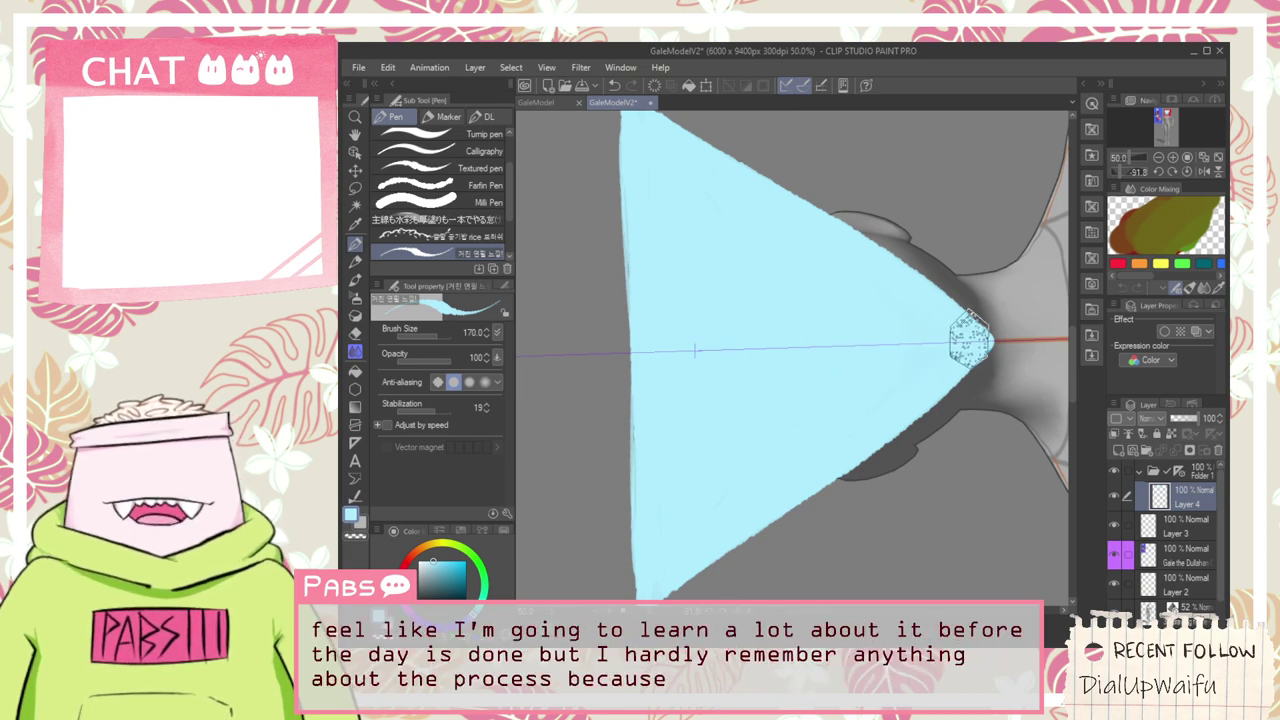
Try to straighten the triangle's top edge further with long mirrored strokes from the corner past the centre line, undoing each one
drag(722, 419, 703, 320)
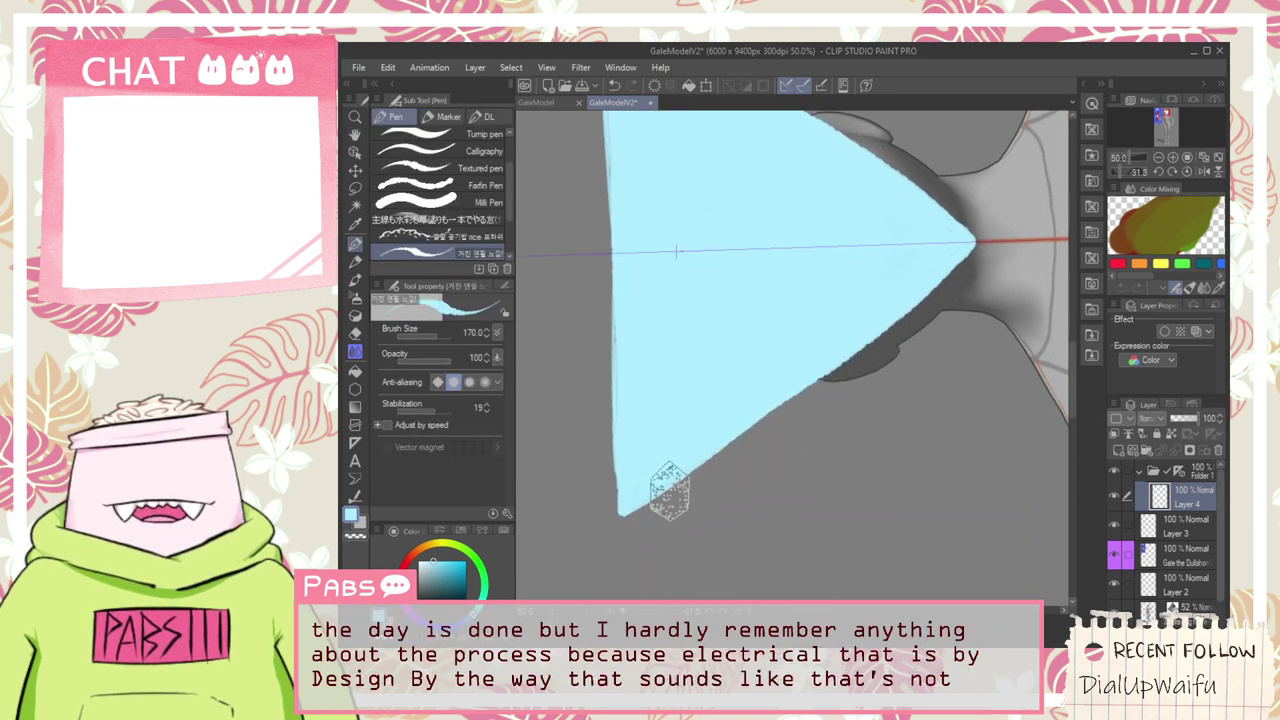
key(h)
drag(631, 506, 736, 521)
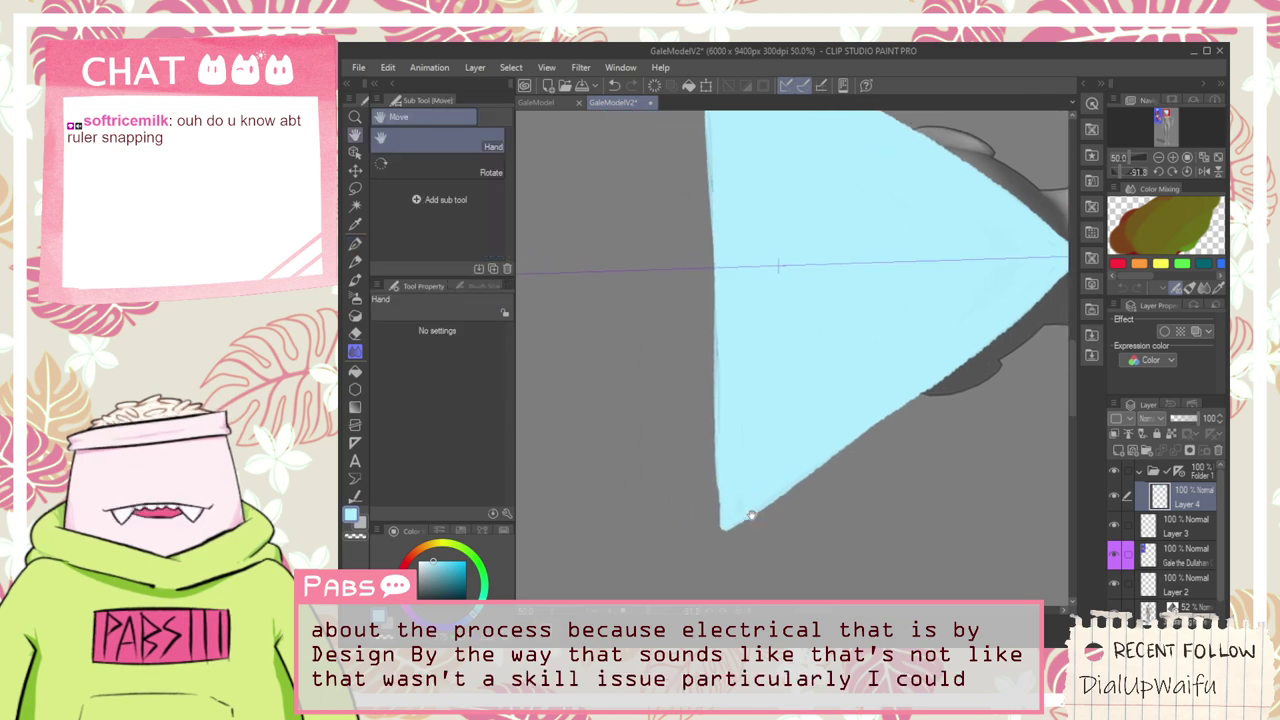
drag(789, 318, 800, 526)
key(p)
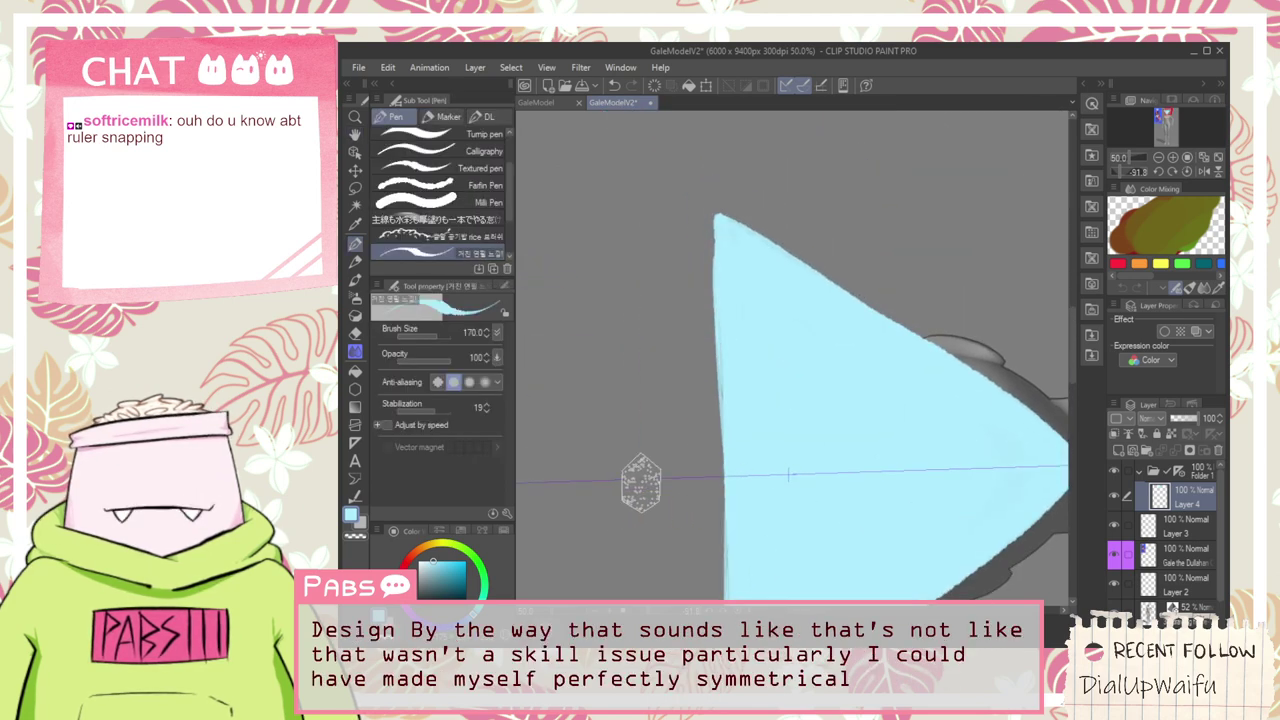
drag(624, 461, 631, 503)
key(ctrl+z)
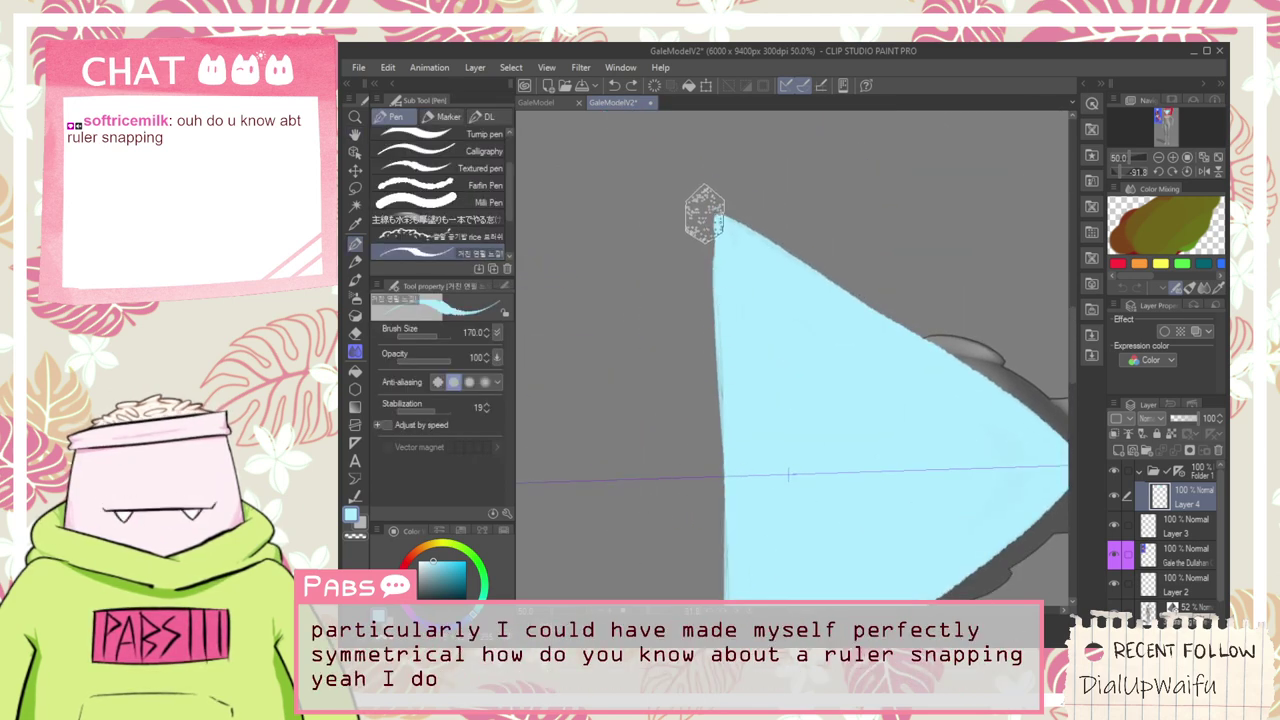
drag(711, 216, 737, 528)
key(ctrl+z)
drag(708, 216, 706, 551)
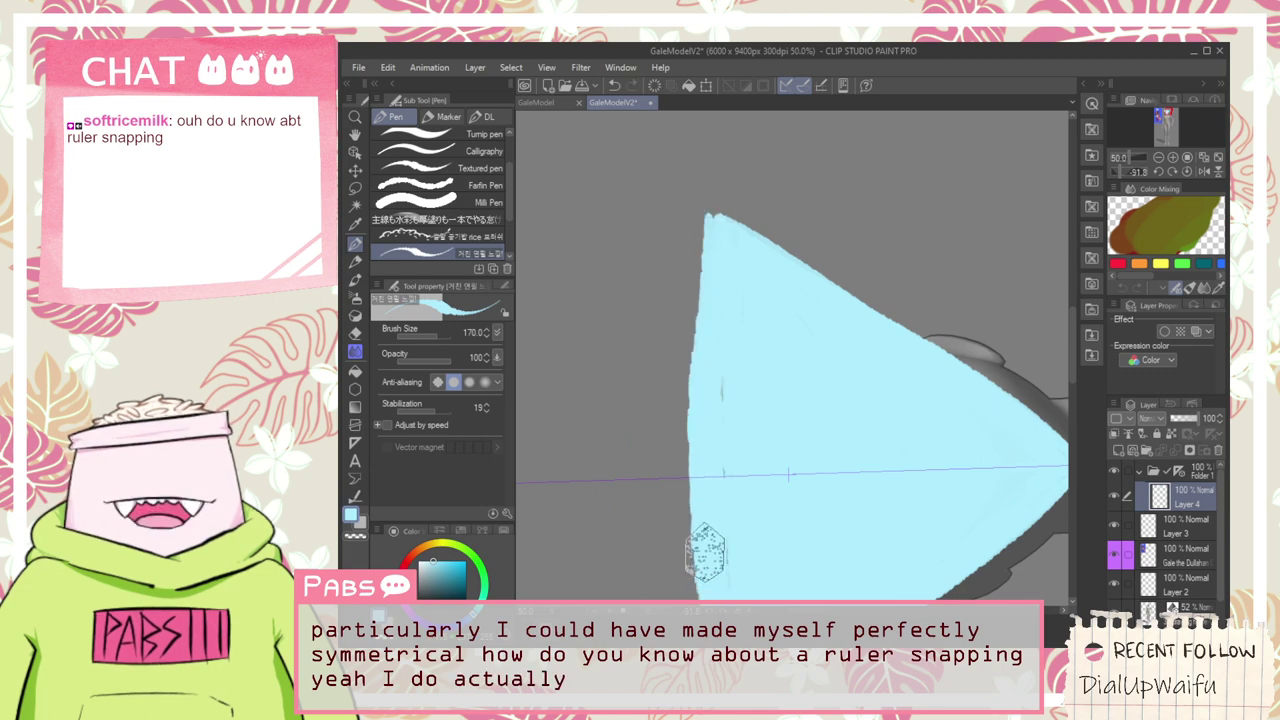
key(ctrl+z)
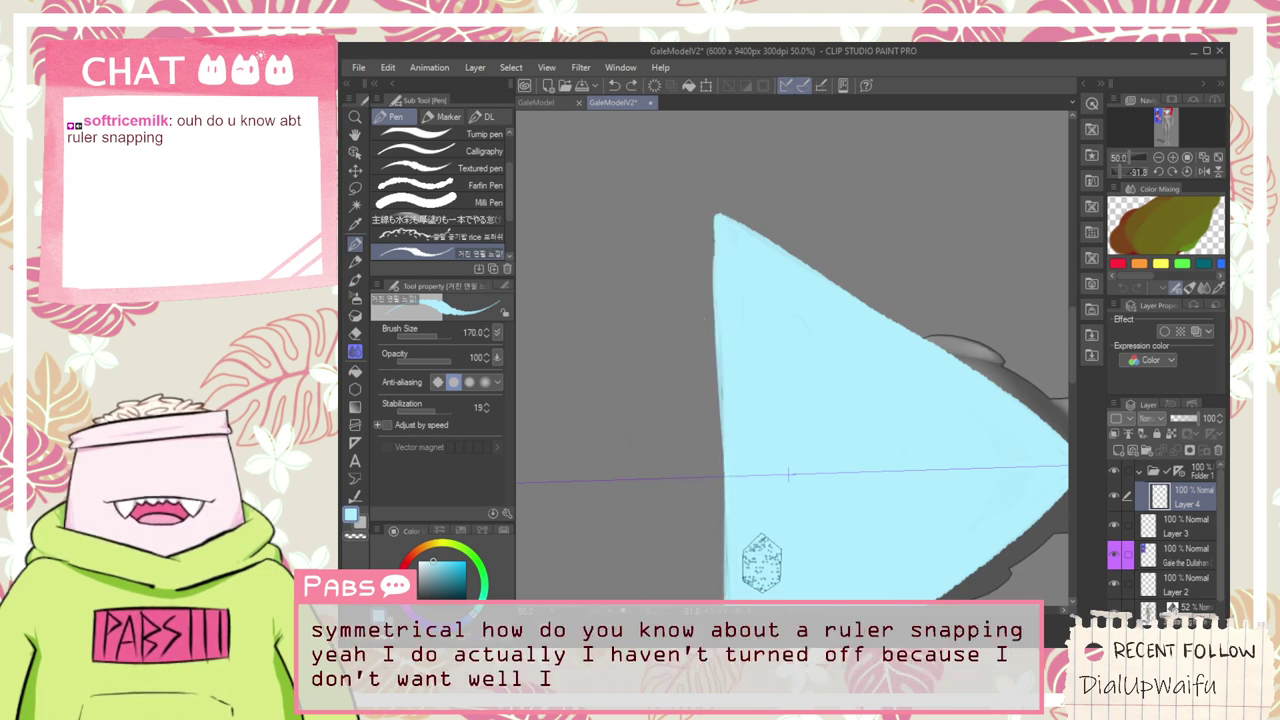
Reset the canvas rotation and try to extend the triangle's top corners with mirrored pen strokes, undoing them
click(735, 611)
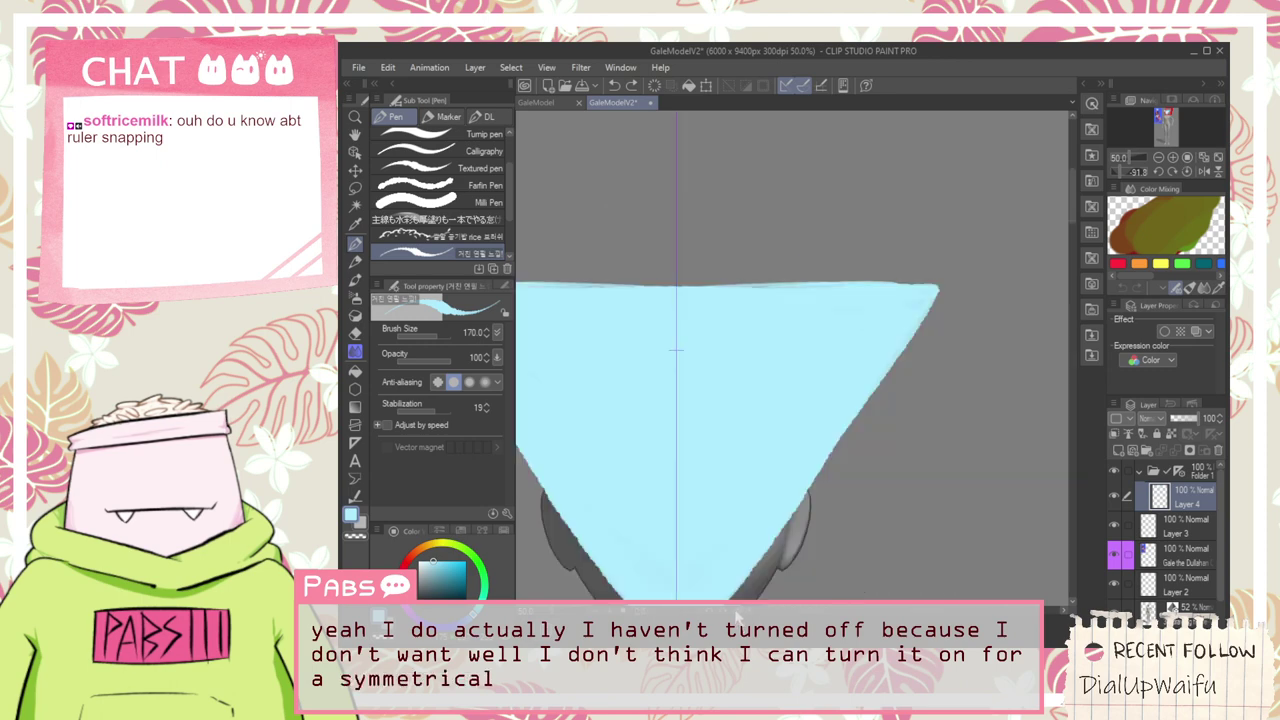
drag(709, 395, 952, 465)
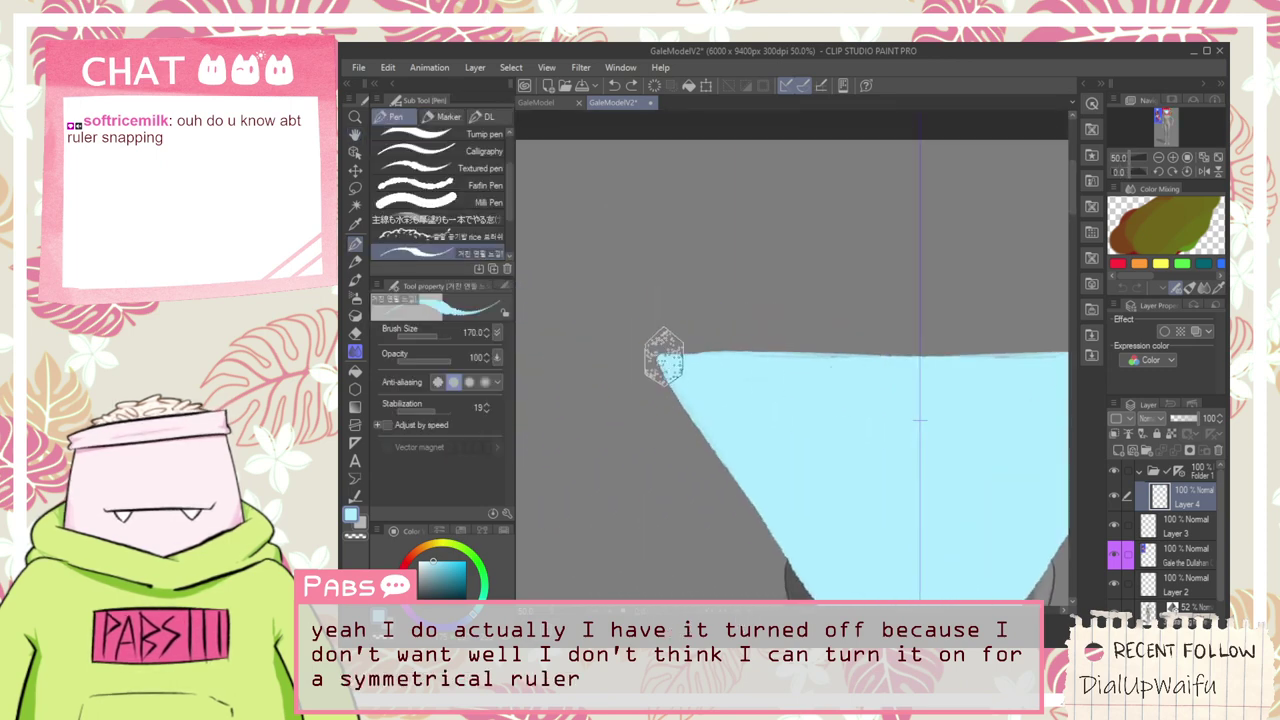
drag(664, 360, 817, 352)
key(ctrl+z)
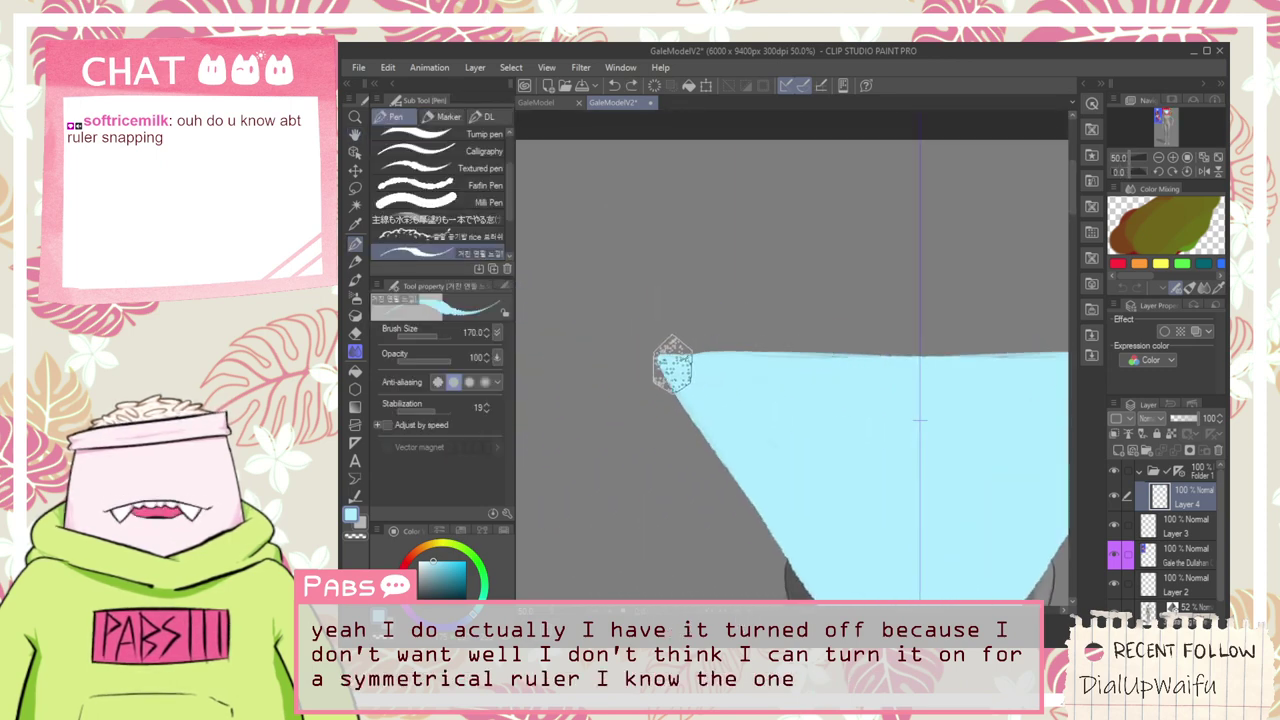
mouse_move(669, 363)
mouse_down()
mouse_move(648, 345)
mouse_move(864, 337)
mouse_up()
key(ctrl+z)
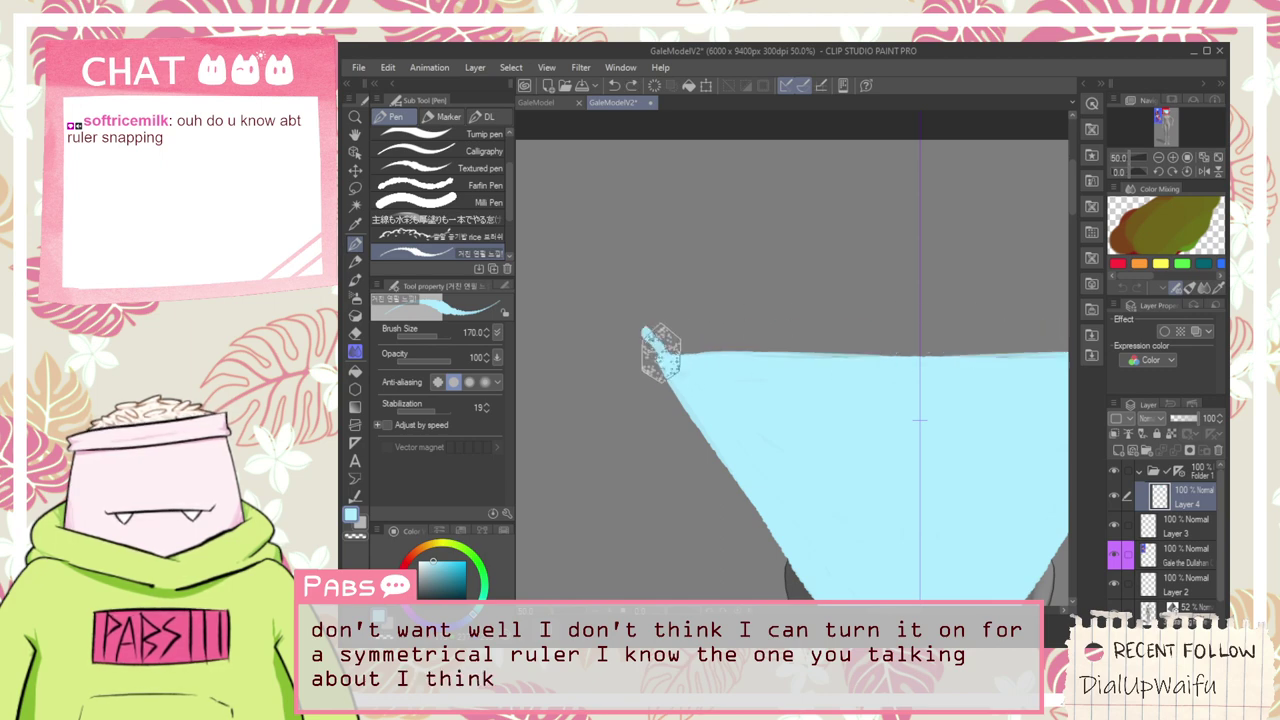
scroll(694, 349, down, 2)
scroll(718, 369, up, 1)
key(ctrl+z)
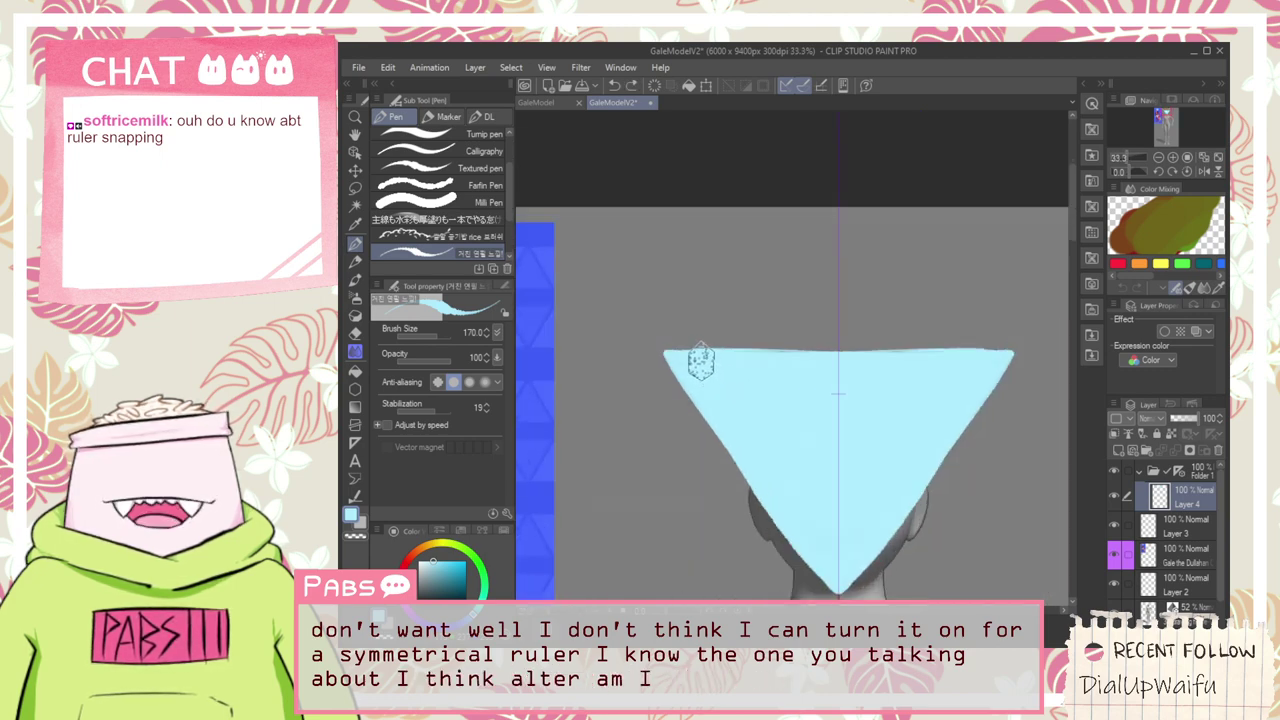
Try trimming the triangle's slanted sides and its top edge with the Rough eraser, undoing each pass
key(space)
drag(815, 423, 773, 331)
key(e)
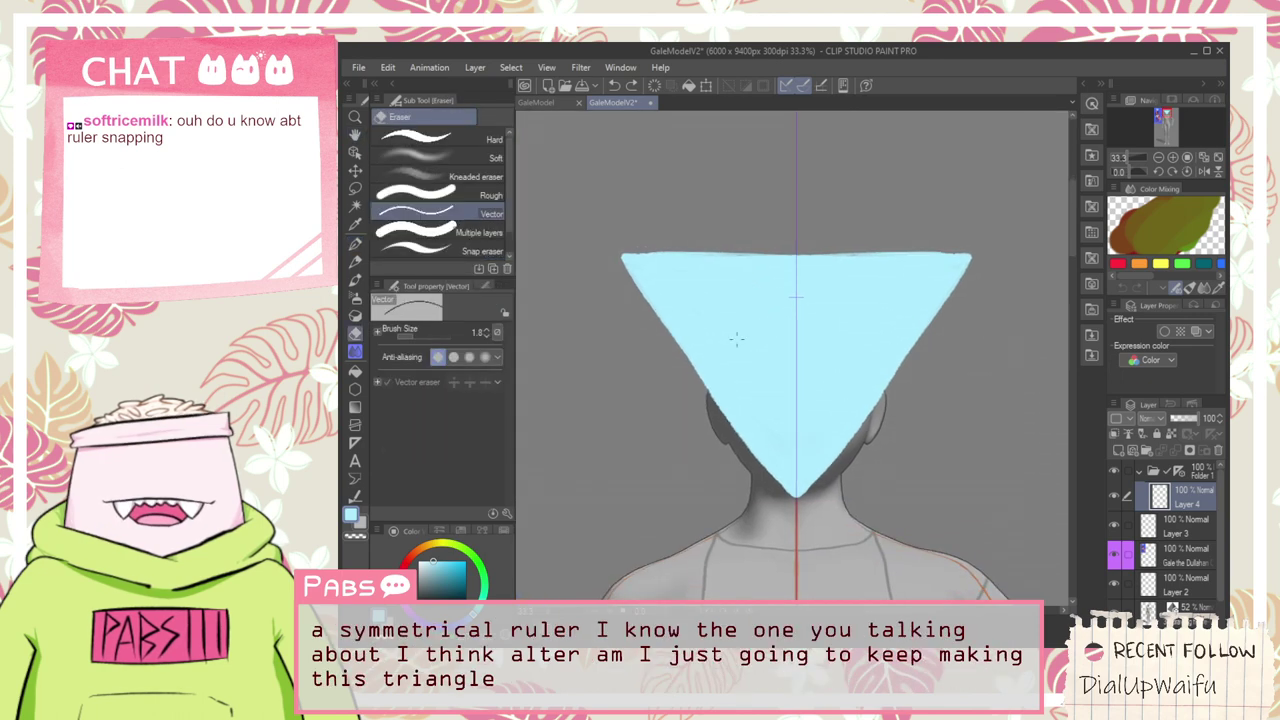
click(473, 193)
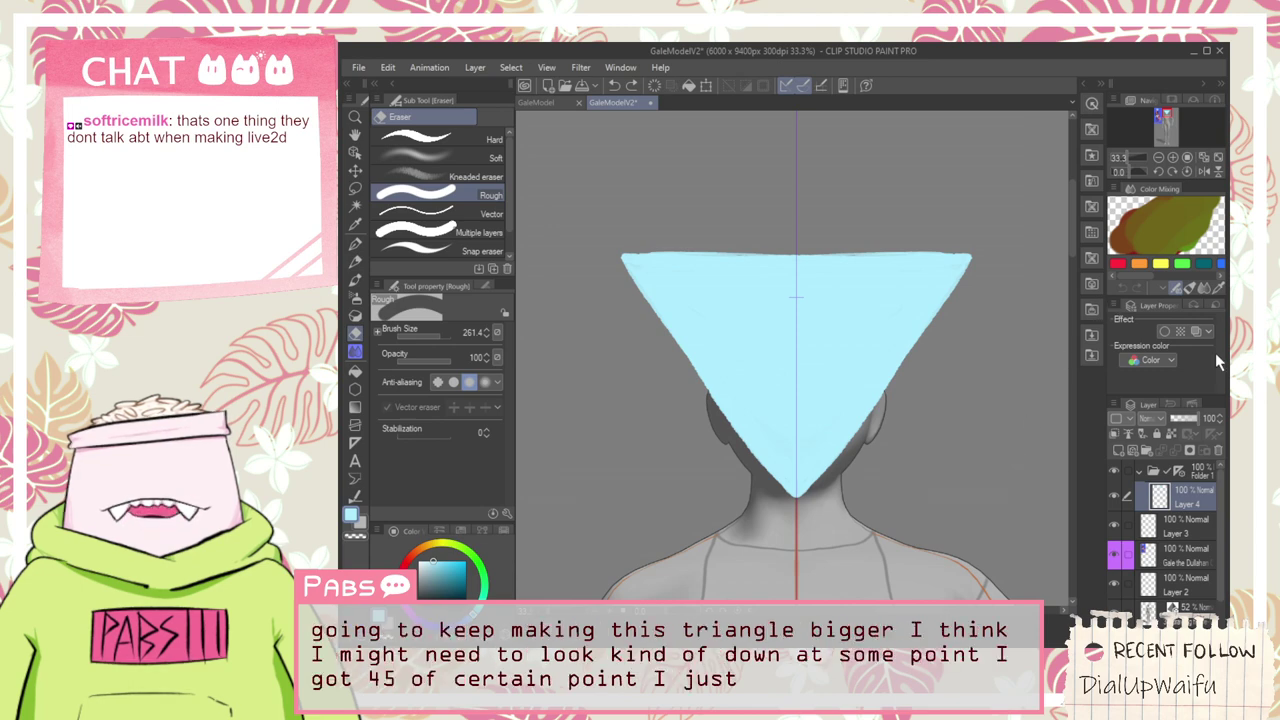
drag(584, 238, 706, 404)
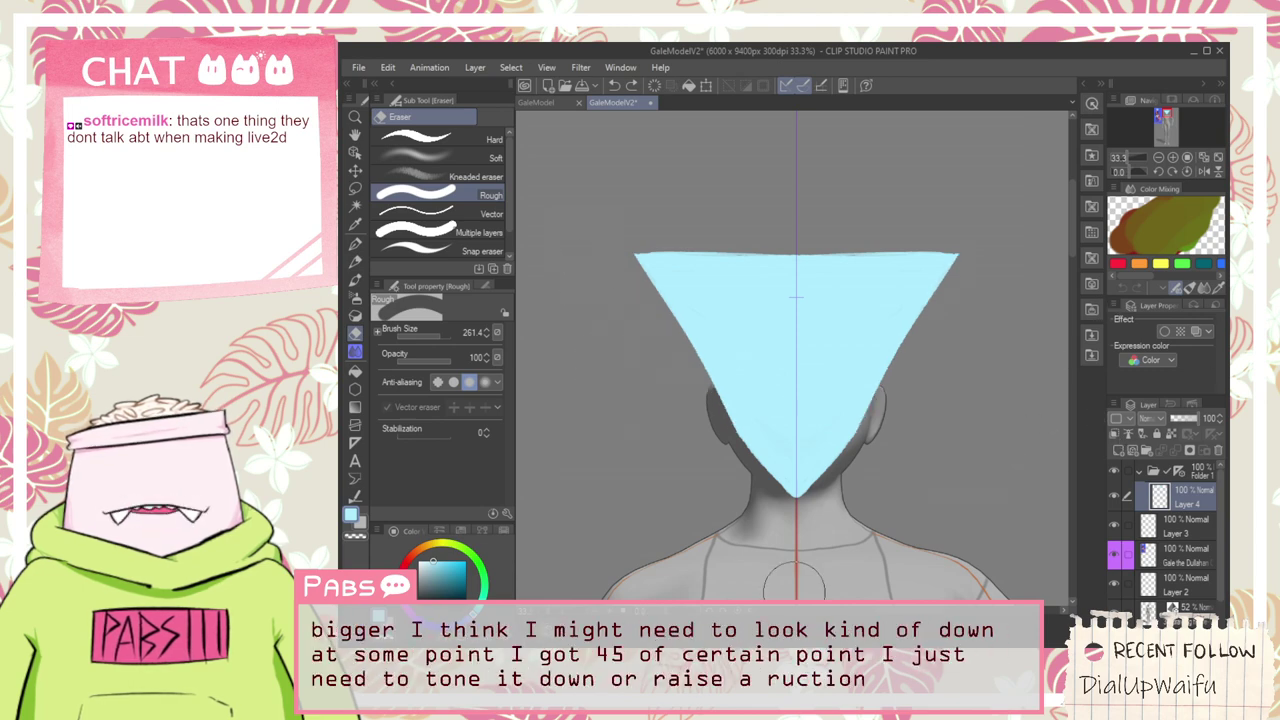
key(ctrl+z)
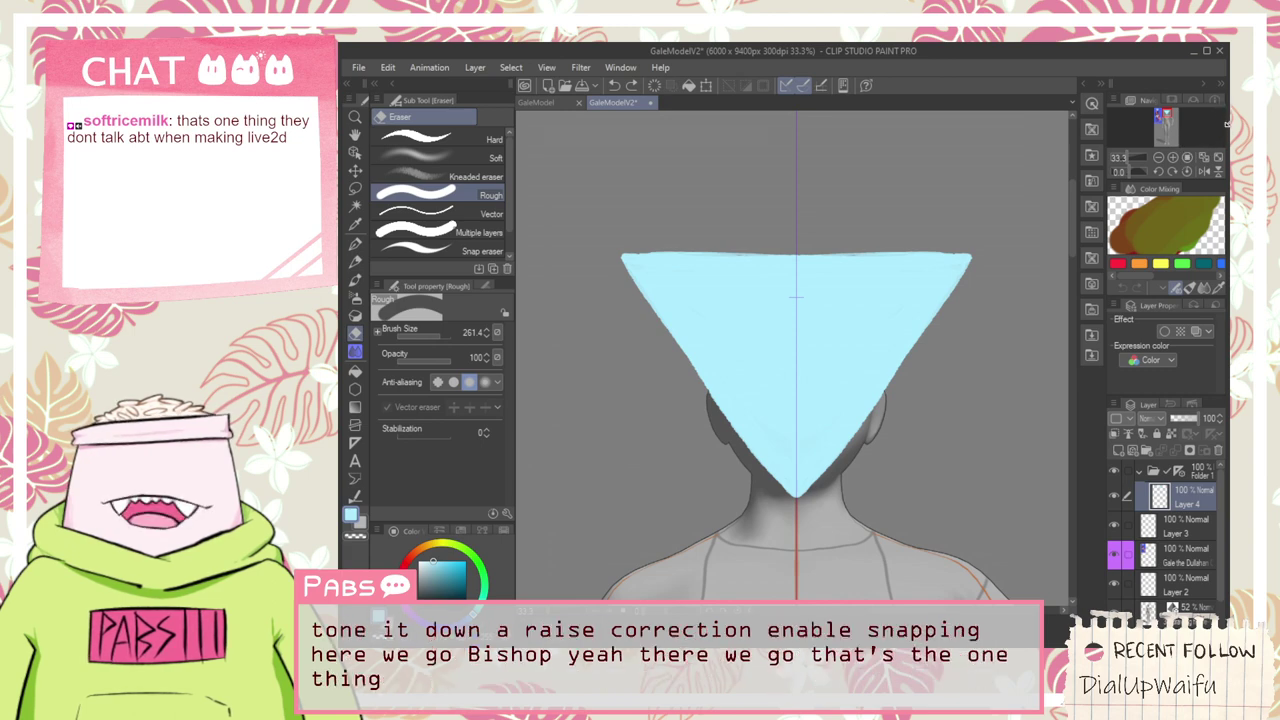
drag(595, 249, 812, 259)
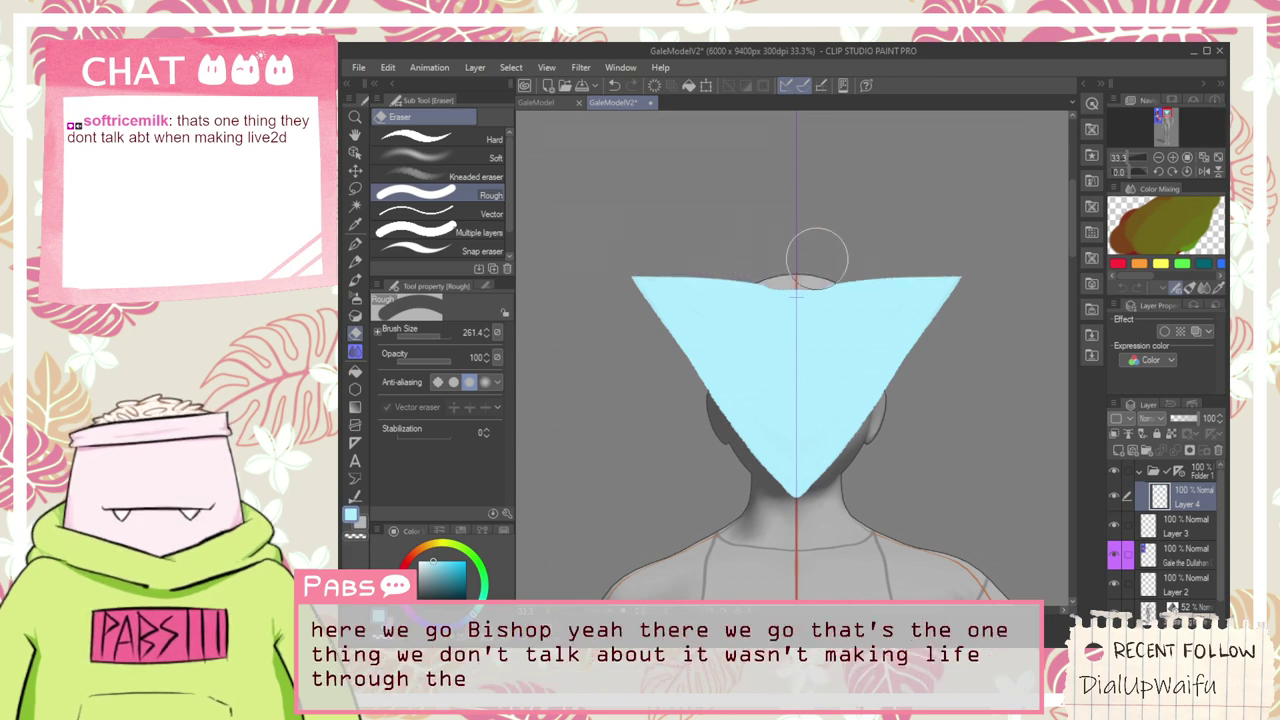
key(ctrl+z)
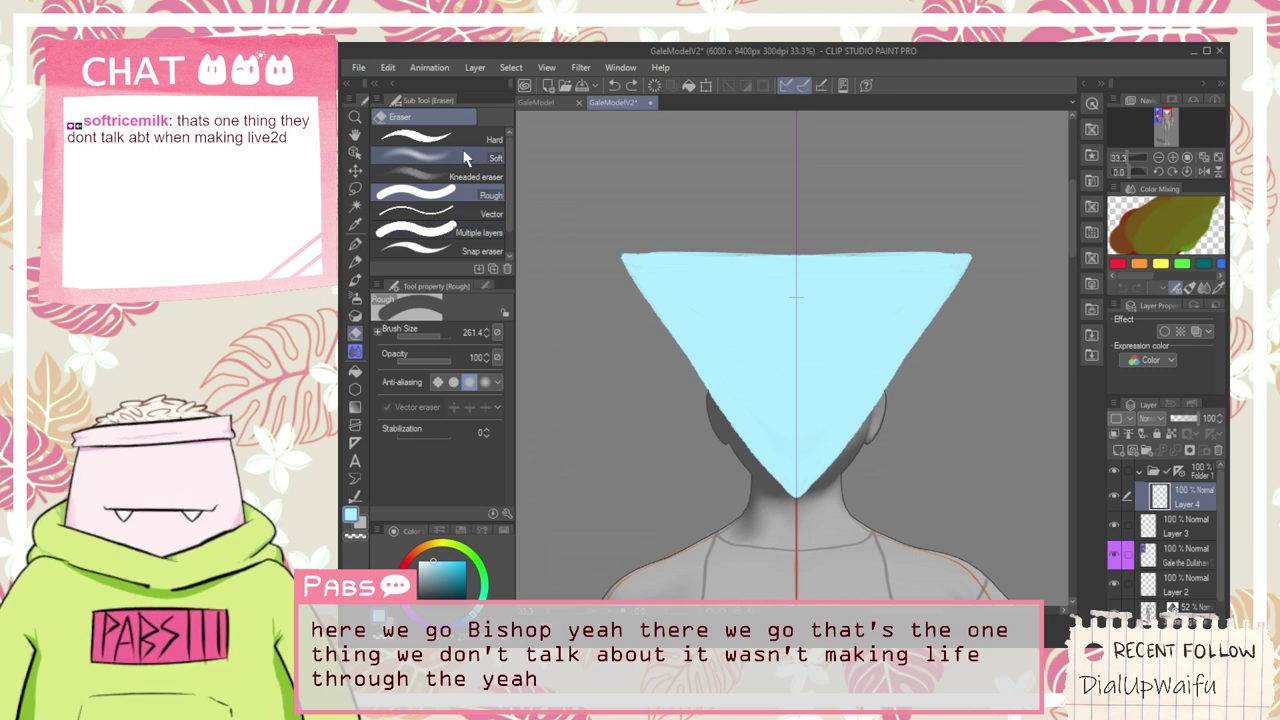
Try the Kneaded eraser along the triangle's slanted sides and undo the pass
click(468, 177)
drag(602, 270, 720, 446)
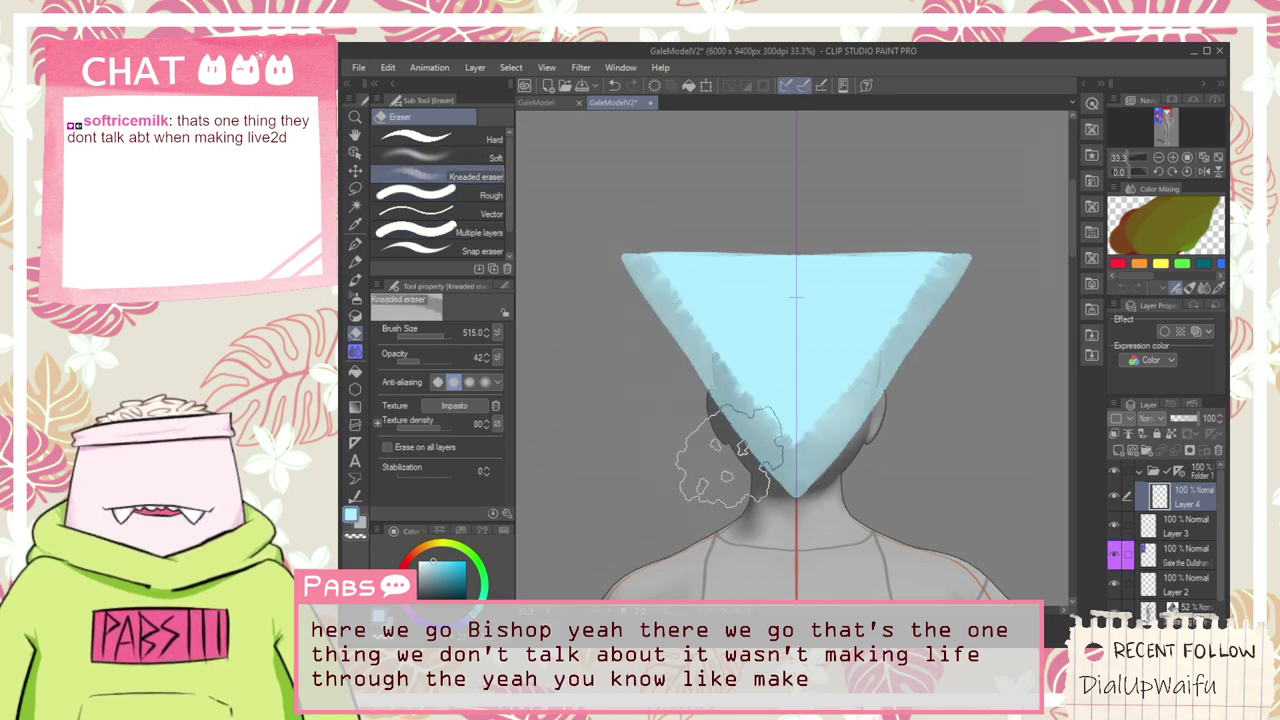
key(ctrl+z)
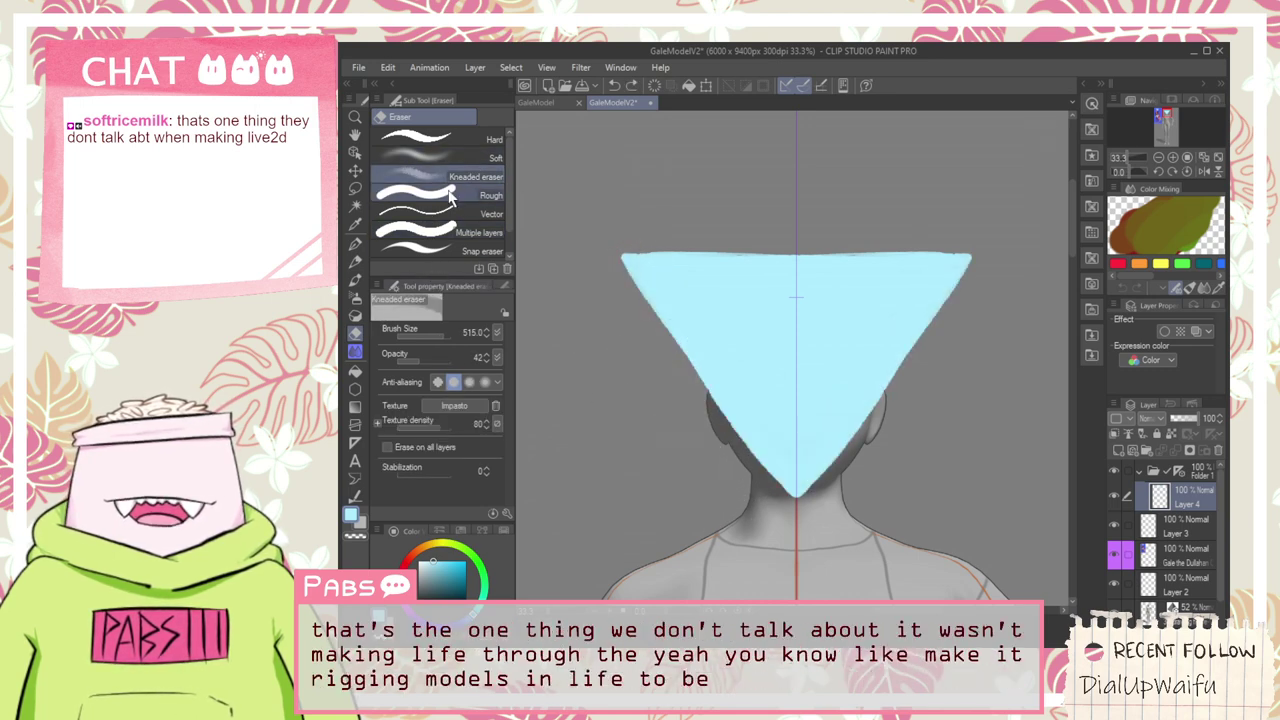
Set the Hard eraser's brush size to 84.1 and make a mirrored pass just outside the triangle's slanted sides
click(422, 145)
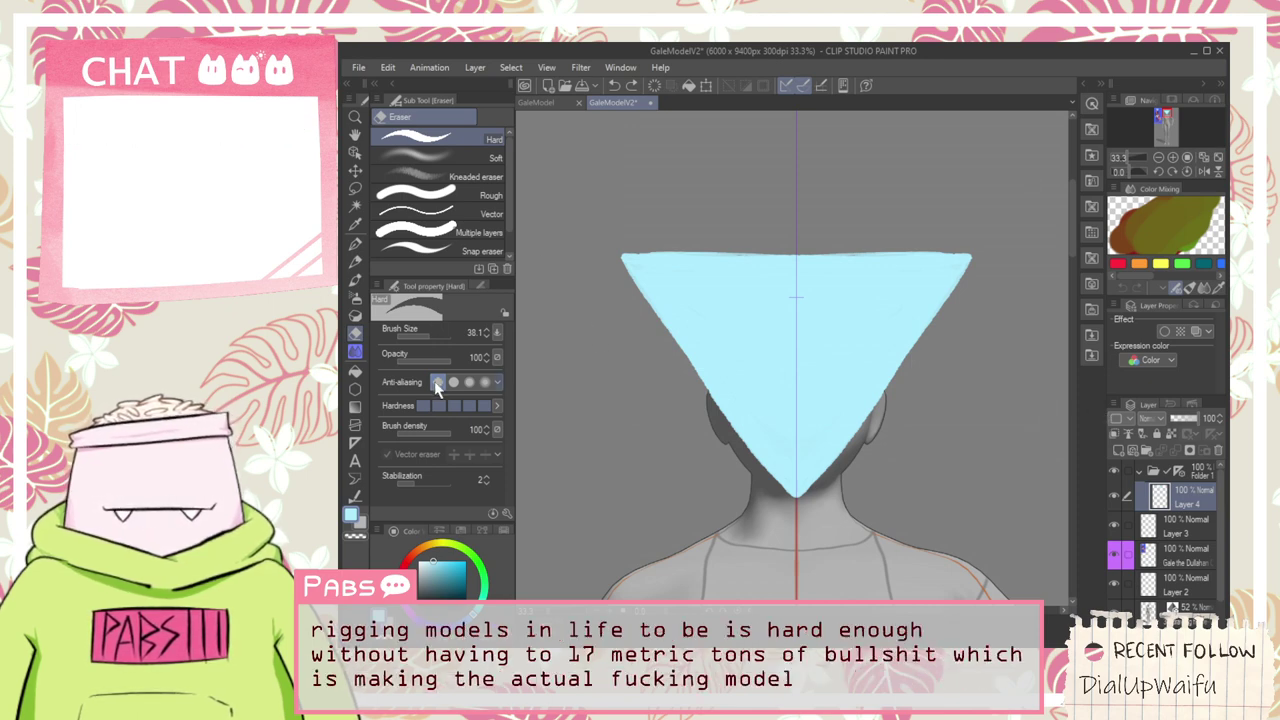
click(436, 338)
mouse_move(598, 261)
mouse_down()
mouse_move(625, 278)
mouse_move(745, 471)
mouse_up()
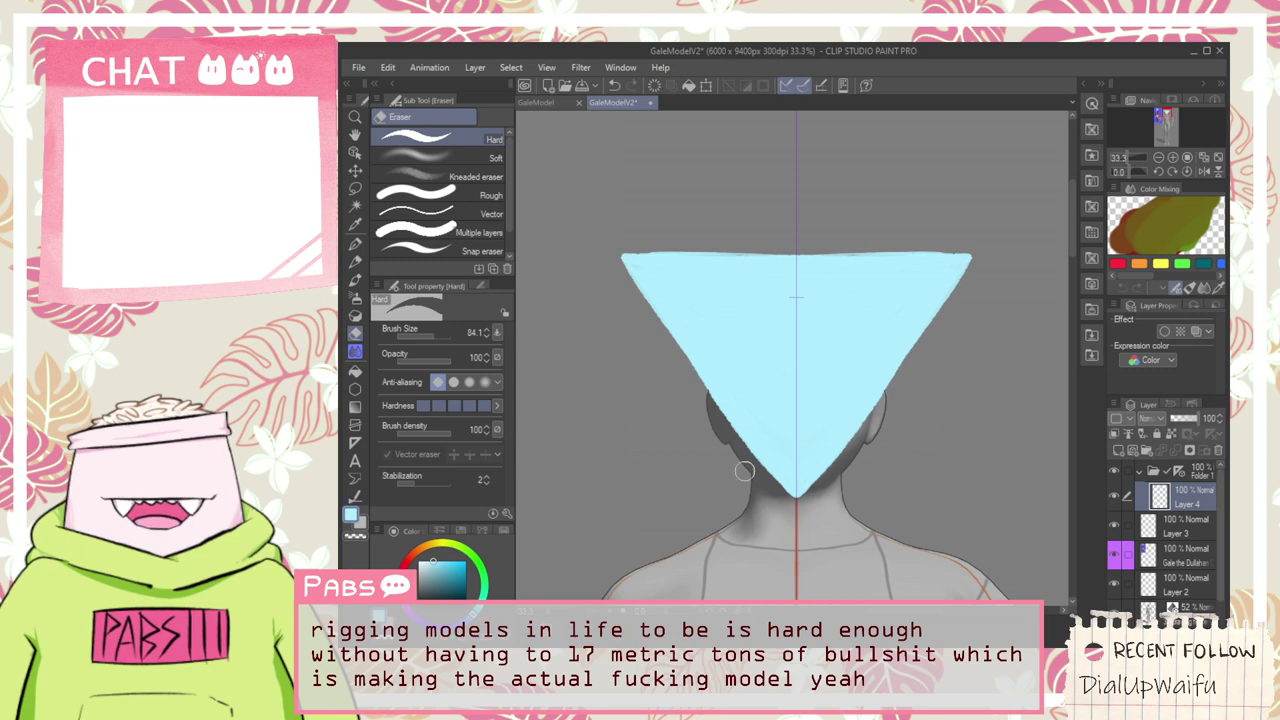
Choose the Snap eraser and set it to strong anti-aliasing with a brush size of 125
click(485, 233)
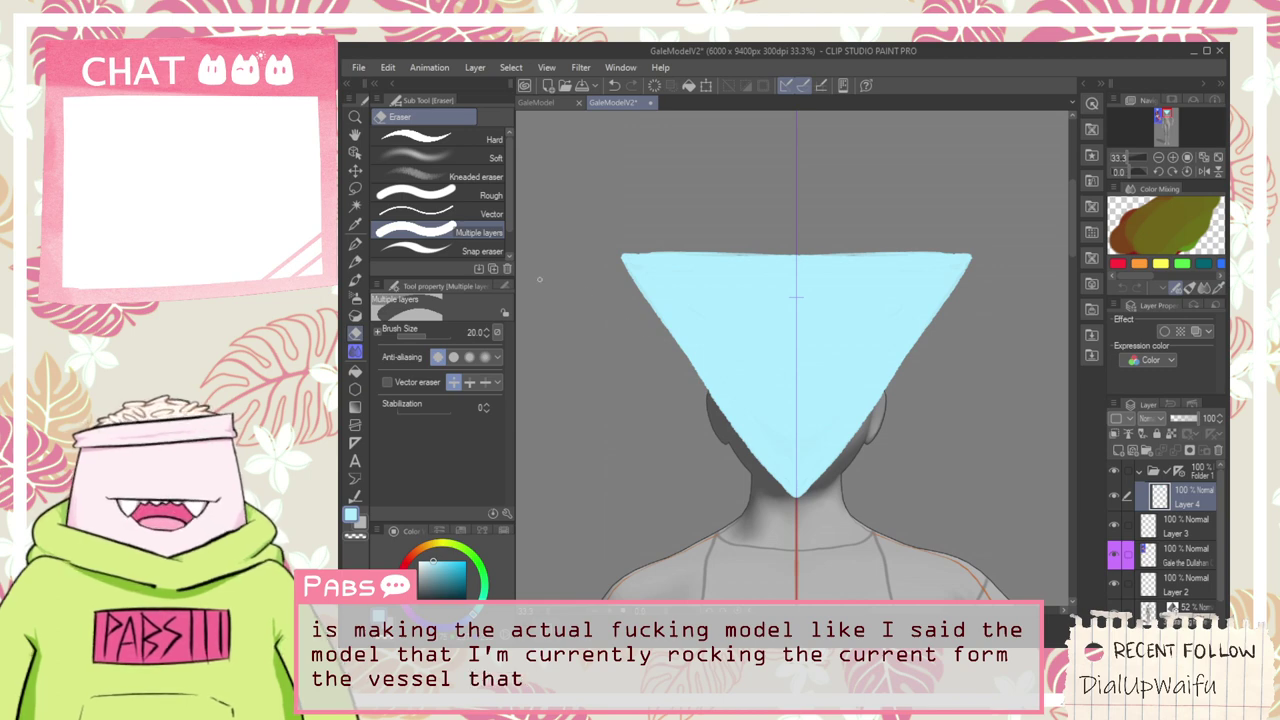
click(463, 251)
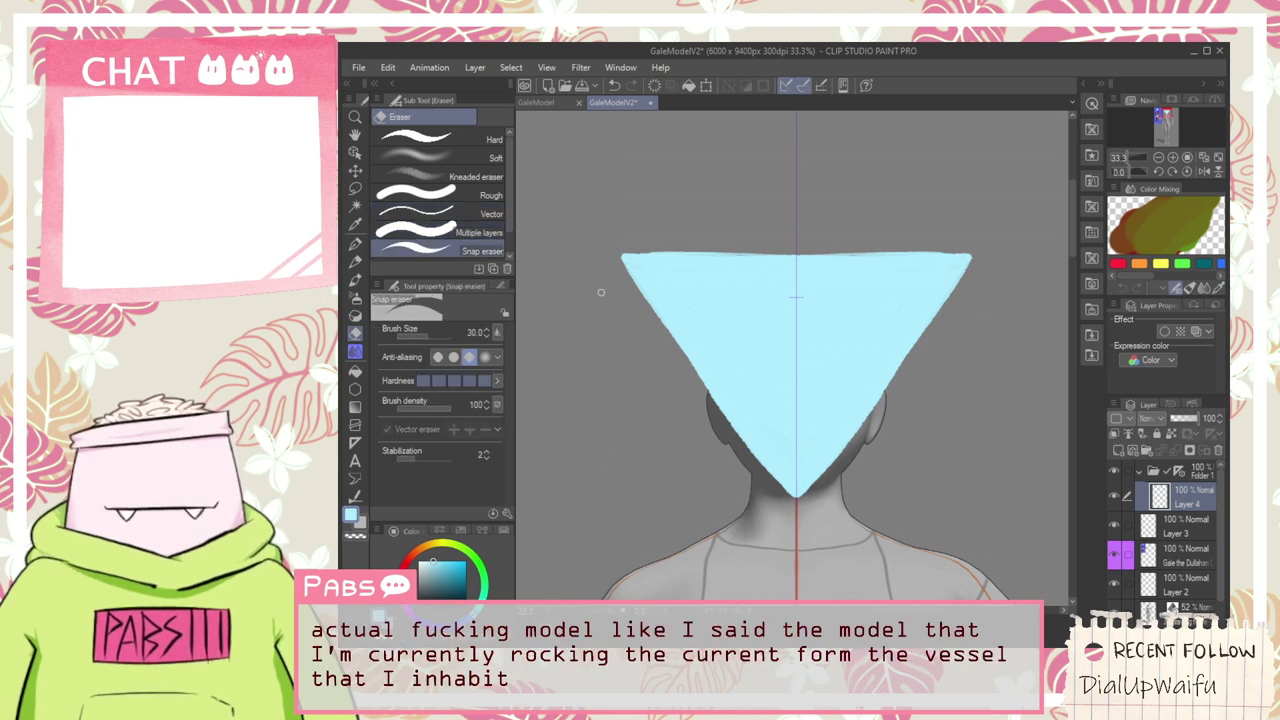
click(479, 356)
drag(431, 330, 435, 332)
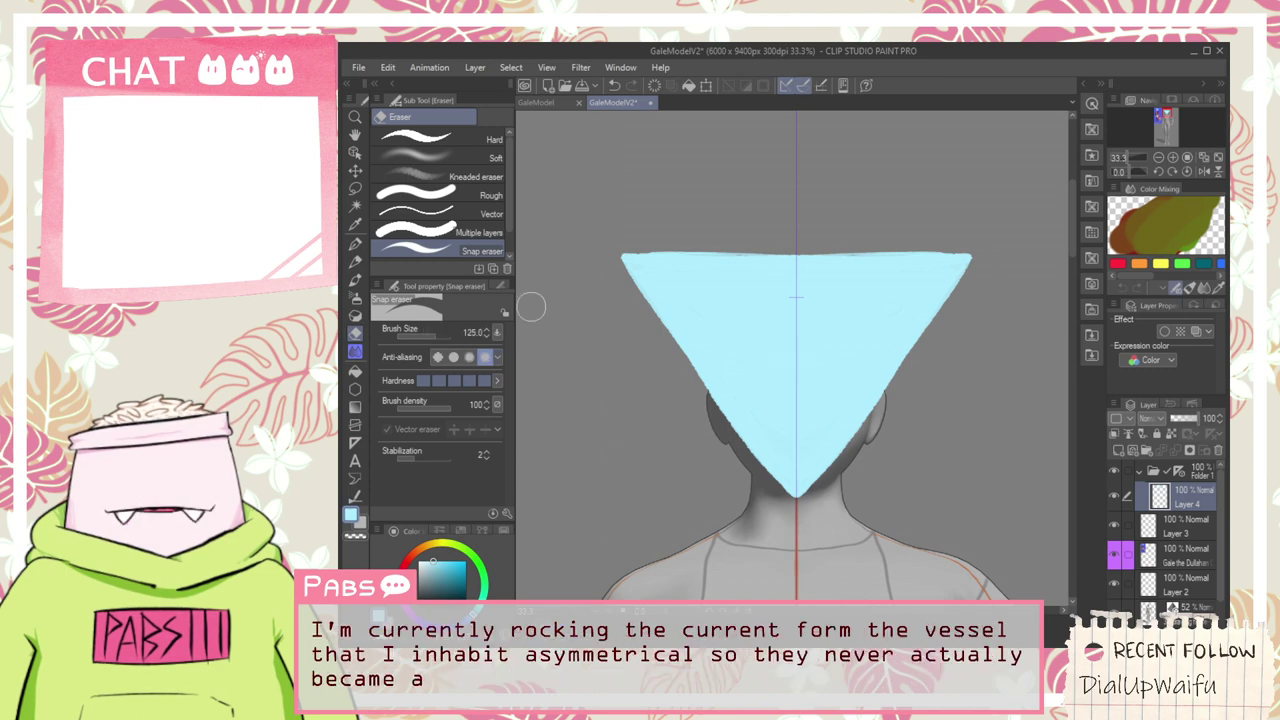
Try trimming the triangle's slanted sides down to the chin with the Snap eraser, undoing both passes
drag(616, 261, 760, 467)
key(ctrl+z)
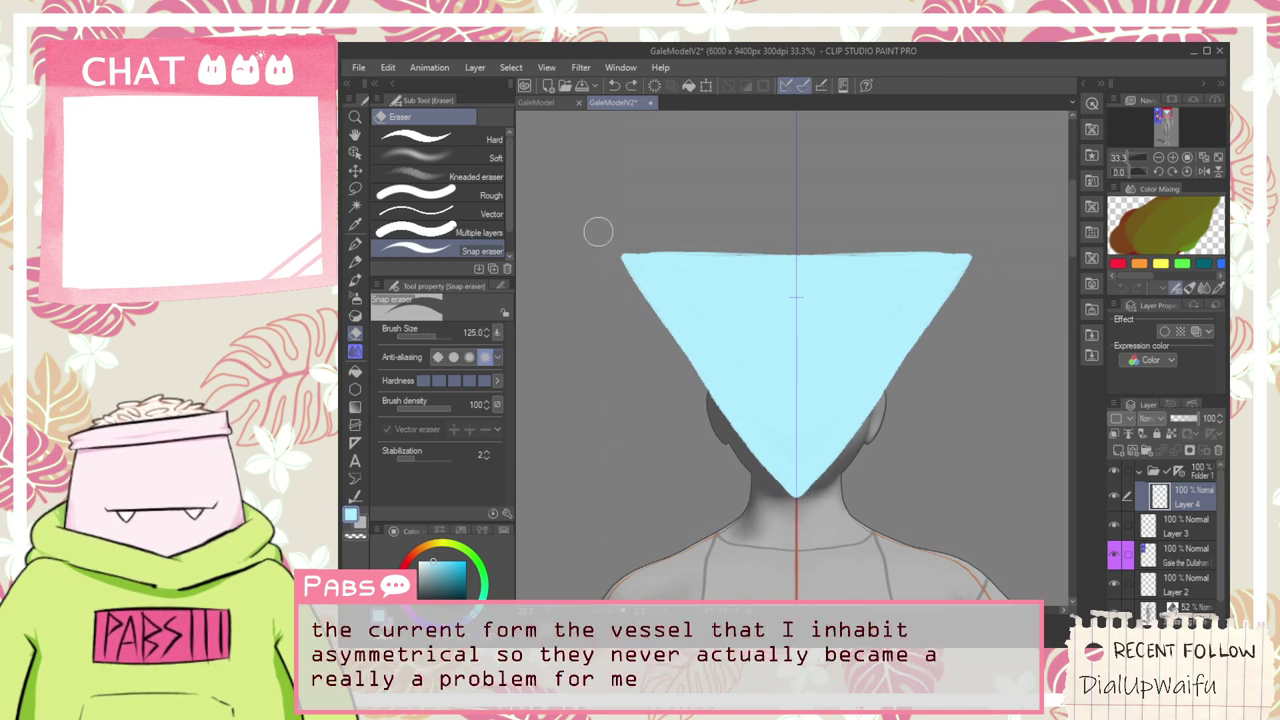
drag(661, 339, 772, 494)
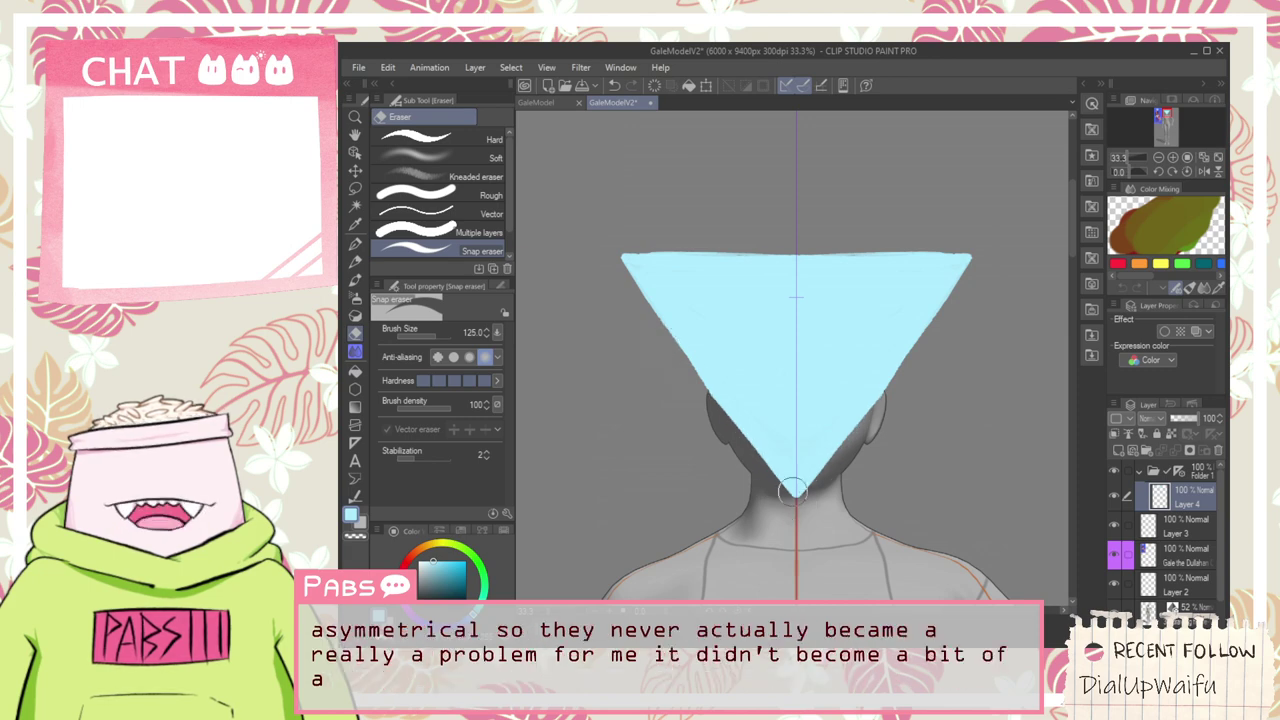
key(ctrl+z)
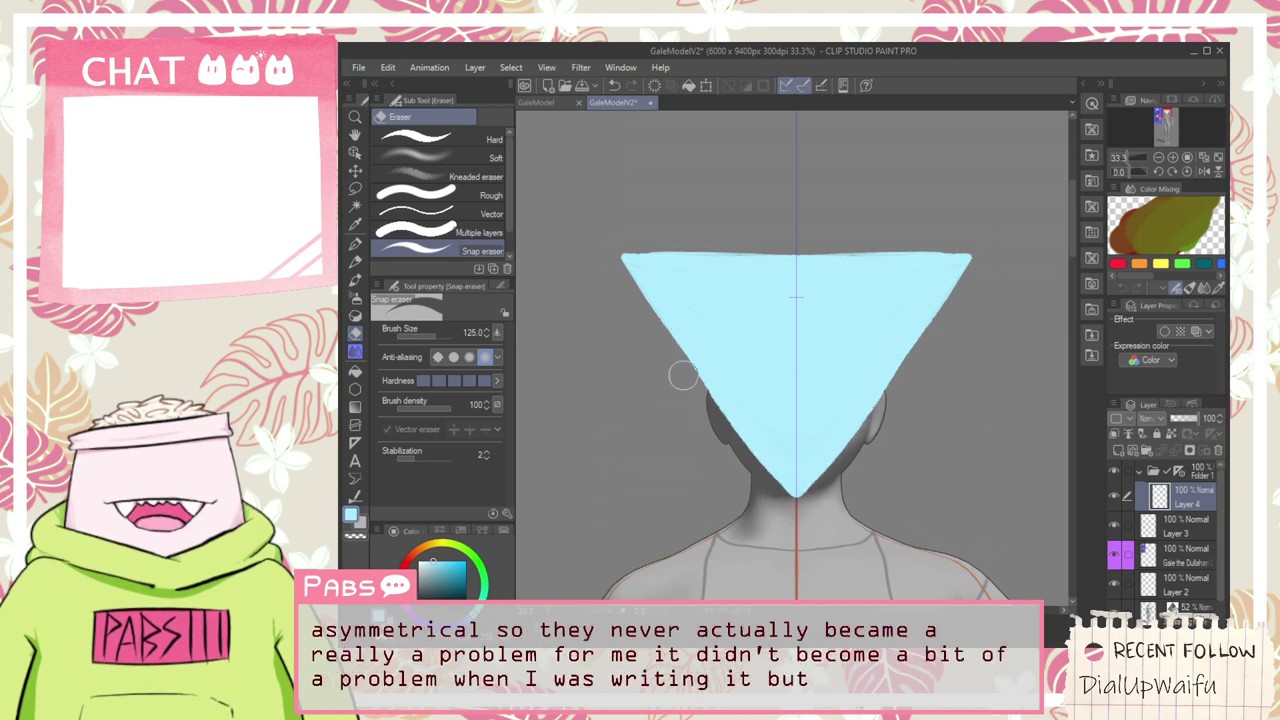
Try trimming the triangle's slanted sides with the Snap eraser, undo it, and try a transparent stroke with the rough pen at size 170 instead
drag(697, 397, 770, 497)
key(ctrl+z)
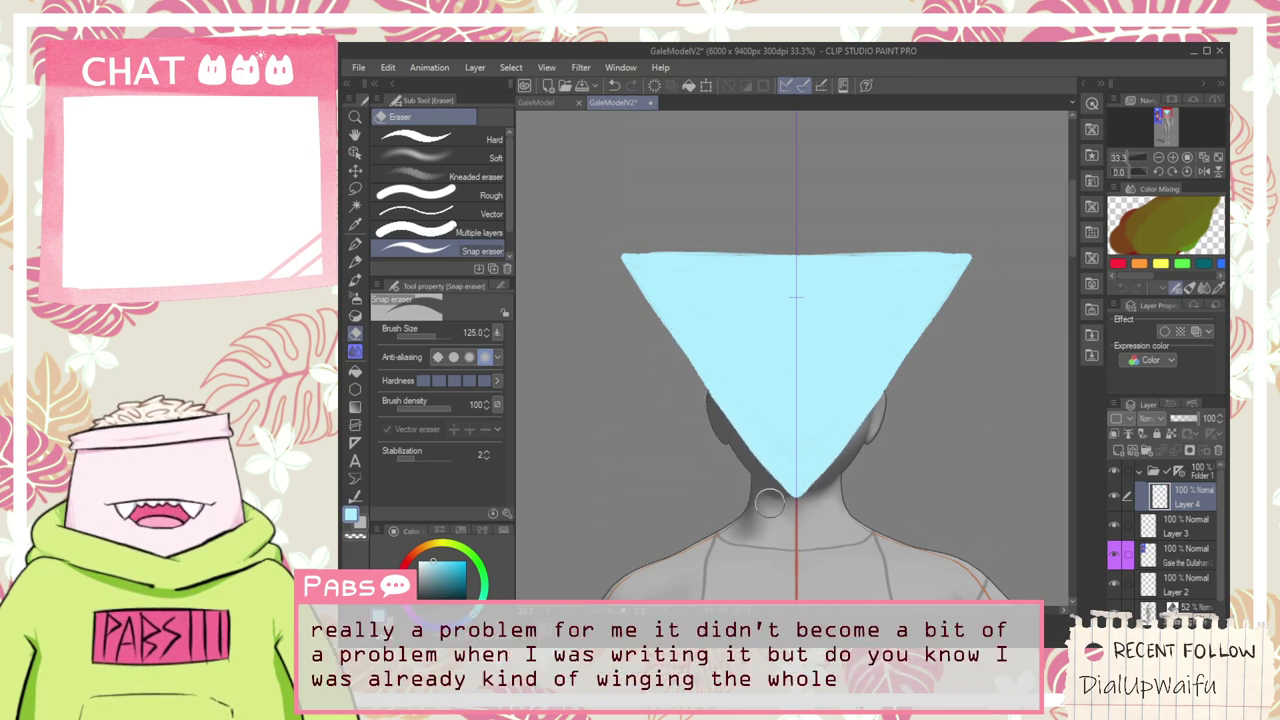
key(p)
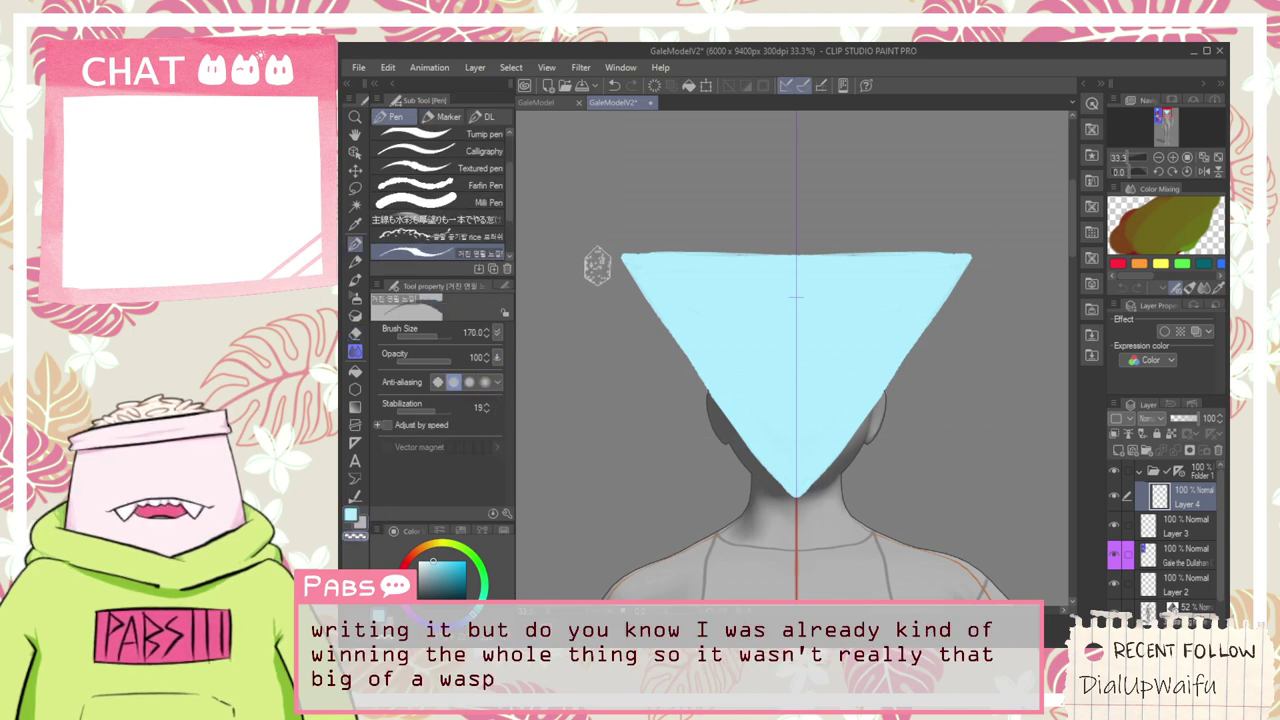
drag(604, 261, 790, 540)
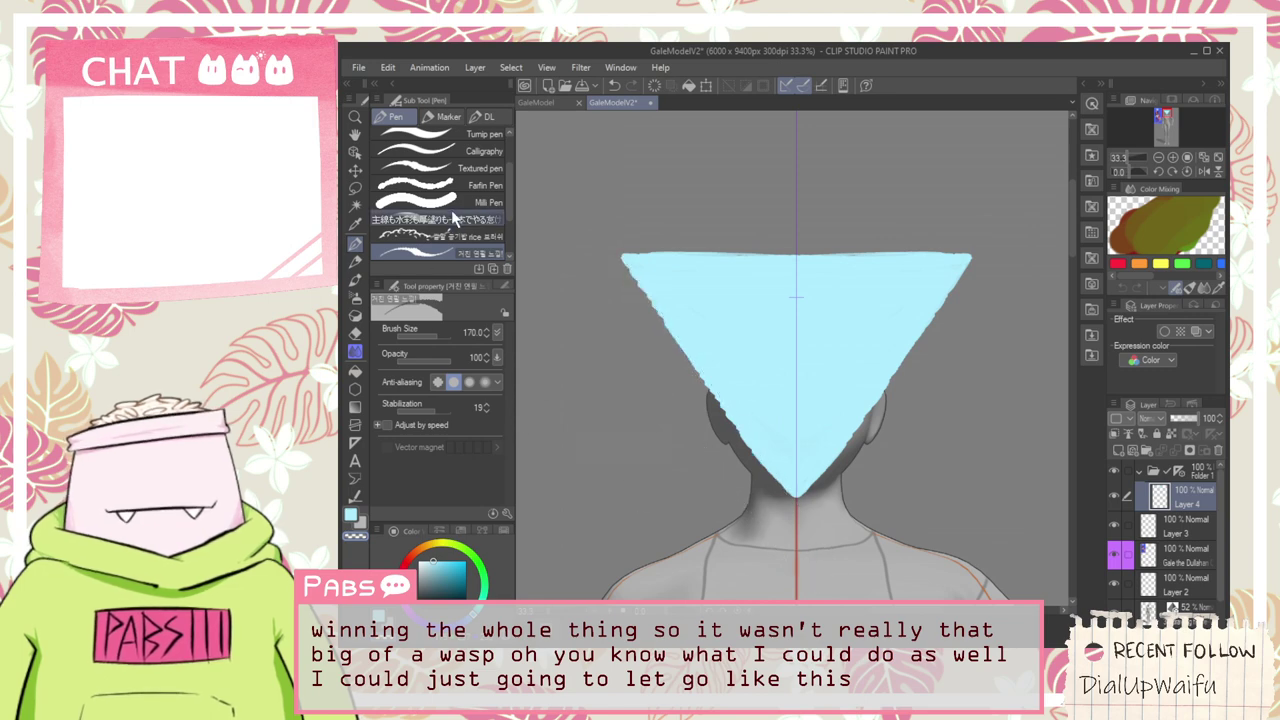
Trim the triangle's slanted sides down past the chin and its top edge with straight, mirrored Snap eraser lines
key(e)
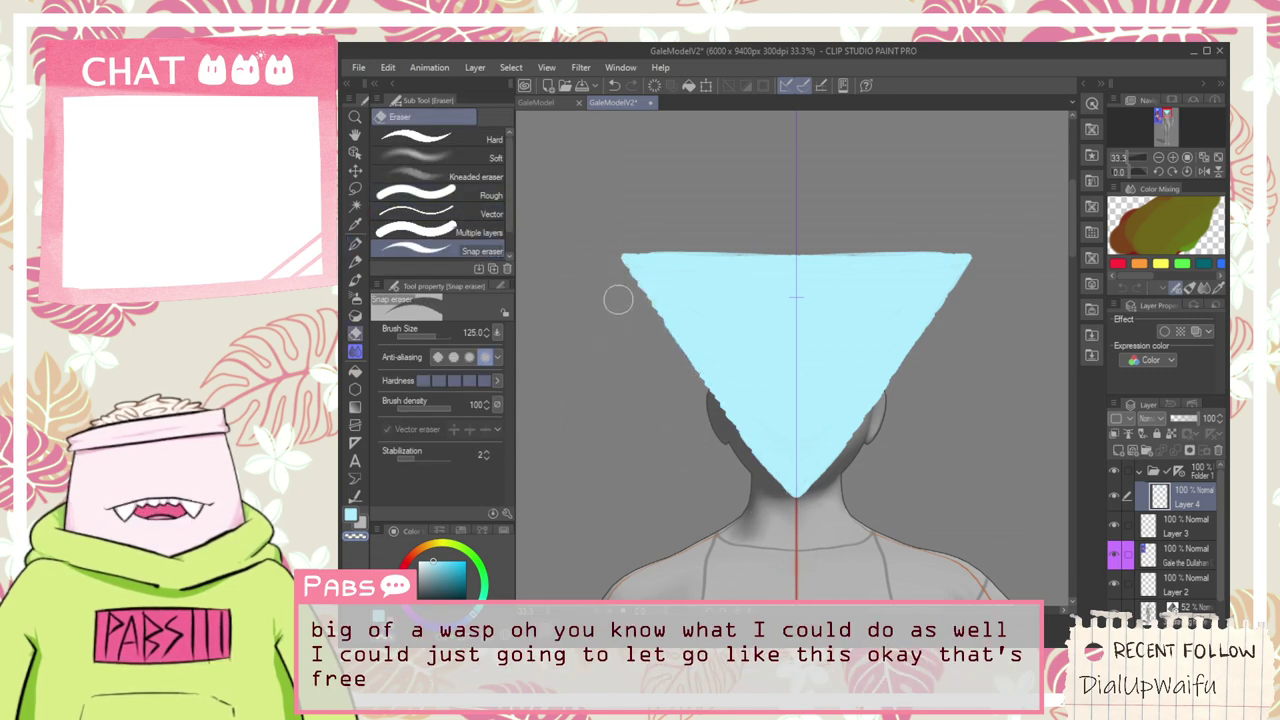
shift+click(604, 261)
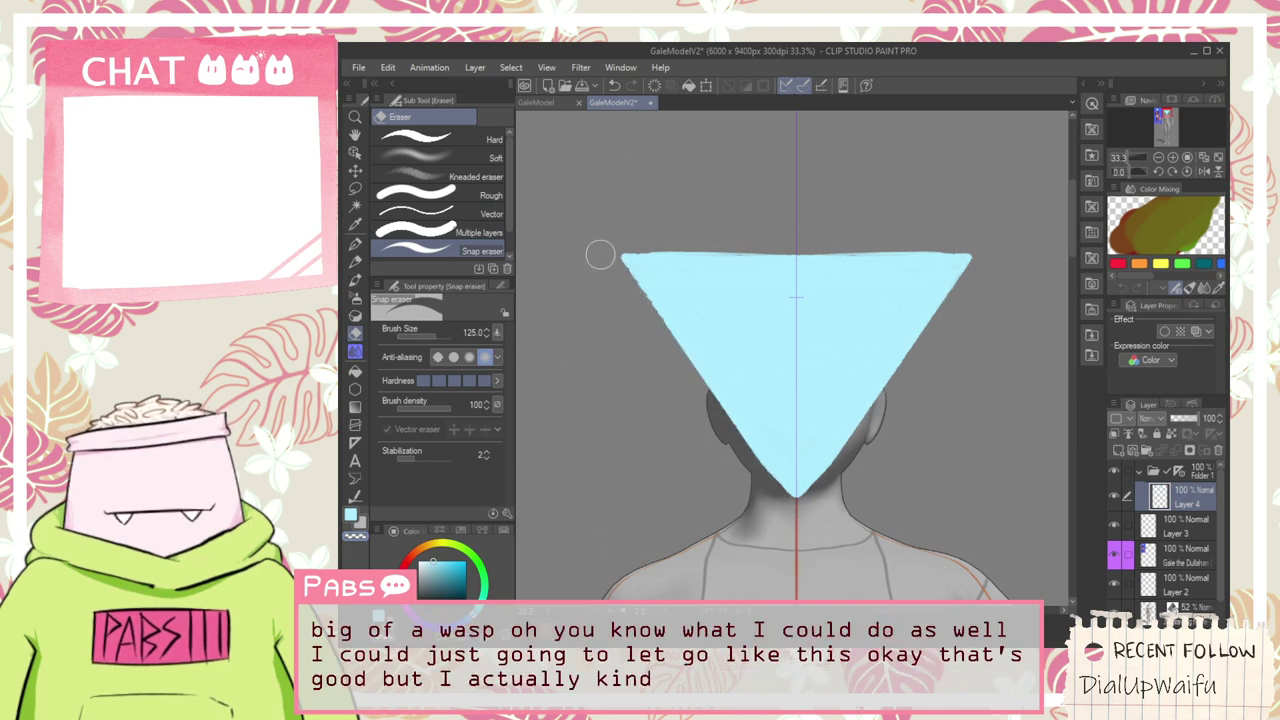
shift+click(799, 531)
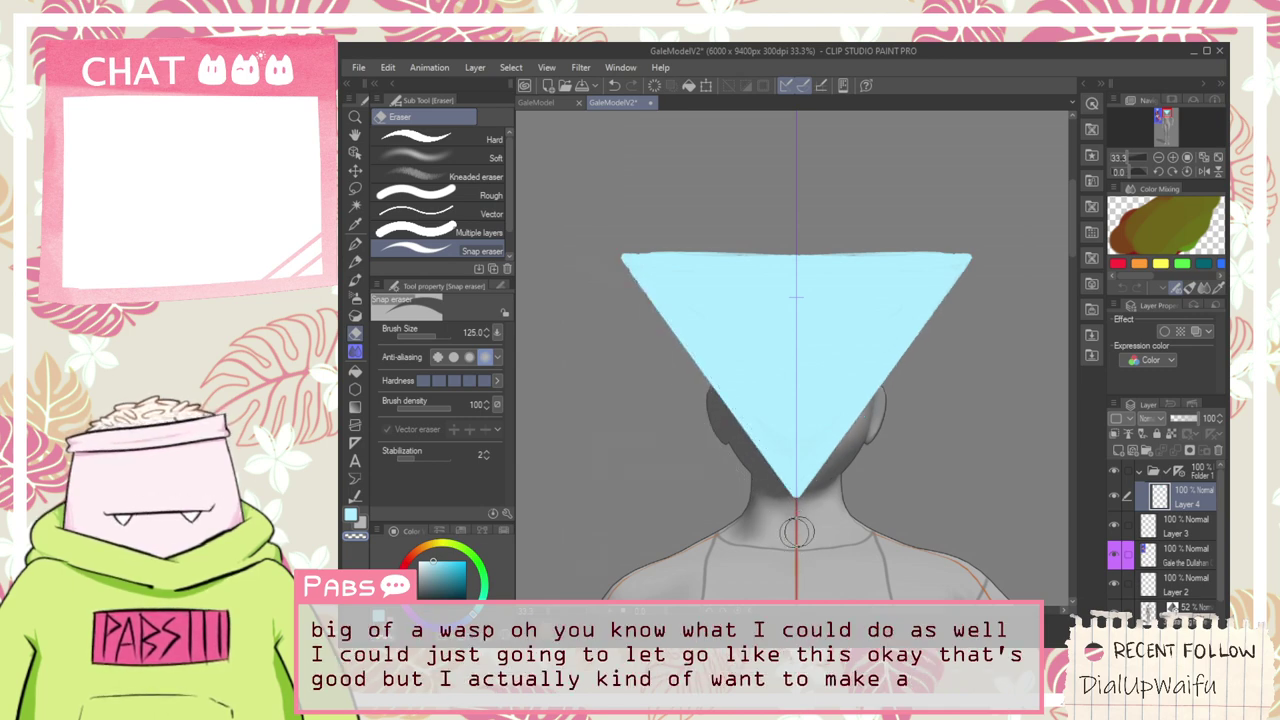
shift+click(582, 243)
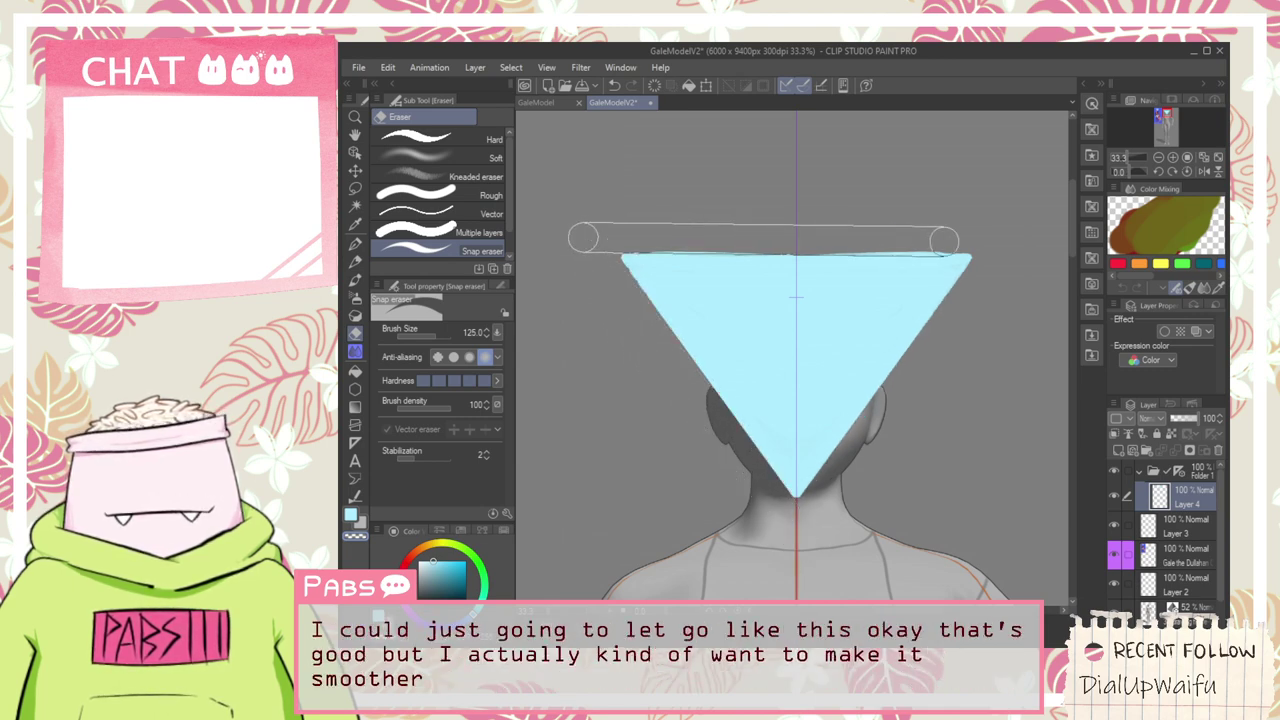
shift+click(990, 237)
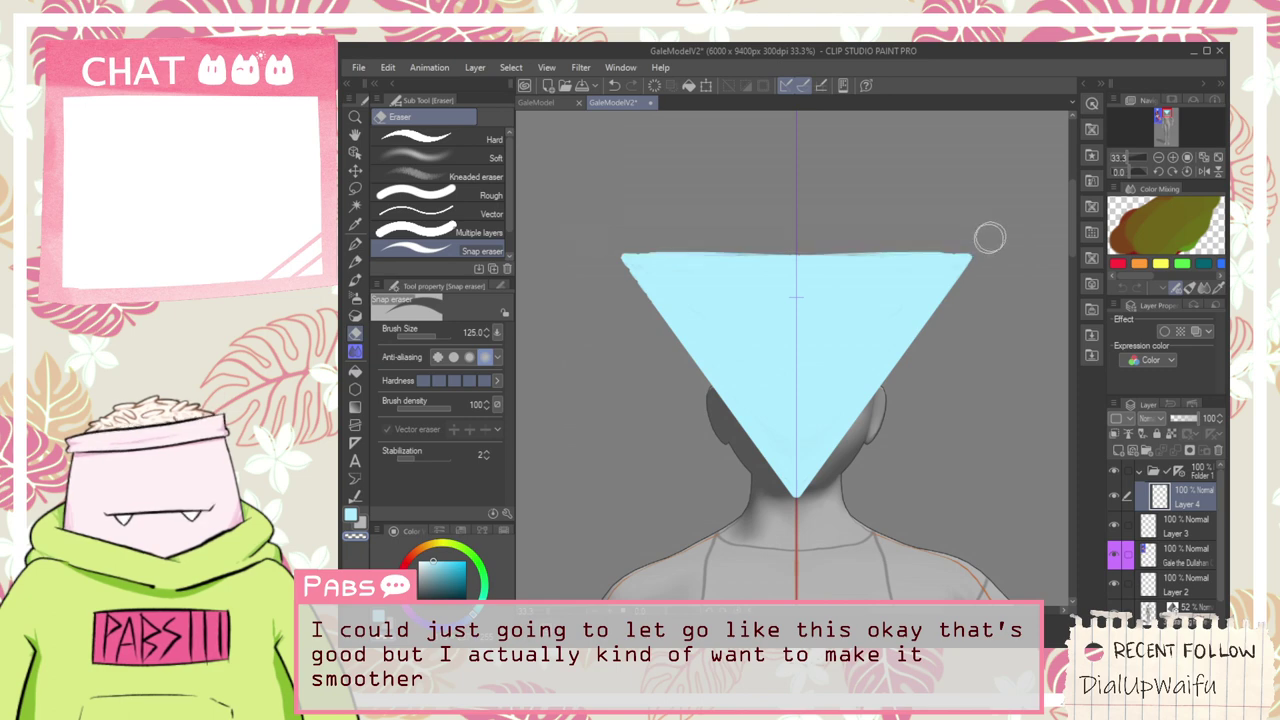
shift+click(731, 236)
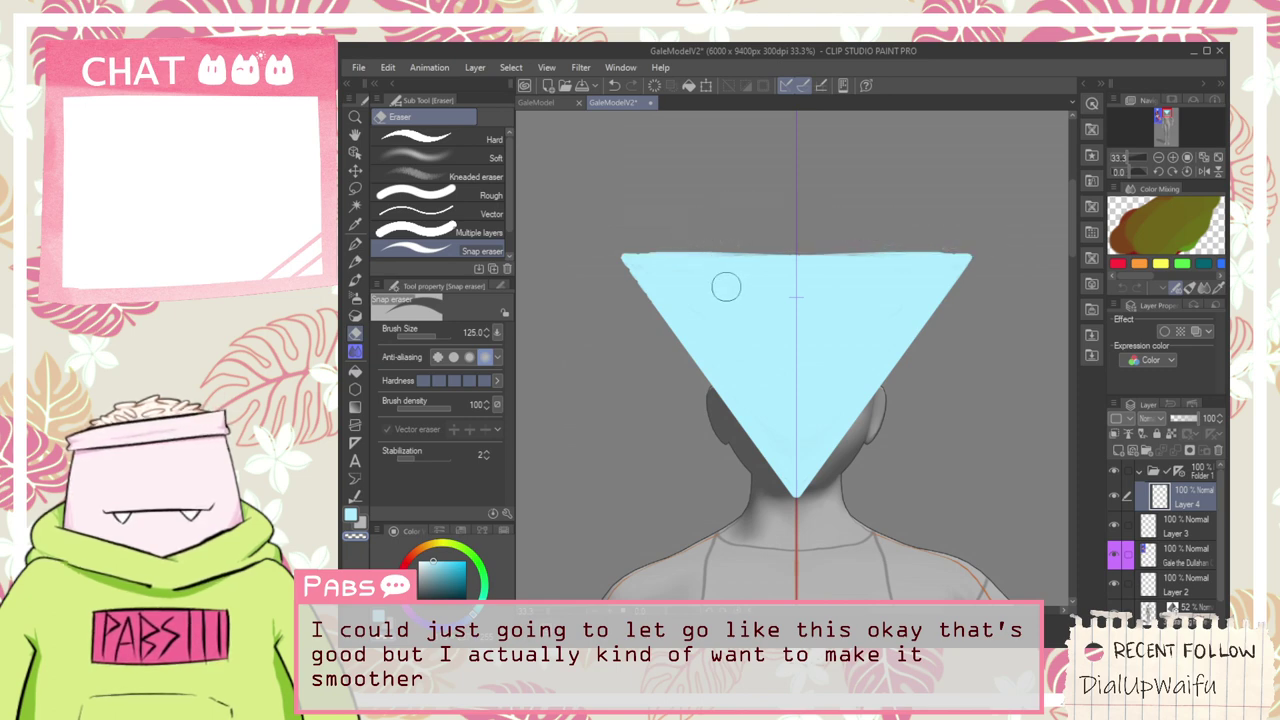
Check the triangle head against the full figure and the reference art, and inspect its top edge and corners up close
scroll(676, 238, down, 5)
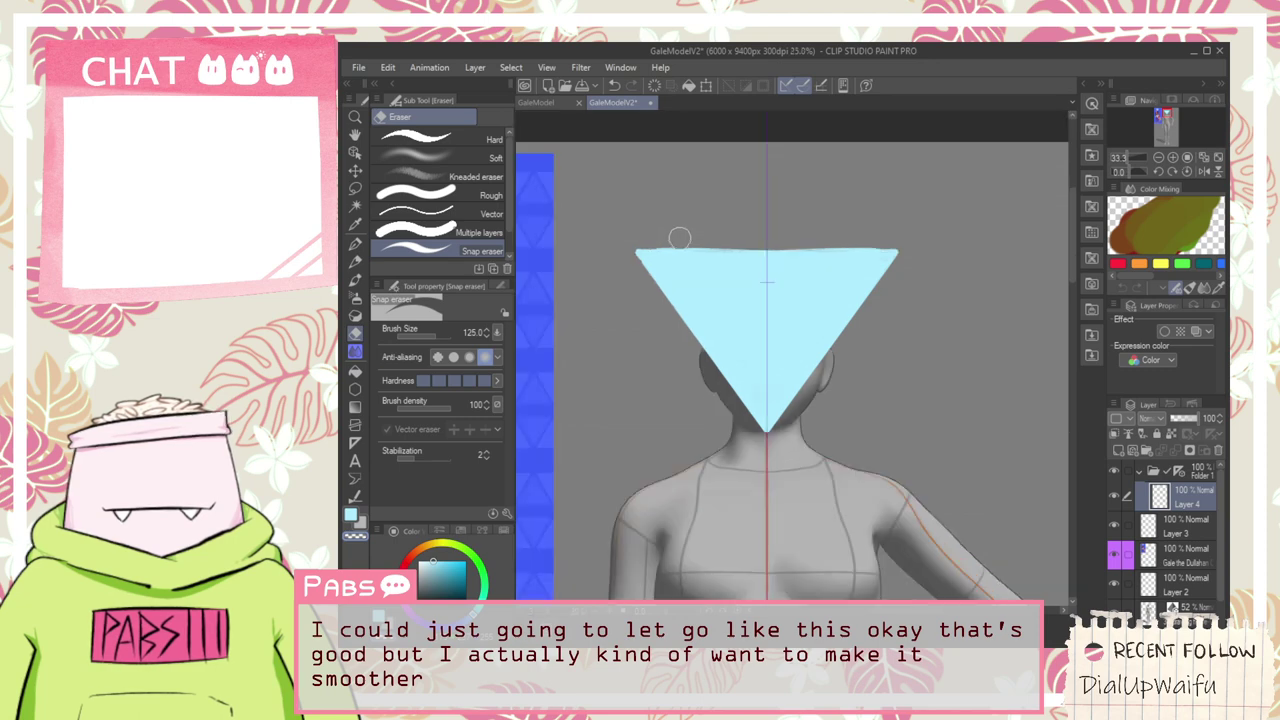
scroll(737, 292, up, 2)
drag(662, 233, 784, 288)
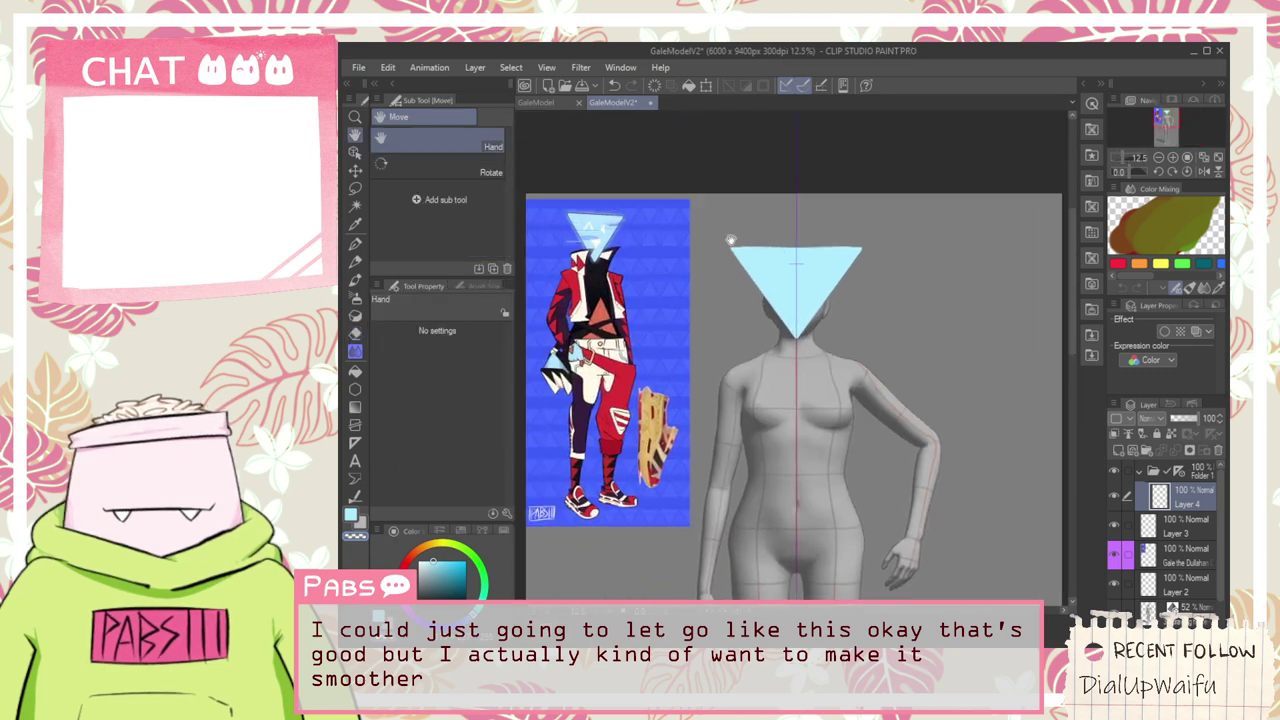
scroll(731, 241, up, 5)
scroll(800, 297, down, 2)
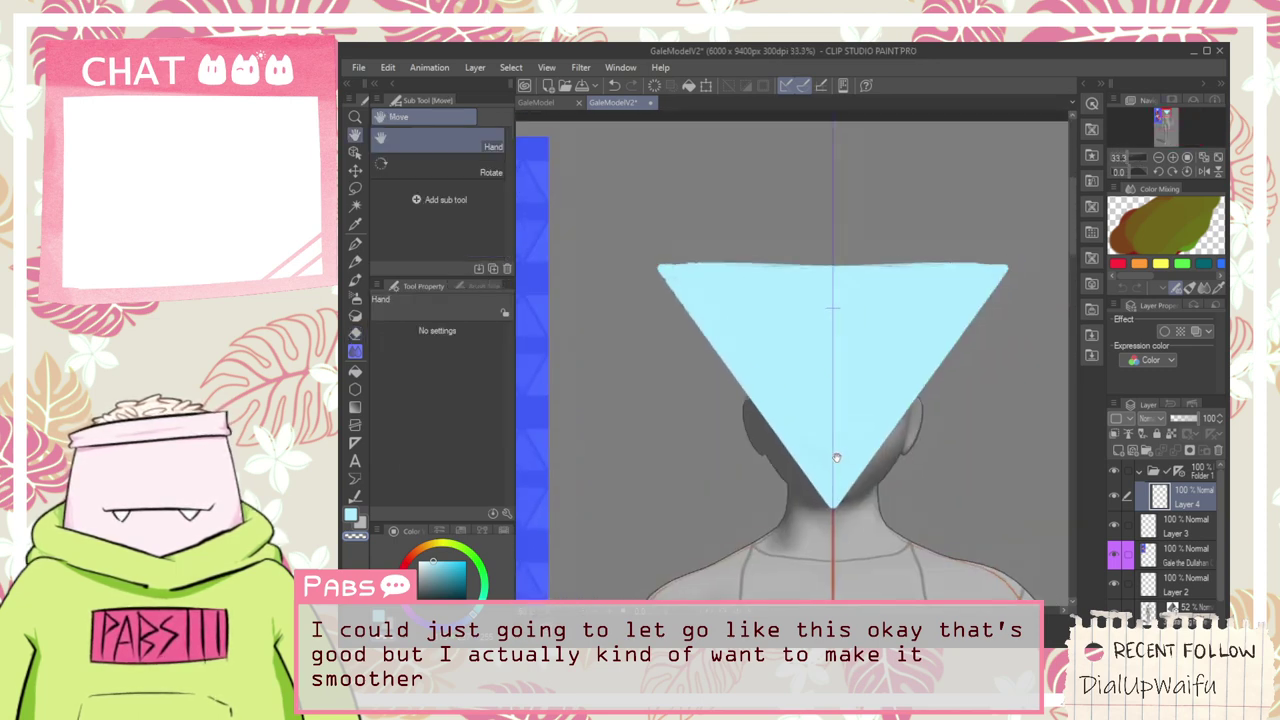
drag(836, 458, 763, 370)
scroll(672, 172, up, 3)
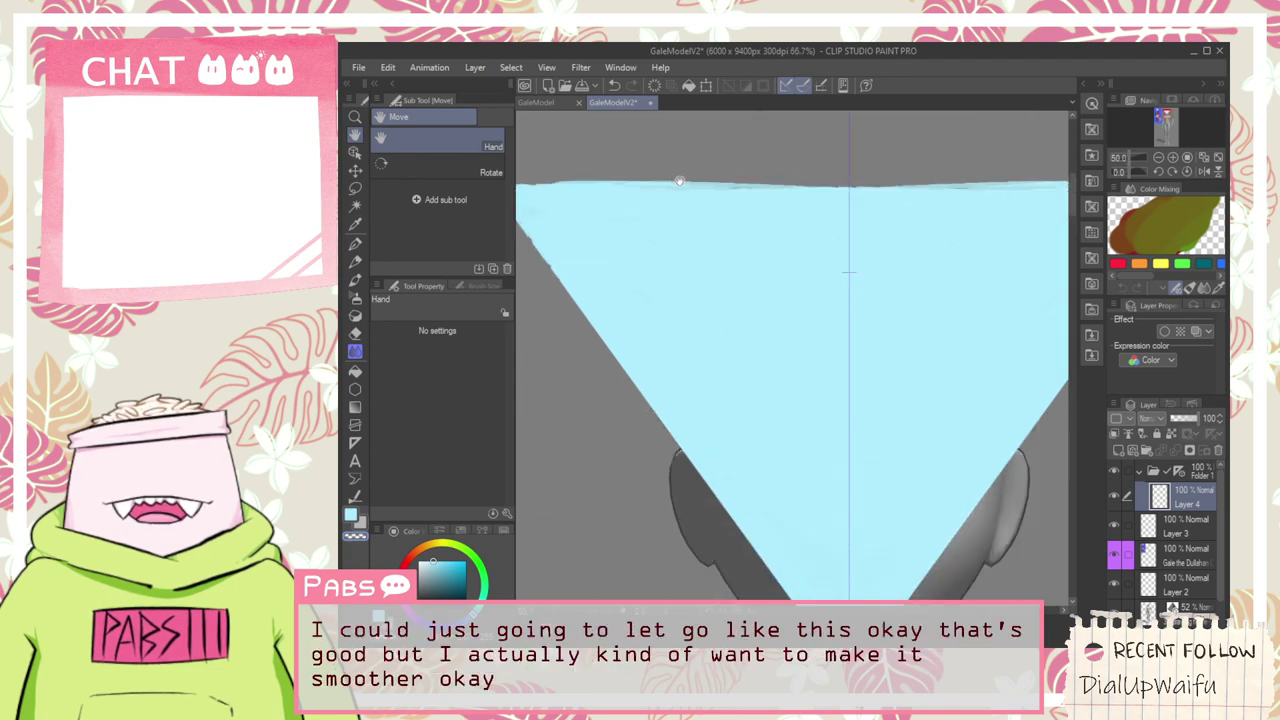
scroll(690, 185, down, 3)
scroll(694, 187, up, 1)
Rotate the canvas to -90° and make a transparent pen pass at size 170 along the triangle's top edge
key(p)
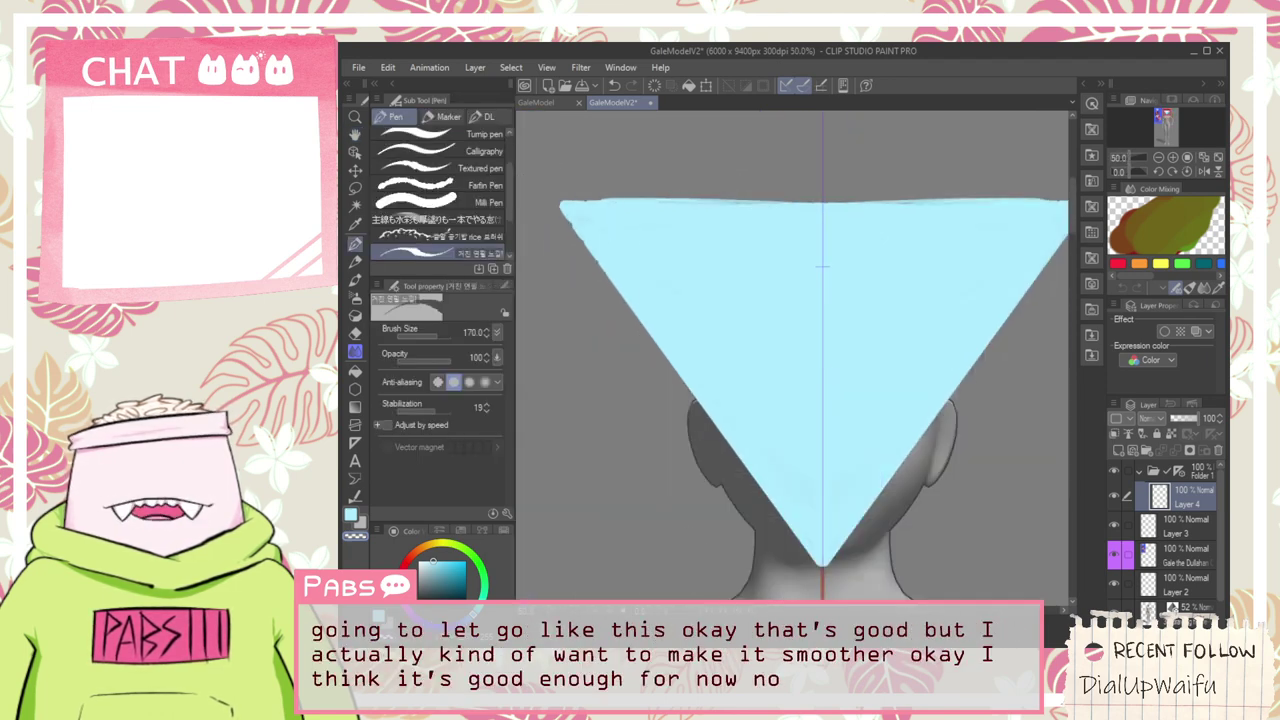
drag(607, 190, 647, 594)
scroll(647, 594, down, 1)
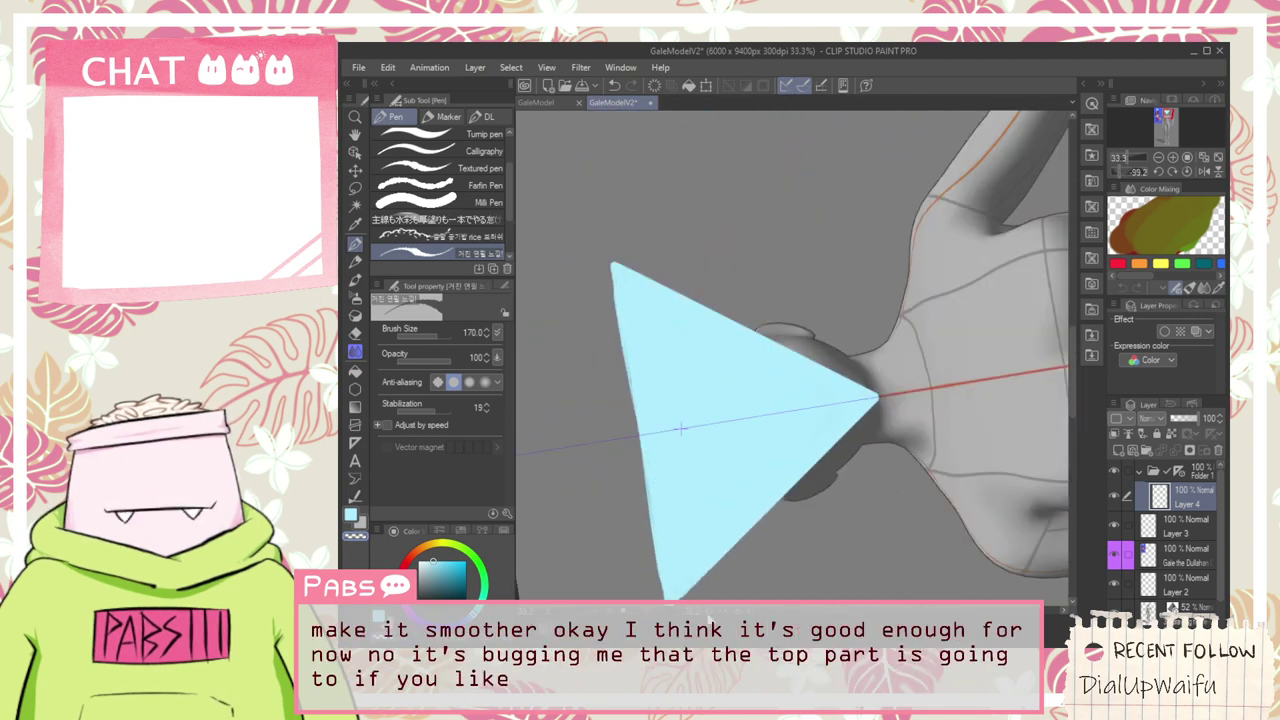
click(720, 611)
click(720, 611)
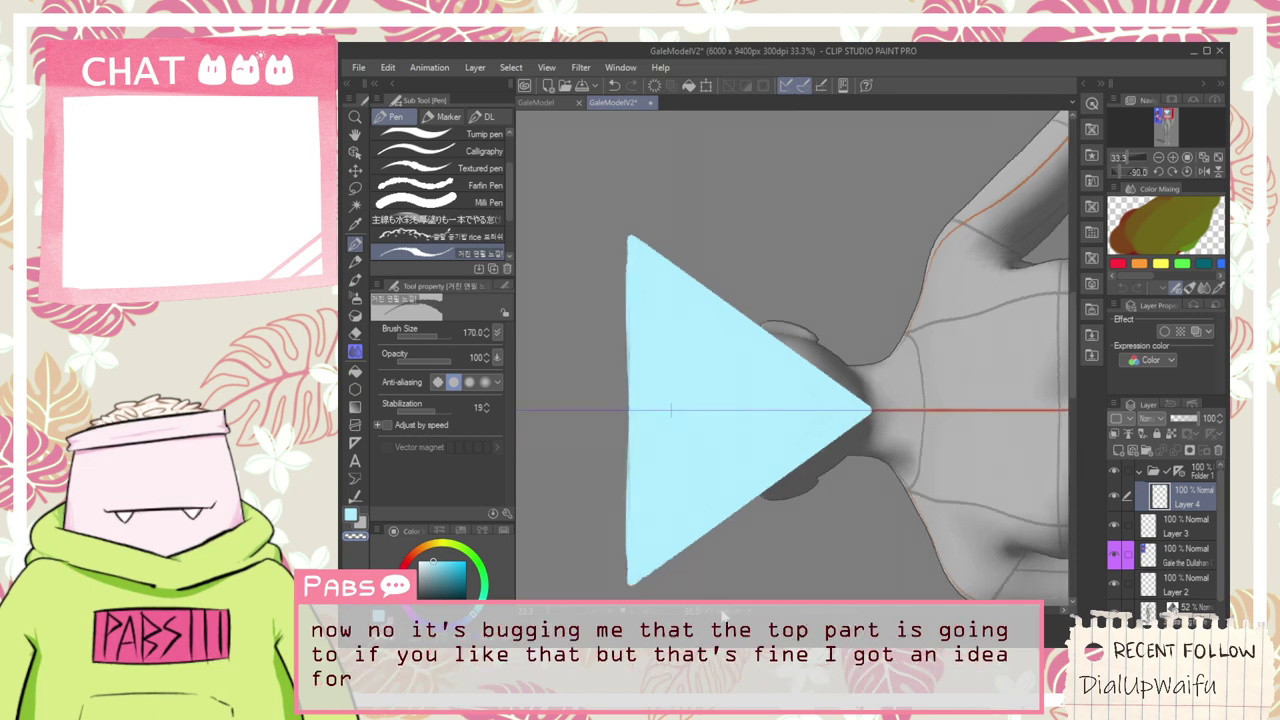
drag(656, 464, 771, 400)
scroll(742, 493, up, 1)
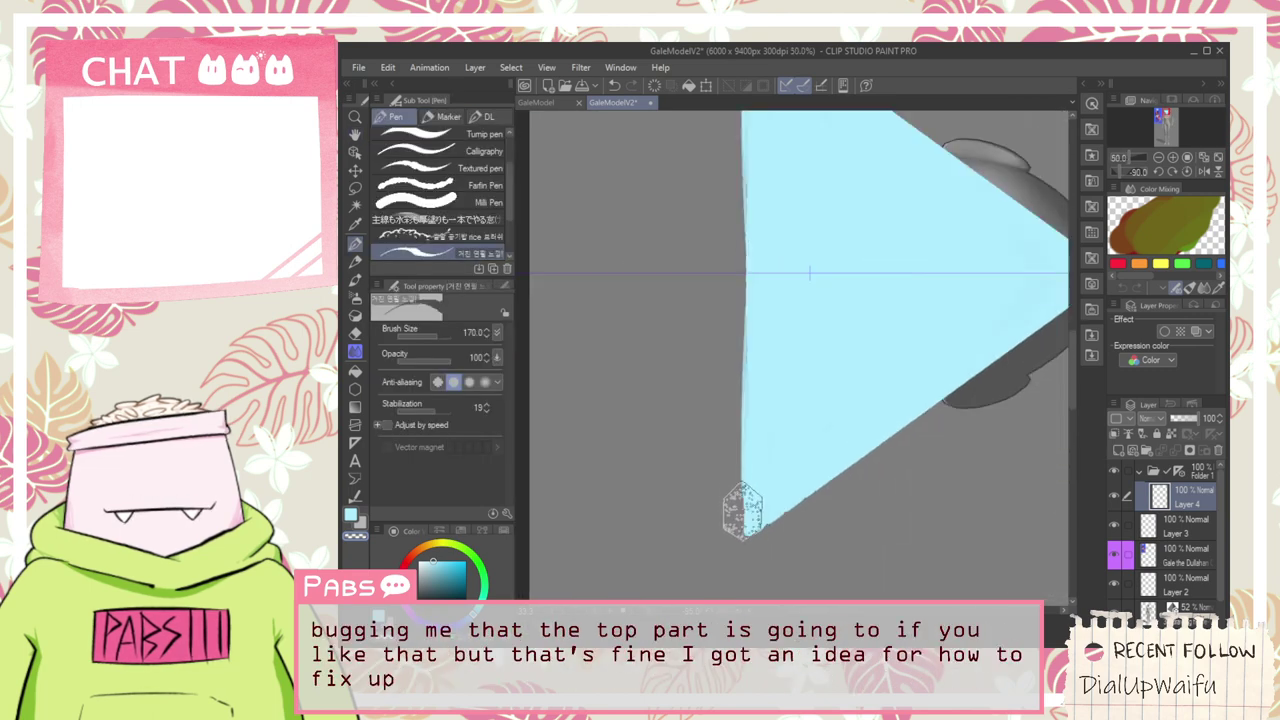
drag(743, 512, 752, 220)
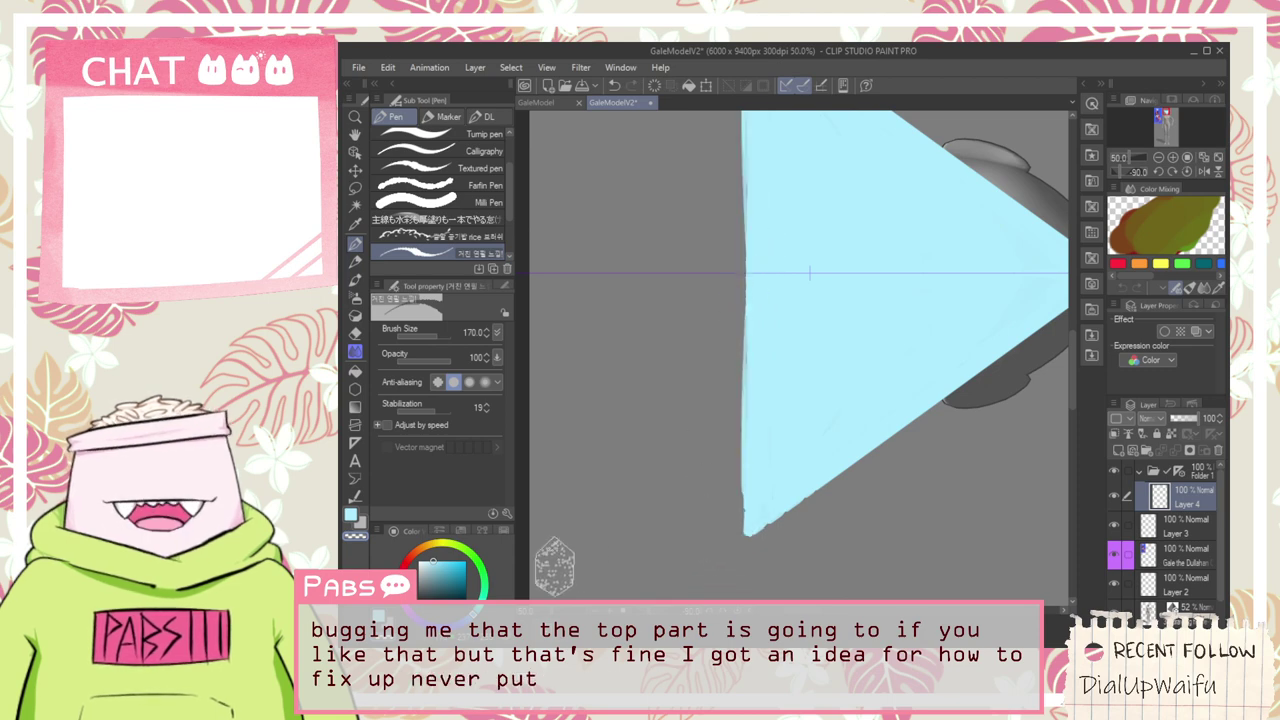
Switch the pen to light blue and paint a straight mirrored band just outside the triangle's top edge, redoing the first pass
click(351, 514)
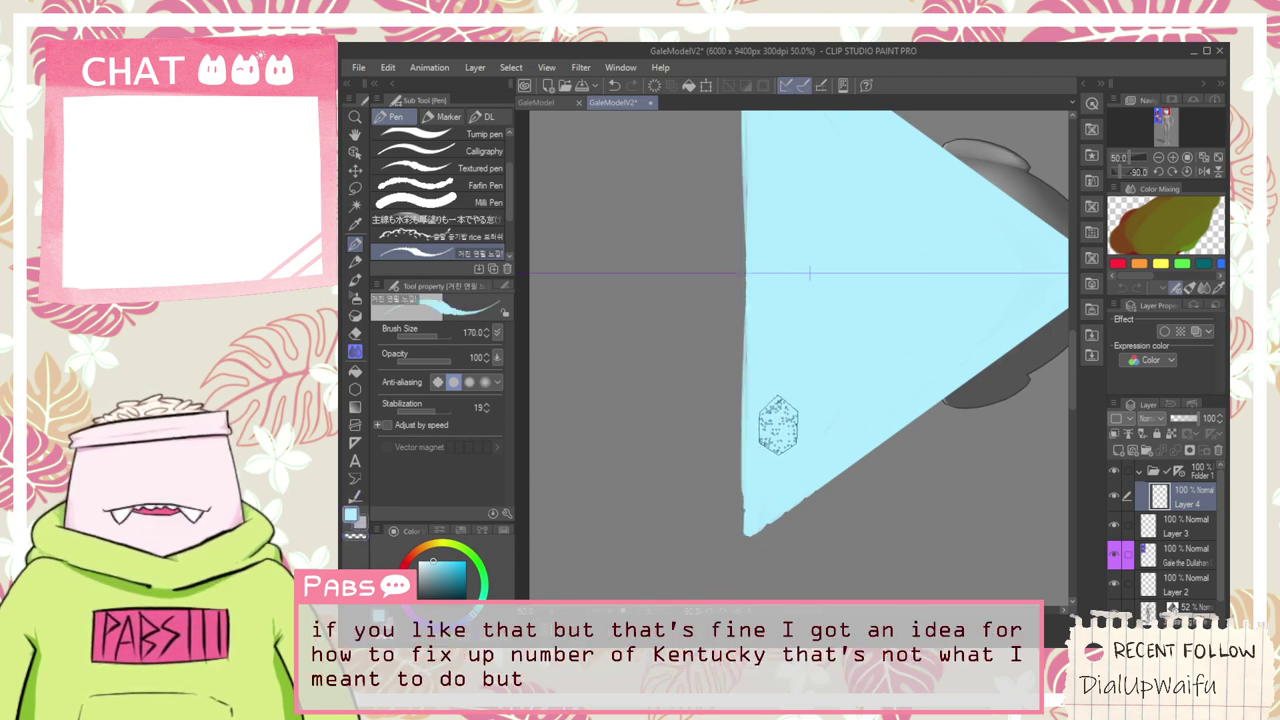
drag(752, 233, 716, 192)
key(ctrl+z)
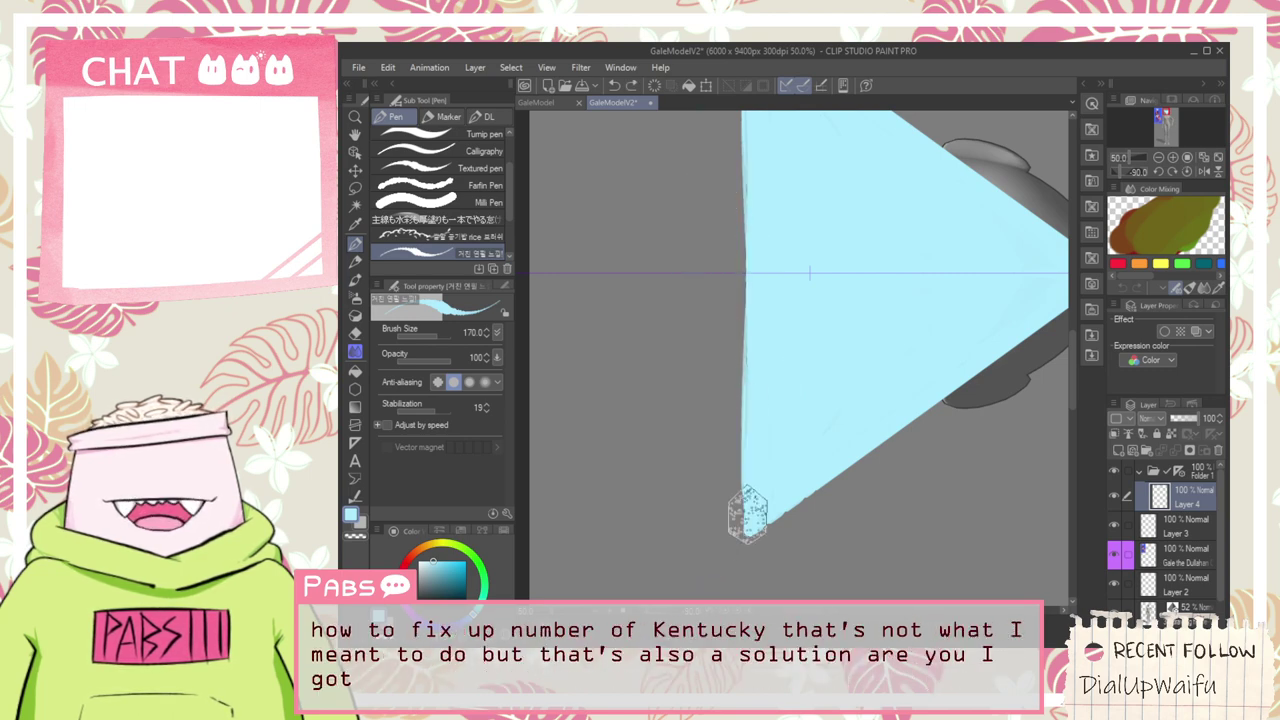
mouse_move(737, 533)
mouse_down()
mouse_move(737, 158)
mouse_move(737, 175)
mouse_up()
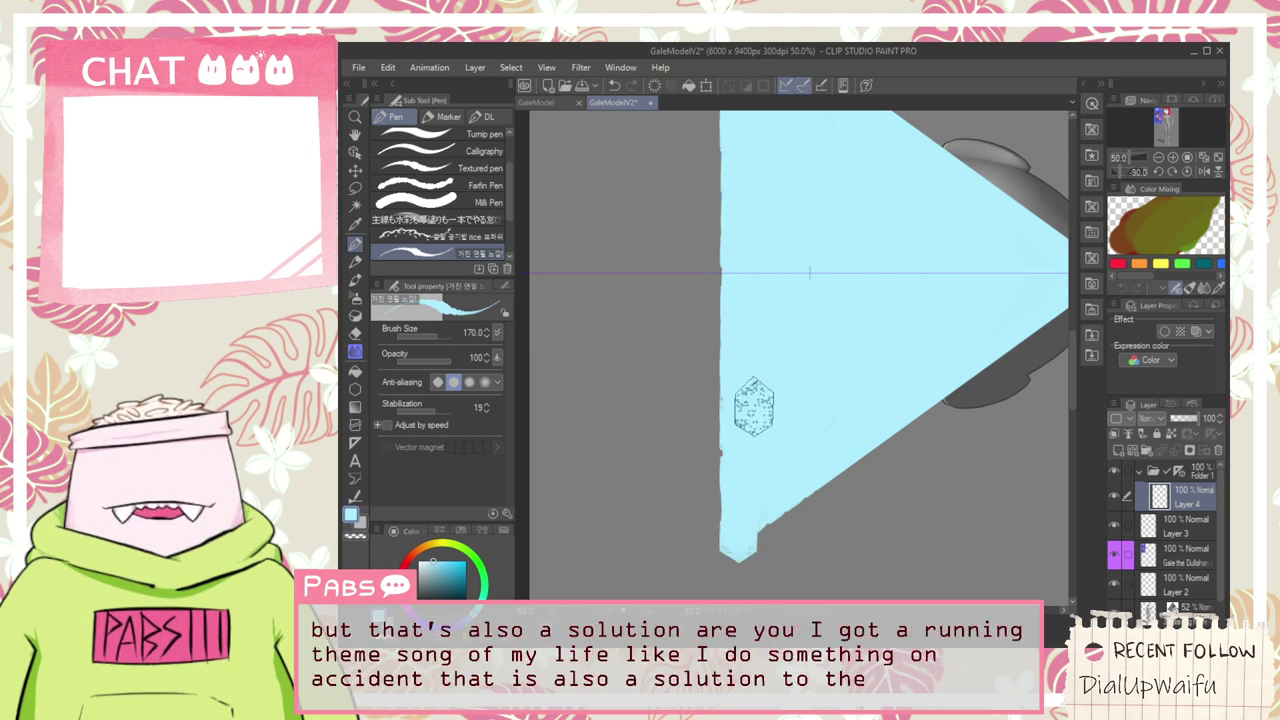
scroll(753, 386, down, 2)
scroll(753, 386, up, 1)
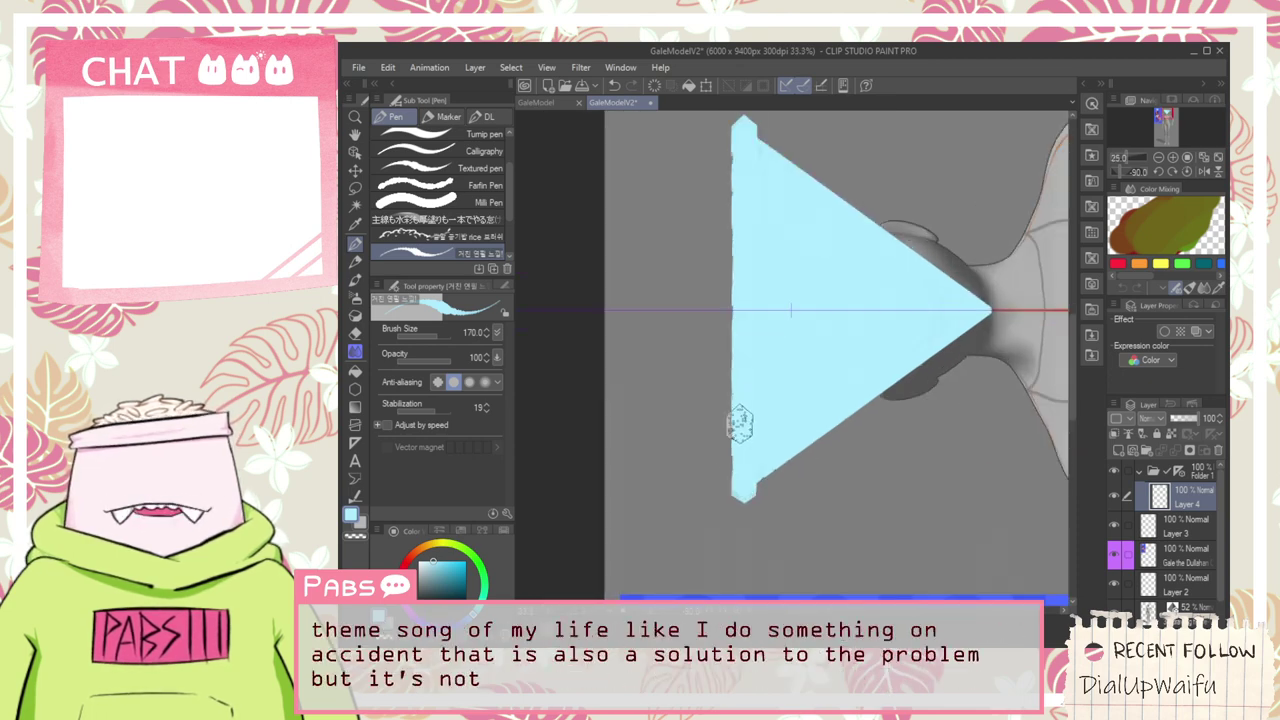
scroll(730, 461, up, 1)
scroll(729, 465, down, 1)
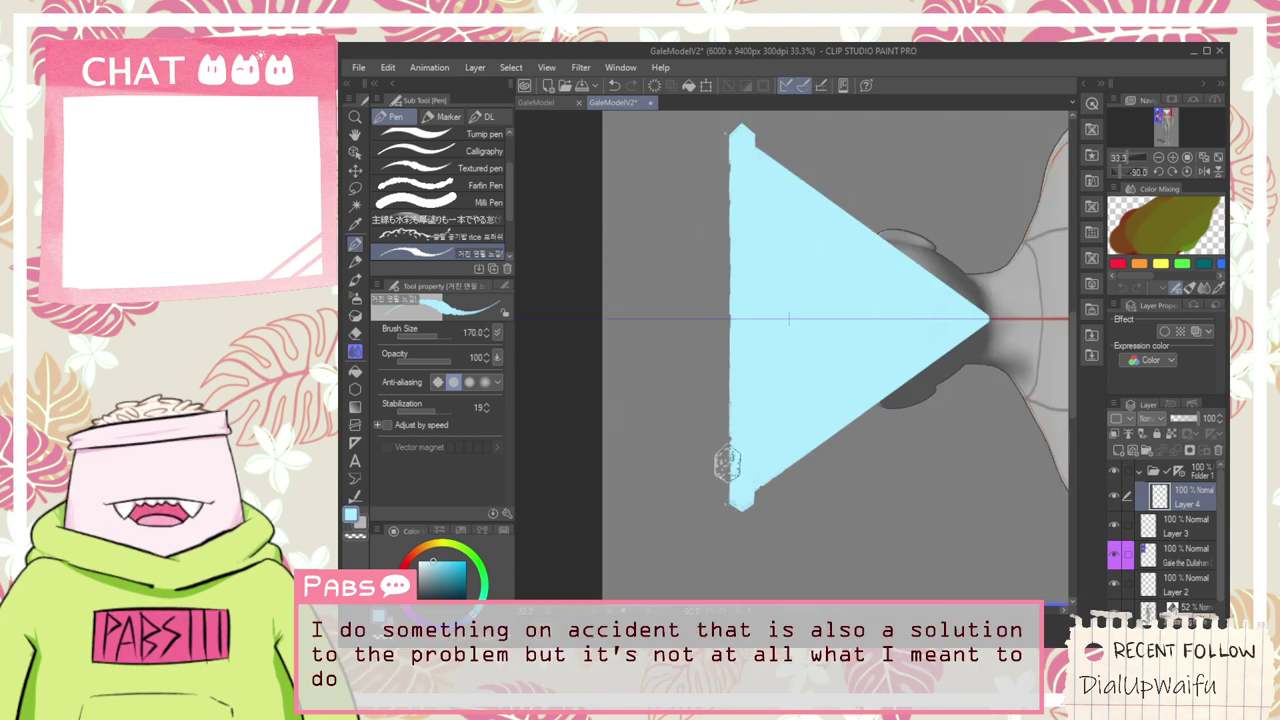
Extend the head further past its top edge with three more straight light-blue pen bands
mouse_move(727, 463)
mouse_down()
mouse_move(700, 225)
mouse_move(726, 216)
mouse_up()
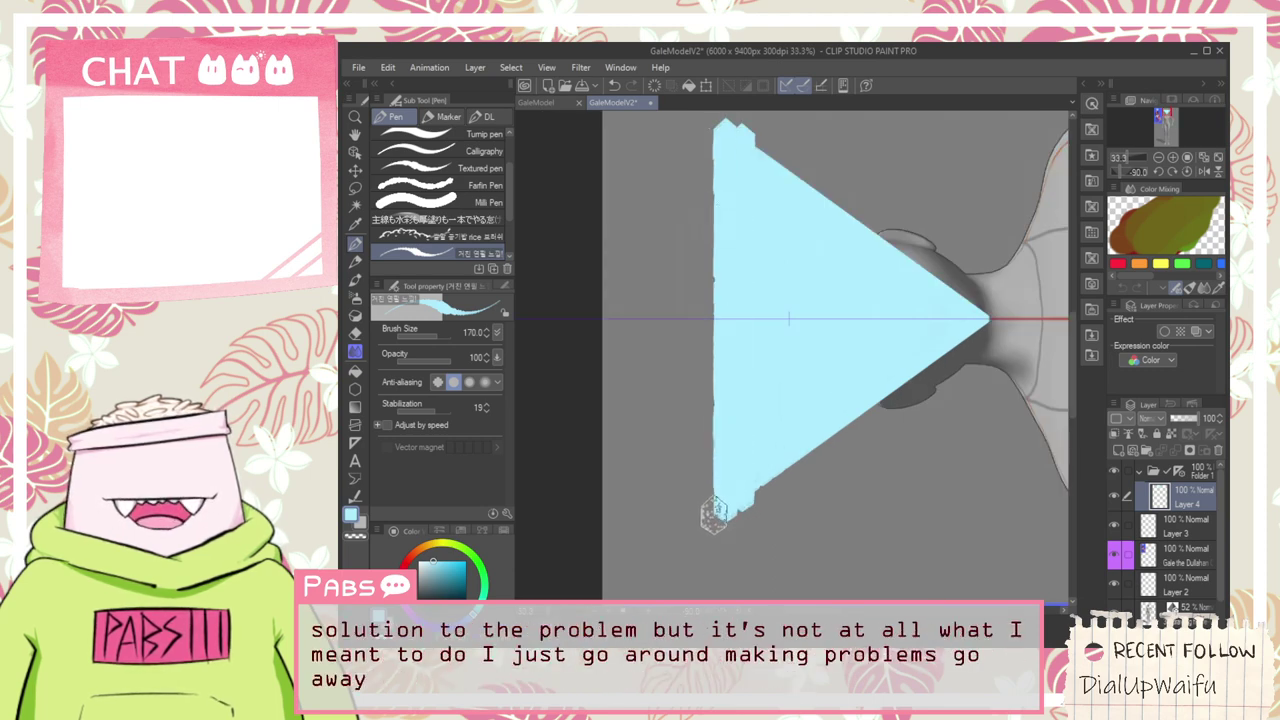
drag(715, 508, 706, 125)
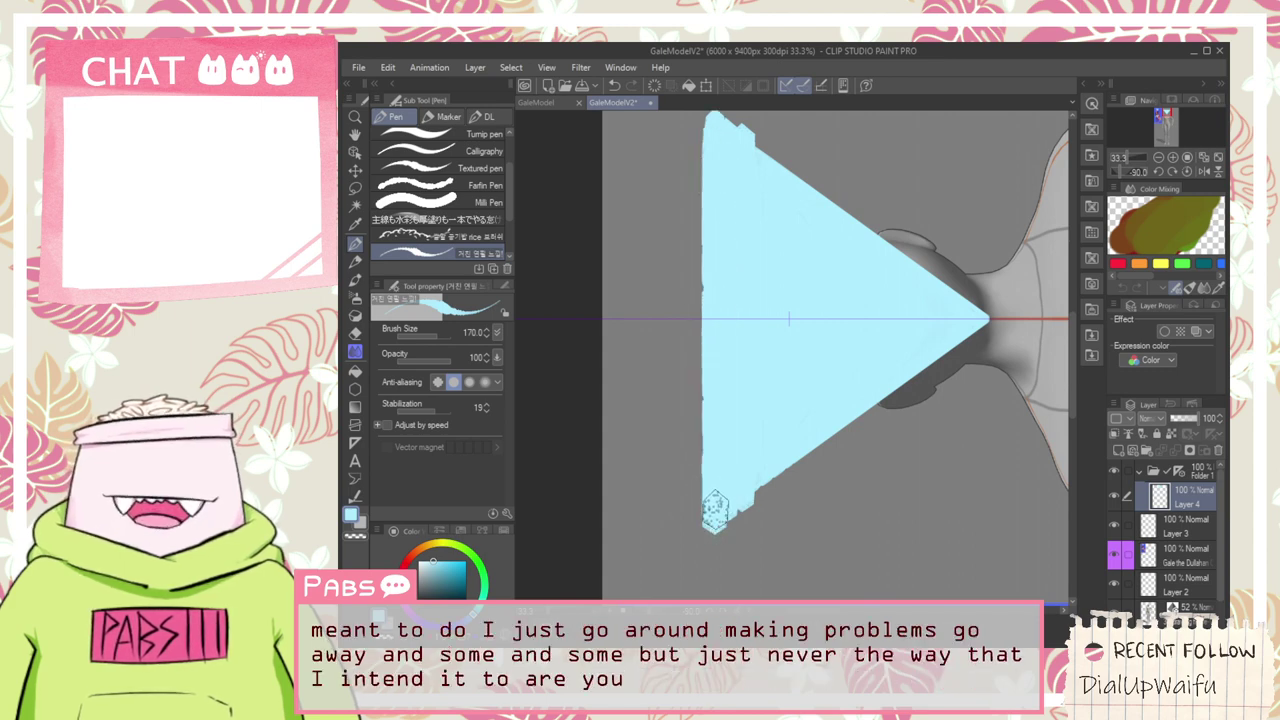
drag(702, 527, 706, 194)
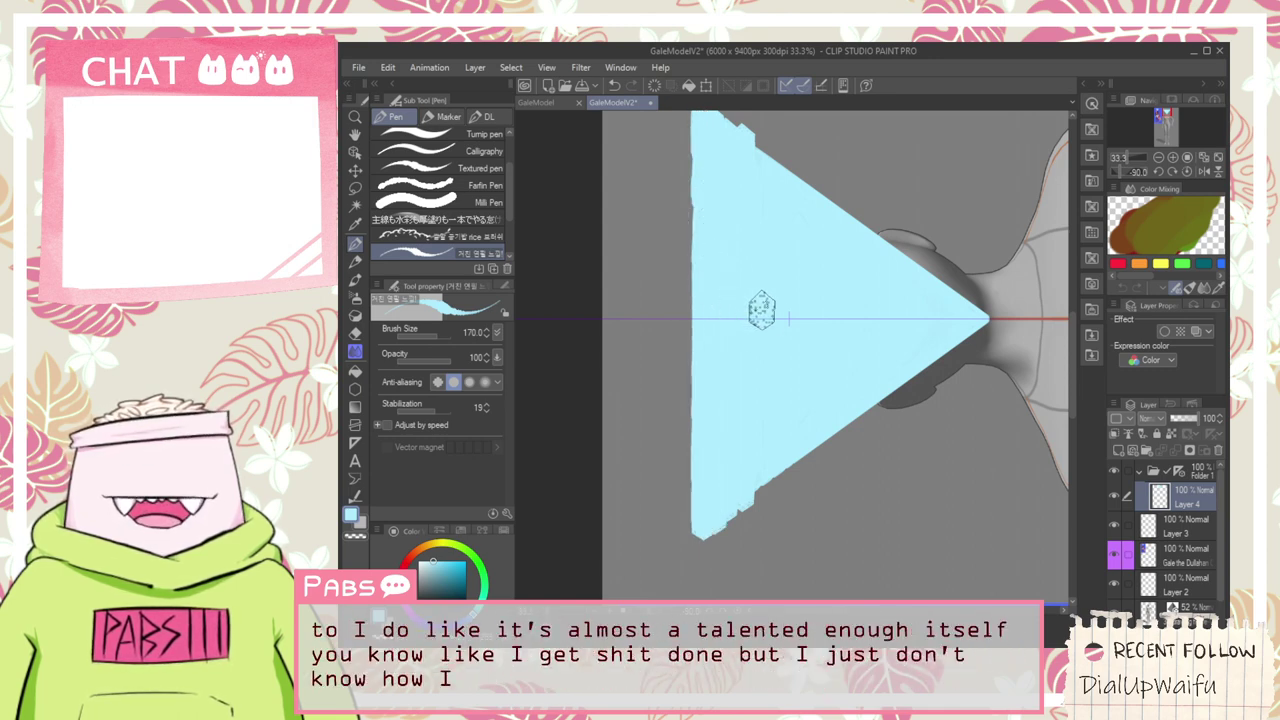
Return the canvas to 0° rotation and trim the stepped upper corners and top edge into straight lines with the Snap eraser
scroll(778, 320, up, 1)
scroll(804, 342, down, 1)
key(space)
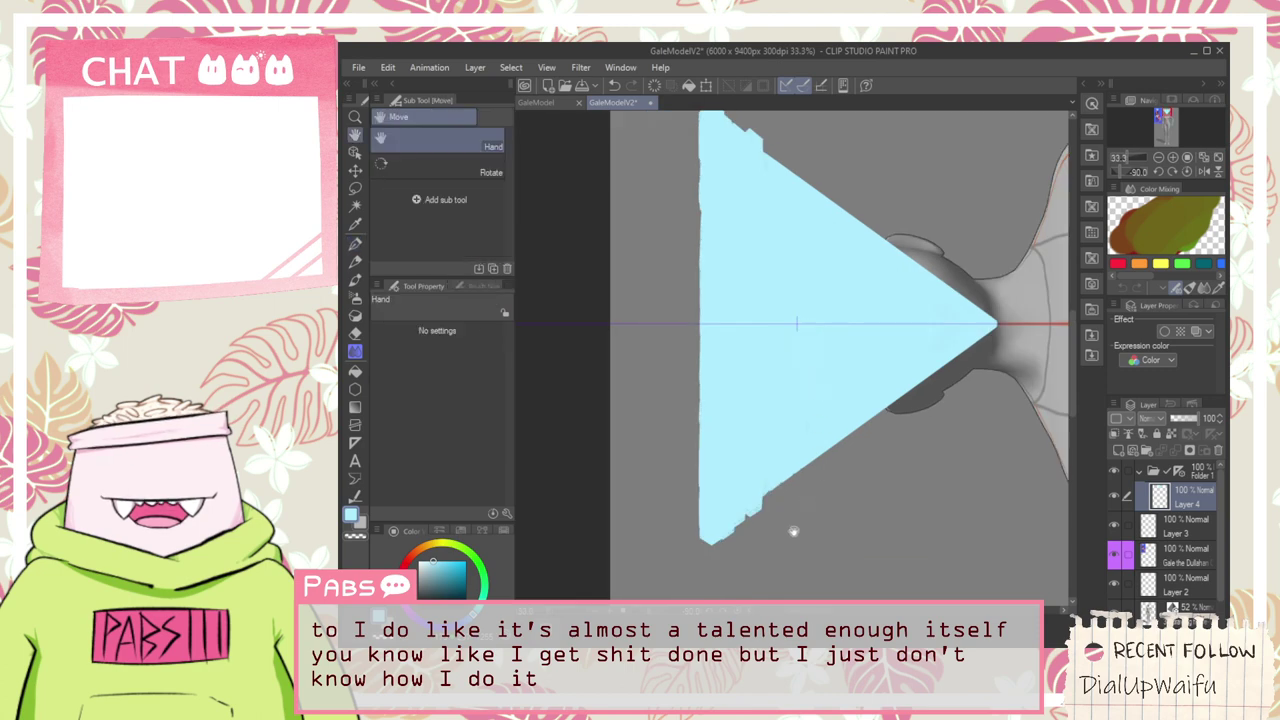
click(738, 614)
key(e)
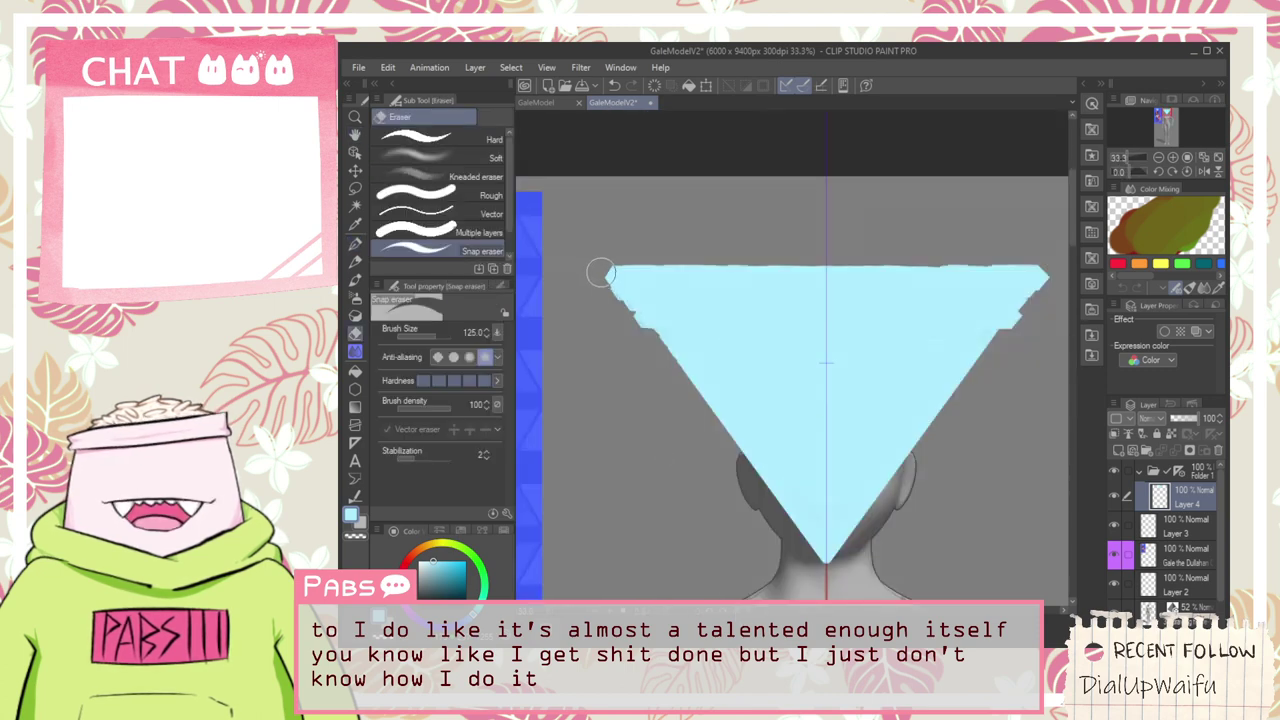
mouse_move(590, 266)
mouse_down()
mouse_move(805, 585)
mouse_move(586, 262)
mouse_move(1024, 252)
mouse_up()
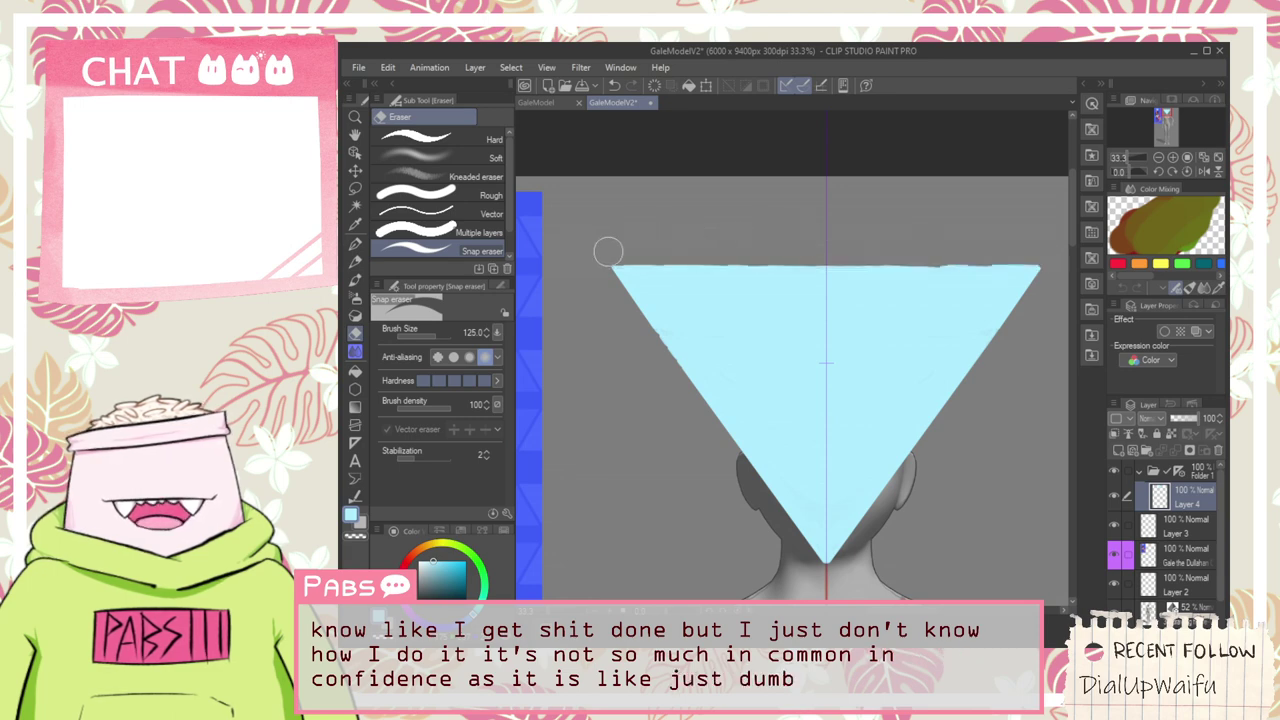
drag(609, 249, 838, 252)
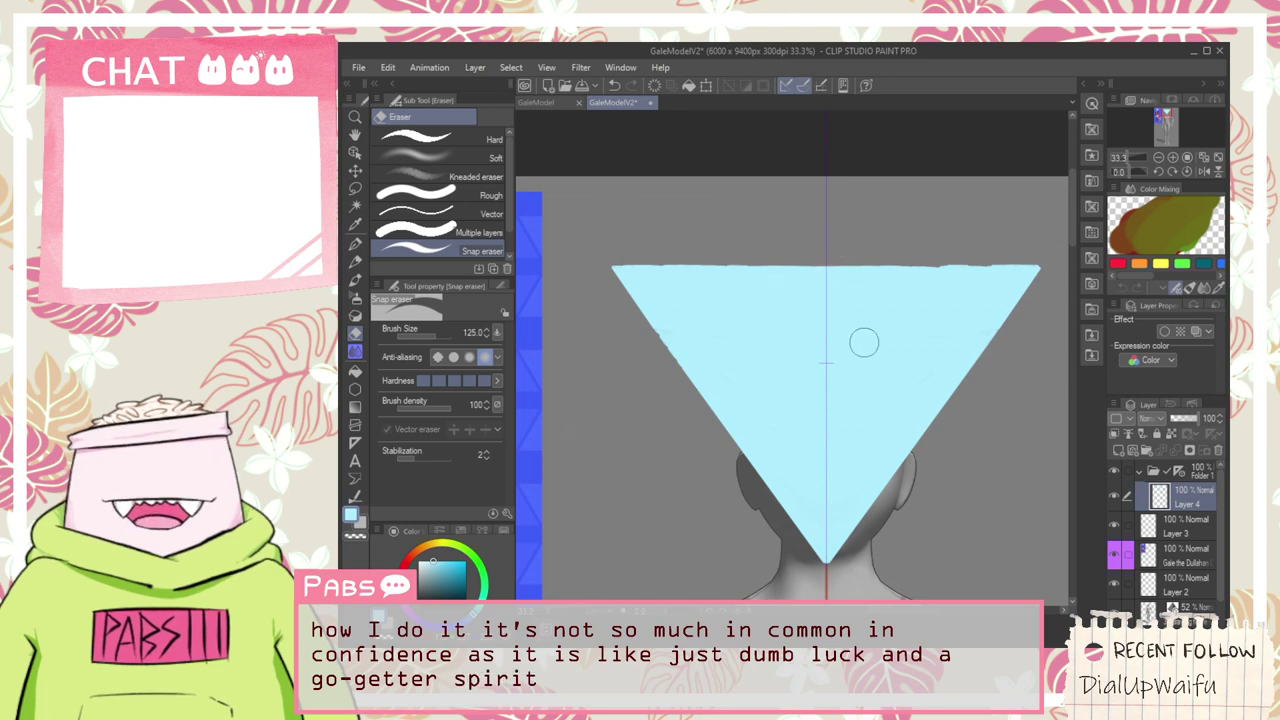
Try trimming the triangle's outer upper corner up close with the Snap eraser and undo the pass
key(space)
mouse_move(901, 449)
mouse_down()
mouse_move(869, 386)
mouse_move(821, 403)
mouse_up()
scroll(771, 293, down, 3)
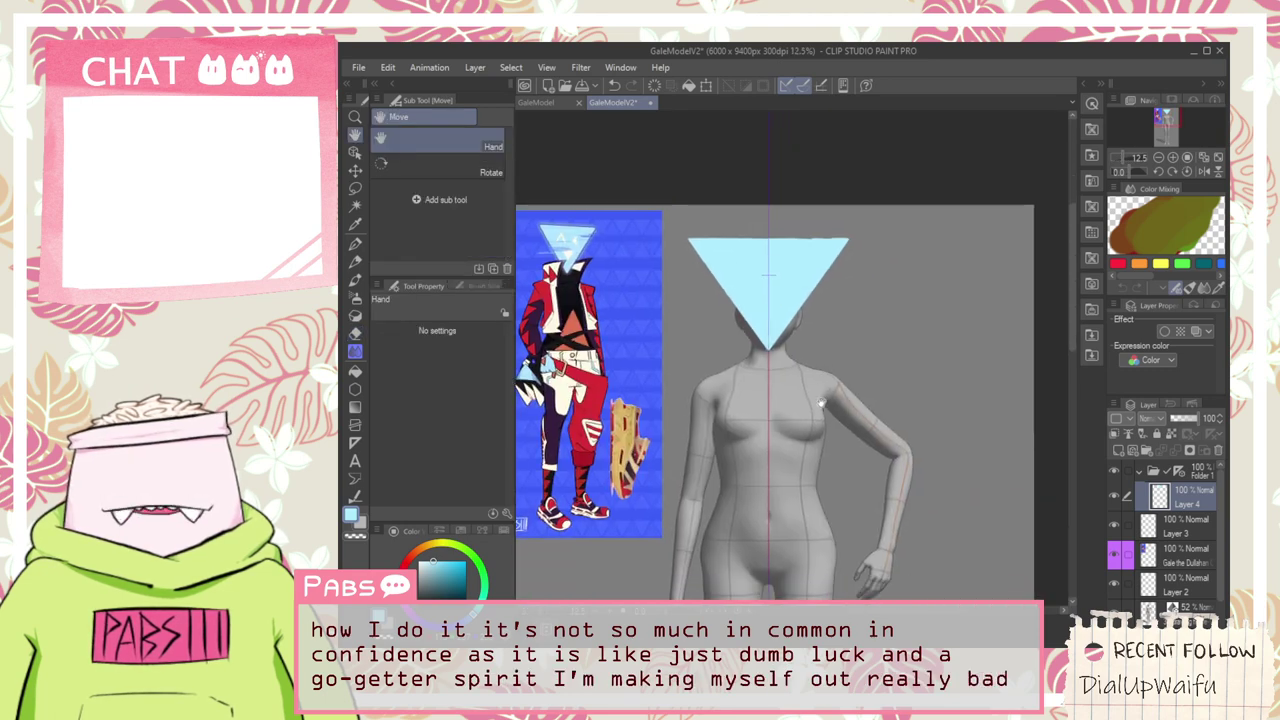
scroll(781, 257, up, 3)
drag(724, 292, 797, 267)
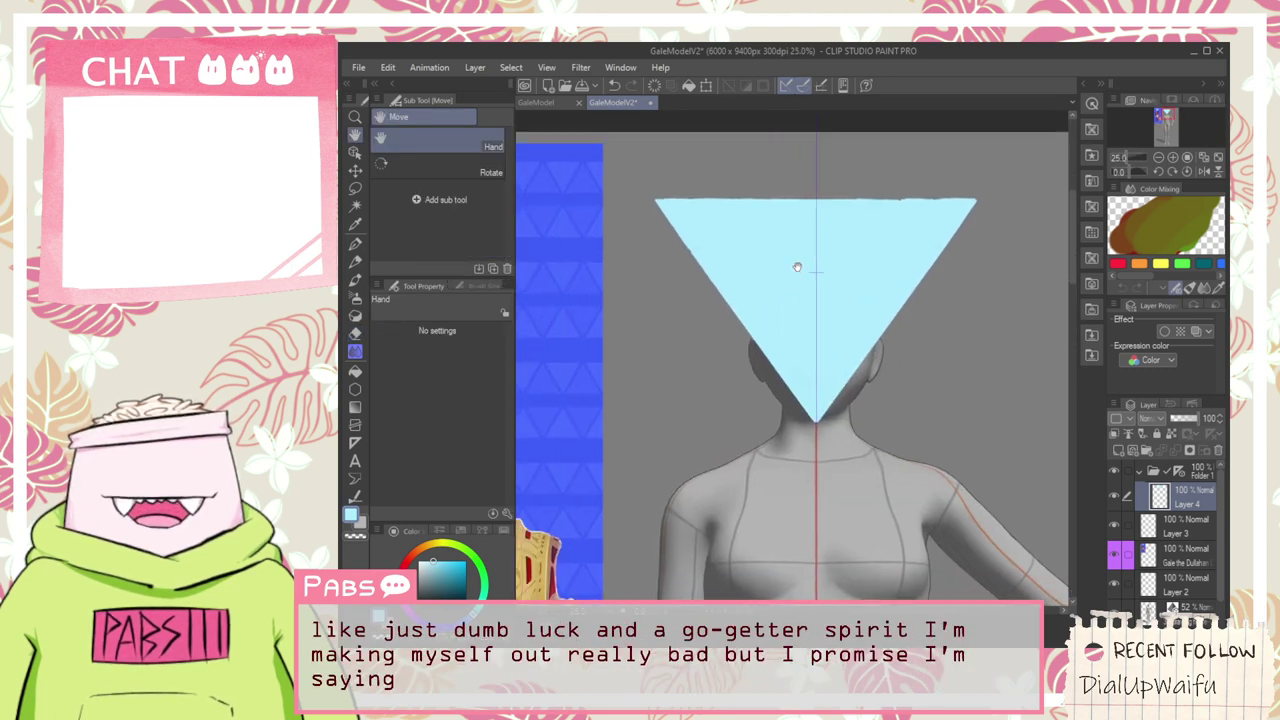
scroll(664, 195, up, 4)
key(e)
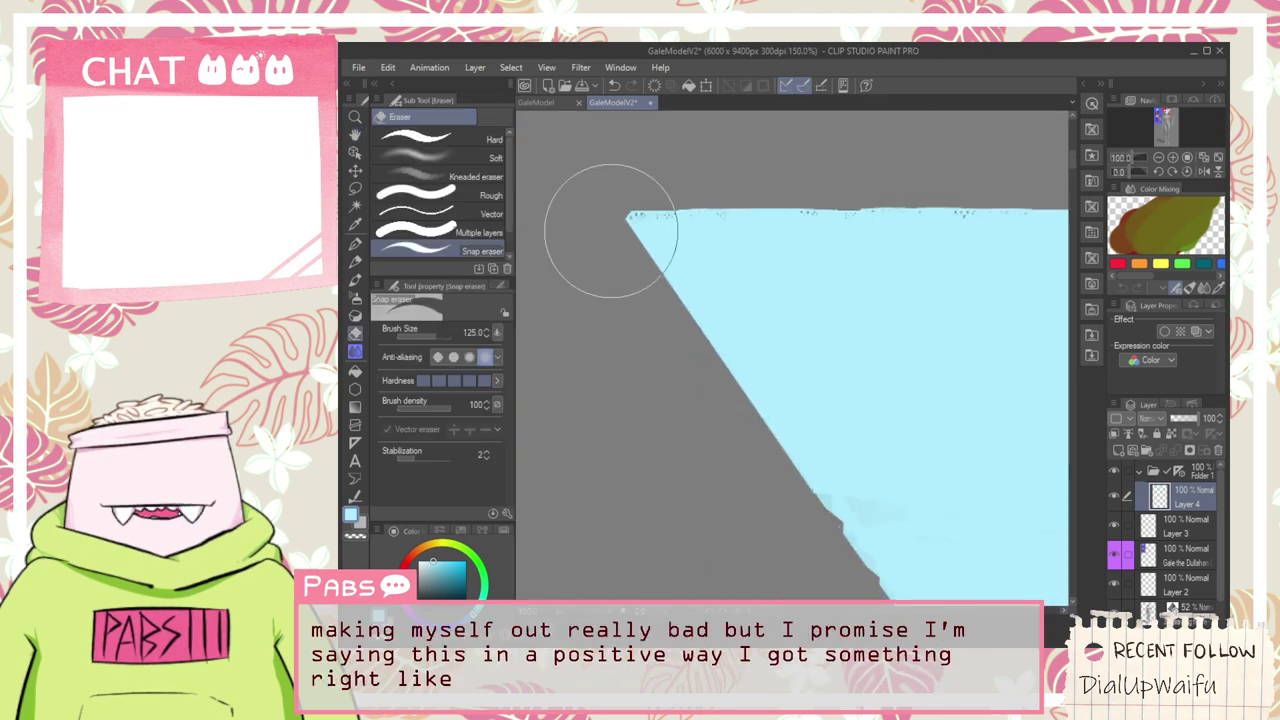
drag(618, 236, 616, 203)
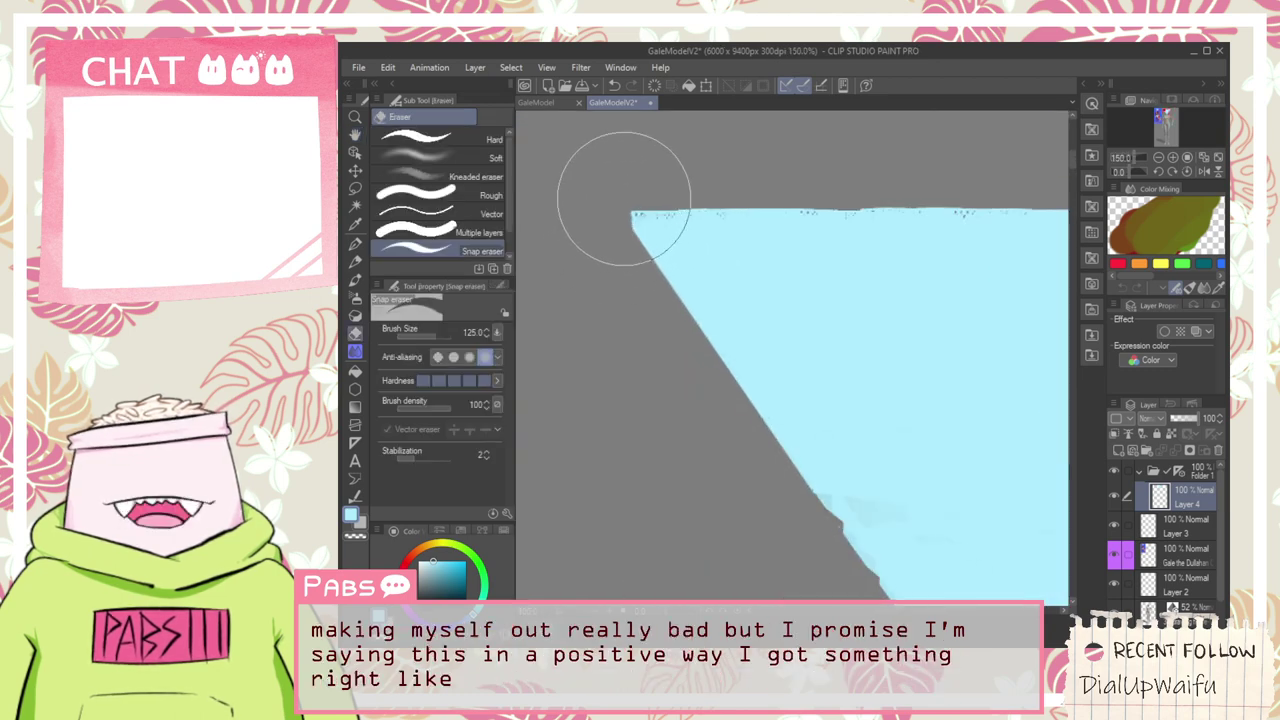
key(ctrl+z)
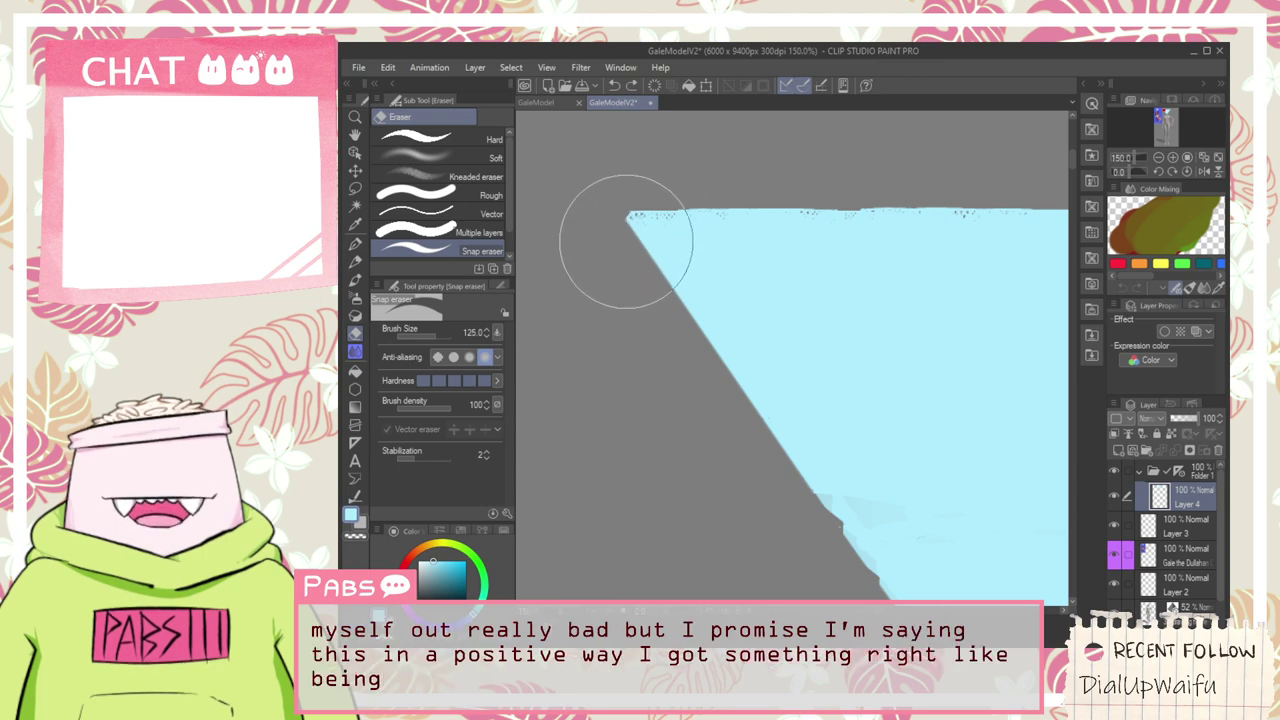
Trim and slightly round the triangular head's outer upper corner with the Snap eraser
mouse_move(622, 246)
mouse_down()
mouse_move(630, 203)
mouse_move(705, 192)
mouse_up()
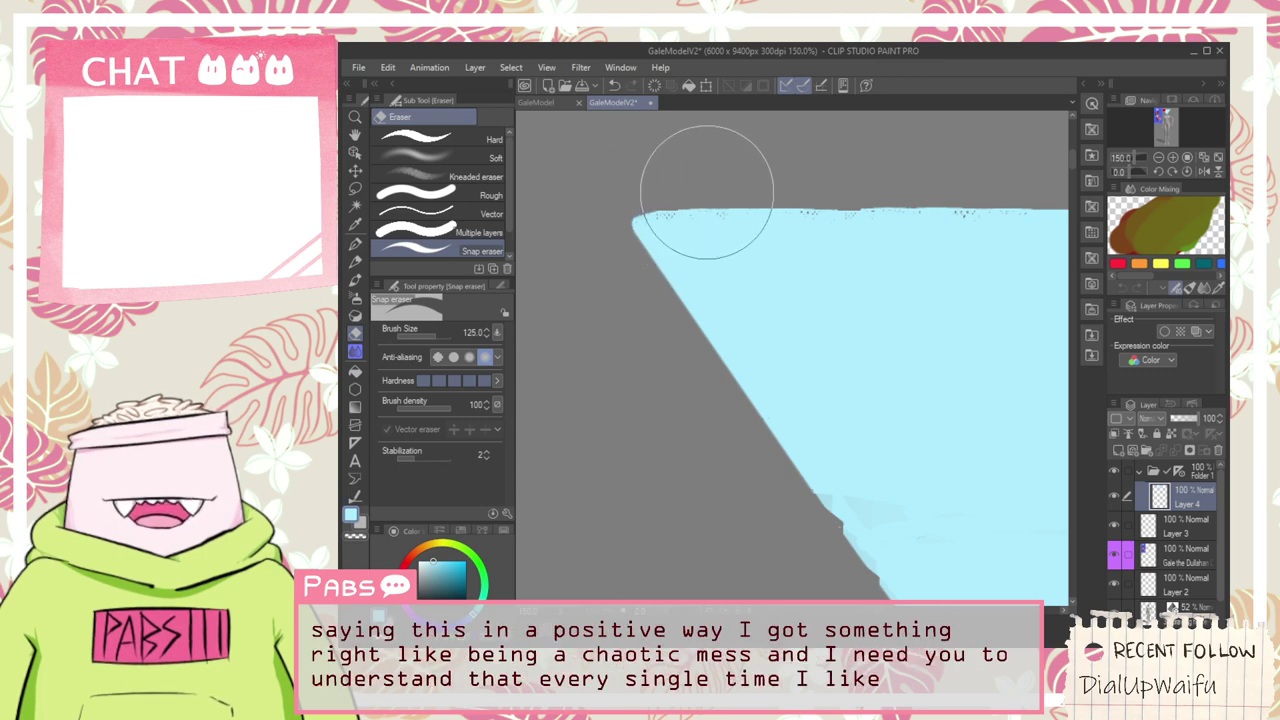
scroll(708, 208, down, 8)
key(space)
drag(738, 382, 733, 333)
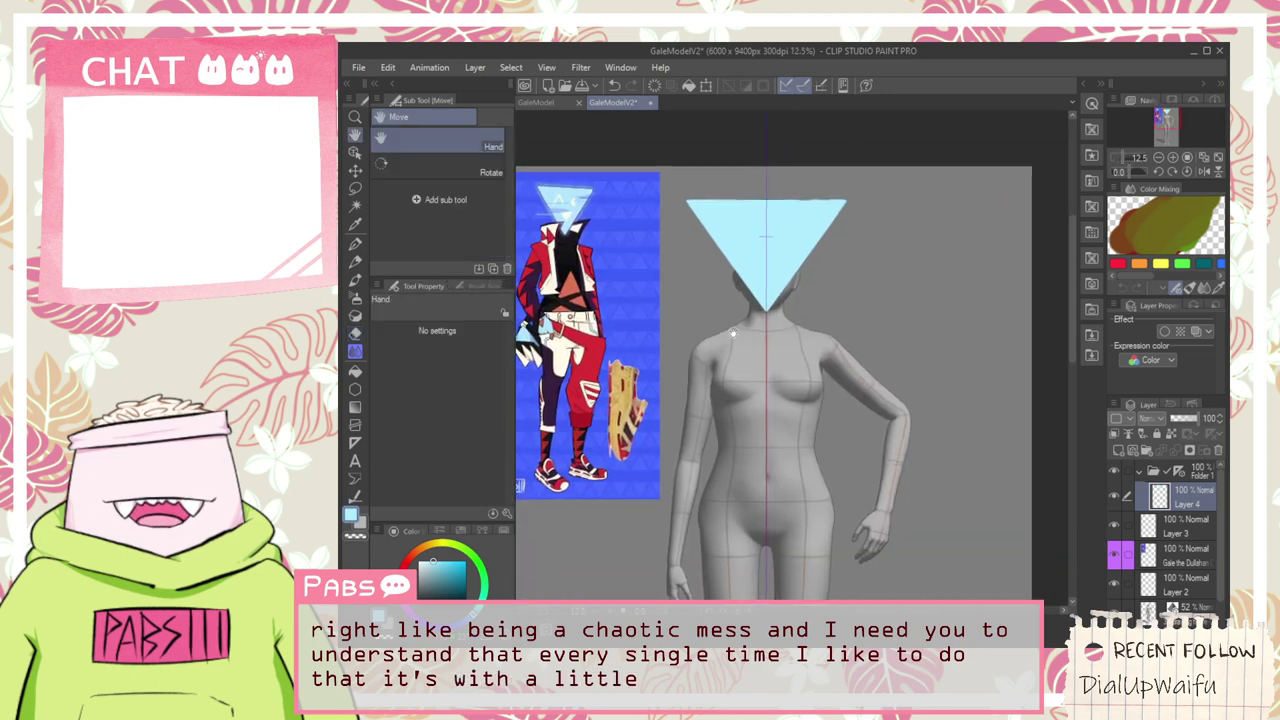
Compare the painted triangular head on the figure base with the head and upper body of the reference character
drag(596, 210, 612, 274)
scroll(686, 345, up, 4)
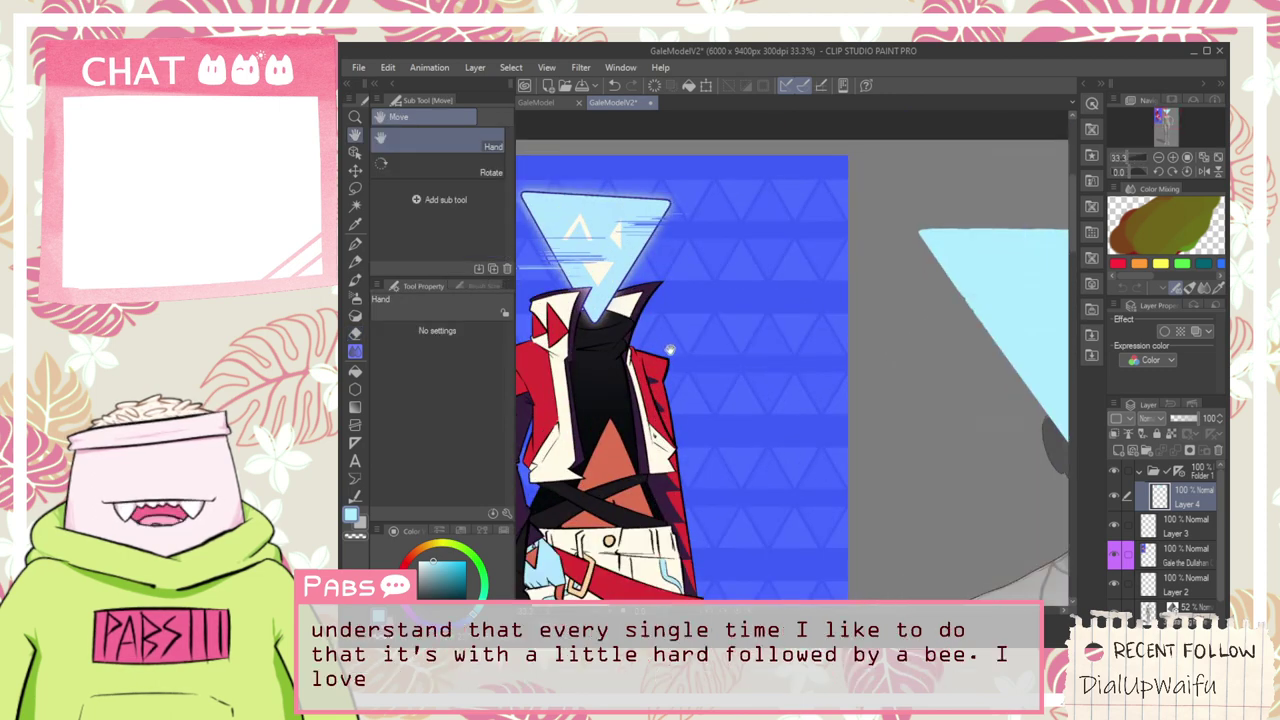
drag(686, 345, 728, 367)
scroll(750, 410, down, 4)
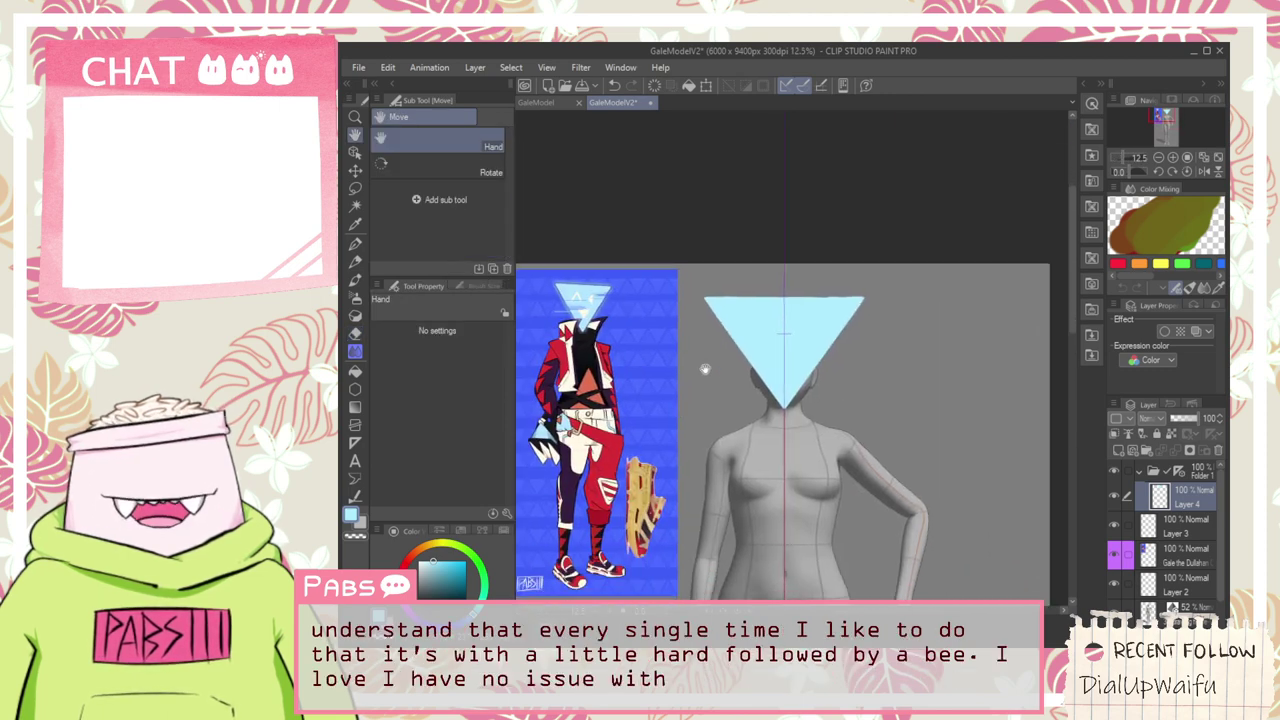
scroll(798, 392, up, 3)
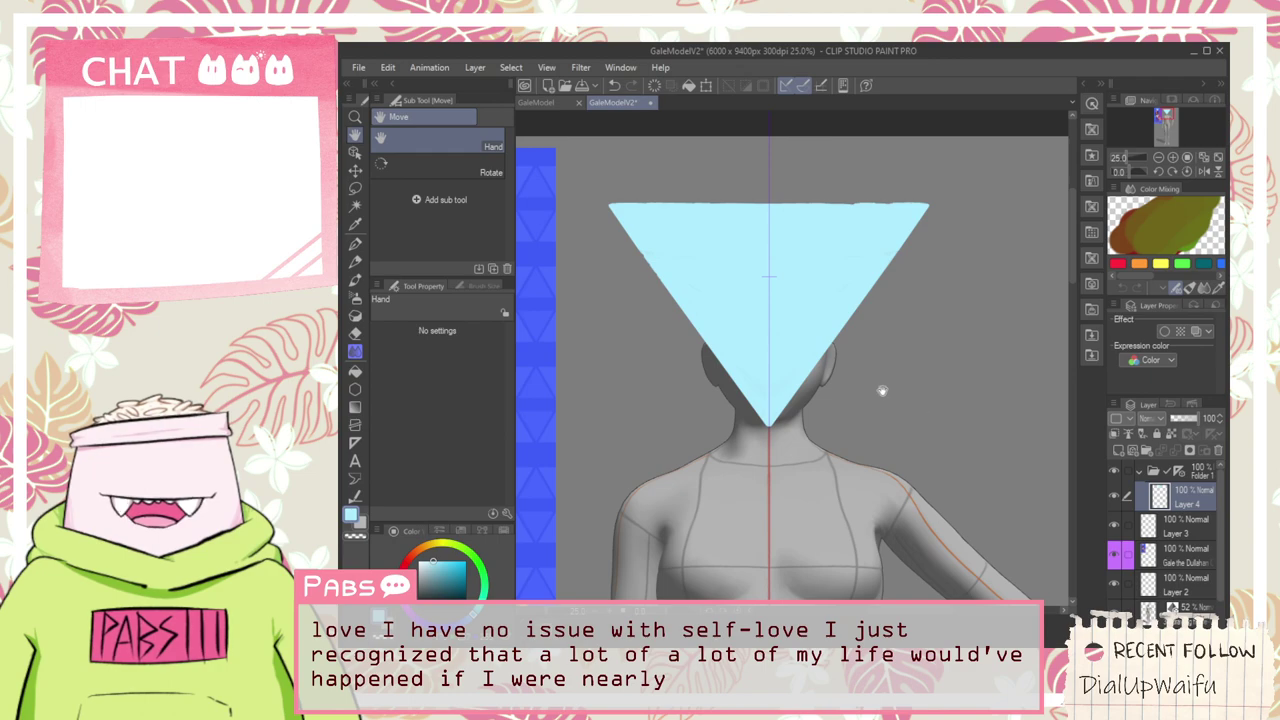
drag(731, 444, 887, 381)
scroll(836, 375, down, 2)
scroll(660, 294, up, 4)
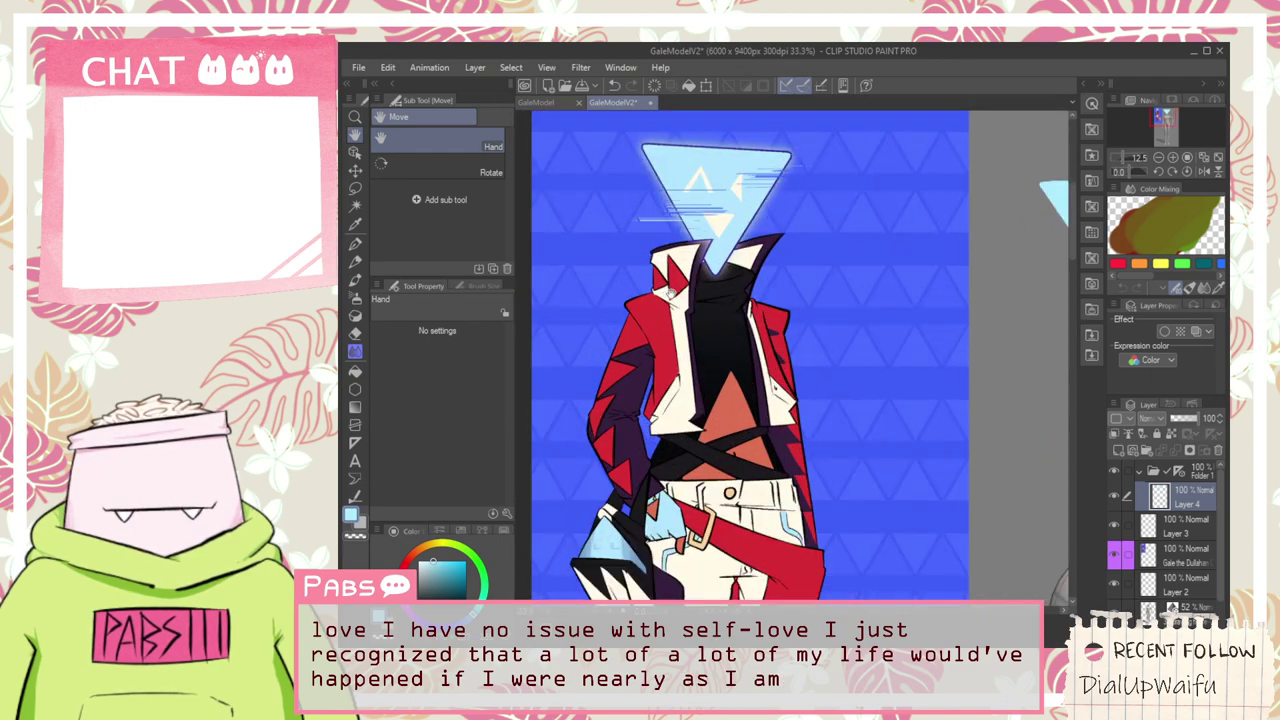
scroll(712, 289, down, 4)
drag(872, 430, 812, 380)
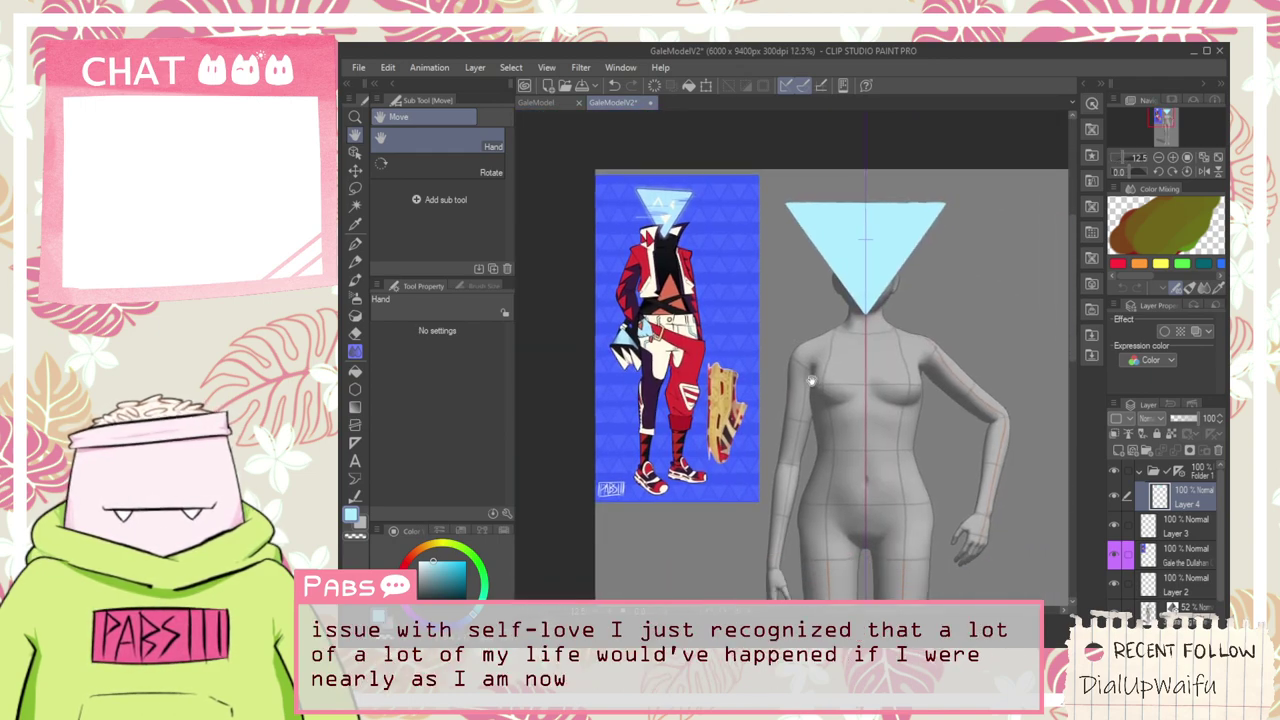
scroll(676, 214, up, 3)
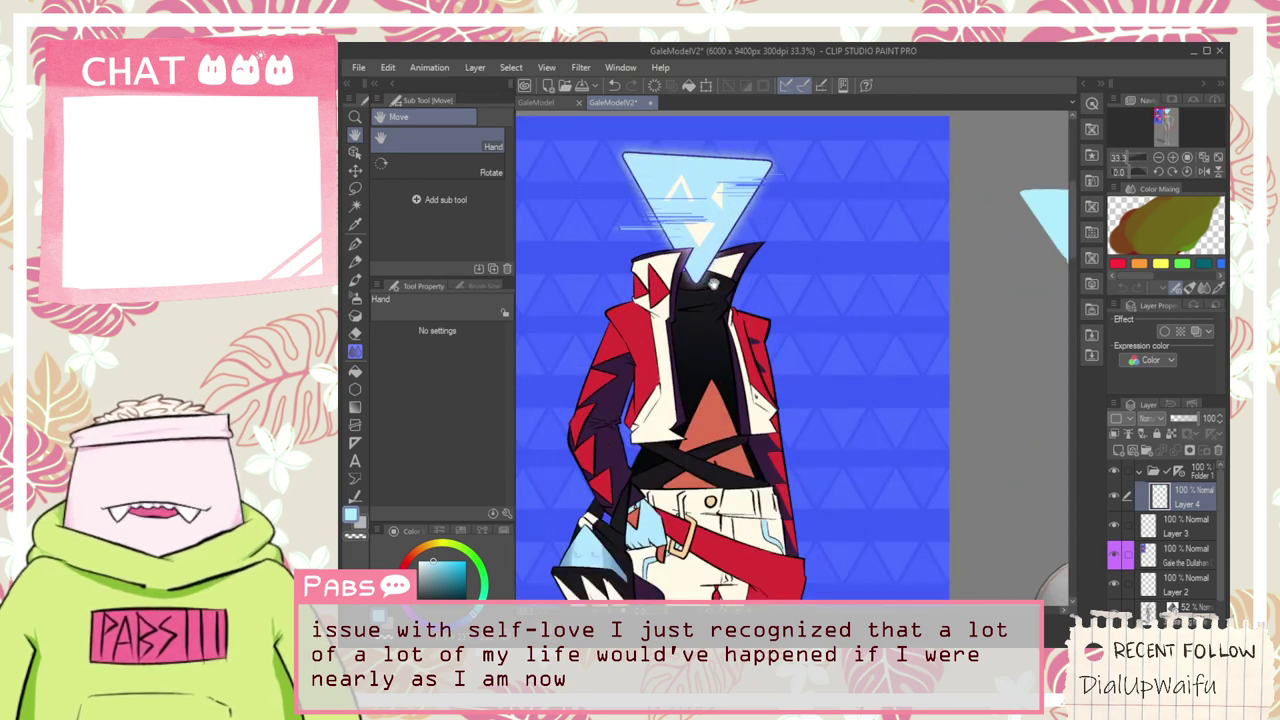
scroll(713, 284, down, 4)
scroll(714, 287, up, 3)
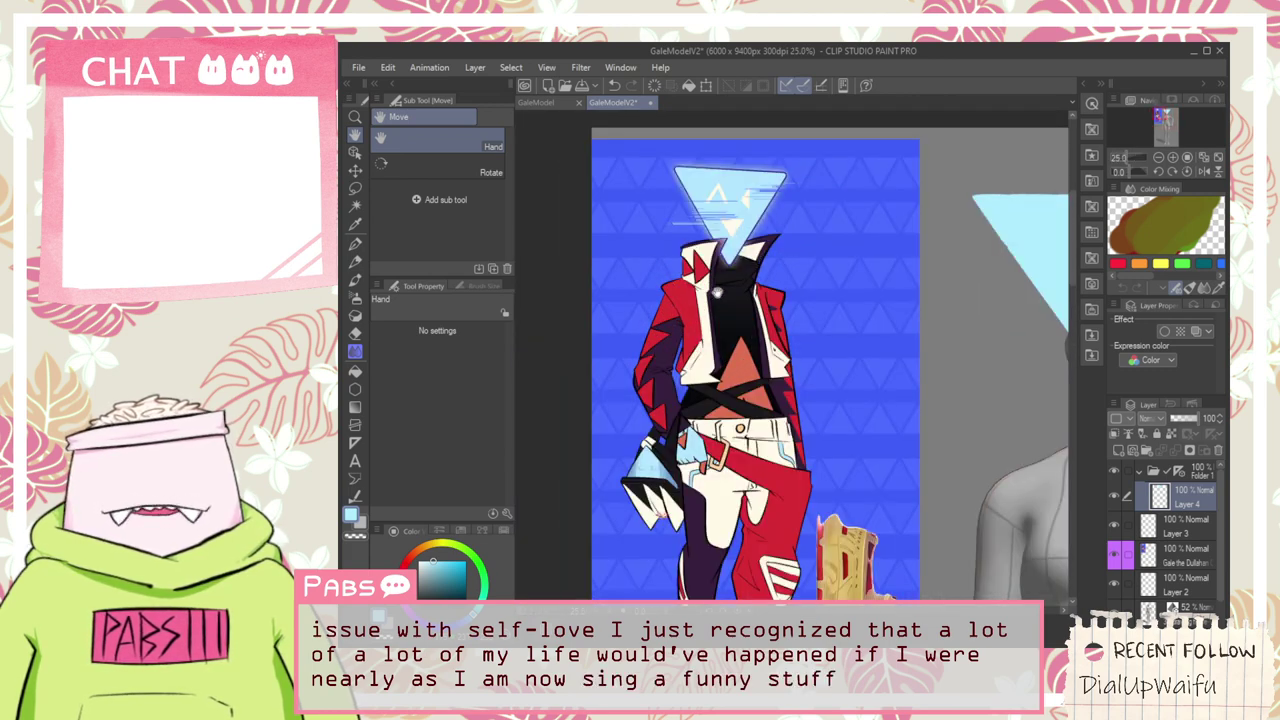
scroll(717, 291, up, 2)
scroll(822, 386, down, 2)
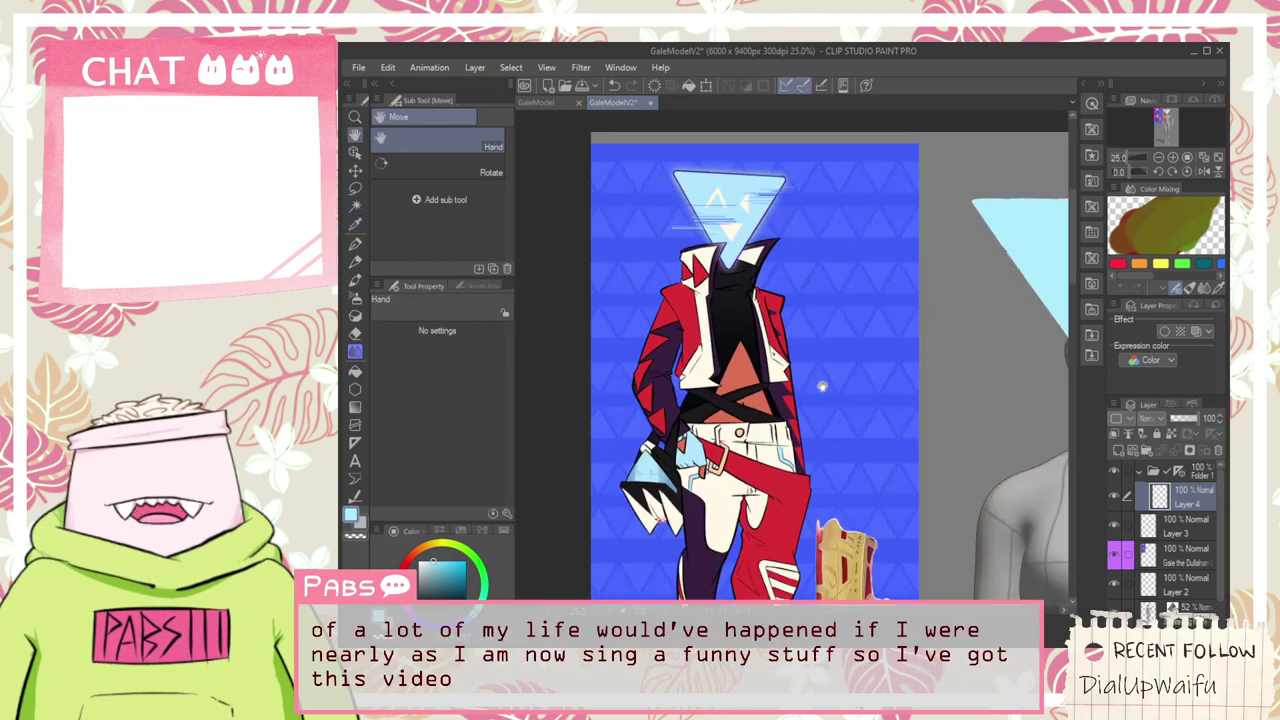
Sample the orange-red of the reference character's belly as the drawing colour
drag(822, 386, 754, 333)
alt+click(686, 316)
drag(926, 392, 692, 174)
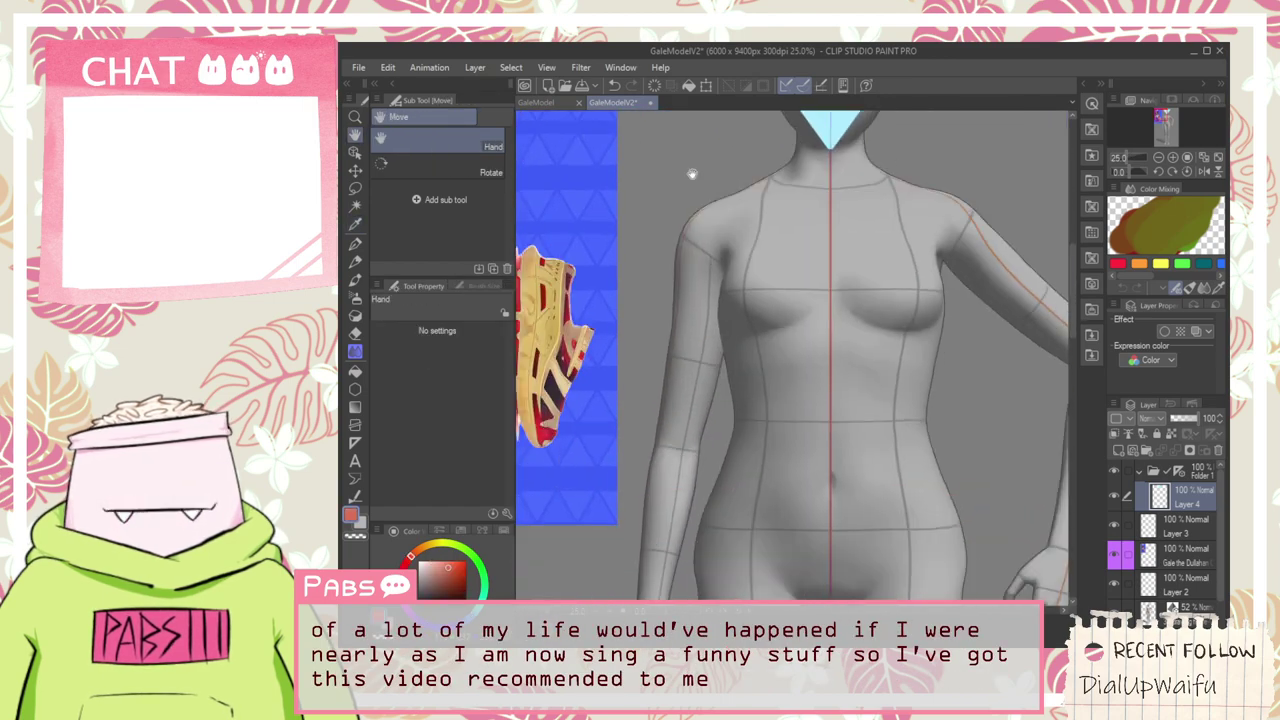
Rename the head's layer to TriangleHead and set its palette colour to blue-violet
scroll(778, 230, down, 3)
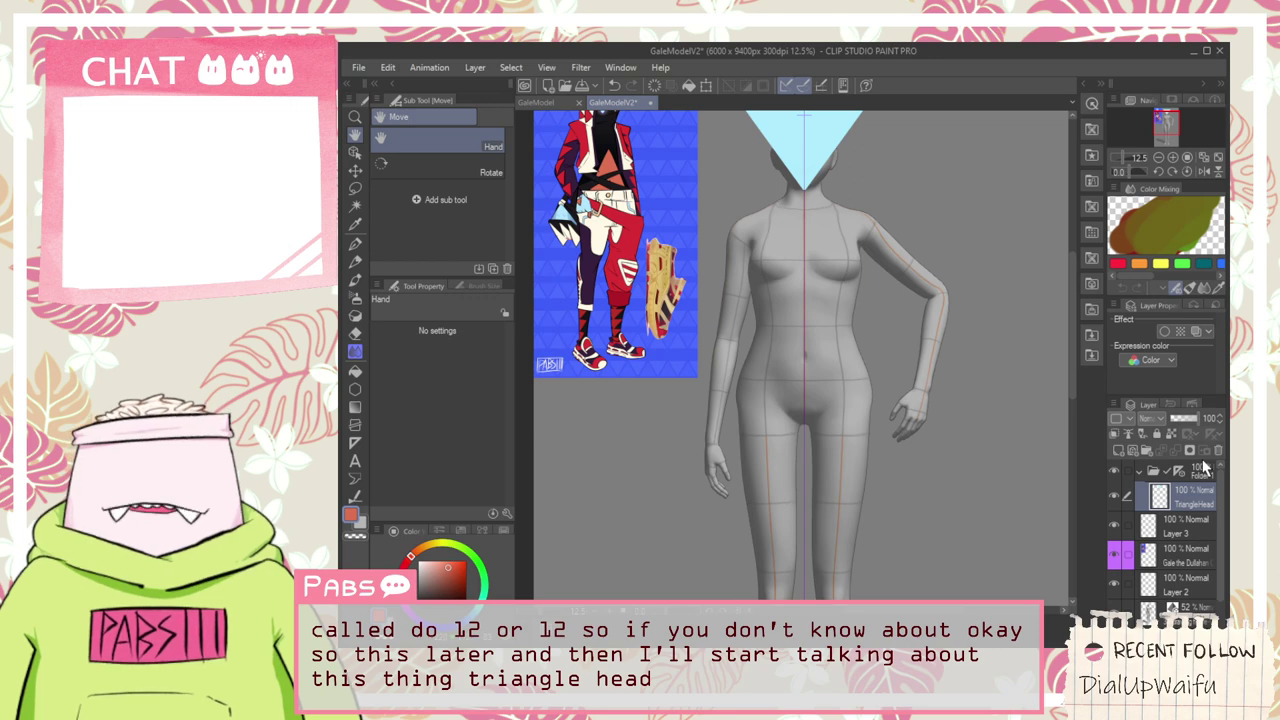
click(1117, 421)
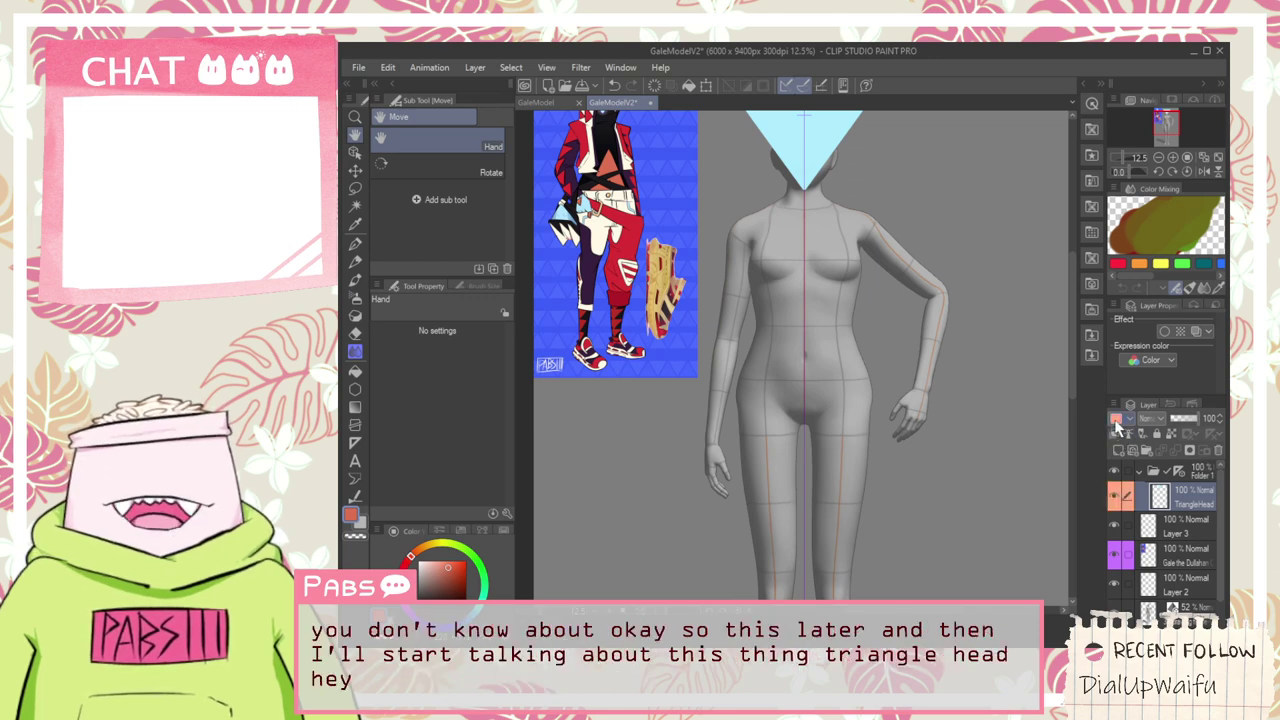
click(1117, 421)
click(1117, 421)
click(1117, 421)
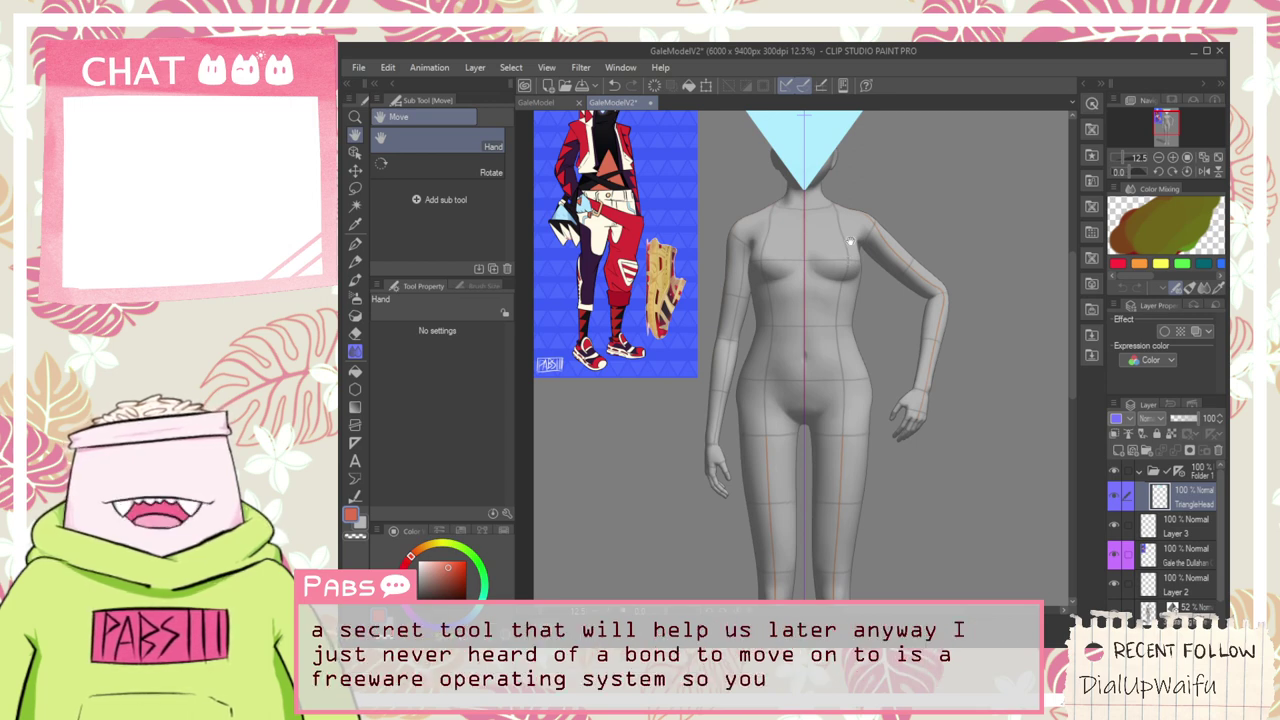
Examine the reference character's torso and exposed orange-red belly against the base figure's proportions
scroll(850, 241, up, 4)
scroll(848, 242, down, 2)
drag(763, 243, 938, 425)
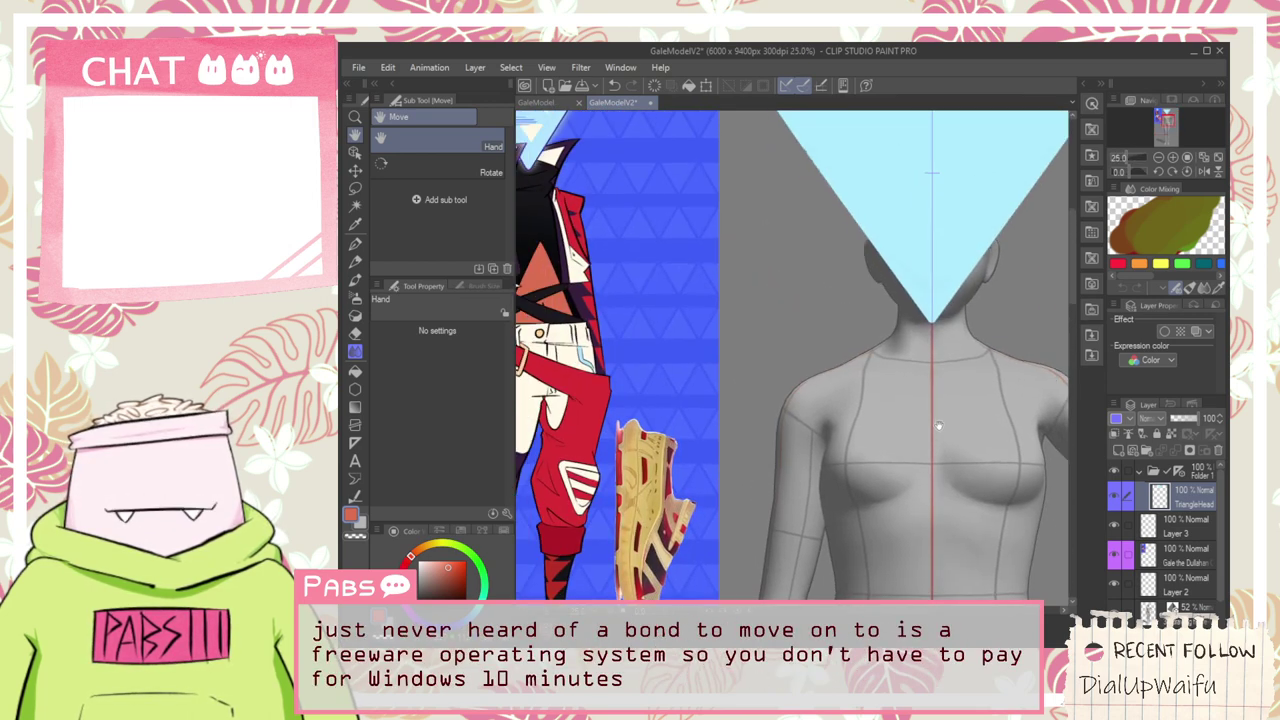
scroll(895, 387, down, 2)
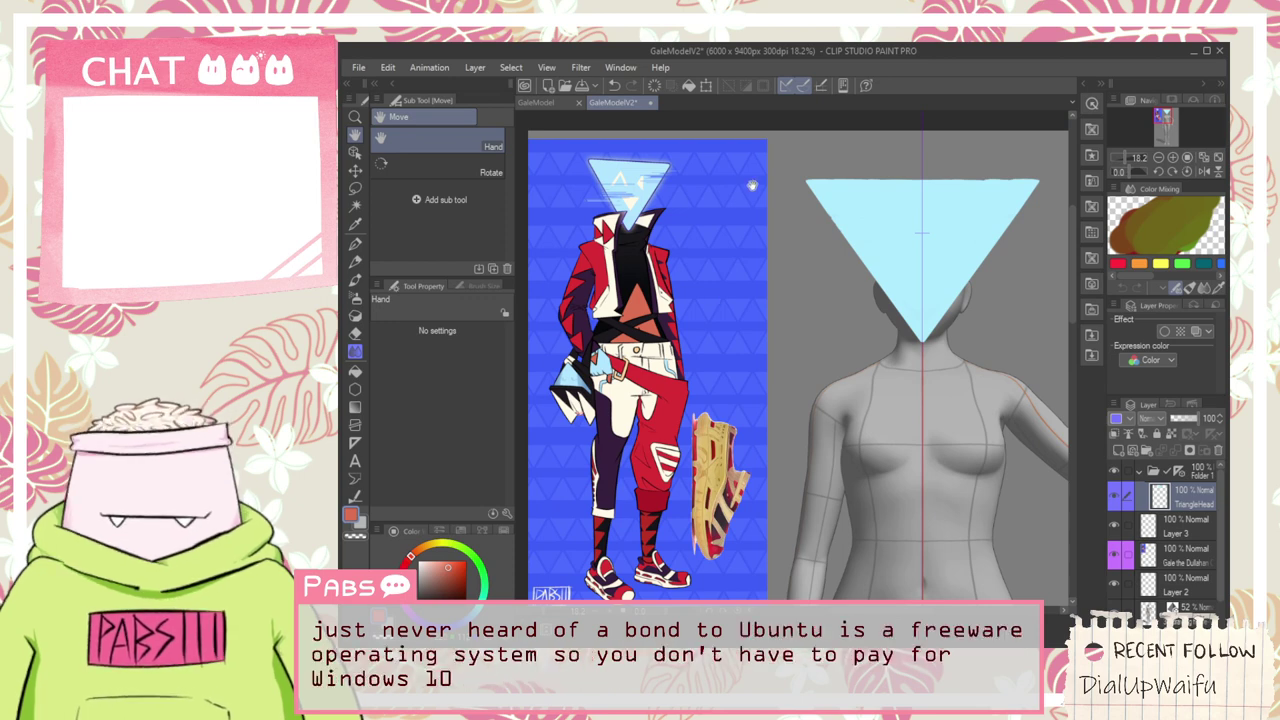
scroll(752, 186, up, 2)
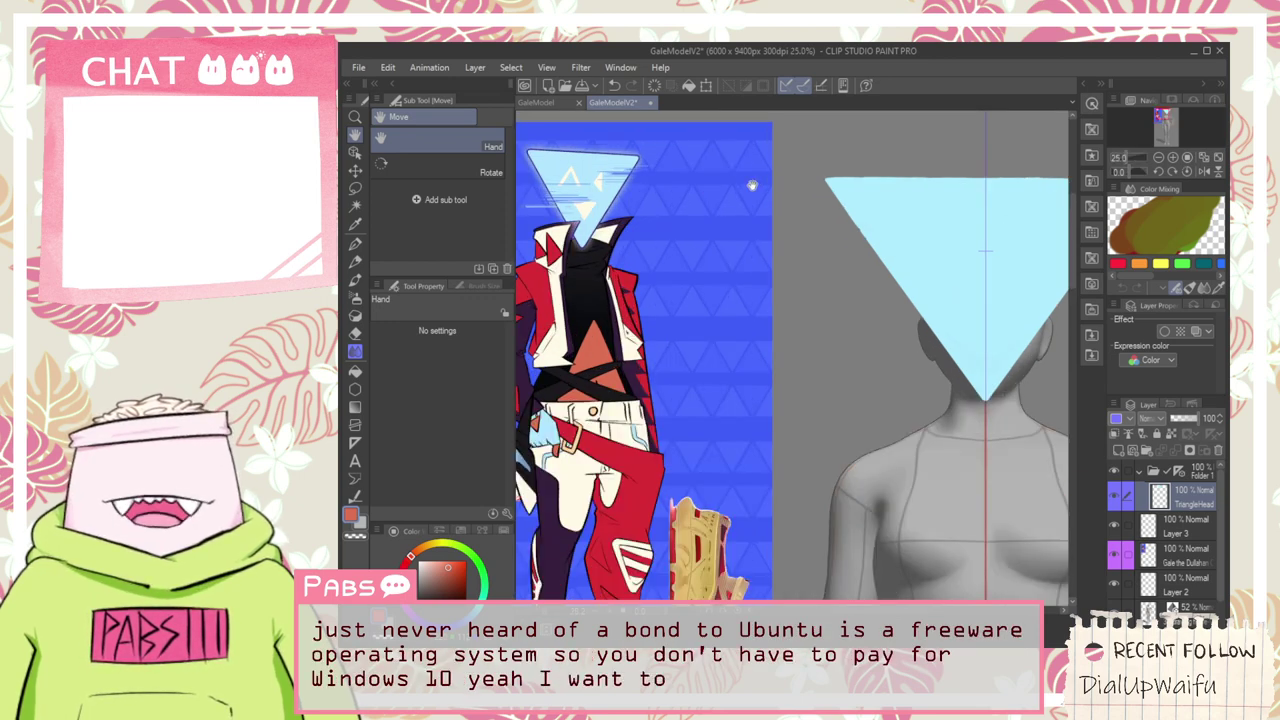
drag(794, 320, 640, 258)
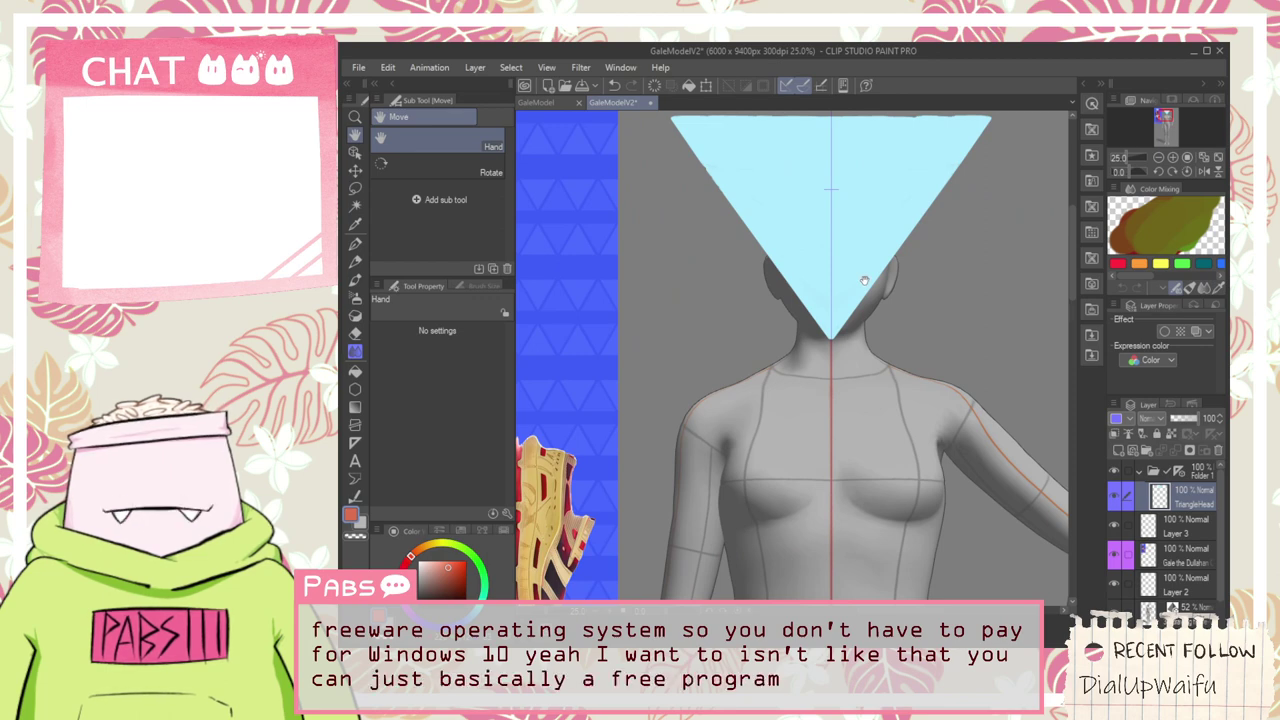
drag(623, 293, 821, 336)
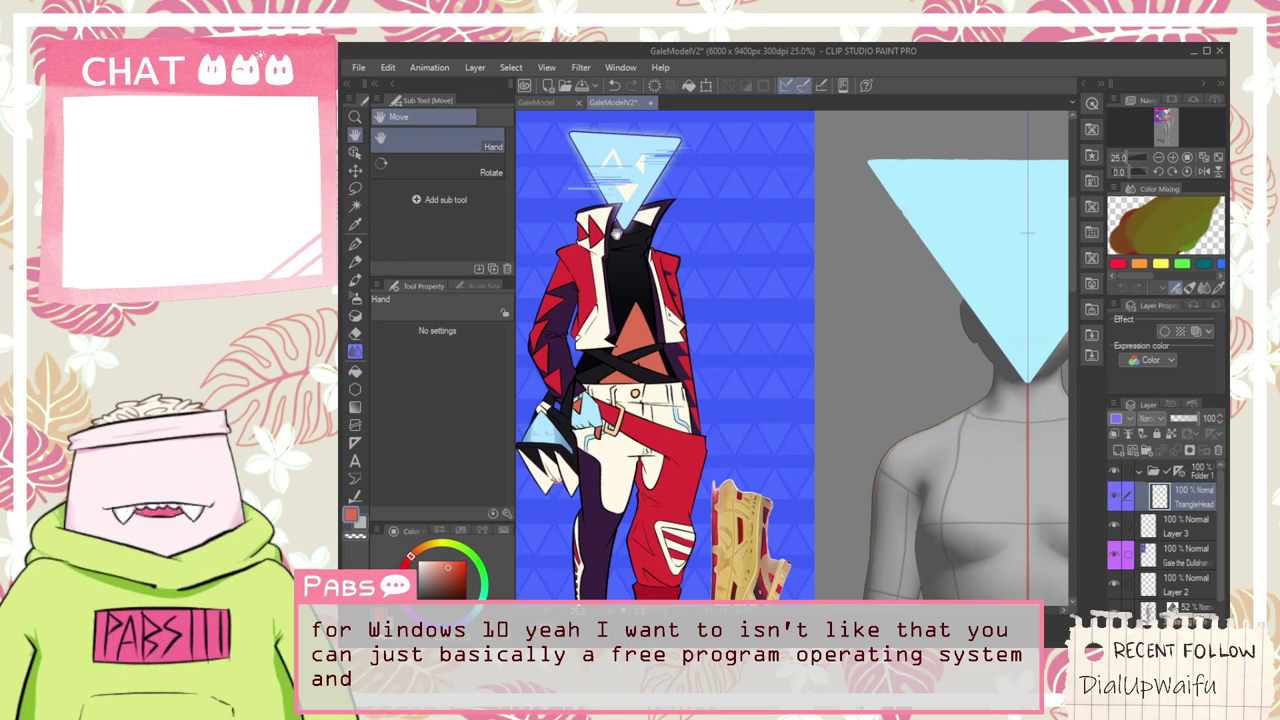
scroll(643, 273, down, 2)
drag(722, 324, 682, 323)
key(i)
scroll(636, 280, up, 3)
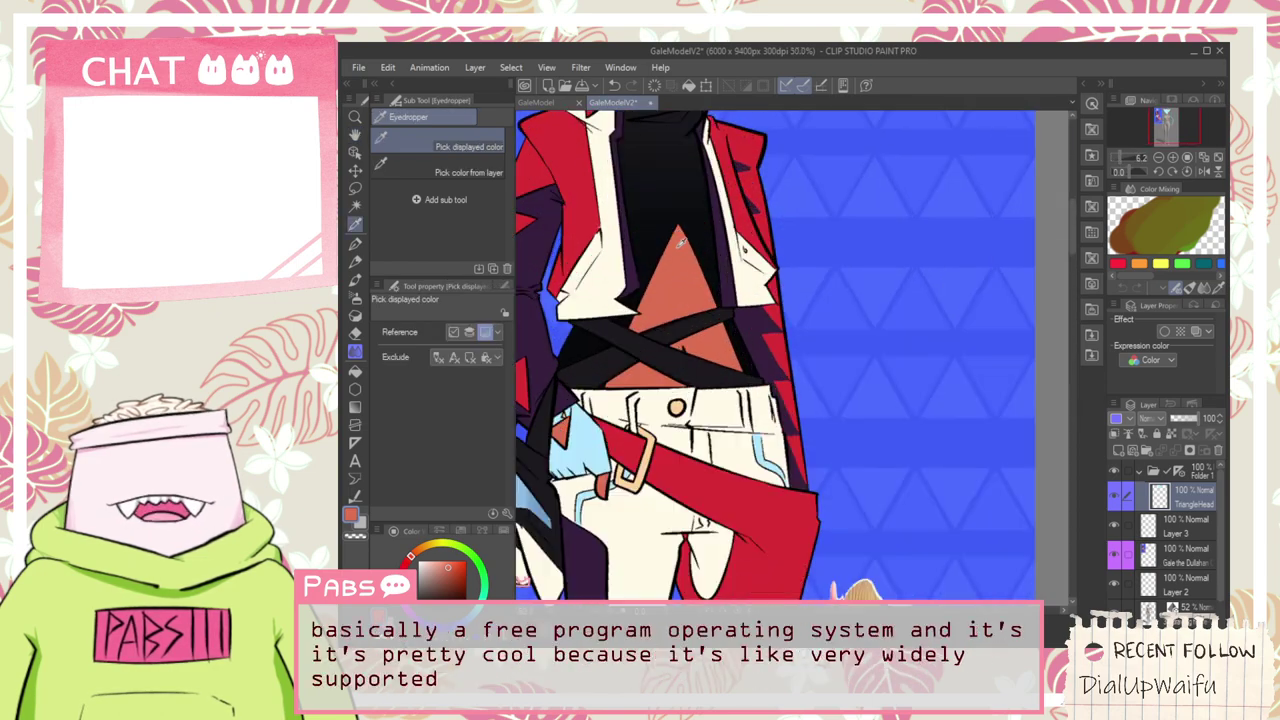
scroll(683, 245, down, 4)
Add a new raster layer above TriangleHead and name it Belly
key(h)
drag(923, 350, 815, 299)
scroll(800, 330, up, 2)
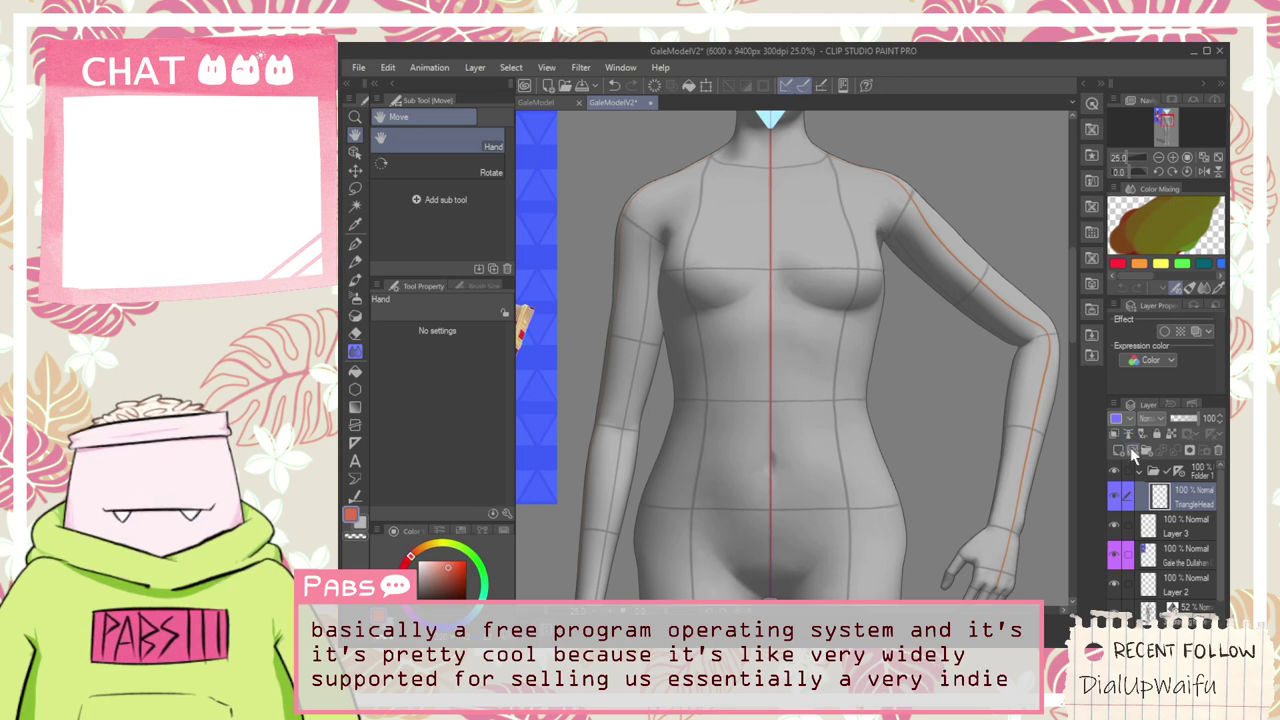
click(1130, 447)
key(ctrl+z)
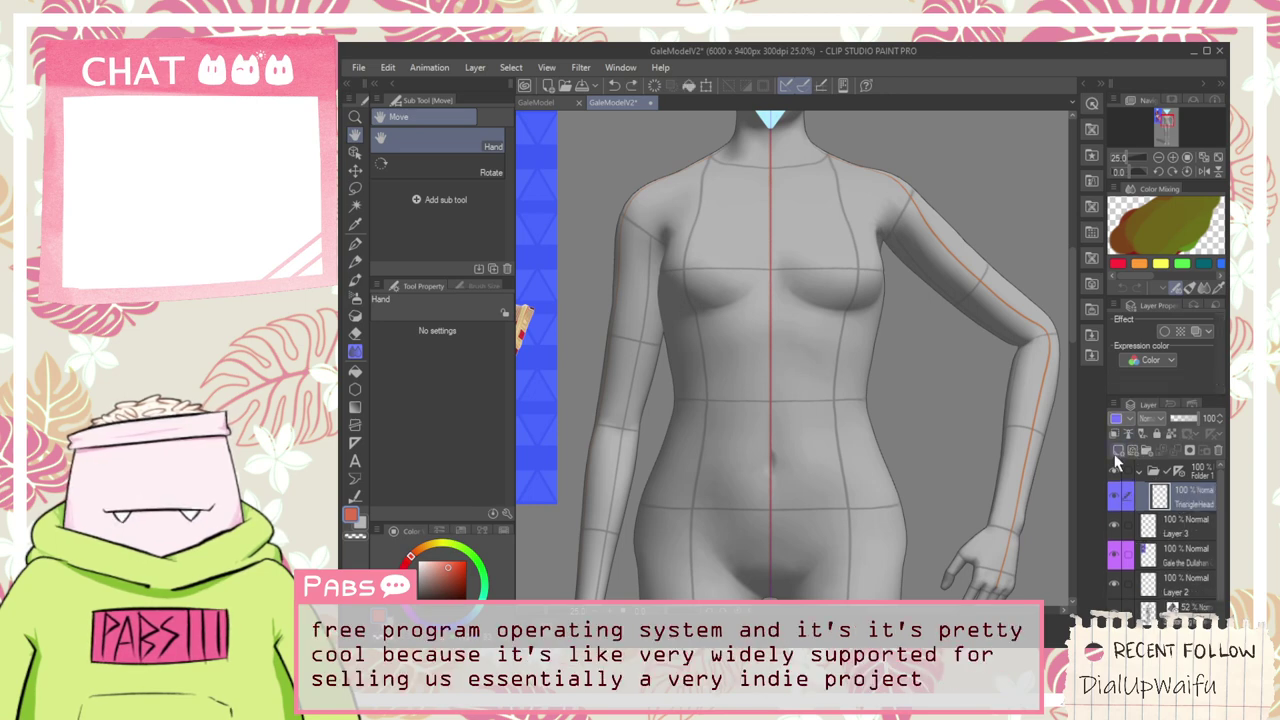
click(1117, 454)
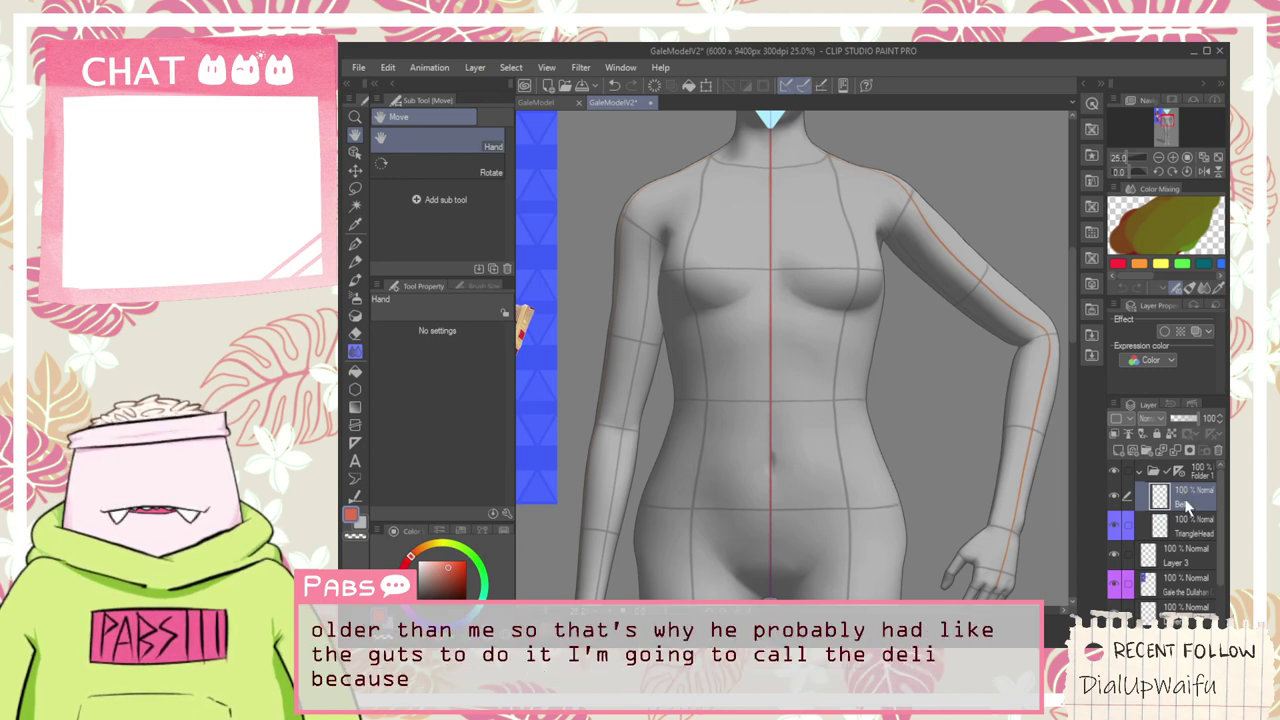
Try two mirrored orange-red belly outlines on the lower torso with the pen and undo both
drag(862, 460, 882, 416)
key(p)
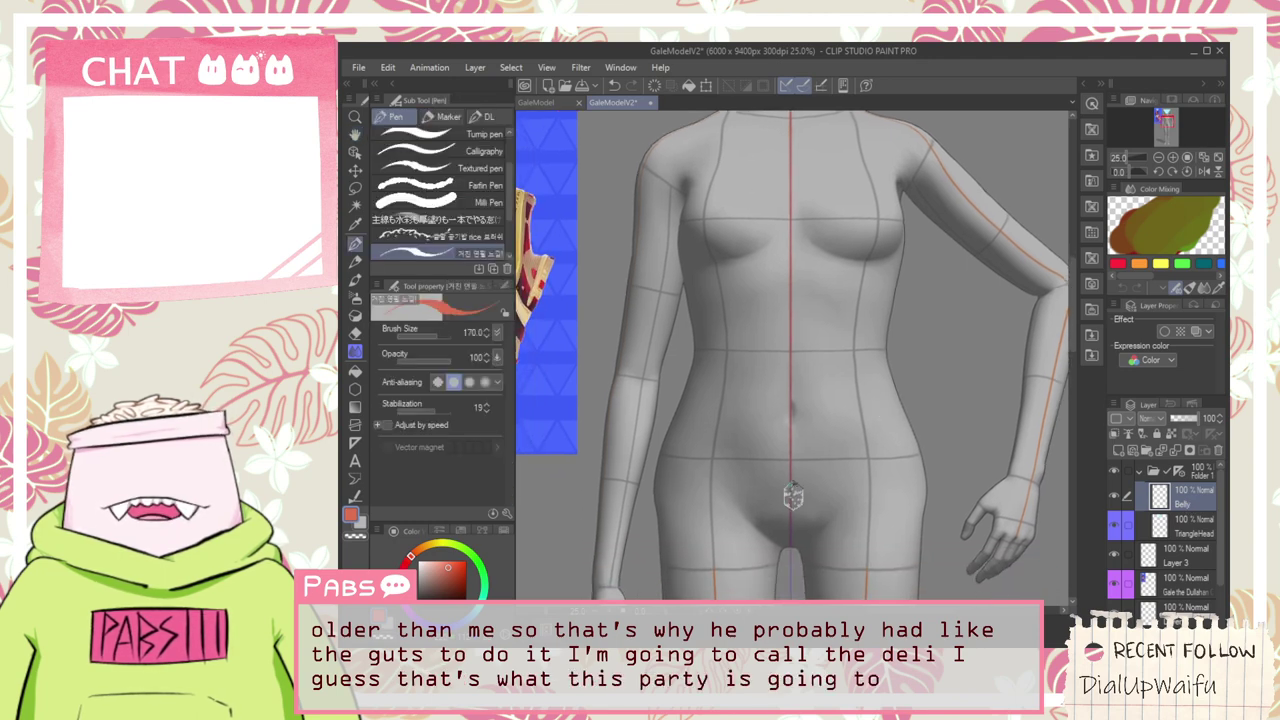
mouse_move(801, 517)
mouse_down()
mouse_move(735, 491)
mouse_move(769, 409)
mouse_up()
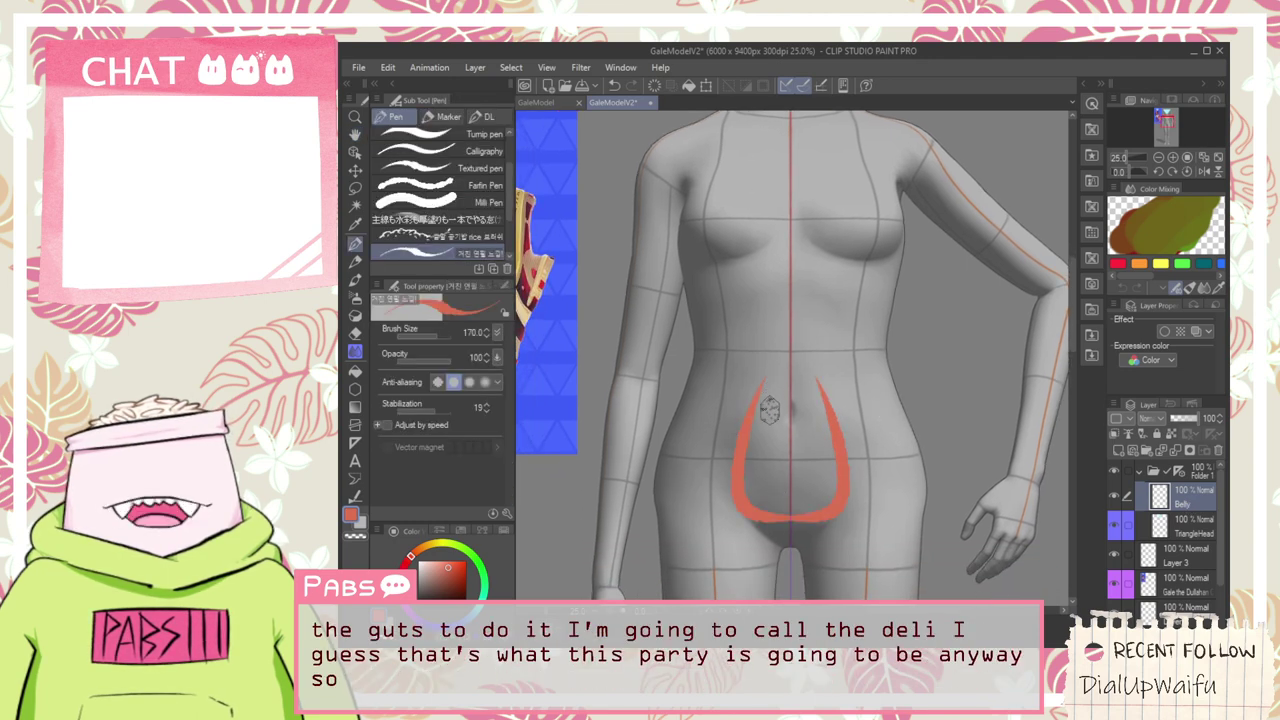
key(ctrl+z)
mouse_move(788, 524)
mouse_down()
mouse_move(758, 518)
mouse_move(797, 322)
mouse_up()
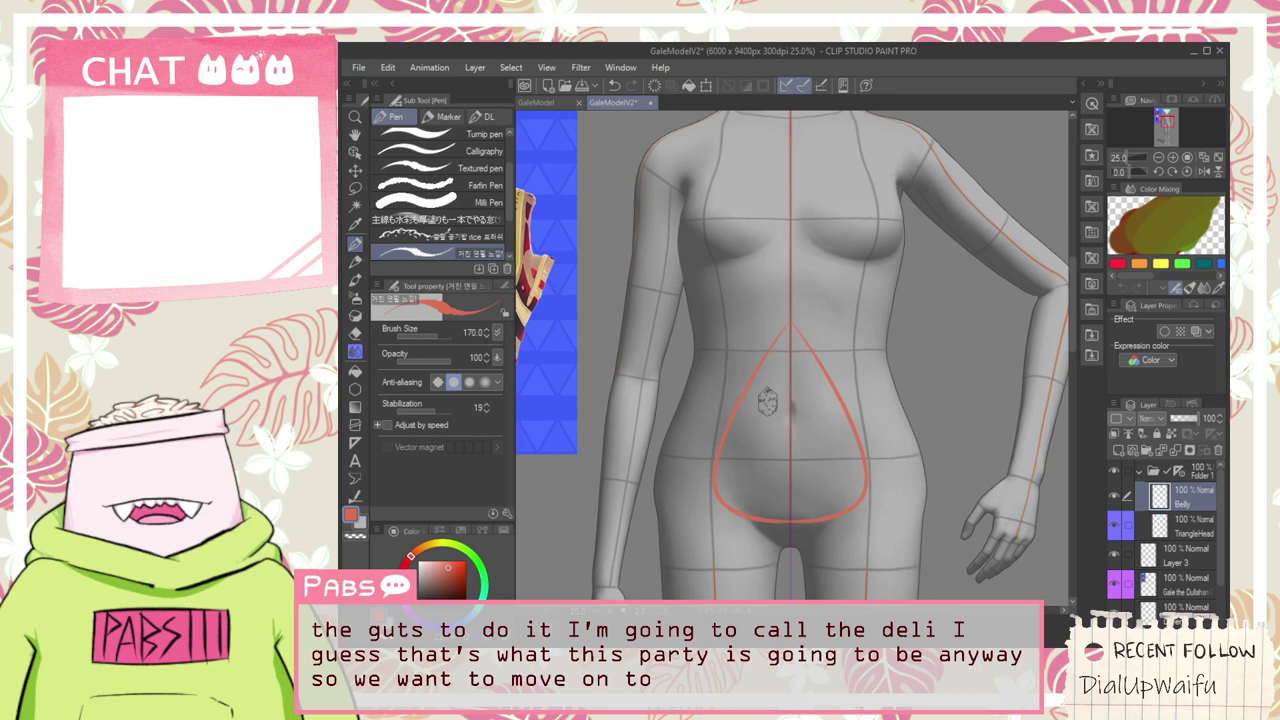
scroll(762, 414, up, 1)
key(ctrl+z)
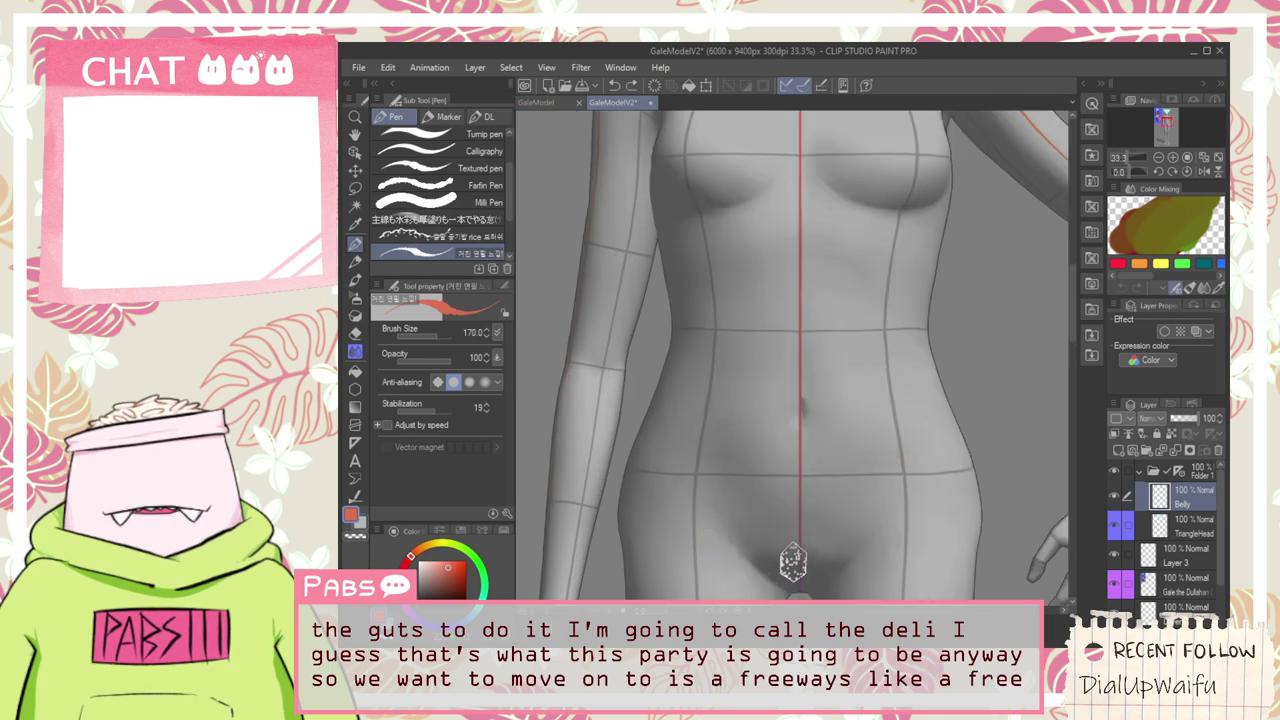
Paint a mirrored teardrop belly outline from crotch to above the waist and erase the stray ends at its tip
mouse_move(797, 590)
mouse_down()
mouse_move(704, 533)
mouse_move(823, 265)
mouse_up()
scroll(785, 290, up, 1)
key(e)
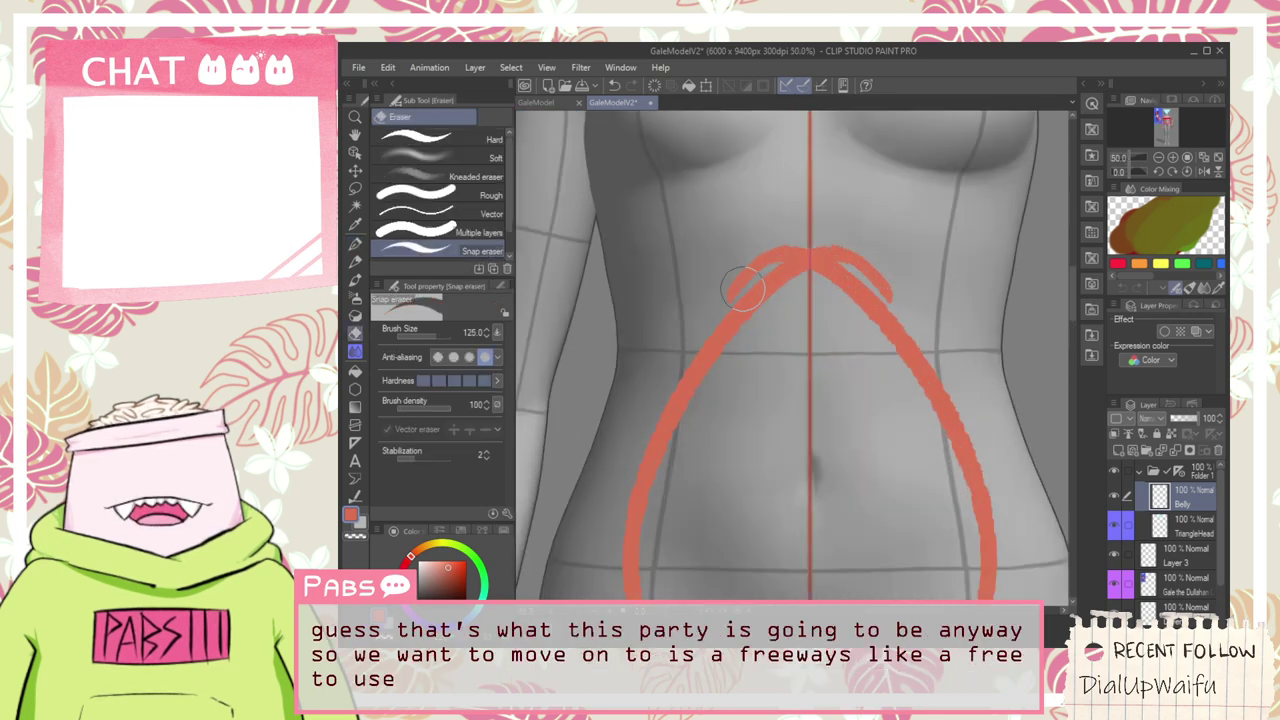
scroll(785, 290, up, 1)
Close the gap at the bottom of the belly outline and fill the whole teardrop with orange-red pen strokes
key(p)
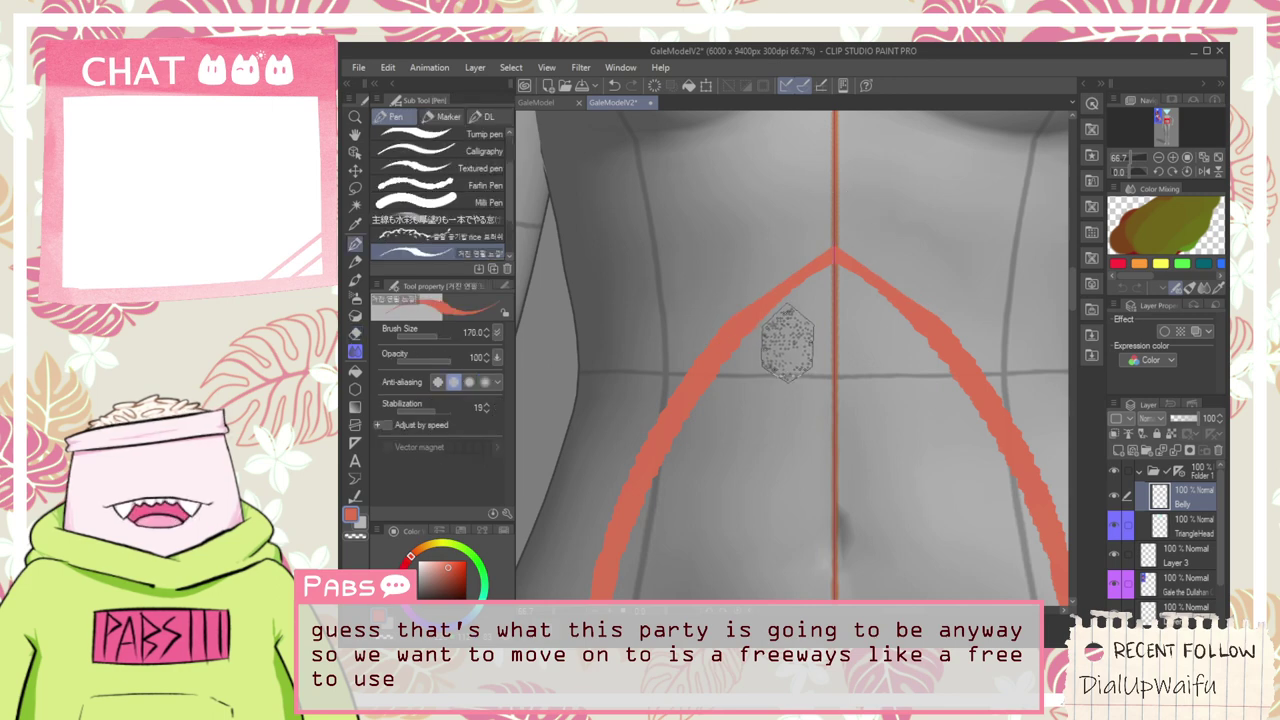
scroll(770, 390, down, 2)
mouse_move(697, 486)
mouse_down()
mouse_move(697, 552)
mouse_move(700, 480)
mouse_move(689, 492)
mouse_move(712, 427)
mouse_move(787, 330)
mouse_move(713, 412)
mouse_move(804, 322)
mouse_move(730, 420)
mouse_move(766, 389)
mouse_move(780, 348)
mouse_move(816, 340)
mouse_move(765, 382)
mouse_move(871, 416)
mouse_move(771, 422)
mouse_move(869, 448)
mouse_move(854, 422)
mouse_move(909, 506)
mouse_move(855, 420)
mouse_move(910, 509)
mouse_move(903, 465)
mouse_move(892, 483)
mouse_move(862, 439)
mouse_move(793, 449)
mouse_move(855, 459)
mouse_move(760, 457)
mouse_move(871, 489)
mouse_up()
key(space)
drag(759, 590, 781, 451)
scroll(781, 451, up, 1)
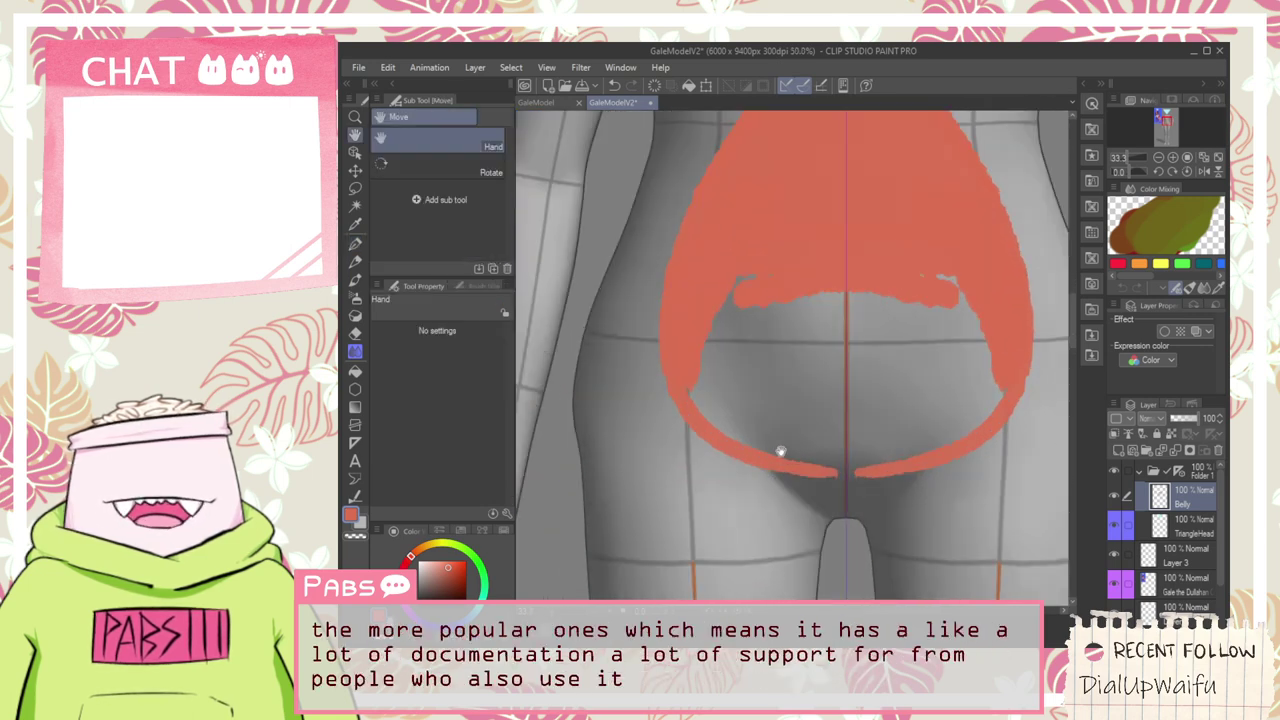
scroll(802, 466, up, 1)
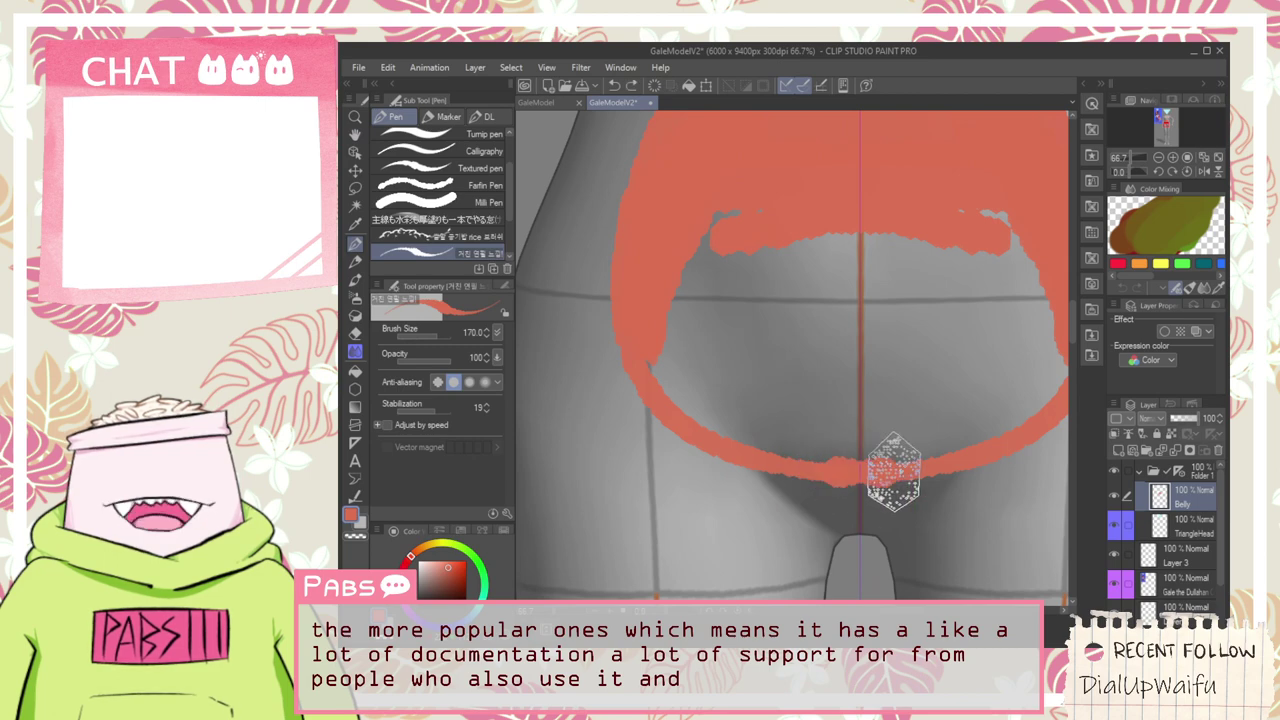
mouse_move(821, 462)
mouse_down()
mouse_move(808, 449)
mouse_move(908, 449)
mouse_move(808, 449)
mouse_up()
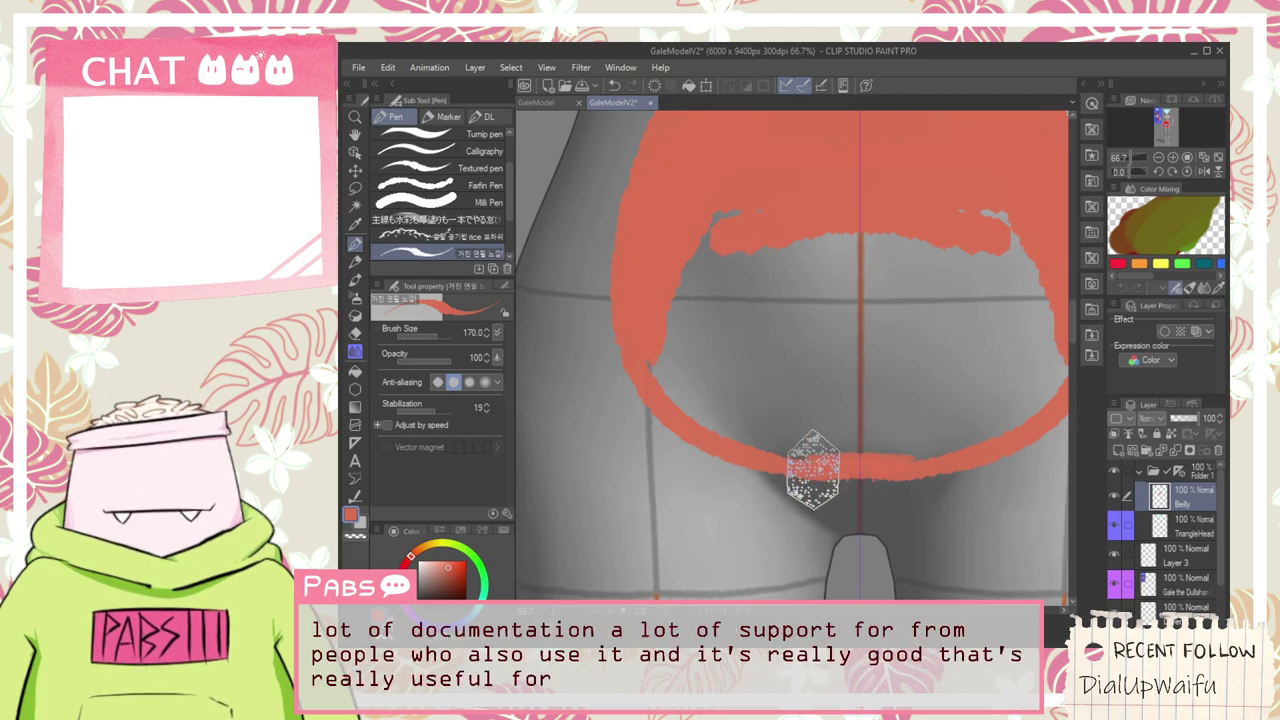
drag(654, 371, 649, 286)
mouse_move(688, 411)
mouse_down()
mouse_move(634, 333)
mouse_move(672, 331)
mouse_move(699, 402)
mouse_move(663, 313)
mouse_move(727, 213)
mouse_move(660, 338)
mouse_move(773, 200)
mouse_move(707, 362)
mouse_move(853, 183)
mouse_move(798, 306)
mouse_move(708, 408)
mouse_move(802, 256)
mouse_move(857, 243)
mouse_move(785, 393)
mouse_move(784, 330)
mouse_move(866, 222)
mouse_move(844, 330)
mouse_move(792, 400)
mouse_move(805, 353)
mouse_move(915, 406)
mouse_move(710, 380)
mouse_move(698, 394)
mouse_move(724, 416)
mouse_move(916, 420)
mouse_up()
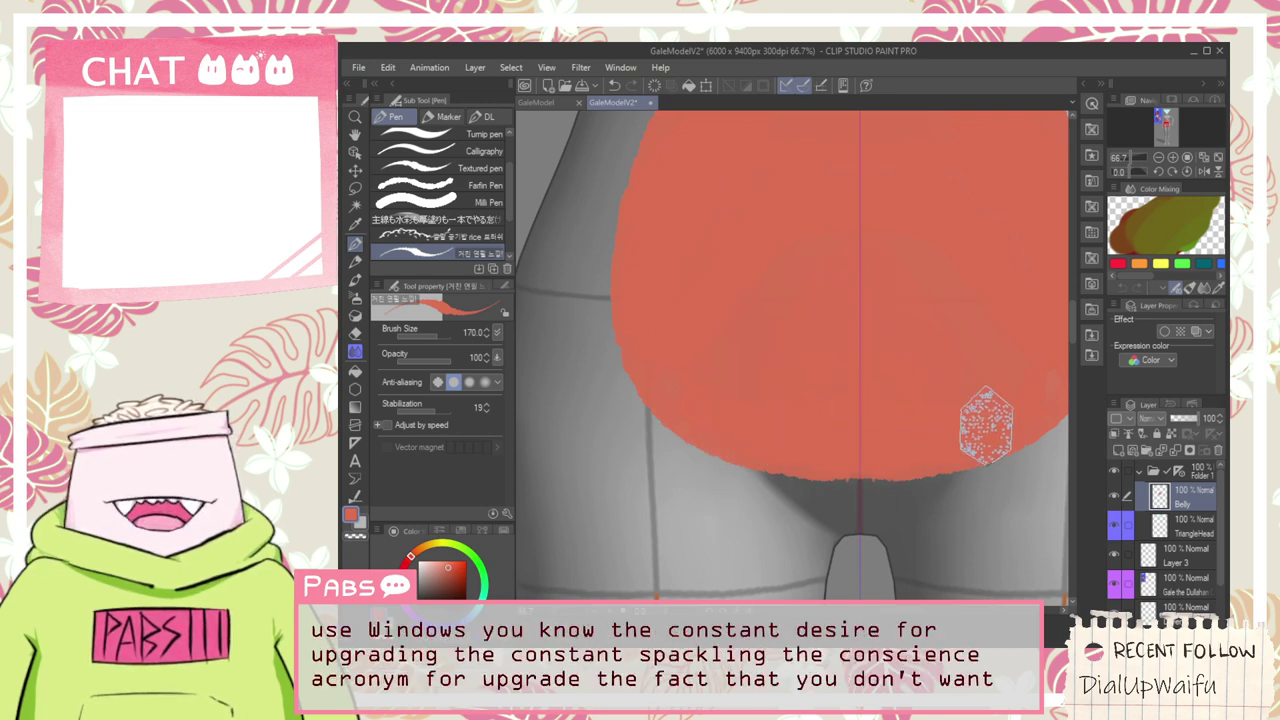
Round off the pointed tip at the top of the orange-red belly shape with the Snap eraser
scroll(910, 435, down, 1)
scroll(908, 430, down, 1)
key(space)
drag(916, 367, 931, 462)
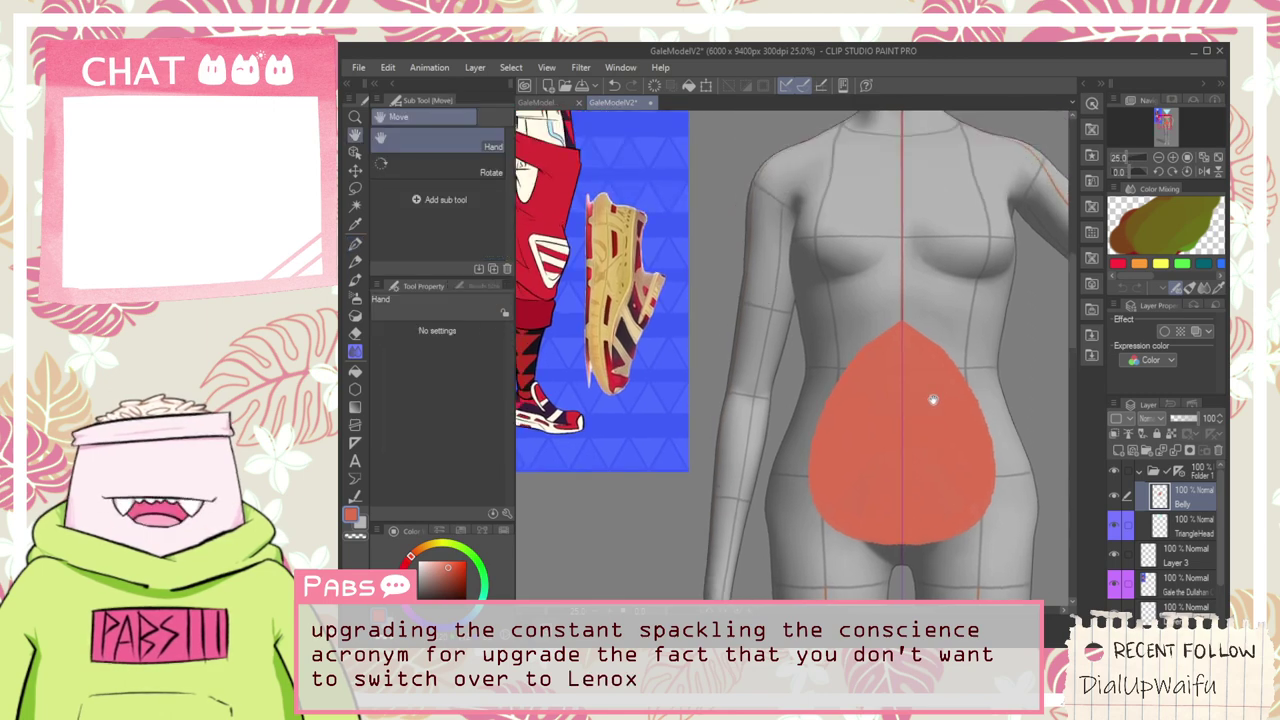
scroll(934, 400, up, 1)
drag(940, 400, 930, 373)
scroll(929, 373, up, 2)
key(e)
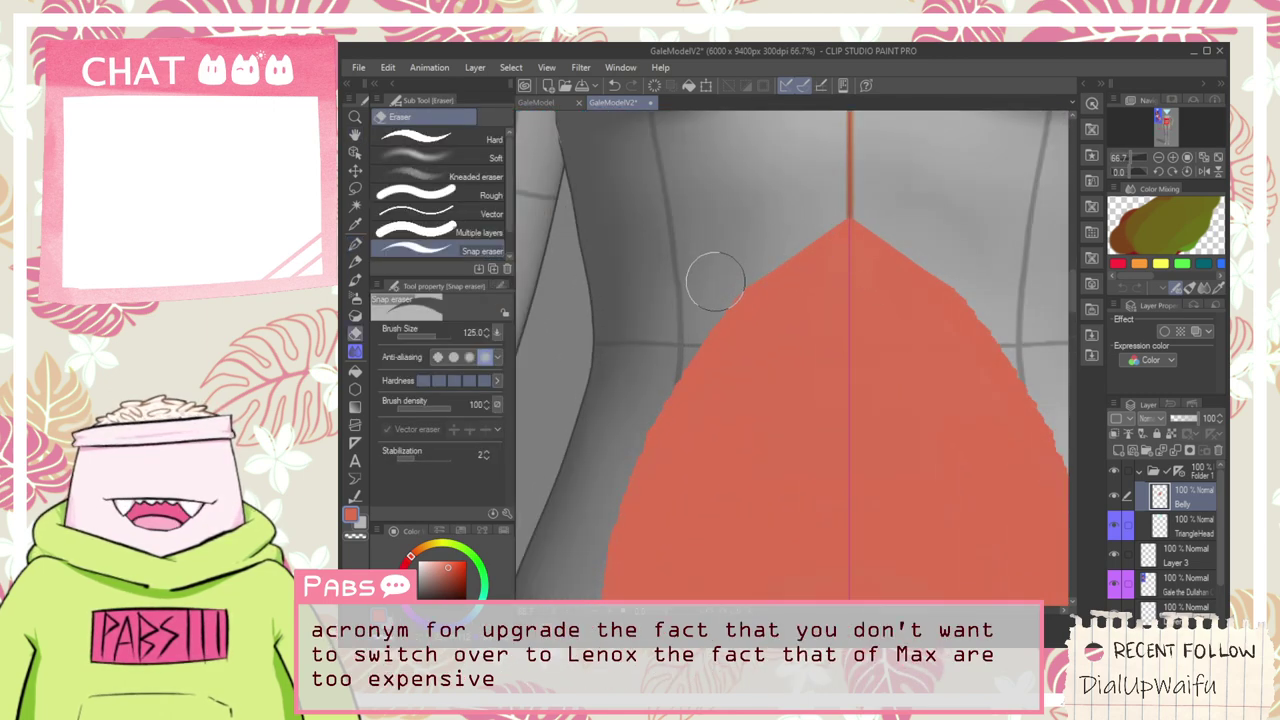
scroll(891, 223, down, 6)
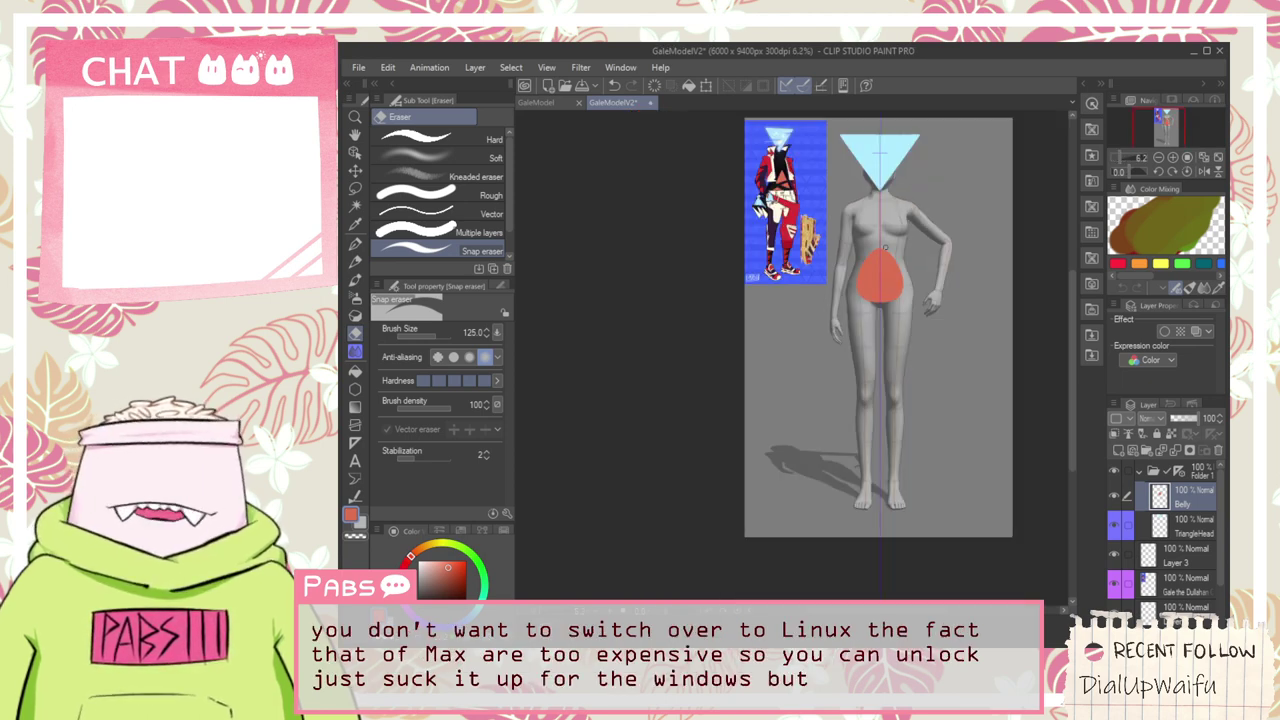
Pick the near-black color from the undershirt in the reference illustration as the drawing color
key(space)
scroll(884, 248, up, 4)
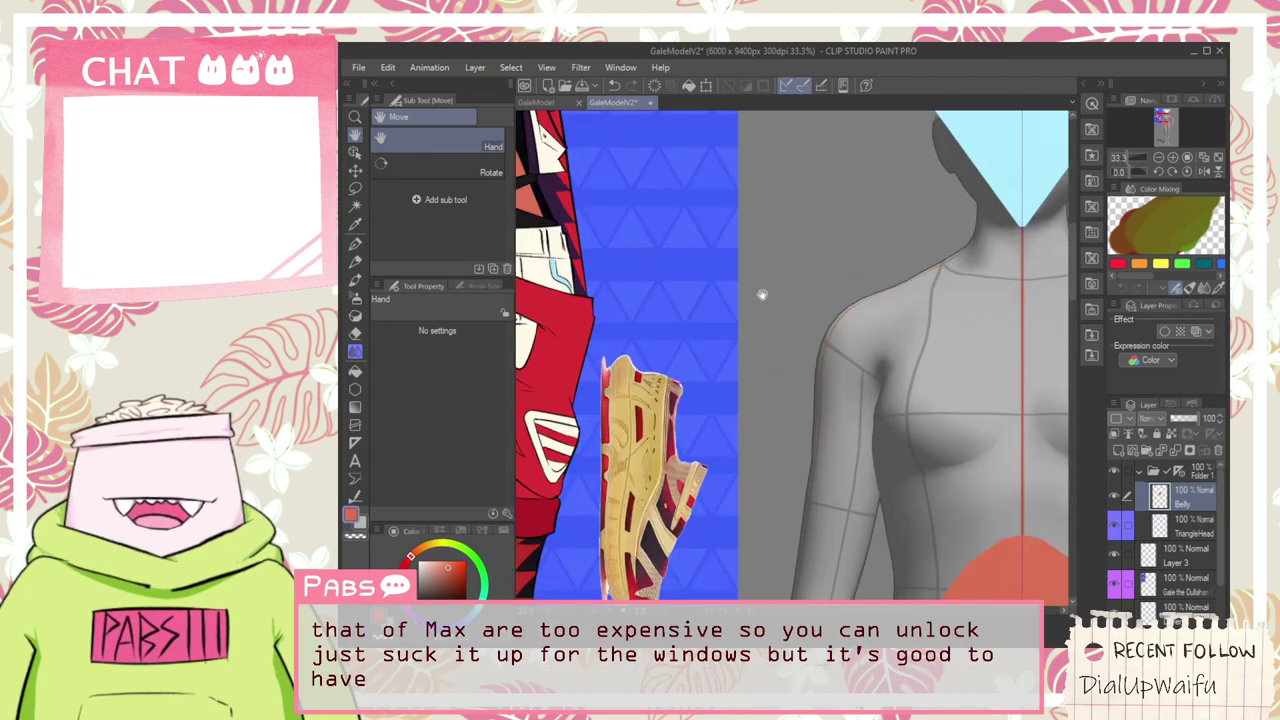
drag(711, 279, 748, 316)
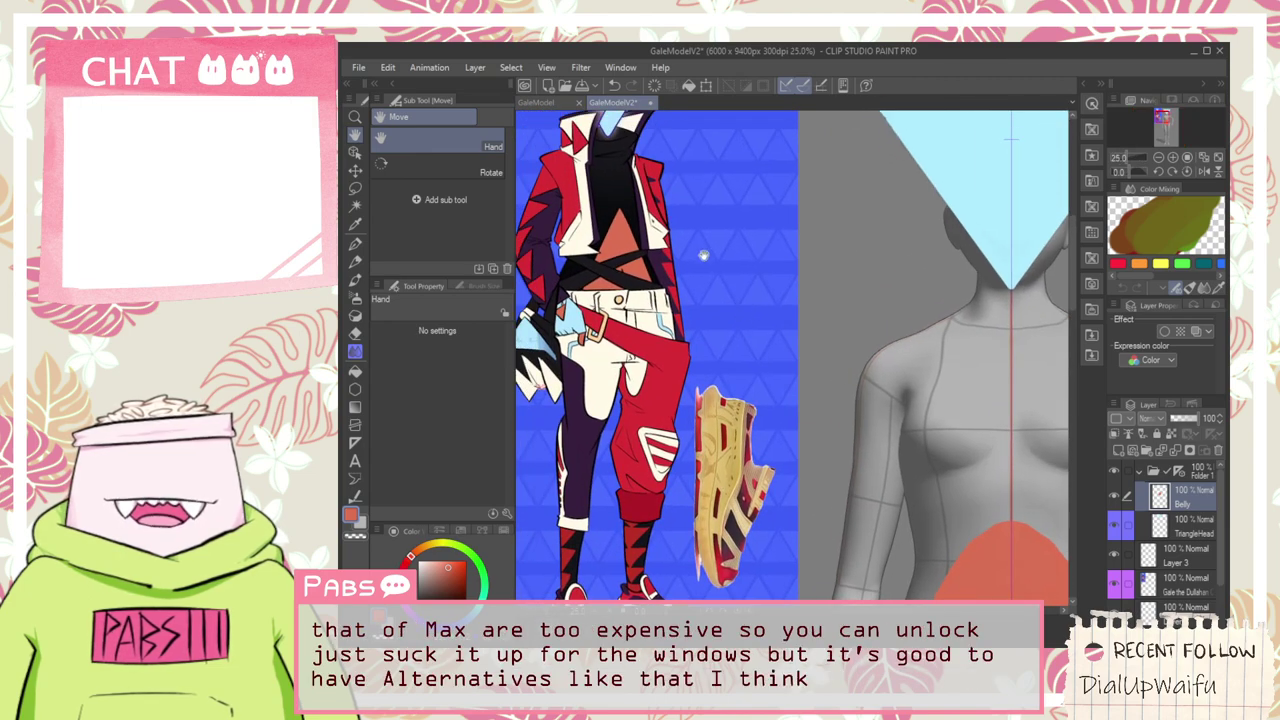
drag(704, 255, 714, 268)
key(i)
scroll(621, 203, up, 2)
click(625, 209)
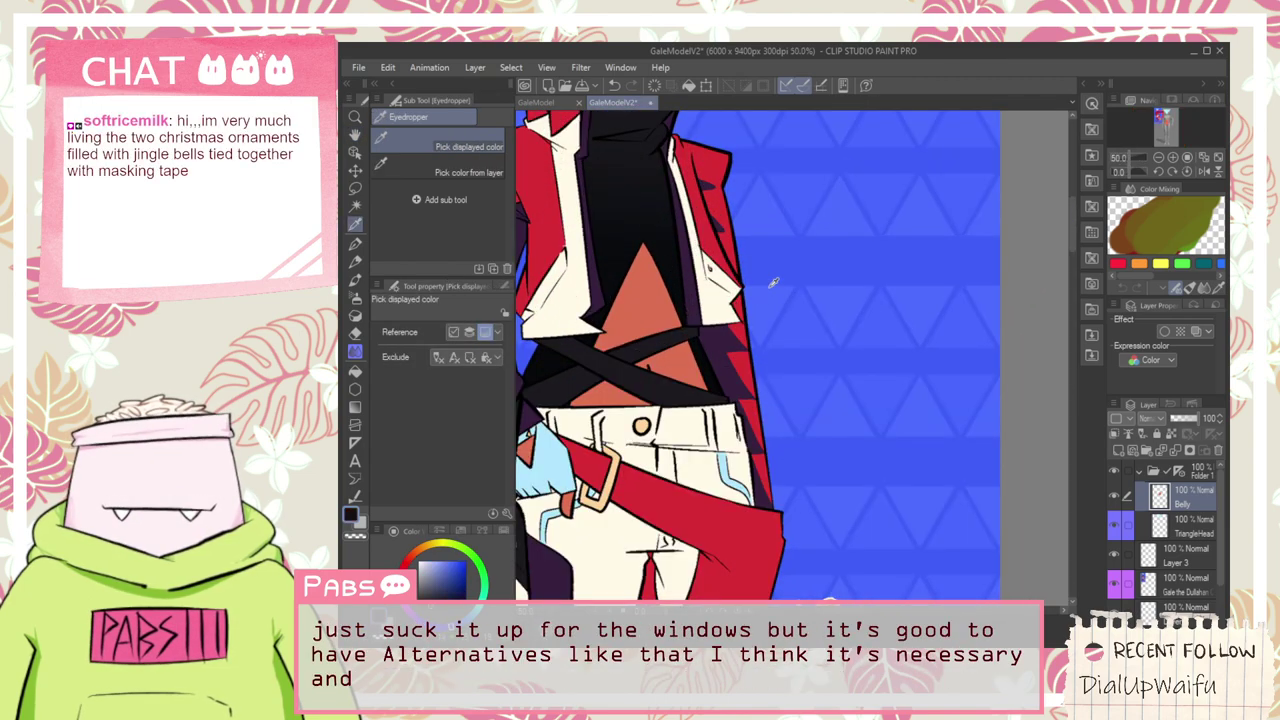
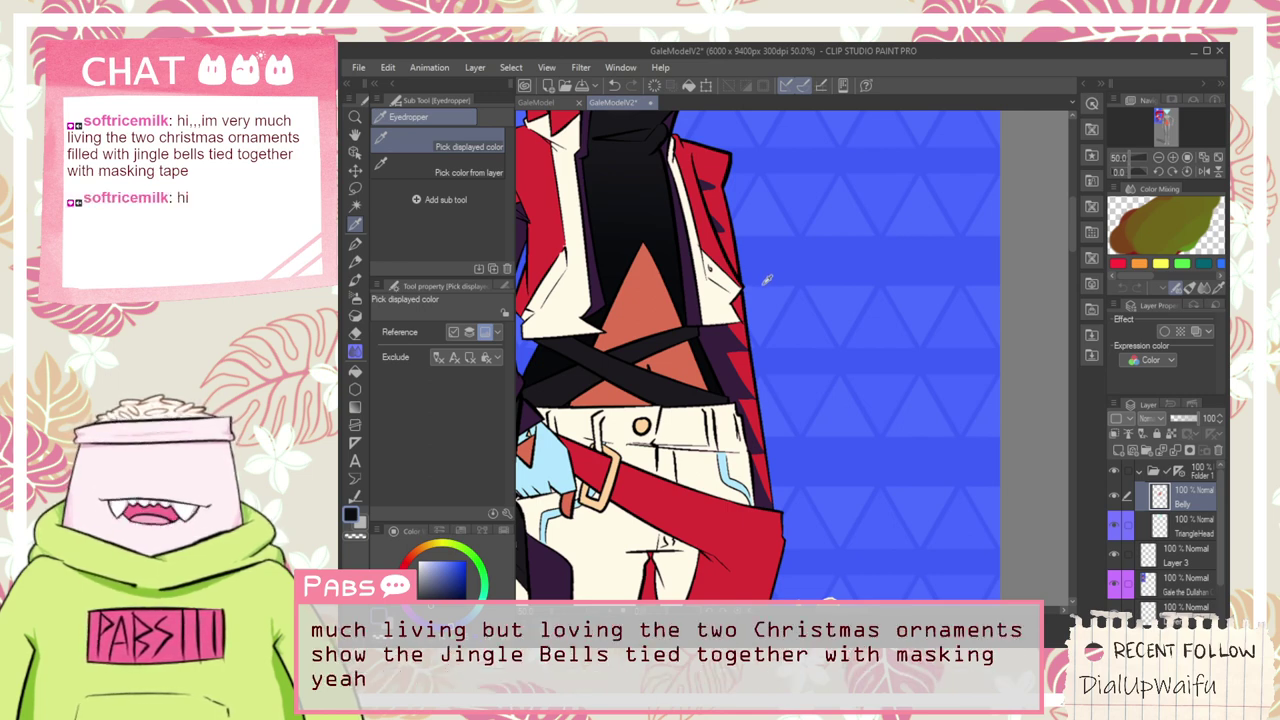
Compare the reference character's torso and outfit with the belly shape on the figure base
scroll(763, 277, down, 6)
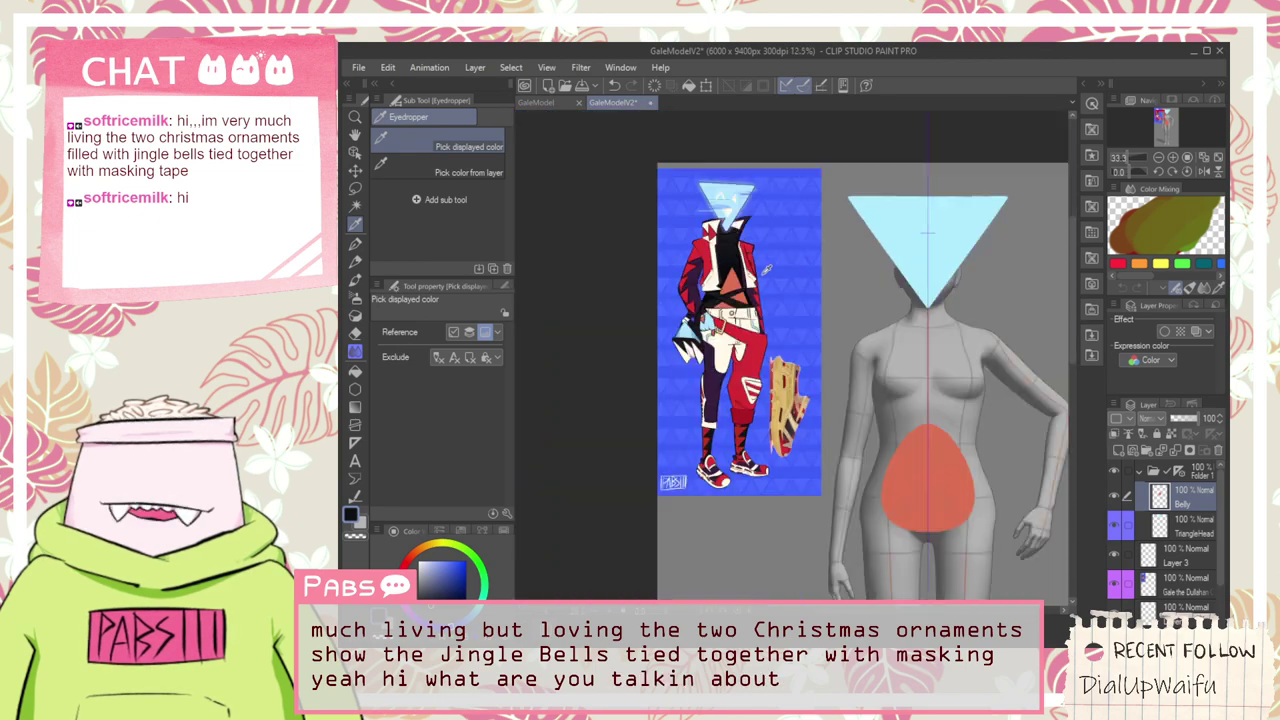
key(space)
drag(788, 326, 680, 290)
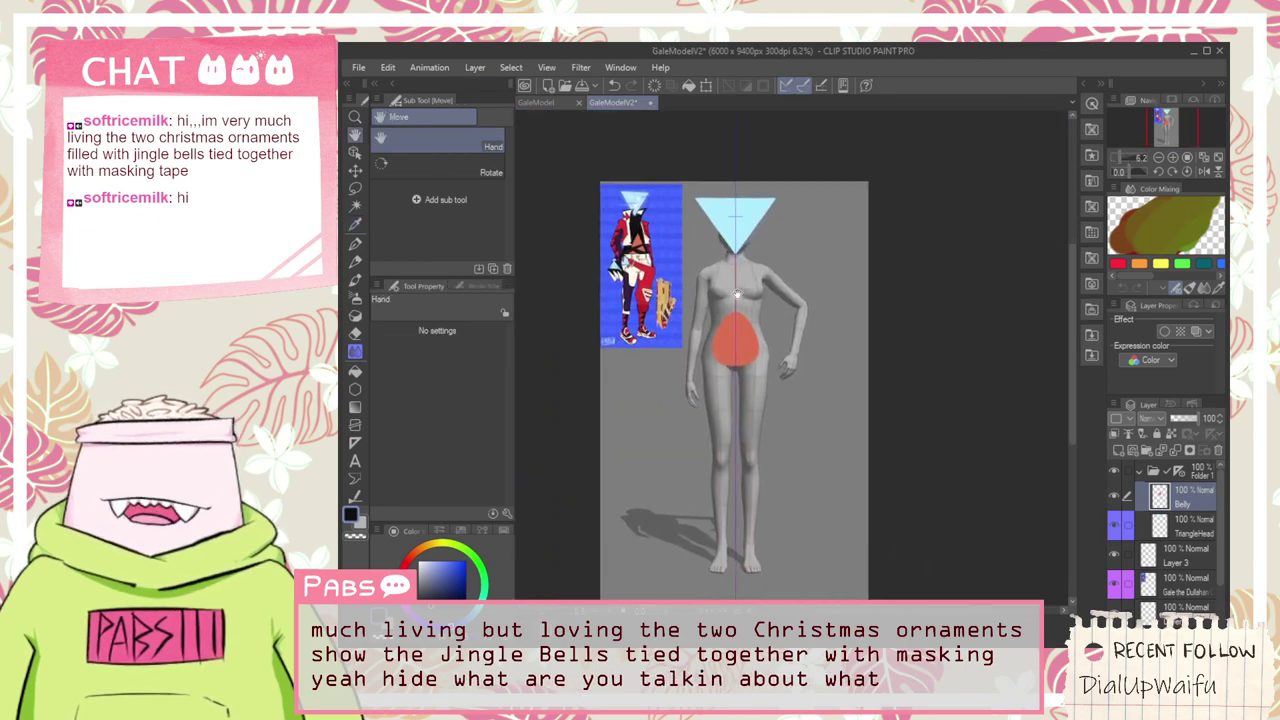
scroll(737, 294, up, 5)
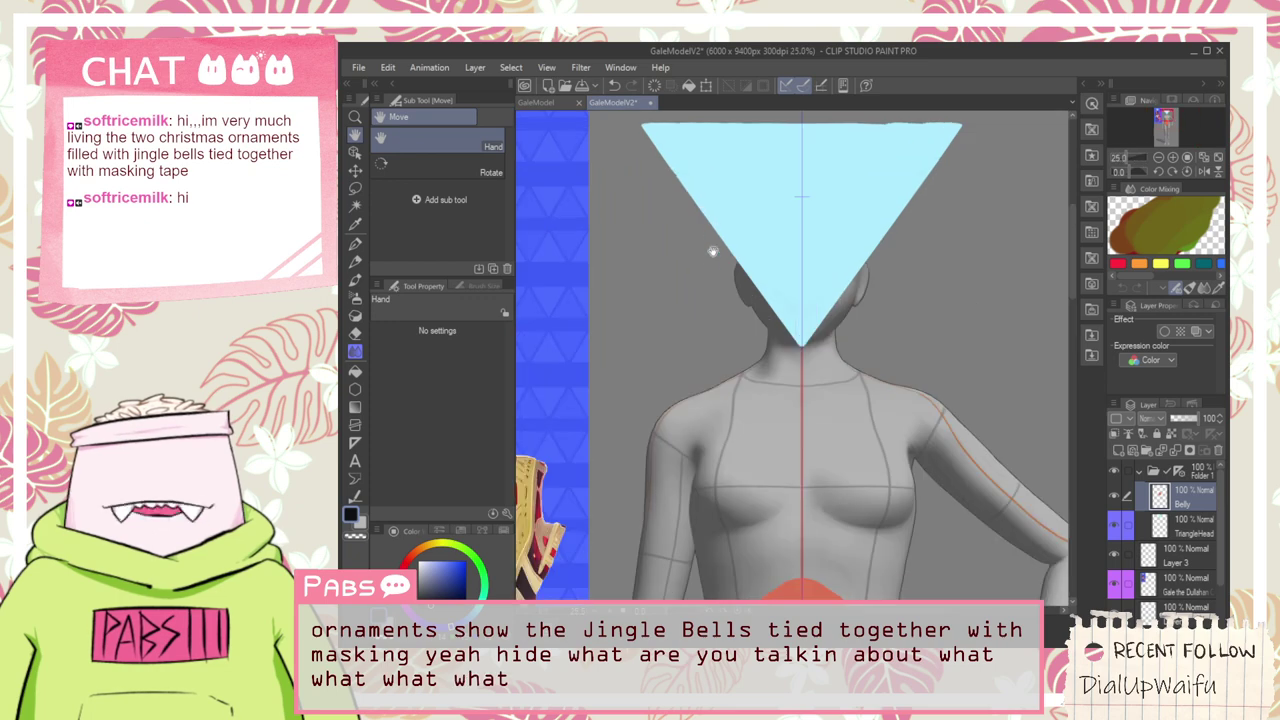
drag(729, 289, 995, 367)
drag(715, 342, 746, 335)
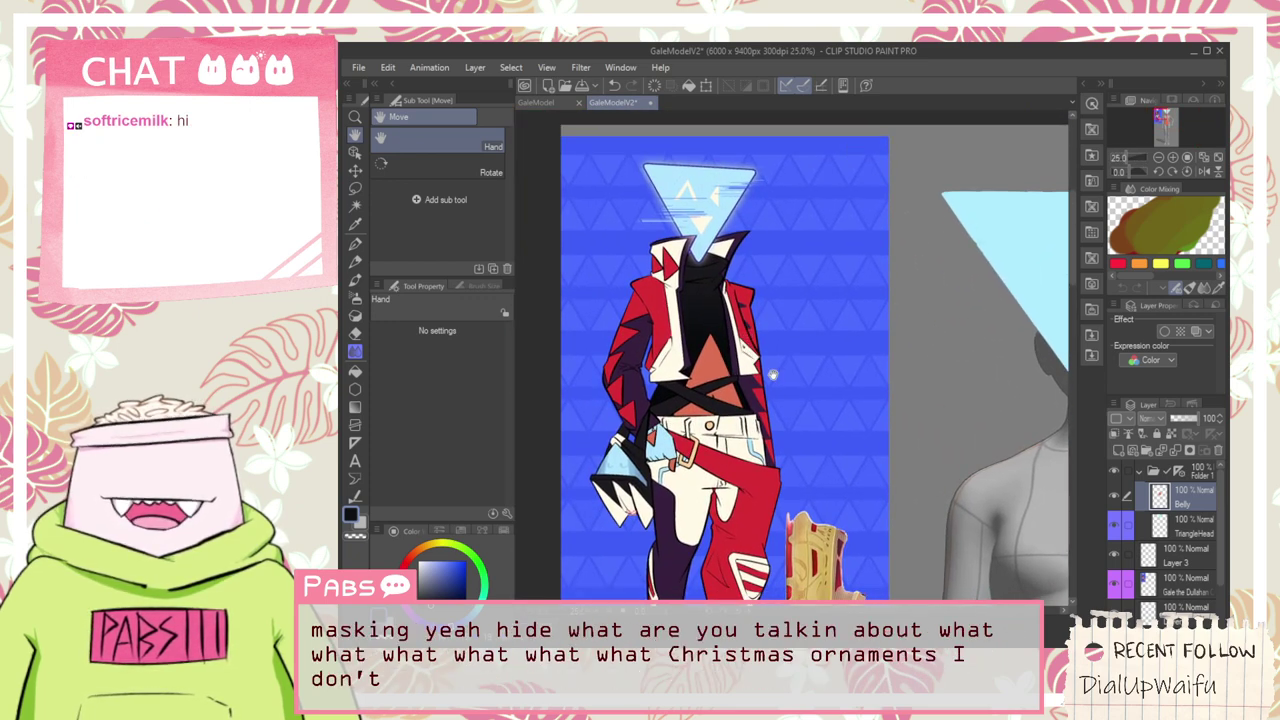
scroll(770, 372, down, 5)
scroll(710, 348, up, 6)
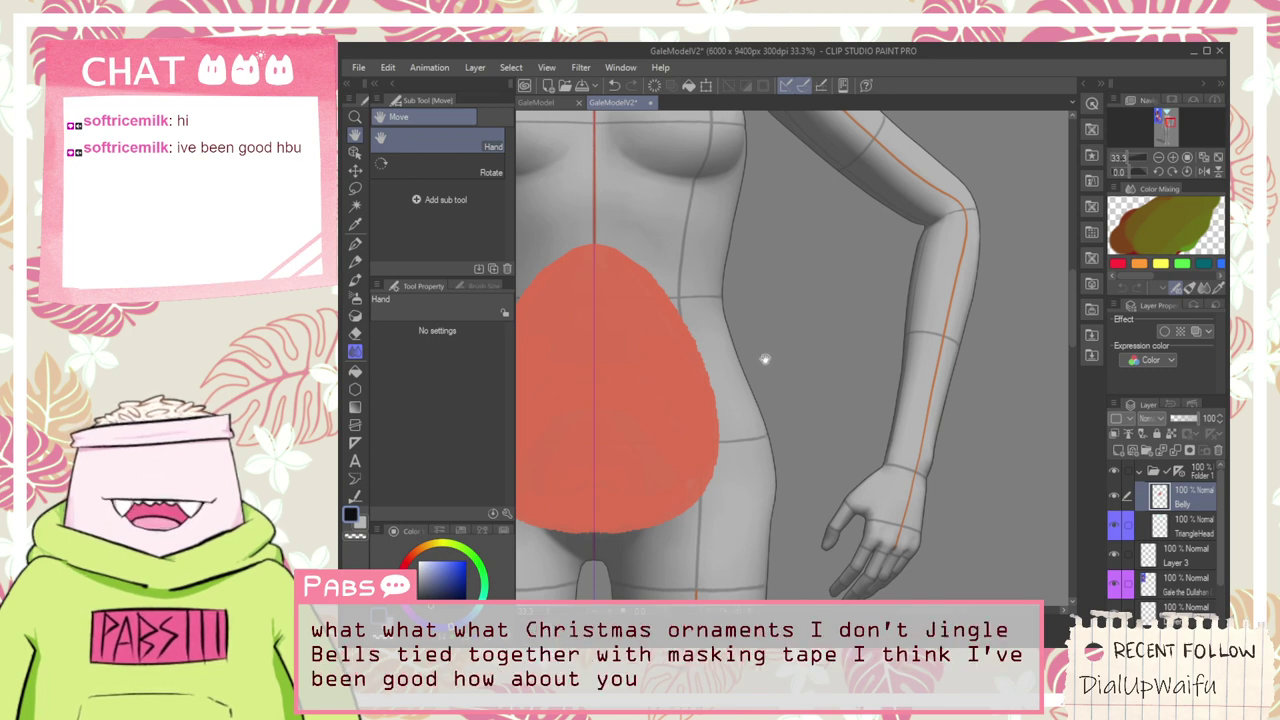
scroll(763, 358, down, 2)
drag(555, 220, 717, 343)
scroll(668, 268, up, 1)
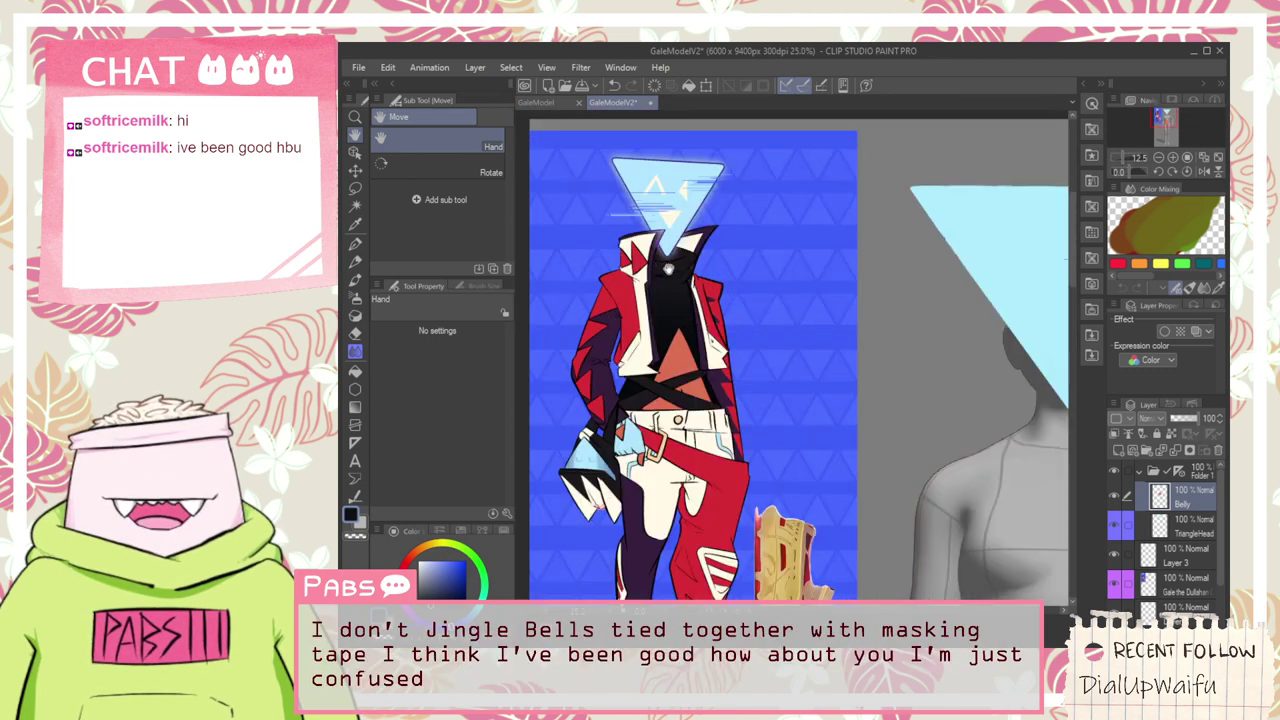
scroll(668, 266, up, 1)
scroll(758, 346, down, 3)
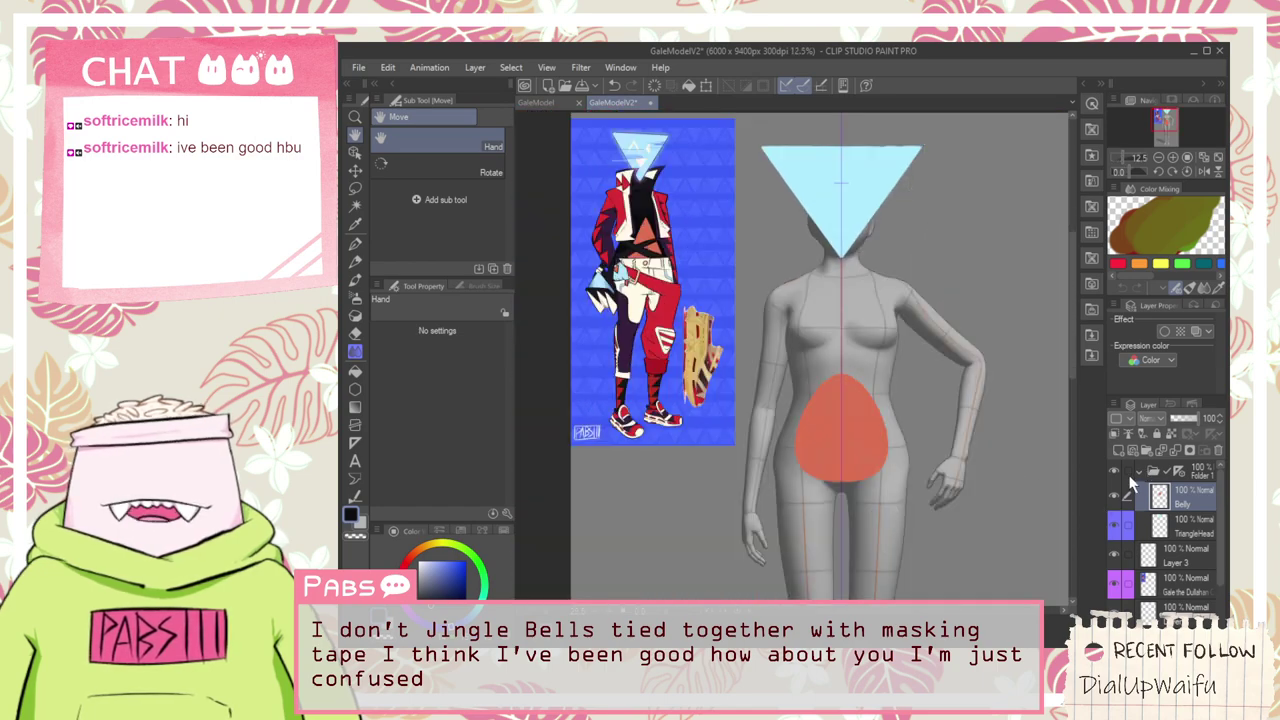
Add a new raster layer above Belly and check how the black undershirt frames the belly in the reference
click(1118, 450)
scroll(709, 241, up, 2)
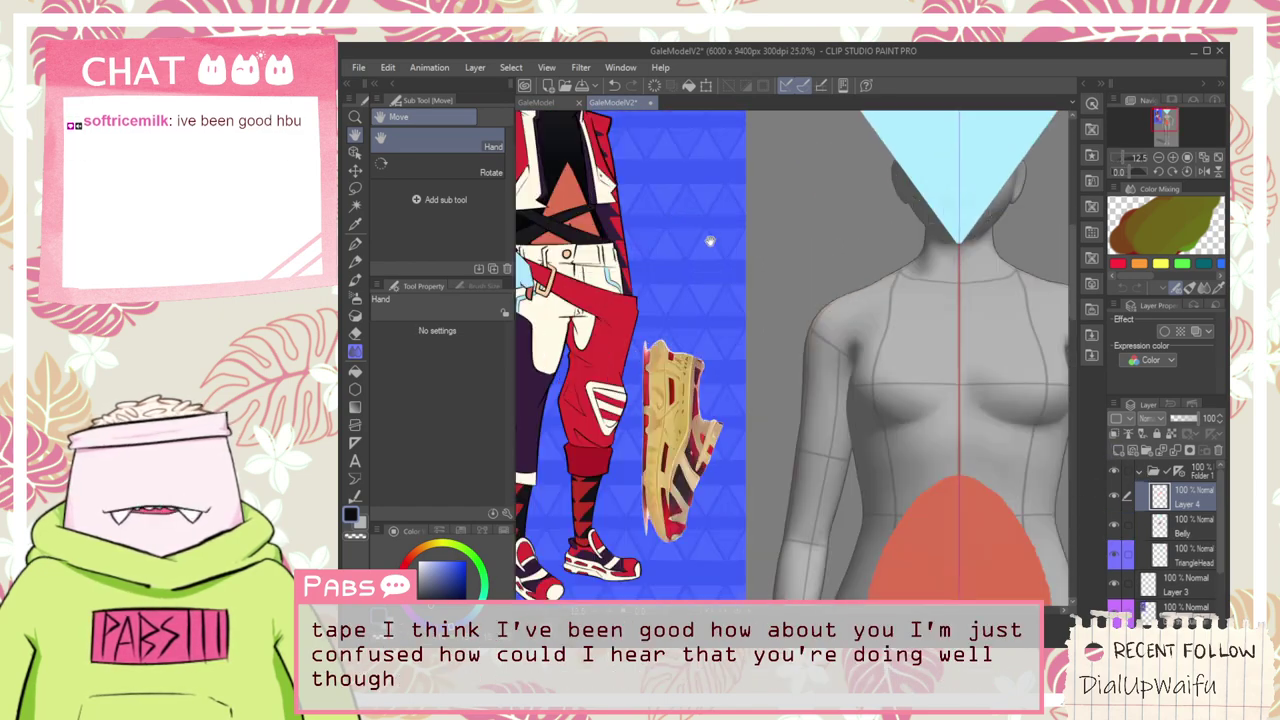
drag(582, 194, 776, 362)
key(i)
scroll(755, 318, up, 5)
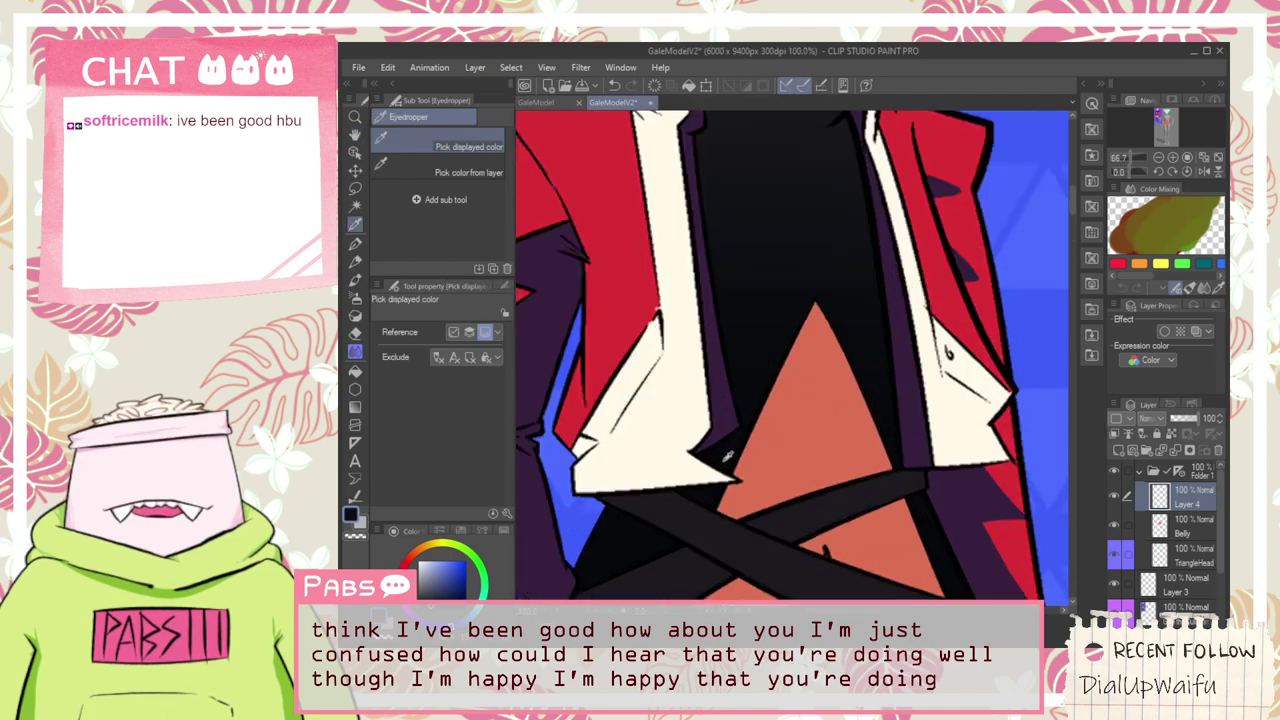
scroll(680, 543, down, 7)
key(space)
drag(835, 498, 668, 206)
scroll(716, 333, up, 5)
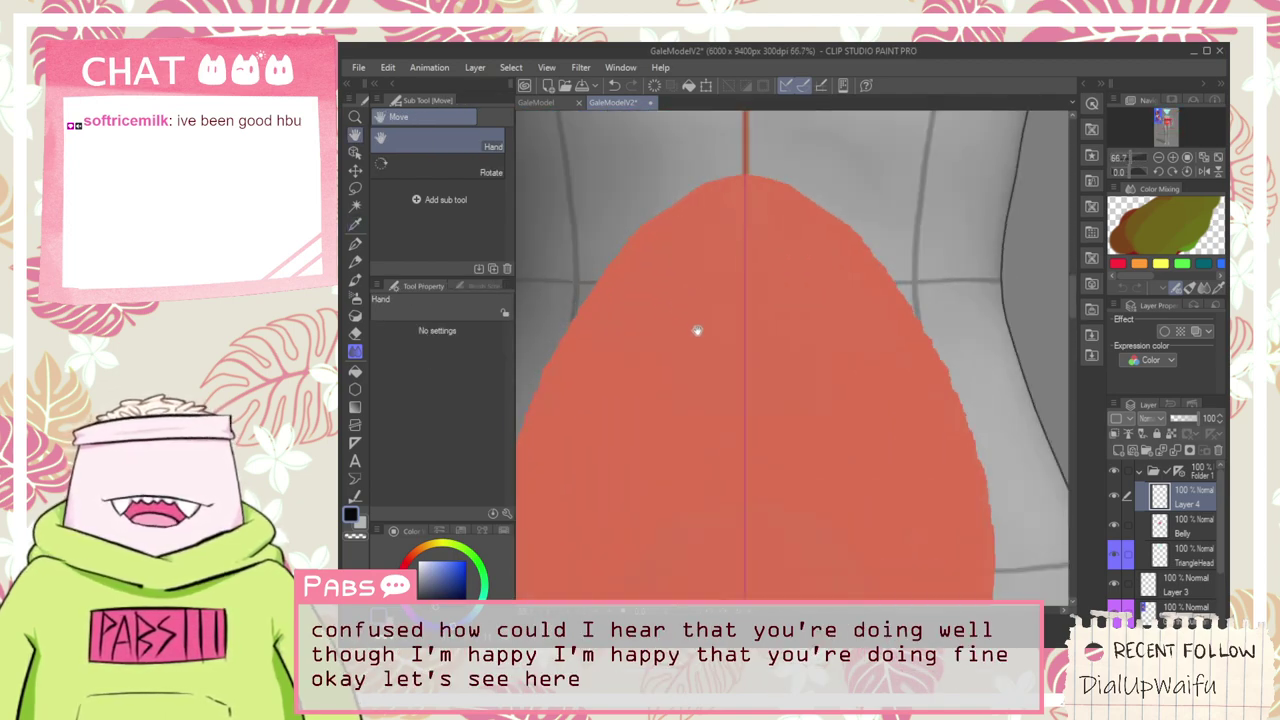
Paint mirrored near-black pen strokes along the upper sides of the belly, meeting in a point over its tip
key(p)
scroll(632, 328, down, 1)
key(space)
drag(657, 363, 843, 288)
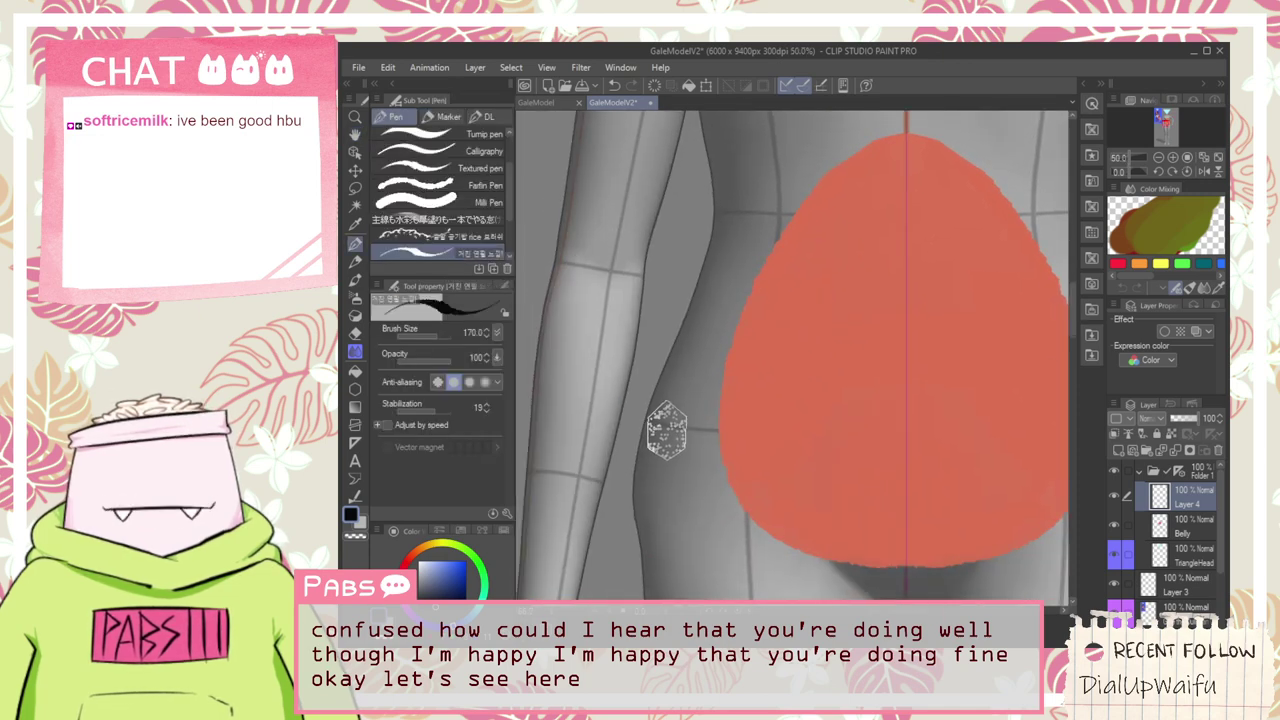
drag(686, 436, 830, 175)
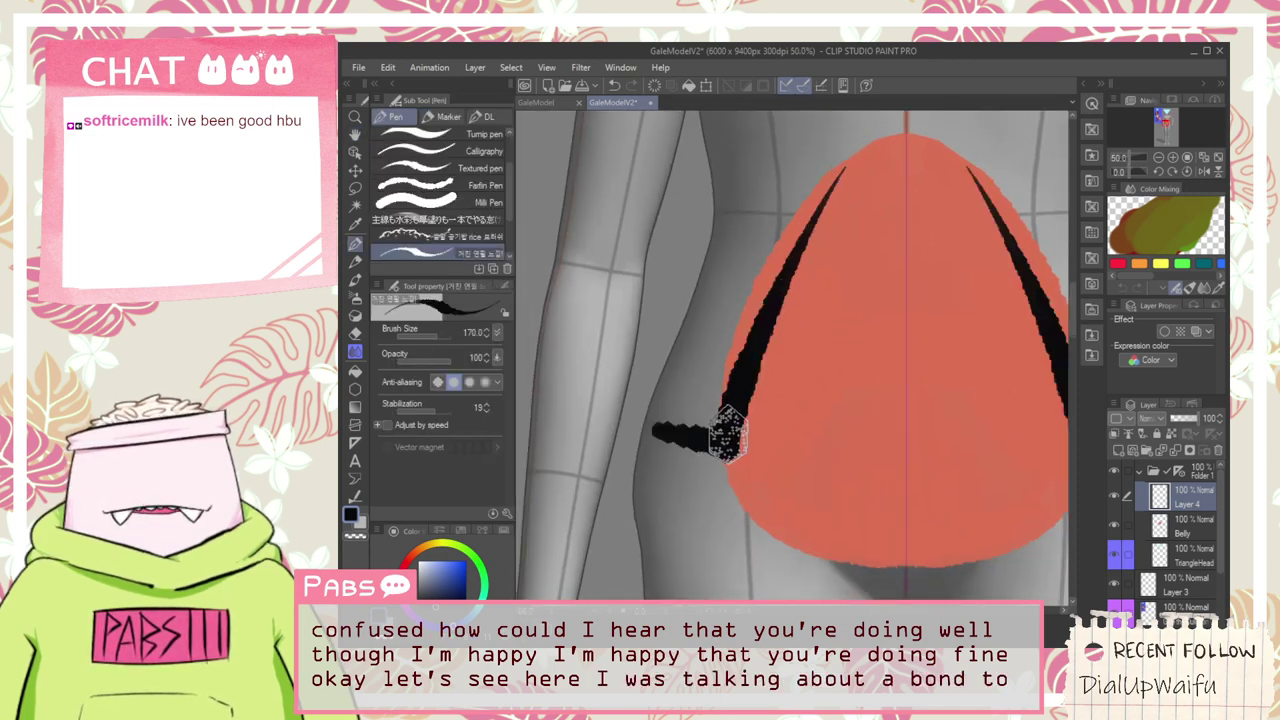
key(ctrl+z)
drag(727, 452, 885, 125)
drag(723, 434, 873, 180)
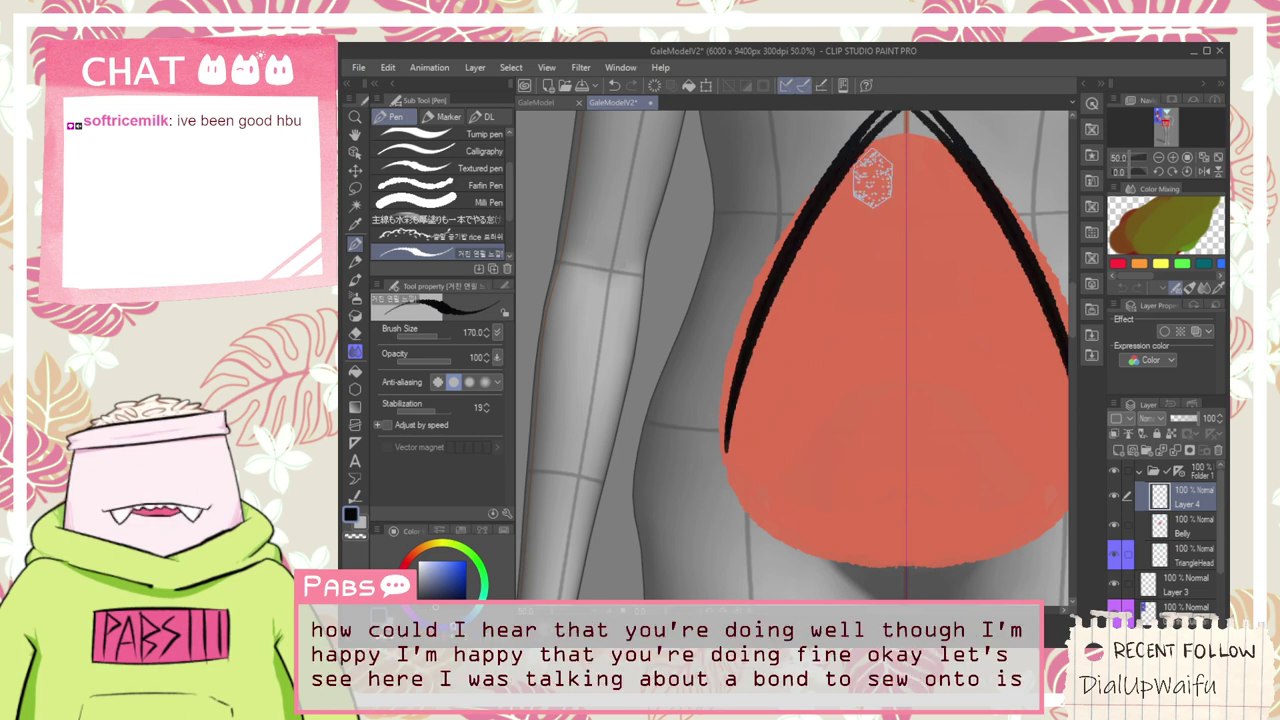
drag(735, 428, 890, 125)
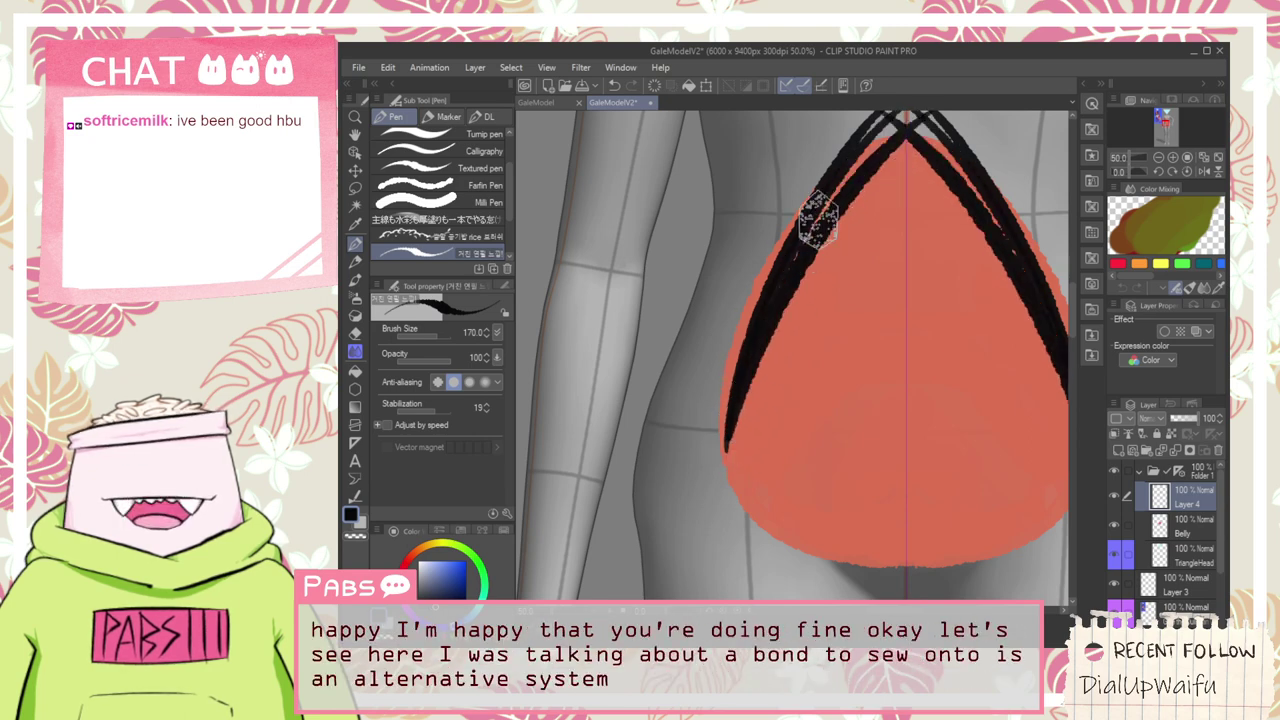
drag(780, 280, 877, 129)
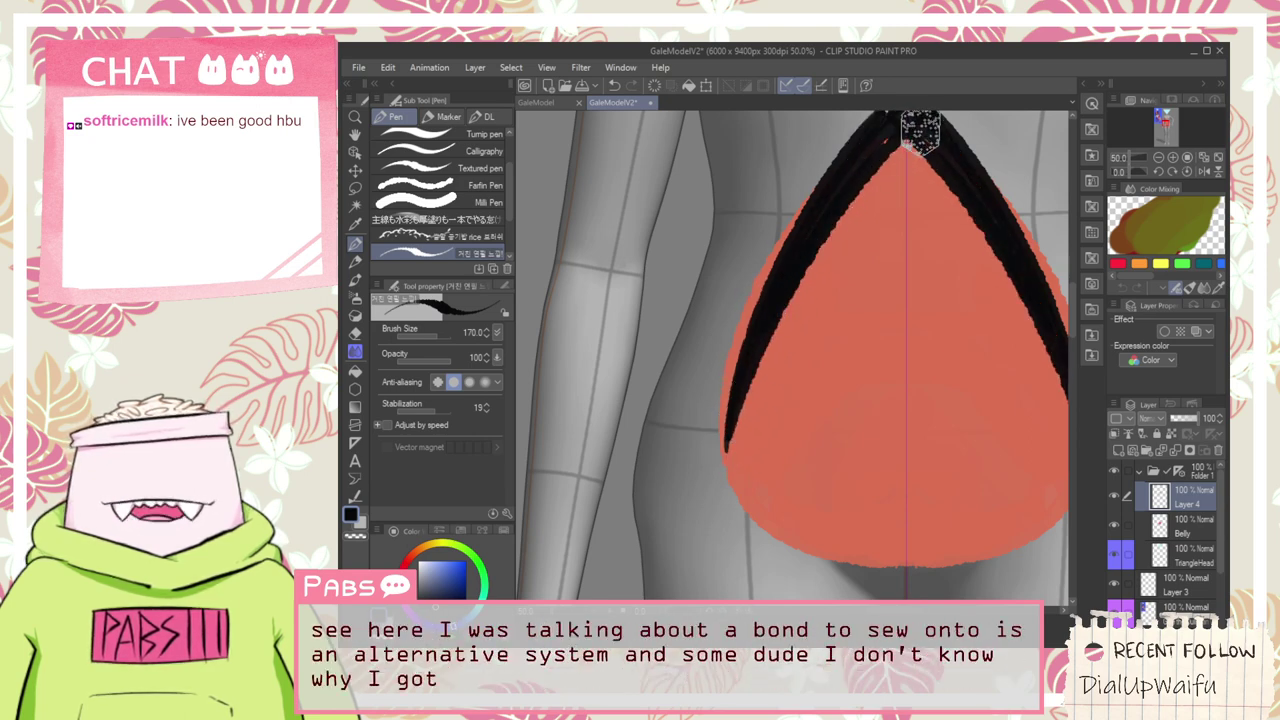
Fill the gaps at the black peak and thicken the mirrored bands outward past the belly's edges
scroll(880, 140, up, 5)
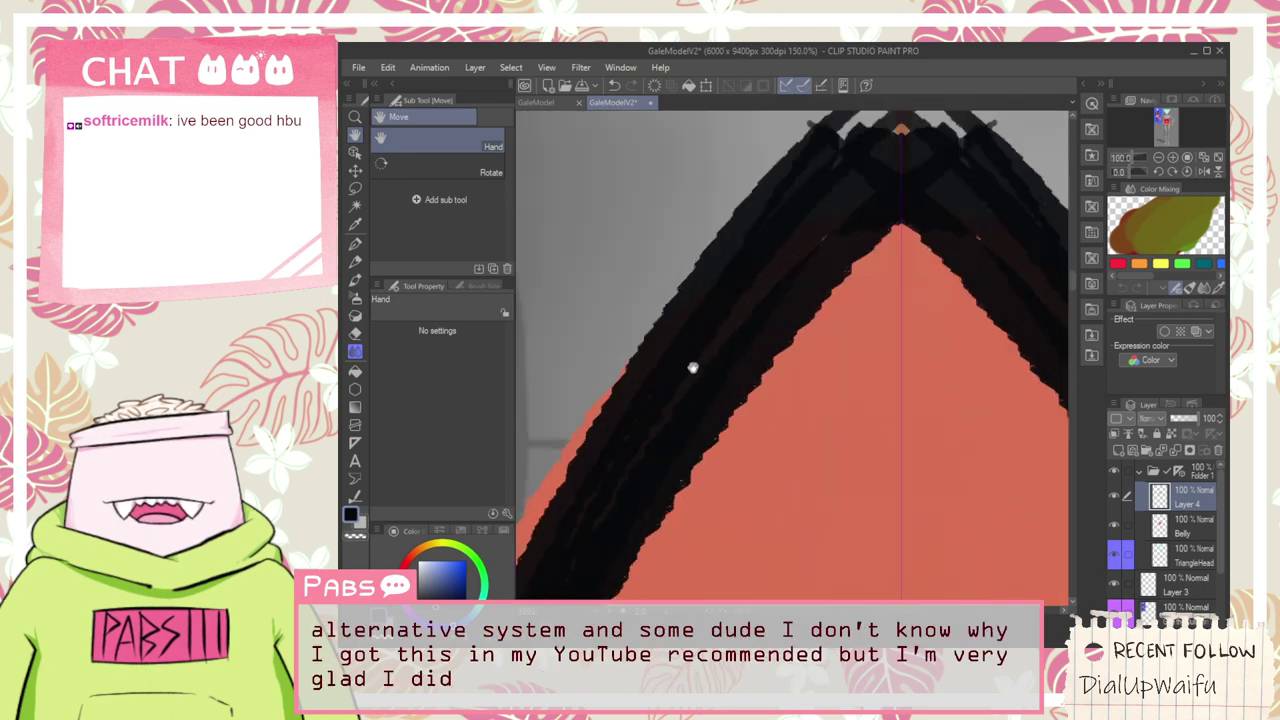
scroll(800, 230, down, 2)
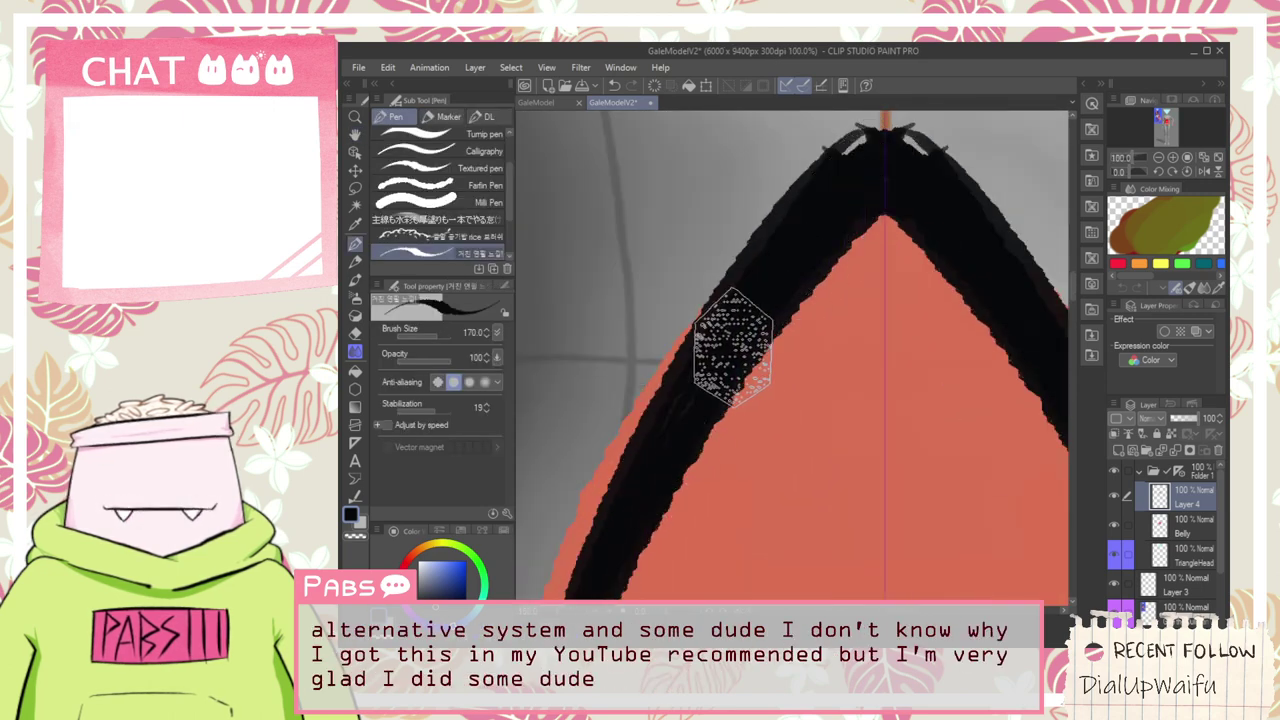
scroll(868, 176, down, 2)
mouse_move(845, 153)
mouse_down()
mouse_move(900, 157)
mouse_move(861, 154)
mouse_move(870, 146)
mouse_move(759, 306)
mouse_up()
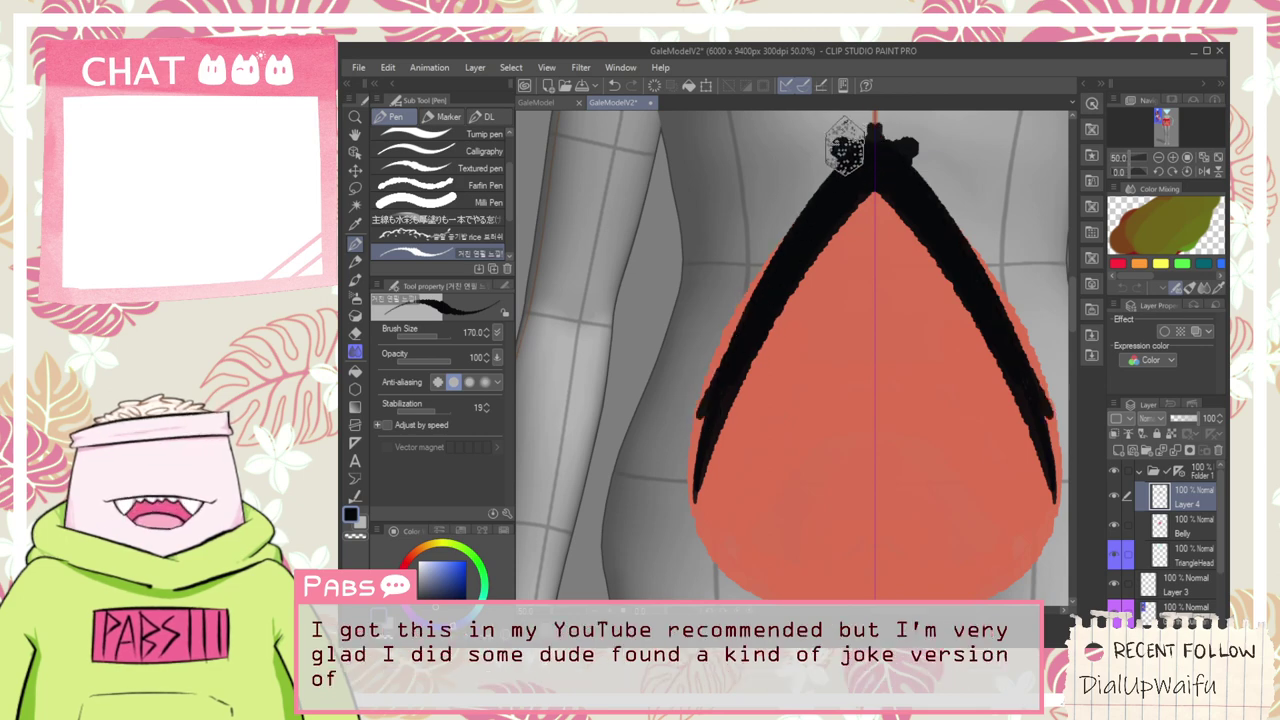
drag(844, 149, 697, 417)
drag(860, 132, 694, 420)
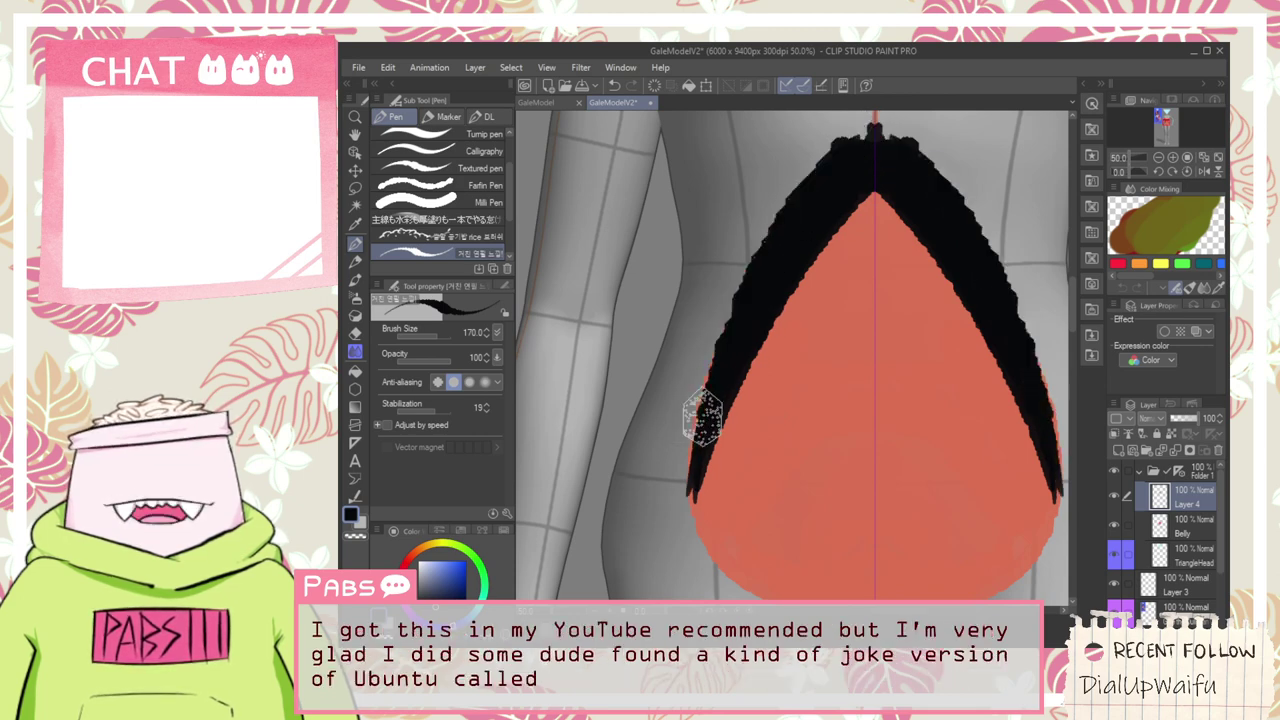
drag(770, 262, 700, 430)
Handwrite "uwUntu" in black on the empty background beside the figure's neck
drag(650, 360, 956, 530)
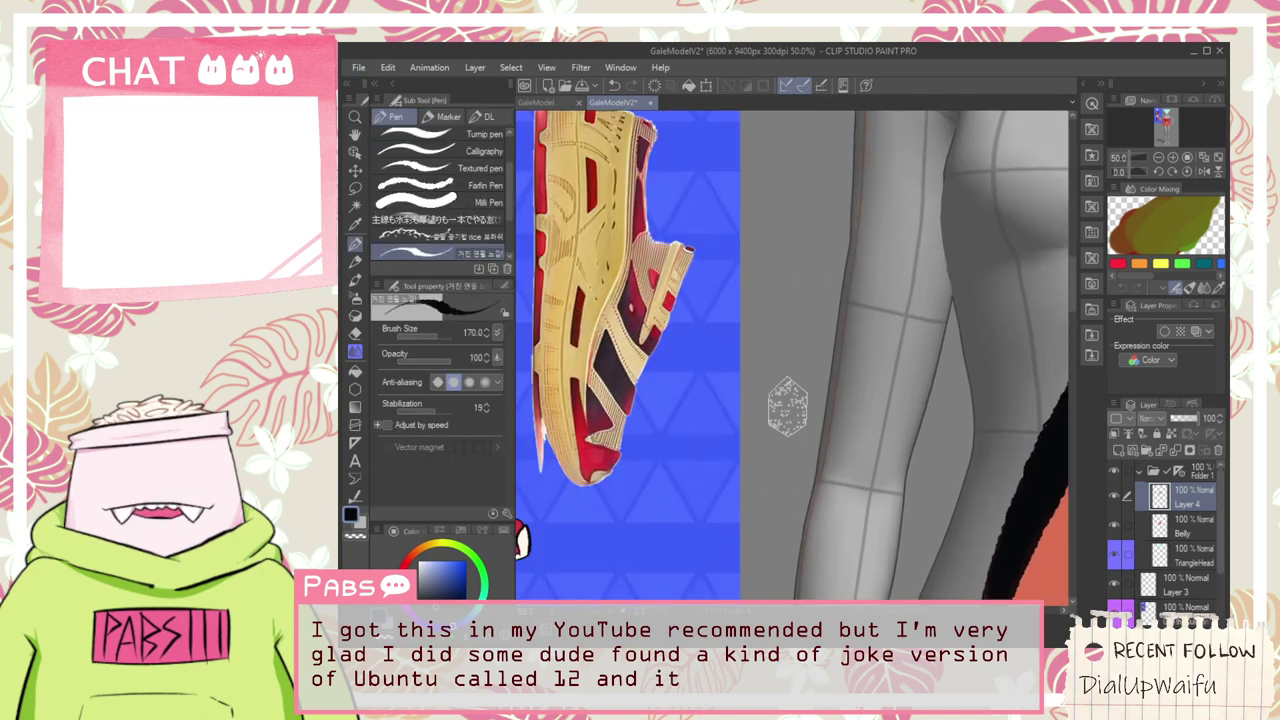
scroll(700, 402, up, 1)
scroll(860, 360, down, 2)
drag(869, 360, 717, 469)
scroll(850, 330, up, 2)
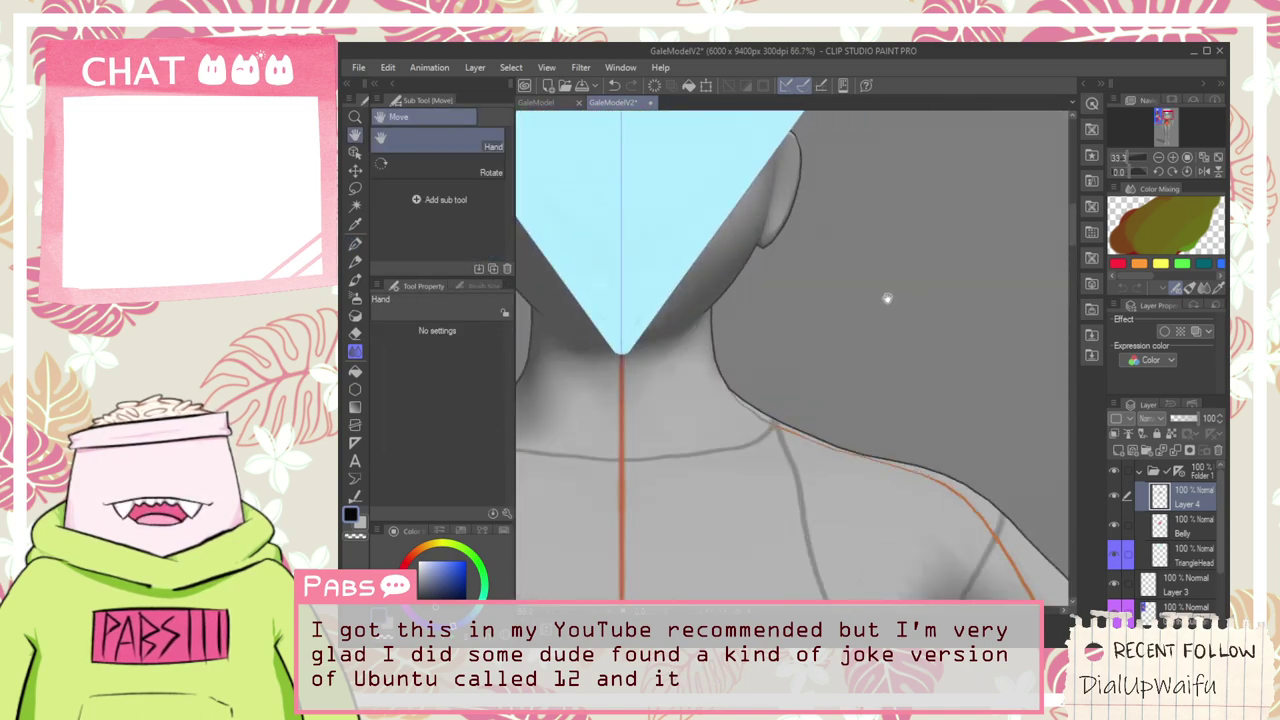
mouse_move(811, 325)
mouse_down()
mouse_move(857, 342)
mouse_move(859, 331)
mouse_up()
mouse_move(865, 343)
mouse_down()
mouse_move(899, 362)
mouse_move(927, 307)
mouse_move(947, 347)
mouse_move(993, 303)
mouse_up()
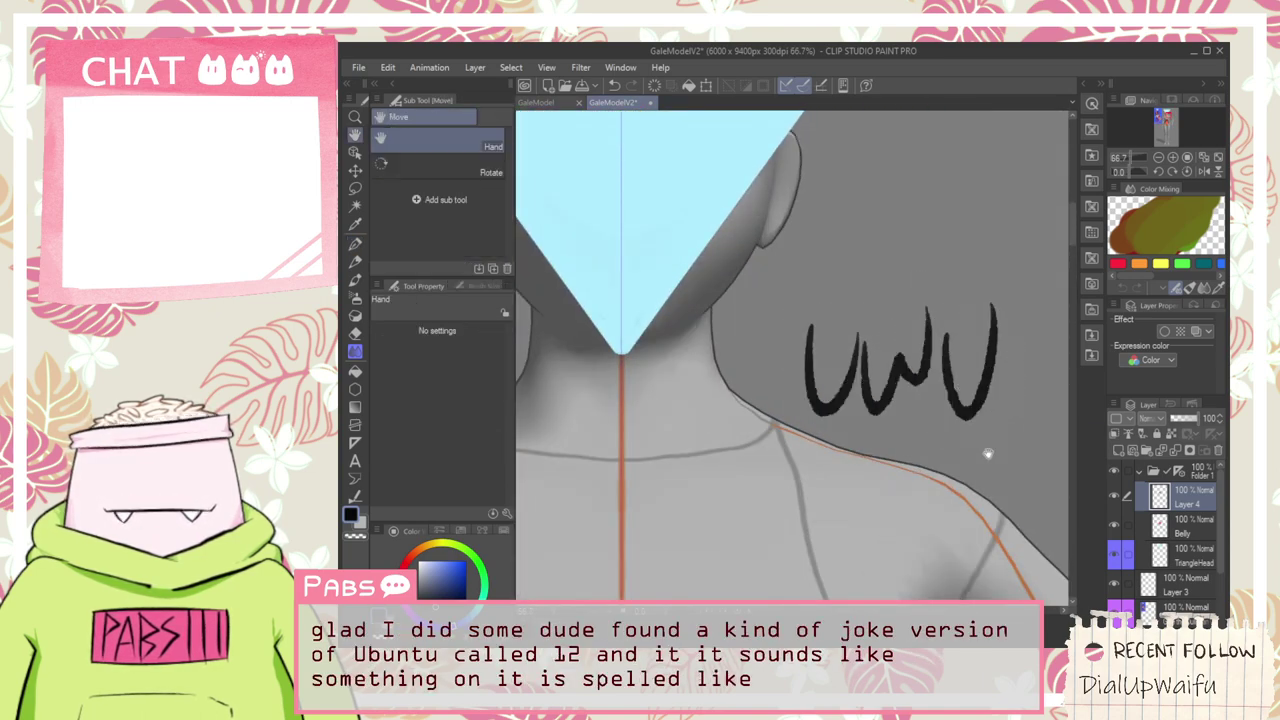
drag(988, 451, 738, 439)
mouse_move(803, 352)
mouse_down()
mouse_move(786, 420)
mouse_move(834, 405)
mouse_up()
drag(851, 260, 848, 388)
drag(905, 300, 971, 294)
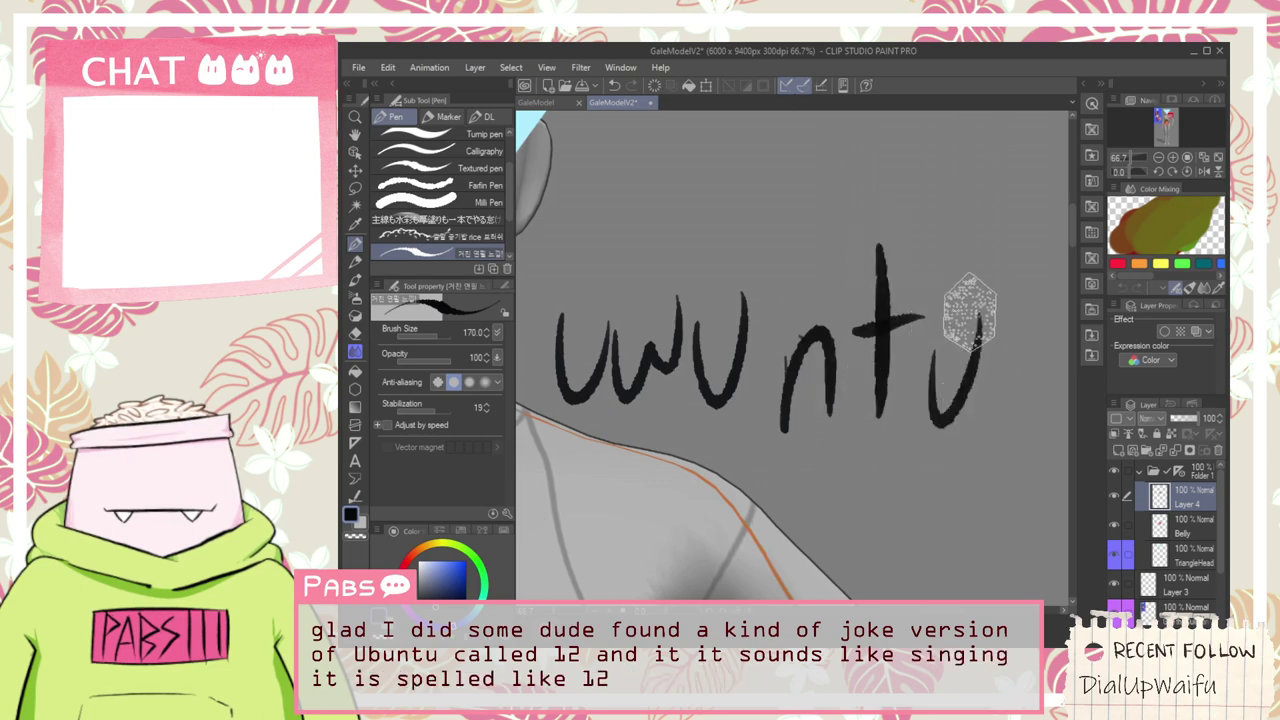
Undo the handwritten lettering strokes beside the neck
scroll(936, 348, down, 2)
key(ctrl+z)
key(ctrl+z)
key(ctrl+z)
key(ctrl+z)
key(ctrl+z)
key(ctrl+z)
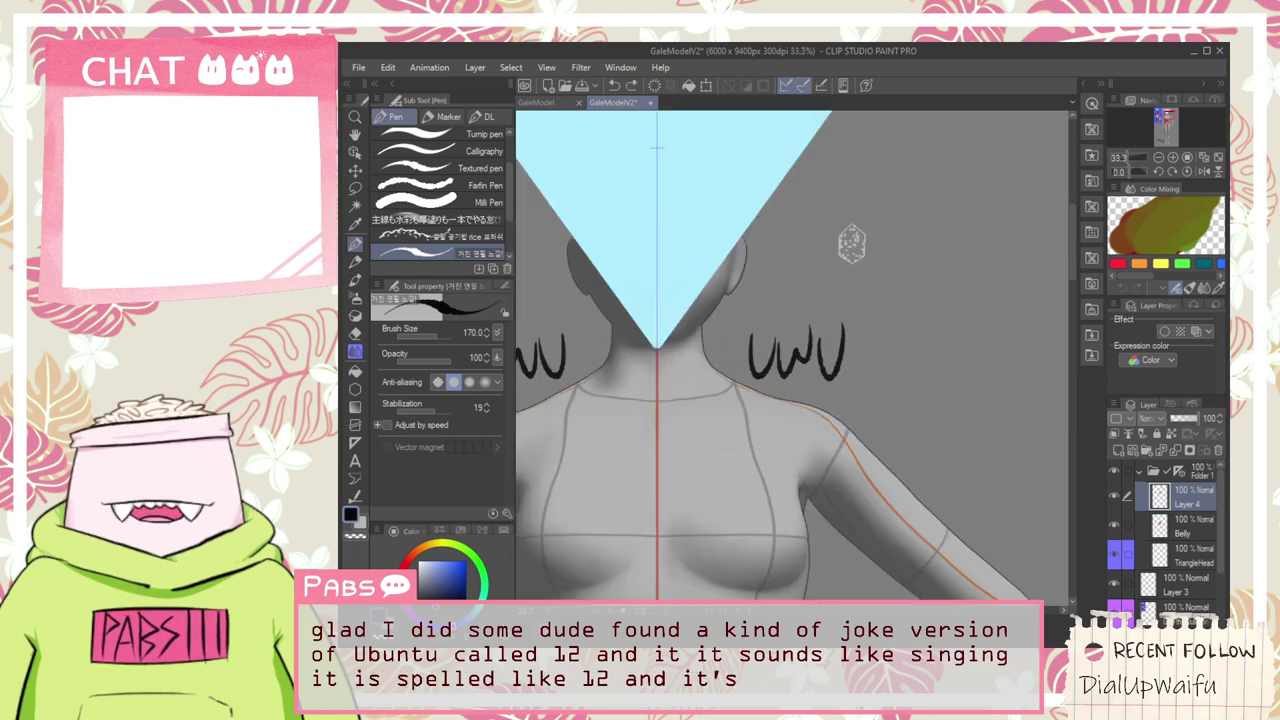
Extend the mirrored black bands down both sides of the belly to near its rounded bottom, undoing the last stray stroke
scroll(847, 267, down, 3)
drag(758, 420, 764, 326)
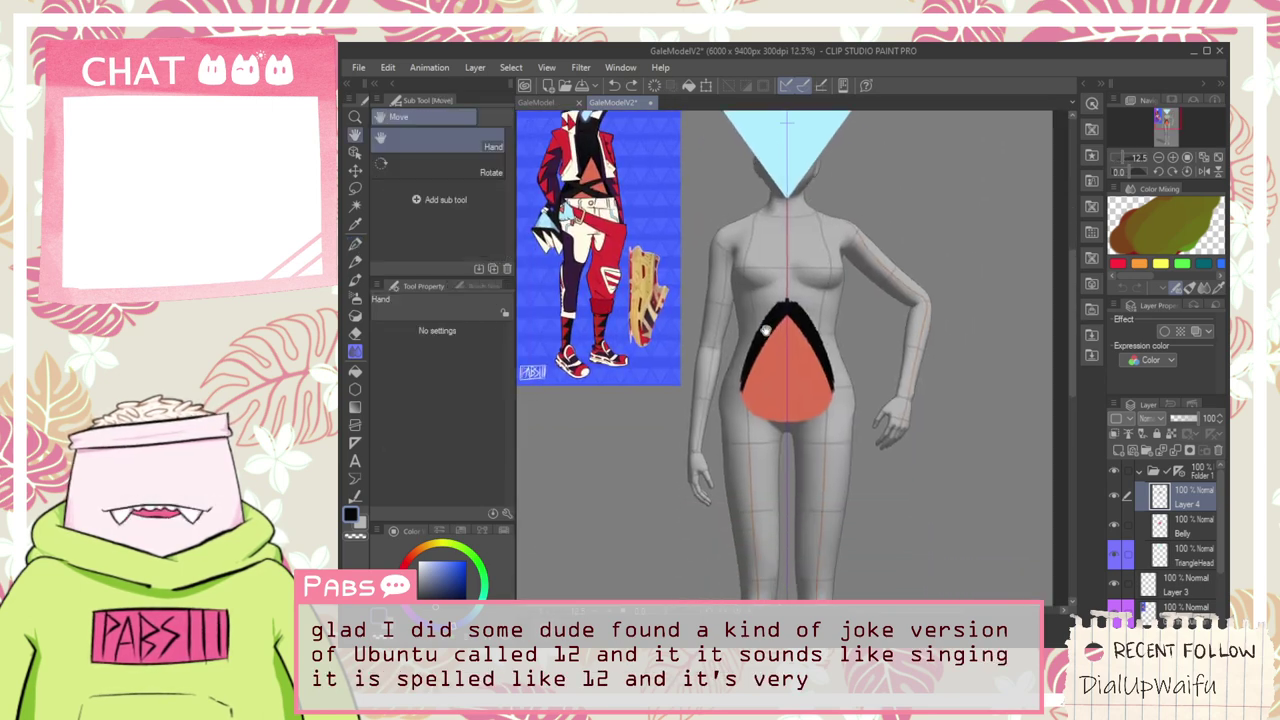
scroll(761, 335, up, 4)
drag(706, 477, 673, 583)
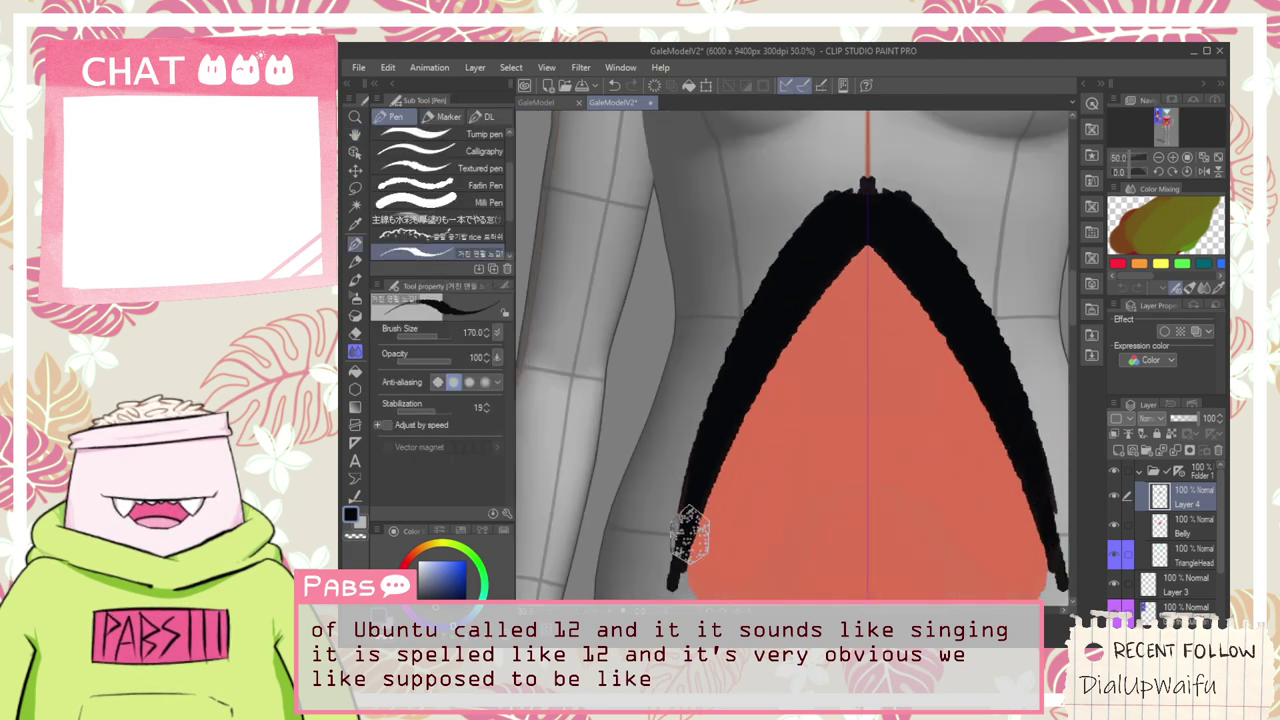
drag(731, 388, 686, 604)
mouse_move(718, 443)
mouse_down()
mouse_move(736, 320)
mouse_move(691, 528)
mouse_up()
drag(709, 372, 709, 385)
key(ctrl+z)
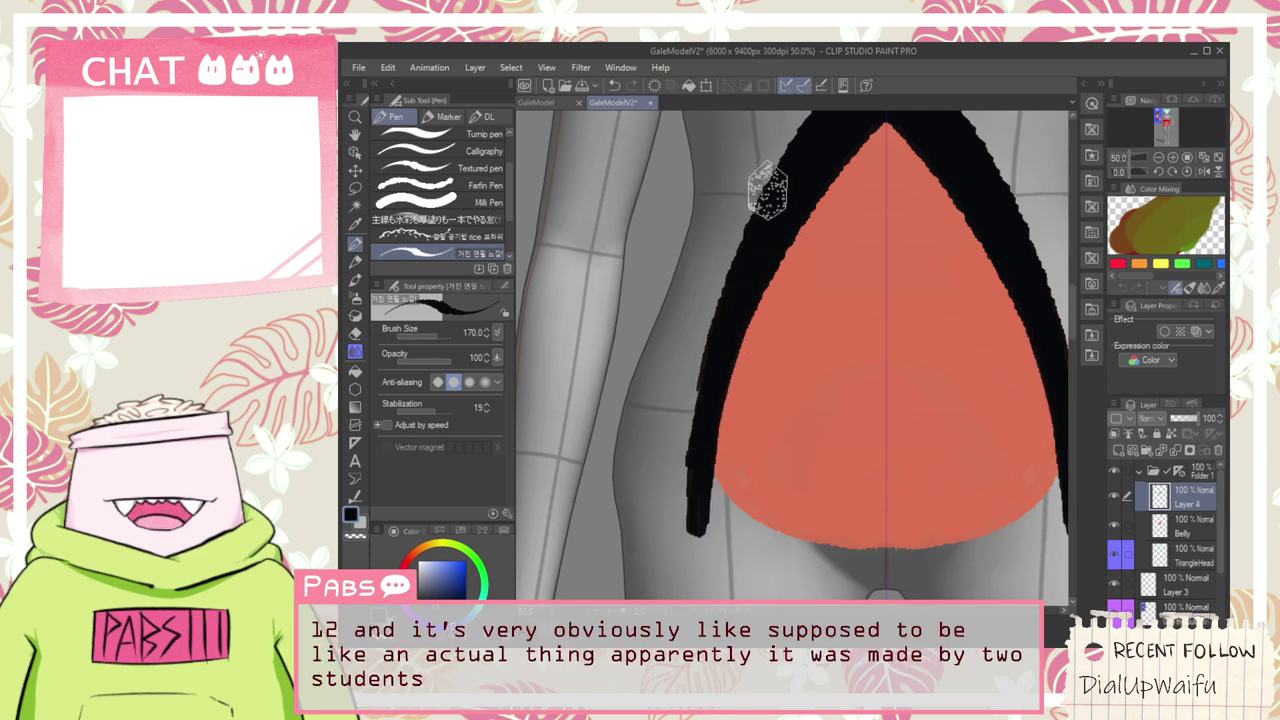
Widen the mirrored black bands outward over the hips to the figure's outer contour
mouse_move(726, 292)
mouse_down()
mouse_move(687, 466)
mouse_move(729, 240)
mouse_move(755, 180)
mouse_move(664, 430)
mouse_up()
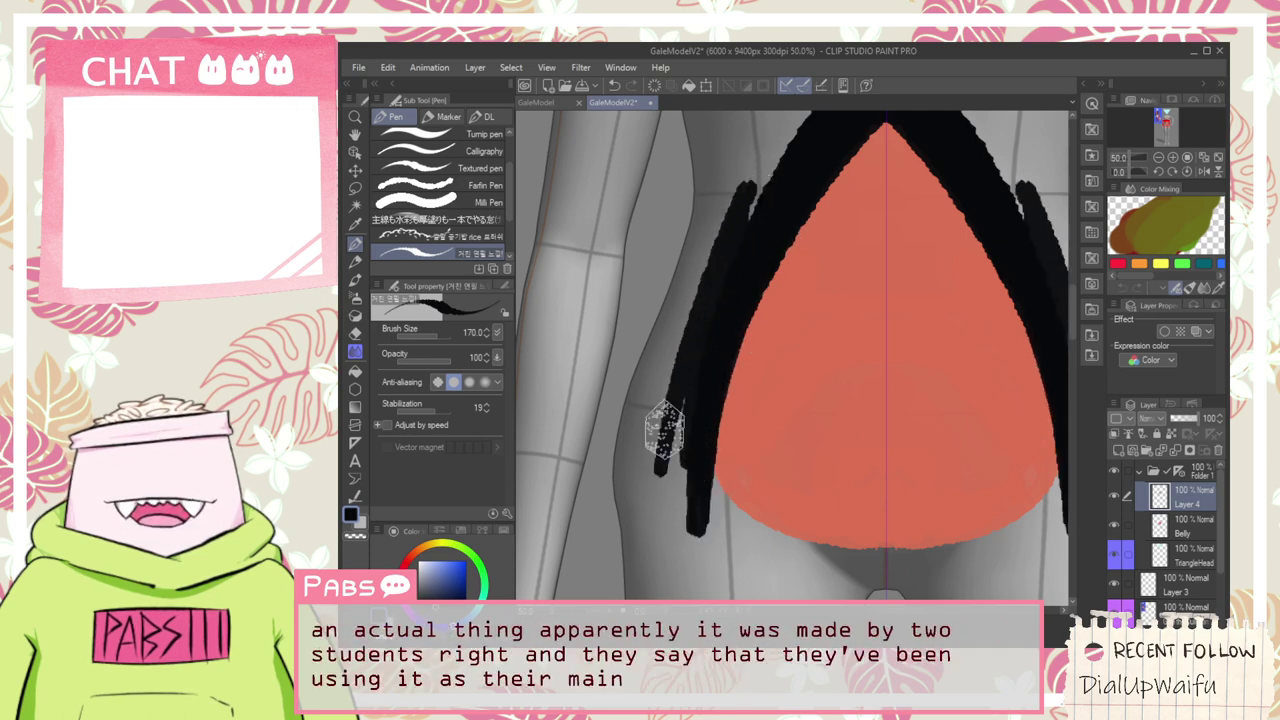
mouse_move(775, 195)
mouse_down()
mouse_move(726, 260)
mouse_move(649, 462)
mouse_move(660, 370)
mouse_move(716, 246)
mouse_move(638, 440)
mouse_move(719, 193)
mouse_move(621, 458)
mouse_move(673, 270)
mouse_up()
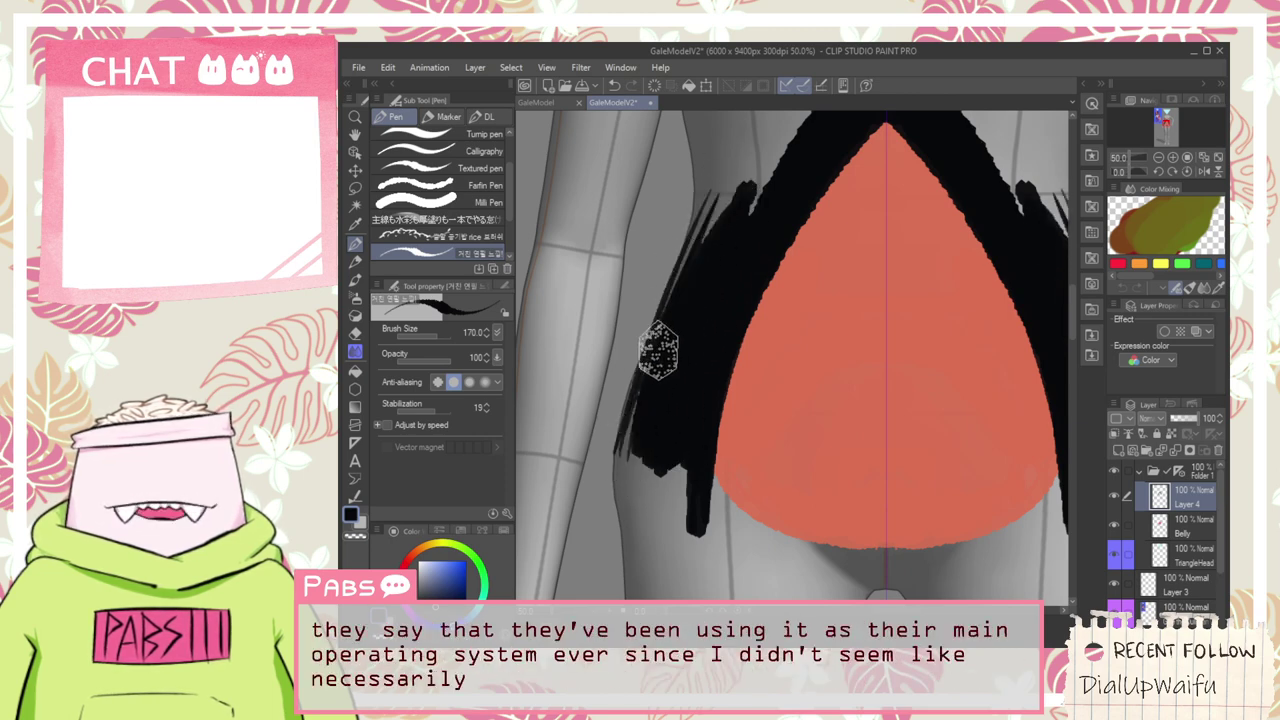
scroll(628, 380, up, 2)
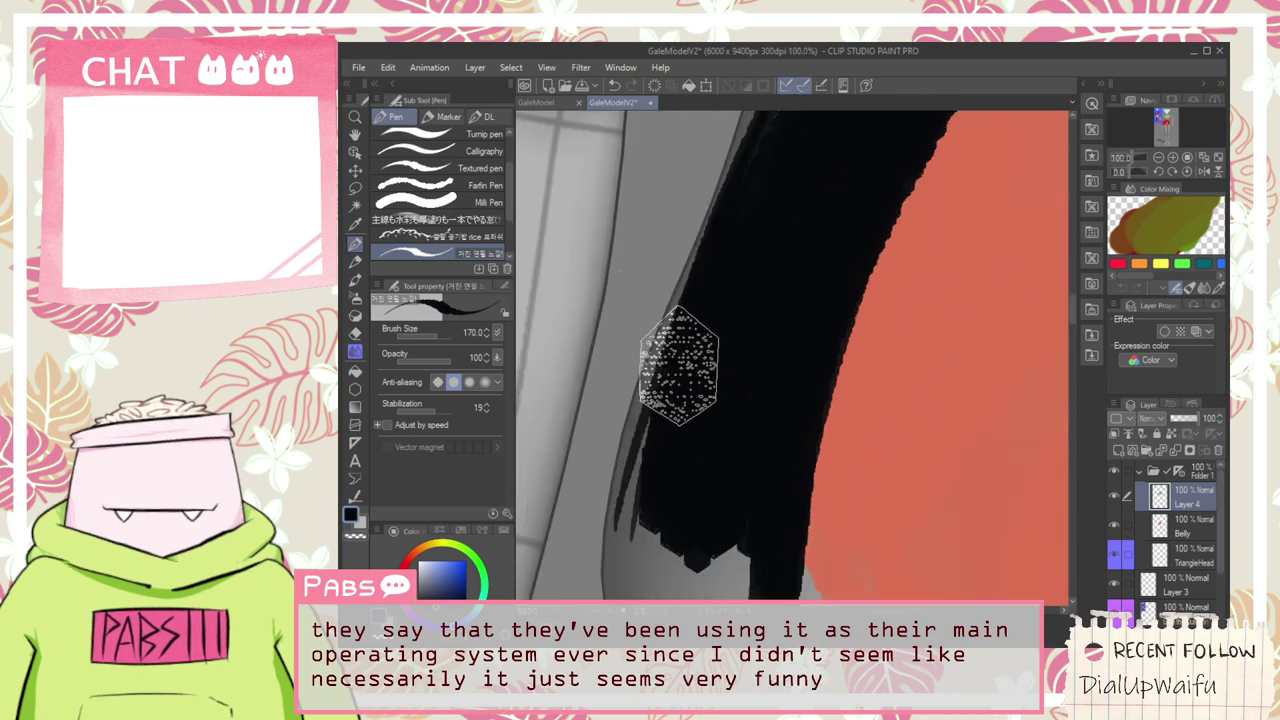
drag(680, 366, 721, 399)
drag(720, 310, 660, 535)
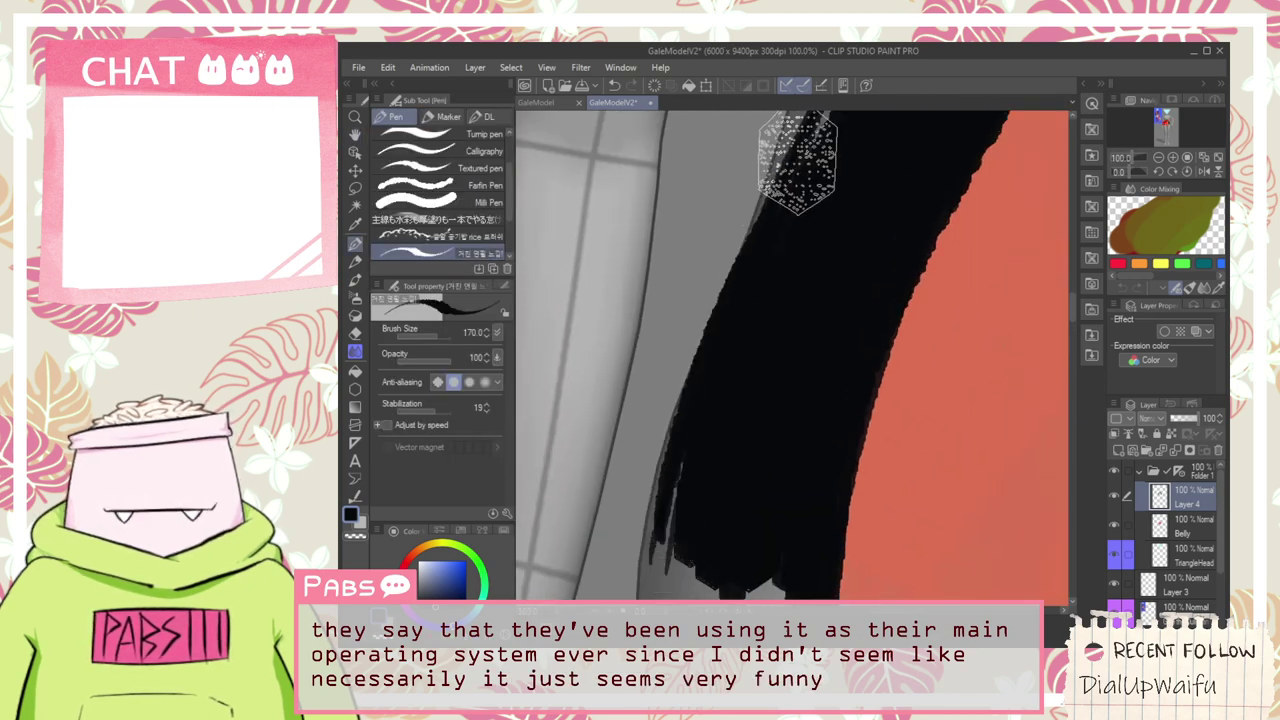
mouse_move(798, 160)
mouse_down()
mouse_move(659, 470)
mouse_move(657, 528)
mouse_up()
drag(748, 300, 648, 526)
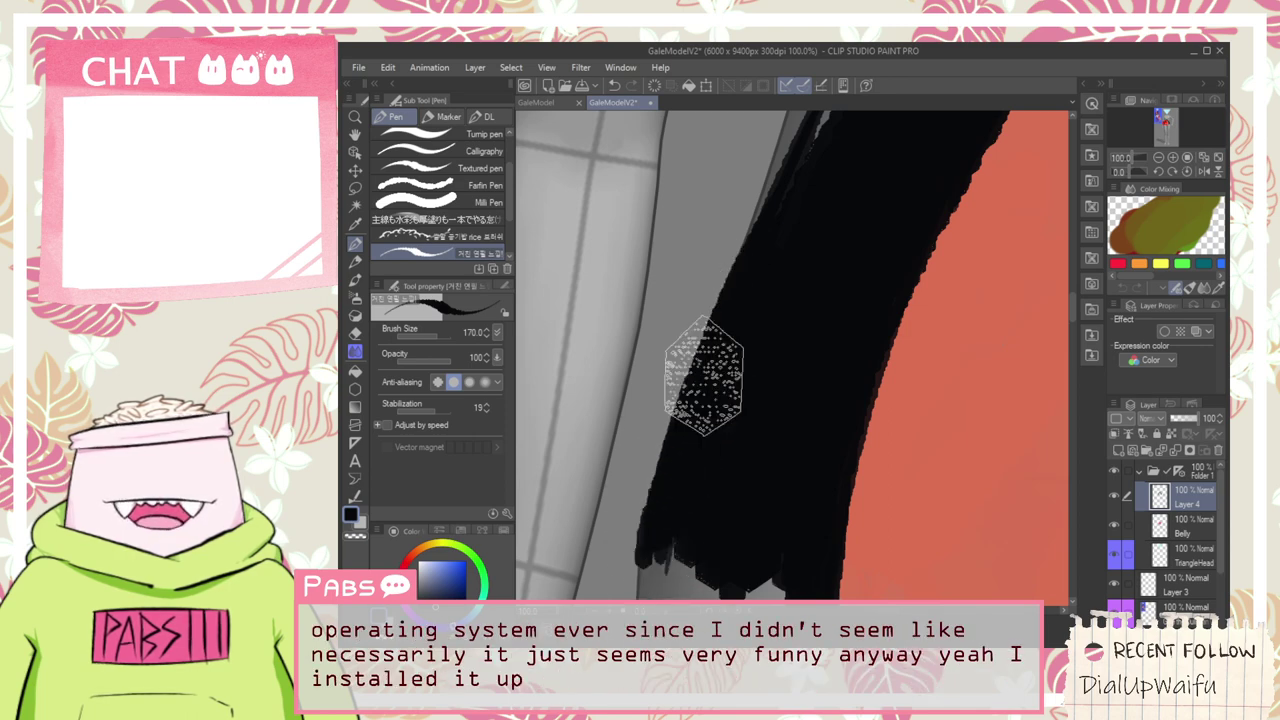
Paint black up both sides of the waist, filling between the belly bands and the body outline
scroll(783, 285, down, 2)
drag(828, 174, 762, 404)
scroll(748, 398, up, 2)
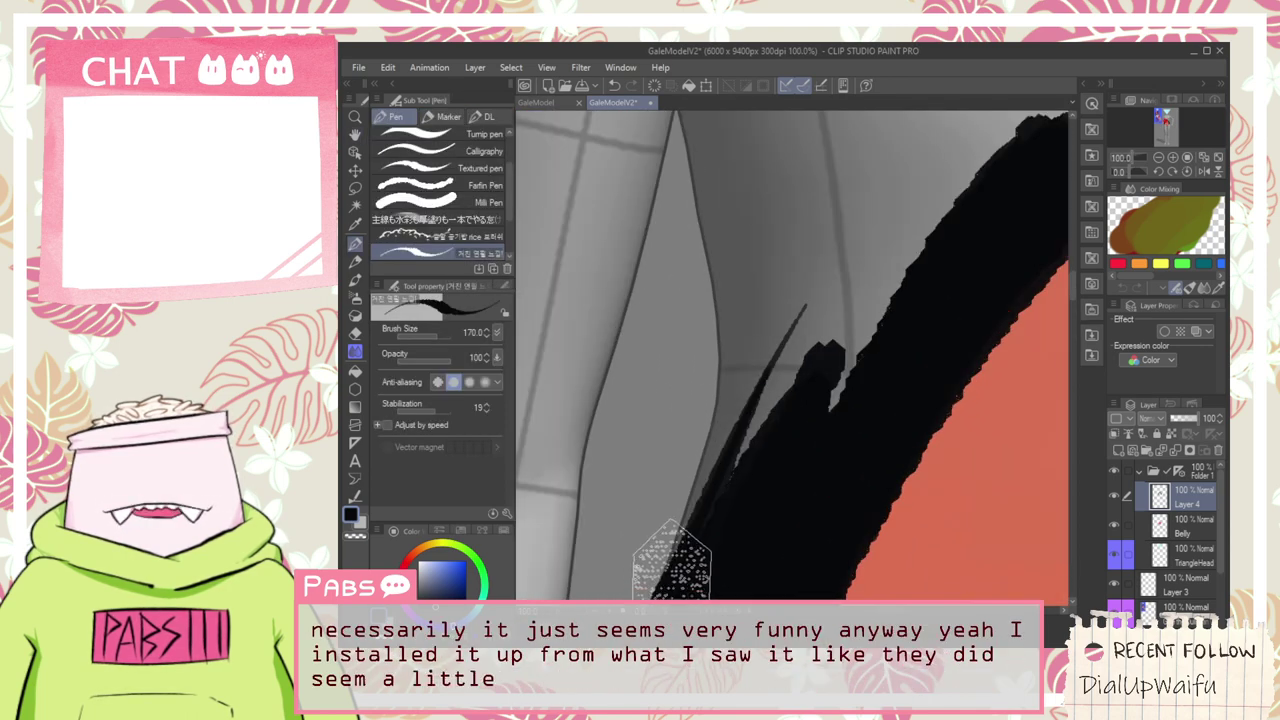
drag(674, 575, 766, 302)
drag(674, 600, 758, 314)
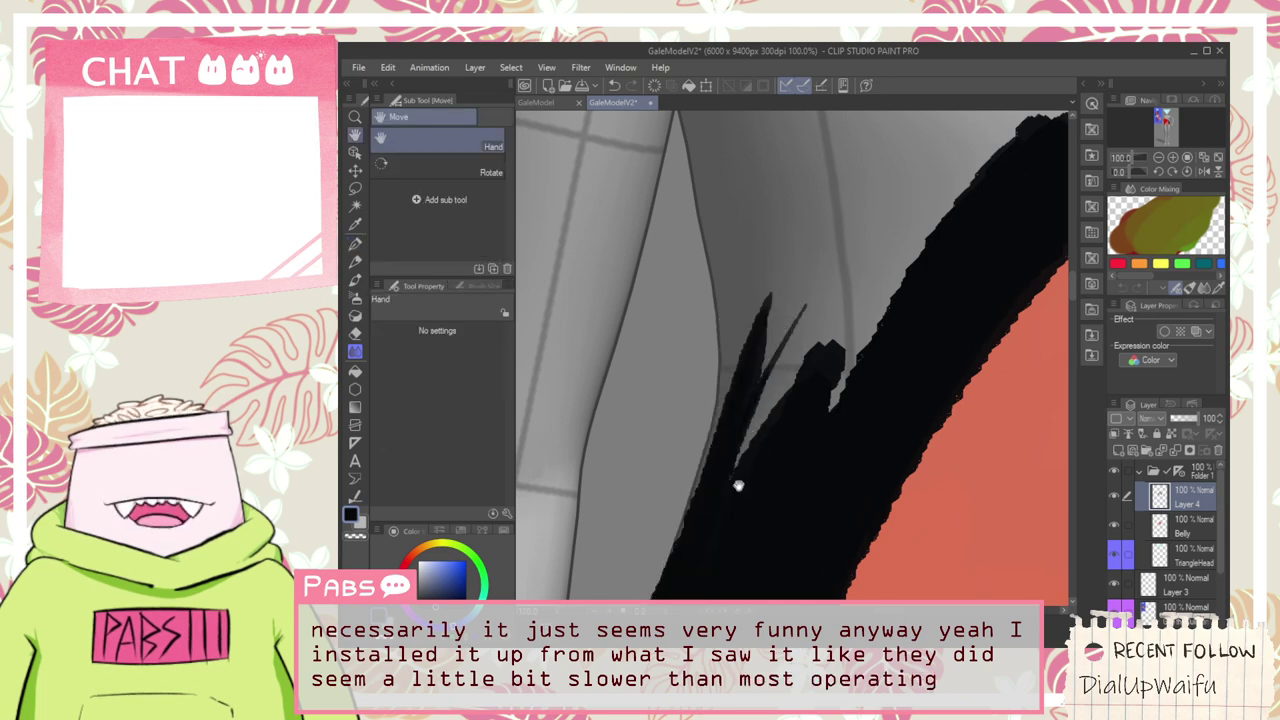
drag(737, 486, 762, 406)
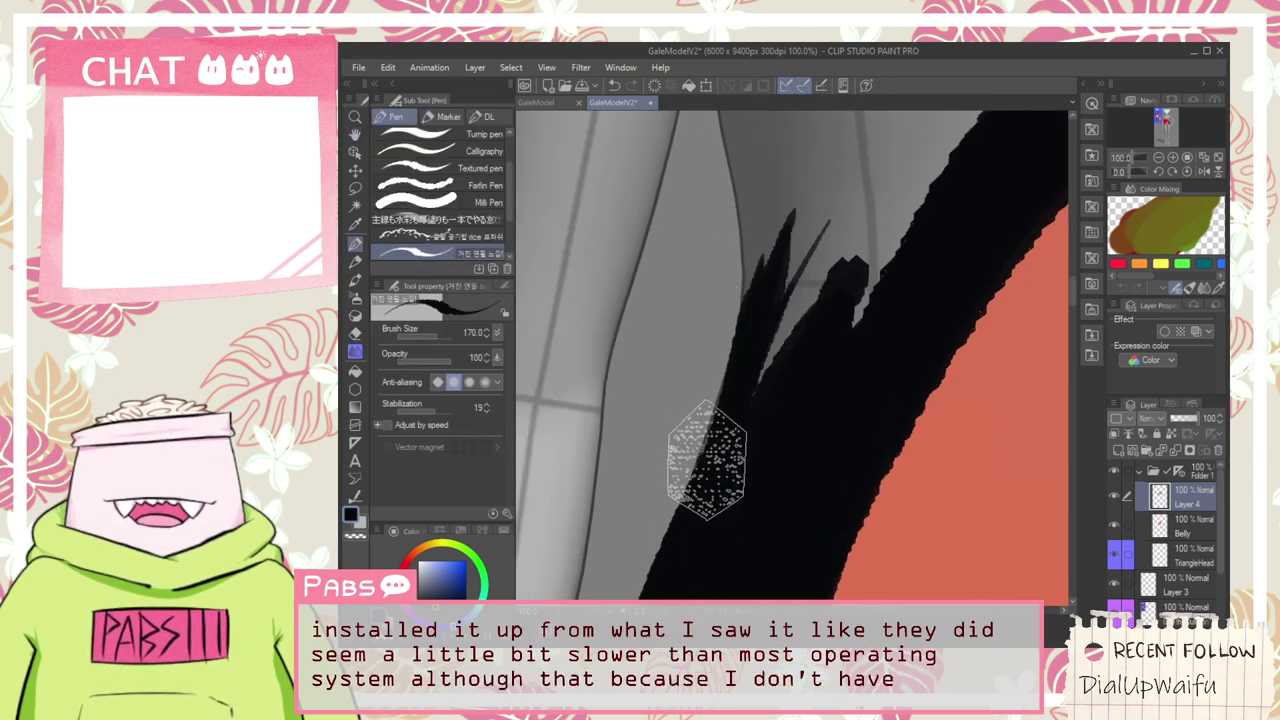
mouse_move(749, 234)
mouse_down()
mouse_move(750, 373)
mouse_move(768, 405)
mouse_move(807, 200)
mouse_move(877, 140)
mouse_move(929, 185)
mouse_move(908, 177)
mouse_move(989, 122)
mouse_move(828, 456)
mouse_up()
scroll(986, 138, down, 1)
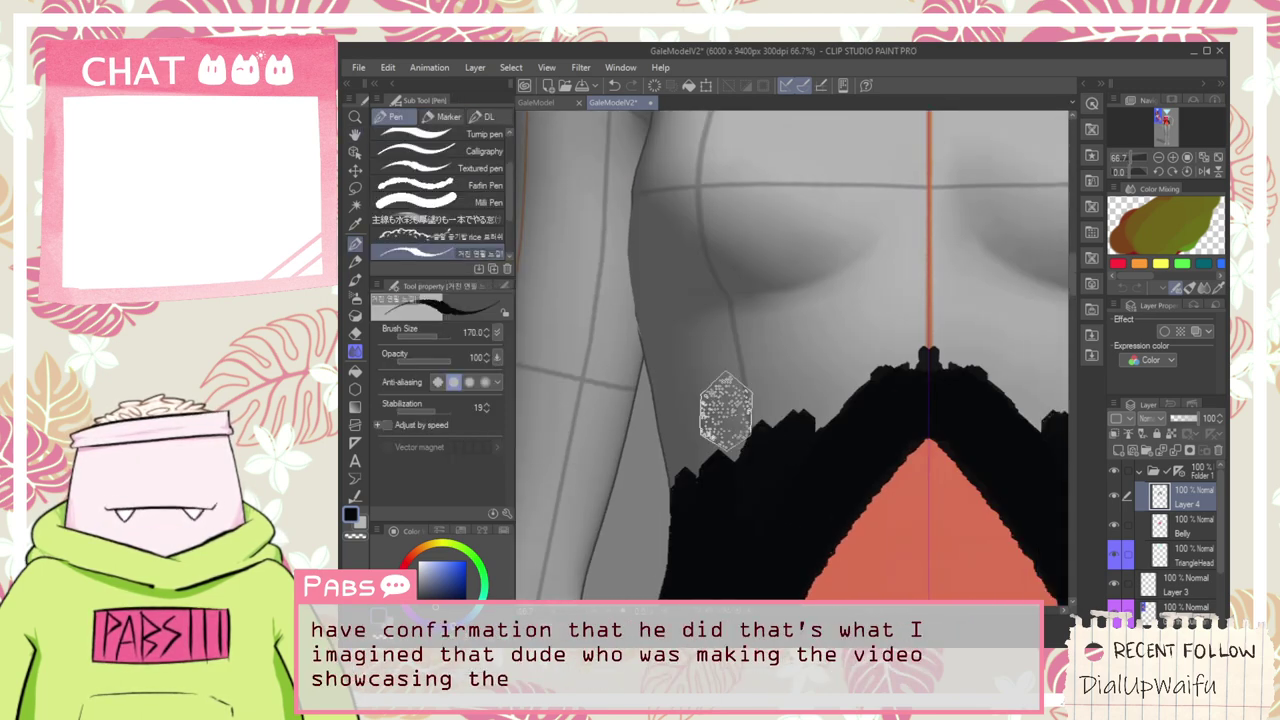
Draw mirrored black side outlines from the waist up past the armpits onto the upper chest
mouse_move(680, 492)
mouse_down()
mouse_move(651, 333)
mouse_move(687, 454)
mouse_move(650, 236)
mouse_move(703, 445)
mouse_move(629, 162)
mouse_move(667, 393)
mouse_up()
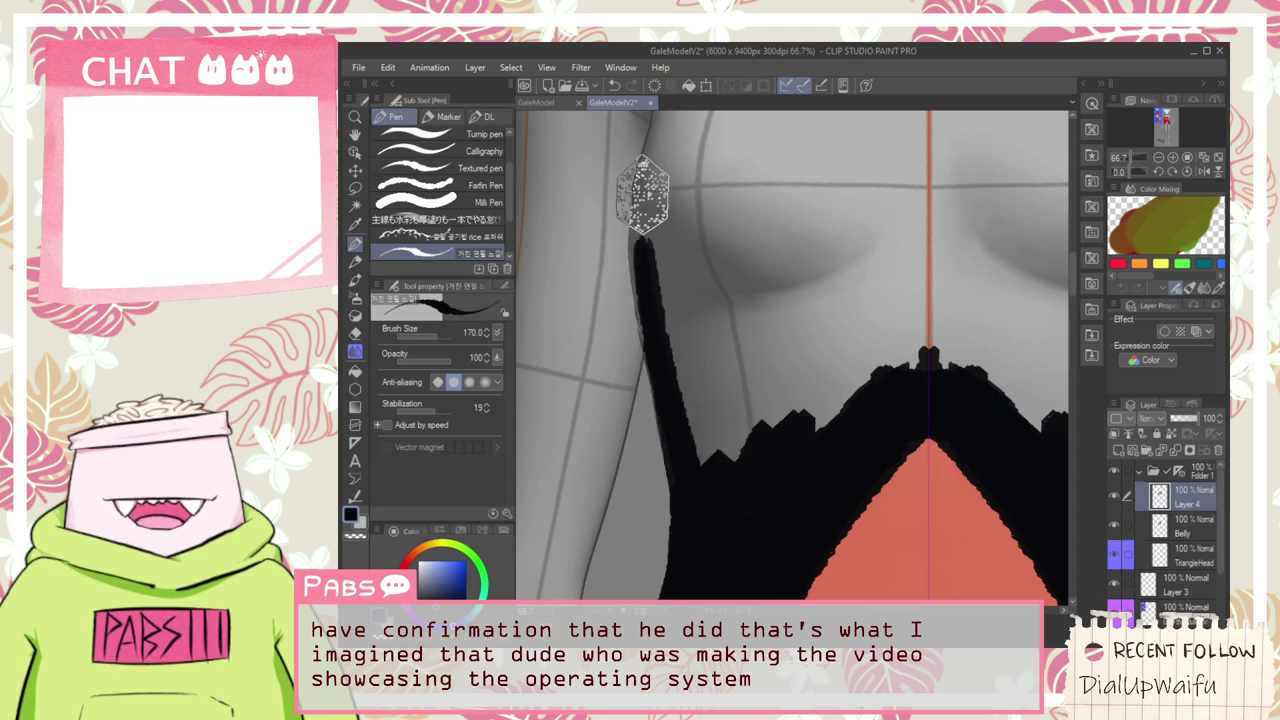
mouse_move(664, 342)
mouse_down()
mouse_move(672, 537)
mouse_move(639, 414)
mouse_move(678, 563)
mouse_move(663, 451)
mouse_move(637, 412)
mouse_move(654, 428)
mouse_move(719, 195)
mouse_up()
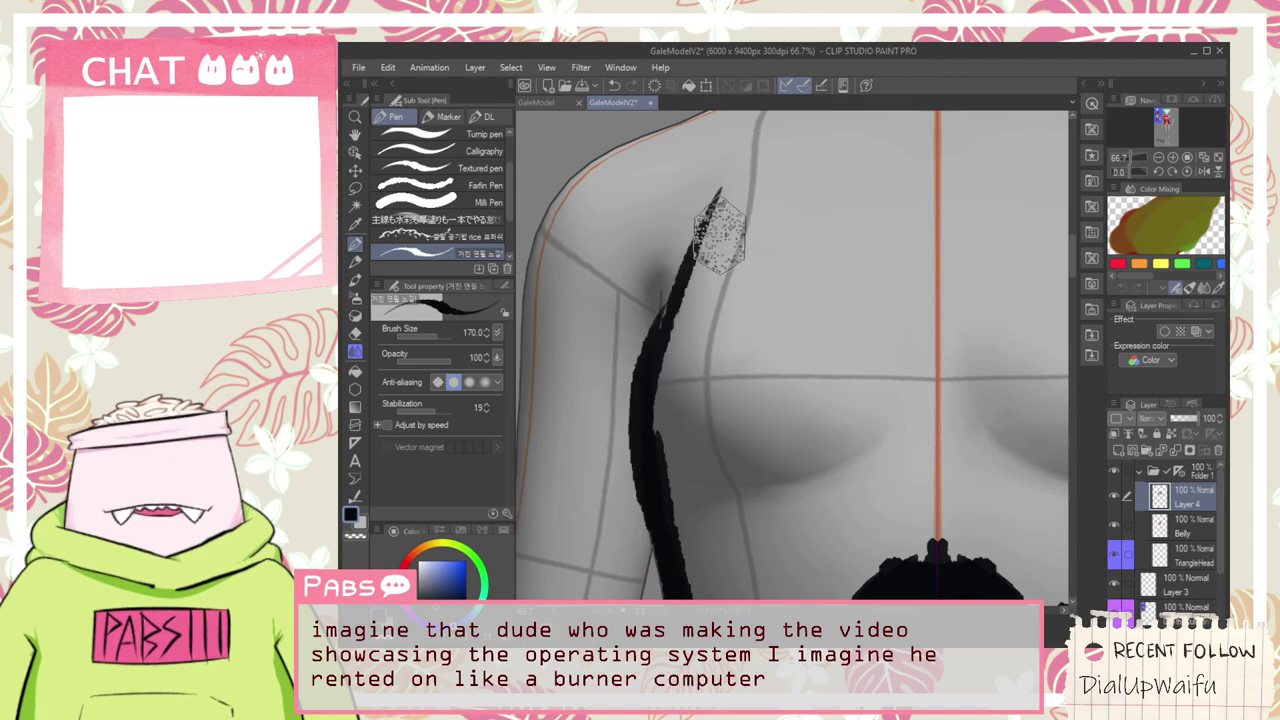
Check the reference character and continue the mirrored side outlines up to the shoulders, undoing and redrawing unwanted strokes
scroll(722, 286, down, 7)
scroll(650, 255, up, 4)
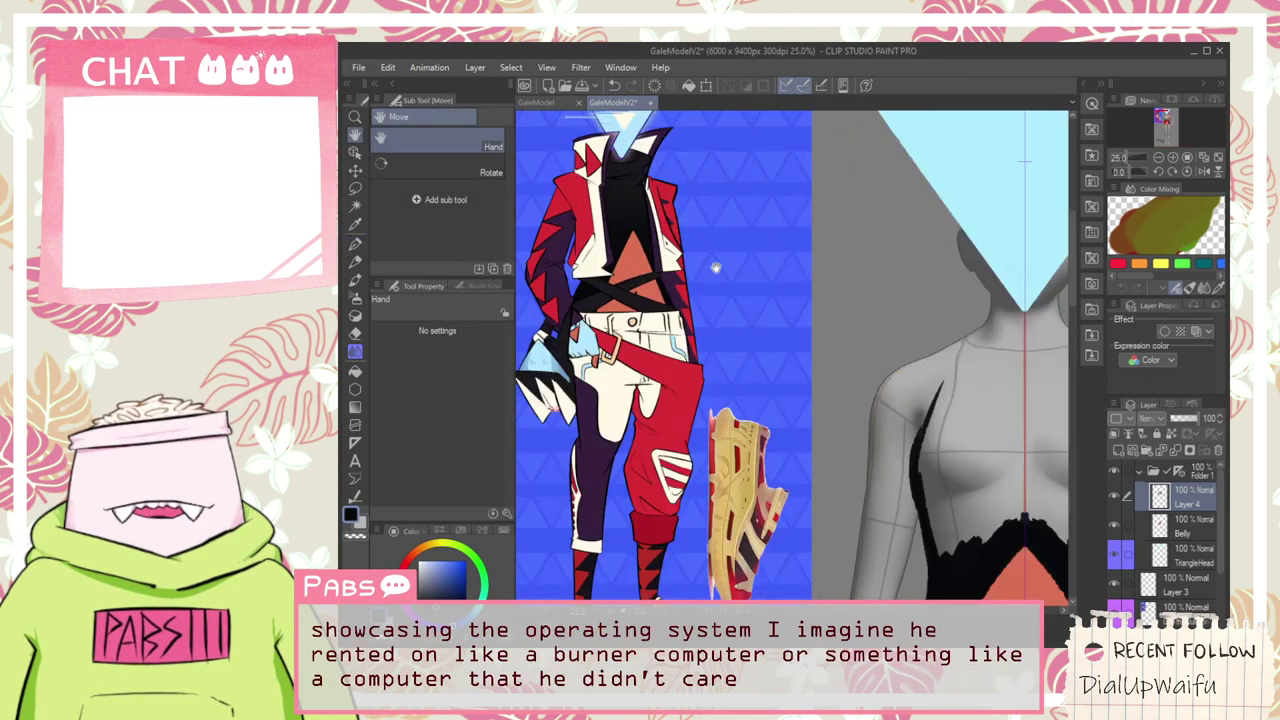
drag(892, 267, 751, 263)
drag(875, 397, 782, 325)
scroll(725, 325, up, 3)
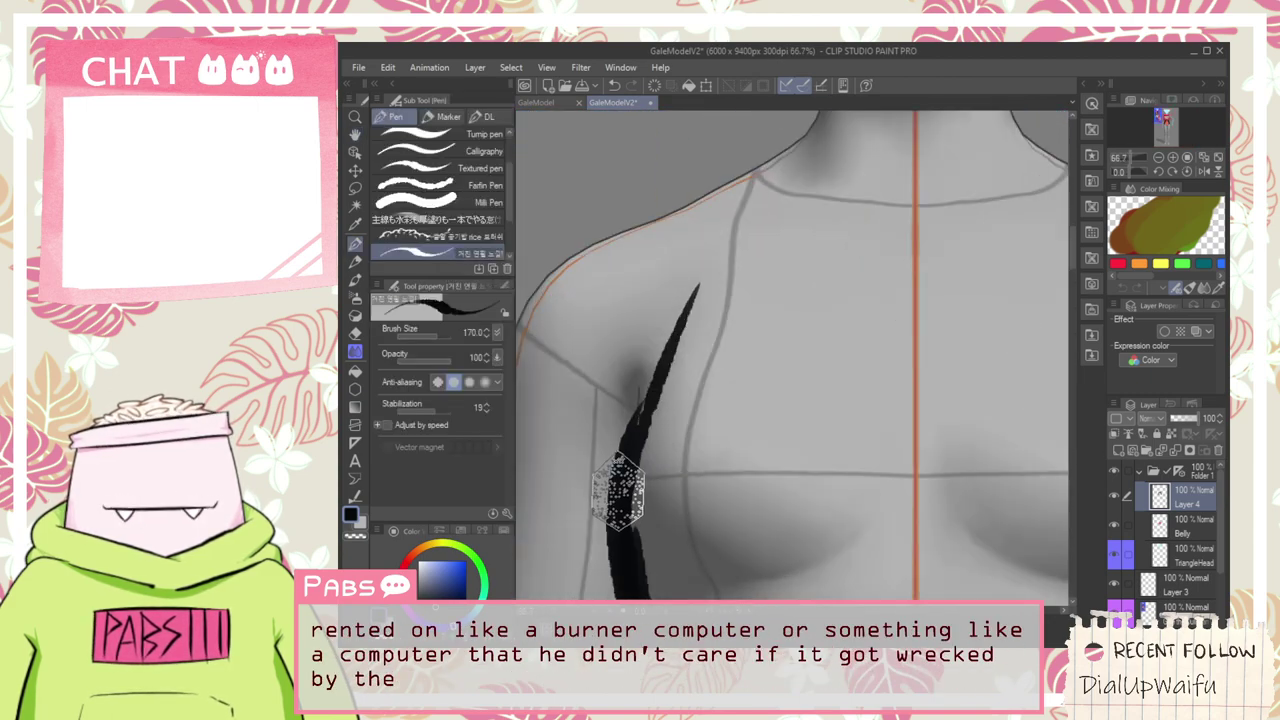
mouse_move(632, 460)
mouse_down()
mouse_move(722, 250)
mouse_move(688, 300)
mouse_move(738, 226)
mouse_move(750, 164)
mouse_up()
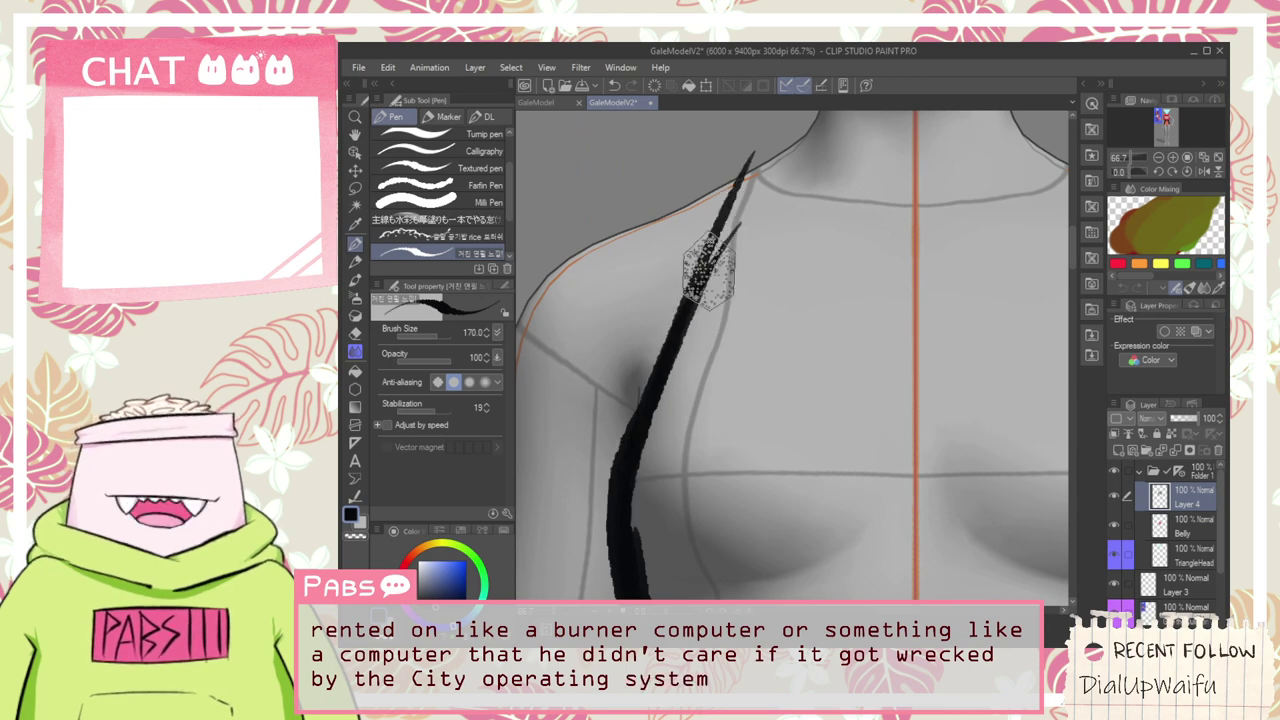
key(ctrl+z)
drag(628, 464, 732, 210)
drag(655, 395, 742, 218)
mouse_move(727, 264)
mouse_down()
mouse_move(760, 156)
mouse_move(719, 263)
mouse_move(742, 209)
mouse_up()
key(ctrl+z)
key(ctrl+z)
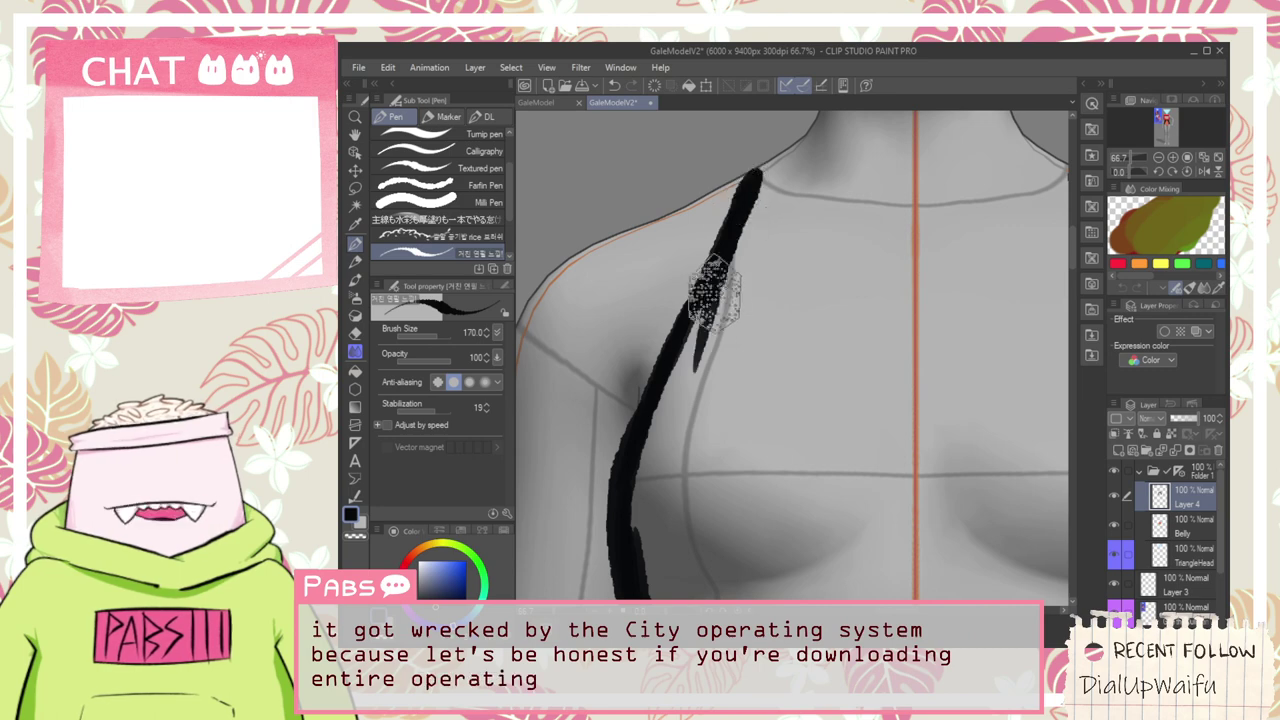
Extend the mirrored black shoulder lines inward to the base of the neck
scroll(732, 264, down, 2)
key(space)
scroll(780, 366, down, 1)
drag(767, 318, 693, 331)
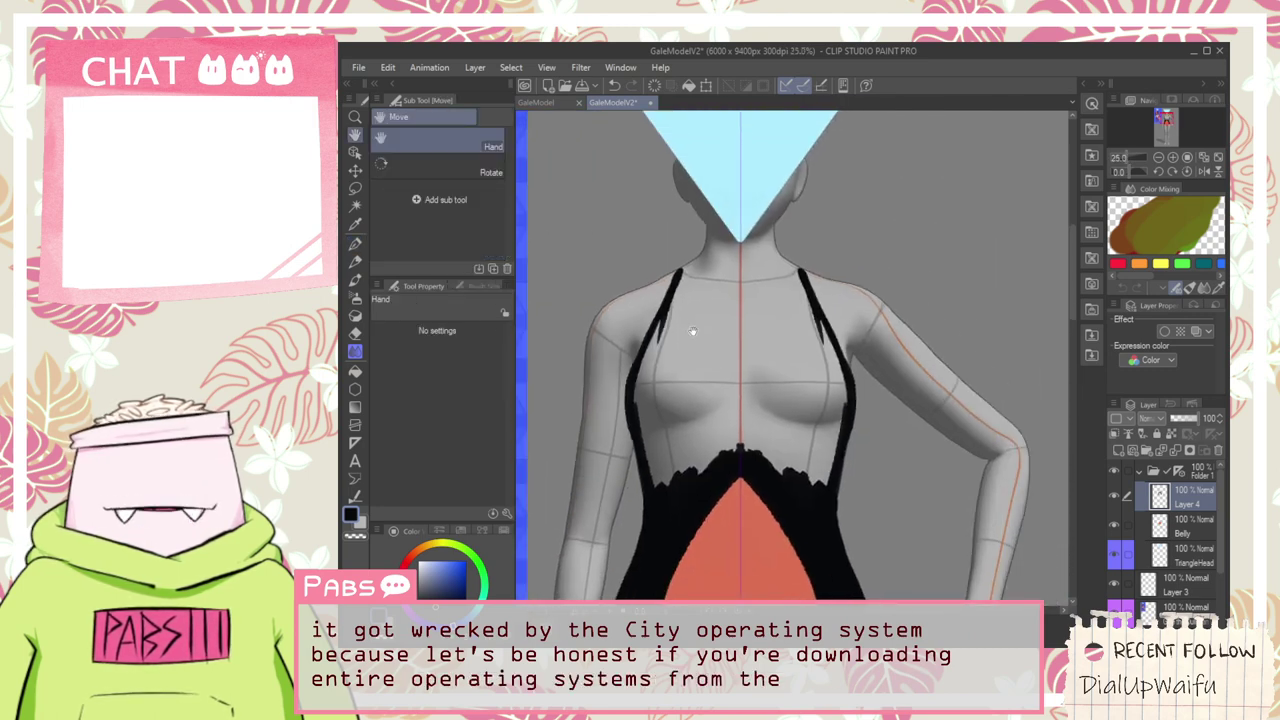
scroll(692, 331, up, 2)
key(p)
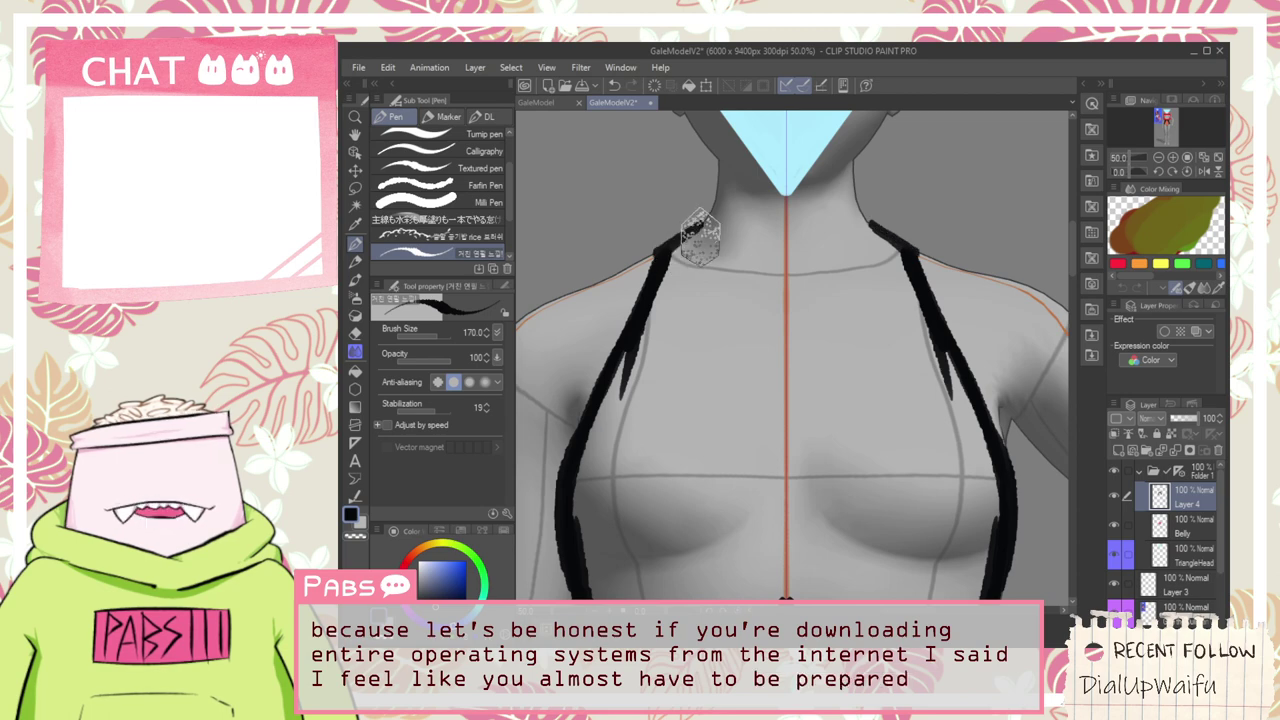
scroll(665, 262, up, 2)
drag(654, 271, 723, 206)
scroll(728, 223, down, 3)
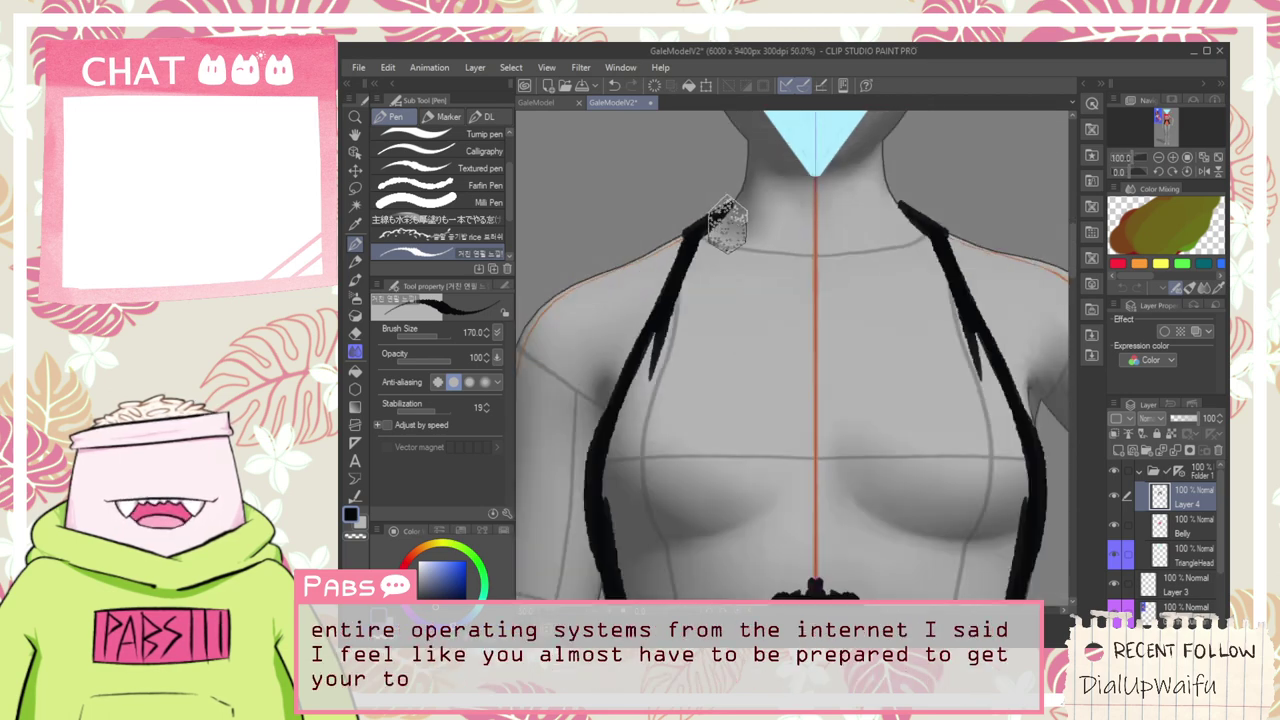
scroll(731, 226, up, 1)
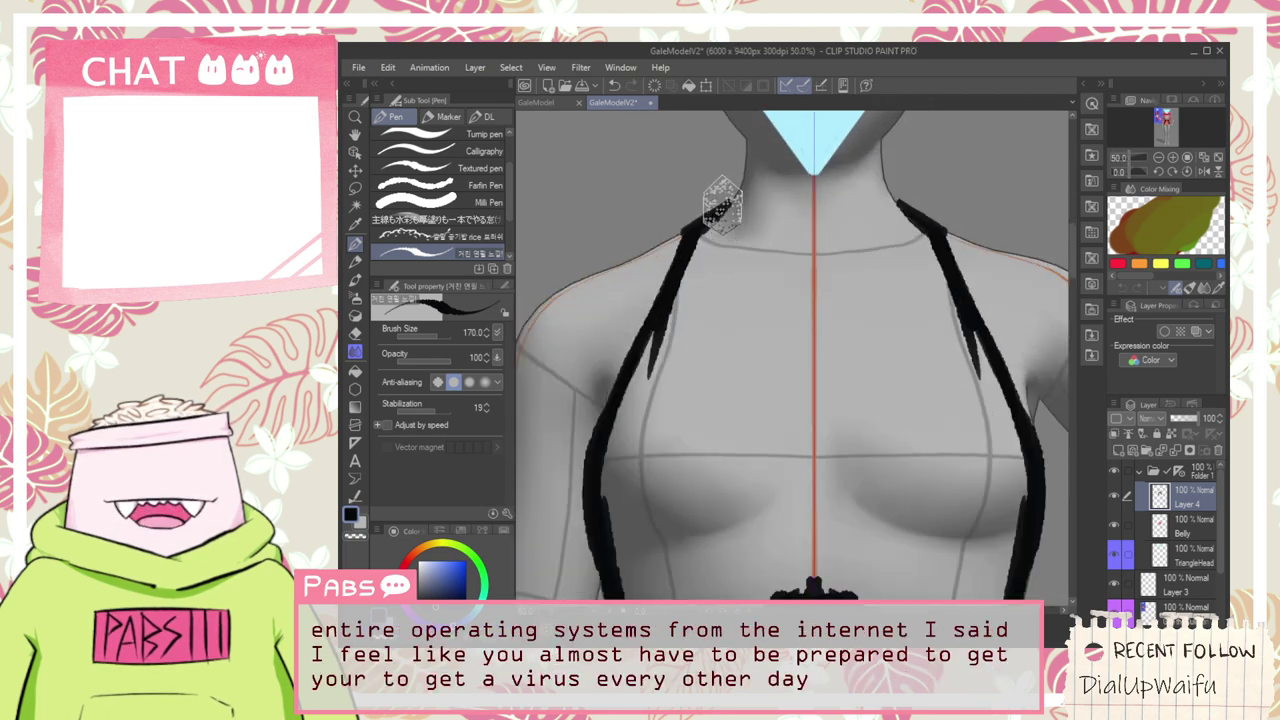
Paint a thick curved black neckline joining both shoulder lines across the base of the neck
mouse_move(723, 206)
mouse_down()
mouse_move(742, 250)
mouse_move(915, 208)
mouse_up()
key(ctrl+z)
drag(708, 232, 915, 228)
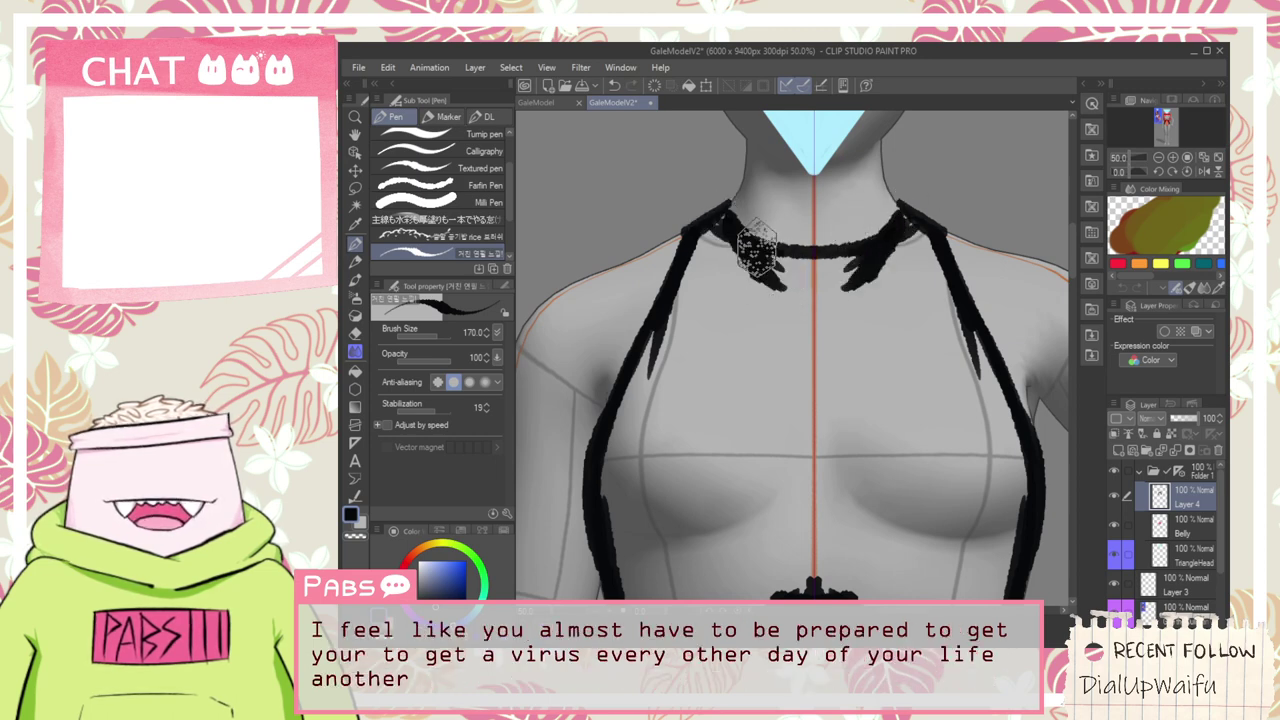
scroll(731, 211, up, 2)
mouse_move(743, 276)
mouse_down()
mouse_move(940, 307)
mouse_move(752, 271)
mouse_move(969, 280)
mouse_up()
mouse_move(731, 231)
mouse_down()
mouse_move(770, 259)
mouse_move(953, 279)
mouse_up()
drag(777, 248, 986, 271)
key(ctrl+z)
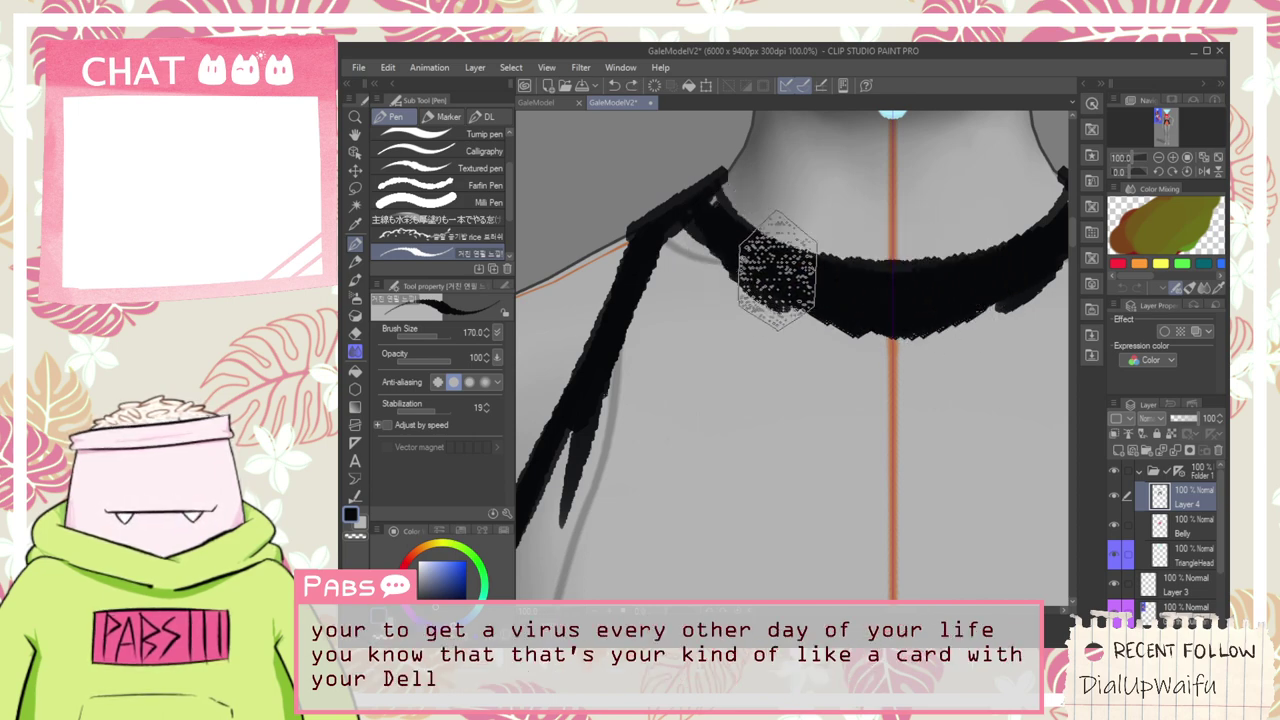
Fill the upper chest below the neckline in black with mirrored downward strokes
mouse_move(717, 211)
mouse_down()
mouse_move(713, 199)
mouse_move(645, 214)
mouse_move(680, 208)
mouse_move(817, 322)
mouse_move(789, 286)
mouse_move(686, 280)
mouse_move(749, 223)
mouse_move(673, 390)
mouse_move(737, 366)
mouse_move(714, 366)
mouse_up()
scroll(870, 420, down, 2)
drag(853, 430, 710, 265)
mouse_move(621, 246)
mouse_down()
mouse_move(602, 312)
mouse_move(636, 339)
mouse_up()
mouse_move(654, 240)
mouse_down()
mouse_move(674, 367)
mouse_move(647, 230)
mouse_up()
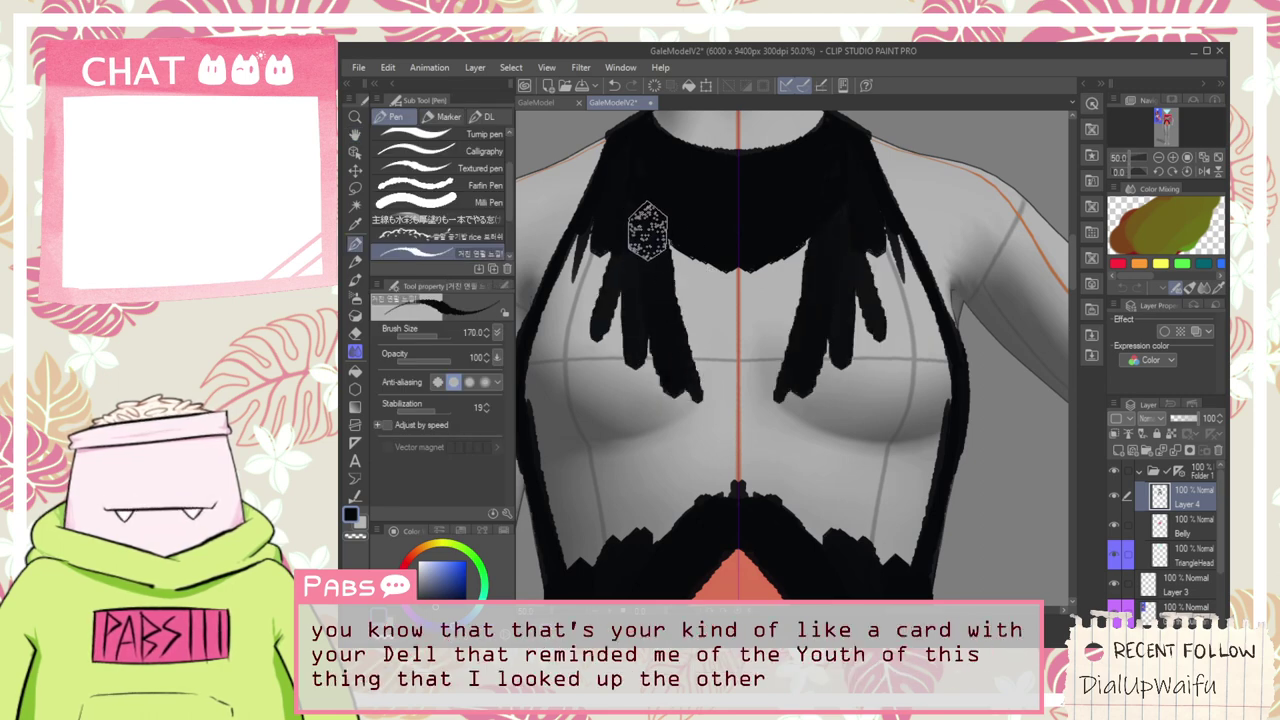
mouse_move(703, 270)
mouse_down()
mouse_move(661, 230)
mouse_move(738, 268)
mouse_move(683, 263)
mouse_move(788, 253)
mouse_move(667, 258)
mouse_up()
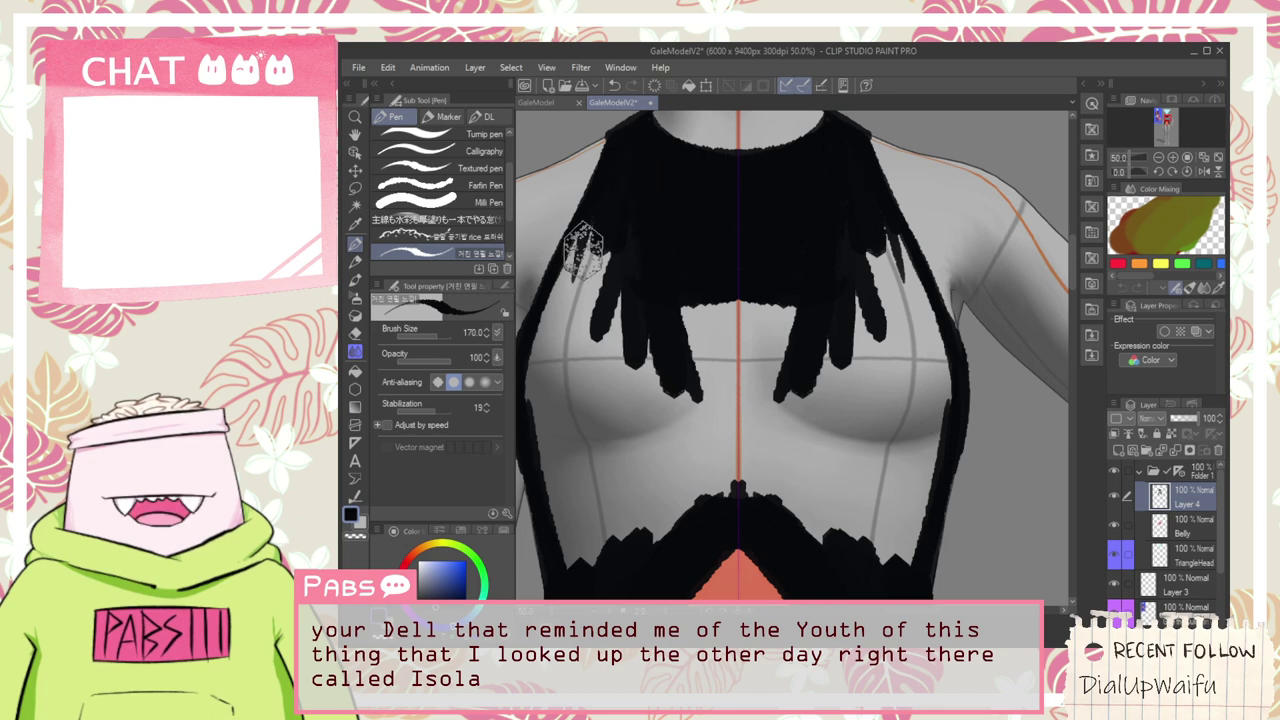
drag(584, 250, 581, 325)
drag(623, 209, 579, 388)
Fill both sides of the torso in black from the chest down to the waist, closing the gaps beside the outlines
key(space)
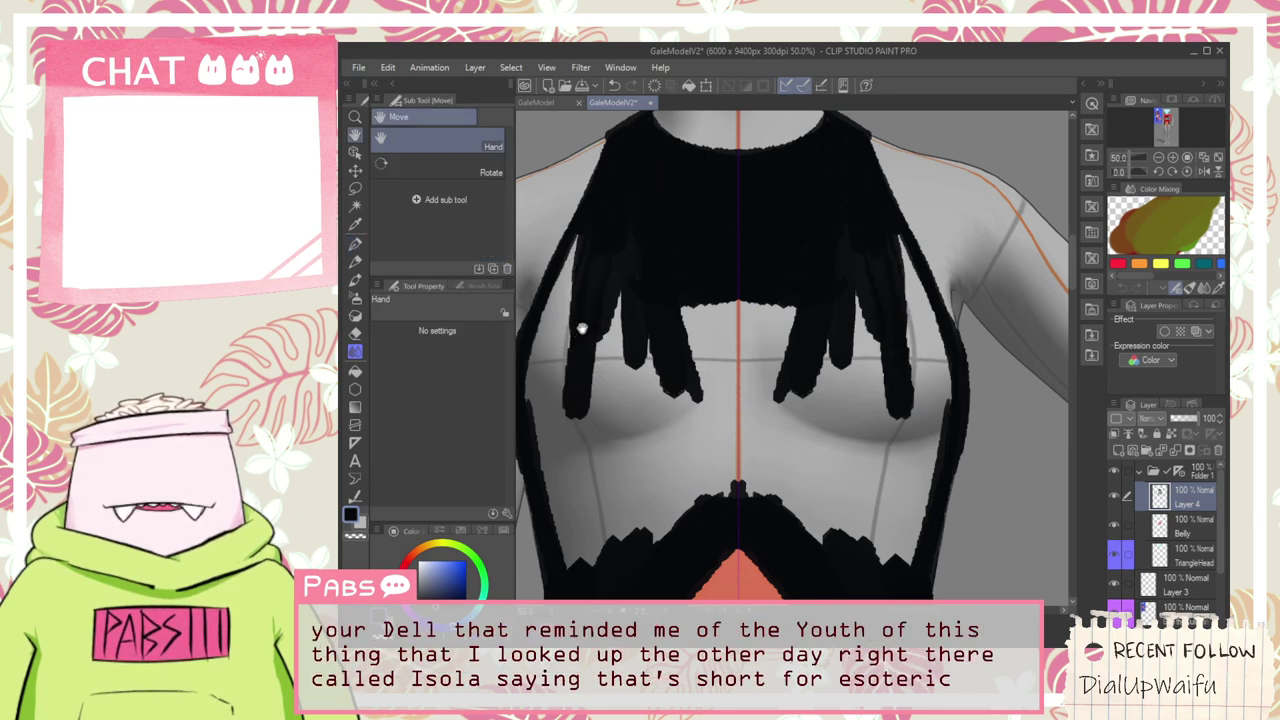
drag(582, 328, 685, 246)
drag(638, 304, 668, 472)
mouse_move(662, 310)
mouse_down()
mouse_move(699, 452)
mouse_move(693, 196)
mouse_move(711, 452)
mouse_move(668, 432)
mouse_move(694, 182)
mouse_move(670, 408)
mouse_move(678, 233)
mouse_move(700, 474)
mouse_up()
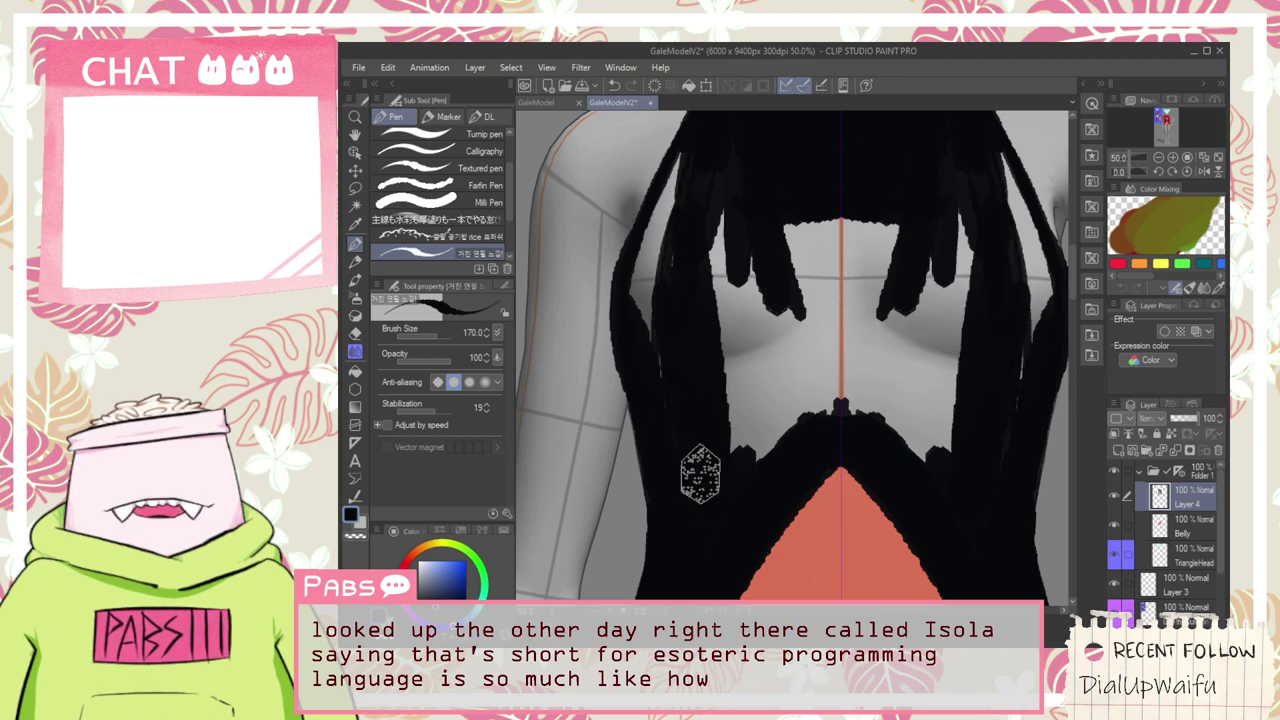
key(h)
key(p)
drag(651, 288, 665, 435)
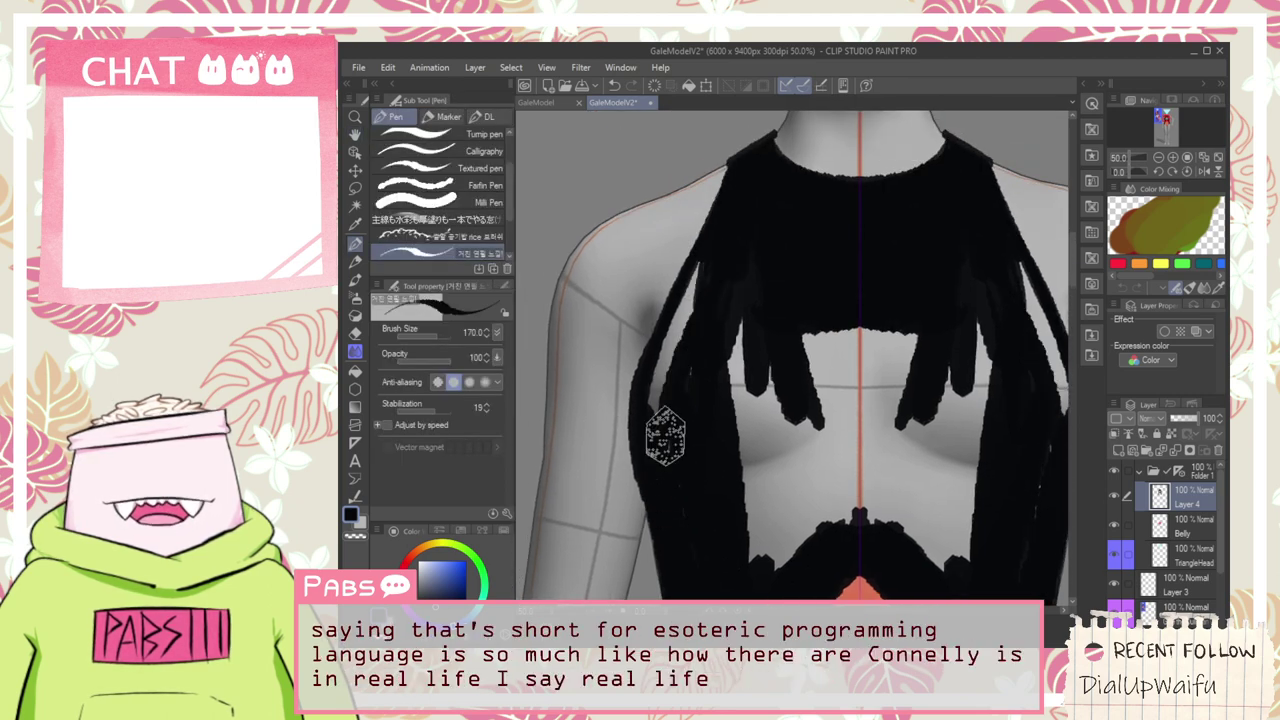
mouse_move(703, 294)
mouse_down()
mouse_move(647, 421)
mouse_move(641, 406)
mouse_move(711, 254)
mouse_up()
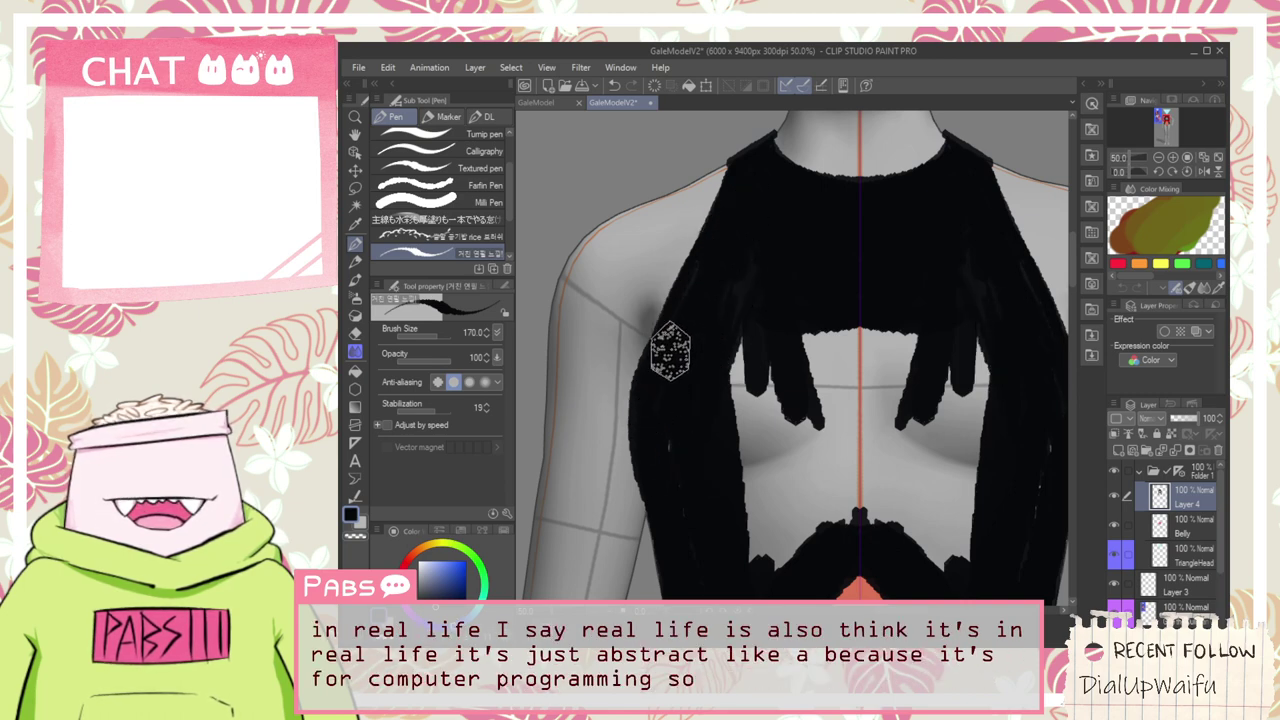
Fill the remaining gap in the middle of the chest in black down to the peak above the belly
drag(764, 320, 724, 464)
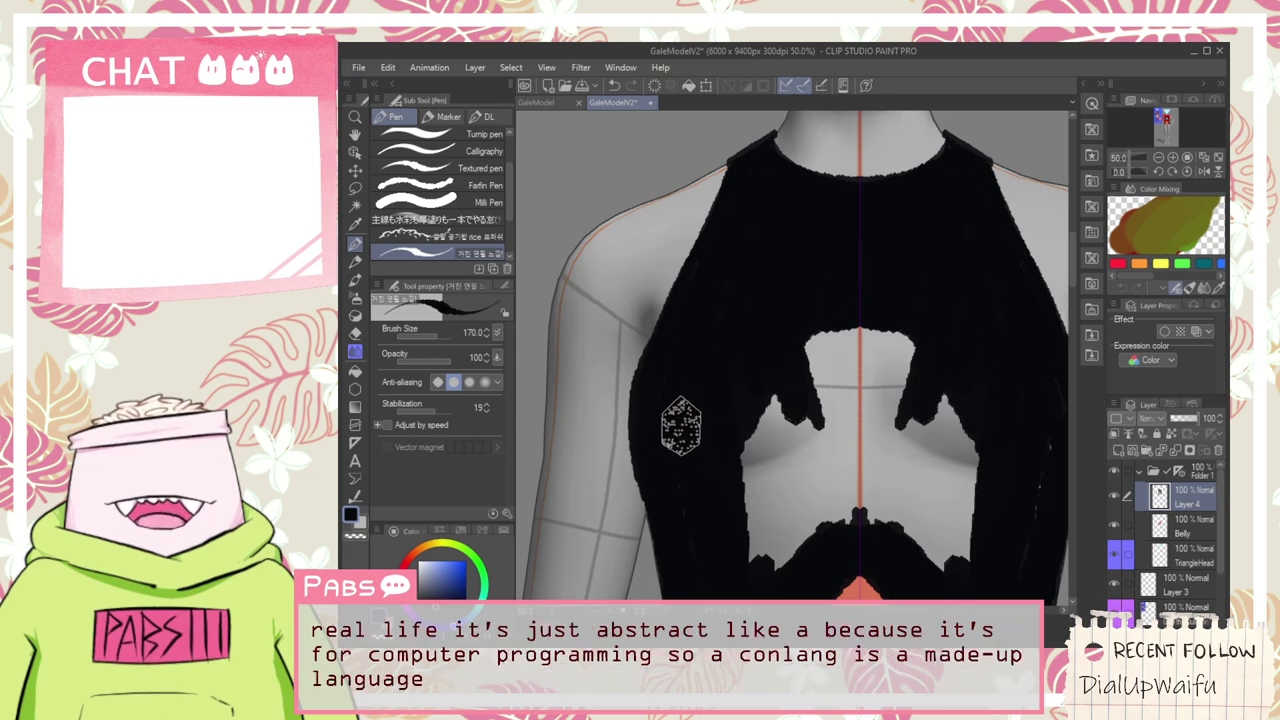
key(space)
drag(733, 537, 596, 358)
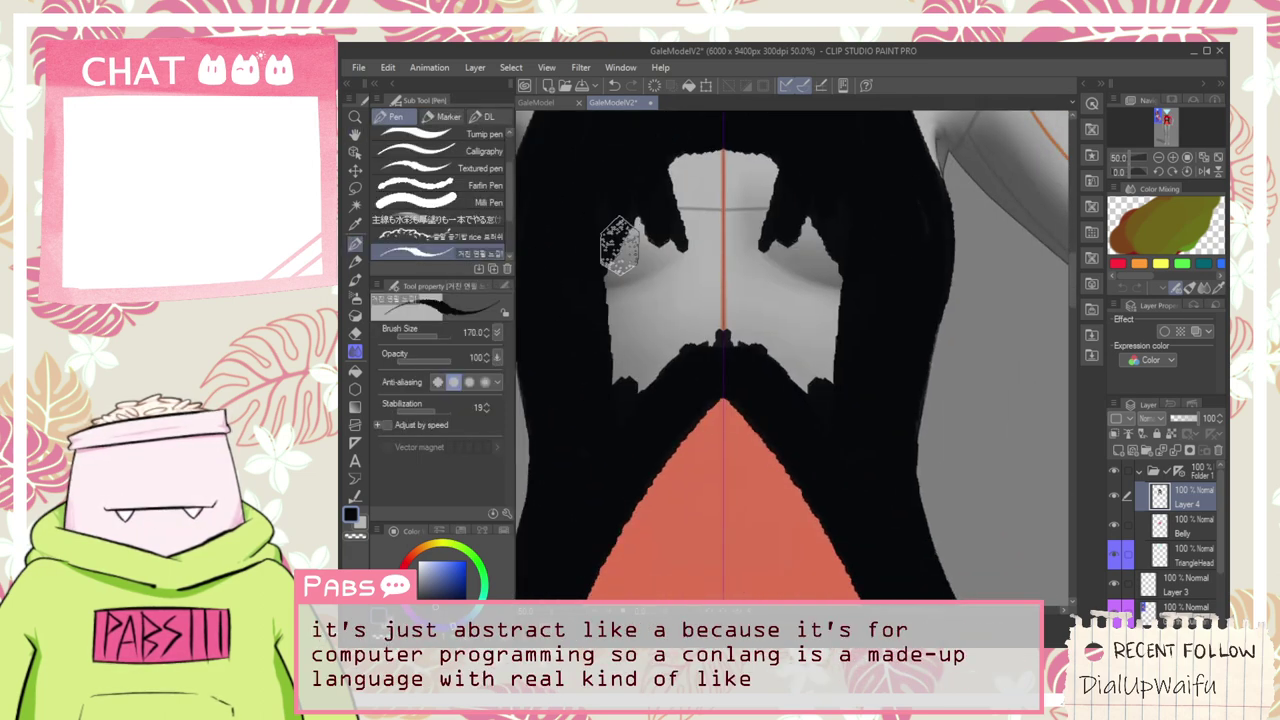
mouse_move(620, 246)
mouse_down()
mouse_move(601, 395)
mouse_move(608, 375)
mouse_up()
key(space)
drag(668, 266, 642, 370)
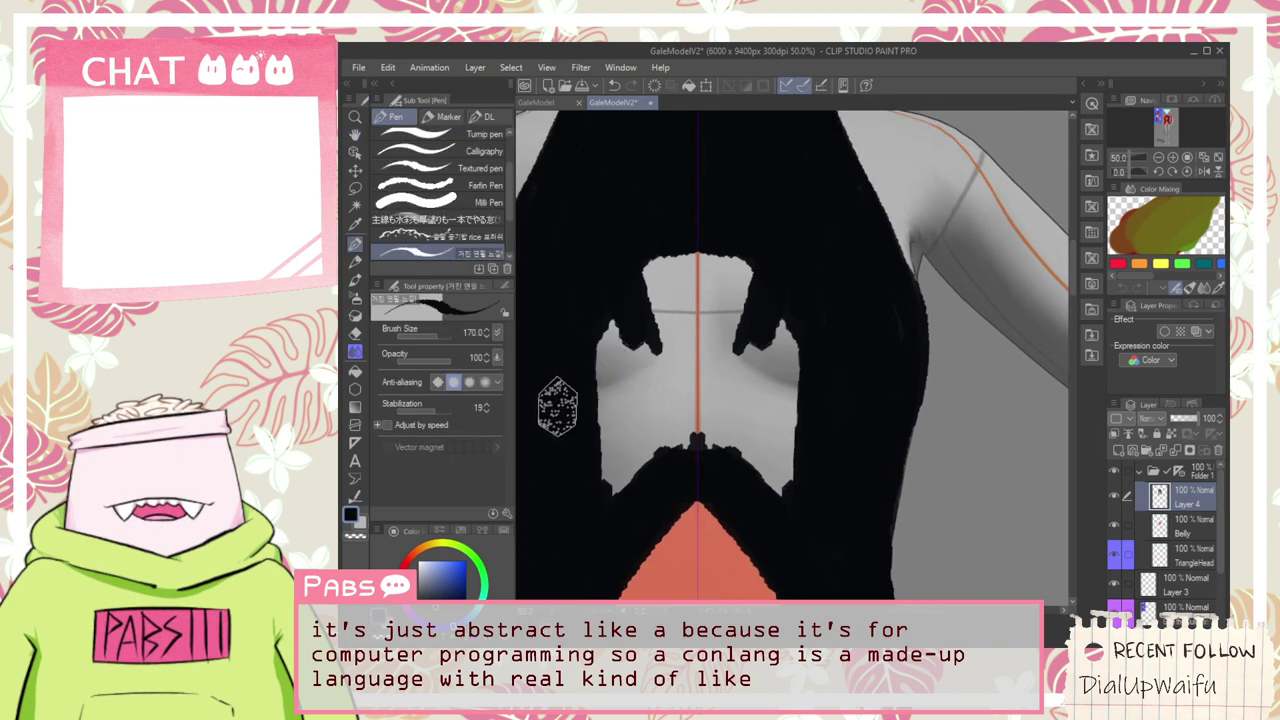
drag(669, 235, 569, 409)
mouse_move(660, 257)
mouse_down()
mouse_move(571, 407)
mouse_move(670, 296)
mouse_move(601, 437)
mouse_move(610, 395)
mouse_move(727, 230)
mouse_move(663, 334)
mouse_move(633, 440)
mouse_move(696, 277)
mouse_move(590, 524)
mouse_move(710, 258)
mouse_move(640, 474)
mouse_move(657, 357)
mouse_move(685, 404)
mouse_move(694, 386)
mouse_move(702, 400)
mouse_move(602, 497)
mouse_up()
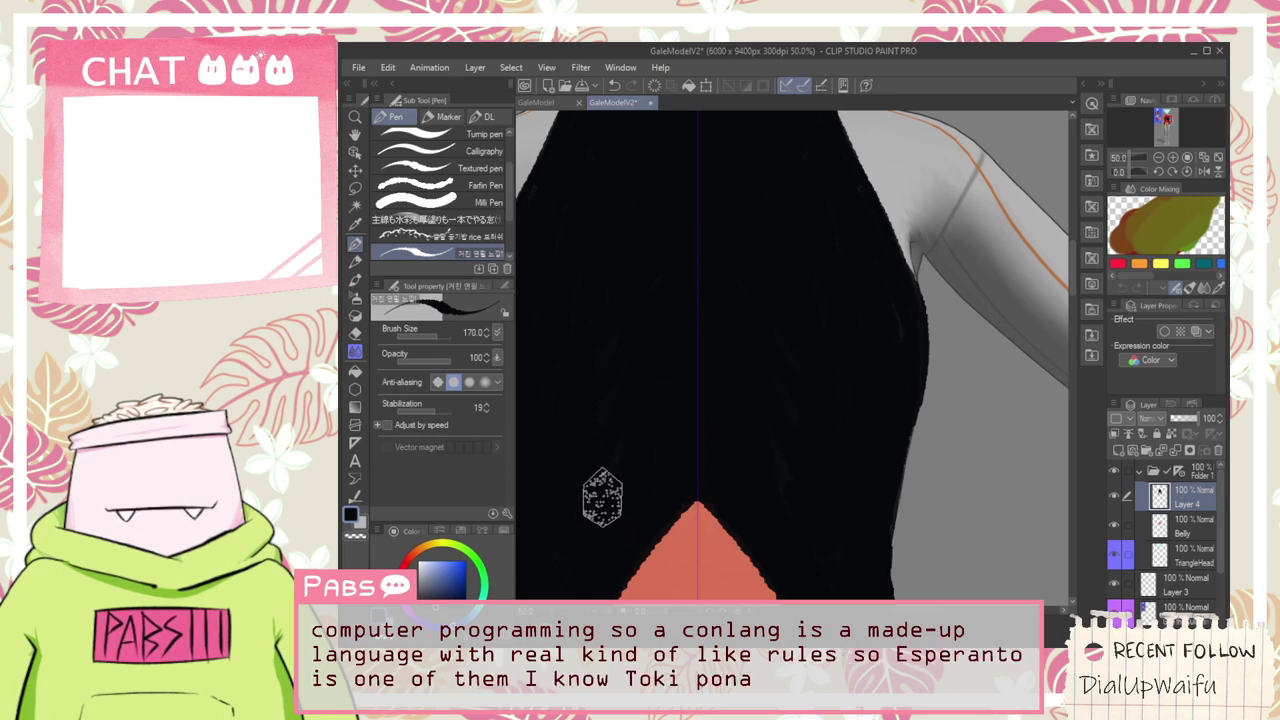
scroll(560, 345, down, 1)
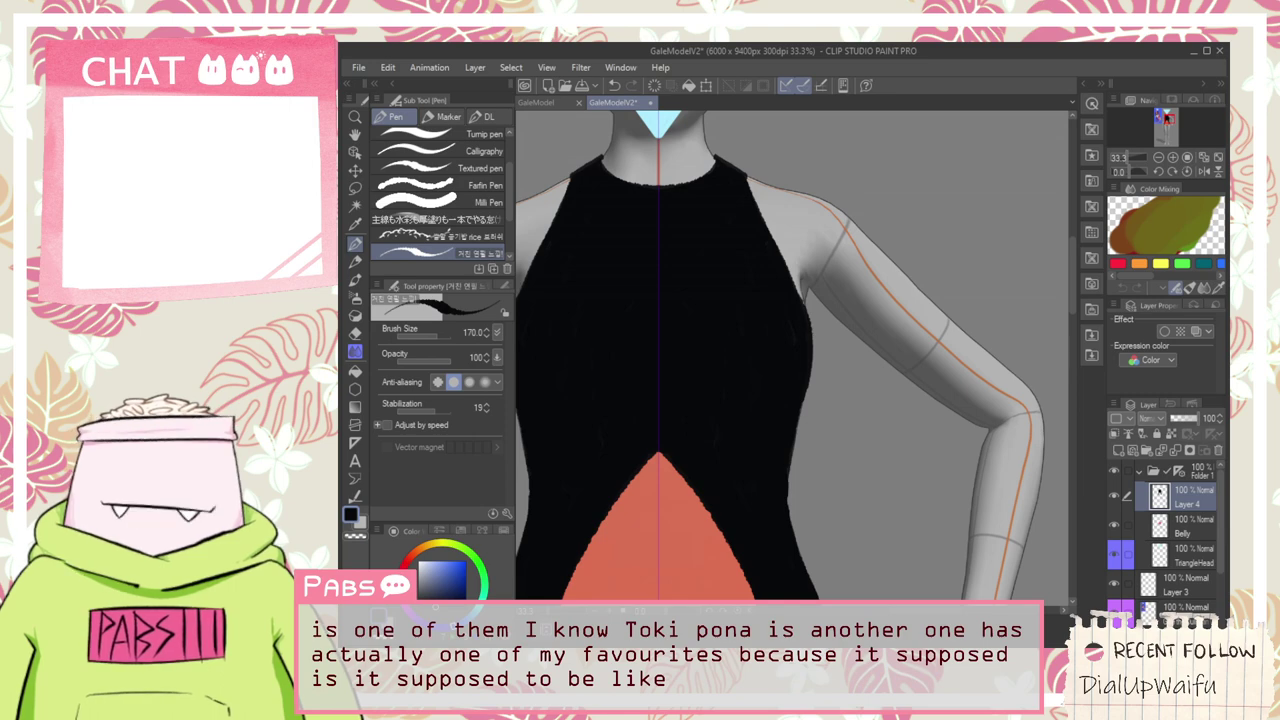
Examine the painted black undershirt from the belly peak up to the neckline and shoulders, including its edges up close
drag(654, 276, 709, 251)
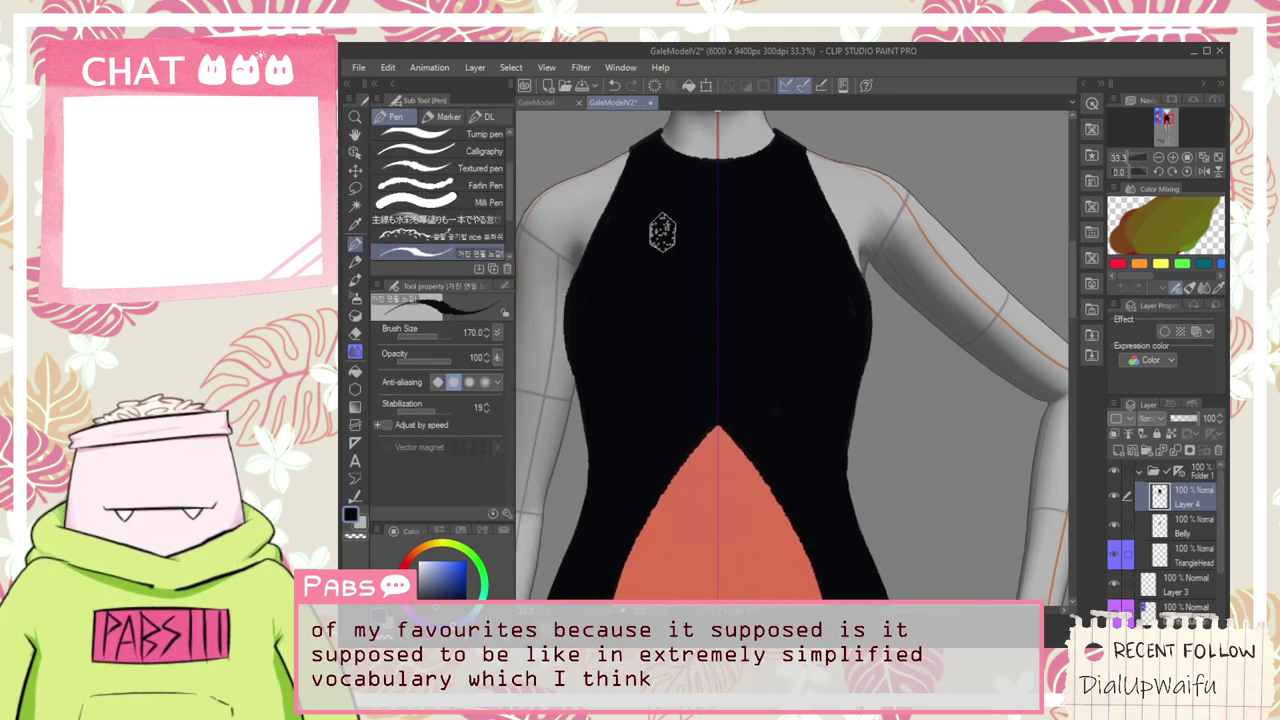
scroll(662, 232, down, 3)
scroll(666, 277, up, 4)
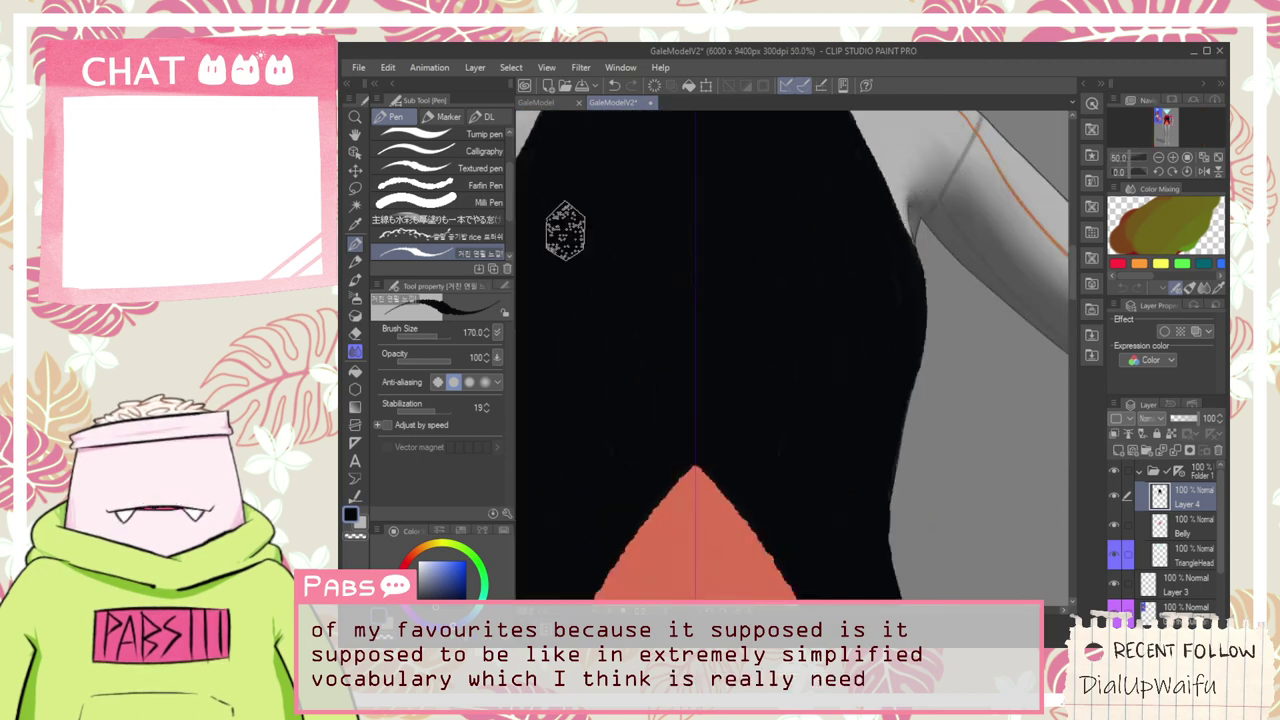
scroll(623, 270, down, 3)
scroll(640, 310, up, 5)
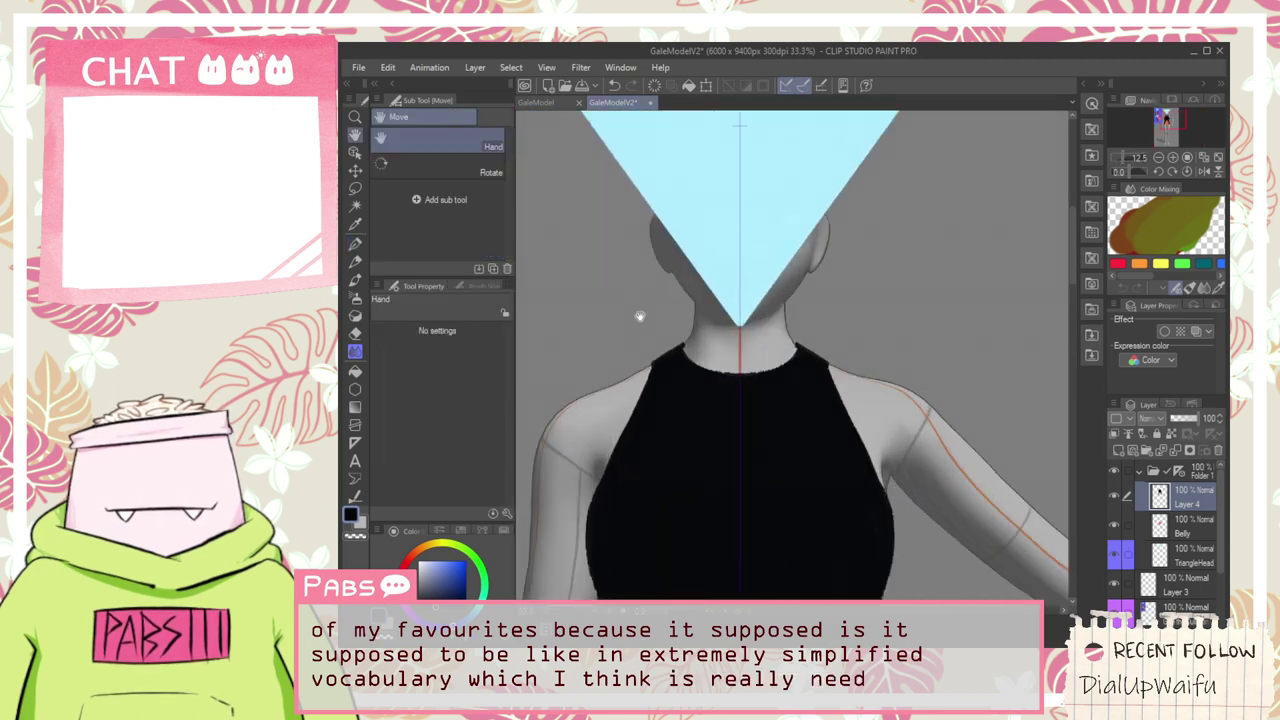
scroll(659, 340, up, 5)
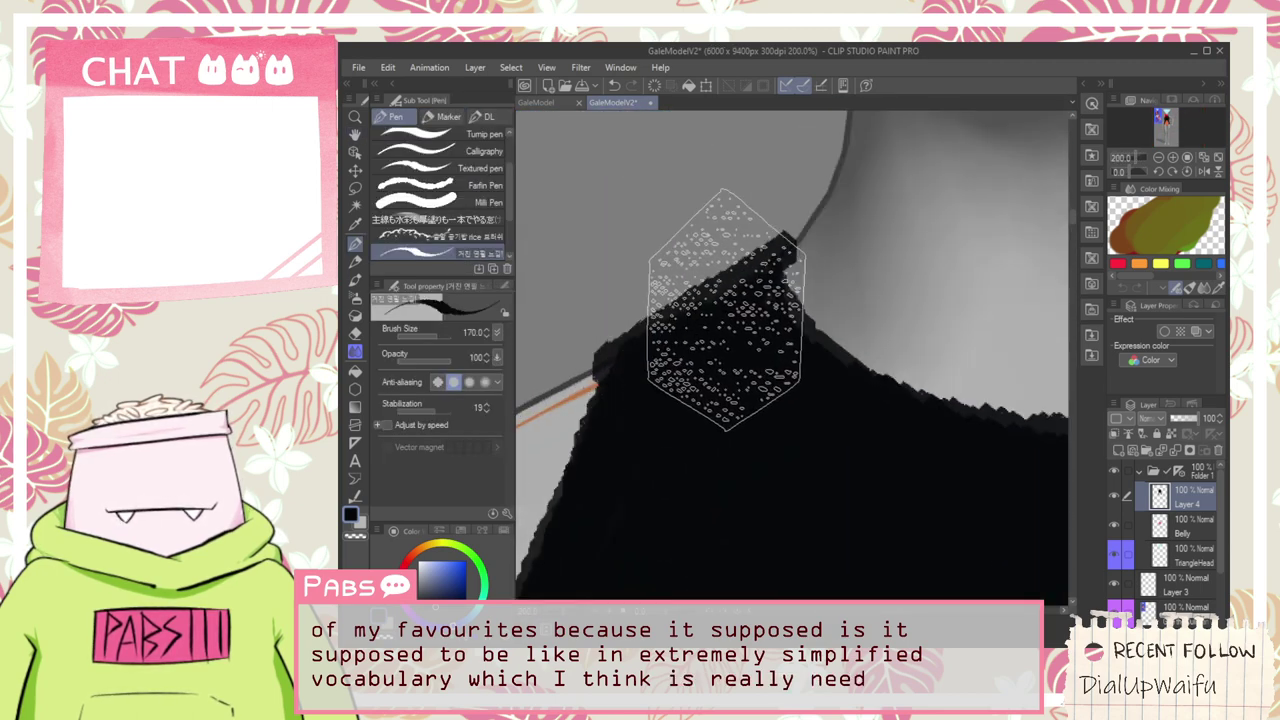
scroll(648, 340, down, 6)
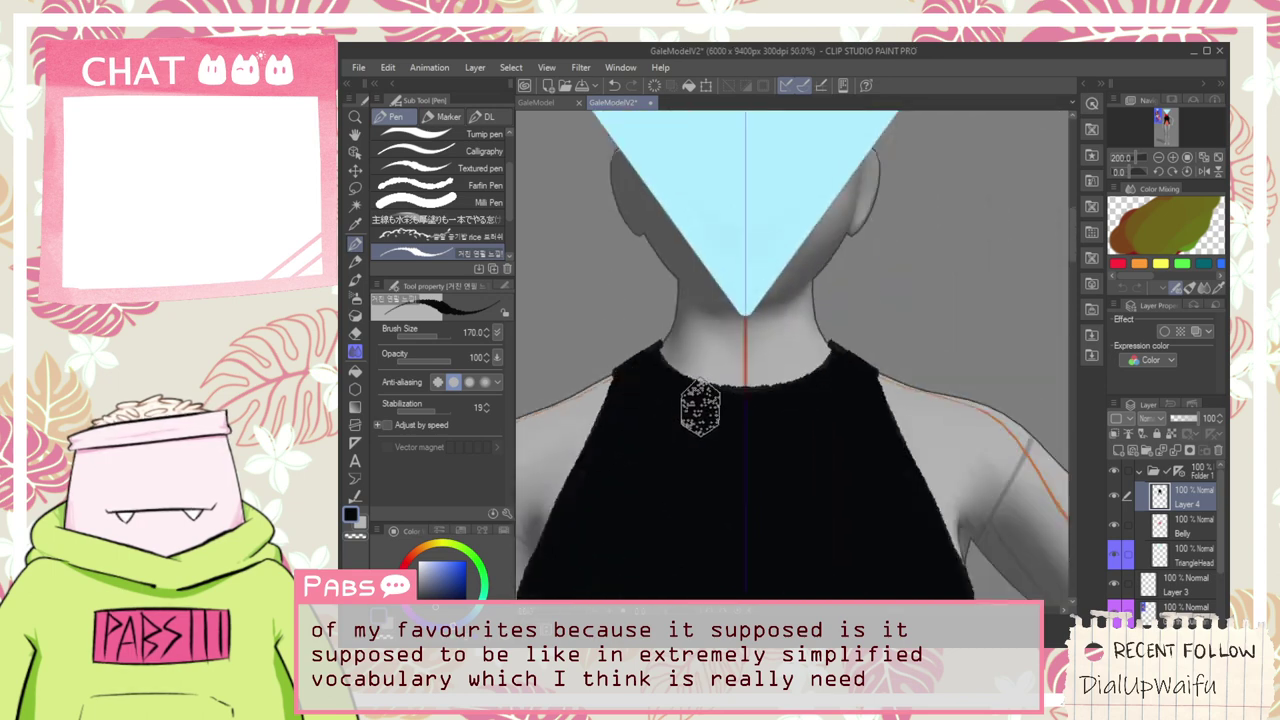
scroll(927, 540, down, 3)
key(space)
drag(889, 547, 870, 456)
scroll(781, 415, up, 2)
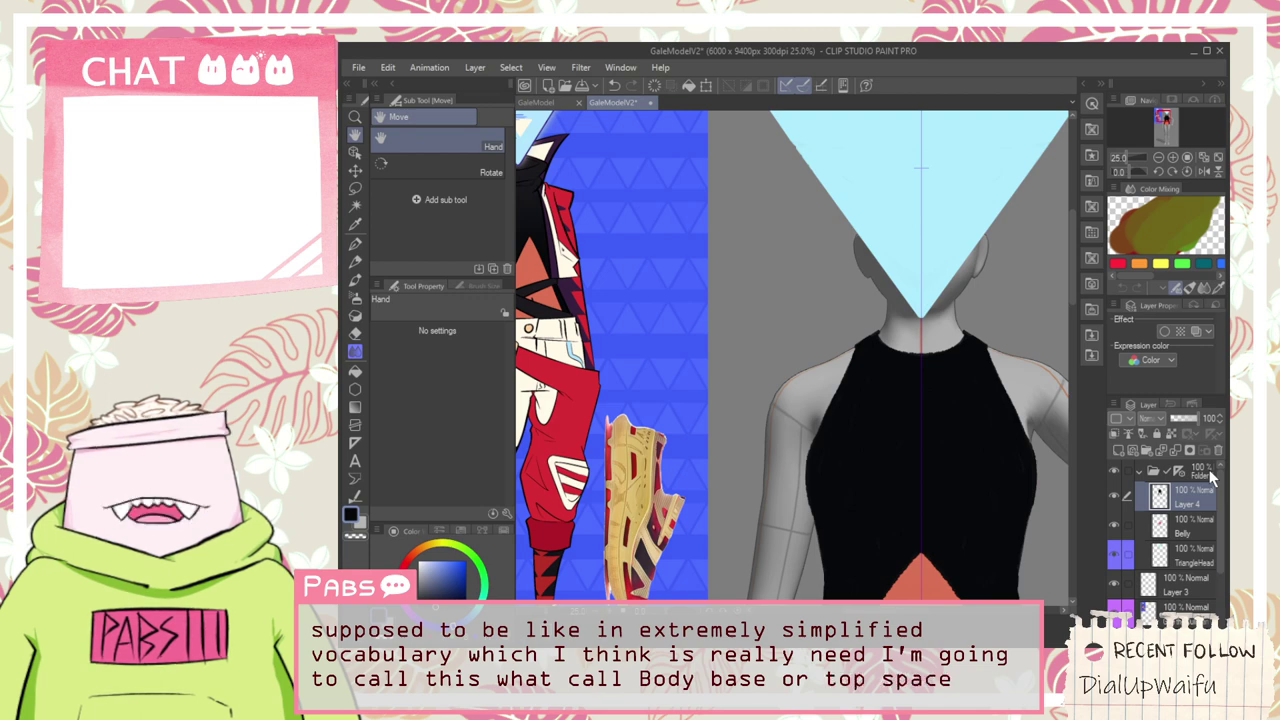
Rename the black undershirt layer TopFill and add a new layer above it named Neck Front
text(TopFill)
key(Return)
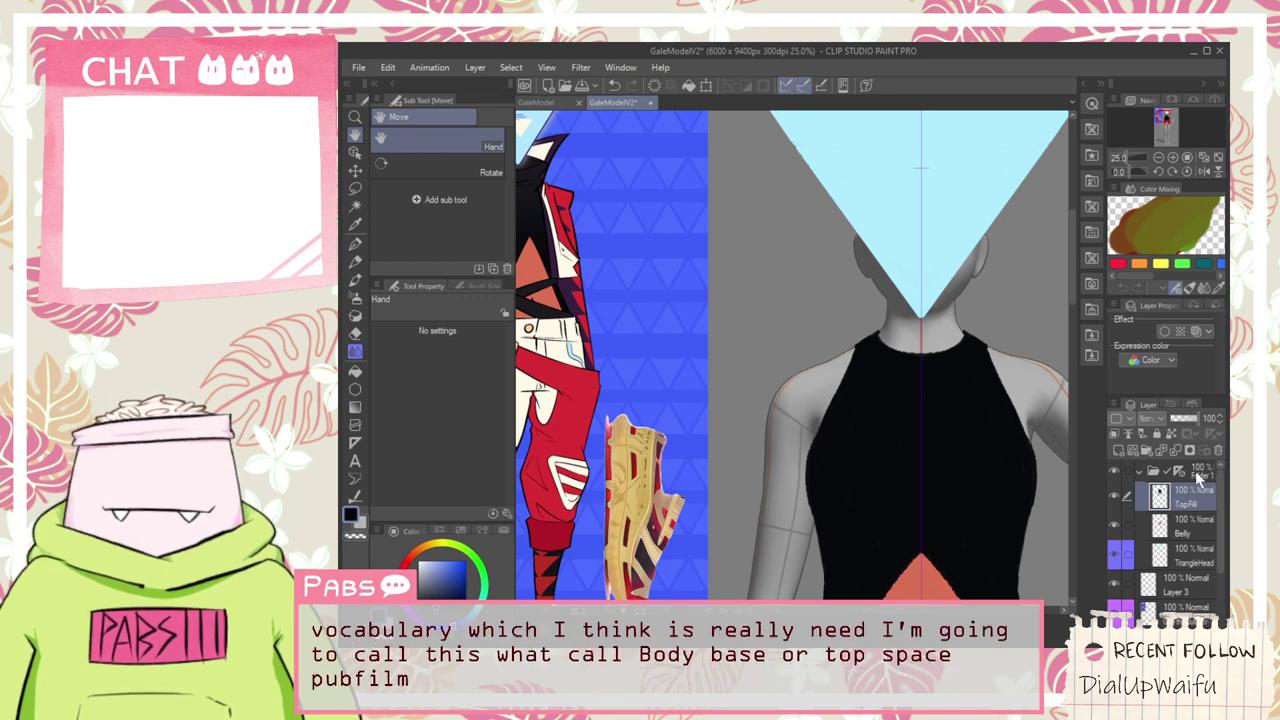
click(1117, 451)
double_click(1188, 505)
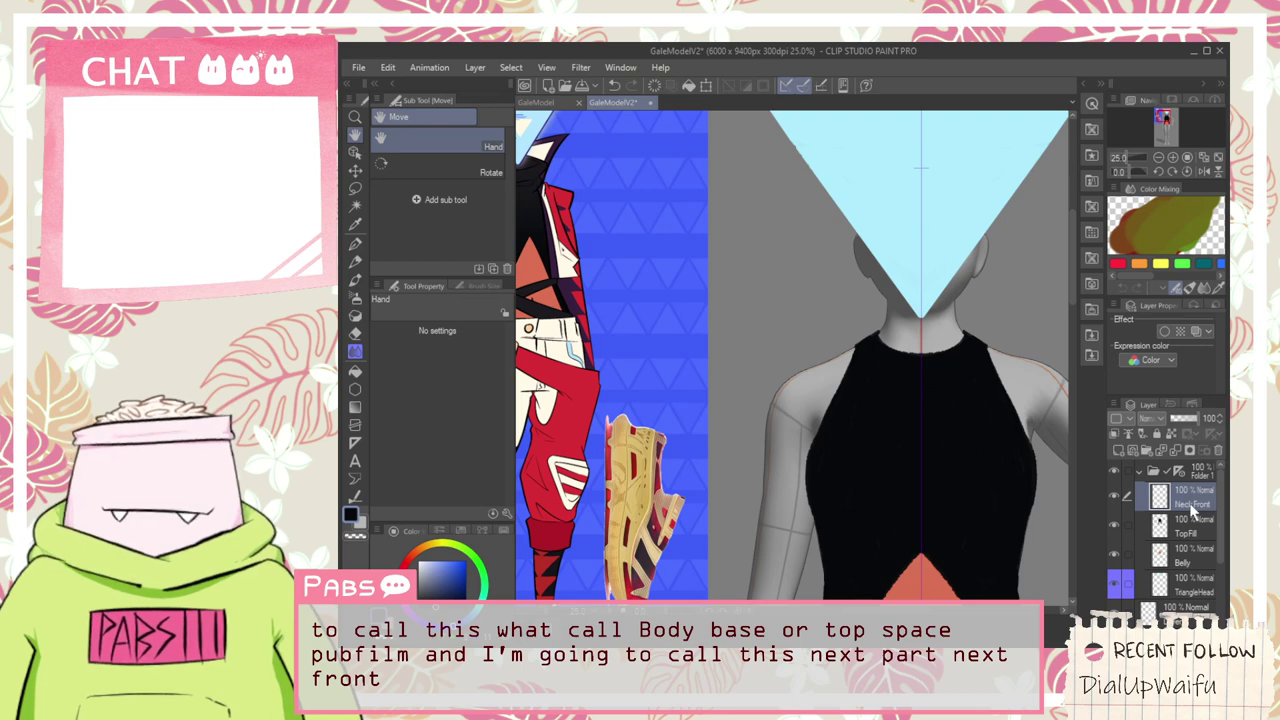
scroll(946, 394, up, 5)
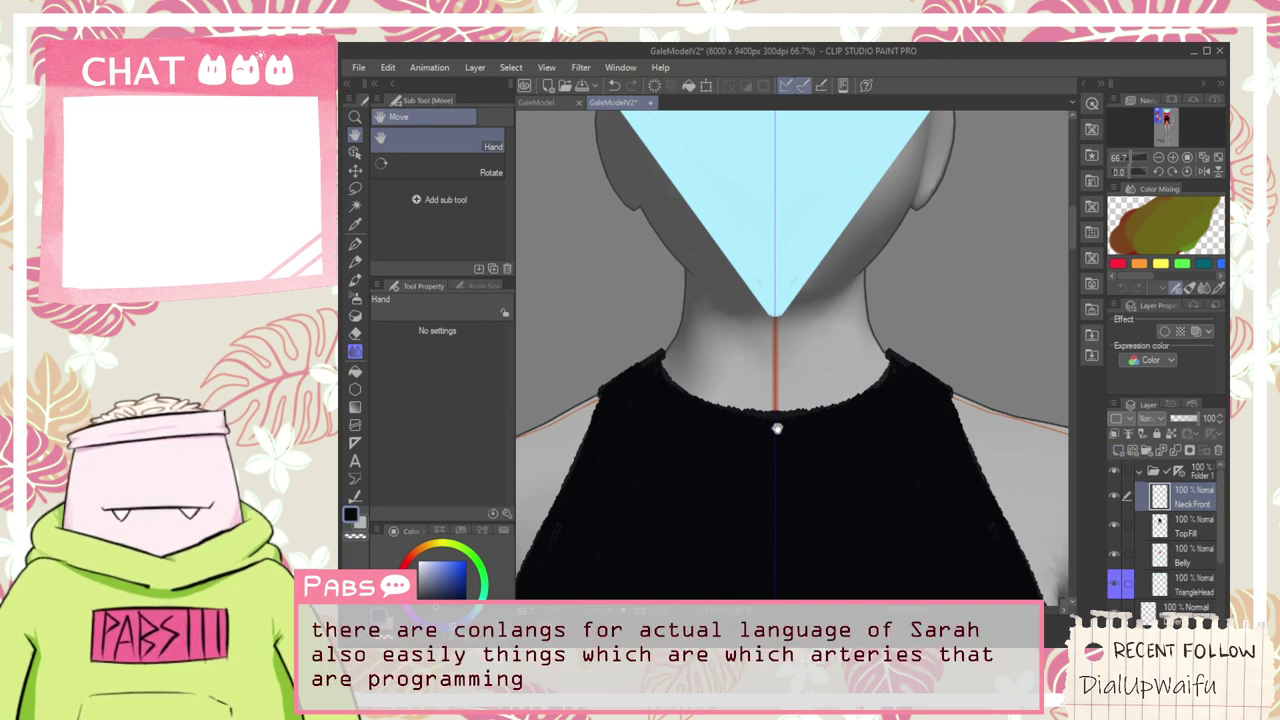
key(p)
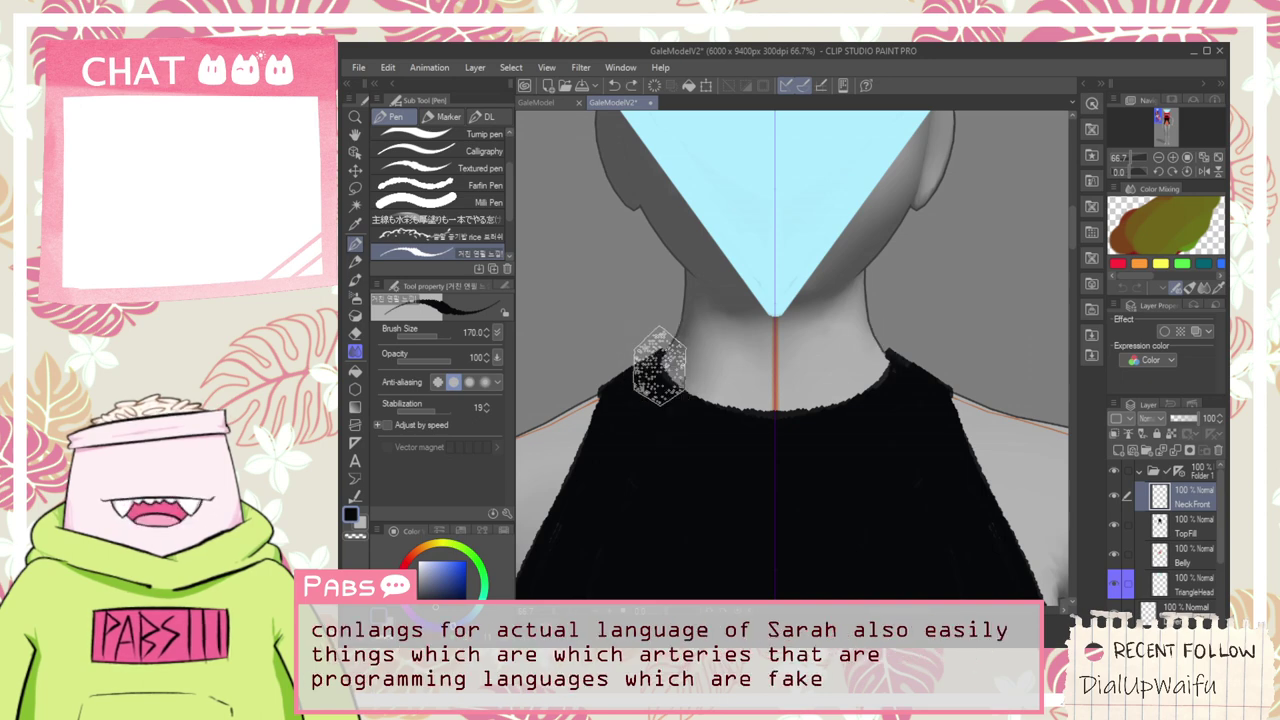
drag(656, 315, 814, 279)
key(ctrl+z)
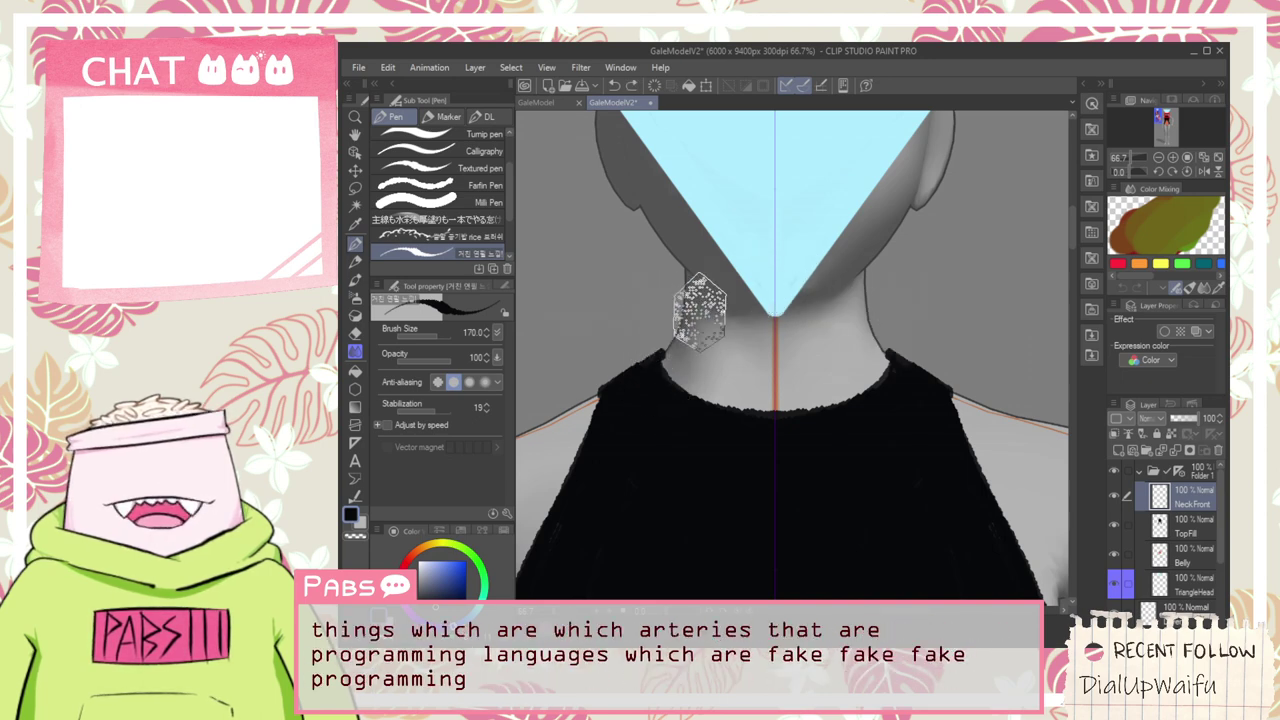
drag(660, 336, 777, 322)
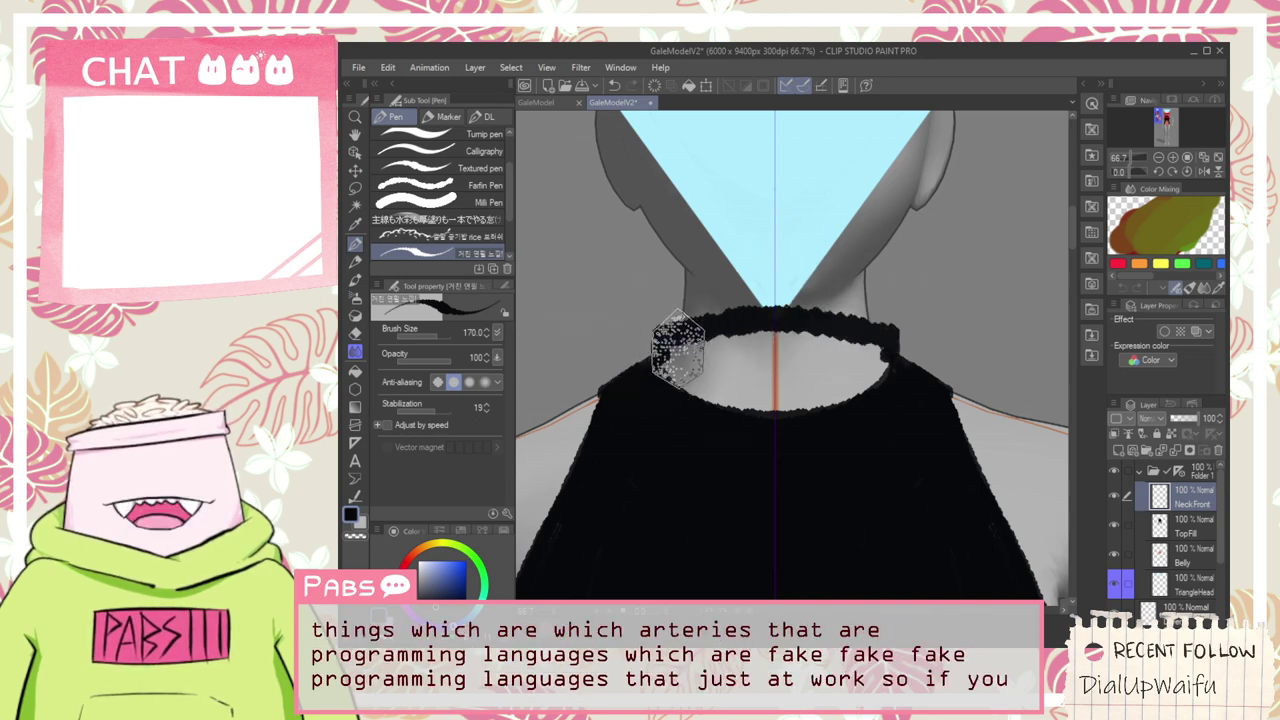
key(ctrl+z)
mouse_move(660, 360)
mouse_down()
mouse_move(661, 337)
mouse_move(871, 349)
mouse_up()
key(ctrl+z)
key(ctrl+z)
drag(646, 363, 875, 350)
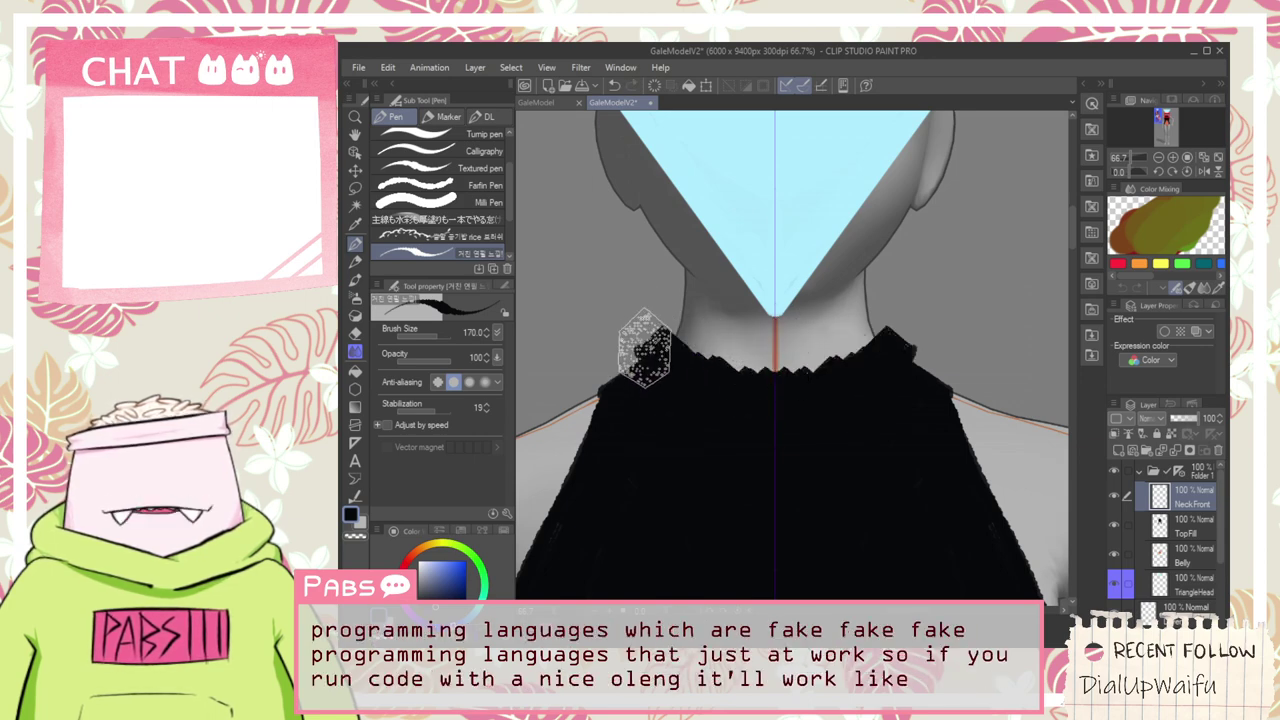
key(ctrl+z)
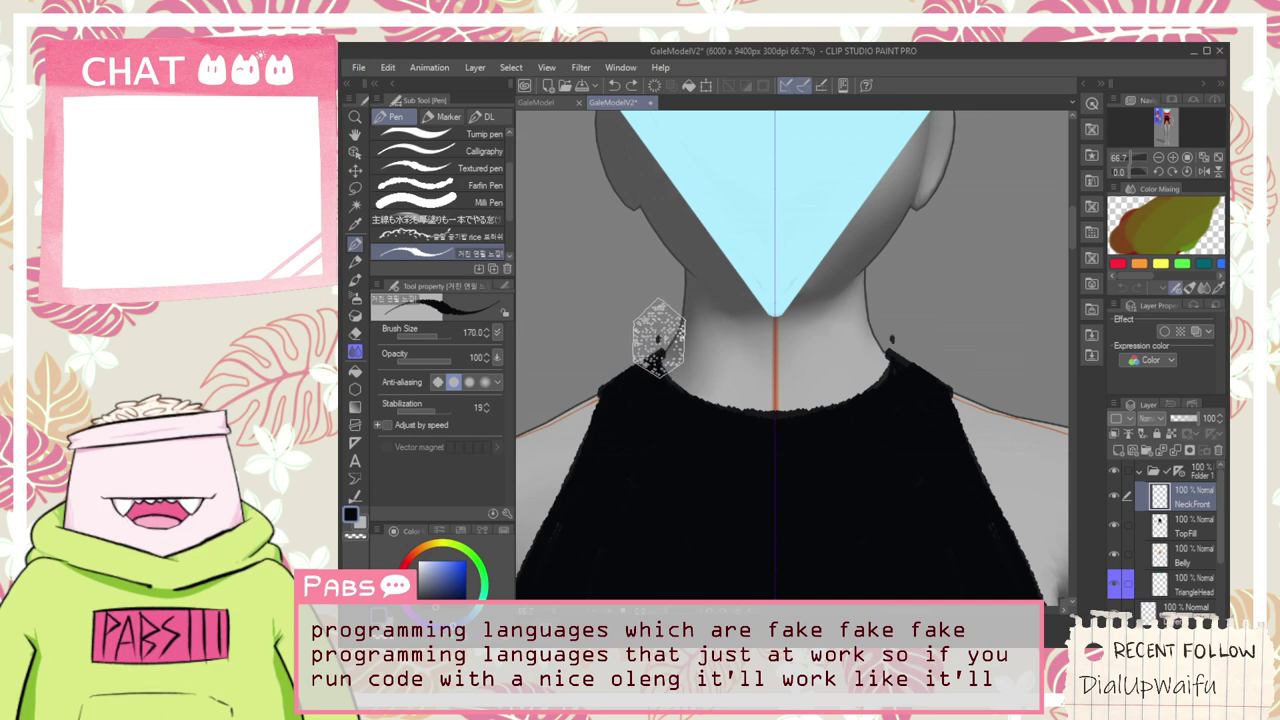
Paint a thick black collar band across the base of the neck with the pen, raising it at both shoulder ends
mouse_move(658, 340)
mouse_down()
mouse_move(662, 372)
mouse_move(784, 414)
mouse_move(657, 360)
mouse_up()
drag(765, 391, 806, 391)
drag(658, 333, 838, 380)
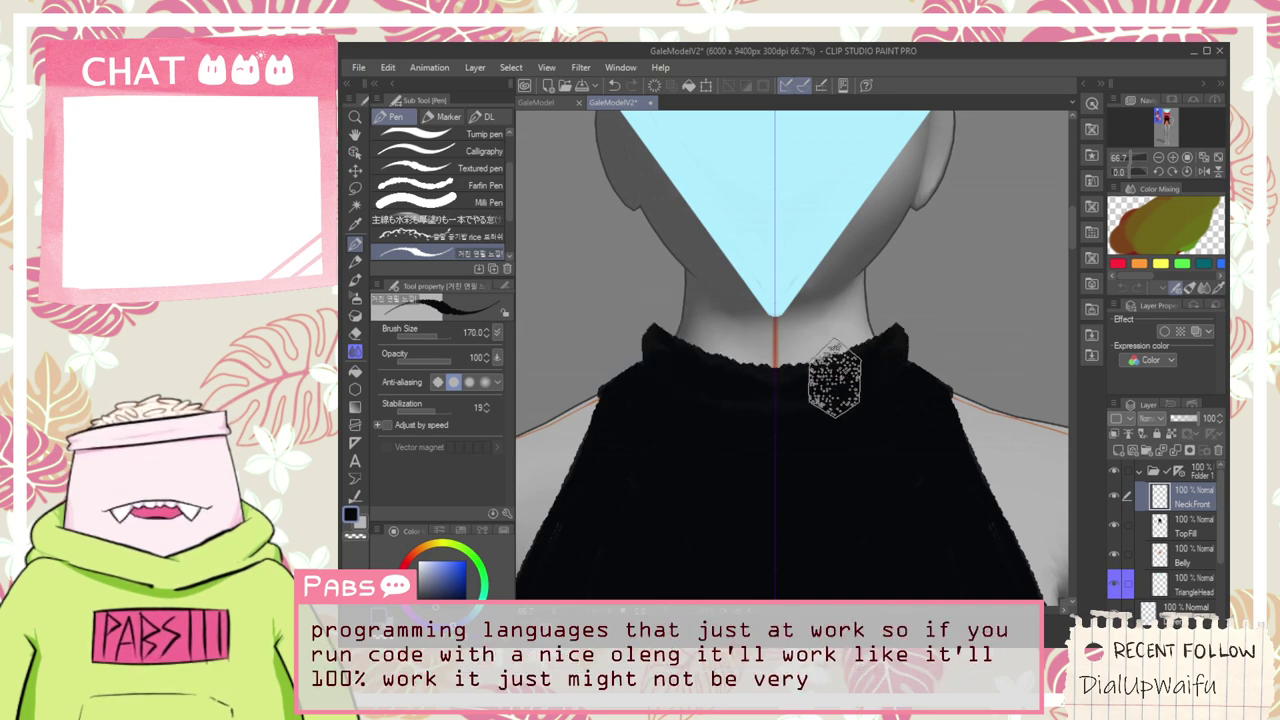
mouse_move(674, 371)
mouse_down()
mouse_move(838, 393)
mouse_move(820, 362)
mouse_up()
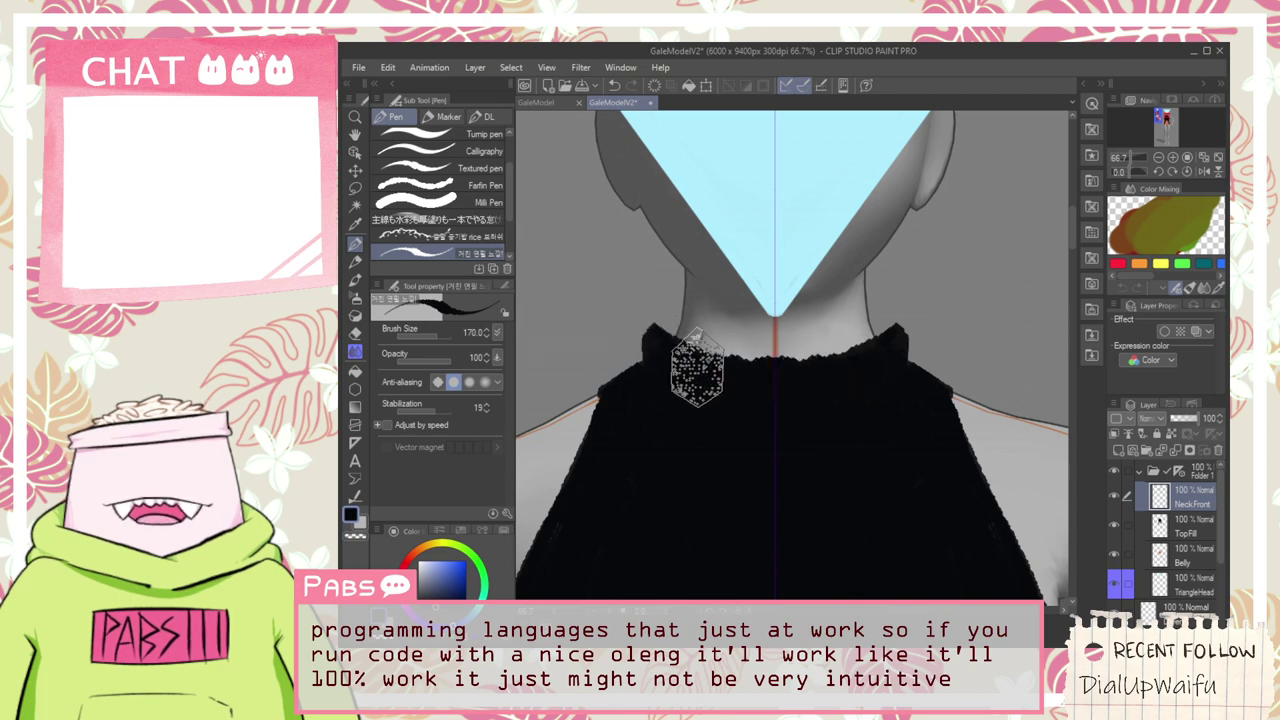
drag(656, 334, 860, 356)
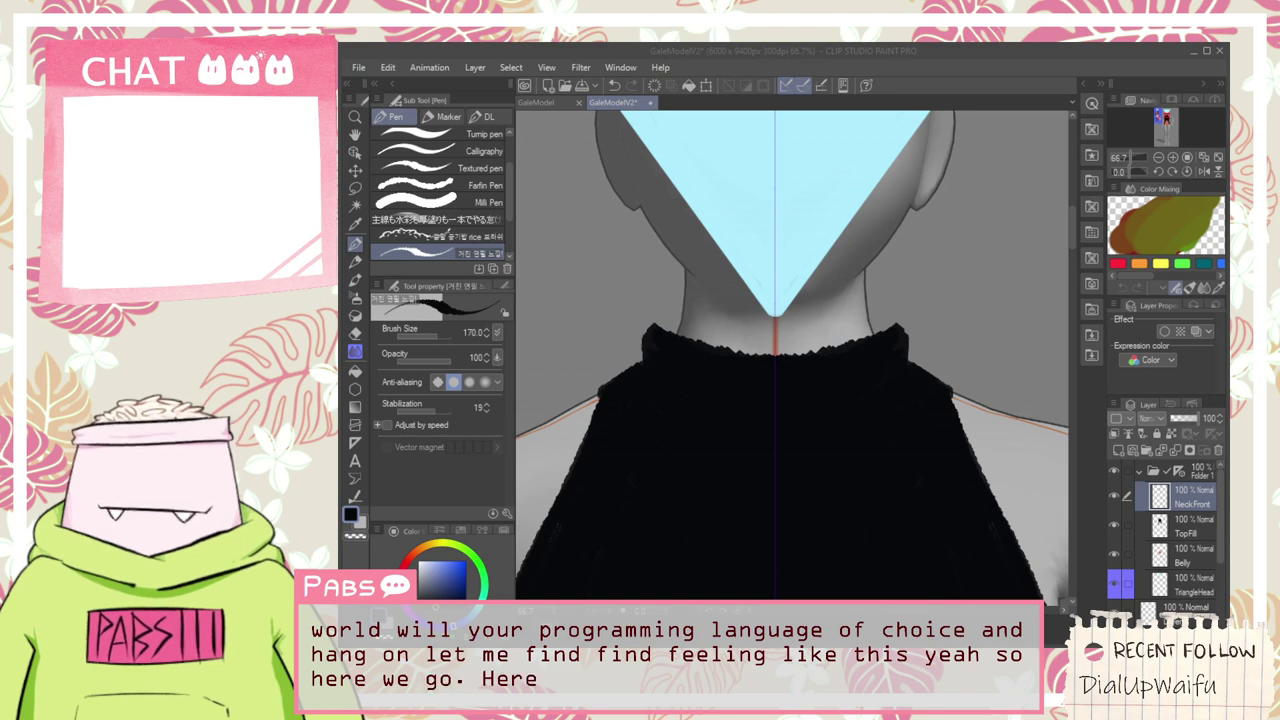
Switch to the browser, read the Hello World! code example in the Wikipedia article, and return to the GaleModelV2 canvas
key(alt+Tab)
scroll(838, 360, down, 1)
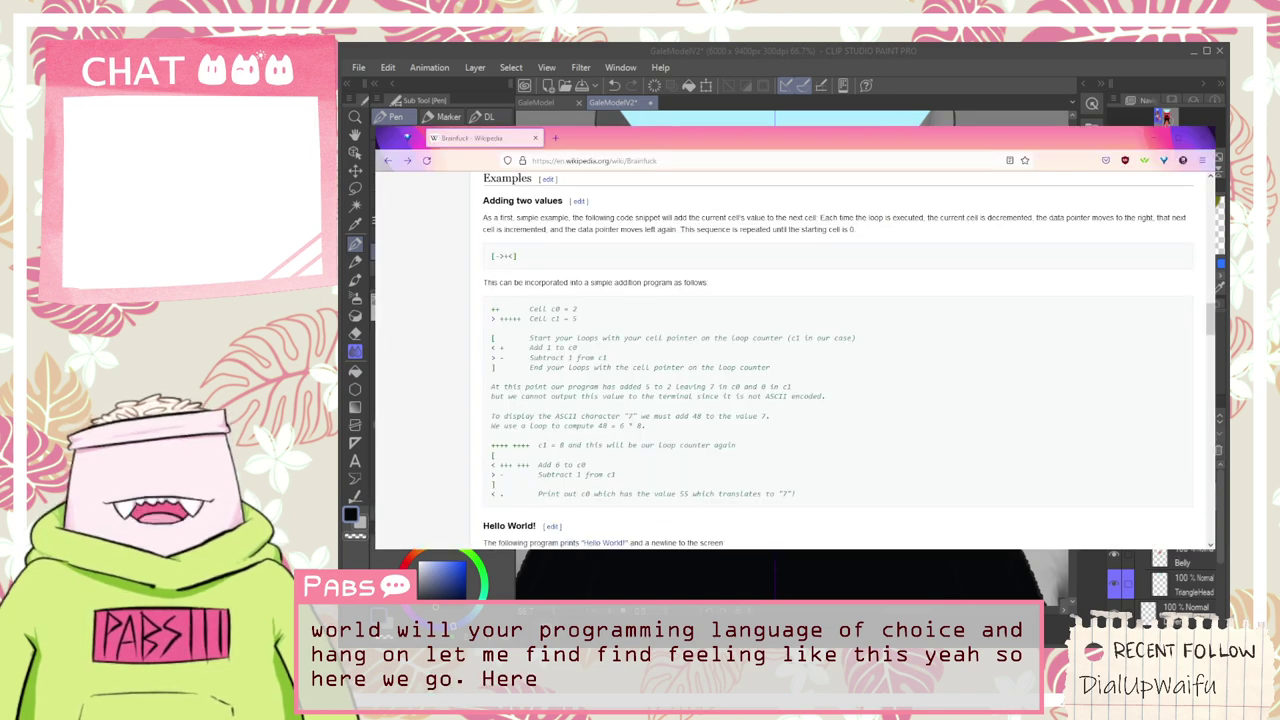
scroll(838, 360, down, 5)
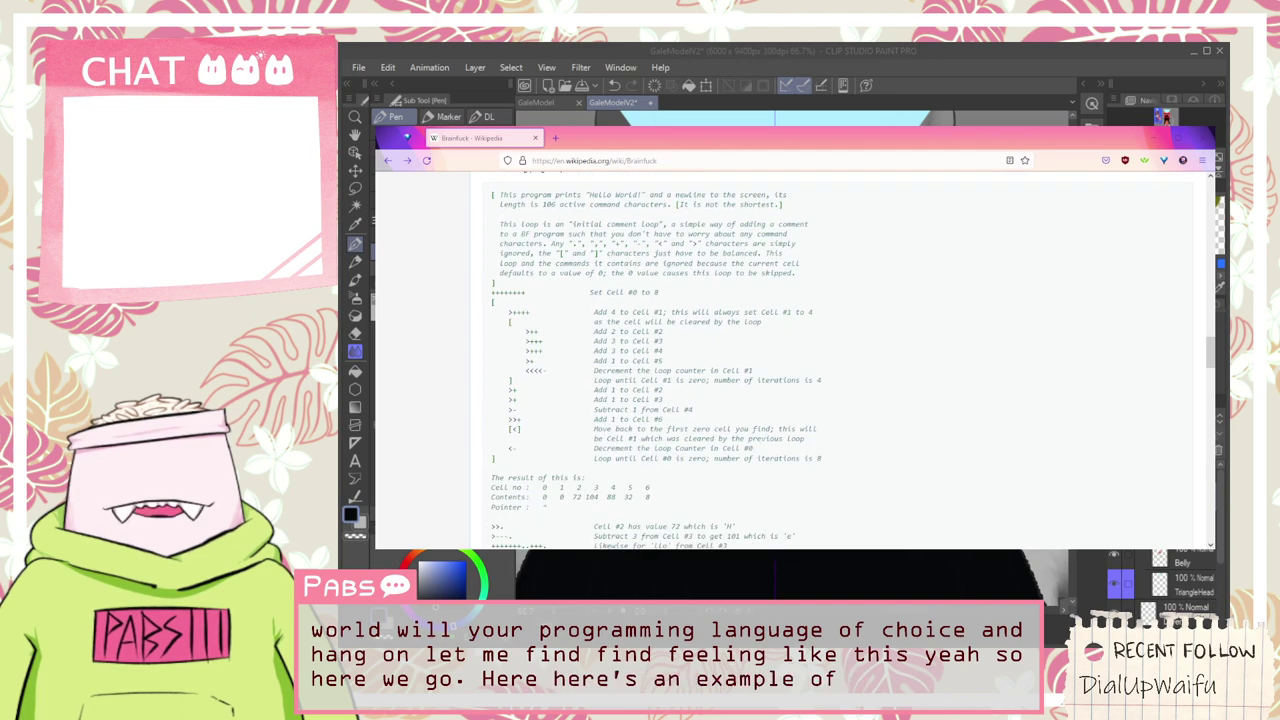
scroll(838, 366, up, 1)
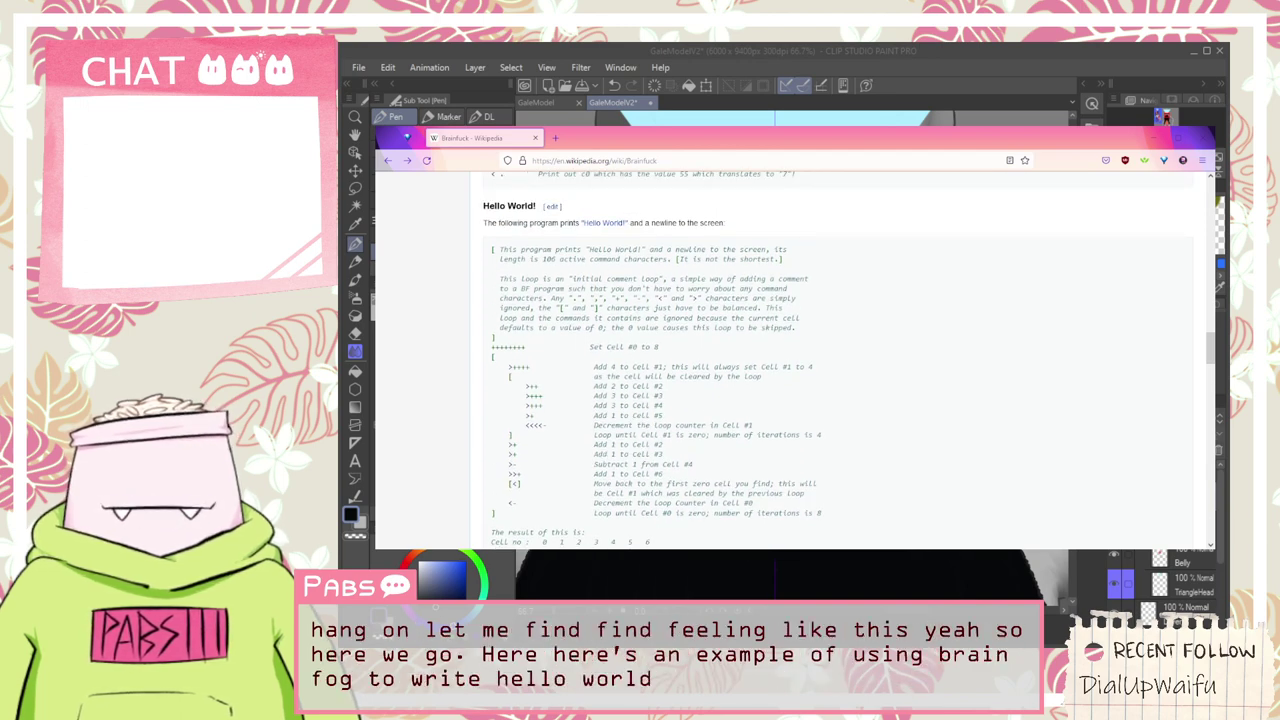
scroll(737, 359, down, 1)
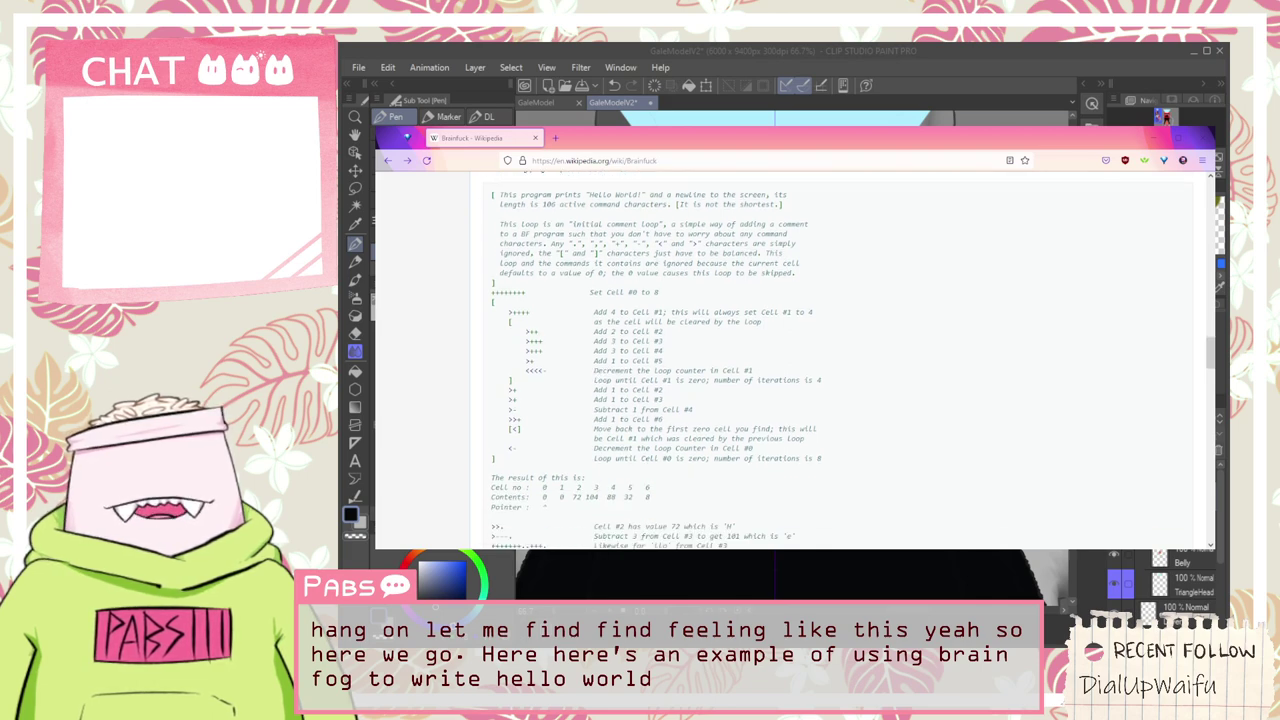
drag(491, 292, 523, 331)
click(522, 344)
scroll(522, 348, down, 2)
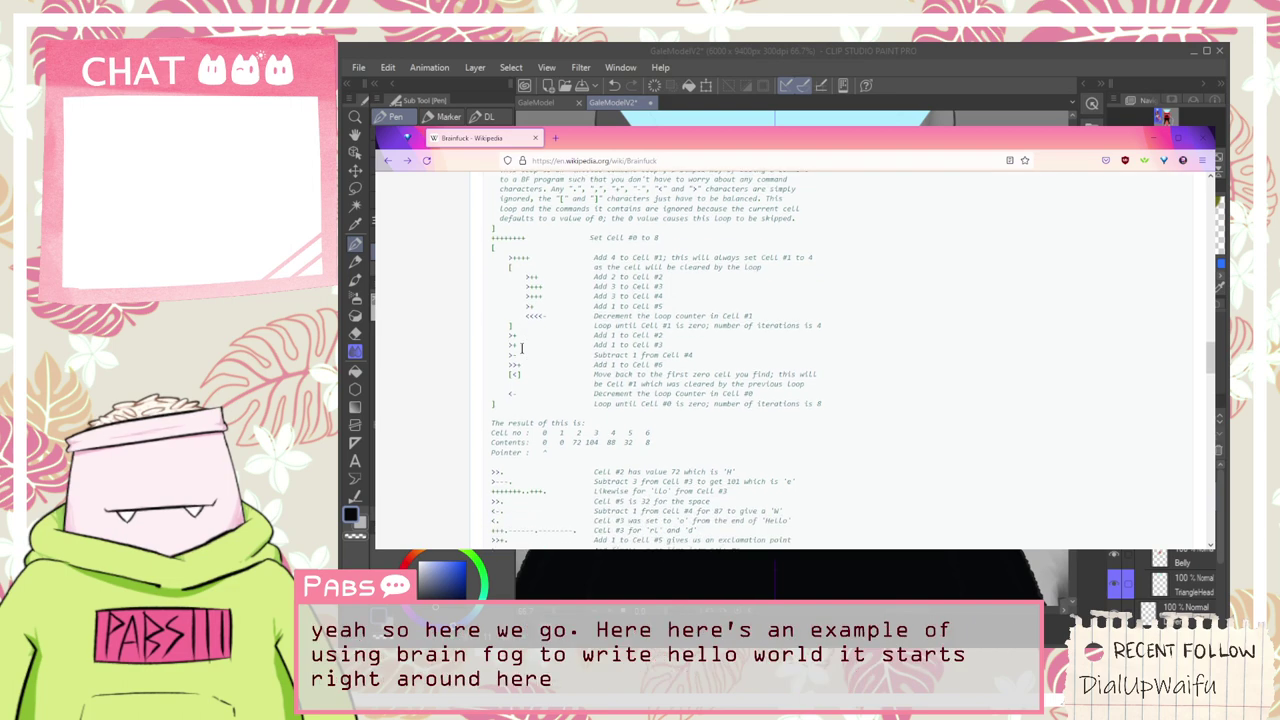
scroll(521, 348, down, 1)
scroll(530, 385, up, 1)
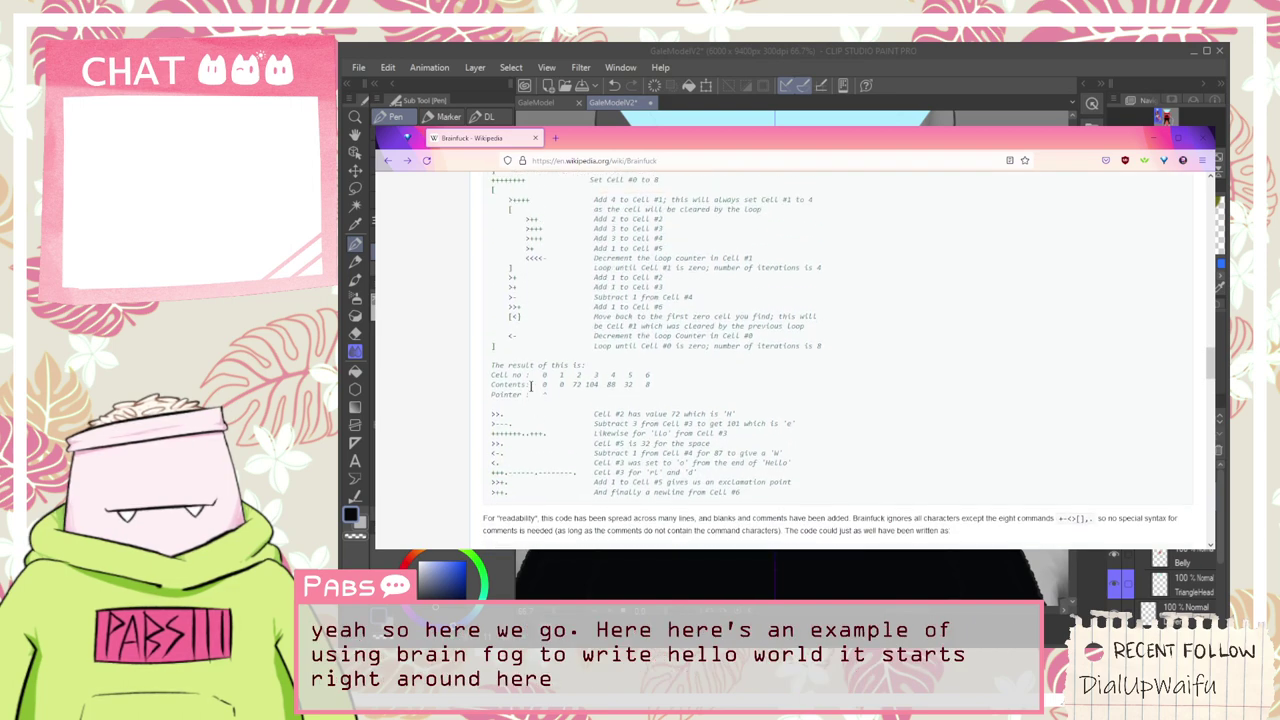
scroll(531, 385, down, 1)
scroll(574, 433, down, 1)
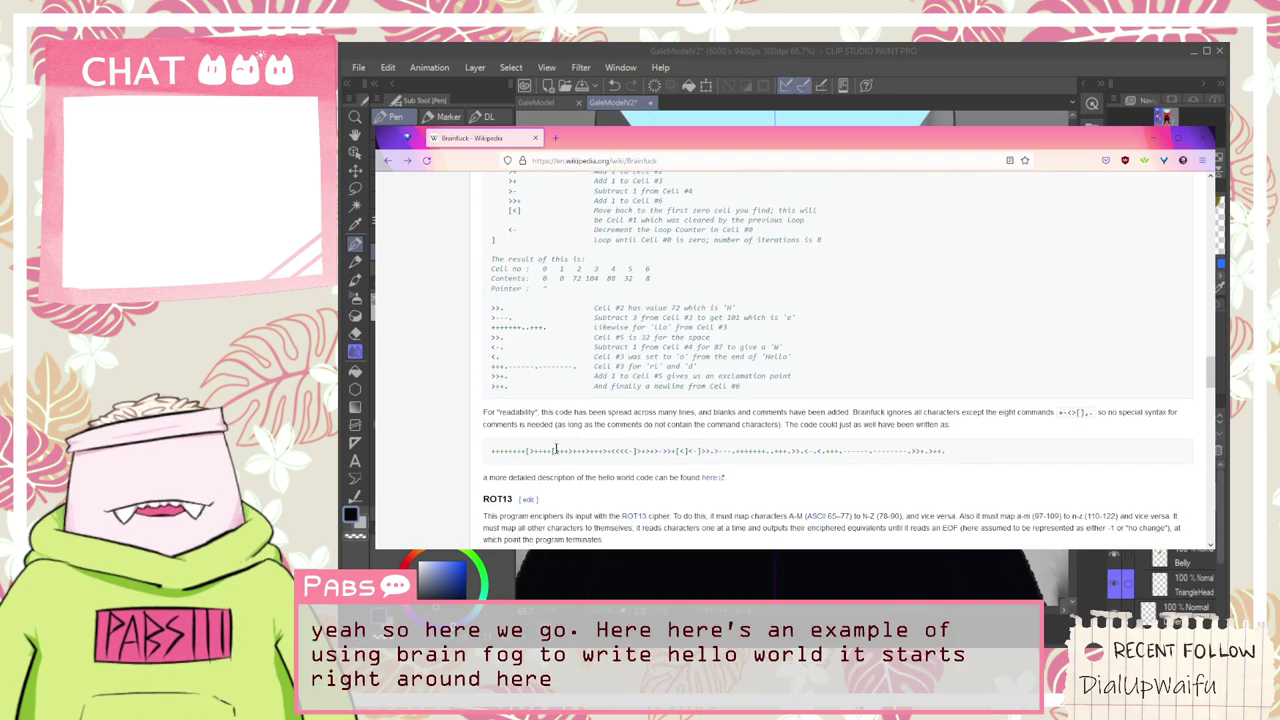
scroll(558, 449, up, 1)
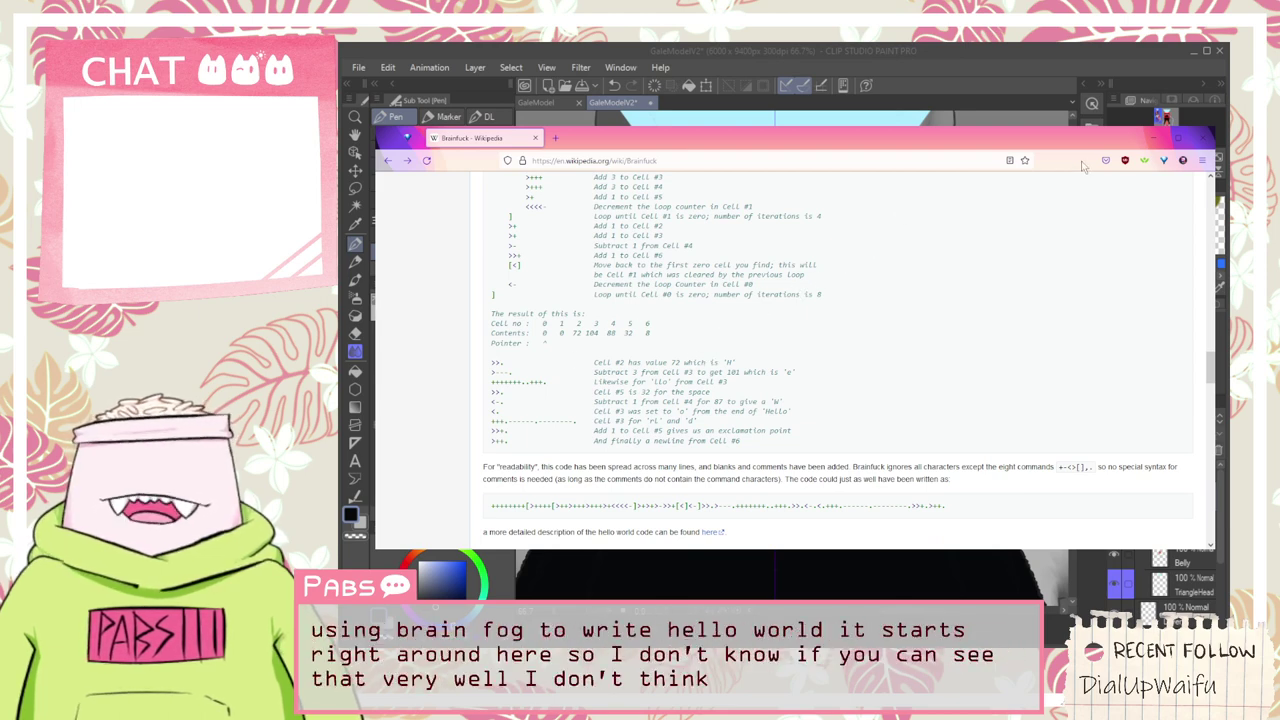
click(1204, 139)
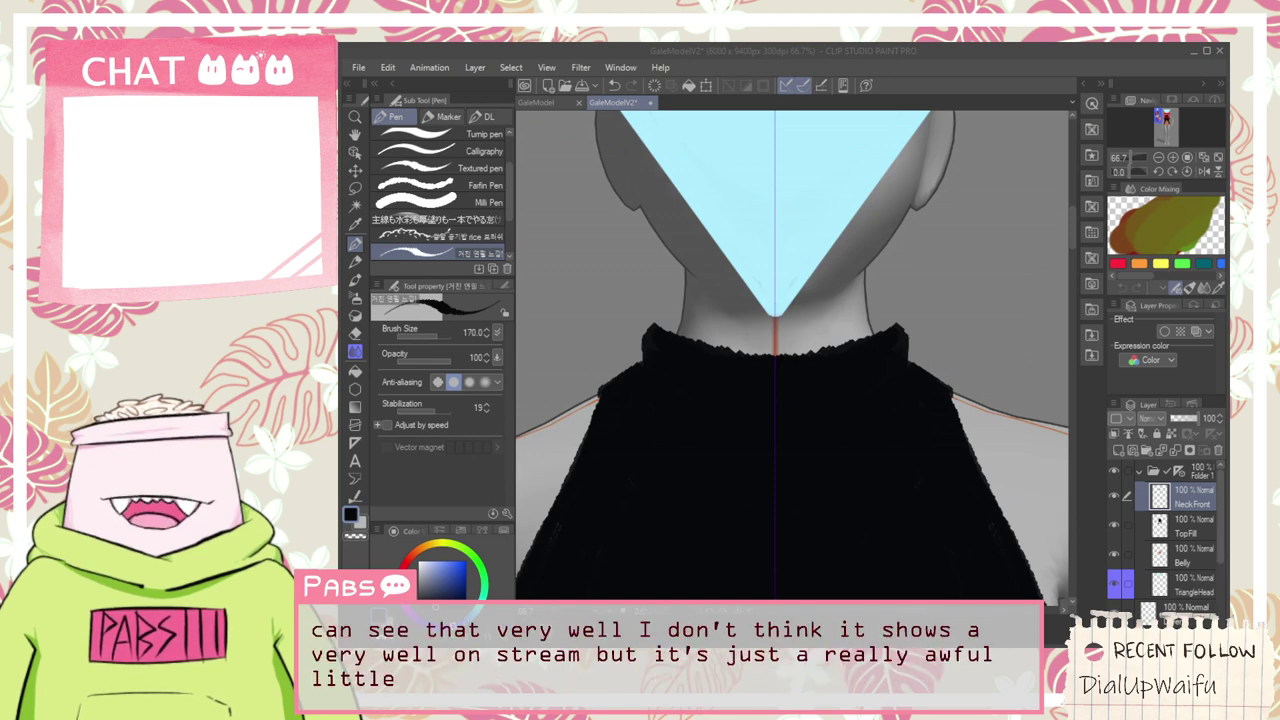
click(989, 263)
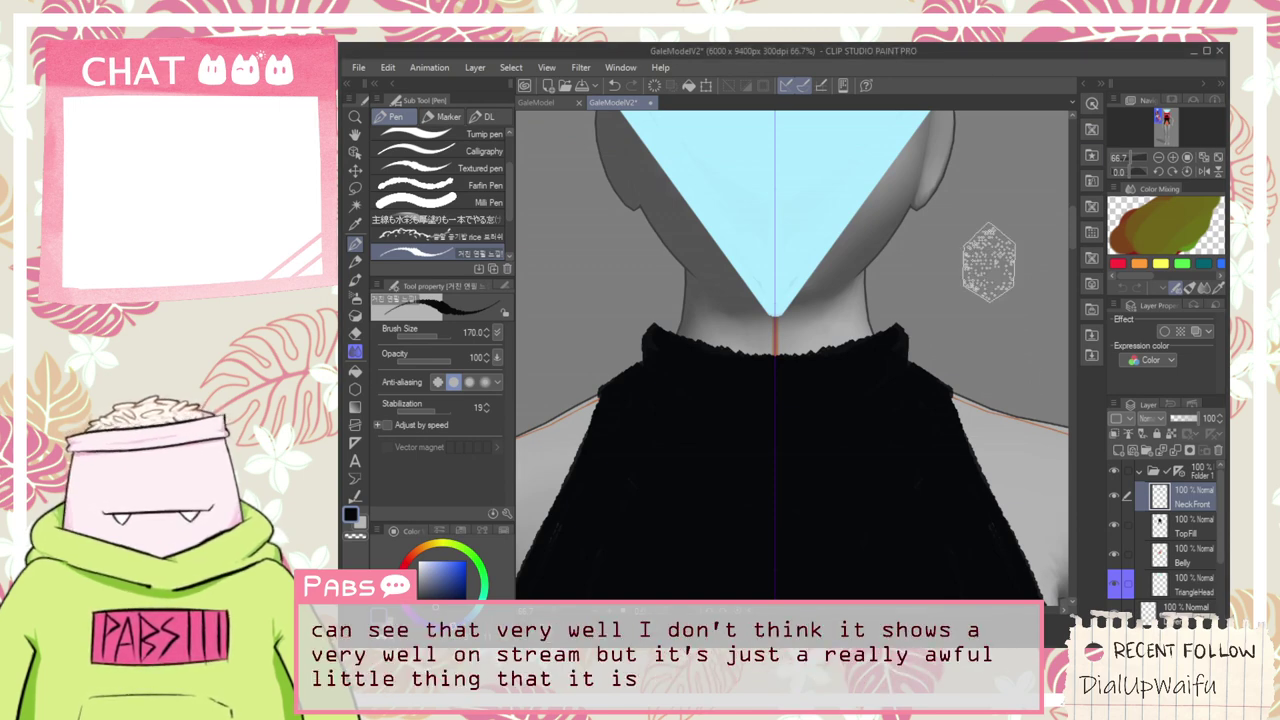
Lower the TopFill layer's opacity to 59% and make the Neck Front layer active
click(1175, 536)
click(1189, 421)
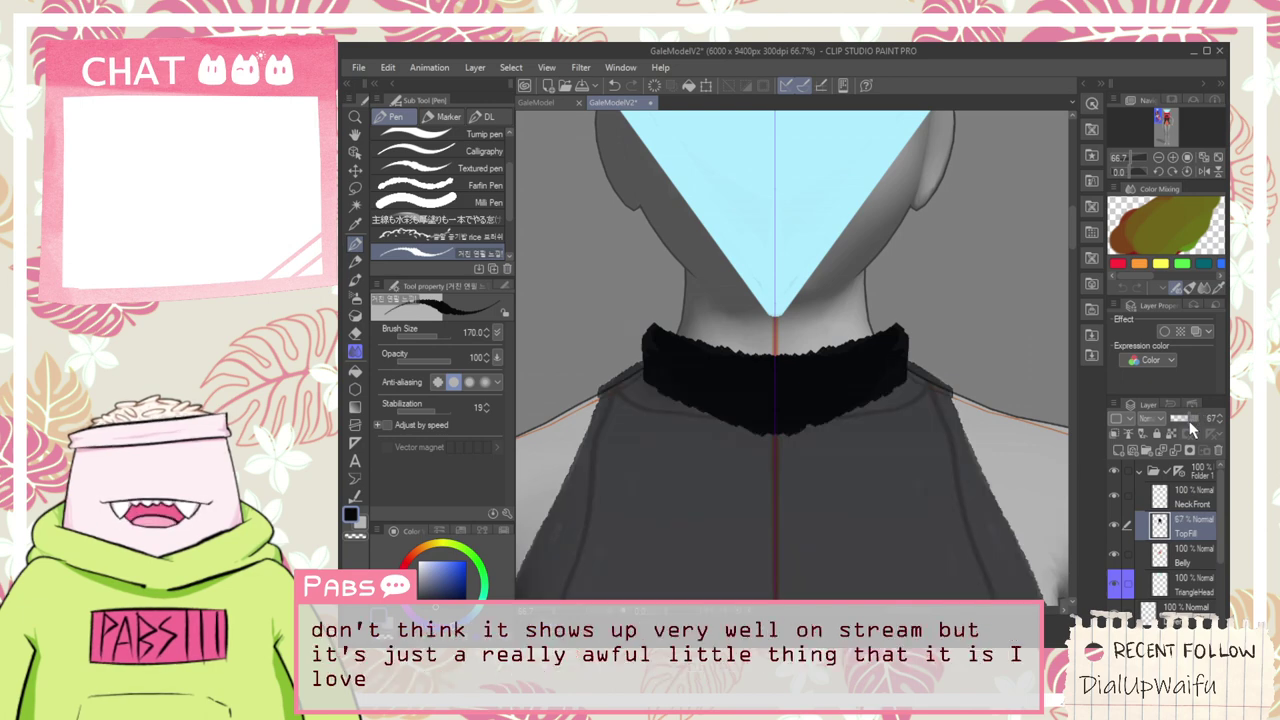
click(1192, 500)
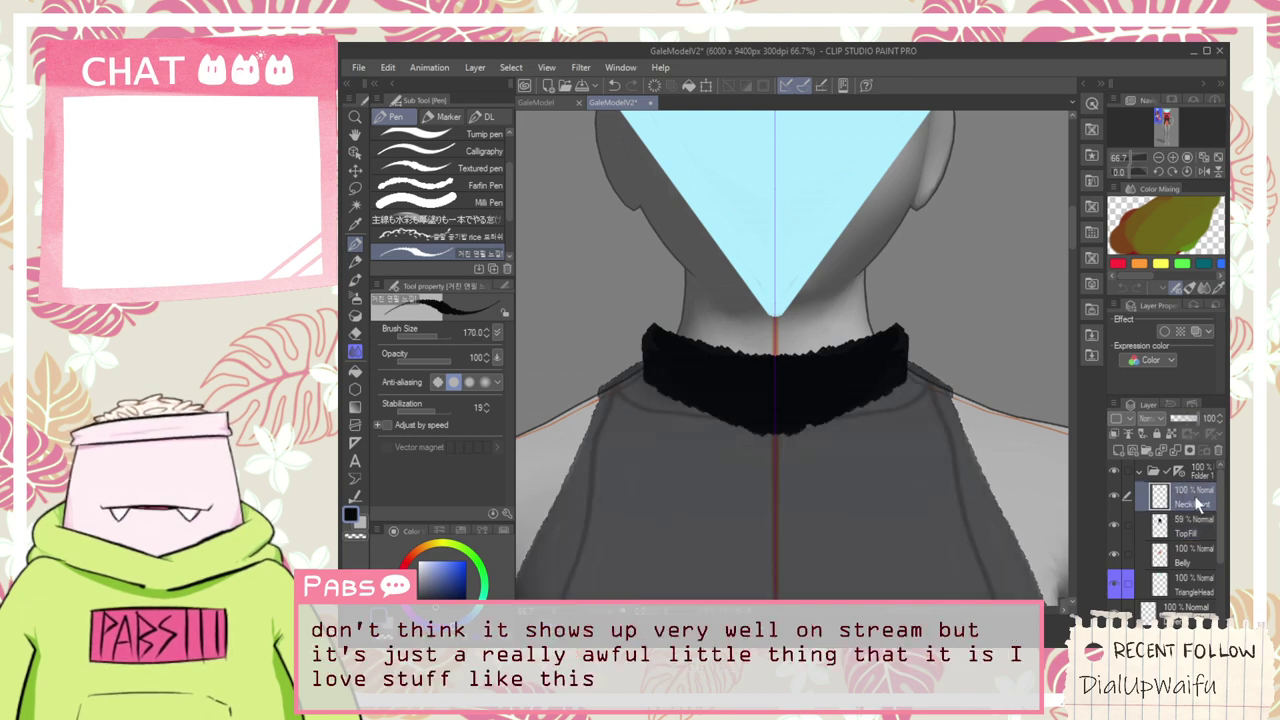
Round the collar's outer ends and lower edge, and extend its upper edge higher up the neck with pointed corners
scroll(640, 372, up, 1)
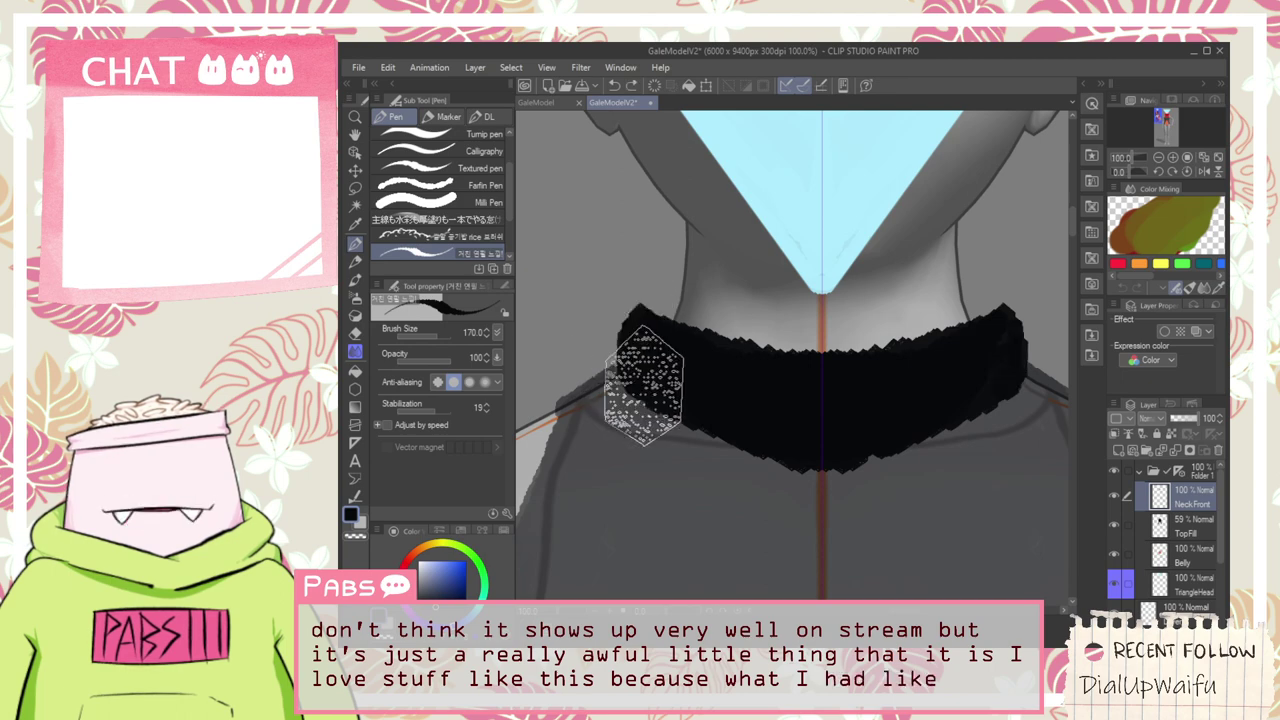
drag(644, 385, 623, 306)
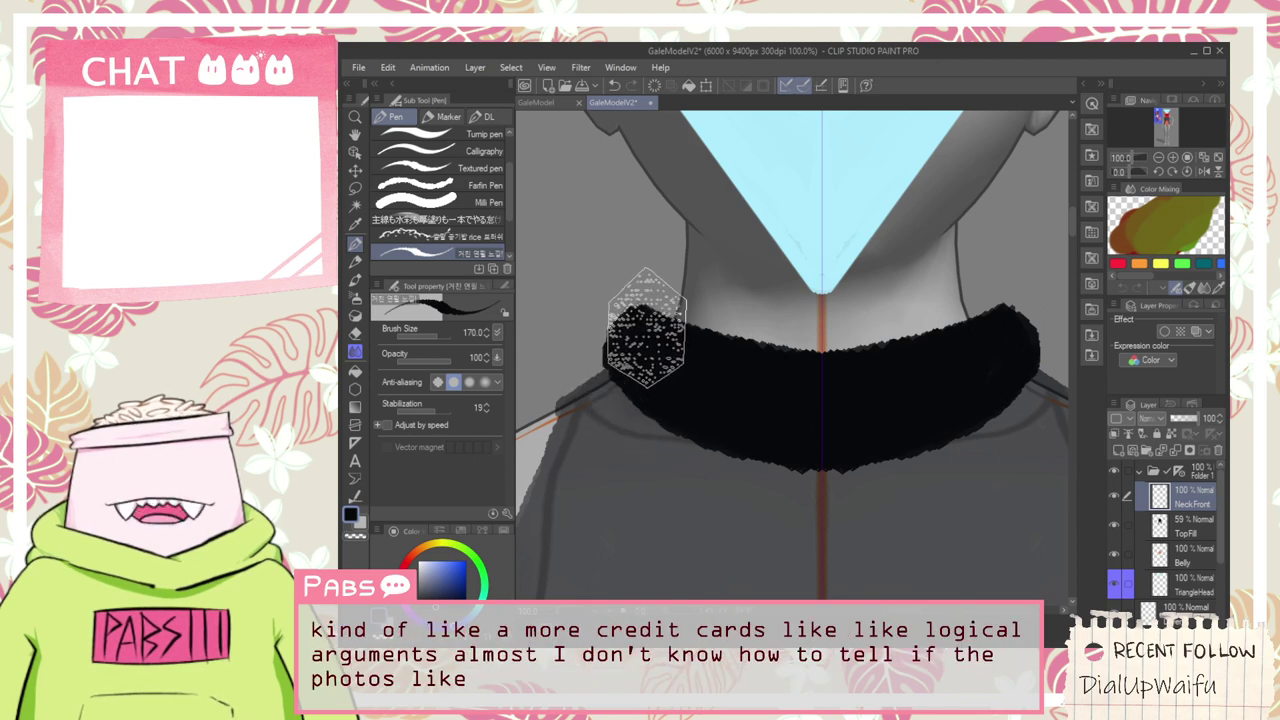
mouse_move(643, 309)
mouse_down()
mouse_move(634, 300)
mouse_move(692, 323)
mouse_up()
key(ctrl+z)
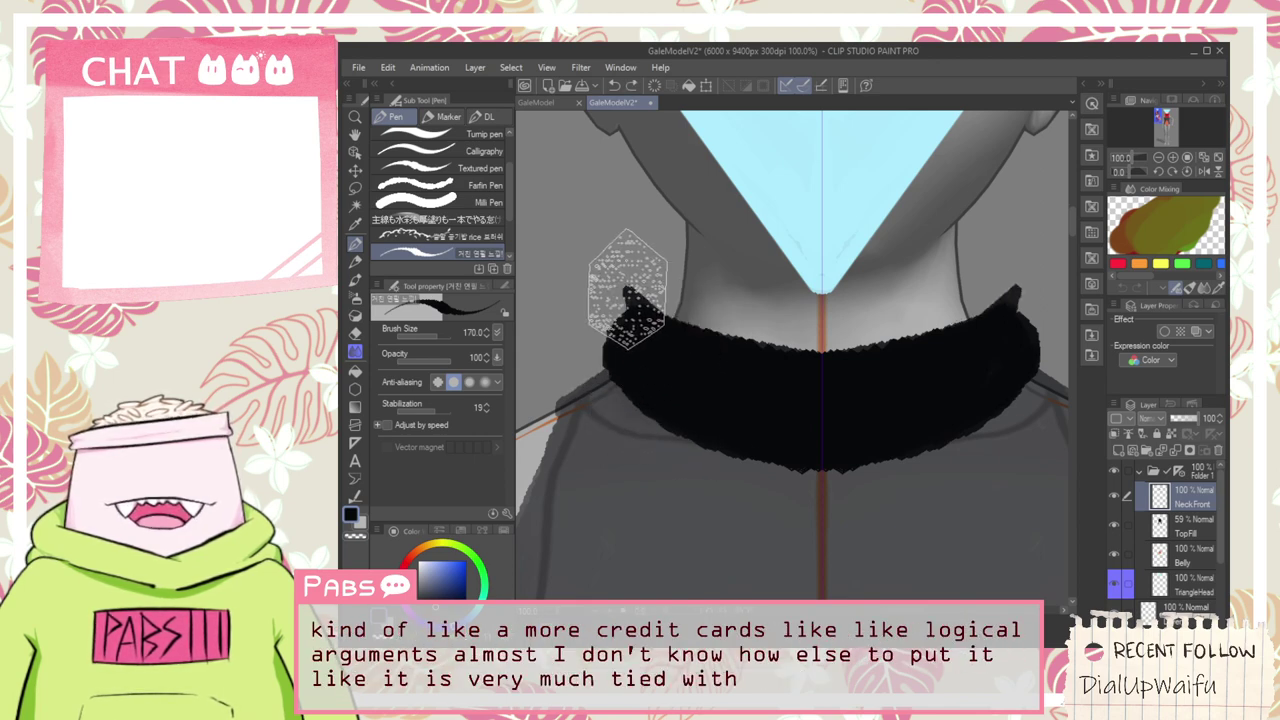
mouse_move(627, 284)
mouse_down()
mouse_move(660, 309)
mouse_move(633, 291)
mouse_move(768, 327)
mouse_move(629, 285)
mouse_move(769, 321)
mouse_move(667, 293)
mouse_move(760, 297)
mouse_move(637, 285)
mouse_move(819, 341)
mouse_move(684, 316)
mouse_move(747, 345)
mouse_move(732, 325)
mouse_move(798, 339)
mouse_move(722, 322)
mouse_move(858, 338)
mouse_move(695, 293)
mouse_up()
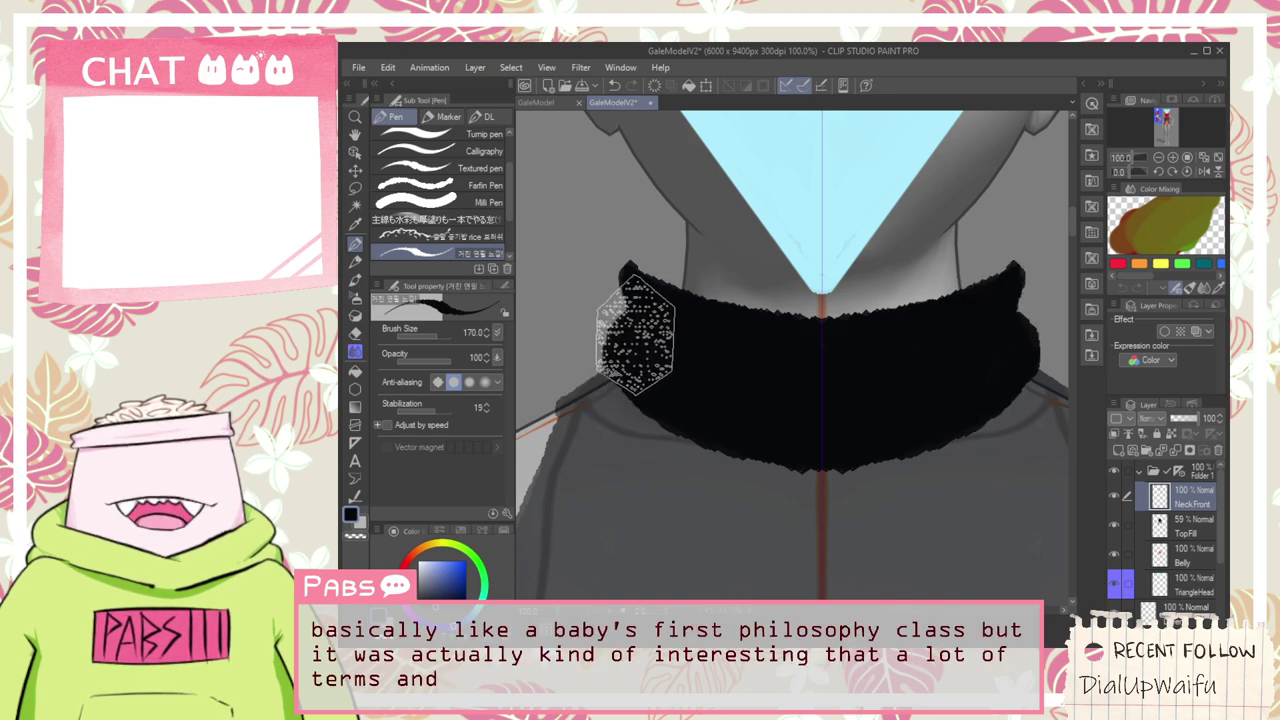
Lower the Neck Front layer's opacity to 33% and add a new raster layer directly above TopFill
scroll(765, 373, down, 3)
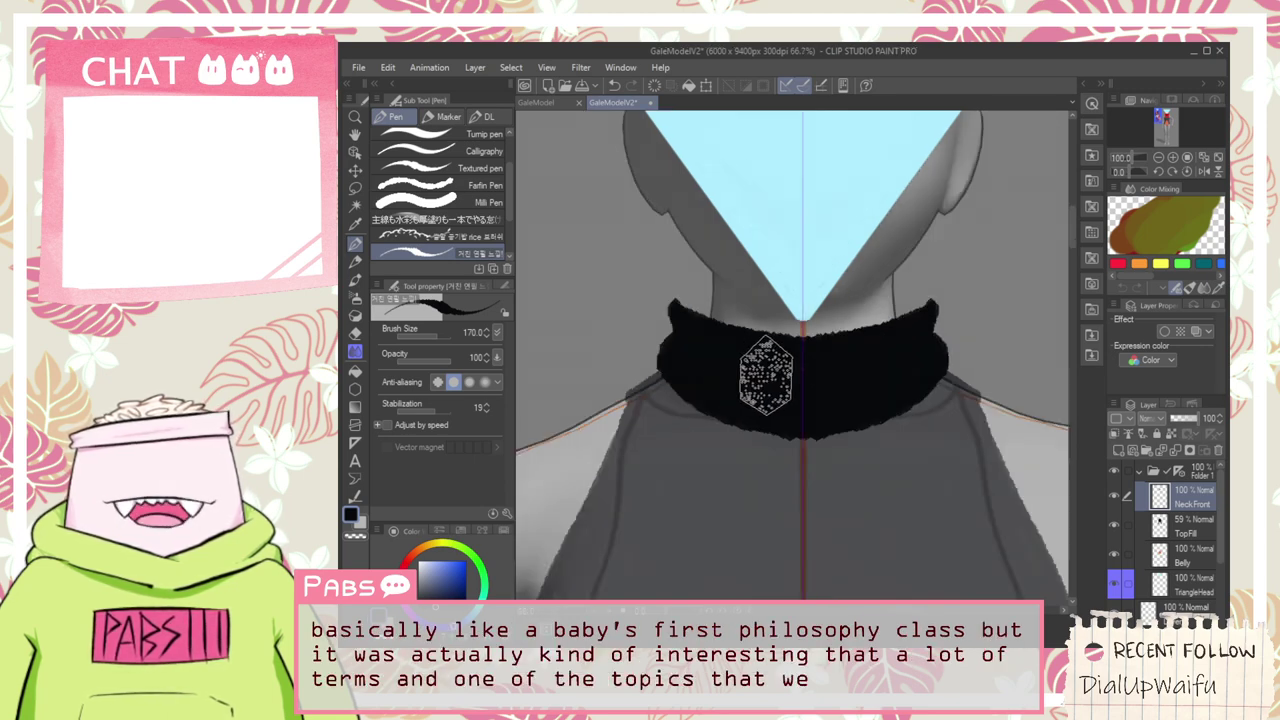
key(space)
drag(799, 479, 794, 452)
scroll(793, 452, up, 4)
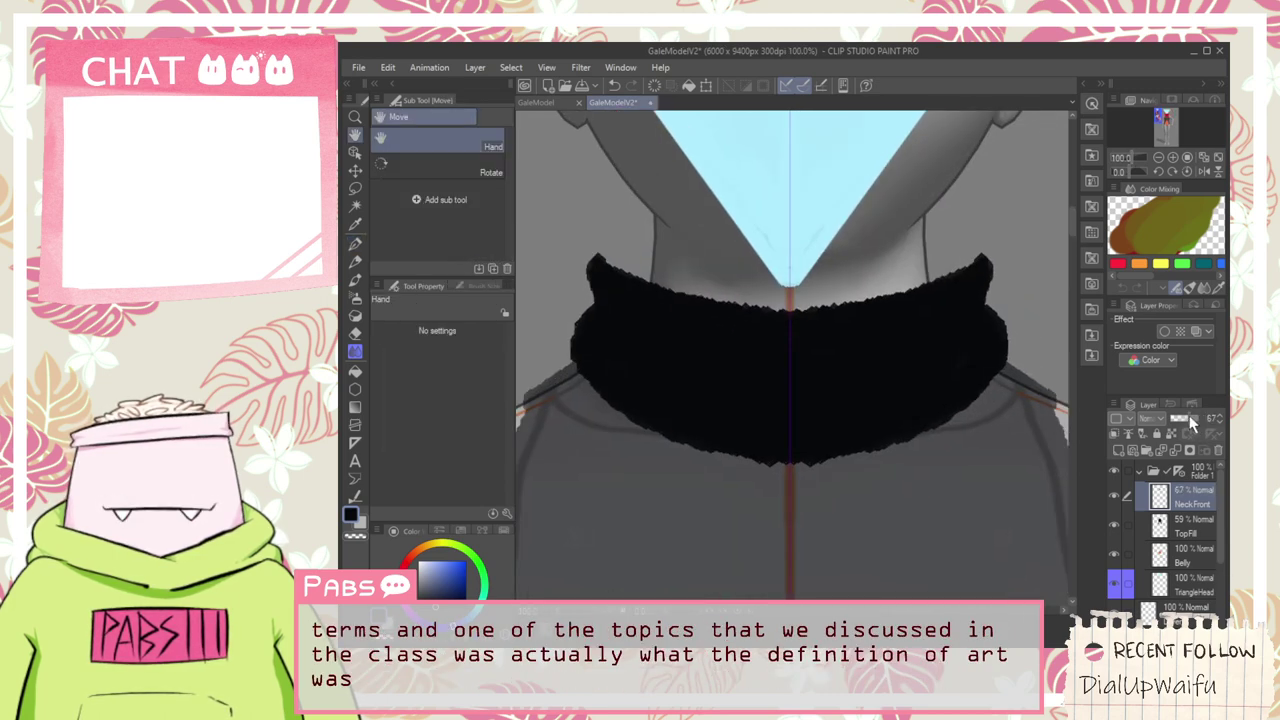
drag(1189, 417, 1178, 426)
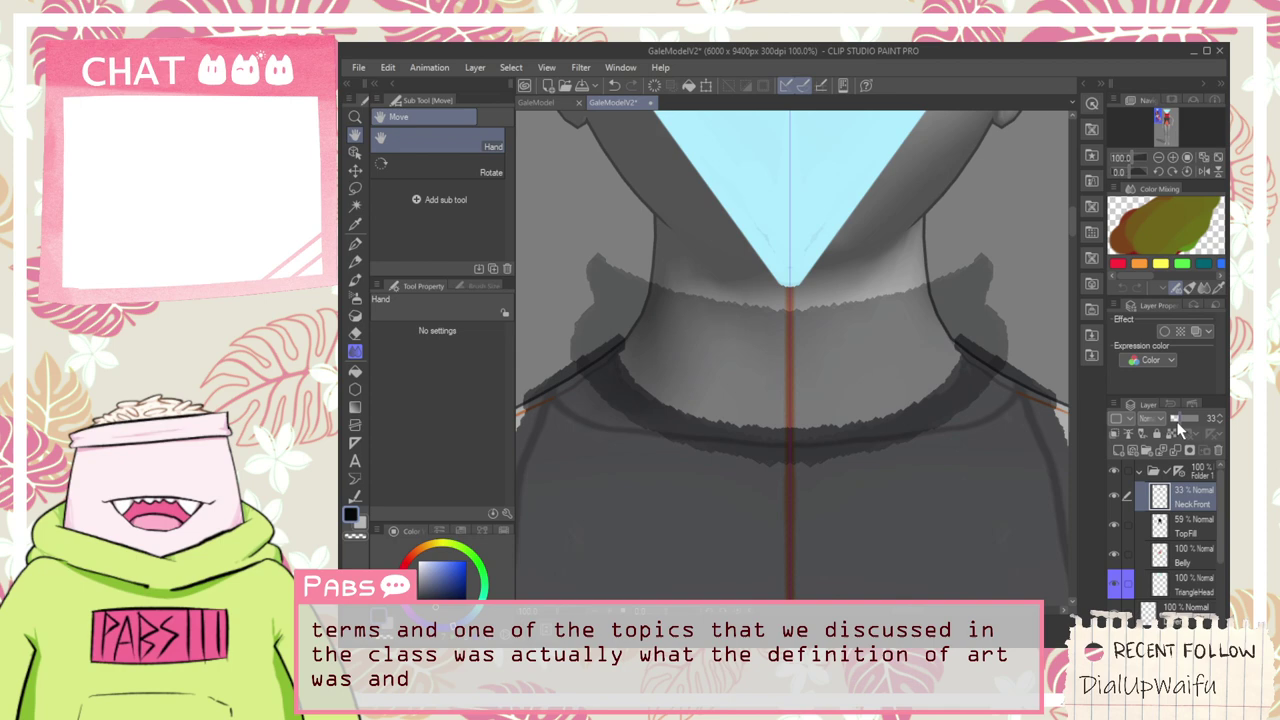
click(1185, 526)
click(1118, 448)
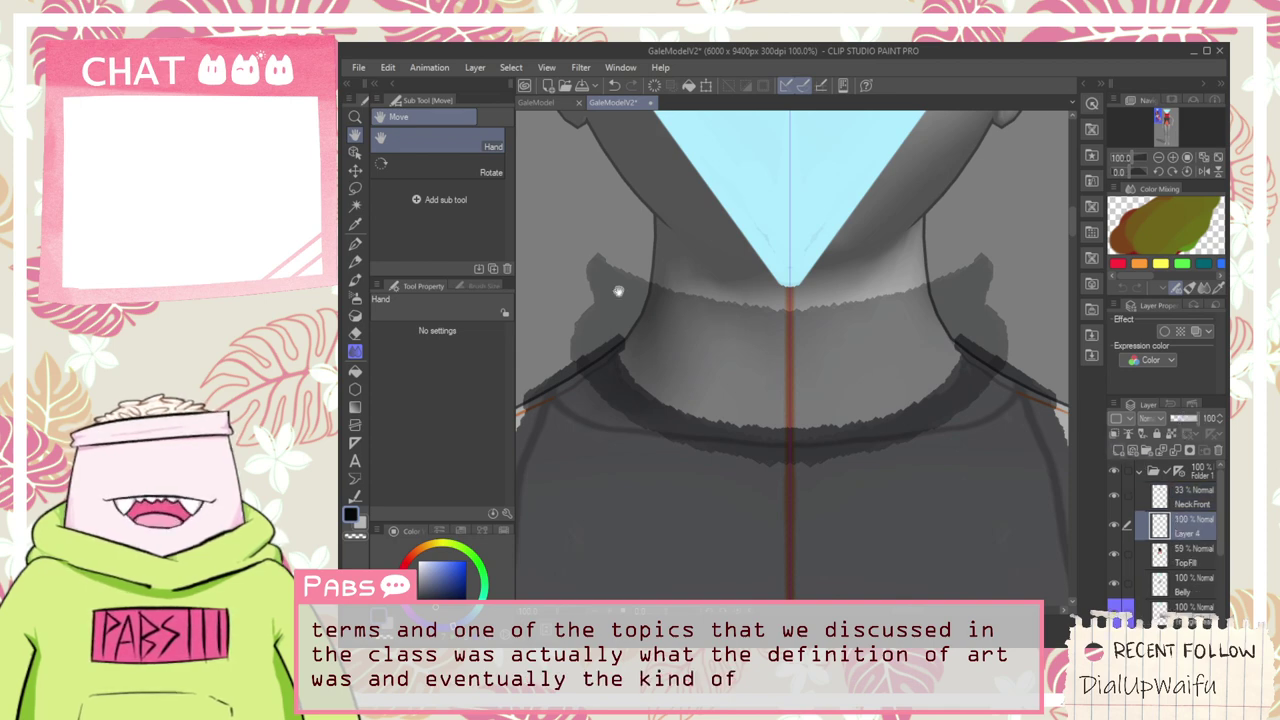
Paint the black back section of the collar with the pen on the new layer, arching its upper edge across the neck
key(p)
mouse_move(605, 273)
mouse_down()
mouse_move(754, 249)
mouse_move(619, 263)
mouse_move(600, 270)
mouse_move(606, 289)
mouse_move(598, 269)
mouse_move(791, 251)
mouse_move(731, 281)
mouse_move(601, 273)
mouse_move(881, 242)
mouse_move(641, 249)
mouse_move(627, 269)
mouse_move(591, 274)
mouse_move(878, 265)
mouse_move(689, 253)
mouse_move(620, 270)
mouse_move(722, 254)
mouse_move(822, 265)
mouse_move(650, 266)
mouse_move(620, 279)
mouse_move(876, 248)
mouse_move(618, 269)
mouse_move(628, 261)
mouse_move(599, 274)
mouse_move(610, 344)
mouse_move(606, 299)
mouse_move(609, 334)
mouse_move(615, 322)
mouse_move(605, 285)
mouse_move(633, 342)
mouse_up()
key(ctrl+z)
mouse_move(621, 289)
mouse_down()
mouse_move(624, 338)
mouse_move(638, 314)
mouse_move(623, 293)
mouse_move(802, 274)
mouse_move(670, 274)
mouse_move(817, 283)
mouse_move(627, 299)
mouse_move(753, 293)
mouse_move(710, 294)
mouse_move(607, 334)
mouse_move(766, 321)
mouse_move(655, 331)
mouse_move(618, 314)
mouse_move(805, 338)
mouse_move(691, 335)
mouse_move(606, 352)
mouse_move(646, 357)
mouse_move(775, 349)
mouse_move(636, 342)
mouse_move(858, 351)
mouse_move(788, 336)
mouse_move(913, 338)
mouse_move(947, 305)
mouse_up()
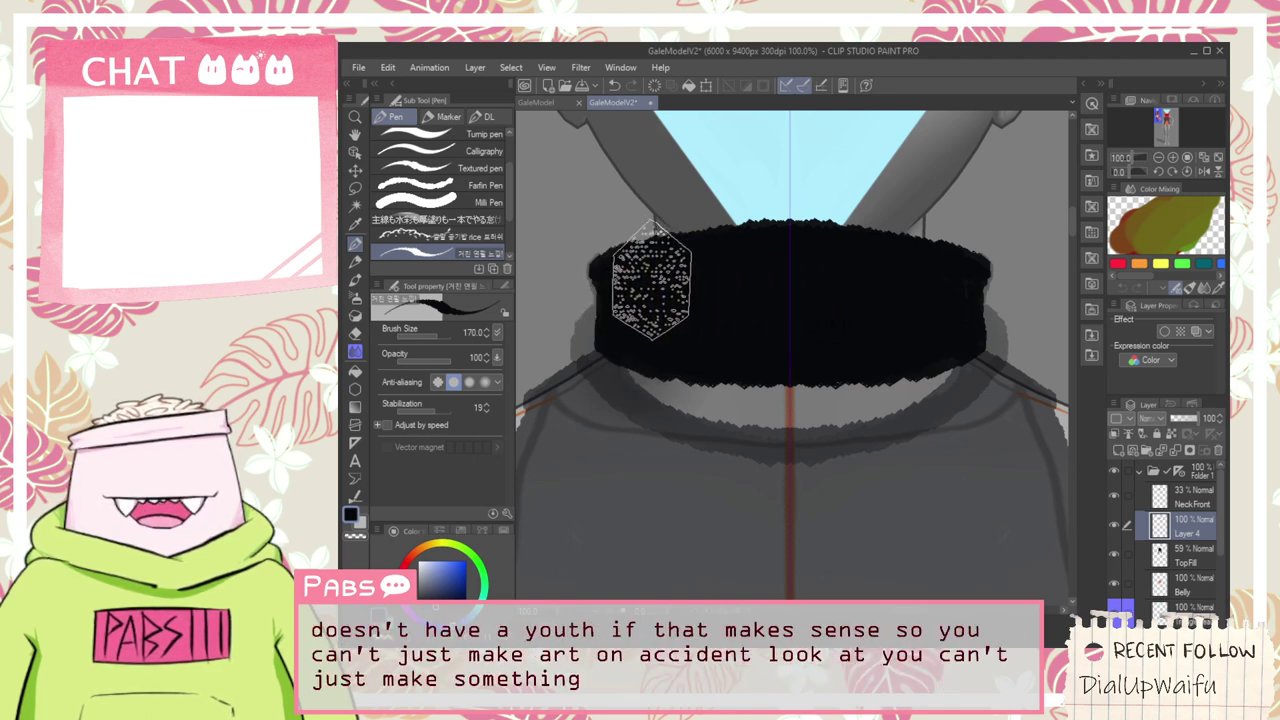
Restore the Neck Front layer's opacity to 100%
scroll(650, 288, down, 2)
drag(702, 322, 737, 394)
click(1177, 498)
drag(1190, 419, 1212, 419)
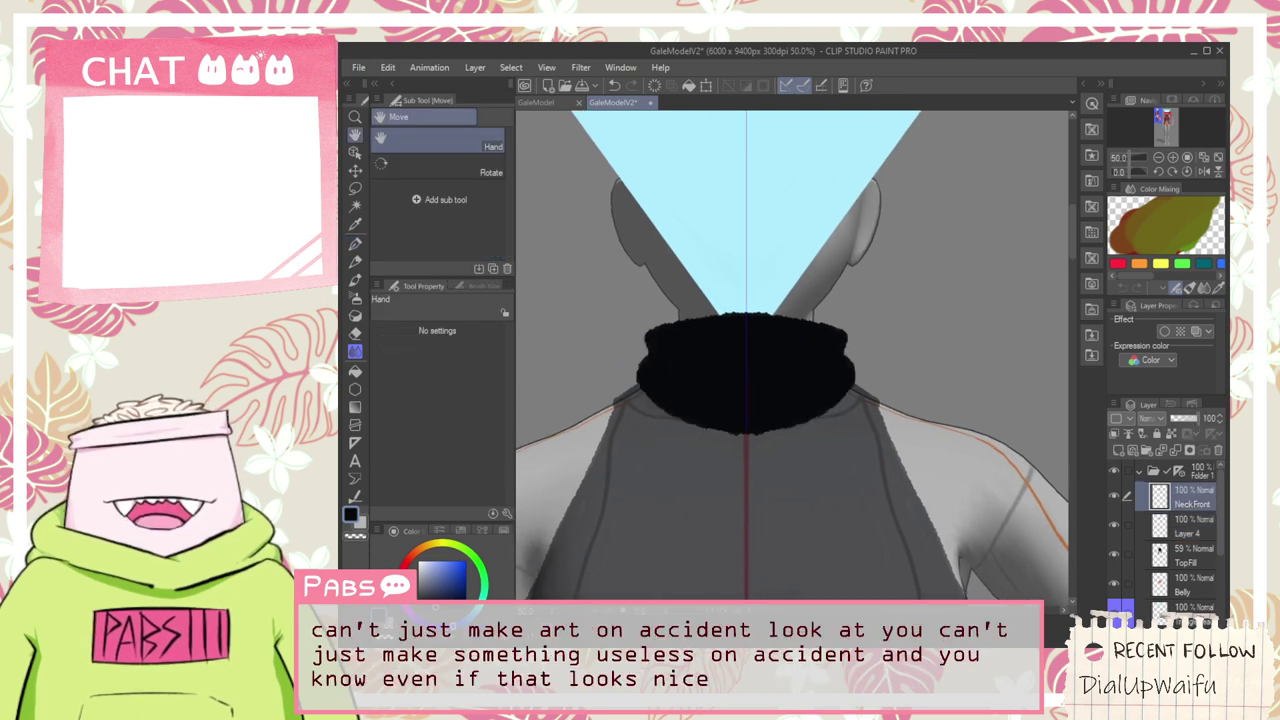
Examine the completed collar and the undershirt on the torso from several zoom distances
scroll(797, 395, down, 4)
scroll(799, 400, up, 3)
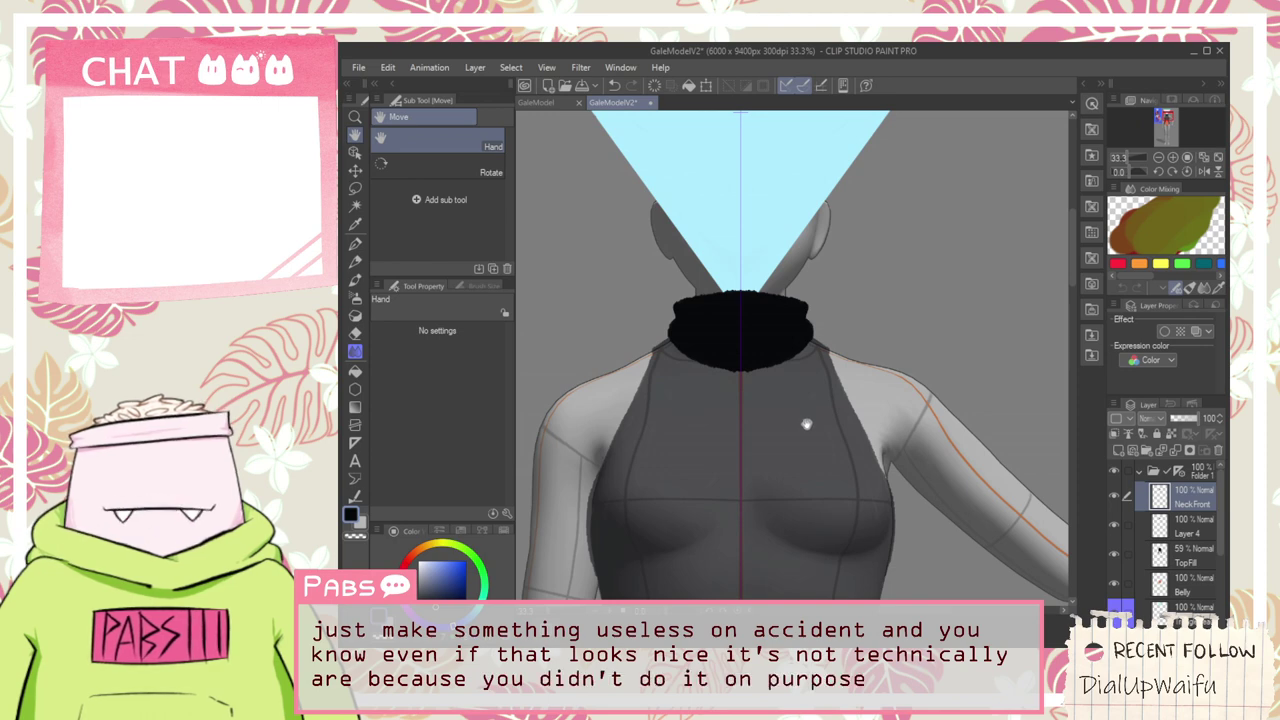
drag(808, 423, 856, 464)
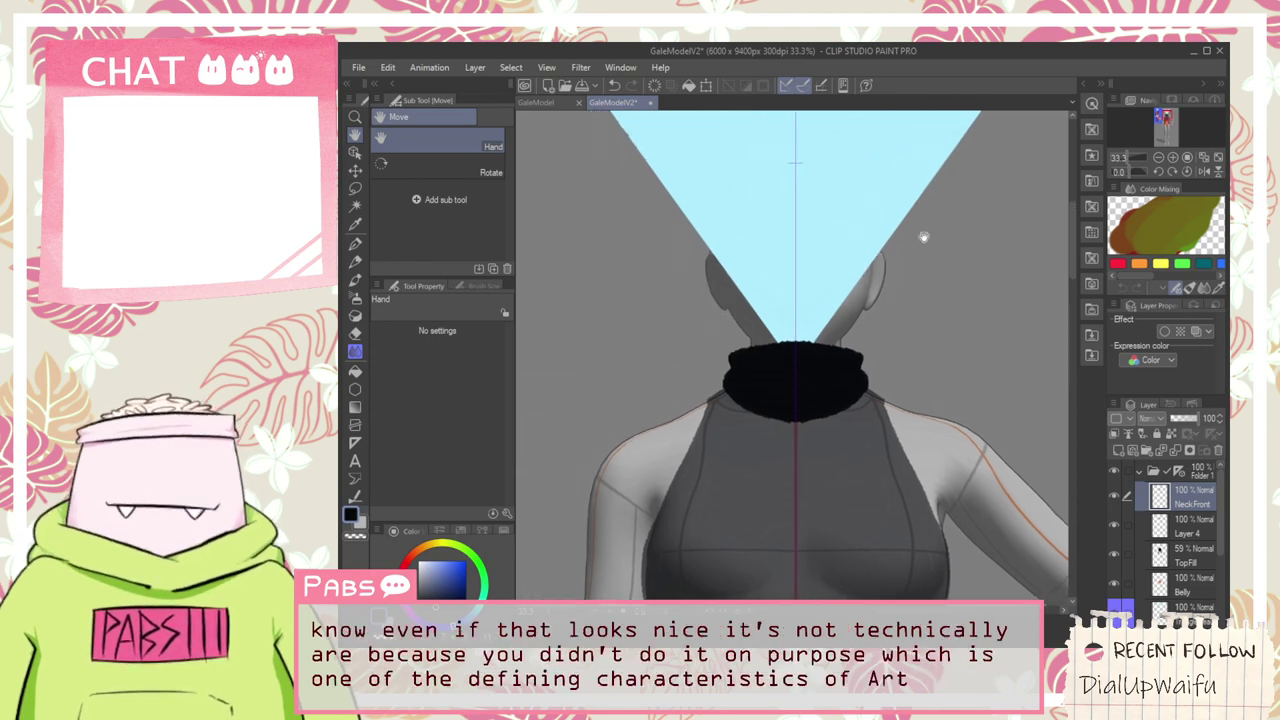
scroll(863, 357, down, 3)
scroll(816, 373, up, 2)
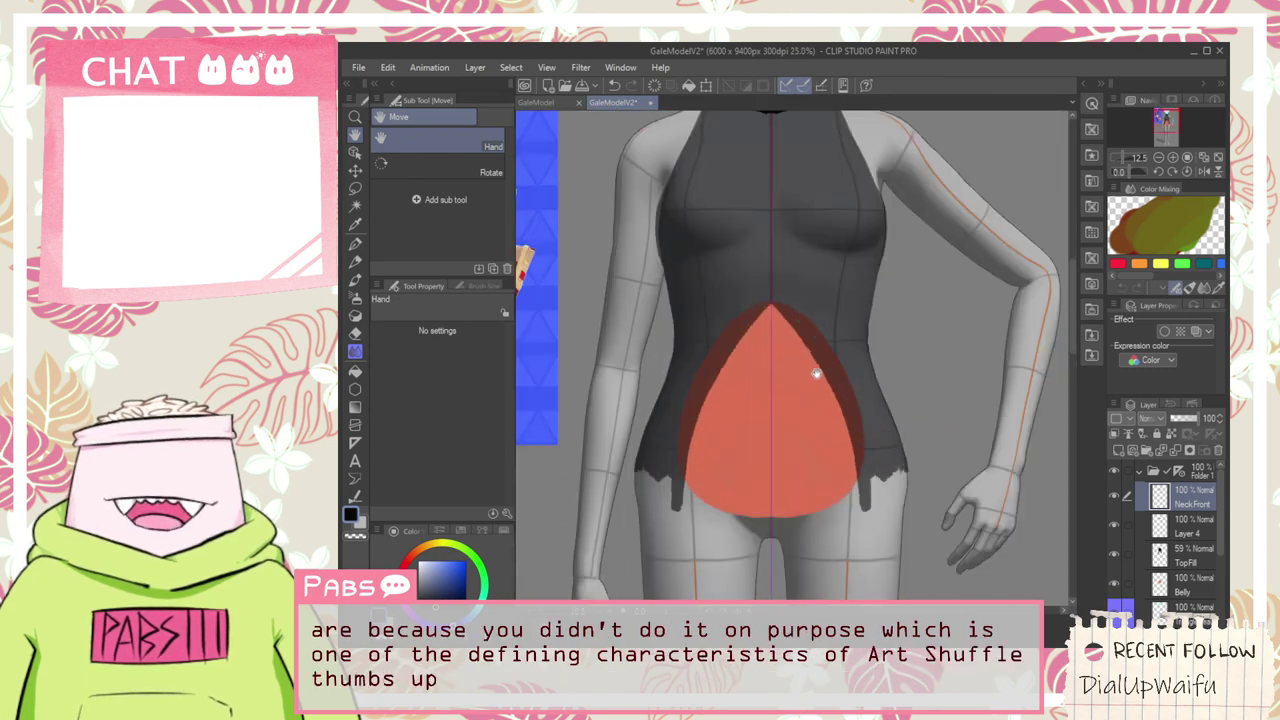
scroll(816, 373, up, 1)
scroll(820, 382, down, 1)
drag(820, 243, 829, 423)
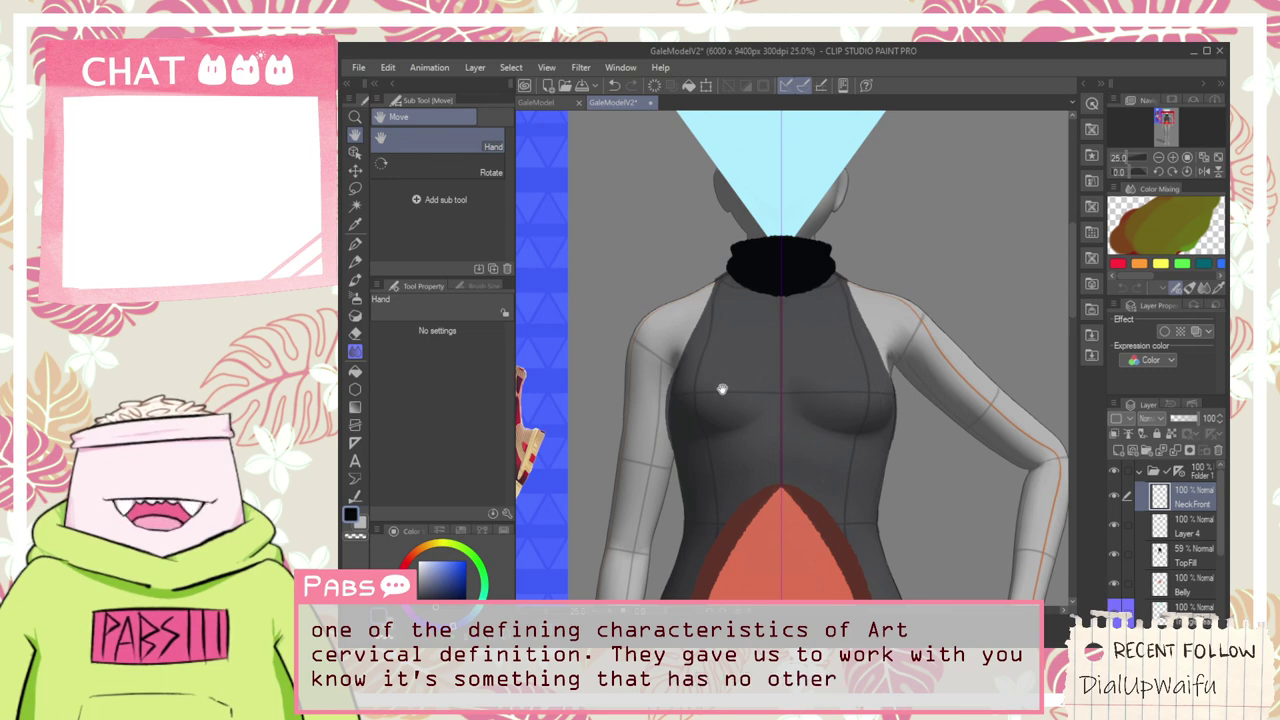
scroll(720, 357, up, 5)
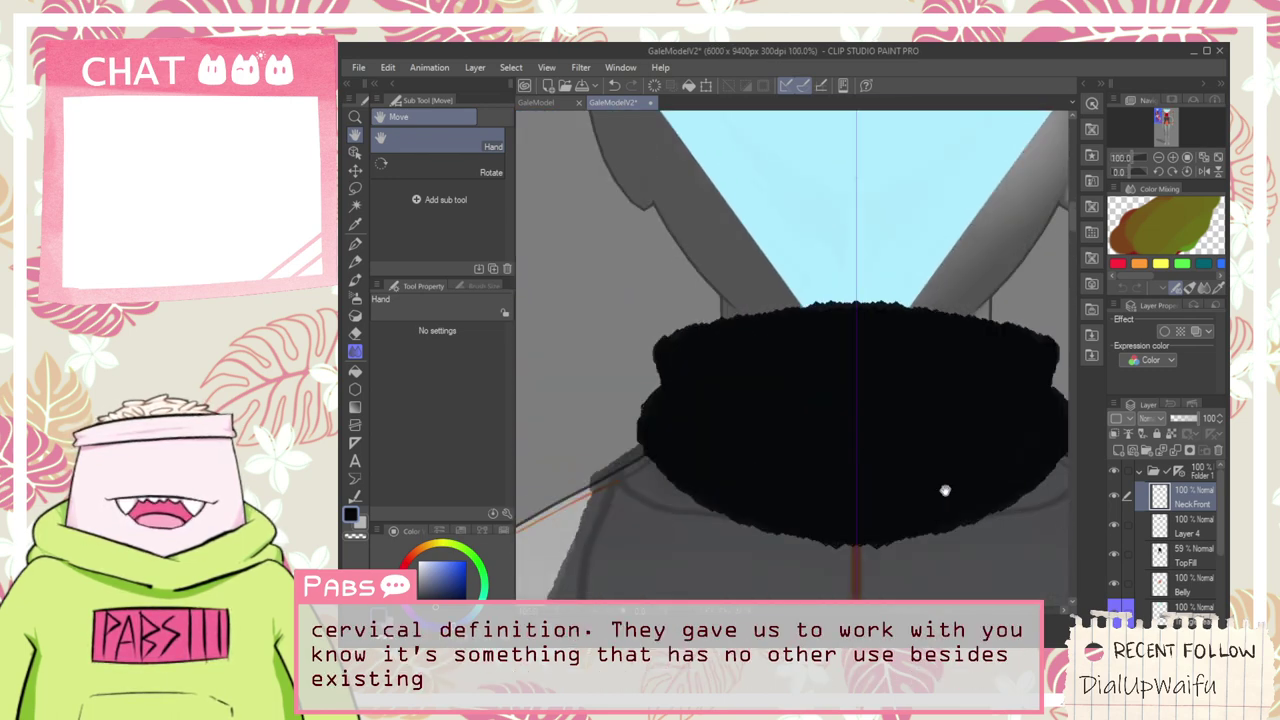
Make the TopFill layer active and restore its opacity to 100%
click(1163, 528)
click(1185, 560)
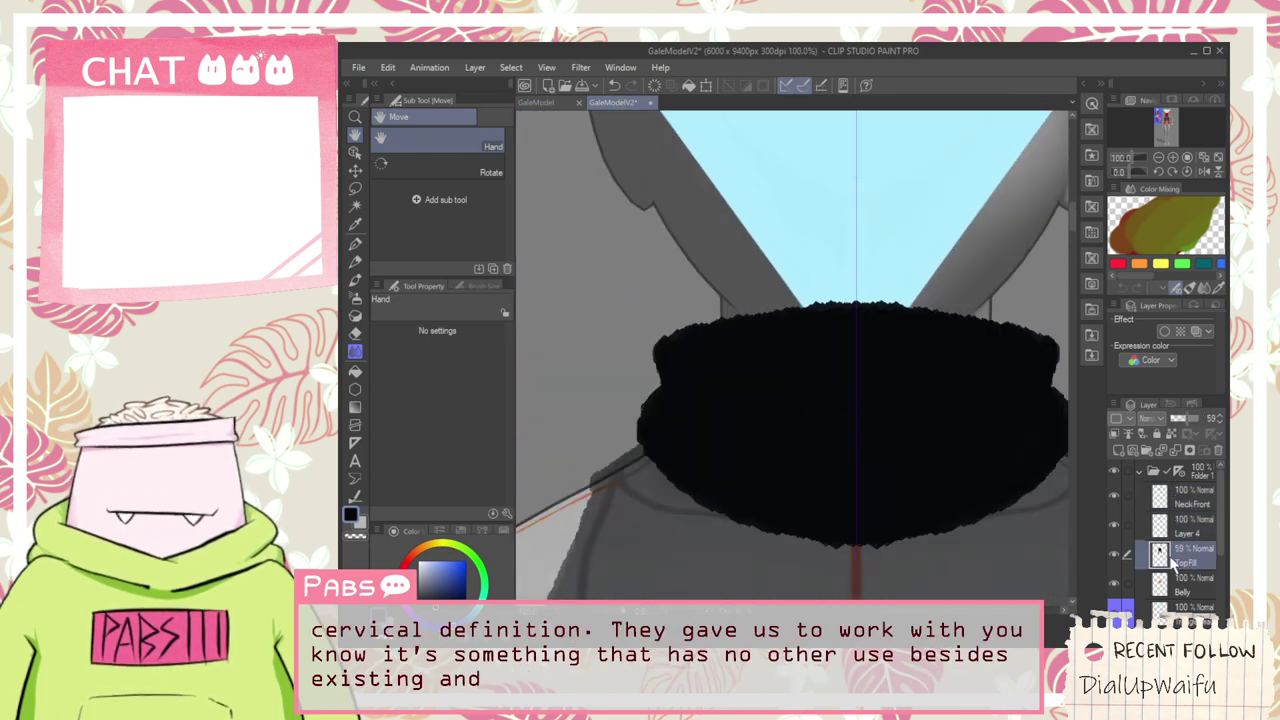
drag(1186, 420, 1226, 420)
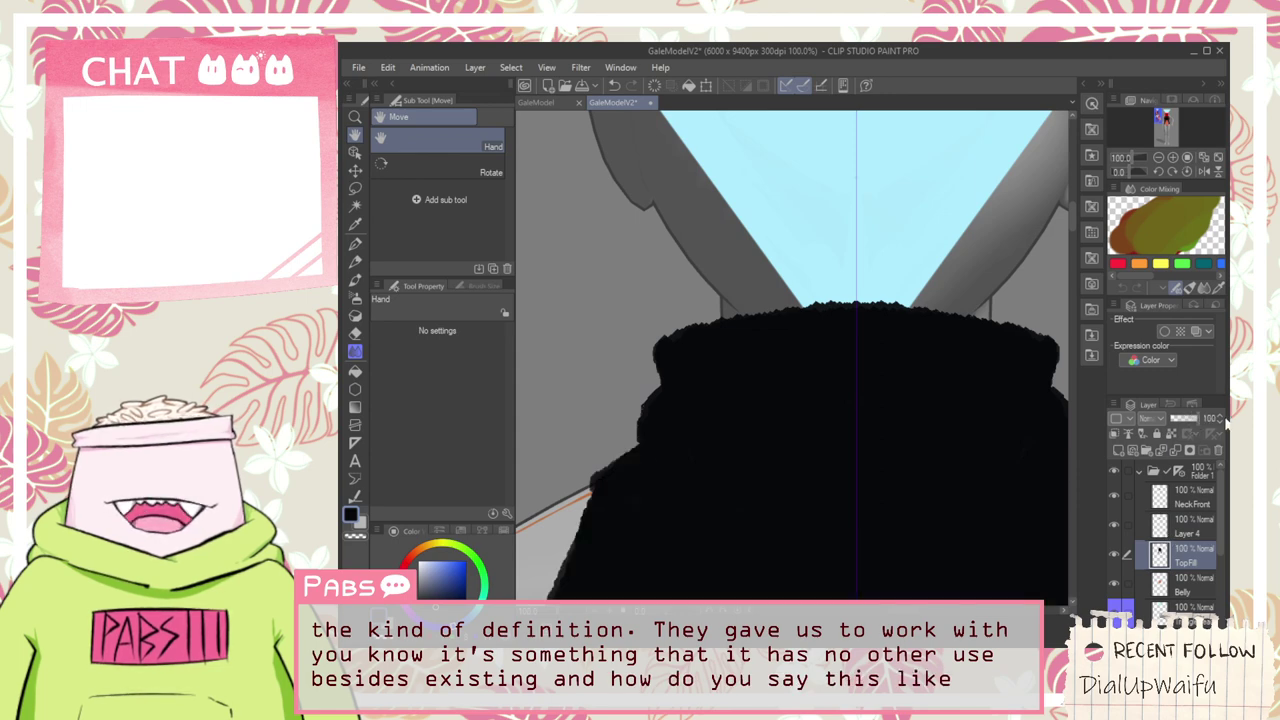
Sample the cream colour from the jacket in the reference artwork
scroll(870, 363, down, 2)
scroll(868, 365, down, 4)
drag(853, 428, 850, 368)
scroll(663, 236, up, 2)
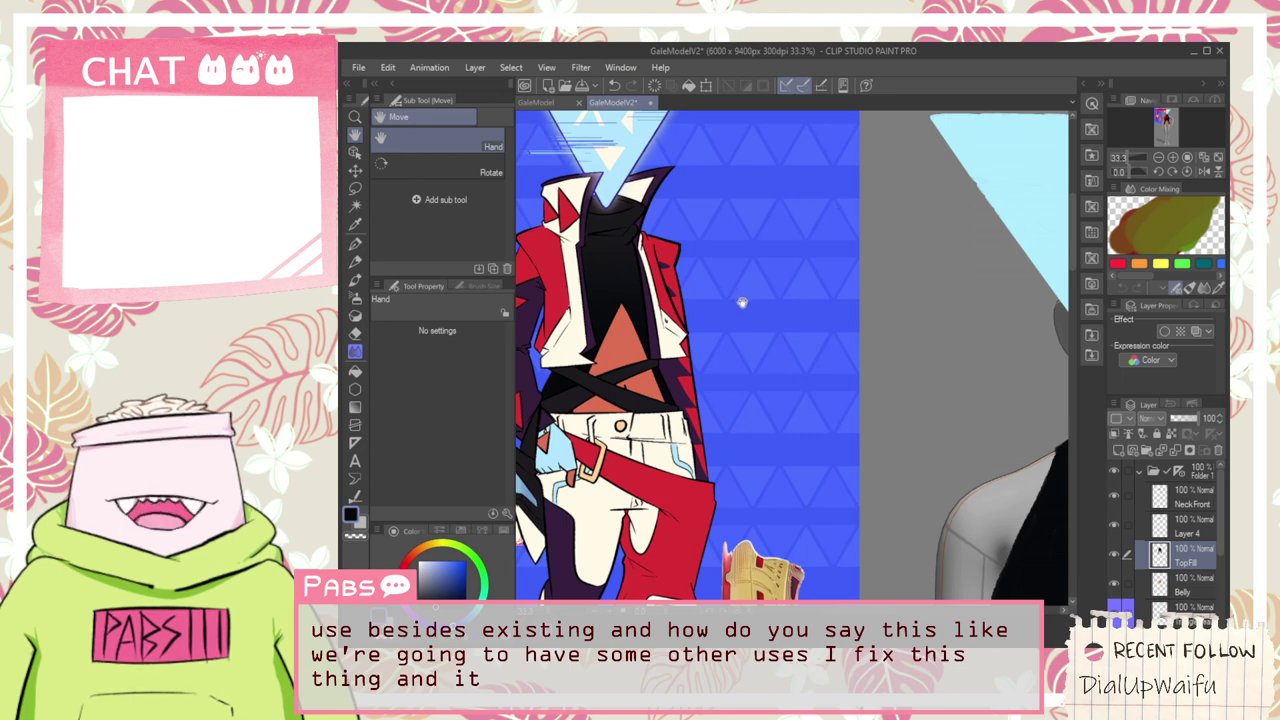
scroll(786, 323, down, 1)
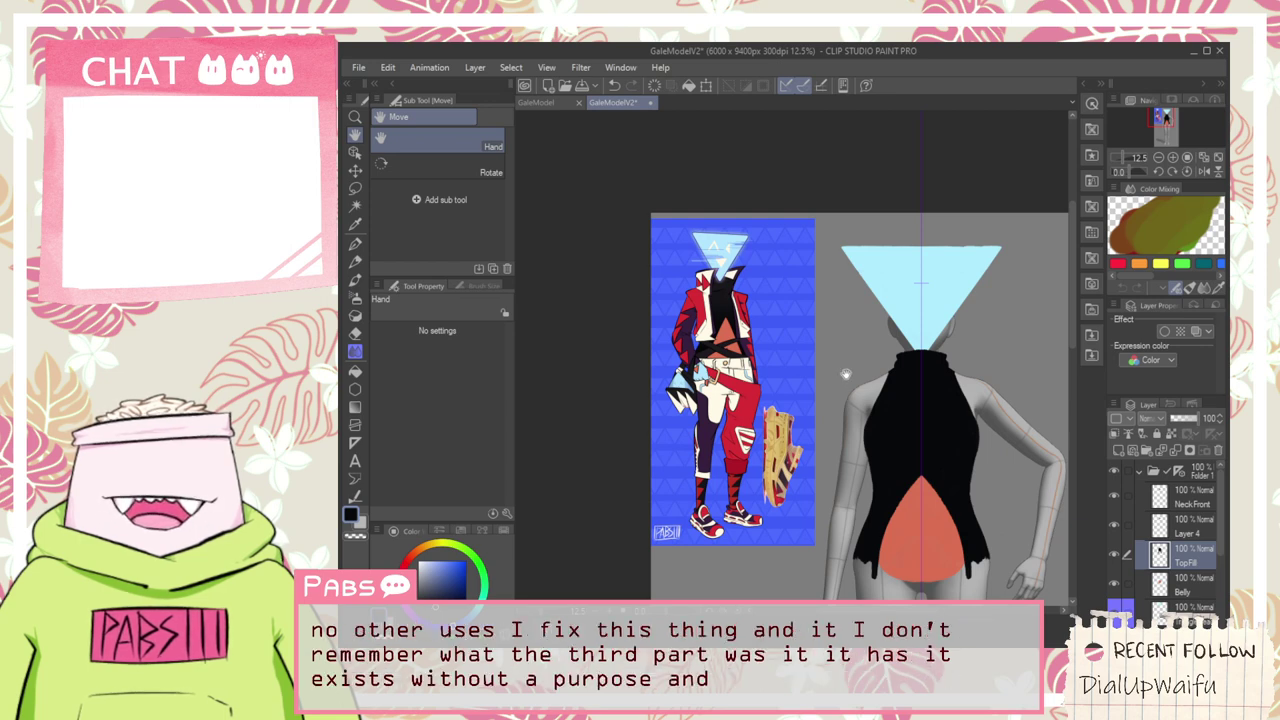
scroll(748, 258, up, 4)
scroll(818, 345, down, 1)
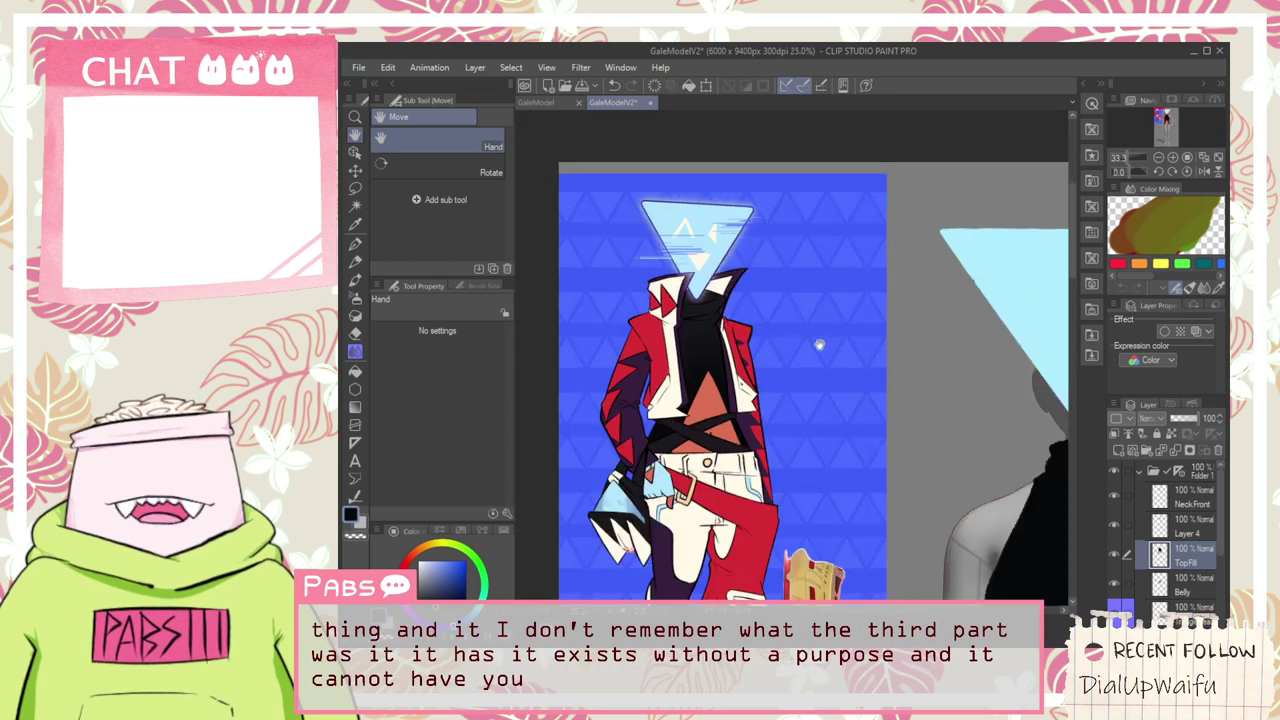
drag(886, 412, 780, 358)
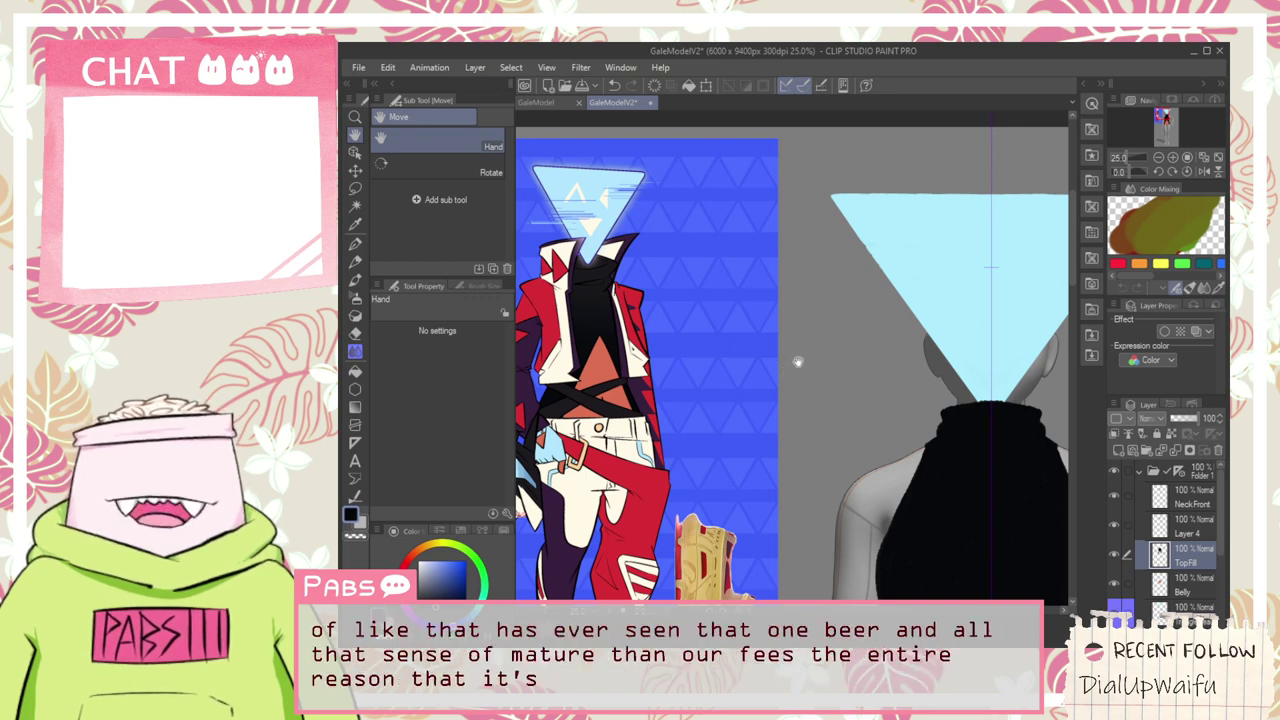
key(i)
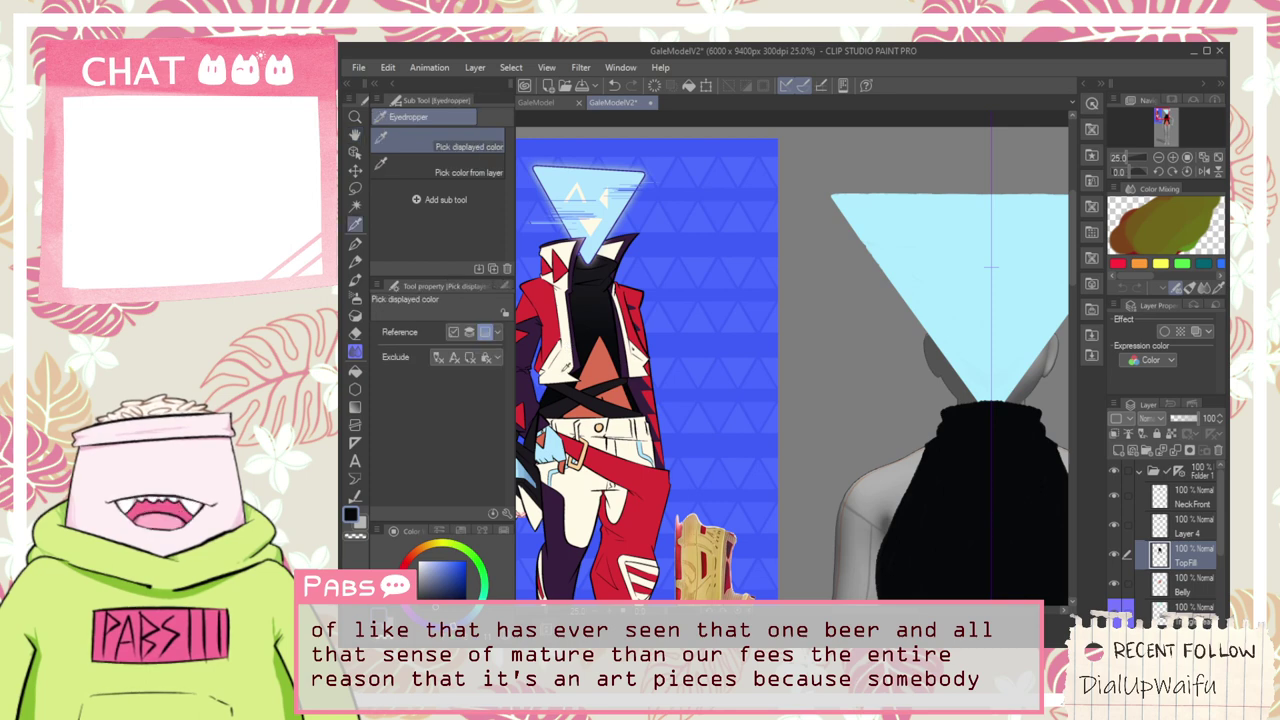
click(545, 366)
Compare the model with the reference artwork, examining the jacket's collar, front trim and sleeves closely
scroll(717, 376, down, 4)
key(space)
drag(820, 447, 821, 399)
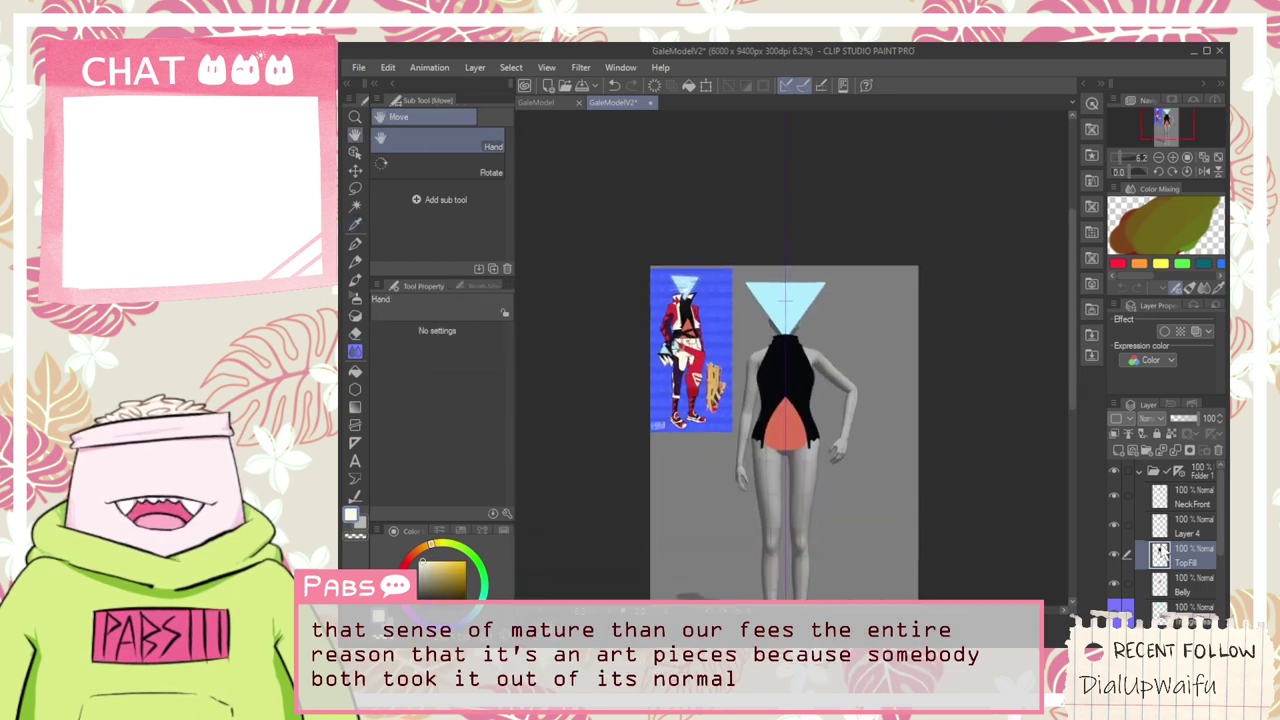
scroll(795, 336, up, 4)
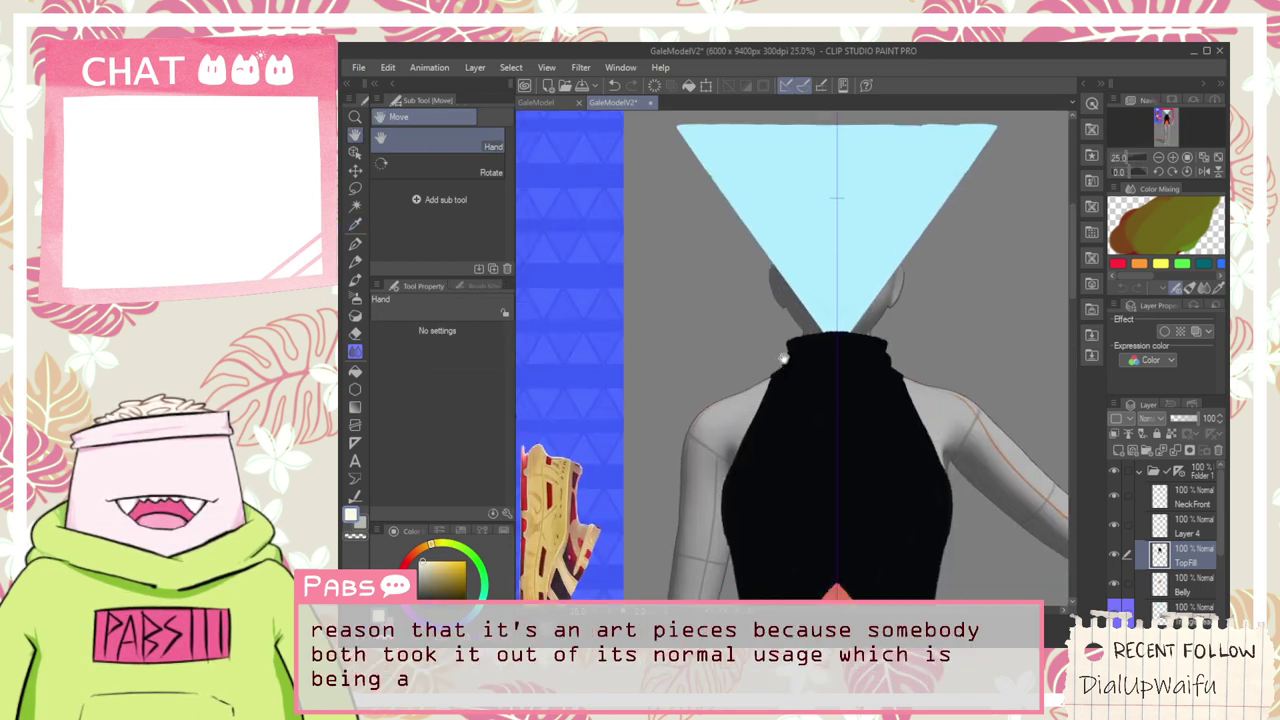
scroll(877, 257, down, 2)
scroll(737, 174, up, 2)
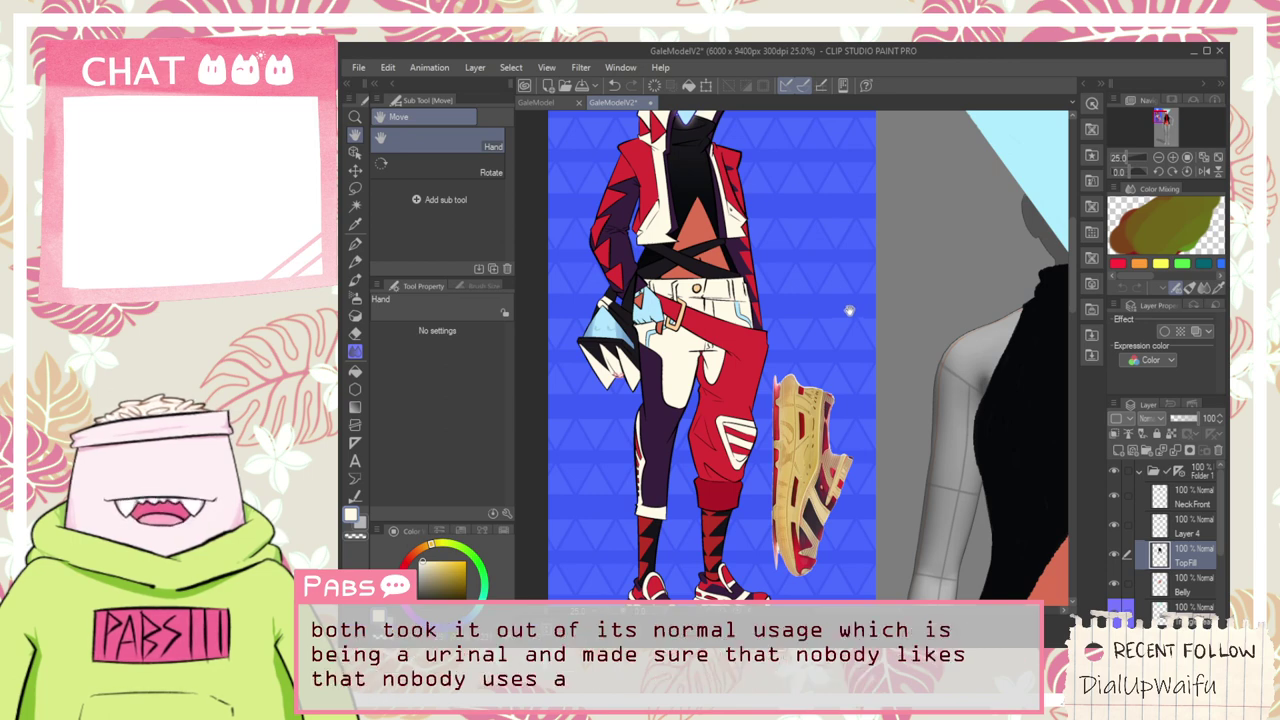
scroll(850, 296, down, 2)
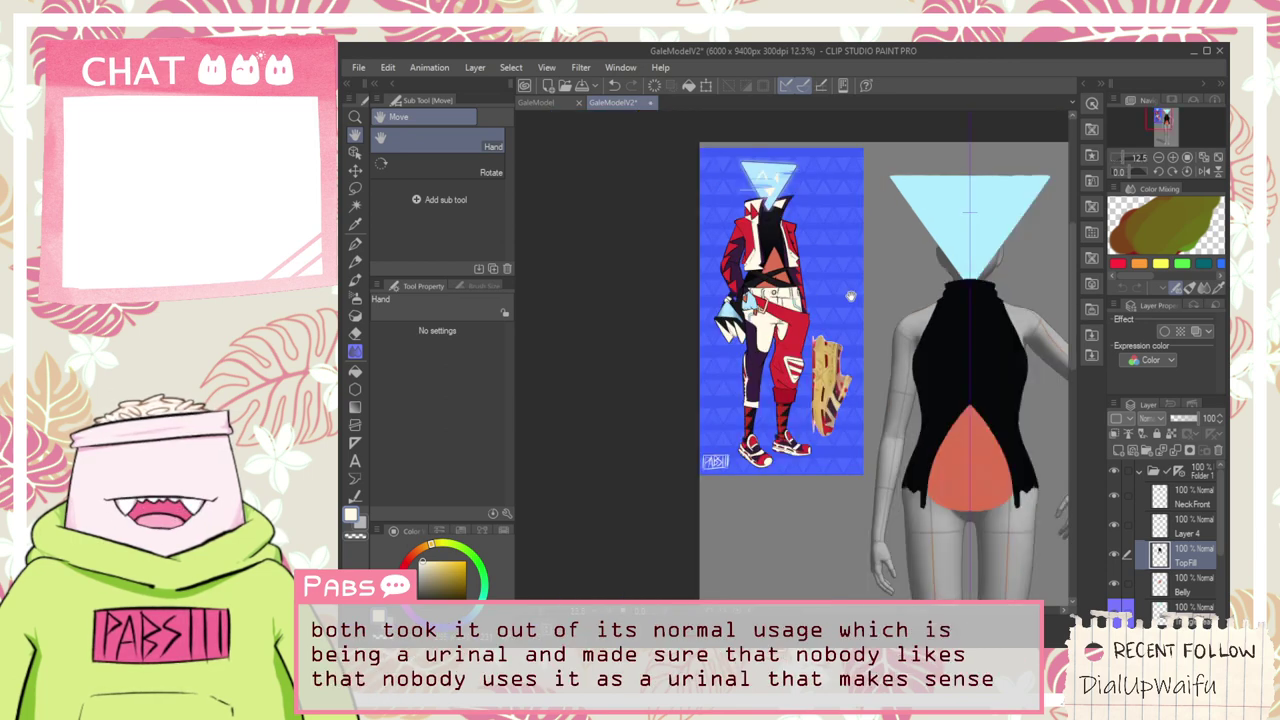
drag(866, 305, 832, 299)
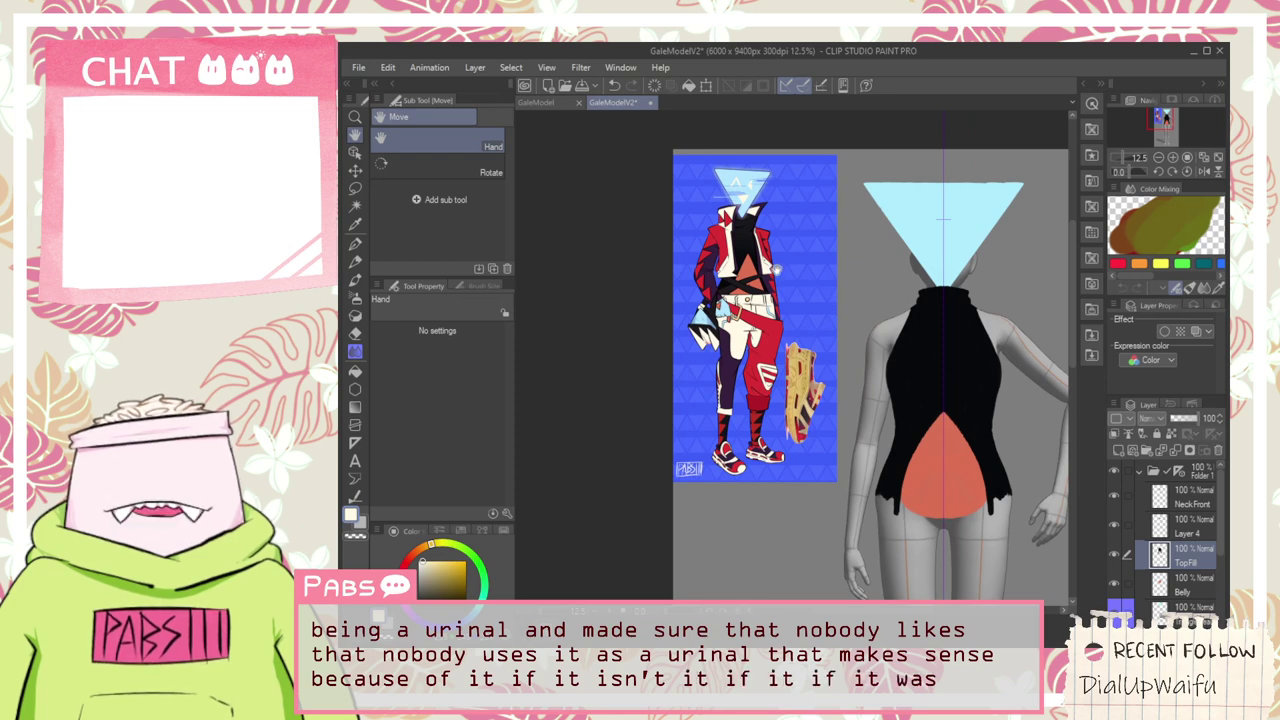
scroll(776, 270, up, 3)
scroll(773, 250, down, 3)
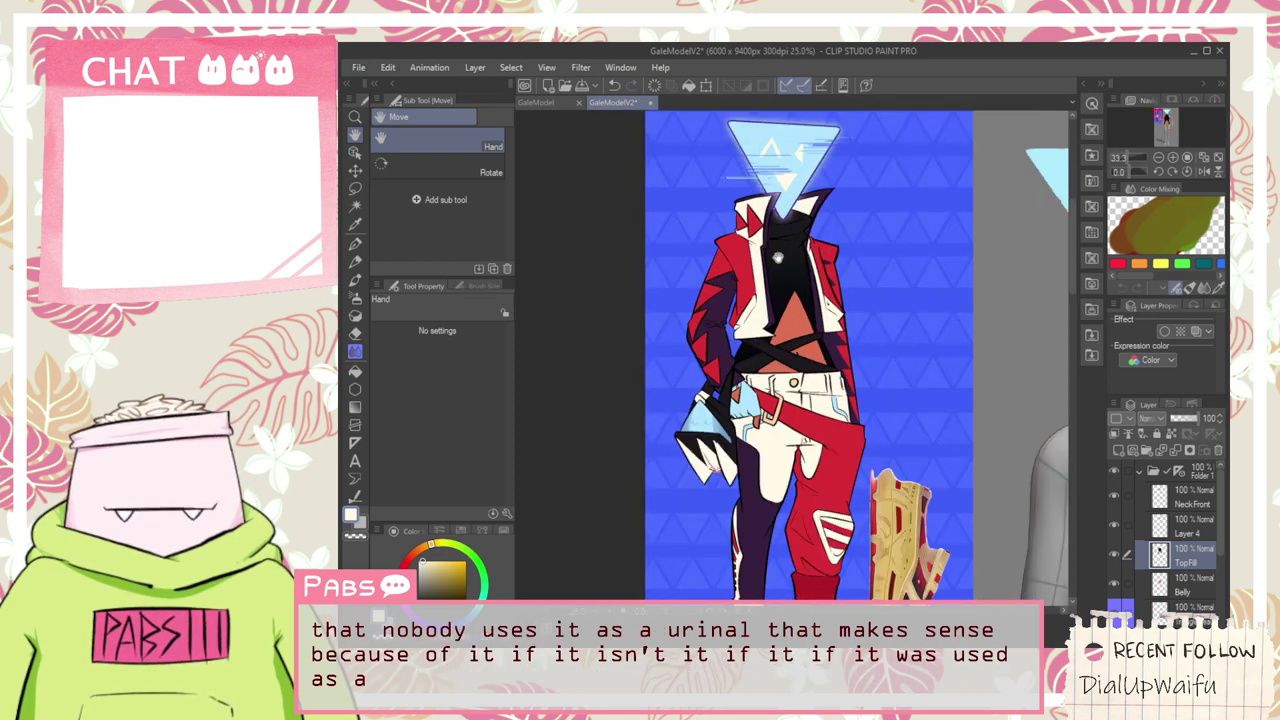
scroll(770, 245, up, 2)
scroll(768, 240, up, 1)
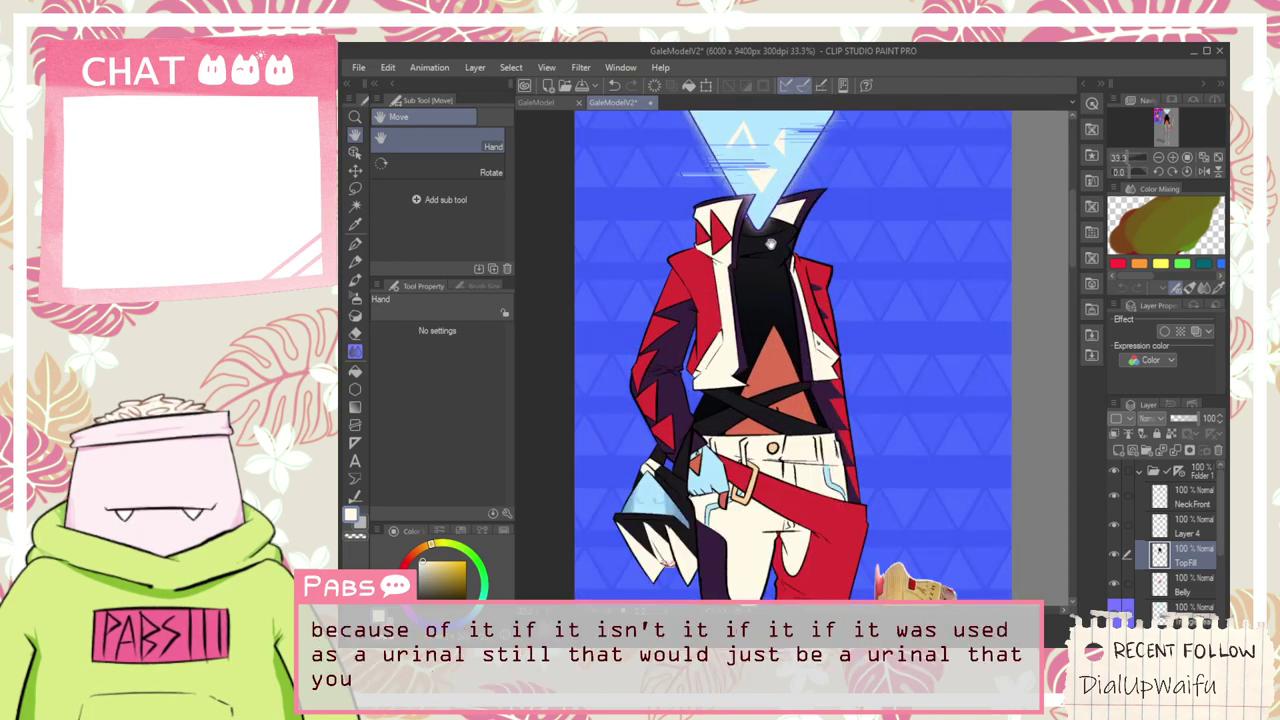
scroll(716, 232, up, 3)
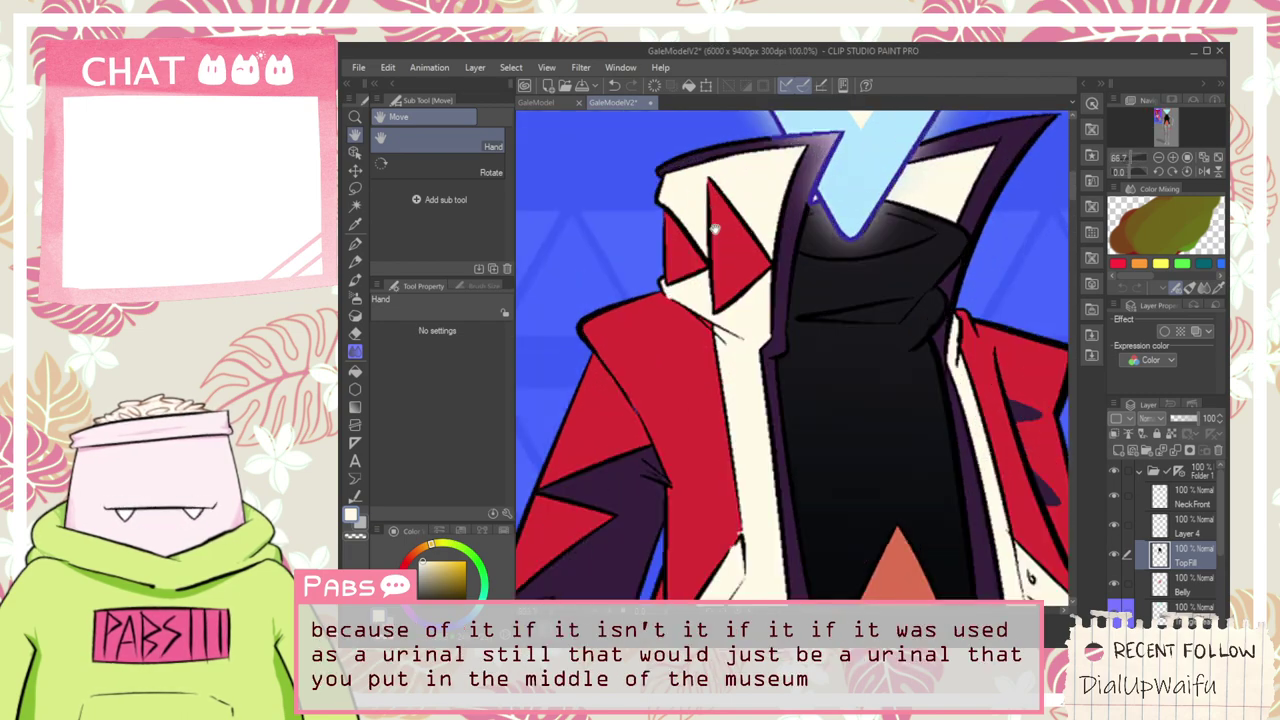
scroll(730, 245, down, 5)
key(i)
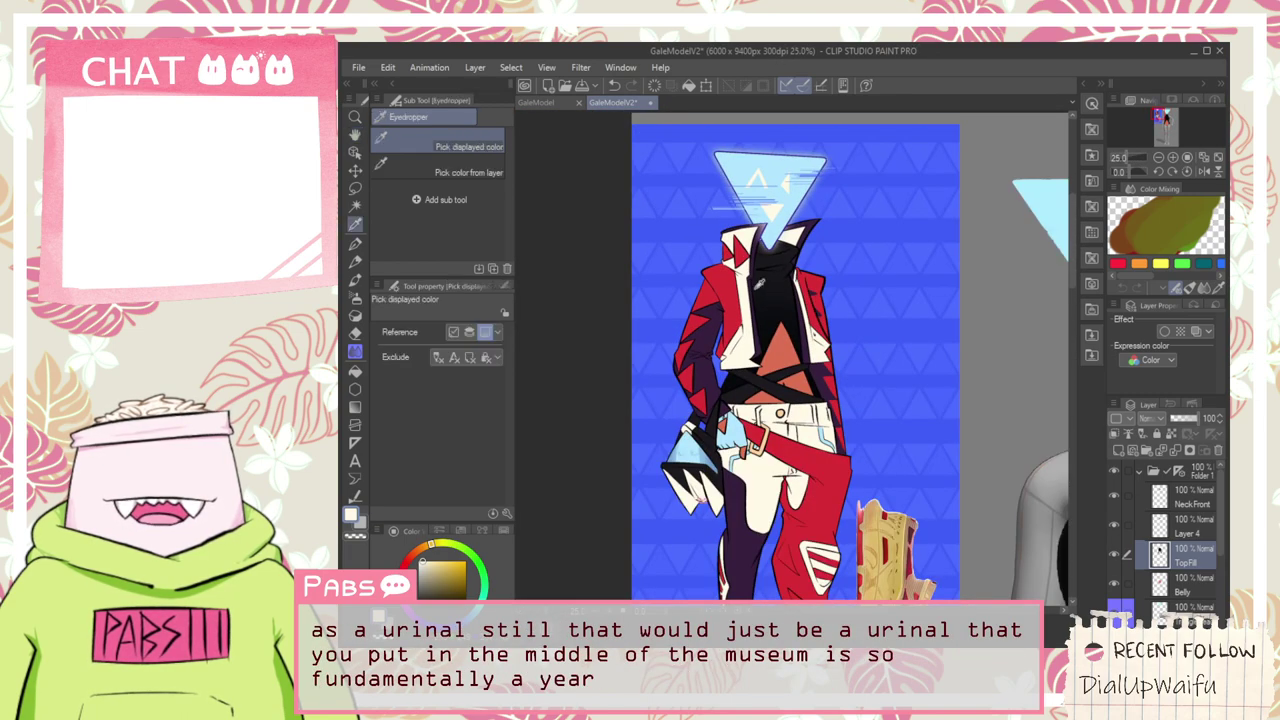
scroll(757, 302, down, 2)
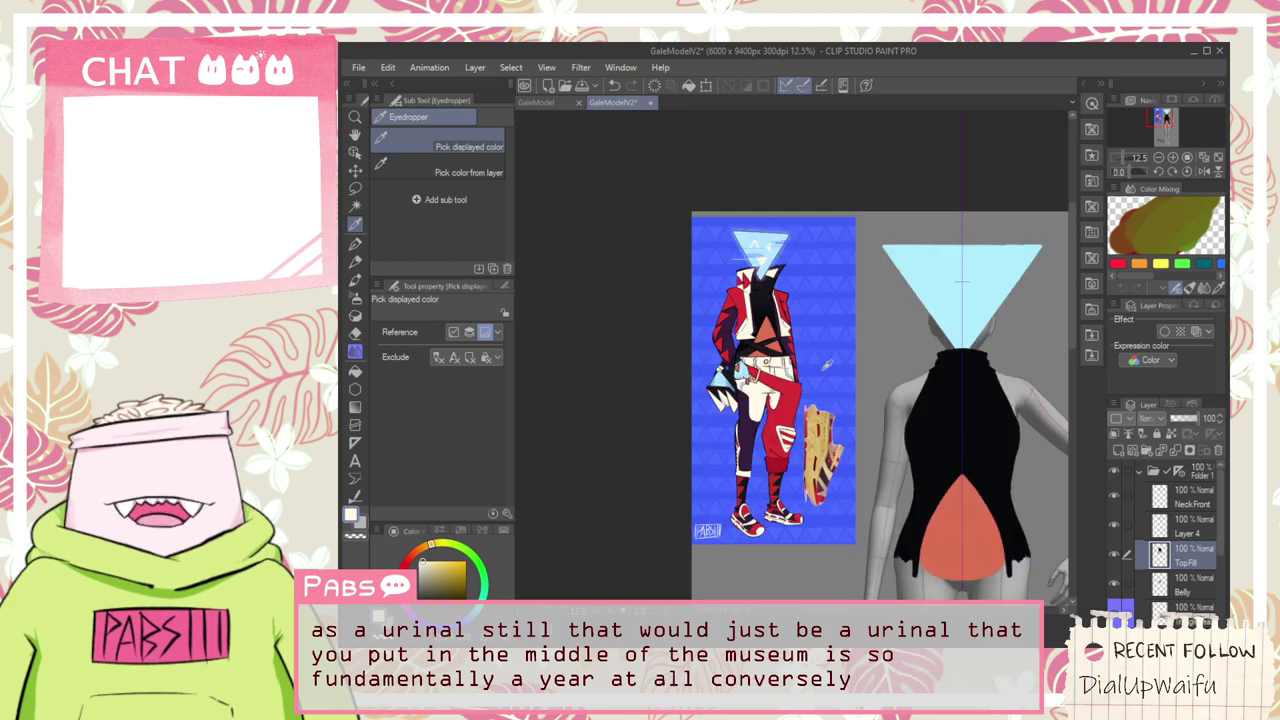
key(space)
drag(886, 454, 734, 403)
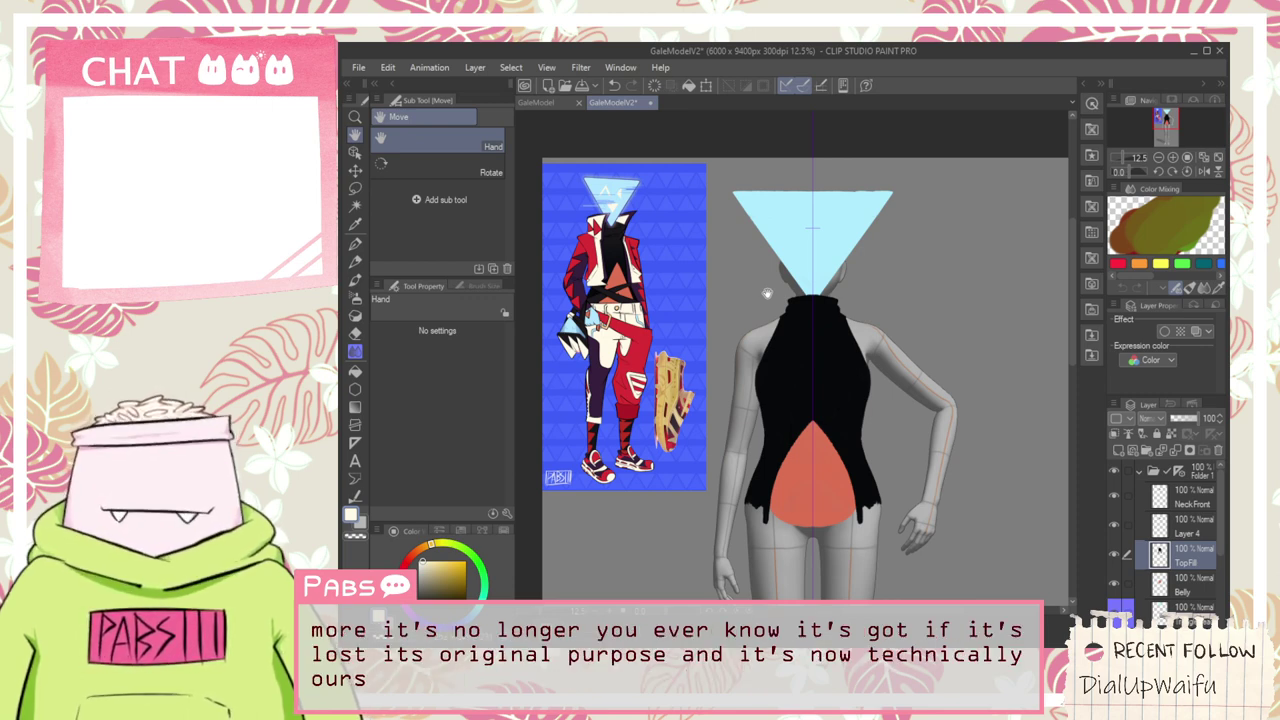
Sample the red colour from the jacket in the reference artwork
scroll(630, 270, up, 4)
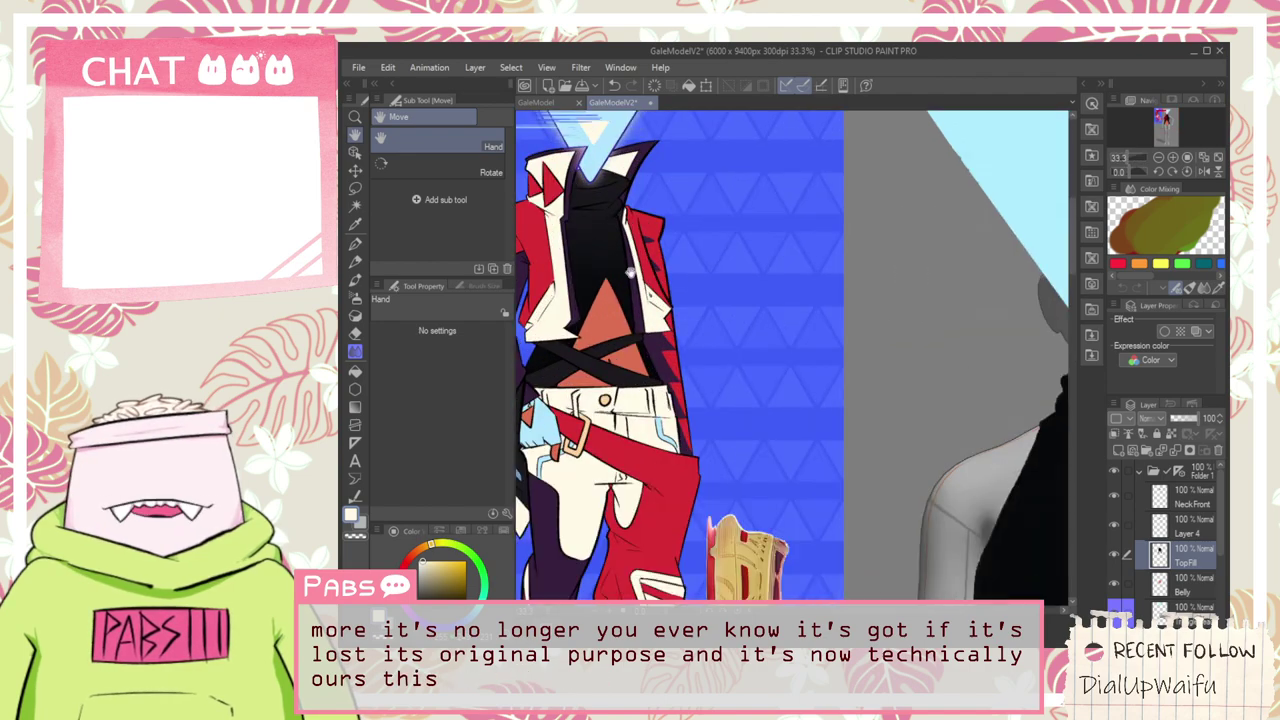
drag(696, 313, 752, 349)
scroll(753, 350, down, 3)
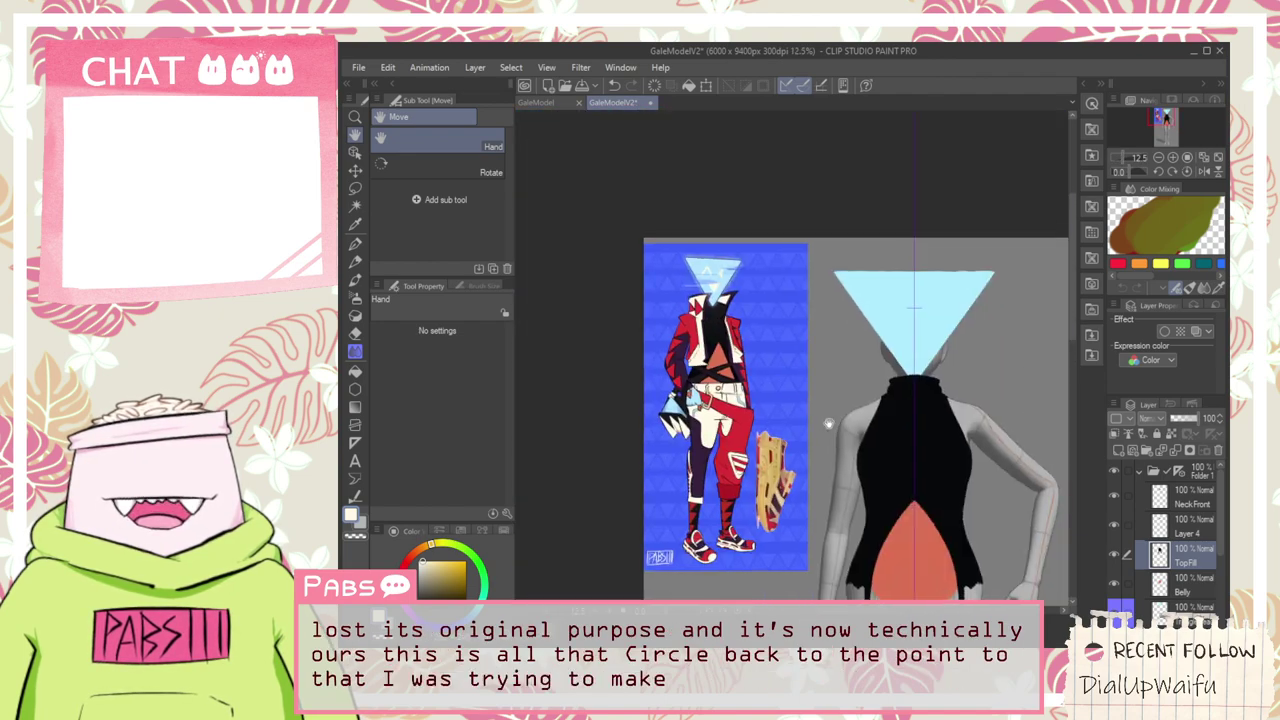
drag(810, 411, 766, 349)
scroll(766, 349, up, 2)
drag(625, 230, 635, 248)
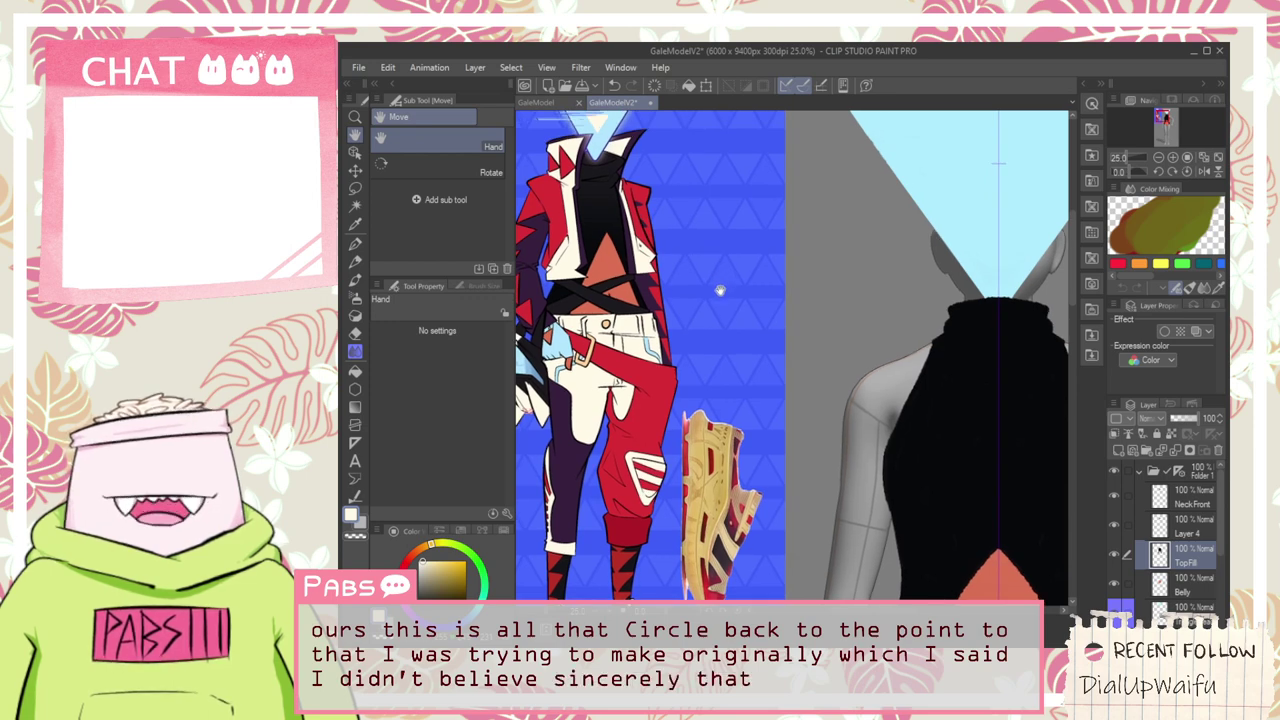
drag(718, 289, 793, 384)
scroll(634, 307, up, 2)
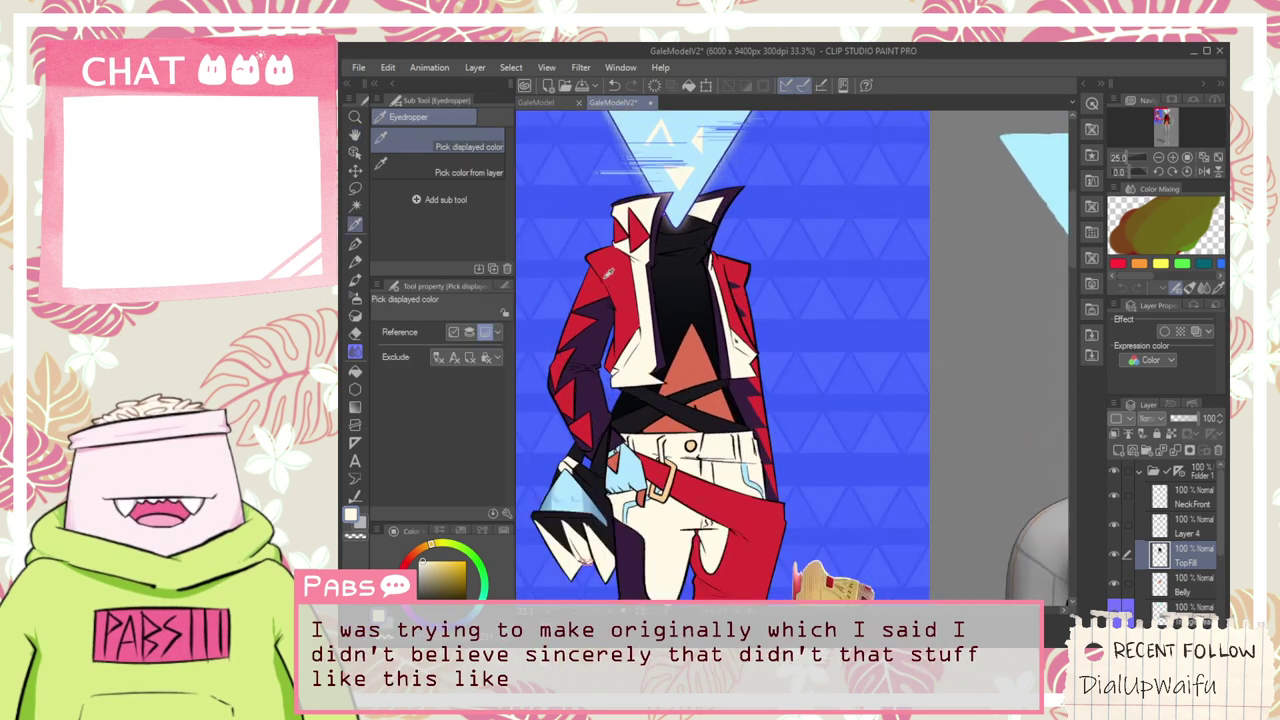
alt+click(634, 307)
scroll(634, 307, down, 1)
scroll(634, 307, down, 3)
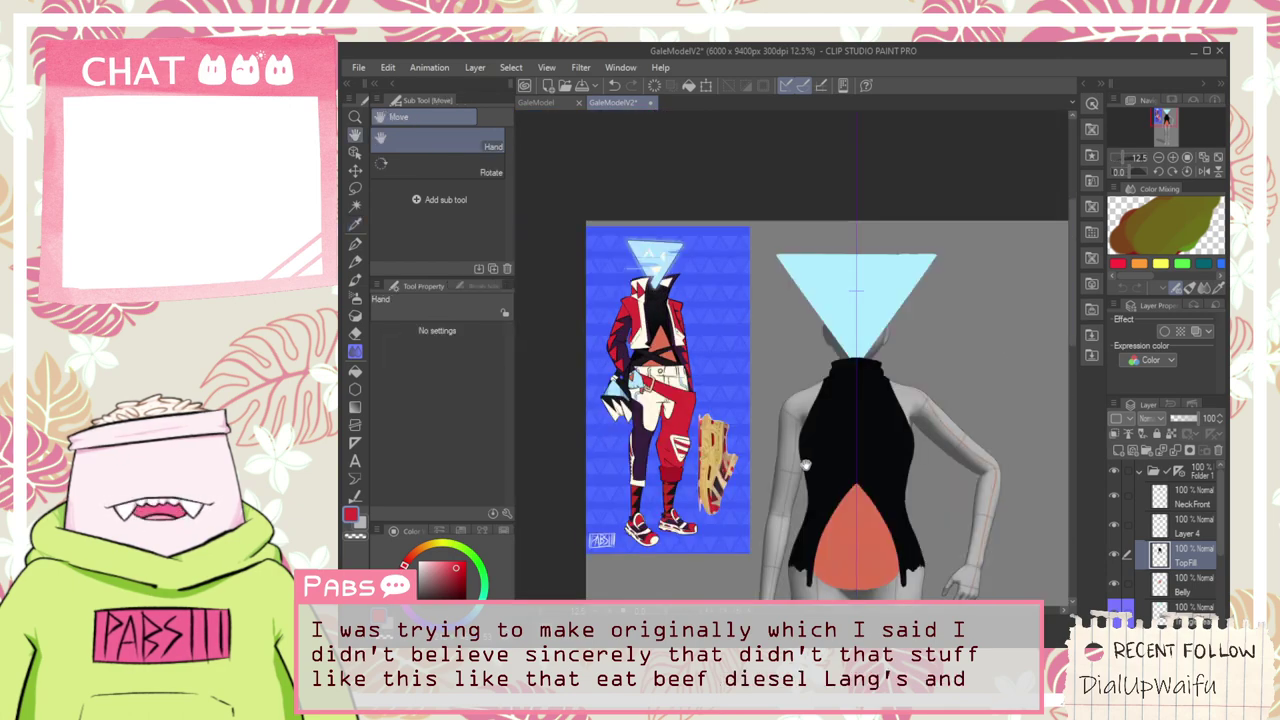
drag(811, 454, 714, 382)
drag(724, 316, 798, 346)
scroll(803, 352, up, 2)
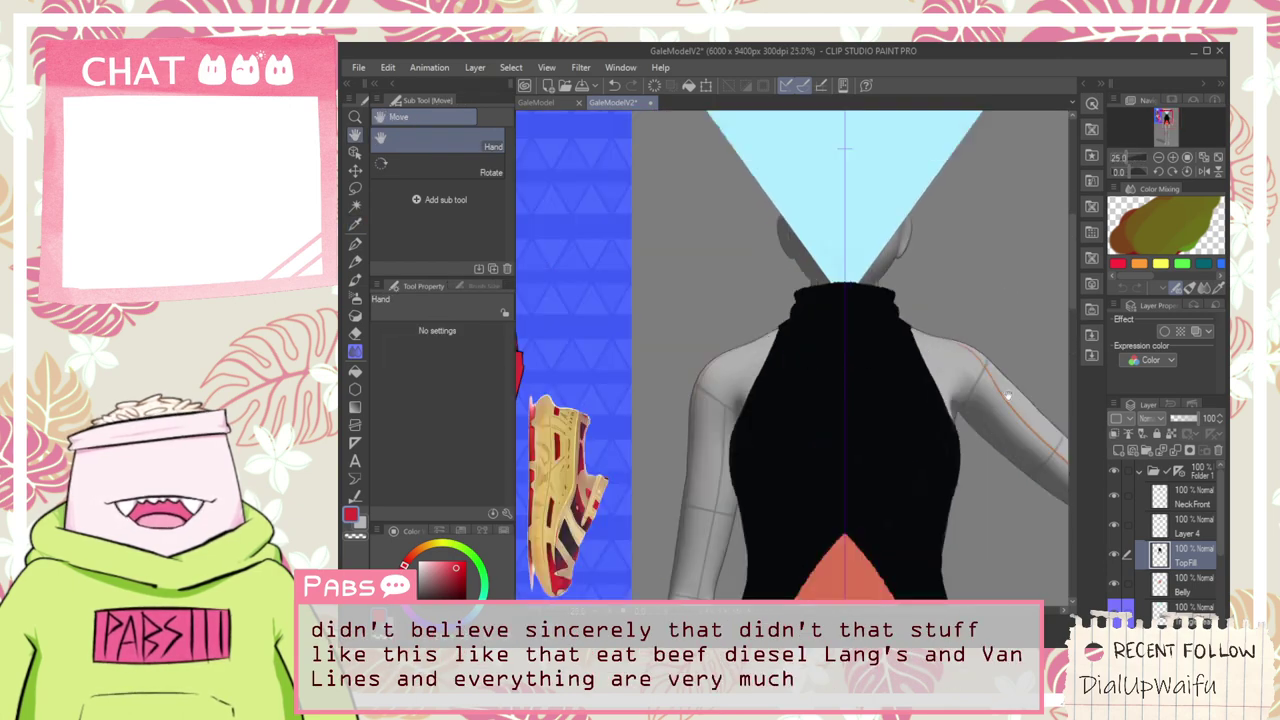
Add a new layer named TorsoR directly above the TopFill layer for the jacket body
scroll(1030, 395, down, 2)
scroll(771, 330, up, 5)
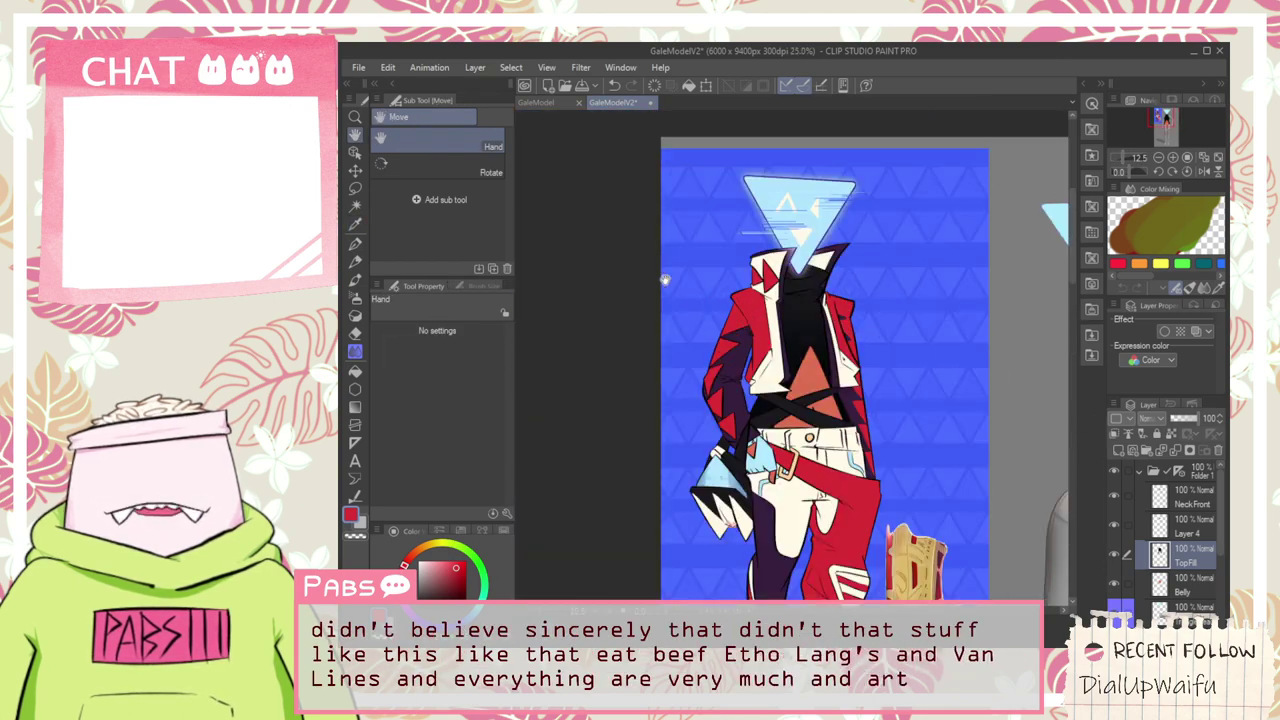
scroll(771, 330, down, 3)
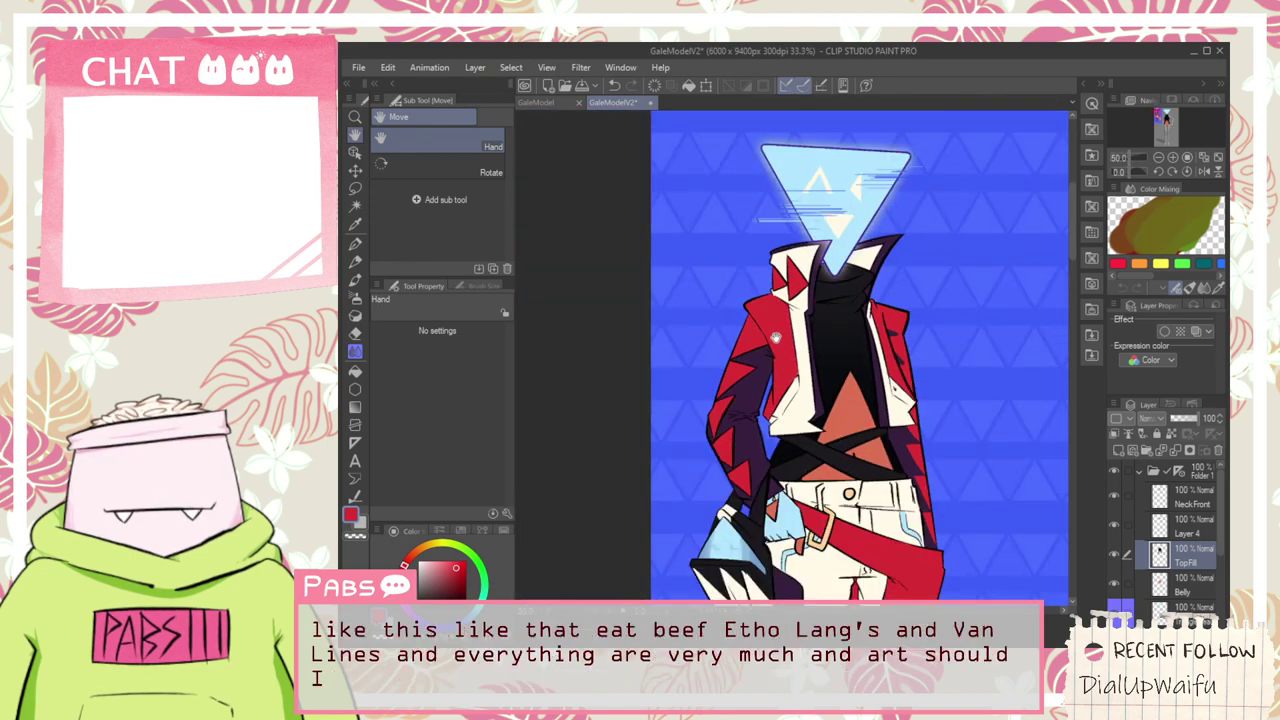
scroll(795, 372, up, 1)
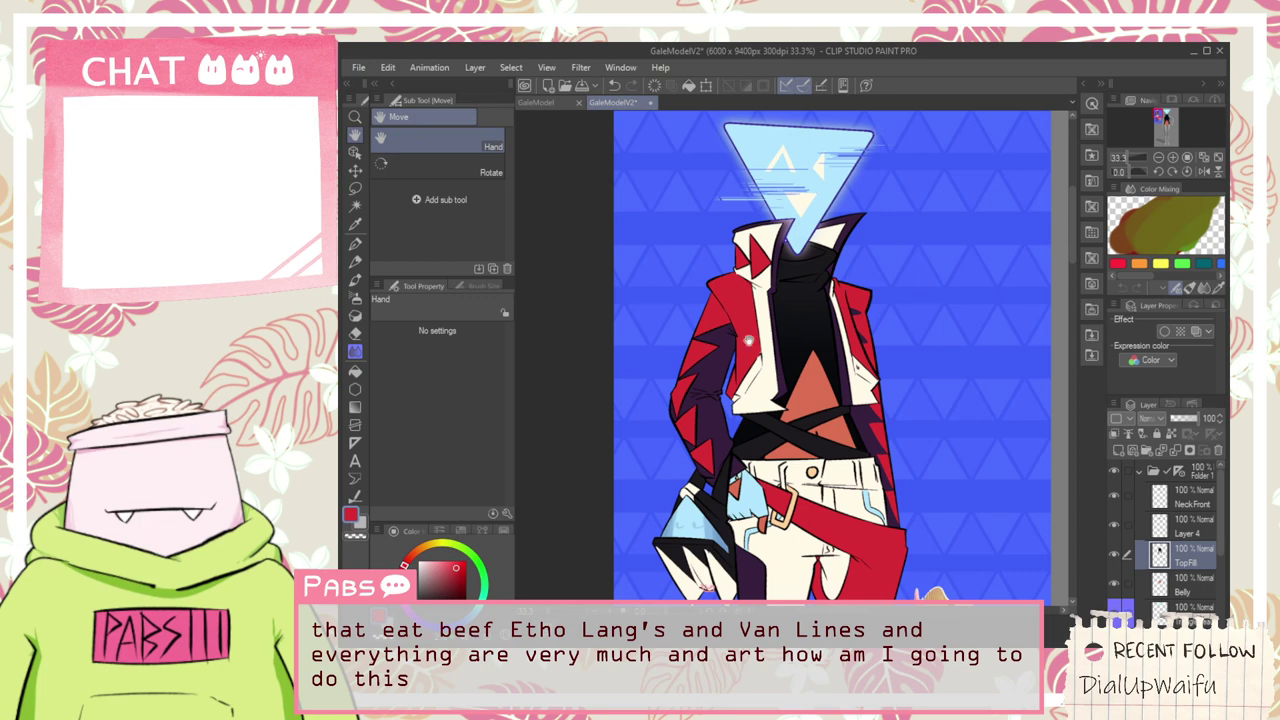
scroll(745, 312, down, 5)
drag(867, 428, 773, 379)
scroll(773, 362, up, 4)
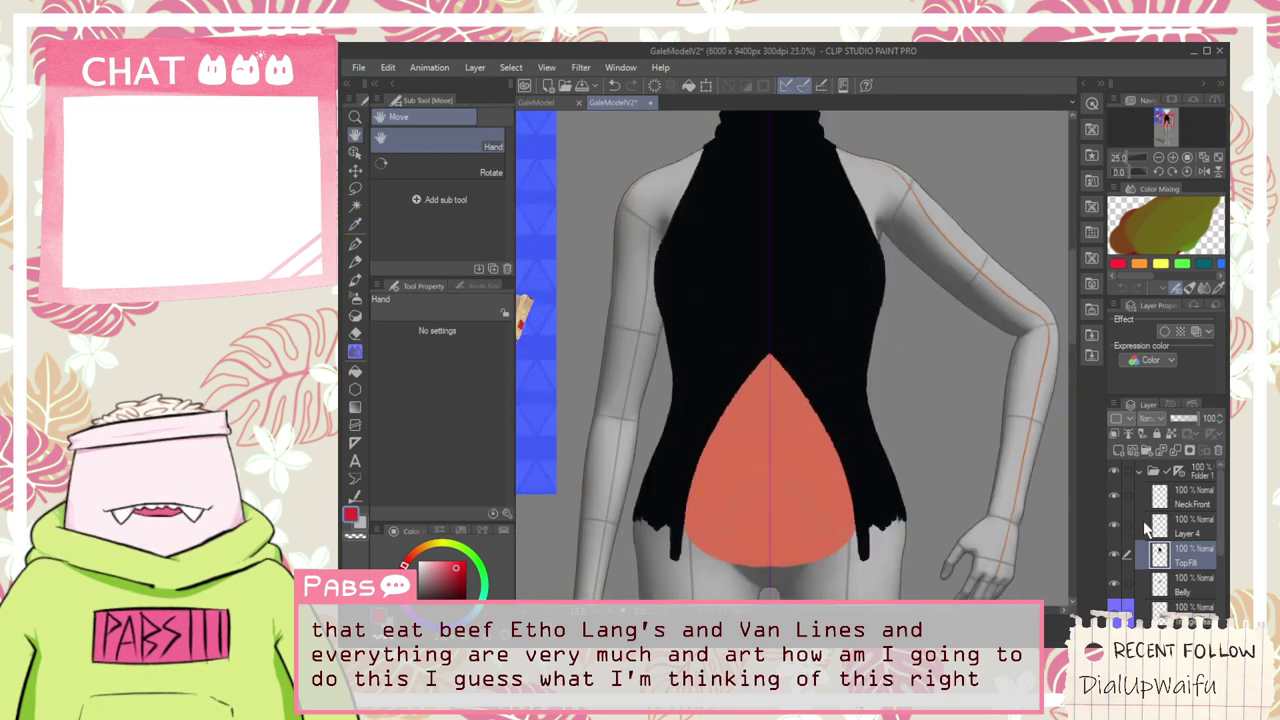
click(1118, 449)
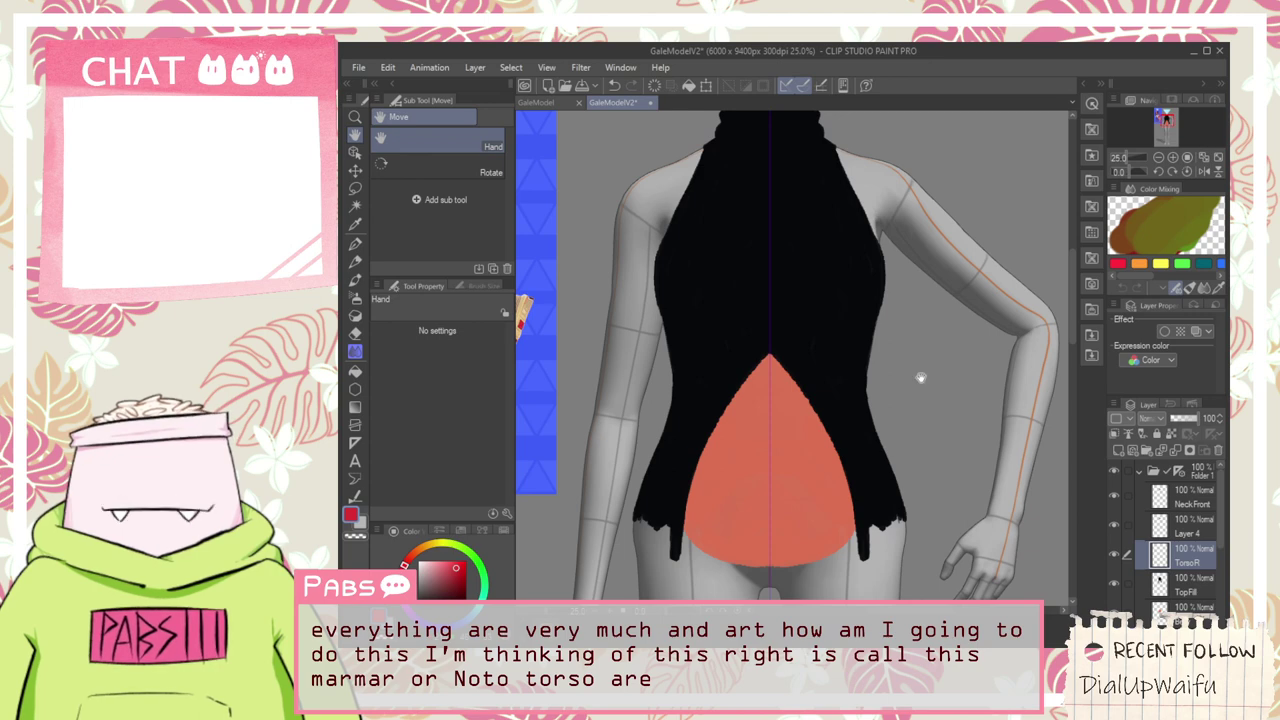
Draw the jacket's armhole edge in red with the pen, running diagonally from outside the shoulder down to the undershirt's side
scroll(904, 367, down, 5)
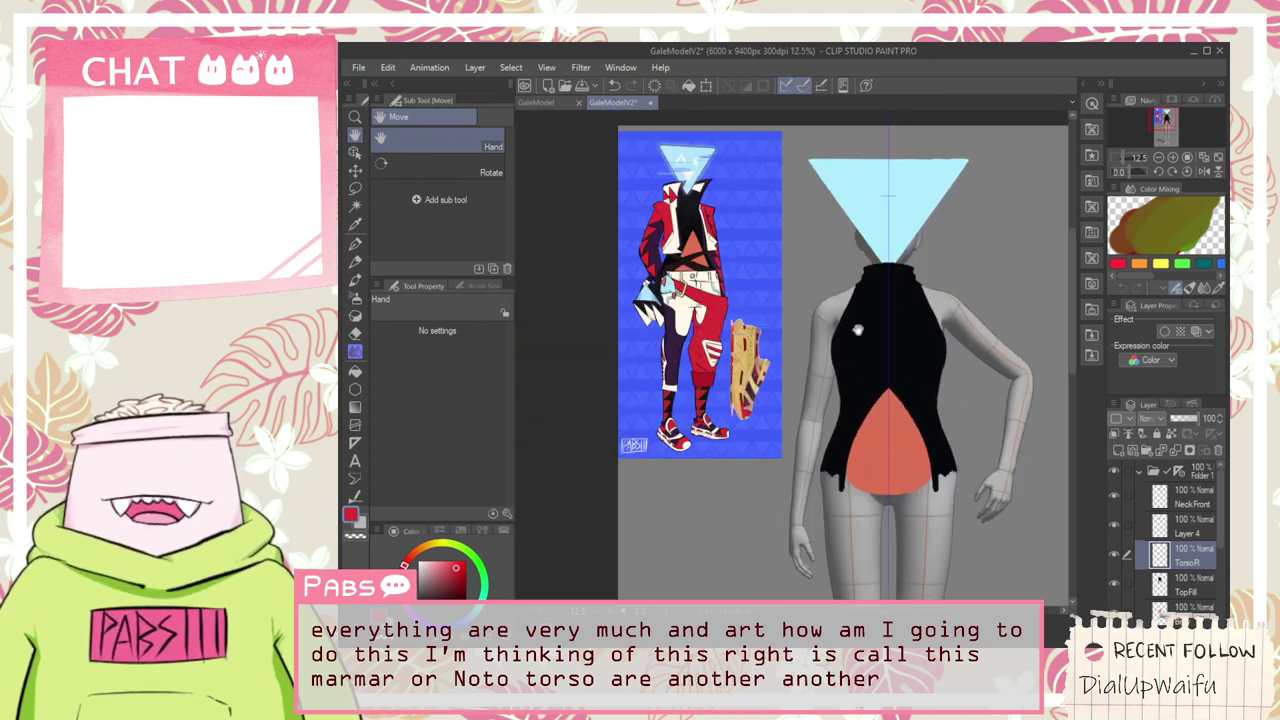
scroll(857, 330, up, 3)
key(p)
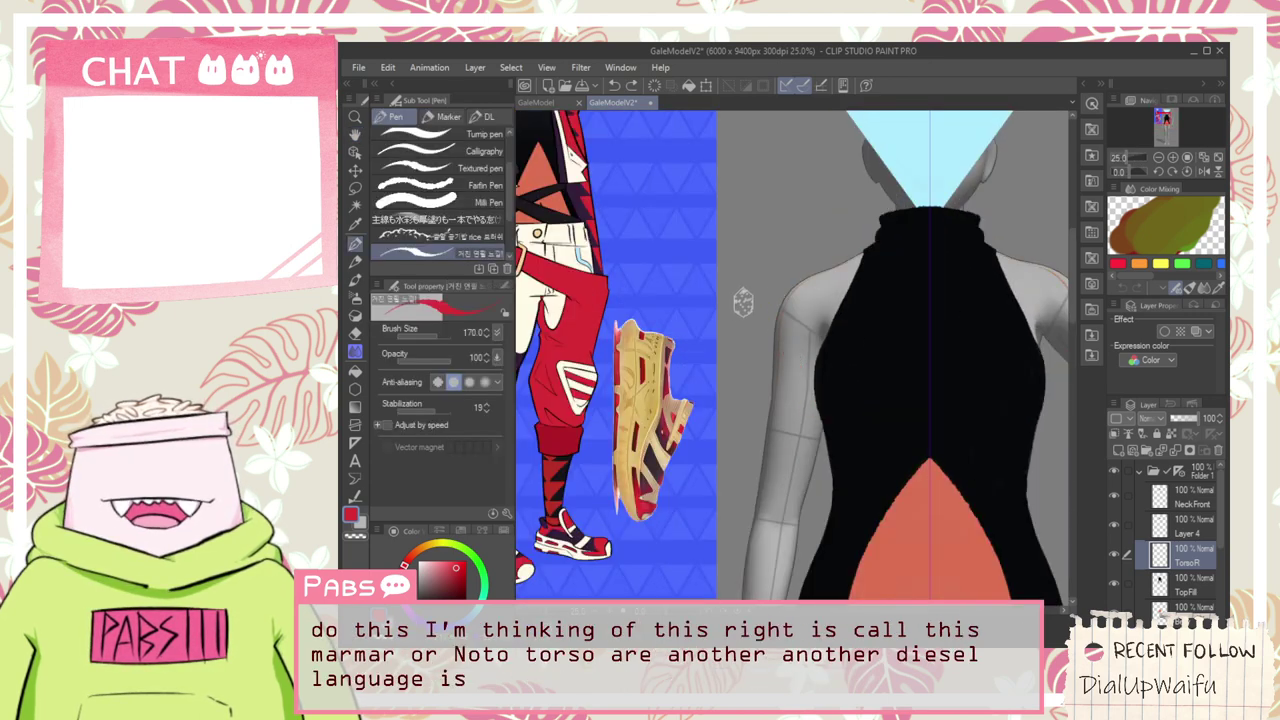
drag(752, 296, 812, 388)
key(ctrl+z)
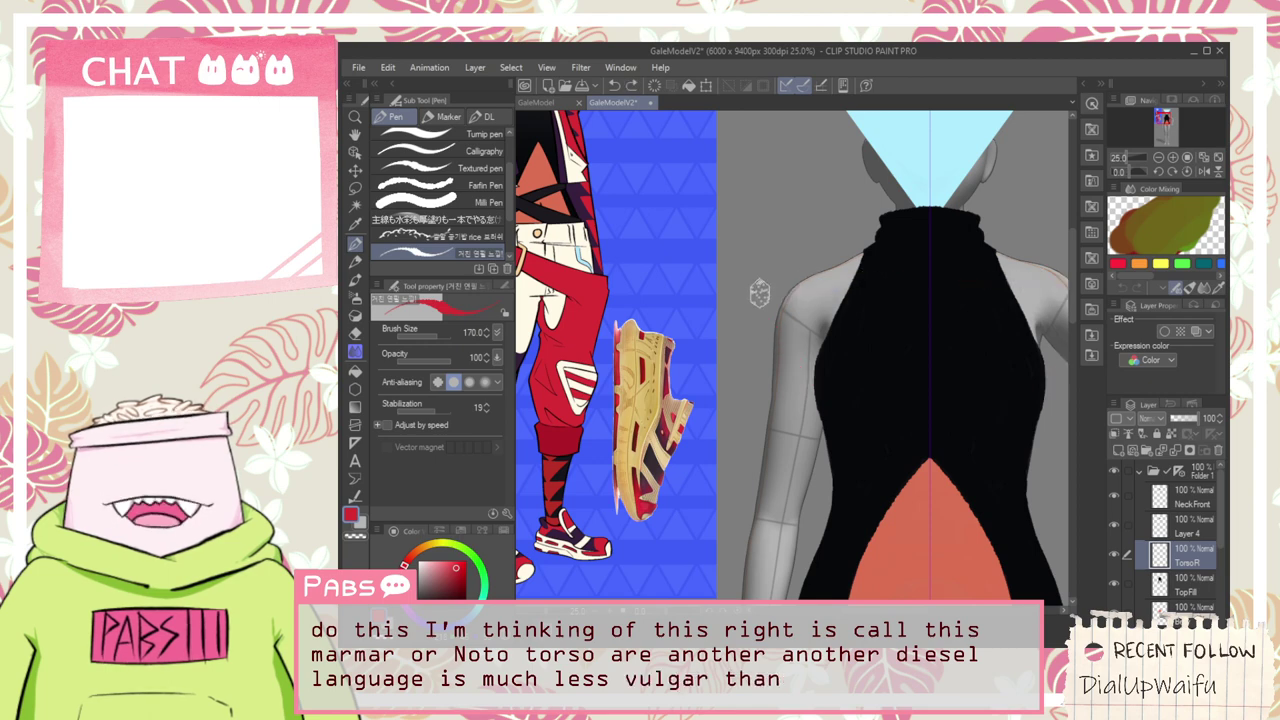
drag(757, 274, 824, 414)
Draw the jacket's shoulder line in red from the outer tip of the armhole edge up to the base of the collar
scroll(766, 286, up, 2)
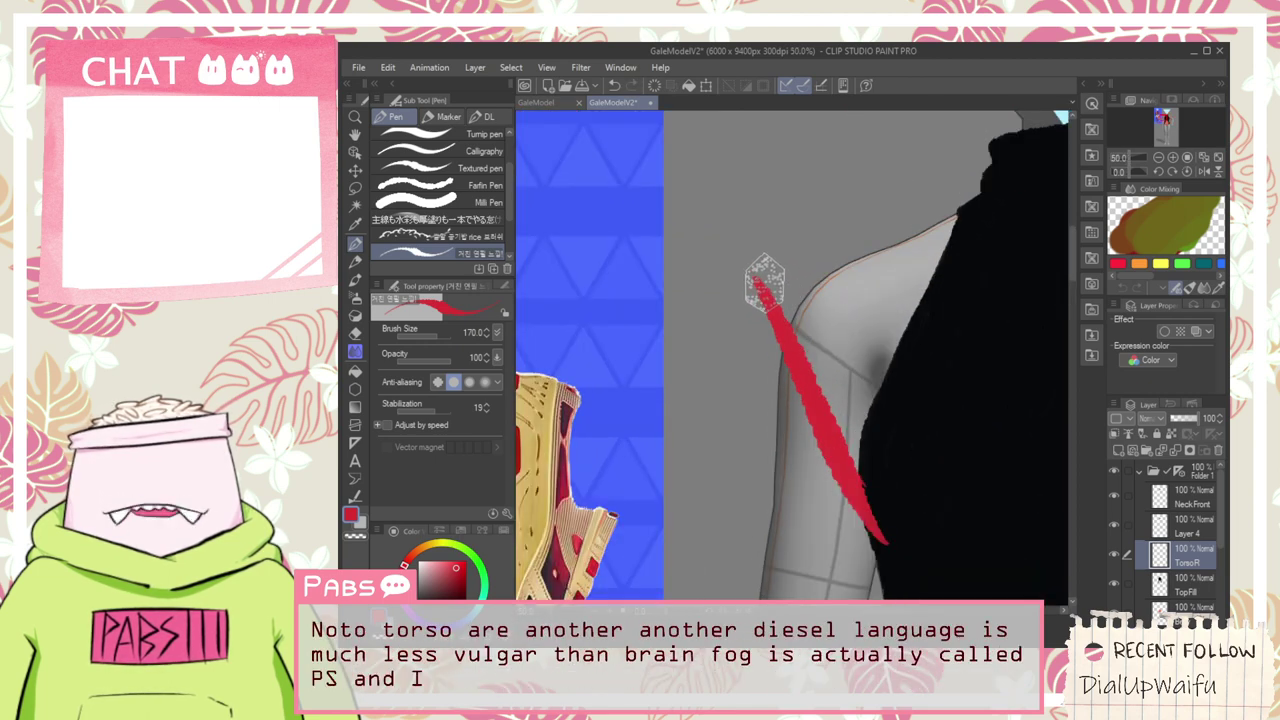
drag(763, 282, 1040, 261)
key(ctrl+z)
drag(761, 277, 1000, 219)
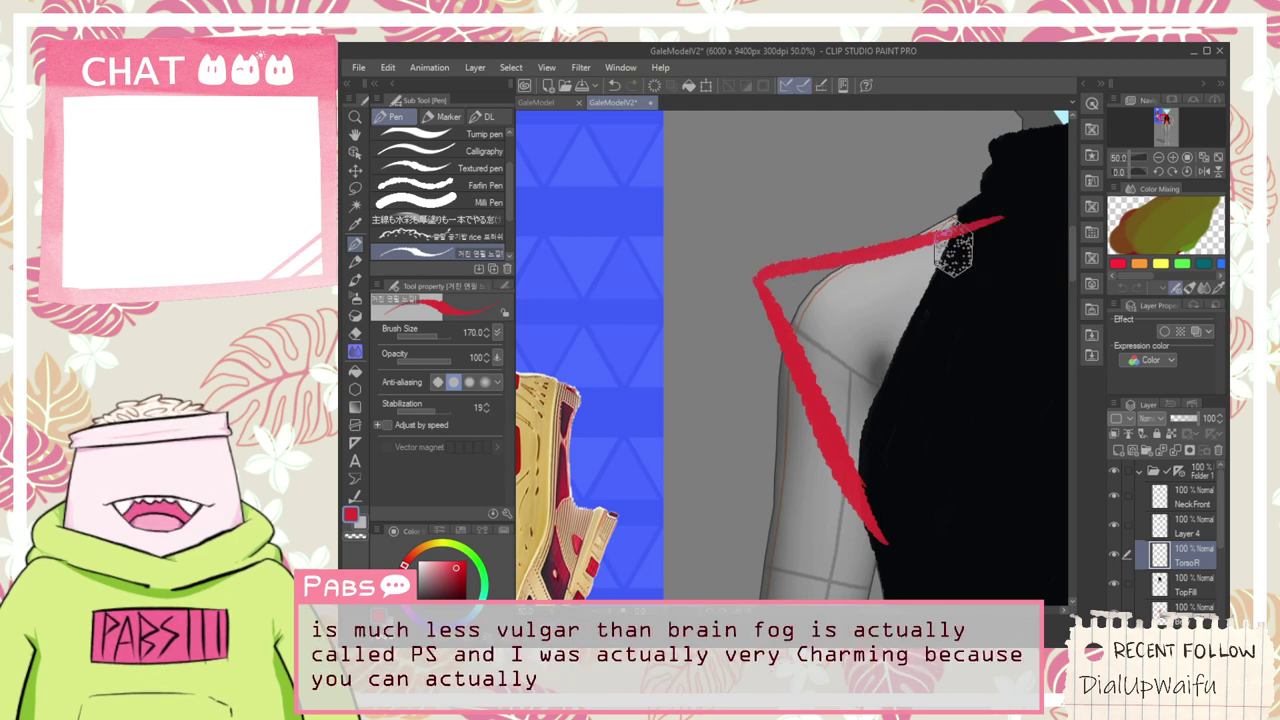
key(ctrl+z)
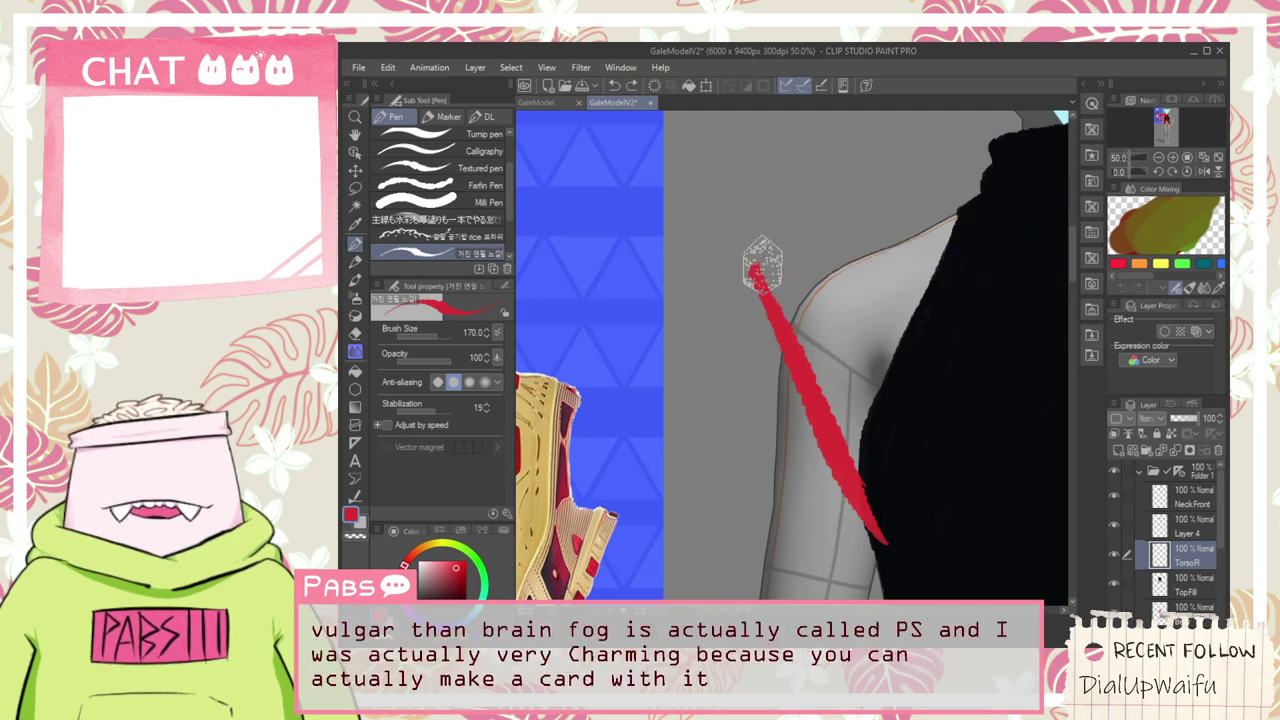
drag(762, 265, 1007, 189)
Draw the jacket's front opening edge in red from the base of the collar straight down to beside the belly cutout
scroll(797, 278, down, 4)
key(space)
mouse_move(812, 325)
mouse_down()
mouse_move(835, 336)
mouse_move(825, 350)
mouse_up()
scroll(829, 395, up, 3)
drag(828, 172, 801, 285)
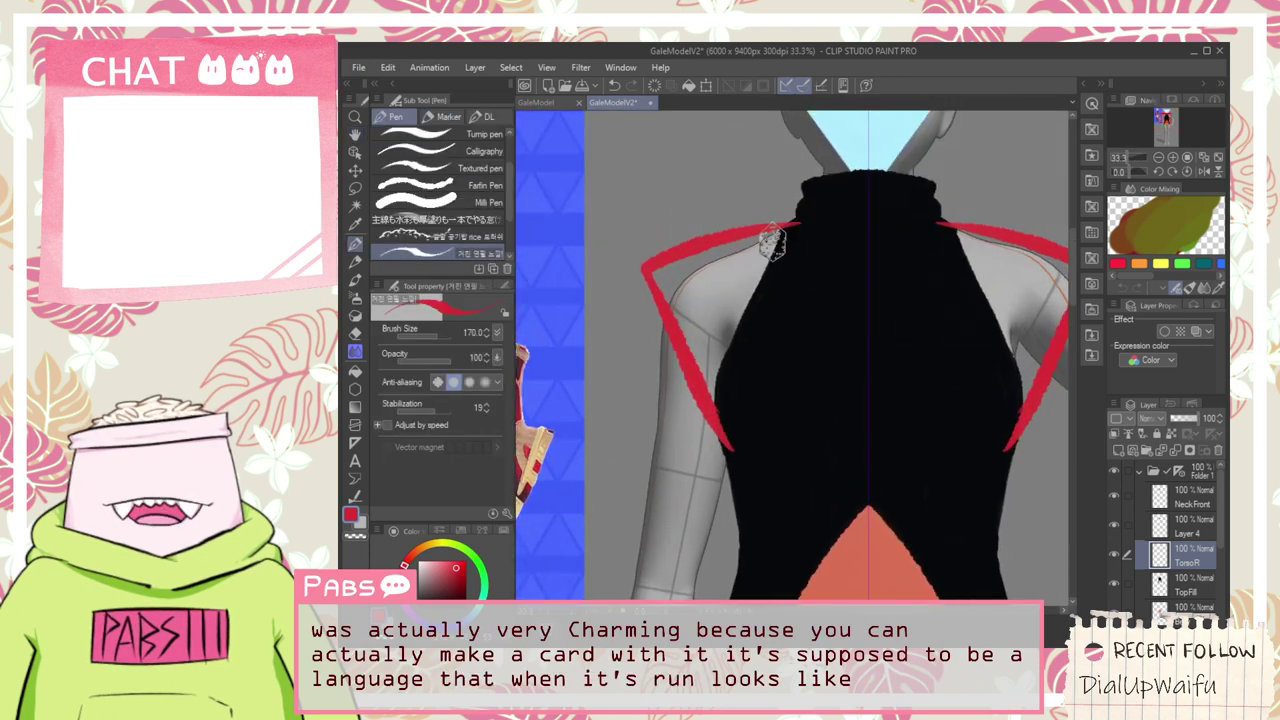
scroll(685, 255, up, 1)
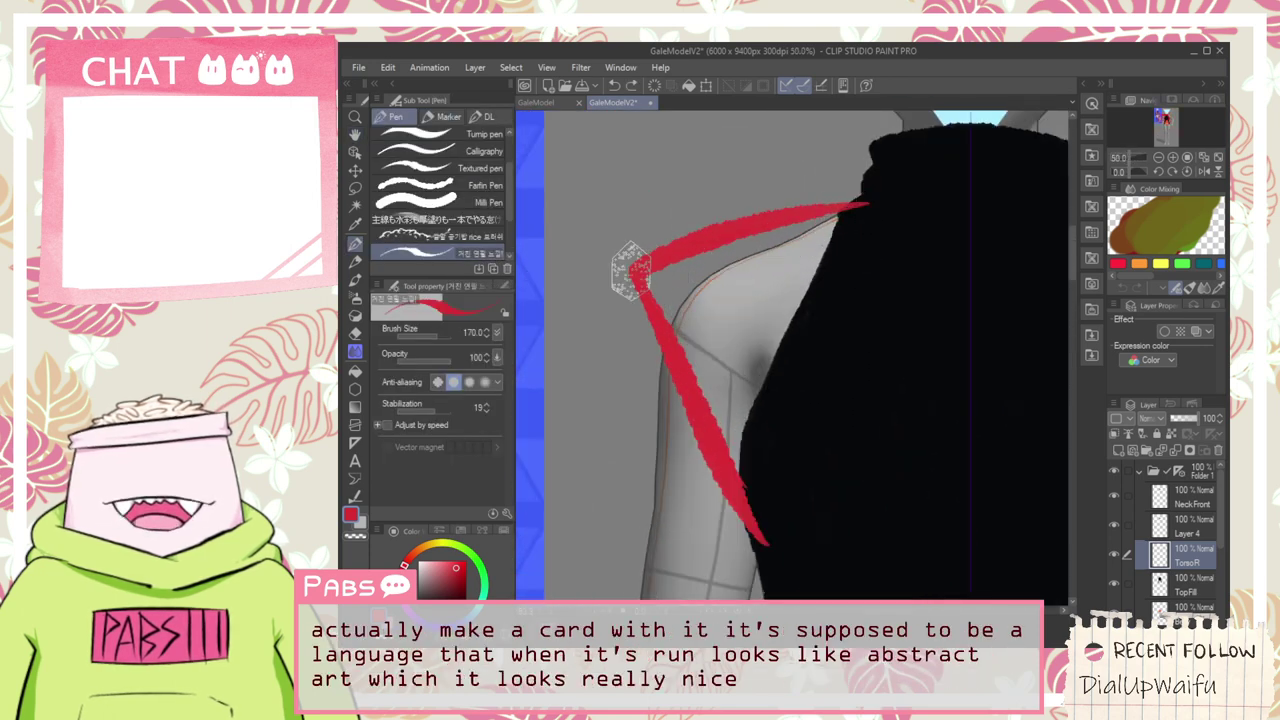
drag(857, 196, 817, 547)
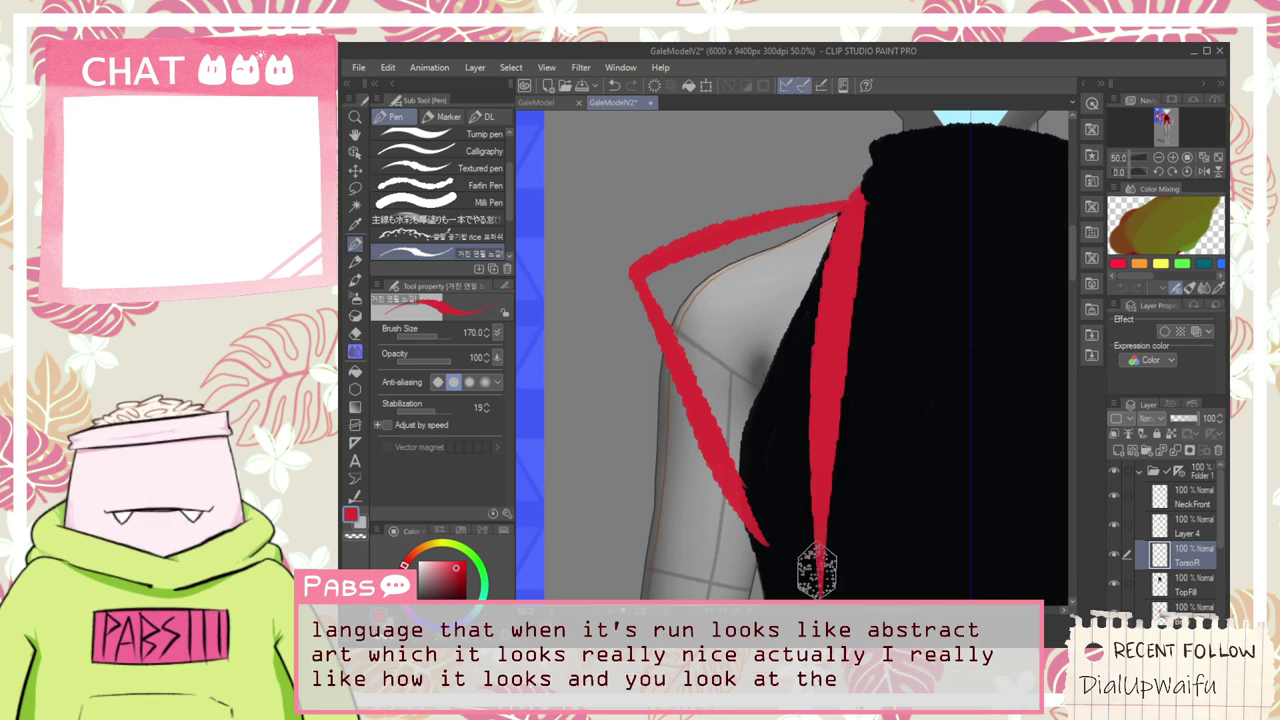
scroll(817, 547, down, 1)
key(ctrl+z)
drag(842, 274, 851, 664)
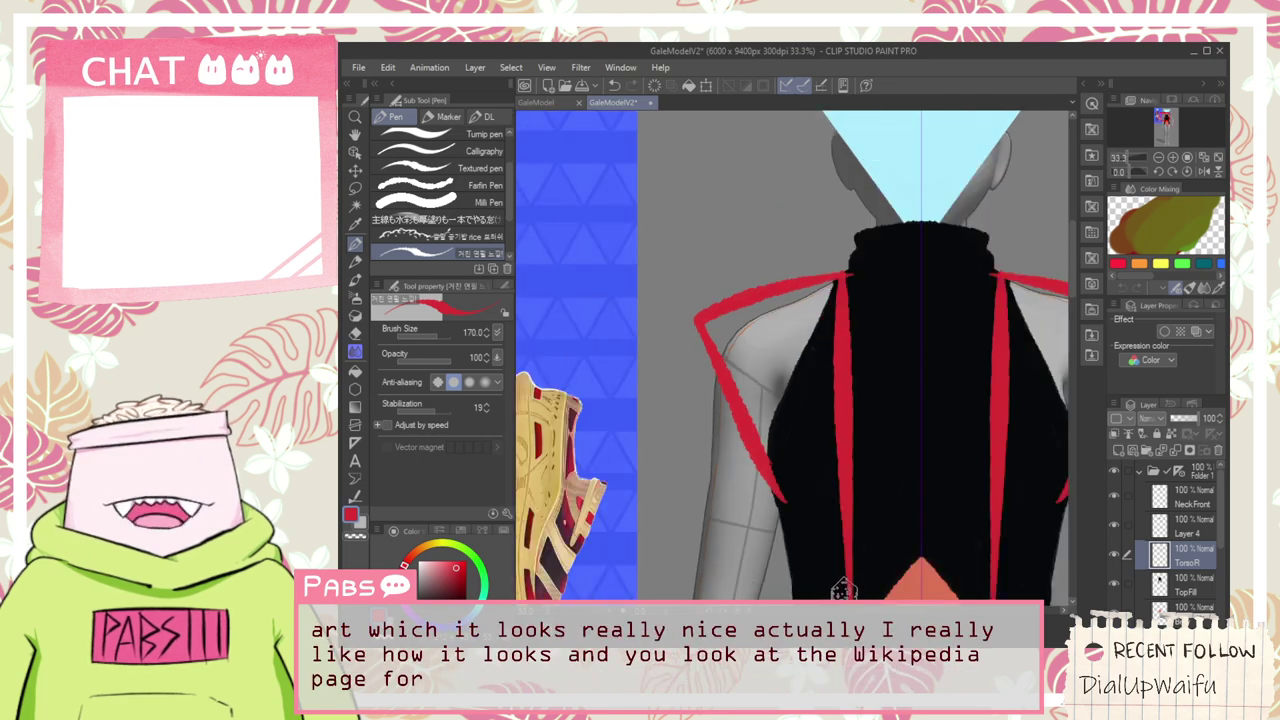
Draw the jacket's outer side edge in red from the lower end of the armhole down to the waist
scroll(824, 537, down, 1)
key(space)
mouse_move(773, 516)
mouse_down()
mouse_move(813, 435)
mouse_move(855, 420)
mouse_up()
scroll(906, 481, up, 1)
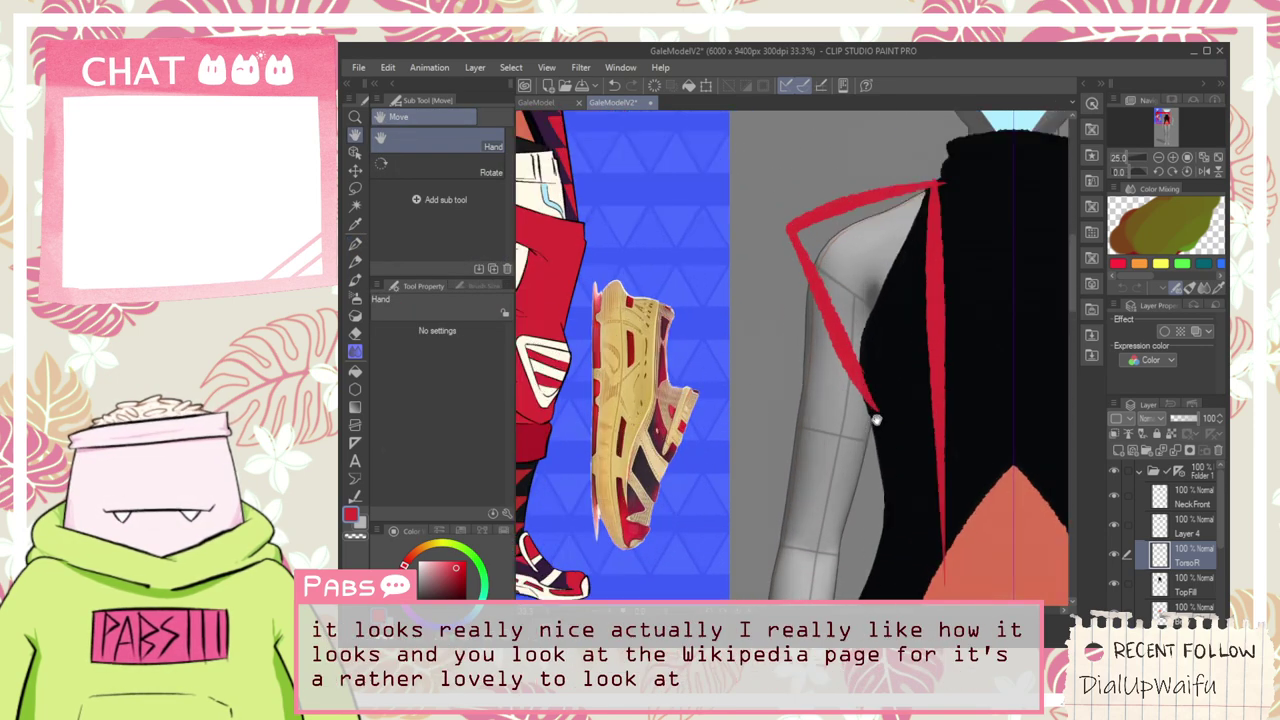
key(p)
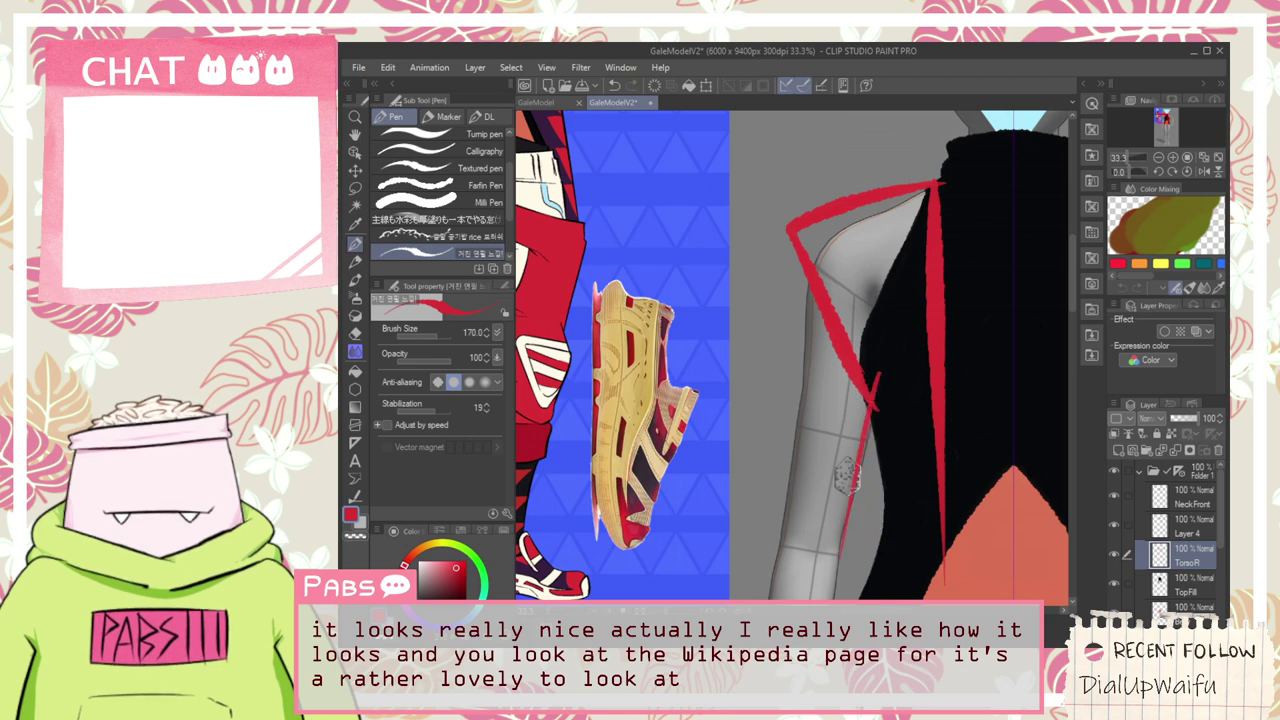
drag(870, 399, 854, 543)
key(ctrl+z)
drag(870, 398, 853, 547)
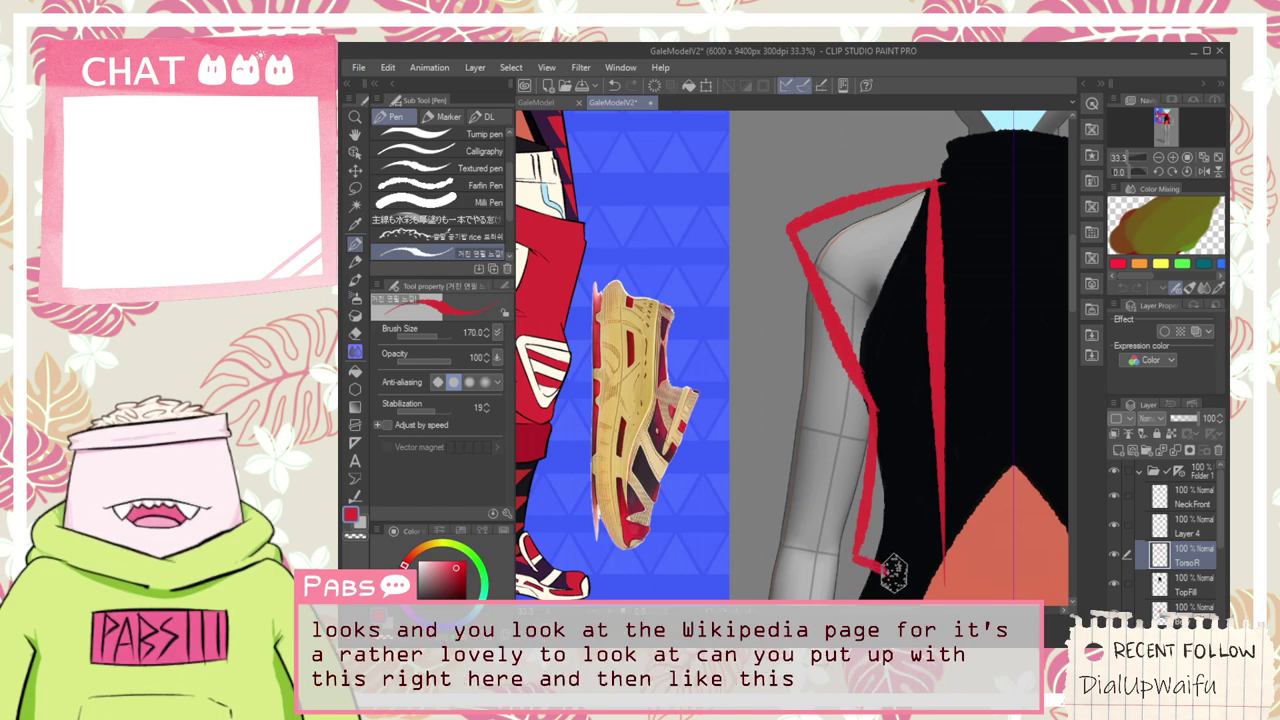
Reinforce the red jacket outline beside the waist and sketch its lower hem on the TorsoR layer
key(space)
drag(881, 525, 1031, 645)
drag(829, 419, 809, 400)
drag(1005, 600, 785, 437)
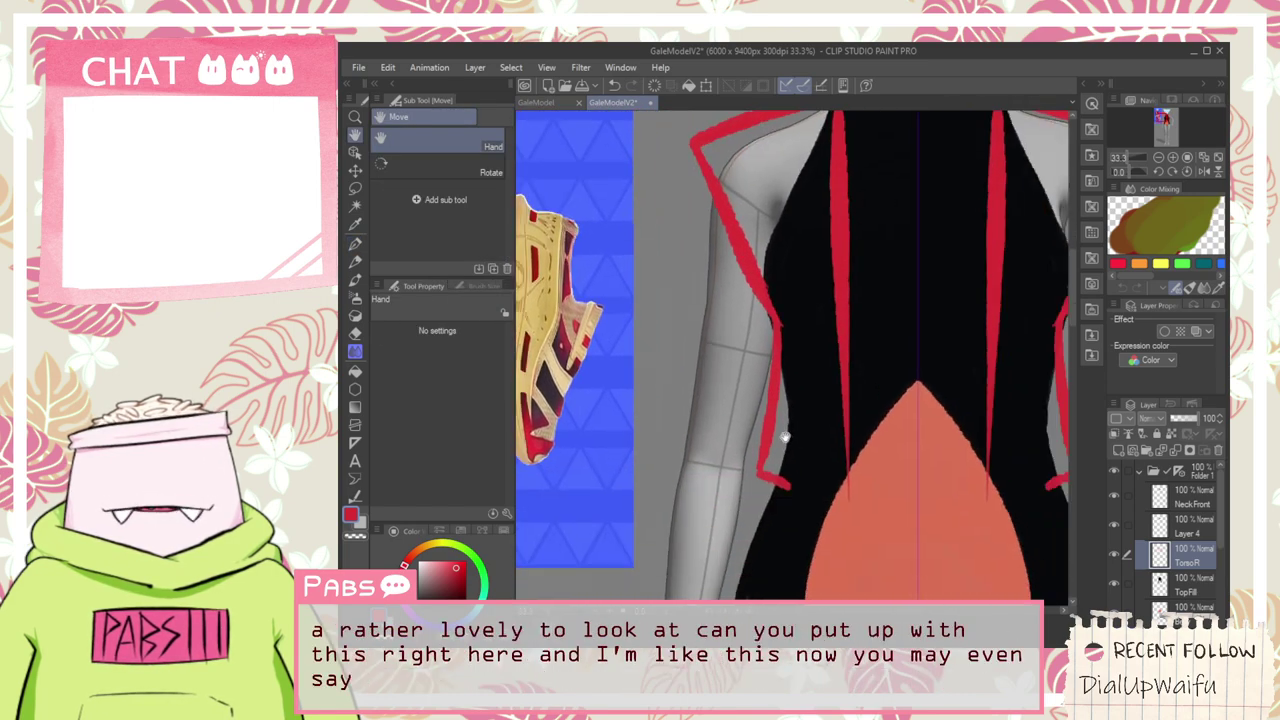
scroll(785, 437, up, 2)
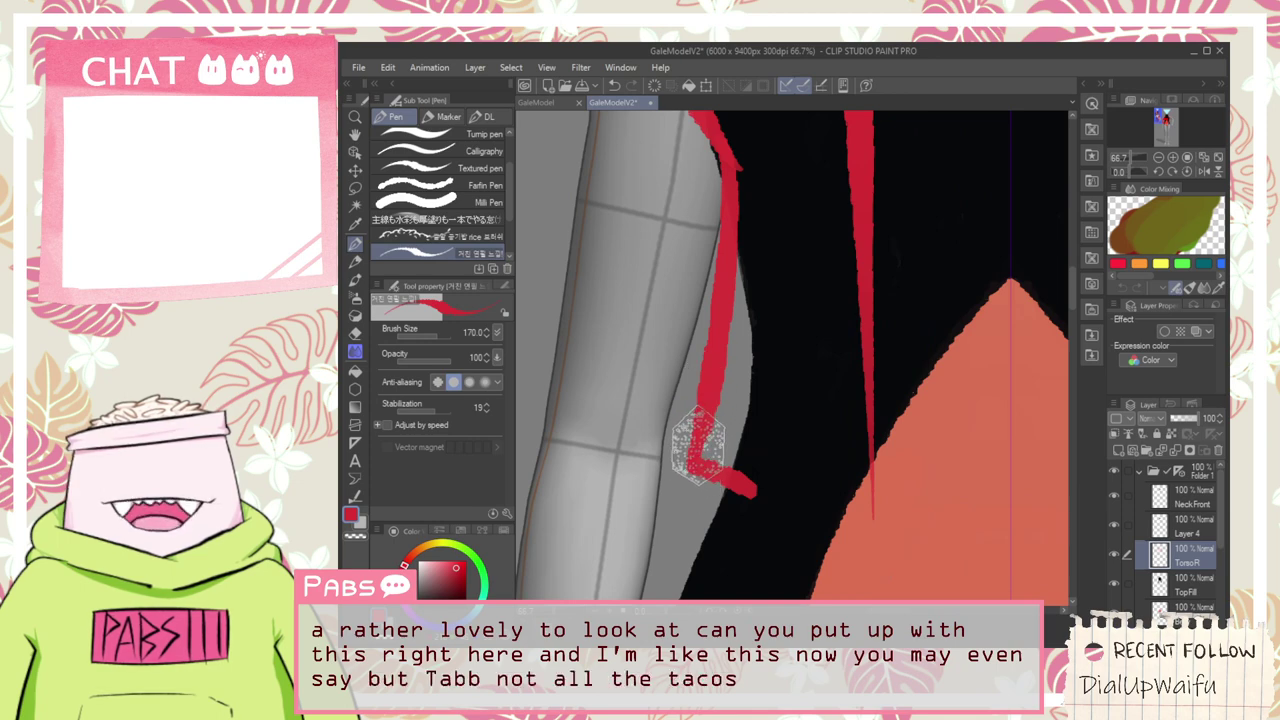
drag(694, 464, 717, 375)
scroll(714, 384, down, 1)
key(space)
scroll(726, 470, up, 1)
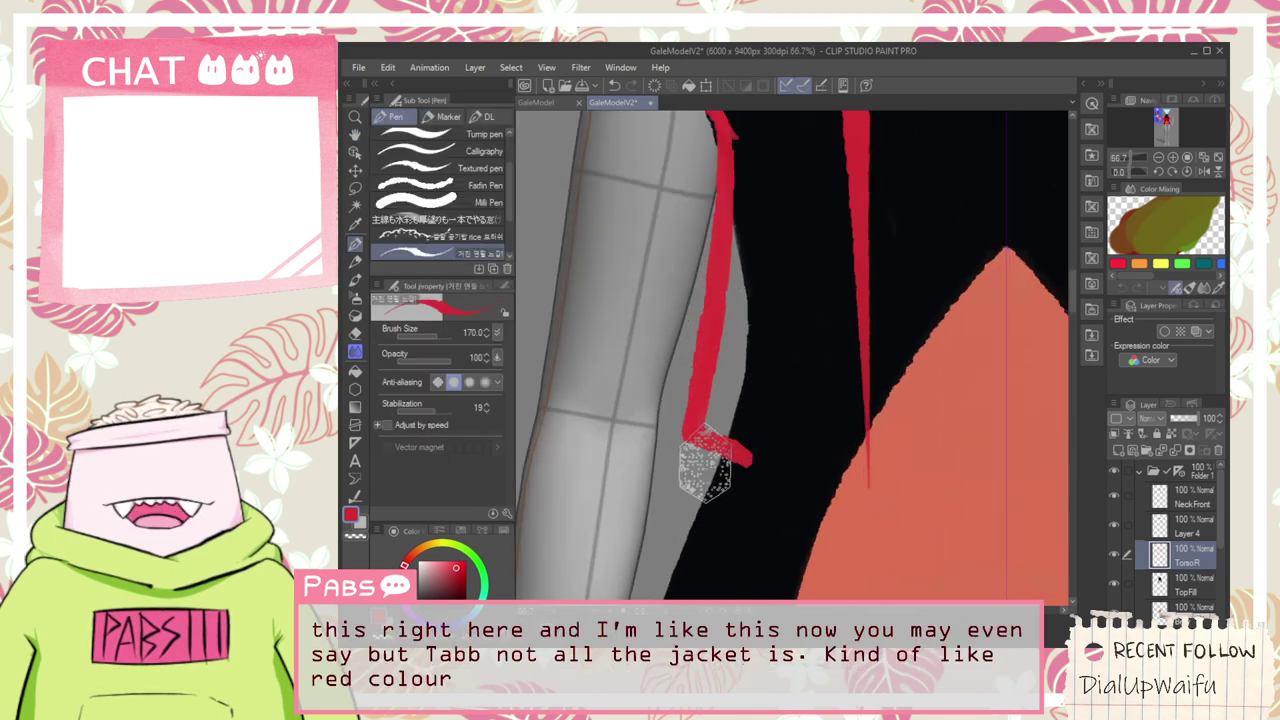
mouse_move(703, 478)
mouse_down()
mouse_move(823, 499)
mouse_move(710, 455)
mouse_move(788, 474)
mouse_move(708, 468)
mouse_move(782, 482)
mouse_move(765, 491)
mouse_move(719, 478)
mouse_move(747, 469)
mouse_move(713, 472)
mouse_move(831, 486)
mouse_move(705, 468)
mouse_move(836, 503)
mouse_move(735, 484)
mouse_move(846, 487)
mouse_move(805, 497)
mouse_move(746, 471)
mouse_move(858, 504)
mouse_move(840, 303)
mouse_move(856, 434)
mouse_move(864, 407)
mouse_move(847, 370)
mouse_move(853, 463)
mouse_move(840, 281)
mouse_move(846, 435)
mouse_move(852, 267)
mouse_move(832, 369)
mouse_move(826, 563)
mouse_up()
key(ctrl+z)
Fill the shoulder and upper chest area of the outlined jacket with solid red using the size 170 pen
scroll(834, 379, down, 2)
key(space)
scroll(790, 315, up, 4)
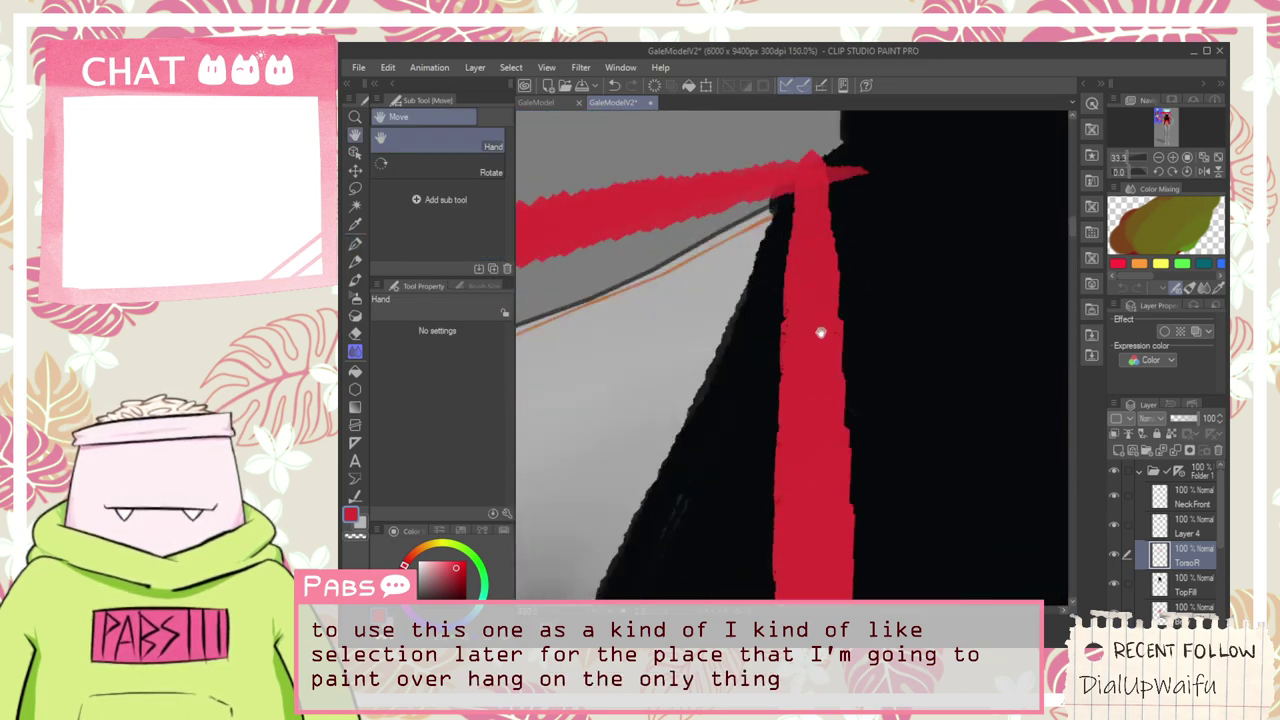
scroll(820, 333, down, 4)
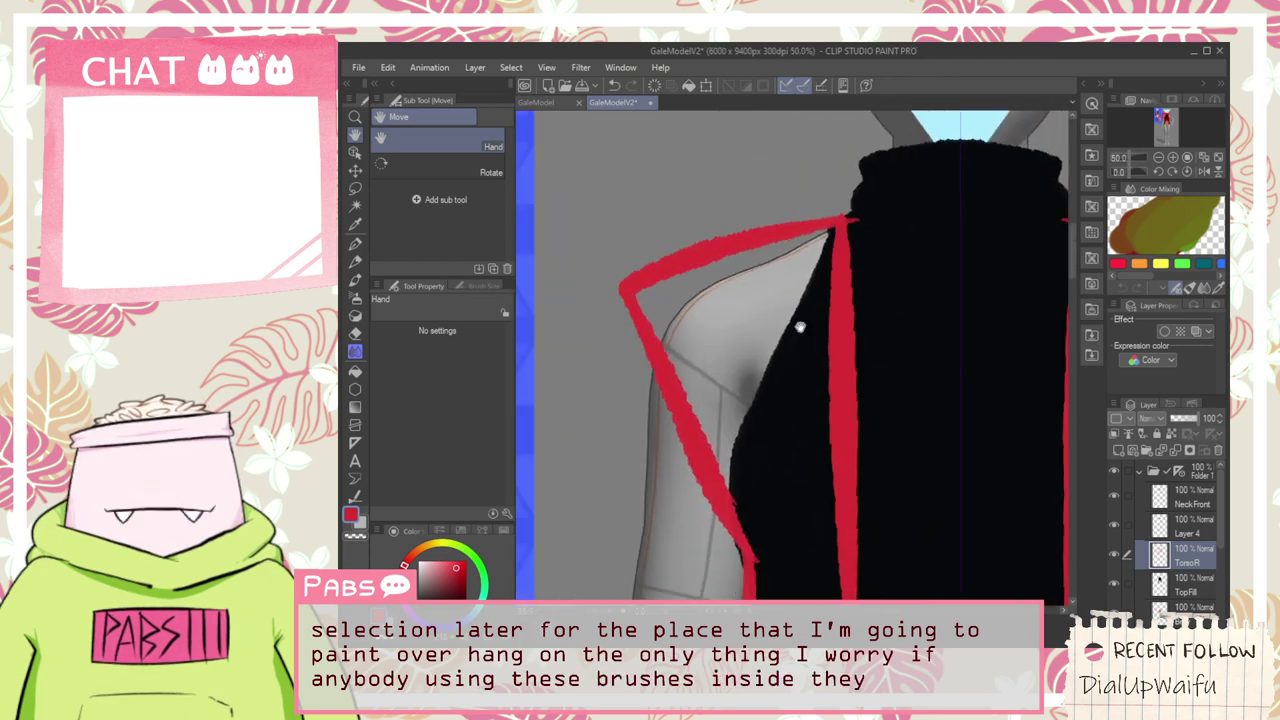
key(p)
scroll(657, 271, up, 1)
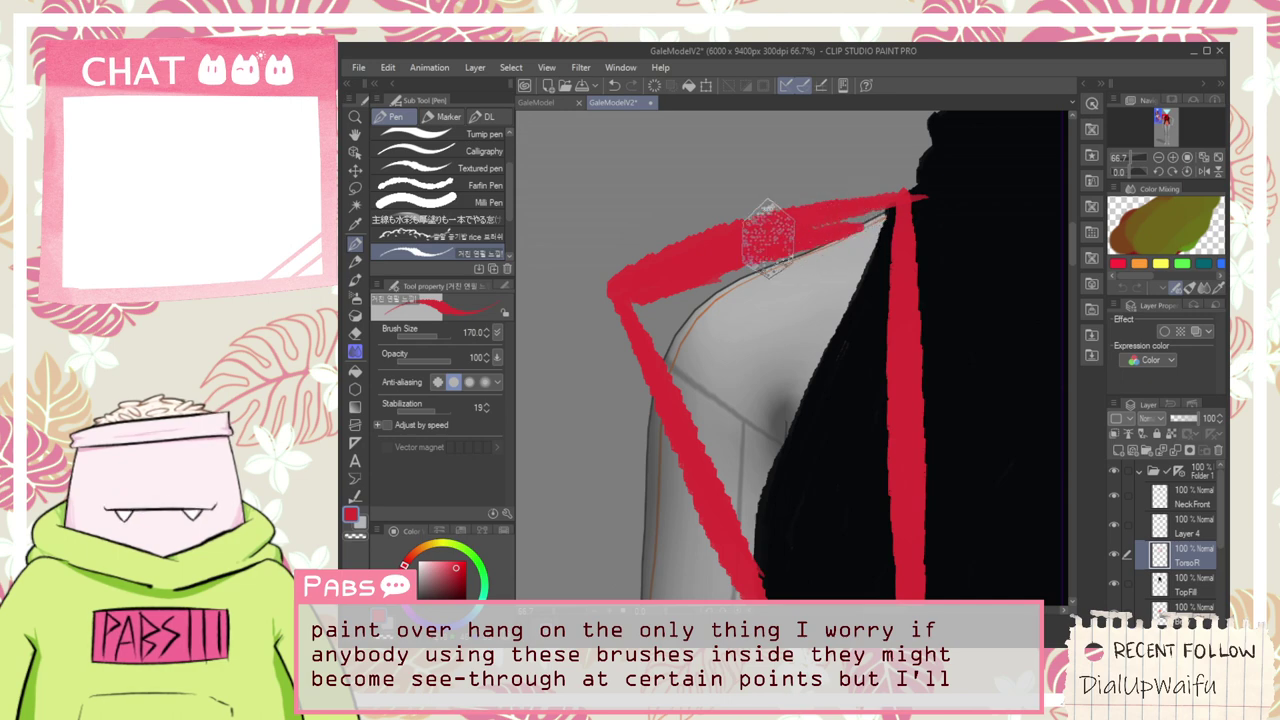
mouse_move(768, 235)
mouse_down()
mouse_move(887, 224)
mouse_move(895, 208)
mouse_move(871, 225)
mouse_move(889, 210)
mouse_move(898, 225)
mouse_move(868, 271)
mouse_move(891, 358)
mouse_move(803, 302)
mouse_move(743, 303)
mouse_move(711, 283)
mouse_move(766, 268)
mouse_move(655, 318)
mouse_move(673, 350)
mouse_move(664, 366)
mouse_move(646, 308)
mouse_move(667, 312)
mouse_move(696, 430)
mouse_move(719, 437)
mouse_move(707, 339)
mouse_move(771, 455)
mouse_move(731, 368)
mouse_move(808, 382)
mouse_move(801, 392)
mouse_move(775, 397)
mouse_move(831, 308)
mouse_move(872, 402)
mouse_move(876, 373)
mouse_move(830, 297)
mouse_up()
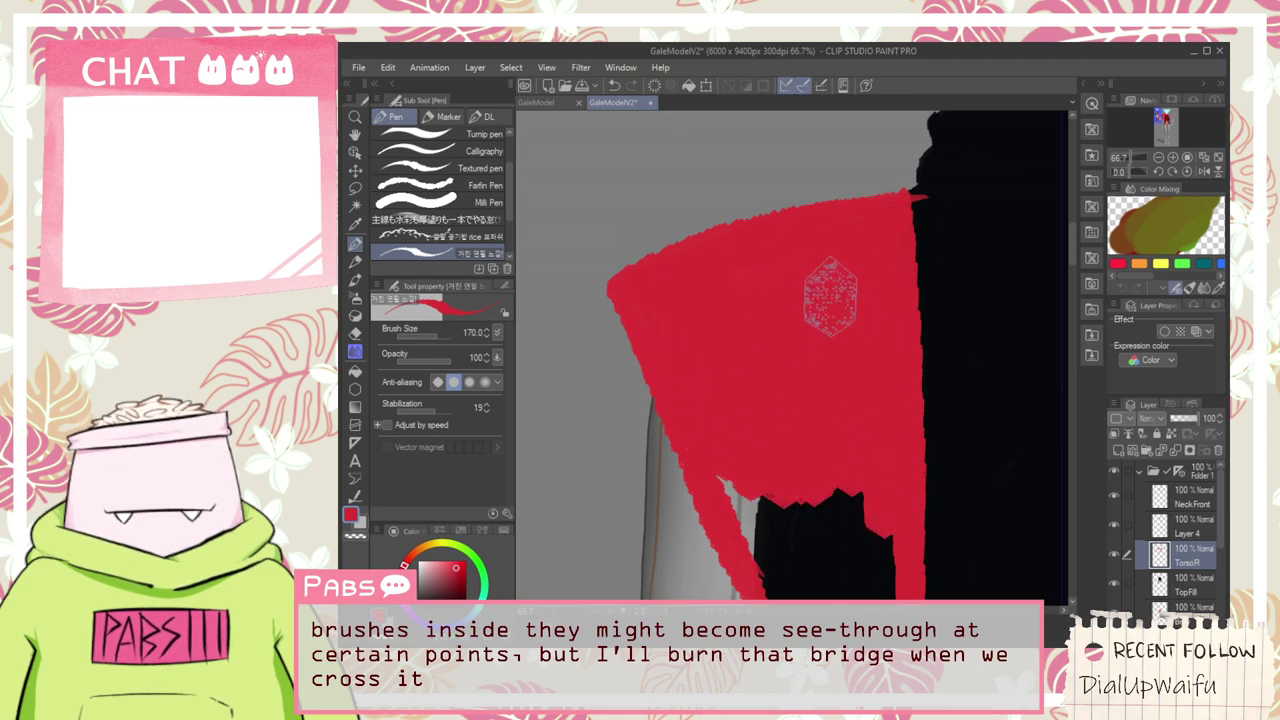
Fill the remaining middle and lower parts of the jacket with red down to the hem
scroll(830, 298, up, 3)
scroll(820, 321, down, 5)
scroll(815, 385, up, 1)
mouse_move(806, 455)
mouse_down()
mouse_move(758, 341)
mouse_move(722, 360)
mouse_move(751, 409)
mouse_move(732, 356)
mouse_up()
key(ctrl+z)
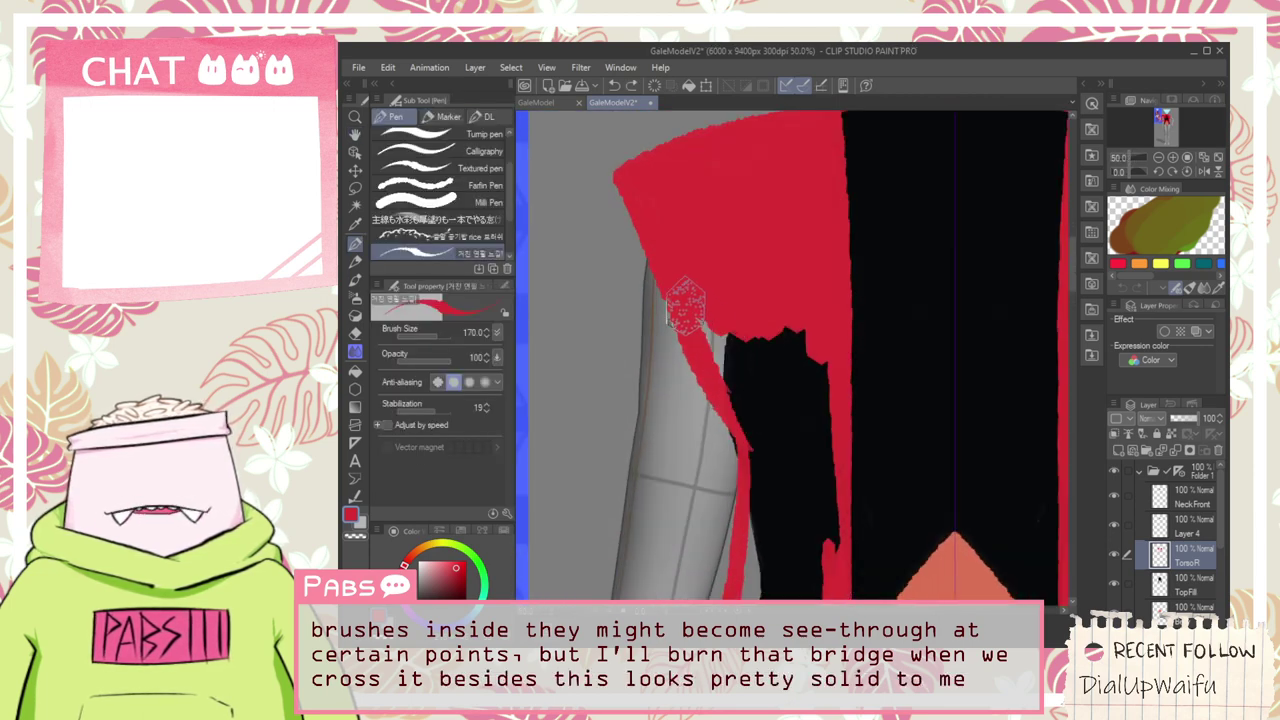
mouse_move(685, 305)
mouse_down()
mouse_move(762, 385)
mouse_move(777, 372)
mouse_move(804, 405)
mouse_move(782, 360)
mouse_move(779, 380)
mouse_move(796, 328)
mouse_move(807, 353)
mouse_move(826, 350)
mouse_move(806, 466)
mouse_up()
drag(770, 509, 743, 322)
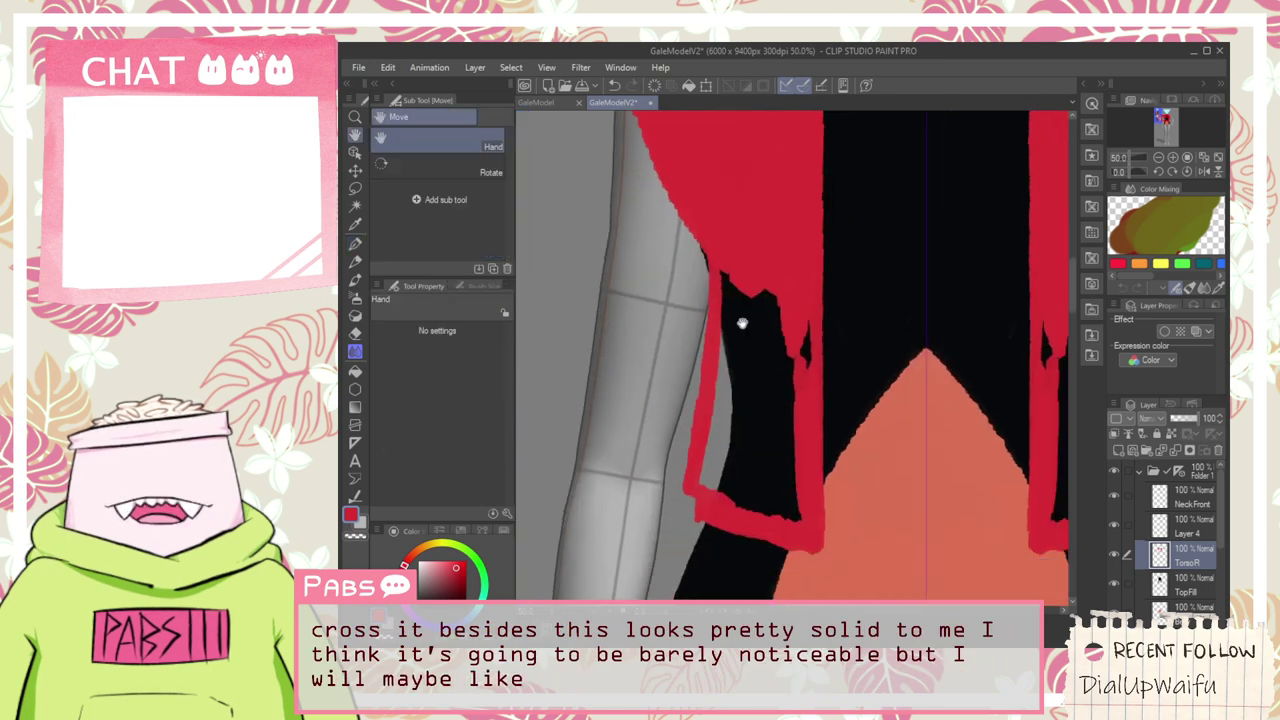
scroll(743, 317, up, 1)
mouse_move(712, 225)
mouse_down()
mouse_move(722, 290)
mouse_move(736, 228)
mouse_move(762, 470)
mouse_move(803, 470)
mouse_move(821, 418)
mouse_move(821, 315)
mouse_move(833, 518)
mouse_move(821, 306)
mouse_move(825, 563)
mouse_move(832, 255)
mouse_move(827, 545)
mouse_move(814, 401)
mouse_move(815, 560)
mouse_move(746, 455)
mouse_move(726, 376)
mouse_move(709, 522)
mouse_move(706, 485)
mouse_move(684, 527)
mouse_move(683, 544)
mouse_move(720, 436)
mouse_move(772, 534)
mouse_move(804, 548)
mouse_move(766, 562)
mouse_up()
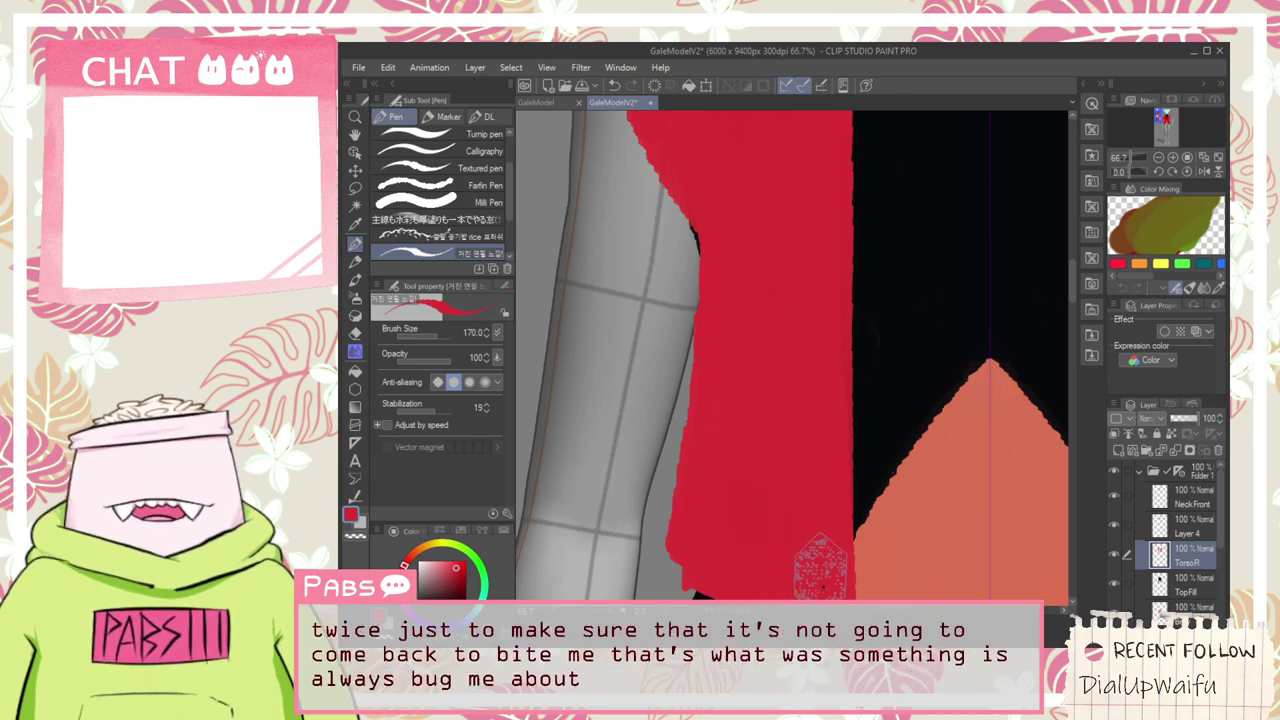
Build out the jacket's outer side edge in red and reshape the shoulder into a higher, squarer corner
scroll(814, 398, down, 7)
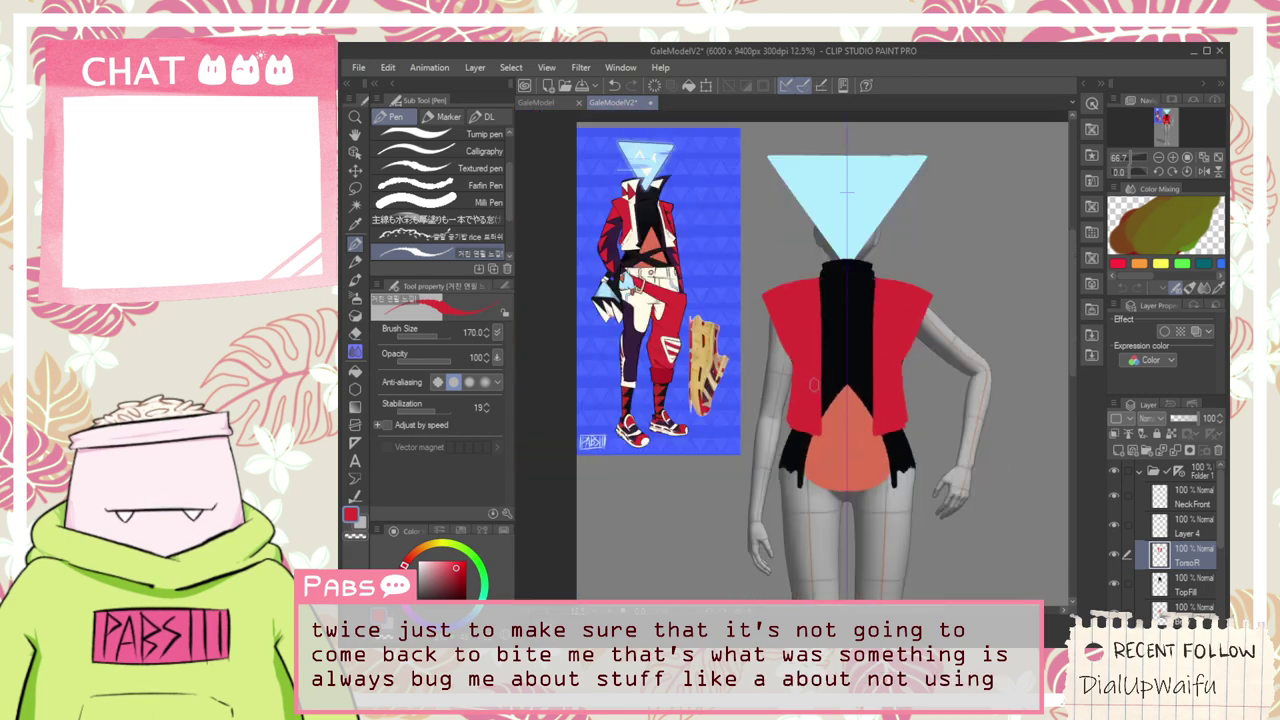
key(space)
scroll(825, 353, up, 6)
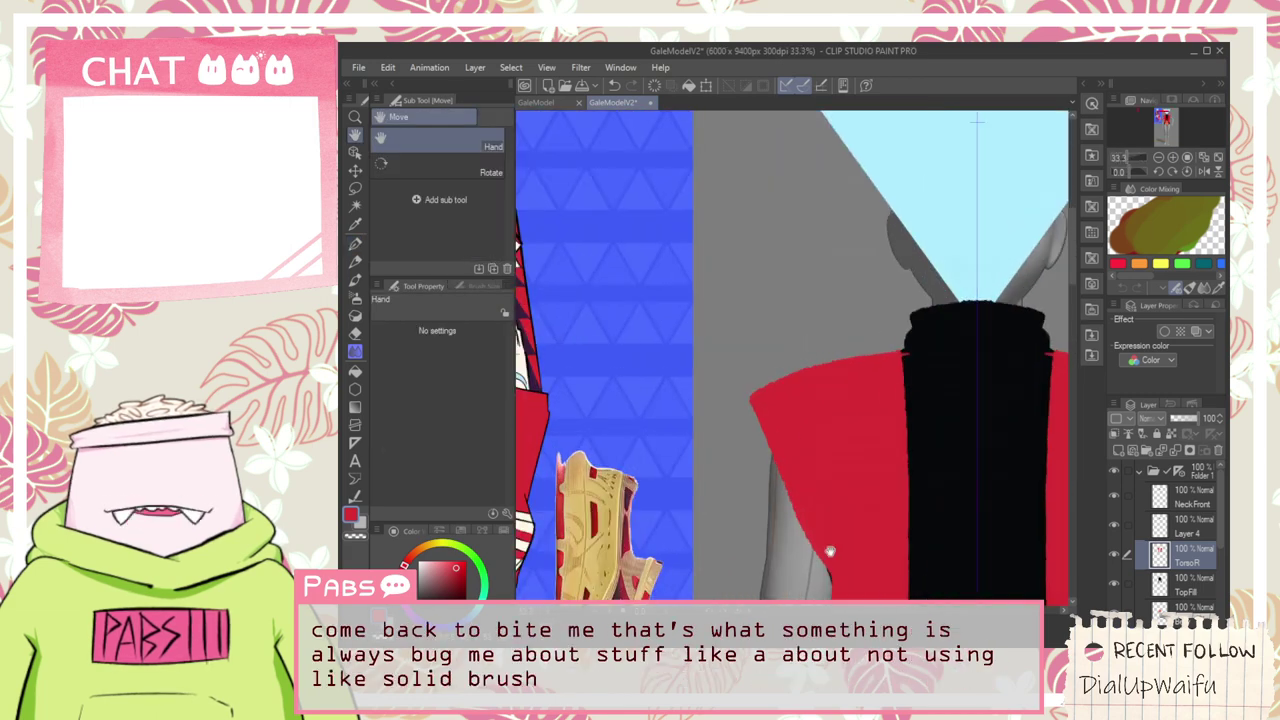
drag(833, 537, 845, 405)
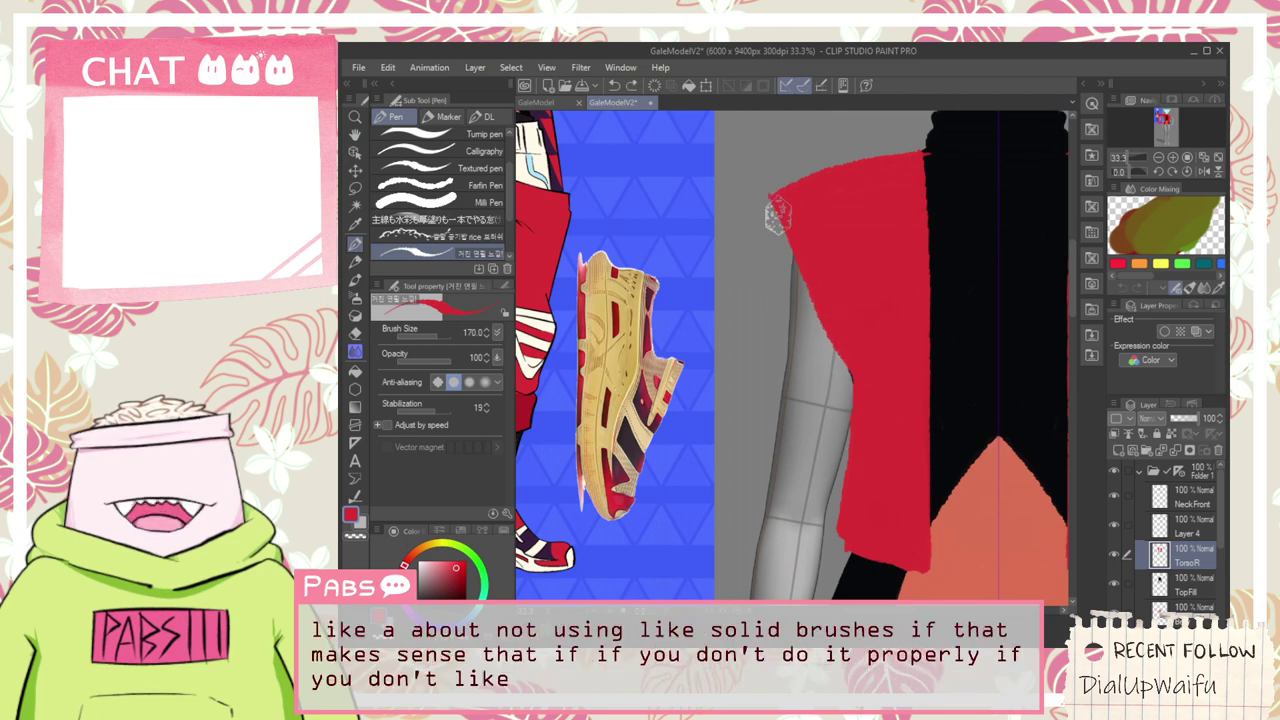
mouse_move(777, 215)
mouse_down()
mouse_move(872, 422)
mouse_move(776, 203)
mouse_up()
key(ctrl+z)
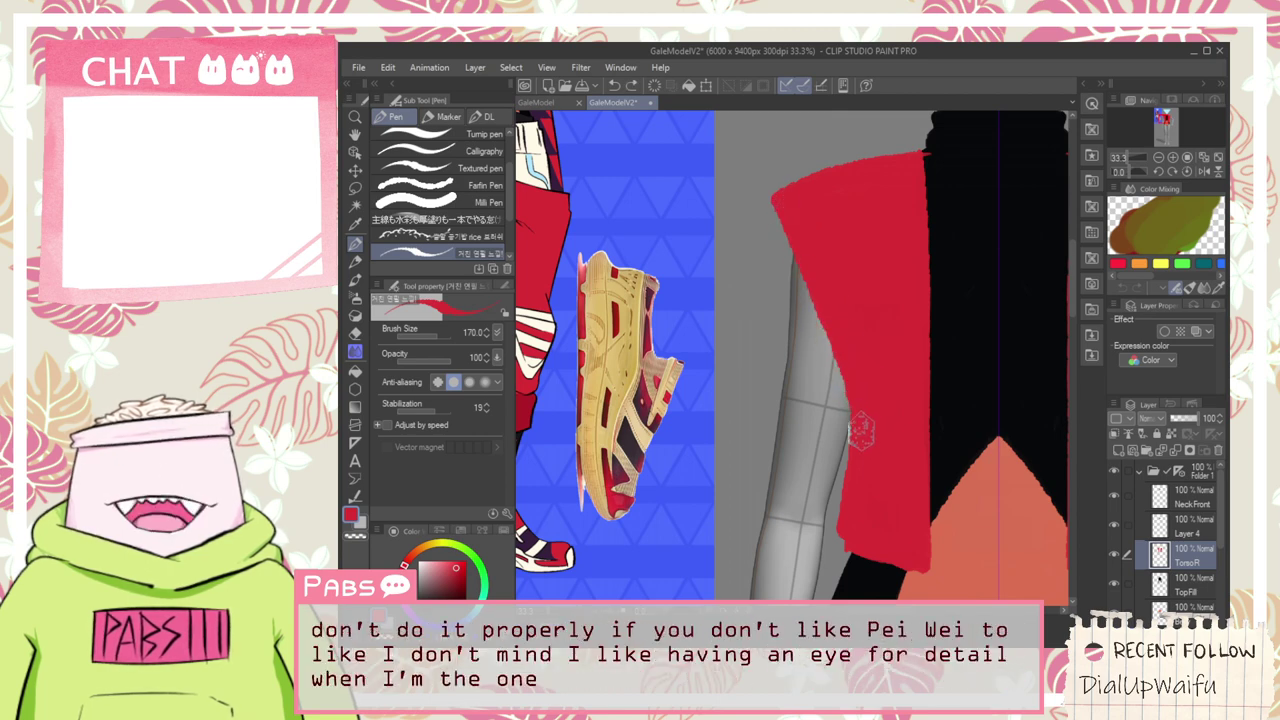
drag(861, 430, 805, 283)
mouse_move(788, 232)
mouse_down()
mouse_move(867, 420)
mouse_move(788, 198)
mouse_up()
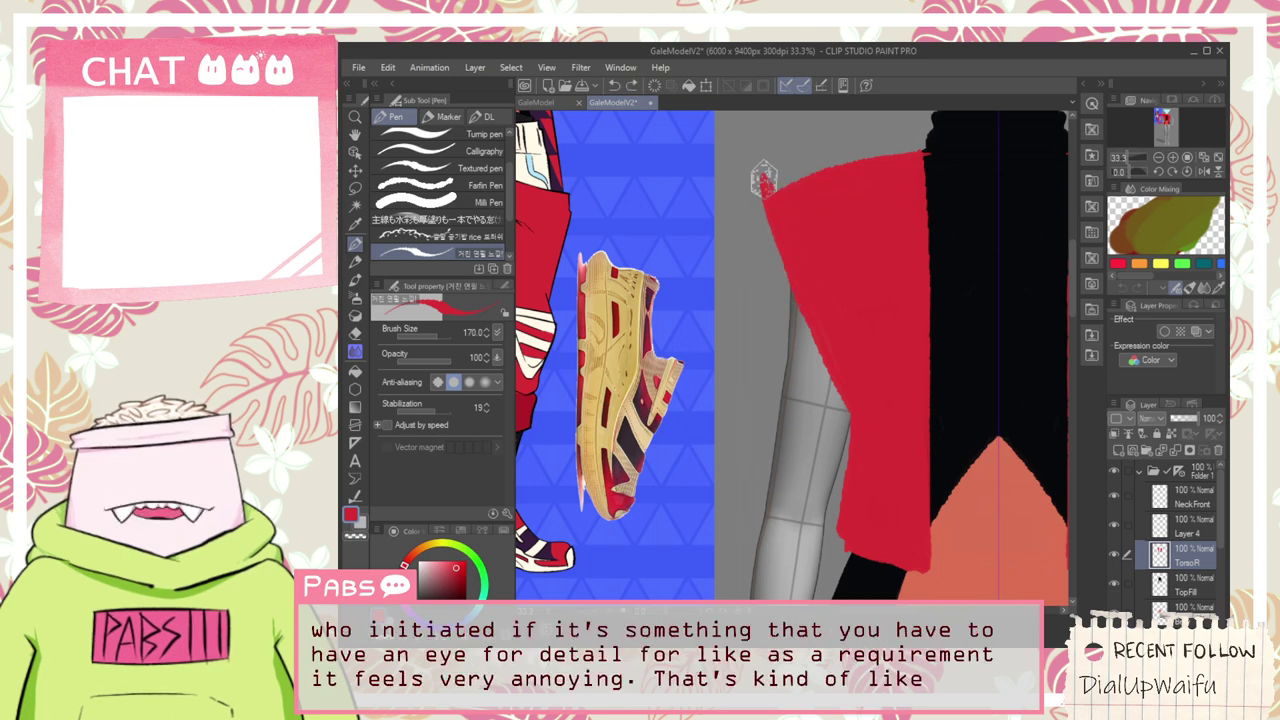
drag(764, 181, 893, 148)
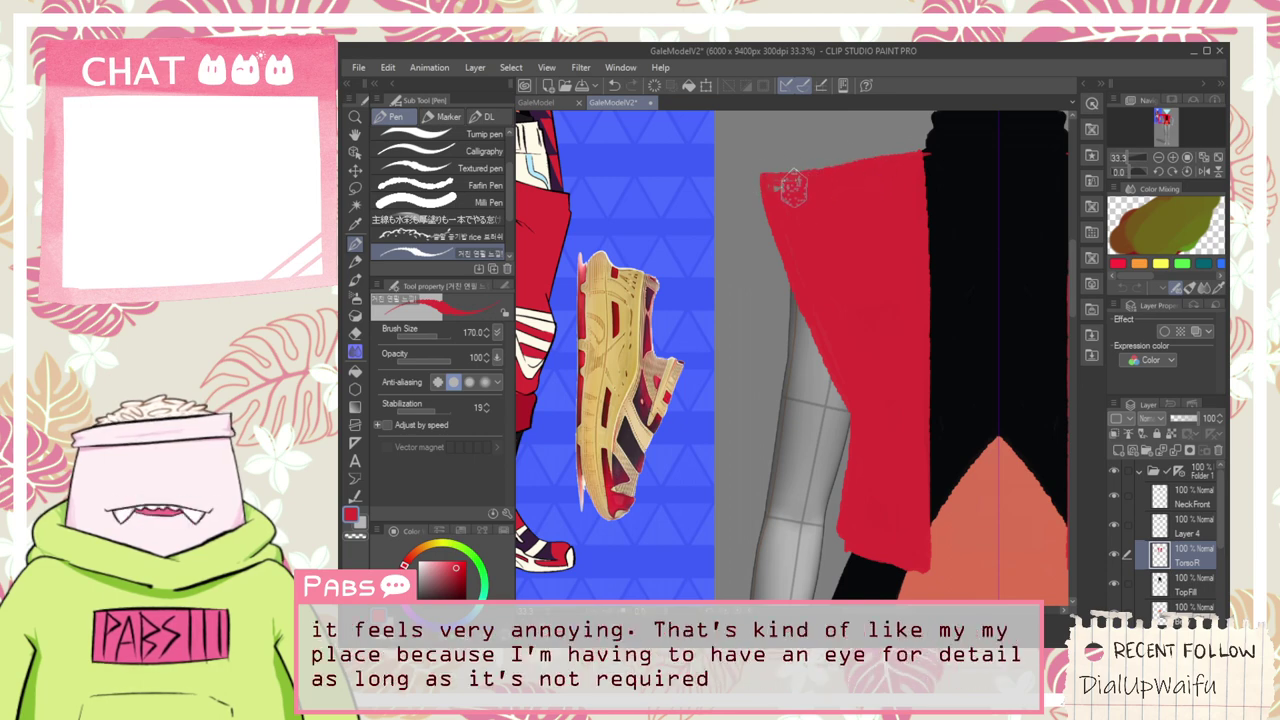
Inspect the jacket's shoulder corners and the edges beside the black collar at different magnifications
scroll(818, 195, up, 2)
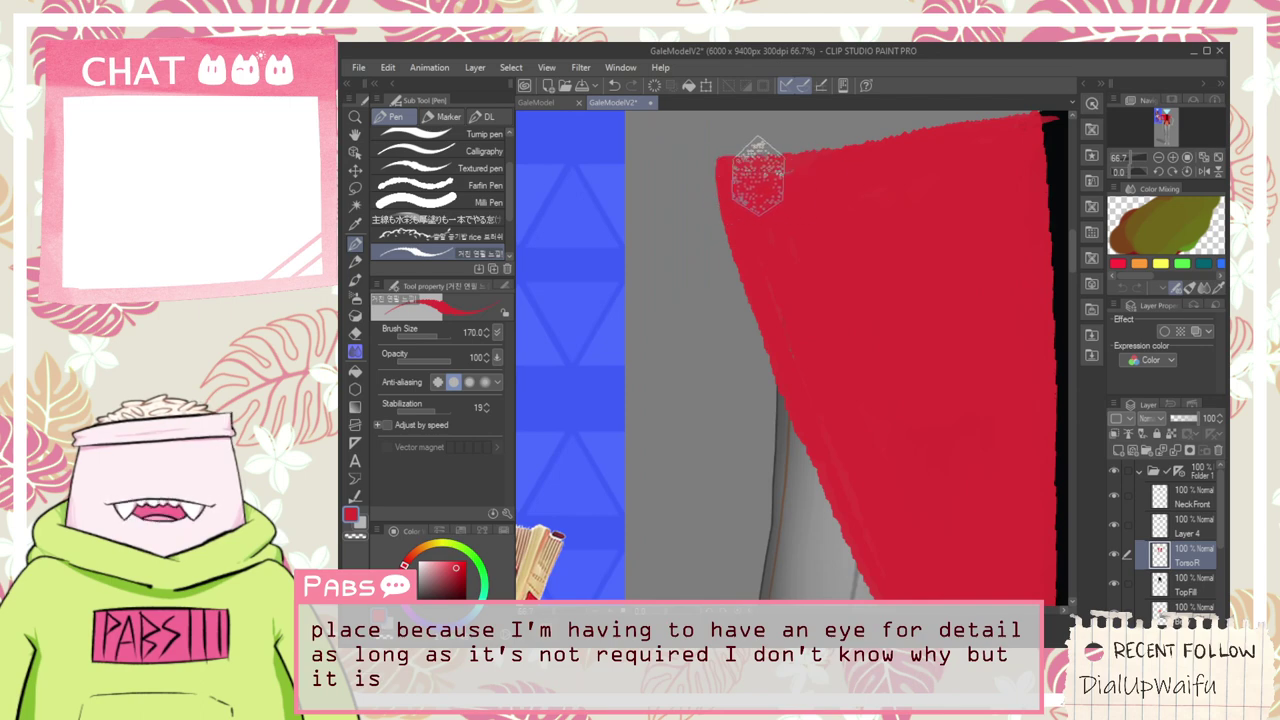
scroll(840, 190, down, 5)
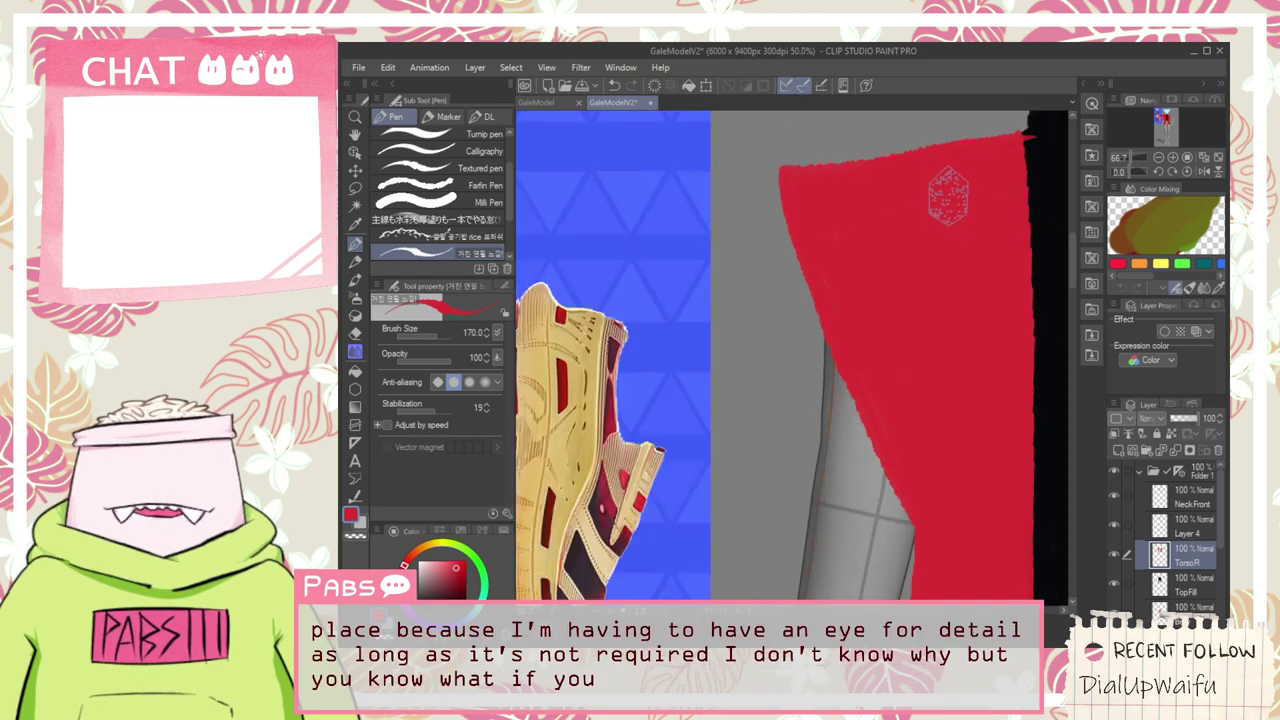
key(space)
scroll(930, 298, up, 6)
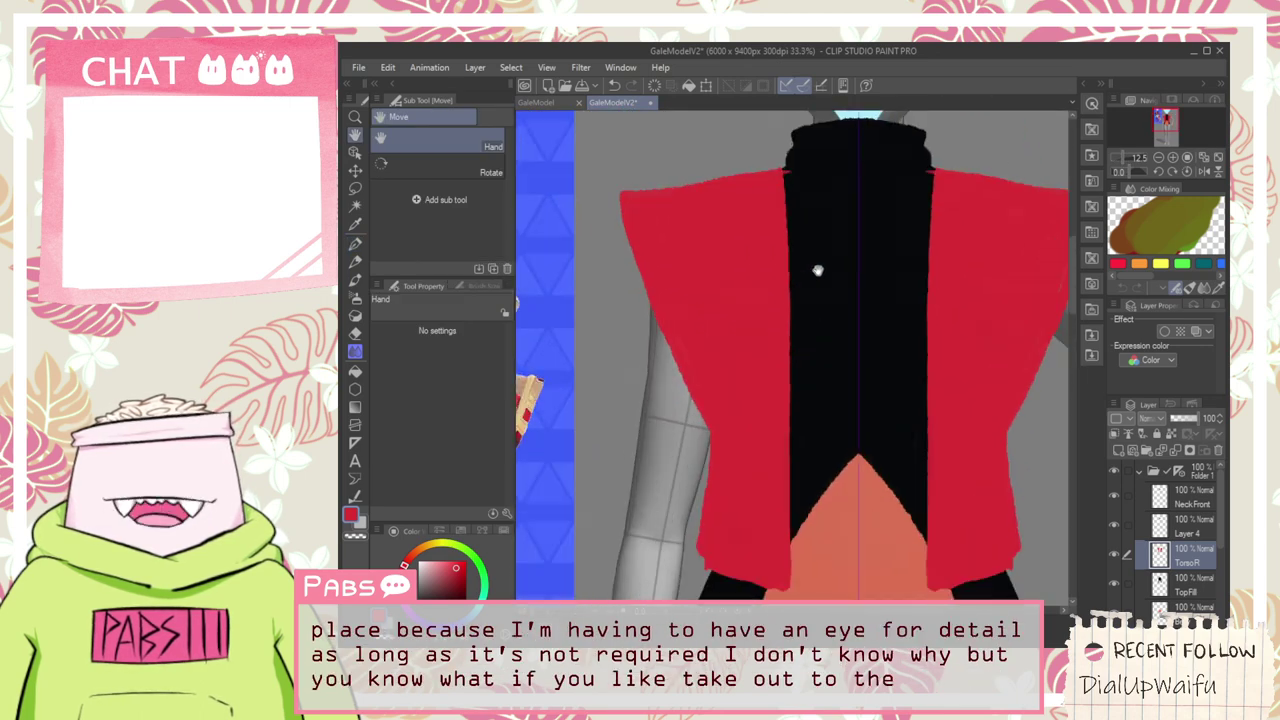
scroll(781, 184, down, 1)
drag(785, 204, 797, 398)
scroll(796, 380, up, 1)
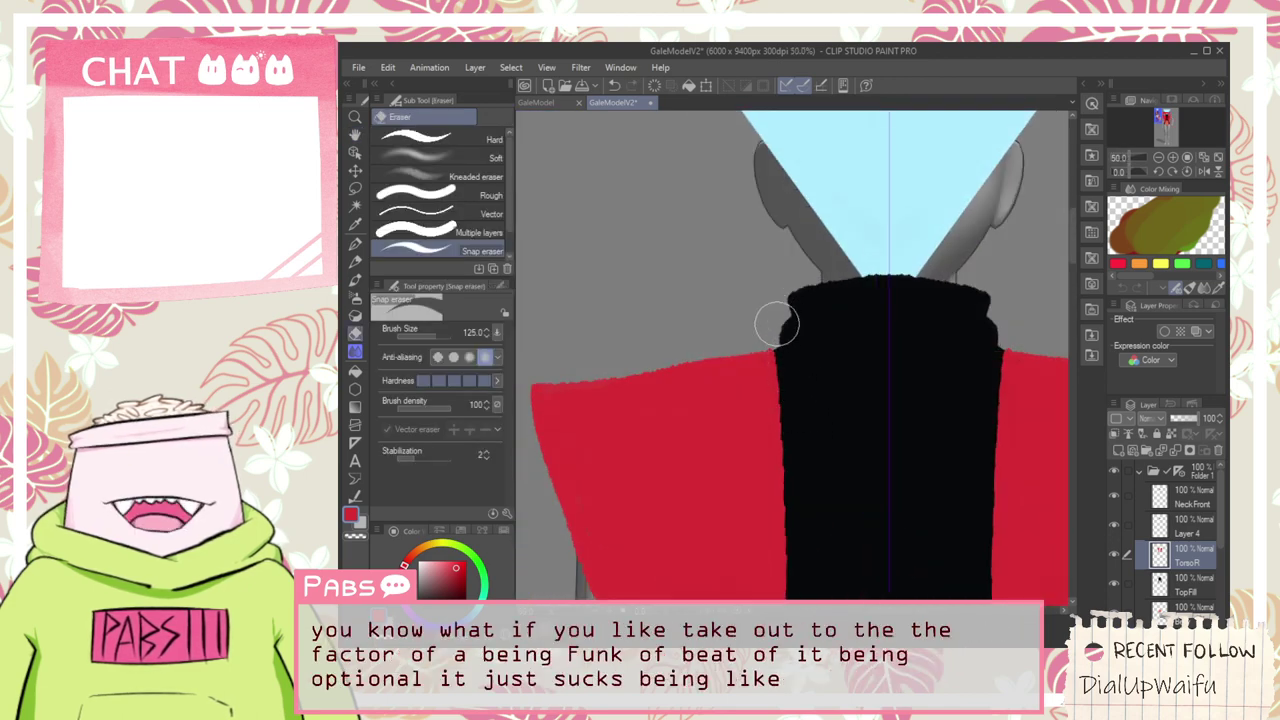
scroll(648, 371, down, 1)
scroll(630, 392, up, 2)
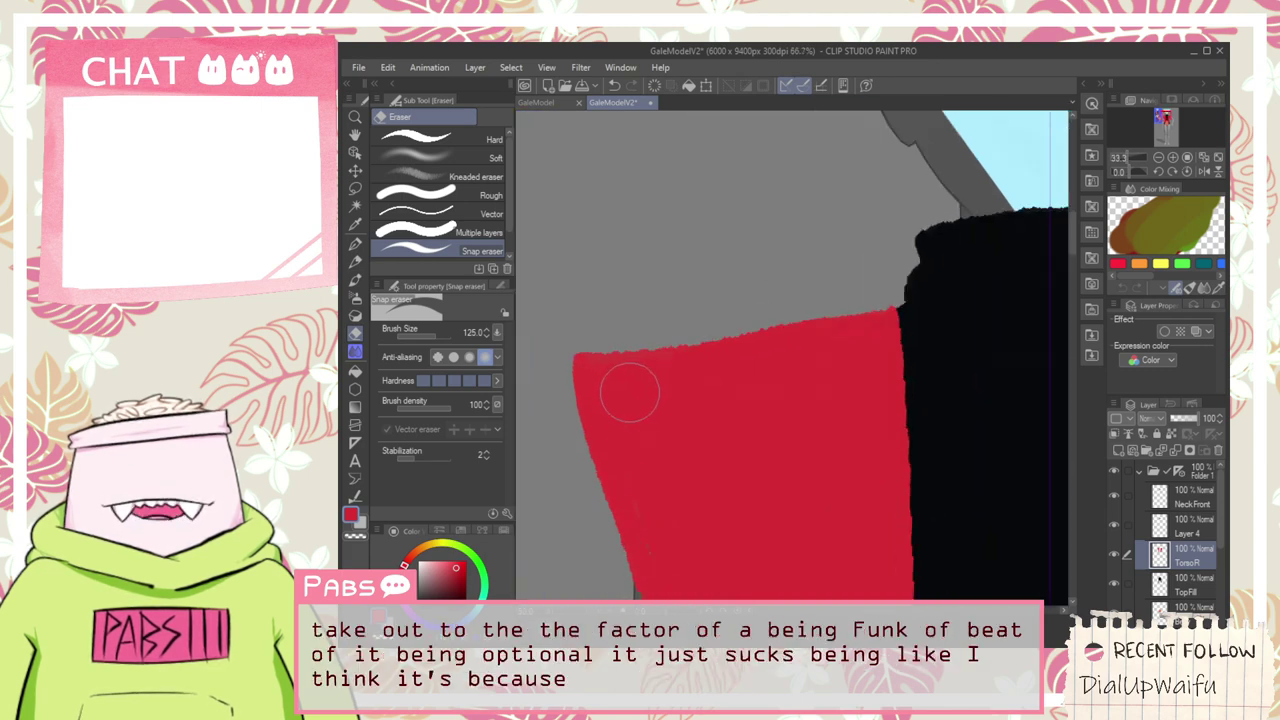
scroll(640, 403, down, 2)
key(space)
scroll(621, 395, up, 2)
scroll(632, 401, down, 3)
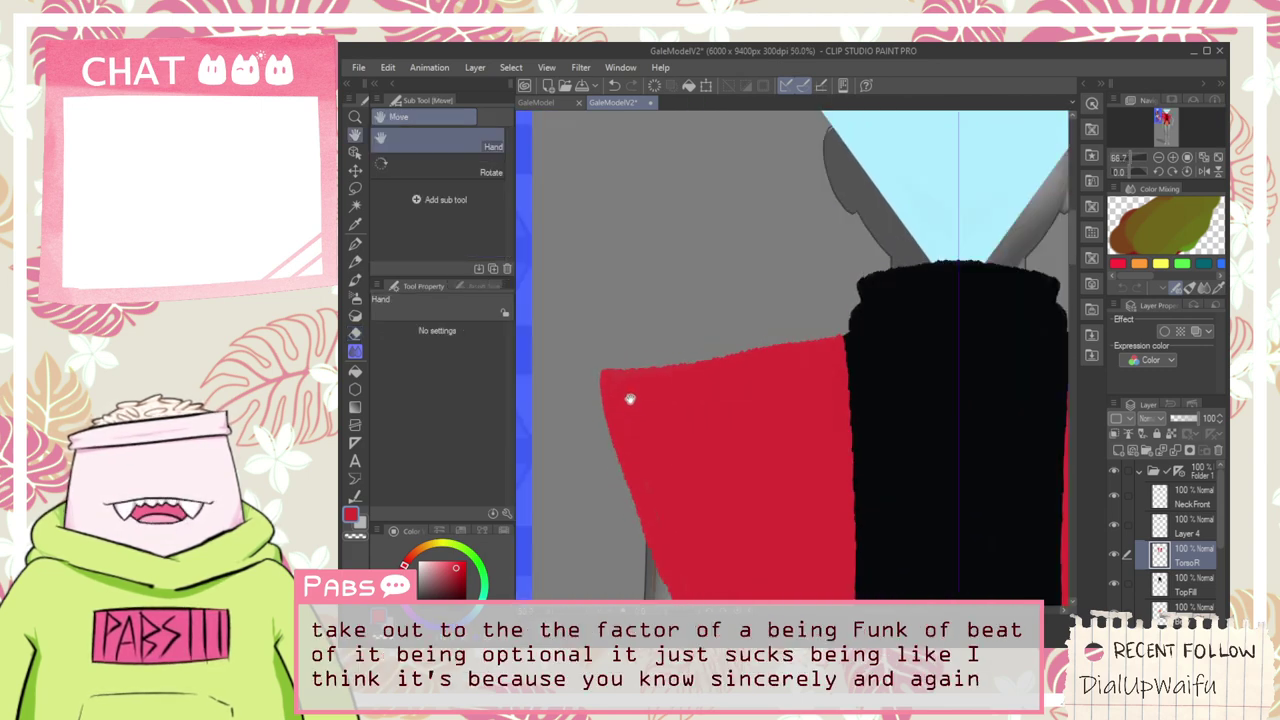
Nudge the red jacket layer slightly upward on the torso
drag(762, 455, 792, 374)
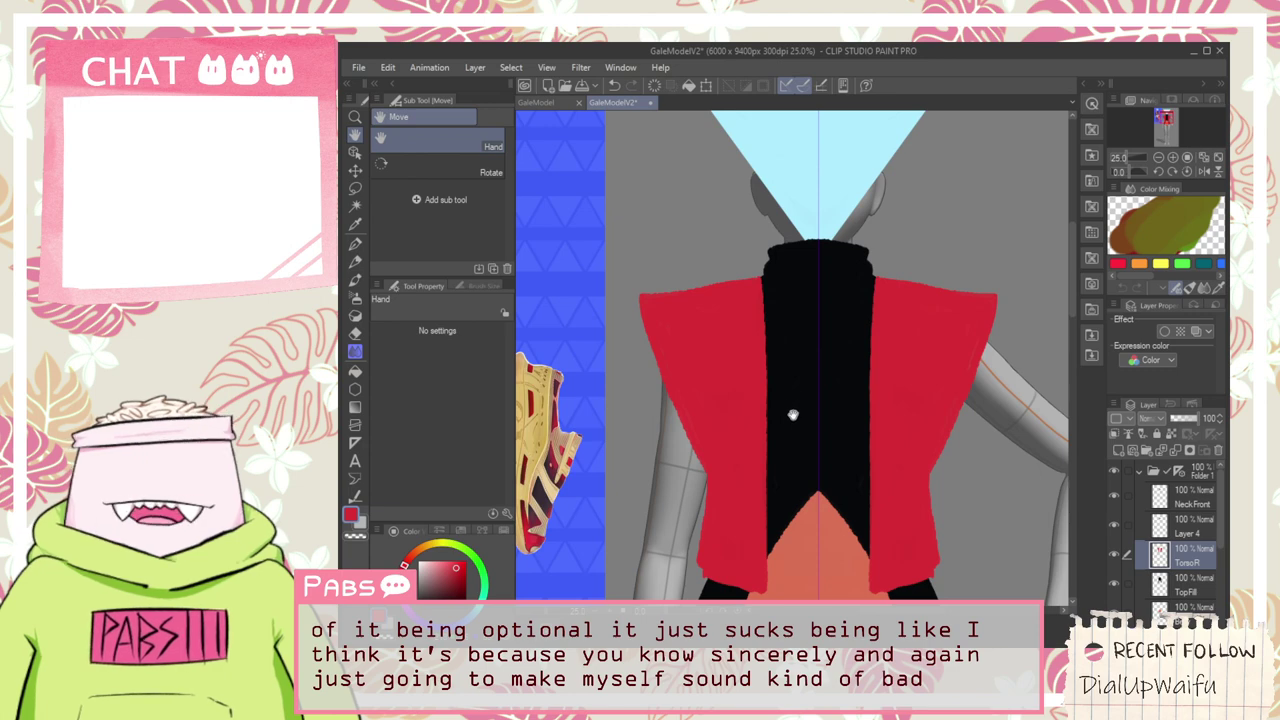
key(k)
drag(751, 461, 751, 455)
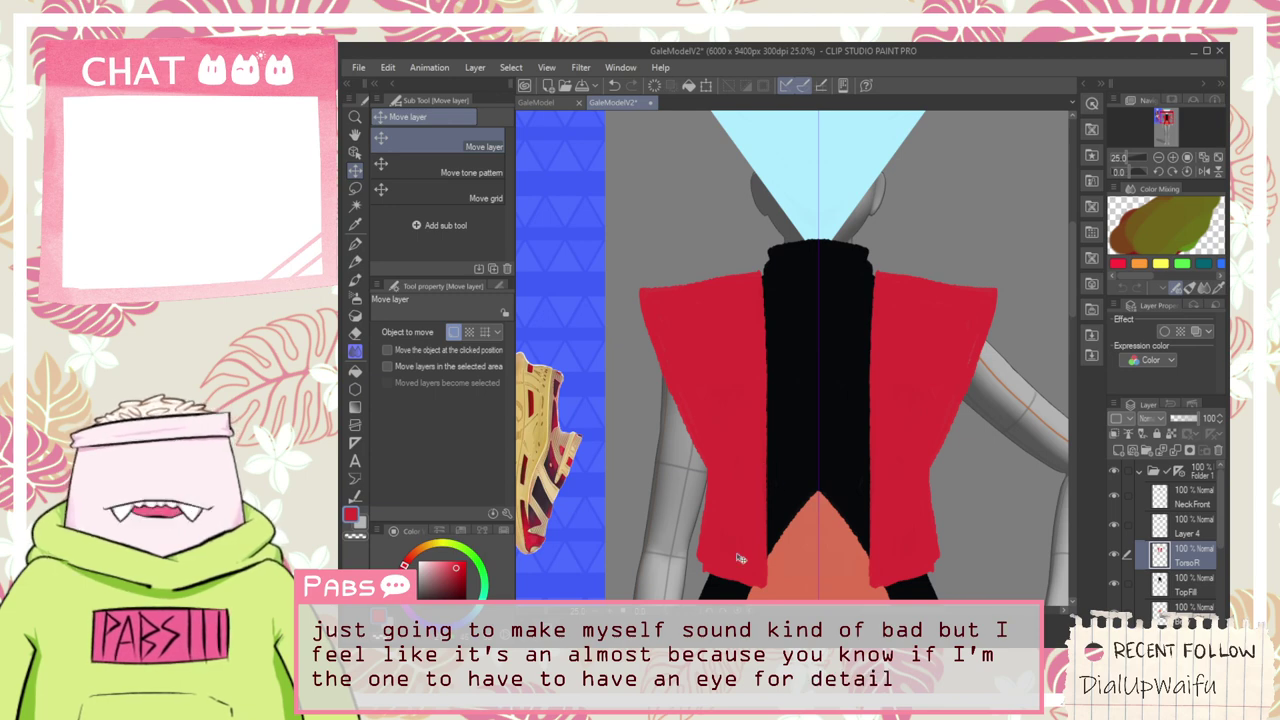
Even out the jacket's lower hem and inner bottom corner with red pen strokes
scroll(714, 556, up, 4)
key(p)
drag(743, 544, 729, 401)
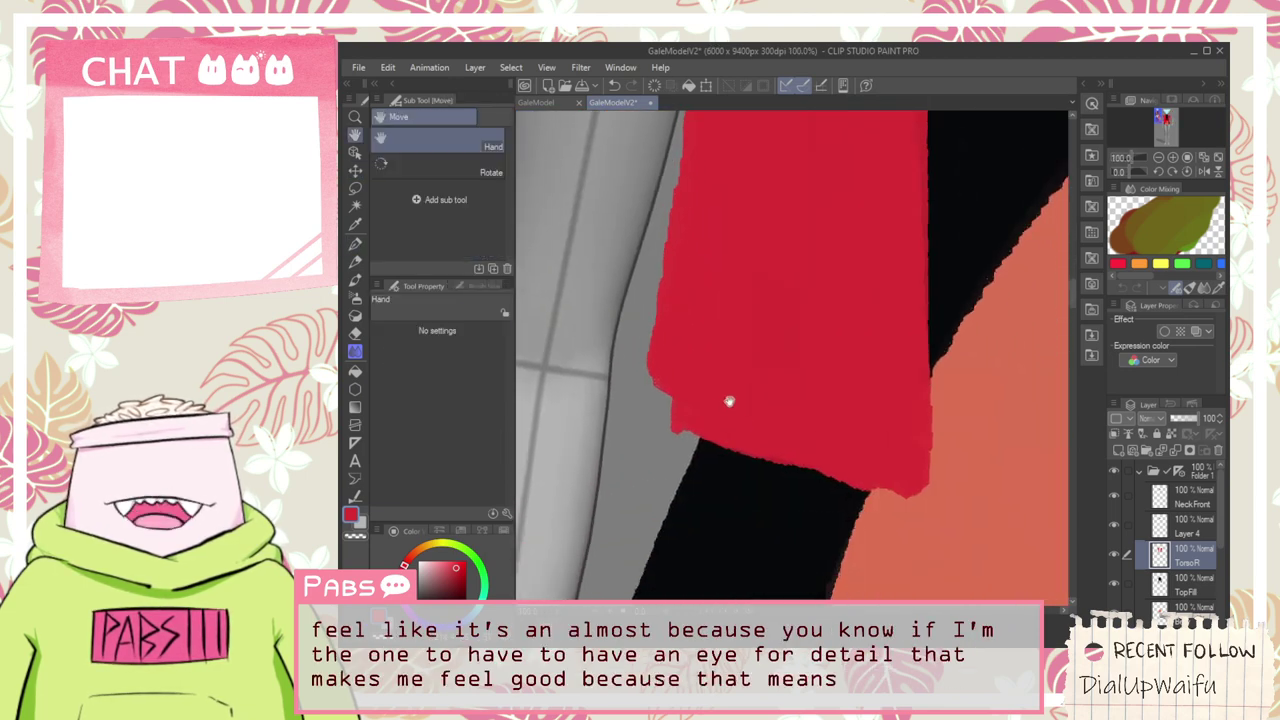
key(p)
scroll(729, 401, up, 1)
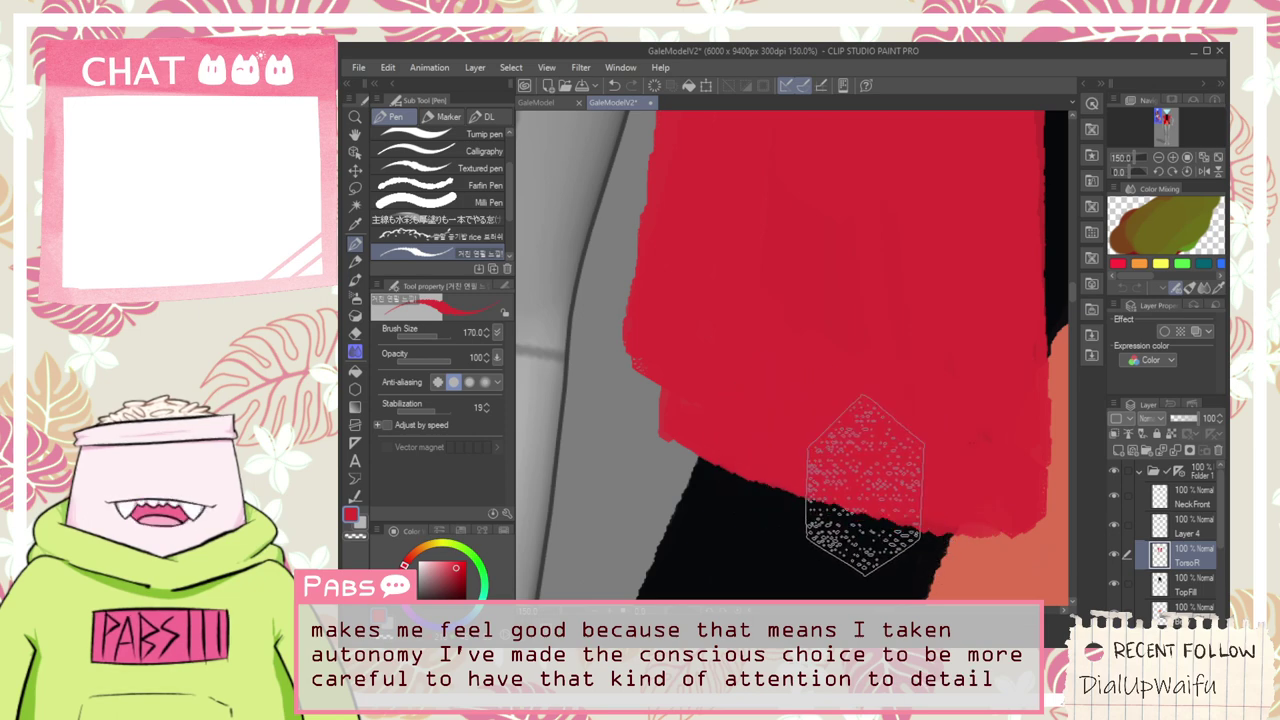
scroll(957, 385, down, 1)
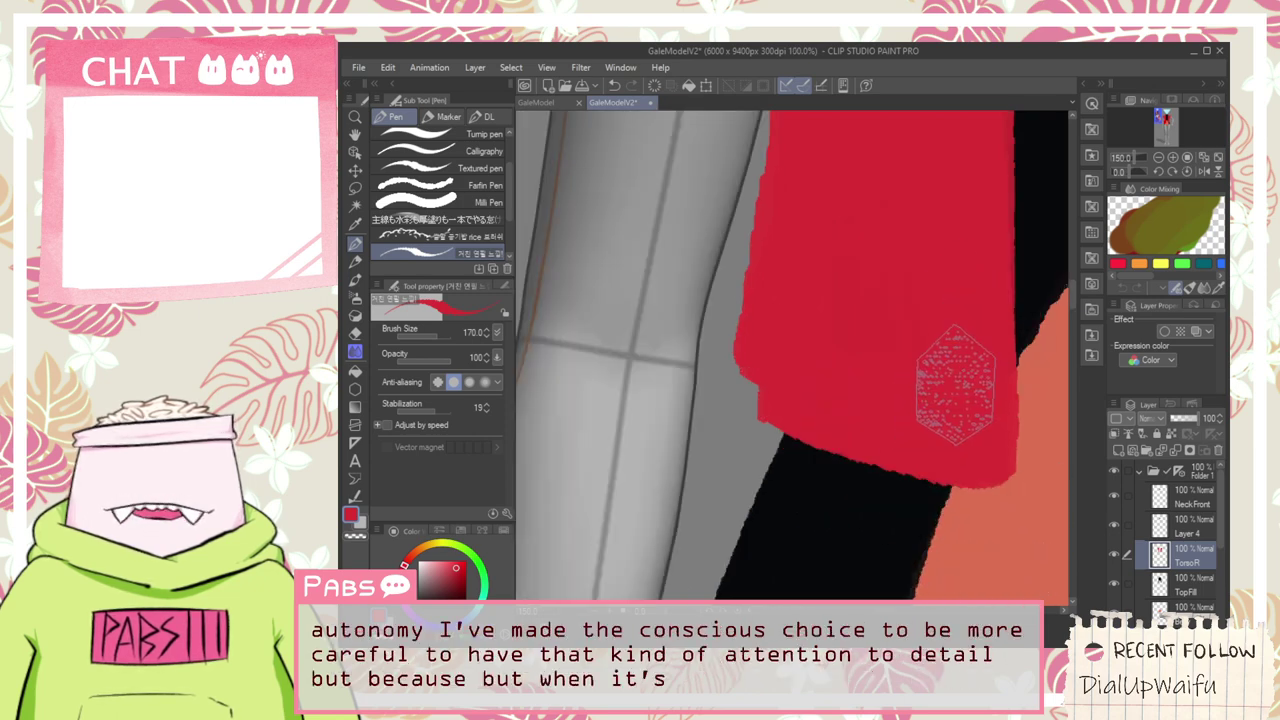
Trim the jacket's outer edge beside the arm with the Snap eraser at brush size 125
scroll(950, 378, down, 2)
key(space)
mouse_move(911, 325)
mouse_down()
mouse_move(886, 315)
mouse_move(861, 387)
mouse_up()
scroll(811, 477, up, 2)
key(e)
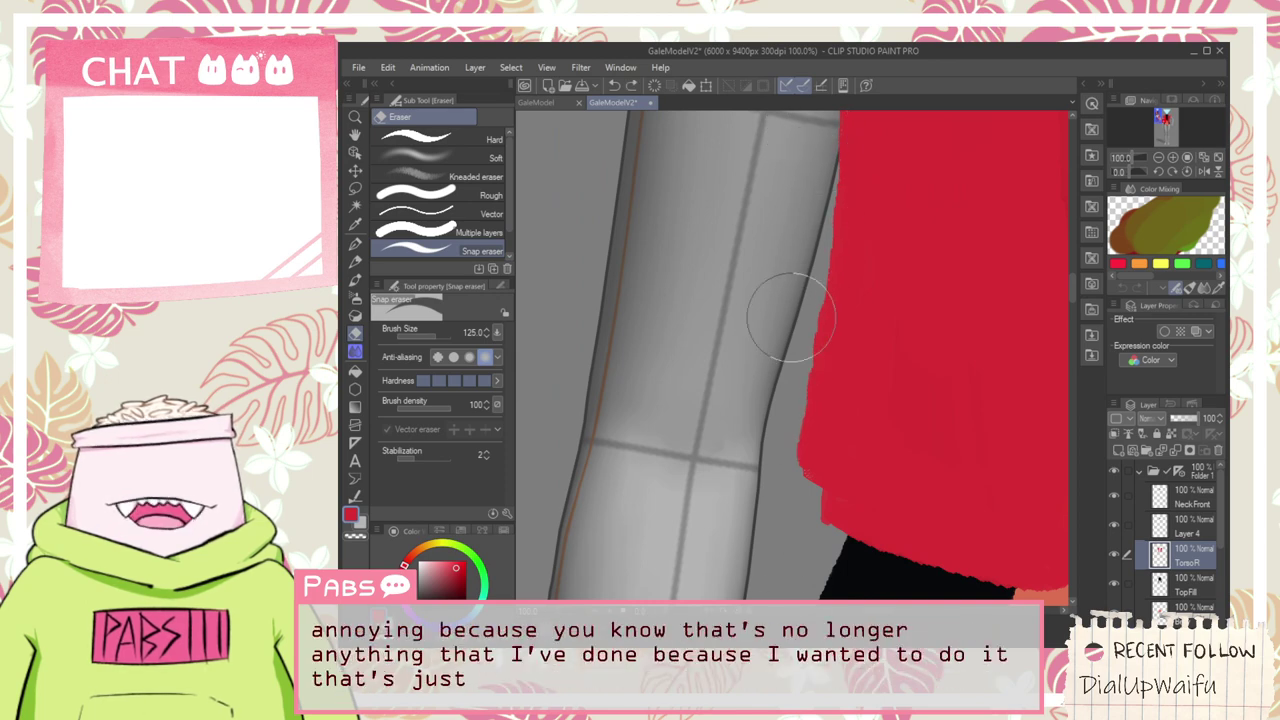
drag(803, 196, 767, 487)
key(ctrl+z)
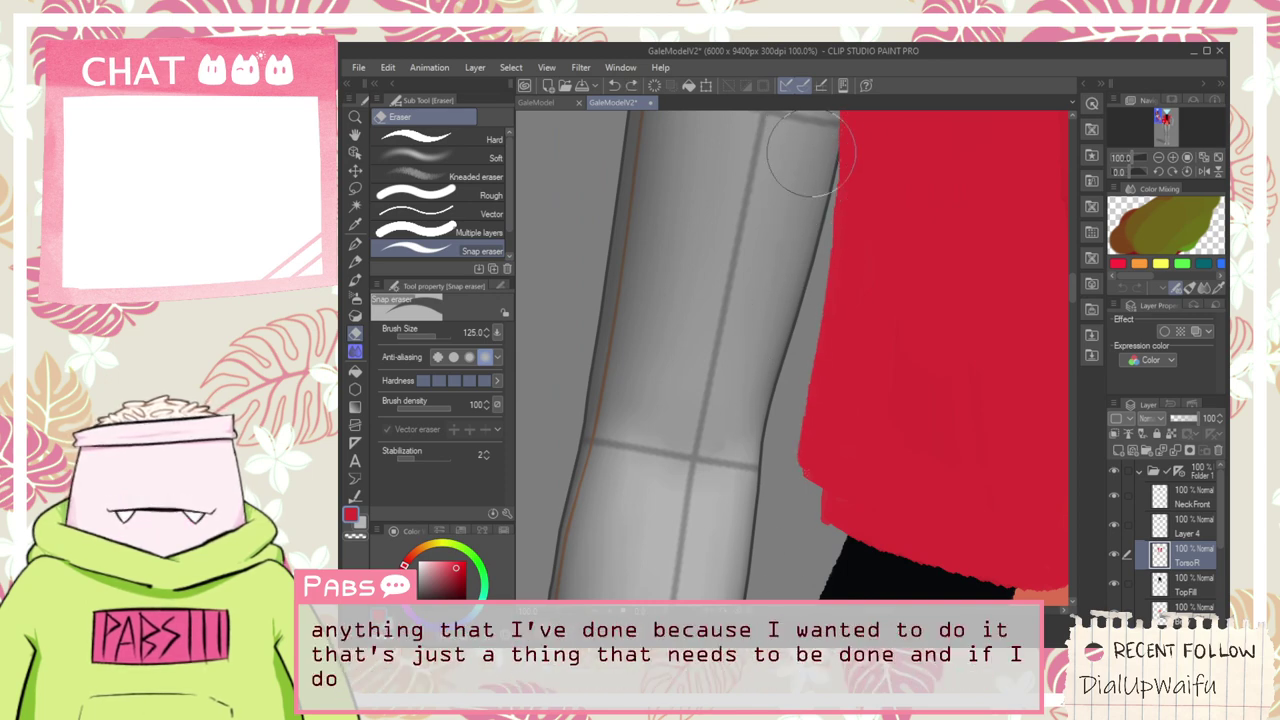
Compare the painted jacket with the jacket on the reference character
scroll(794, 378, down, 5)
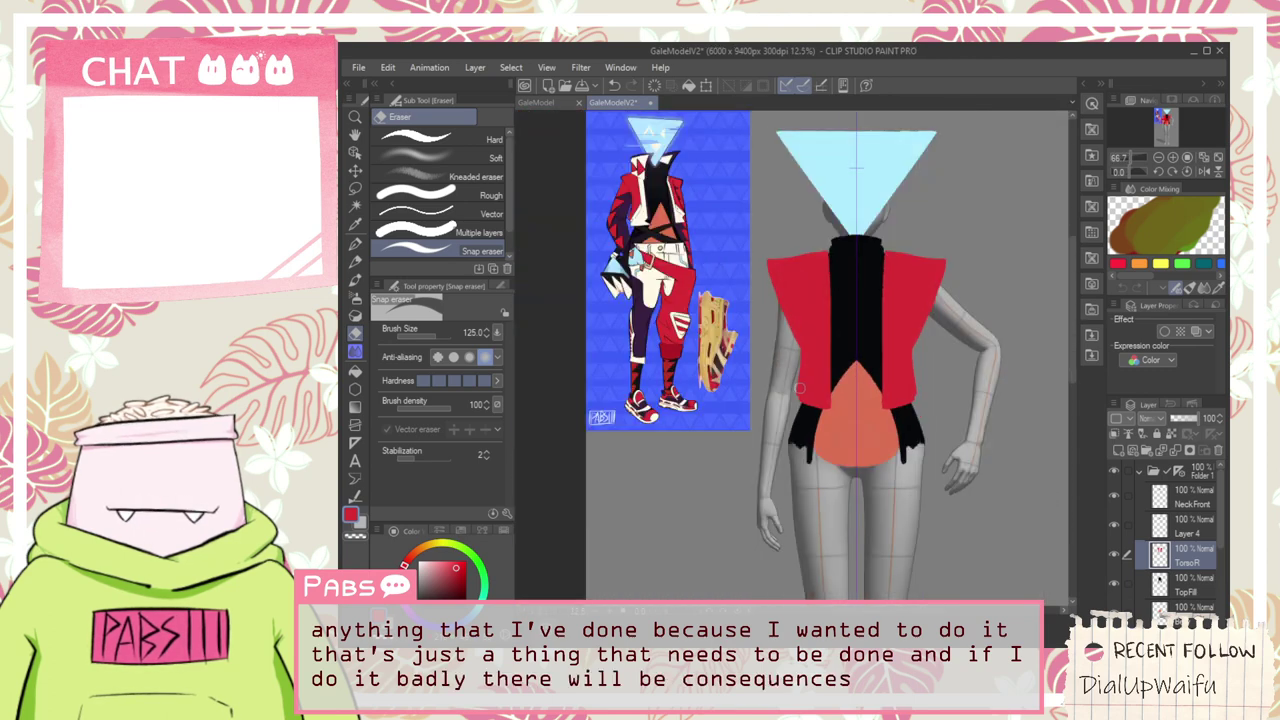
key(space)
scroll(852, 320, up, 2)
scroll(852, 320, down, 2)
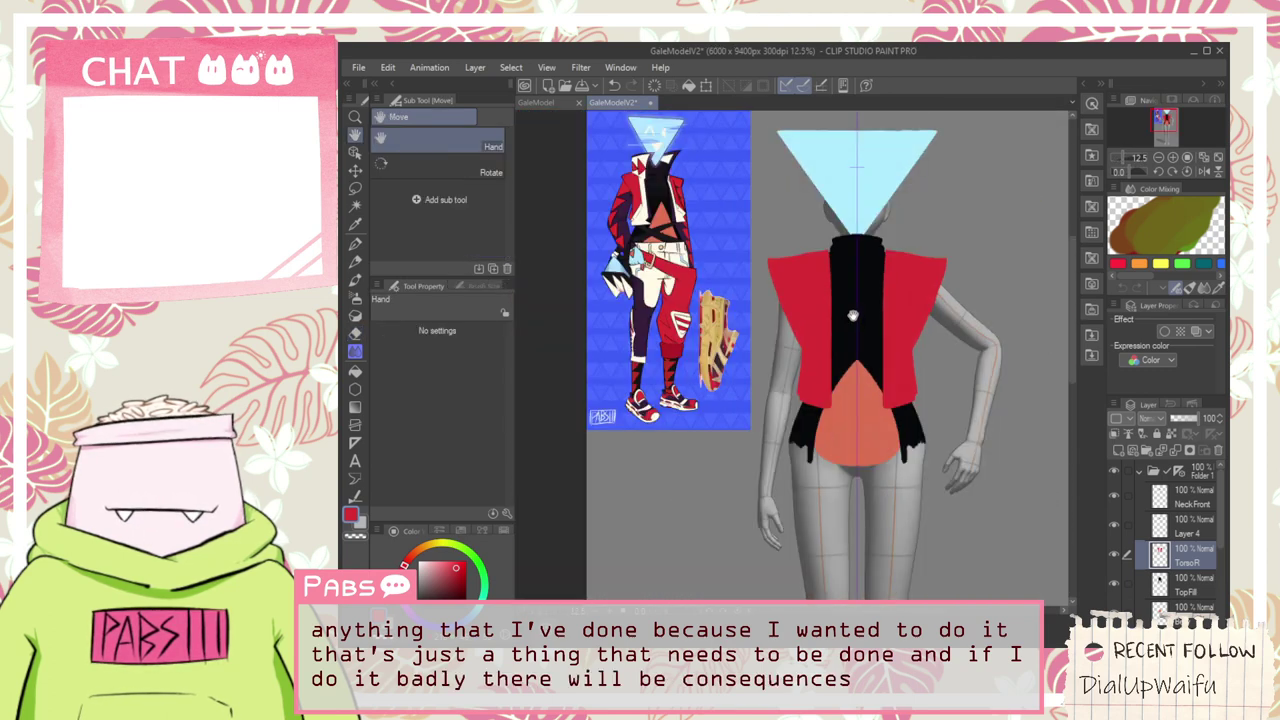
drag(852, 320, 863, 372)
scroll(779, 332, up, 2)
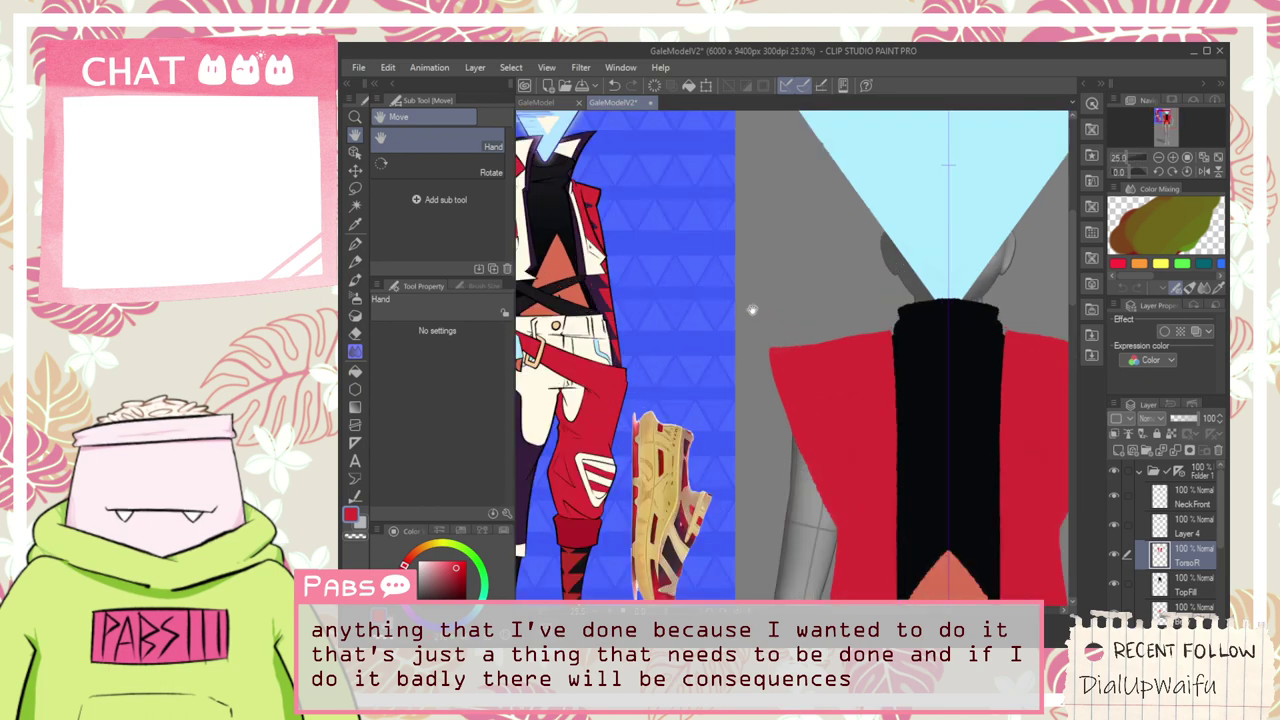
drag(754, 308, 880, 367)
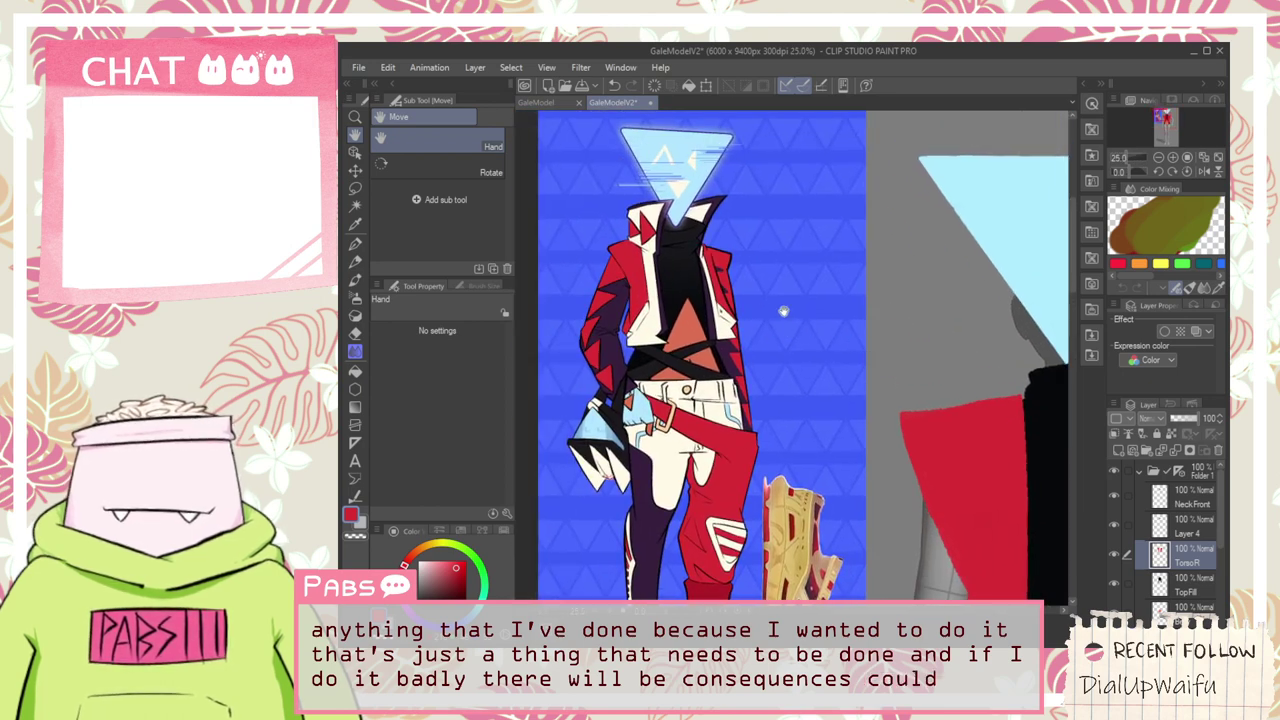
drag(703, 248, 670, 370)
scroll(692, 270, up, 2)
scroll(691, 293, down, 1)
scroll(669, 370, down, 3)
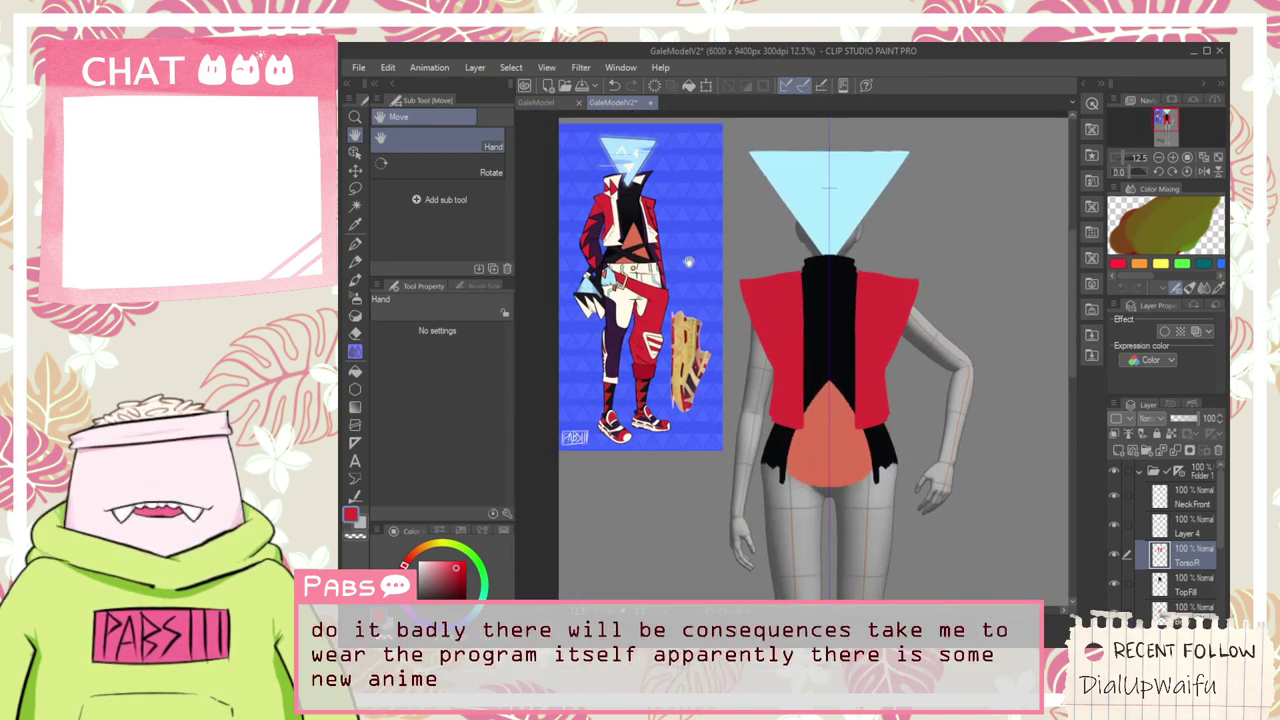
scroll(695, 291, up, 2)
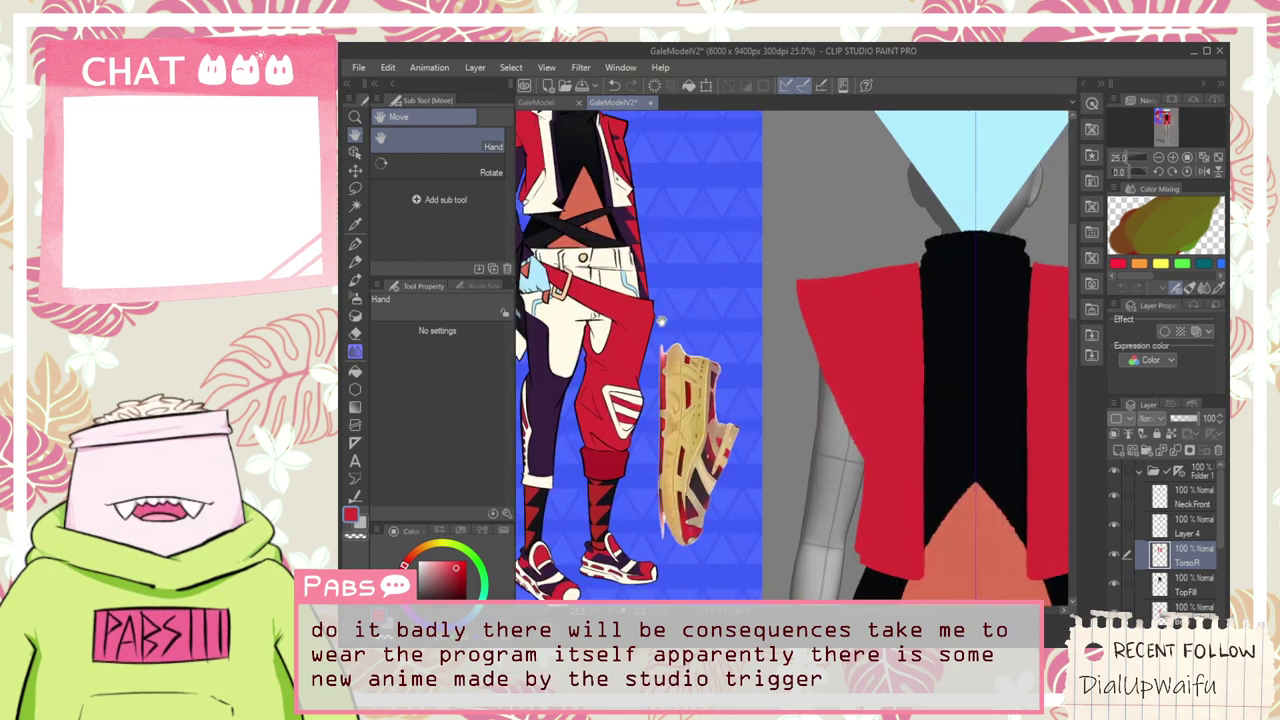
Load the painted jacket as a selection and sample the cream trim color from the reference character
scroll(739, 379, down, 1)
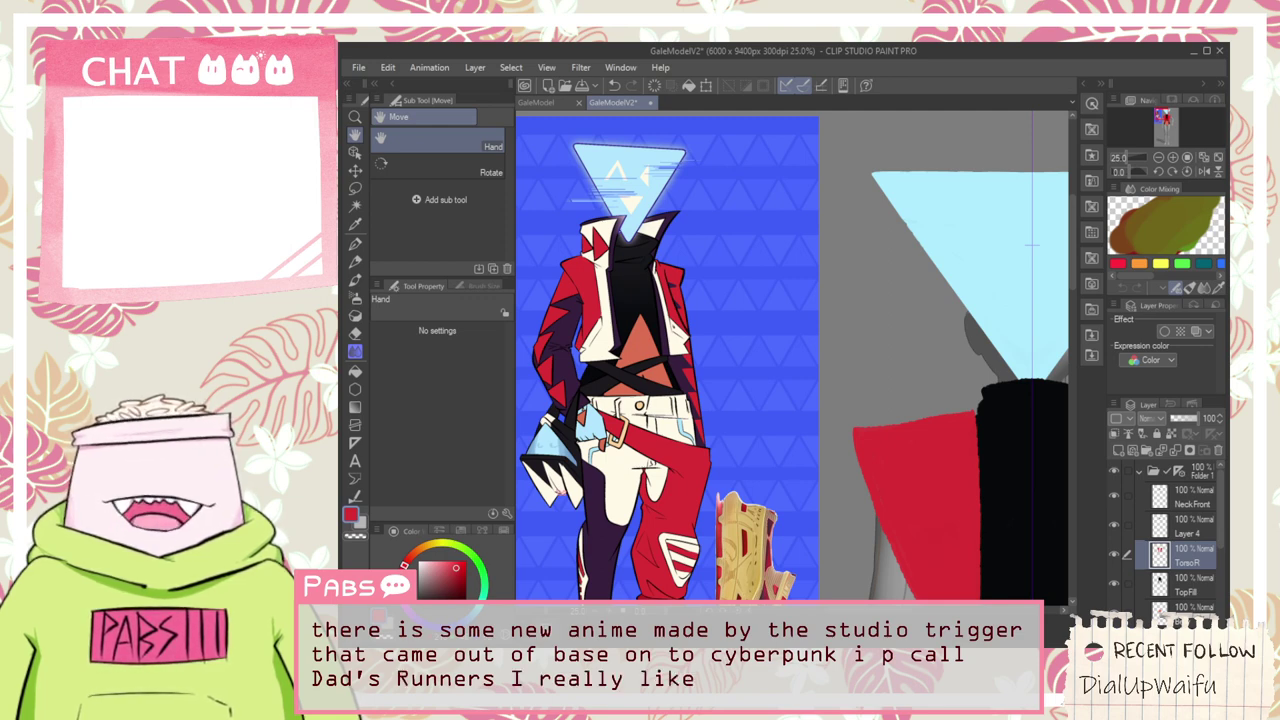
key(i)
scroll(615, 340, up, 3)
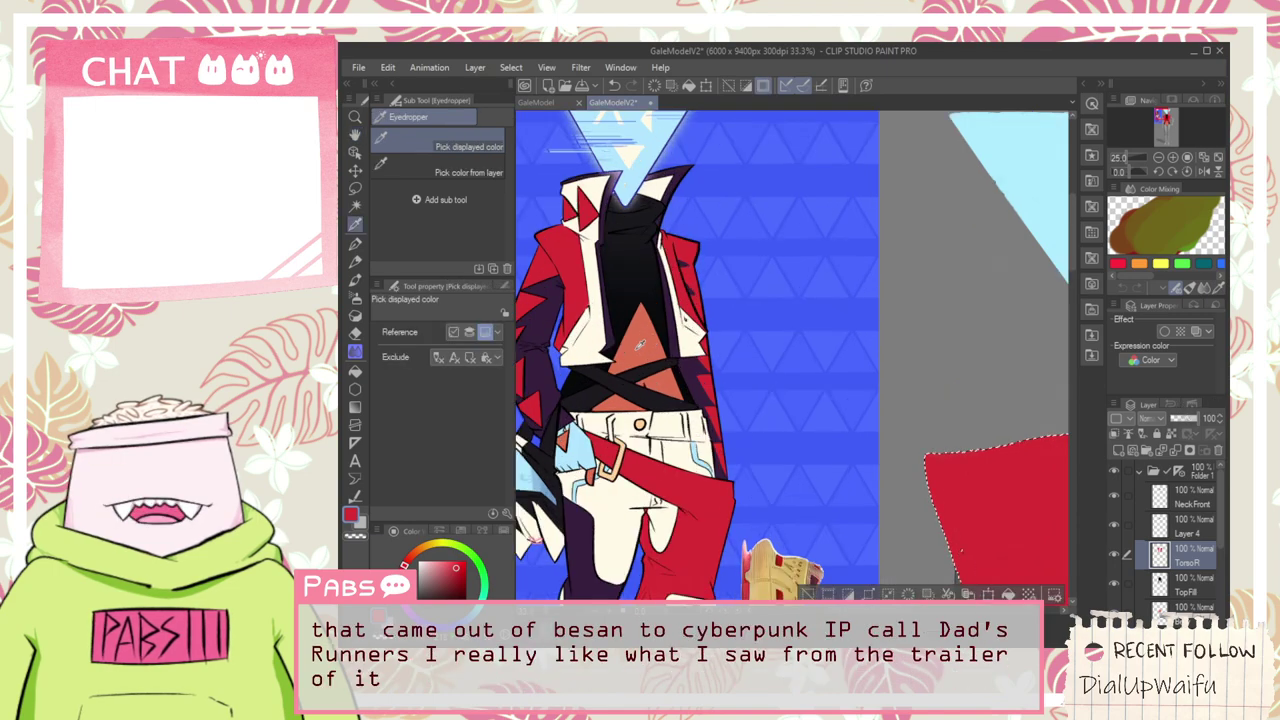
scroll(588, 348, down, 5)
key(space)
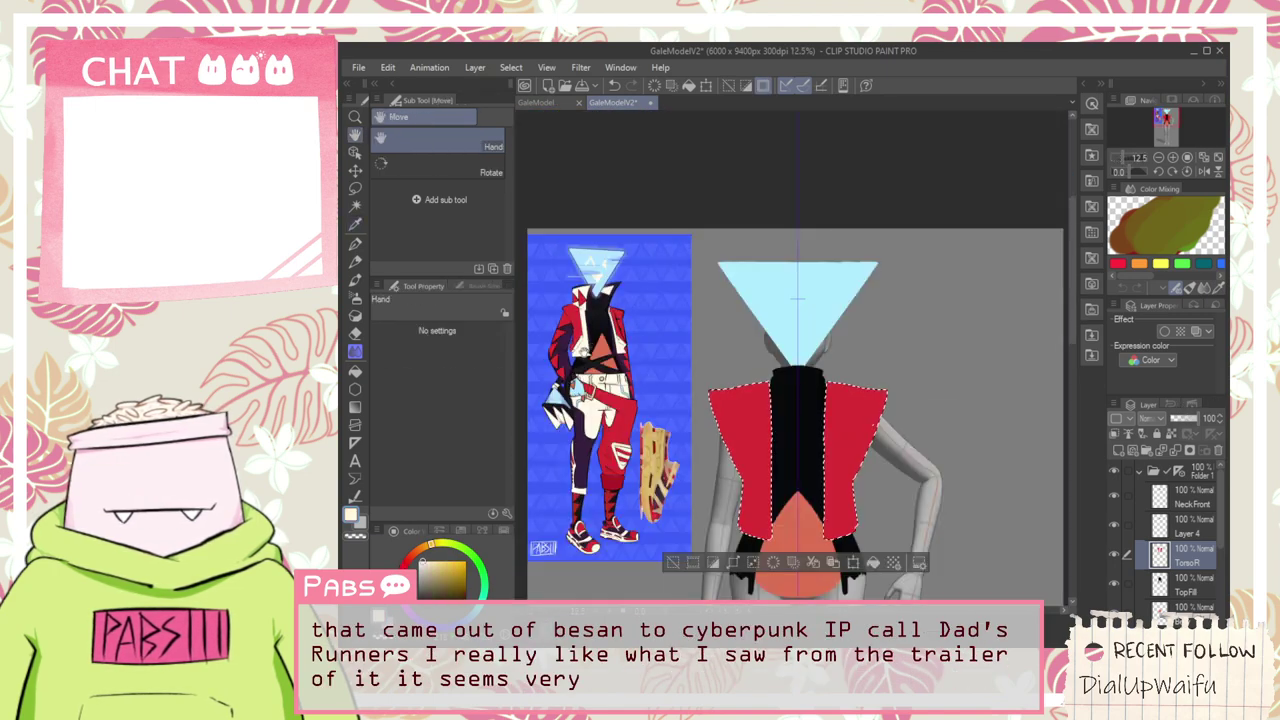
drag(736, 527, 720, 477)
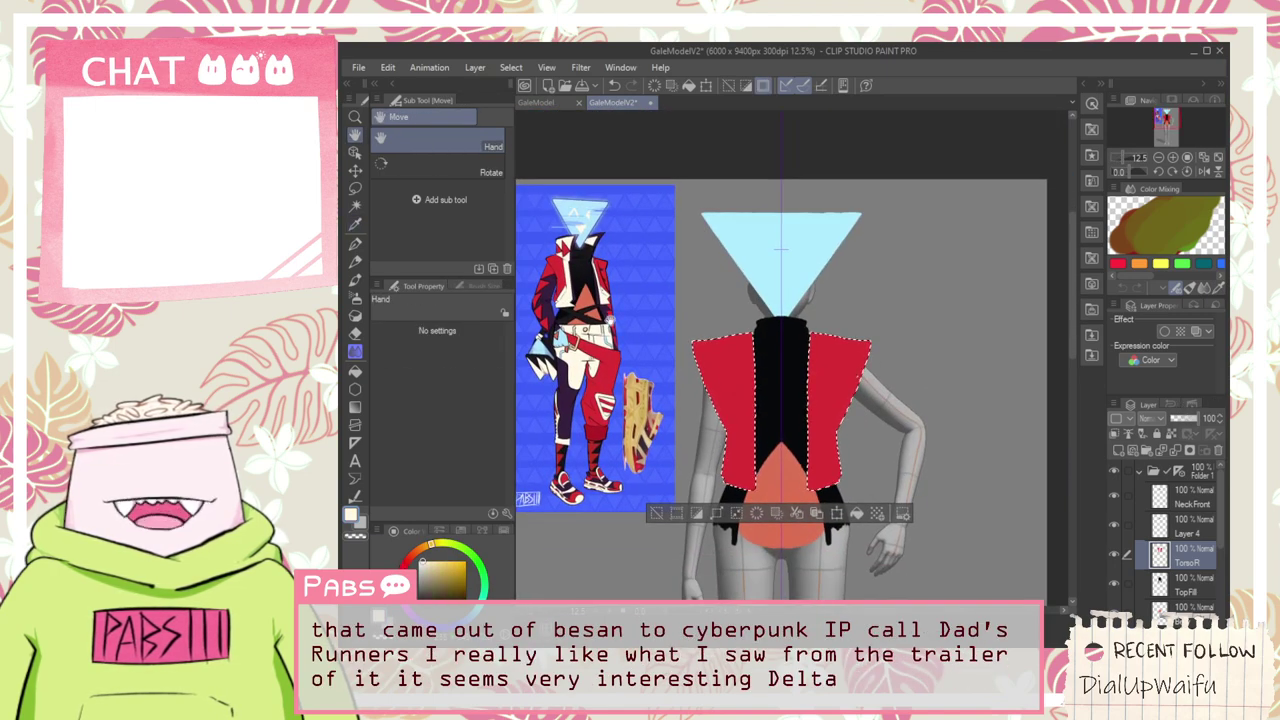
scroll(595, 303, up, 2)
drag(652, 354, 660, 326)
scroll(664, 346, down, 2)
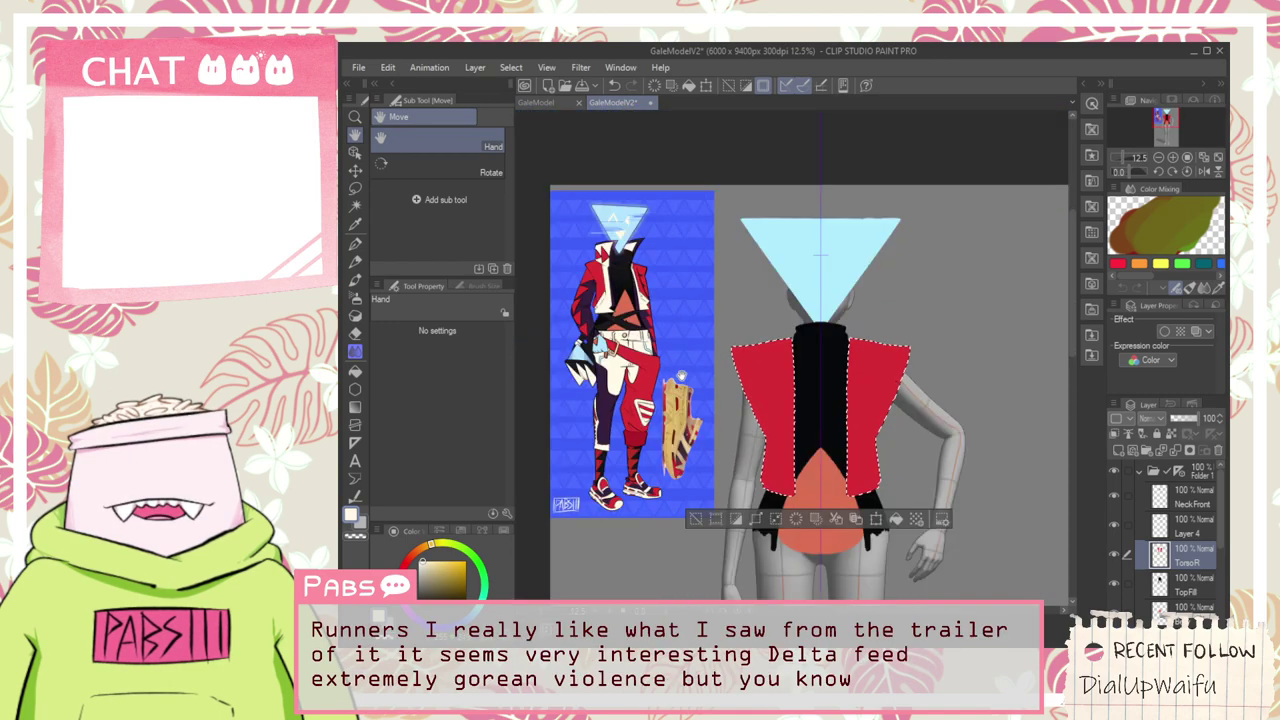
Try to paint cream trim down the jacket's inner edge inside the selection with the pen
key(p)
scroll(790, 340, up, 2)
drag(774, 335, 772, 341)
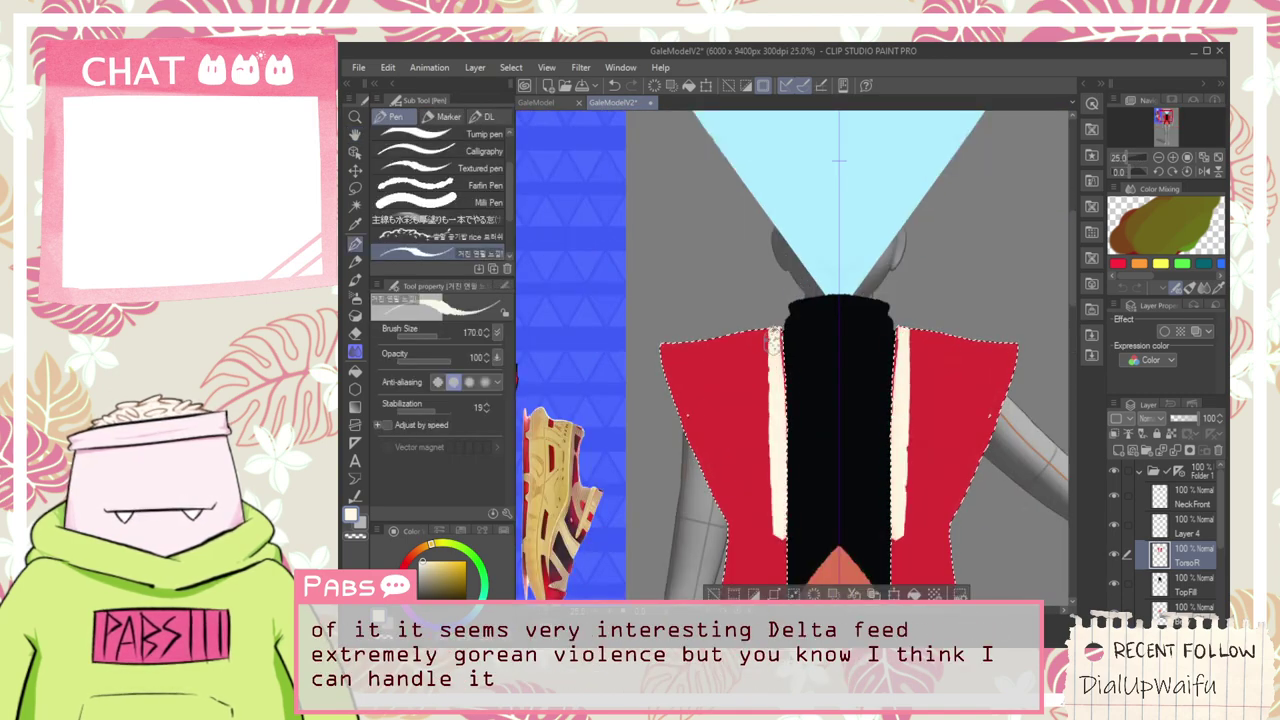
drag(757, 491, 754, 384)
drag(762, 226, 772, 515)
key(ctrl+z)
scroll(677, 285, up, 2)
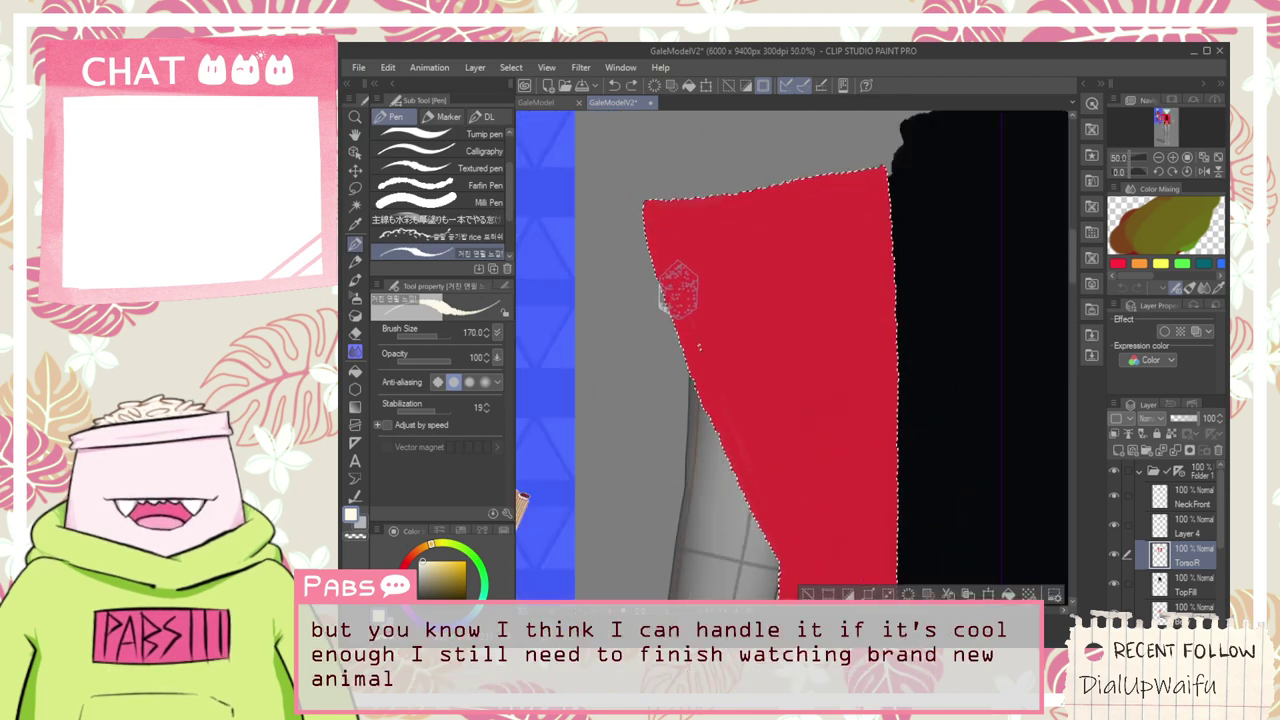
Add the small unselected gap near the jacket's outer edge to the selection with the Lasso
key(m)
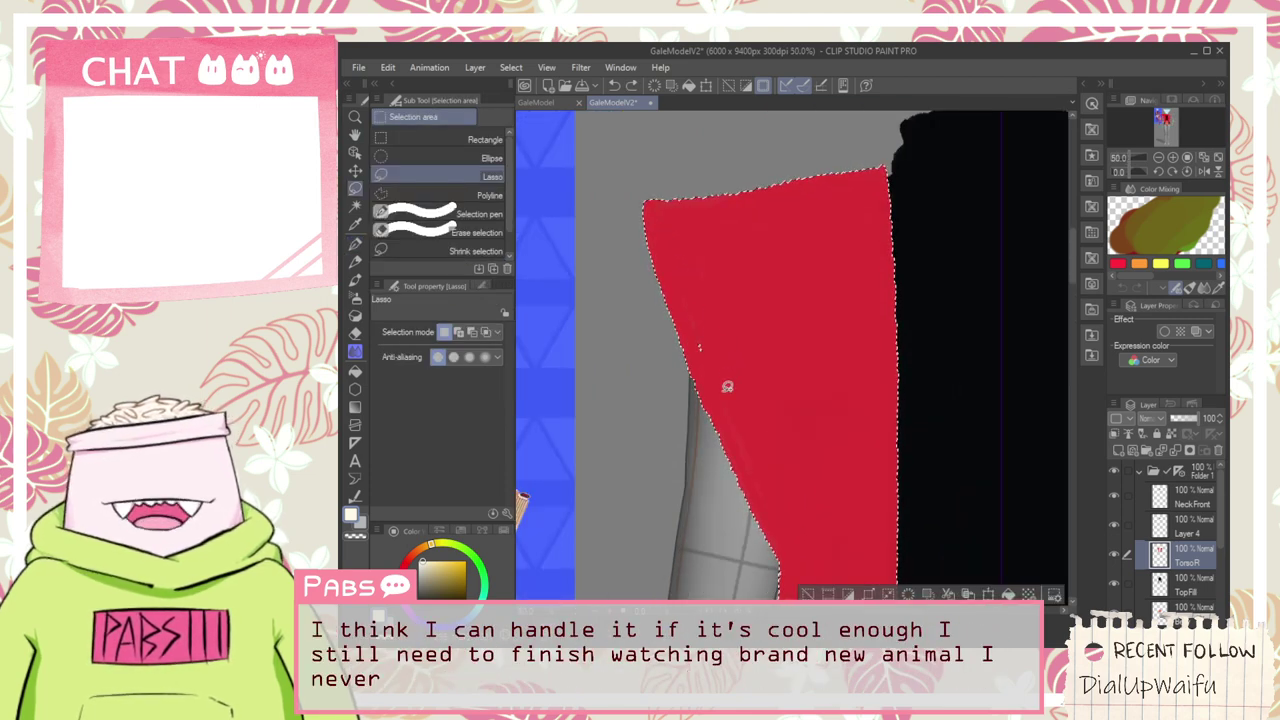
drag(728, 386, 707, 359)
drag(677, 242, 729, 356)
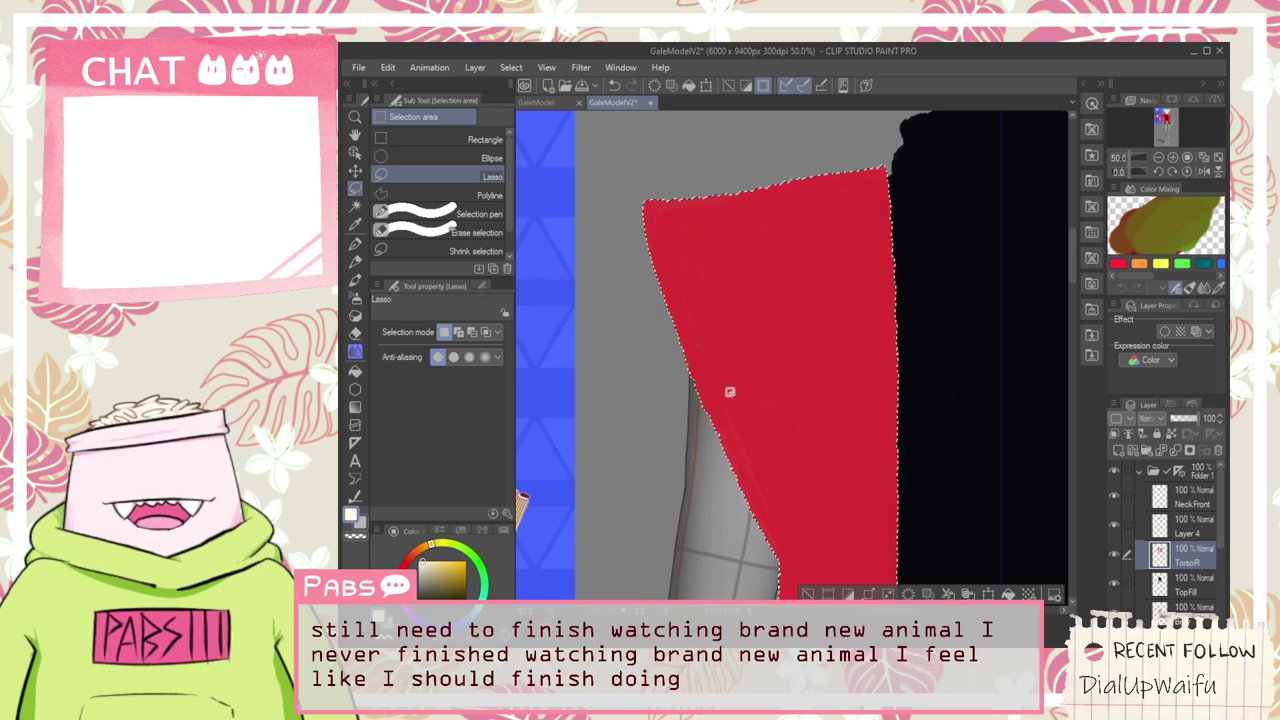
Sample the red color from the painted jacket
scroll(745, 388, down, 1)
key(space)
mouse_move(929, 393)
mouse_down()
mouse_move(703, 326)
mouse_move(787, 352)
mouse_up()
scroll(882, 282, up, 2)
scroll(878, 283, down, 3)
scroll(747, 320, up, 1)
alt+click(744, 321)
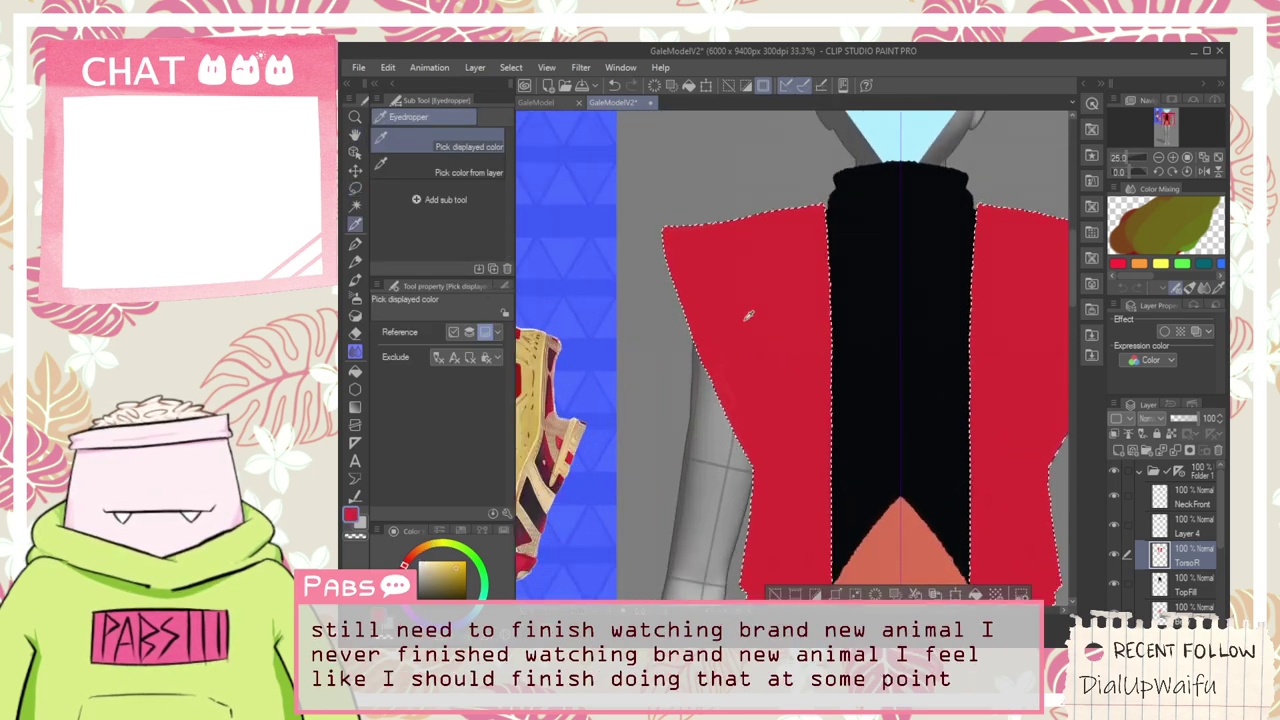
scroll(738, 321, up, 2)
scroll(684, 328, down, 3)
key(space)
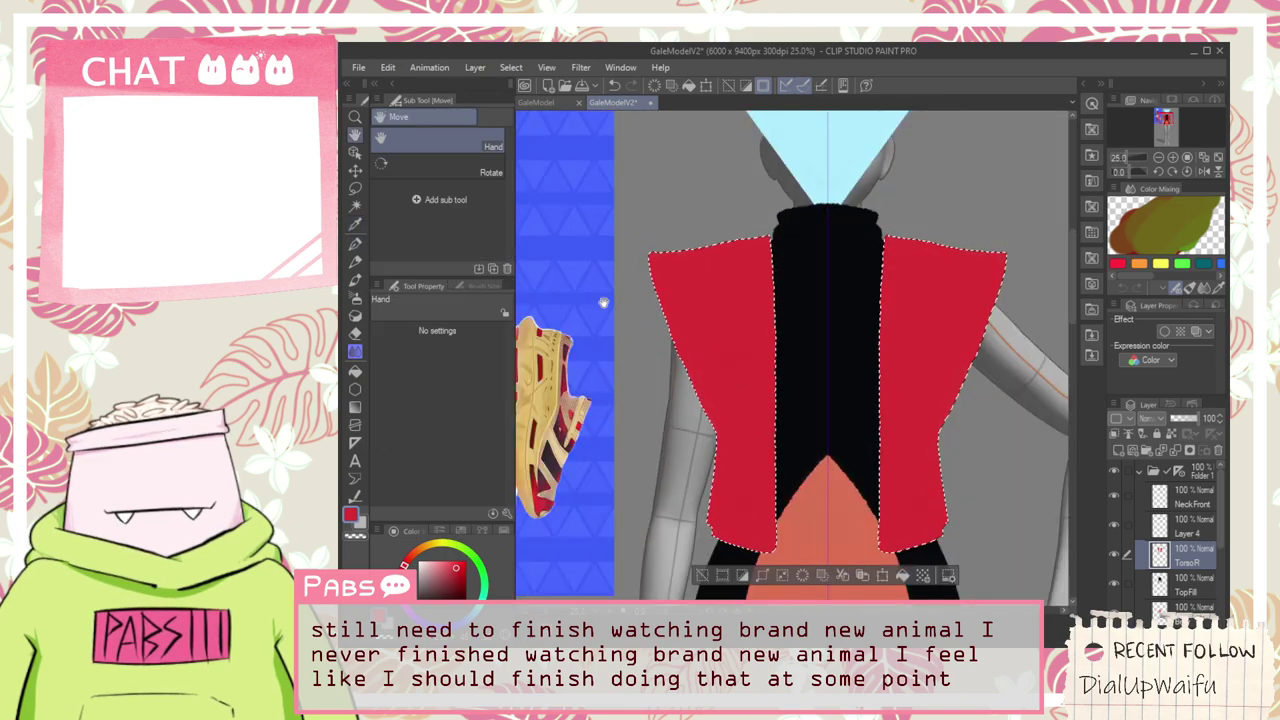
Resample the cream trim color from the reference character's outfit
drag(603, 302, 855, 363)
scroll(680, 248, up, 2)
alt+click(668, 243)
scroll(690, 234, down, 4)
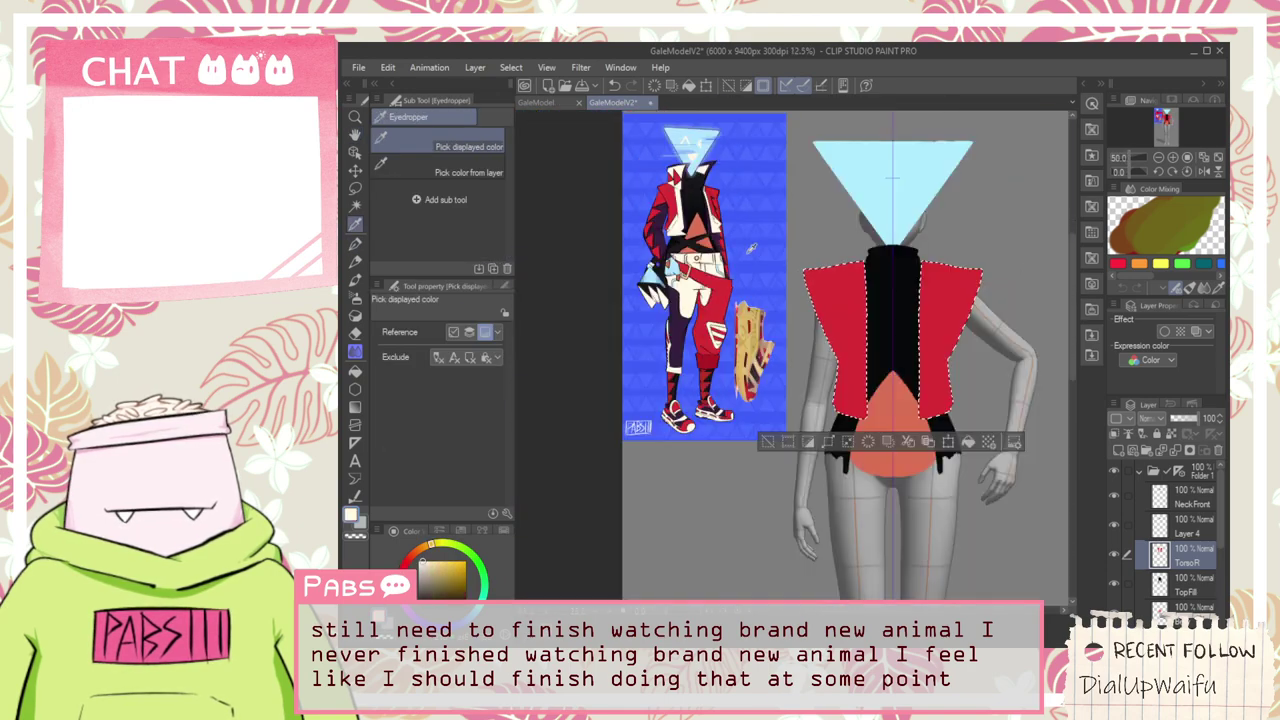
Try several downward cream pen strokes along the inner edge of the upright jacket
scroll(790, 265, up, 2)
key(p)
drag(780, 214, 779, 500)
key(ctrl+z)
drag(775, 200, 803, 431)
key(ctrl+z)
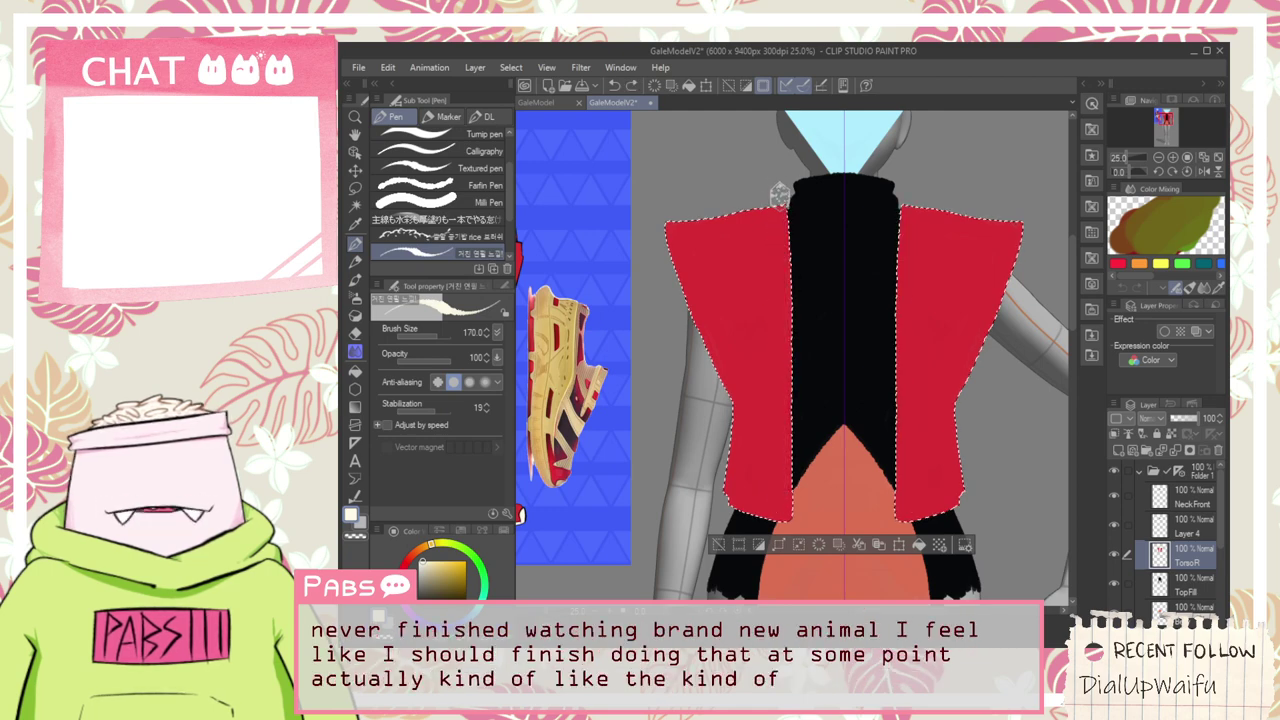
mouse_move(780, 197)
mouse_down()
mouse_move(792, 406)
mouse_move(796, 330)
mouse_up()
key(ctrl+z)
key(ctrl+z)
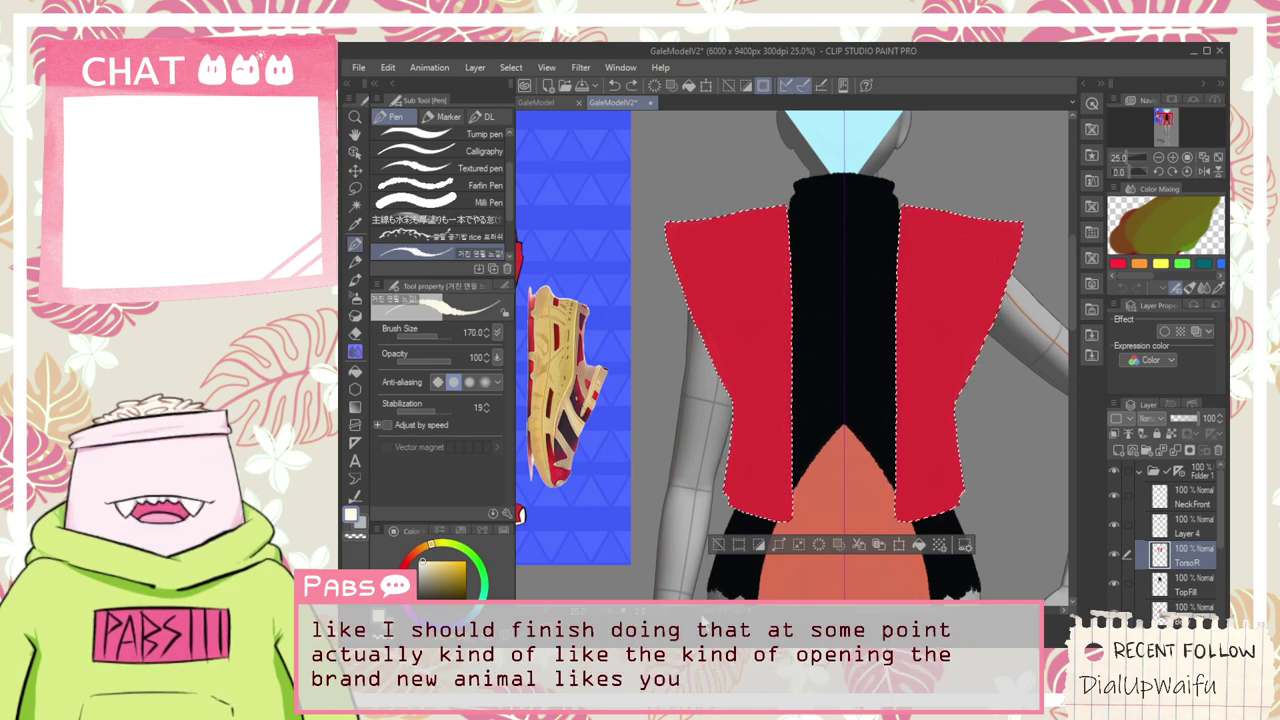
Rotate the canvas to about -91.8° and paint a mirrored cream stripe along the jacket's inner edge
drag(703, 618, 1054, 447)
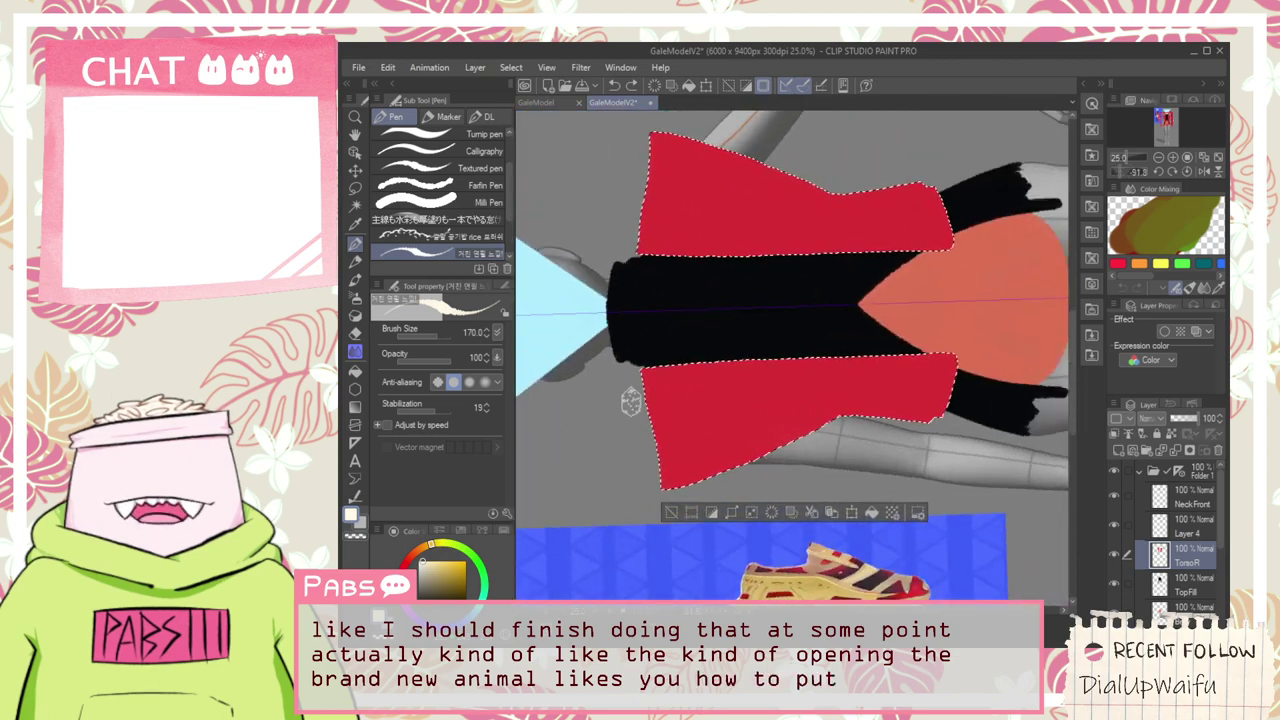
drag(636, 388, 834, 373)
key(ctrl+z)
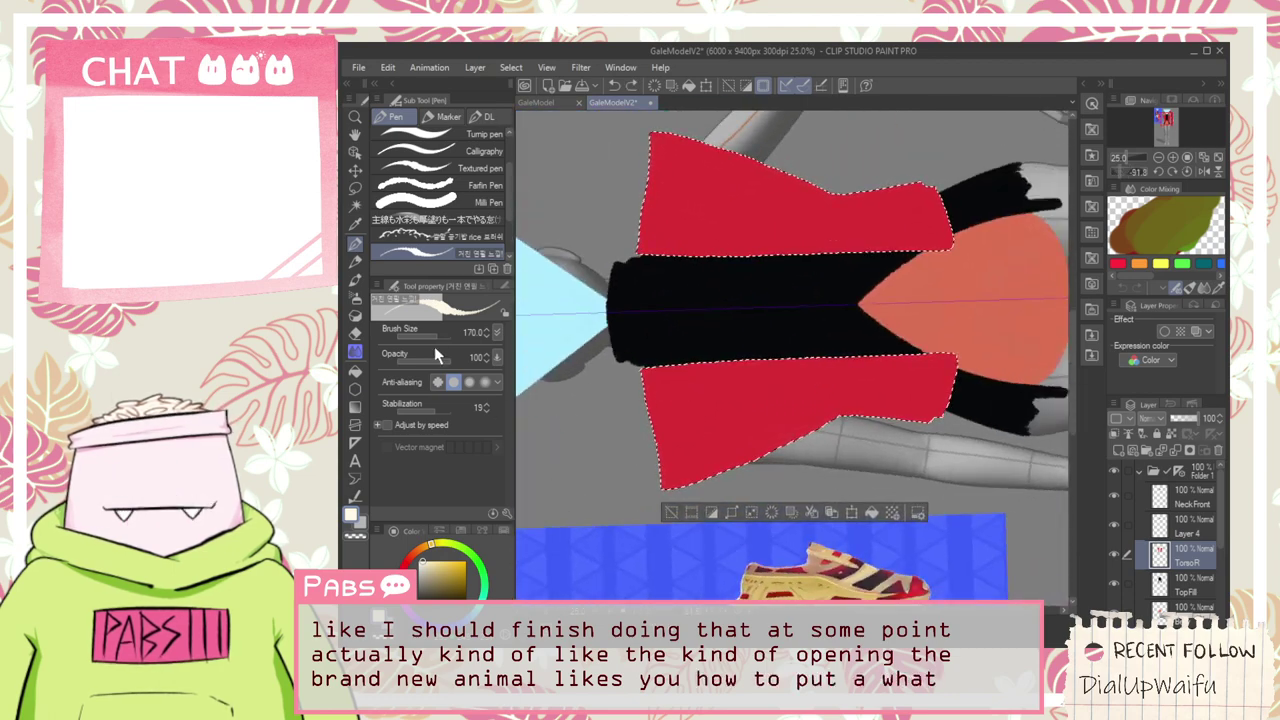
scroll(667, 379, up, 1)
drag(642, 364, 966, 343)
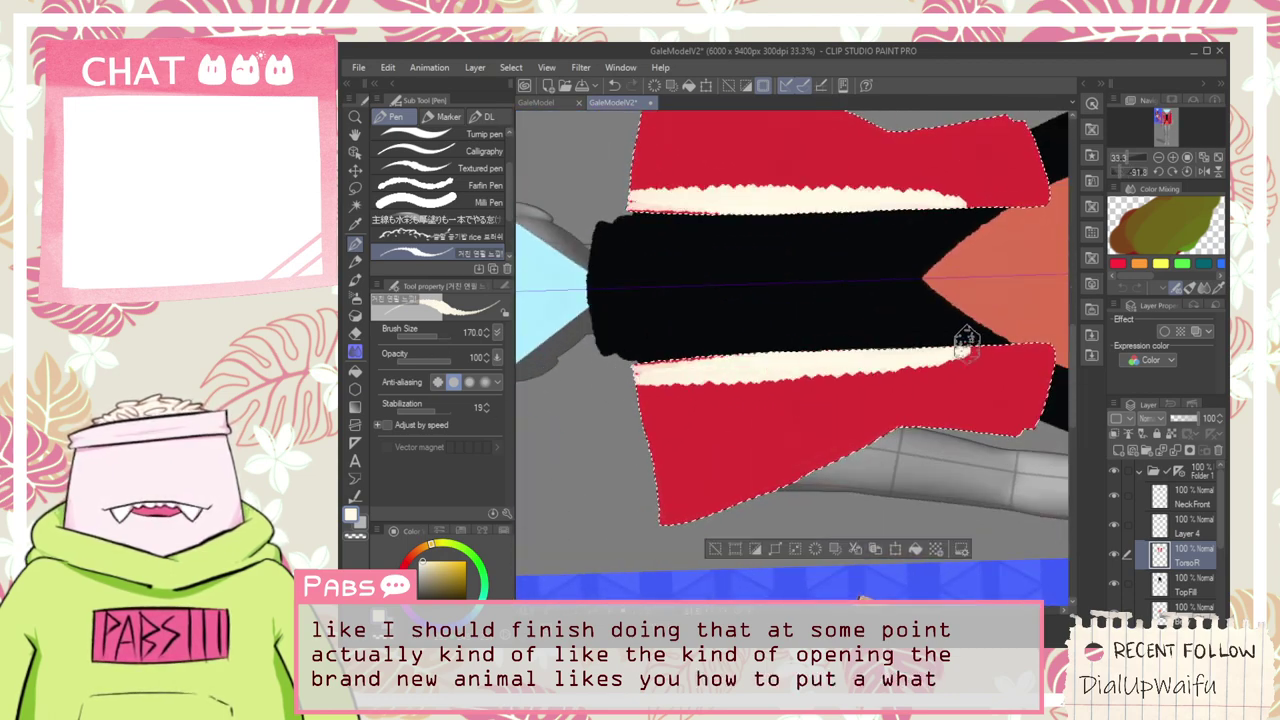
key(ctrl+z)
mouse_move(628, 380)
mouse_down()
mouse_move(745, 357)
mouse_move(678, 375)
mouse_move(807, 371)
mouse_move(616, 379)
mouse_move(772, 349)
mouse_move(615, 370)
mouse_up()
drag(860, 364, 928, 358)
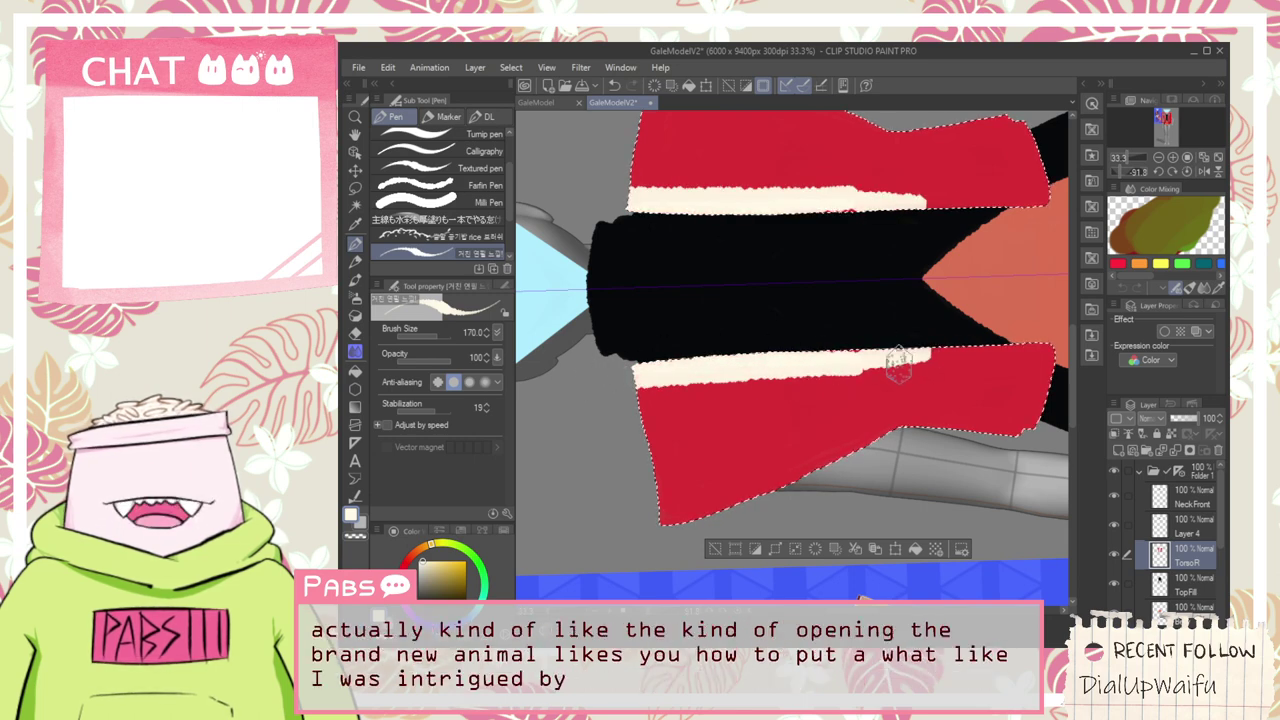
Extend the cream stripe along the inner edge to the jacket's lower hem, filling its full width
scroll(880, 358, up, 1)
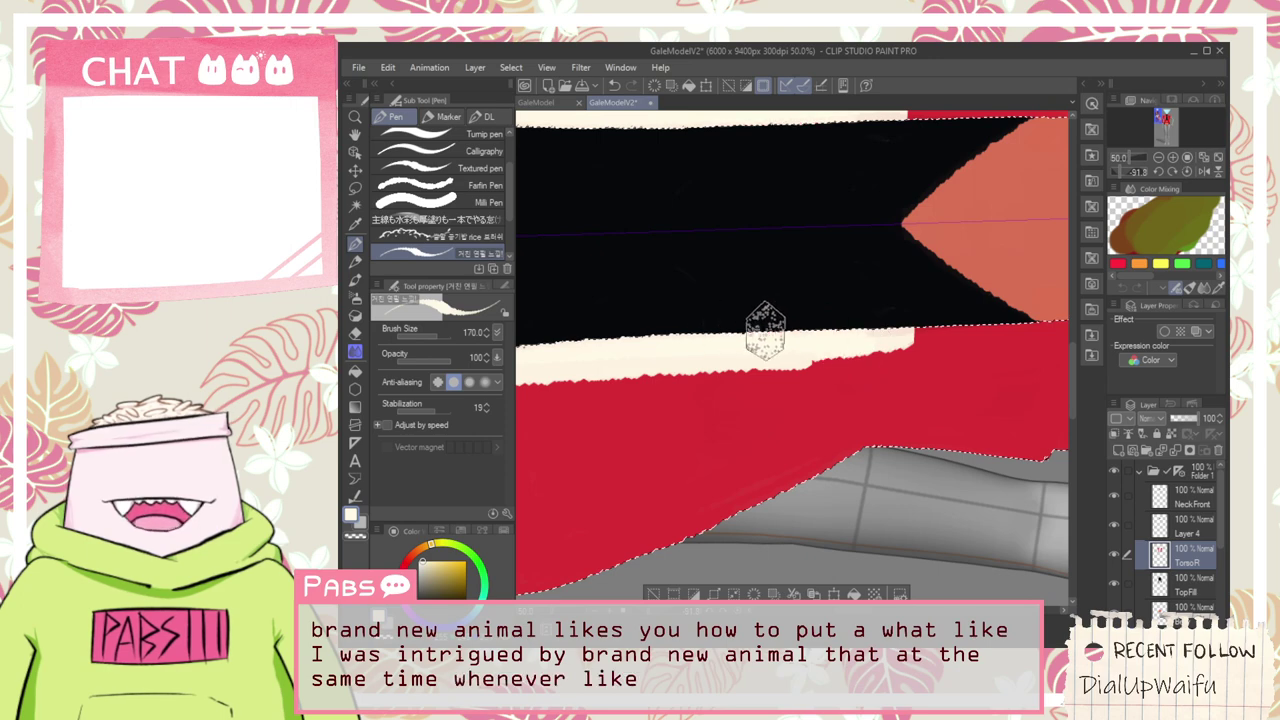
drag(995, 345, 1056, 342)
key(ctrl+z)
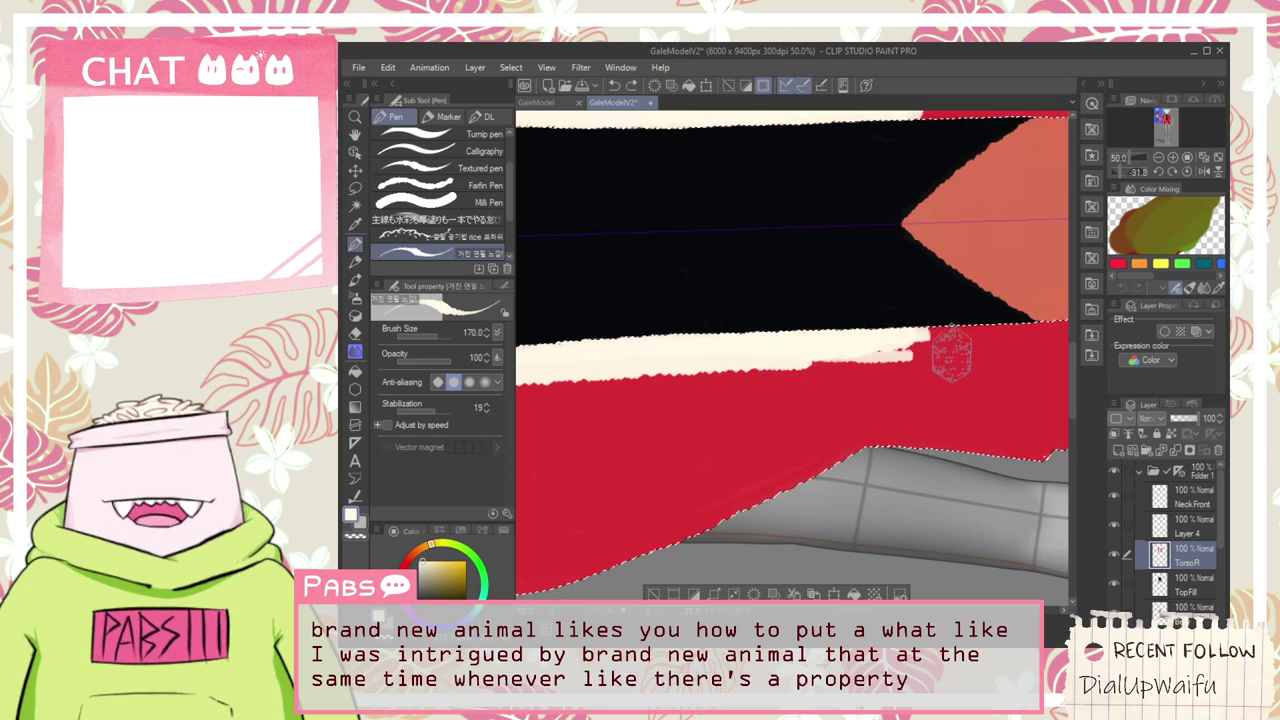
mouse_move(947, 364)
mouse_down()
mouse_move(808, 368)
mouse_move(876, 346)
mouse_up()
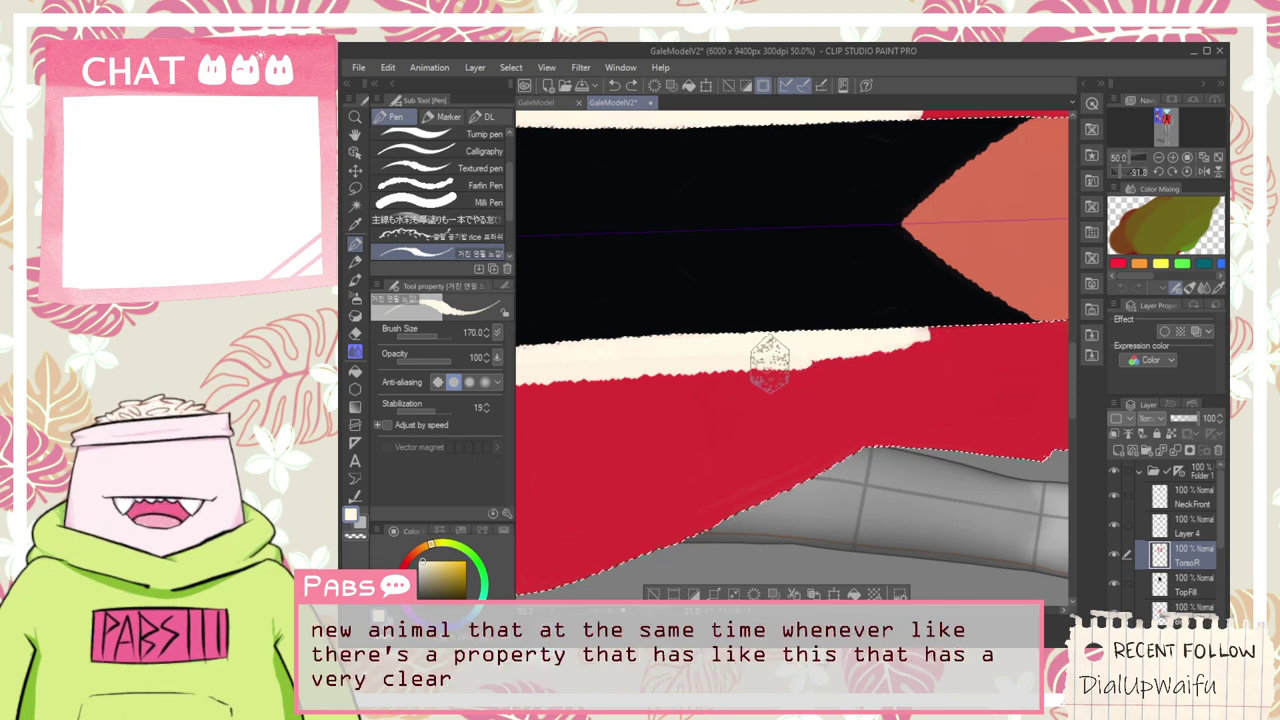
drag(1010, 325, 1018, 324)
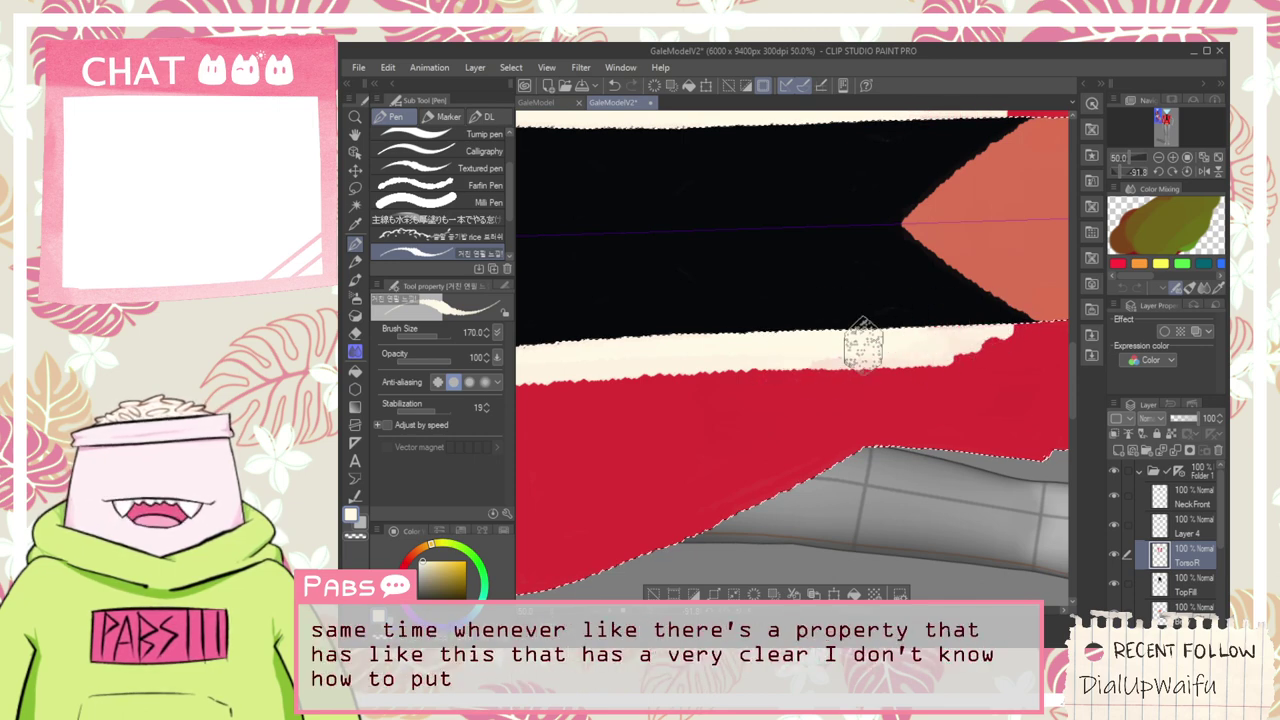
drag(863, 345, 1066, 342)
key(ctrl+z)
mouse_move(911, 349)
mouse_down()
mouse_move(775, 344)
mouse_move(988, 343)
mouse_move(846, 358)
mouse_move(982, 342)
mouse_move(770, 340)
mouse_up()
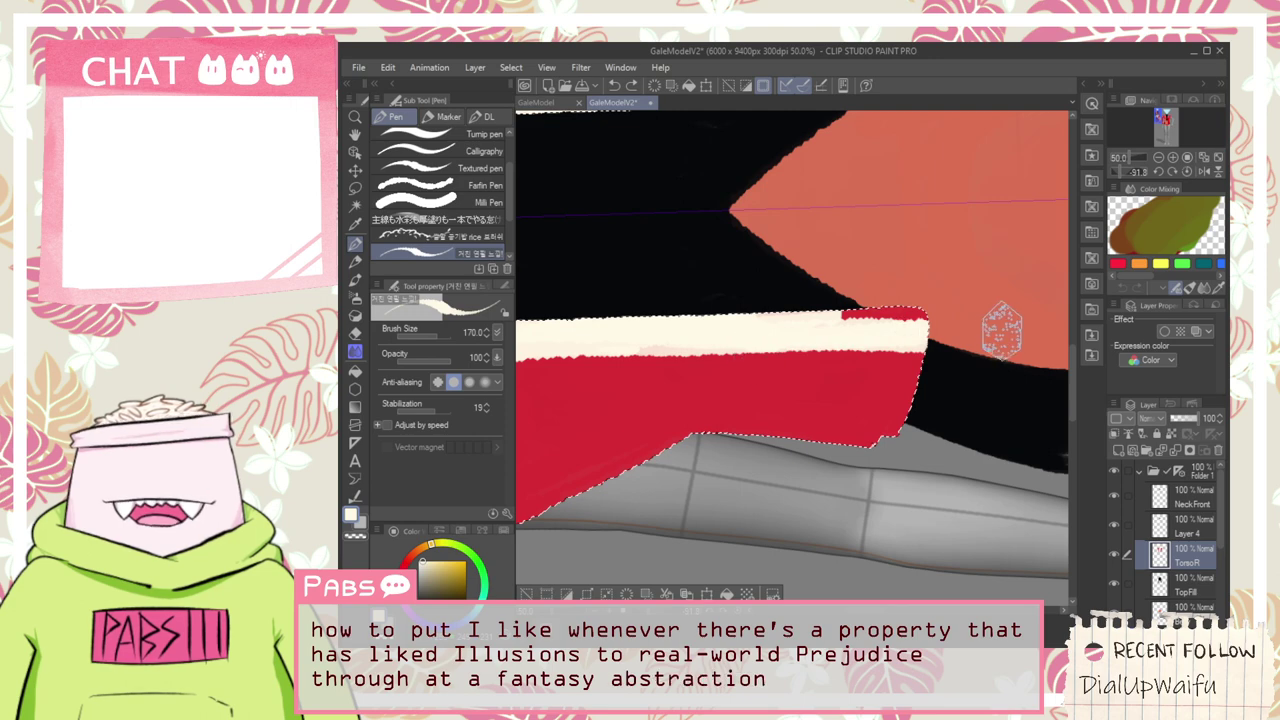
drag(1002, 330, 737, 306)
Even out the cream stripe's border with the red toward the jacket's collar end
scroll(709, 308, down, 2)
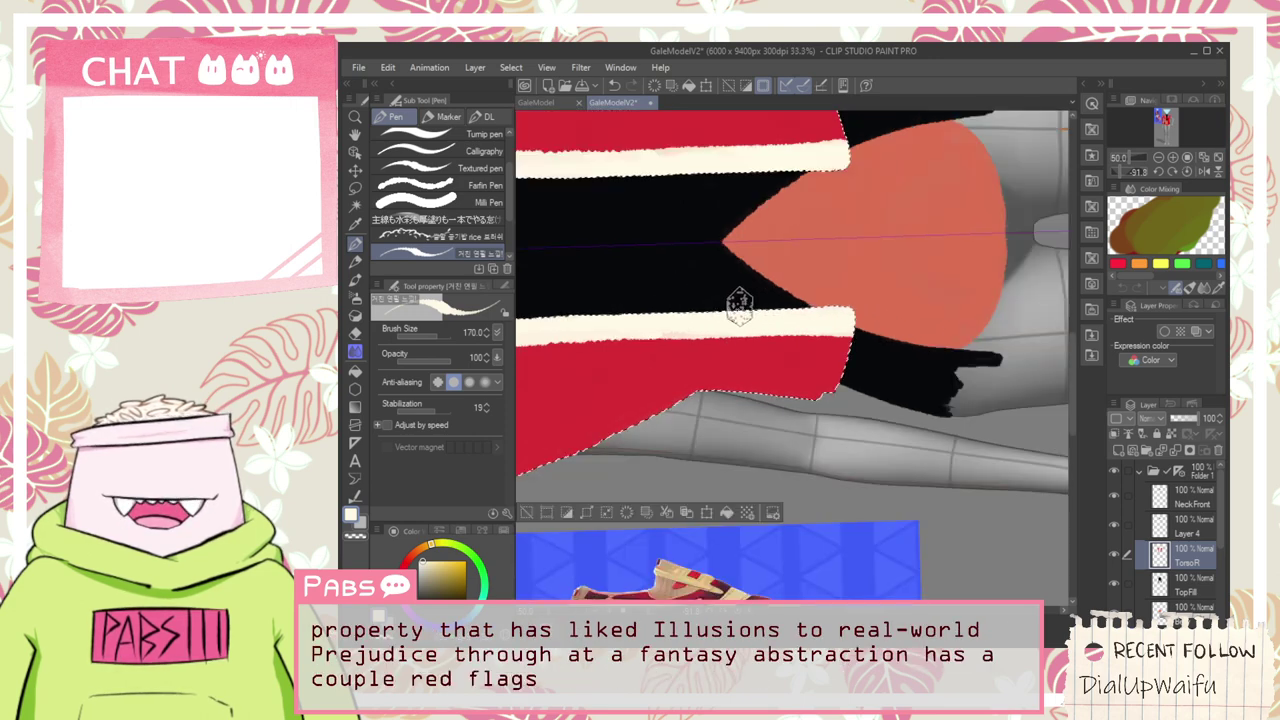
drag(634, 292, 831, 276)
scroll(695, 300, up, 2)
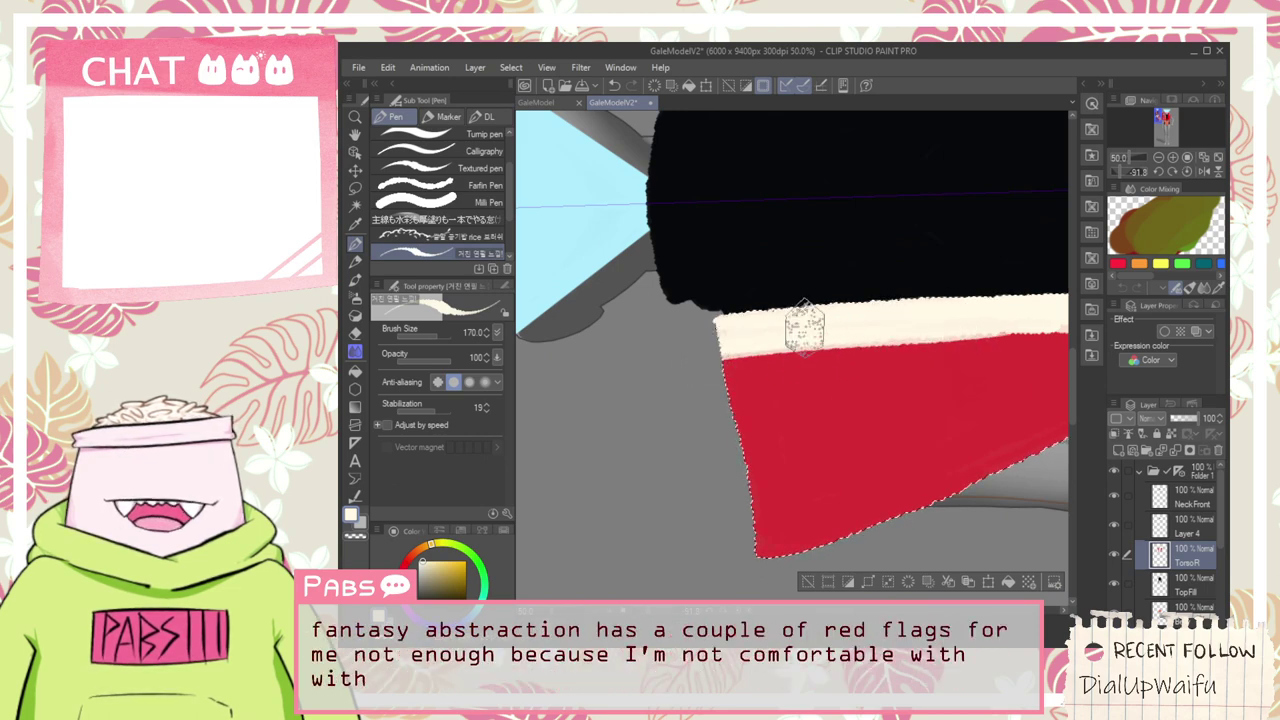
drag(820, 330, 717, 328)
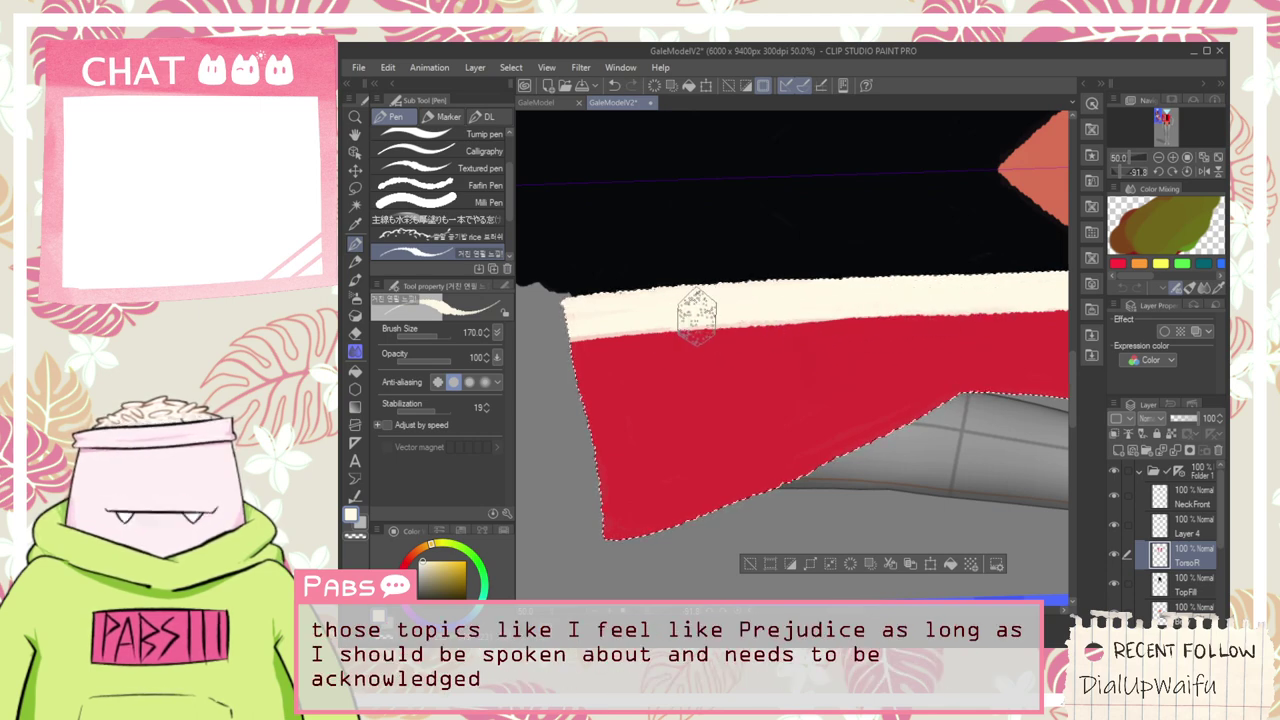
Return the rotated canvas to its upright orientation
scroll(903, 311, down, 2)
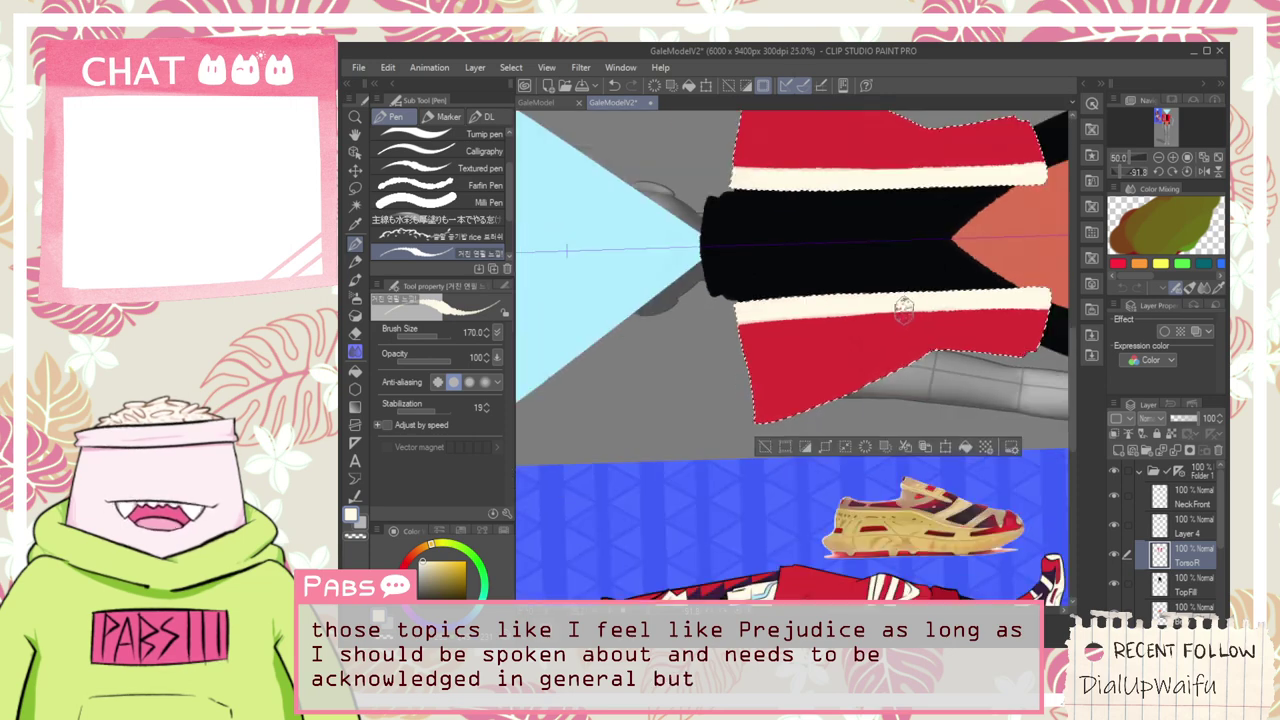
key(space)
drag(981, 265, 892, 381)
scroll(863, 380, up, 2)
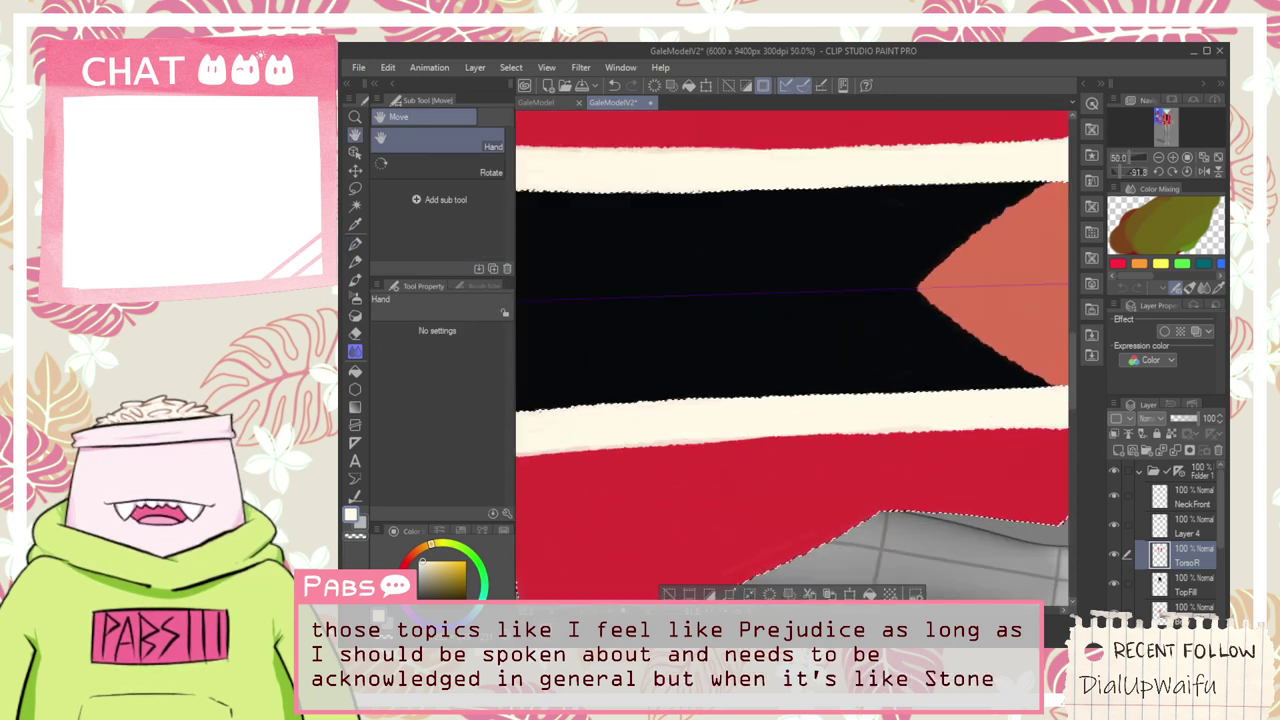
key(p)
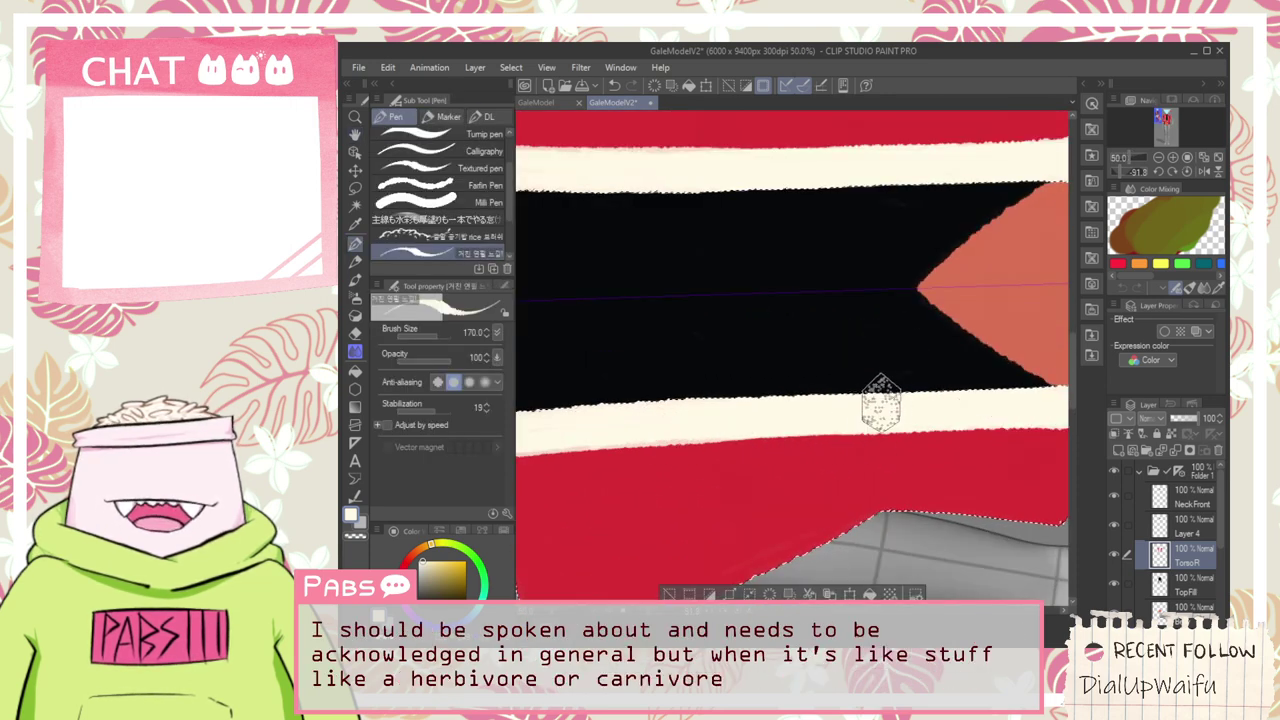
scroll(881, 405, down, 1)
click(755, 614)
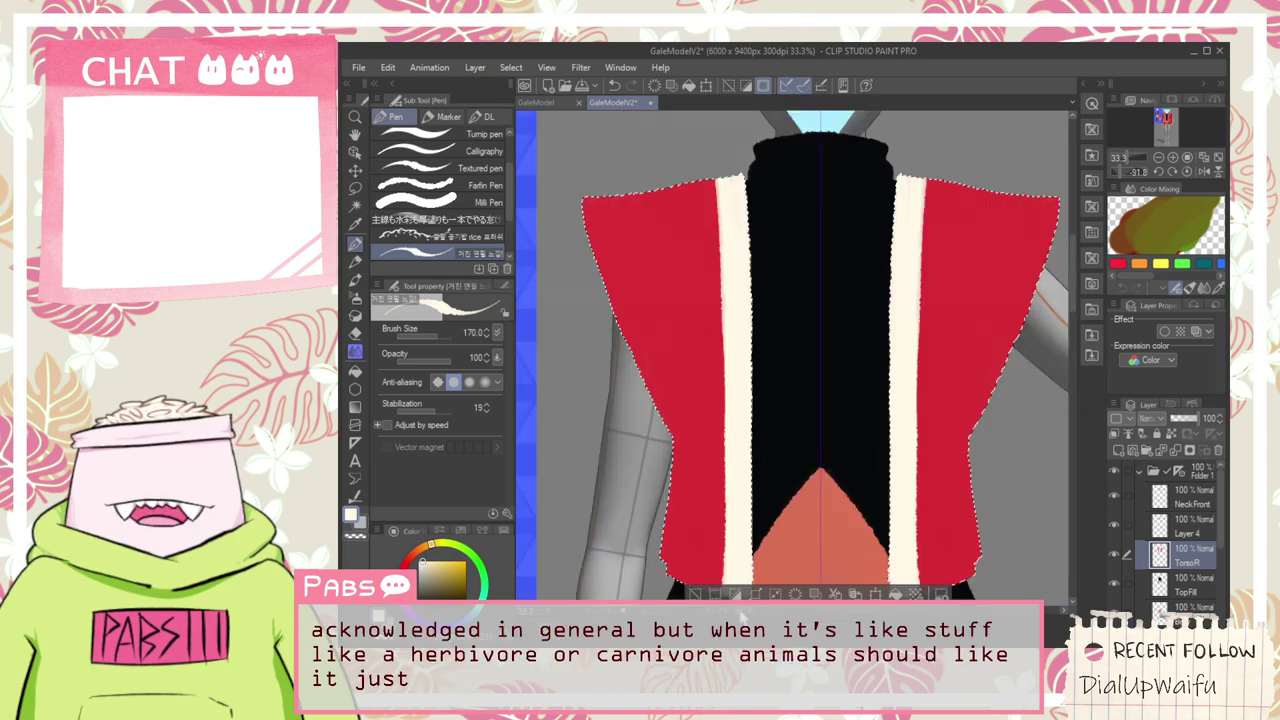
Paint a cream band along the jacket's lower hem and fill the triangular corner between the hem and the inner stripe
scroll(698, 410, down, 5)
key(space)
drag(610, 385, 678, 332)
scroll(643, 347, up, 4)
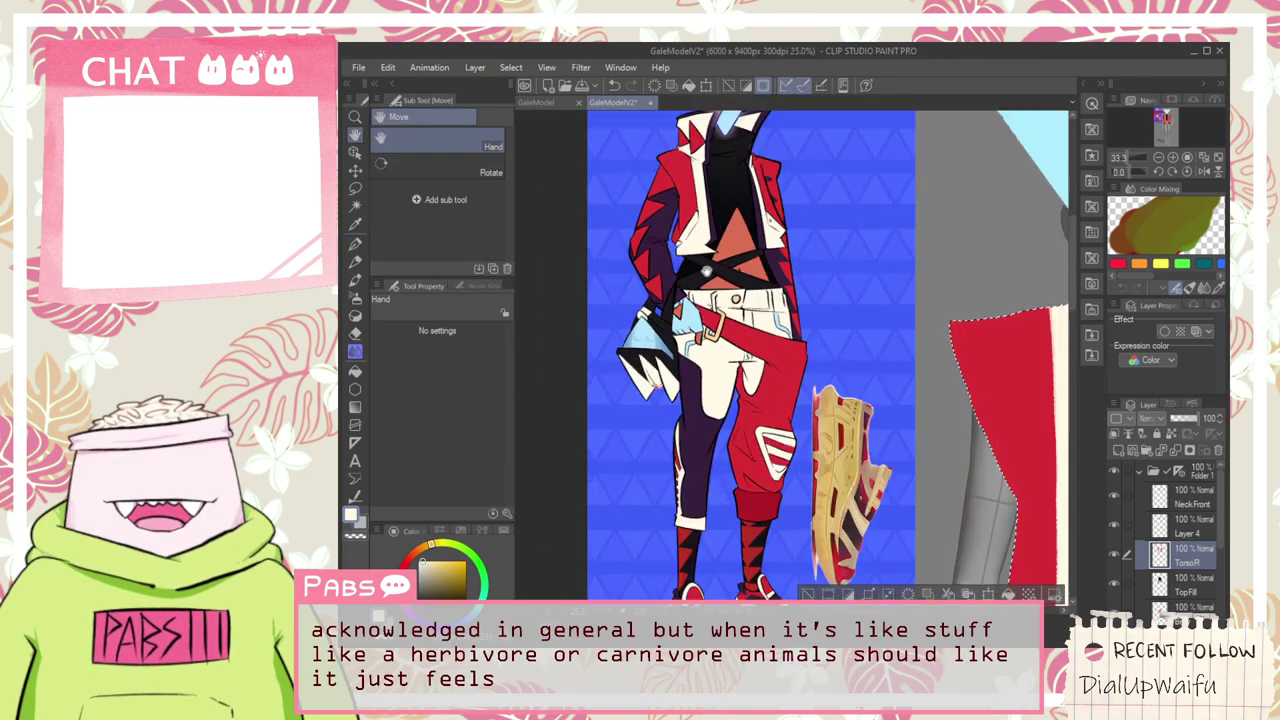
mouse_move(1045, 541)
mouse_down()
mouse_move(942, 504)
mouse_move(749, 356)
mouse_move(722, 380)
mouse_move(932, 417)
mouse_up()
scroll(737, 402, up, 2)
scroll(735, 403, up, 2)
key(p)
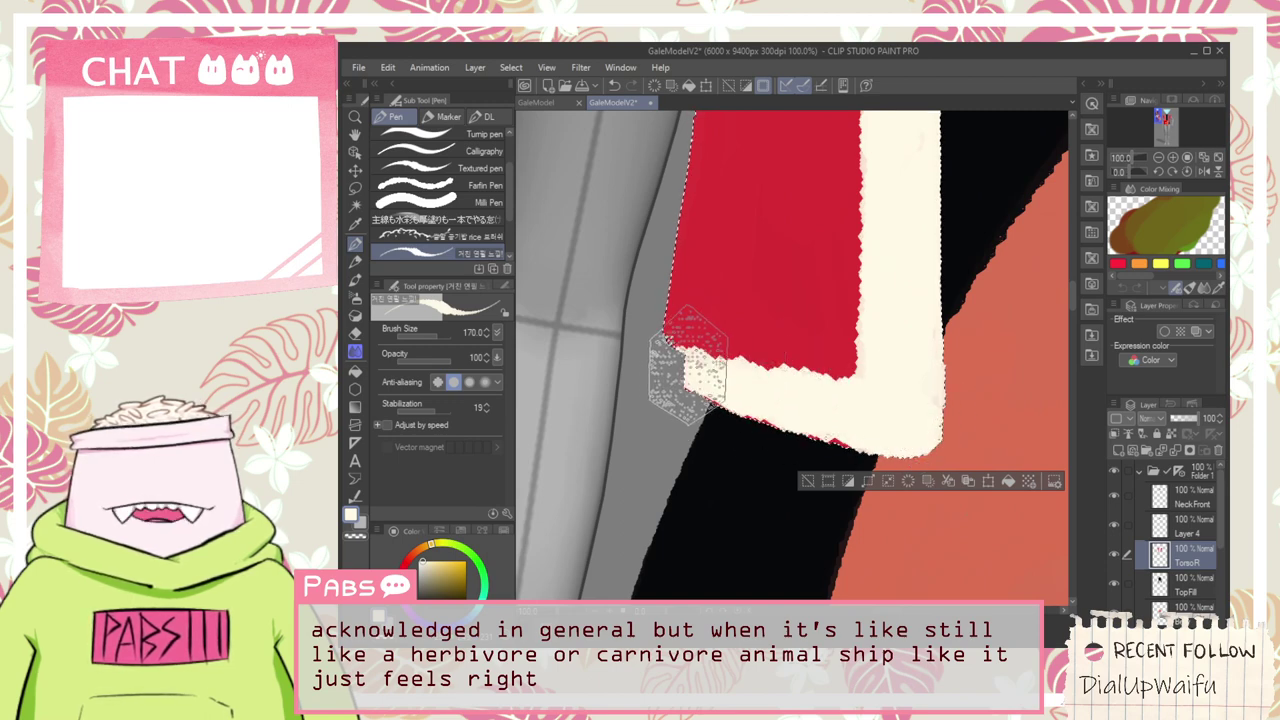
drag(686, 364, 857, 431)
key(ctrl+z)
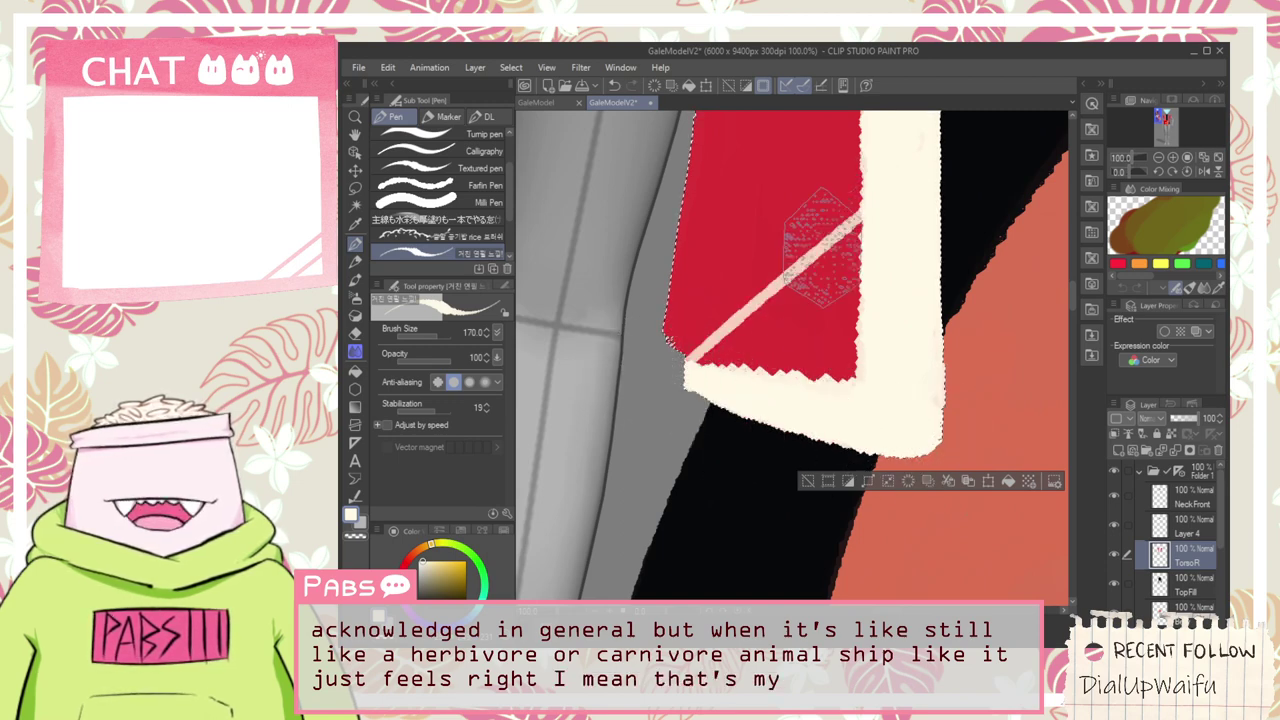
mouse_move(822, 232)
mouse_down()
mouse_move(686, 373)
mouse_move(850, 195)
mouse_move(825, 200)
mouse_move(700, 377)
mouse_move(736, 310)
mouse_move(832, 207)
mouse_move(902, 171)
mouse_move(693, 385)
mouse_move(846, 230)
mouse_move(715, 385)
mouse_move(920, 168)
mouse_move(737, 381)
mouse_move(918, 182)
mouse_move(824, 345)
mouse_move(745, 355)
mouse_move(730, 336)
mouse_move(820, 242)
mouse_move(755, 293)
mouse_move(791, 253)
mouse_move(801, 216)
mouse_move(680, 402)
mouse_move(839, 214)
mouse_move(725, 326)
mouse_move(826, 203)
mouse_up()
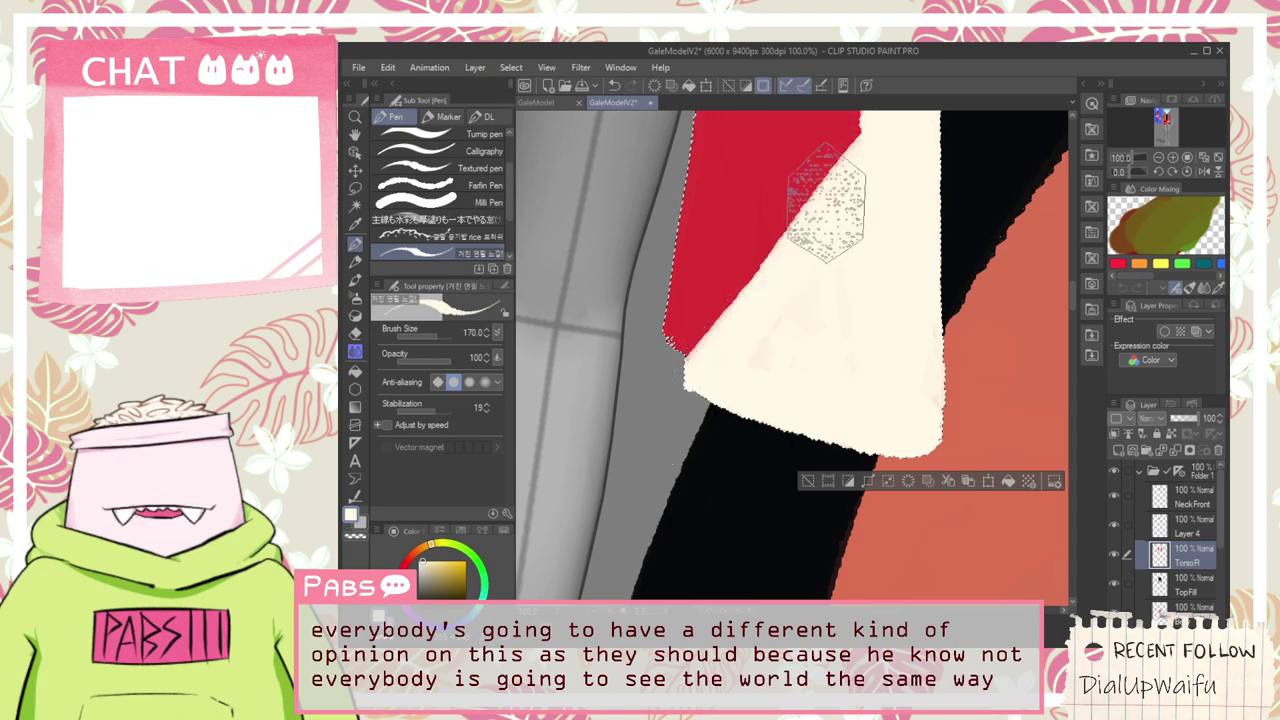
scroll(890, 225, down, 4)
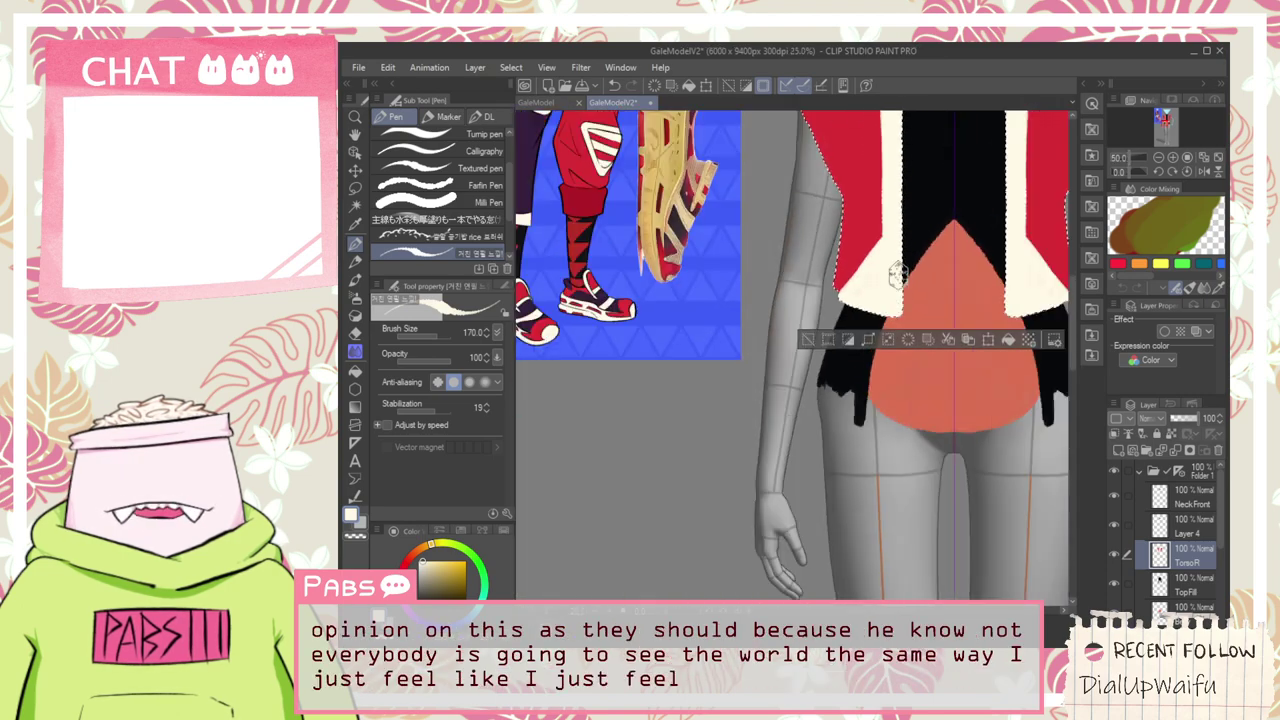
Clear the selection around the jacket
key(space)
drag(752, 244, 827, 478)
drag(701, 268, 707, 308)
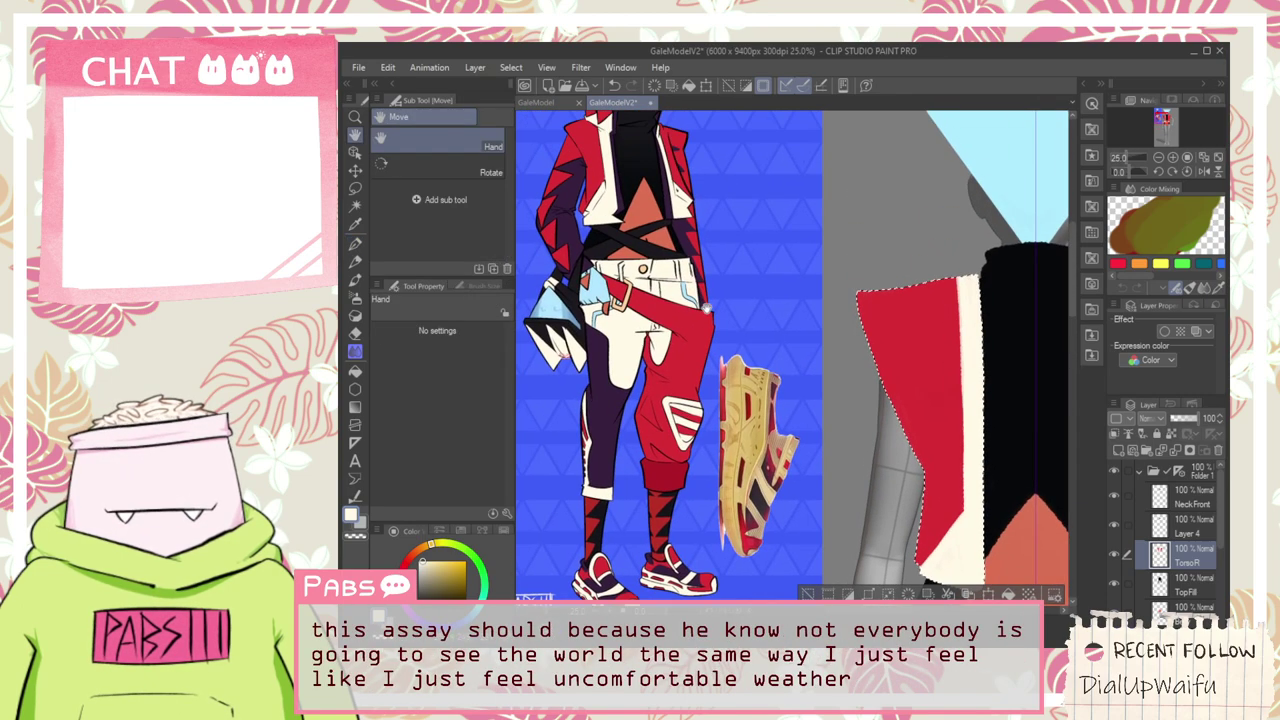
drag(843, 450, 734, 317)
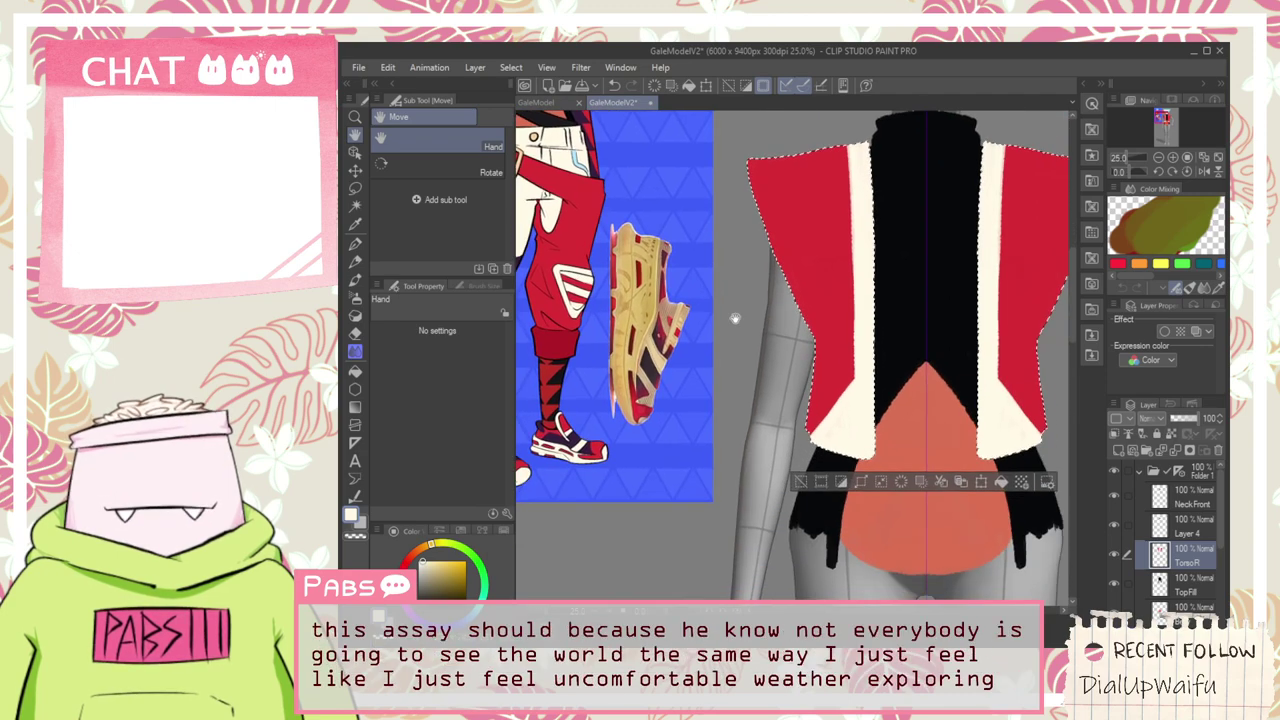
scroll(846, 430, up, 1)
scroll(845, 430, up, 2)
click(805, 542)
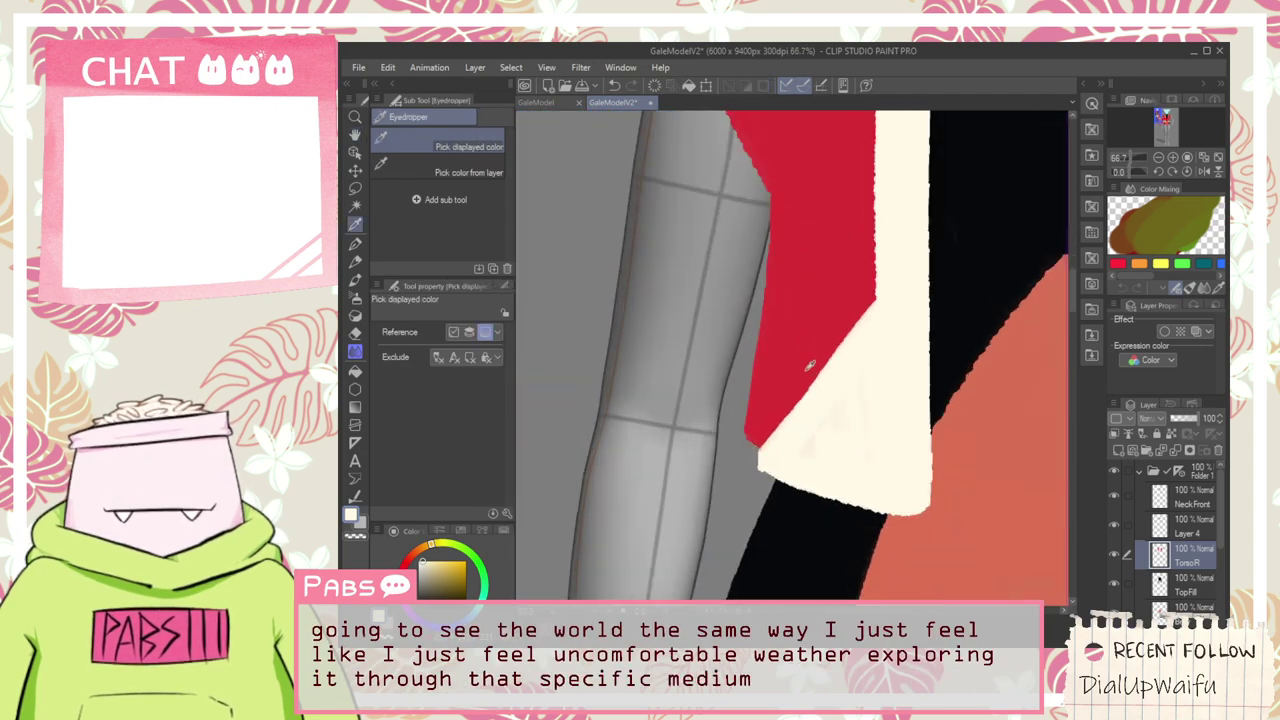
alt+click(804, 345)
drag(918, 461, 795, 383)
scroll(748, 402, up, 1)
drag(748, 317, 857, 434)
key(ctrl+z)
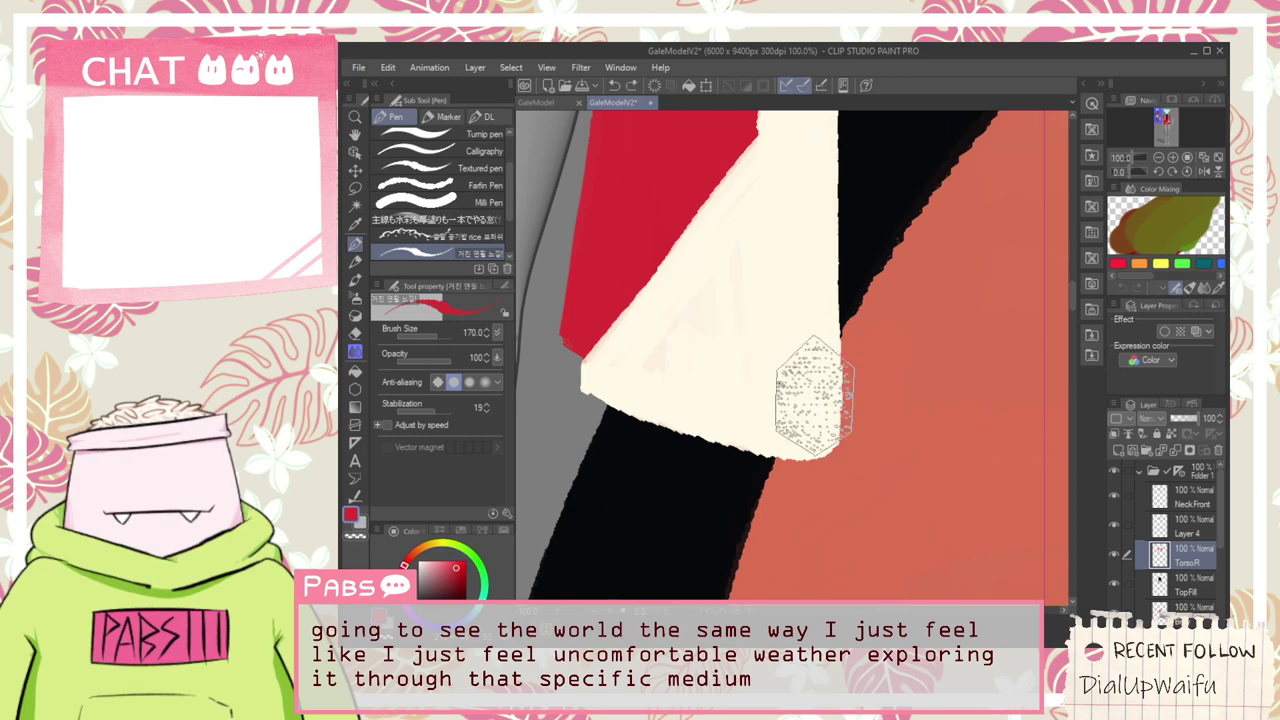
Extend the hem's inner corner into a pointed cream tip and trim its end with the Snap eraser
alt+click(815, 410)
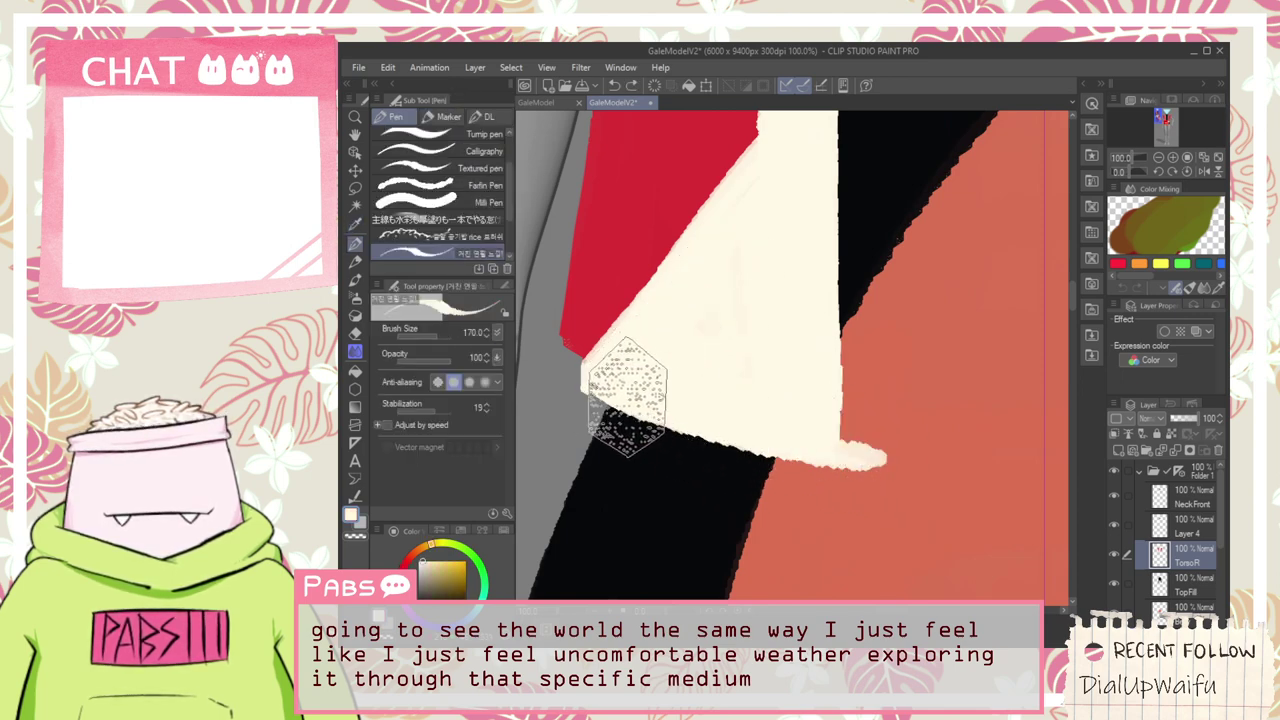
drag(790, 449, 859, 457)
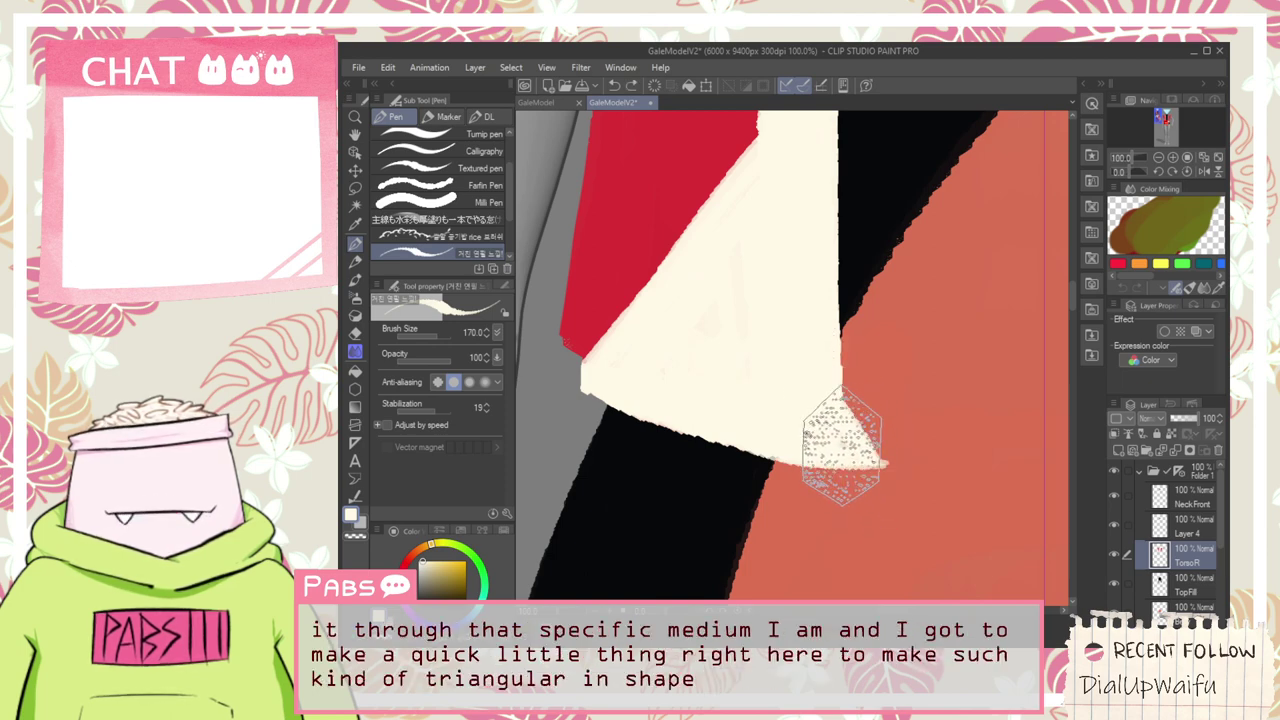
drag(851, 437, 800, 360)
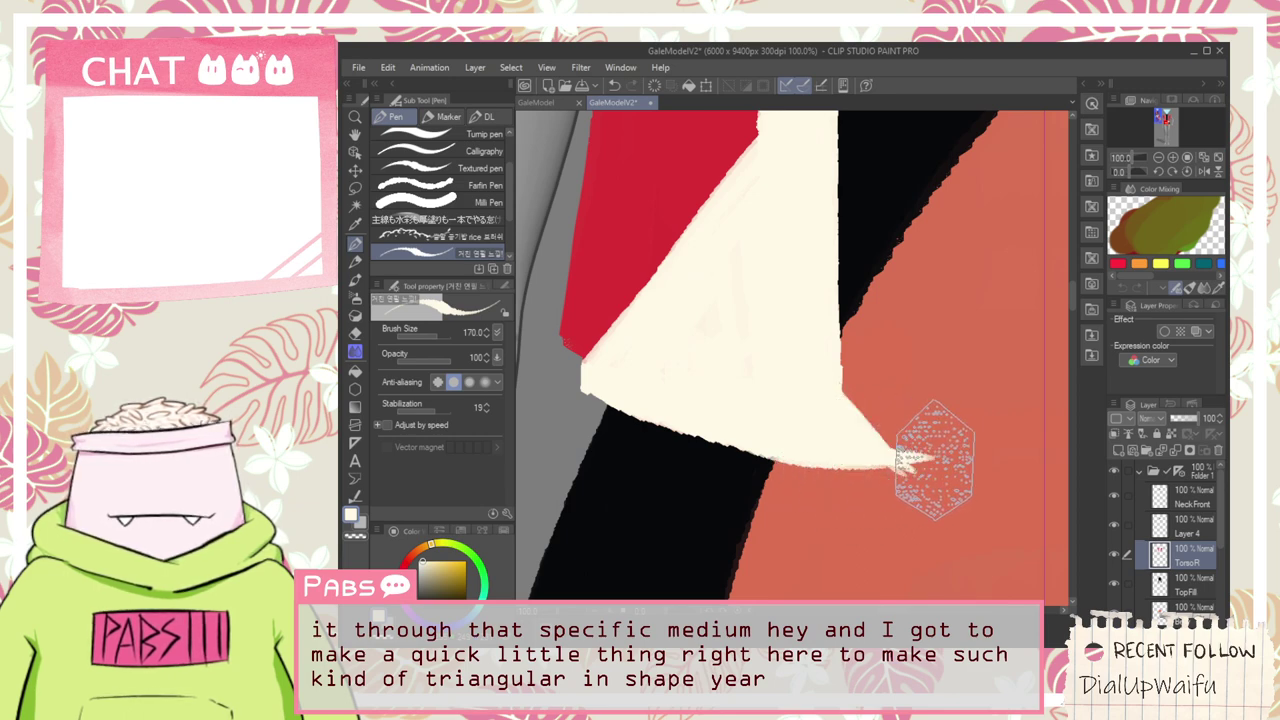
key(e)
scroll(917, 470, up, 2)
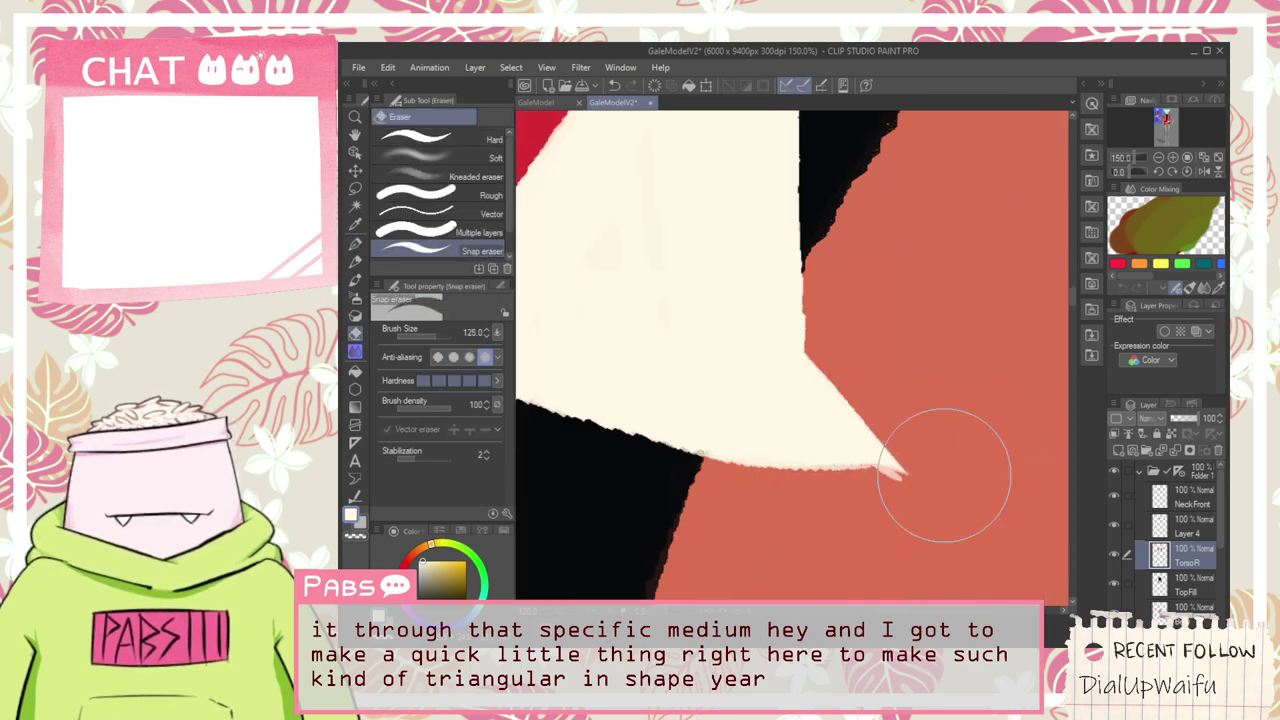
scroll(895, 504, down, 7)
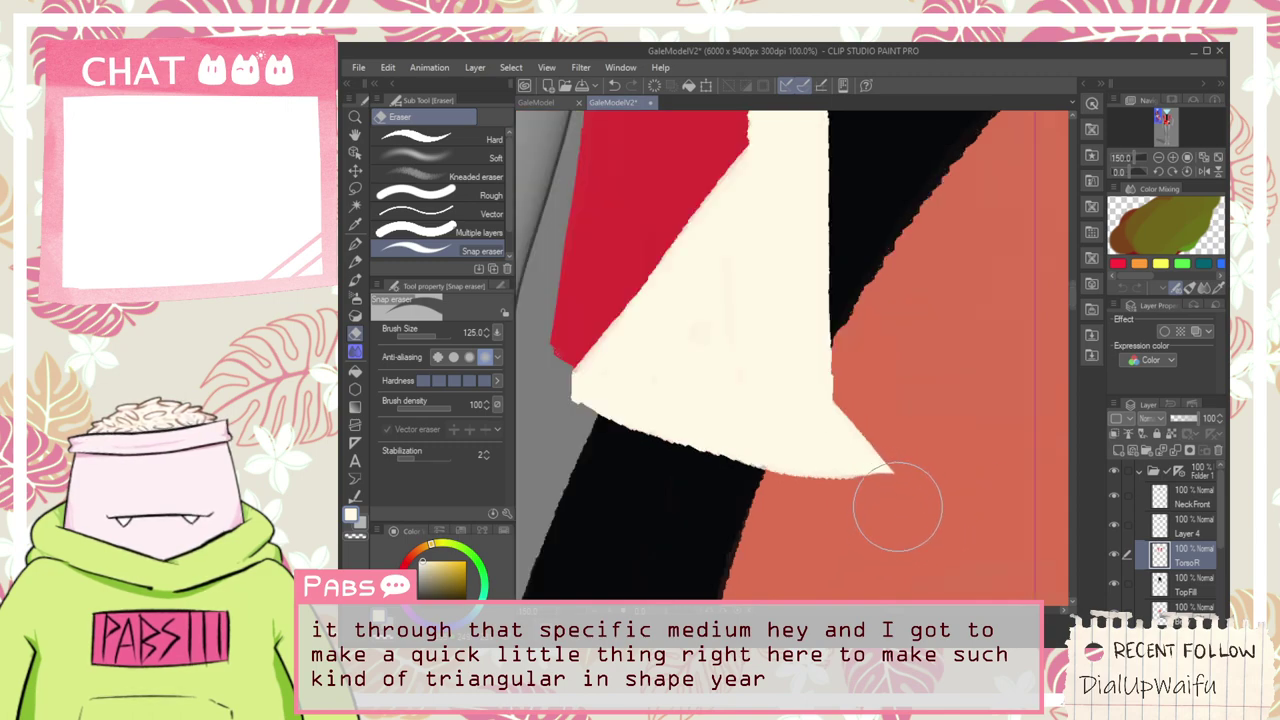
Compare the painted jacket and its pointed hem with the reference character design
key(space)
scroll(647, 291, up, 2)
drag(647, 200, 664, 298)
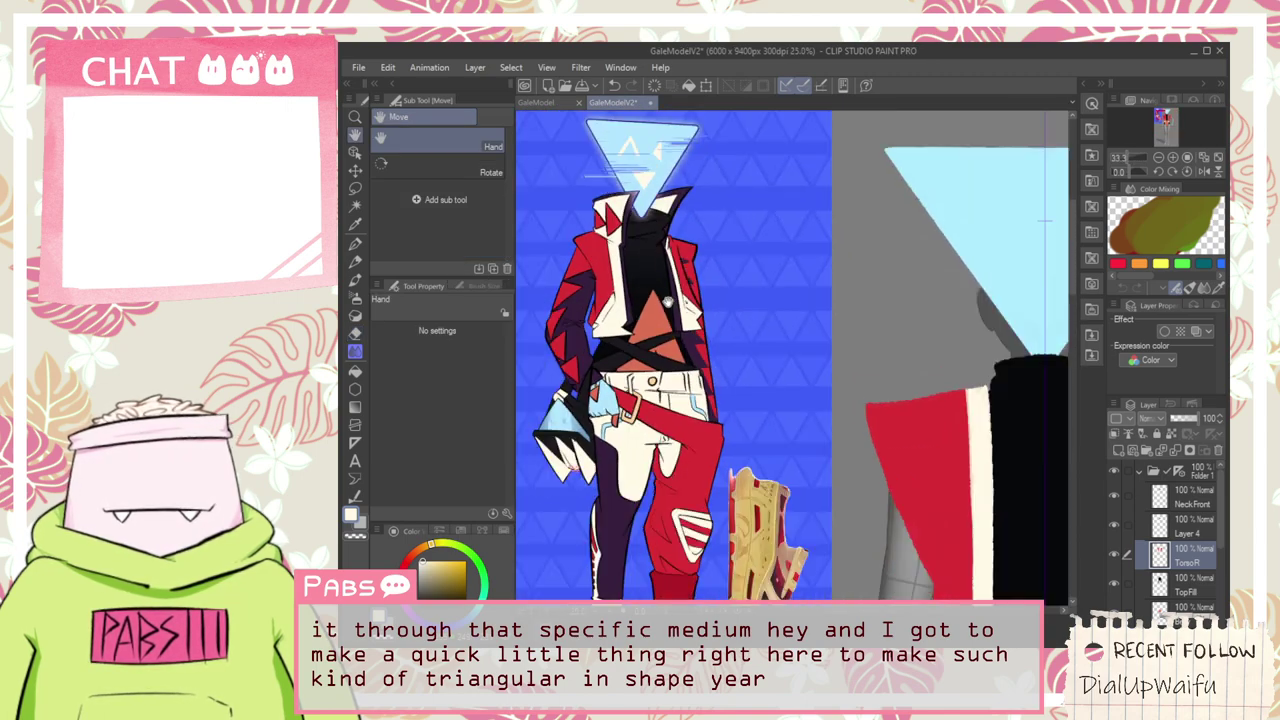
scroll(664, 298, down, 2)
drag(773, 418, 728, 326)
scroll(728, 326, up, 2)
scroll(746, 314, up, 1)
scroll(745, 314, down, 3)
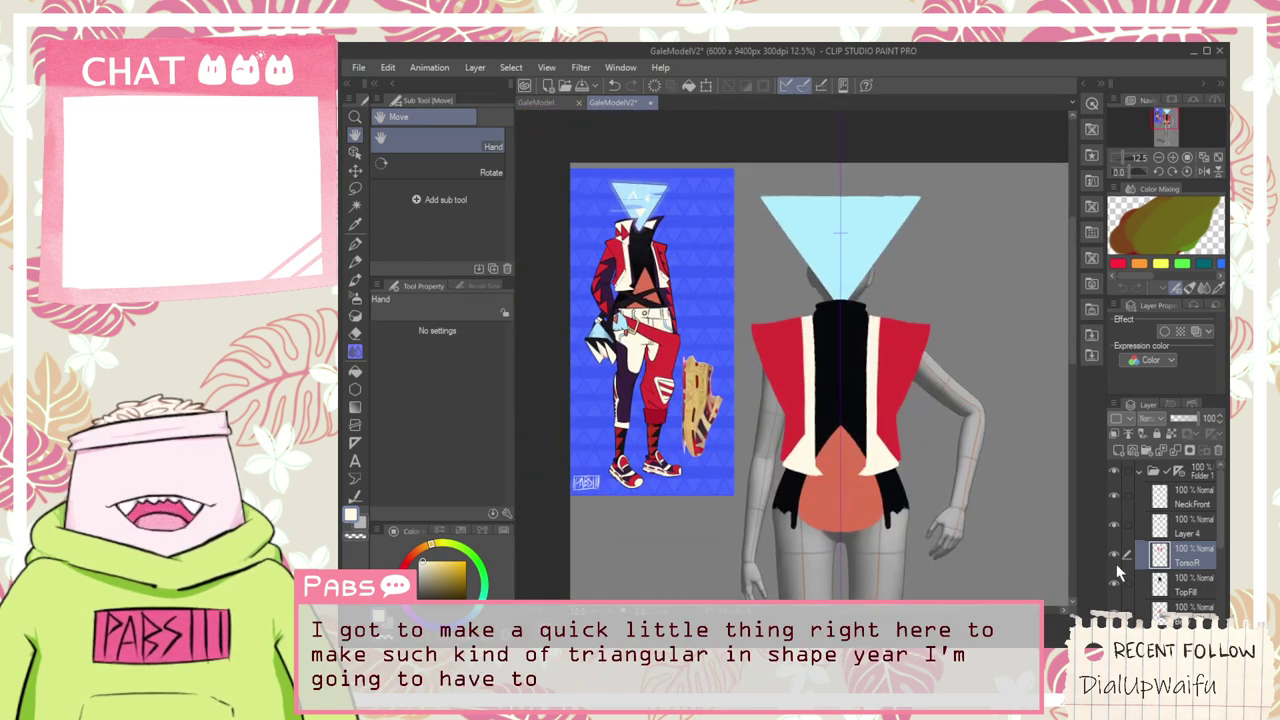
Add a new layer directly below TorsoR and name it ShoulderR
click(1168, 588)
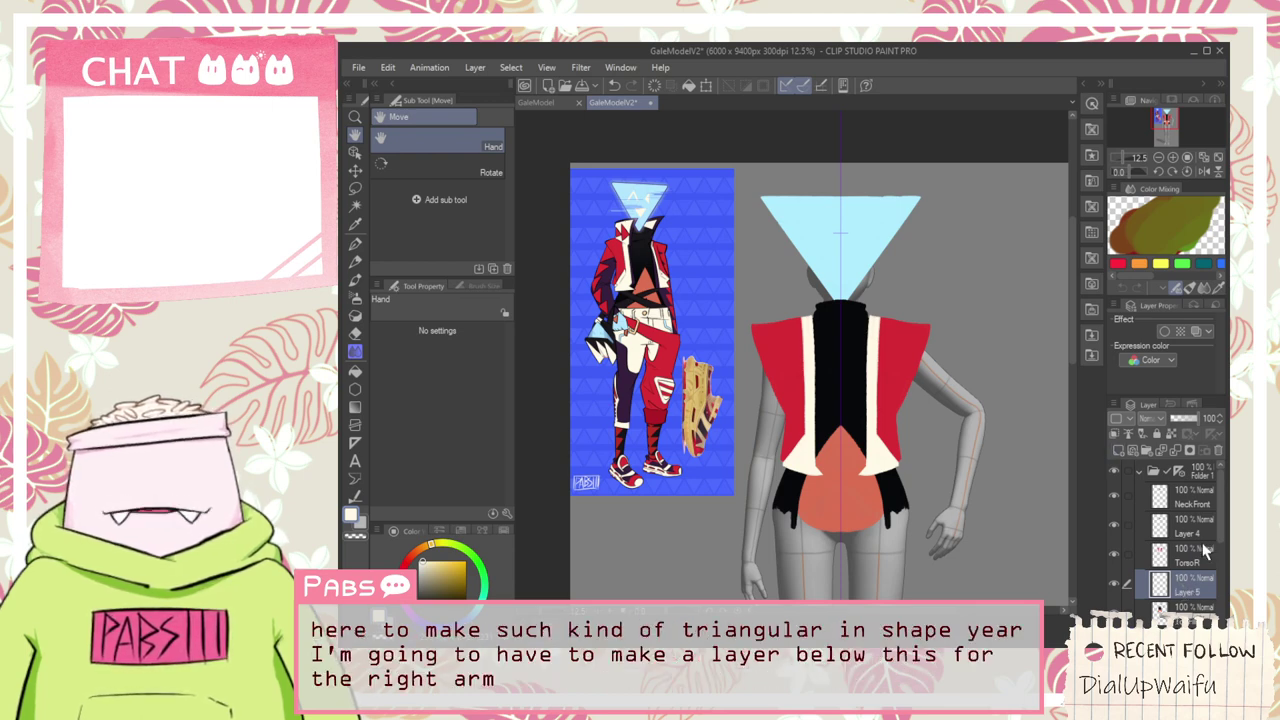
text(ShoulderR)
key(Return)
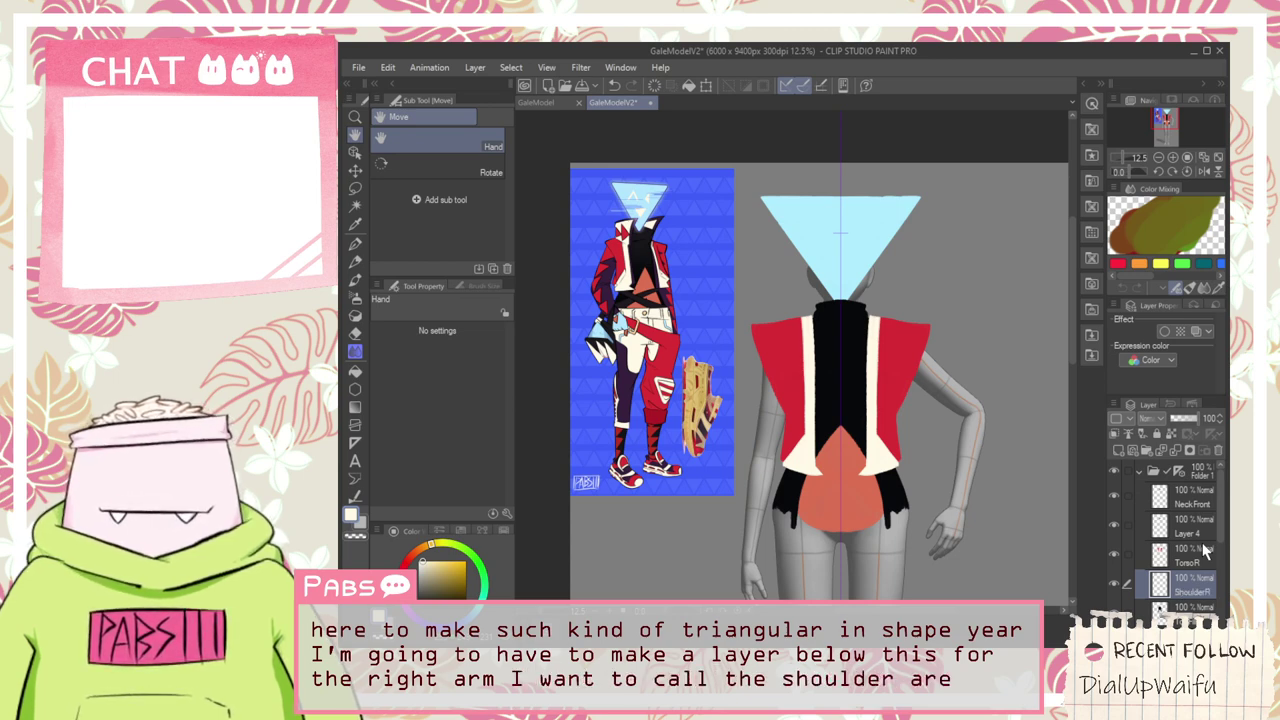
Pick the dark purple of the sleeve from the reference character as the drawing colour
scroll(702, 304, up, 2)
key(i)
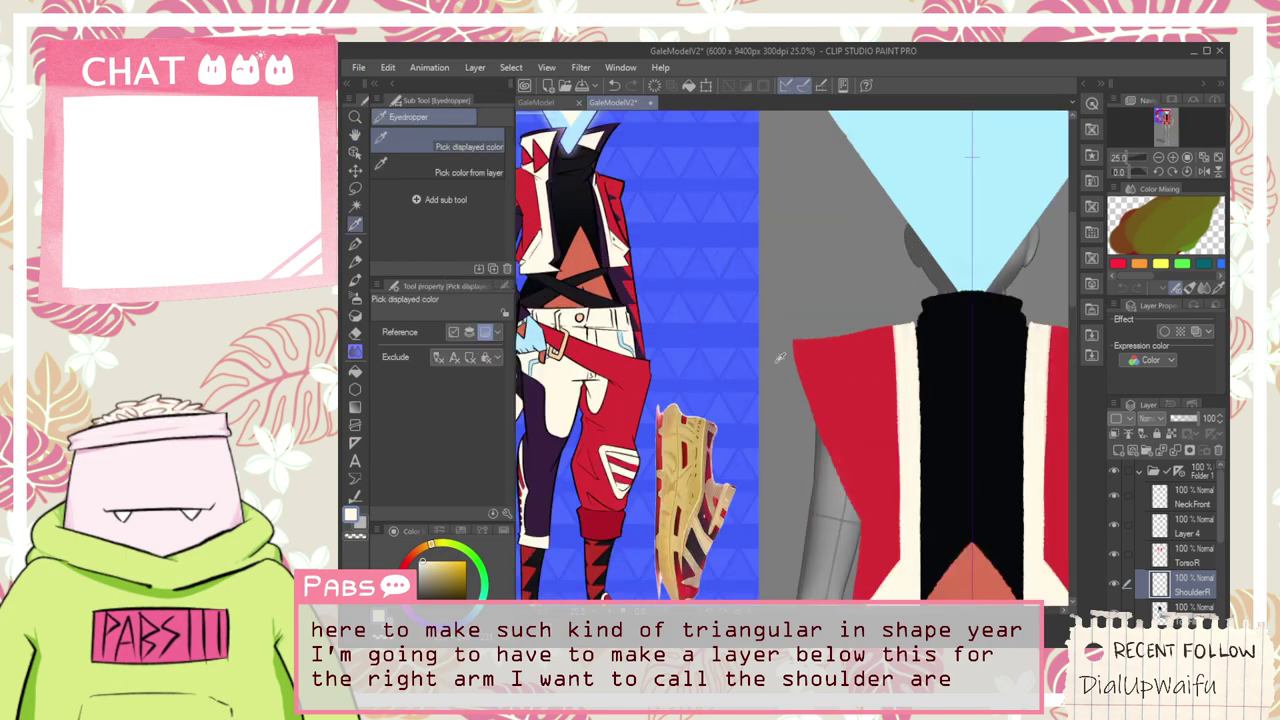
click(829, 403)
scroll(802, 438, down, 2)
scroll(664, 341, up, 5)
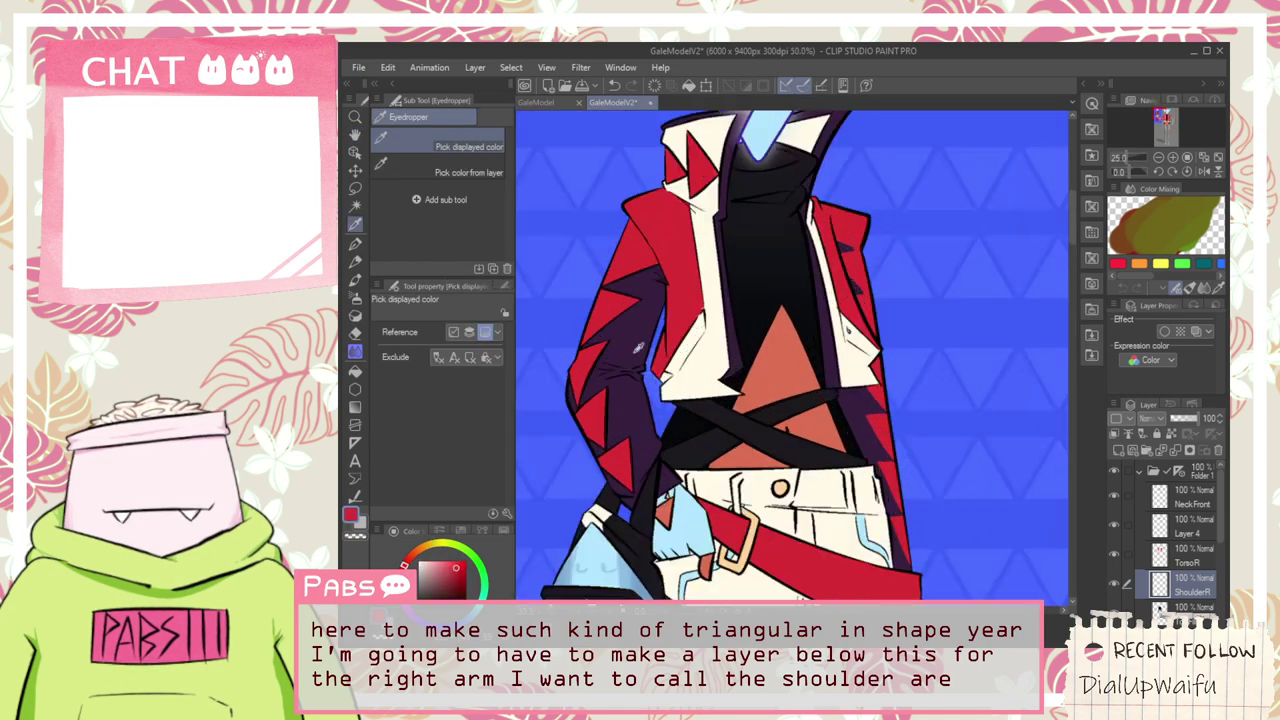
click(738, 404)
Try a dark purple pen stroke along the outer edge of the upper arm, below the jacket's shoulder point
scroll(738, 407, down, 3)
key(h)
mouse_move(977, 491)
mouse_down()
mouse_move(915, 501)
mouse_move(872, 407)
mouse_move(920, 454)
mouse_move(941, 542)
mouse_move(855, 465)
mouse_move(830, 409)
mouse_move(787, 368)
mouse_move(779, 330)
mouse_move(777, 500)
mouse_move(793, 350)
mouse_move(809, 346)
mouse_move(813, 395)
mouse_move(788, 536)
mouse_up()
scroll(891, 409, down, 4)
scroll(830, 411, up, 4)
scroll(829, 410, up, 1)
key(p)
key(ctrl+z)
drag(782, 312, 758, 570)
key(ctrl+z)
drag(774, 286, 758, 543)
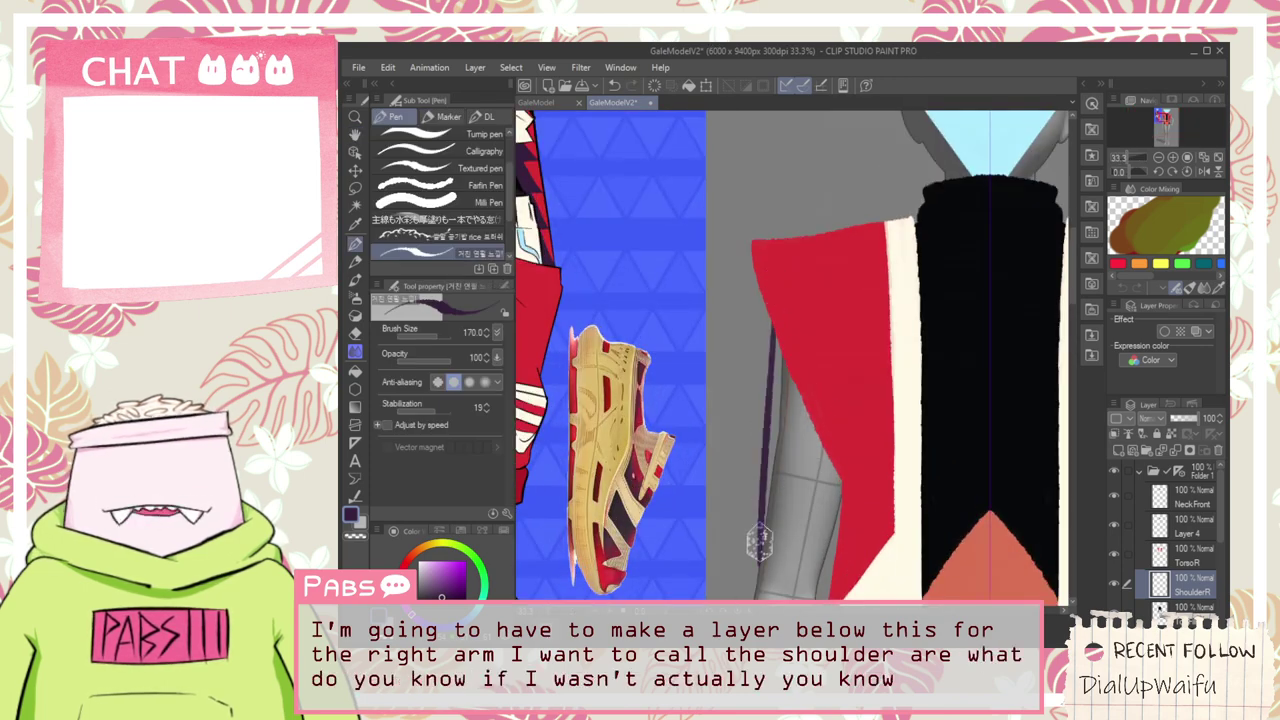
key(ctrl+z)
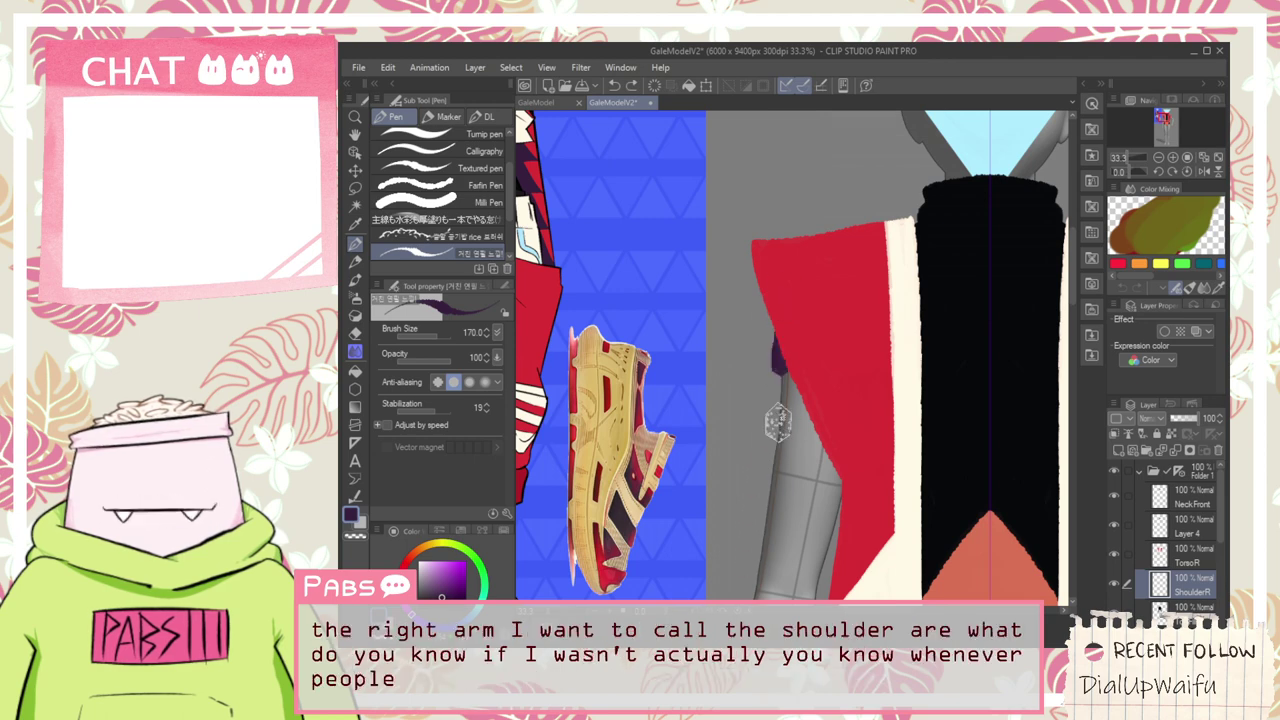
Draw the sleeve's outer edge in dark purple, running from under the jacket's shoulder down alongside the arm
drag(778, 422, 766, 538)
key(ctrl+z)
drag(779, 294, 765, 590)
key(ctrl+z)
drag(775, 314, 762, 597)
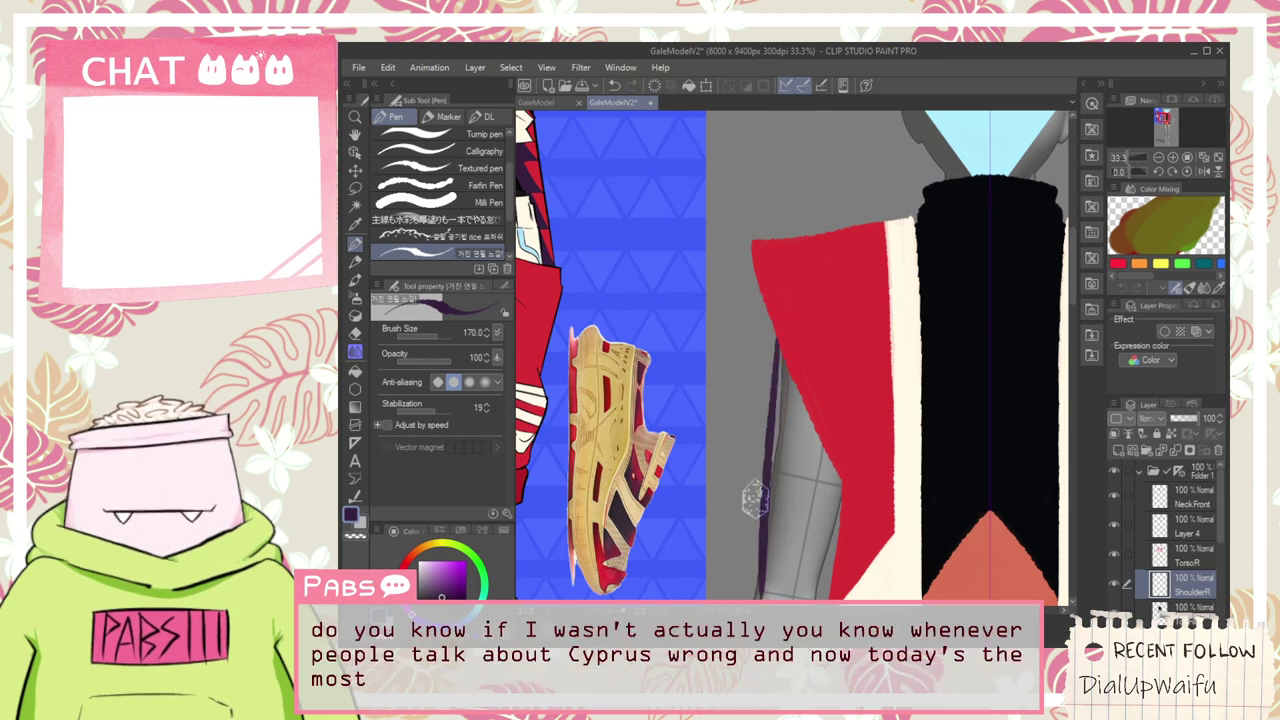
key(ctrl+z)
key(ctrl+y)
key(ctrl+z)
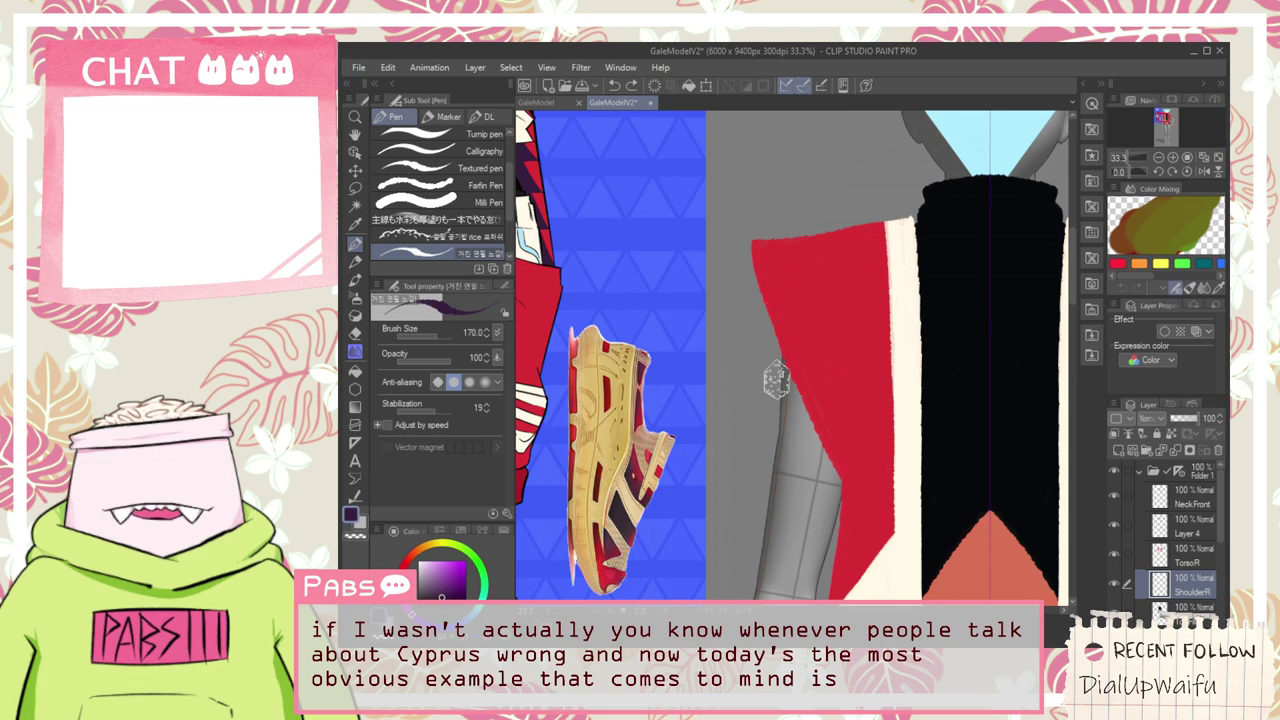
key(ctrl+y)
key(ctrl+z)
key(ctrl+y)
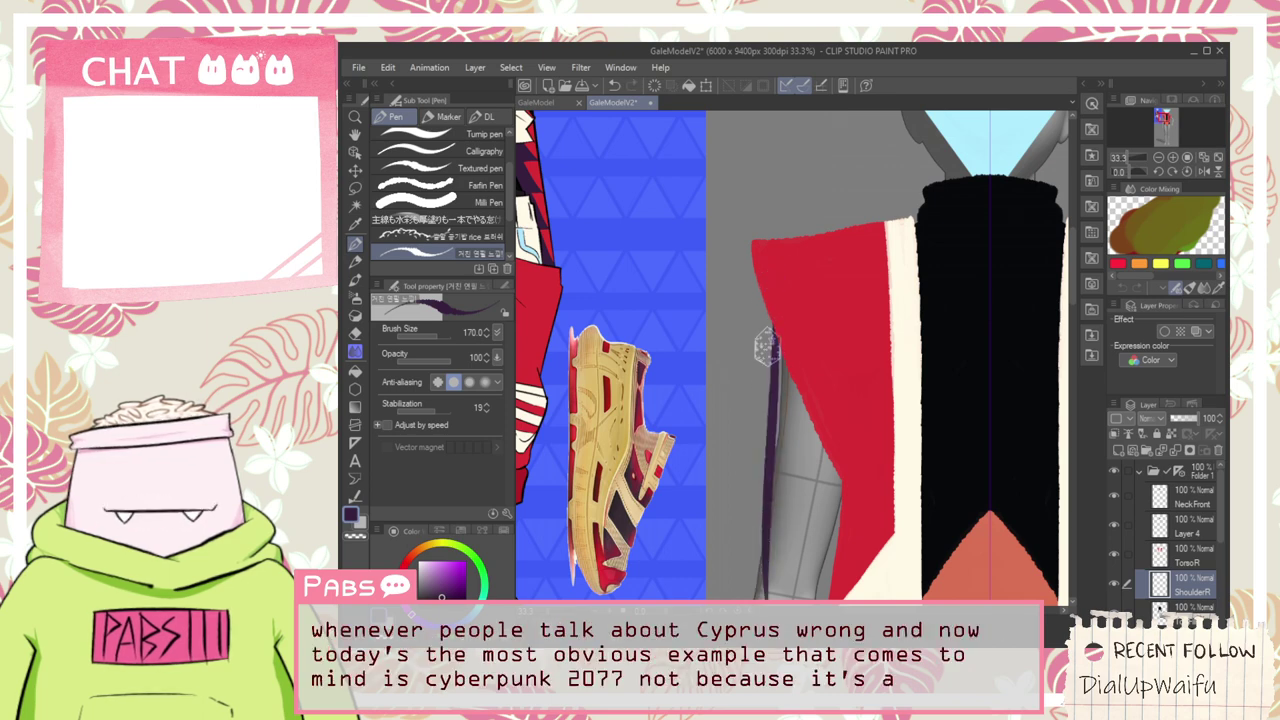
Draw the sleeve's inner edge in dark purple, from the jacket's side down along the forearm
key(space)
mouse_move(787, 491)
mouse_down()
mouse_move(785, 370)
mouse_move(826, 471)
mouse_up()
drag(696, 328, 822, 467)
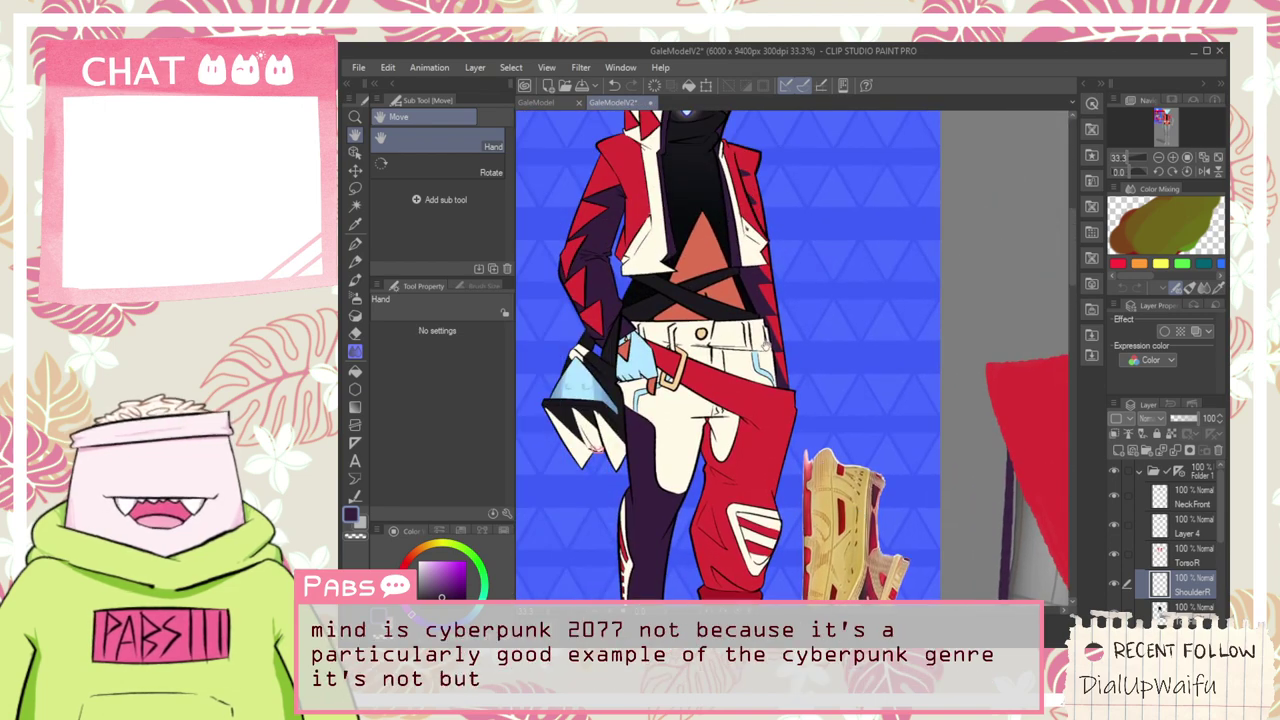
mouse_move(827, 522)
mouse_down()
mouse_move(736, 258)
mouse_move(742, 224)
mouse_up()
drag(884, 408, 755, 412)
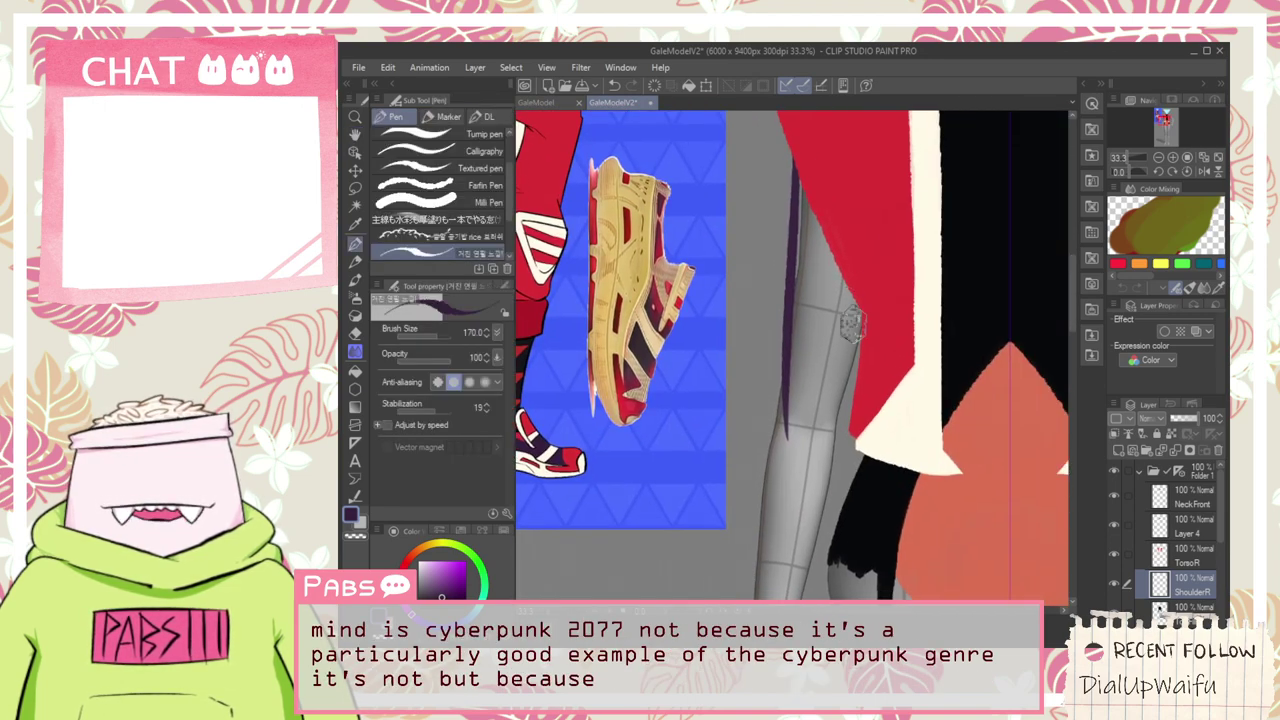
key(ctrl+z)
mouse_move(854, 320)
mouse_down()
mouse_move(790, 572)
mouse_move(818, 582)
mouse_move(808, 642)
mouse_up()
key(ctrl+z)
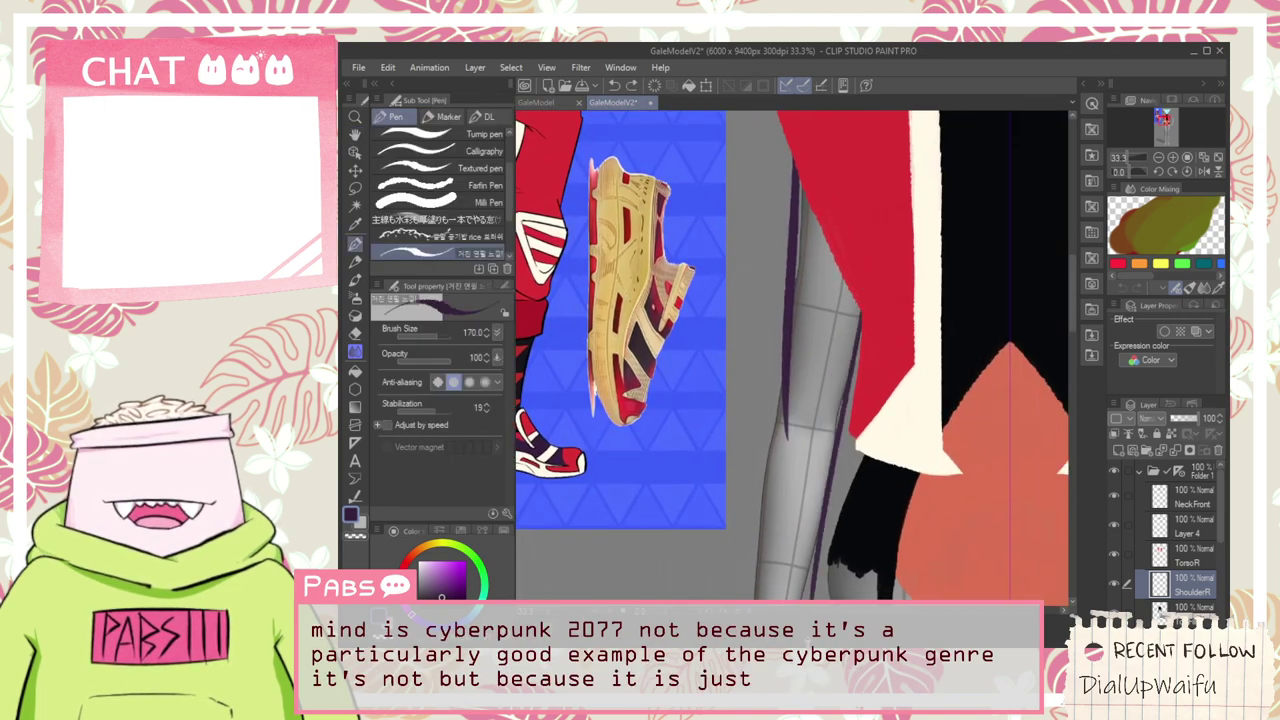
key(ctrl+z)
drag(860, 292, 812, 595)
key(ctrl+z)
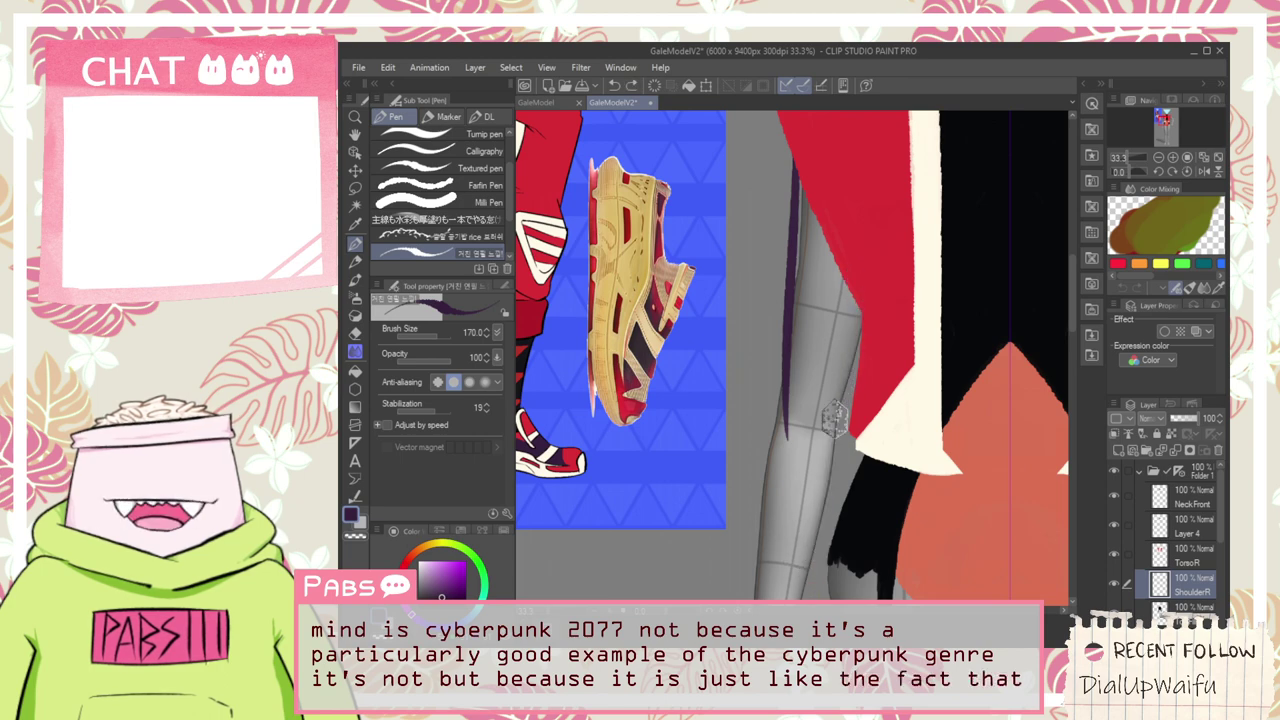
drag(860, 312, 812, 597)
Redraw the sleeve's outer edge in dark purple as a longer line from the shoulder point down past the elbow
scroll(810, 520, down, 3)
key(space)
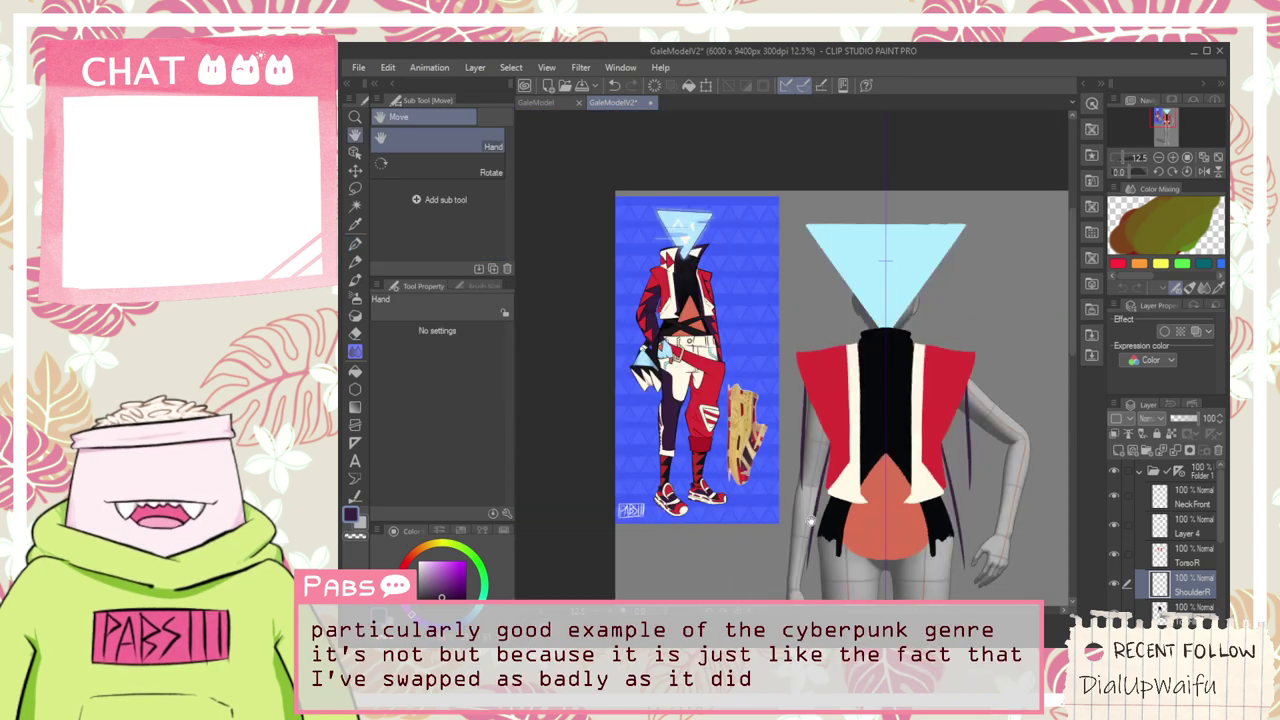
scroll(813, 543, up, 3)
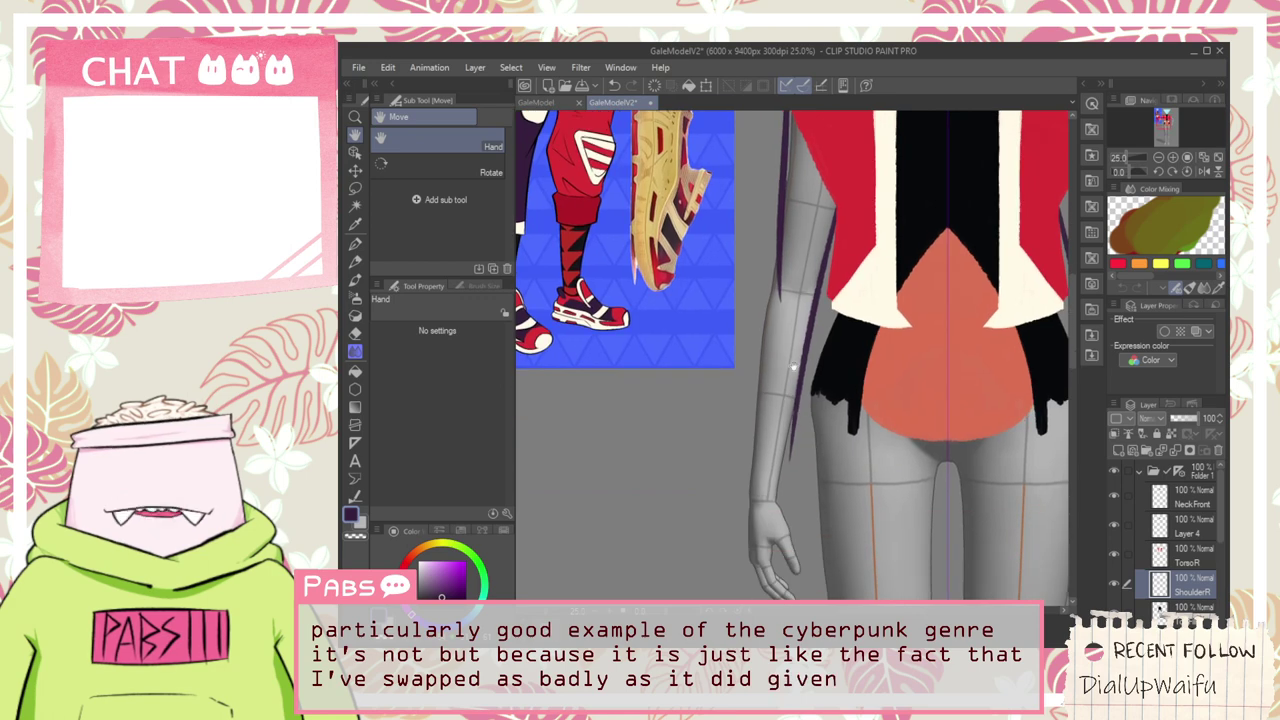
drag(783, 288, 772, 418)
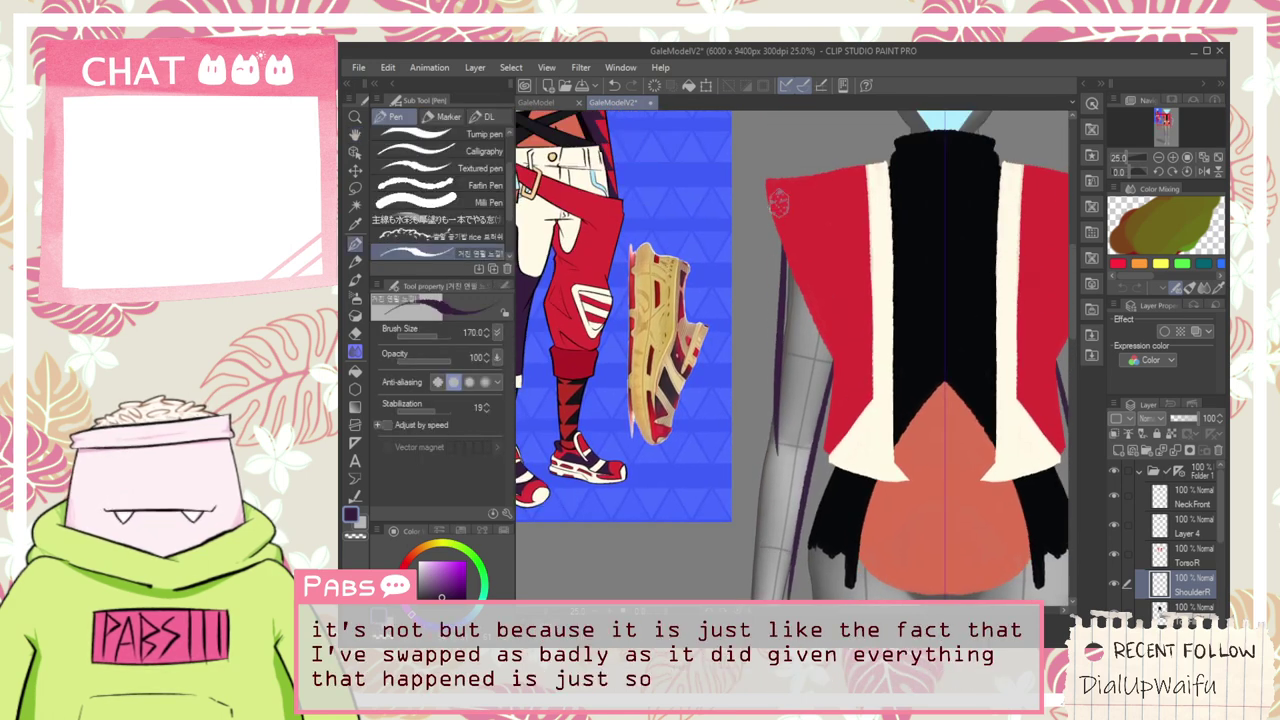
drag(776, 238, 767, 446)
key(ctrl+z)
drag(777, 220, 755, 550)
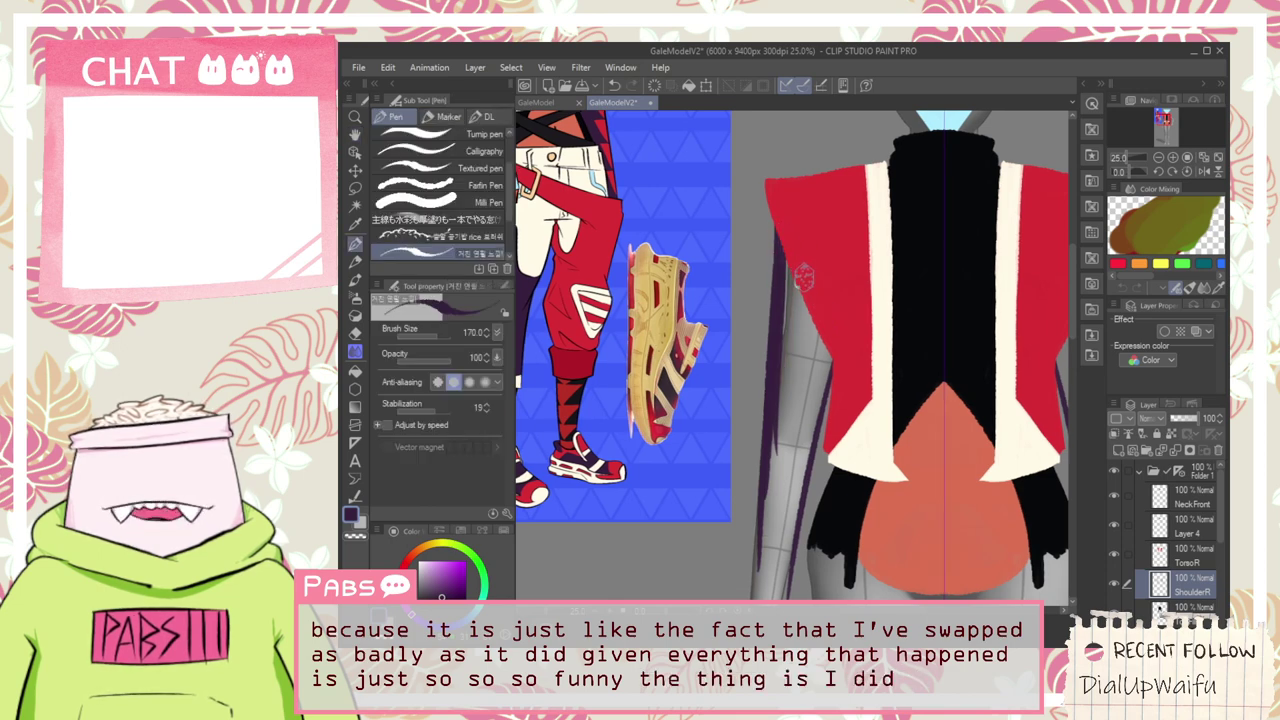
Lower the opacity of the TorsoR layer to 36% and of the TopFill layer to 33%
click(1172, 558)
click(1183, 416)
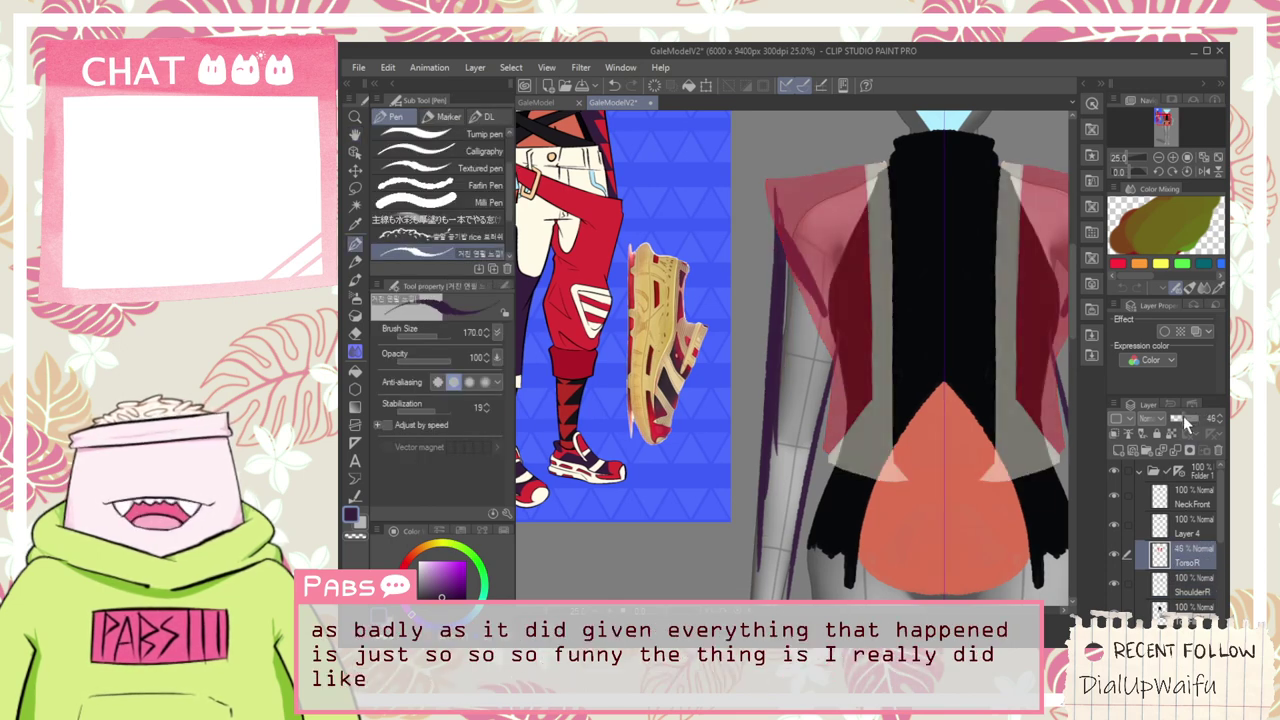
click(1176, 604)
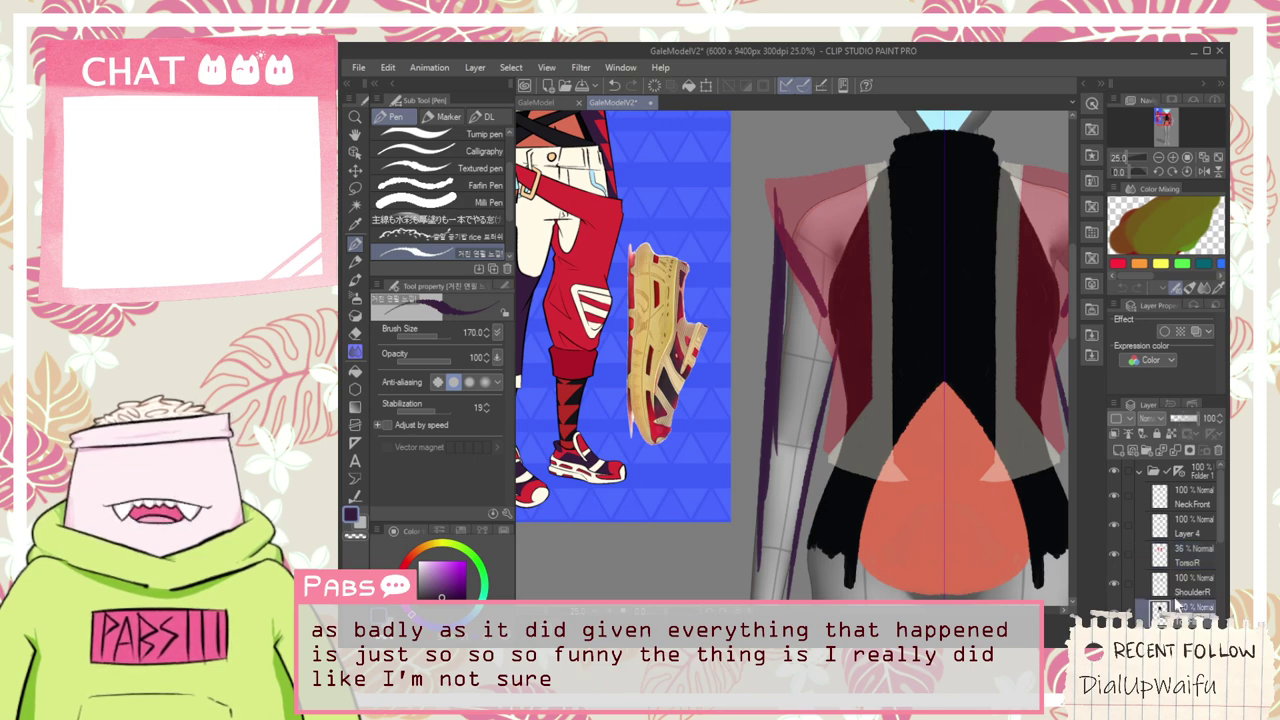
drag(1190, 419, 1179, 416)
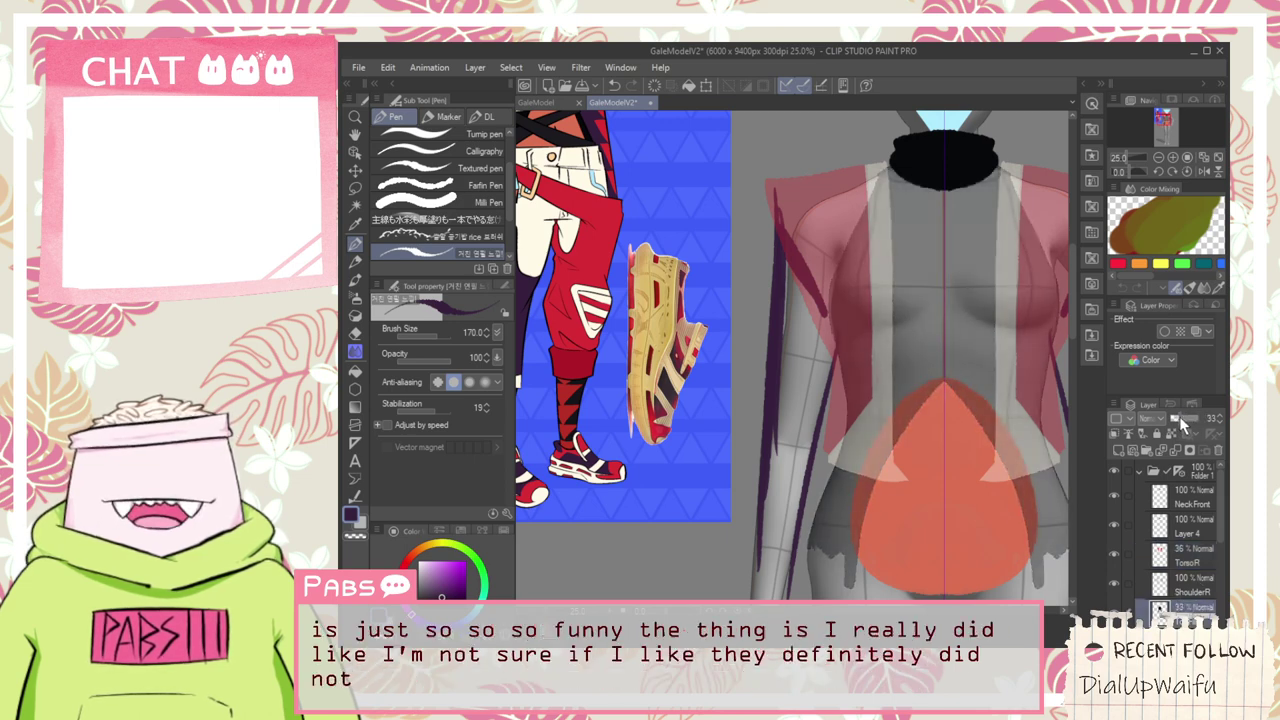
On the ShoulderR layer, thicken the sleeve's slanted upper edge in dark purple from the shoulder point down to the underarm
click(1179, 585)
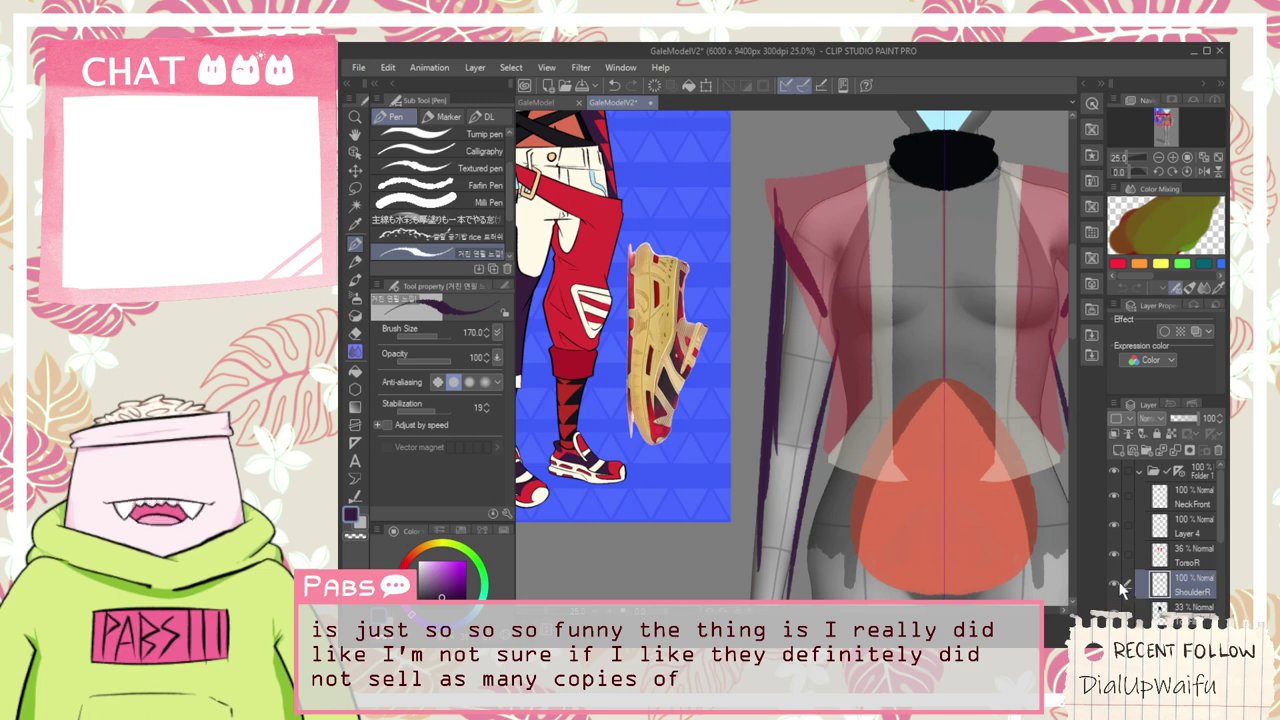
scroll(775, 205, up, 4)
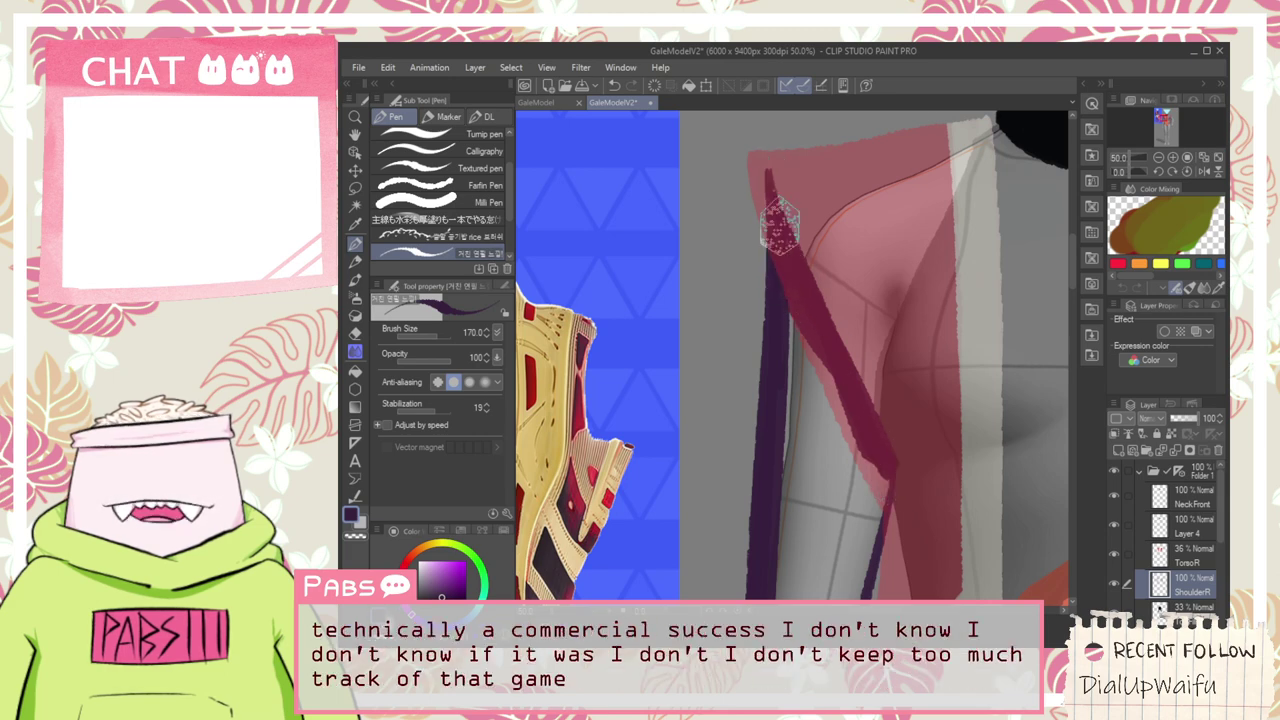
drag(773, 191, 866, 455)
drag(784, 303, 857, 489)
drag(797, 345, 863, 485)
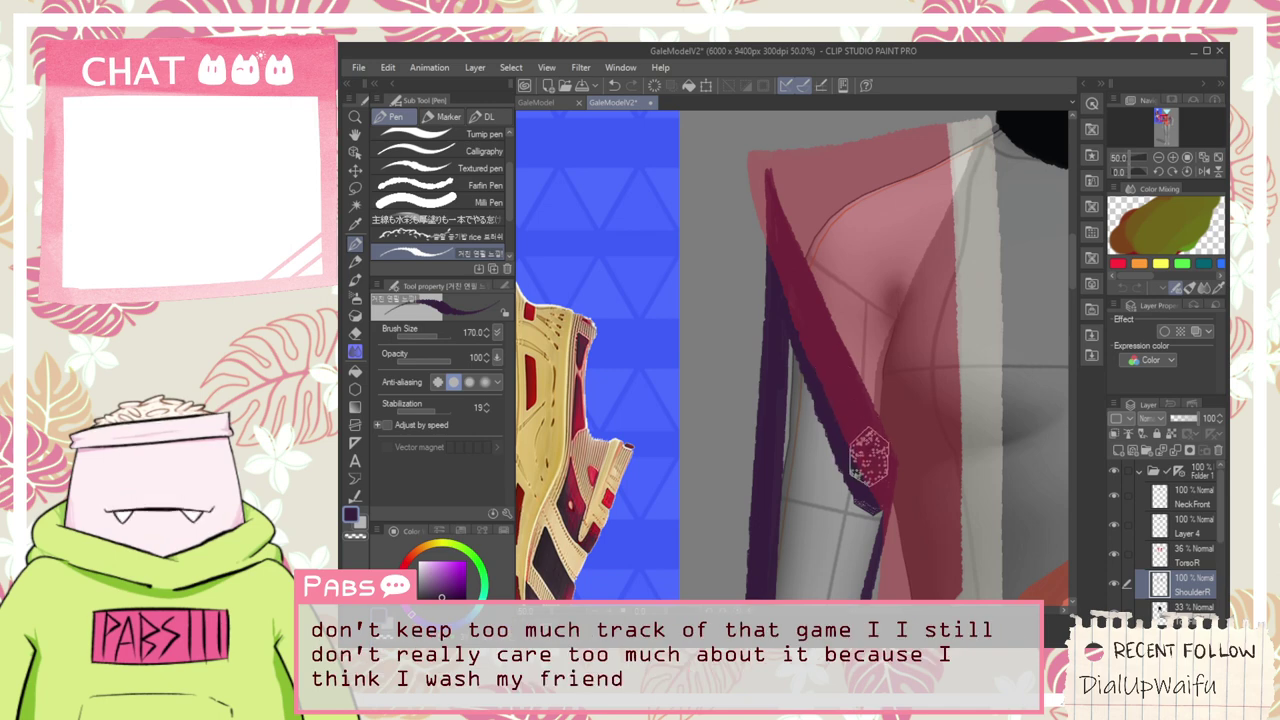
mouse_move(814, 347)
mouse_down()
mouse_move(873, 451)
mouse_move(811, 324)
mouse_up()
key(space)
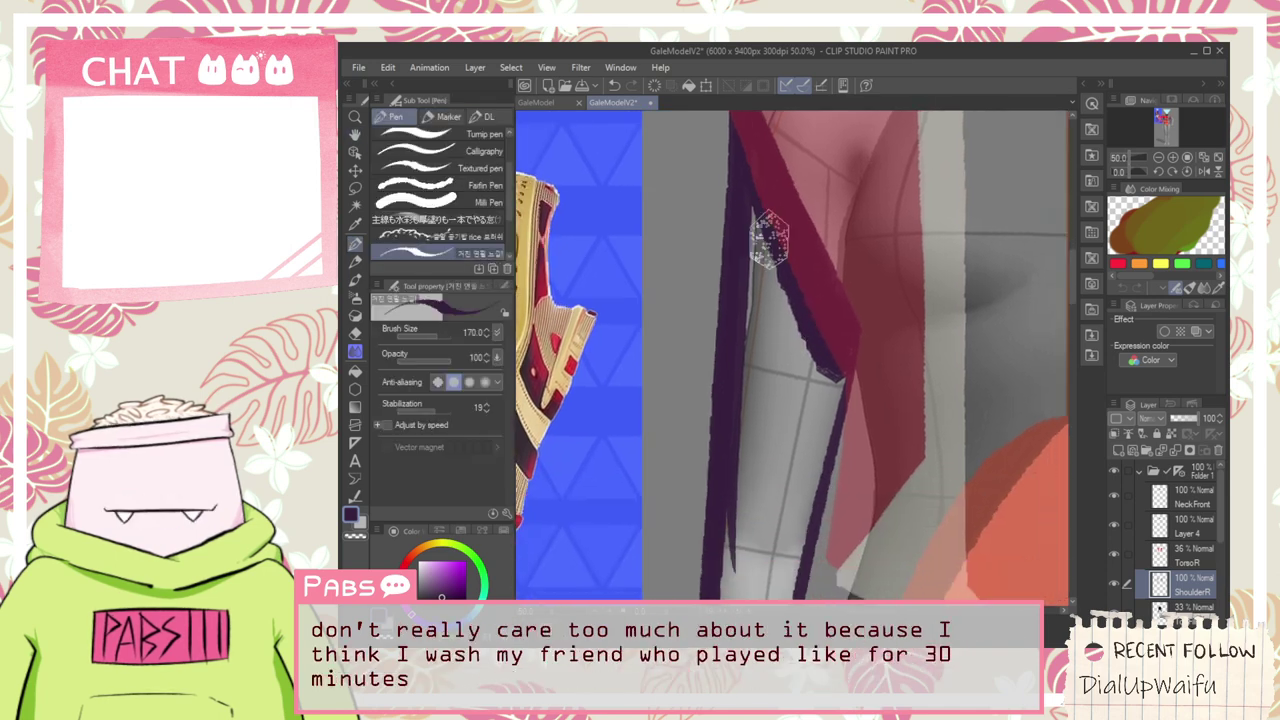
Fill the upper part of the sleeve with dark purple between its outer and inner edges, down to about the elbow
mouse_move(768, 238)
mouse_down()
mouse_move(765, 432)
mouse_move(754, 195)
mouse_move(818, 360)
mouse_move(742, 236)
mouse_move(748, 411)
mouse_move(745, 250)
mouse_move(749, 321)
mouse_move(782, 405)
mouse_move(762, 258)
mouse_up()
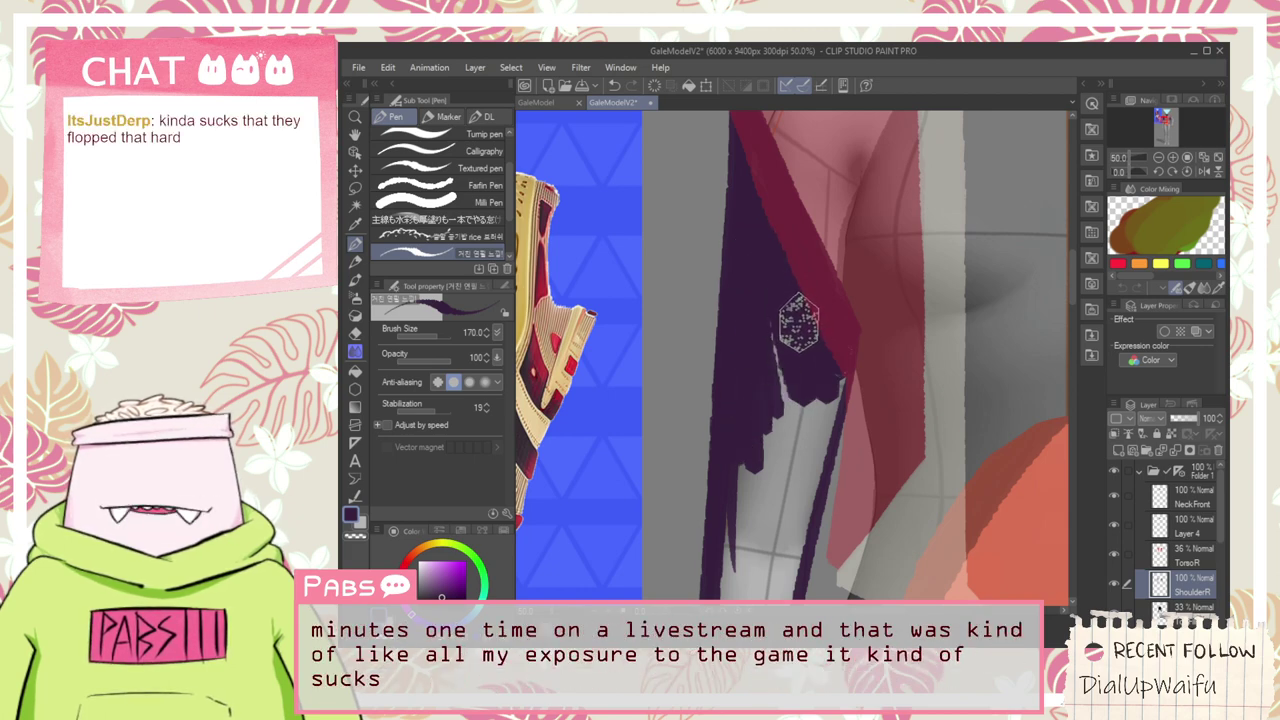
mouse_move(752, 237)
mouse_down()
mouse_move(778, 356)
mouse_move(824, 408)
mouse_up()
drag(832, 362, 818, 450)
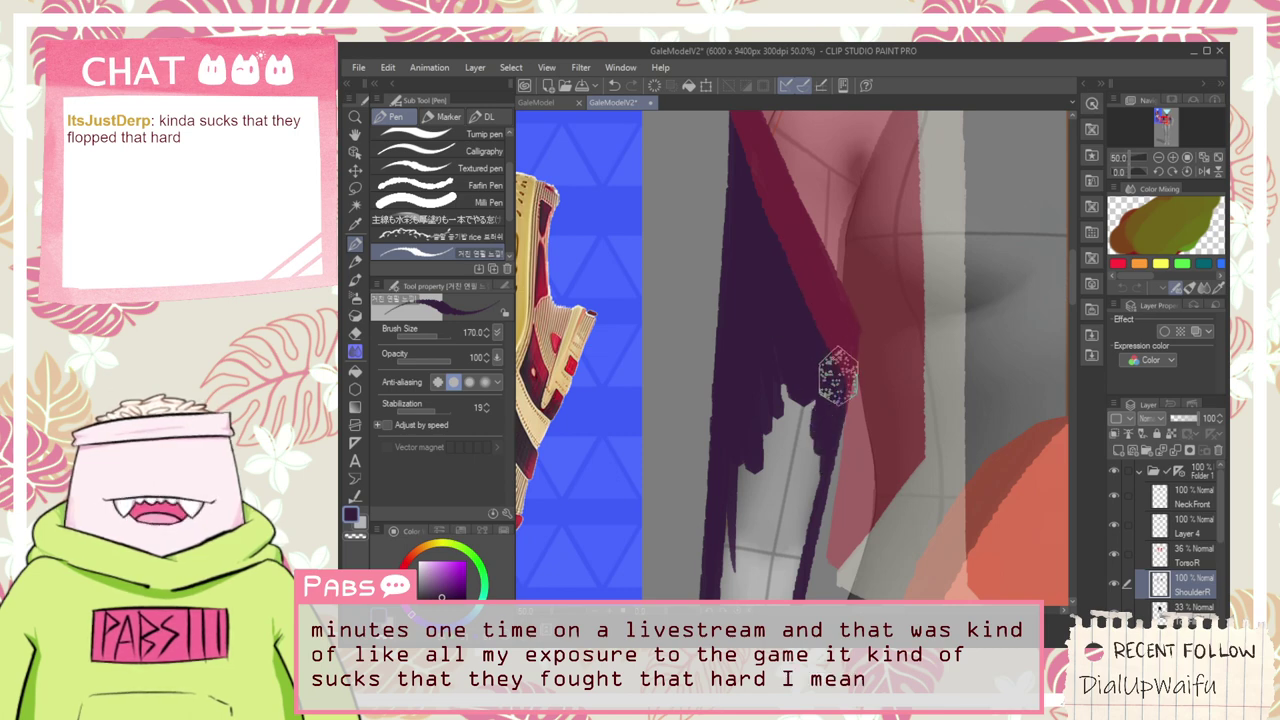
mouse_move(834, 360)
mouse_down()
mouse_move(808, 515)
mouse_move(818, 385)
mouse_move(783, 518)
mouse_move(776, 315)
mouse_move(805, 375)
mouse_move(789, 377)
mouse_move(750, 551)
mouse_move(737, 461)
mouse_up()
scroll(743, 474, down, 2)
key(space)
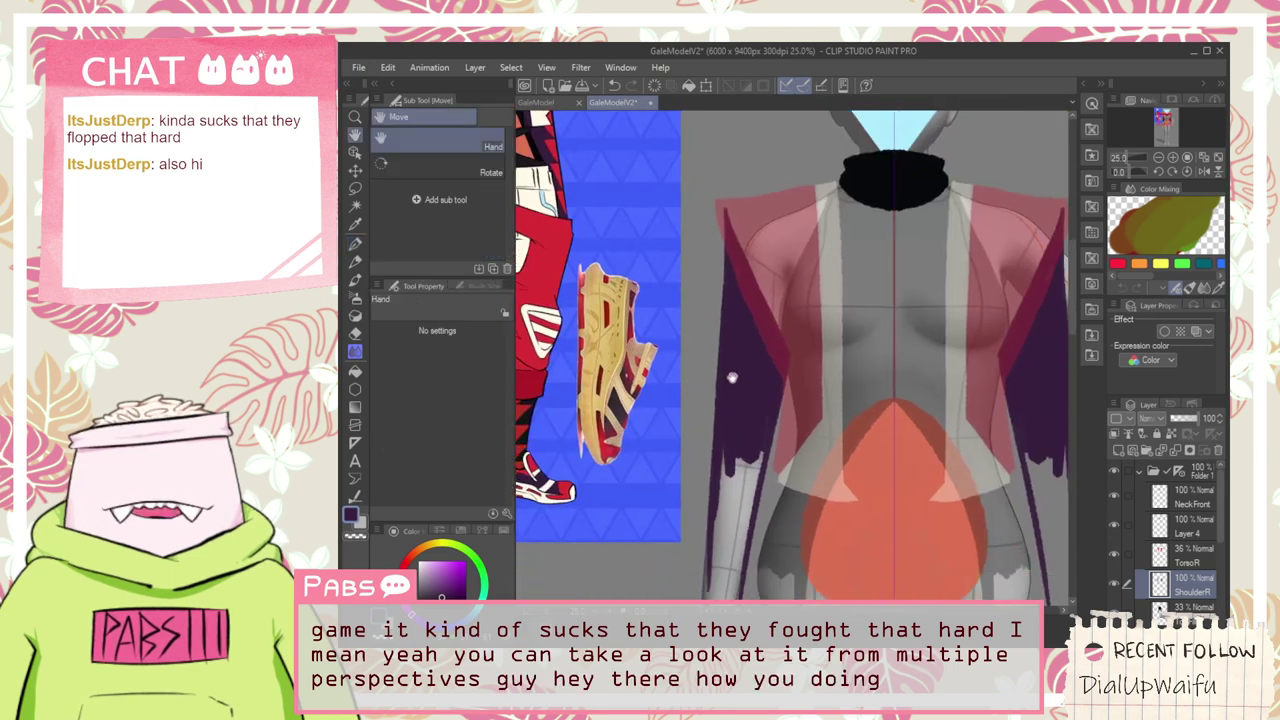
Trim the sleeve's tip under the jacket's shoulder point with the eraser to make it narrower and sharper
scroll(731, 234, up, 3)
key(e)
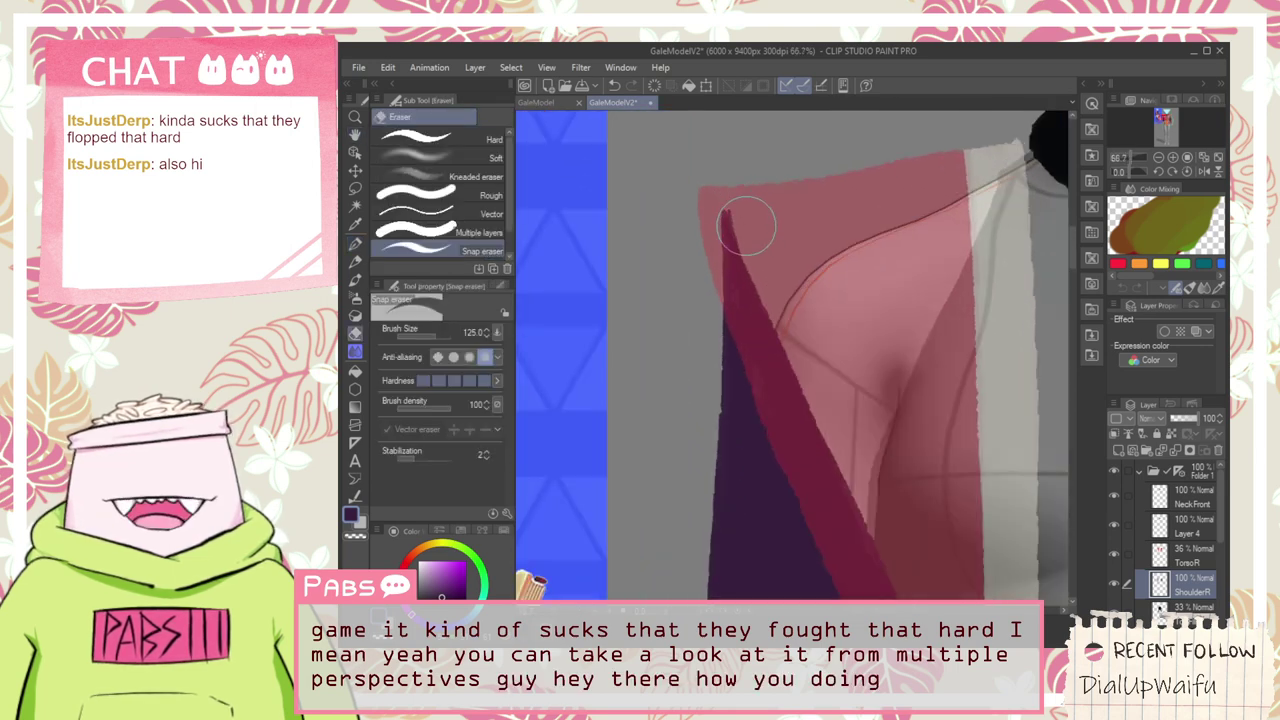
drag(754, 260, 727, 193)
key(p)
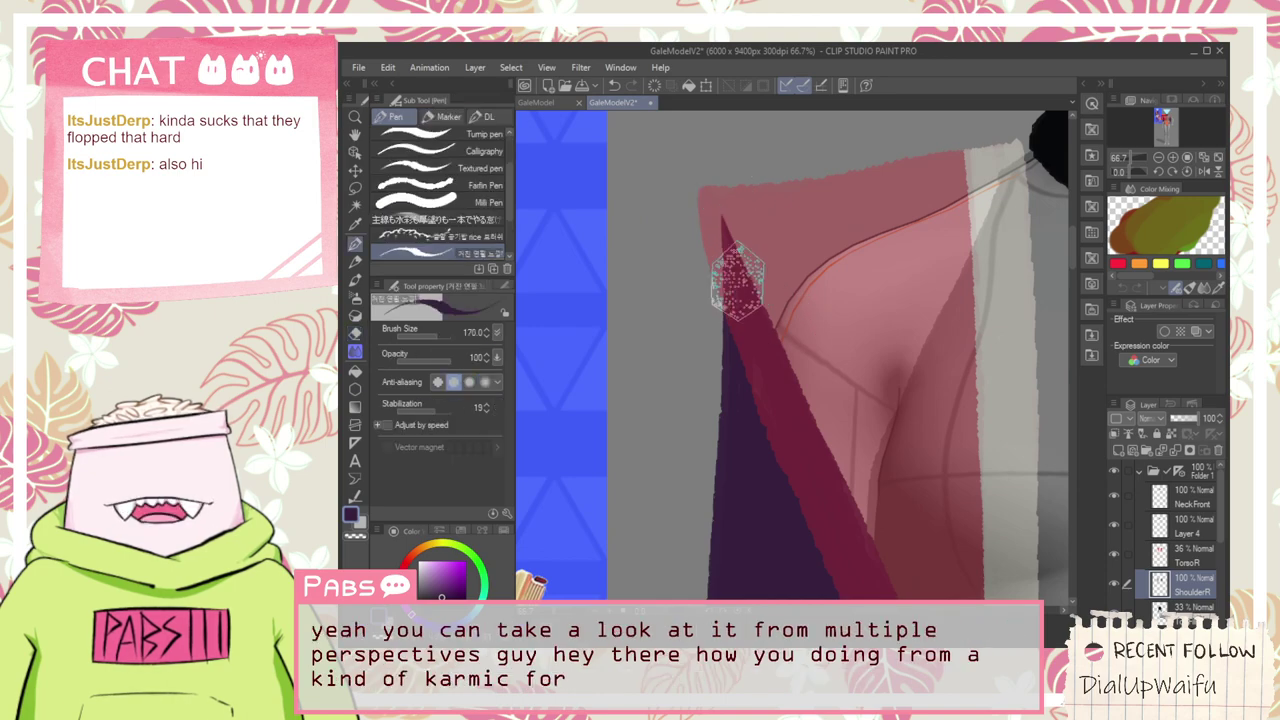
Straighten the sleeve's outer edge and extend the solid dark purple fill down to an even hem on the forearm
scroll(748, 500, down, 3)
key(space)
drag(750, 560, 763, 251)
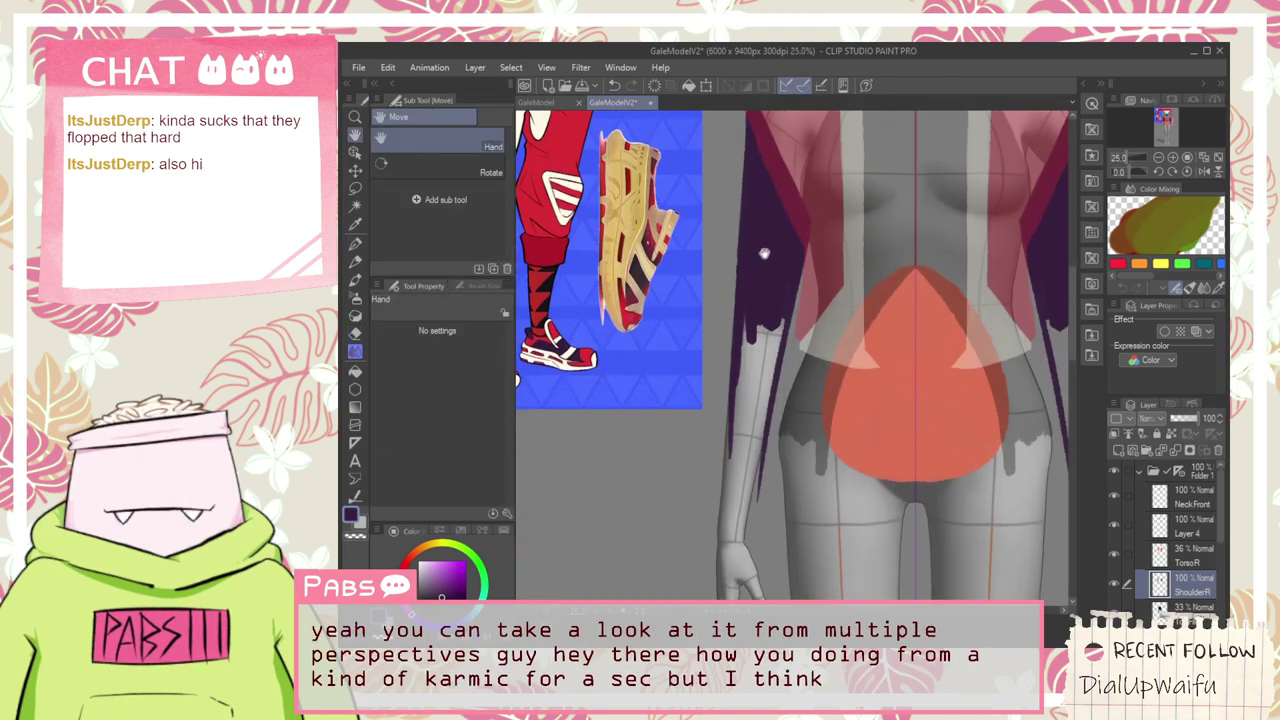
scroll(749, 320, up, 1)
key(space)
drag(741, 448, 732, 454)
scroll(732, 455, down, 3)
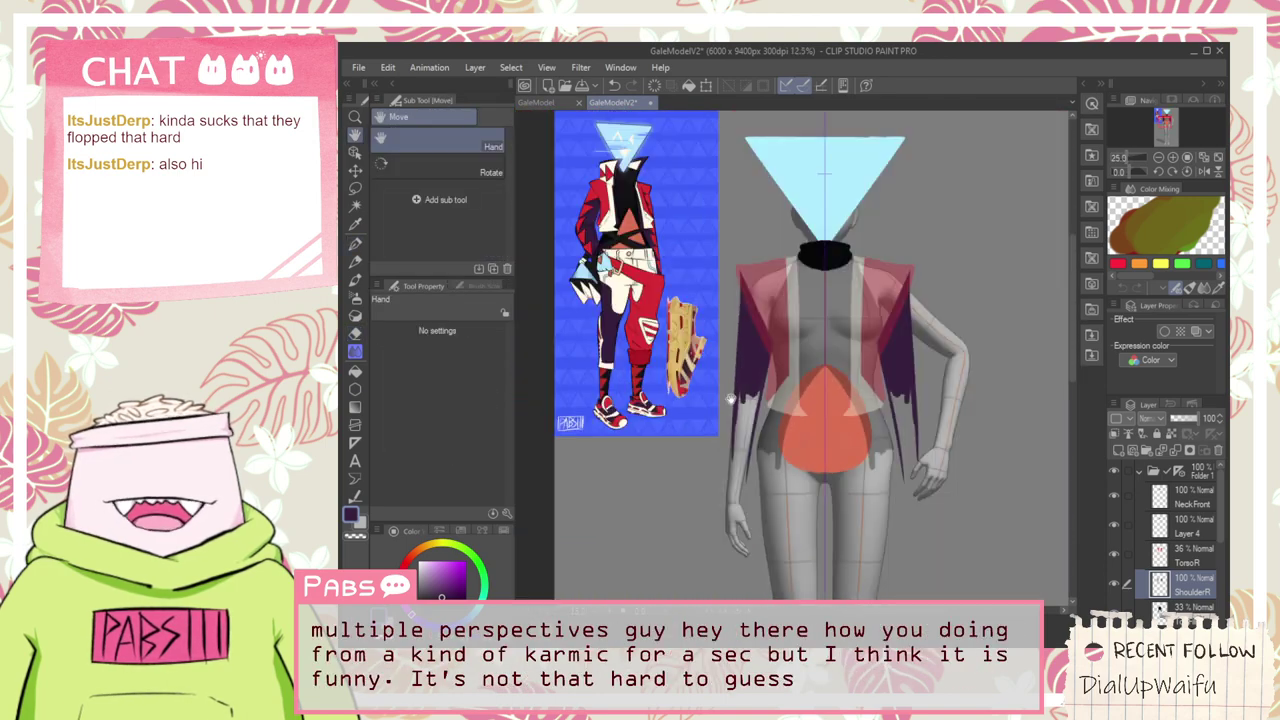
scroll(740, 414, up, 3)
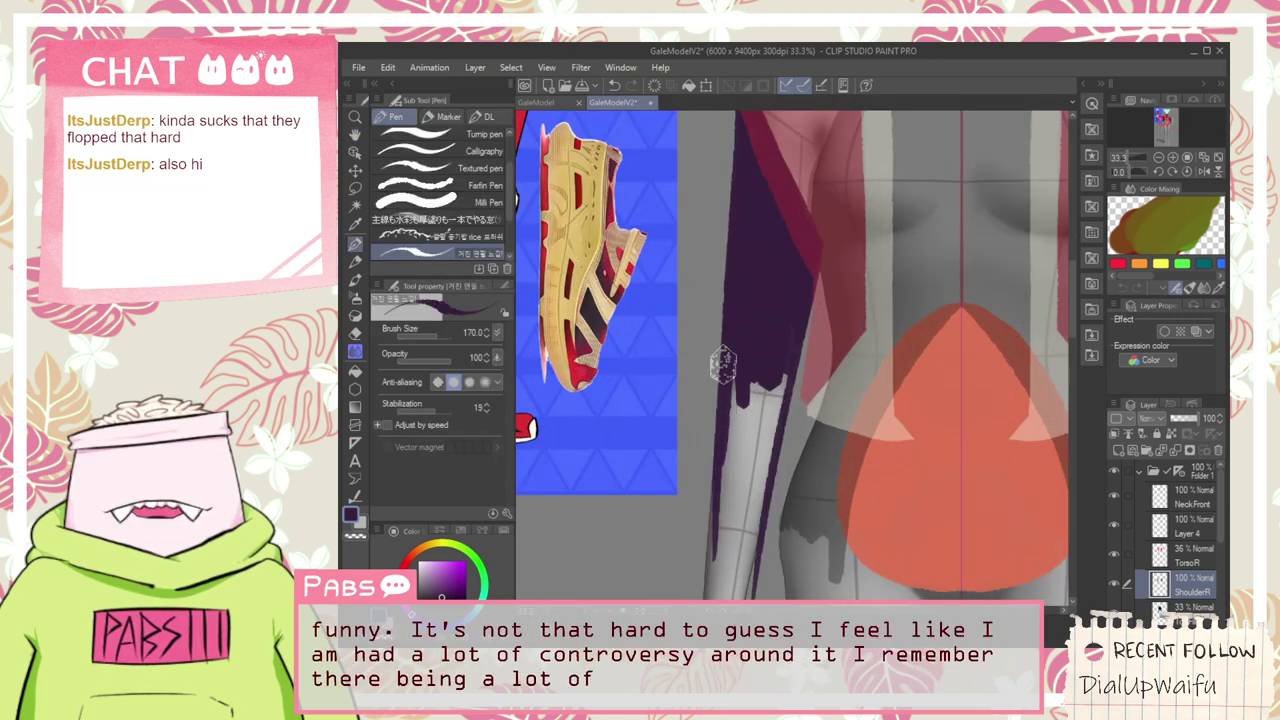
drag(727, 268, 714, 398)
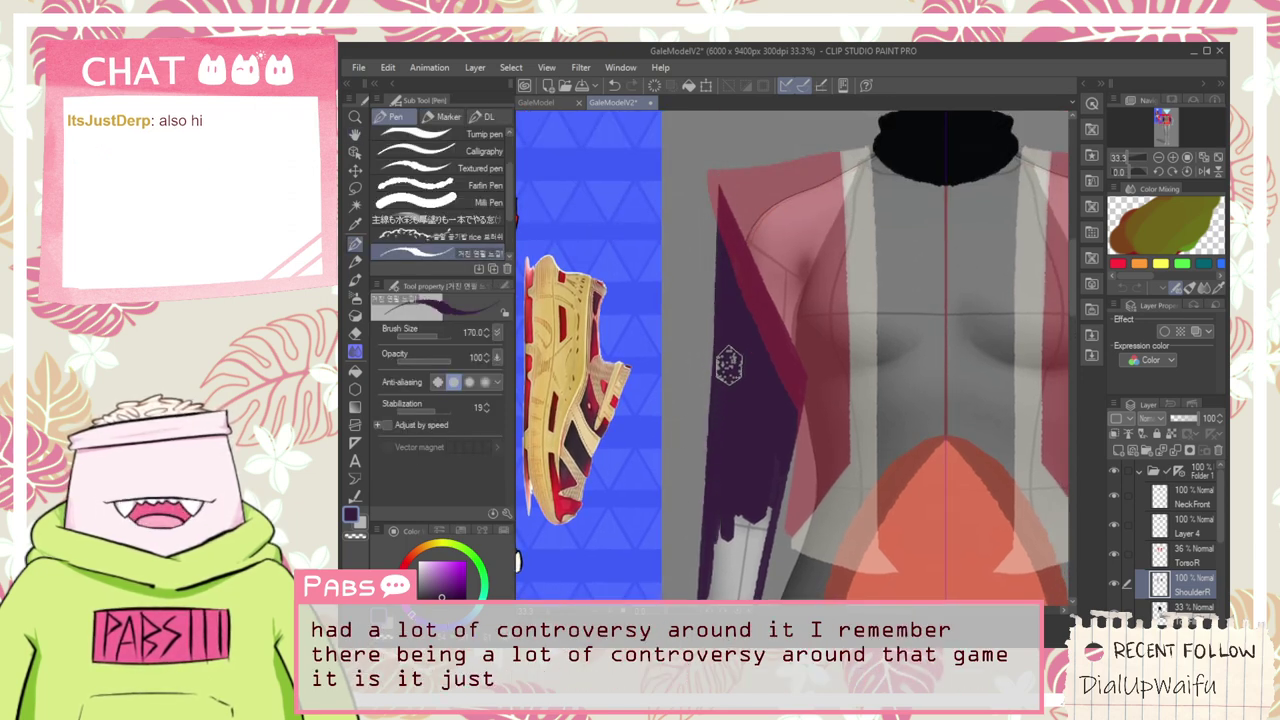
mouse_move(715, 547)
mouse_down()
mouse_move(768, 450)
mouse_move(762, 539)
mouse_move(727, 532)
mouse_move(735, 514)
mouse_move(761, 516)
mouse_move(759, 537)
mouse_move(715, 548)
mouse_move(763, 496)
mouse_move(753, 543)
mouse_move(739, 551)
mouse_move(730, 531)
mouse_move(755, 533)
mouse_move(767, 451)
mouse_move(765, 567)
mouse_move(708, 558)
mouse_up()
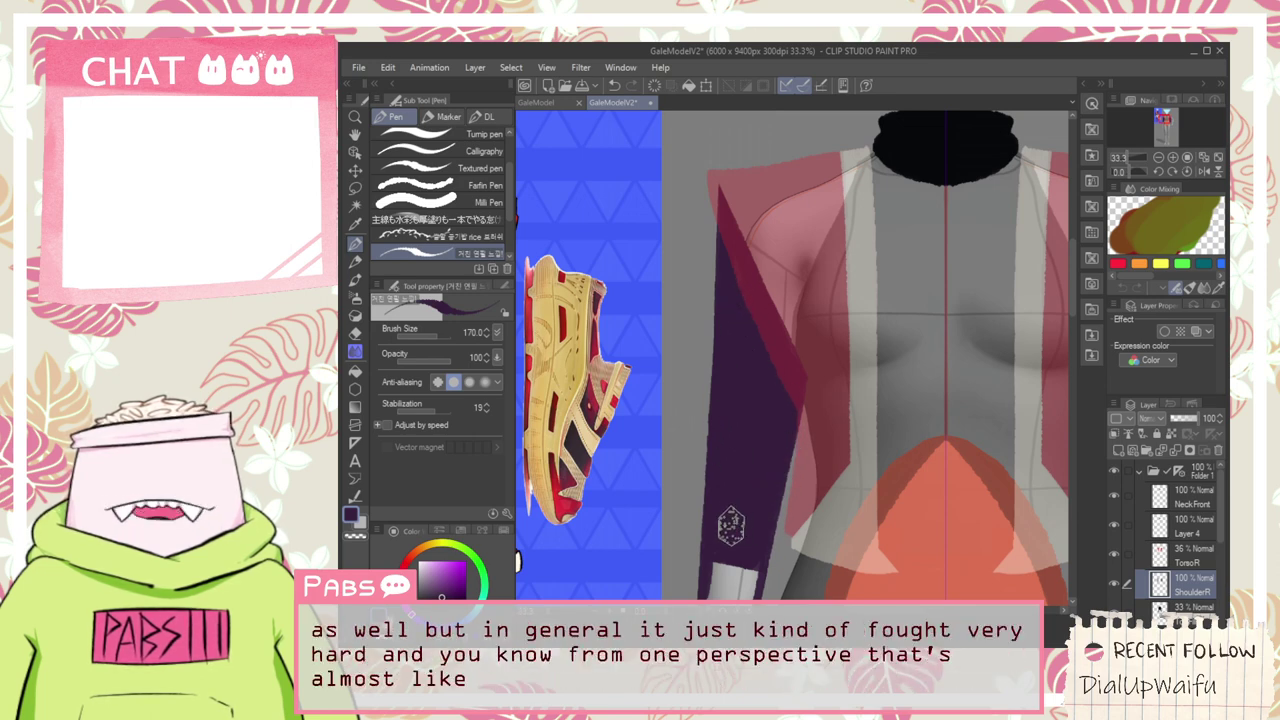
Erase the leftover dark purple edge lines that run along the forearm below the sleeve's hem
scroll(745, 540, down, 1)
scroll(750, 540, down, 2)
drag(750, 540, 752, 445)
scroll(747, 540, up, 2)
key(e)
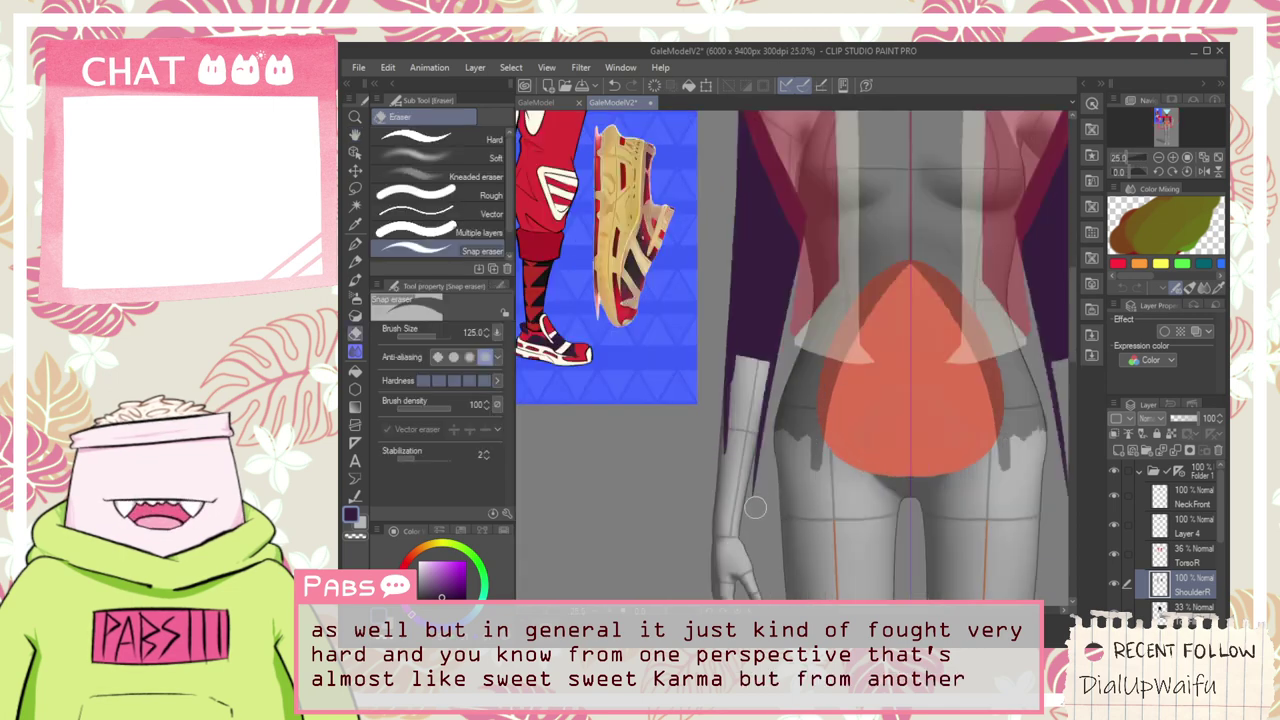
mouse_move(755, 508)
mouse_down()
mouse_move(760, 389)
mouse_move(755, 454)
mouse_move(761, 427)
mouse_move(699, 439)
mouse_move(723, 446)
mouse_move(732, 415)
mouse_move(733, 435)
mouse_move(764, 406)
mouse_move(711, 365)
mouse_up()
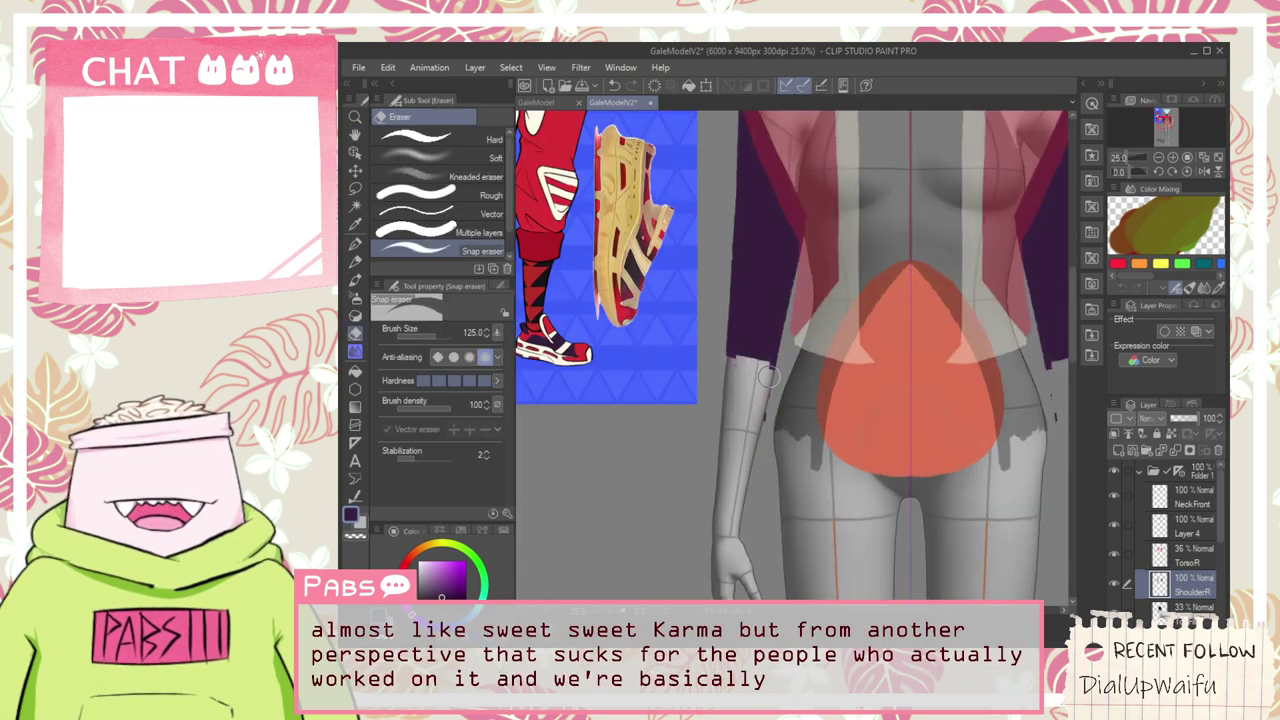
Touch up the sleeve's hem in dark purple so its lower edge runs cleanly across the forearm
scroll(766, 382, up, 2)
scroll(797, 444, up, 2)
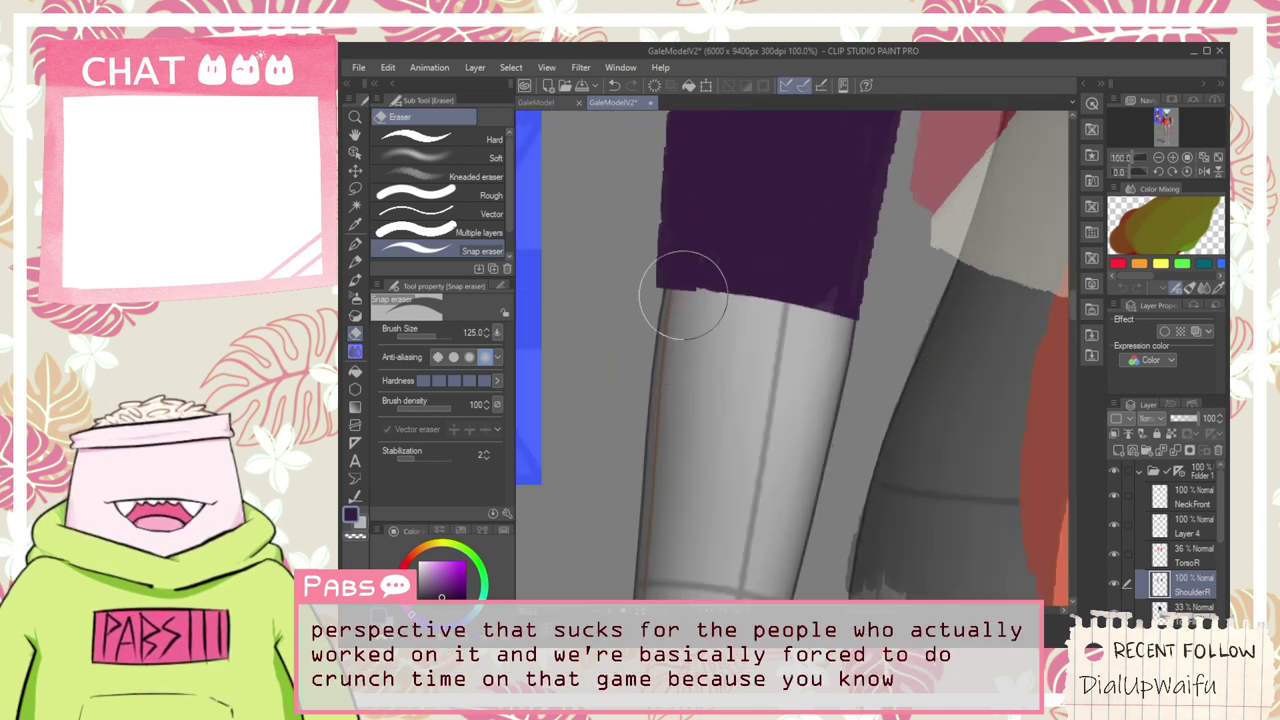
key(p)
drag(830, 285, 806, 510)
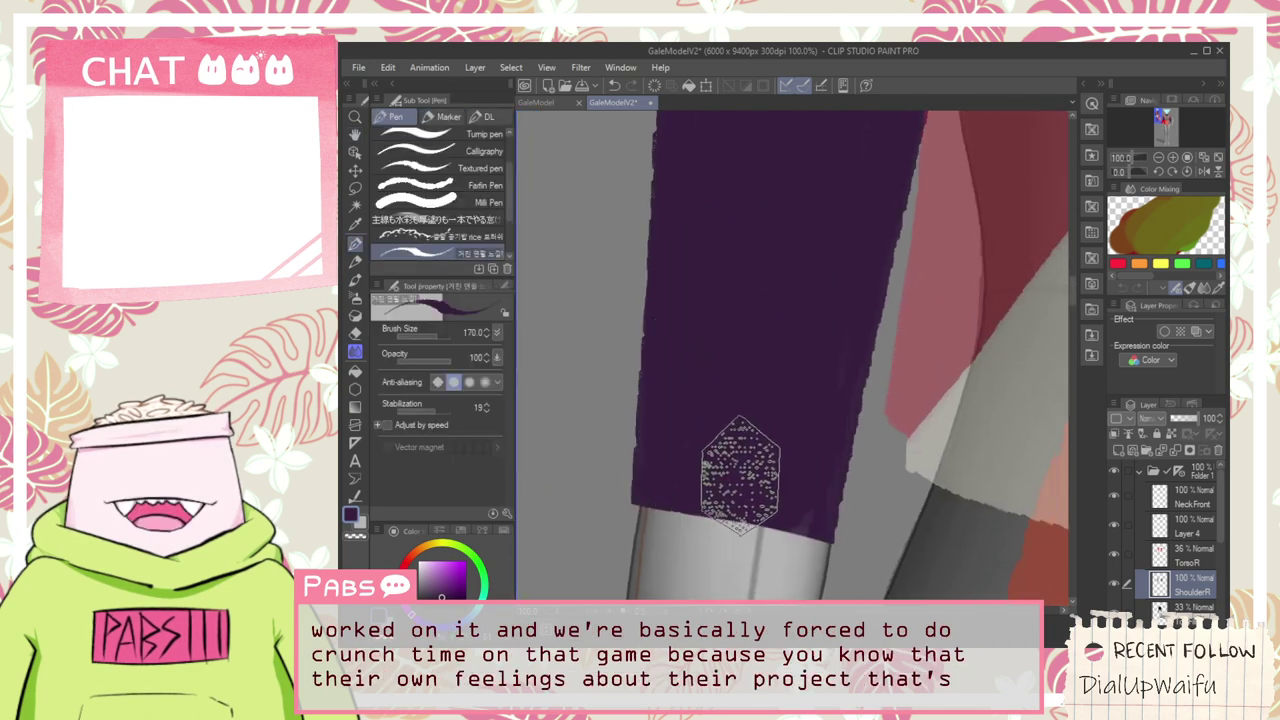
scroll(858, 322, down, 3)
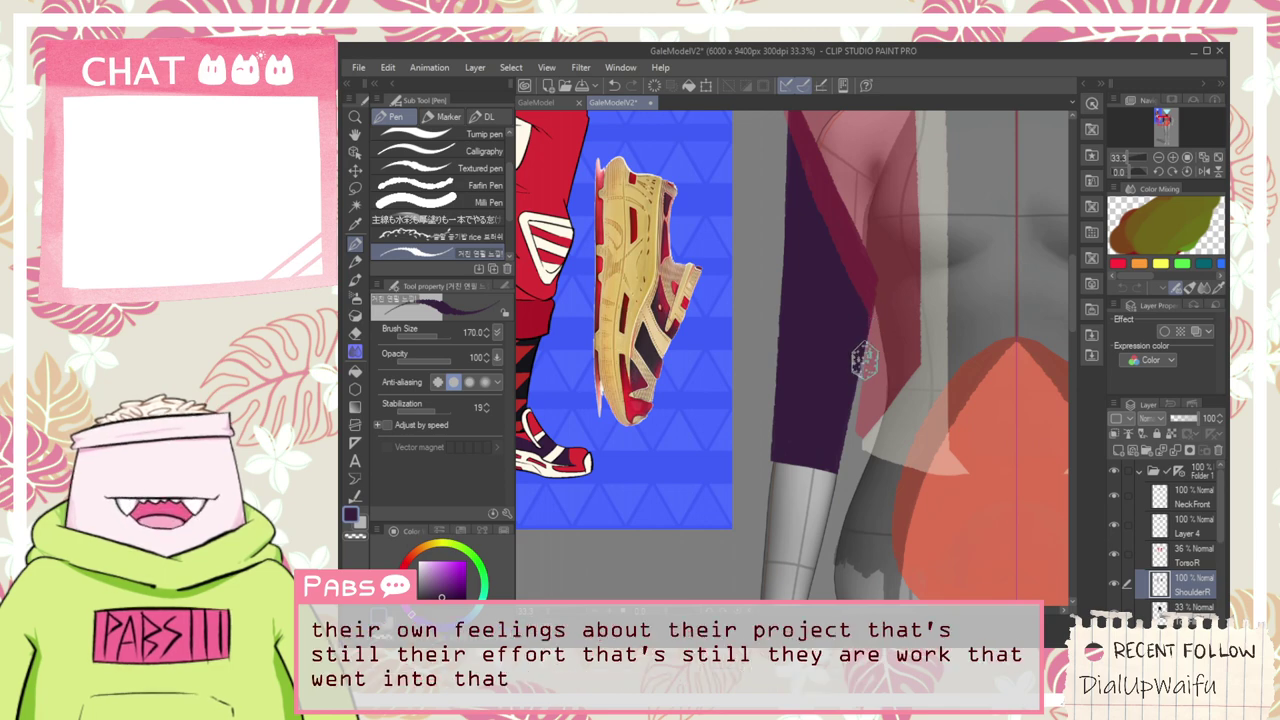
scroll(810, 355, down, 4)
key(space)
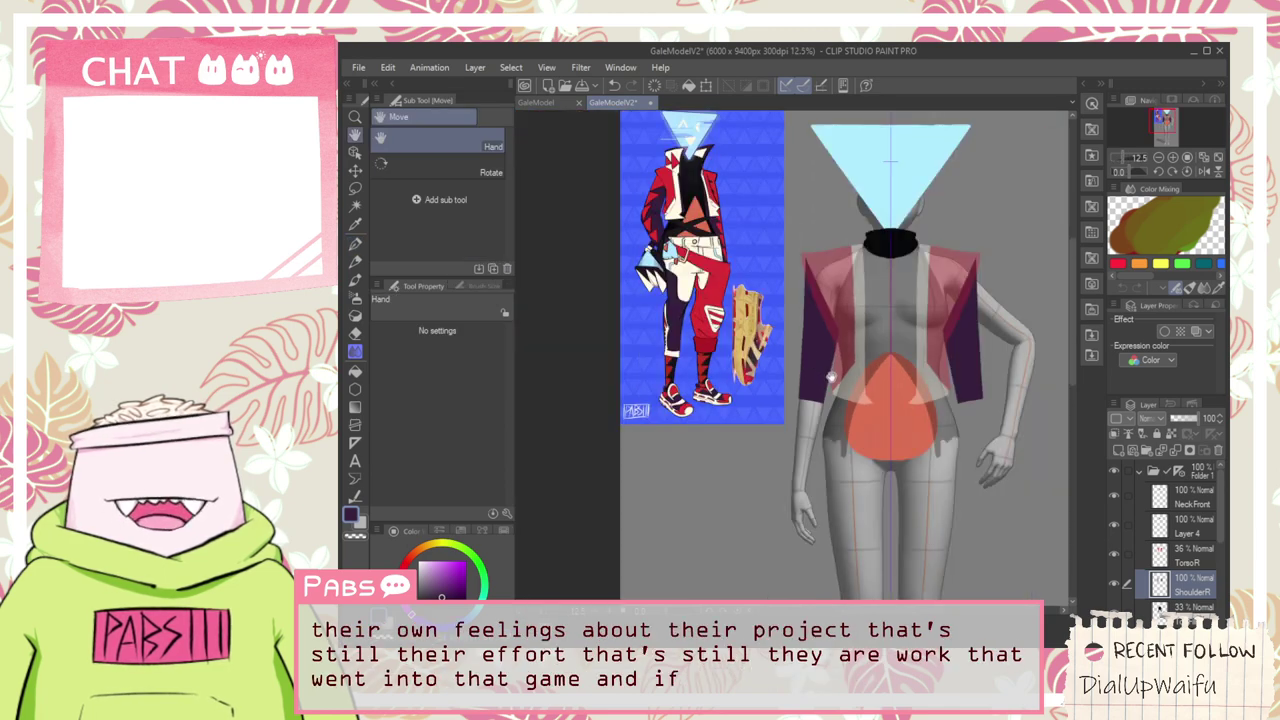
drag(981, 514, 896, 444)
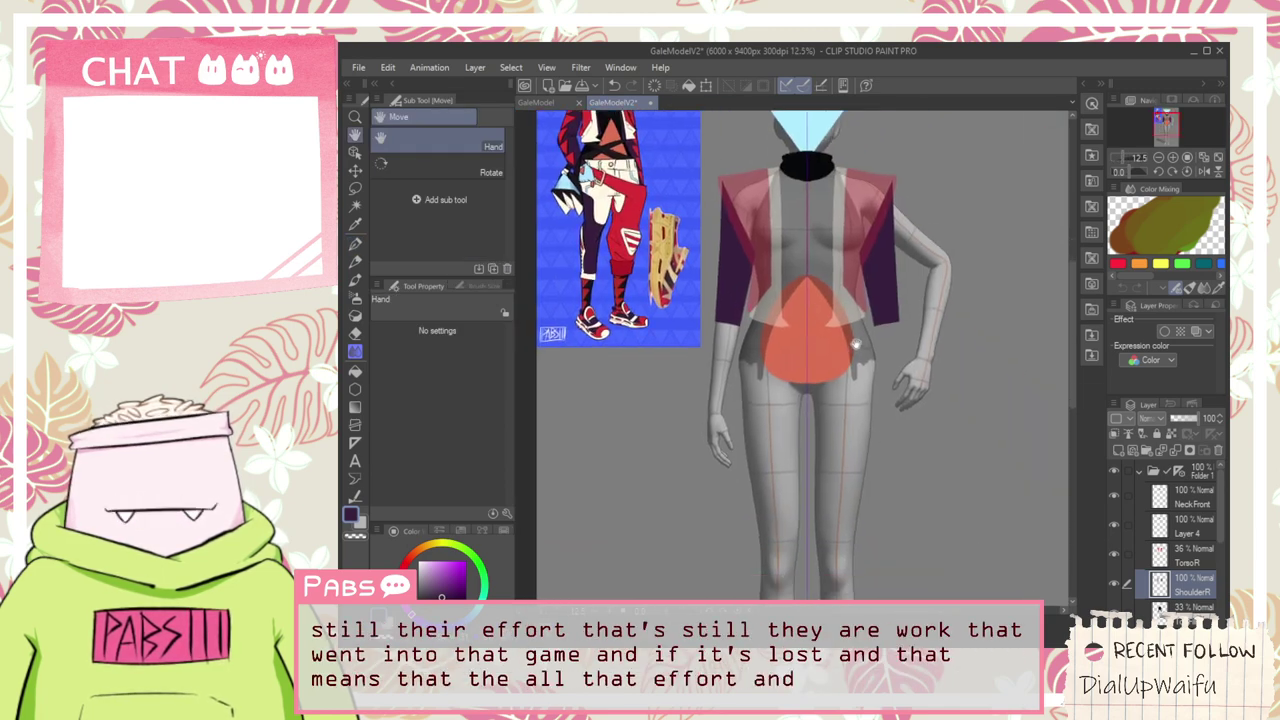
drag(877, 337, 895, 410)
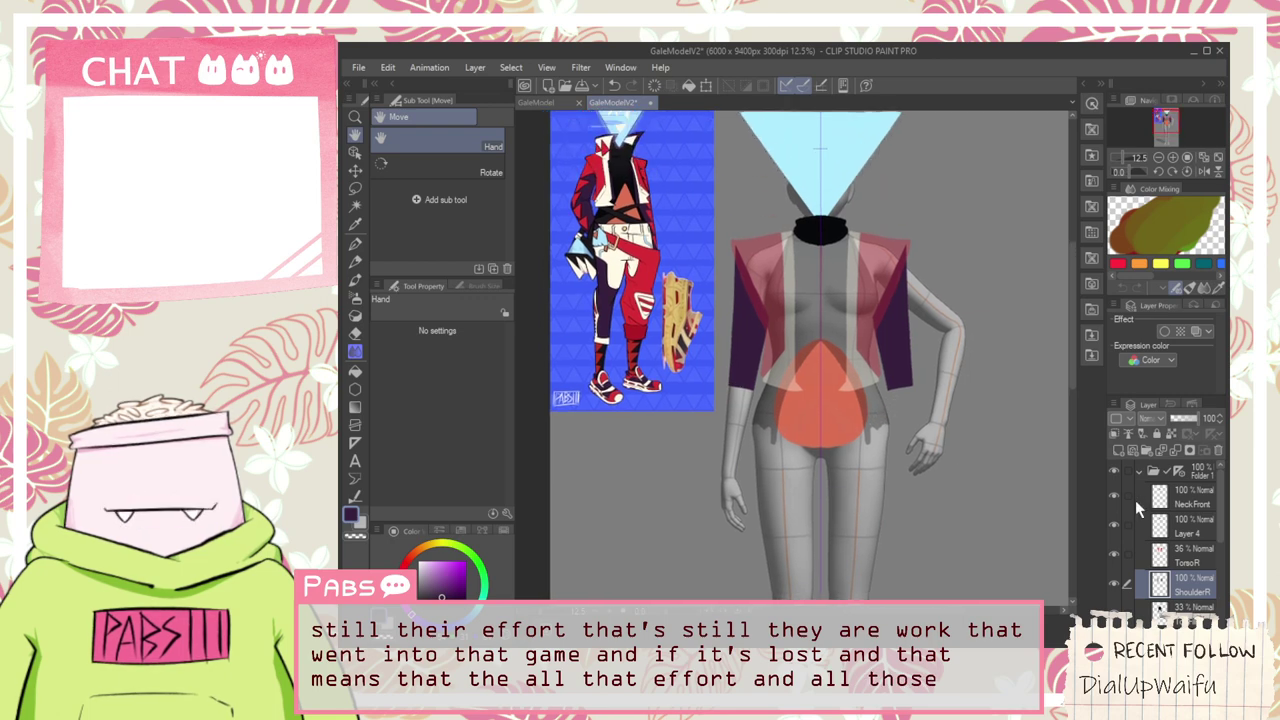
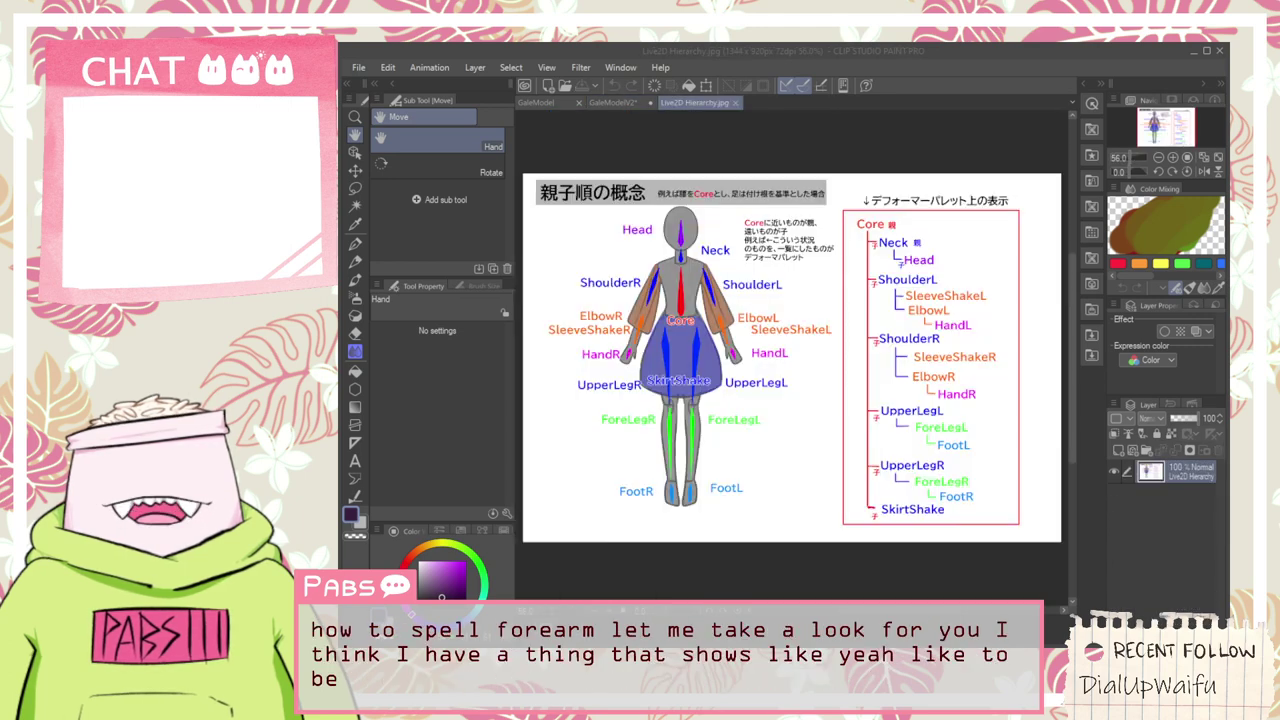
Copy the entire Live2D Hierarchy chart and paste it into the GaleModelV2 document
click(805, 72)
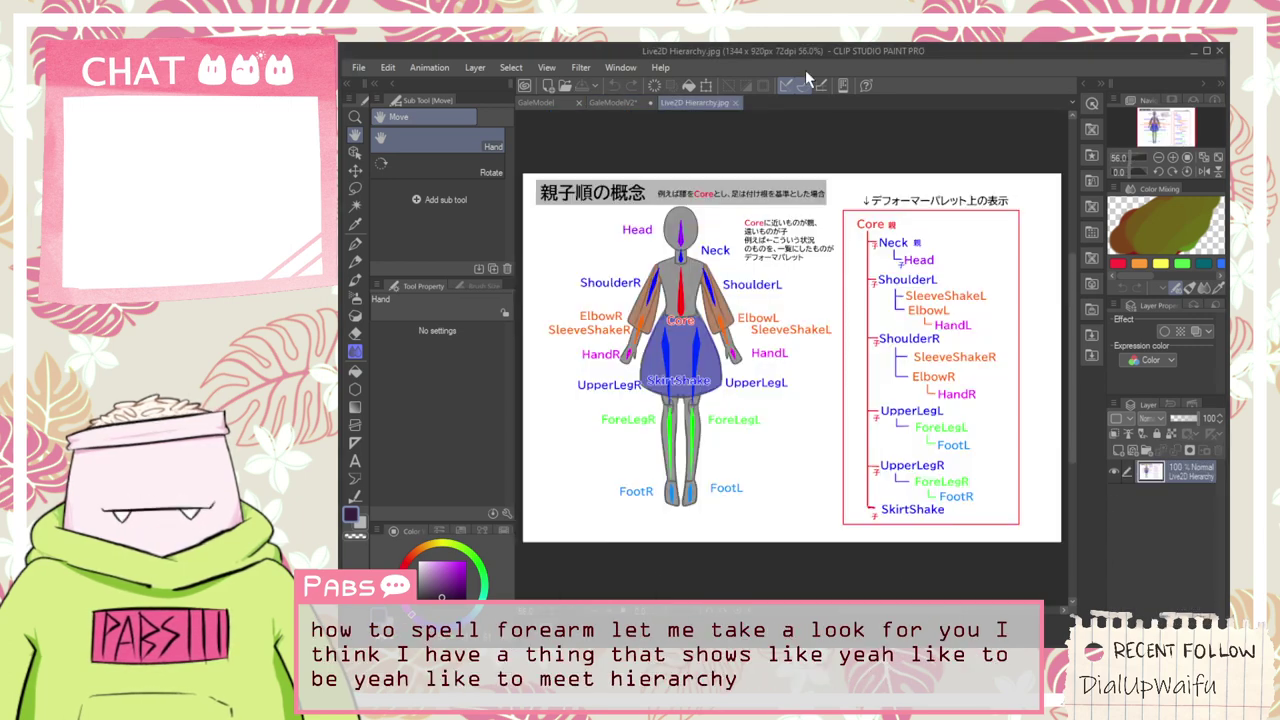
key(ctrl+a)
click(536, 104)
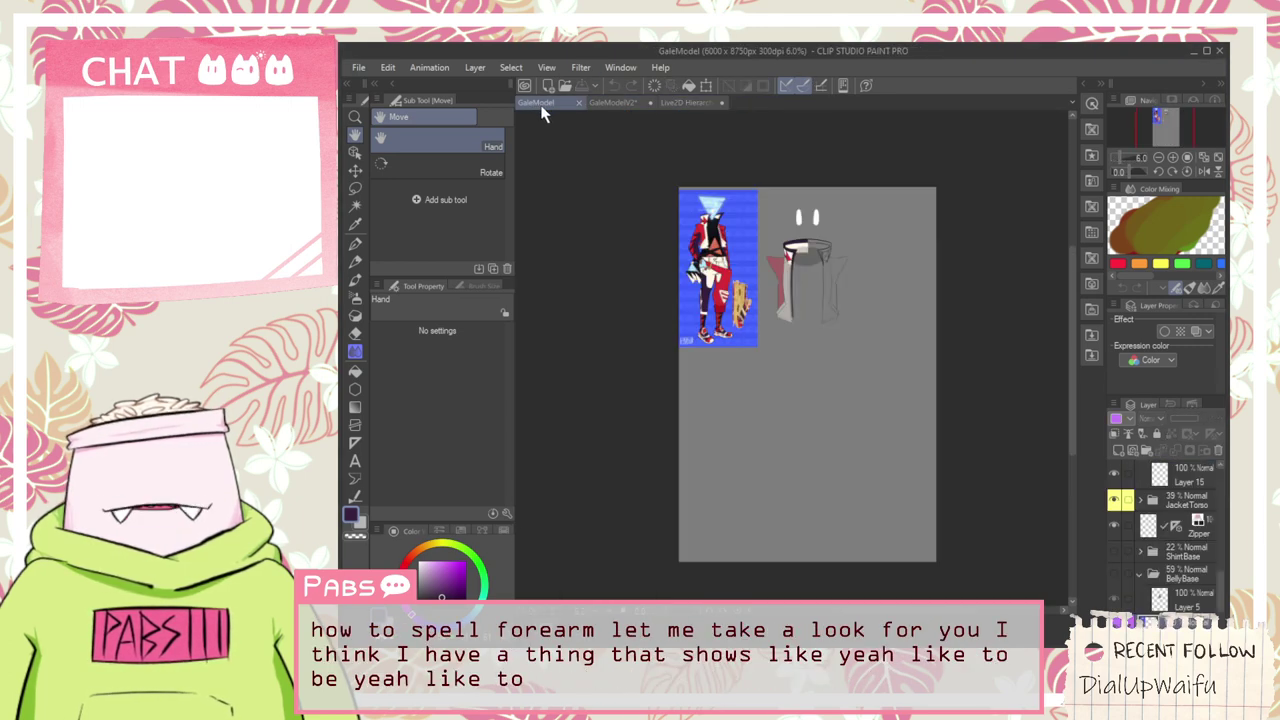
click(610, 103)
scroll(679, 215, down, 2)
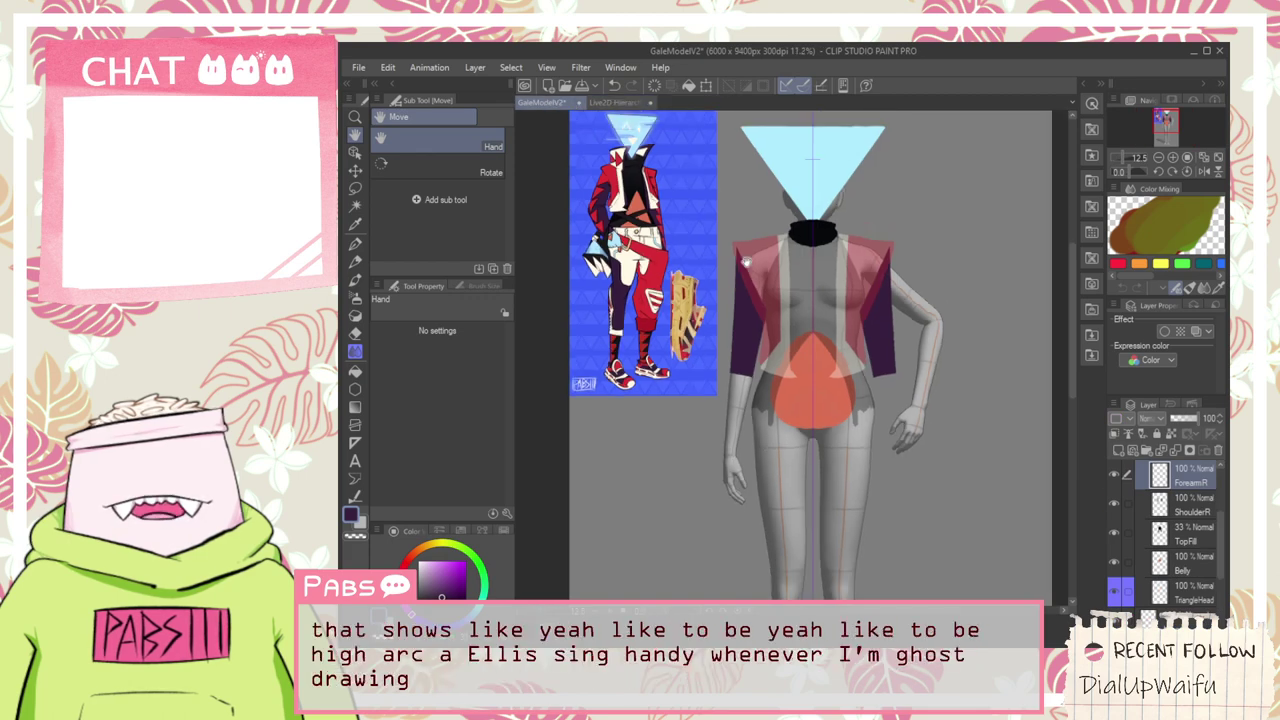
key(ctrl+v)
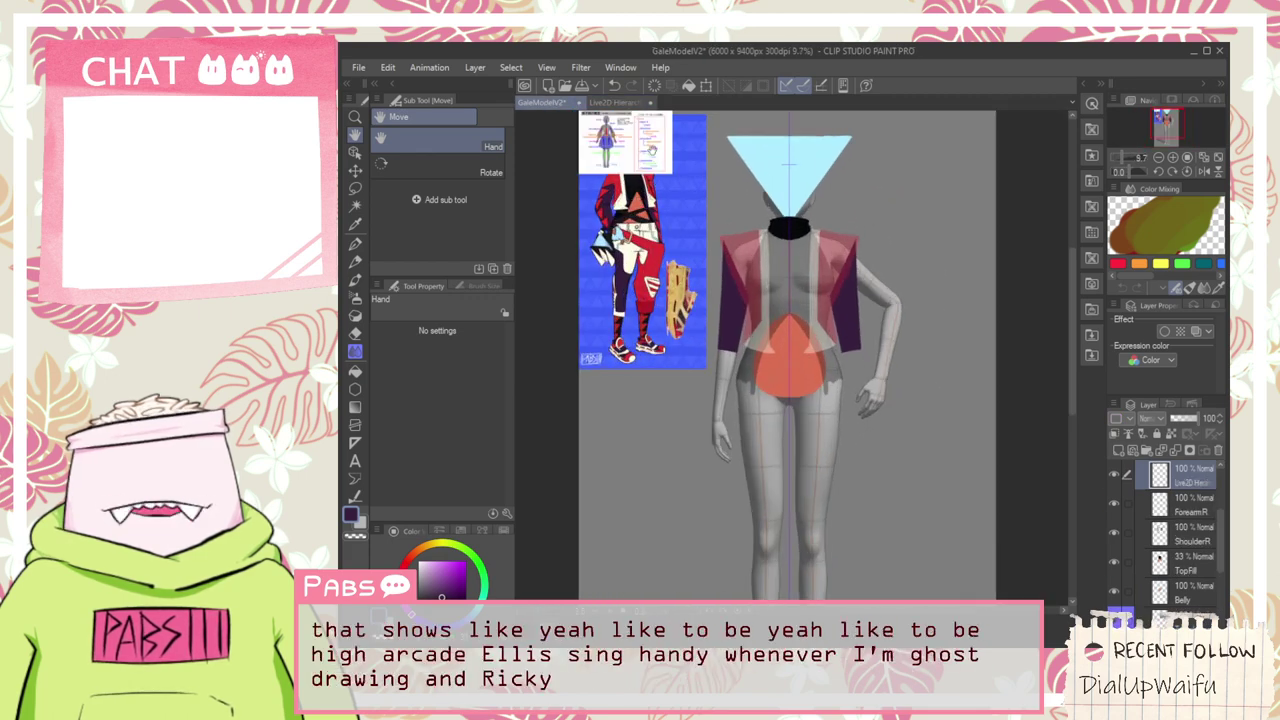
Move the pasted chart directly below the reference character artwork and scale it to 140% to match the artwork's width
key(k)
drag(651, 148, 666, 433)
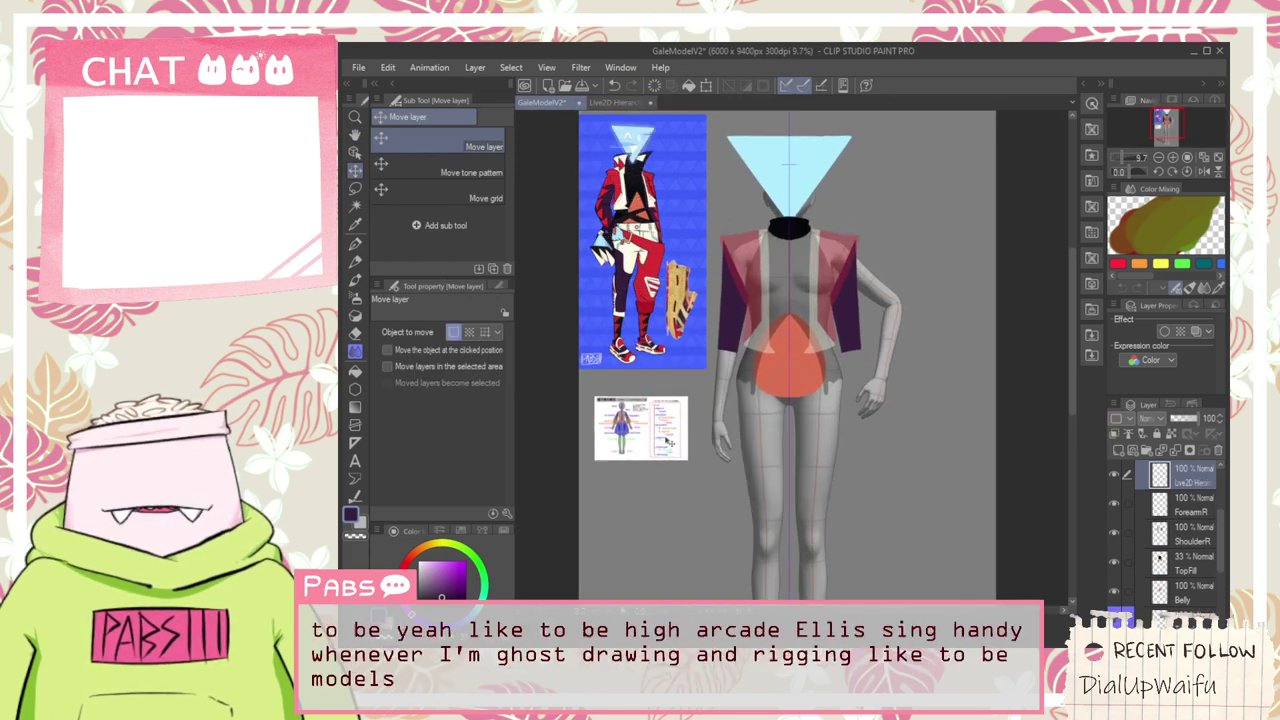
scroll(668, 437, up, 2)
key(ctrl+t)
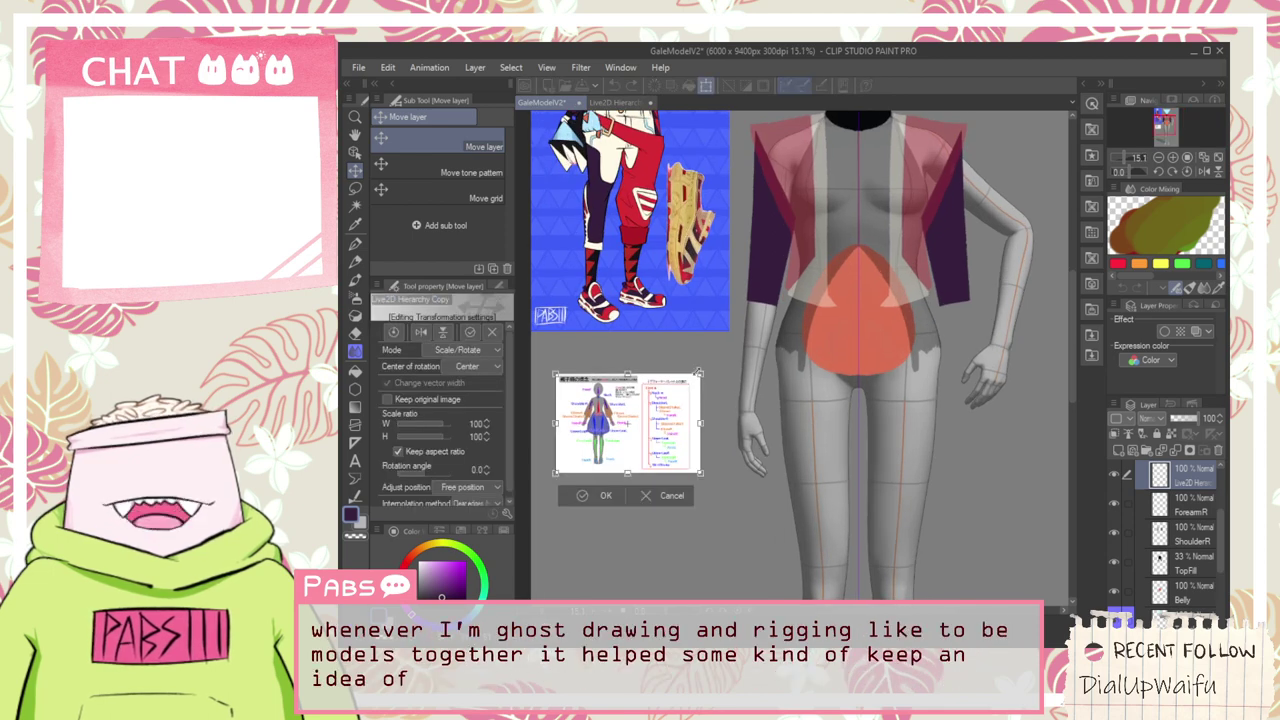
drag(700, 373, 778, 321)
drag(738, 388, 710, 398)
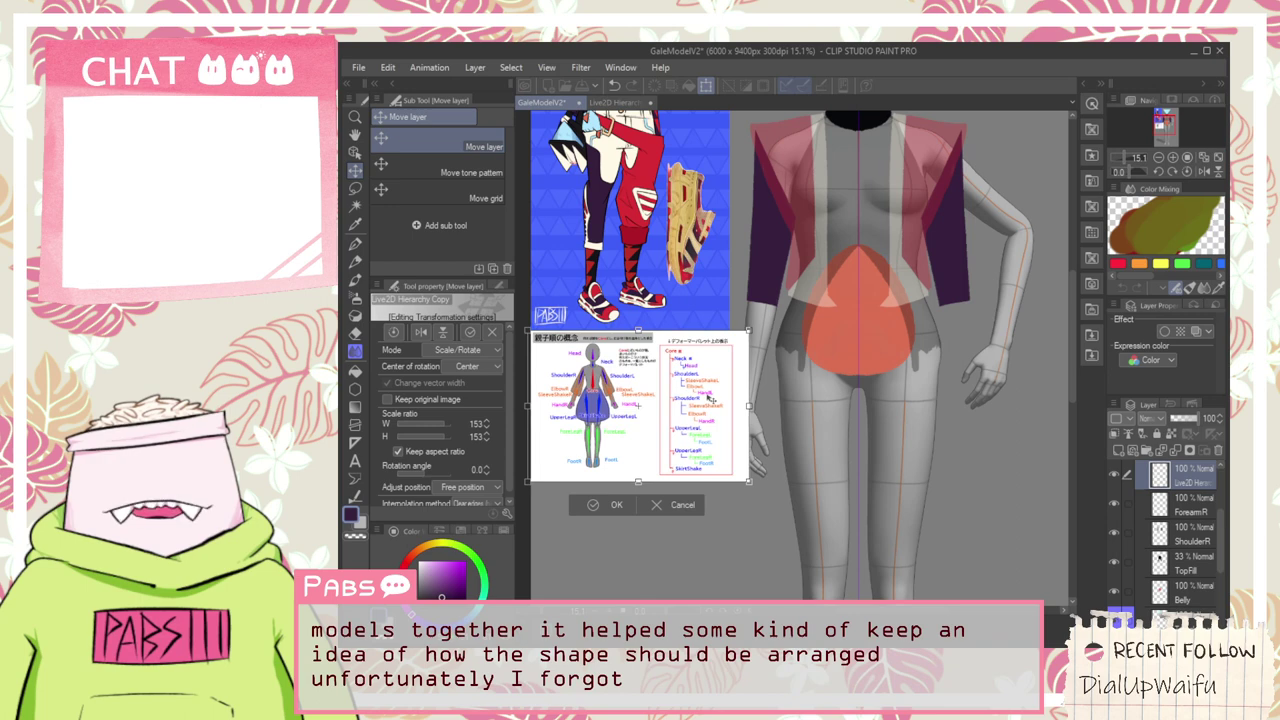
drag(748, 481, 730, 469)
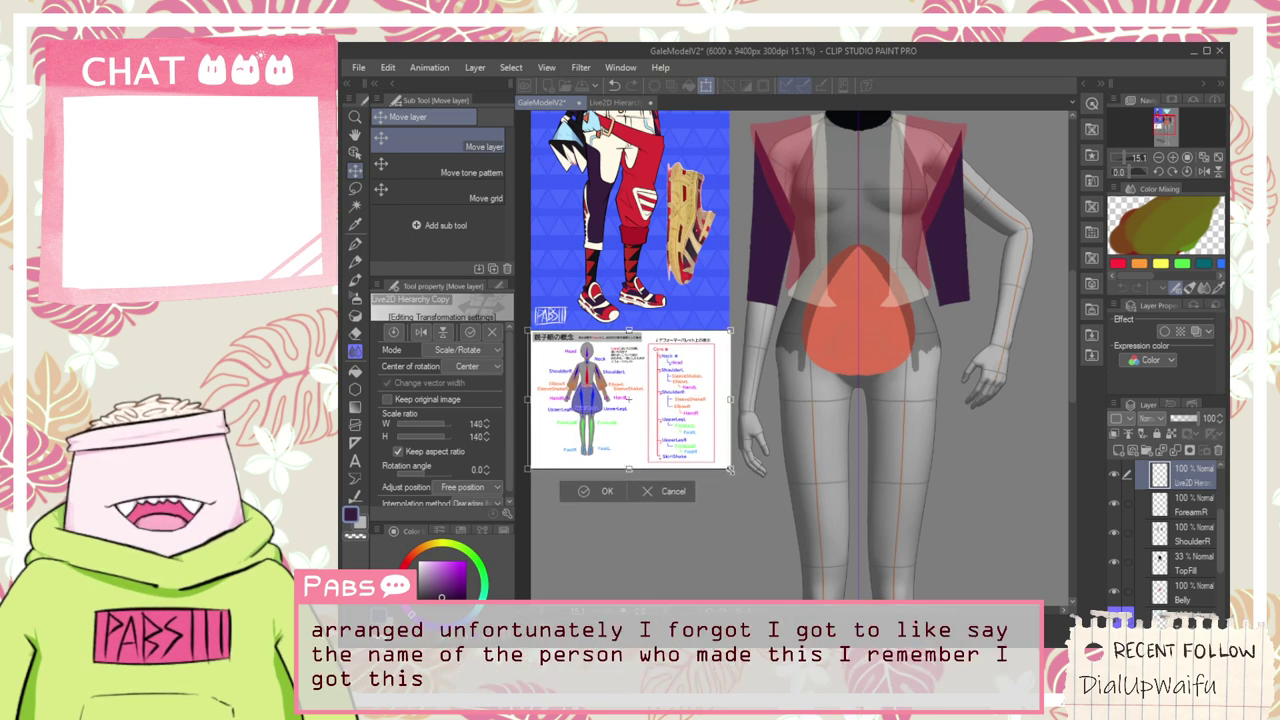
click(600, 491)
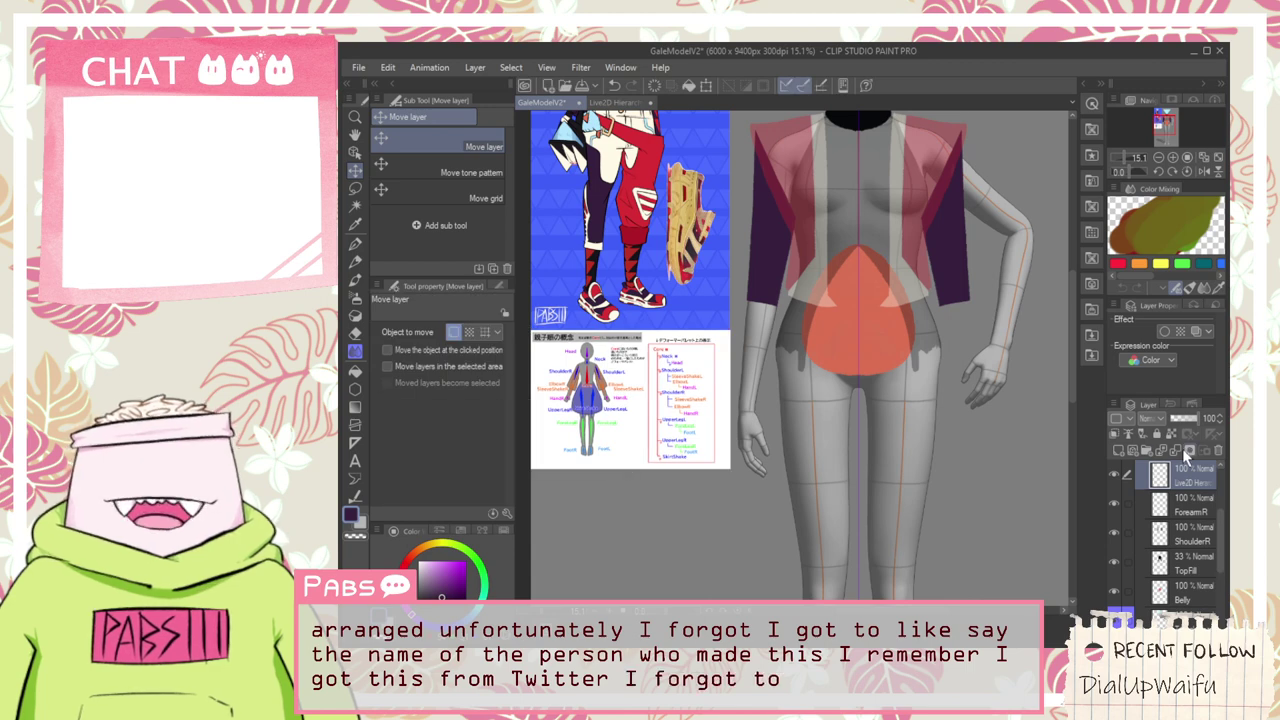
Move the hierarchy chart's layer down the layer stack below the clothing layers, and select the TorsoR layer
drag(1192, 494, 1200, 607)
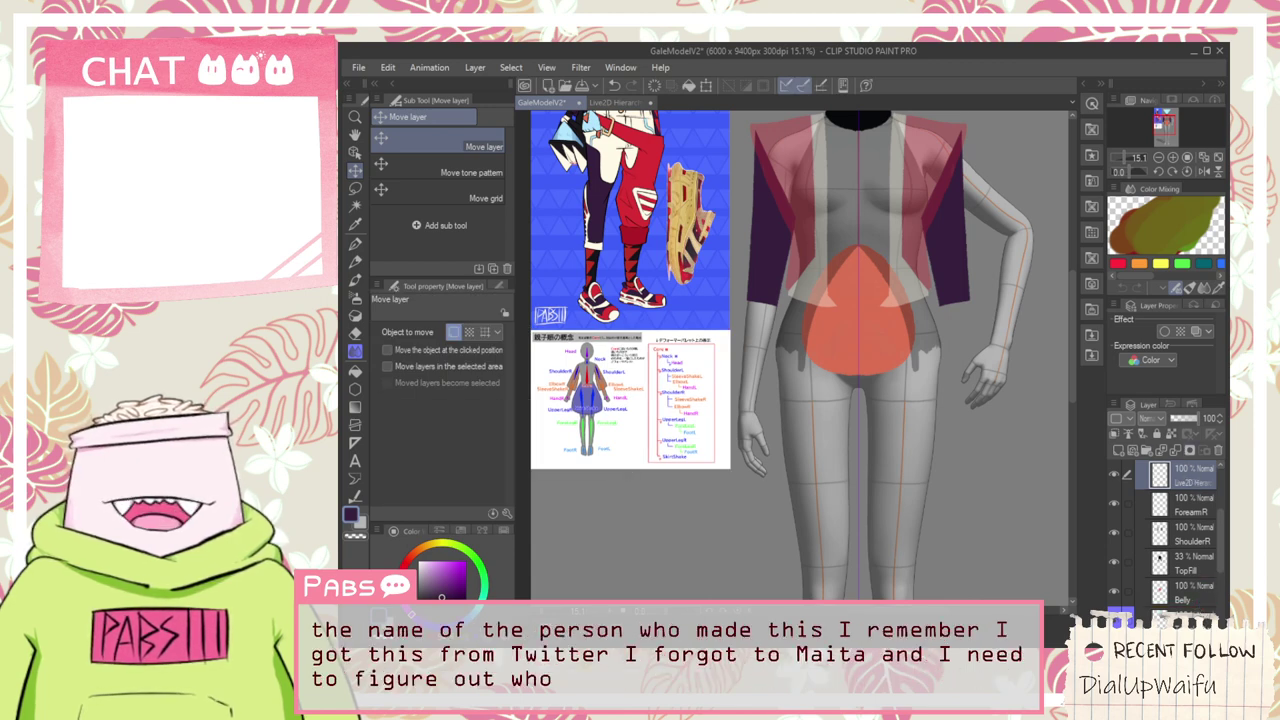
drag(1192, 476, 1200, 582)
scroll(1176, 536, up, 10)
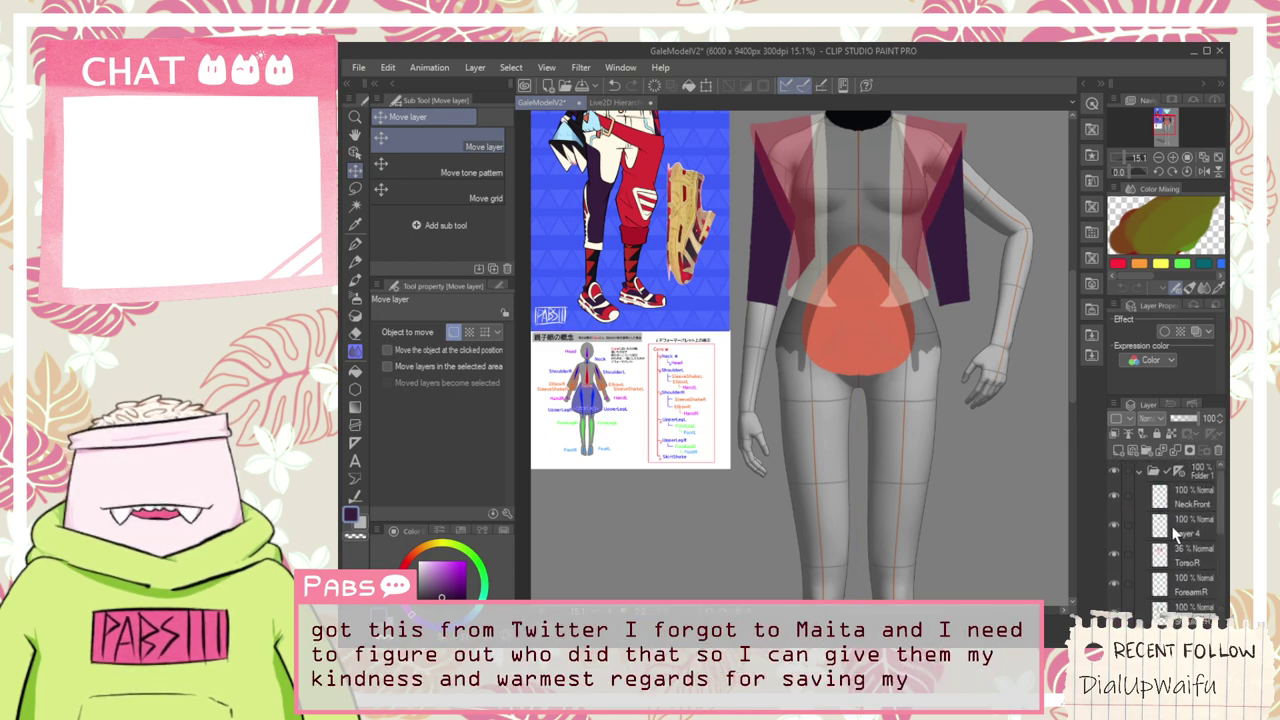
click(1182, 552)
scroll(1187, 565, down, 2)
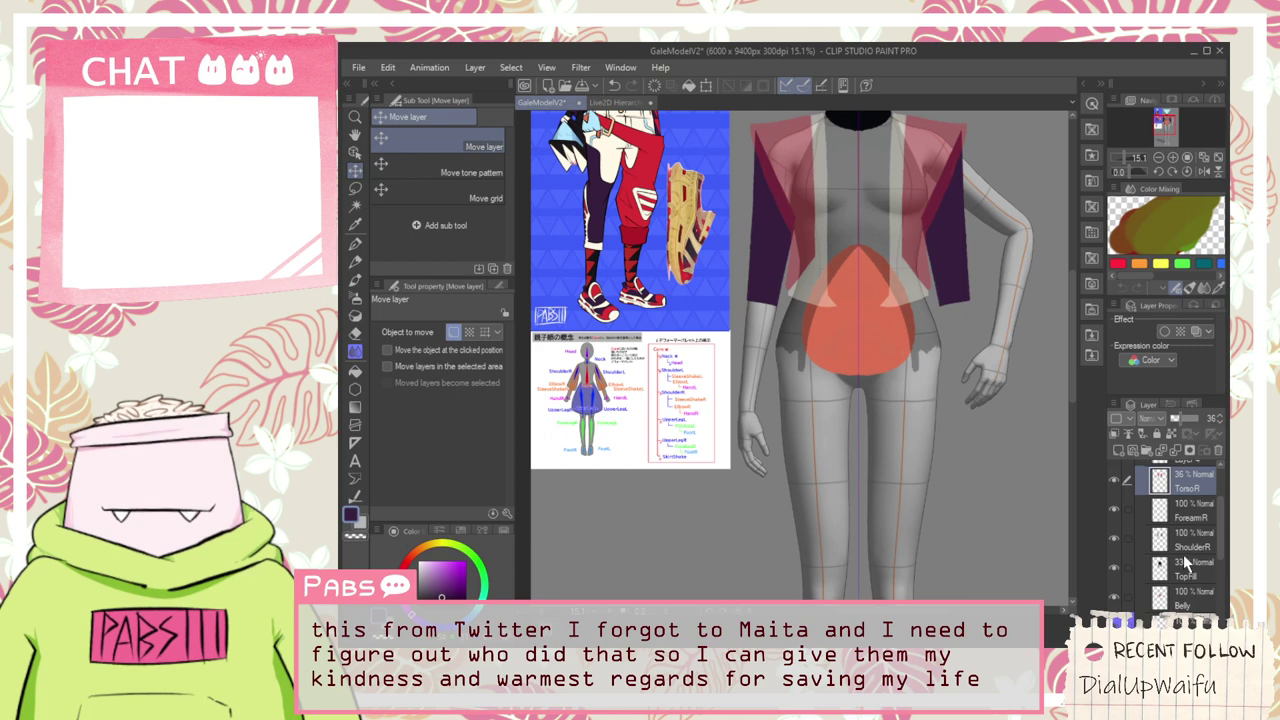
Check the right arm's part names on the hierarchy chart and rename the ForearmR layer to ElbowR
click(1186, 565)
key(h)
drag(779, 341, 771, 405)
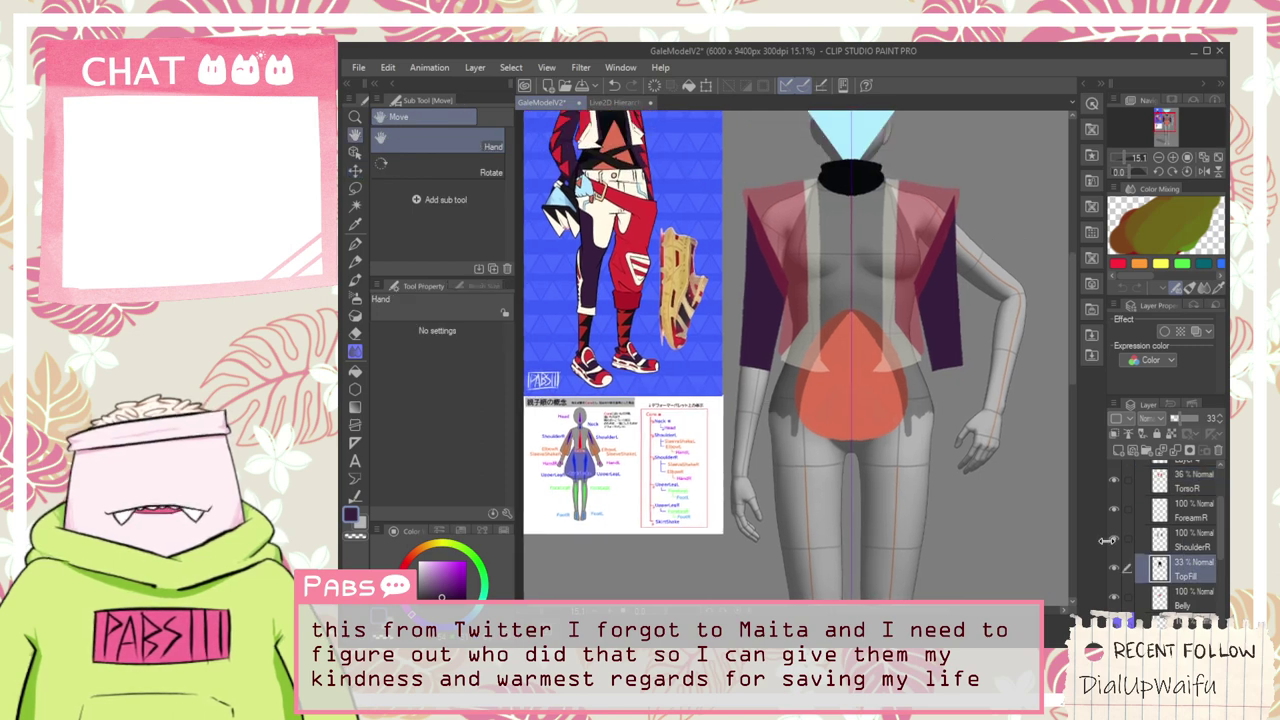
click(1178, 546)
click(1198, 512)
key(ctrl+plus)
key(ctrl+plus)
key(ctrl+plus)
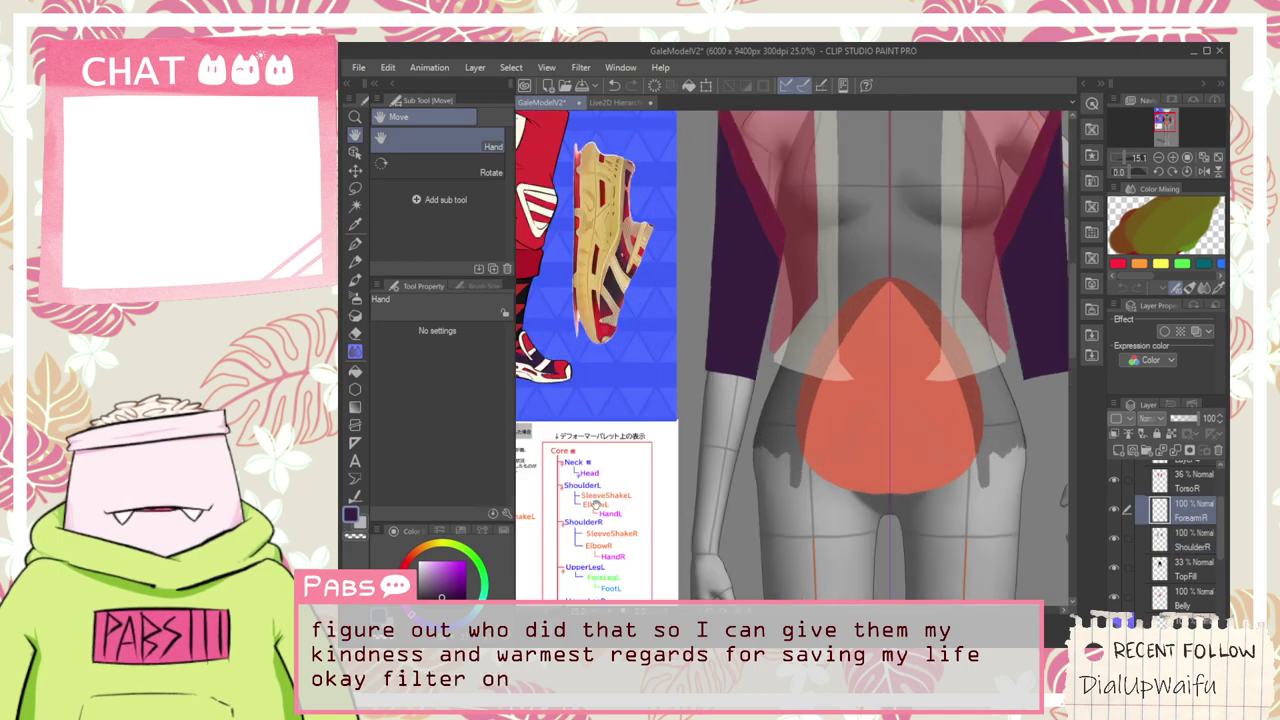
drag(540, 510, 1092, 354)
key(ctrl+plus)
drag(953, 471, 827, 394)
scroll(697, 389, up, 2)
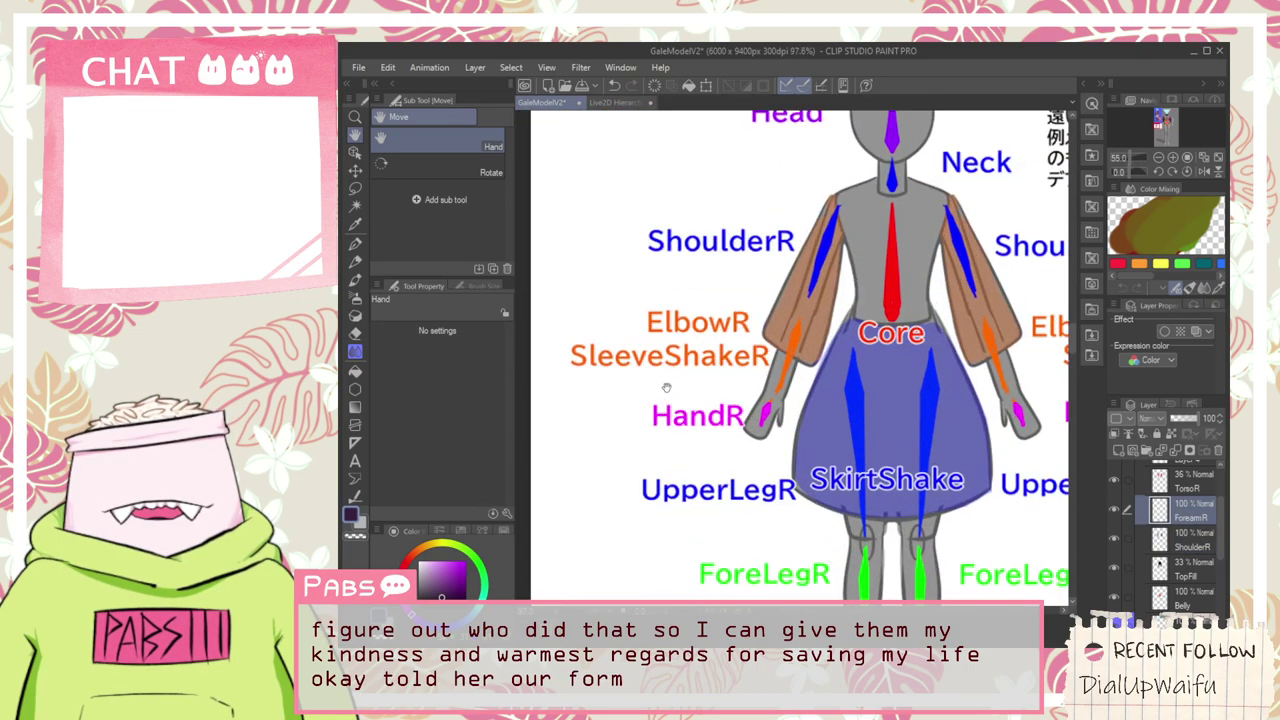
scroll(672, 381, down, 7)
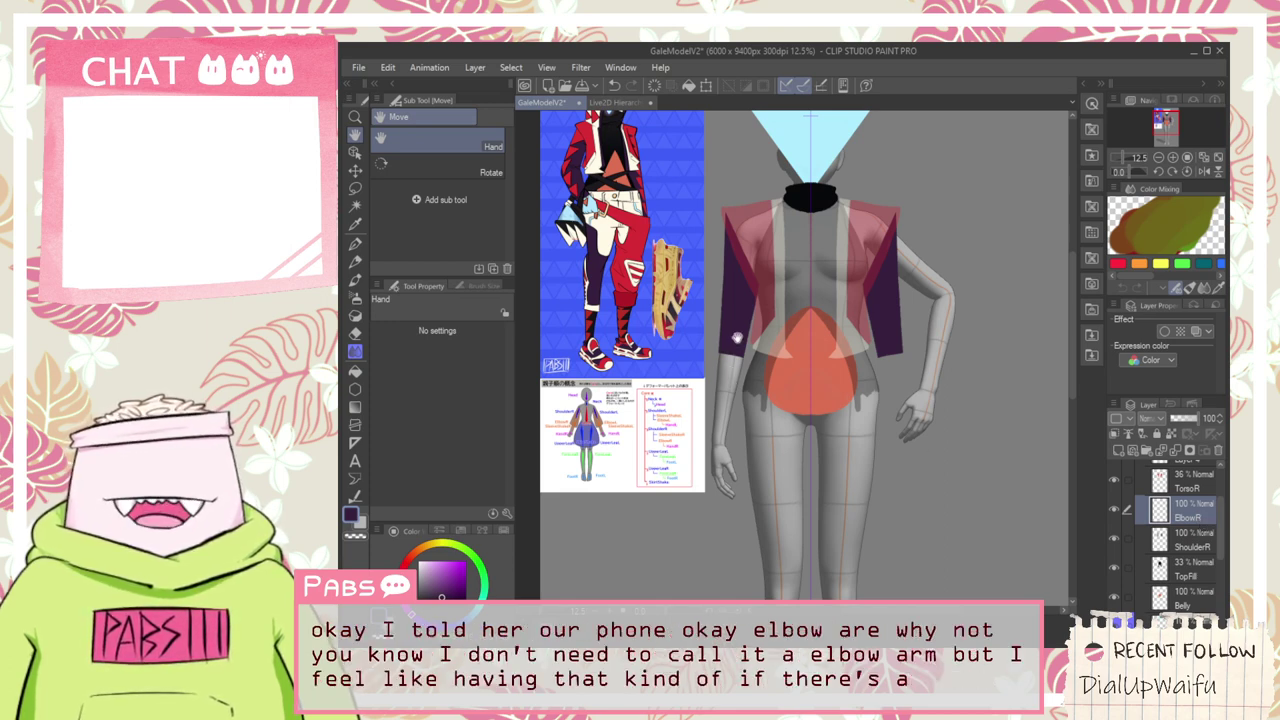
Paint the outer edge of the forearm sleeve in dark purple from the elbow to the wrist on the ElbowR layer
scroll(736, 355, up, 4)
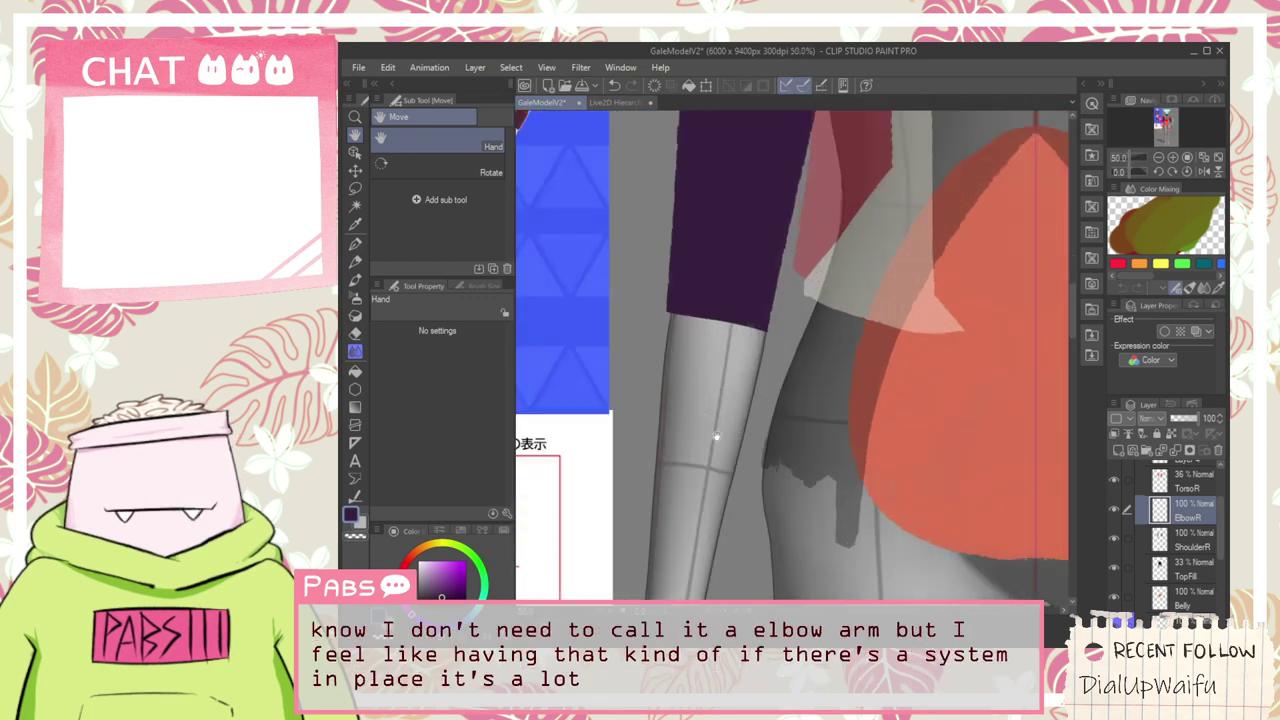
scroll(716, 437, down, 1)
drag(778, 502, 766, 450)
key(p)
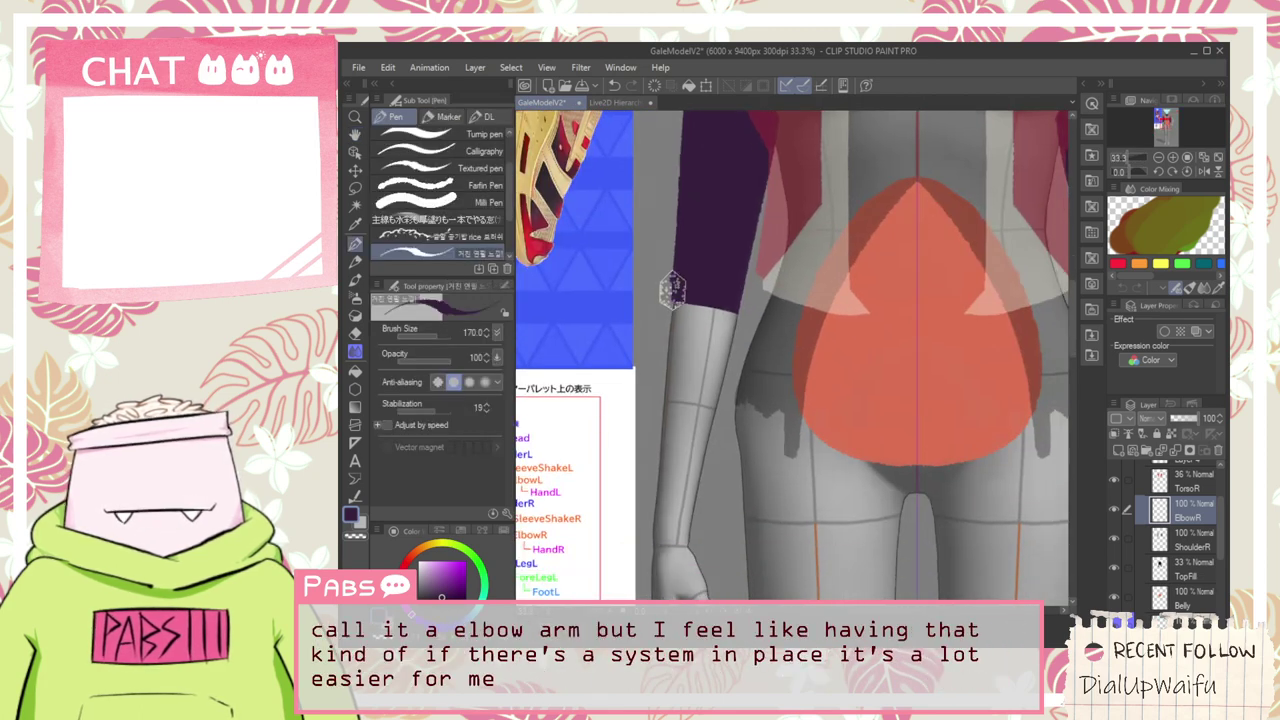
mouse_move(672, 290)
mouse_down()
mouse_move(666, 538)
mouse_move(665, 379)
mouse_up()
key(ctrl+z)
key(ctrl+z)
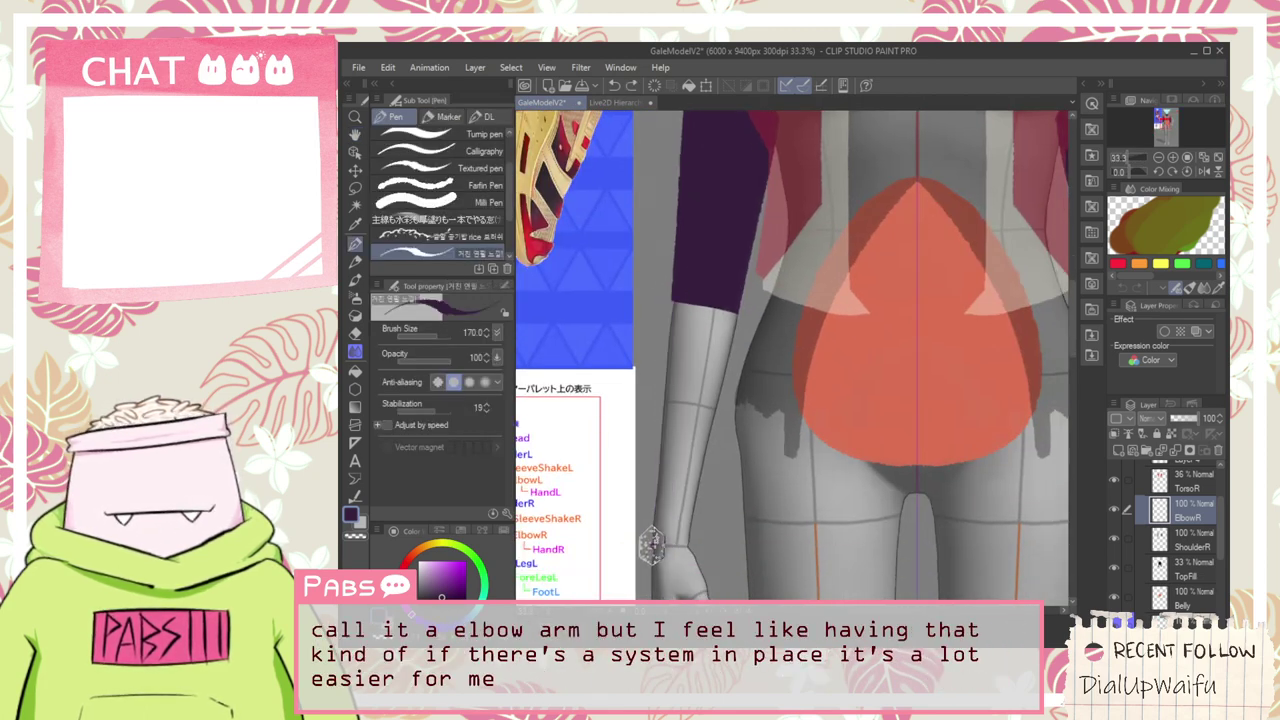
drag(658, 548, 670, 320)
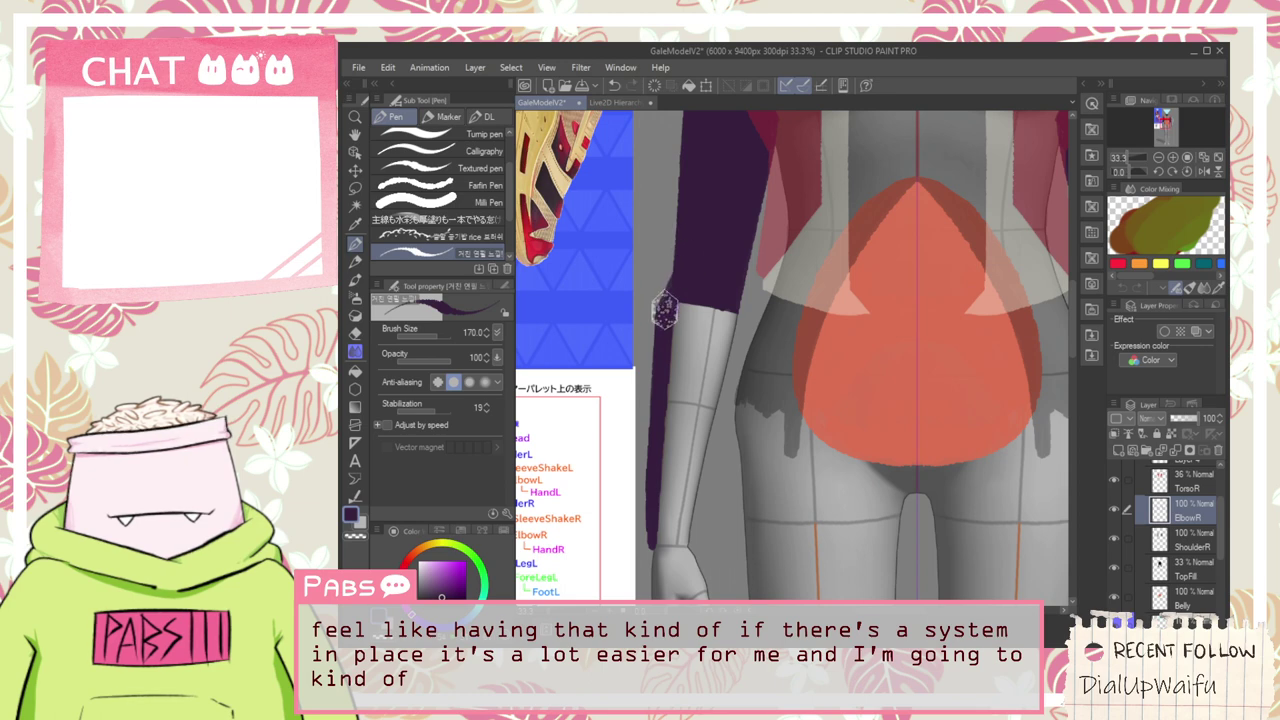
Lower the ShoulderR layer's opacity to 41% and return to the ElbowR layer
click(1210, 545)
click(1183, 420)
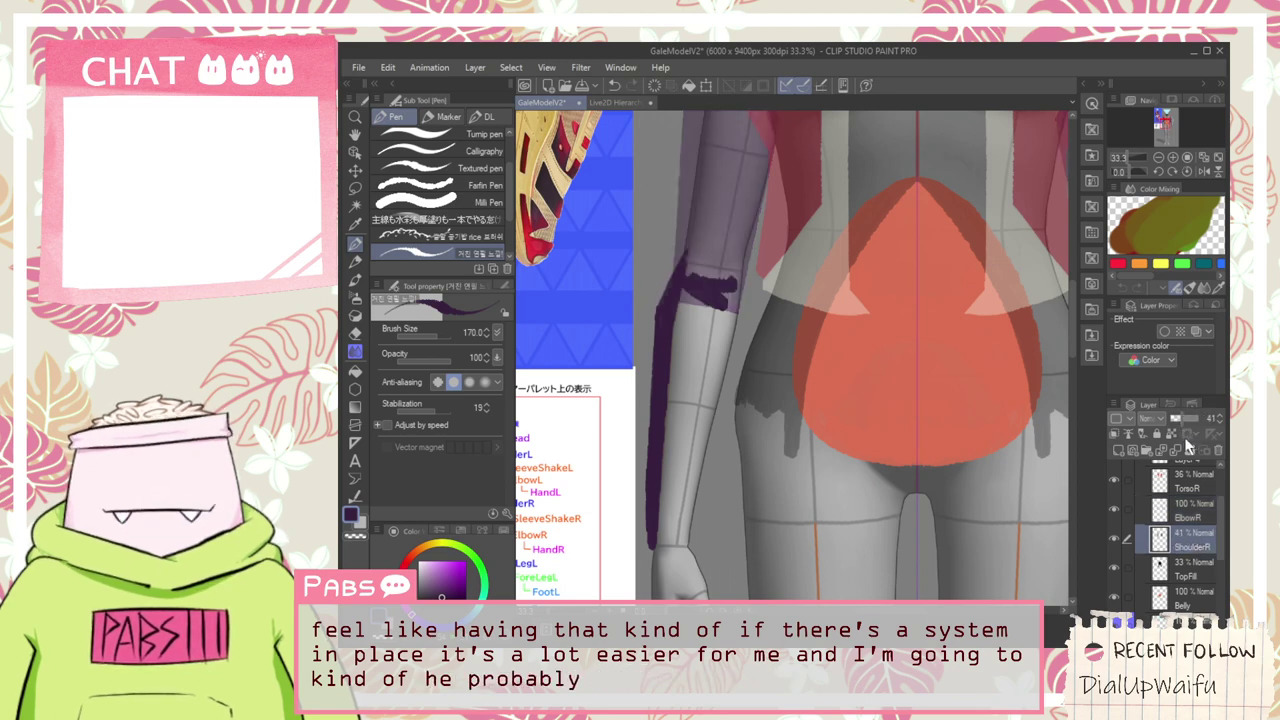
click(1183, 572)
click(1187, 511)
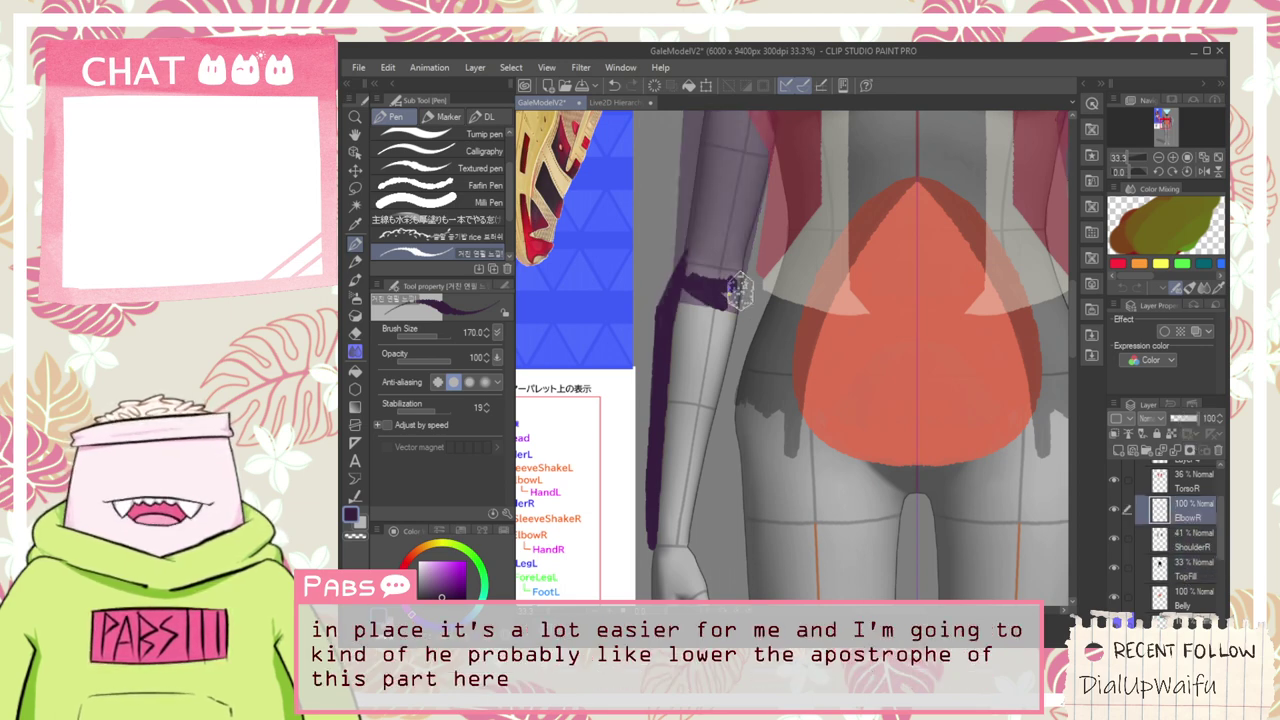
Paint a curved dark purple overlap across the elbow and outline the inner edge of the forearm sleeve
scroll(703, 306, up, 2)
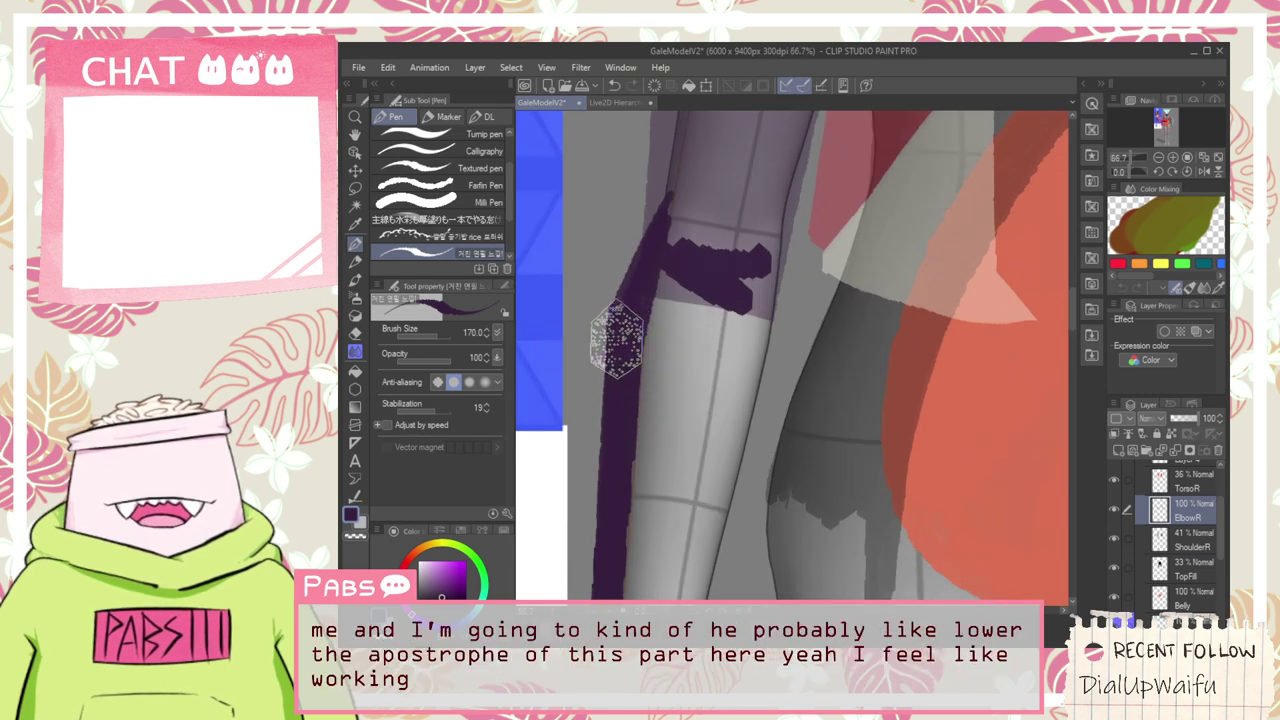
mouse_move(648, 245)
mouse_down()
mouse_move(680, 285)
mouse_move(672, 215)
mouse_move(744, 271)
mouse_move(711, 298)
mouse_move(671, 230)
mouse_move(740, 259)
mouse_move(783, 254)
mouse_move(791, 237)
mouse_move(757, 283)
mouse_move(788, 230)
mouse_move(778, 340)
mouse_up()
key(ctrl+z)
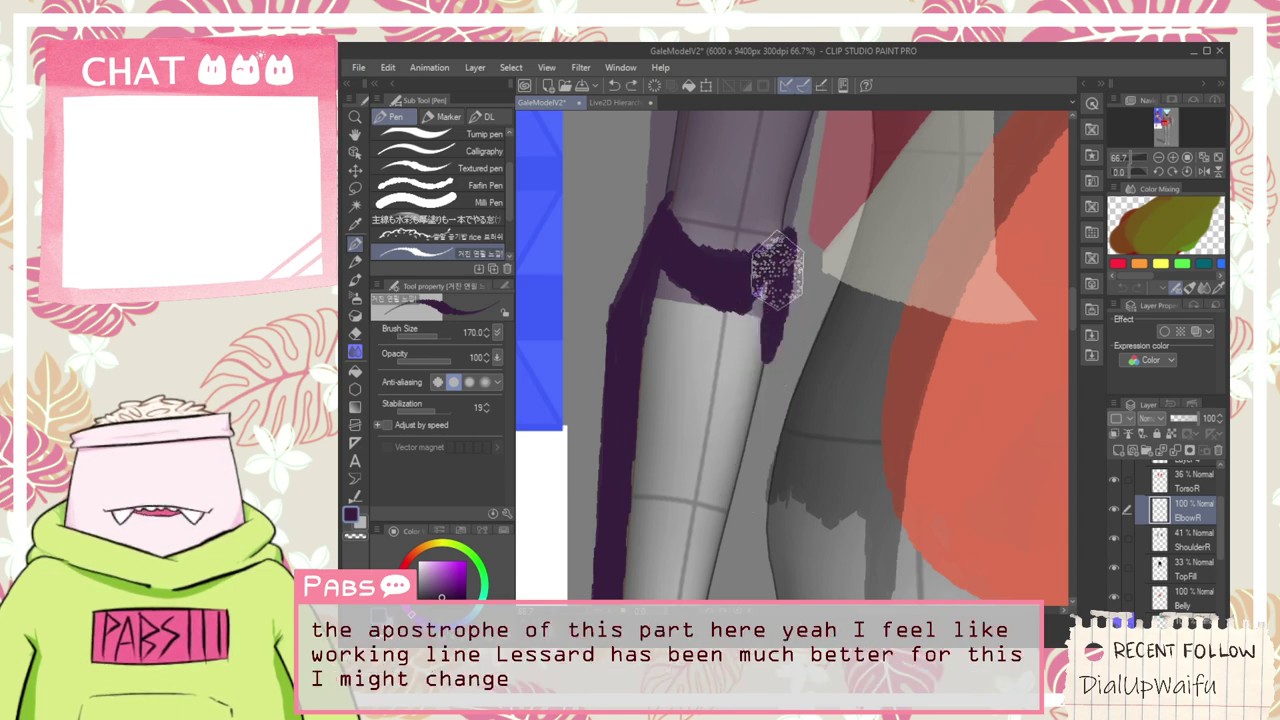
drag(778, 270, 739, 538)
key(ctrl+z)
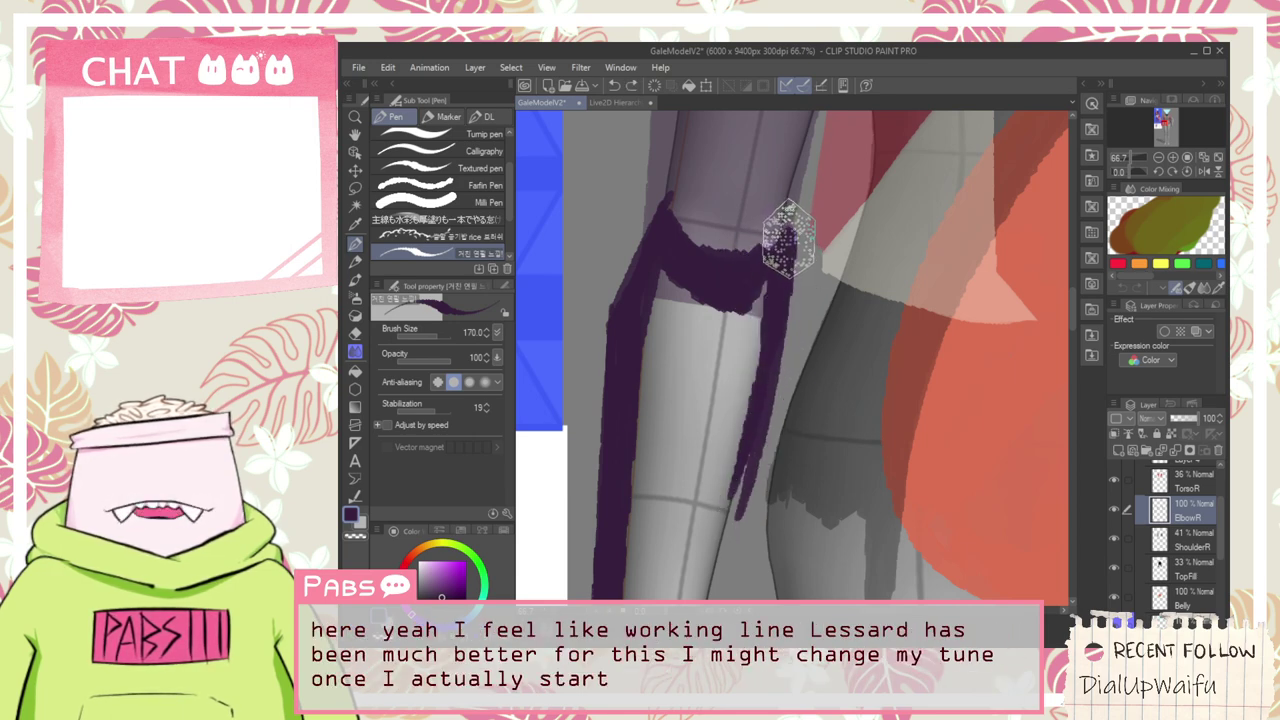
drag(788, 240, 745, 505)
mouse_move(778, 300)
mouse_down()
mouse_move(736, 461)
mouse_move(767, 291)
mouse_move(734, 538)
mouse_move(716, 443)
mouse_move(769, 285)
mouse_move(714, 515)
mouse_move(739, 401)
mouse_move(669, 289)
mouse_move(696, 303)
mouse_move(676, 273)
mouse_move(636, 295)
mouse_move(666, 236)
mouse_move(629, 263)
mouse_move(654, 280)
mouse_up()
key(ctrl+z)
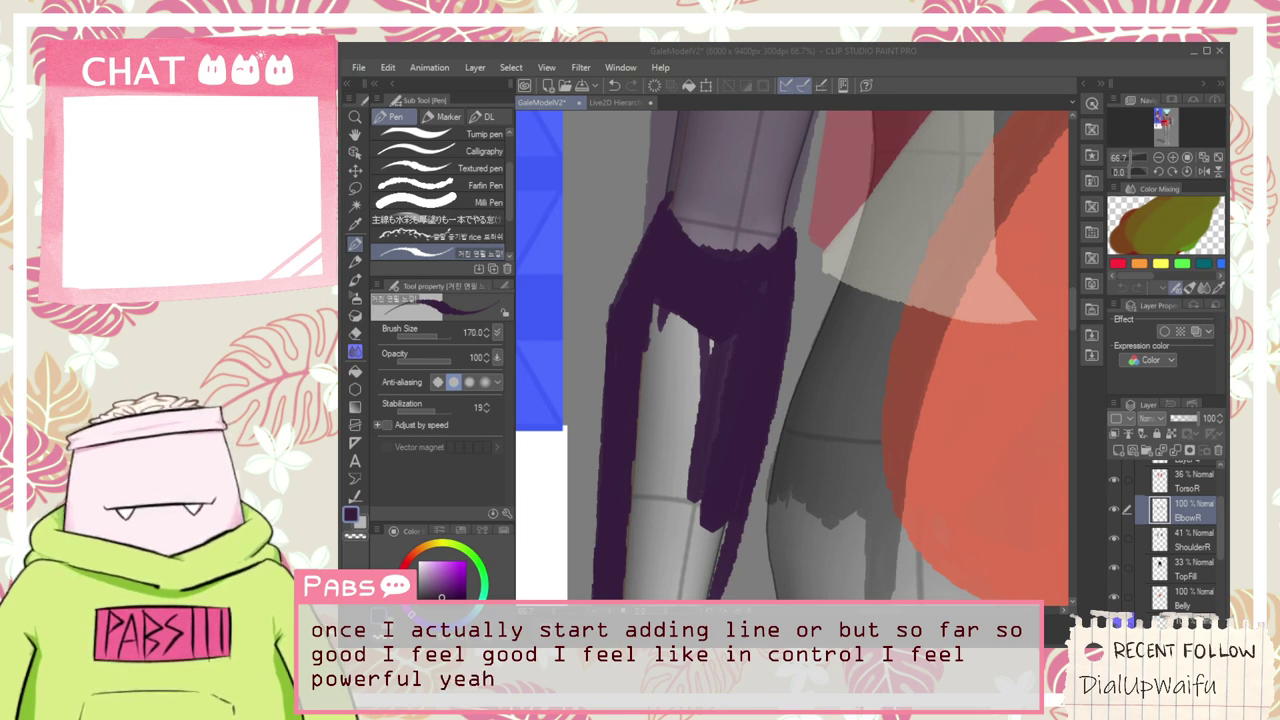
Reshape the sleeve's outer elbow corner in dark purple so its edge runs cleanly from upper arm to forearm
click(657, 73)
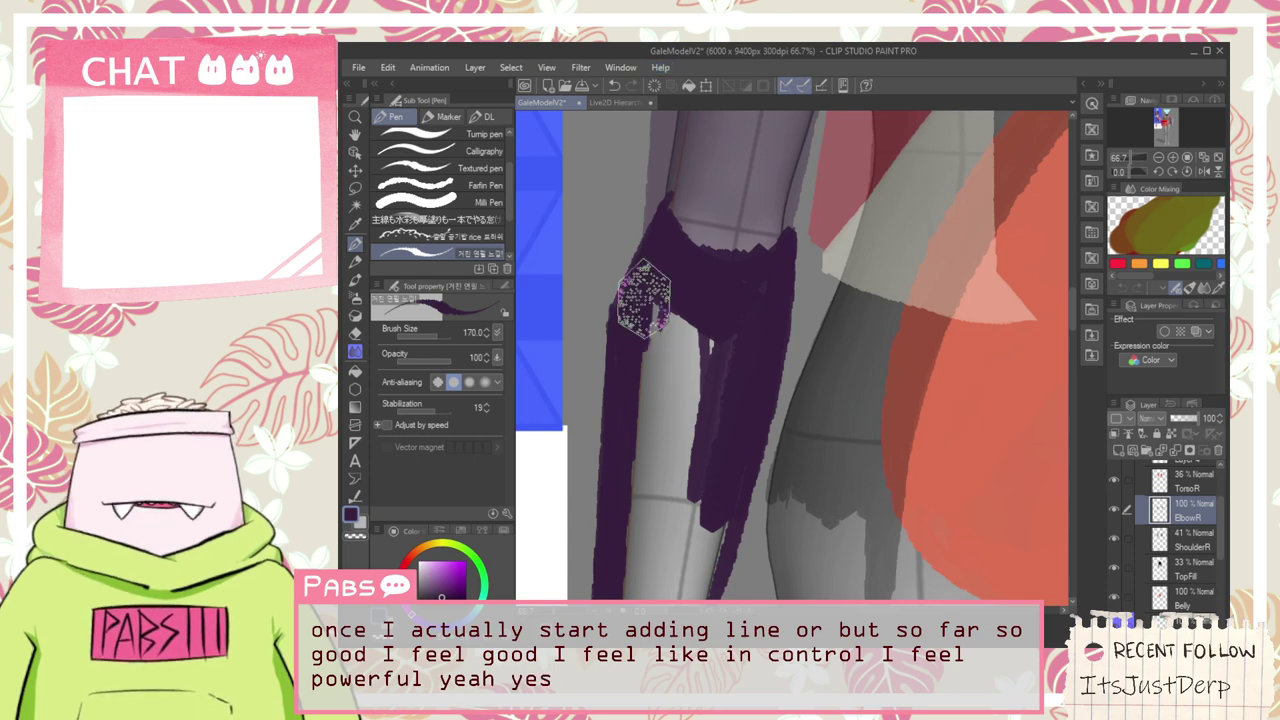
scroll(628, 312, up, 2)
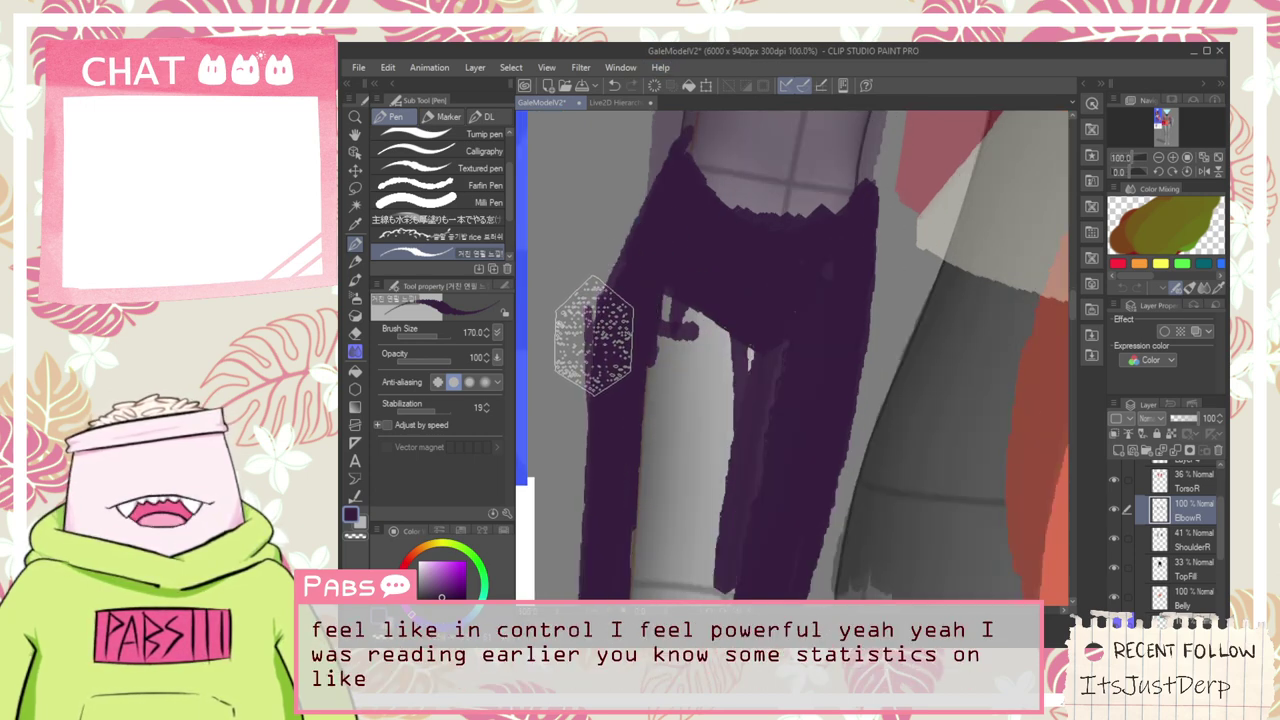
drag(595, 320, 599, 468)
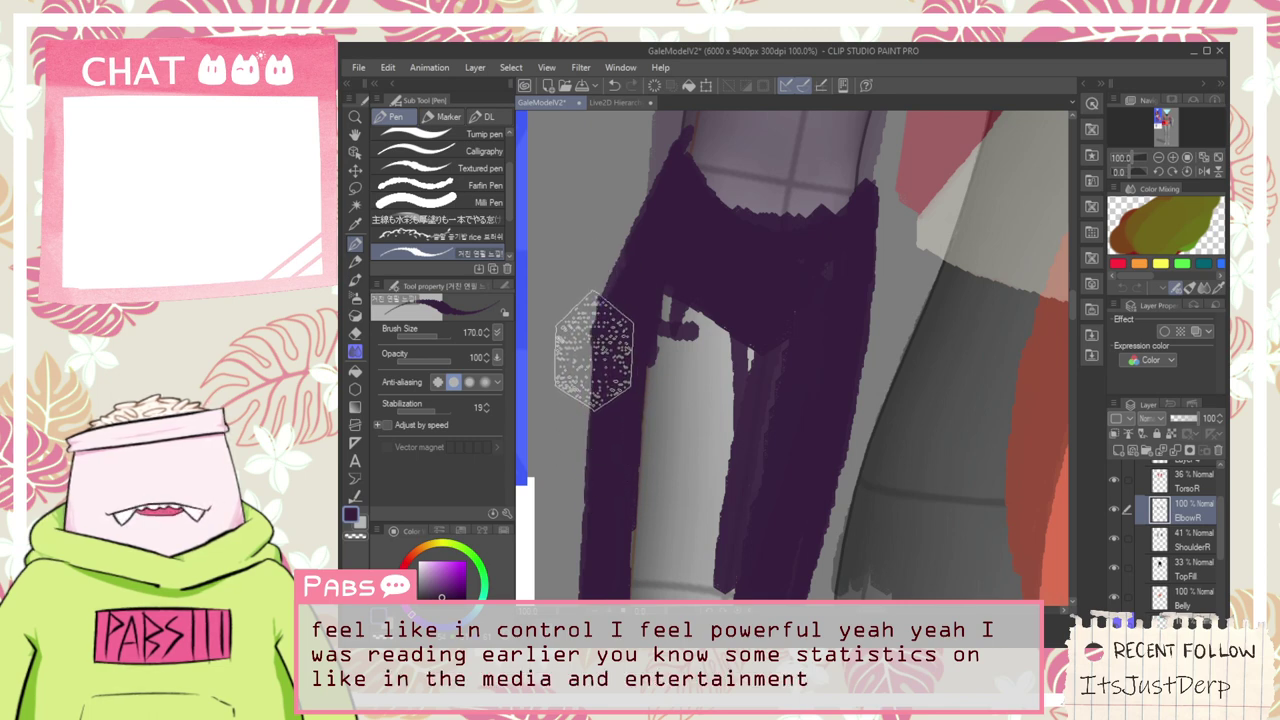
mouse_move(595, 325)
mouse_down()
mouse_move(580, 323)
mouse_move(594, 357)
mouse_move(600, 286)
mouse_move(640, 230)
mouse_move(600, 271)
mouse_move(643, 214)
mouse_move(651, 300)
mouse_move(670, 260)
mouse_up()
scroll(670, 260, down, 1)
key(space)
drag(656, 310, 647, 308)
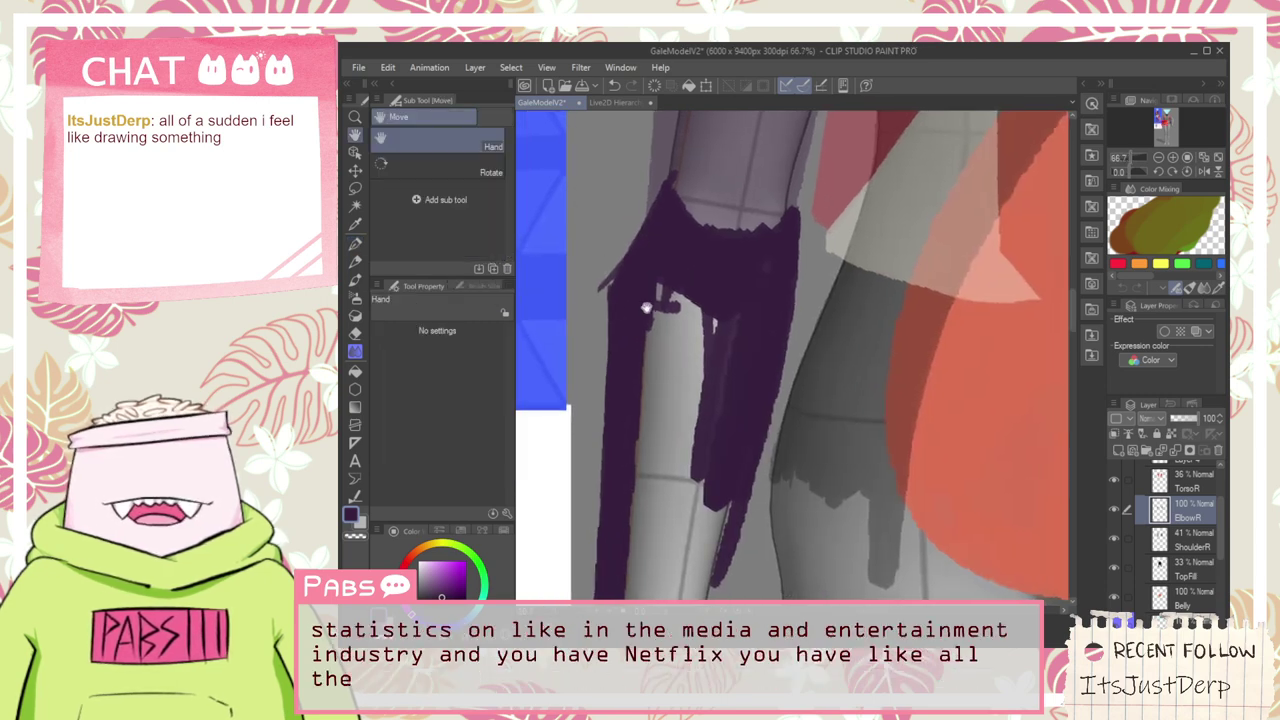
scroll(624, 262, up, 3)
key(p)
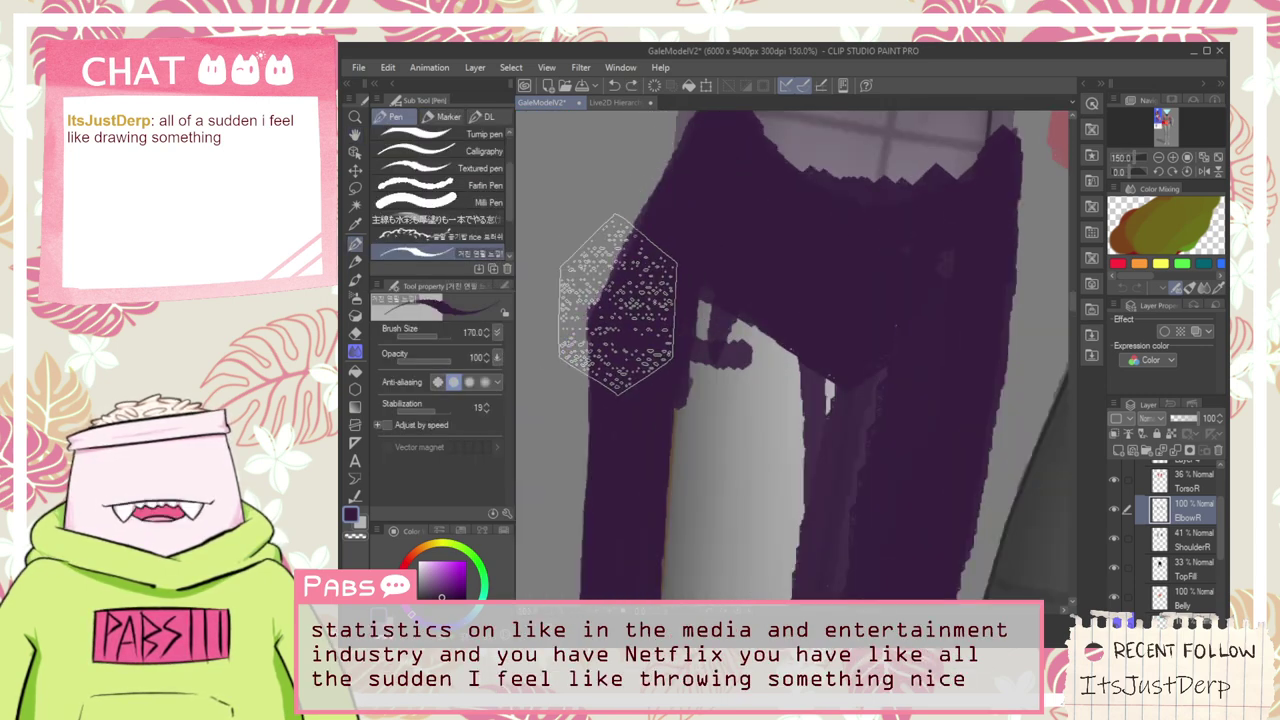
mouse_move(595, 317)
mouse_down()
mouse_move(634, 177)
mouse_move(560, 300)
mouse_move(557, 251)
mouse_move(671, 407)
mouse_move(700, 291)
mouse_move(894, 297)
mouse_move(871, 371)
mouse_move(802, 190)
mouse_up()
scroll(887, 333, down, 3)
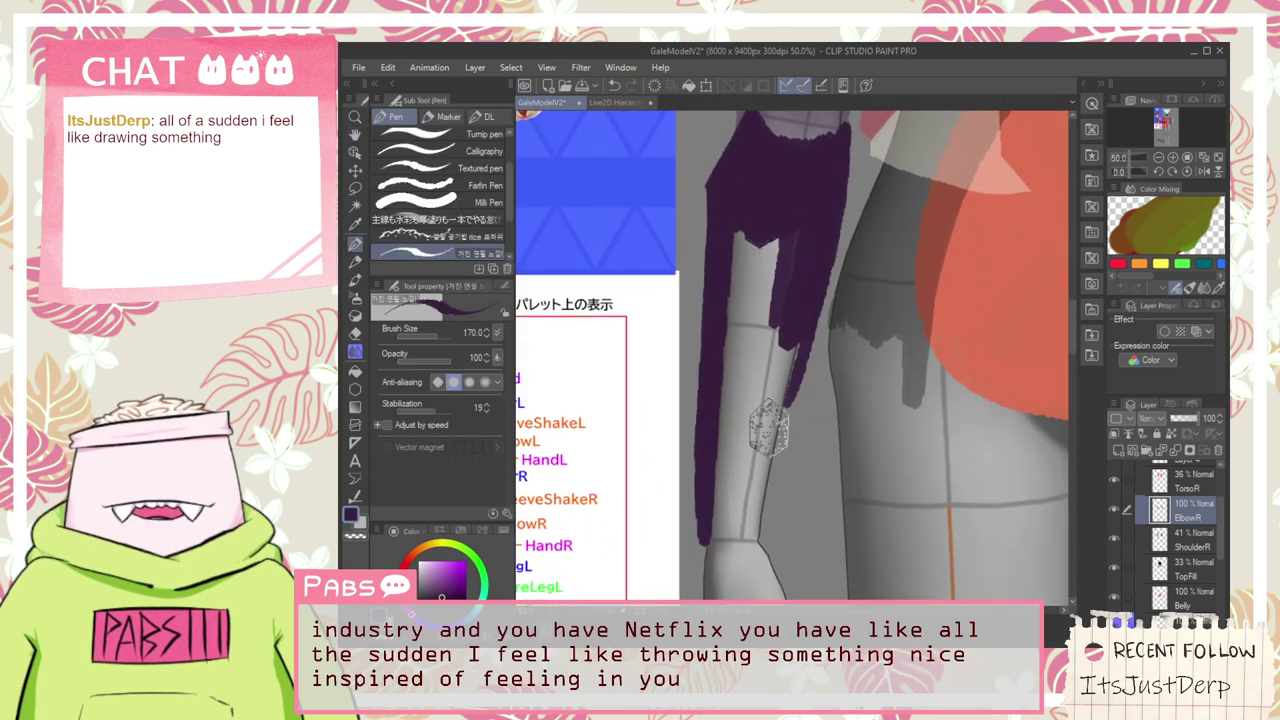
Extend the sleeve's inner edge toward the wrist and fill the forearm area with dark purple
mouse_move(768, 428)
mouse_down()
mouse_move(834, 203)
mouse_move(805, 338)
mouse_move(836, 200)
mouse_move(796, 440)
mouse_move(838, 320)
mouse_up()
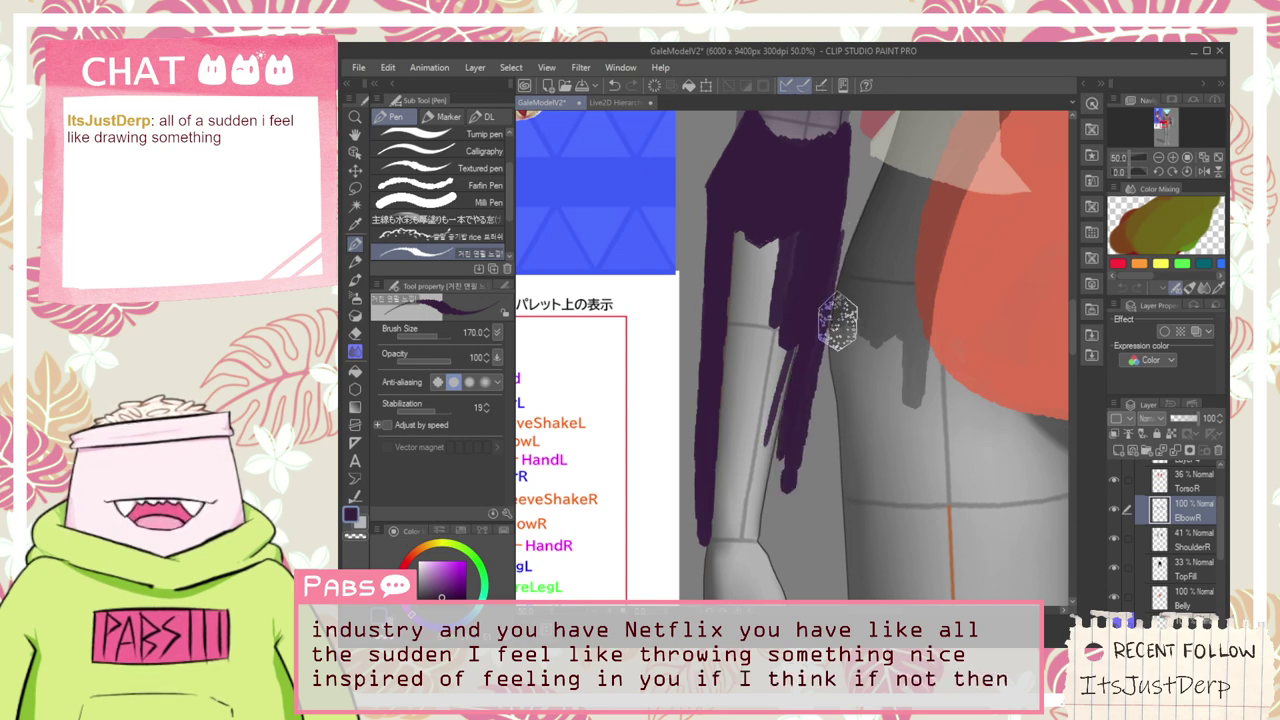
key(ctrl+z)
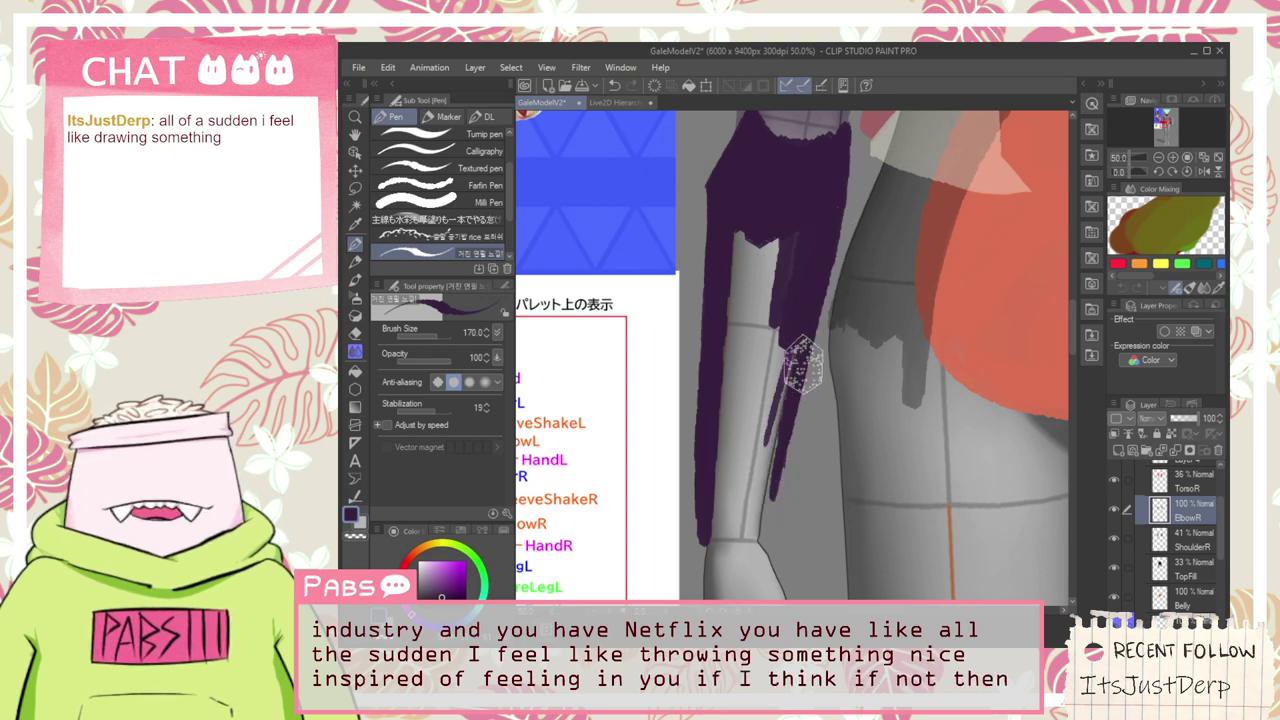
mouse_move(808, 276)
mouse_down()
mouse_move(768, 453)
mouse_move(789, 222)
mouse_move(767, 211)
mouse_move(739, 314)
mouse_move(747, 345)
mouse_move(740, 241)
mouse_move(766, 280)
mouse_move(726, 272)
mouse_move(749, 206)
mouse_move(781, 238)
mouse_move(756, 342)
mouse_move(783, 228)
mouse_move(740, 318)
mouse_move(725, 498)
mouse_move(739, 296)
mouse_move(723, 466)
mouse_move(717, 354)
mouse_up()
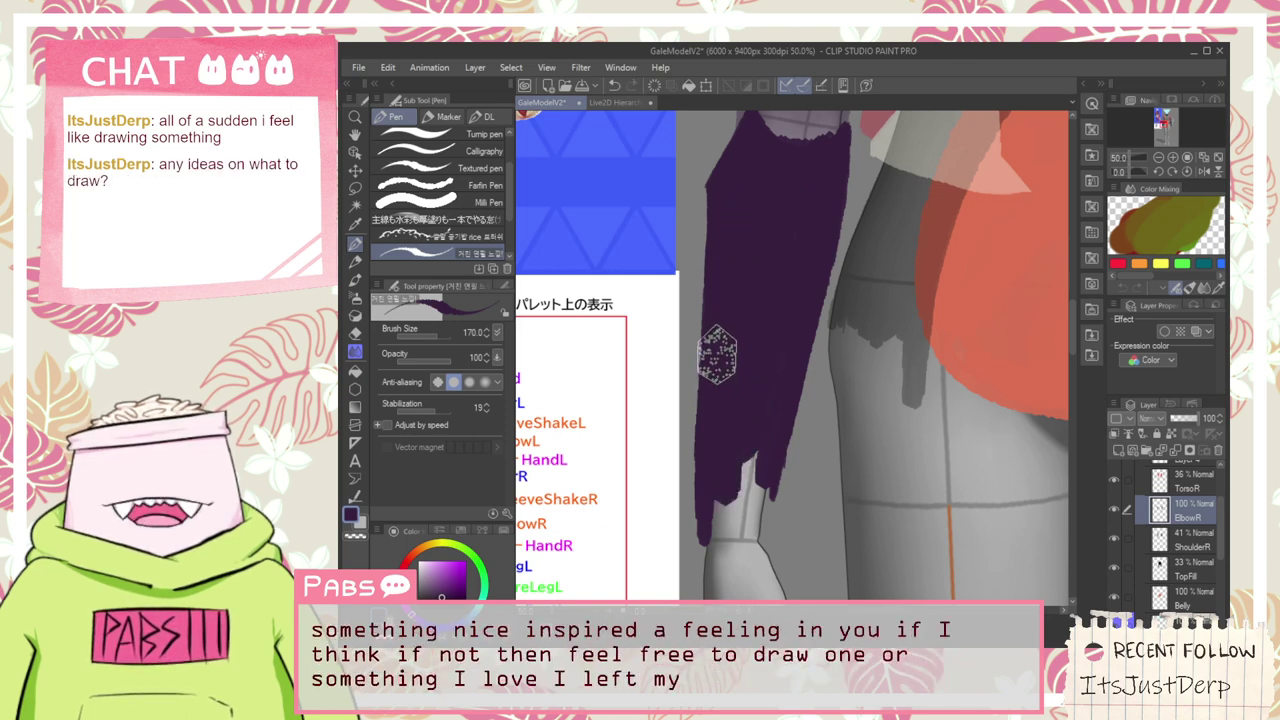
mouse_move(751, 404)
mouse_down()
mouse_move(740, 289)
mouse_move(684, 365)
mouse_move(670, 470)
mouse_up()
Paint the sleeve's cuff straight across the wrist in dark purple and trim the bump at its inner corner
scroll(755, 340, up, 1)
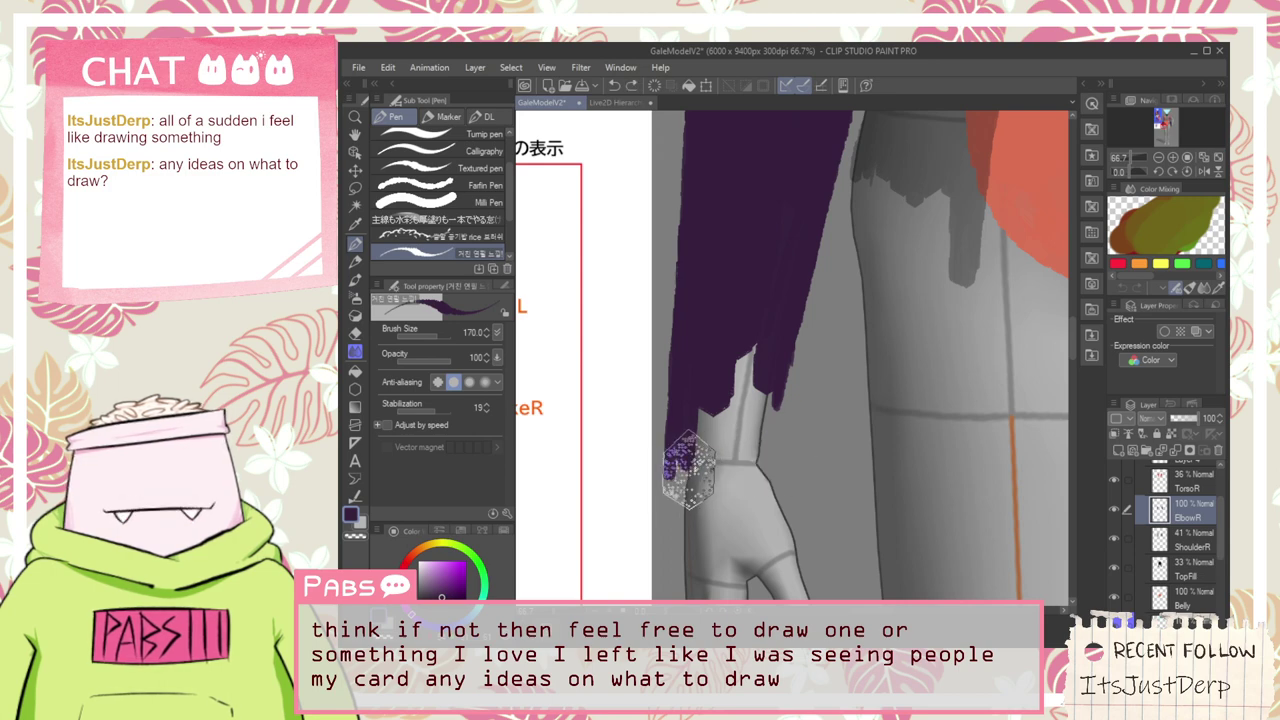
mouse_move(668, 474)
mouse_down()
mouse_move(781, 474)
mouse_move(694, 465)
mouse_move(780, 467)
mouse_move(764, 302)
mouse_move(749, 399)
mouse_move(733, 429)
mouse_move(700, 442)
mouse_move(706, 402)
mouse_move(761, 301)
mouse_move(736, 457)
mouse_move(711, 463)
mouse_move(693, 432)
mouse_move(748, 455)
mouse_move(678, 477)
mouse_move(757, 470)
mouse_up()
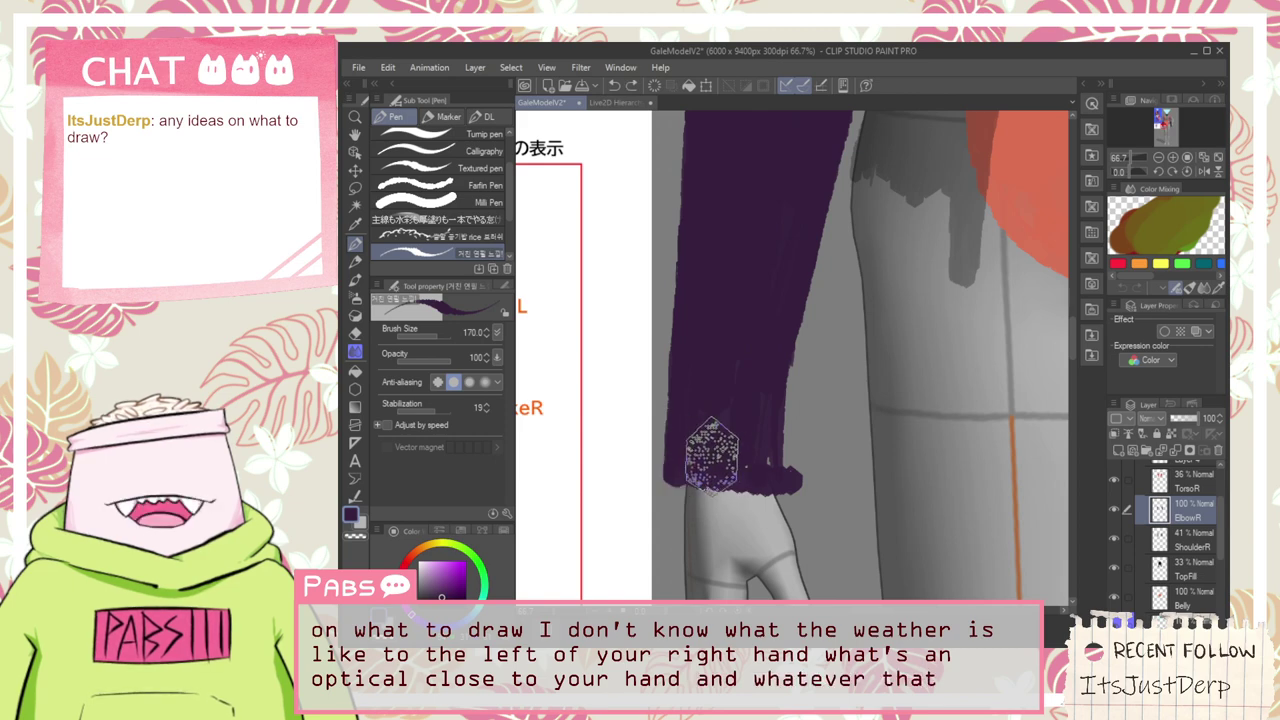
mouse_move(675, 462)
mouse_down()
mouse_move(766, 457)
mouse_move(752, 473)
mouse_up()
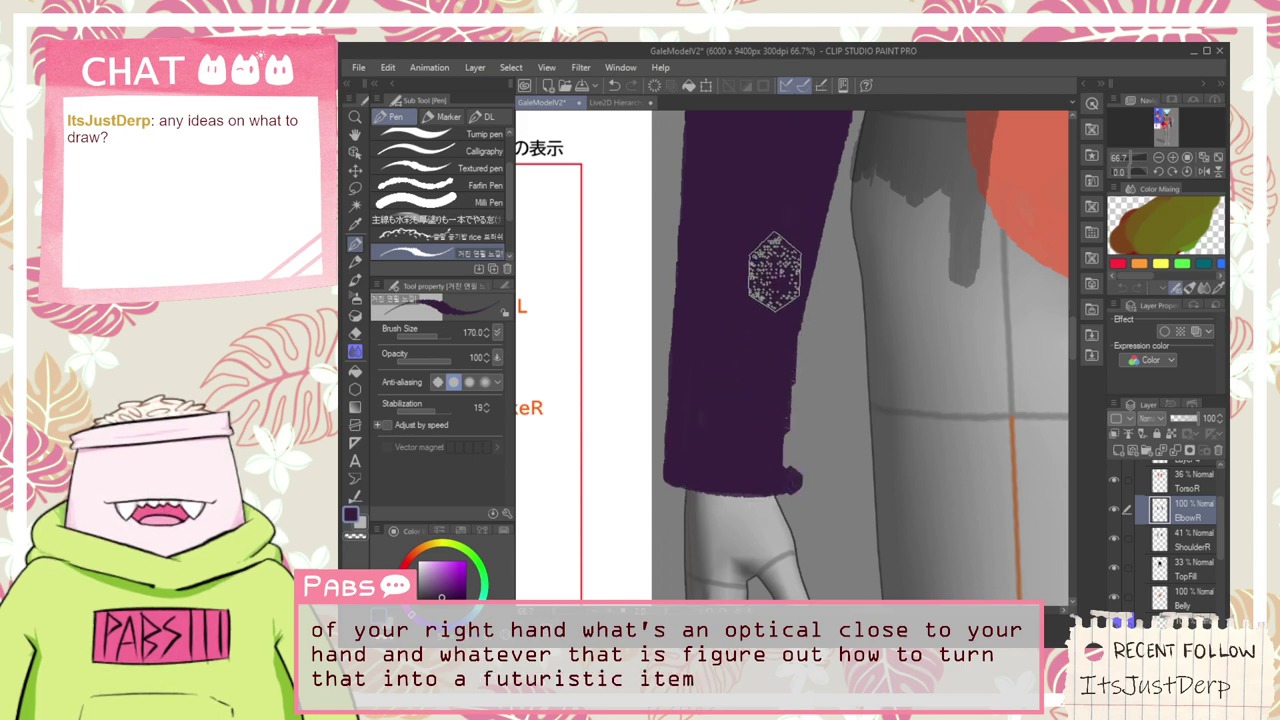
key(e)
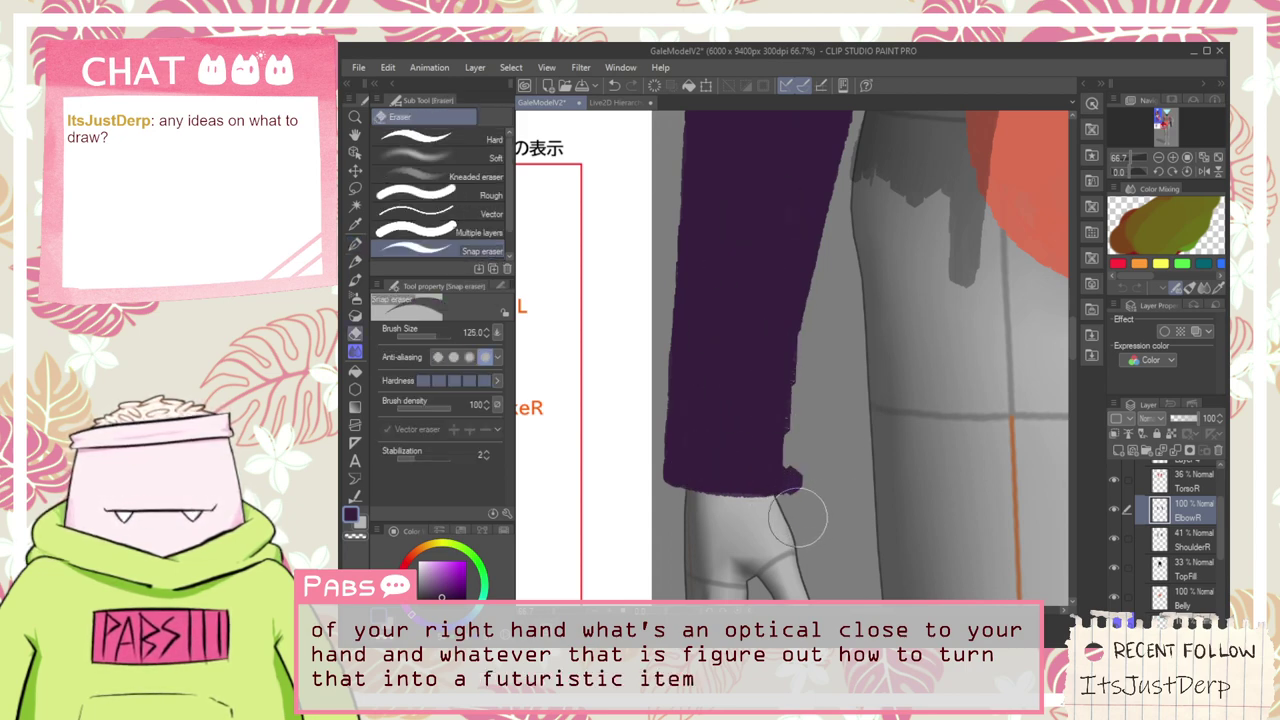
scroll(845, 267, down, 3)
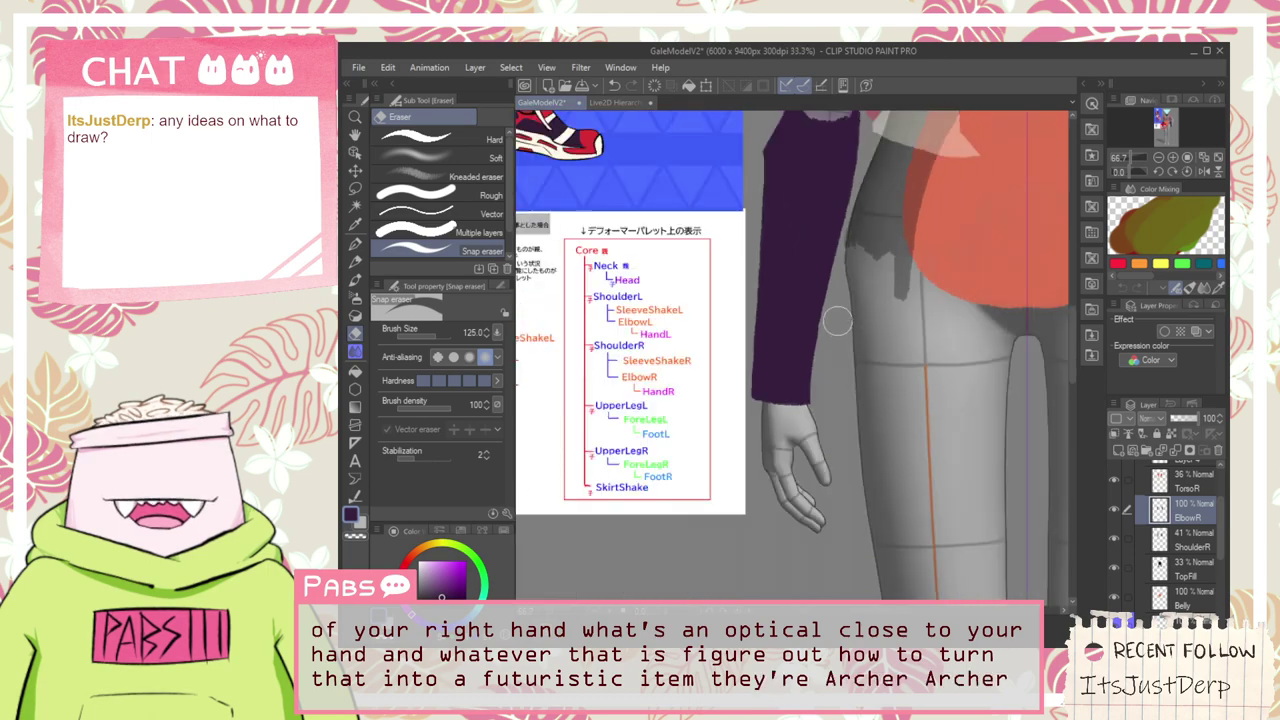
Refine the sleeve's inner edge in dark purple along the forearm beside the hip, down to the cuff
key(space)
drag(803, 263, 801, 376)
mouse_move(652, 253)
mouse_down()
mouse_move(737, 342)
mouse_move(758, 323)
mouse_move(780, 392)
mouse_up()
drag(752, 304, 720, 177)
scroll(725, 185, up, 1)
drag(781, 335, 740, 231)
scroll(737, 229, up, 1)
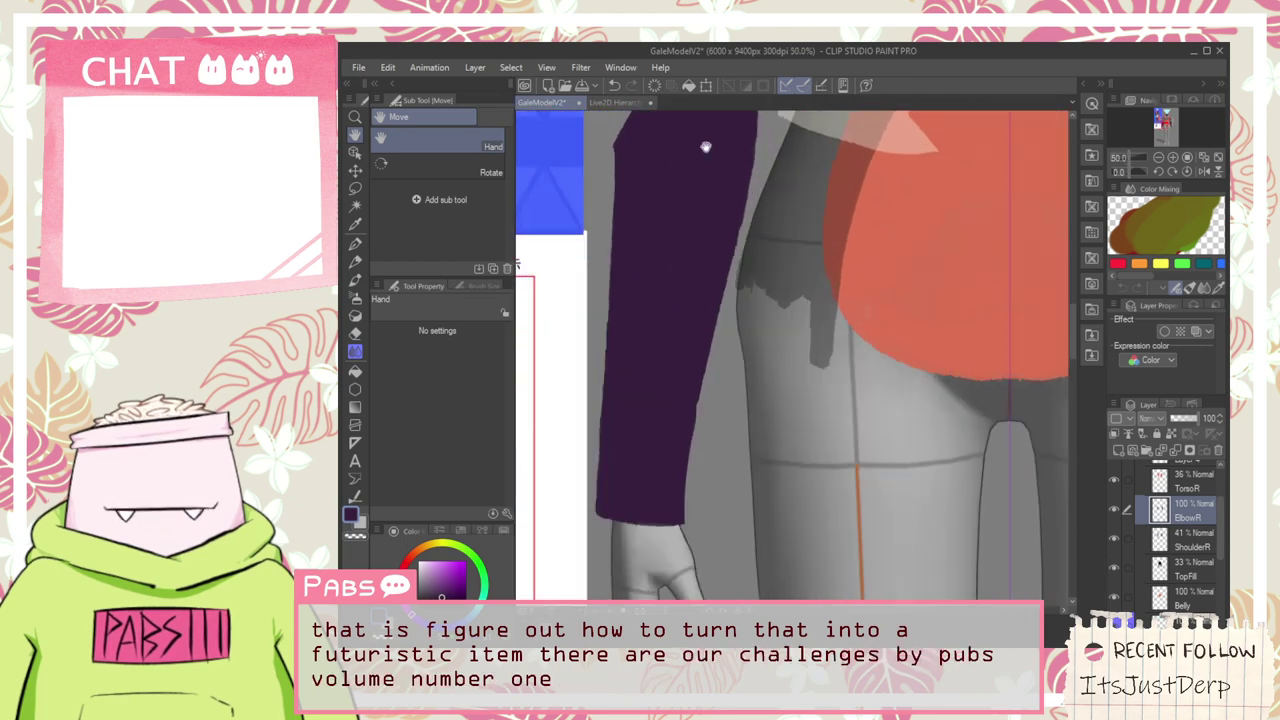
drag(705, 148, 684, 243)
key(p)
drag(700, 300, 710, 185)
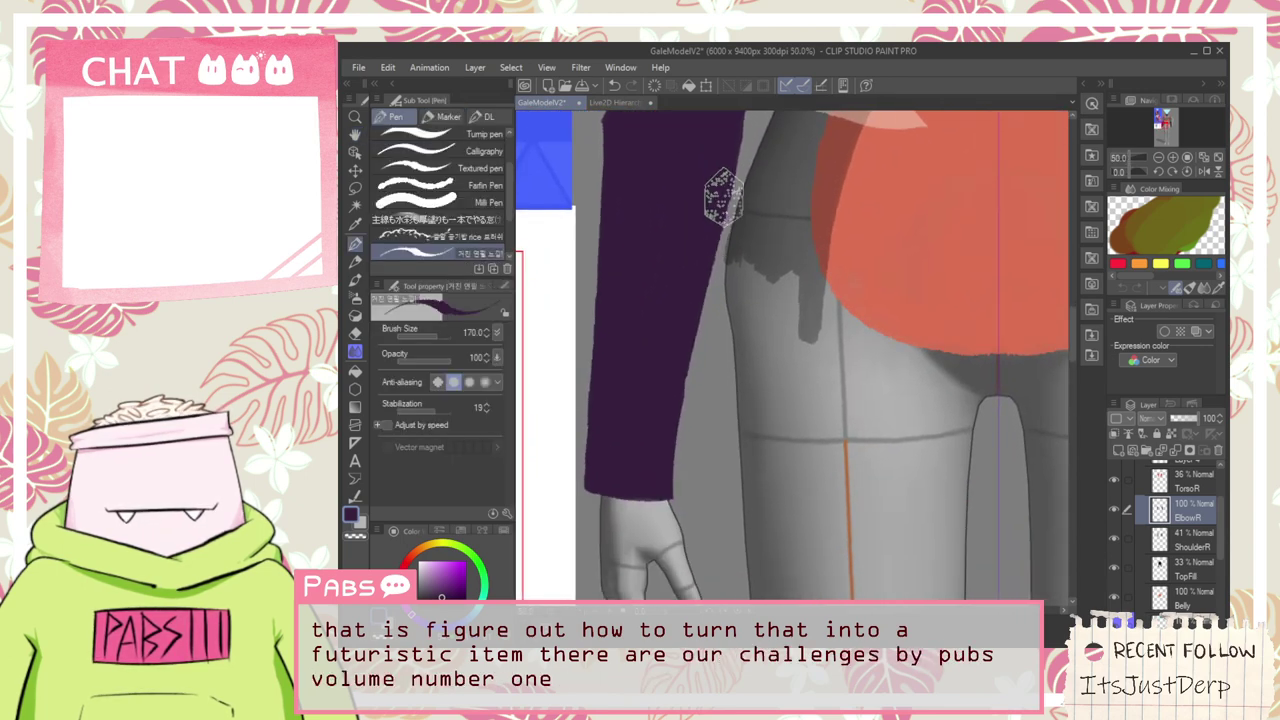
drag(680, 475, 681, 444)
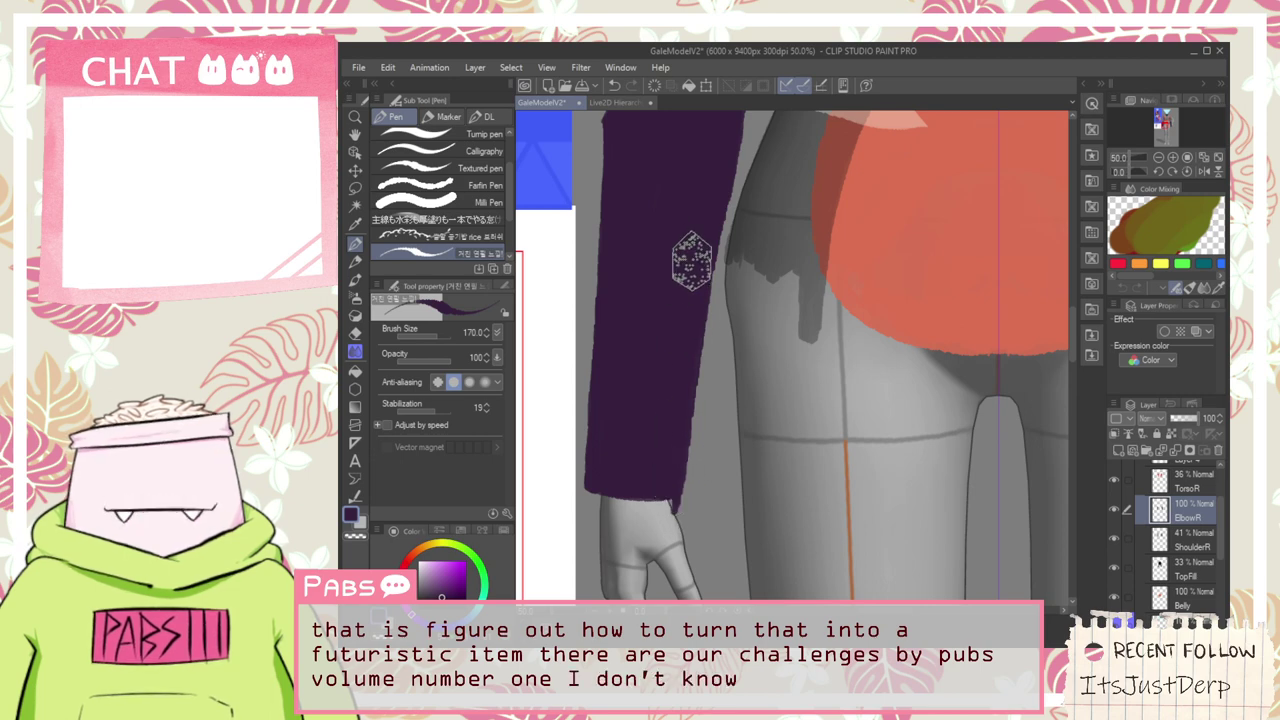
Erase the stray paint hanging below the inner corner of the sleeve's cuff
key(space)
scroll(661, 498, up, 4)
key(e)
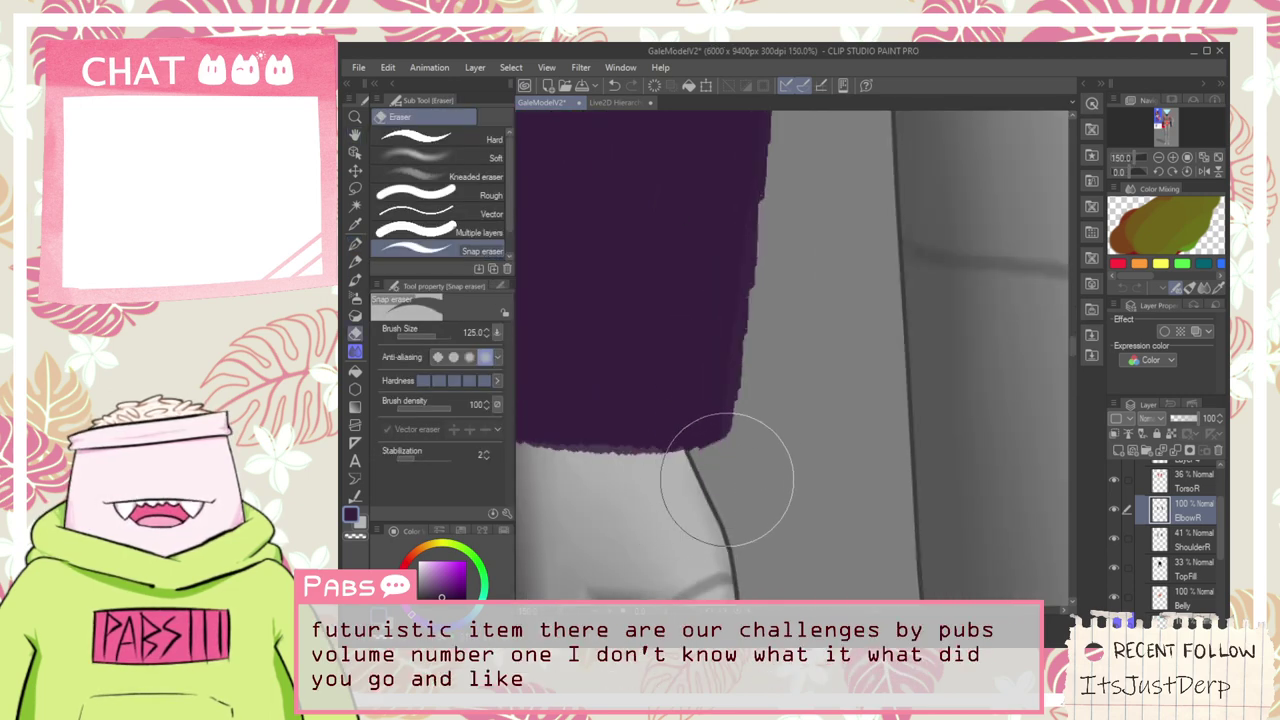
scroll(692, 500, down, 6)
key(space)
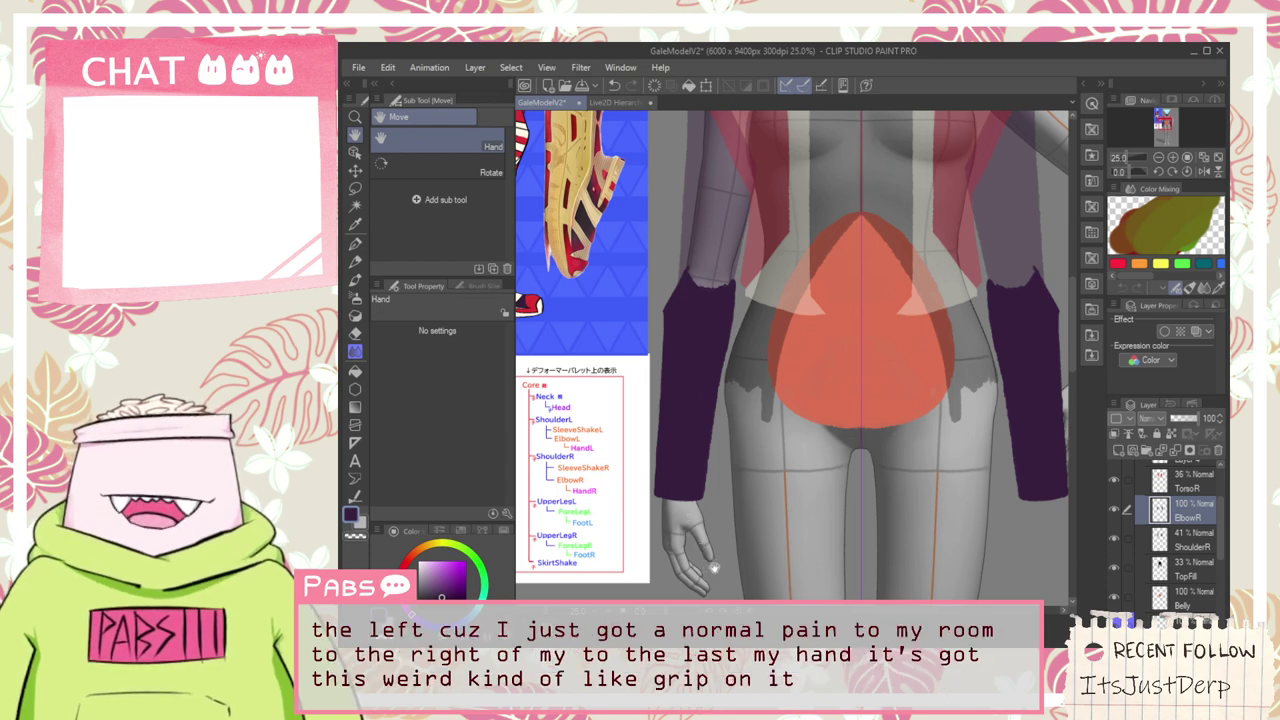
Draw long diagonal dark purple test strokes on an empty area of the grey background
scroll(714, 563, down, 4)
drag(762, 609, 800, 396)
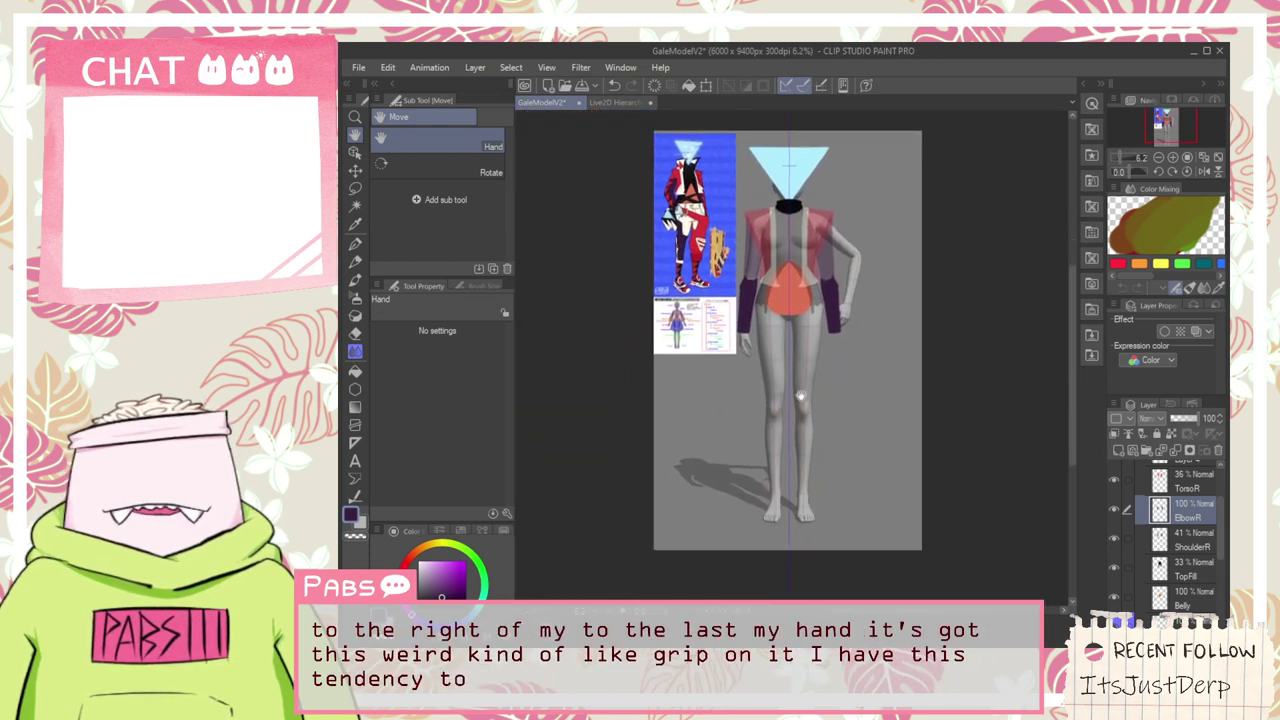
scroll(686, 434, up, 8)
key(p)
mouse_move(629, 469)
mouse_down()
mouse_move(870, 127)
mouse_move(777, 257)
mouse_move(860, 160)
mouse_up()
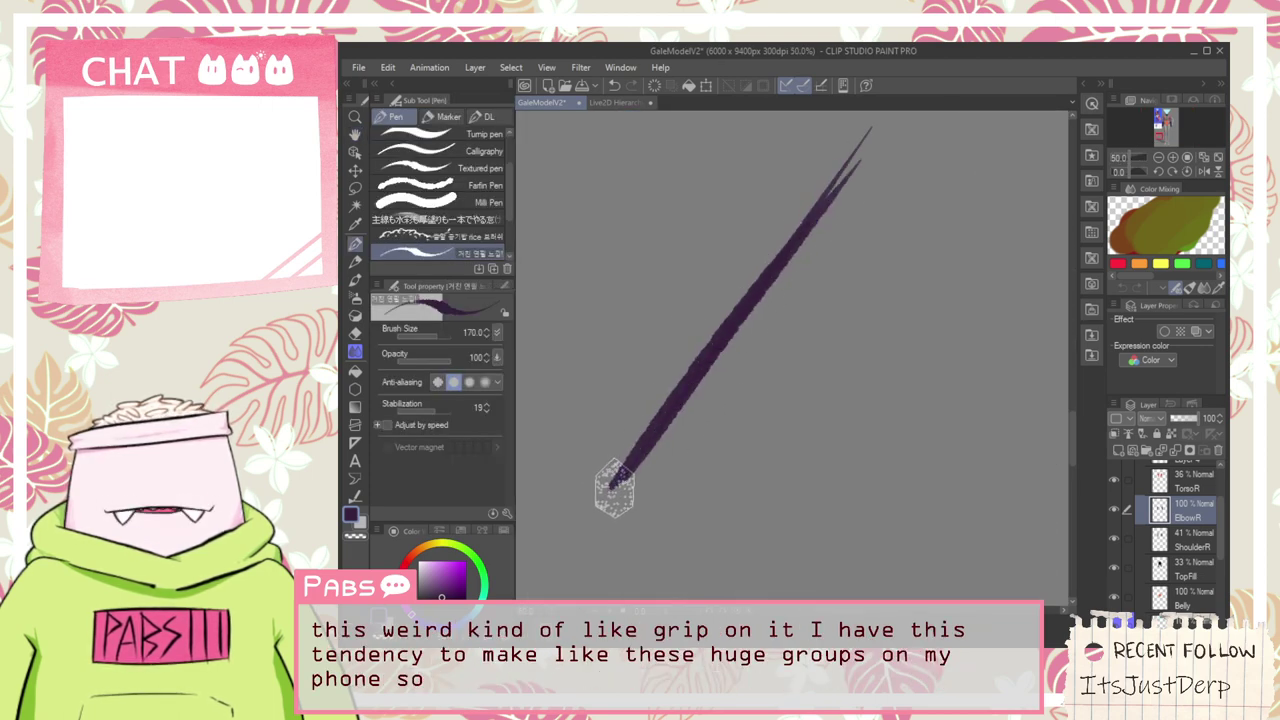
Retry the thick diagonal dark purple stroke over the existing test strokes on the empty grey background, undoing each attempt
drag(618, 485, 856, 156)
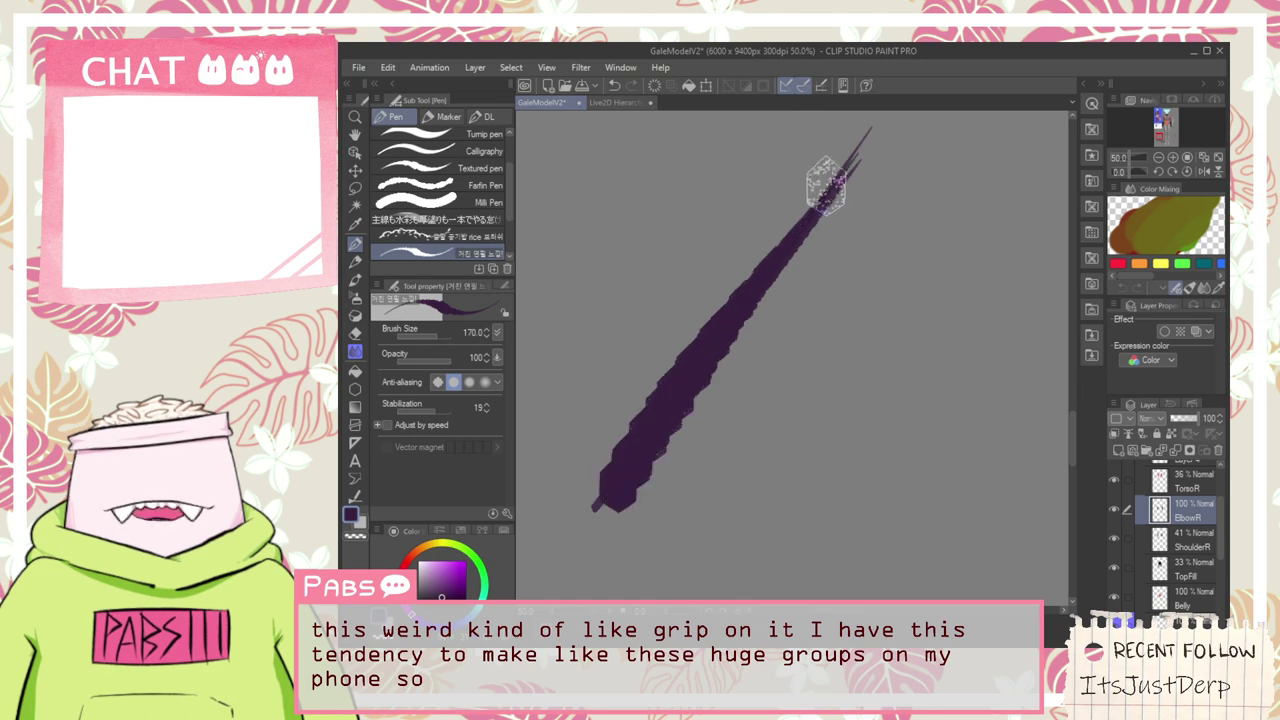
key(ctrl+z)
drag(606, 492, 861, 147)
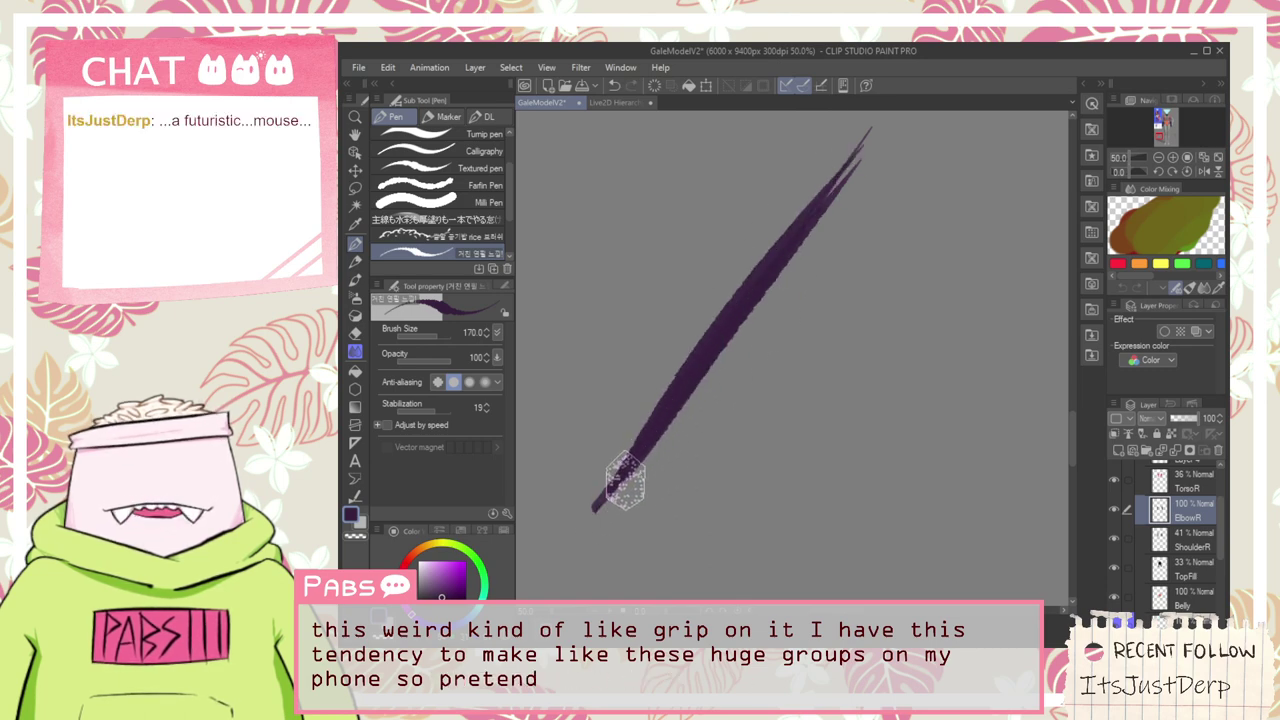
drag(614, 484, 857, 146)
key(ctrl+z)
drag(621, 478, 829, 171)
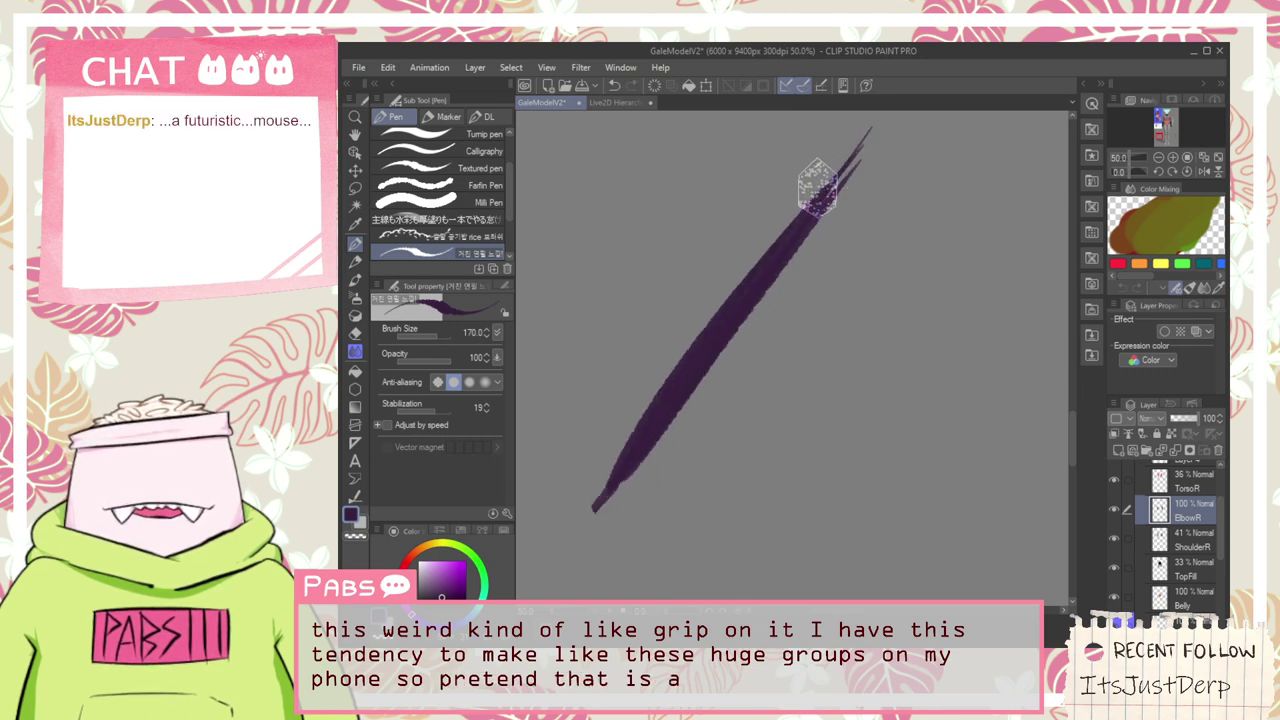
key(ctrl+z)
drag(623, 457, 857, 157)
key(ctrl+z)
mouse_move(616, 483)
mouse_down()
mouse_move(777, 236)
mouse_move(877, 118)
mouse_up()
key(ctrl+z)
scroll(657, 452, down, 2)
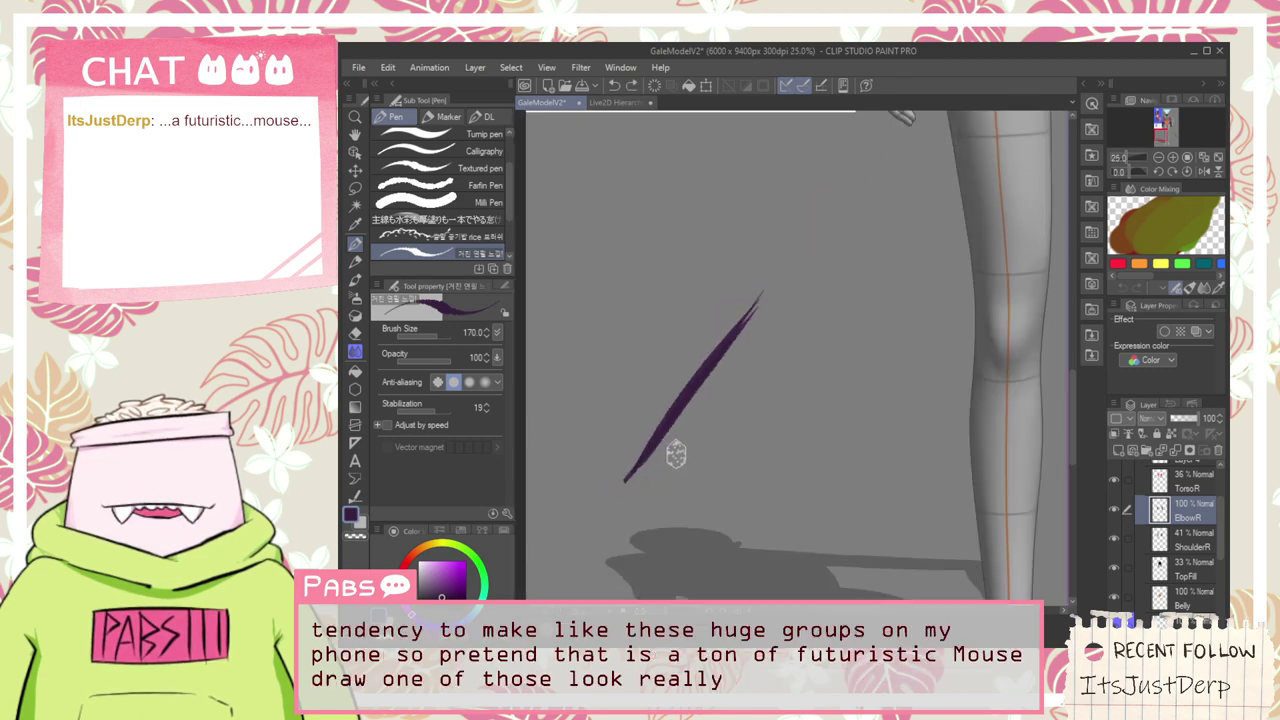
scroll(681, 466, down, 4)
key(space)
scroll(715, 519, up, 7)
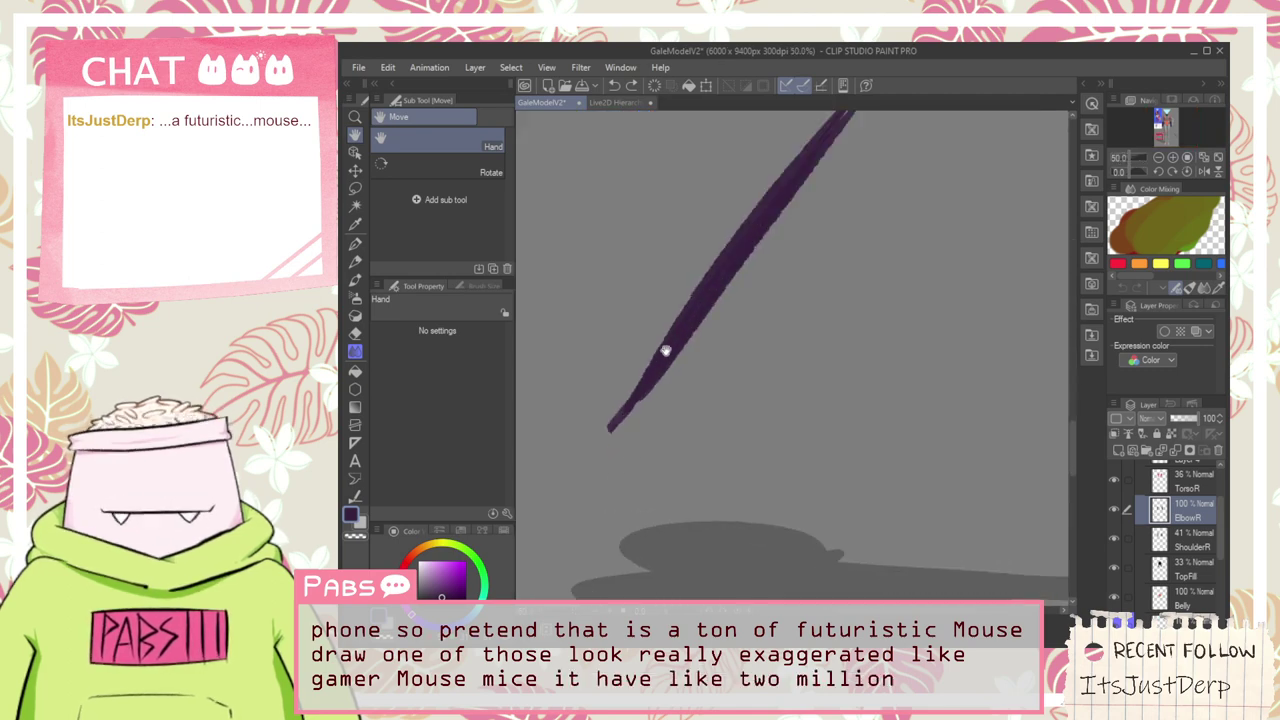
scroll(703, 308, down, 1)
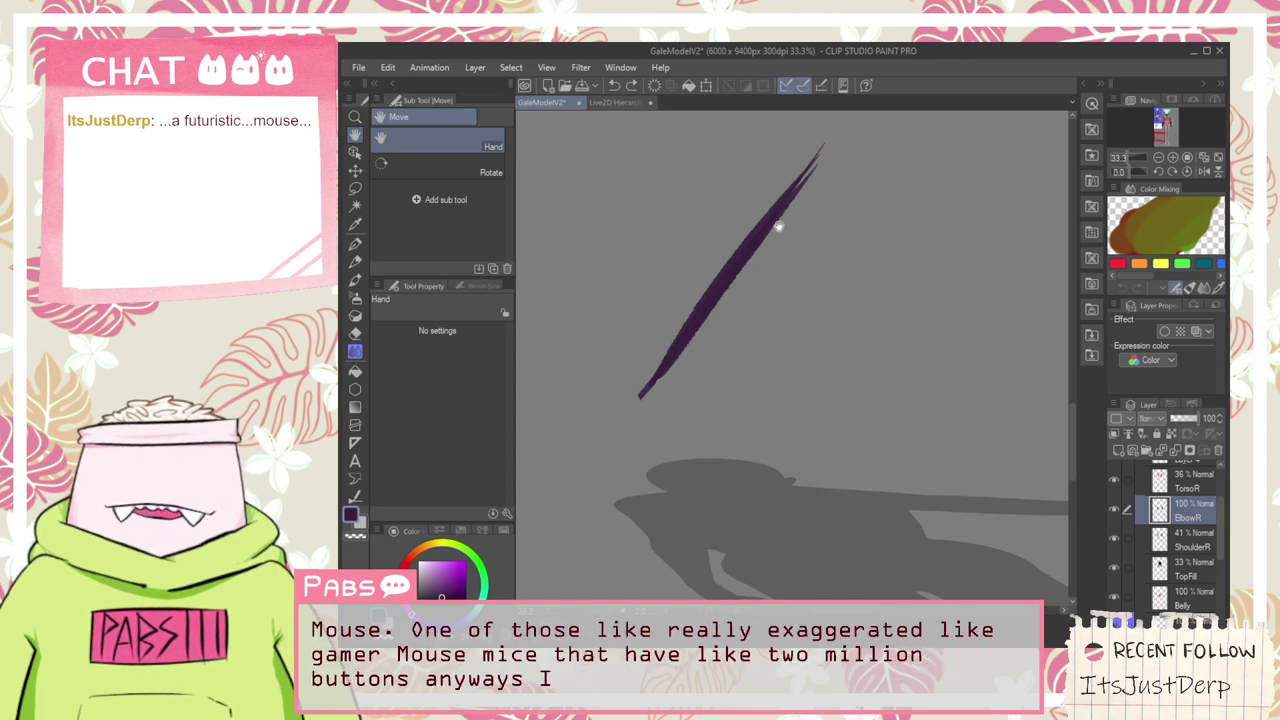
scroll(700, 337, up, 1)
Paint a wide dark purple block around the middle of the diagonal test stroke and undo all the test strokes
key(p)
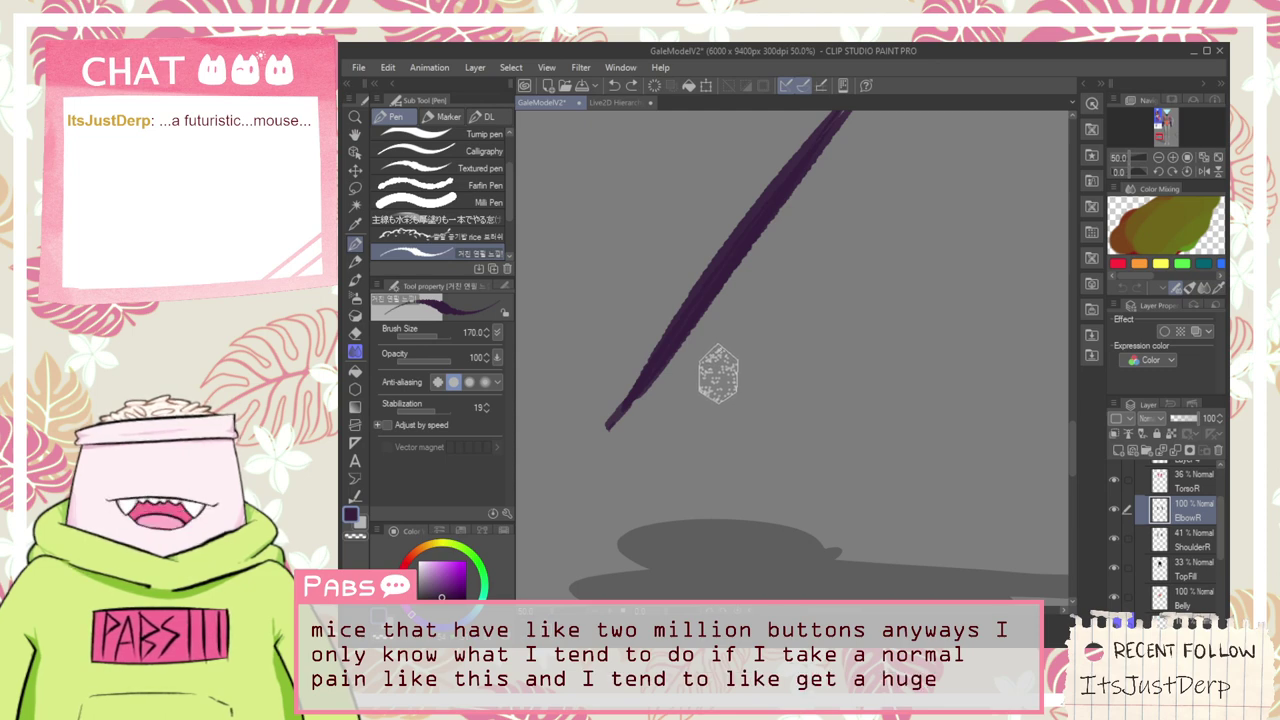
key(space)
mouse_move(682, 319)
mouse_down()
mouse_move(669, 448)
mouse_move(683, 452)
mouse_move(803, 280)
mouse_up()
key(p)
key(ctrl+z)
mouse_move(627, 424)
mouse_down()
mouse_move(748, 378)
mouse_move(712, 300)
mouse_move(646, 394)
mouse_move(684, 345)
mouse_move(731, 334)
mouse_move(743, 359)
mouse_move(642, 369)
mouse_up()
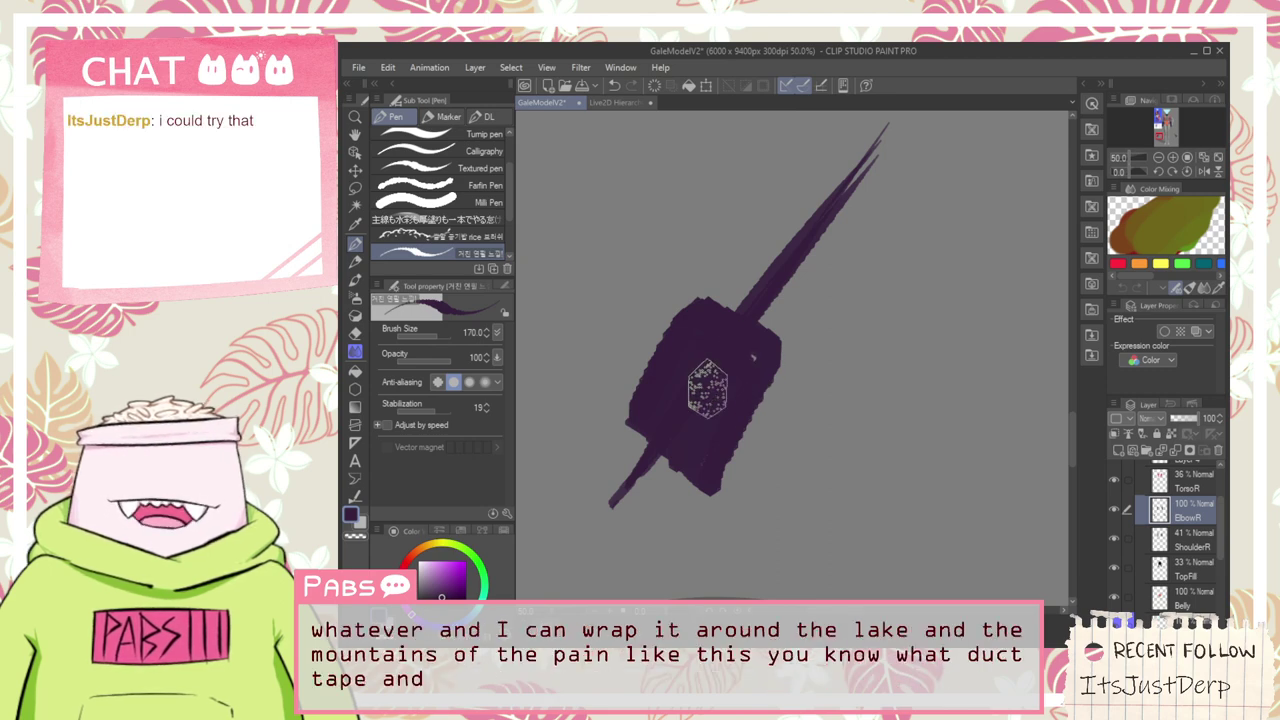
scroll(780, 445, down, 10)
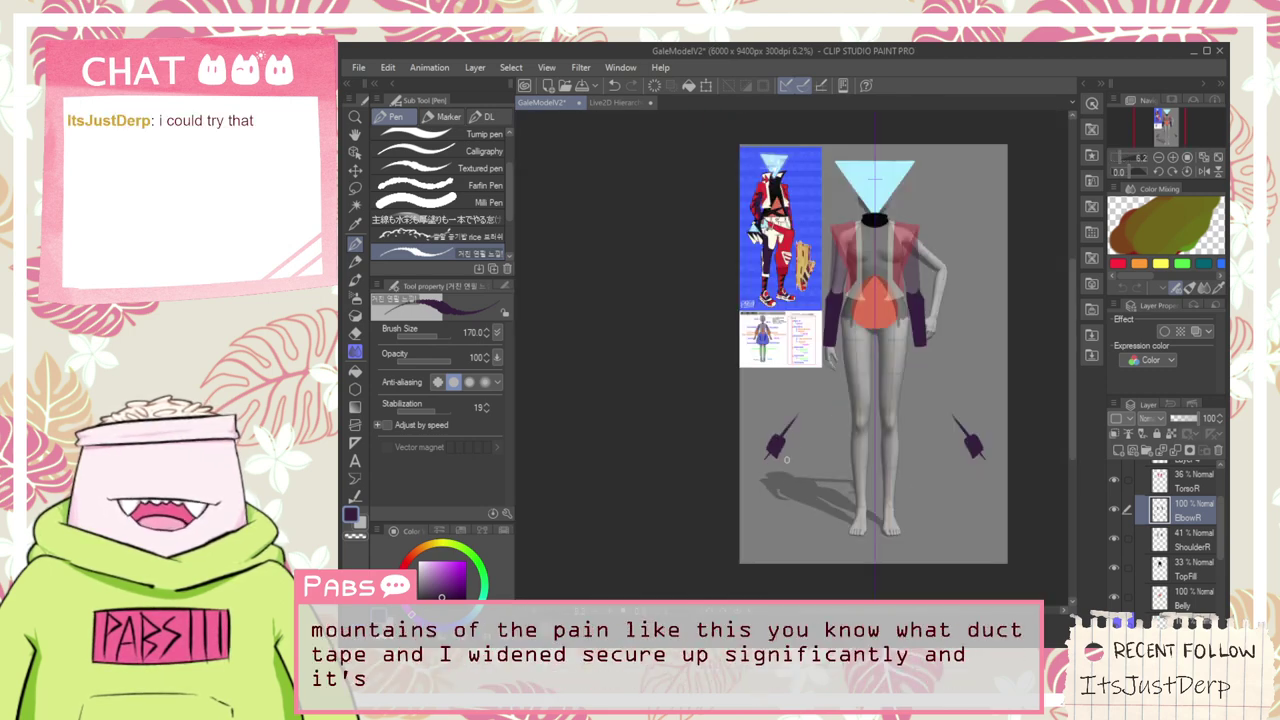
key(ctrl+z)
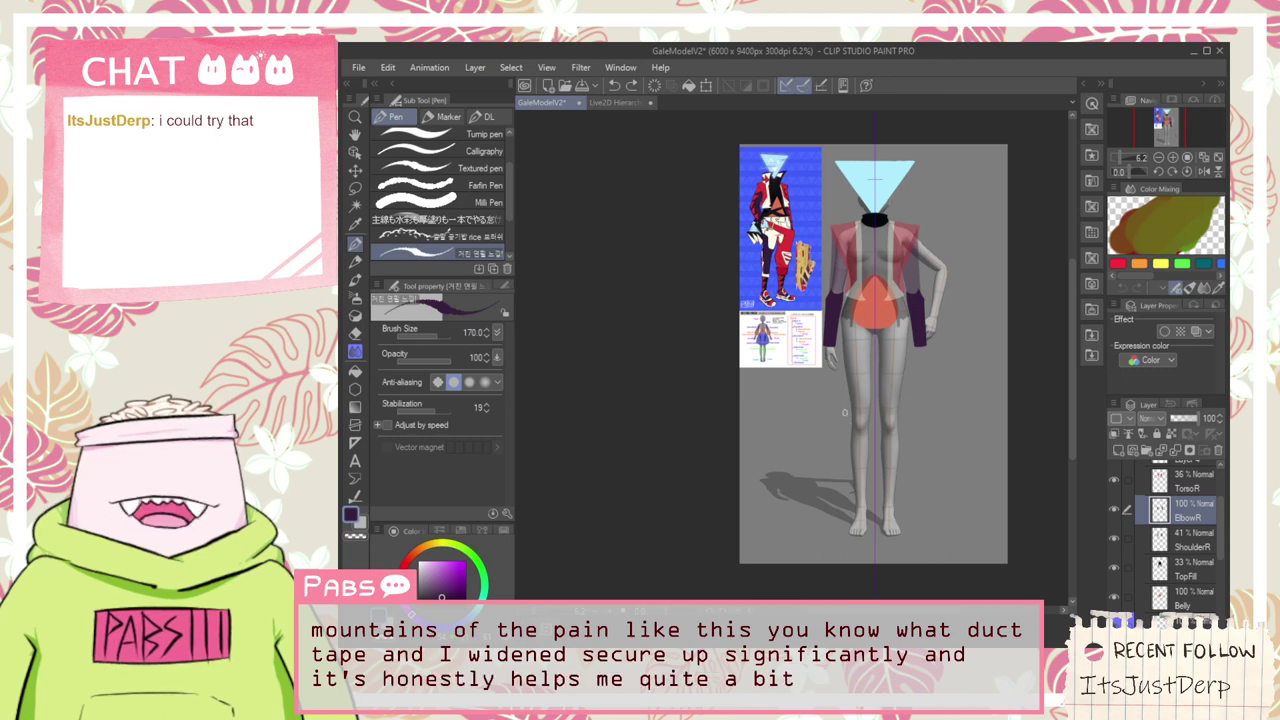
key(space)
drag(843, 375, 797, 447)
scroll(797, 440, up, 2)
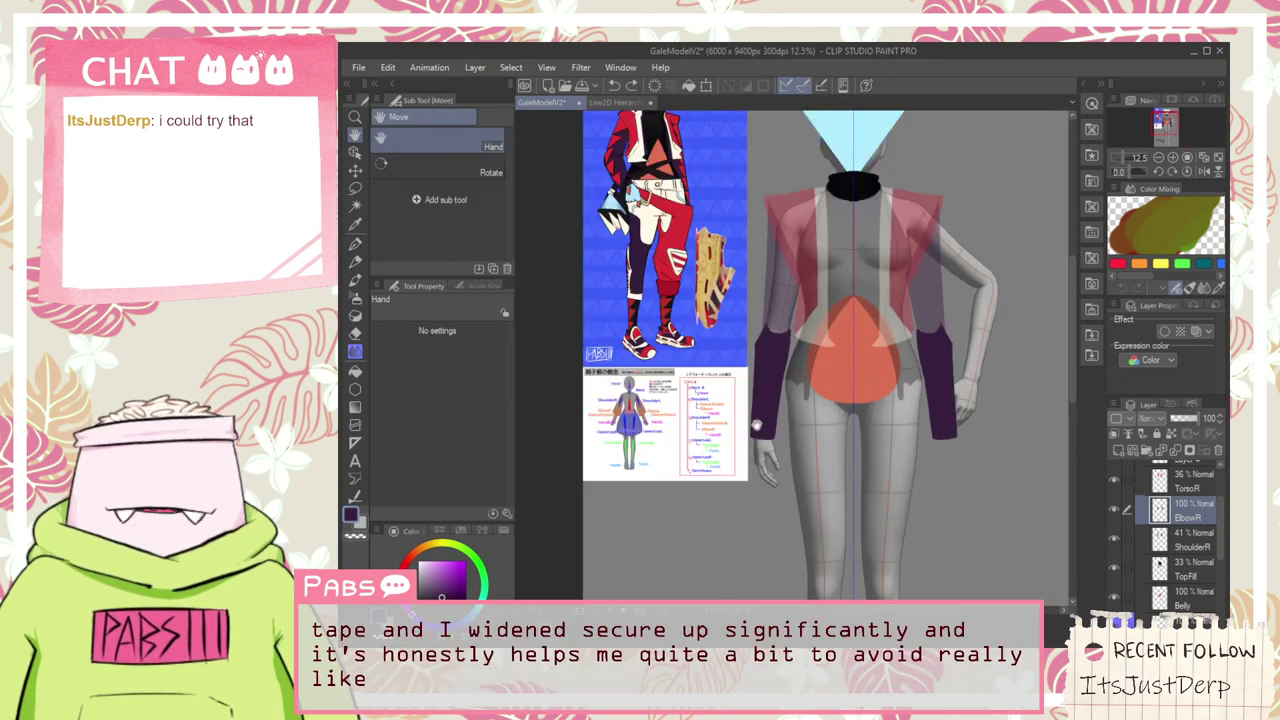
scroll(749, 402, up, 3)
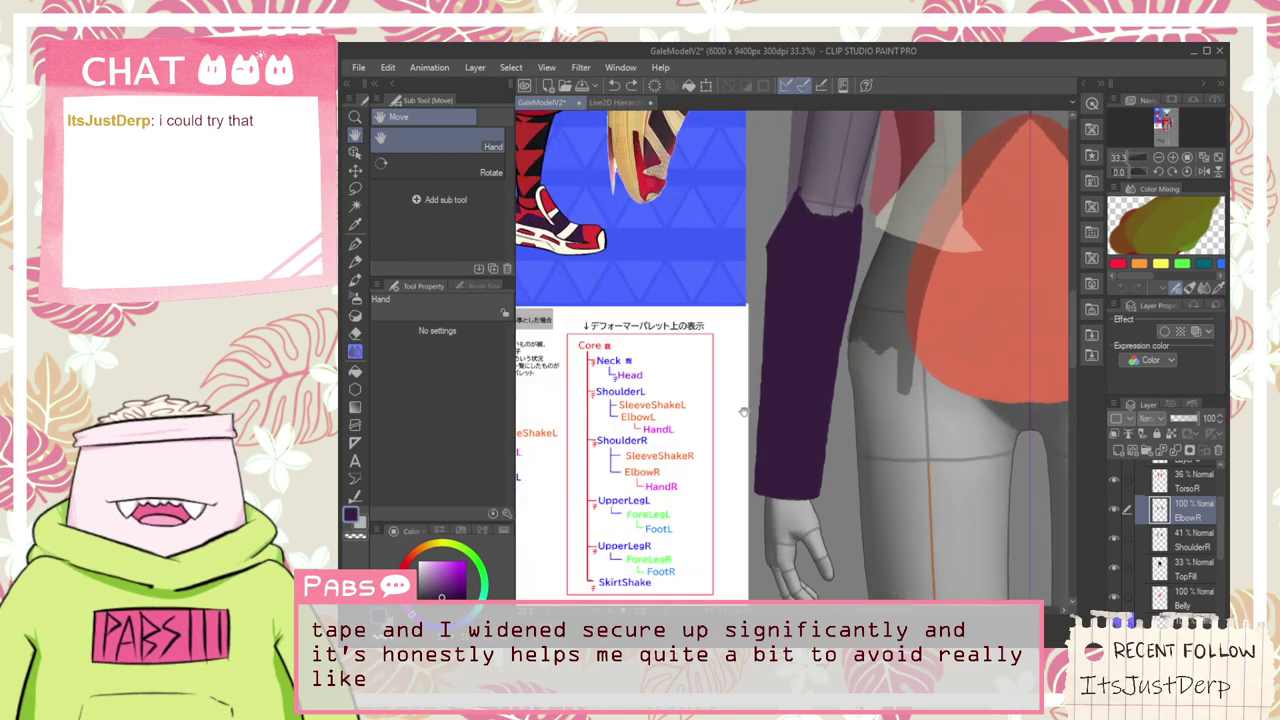
scroll(744, 411, down, 1)
drag(730, 414, 719, 482)
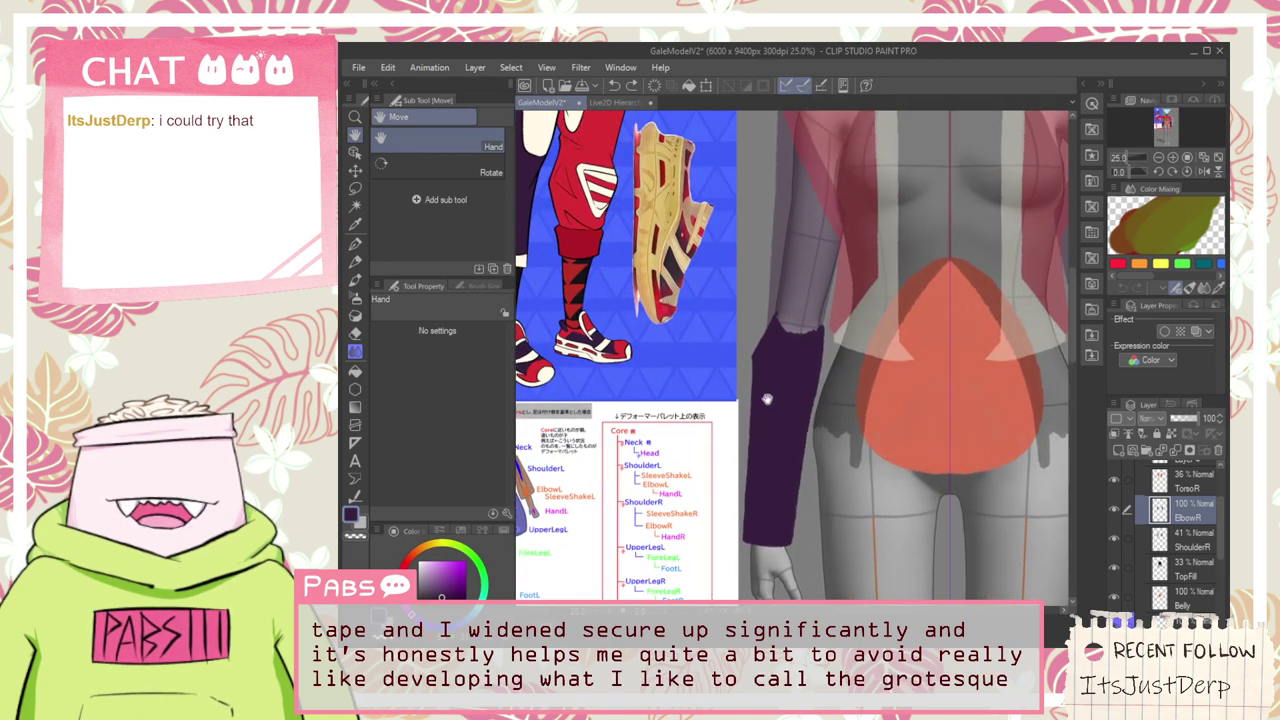
scroll(766, 399, up, 1)
key(e)
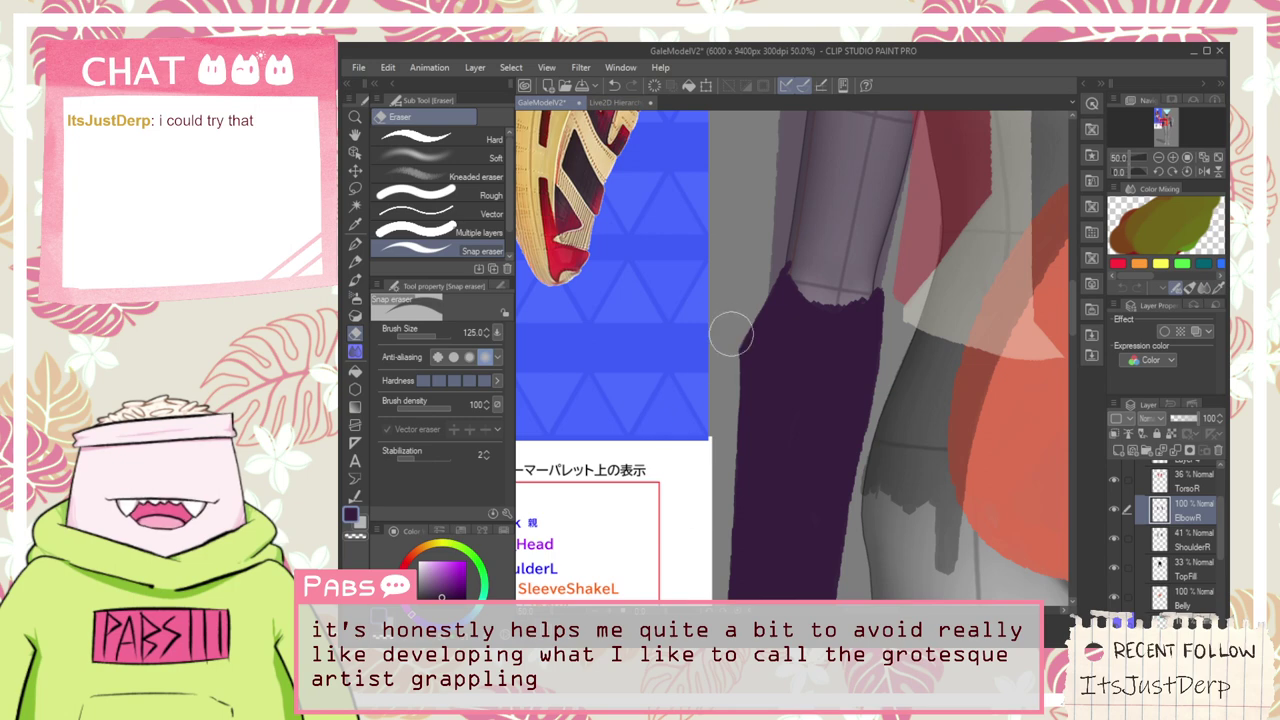
scroll(705, 420, down, 1)
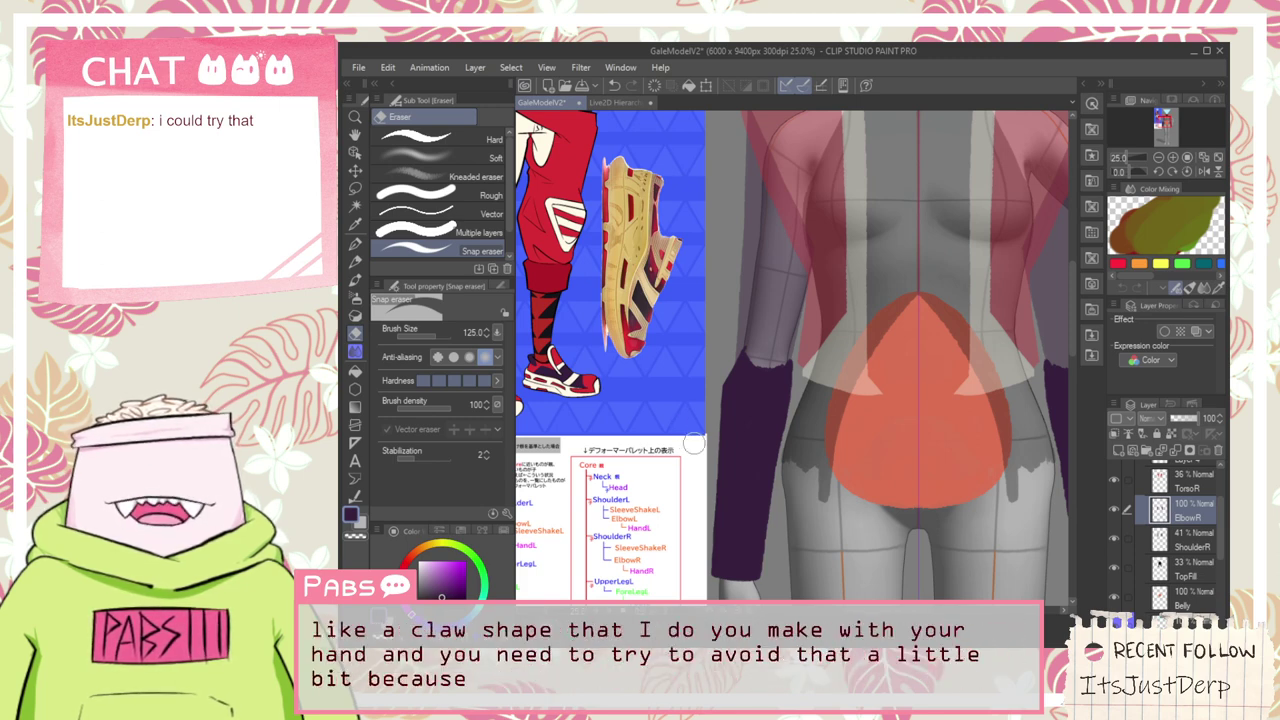
scroll(673, 460, down, 4)
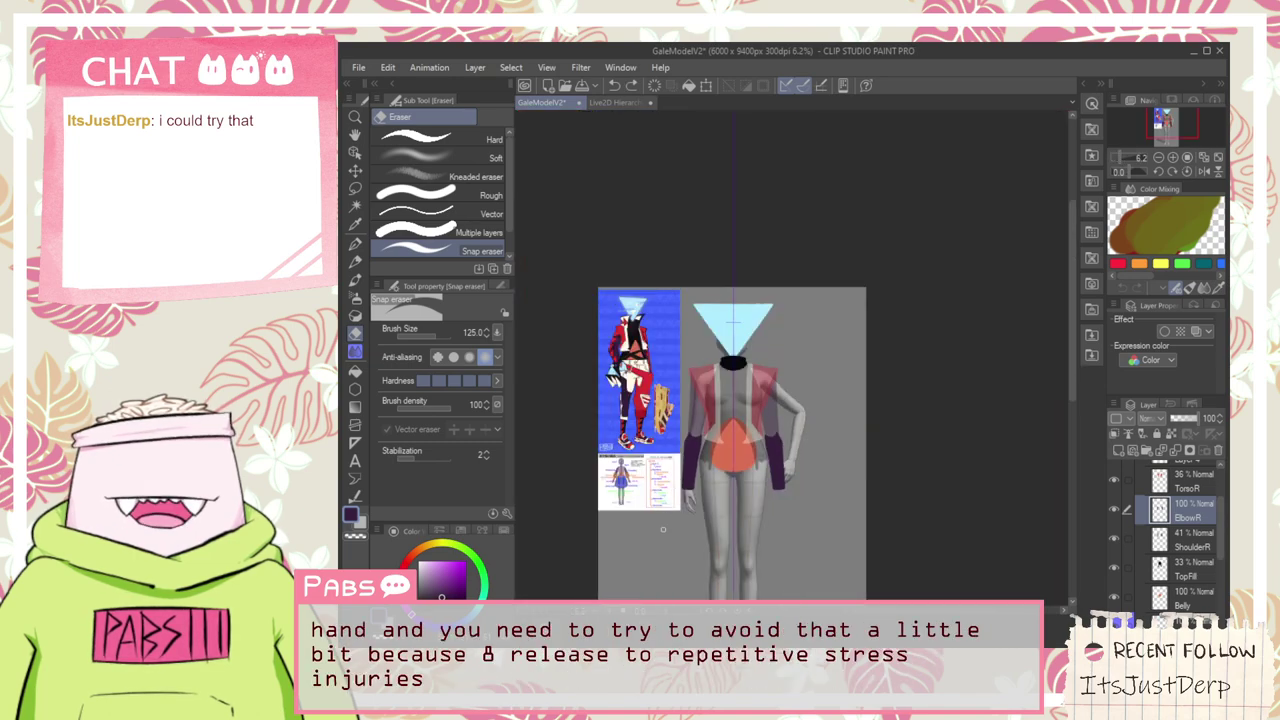
scroll(662, 529, up, 6)
key(space)
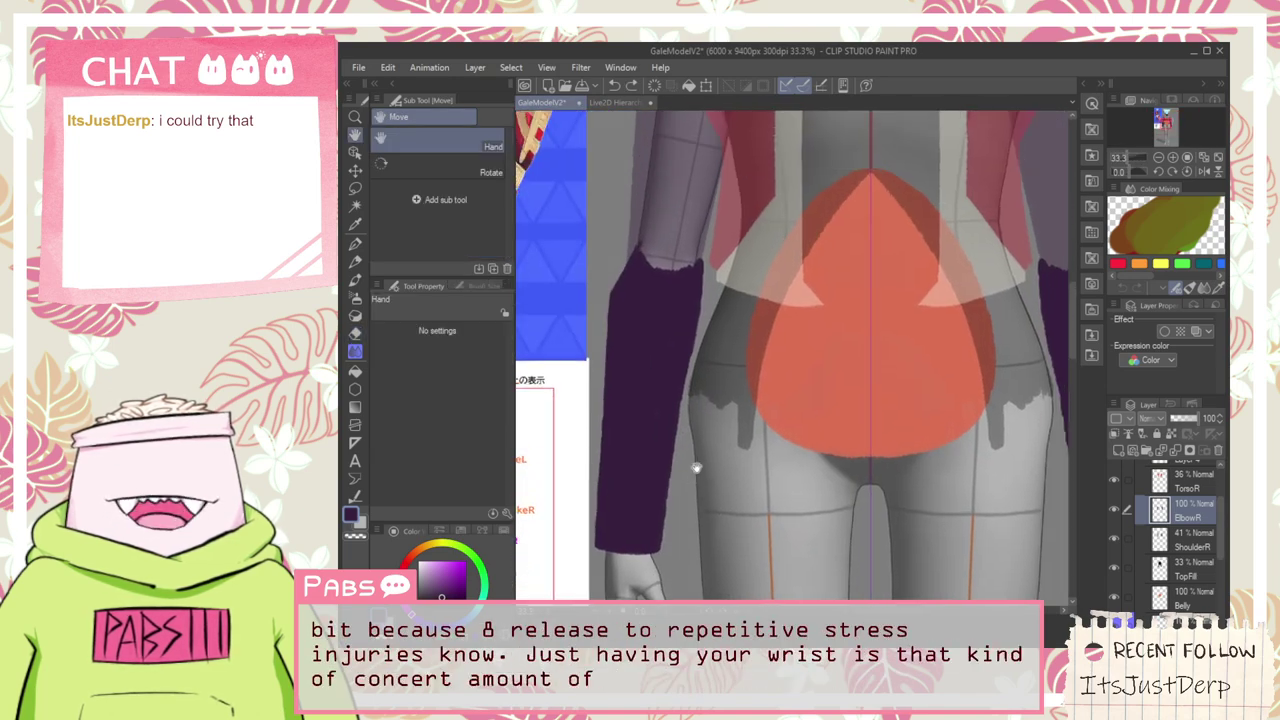
scroll(697, 467, down, 4)
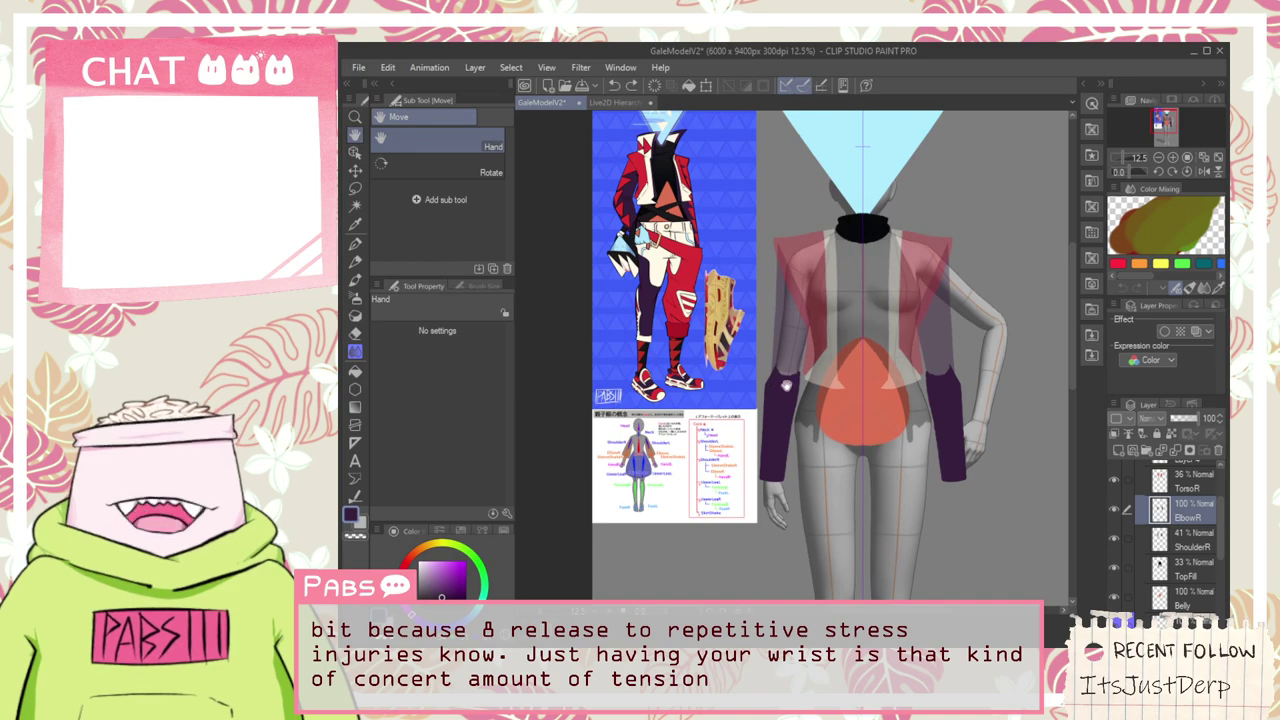
scroll(786, 385, up, 5)
scroll(837, 423, down, 2)
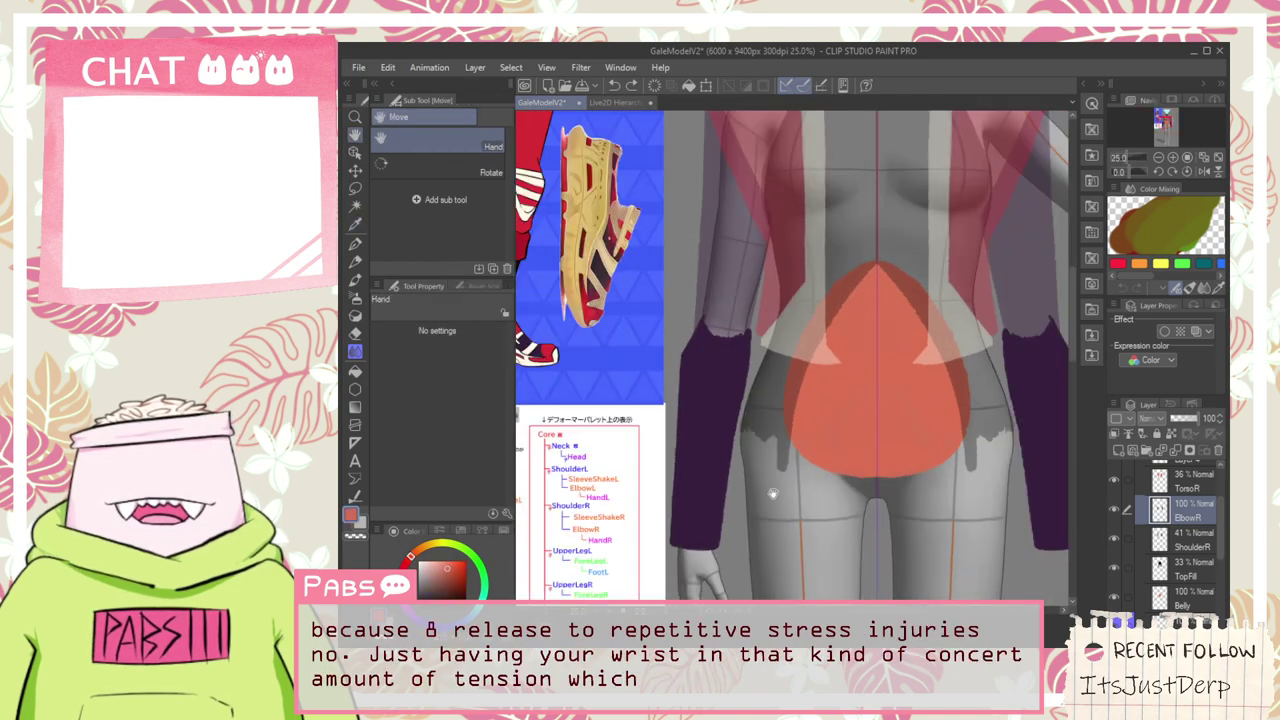
drag(772, 493, 883, 421)
Move the ElbowR layer below ShoulderR and lower its opacity to 46%
click(1190, 546)
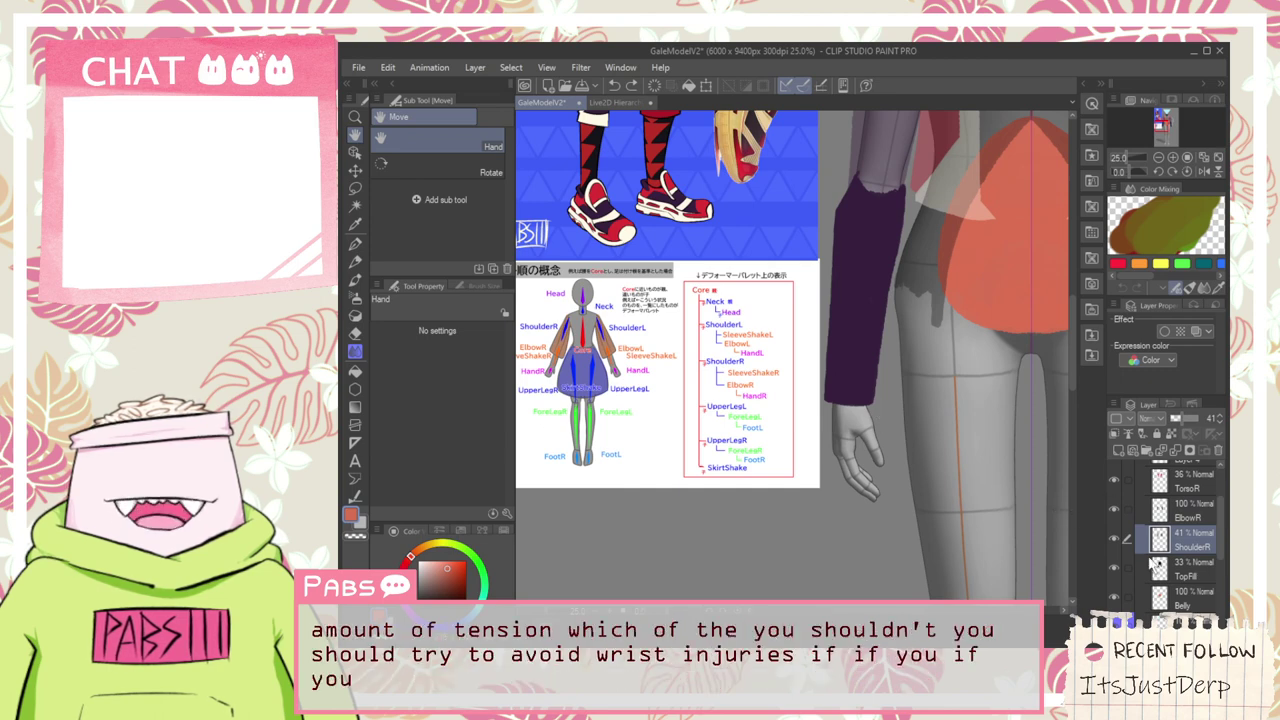
drag(1173, 521, 1184, 556)
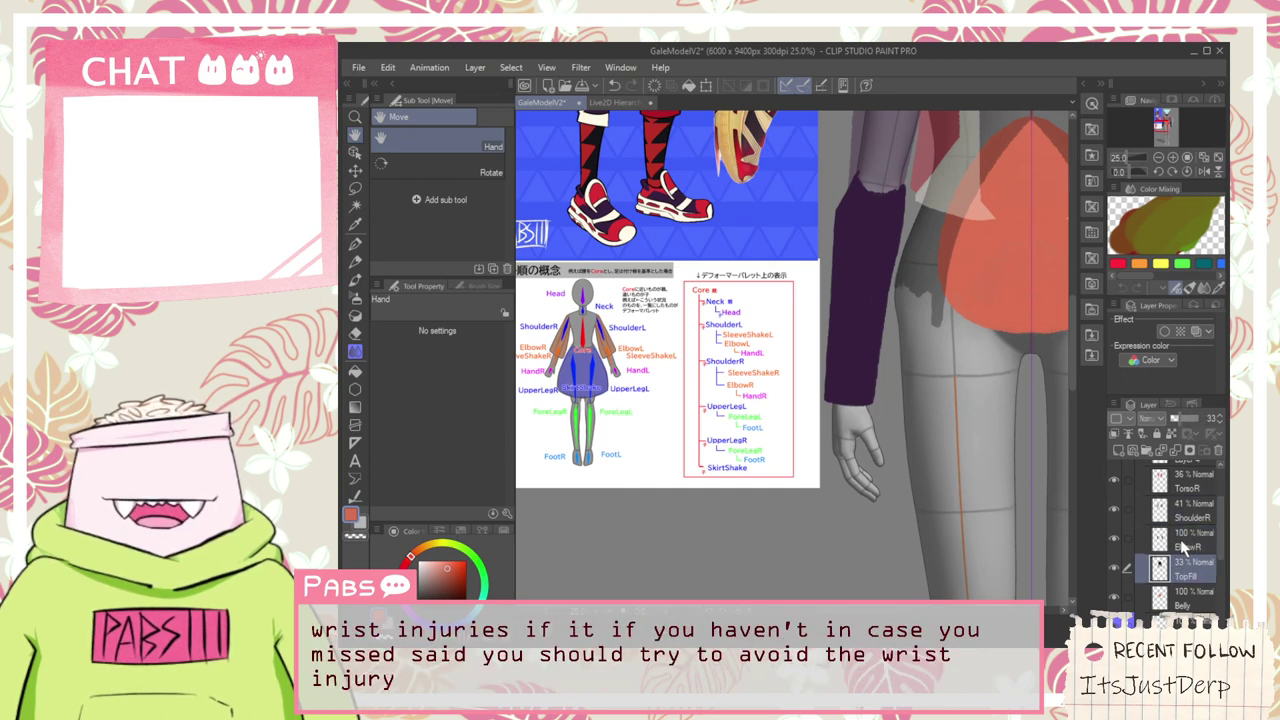
drag(1190, 417, 1180, 421)
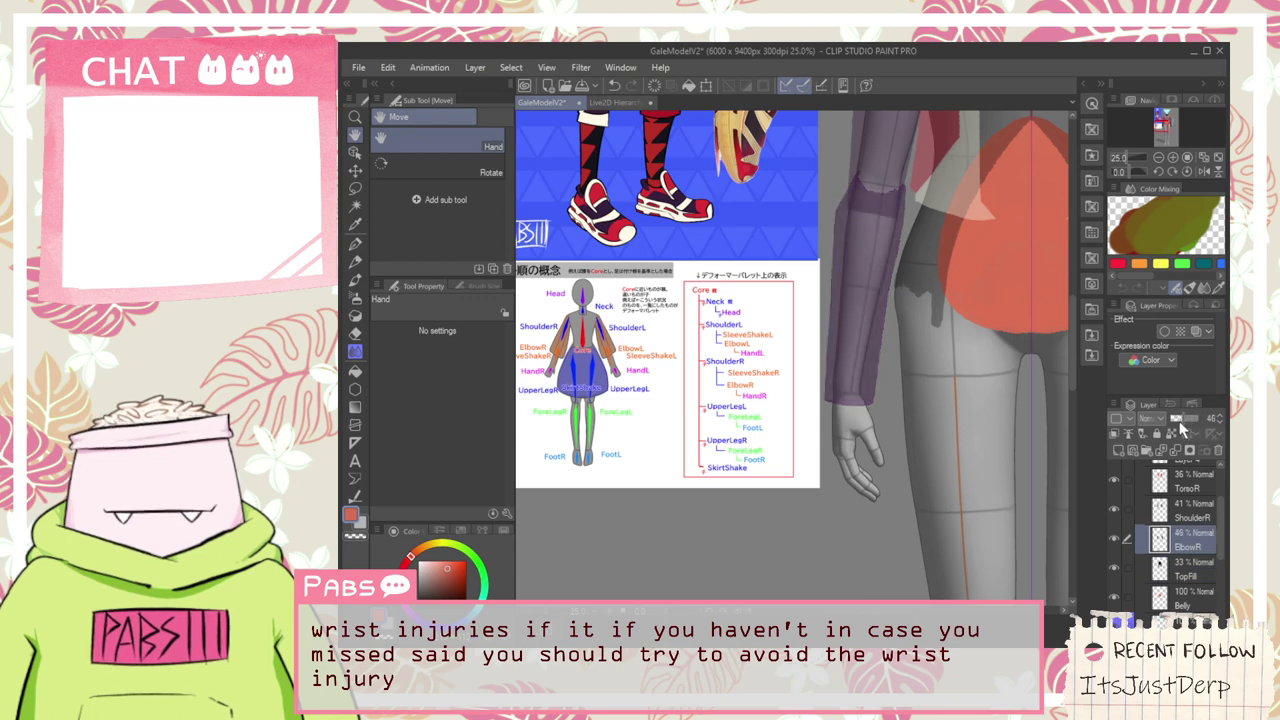
Add a new layer directly above TopFill and name it HandR
click(1185, 562)
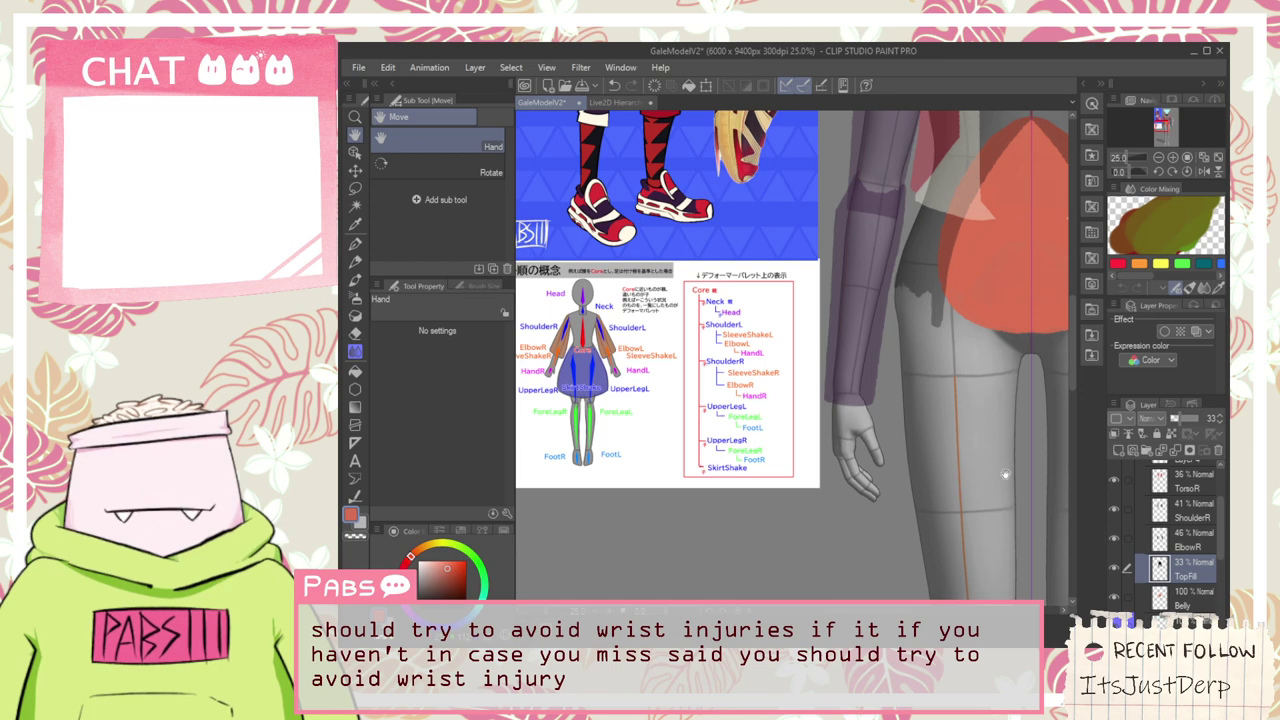
click(1118, 449)
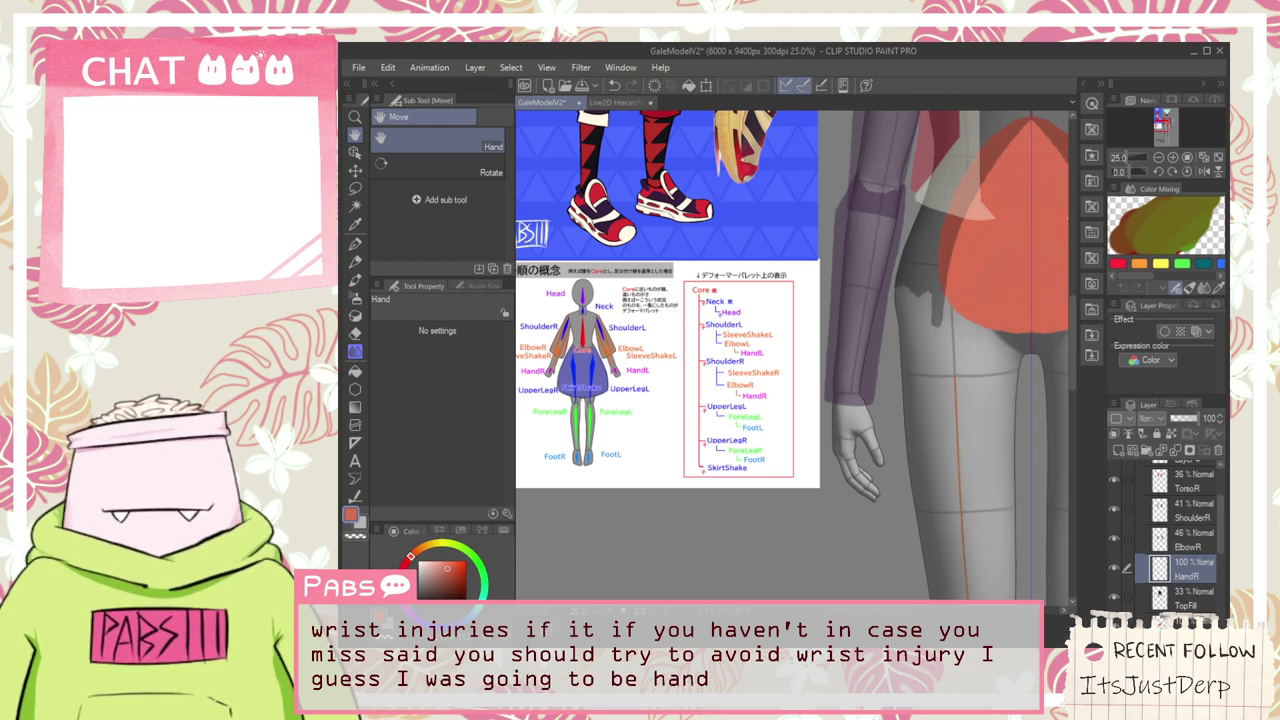
key(ctrl+minus)
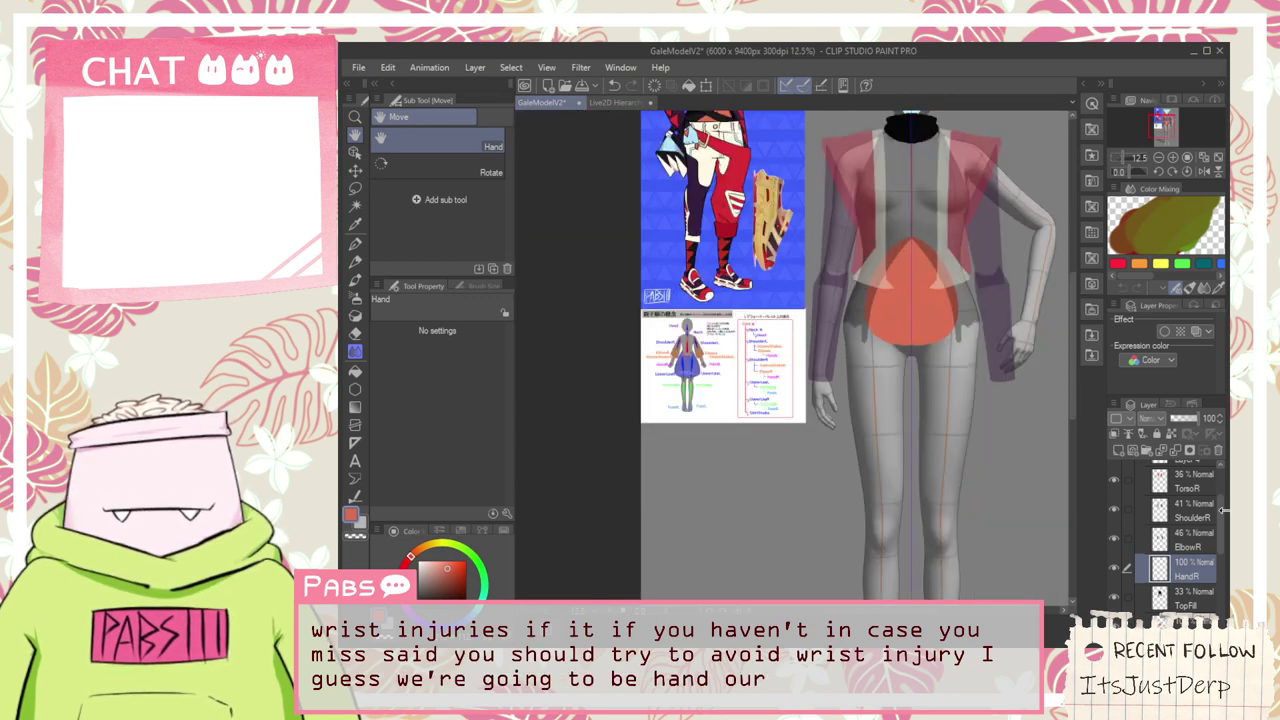
Examine the jacket and sleeves in the character reference and compare them with the painted parts on the mannequin
scroll(728, 318, up, 5)
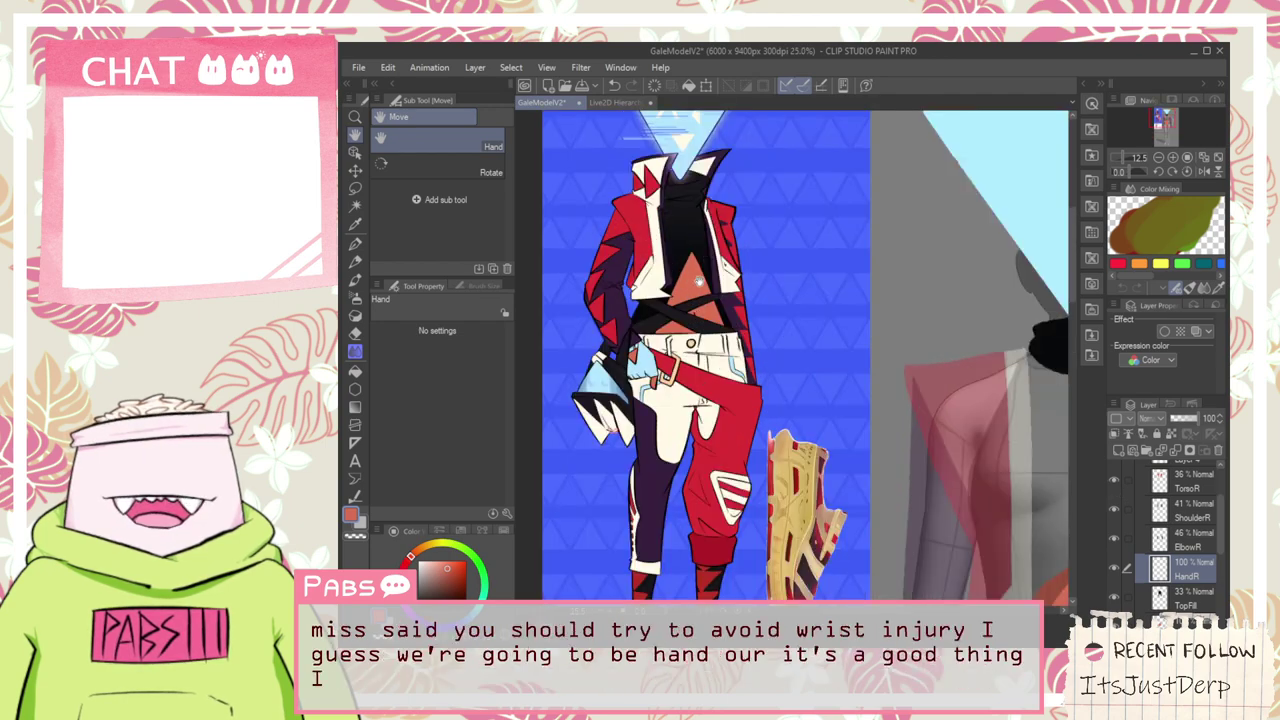
scroll(728, 318, down, 3)
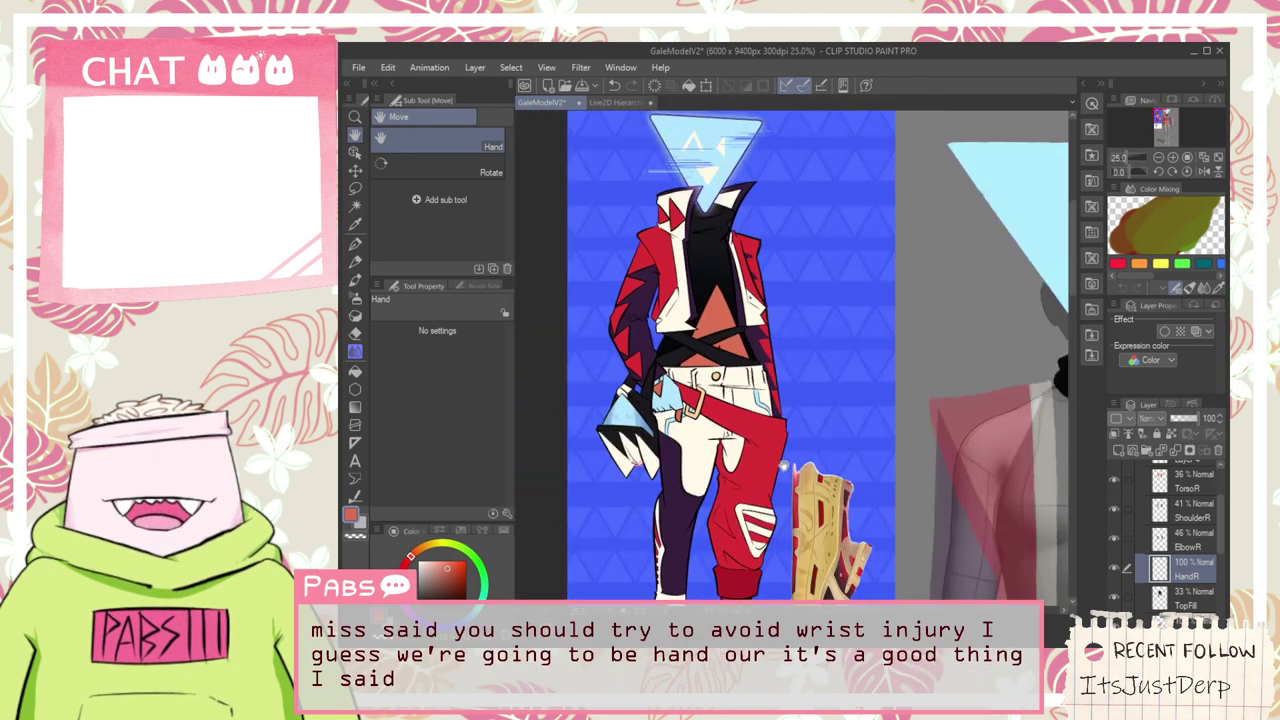
scroll(783, 464, down, 2)
scroll(798, 478, up, 1)
scroll(929, 547, up, 4)
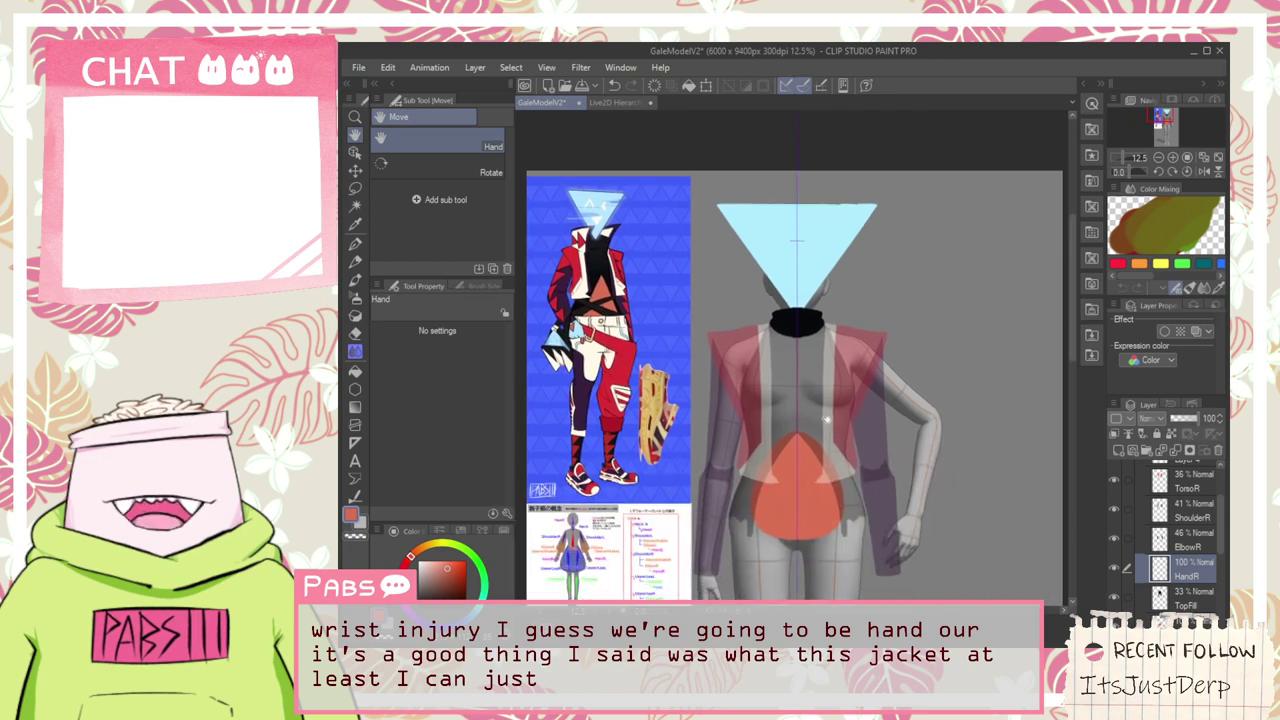
scroll(844, 365, down, 3)
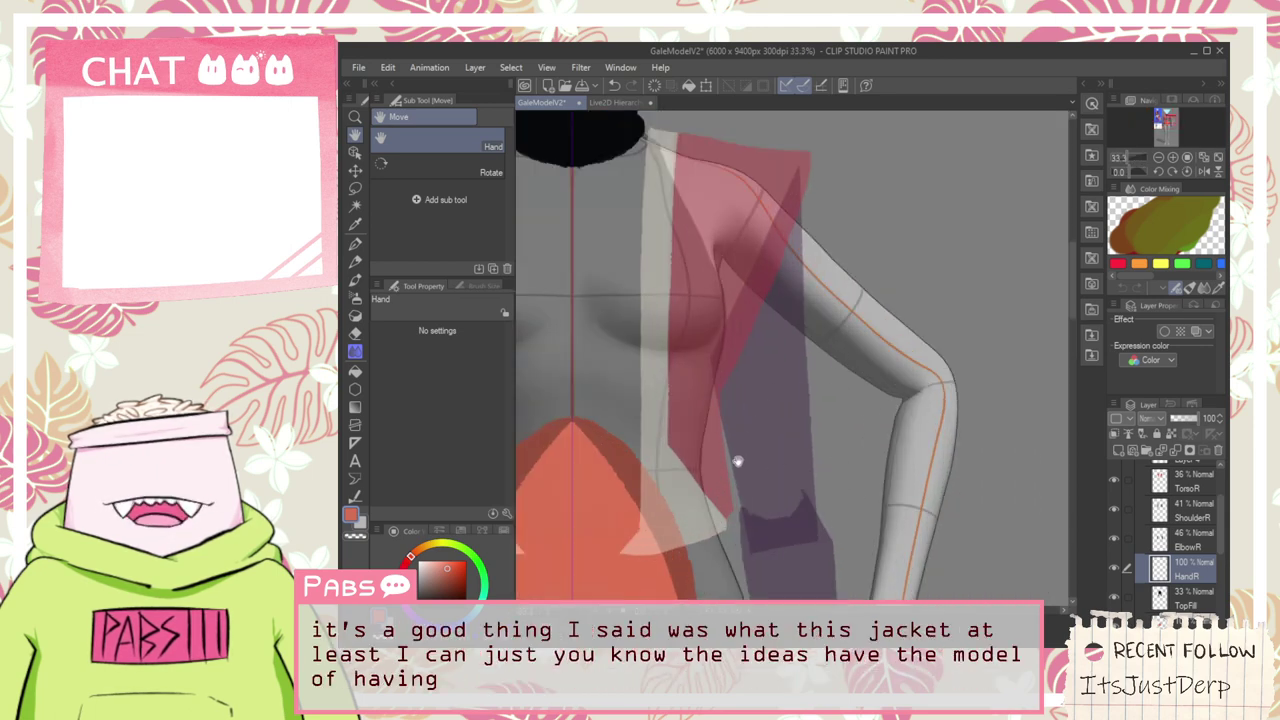
scroll(832, 430, up, 3)
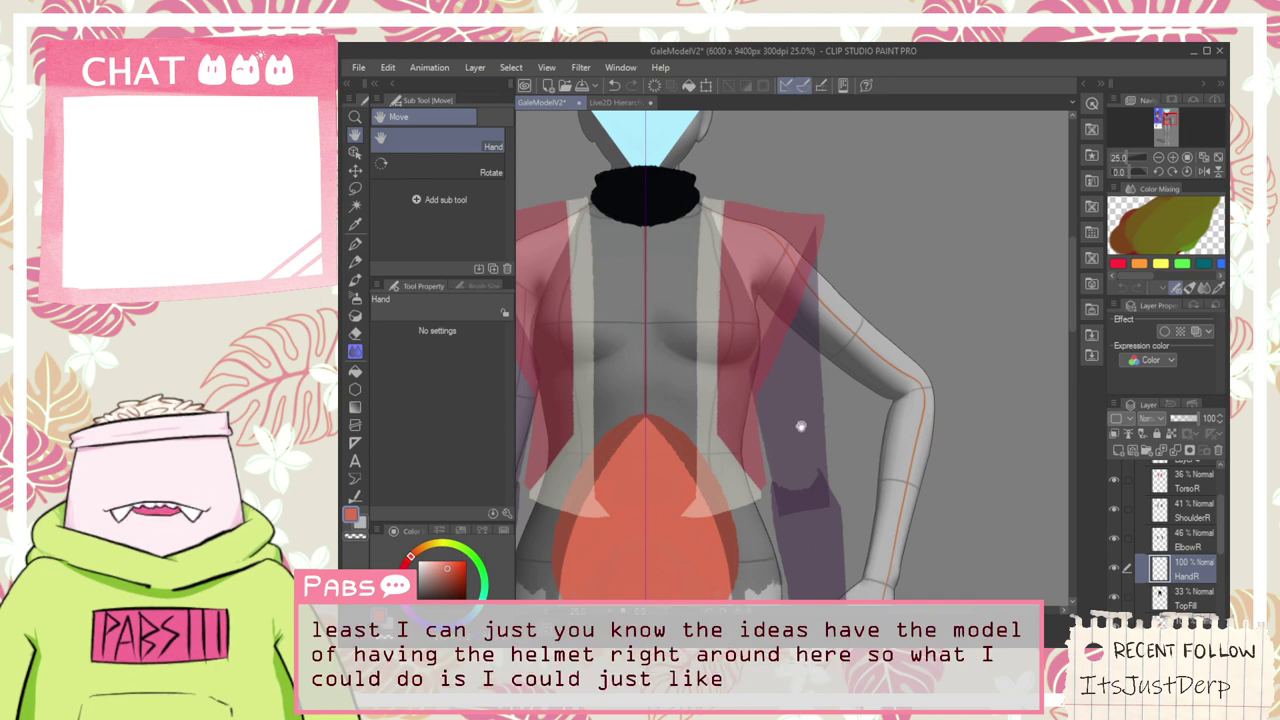
scroll(812, 469, down, 2)
drag(798, 535, 832, 459)
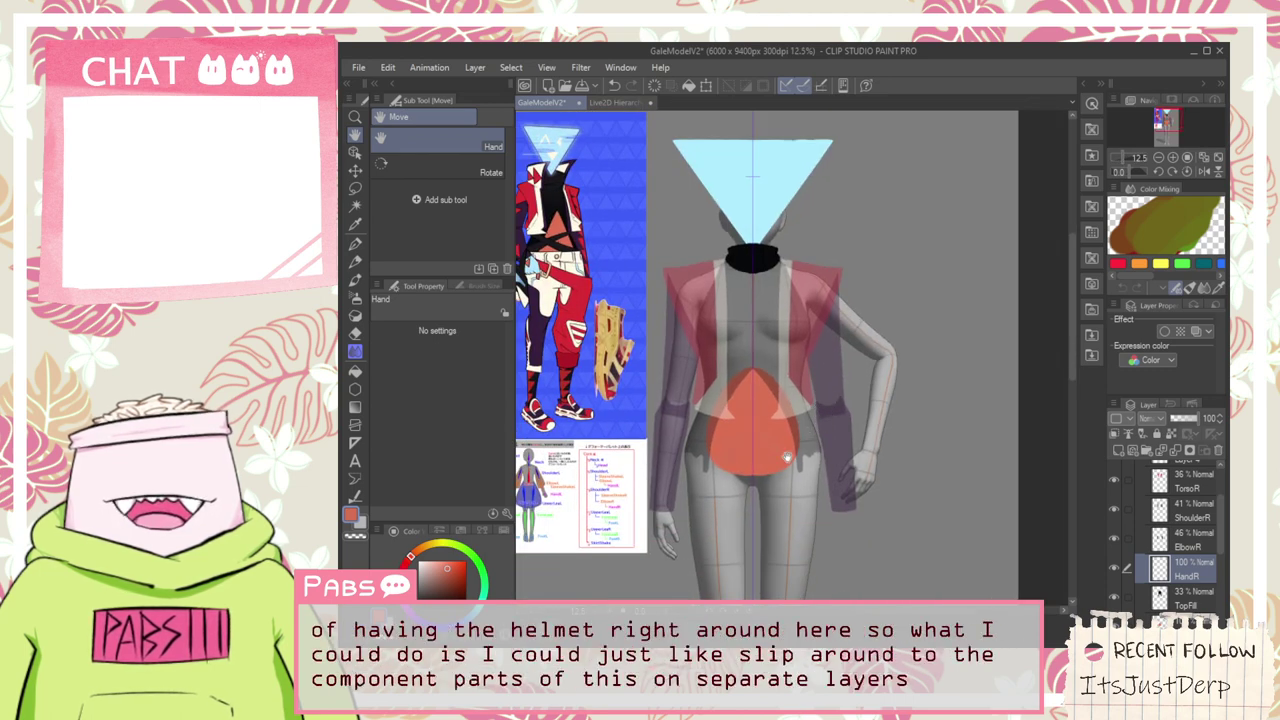
drag(763, 485, 844, 477)
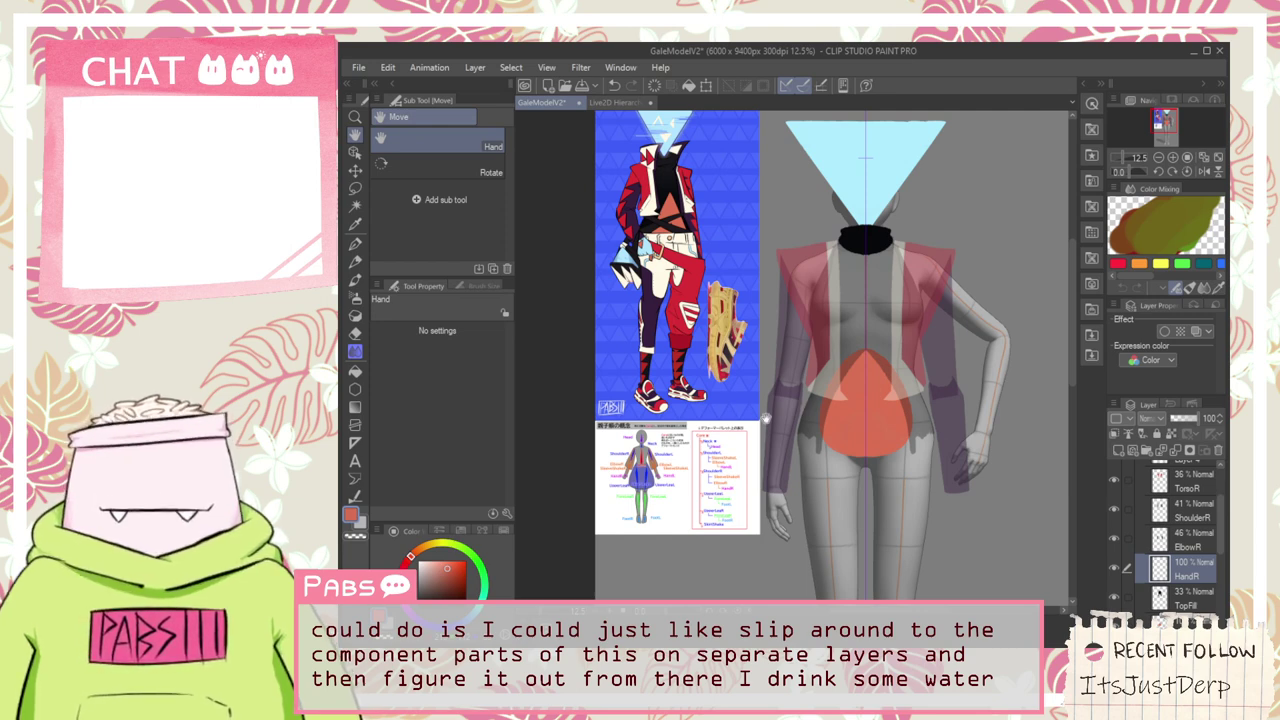
Examine the hands in the character reference and the mannequin's open hand below the sleeve's cuff
scroll(632, 307, up, 5)
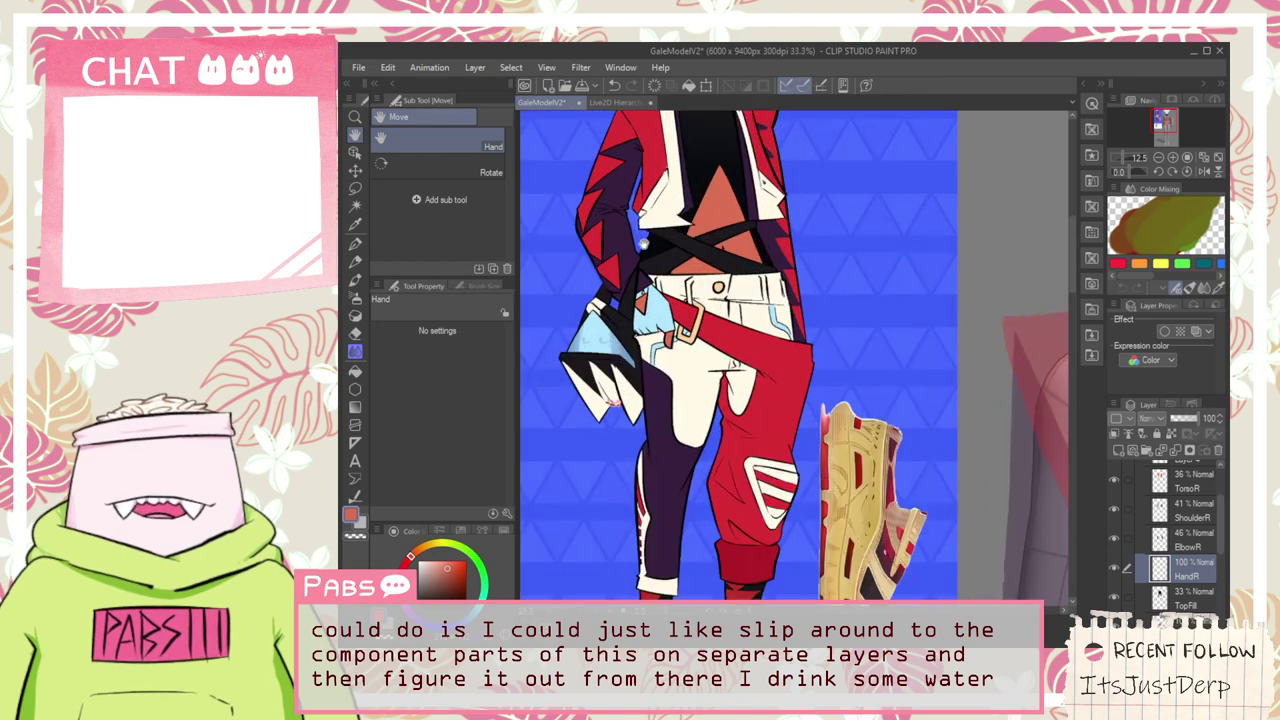
key(i)
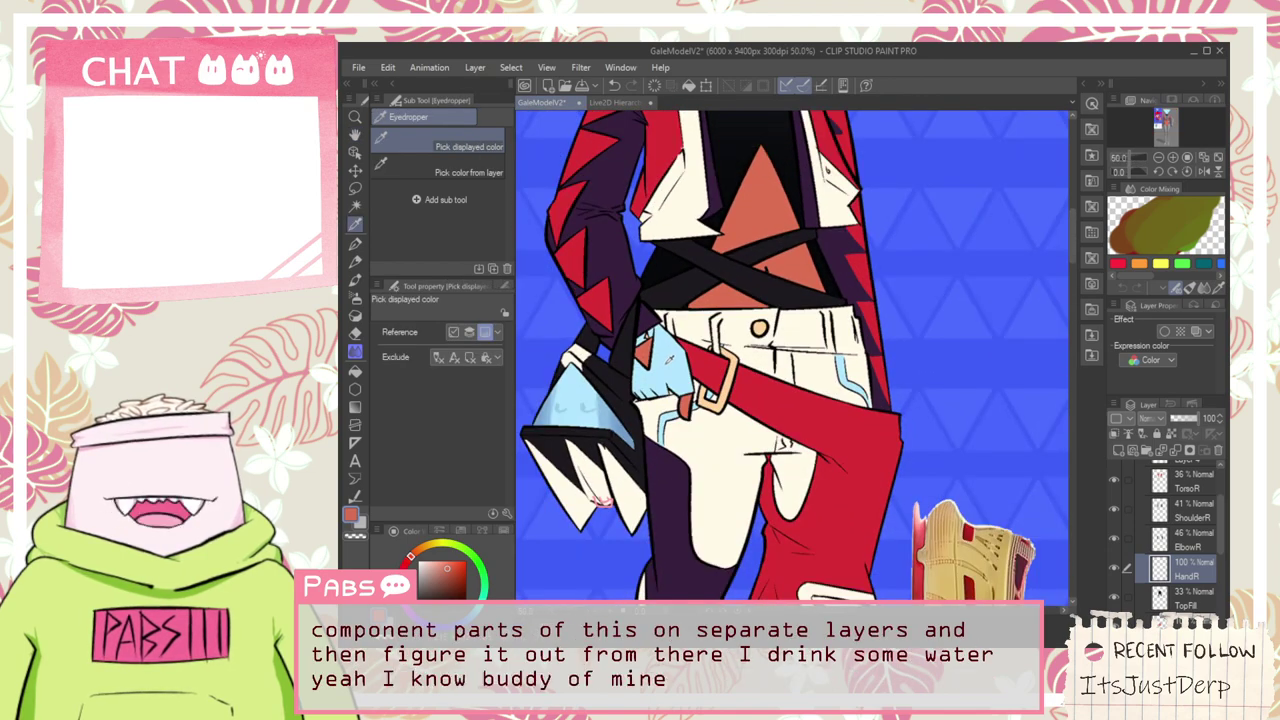
scroll(668, 360, down, 4)
key(space)
drag(792, 568, 710, 482)
scroll(704, 418, up, 3)
scroll(709, 481, up, 2)
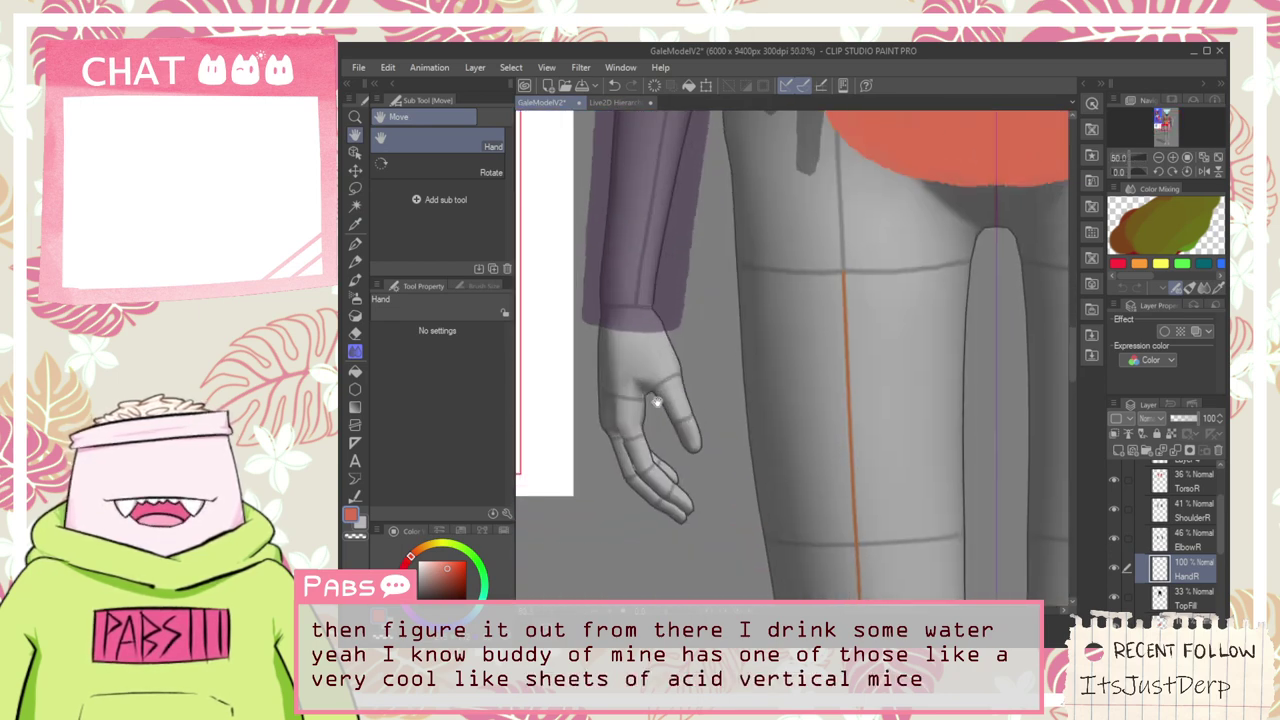
Paint a red-orange pen stroke at brush size 170 along the hand's outer edge, from the little finger's base up into the cuff
scroll(666, 420, up, 1)
key(p)
drag(610, 286, 612, 432)
key(ctrl+z)
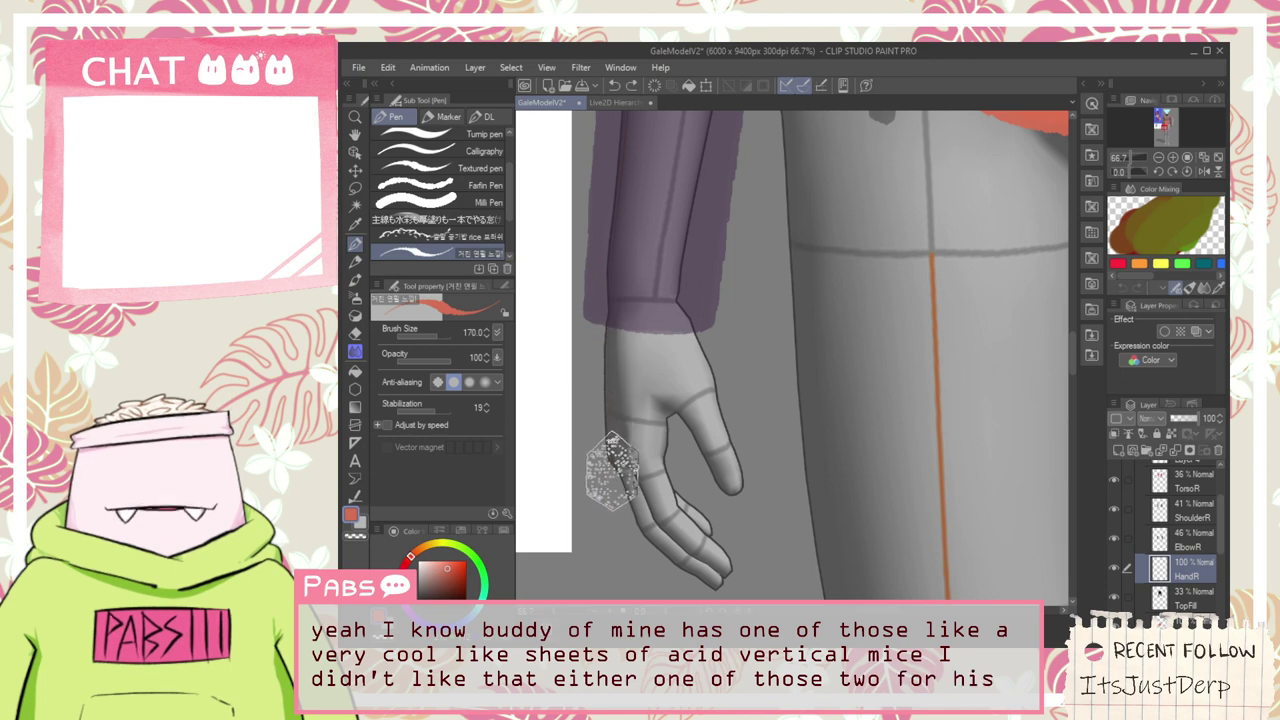
mouse_move(610, 286)
mouse_down()
mouse_move(612, 440)
mouse_move(611, 303)
mouse_up()
key(ctrl+z)
key(ctrl+z)
drag(624, 472, 616, 265)
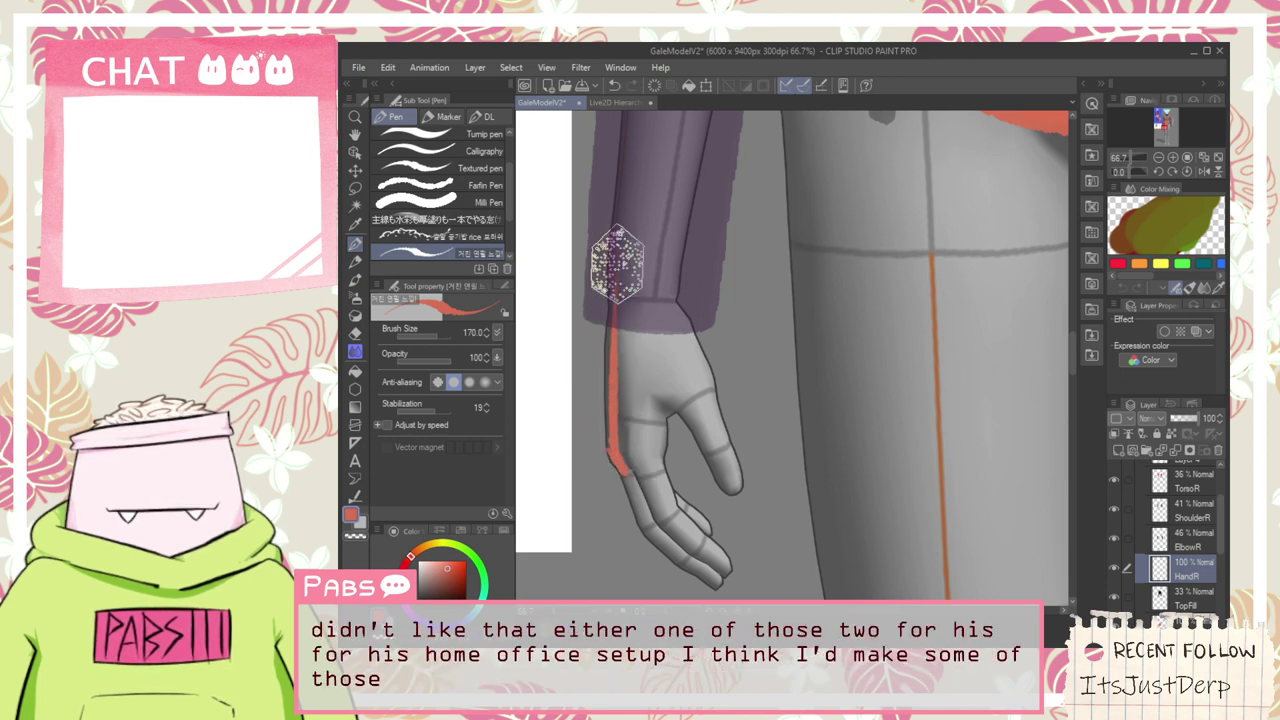
key(ctrl+z)
drag(624, 472, 610, 318)
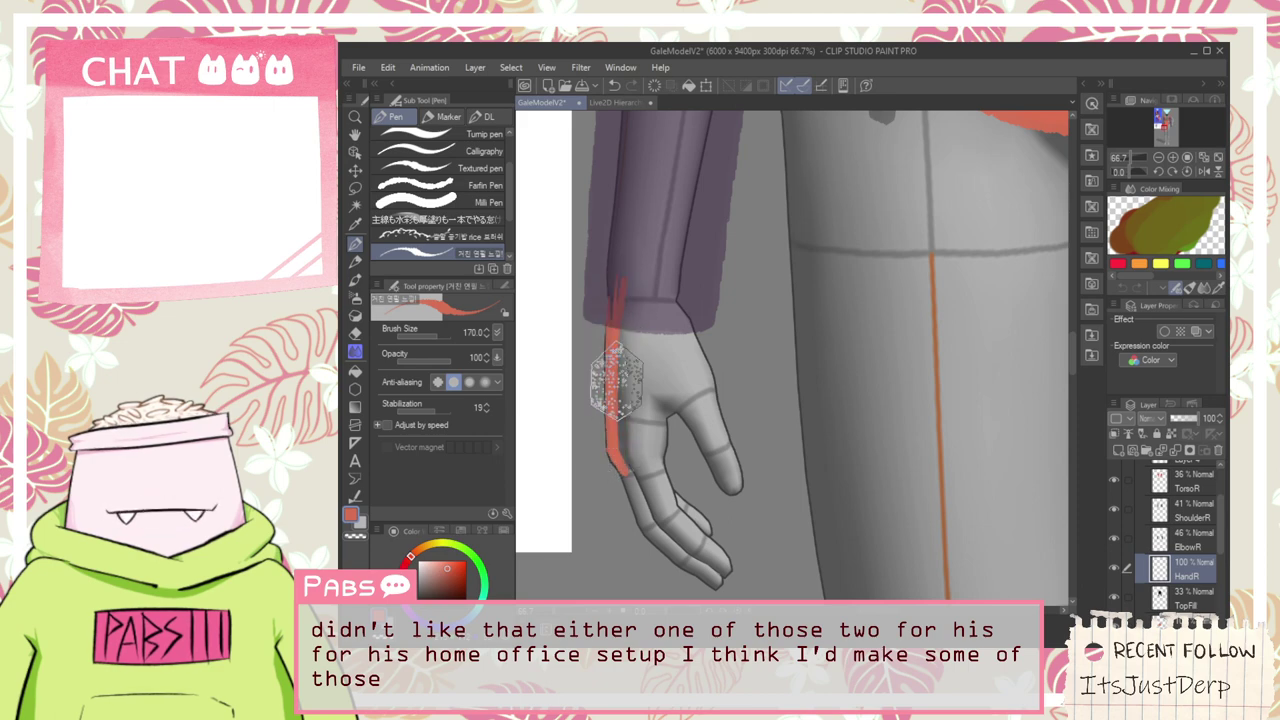
Thicken the stroke along the hand's outer edge between the little finger's base and the sleeve's cuff
scroll(606, 450, up, 4)
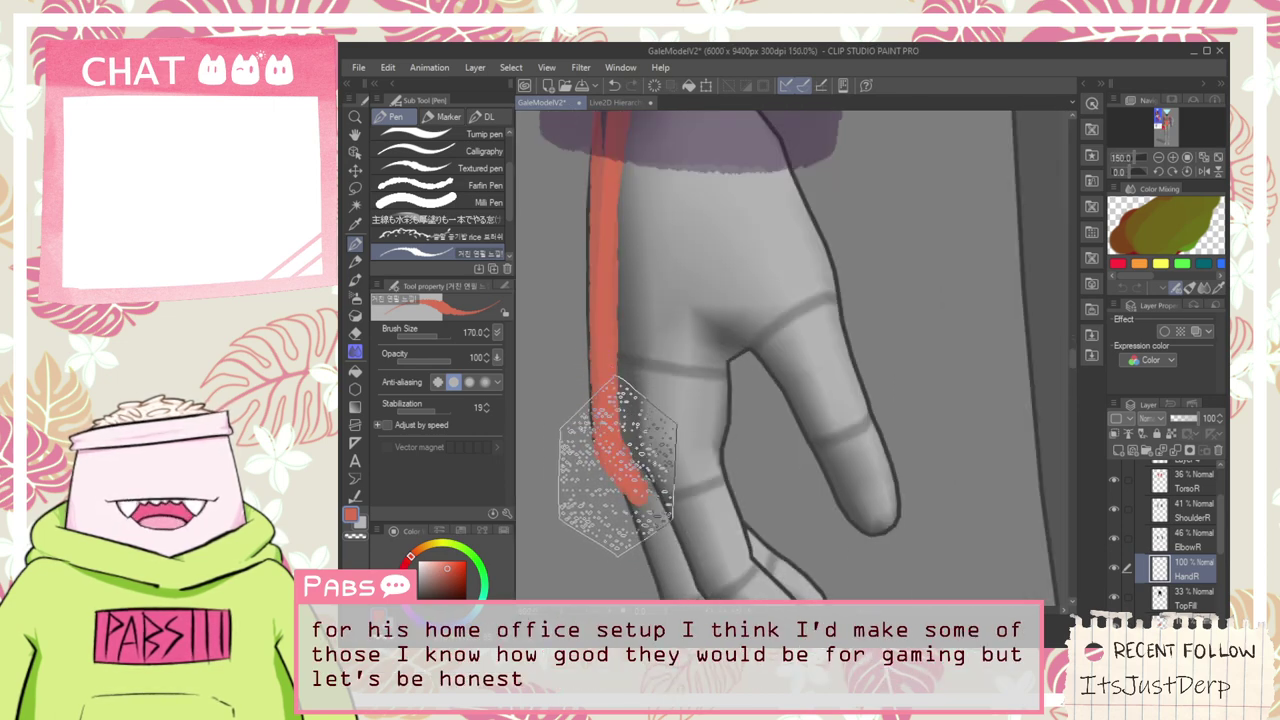
scroll(603, 450, down, 2)
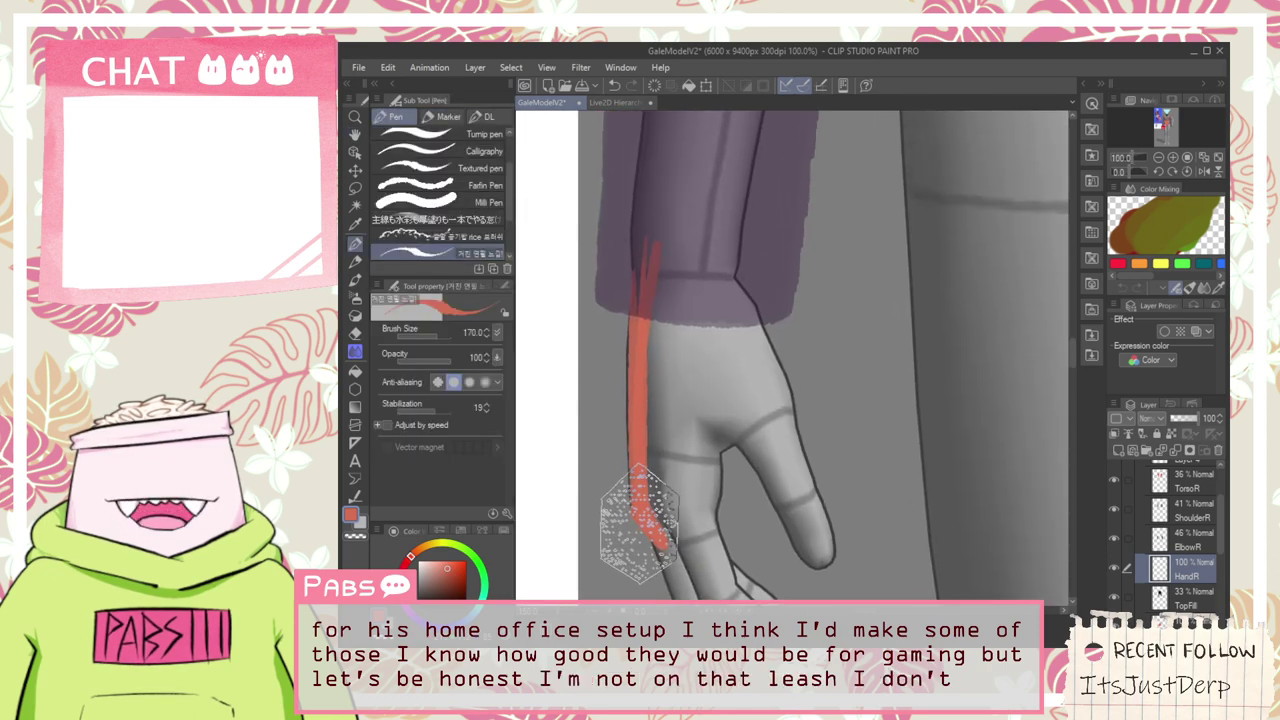
mouse_move(632, 510)
mouse_down()
mouse_move(639, 401)
mouse_move(638, 509)
mouse_move(634, 295)
mouse_up()
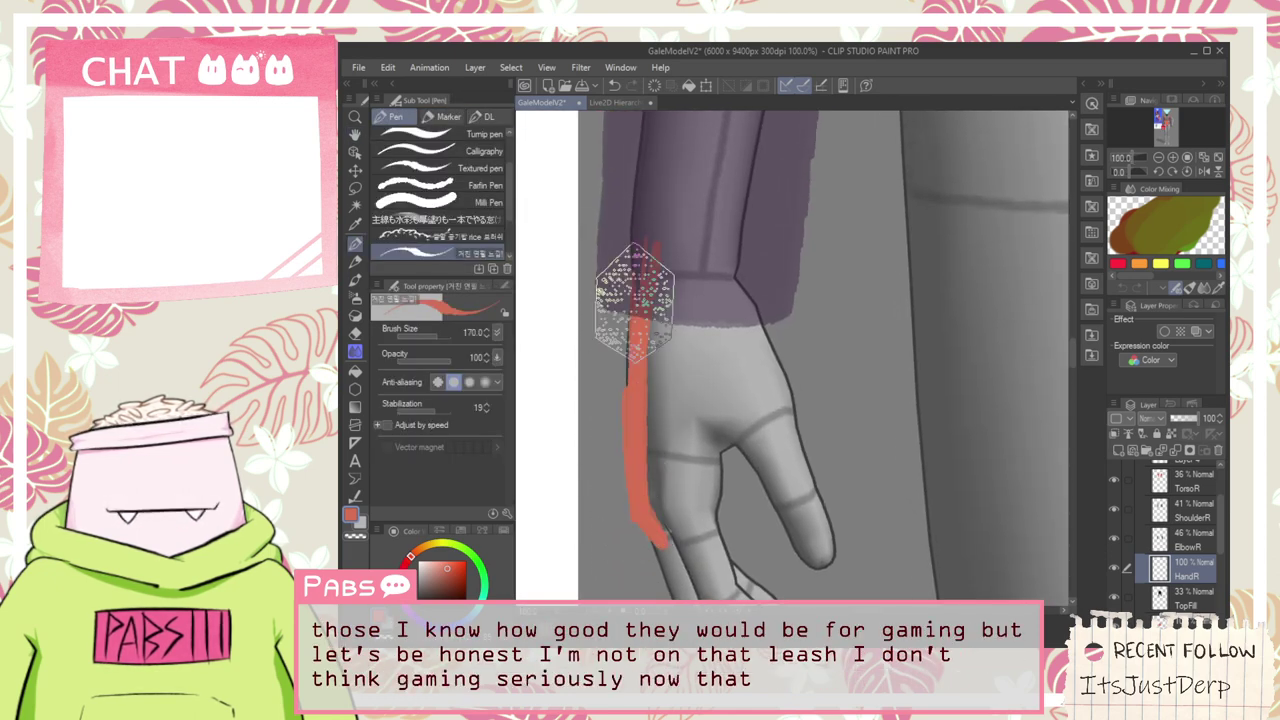
mouse_move(646, 474)
mouse_down()
mouse_move(646, 517)
mouse_move(653, 237)
mouse_move(641, 420)
mouse_move(643, 255)
mouse_move(646, 517)
mouse_up()
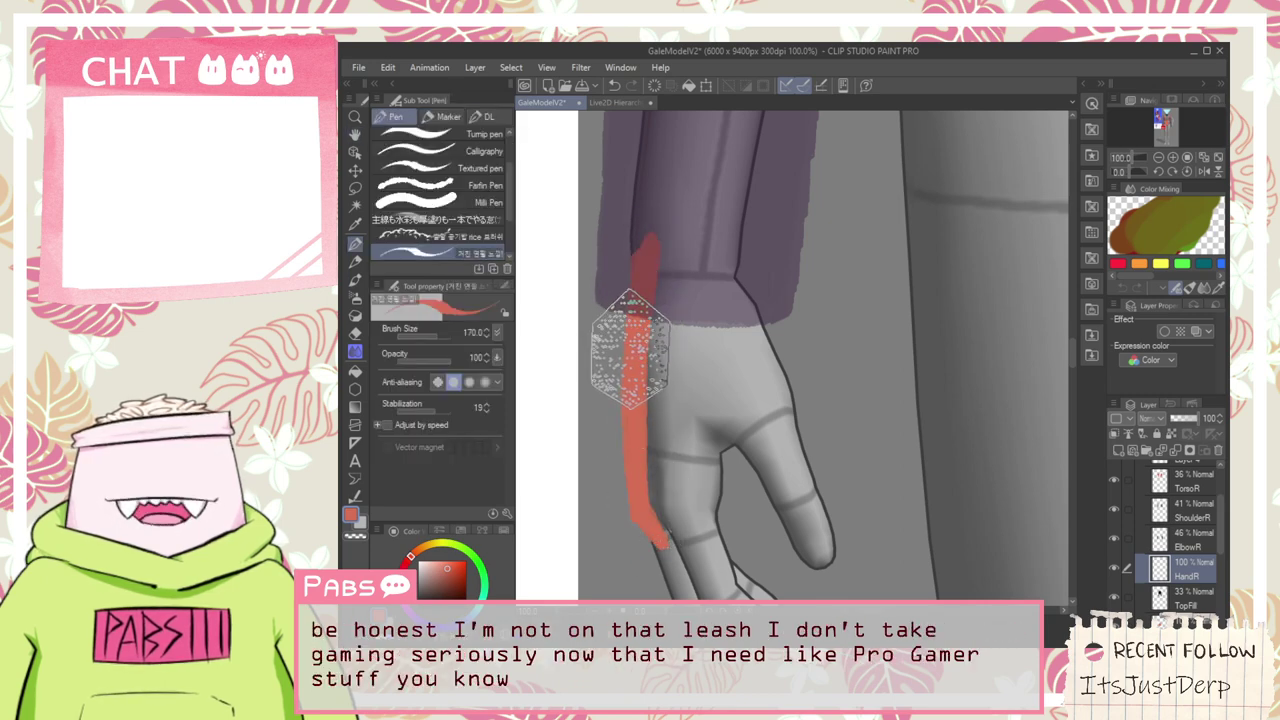
Outline the wrist's flat upper end inside the cuff and fill the wrist down to the upper palm
click(701, 252)
key(ctrl+z)
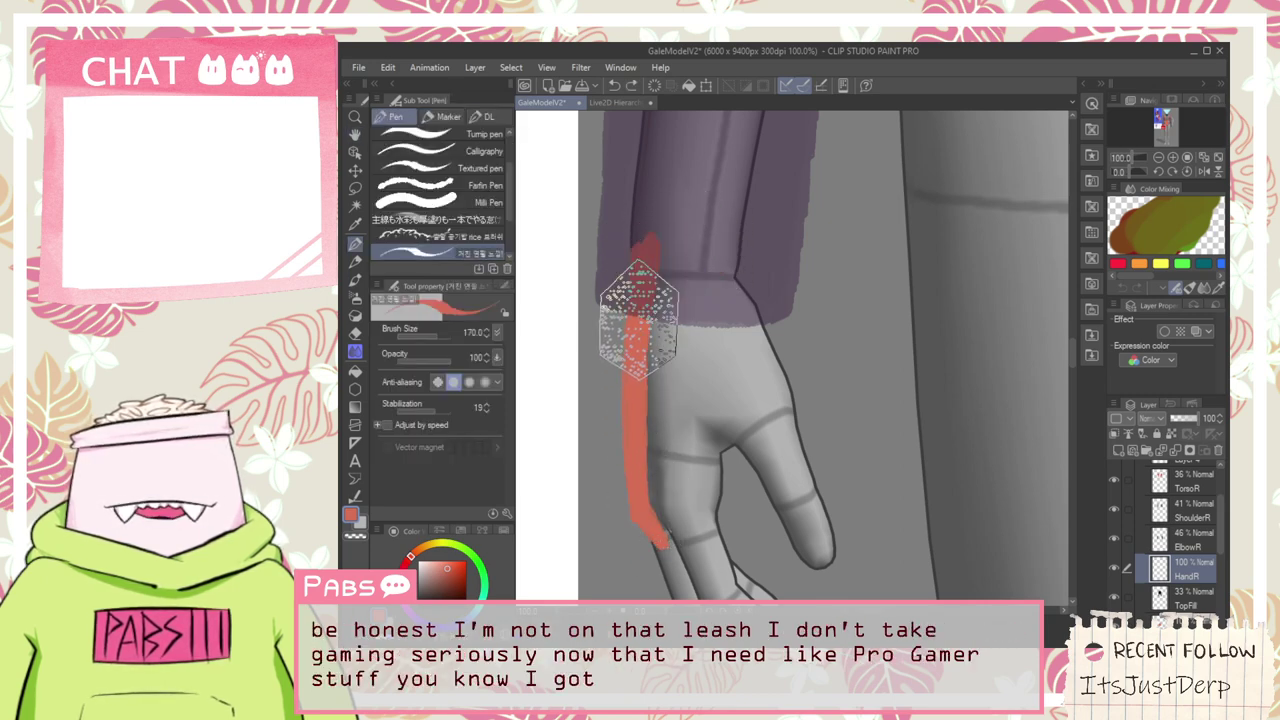
drag(689, 241, 648, 239)
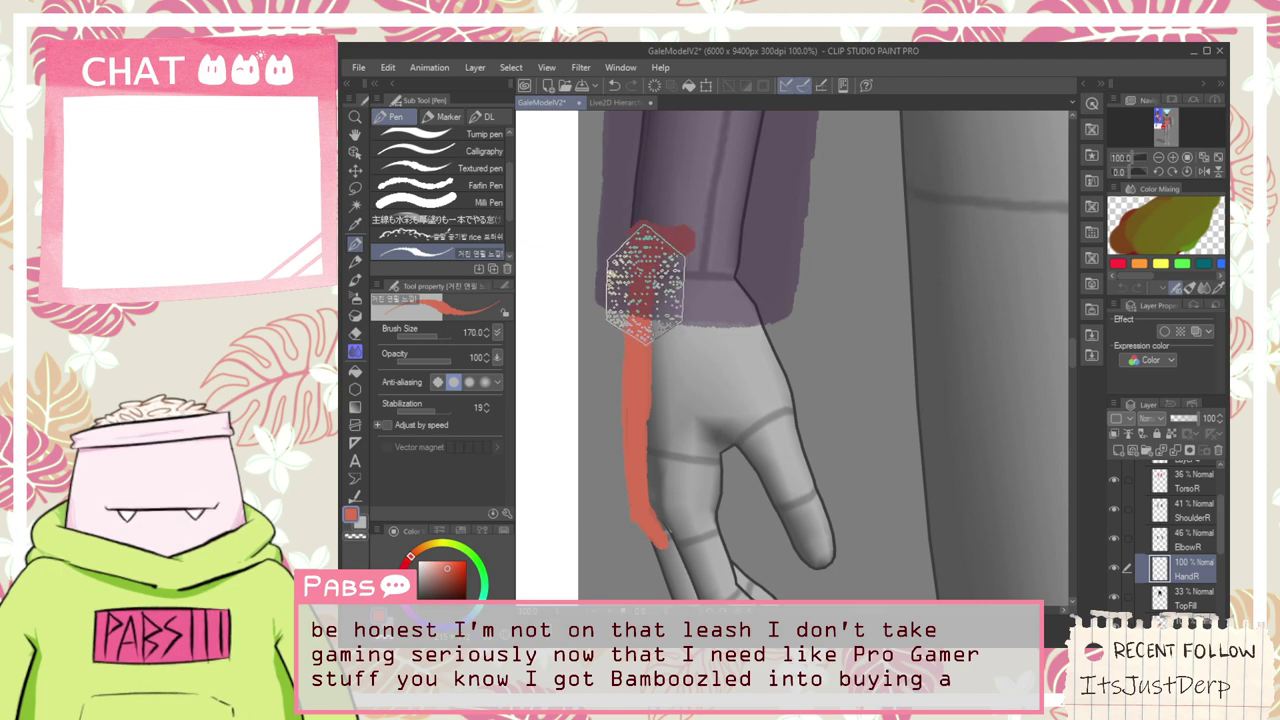
mouse_move(645, 285)
mouse_down()
mouse_move(700, 240)
mouse_move(684, 240)
mouse_move(741, 238)
mouse_move(723, 240)
mouse_move(738, 240)
mouse_move(727, 290)
mouse_up()
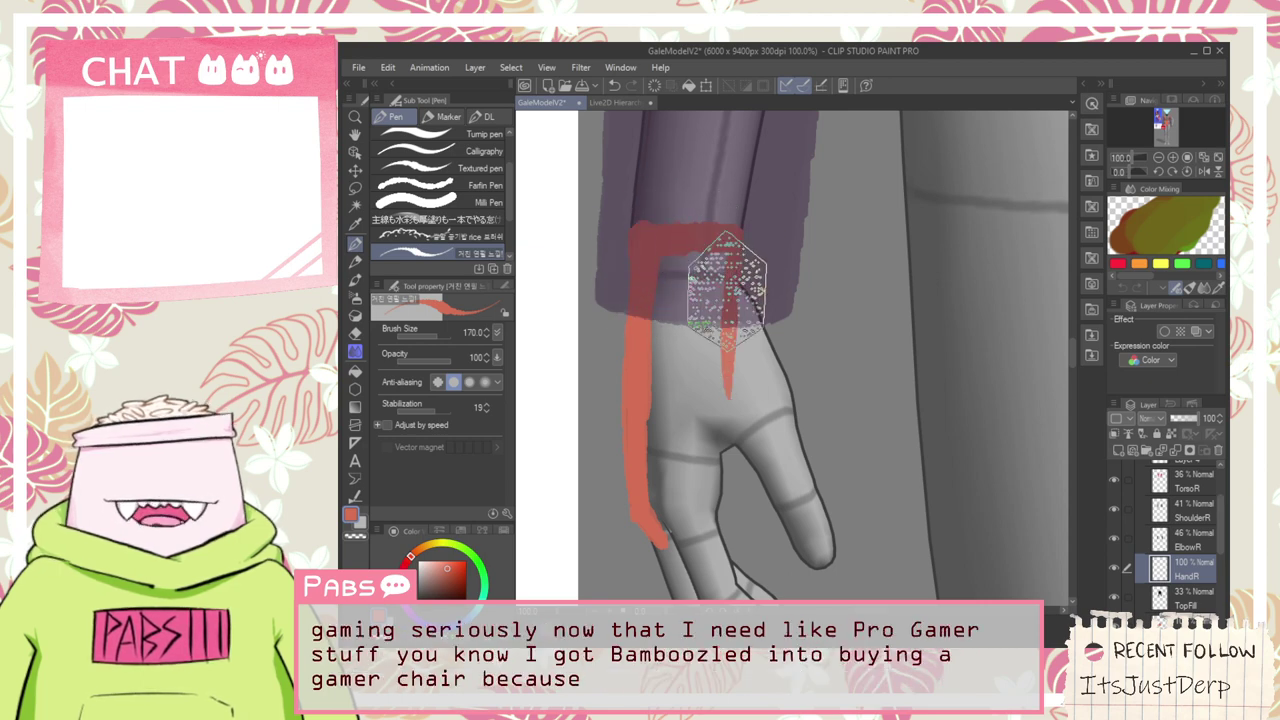
scroll(744, 240, up, 1)
mouse_move(744, 240)
mouse_down()
mouse_move(707, 263)
mouse_move(617, 267)
mouse_move(698, 262)
mouse_move(691, 388)
mouse_move(697, 260)
mouse_move(620, 432)
mouse_move(647, 299)
mouse_move(610, 375)
mouse_move(624, 279)
mouse_move(611, 300)
mouse_move(608, 453)
mouse_move(672, 274)
mouse_move(693, 285)
mouse_move(702, 461)
mouse_move(714, 265)
mouse_move(736, 474)
mouse_move(714, 274)
mouse_move(743, 453)
mouse_move(709, 319)
mouse_move(731, 339)
mouse_move(718, 362)
mouse_move(699, 304)
mouse_move(751, 384)
mouse_move(712, 302)
mouse_up()
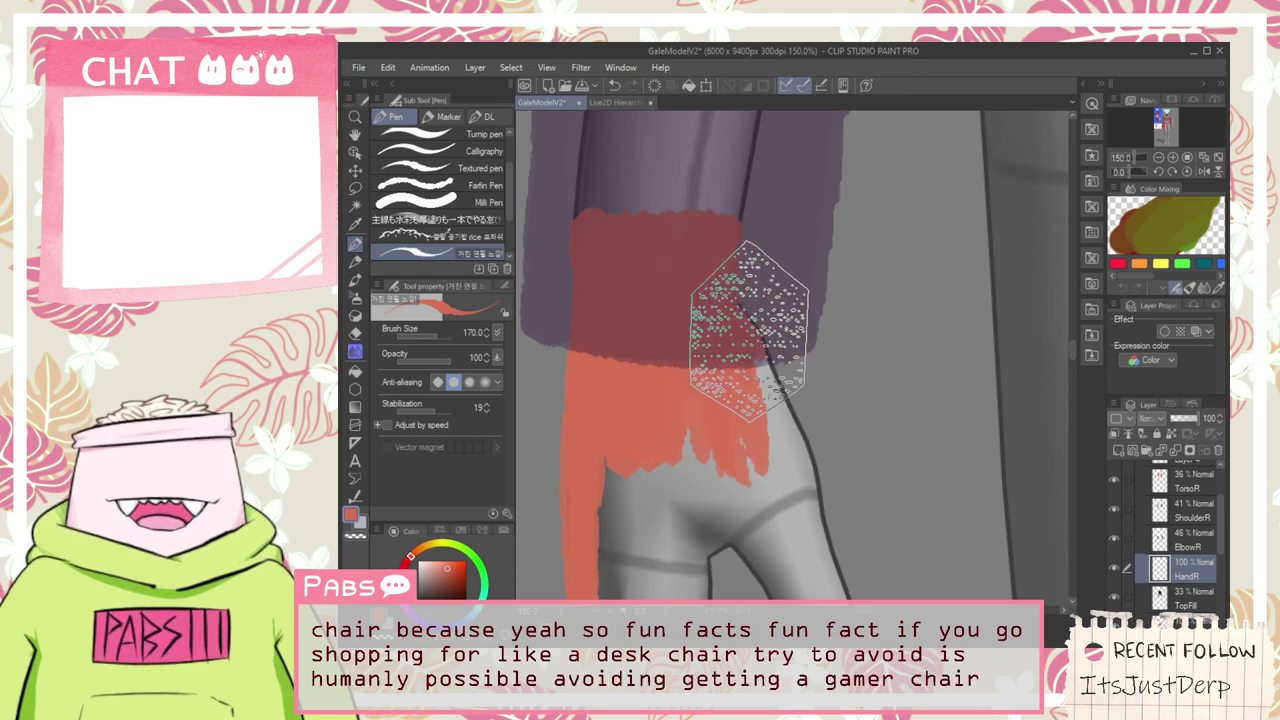
Fill the palm down to the finger bases and round the gap between thumb and fingers, reaching onto the thumb's base
mouse_move(739, 335)
mouse_down()
mouse_move(809, 505)
mouse_move(747, 332)
mouse_move(815, 504)
mouse_move(747, 340)
mouse_move(798, 490)
mouse_move(749, 335)
mouse_move(811, 504)
mouse_up()
mouse_move(673, 470)
mouse_down()
mouse_move(690, 310)
mouse_move(663, 314)
mouse_move(683, 243)
mouse_move(648, 403)
mouse_move(655, 440)
mouse_move(660, 360)
mouse_move(705, 490)
mouse_move(716, 410)
mouse_move(777, 320)
mouse_move(770, 300)
mouse_move(734, 352)
mouse_move(699, 329)
mouse_move(764, 337)
mouse_move(770, 355)
mouse_move(766, 300)
mouse_move(773, 323)
mouse_move(783, 287)
mouse_move(770, 236)
mouse_move(787, 352)
mouse_up()
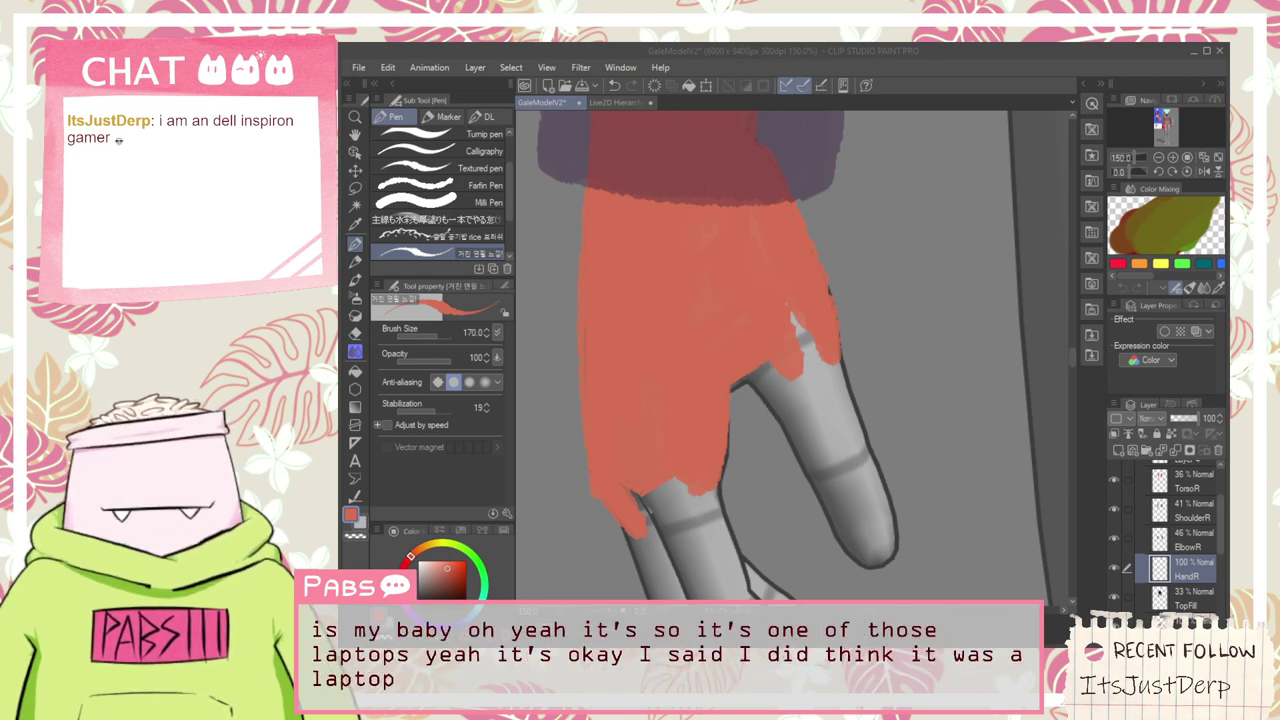
click(1148, 82)
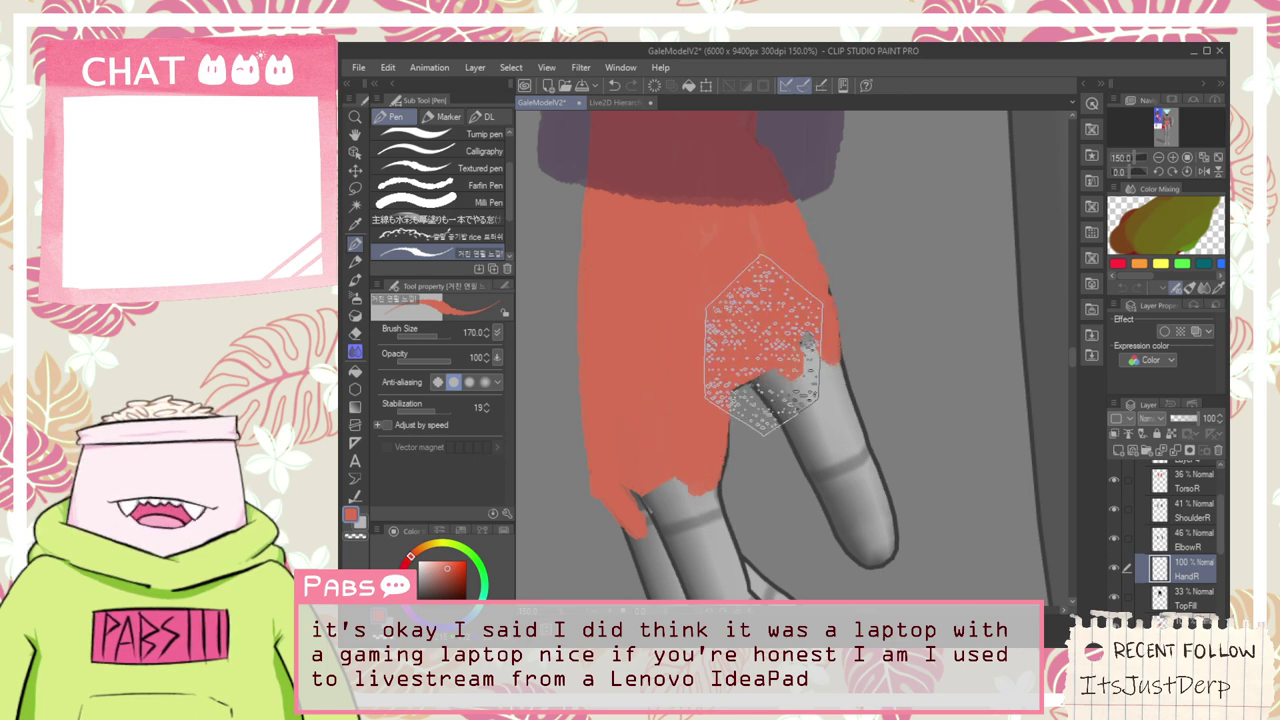
drag(758, 295, 813, 400)
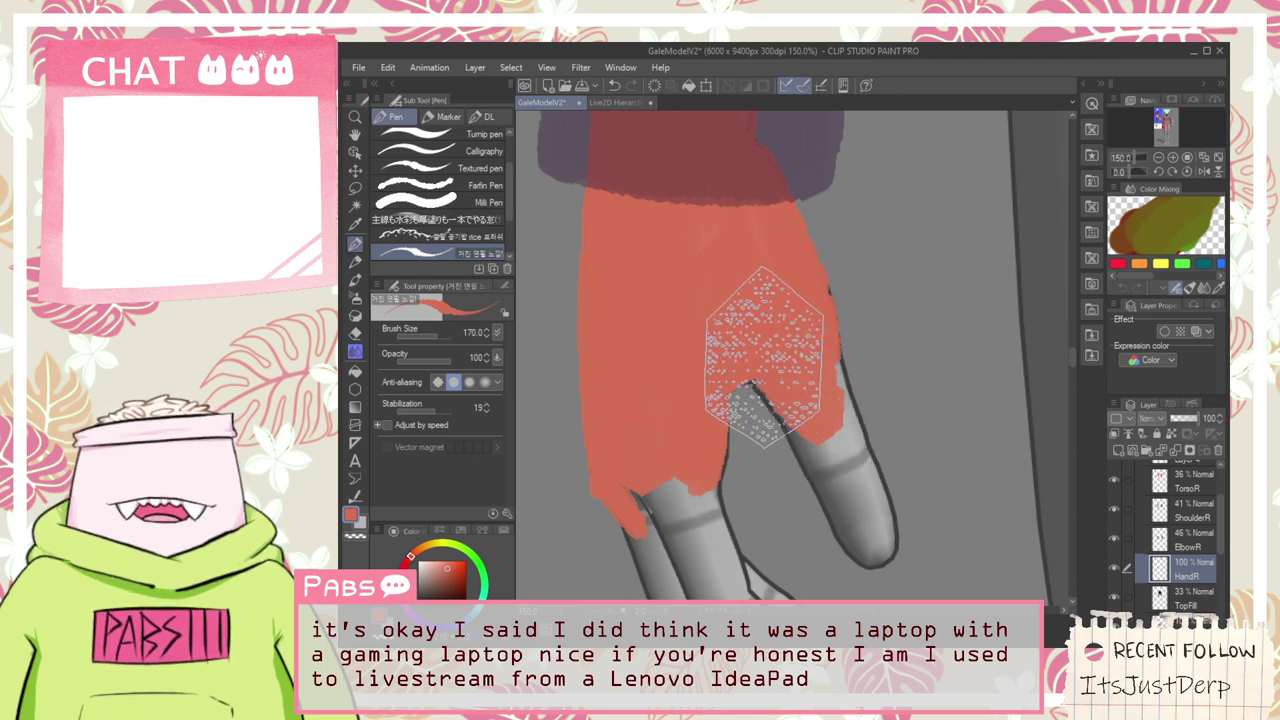
drag(765, 357, 800, 410)
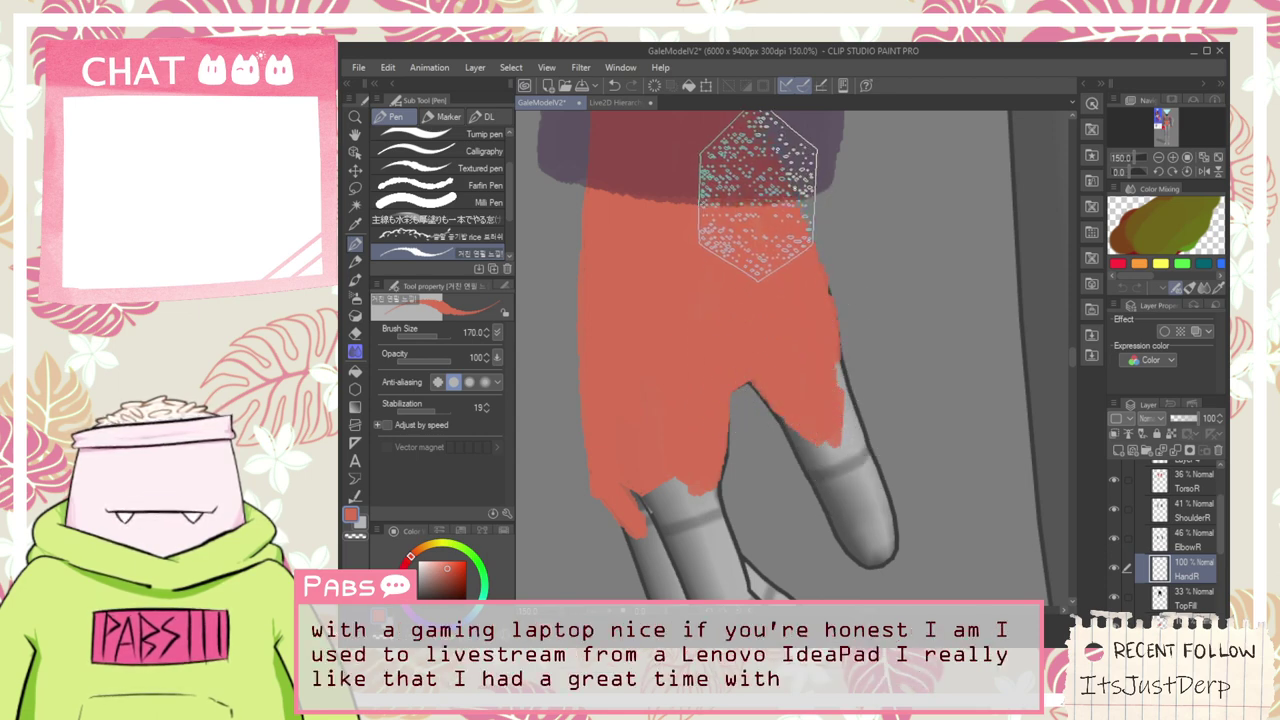
Extend the red-orange fill along both edges of the thumb and down to its tip
drag(758, 195, 762, 300)
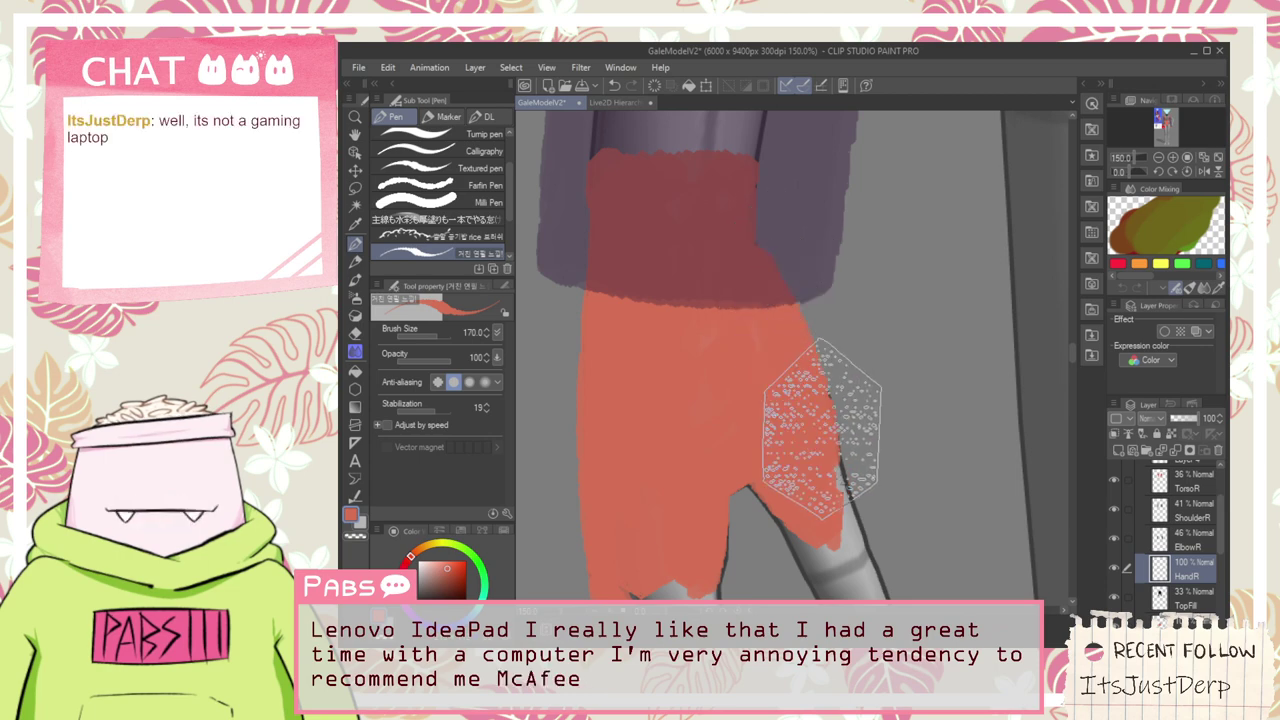
drag(802, 467, 707, 357)
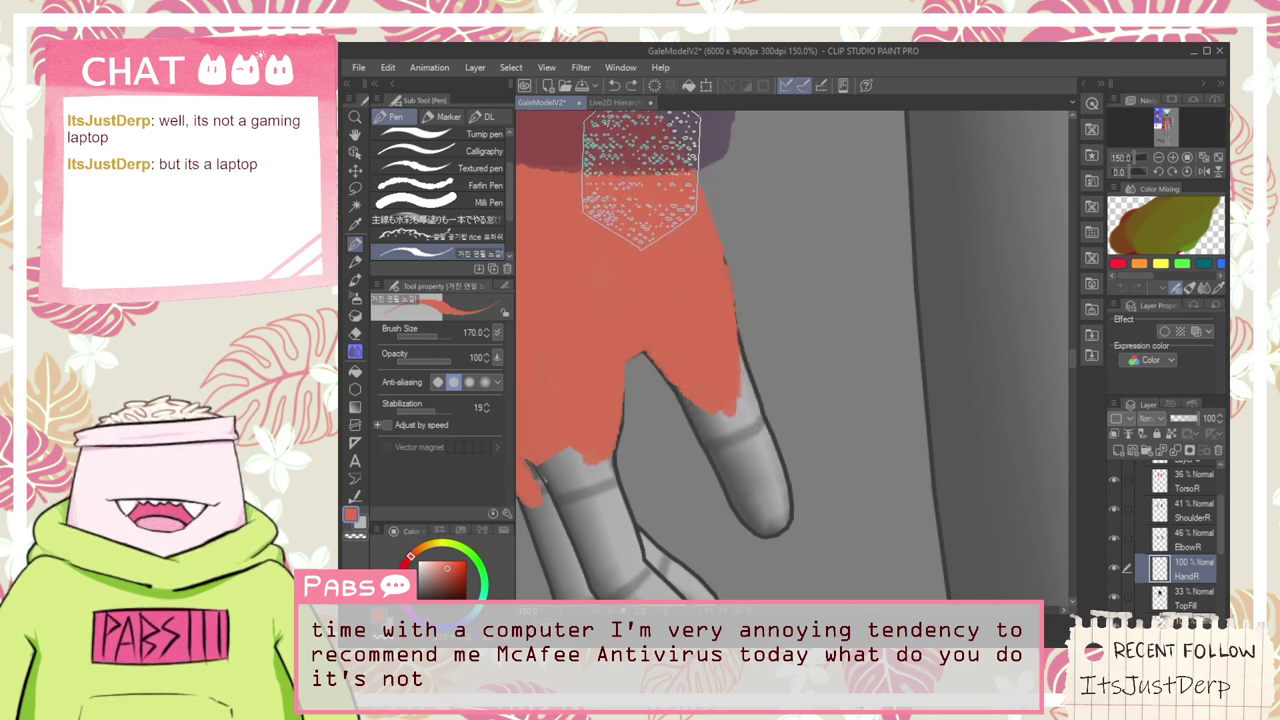
drag(641, 180, 674, 289)
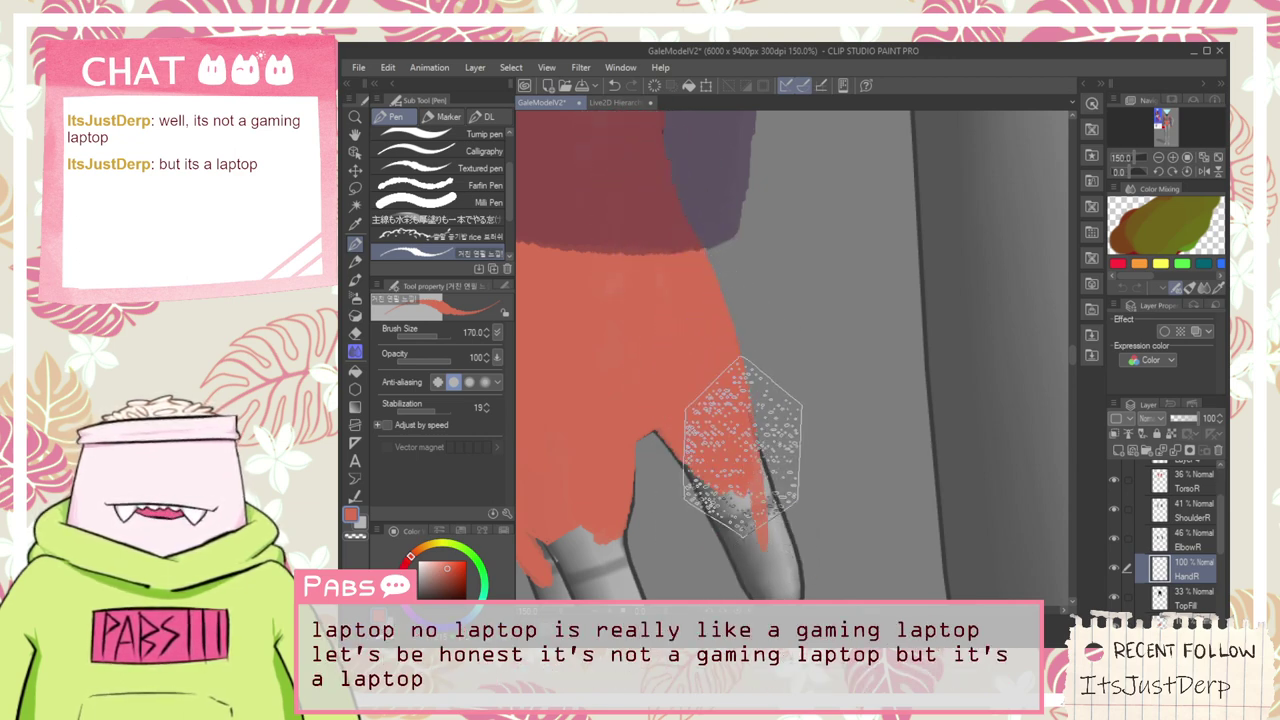
drag(757, 480, 745, 360)
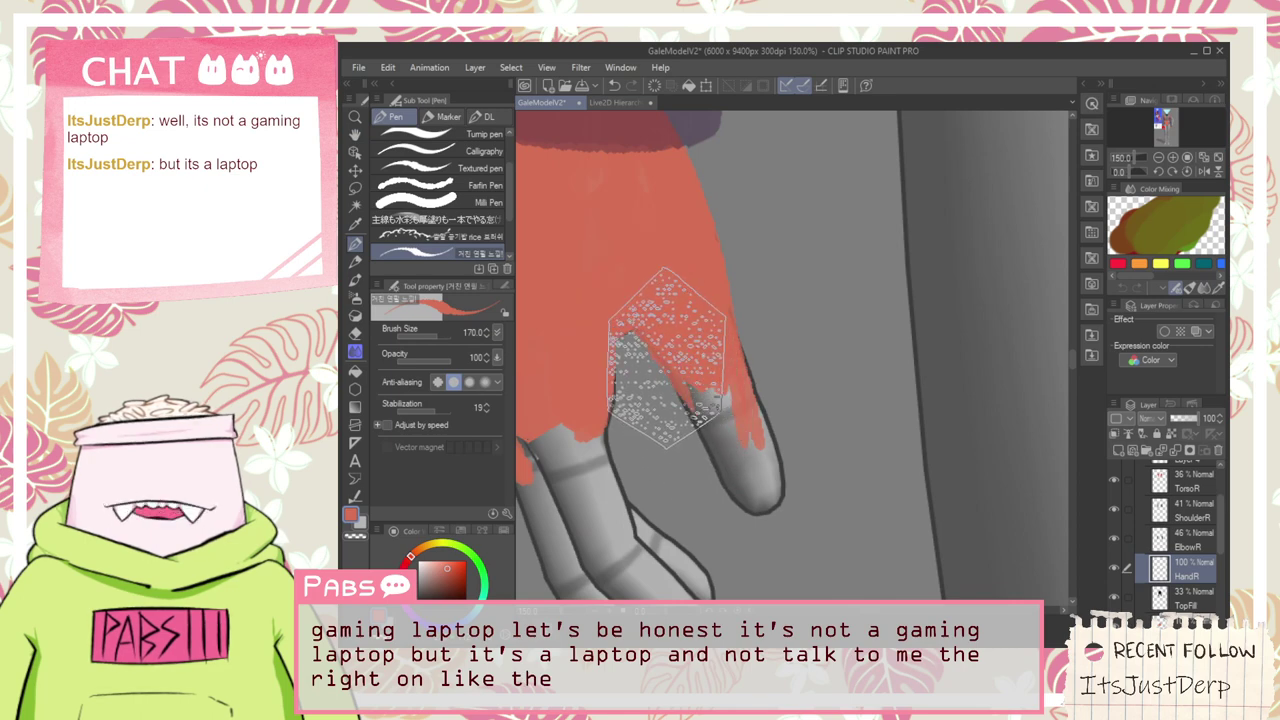
drag(630, 297, 705, 422)
drag(667, 341, 711, 420)
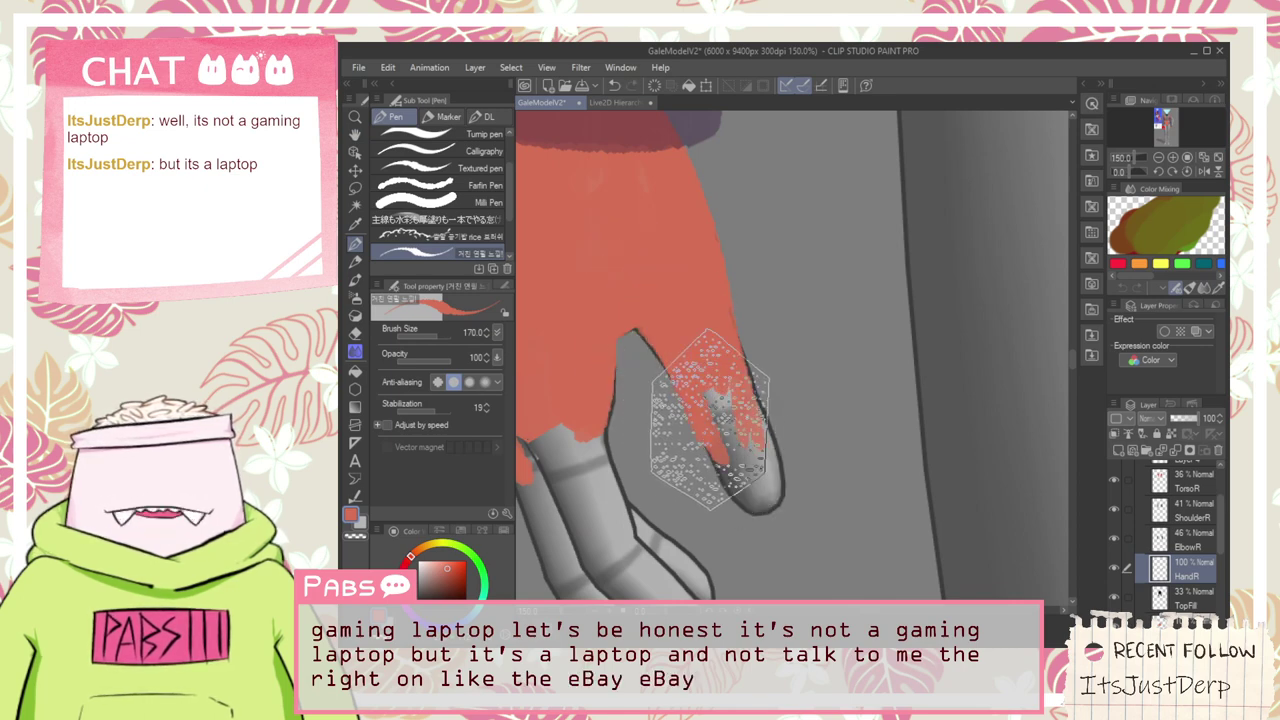
key(ctrl+z)
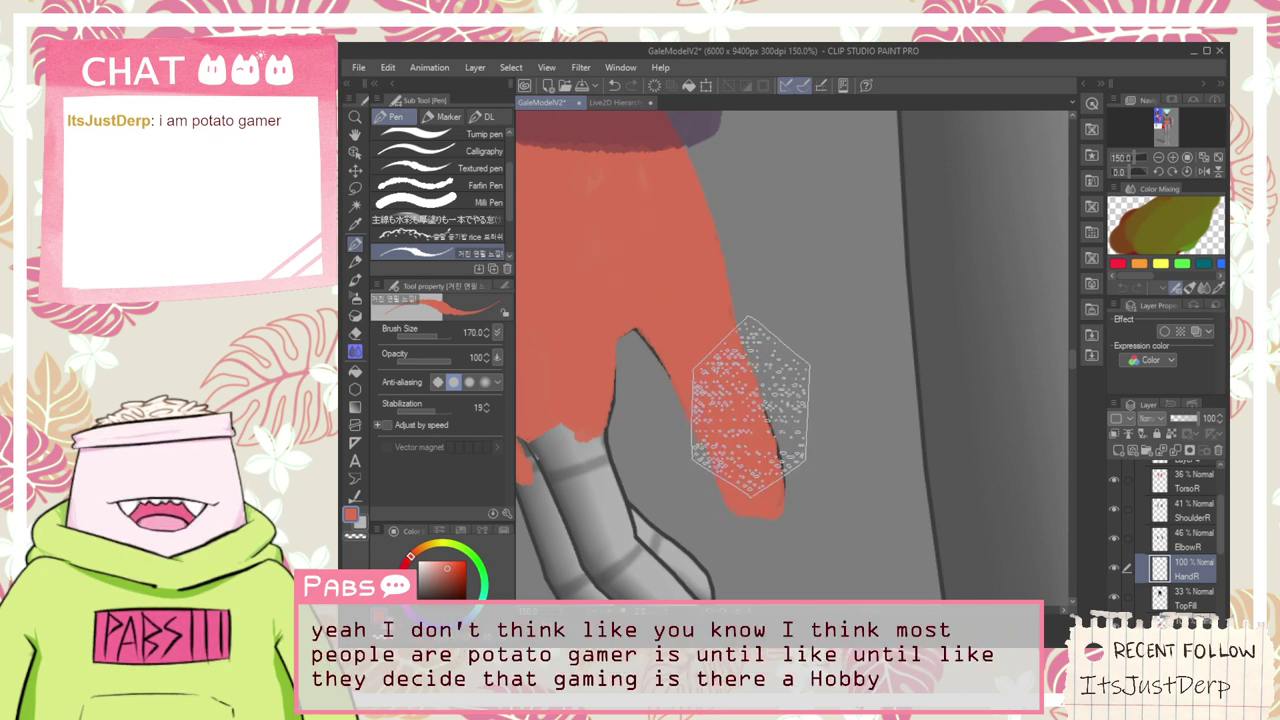
Paint the fingers as one mass from their bases down past the middle joints
scroll(760, 429, down, 2)
key(space)
drag(694, 426, 691, 346)
scroll(691, 346, up, 2)
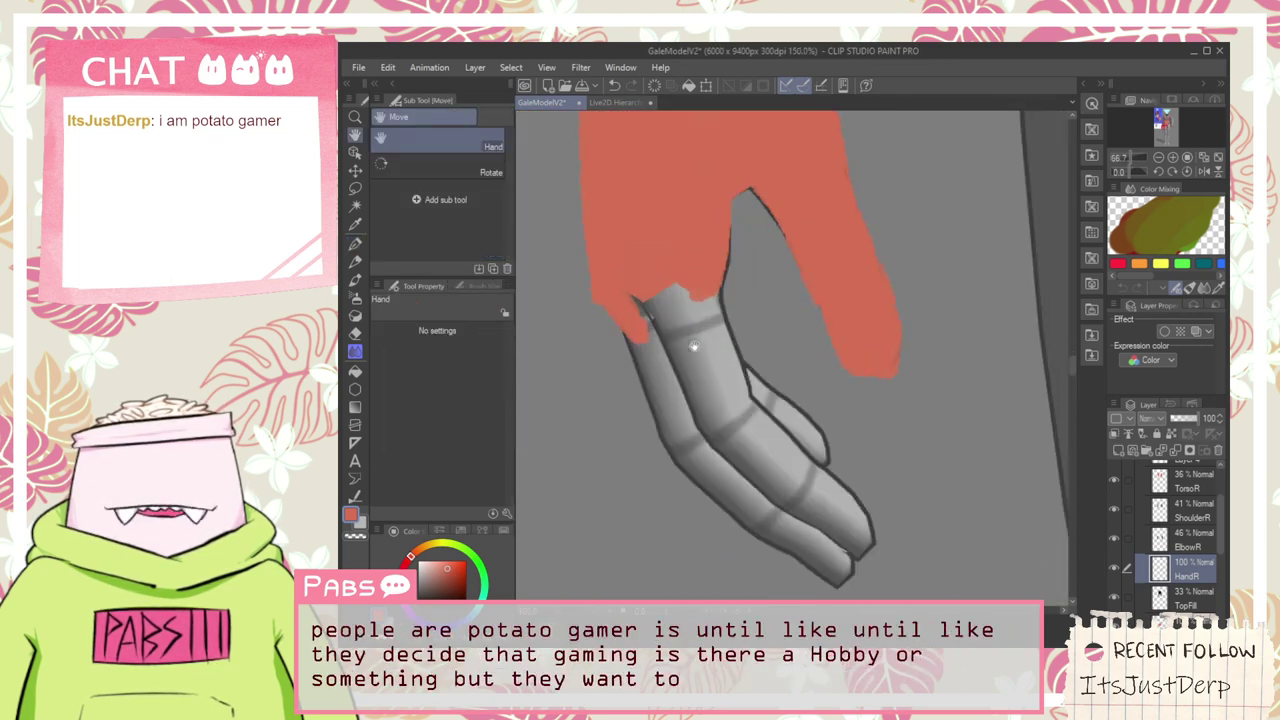
mouse_move(639, 307)
mouse_down()
mouse_move(663, 330)
mouse_move(648, 226)
mouse_move(723, 436)
mouse_move(662, 227)
mouse_move(706, 390)
mouse_move(695, 384)
mouse_move(676, 244)
mouse_up()
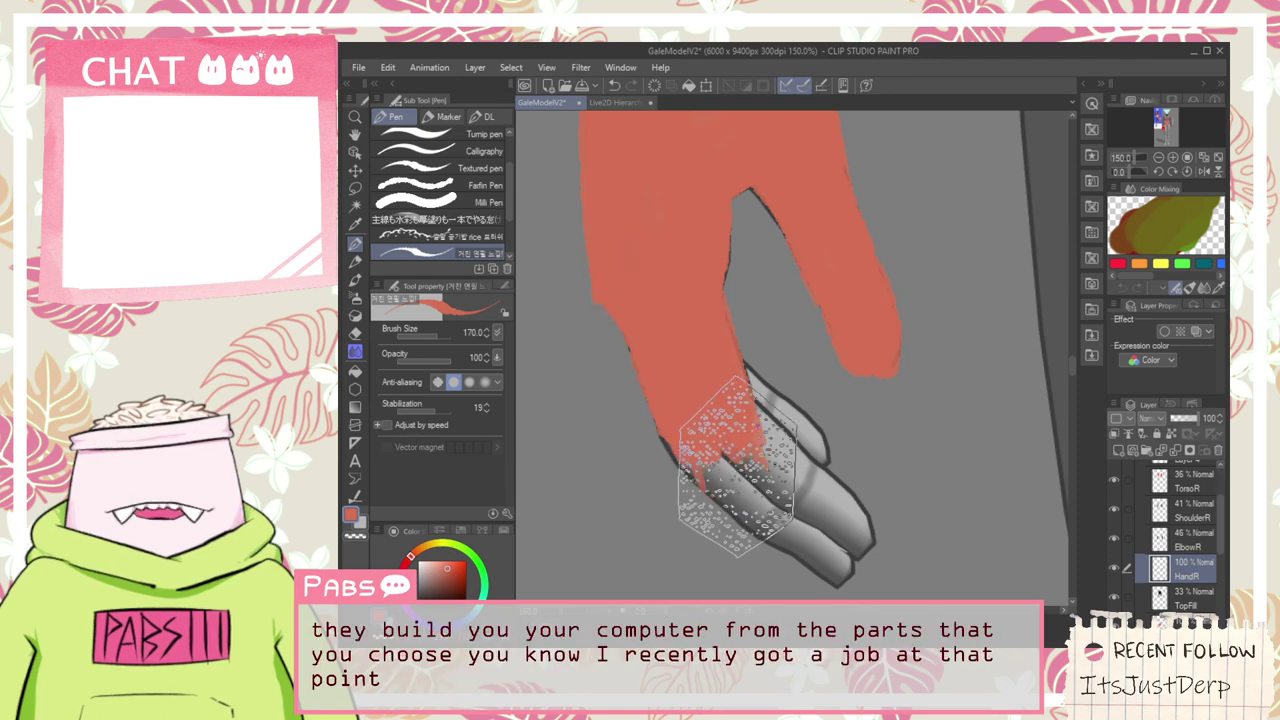
scroll(700, 386, up, 1)
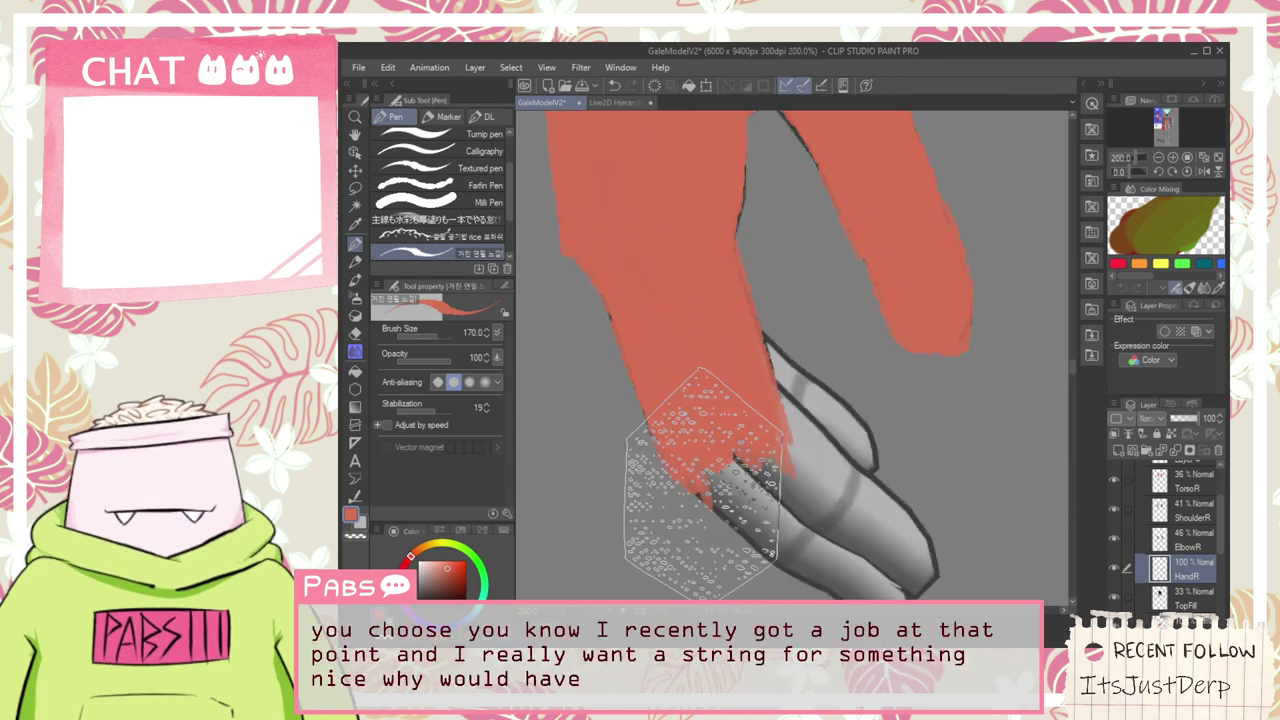
mouse_move(693, 450)
mouse_down()
mouse_move(760, 496)
mouse_move(699, 448)
mouse_move(835, 514)
mouse_move(724, 370)
mouse_move(757, 408)
mouse_up()
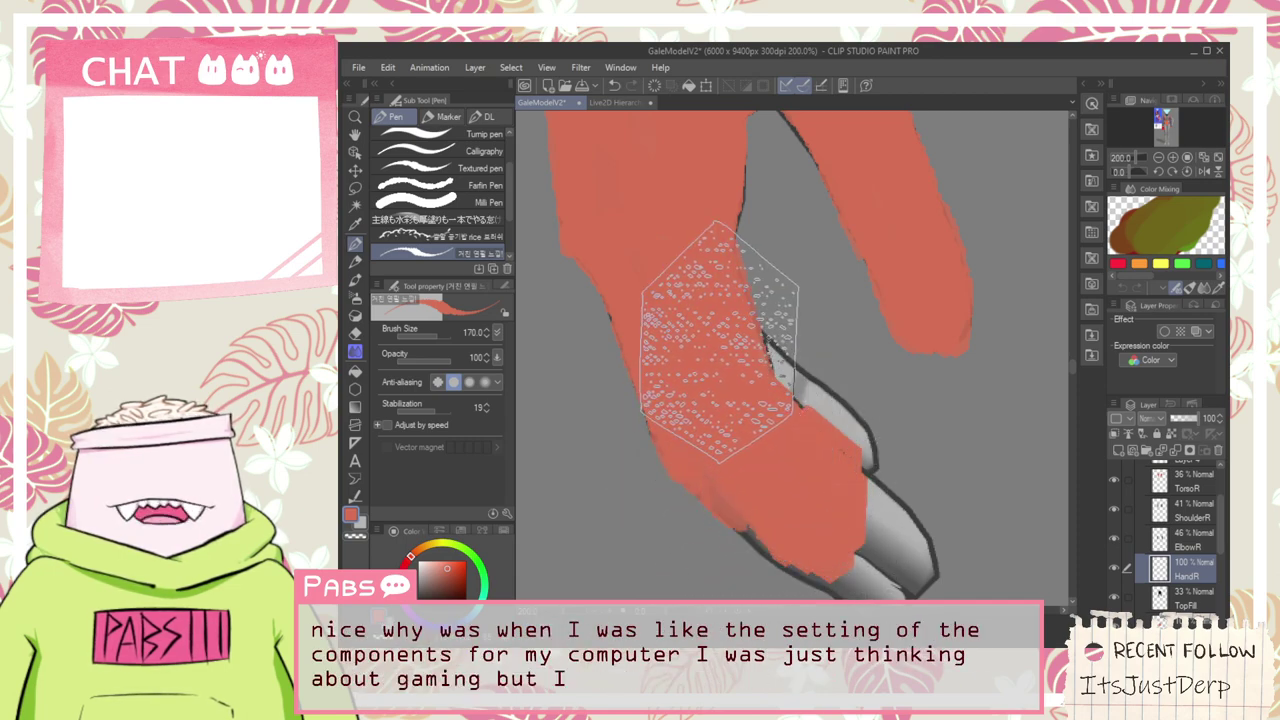
Fill the fingers' inner edge along the mannequin's contour, covering the finger behind the others
drag(755, 338, 804, 405)
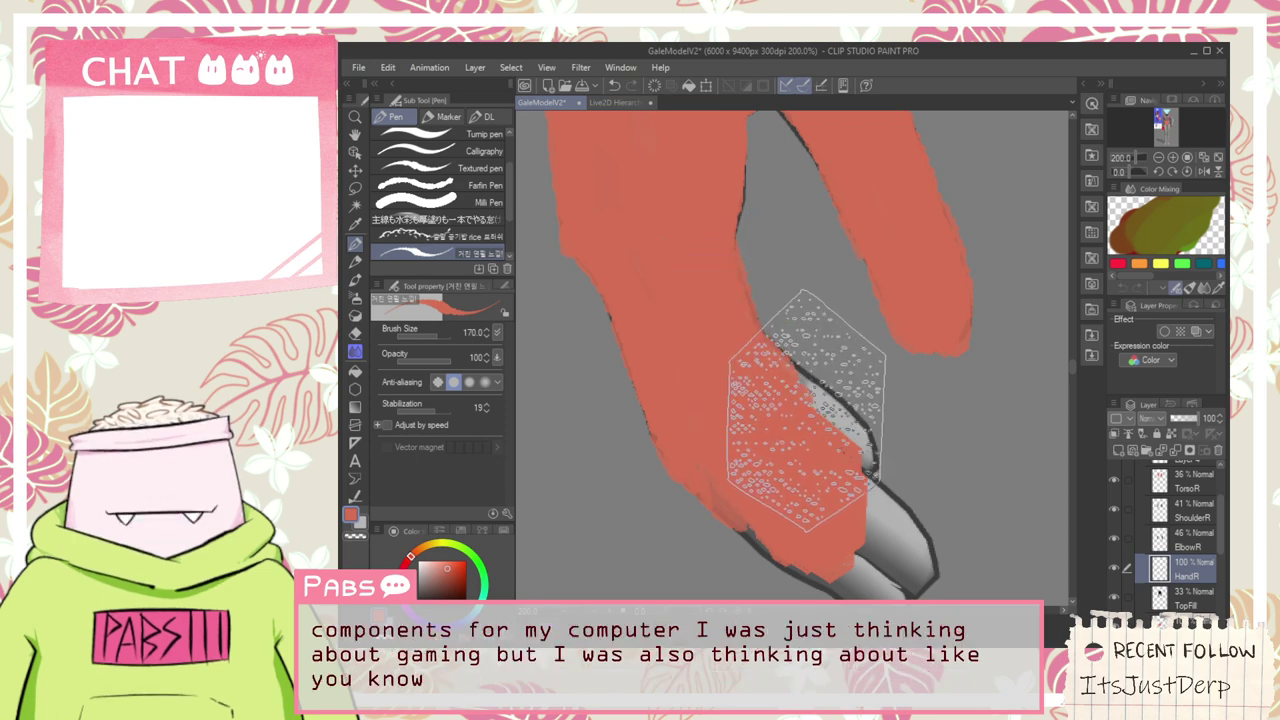
drag(760, 351, 825, 417)
drag(781, 378, 843, 428)
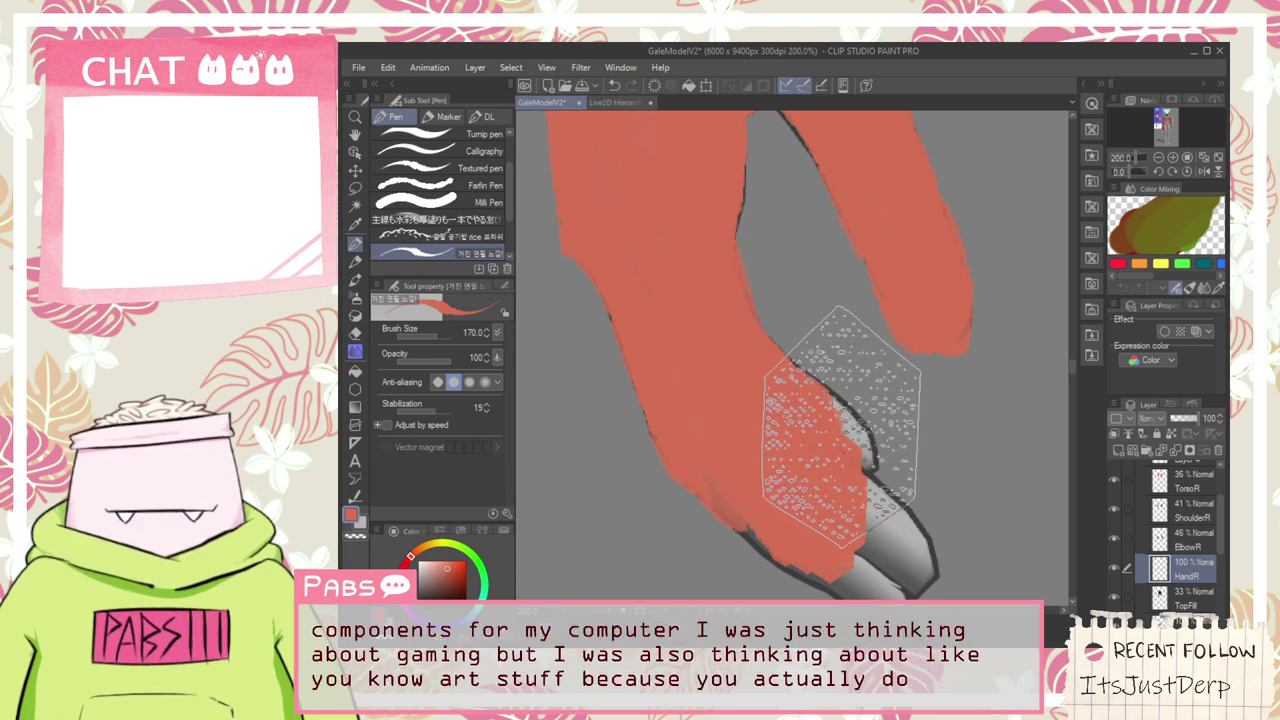
drag(777, 371, 845, 427)
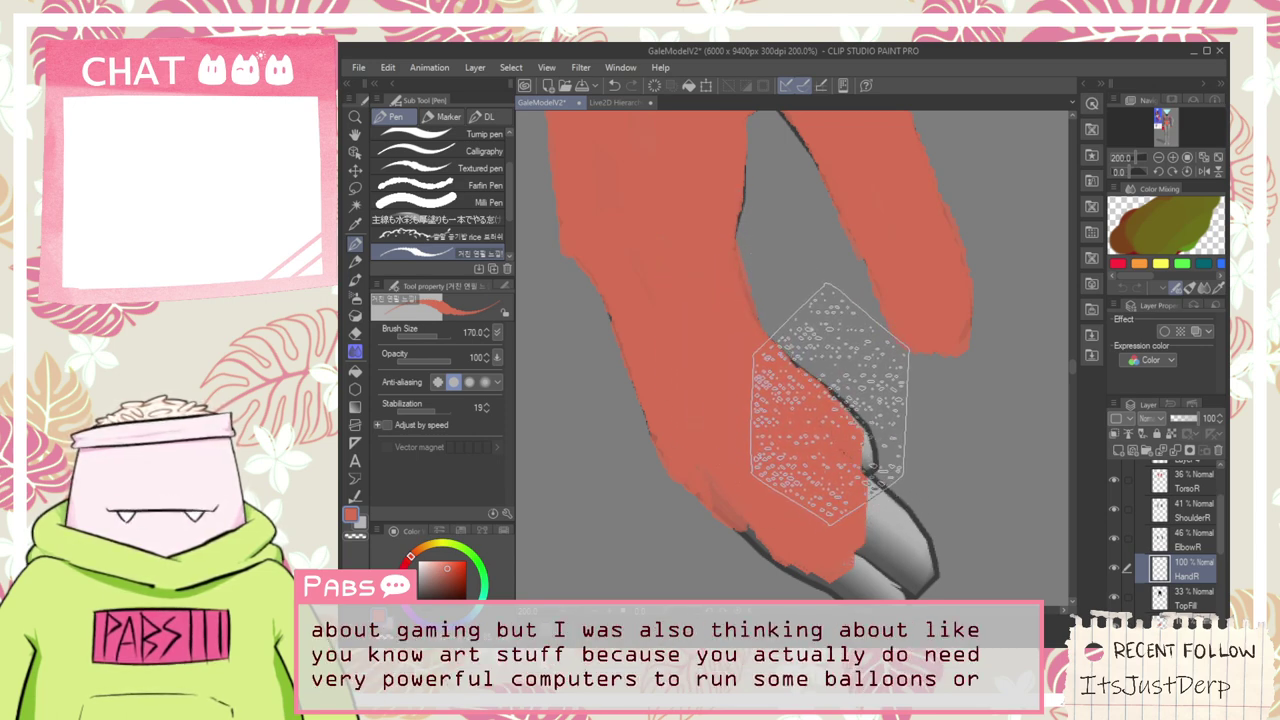
mouse_move(856, 475)
mouse_down()
mouse_move(863, 443)
mouse_move(847, 427)
mouse_up()
Cover the remaining fingertips with red-orange out to the mannequin's contour to complete the hand's silhouette
key(space)
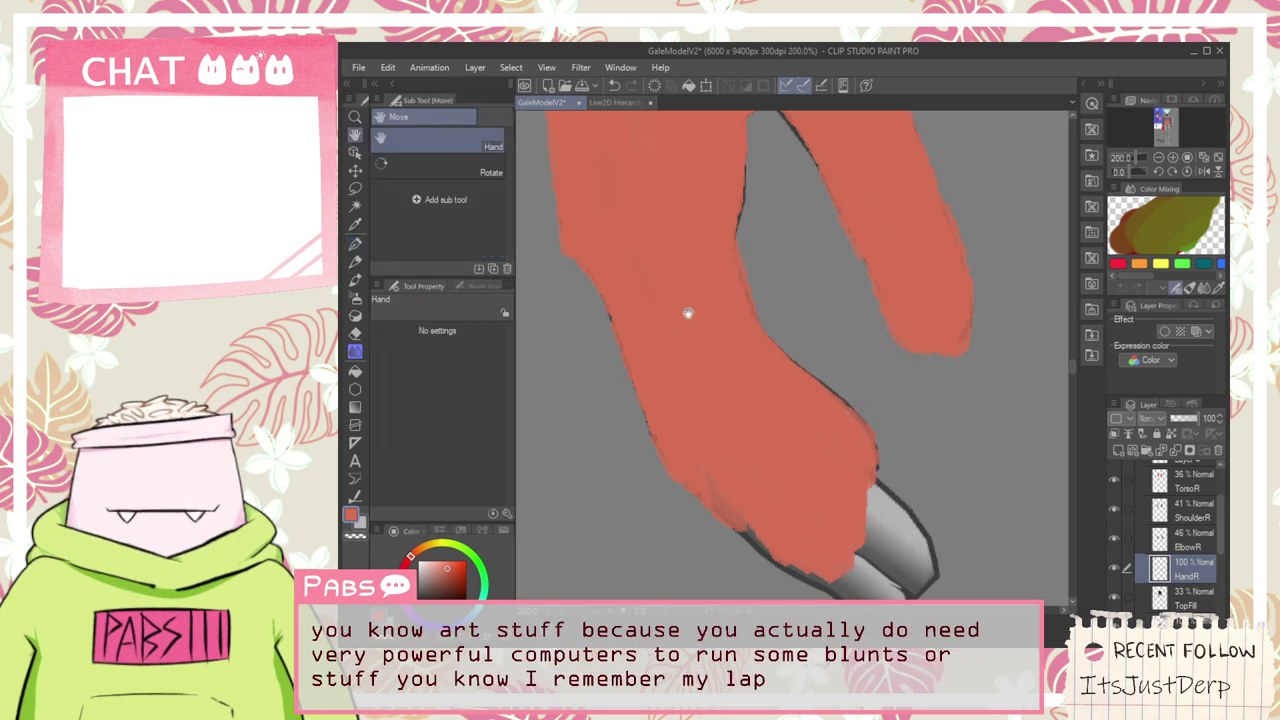
drag(689, 311, 761, 461)
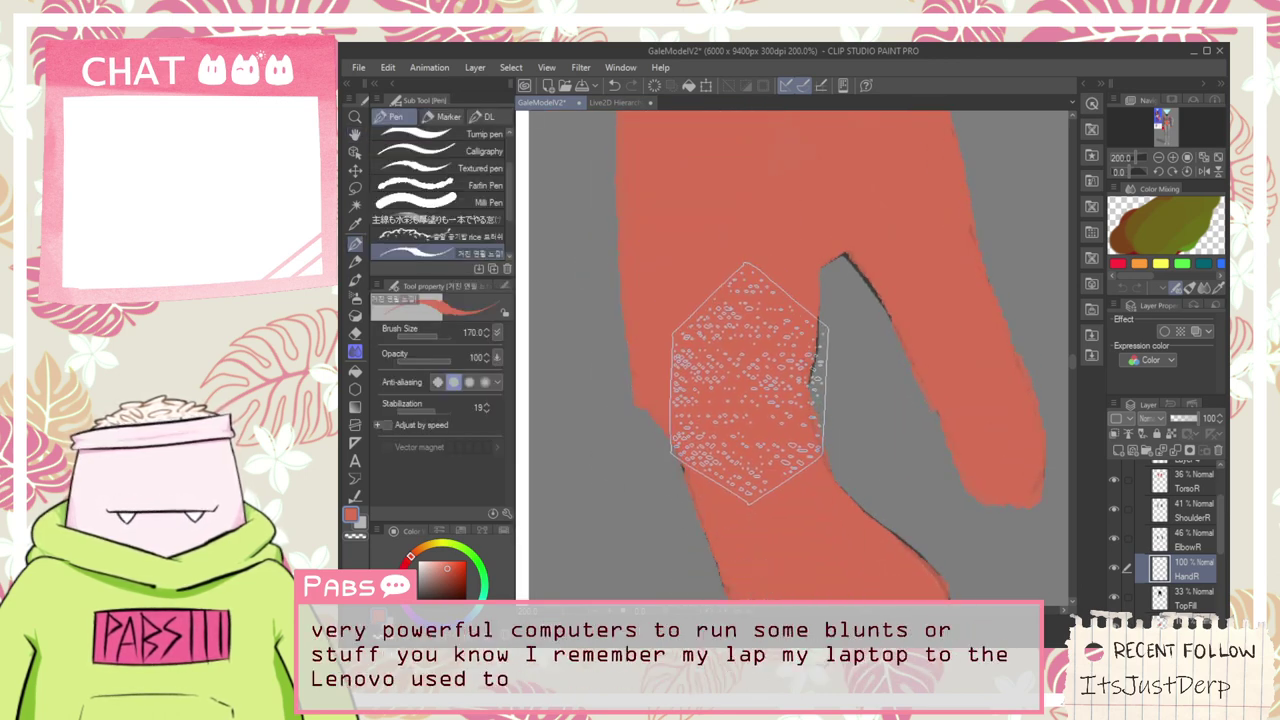
scroll(747, 378, down, 2)
key(space)
drag(820, 520, 714, 318)
scroll(714, 318, up, 2)
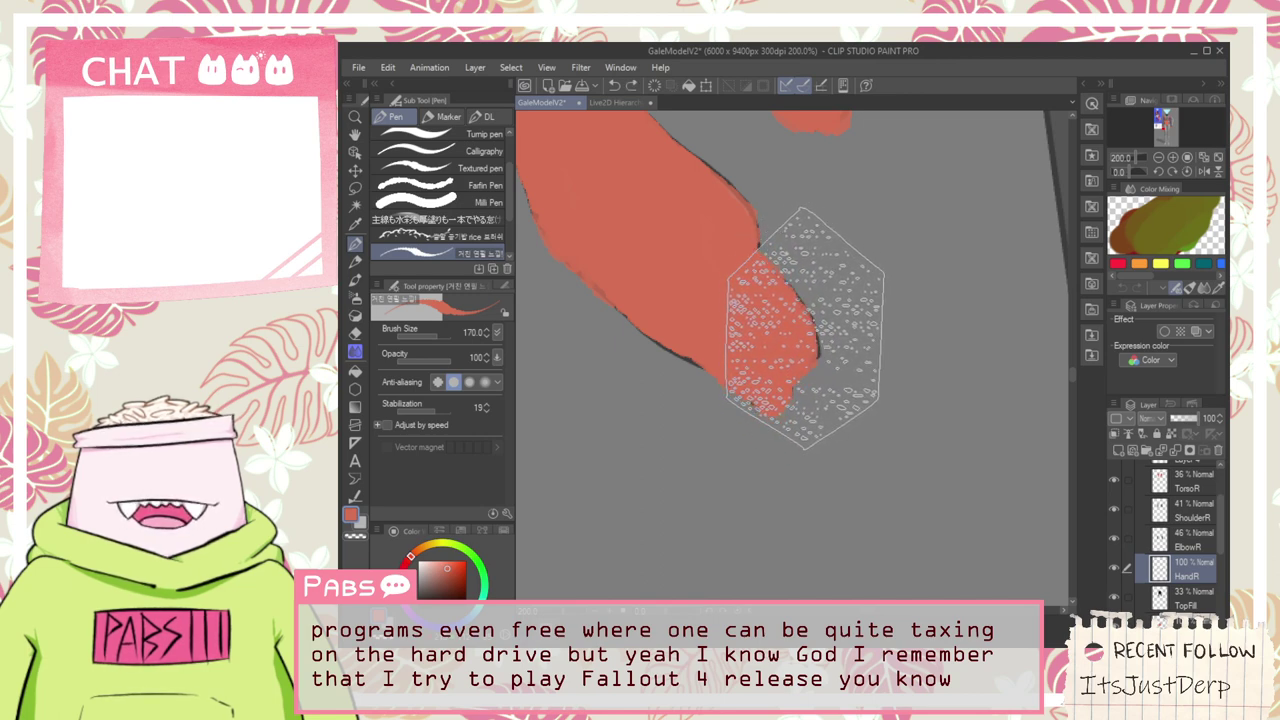
Examine the painted hand's silhouette up close and compare both hands with the sleeves and the whole mannequin
scroll(690, 268, down, 1)
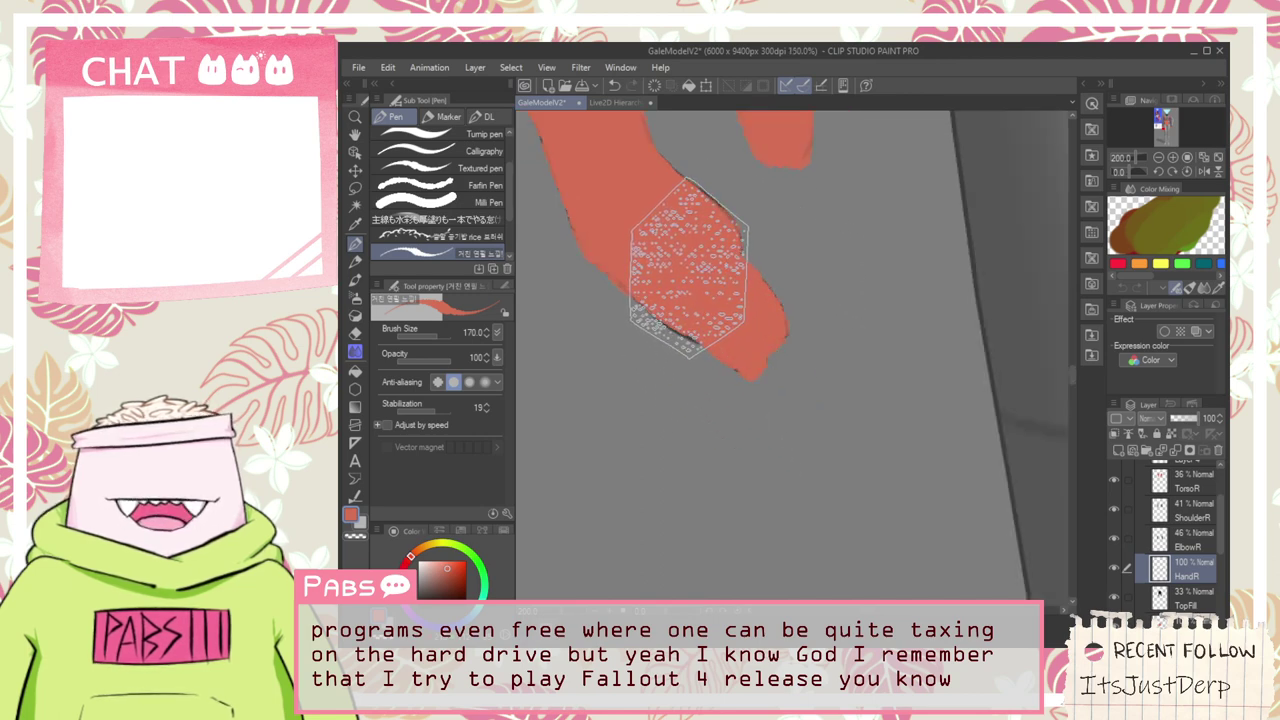
key(space)
drag(641, 195, 703, 291)
drag(662, 240, 706, 383)
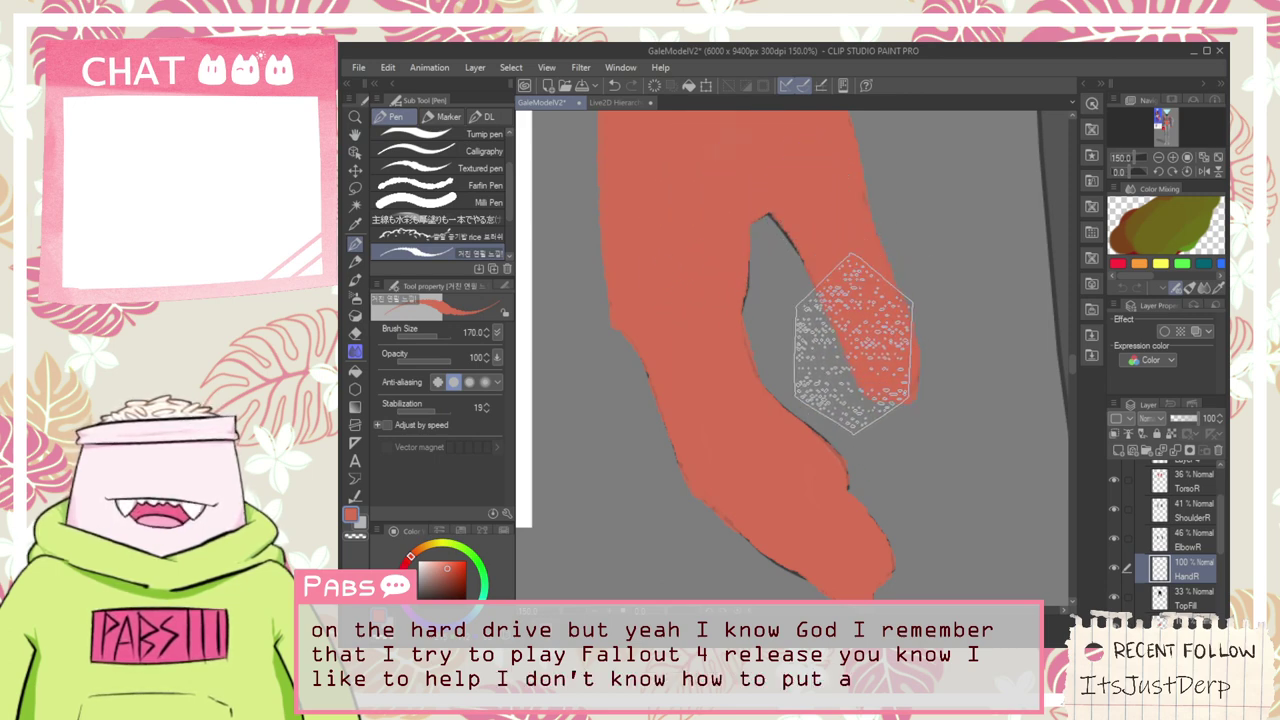
scroll(820, 320, down, 3)
key(space)
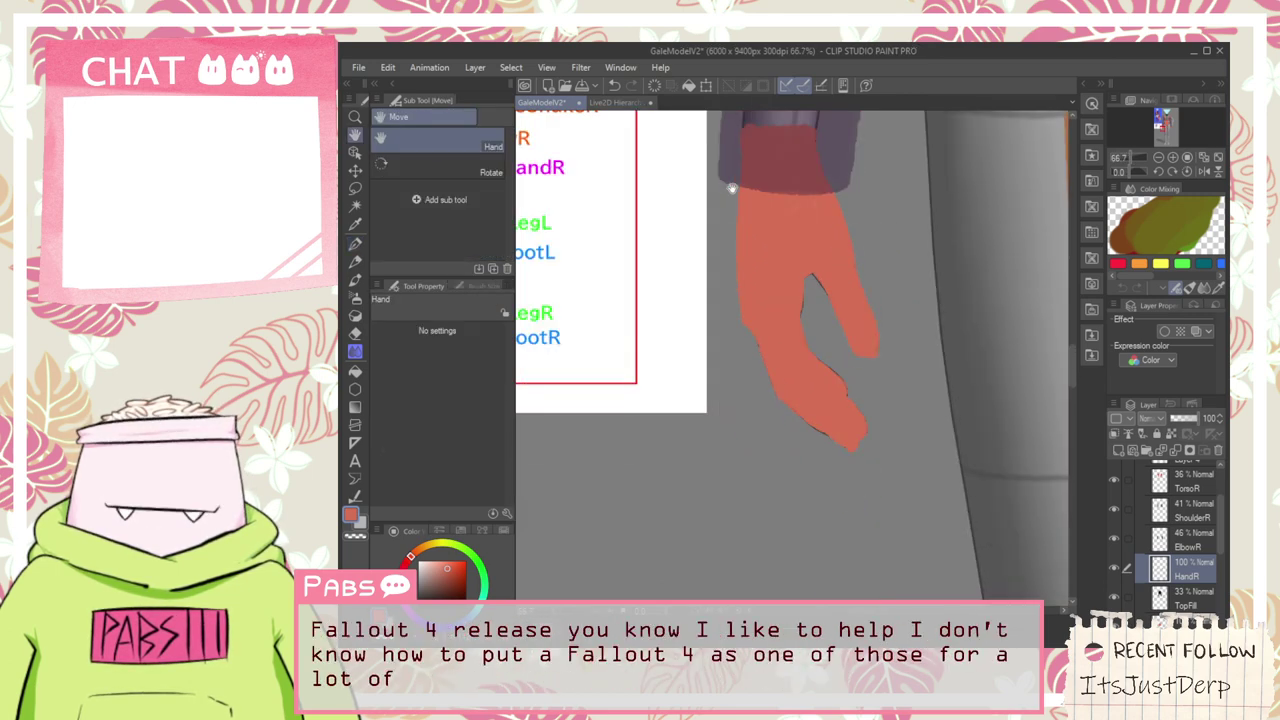
scroll(732, 188, down, 5)
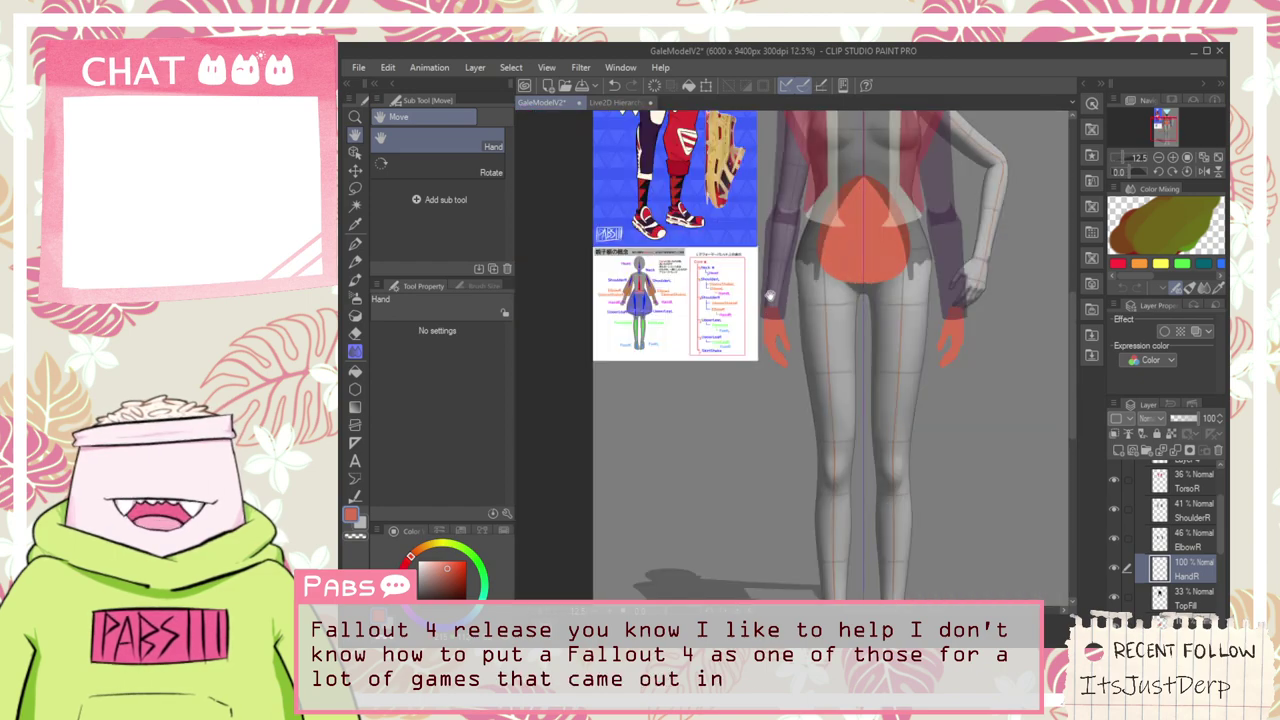
Sample the light blue of the reference character's glove and paint a cuff band across the wrist on the HandR layer
drag(770, 297, 804, 606)
scroll(684, 395, up, 5)
alt+click(662, 370)
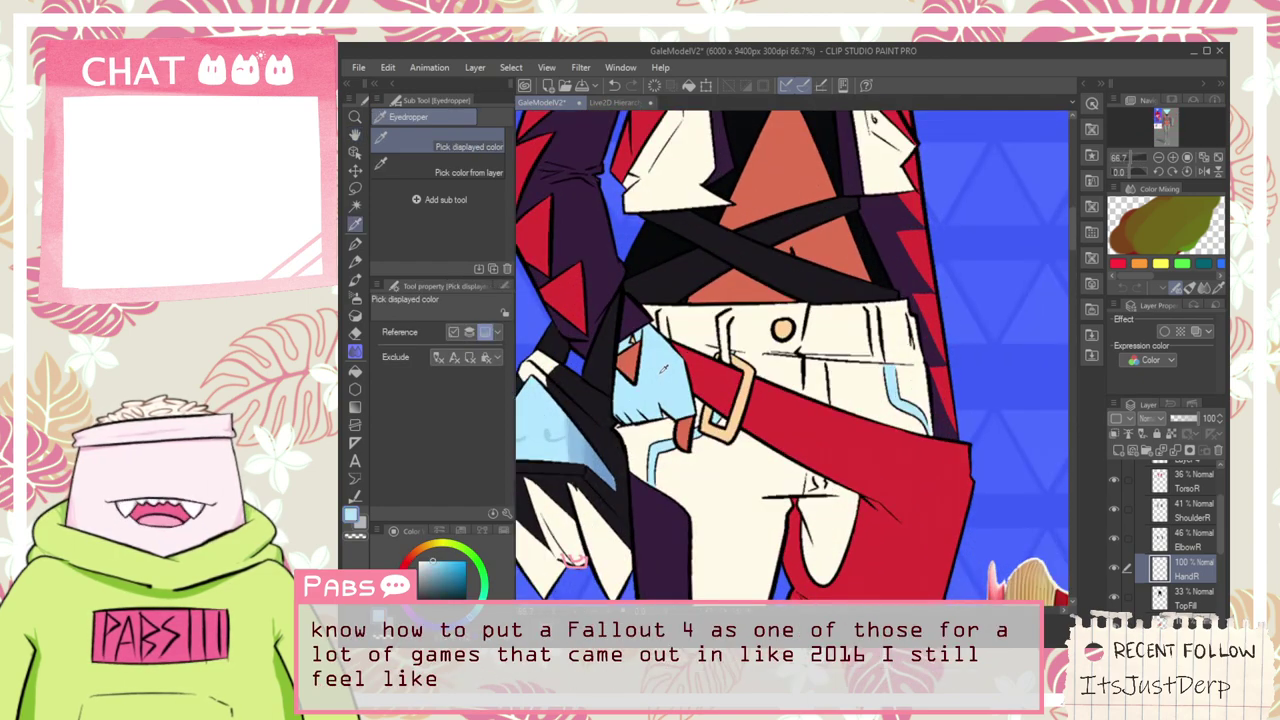
scroll(660, 377, down, 3)
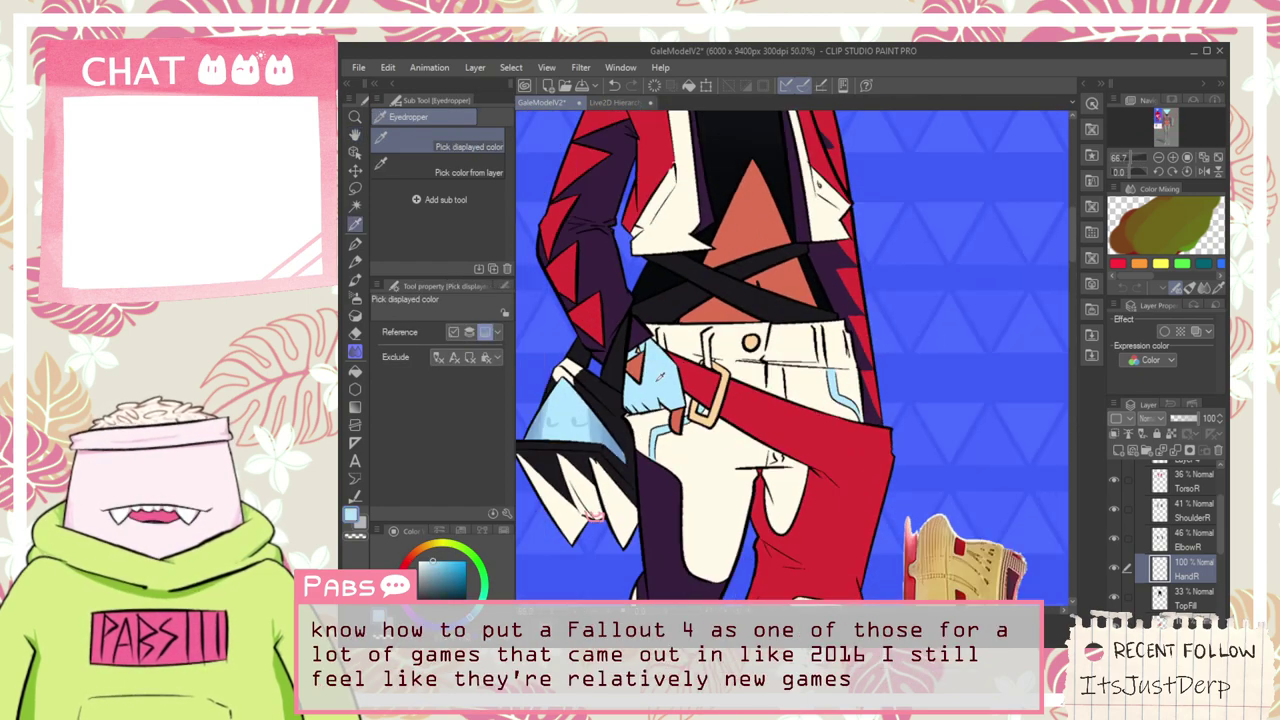
drag(729, 572, 587, 267)
scroll(678, 275, up, 4)
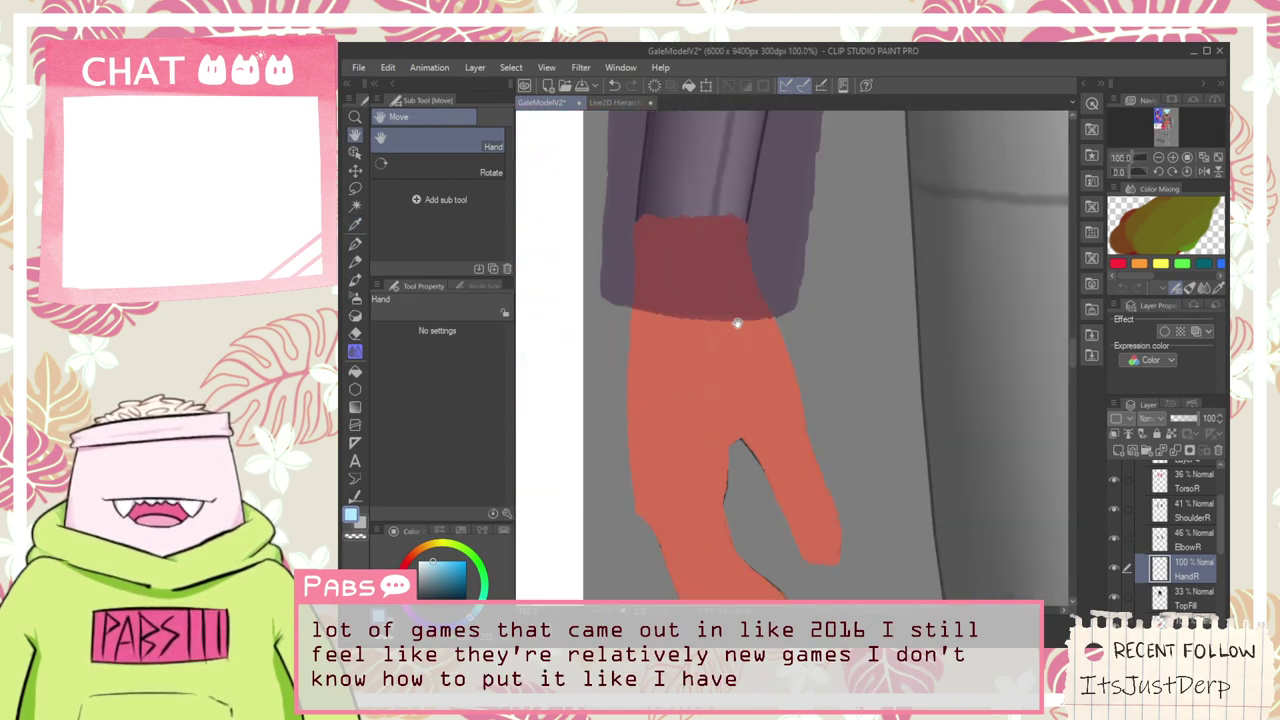
scroll(651, 271, up, 1)
key(p)
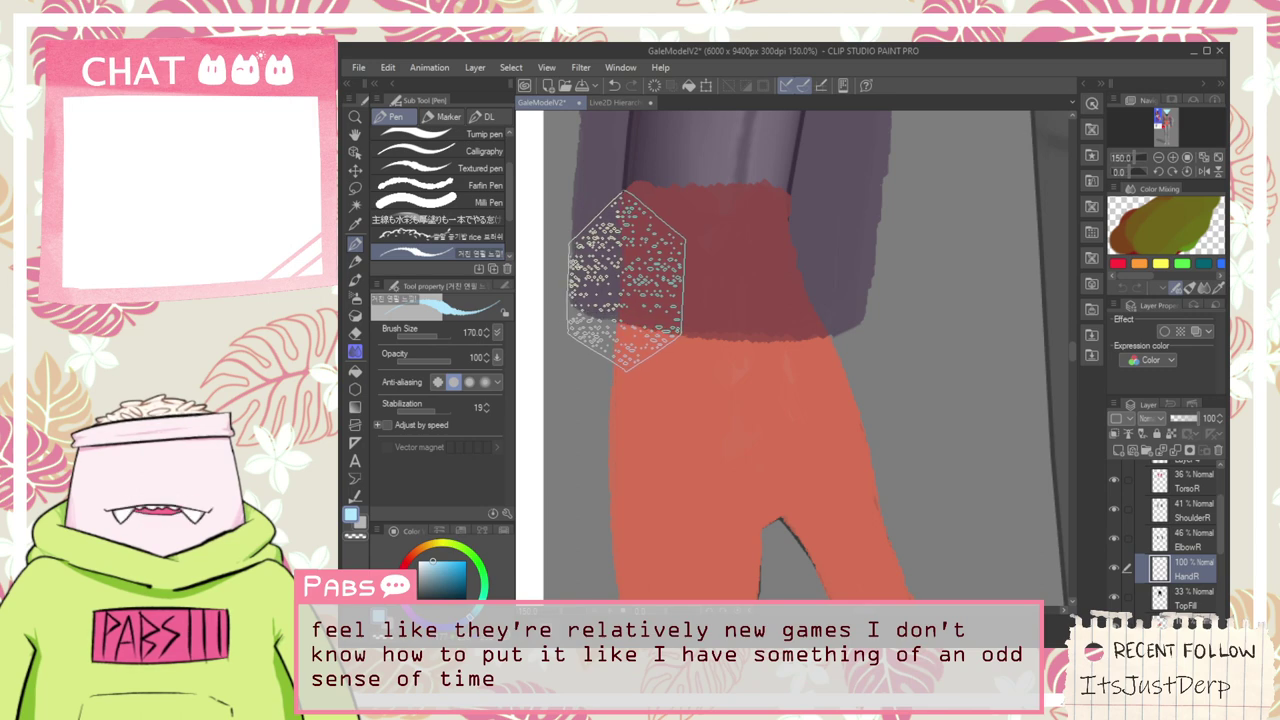
mouse_move(612, 275)
mouse_down()
mouse_move(752, 271)
mouse_move(707, 272)
mouse_move(733, 279)
mouse_move(785, 260)
mouse_up()
key(ctrl+z)
drag(706, 282, 626, 272)
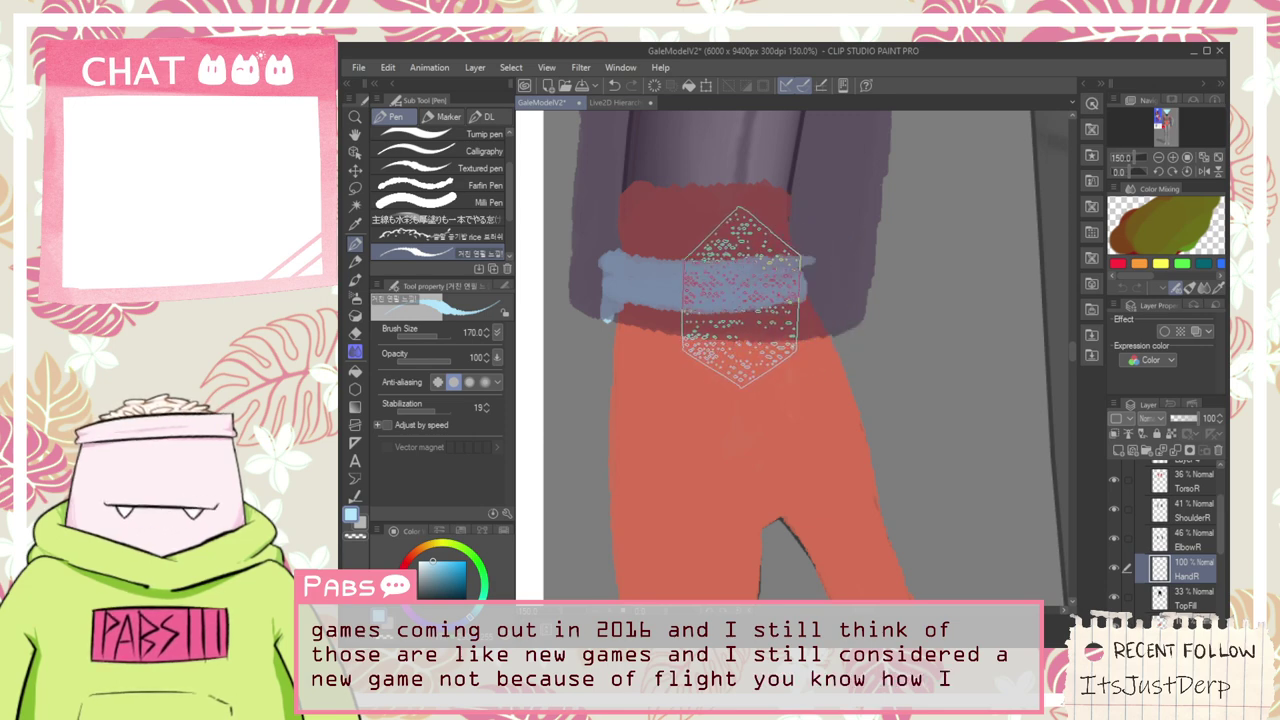
drag(811, 263, 827, 343)
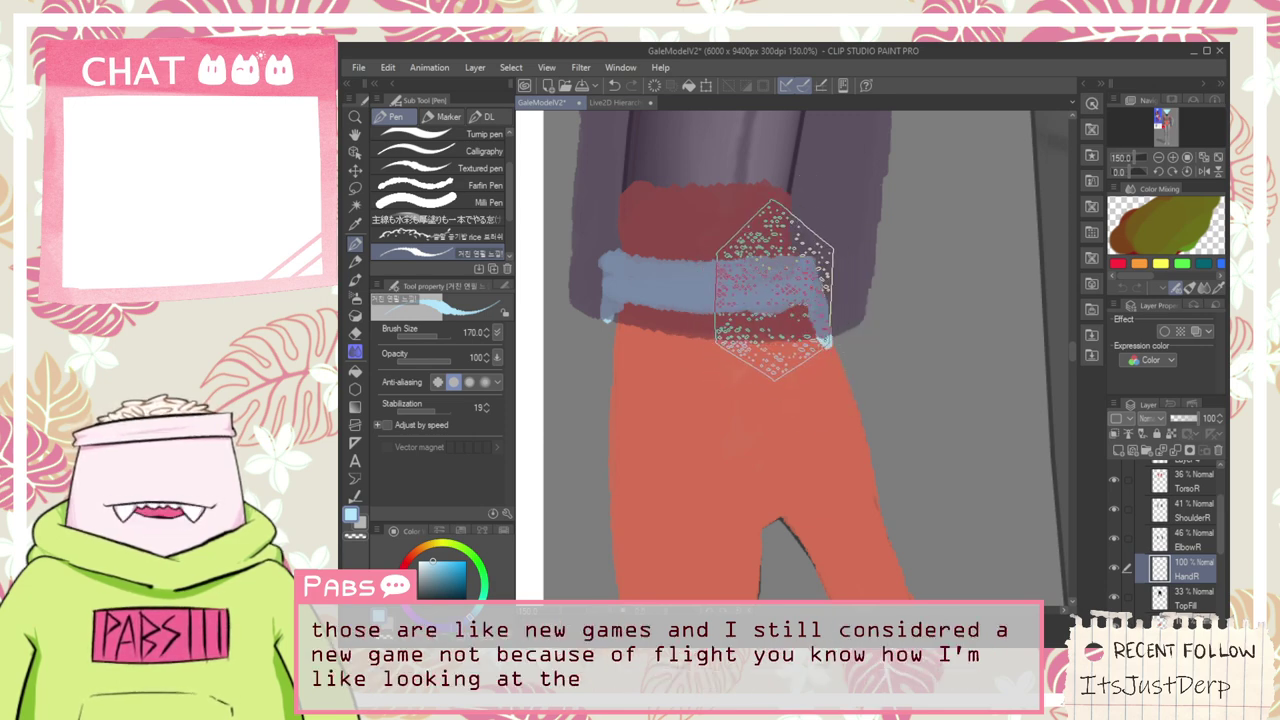
Check the reference glove's shape and paint light blue down the hand's outer edge and diagonally from the cuff across the back
scroll(606, 370, down, 4)
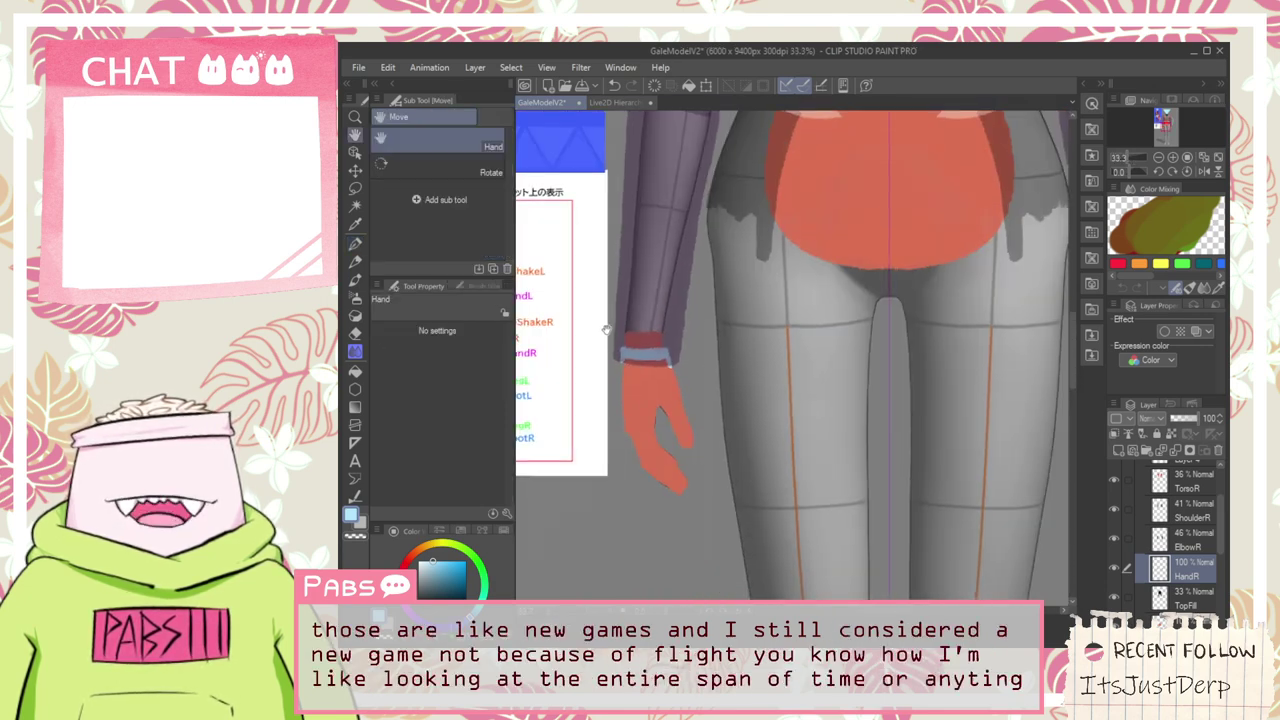
drag(543, 257, 642, 405)
scroll(694, 228, up, 6)
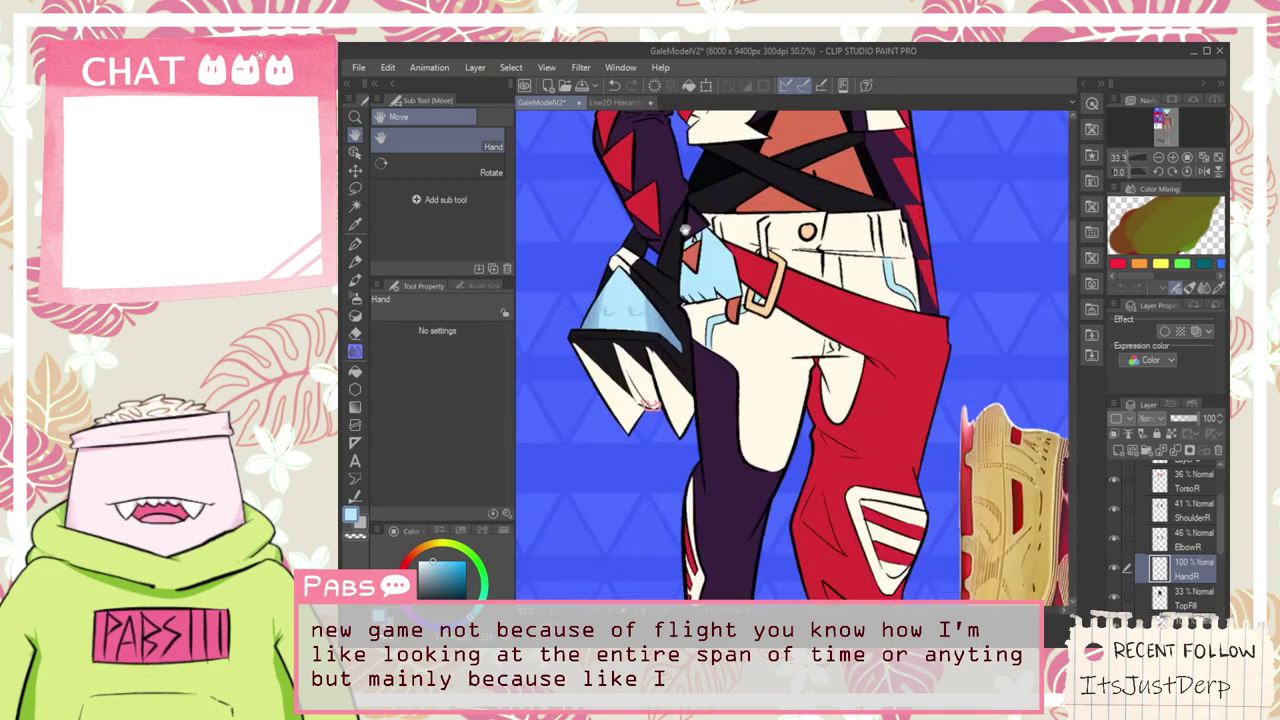
scroll(694, 228, down, 5)
drag(815, 455, 640, 150)
drag(766, 425, 664, 196)
scroll(664, 196, up, 6)
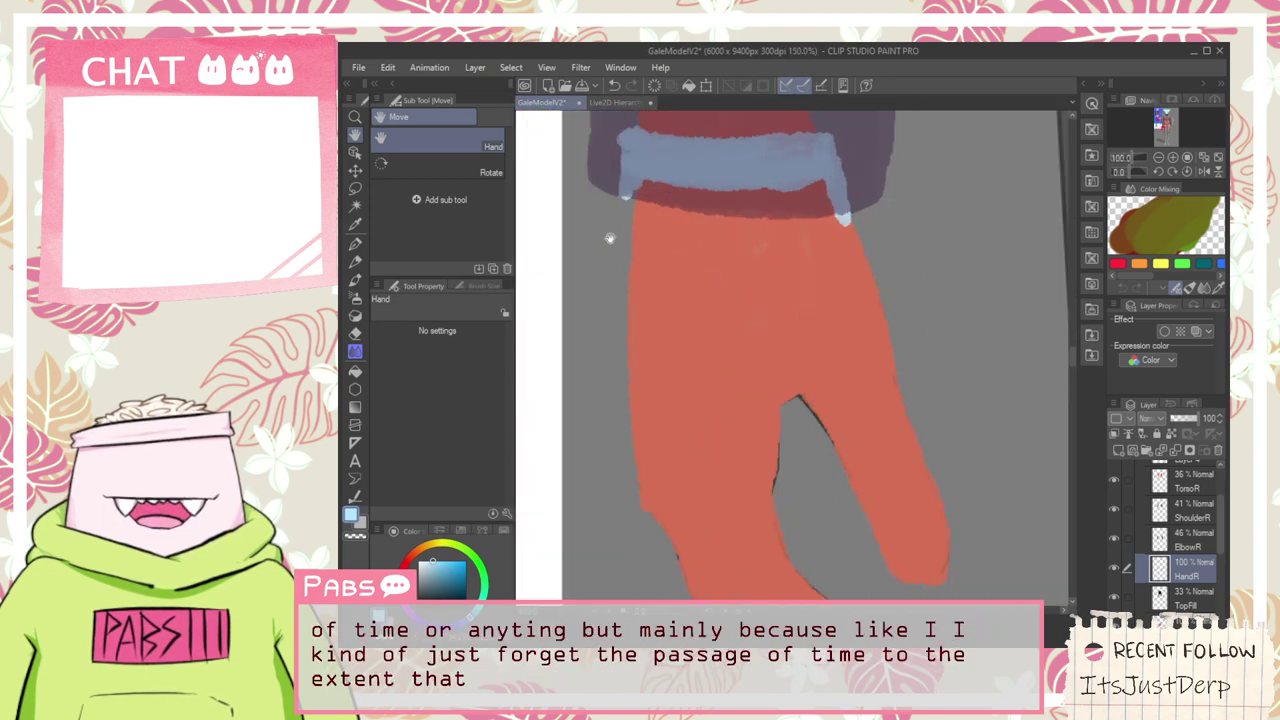
key(p)
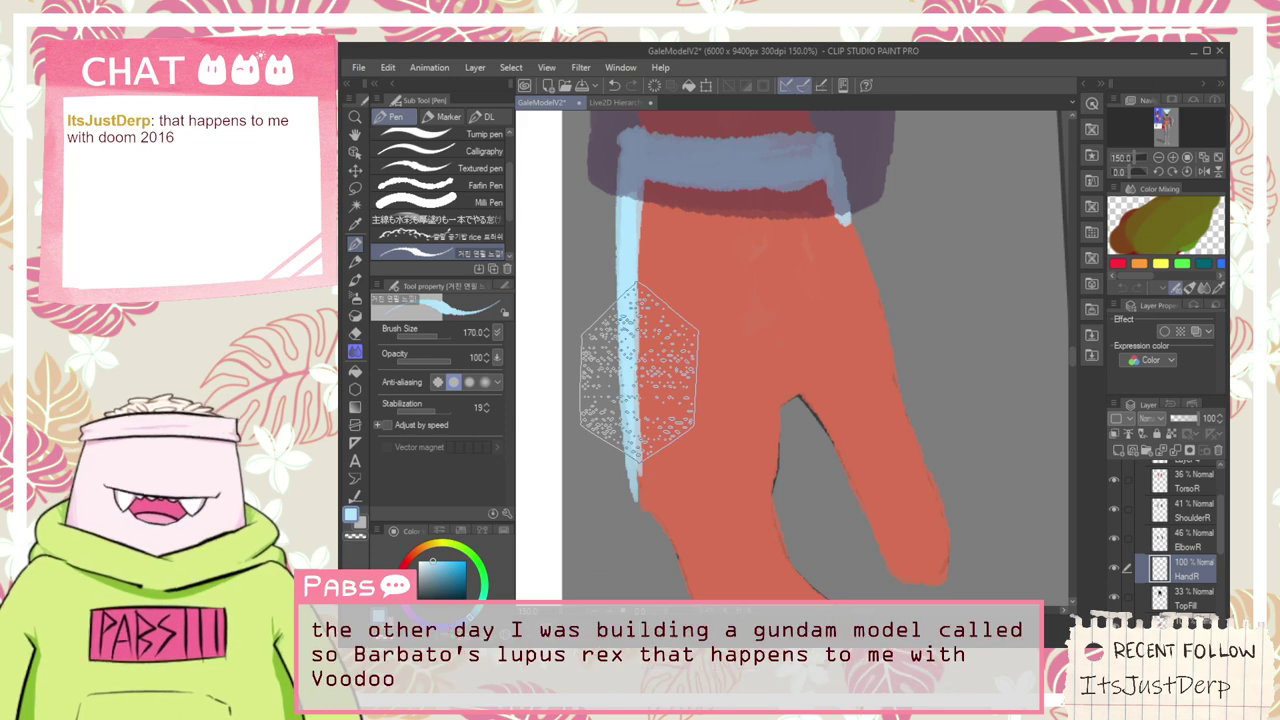
drag(640, 388, 768, 190)
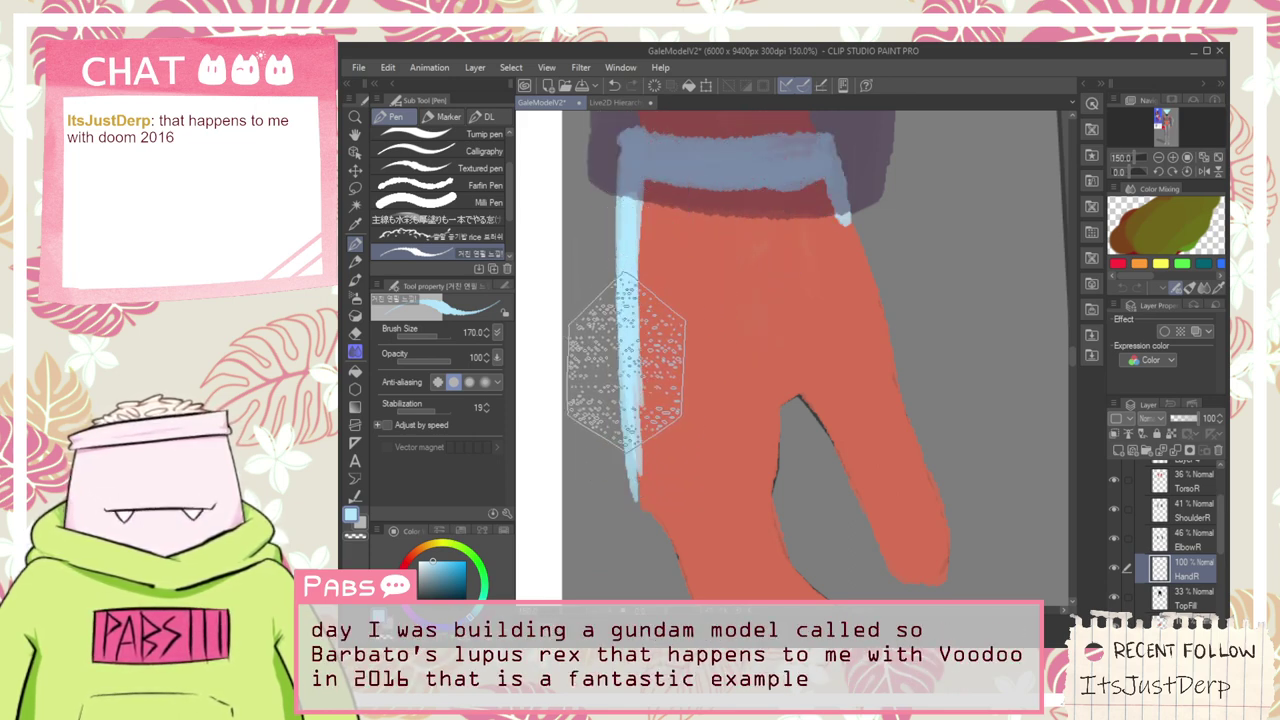
drag(626, 358, 710, 200)
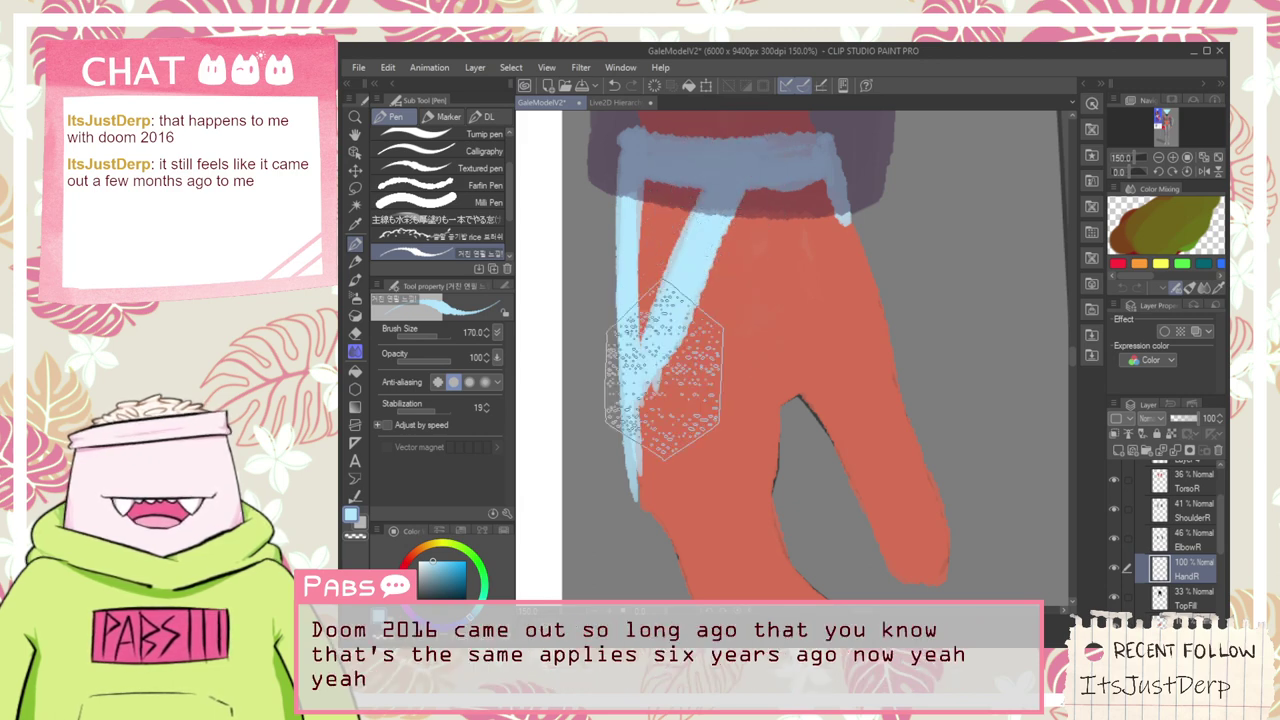
drag(653, 425, 660, 400)
Fill the back of the hand and the thumb's base with light blue, down to the thumb joint and finger bases
mouse_move(684, 357)
mouse_down()
mouse_move(744, 203)
mouse_move(816, 168)
mouse_move(674, 153)
mouse_move(626, 170)
mouse_move(629, 160)
mouse_move(631, 178)
mouse_move(632, 150)
mouse_move(619, 200)
mouse_move(625, 143)
mouse_move(619, 235)
mouse_move(629, 130)
mouse_move(621, 336)
mouse_move(616, 210)
mouse_move(610, 342)
mouse_move(622, 382)
mouse_move(643, 392)
mouse_move(650, 419)
mouse_move(638, 415)
mouse_move(638, 428)
mouse_move(628, 402)
mouse_move(635, 388)
mouse_move(647, 456)
mouse_move(633, 418)
mouse_move(630, 435)
mouse_move(652, 498)
mouse_move(670, 412)
mouse_move(715, 369)
mouse_move(788, 232)
mouse_move(724, 326)
mouse_move(790, 222)
mouse_move(798, 266)
mouse_move(800, 207)
mouse_move(839, 356)
mouse_move(817, 197)
mouse_move(805, 197)
mouse_move(853, 331)
mouse_move(823, 206)
mouse_move(855, 315)
mouse_move(830, 206)
mouse_move(867, 304)
mouse_move(848, 188)
mouse_move(826, 160)
mouse_move(852, 209)
mouse_move(840, 209)
mouse_move(828, 158)
mouse_move(886, 354)
mouse_move(857, 286)
mouse_move(891, 314)
mouse_move(857, 374)
mouse_move(860, 316)
mouse_move(907, 428)
mouse_move(889, 353)
mouse_move(880, 414)
mouse_move(840, 460)
mouse_move(871, 430)
mouse_move(896, 460)
mouse_move(820, 529)
mouse_move(841, 457)
mouse_move(817, 486)
mouse_move(820, 470)
mouse_move(835, 525)
mouse_move(830, 352)
mouse_up()
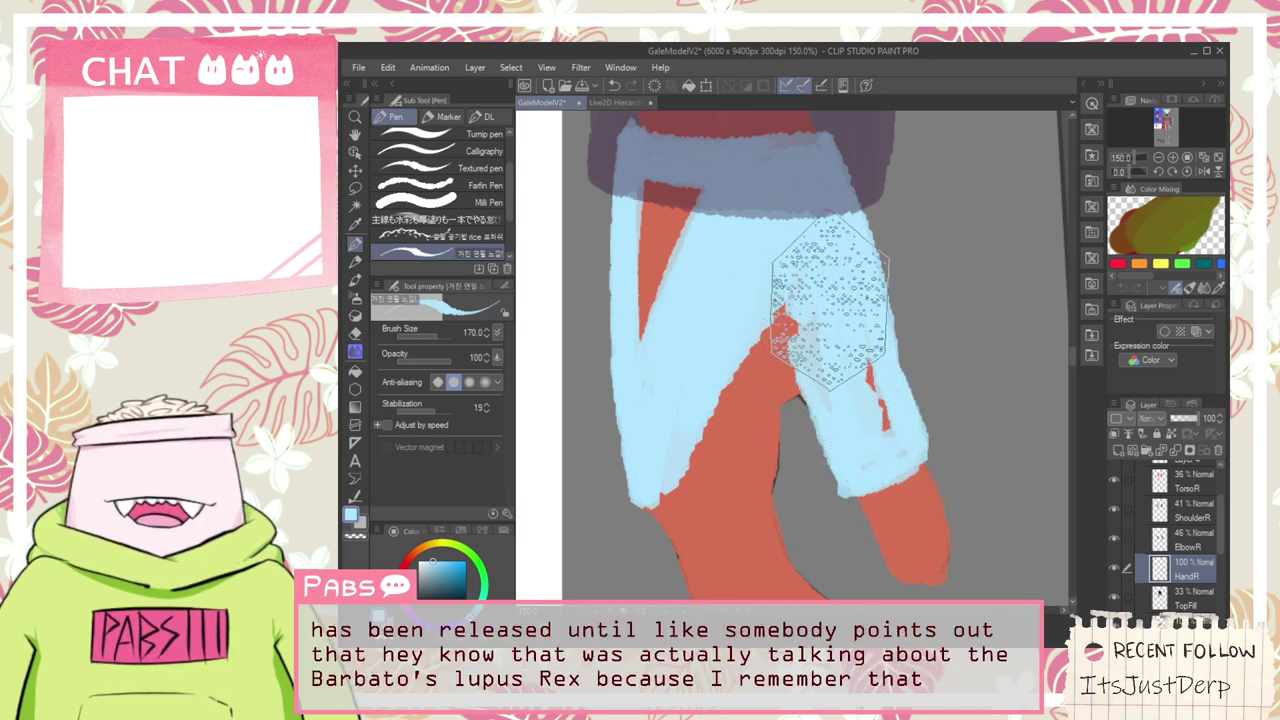
drag(830, 300, 853, 322)
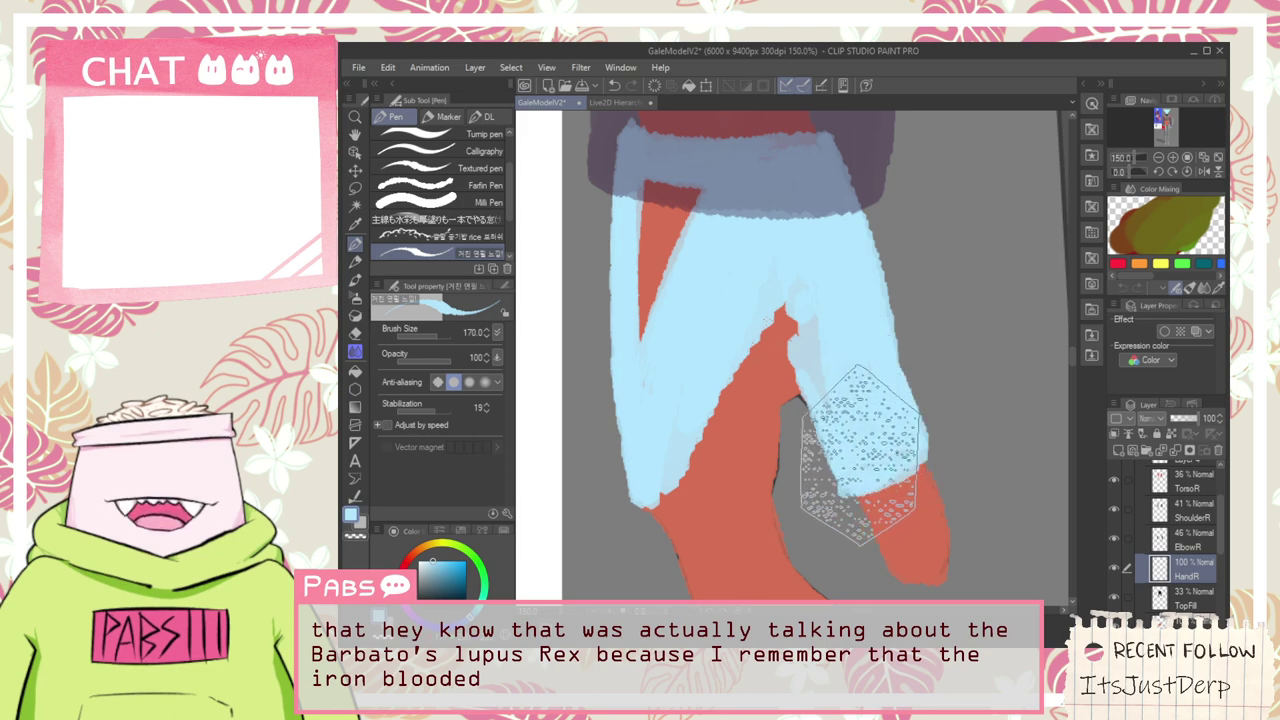
mouse_move(923, 460)
mouse_down()
mouse_move(908, 437)
mouse_move(872, 458)
mouse_up()
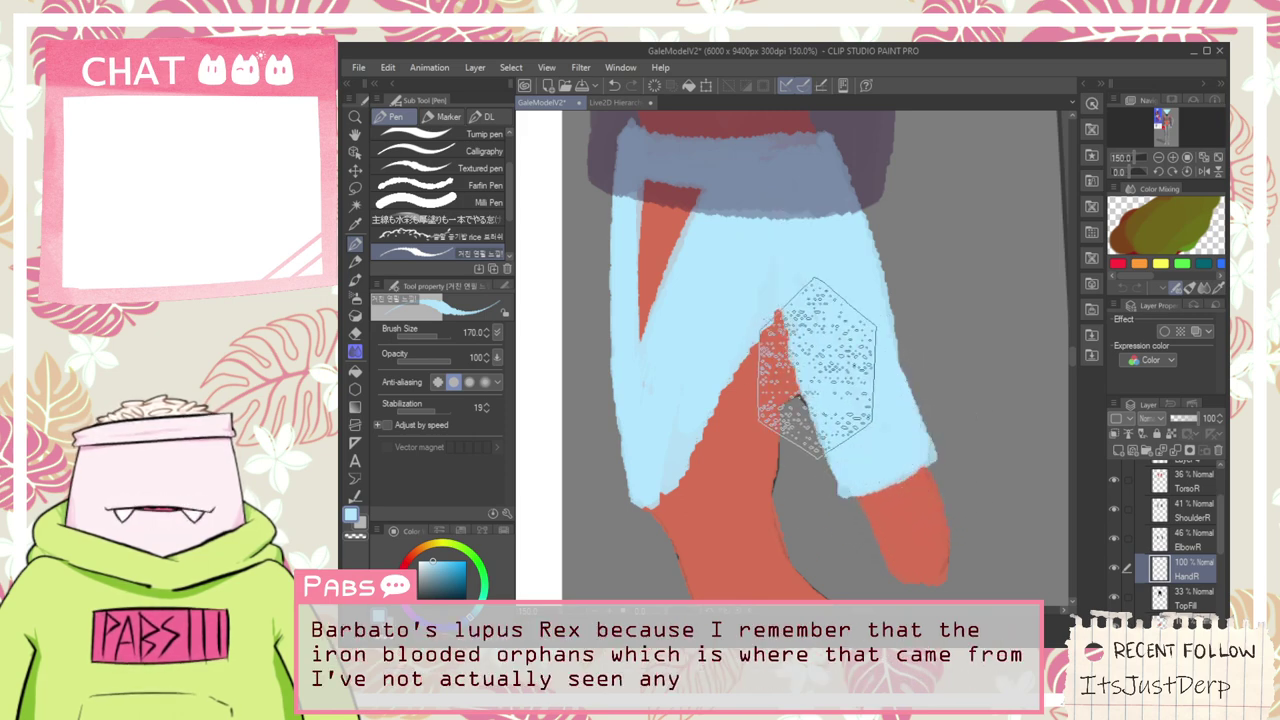
mouse_move(812, 265)
mouse_down()
mouse_move(789, 280)
mouse_move(815, 295)
mouse_move(705, 385)
mouse_move(786, 372)
mouse_up()
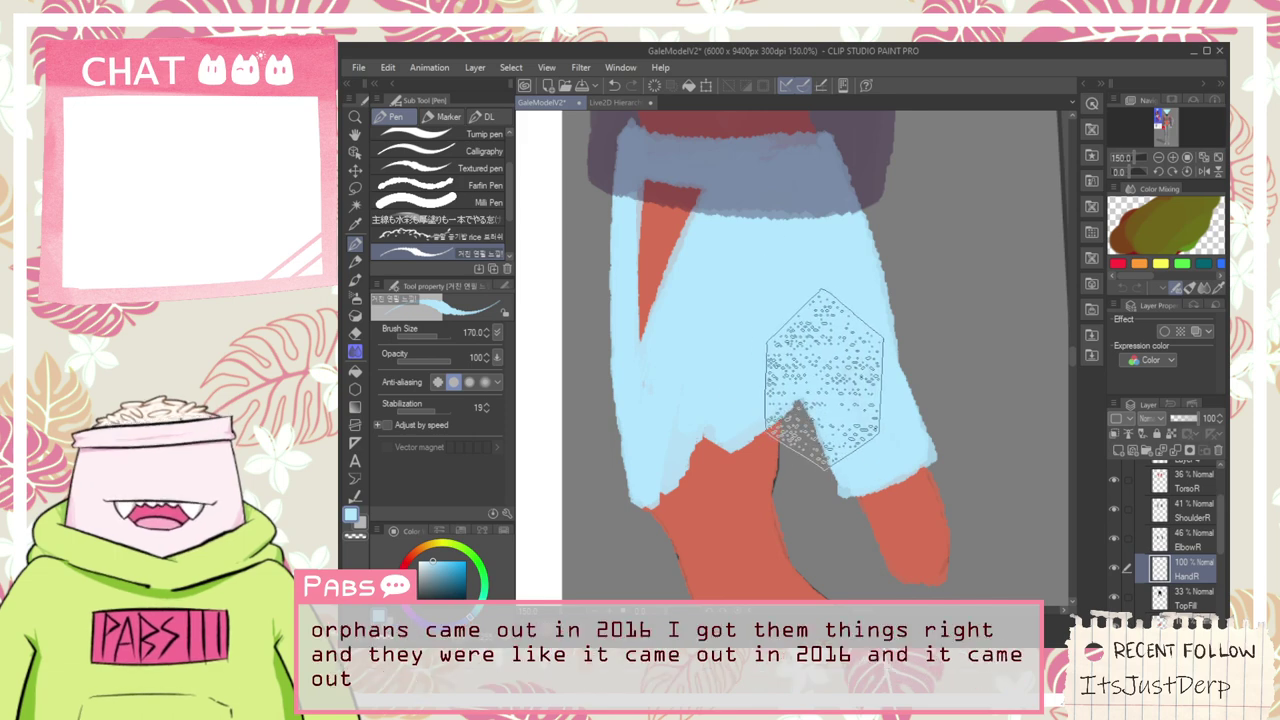
mouse_move(676, 428)
mouse_down()
mouse_move(658, 298)
mouse_move(680, 312)
mouse_move(681, 386)
mouse_up()
Lower the HandR layer's opacity to 59% so the mannequin's finger lines show through
scroll(694, 362, down, 1)
scroll(694, 360, down, 3)
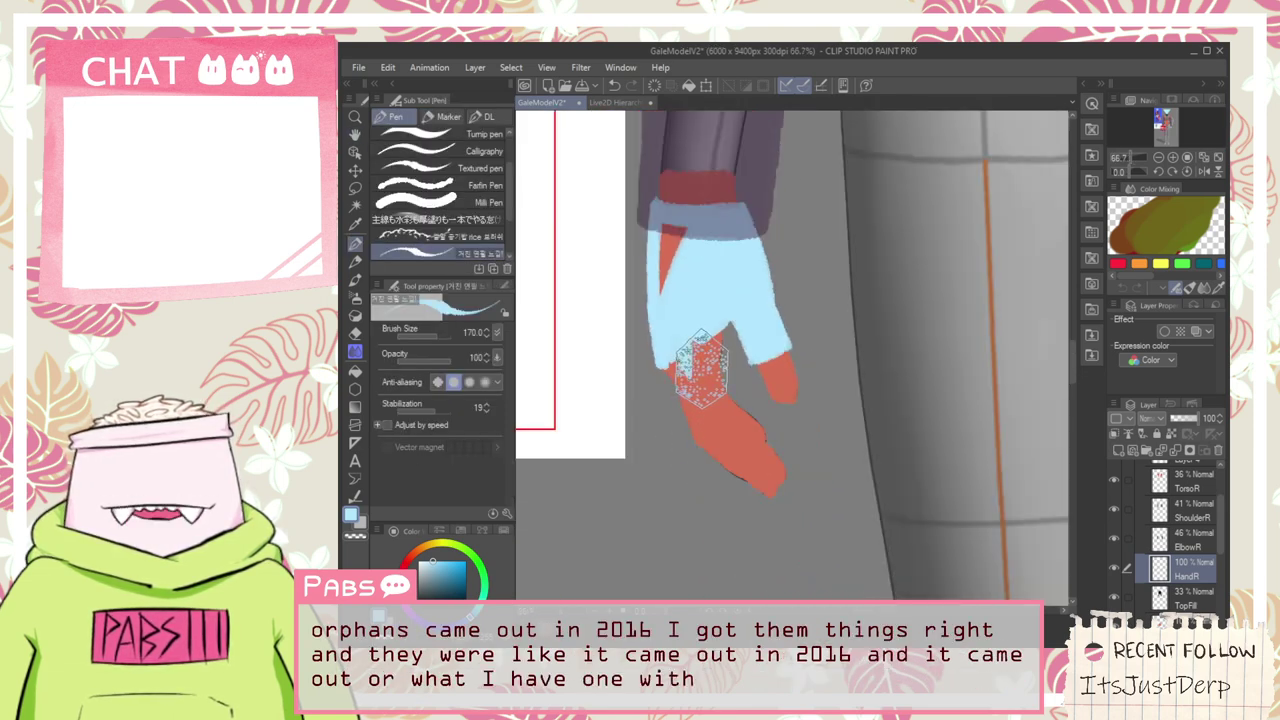
key(space)
scroll(960, 457, up, 1)
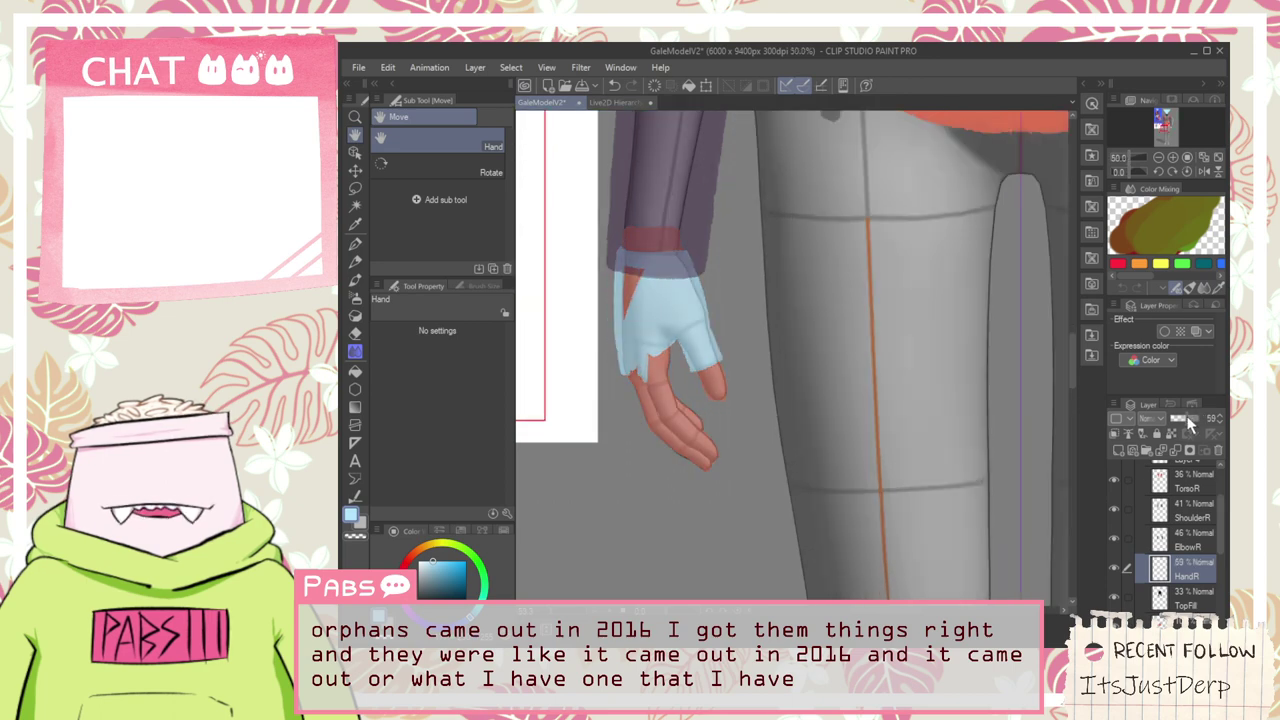
Extend the light-blue glove over the front finger and the finger behind it, ending in a hem just past the first joints
scroll(683, 357, up, 5)
key(p)
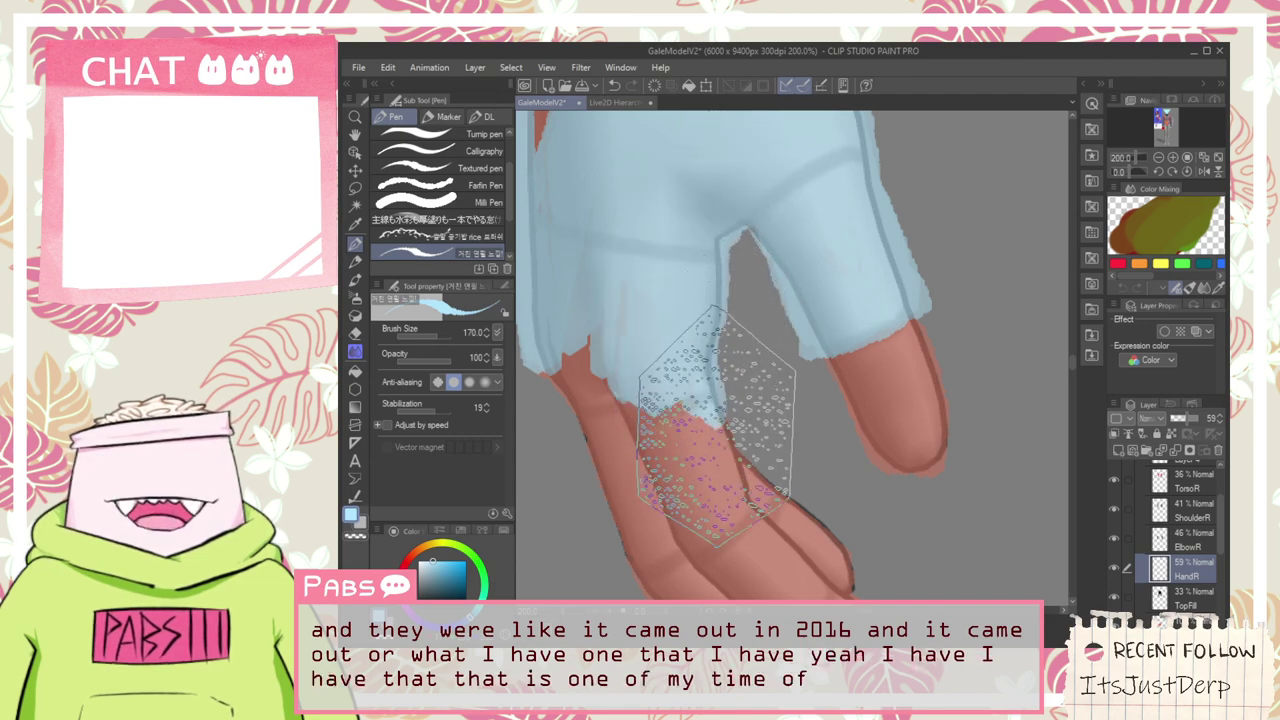
mouse_move(646, 425)
mouse_down()
mouse_move(616, 369)
mouse_move(651, 460)
mouse_move(632, 413)
mouse_move(640, 360)
mouse_up()
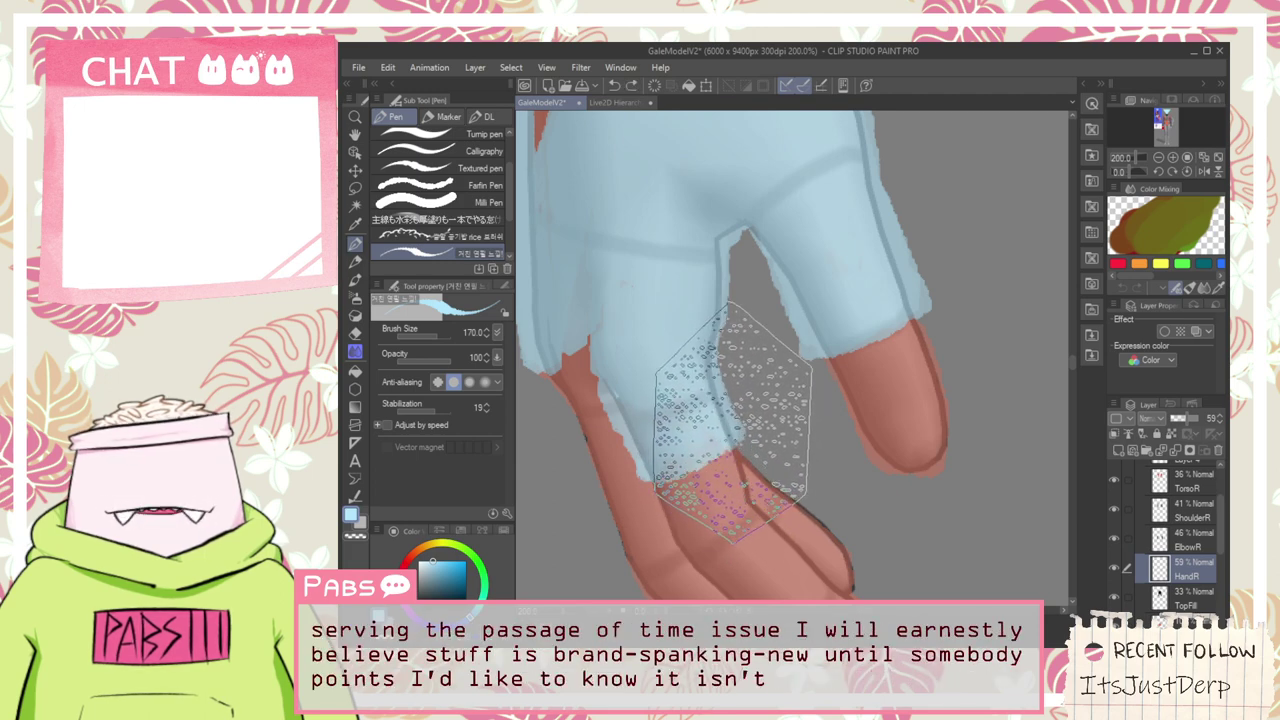
drag(664, 385, 716, 338)
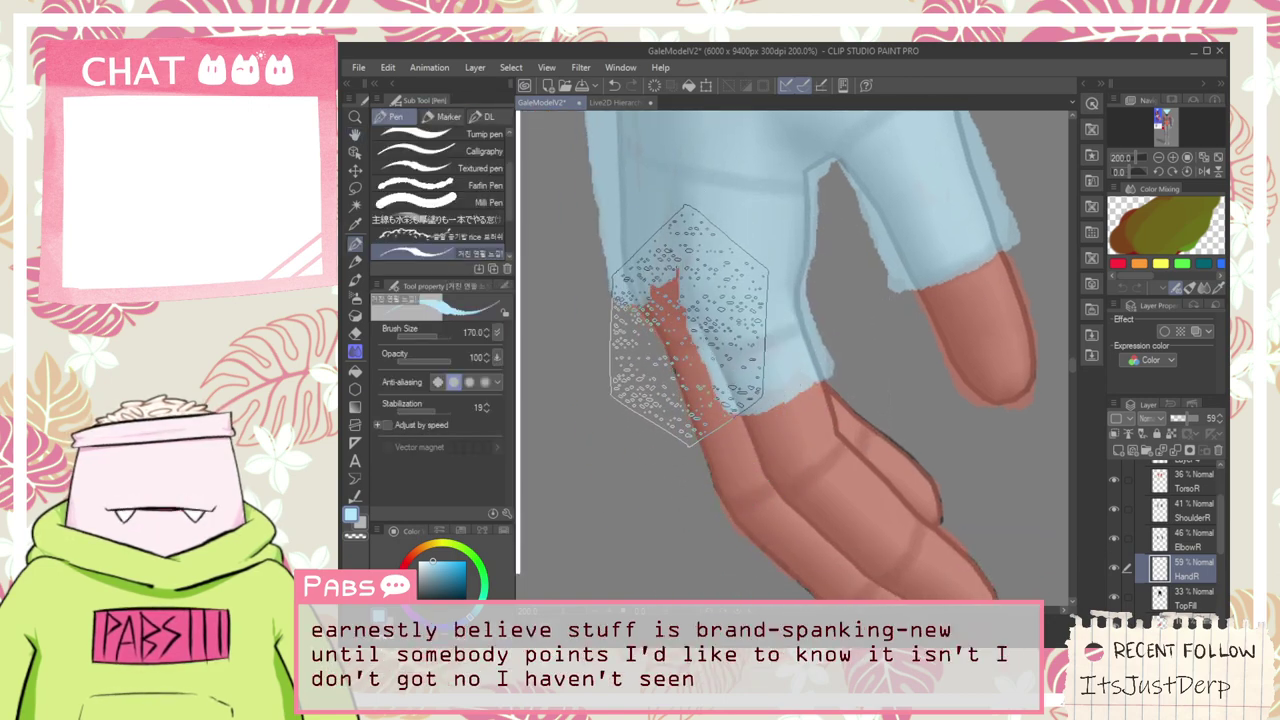
mouse_move(615, 274)
mouse_down()
mouse_move(653, 344)
mouse_move(638, 287)
mouse_move(666, 376)
mouse_move(641, 309)
mouse_up()
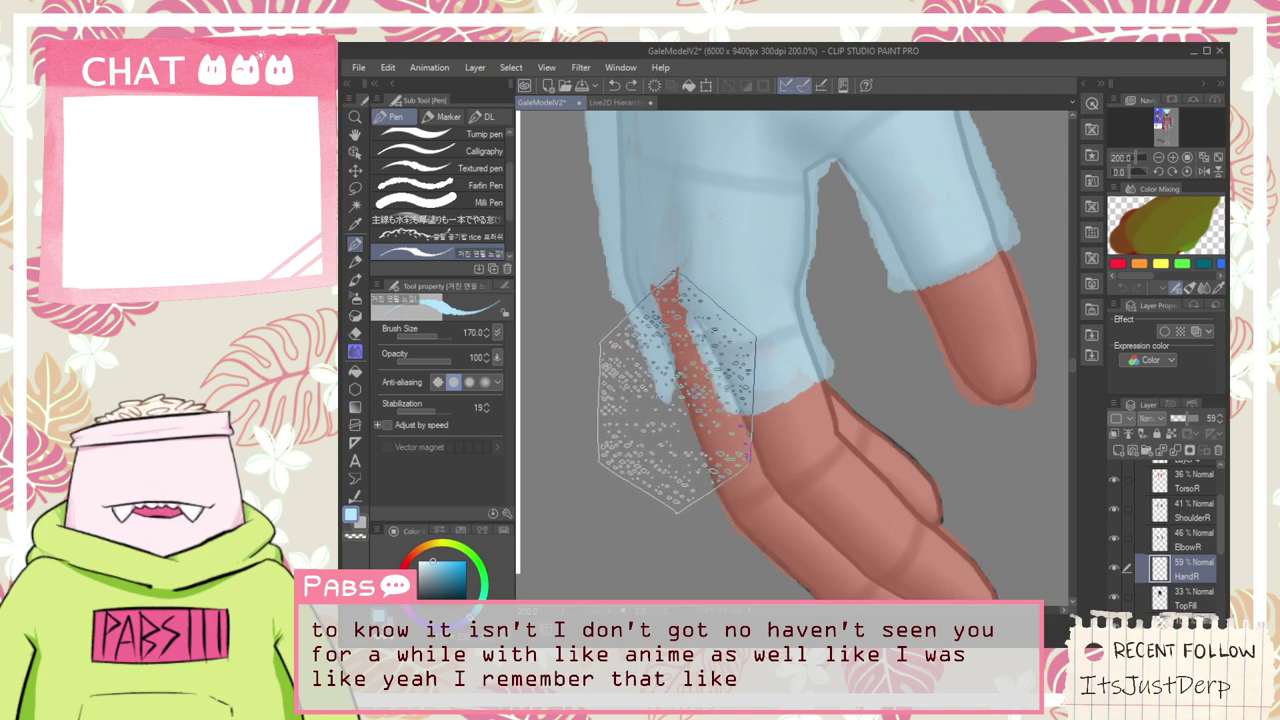
drag(672, 363, 681, 251)
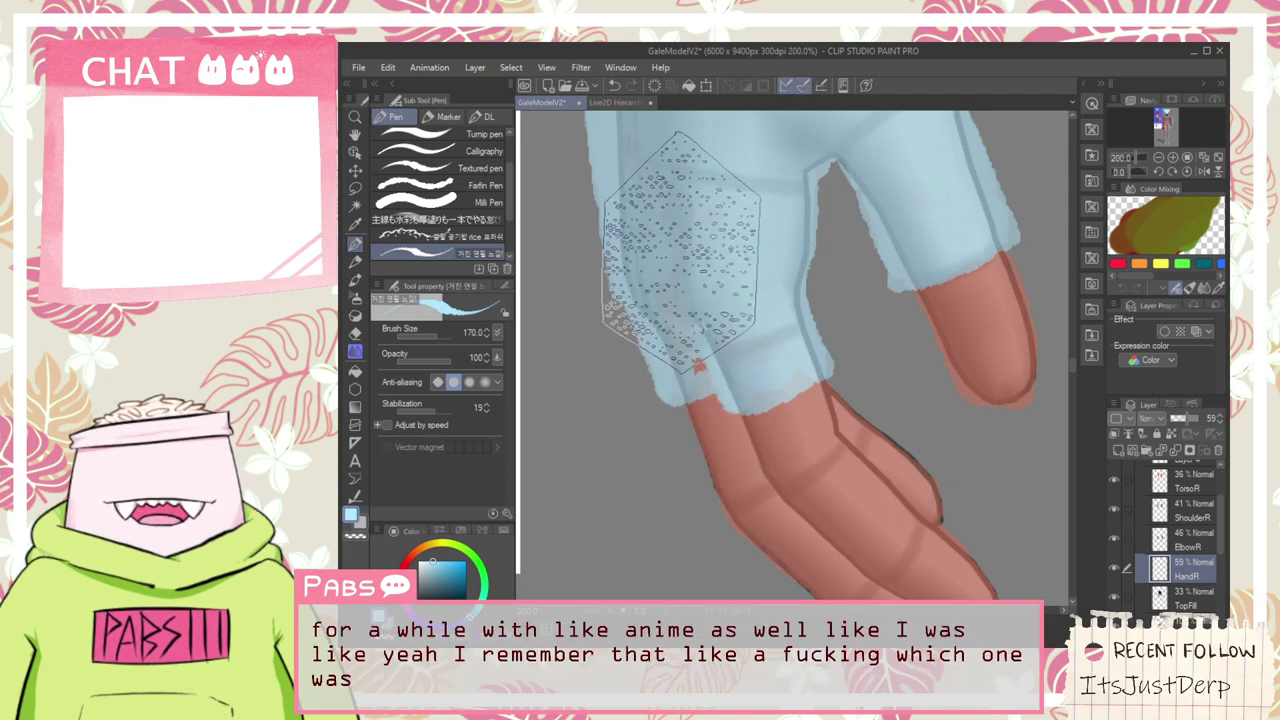
Clean up the gap between thumb and fingers with pen and Snap eraser, rounding its inner corner and smoothing the thumb's edge
scroll(699, 221, down, 1)
key(space)
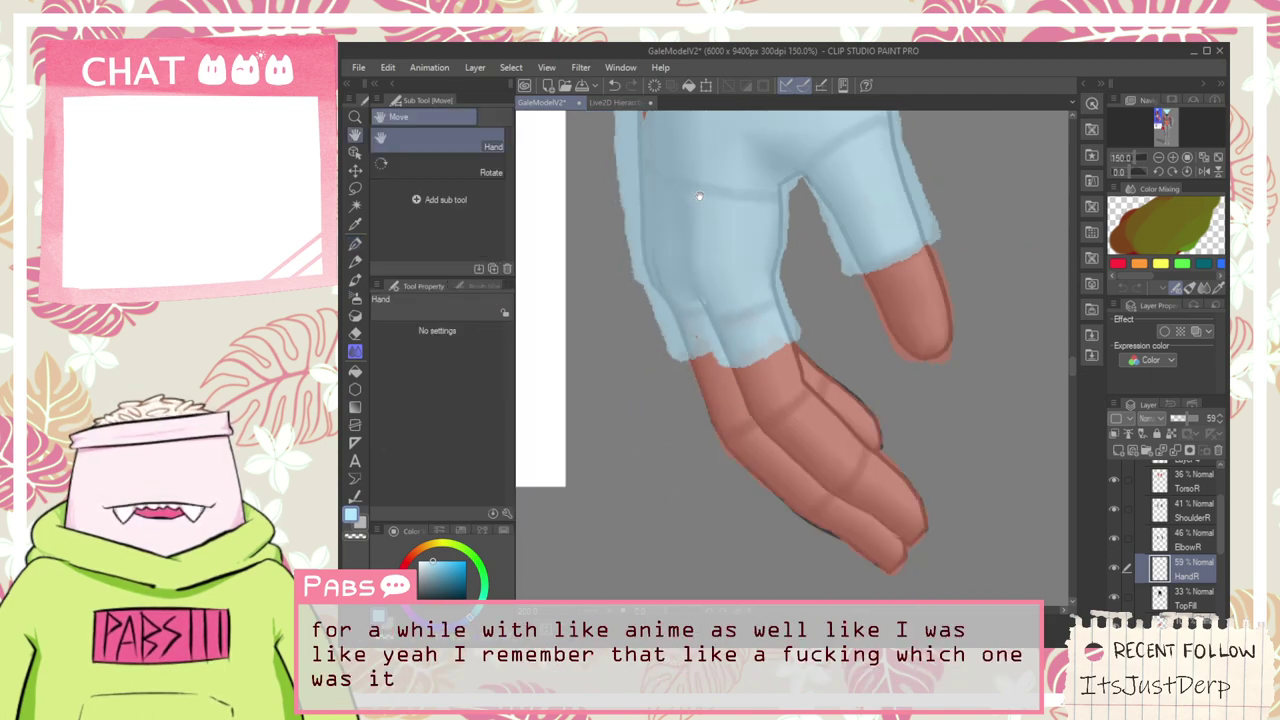
drag(697, 195, 697, 374)
key(p)
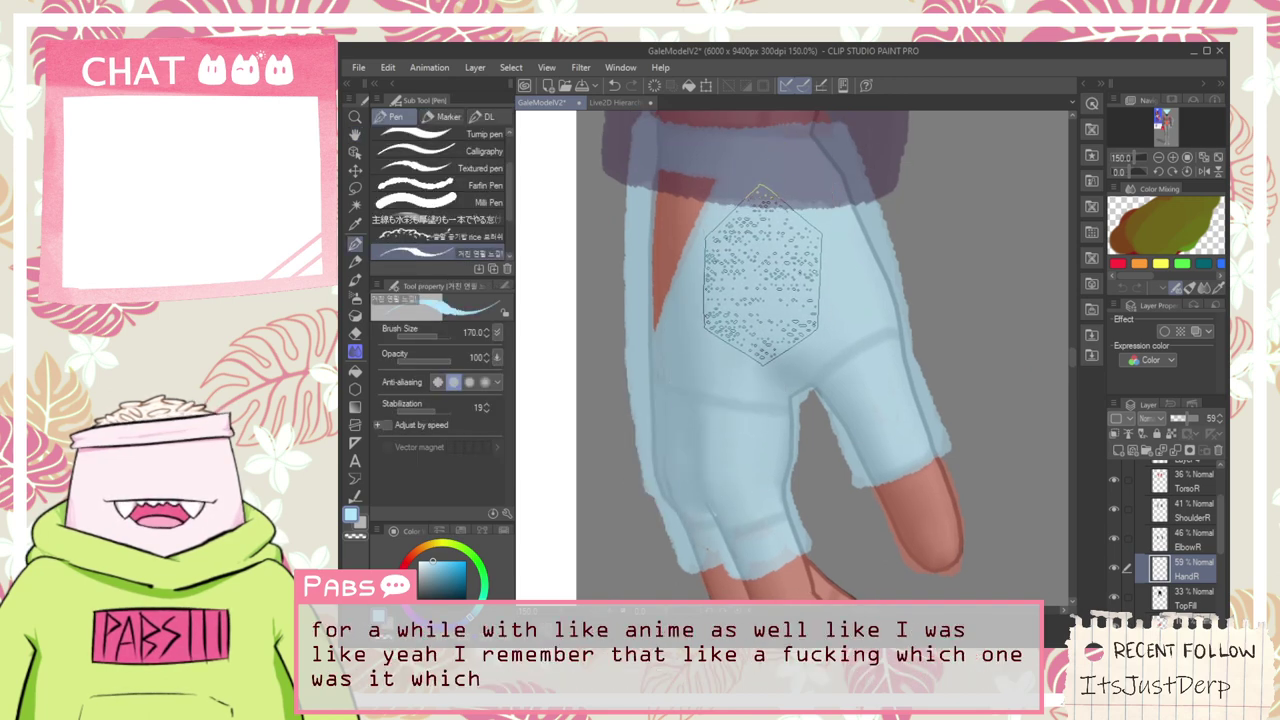
key(e)
scroll(811, 525, up, 1)
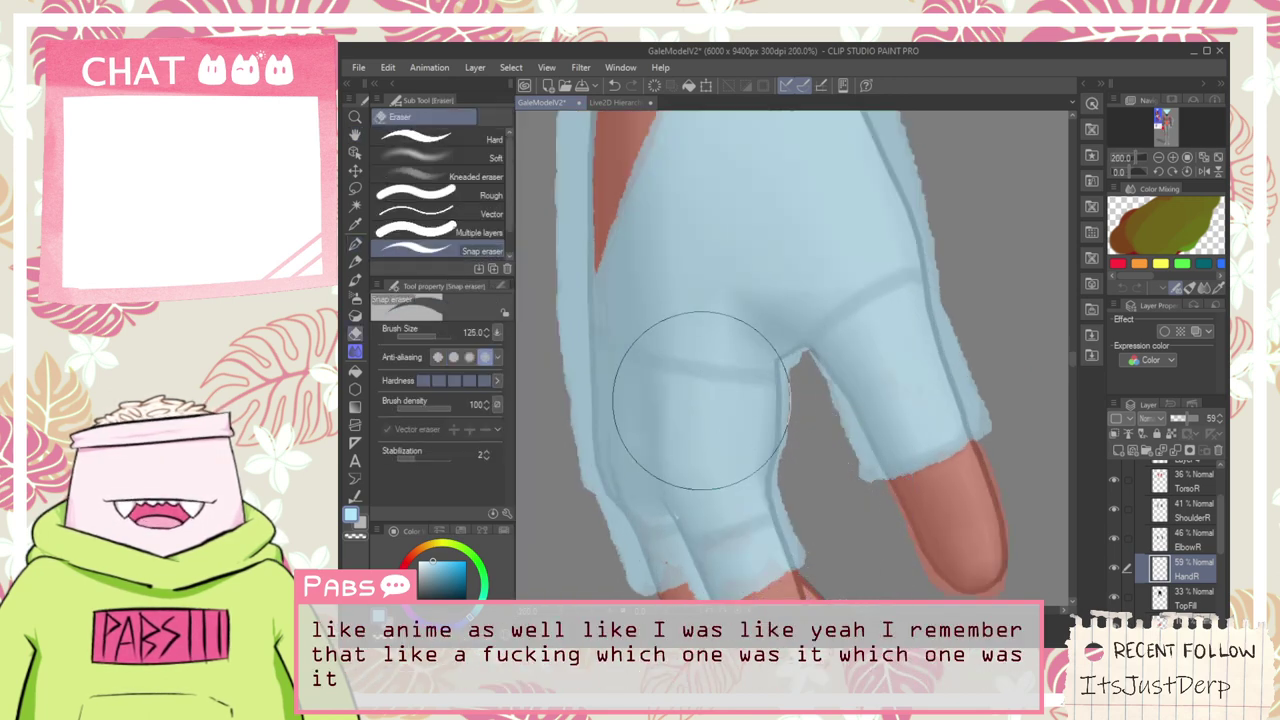
key(space)
drag(829, 506, 714, 418)
scroll(690, 427, up, 2)
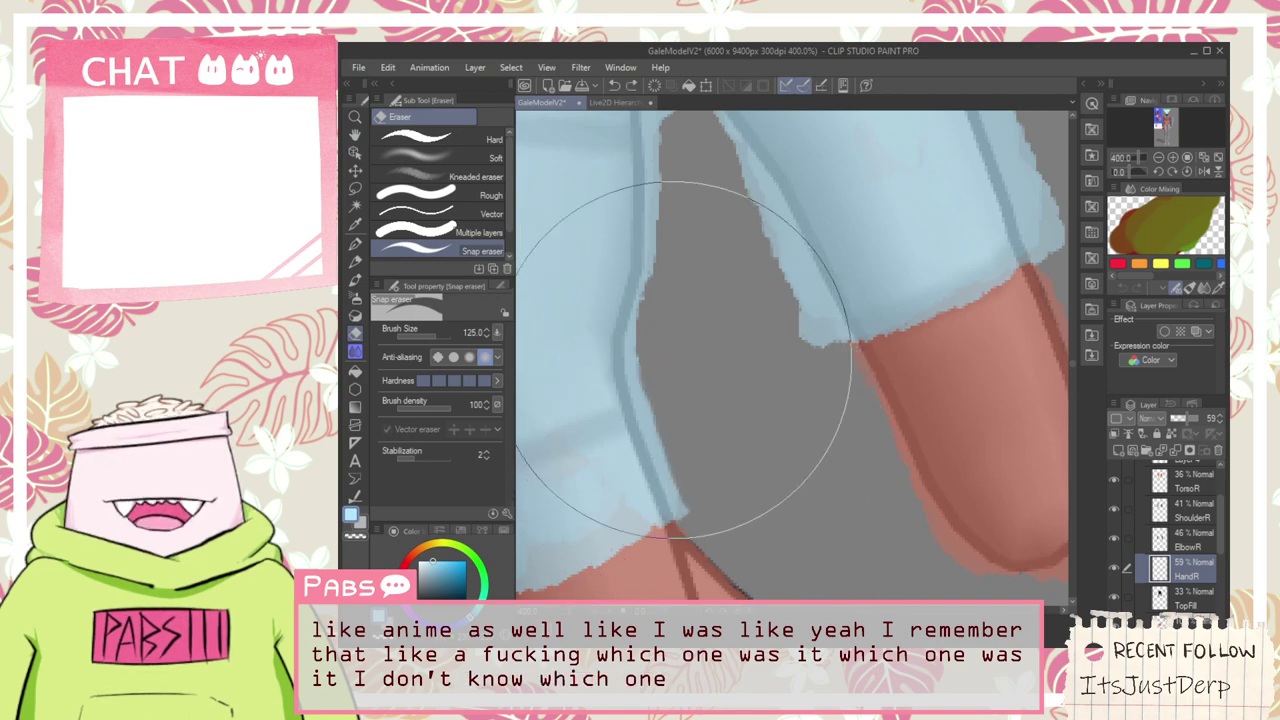
drag(729, 243, 723, 366)
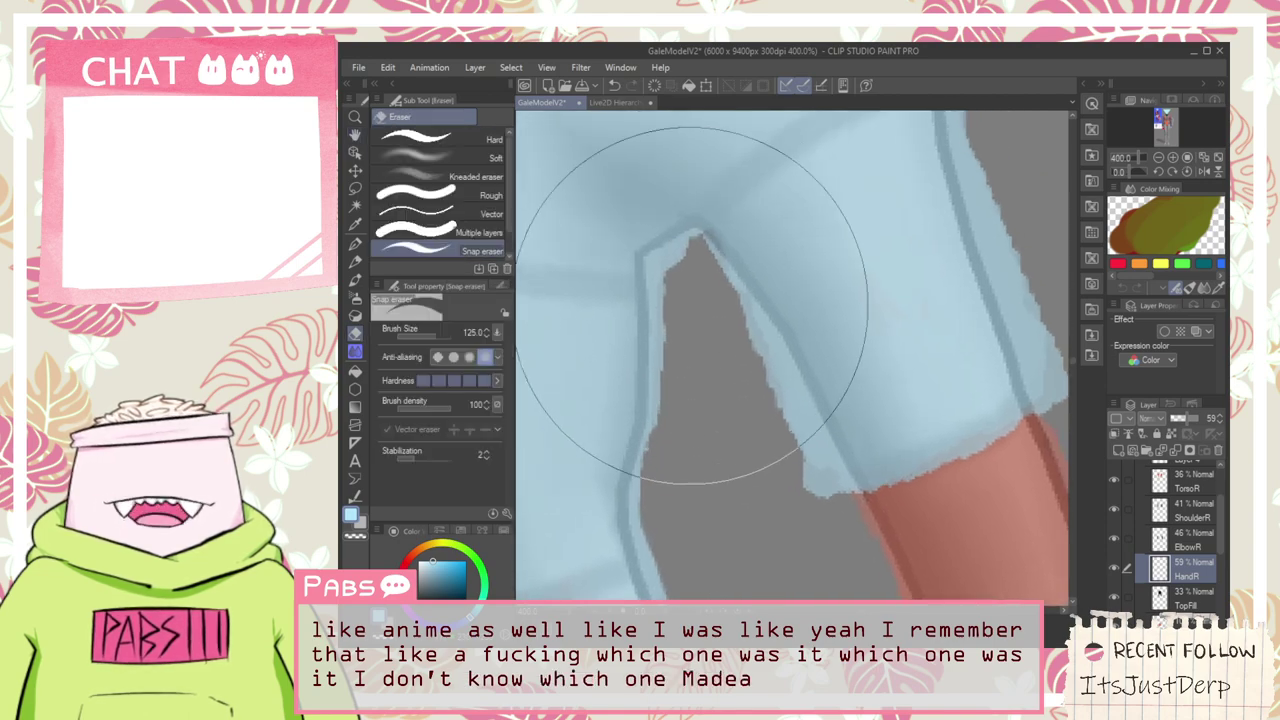
key(p)
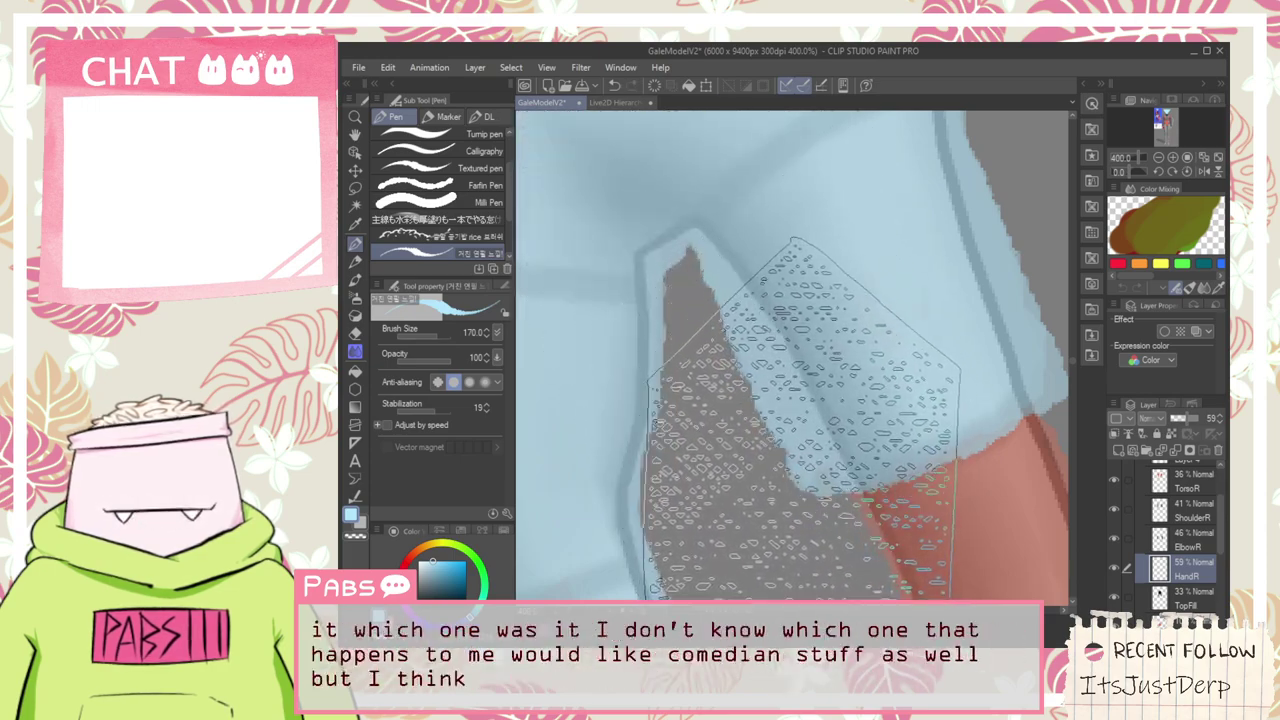
key(e)
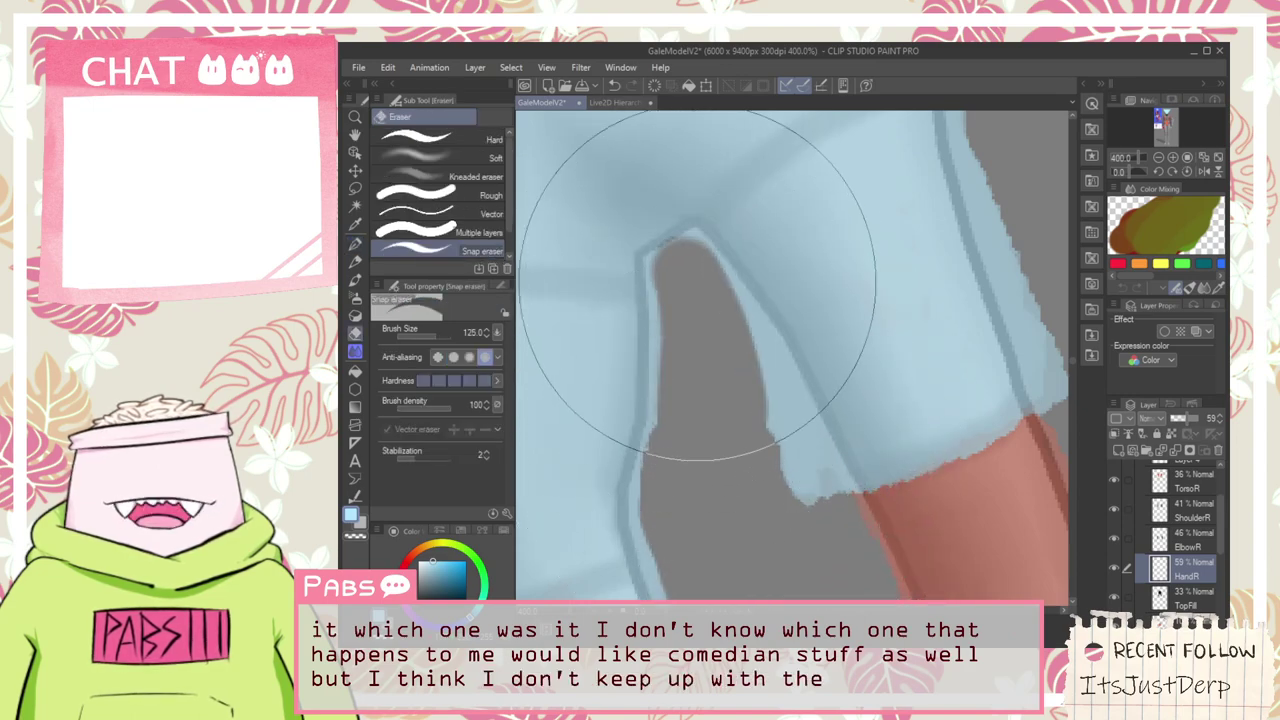
drag(697, 282, 804, 540)
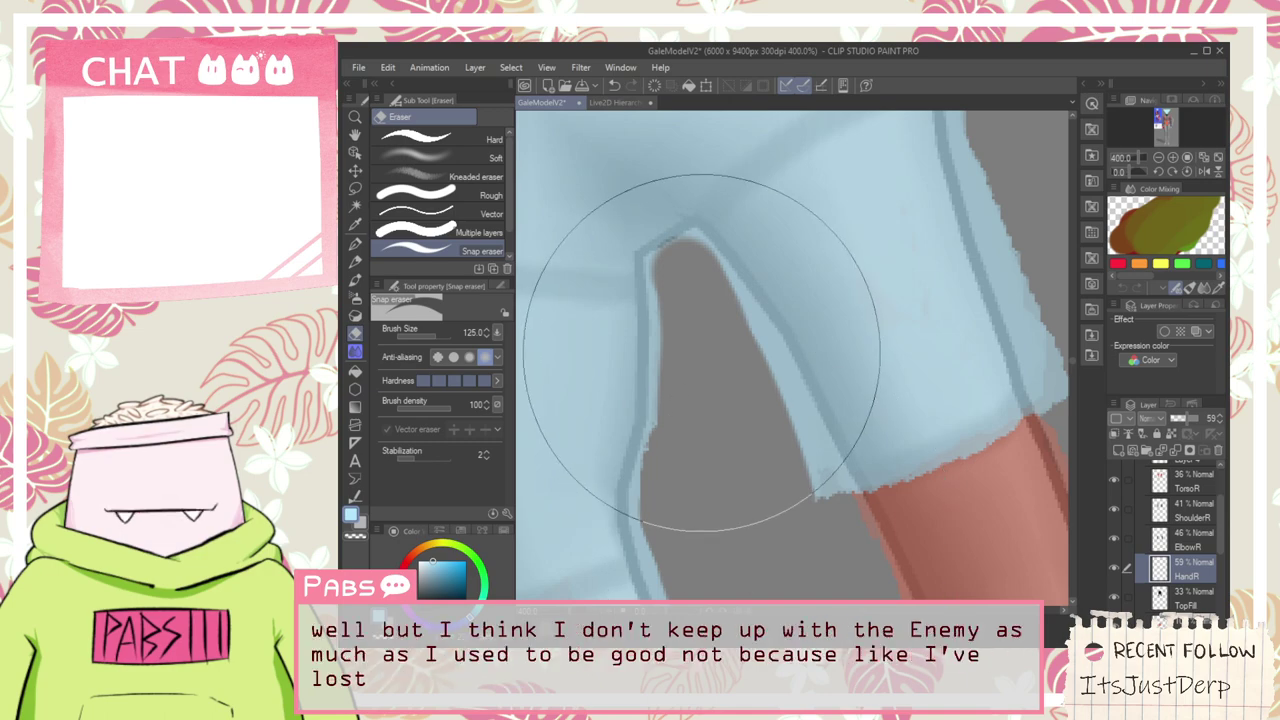
Reduce the pen's brush size to 38.1 and refine the light-blue glove's hem across the two fingers
key(p)
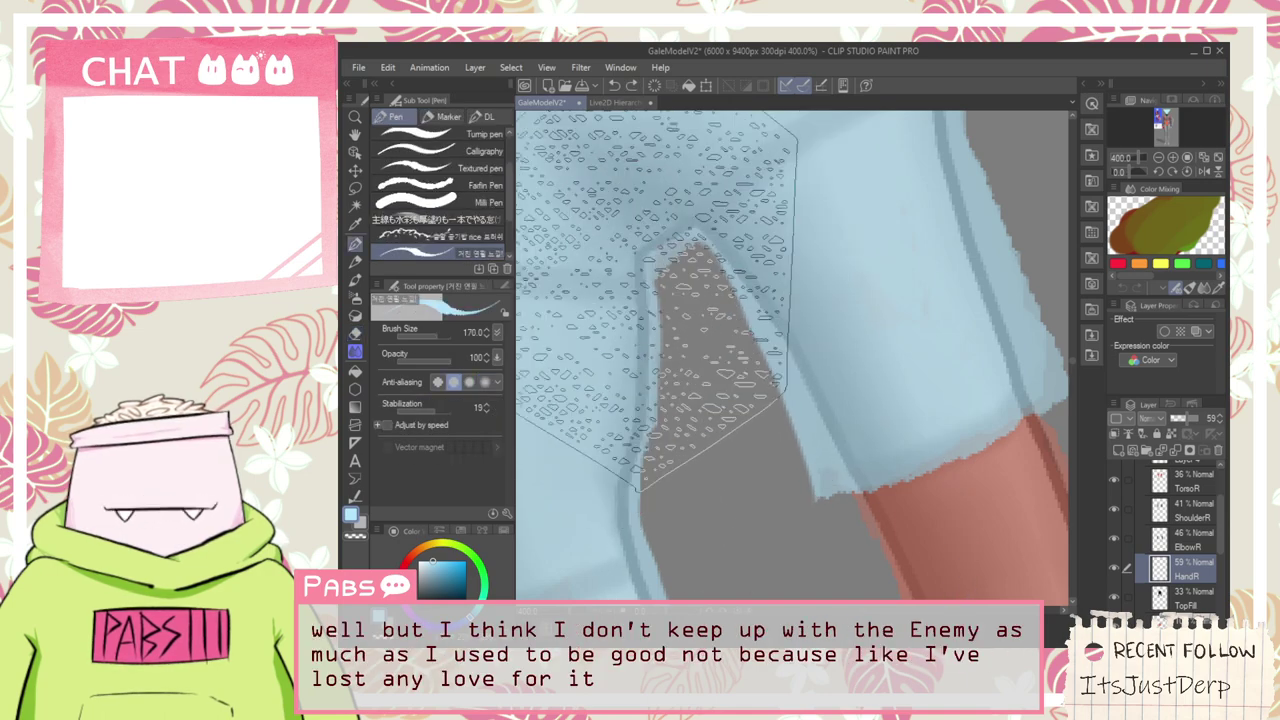
scroll(731, 236, down, 4)
key(space)
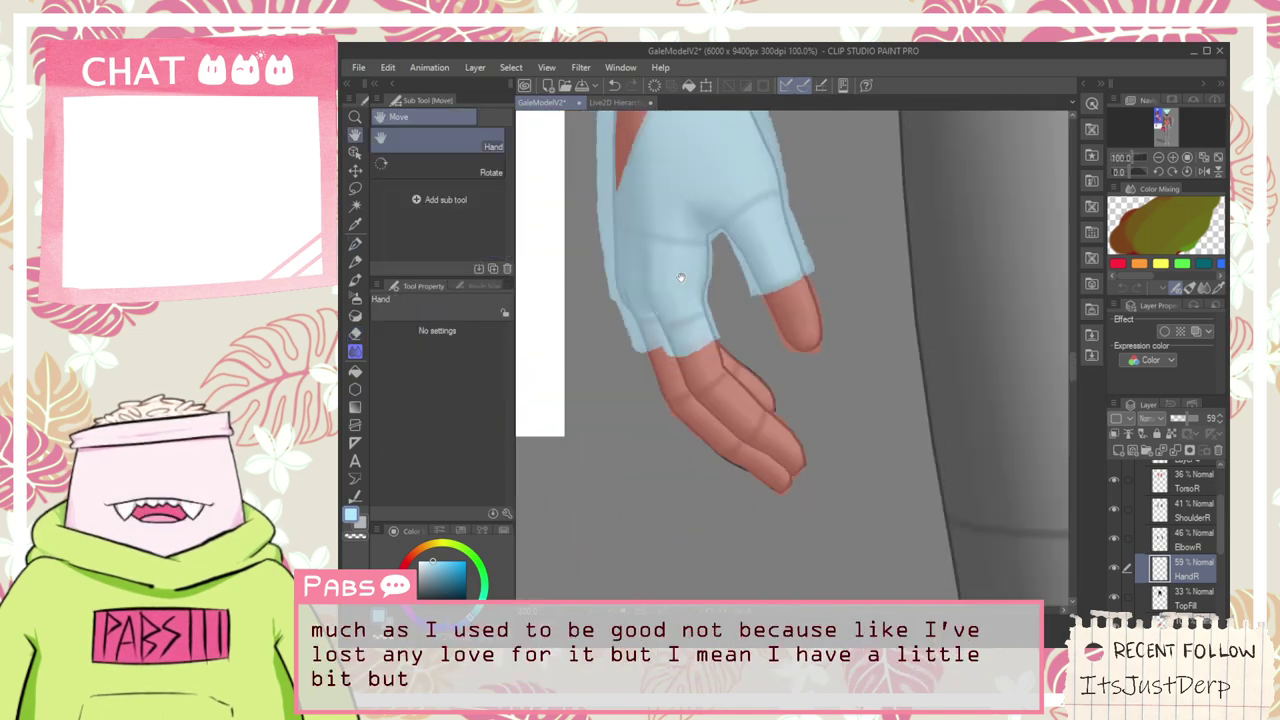
drag(680, 280, 728, 380)
scroll(682, 436, up, 2)
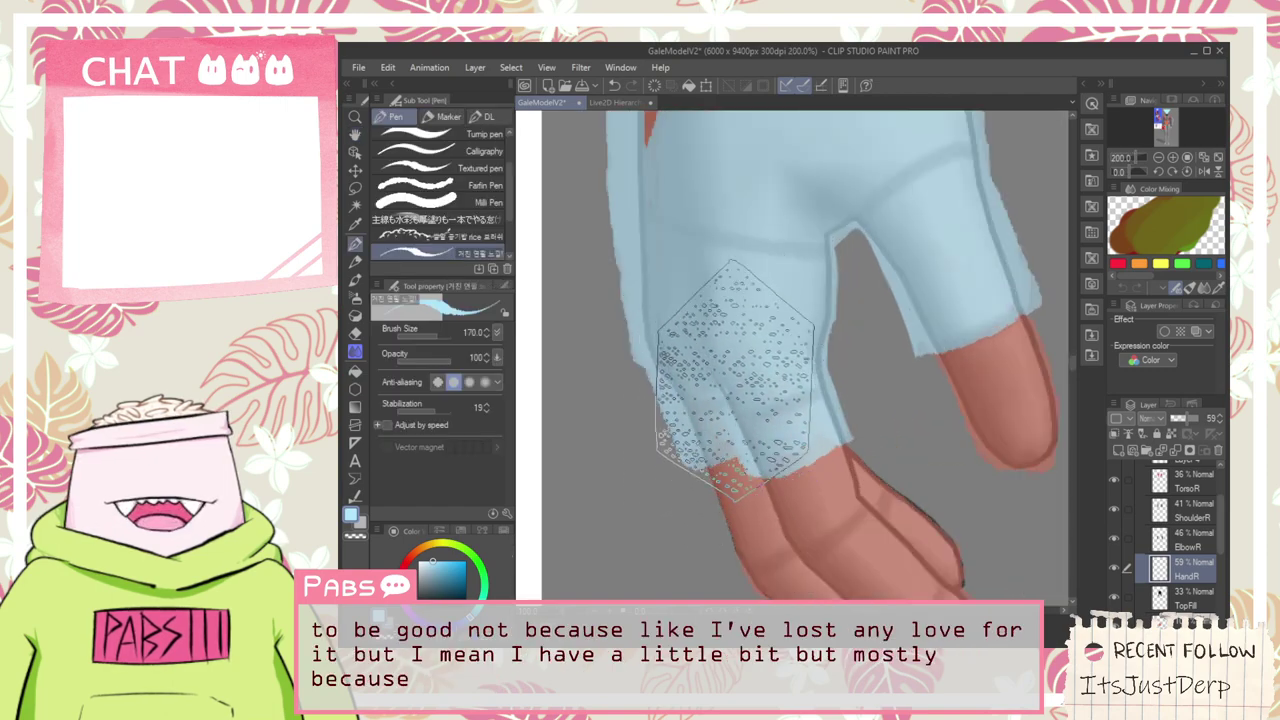
scroll(703, 337, up, 3)
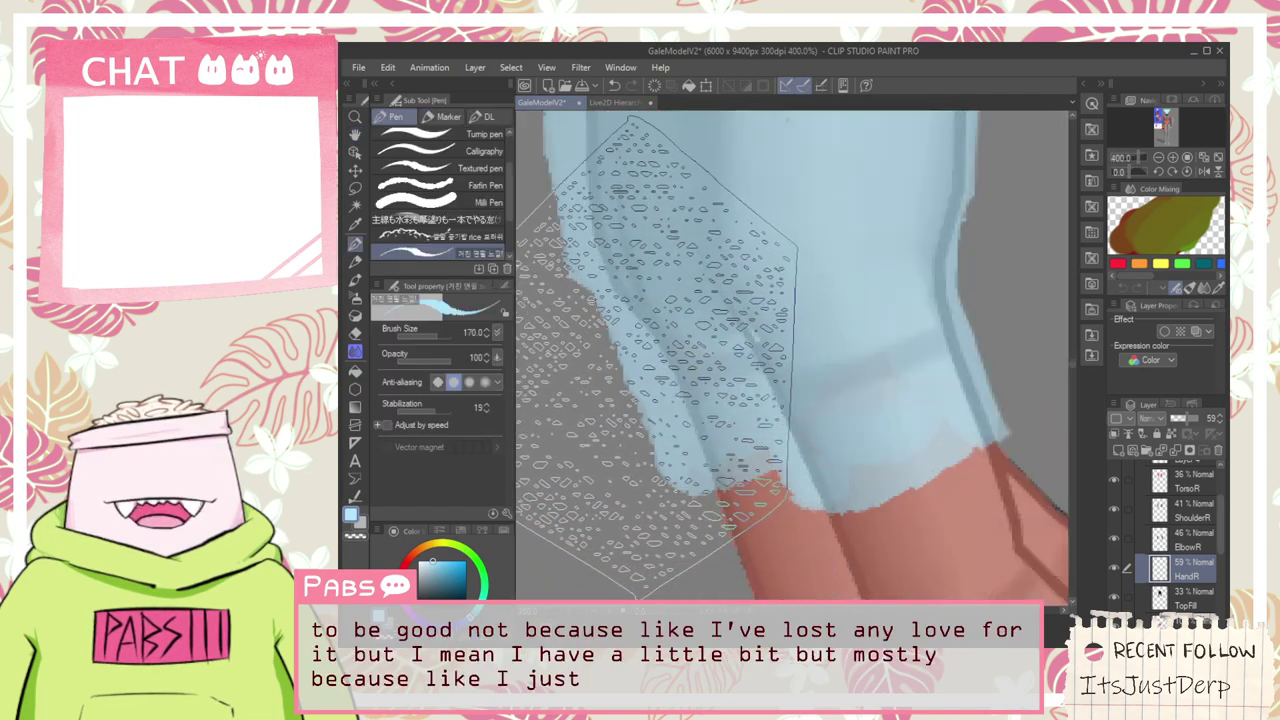
drag(436, 335, 430, 335)
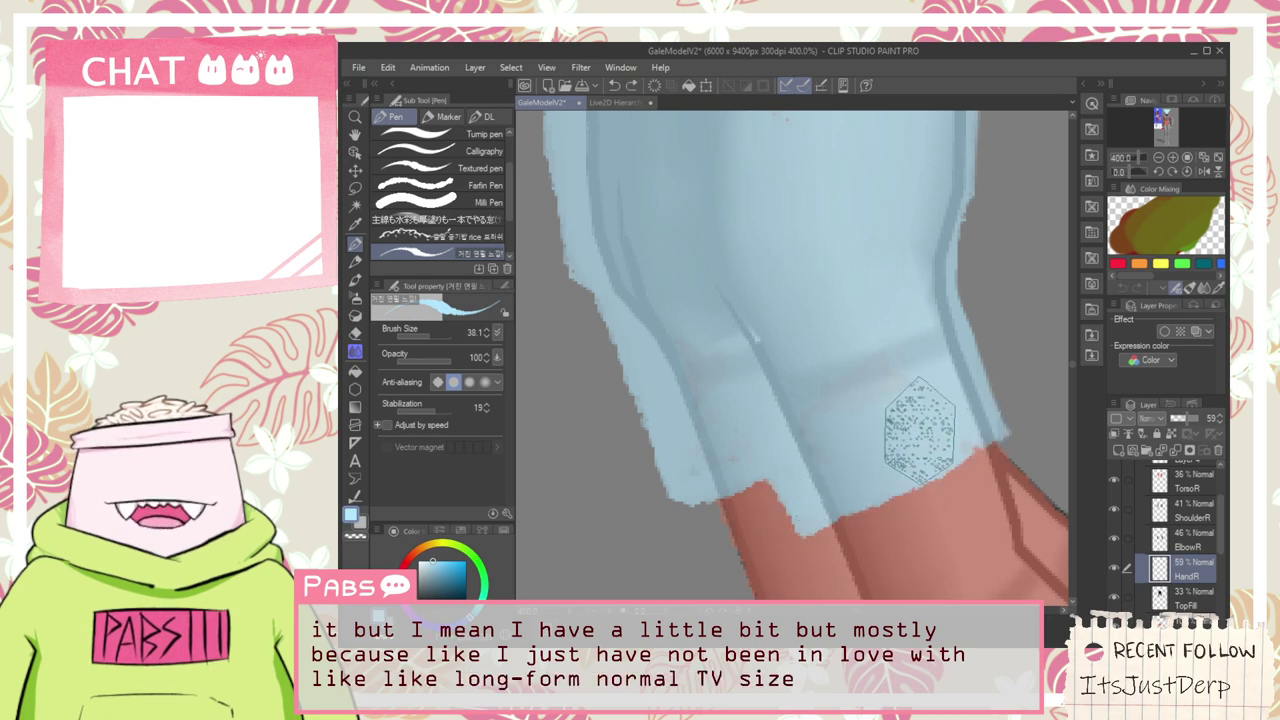
scroll(697, 370, down, 4)
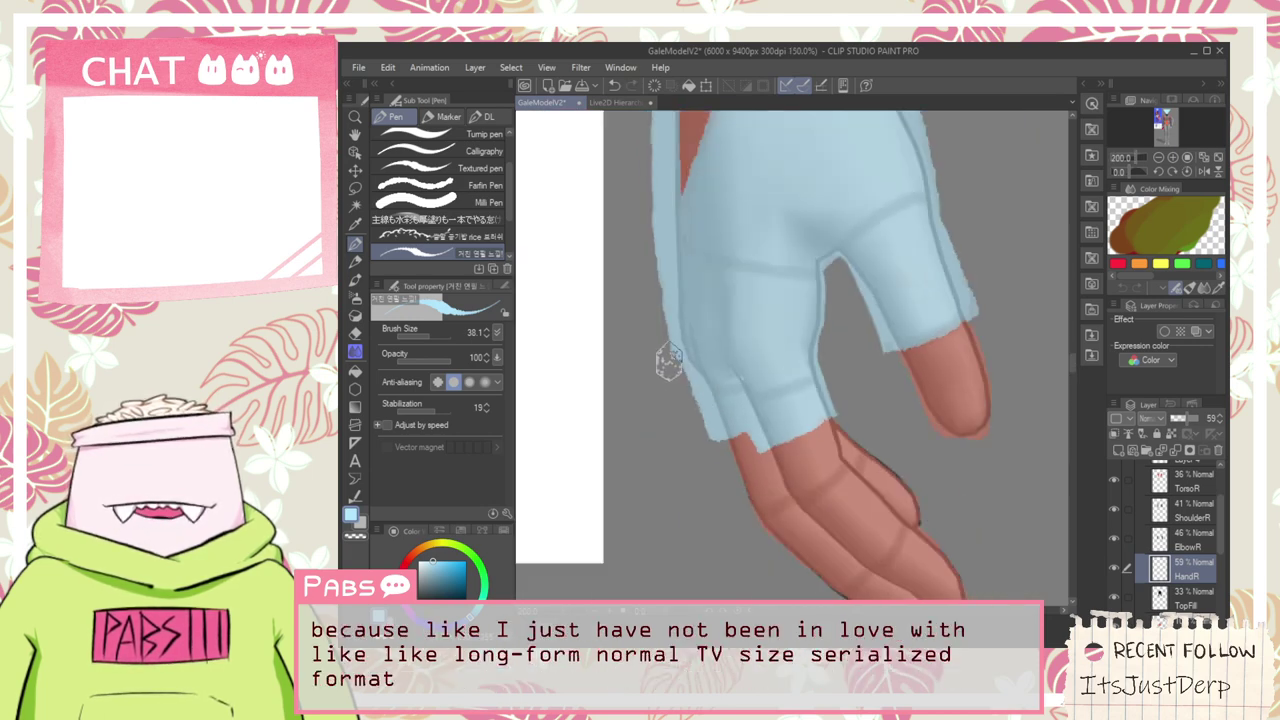
Sample the skin tone from the triangular opening on the back of the glove and touch up the opening's edge
key(space)
drag(707, 294, 708, 376)
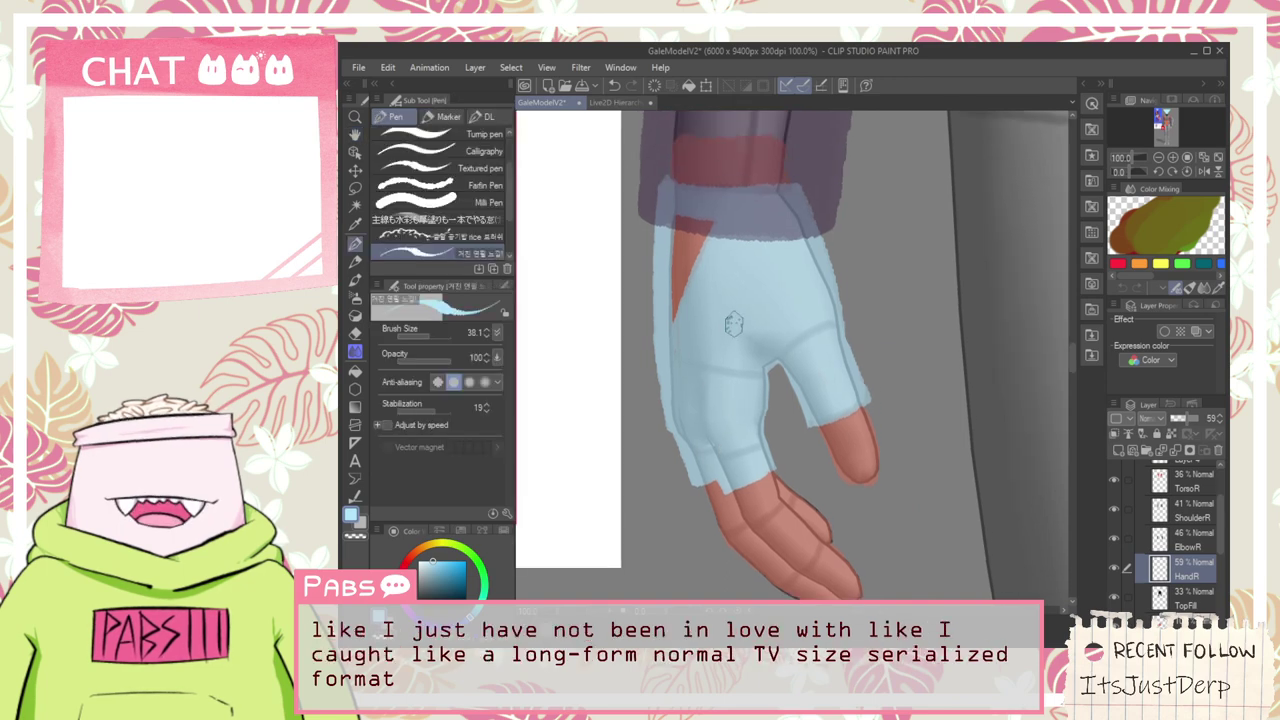
key(space)
drag(720, 298, 717, 354)
scroll(697, 338, up, 1)
scroll(697, 338, up, 1)
alt+click(653, 306)
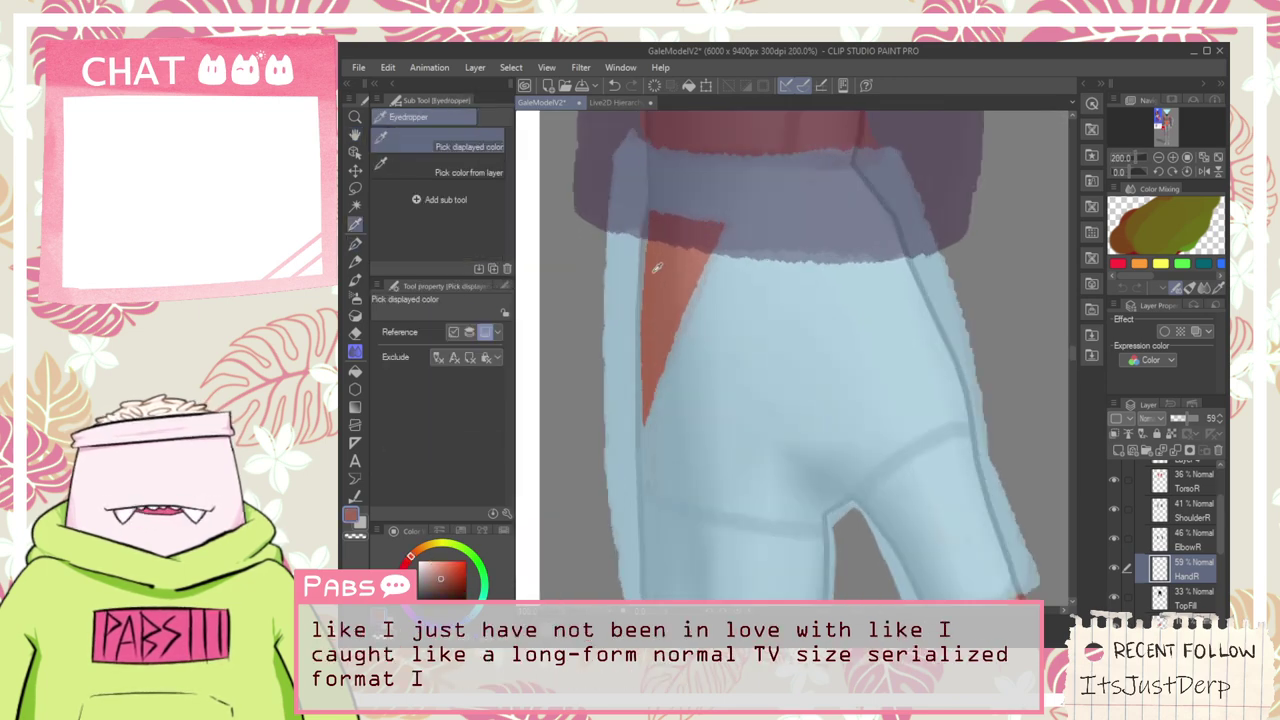
mouse_move(632, 370)
mouse_down()
mouse_move(657, 220)
mouse_move(645, 472)
mouse_move(652, 232)
mouse_up()
scroll(967, 537, down, 2)
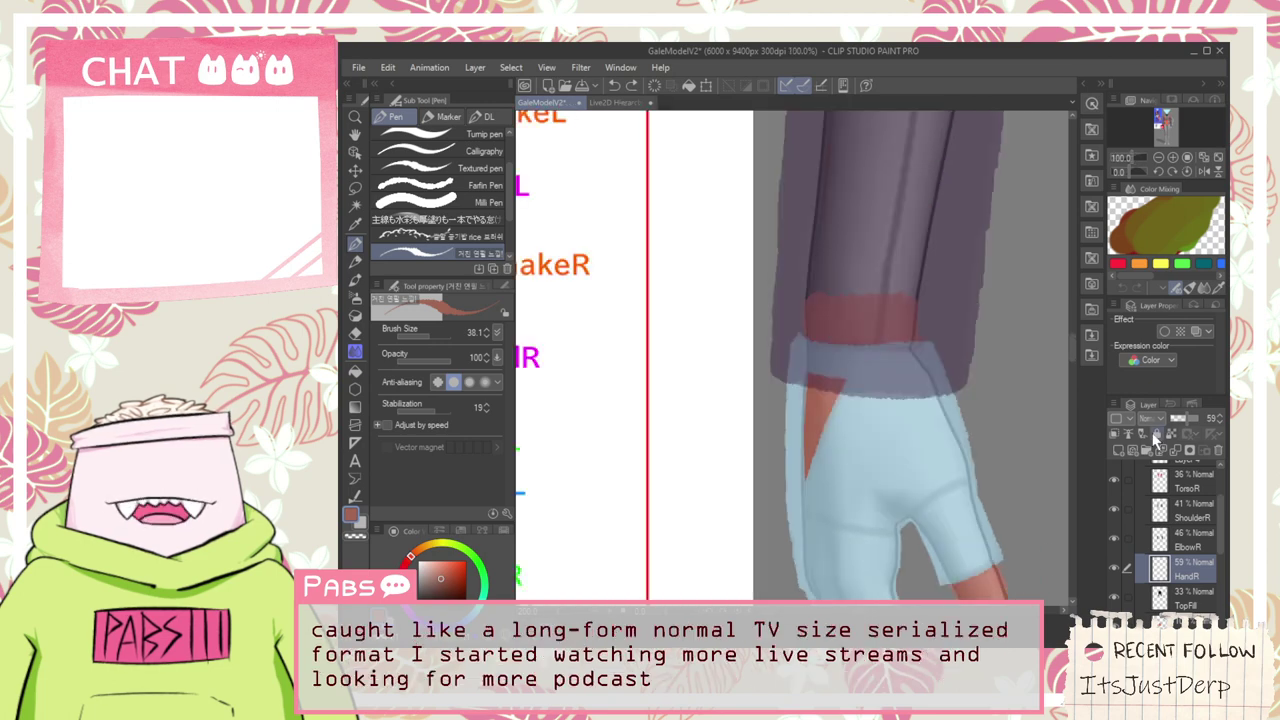
Raise the HandR layer's opacity to 100%
drag(1180, 418, 1200, 418)
scroll(832, 336, down, 2)
key(space)
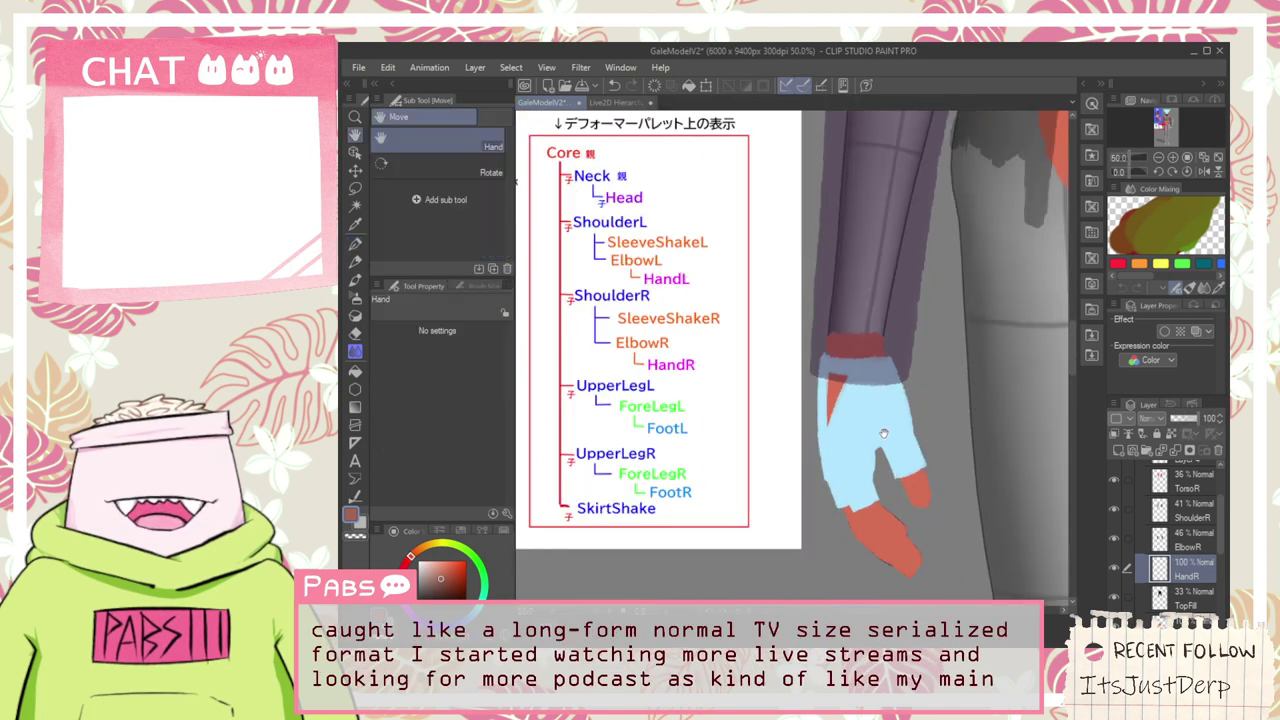
drag(873, 465, 814, 415)
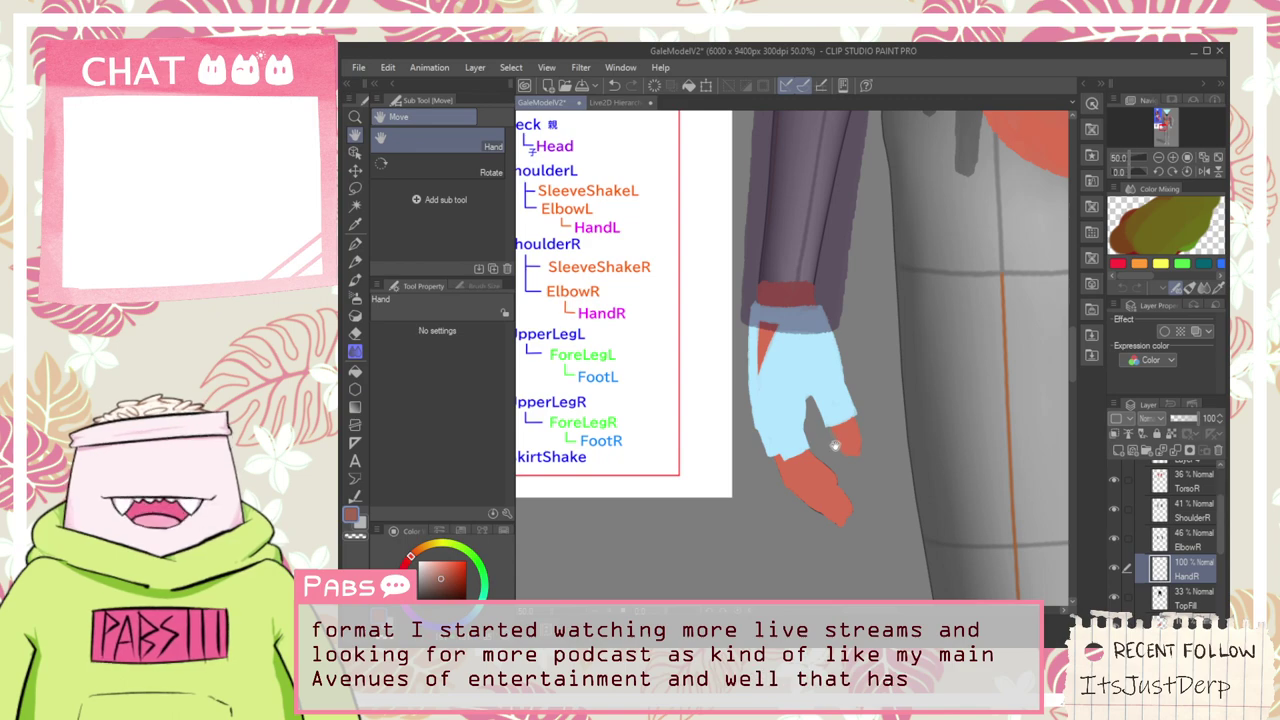
scroll(835, 445, down, 2)
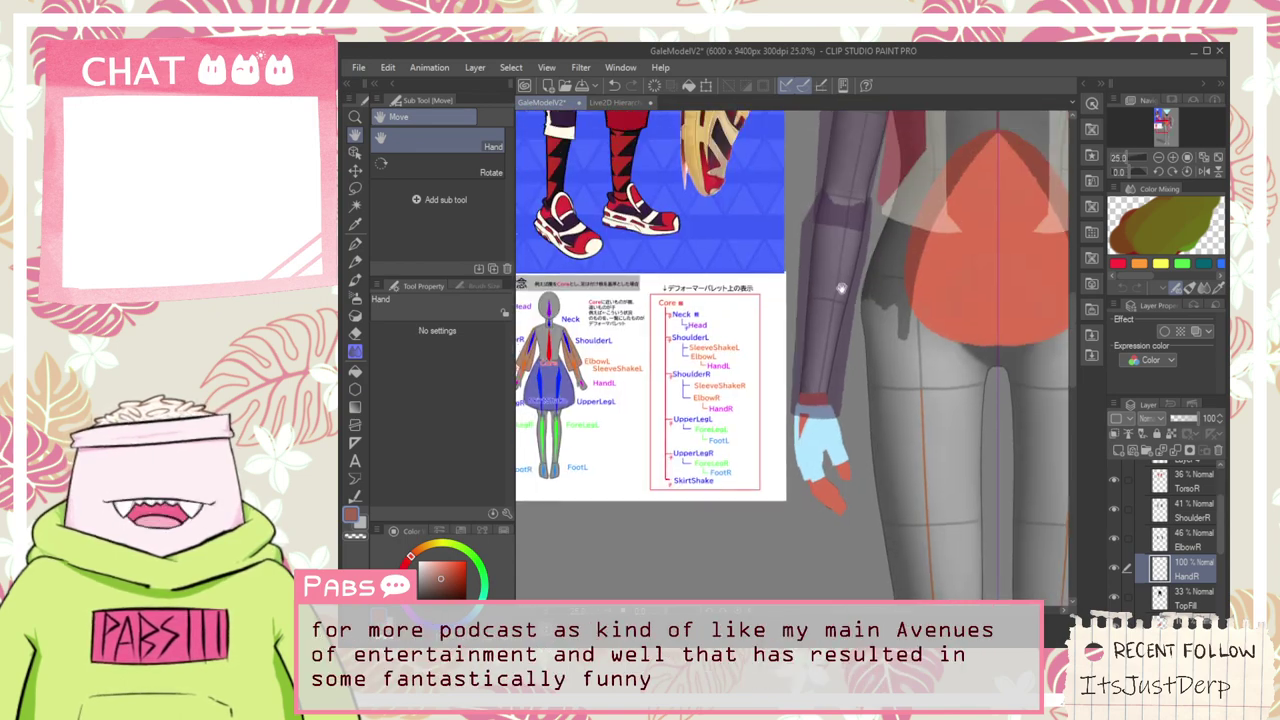
Examine the reference character's trousers, leg cuffs and patterned socks beside the painted model
drag(841, 288, 854, 428)
drag(569, 118, 609, 311)
scroll(610, 318, up, 3)
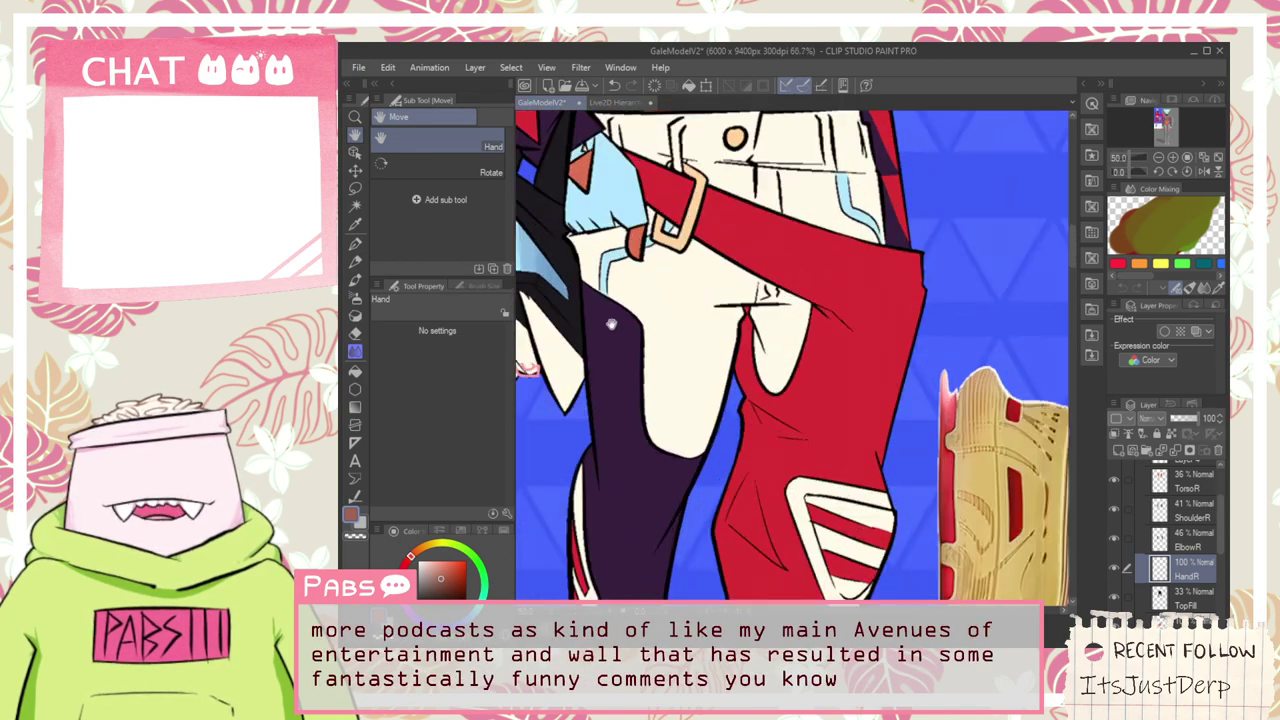
scroll(611, 324, up, 1)
scroll(617, 343, down, 4)
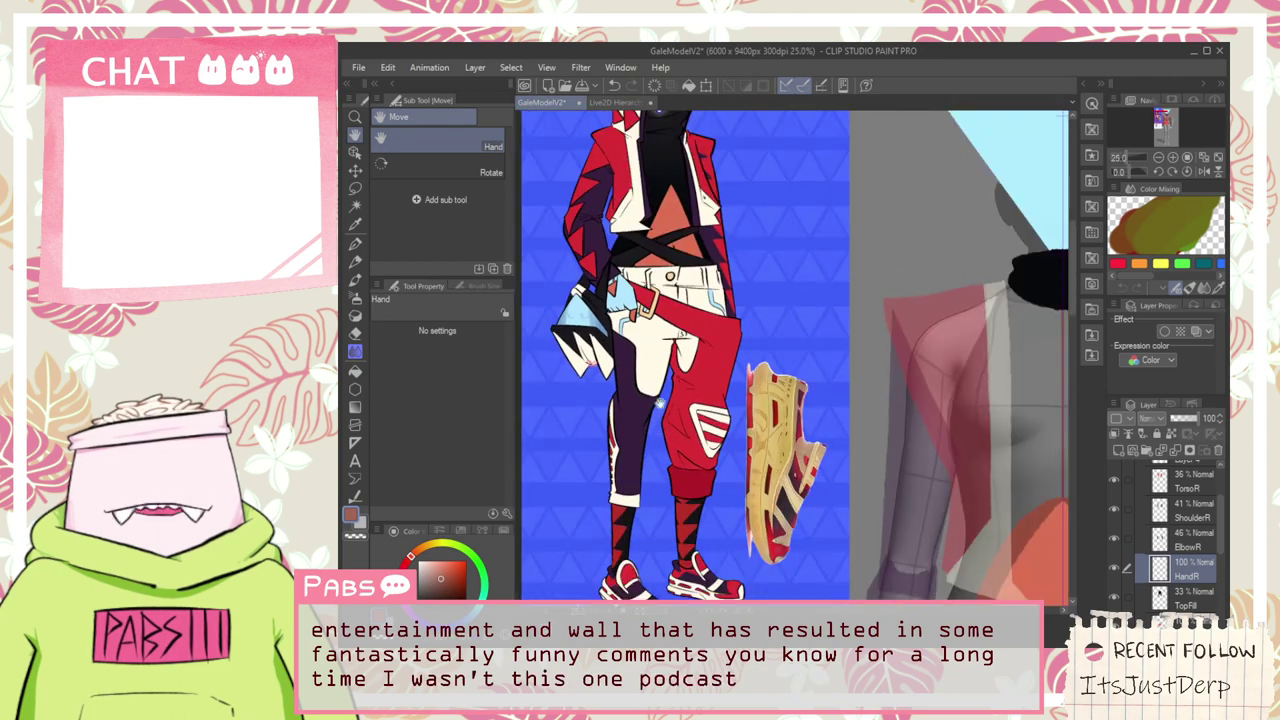
scroll(659, 403, up, 5)
key(i)
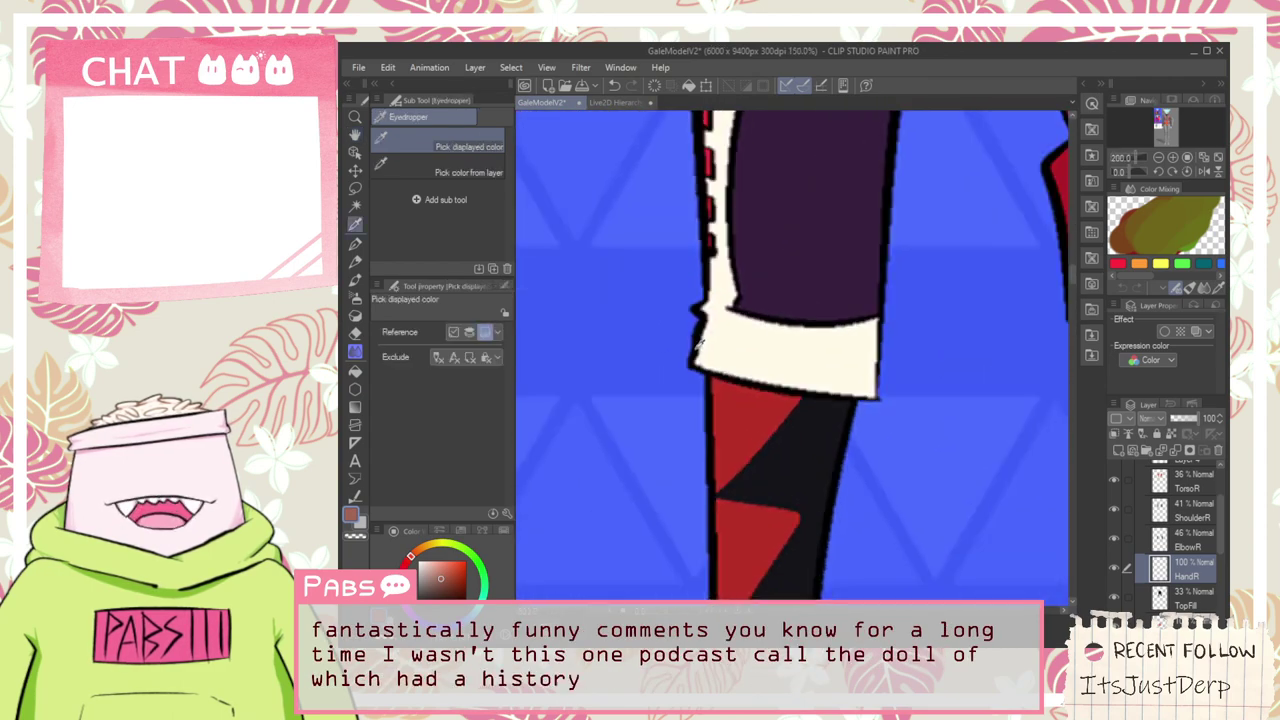
scroll(697, 343, down, 7)
key(h)
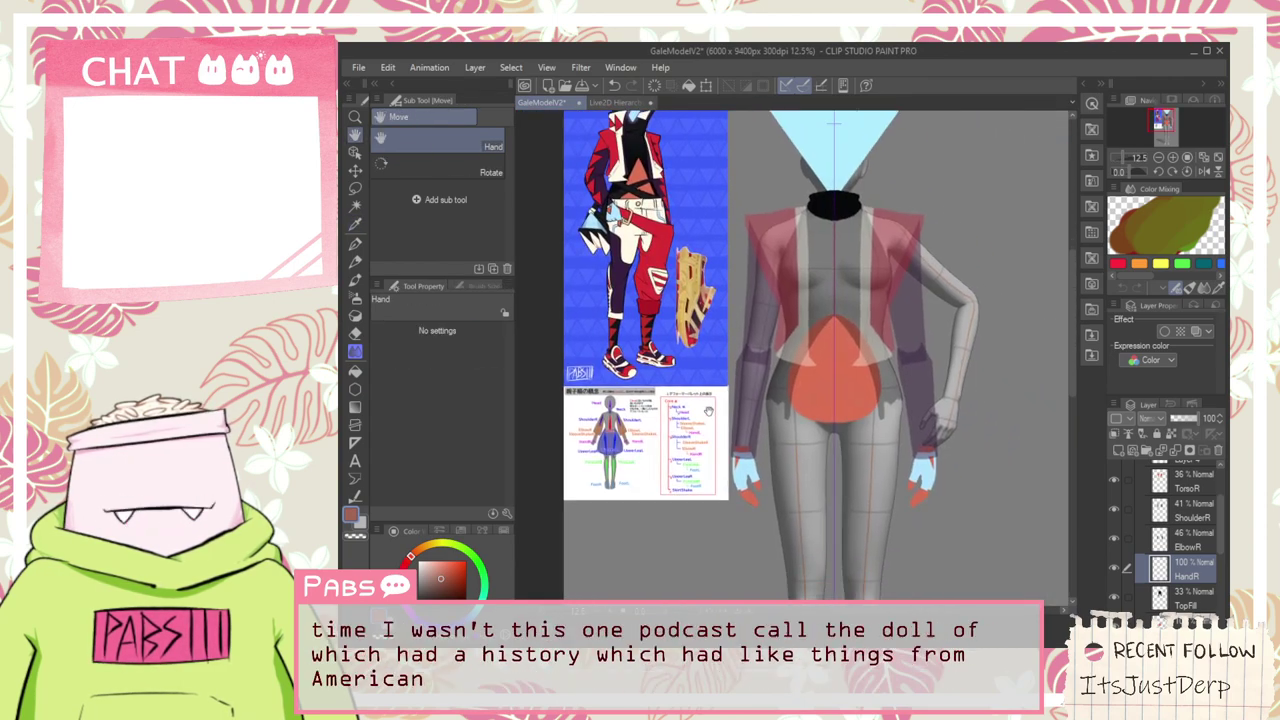
drag(737, 271, 729, 295)
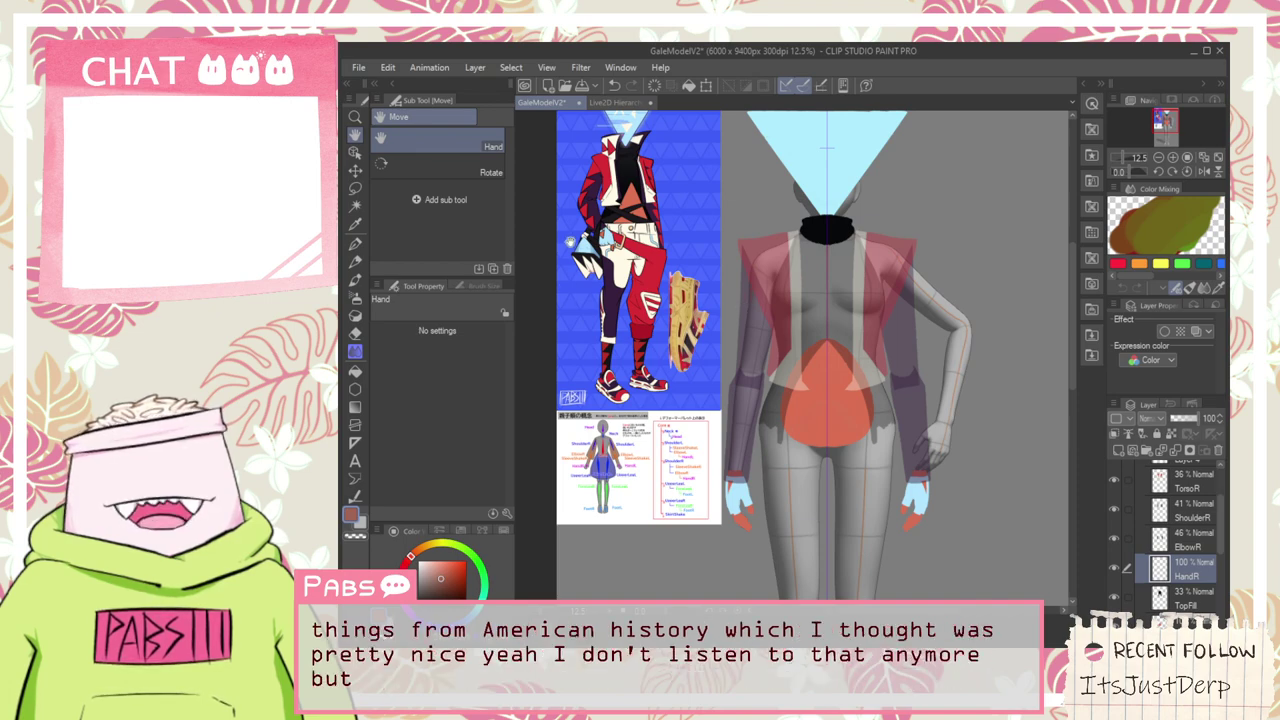
Sample the red from the reference jacket's upper sleeve and check the model at full-figure view
scroll(570, 242, up, 4)
alt+click(688, 226)
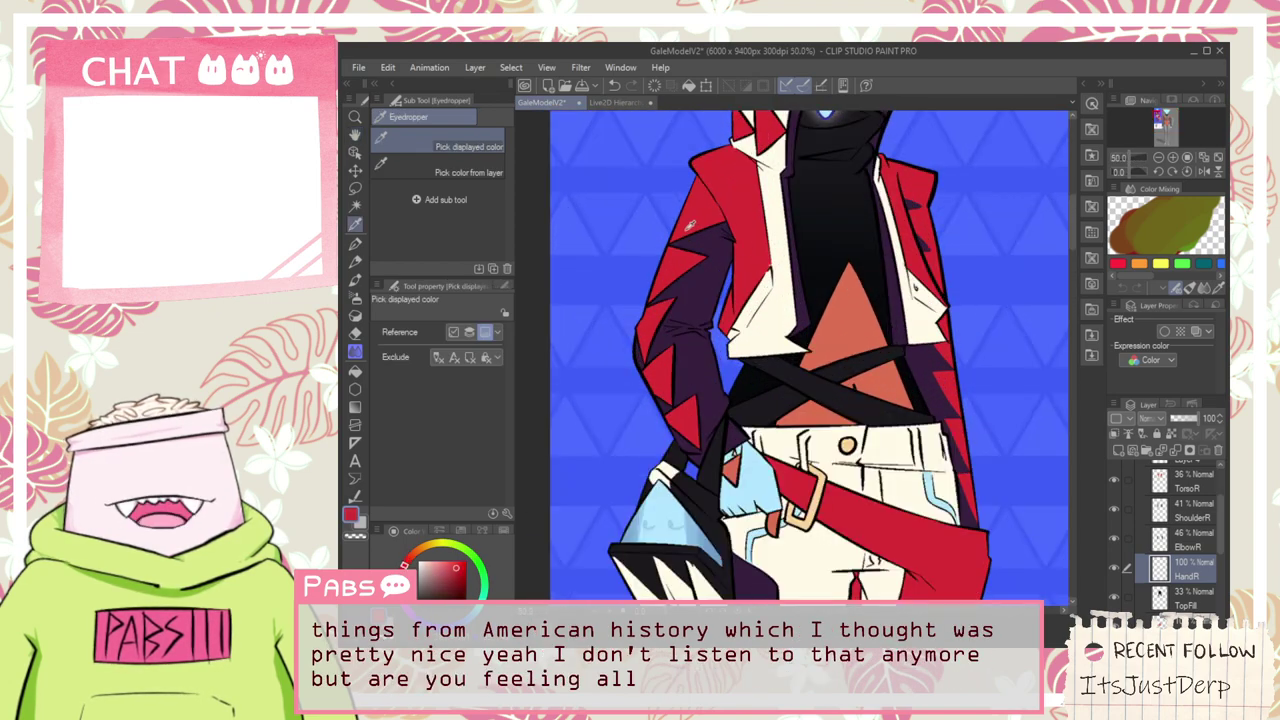
scroll(689, 226, down, 8)
drag(804, 288, 802, 296)
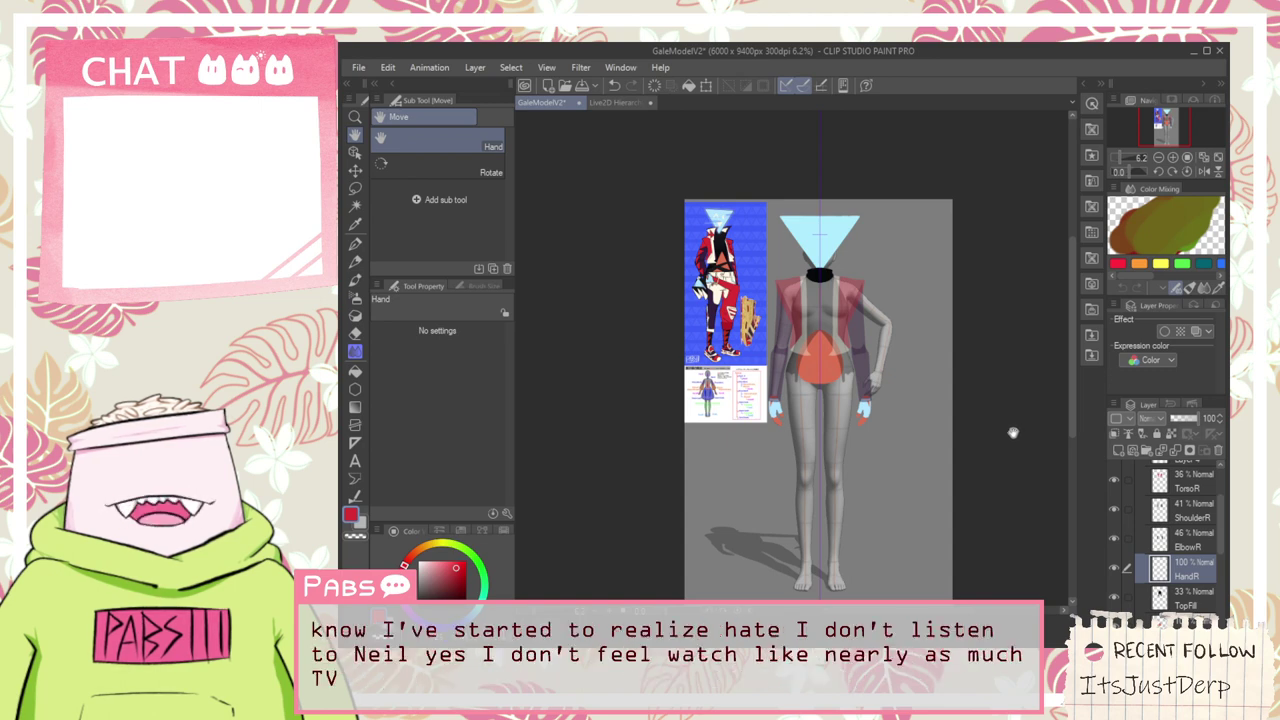
scroll(818, 360, up, 4)
drag(818, 360, 1050, 590)
drag(795, 220, 820, 350)
scroll(820, 350, down, 5)
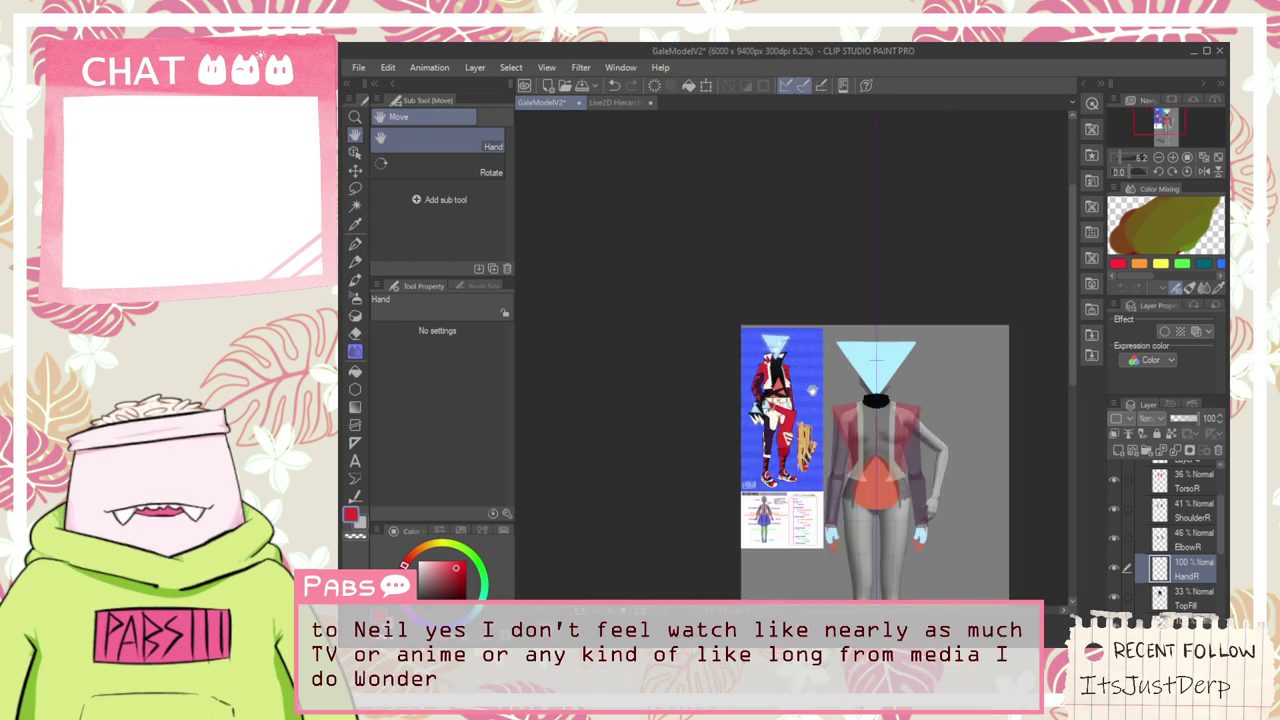
scroll(1170, 531, up, 3)
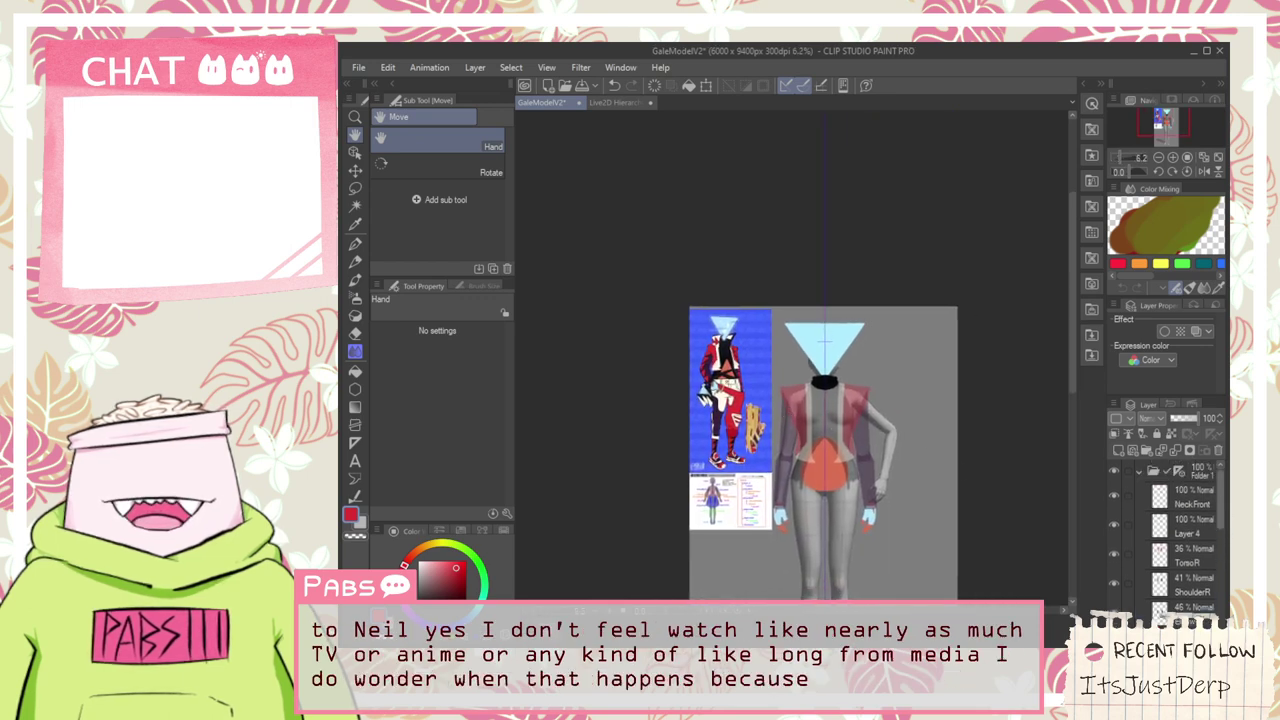
Look through the NeckFront and Layer 4 layers and compare the model's jacket and hands with the reference outfit
click(1188, 504)
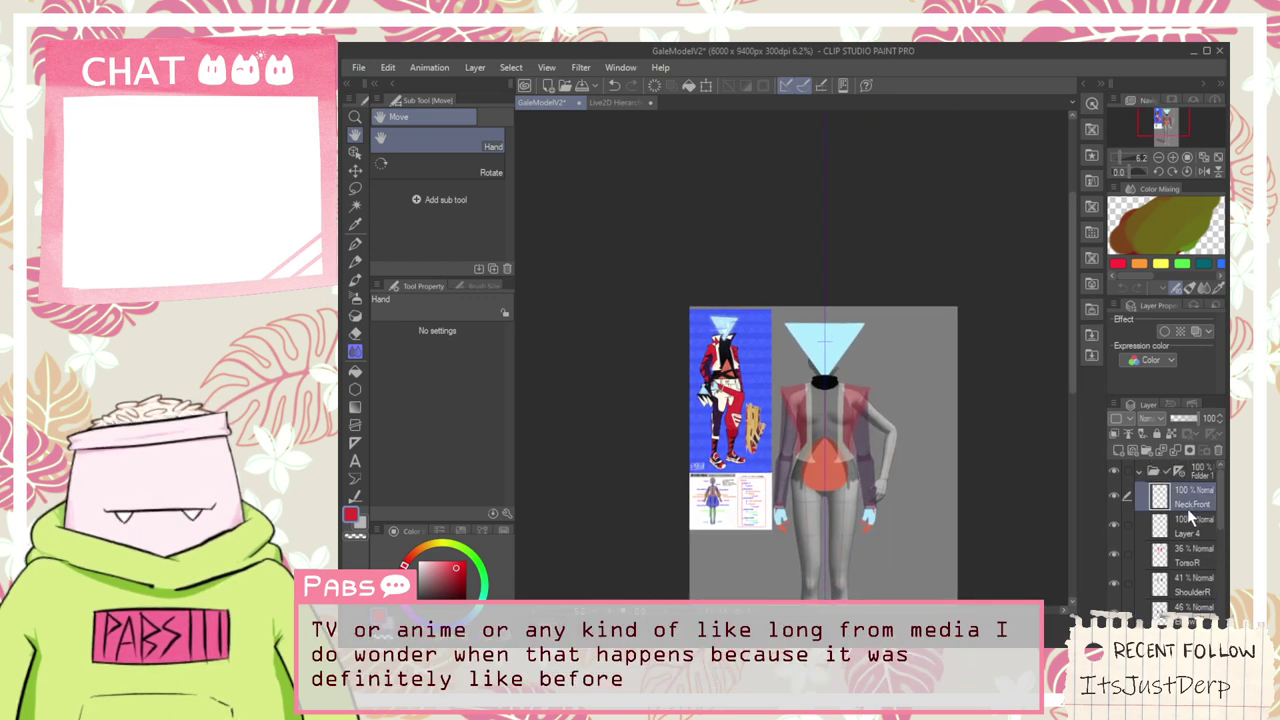
click(1197, 520)
scroll(1196, 524, down, 1)
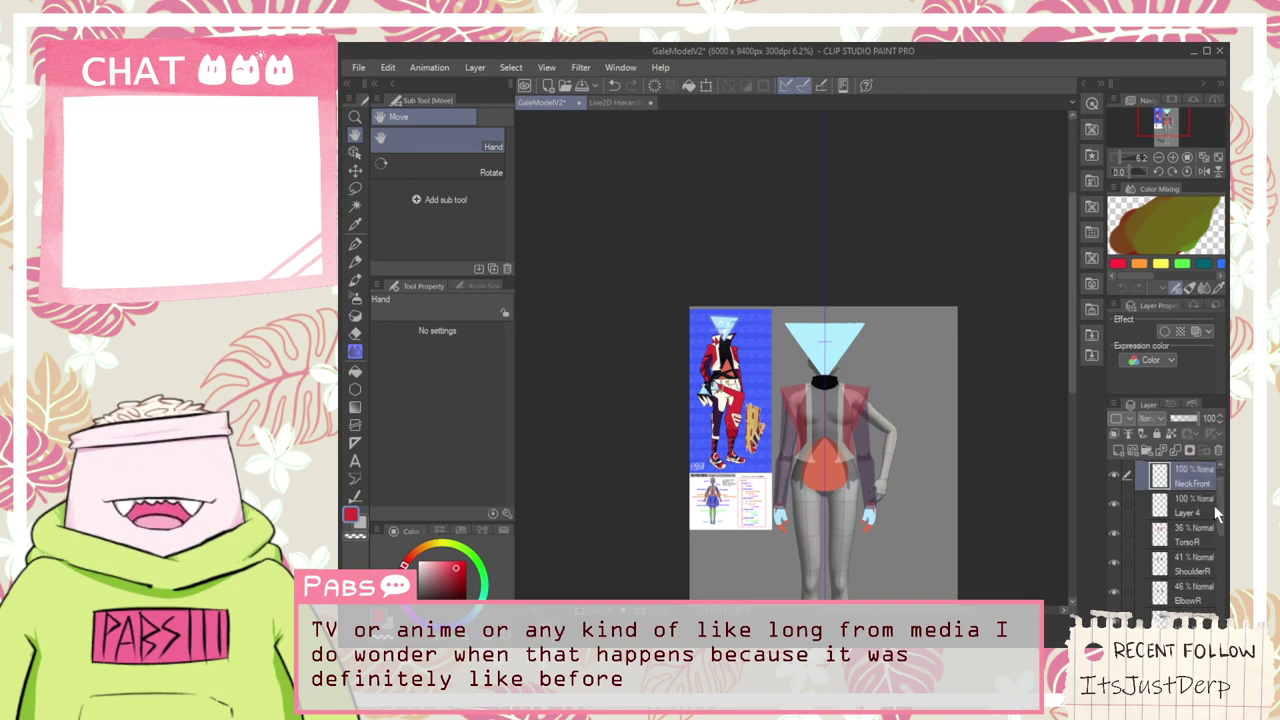
scroll(860, 418, up, 5)
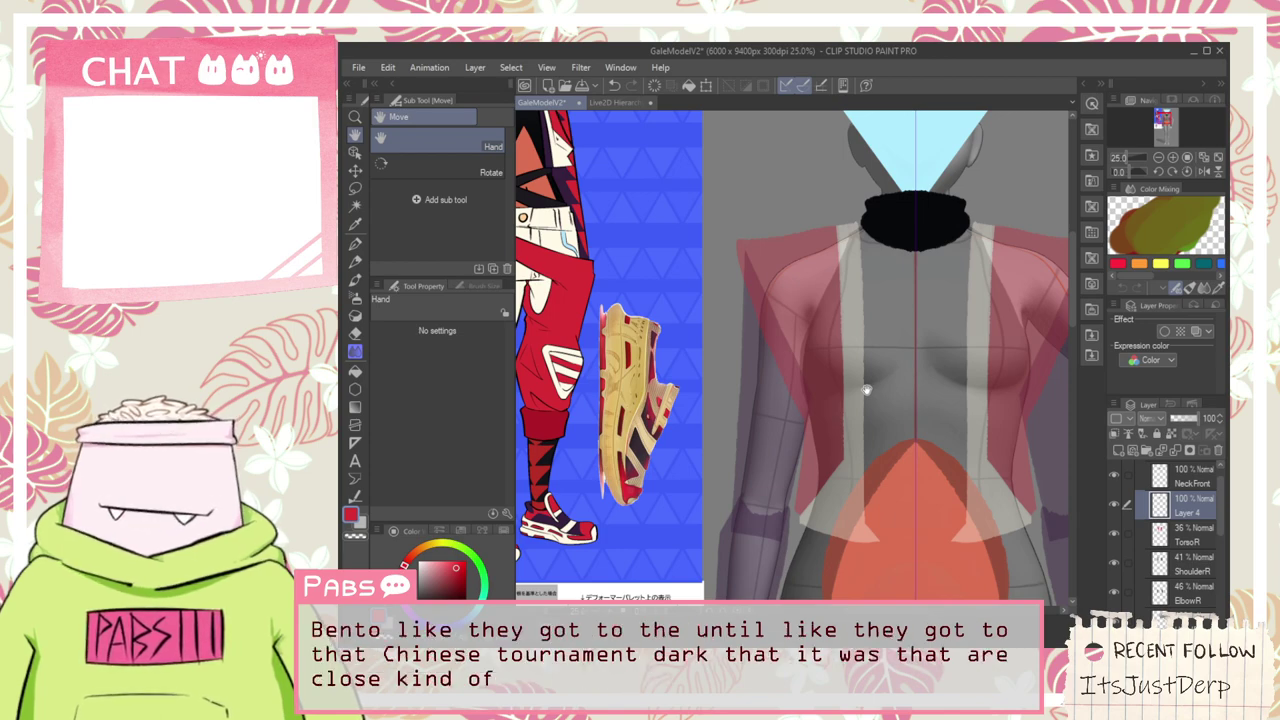
scroll(805, 445, down, 5)
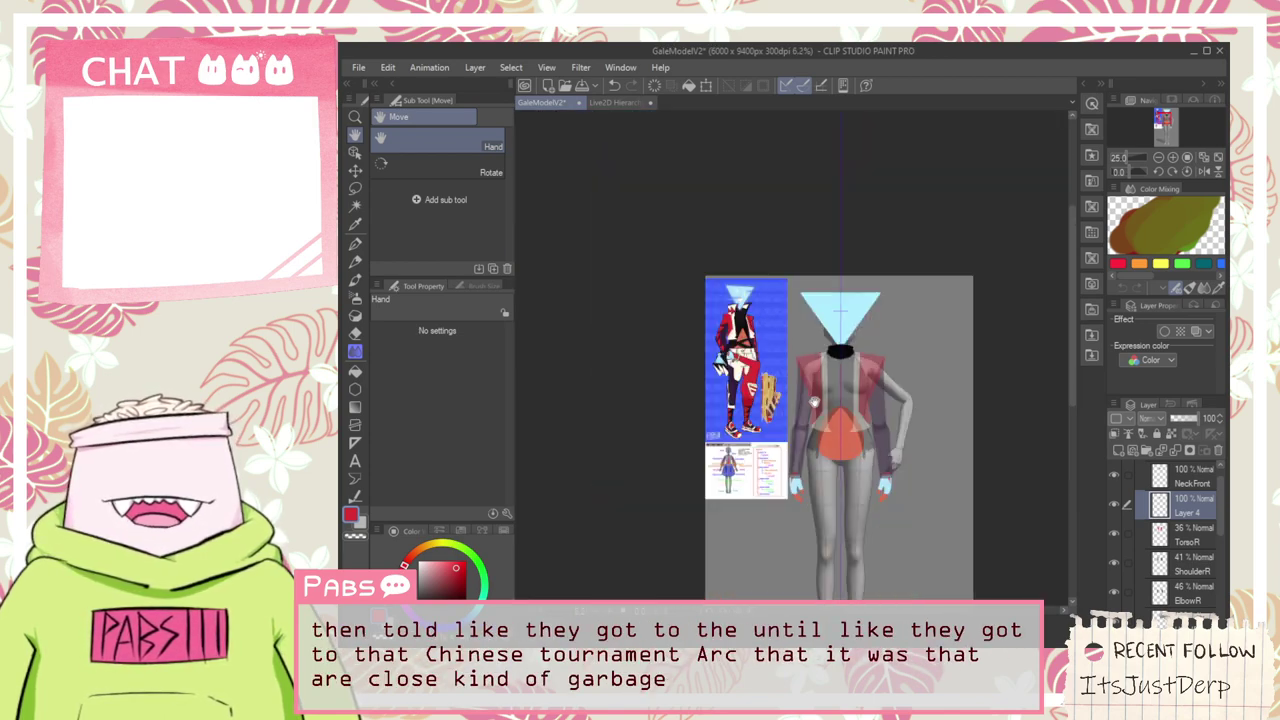
scroll(790, 420, up, 6)
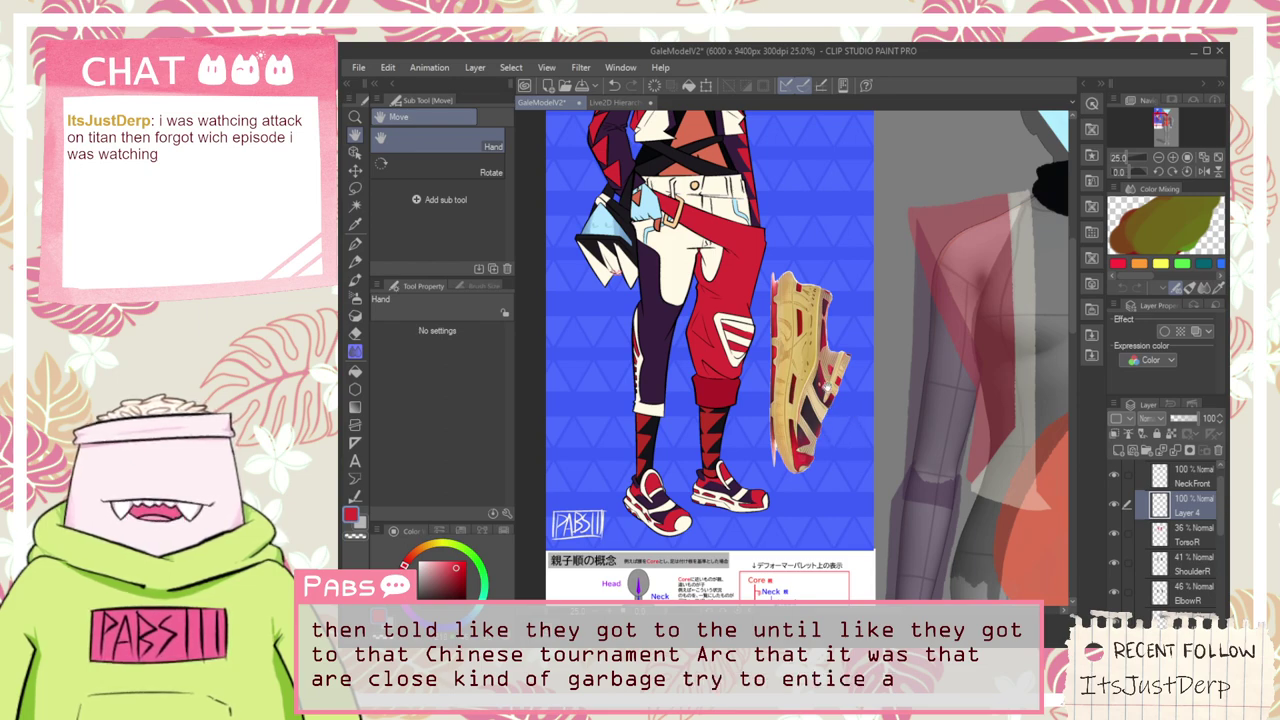
drag(836, 410, 778, 344)
scroll(785, 340, down, 2)
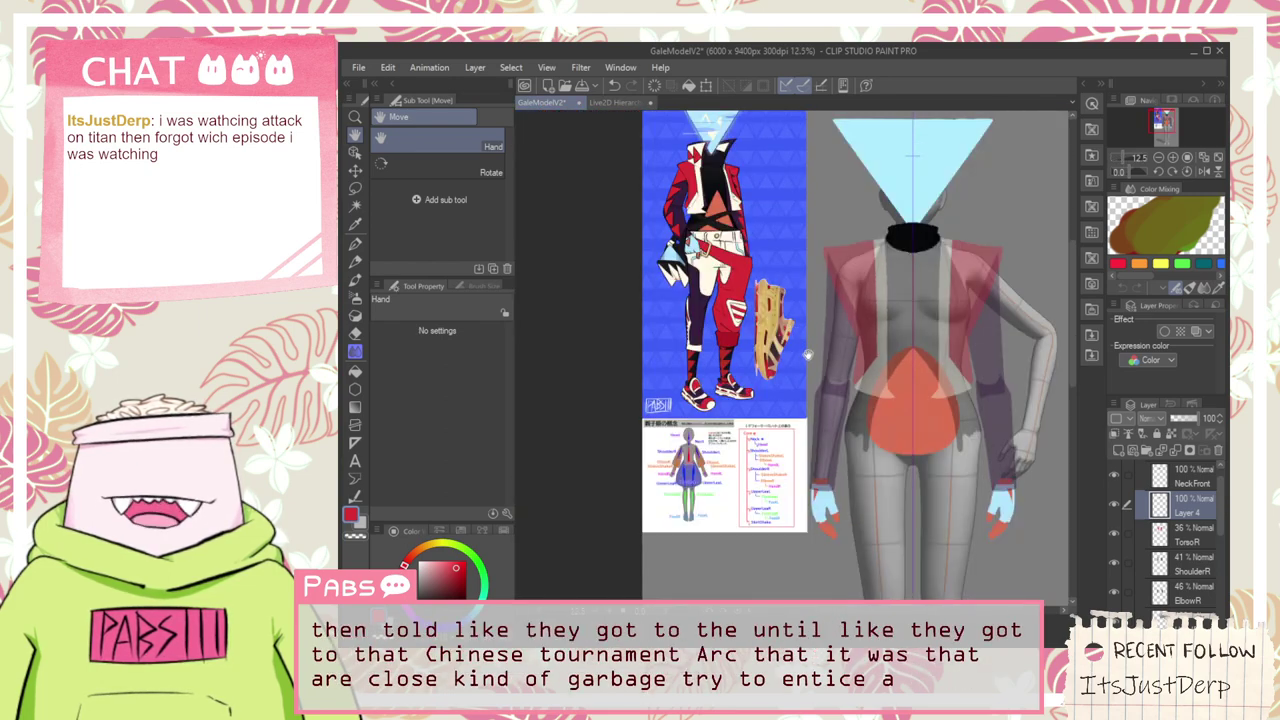
scroll(768, 260, up, 2)
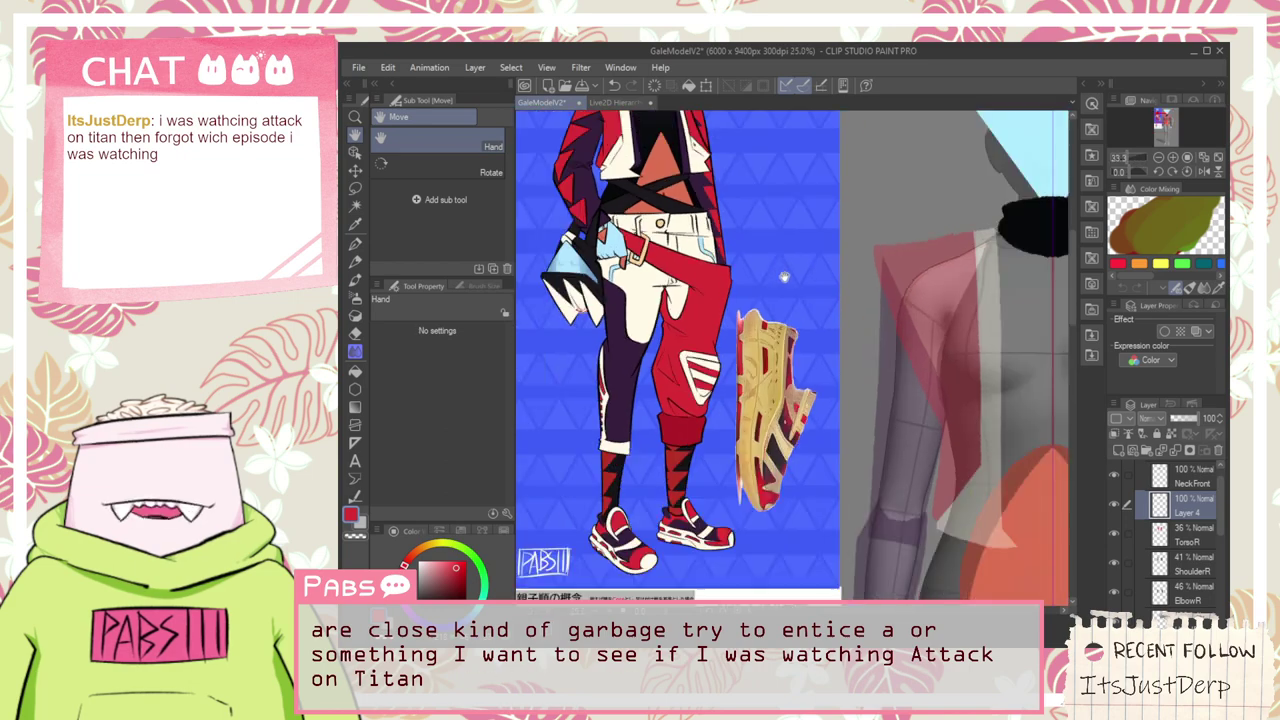
scroll(790, 290, down, 2)
drag(845, 434, 773, 323)
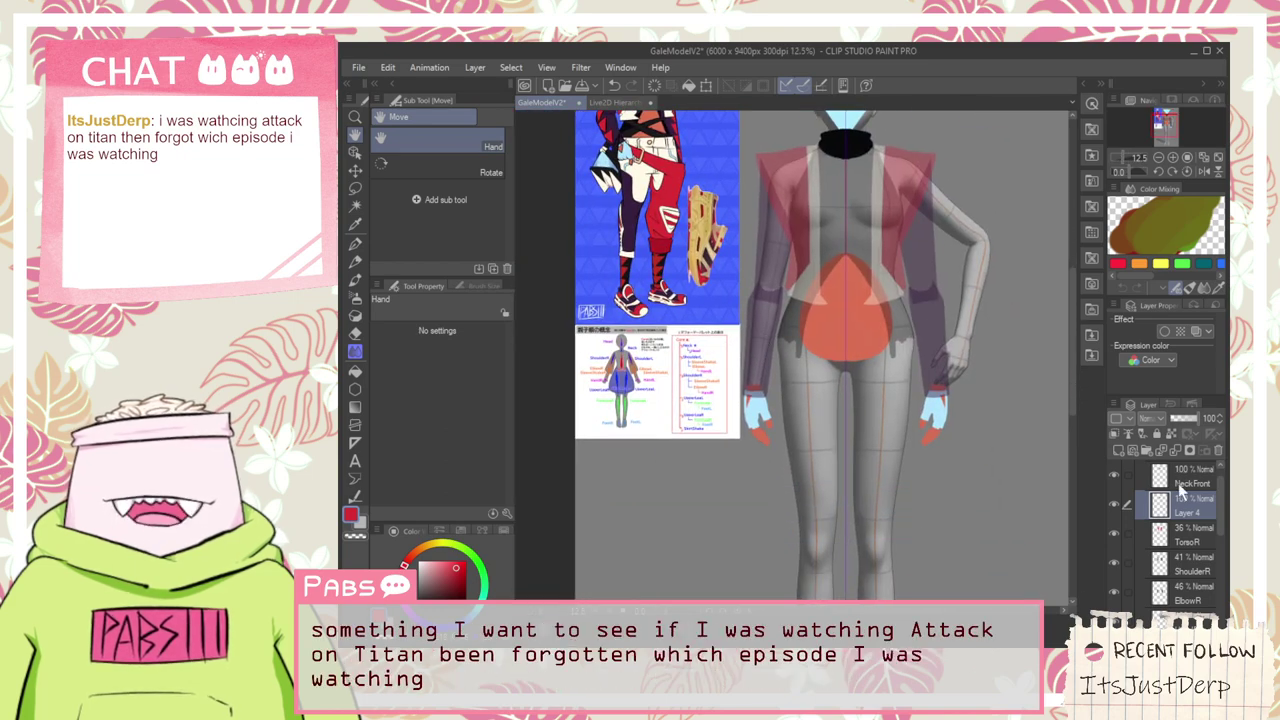
Raise the TorsoR layer's opacity to 100% and sample the cream of the jacket's hem as the pen colour
click(1188, 537)
drag(1183, 418, 1211, 424)
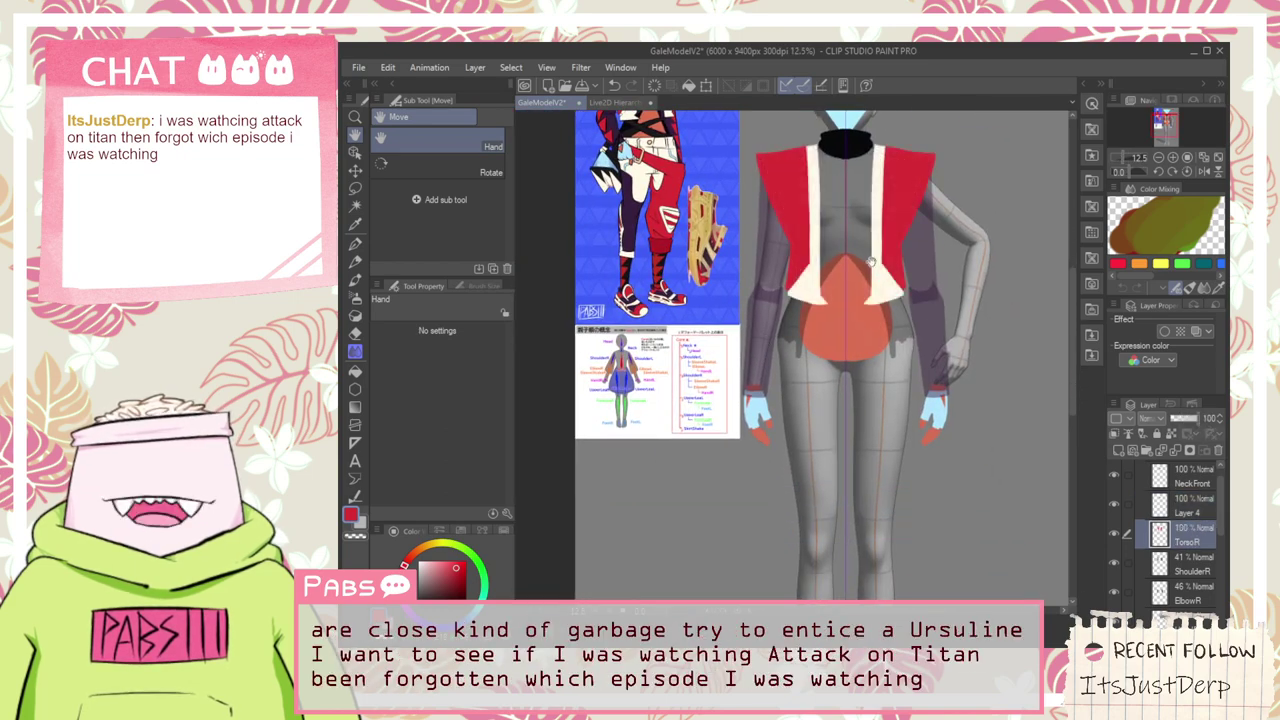
scroll(860, 280, up, 2)
key(i)
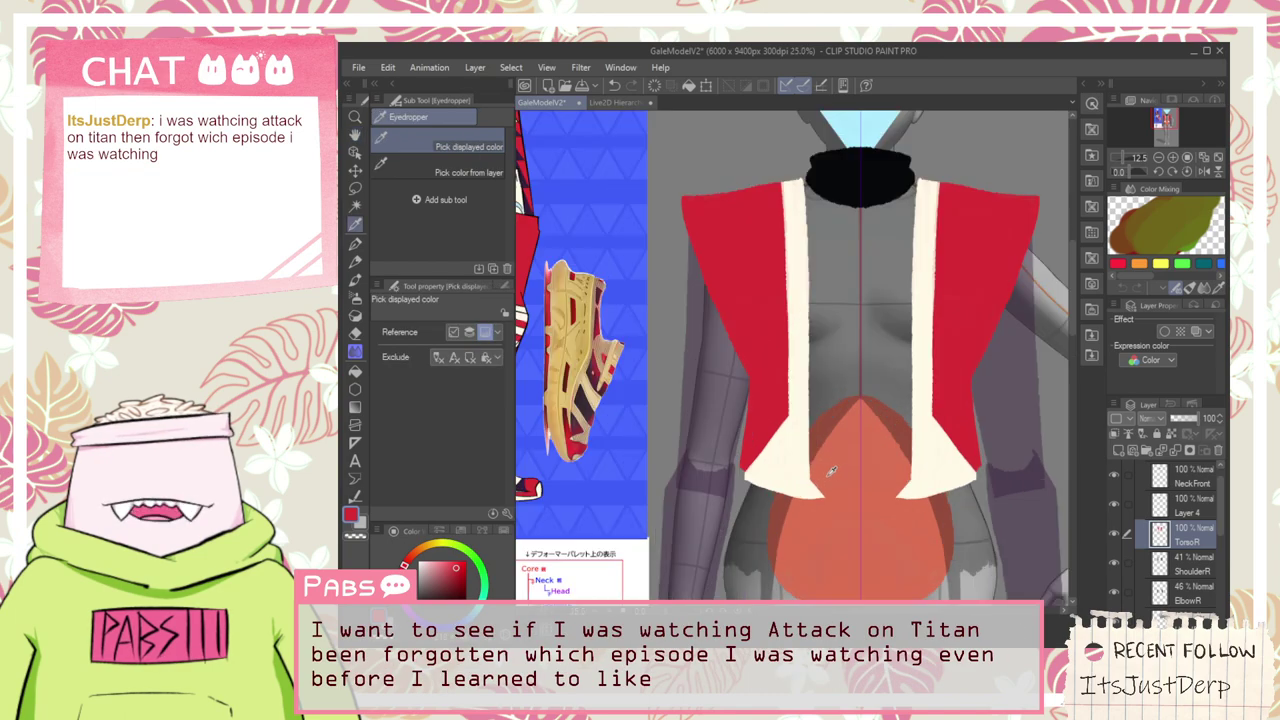
scroll(808, 479, up, 2)
click(791, 477)
scroll(788, 464, up, 1)
key(p)
scroll(786, 452, down, 3)
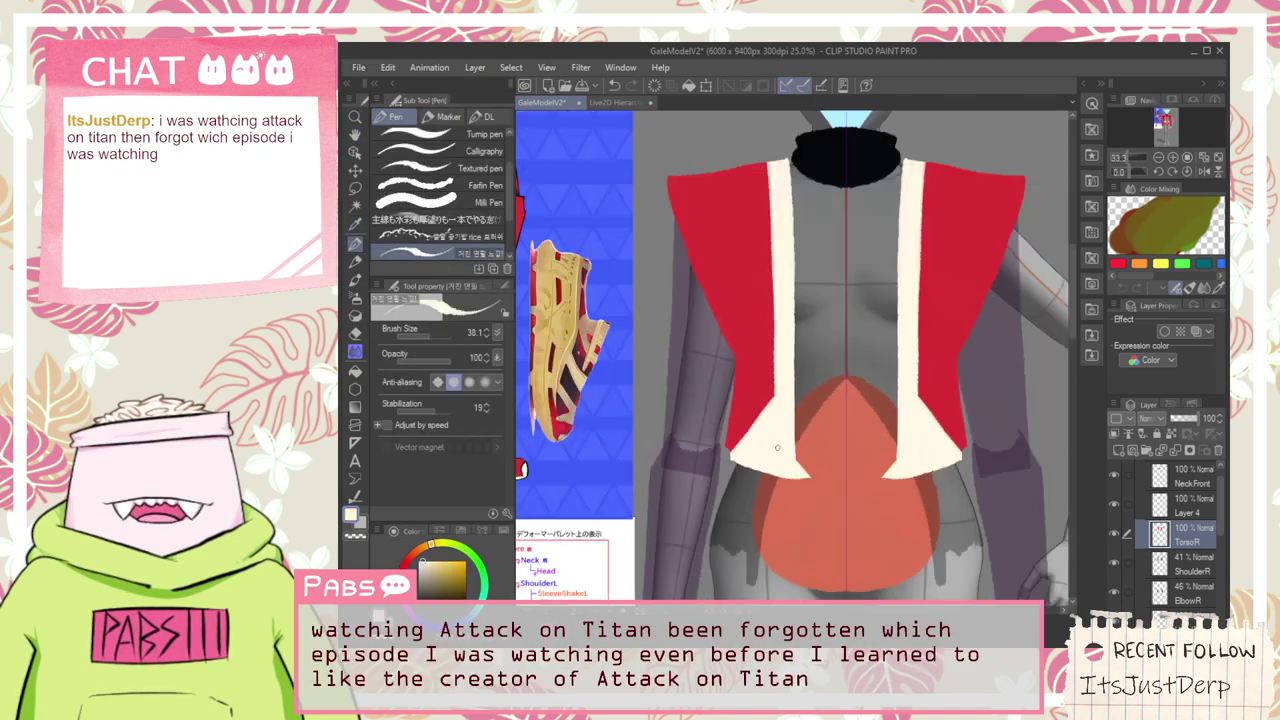
Inspect the jacket's cream hem corner up close and the whole jacket against the reference
scroll(777, 447, up, 5)
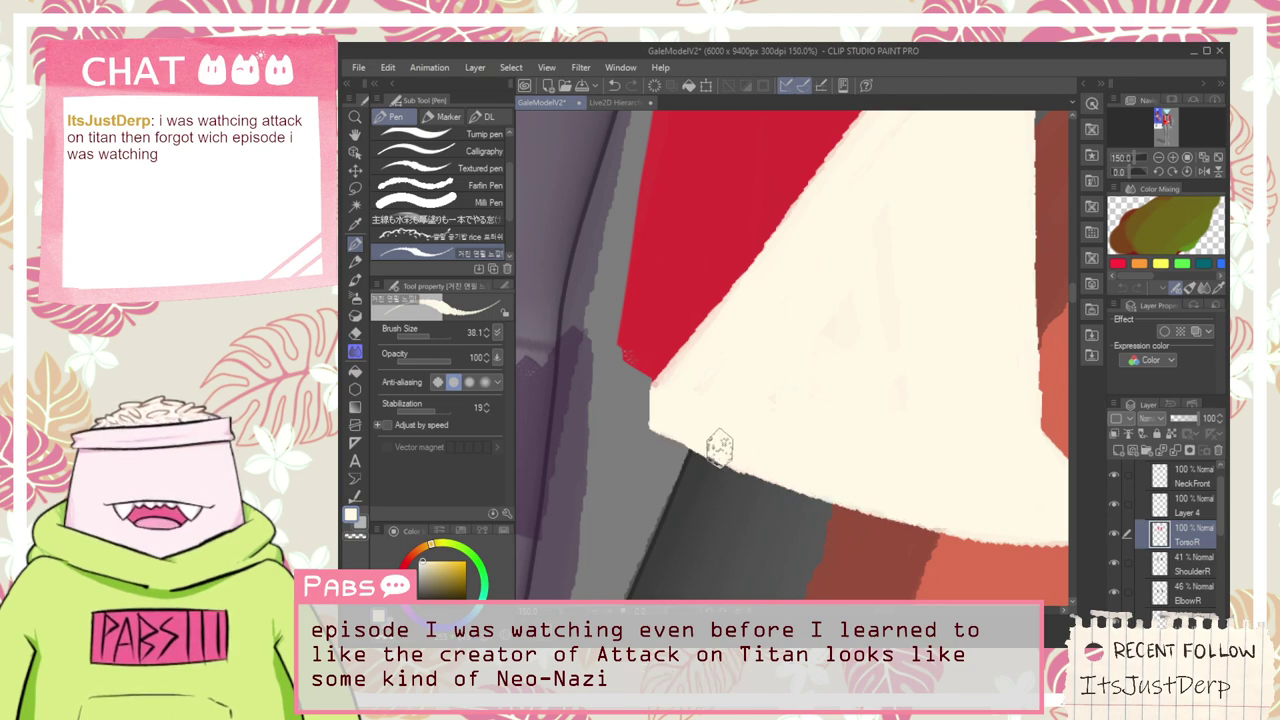
scroll(940, 500, down, 8)
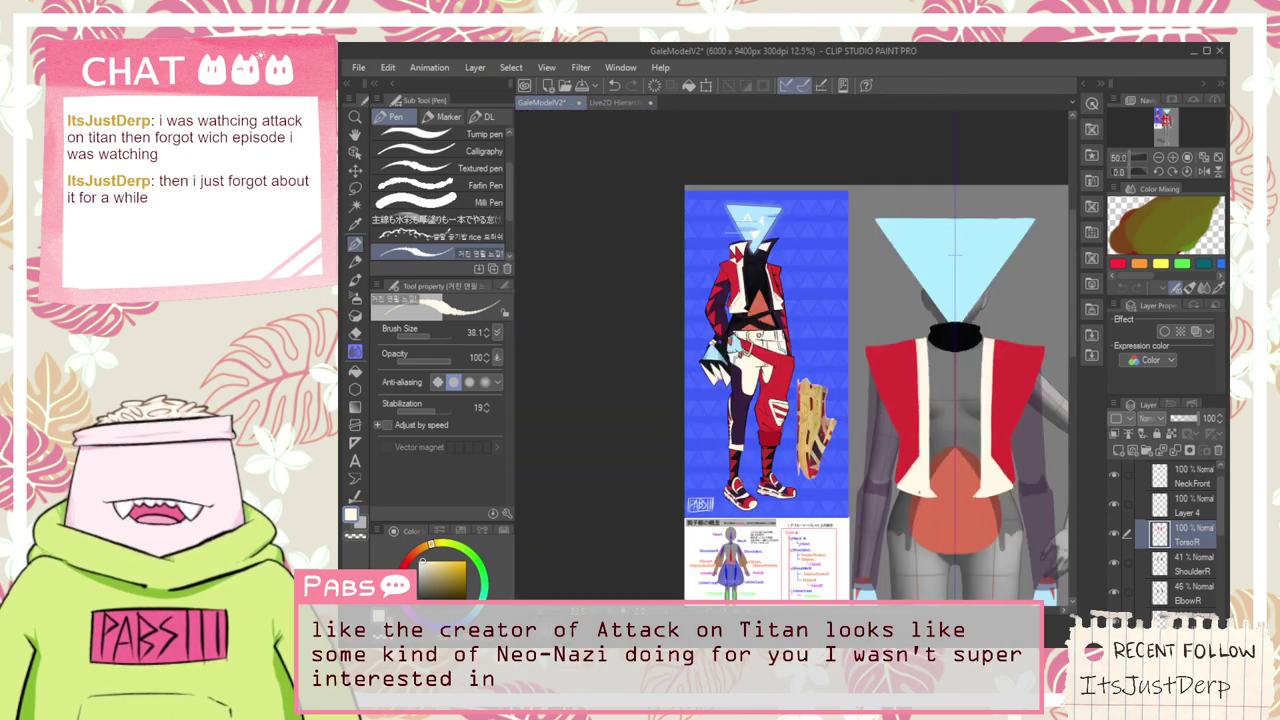
scroll(925, 490, down, 2)
key(space)
scroll(869, 448, up, 4)
drag(995, 530, 680, 364)
scroll(821, 451, up, 1)
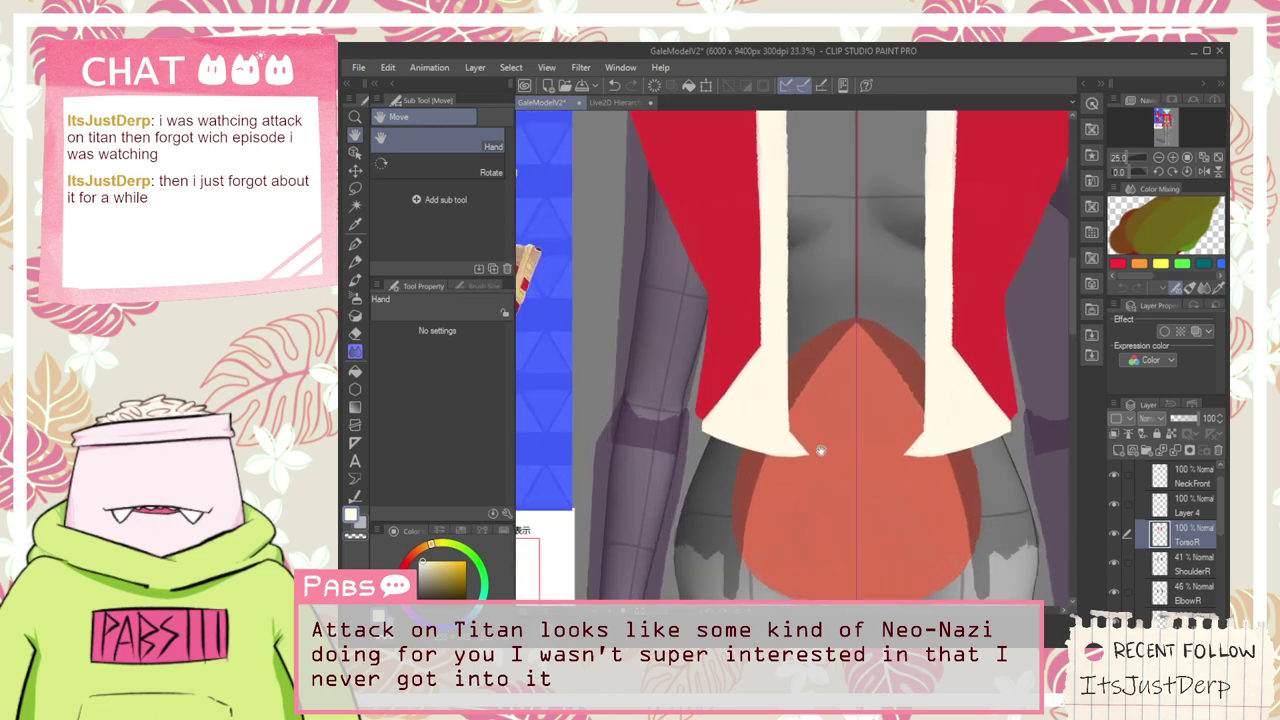
Lengthen the cream corner of the jacket hem into a sharper point, trimming its tip with the Snap eraser and checking it against the reference
scroll(820, 451, up, 6)
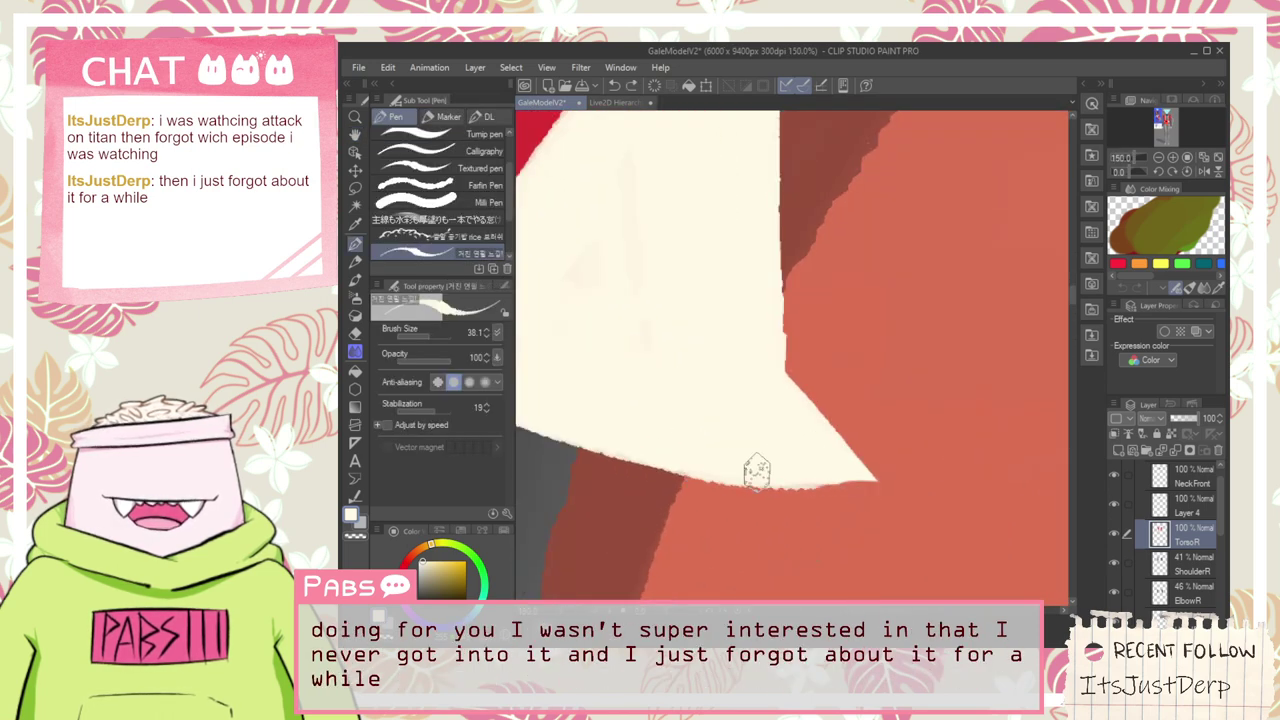
mouse_move(756, 472)
mouse_down()
mouse_move(854, 489)
mouse_move(709, 469)
mouse_move(838, 497)
mouse_move(819, 483)
mouse_move(889, 490)
mouse_up()
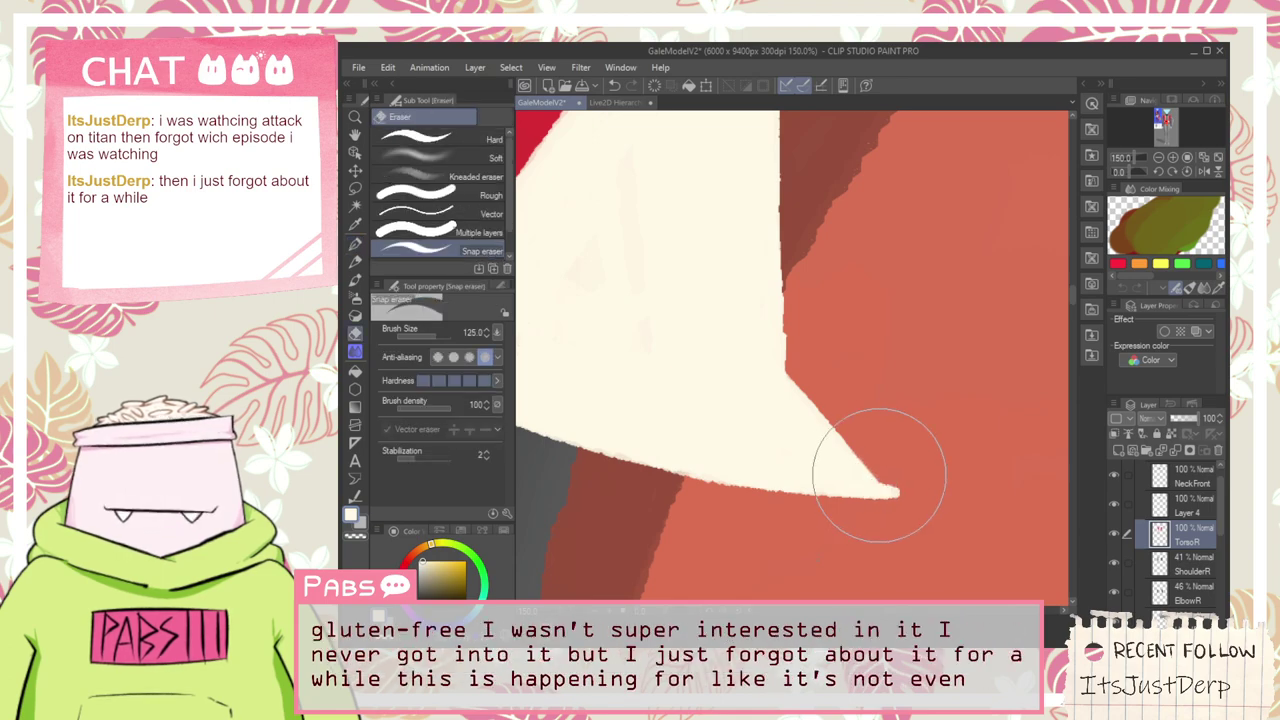
key(e)
scroll(885, 498, down, 7)
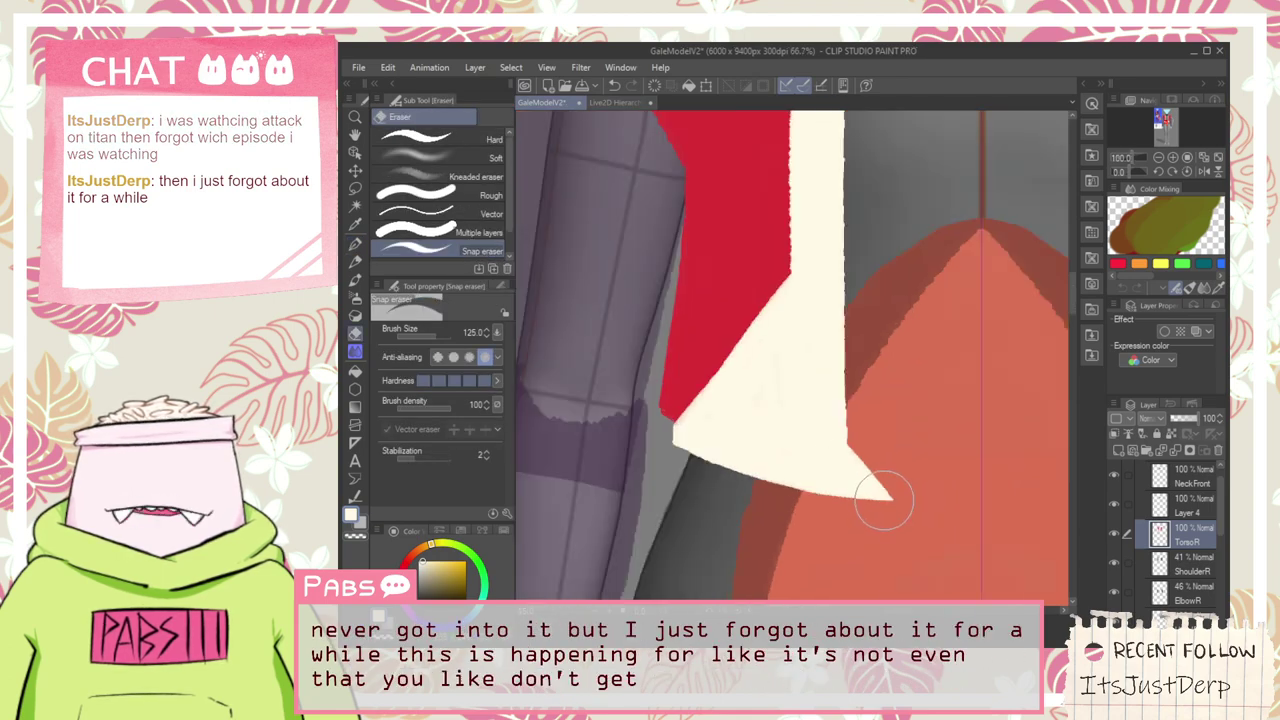
key(space)
scroll(667, 313, up, 5)
scroll(732, 274, down, 5)
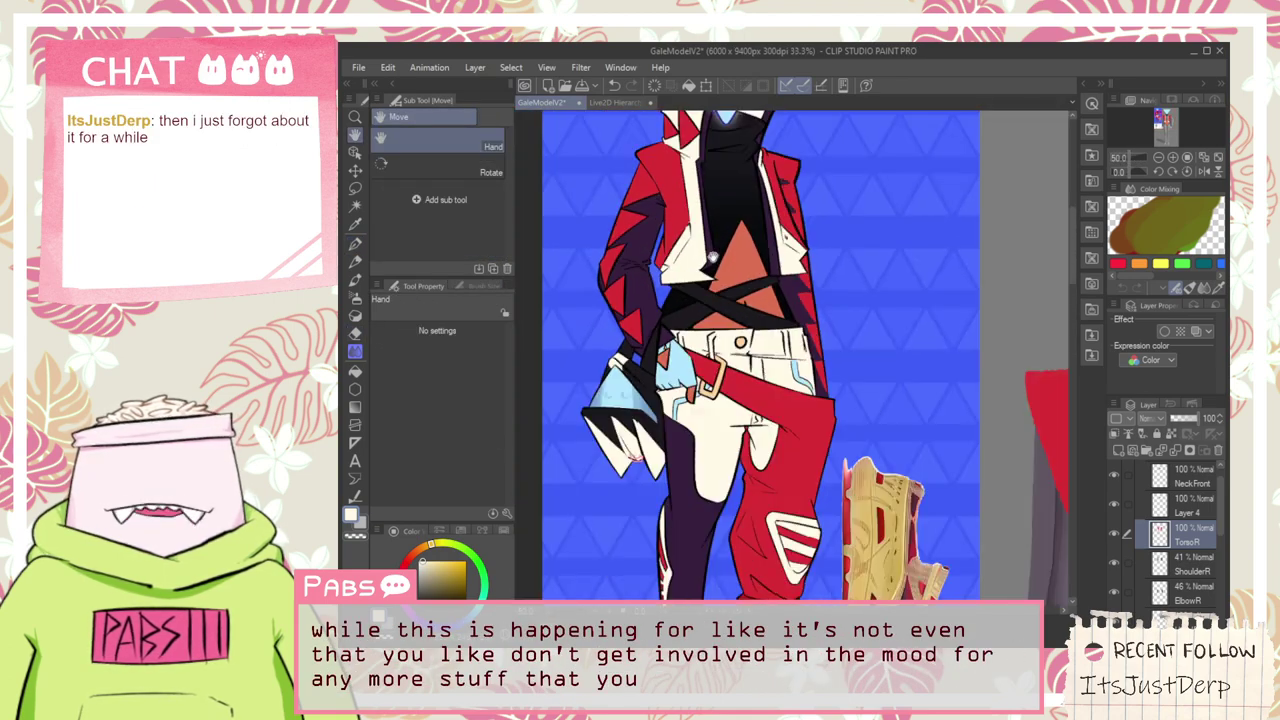
mouse_move(926, 469)
mouse_down()
mouse_move(796, 453)
mouse_move(720, 377)
mouse_move(757, 414)
mouse_move(706, 380)
mouse_move(845, 513)
mouse_move(718, 398)
mouse_up()
scroll(796, 452, up, 7)
Try erasing into the cream hem corner with the Rough eraser at size 64.6 and with the Hard eraser
key(e)
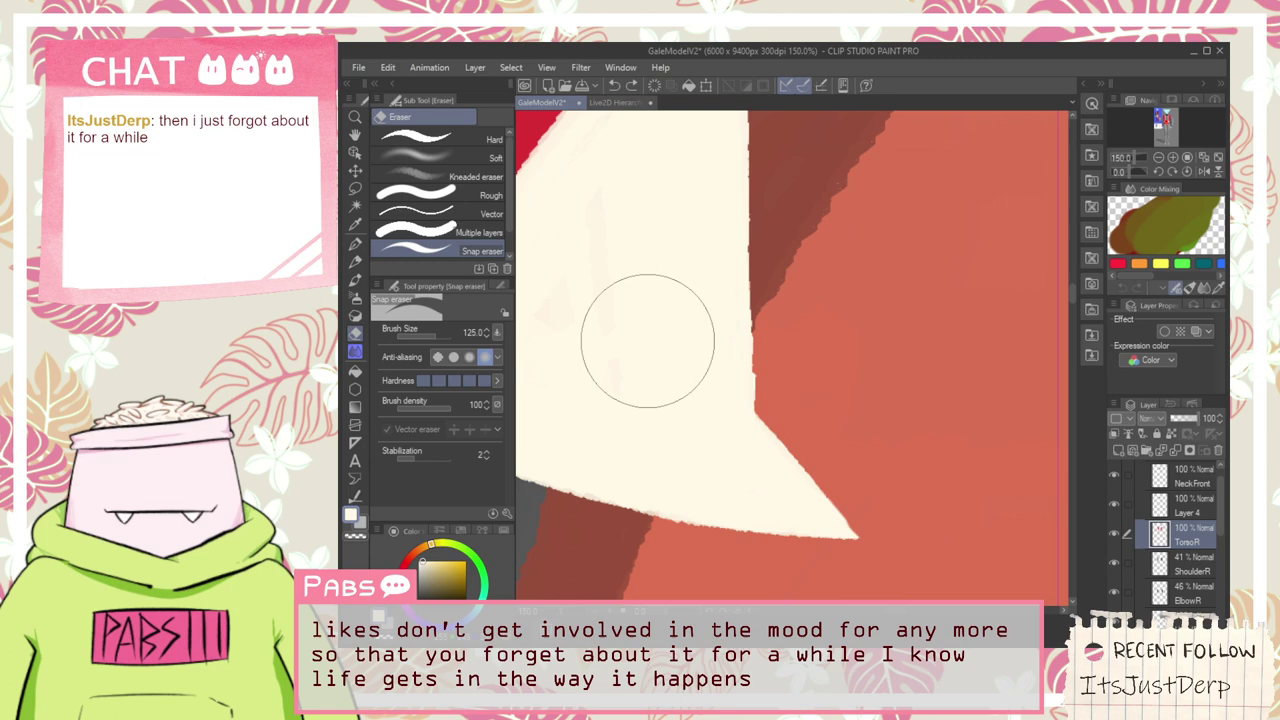
click(473, 174)
click(457, 203)
click(461, 160)
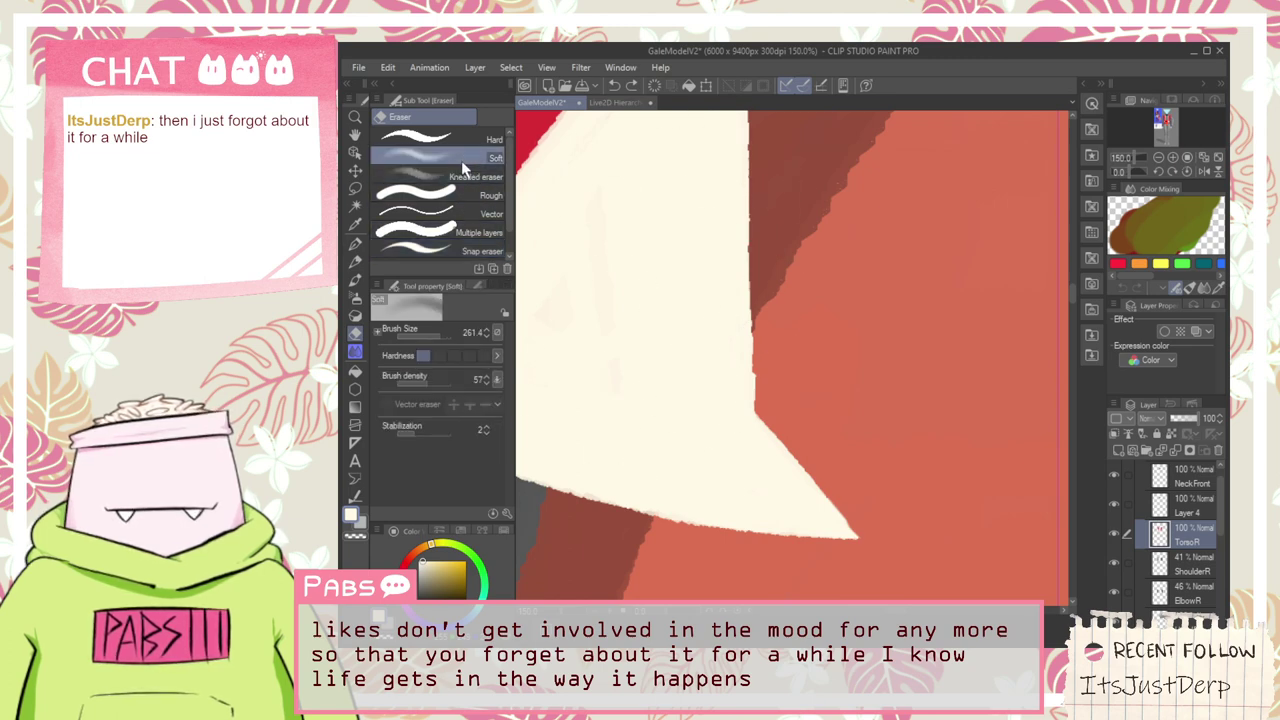
click(463, 194)
click(464, 232)
click(458, 195)
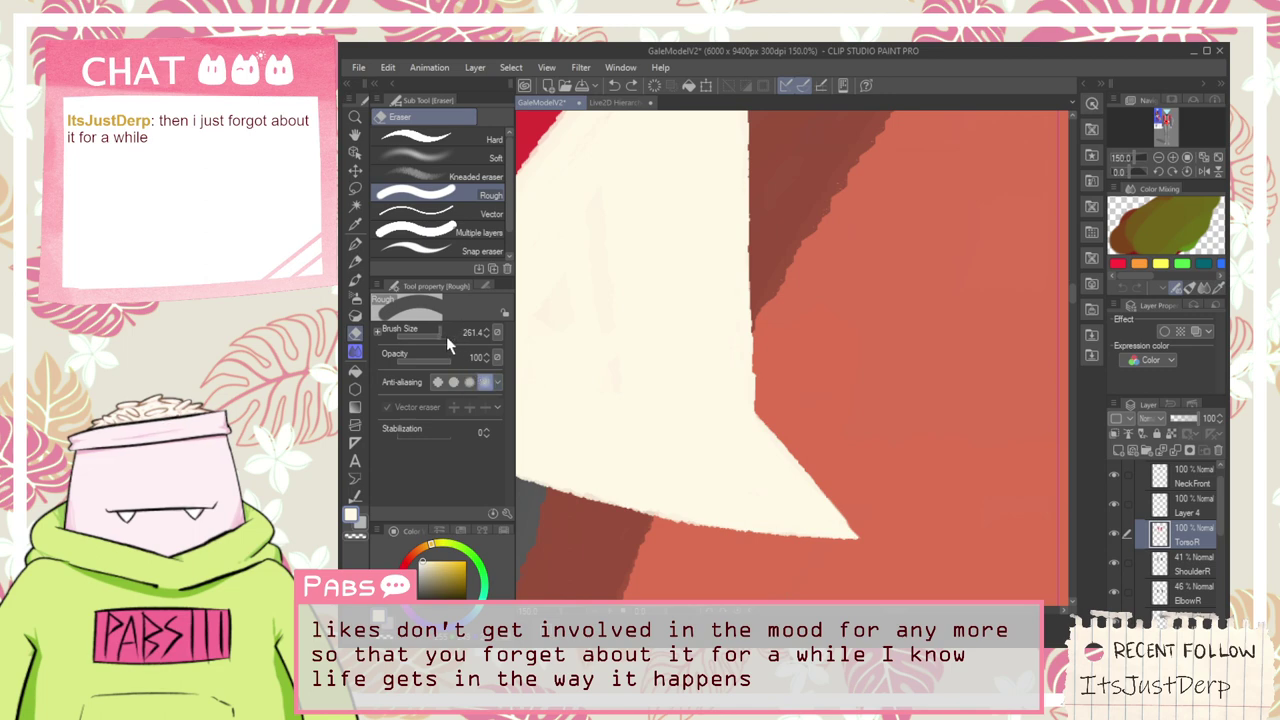
drag(446, 336, 431, 331)
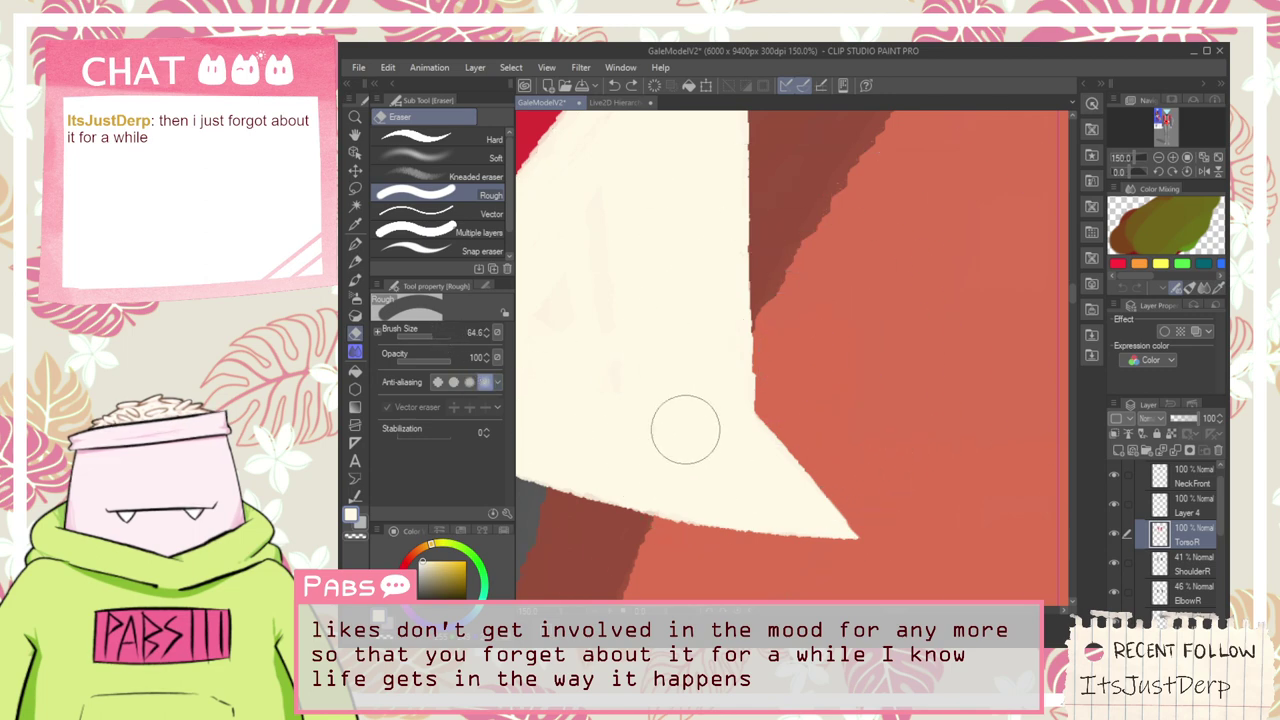
drag(685, 430, 814, 428)
key(ctrl+z)
click(470, 232)
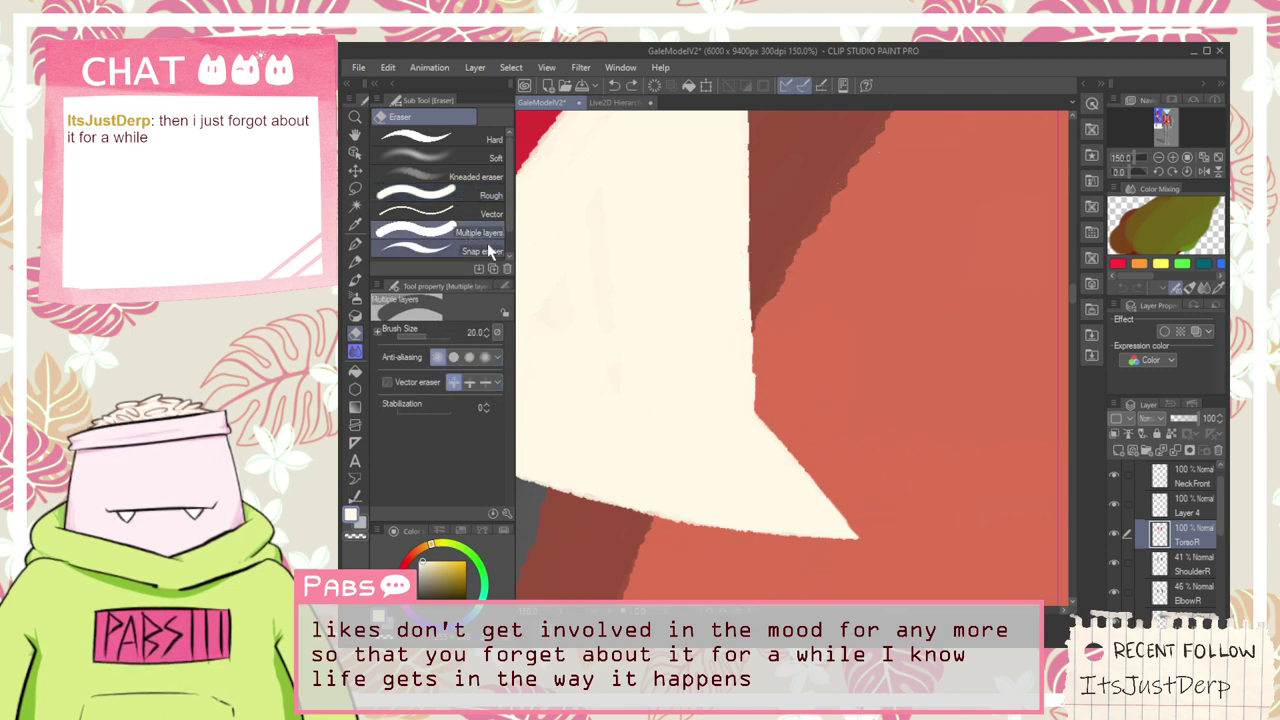
click(430, 139)
drag(727, 428, 770, 435)
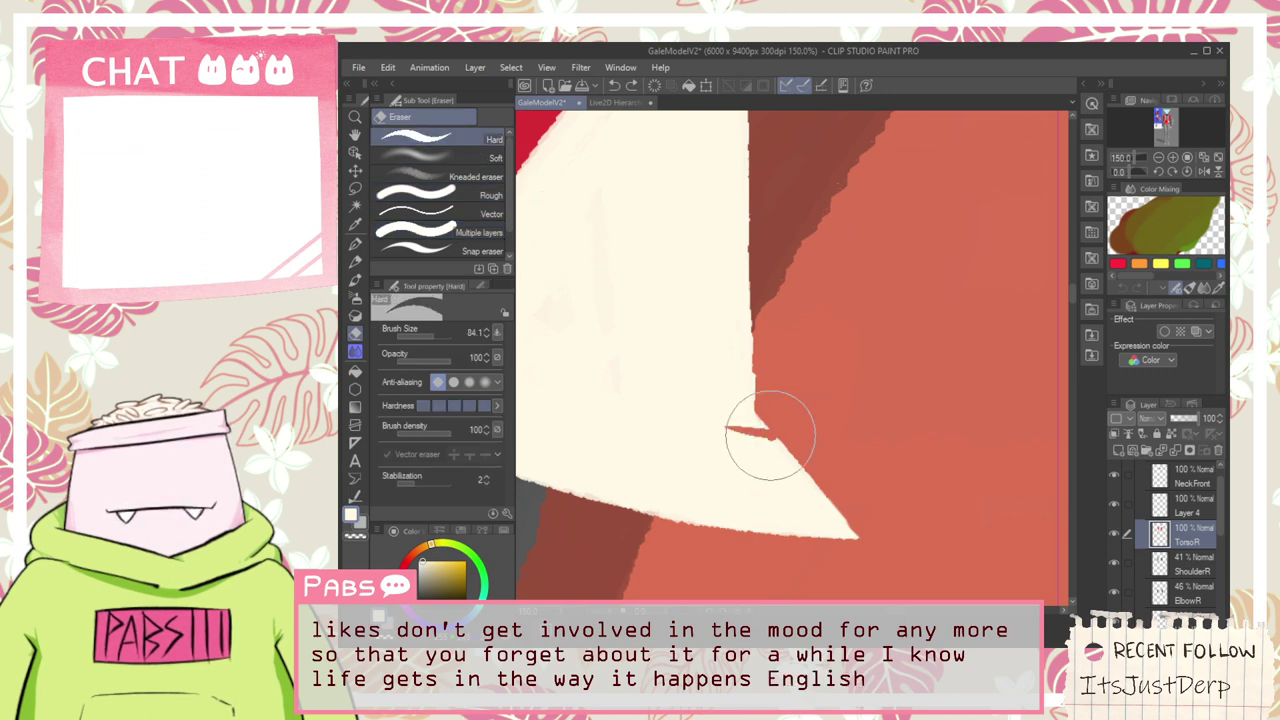
key(ctrl+z)
Cut a notch into the cream hem corner using the Kneaded eraser at size 64.6, opacity 83 and texture density 95
click(465, 176)
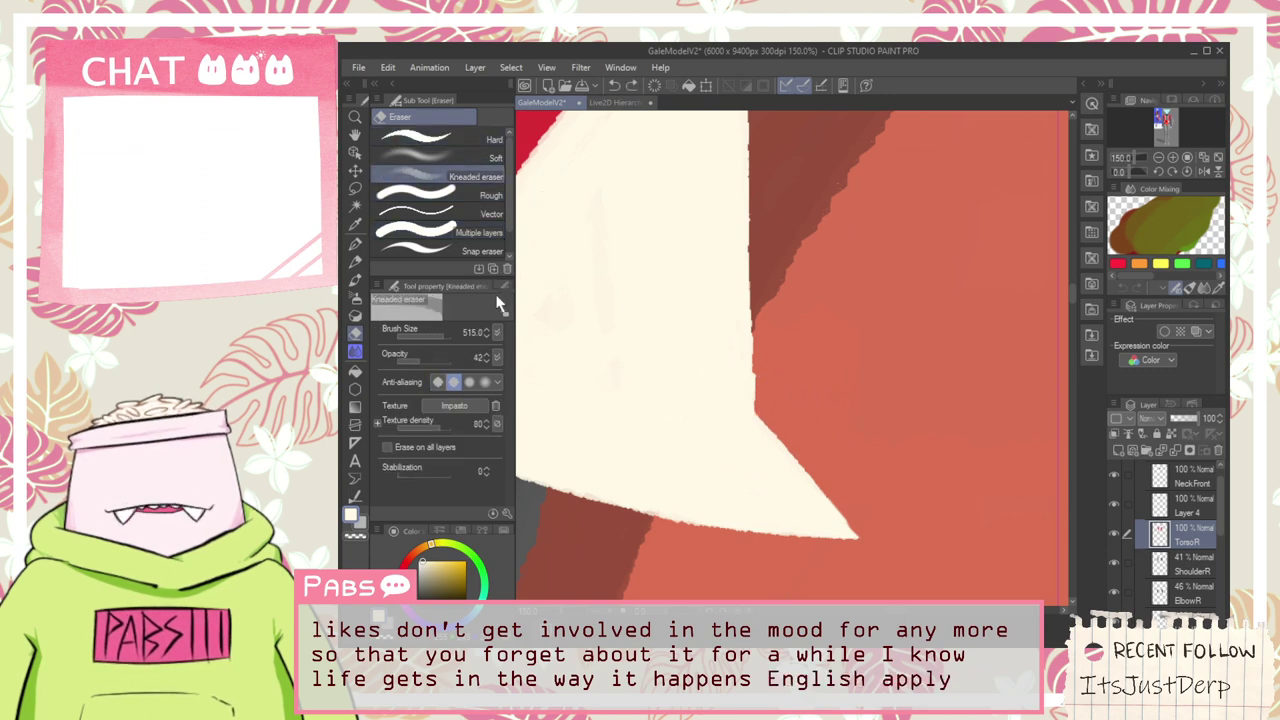
drag(447, 428, 449, 427)
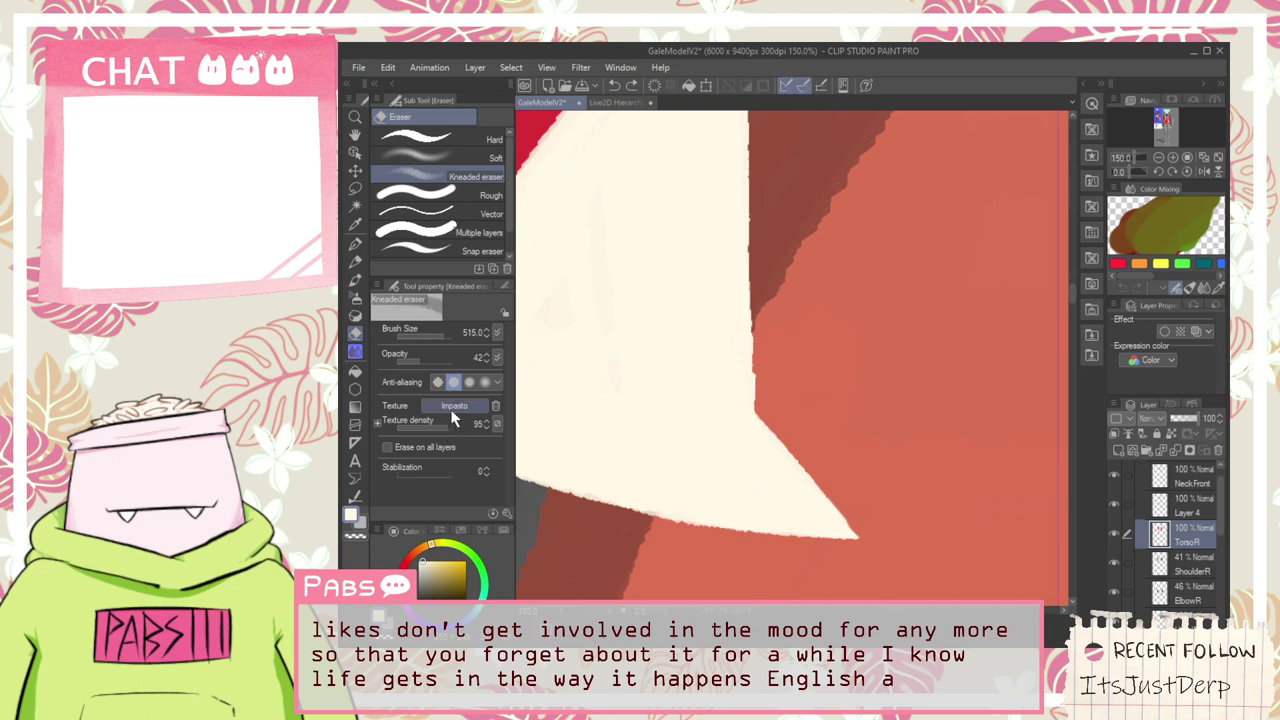
mouse_move(420, 362)
mouse_down()
mouse_move(442, 362)
mouse_move(432, 332)
mouse_up()
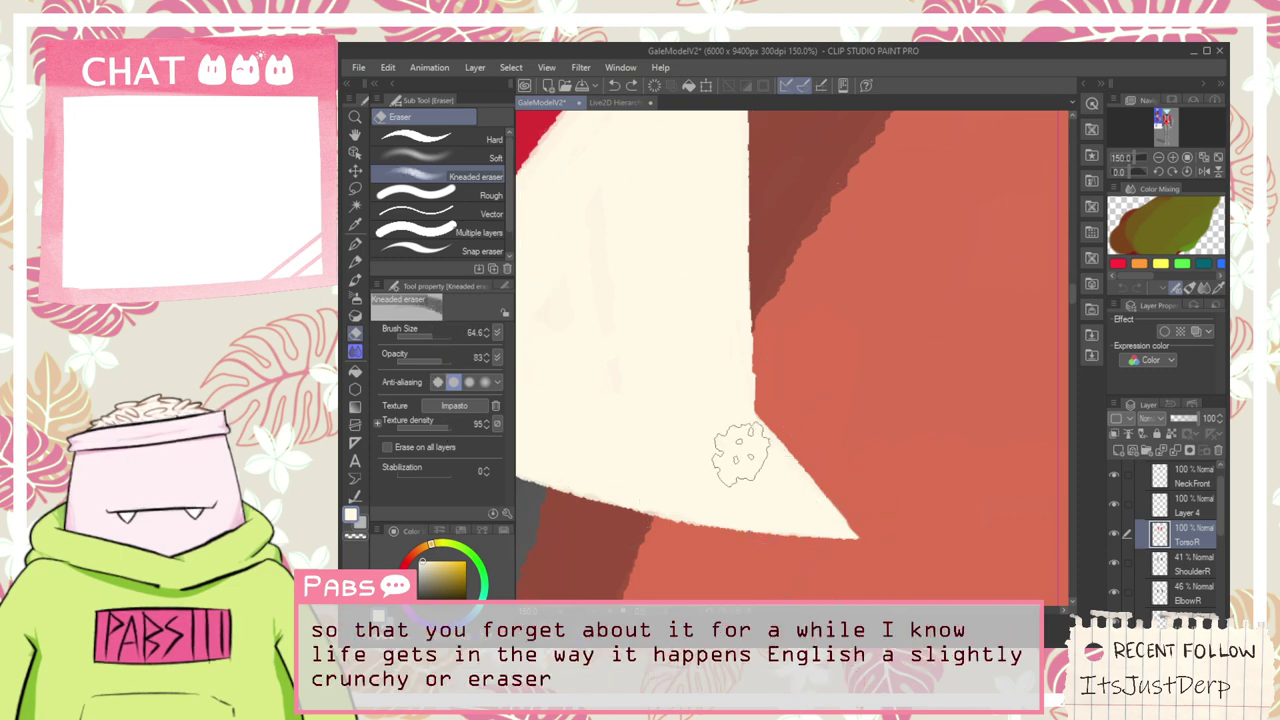
mouse_move(743, 423)
mouse_down()
mouse_move(801, 413)
mouse_move(746, 417)
mouse_move(808, 443)
mouse_move(731, 430)
mouse_move(848, 505)
mouse_move(871, 545)
mouse_move(756, 440)
mouse_move(713, 427)
mouse_move(849, 563)
mouse_move(703, 430)
mouse_move(728, 450)
mouse_move(776, 450)
mouse_up()
Refine the inner corner of the cream hem notch with the Hard eraser
click(462, 142)
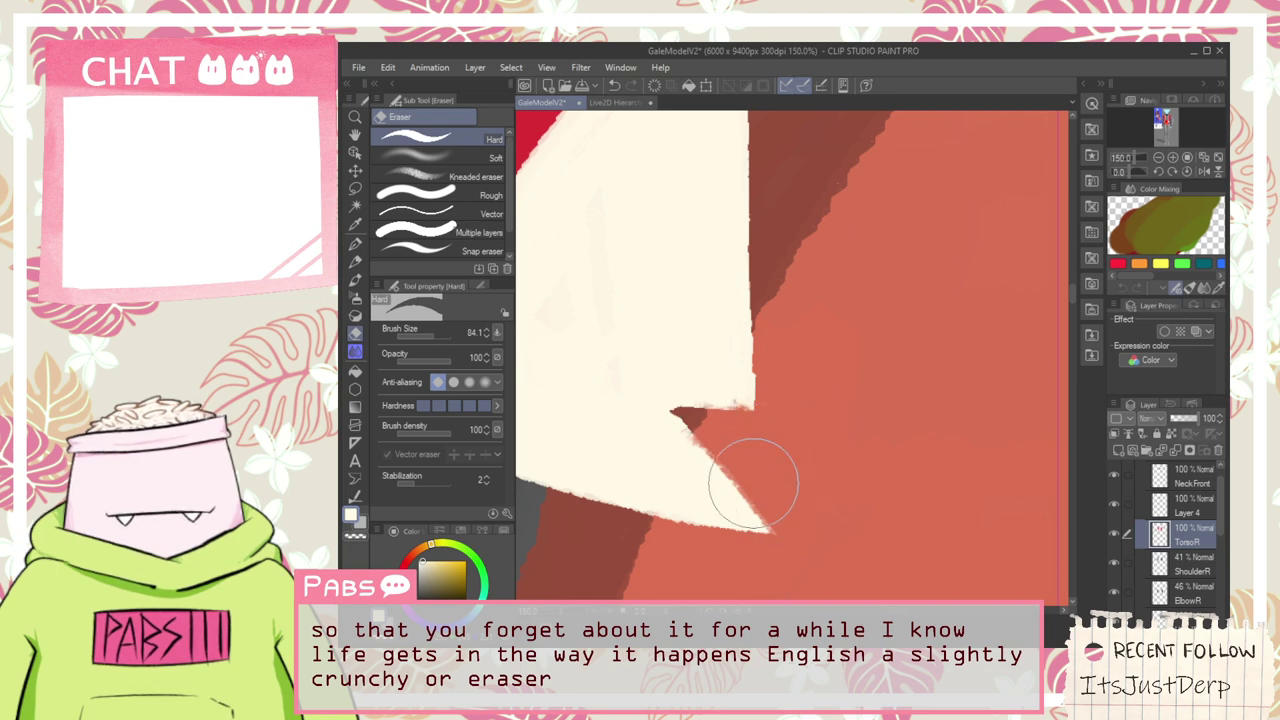
mouse_move(694, 412)
mouse_down()
mouse_move(761, 427)
mouse_move(650, 398)
mouse_move(760, 411)
mouse_up()
key(ctrl+z)
key(ctrl+z)
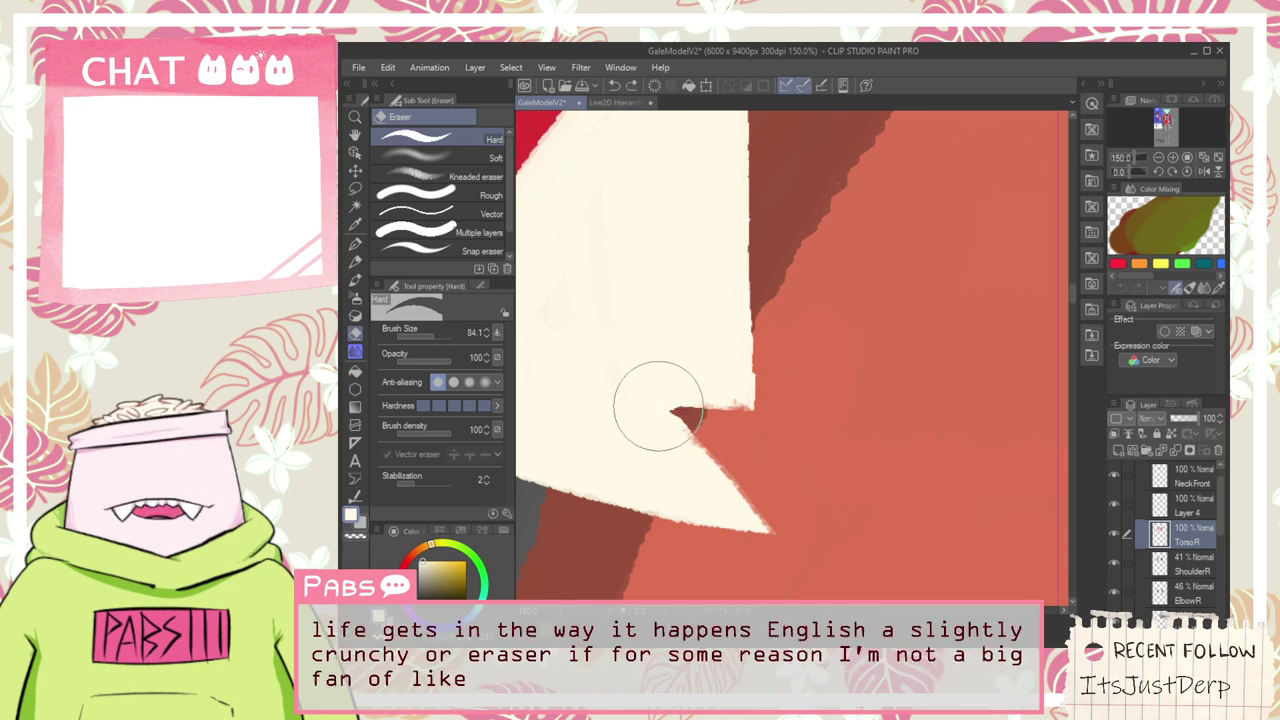
drag(669, 409, 689, 408)
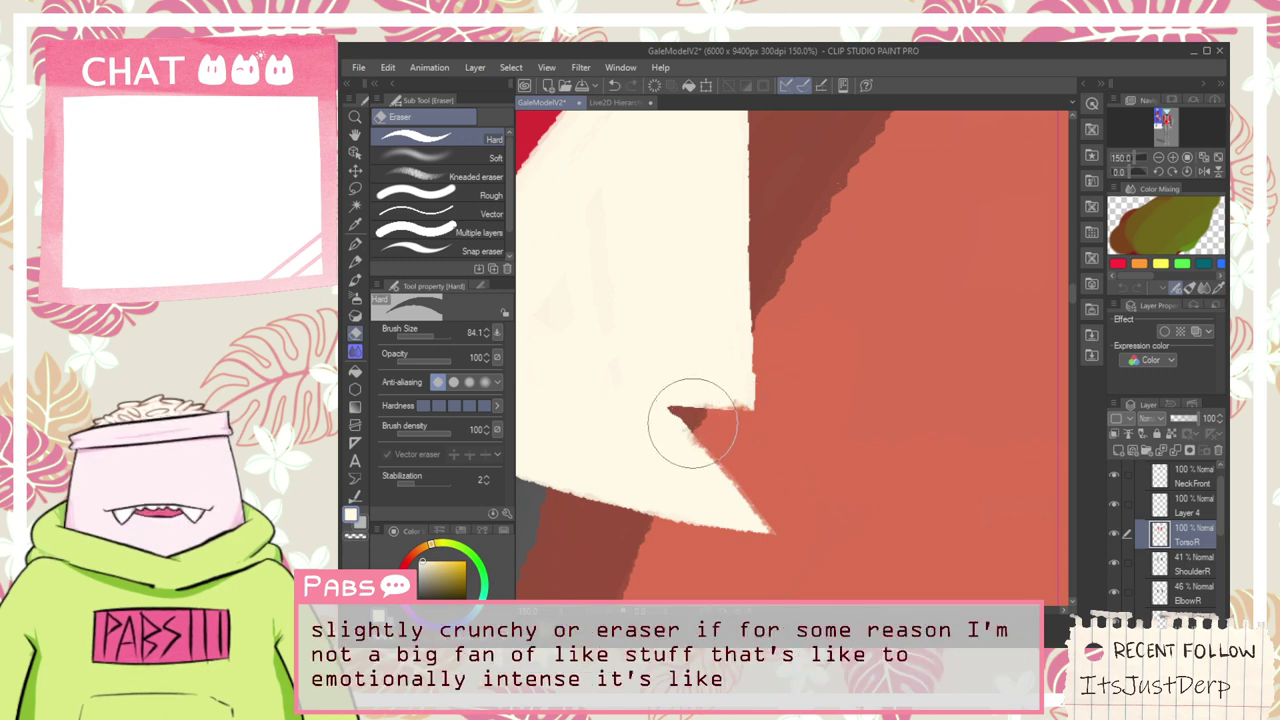
Sample the red from the reference jacket's upper sleeve as the pen colour
scroll(737, 451, down, 3)
scroll(754, 455, down, 7)
key(space)
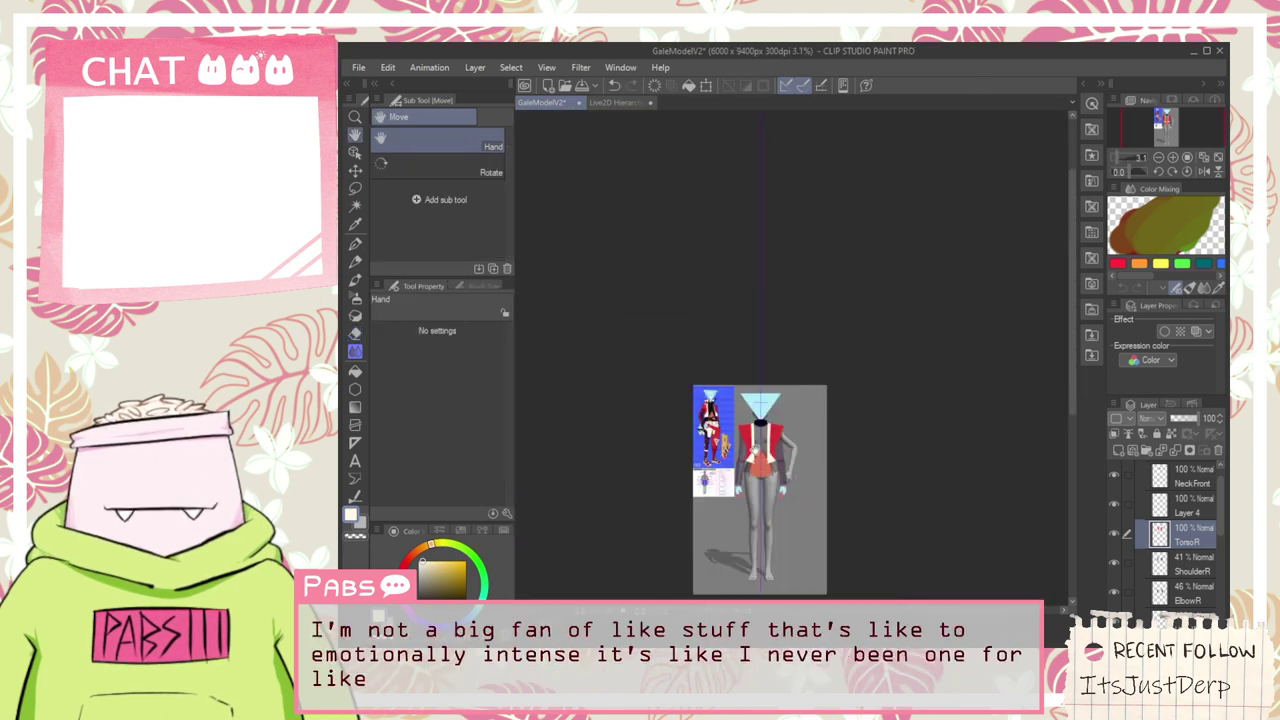
scroll(738, 422, up, 6)
scroll(641, 318, up, 2)
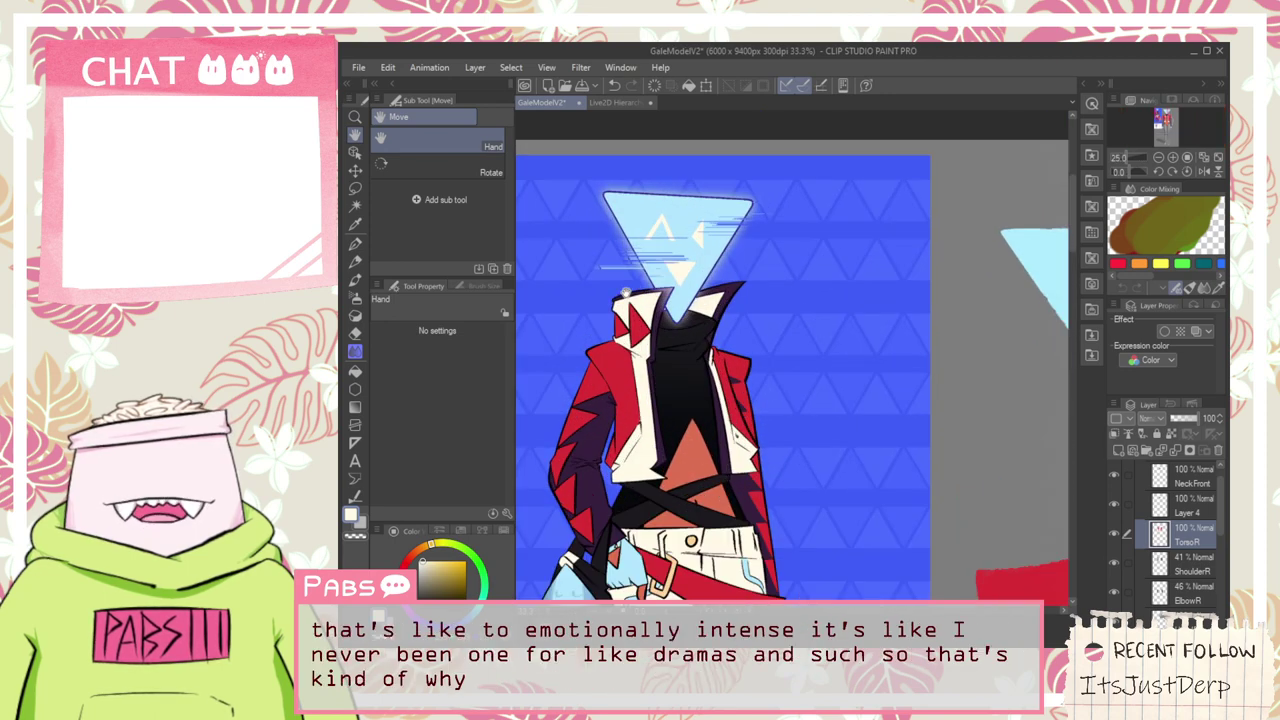
scroll(645, 333, down, 2)
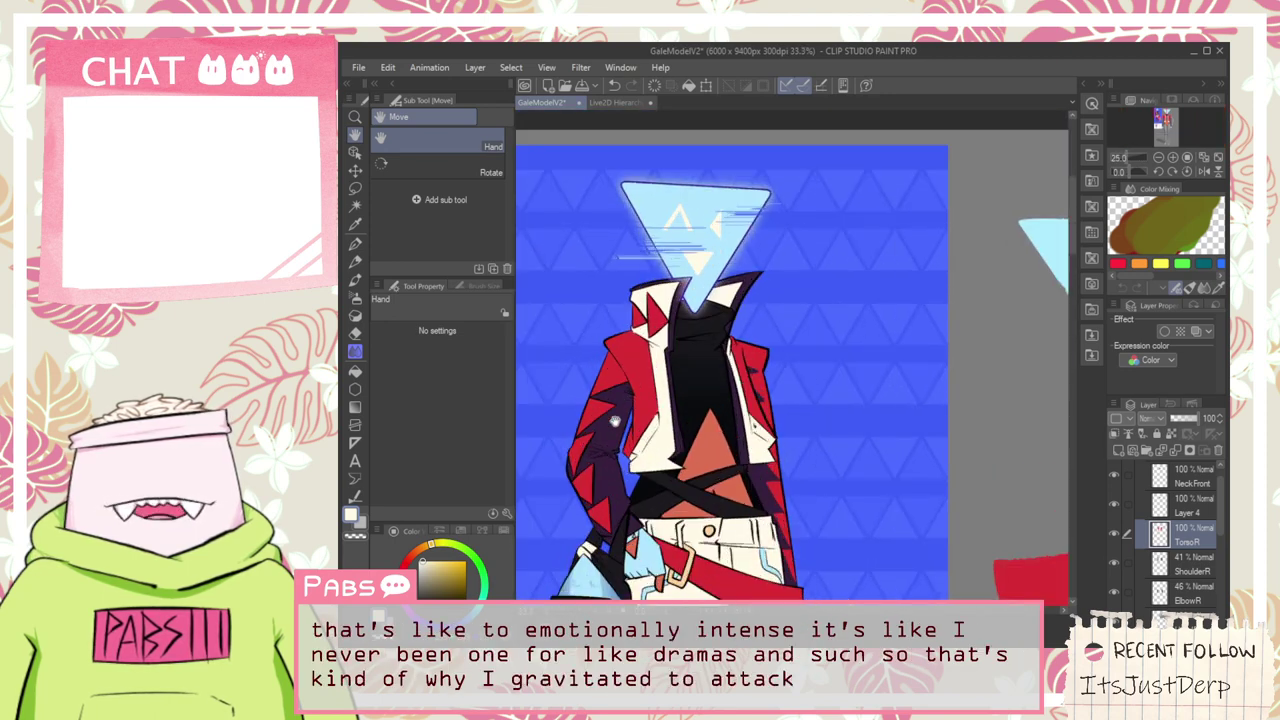
key(i)
click(637, 371)
Group the ShoulderR and ElbowR layers in a new folder and raise their opacity to 100%
scroll(760, 506, down, 2)
key(space)
drag(853, 534, 812, 380)
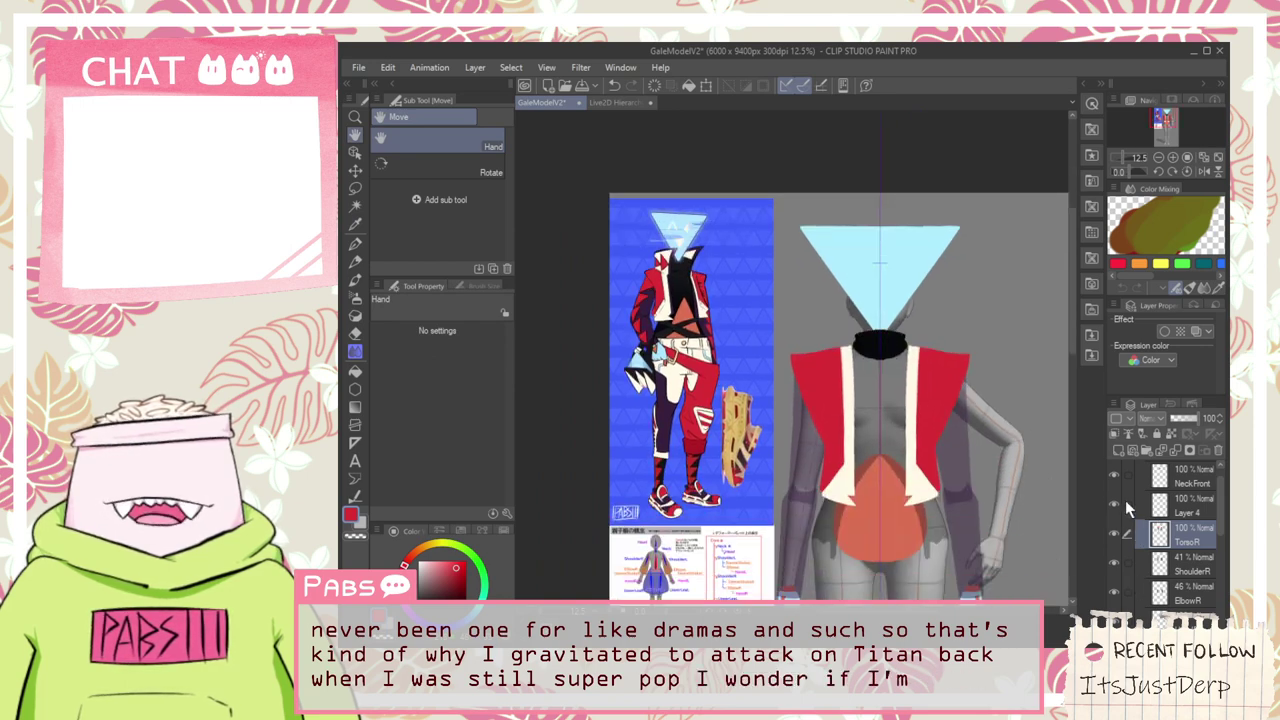
scroll(793, 370, up, 1)
scroll(793, 370, down, 3)
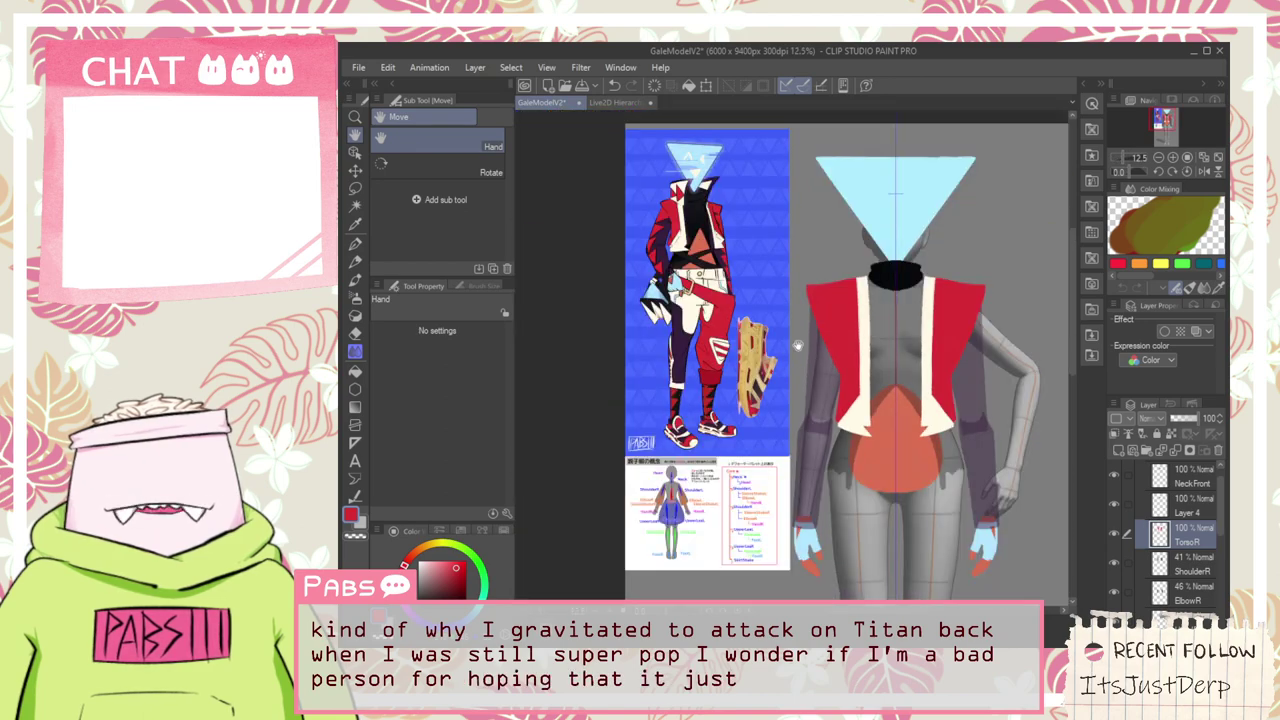
drag(922, 497, 876, 465)
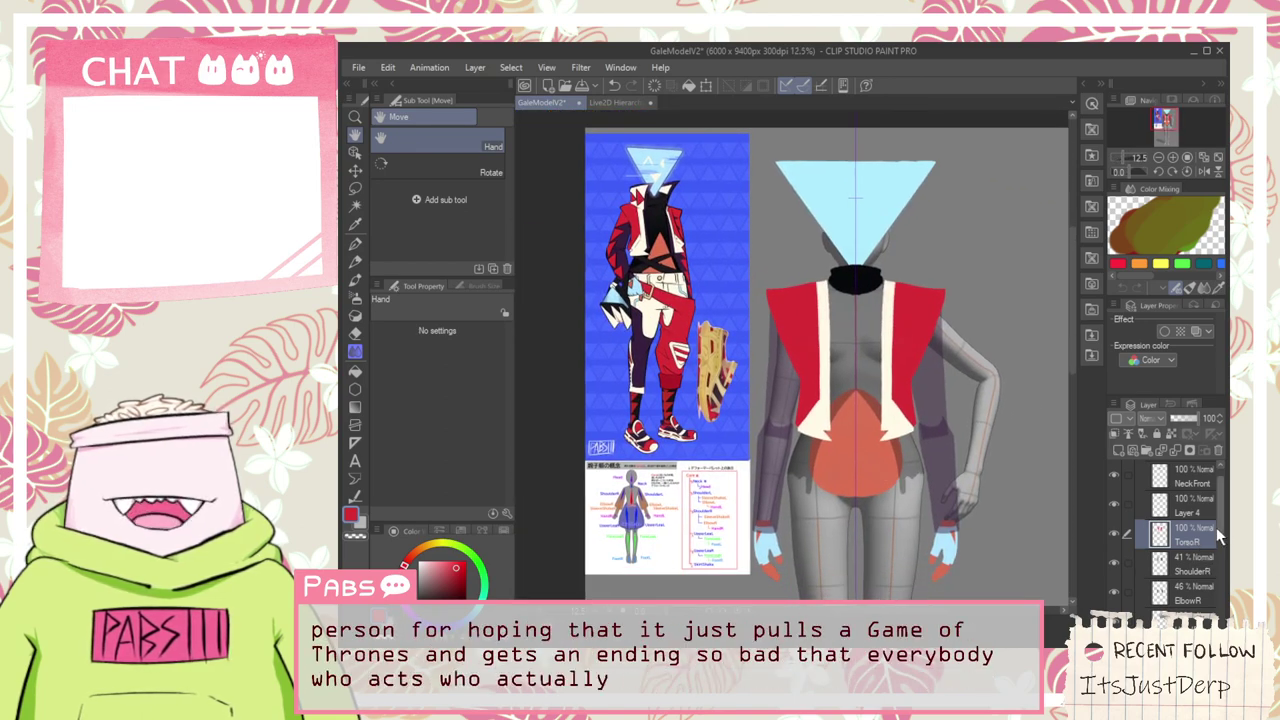
click(1192, 603)
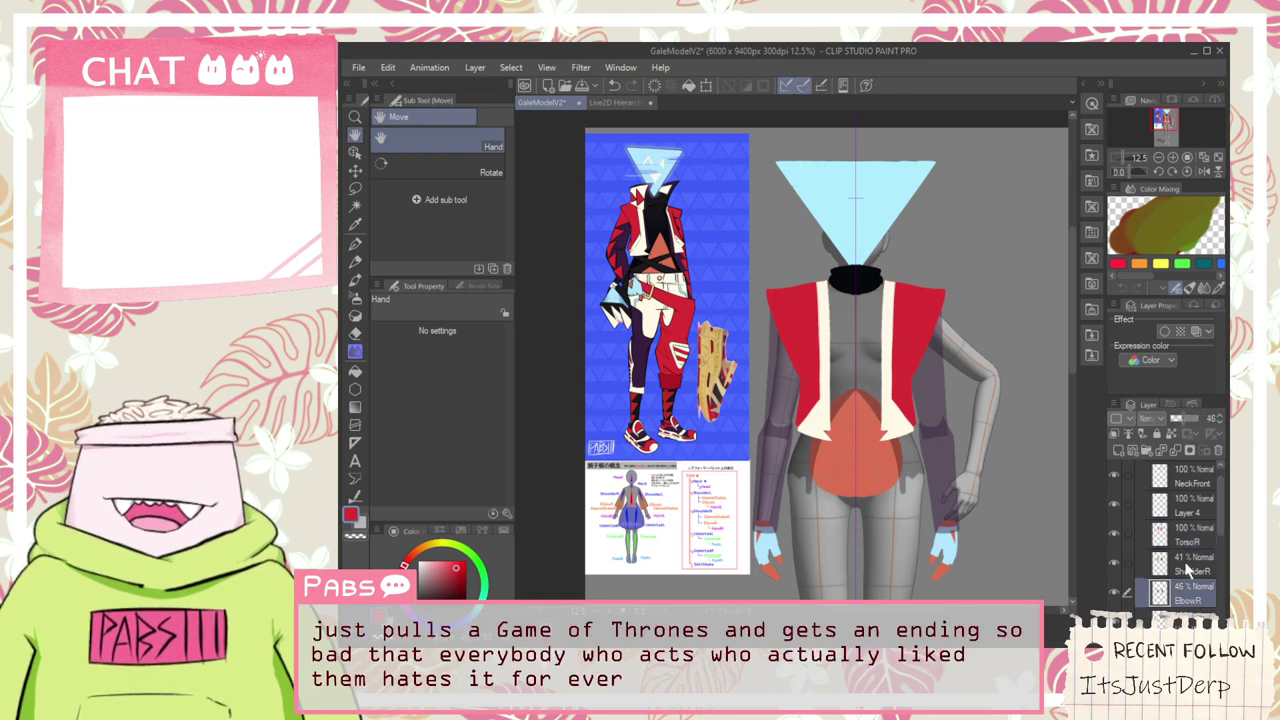
ctrl+click(1187, 569)
click(1190, 565)
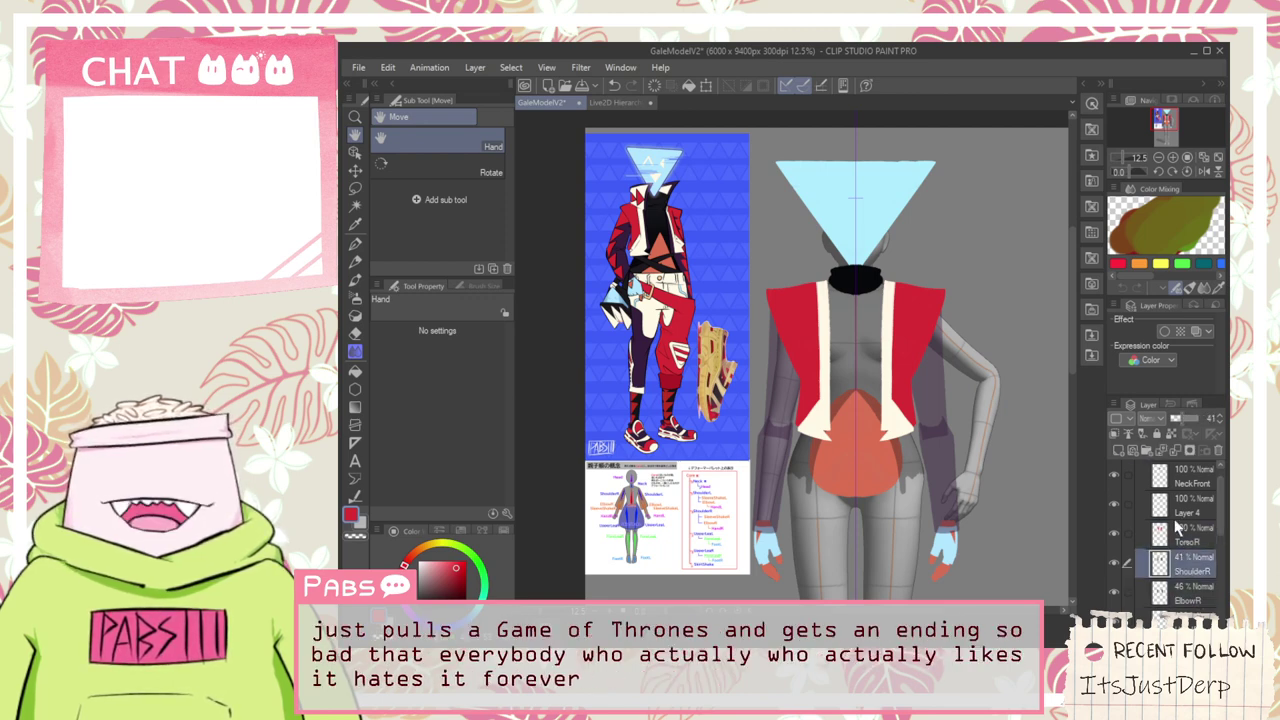
click(1146, 451)
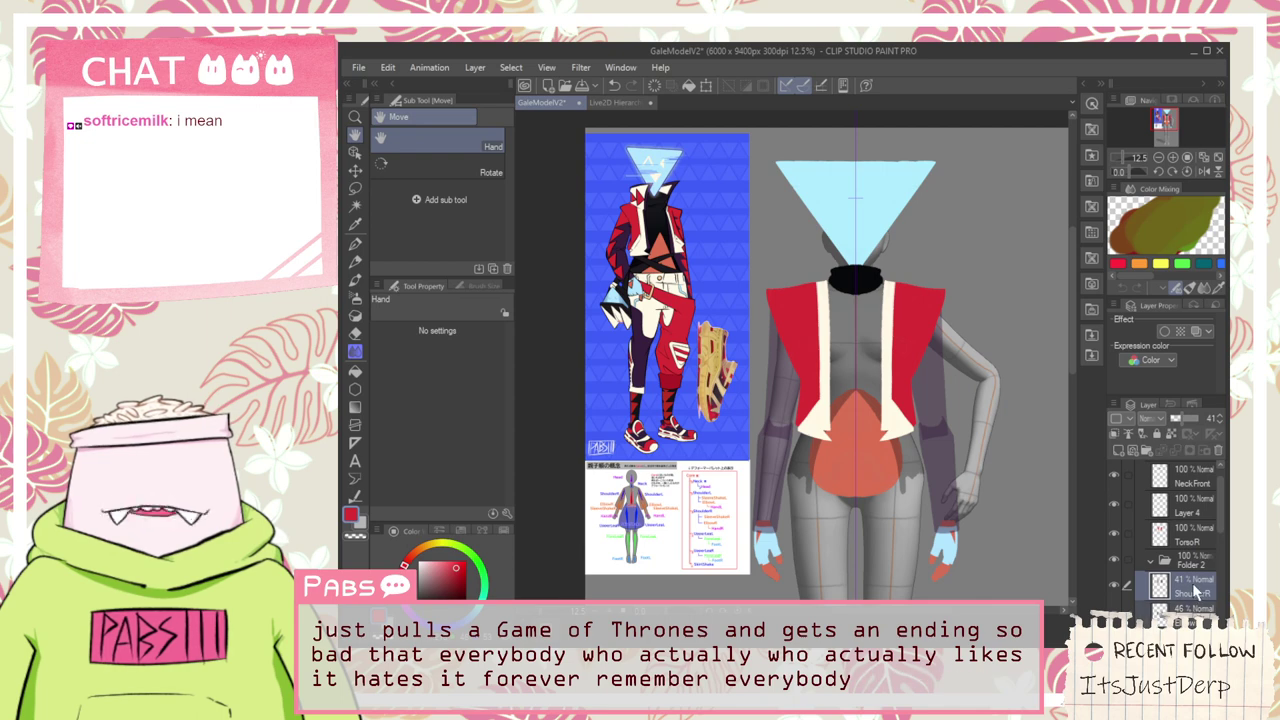
ctrl+click(1197, 603)
drag(1196, 590, 1204, 569)
mouse_move(1179, 420)
mouse_down()
mouse_move(1215, 433)
mouse_move(1203, 420)
mouse_up()
click(1193, 606)
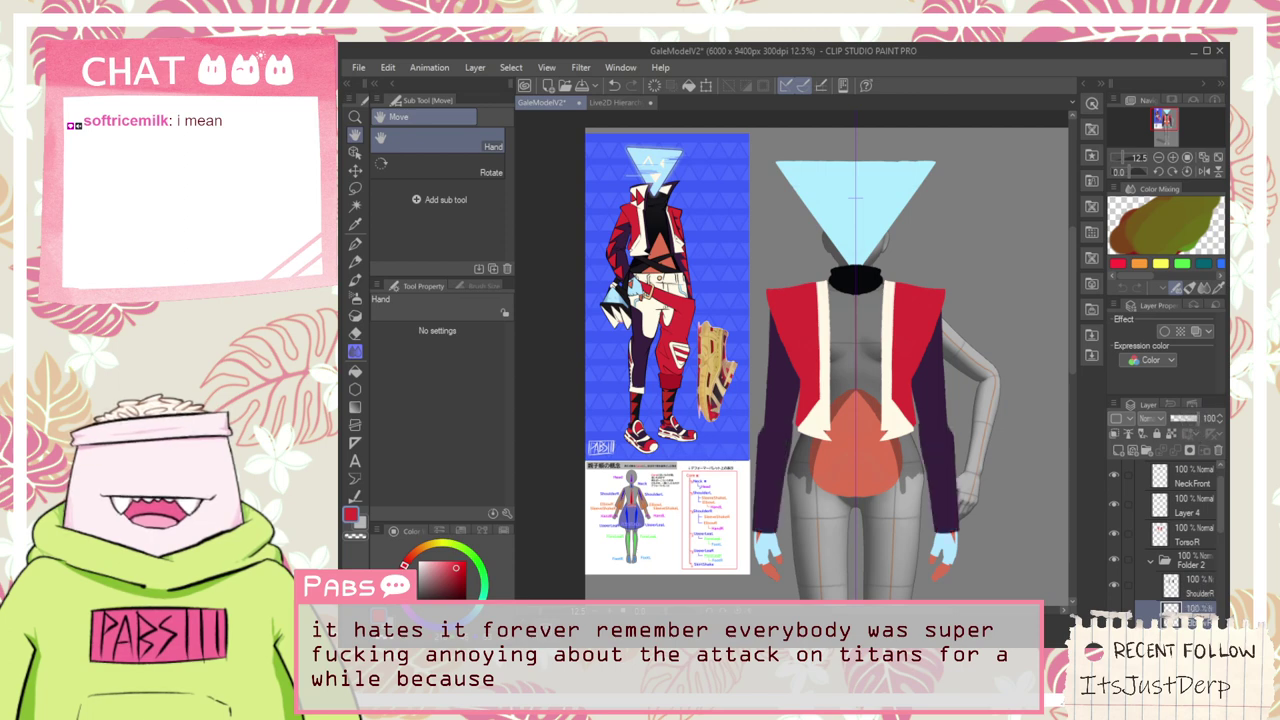
Collapse the sleeve folder and add a new layer above it, clipped to the folder
click(1196, 583)
click(1155, 563)
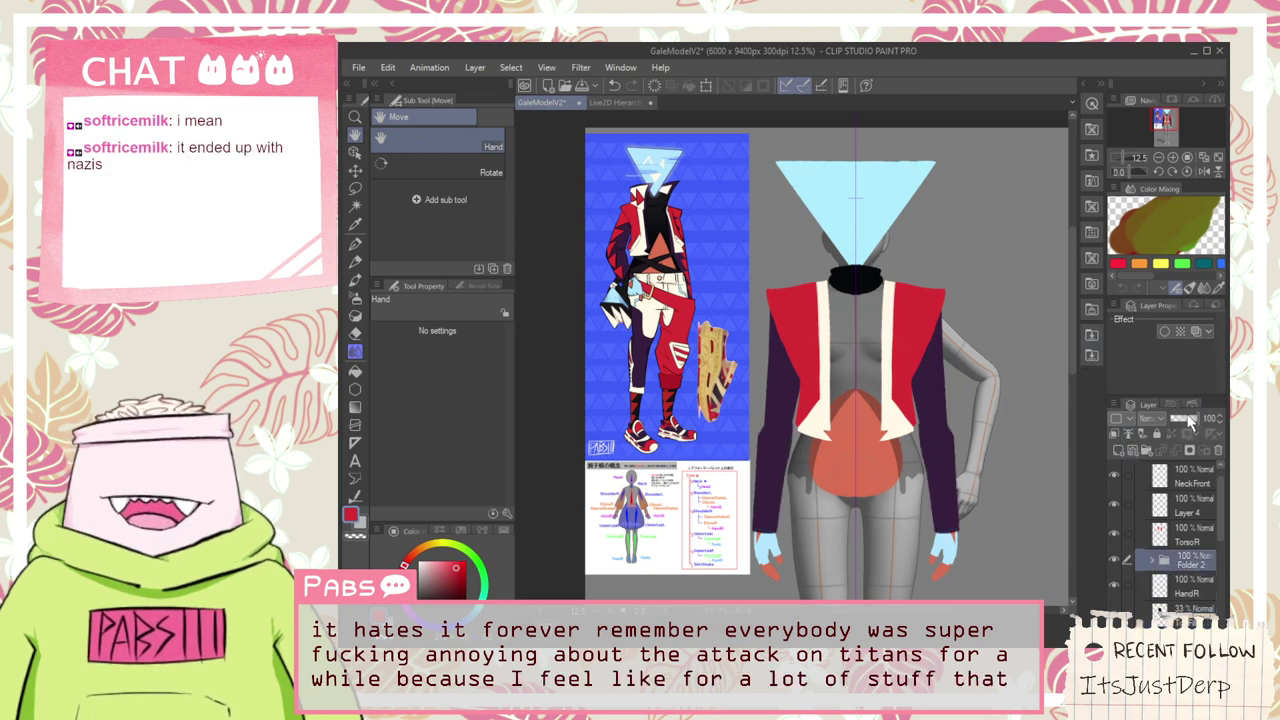
click(1120, 451)
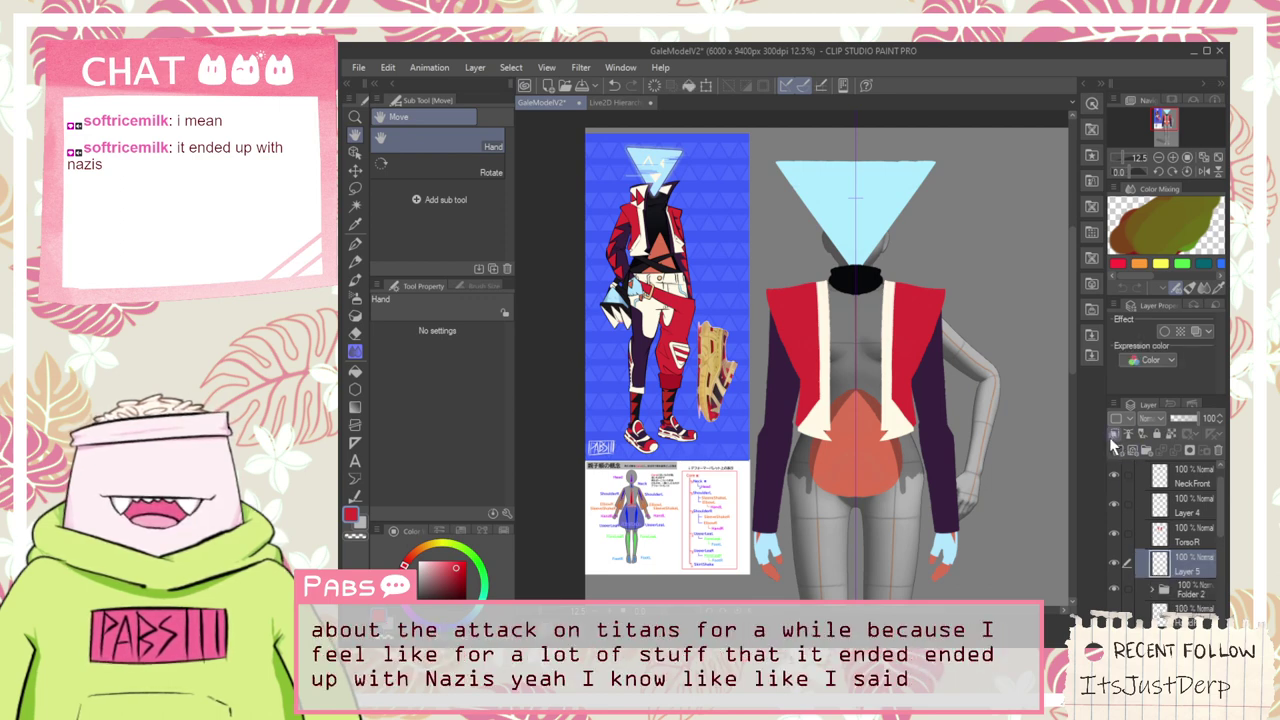
click(1113, 435)
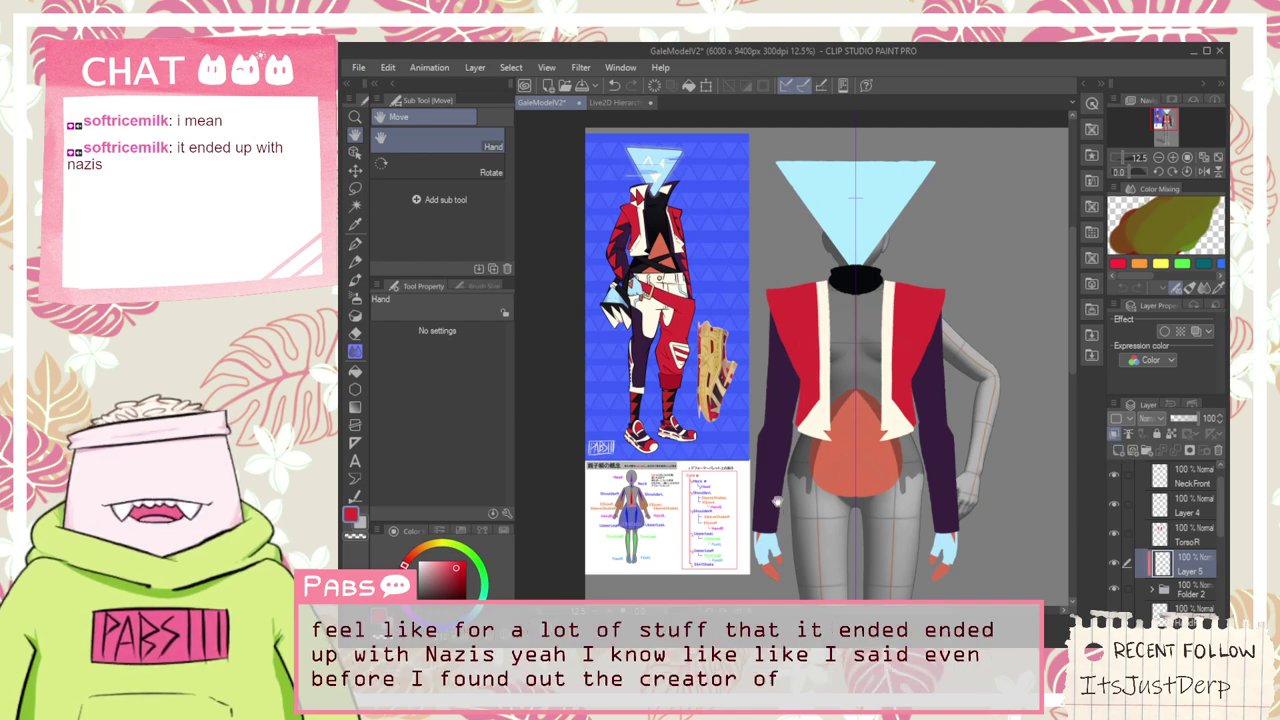
Set the textured pencil pen's brush size to 142.6 for painting the sleeve pattern
scroll(771, 516, up, 2)
key(p)
scroll(802, 514, up, 1)
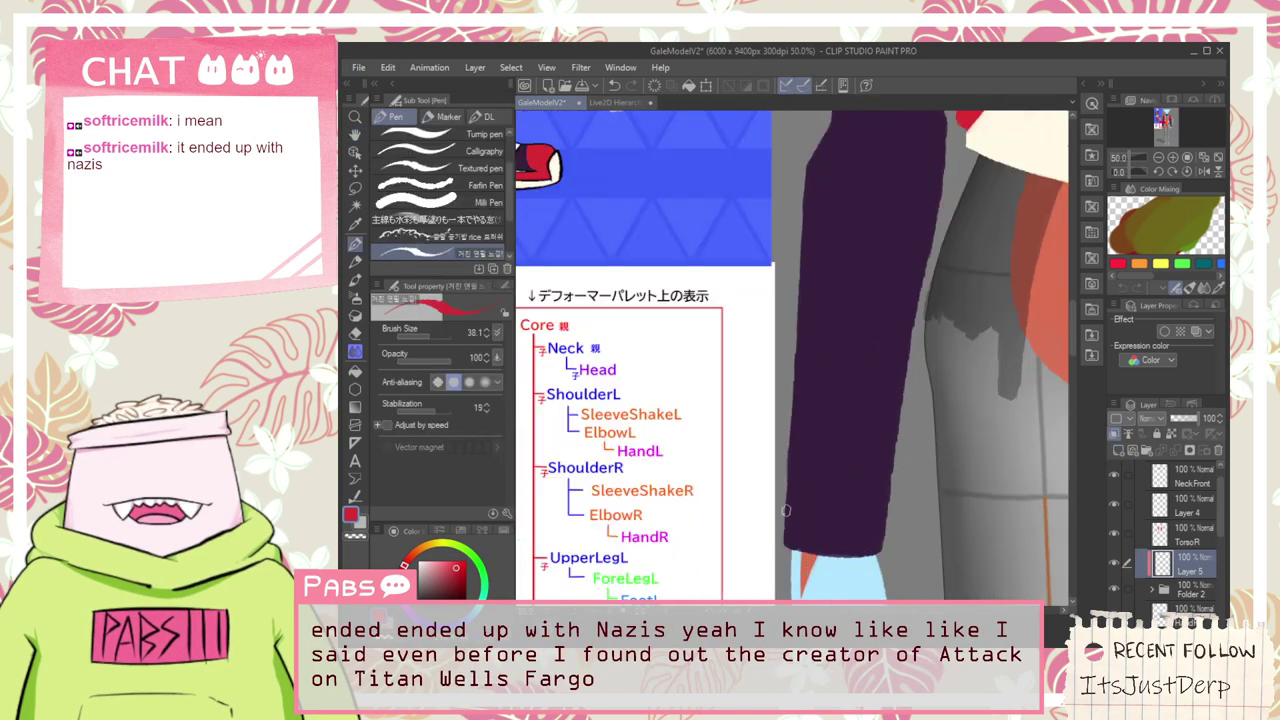
drag(433, 337, 438, 336)
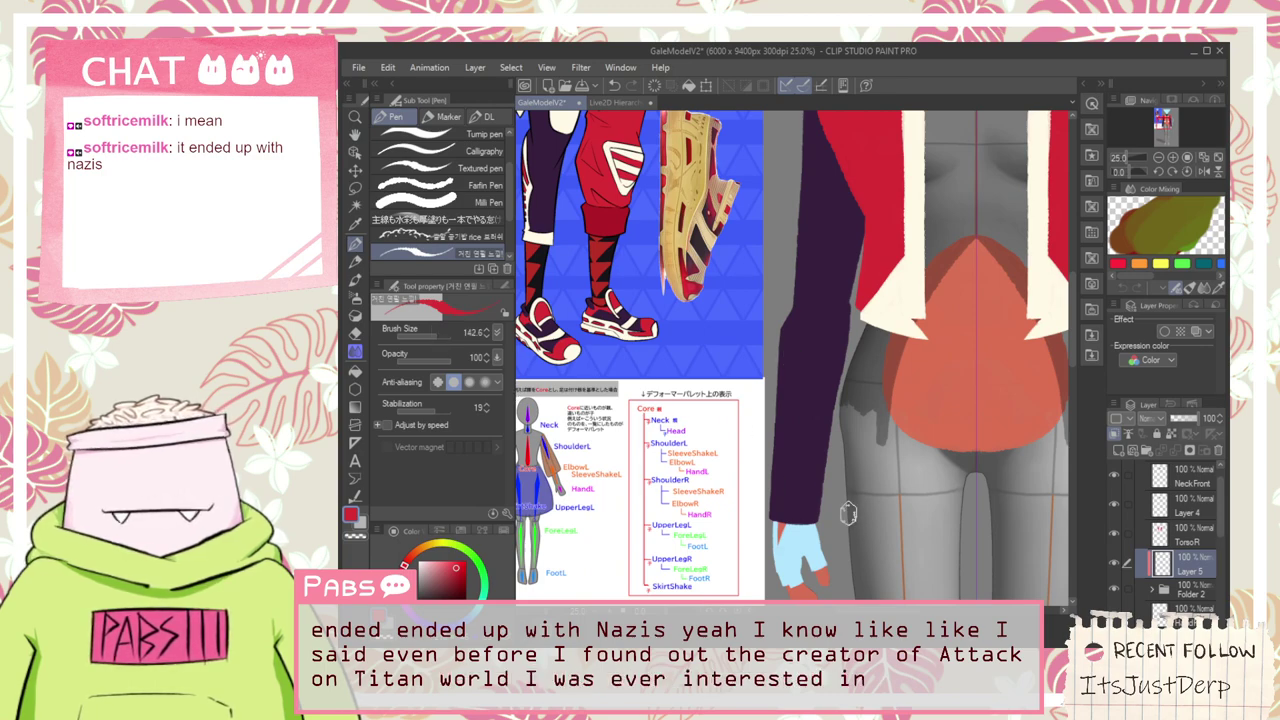
scroll(785, 507, up, 2)
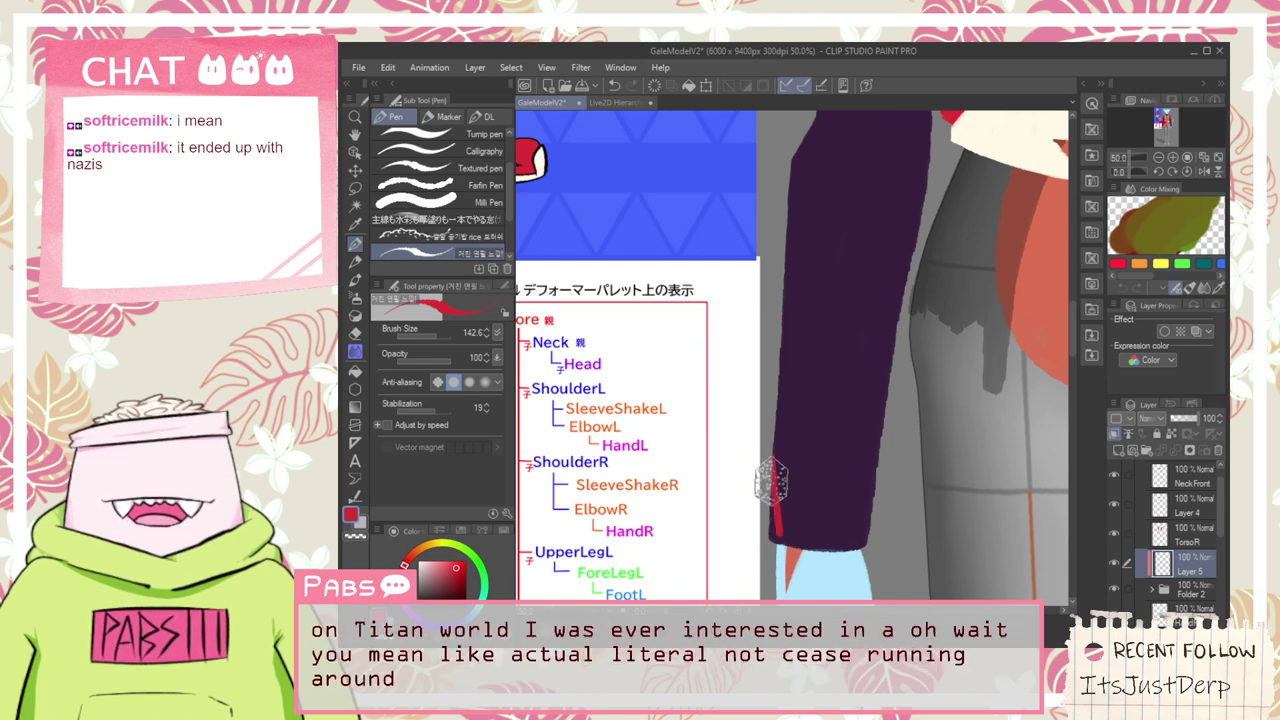
scroll(772, 460, up, 2)
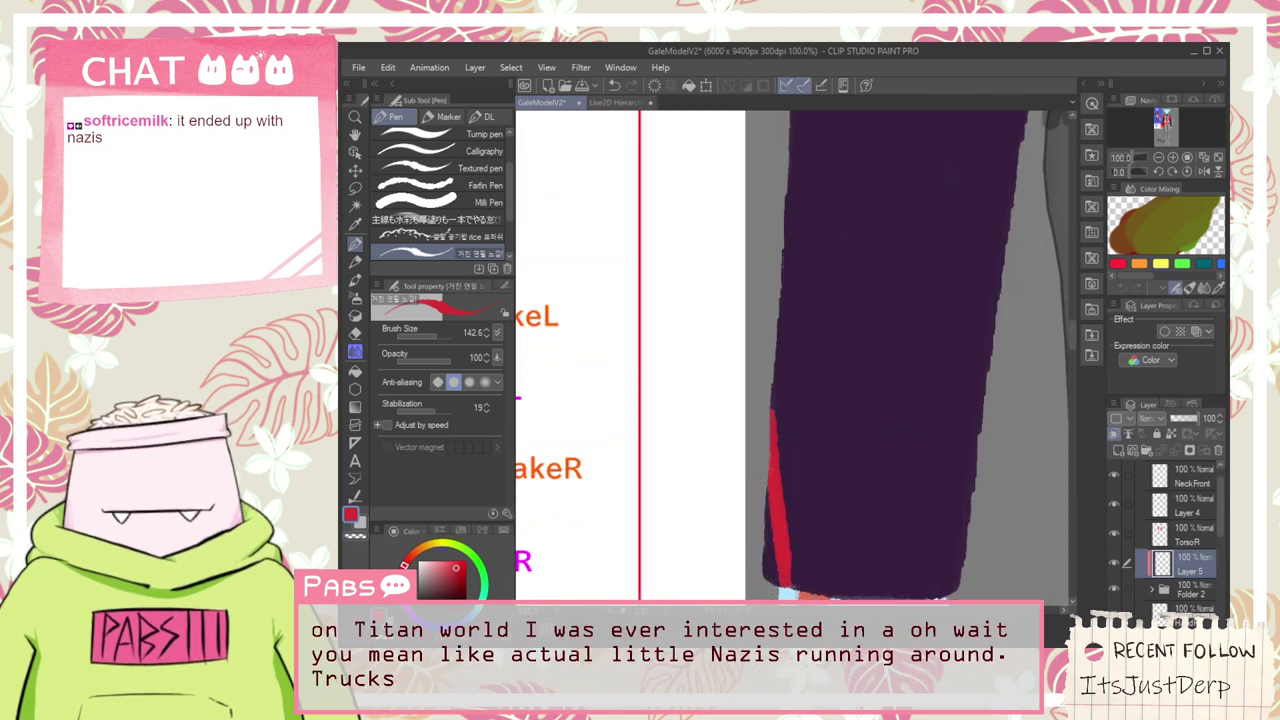
scroll(797, 497, down, 1)
drag(655, 337, 739, 519)
scroll(734, 504, down, 3)
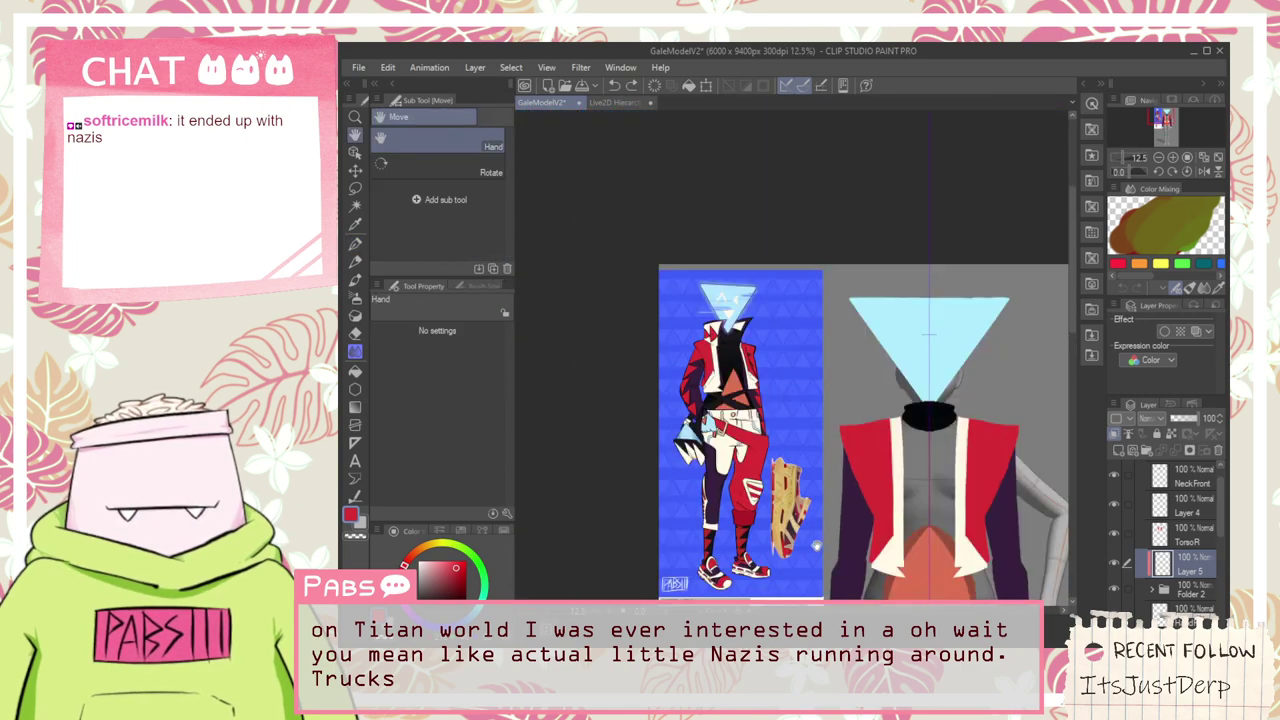
scroll(770, 428, up, 3)
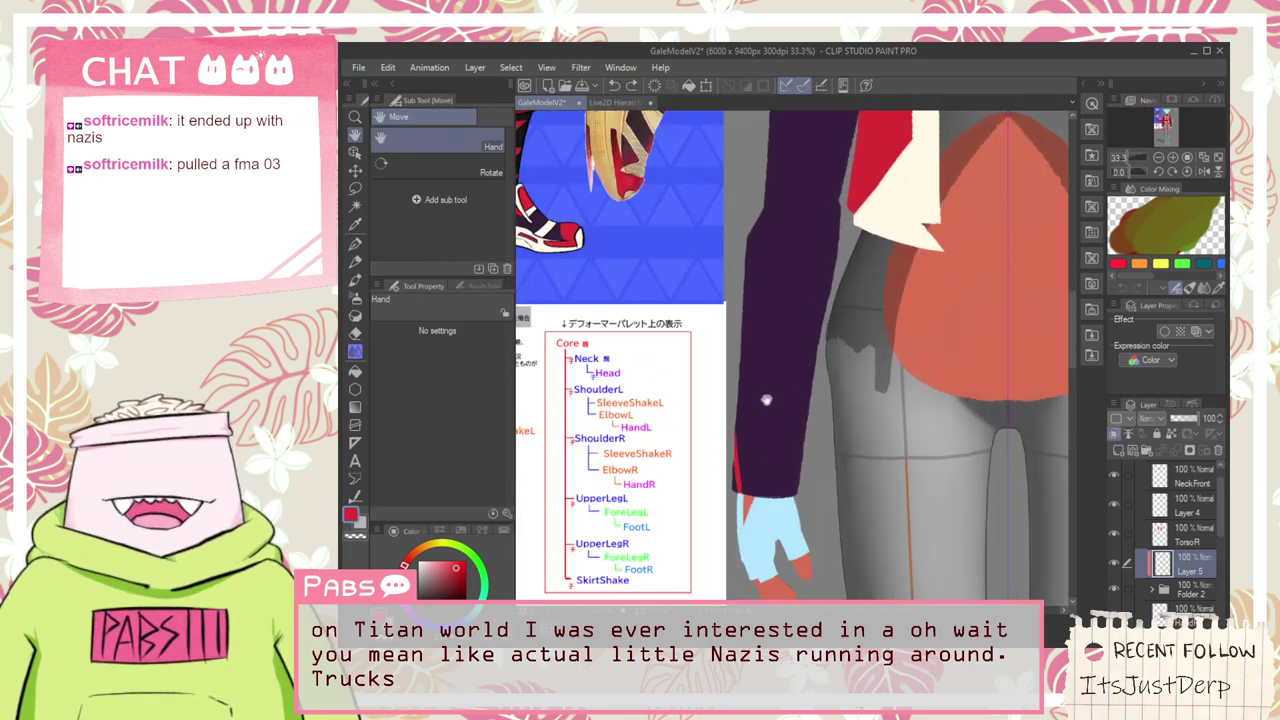
key(space)
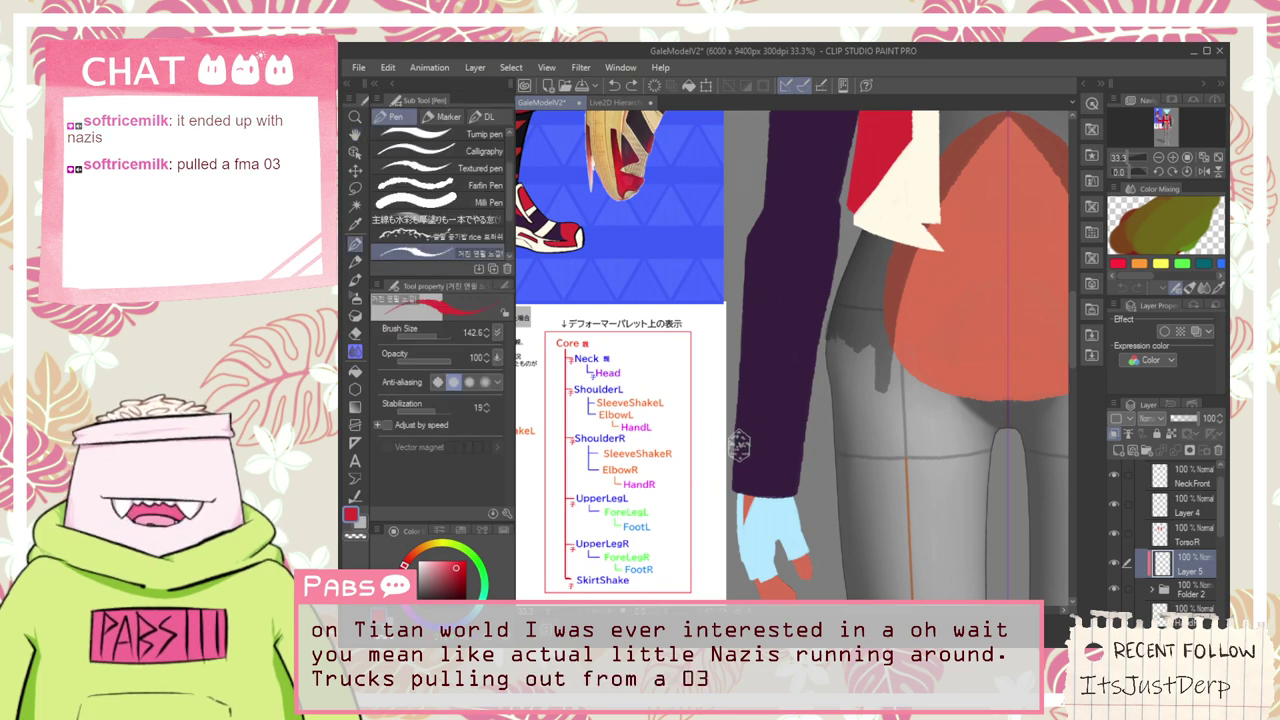
Outline a downward-pointing red triangle on the purple sleeve's outer edge just above the cuff and fill it solid red
scroll(738, 447, up, 2)
drag(735, 398, 754, 478)
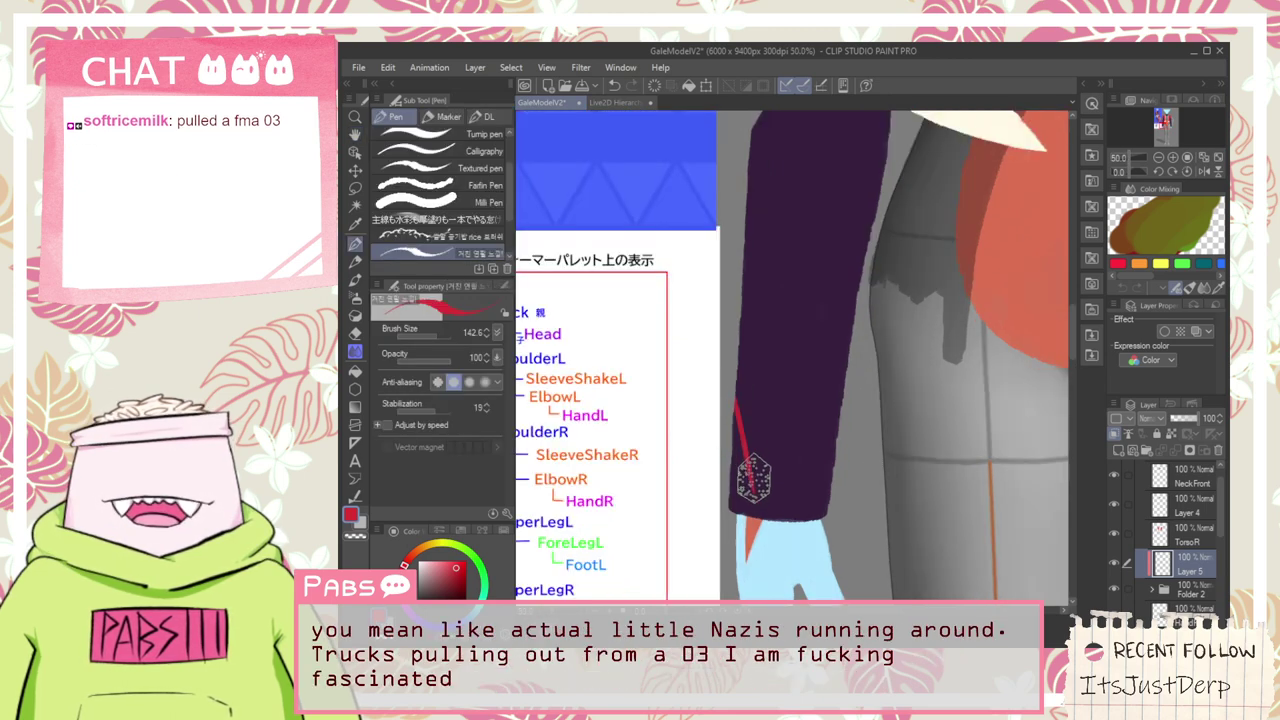
drag(731, 396, 737, 443)
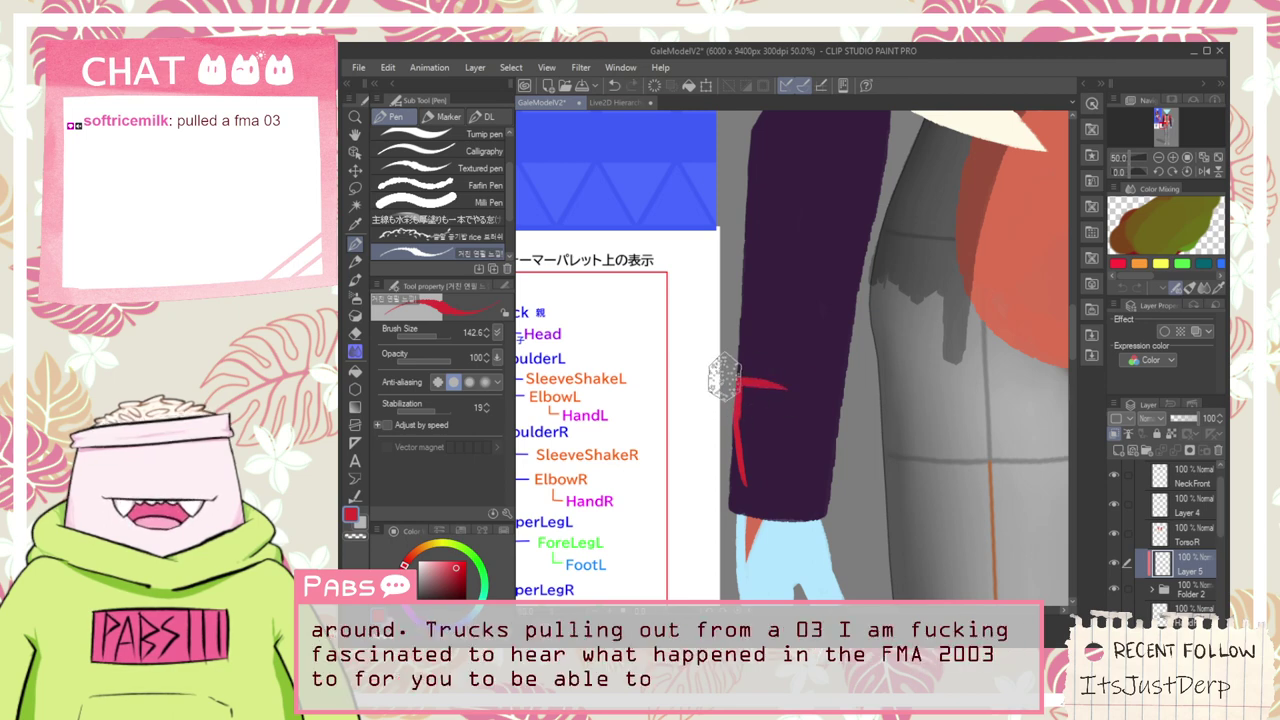
drag(740, 378, 792, 376)
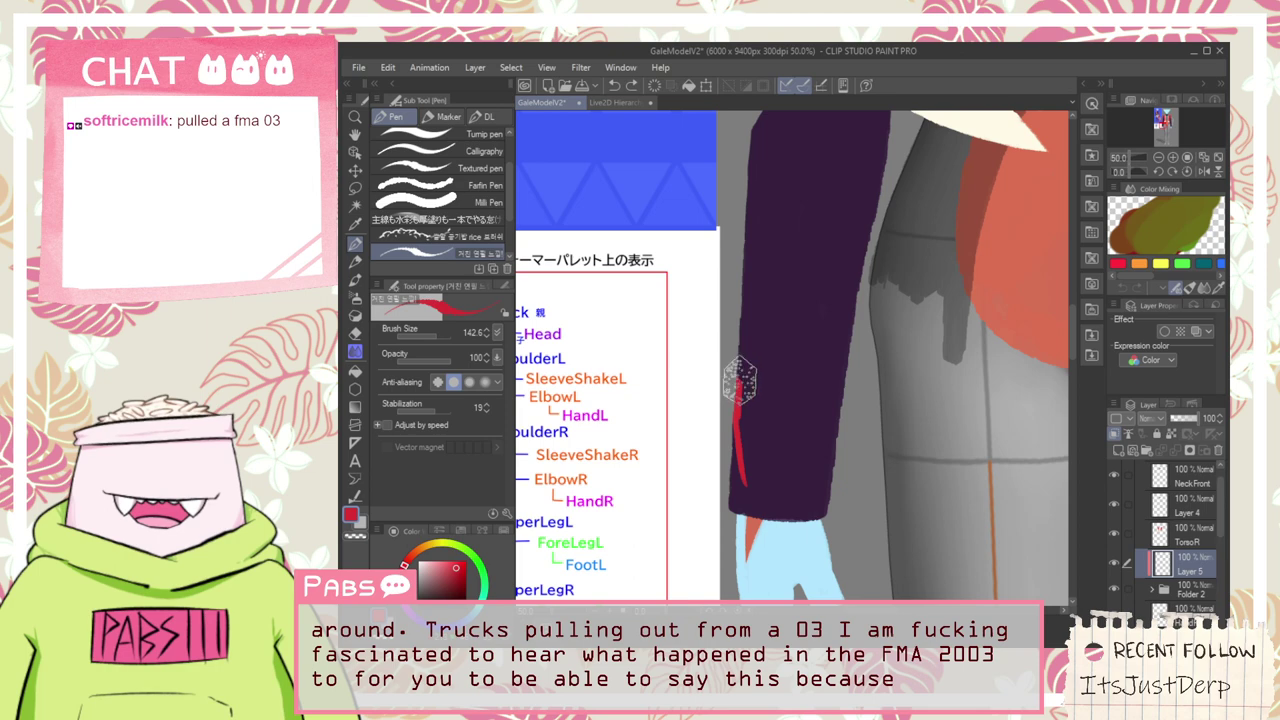
scroll(746, 420, up, 2)
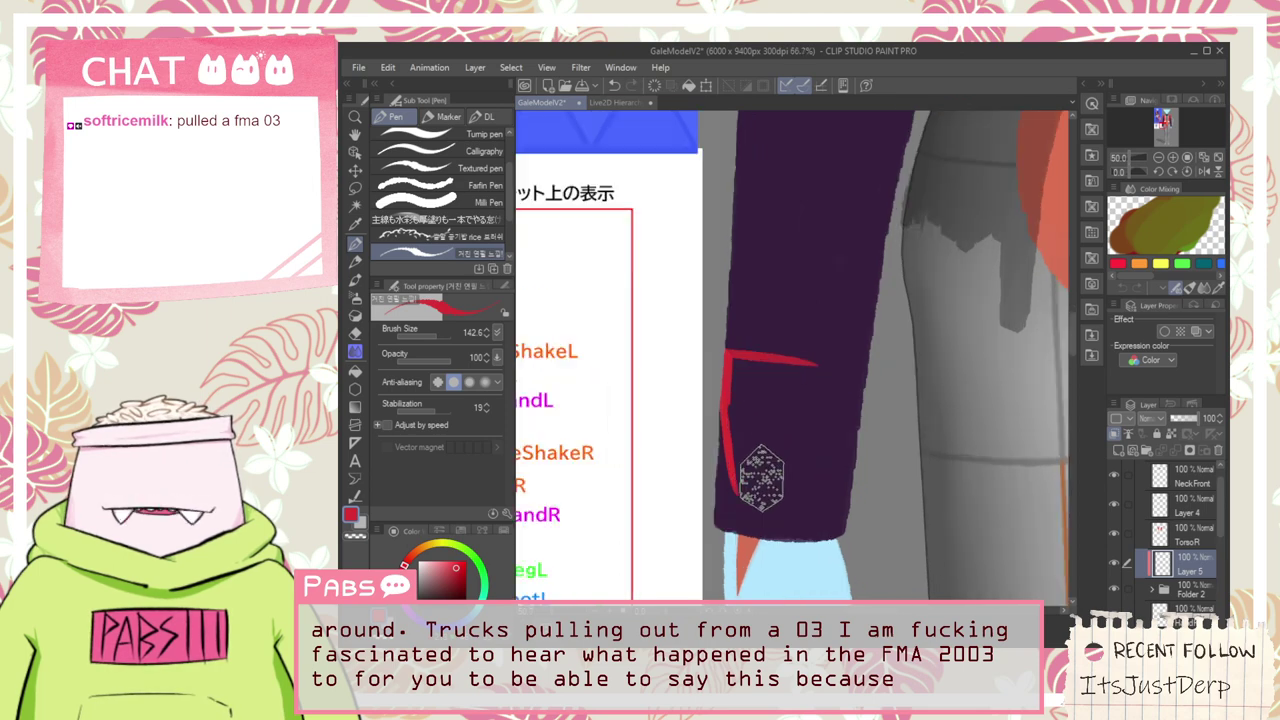
mouse_move(845, 340)
mouse_down()
mouse_move(722, 480)
mouse_move(855, 323)
mouse_move(859, 340)
mouse_move(850, 324)
mouse_move(881, 309)
mouse_move(816, 293)
mouse_move(870, 308)
mouse_move(838, 296)
mouse_move(839, 328)
mouse_move(851, 325)
mouse_move(830, 346)
mouse_move(808, 316)
mouse_move(762, 299)
mouse_move(831, 297)
mouse_up()
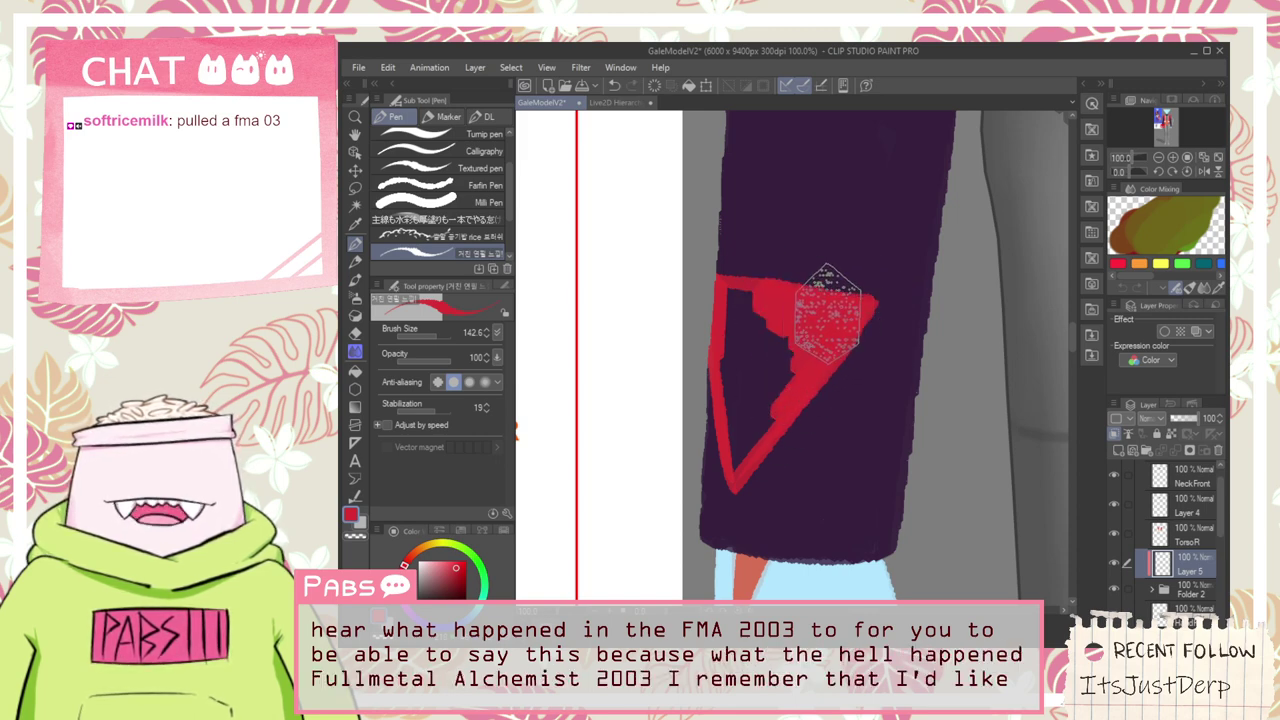
key(ctrl+z)
mouse_move(735, 291)
mouse_down()
mouse_move(829, 310)
mouse_move(806, 308)
mouse_move(802, 328)
mouse_move(745, 313)
mouse_move(824, 316)
mouse_move(769, 304)
mouse_move(823, 324)
mouse_move(714, 314)
mouse_move(845, 333)
mouse_move(858, 319)
mouse_move(811, 347)
mouse_move(755, 430)
mouse_move(741, 338)
mouse_move(733, 449)
mouse_move(729, 338)
mouse_move(756, 331)
mouse_move(755, 379)
mouse_move(781, 366)
mouse_move(751, 444)
mouse_move(788, 396)
mouse_move(738, 481)
mouse_move(746, 446)
mouse_move(731, 492)
mouse_move(745, 356)
mouse_up()
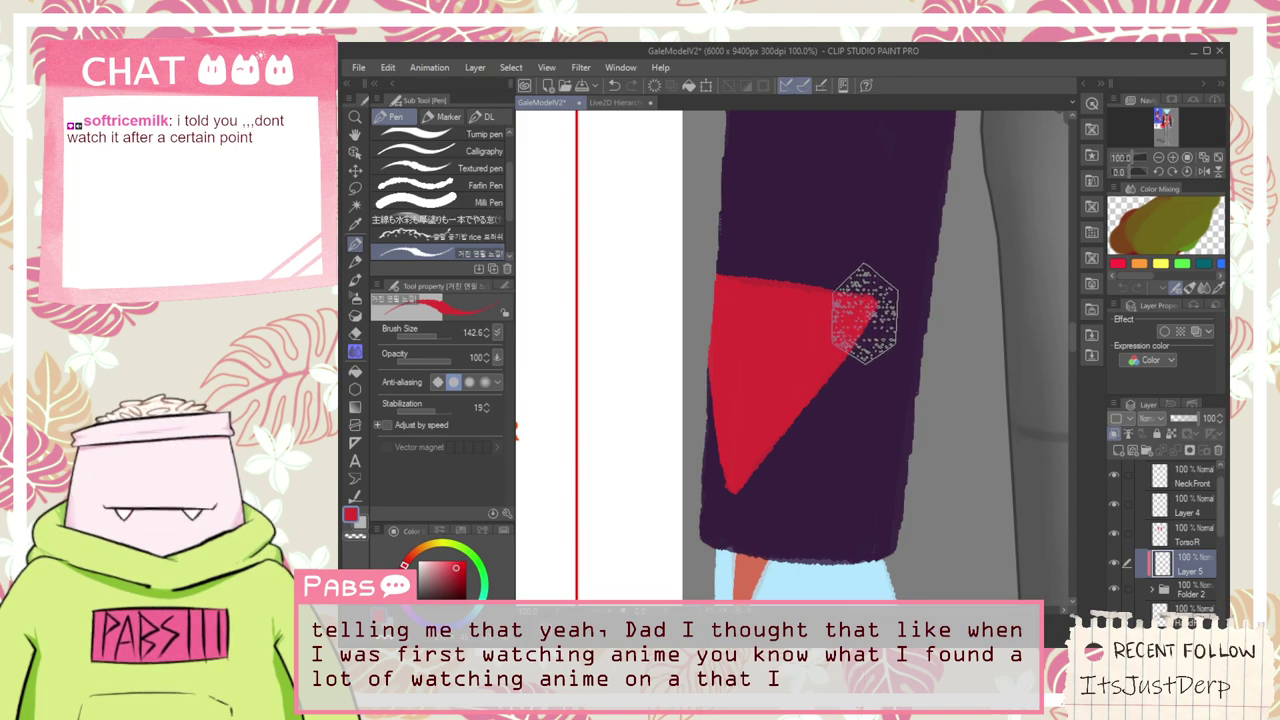
Examine the cuff triangle and the bare forearm above it at different zoom levels
scroll(772, 399, down, 4)
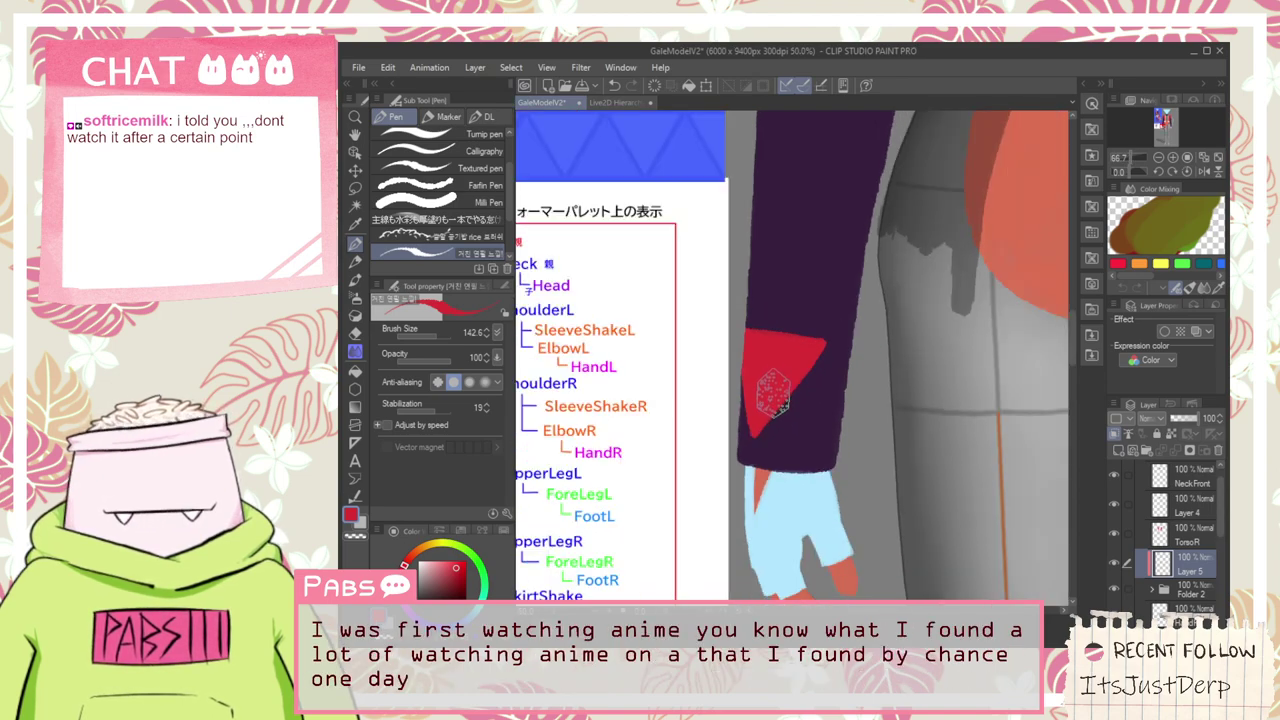
key(space)
drag(700, 245, 793, 425)
drag(739, 366, 779, 304)
scroll(802, 557, down, 2)
scroll(736, 297, up, 2)
scroll(760, 308, up, 2)
scroll(779, 304, up, 1)
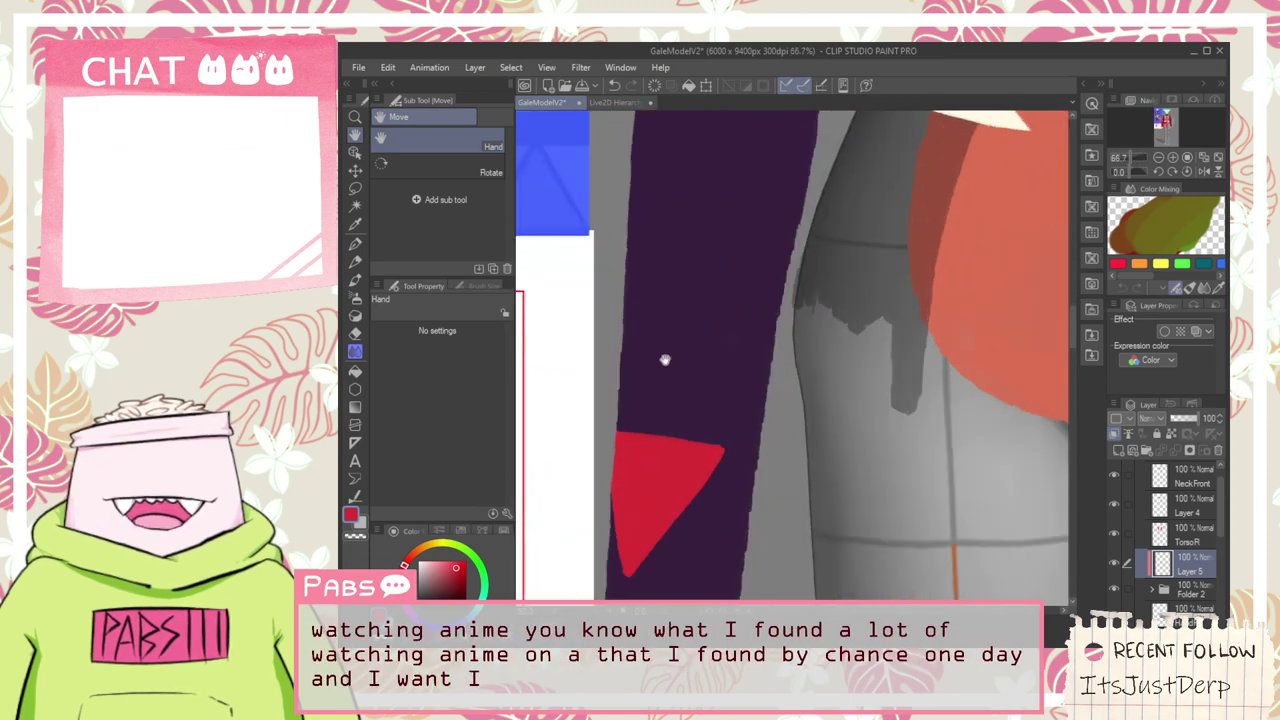
drag(666, 360, 681, 417)
scroll(643, 510, up, 3)
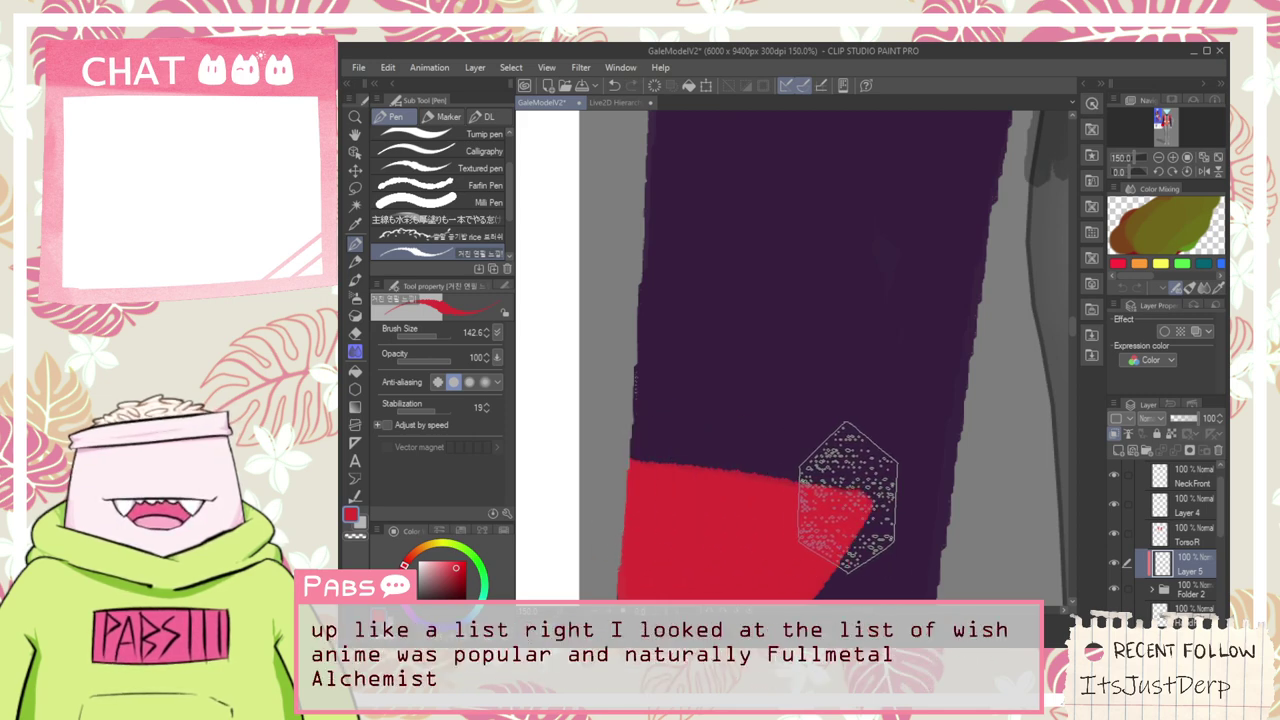
Draw the outer edge of a second red triangle, rising along the sleeve's edge from the top of the cuff triangle
scroll(765, 478, down, 2)
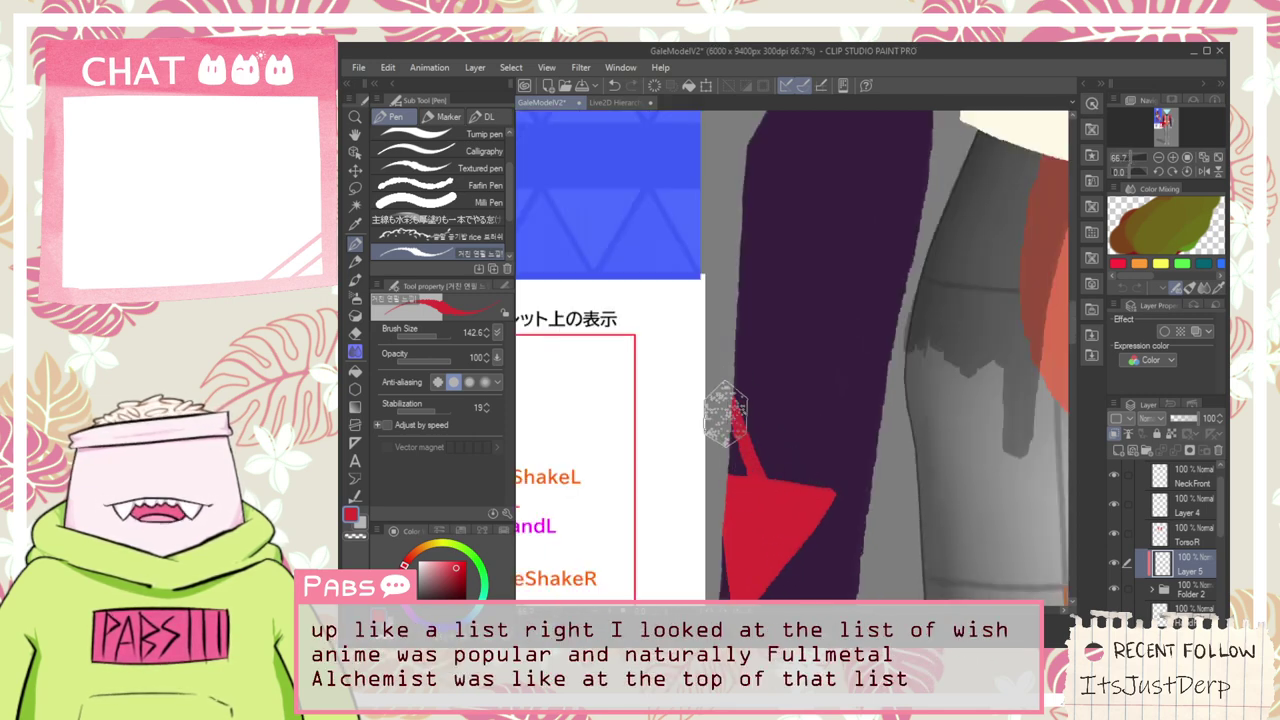
mouse_move(758, 505)
mouse_down()
mouse_move(735, 384)
mouse_move(779, 514)
mouse_move(716, 326)
mouse_move(744, 426)
mouse_move(728, 291)
mouse_move(750, 468)
mouse_up()
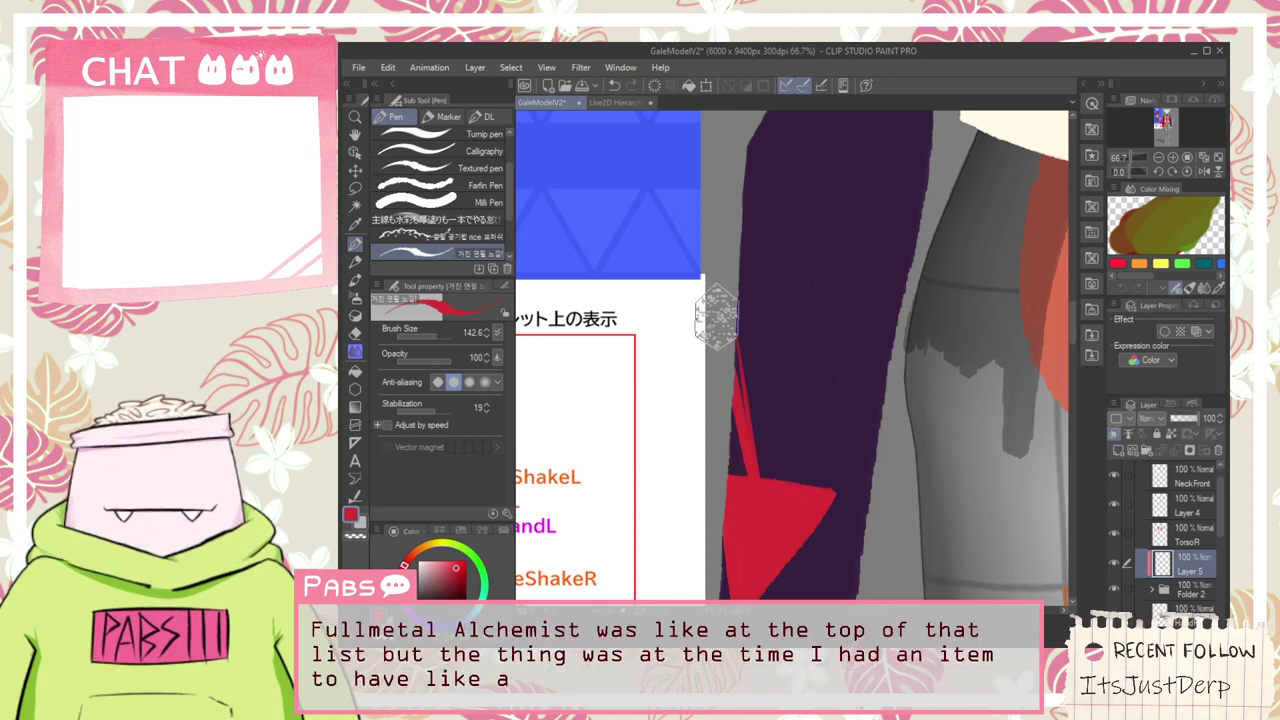
mouse_move(717, 316)
mouse_down()
mouse_move(736, 455)
mouse_move(843, 337)
mouse_move(740, 493)
mouse_move(828, 368)
mouse_up()
key(ctrl+z)
key(ctrl+z)
Draw the second triangle's diagonal and top edges across the forearm and fill the shape solid red
drag(772, 455, 846, 349)
mouse_move(846, 349)
mouse_down()
mouse_move(779, 457)
mouse_move(852, 329)
mouse_up()
drag(731, 325, 843, 327)
mouse_move(843, 327)
mouse_down()
mouse_move(744, 315)
mouse_move(774, 300)
mouse_move(749, 300)
mouse_move(800, 300)
mouse_move(729, 313)
mouse_up()
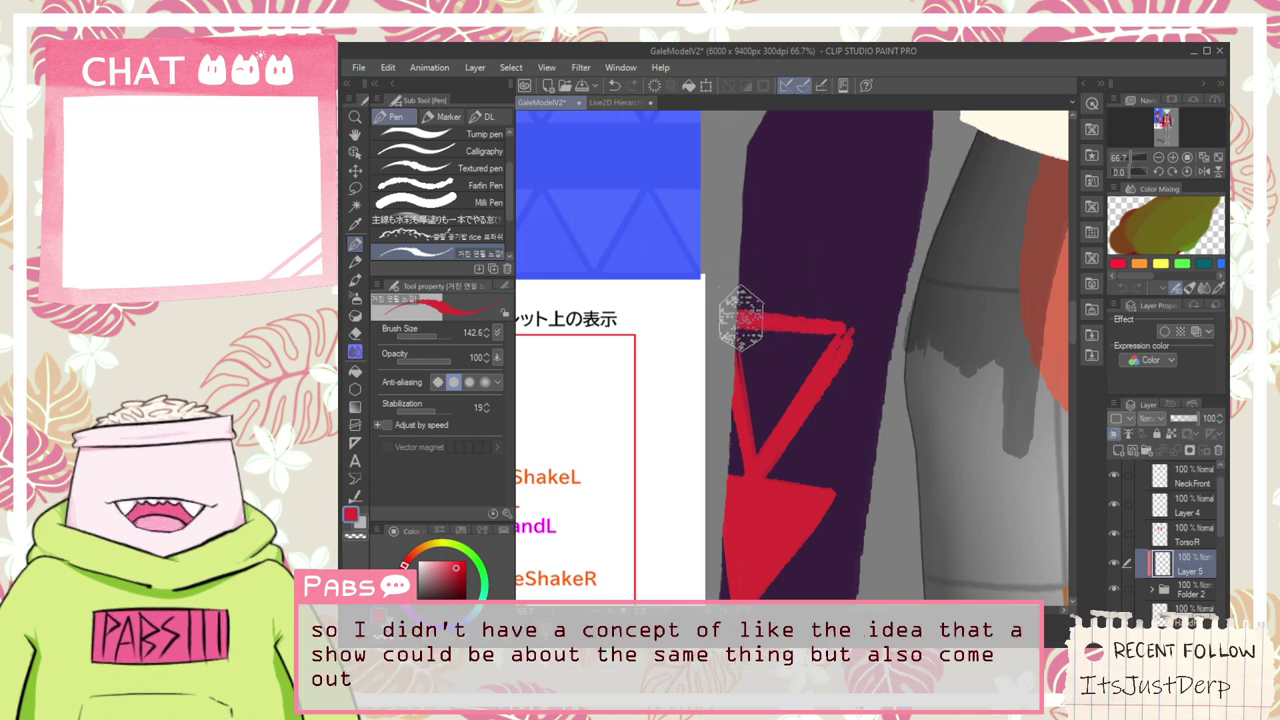
key(ctrl+z)
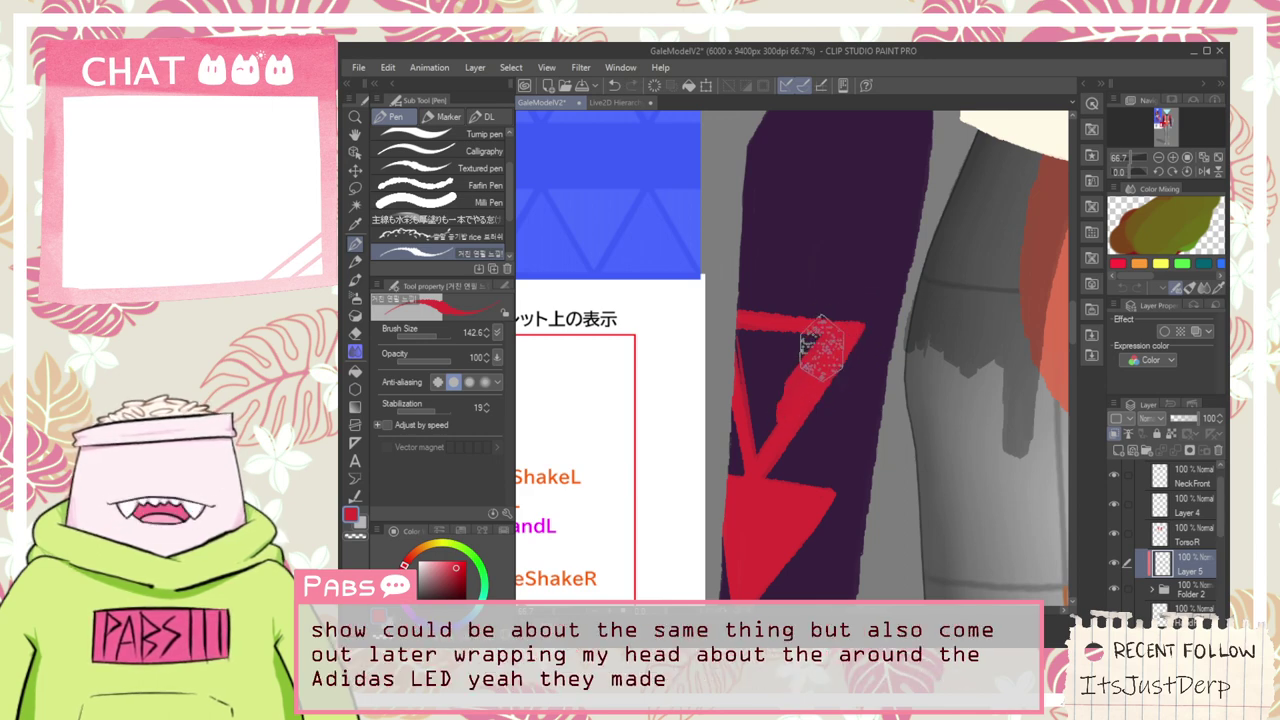
mouse_move(757, 340)
mouse_down()
mouse_move(757, 412)
mouse_move(739, 331)
mouse_move(761, 440)
mouse_move(739, 333)
mouse_move(763, 440)
mouse_move(775, 362)
mouse_up()
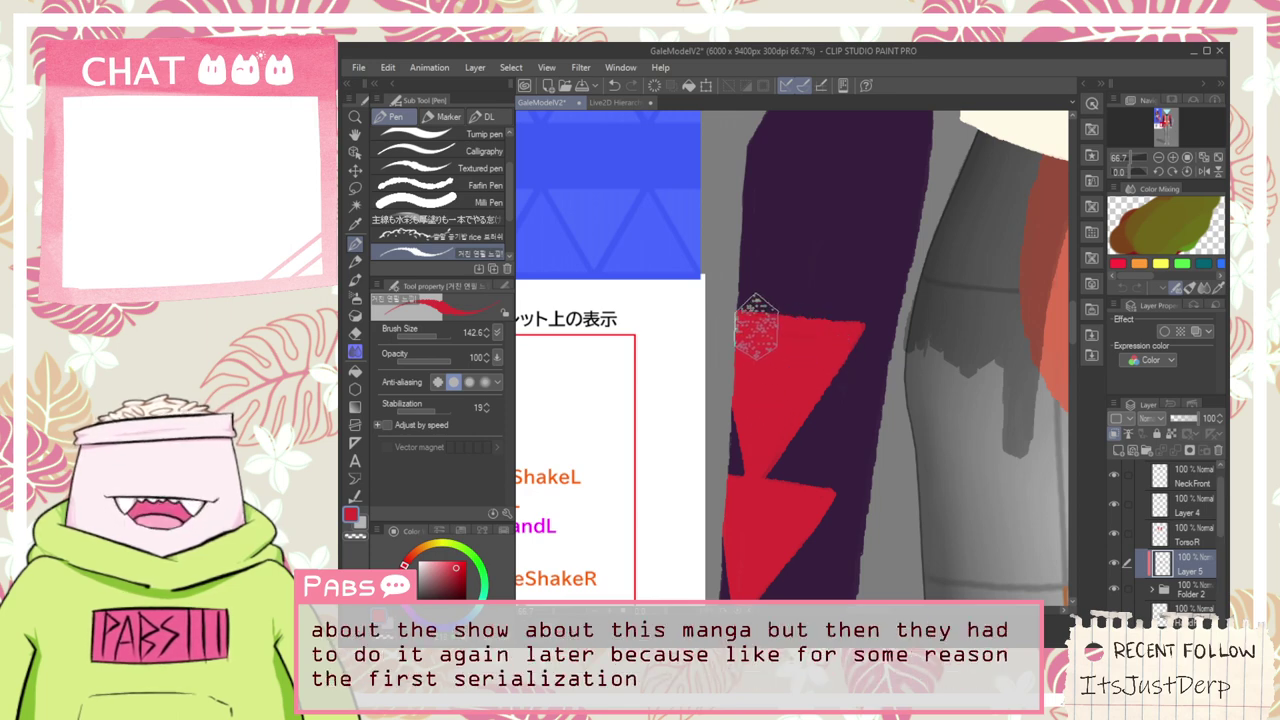
Draw the outer edge of a third red triangle, from the top of the second one up to the elbow bend
scroll(760, 335, up, 1)
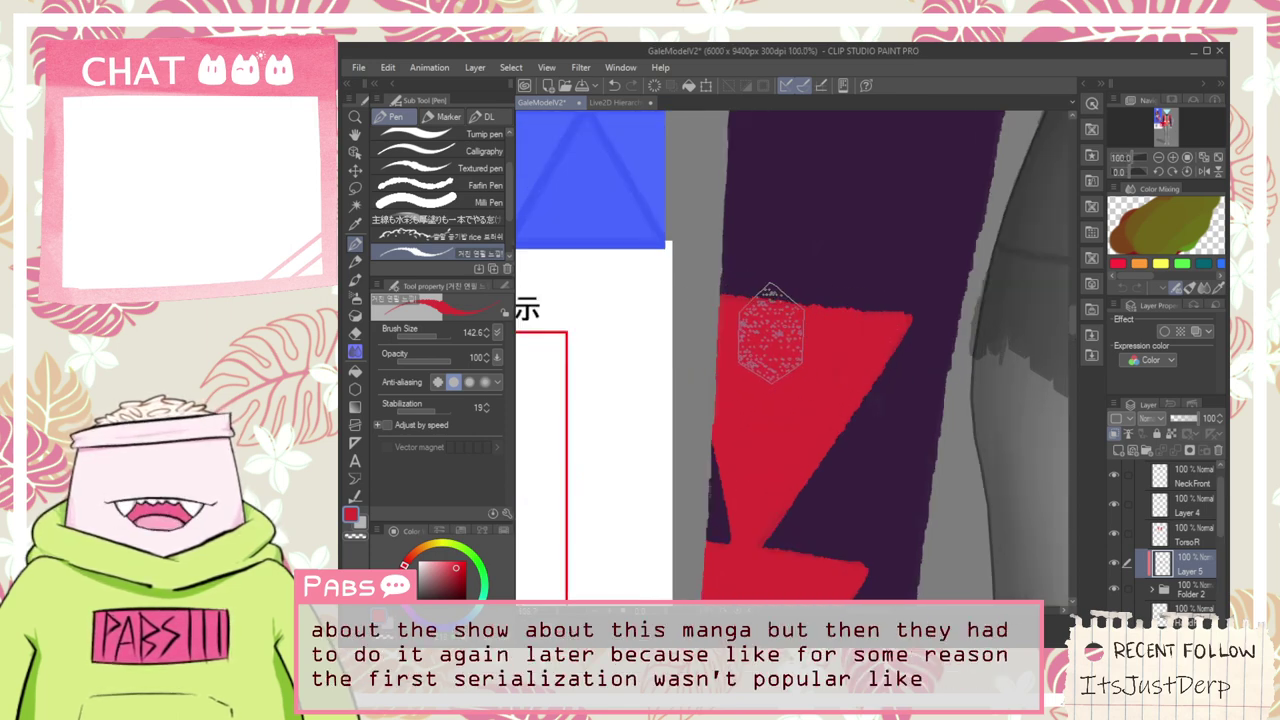
scroll(810, 420, down, 3)
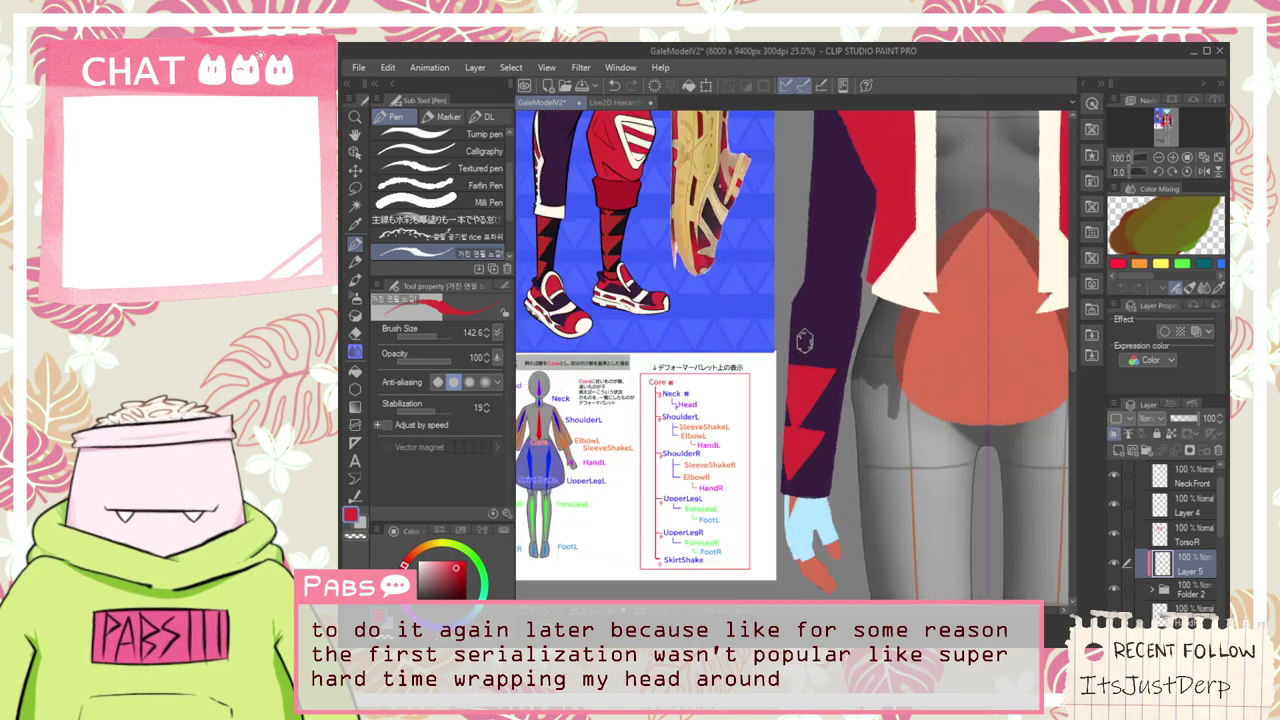
key(space)
drag(818, 322, 795, 475)
scroll(790, 478, up, 2)
mouse_move(762, 568)
mouse_down()
mouse_move(745, 571)
mouse_move(729, 398)
mouse_up()
key(ctrl+z)
drag(748, 540, 731, 414)
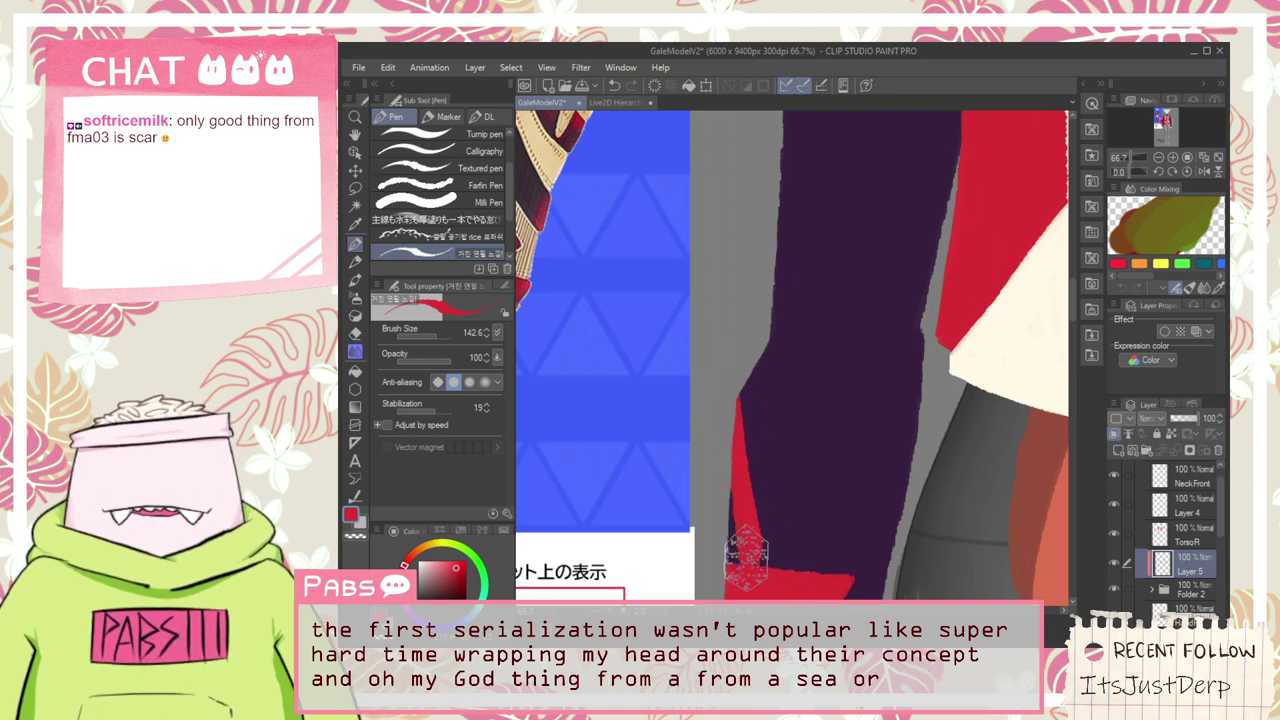
Draw and thicken the third triangle's diagonal inner edge across the forearm
drag(745, 555, 860, 410)
key(ctrl+z)
drag(753, 565, 868, 391)
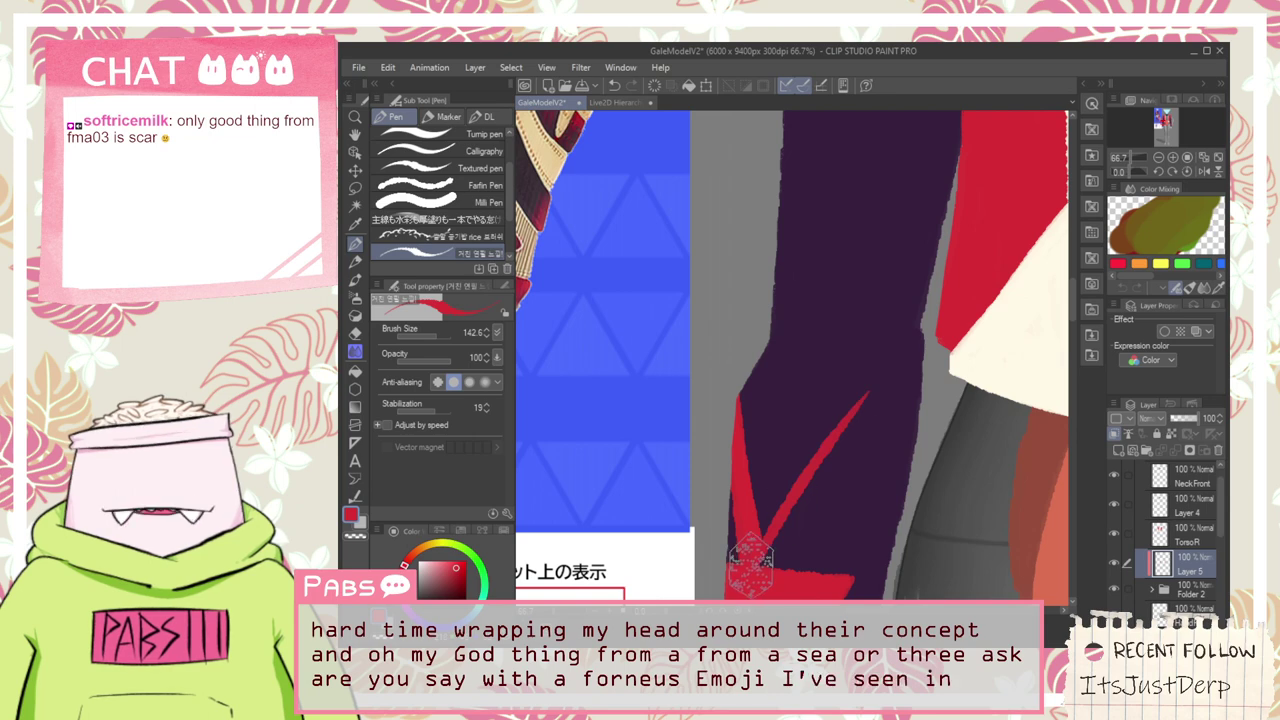
drag(749, 562, 843, 428)
Close the third triangle with a straight top edge at the elbow and fill it solid red
mouse_move(740, 392)
mouse_down()
mouse_move(879, 378)
mouse_move(779, 376)
mouse_move(889, 380)
mouse_up()
key(ctrl+z)
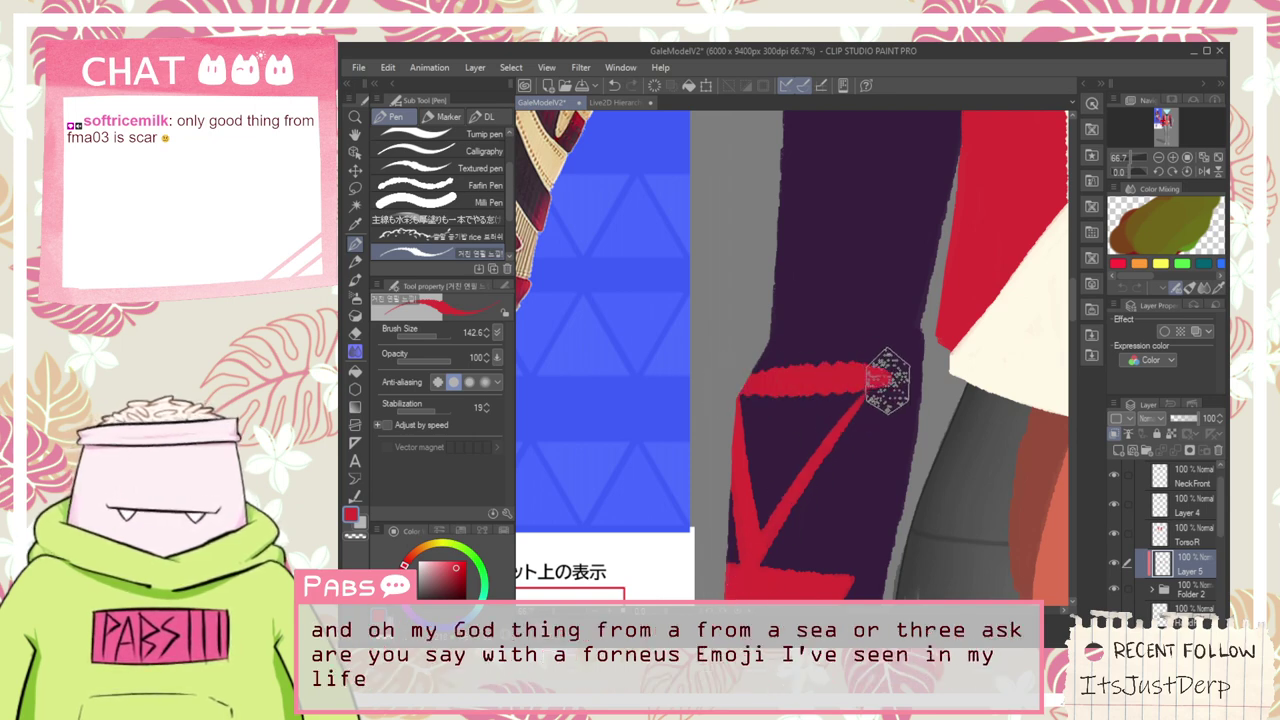
key(ctrl+z)
mouse_move(743, 386)
mouse_down()
mouse_move(882, 391)
mouse_move(866, 399)
mouse_up()
key(ctrl+z)
key(ctrl+z)
key(ctrl+z)
mouse_move(743, 380)
mouse_down()
mouse_move(857, 391)
mouse_move(764, 519)
mouse_move(832, 421)
mouse_move(752, 516)
mouse_move(772, 476)
mouse_move(742, 408)
mouse_move(742, 421)
mouse_move(760, 461)
mouse_move(761, 406)
mouse_move(744, 394)
mouse_move(812, 405)
mouse_move(794, 403)
mouse_move(758, 438)
mouse_up()
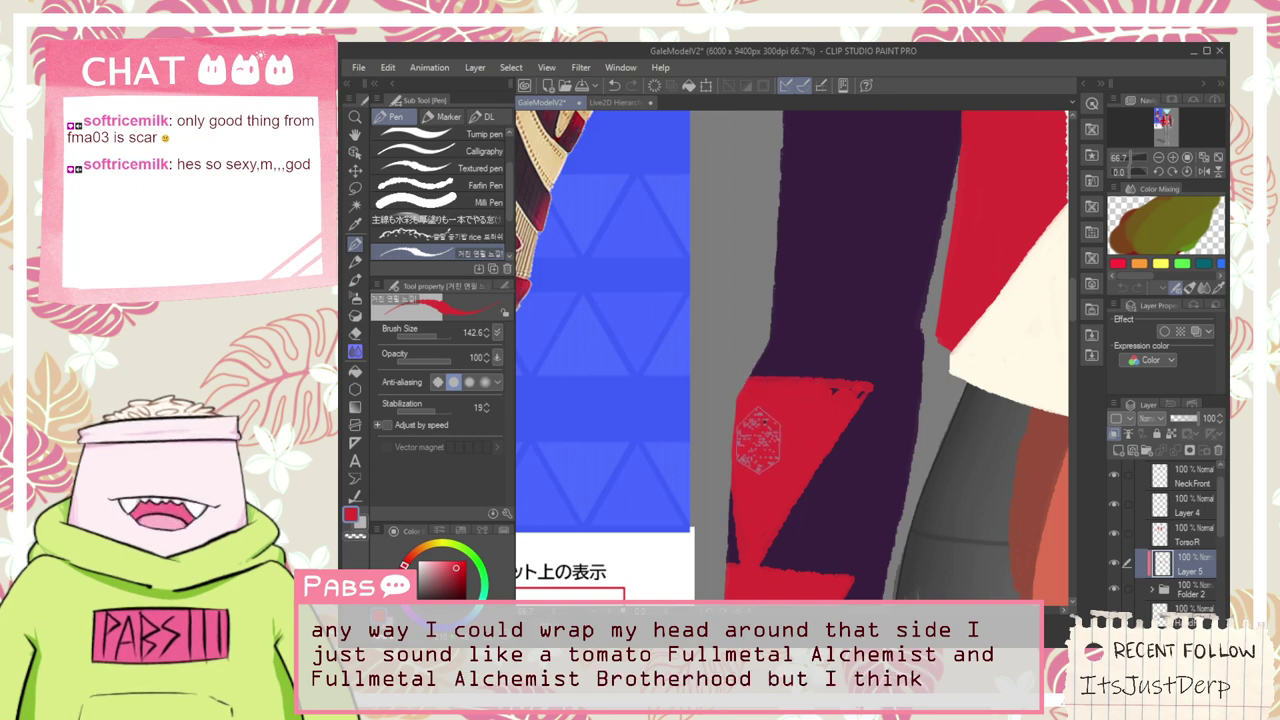
drag(775, 390, 846, 392)
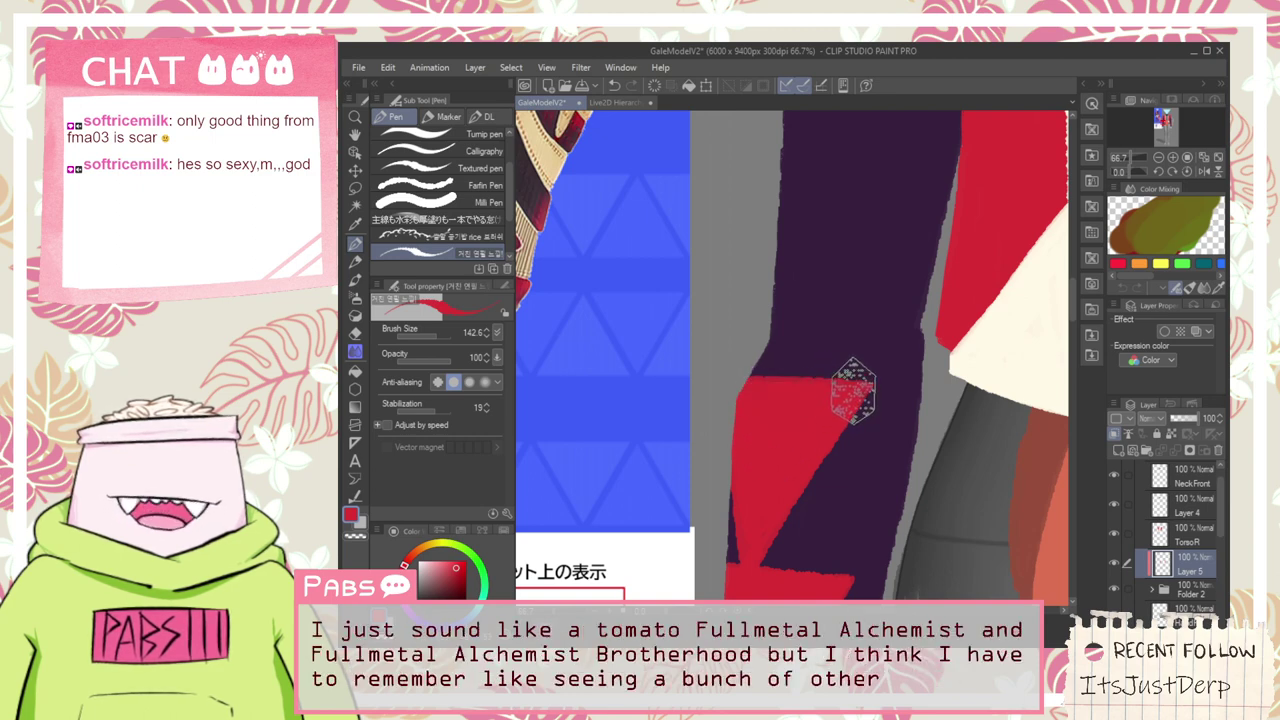
Draw the outer edge of a fourth red triangle, rising from the elbow triangle along the upper sleeve's edge
scroll(810, 380, down, 3)
scroll(822, 388, up, 3)
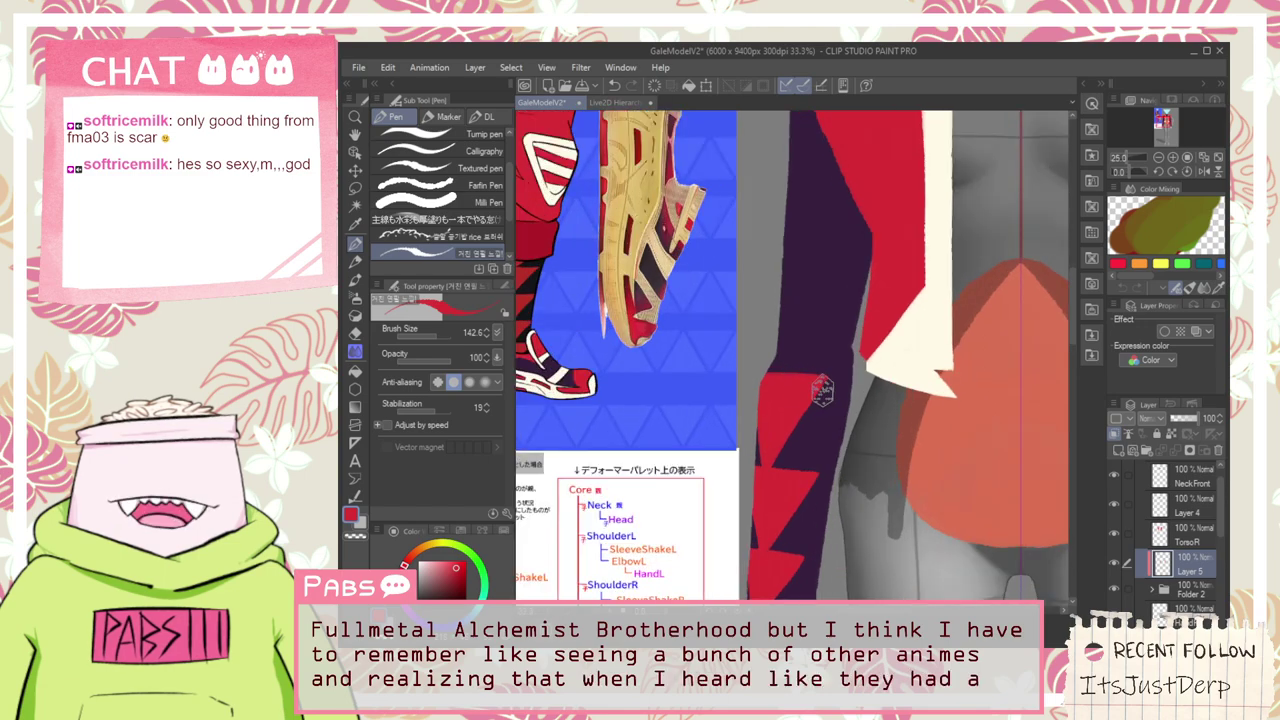
scroll(810, 390, up, 2)
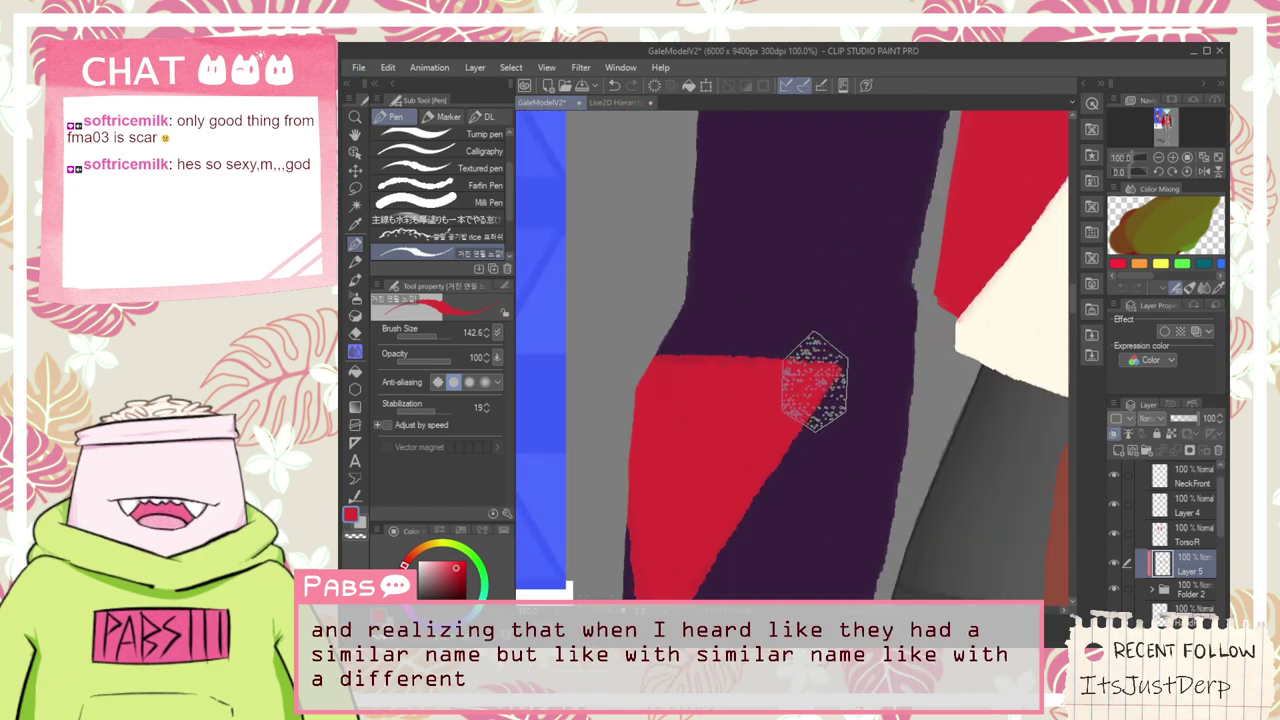
scroll(792, 338, down, 3)
key(space)
drag(797, 373, 766, 440)
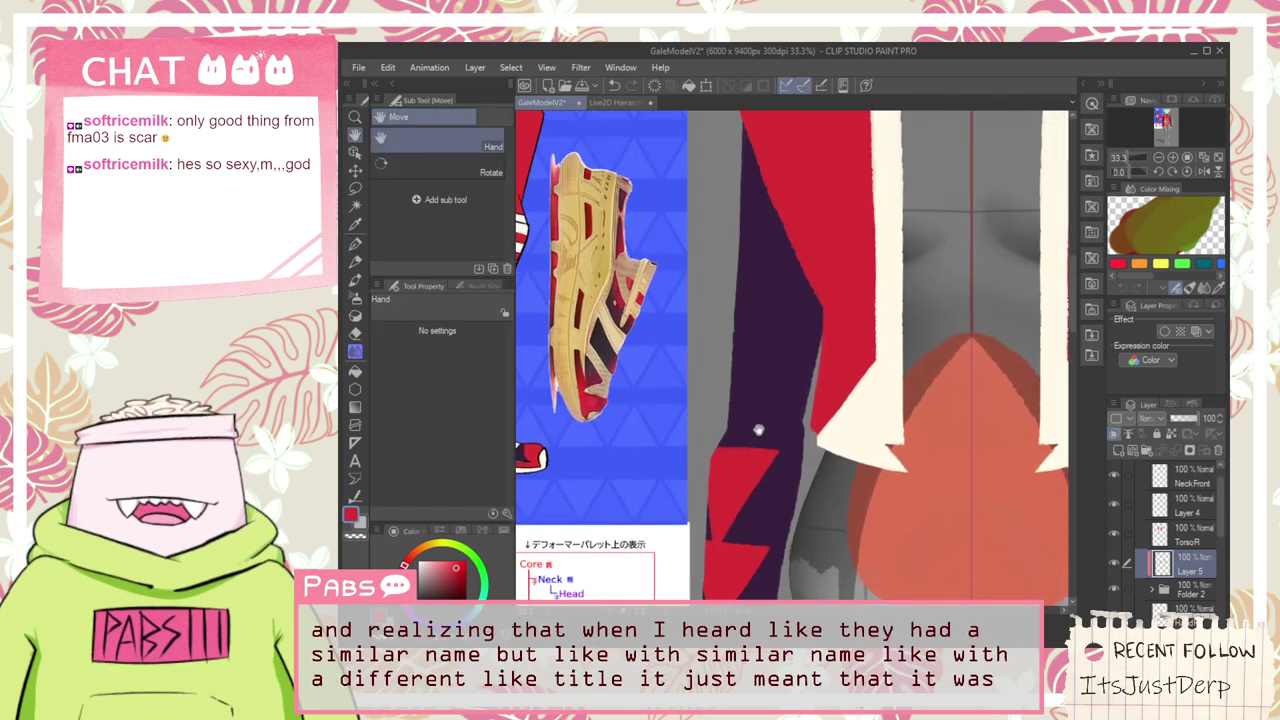
drag(776, 356, 771, 438)
scroll(738, 503, up, 2)
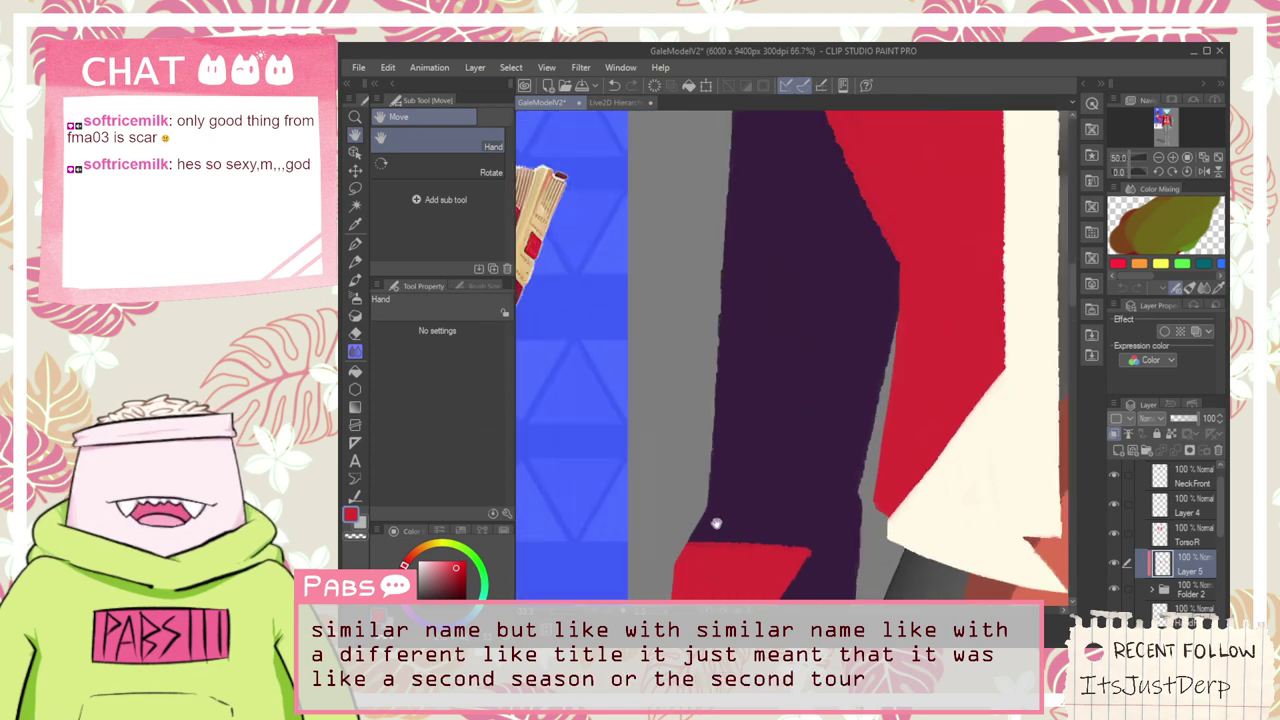
drag(720, 554, 699, 429)
Draw the fourth triangle's diagonal inner edge, rising from the elbow triangle's top across the upper sleeve, redoing the stroke until it fits
drag(721, 552, 820, 345)
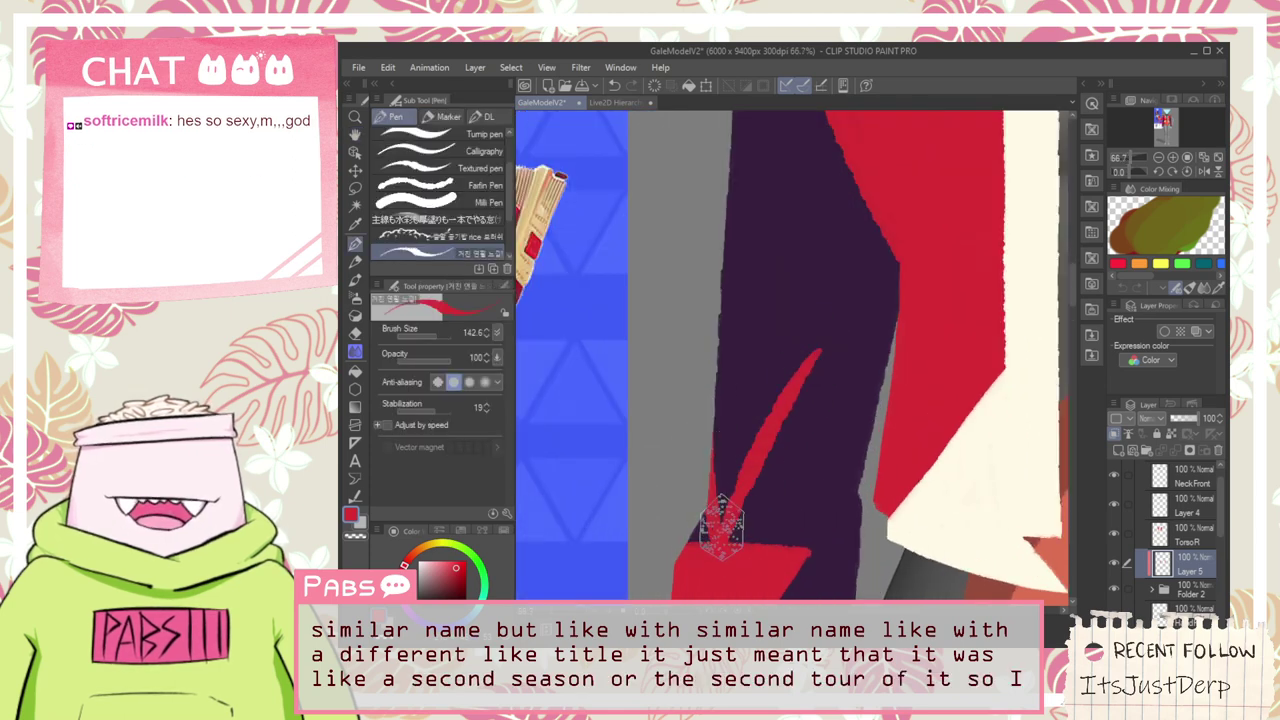
key(ctrl+z)
drag(720, 552, 826, 337)
key(ctrl+z)
drag(718, 551, 829, 366)
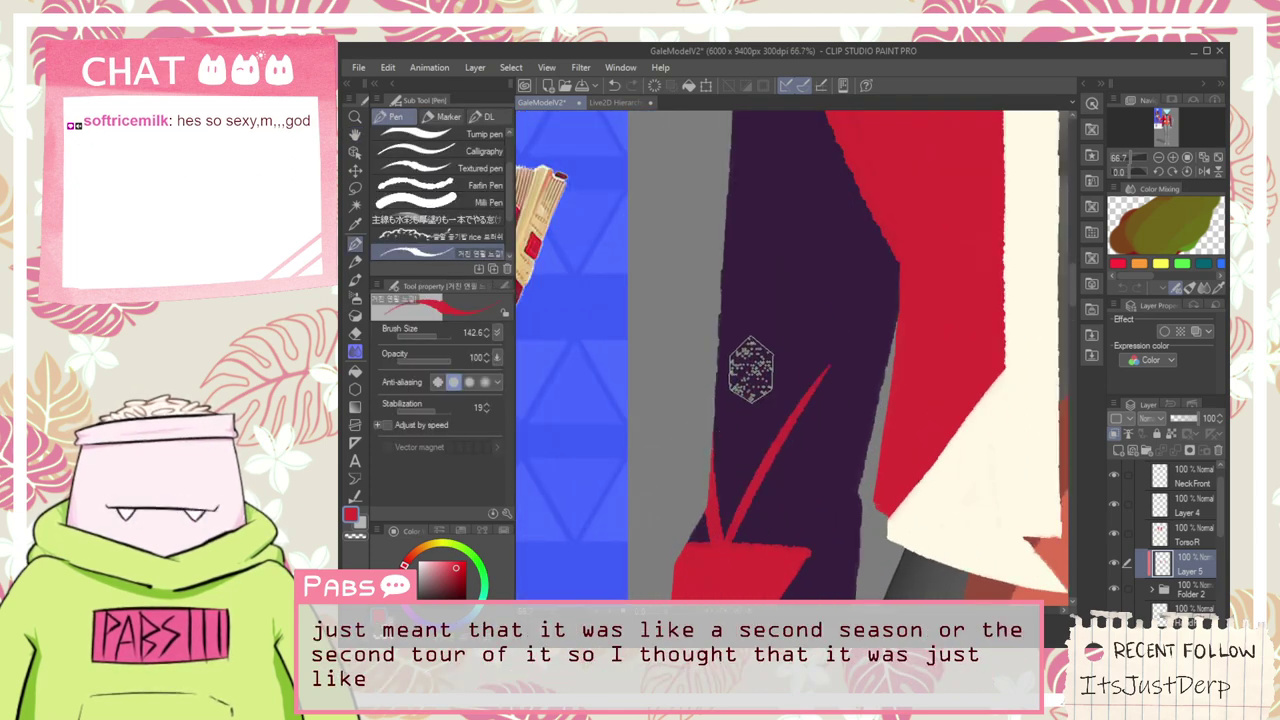
Close the fourth triangle with a straight top edge across the upper sleeve and fill it solid red
drag(720, 365, 822, 360)
key(ctrl+z)
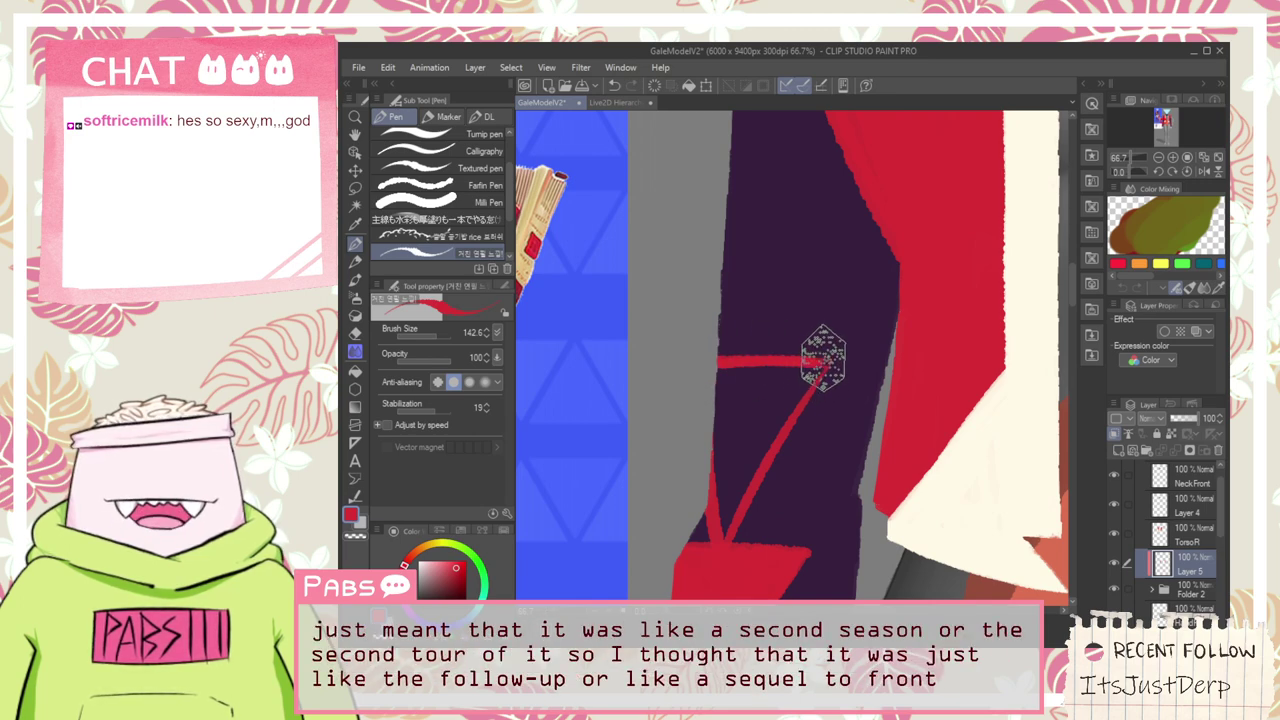
drag(762, 442, 828, 370)
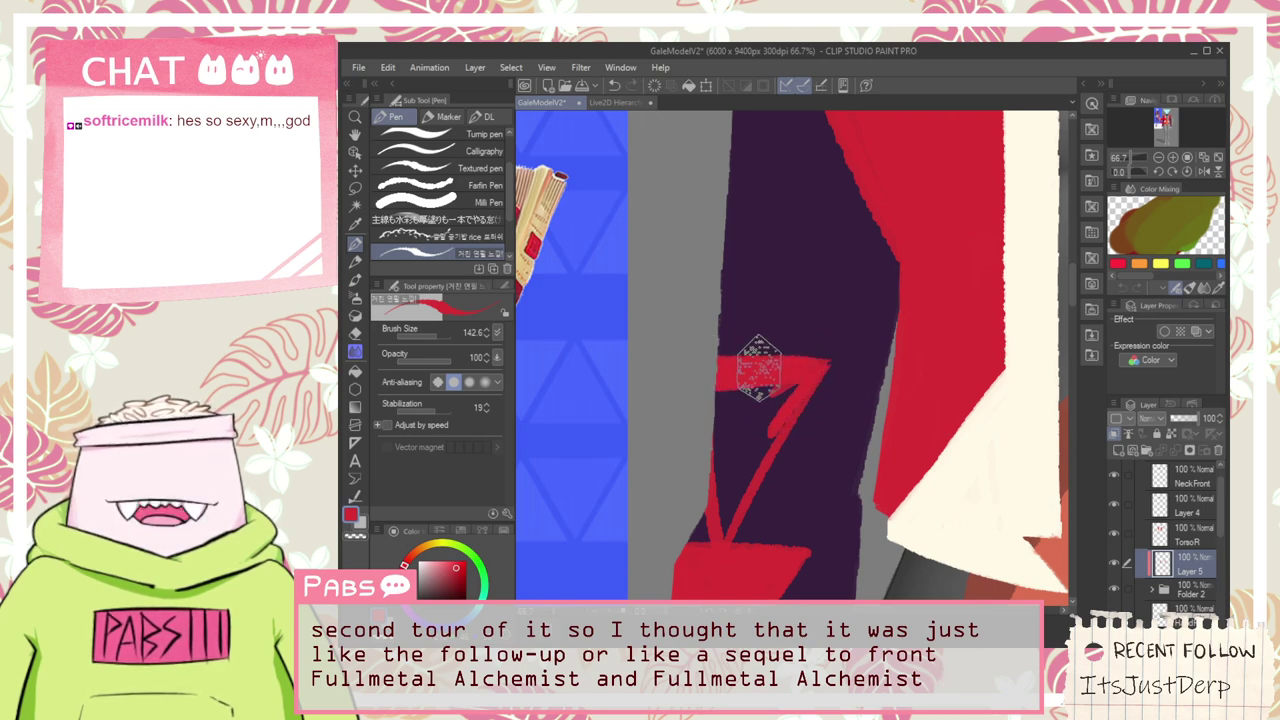
mouse_move(799, 385)
mouse_down()
mouse_move(765, 427)
mouse_move(715, 427)
mouse_move(727, 469)
mouse_move(715, 385)
mouse_up()
key(ctrl+z)
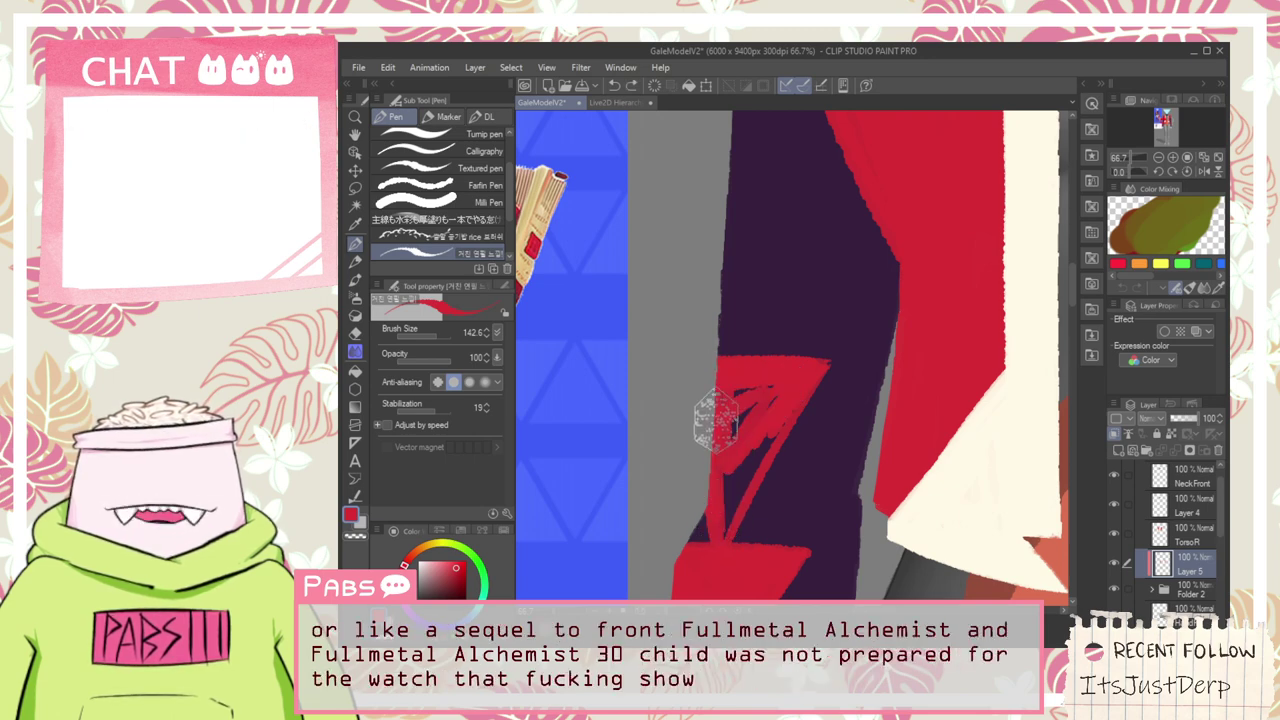
mouse_move(738, 492)
mouse_down()
mouse_move(713, 545)
mouse_move(730, 500)
mouse_up()
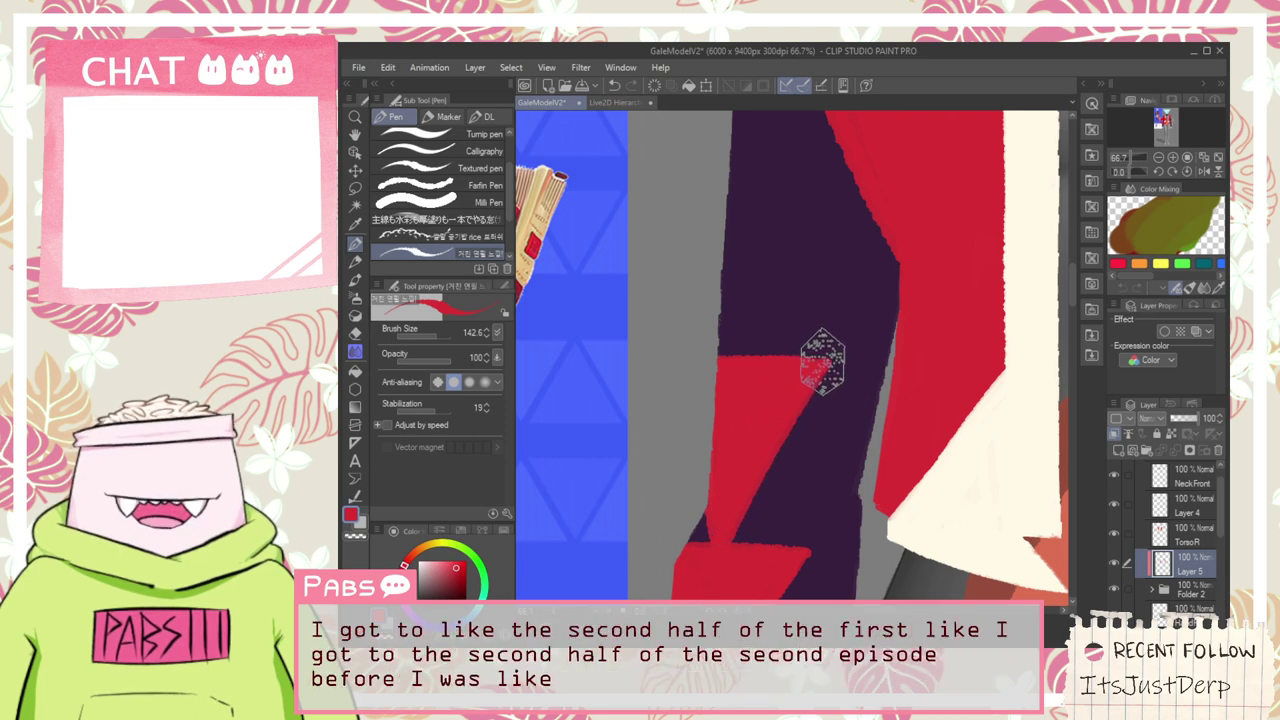
Compare the sleeve's red triangle pattern with the jacket sleeves on the reference character and examine the remaining upper-sleeve space
scroll(832, 368, down, 5)
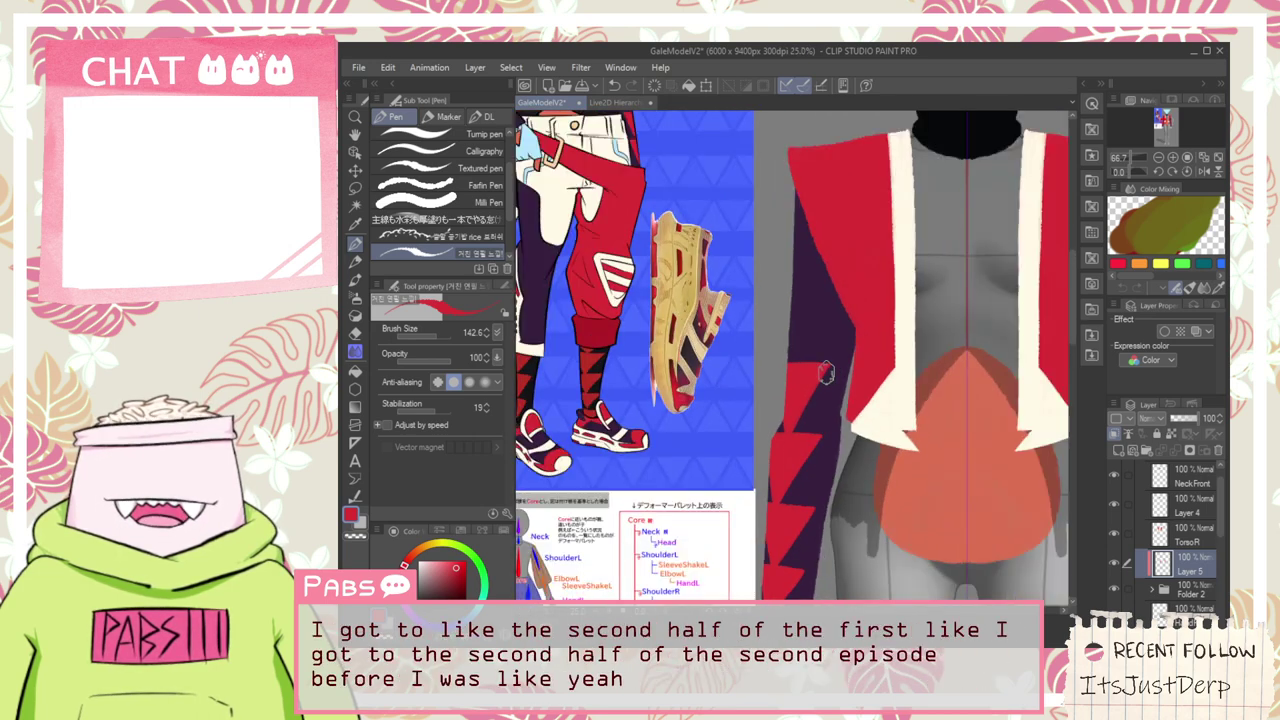
key(space)
drag(842, 345, 820, 410)
scroll(816, 400, up, 3)
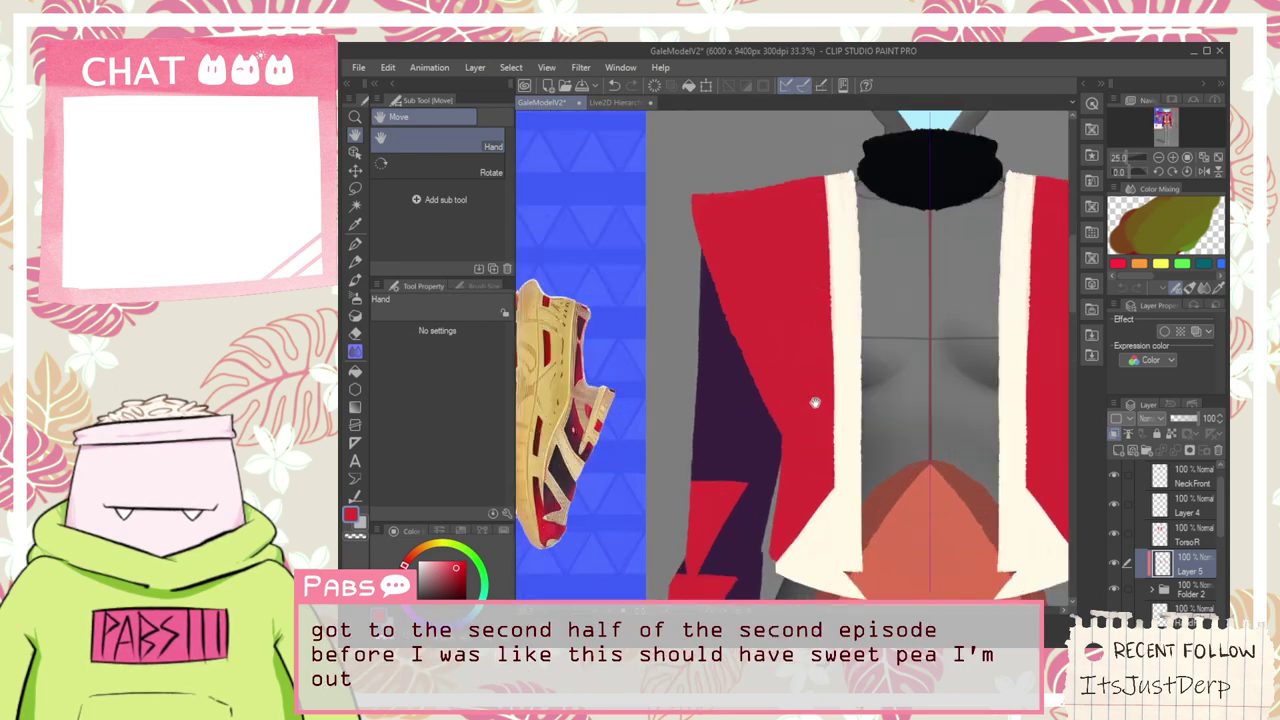
scroll(743, 474, up, 2)
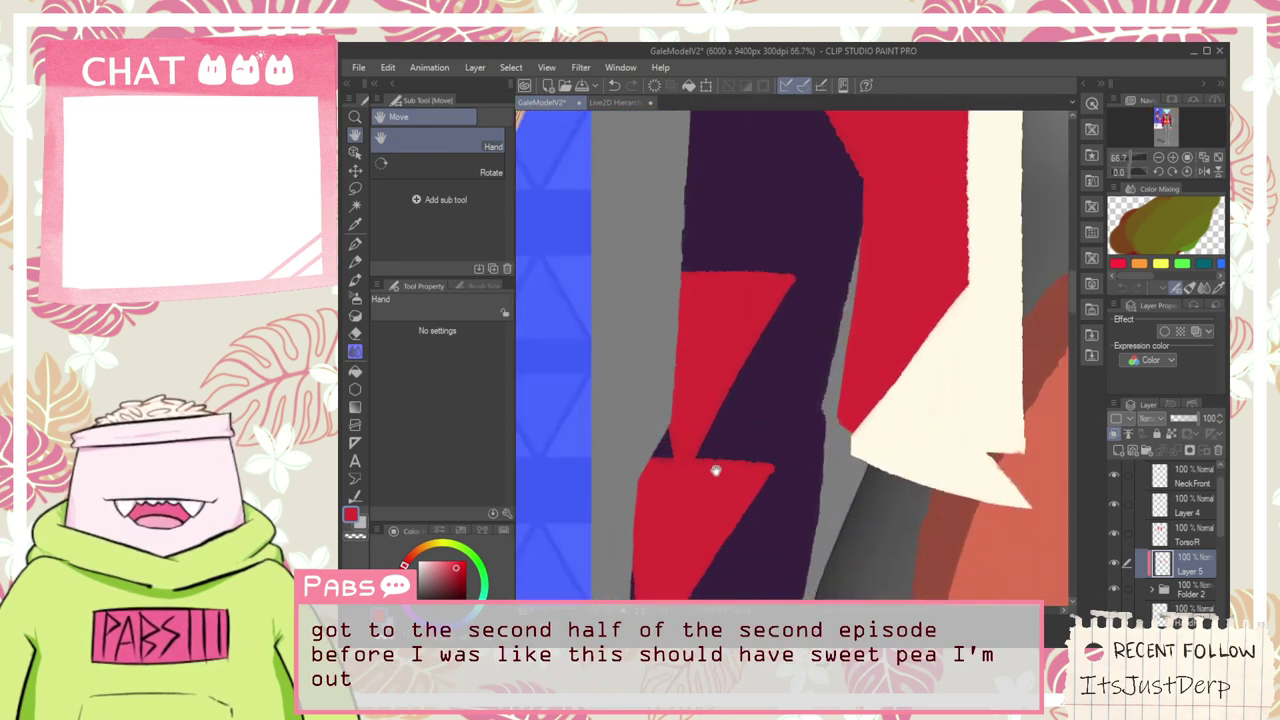
key(p)
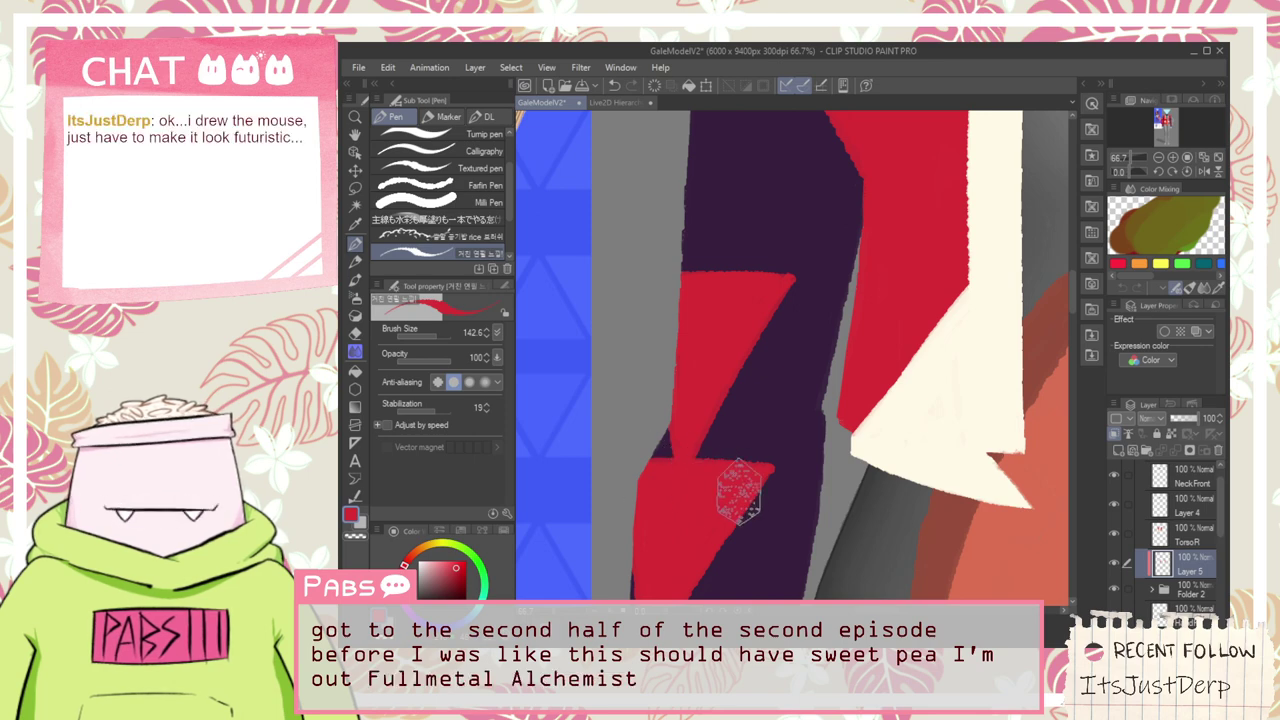
scroll(745, 480, down, 2)
key(h)
drag(737, 465, 742, 498)
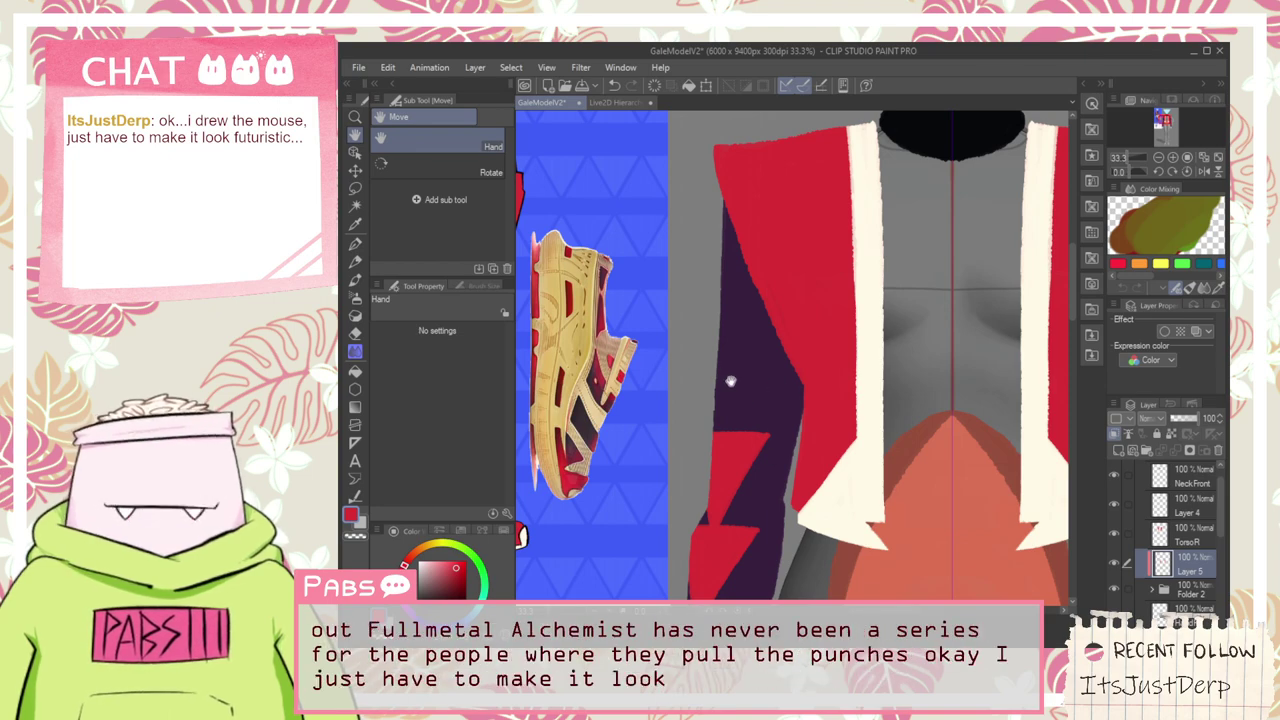
drag(731, 381, 873, 472)
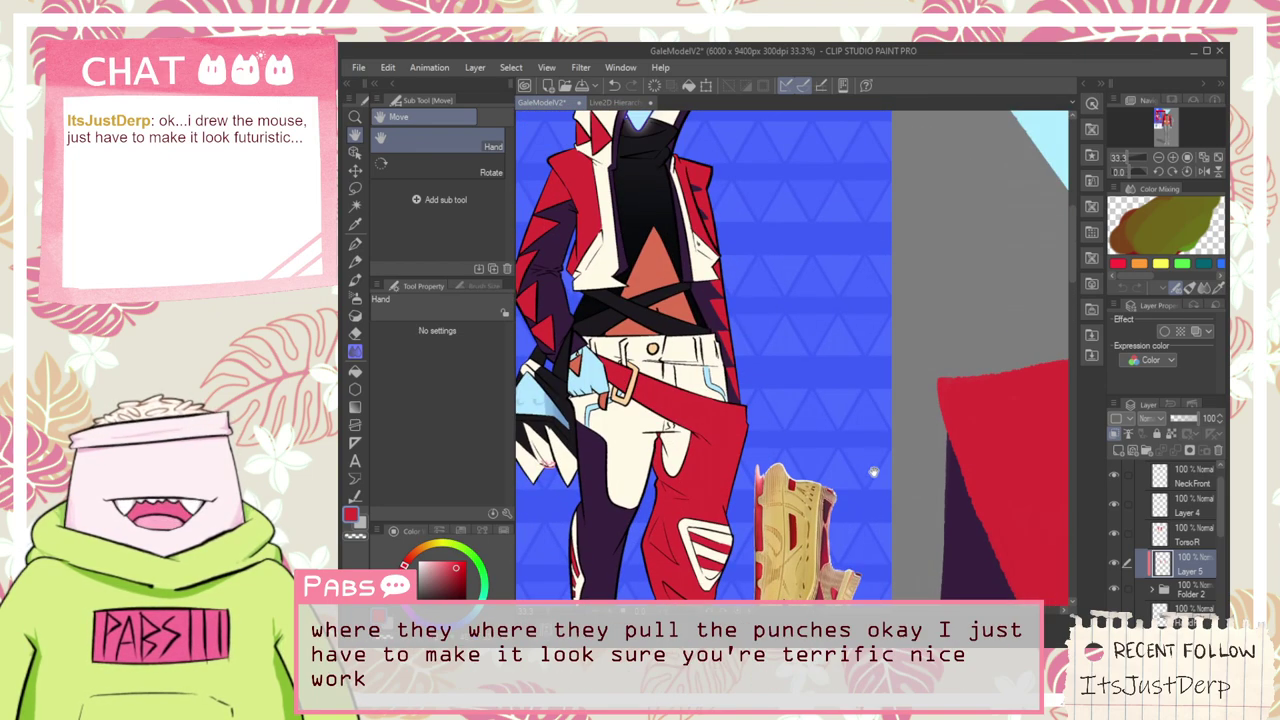
drag(955, 496, 837, 386)
scroll(857, 557, up, 3)
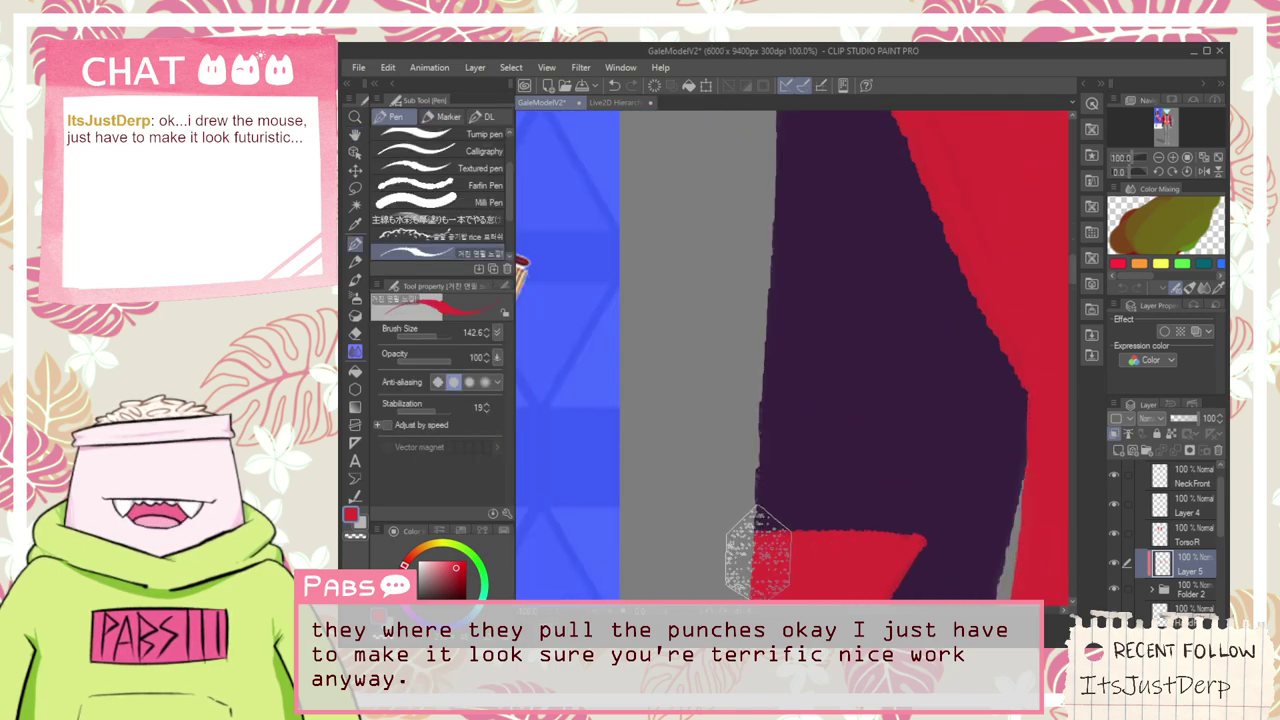
scroll(760, 555, down, 3)
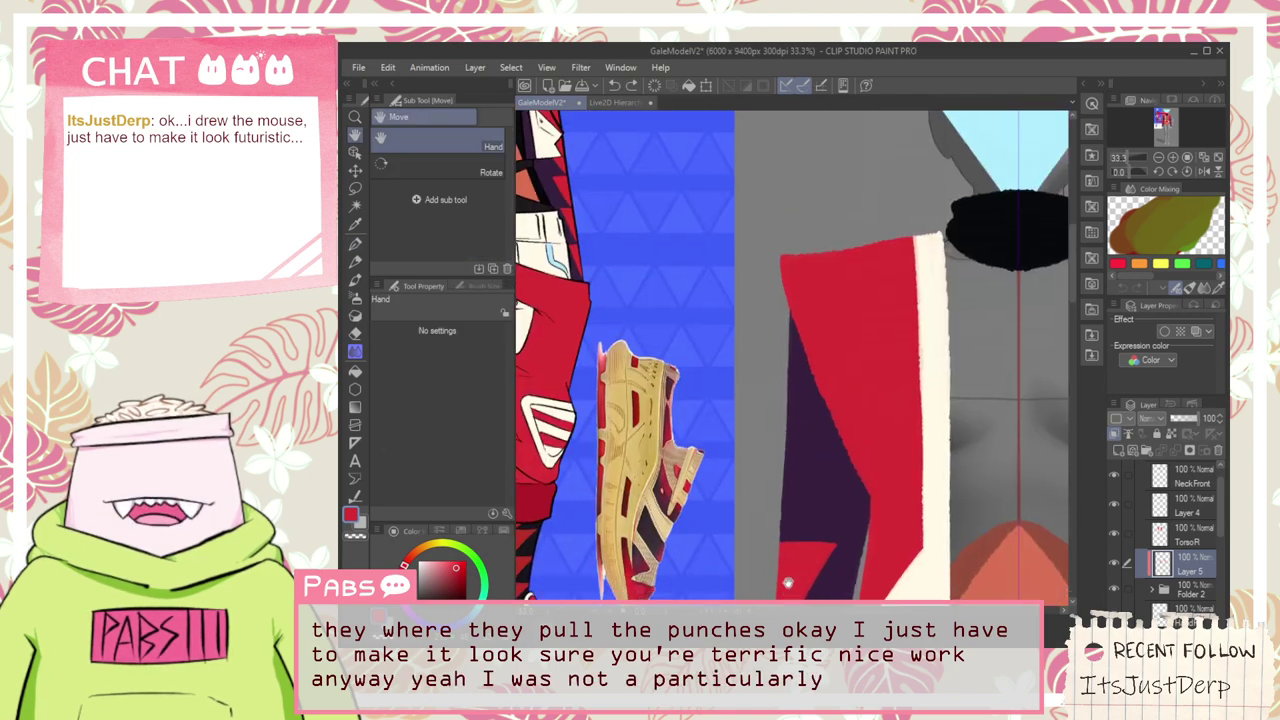
drag(788, 583, 822, 508)
scroll(854, 378, down, 1)
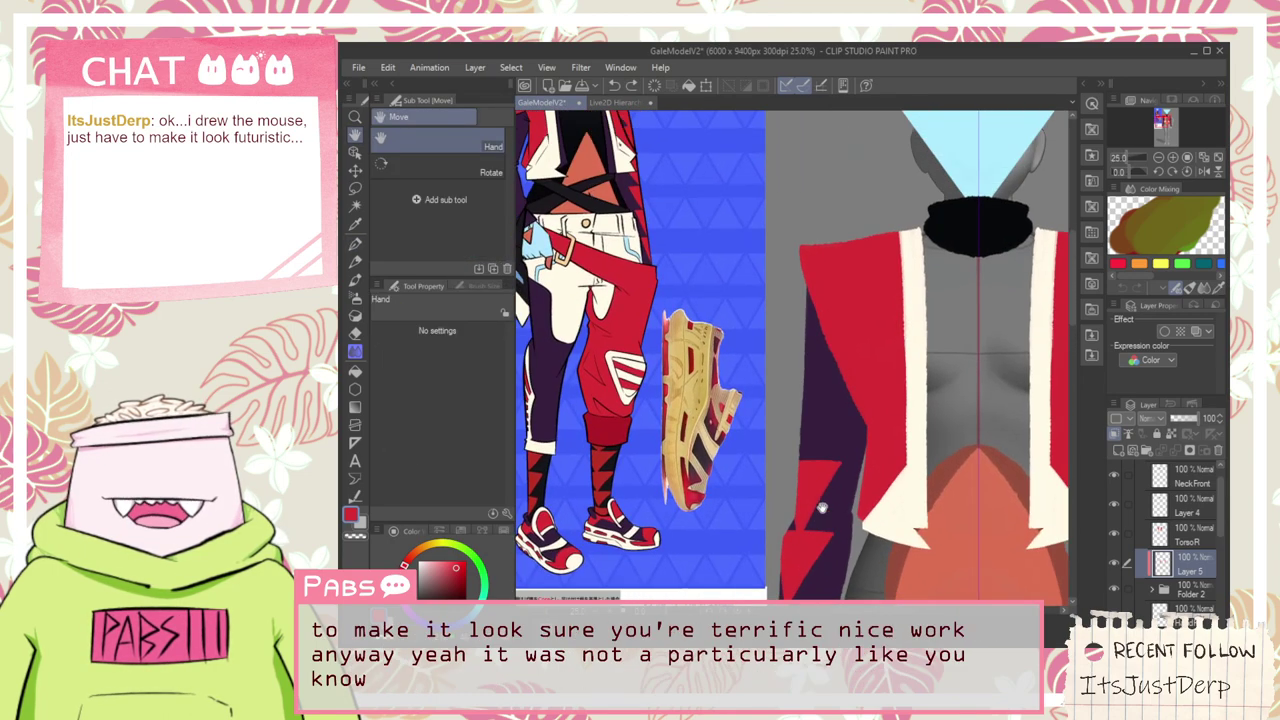
Outline a fifth red triangle on the upper sleeve, directly above the fourth one, and fill it solid red
scroll(818, 458, up, 3)
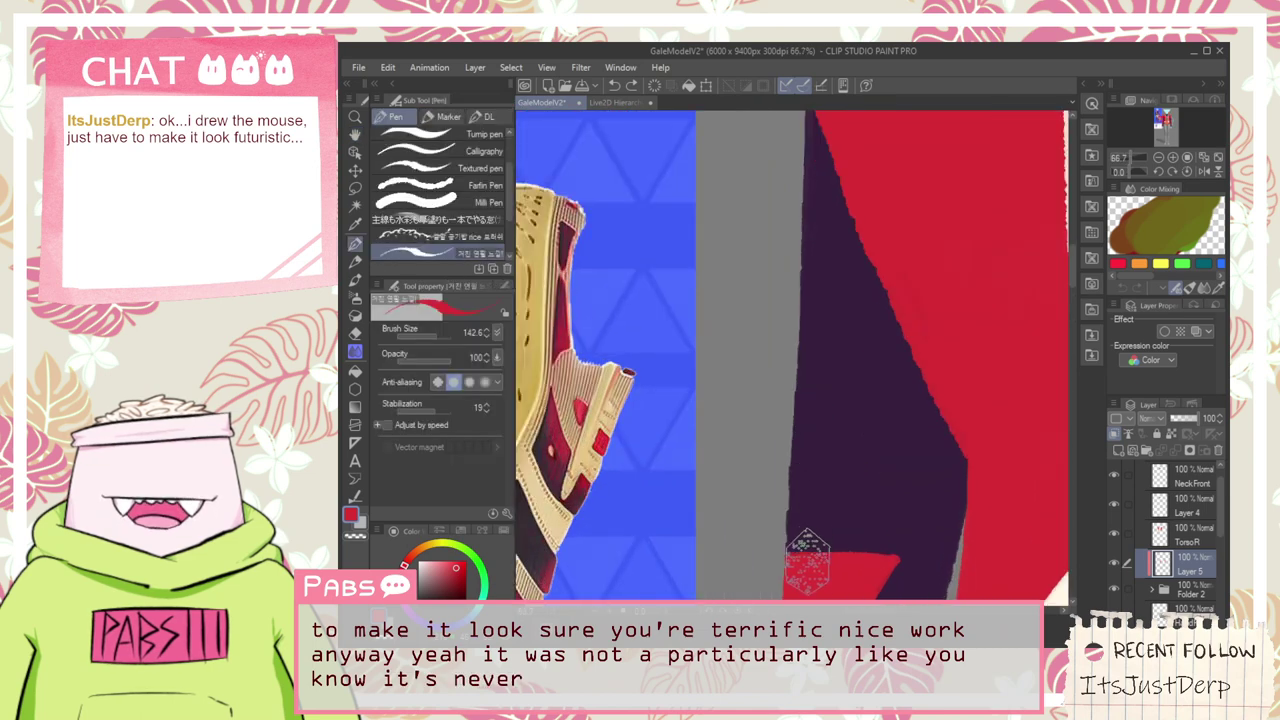
mouse_move(773, 453)
mouse_down()
mouse_move(813, 538)
mouse_move(883, 430)
mouse_up()
drag(819, 546, 886, 415)
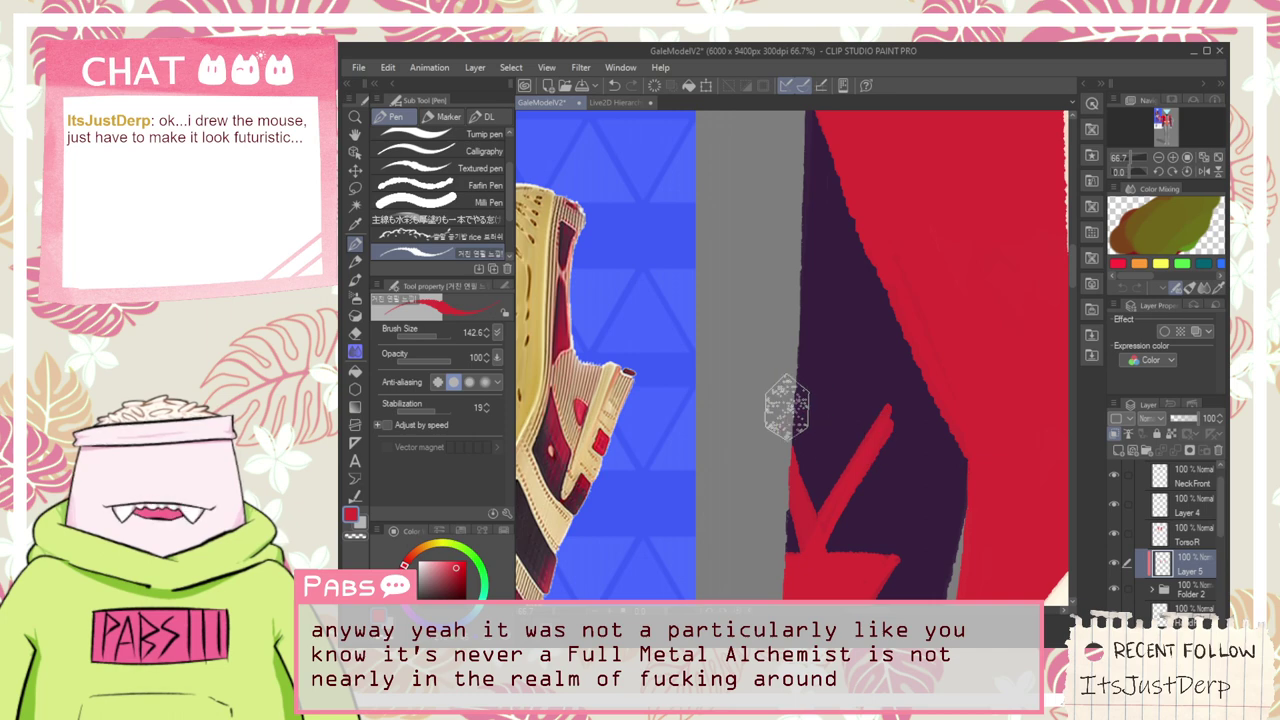
drag(790, 404, 870, 406)
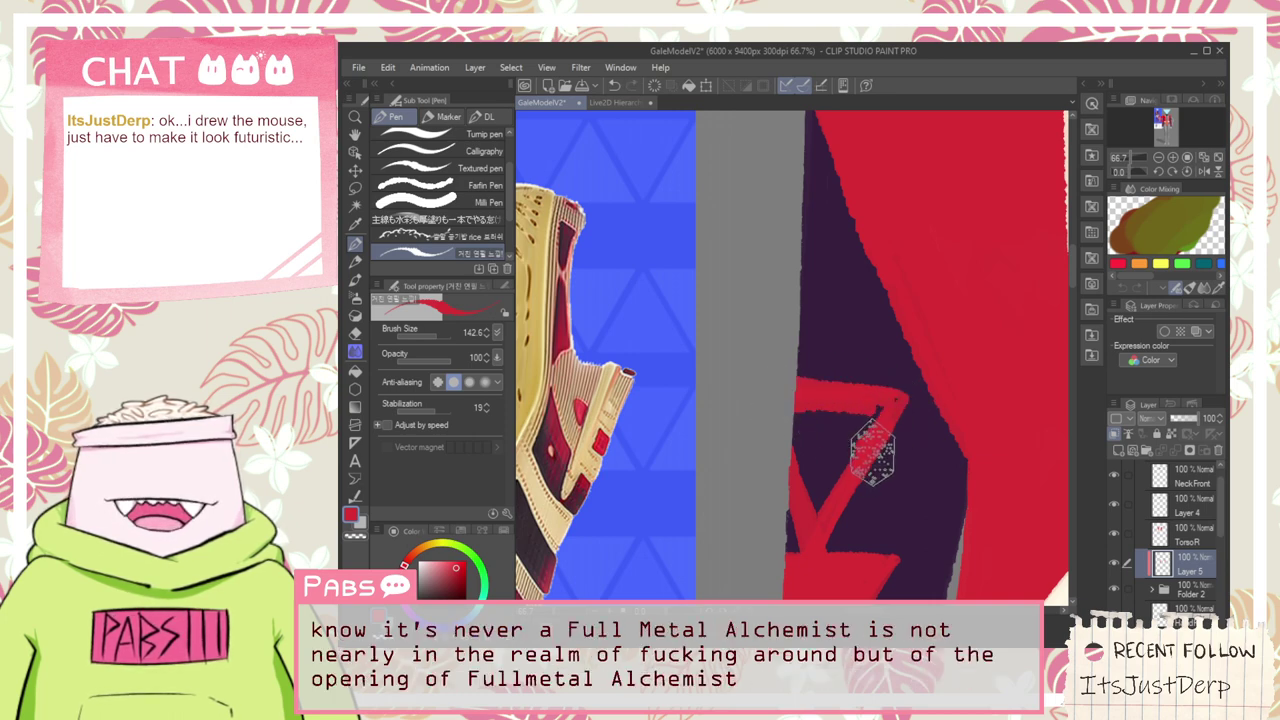
mouse_move(883, 410)
mouse_down()
mouse_move(820, 500)
mouse_move(868, 418)
mouse_up()
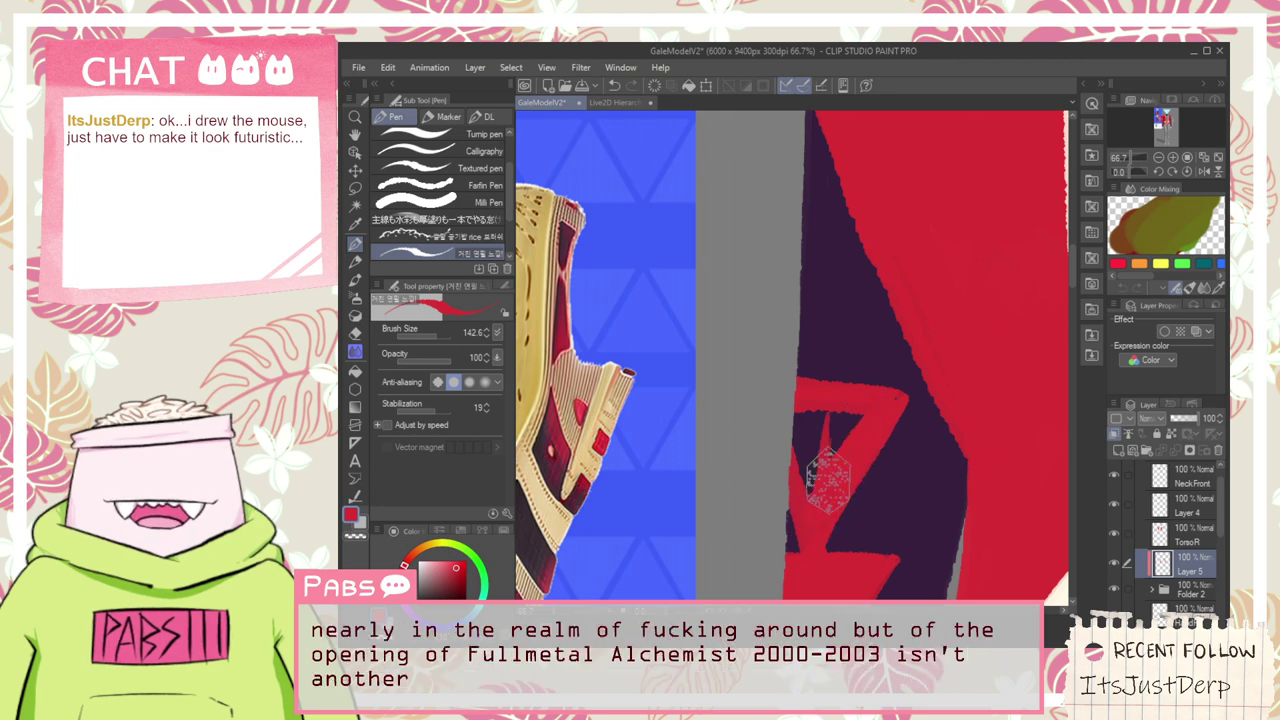
drag(828, 478, 806, 497)
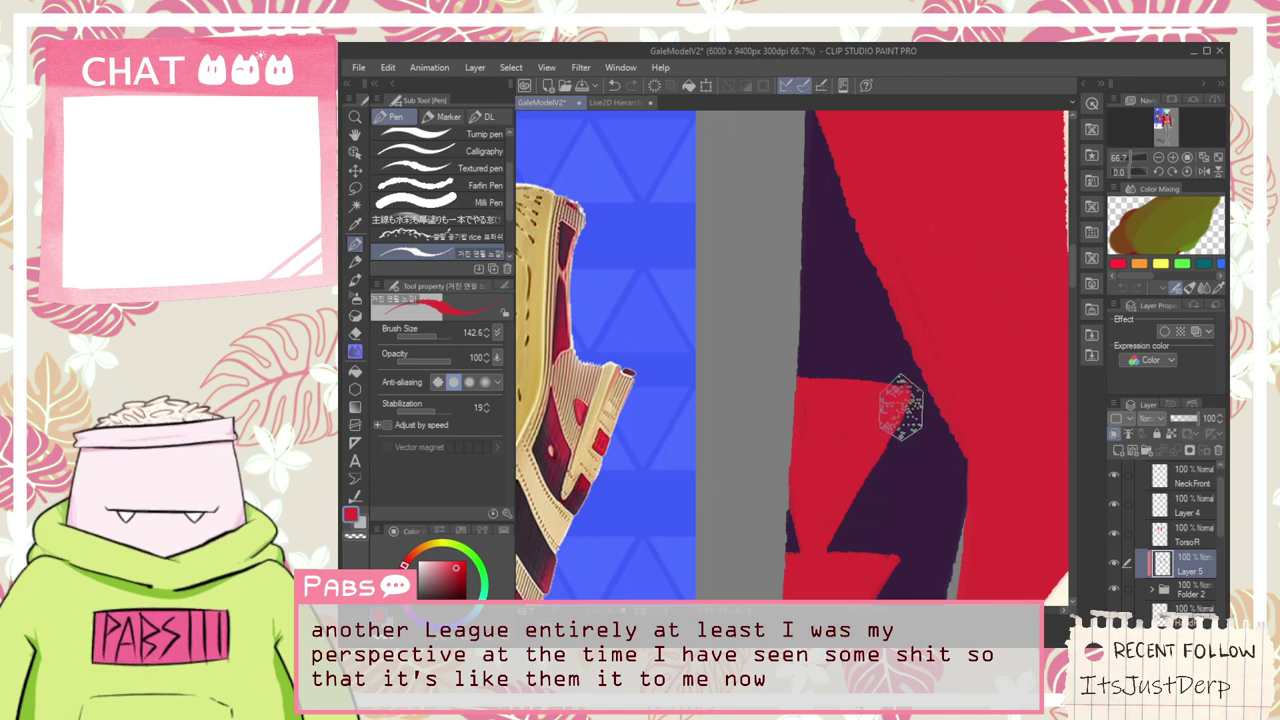
Examine the sleeve's triangle pattern on the full figure and up close around the fifth triangle
scroll(913, 397, down, 4)
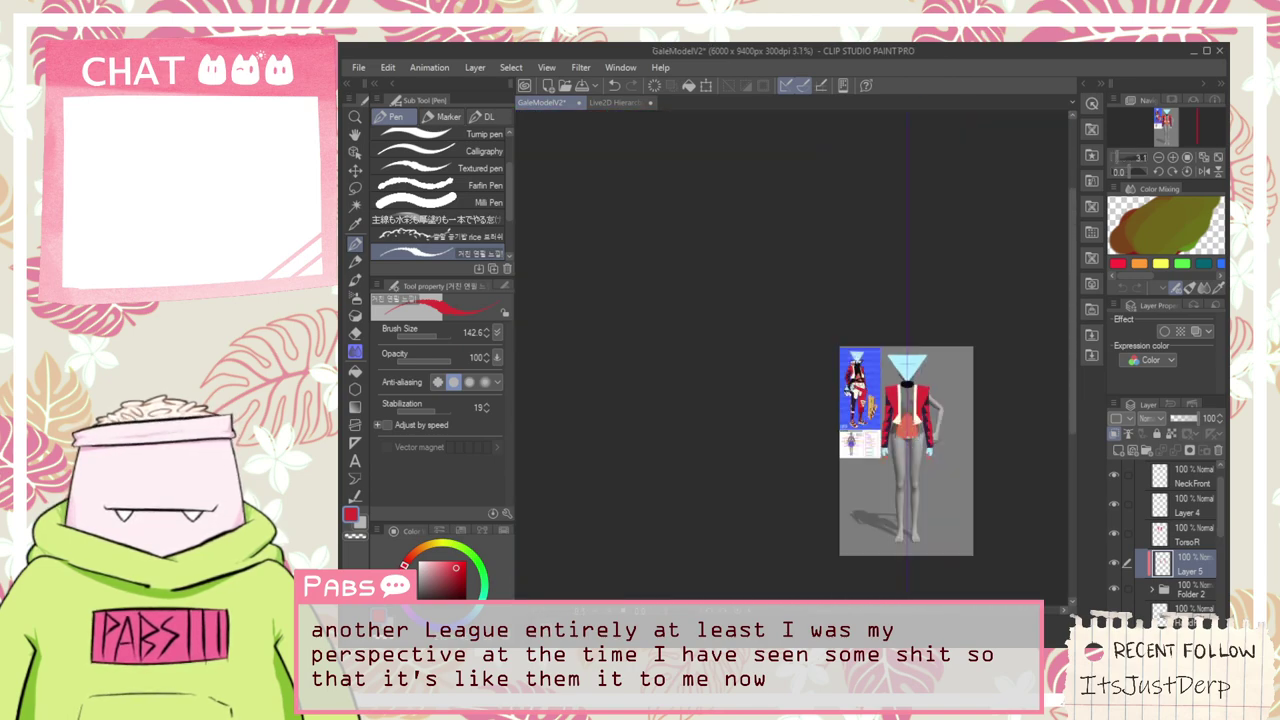
scroll(887, 377, up, 2)
scroll(887, 377, up, 1)
drag(806, 339, 818, 411)
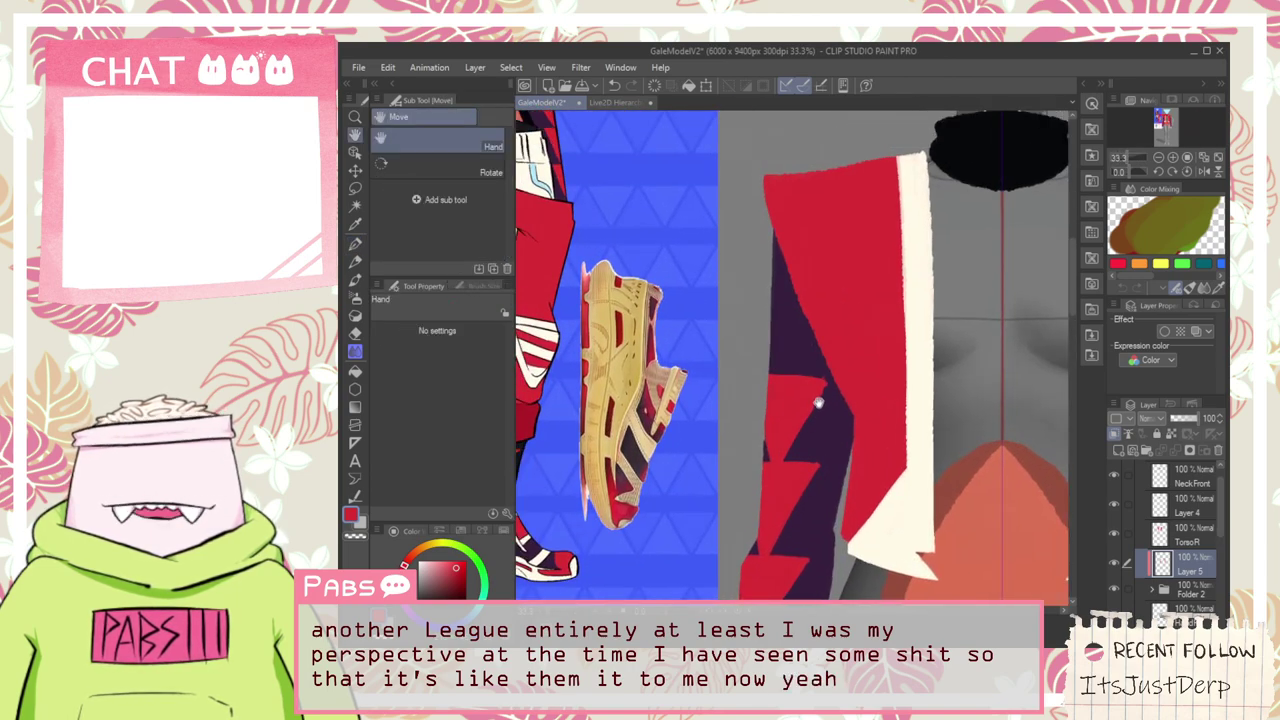
scroll(800, 390, up, 2)
key(p)
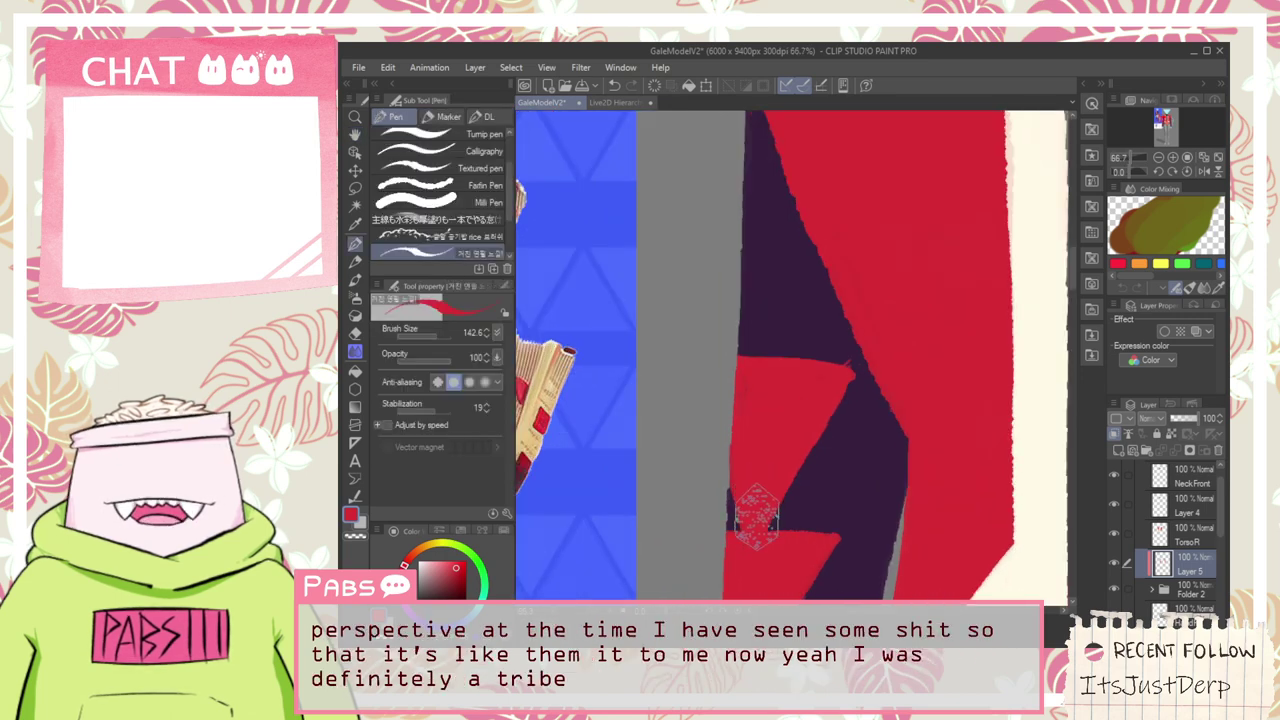
Paint solid red down the slanted edge of the large triangle on the purple sleeve
drag(857, 372, 765, 509)
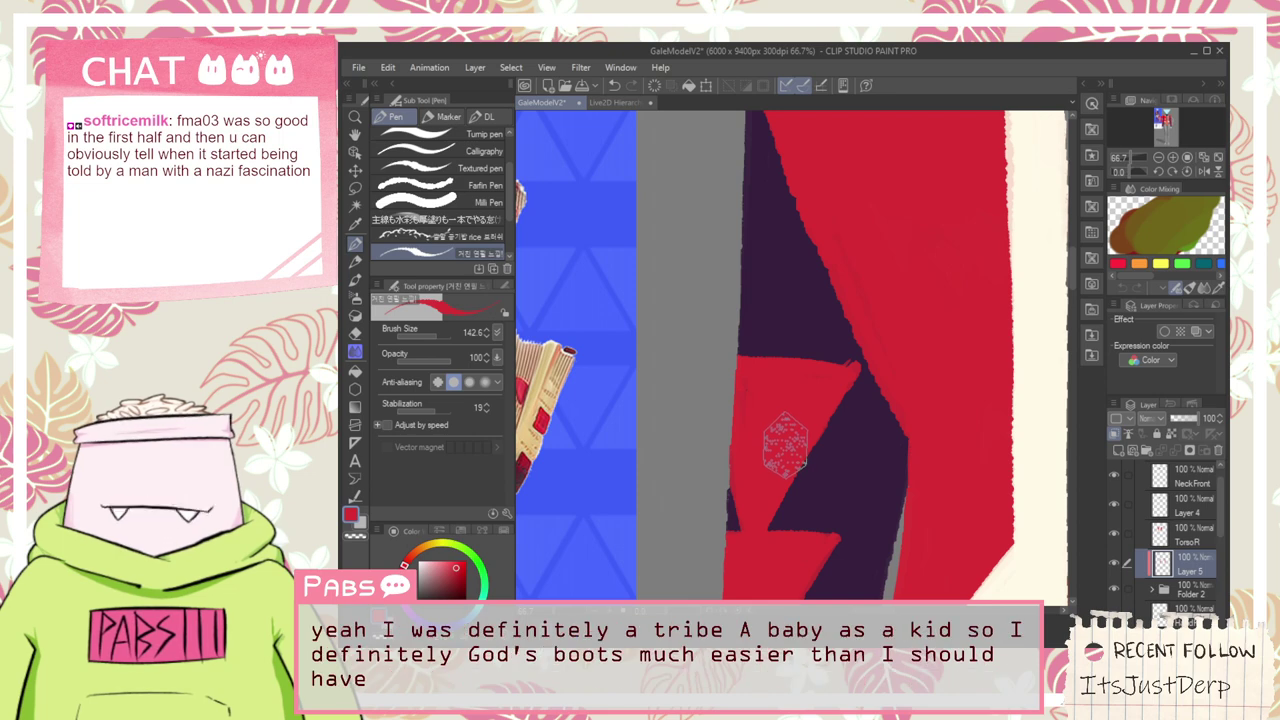
Lower the TorsoR layer's opacity to about 44% and make Layer 5 the active layer
scroll(785, 445, down, 2)
key(h)
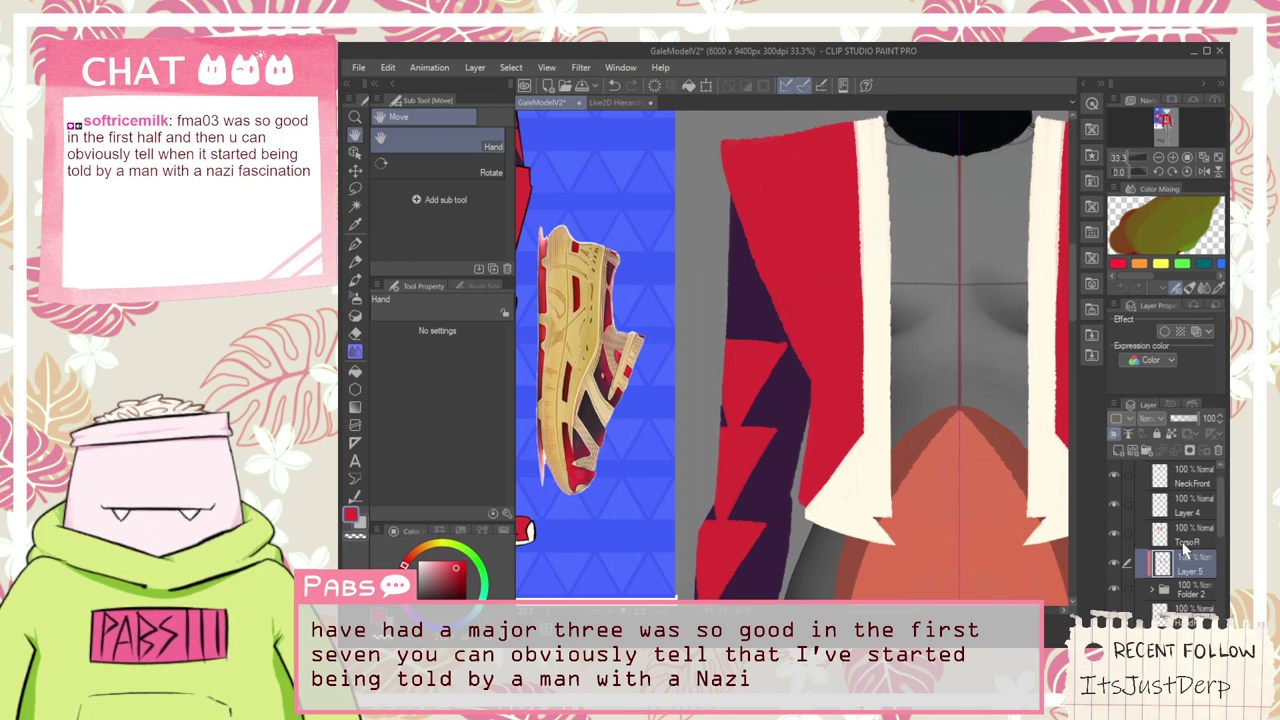
click(1187, 538)
click(1183, 418)
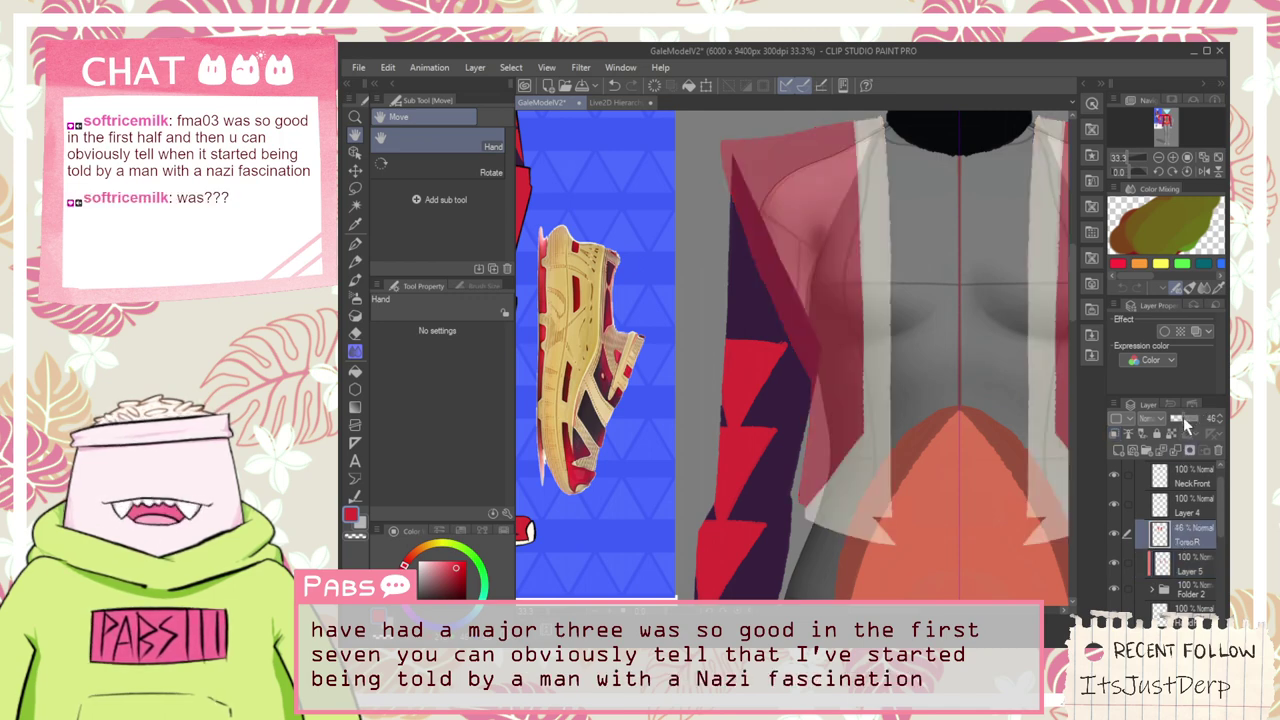
click(1188, 566)
Straighten the upper edge of the sleeve's topmost red triangle with pen strokes and trim its inner tip with the hard eraser
scroll(725, 400, up, 5)
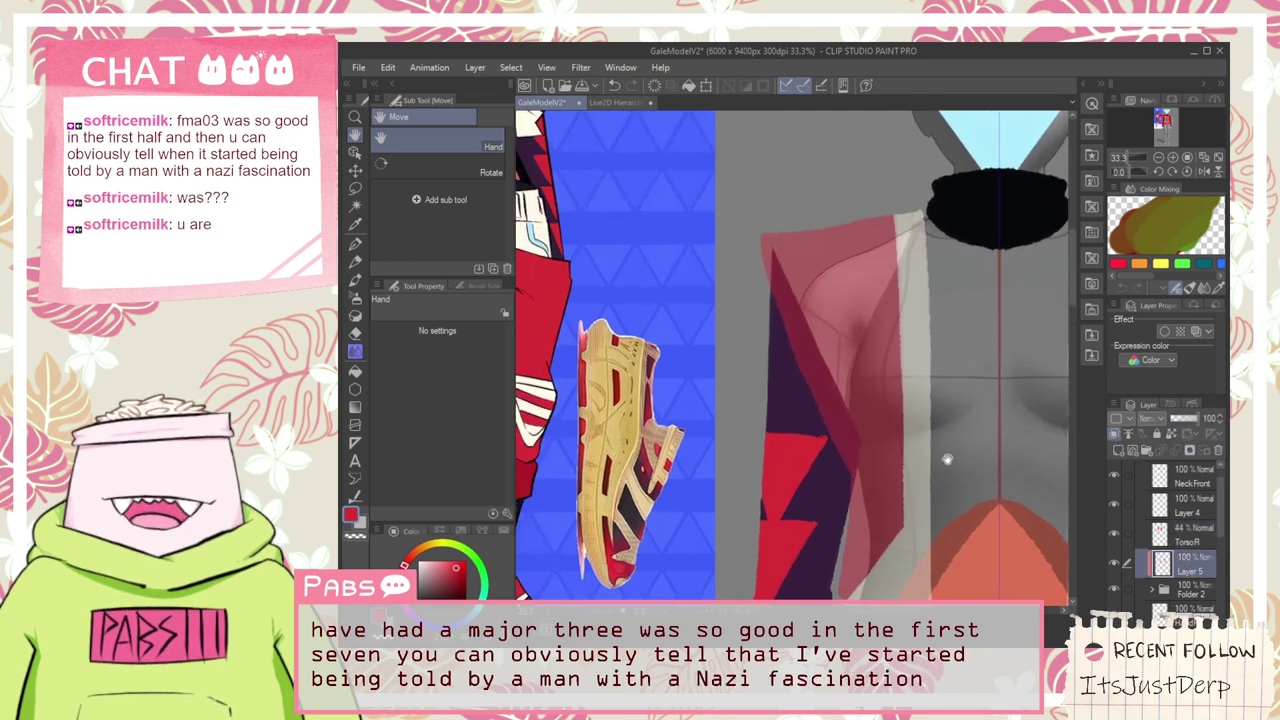
key(p)
drag(735, 427, 875, 434)
mouse_move(703, 411)
mouse_down()
mouse_move(843, 418)
mouse_move(714, 414)
mouse_move(875, 434)
mouse_up()
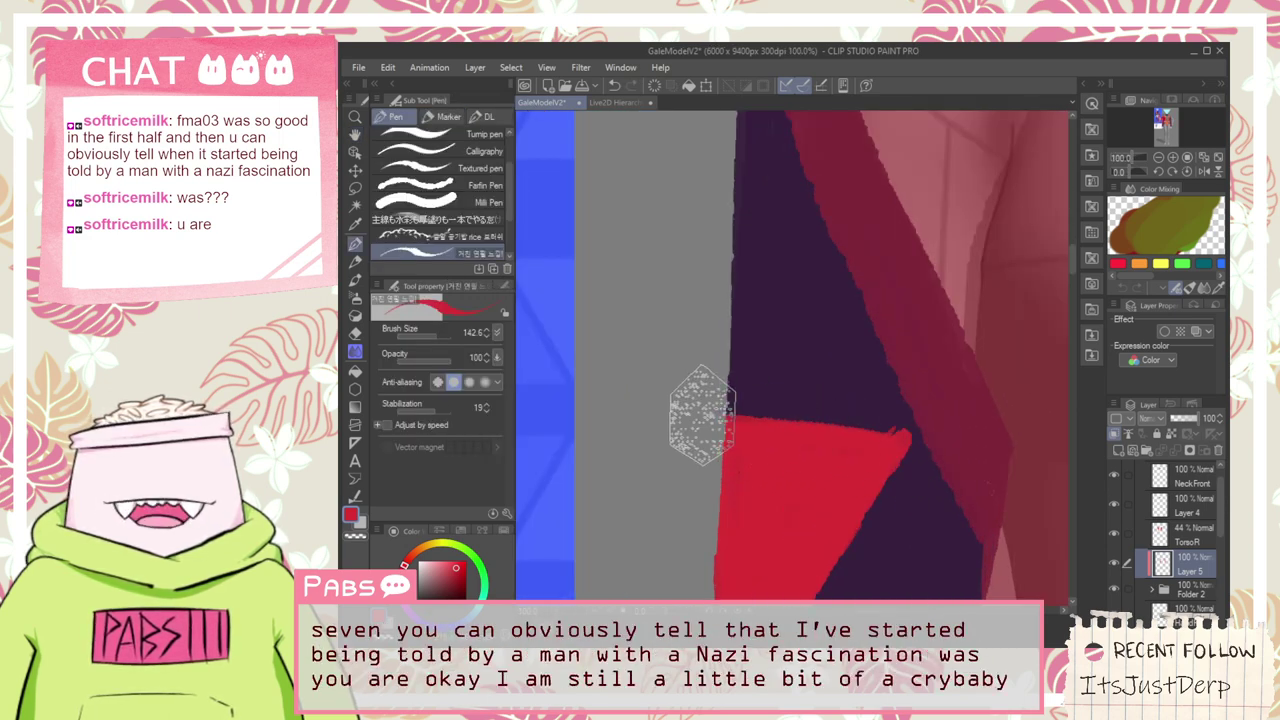
drag(703, 416, 894, 444)
drag(758, 428, 877, 444)
scroll(758, 502, down, 2)
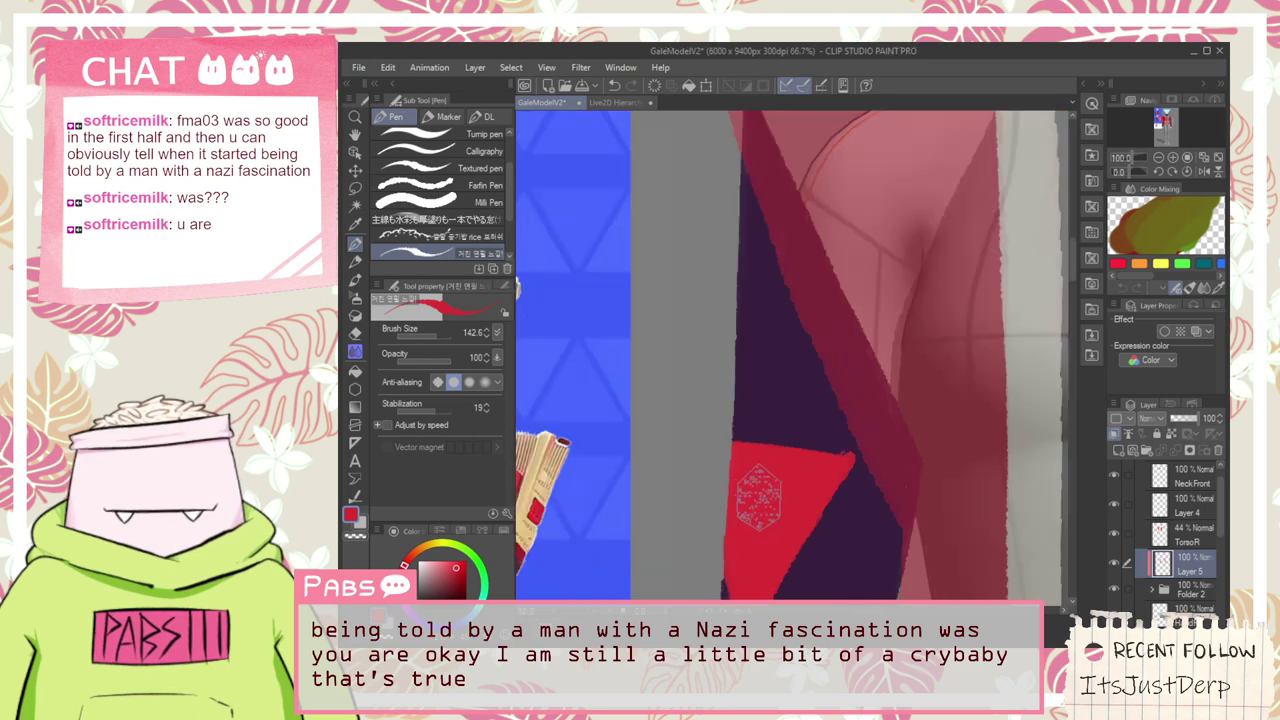
scroll(803, 480, up, 2)
drag(728, 451, 847, 449)
drag(757, 452, 866, 459)
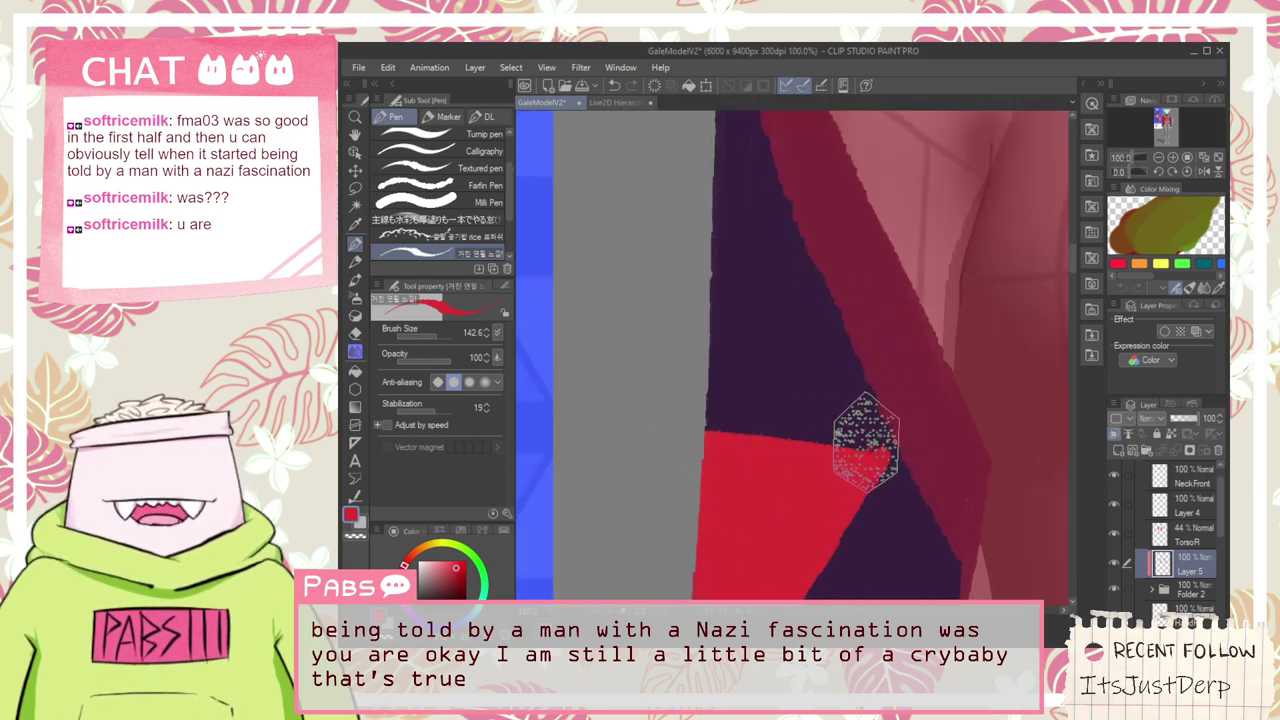
key(e)
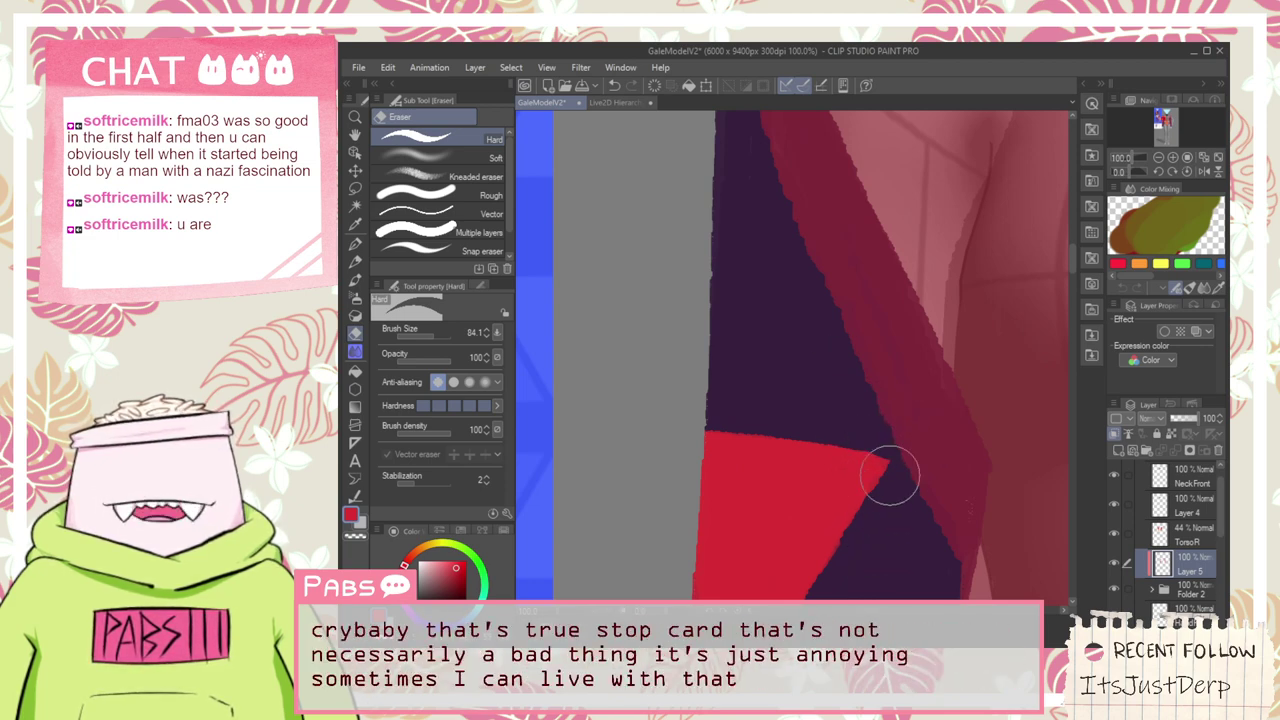
Paint and fill another downward-pointing red triangle directly above the sleeve's topmost one on Layer 5
scroll(897, 482, down, 3)
key(space)
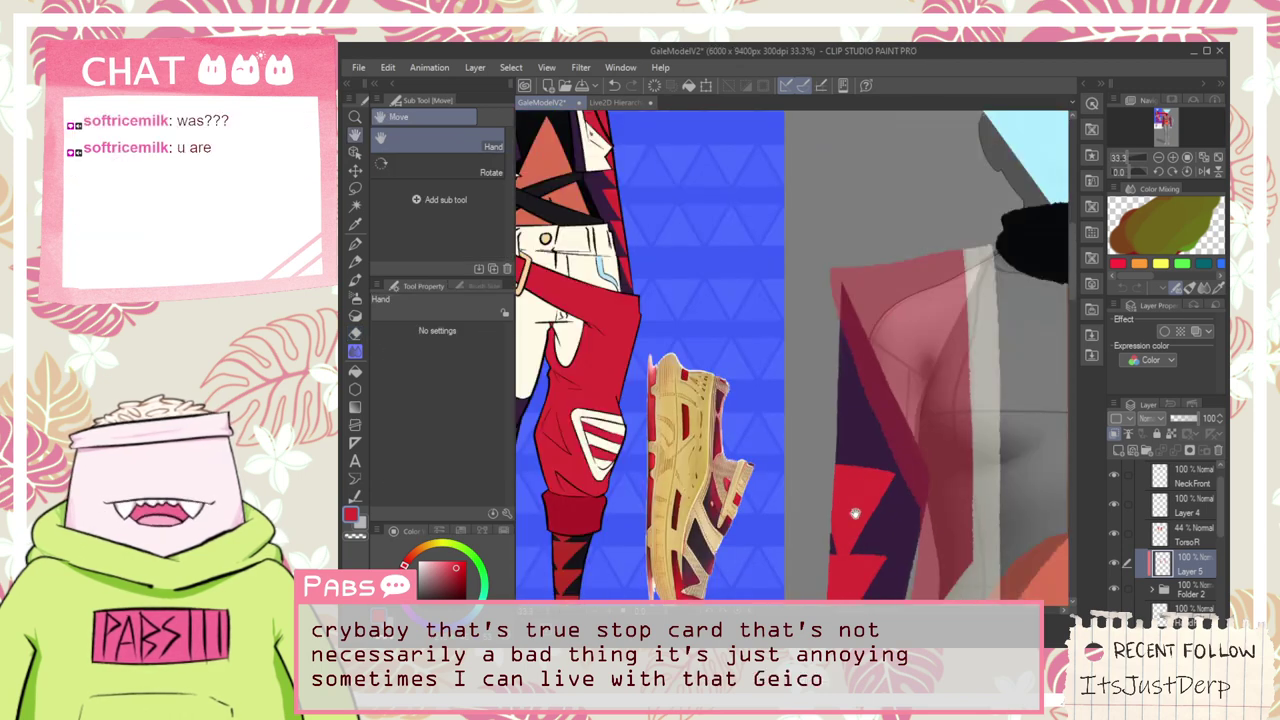
drag(896, 412, 870, 456)
scroll(832, 462, up, 1)
scroll(830, 462, up, 1)
key(p)
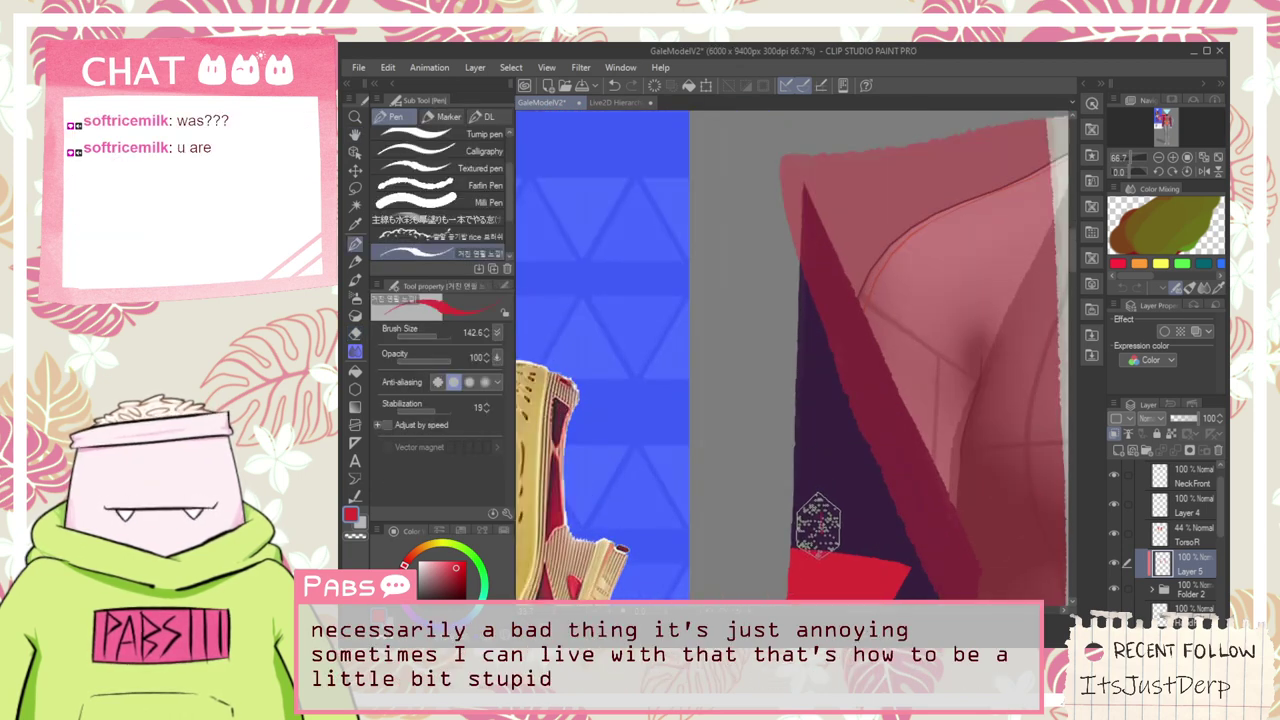
mouse_move(814, 545)
mouse_down()
mouse_move(874, 382)
mouse_move(892, 368)
mouse_up()
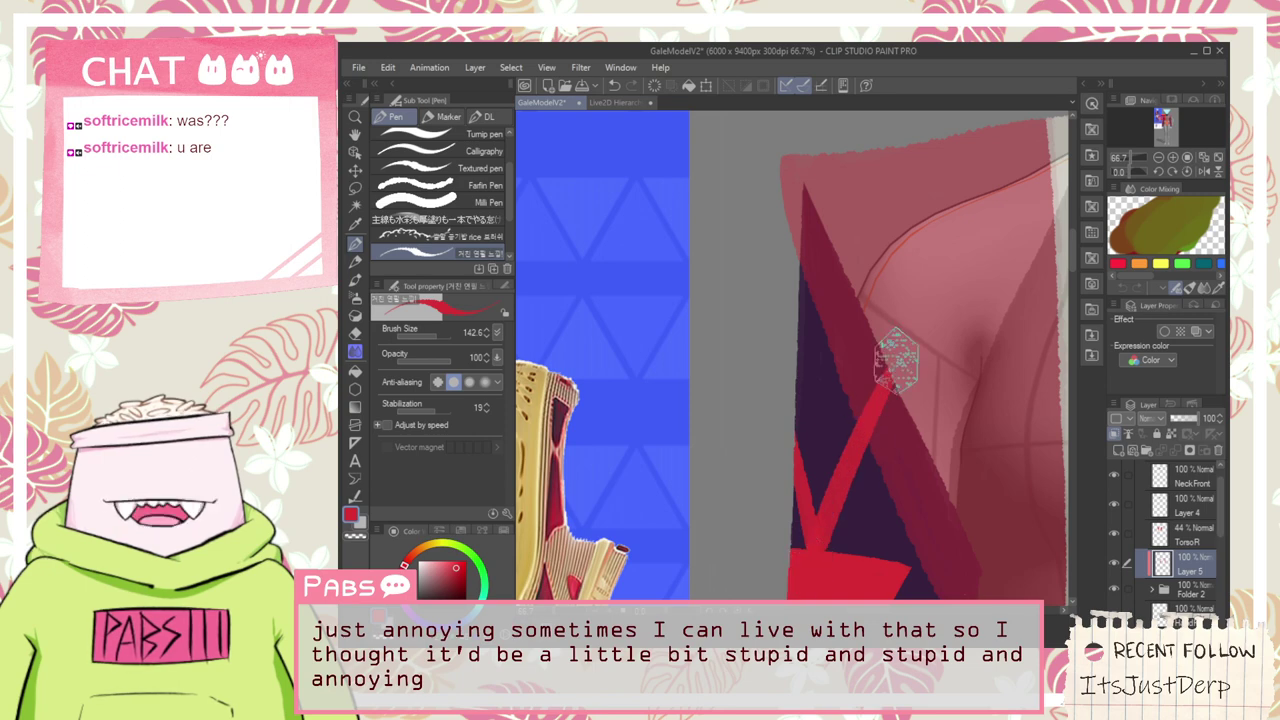
mouse_move(820, 525)
mouse_down()
mouse_move(820, 481)
mouse_move(839, 471)
mouse_move(867, 389)
mouse_move(827, 512)
mouse_move(803, 427)
mouse_move(819, 549)
mouse_move(796, 363)
mouse_move(770, 346)
mouse_move(867, 363)
mouse_move(878, 379)
mouse_move(819, 379)
mouse_move(817, 461)
mouse_move(804, 371)
mouse_move(822, 377)
mouse_move(822, 399)
mouse_move(847, 379)
mouse_move(852, 401)
mouse_move(830, 404)
mouse_move(840, 399)
mouse_move(809, 384)
mouse_move(806, 377)
mouse_up()
drag(804, 567, 905, 371)
key(ctrl+z)
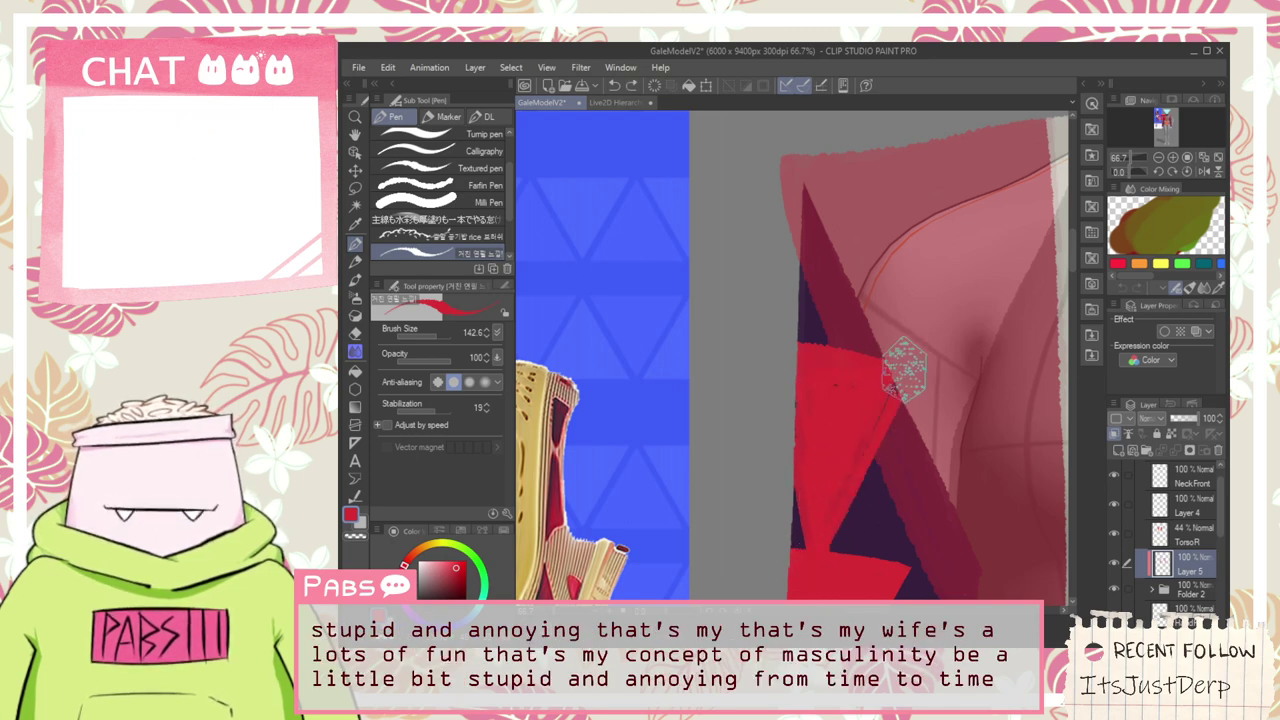
mouse_move(822, 533)
mouse_down()
mouse_move(846, 462)
mouse_move(824, 527)
mouse_move(821, 390)
mouse_move(810, 397)
mouse_move(817, 490)
mouse_up()
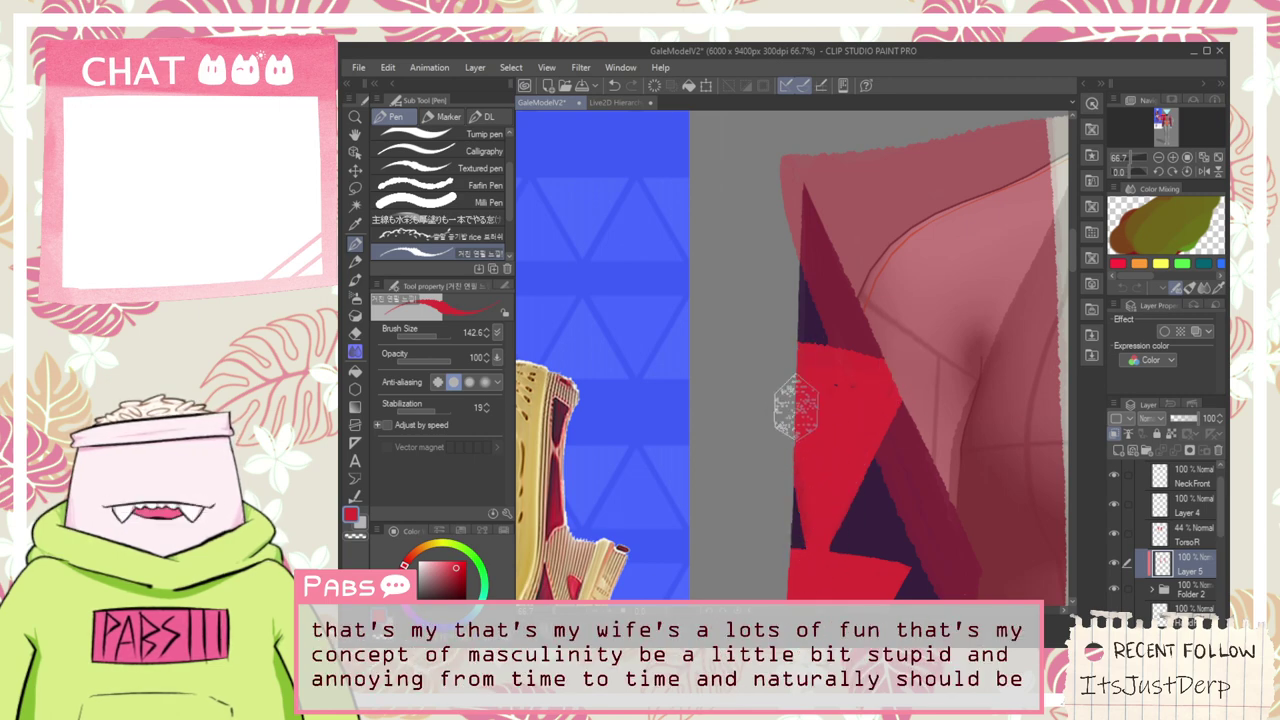
drag(852, 377, 846, 400)
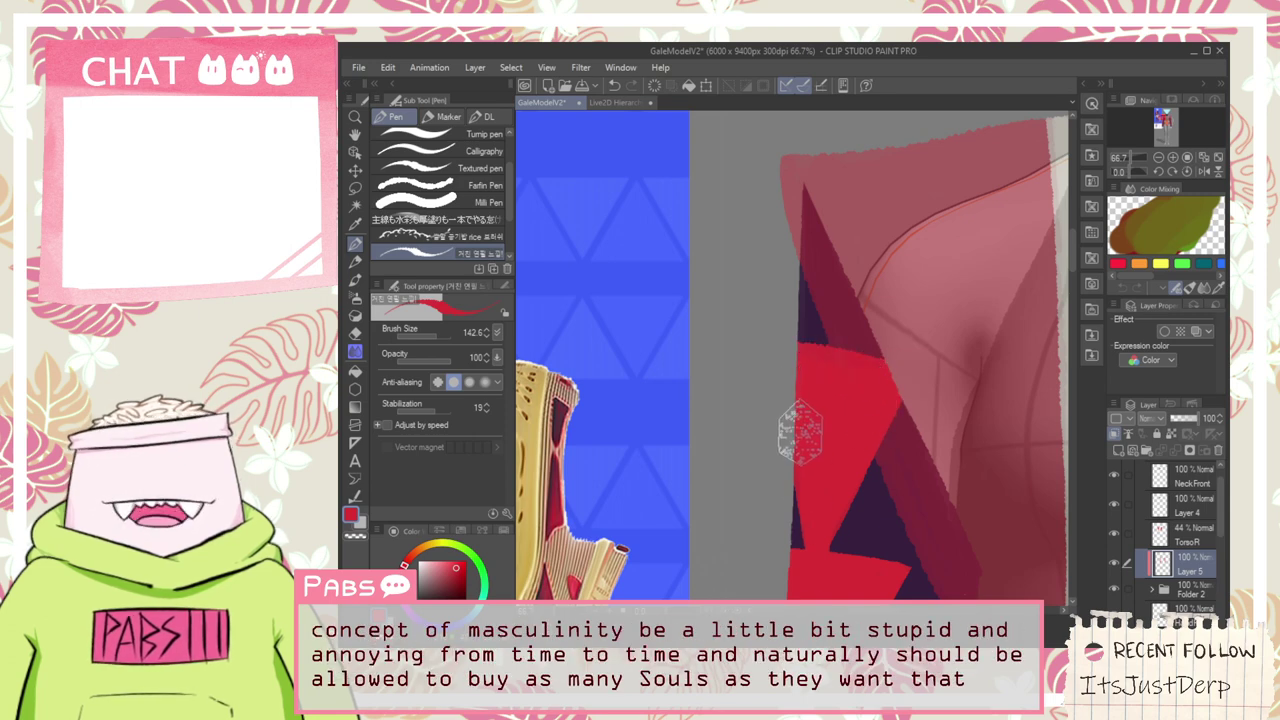
Paint a red triangle into the narrow purple corner at the shoulder end of the sleeve, undoing and redrawing the strokes as needed
scroll(843, 518, down, 9)
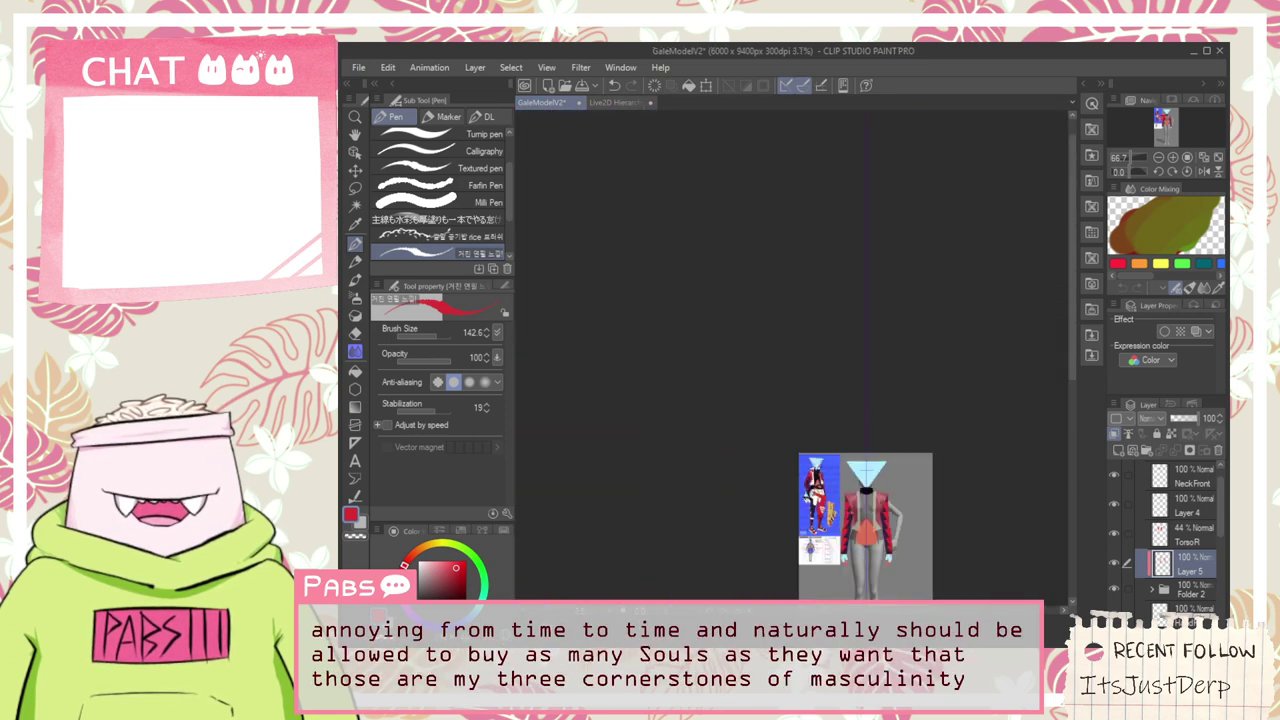
key(space)
drag(850, 510, 823, 457)
scroll(831, 459, up, 4)
scroll(807, 416, up, 4)
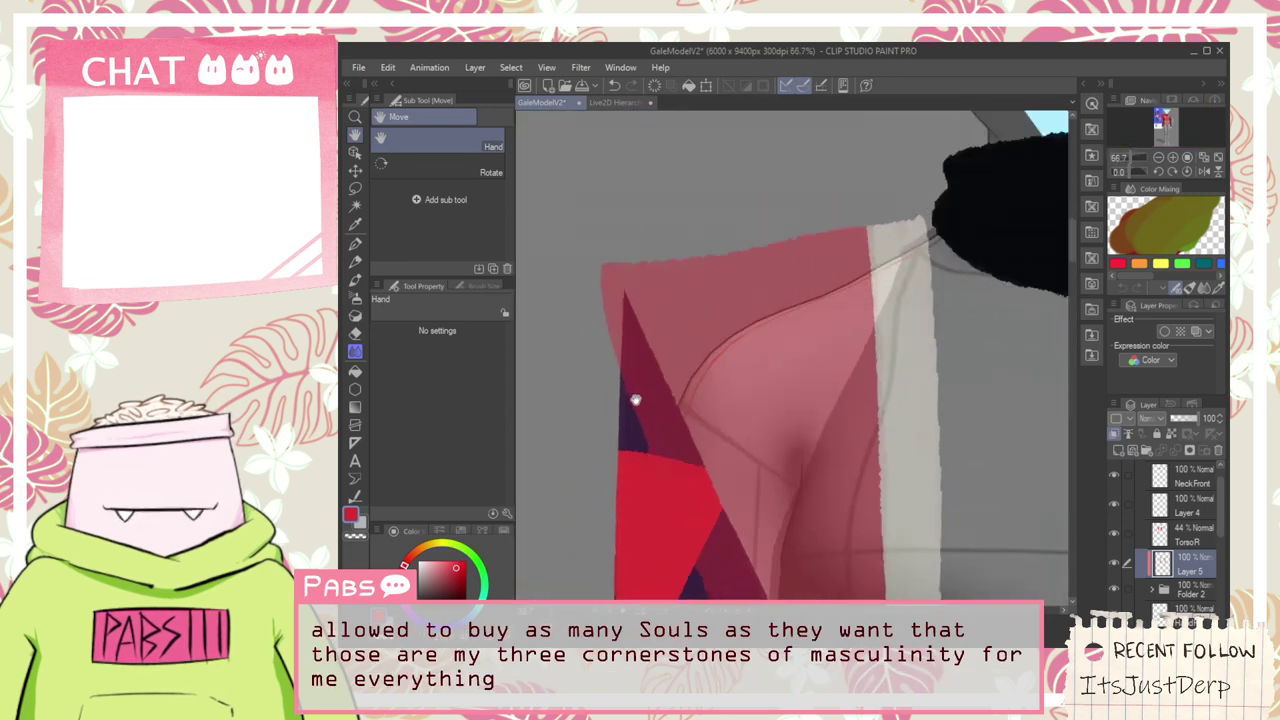
key(p)
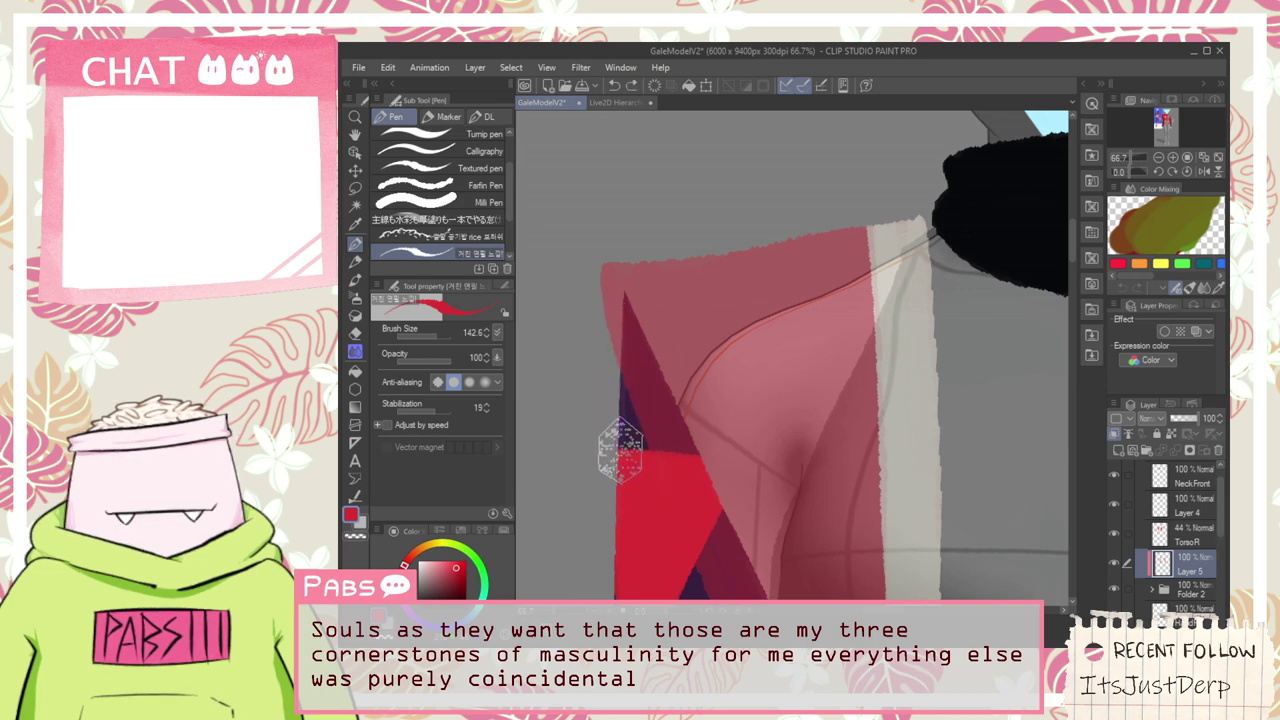
mouse_move(631, 430)
mouse_down()
mouse_move(596, 465)
mouse_move(707, 323)
mouse_move(715, 300)
mouse_move(675, 255)
mouse_up()
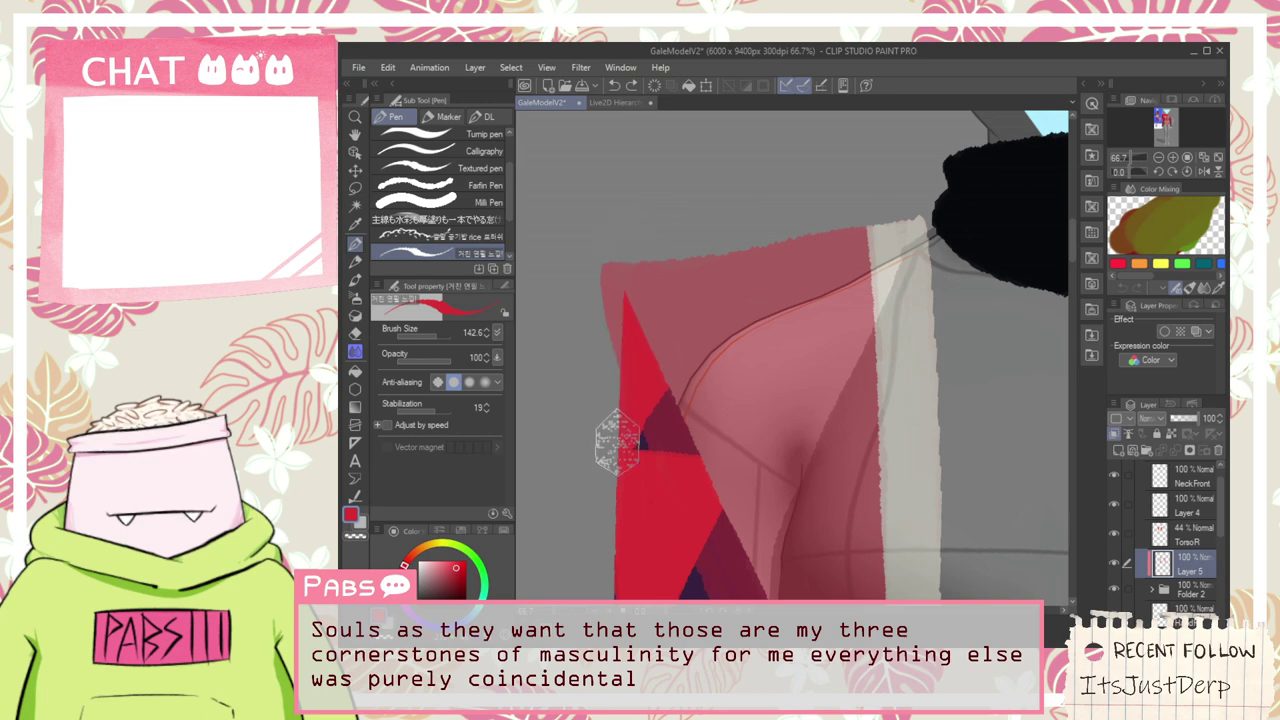
scroll(640, 420, down, 5)
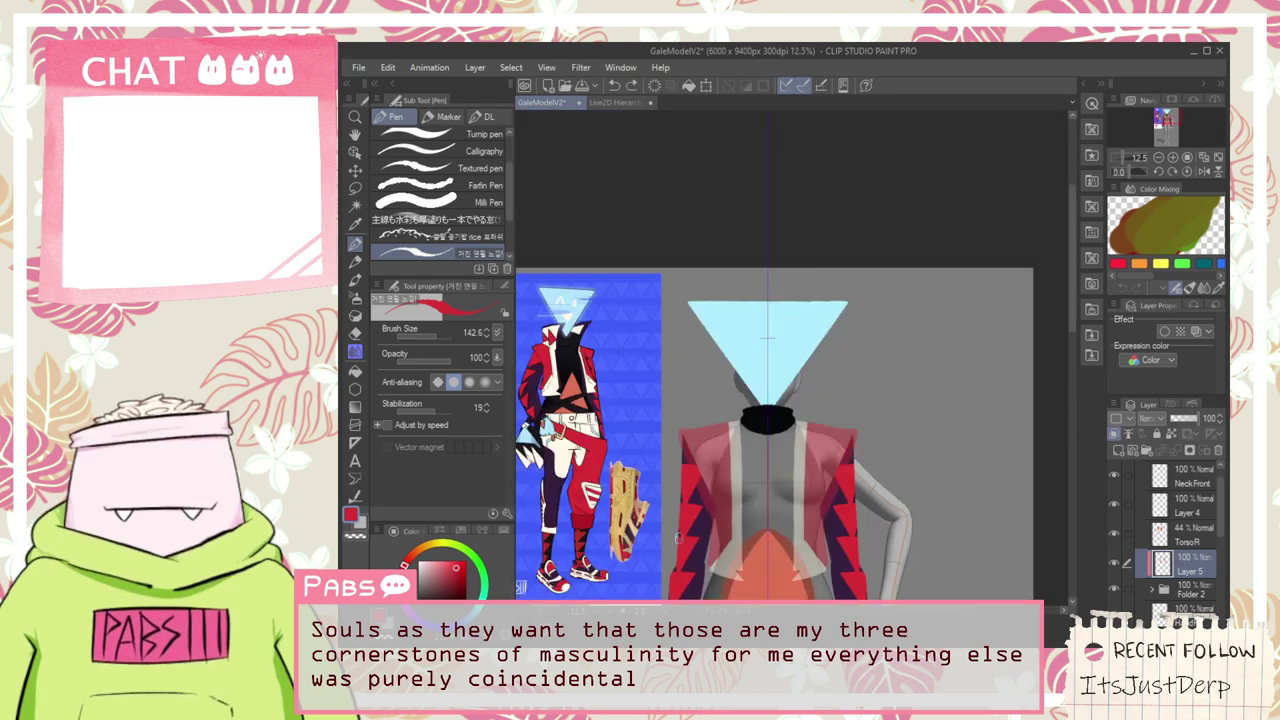
scroll(677, 537, up, 4)
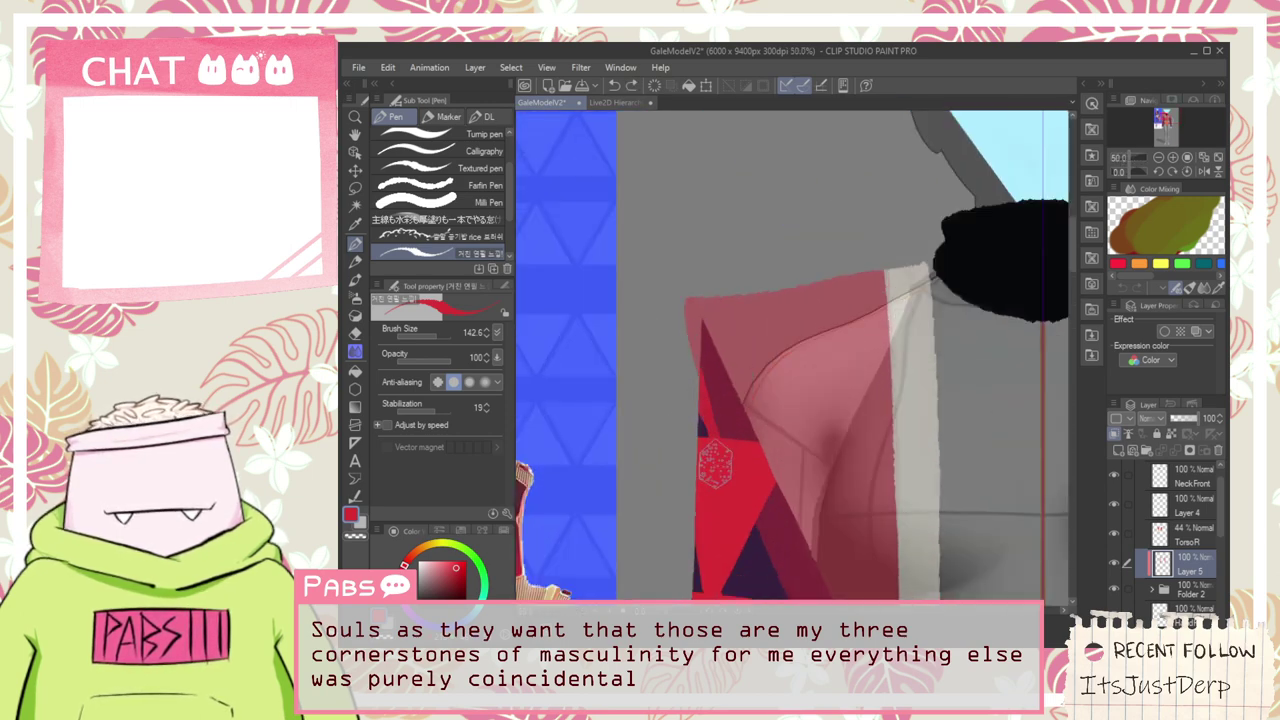
drag(715, 463, 714, 326)
key(ctrl+z)
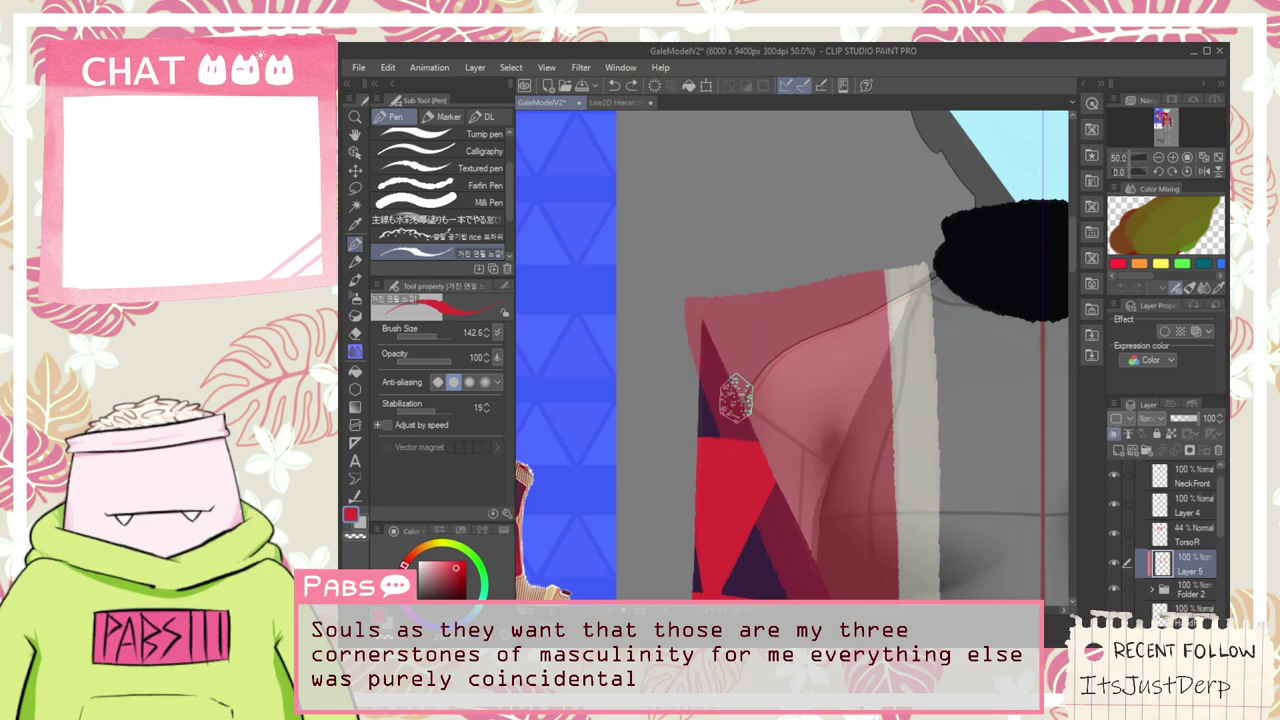
drag(694, 340, 729, 398)
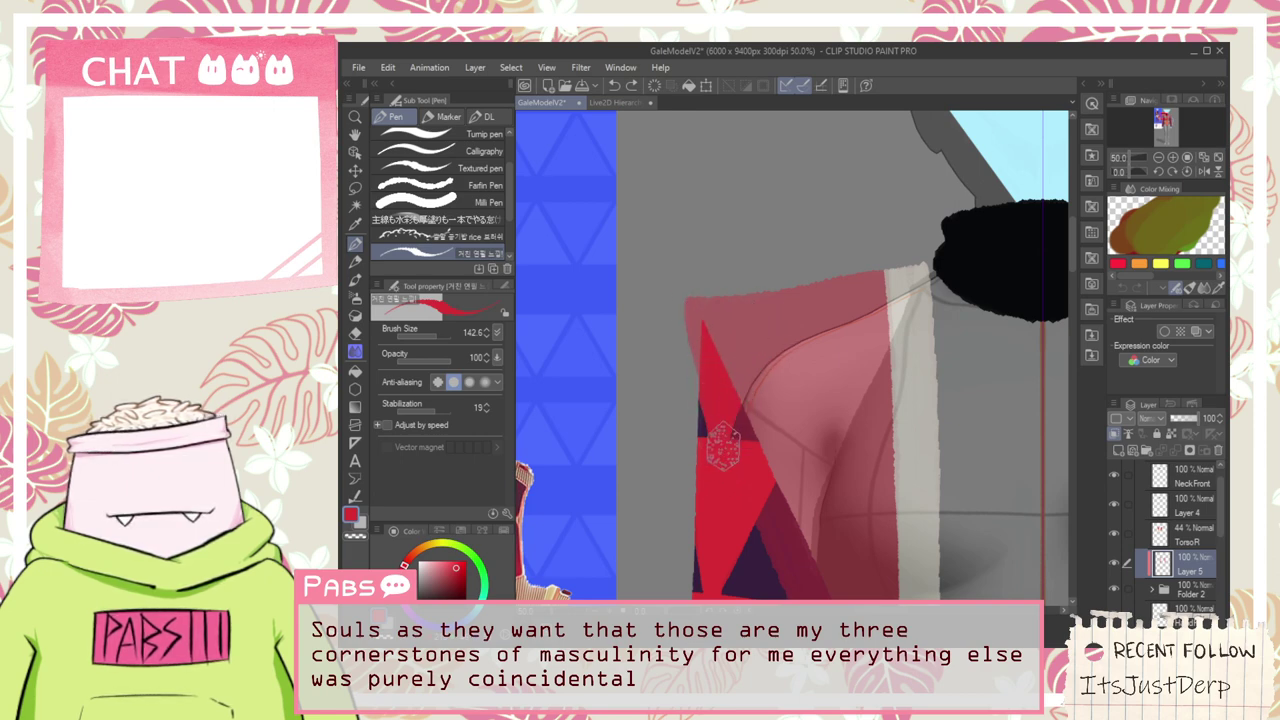
Clean up the edges and tips of the lowest red triangle near the sleeve cuff with the hard eraser
scroll(722, 450, down, 6)
key(h)
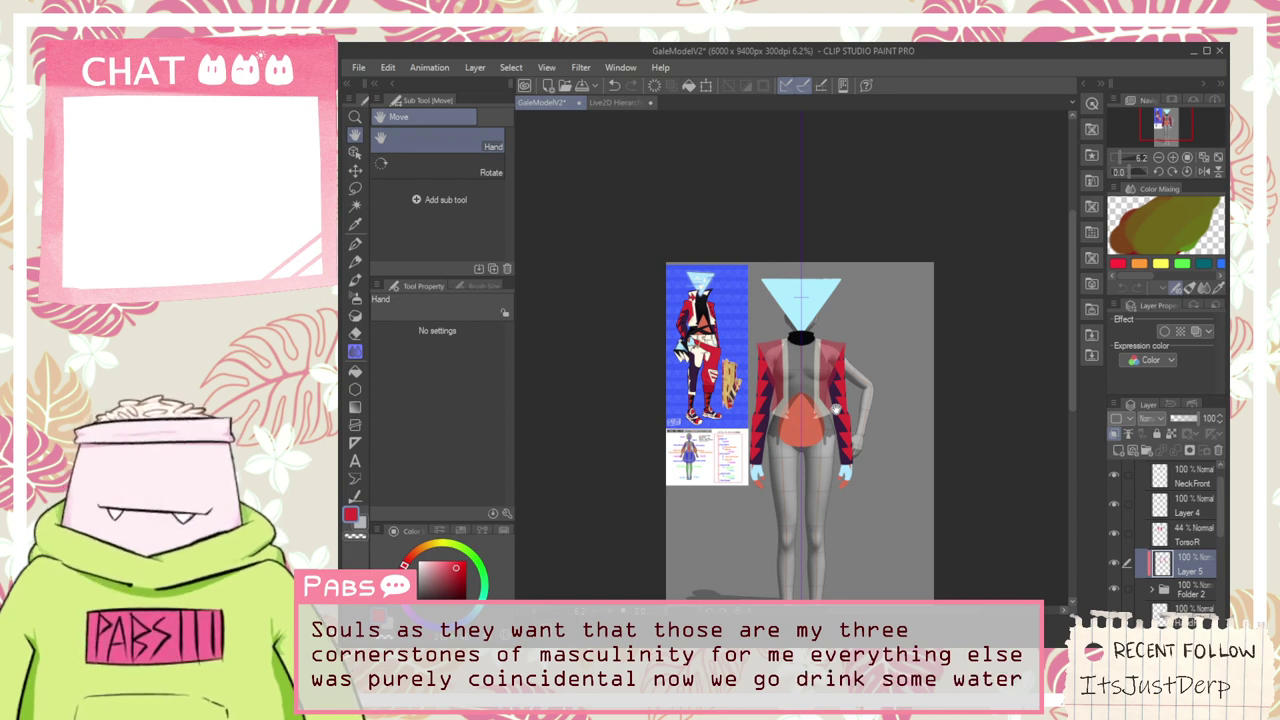
scroll(836, 410, up, 6)
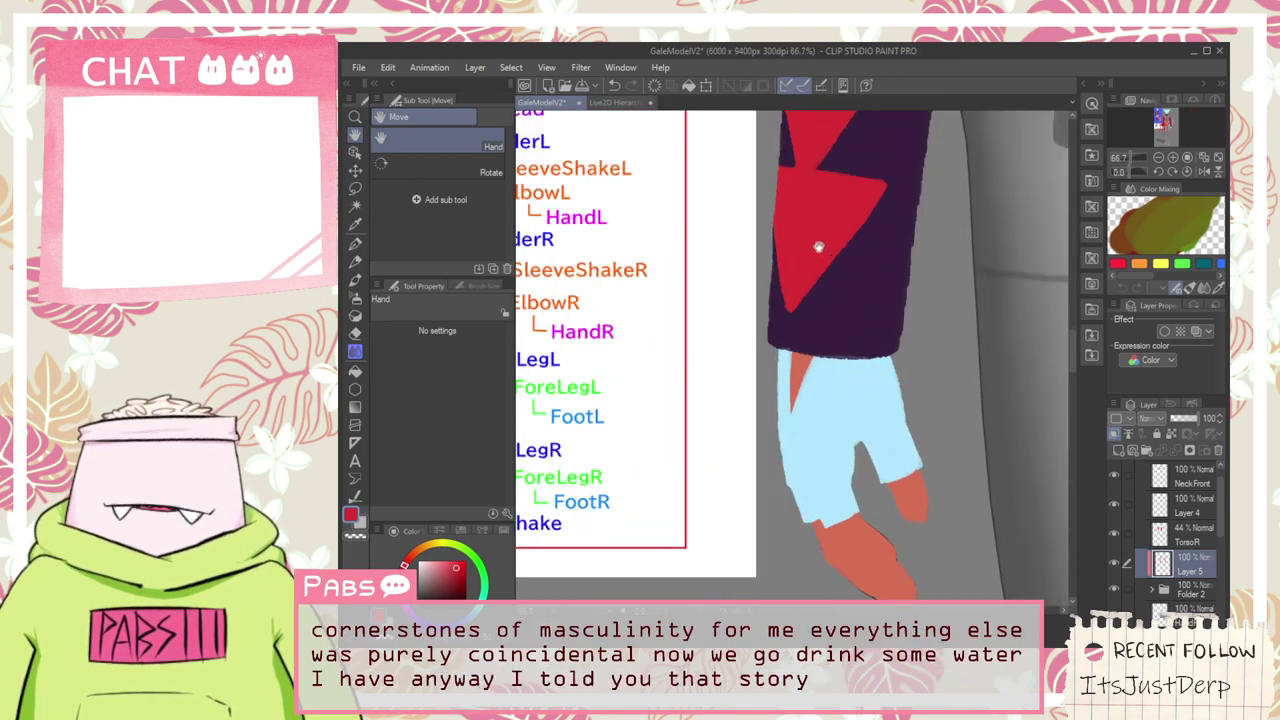
drag(818, 247, 811, 340)
key(e)
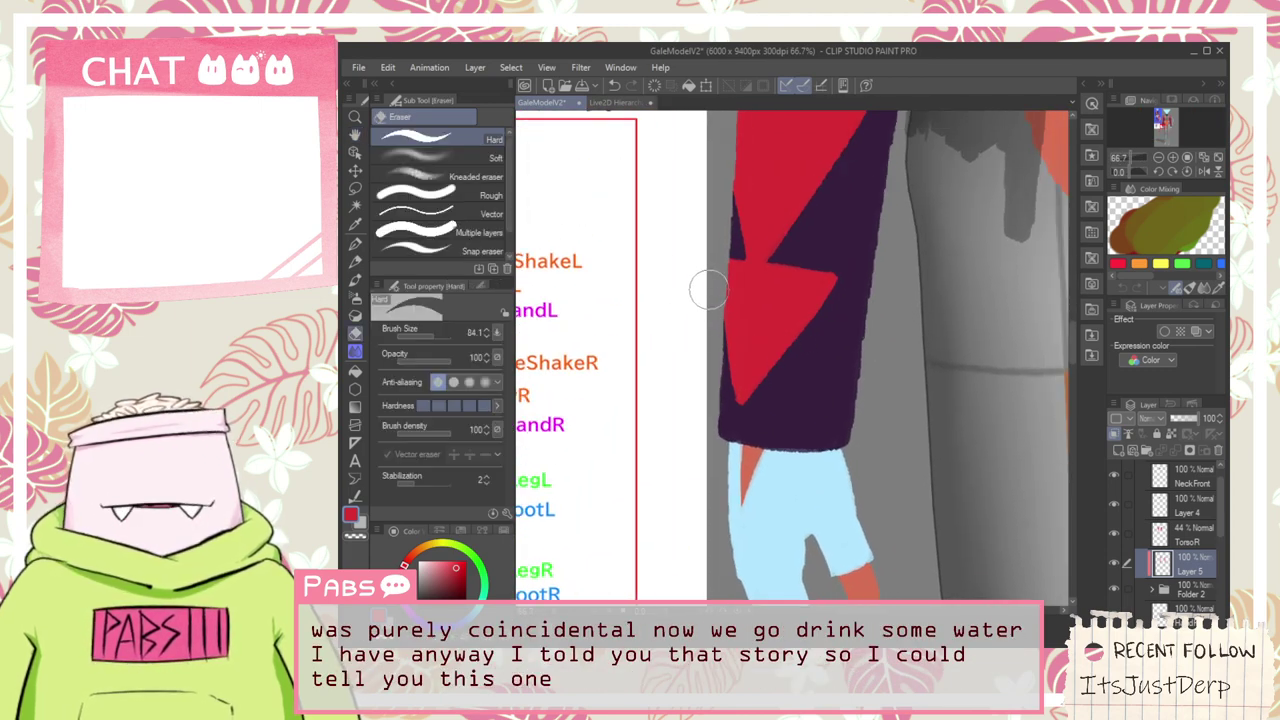
drag(704, 286, 724, 410)
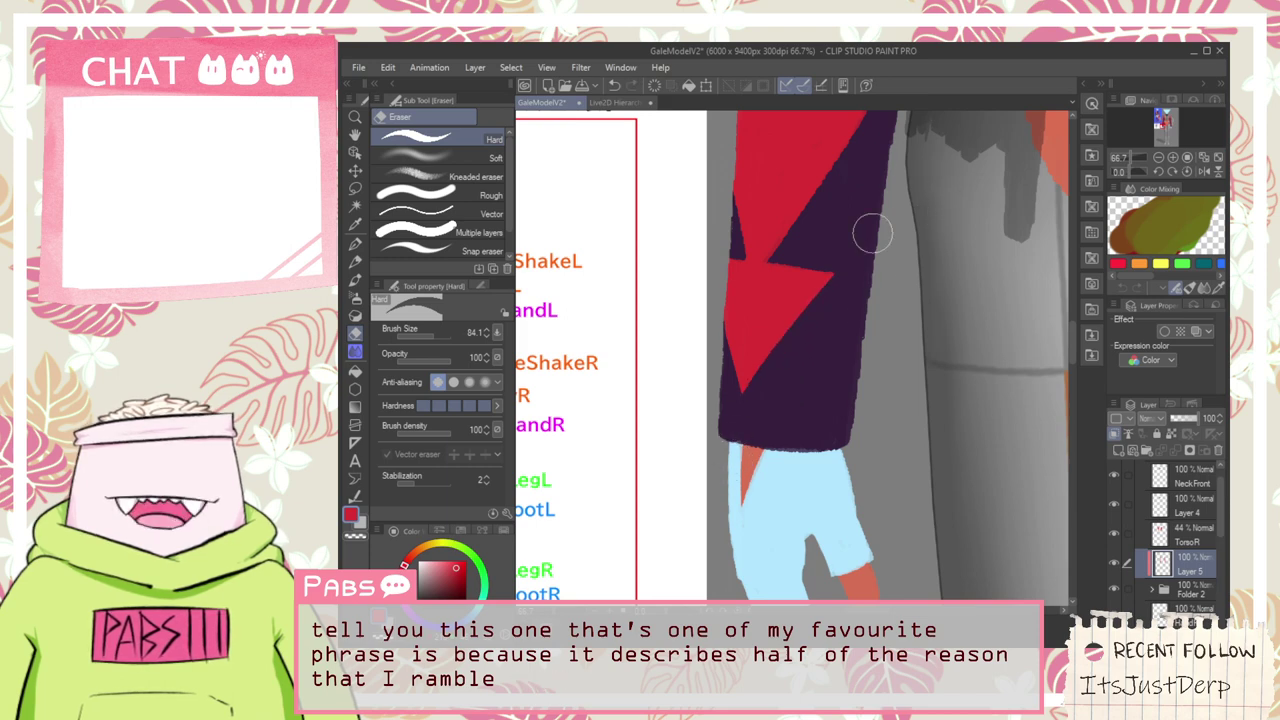
Examine the sleeve's triangle pattern from cuff to shoulder and compare it with the reference character artwork
scroll(845, 280, down, 1)
scroll(847, 277, down, 2)
key(space)
drag(853, 275, 837, 346)
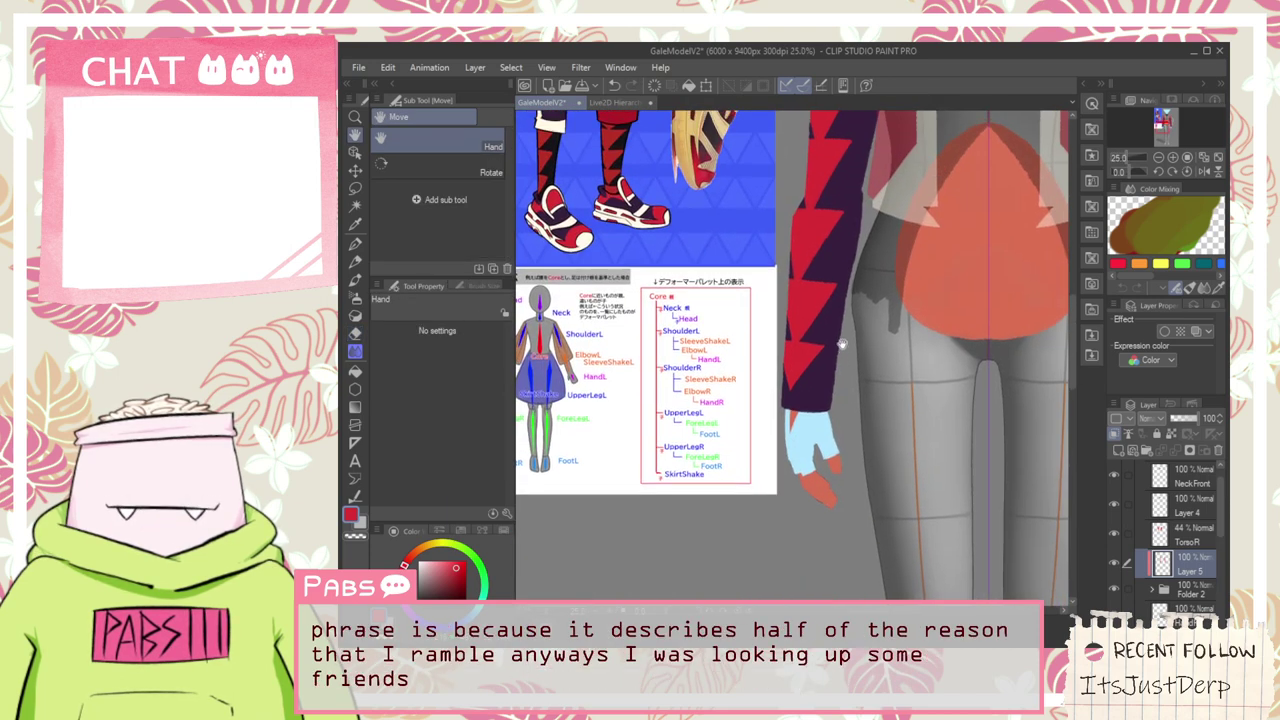
drag(840, 200, 825, 415)
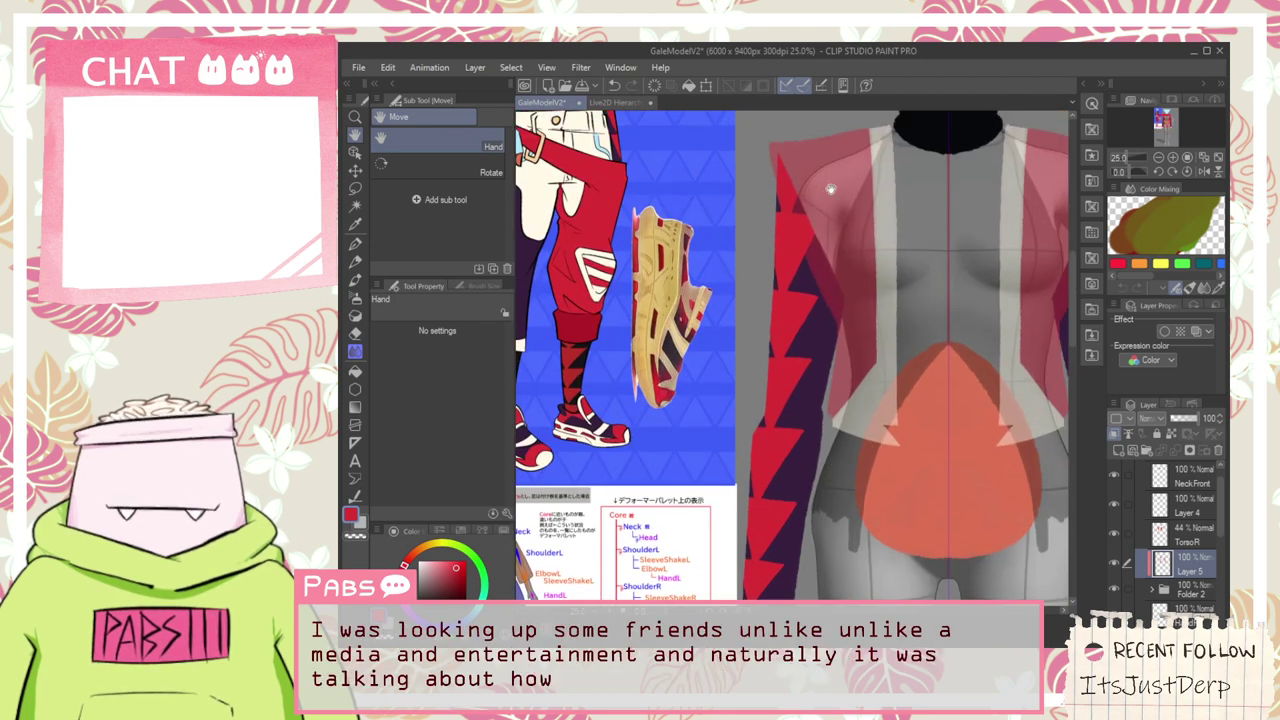
scroll(845, 216, down, 2)
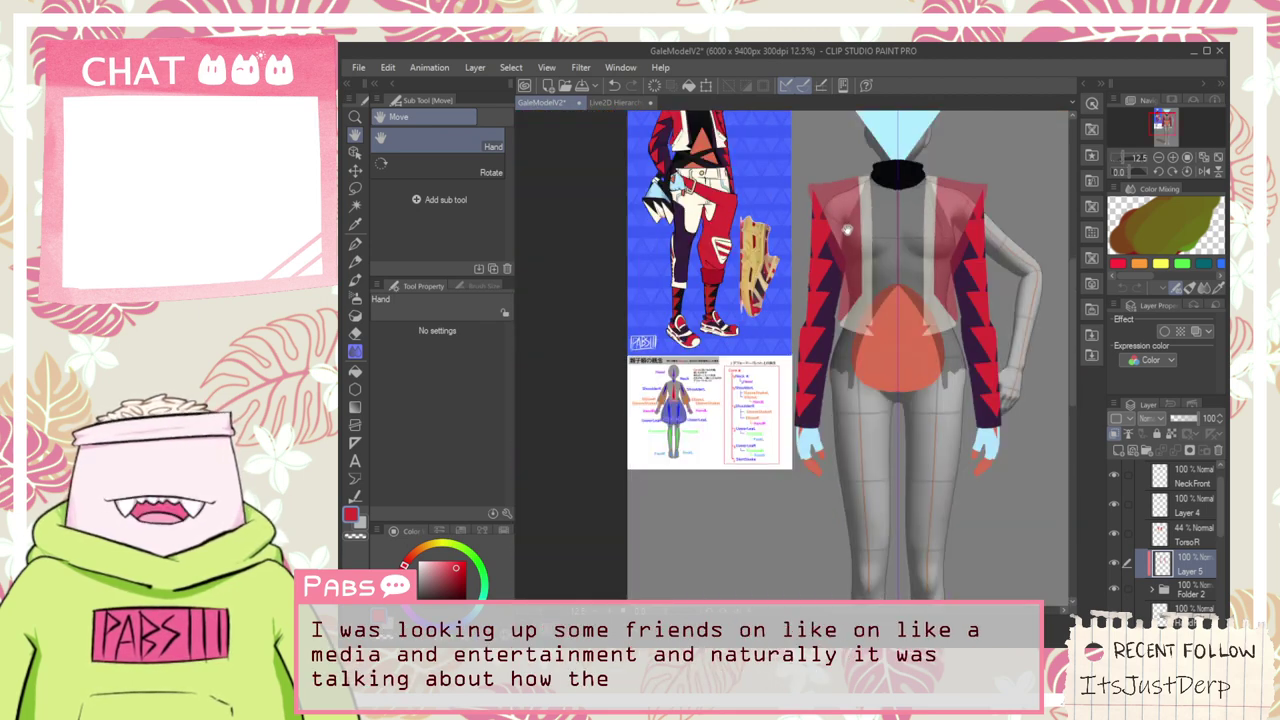
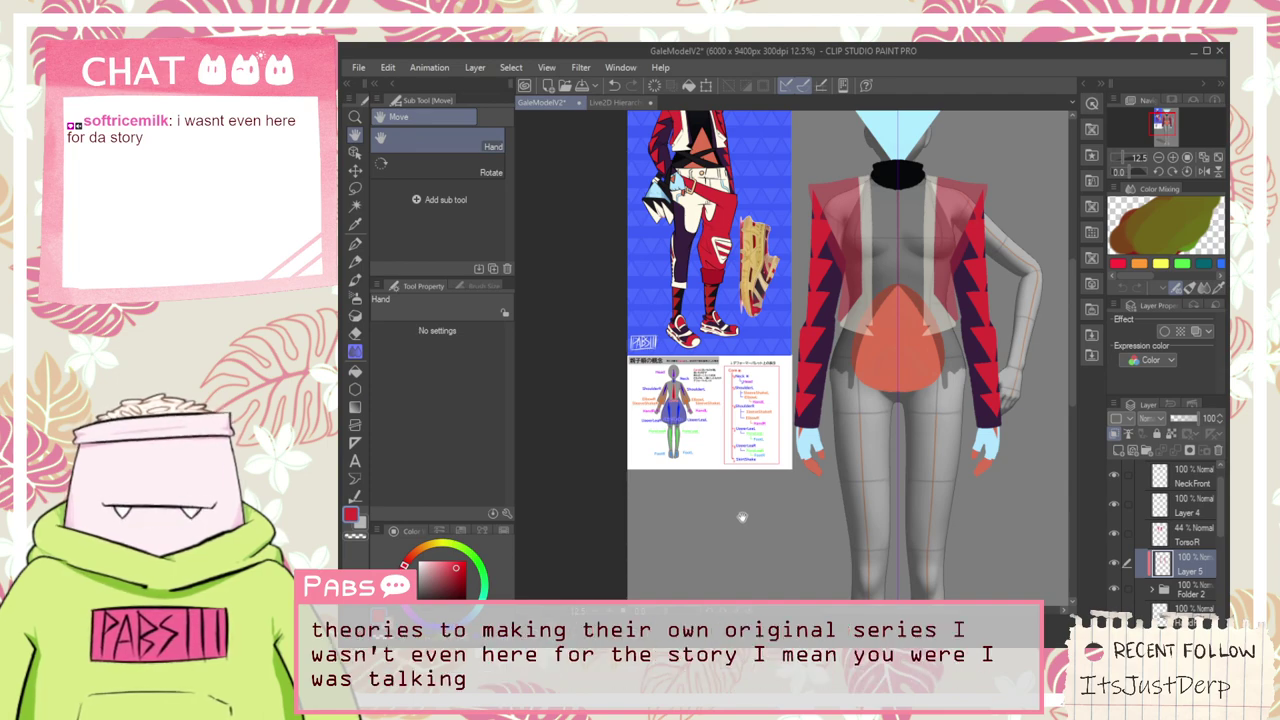
scroll(683, 250, up, 3)
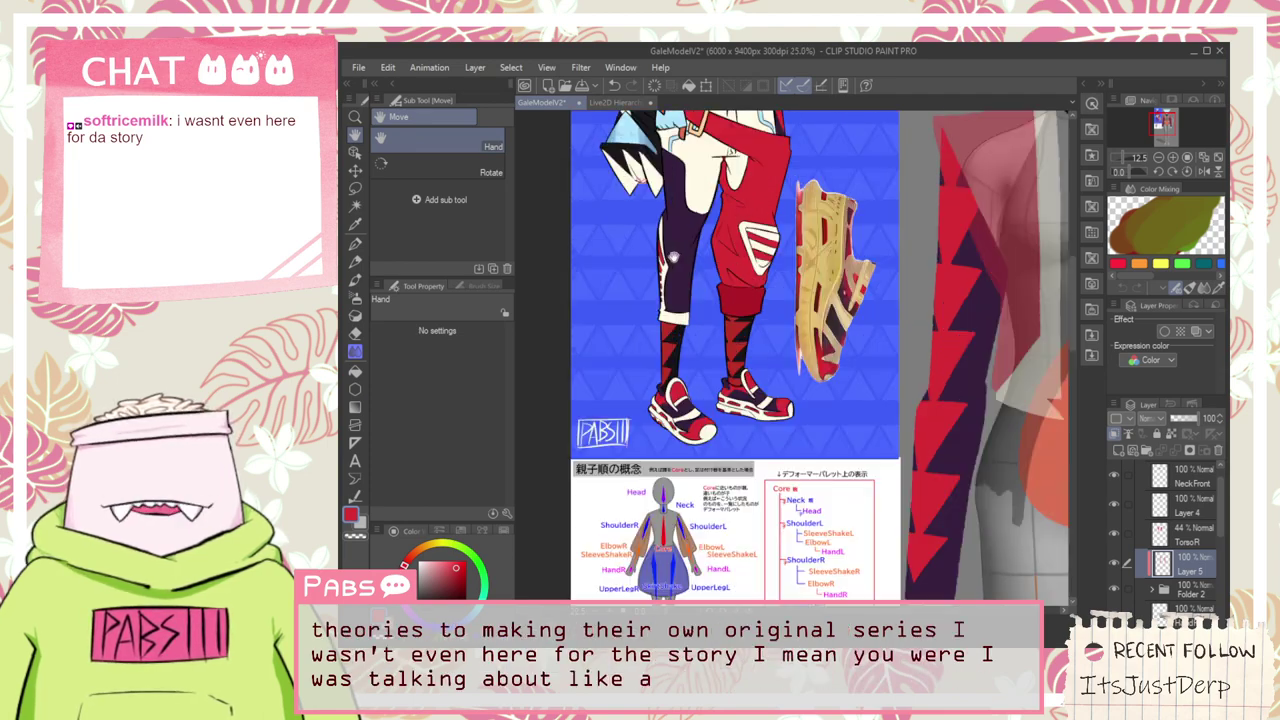
scroll(700, 264, down, 3)
drag(739, 266, 741, 336)
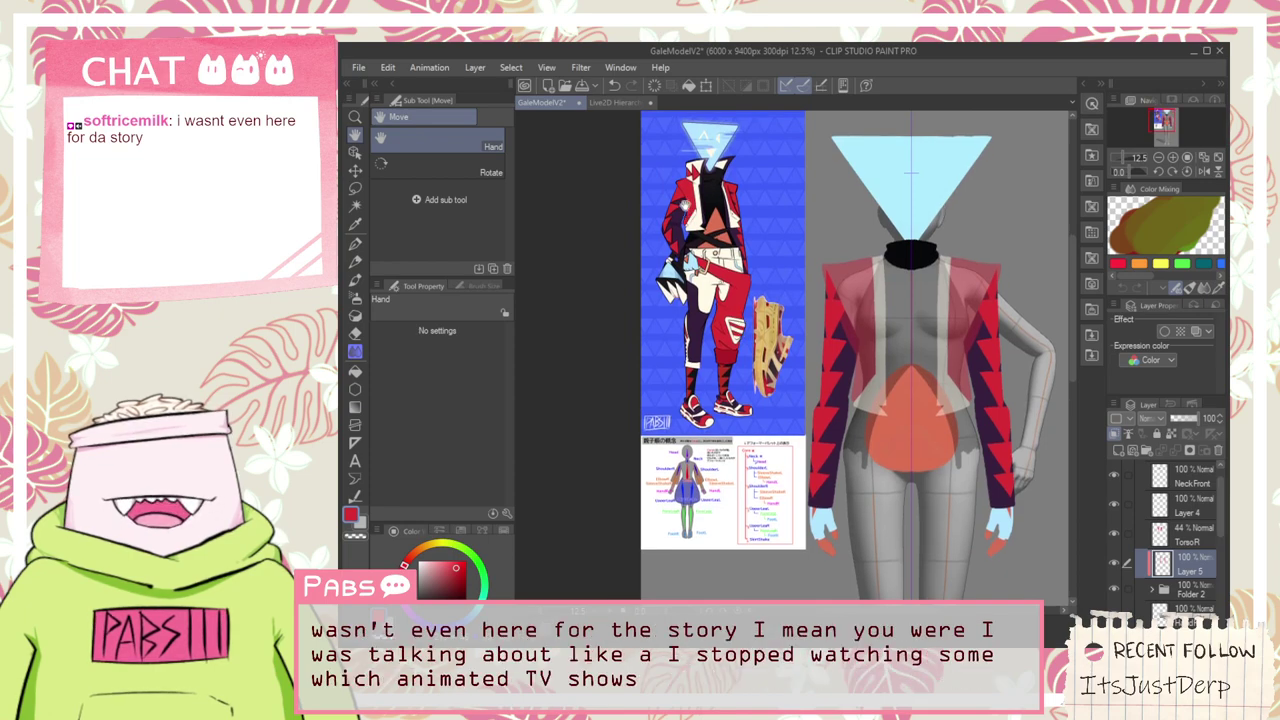
scroll(690, 214, up, 4)
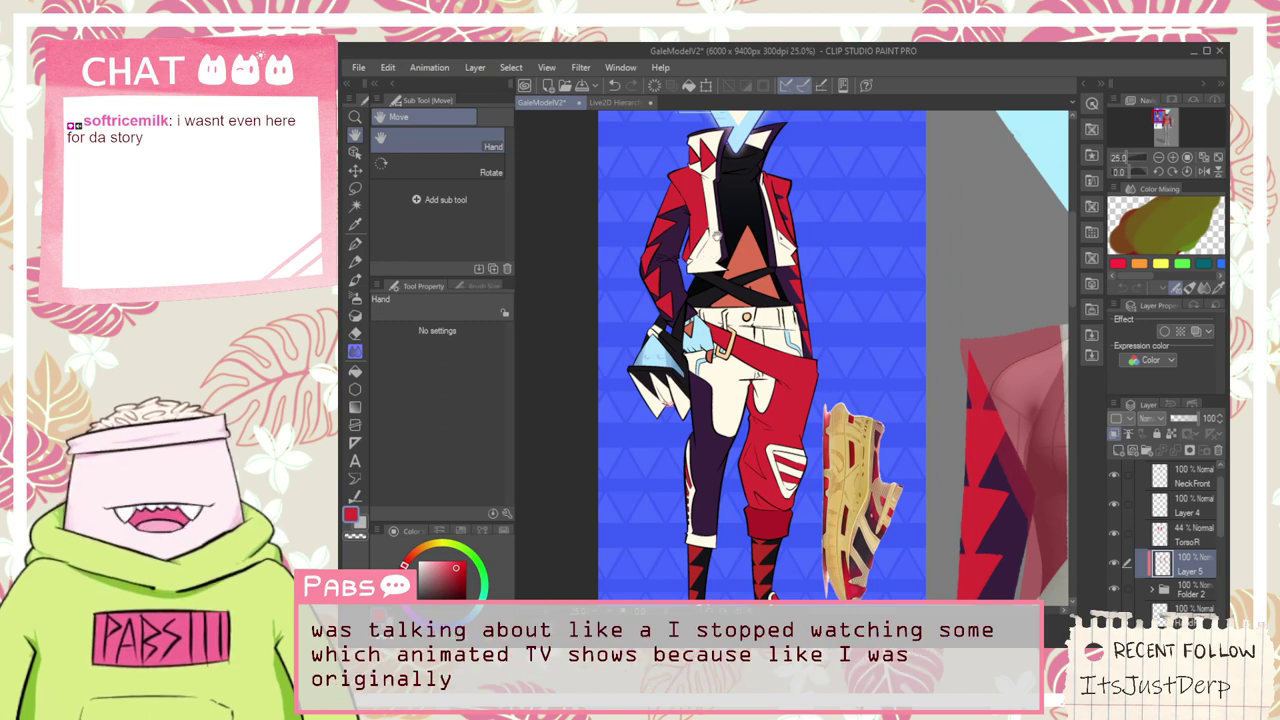
drag(752, 213, 762, 318)
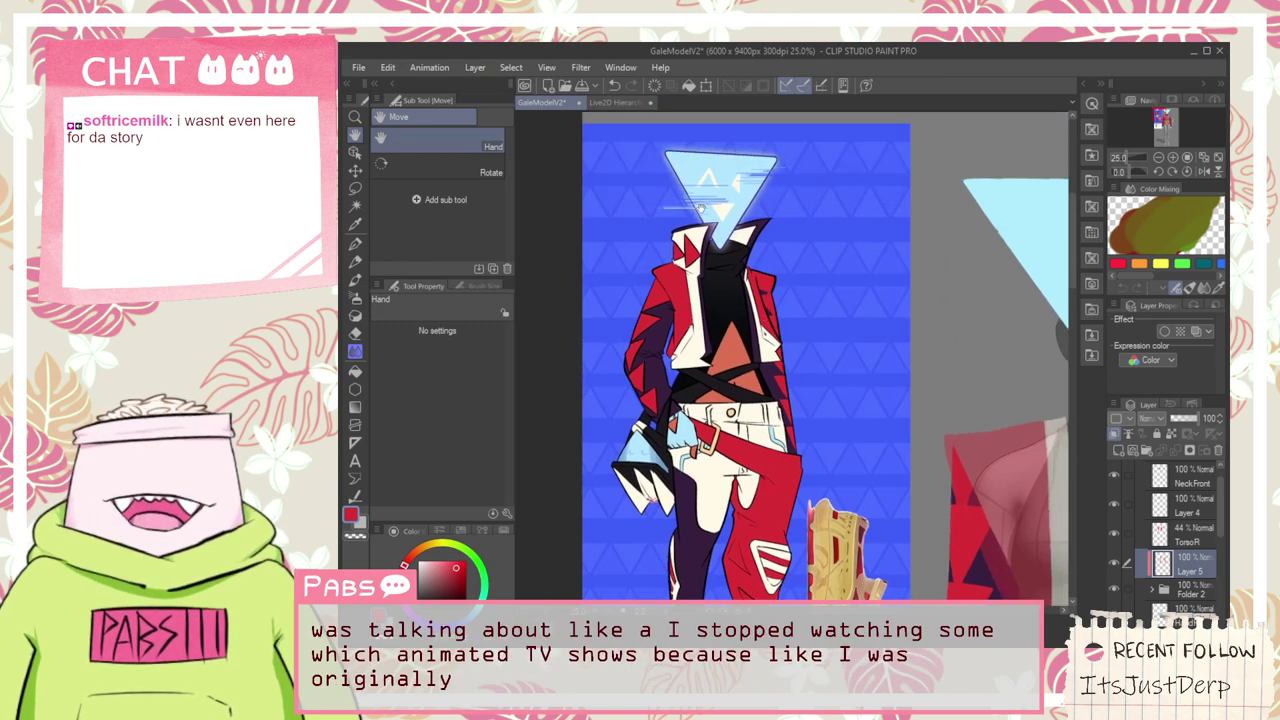
scroll(700, 208, up, 1)
scroll(700, 208, down, 2)
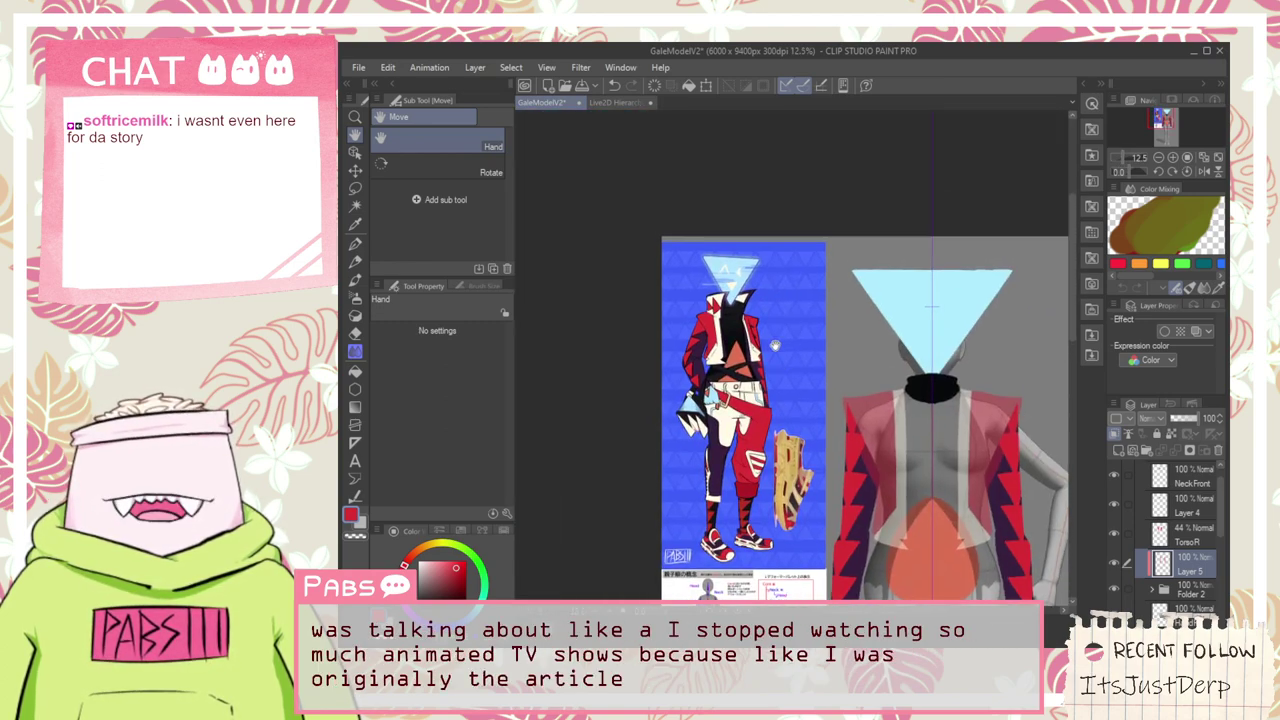
Sample the cream color from the reference character's jacket collar, and raise the TorsoR layer's opacity to 100%
scroll(772, 335, up, 5)
alt+click(650, 303)
scroll(712, 333, down, 3)
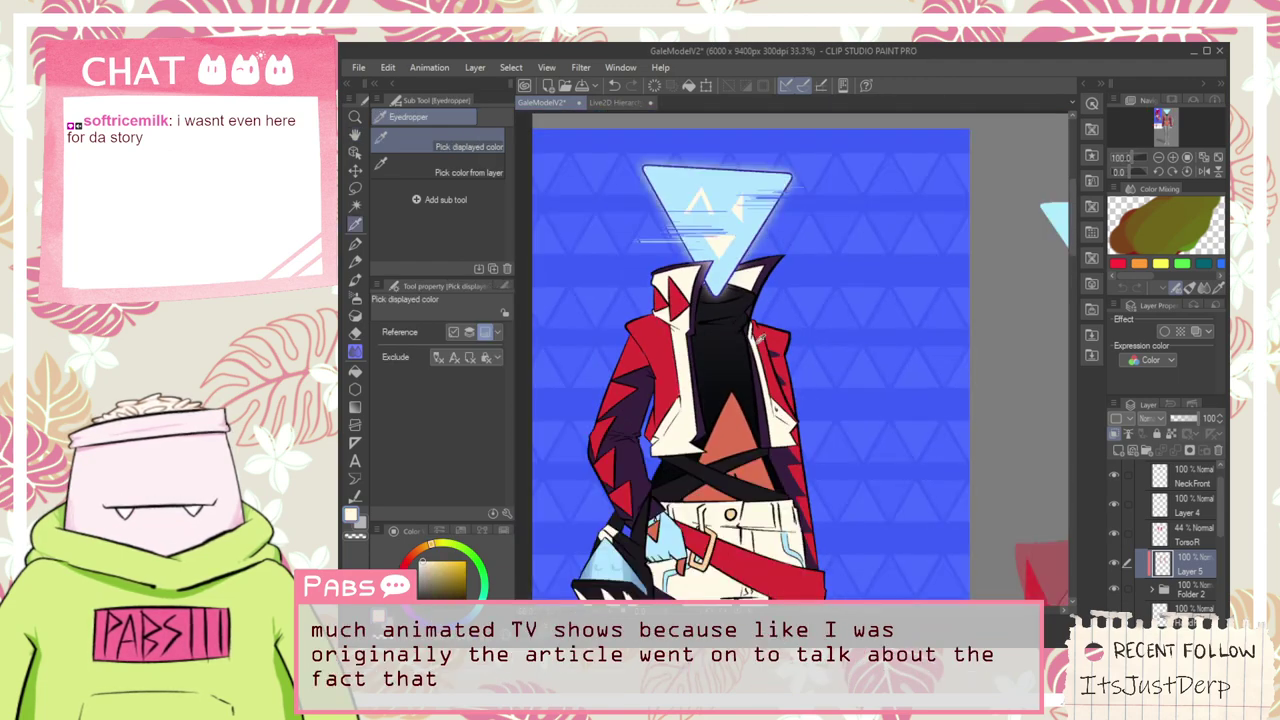
scroll(764, 338, down, 3)
drag(945, 381, 857, 329)
click(1183, 544)
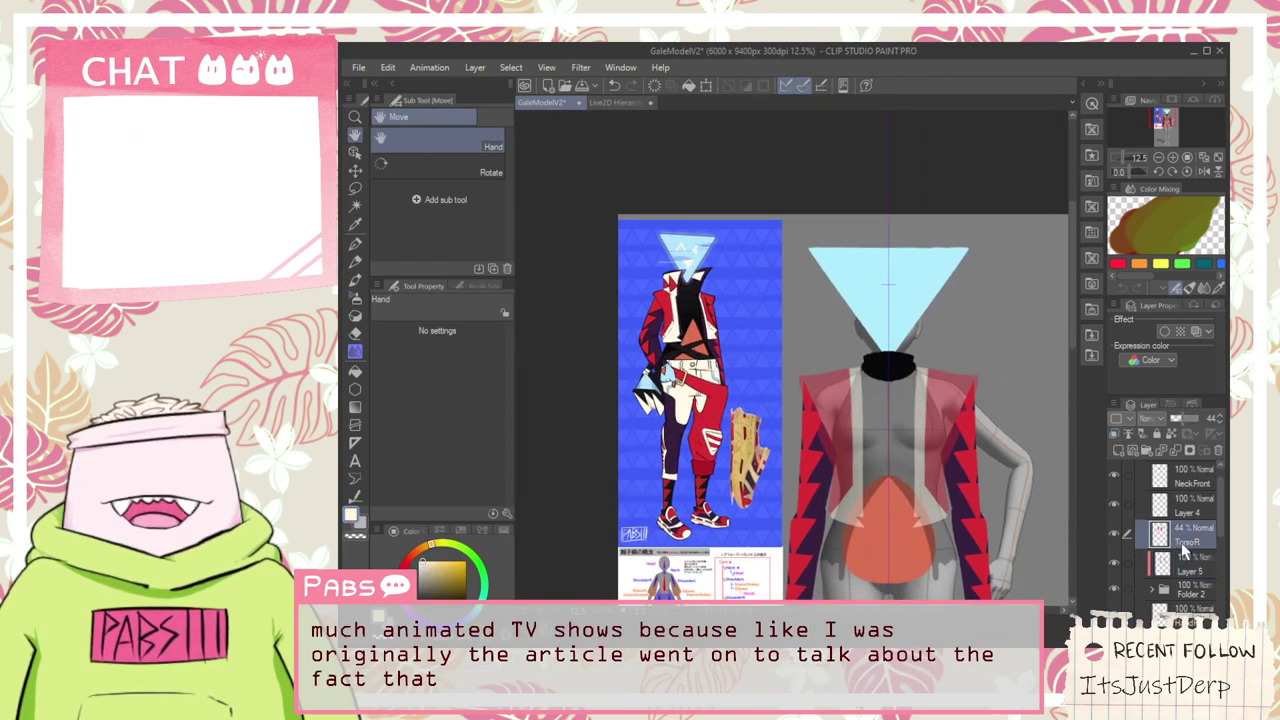
drag(1193, 417, 1218, 428)
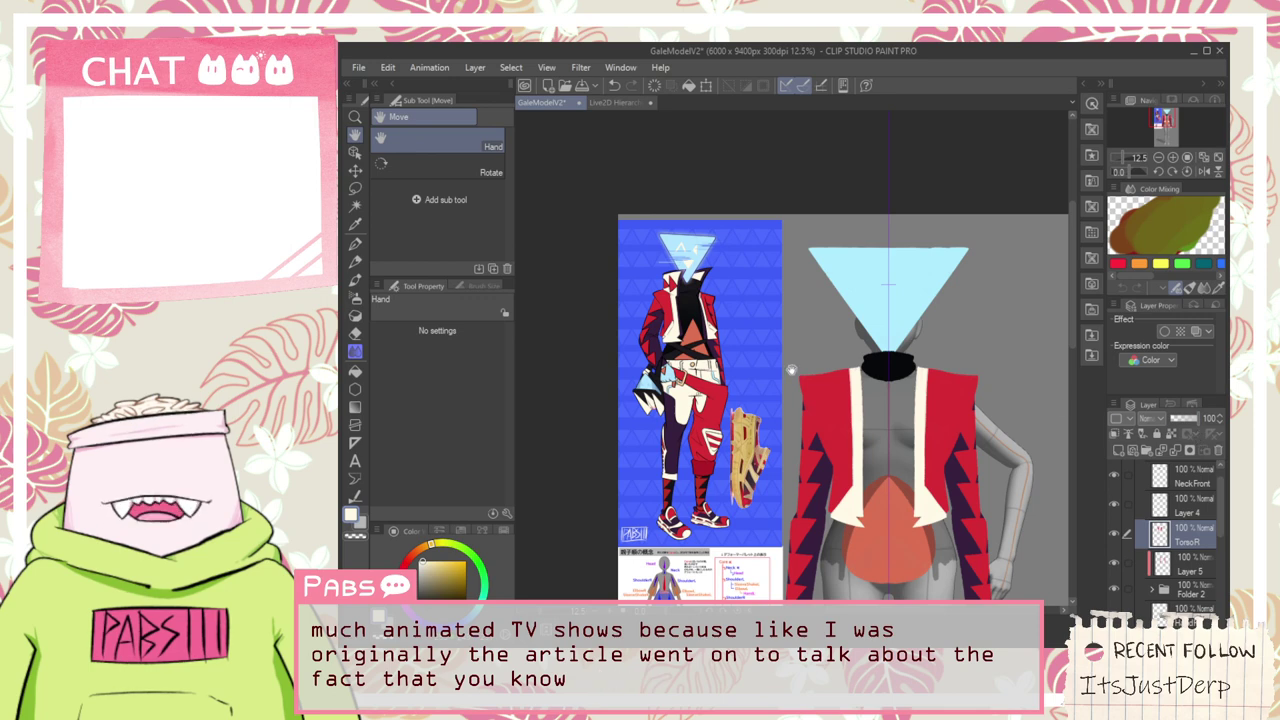
Sample the jacket's red and ready the pen at the outer corner of the red shoulder
scroll(801, 373, up, 3)
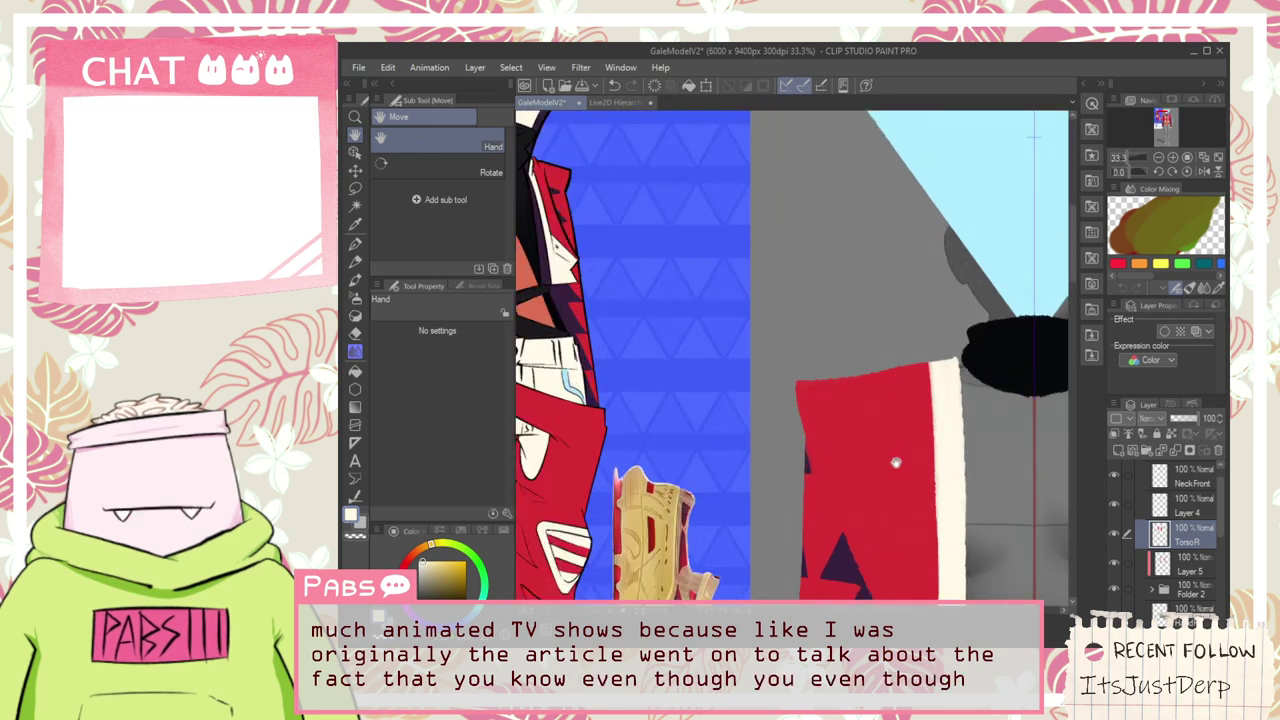
key(i)
click(885, 507)
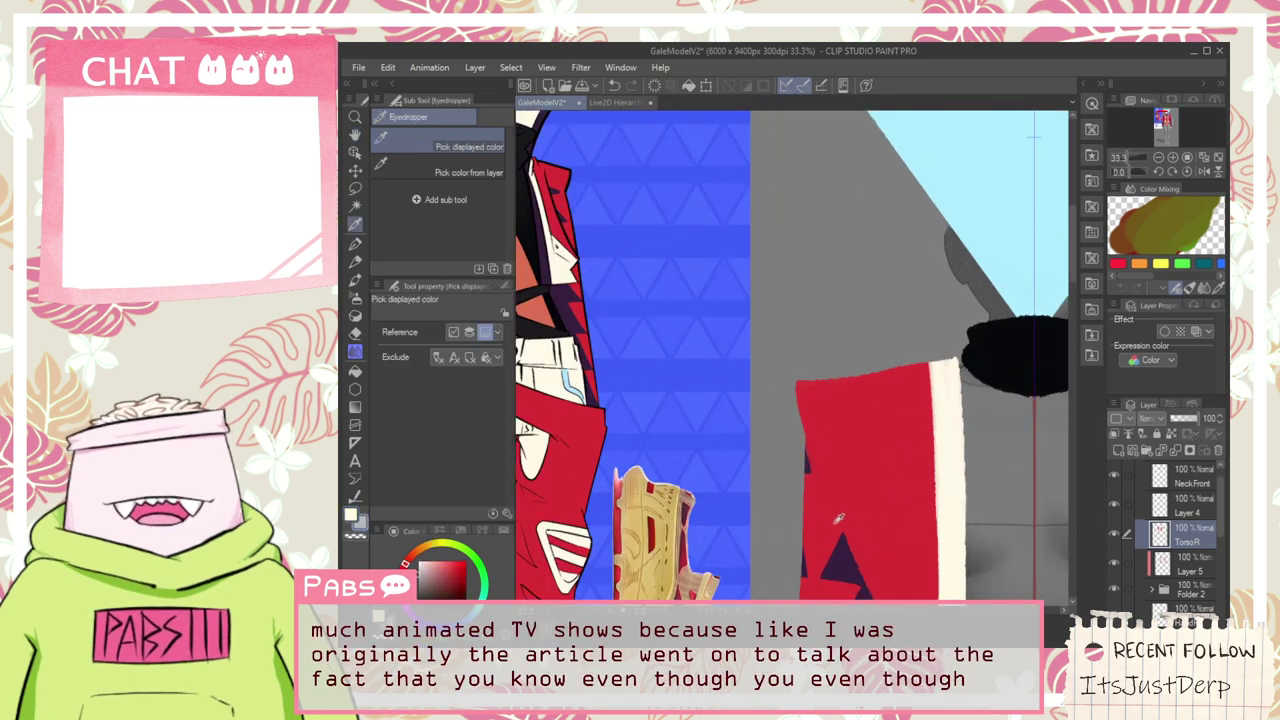
key(p)
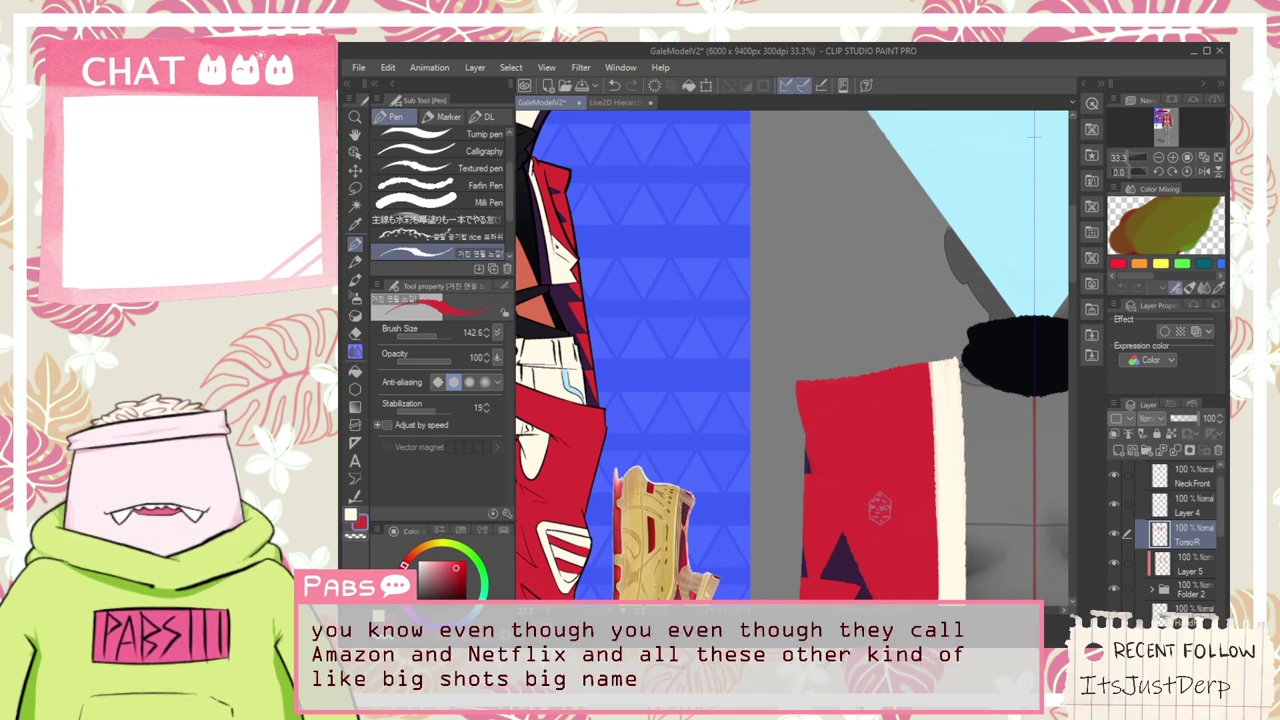
scroll(805, 380, up, 5)
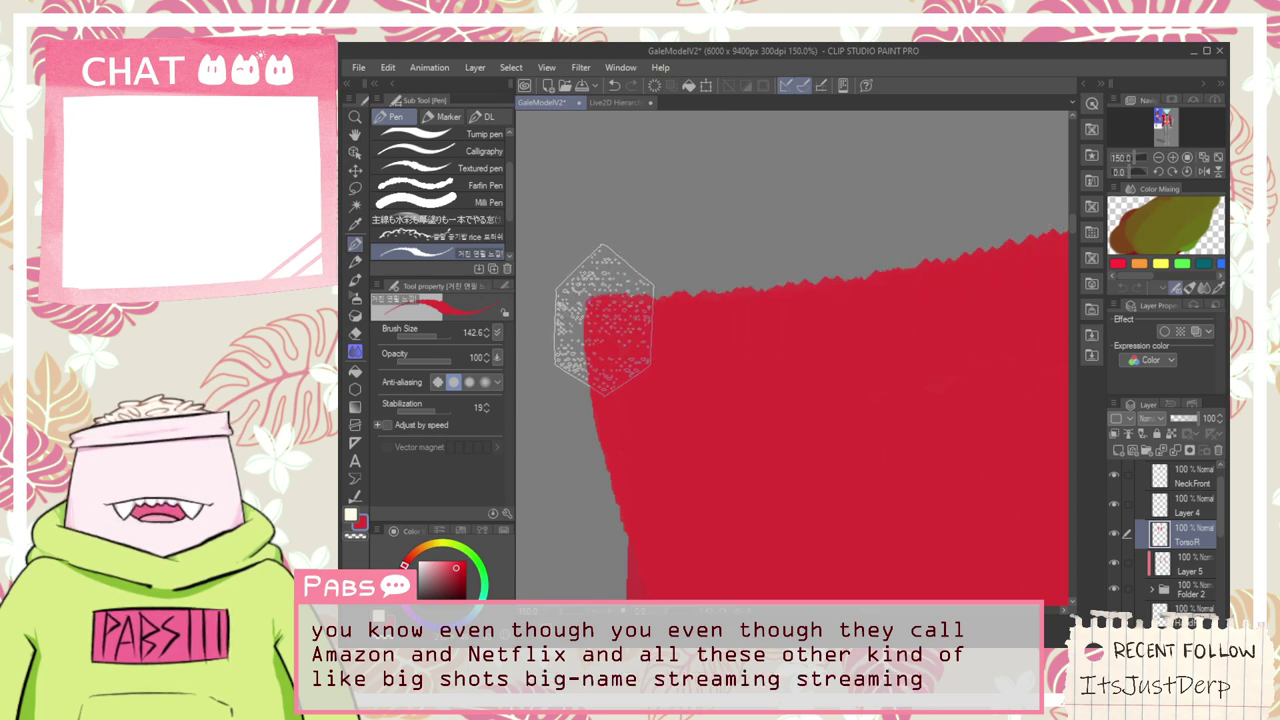
scroll(877, 290, down, 5)
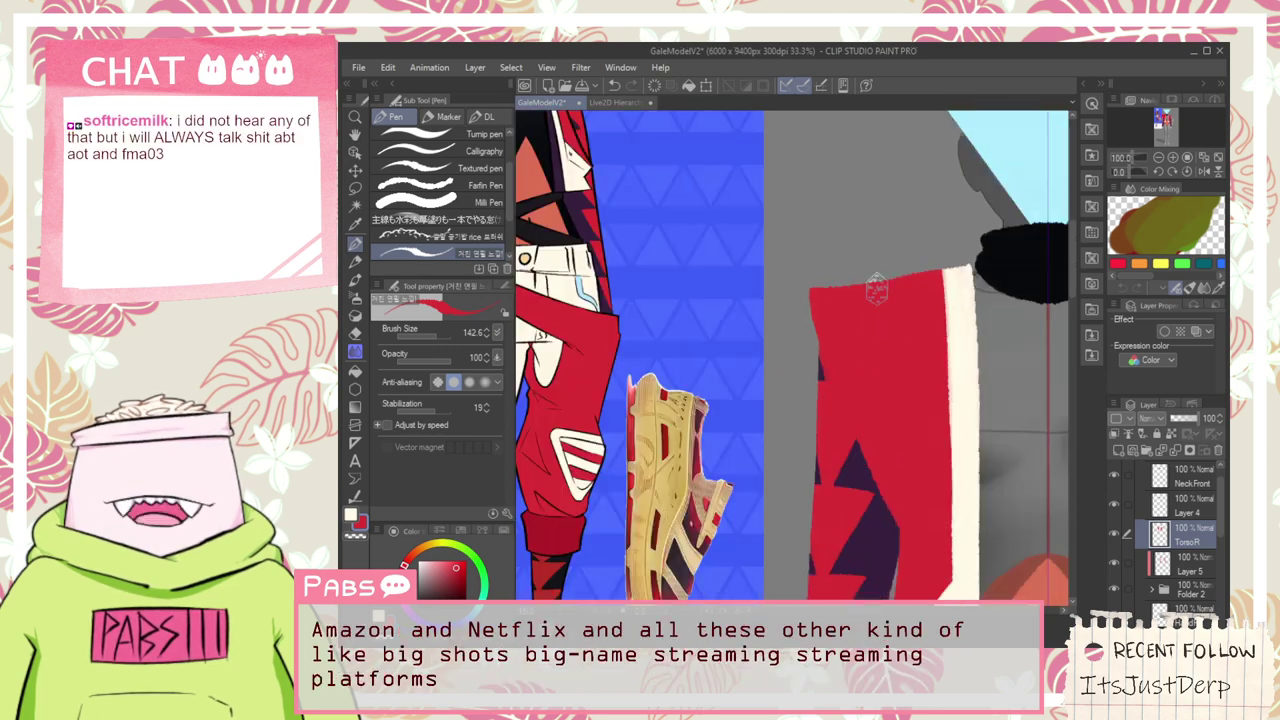
Examine the full jacket on the model and compare its shape with the reference character artwork
scroll(877, 290, down, 3)
key(space)
drag(943, 332, 857, 325)
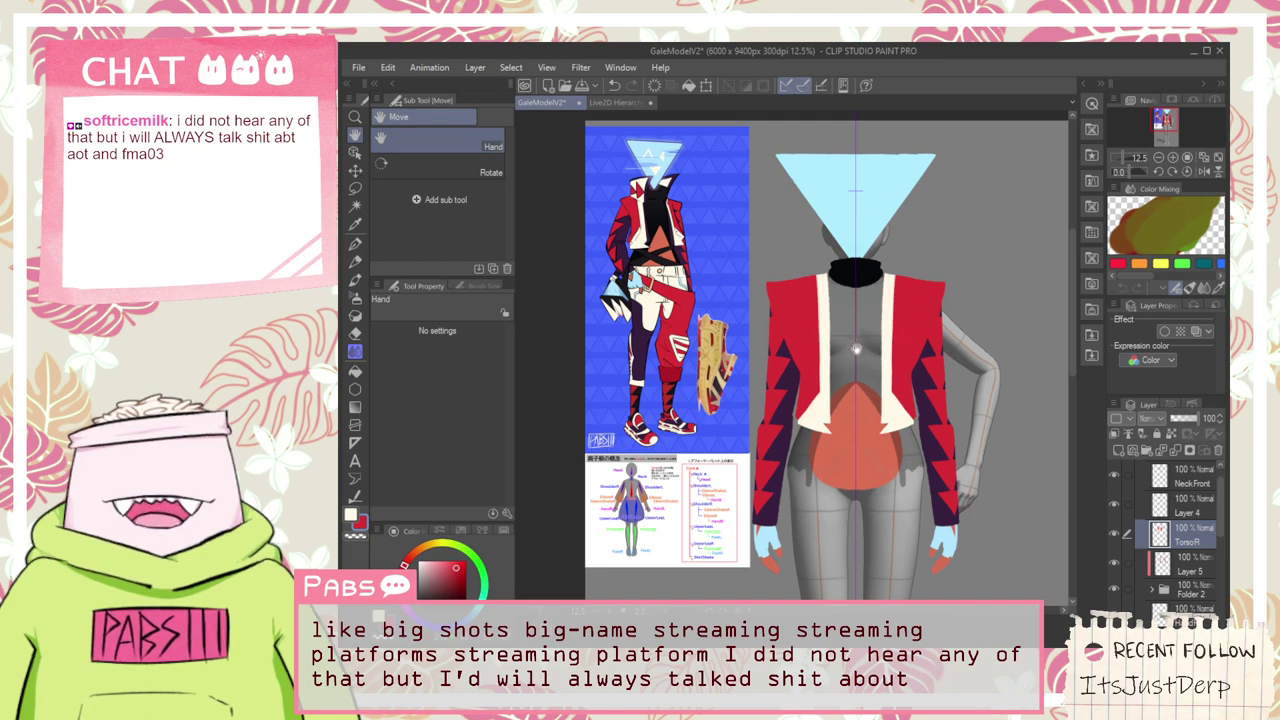
scroll(856, 349, up, 2)
scroll(853, 337, down, 4)
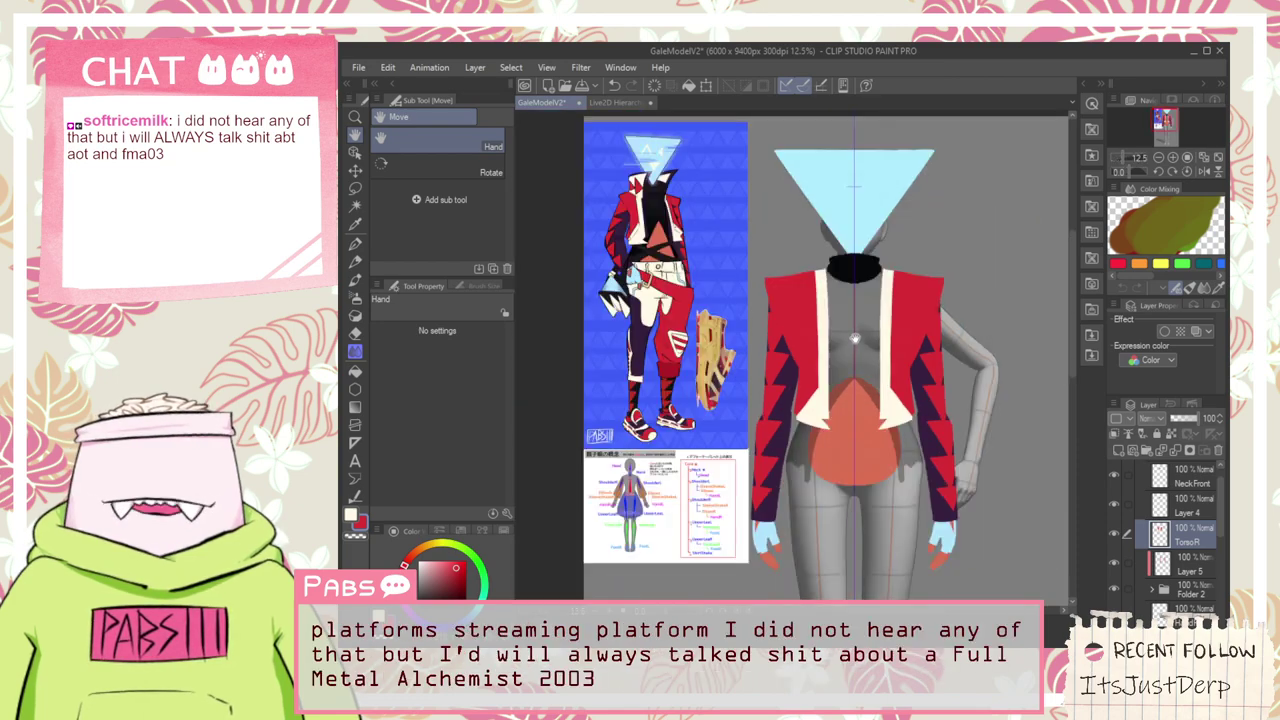
scroll(786, 283, up, 2)
scroll(660, 240, up, 3)
scroll(671, 232, down, 1)
scroll(671, 232, down, 3)
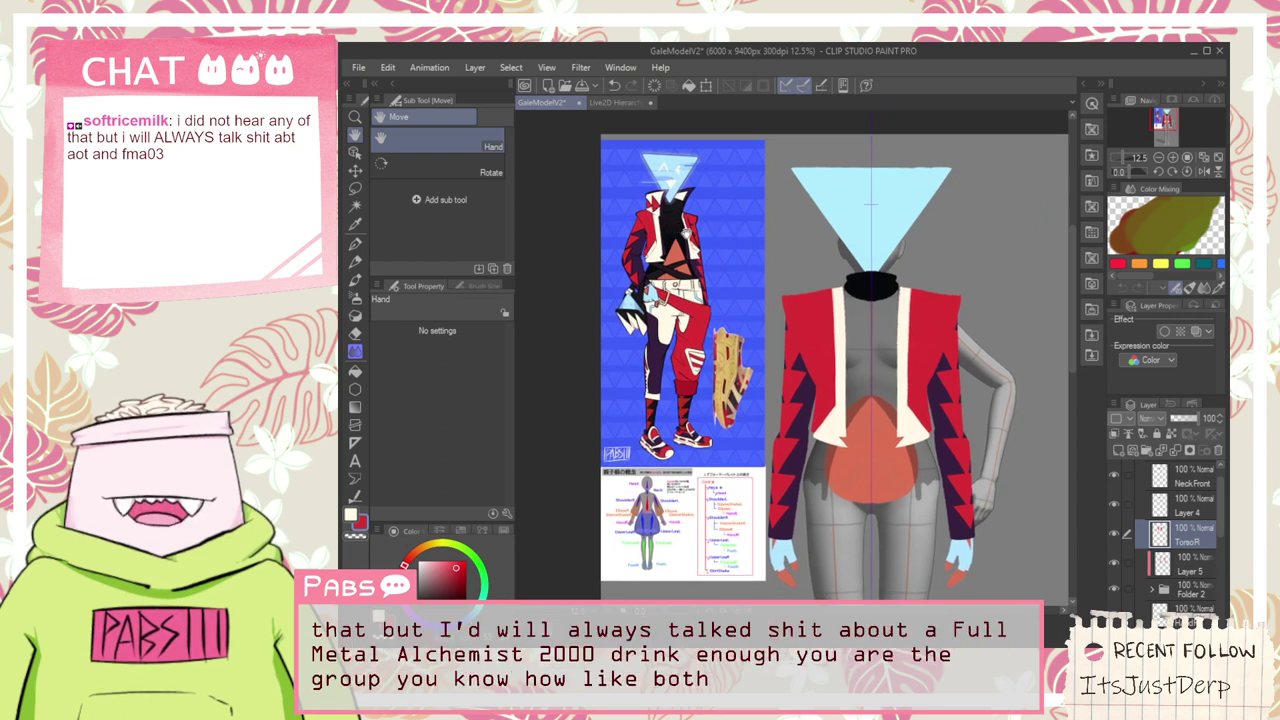
scroll(790, 282, up, 4)
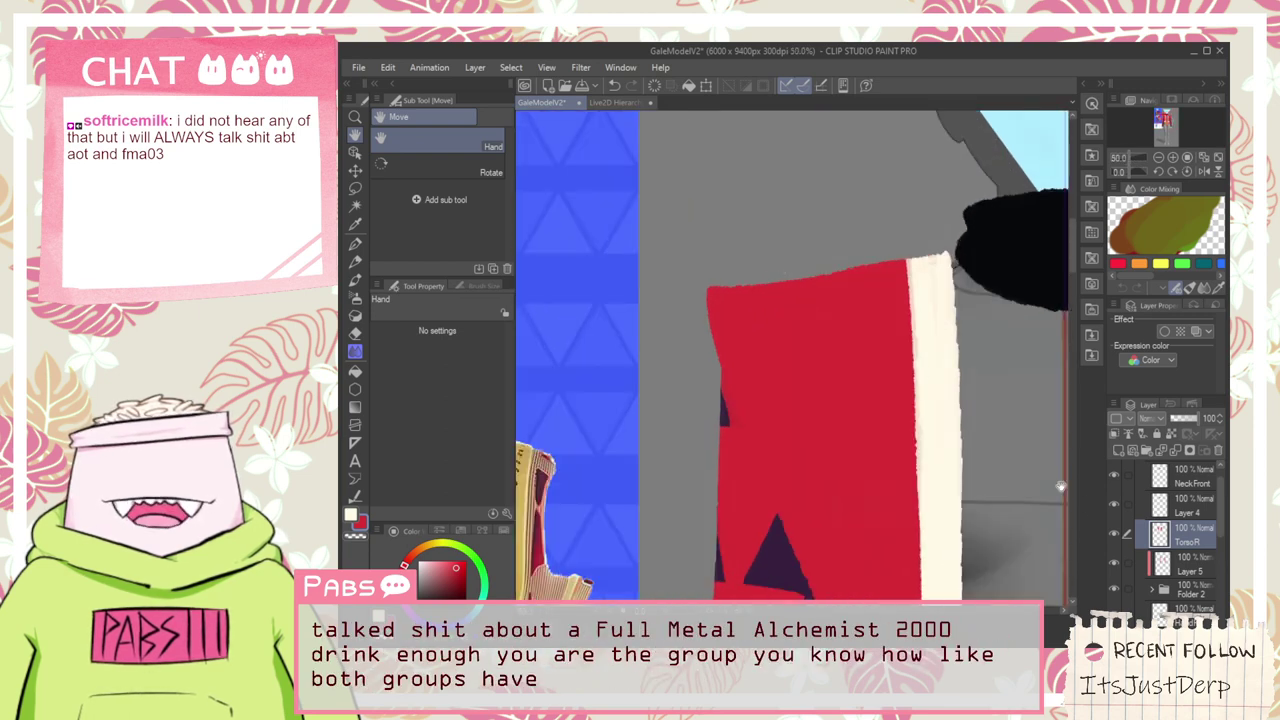
Straighten the top edge of the red shoulder with the hard eraser, undoing and redrawing the strokes as needed
scroll(725, 280, up, 5)
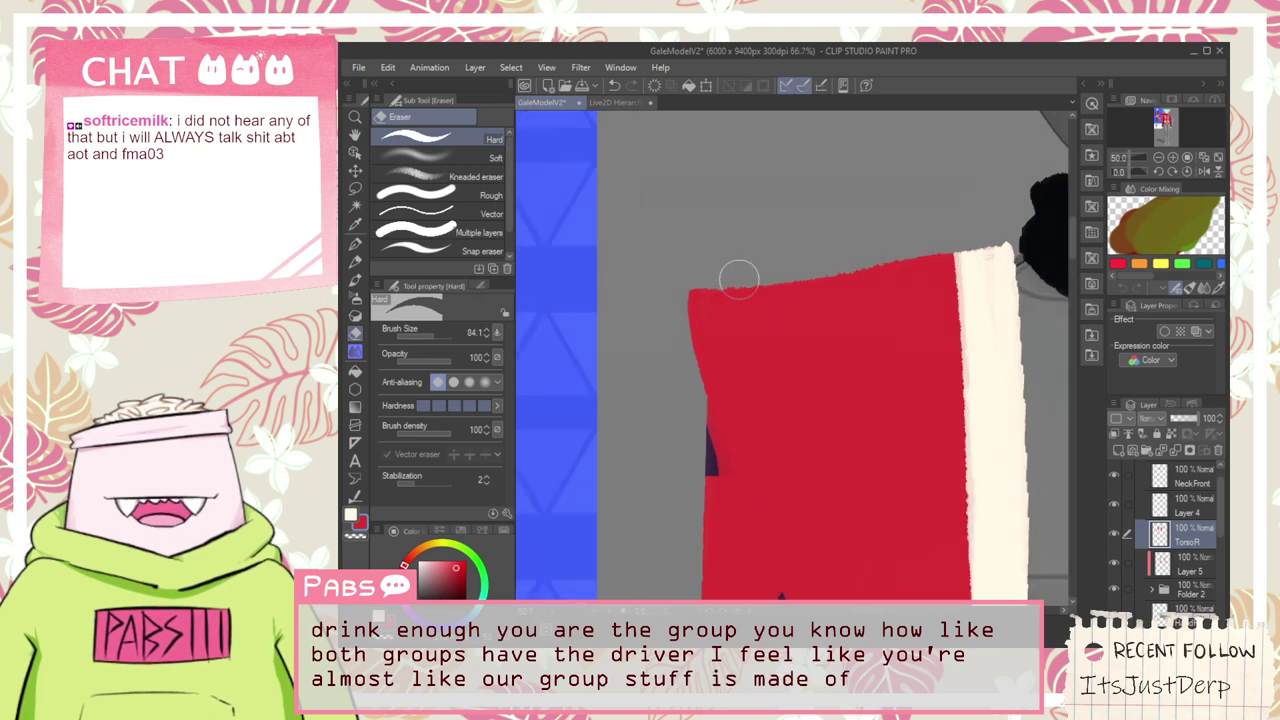
drag(665, 306, 925, 268)
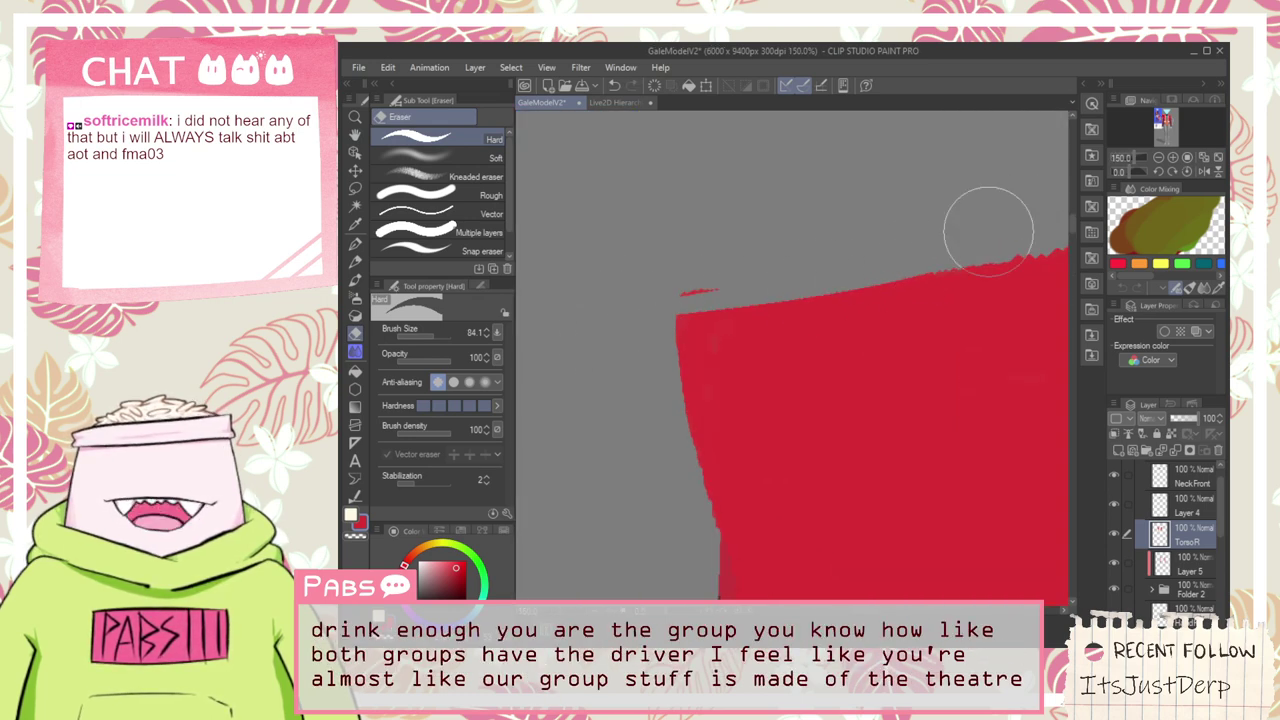
key(ctrl+z)
mouse_move(650, 289)
mouse_down()
mouse_move(896, 264)
mouse_move(893, 276)
mouse_move(965, 258)
mouse_up()
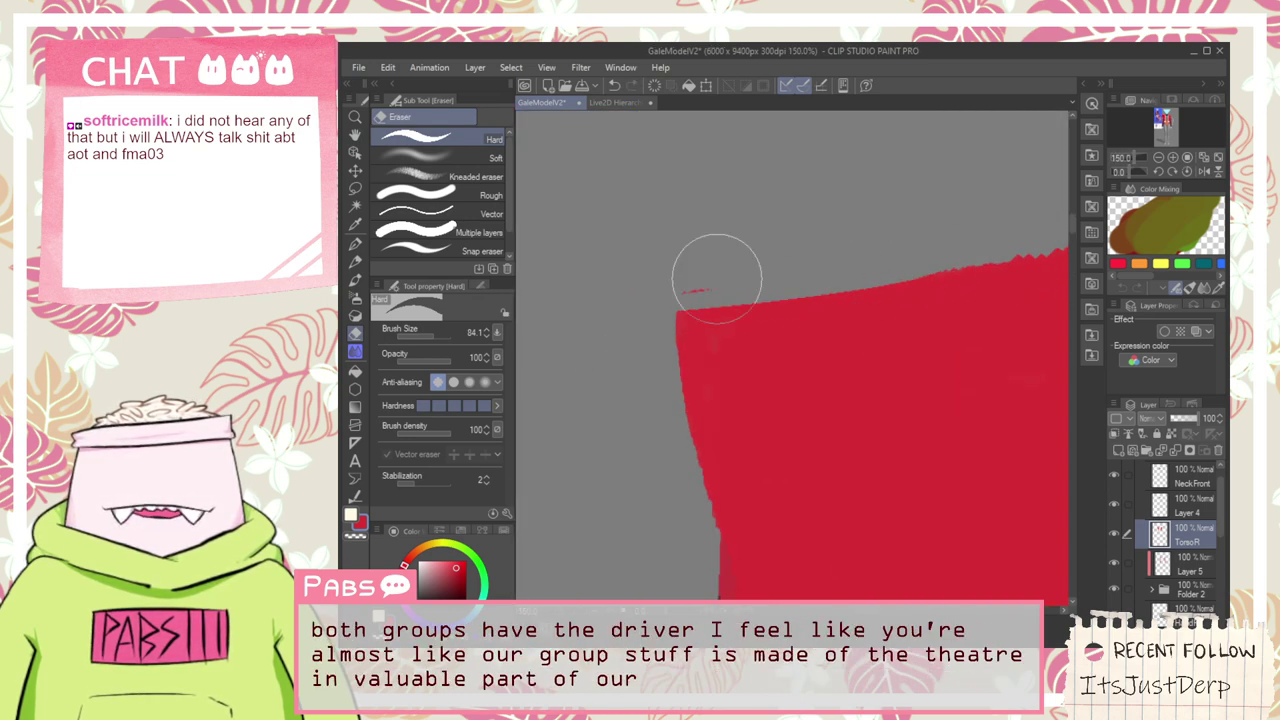
key(ctrl+z)
drag(626, 300, 1030, 231)
scroll(723, 283, down, 1)
scroll(727, 291, down, 4)
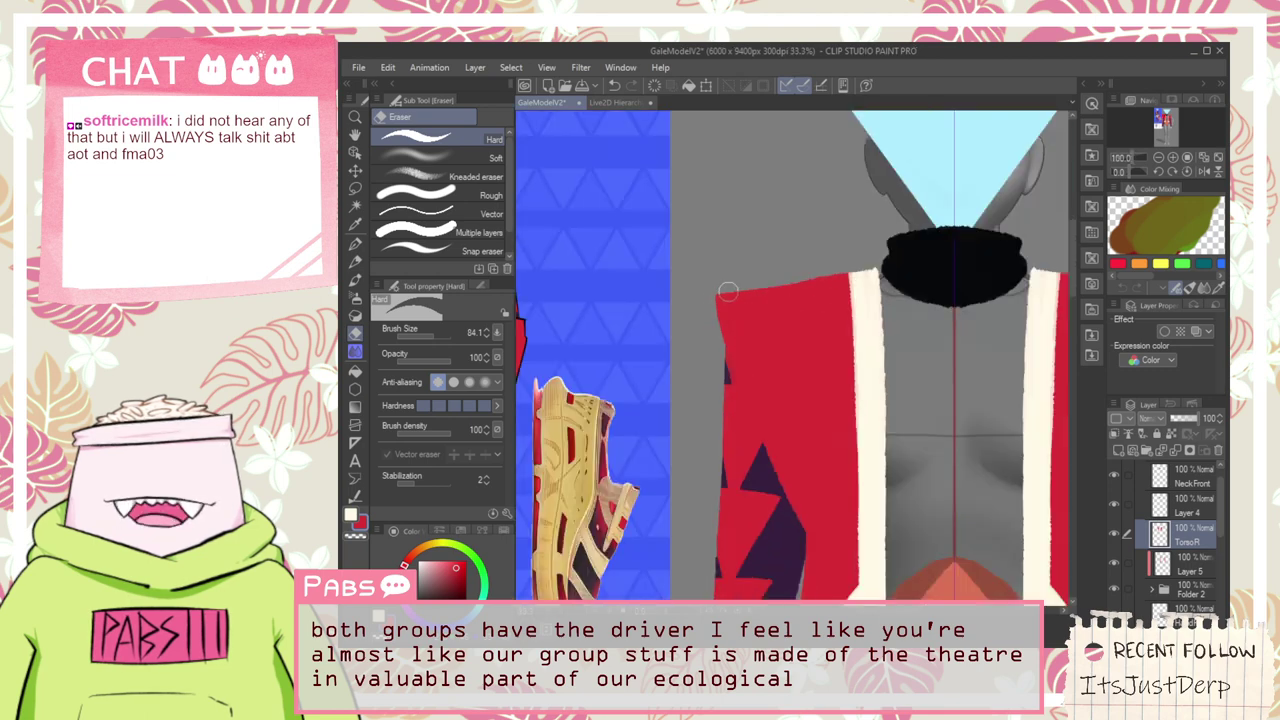
scroll(738, 291, up, 2)
drag(660, 309, 909, 270)
key(ctrl+z)
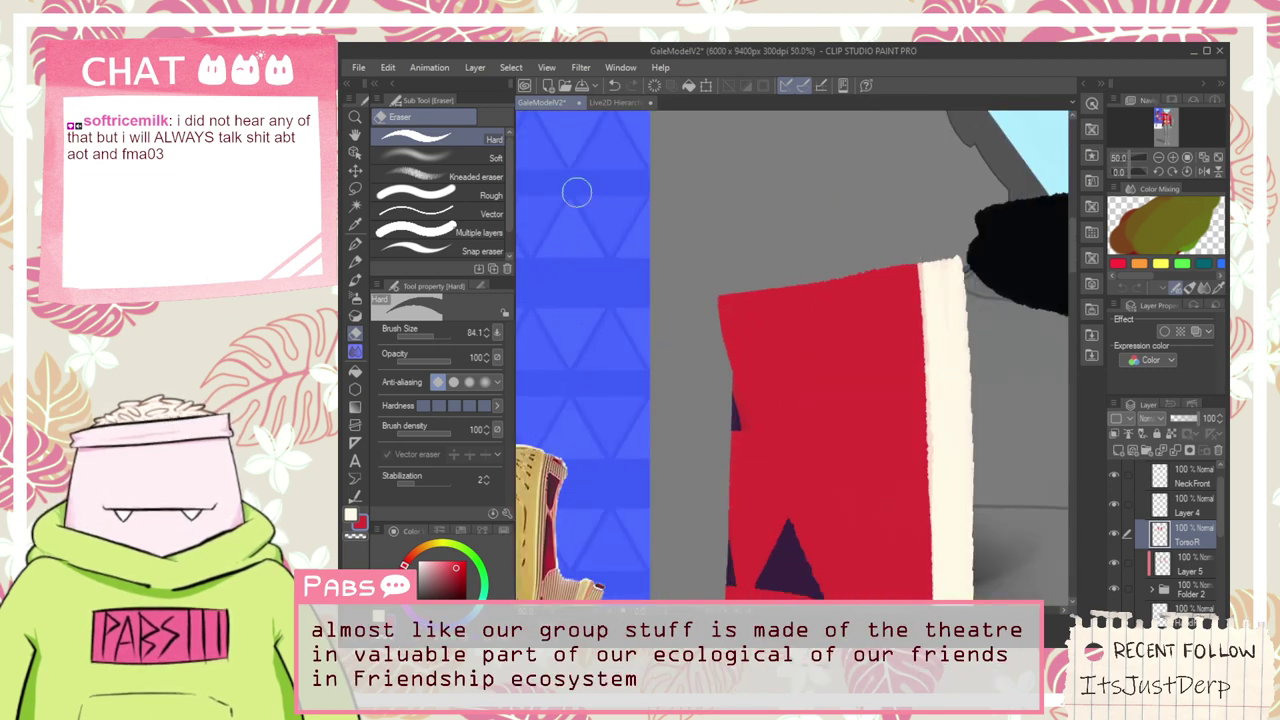
Trim the shoulder's top edge to a steeper slope with the kneaded eraser, and switch back to the hard eraser
click(420, 176)
scroll(755, 265, up, 1)
mouse_move(665, 312)
mouse_down()
mouse_move(885, 260)
mouse_move(654, 324)
mouse_move(890, 254)
mouse_up()
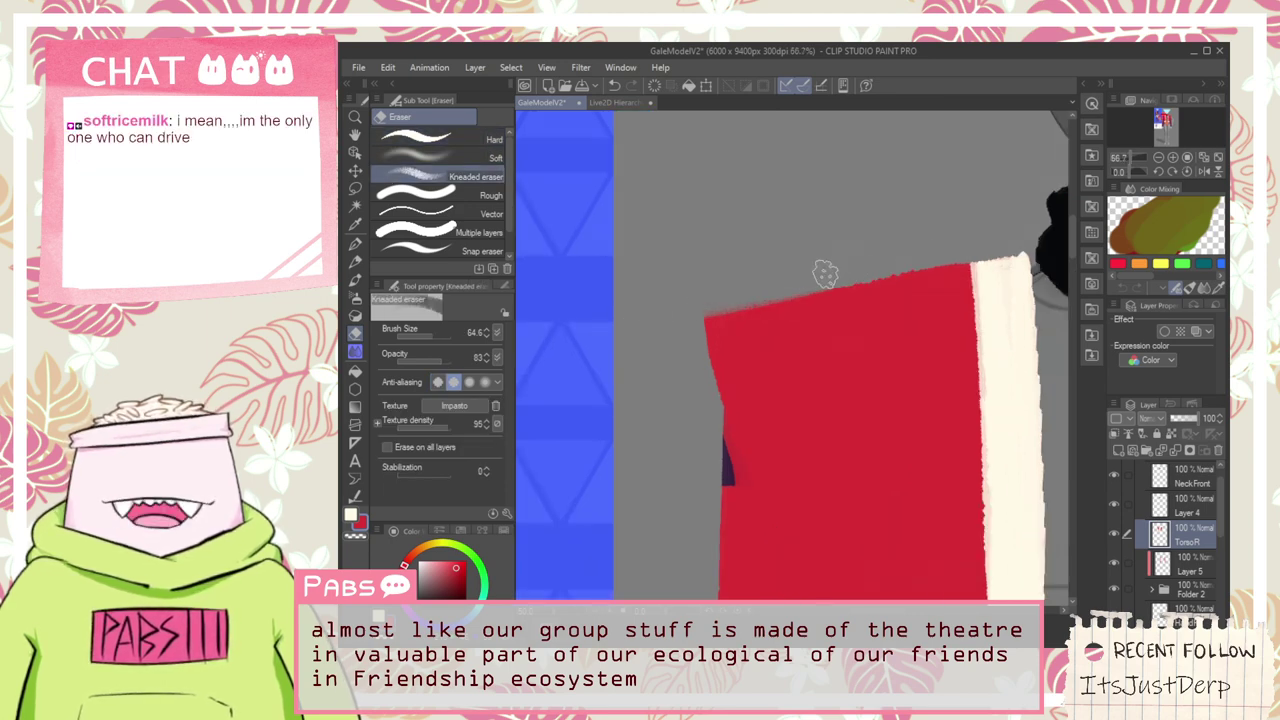
scroll(790, 270, up, 3)
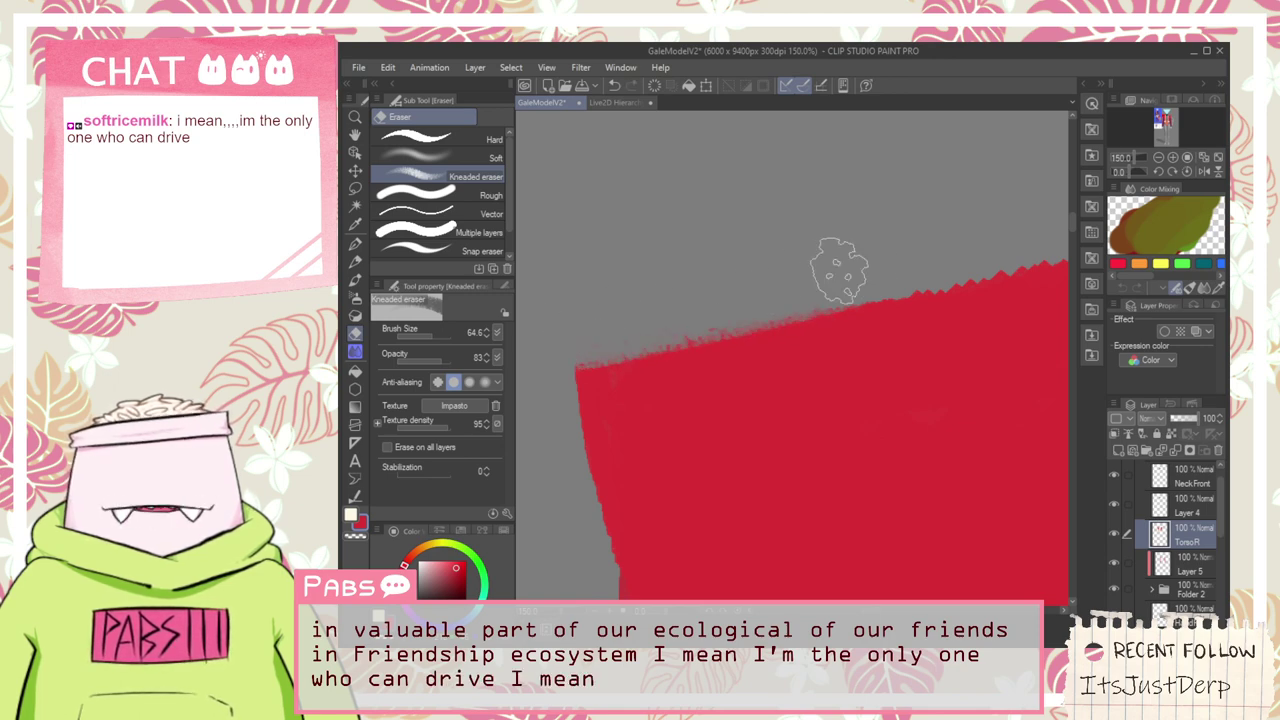
click(450, 138)
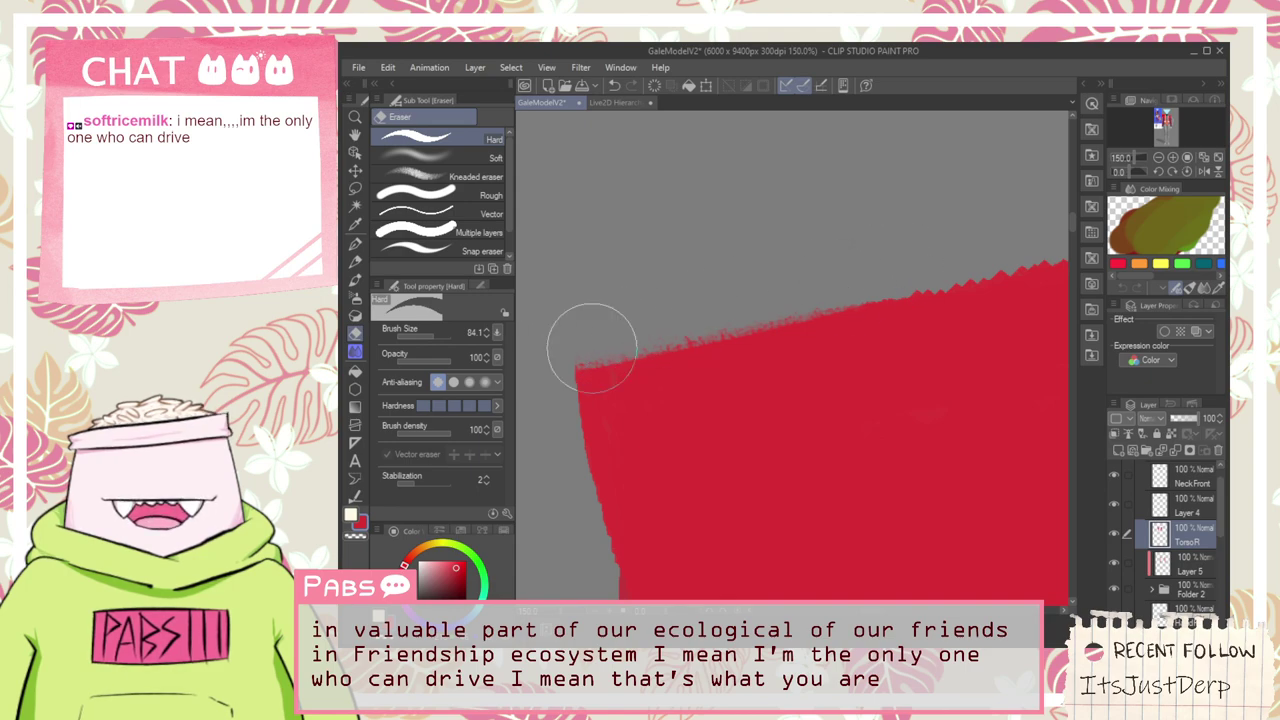
scroll(889, 256, down, 9)
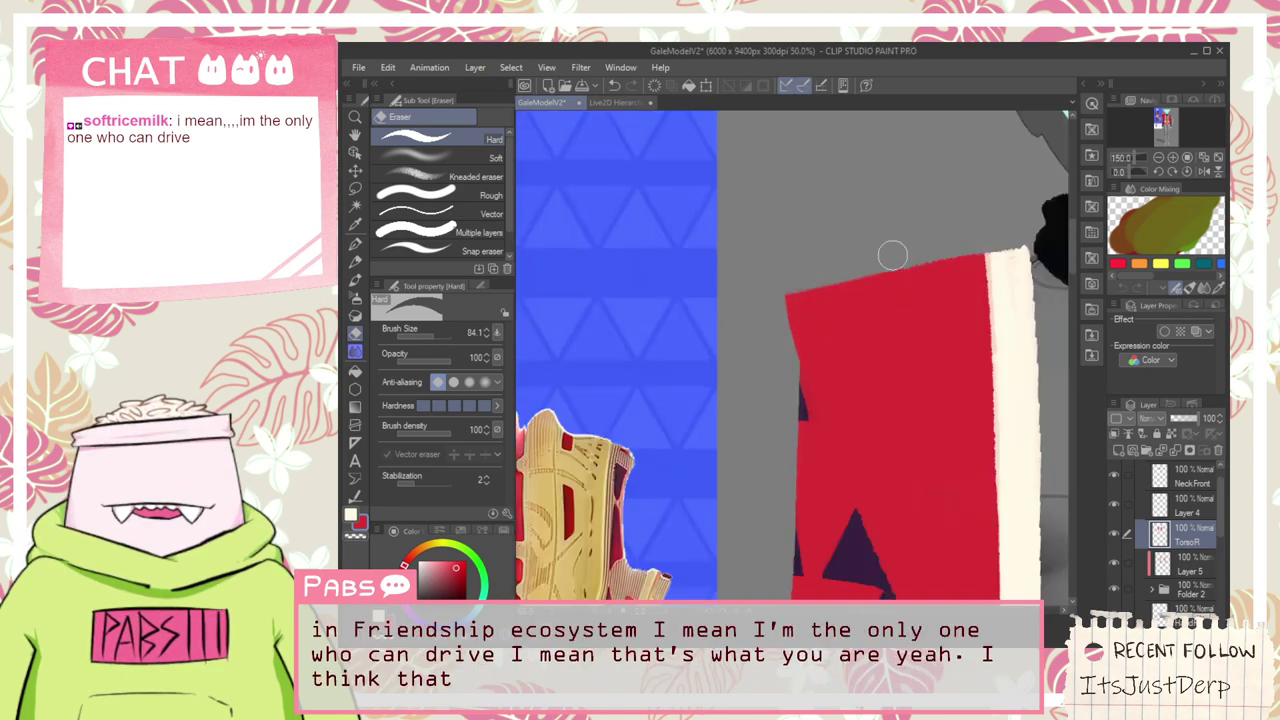
Sample the cream color from the jacket's front trim
key(space)
drag(917, 246, 857, 302)
scroll(857, 302, up, 2)
scroll(850, 310, up, 4)
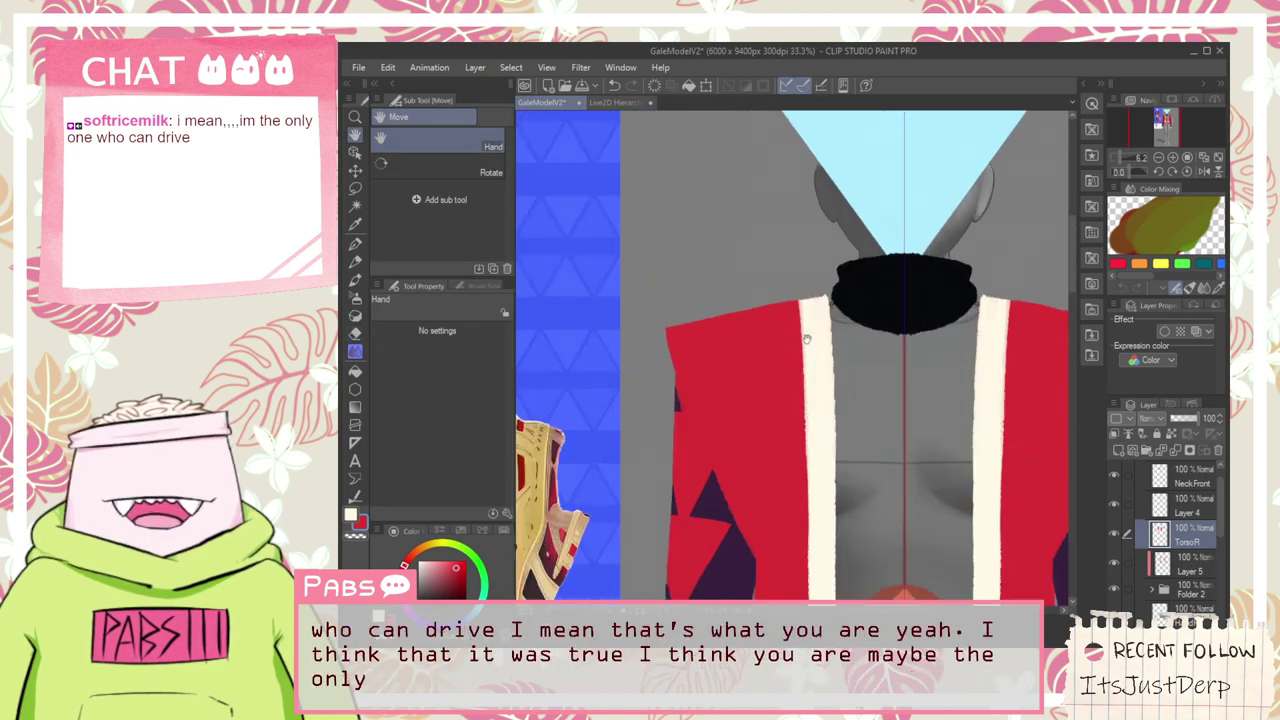
alt+click(820, 378)
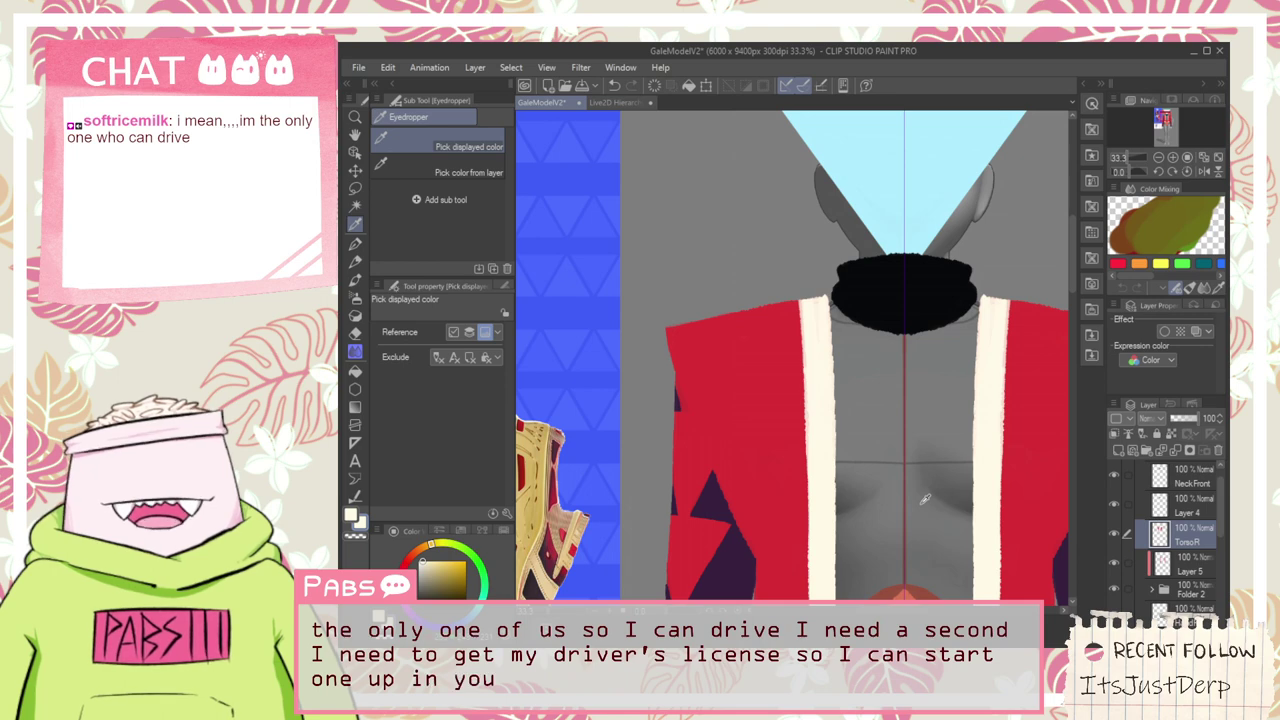
Add a new layer named CollarPop directly above the TorsoR layer
scroll(742, 358, down, 3)
key(space)
drag(688, 395, 732, 455)
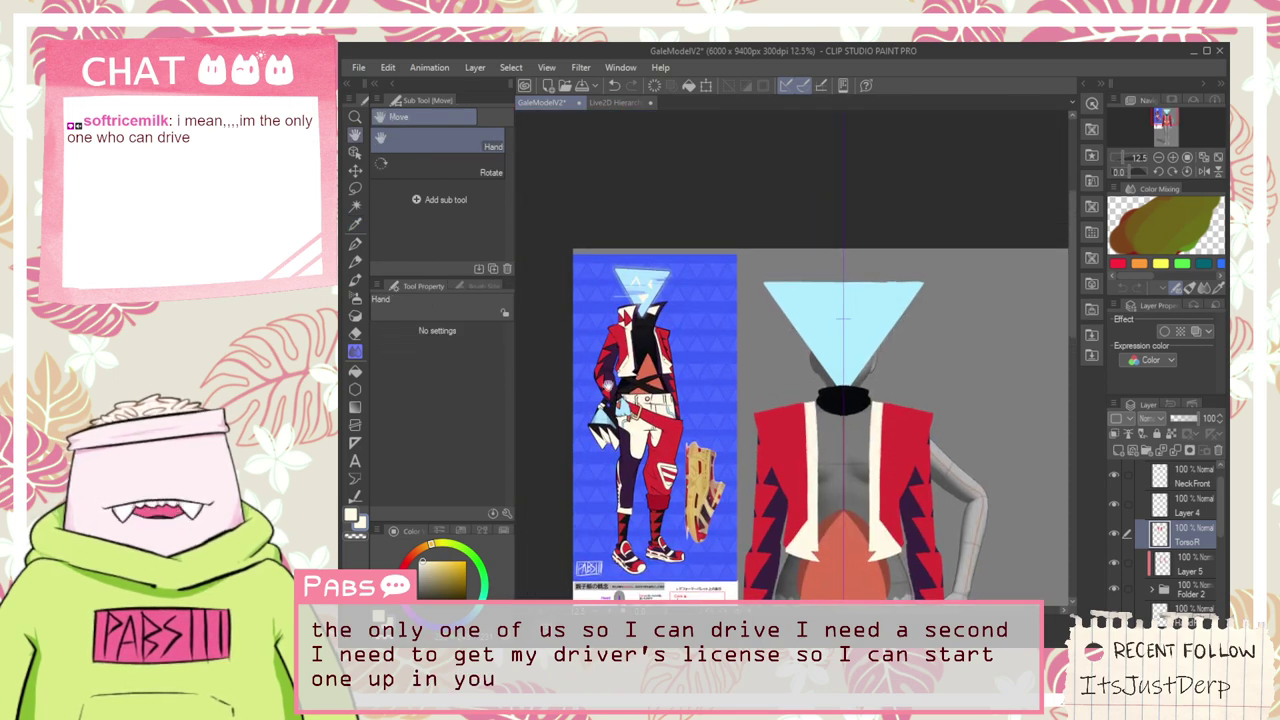
scroll(606, 315, up, 3)
scroll(636, 343, down, 3)
scroll(805, 462, up, 2)
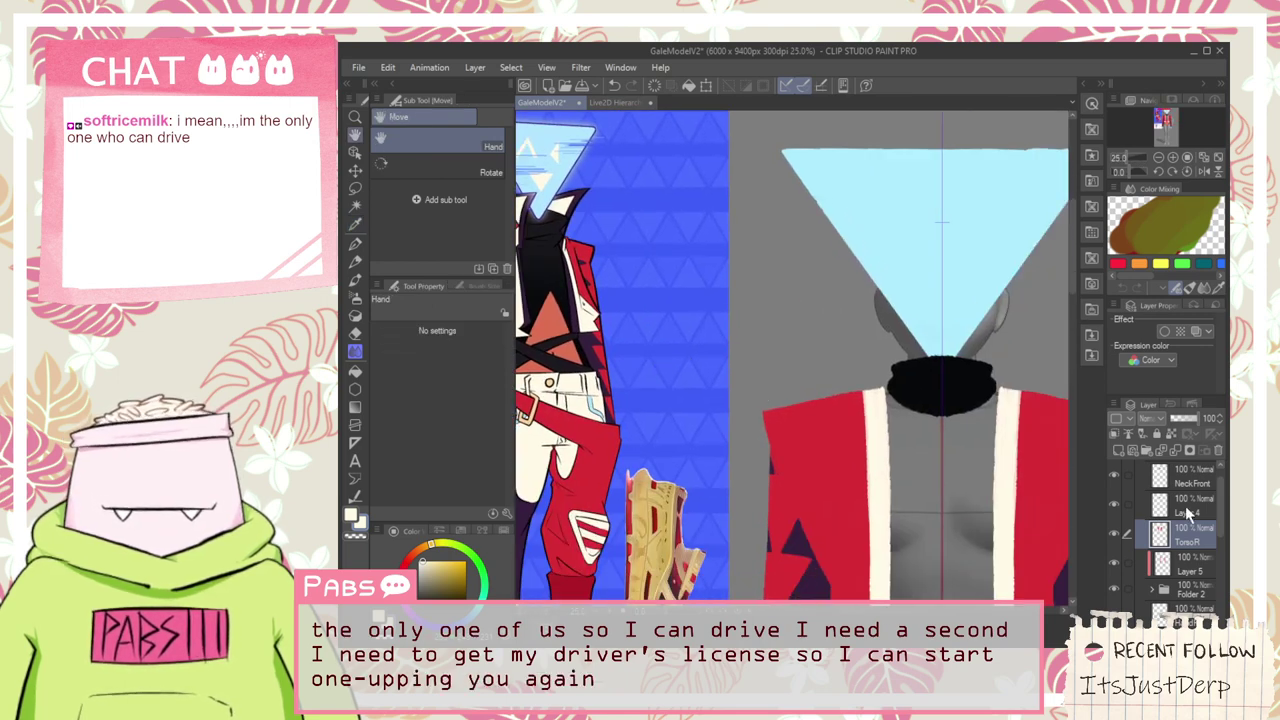
click(1119, 450)
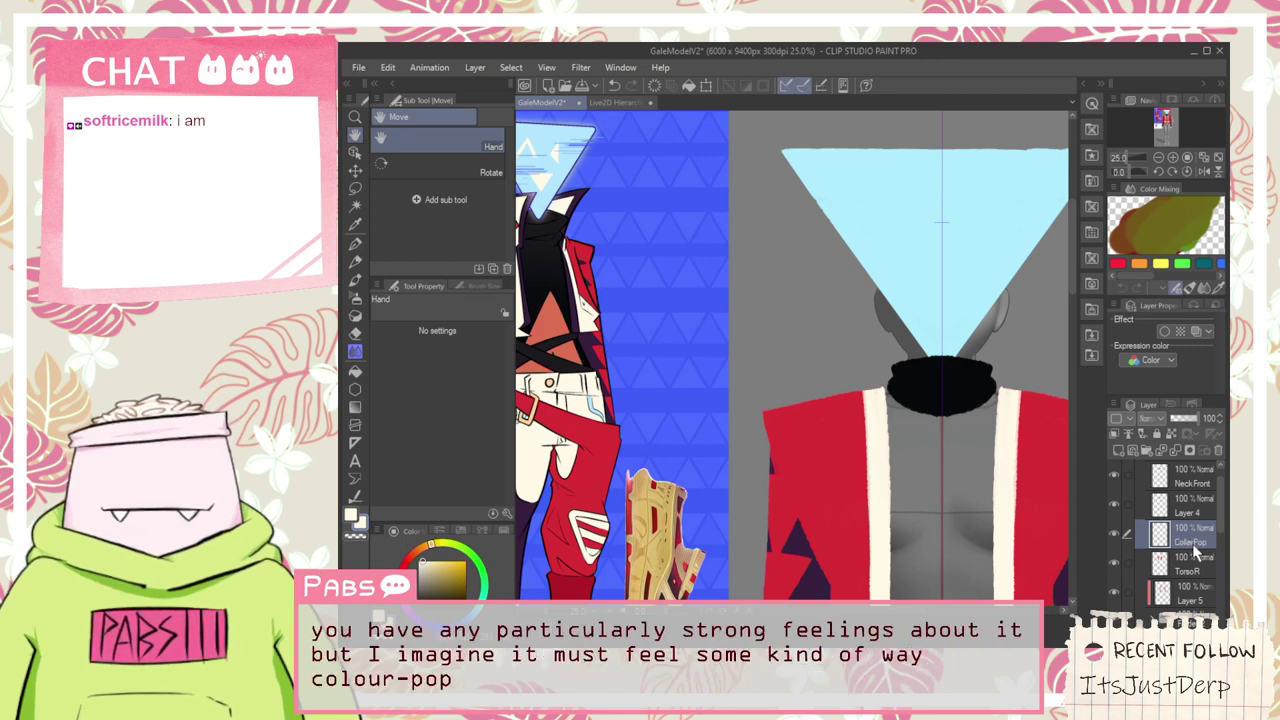
Make TorsoR the active layer, and start the 3-minute timer in the browser window before returning to the canvas
click(1200, 572)
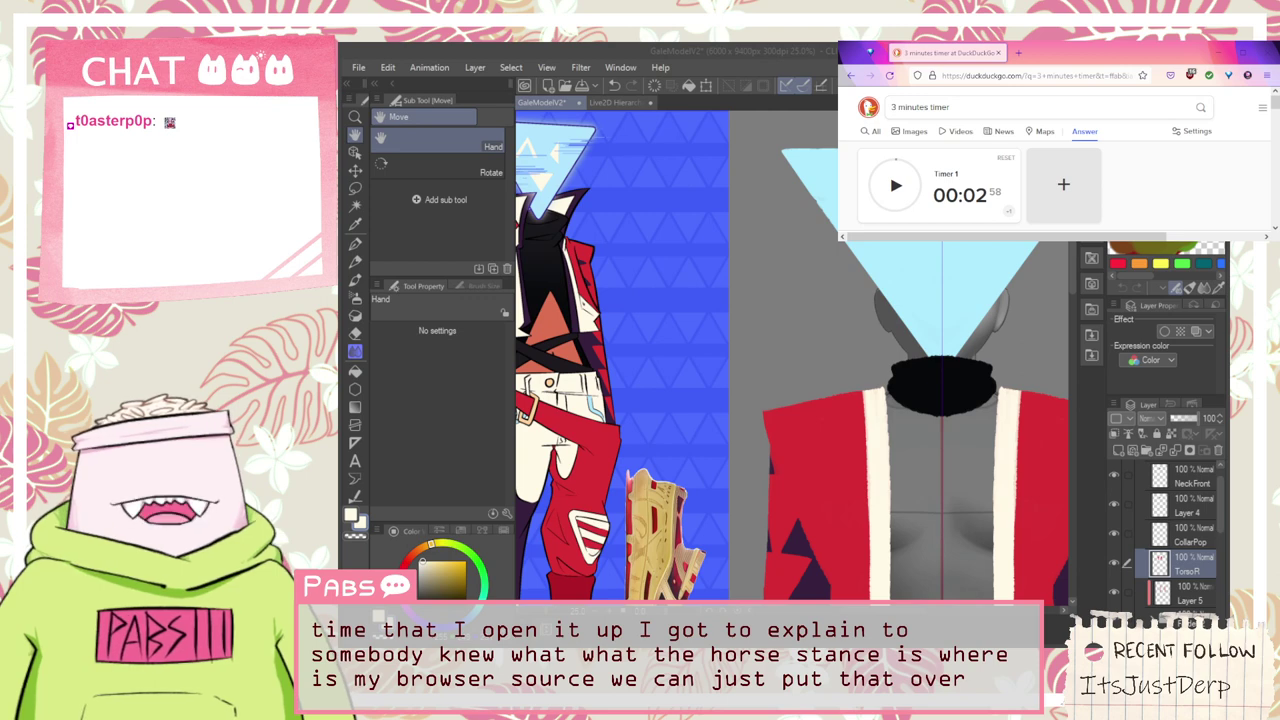
click(895, 185)
click(666, 338)
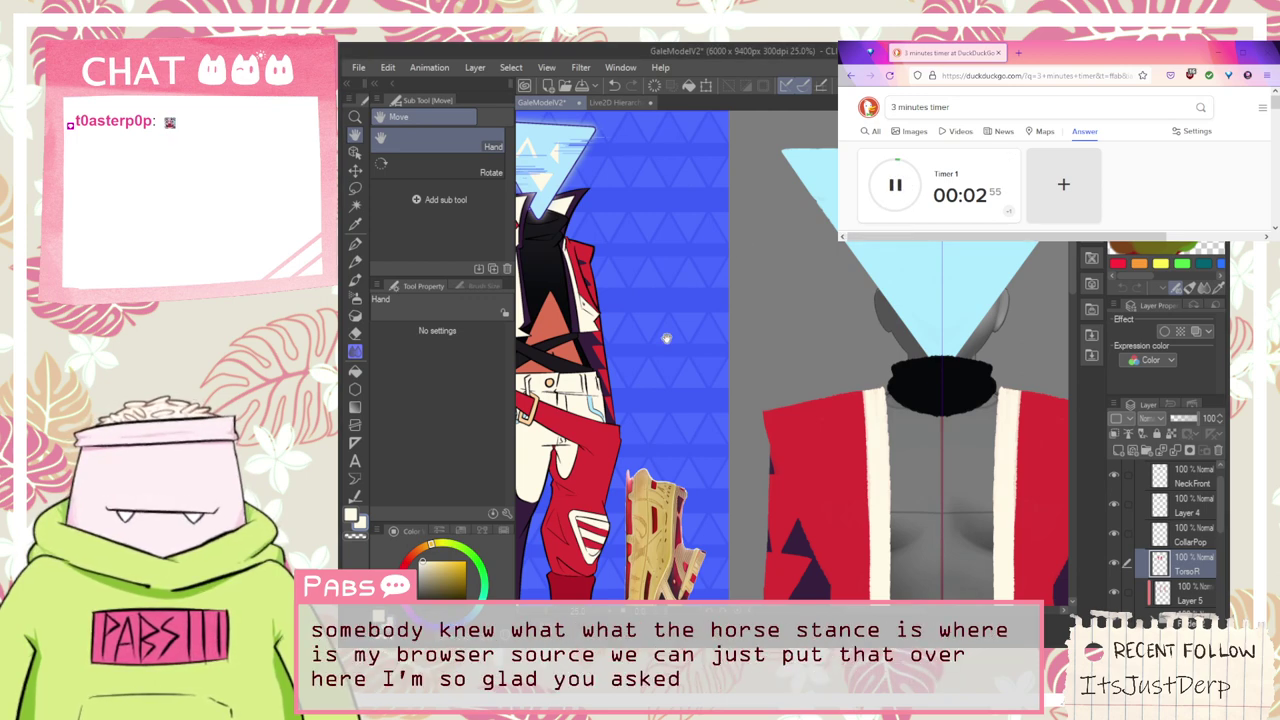
Sketch a cream stick figure in a horse stance on the empty gray canvas above the model's shadow
scroll(676, 304, down, 5)
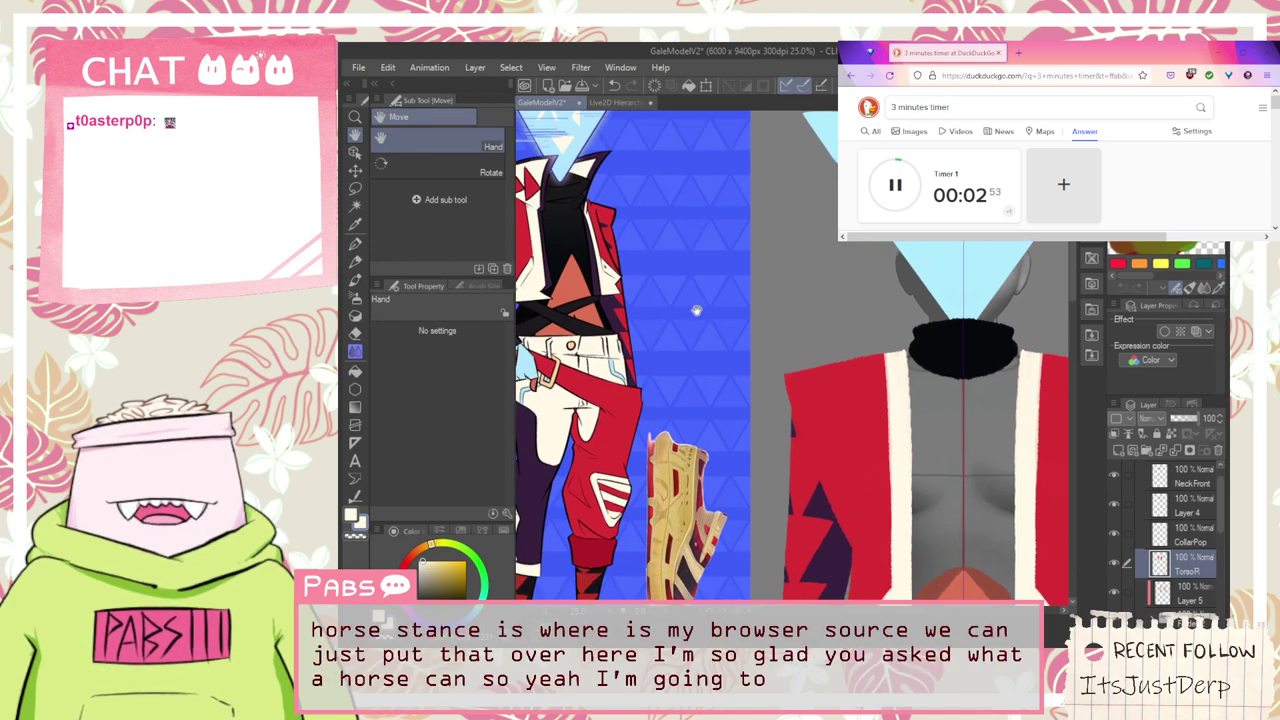
scroll(676, 304, down, 4)
drag(642, 556, 694, 346)
scroll(694, 346, up, 4)
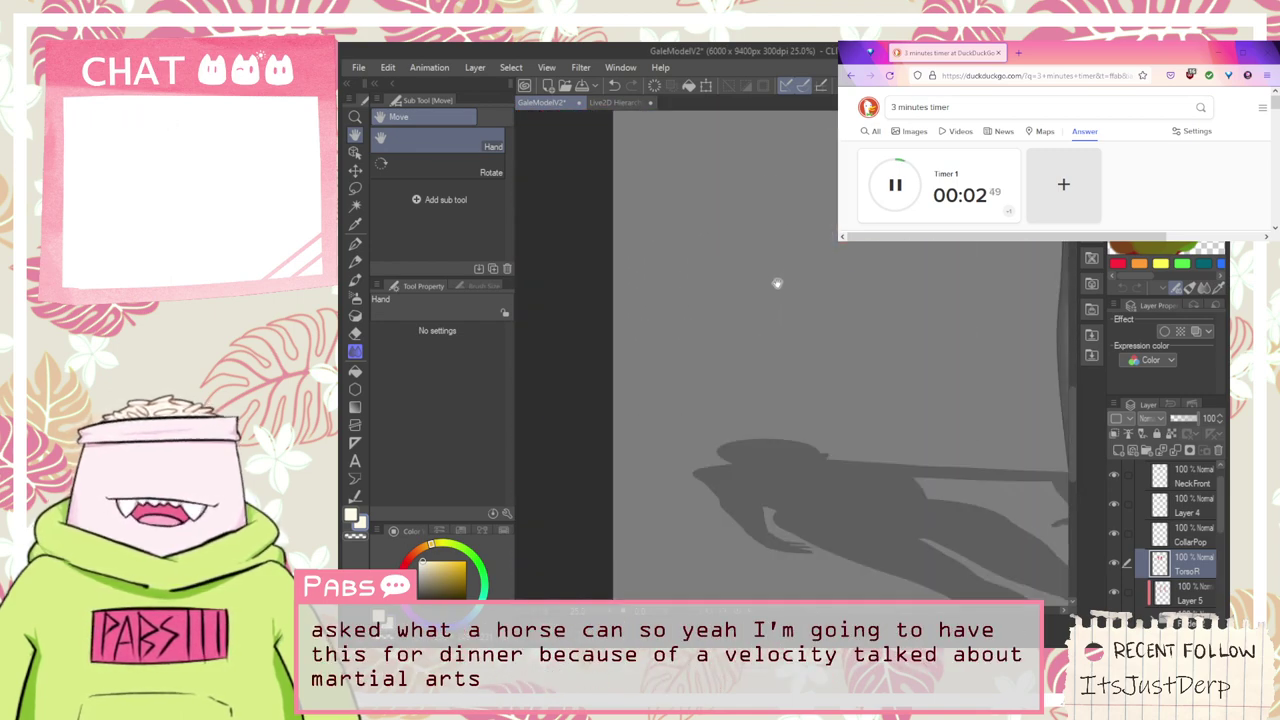
key(p)
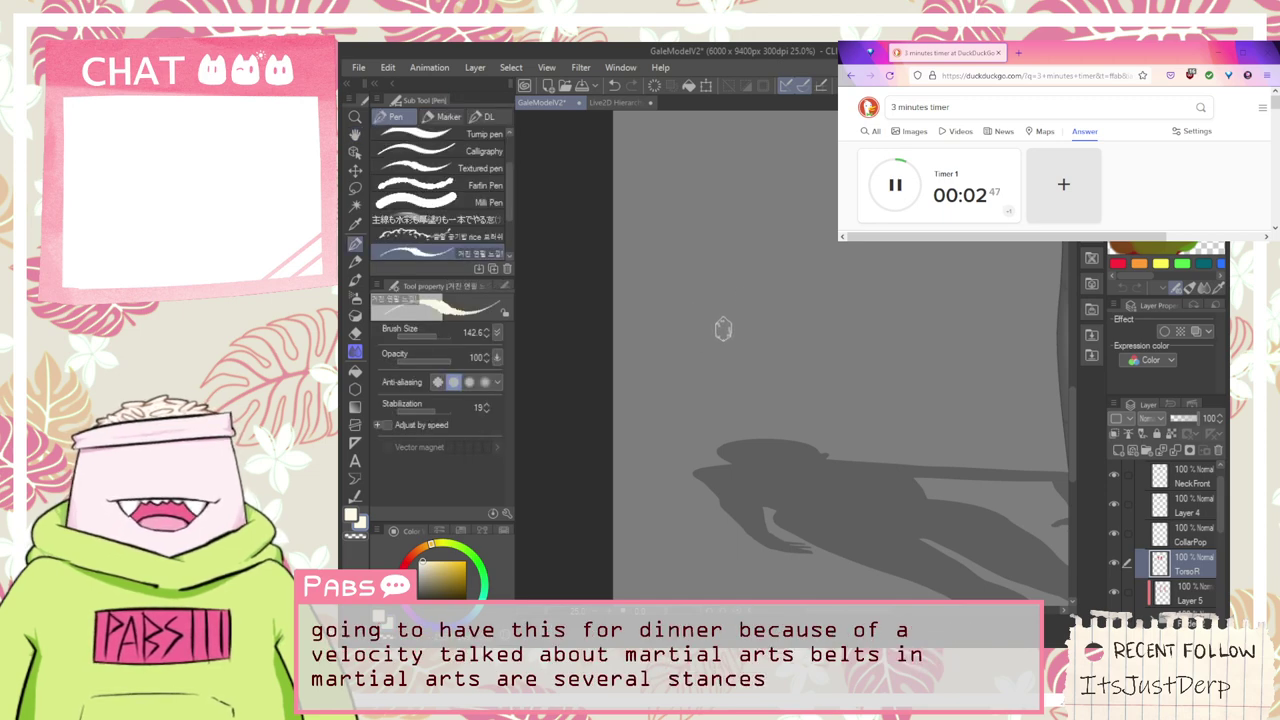
scroll(715, 335, up, 1)
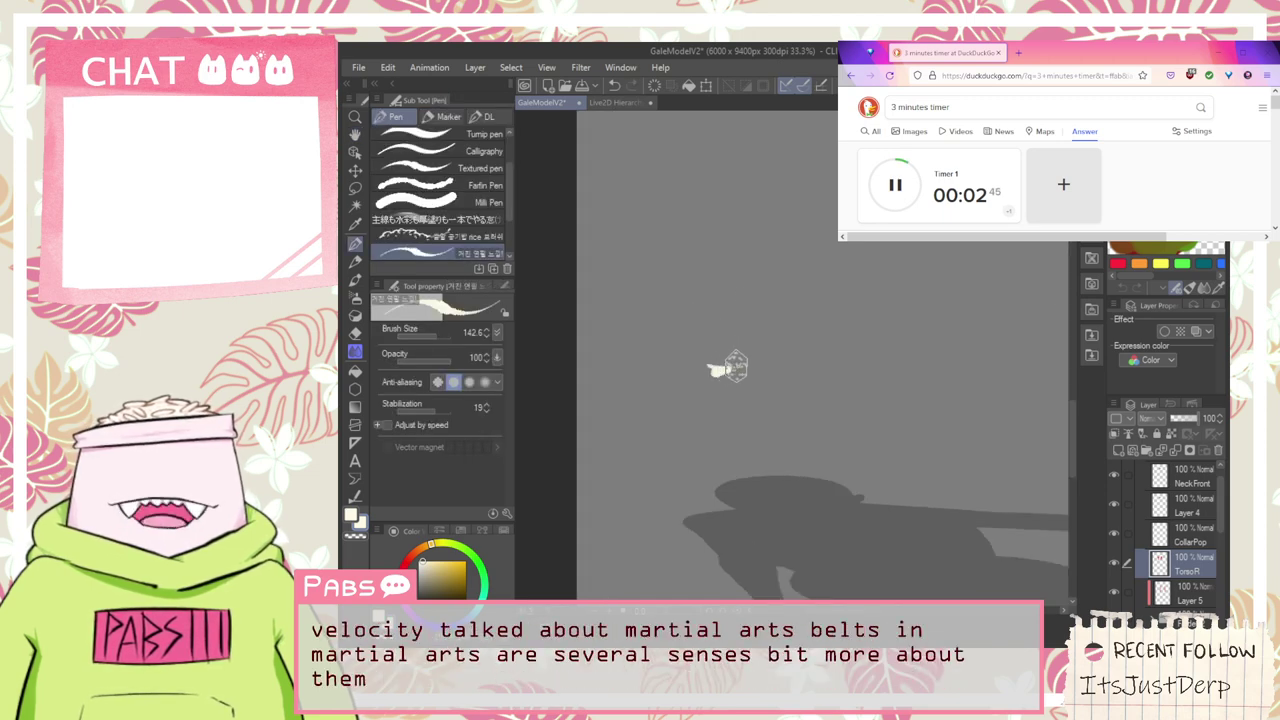
mouse_move(734, 368)
mouse_down()
mouse_move(737, 315)
mouse_move(741, 368)
mouse_up()
key(ctrl+z)
mouse_move(739, 308)
mouse_down()
mouse_move(892, 281)
mouse_move(950, 377)
mouse_move(980, 374)
mouse_up()
mouse_move(824, 290)
mouse_down()
mouse_move(823, 177)
mouse_move(784, 206)
mouse_move(800, 248)
mouse_move(762, 245)
mouse_up()
mouse_move(822, 179)
mouse_down()
mouse_move(868, 186)
mouse_move(874, 260)
mouse_move(892, 251)
mouse_move(897, 308)
mouse_up()
mouse_move(835, 154)
mouse_down()
mouse_move(834, 218)
mouse_move(836, 151)
mouse_move(820, 209)
mouse_up()
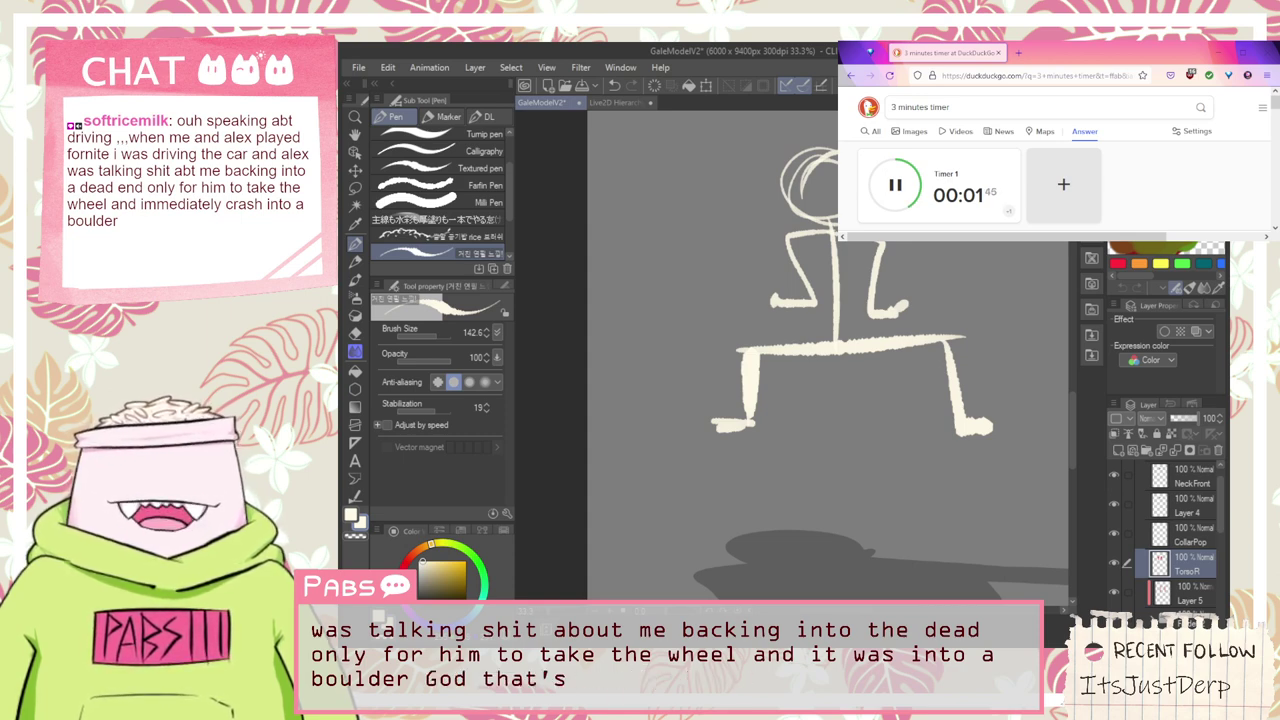
Undo all strokes of the stick-figure sketch
key(ctrl+z)
key(ctrl+z)
key(ctrl+z)
key(ctrl+z)
key(ctrl+z)
key(ctrl+z)
key(ctrl+z)
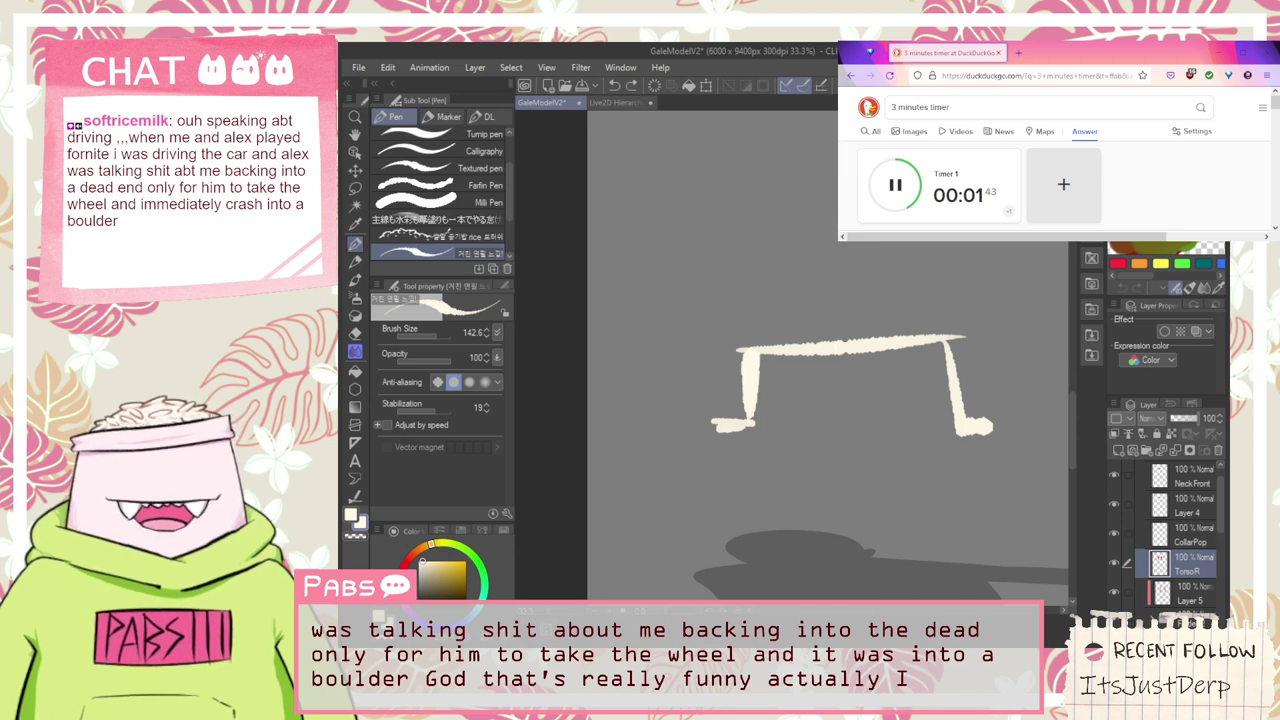
key(ctrl+z)
key(ctrl+z)
scroll(855, 175, down, 4)
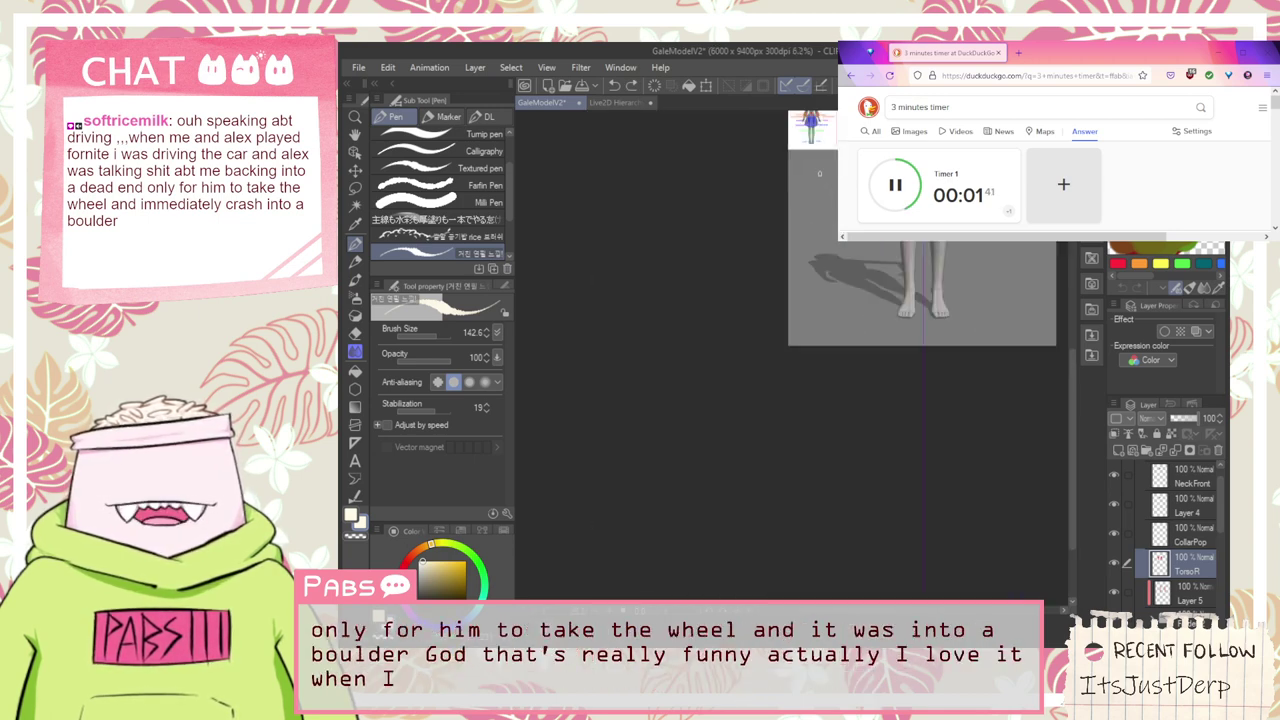
Load a selection from the painted pixels of the TorsoR layer
key(space)
drag(855, 175, 817, 285)
scroll(850, 180, up, 4)
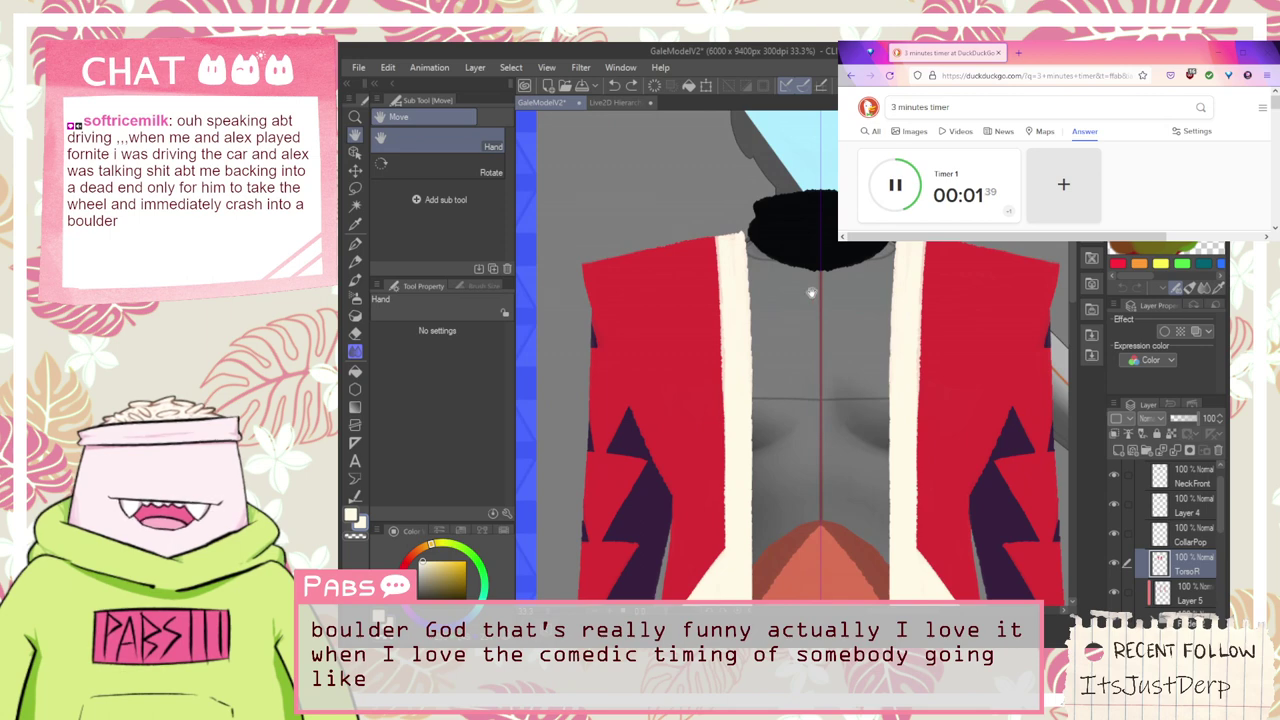
key(p)
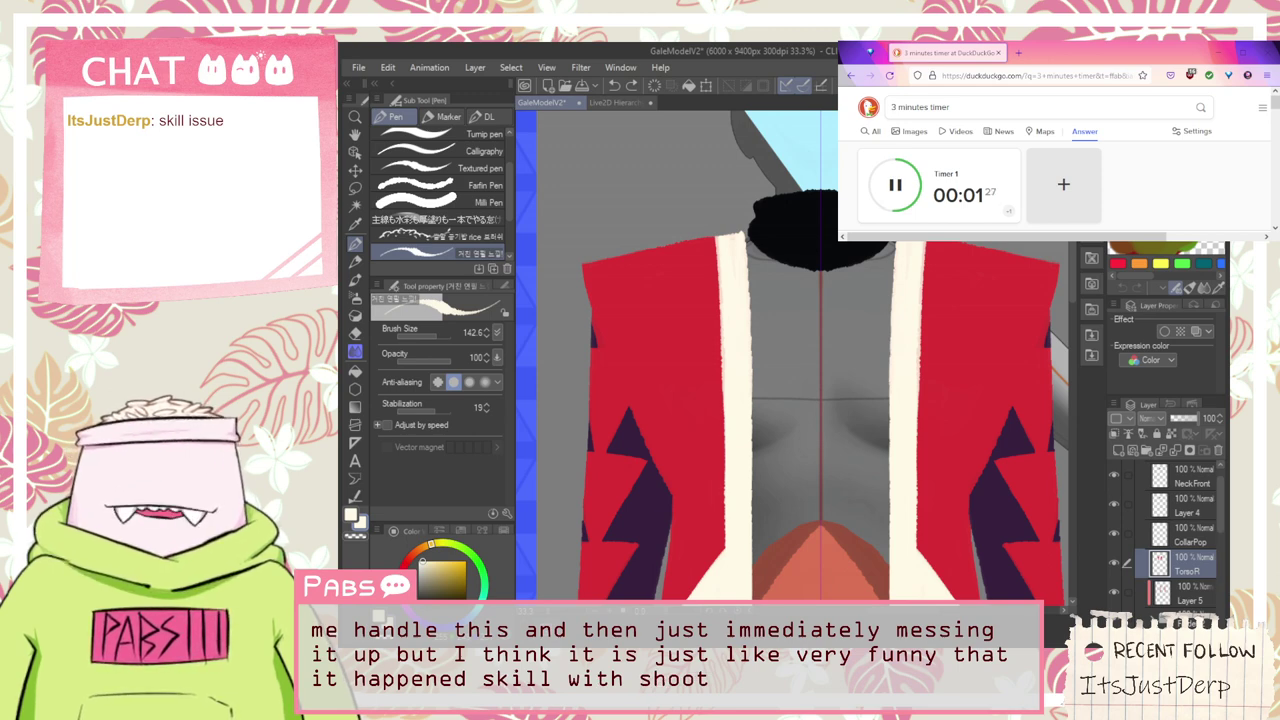
ctrl+click(1160, 564)
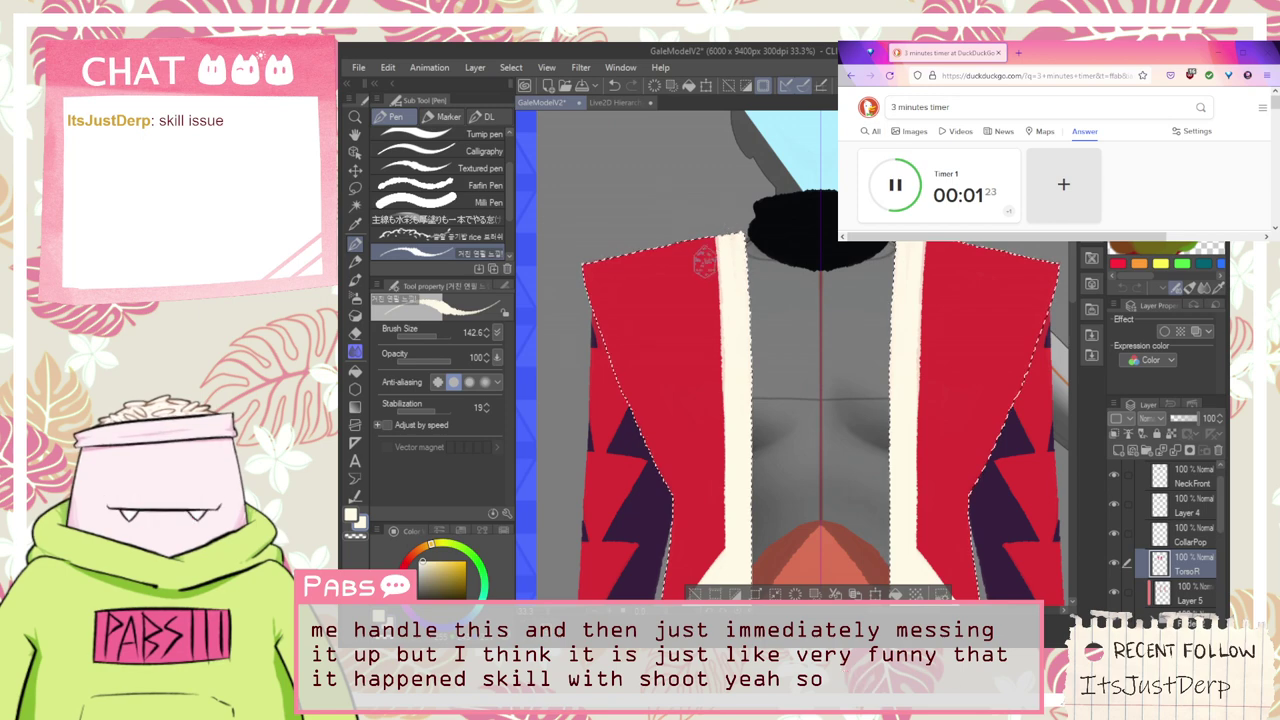
Widen the jacket's cream front trim over the red with long vertical pen strokes inside the selection, undoing the stray strokes
scroll(717, 272, down, 1)
key(space)
drag(718, 316, 730, 256)
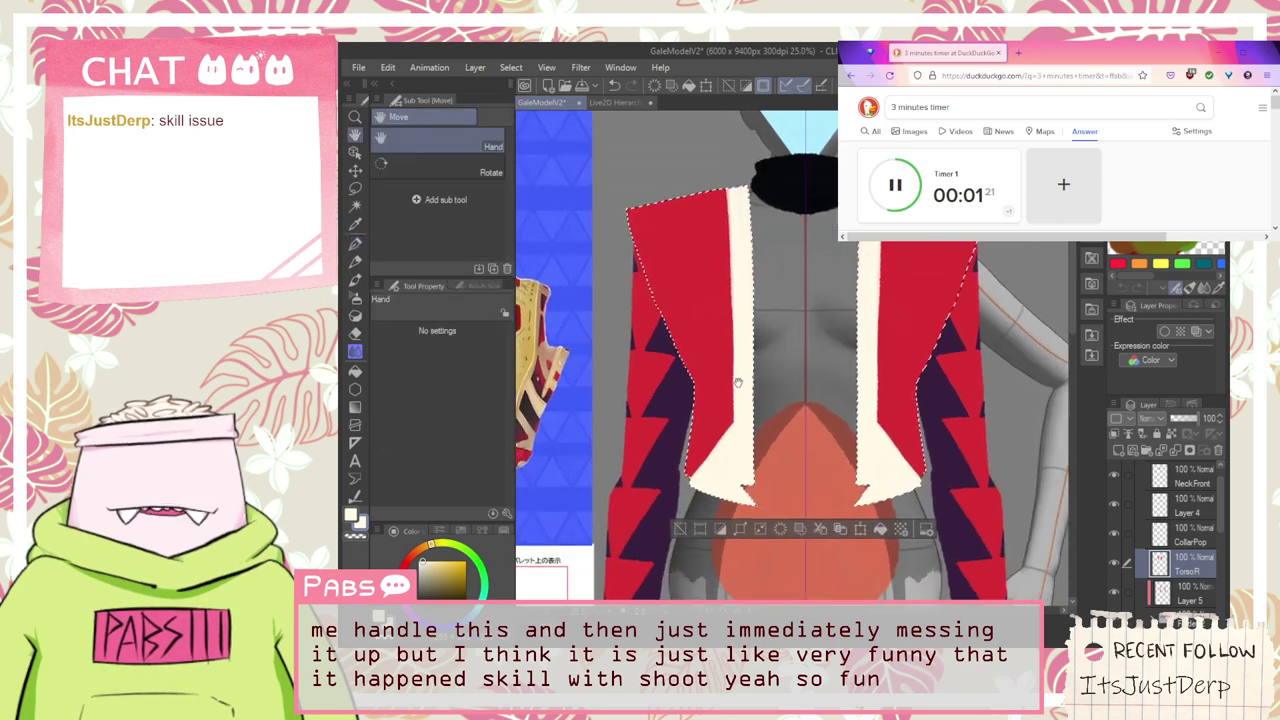
key(p)
mouse_move(718, 184)
mouse_down()
mouse_move(744, 425)
mouse_move(728, 180)
mouse_move(735, 383)
mouse_up()
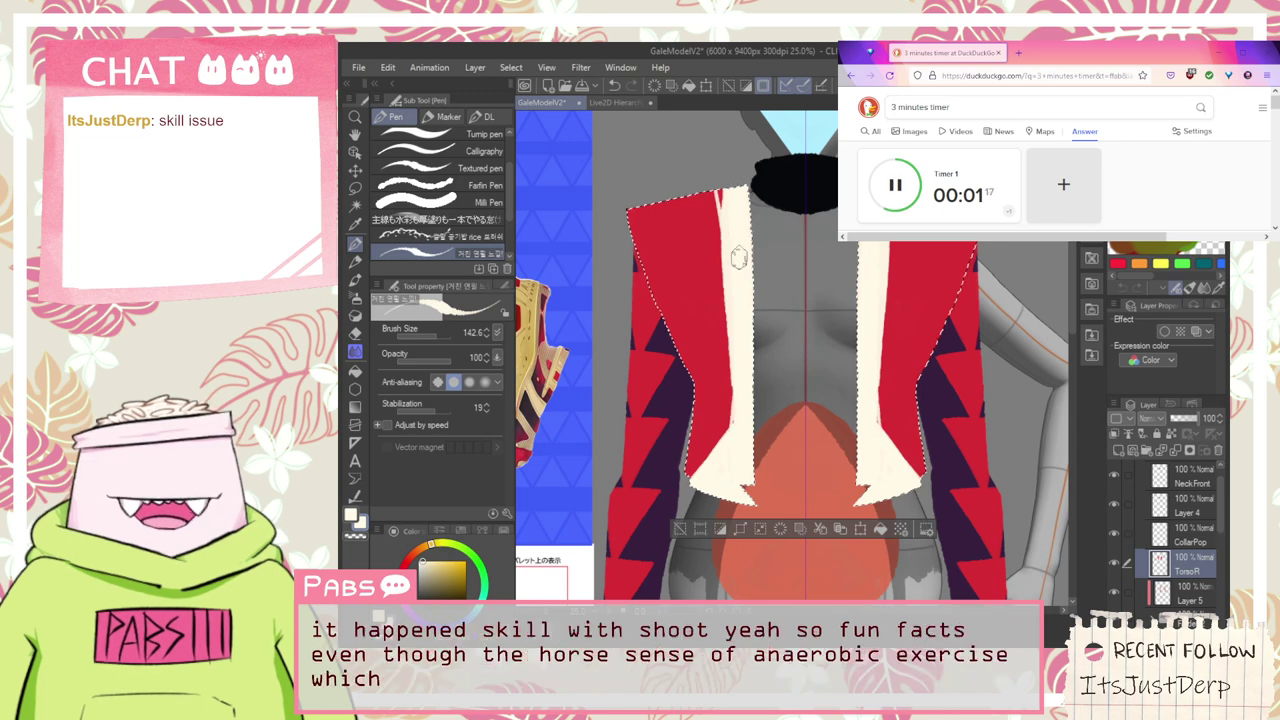
mouse_move(719, 183)
mouse_down()
mouse_move(726, 432)
mouse_move(729, 311)
mouse_up()
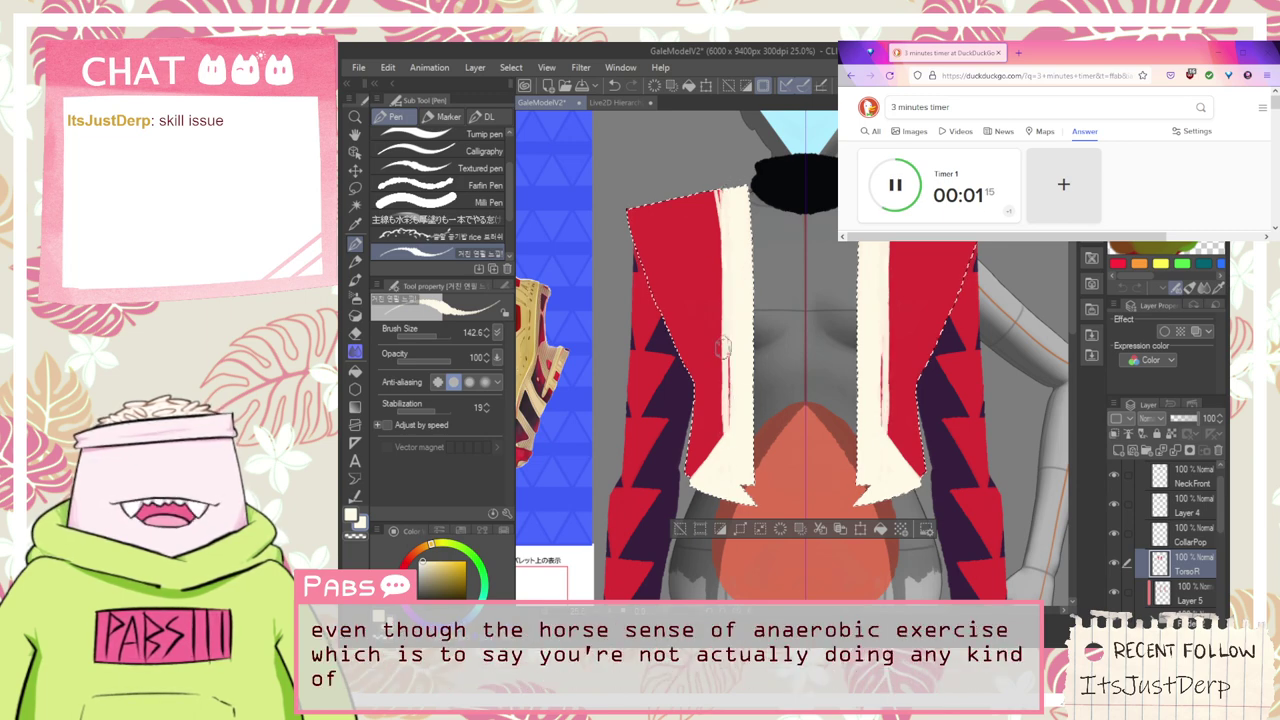
drag(722, 412, 721, 460)
key(ctrl+z)
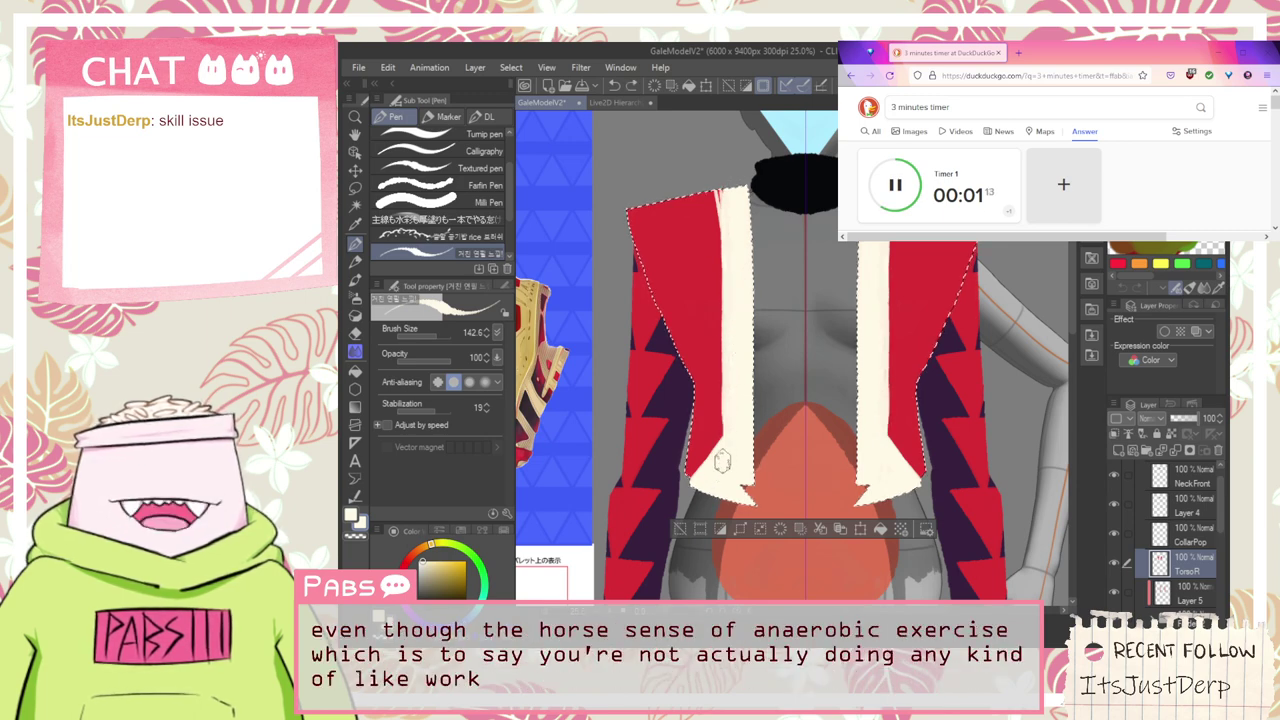
key(ctrl+z)
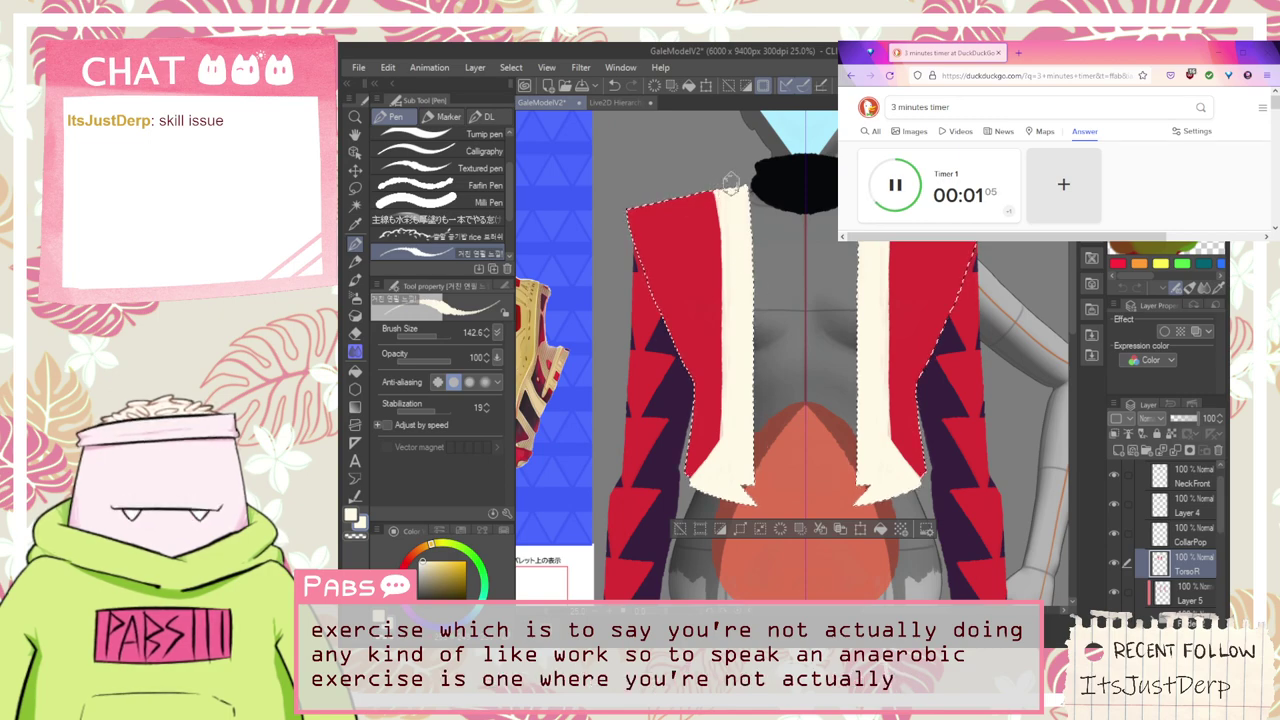
Clear the selection and check the jacket's widened cream trim up close and against the reference artwork
scroll(750, 285, down, 2)
scroll(752, 287, up, 6)
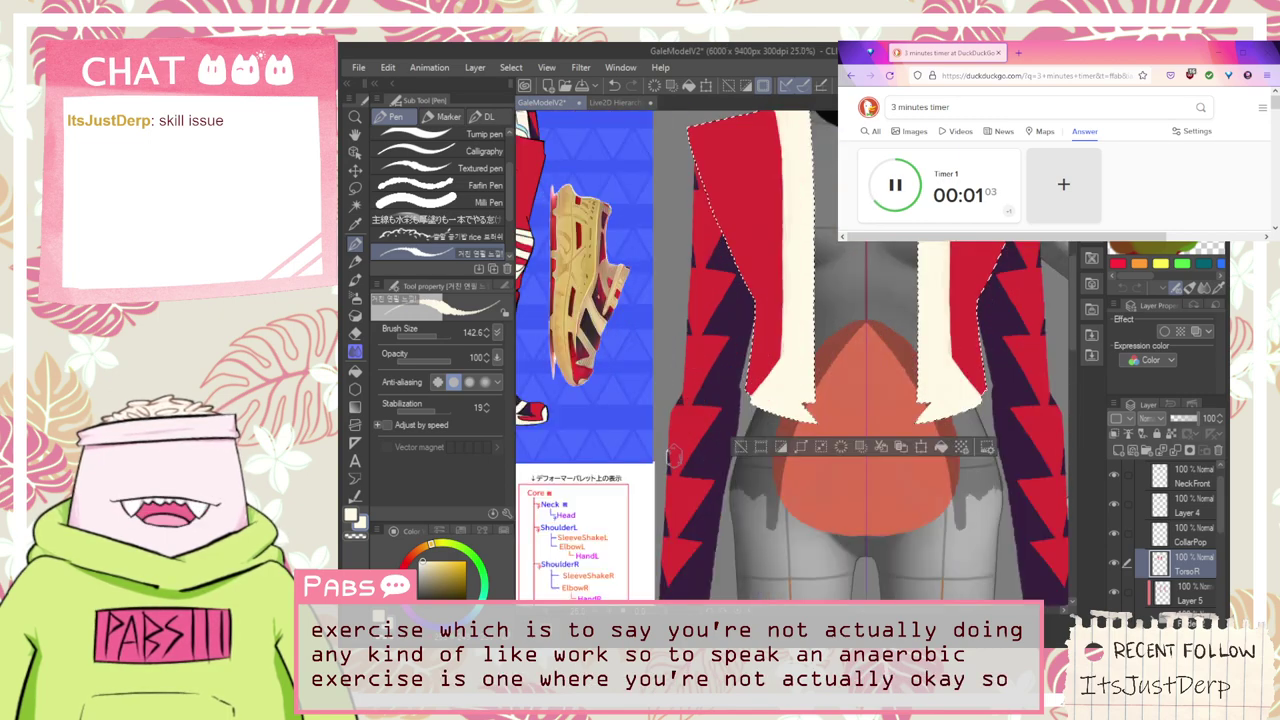
mouse_move(791, 360)
mouse_down()
mouse_move(782, 297)
mouse_move(791, 525)
mouse_move(806, 411)
mouse_up()
scroll(815, 405, down, 2)
key(space)
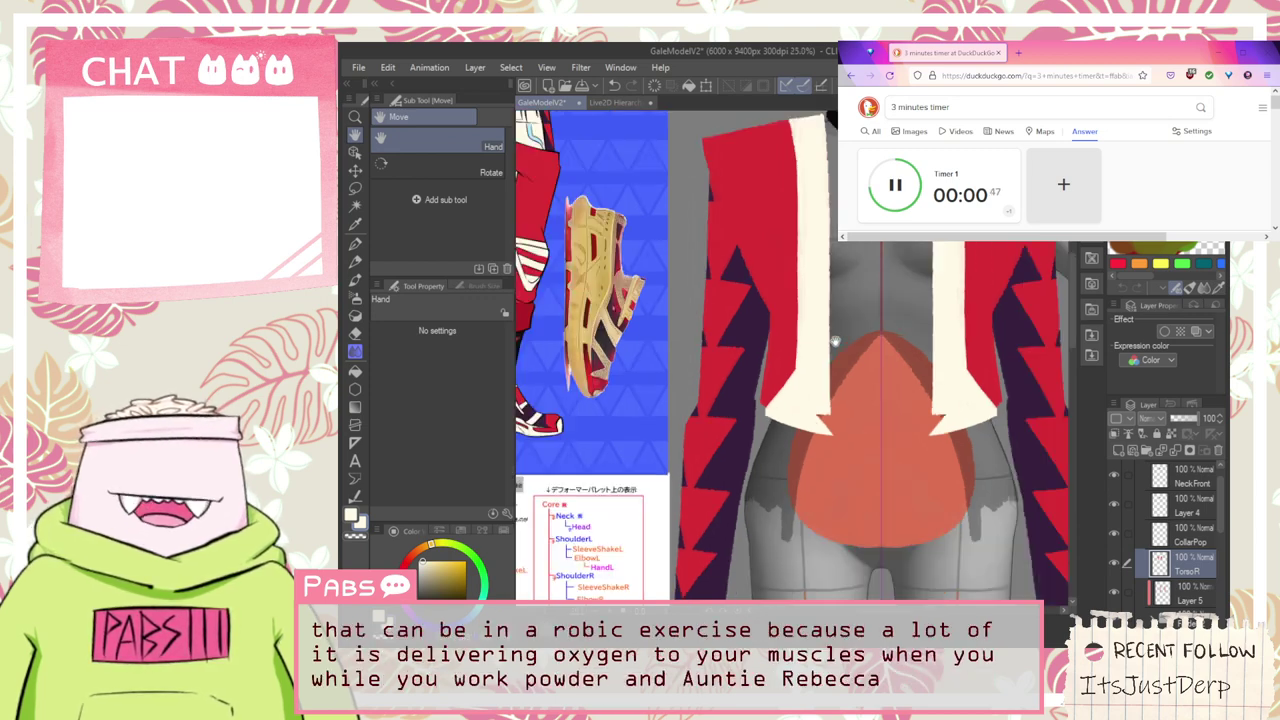
scroll(843, 360, down, 1)
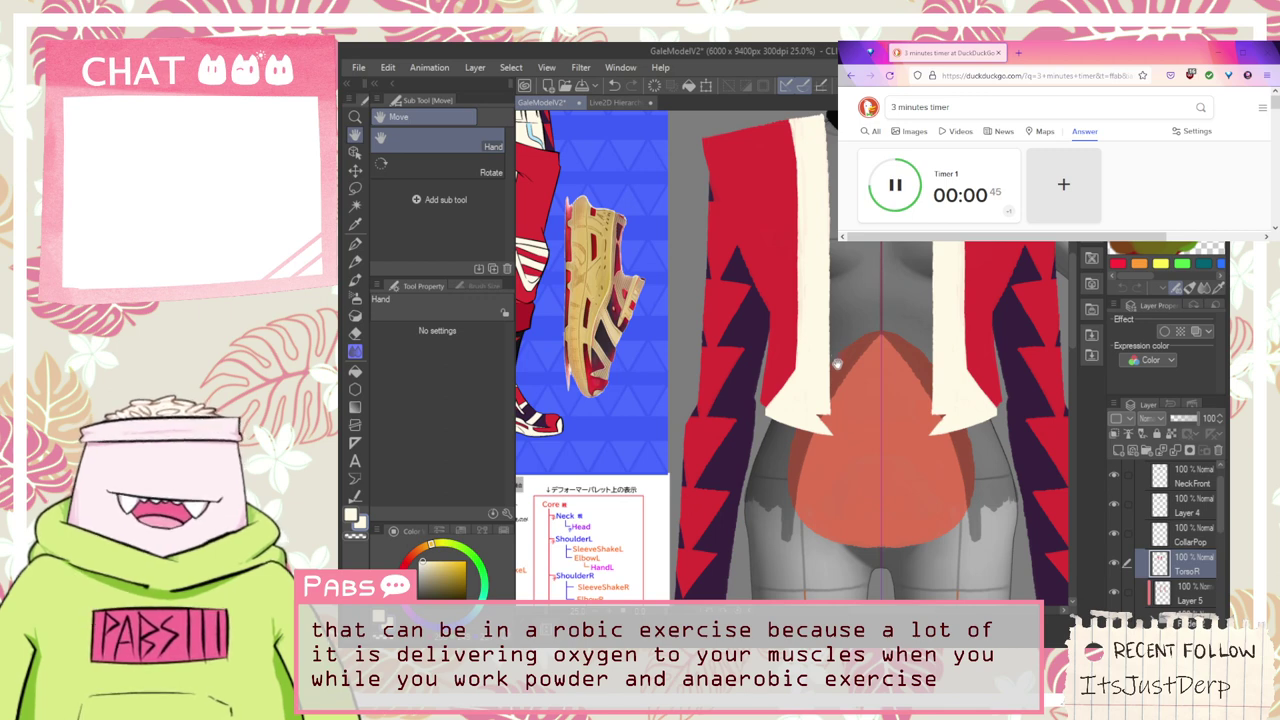
drag(838, 362, 798, 464)
scroll(765, 317, up, 2)
key(p)
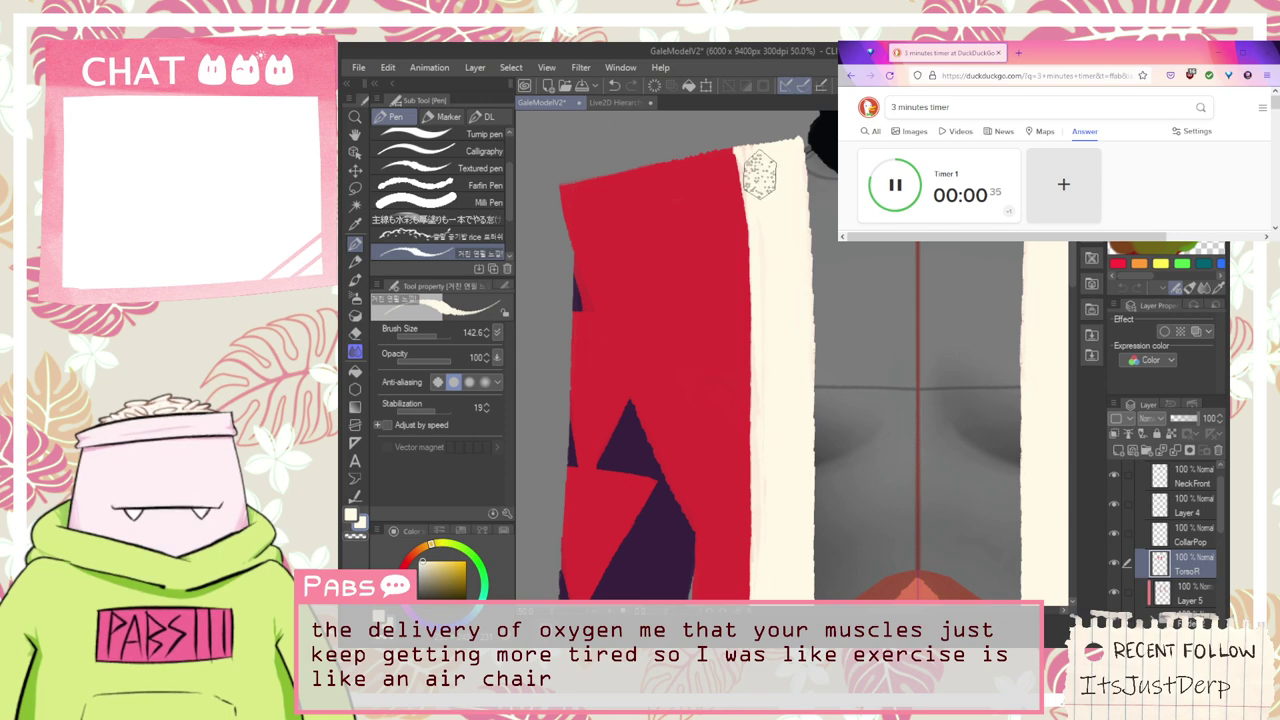
scroll(765, 231, down, 1)
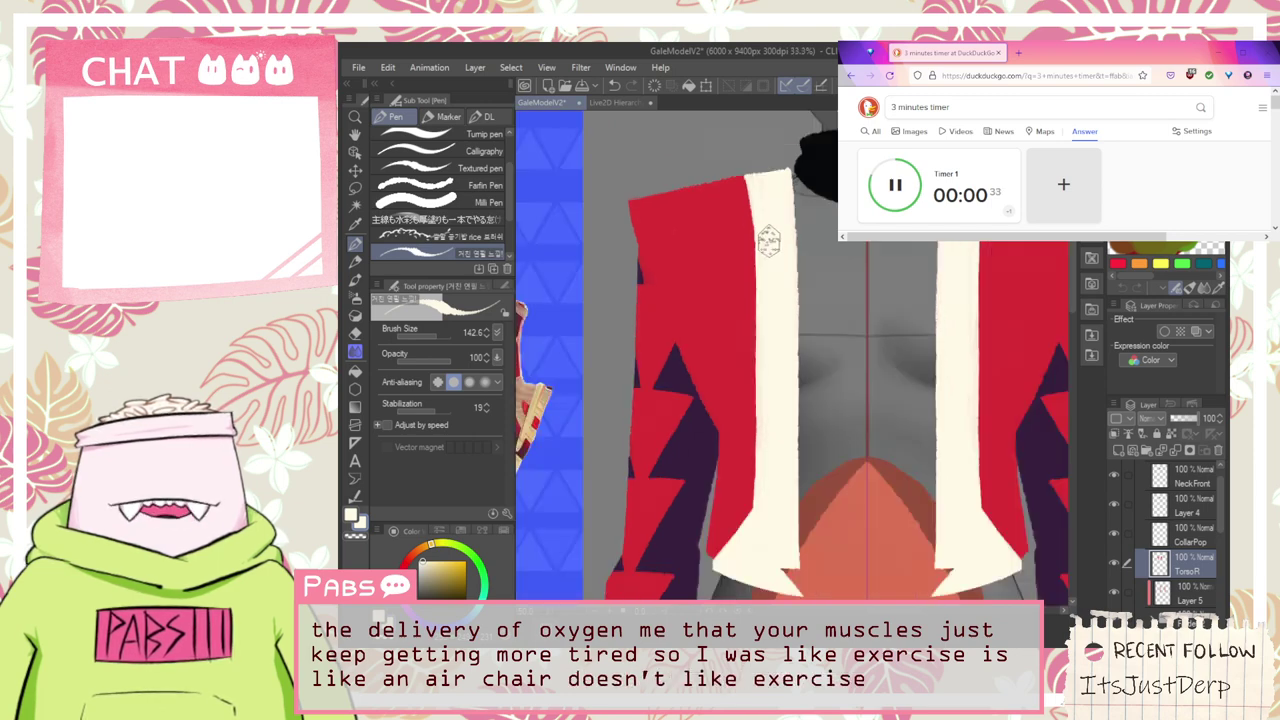
key(space)
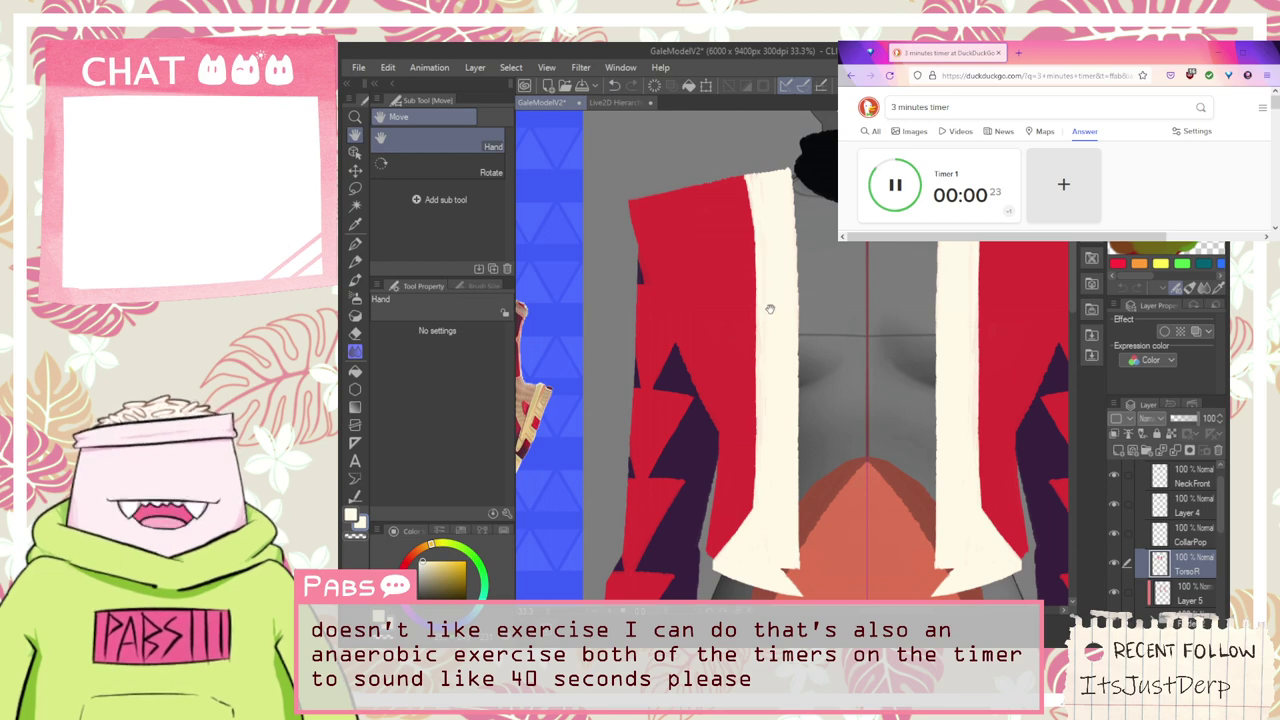
scroll(769, 309, down, 4)
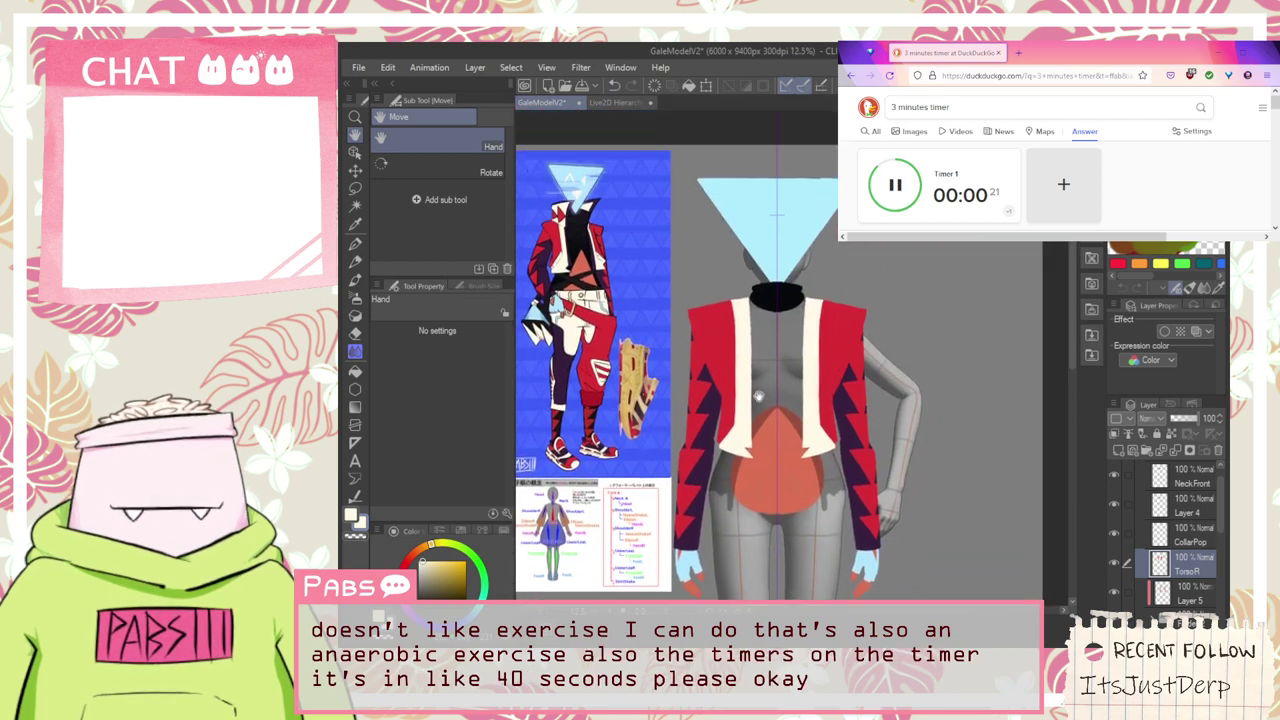
scroll(735, 286, up, 4)
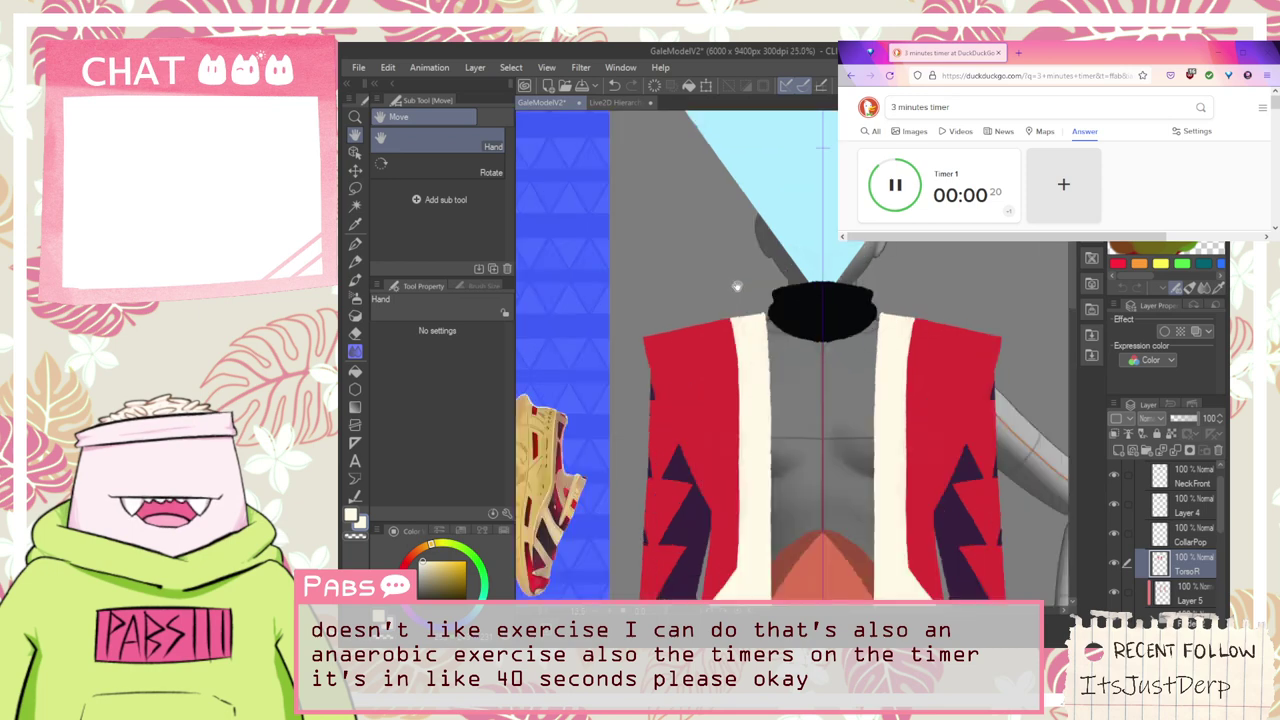
Lower the TorsoR layer's opacity to 49% and make CollarPop the active layer
click(1201, 537)
scroll(640, 259, down, 1)
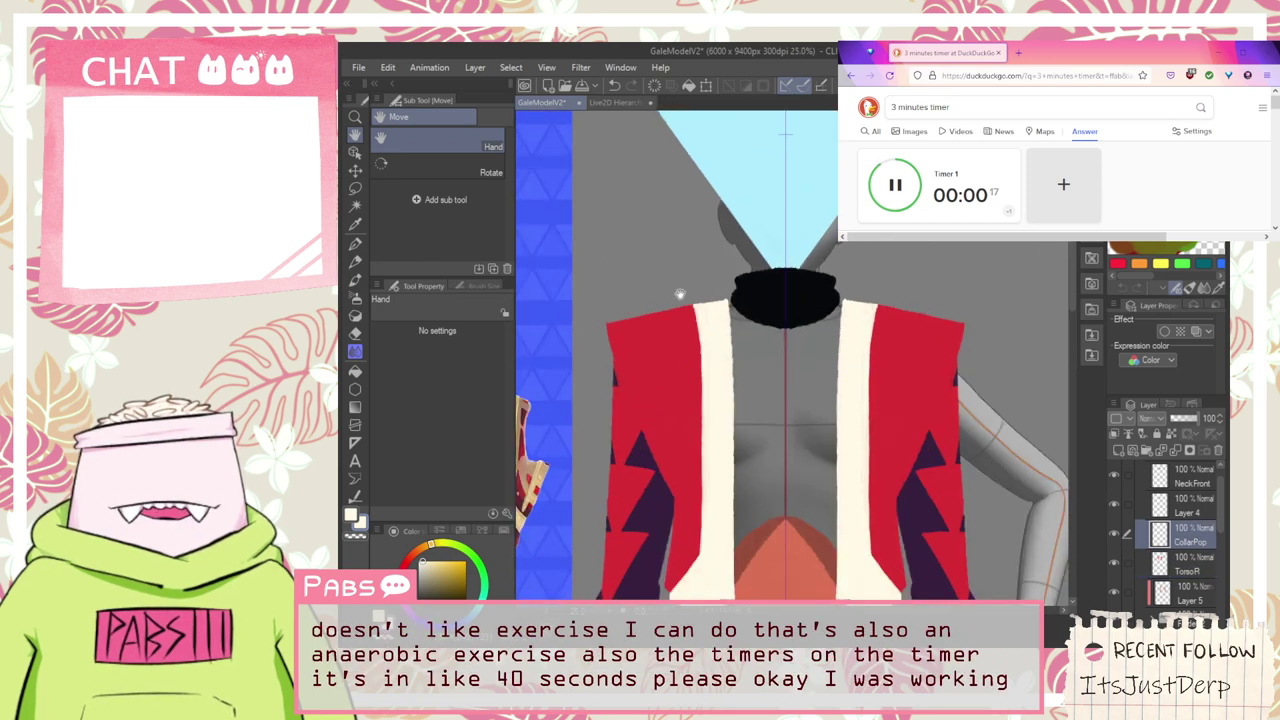
drag(681, 292, 777, 296)
click(1198, 570)
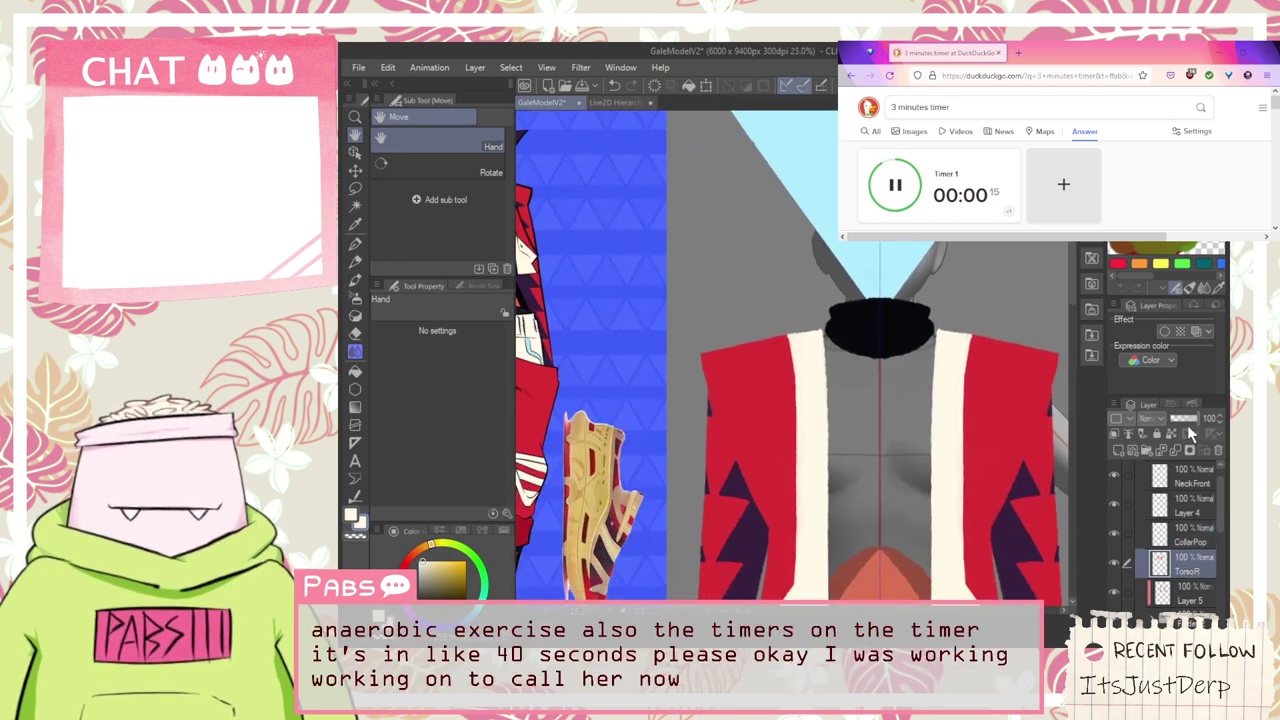
click(1185, 421)
click(1157, 523)
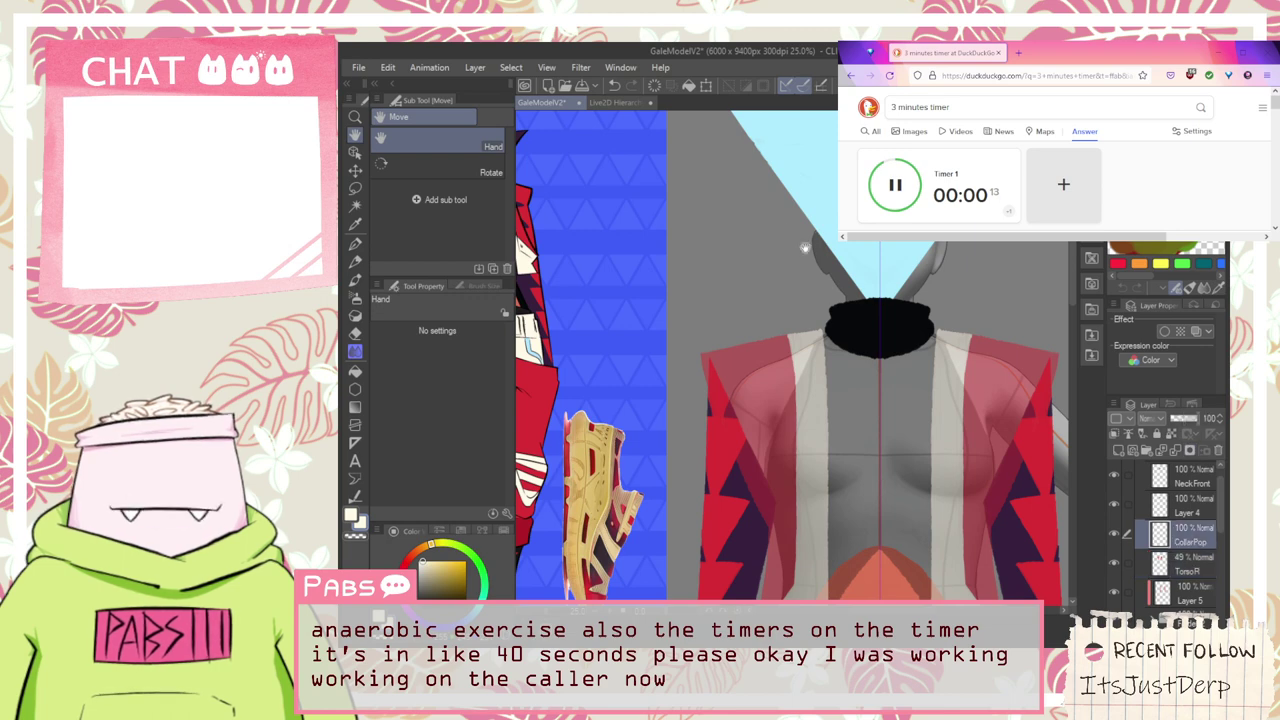
Sketch the cream outline of a narrow popped collar flap rising from the jacket trim beside the black neck, following the reference
drag(805, 247, 912, 377)
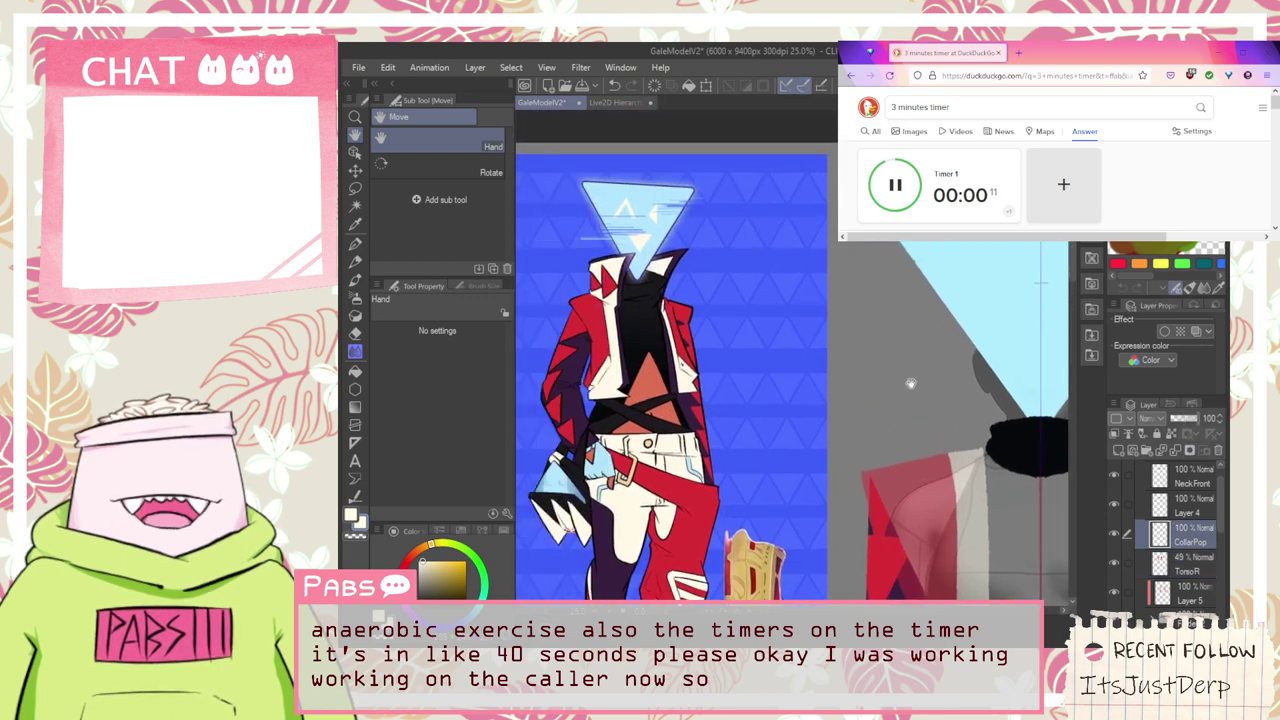
scroll(944, 403, up, 4)
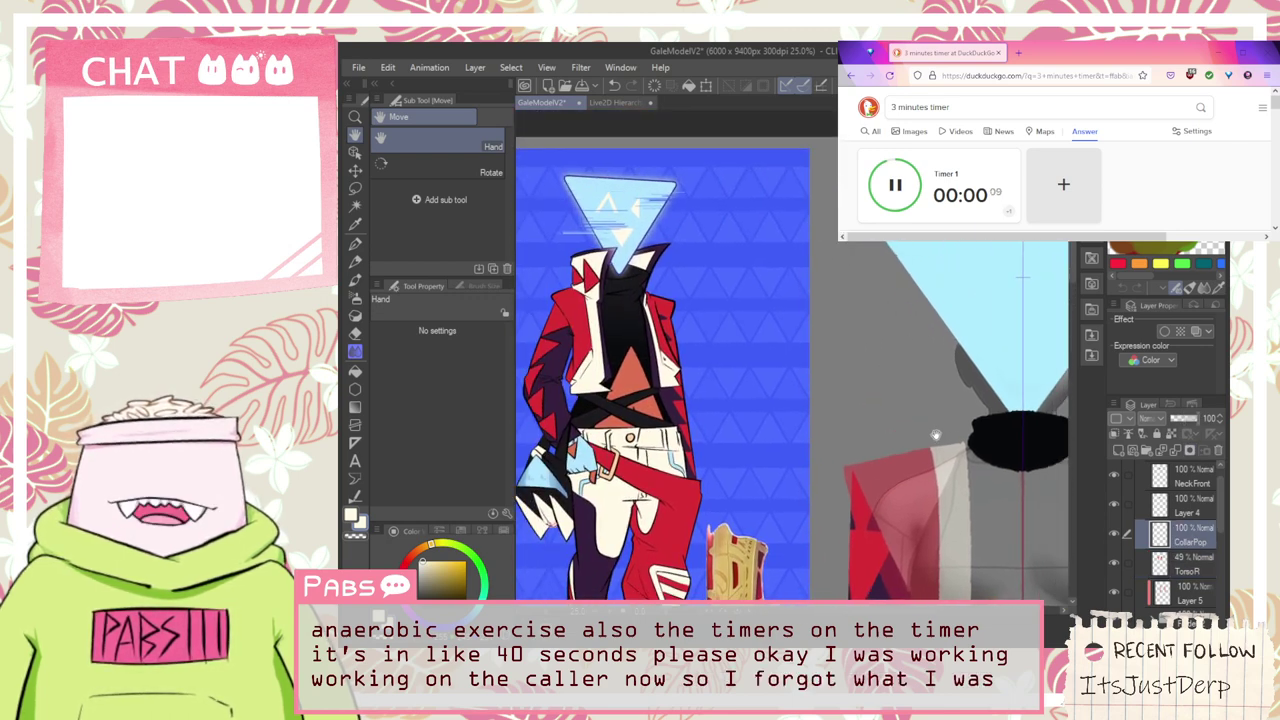
key(p)
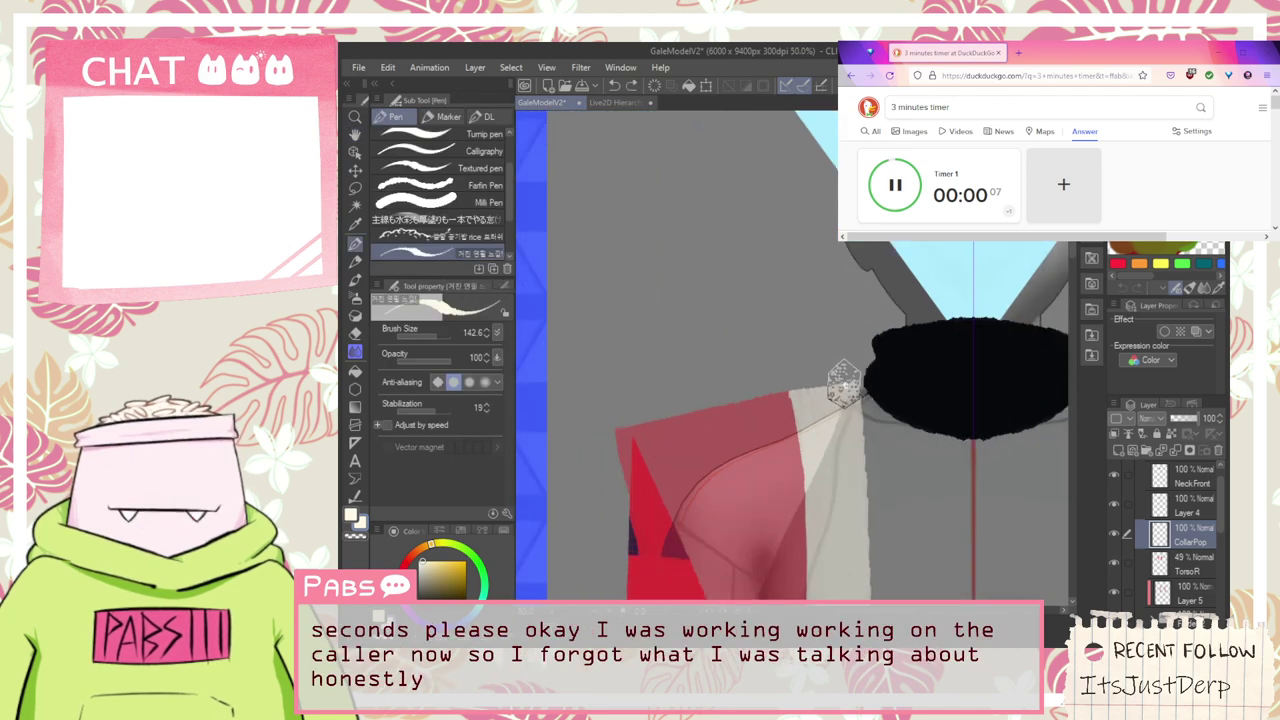
mouse_move(856, 392)
mouse_down()
mouse_move(826, 299)
mouse_move(837, 374)
mouse_move(841, 312)
mouse_move(827, 302)
mouse_move(855, 274)
mouse_move(827, 300)
mouse_move(861, 290)
mouse_move(829, 305)
mouse_move(842, 272)
mouse_move(829, 292)
mouse_move(853, 364)
mouse_move(851, 318)
mouse_up()
key(ctrl+z)
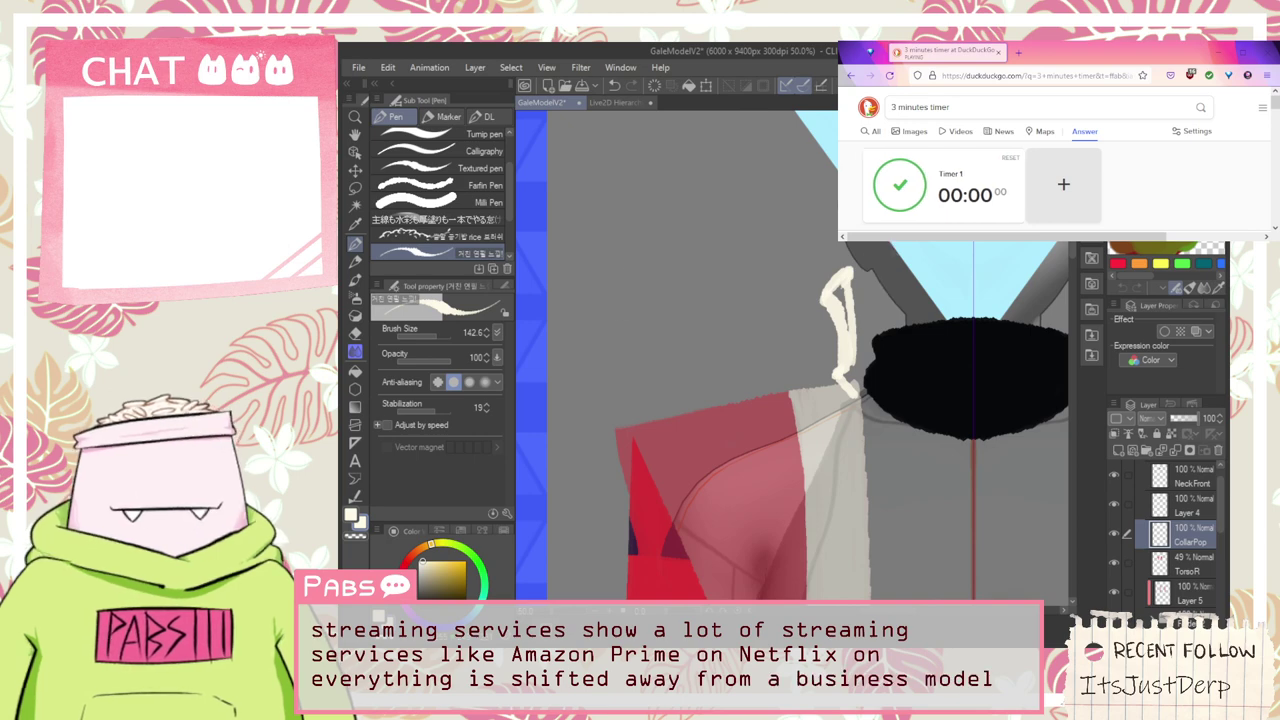
Close the browser window with the finished timer and return to the Clip Studio Paint canvas
key(alt+Tab)
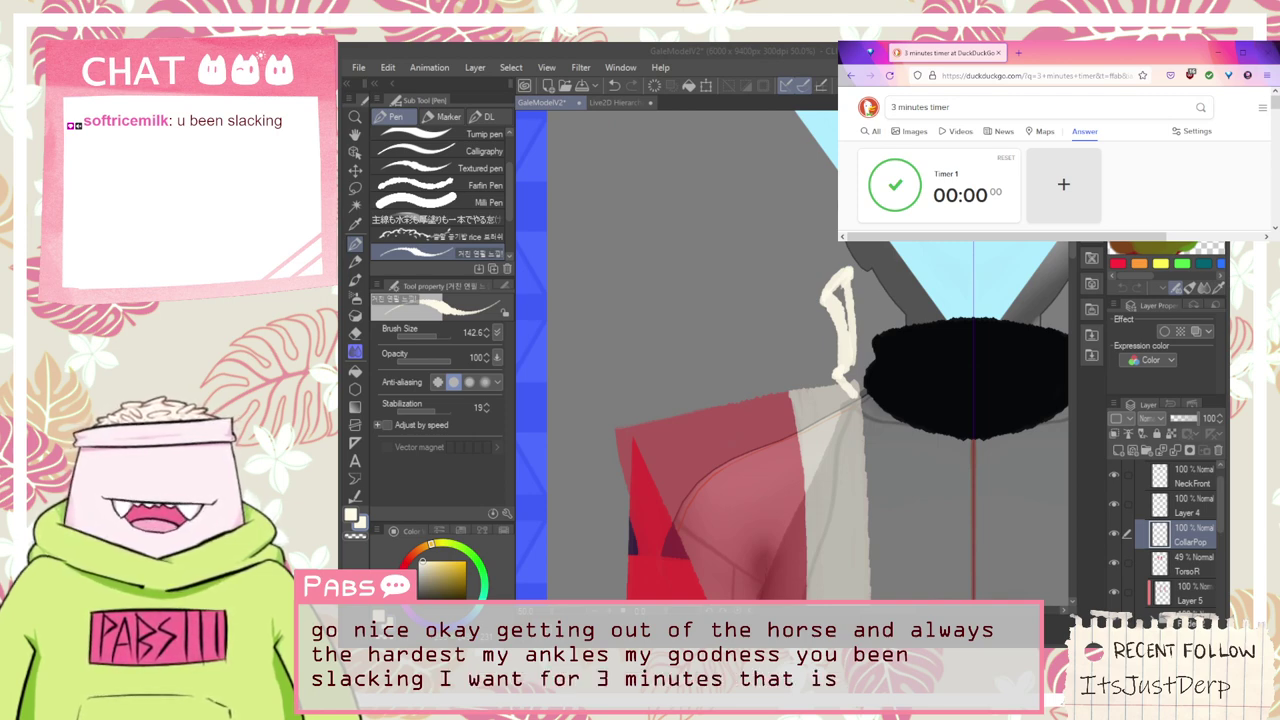
click(1268, 52)
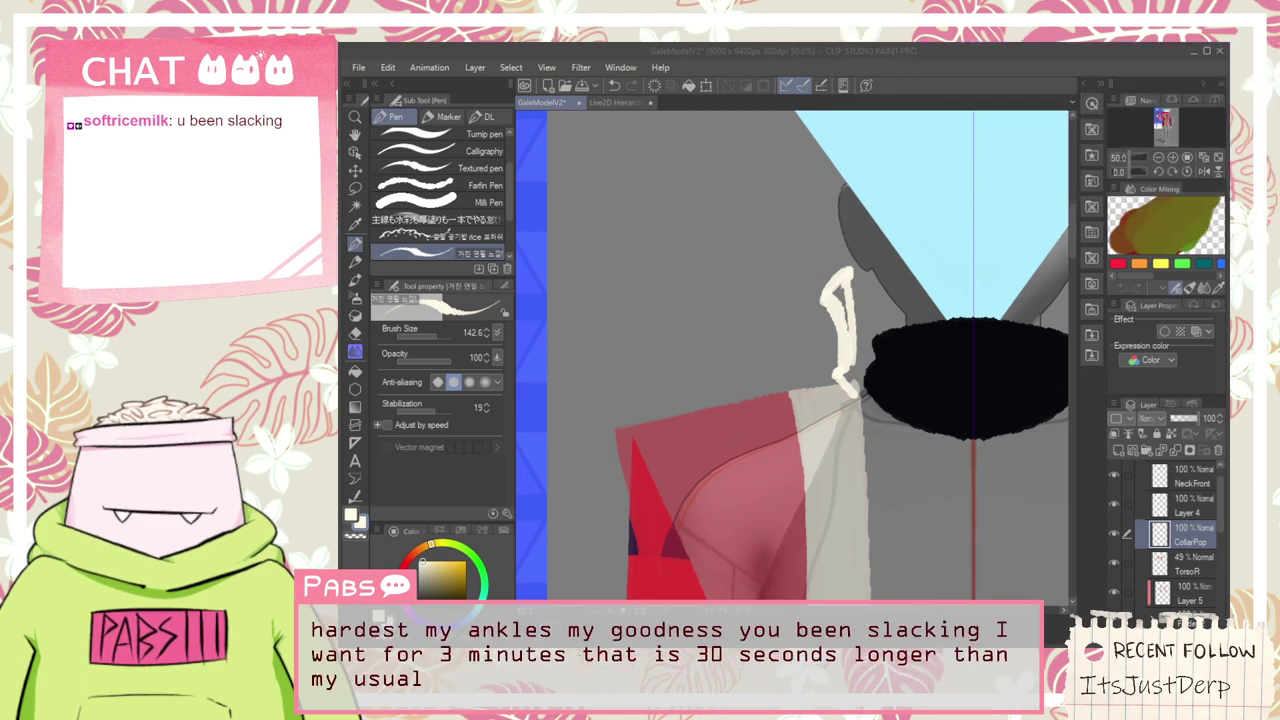
click(976, 84)
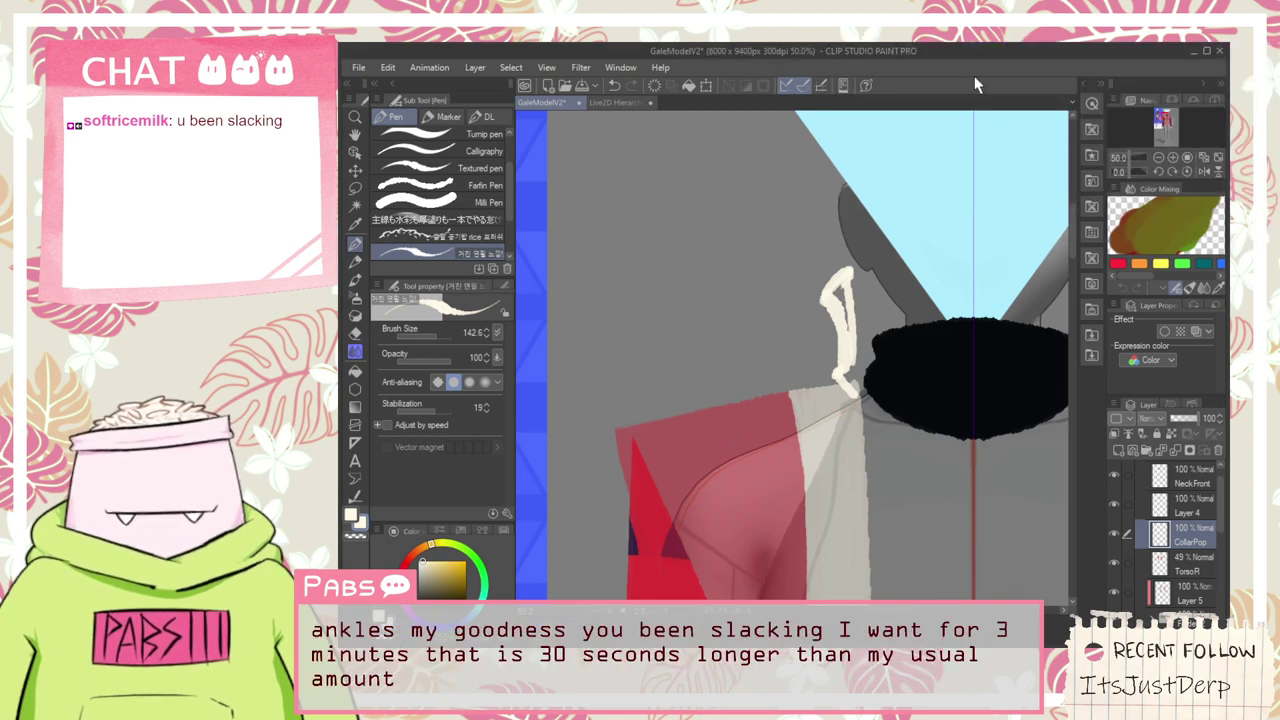
Fill the upper part of the collar flap with solid cream and shape its top into a pointed tip with a rounded outer edge
scroll(829, 286, up, 5)
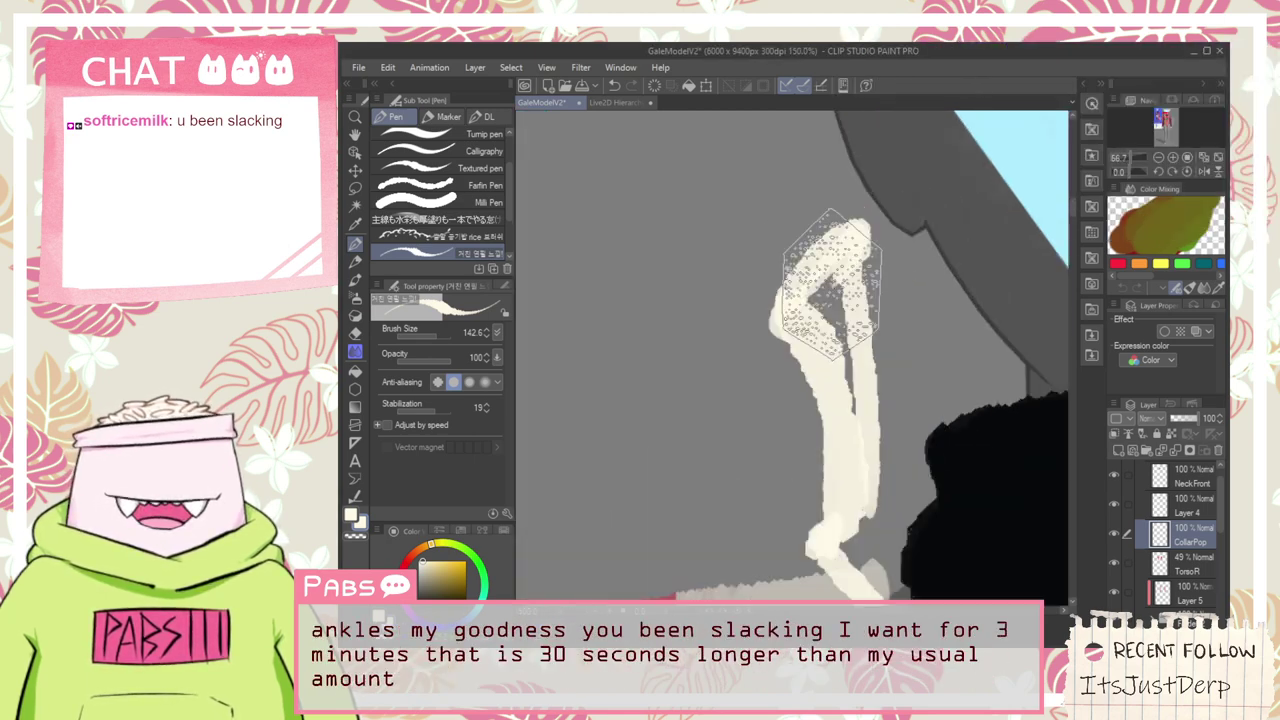
mouse_move(850, 385)
mouse_down()
mouse_move(810, 295)
mouse_move(860, 431)
mouse_move(850, 259)
mouse_move(852, 338)
mouse_move(874, 251)
mouse_move(876, 400)
mouse_move(860, 260)
mouse_move(875, 438)
mouse_move(867, 245)
mouse_move(890, 535)
mouse_up()
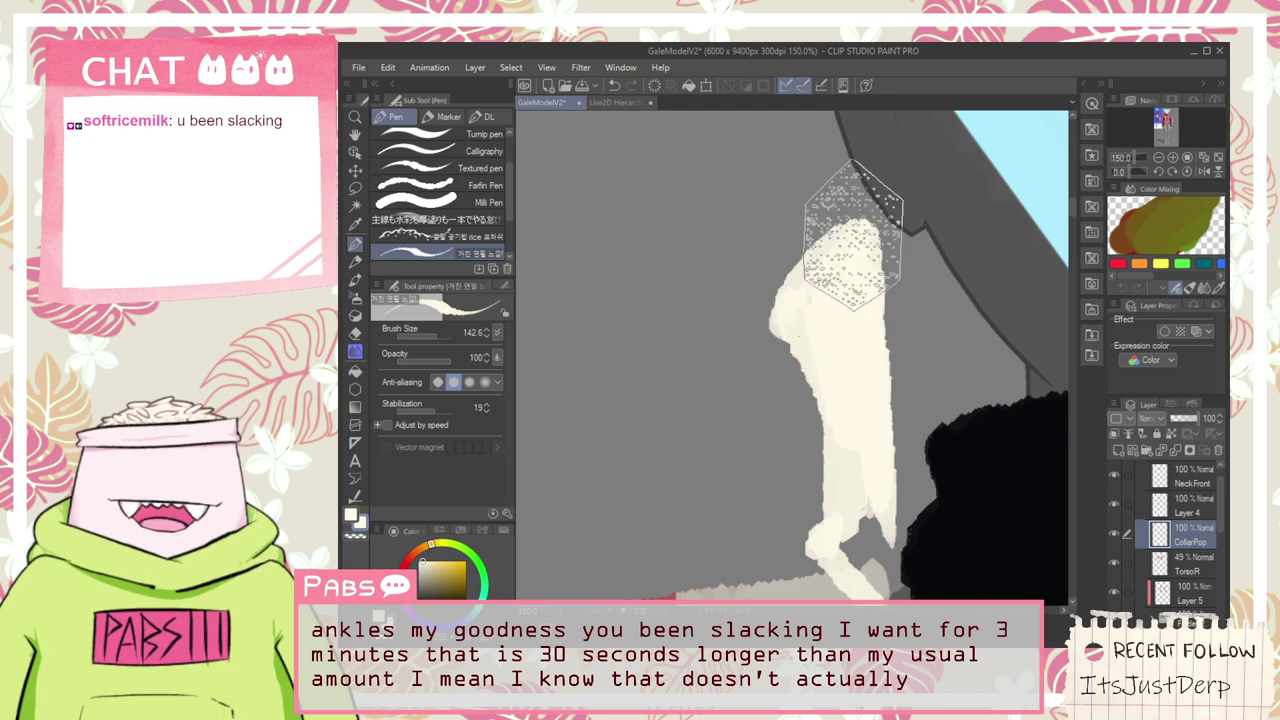
scroll(810, 318, up, 1)
mouse_move(810, 325)
mouse_down()
mouse_move(830, 419)
mouse_move(828, 435)
mouse_move(785, 352)
mouse_move(840, 463)
mouse_move(768, 348)
mouse_move(837, 519)
mouse_move(768, 336)
mouse_move(877, 234)
mouse_move(785, 332)
mouse_move(857, 217)
mouse_move(802, 303)
mouse_move(823, 240)
mouse_move(819, 263)
mouse_move(774, 301)
mouse_move(840, 219)
mouse_move(788, 268)
mouse_move(824, 212)
mouse_move(781, 259)
mouse_move(814, 245)
mouse_up()
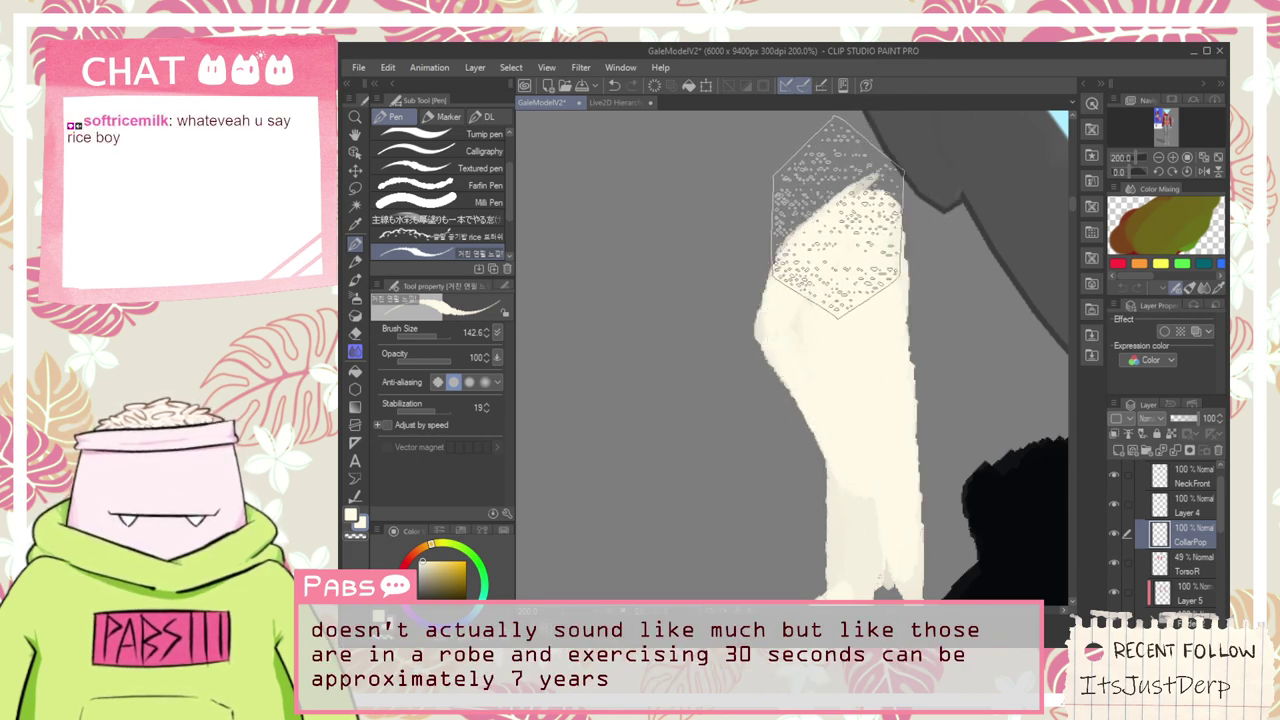
mouse_move(871, 200)
mouse_down()
mouse_move(877, 184)
mouse_move(837, 189)
mouse_move(880, 200)
mouse_move(879, 176)
mouse_move(906, 371)
mouse_move(898, 263)
mouse_move(888, 386)
mouse_move(885, 210)
mouse_up()
key(ctrl+z)
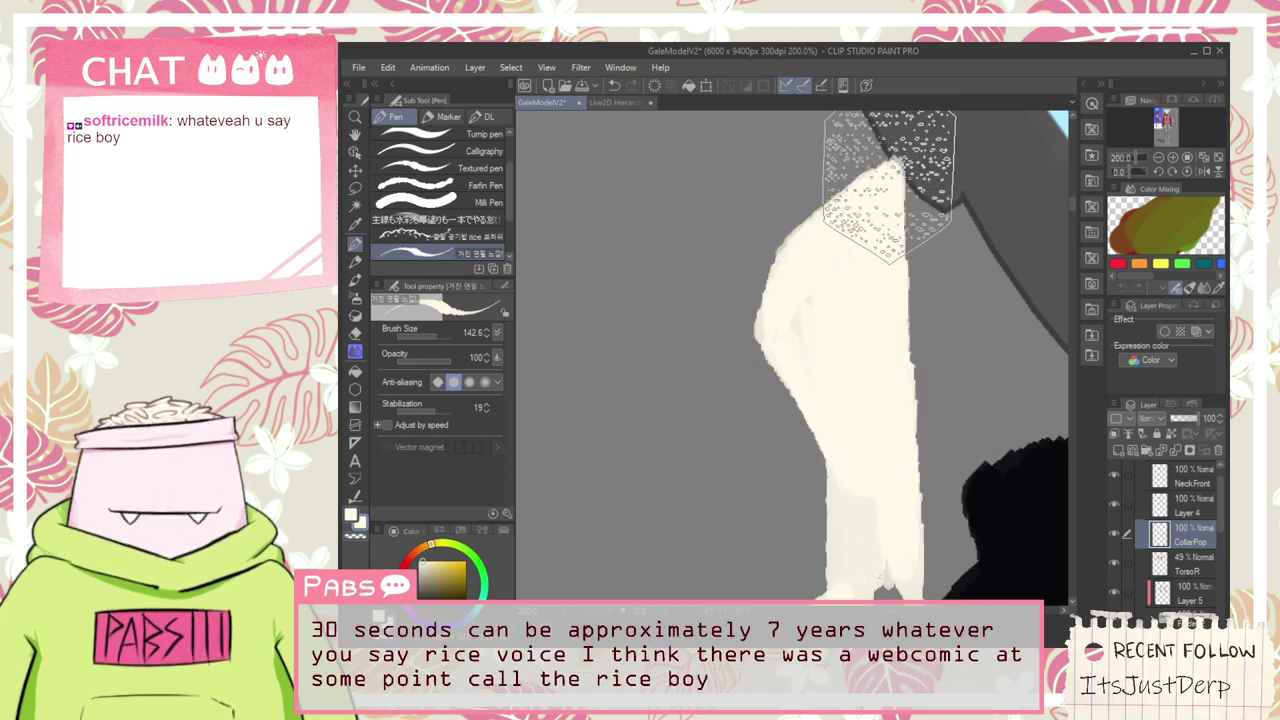
Fill the lower part of the collar flap with cream, bulging its outer edge and tapering it to a point over the jacket trim
drag(829, 371, 835, 131)
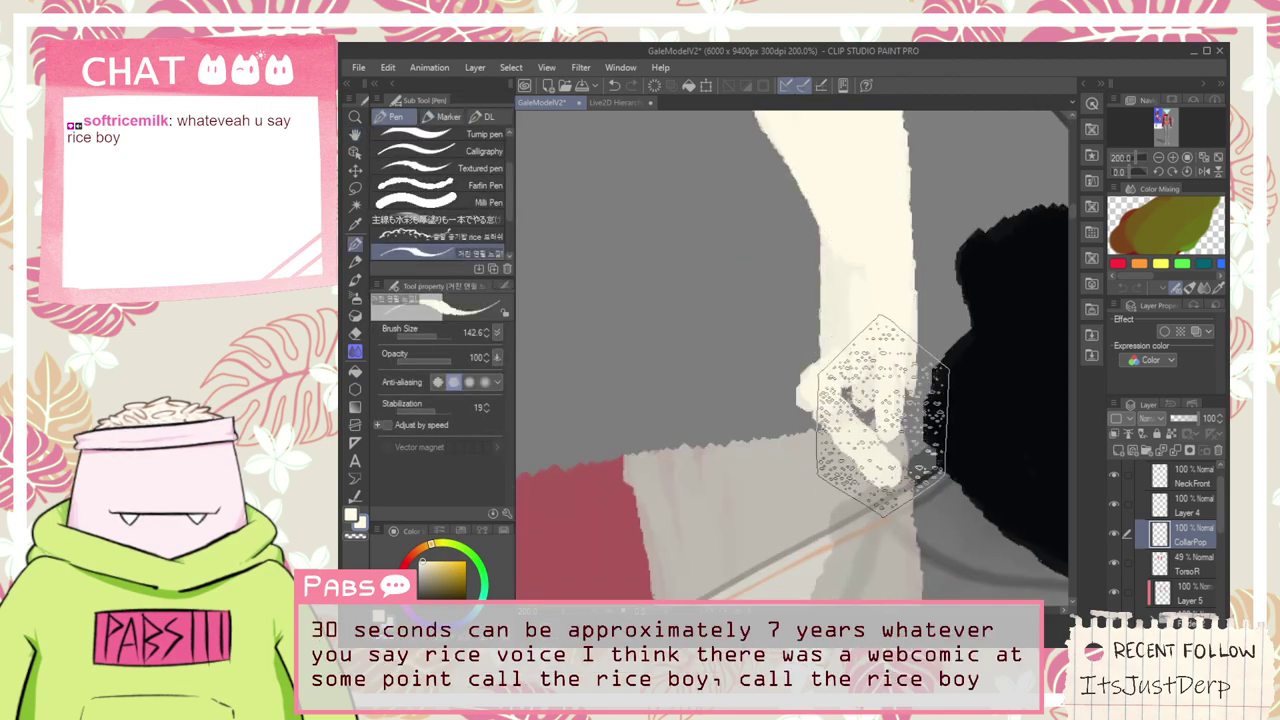
mouse_move(880, 415)
mouse_down()
mouse_move(895, 560)
mouse_move(910, 400)
mouse_move(880, 370)
mouse_move(850, 400)
mouse_move(823, 400)
mouse_move(820, 385)
mouse_move(851, 514)
mouse_move(820, 423)
mouse_move(868, 510)
mouse_move(838, 201)
mouse_move(865, 323)
mouse_up()
key(space)
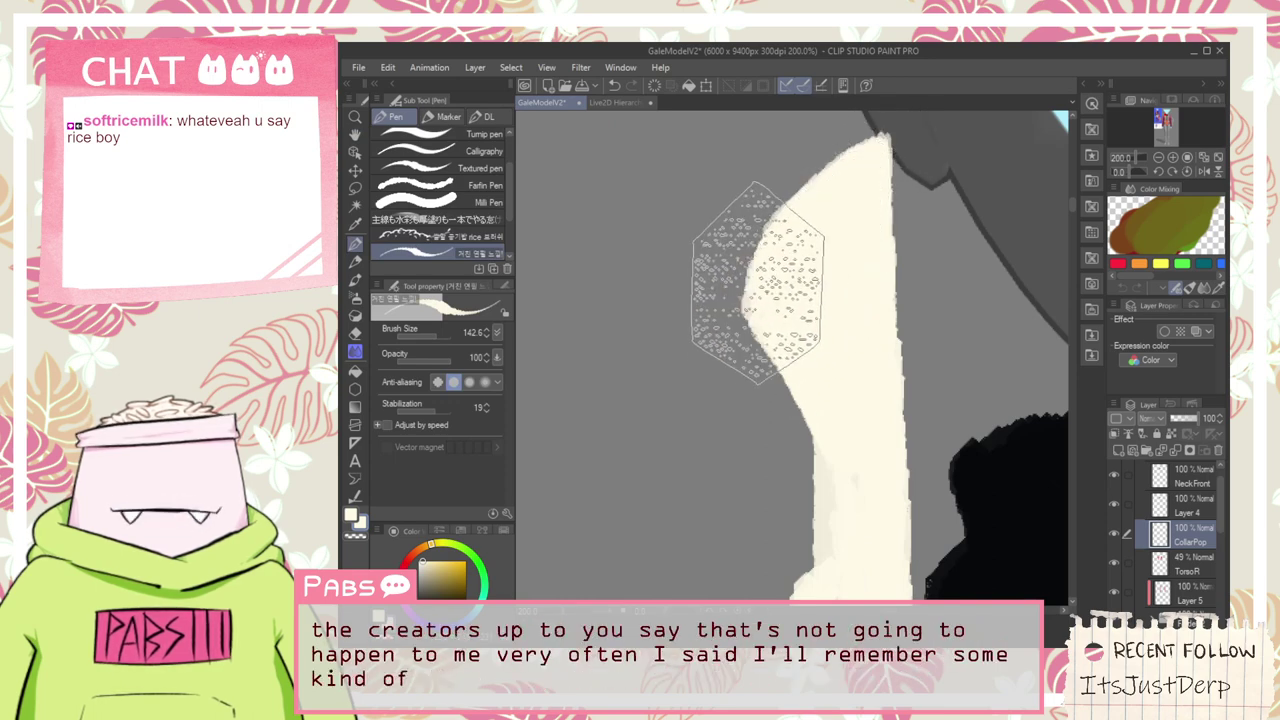
key(space)
drag(827, 378, 786, 229)
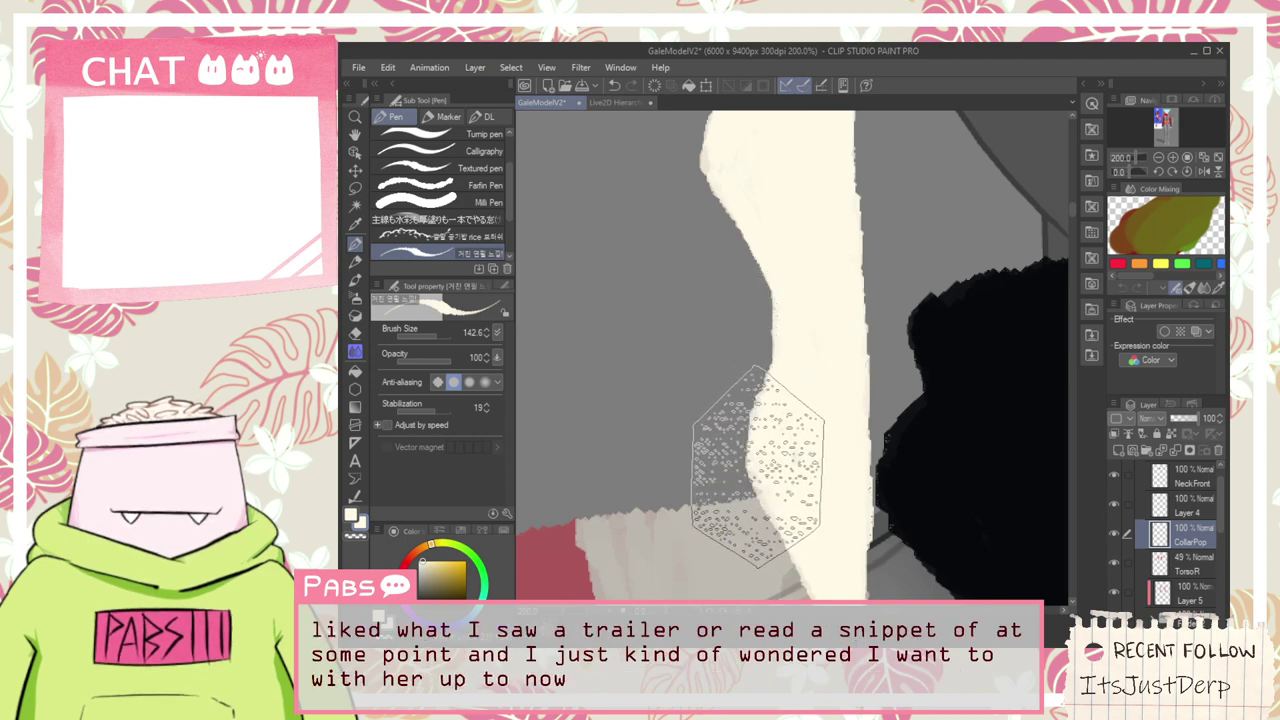
scroll(802, 455, down, 2)
key(space)
drag(808, 276, 781, 251)
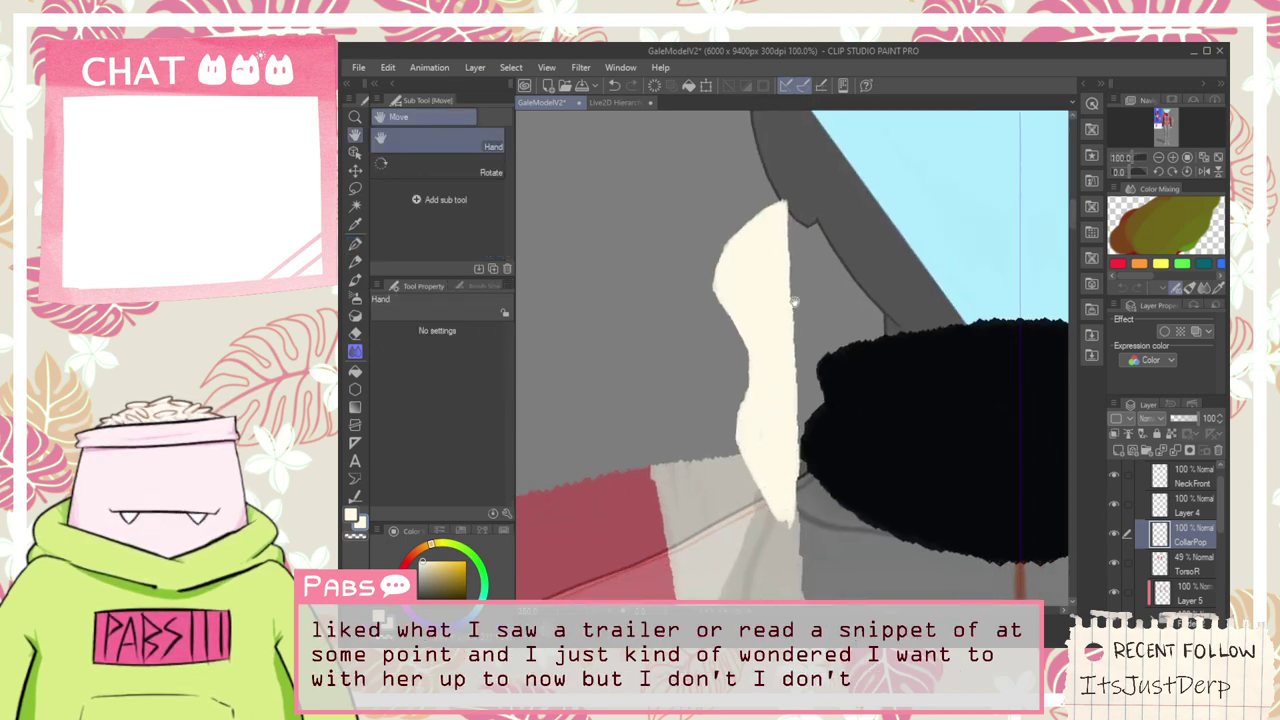
scroll(781, 251, up, 1)
drag(779, 468, 759, 318)
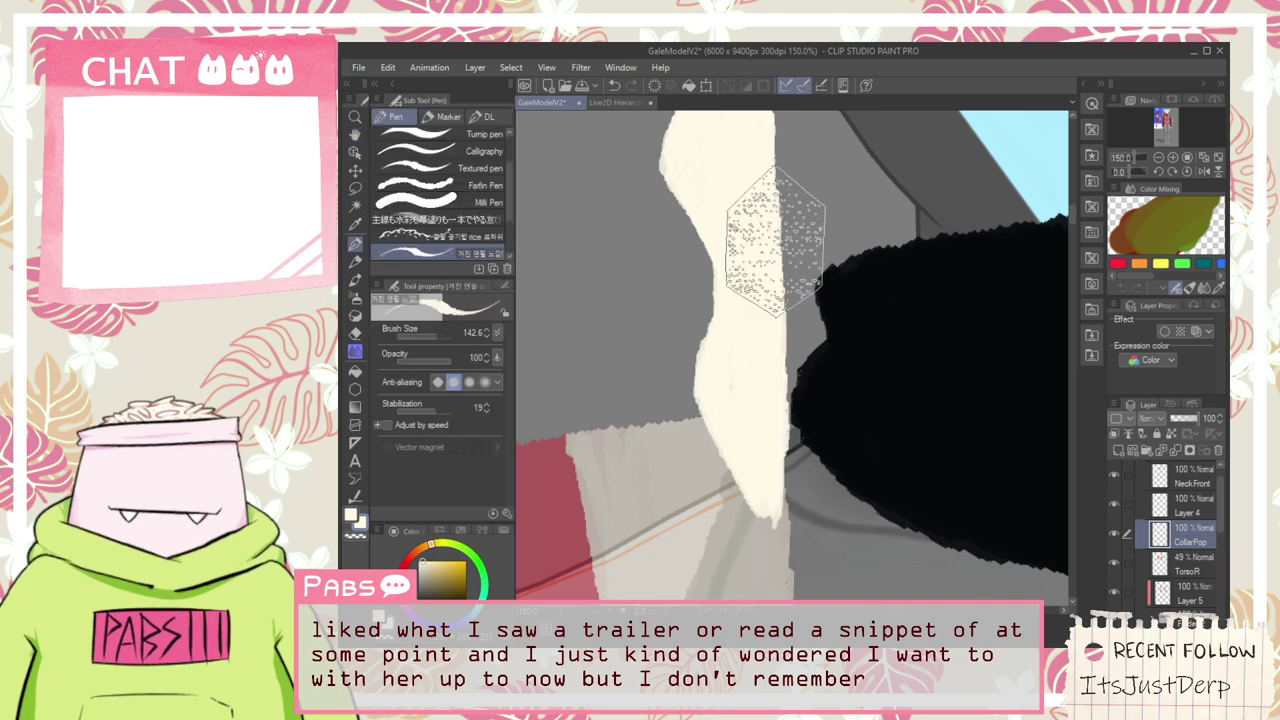
Straighten the inner edge of the upper collar flap with cream, running it down from the pointed tip beside the black neck
key(space)
drag(771, 229, 751, 403)
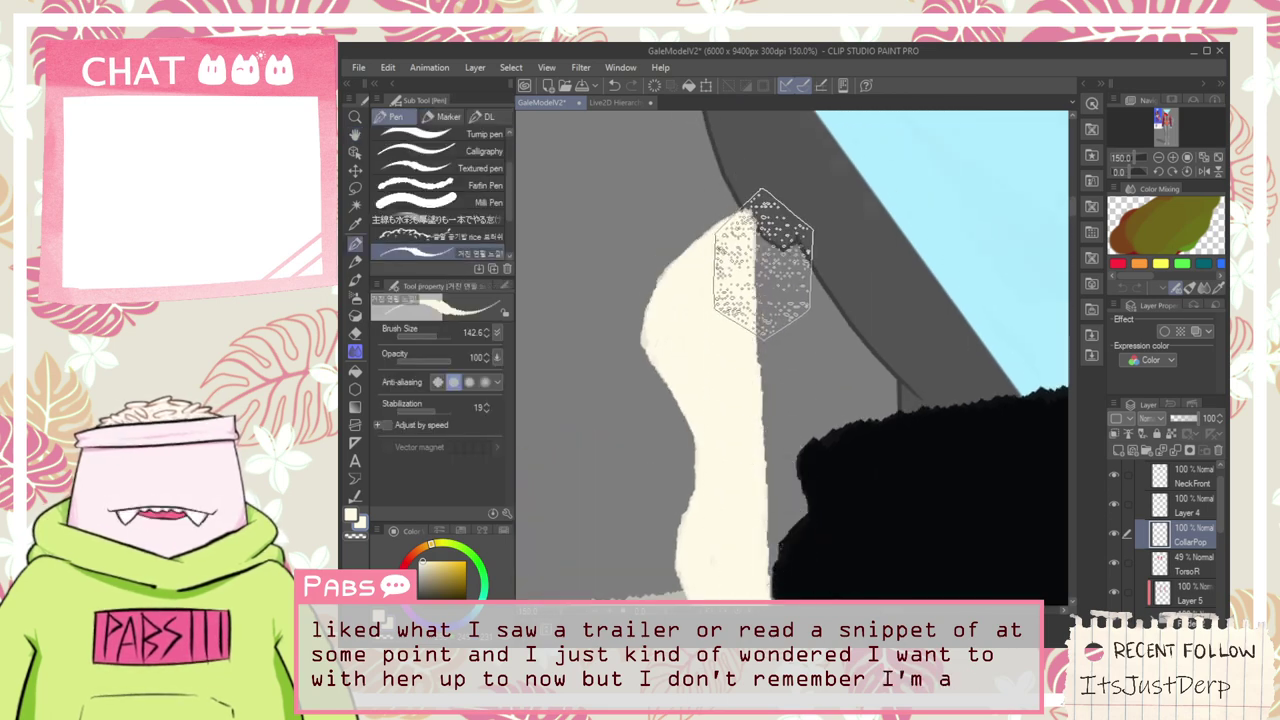
mouse_move(750, 238)
mouse_down()
mouse_move(768, 509)
mouse_move(750, 431)
mouse_move(746, 229)
mouse_move(771, 543)
mouse_up()
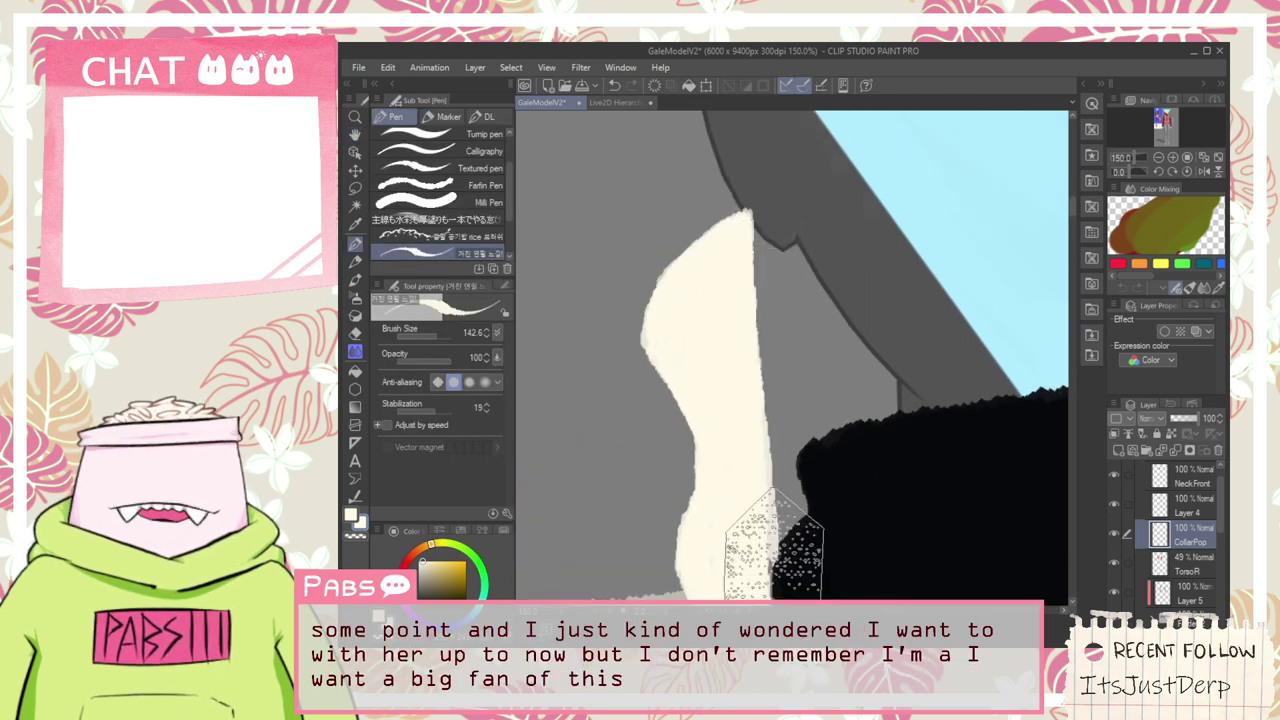
Continue the flap's straight inner edge downward in cream and taper its lower end to a sharp point over the jacket trim
key(space)
drag(749, 337, 735, 167)
drag(744, 266, 757, 570)
mouse_move(753, 322)
mouse_down()
mouse_move(744, 466)
mouse_move(757, 572)
mouse_up()
drag(752, 396, 742, 497)
drag(745, 448, 740, 564)
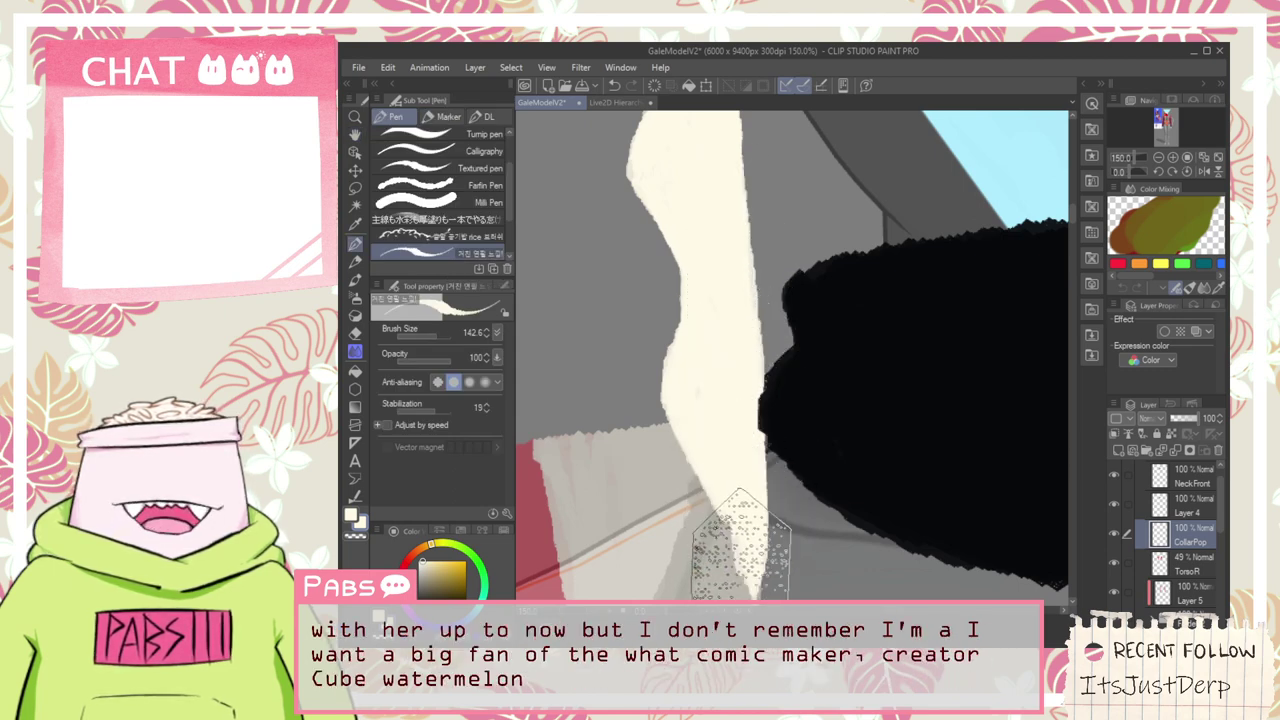
drag(727, 462, 754, 548)
mouse_move(736, 488)
mouse_down()
mouse_move(738, 530)
mouse_move(716, 432)
mouse_up()
Toggle the visibility of Layer 4 to identify its contents and rename the layer NeckBack
scroll(734, 420, down, 2)
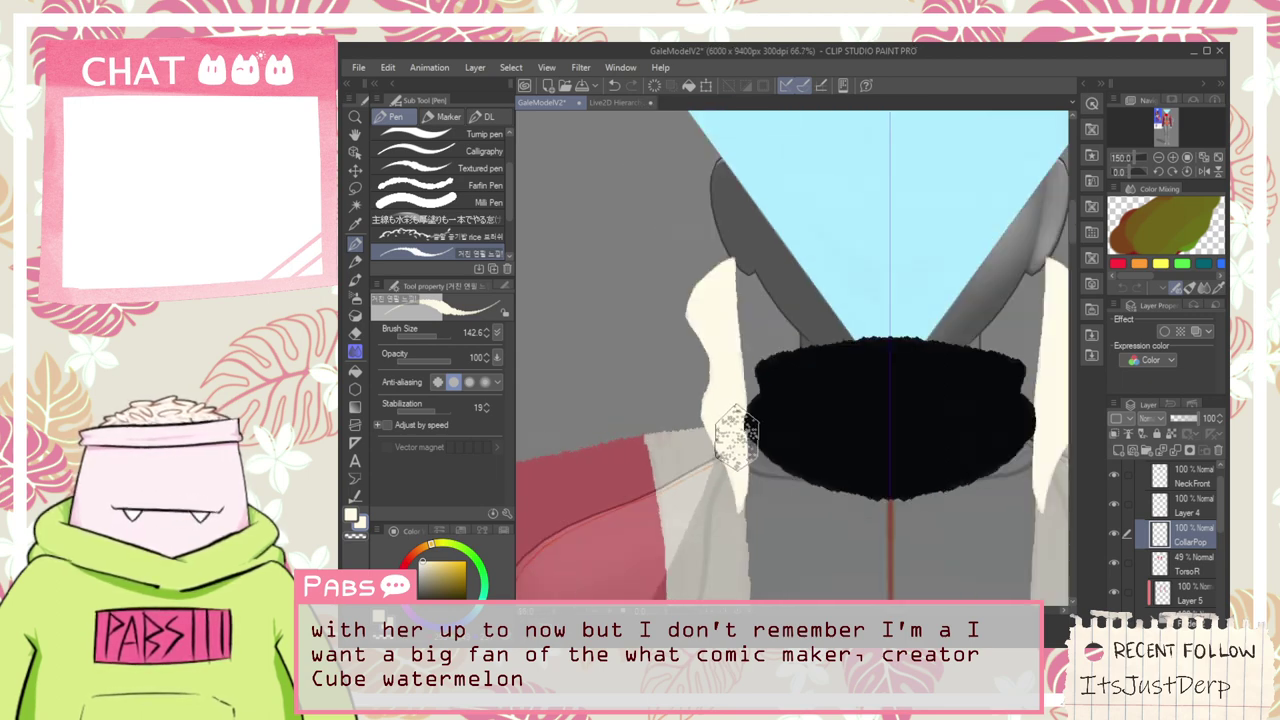
key(space)
drag(763, 338, 771, 463)
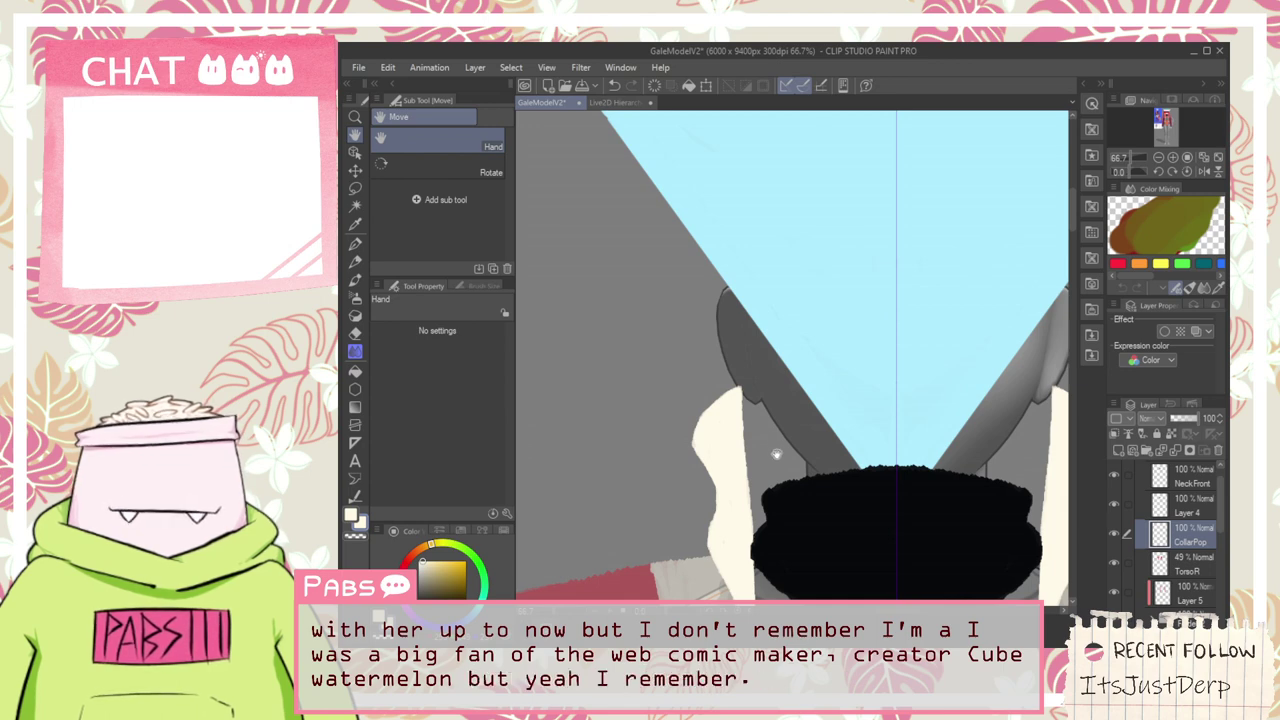
drag(828, 452, 784, 395)
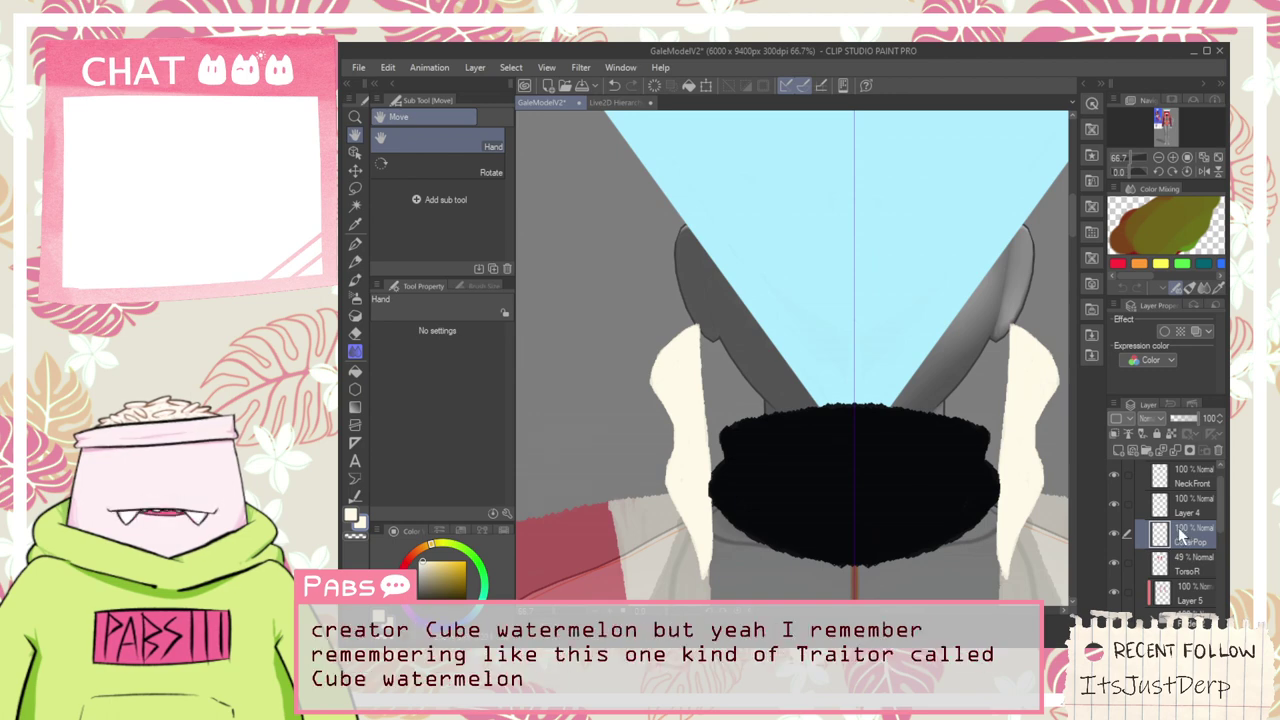
click(1117, 504)
click(1117, 504)
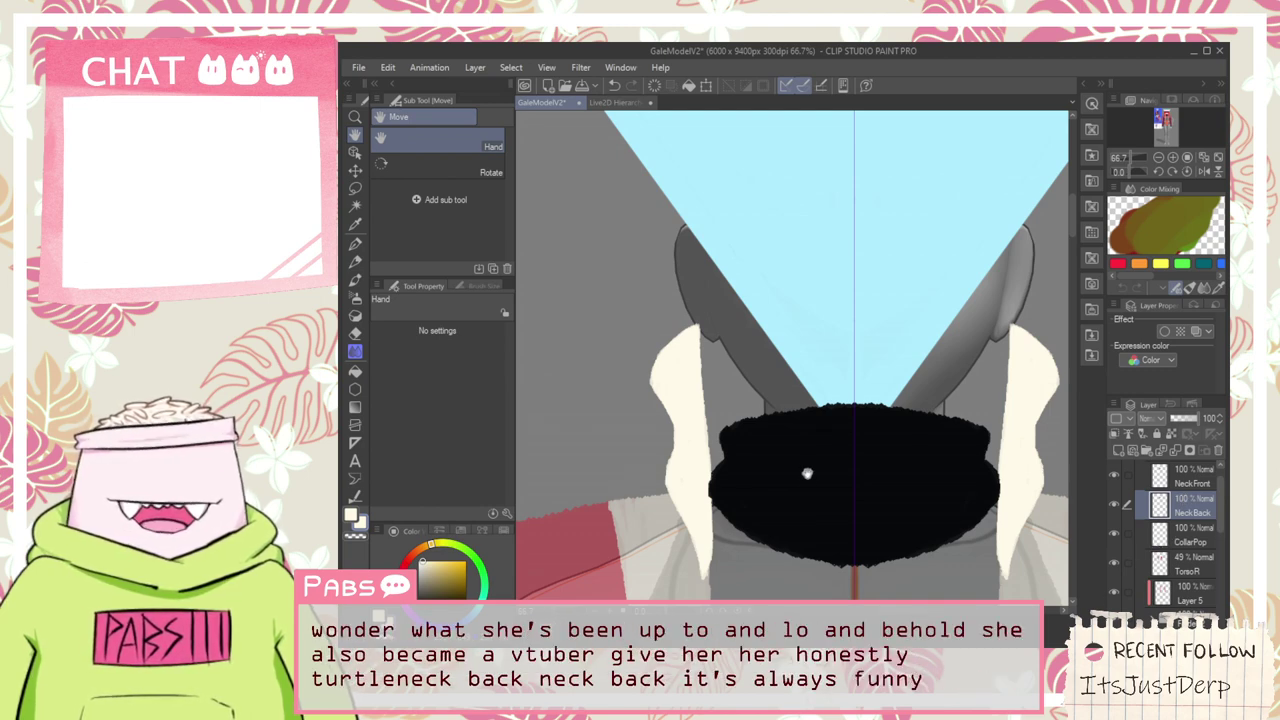
Lengthen the thin lower tip of the collar flap in cream on the CollarPop layer
click(1172, 542)
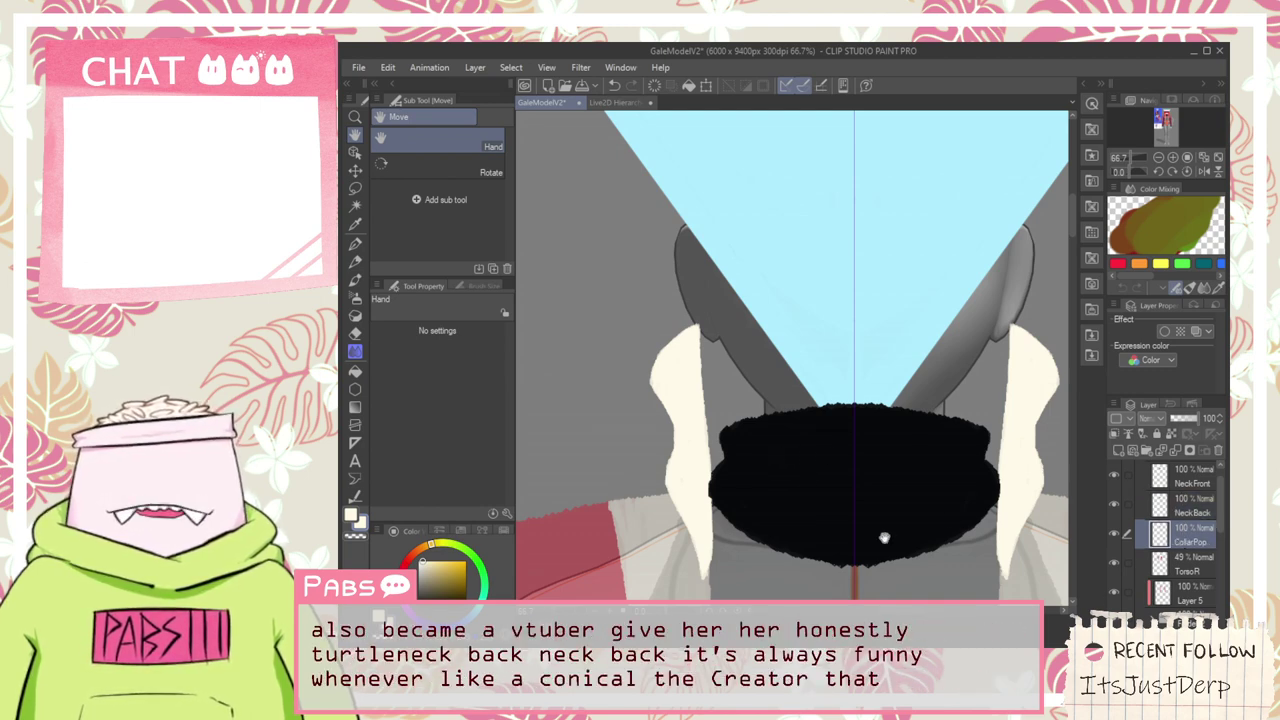
drag(720, 543, 780, 517)
scroll(778, 516, up, 2)
key(p)
drag(751, 454, 729, 388)
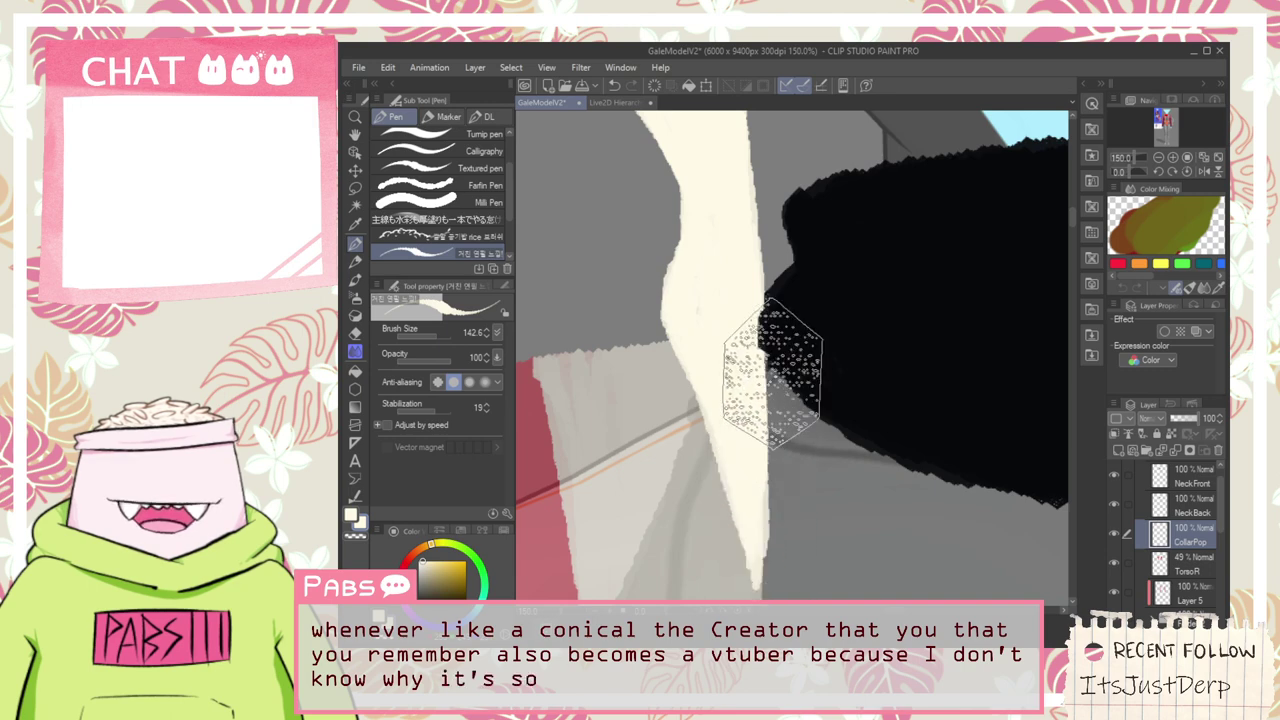
scroll(757, 524, down, 2)
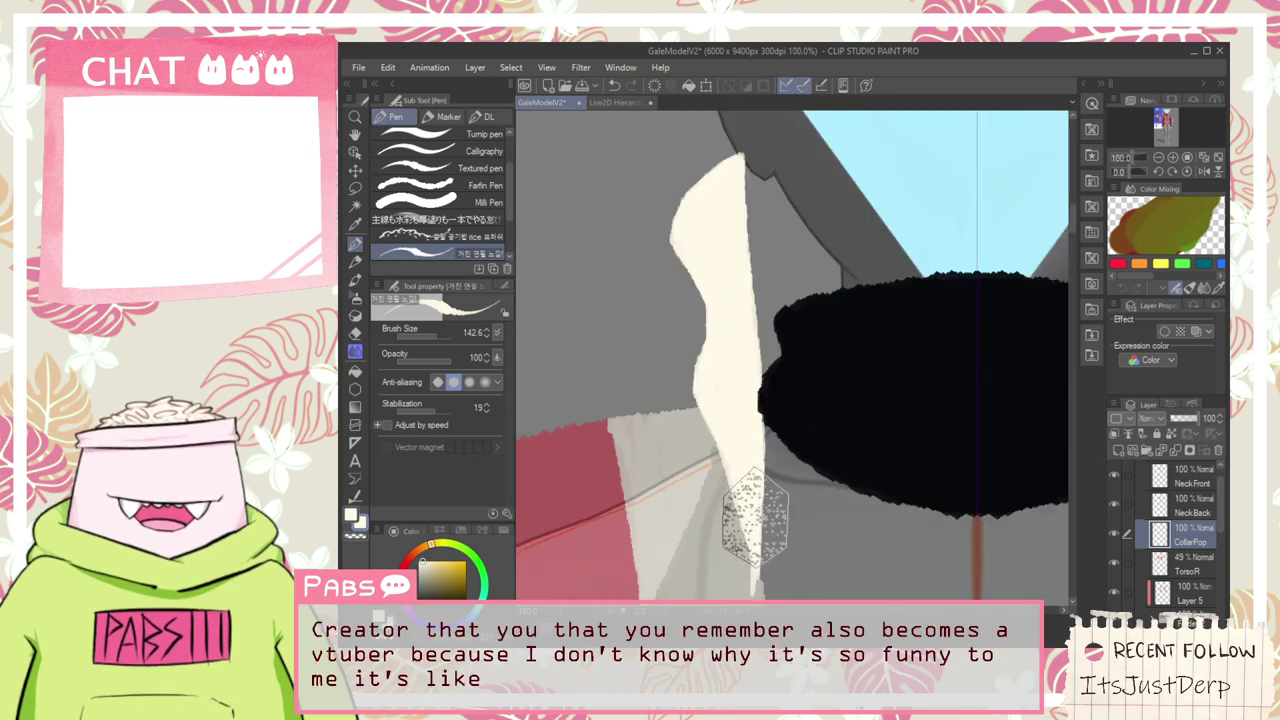
scroll(763, 567, up, 2)
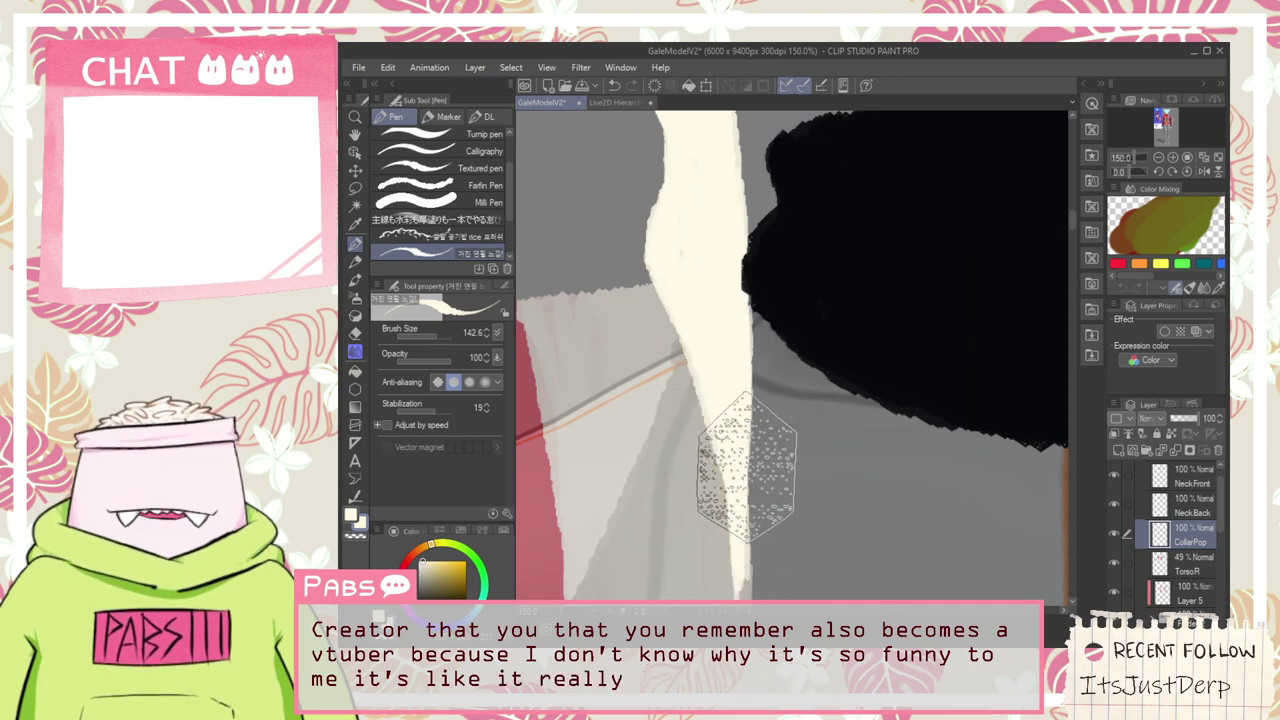
scroll(747, 523, down, 3)
key(space)
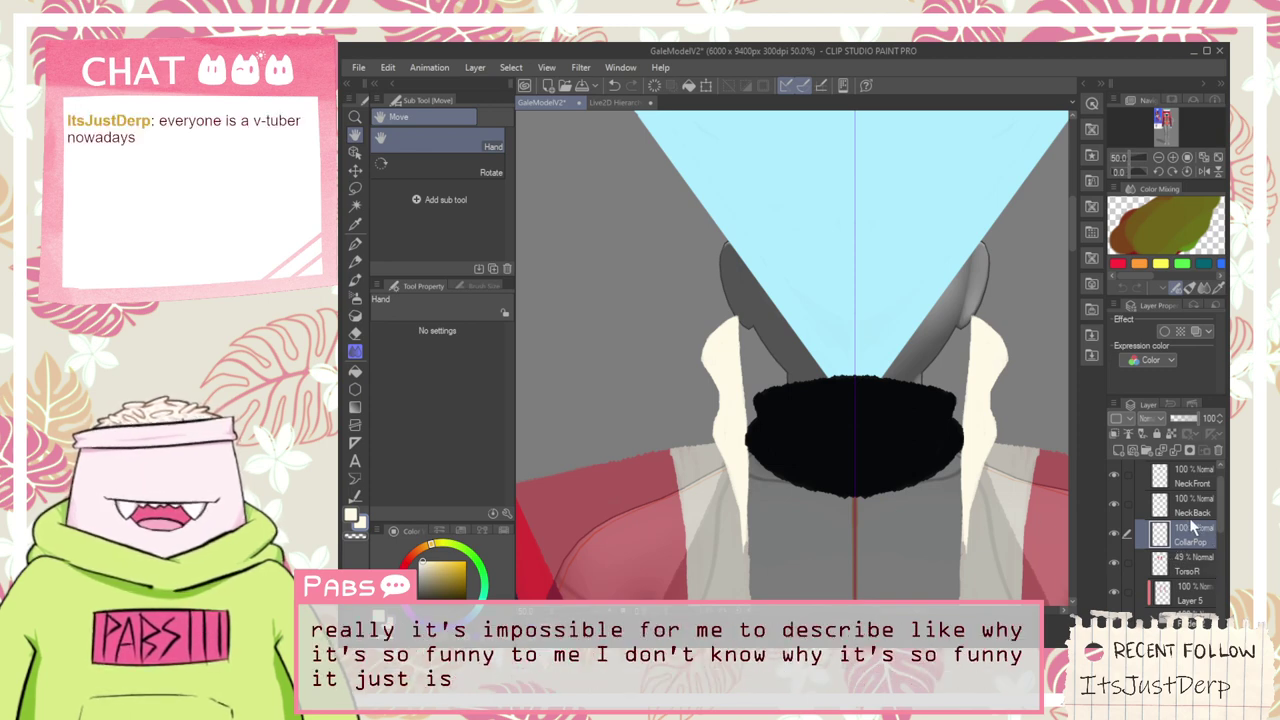
Smooth the ragged upper shoulder edge of the cream jacket trim on the TorsoR layer
scroll(1030, 482, down, 2)
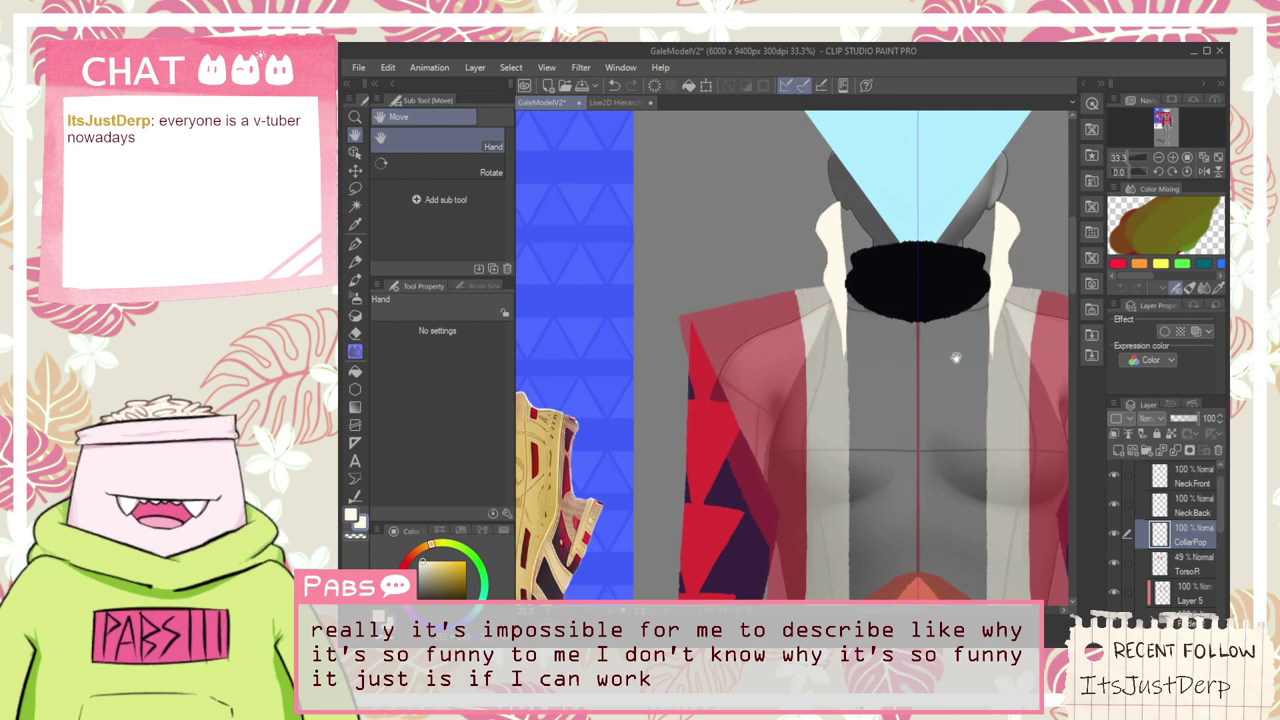
drag(955, 358, 936, 424)
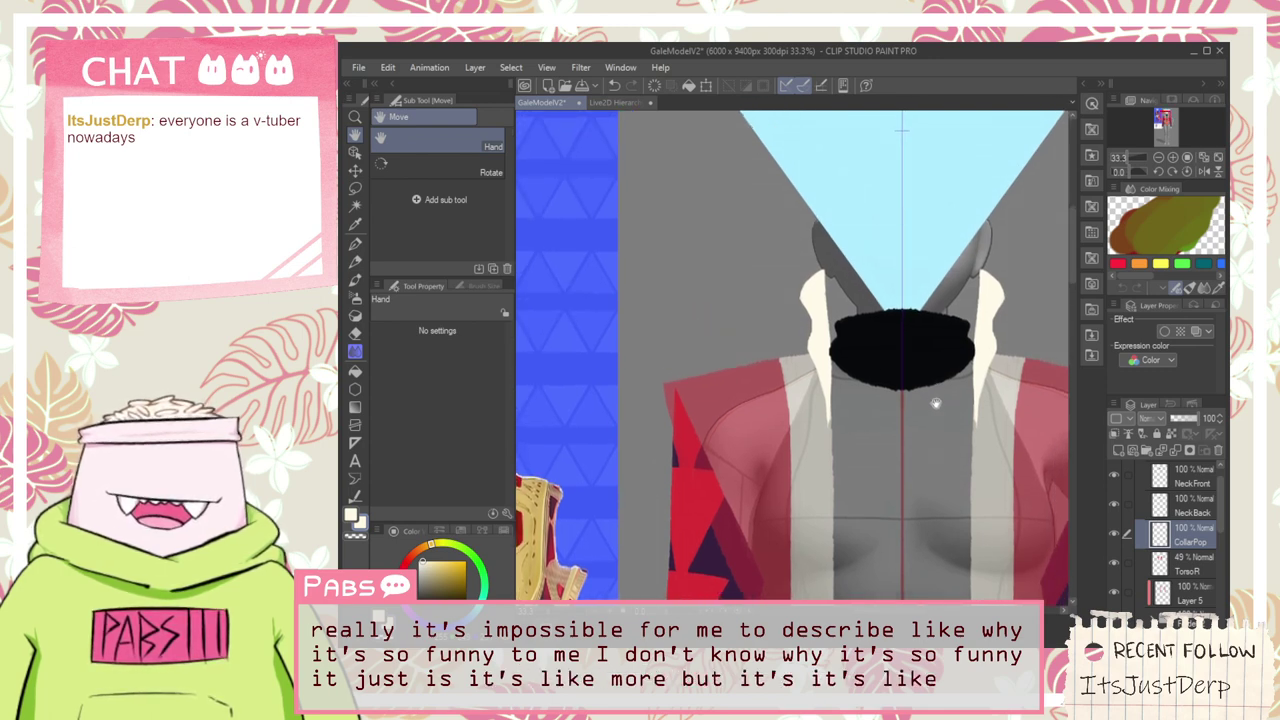
scroll(833, 313, up, 2)
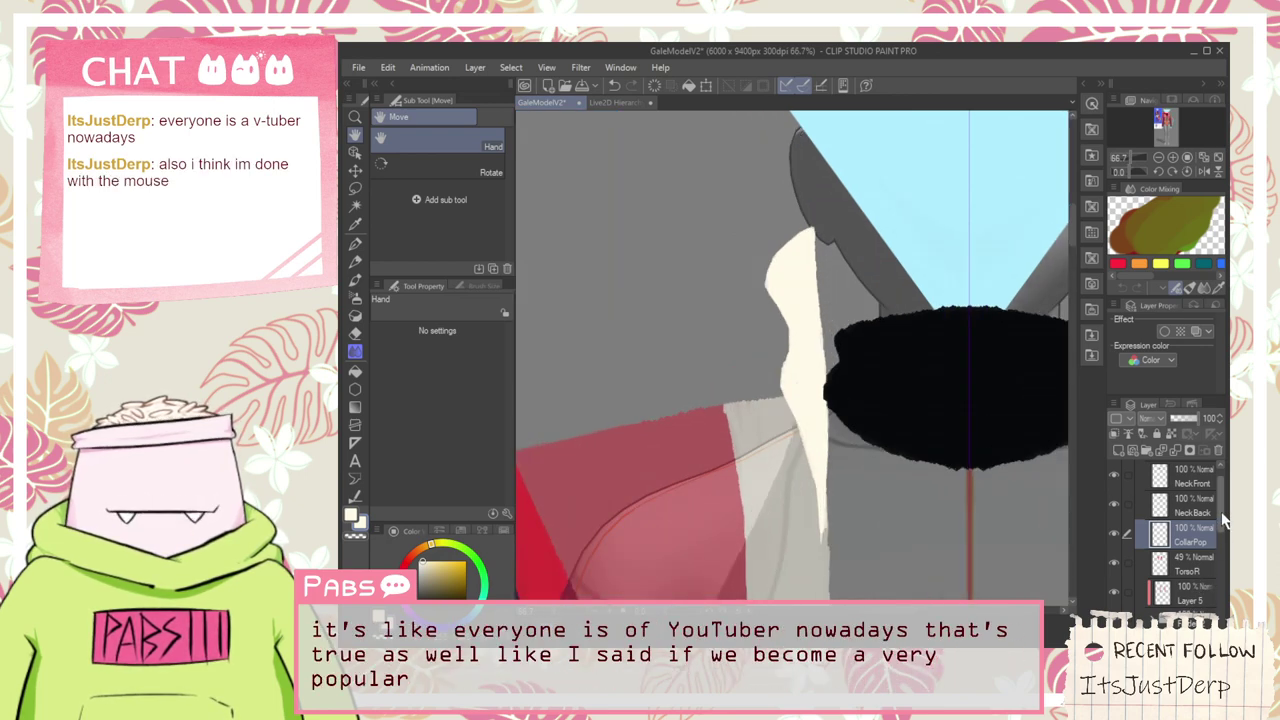
scroll(1210, 521, down, 3)
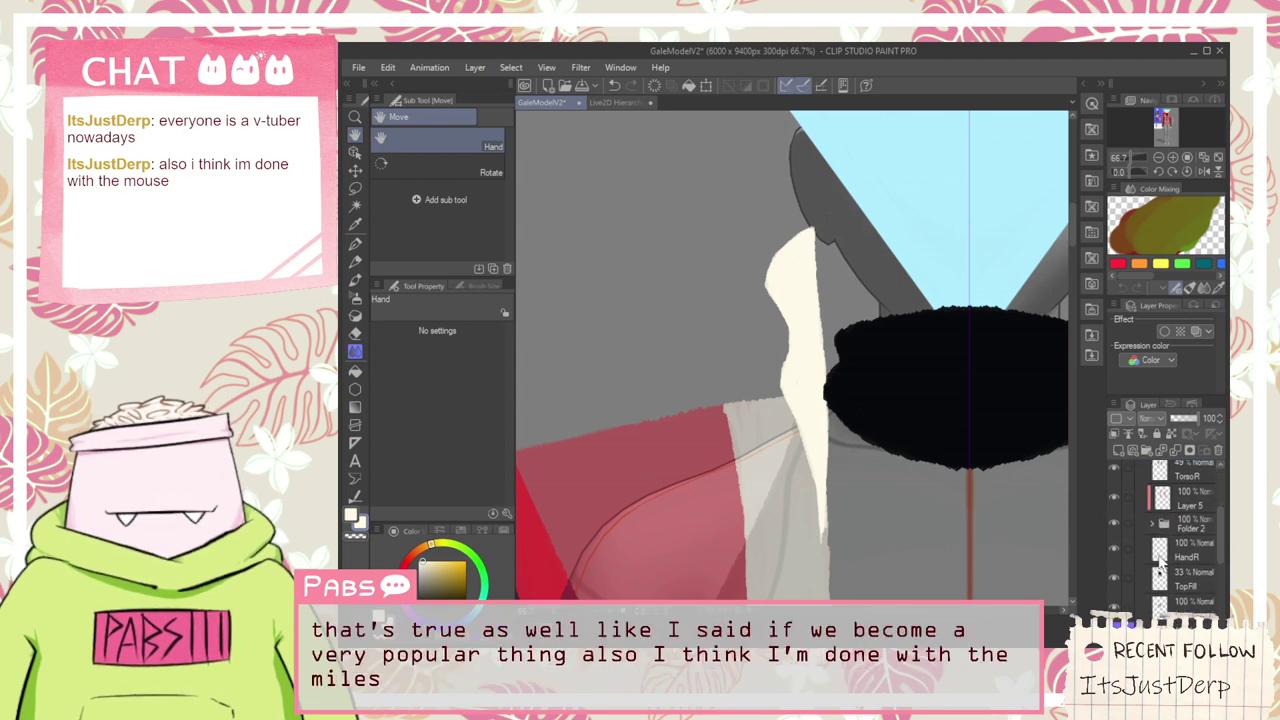
key(ctrl+minus)
scroll(1220, 540, down, 1)
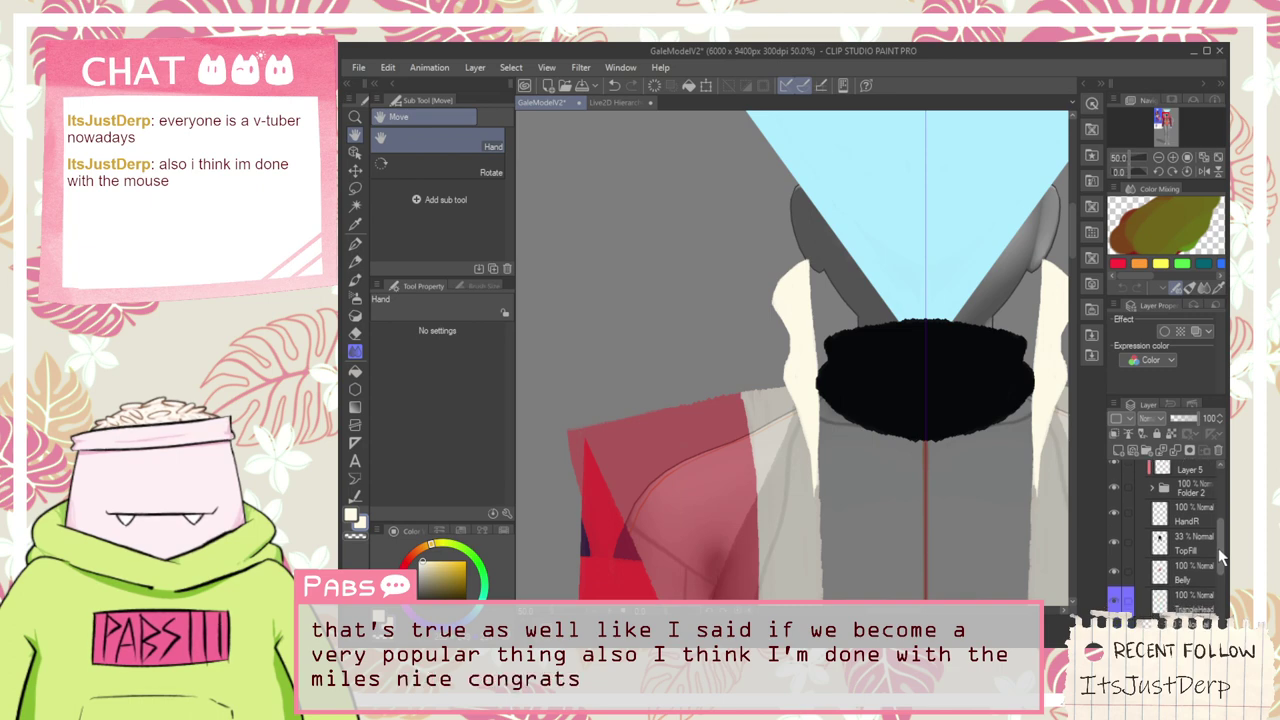
scroll(1217, 536, down, 6)
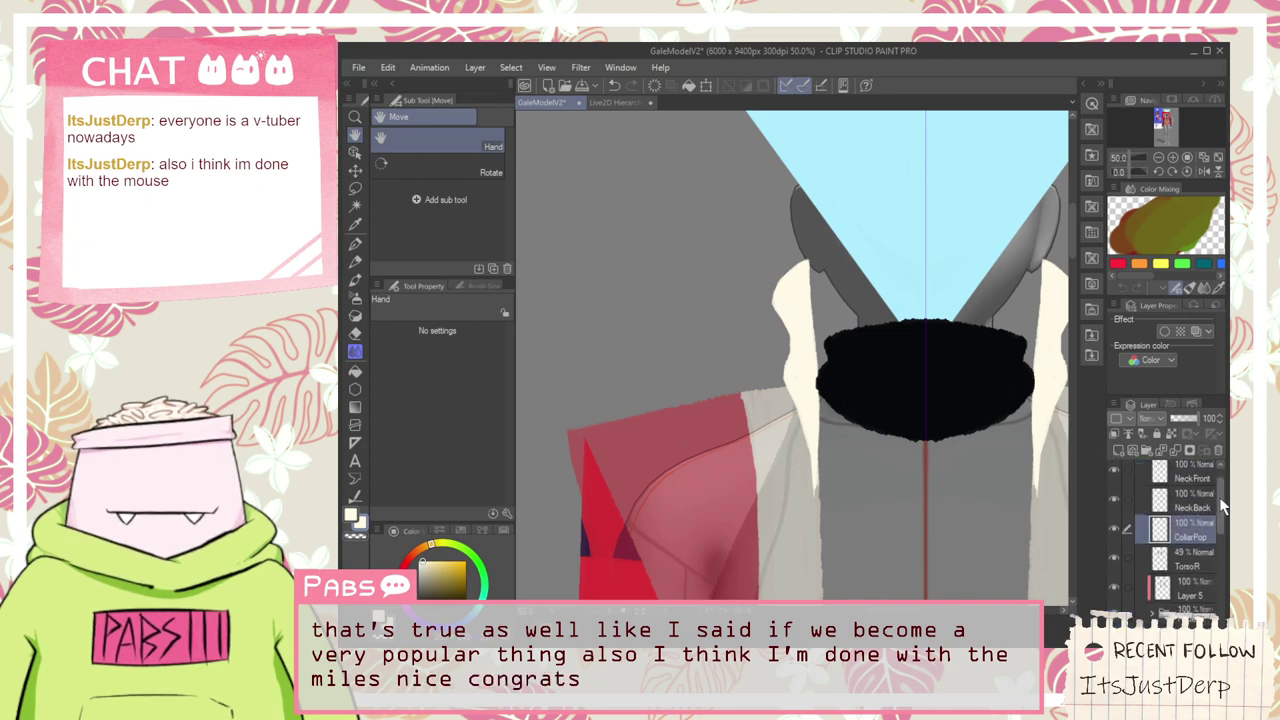
scroll(1218, 500, down, 3)
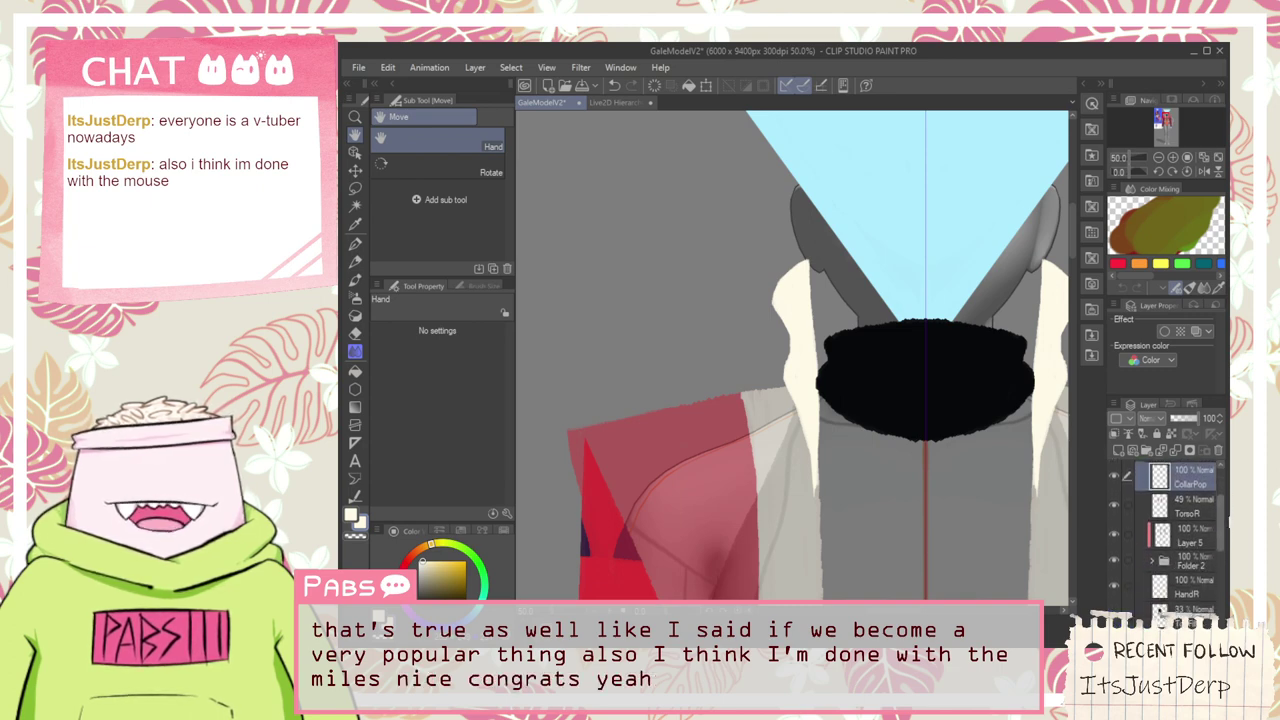
click(1216, 510)
scroll(891, 471, up, 4)
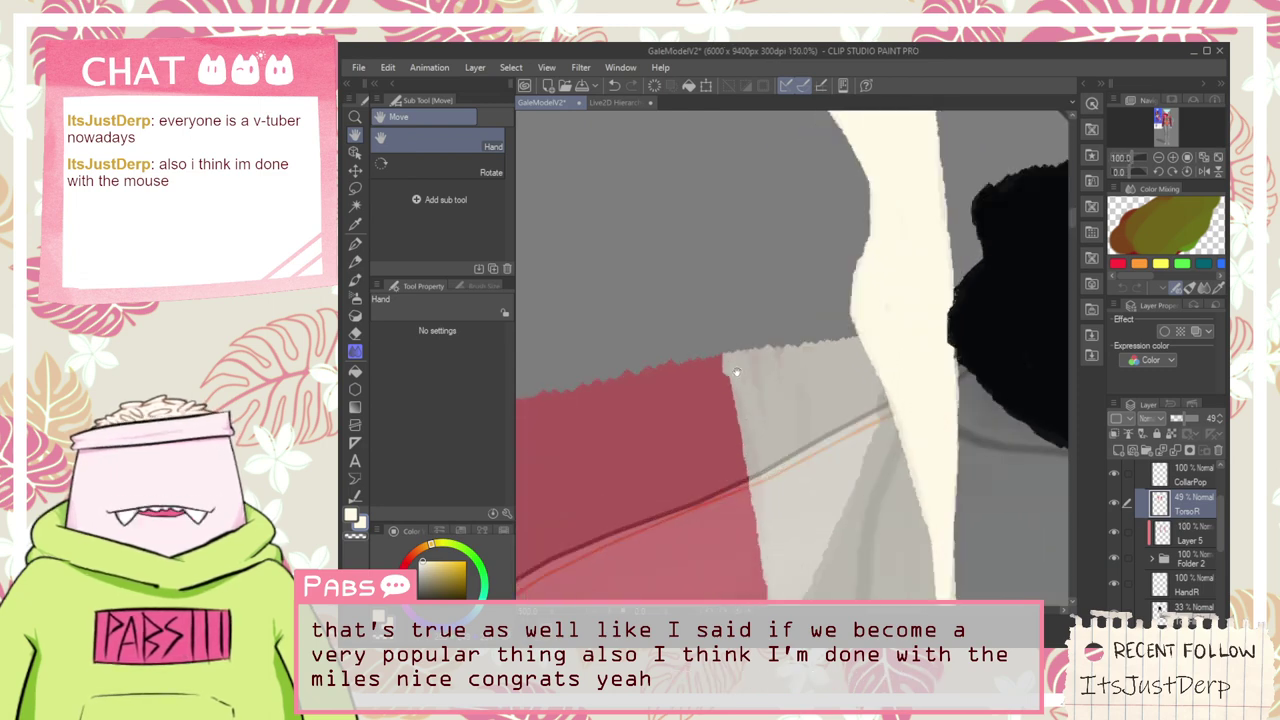
key(p)
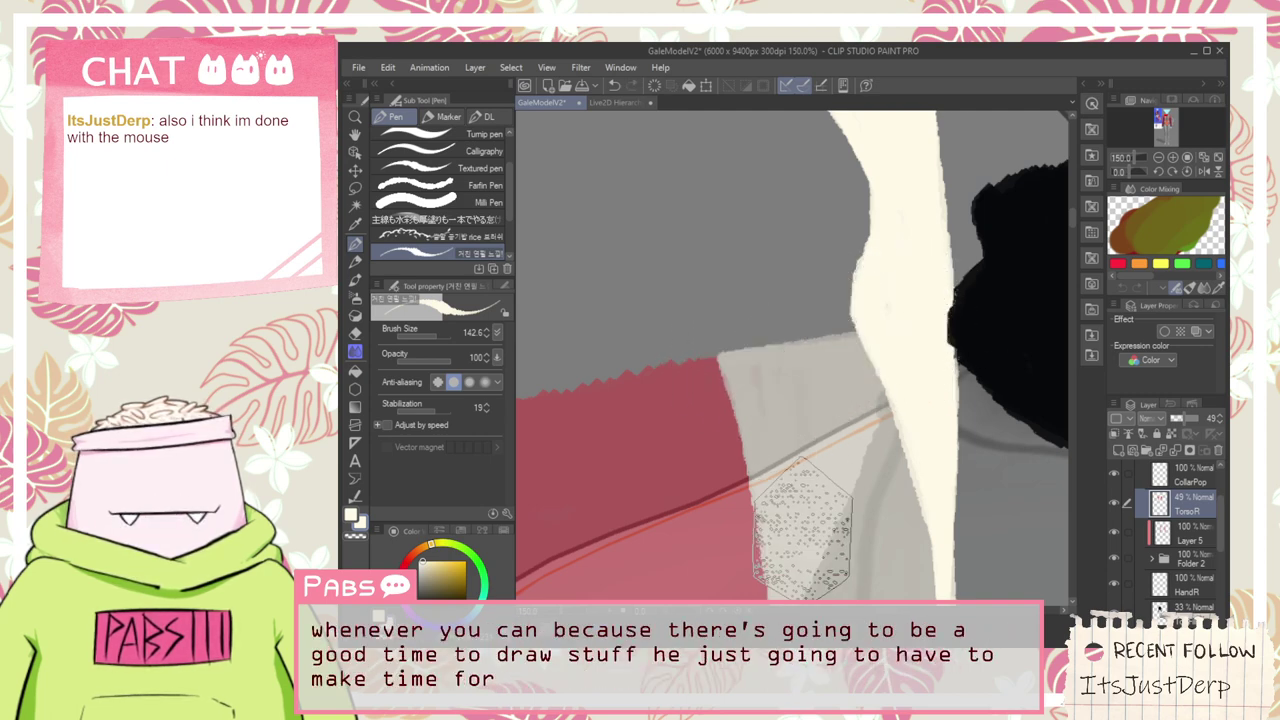
Extend the collar flap's lower point further down the jacket trim on the CollarPop layer, undoing the stray stroke beside it
scroll(787, 458, down, 3)
scroll(790, 459, down, 4)
key(space)
drag(816, 455, 822, 334)
scroll(822, 334, up, 4)
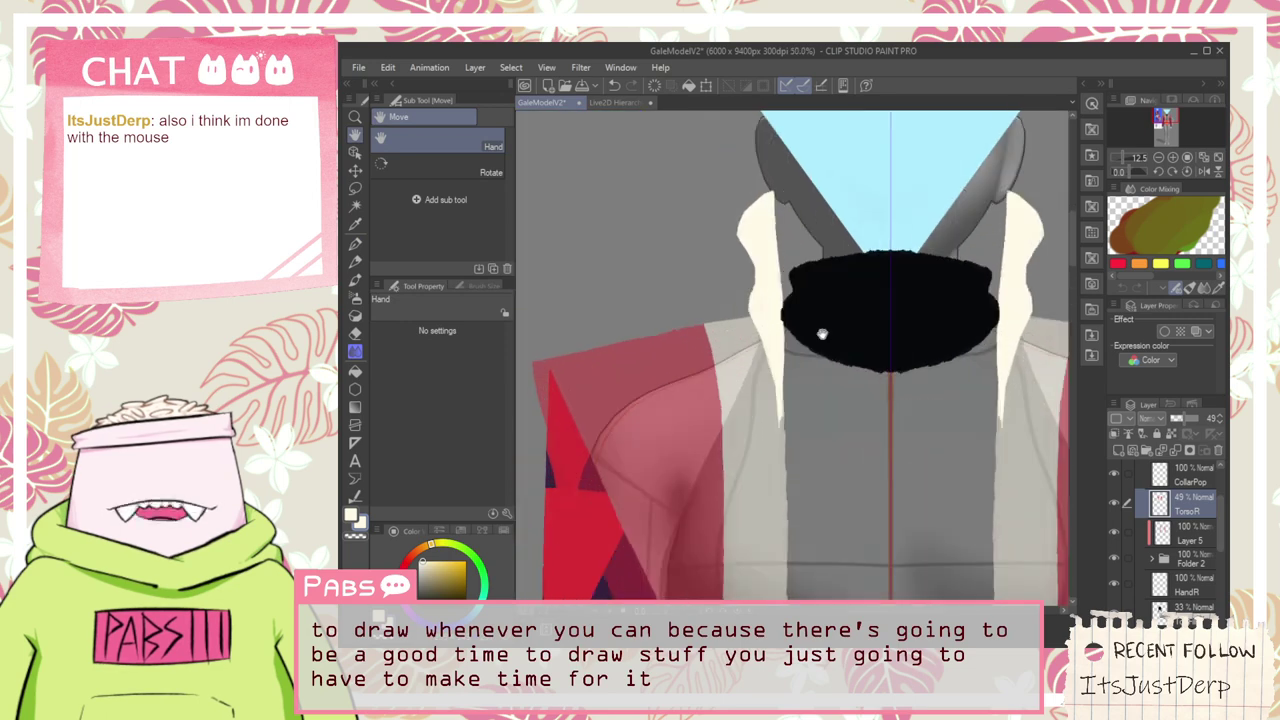
scroll(785, 443, up, 2)
key(p)
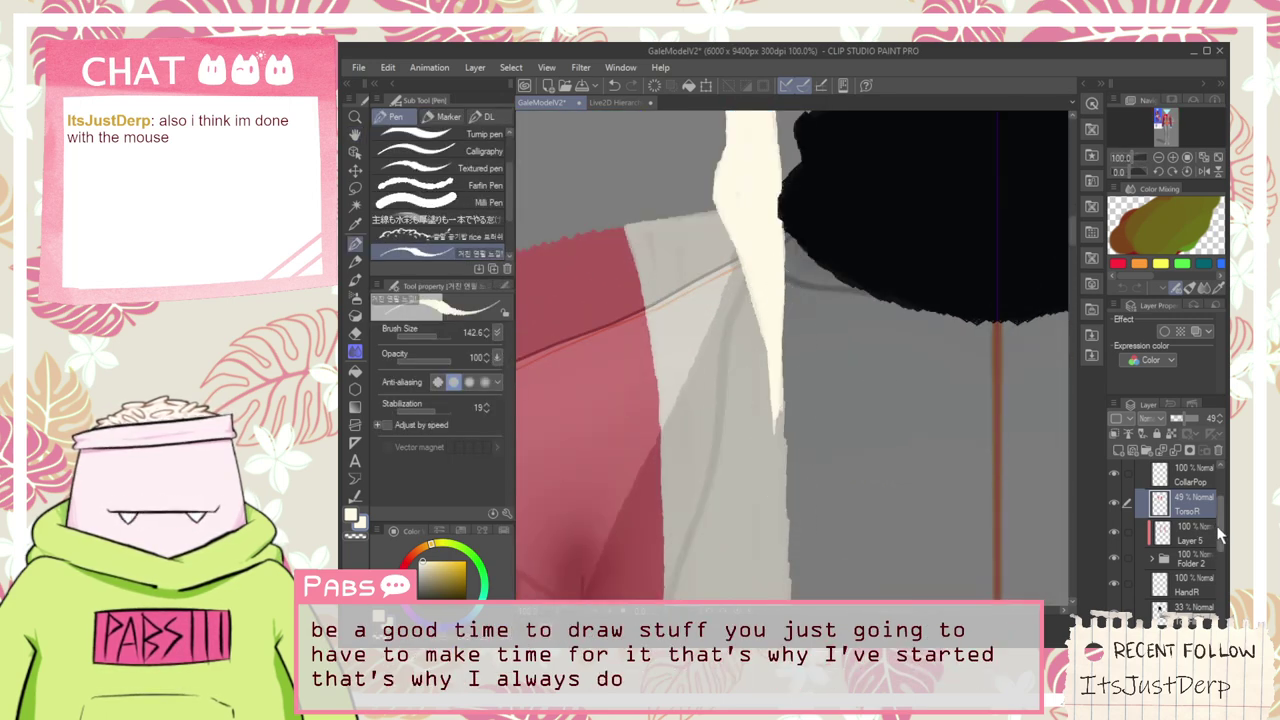
scroll(1219, 537, up, 2)
click(1188, 537)
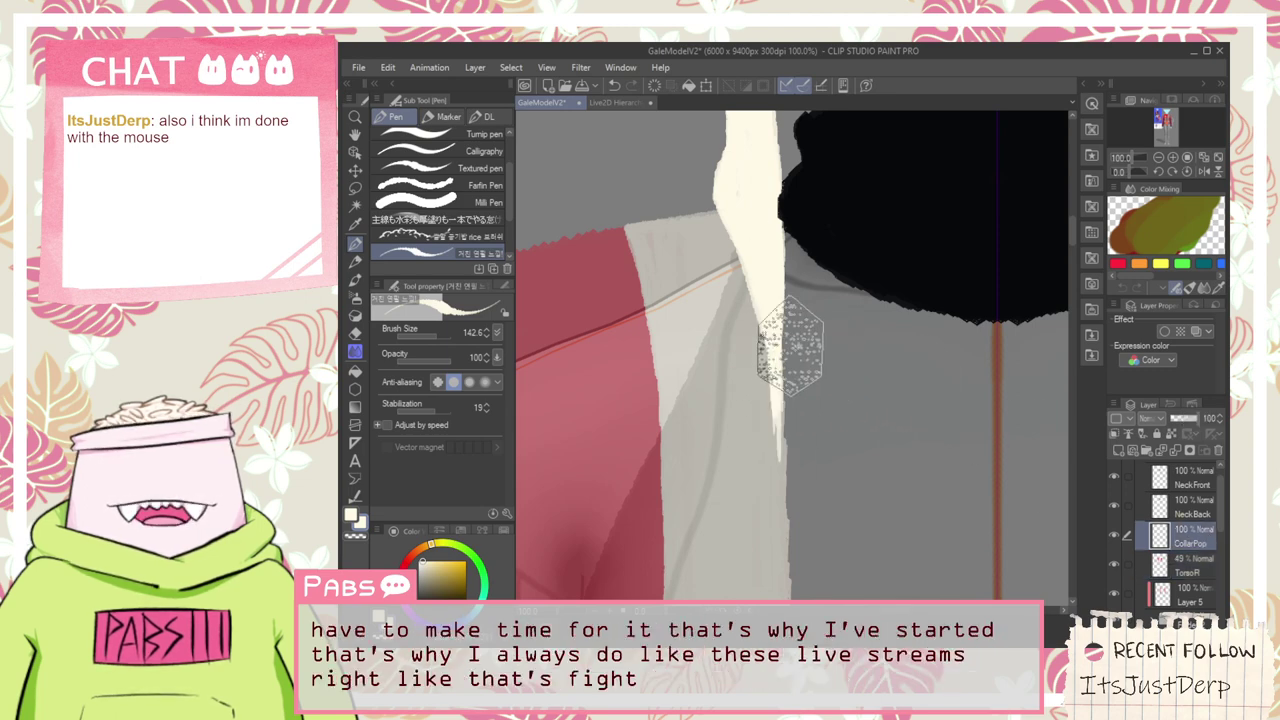
drag(787, 478, 797, 288)
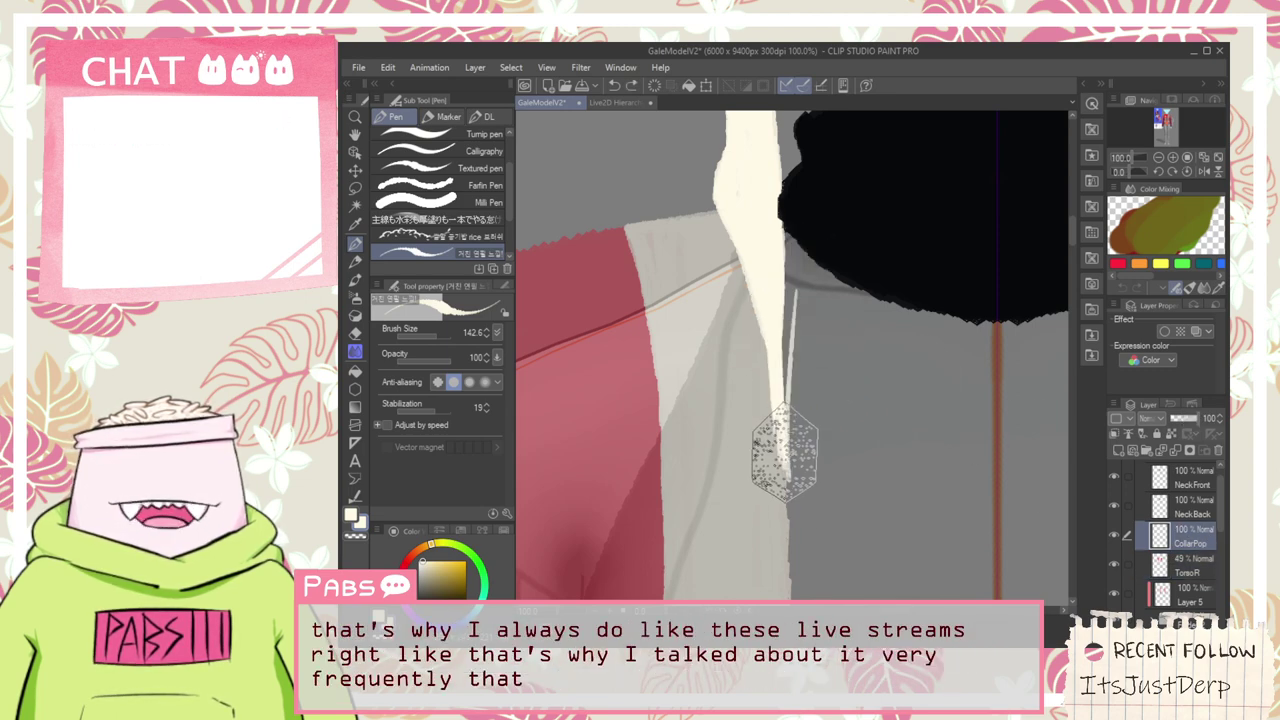
key(ctrl+z)
drag(782, 478, 780, 331)
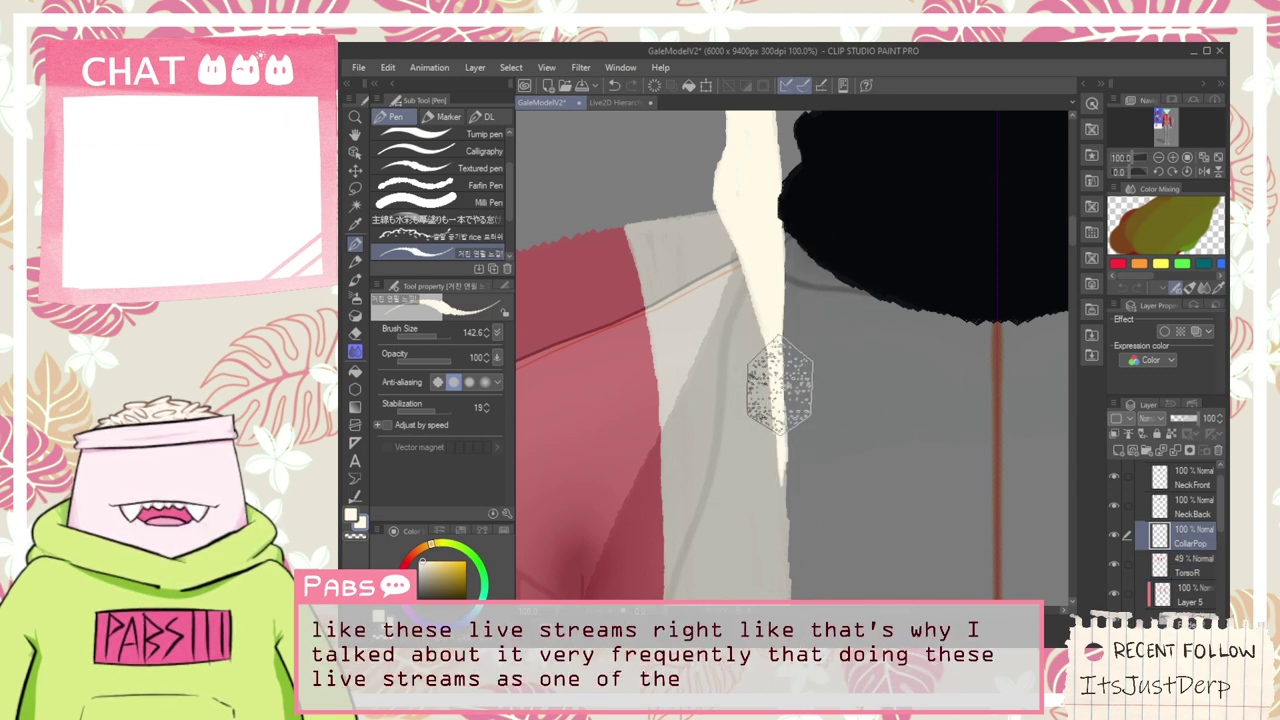
mouse_move(789, 494)
mouse_down()
mouse_move(783, 391)
mouse_move(796, 346)
mouse_up()
Move the CollarPop layer above NeckFront in the layer stack so the collar flaps sit over the black neck
key(space)
scroll(811, 398, down, 1)
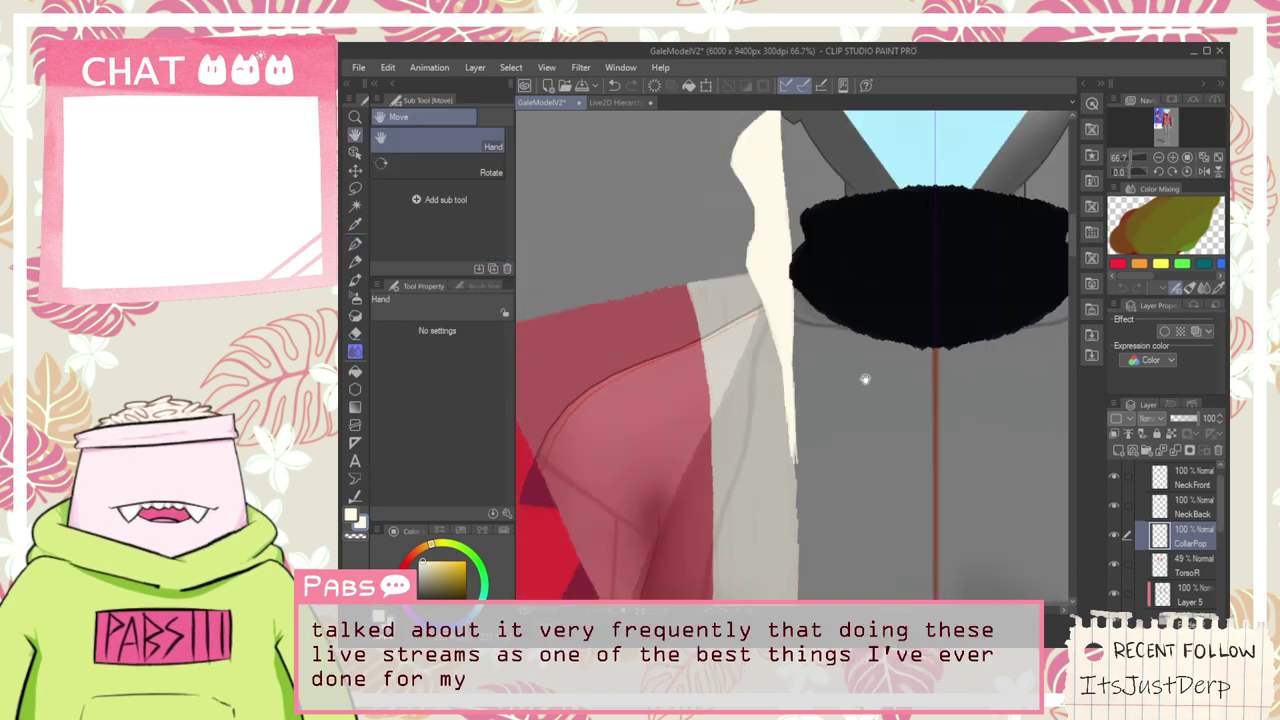
drag(865, 379, 860, 539)
drag(1203, 523, 1200, 480)
scroll(849, 491, up, 4)
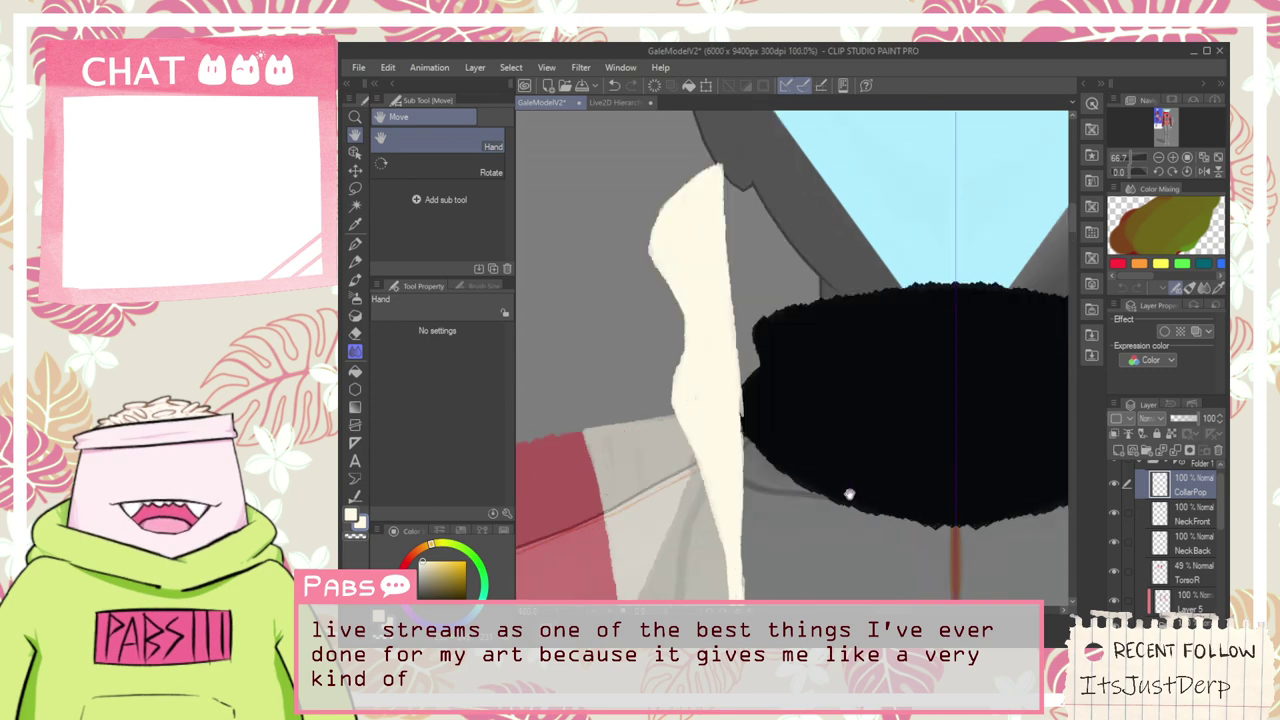
key(e)
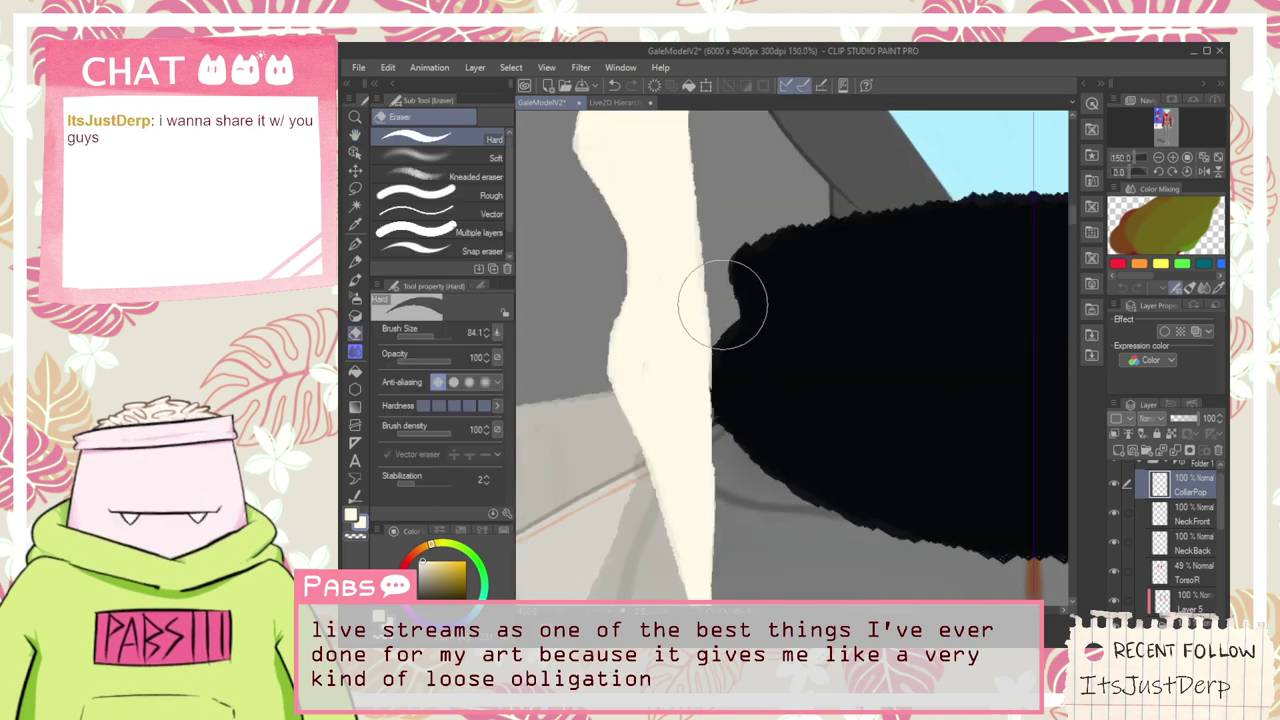
scroll(757, 443, down, 3)
key(h)
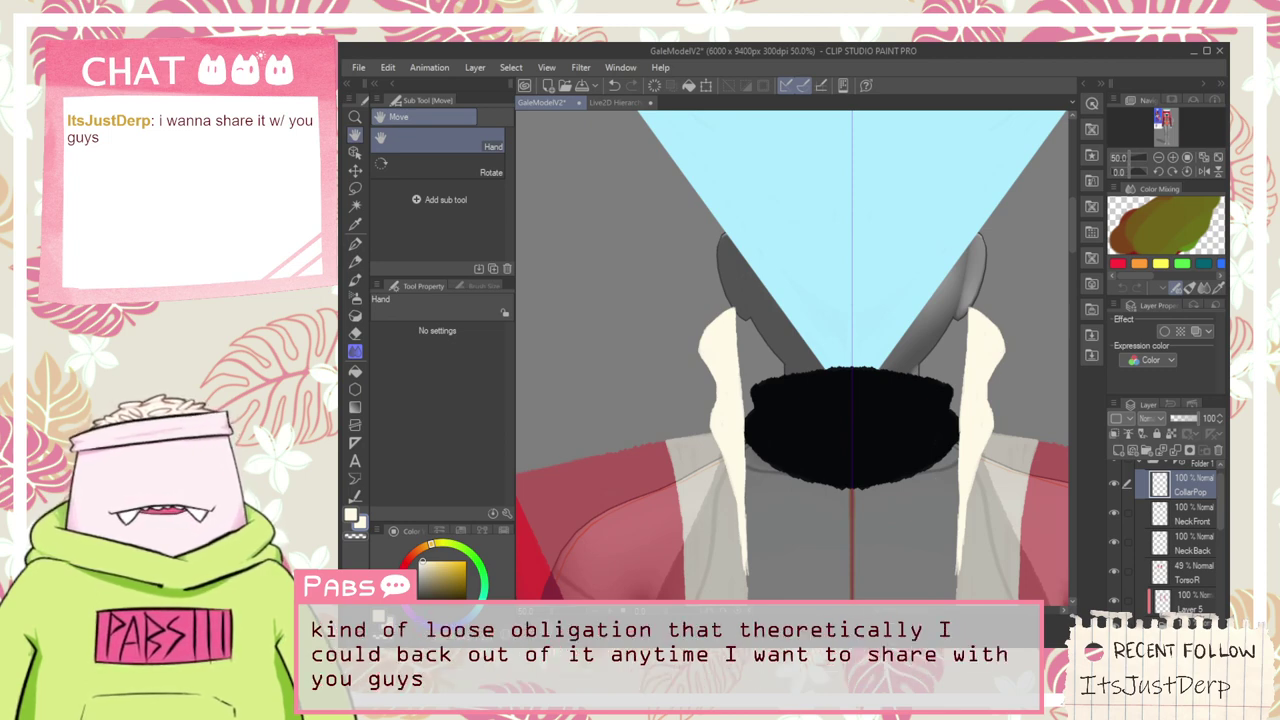
Lower the CollarPop layer's opacity to 44 percent
key(alt+Tab)
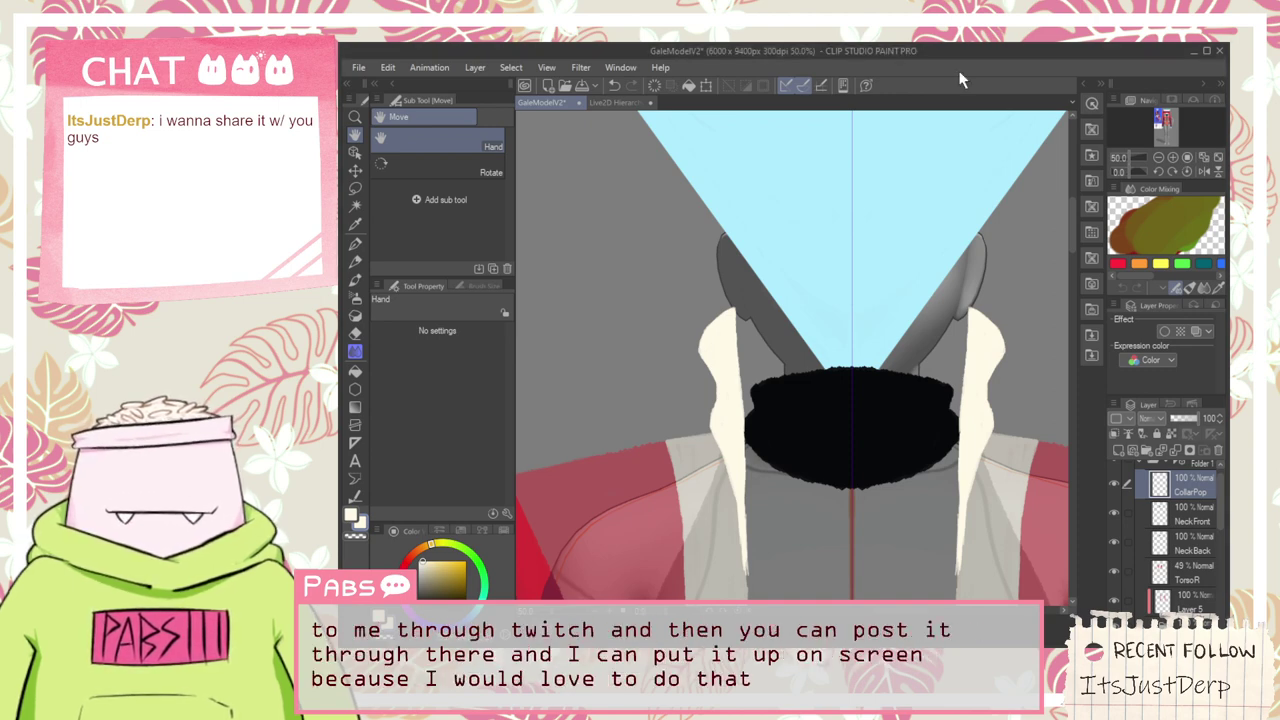
click(1177, 525)
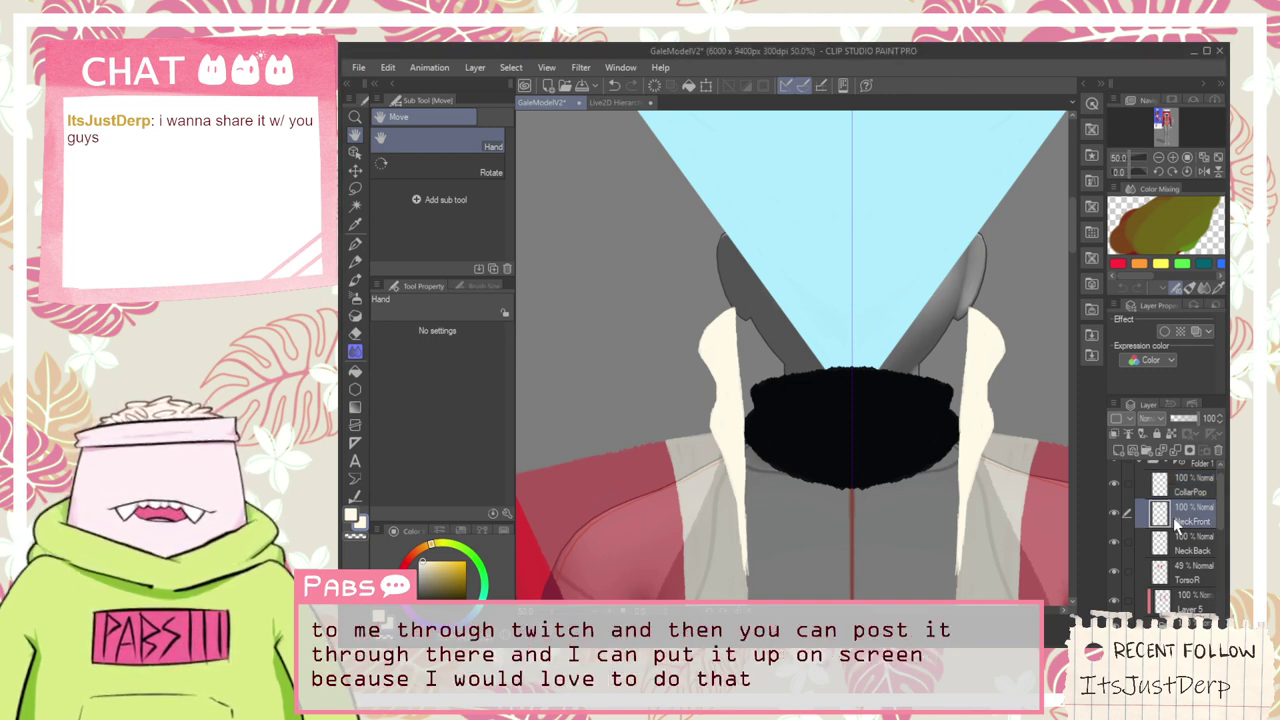
click(1193, 492)
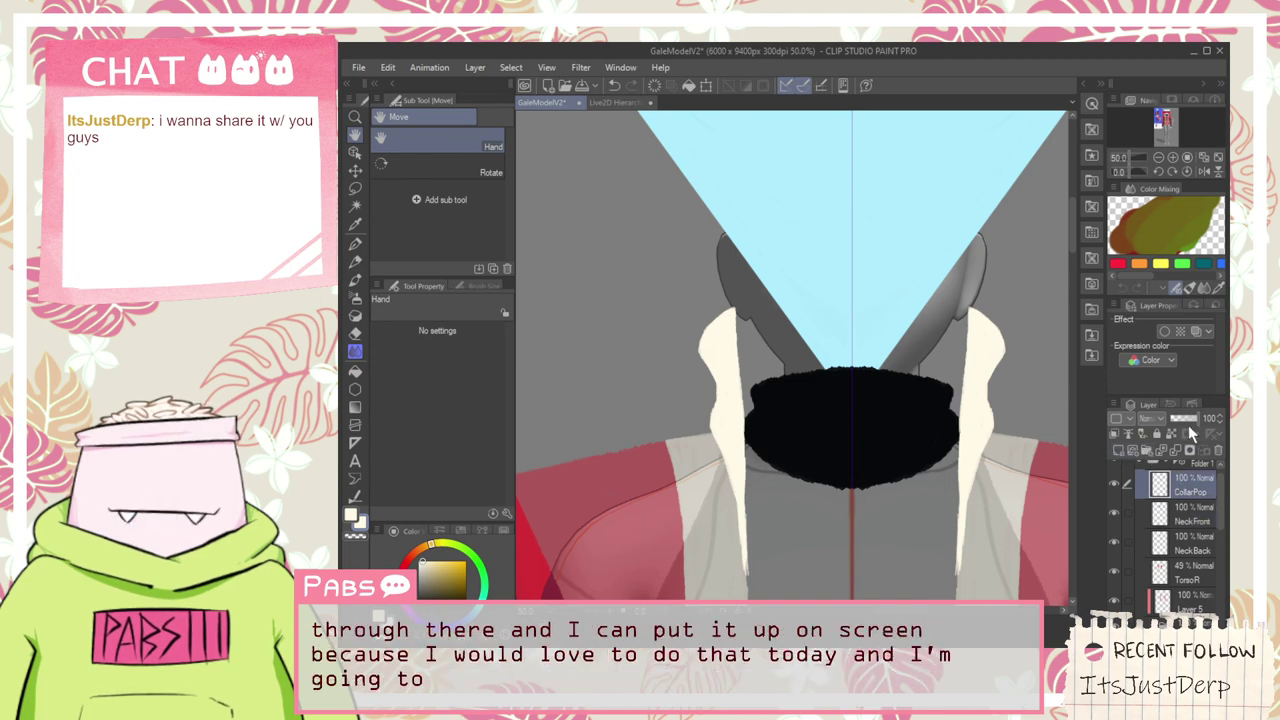
drag(1188, 425, 1184, 426)
Select the NeckFront layer and try out thin cream guide strokes across the neck between the two collar flaps
click(1178, 520)
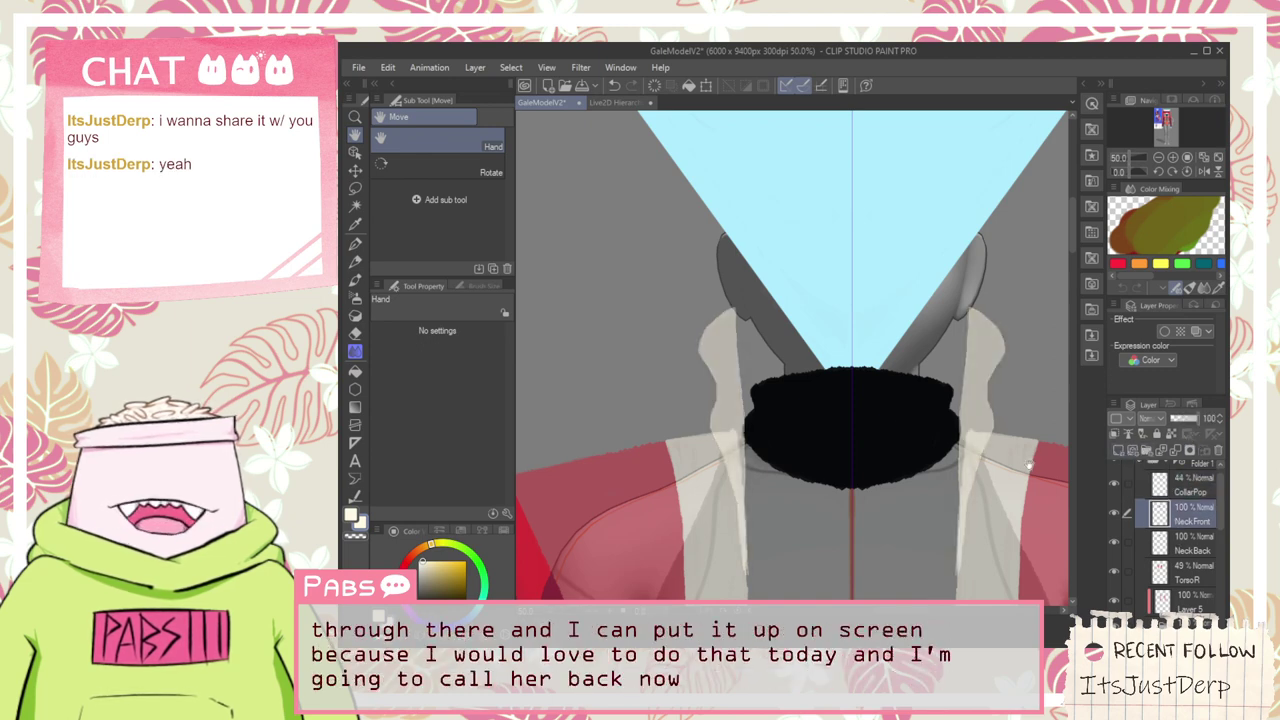
scroll(748, 358, up, 2)
drag(696, 345, 906, 351)
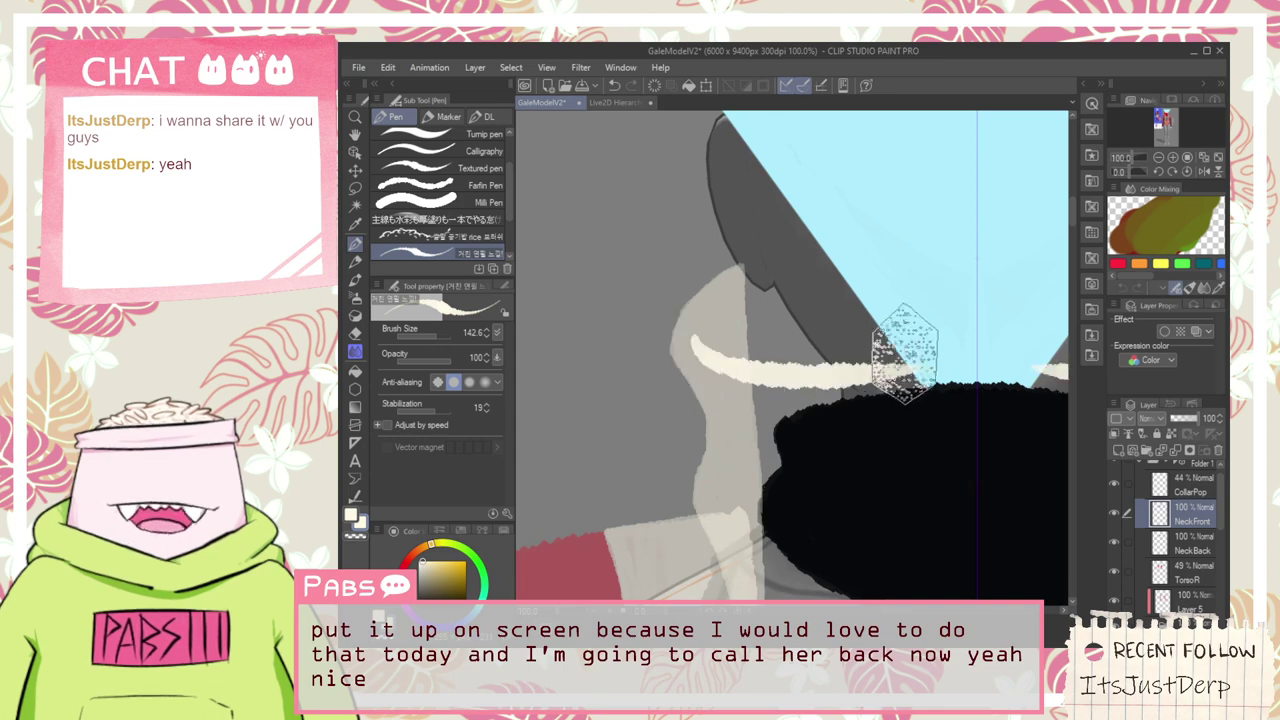
key(ctrl+z)
scroll(760, 361, down, 1)
drag(848, 418, 777, 397)
mouse_move(648, 311)
mouse_down()
mouse_move(646, 323)
mouse_move(798, 336)
mouse_up()
key(ctrl+z)
drag(640, 360, 1035, 332)
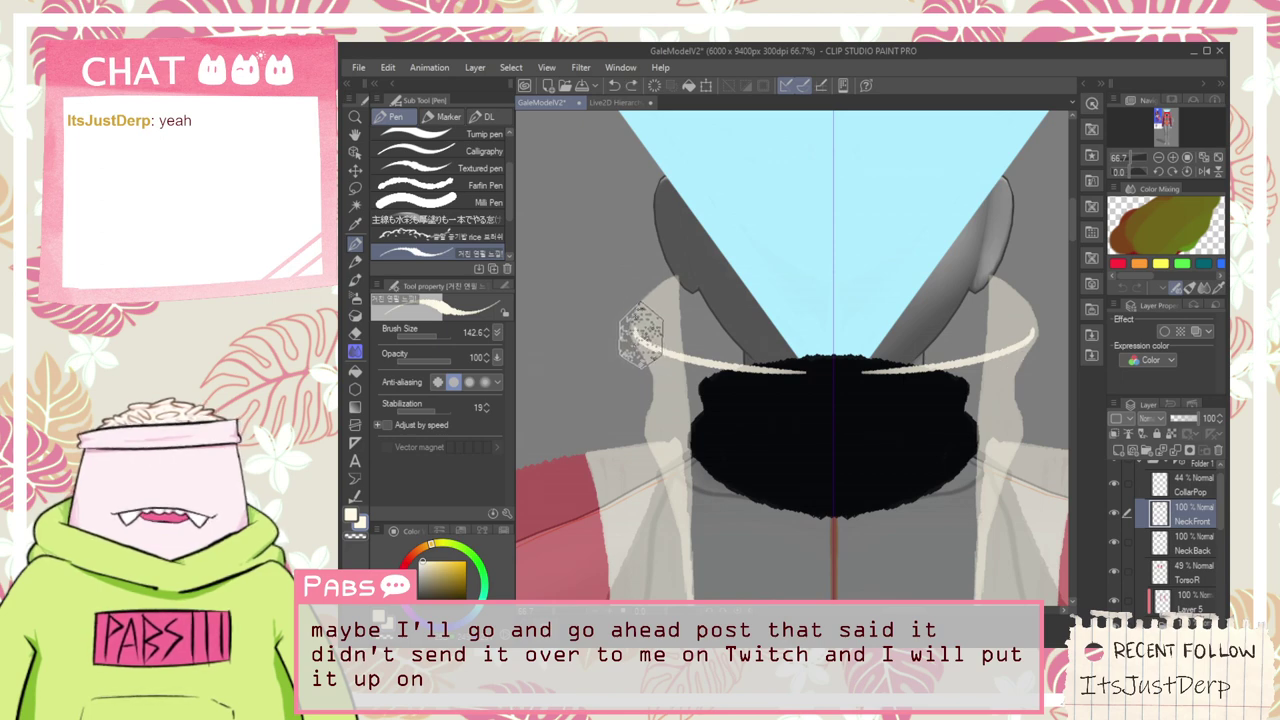
drag(640, 336, 676, 385)
key(ctrl+z)
scroll(648, 348, up, 2)
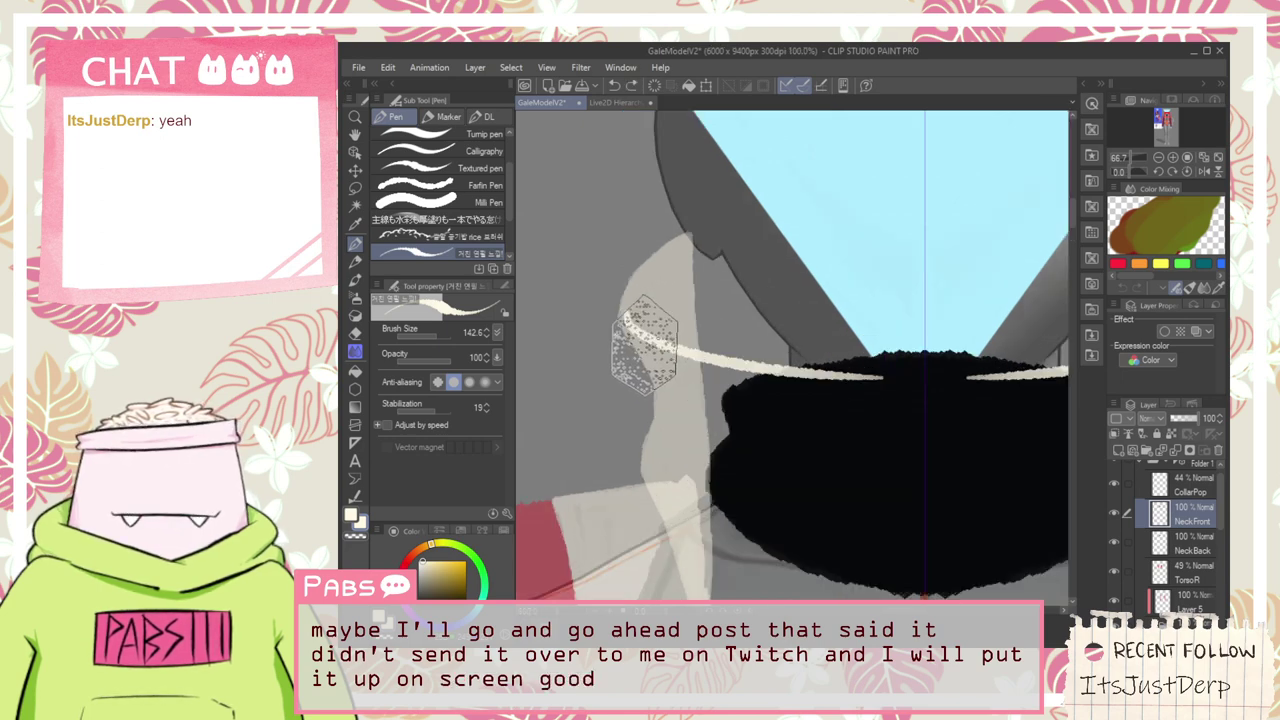
key(ctrl+z)
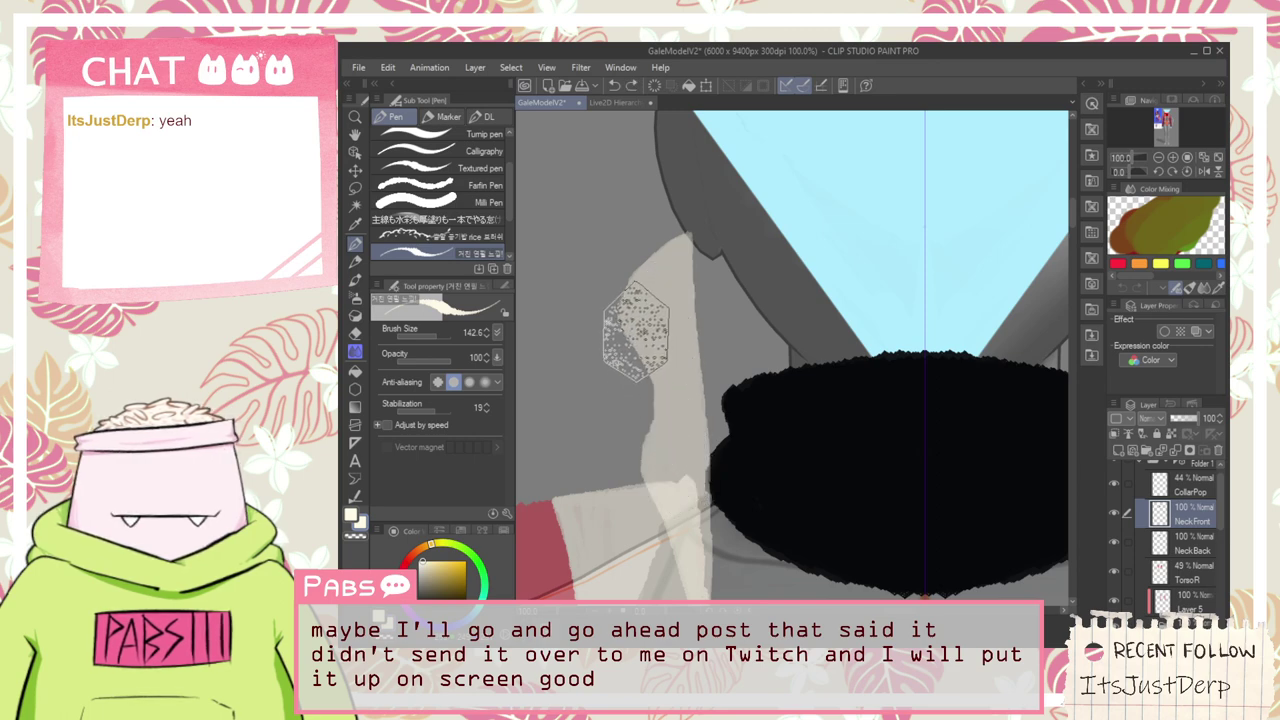
Try a thicker cream band sagging across the upper black neck from one collar flap to the other
mouse_move(635, 330)
mouse_down()
mouse_move(896, 402)
mouse_move(1040, 385)
mouse_up()
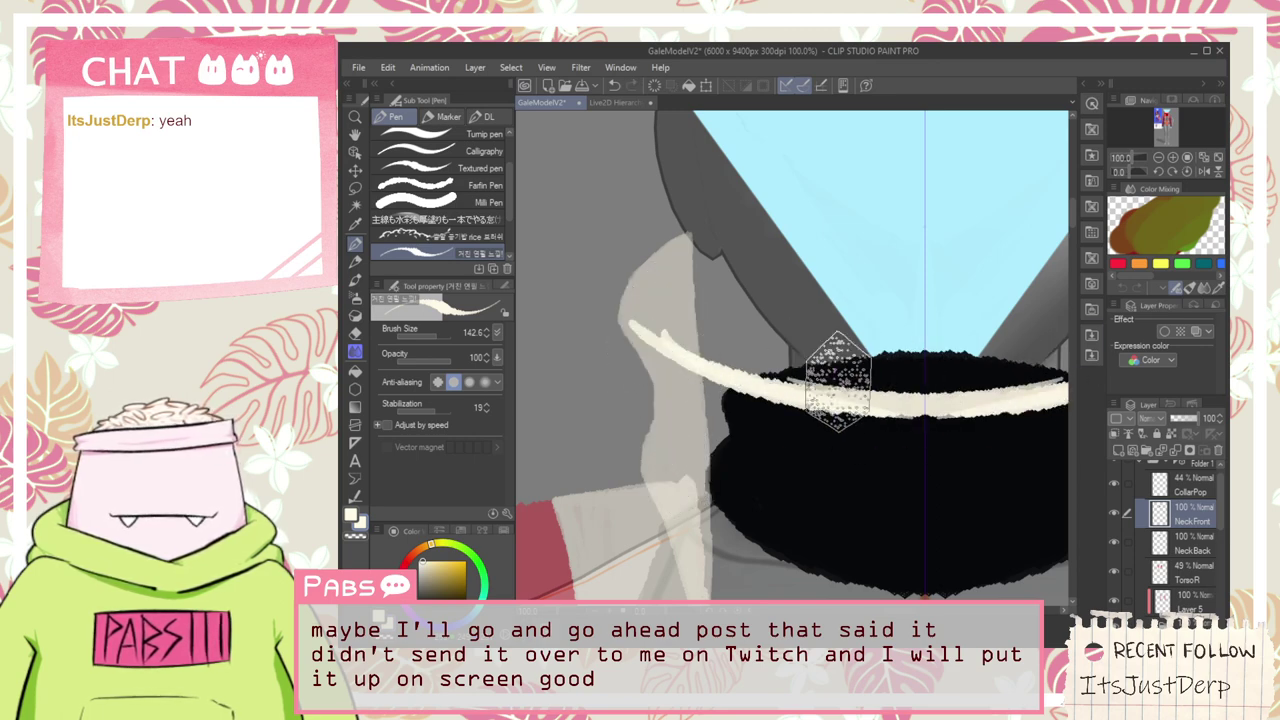
key(ctrl+z)
drag(657, 342, 883, 402)
mouse_move(650, 310)
mouse_down()
mouse_move(938, 394)
mouse_move(865, 383)
mouse_move(932, 388)
mouse_up()
drag(653, 342, 893, 402)
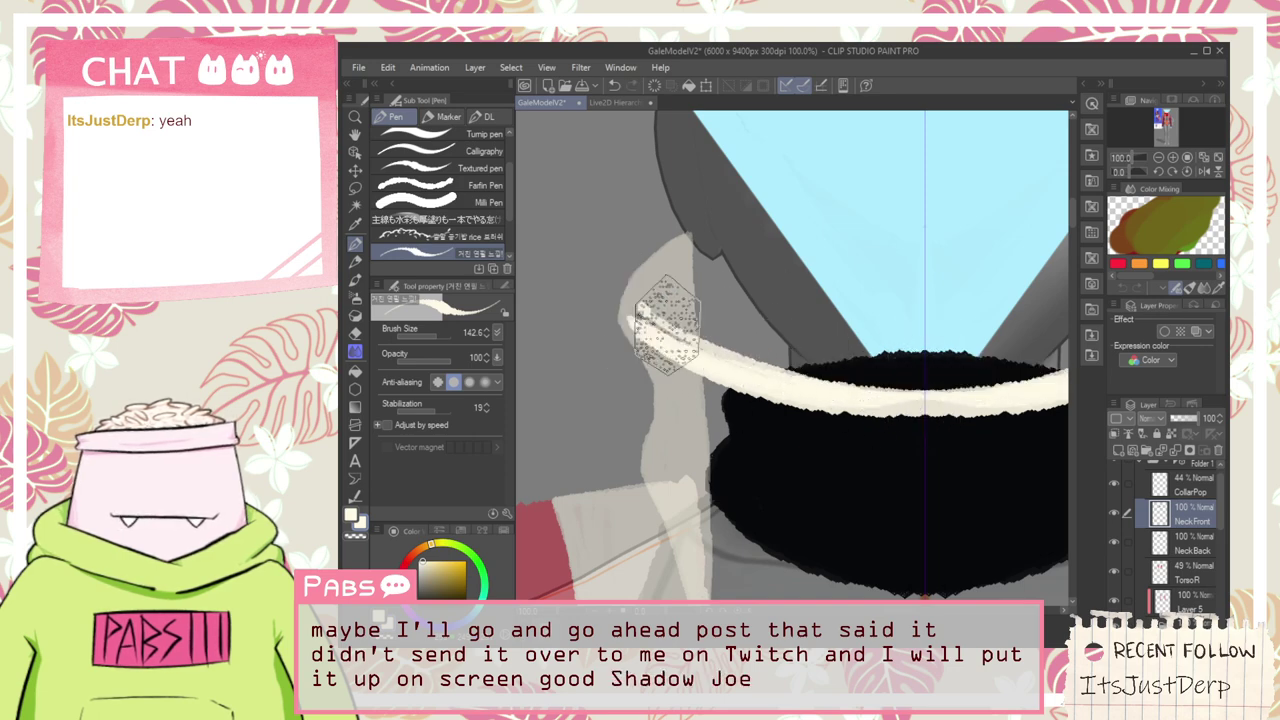
drag(667, 325, 942, 380)
key(ctrl+z)
drag(638, 321, 820, 360)
key(ctrl+z)
key(ctrl+z)
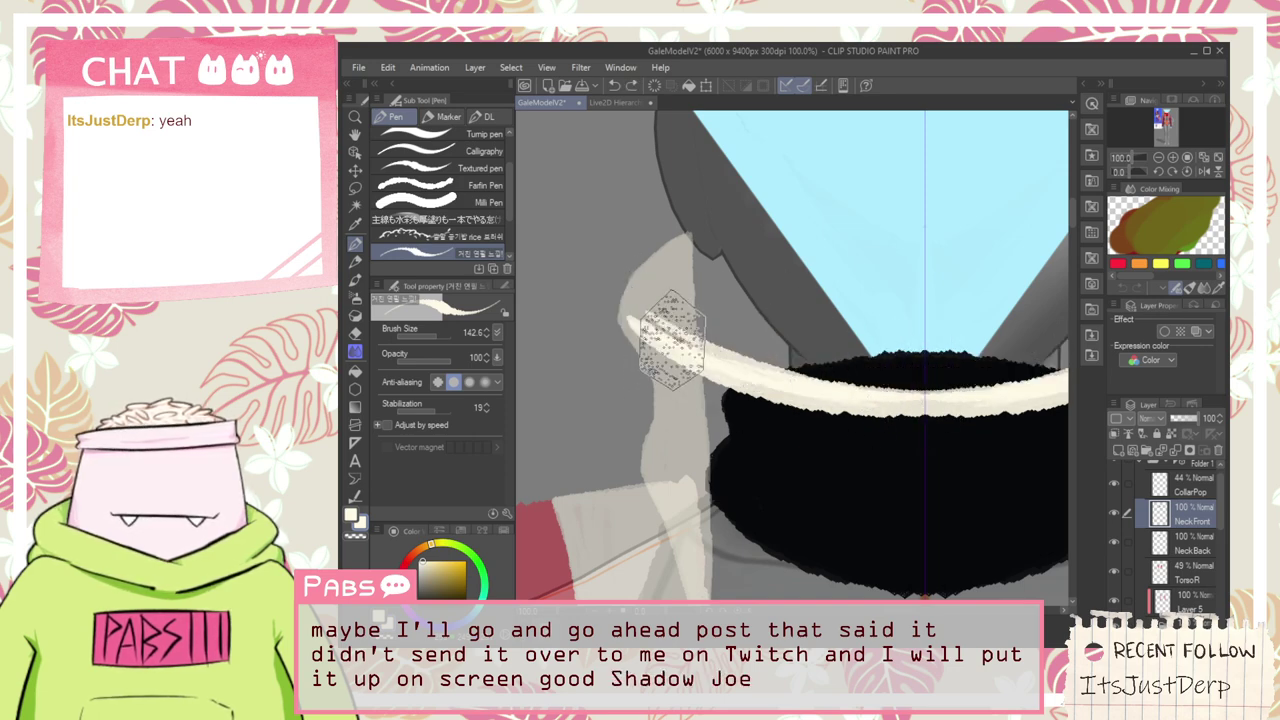
key(ctrl+z)
key(ctrl+z)
key(ctrl+z)
key(ctrl+z)
Try several flatter cream strokes just above the black neck as the collar's top edge
drag(636, 323, 922, 345)
scroll(829, 341, down, 2)
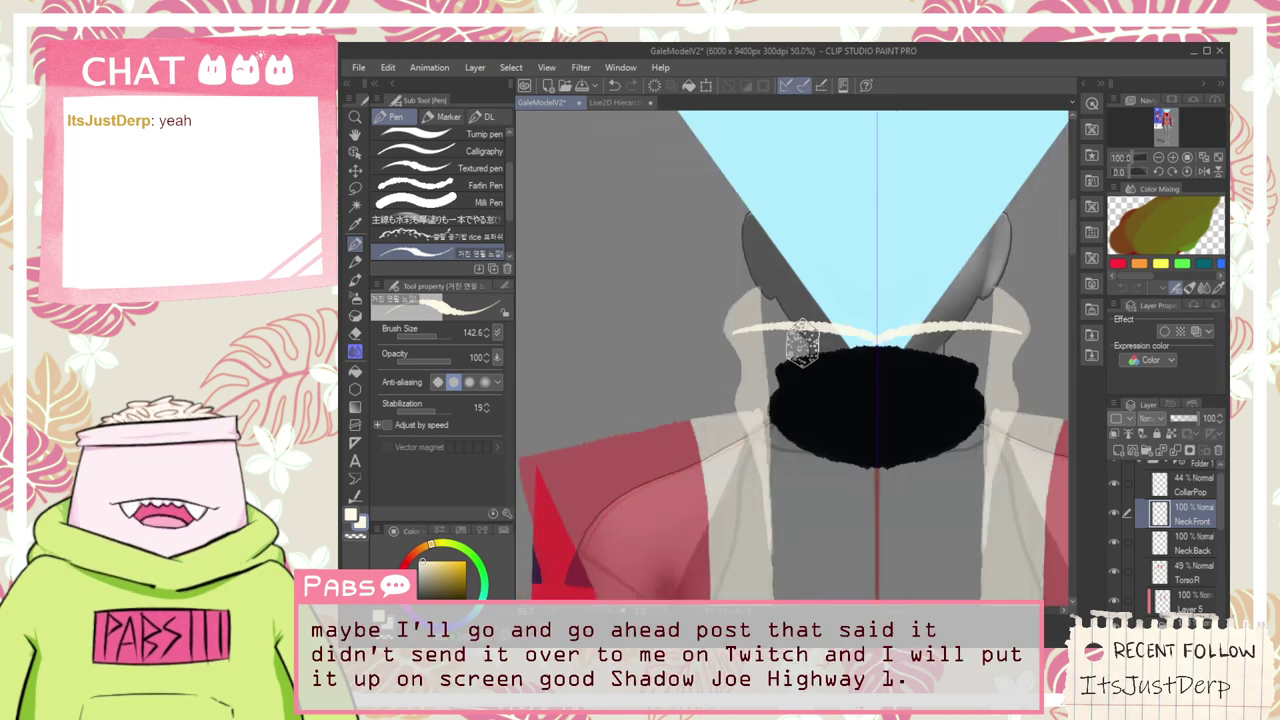
key(ctrl+z)
drag(733, 342, 855, 333)
key(ctrl+z)
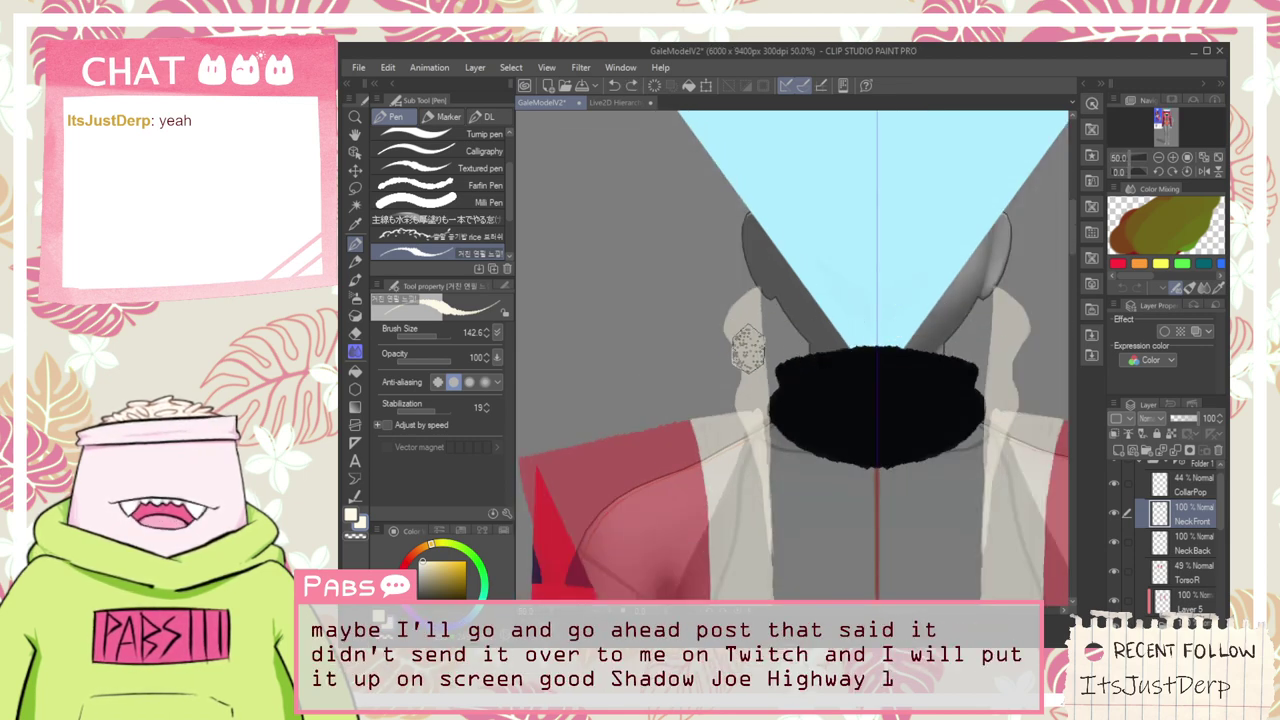
key(ctrl+z)
mouse_move(744, 332)
mouse_down()
mouse_move(882, 342)
mouse_move(918, 314)
mouse_up()
key(ctrl+z)
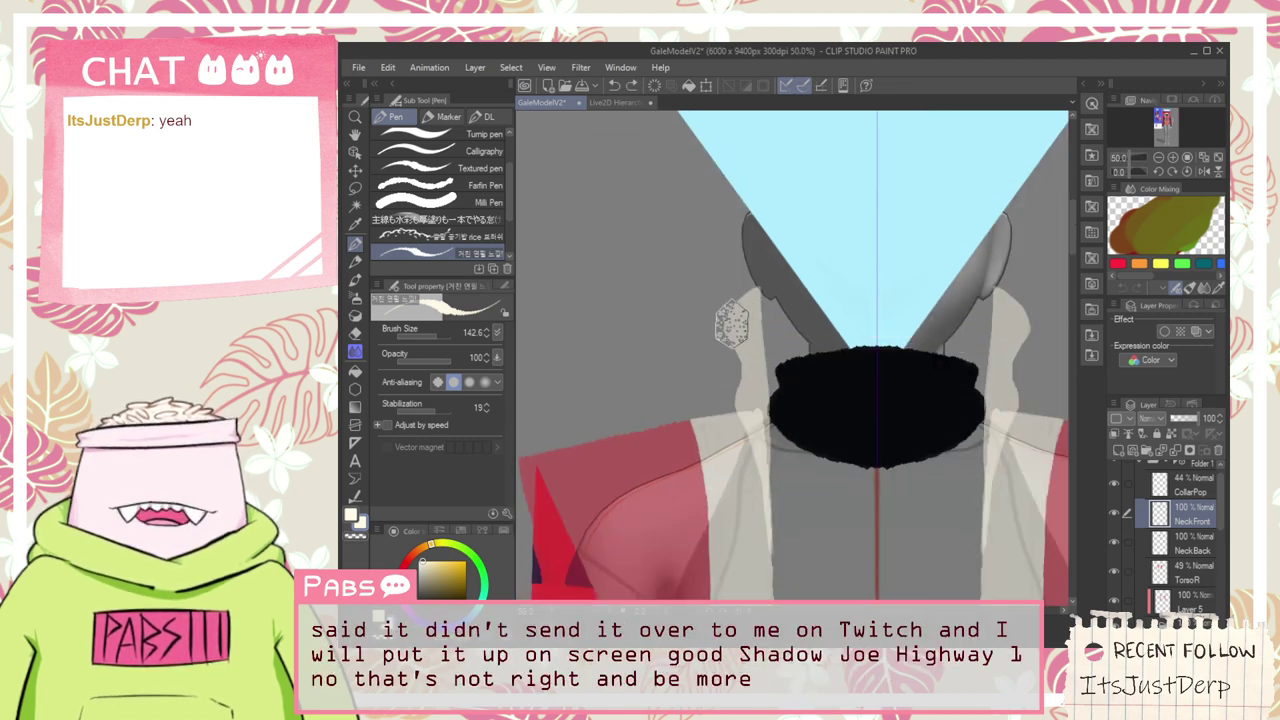
drag(733, 325, 900, 345)
key(ctrl+z)
drag(744, 334, 854, 320)
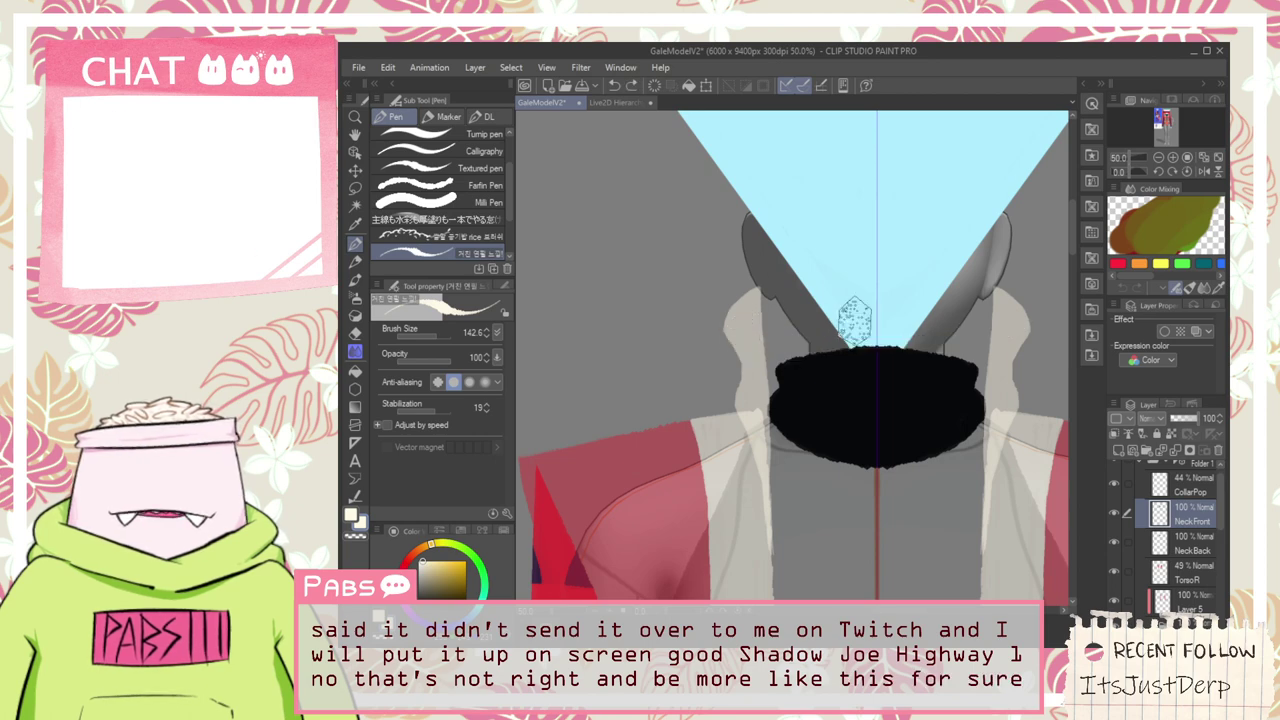
drag(738, 328, 919, 324)
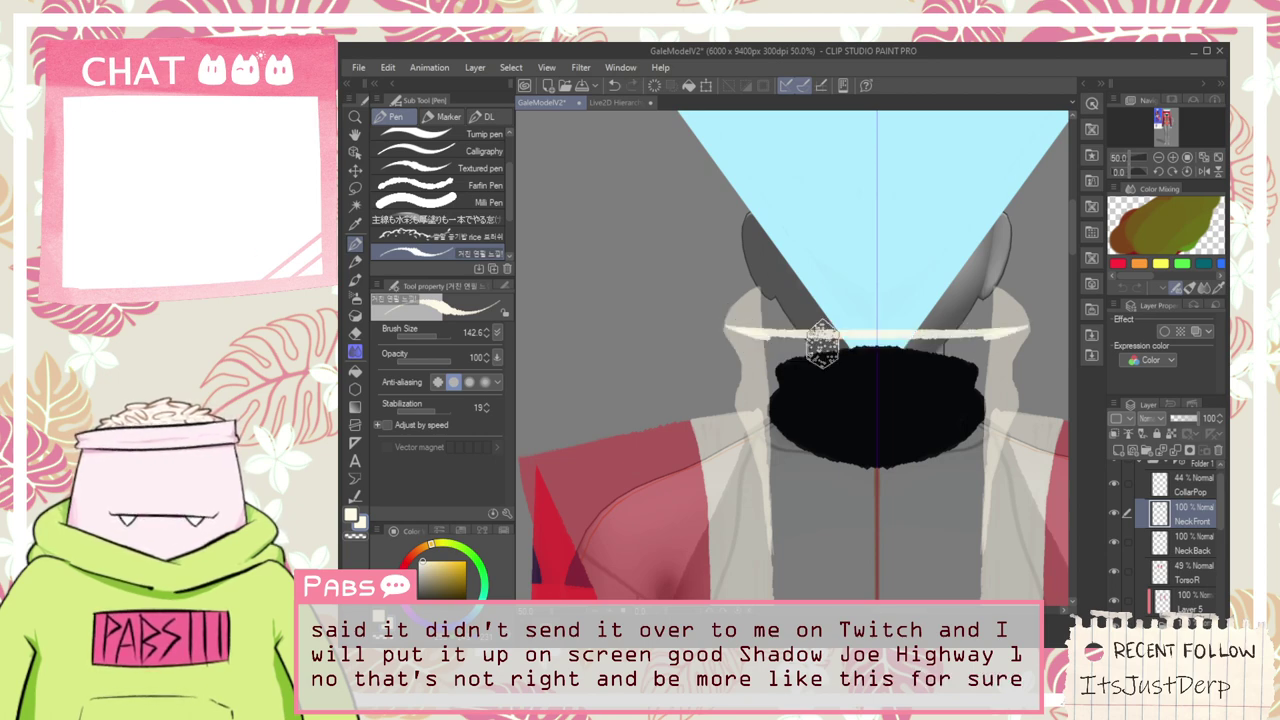
key(ctrl+z)
mouse_move(738, 330)
mouse_down()
mouse_move(936, 338)
mouse_move(758, 325)
mouse_move(890, 330)
mouse_move(860, 340)
mouse_up()
key(ctrl+z)
key(ctrl+z)
Paint a cream collar band on NeckFront with a nearly straight top edge between the flaps, filling it down over the black neck
drag(776, 335, 928, 336)
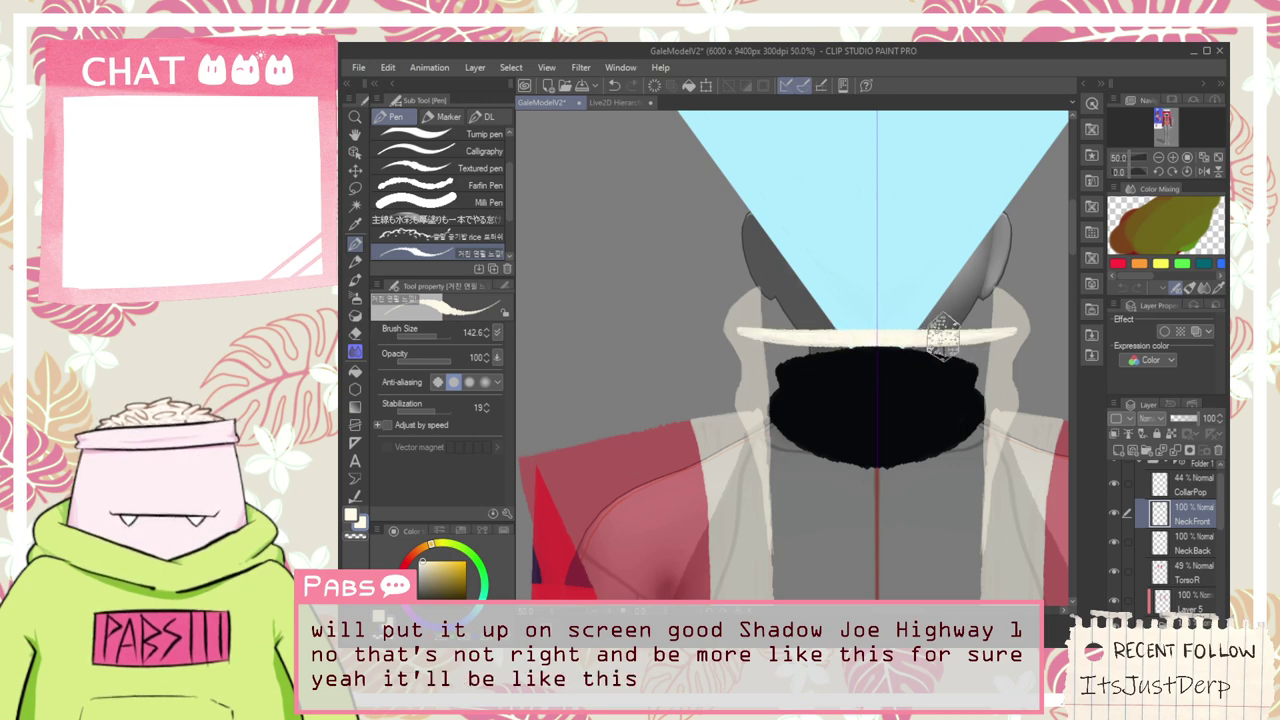
scroll(731, 330, up, 2)
mouse_move(716, 330)
mouse_down()
mouse_move(749, 350)
mouse_move(783, 412)
mouse_up()
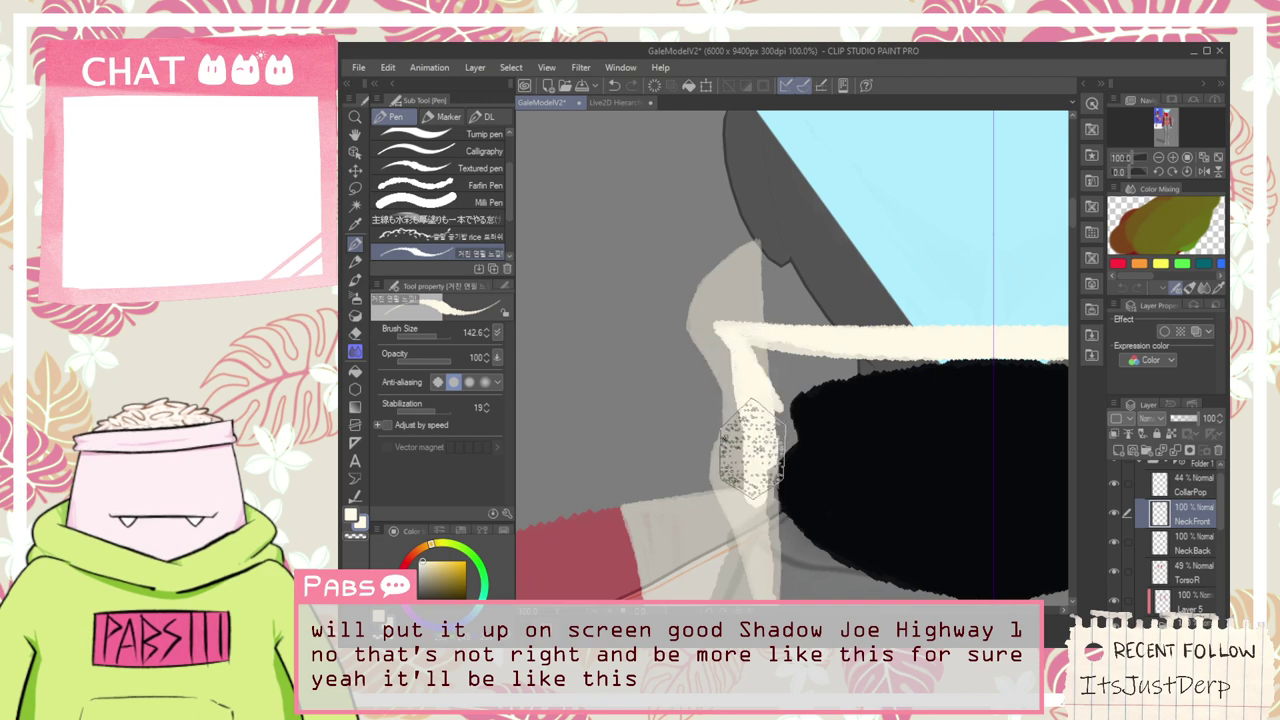
mouse_move(757, 460)
mouse_down()
mouse_move(769, 379)
mouse_move(741, 337)
mouse_move(766, 387)
mouse_move(929, 385)
mouse_move(793, 355)
mouse_move(1030, 378)
mouse_up()
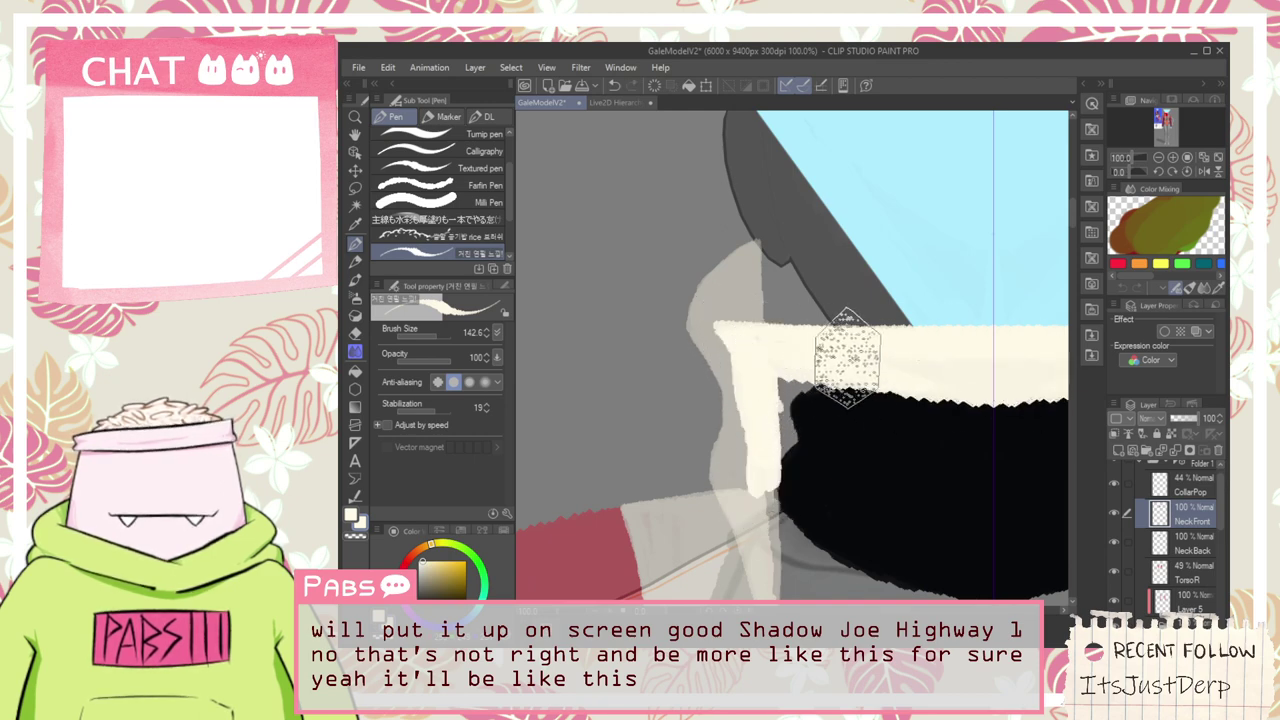
scroll(994, 366, down, 1)
drag(982, 428, 774, 420)
mouse_move(656, 385)
mouse_down()
mouse_move(821, 389)
mouse_move(677, 378)
mouse_move(700, 394)
mouse_move(651, 387)
mouse_move(636, 429)
mouse_move(636, 391)
mouse_move(798, 414)
mouse_move(692, 403)
mouse_move(725, 399)
mouse_move(637, 408)
mouse_move(839, 433)
mouse_move(669, 417)
mouse_move(903, 422)
mouse_move(689, 399)
mouse_move(637, 423)
mouse_move(842, 441)
mouse_move(660, 409)
mouse_move(693, 429)
mouse_move(692, 412)
mouse_move(879, 449)
mouse_move(706, 428)
mouse_move(853, 444)
mouse_move(733, 438)
mouse_move(694, 421)
mouse_move(716, 453)
mouse_move(694, 440)
mouse_move(862, 450)
mouse_move(719, 442)
mouse_move(911, 428)
mouse_up()
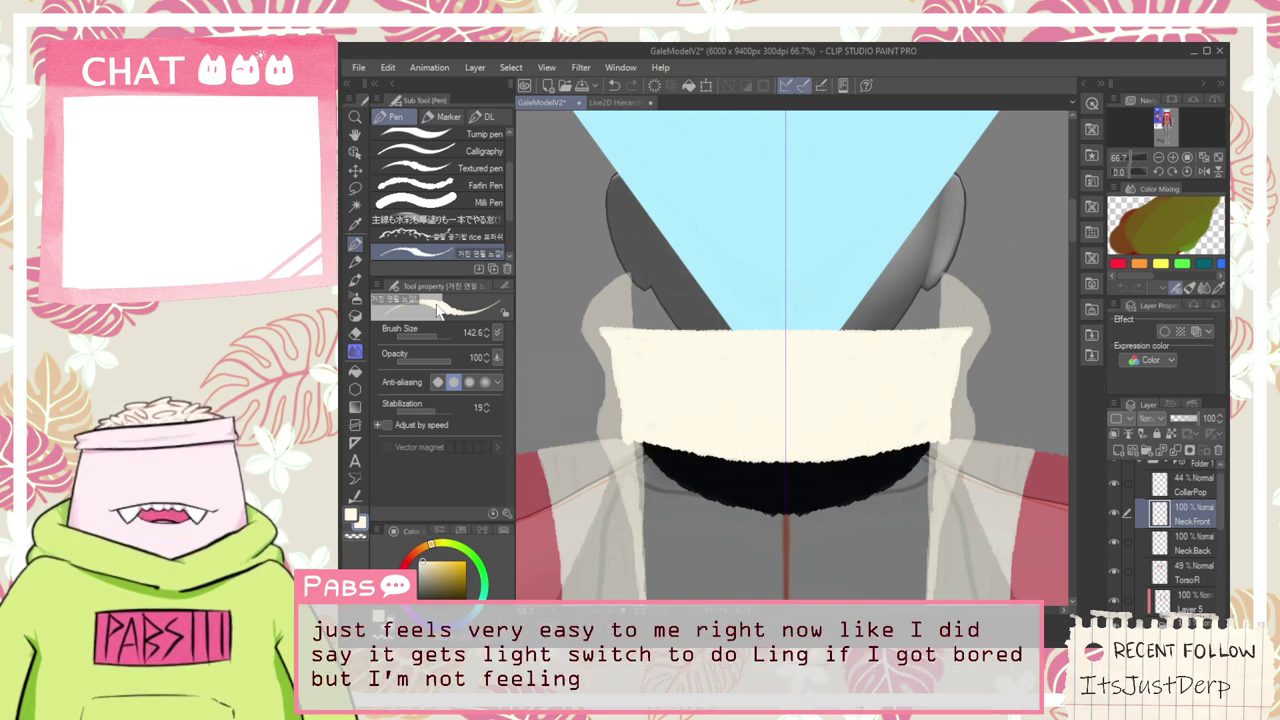
Even out the cream collar band's curved lower edge, leaving a crescent of black neck exposed beneath it
click(909, 108)
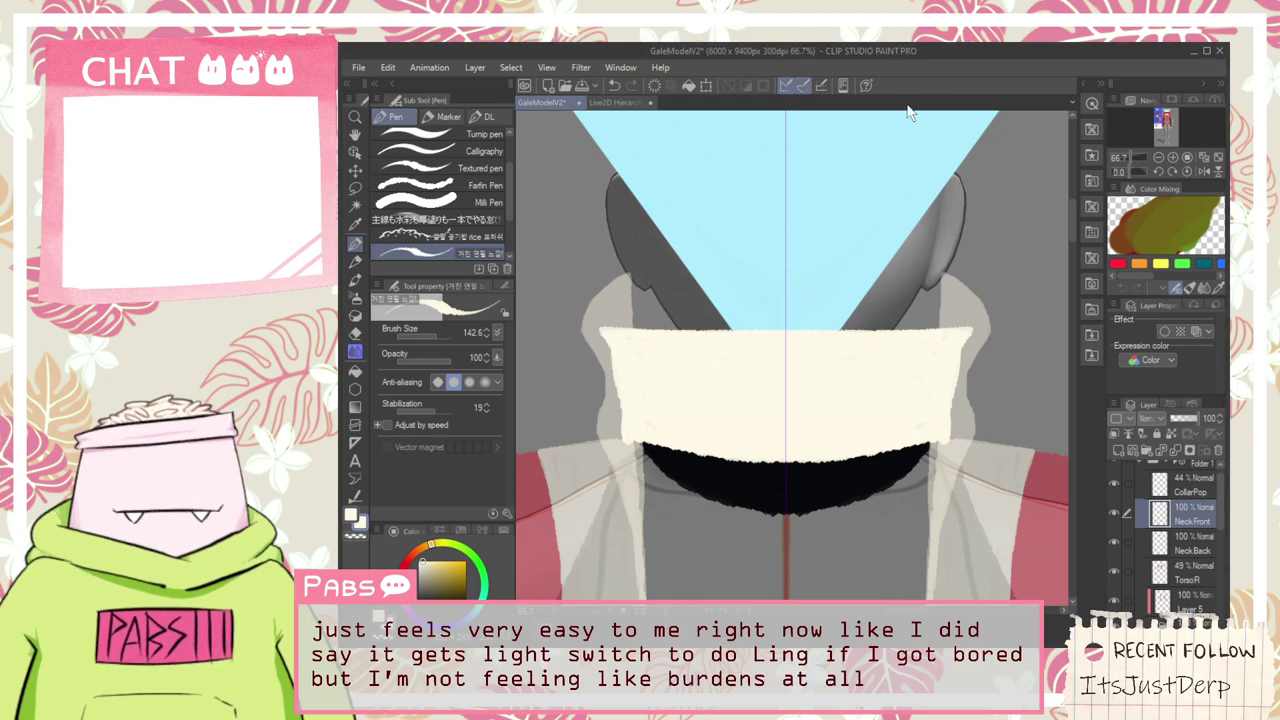
mouse_move(624, 438)
mouse_down()
mouse_move(759, 452)
mouse_move(623, 436)
mouse_move(716, 456)
mouse_move(671, 454)
mouse_move(642, 431)
mouse_move(763, 453)
mouse_move(706, 456)
mouse_move(639, 429)
mouse_move(698, 451)
mouse_move(678, 454)
mouse_move(797, 475)
mouse_up()
key(ctrl+z)
drag(684, 459, 848, 464)
Carve a shallow dip into the collar band's straight top edge with the Kneaded eraser
scroll(837, 436, down, 5)
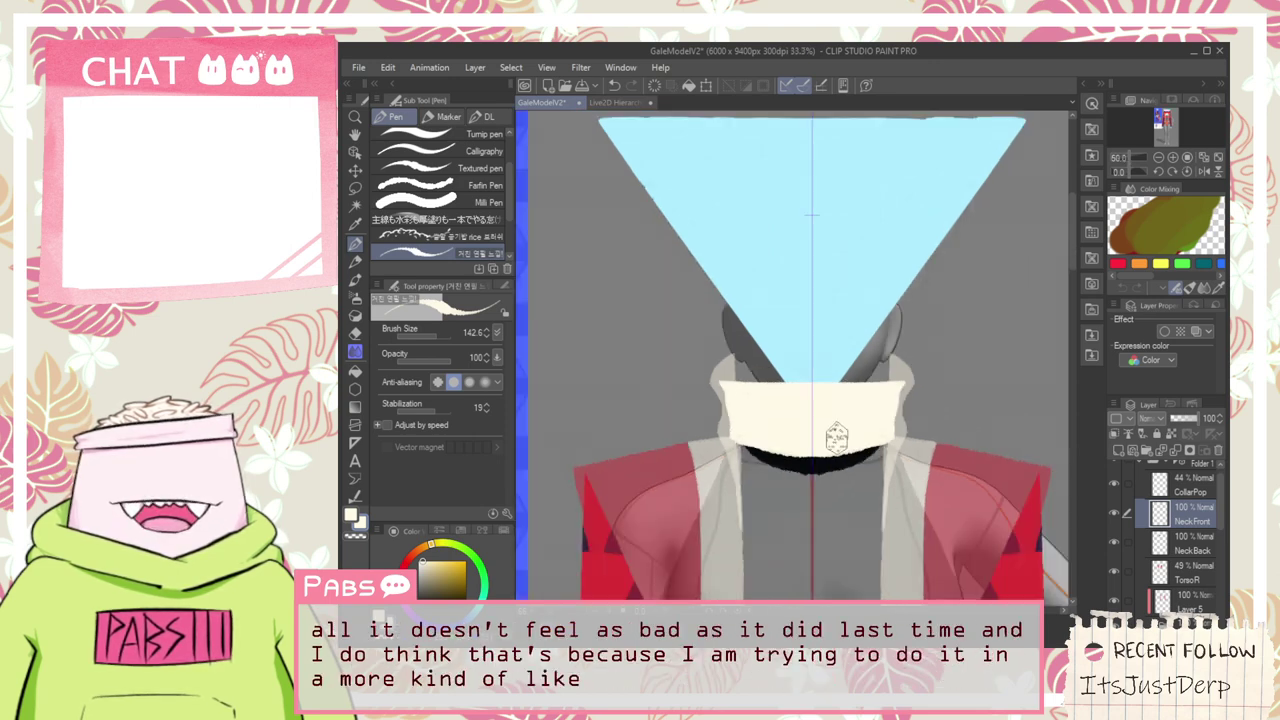
key(space)
scroll(829, 433, up, 4)
key(e)
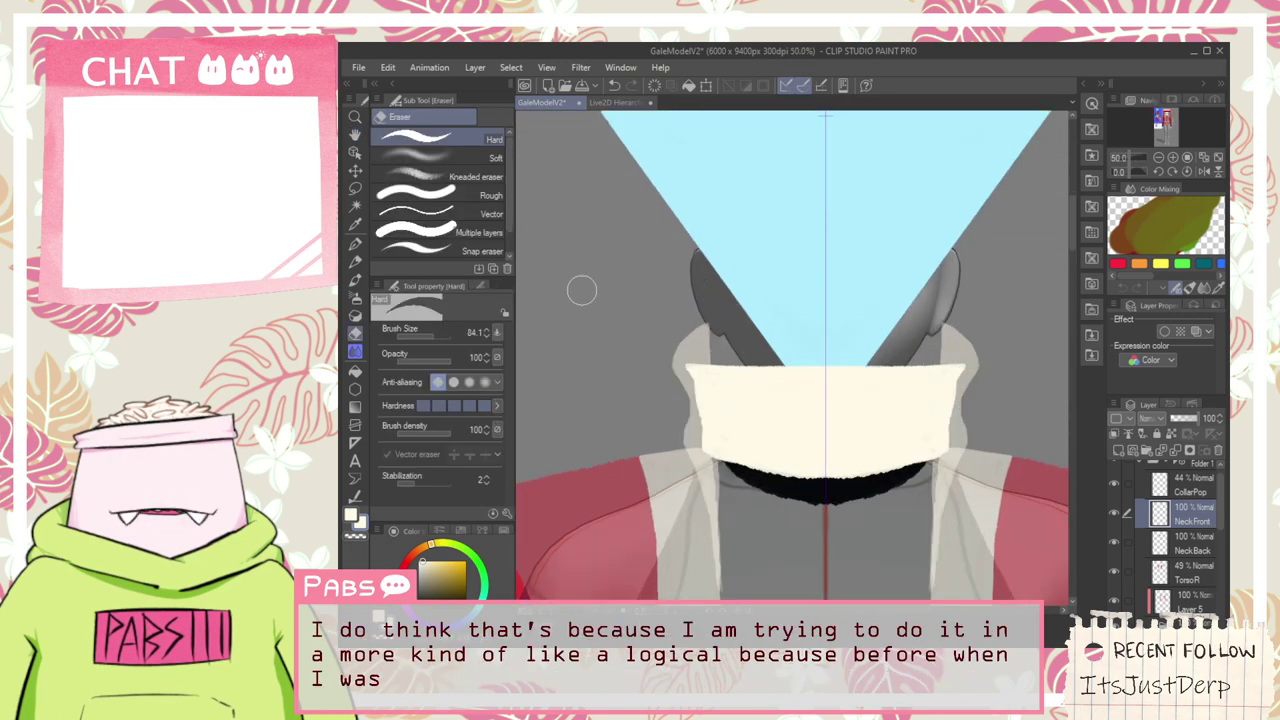
drag(713, 355, 788, 362)
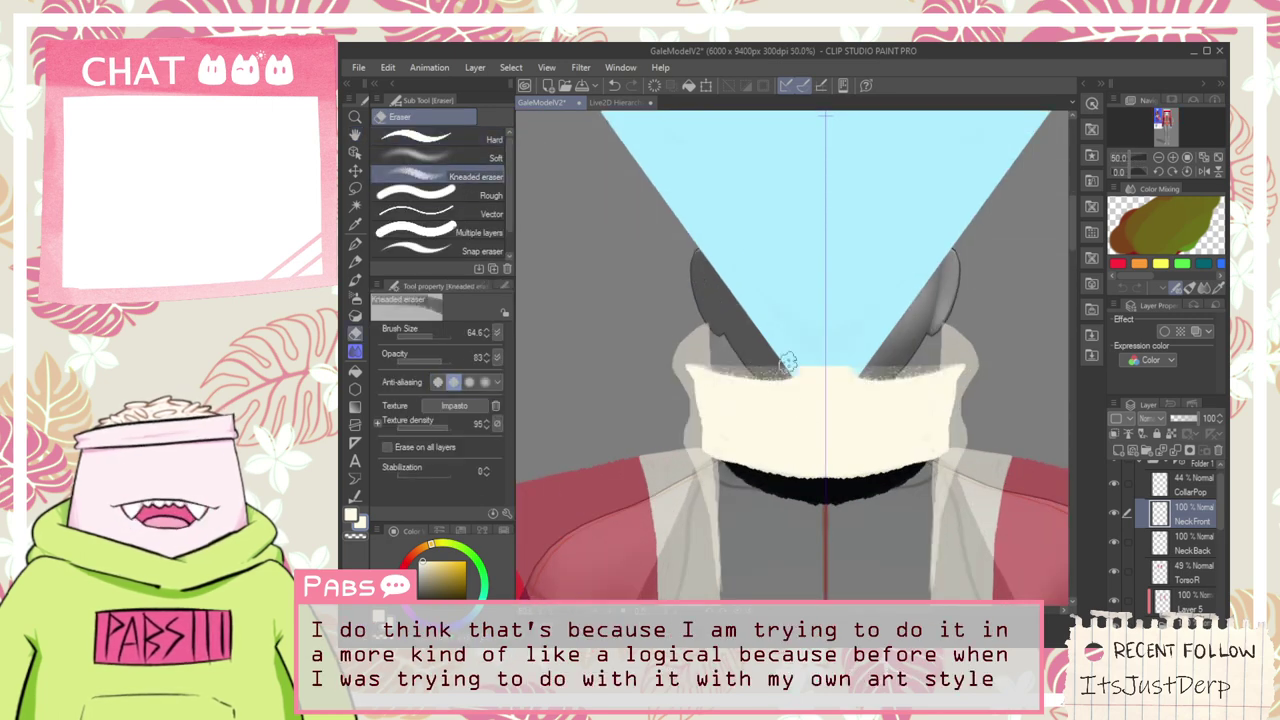
drag(697, 350, 792, 367)
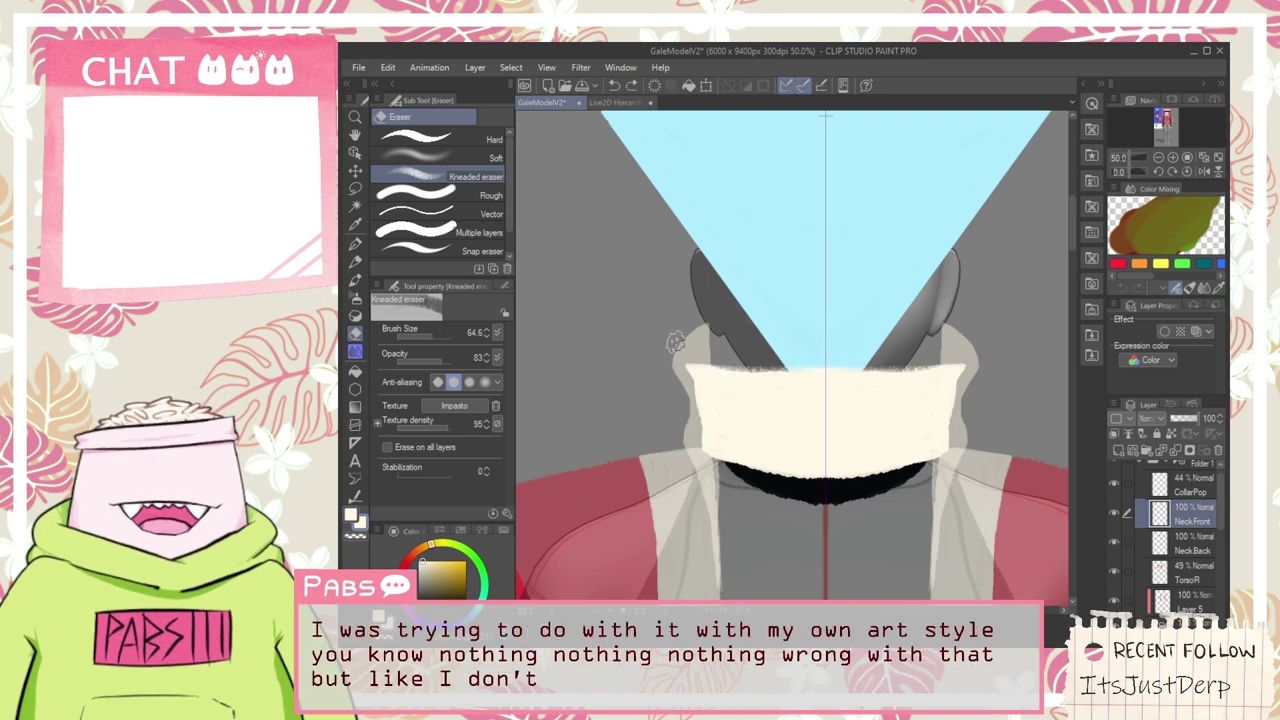
Rotate the canvas about 90 degrees and refine the collar band's concave top edge out to its corner points with the Kneaded eraser
drag(667, 614, 682, 617)
drag(798, 271, 772, 440)
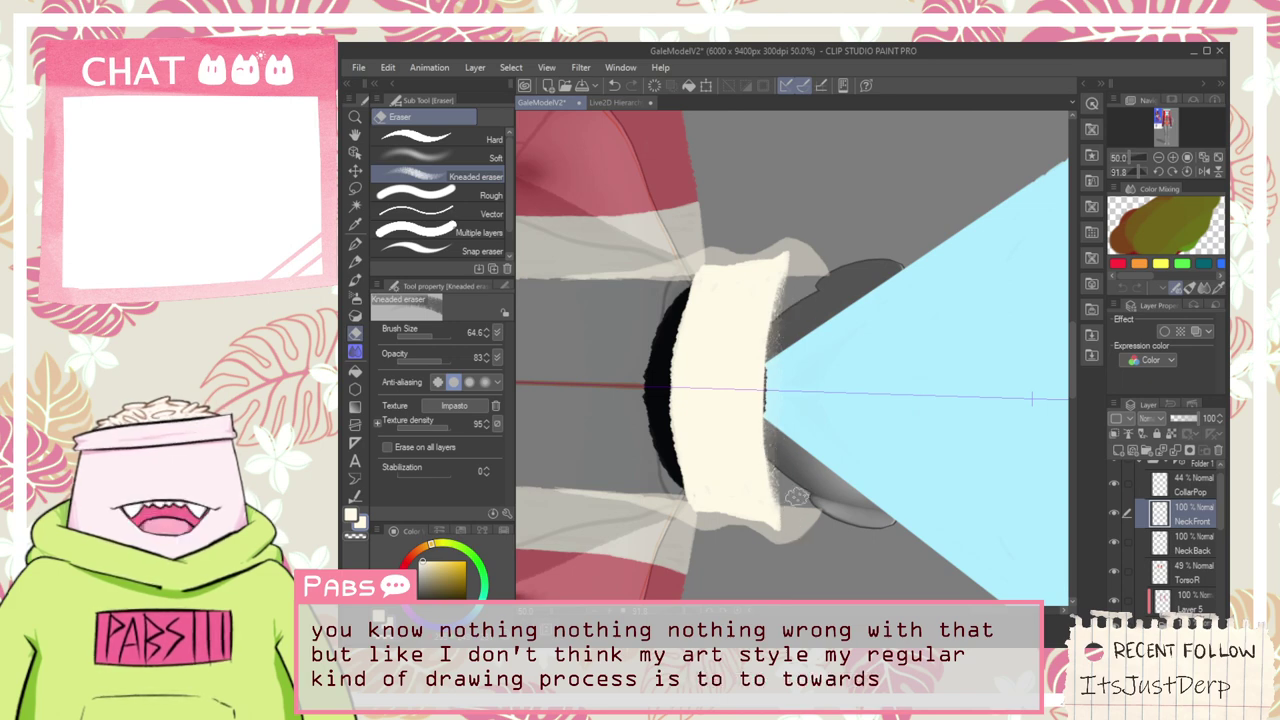
drag(789, 527, 755, 425)
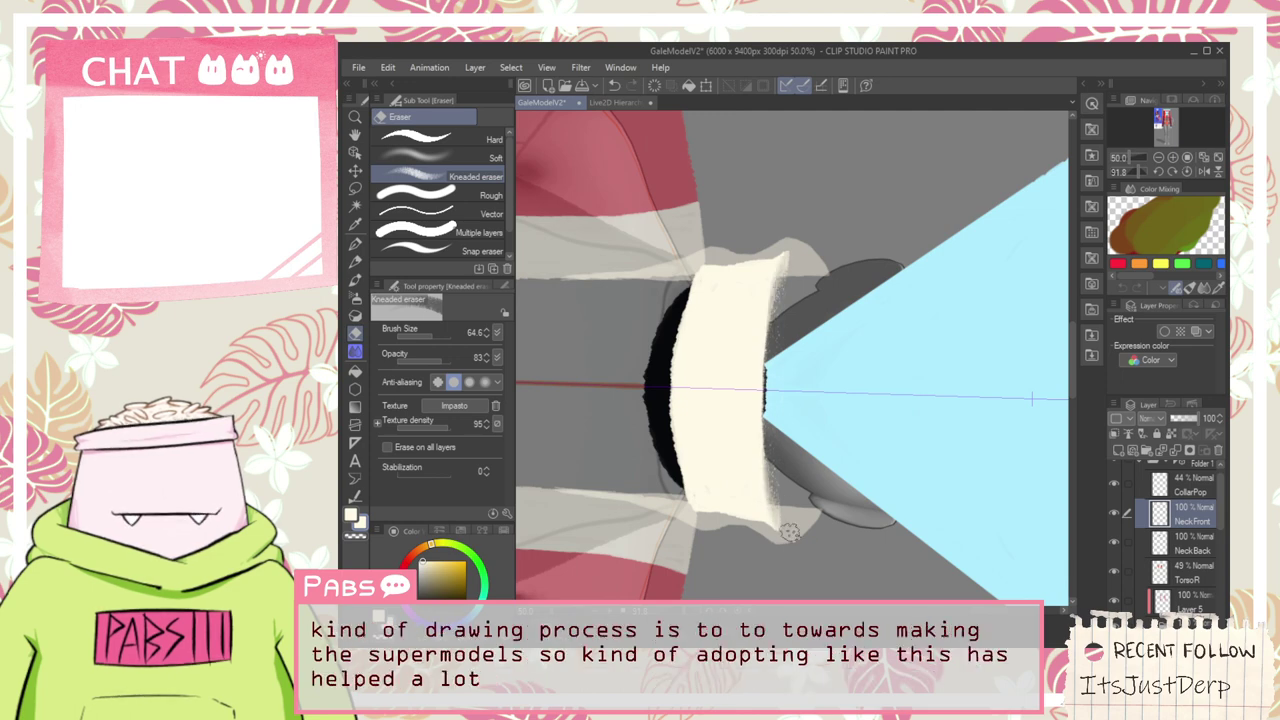
drag(773, 438, 791, 222)
key(ctrl+z)
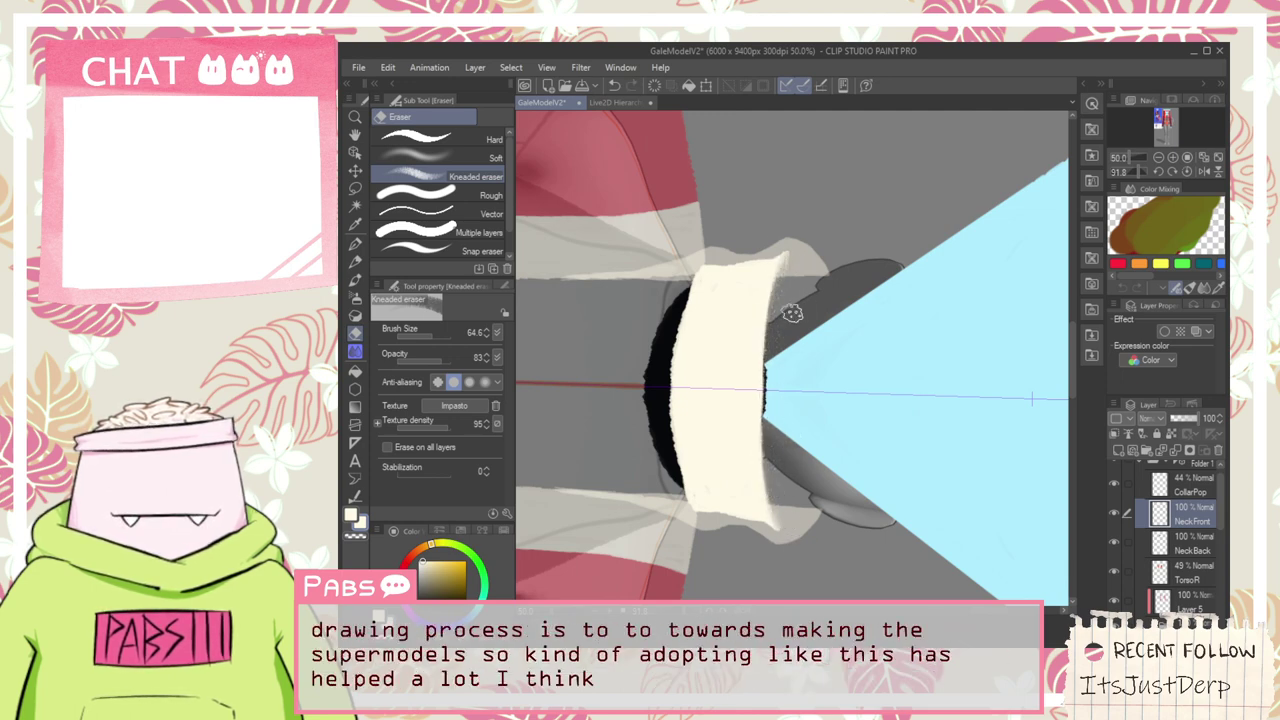
Switch to the Hard eraser and clean the rough top edge and corner points of the cream collar band
click(420, 139)
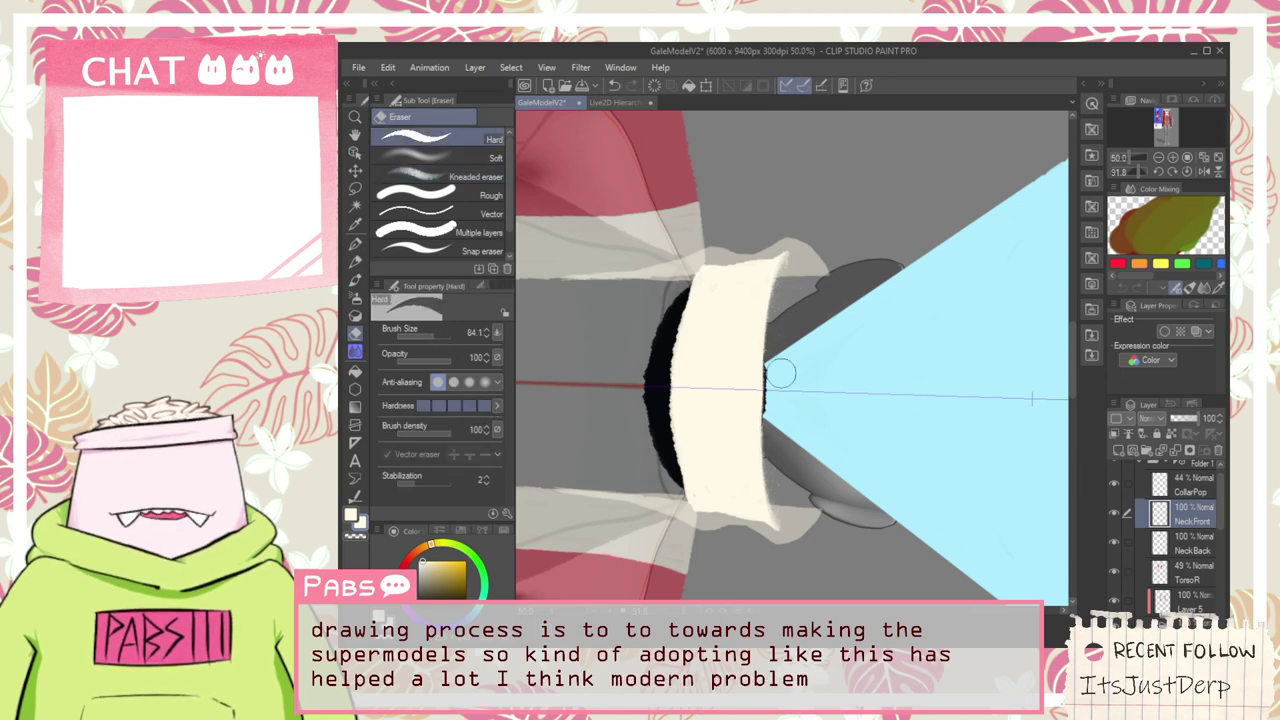
key(bracketright)
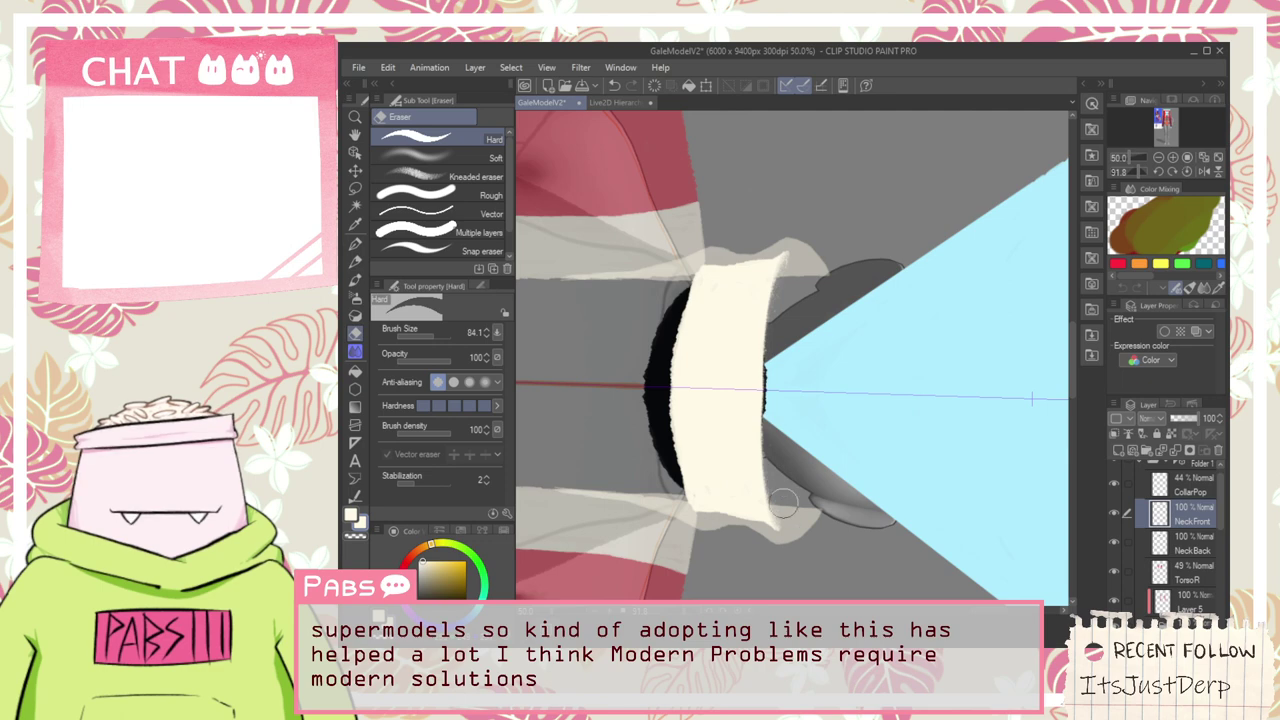
scroll(780, 485, up, 5)
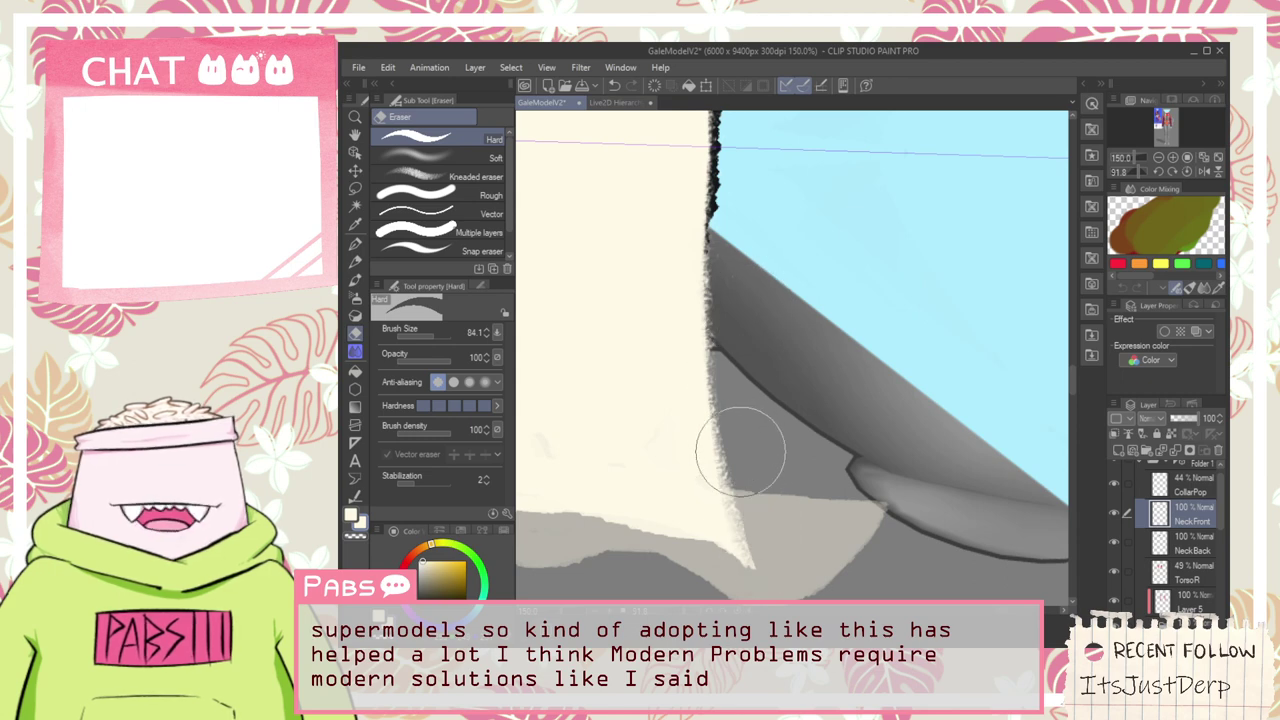
scroll(770, 485, down, 2)
key(space)
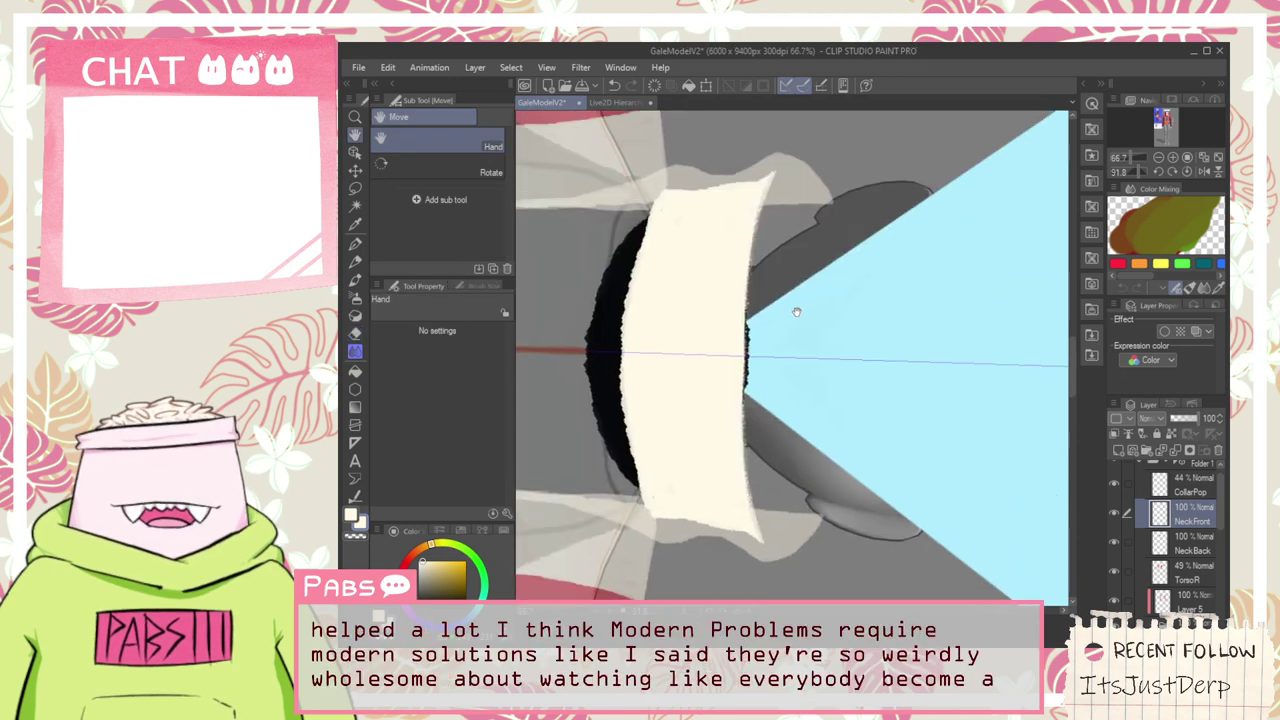
drag(797, 308, 752, 450)
scroll(743, 471, up, 2)
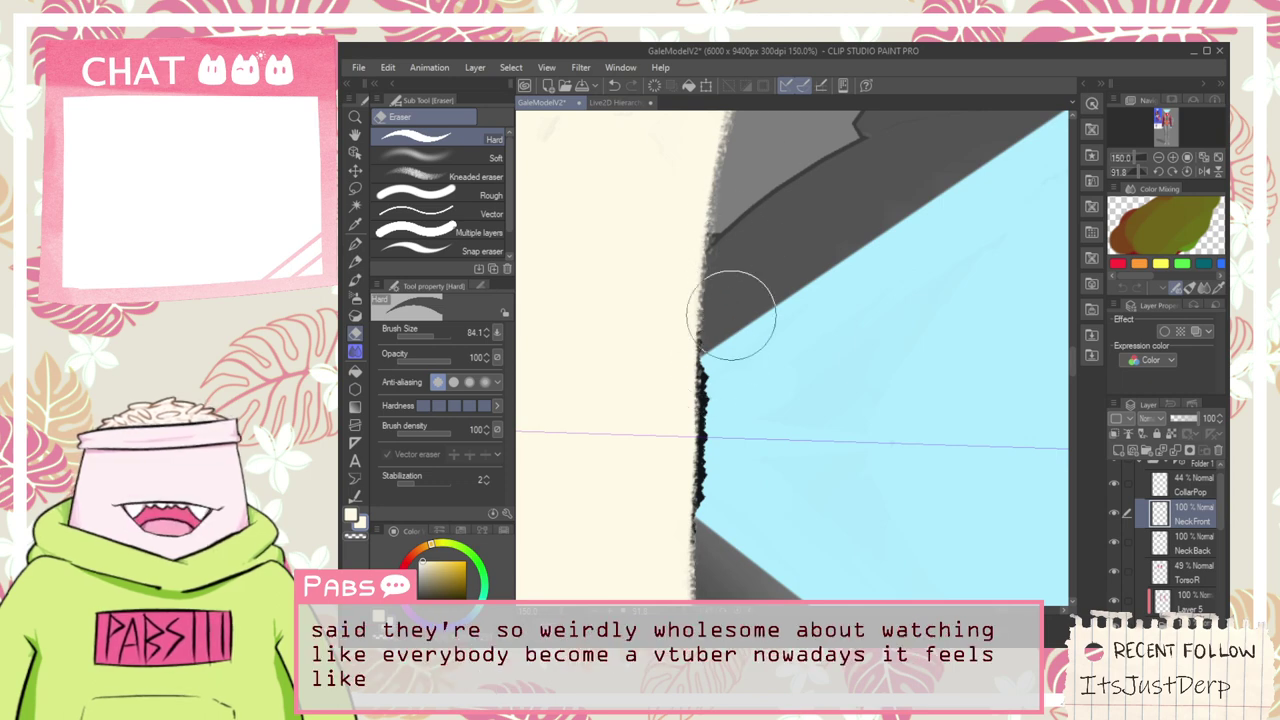
key(space)
drag(751, 206, 709, 449)
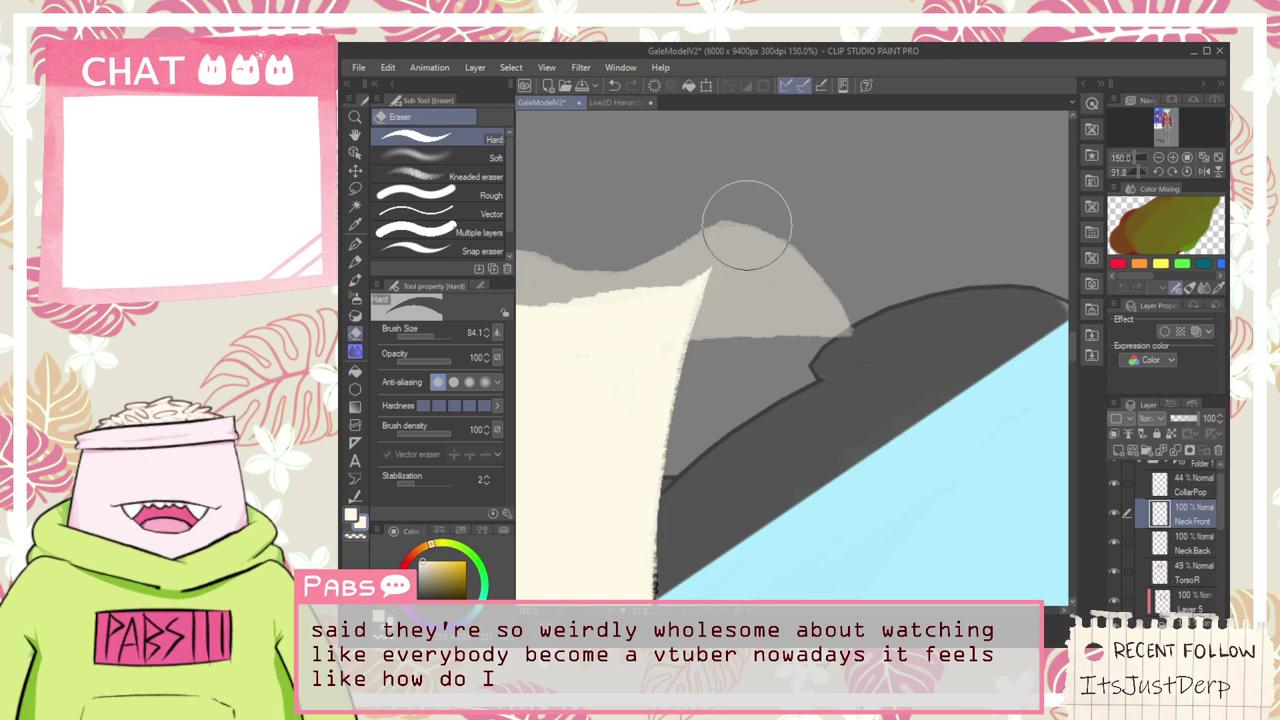
Reset the canvas rotation to upright and check the collar band against the head and upper body
scroll(719, 365, down, 3)
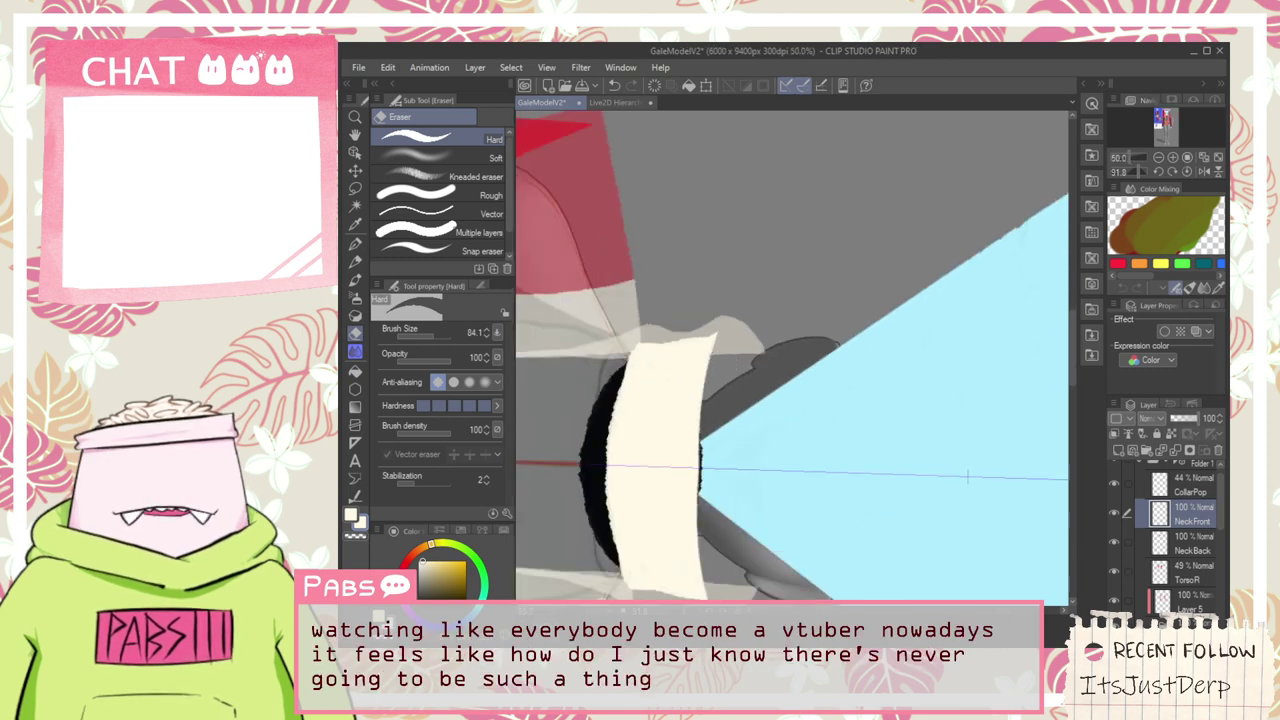
click(893, 74)
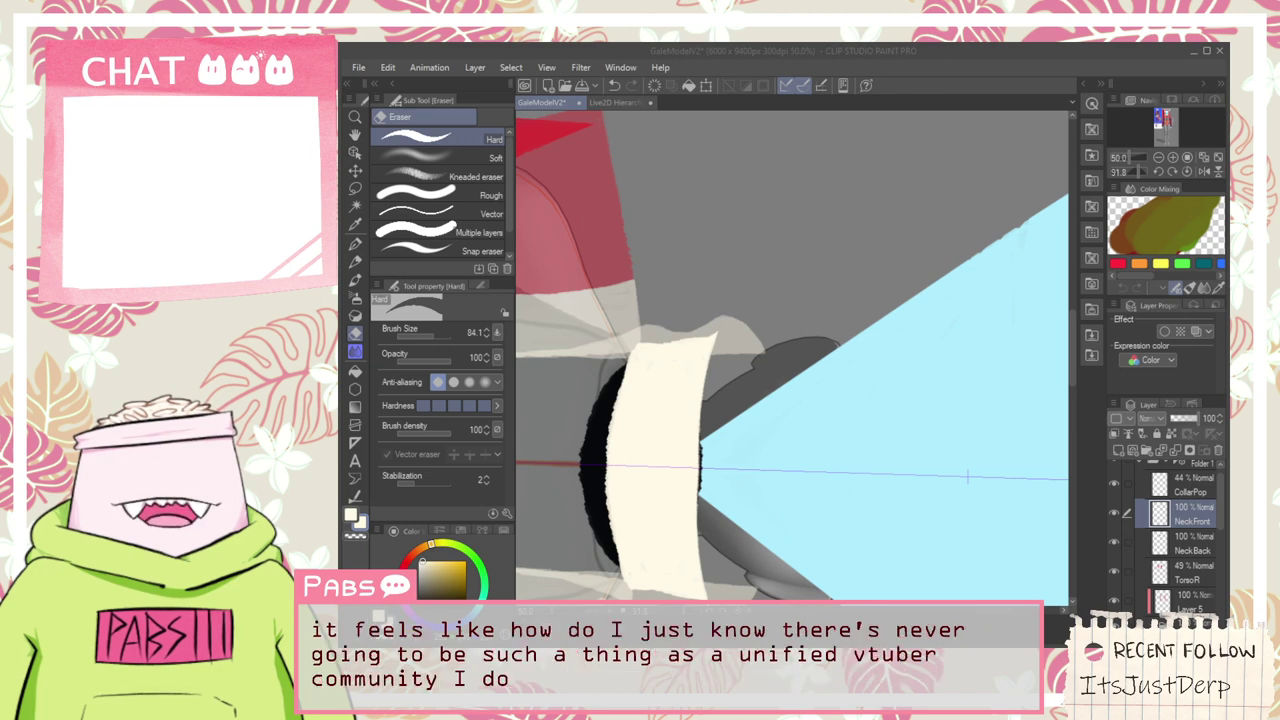
scroll(798, 258, down, 2)
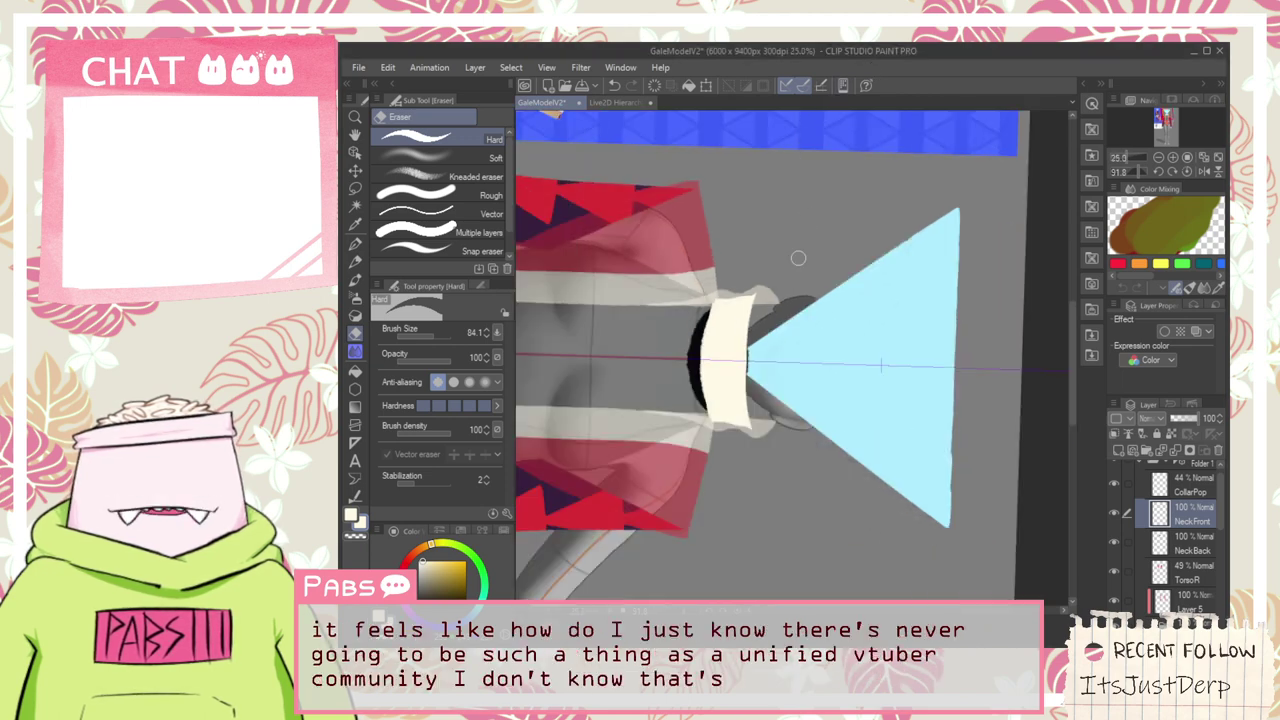
key(ctrl+at)
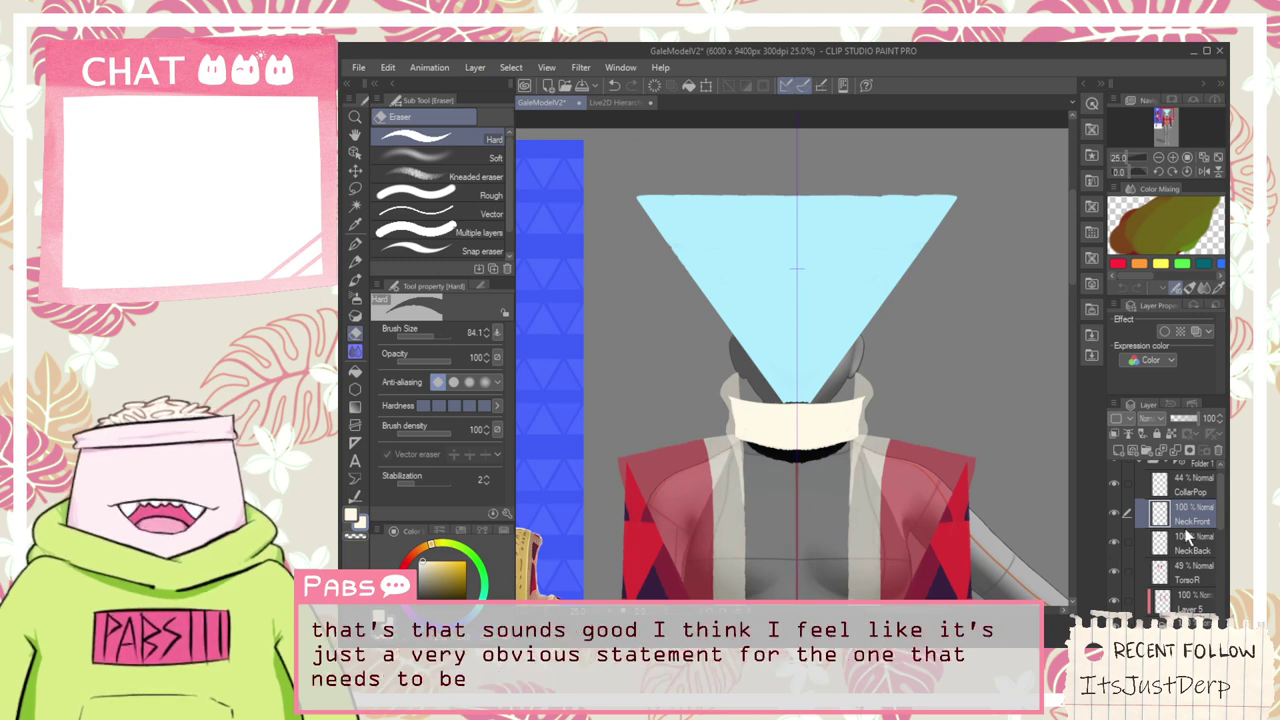
Toggle the NeckFront layer off and on, and try selecting the painted area of the cream collar band
click(1115, 513)
click(1115, 513)
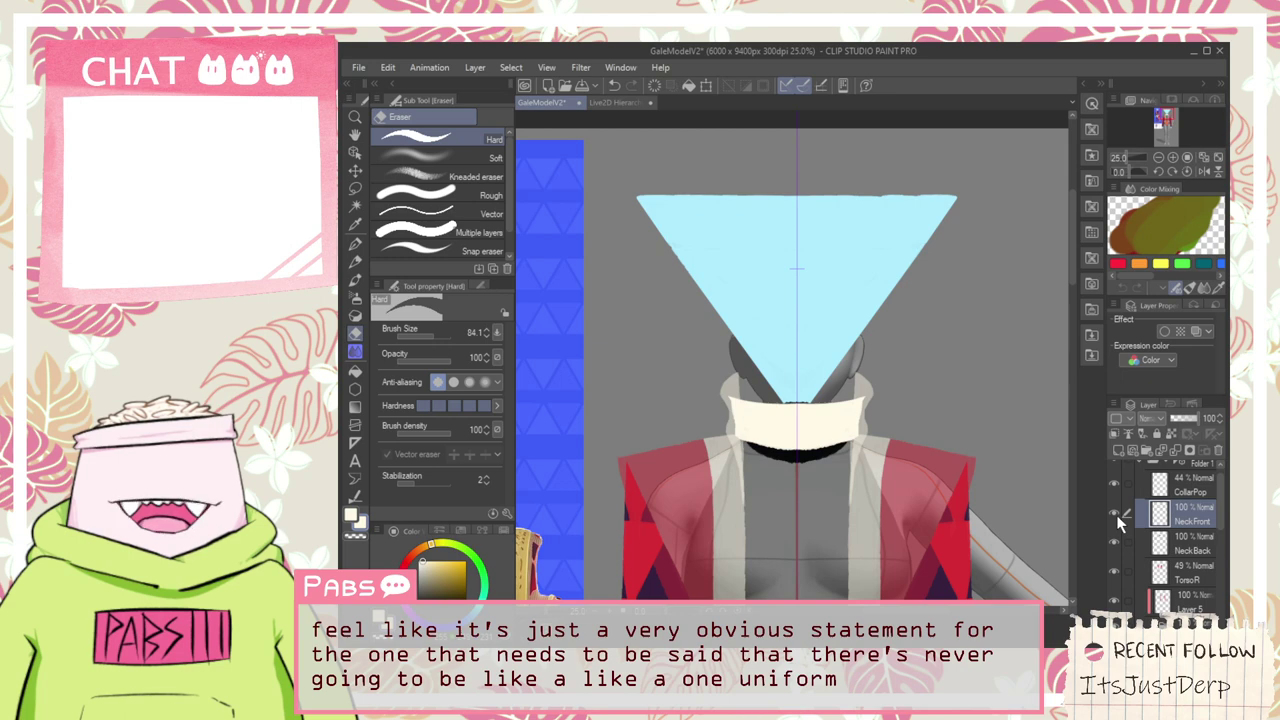
scroll(812, 420, up, 3)
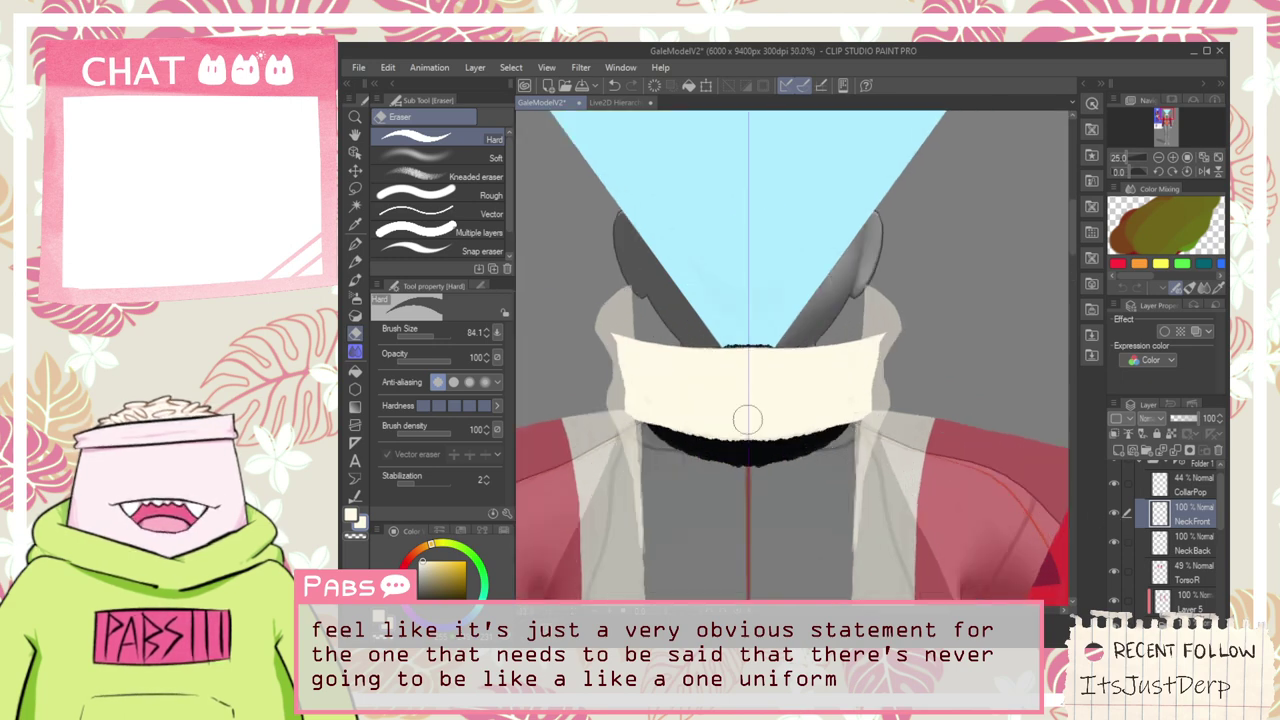
click(573, 216)
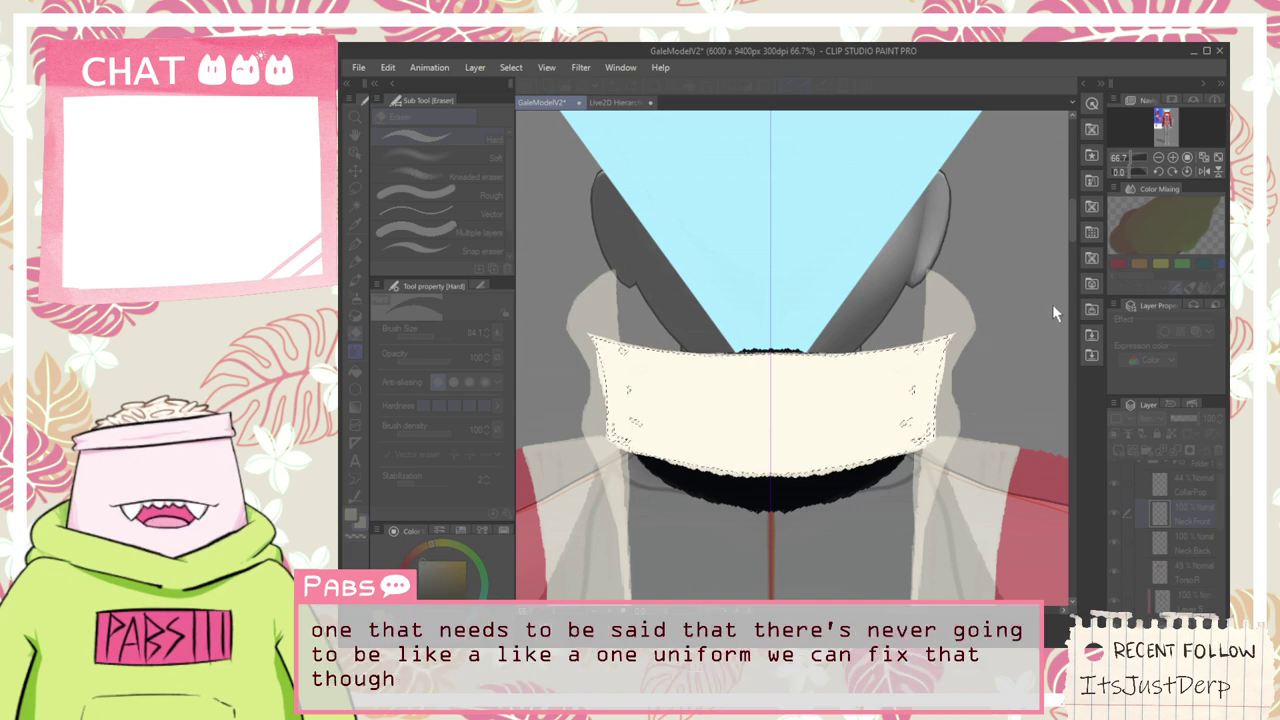
click(1052, 305)
Undo the collar band work on NeckFront step by step until all of its cream strokes are gone
key(ctrl+z)
key(ctrl+z)
key(ctrl+z)
key(ctrl+z)
key(ctrl+z)
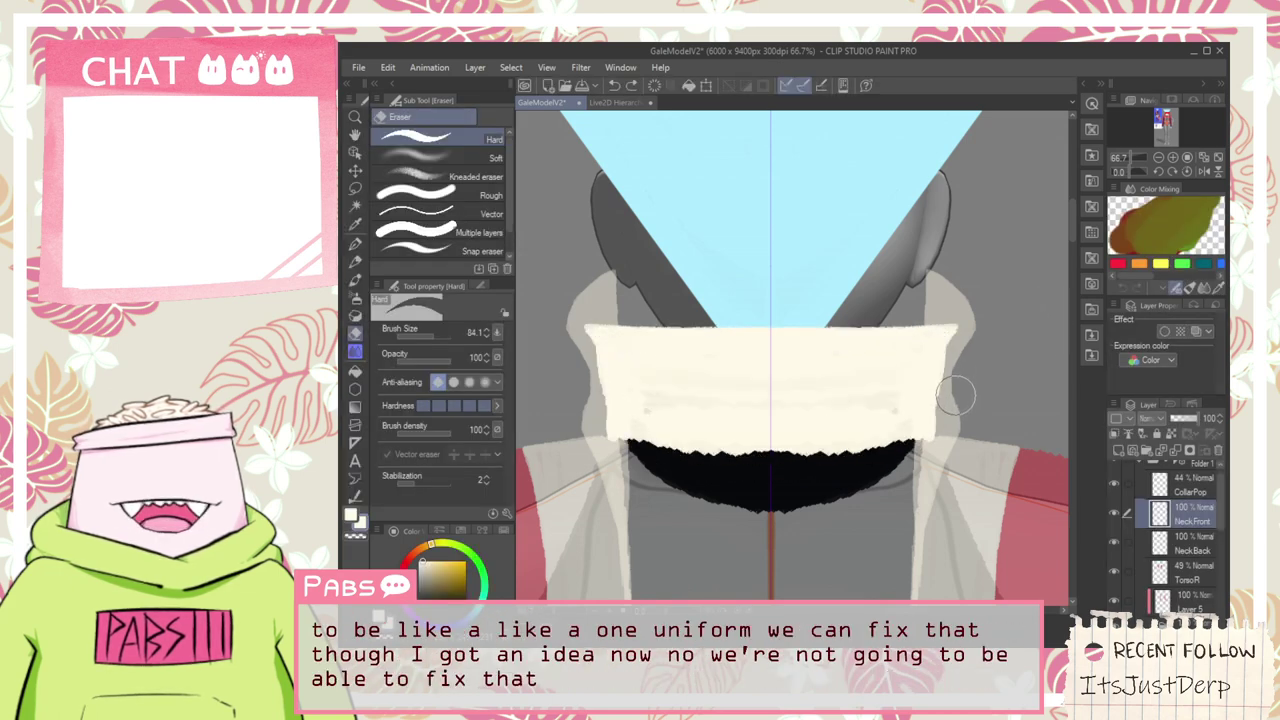
key(ctrl+z)
key(ctrl+z)
key(ctrl+z)
key(ctrl+z)
key(ctrl+z)
key(ctrl+z)
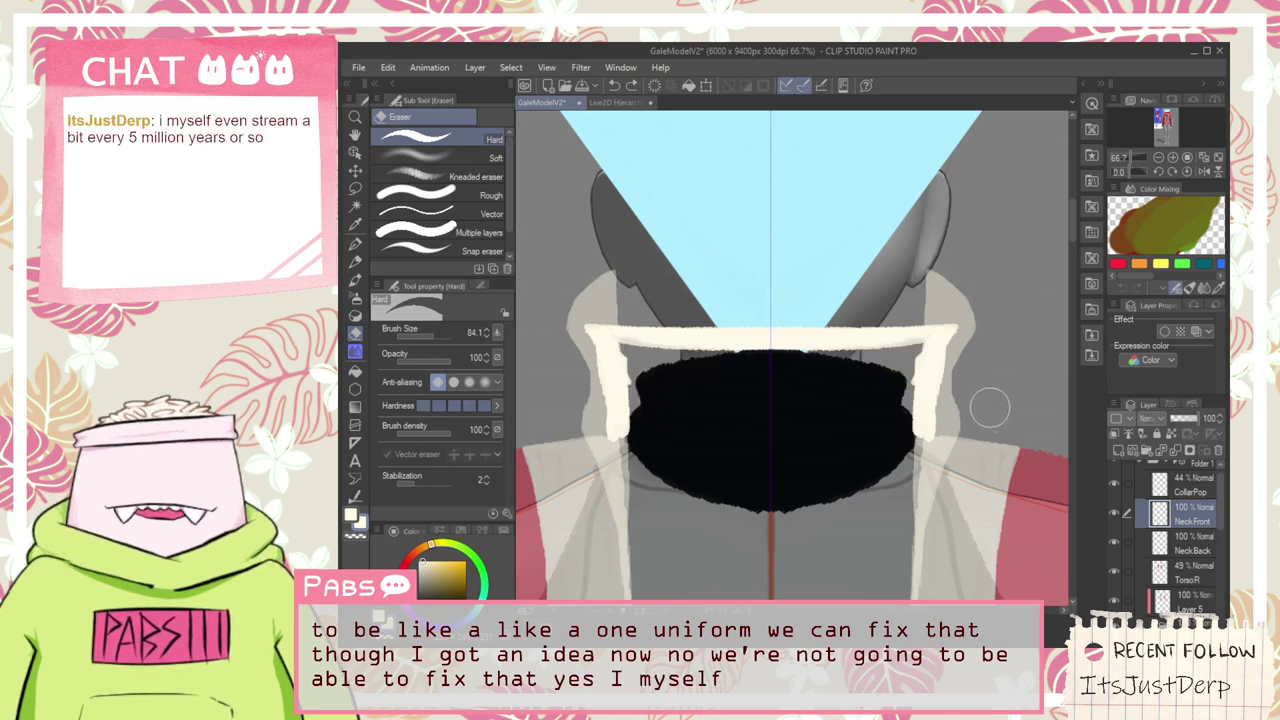
key(ctrl+z)
key(ctrl+z)
key(ctrl+z)
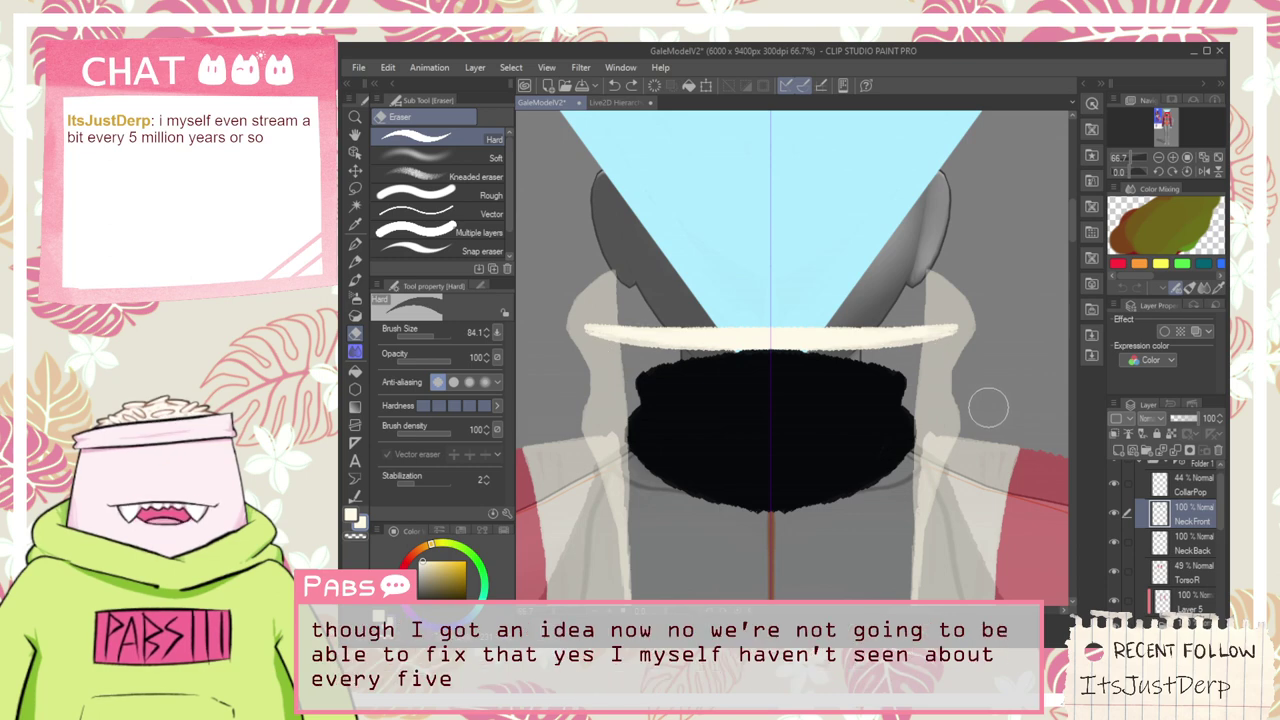
key(ctrl+z)
key(ctrl+z)
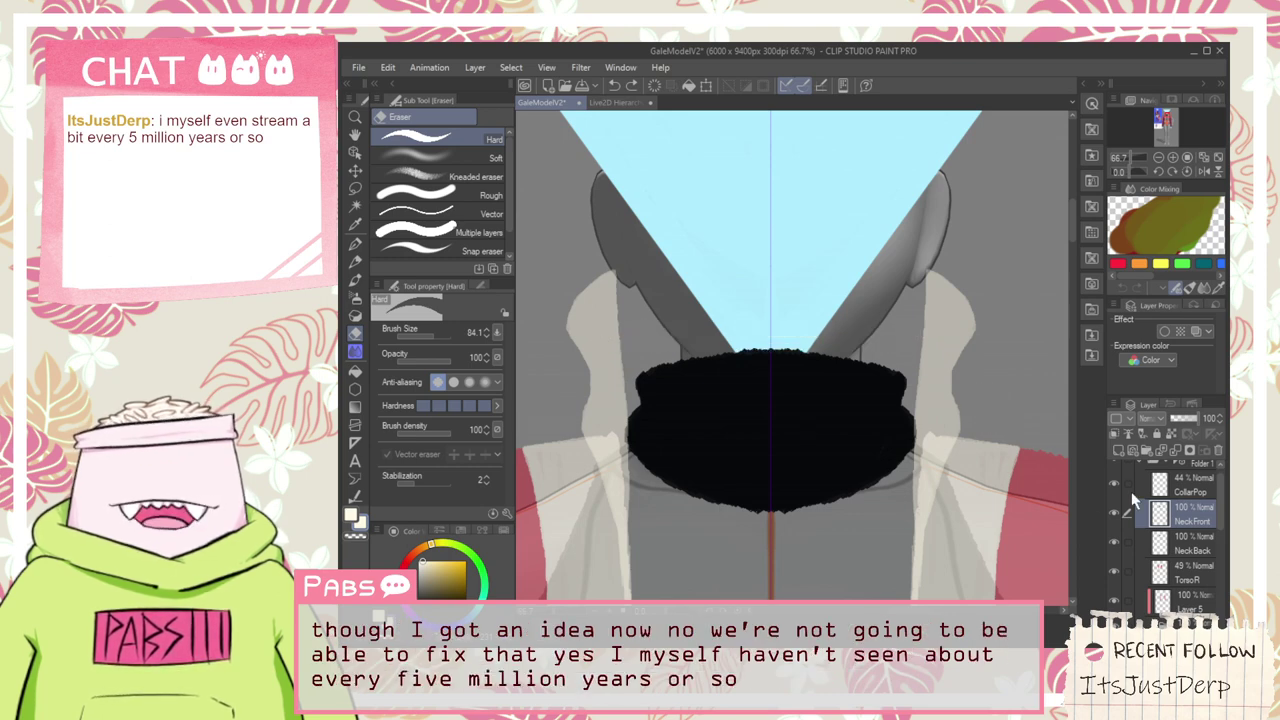
Select the CollarPop layer and set its opacity to 56%
scroll(1224, 512, up, 1)
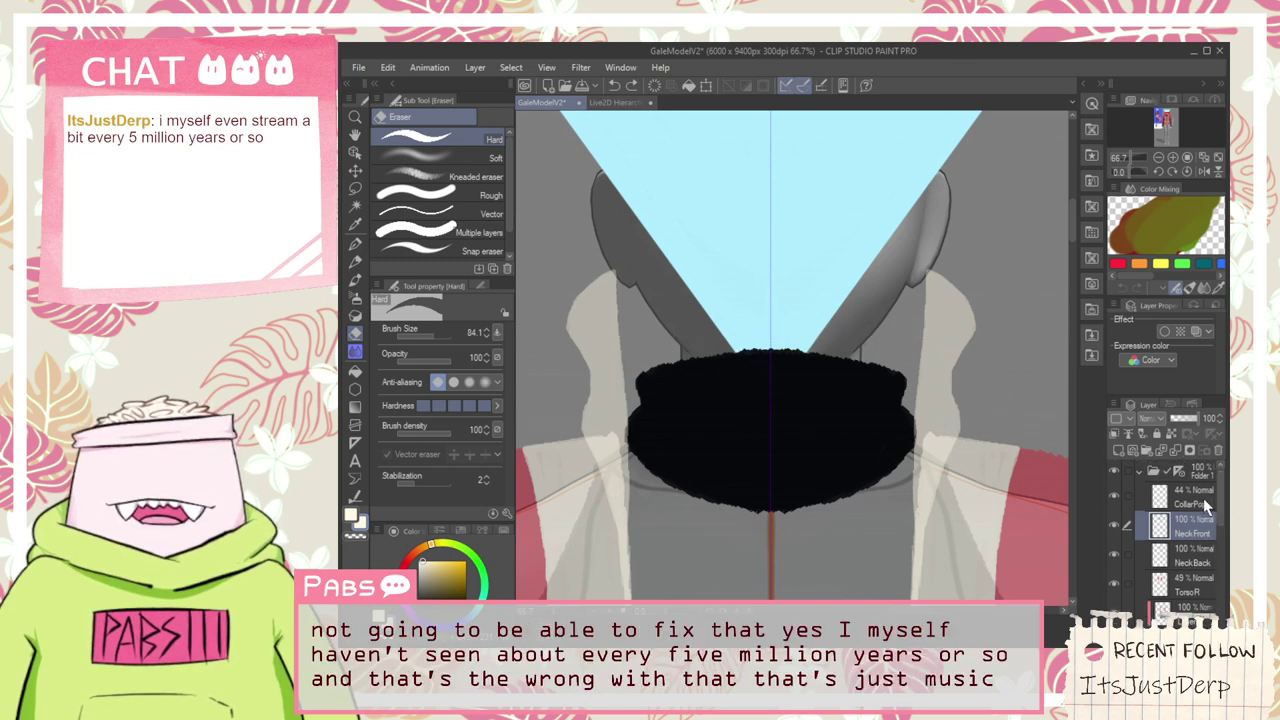
click(1203, 498)
click(1198, 418)
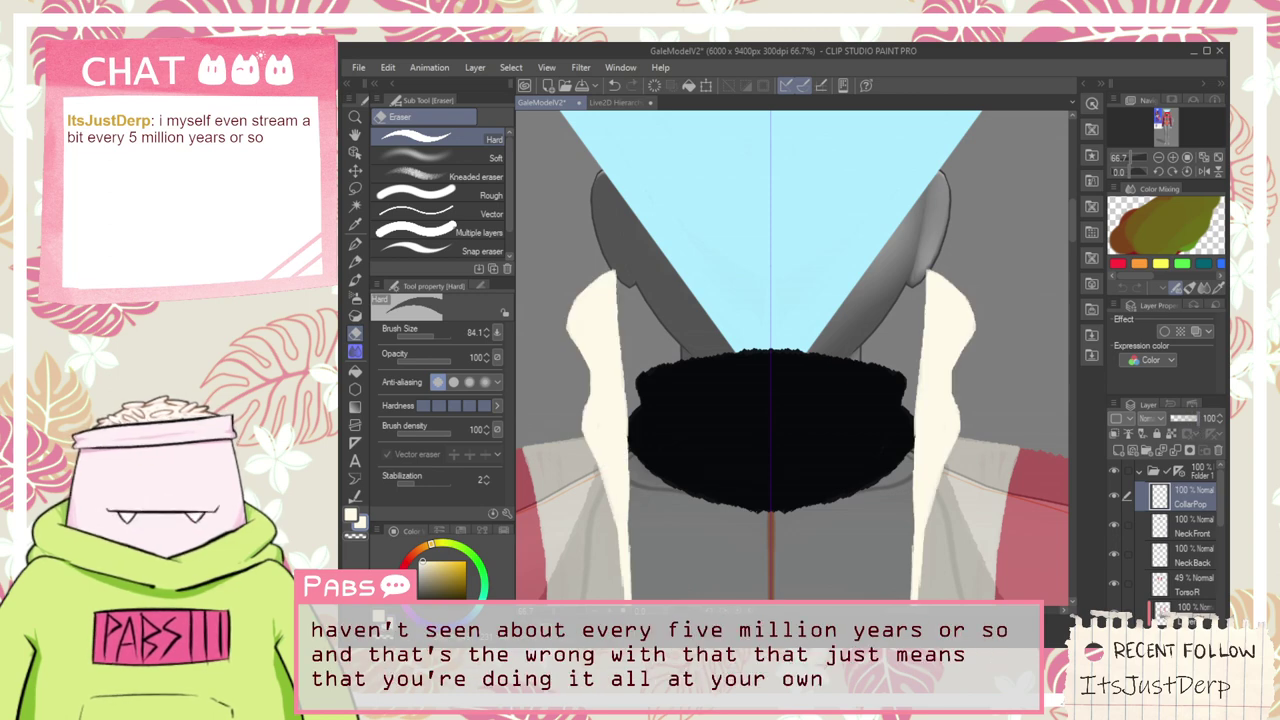
click(1187, 418)
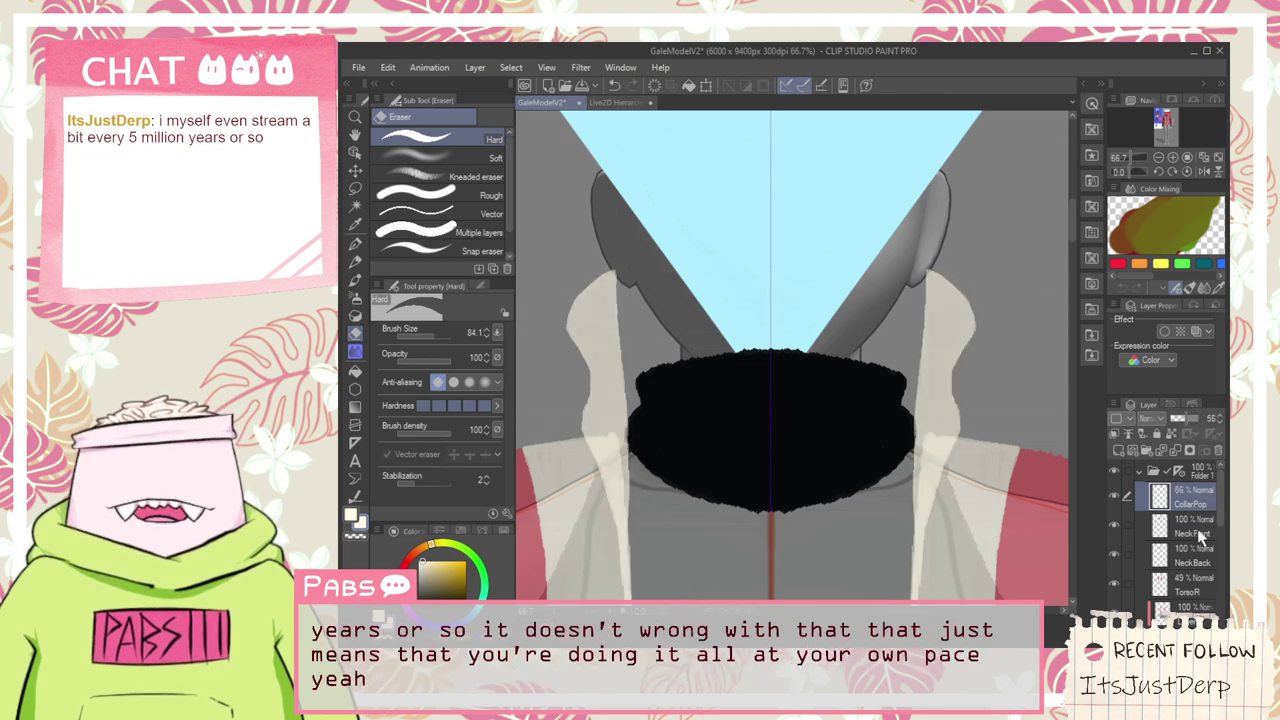
Add a new layer directly below NeckBack and brush a thin, mirrored cream curve from the collar wings toward the throat
click(1194, 556)
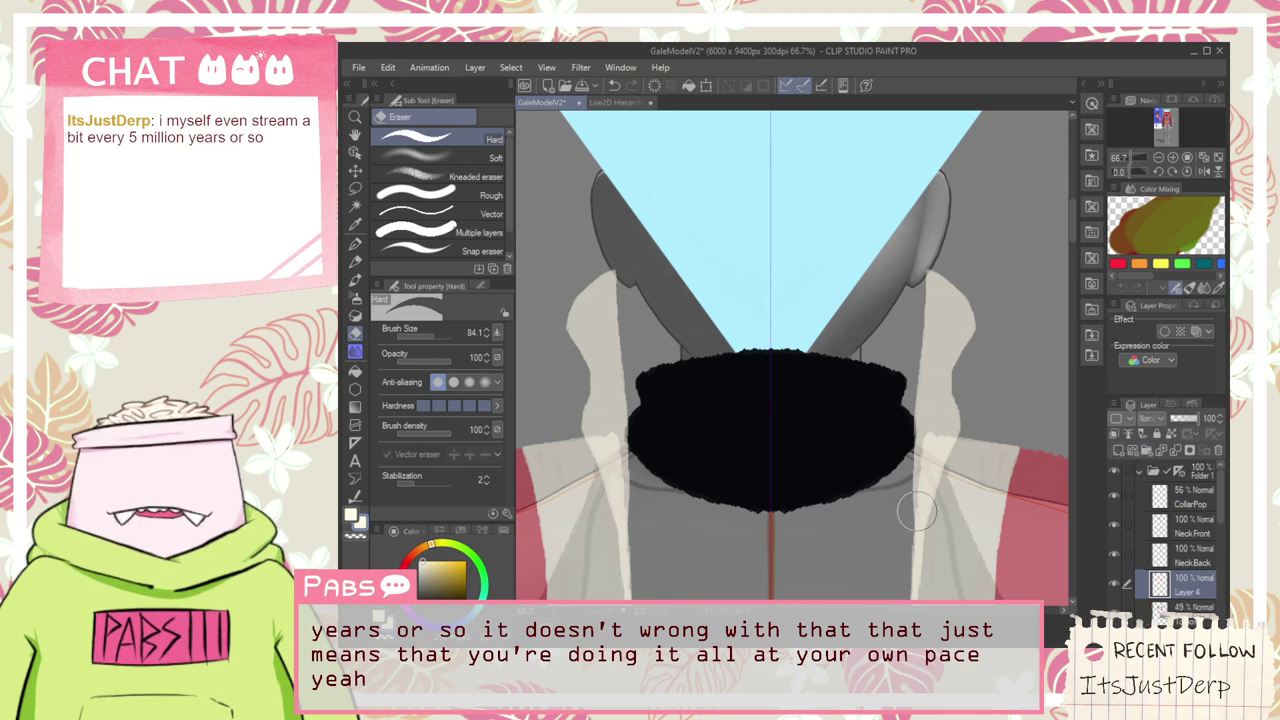
key(p)
mouse_move(576, 331)
mouse_down()
mouse_move(654, 370)
mouse_move(770, 362)
mouse_up()
key(ctrl+z)
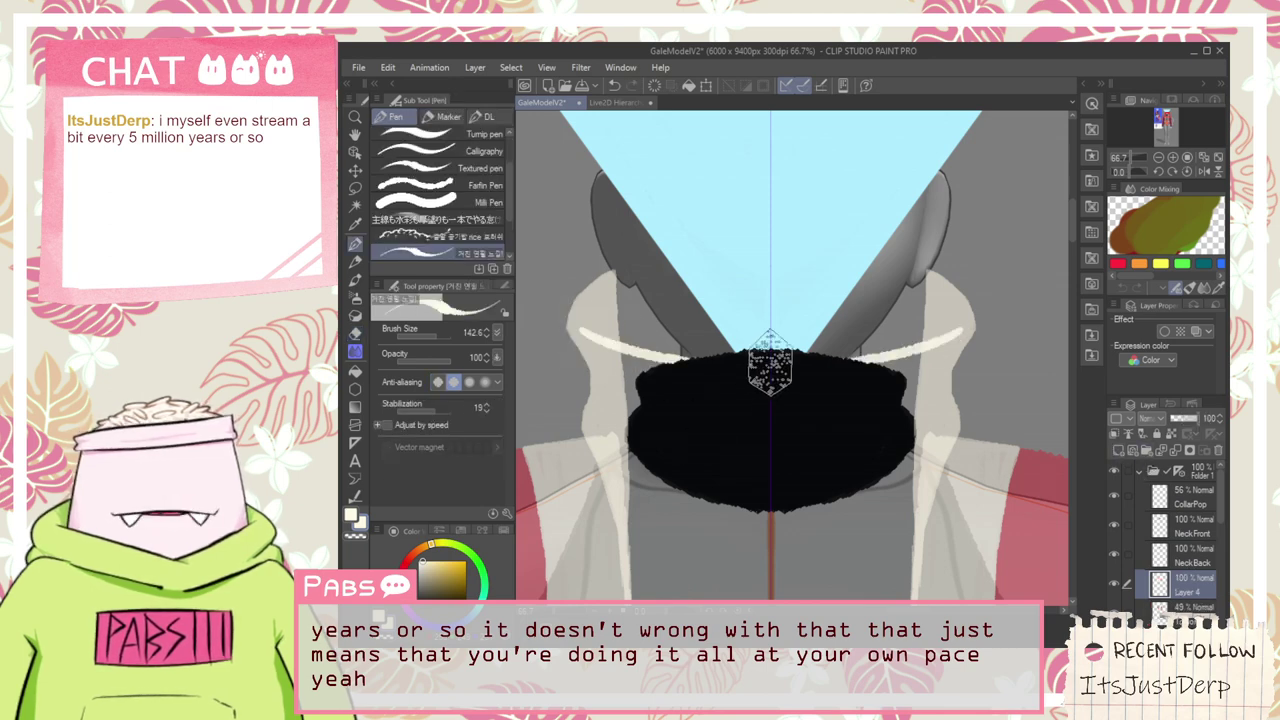
scroll(610, 350, up, 1)
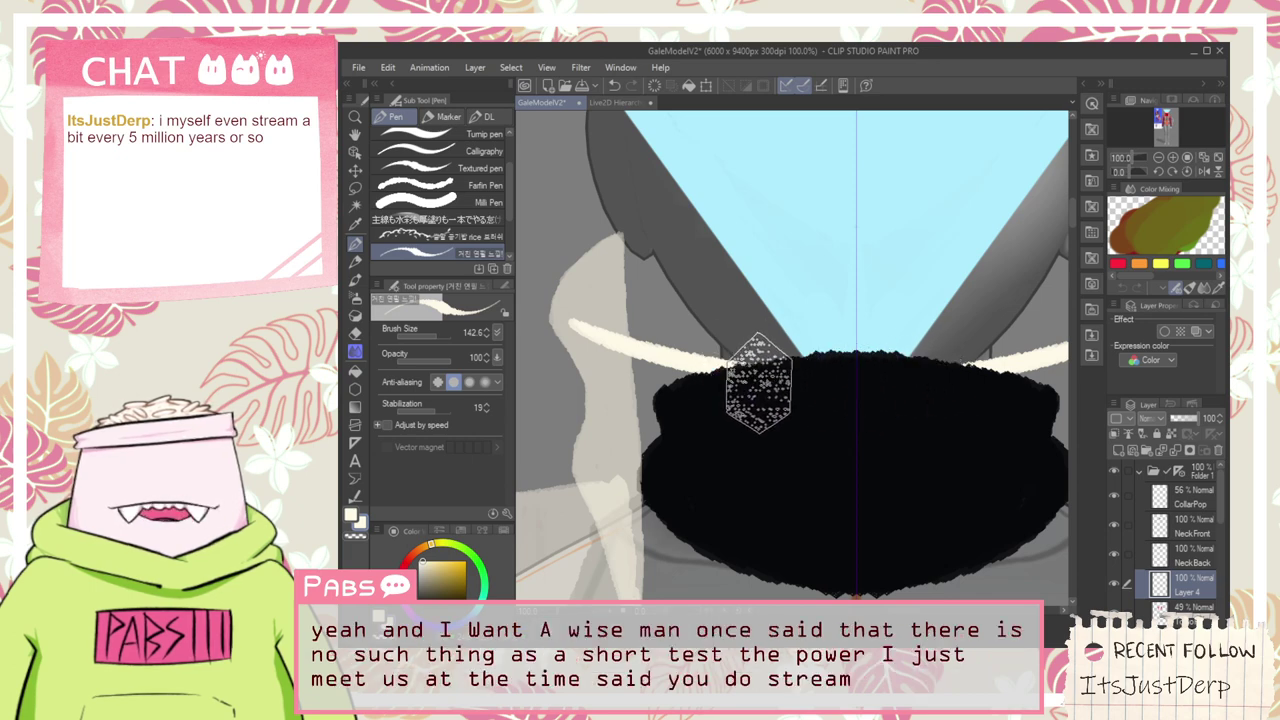
Hide the NeckBack and NeckFront layers to expose the grey neck beneath the black shapes
key(ctrl+minus)
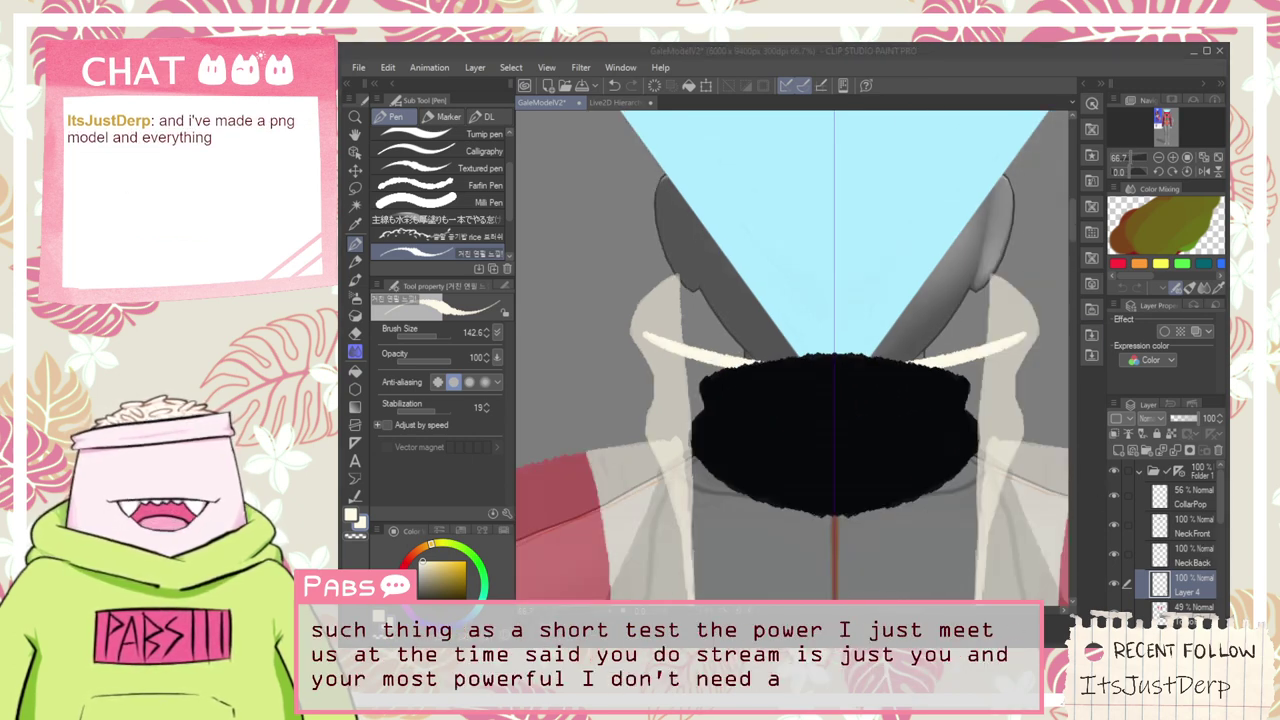
click(941, 136)
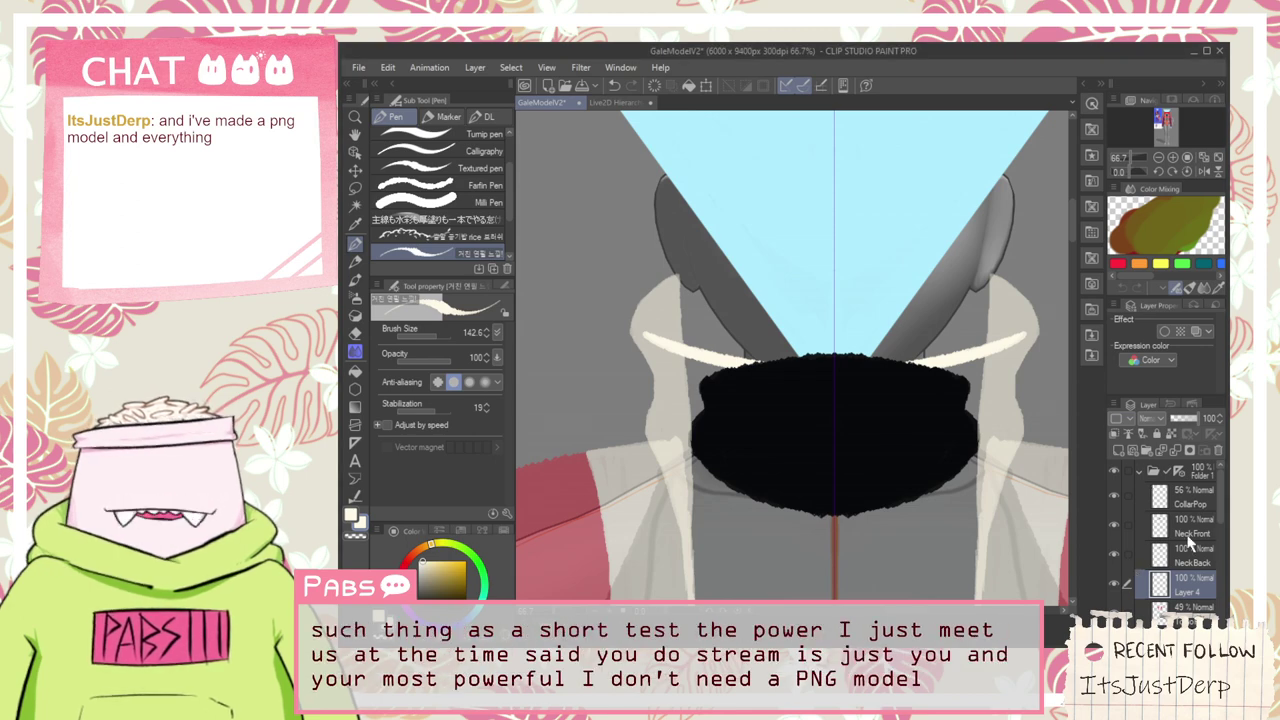
mouse_move(1221, 497)
mouse_down()
mouse_move(1226, 512)
mouse_move(1222, 500)
mouse_up()
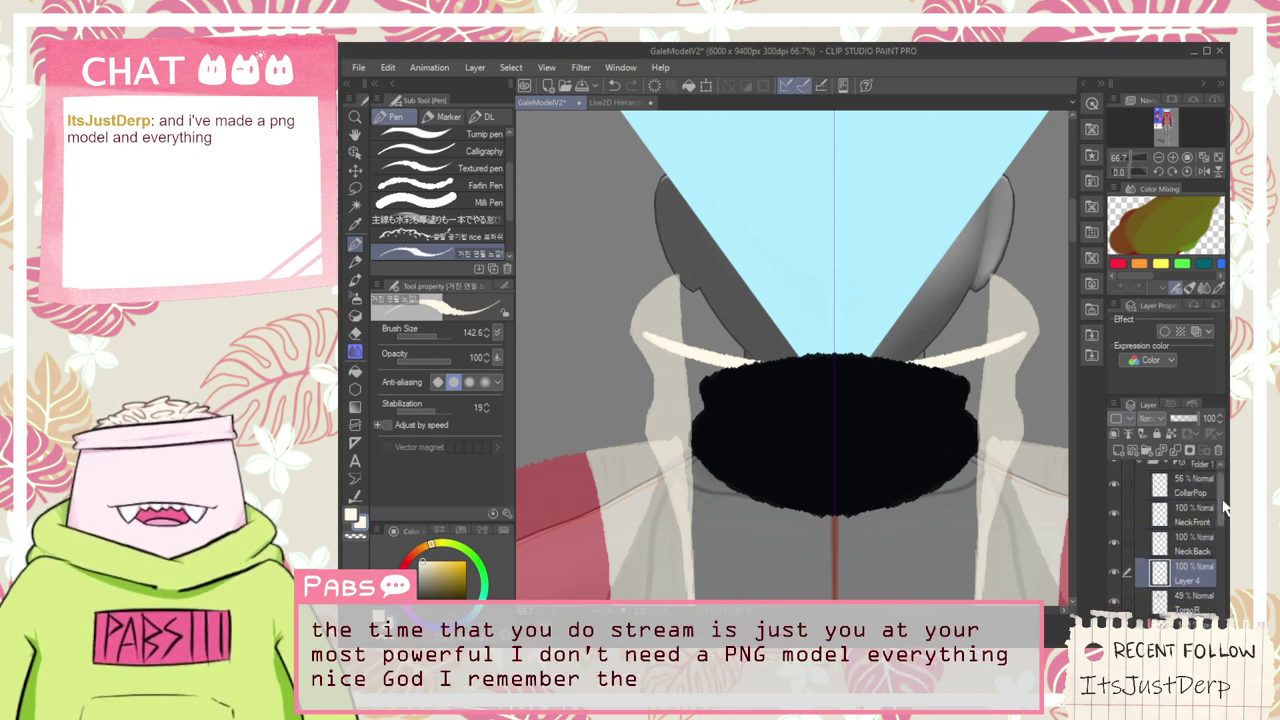
scroll(1222, 505, up, 1)
click(1115, 548)
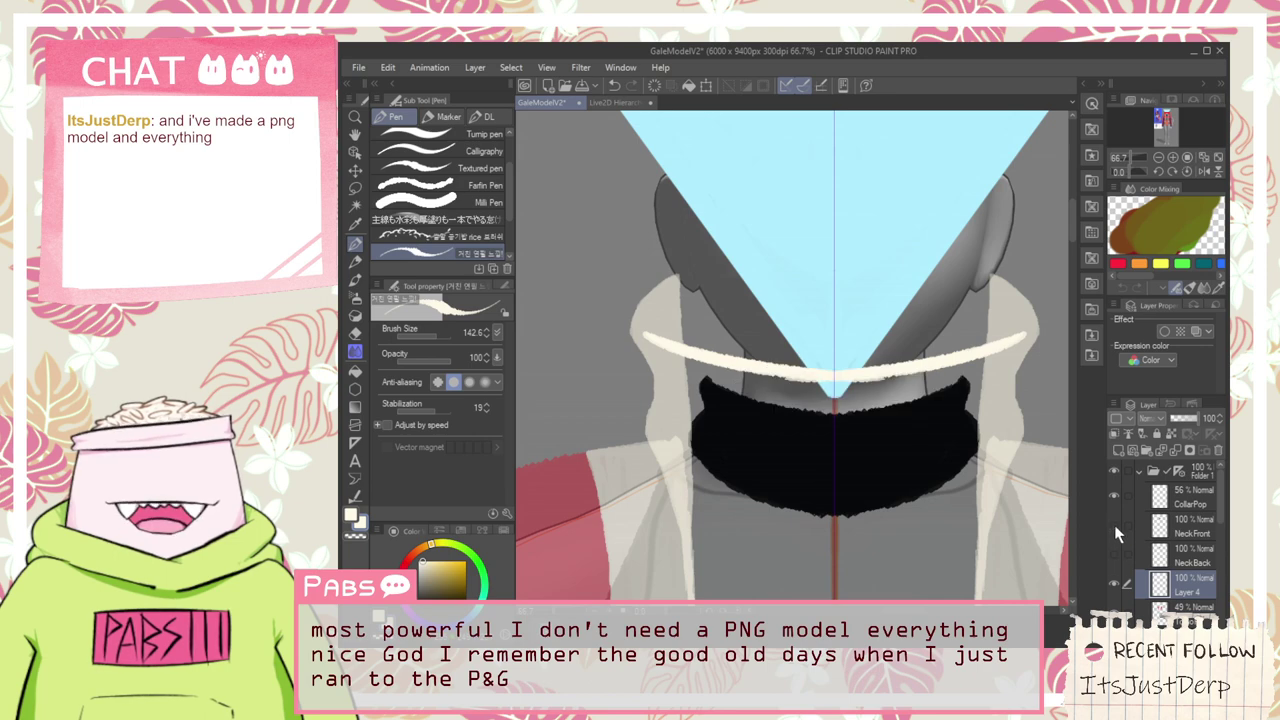
click(1114, 525)
Thicken the cream curve across the throat with mirrored pen strokes, undoing an unwanted stroke
key(ctrl+plus)
drag(547, 304, 829, 362)
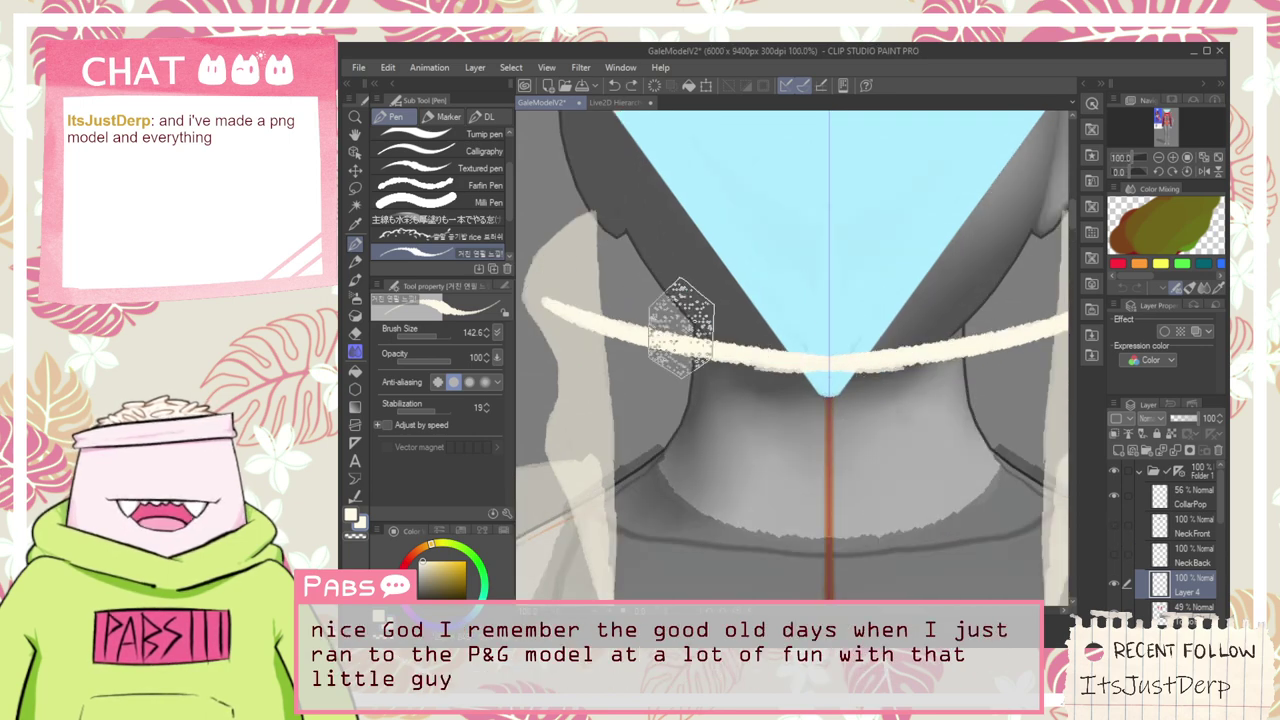
drag(926, 380, 848, 381)
key(ctrl+z)
mouse_move(550, 308)
mouse_down()
mouse_move(843, 381)
mouse_move(598, 334)
mouse_move(577, 314)
mouse_move(888, 371)
mouse_up()
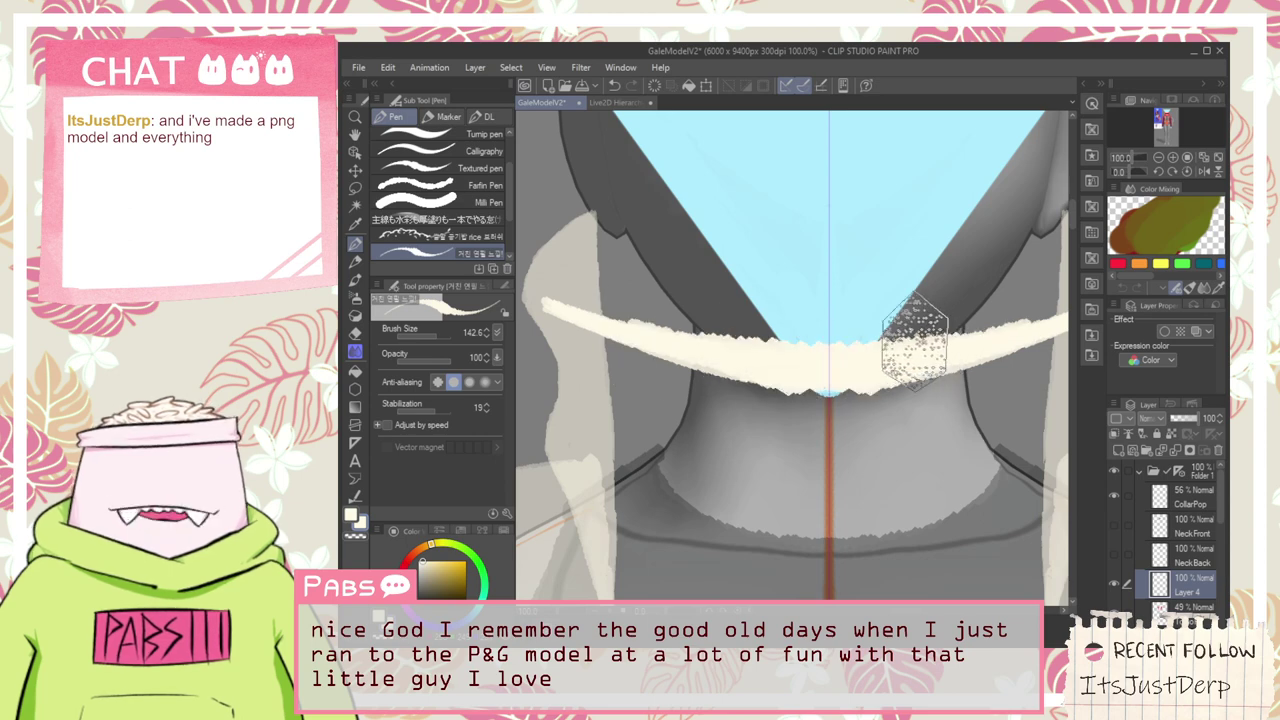
drag(588, 308, 935, 357)
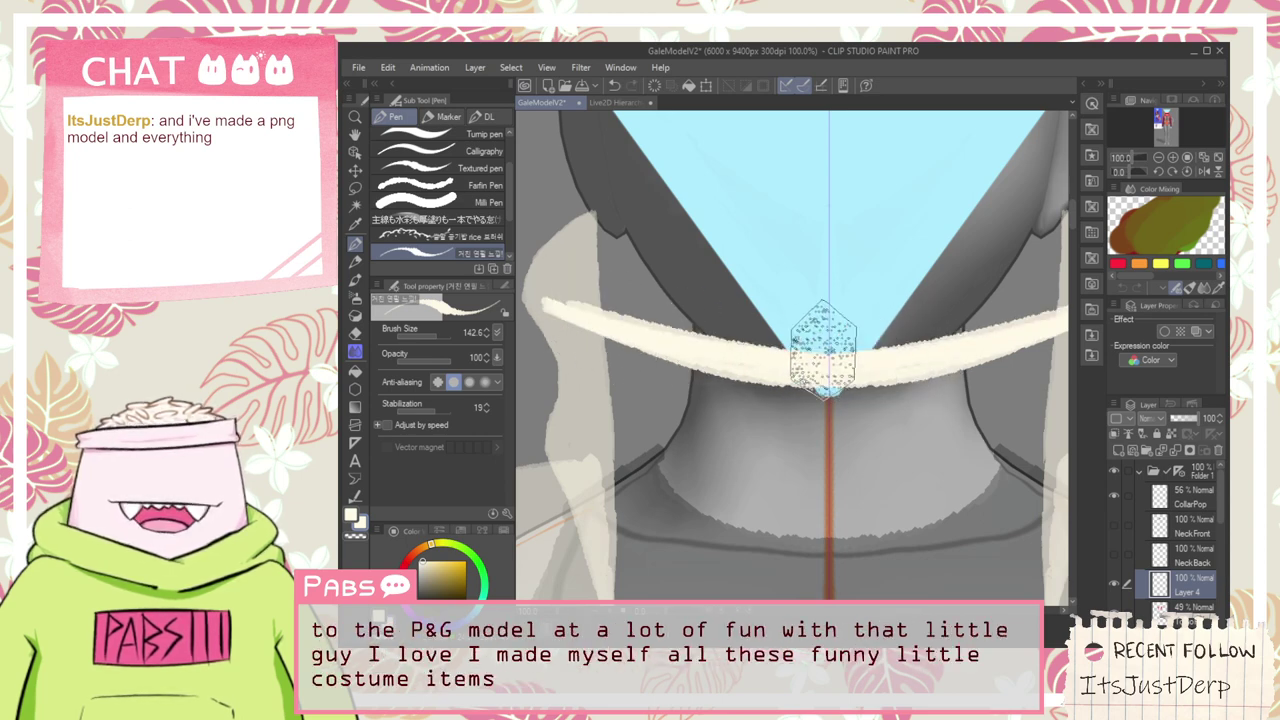
Redo the cream curve's upper strokes and build them up across the chin into a smooth, concave top edge
key(ctrl+z)
drag(550, 310, 893, 347)
key(ctrl+z)
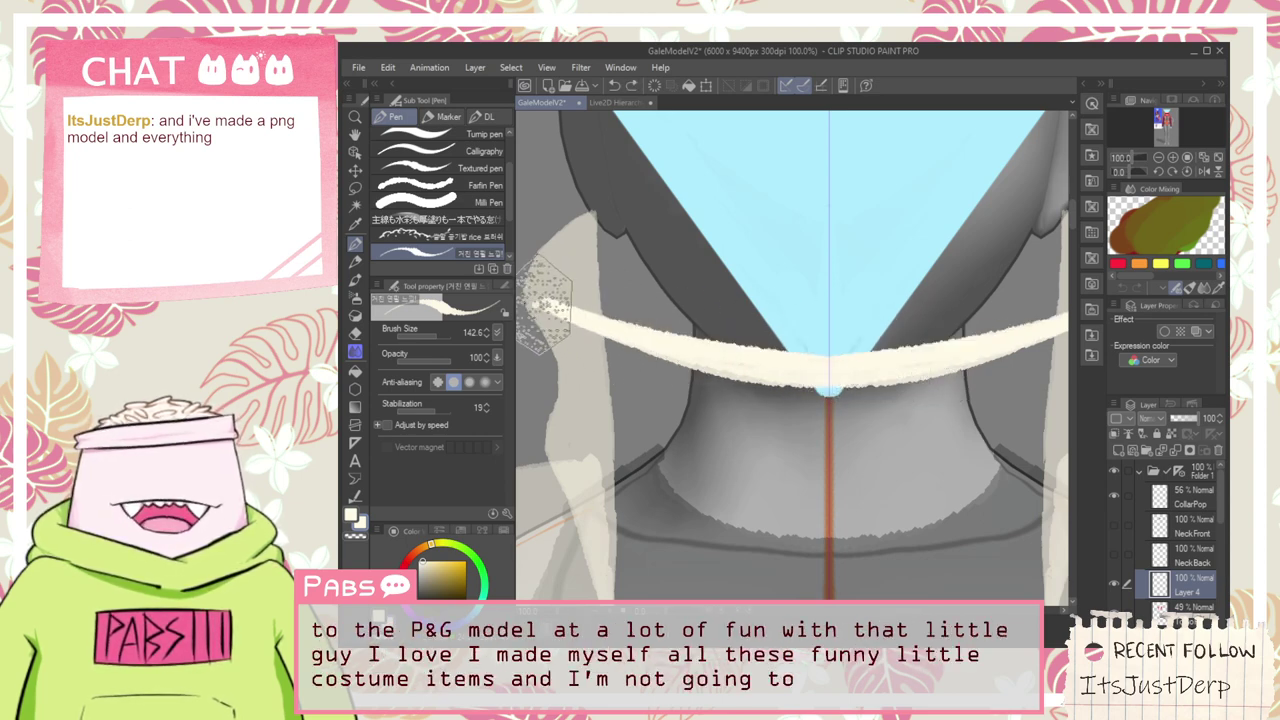
drag(546, 305, 749, 343)
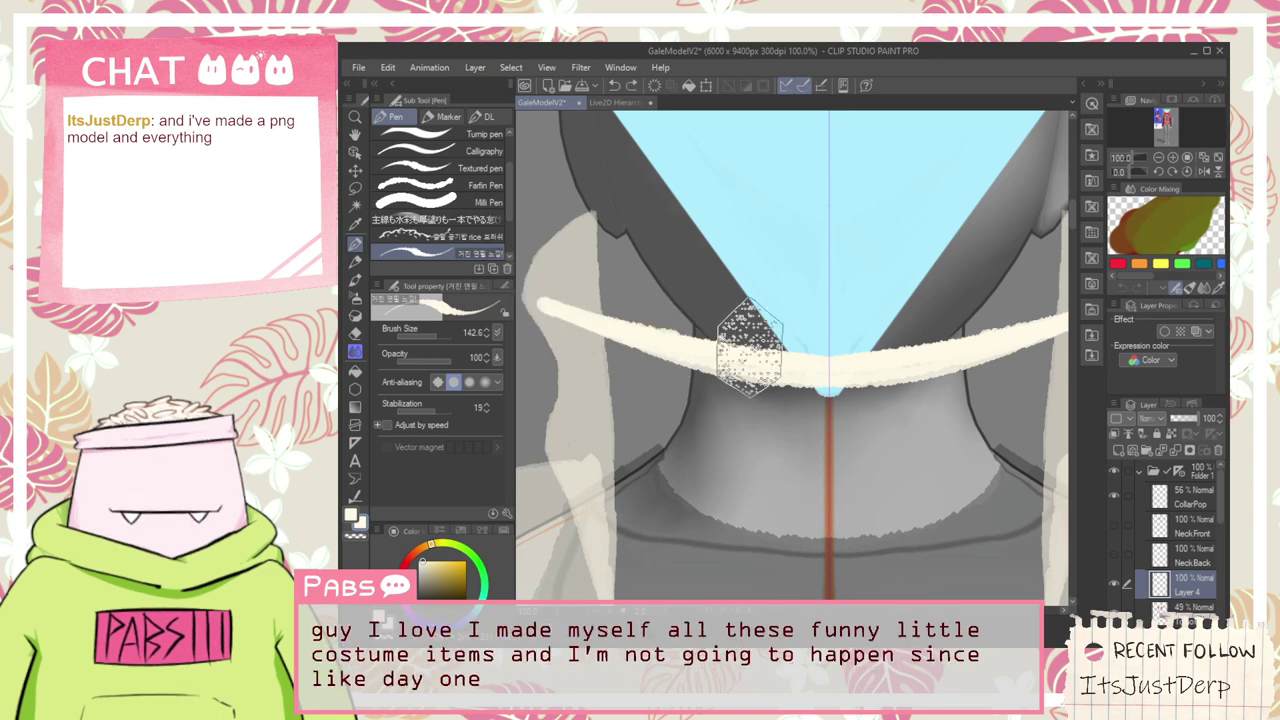
drag(612, 317, 812, 346)
mouse_move(700, 332)
mouse_down()
mouse_move(744, 342)
mouse_move(828, 337)
mouse_up()
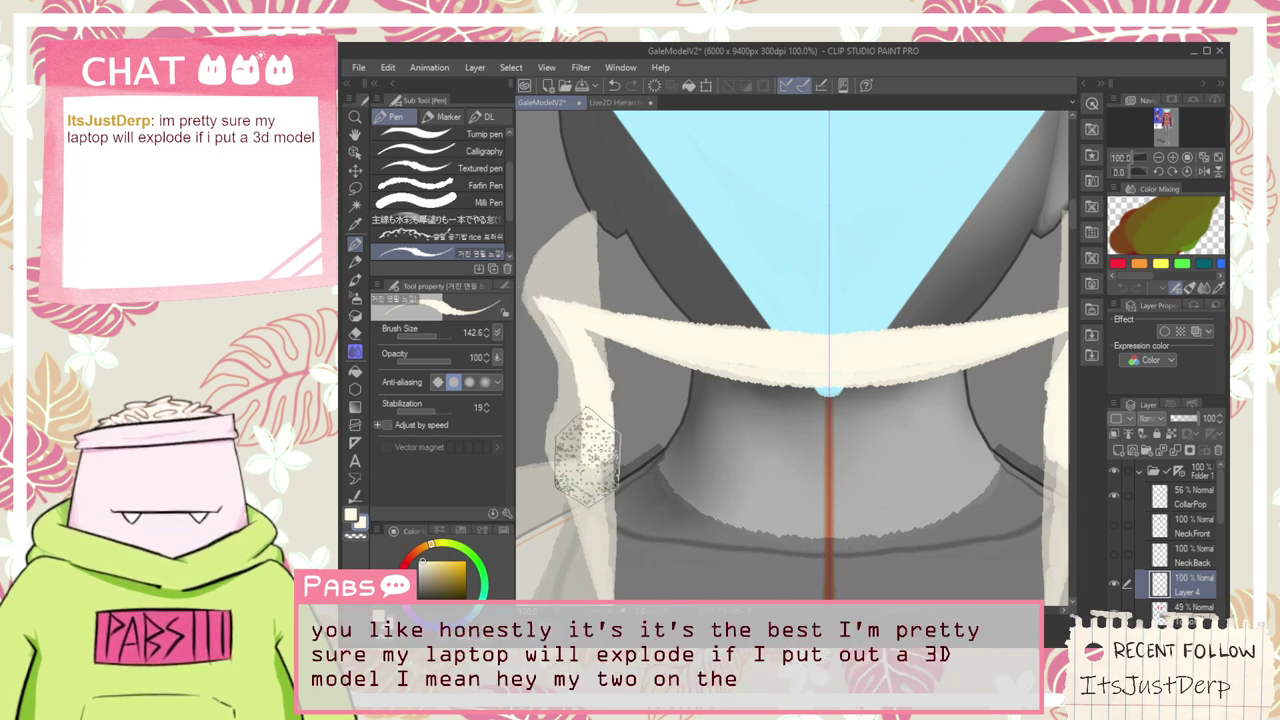
Paint the band's mirrored side edges and lower corners in cream, and widen its top strip downward across the neck
mouse_move(598, 461)
mouse_down()
mouse_move(760, 479)
mouse_move(634, 426)
mouse_move(609, 466)
mouse_move(599, 331)
mouse_move(600, 385)
mouse_up()
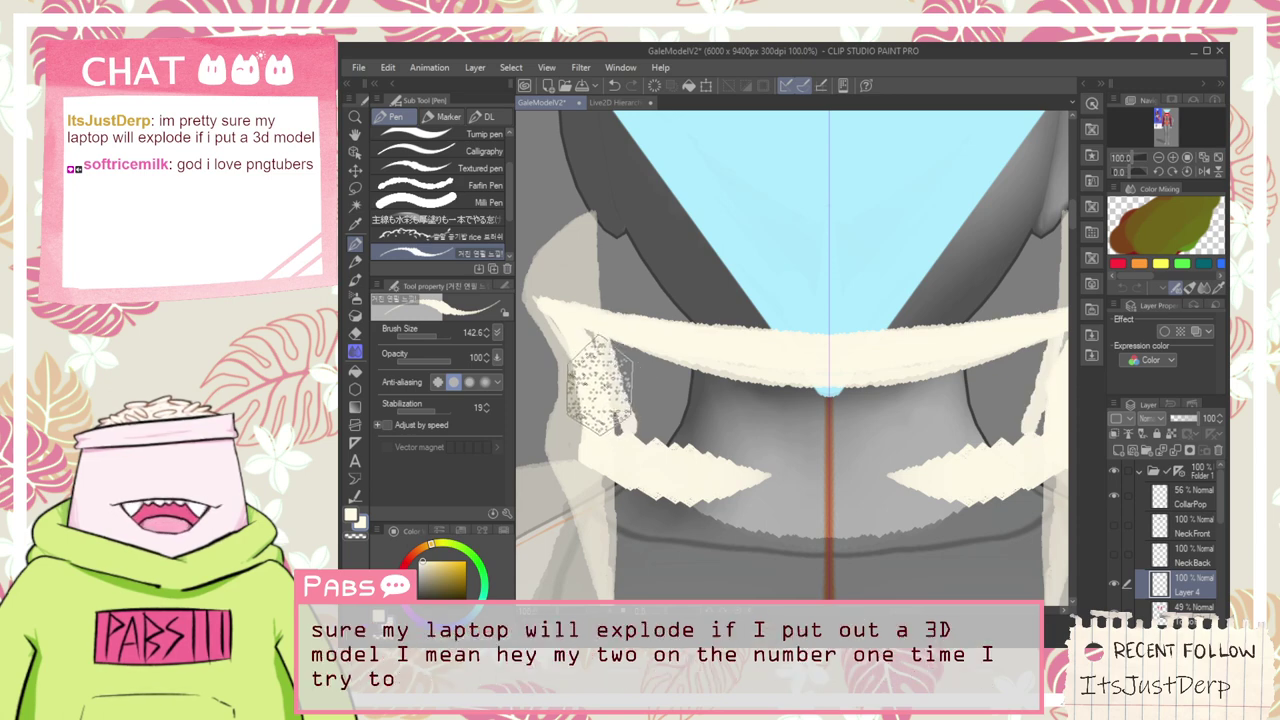
key(ctrl+z)
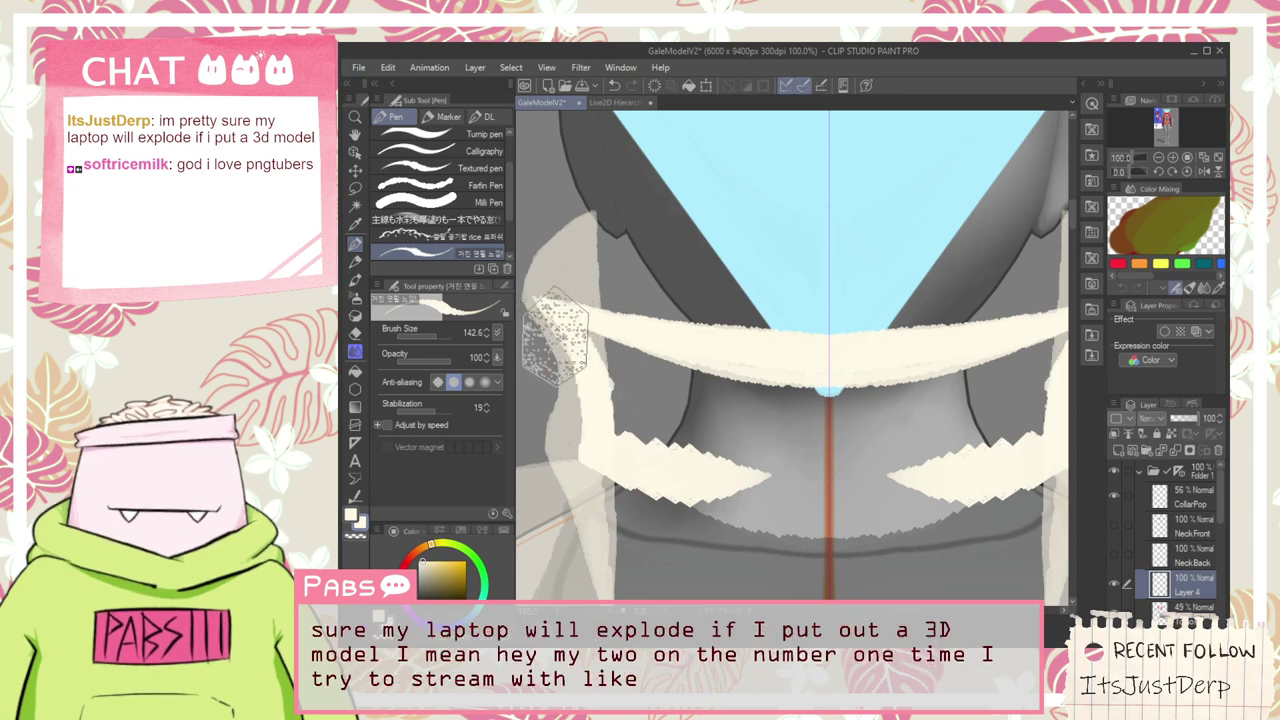
scroll(555, 340, up, 1)
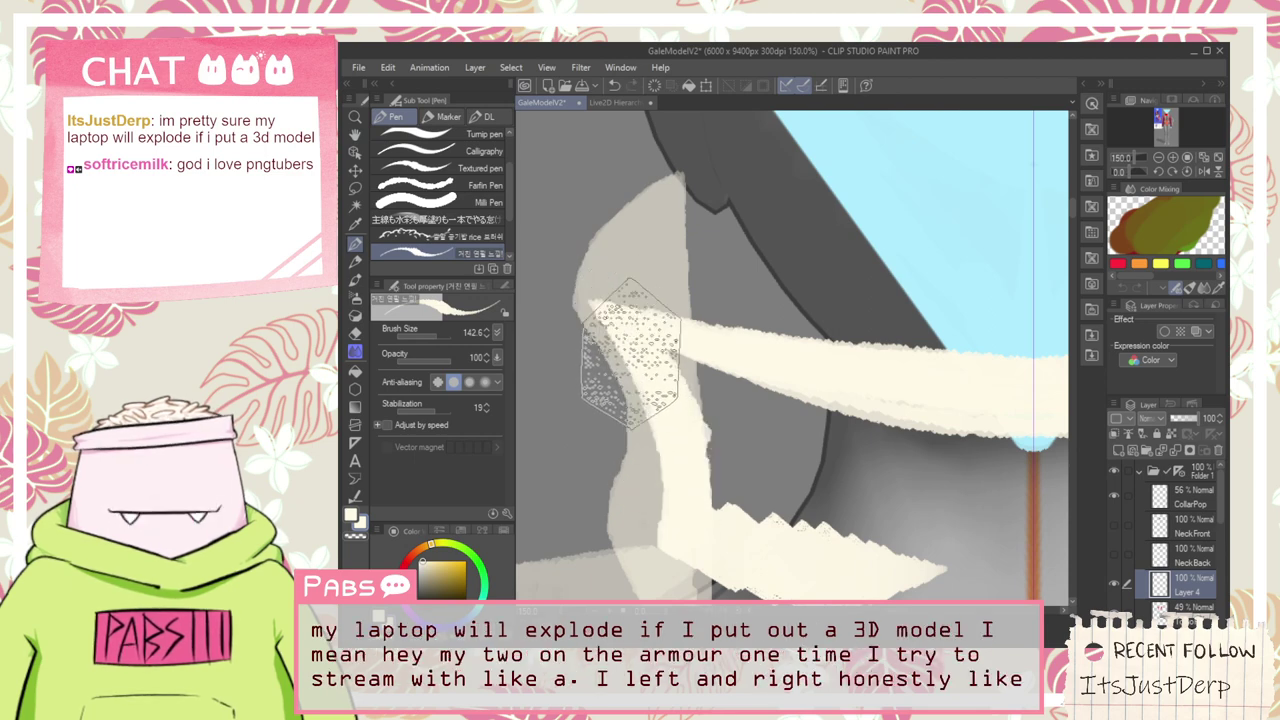
mouse_move(748, 400)
mouse_down()
mouse_move(731, 363)
mouse_move(966, 430)
mouse_up()
scroll(840, 470, down, 1)
key(space)
drag(900, 508, 720, 407)
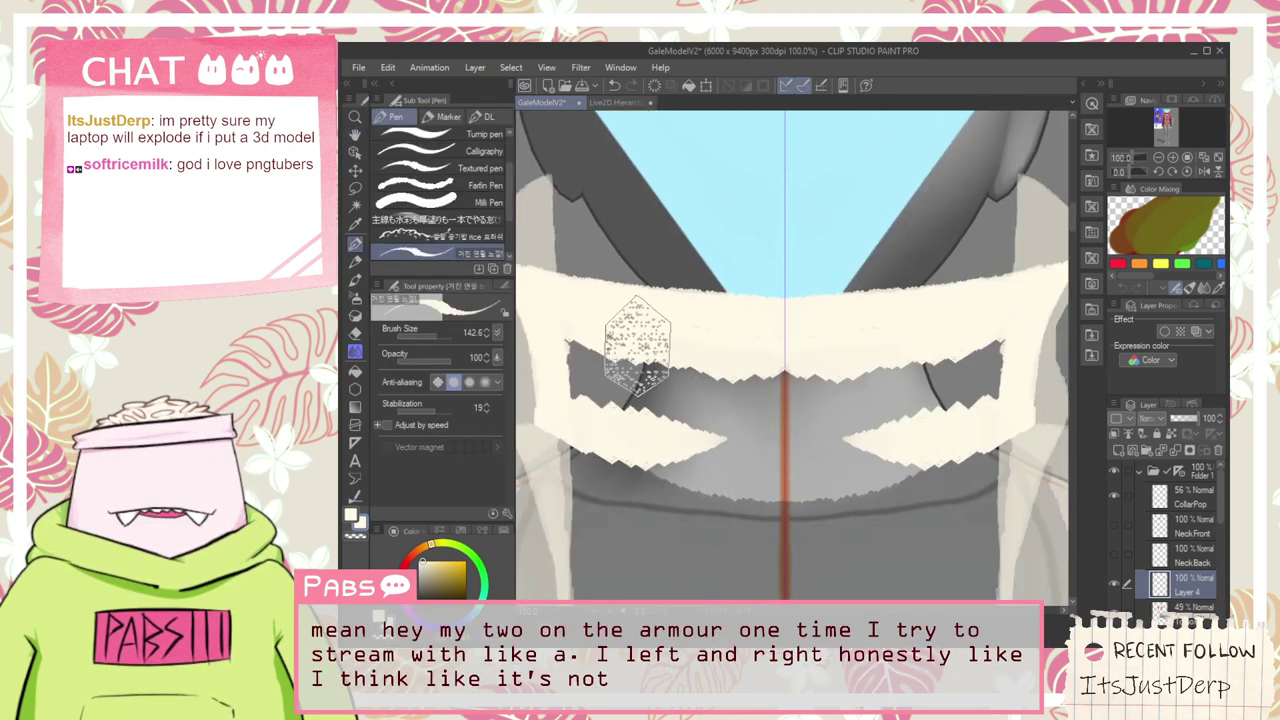
Fill the remaining gaps in the middle of the collar band with cream down to a curved lower edge
drag(567, 347, 872, 394)
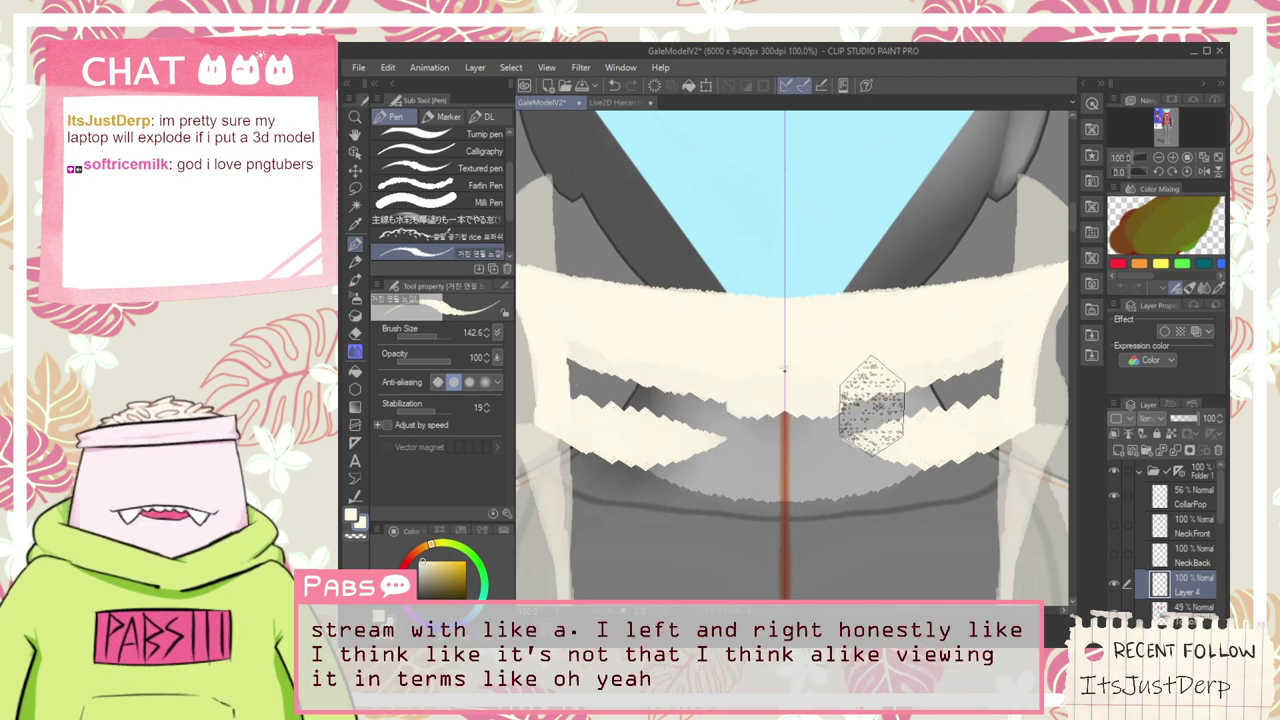
mouse_move(567, 362)
mouse_down()
mouse_move(773, 419)
mouse_move(582, 403)
mouse_move(683, 416)
mouse_move(576, 372)
mouse_move(755, 400)
mouse_up()
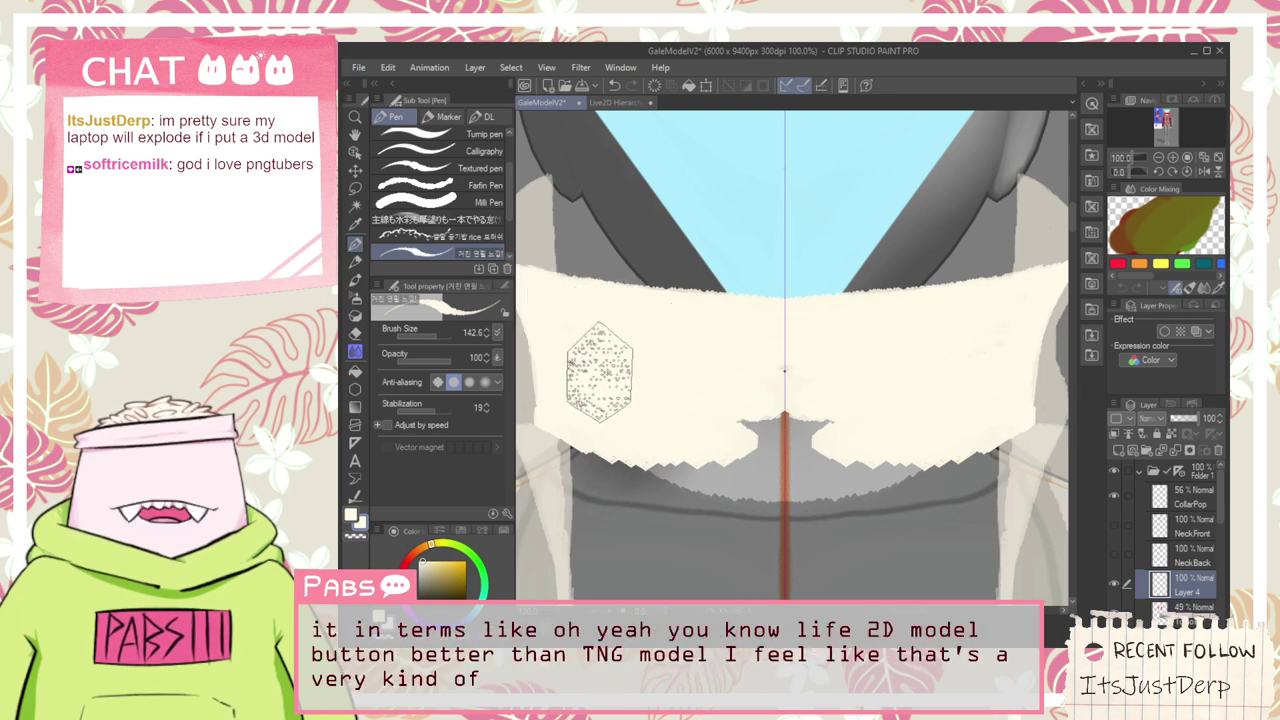
drag(600, 372, 776, 418)
drag(546, 402, 802, 447)
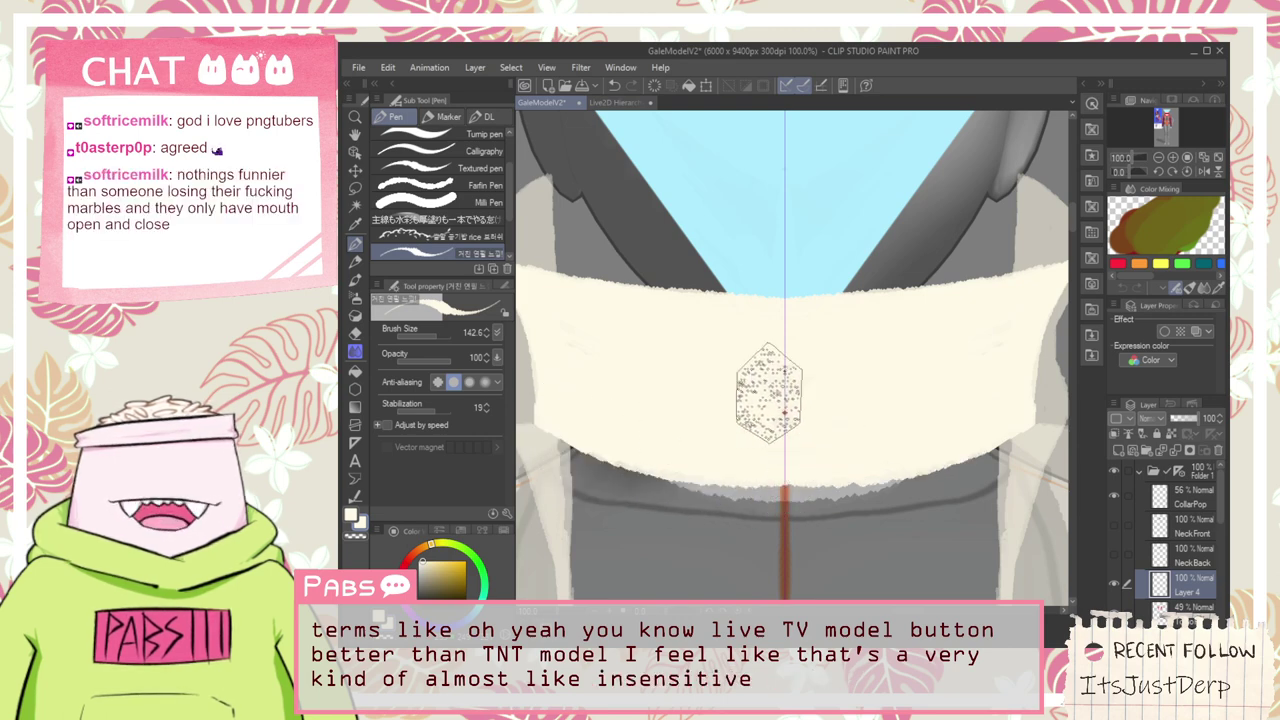
Extend the band's curved lower edge in cream over the light grey neck strip, and check it against the head and shoulders
key(h)
drag(710, 384, 734, 417)
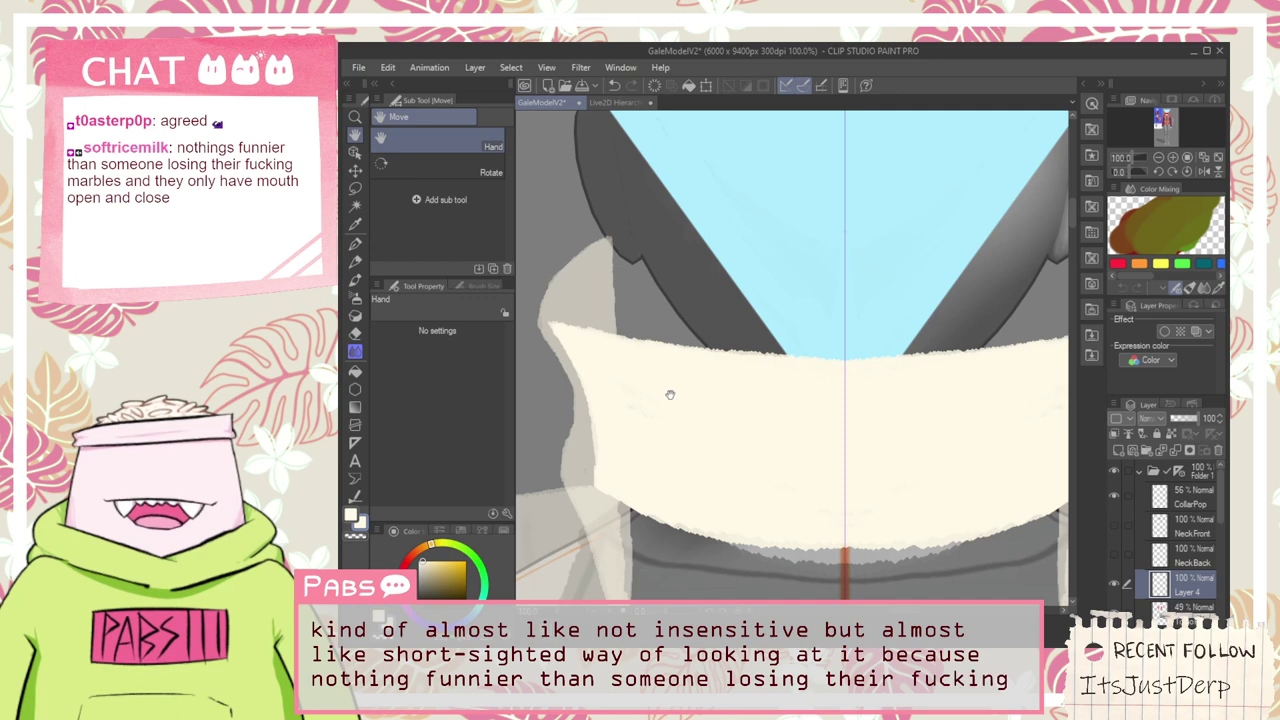
scroll(684, 382, down, 2)
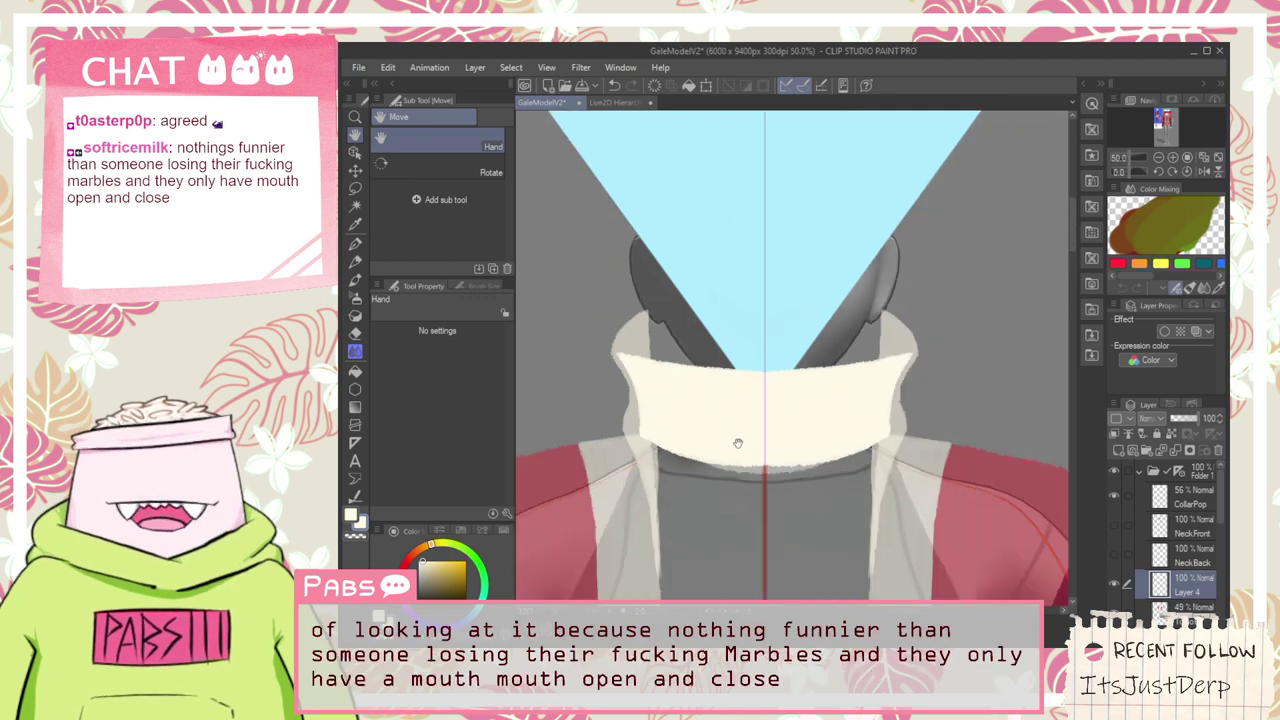
scroll(675, 350, up, 1)
key(p)
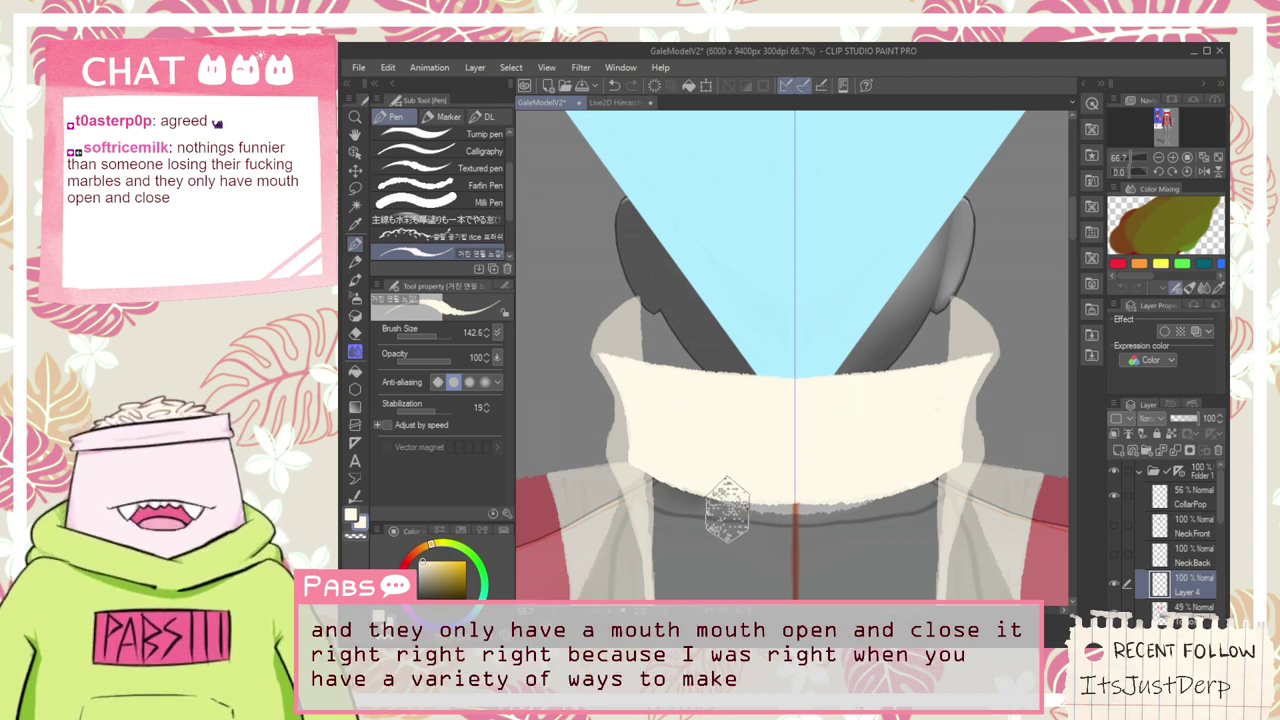
scroll(727, 510, up, 4)
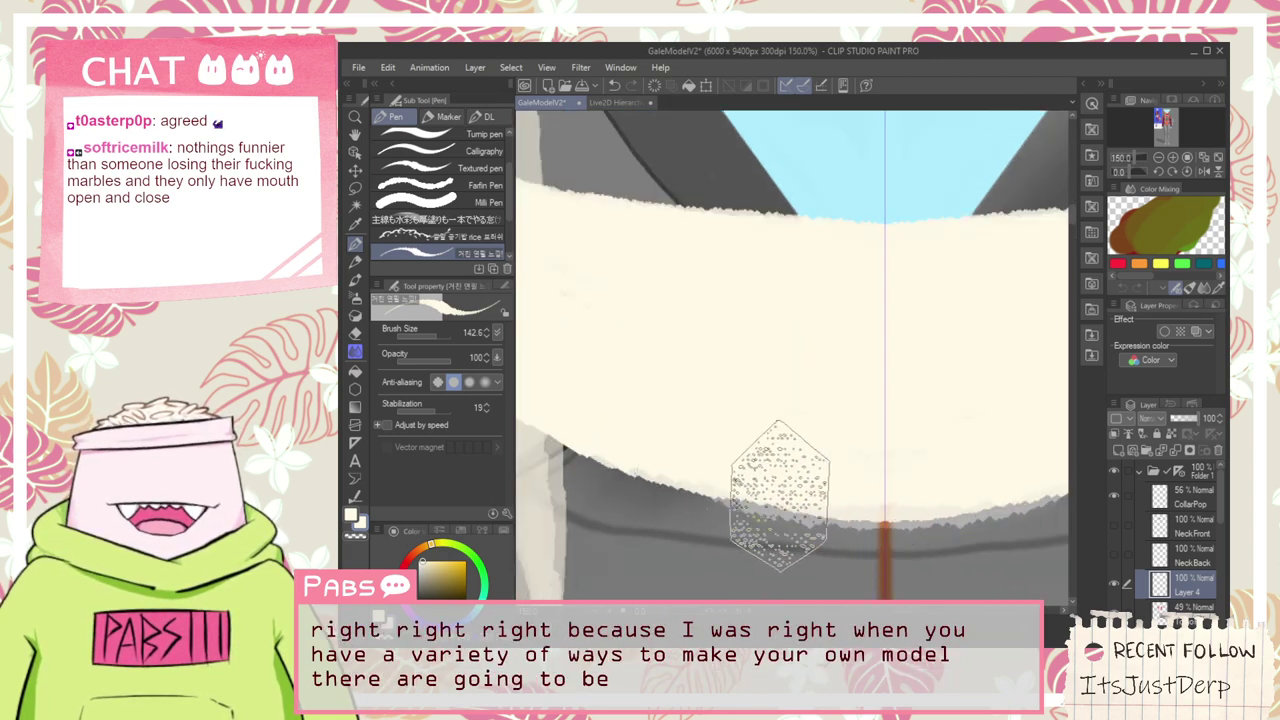
drag(702, 480, 1043, 486)
scroll(1000, 508, down, 3)
key(space)
drag(888, 460, 775, 438)
scroll(775, 438, up, 1)
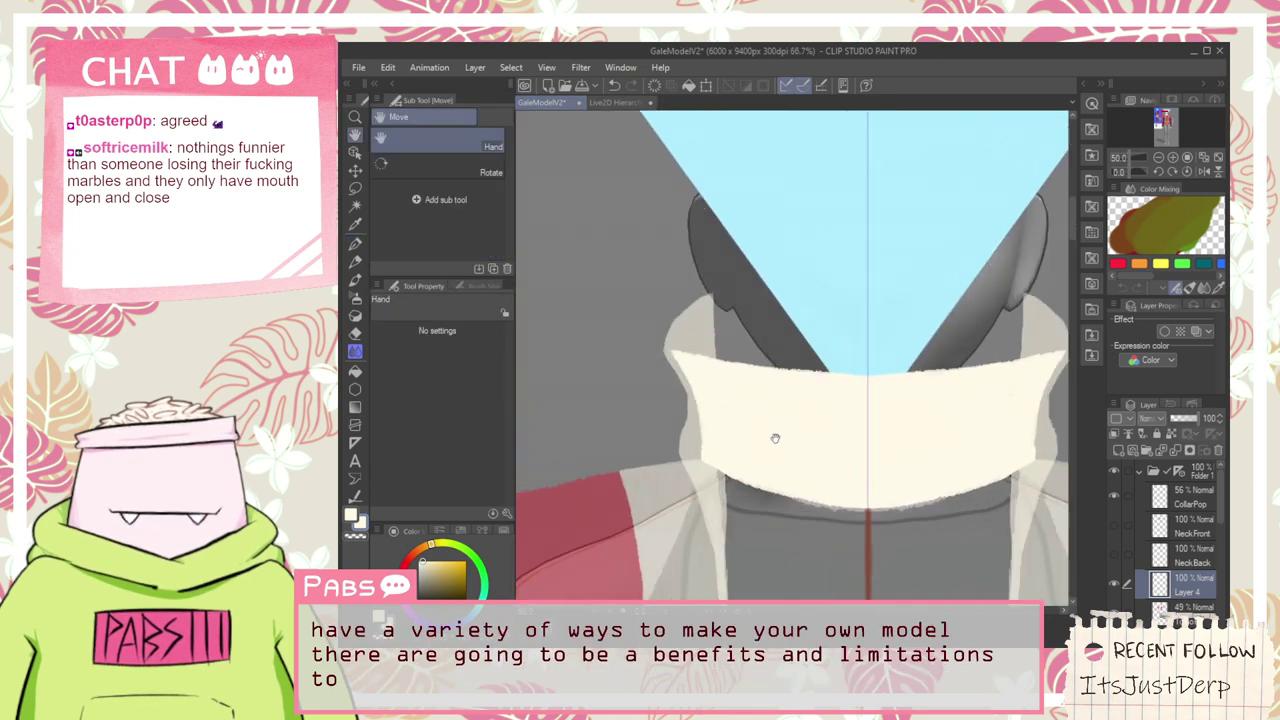
Try to trim the cream band's rough upper edge below the chin with the Hard eraser
scroll(715, 370, up, 2)
key(e)
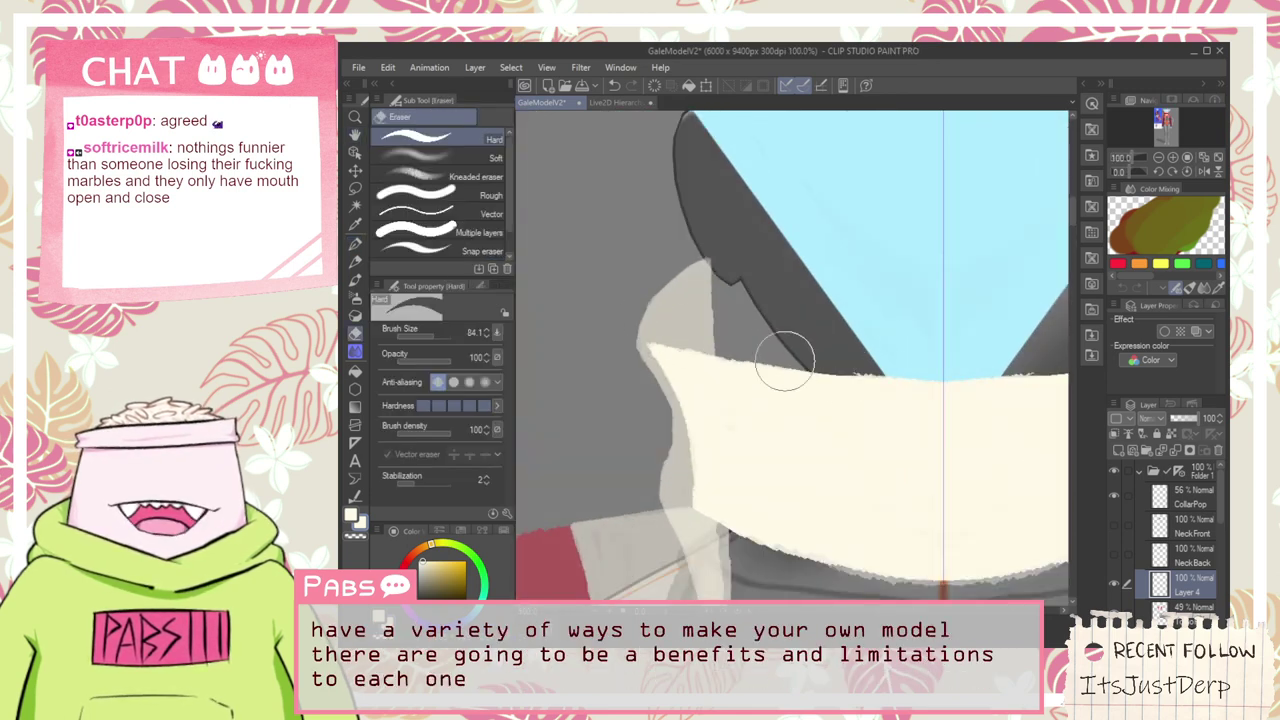
drag(785, 361, 1045, 372)
key(ctrl+z)
key(ctrl+z)
key(ctrl+z)
key(ctrl+z)
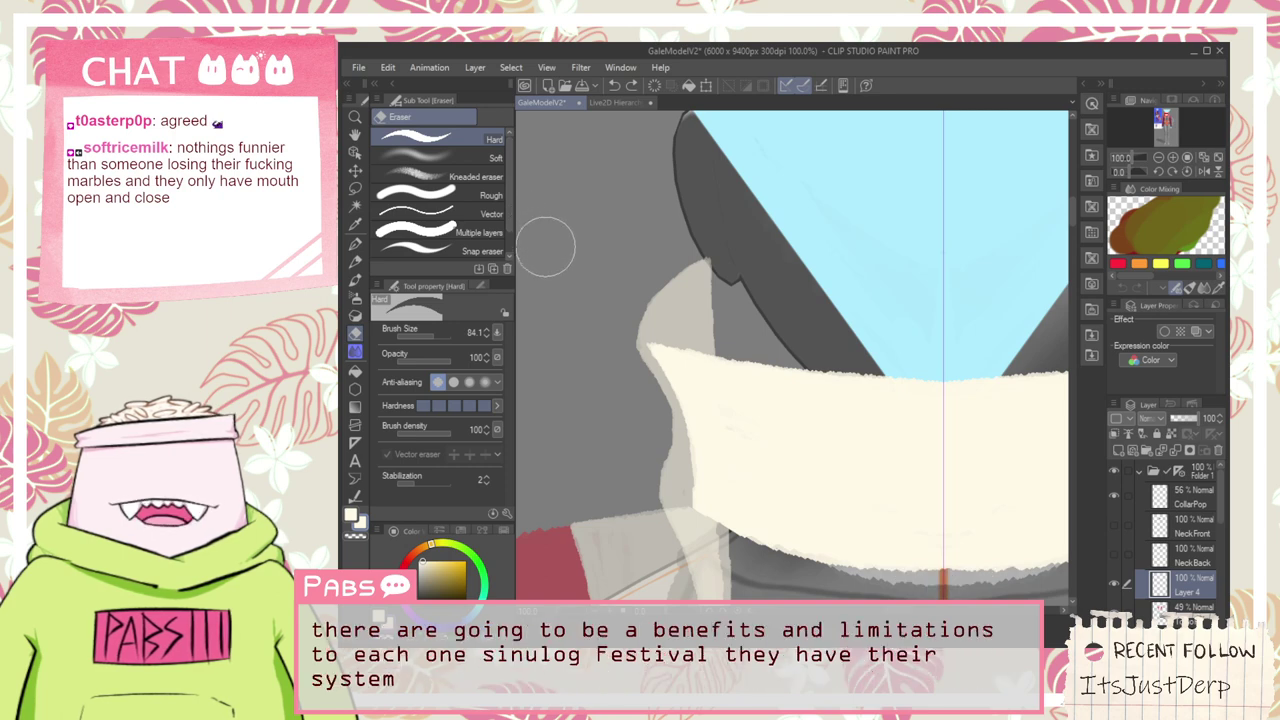
Raise the collar band's upper edge with cream pen strokes from its outer corner across the chin, and inspect the corner up close
key(p)
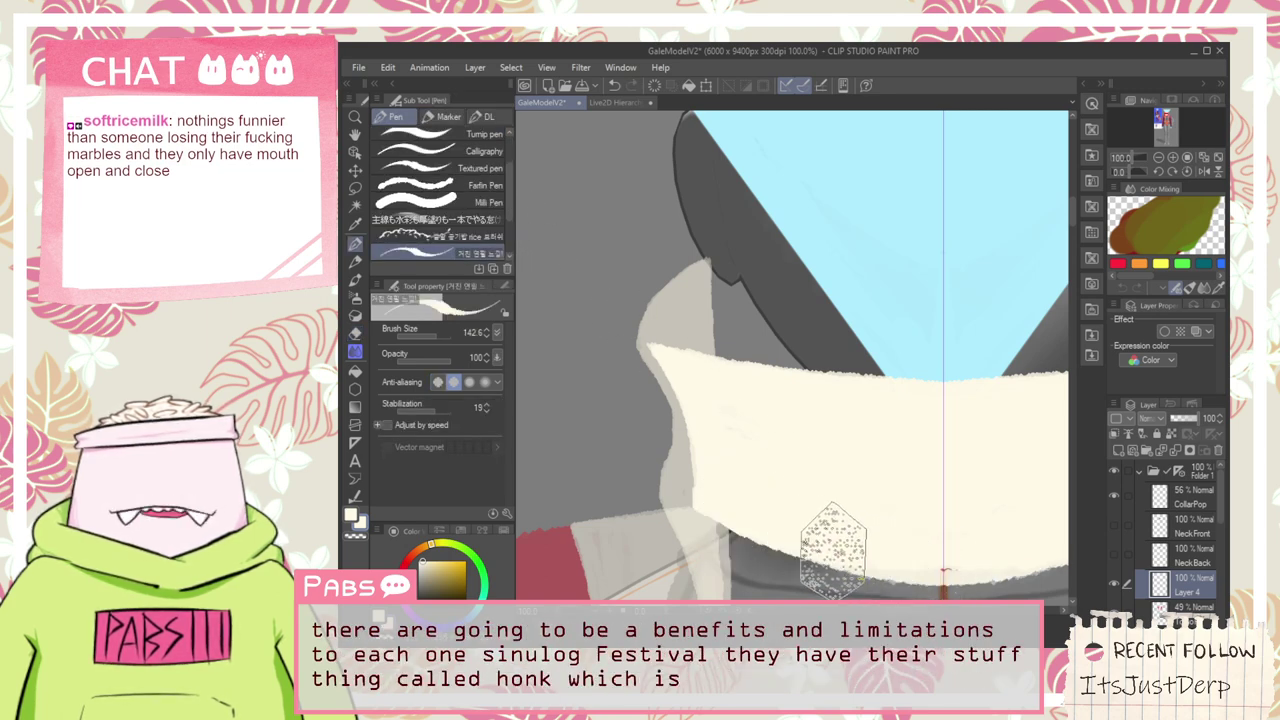
key(h)
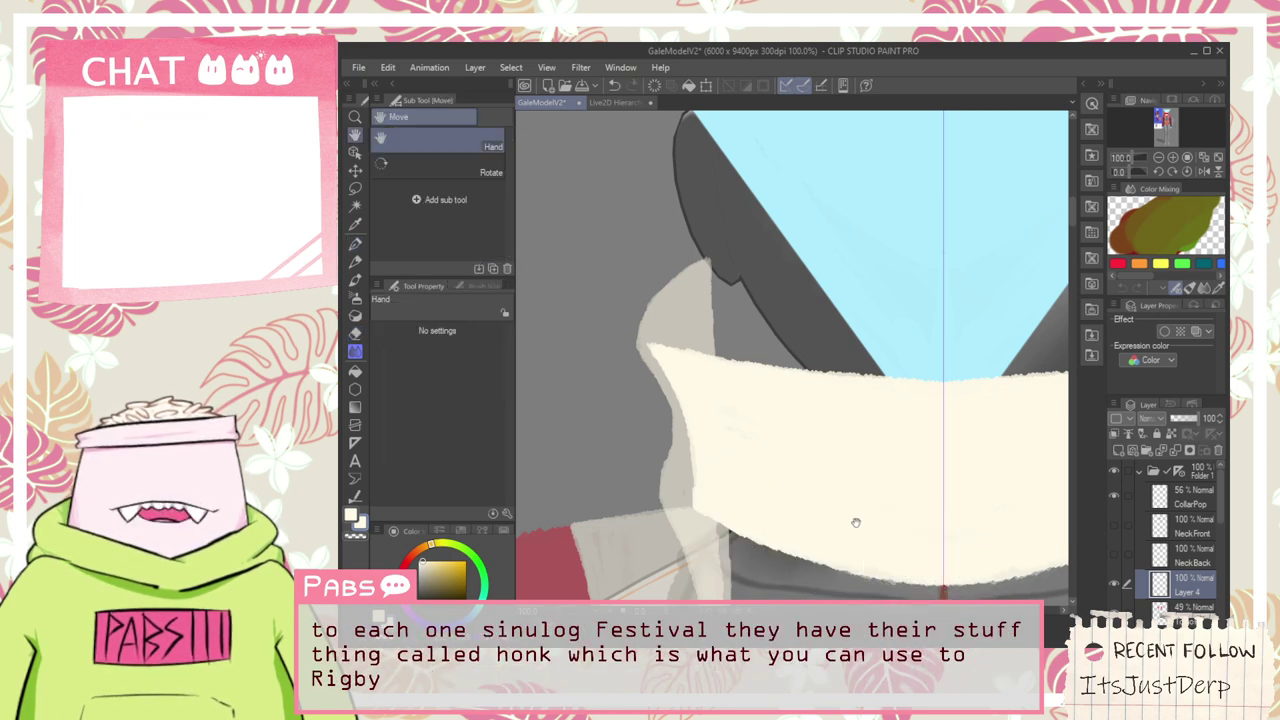
key(p)
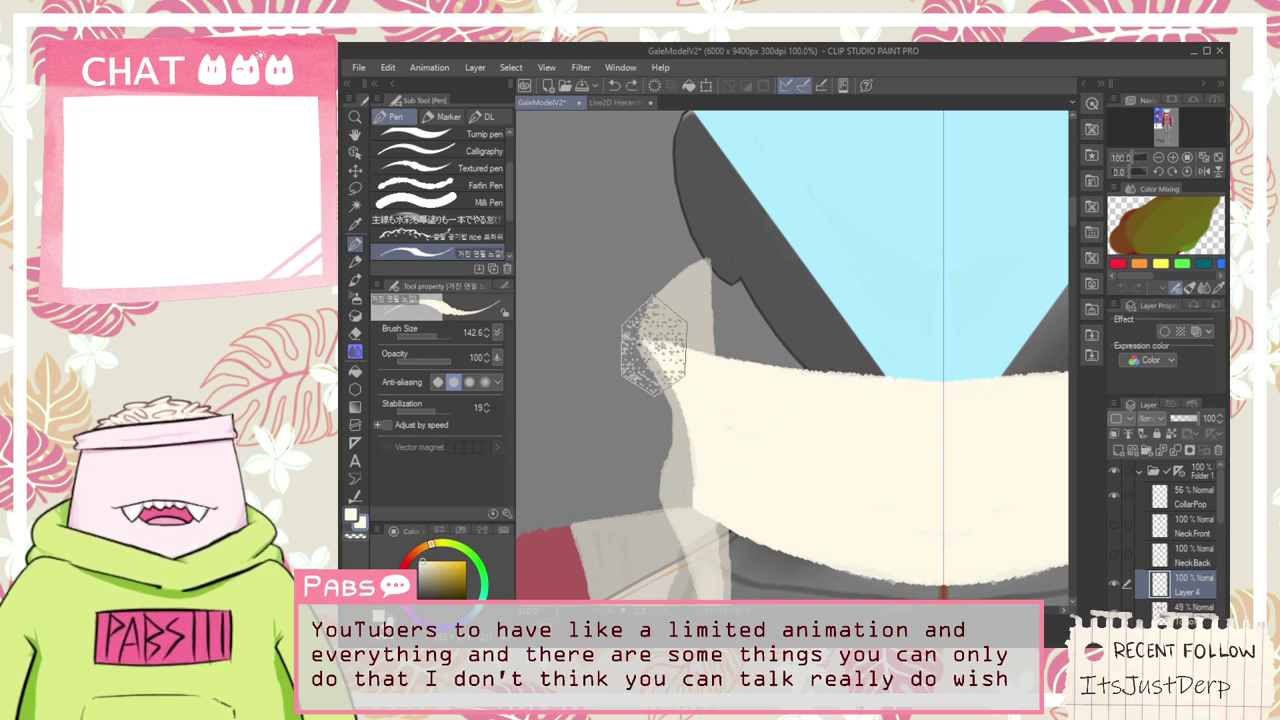
mouse_move(660, 345)
mouse_down()
mouse_move(713, 357)
mouse_move(957, 355)
mouse_move(653, 338)
mouse_move(1029, 356)
mouse_move(745, 365)
mouse_up()
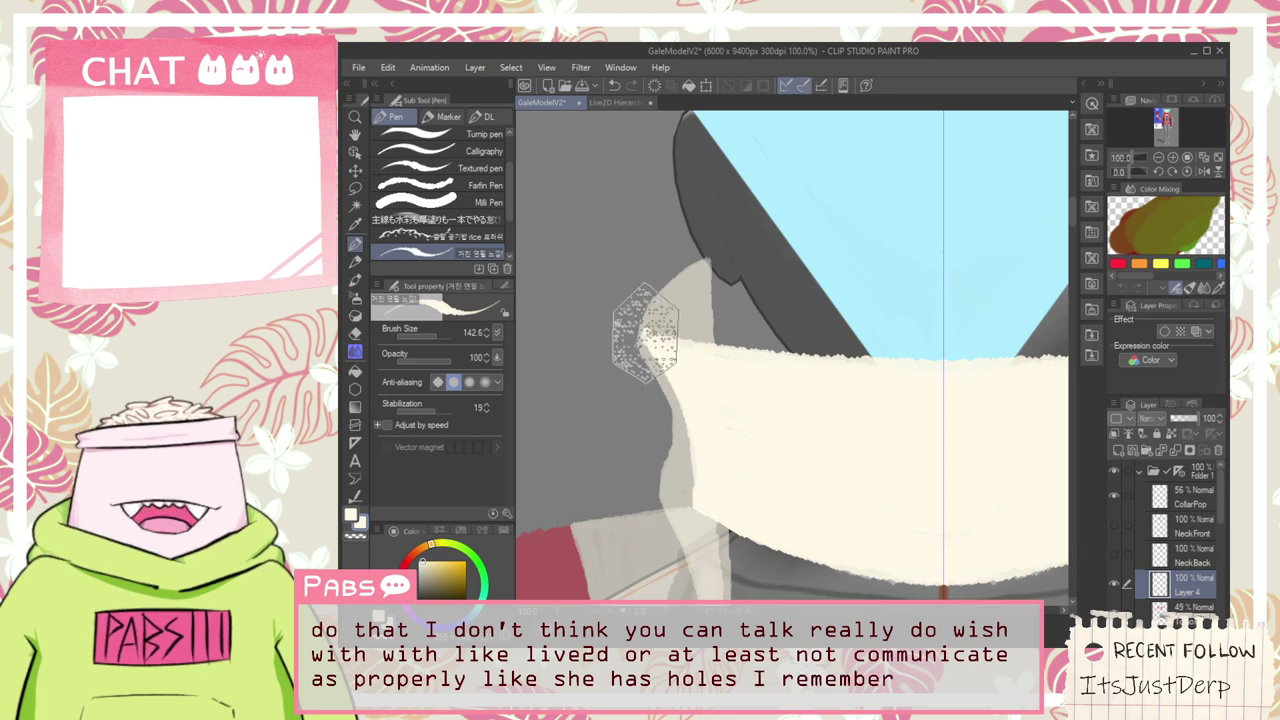
scroll(652, 337, up, 5)
key(e)
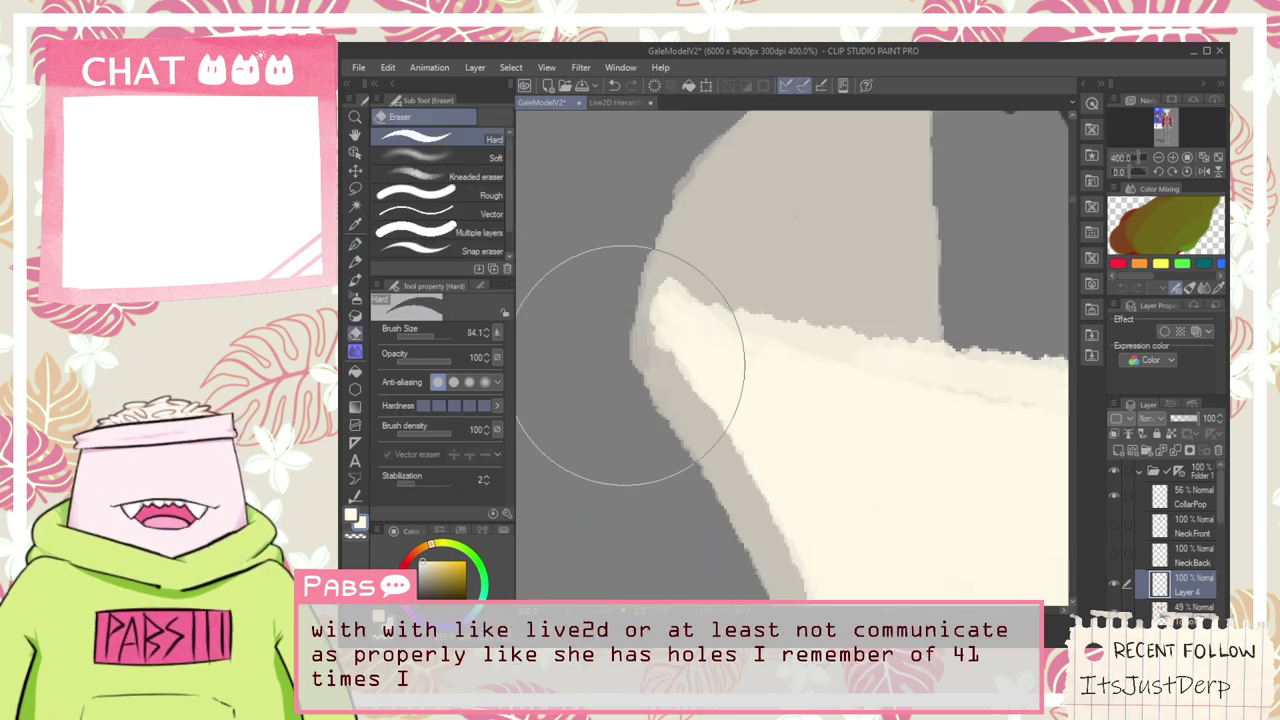
scroll(800, 290, down, 7)
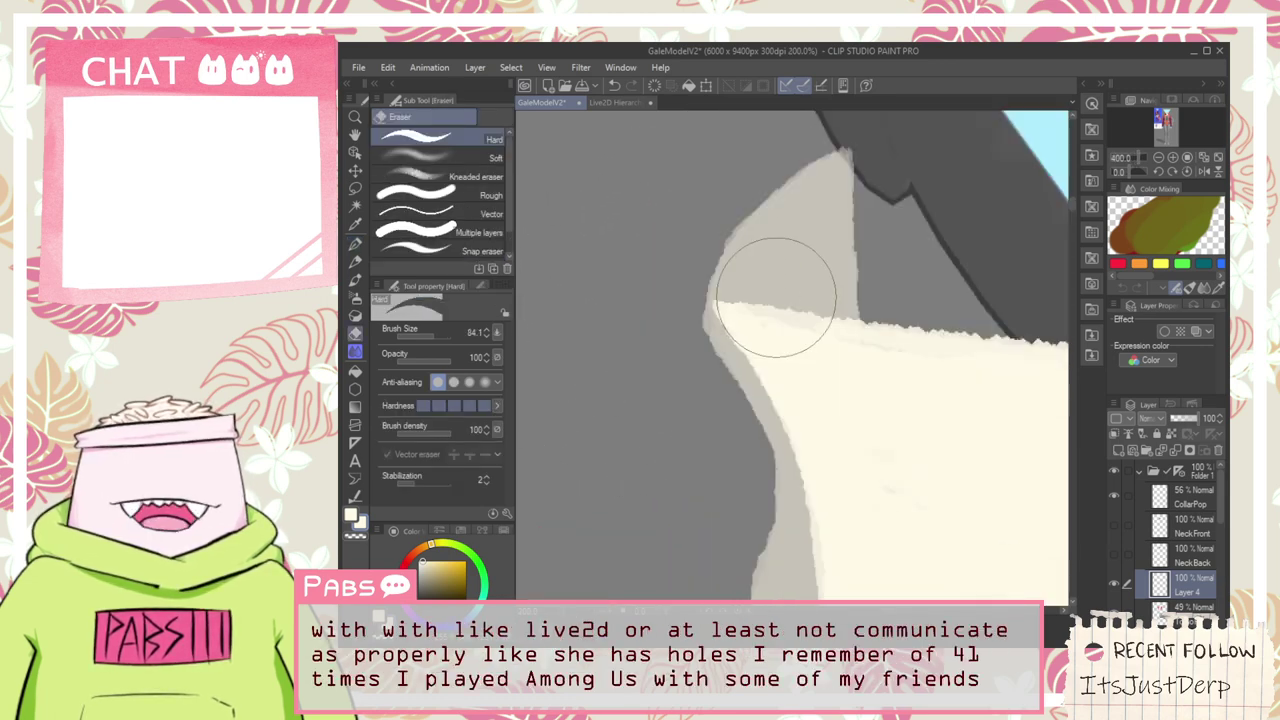
key(p)
scroll(781, 323, up, 4)
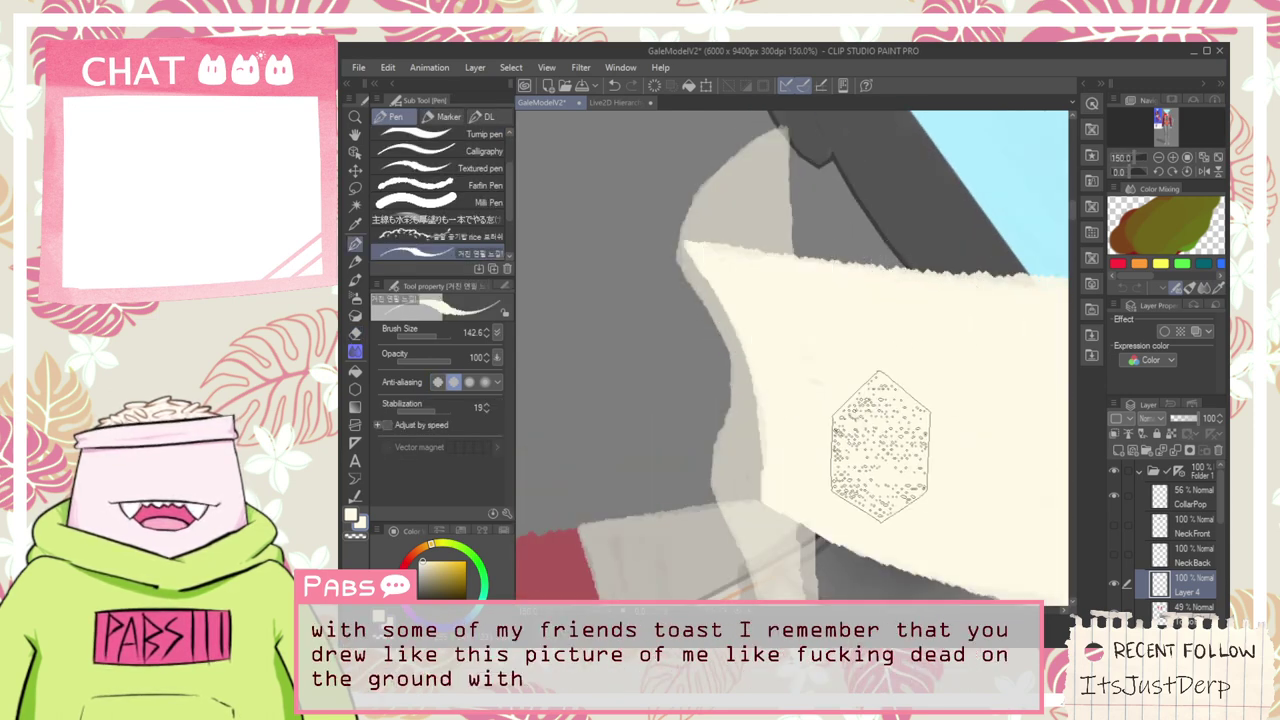
Try to trim the raised upper edge of the band with the Kneaded eraser
scroll(972, 418, down, 3)
key(h)
drag(978, 424, 759, 405)
scroll(759, 405, up, 1)
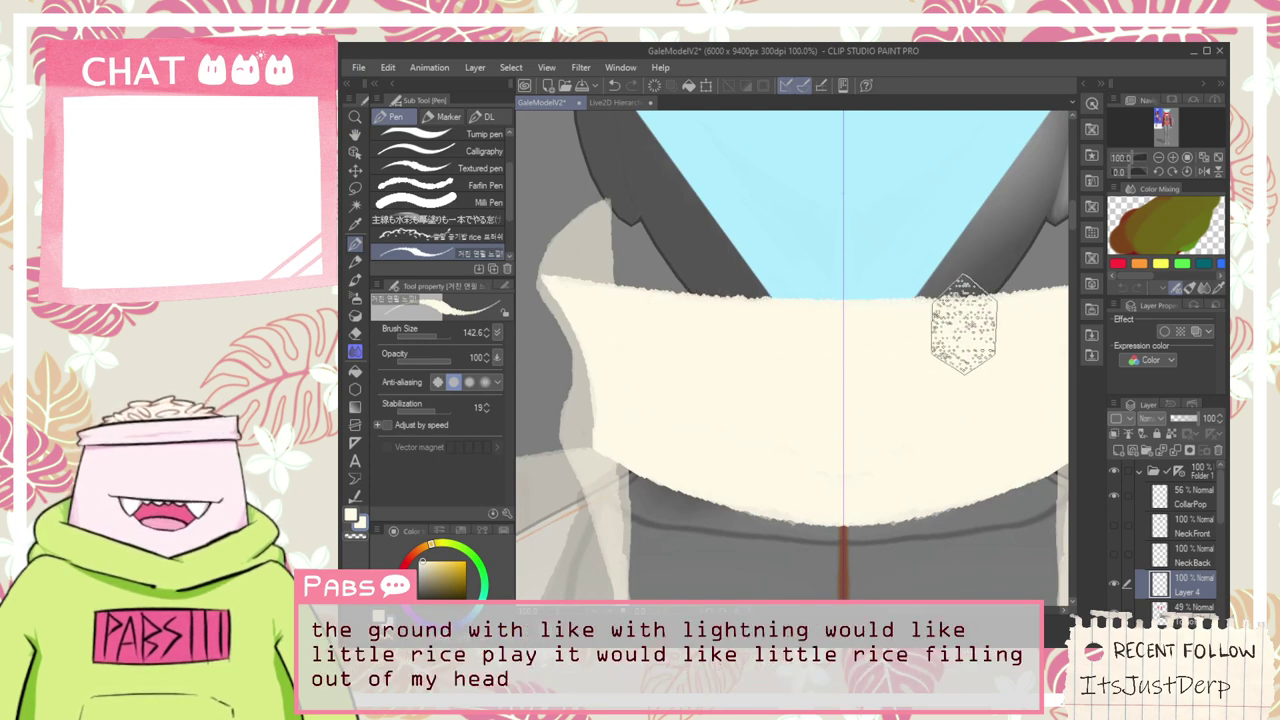
key(h)
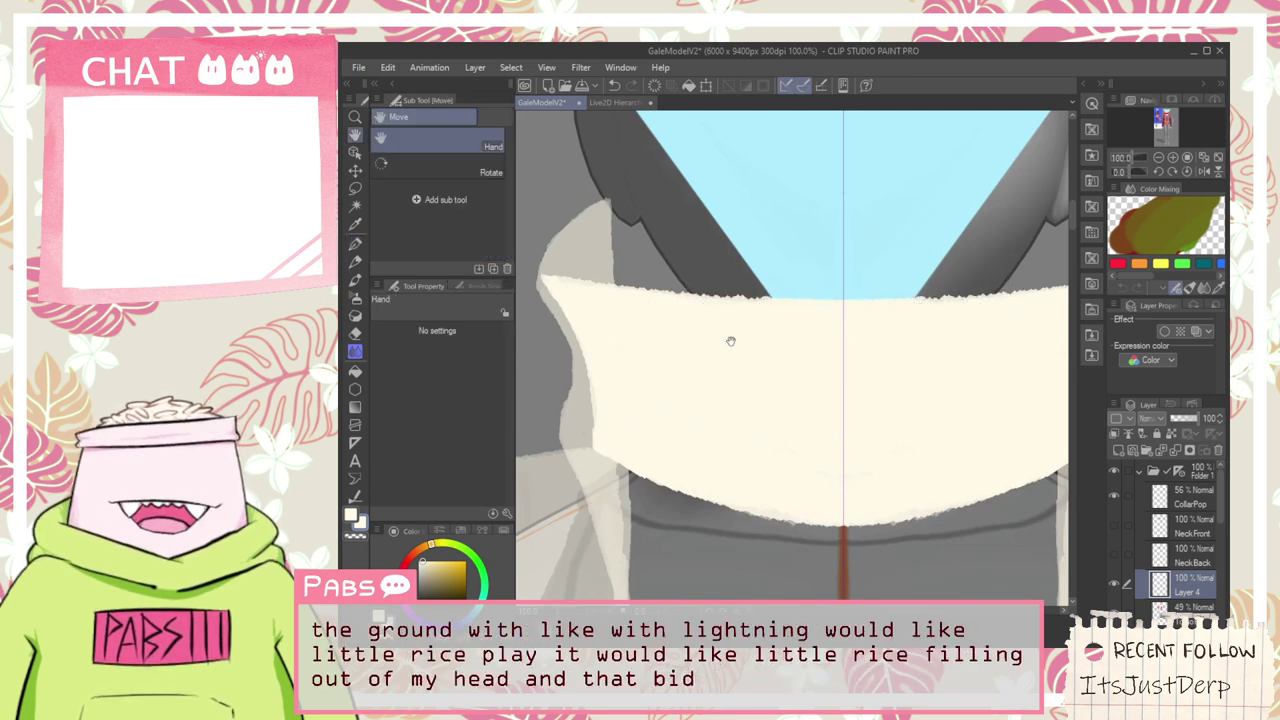
drag(720, 352, 718, 388)
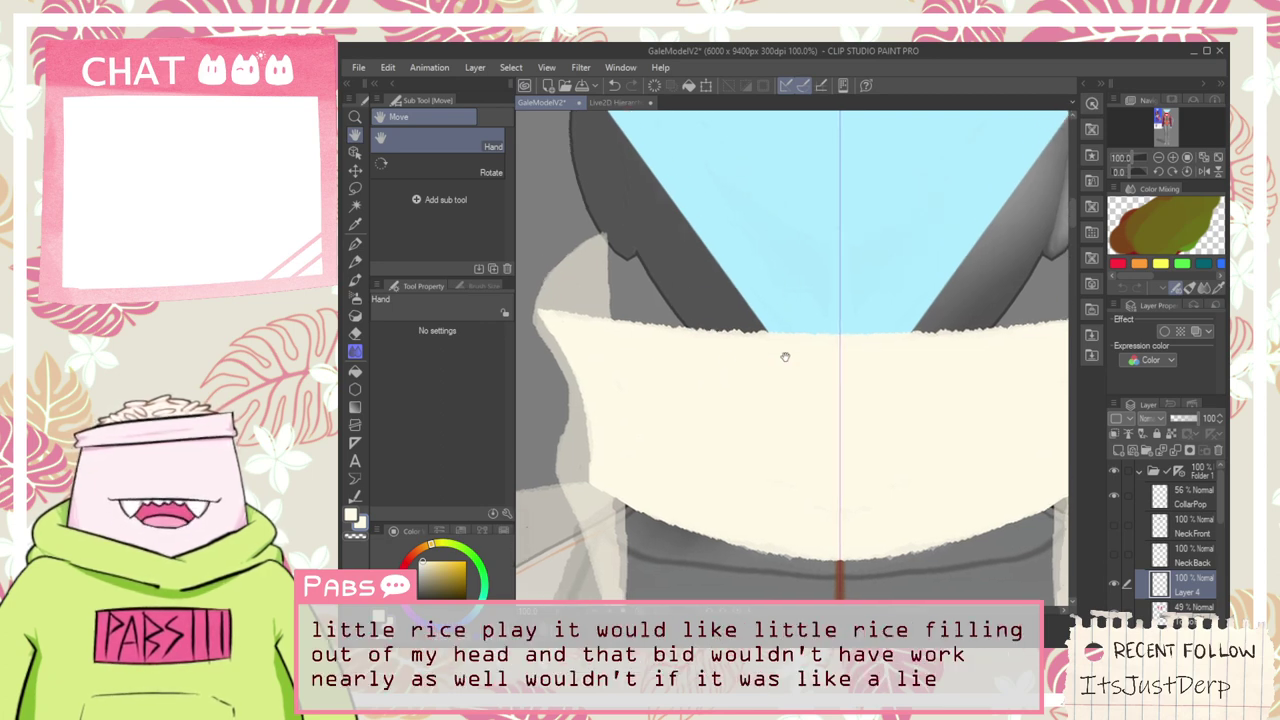
key(e)
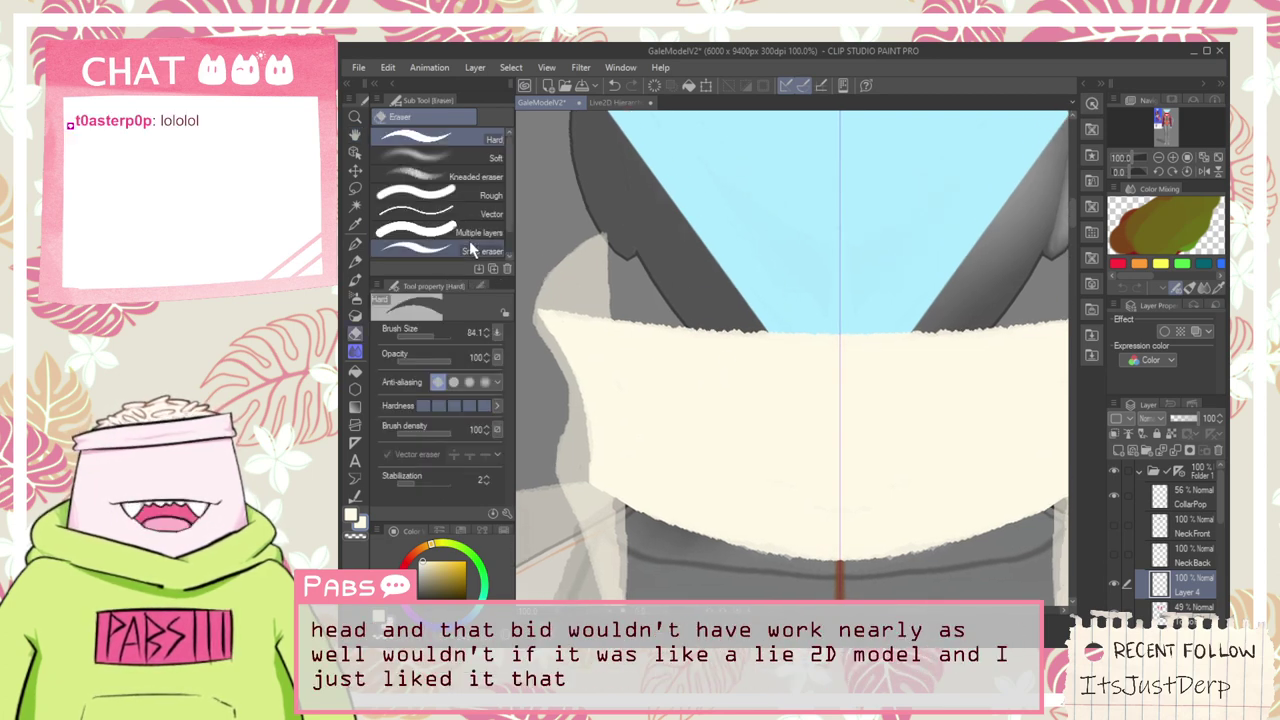
click(458, 180)
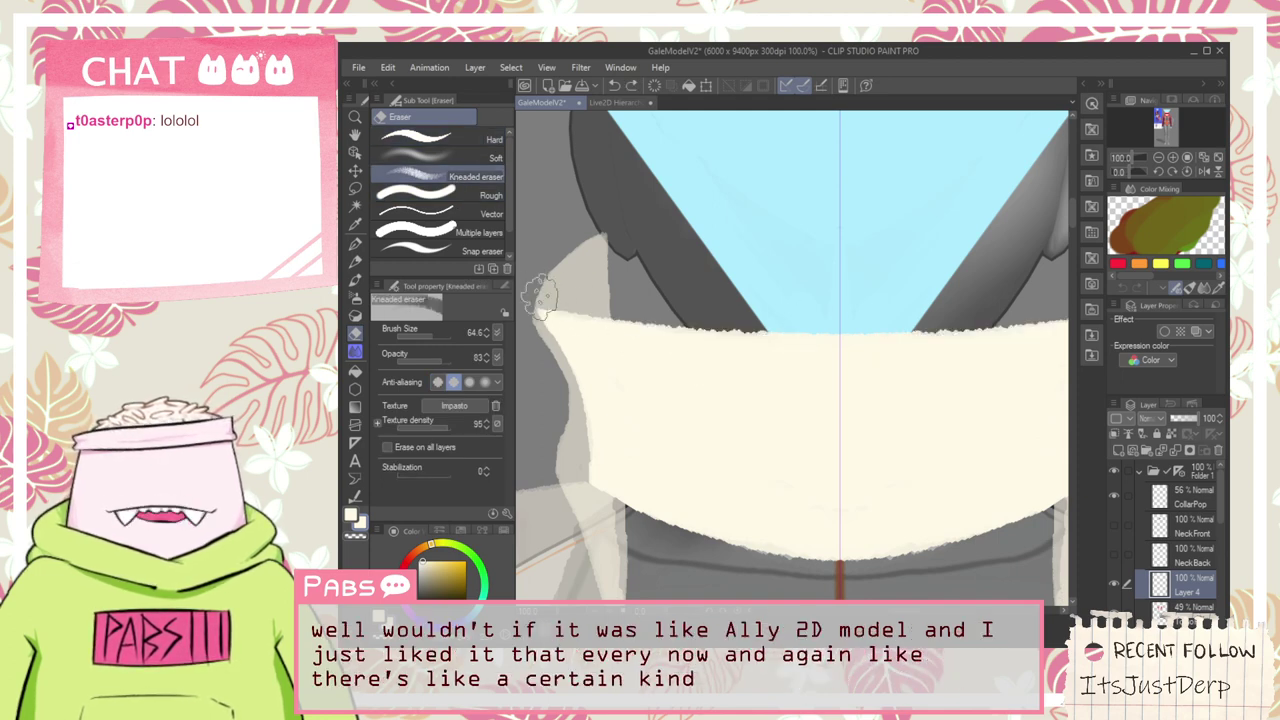
drag(540, 297, 790, 332)
key(ctrl+z)
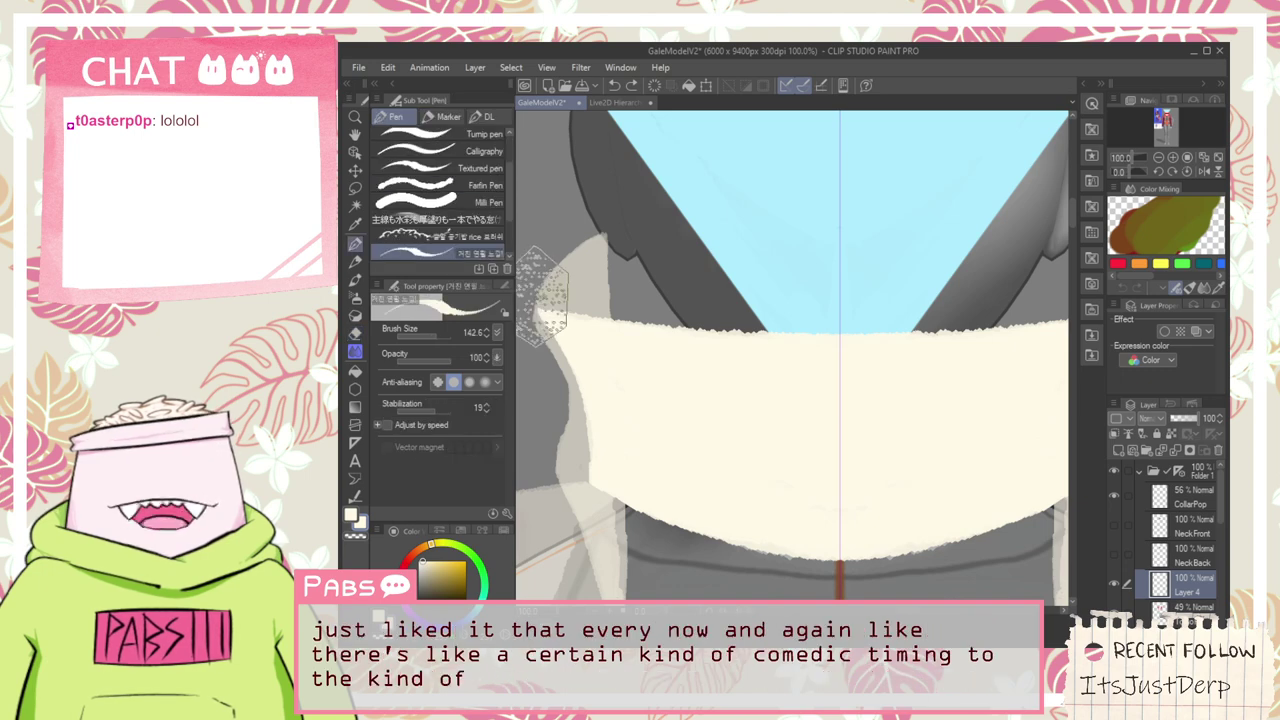
Trim the band's upper edge into a smooth concave curve with the Kneaded and Hard erasers, and check it against the whole upper body
drag(679, 312, 663, 300)
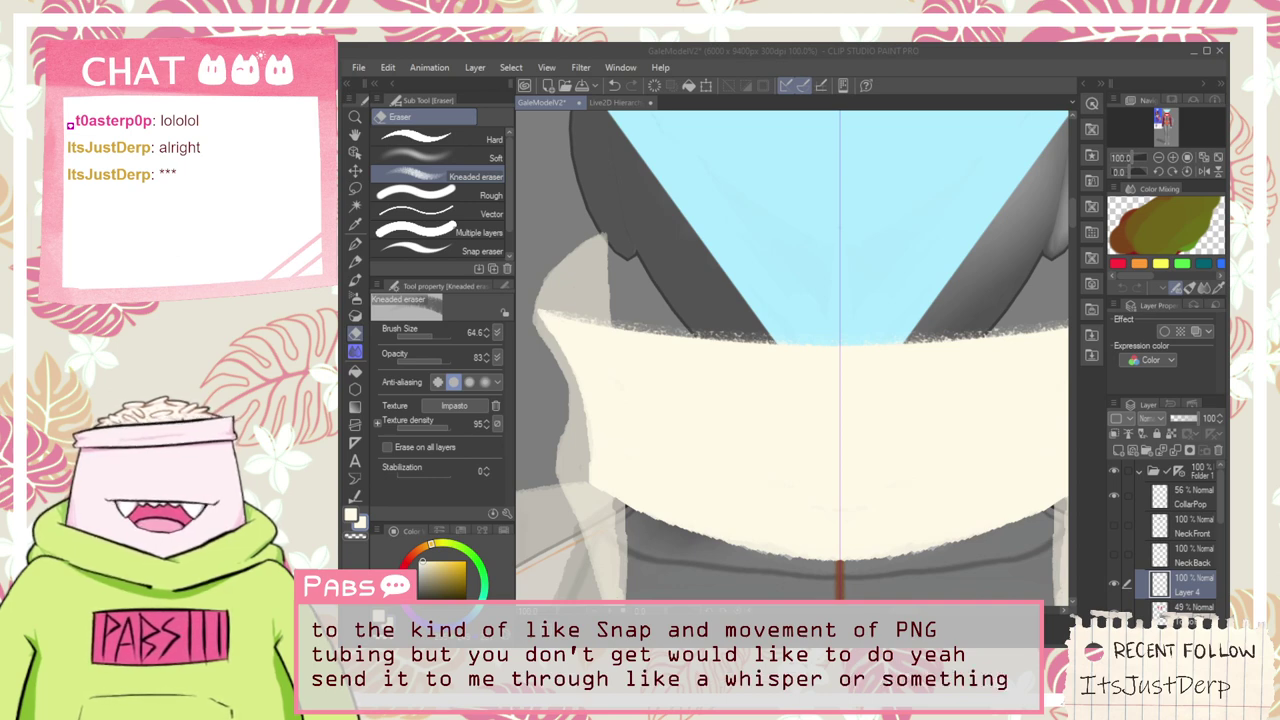
click(969, 84)
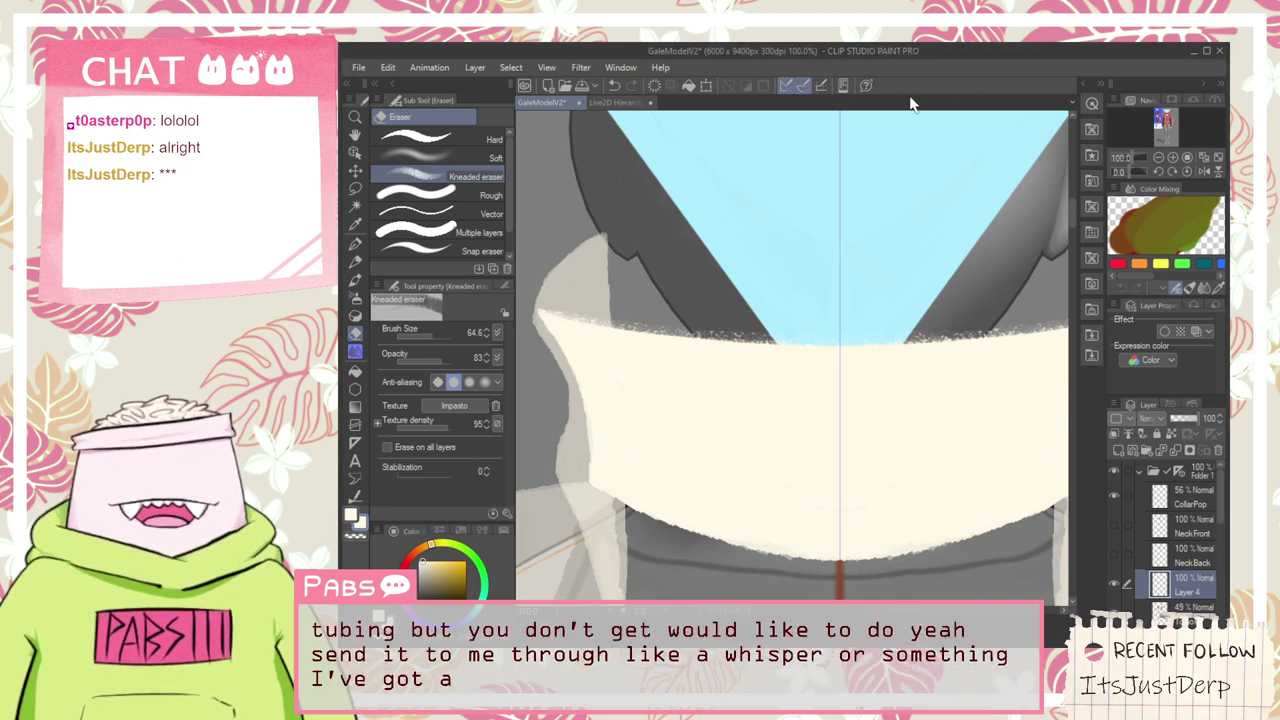
click(430, 139)
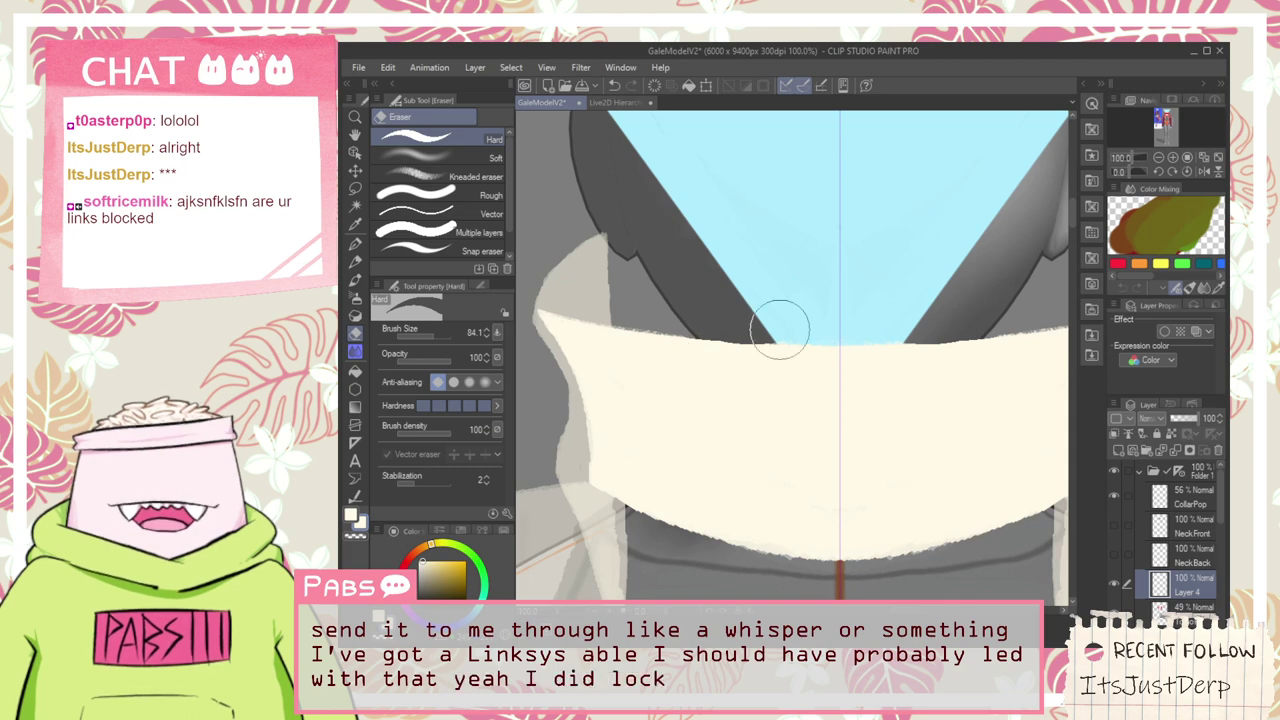
scroll(876, 337, down, 4)
key(space)
drag(853, 351, 836, 349)
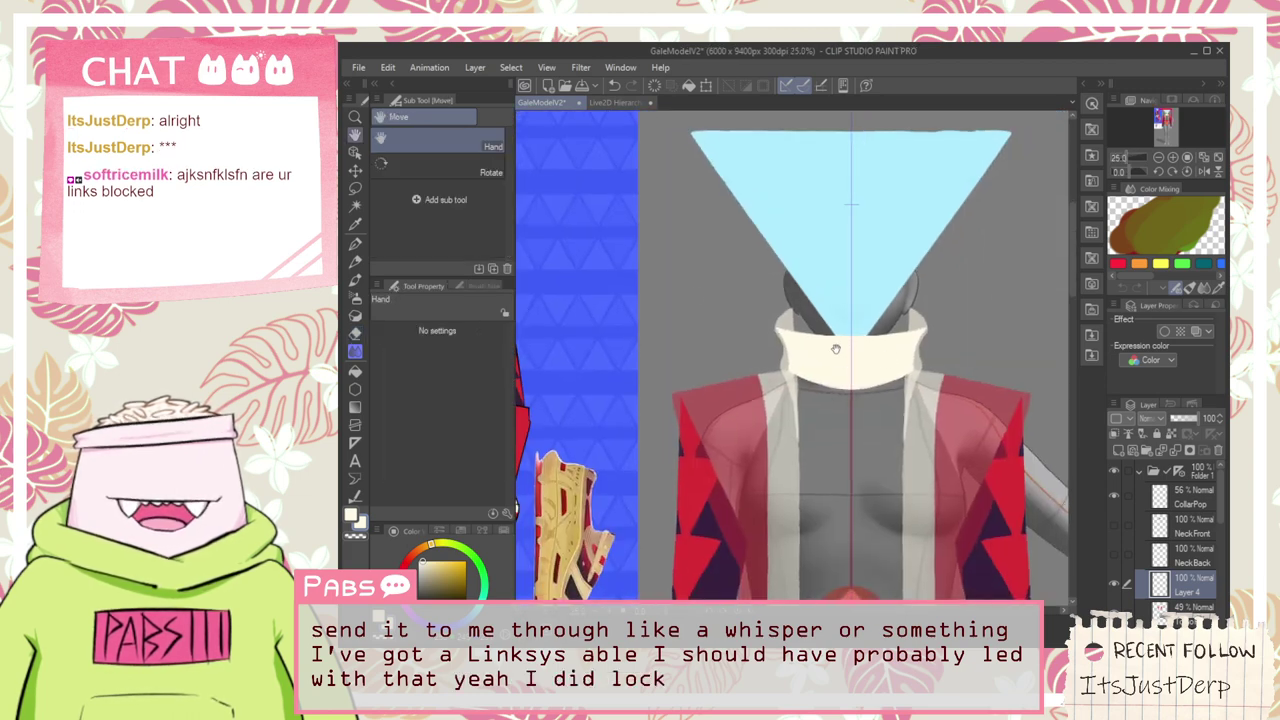
click(935, 57)
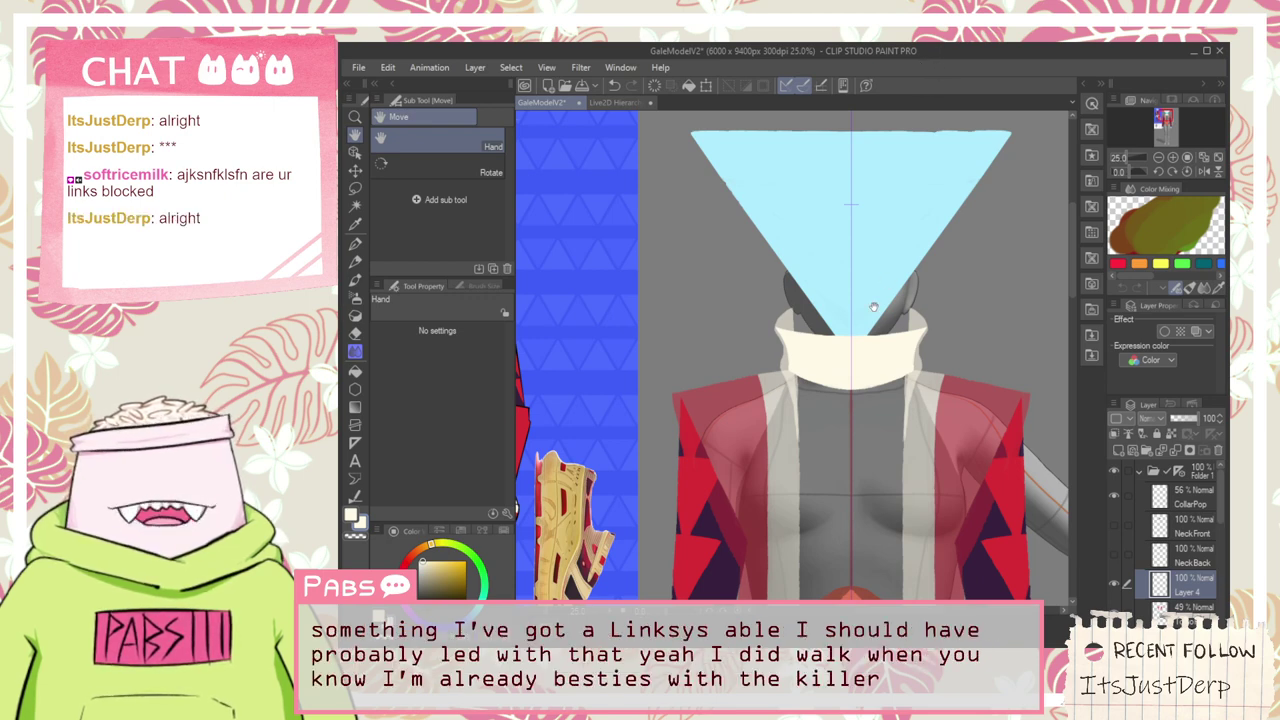
Shave the middle of the band's upper edge slightly lower under the chin with the eraser, and check it against the full figure
scroll(873, 307, up, 5)
key(e)
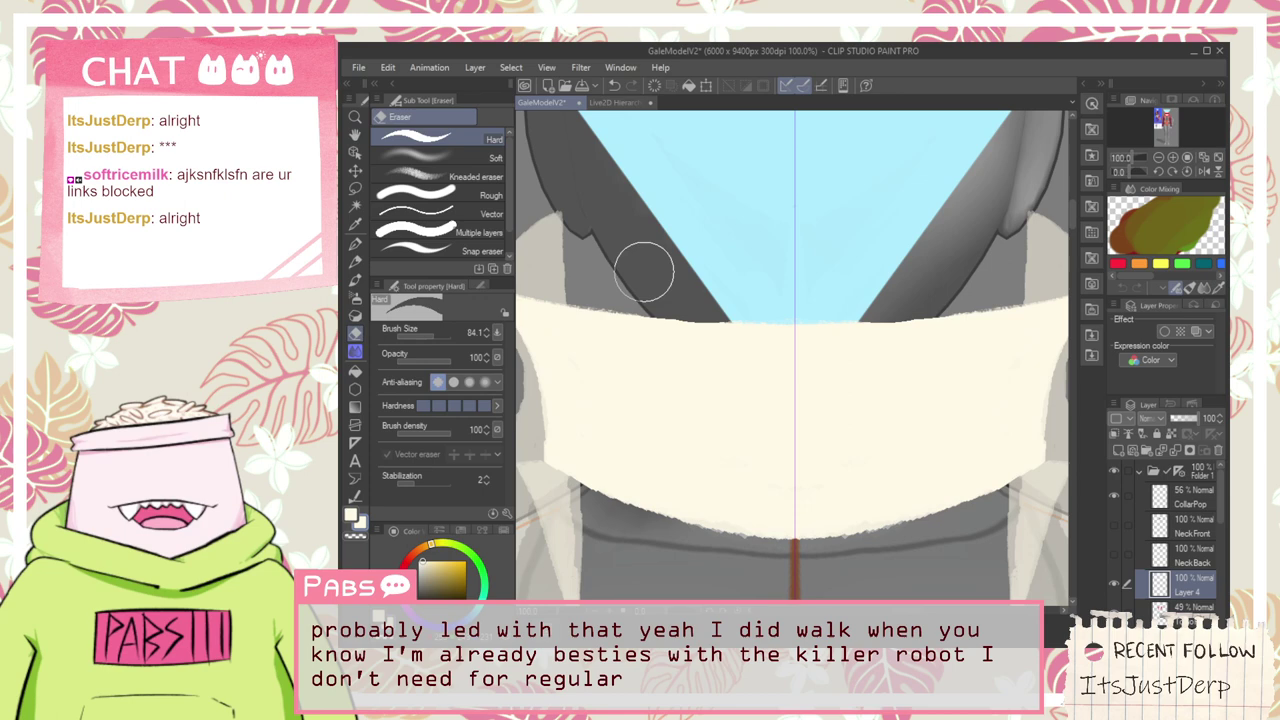
click(447, 173)
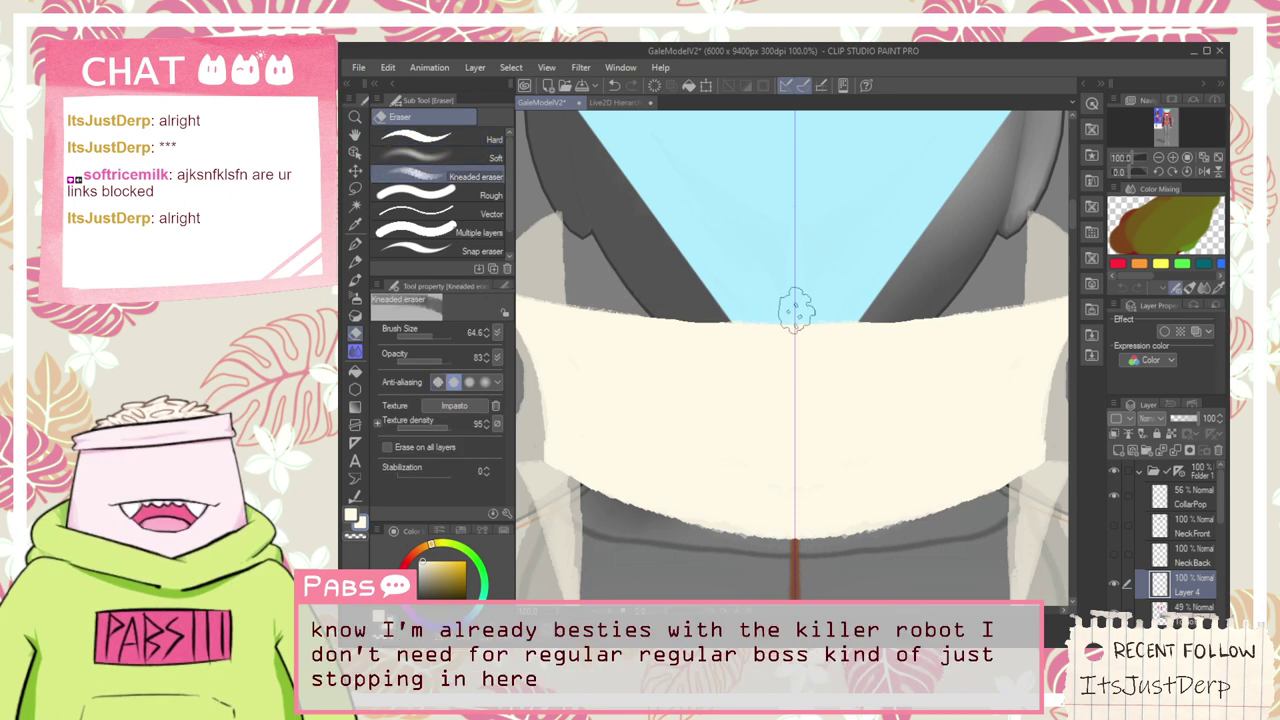
drag(713, 308, 628, 306)
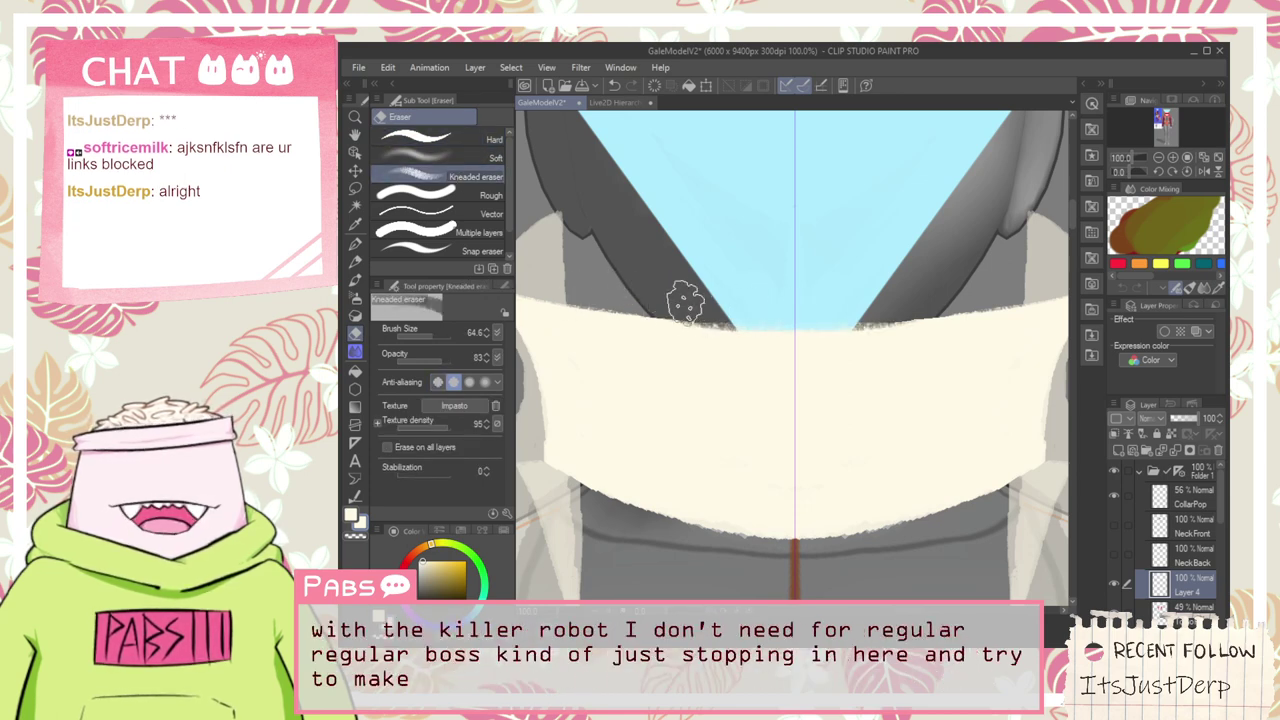
key(ctrl+z)
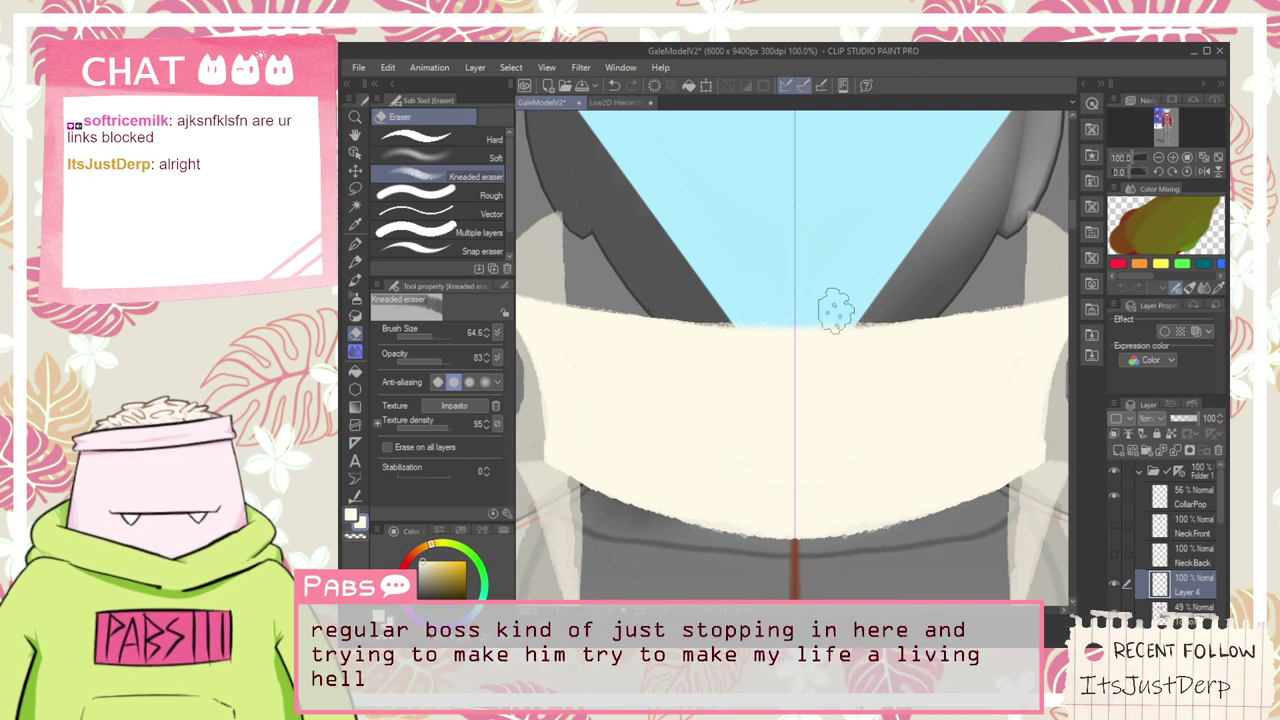
click(420, 138)
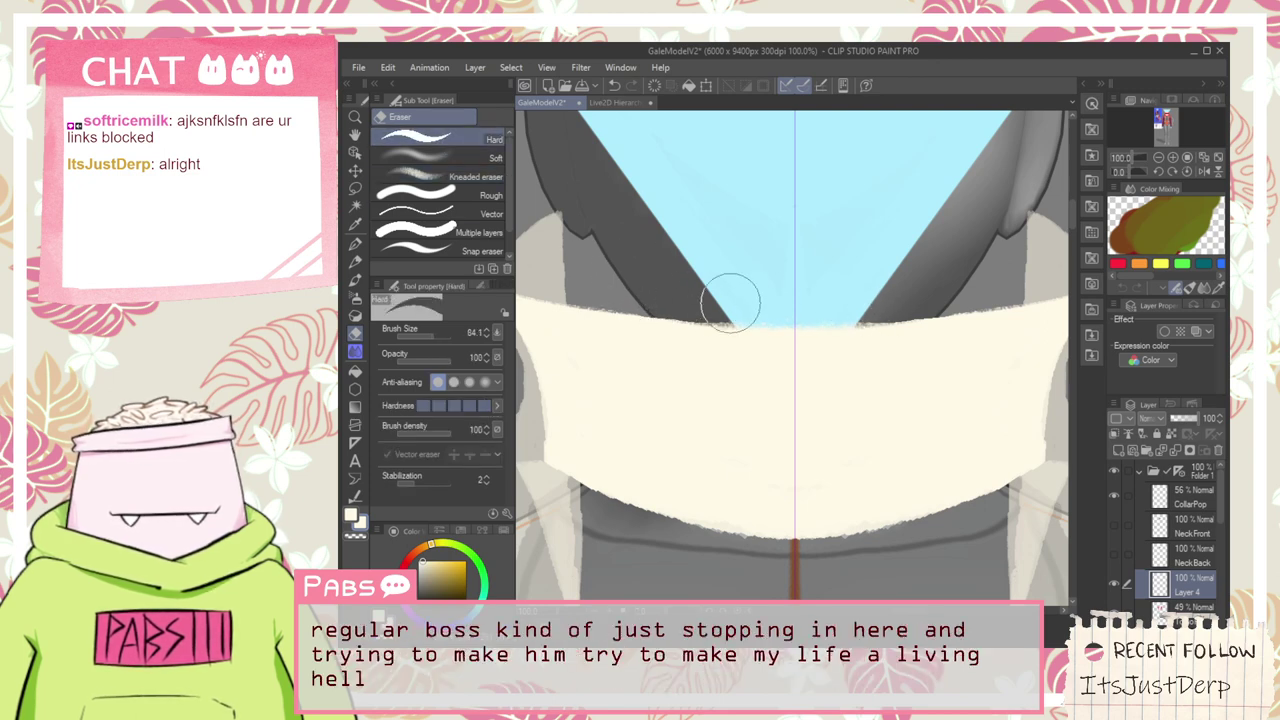
scroll(770, 303, down, 8)
key(space)
drag(796, 345, 788, 345)
scroll(788, 345, up, 2)
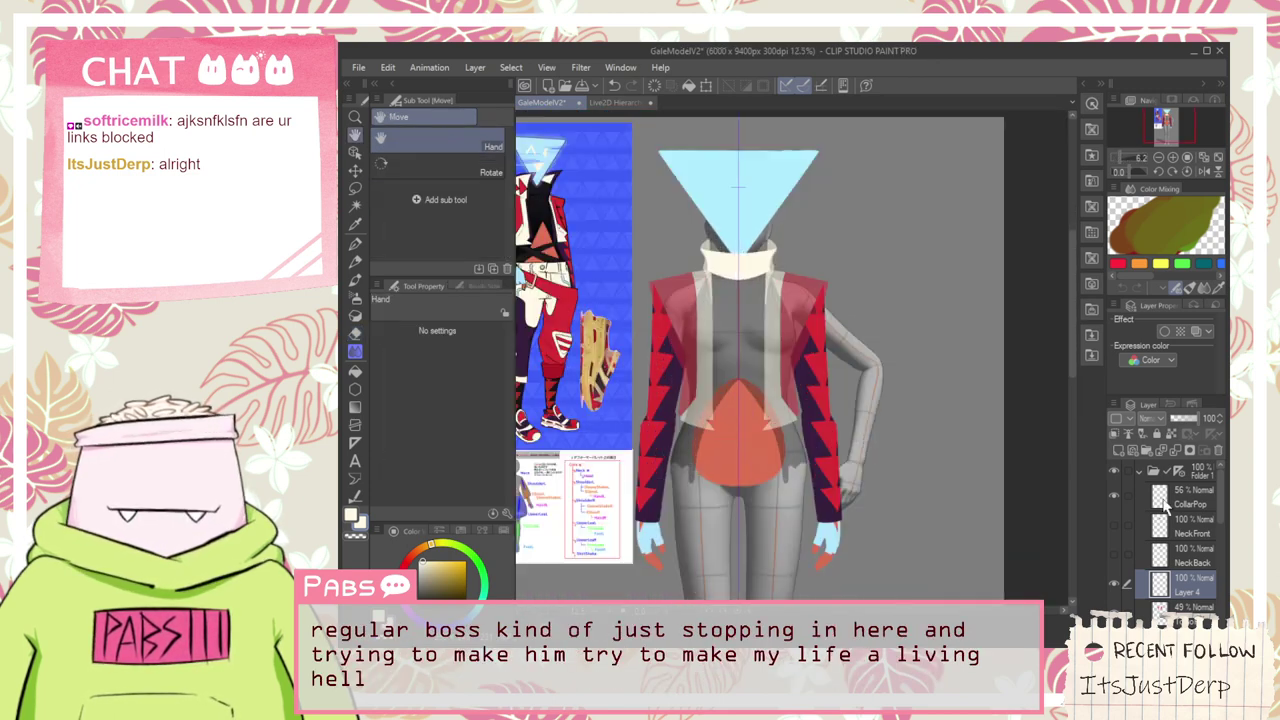
Rename the collar band's layer as CollarBack and show the NeckFront and NeckBack layers
key(ctrl+plus)
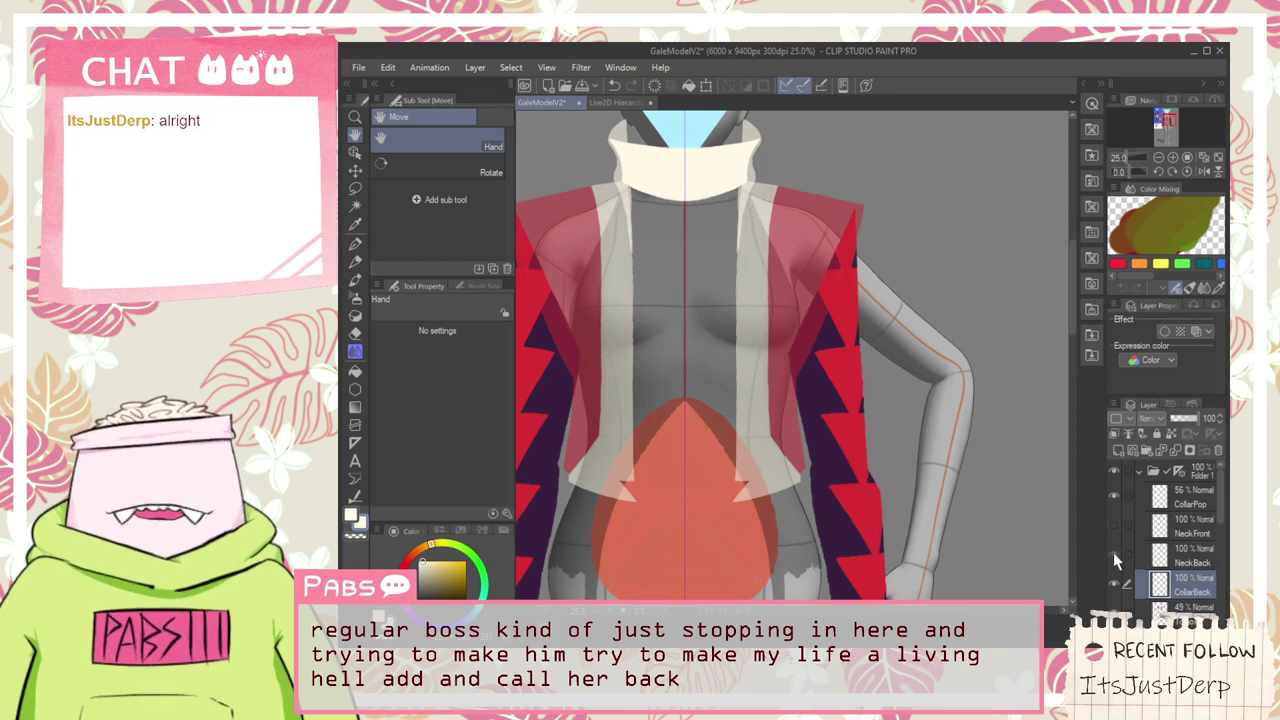
scroll(813, 336, down, 2)
scroll(777, 220, up, 2)
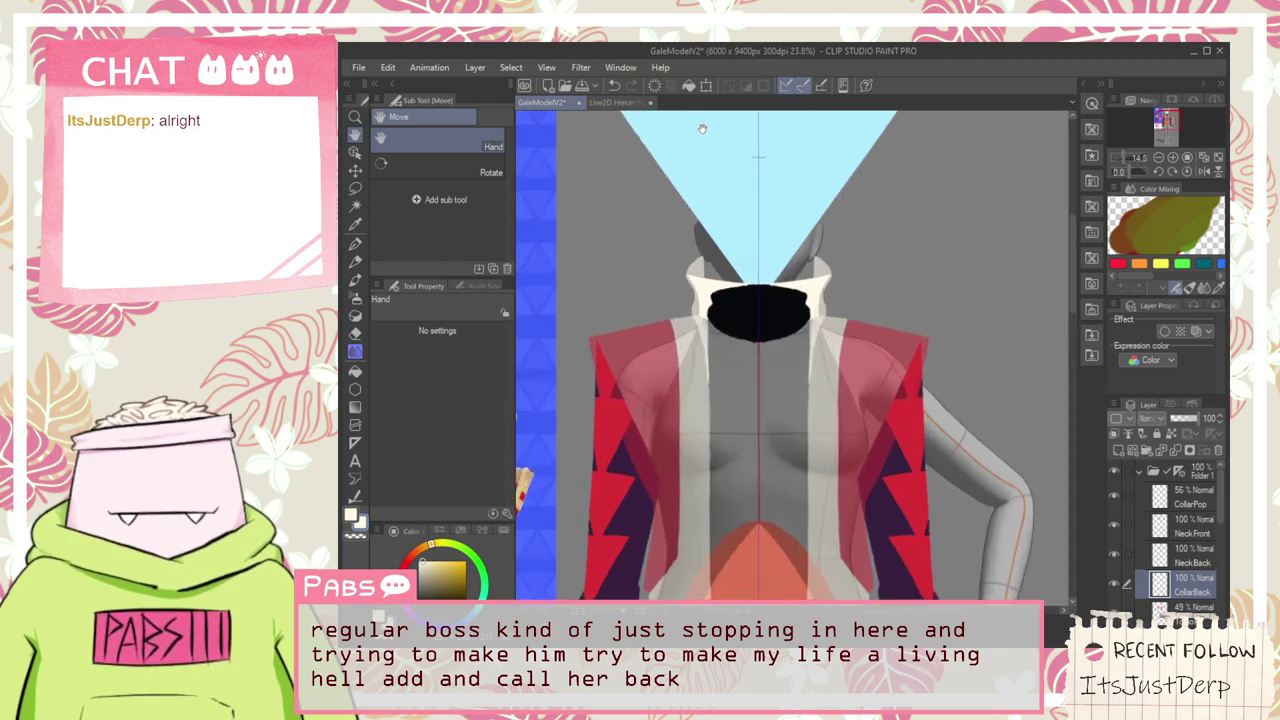
drag(703, 126, 726, 181)
scroll(798, 336, down, 2)
drag(734, 295, 744, 317)
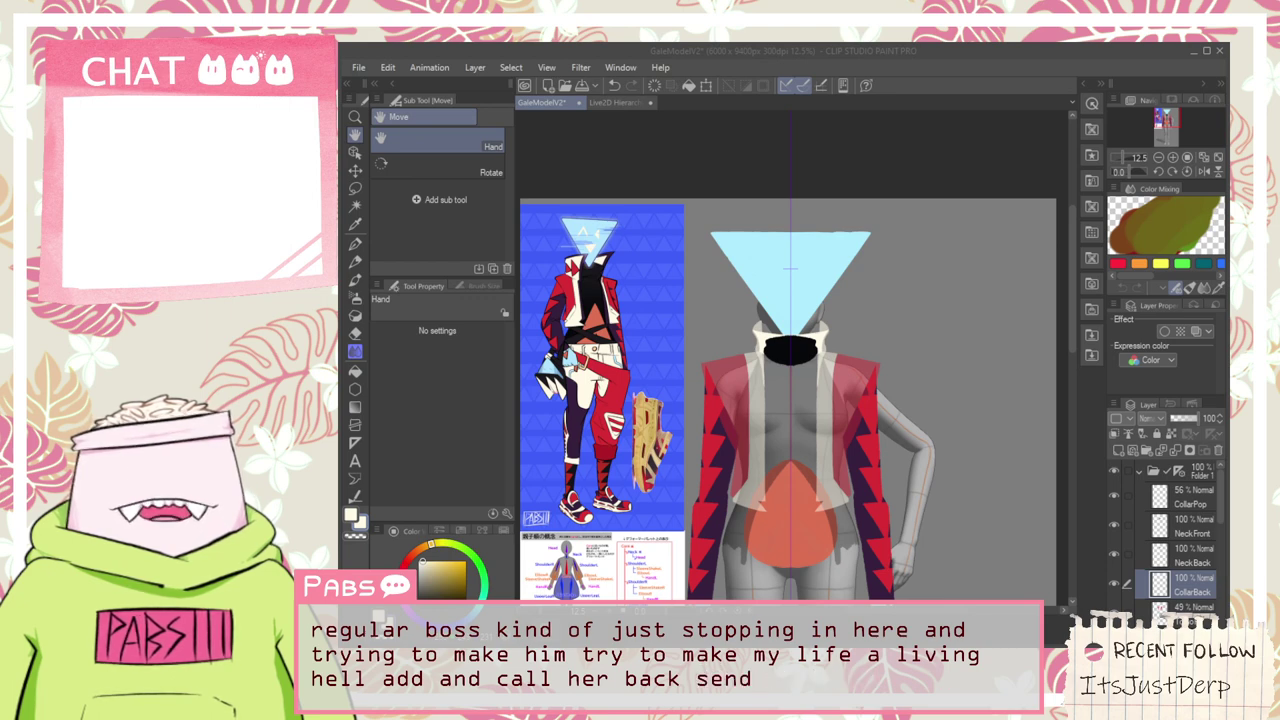
Examine the layered collar and neck alongside the full-body character reference
click(1012, 65)
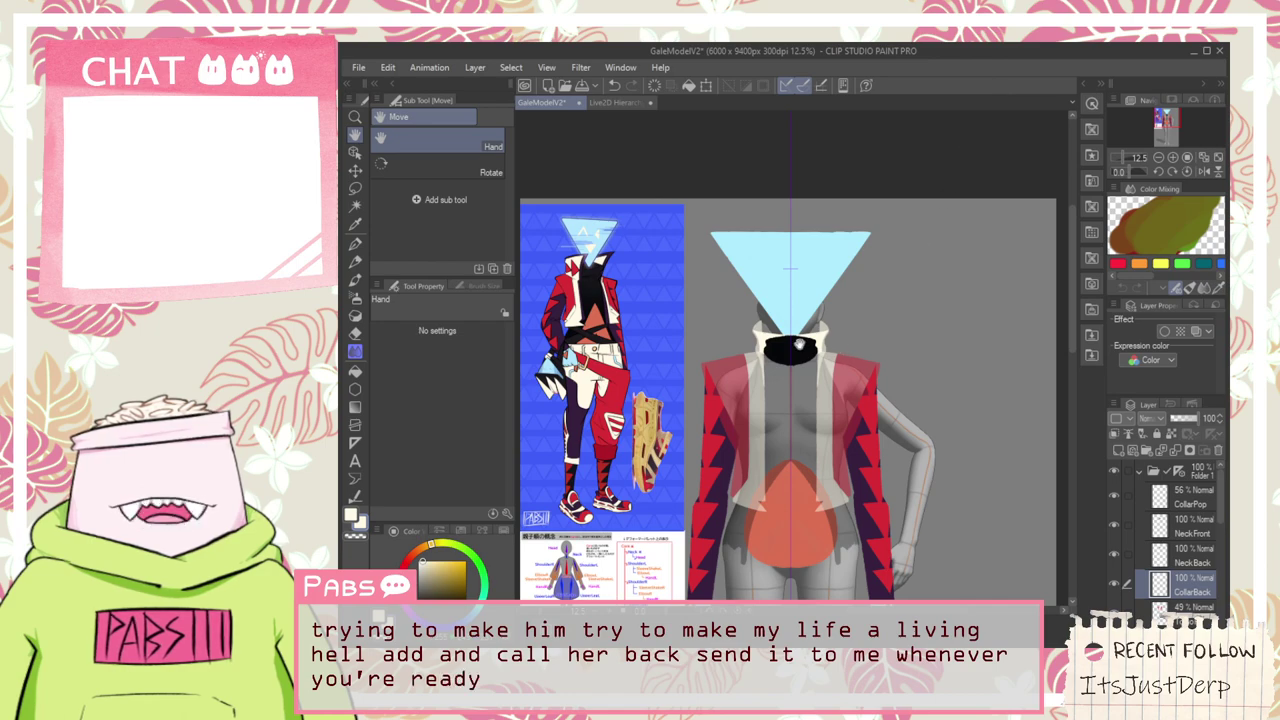
scroll(793, 341, up, 3)
scroll(789, 341, down, 3)
drag(780, 428, 798, 392)
scroll(796, 356, up, 4)
scroll(796, 356, down, 4)
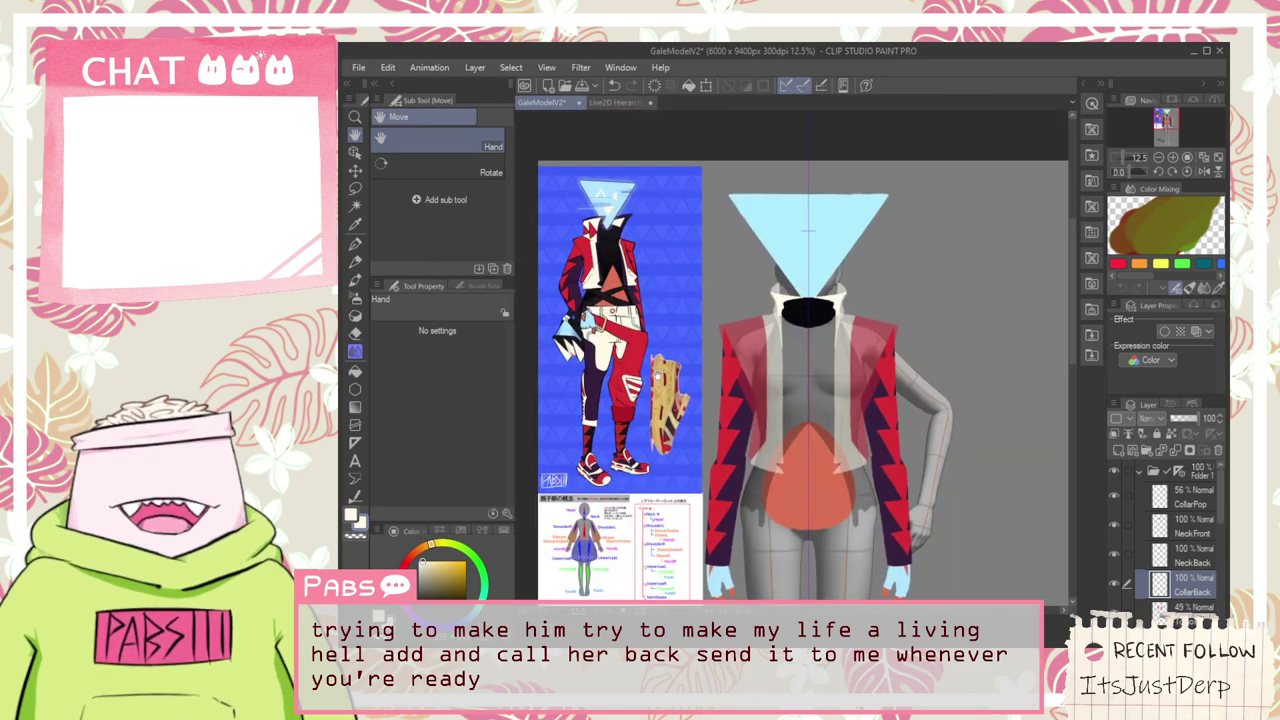
scroll(658, 376, up, 4)
scroll(658, 376, down, 1)
drag(658, 376, 764, 433)
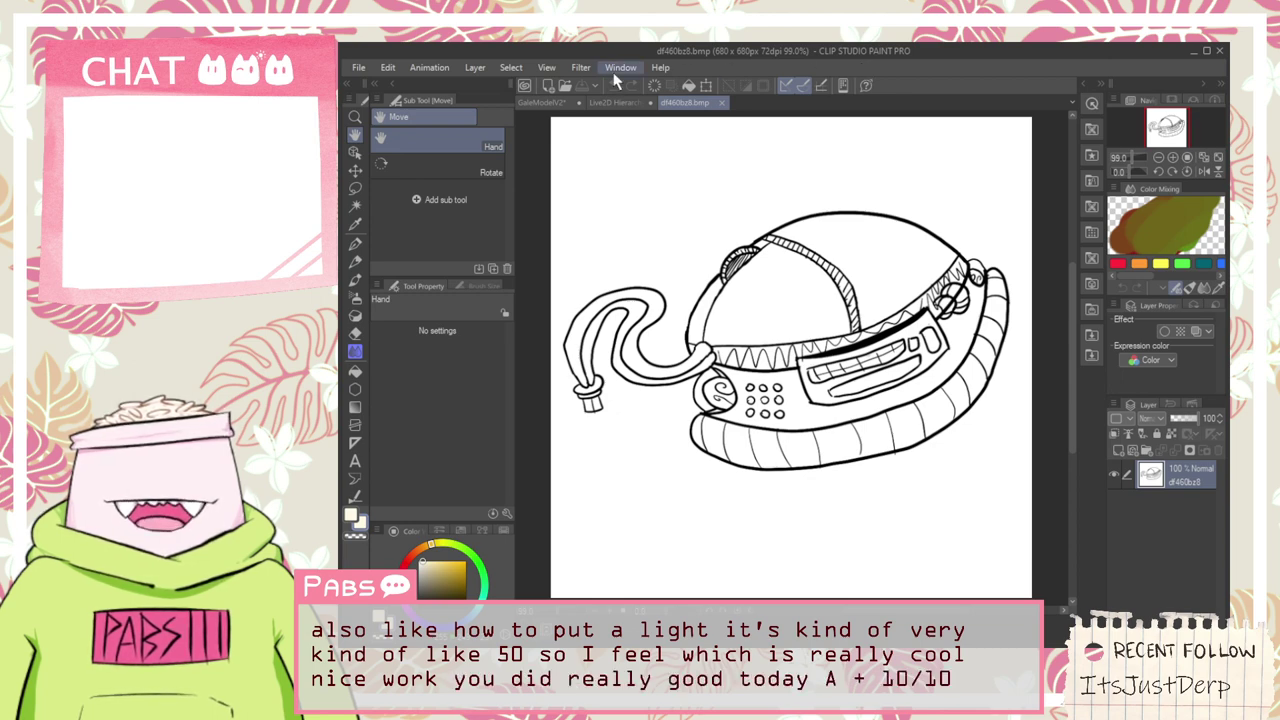
Close the Live2D Hierarchy document and return to the GaleModelV2 canvas
click(566, 104)
click(603, 102)
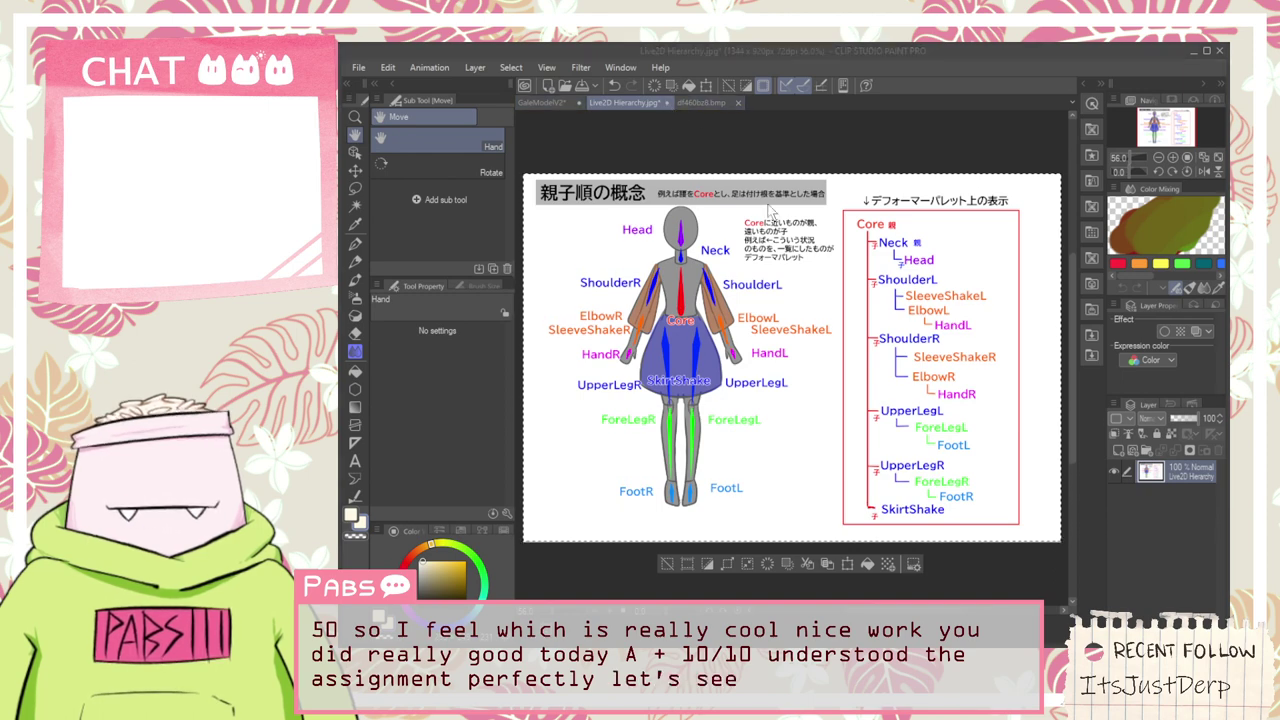
click(666, 102)
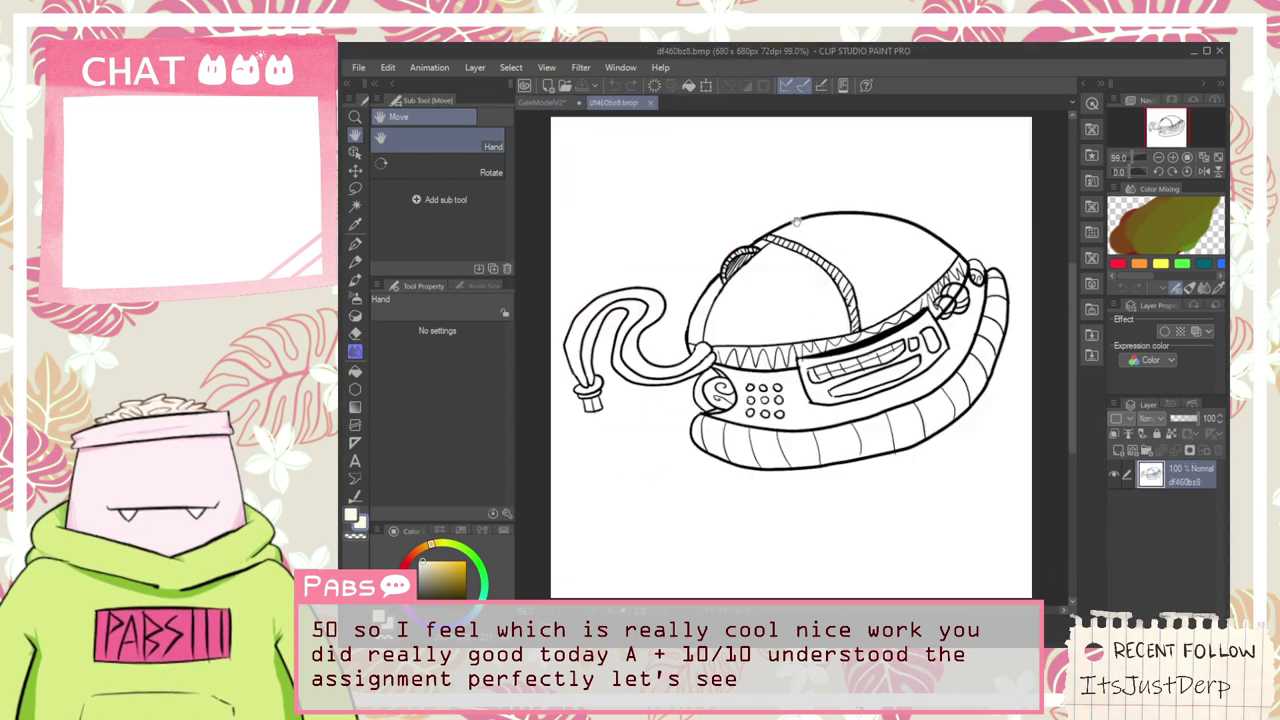
click(555, 103)
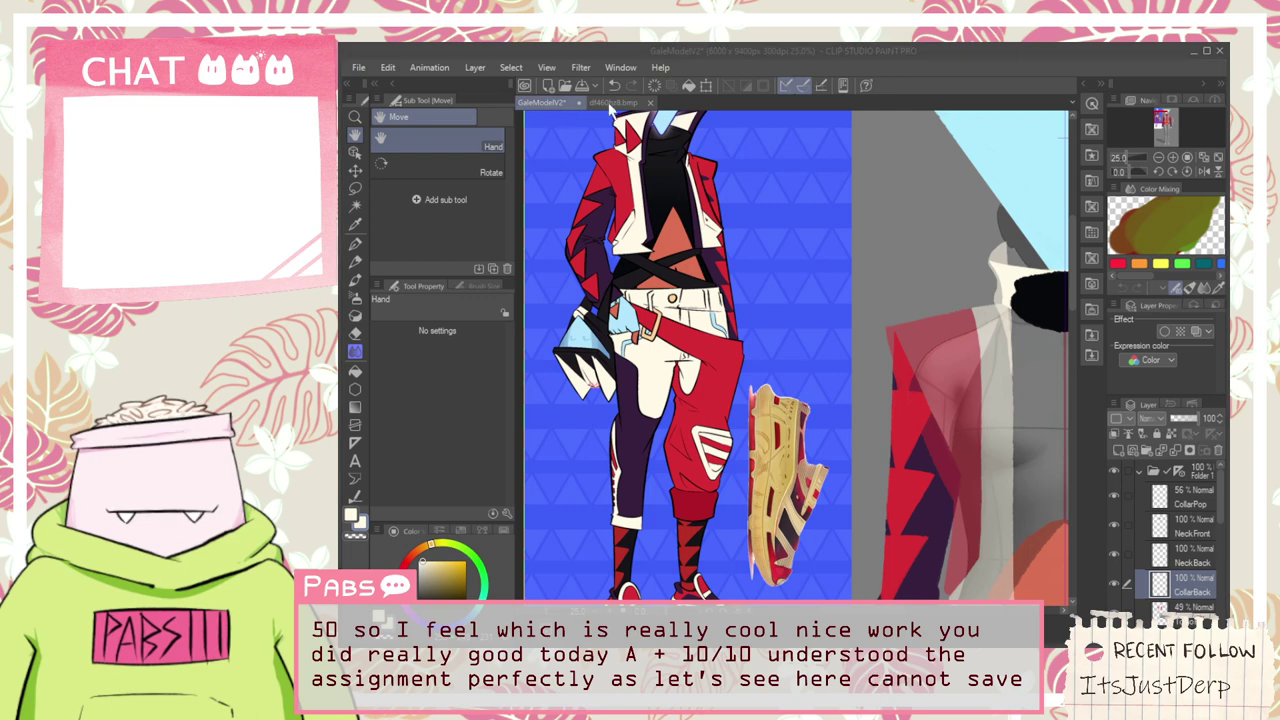
Save the GaleModelV2 document and review the whole painted figure beside the character reference
click(889, 405)
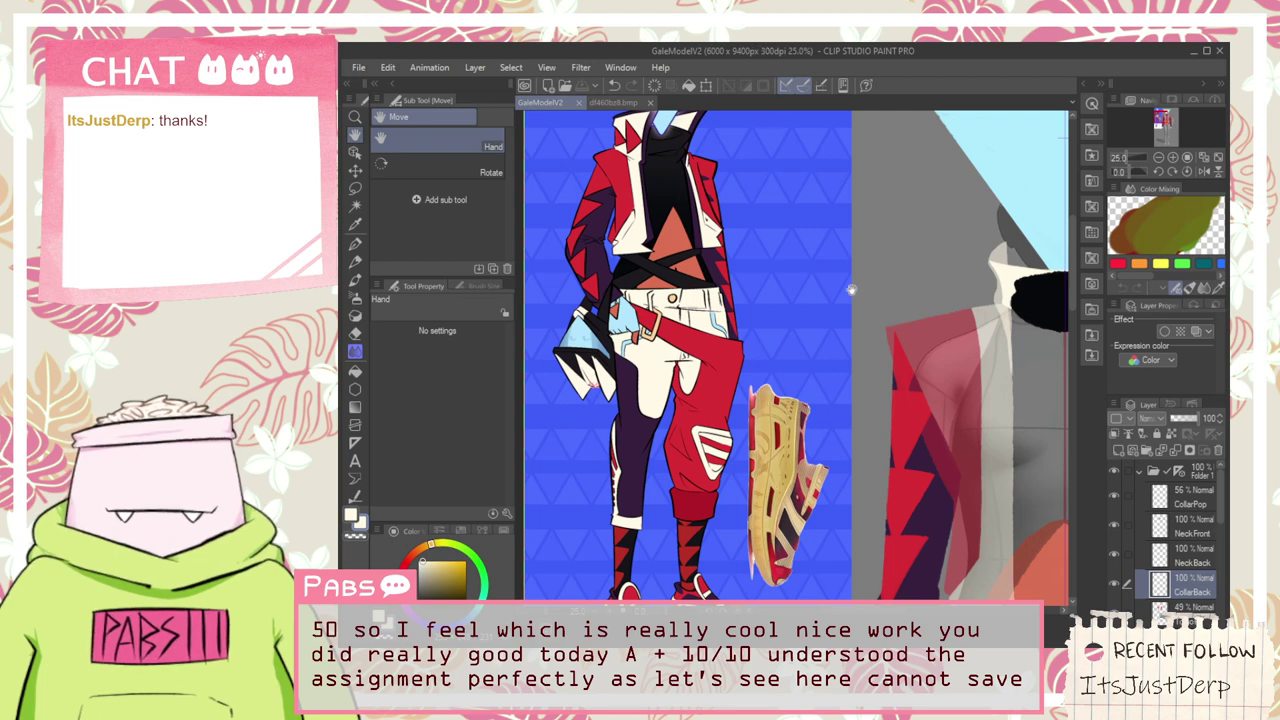
scroll(838, 288, down, 4)
drag(838, 288, 765, 226)
click(1218, 558)
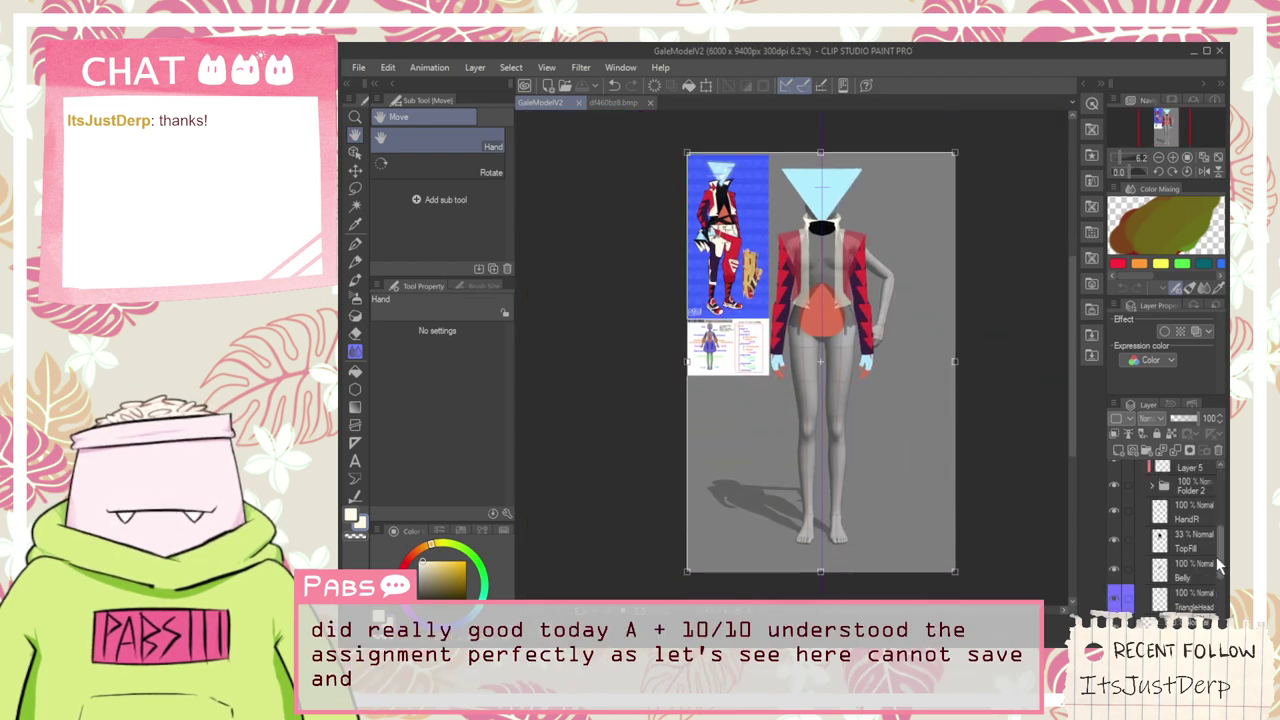
scroll(1201, 540, down, 3)
scroll(853, 203, up, 5)
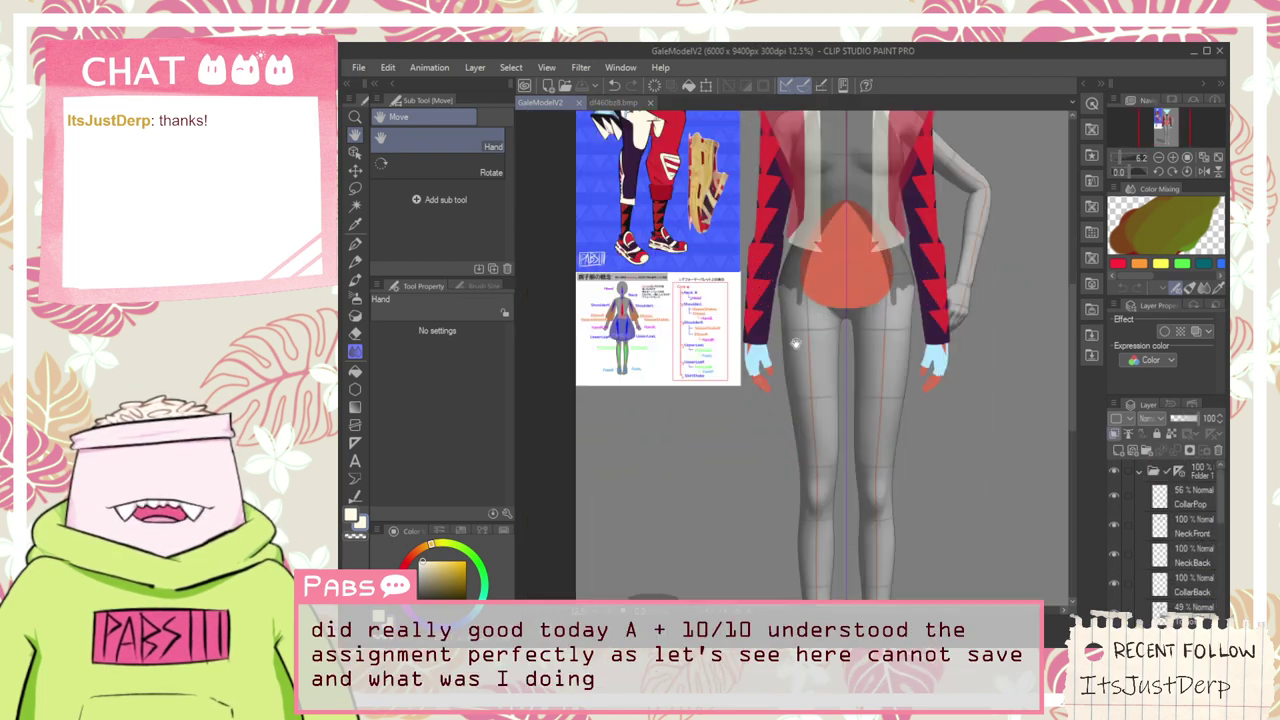
scroll(830, 370, down, 3)
drag(854, 203, 810, 442)
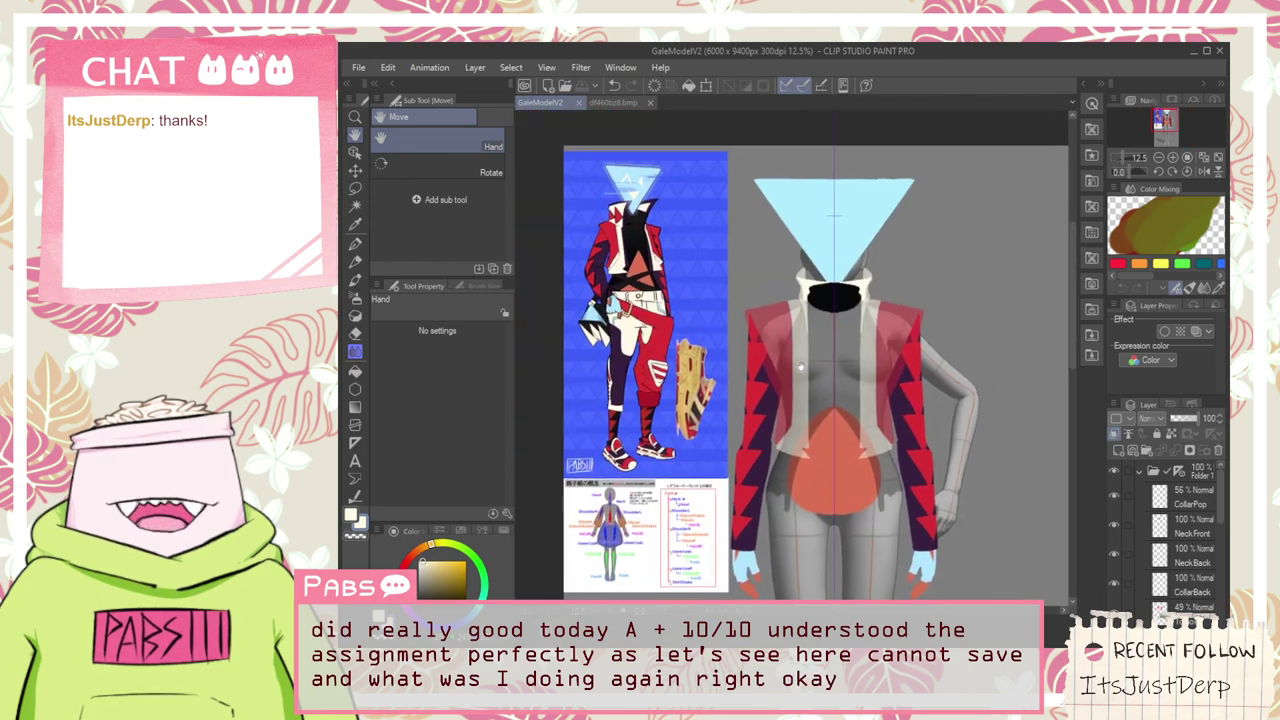
scroll(707, 201, up, 3)
scroll(707, 200, down, 2)
scroll(709, 248, down, 2)
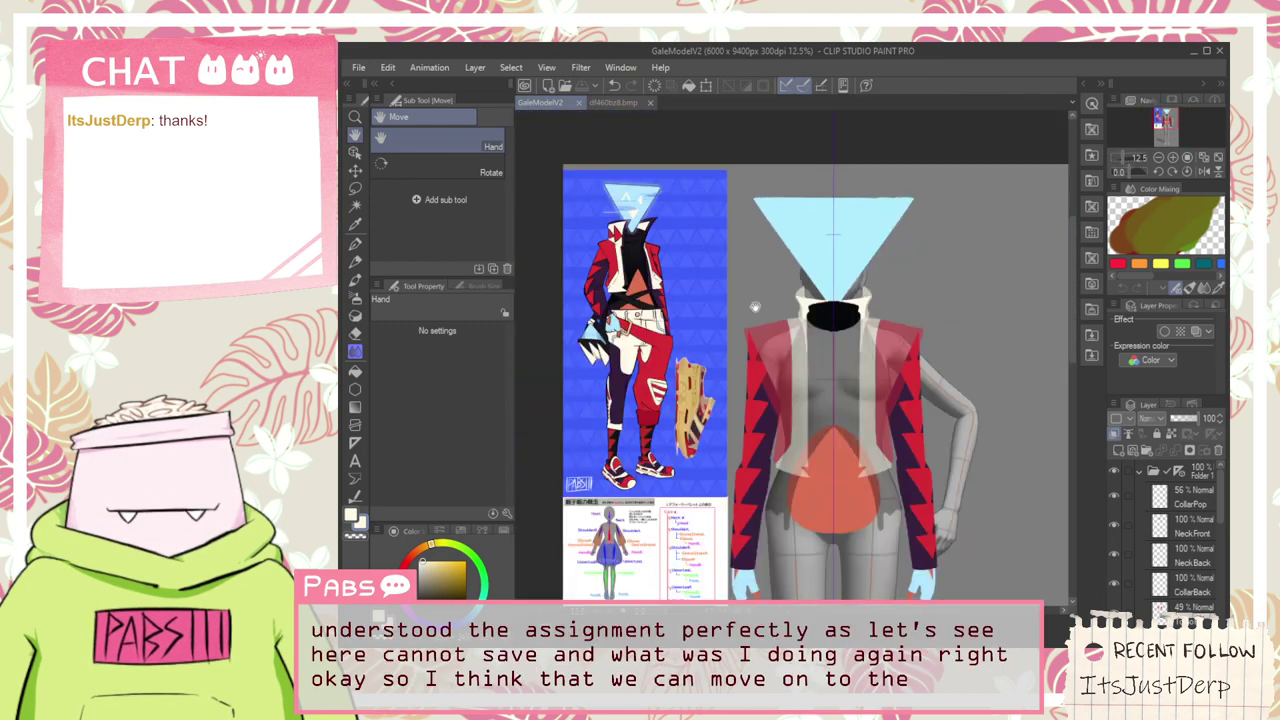
Compare the reference character's head, jacket and pants with the painted model, ending on the reference's jacket sleeve
drag(769, 320, 807, 301)
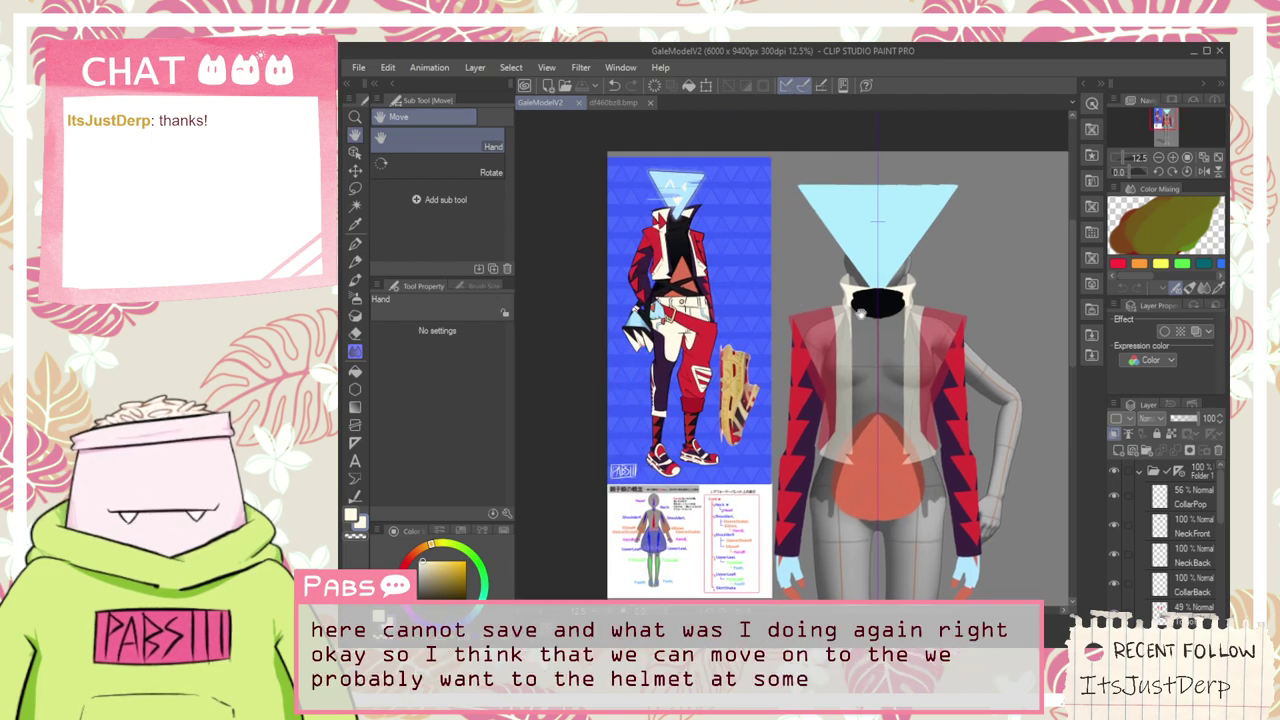
scroll(862, 314, up, 4)
scroll(995, 398, down, 6)
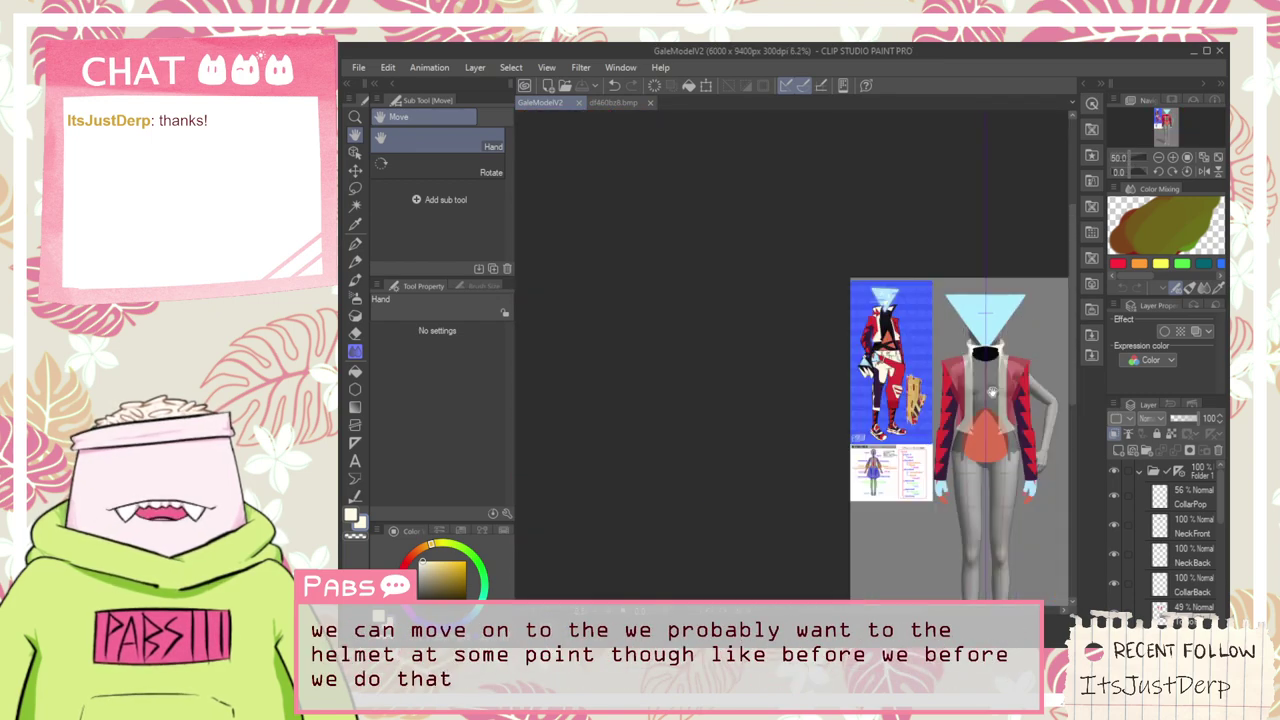
scroll(992, 393, up, 4)
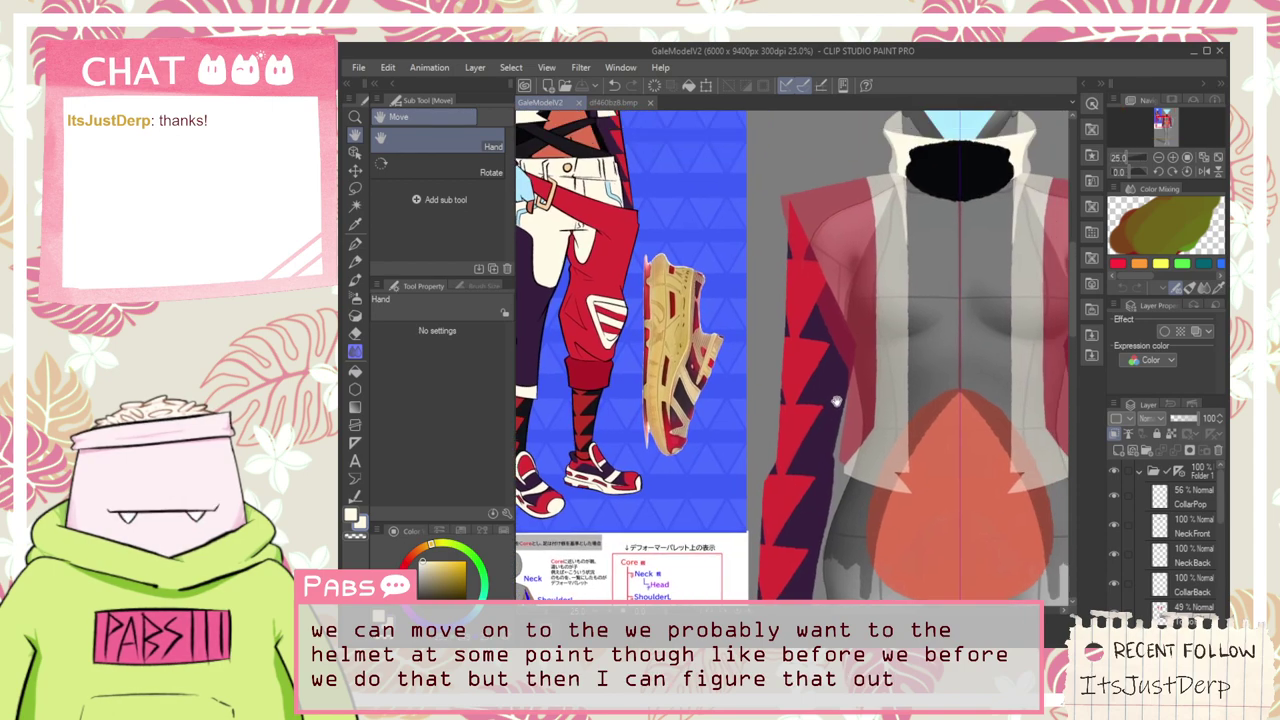
scroll(836, 401, down, 2)
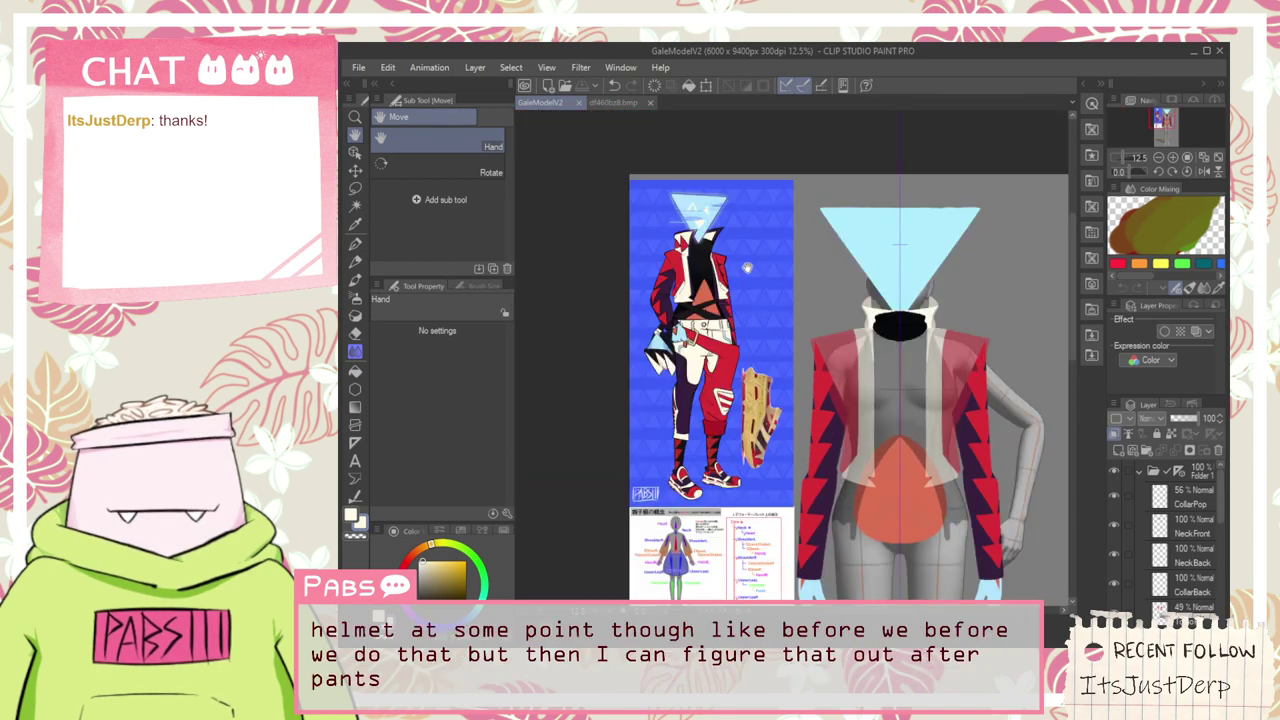
scroll(740, 264, up, 3)
scroll(727, 256, down, 1)
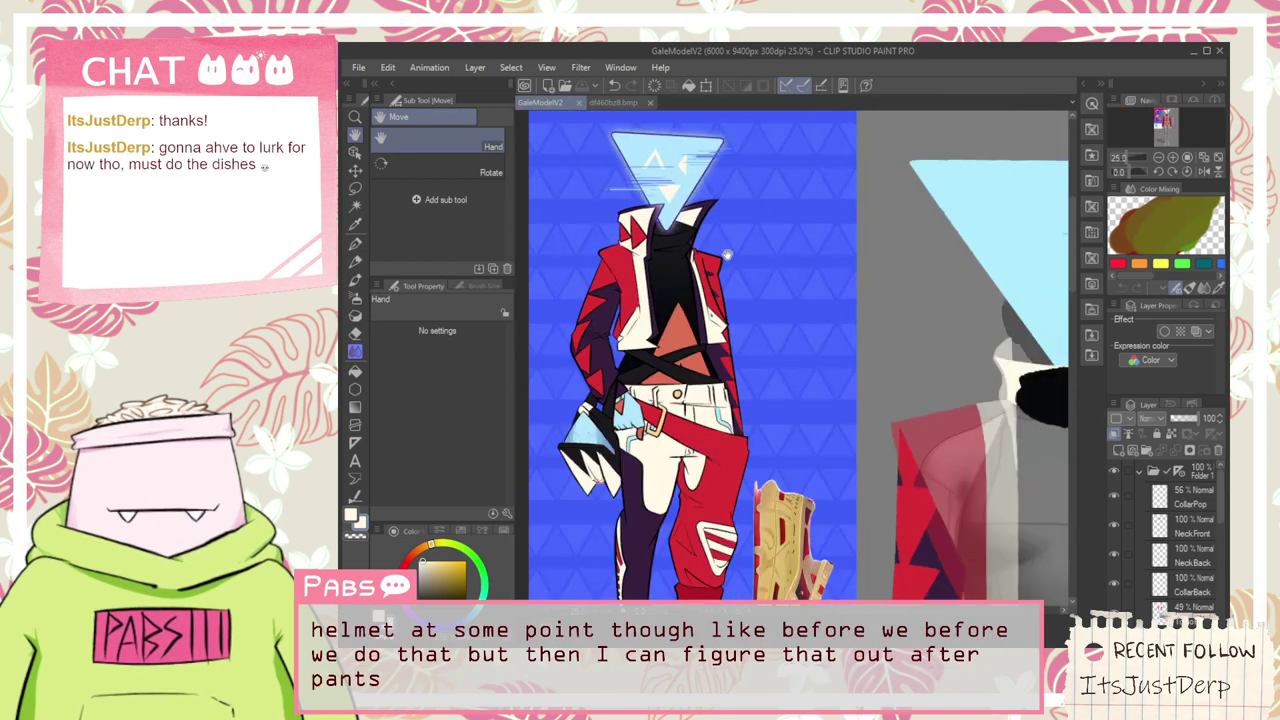
scroll(727, 256, down, 2)
scroll(682, 350, up, 4)
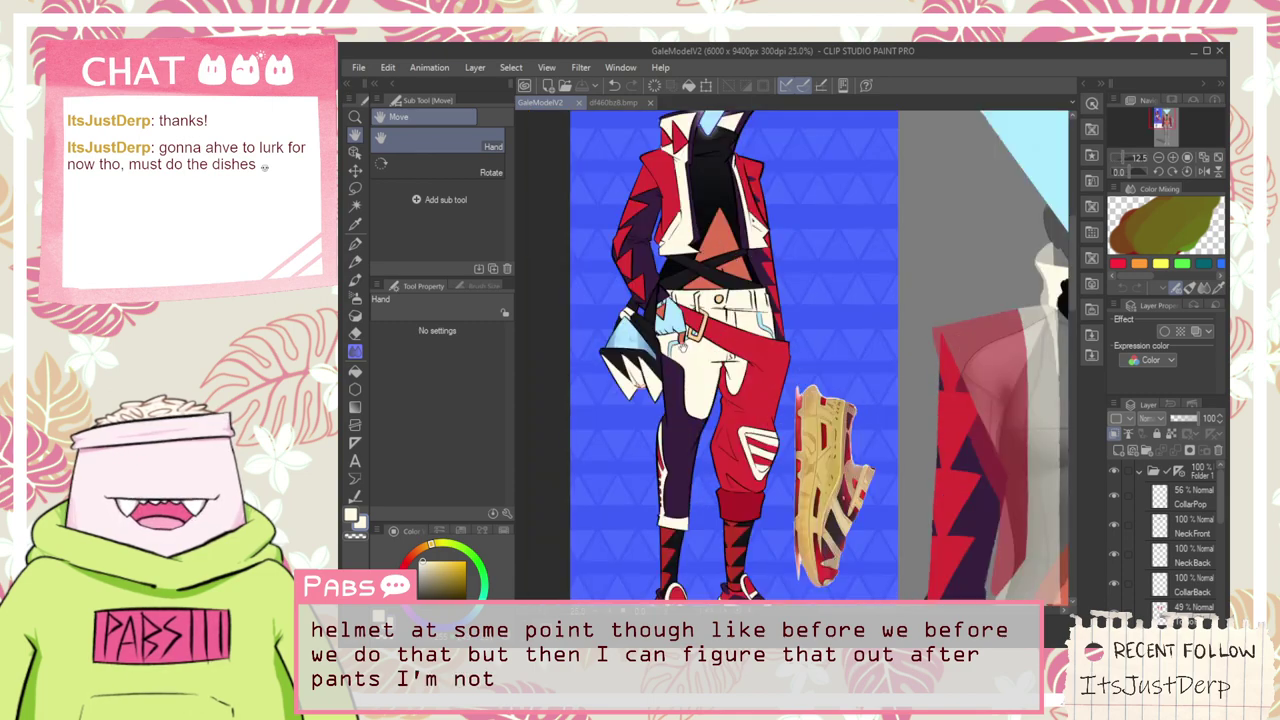
scroll(612, 343, down, 1)
scroll(611, 342, down, 1)
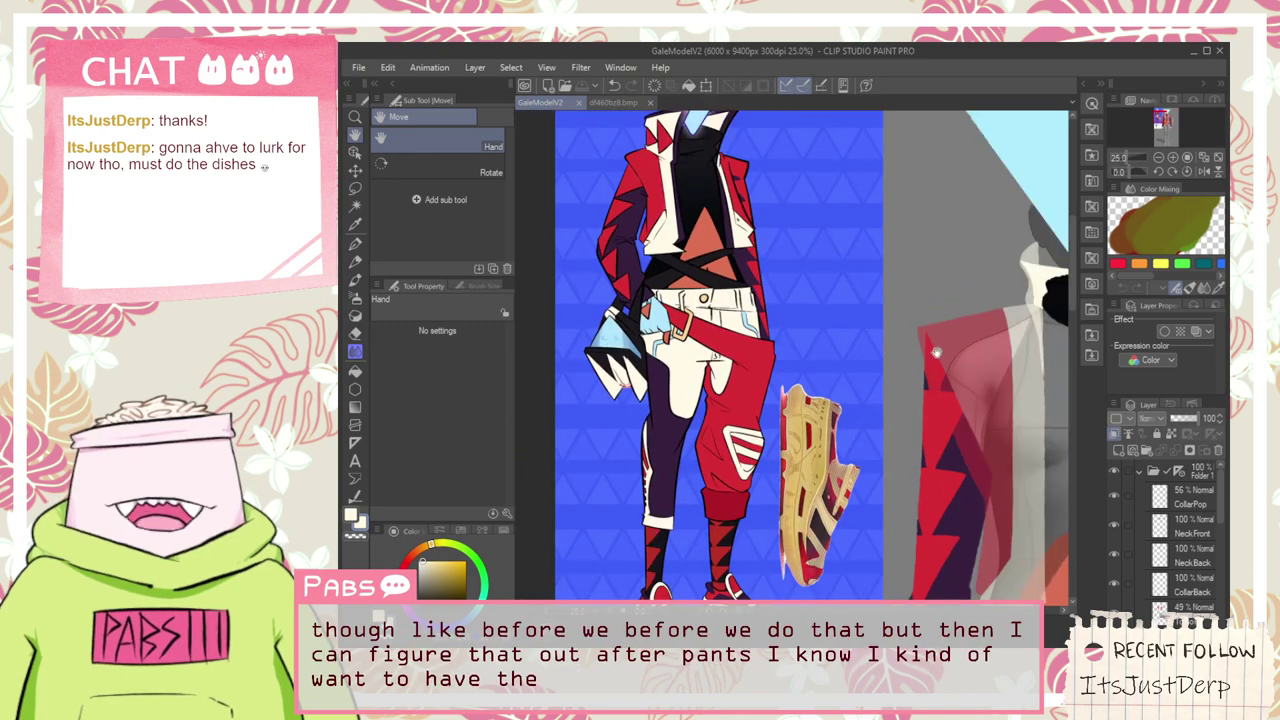
drag(923, 340, 867, 369)
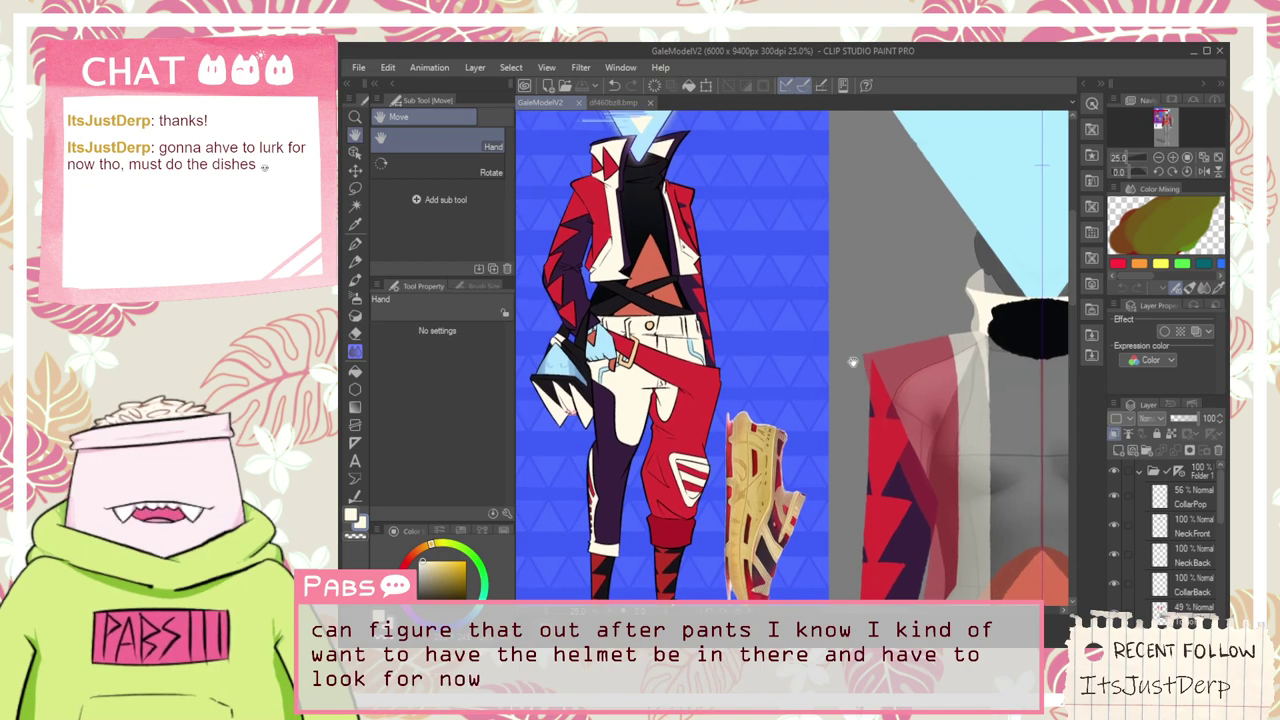
scroll(848, 359, down, 4)
scroll(846, 362, up, 4)
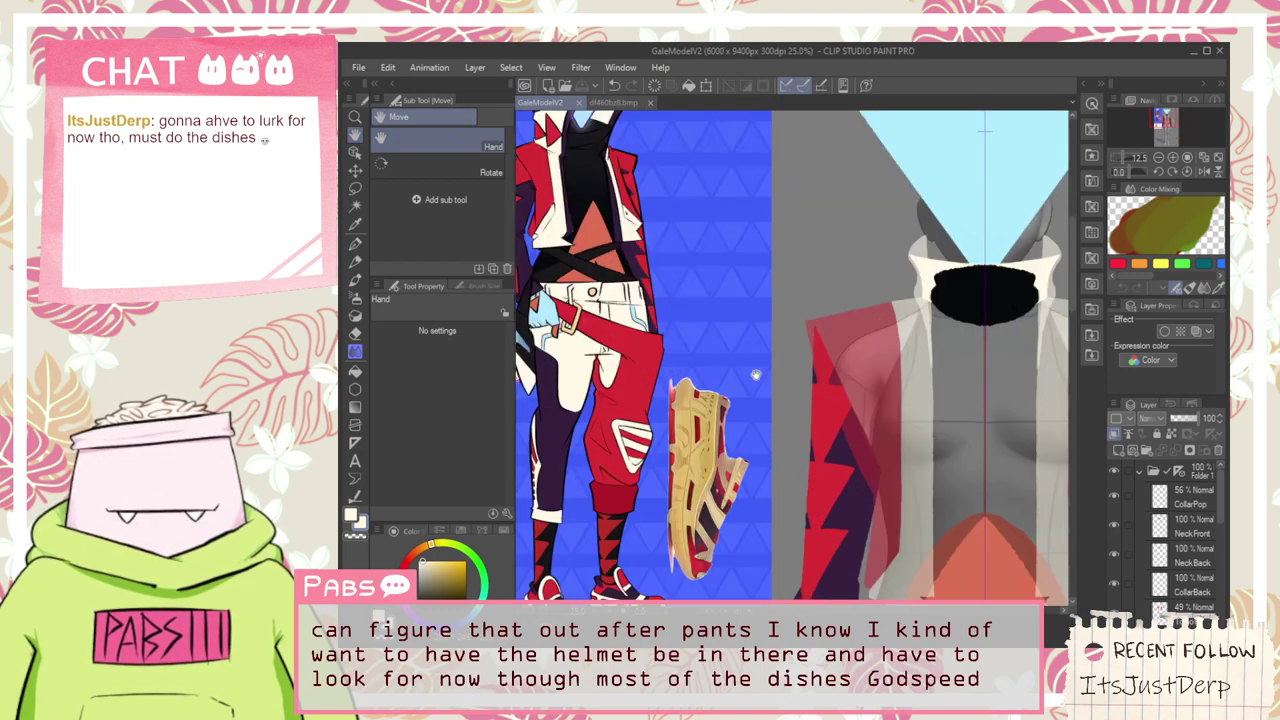
scroll(681, 249, up, 4)
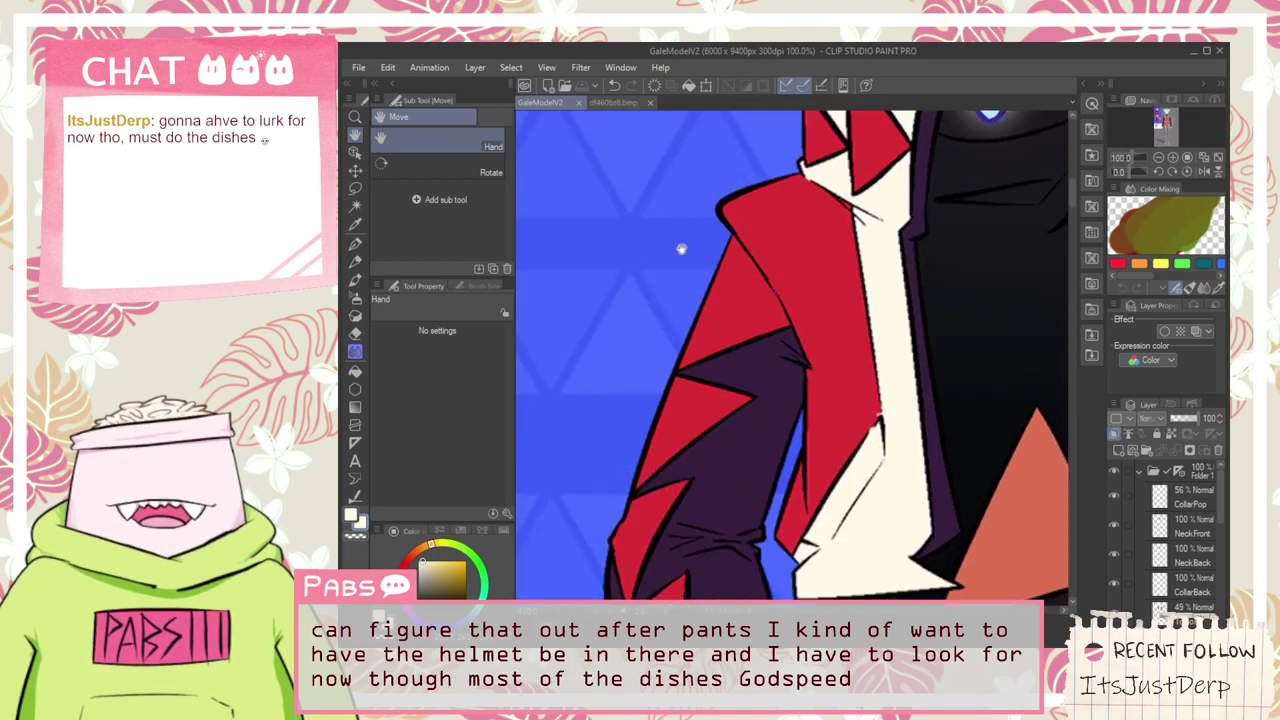
Examine the model's sleeves, jacket hem and belly up close against the reference art
key(i)
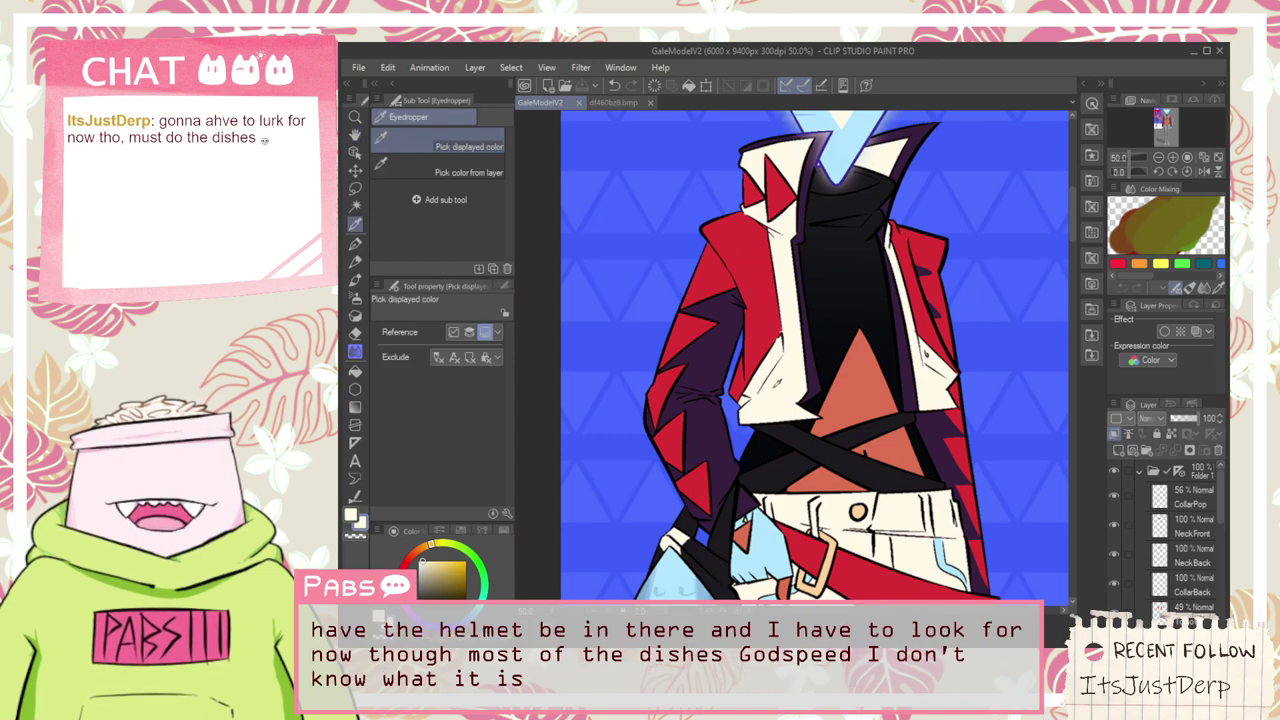
scroll(777, 383, down, 4)
key(space)
drag(963, 439, 806, 373)
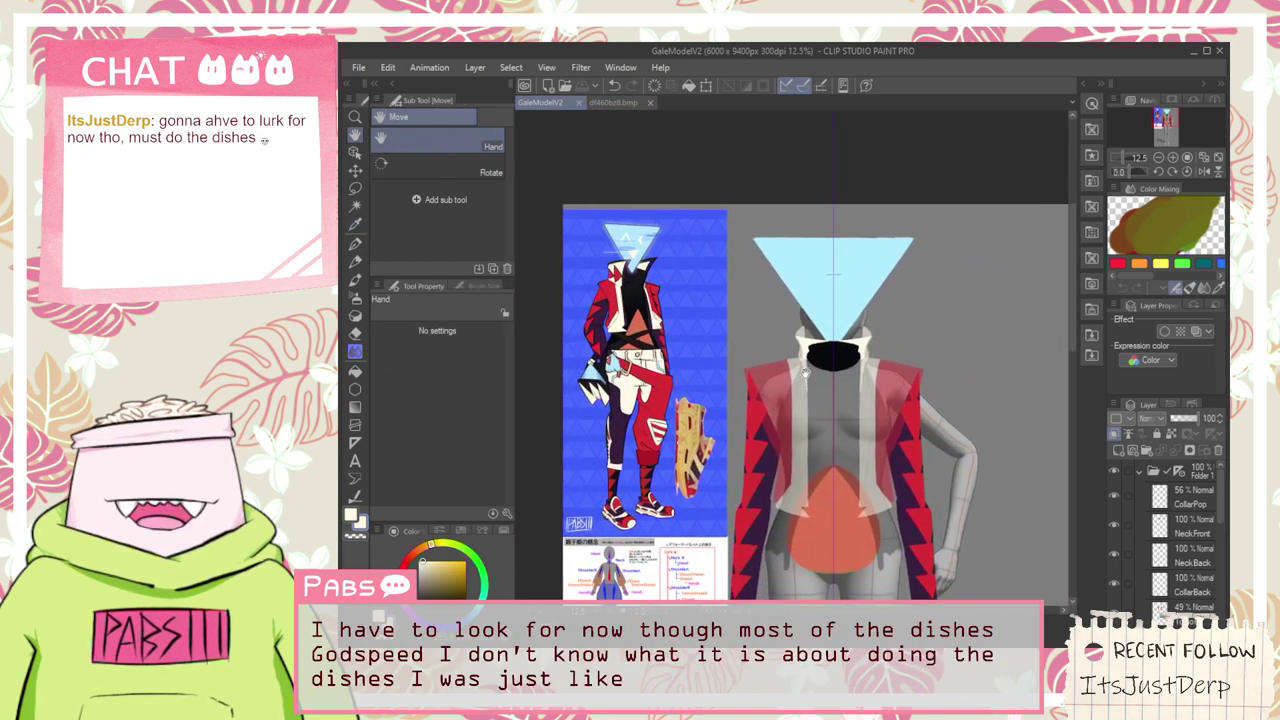
scroll(805, 371, up, 5)
scroll(791, 354, down, 1)
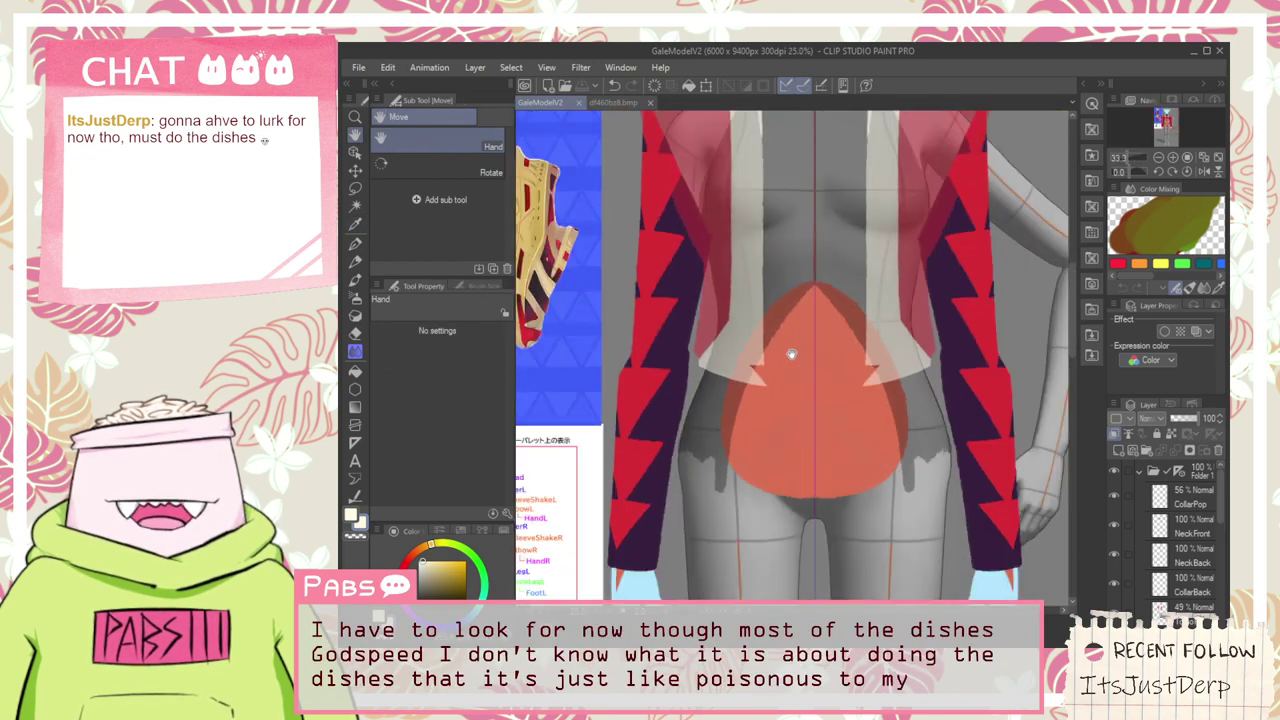
scroll(825, 397, up, 2)
scroll(686, 371, up, 5)
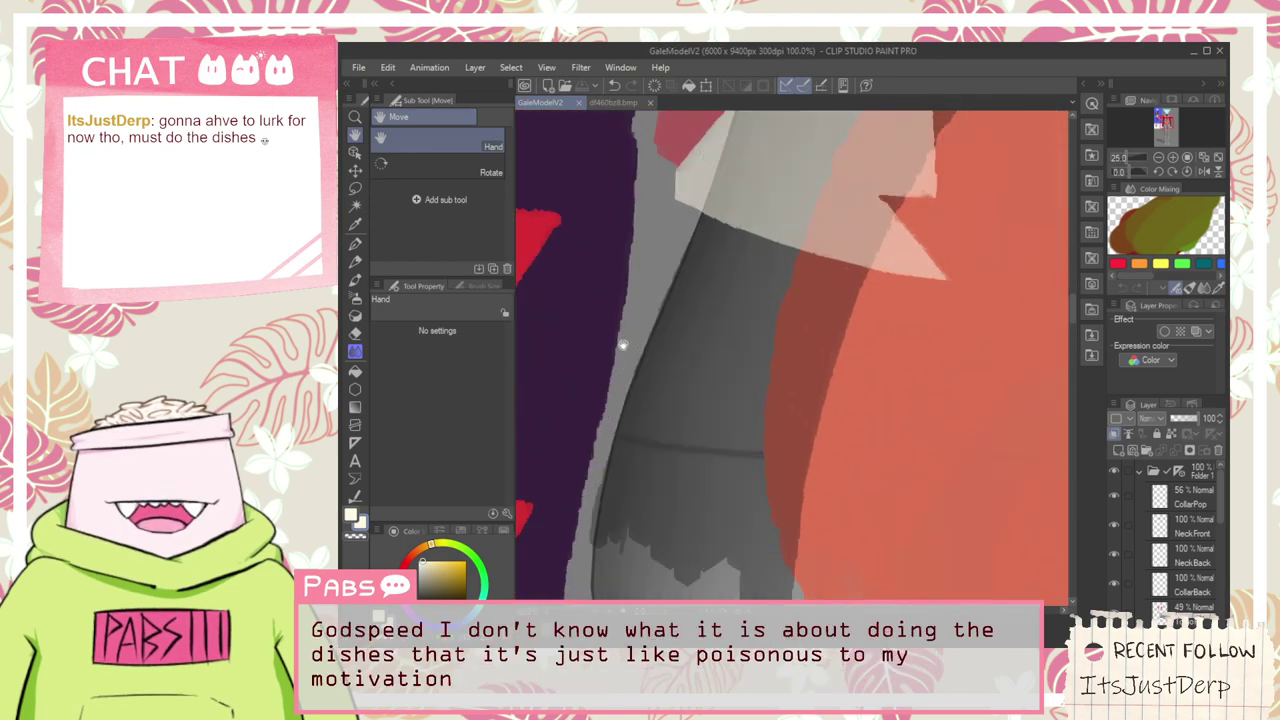
scroll(840, 383, down, 4)
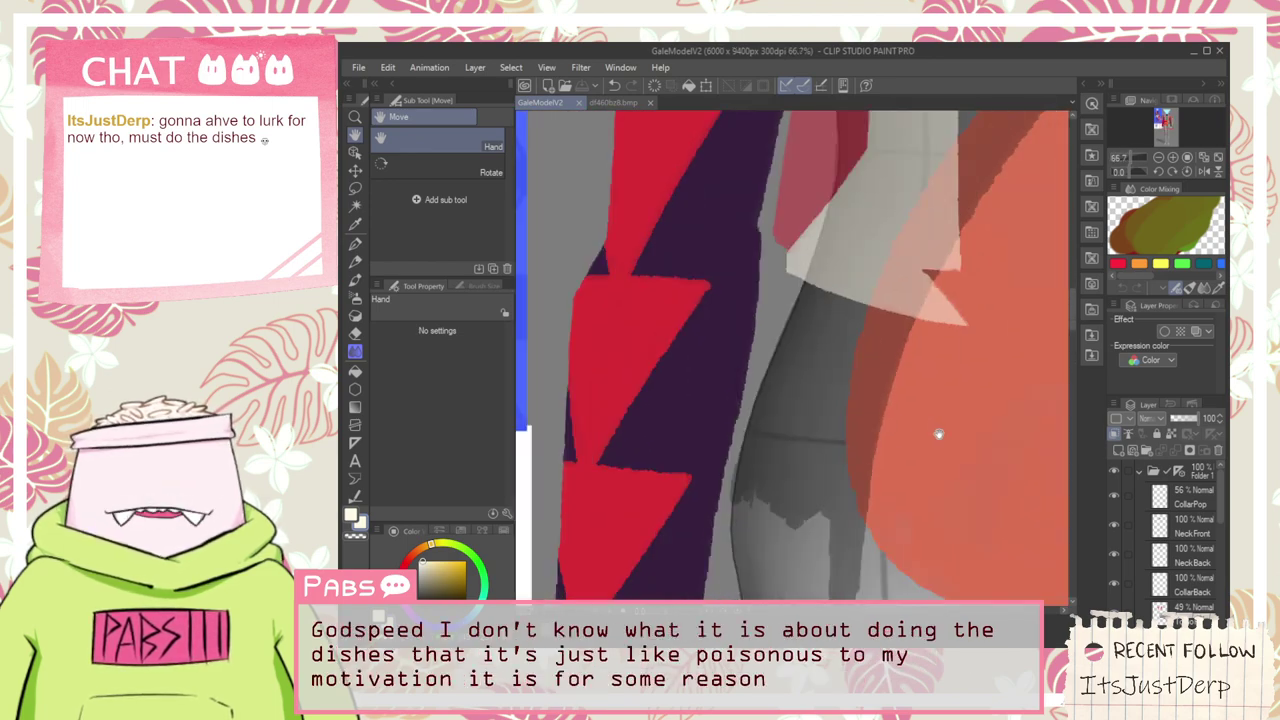
scroll(938, 434, down, 2)
scroll(746, 443, up, 2)
scroll(1039, 307, down, 3)
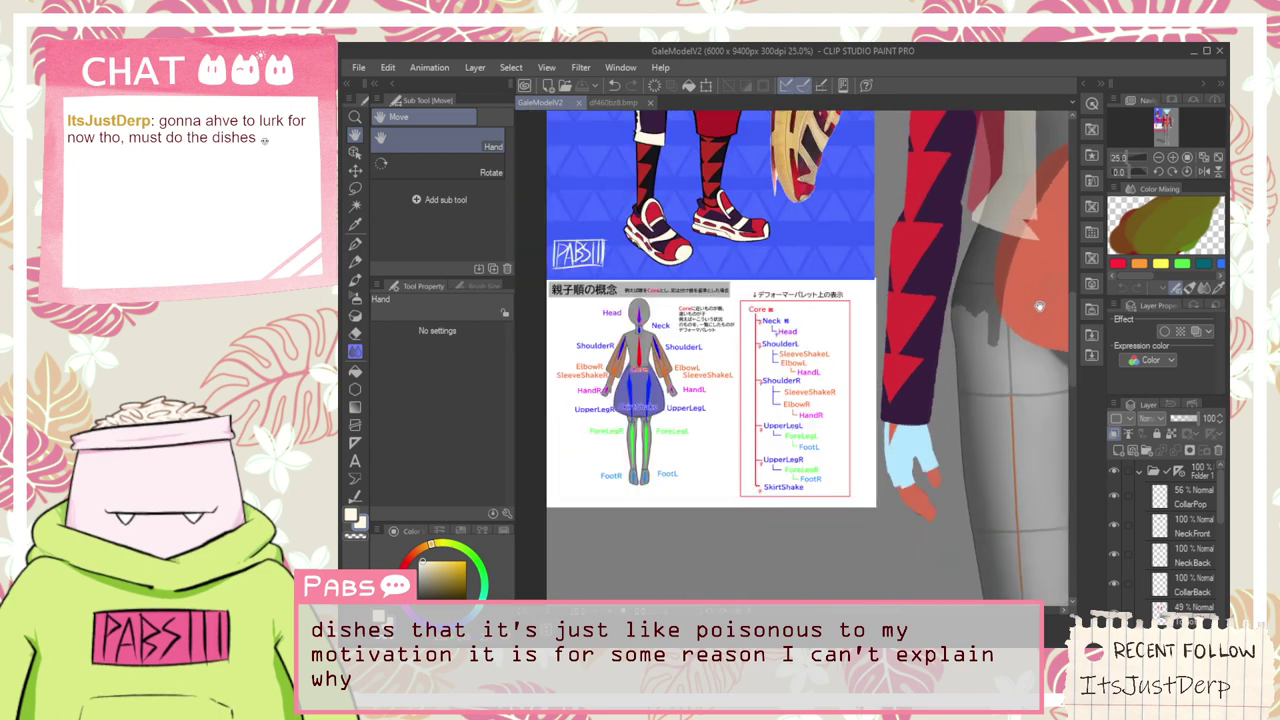
Select Layer 5 beneath TorsoR and inspect the model's torso and hips beside the full-body reference
drag(1039, 307, 720, 353)
scroll(1165, 560, down, 4)
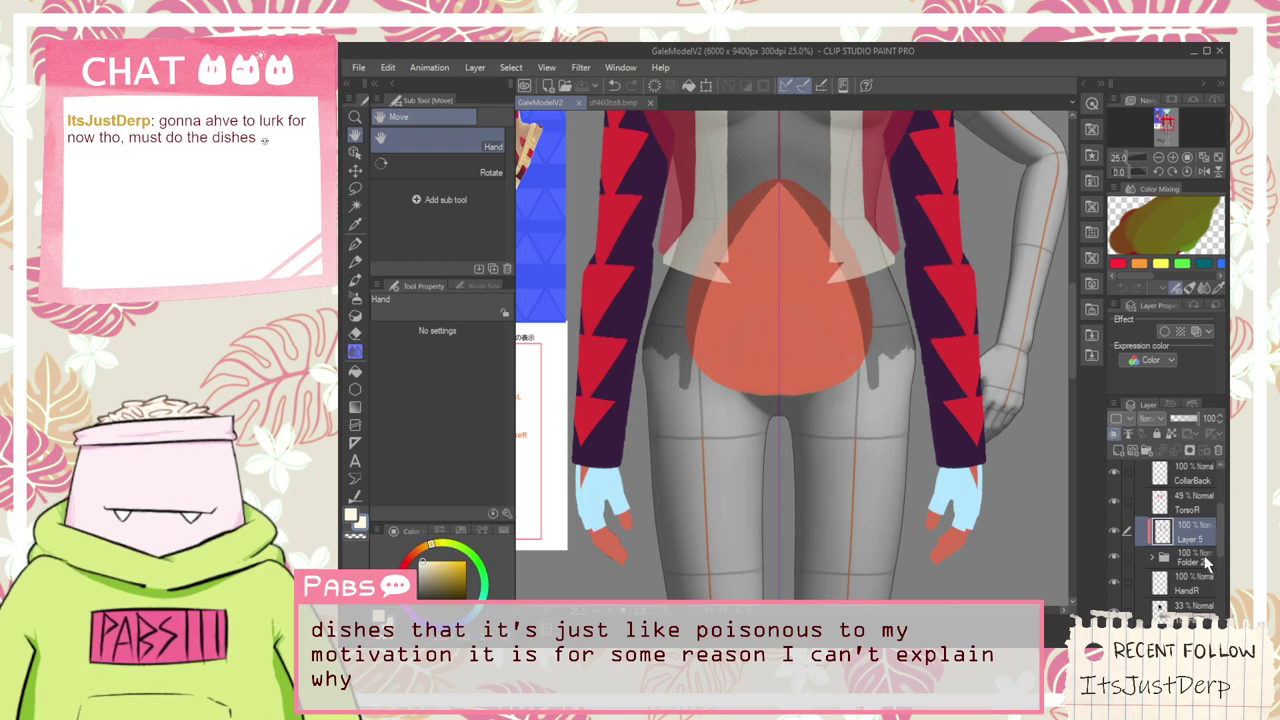
scroll(905, 360, down, 1)
drag(814, 379, 795, 449)
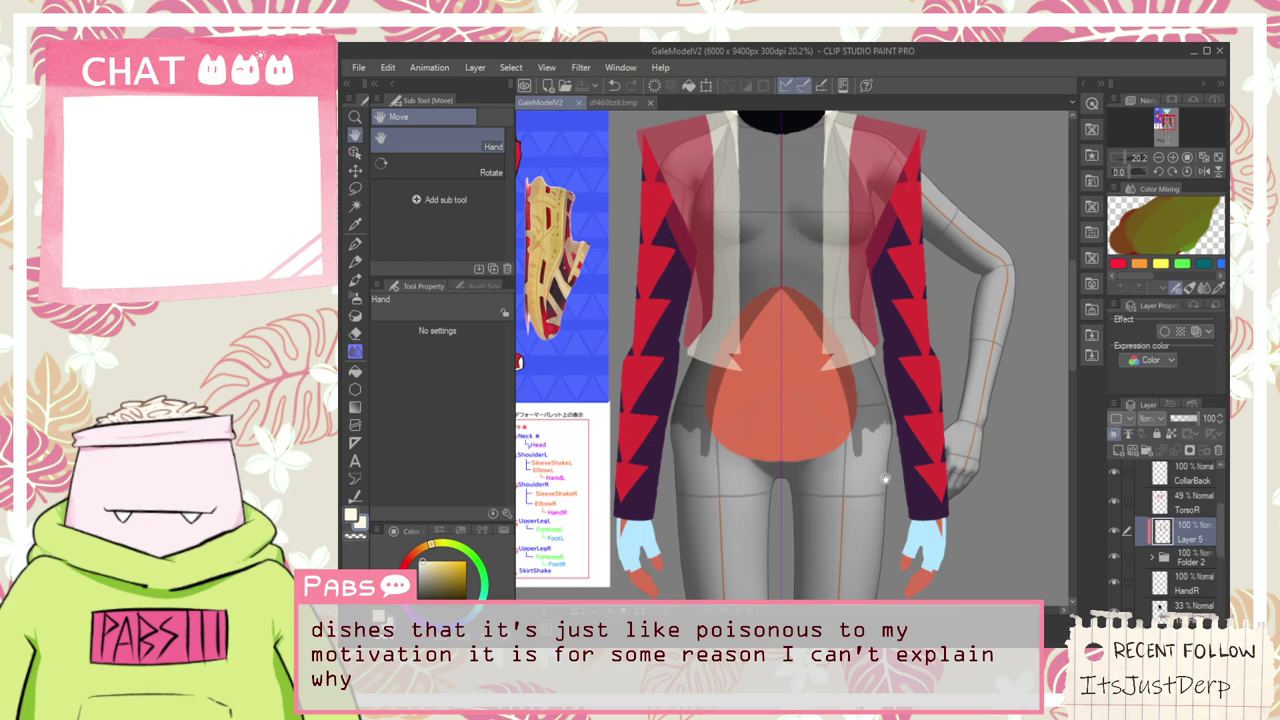
drag(834, 462, 1053, 534)
drag(776, 369, 757, 397)
key(i)
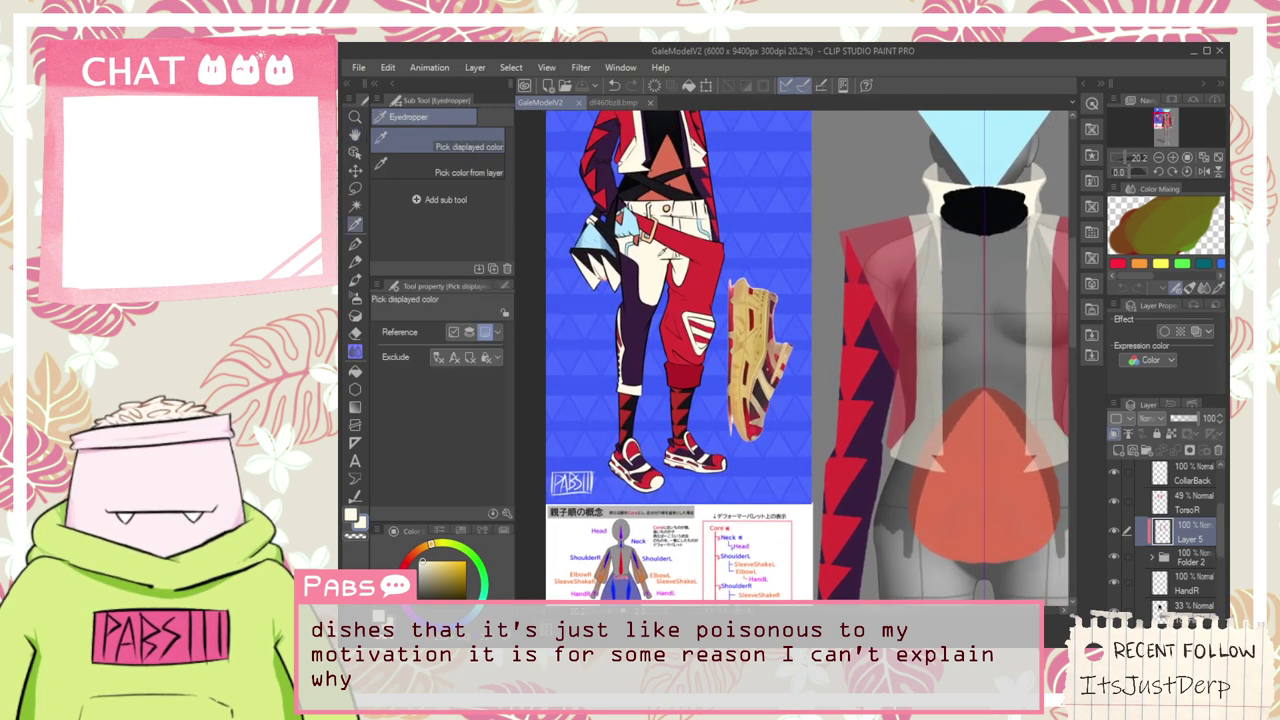
scroll(657, 277, down, 2)
key(space)
drag(795, 284, 785, 300)
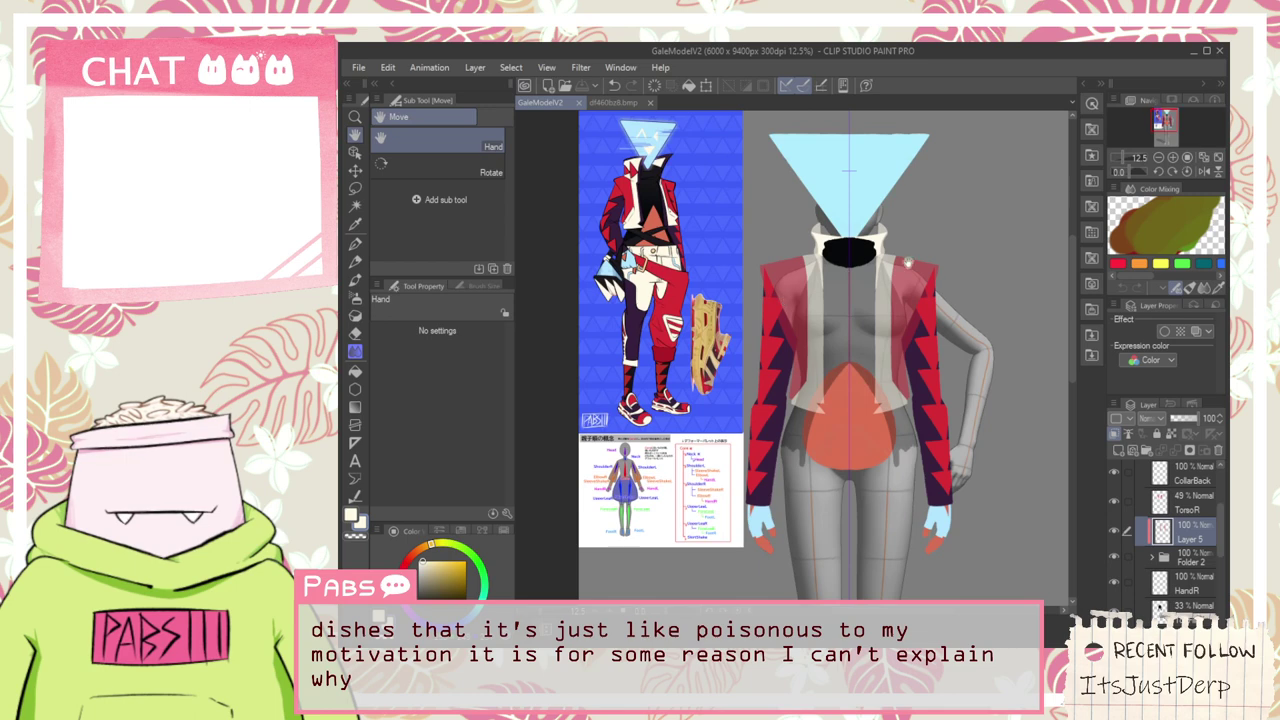
Set the CollarPop layer's opacity to 100% and check the NeckFront and CollarBack layers
scroll(1157, 490, up, 2)
click(1184, 493)
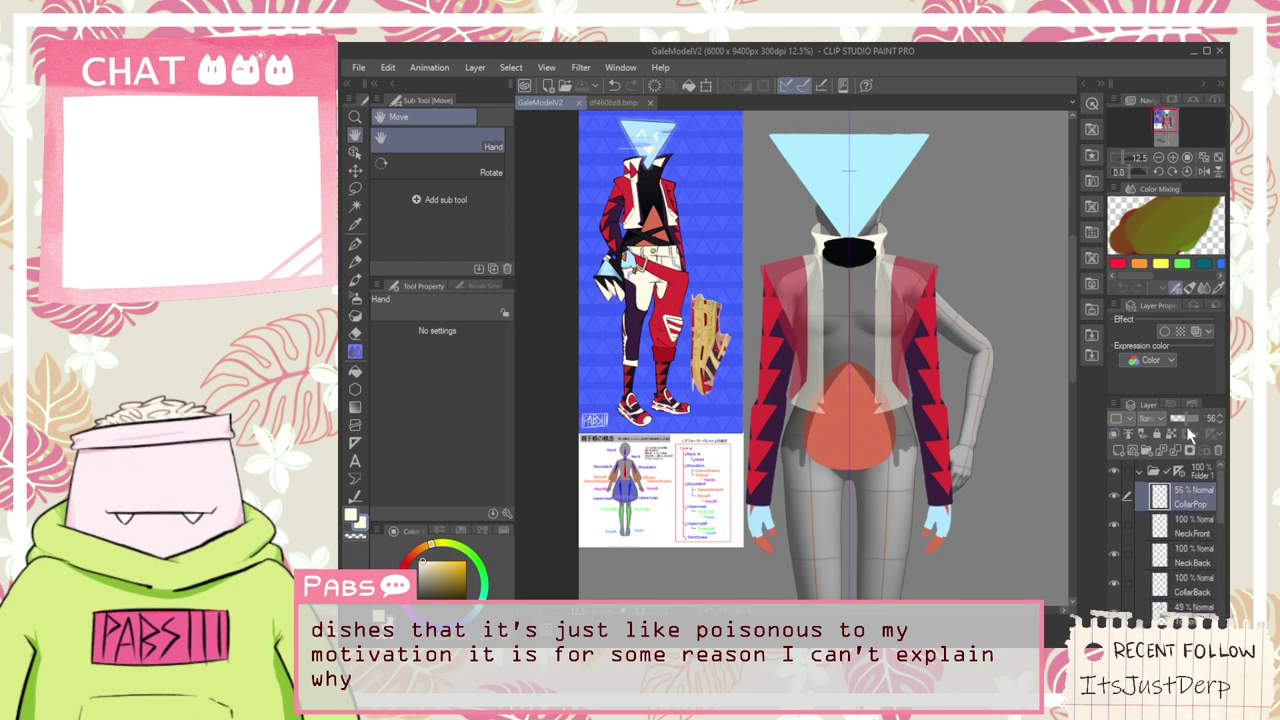
click(1170, 535)
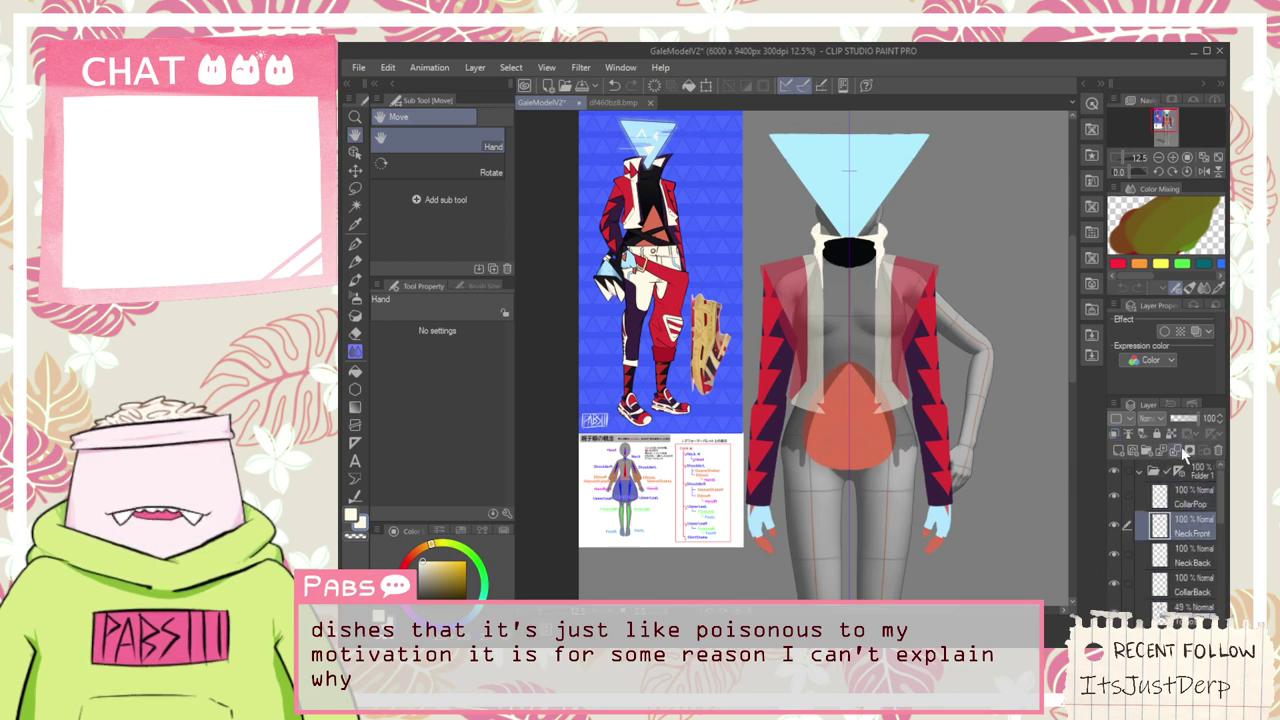
click(1192, 584)
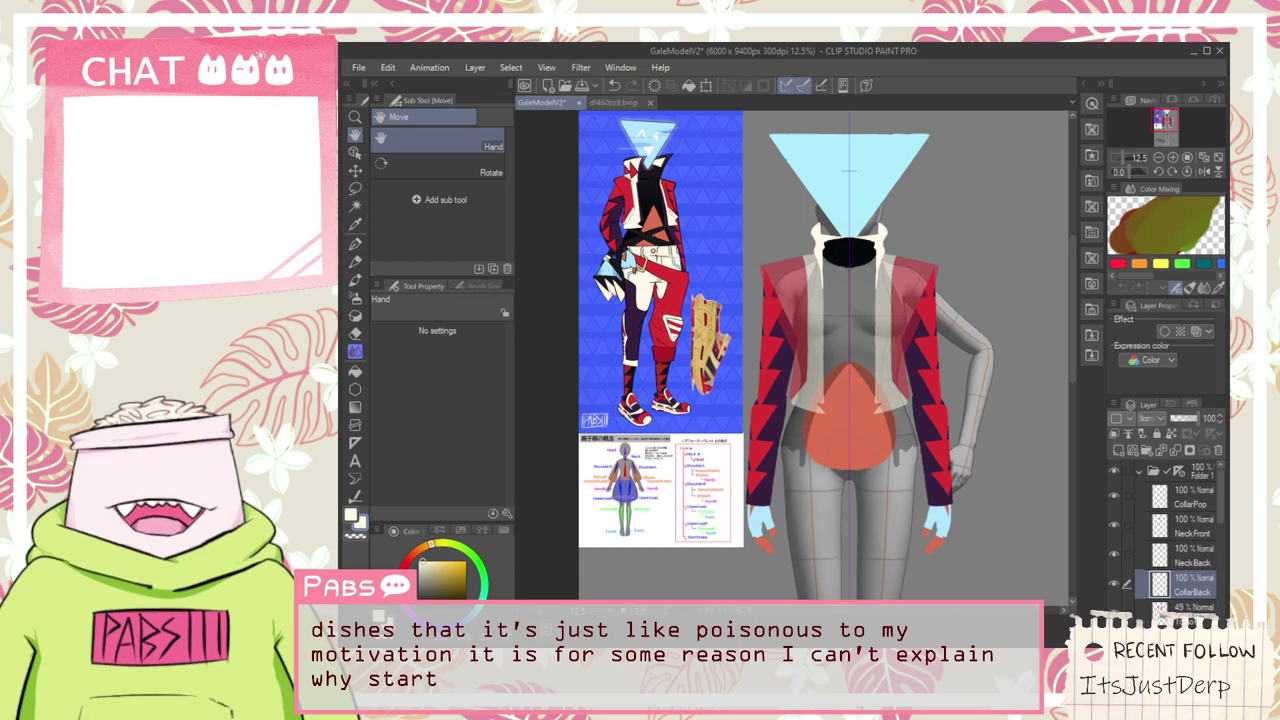
Set the TorsoR layer's opacity to 100%
scroll(1190, 530, down, 1)
click(1192, 558)
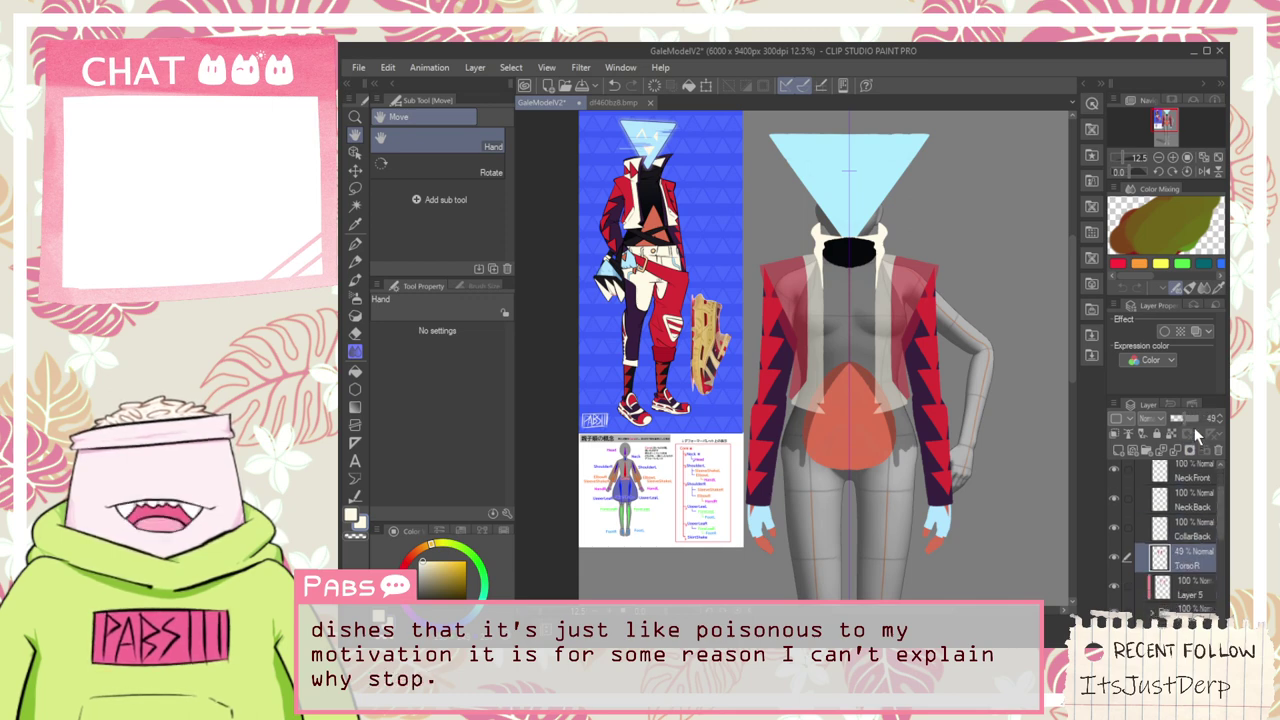
drag(1189, 419, 1228, 422)
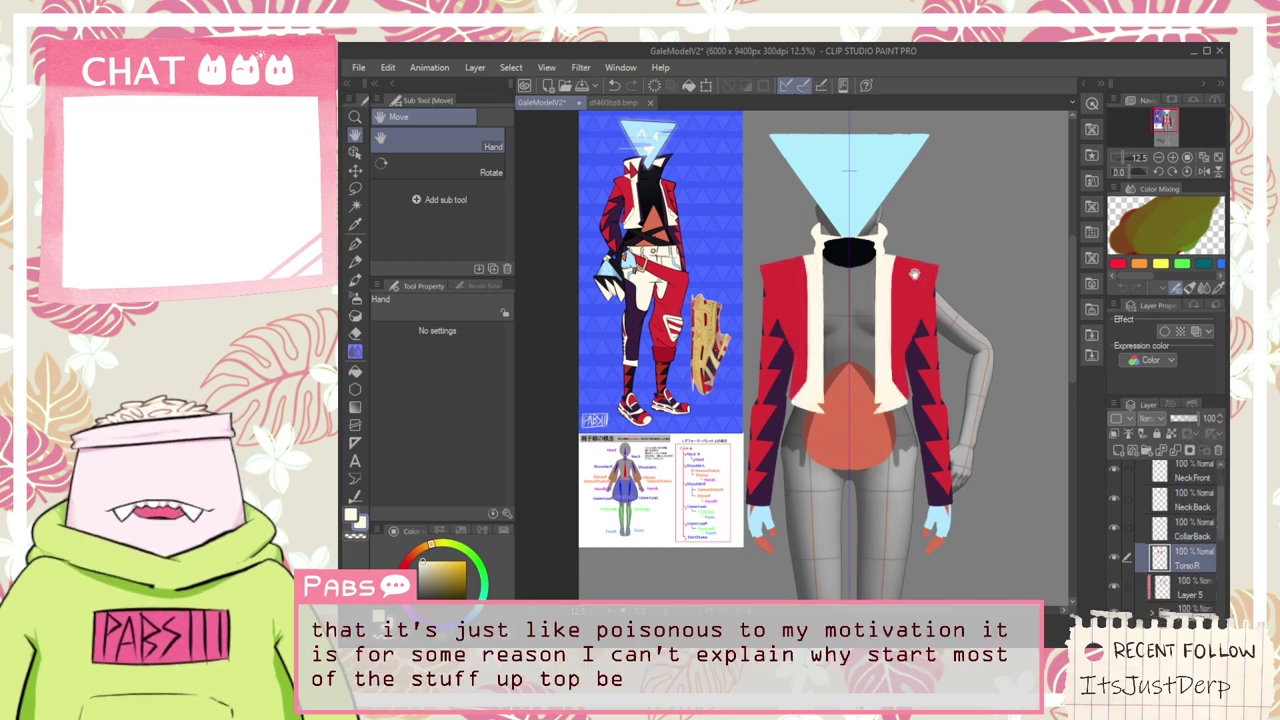
drag(914, 276, 892, 308)
Set the TopFill layer's opacity to 100% and compare the opaque outfit with the character reference
scroll(1188, 514, down, 4)
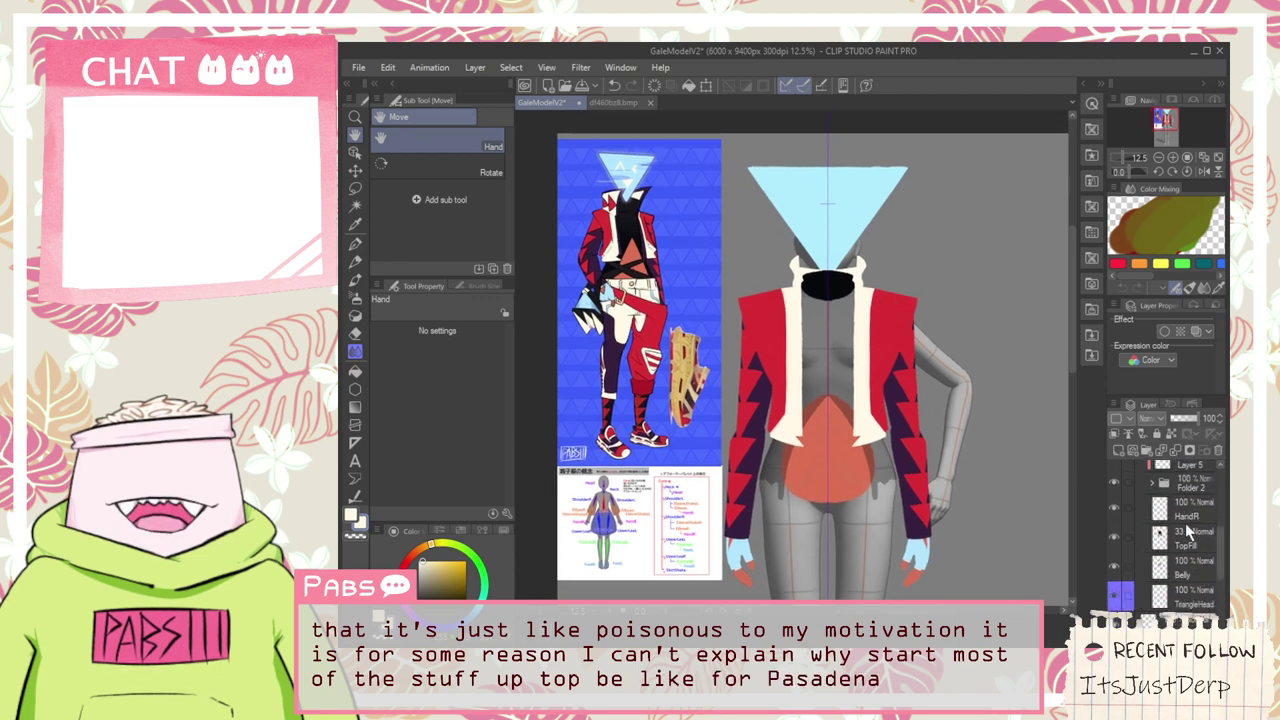
click(1185, 538)
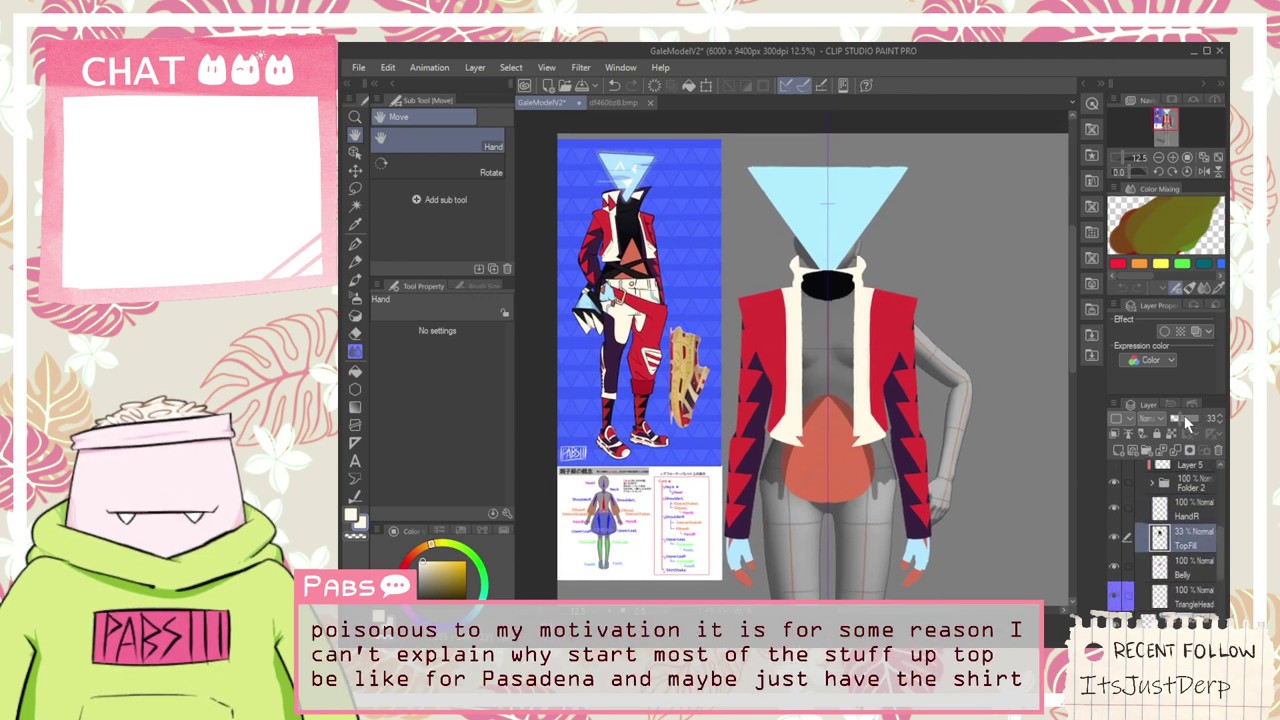
drag(1188, 422, 1222, 418)
scroll(842, 247, up, 2)
scroll(841, 247, down, 3)
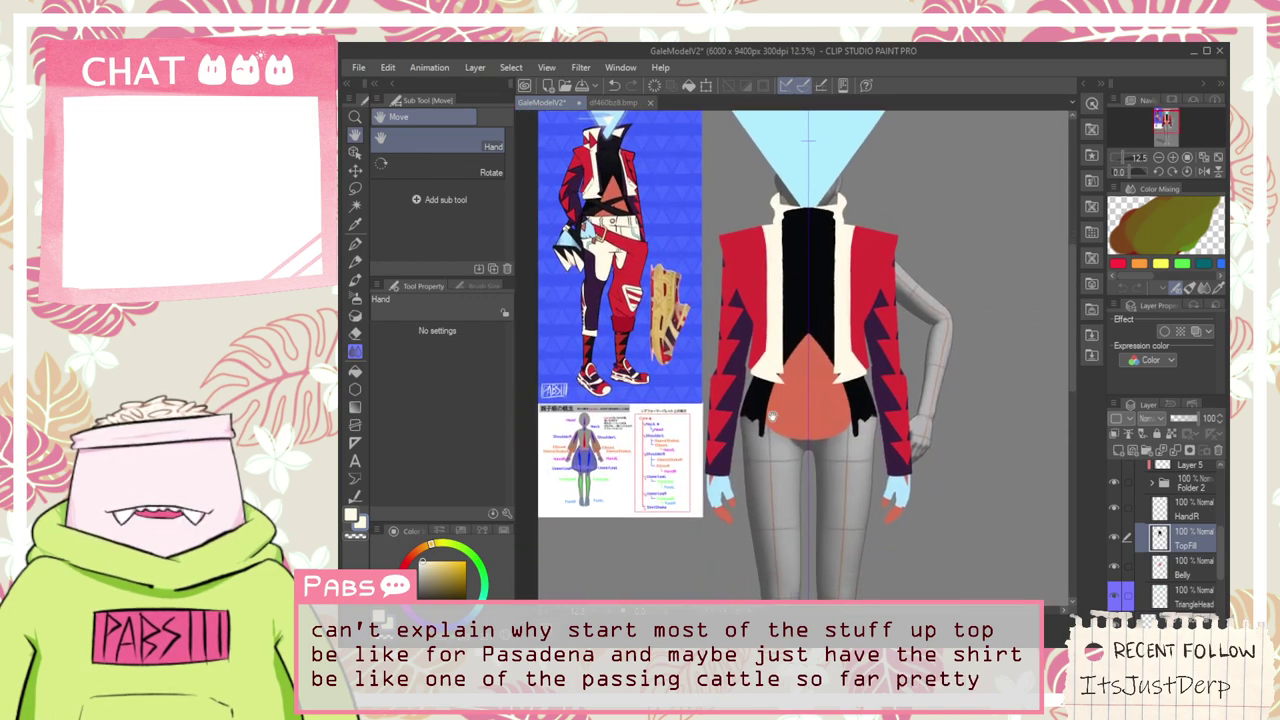
scroll(772, 416, up, 2)
scroll(688, 266, down, 3)
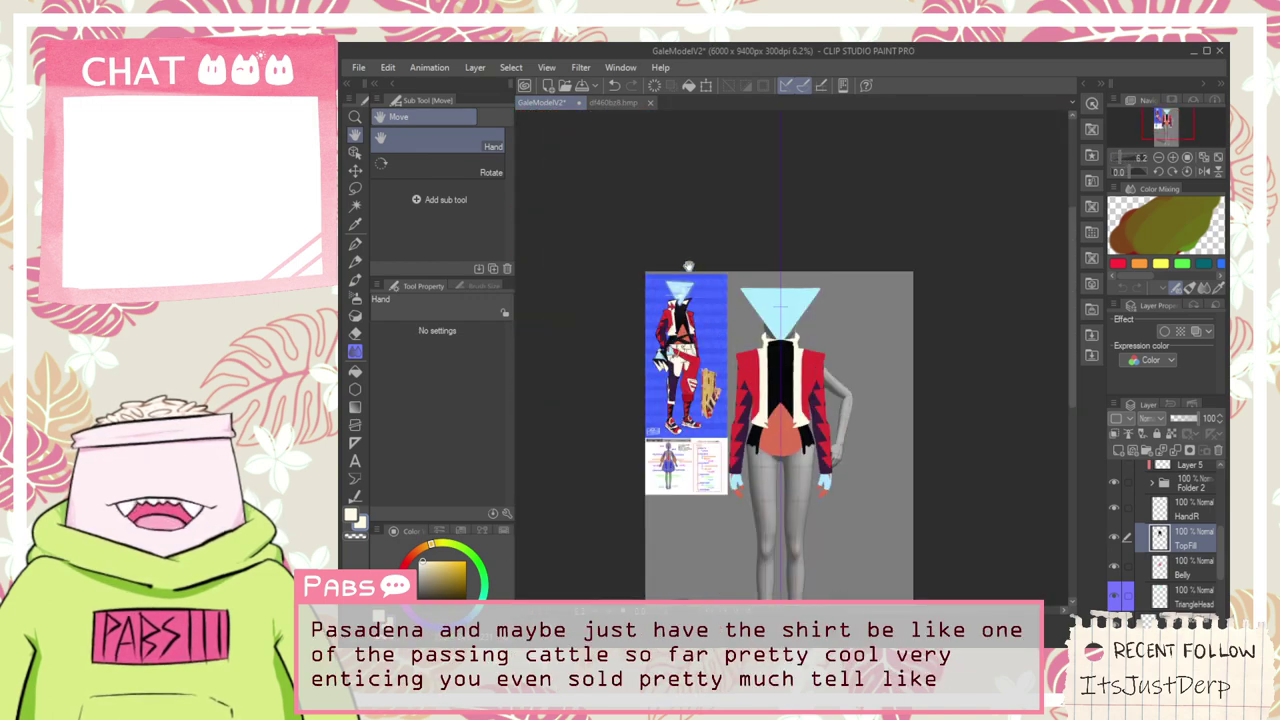
scroll(688, 266, up, 4)
scroll(687, 287, down, 3)
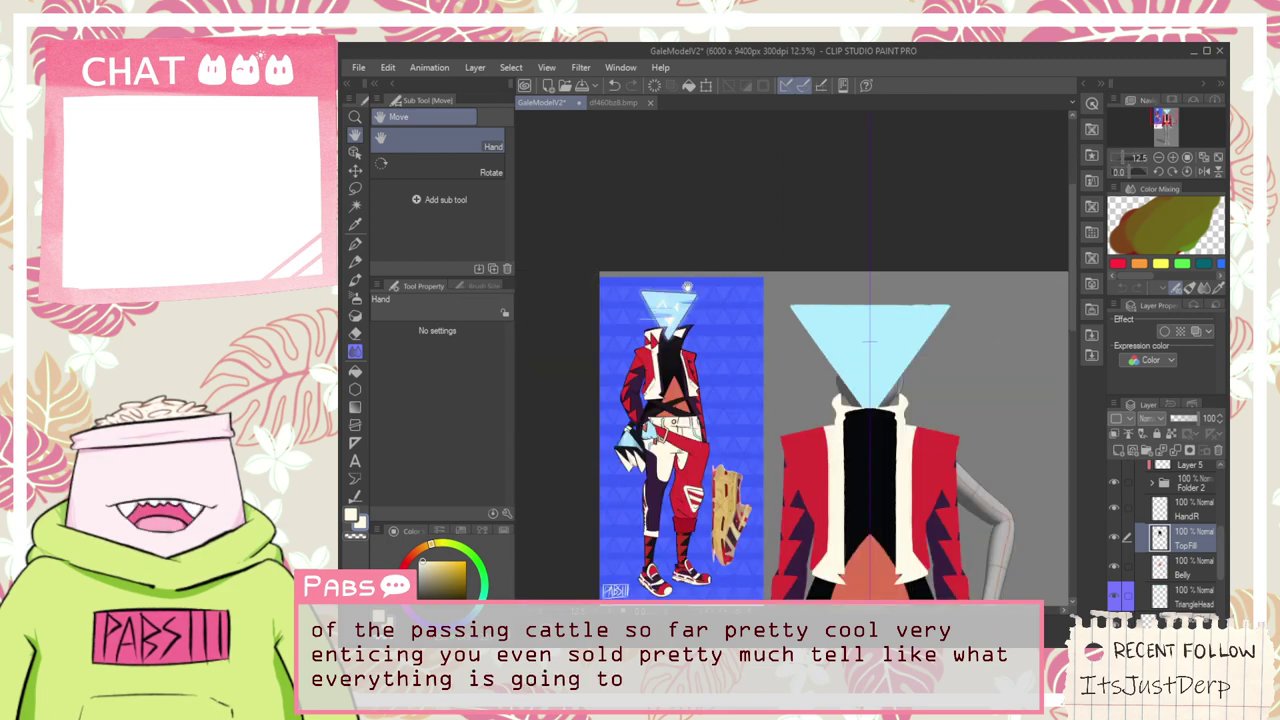
Select the TriangleHead layer and move it up the layer stack to directly above TorsoR
drag(773, 433, 671, 332)
drag(819, 455, 788, 336)
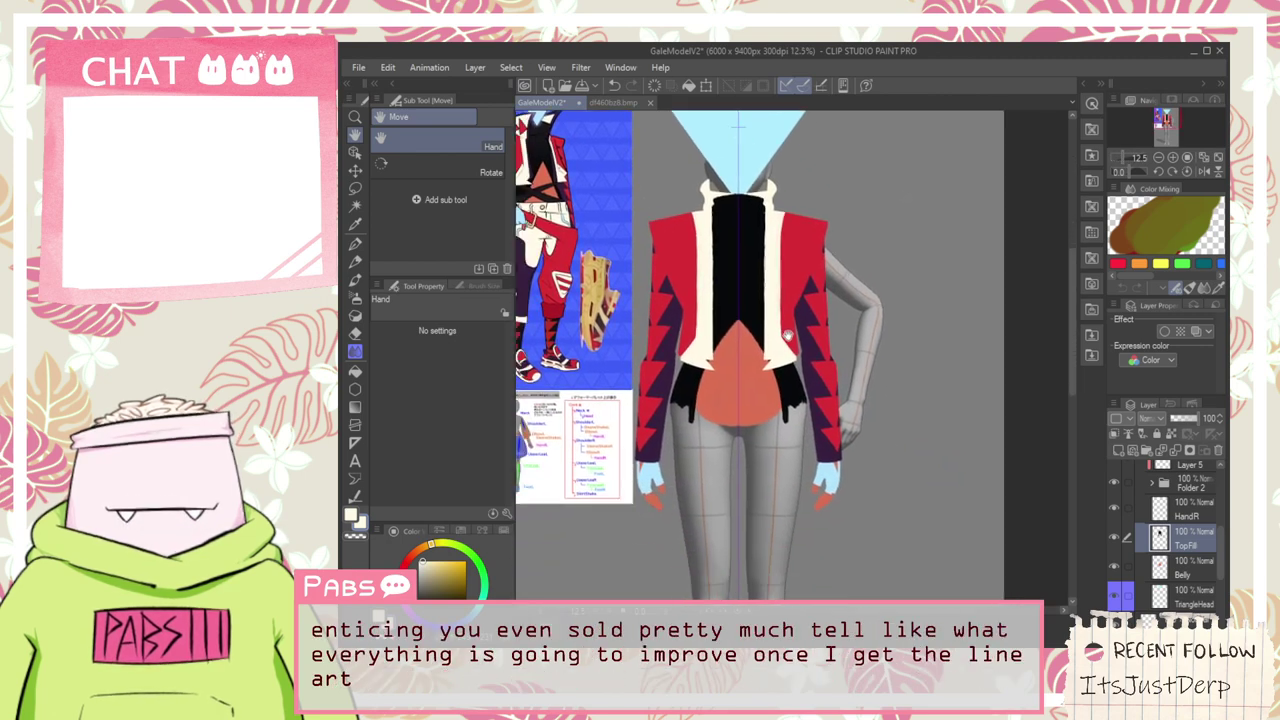
scroll(1195, 510, down, 5)
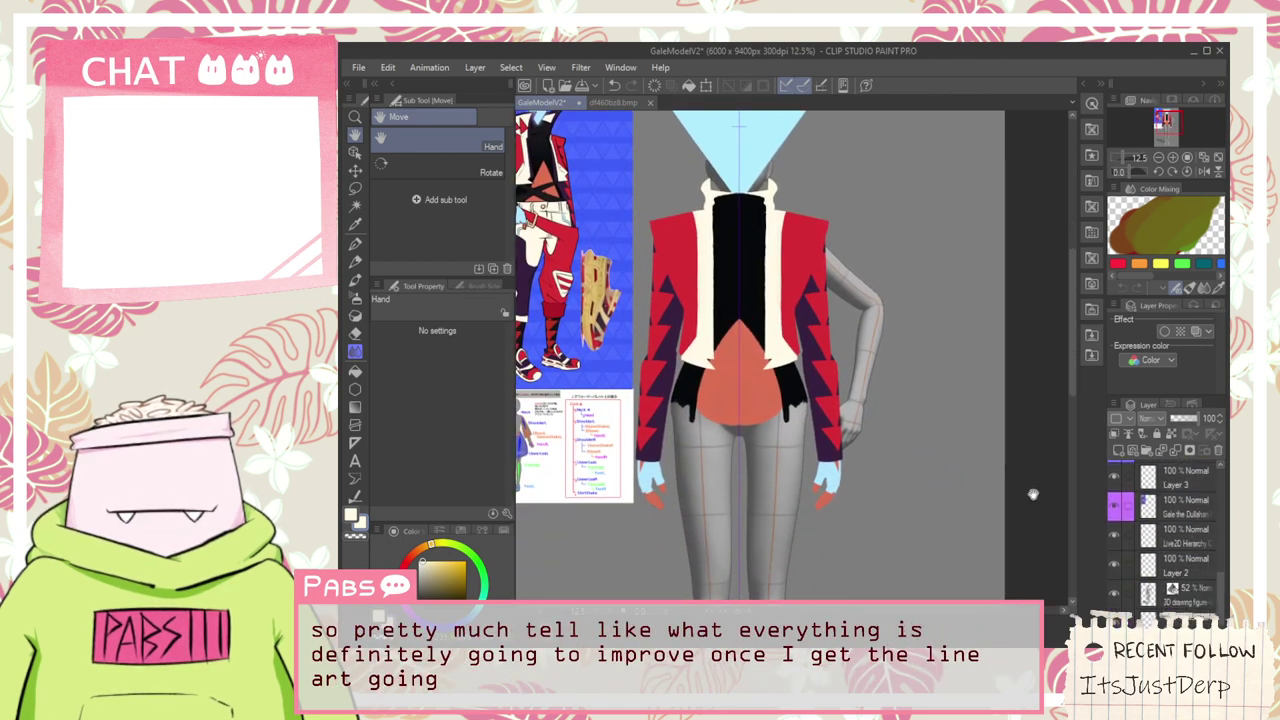
scroll(1172, 530, up, 5)
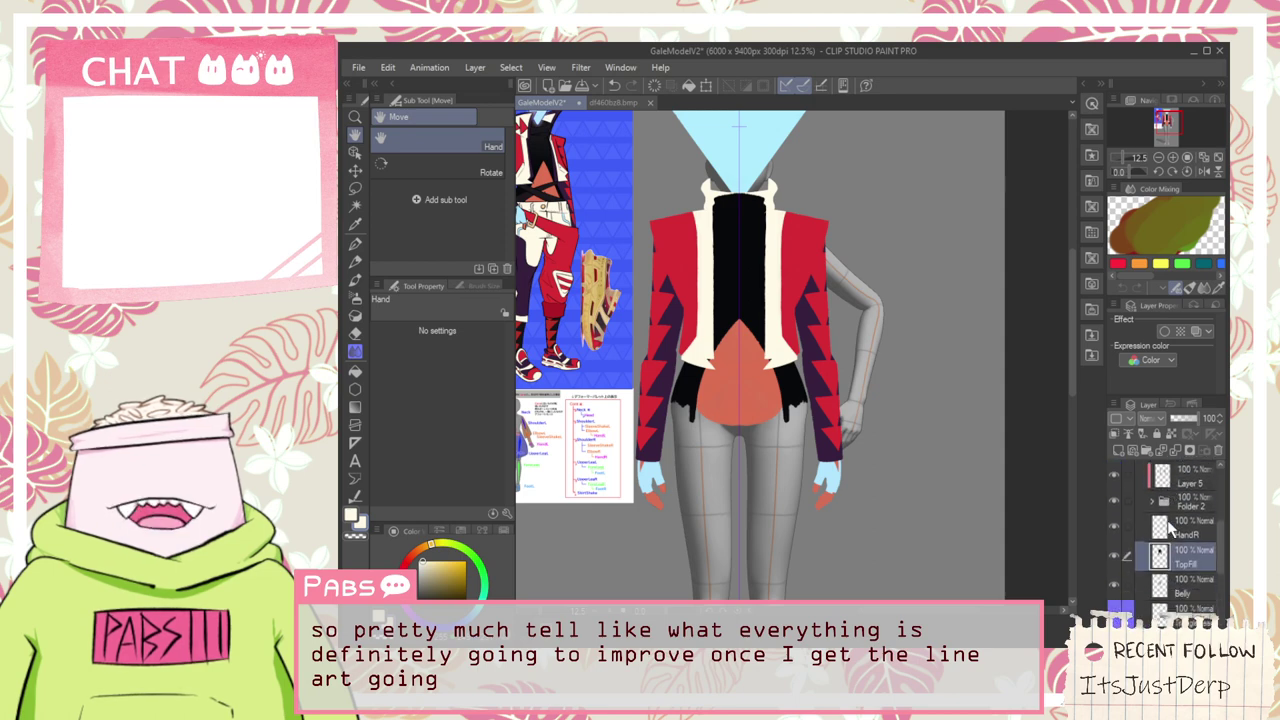
click(1185, 610)
scroll(1175, 560, down, 1)
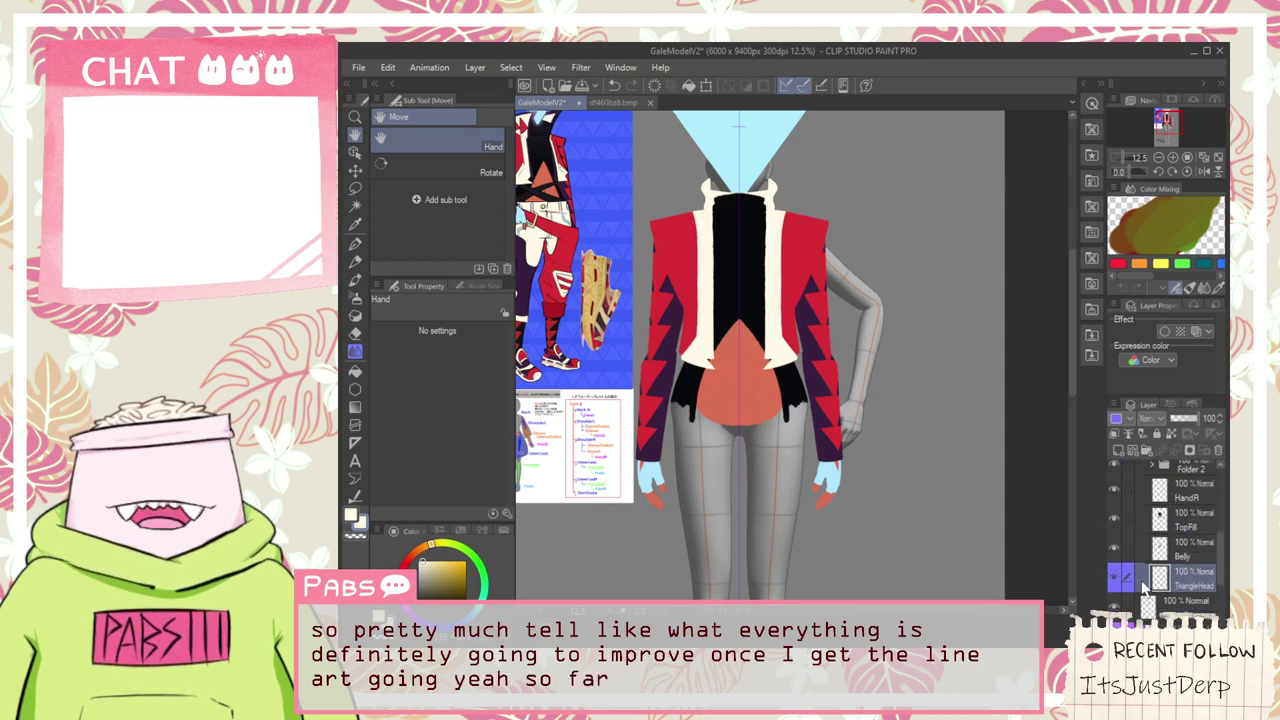
scroll(973, 528, down, 1)
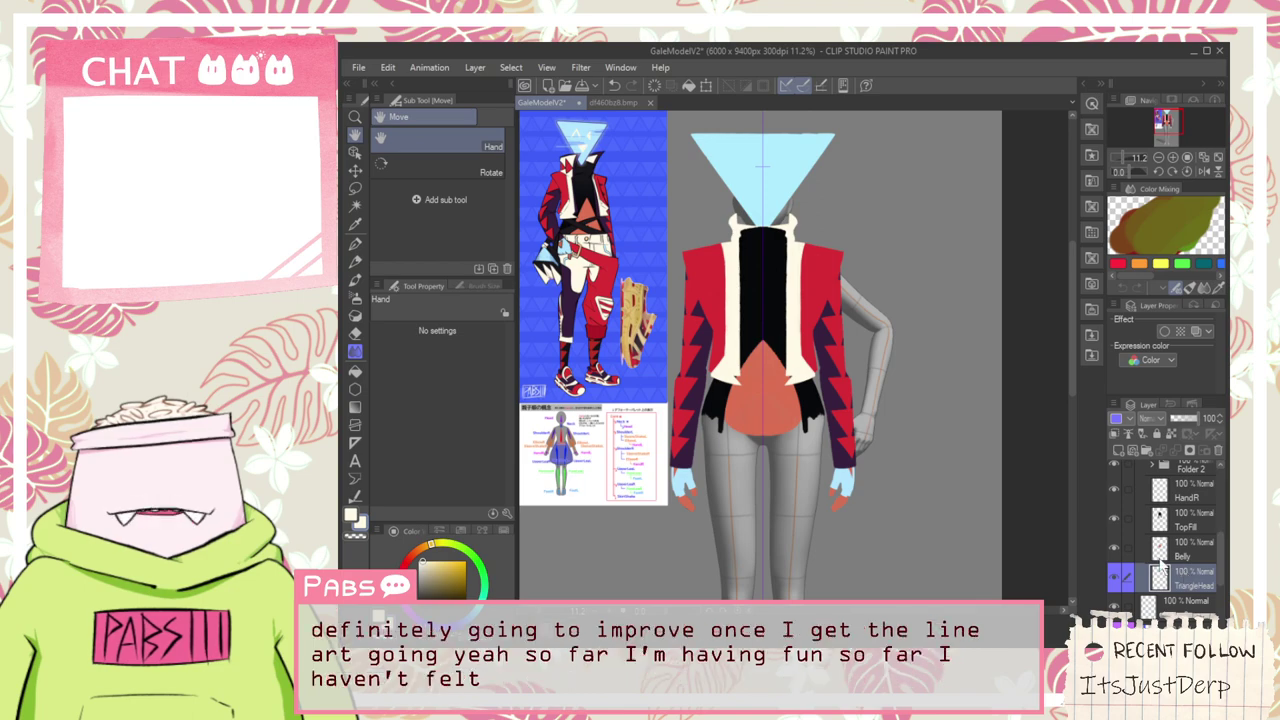
scroll(761, 272, up, 4)
scroll(761, 272, down, 3)
scroll(761, 272, up, 6)
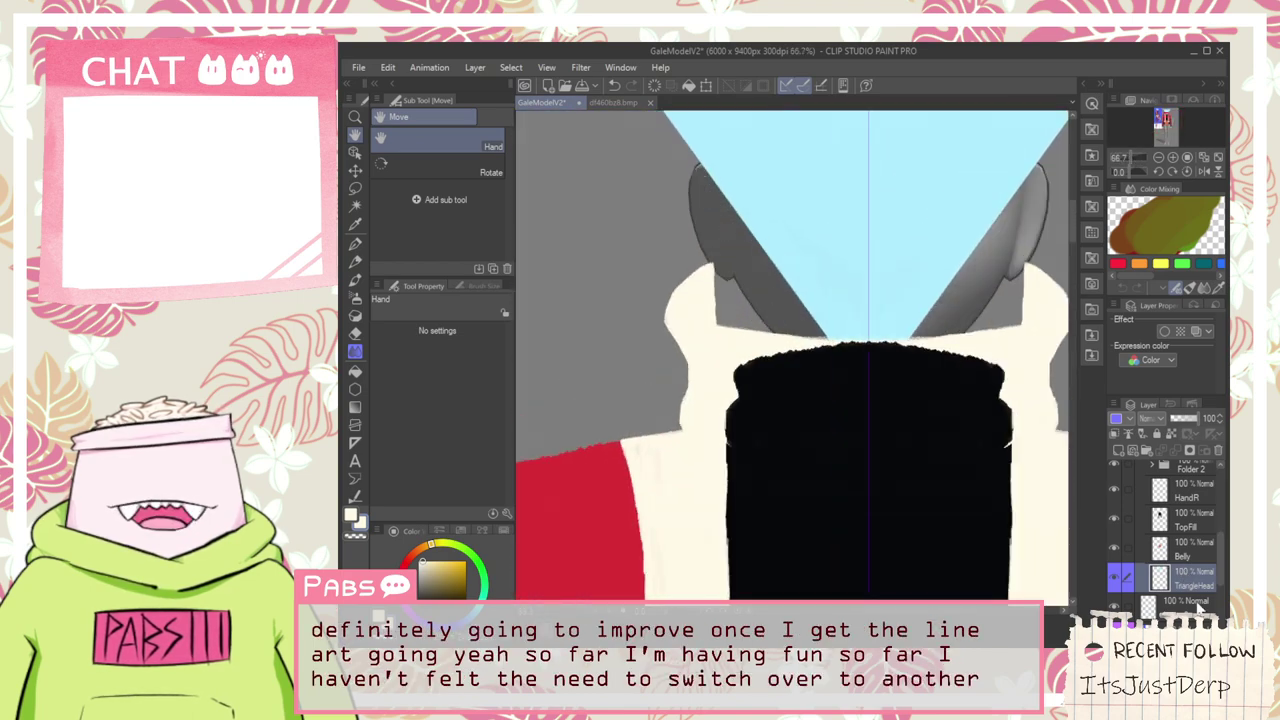
scroll(1193, 500, up, 5)
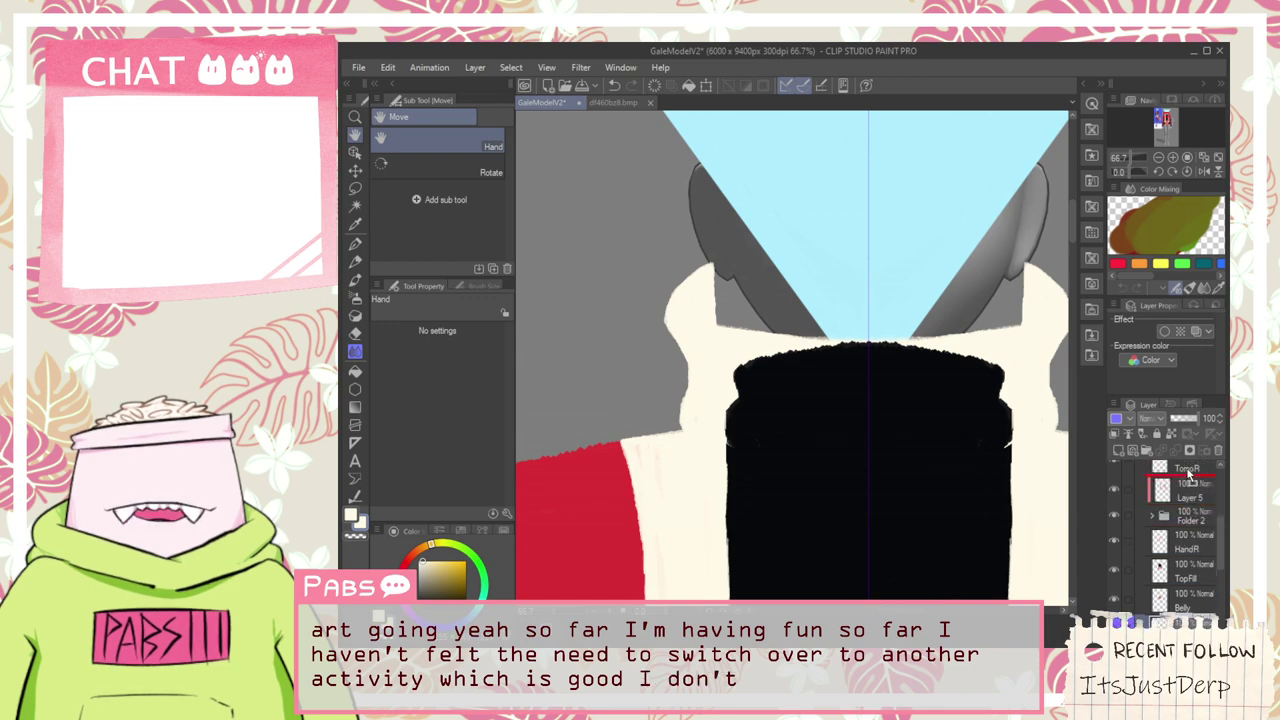
drag(1190, 475, 1194, 537)
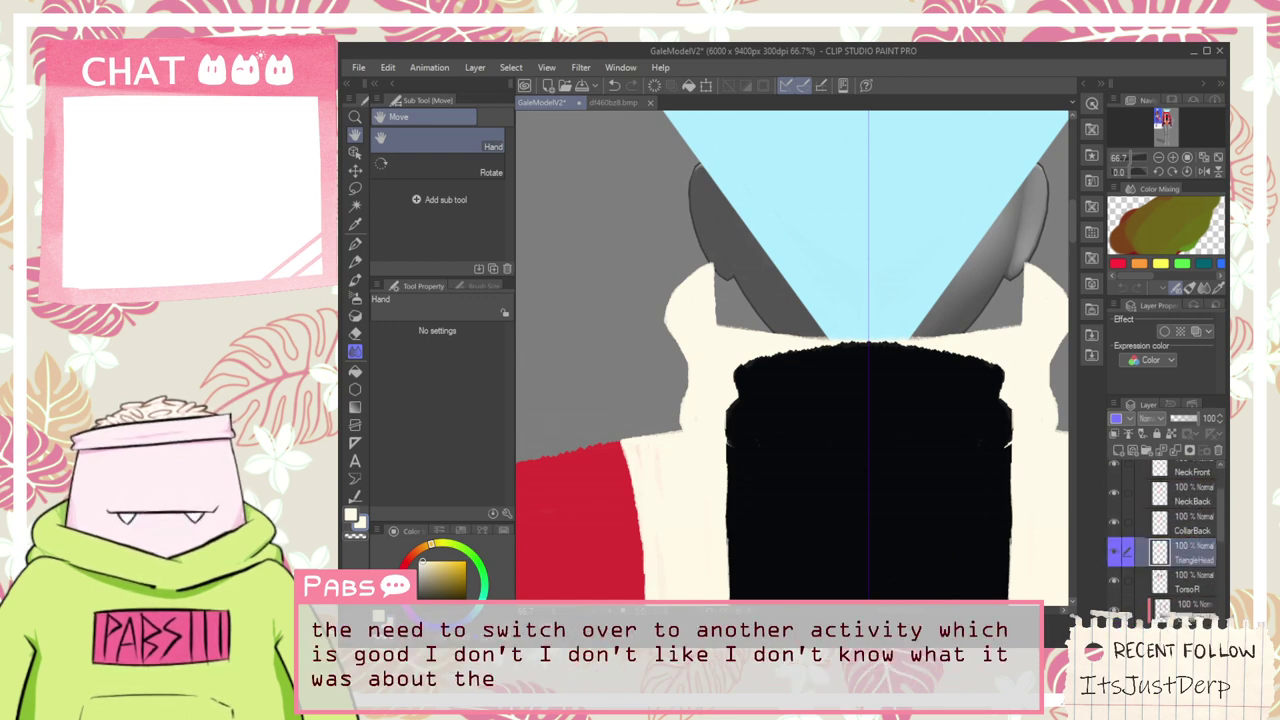
Rename Layer 5 below TorsoR after the sleeve triangles, and move TriangleHead between the NeckFront and NeckBack layers
click(1193, 605)
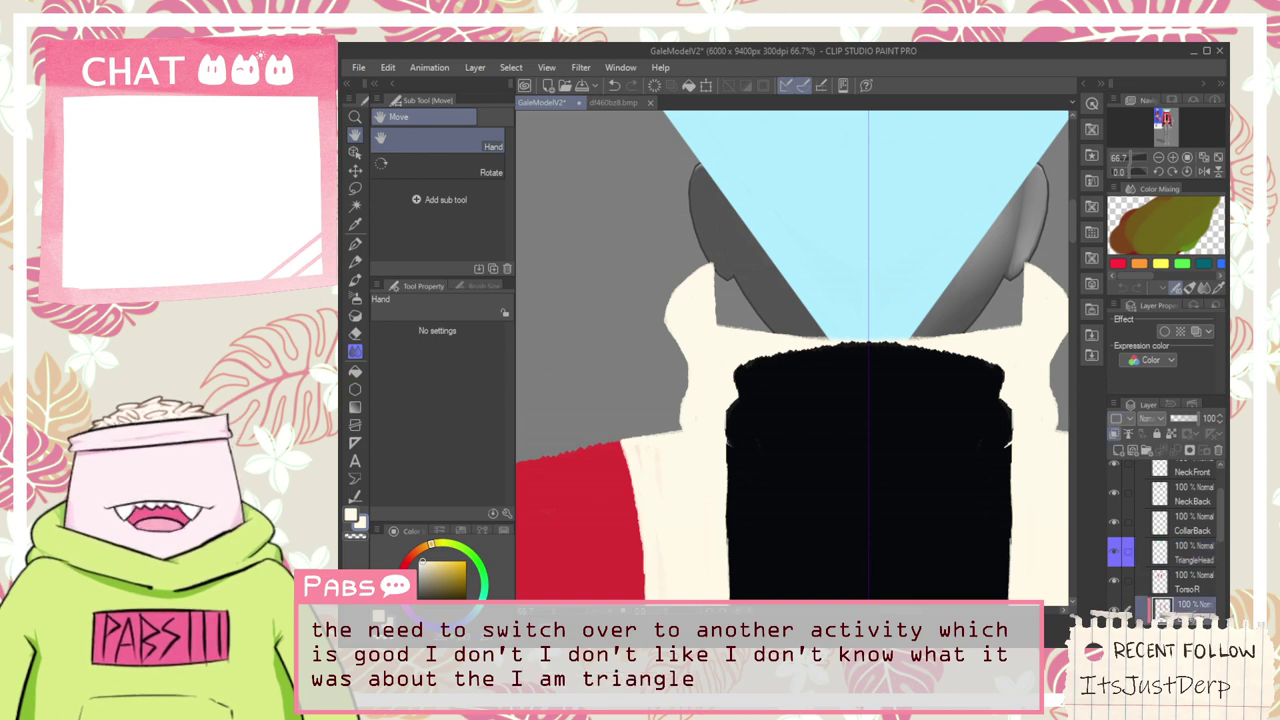
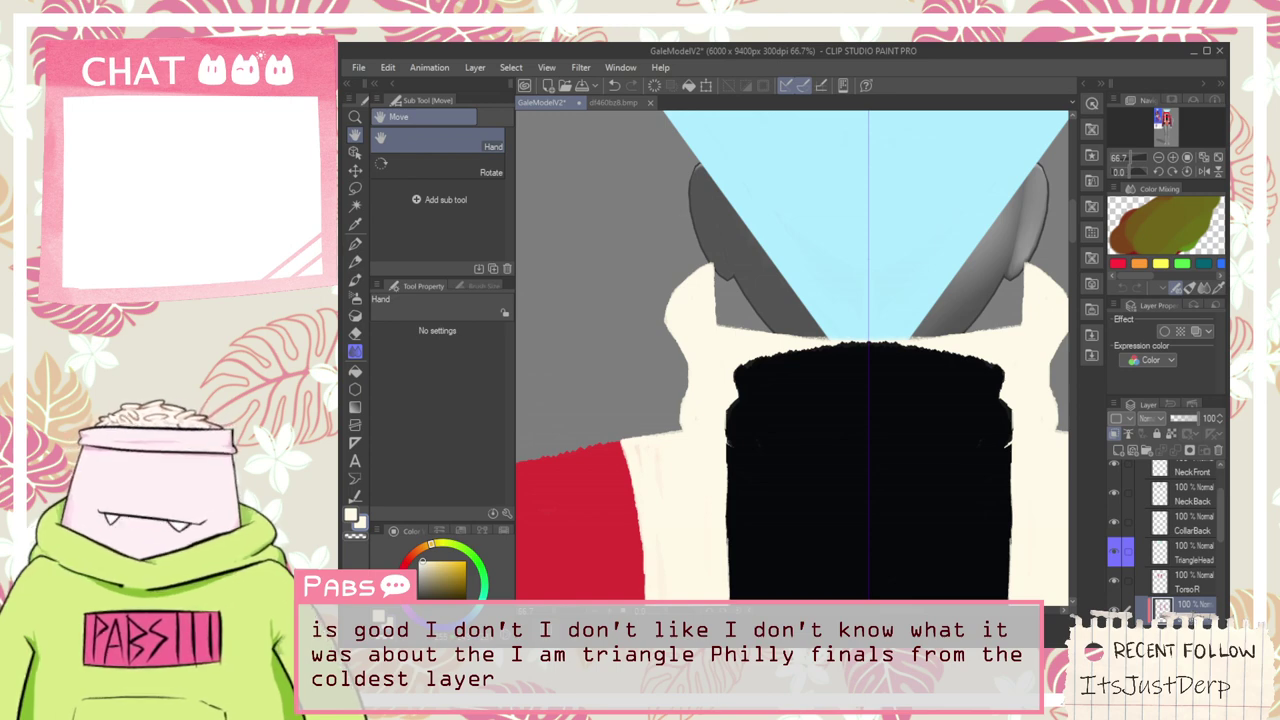
scroll(1191, 560, up, 2)
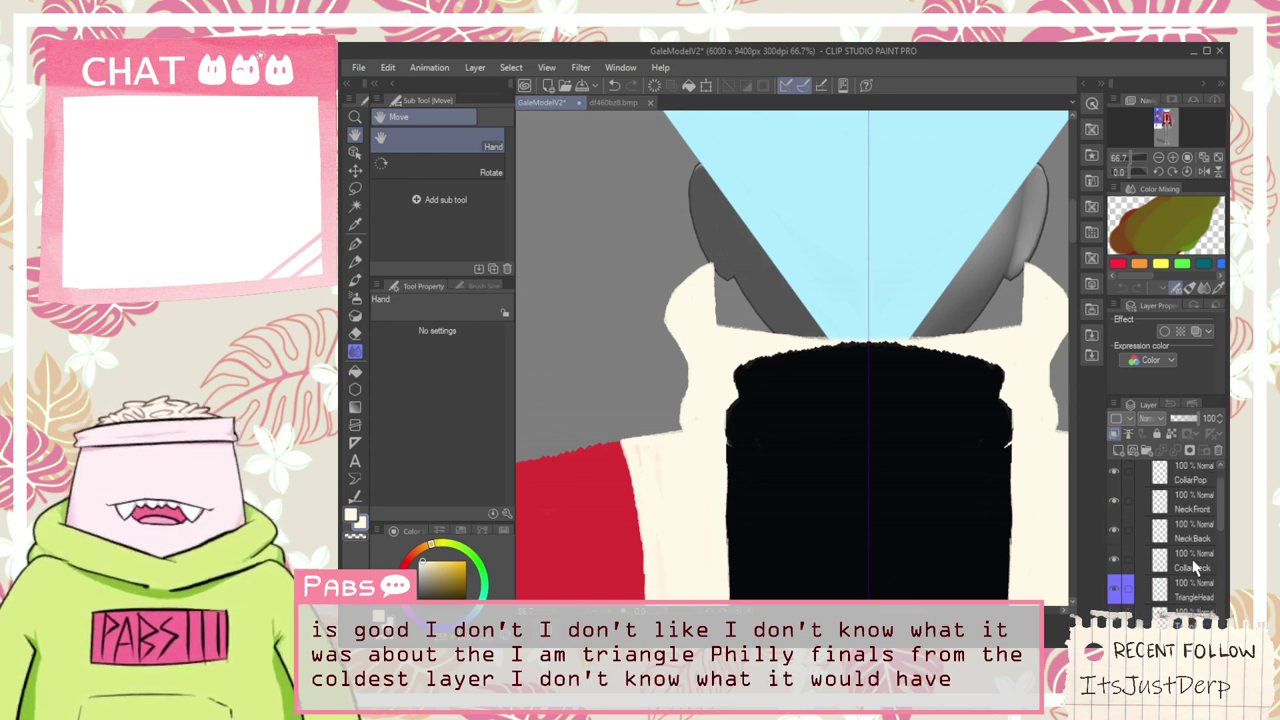
click(1199, 587)
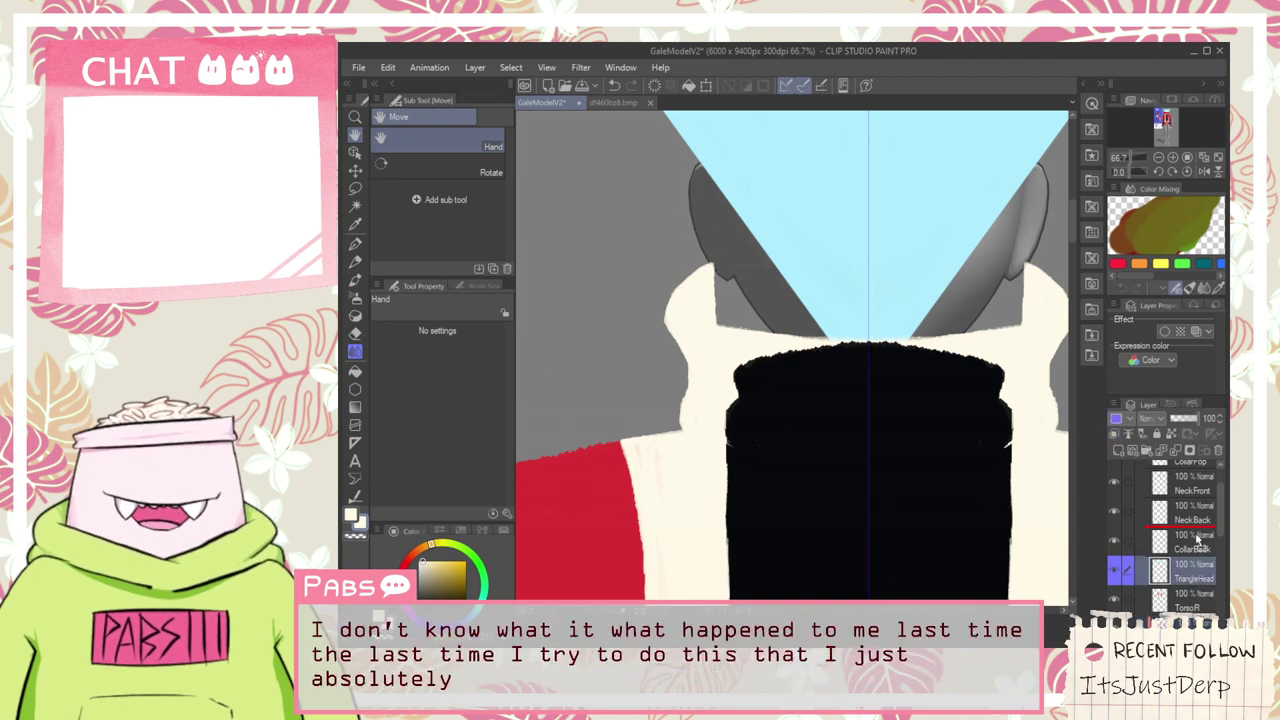
drag(1194, 527, 1182, 487)
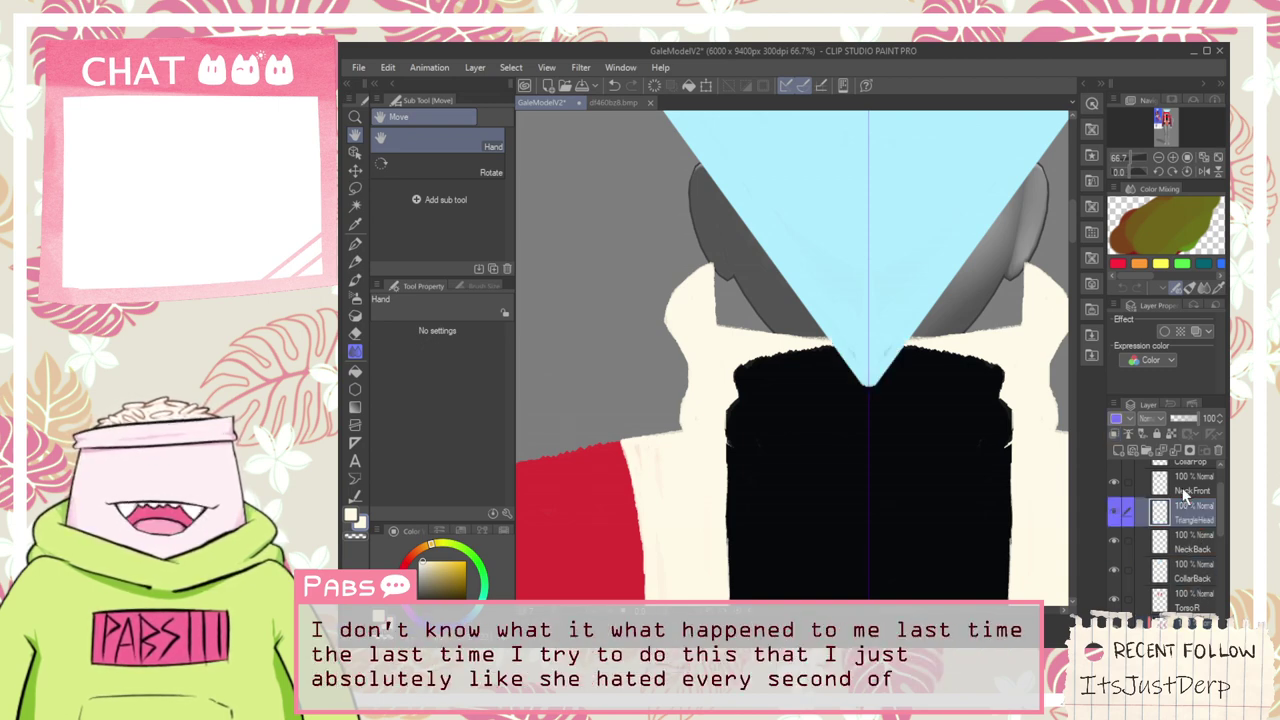
scroll(874, 348, up, 3)
scroll(874, 346, down, 3)
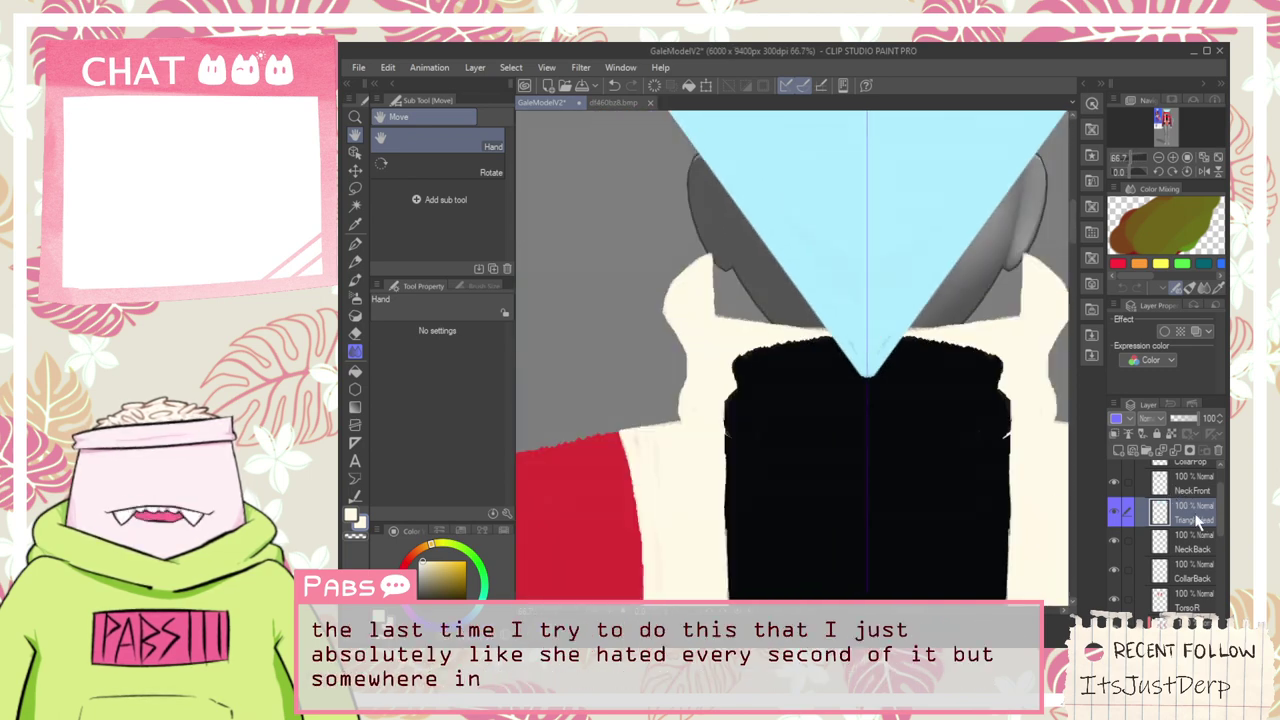
Sample the head's light blue and touch up the triangle's lower tip and slanted edges with the pen
drag(965, 474, 914, 600)
alt+click(879, 246)
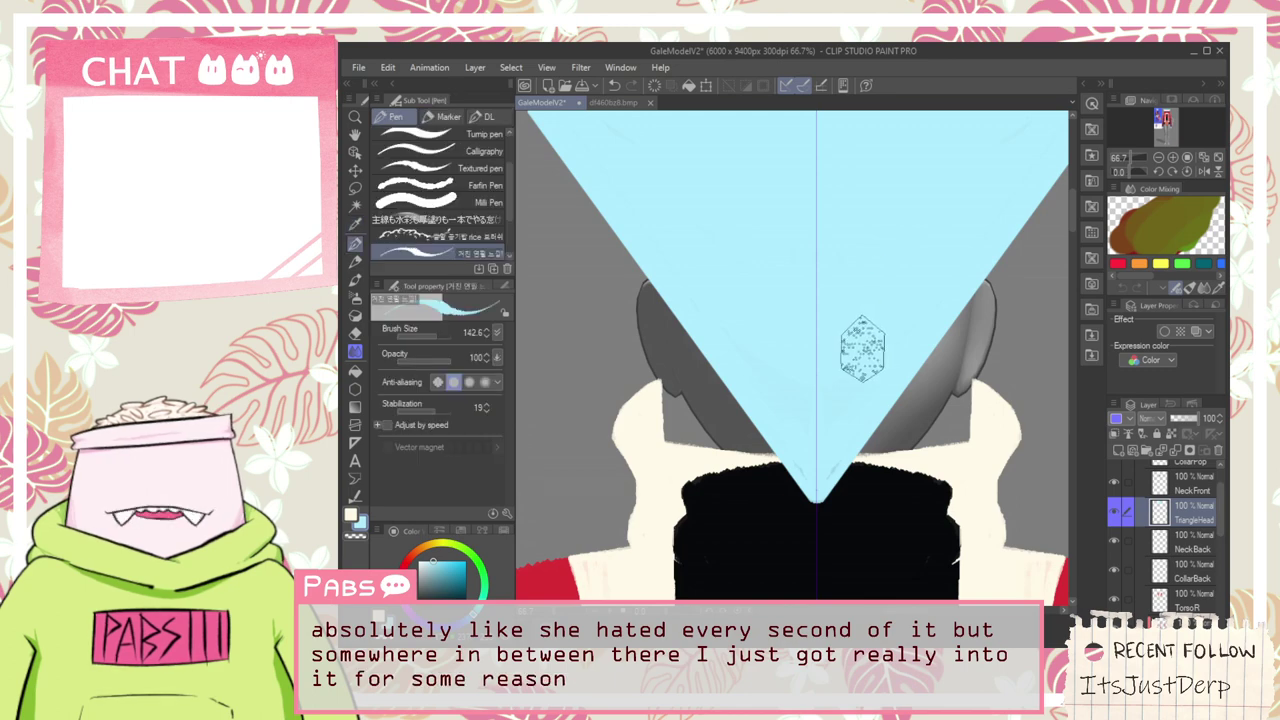
scroll(862, 349, up, 1)
key(space)
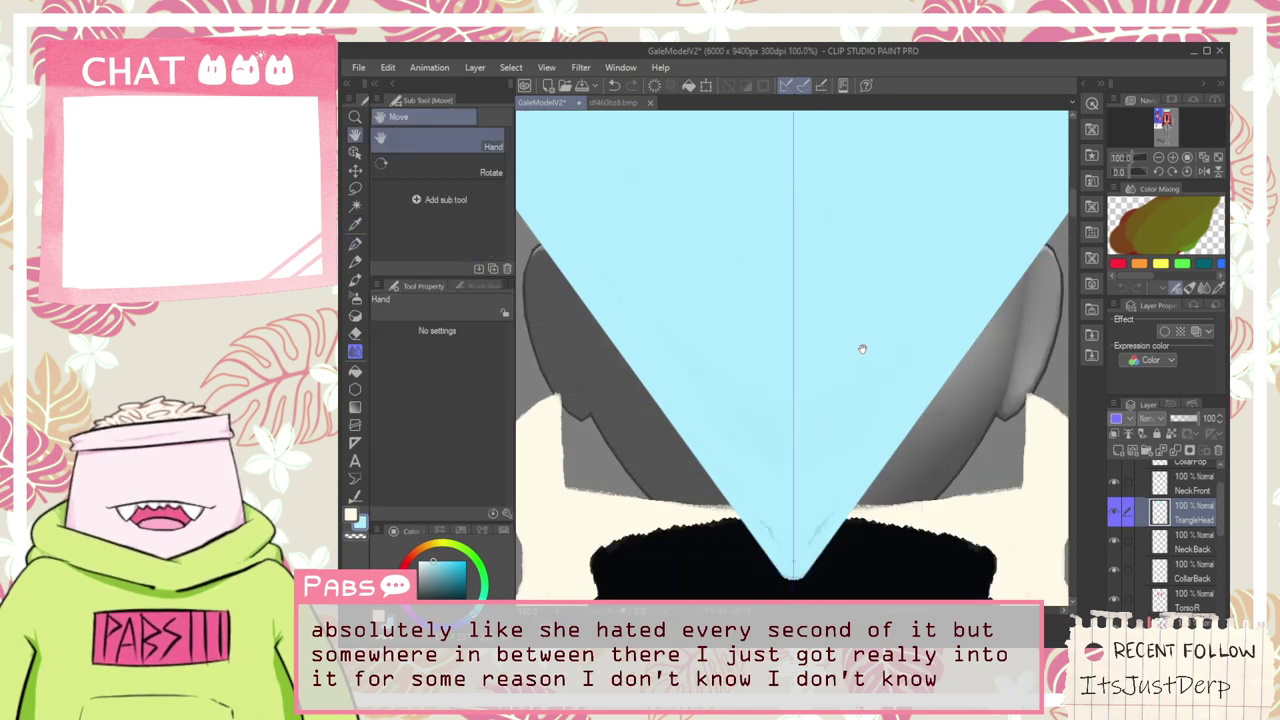
drag(789, 478, 780, 407)
key(p)
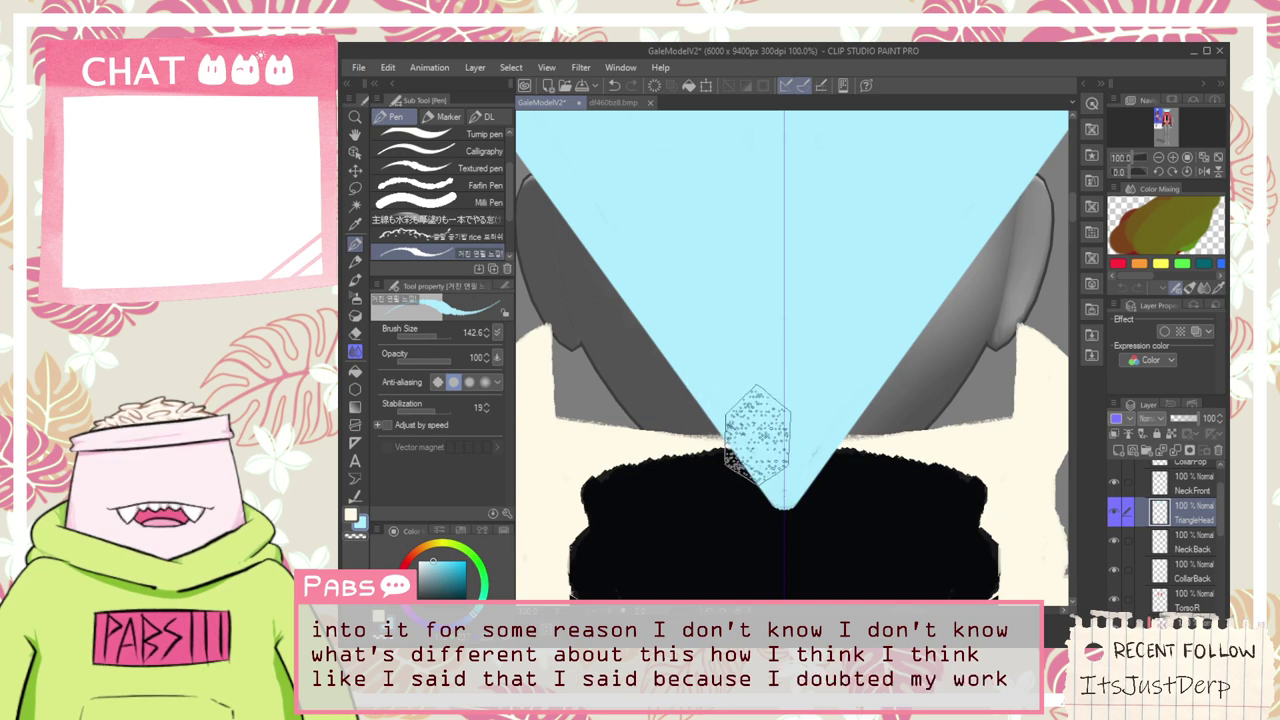
scroll(761, 405, down, 3)
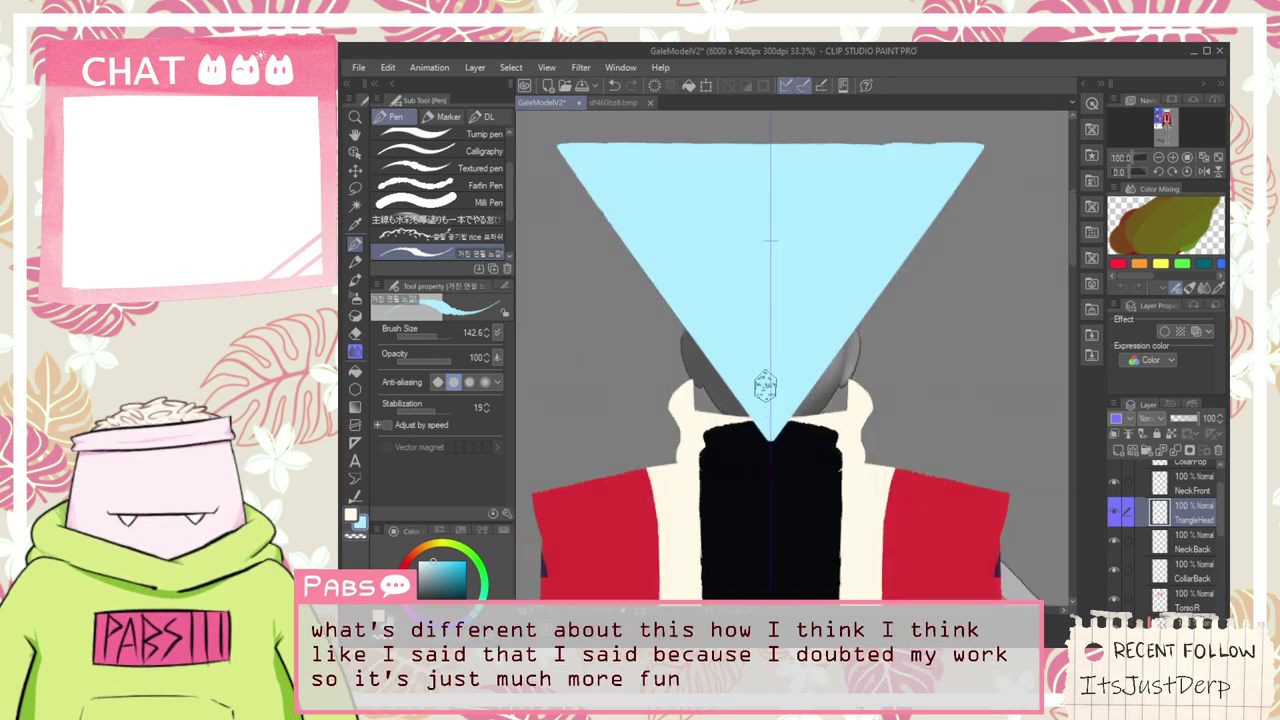
scroll(734, 252, up, 1)
key(space)
drag(643, 195, 793, 343)
key(p)
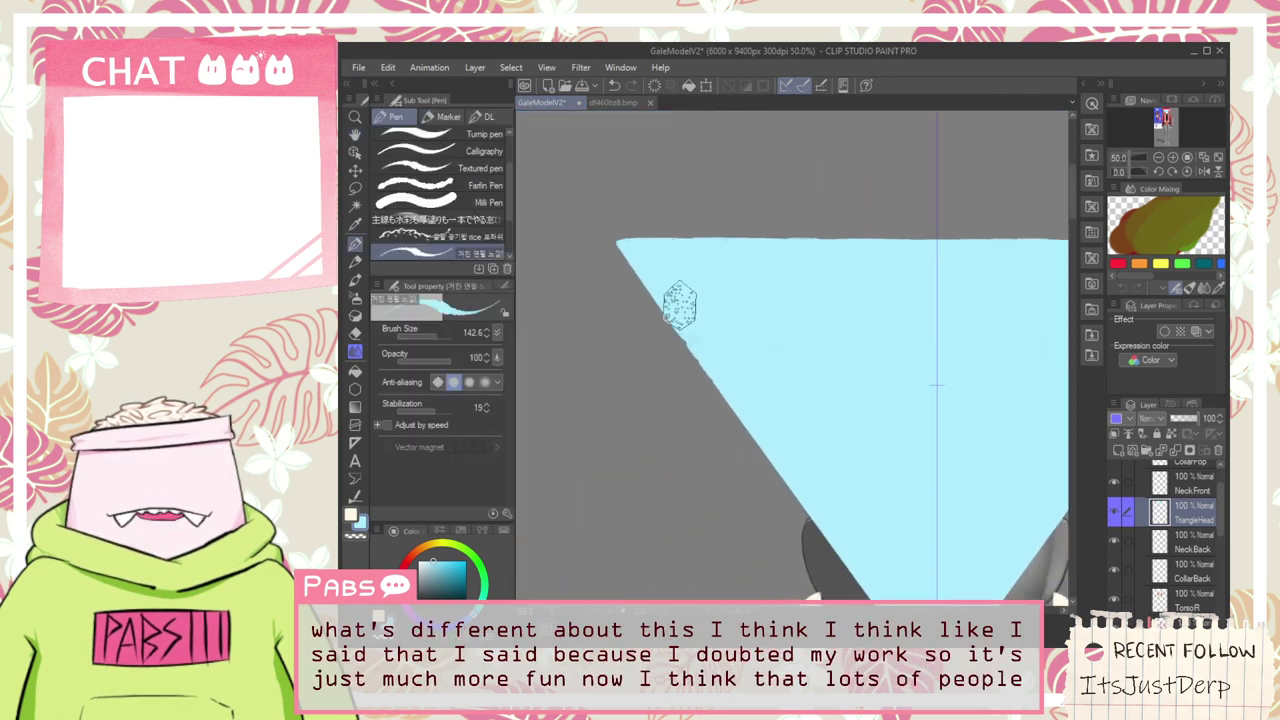
scroll(824, 400, down, 5)
key(h)
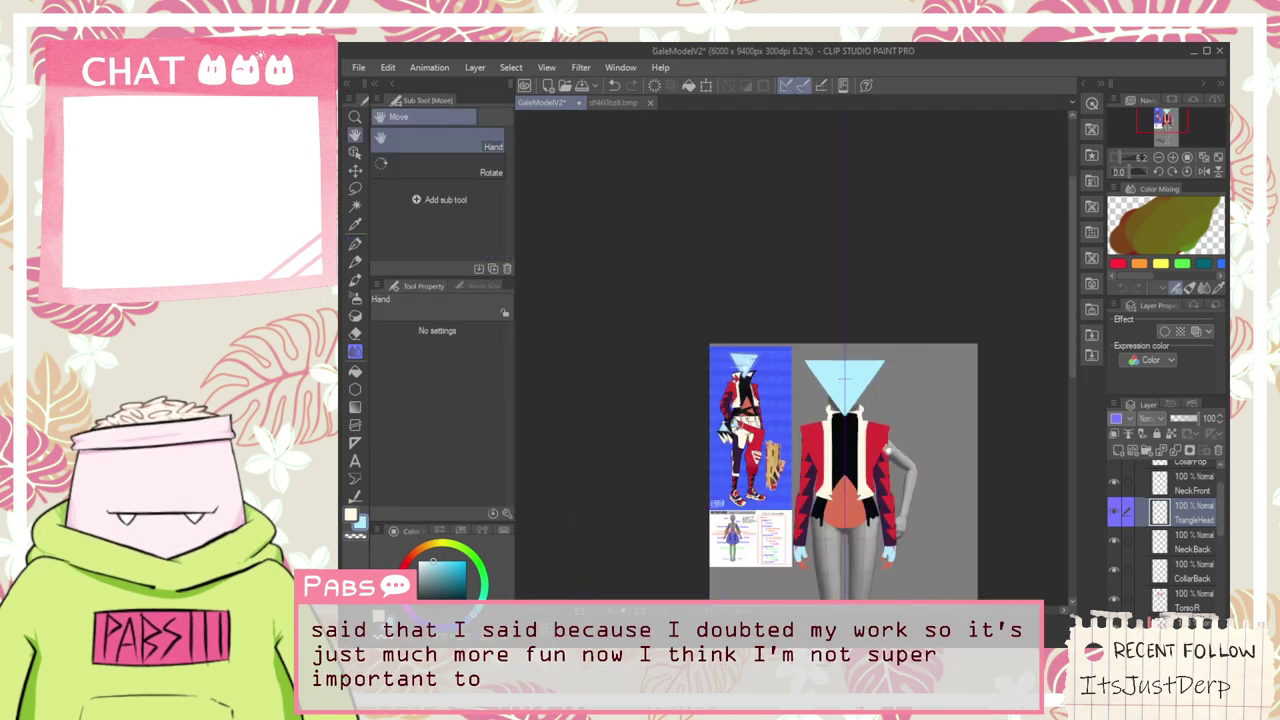
Trim the uneven top edge of the triangle head with the Hard eraser
scroll(786, 254, up, 4)
scroll(811, 195, up, 2)
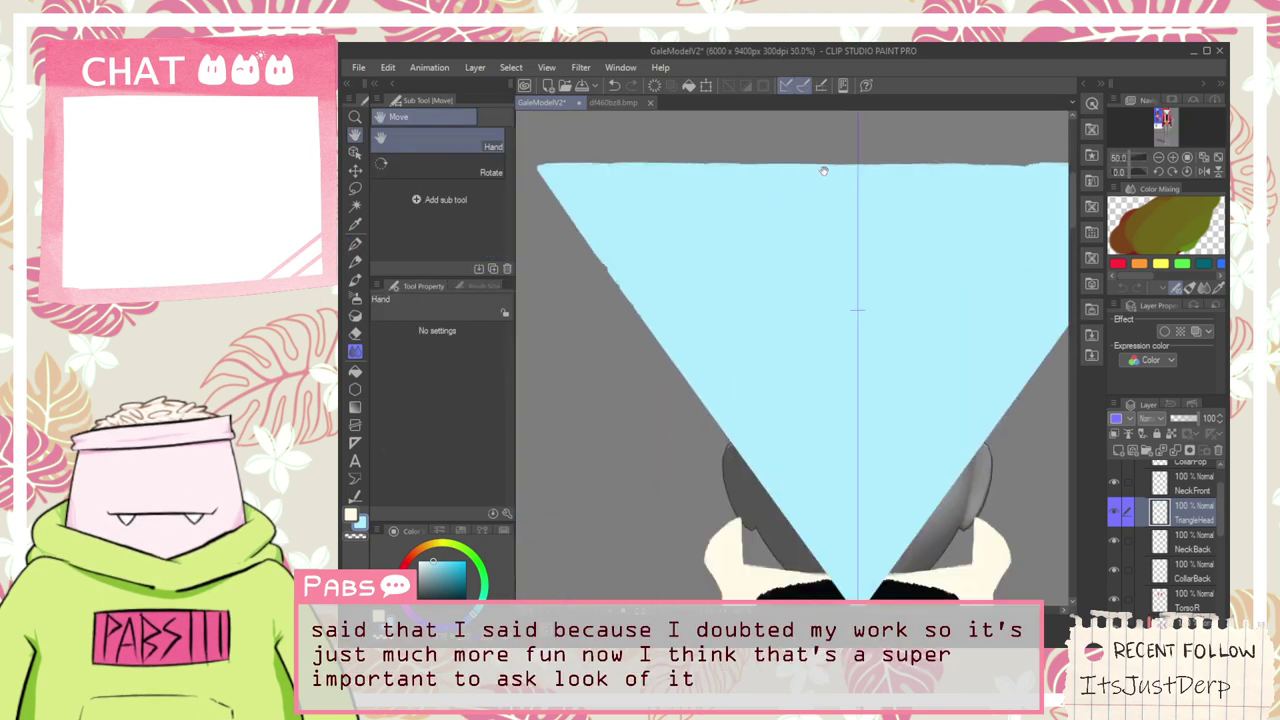
key(e)
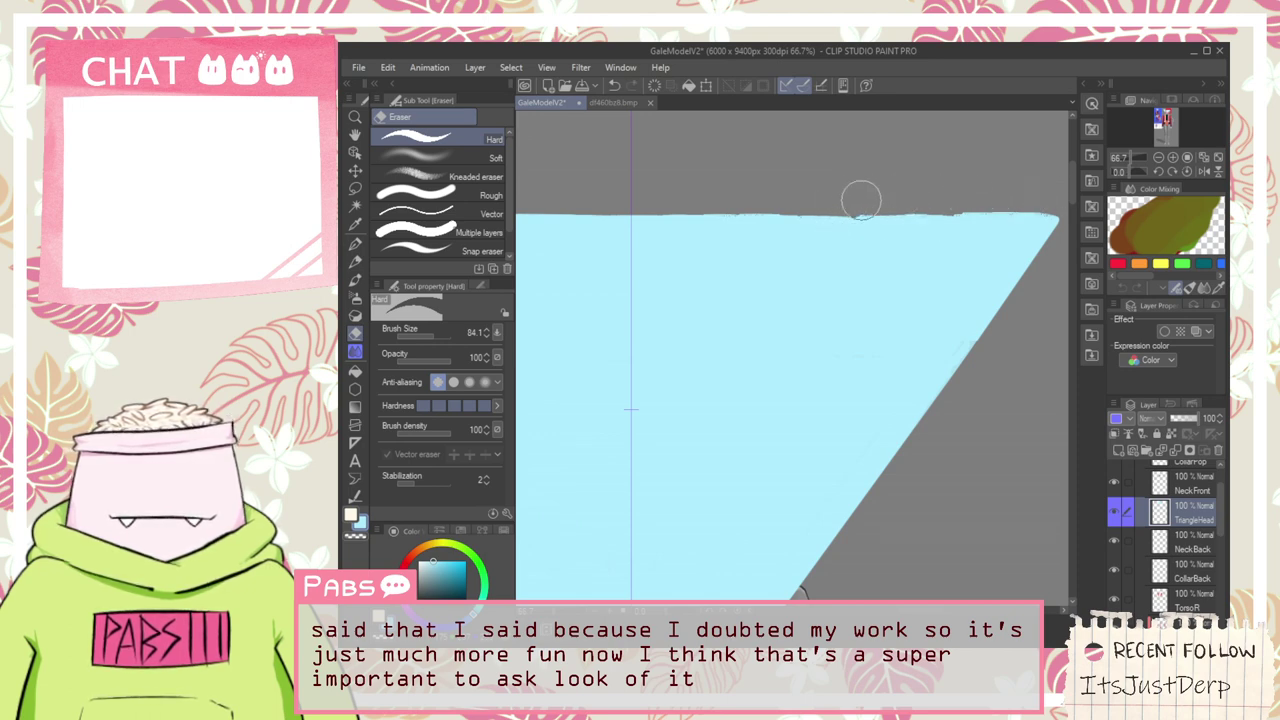
scroll(1040, 196, down, 5)
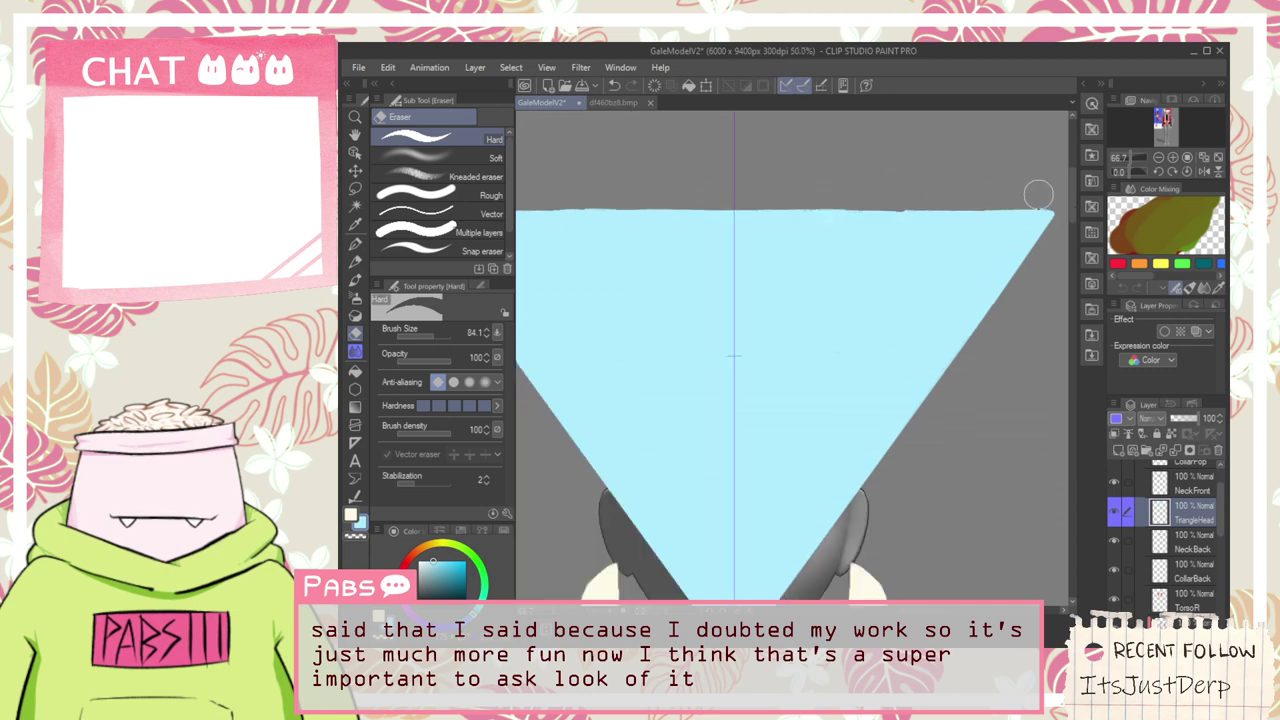
key(space)
drag(1030, 301, 941, 275)
scroll(850, 153, up, 3)
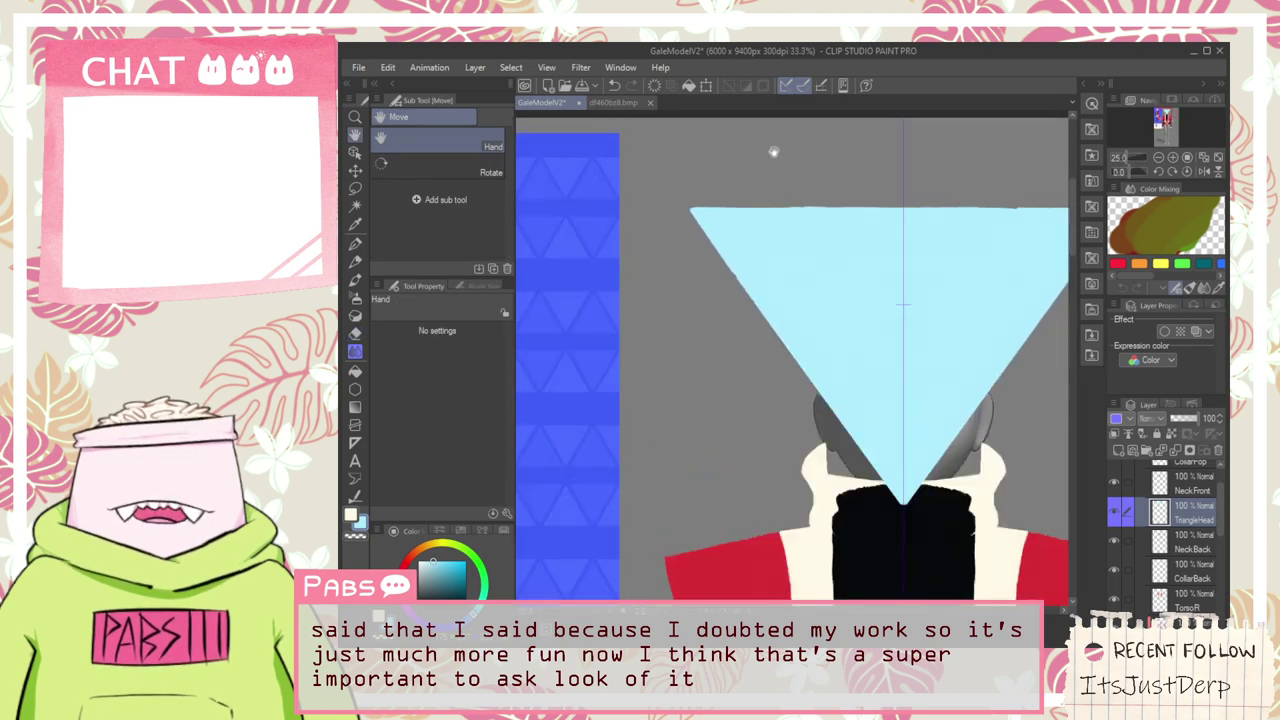
Check the whole figure beside the reference and sample the cream colour from the jacket's lower trim
scroll(834, 210, down, 5)
drag(849, 260, 800, 257)
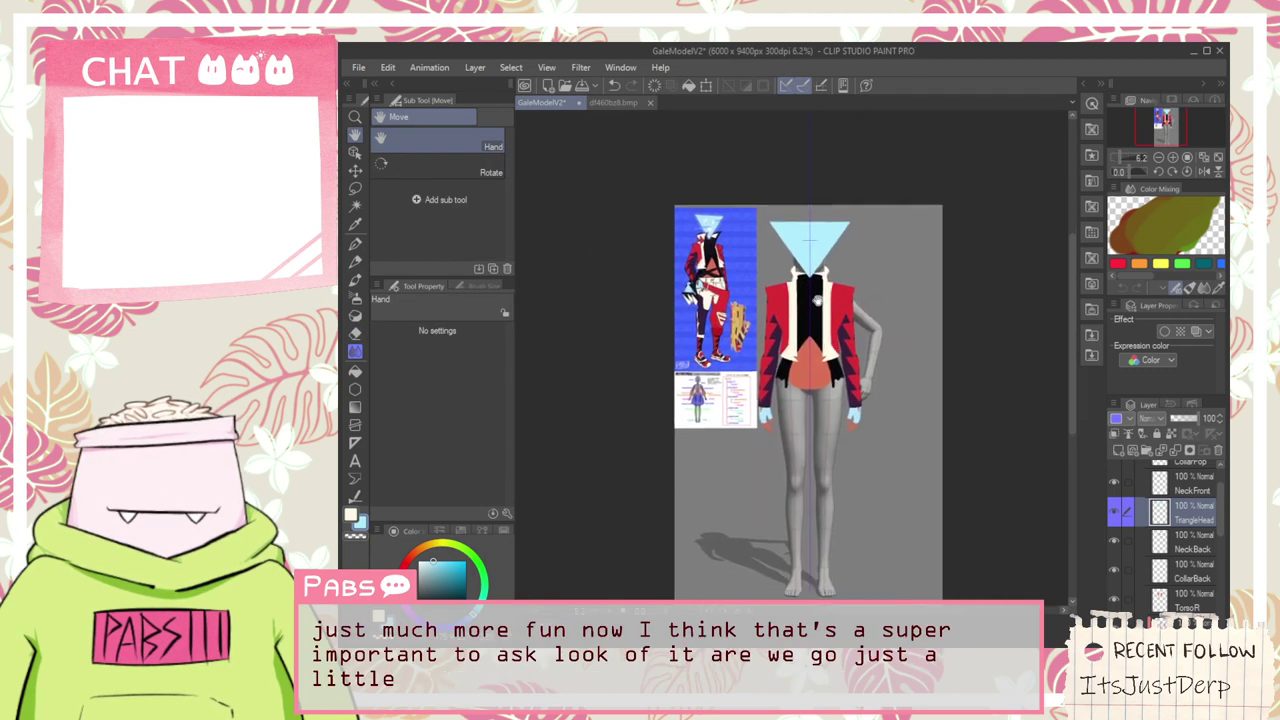
scroll(799, 258, up, 2)
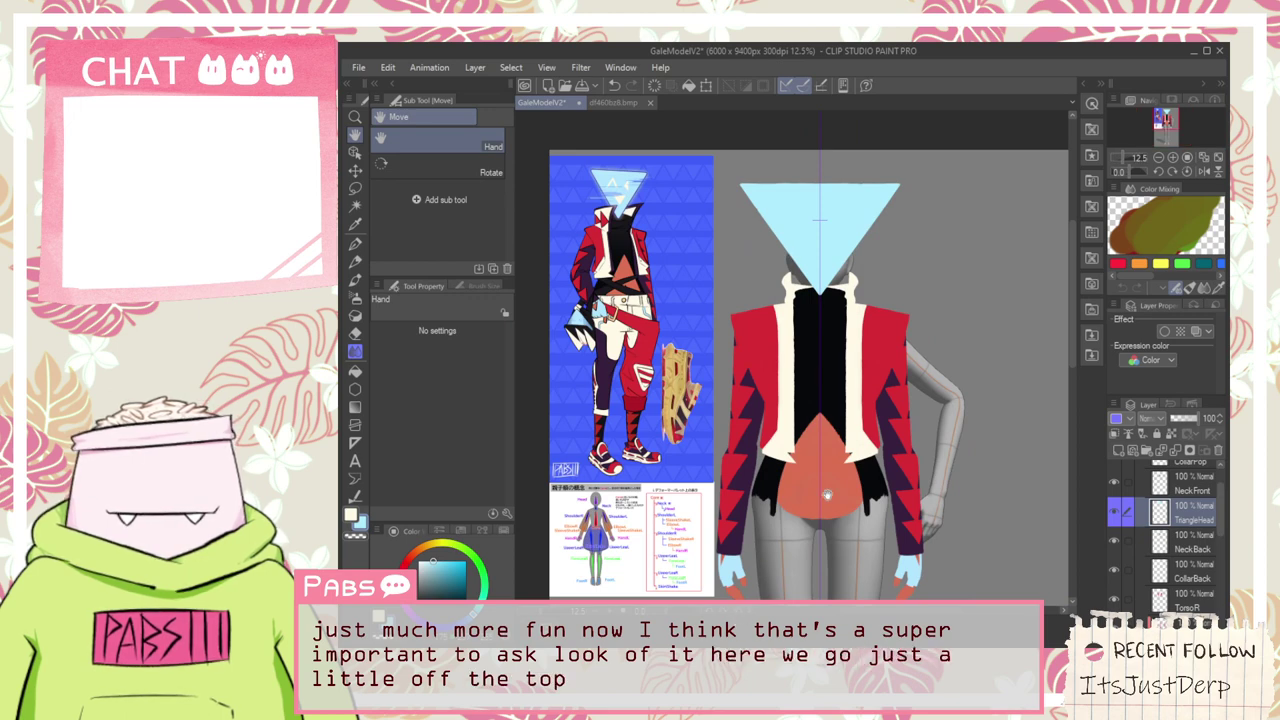
scroll(826, 494, up, 4)
scroll(774, 390, down, 1)
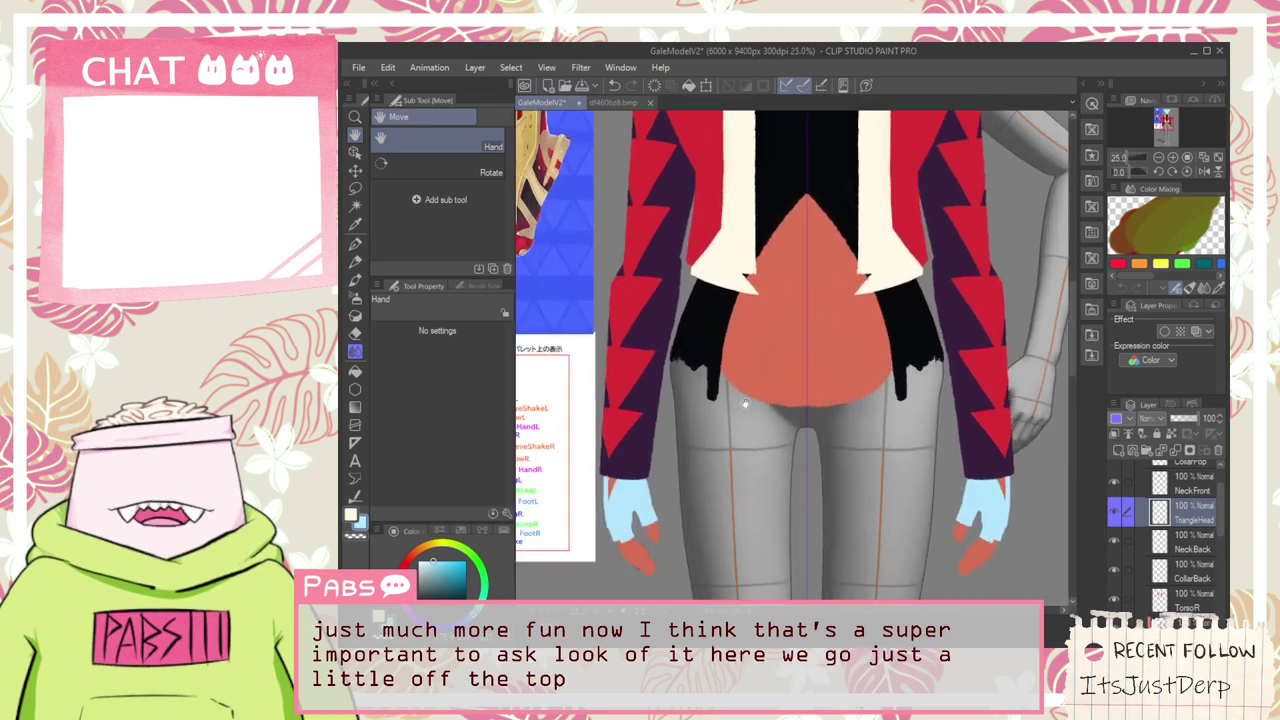
key(i)
click(720, 269)
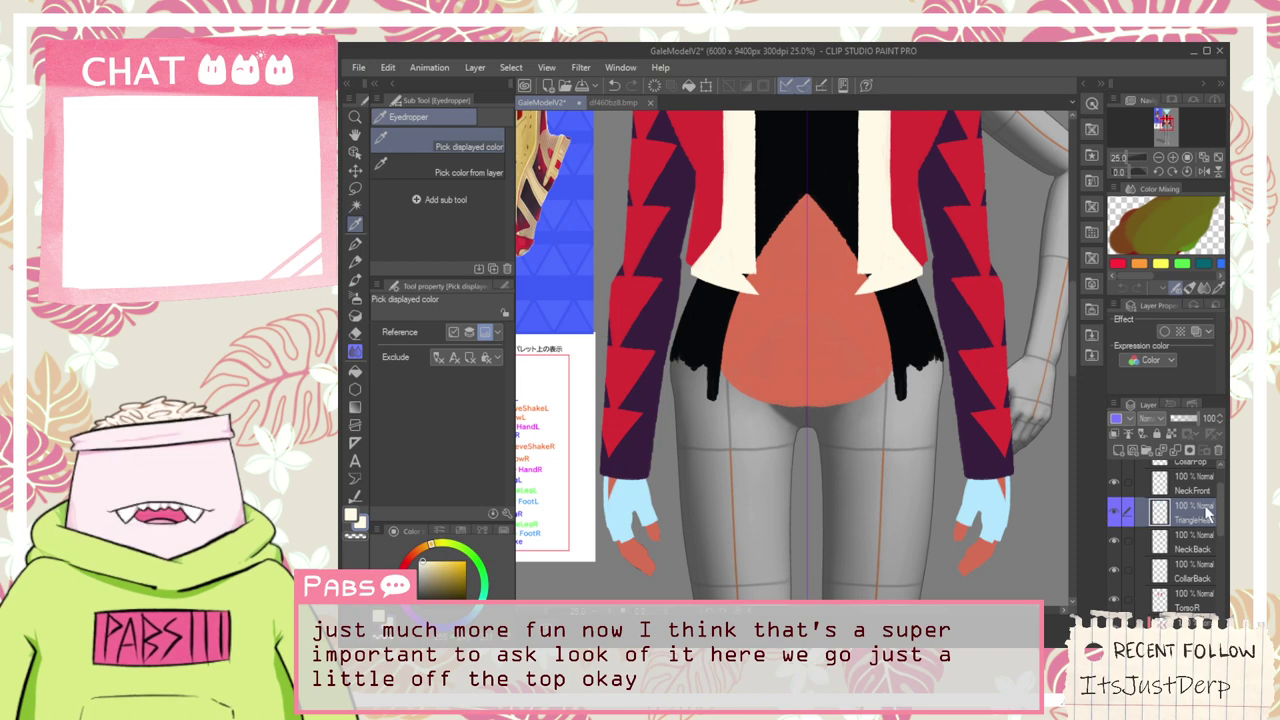
Add a new raster layer directly above TopFill for the pants and examine the pants on the character reference
scroll(1214, 529, down, 3)
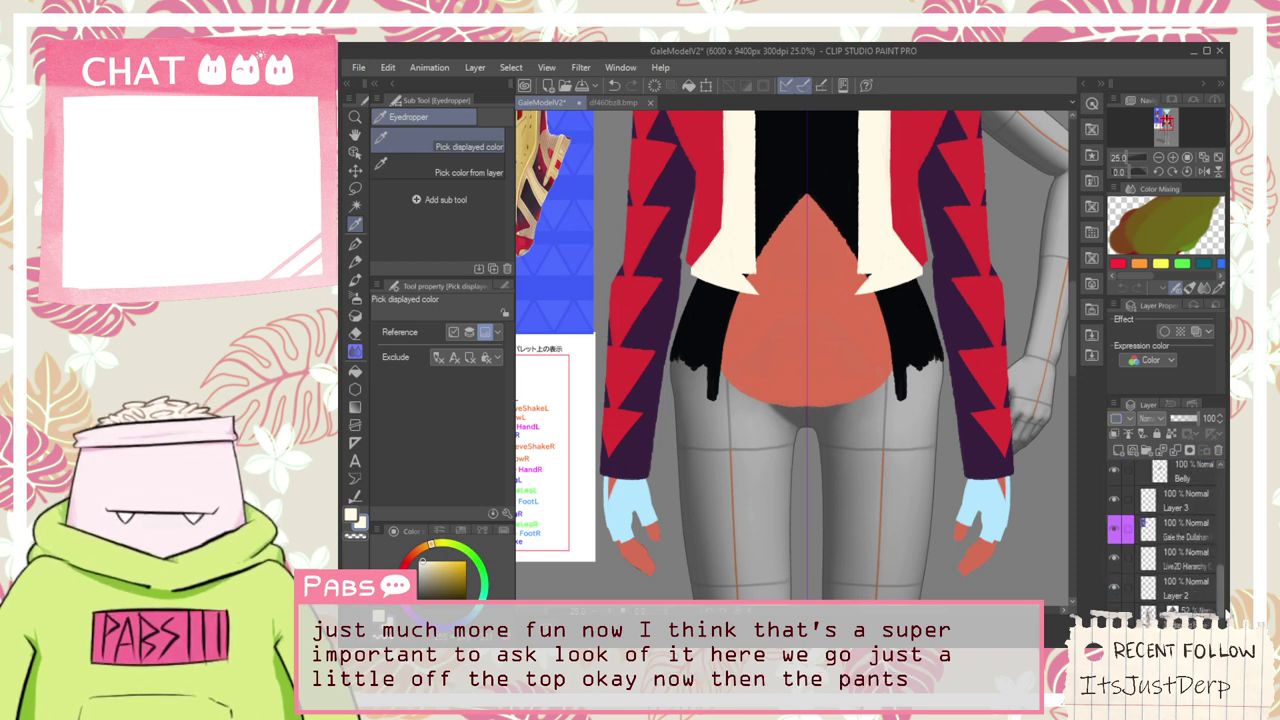
scroll(1211, 562, up, 2)
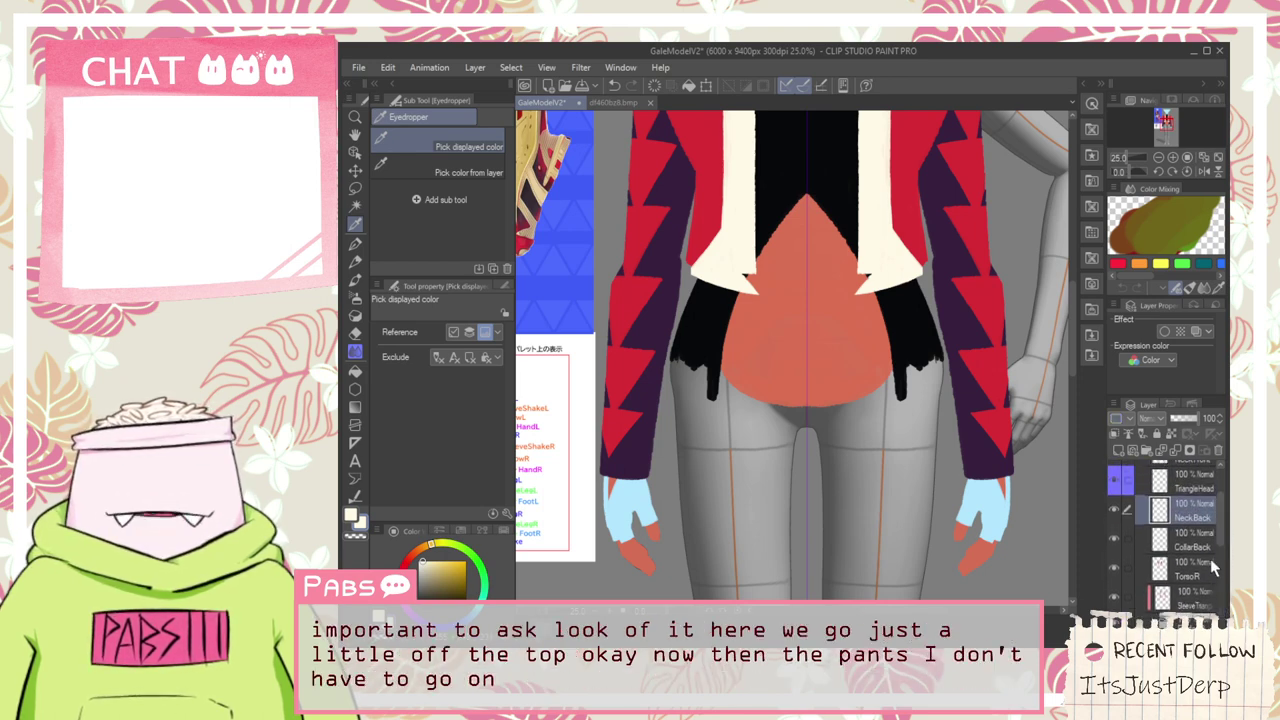
scroll(1210, 541, down, 4)
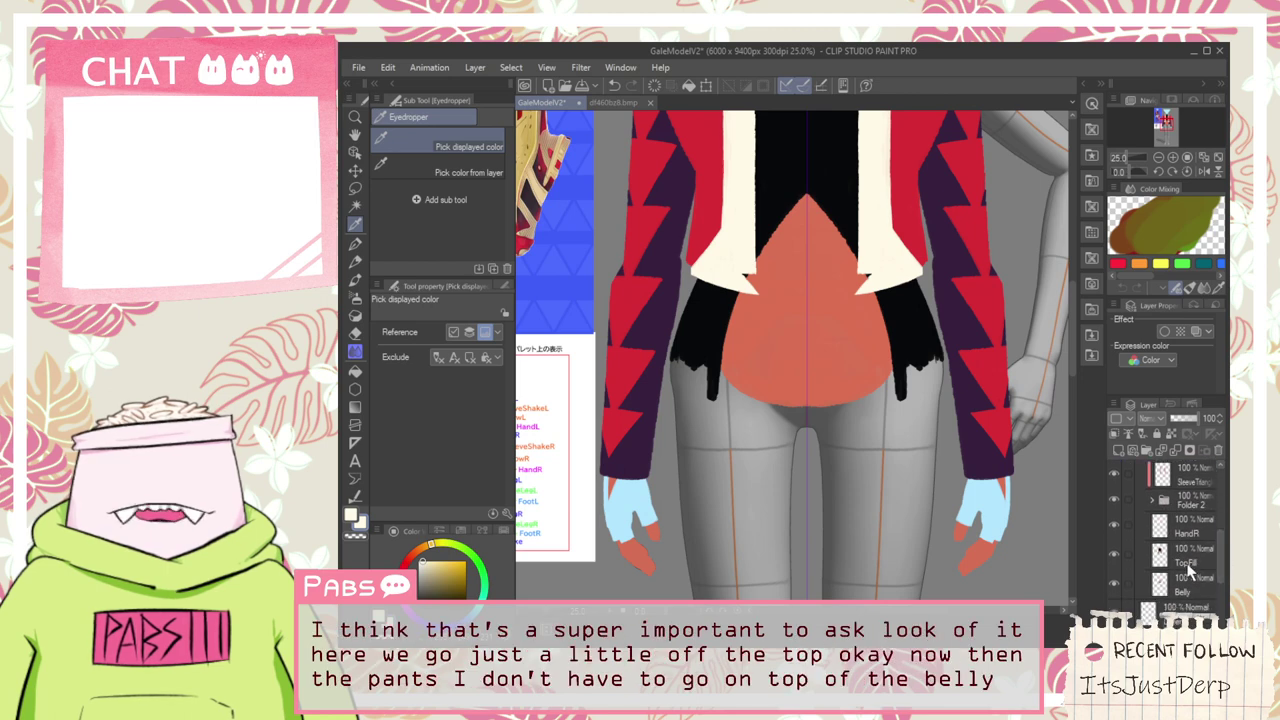
click(1183, 548)
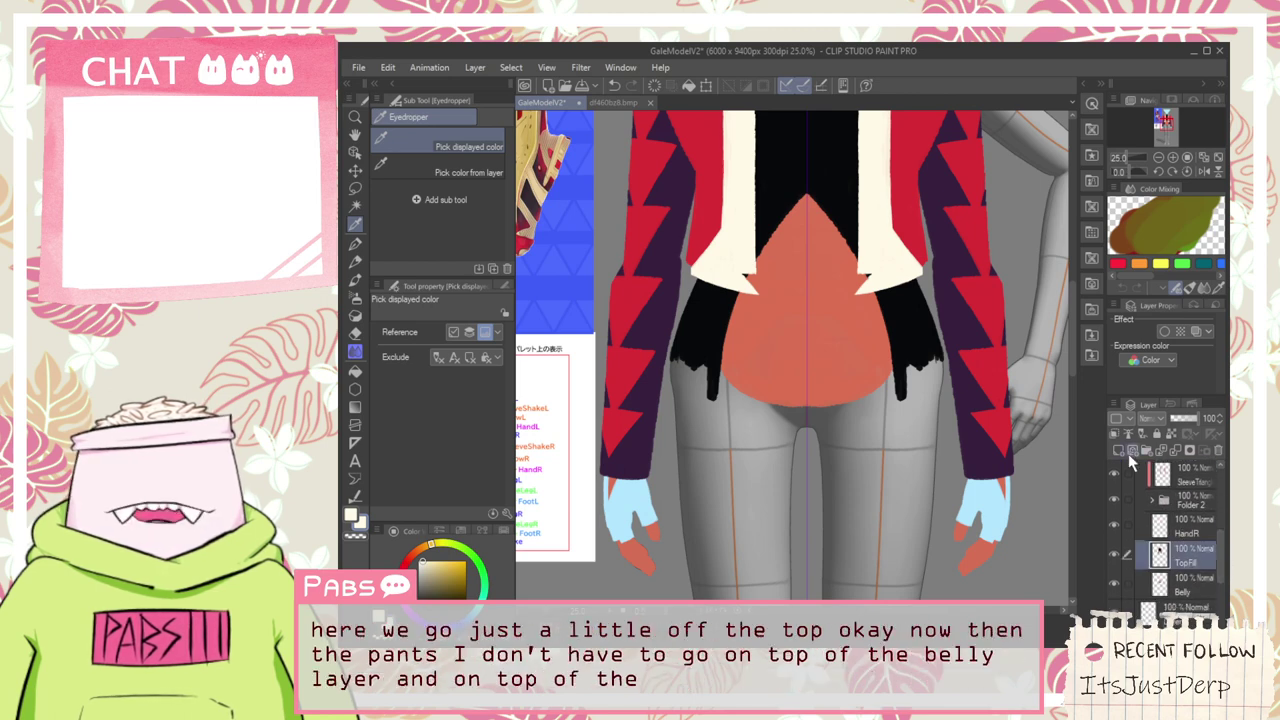
click(1116, 451)
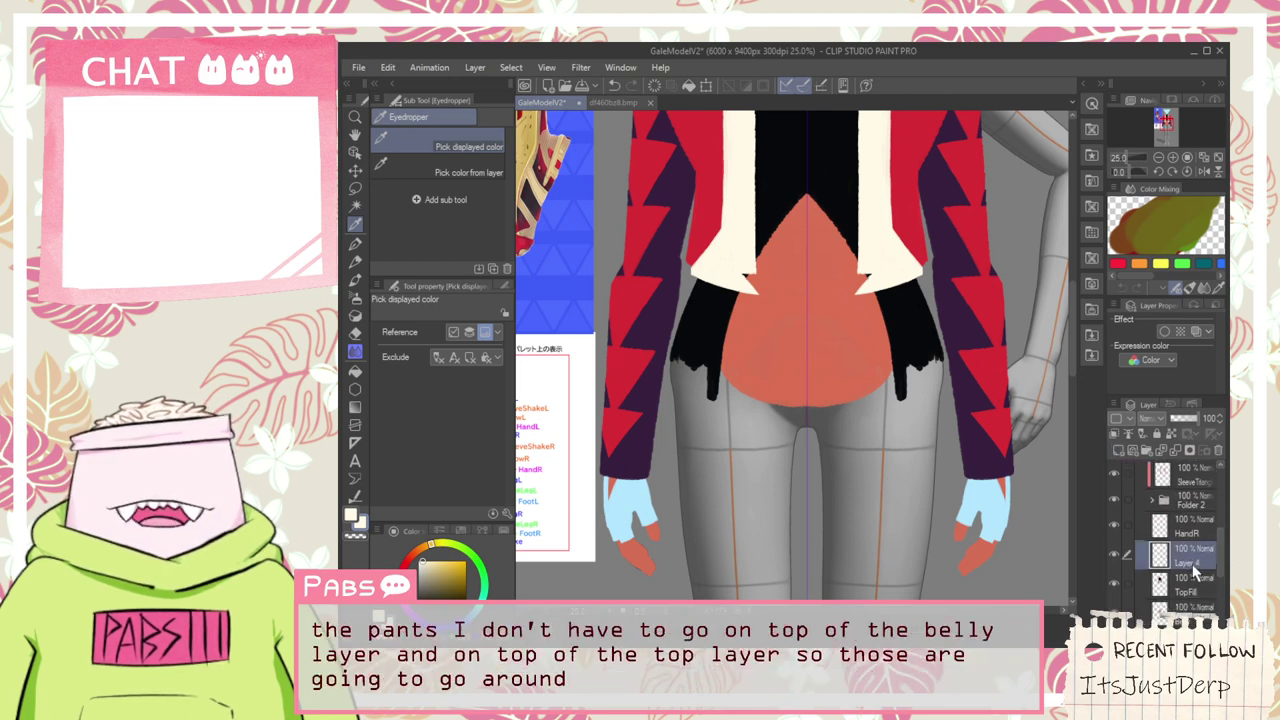
scroll(790, 353, down, 4)
scroll(703, 302, up, 5)
drag(758, 264, 809, 476)
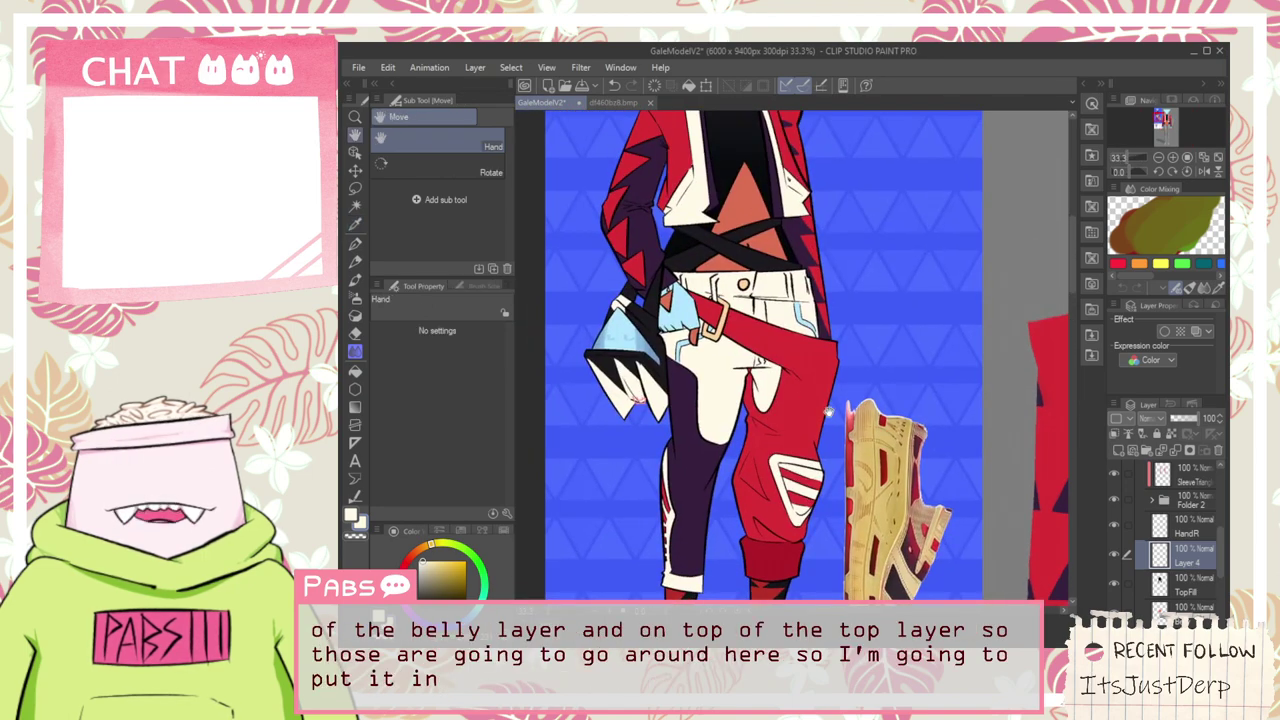
scroll(828, 411, down, 4)
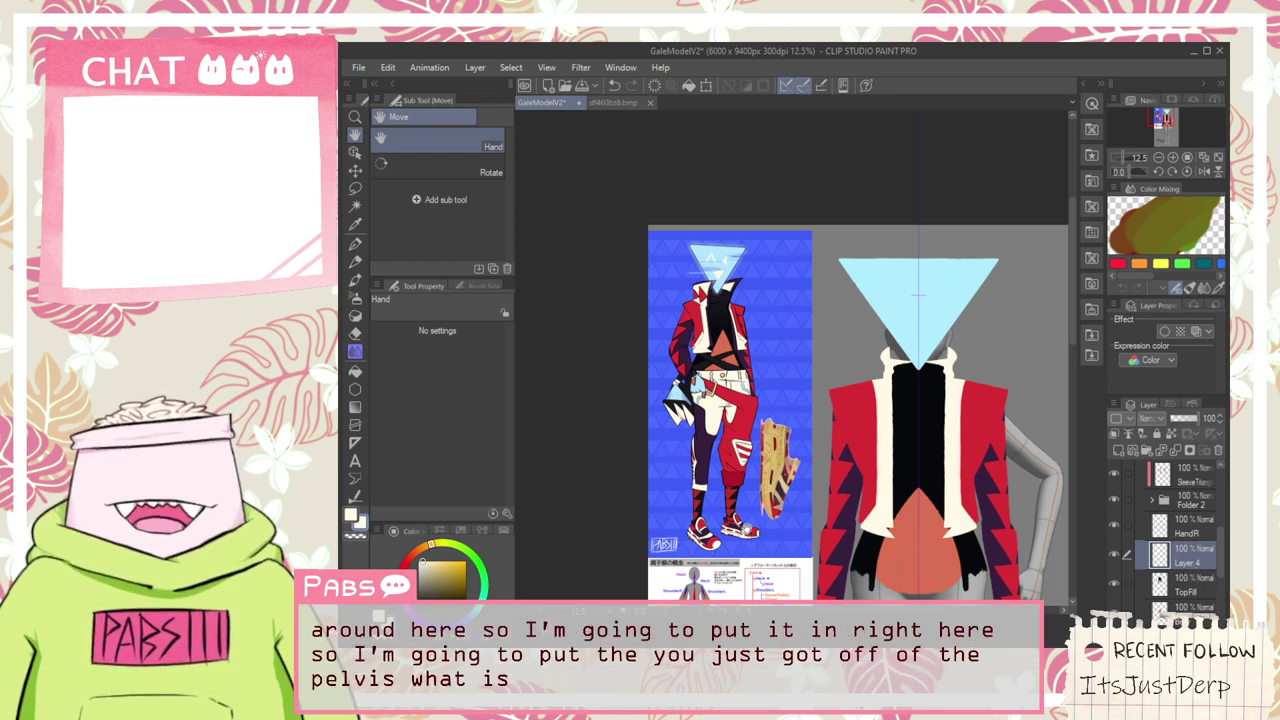
Check the part names in the rig diagram and rename the new pants layer as CoreHips
scroll(749, 531, down, 2)
scroll(722, 590, up, 5)
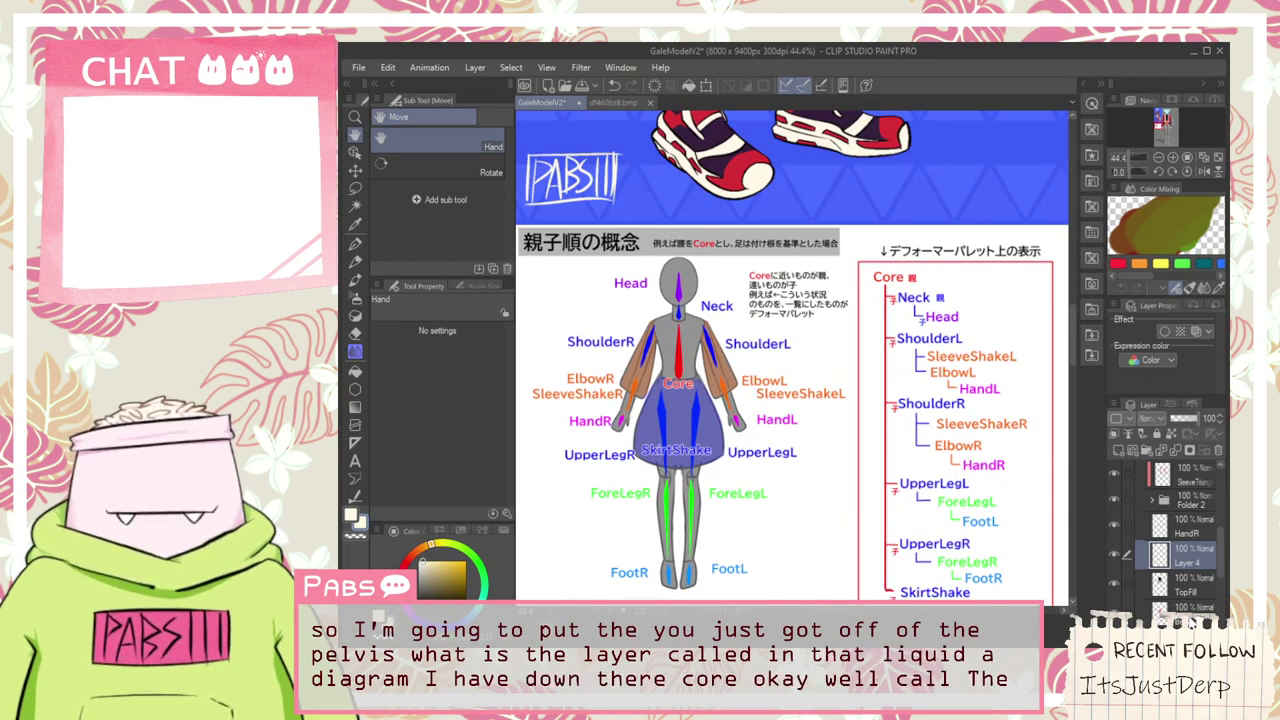
click(1190, 607)
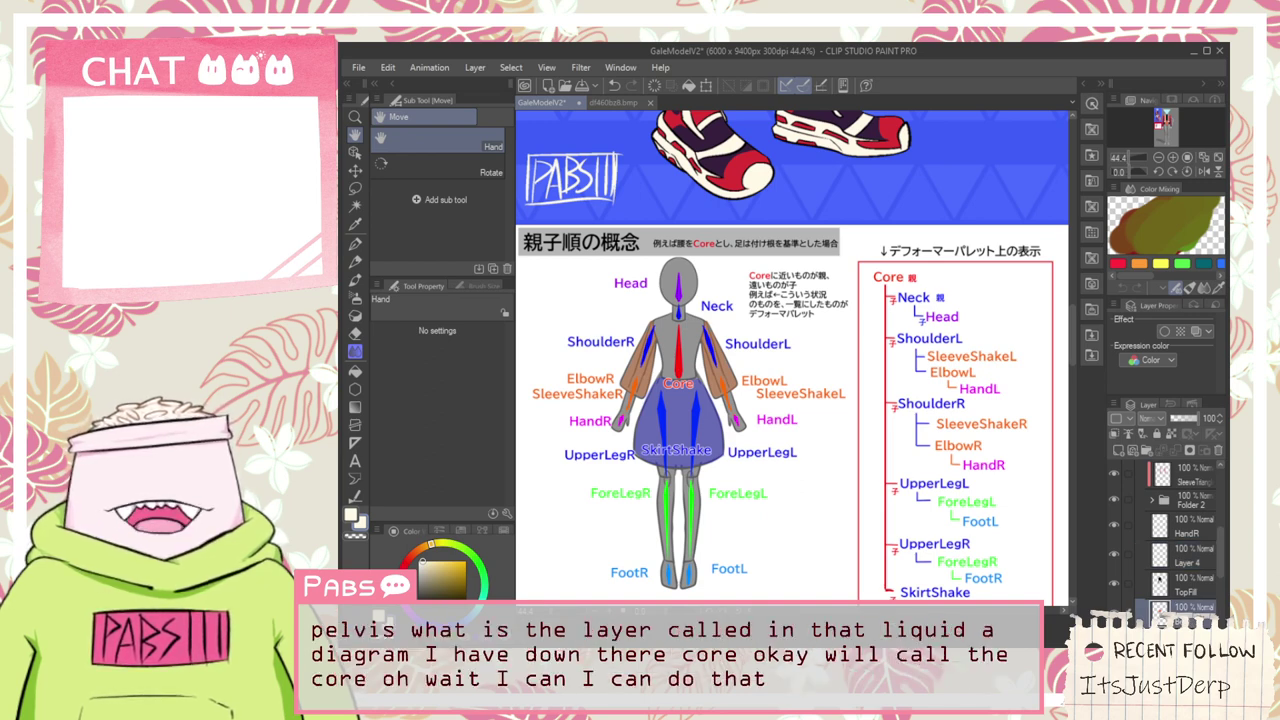
click(1188, 565)
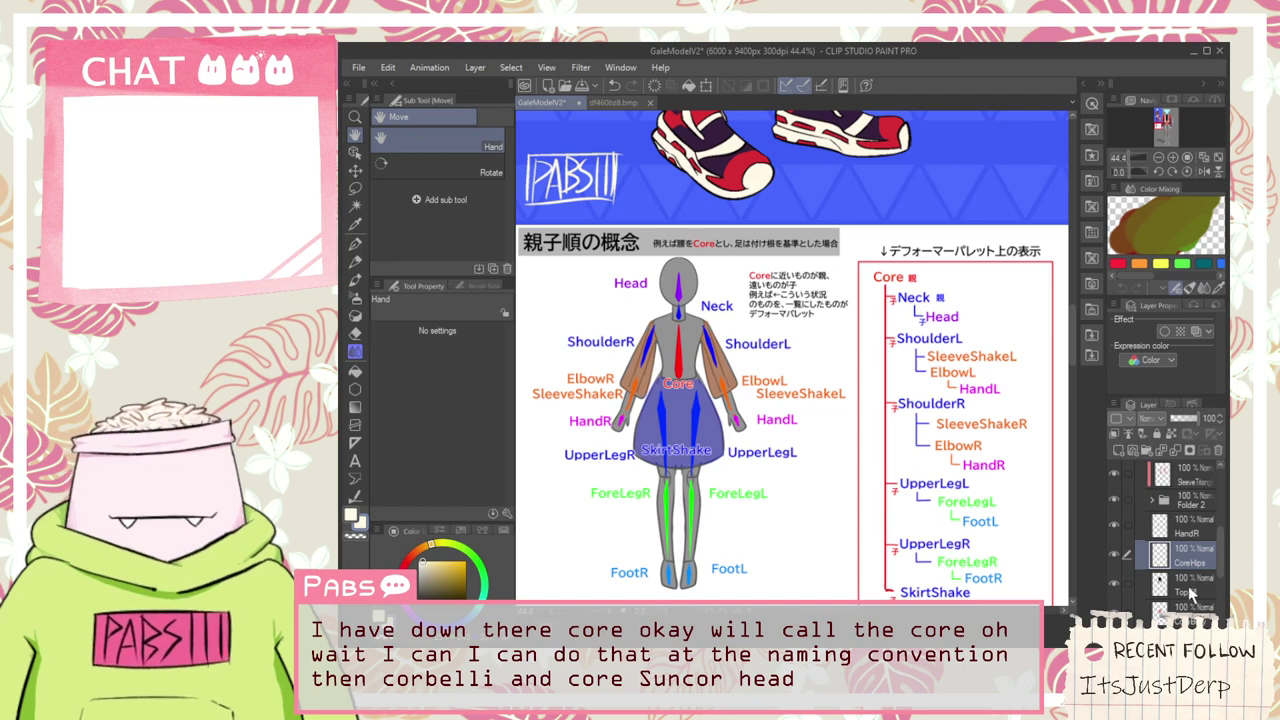
Paint the outer edges of the pants in cream with the mirrored pen, from the hips down along both thighs
scroll(769, 363, down, 4)
scroll(907, 438, up, 4)
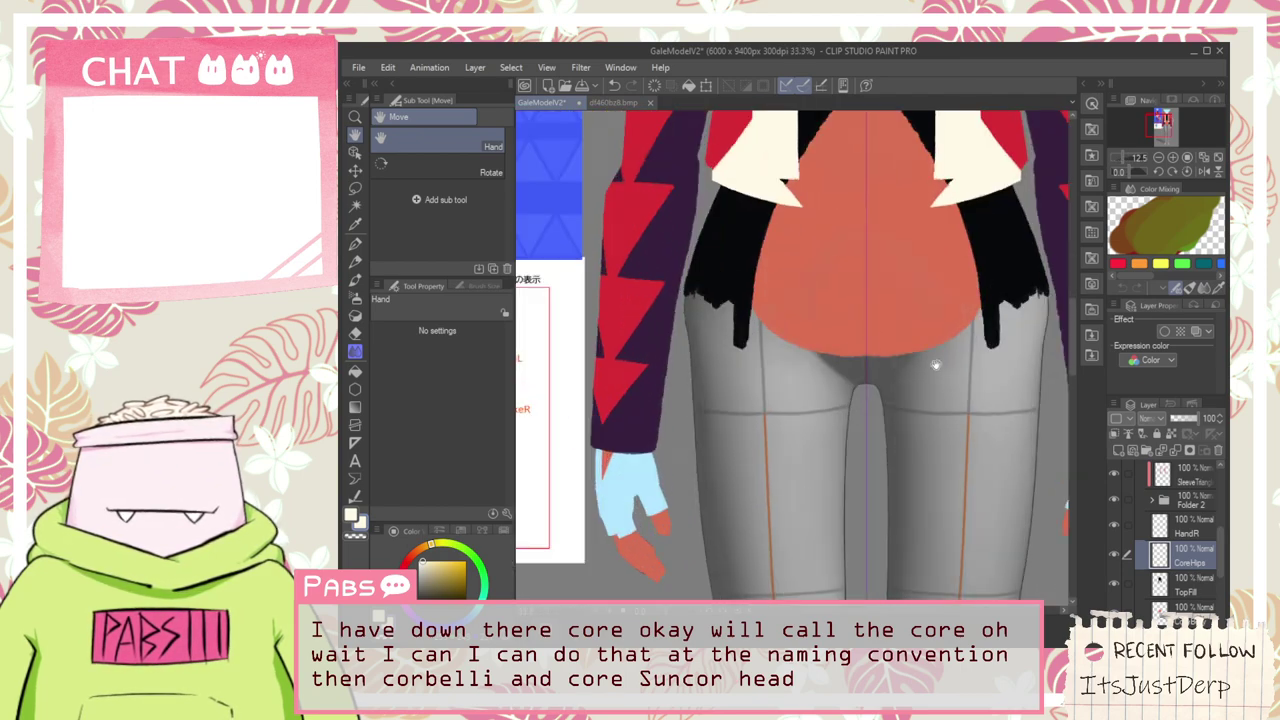
key(p)
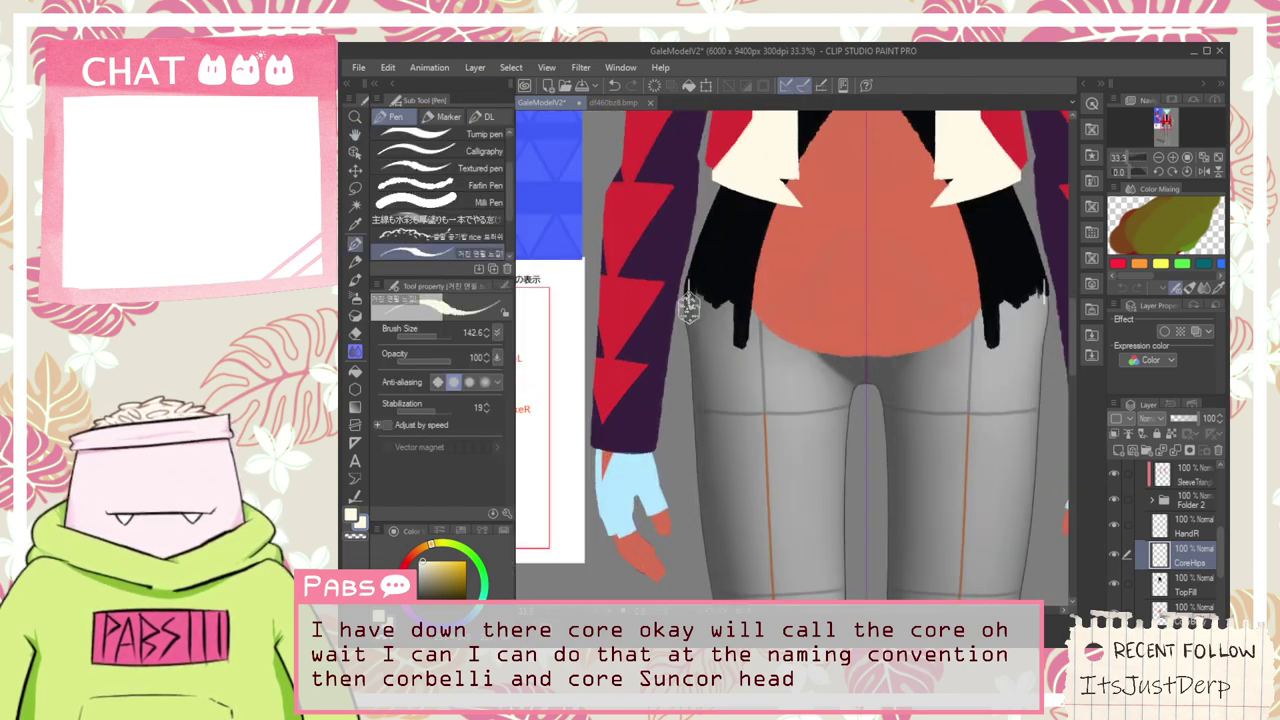
mouse_move(688, 310)
mouse_down()
mouse_move(686, 280)
mouse_move(704, 559)
mouse_up()
drag(682, 412, 705, 560)
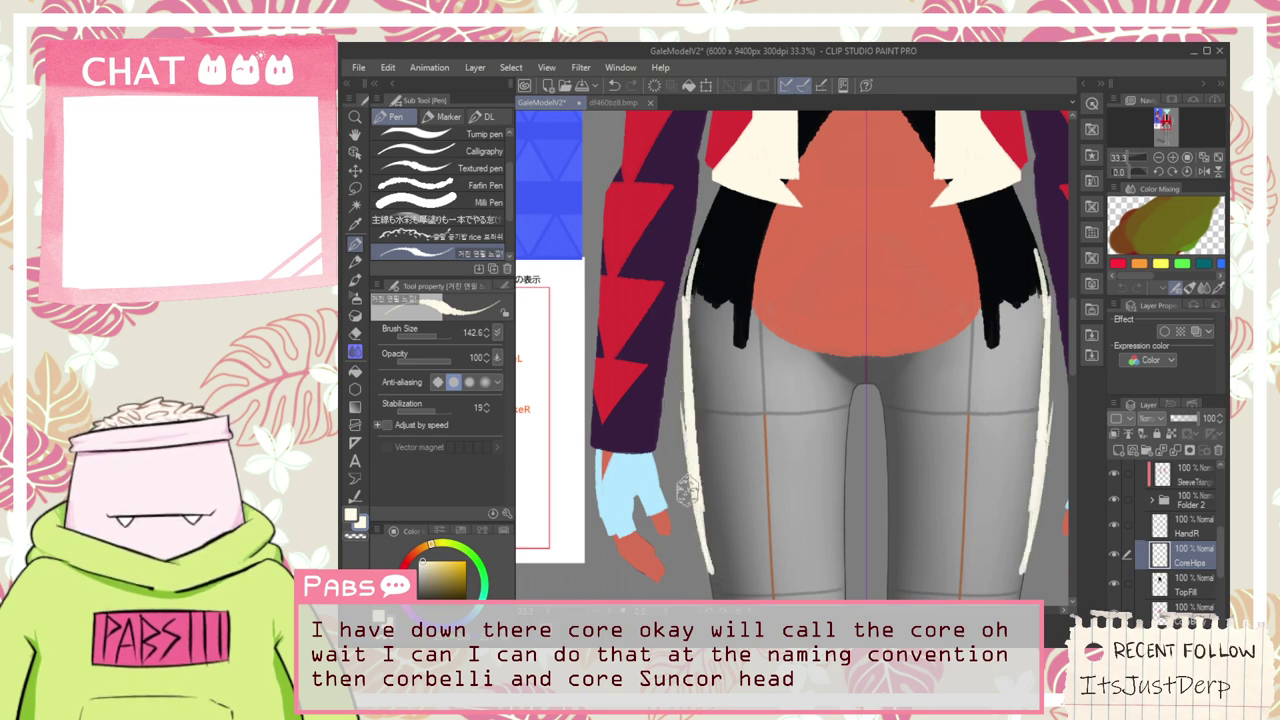
Extend the cream outline of the pants along the outer legs down towards the knees, redrawing the strokes that run uneven
scroll(743, 464, down, 3)
key(space)
drag(706, 390, 751, 433)
scroll(818, 334, up, 5)
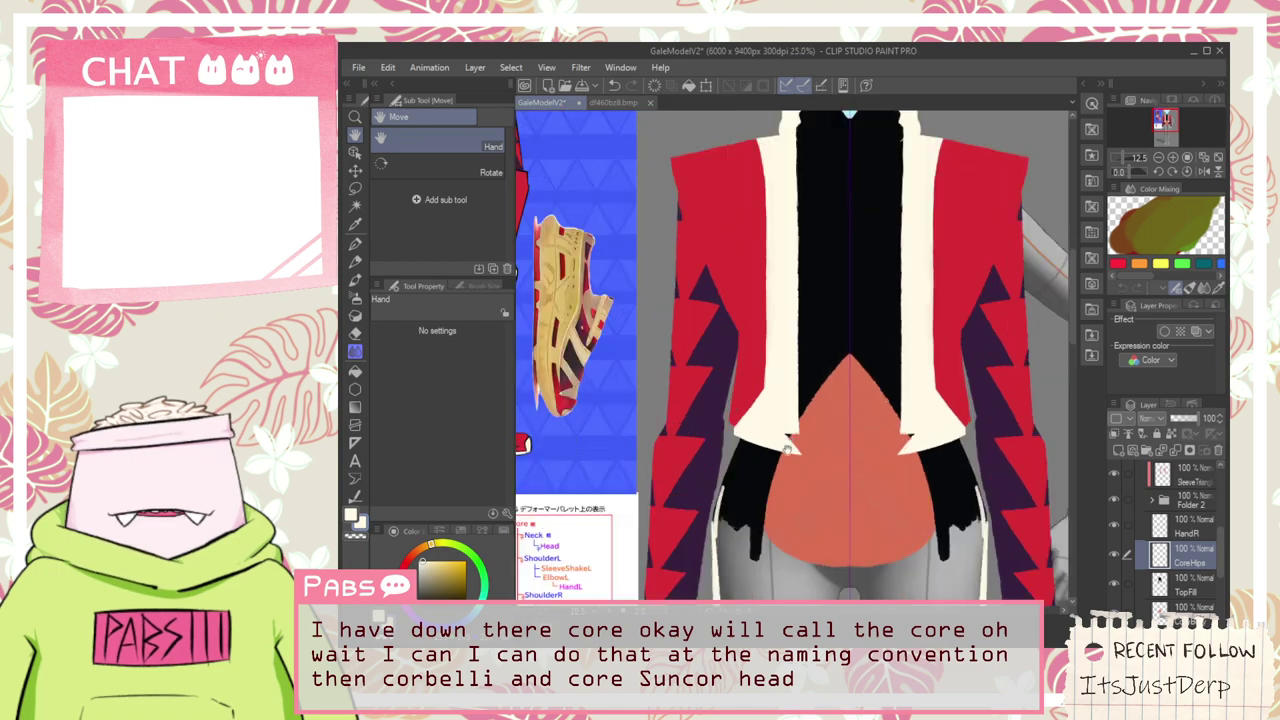
scroll(761, 370, down, 2)
scroll(745, 340, up, 4)
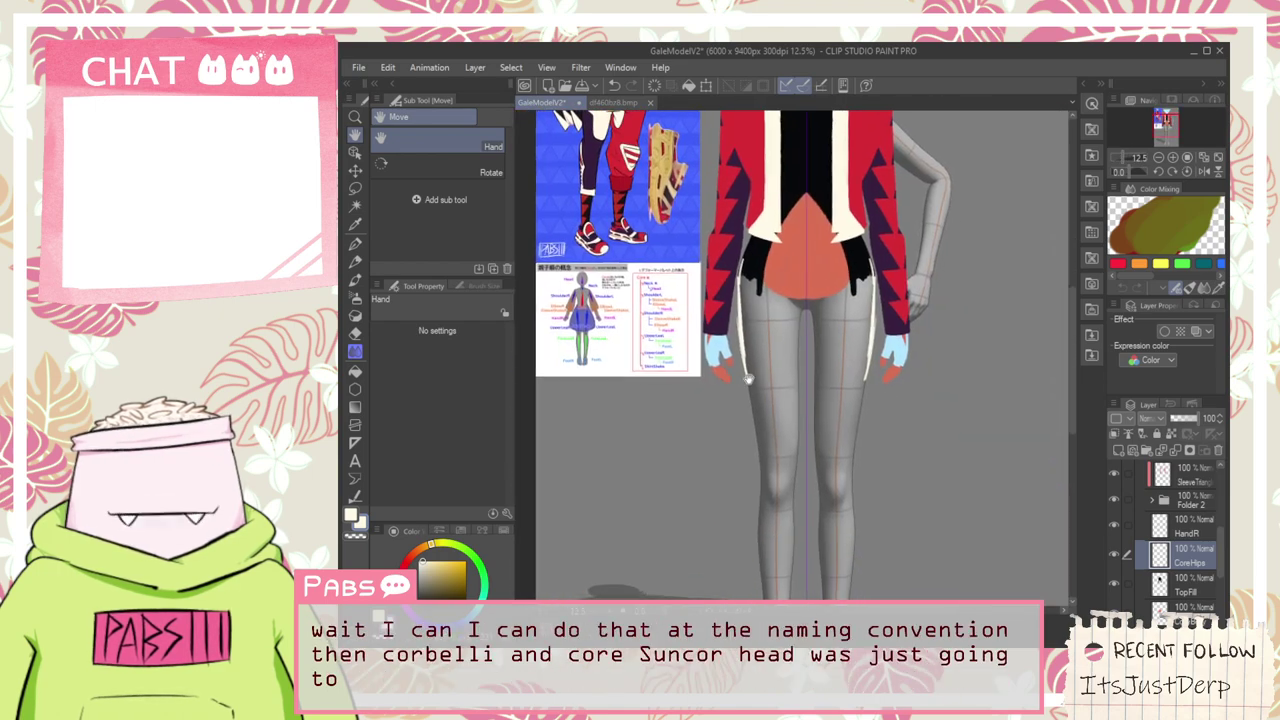
key(p)
drag(724, 268, 764, 493)
drag(725, 295, 771, 538)
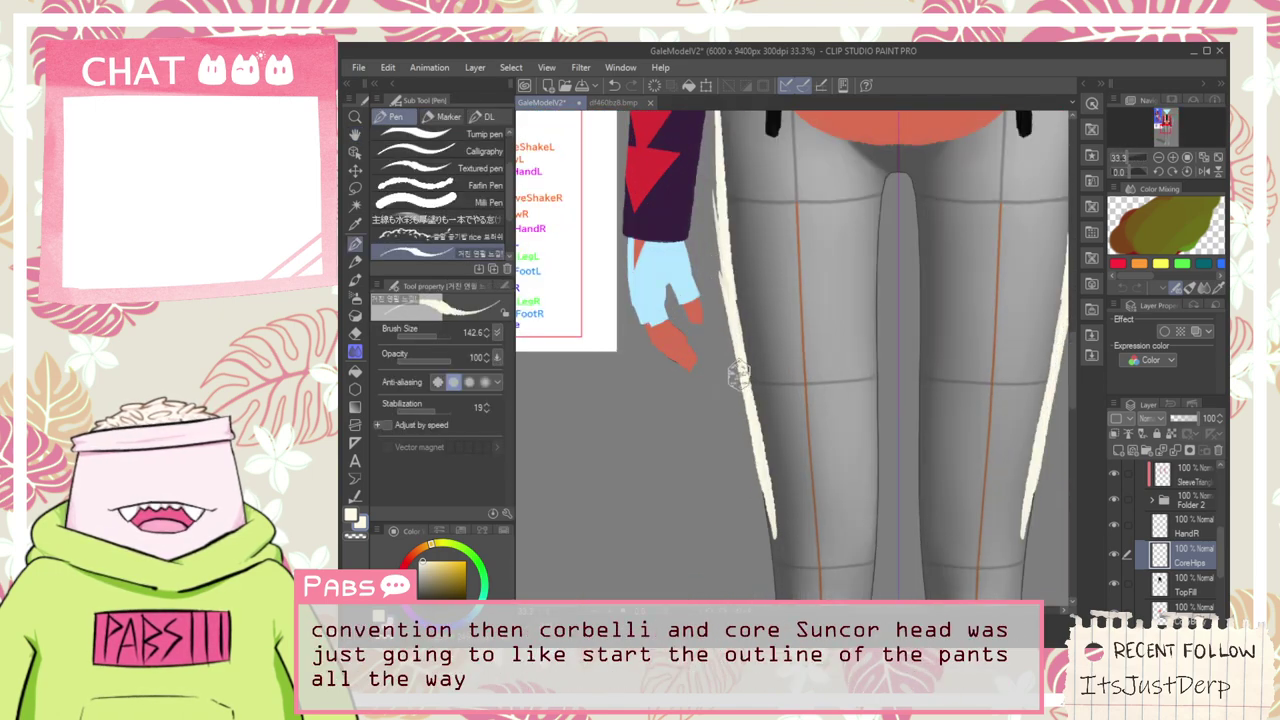
key(ctrl+z)
mouse_move(734, 312)
mouse_down()
mouse_move(738, 418)
mouse_move(723, 264)
mouse_move(785, 555)
mouse_up()
key(ctrl+z)
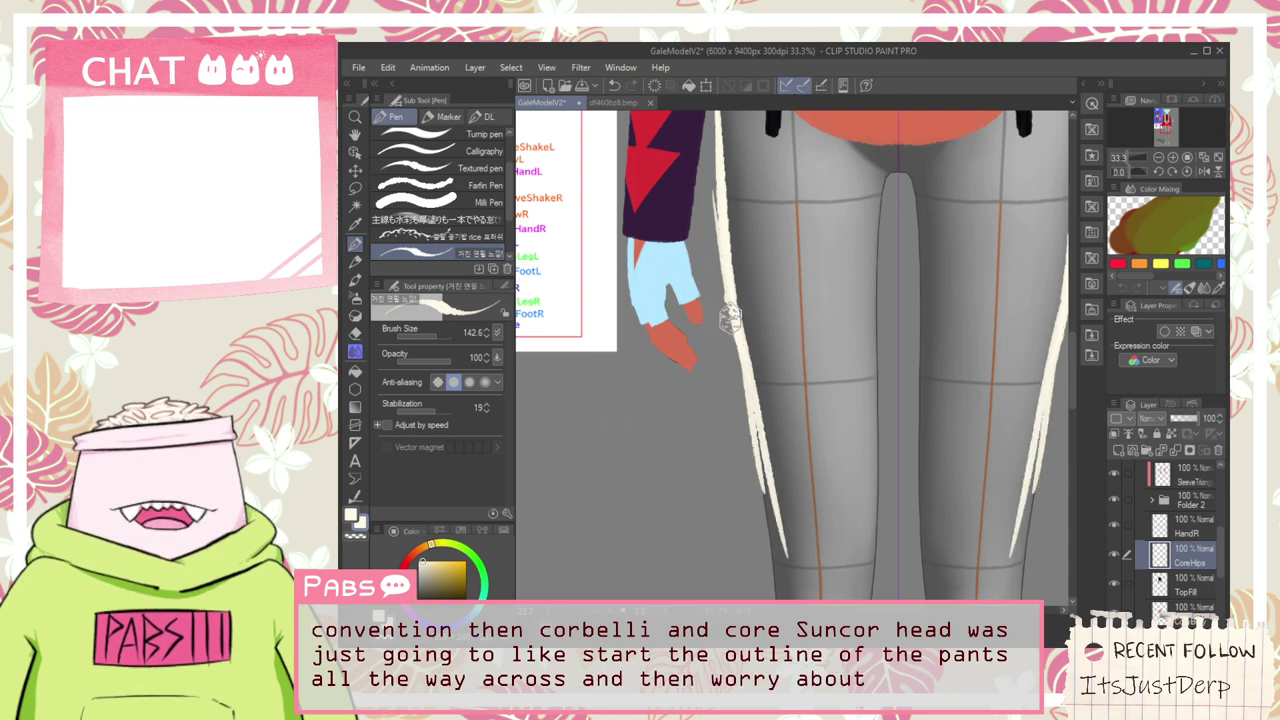
drag(730, 312, 770, 540)
key(ctrl+z)
drag(739, 357, 770, 508)
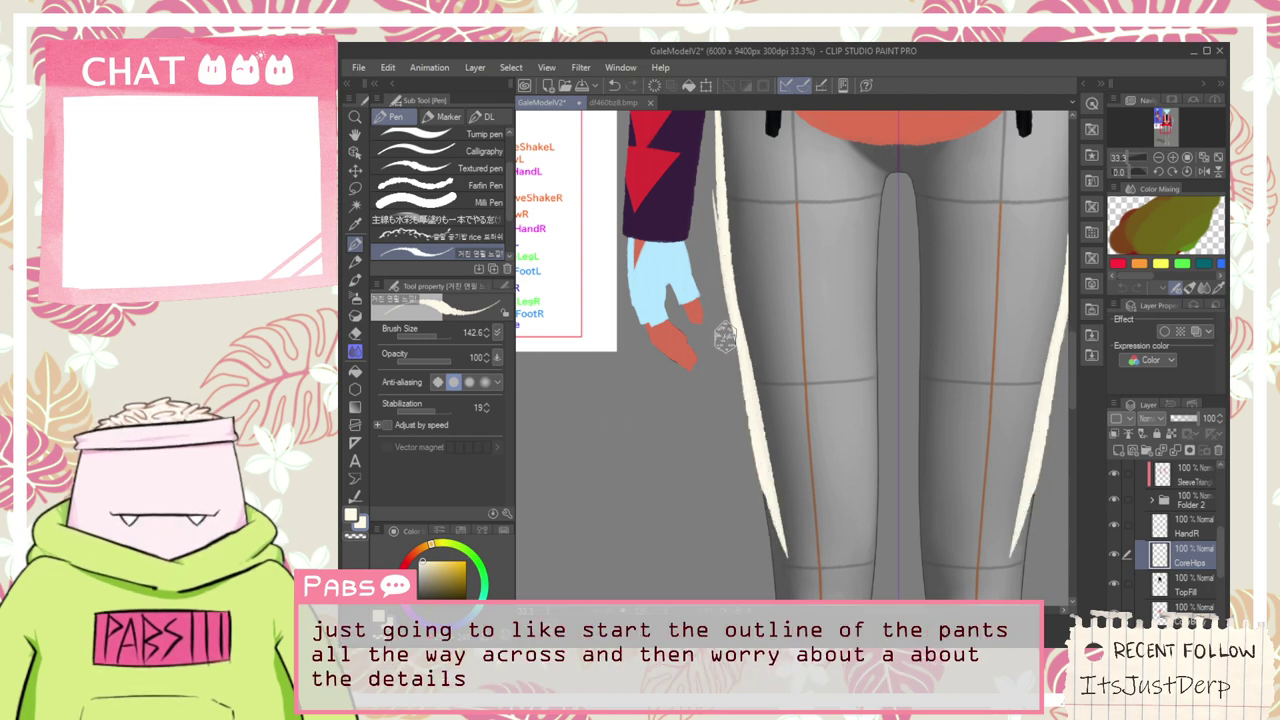
drag(728, 340, 786, 581)
key(ctrl+z)
drag(776, 519, 787, 570)
Draw a slightly curved cream line across each upper thigh, from the outer outline to the inner leg, as the hip piece's lower edge
key(space)
drag(779, 220, 756, 362)
key(p)
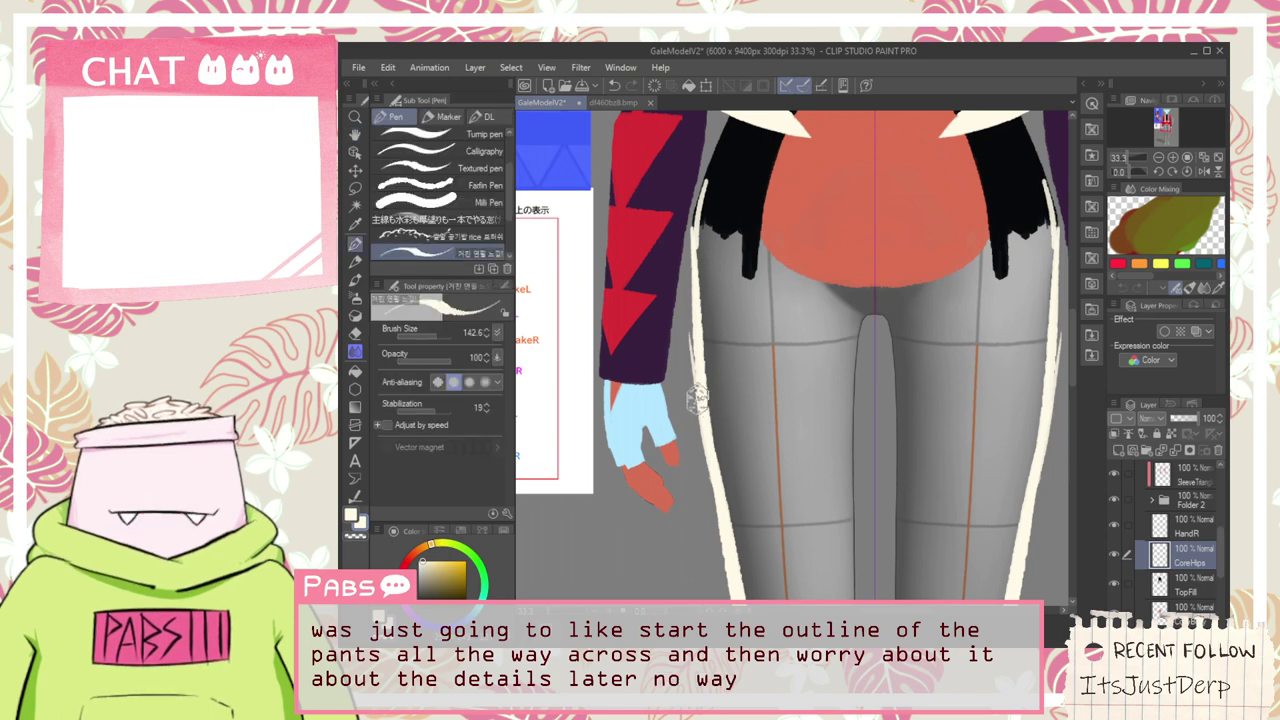
drag(692, 340, 1050, 345)
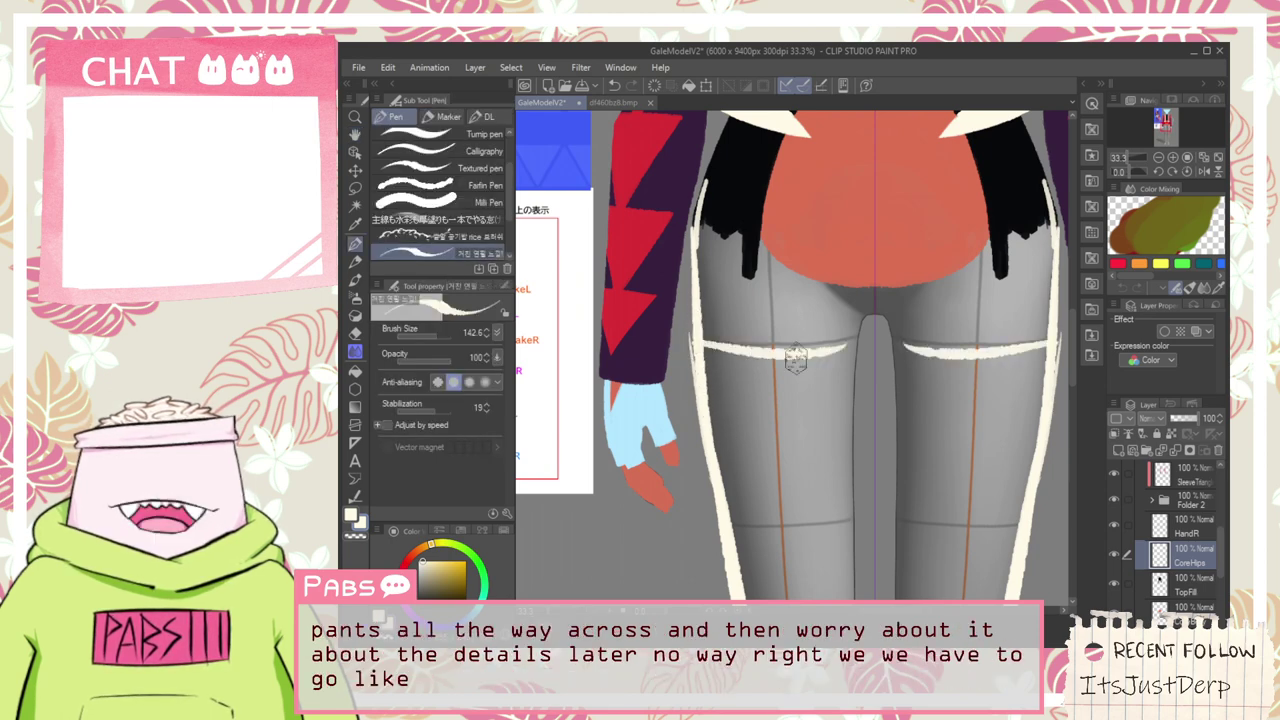
key(ctrl+z)
drag(694, 354, 1055, 360)
key(ctrl+z)
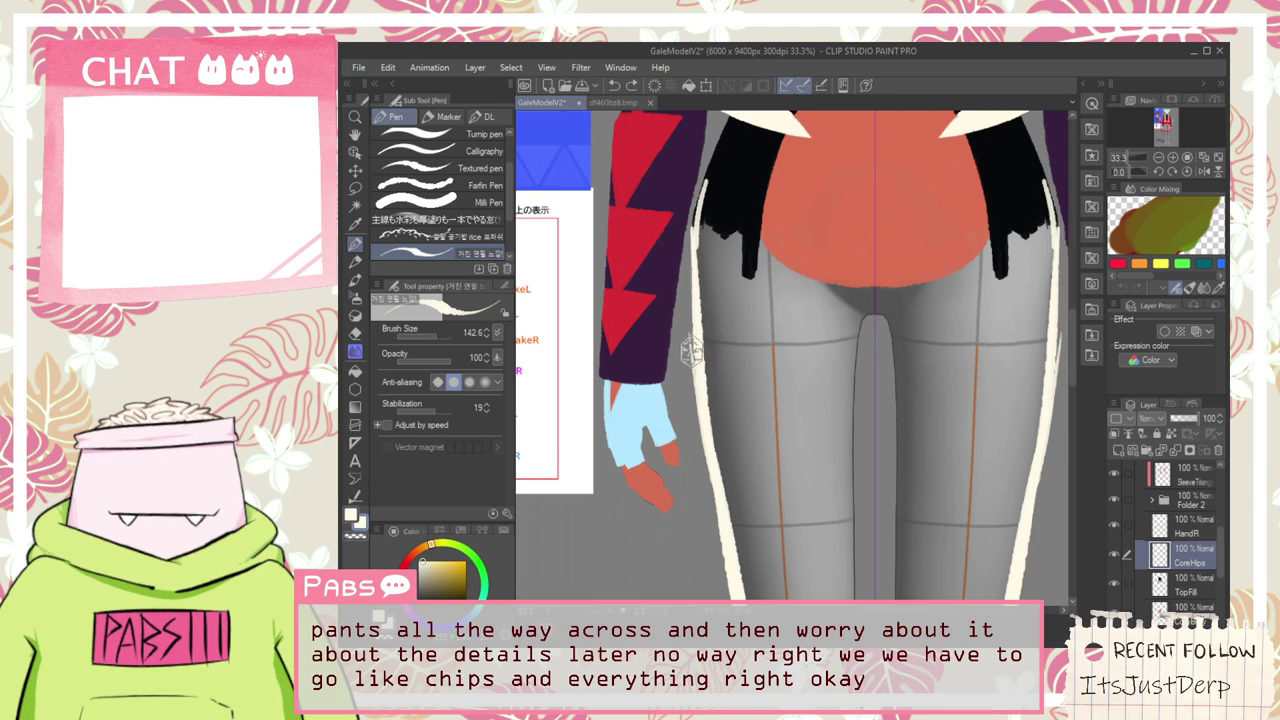
drag(692, 350, 819, 340)
key(ctrl+z)
drag(706, 352, 837, 349)
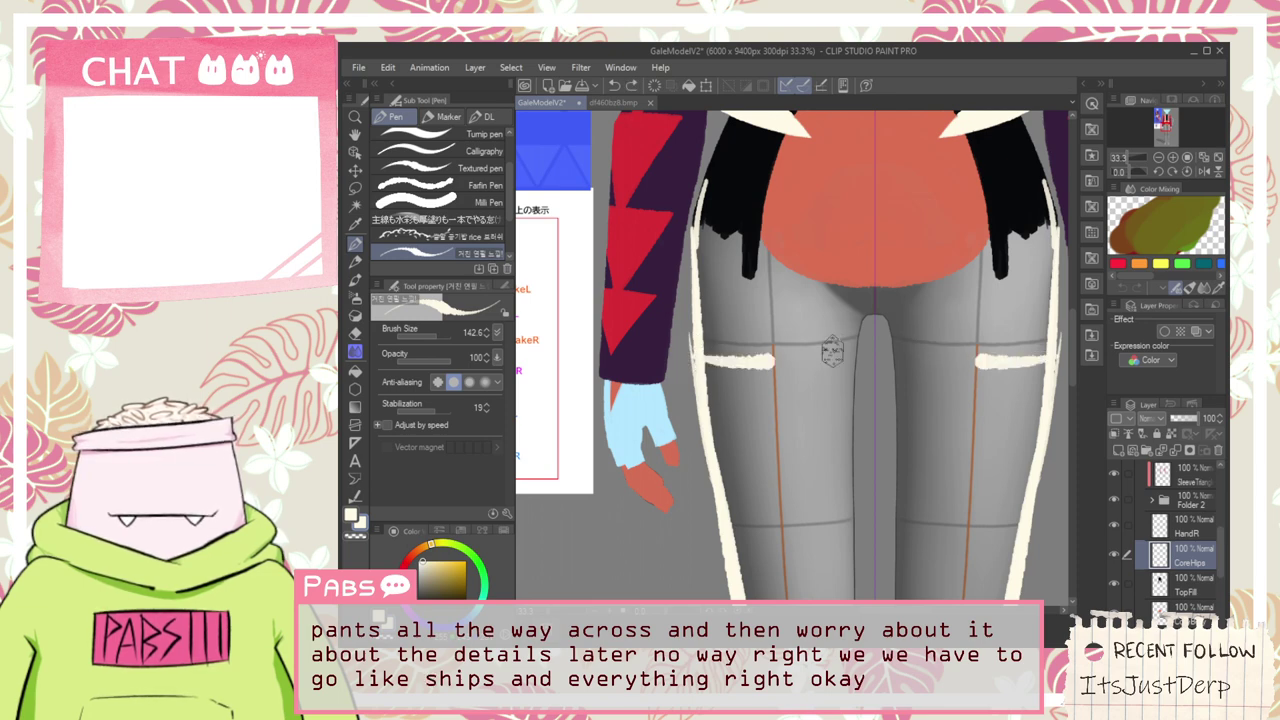
key(ctrl+z)
mouse_move(703, 354)
mouse_down()
mouse_move(830, 360)
mouse_move(859, 312)
mouse_move(895, 291)
mouse_move(886, 285)
mouse_move(828, 296)
mouse_move(842, 322)
mouse_move(873, 301)
mouse_move(861, 366)
mouse_up()
Fill the crotch area between the thighs with cream, joining it to the inner ends of the lower edge lines
scroll(847, 345, up, 1)
mouse_move(875, 294)
mouse_down()
mouse_move(861, 367)
mouse_move(850, 367)
mouse_move(868, 310)
mouse_up()
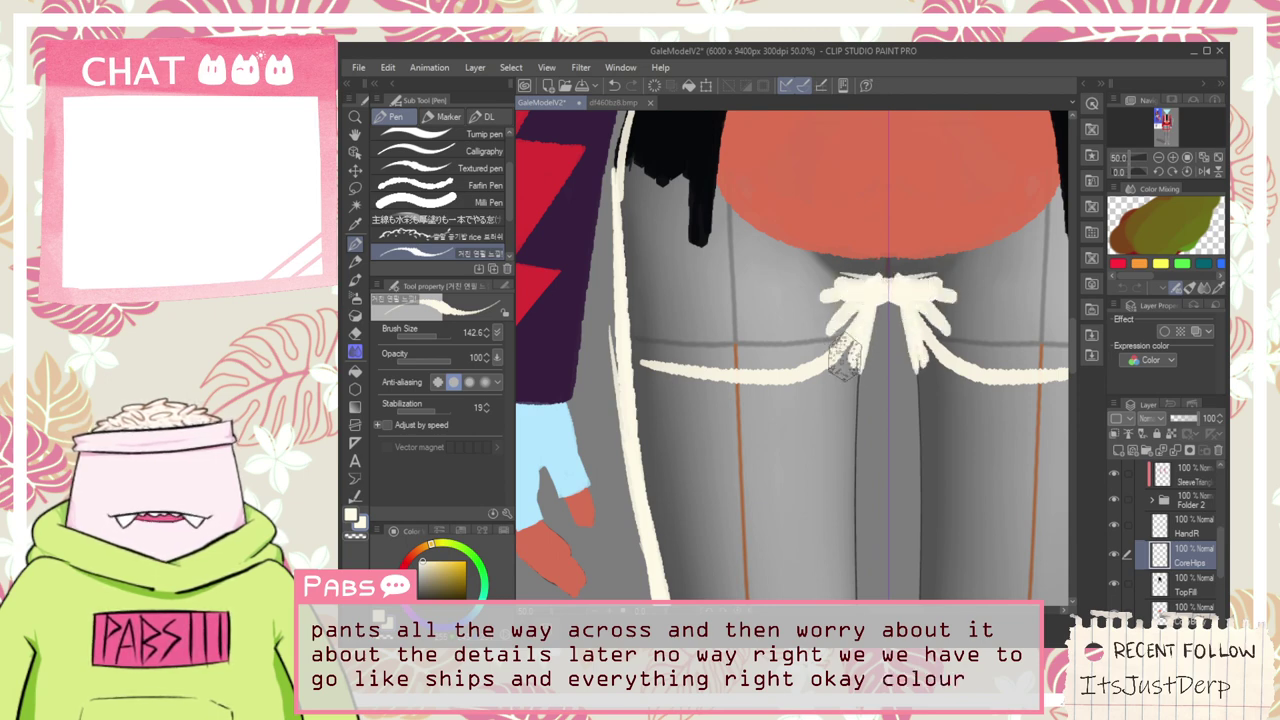
mouse_move(849, 358)
mouse_down()
mouse_move(776, 372)
mouse_move(853, 350)
mouse_move(856, 322)
mouse_move(853, 370)
mouse_move(779, 371)
mouse_move(848, 374)
mouse_move(807, 382)
mouse_move(853, 350)
mouse_move(856, 297)
mouse_move(824, 310)
mouse_up()
drag(847, 263, 799, 308)
scroll(799, 302, down, 1)
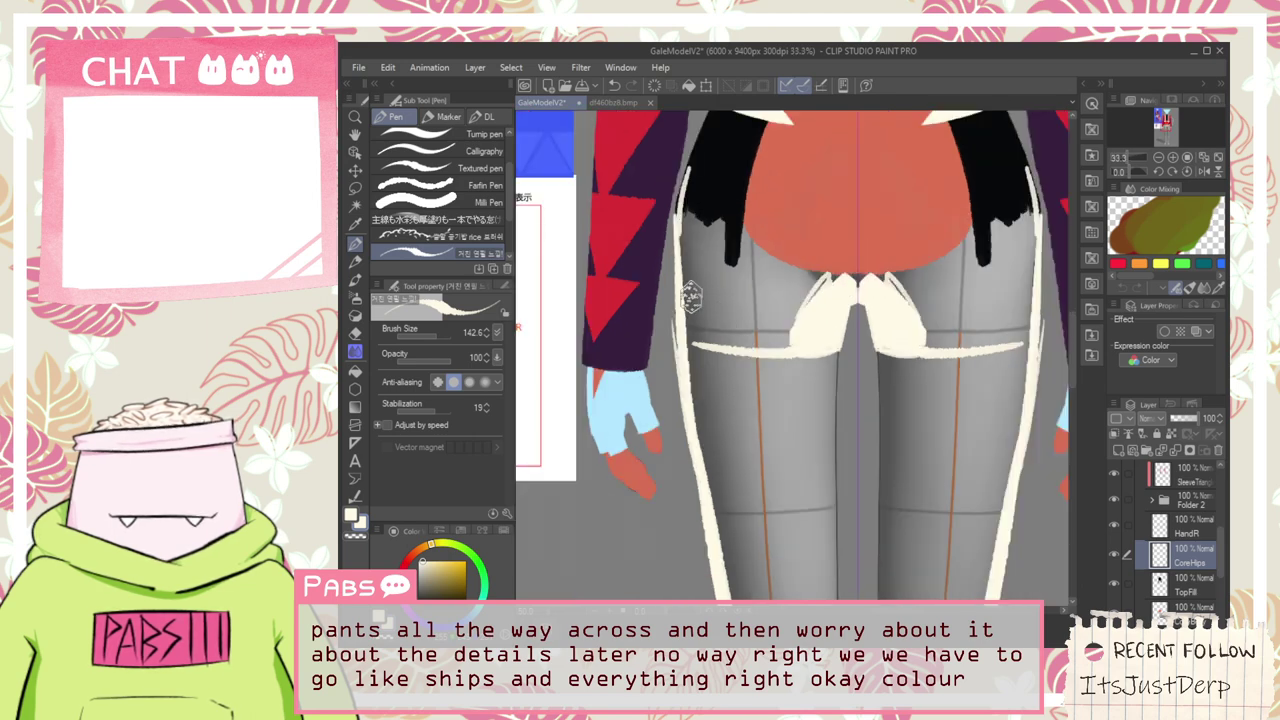
Connect the lower edge to the outer outline and thicken it into a solid cream band across the thigh and crotch
scroll(690, 305, up, 2)
drag(645, 350, 655, 358)
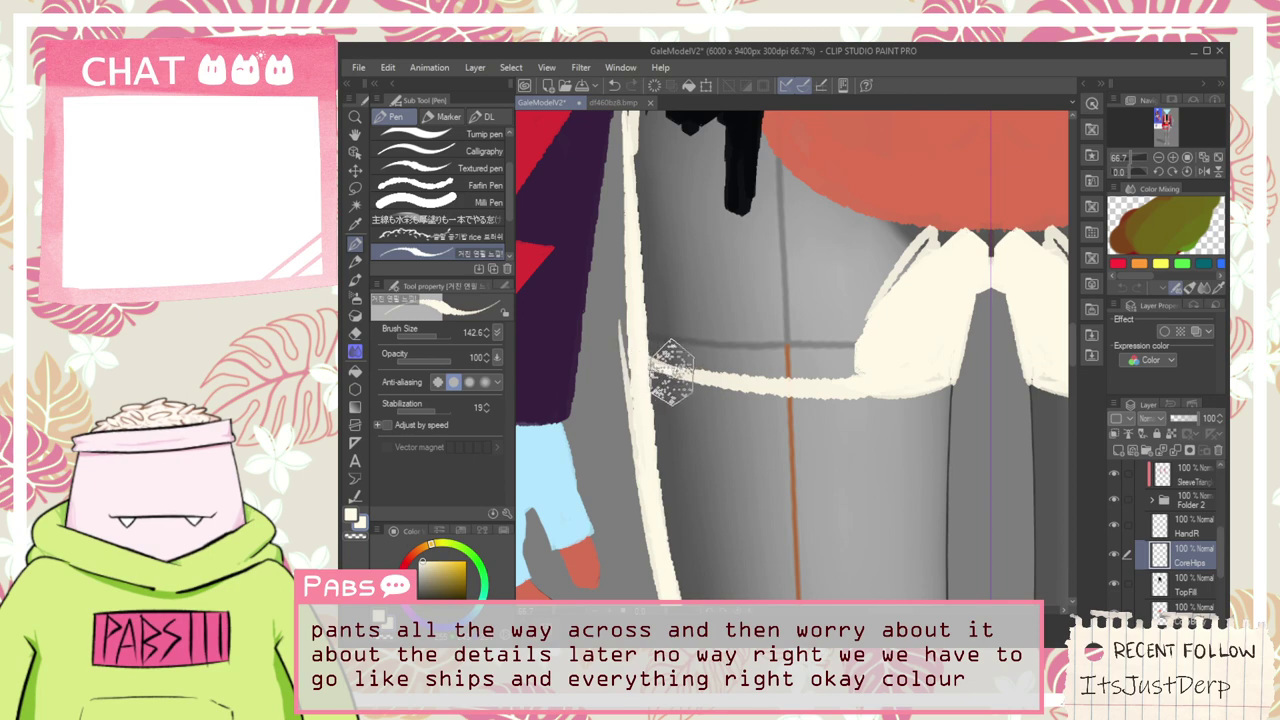
mouse_move(648, 332)
mouse_down()
mouse_move(795, 345)
mouse_move(649, 342)
mouse_move(808, 362)
mouse_move(747, 337)
mouse_move(667, 348)
mouse_move(705, 350)
mouse_move(703, 364)
mouse_move(642, 348)
mouse_move(747, 363)
mouse_move(729, 352)
mouse_move(755, 330)
mouse_move(901, 328)
mouse_move(792, 309)
mouse_move(779, 343)
mouse_move(854, 342)
mouse_move(822, 340)
mouse_move(965, 206)
mouse_move(996, 225)
mouse_move(968, 210)
mouse_move(985, 236)
mouse_move(955, 300)
mouse_move(930, 242)
mouse_move(943, 357)
mouse_up()
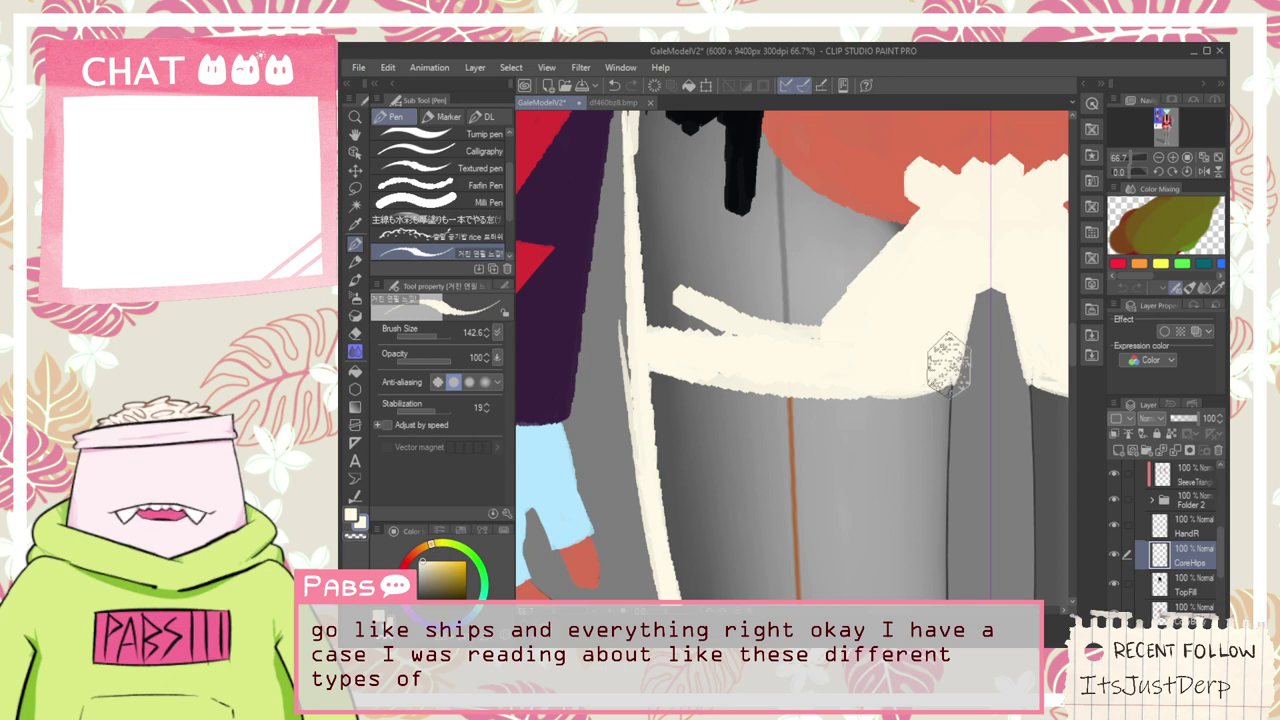
mouse_move(658, 355)
mouse_down()
mouse_move(846, 370)
mouse_move(691, 362)
mouse_move(770, 363)
mouse_move(828, 383)
mouse_move(716, 365)
mouse_move(756, 375)
mouse_up()
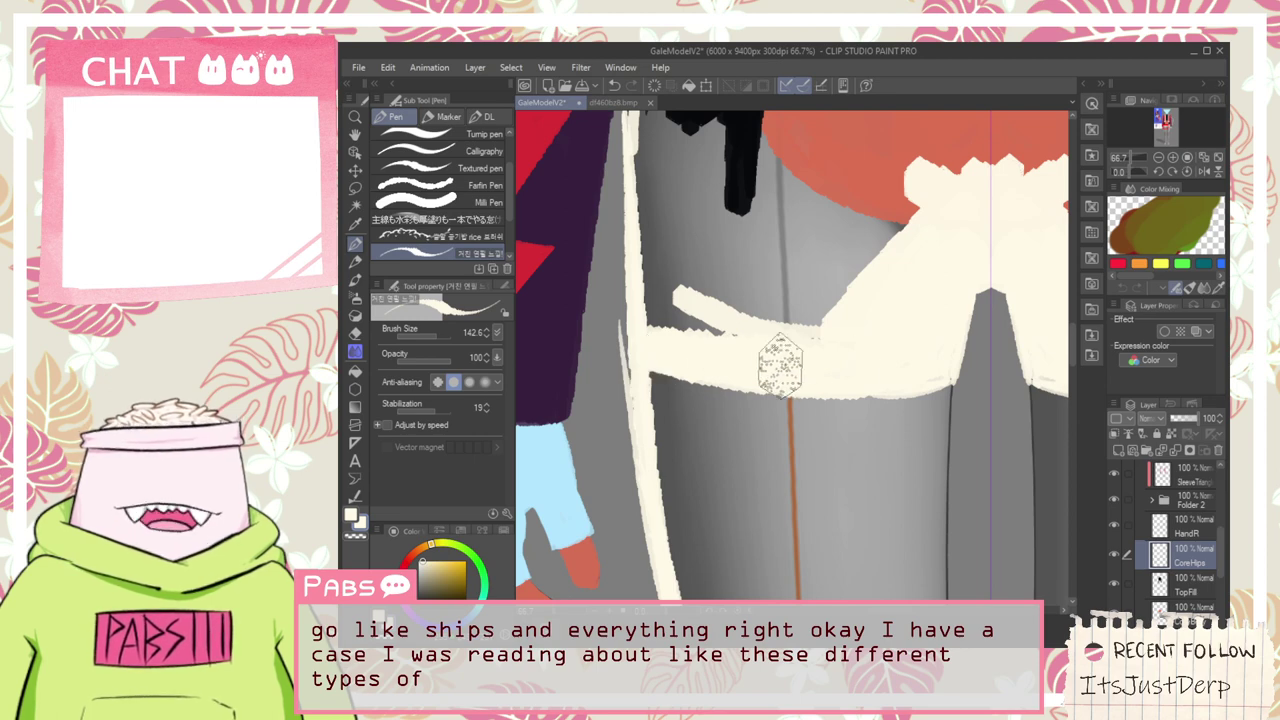
mouse_move(733, 362)
mouse_down()
mouse_move(655, 359)
mouse_move(820, 381)
mouse_move(665, 359)
mouse_move(857, 365)
mouse_up()
Erase the outer leg outline below the thigh band and the stray line beside it with the Hard eraser
scroll(836, 395, down, 1)
scroll(836, 395, down, 1)
key(space)
drag(814, 491, 811, 324)
key(e)
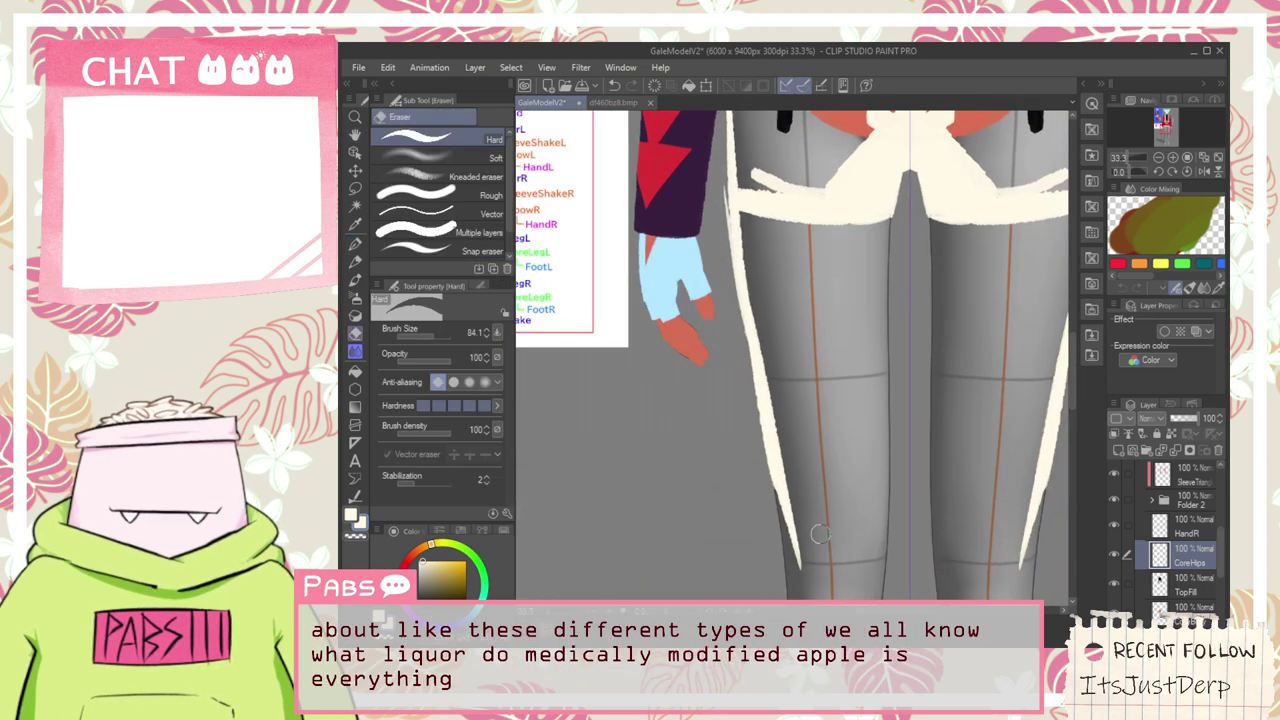
mouse_move(801, 572)
mouse_down()
mouse_move(752, 372)
mouse_move(778, 394)
mouse_move(769, 411)
mouse_move(766, 359)
mouse_move(736, 241)
mouse_up()
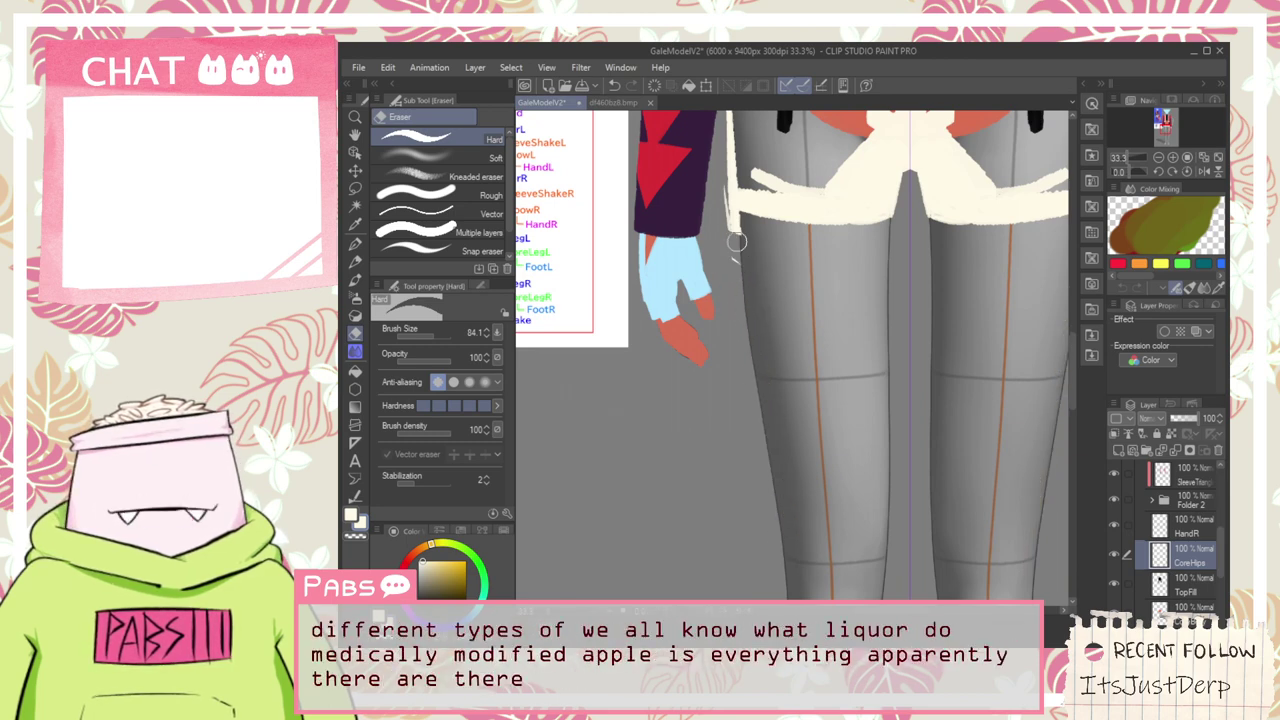
scroll(743, 262, up, 3)
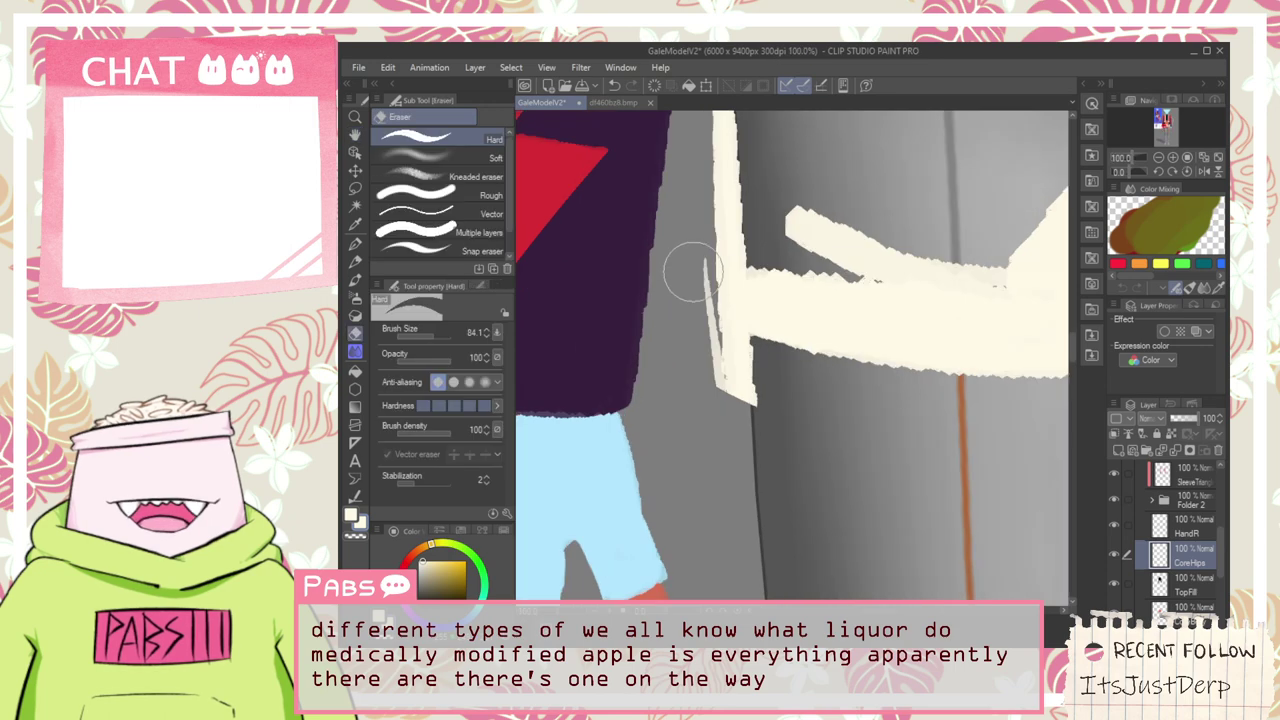
mouse_move(684, 243)
mouse_down()
mouse_move(717, 379)
mouse_move(685, 225)
mouse_move(700, 248)
mouse_move(712, 413)
mouse_move(706, 352)
mouse_move(700, 361)
mouse_move(733, 367)
mouse_move(807, 267)
mouse_move(730, 354)
mouse_move(697, 266)
mouse_move(717, 345)
mouse_up()
scroll(746, 357, down, 2)
Thicken the cream side outline at the hip, beside the black shirt's ragged hem, with the pen
key(space)
drag(677, 442, 679, 480)
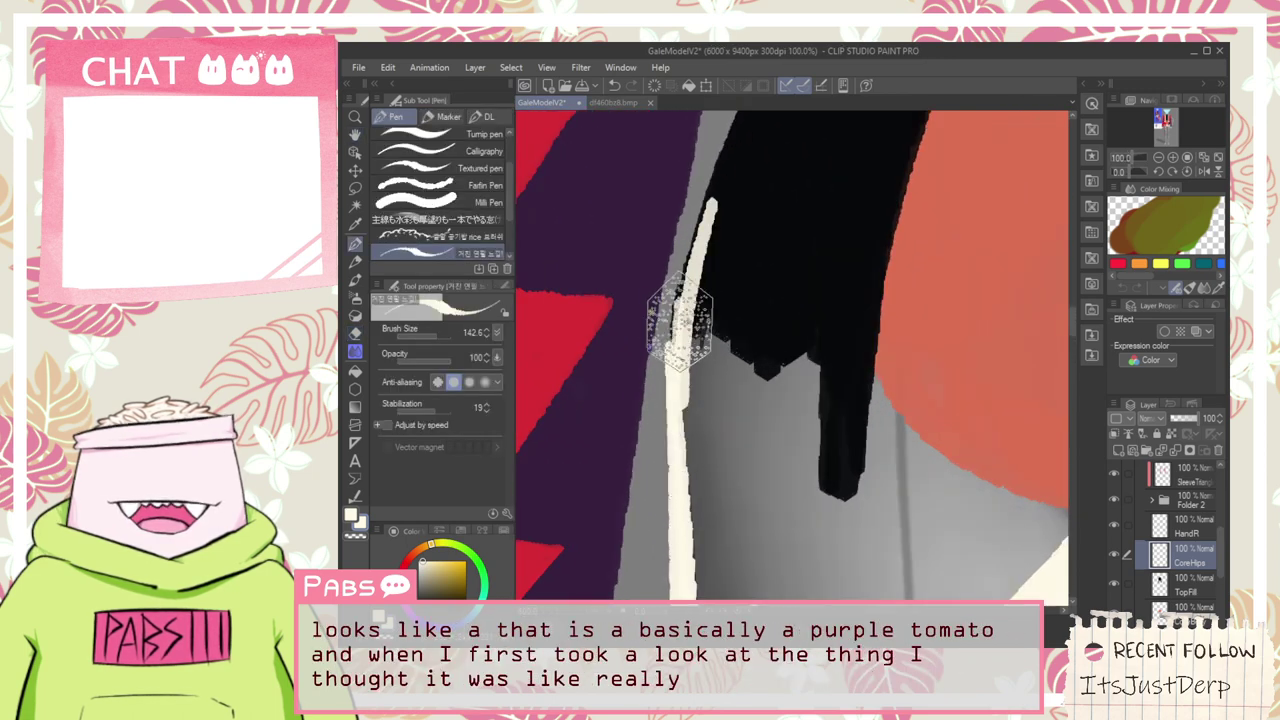
drag(680, 321, 680, 391)
drag(683, 328, 682, 452)
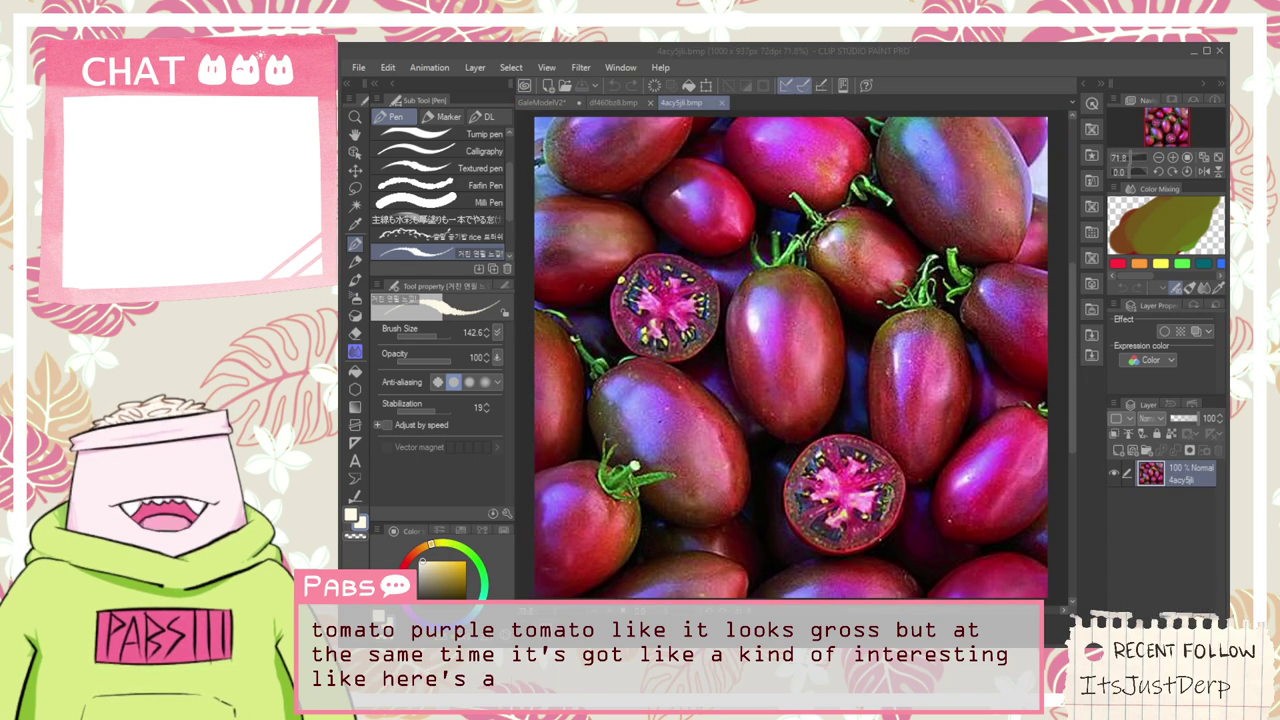
Return from the tomato picture to the GaleModelV2 canvas and continue the cream hip outline up to waist height
click(815, 91)
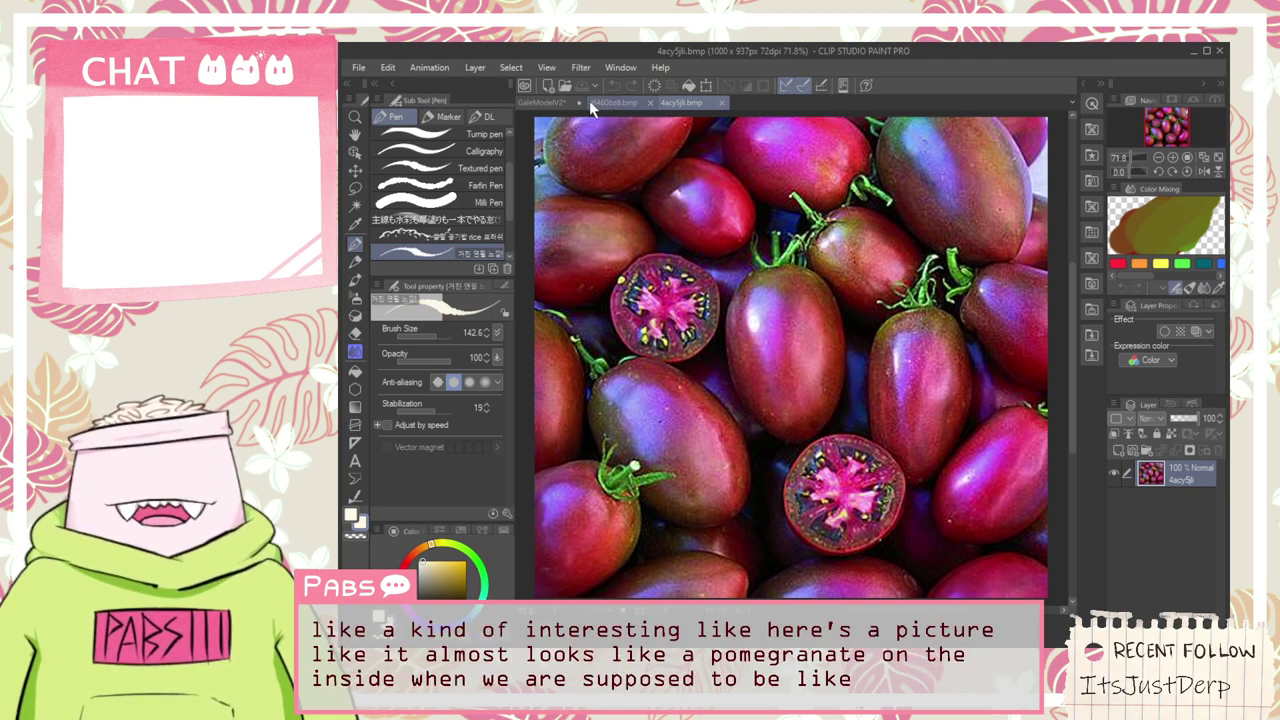
click(537, 101)
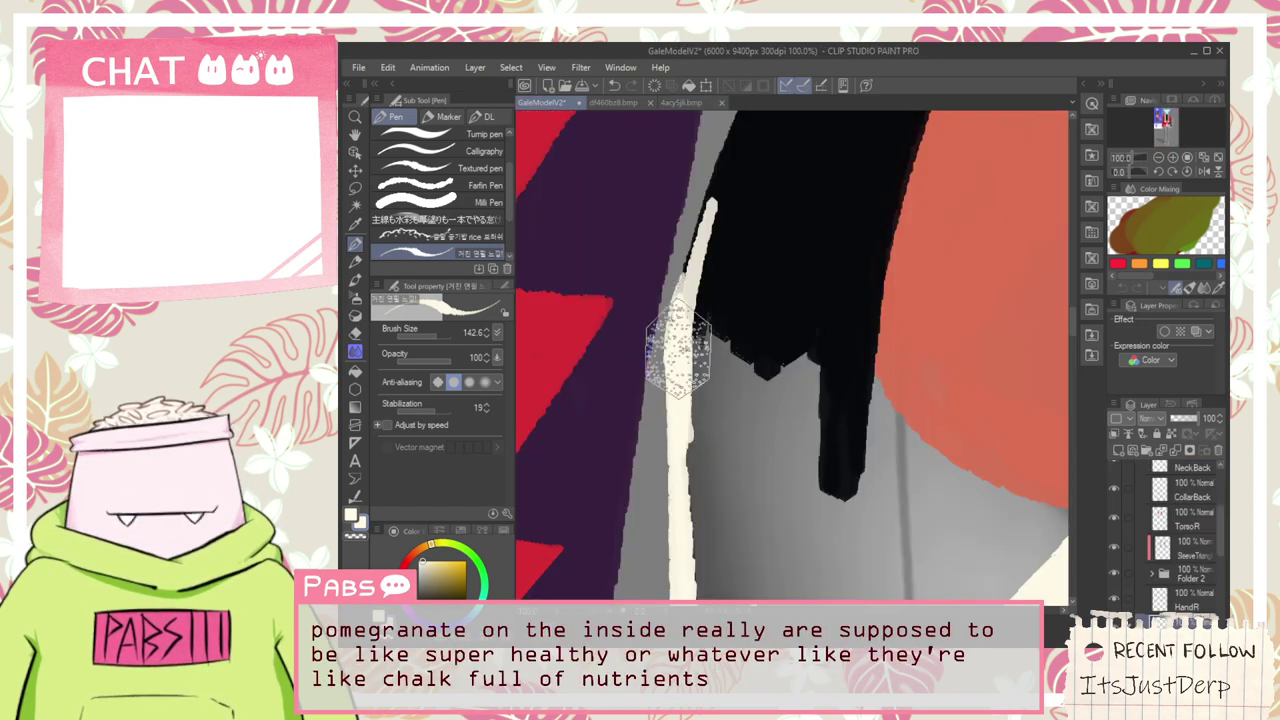
mouse_move(678, 358)
mouse_down()
mouse_move(706, 170)
mouse_move(698, 230)
mouse_move(711, 190)
mouse_move(778, 200)
mouse_up()
Draw the cream waistline from the top of the hip outline across the black shirt and orange belly towards the centre line
scroll(780, 204, down, 3)
key(space)
drag(831, 263, 701, 281)
scroll(655, 238, up, 2)
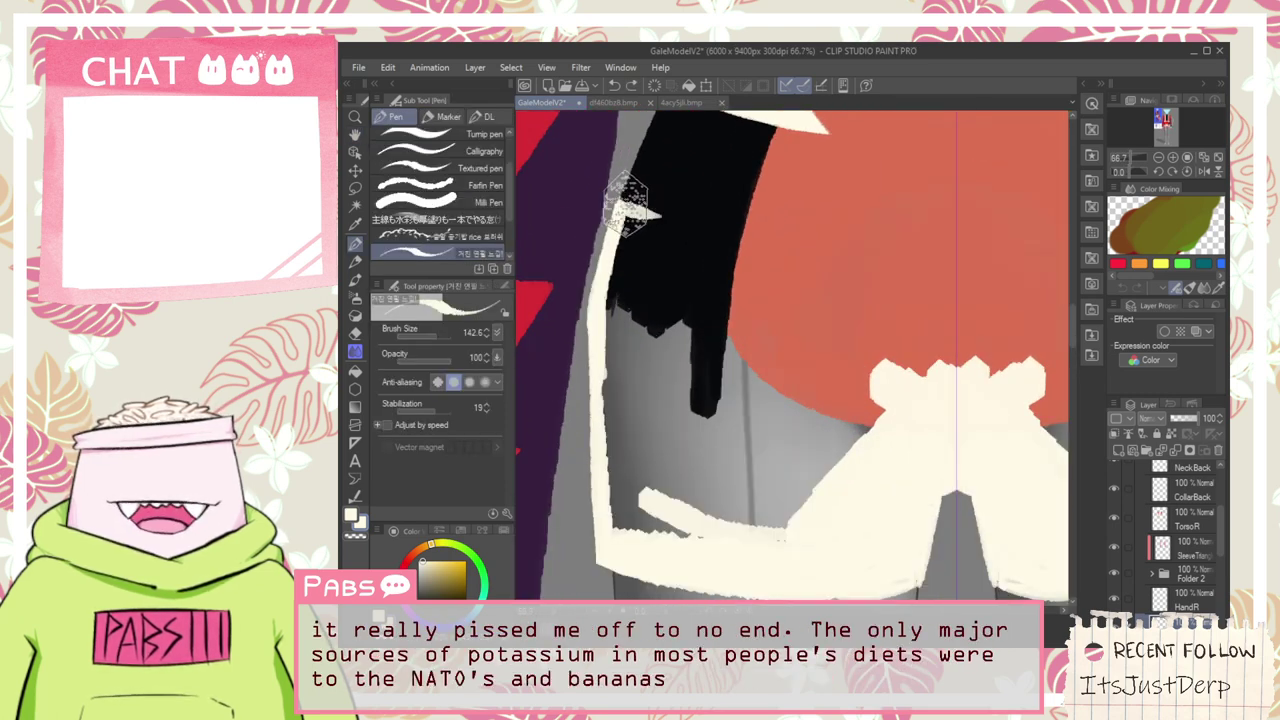
drag(628, 195, 861, 239)
drag(722, 223, 940, 236)
key(ctrl+z)
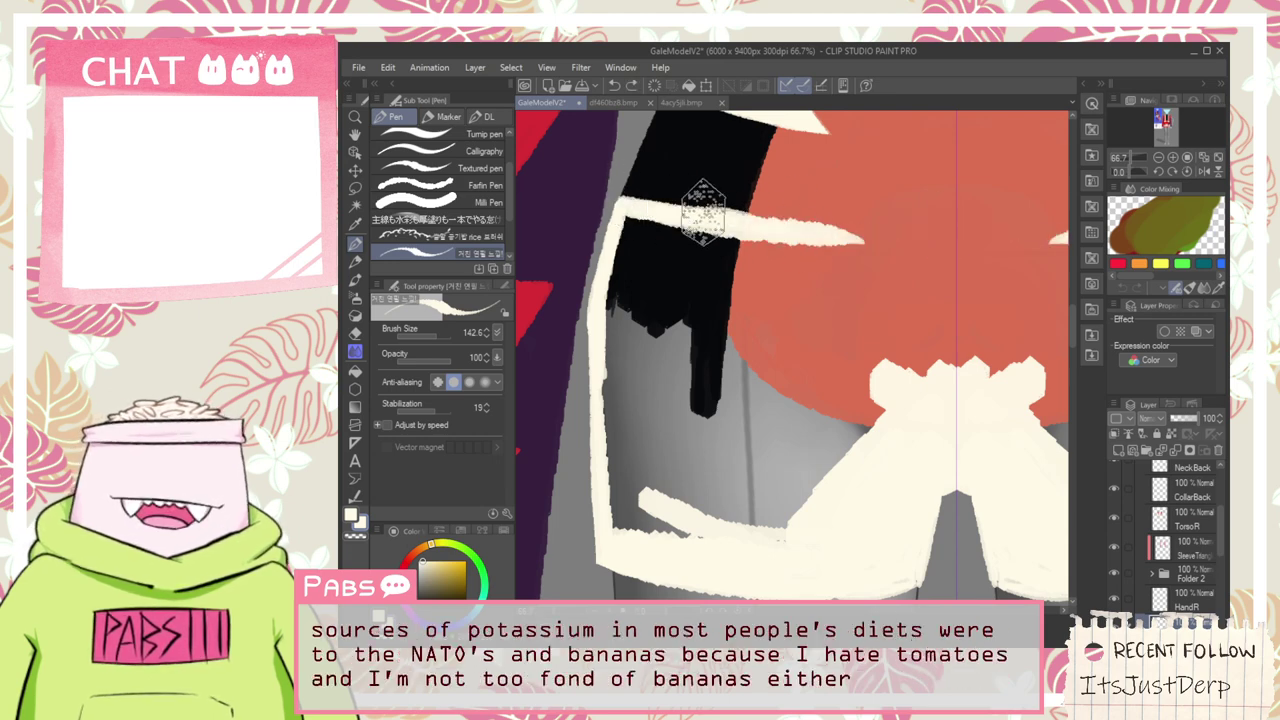
mouse_move(700, 215)
mouse_down()
mouse_move(885, 237)
mouse_move(912, 218)
mouse_up()
key(ctrl+z)
drag(770, 232, 1065, 236)
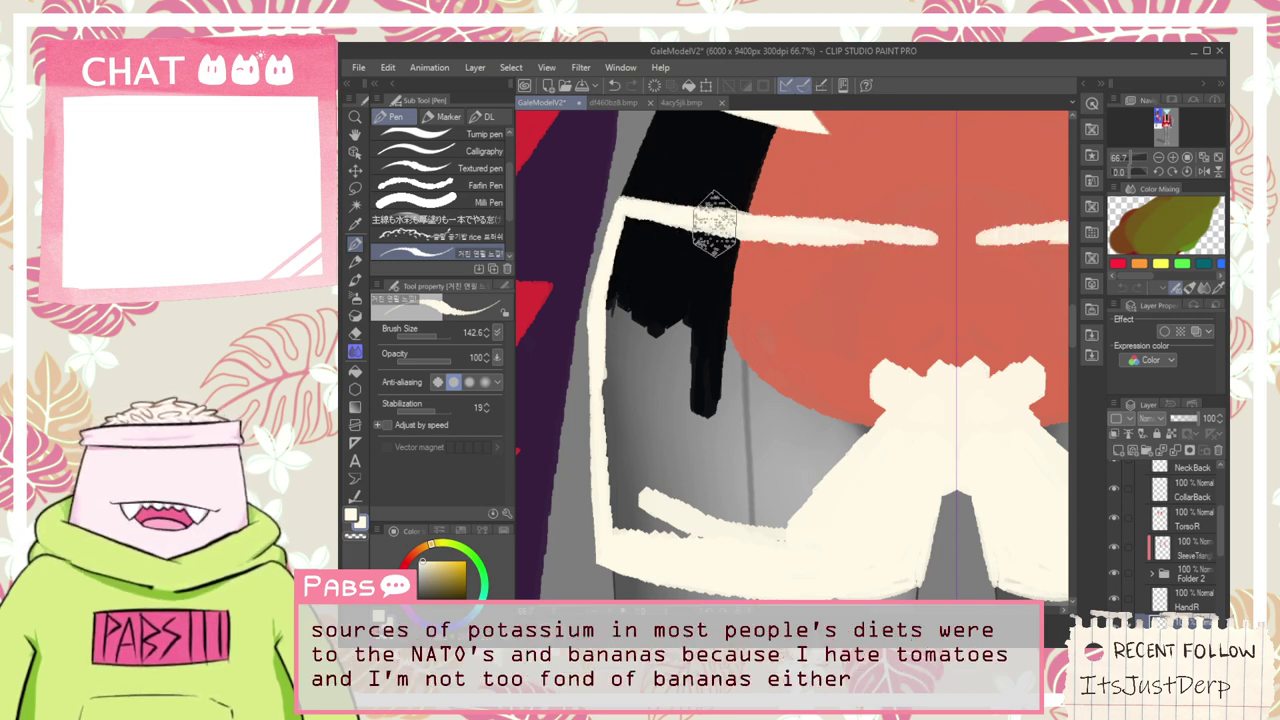
drag(948, 238, 951, 237)
Thicken the waistline with further cream strokes and close the gap at the centre line
drag(700, 204, 956, 224)
key(ctrl+z)
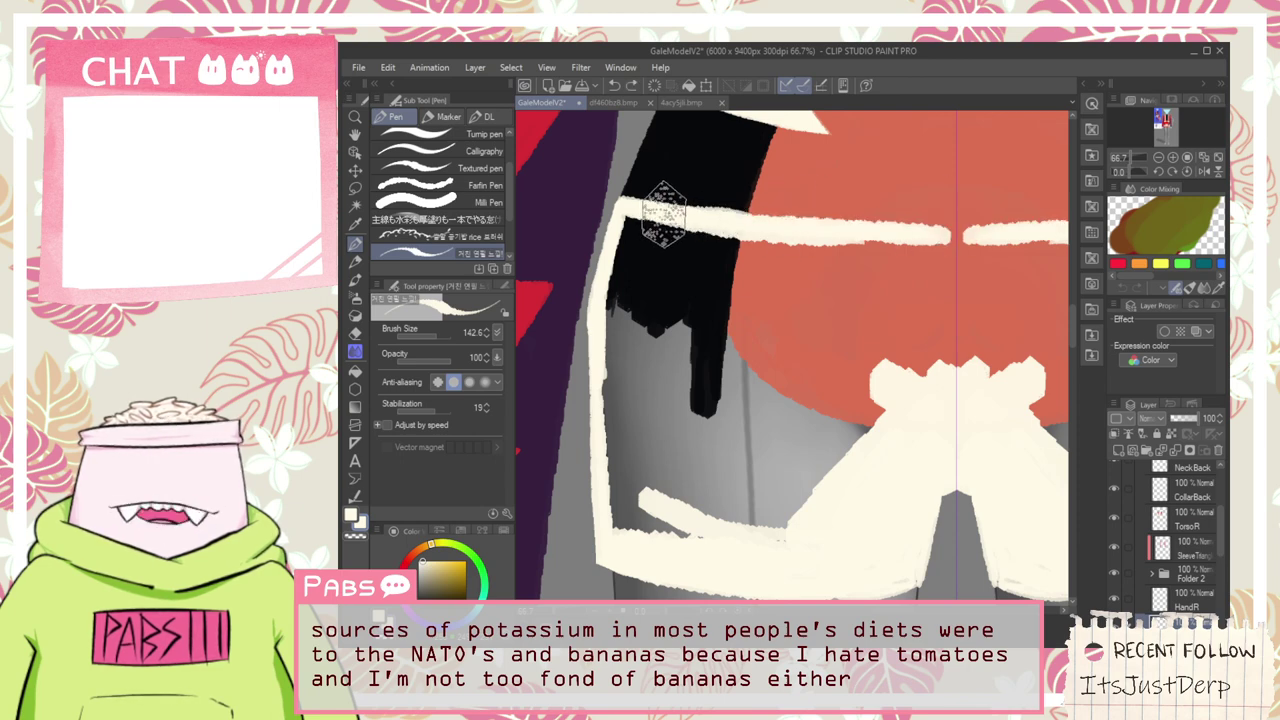
key(ctrl+z)
mouse_move(663, 215)
mouse_down()
mouse_move(980, 212)
mouse_move(653, 207)
mouse_move(956, 212)
mouse_move(713, 220)
mouse_move(631, 207)
mouse_move(958, 224)
mouse_up()
key(ctrl+z)
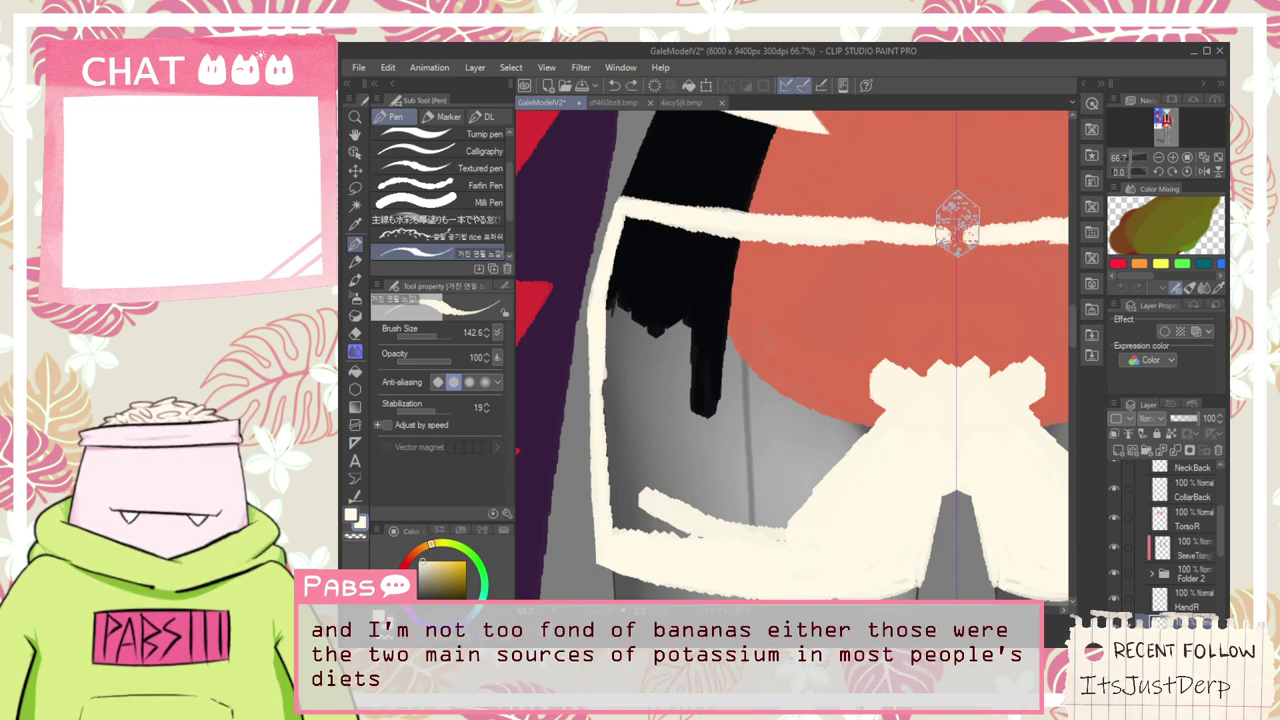
drag(681, 209, 1001, 221)
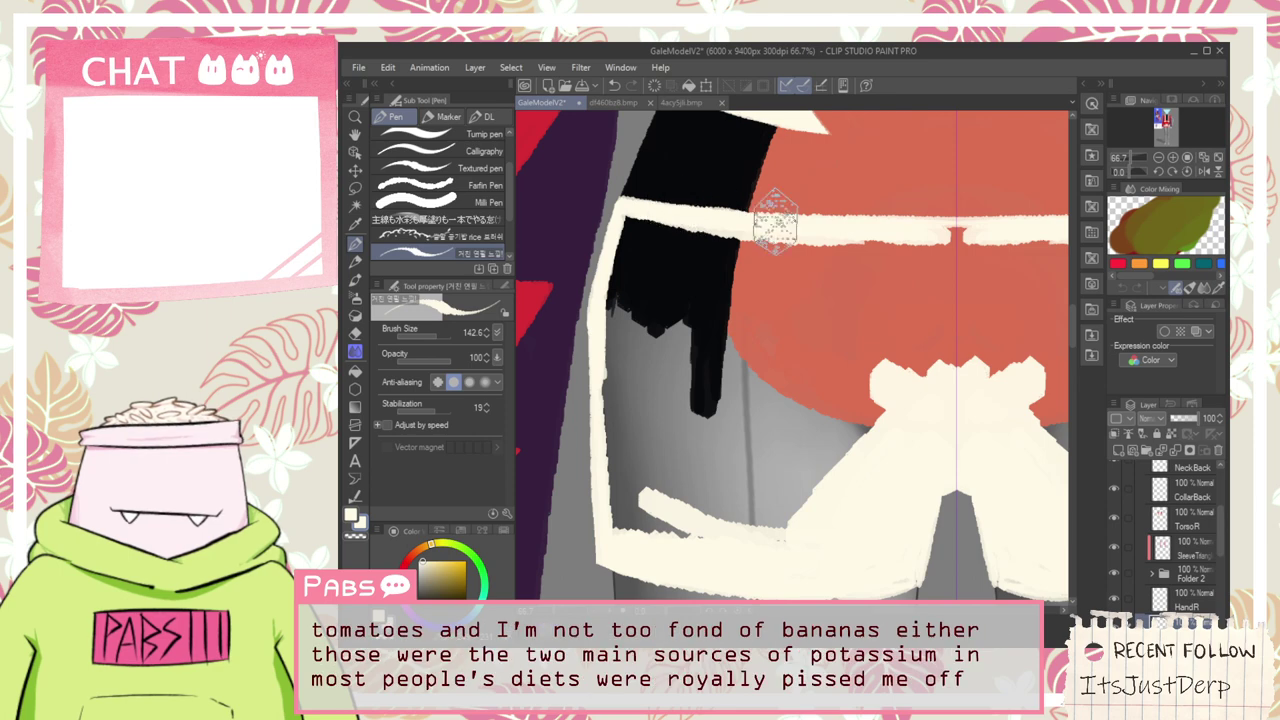
drag(670, 207, 967, 232)
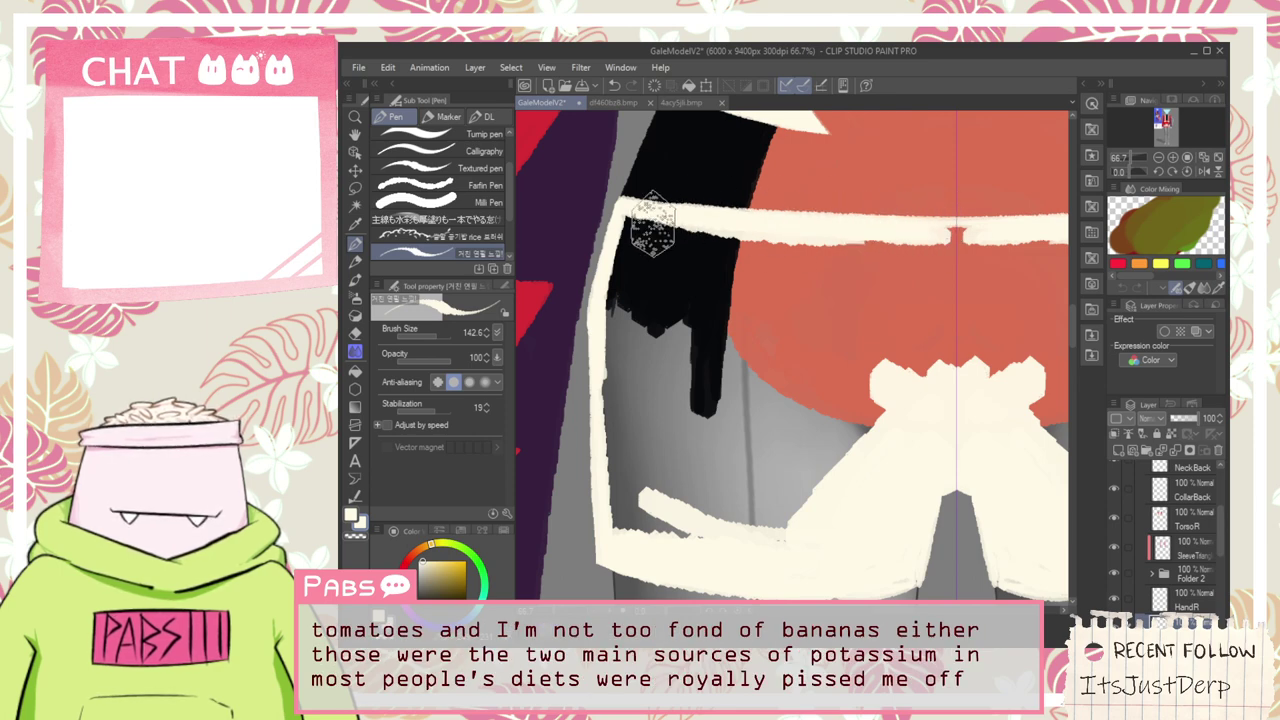
Thicken the waist and side outlines of the hip section and fill the whole area between them with cream using the pen
drag(638, 224, 946, 240)
key(ctrl+z)
mouse_move(649, 234)
mouse_down()
mouse_move(612, 350)
mouse_move(617, 398)
mouse_move(622, 288)
mouse_up()
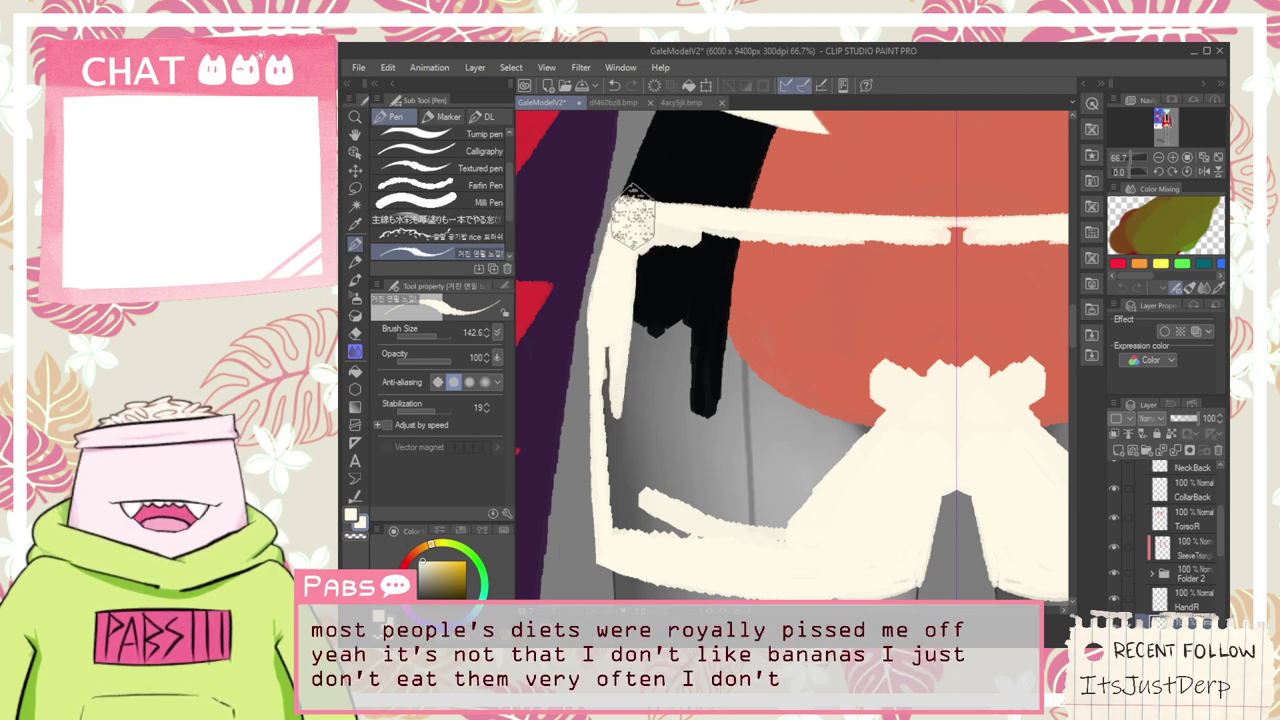
mouse_move(634, 218)
mouse_down()
mouse_move(702, 236)
mouse_move(632, 237)
mouse_move(1019, 265)
mouse_move(884, 252)
mouse_move(978, 245)
mouse_up()
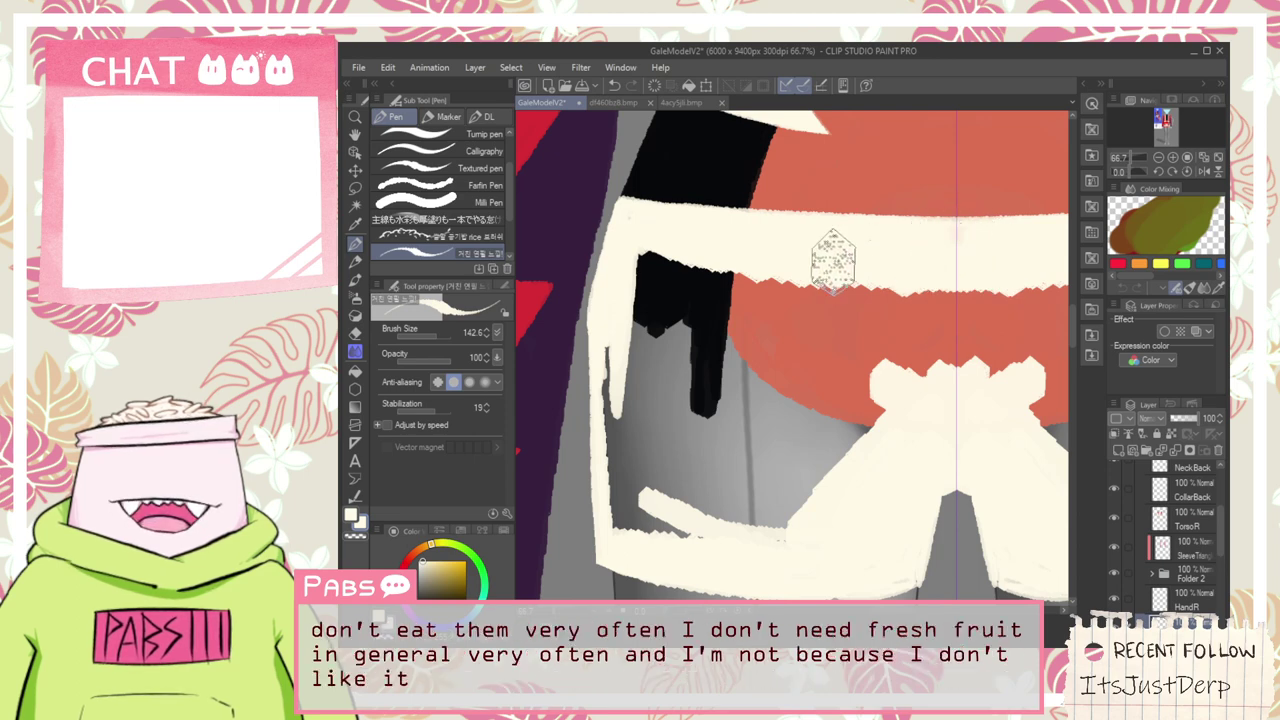
mouse_move(700, 285)
mouse_down()
mouse_move(636, 288)
mouse_move(631, 267)
mouse_move(655, 291)
mouse_move(677, 243)
mouse_move(680, 327)
mouse_move(696, 312)
mouse_move(716, 455)
mouse_move(746, 358)
mouse_move(759, 400)
mouse_move(773, 345)
mouse_move(771, 385)
mouse_move(775, 372)
mouse_move(728, 432)
mouse_move(693, 447)
mouse_move(635, 548)
mouse_move(617, 313)
mouse_move(607, 425)
mouse_up()
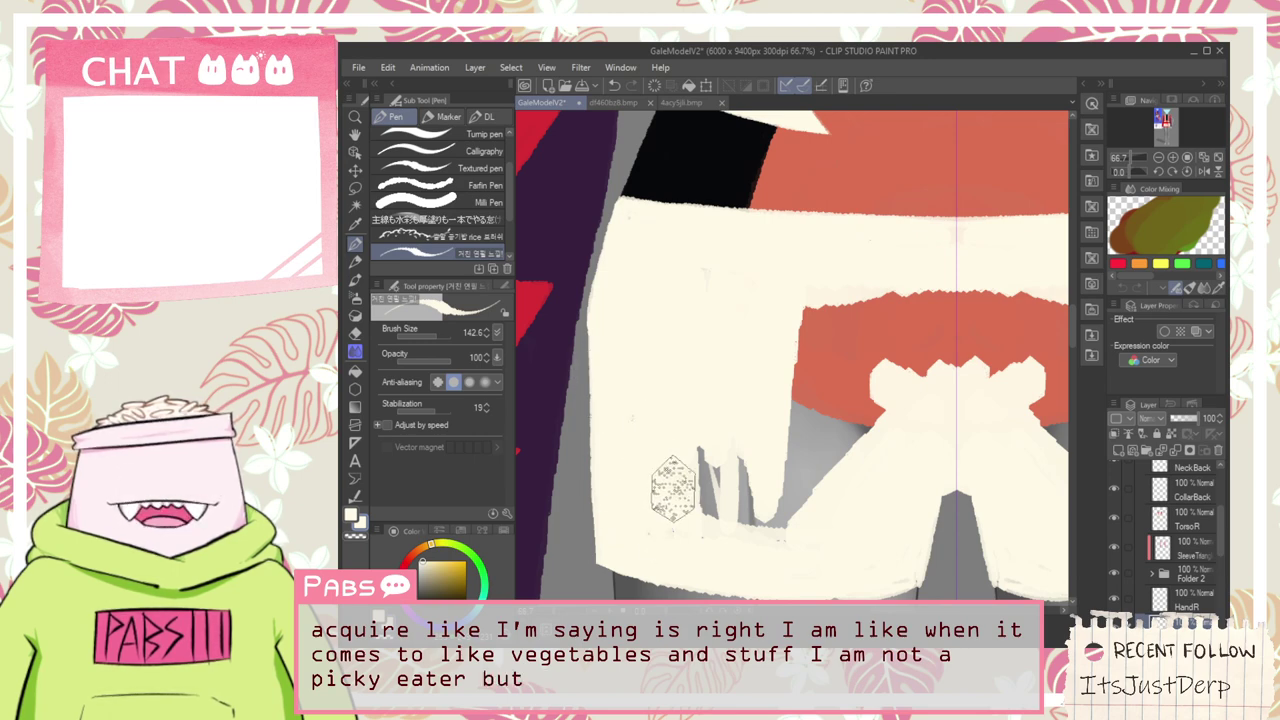
mouse_move(674, 486)
mouse_down()
mouse_move(765, 522)
mouse_move(676, 472)
mouse_move(805, 463)
mouse_move(760, 479)
mouse_move(757, 442)
mouse_move(980, 389)
mouse_move(783, 419)
mouse_move(792, 403)
mouse_move(911, 409)
mouse_move(737, 361)
mouse_move(1052, 380)
mouse_move(816, 353)
mouse_move(805, 371)
mouse_move(869, 364)
mouse_move(858, 375)
mouse_move(759, 345)
mouse_move(941, 352)
mouse_move(771, 329)
mouse_move(898, 330)
mouse_move(746, 301)
mouse_move(959, 310)
mouse_move(722, 295)
mouse_move(819, 319)
mouse_up()
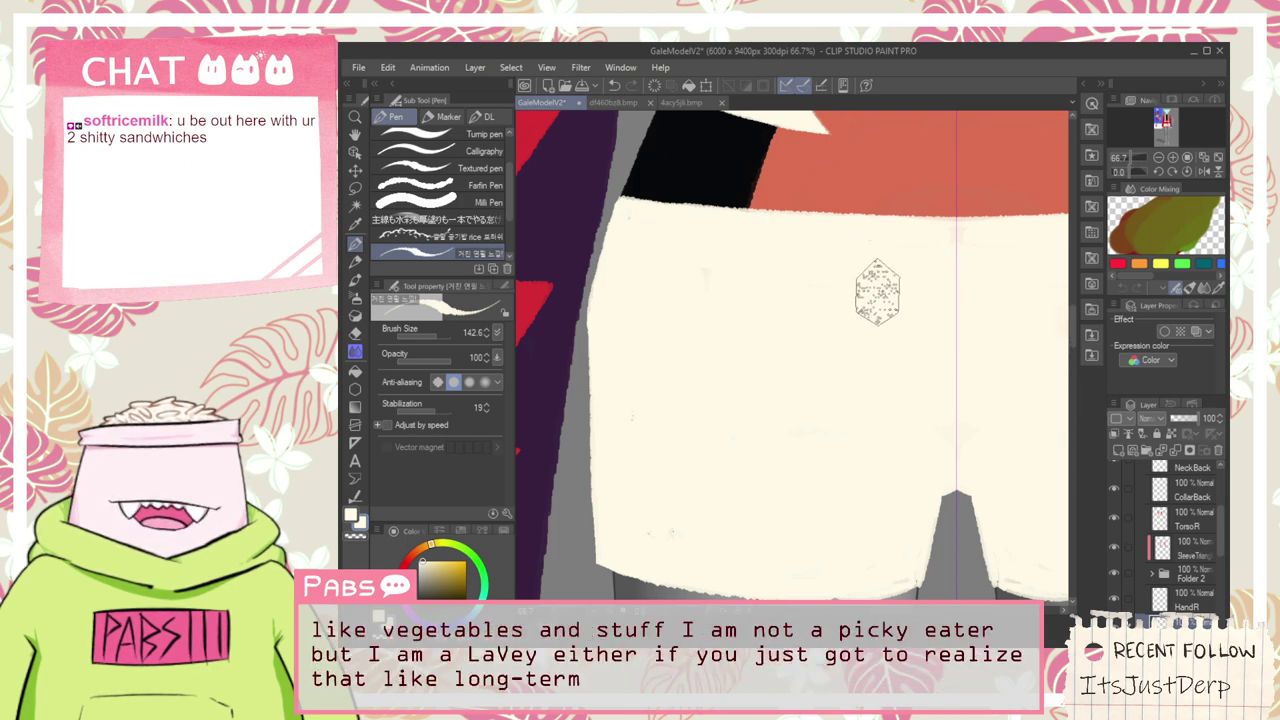
Touch up the gap between the legs with cream pen strokes so that its top narrows to a point
scroll(893, 330, down, 1)
key(space)
drag(934, 318, 721, 331)
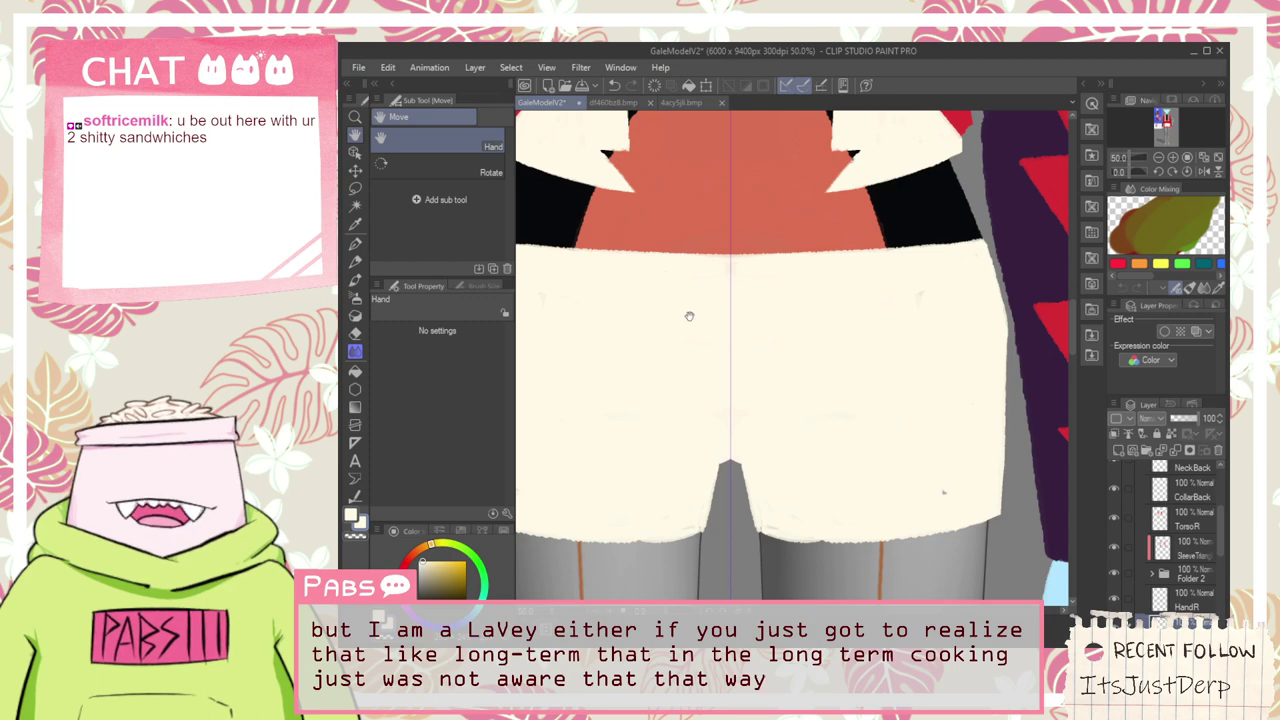
scroll(708, 327, up, 1)
key(space)
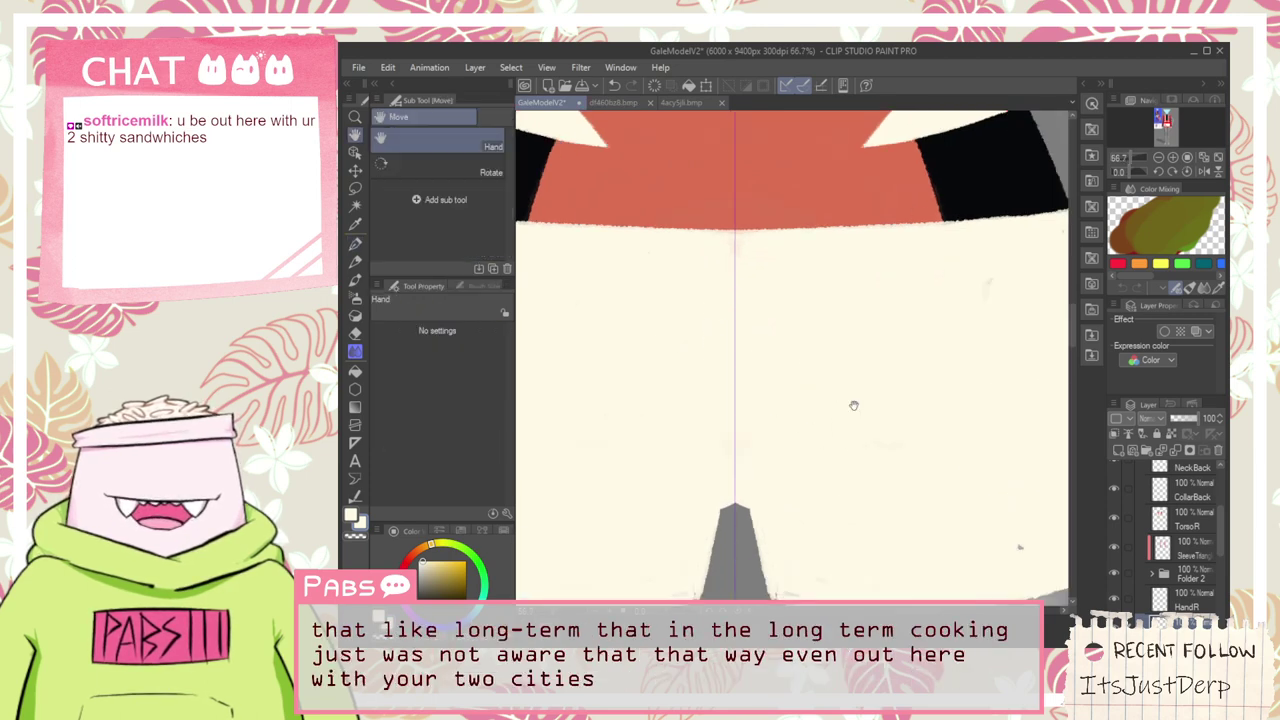
drag(846, 403, 898, 330)
scroll(849, 371, down, 2)
key(p)
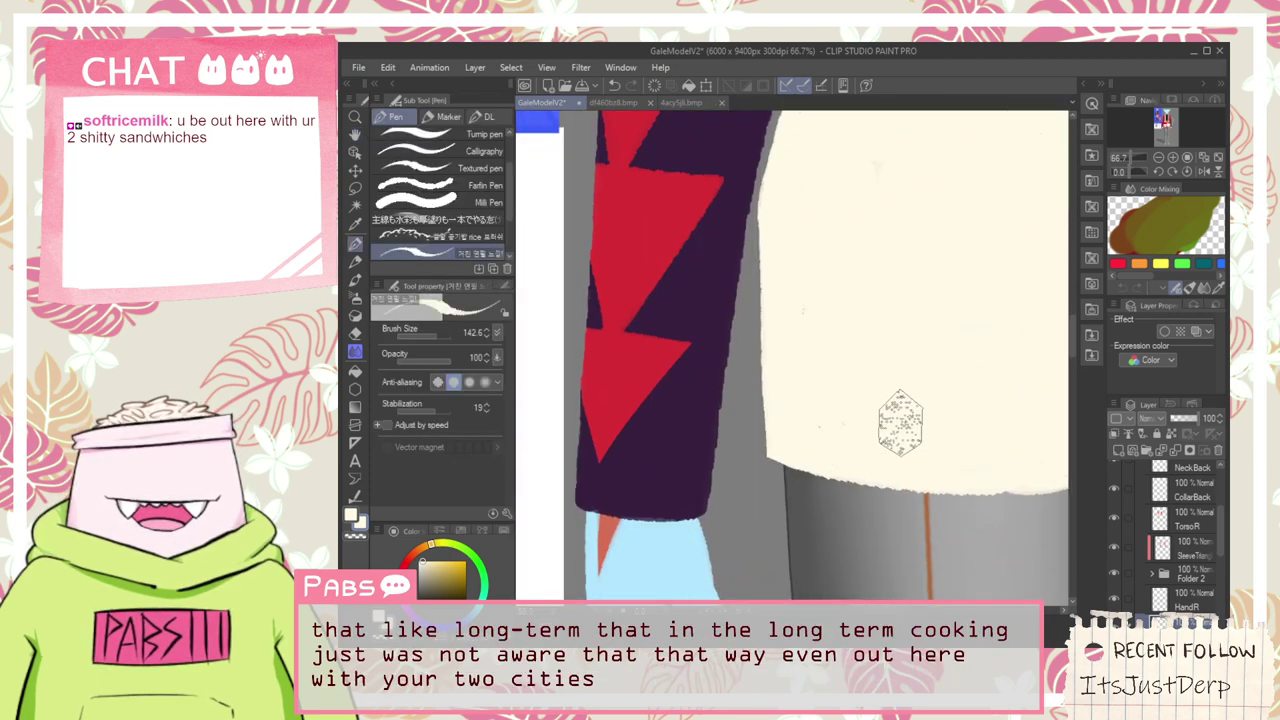
scroll(870, 443, down, 1)
scroll(870, 443, up, 4)
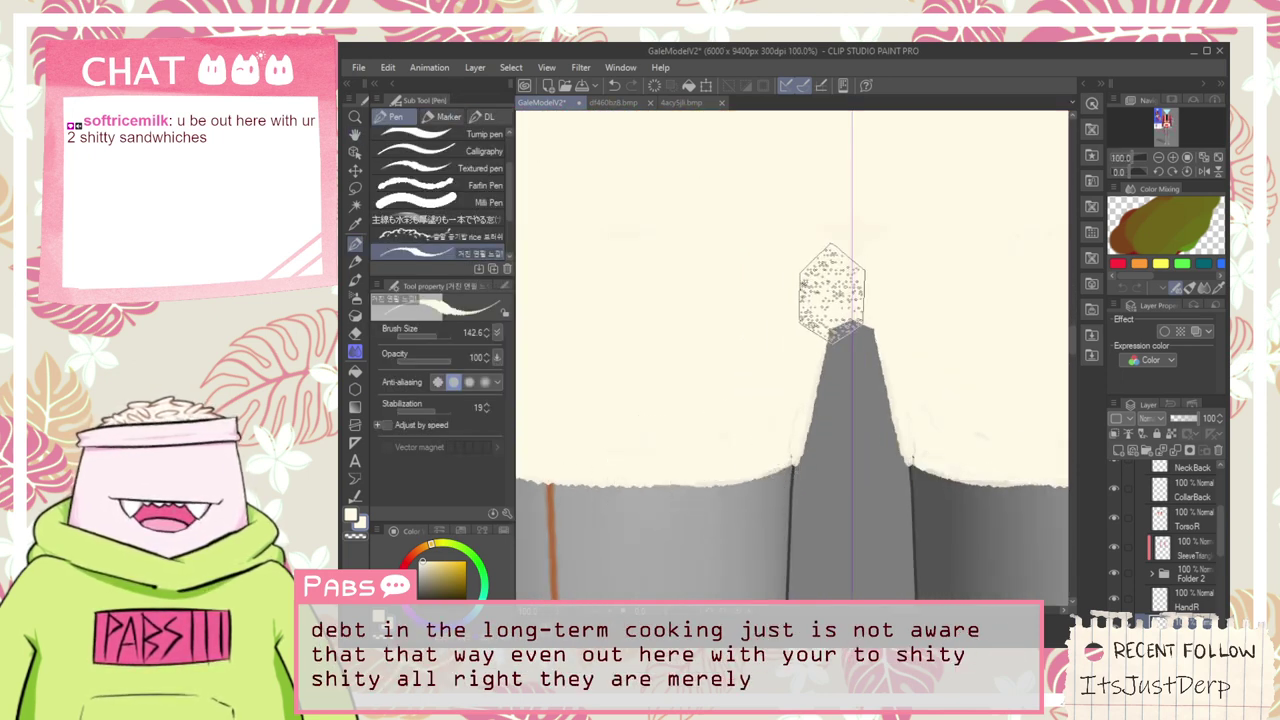
scroll(829, 328, up, 2)
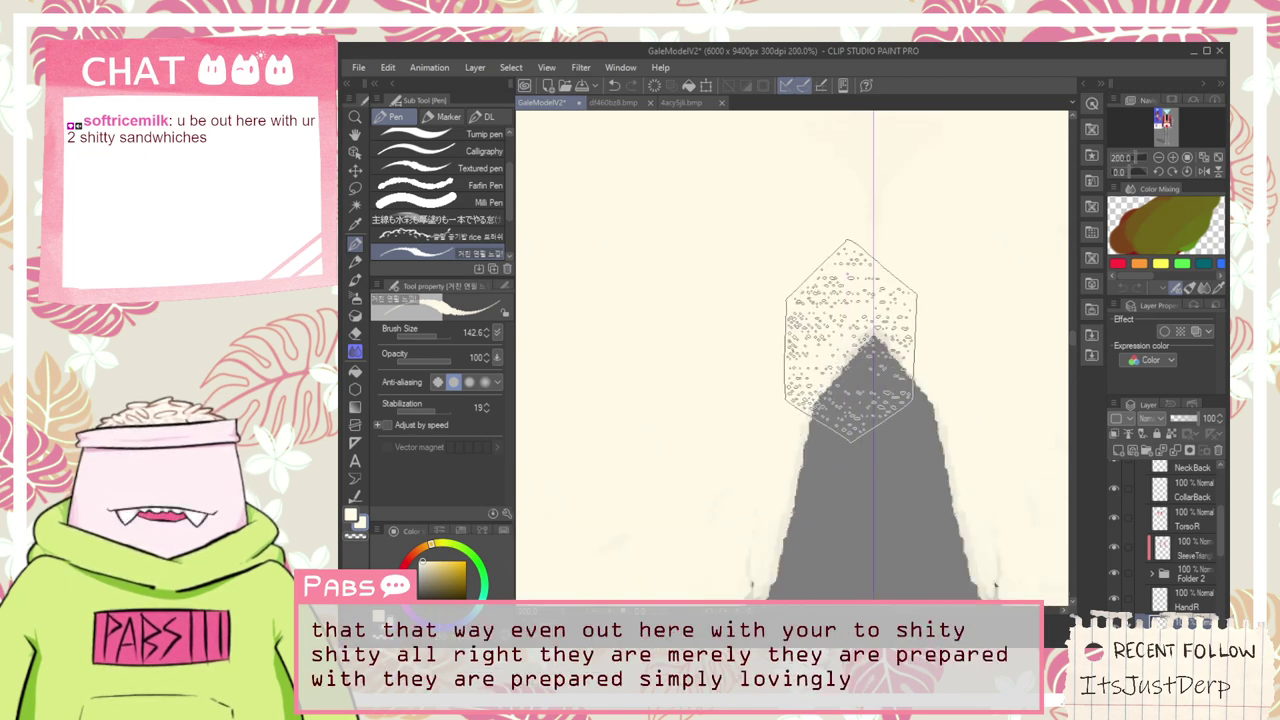
scroll(848, 400, down, 5)
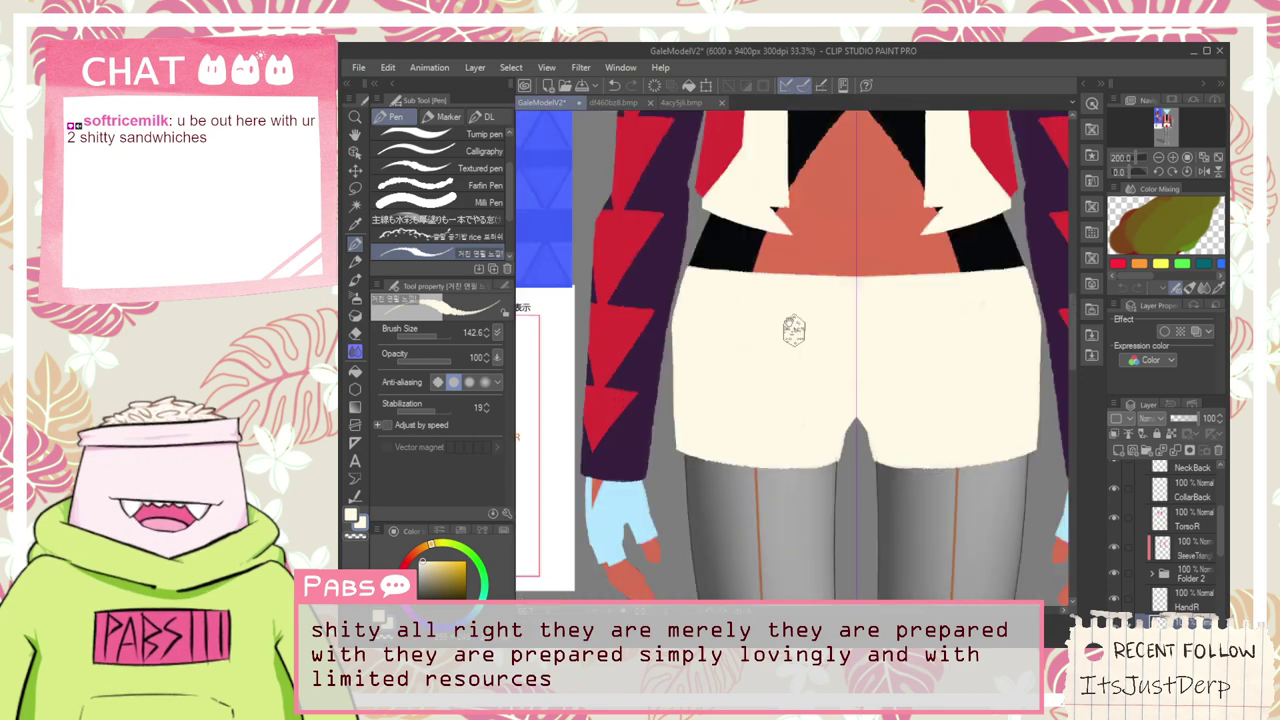
Paint a cream stroke along the hip's outer side from the hem up to its widest point
key(space)
drag(707, 269, 708, 388)
scroll(700, 400, up, 2)
scroll(679, 440, down, 5)
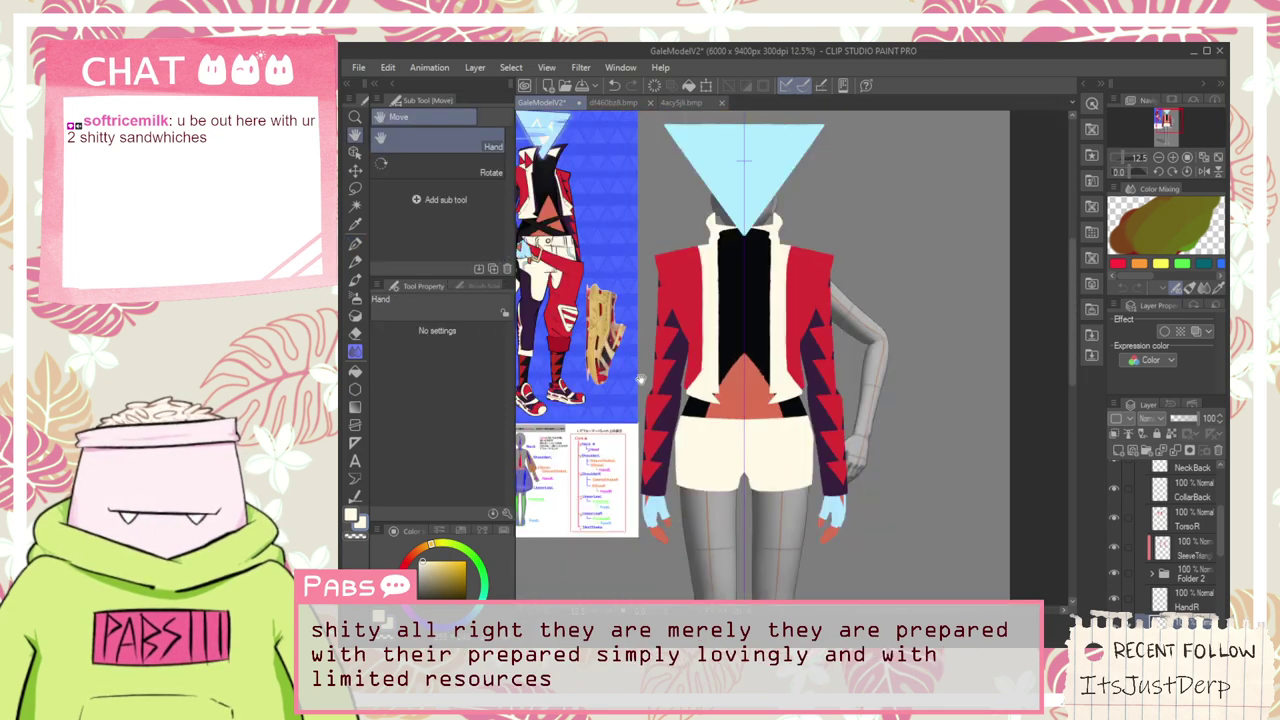
scroll(782, 405, up, 3)
scroll(780, 390, up, 2)
drag(777, 357, 690, 303)
drag(688, 568, 676, 348)
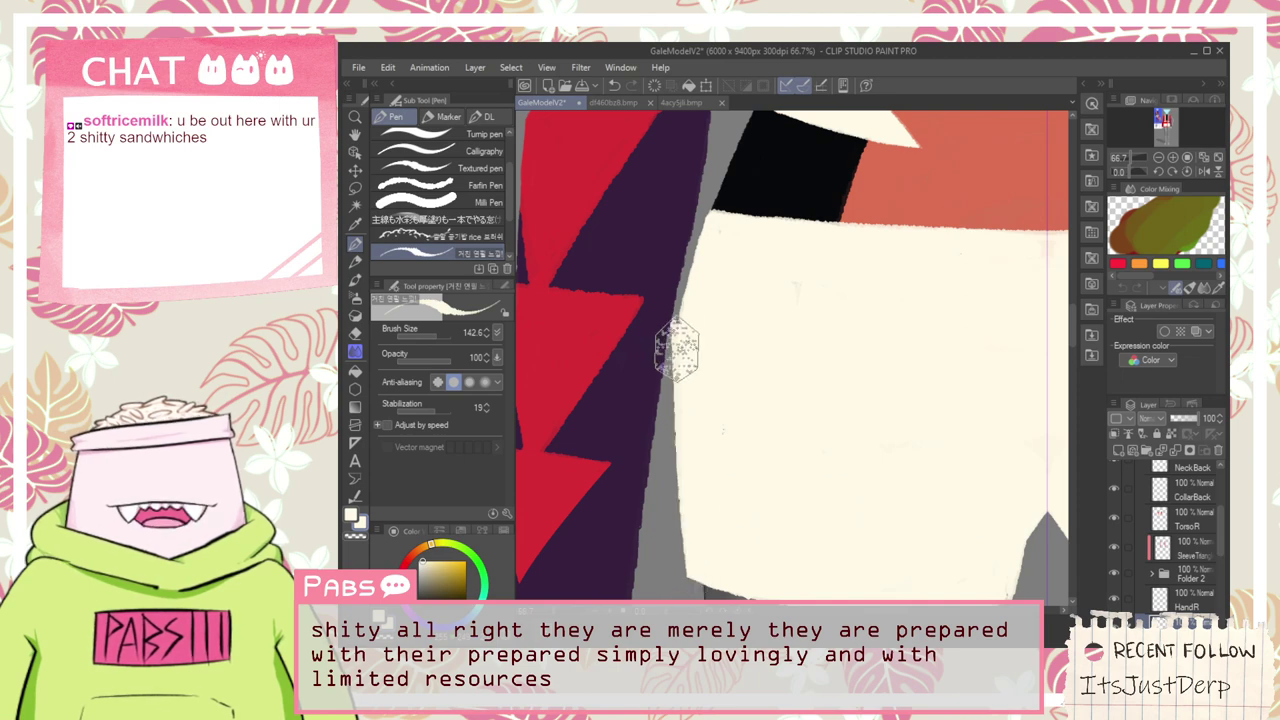
Move the CoreHips layer directly above TorsoR and lower its opacity to 44%
scroll(677, 346, down, 3)
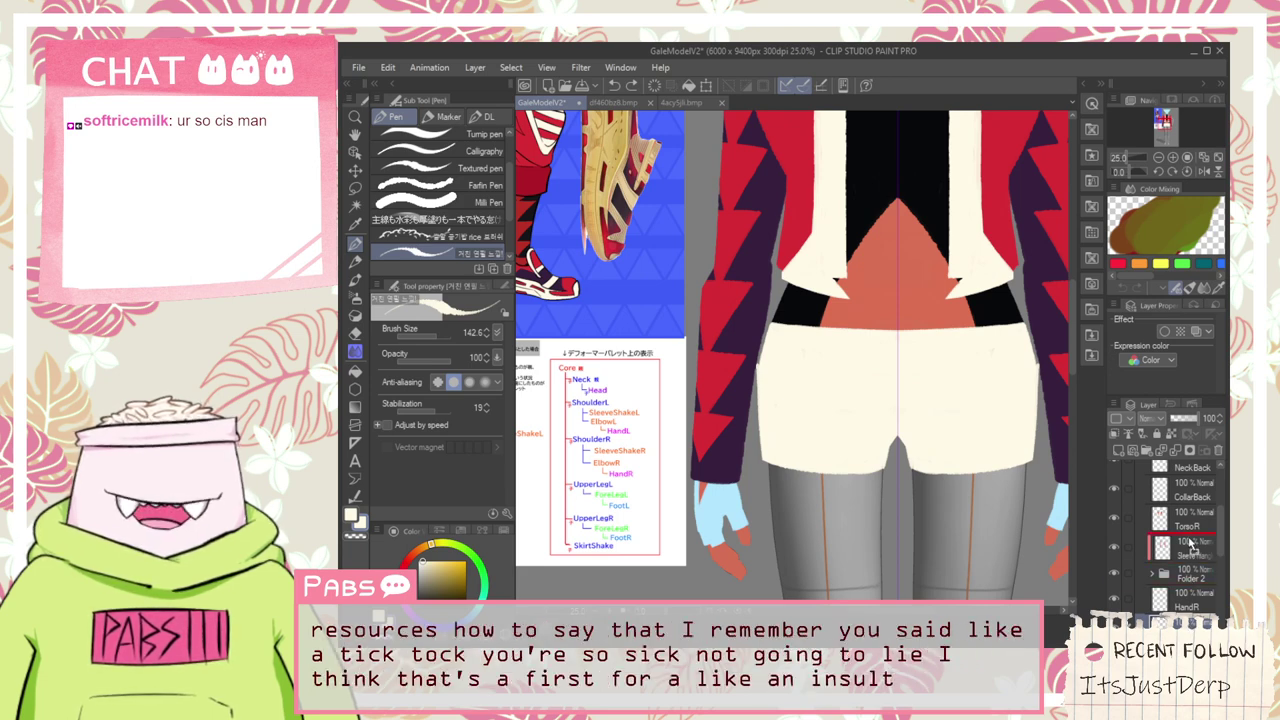
drag(1188, 512, 1188, 514)
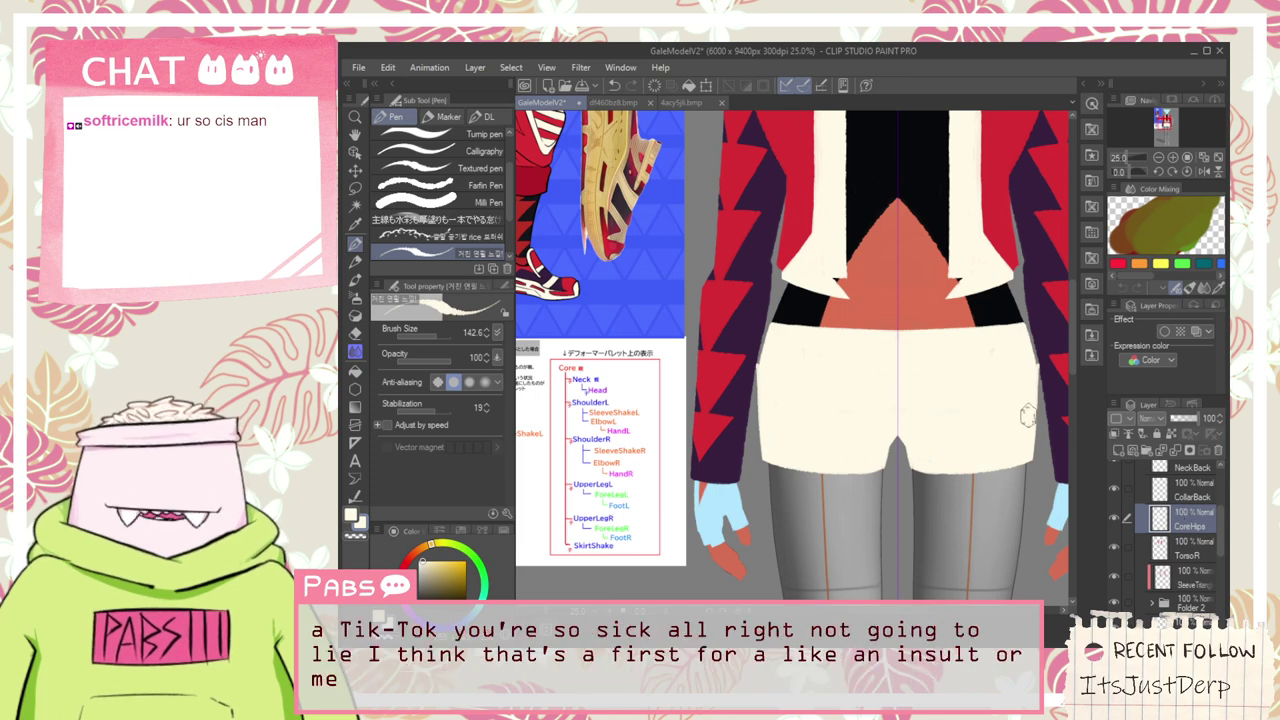
scroll(800, 367, up, 2)
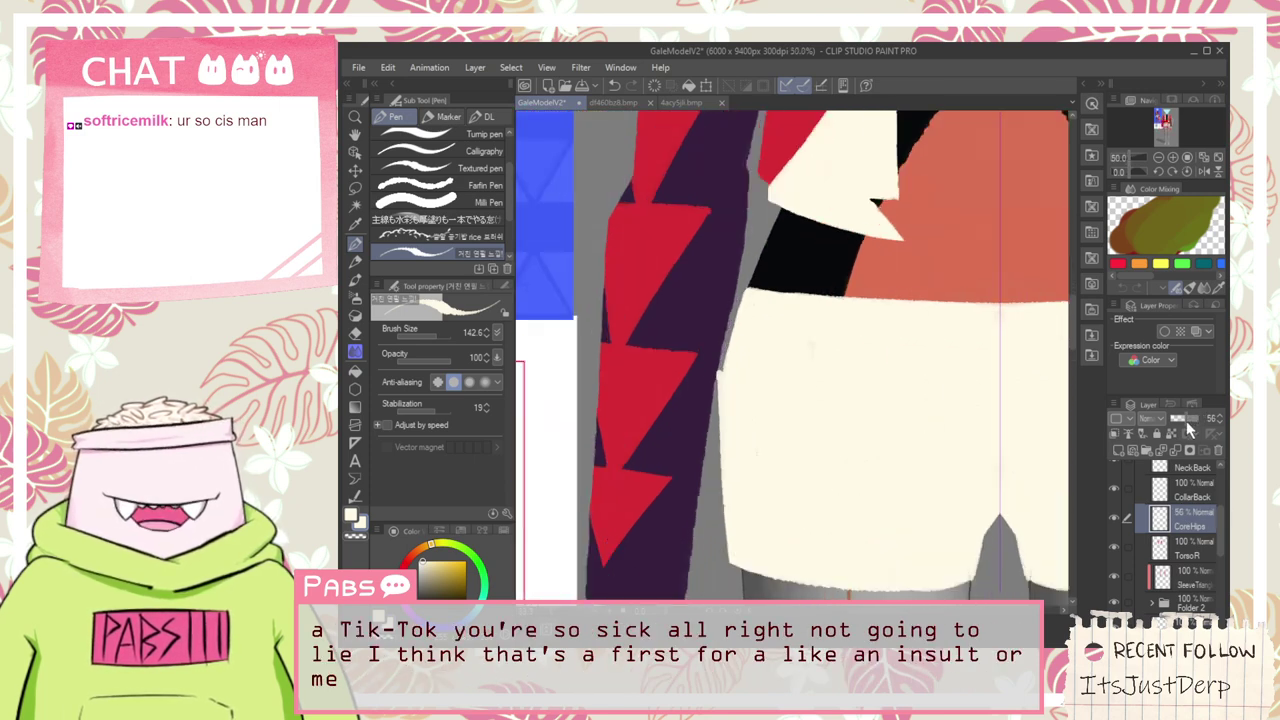
drag(1186, 421, 1178, 416)
scroll(690, 380, up, 2)
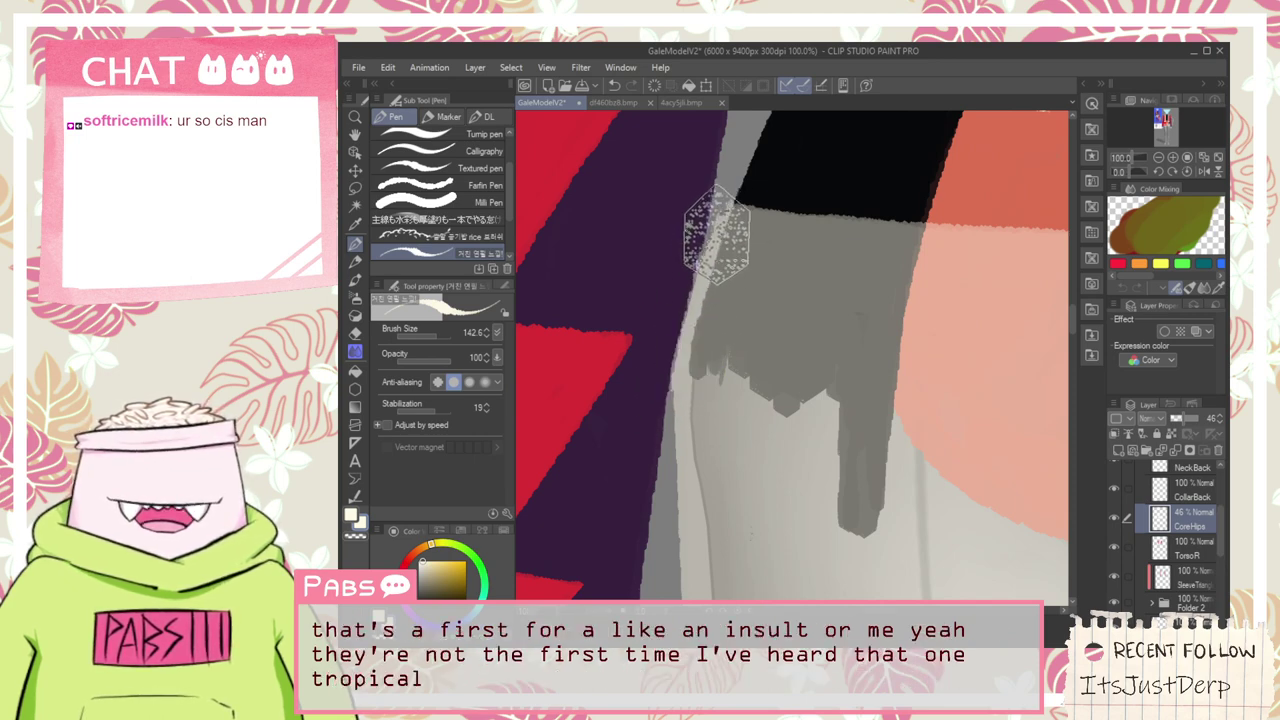
scroll(710, 235, up, 1)
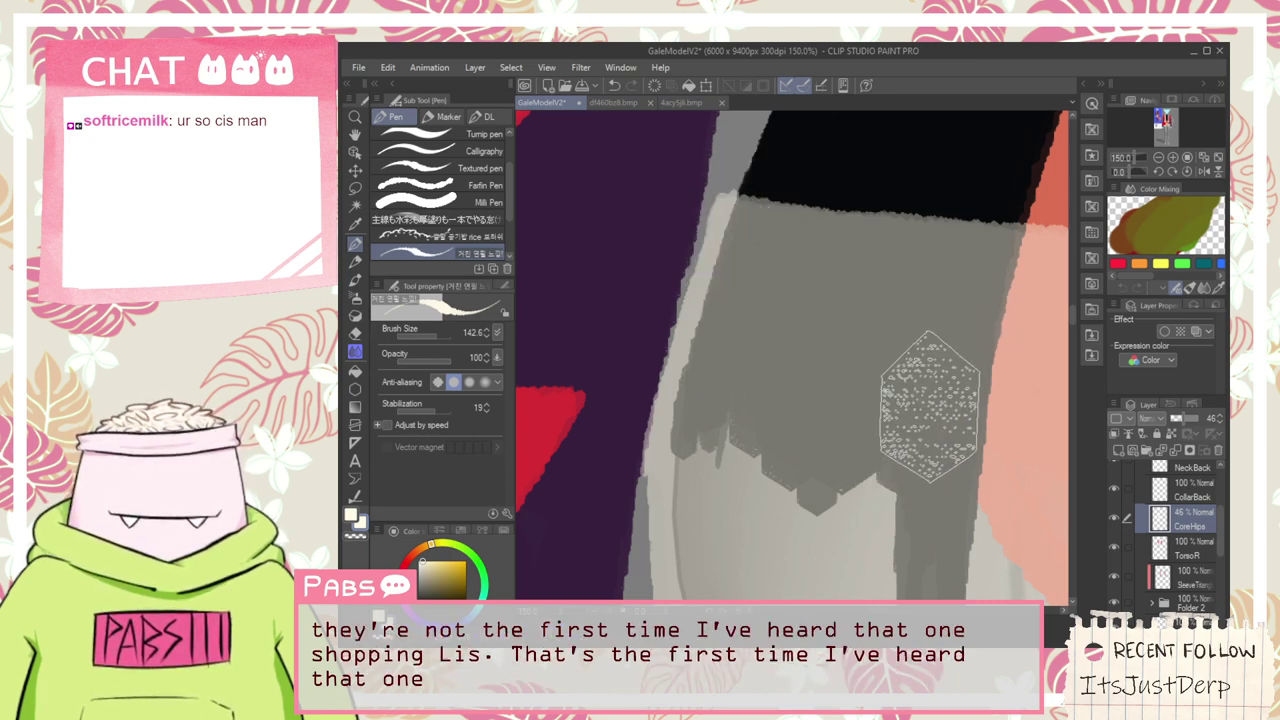
scroll(929, 405, down, 3)
mouse_move(1198, 498)
mouse_down()
mouse_move(1200, 477)
mouse_move(1202, 515)
mouse_up()
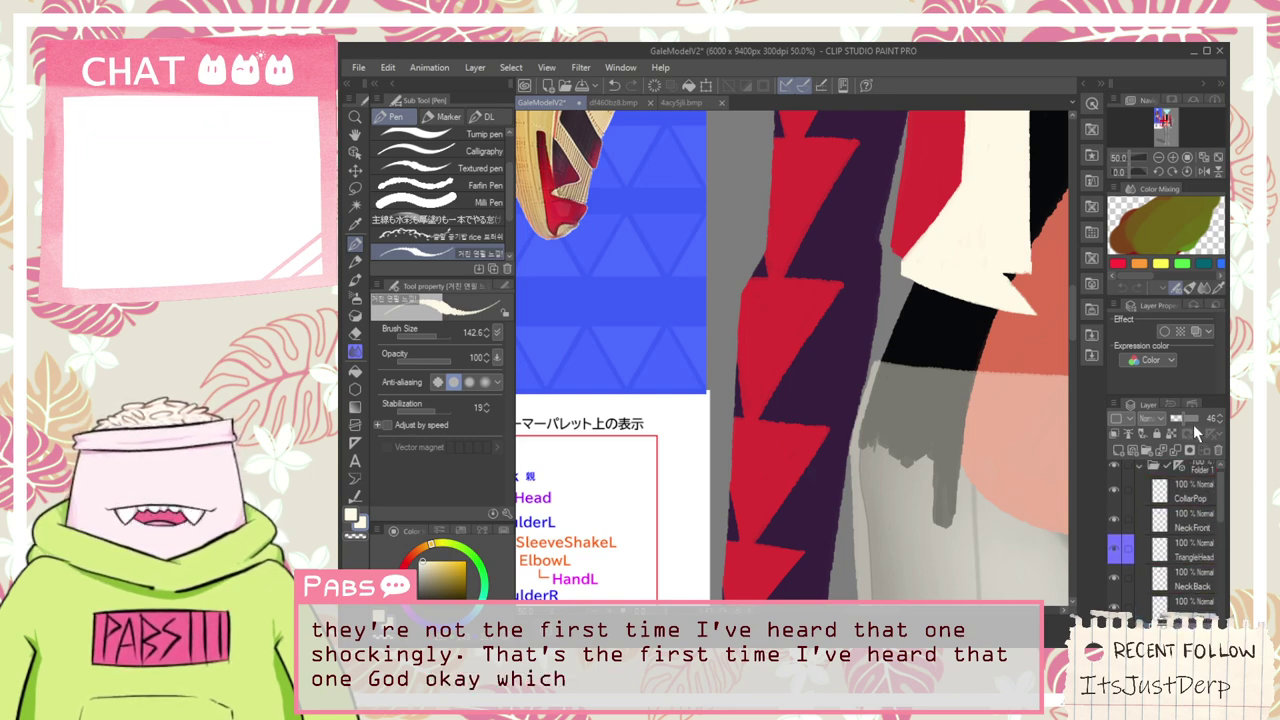
drag(1199, 419, 1182, 418)
Trim the cream edge beside the purple sleeve on the hip's outer side with the Hard eraser
key(space)
drag(888, 461, 849, 406)
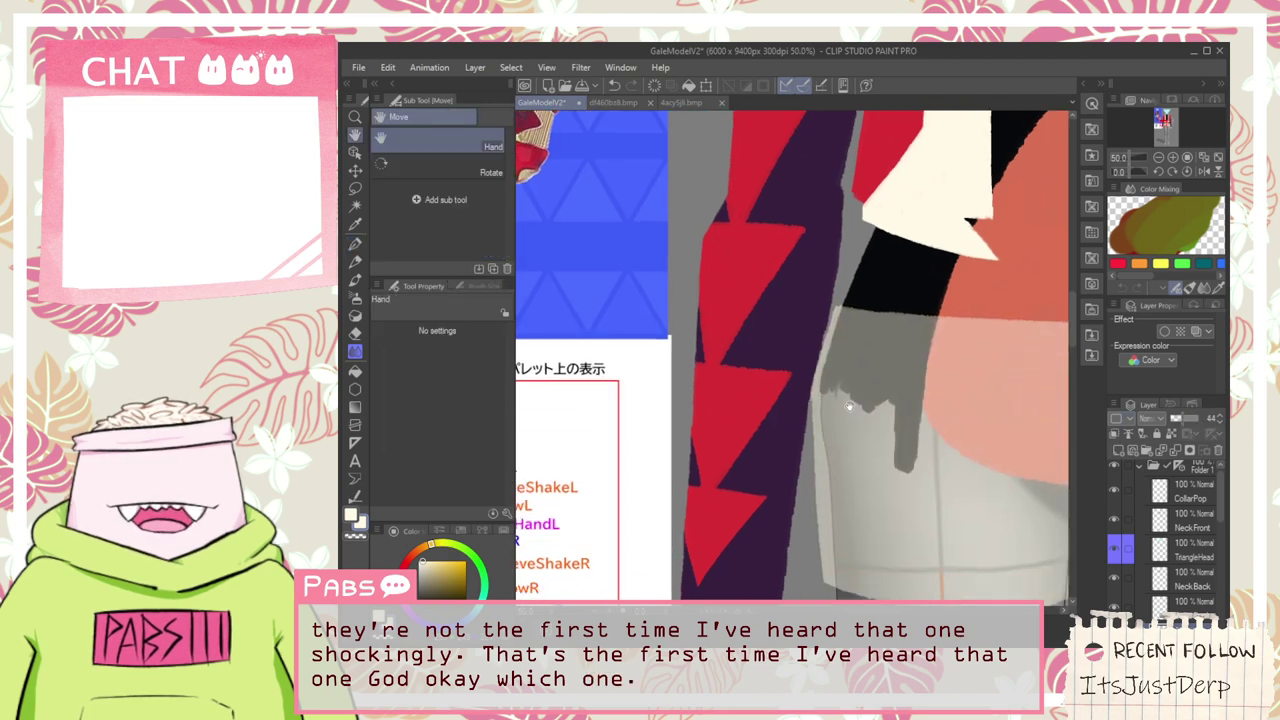
scroll(850, 405, up, 1)
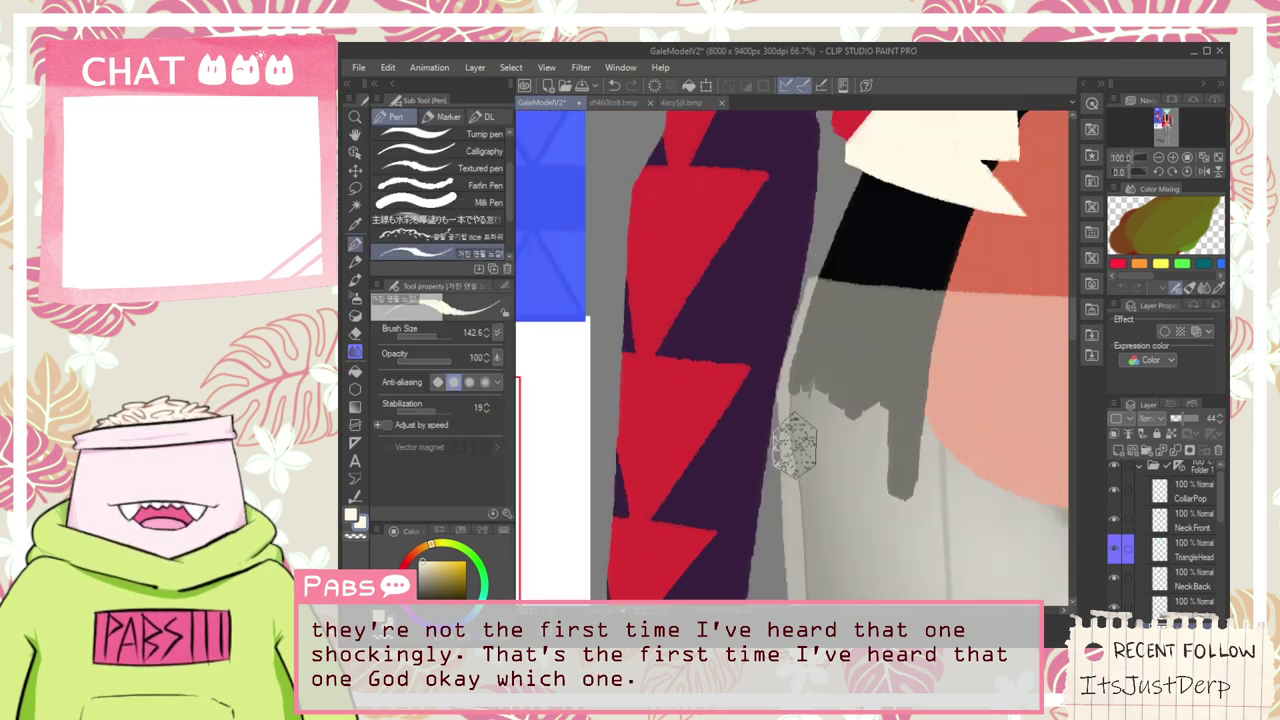
scroll(795, 445, down, 2)
key(space)
scroll(778, 429, up, 2)
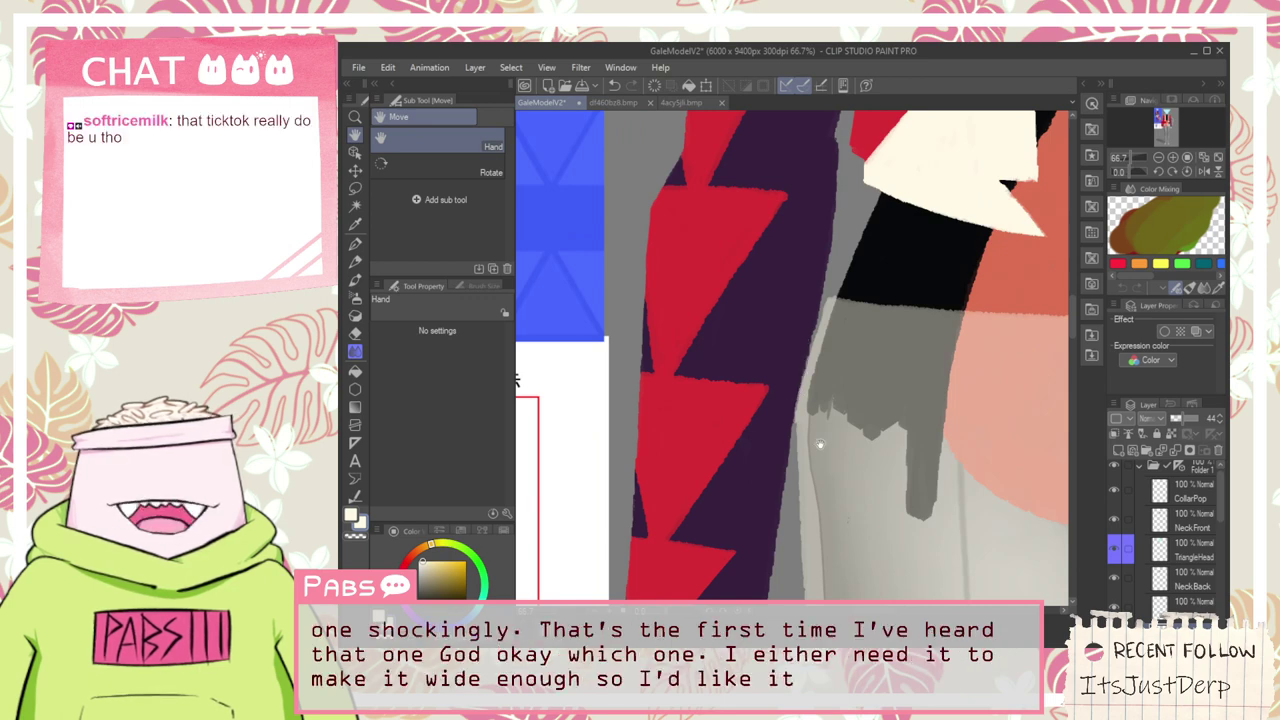
scroll(808, 421, down, 2)
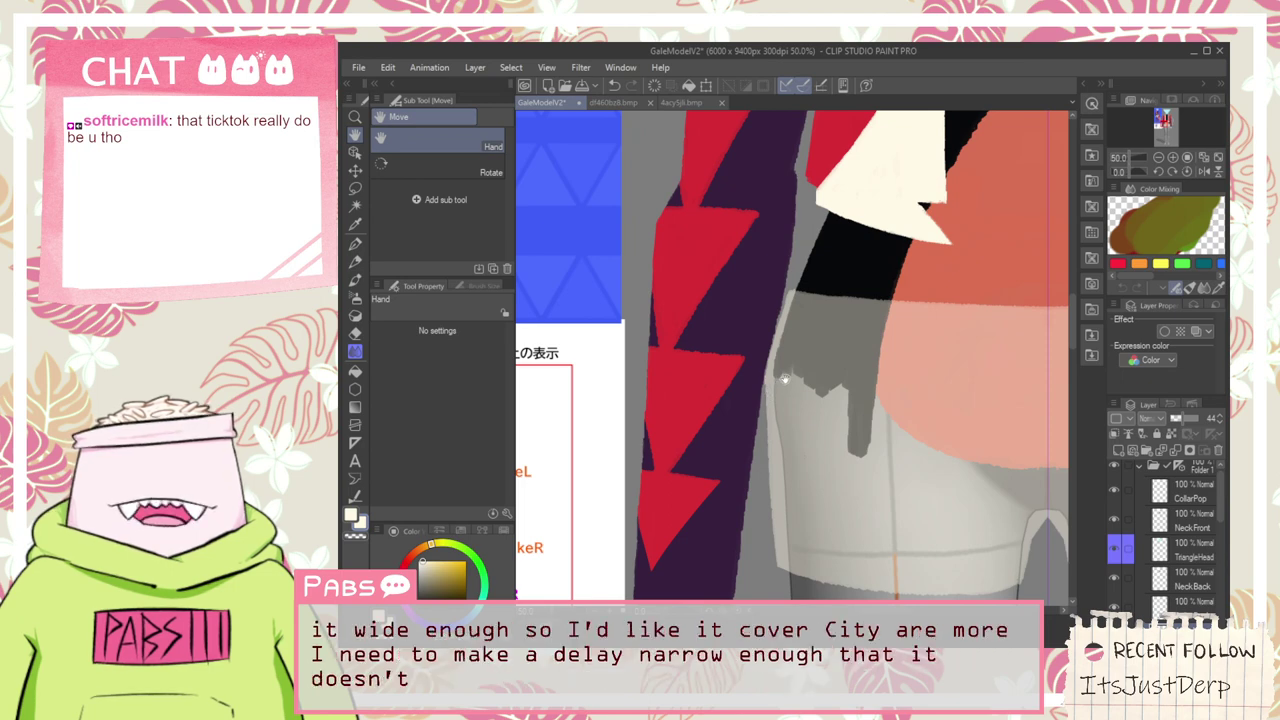
scroll(818, 312, up, 1)
key(e)
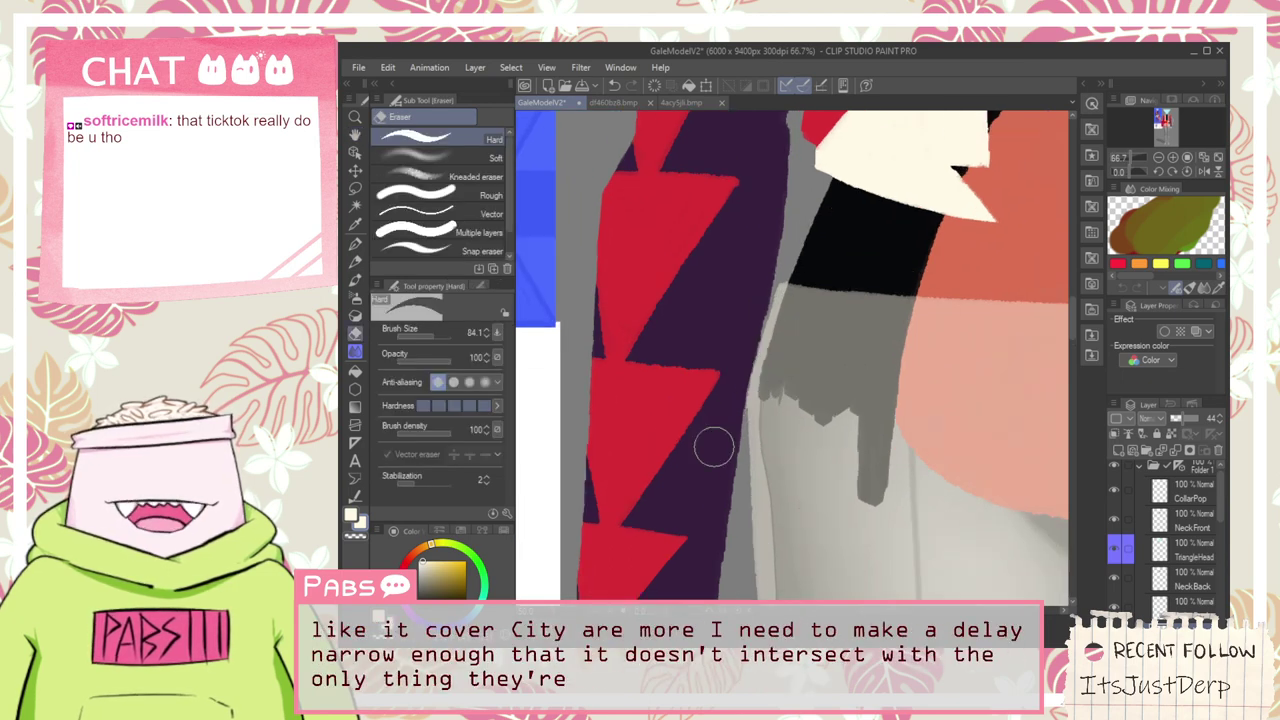
mouse_move(740, 400)
mouse_down()
mouse_move(743, 365)
mouse_move(750, 420)
mouse_up()
key(space)
drag(737, 549, 712, 392)
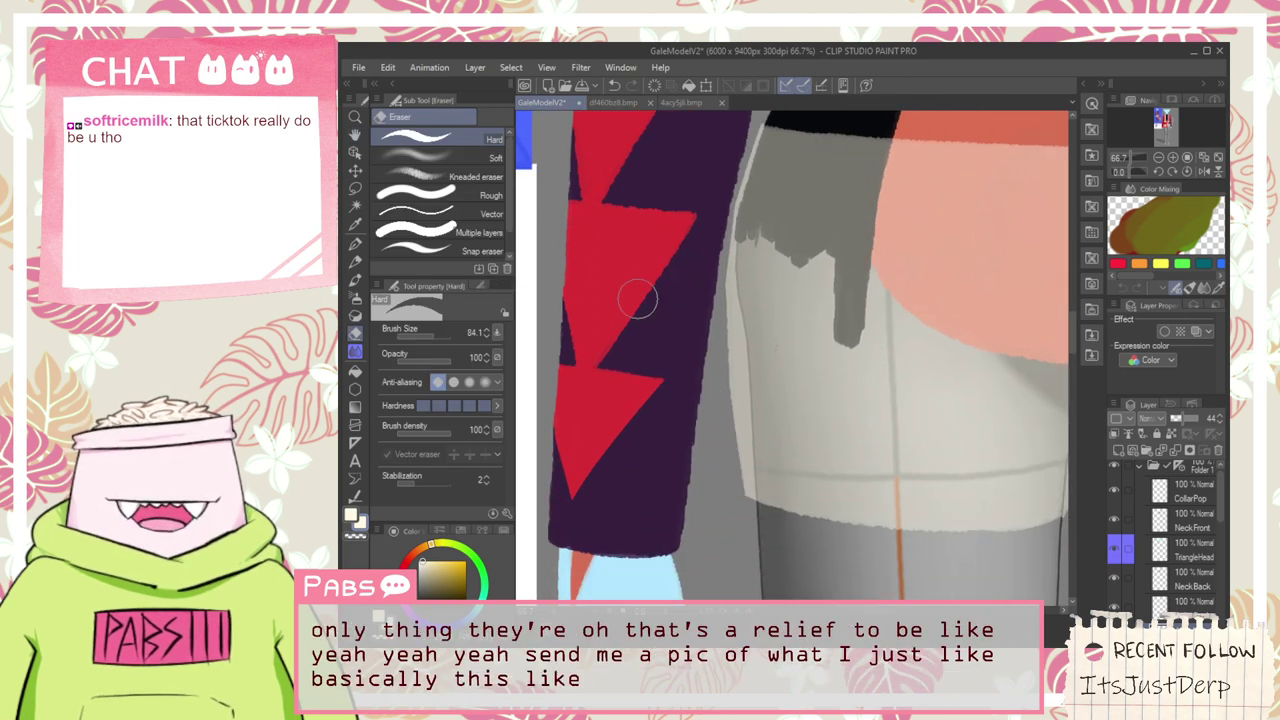
Trim the hip's outer side down to the hem with the Kneaded eraser, undo the last stroke and clean up with the Hard eraser
click(470, 176)
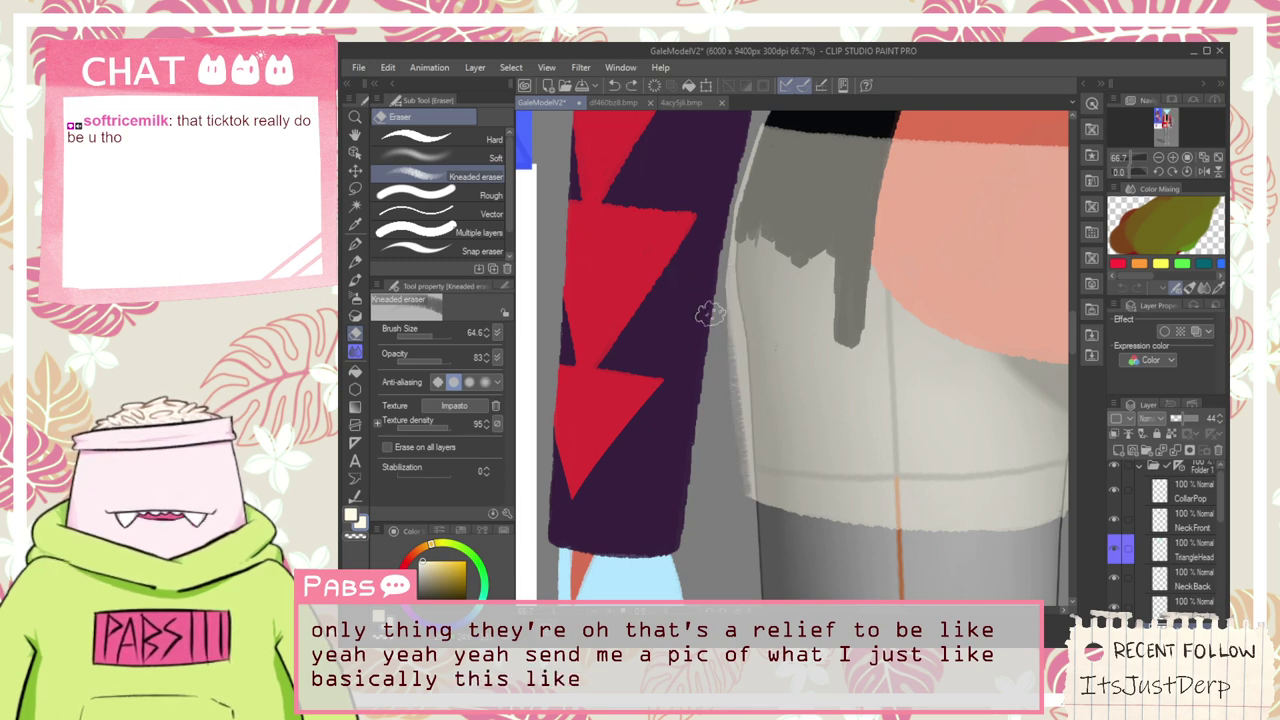
mouse_move(721, 238)
mouse_down()
mouse_move(743, 560)
mouse_move(713, 251)
mouse_move(740, 515)
mouse_up()
key(ctrl+z)
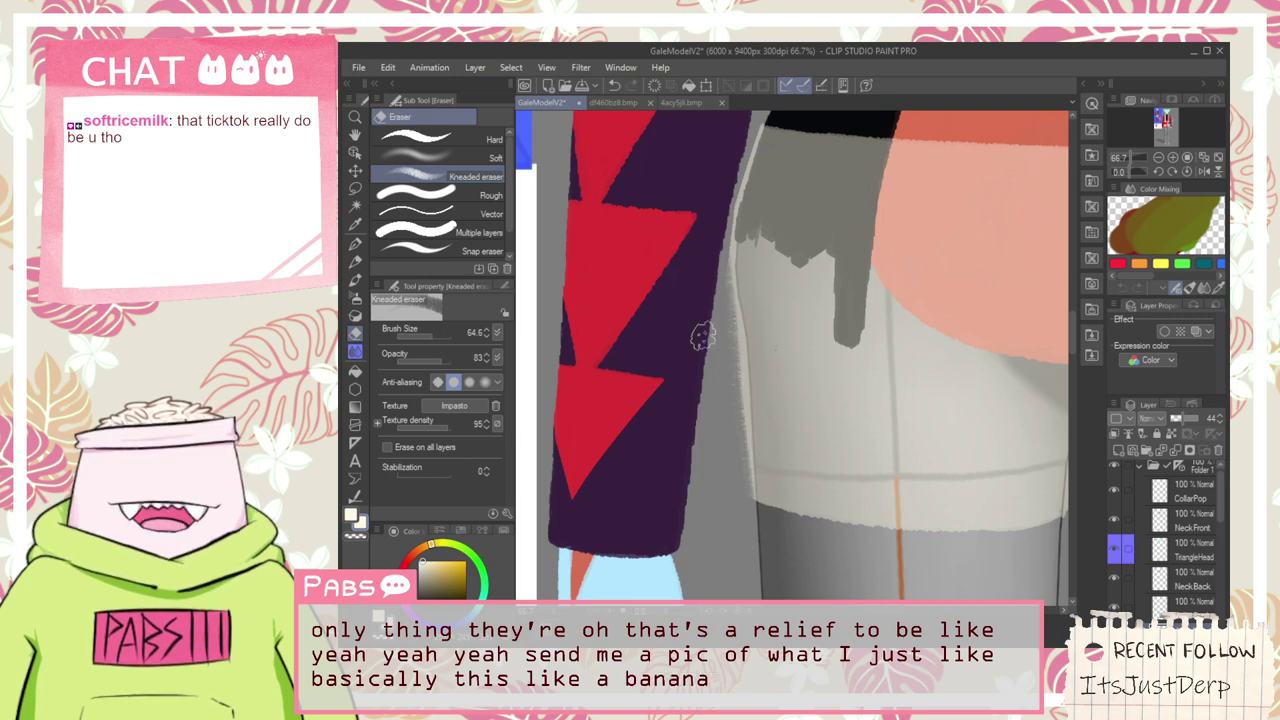
click(440, 138)
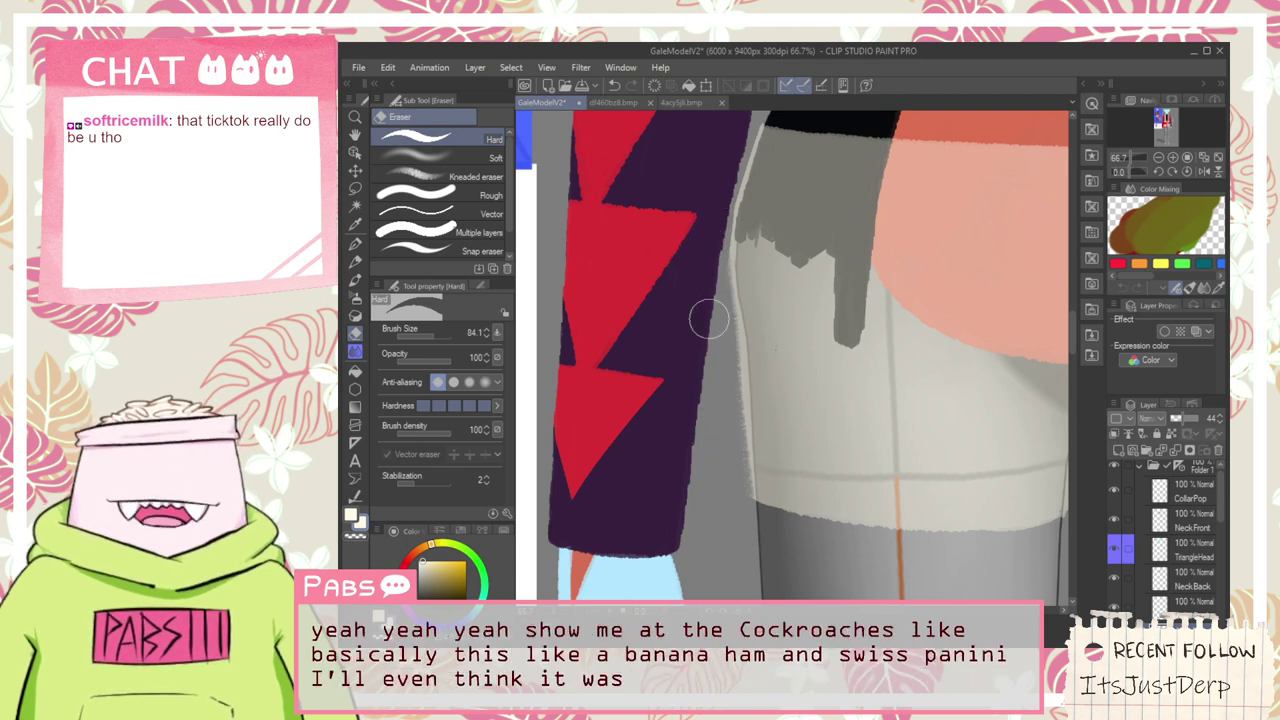
Touch up the lower outer corner of the cream hip hem with the pen and check both hips
key(p)
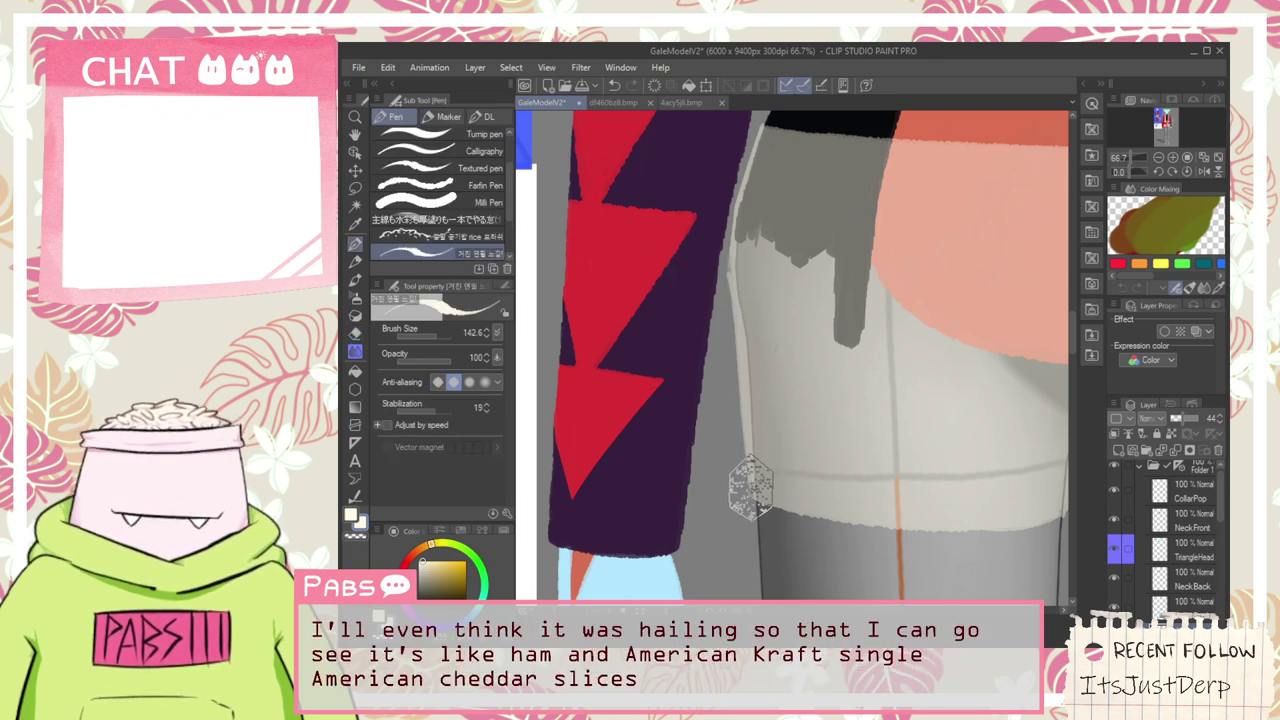
scroll(751, 490, up, 4)
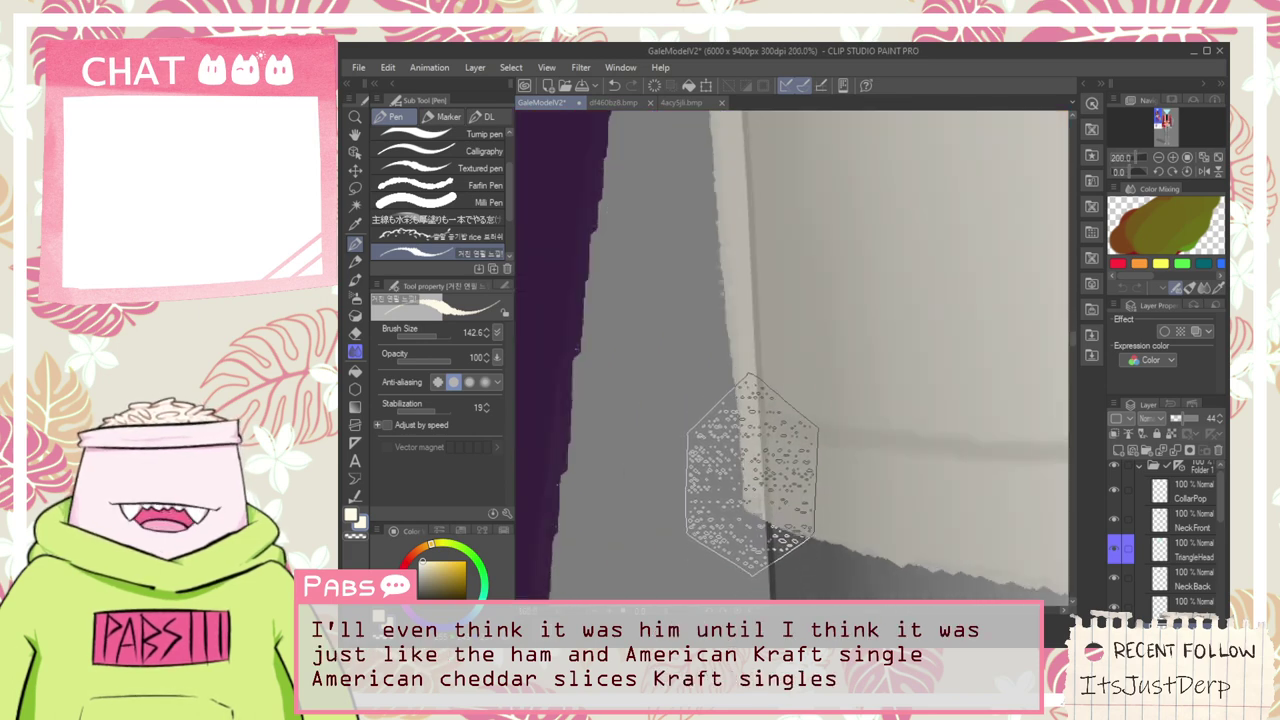
scroll(857, 490, down, 5)
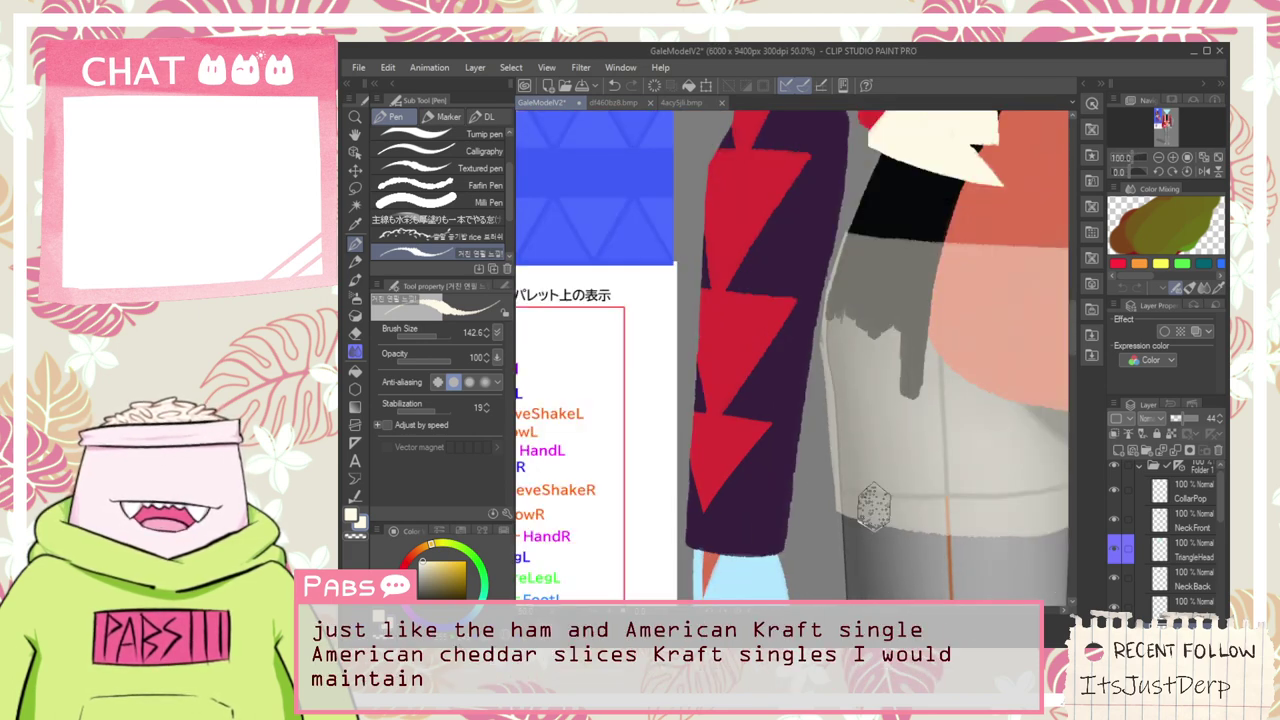
key(space)
scroll(908, 460, down, 1)
drag(908, 460, 648, 440)
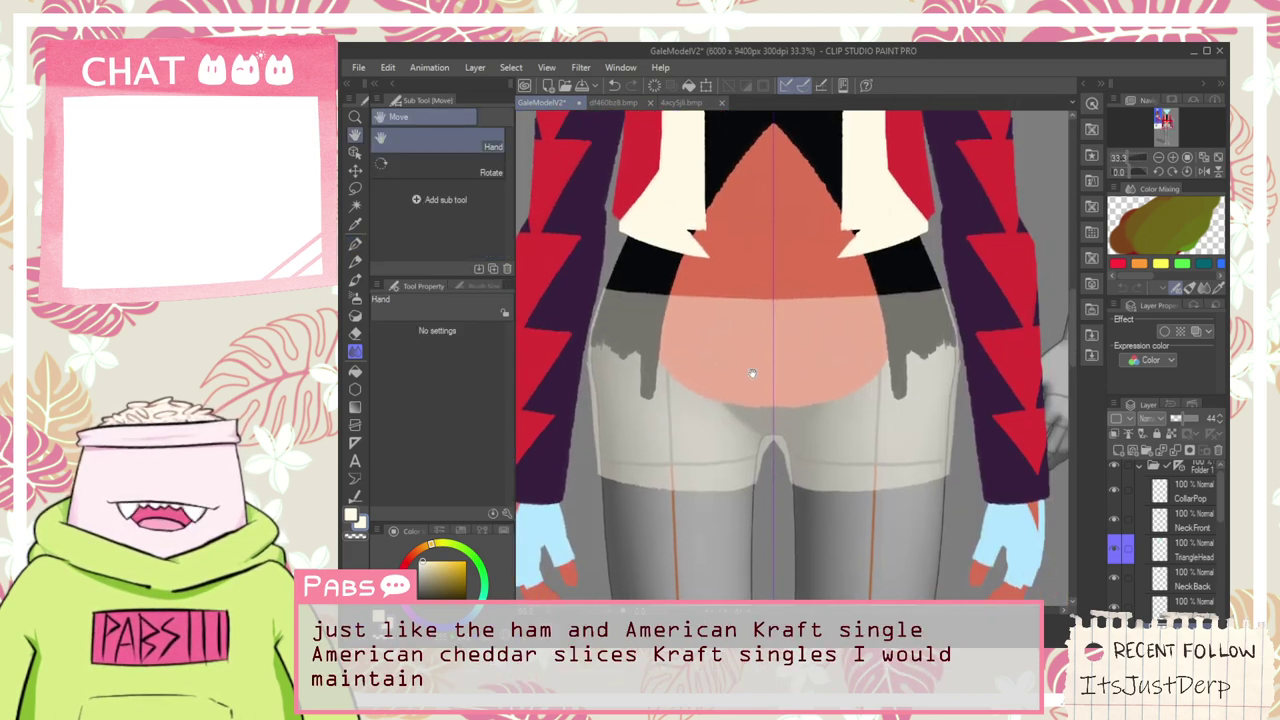
On the TopFill layer, erase the ragged black shirt hem over the hips into a straight edge with the Kneaded eraser
scroll(1170, 540, down, 5)
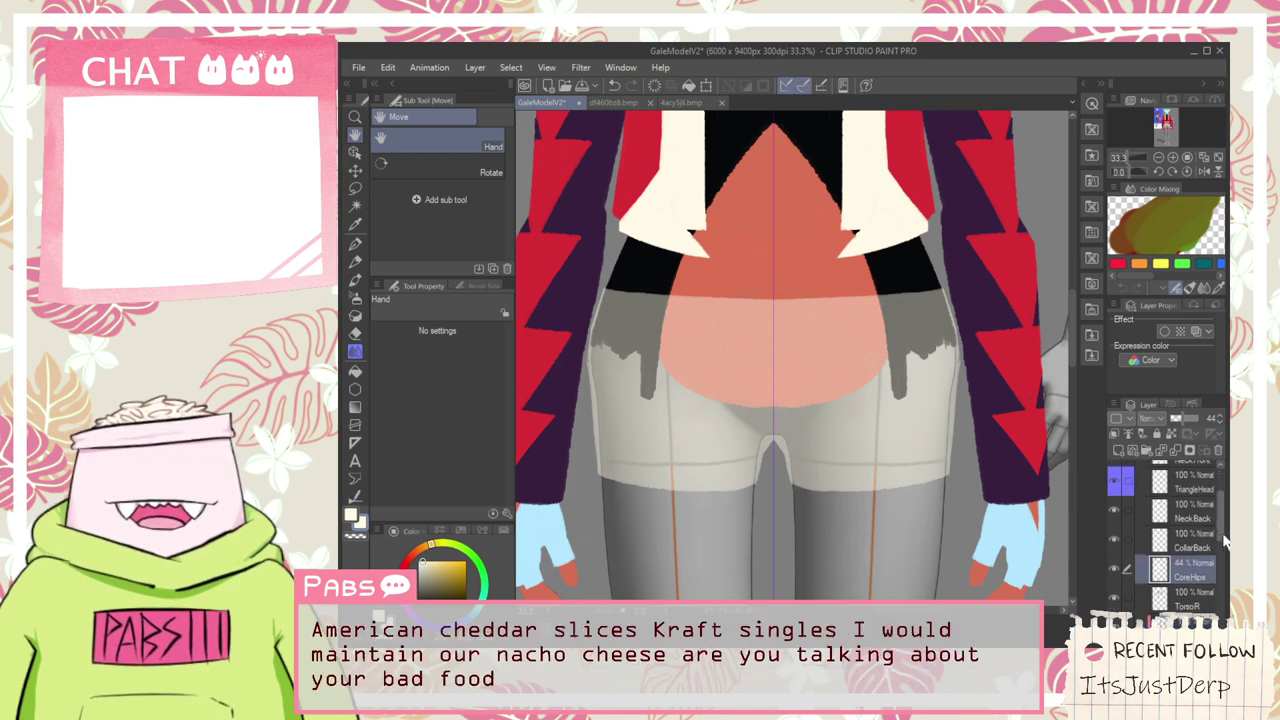
click(1180, 563)
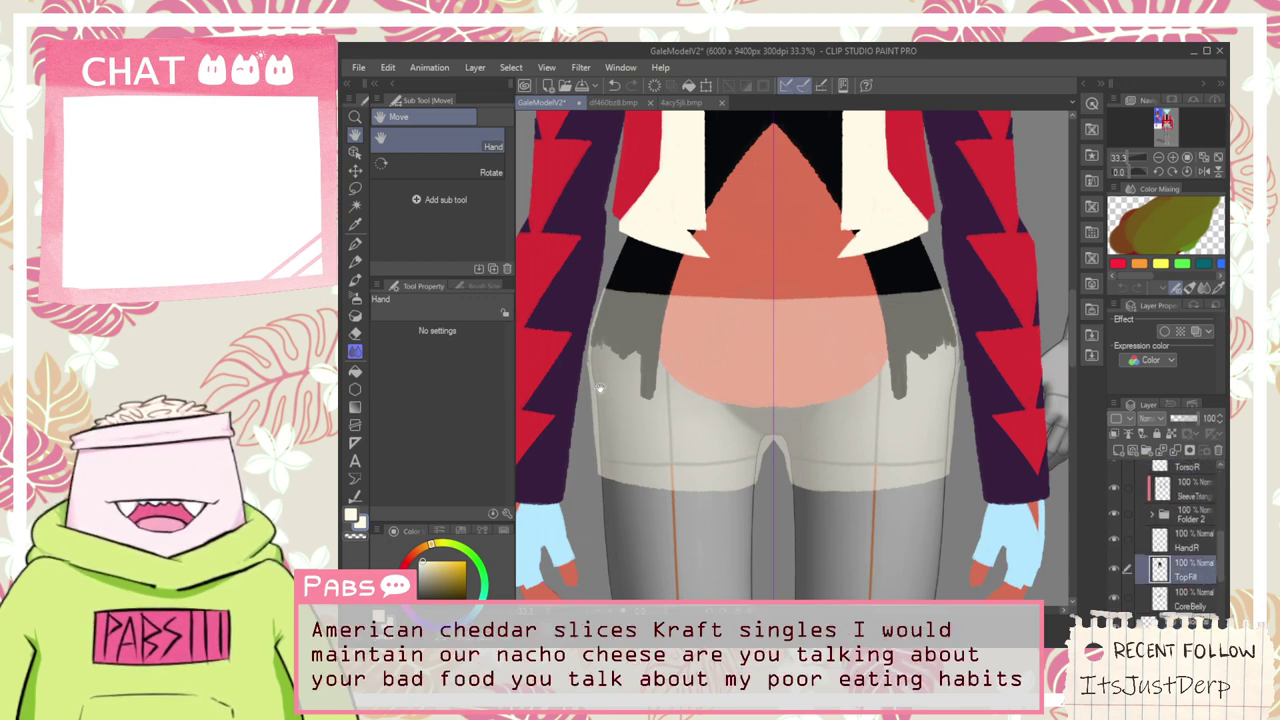
scroll(632, 364, up, 1)
scroll(683, 388, up, 2)
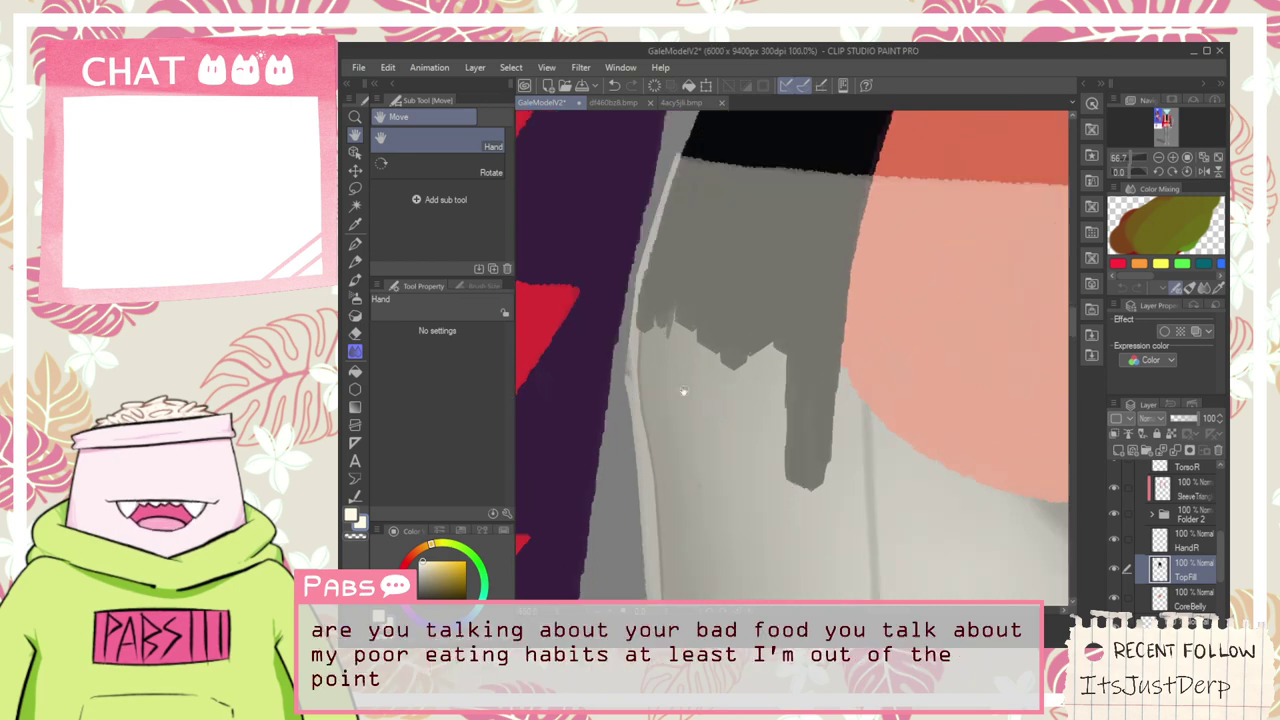
key(e)
click(479, 172)
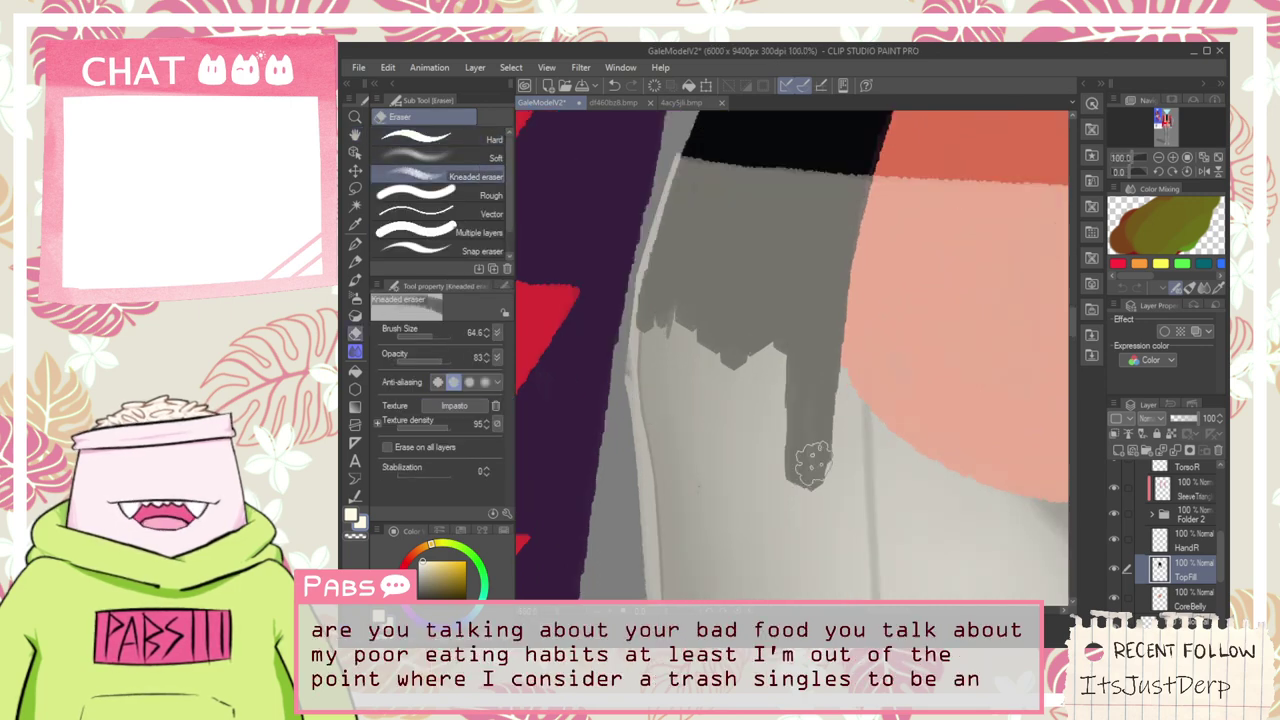
mouse_move(600, 314)
mouse_down()
mouse_move(717, 345)
mouse_move(614, 329)
mouse_move(701, 348)
mouse_move(643, 342)
mouse_move(800, 352)
mouse_move(667, 343)
mouse_up()
mouse_move(610, 297)
mouse_down()
mouse_move(867, 347)
mouse_move(622, 285)
mouse_move(792, 316)
mouse_move(632, 273)
mouse_move(653, 297)
mouse_move(648, 282)
mouse_move(882, 317)
mouse_move(623, 273)
mouse_move(924, 334)
mouse_move(629, 257)
mouse_move(615, 283)
mouse_move(811, 314)
mouse_up()
mouse_move(561, 246)
mouse_down()
mouse_move(681, 306)
mouse_move(803, 322)
mouse_up()
drag(611, 271, 848, 287)
drag(848, 287, 552, 208)
mouse_move(586, 256)
mouse_down()
mouse_move(798, 298)
mouse_move(660, 264)
mouse_move(786, 290)
mouse_move(630, 275)
mouse_move(611, 256)
mouse_move(817, 290)
mouse_move(575, 252)
mouse_move(847, 316)
mouse_move(556, 254)
mouse_move(814, 339)
mouse_move(722, 322)
mouse_move(635, 297)
mouse_move(869, 330)
mouse_move(659, 302)
mouse_move(637, 323)
mouse_up()
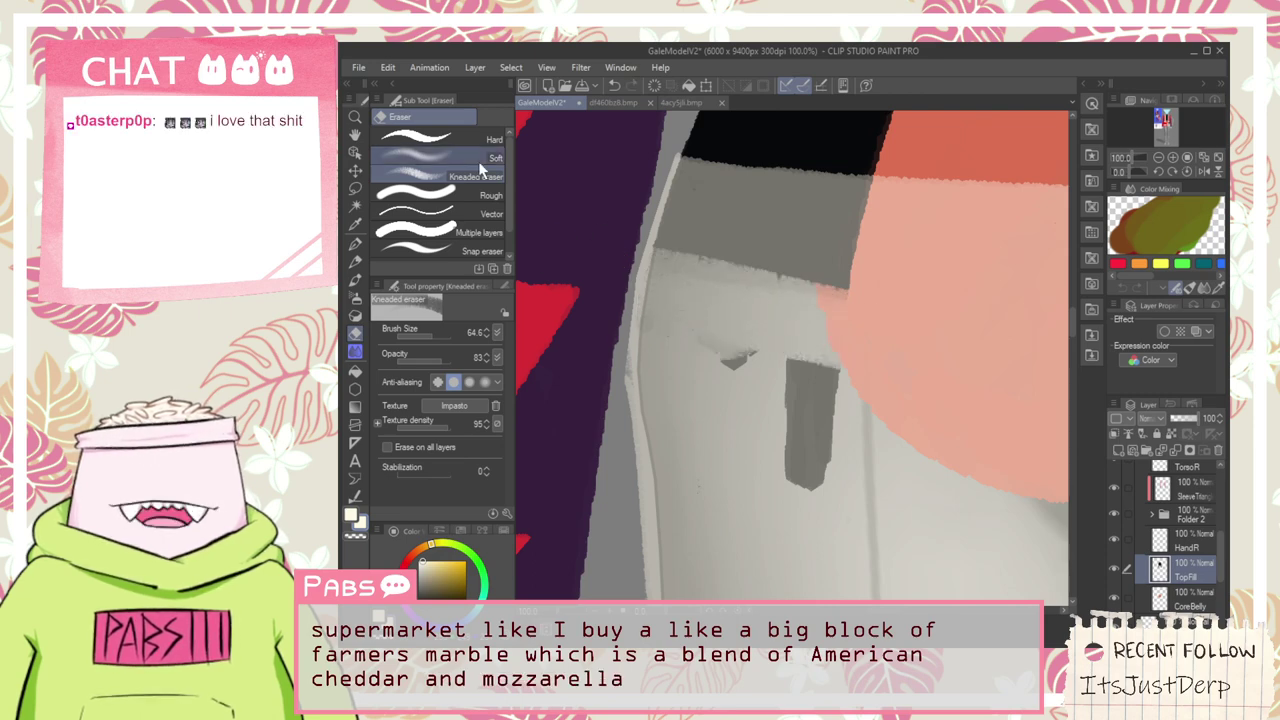
Erase the leftover dark patches below the shirt hem with the Hard eraser, undoing the first strokes and redoing them
click(468, 232)
mouse_move(705, 420)
mouse_down()
mouse_move(770, 432)
mouse_move(772, 464)
mouse_up()
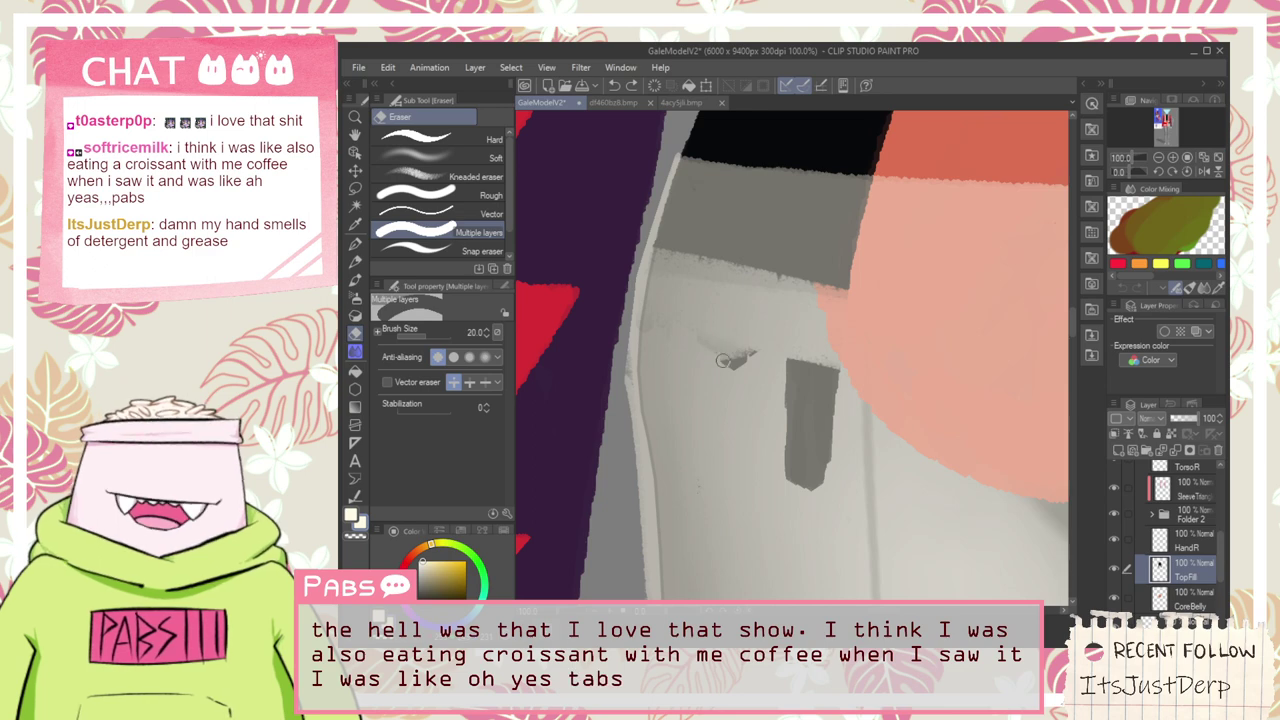
click(466, 138)
mouse_move(772, 505)
mouse_down()
mouse_move(785, 440)
mouse_move(833, 497)
mouse_move(773, 369)
mouse_up()
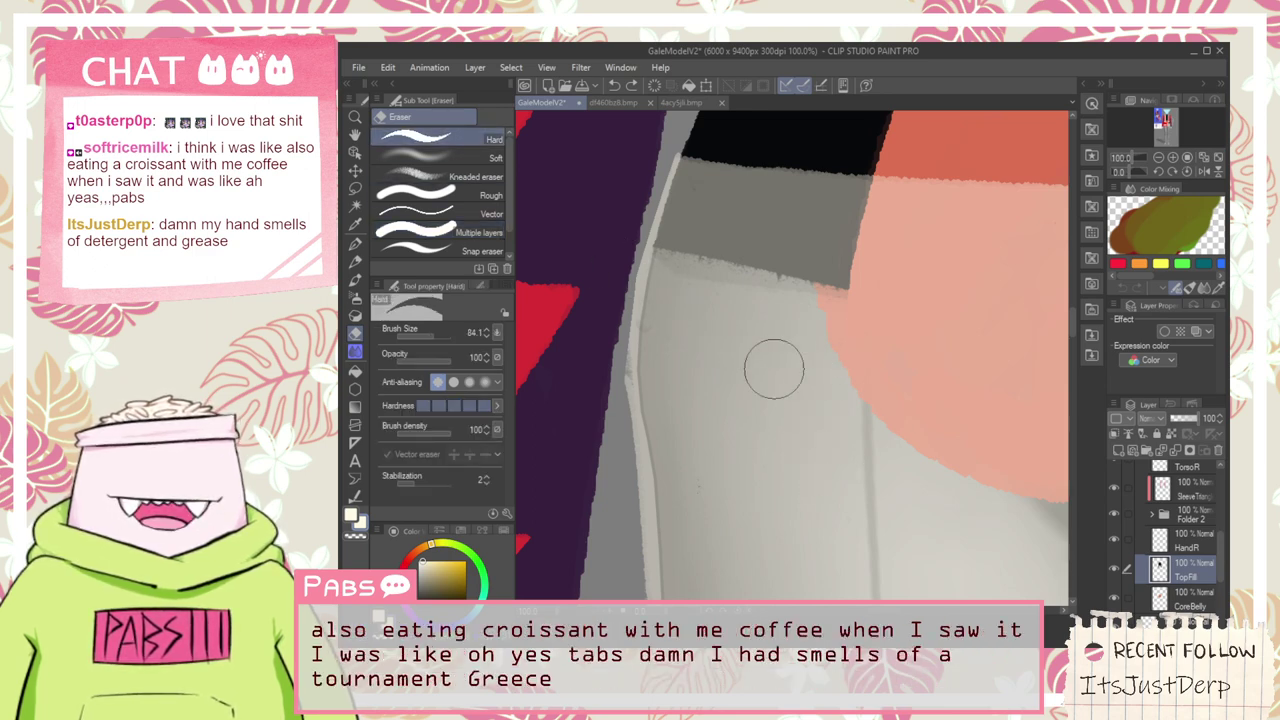
key(ctrl+z)
key(ctrl+z)
key(ctrl+z)
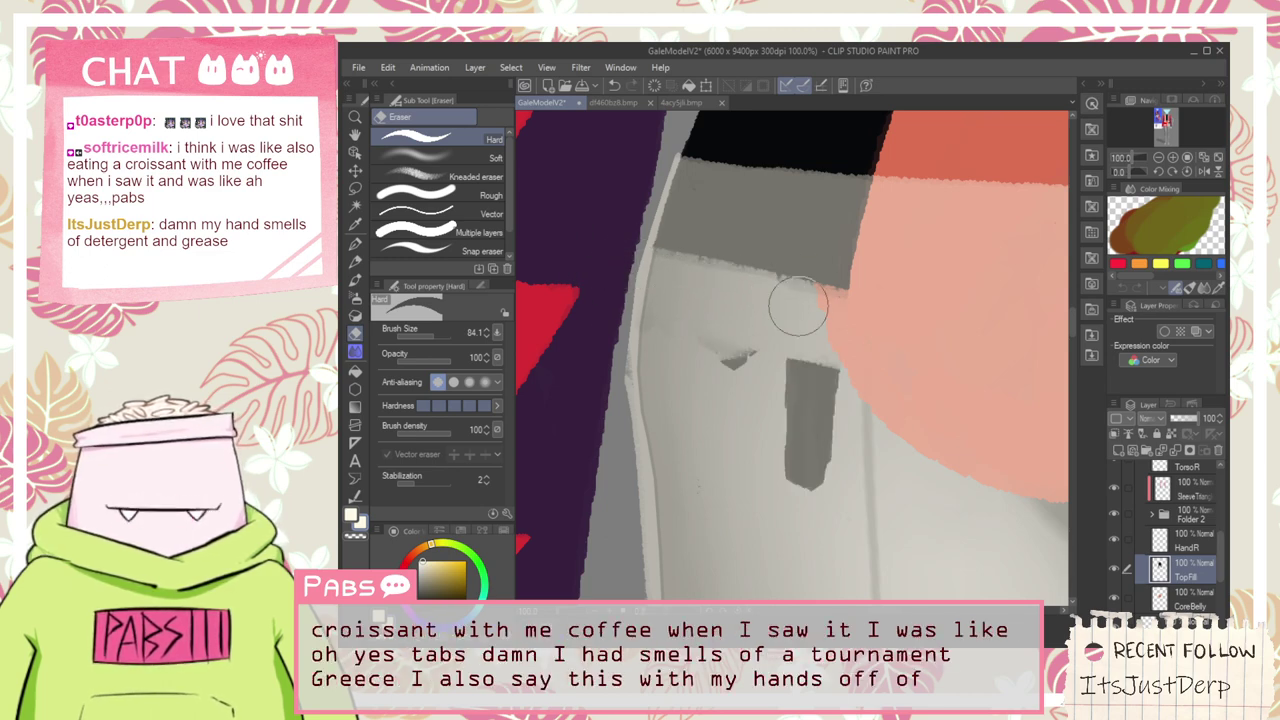
mouse_move(686, 314)
mouse_down()
mouse_move(766, 429)
mouse_move(857, 509)
mouse_move(756, 441)
mouse_up()
Select the CoreHips layer and set its opacity to 100%
scroll(829, 461, down, 4)
key(space)
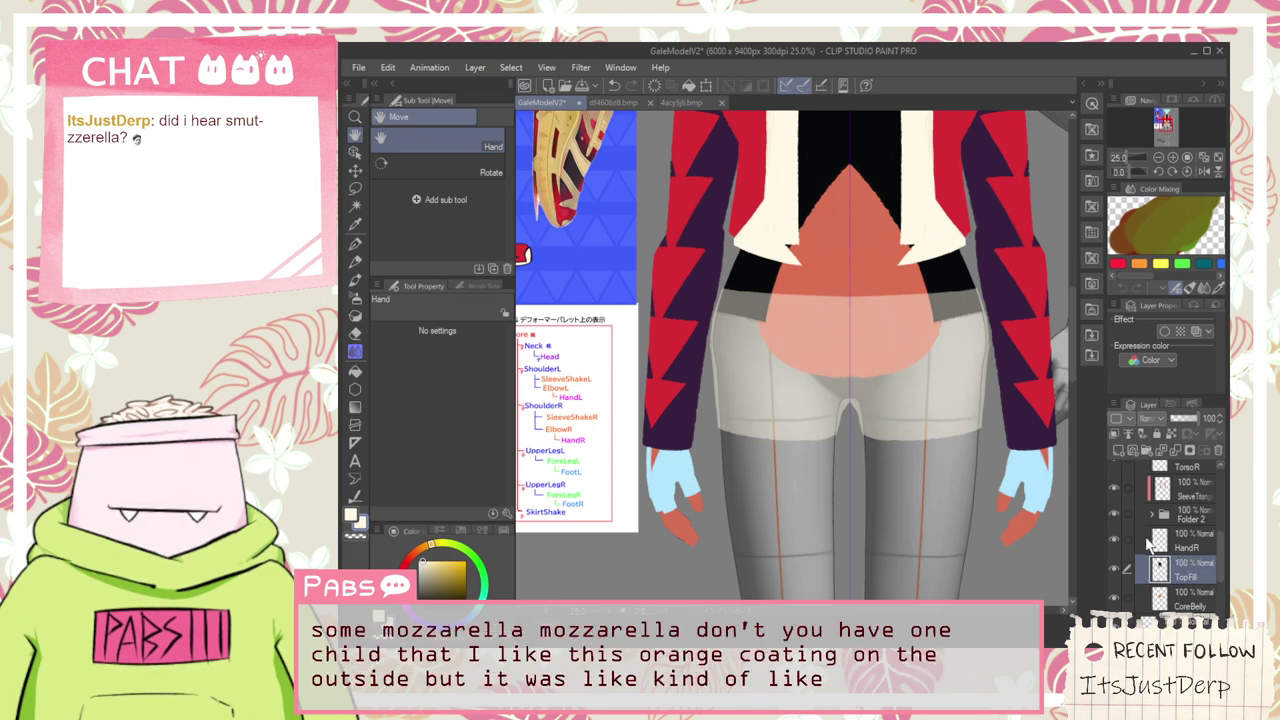
scroll(849, 440, up, 1)
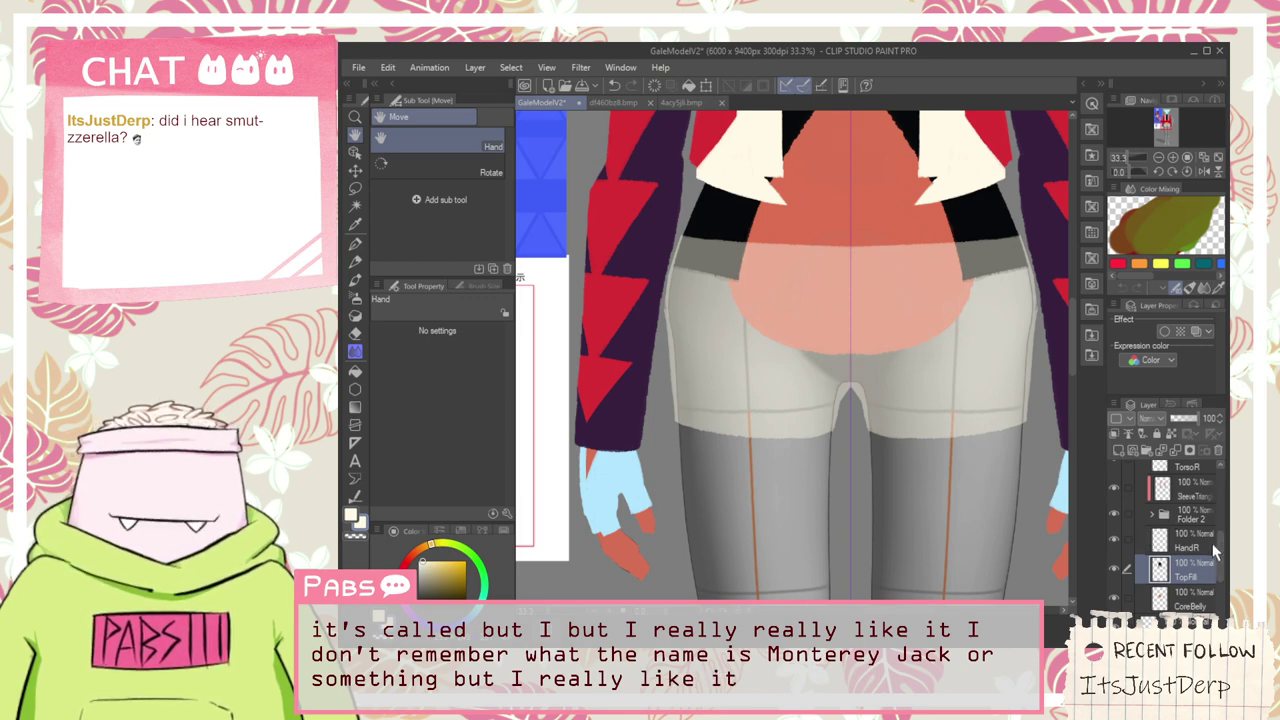
scroll(1218, 540, up, 4)
scroll(1226, 515, up, 3)
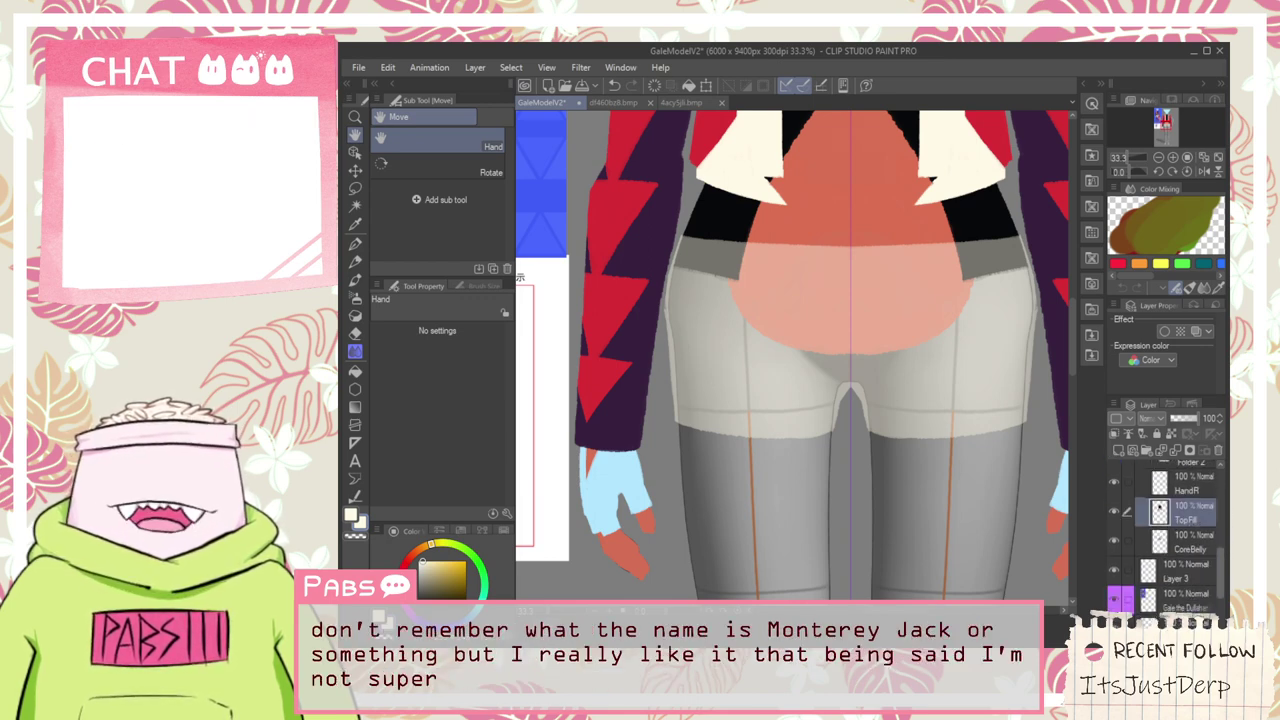
mouse_move(1226, 501)
mouse_down()
mouse_move(1226, 489)
mouse_move(1226, 505)
mouse_up()
scroll(1193, 531, down, 3)
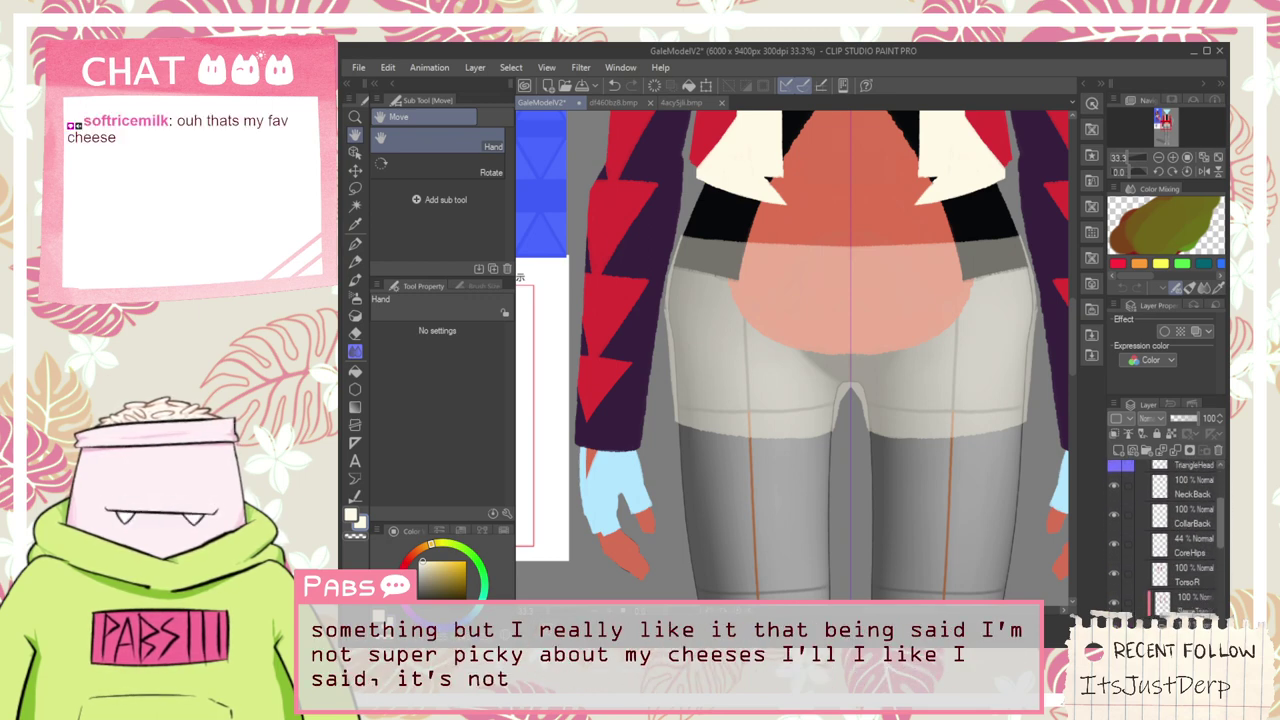
drag(1182, 419, 1218, 437)
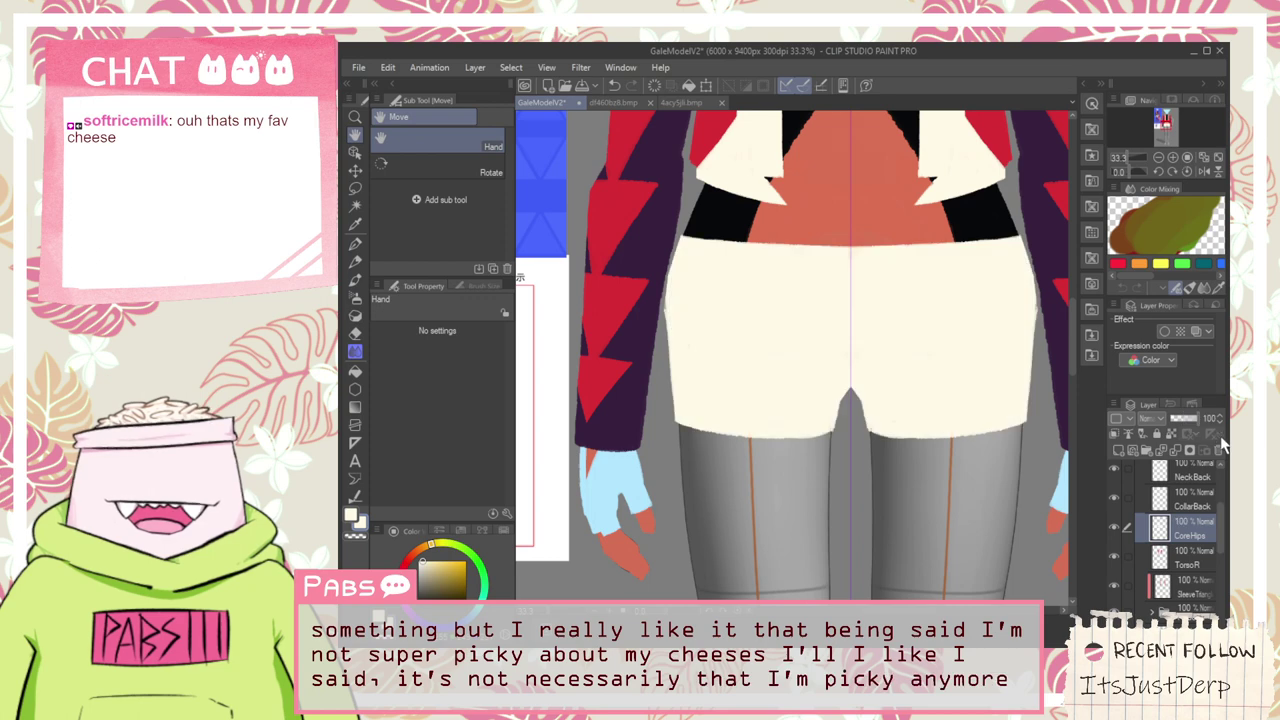
Lower the CoreHips layer's opacity to 59% so the leg guide underneath can be traced
scroll(664, 286, up, 2)
scroll(660, 275, up, 1)
key(e)
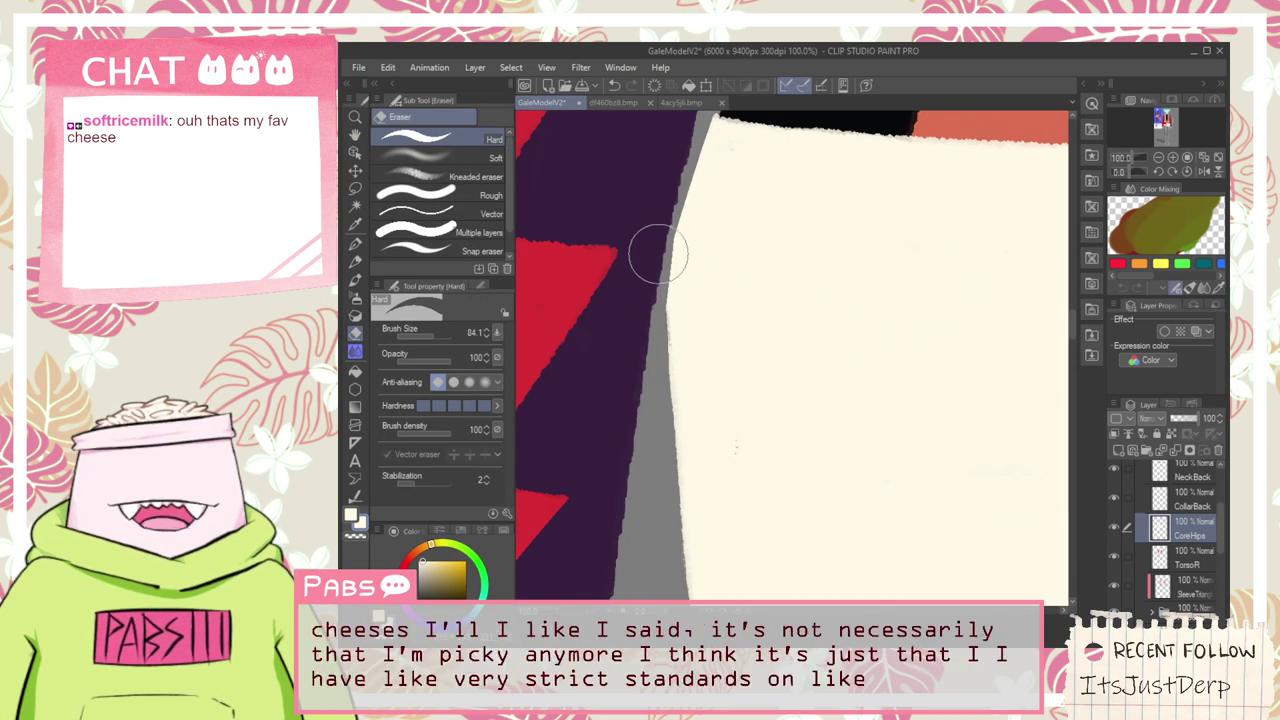
scroll(670, 280, down, 2)
scroll(690, 308, down, 2)
key(h)
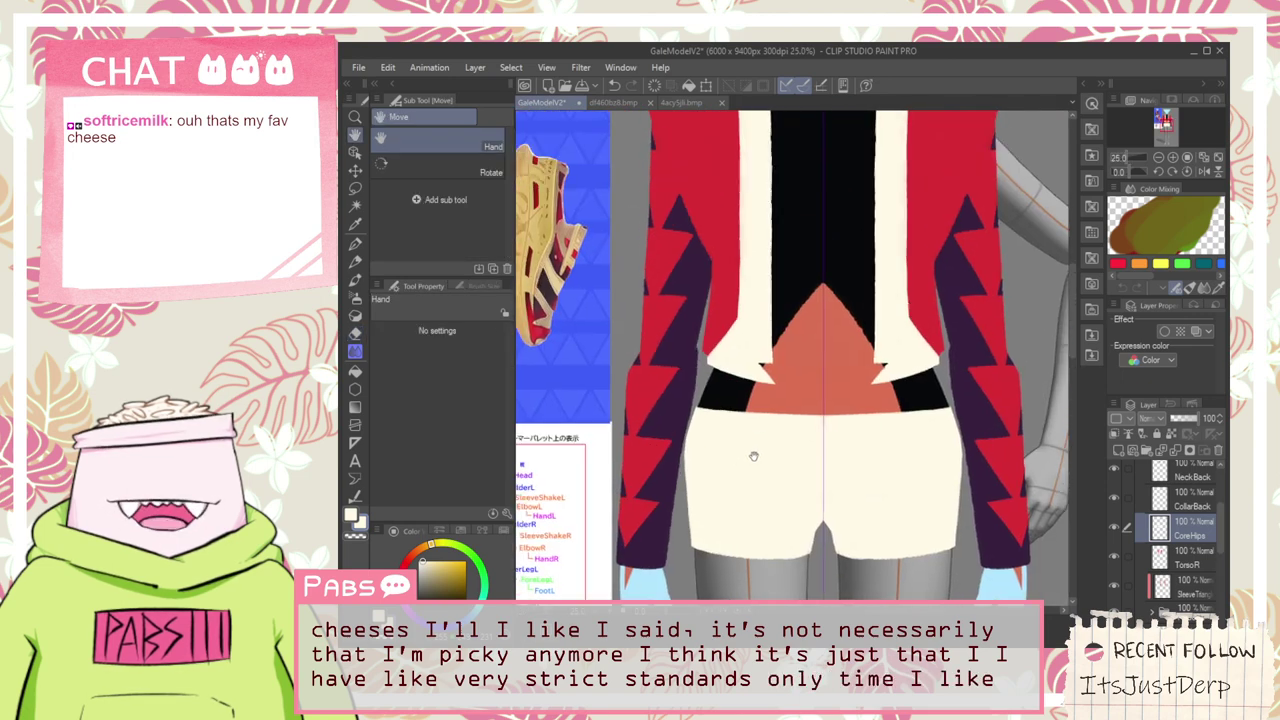
drag(752, 423, 747, 364)
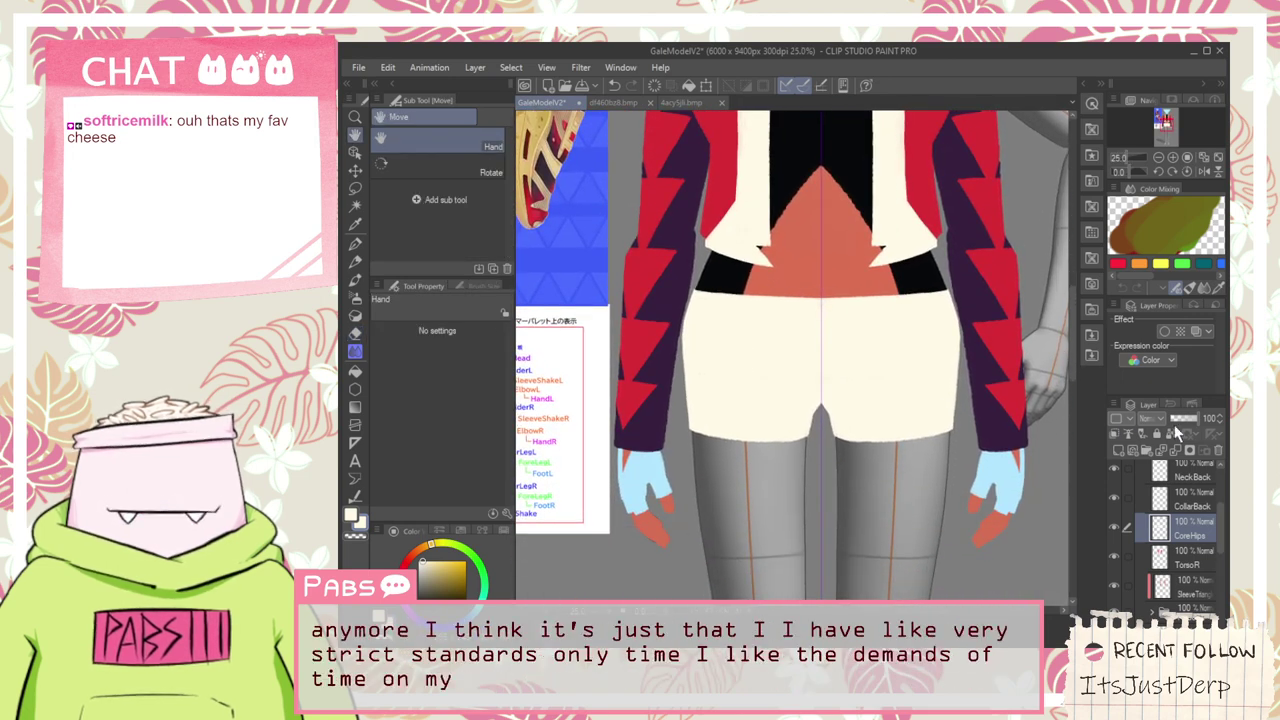
drag(1193, 417, 1187, 417)
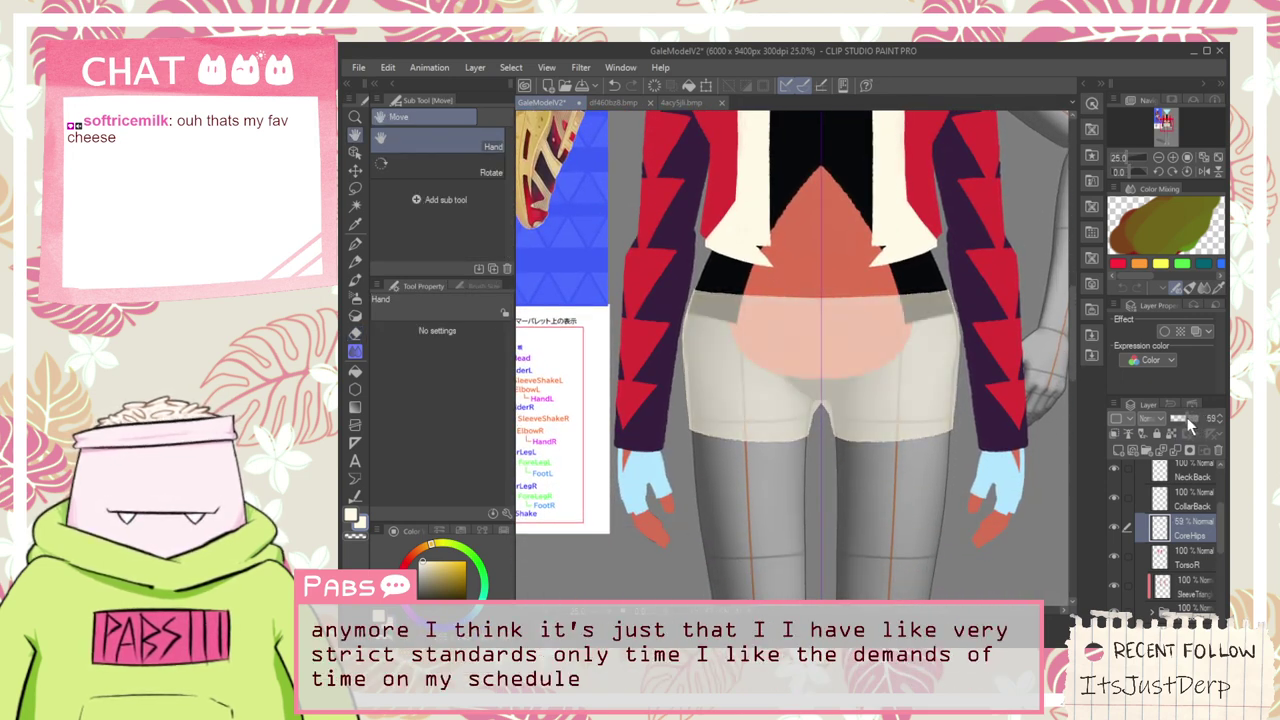
Add a new layer above CoreHips and name it UpperLegR
click(1117, 450)
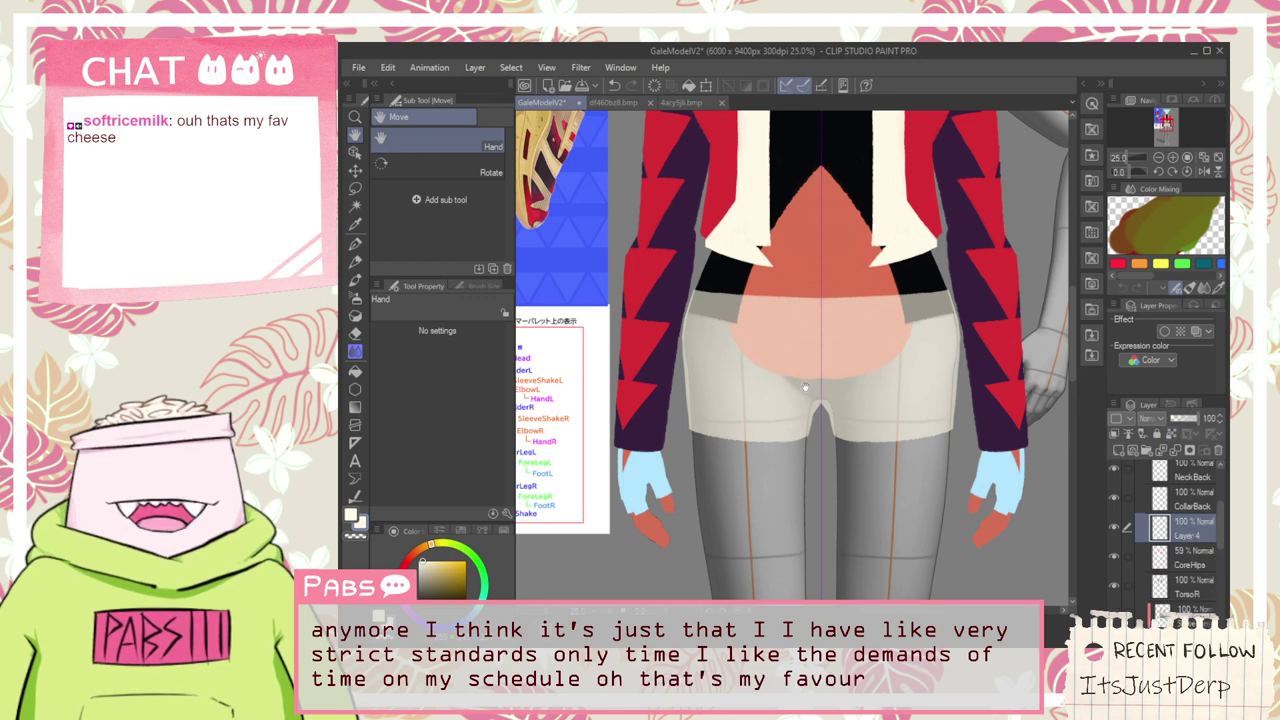
key(p)
key(space)
drag(720, 504, 731, 426)
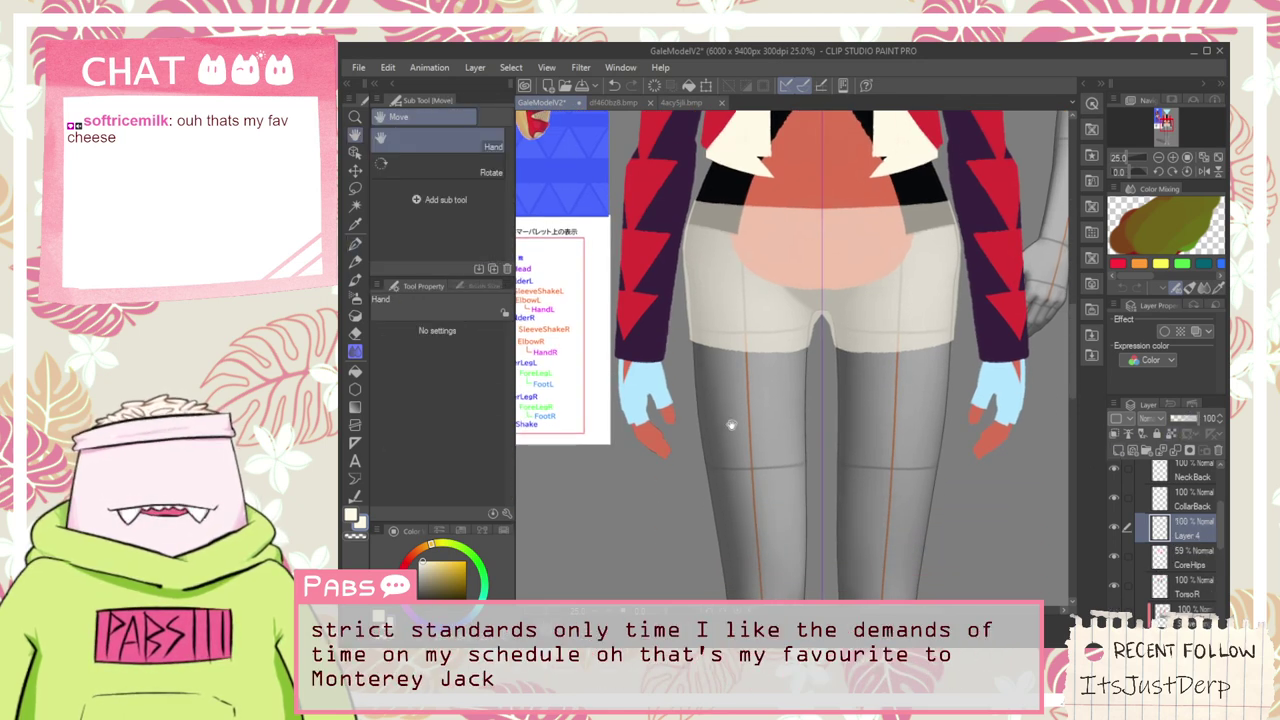
scroll(718, 420, up, 2)
scroll(680, 251, down, 5)
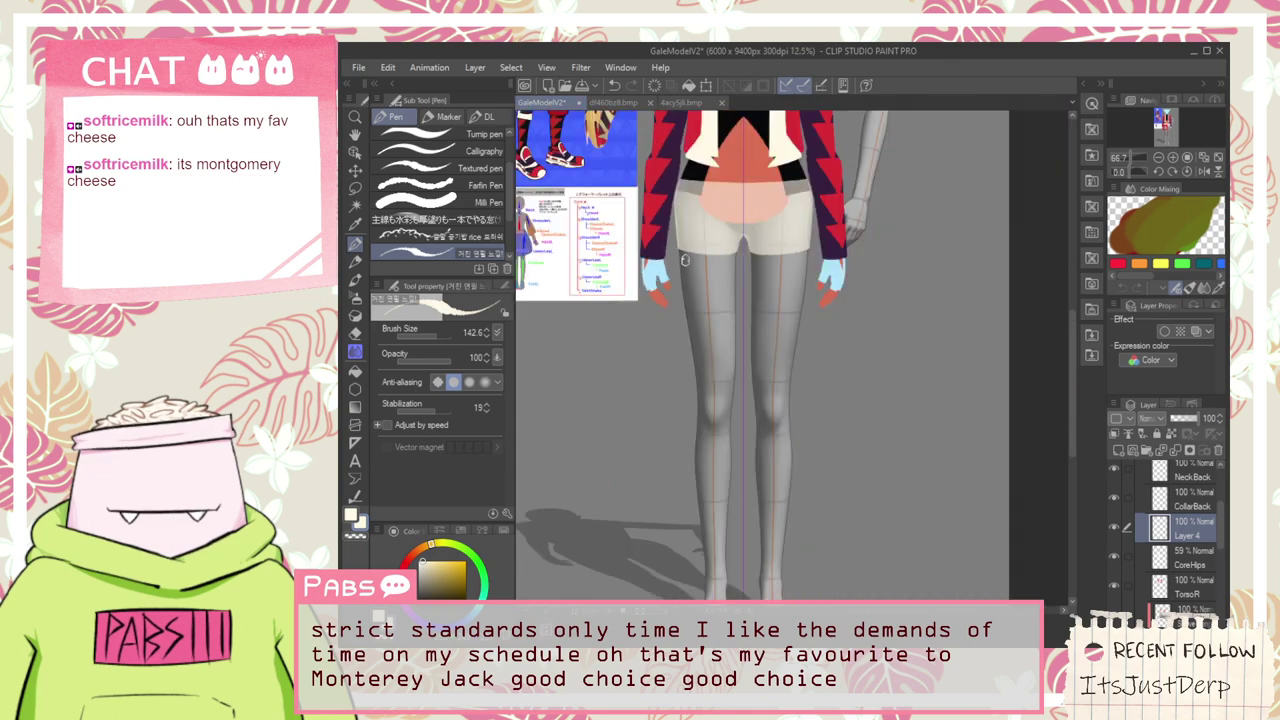
key(h)
drag(654, 267, 747, 450)
scroll(617, 237, up, 4)
scroll(620, 240, down, 4)
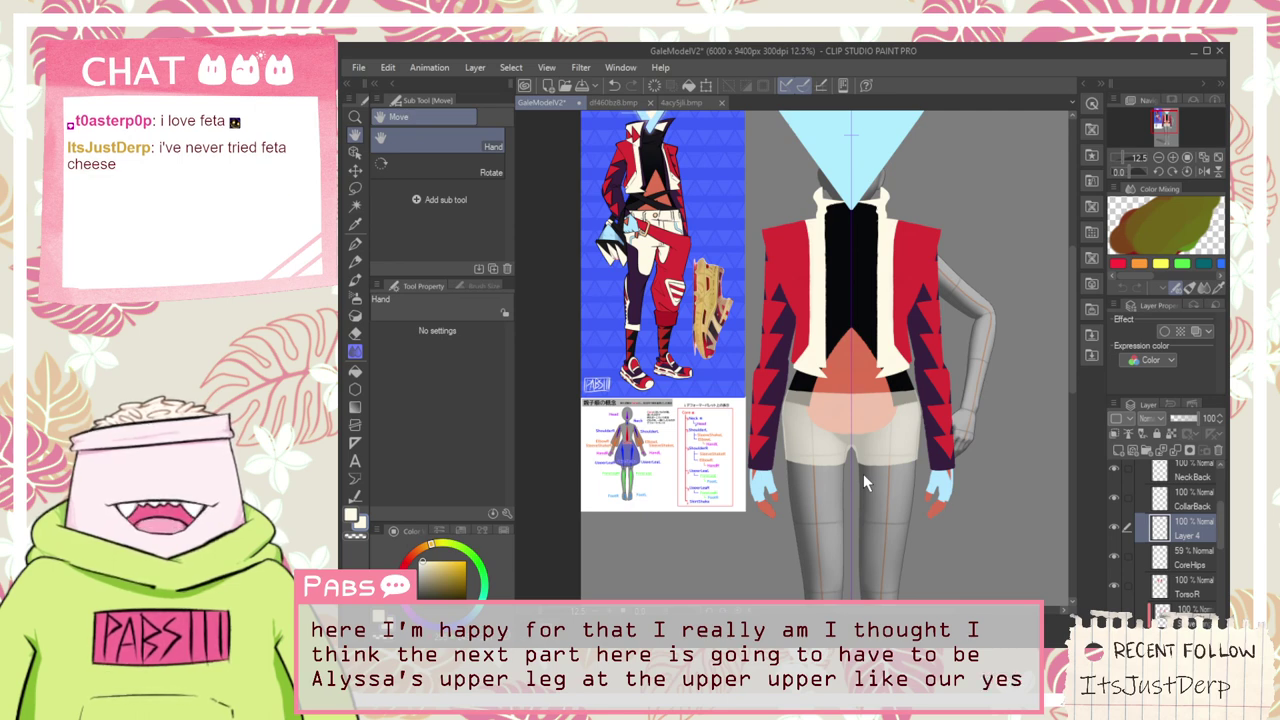
text(UpperLegR)
key(Return)
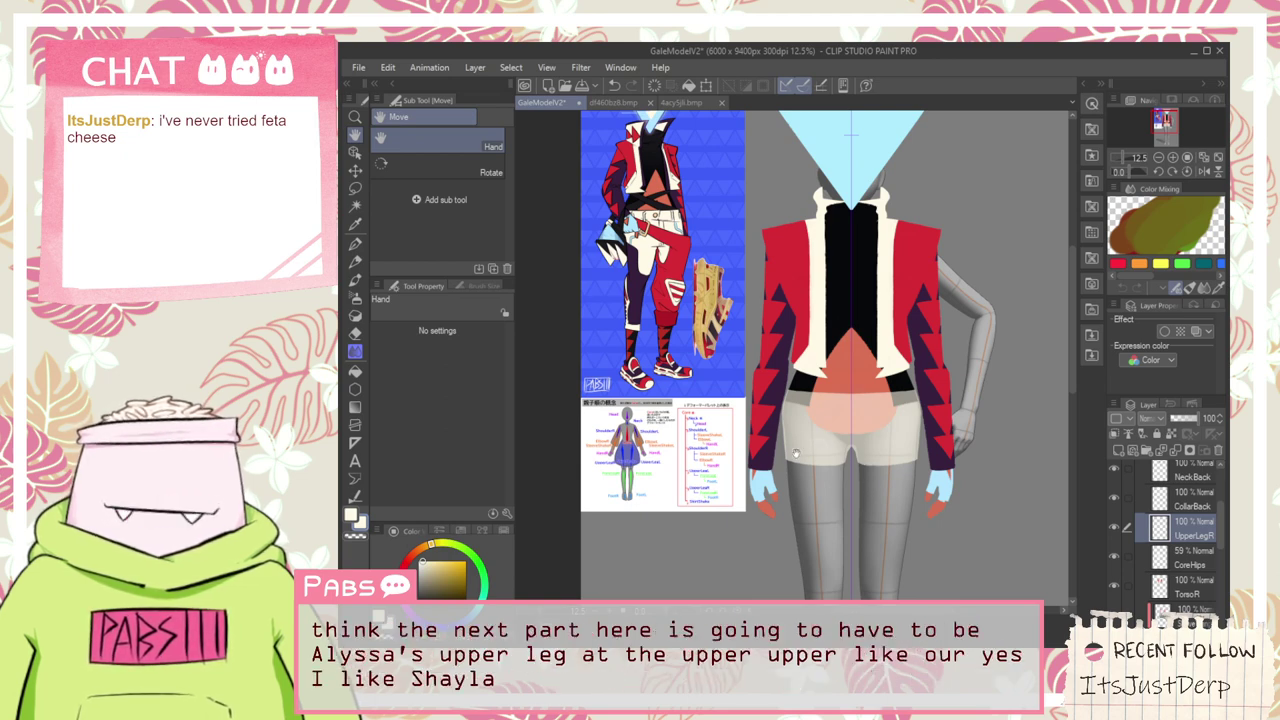
Reduce the CoreHips layer's opacity to 41% and make UpperLegR the active layer again
scroll(795, 453, up, 5)
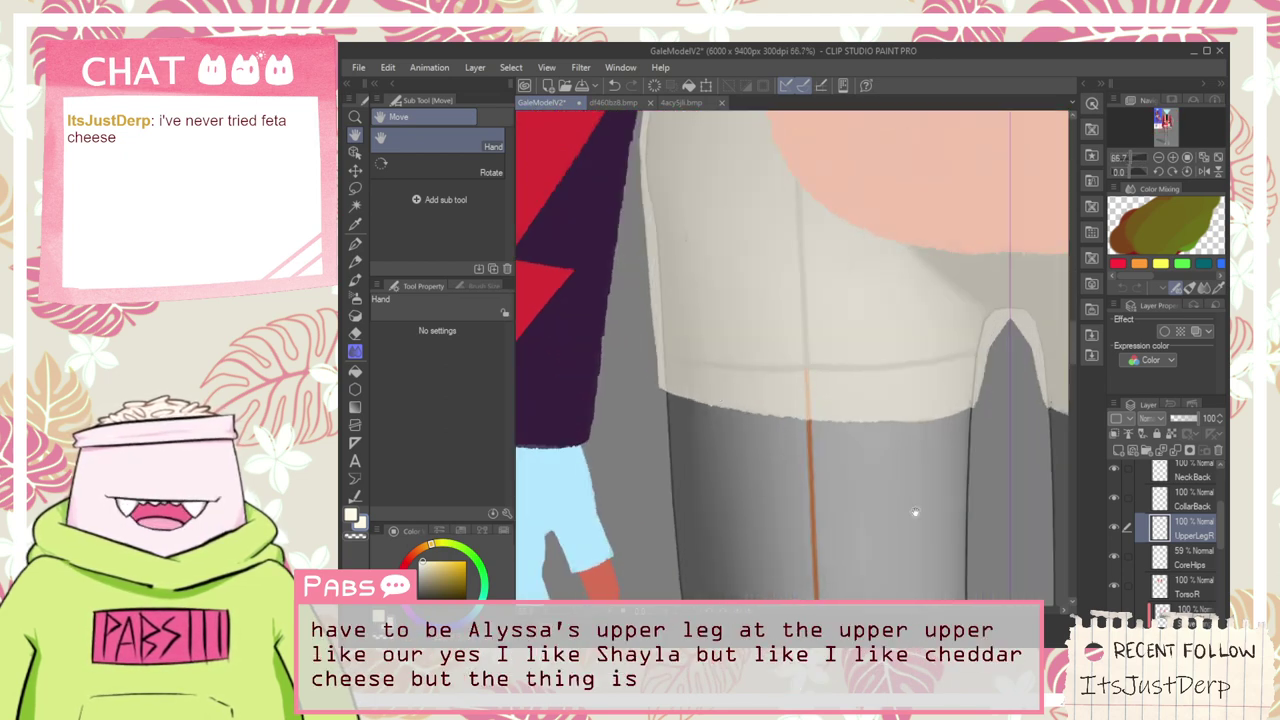
click(1181, 565)
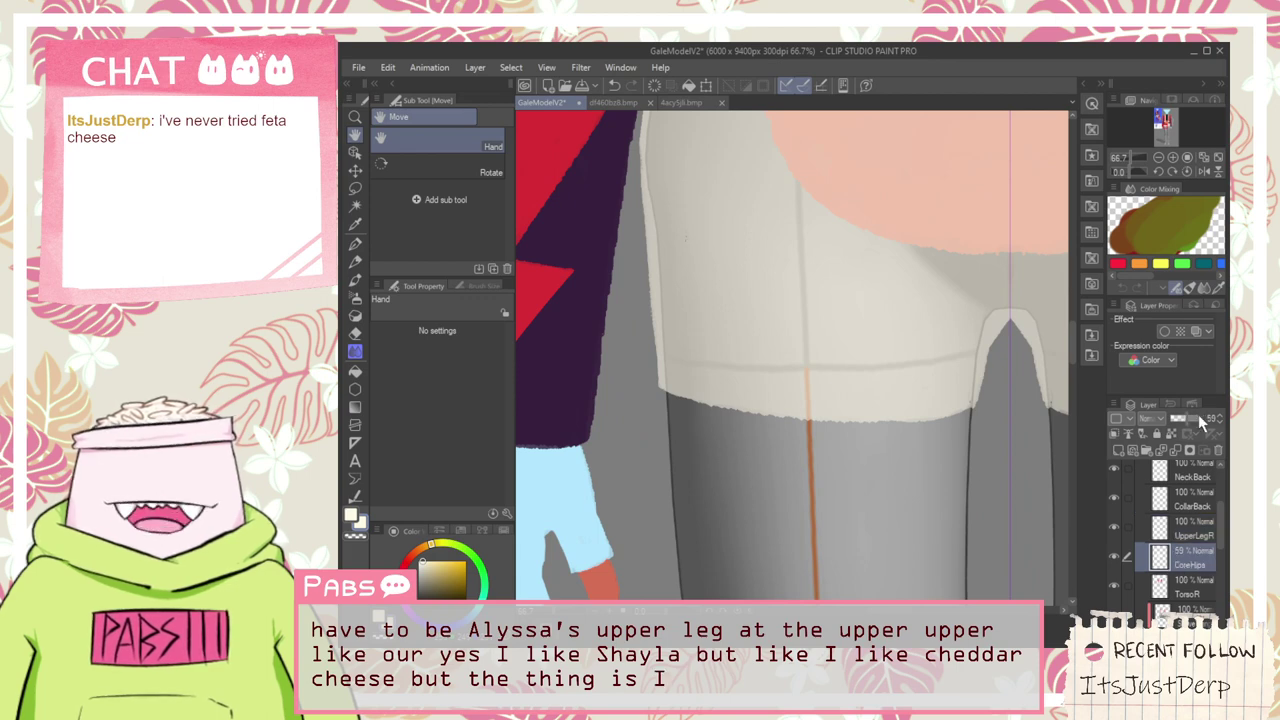
click(1181, 419)
click(1170, 536)
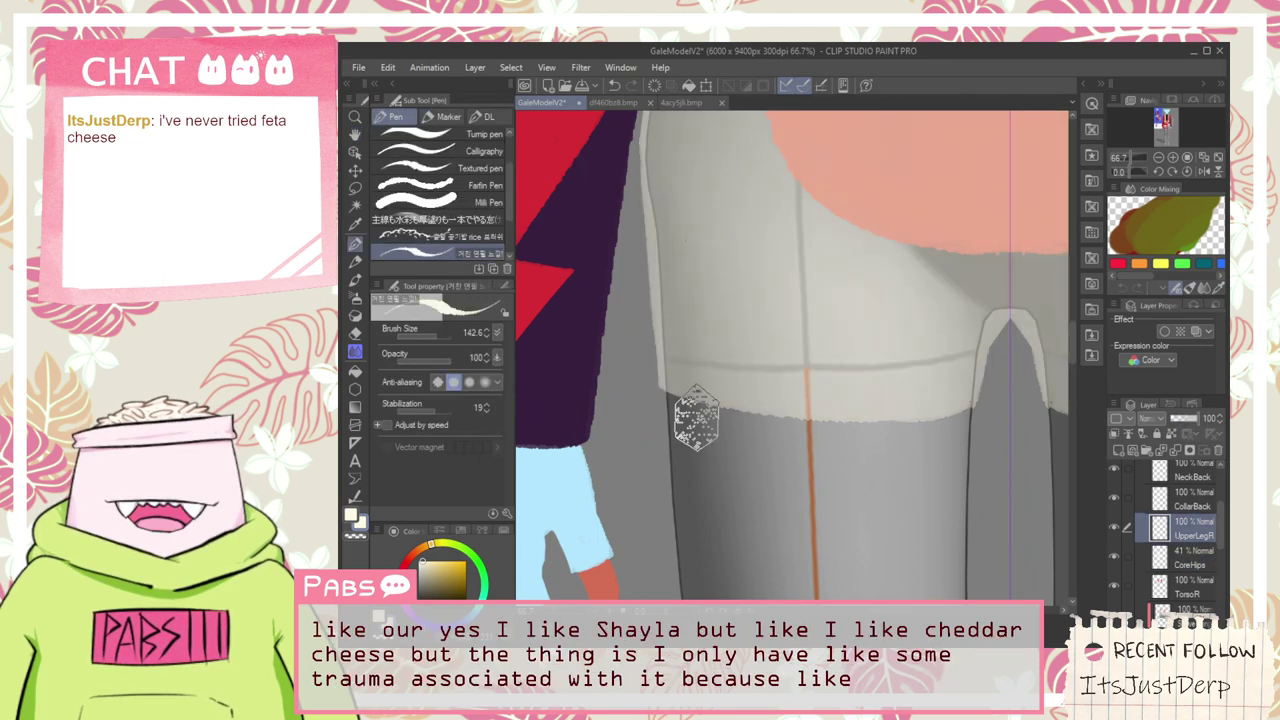
drag(660, 326, 670, 595)
key(ctrl+z)
key(ctrl+z)
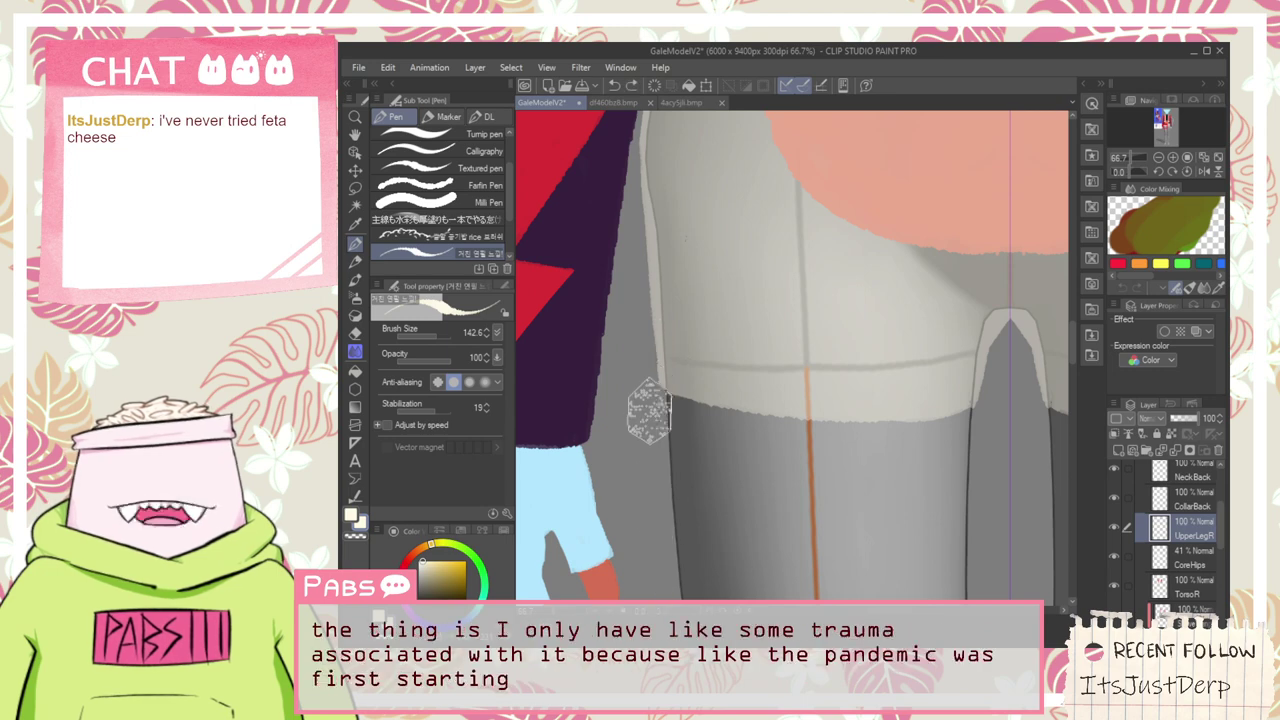
drag(650, 322, 678, 568)
key(ctrl+z)
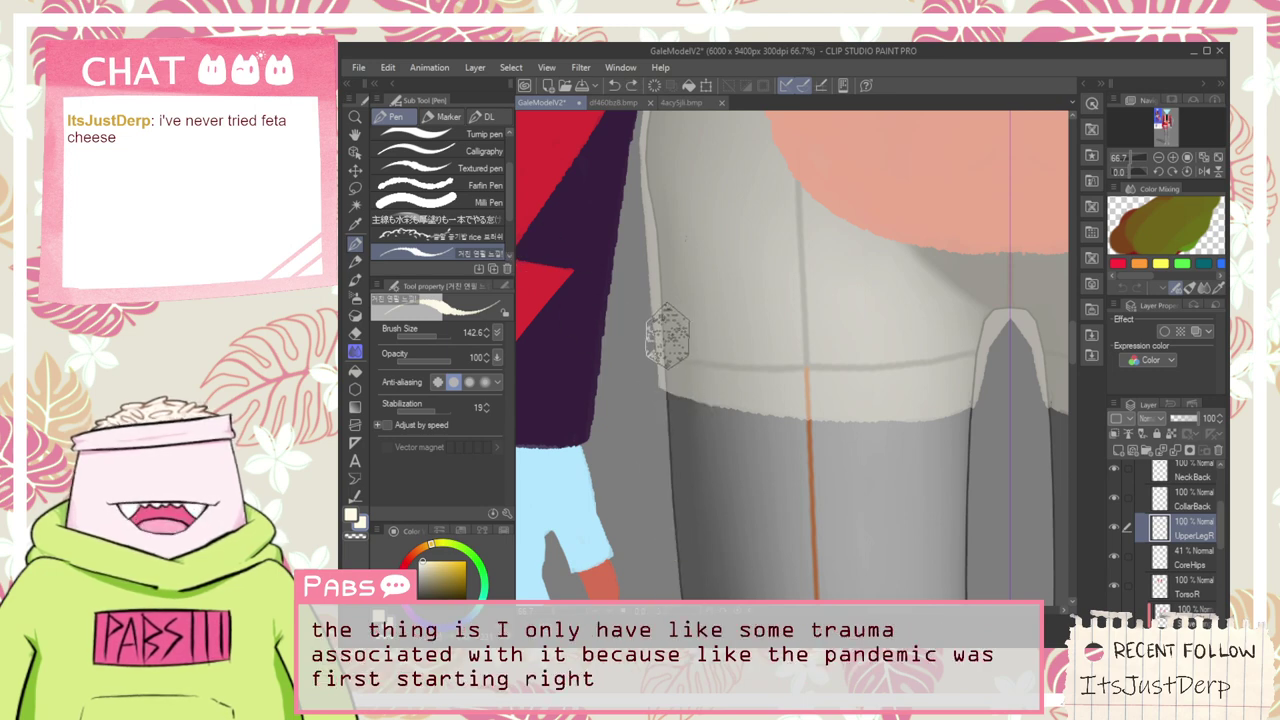
drag(667, 335, 692, 598)
key(ctrl+z)
drag(657, 345, 663, 597)
key(ctrl+z)
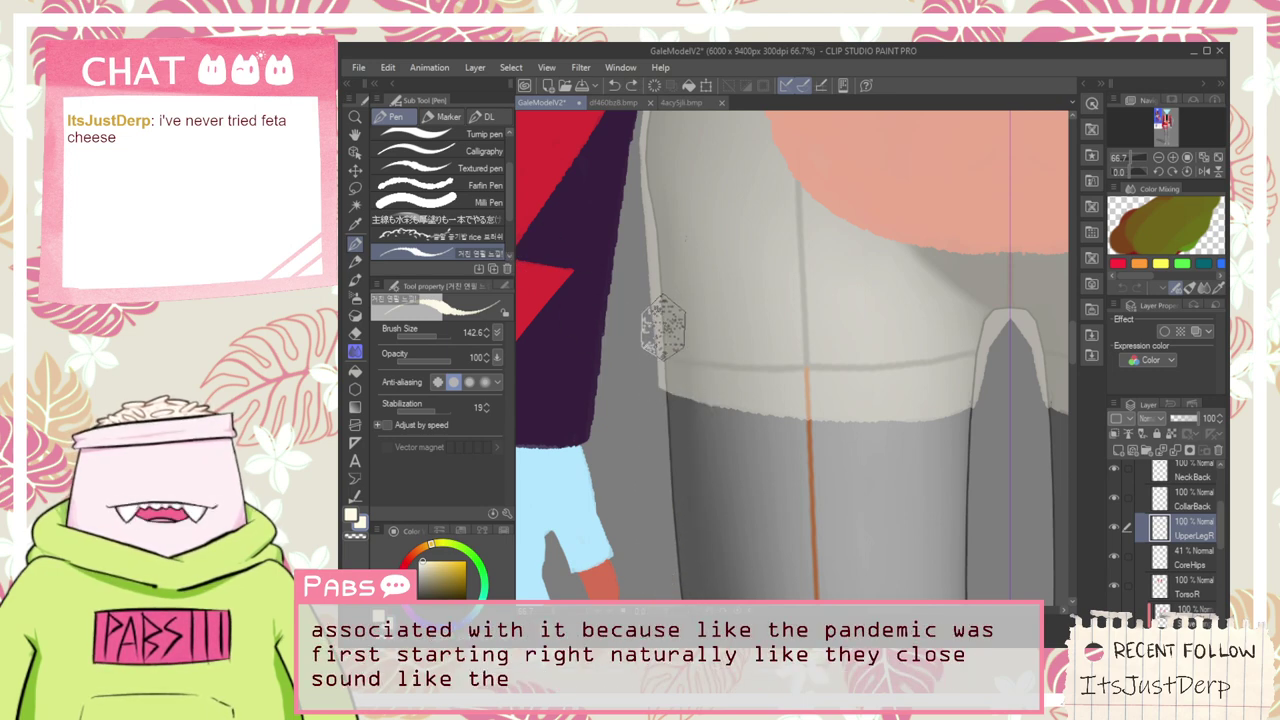
drag(651, 314, 670, 598)
key(ctrl+z)
drag(654, 314, 670, 598)
key(ctrl+z)
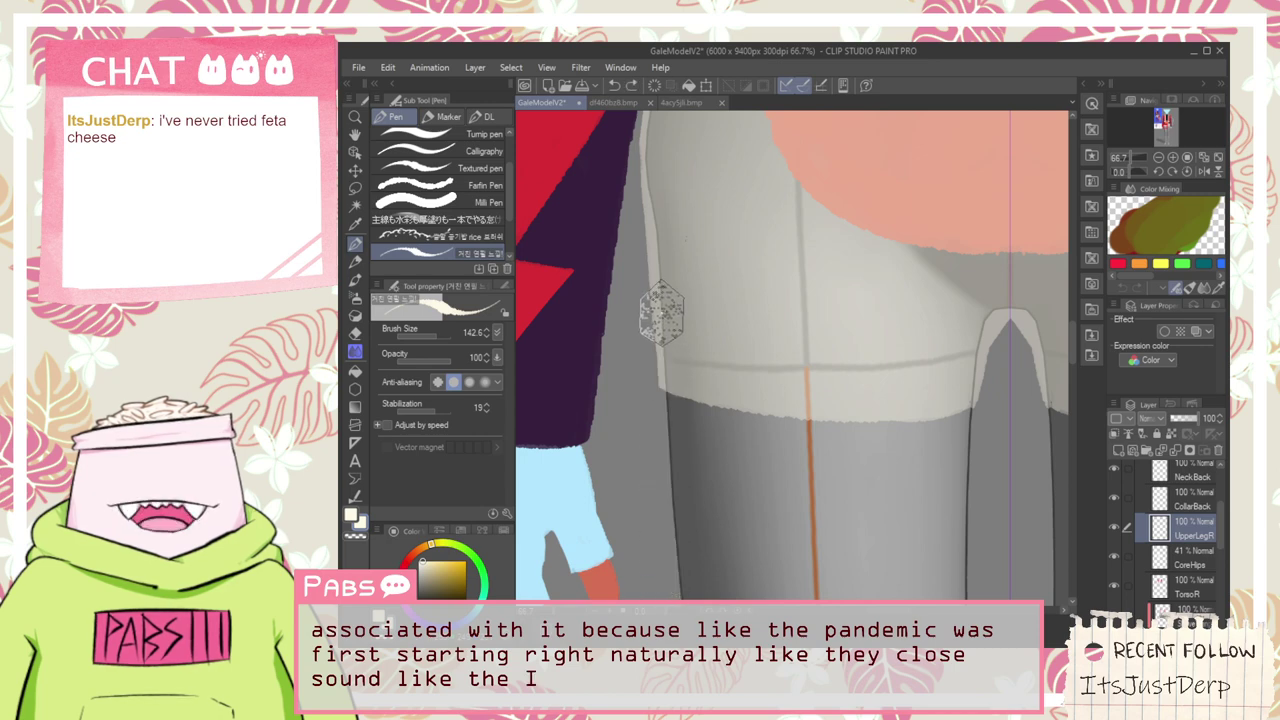
Paint the outer edge of the upper leg in cream, from above the shorts' hem down along the thigh
drag(658, 314, 672, 598)
drag(661, 364, 671, 598)
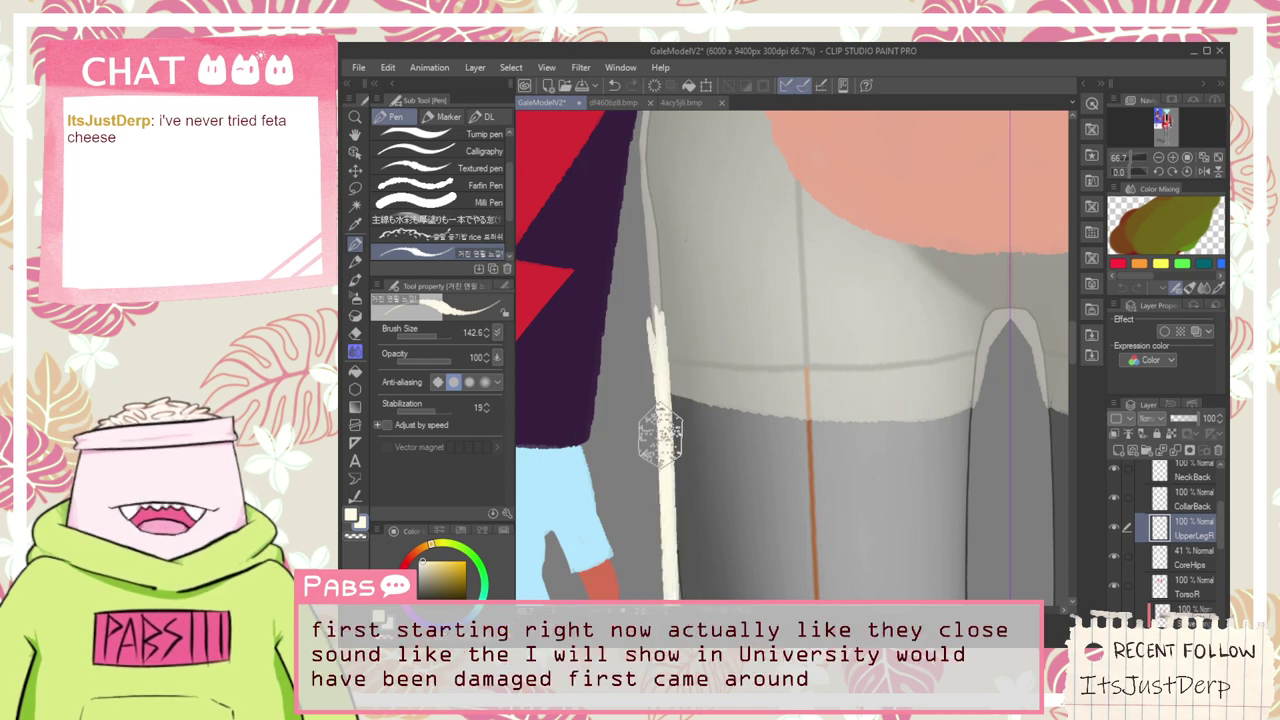
key(ctrl+z)
drag(668, 356, 674, 598)
scroll(663, 537, down, 3)
scroll(676, 503, down, 4)
key(space)
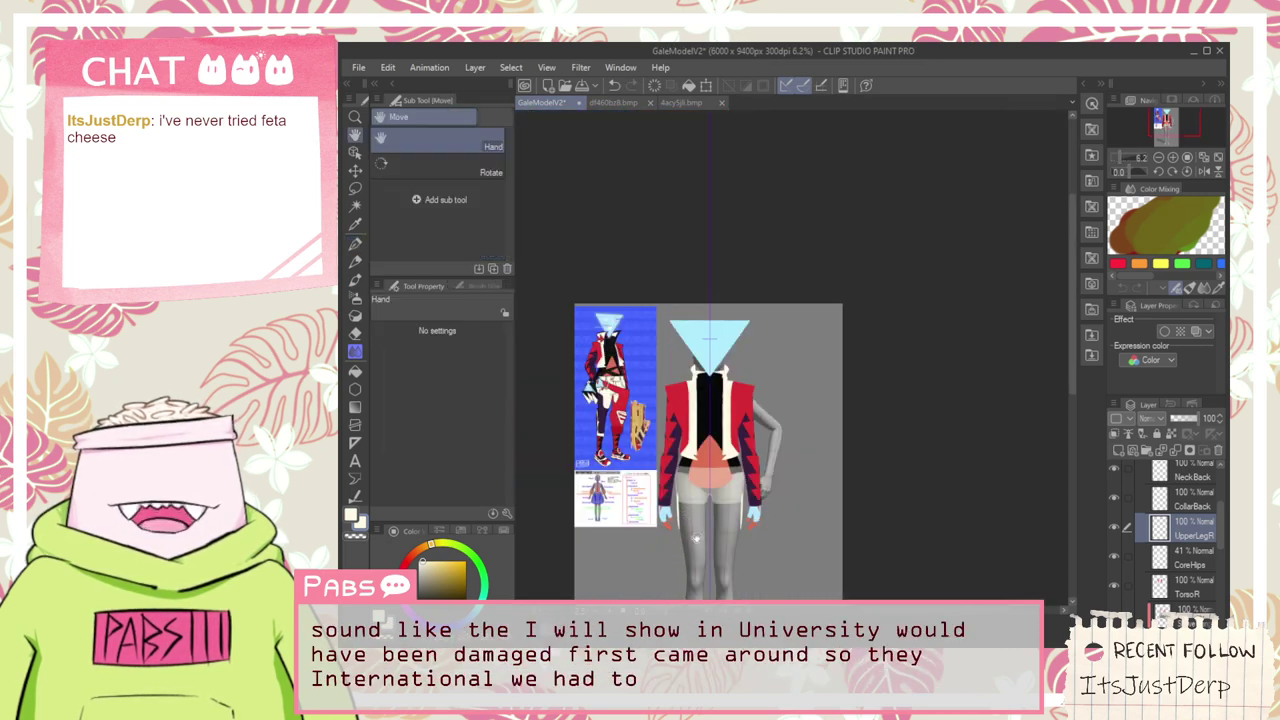
drag(676, 505, 672, 480)
scroll(586, 333, up, 5)
scroll(725, 505, down, 1)
scroll(725, 505, down, 2)
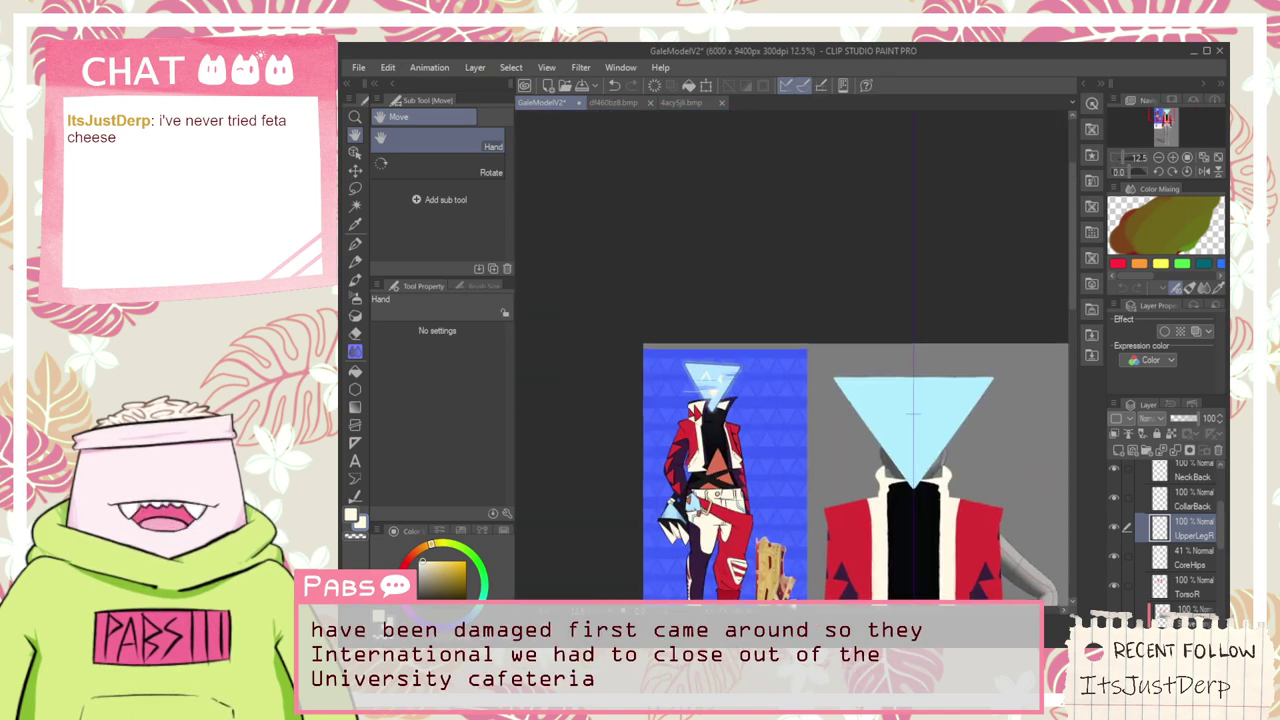
drag(818, 595, 741, 421)
scroll(741, 421, up, 1)
drag(775, 543, 723, 366)
scroll(718, 368, up, 3)
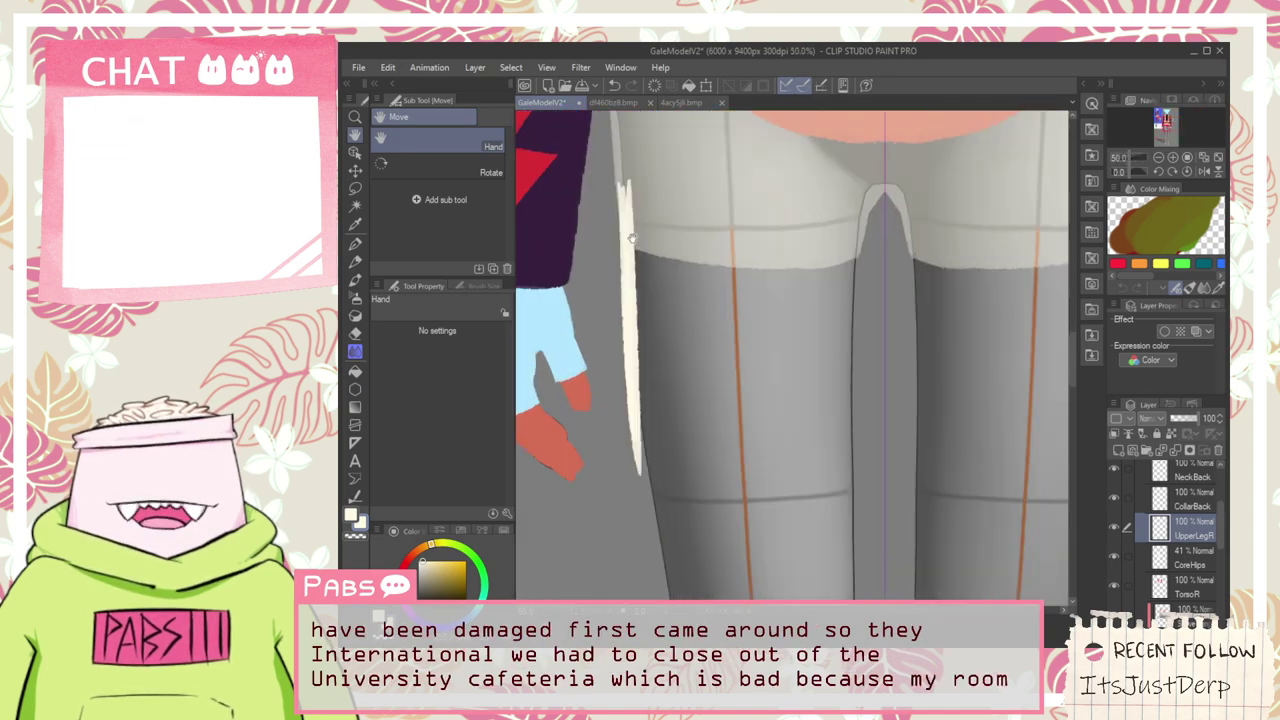
drag(631, 259, 827, 300)
key(ctrl+z)
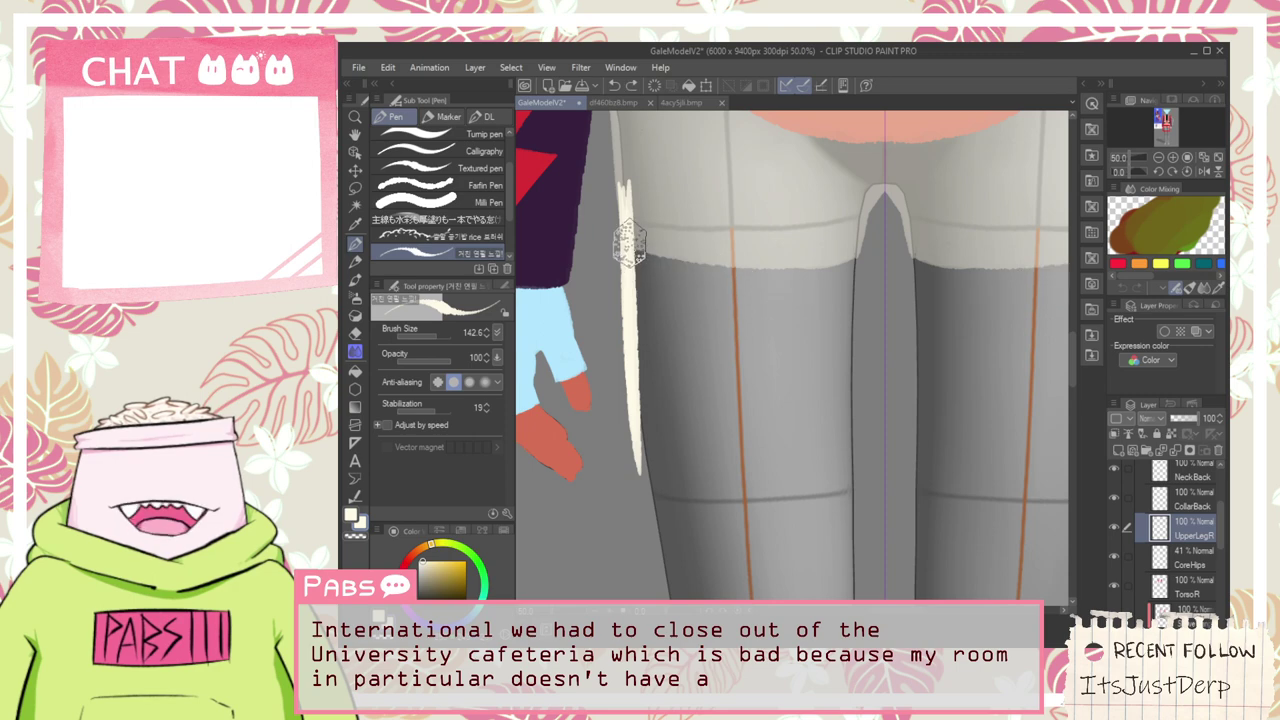
drag(631, 251, 856, 260)
key(ctrl+z)
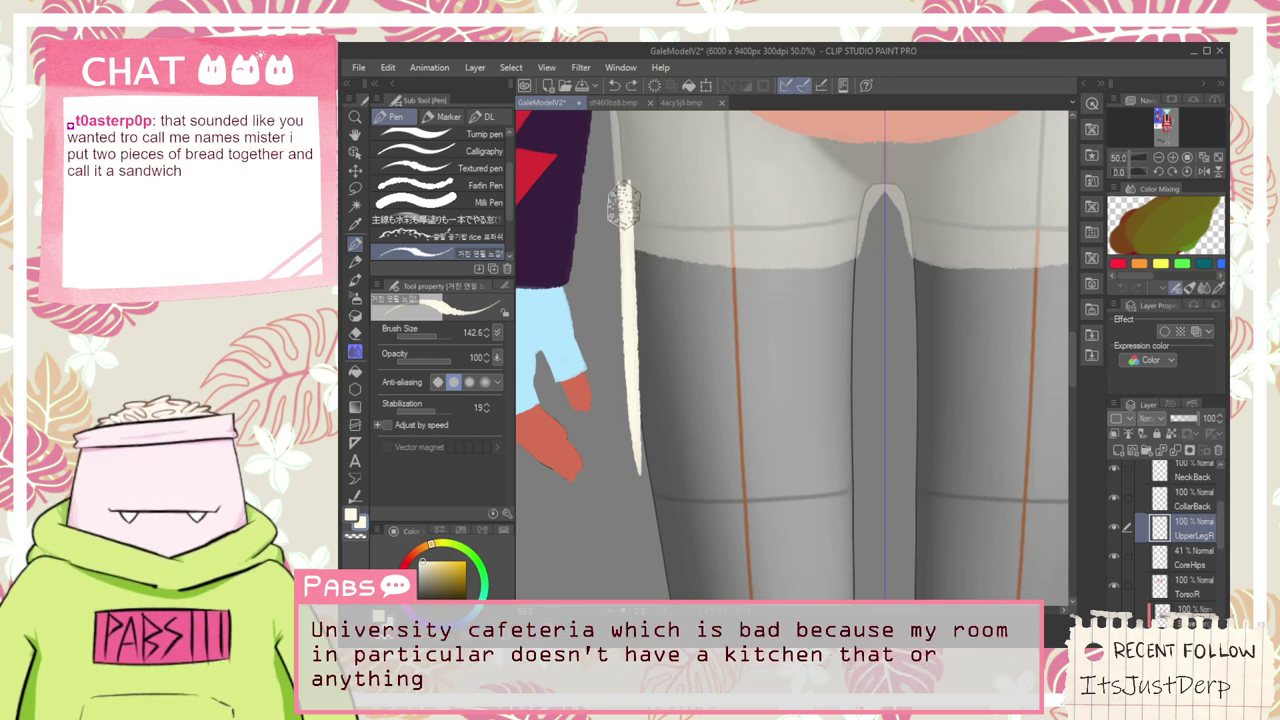
Fill in and square off the ragged upper end of the cream outer-edge stroke on the upper leg
scroll(622, 205, up, 1)
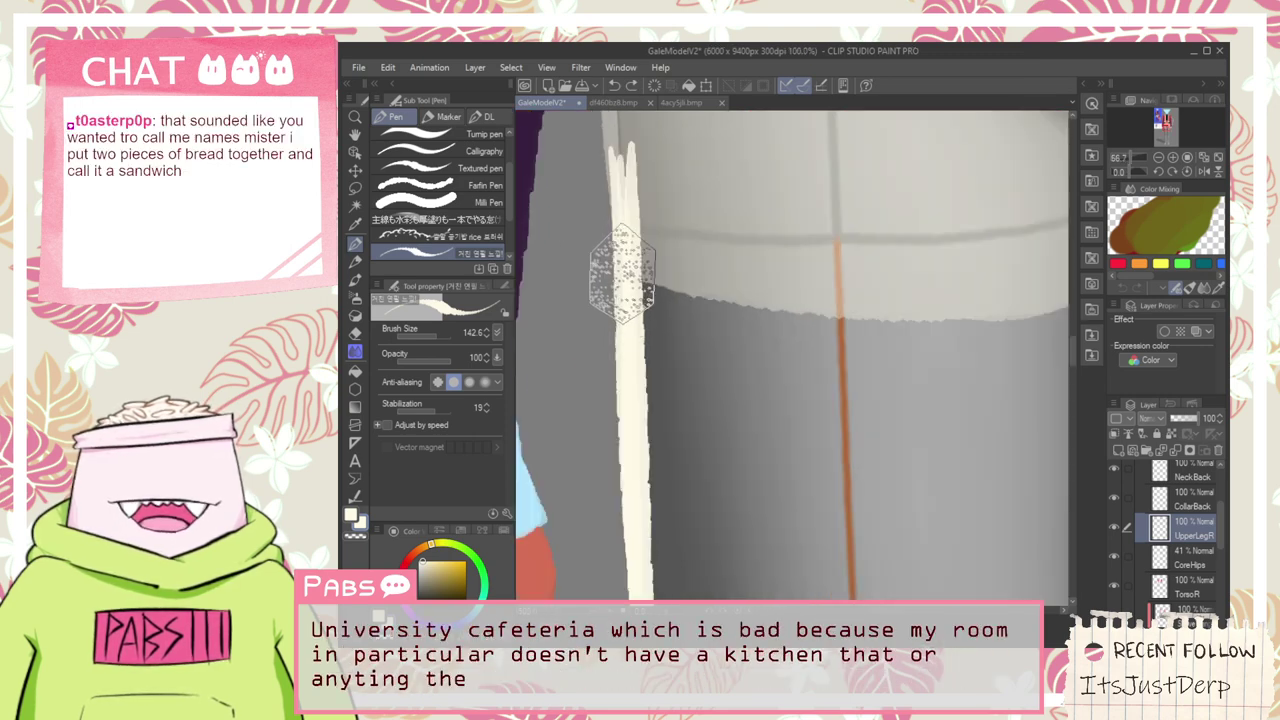
scroll(621, 272, up, 1)
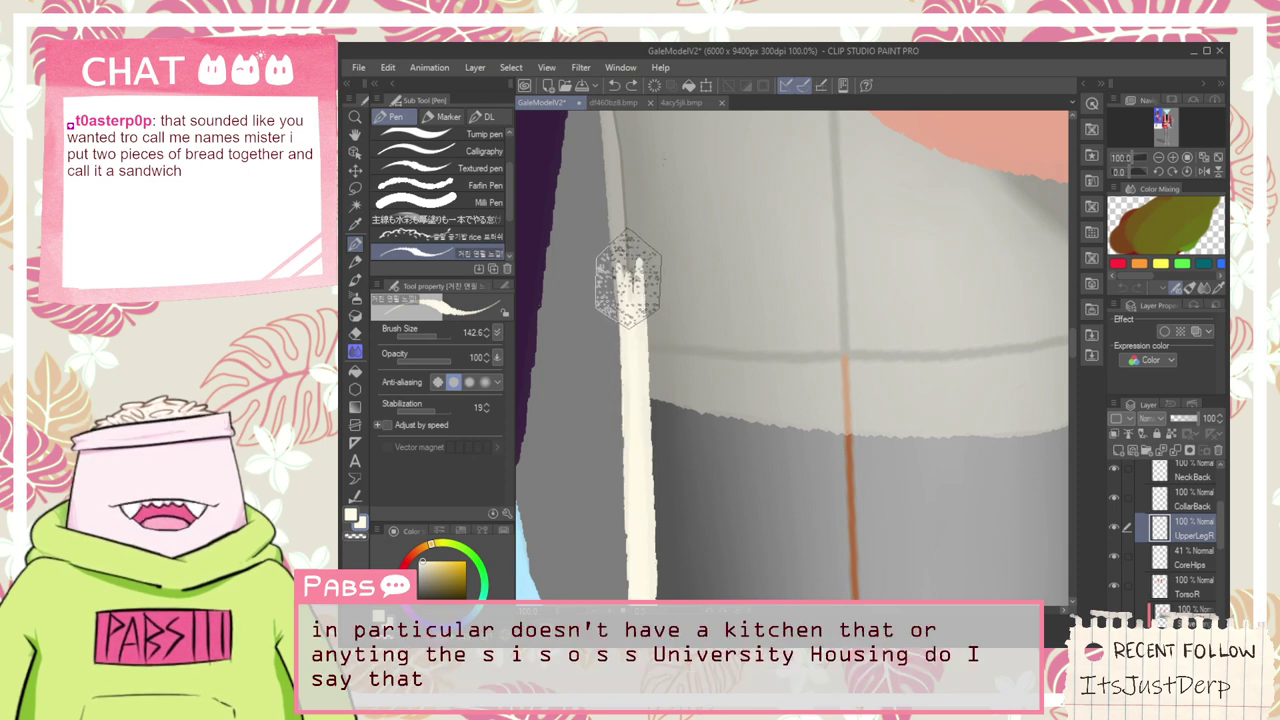
drag(630, 265, 641, 505)
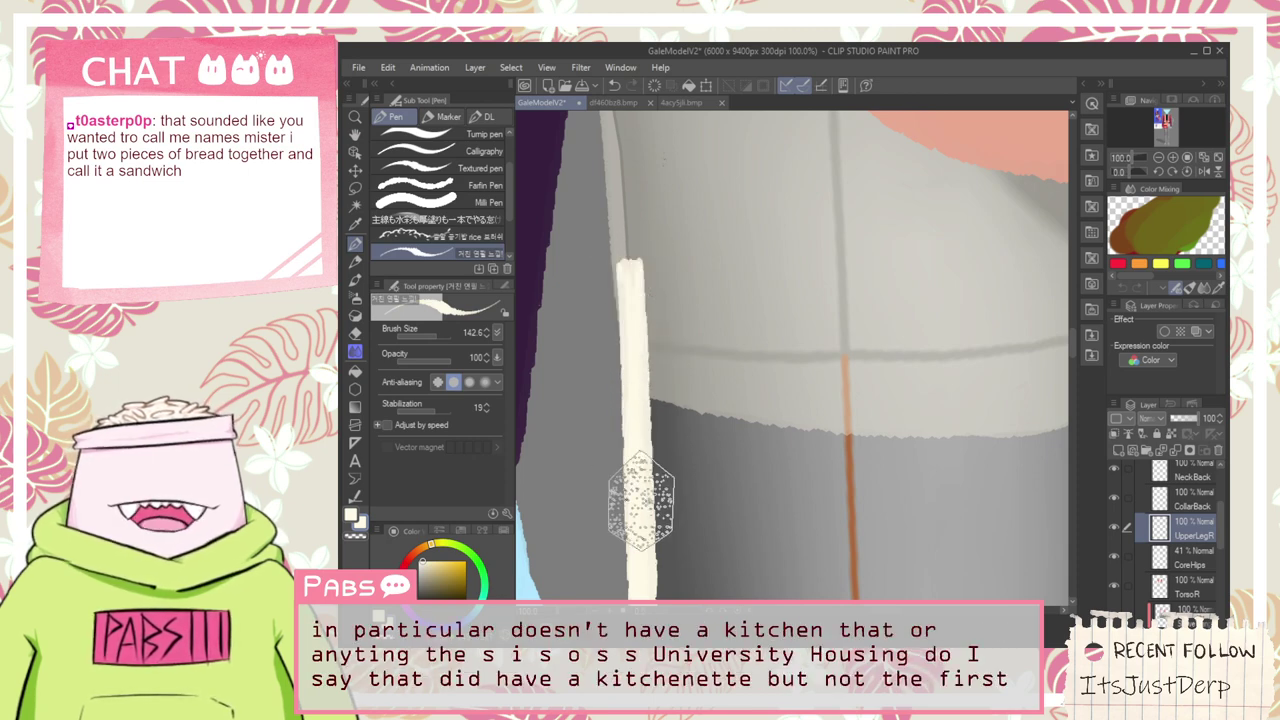
scroll(674, 486, down, 2)
key(space)
drag(755, 504, 764, 454)
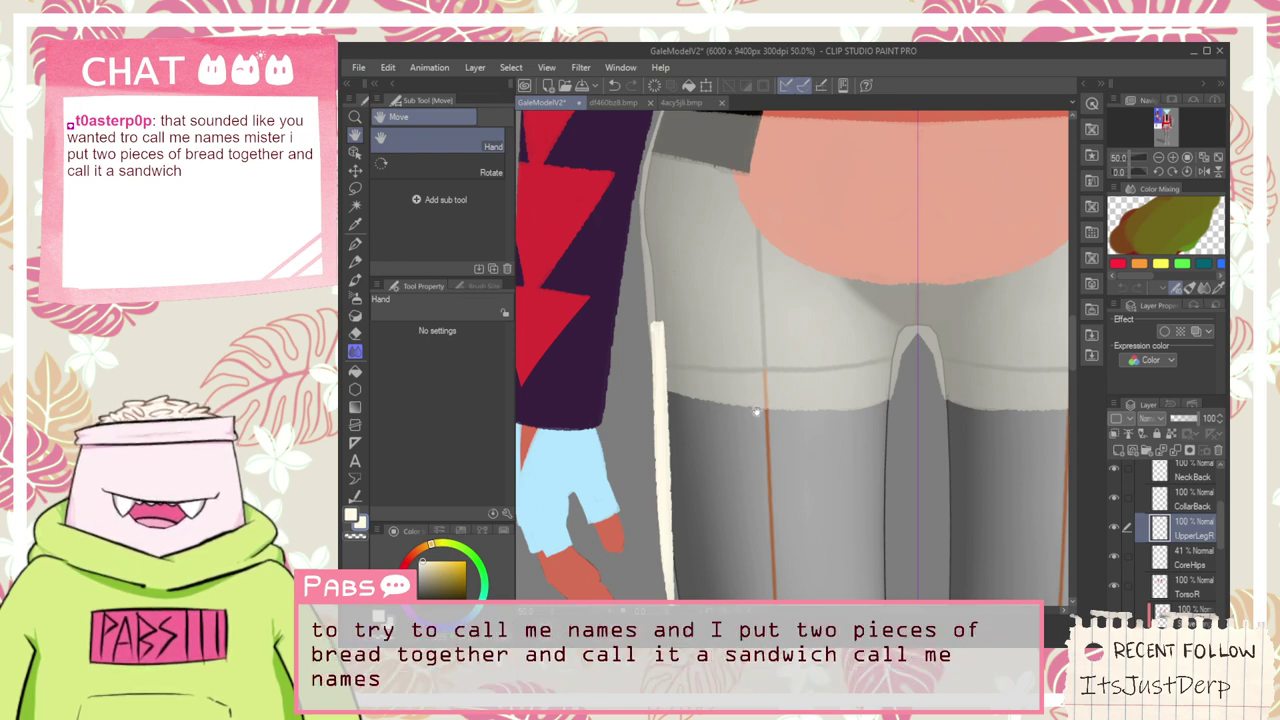
scroll(679, 347, up, 5)
key(p)
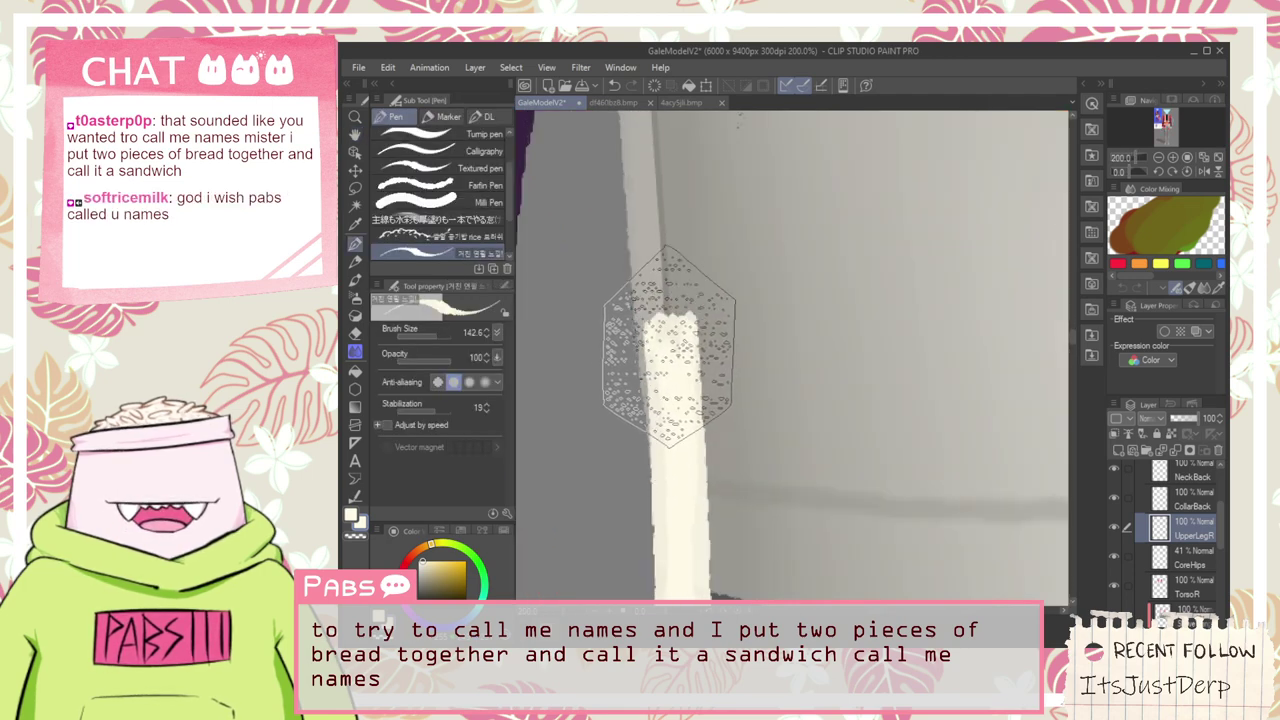
mouse_move(663, 335)
mouse_down()
mouse_move(681, 334)
mouse_move(664, 335)
mouse_up()
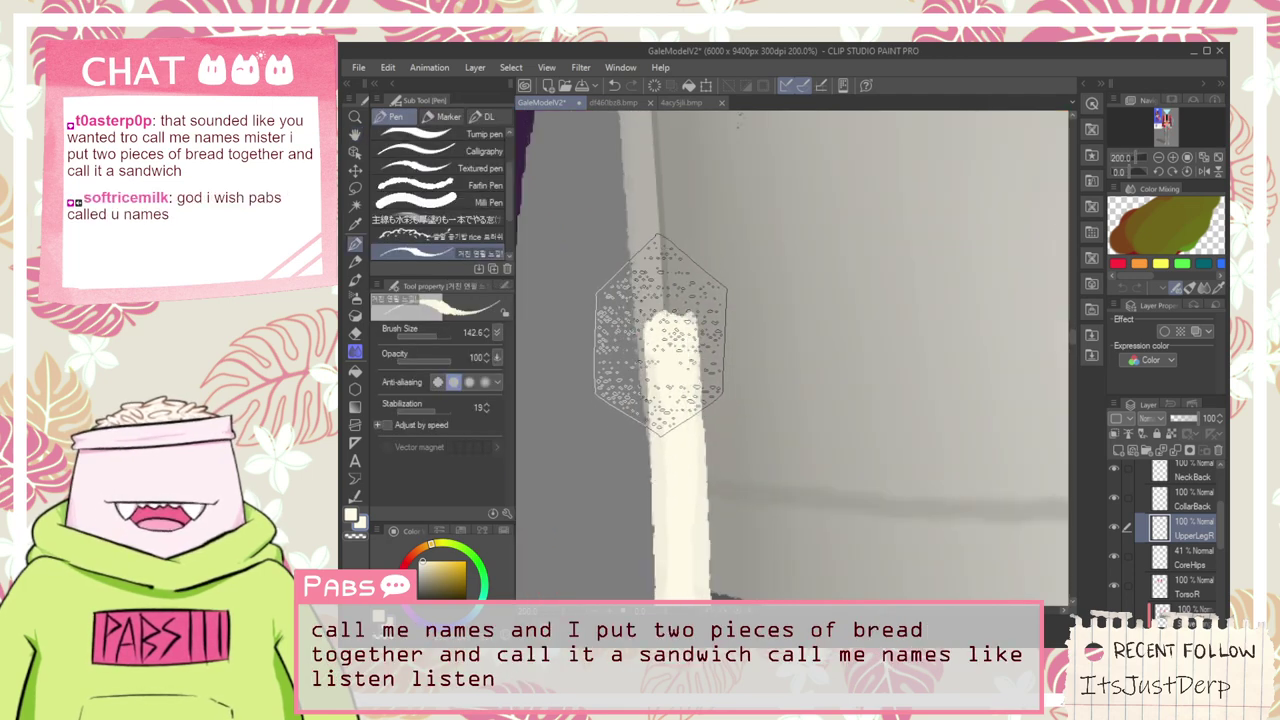
key(ctrl+z)
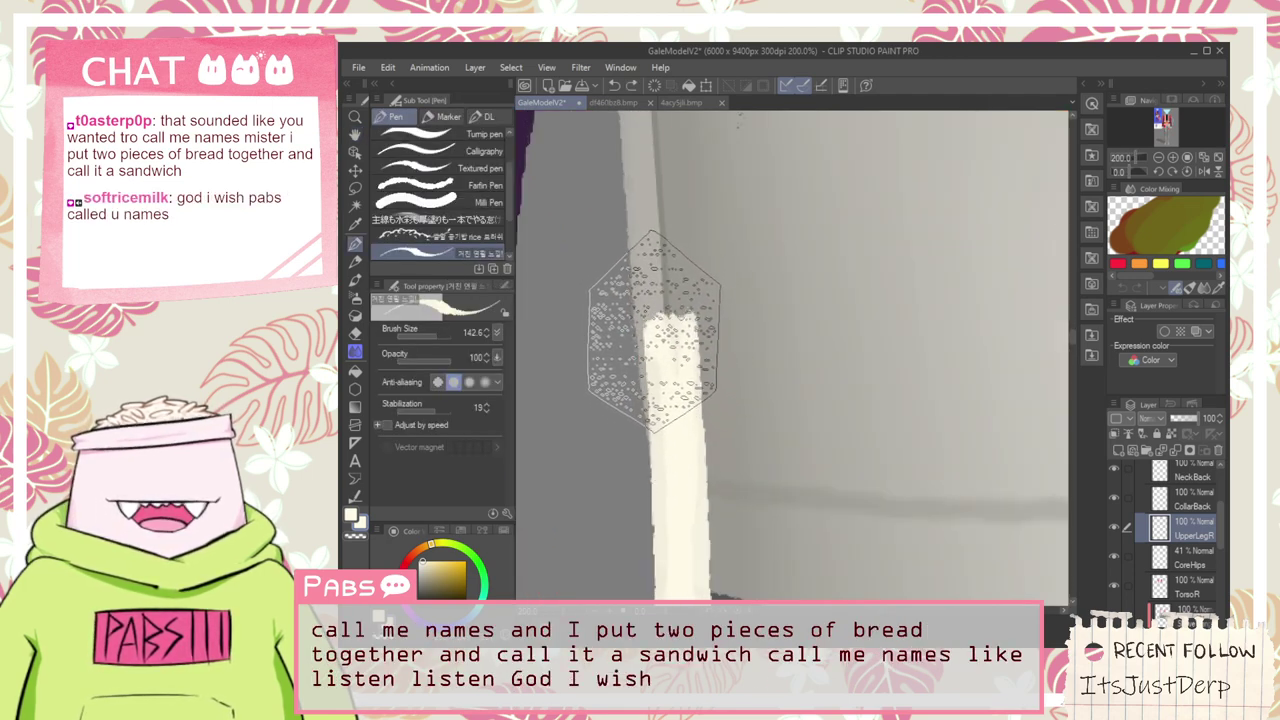
drag(649, 328, 664, 330)
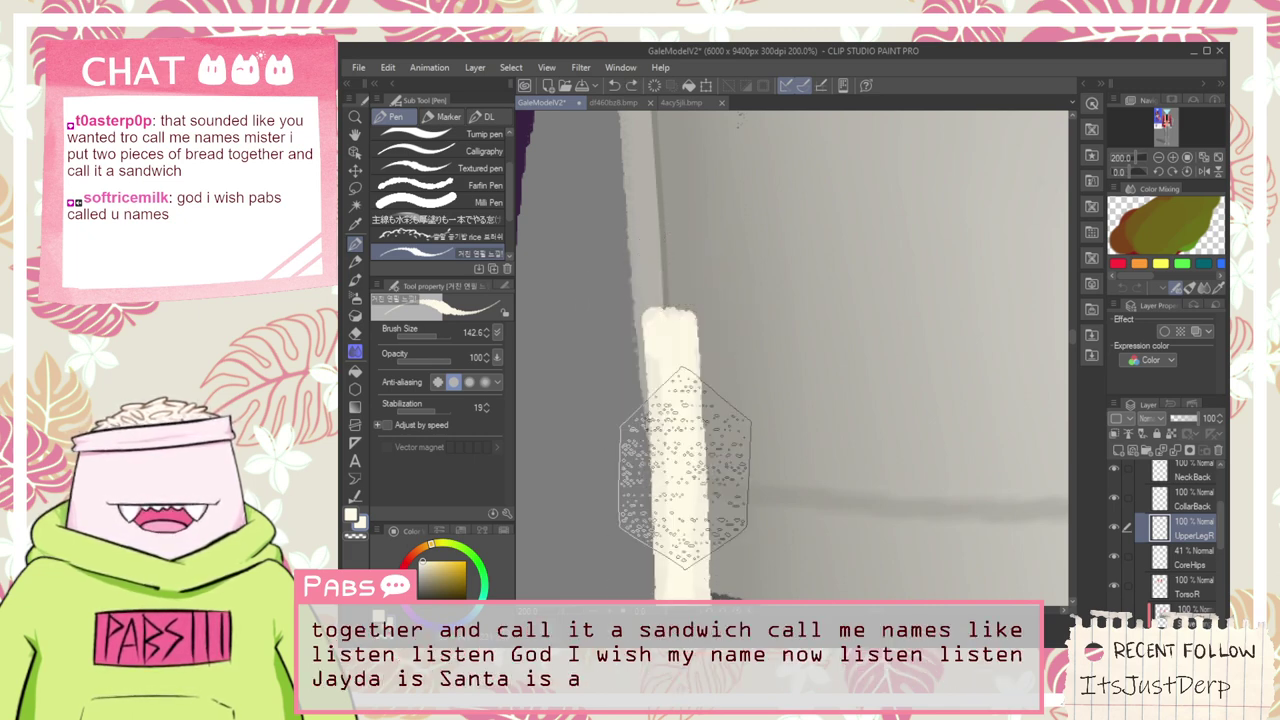
Paint a curved cream band across the thigh along the shorts' hem, from the outer edge to the inner thigh
scroll(683, 523, down, 4)
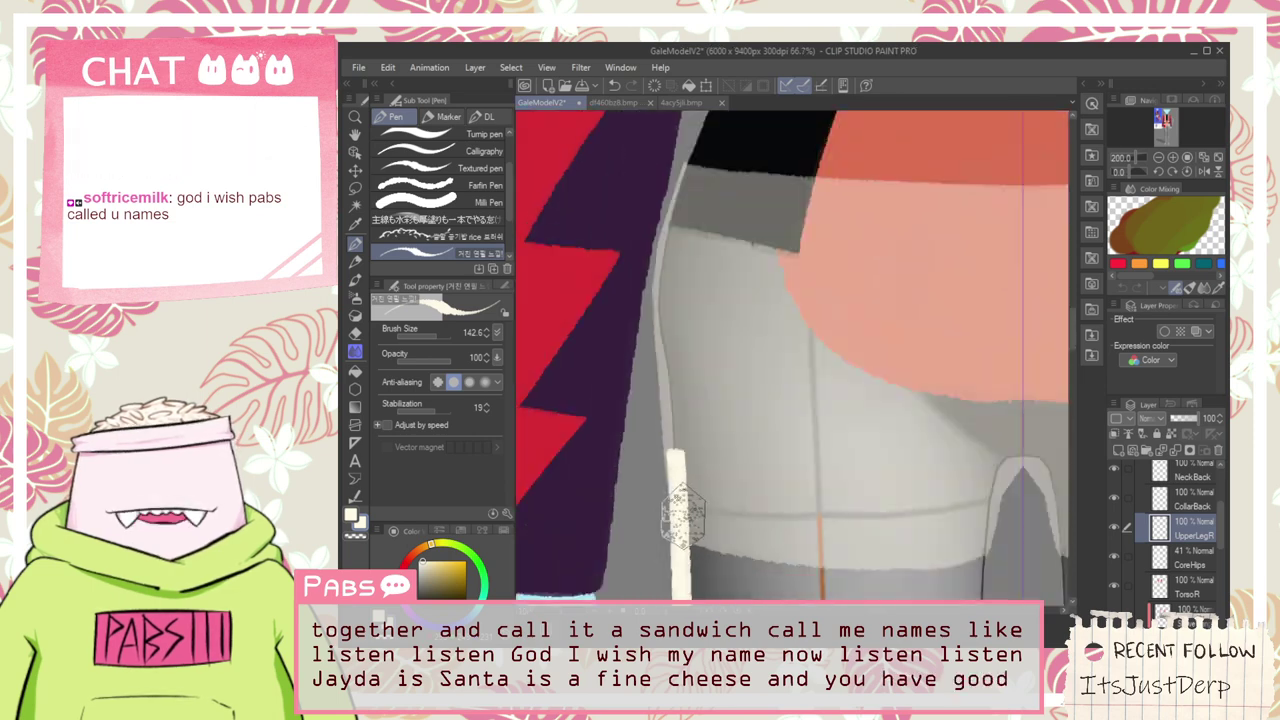
key(space)
drag(749, 569, 680, 372)
scroll(618, 322, up, 1)
drag(611, 310, 895, 330)
key(ctrl+z)
drag(616, 309, 890, 330)
key(ctrl+z)
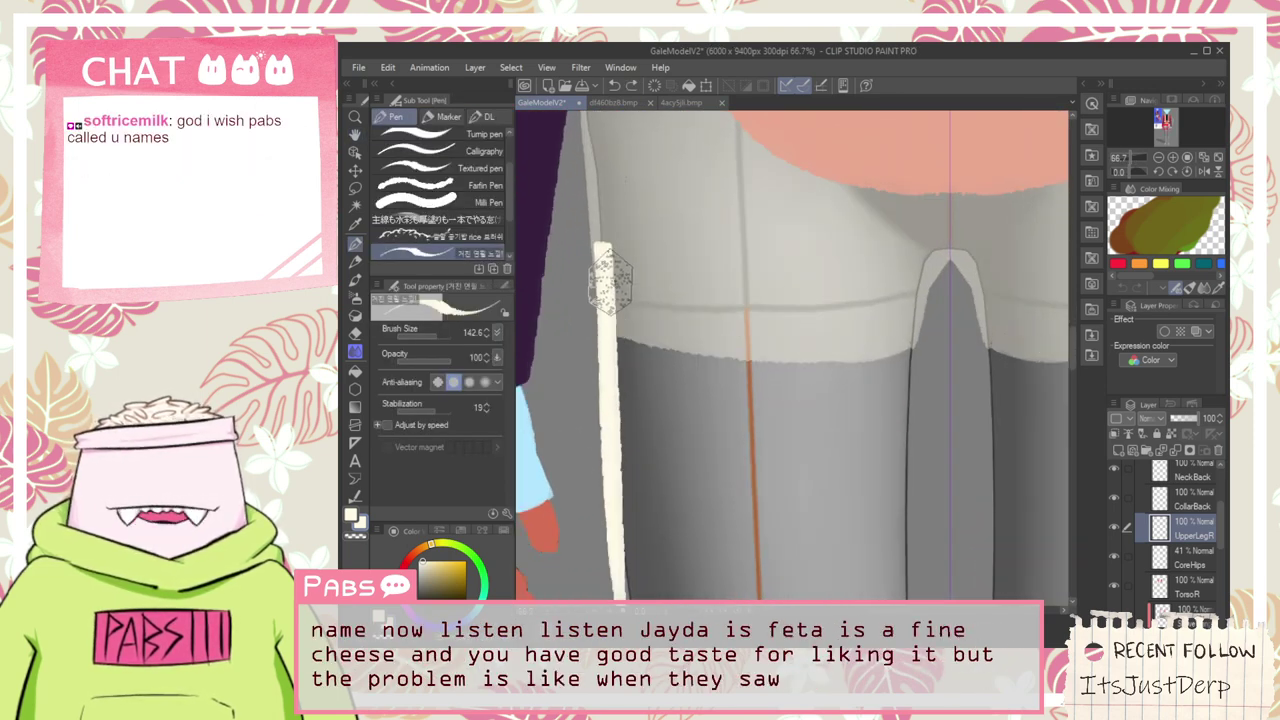
mouse_move(608, 291)
mouse_down()
mouse_move(834, 349)
mouse_move(870, 339)
mouse_up()
drag(623, 321, 888, 326)
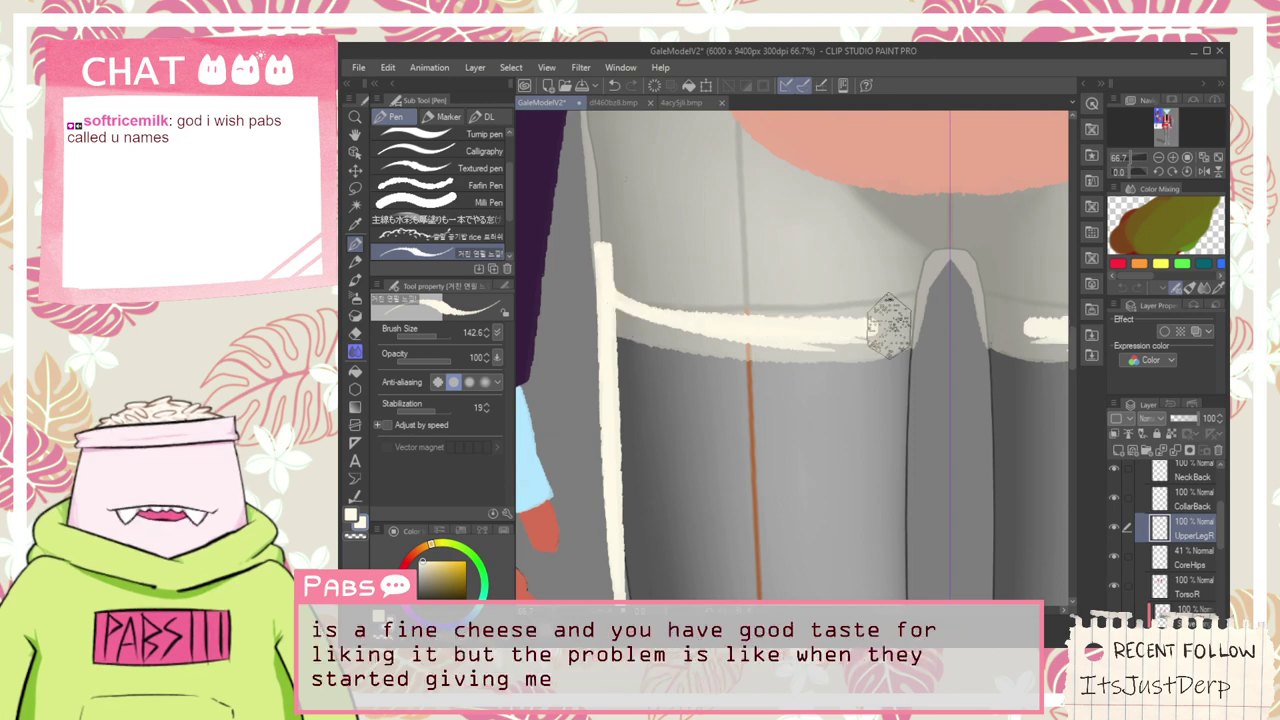
key(ctrl+z)
mouse_move(622, 308)
mouse_down()
mouse_move(650, 321)
mouse_move(914, 342)
mouse_up()
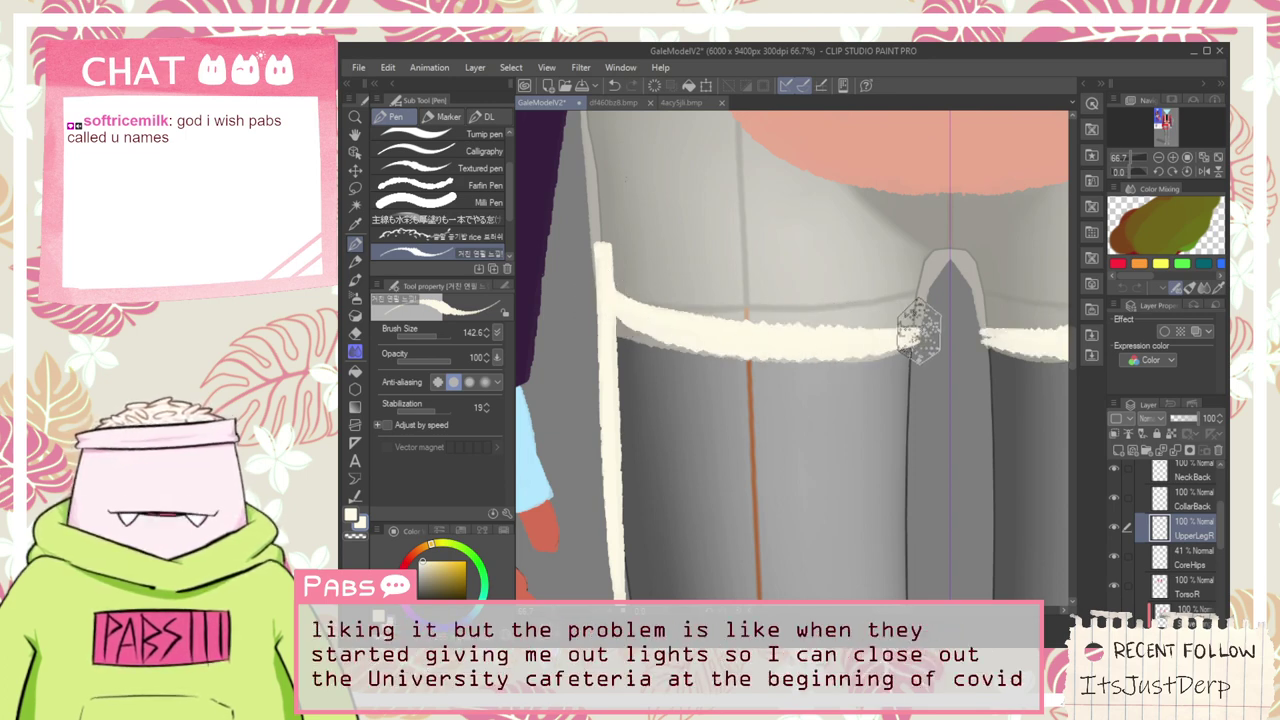
Paint a cream stroke along the upper inner edge of the thigh, starting just above the hem band
drag(919, 330, 909, 405)
drag(917, 300, 890, 590)
key(ctrl+z)
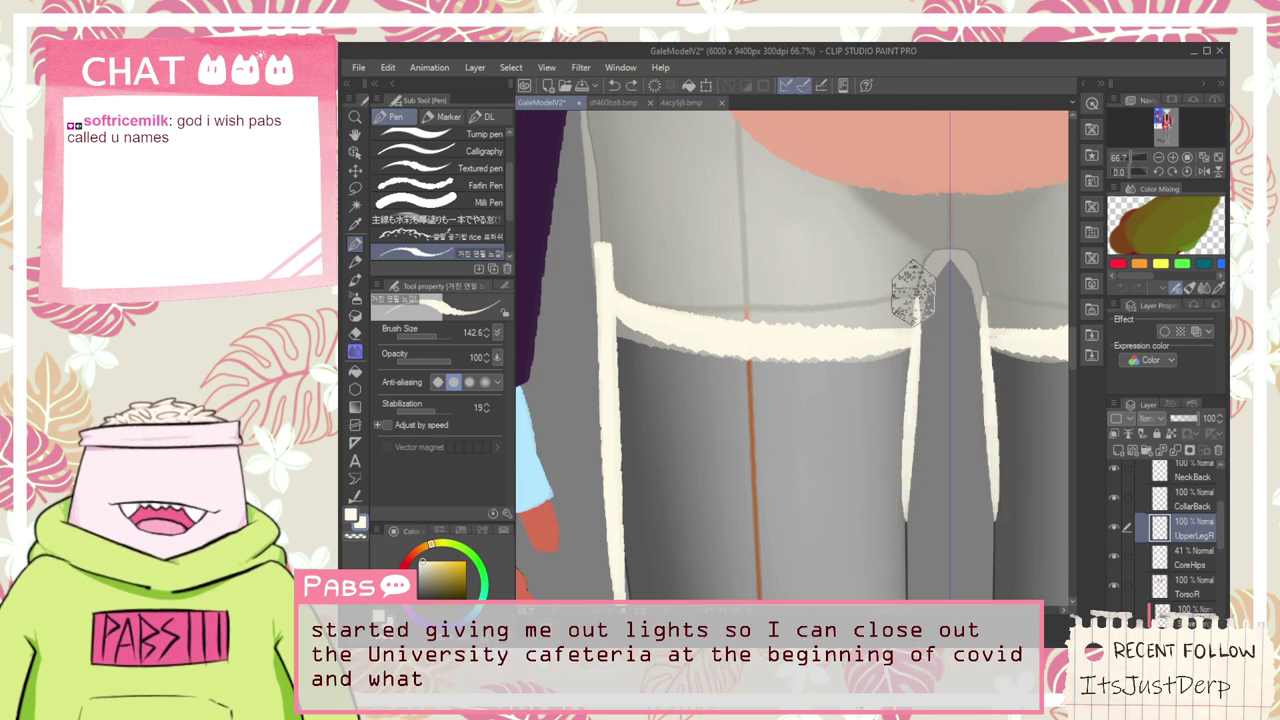
drag(915, 297, 889, 595)
key(ctrl+z)
key(ctrl+z)
key(space)
mouse_move(908, 460)
mouse_down()
mouse_move(904, 595)
mouse_move(872, 351)
mouse_up()
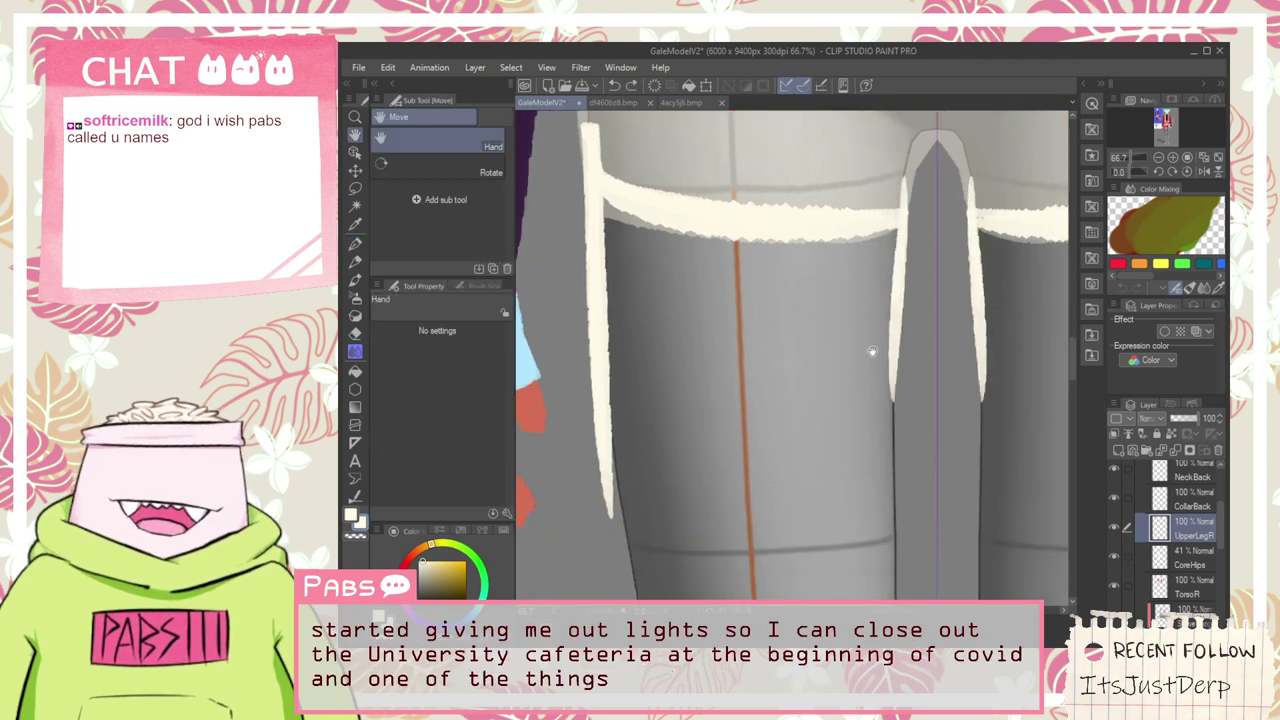
Extend the cream inner-thigh stroke further down along the guide's inner leg contour
drag(905, 296, 862, 545)
key(ctrl+z)
drag(915, 230, 885, 565)
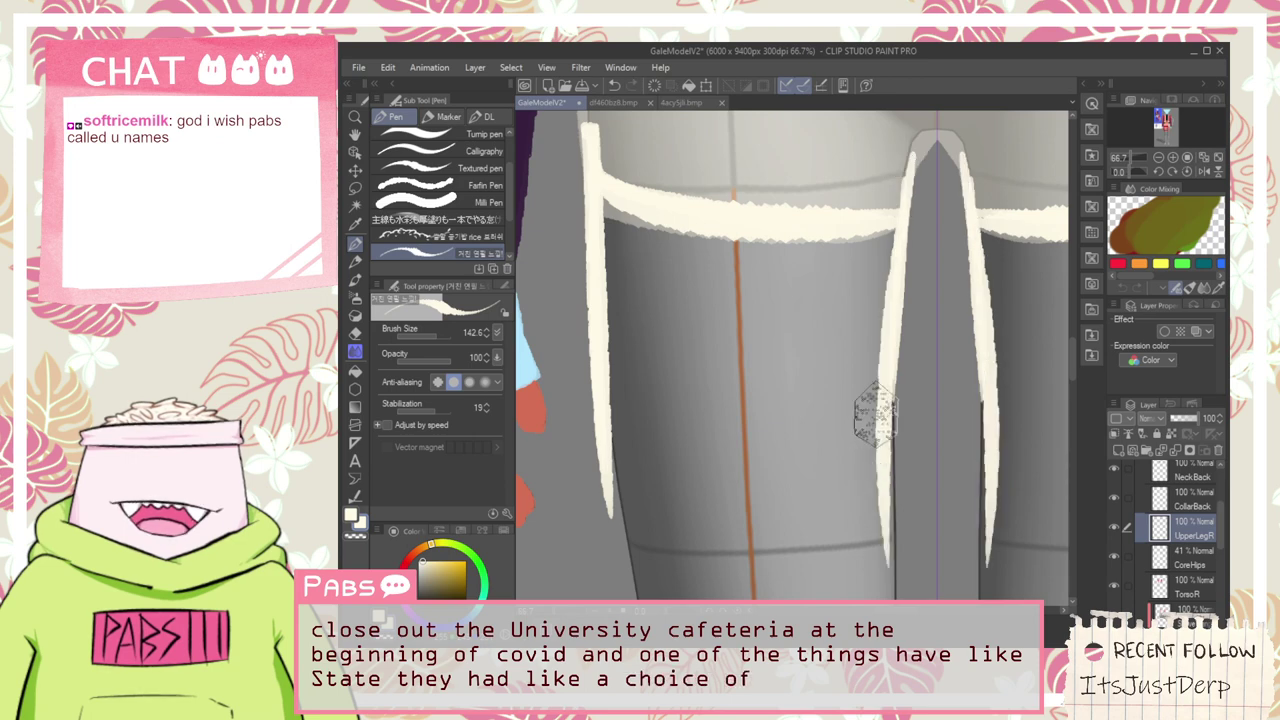
key(ctrl+z)
key(ctrl+z)
mouse_move(918, 172)
mouse_down()
mouse_move(880, 588)
mouse_move(895, 514)
mouse_move(895, 586)
mouse_up()
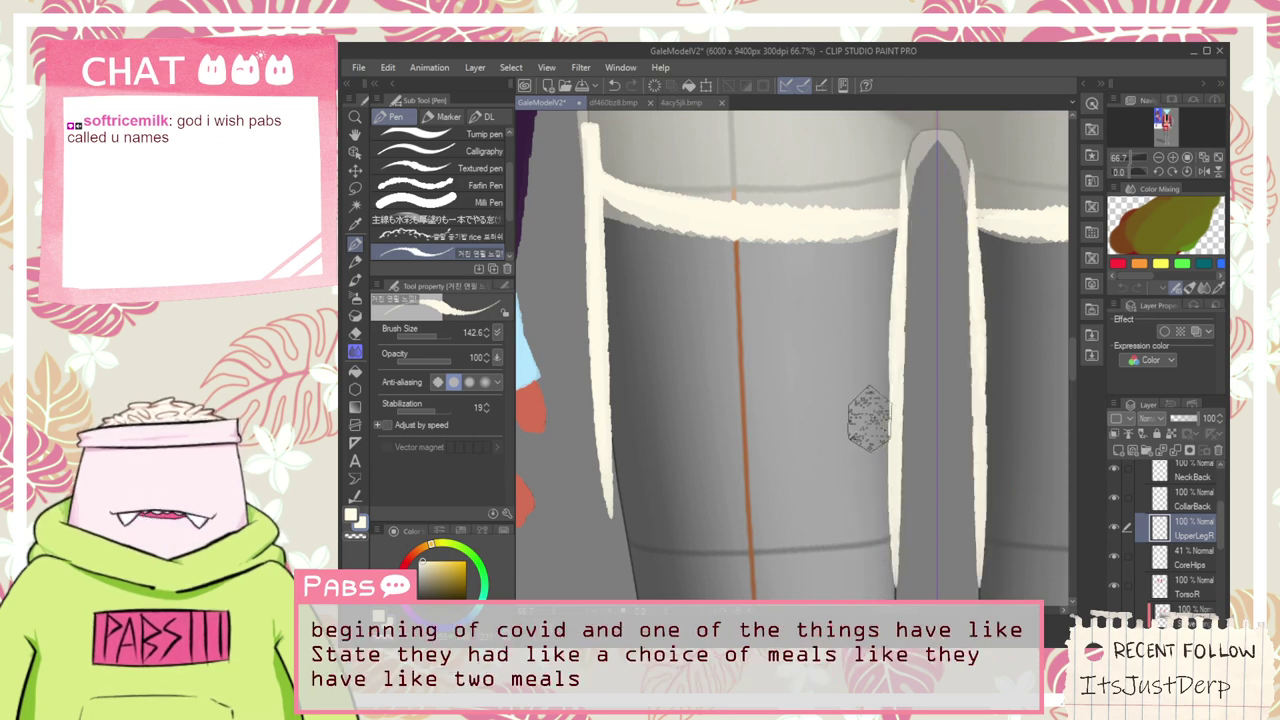
drag(891, 214, 882, 459)
key(ctrl+z)
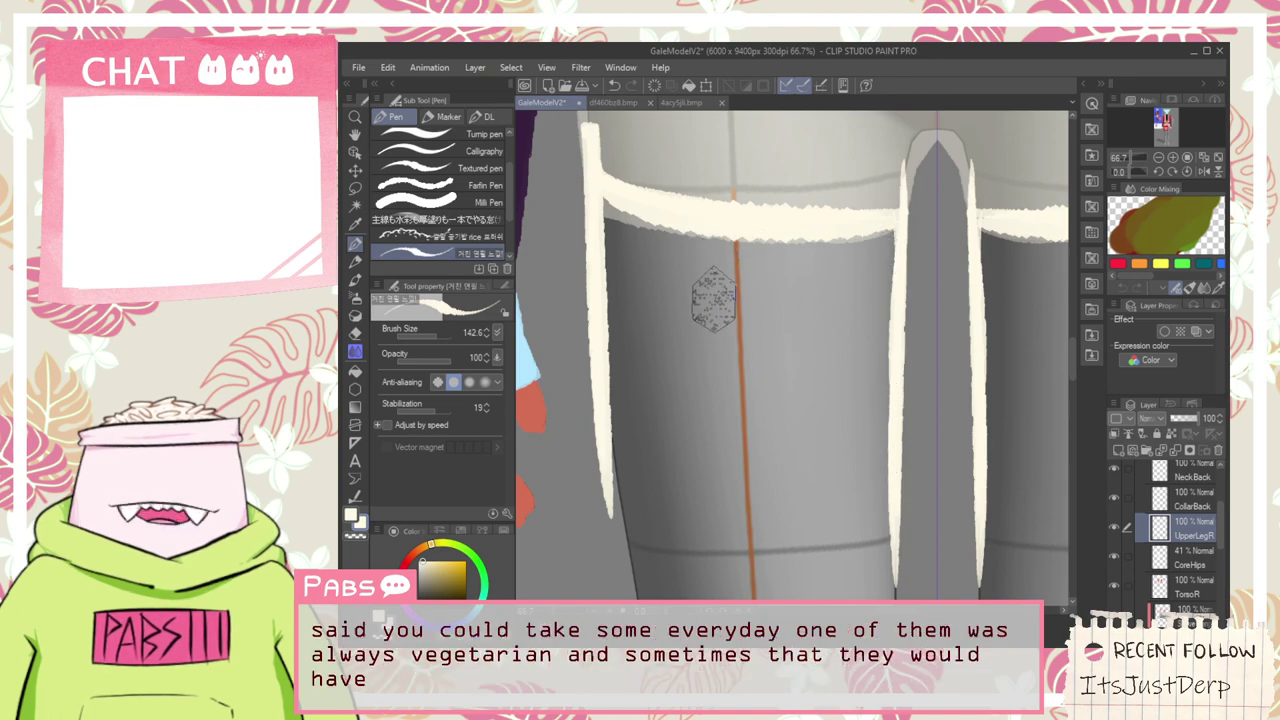
Examine the leg outline against the whole figure and the trouser shapes in the reference artwork
scroll(745, 360, down, 6)
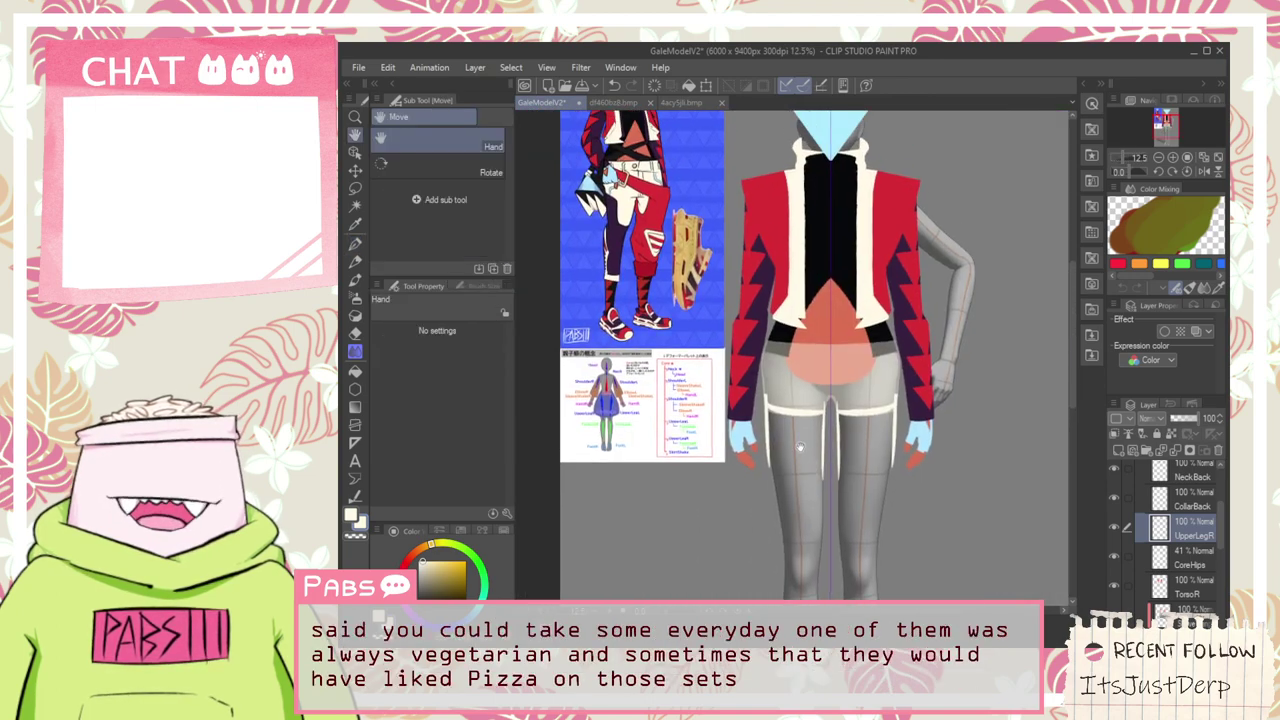
scroll(806, 411, up, 4)
scroll(789, 436, down, 1)
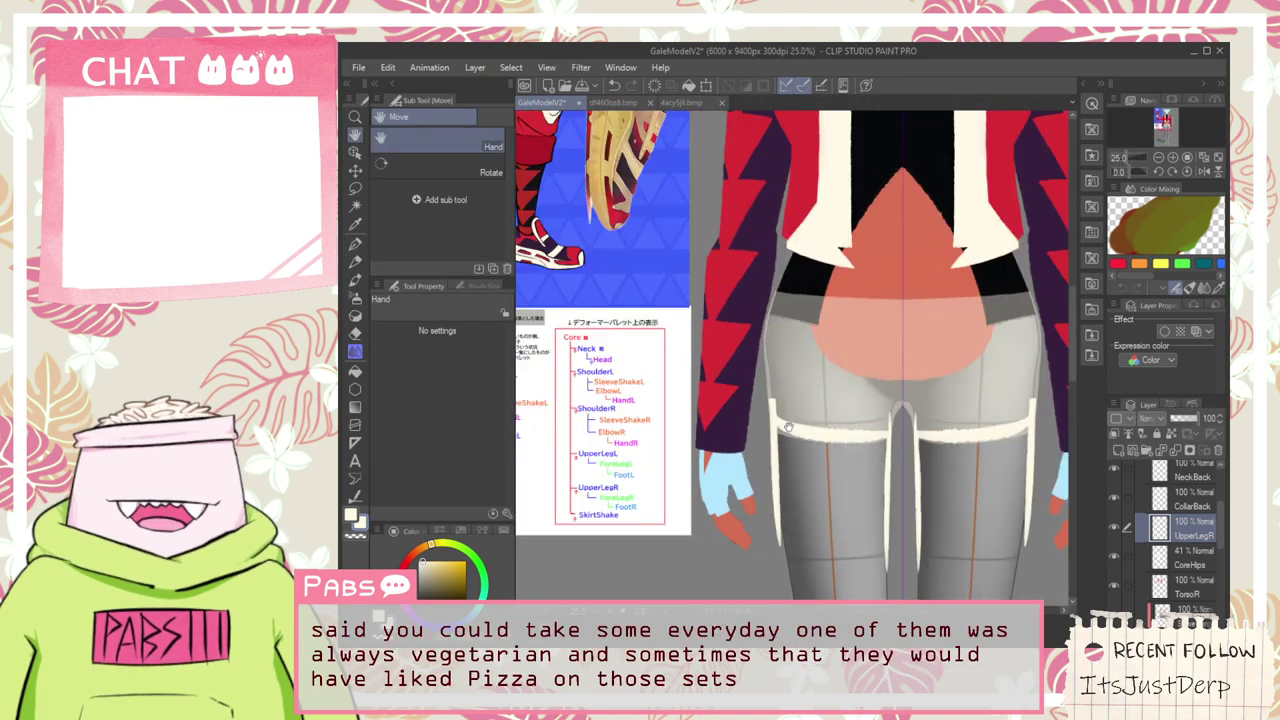
drag(789, 436, 836, 531)
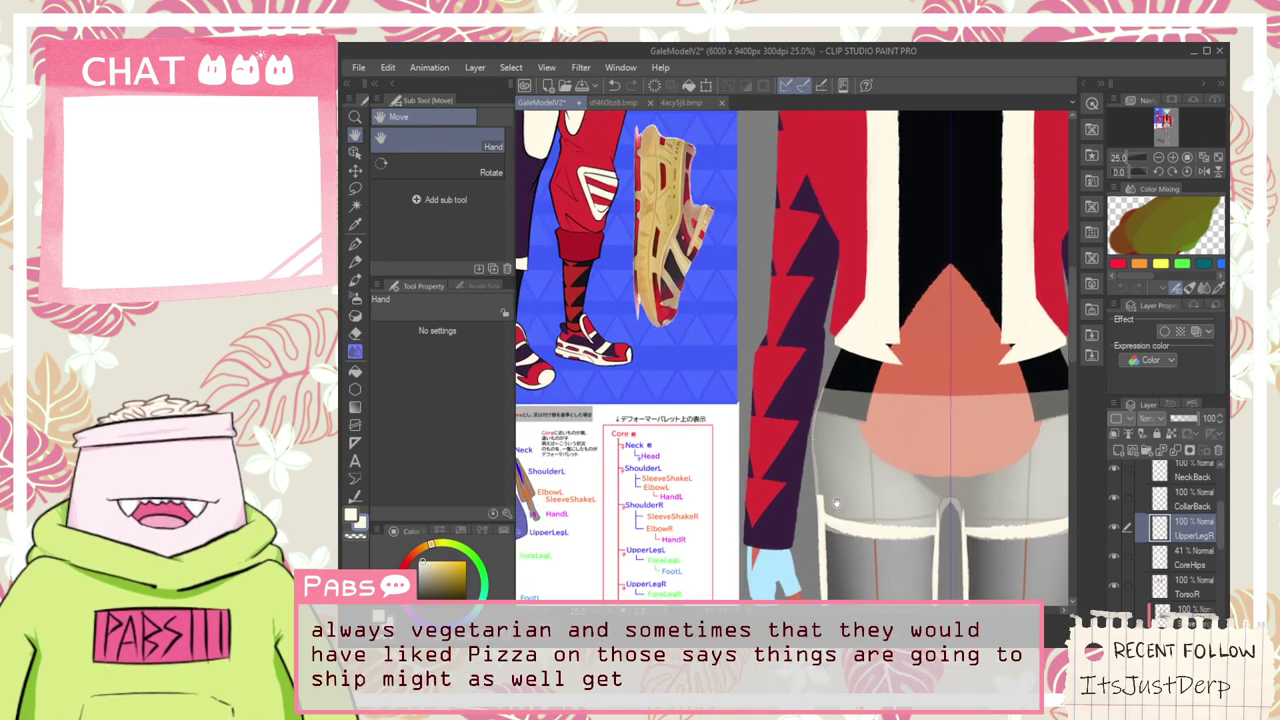
drag(813, 378, 843, 488)
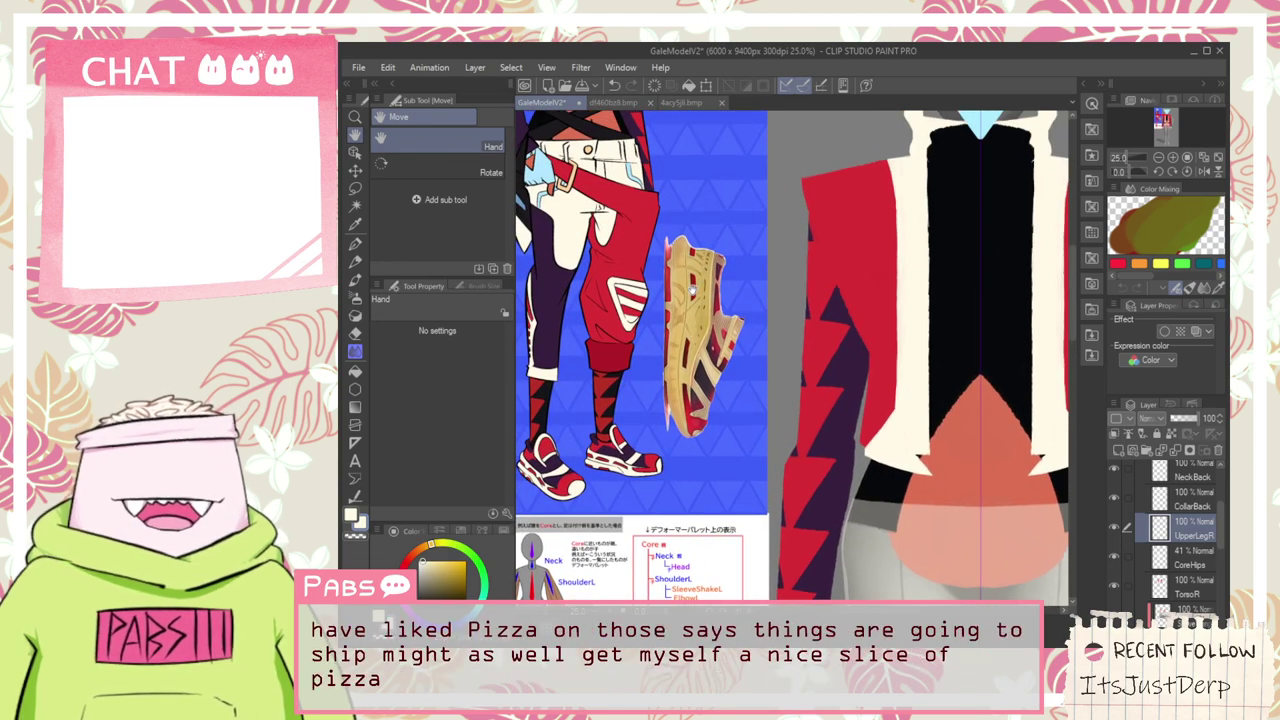
scroll(702, 282, down, 4)
mouse_move(757, 455)
mouse_down()
mouse_move(676, 334)
mouse_move(656, 482)
mouse_up()
scroll(685, 288, up, 5)
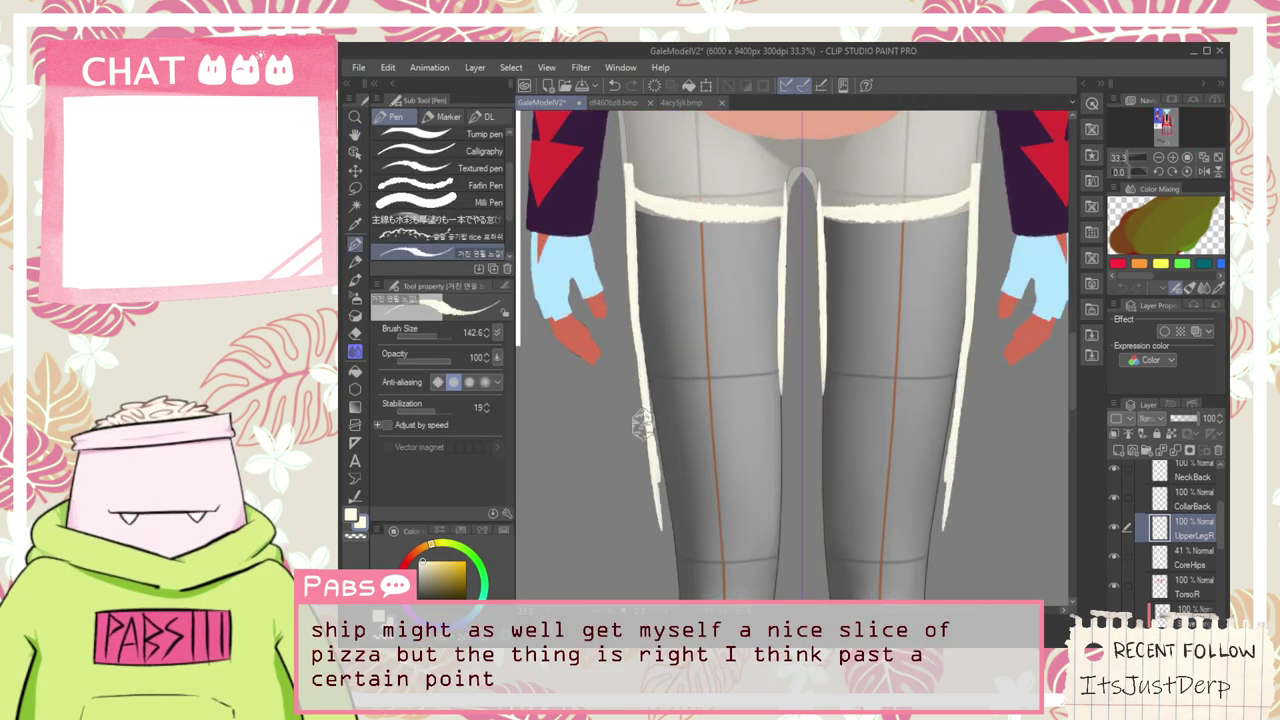
Repaint the lower part of the thigh's outer cream edge, angling it down toward the guide line above the knee
key(ctrl+z)
drag(638, 335, 677, 530)
key(ctrl+z)
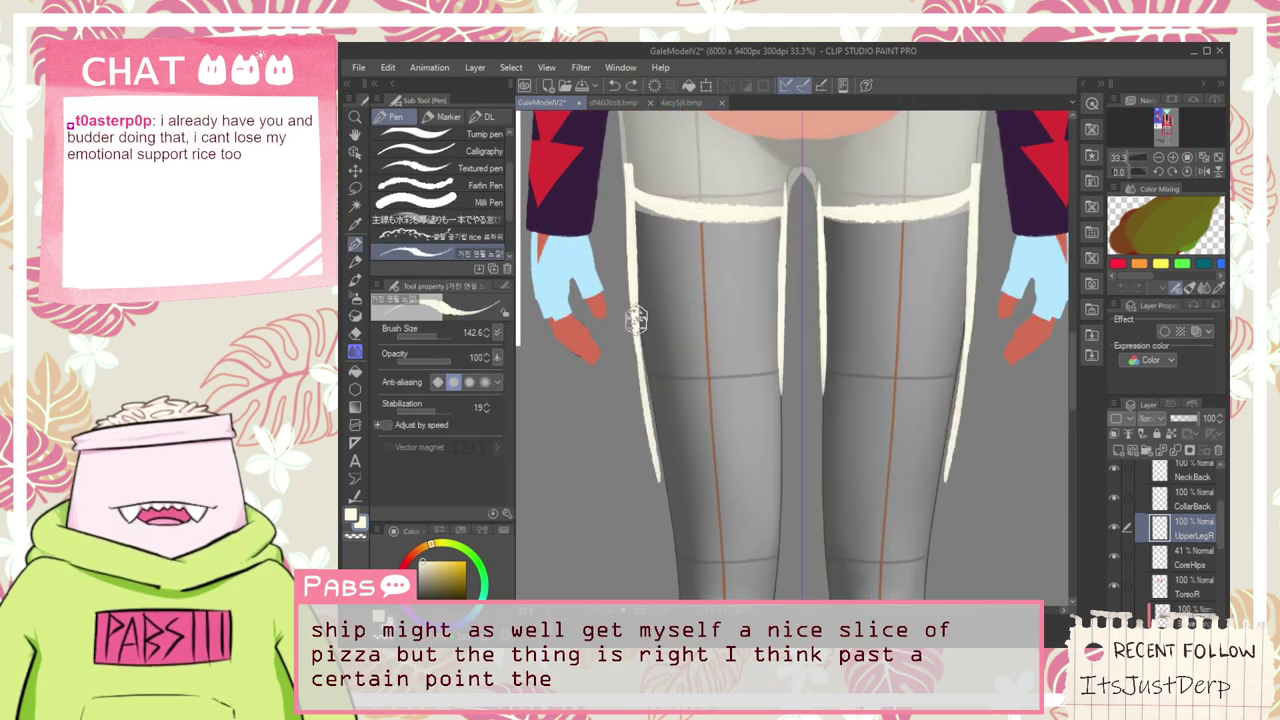
key(ctrl+z)
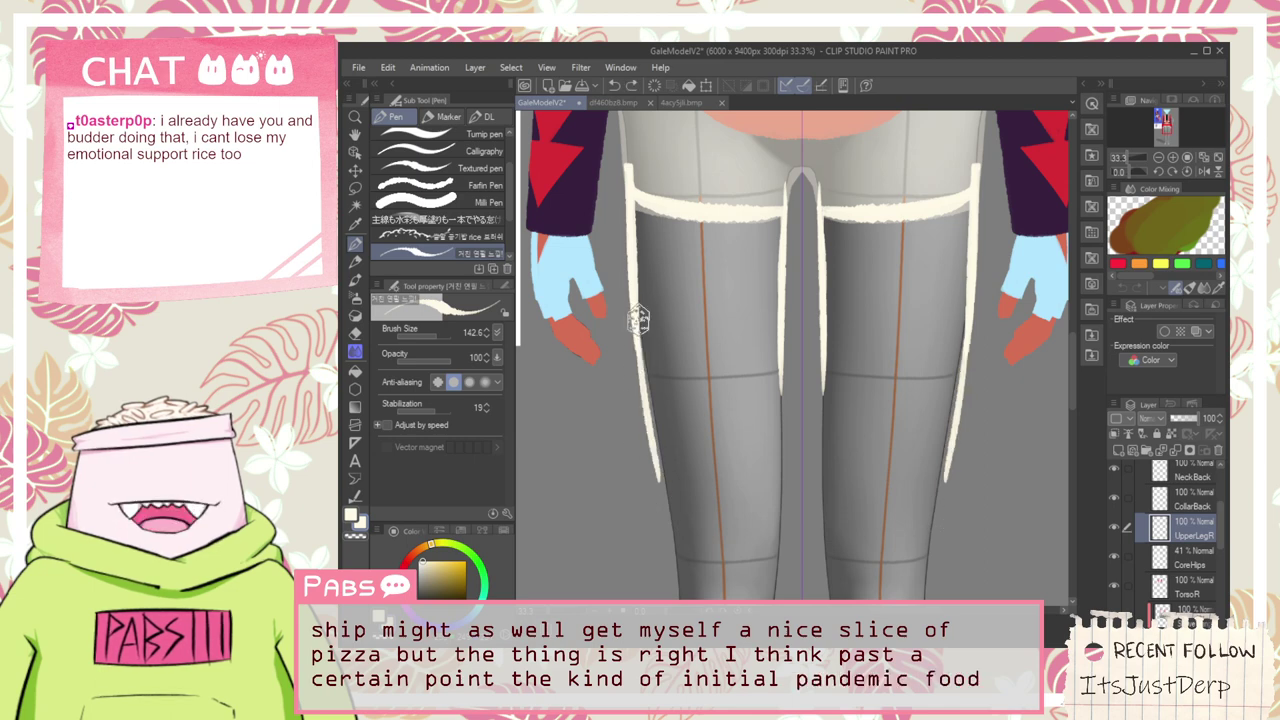
drag(640, 305, 668, 546)
key(ctrl+z)
drag(640, 310, 683, 577)
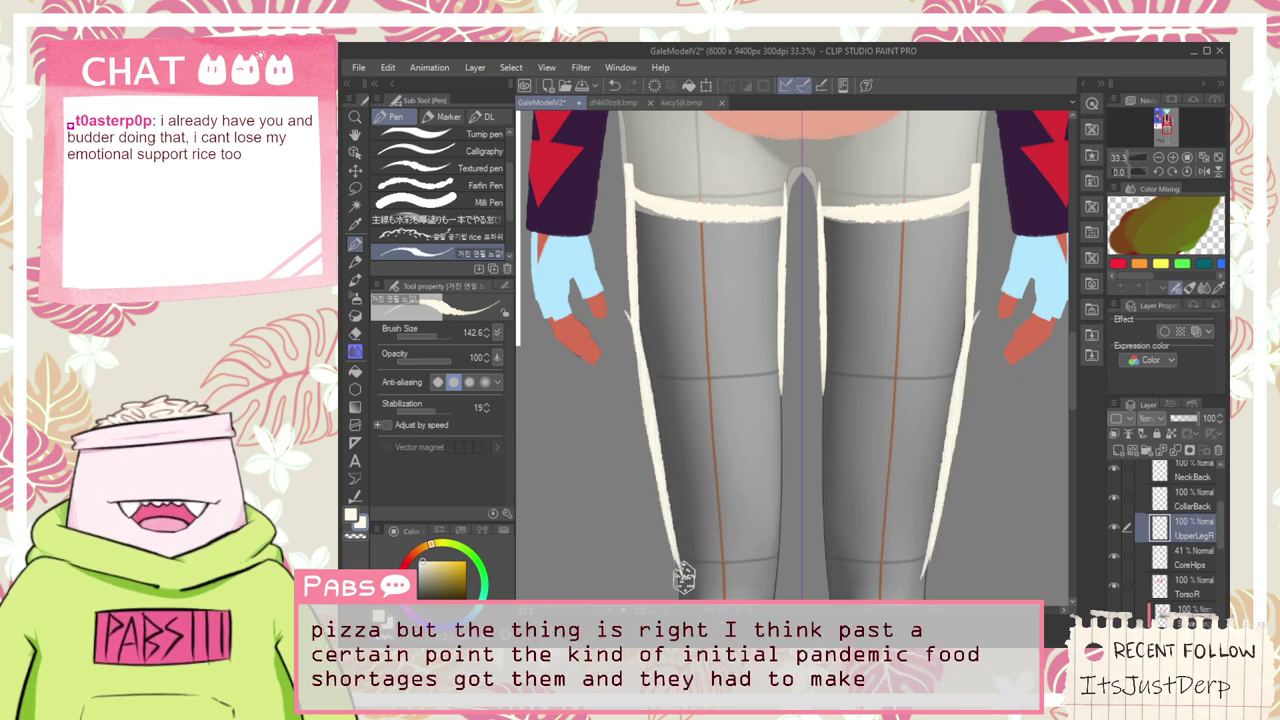
key(ctrl+z)
drag(638, 322, 655, 527)
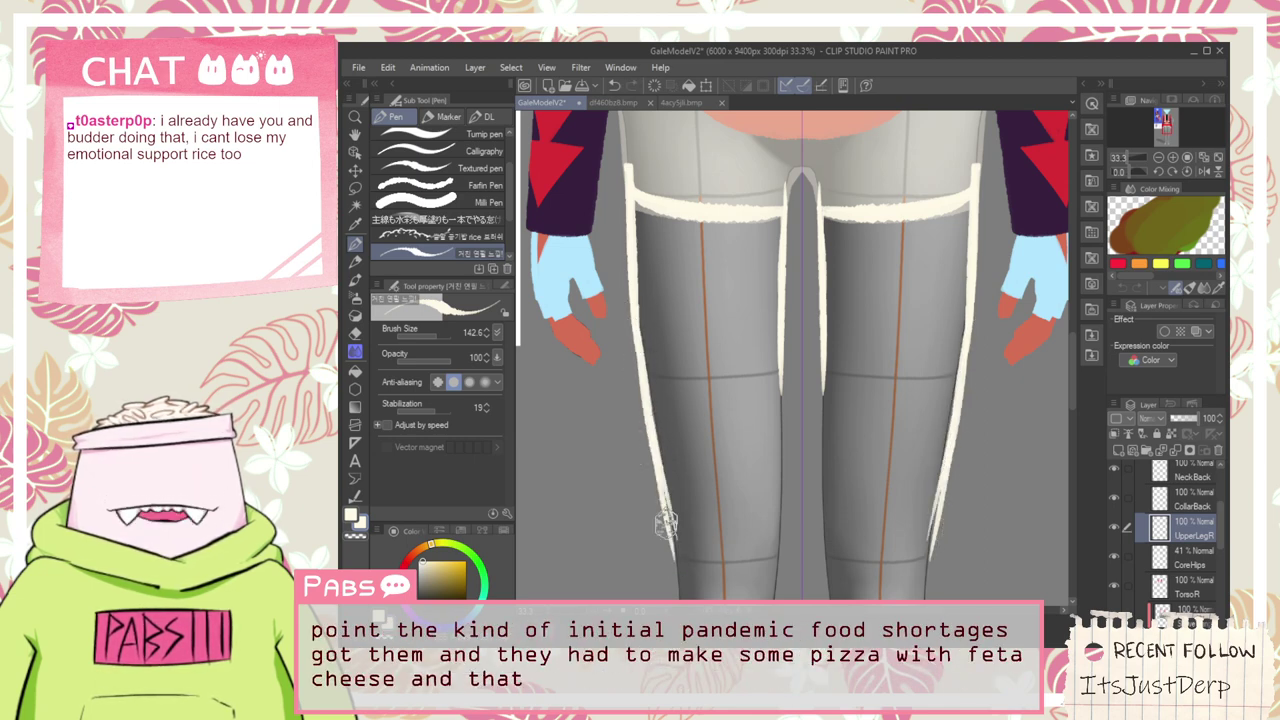
drag(641, 306, 684, 578)
key(ctrl+z)
Continue the inner-leg edge in cream from mid-thigh down to the guide line above the knee
key(space)
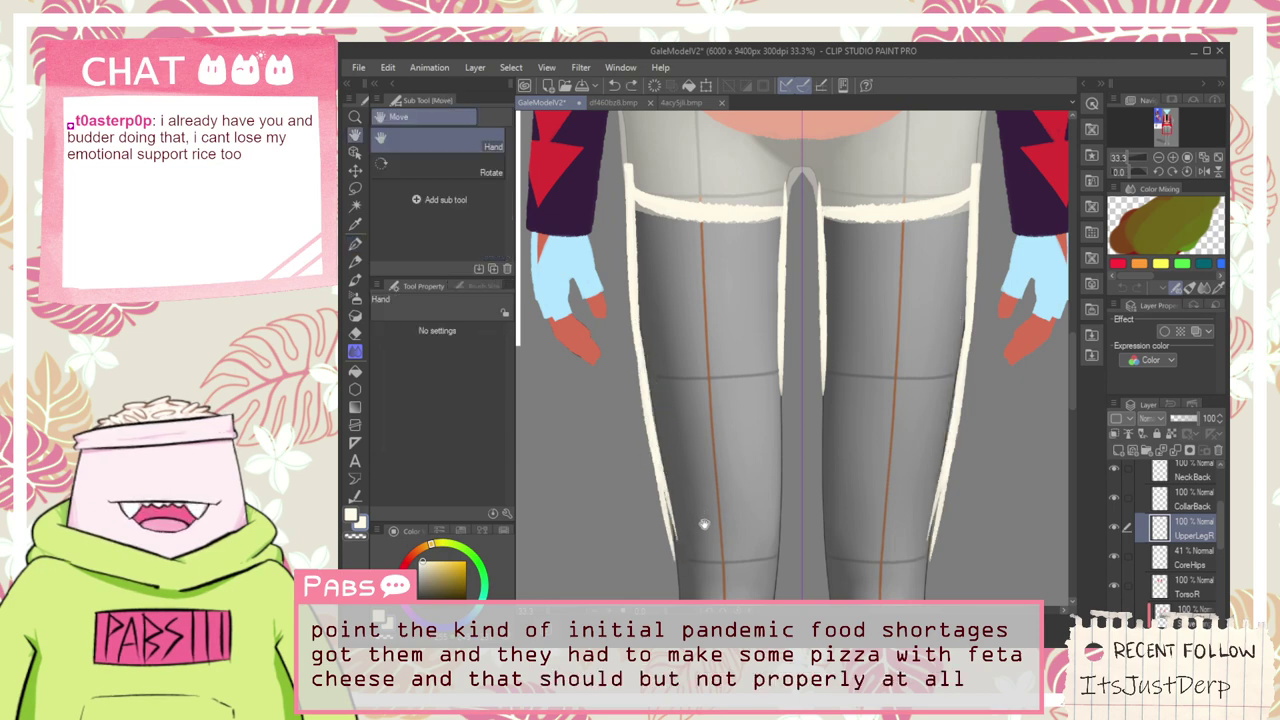
drag(703, 523, 679, 453)
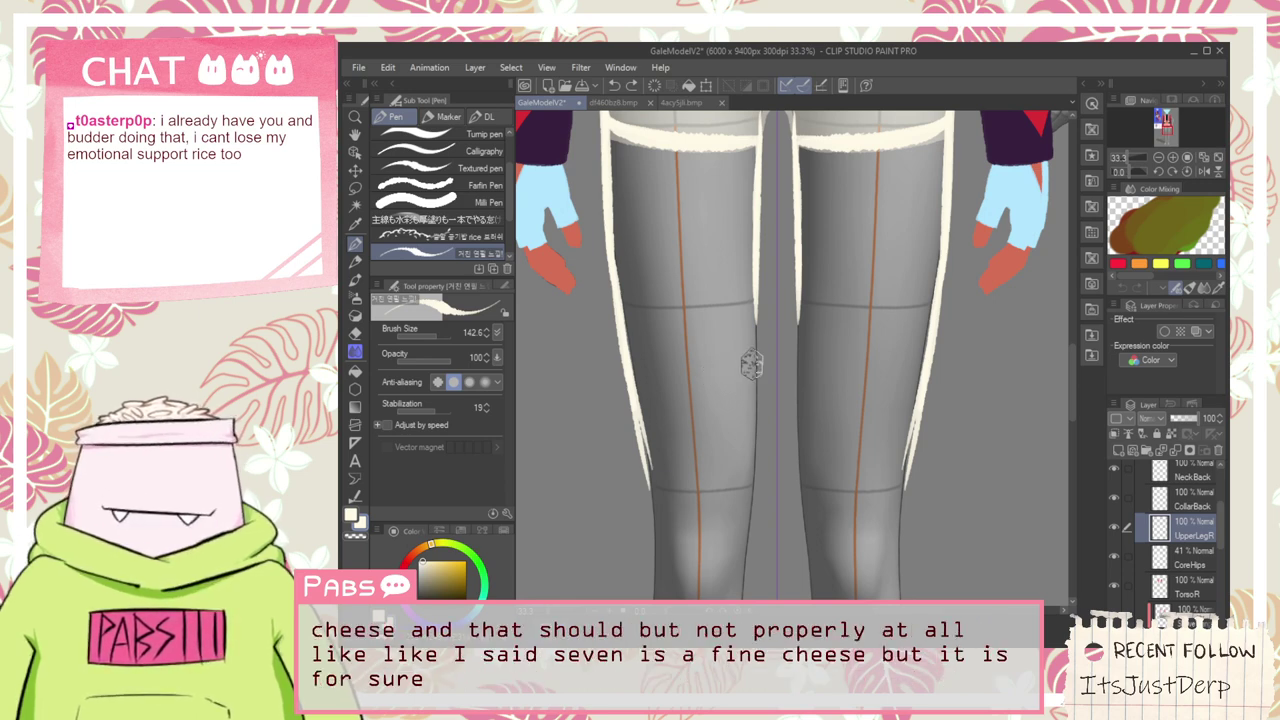
key(space)
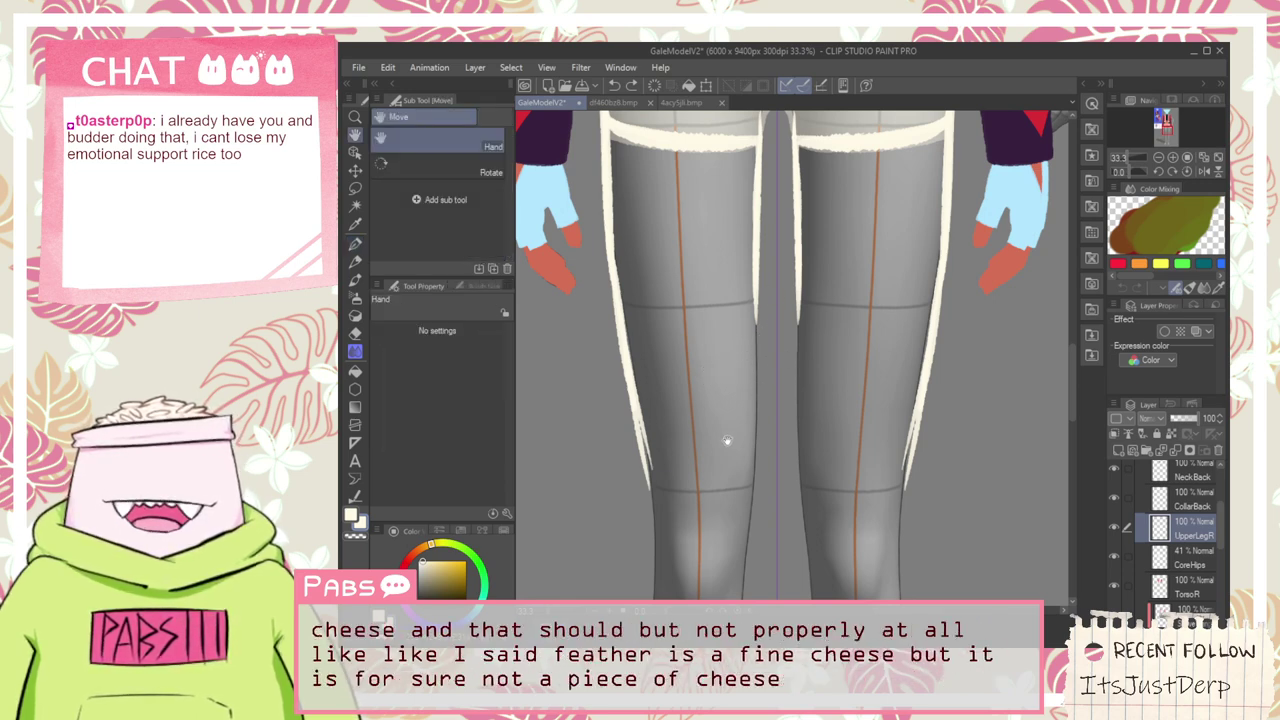
drag(727, 441, 765, 435)
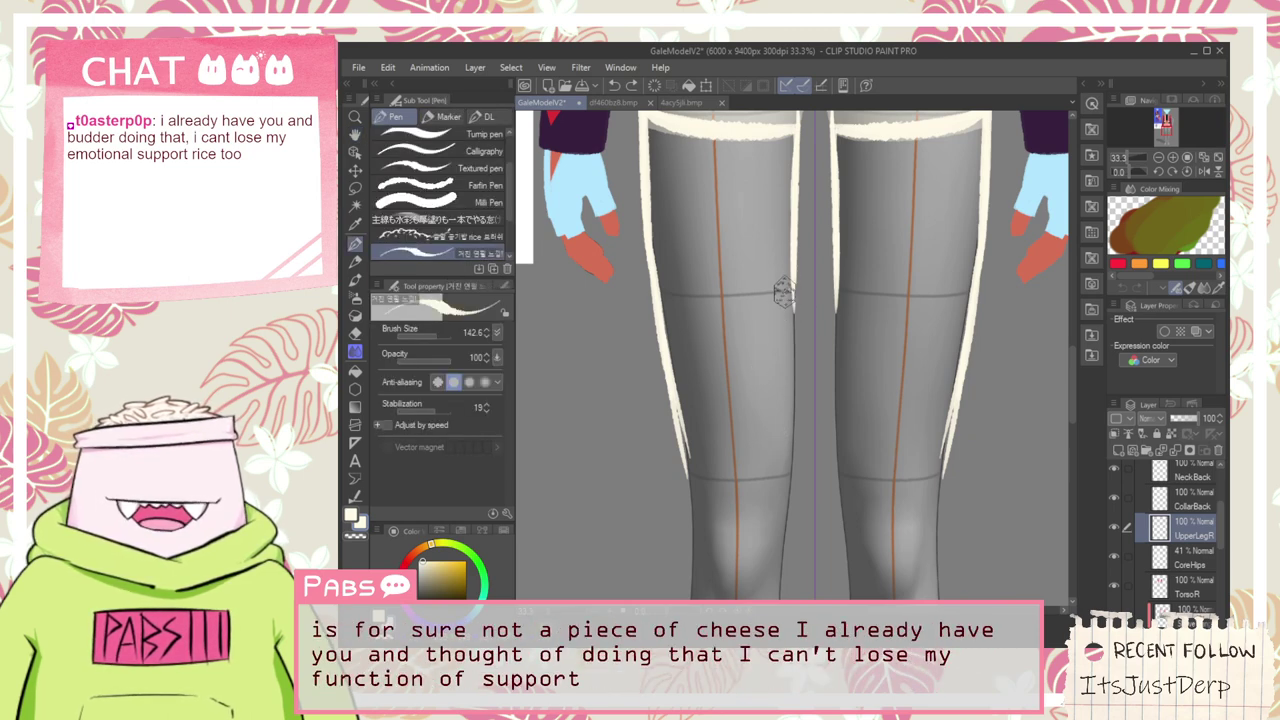
scroll(787, 316, up, 1)
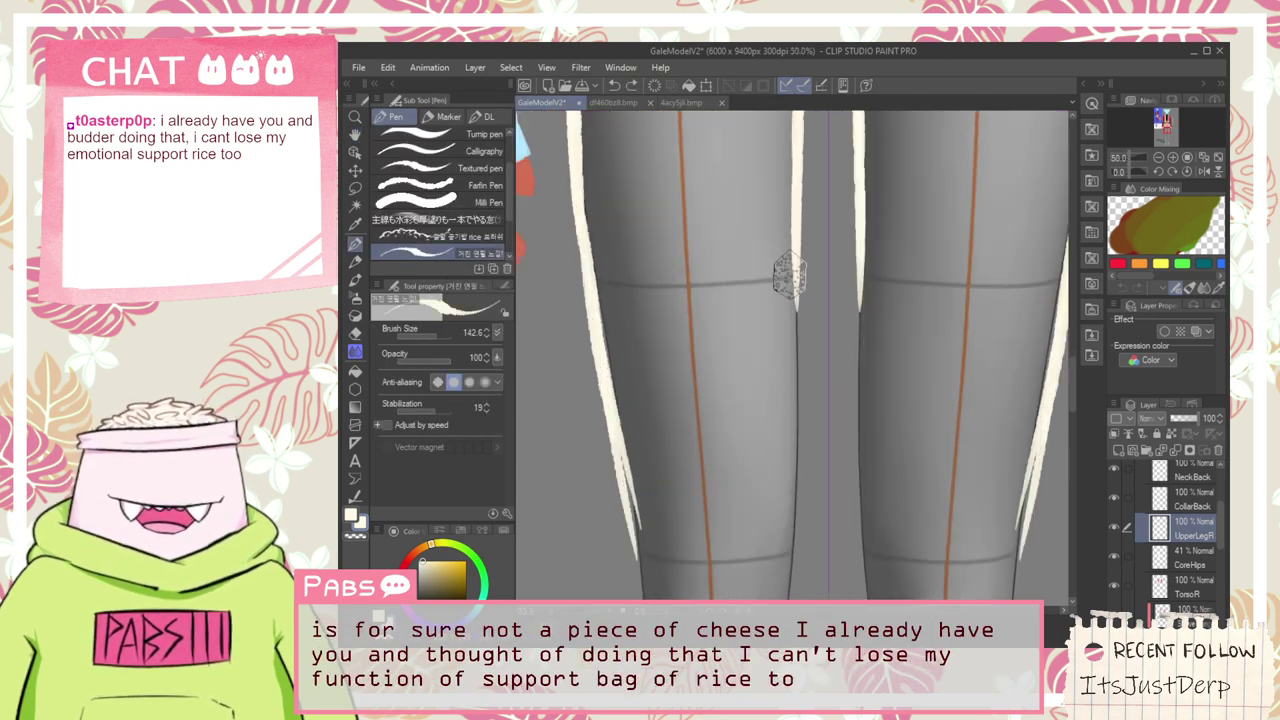
drag(797, 300, 800, 460)
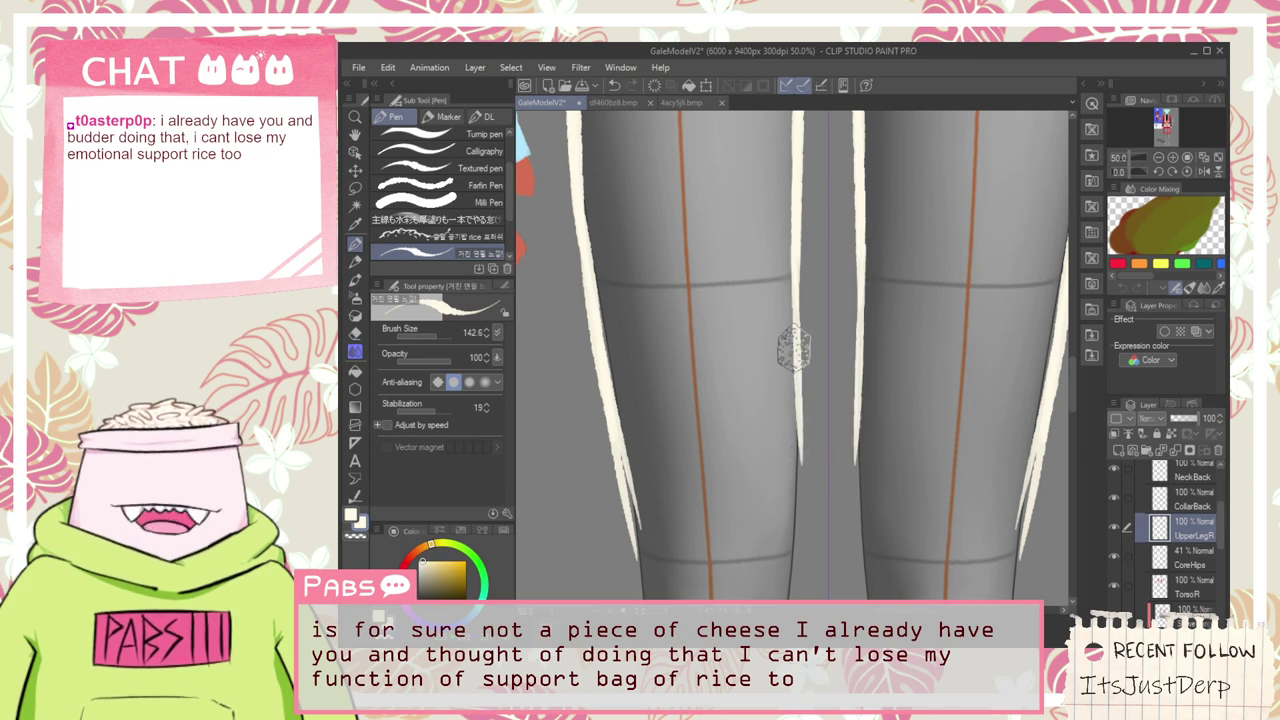
drag(788, 258, 790, 505)
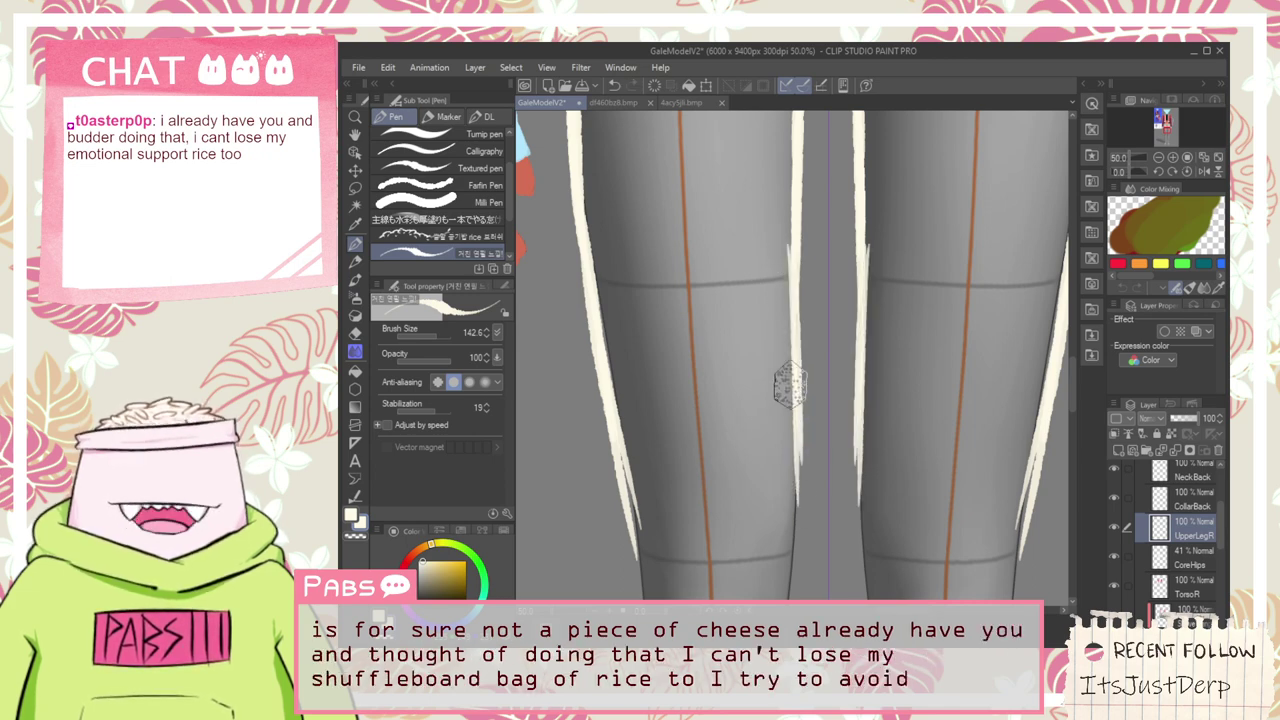
drag(793, 453, 792, 534)
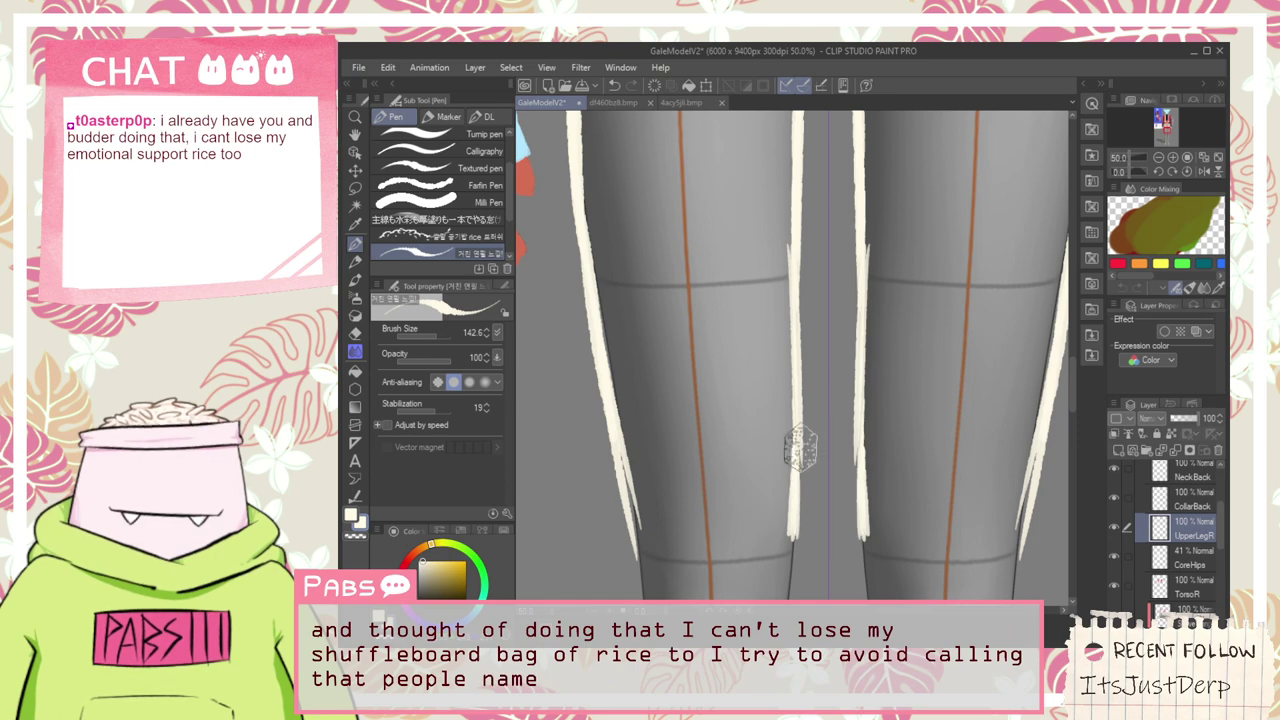
Thicken the lower end of the outer cream edge and carry it past the guide line above the knee
scroll(808, 476, down, 4)
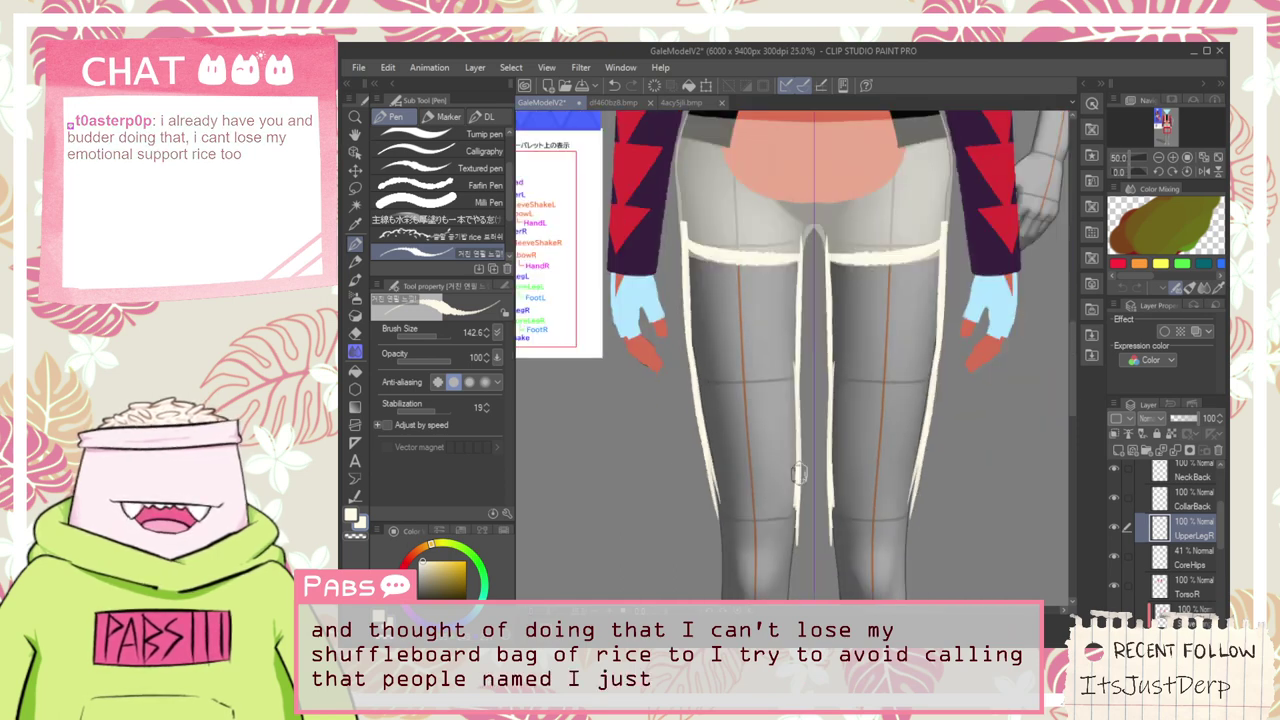
key(space)
drag(711, 432, 719, 494)
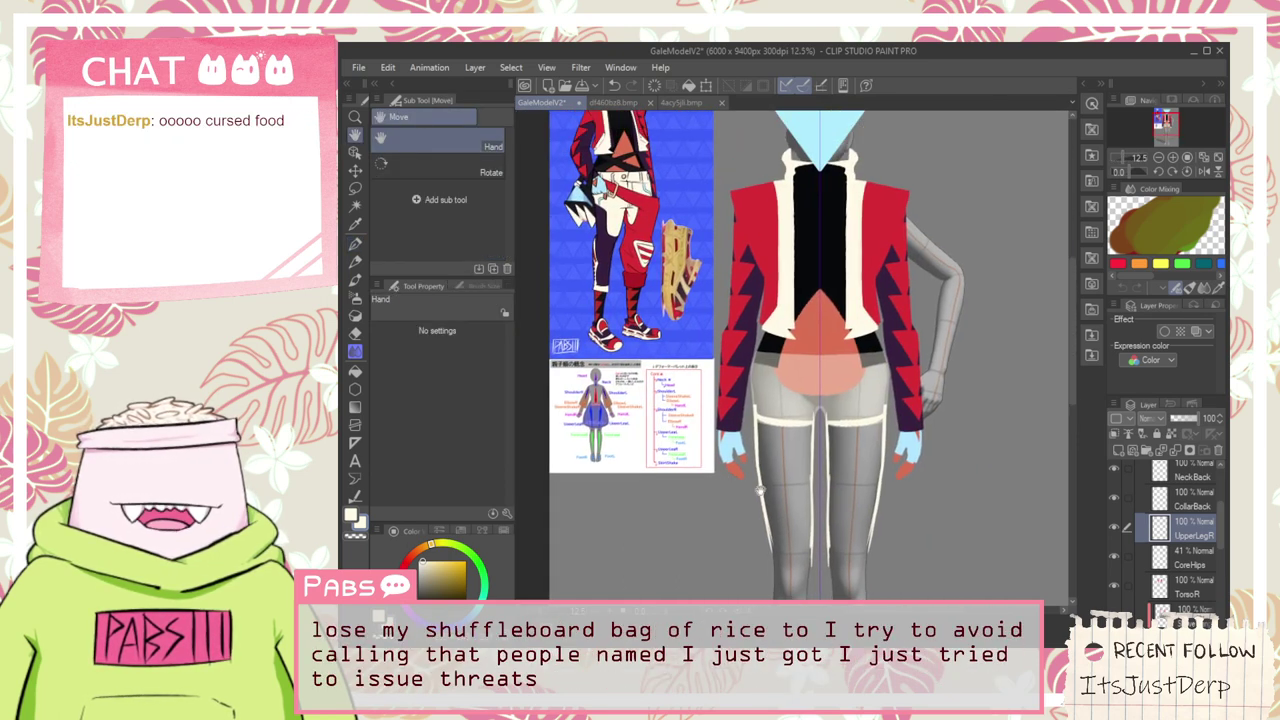
scroll(853, 495, up, 5)
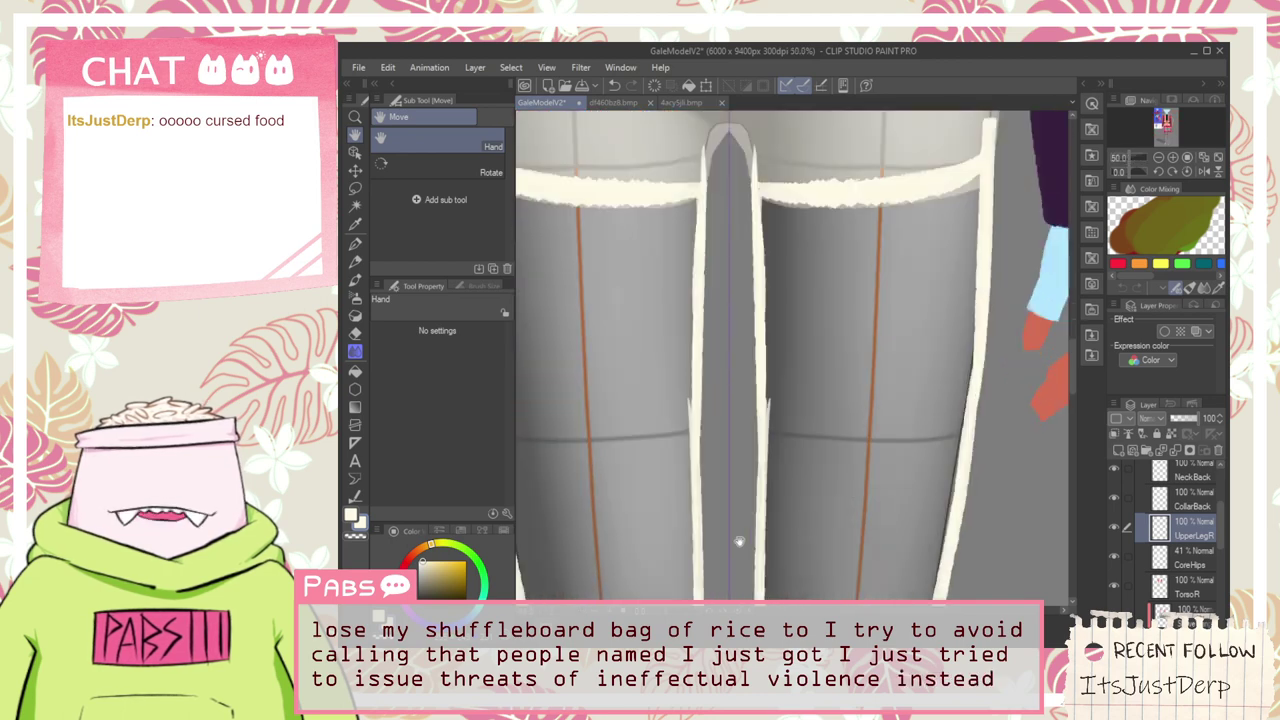
drag(746, 512, 748, 459)
scroll(644, 389, up, 1)
drag(607, 230, 632, 411)
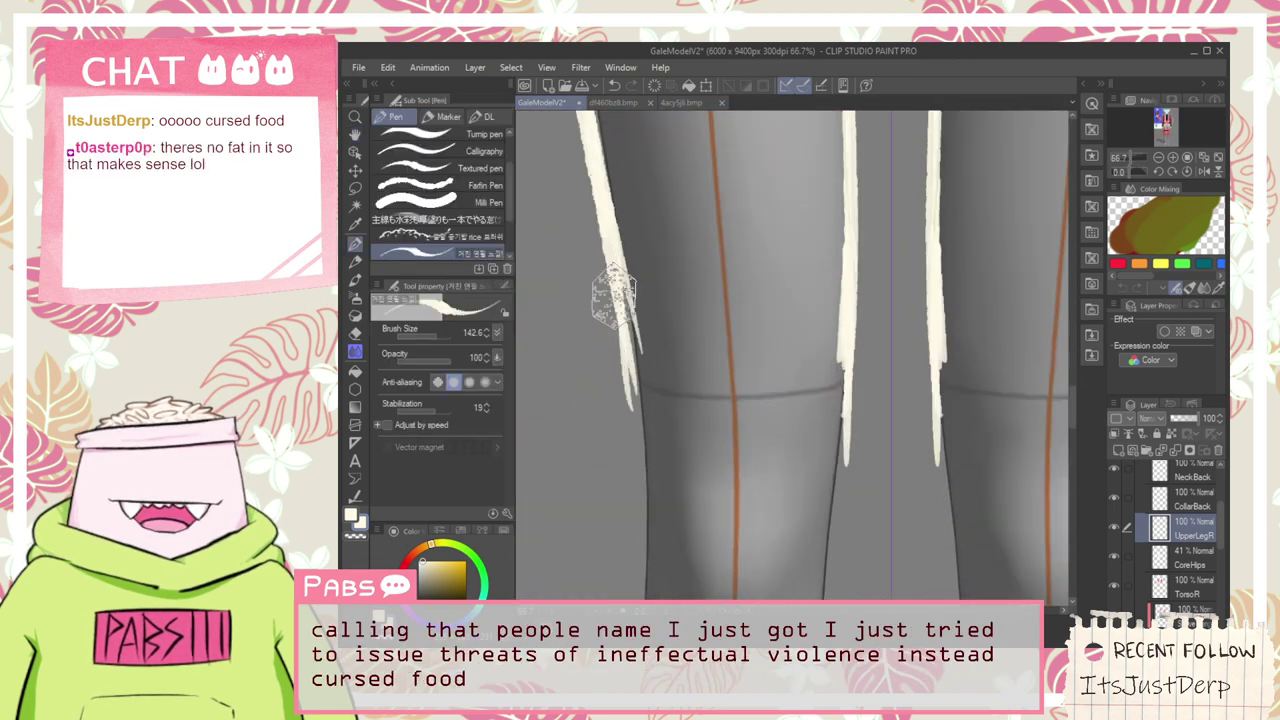
drag(622, 304, 651, 452)
drag(614, 260, 642, 437)
drag(616, 231, 645, 444)
drag(614, 256, 632, 446)
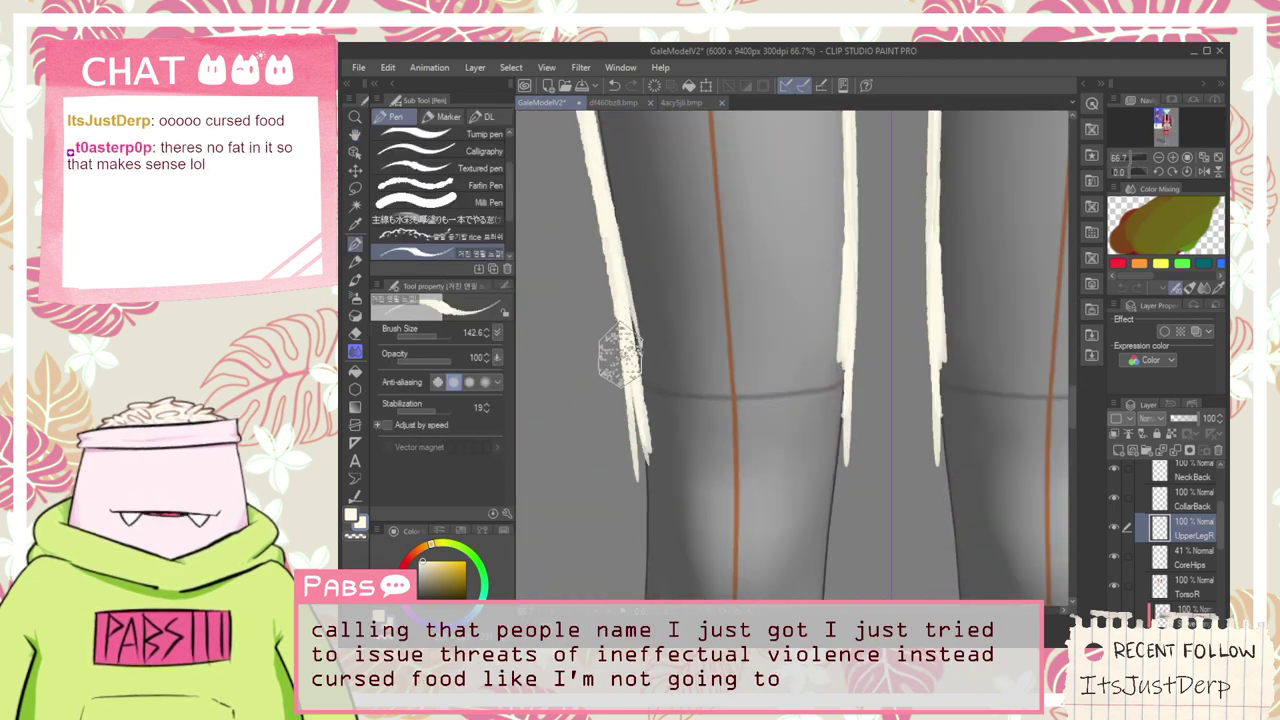
Redo the last outer-edge strokes beside the knee and curve the cream line inward beneath the kneecap
drag(621, 355, 639, 494)
drag(622, 336, 635, 452)
key(ctrl+z)
key(ctrl+z)
key(ctrl+z)
drag(615, 287, 644, 498)
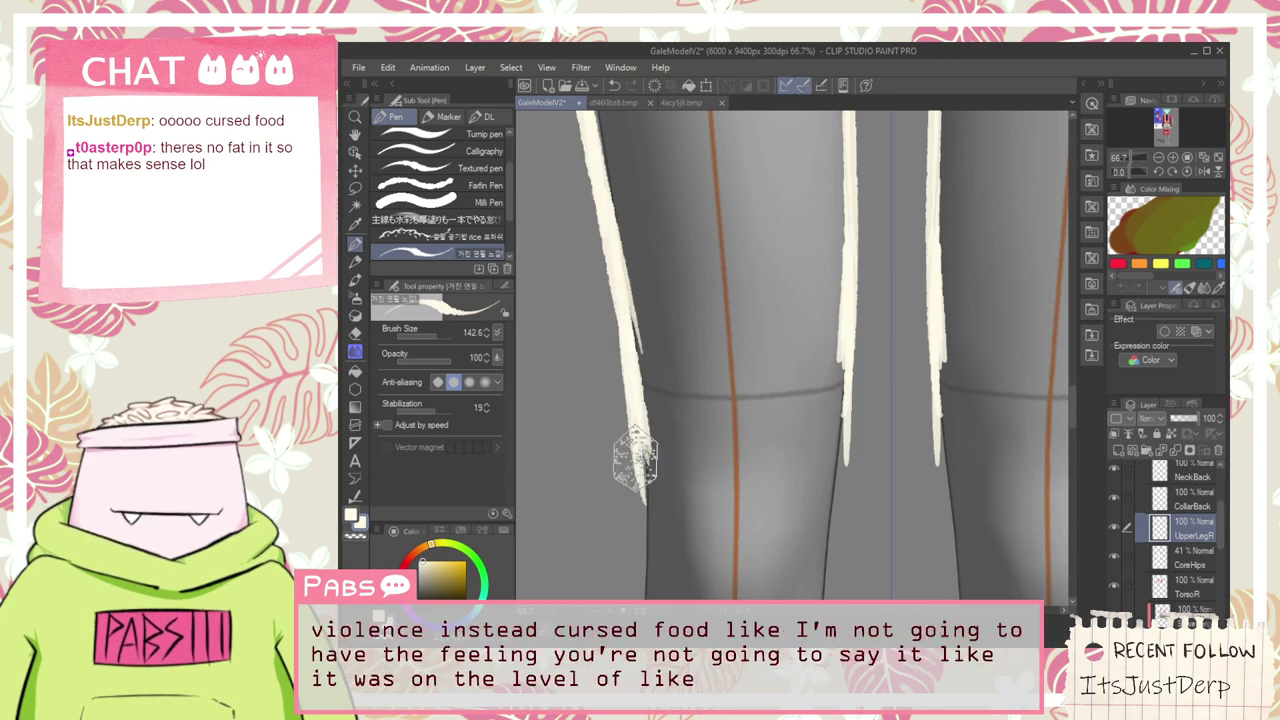
drag(634, 429, 690, 565)
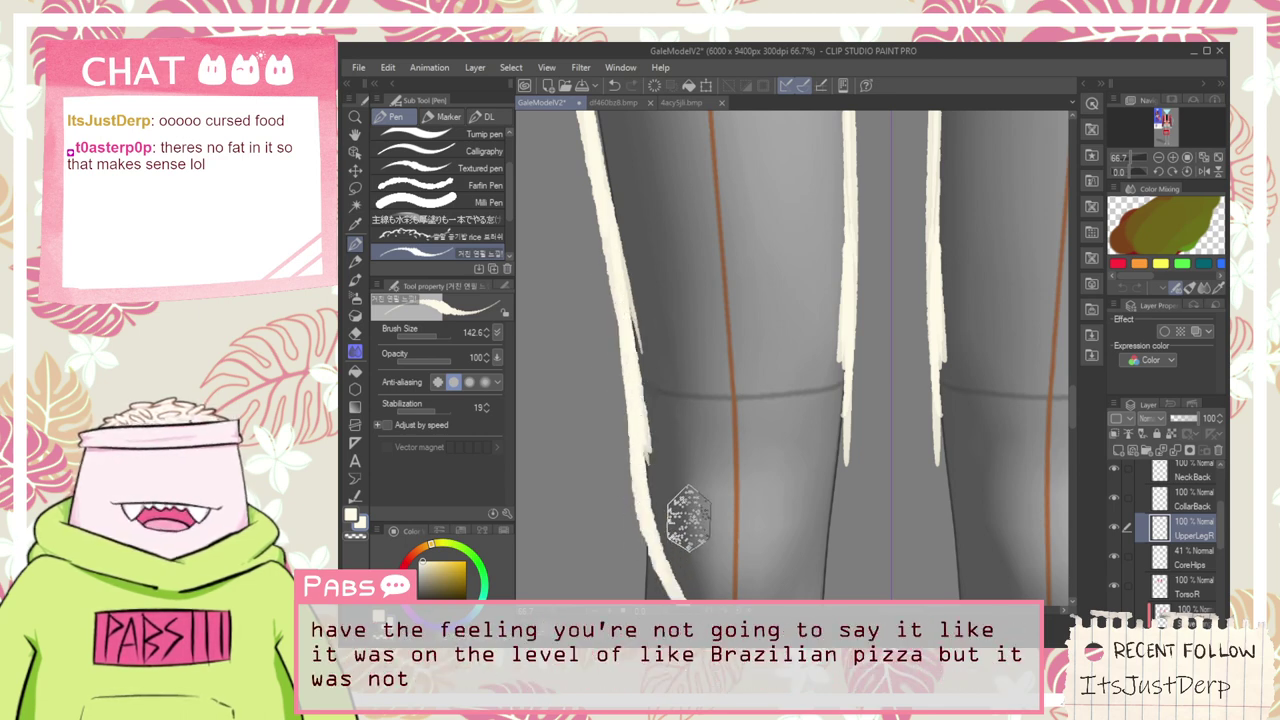
Close the upper leg outline with a thick cream U-shaped curve around the knee, joining the outer and inner edges
scroll(689, 519, down, 2)
key(space)
drag(694, 520, 723, 426)
scroll(719, 455, up, 1)
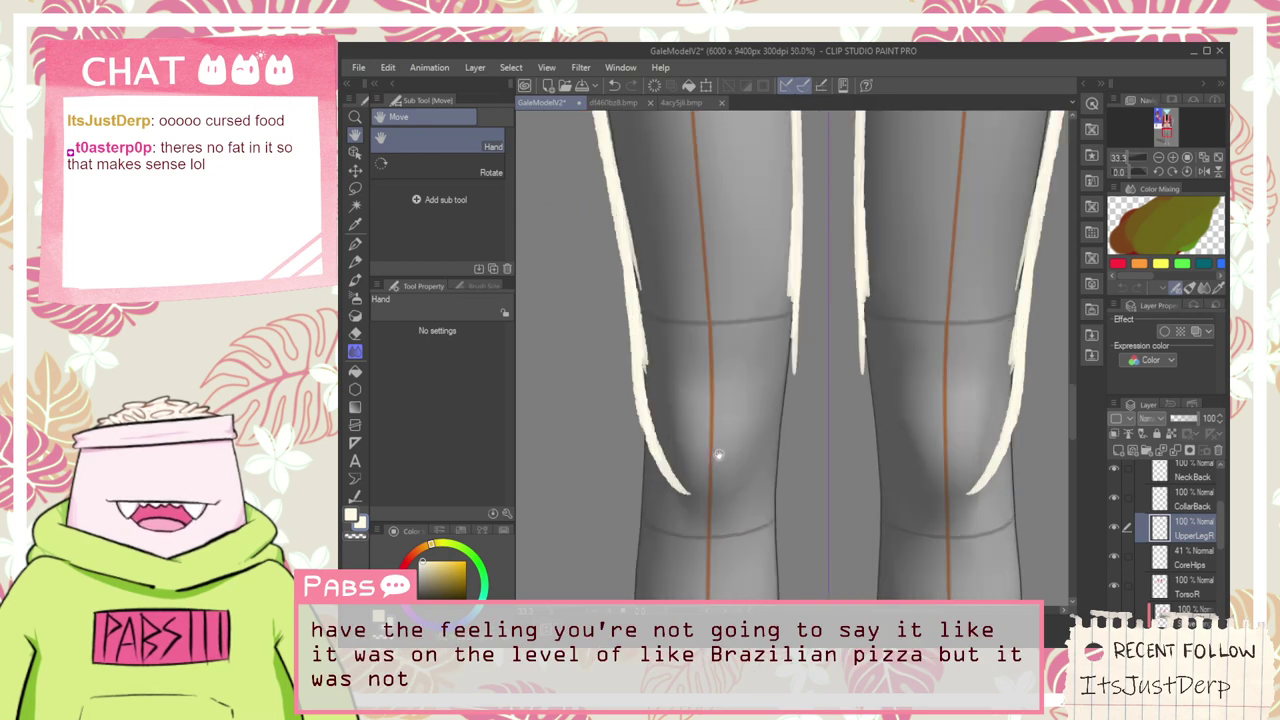
scroll(719, 455, up, 1)
drag(617, 294, 651, 460)
mouse_move(638, 323)
mouse_down()
mouse_move(681, 487)
mouse_move(636, 332)
mouse_move(716, 470)
mouse_move(665, 444)
mouse_move(702, 432)
mouse_move(732, 484)
mouse_move(698, 472)
mouse_move(752, 406)
mouse_move(761, 450)
mouse_move(699, 484)
mouse_move(685, 462)
mouse_move(811, 262)
mouse_move(813, 214)
mouse_move(786, 380)
mouse_up()
mouse_move(806, 266)
mouse_down()
mouse_move(813, 341)
mouse_move(826, 320)
mouse_move(805, 420)
mouse_move(755, 490)
mouse_move(762, 480)
mouse_up()
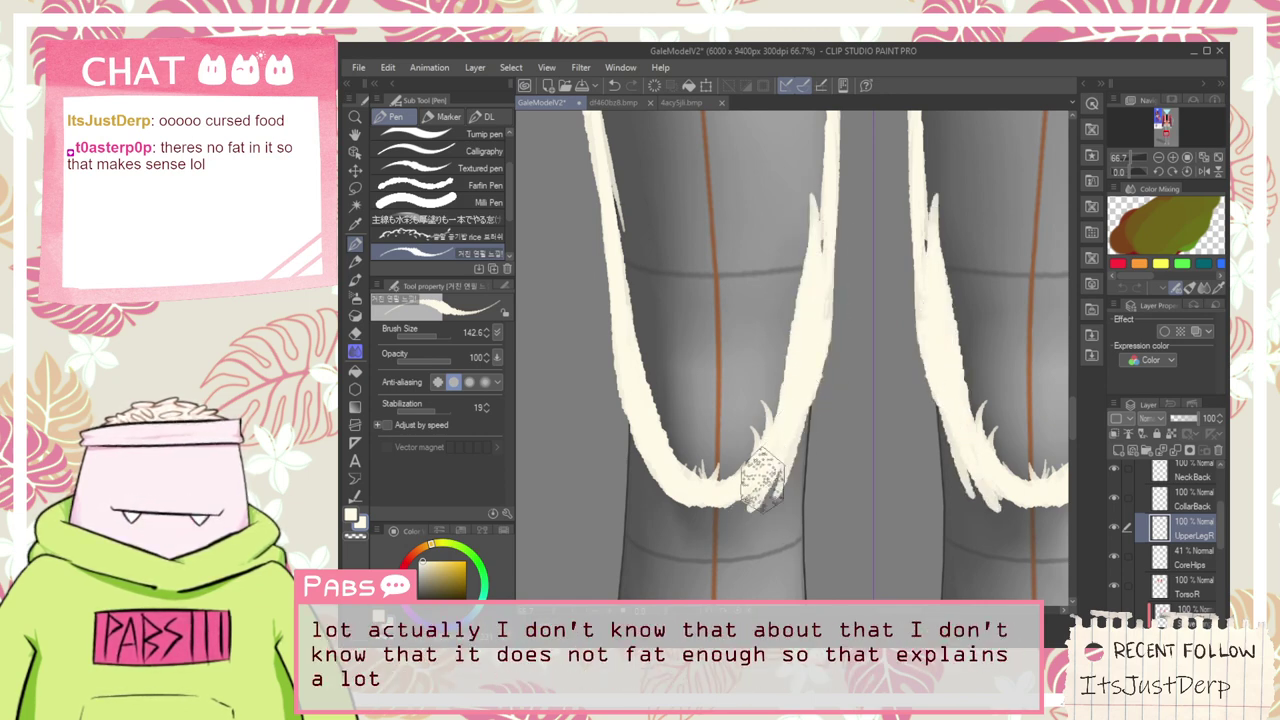
mouse_move(686, 492)
mouse_down()
mouse_move(715, 470)
mouse_move(748, 492)
mouse_up()
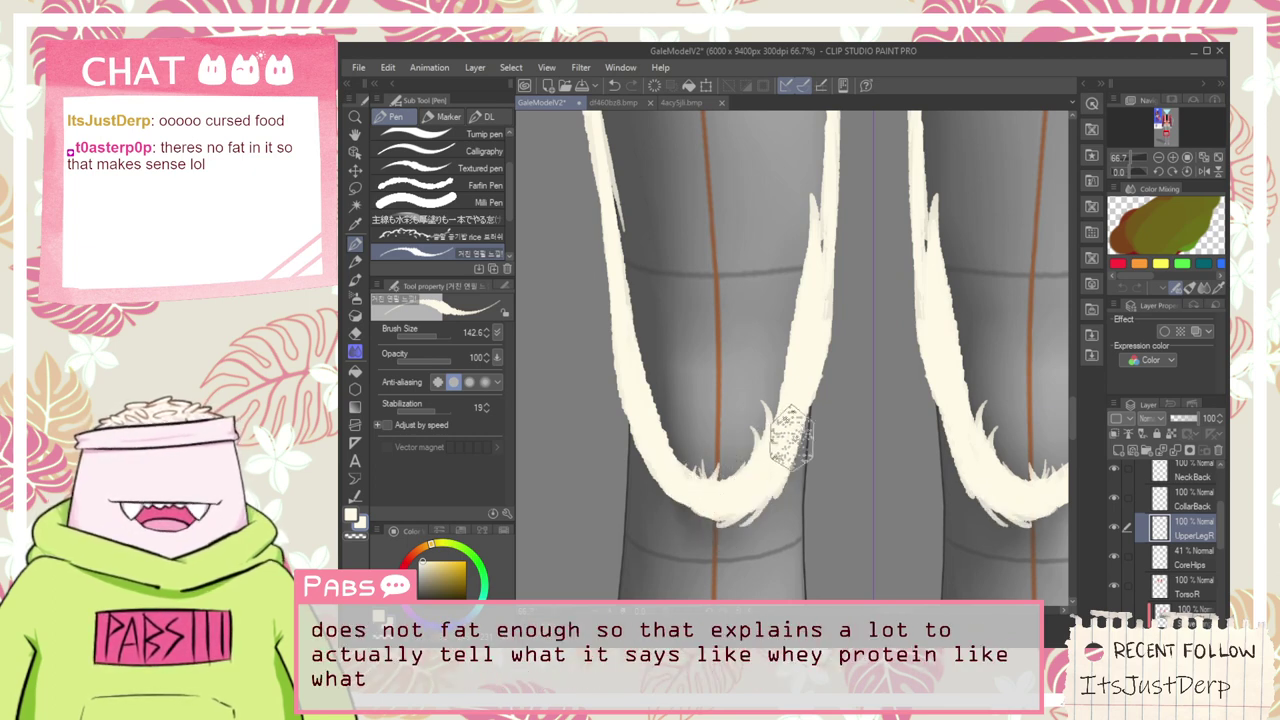
Erase the ragged stroke tips along the underside of the cream knee curve
key(e)
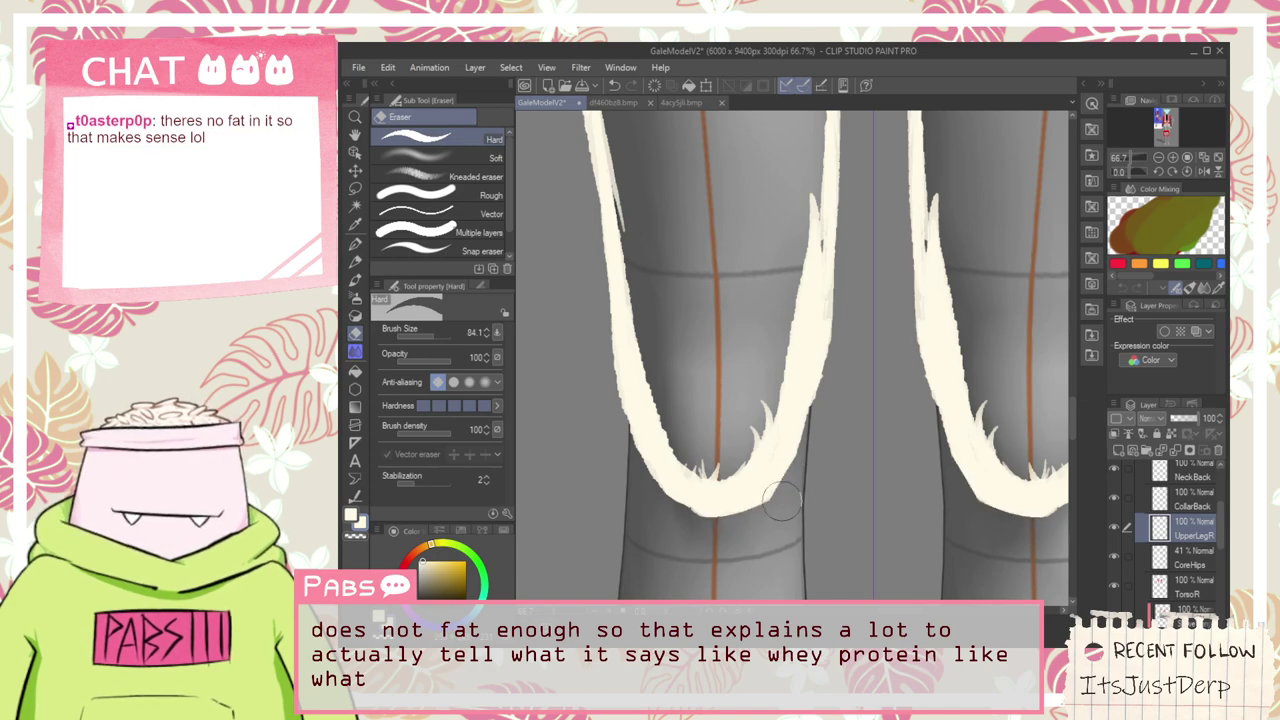
scroll(780, 465, down, 3)
key(space)
drag(717, 249, 775, 505)
scroll(774, 505, down, 3)
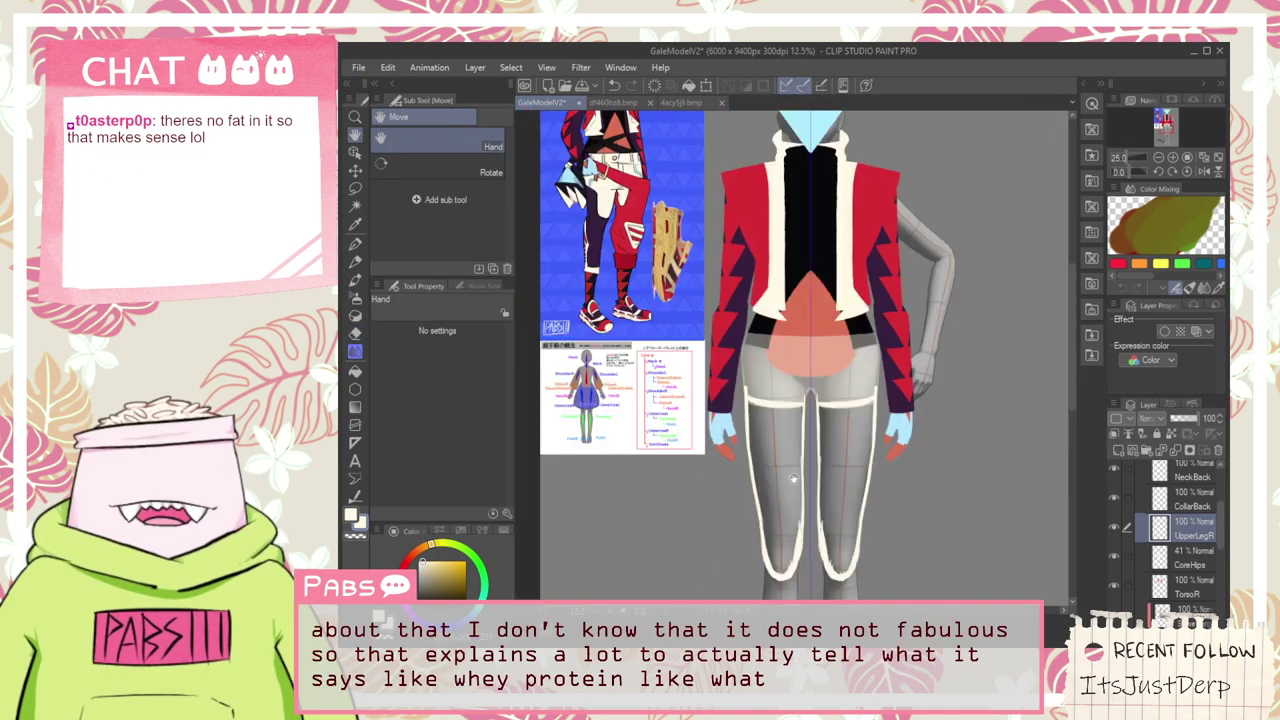
scroll(762, 466, up, 2)
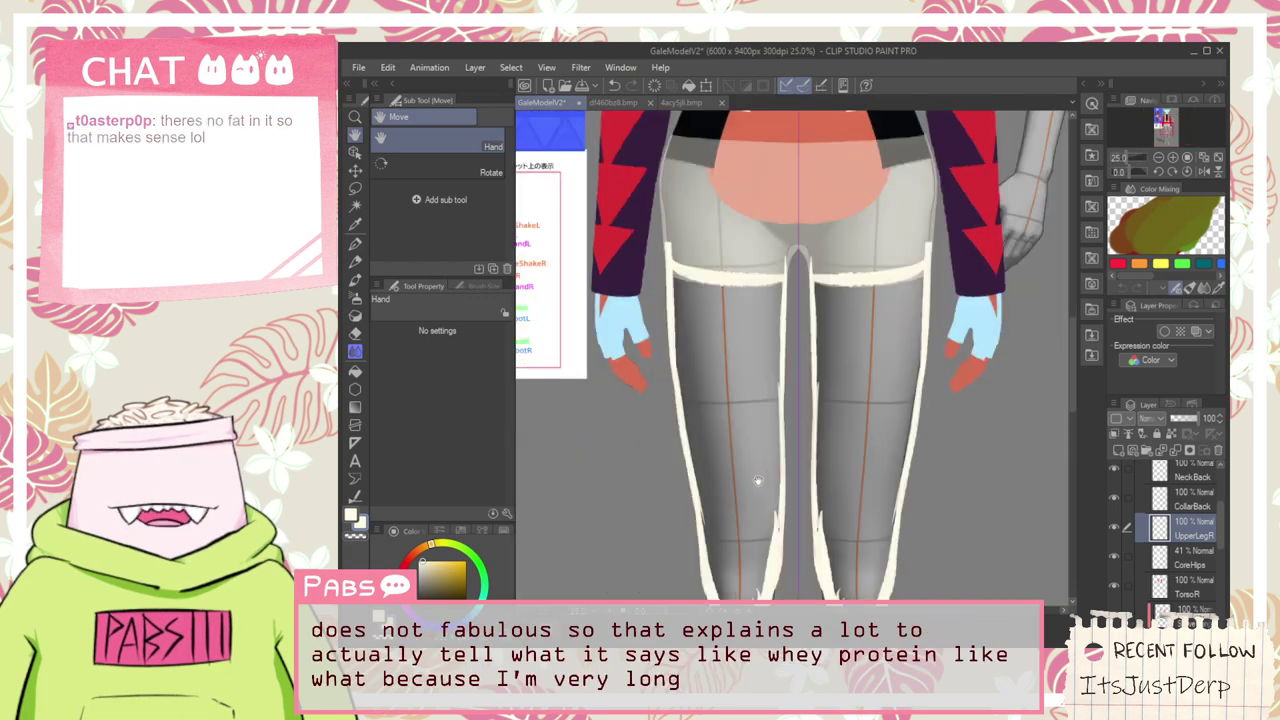
Enlarge the pen to 410.1 and fill the inside of both upper legs with cream down past the knees
key(p)
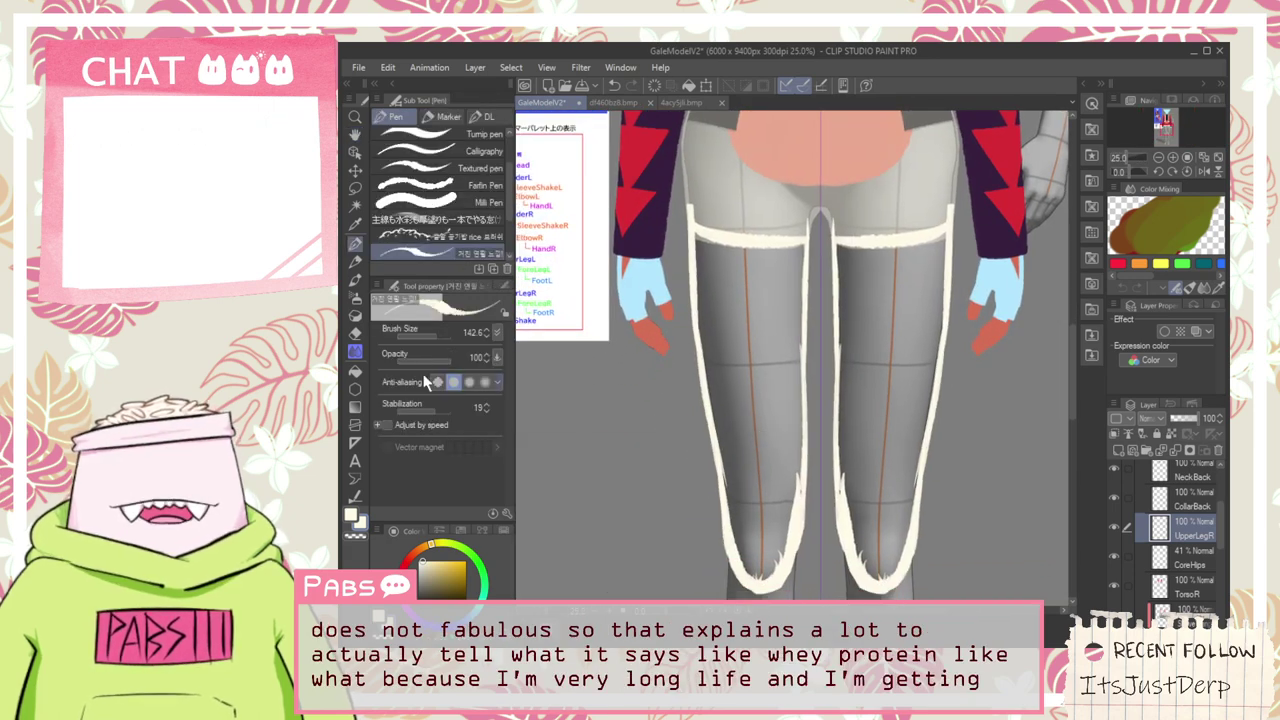
drag(440, 338, 442, 337)
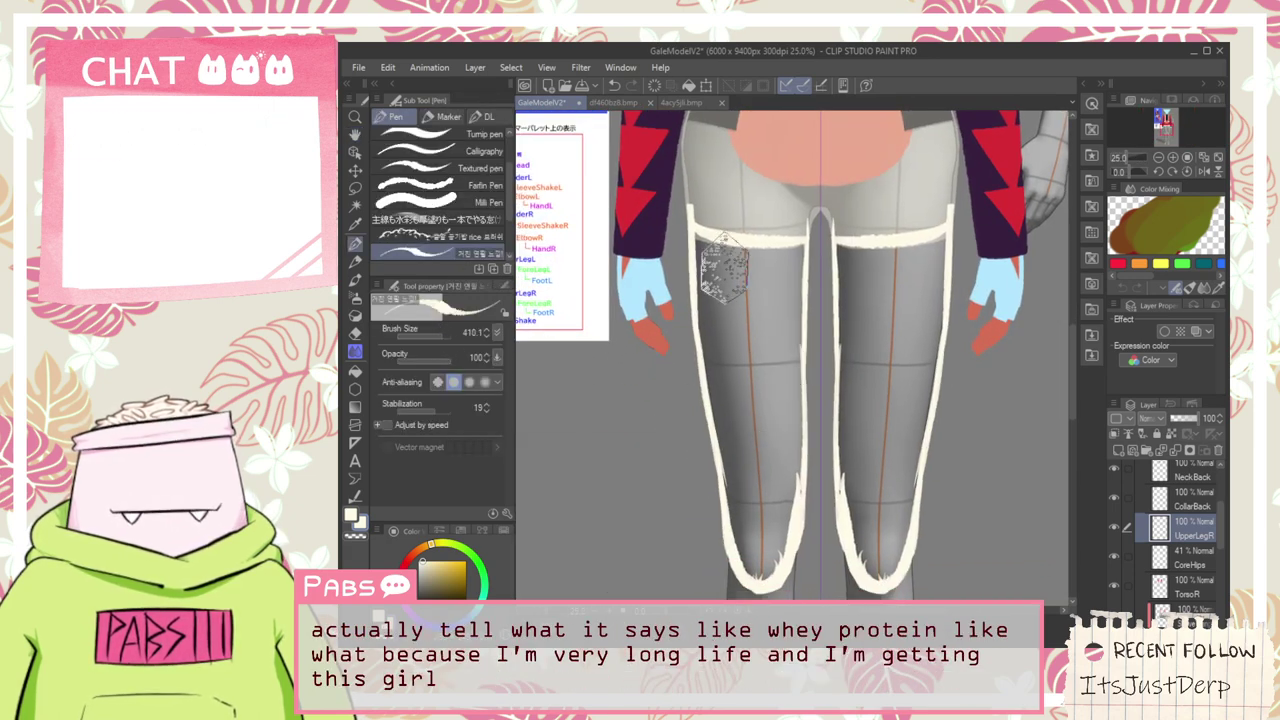
mouse_move(722, 268)
mouse_down()
mouse_move(718, 316)
mouse_move(712, 275)
mouse_move(737, 450)
mouse_move(745, 290)
mouse_move(765, 400)
mouse_move(770, 300)
mouse_move(782, 470)
mouse_move(785, 345)
mouse_move(785, 430)
mouse_up()
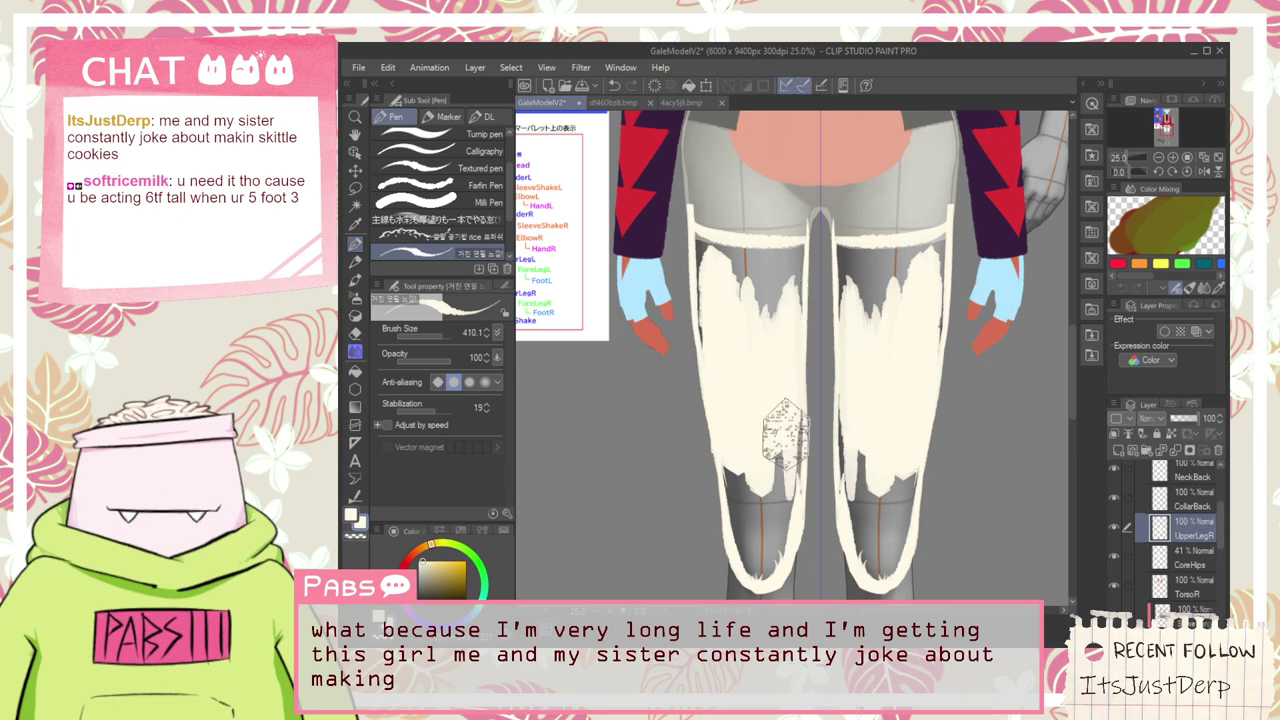
drag(793, 370, 790, 480)
mouse_move(795, 405)
mouse_down()
mouse_move(795, 467)
mouse_move(807, 407)
mouse_move(790, 400)
mouse_move(785, 514)
mouse_move(774, 443)
mouse_move(748, 434)
mouse_move(759, 425)
mouse_move(741, 443)
mouse_move(754, 532)
mouse_move(733, 444)
mouse_move(745, 455)
mouse_move(751, 512)
mouse_move(729, 435)
mouse_move(742, 530)
mouse_move(732, 463)
mouse_move(771, 532)
mouse_move(752, 539)
mouse_move(765, 426)
mouse_move(775, 467)
mouse_move(750, 535)
mouse_up()
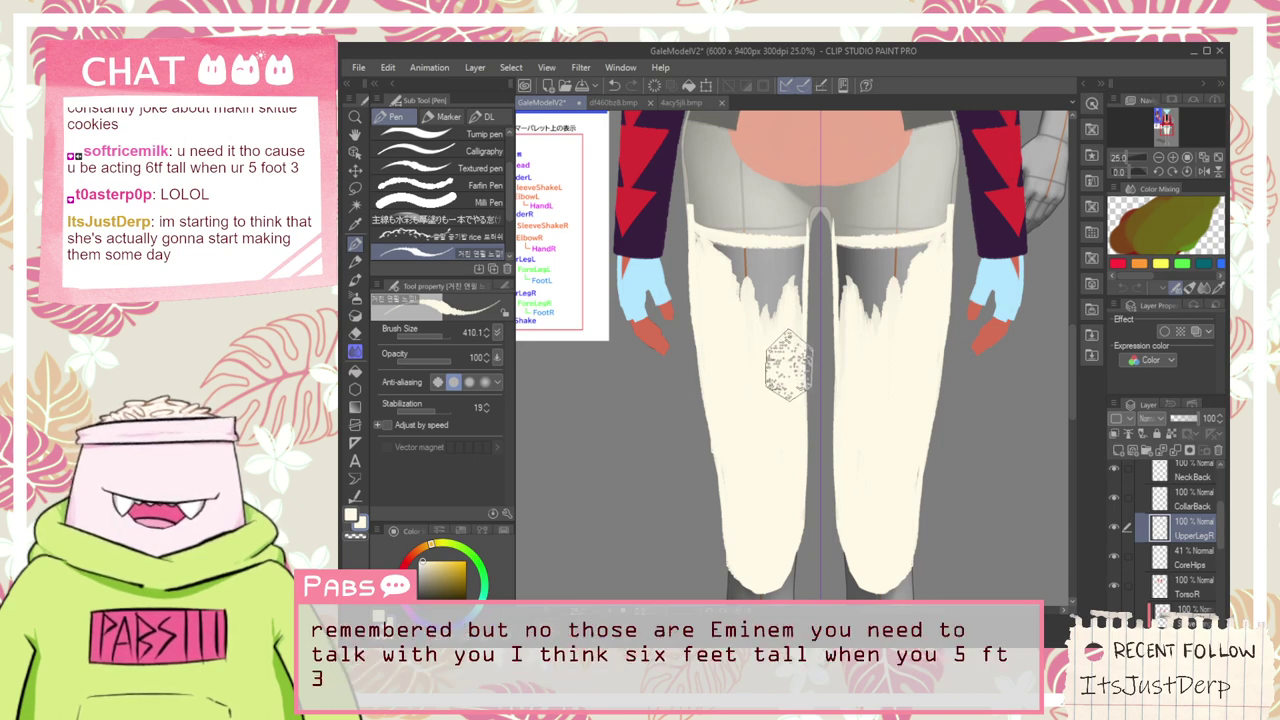
Fill the remaining grey gap beneath the cream band at the top of the upper legs
scroll(760, 305, up, 1)
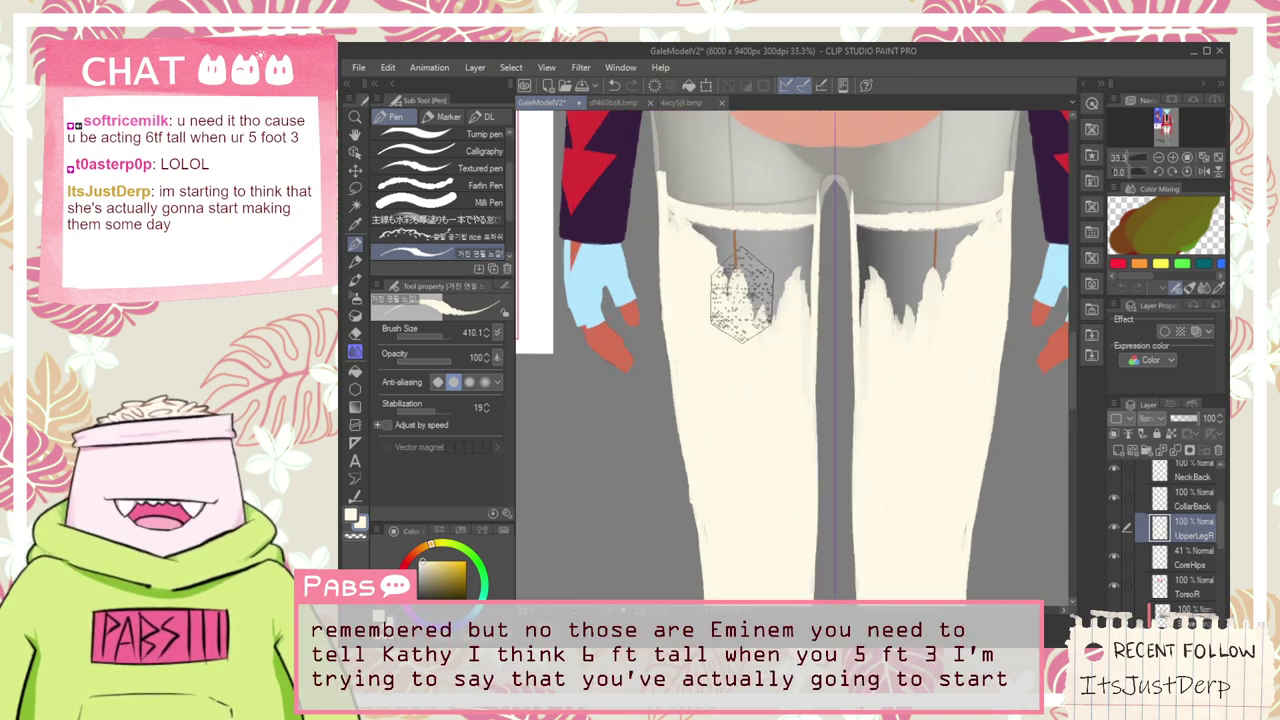
scroll(741, 293, up, 1)
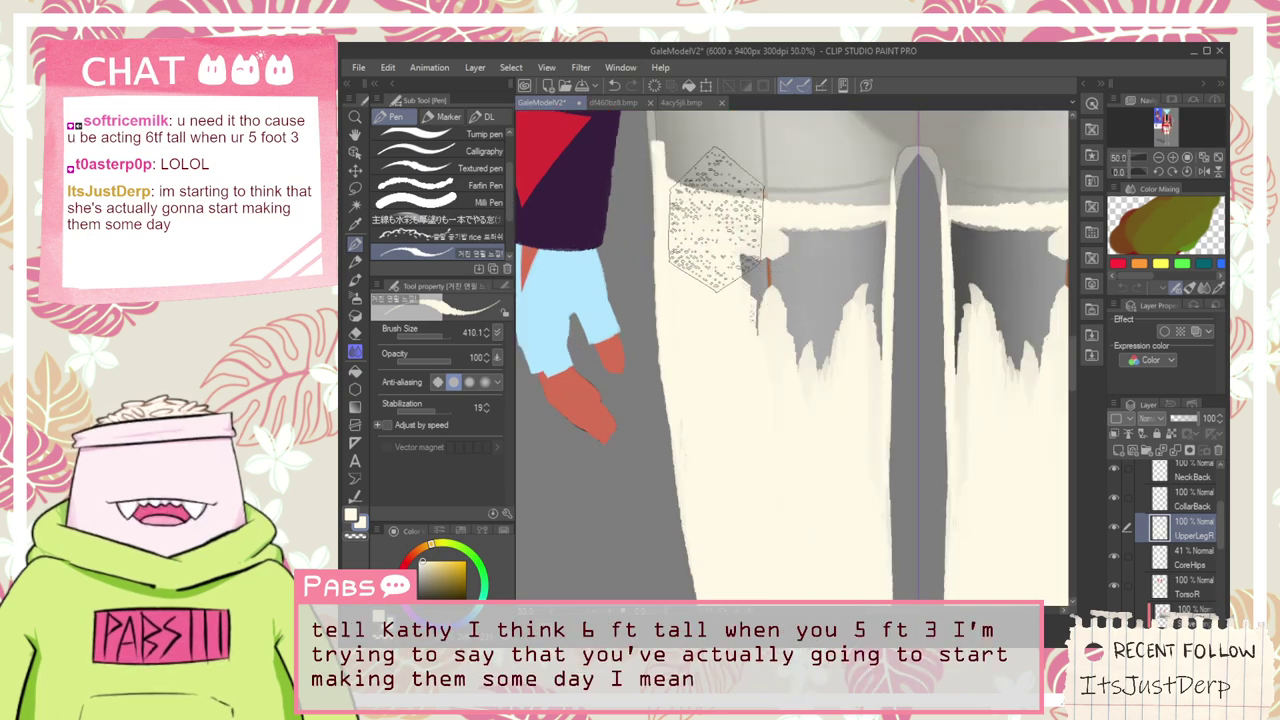
drag(717, 219, 819, 226)
key(ctrl+z)
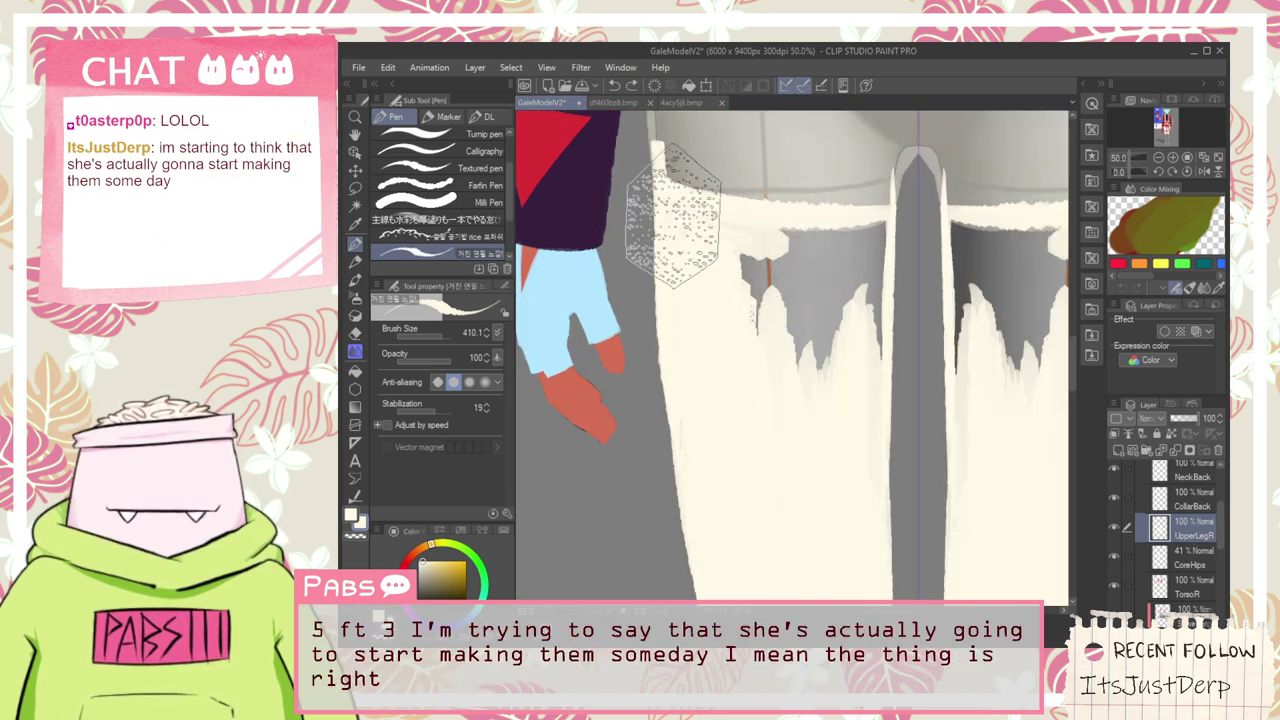
mouse_move(673, 215)
mouse_down()
mouse_move(700, 216)
mouse_move(751, 296)
mouse_move(777, 248)
mouse_move(792, 388)
mouse_move(757, 280)
mouse_move(771, 314)
mouse_move(828, 265)
mouse_move(815, 235)
mouse_move(850, 240)
mouse_move(860, 280)
mouse_move(880, 230)
mouse_move(835, 330)
mouse_move(848, 252)
mouse_move(873, 230)
mouse_move(884, 236)
mouse_move(867, 376)
mouse_up()
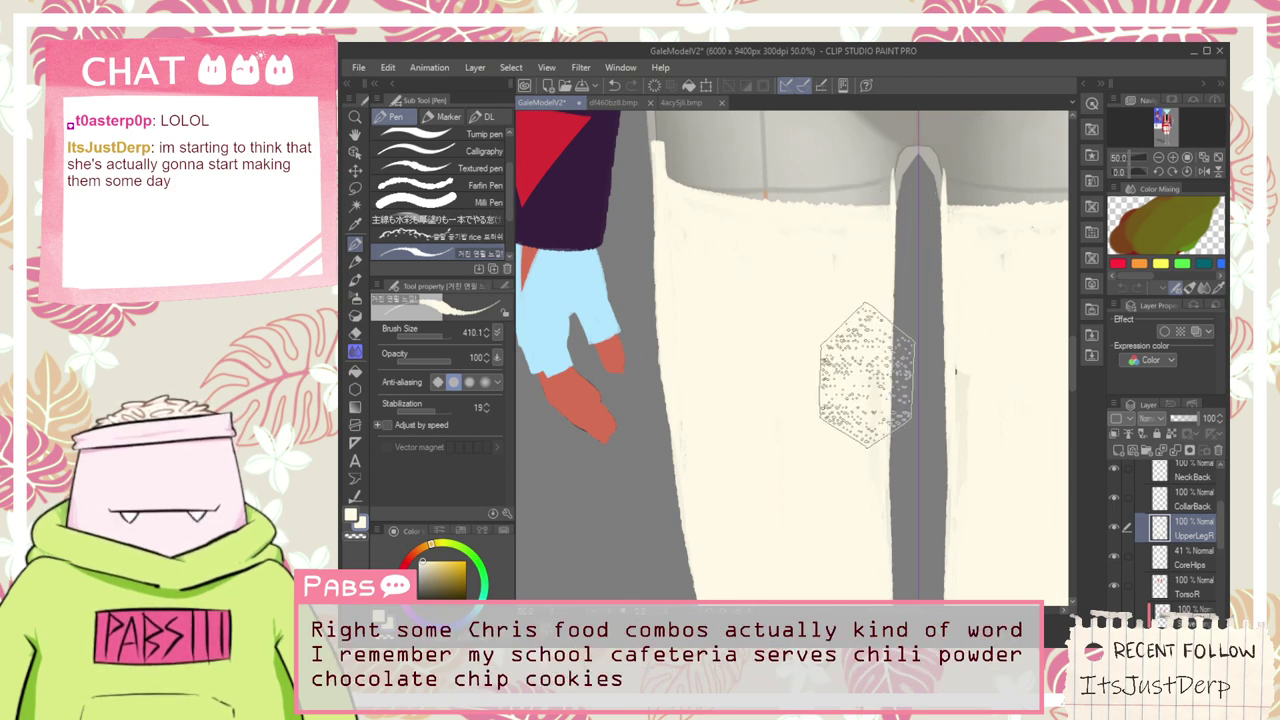
scroll(810, 400, down, 5)
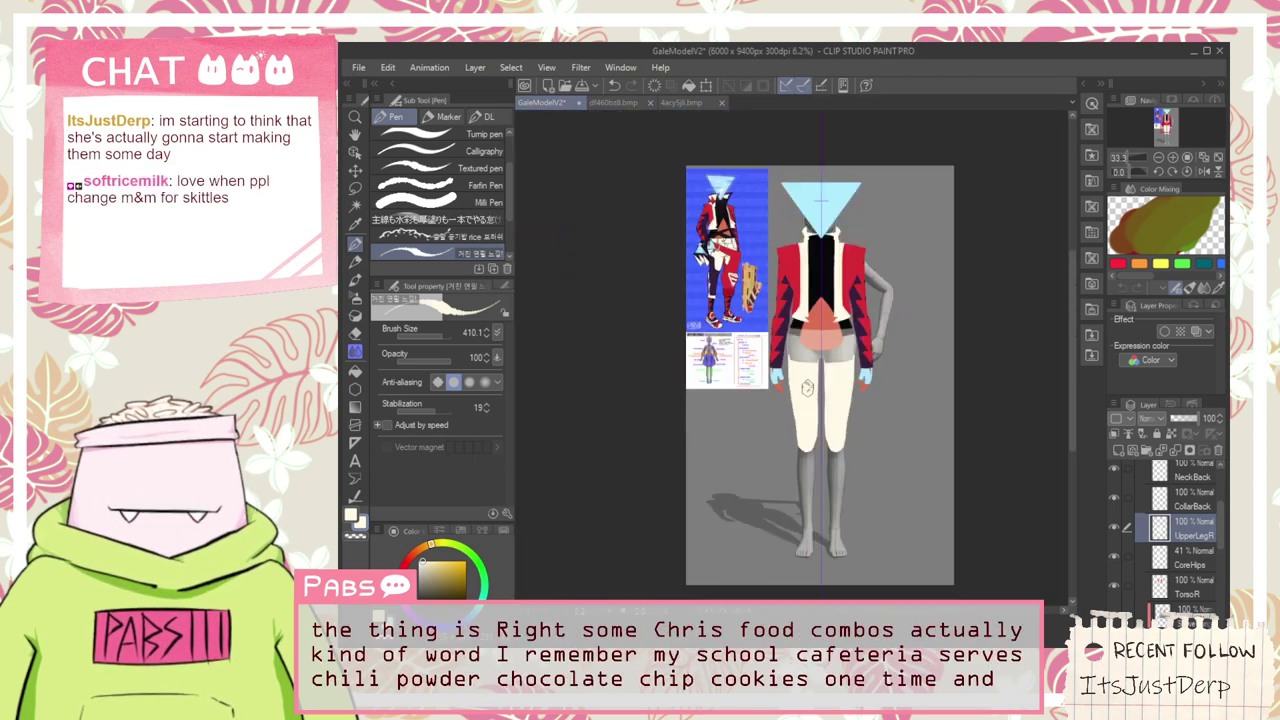
Even out the outer and lower cream edges around the knees on the UpperLegR layer
key(space)
scroll(805, 395, up, 4)
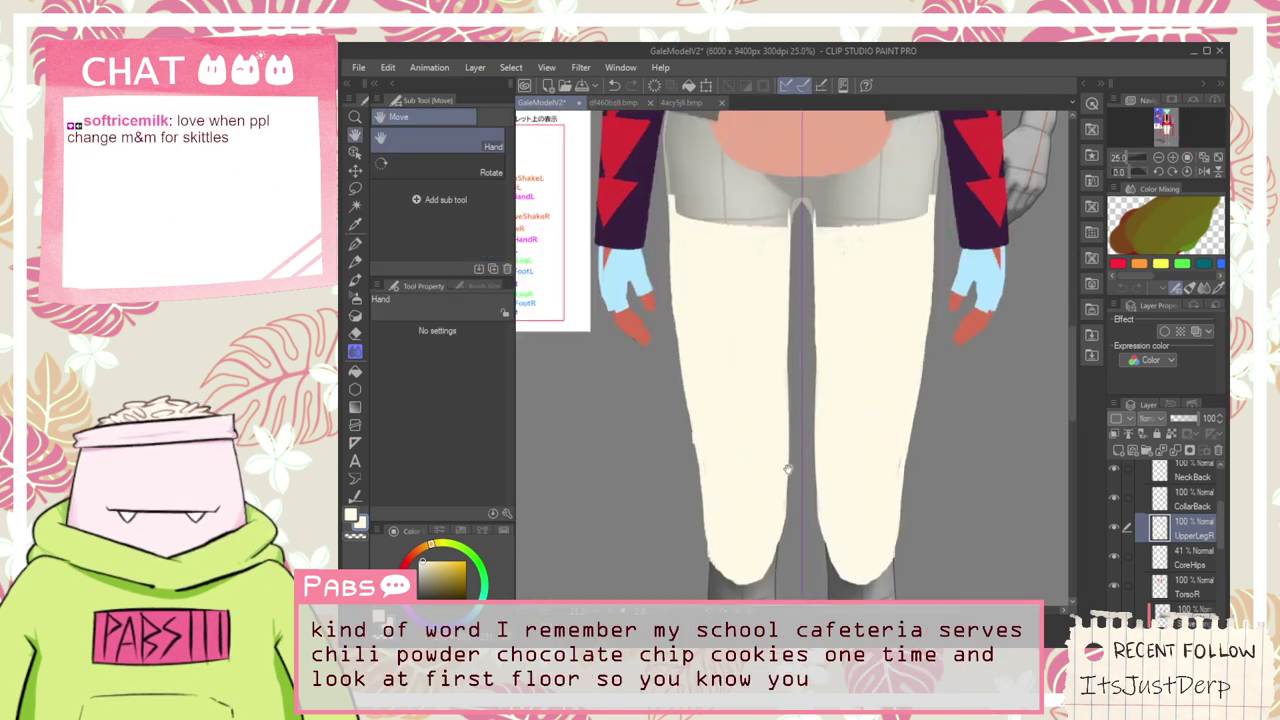
drag(788, 469, 774, 390)
scroll(774, 434, up, 1)
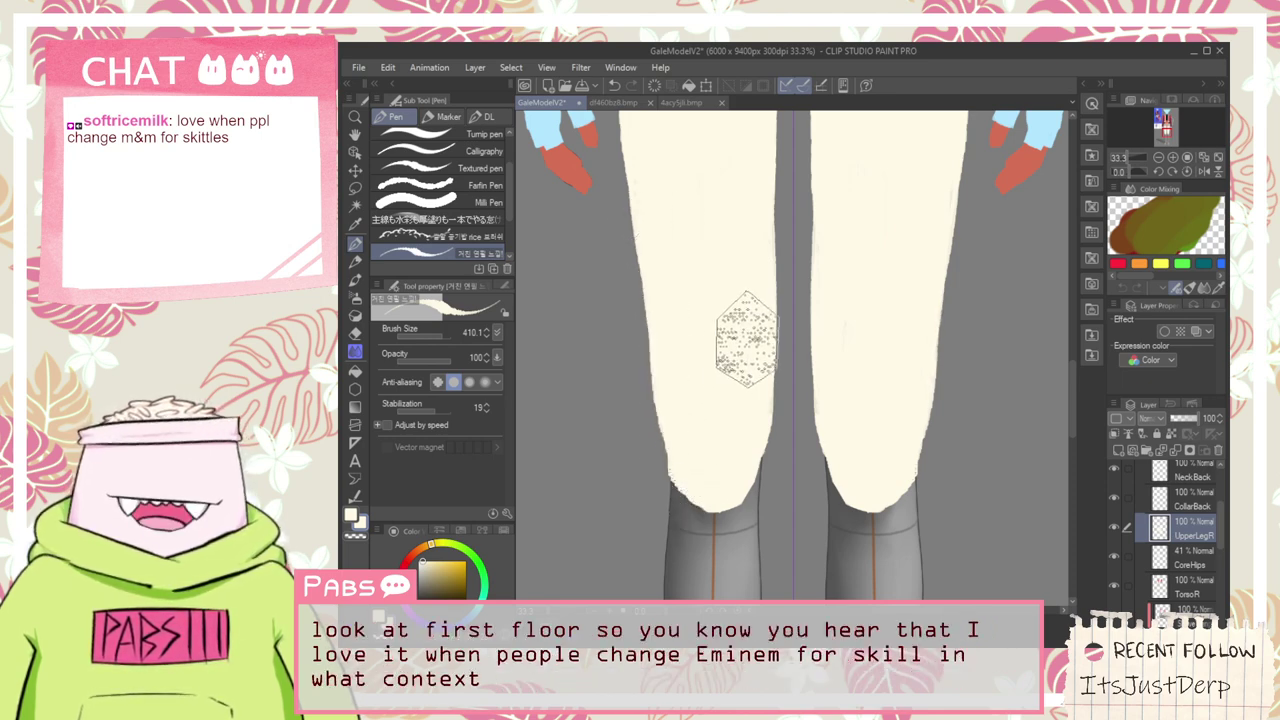
Reshape the top edge of the upper legs into a concave curve rising at the outer hip and inner thigh
scroll(749, 345, down, 3)
drag(736, 296, 723, 370)
scroll(718, 370, up, 3)
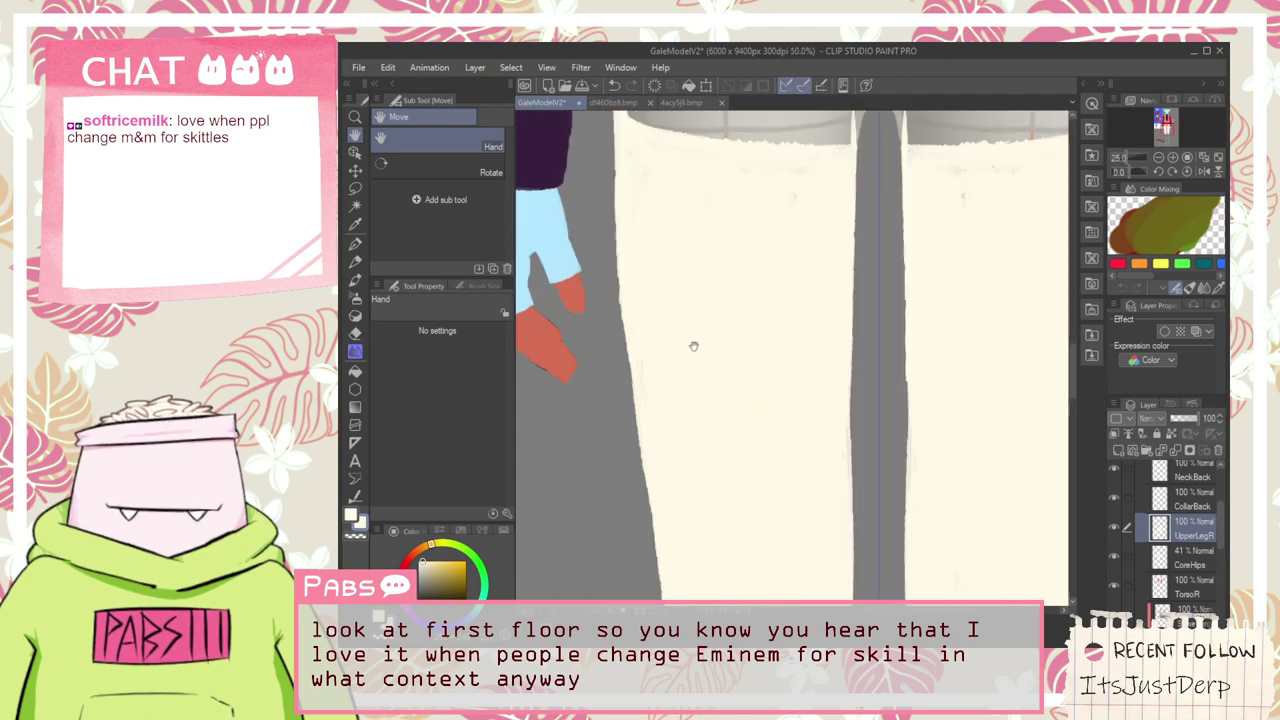
key(p)
scroll(696, 497, down, 3)
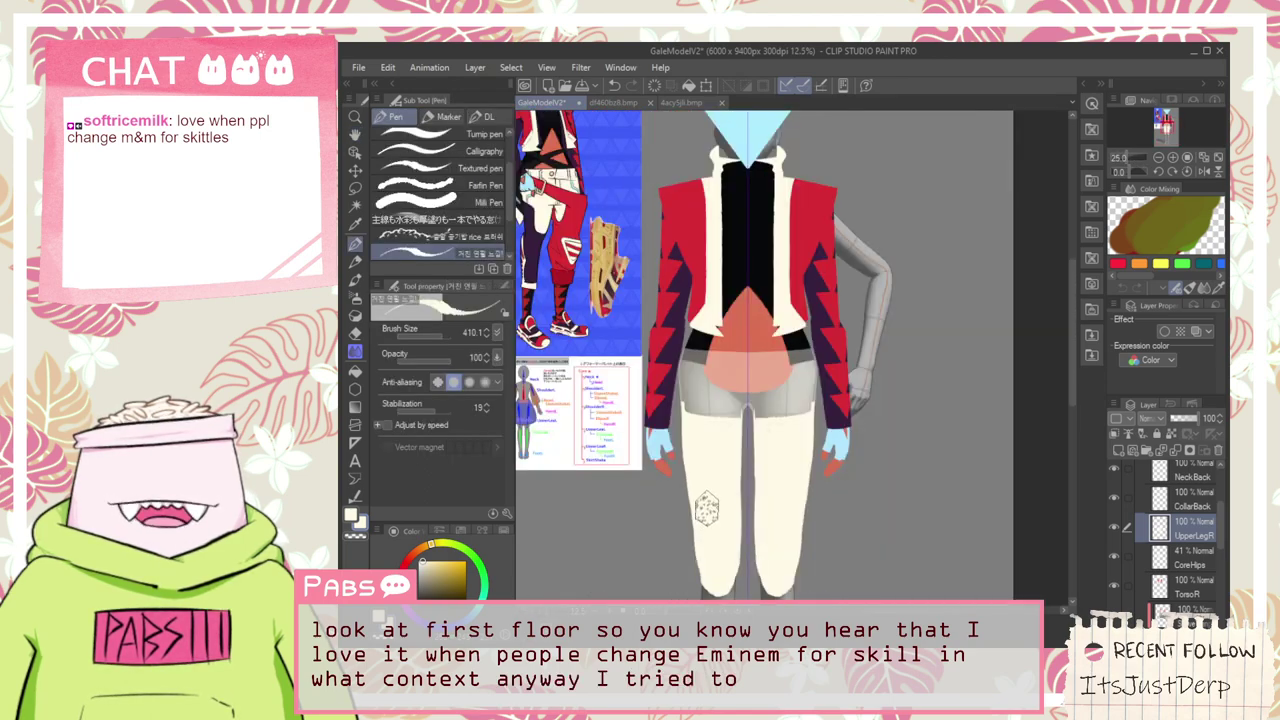
key(h)
scroll(700, 365, up, 3)
scroll(700, 365, up, 2)
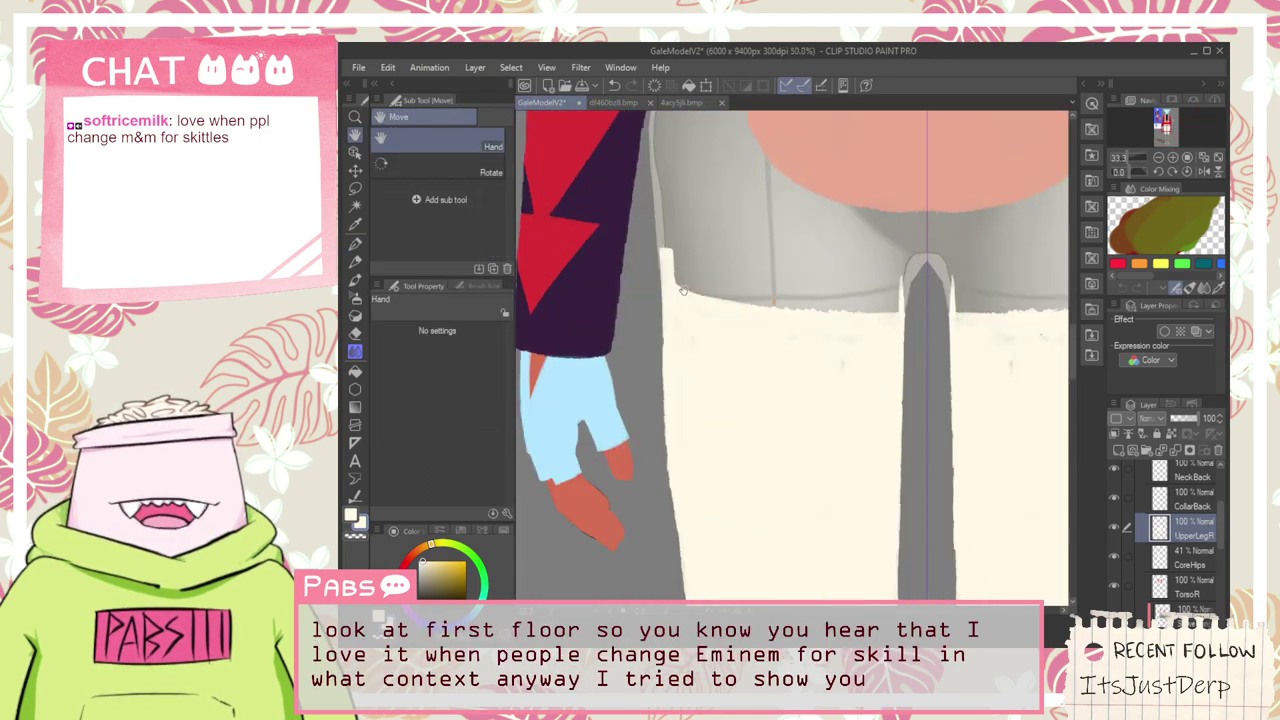
key(p)
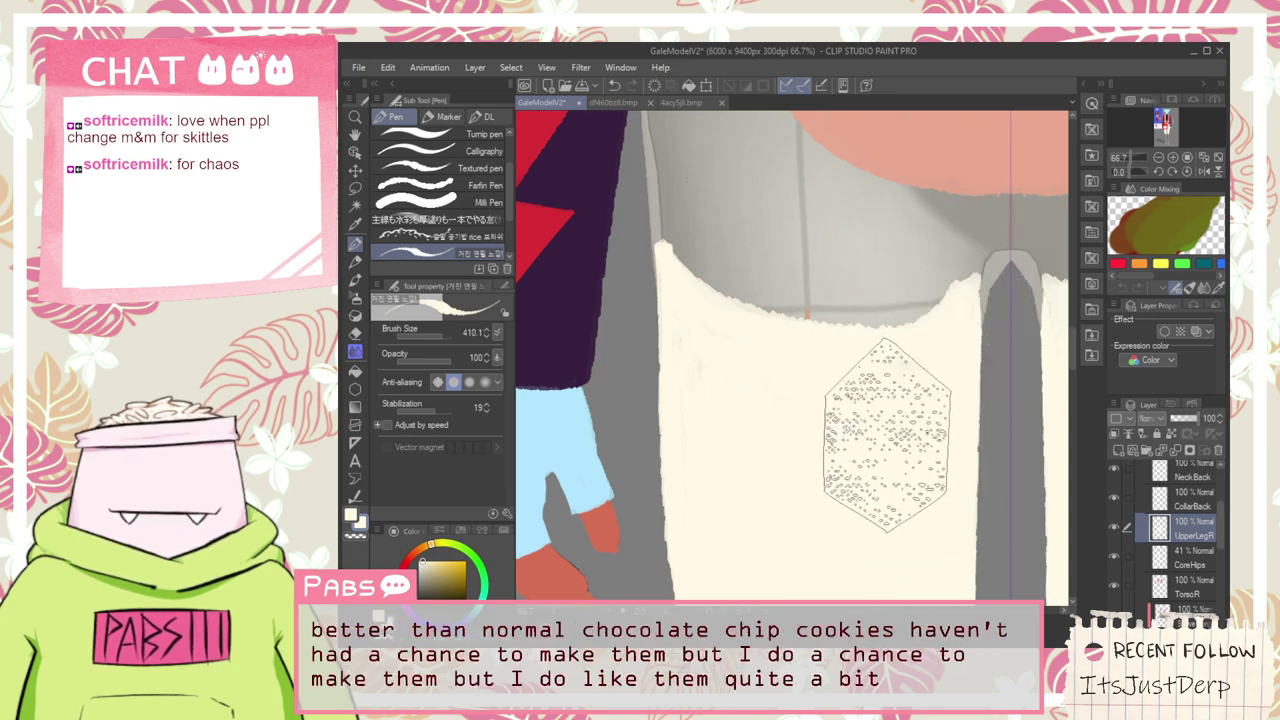
scroll(892, 432, down, 1)
key(space)
drag(883, 491, 790, 330)
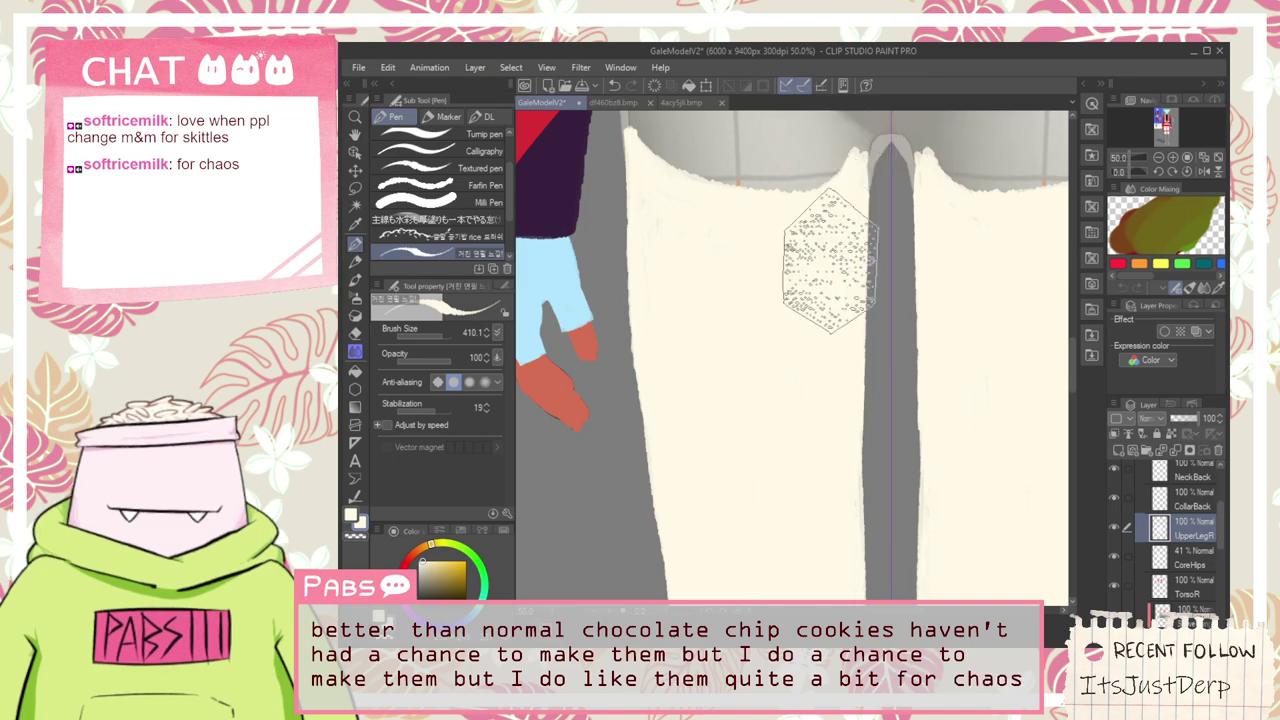
Examine the trousers and shoes in the reference art and compare them with the painted upper legs
scroll(838, 278, down, 6)
key(space)
drag(817, 400, 788, 528)
scroll(701, 335, up, 4)
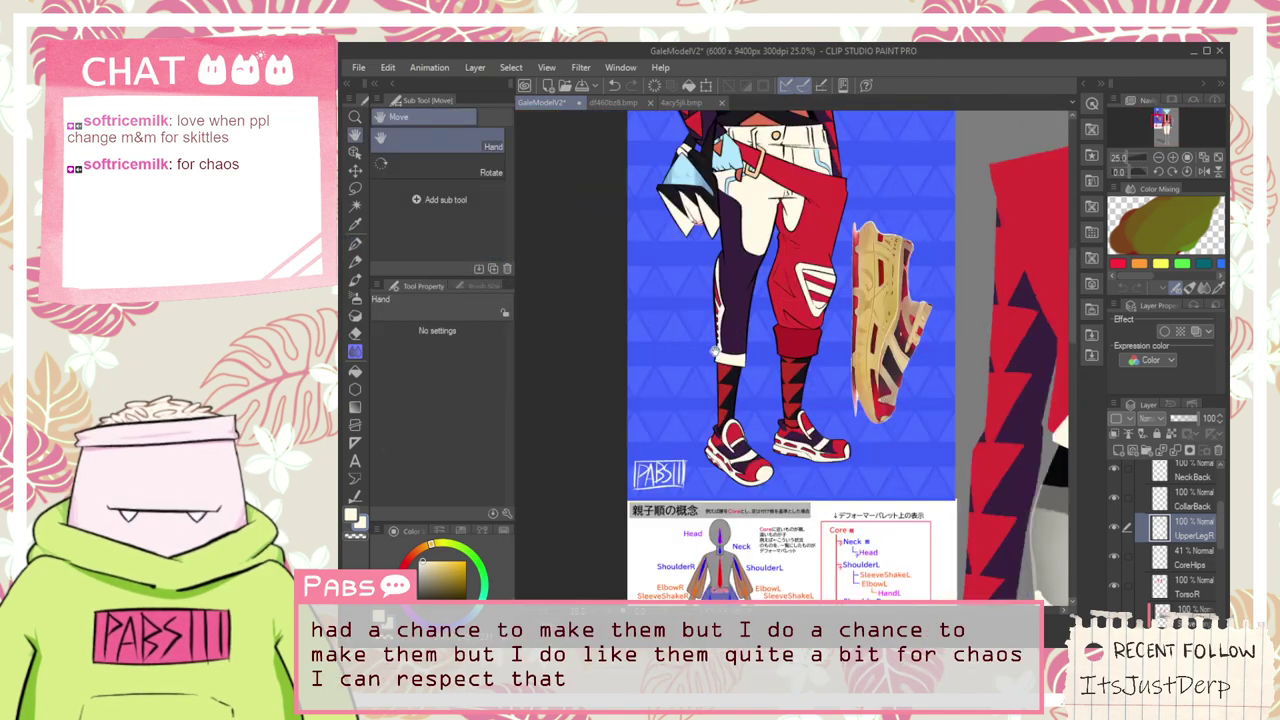
scroll(706, 347, down, 2)
drag(877, 502, 808, 268)
drag(873, 330, 856, 450)
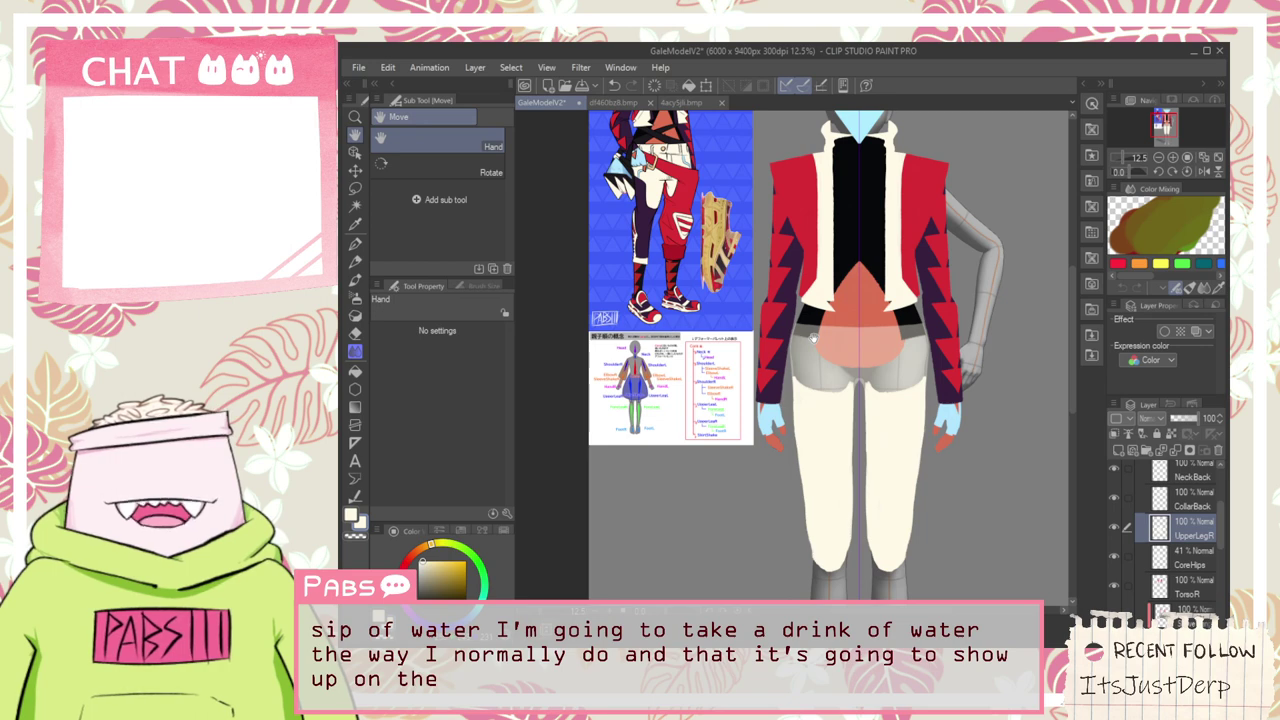
Touch up the cream edge on the lower outer side of the knee
scroll(866, 382, up, 4)
key(p)
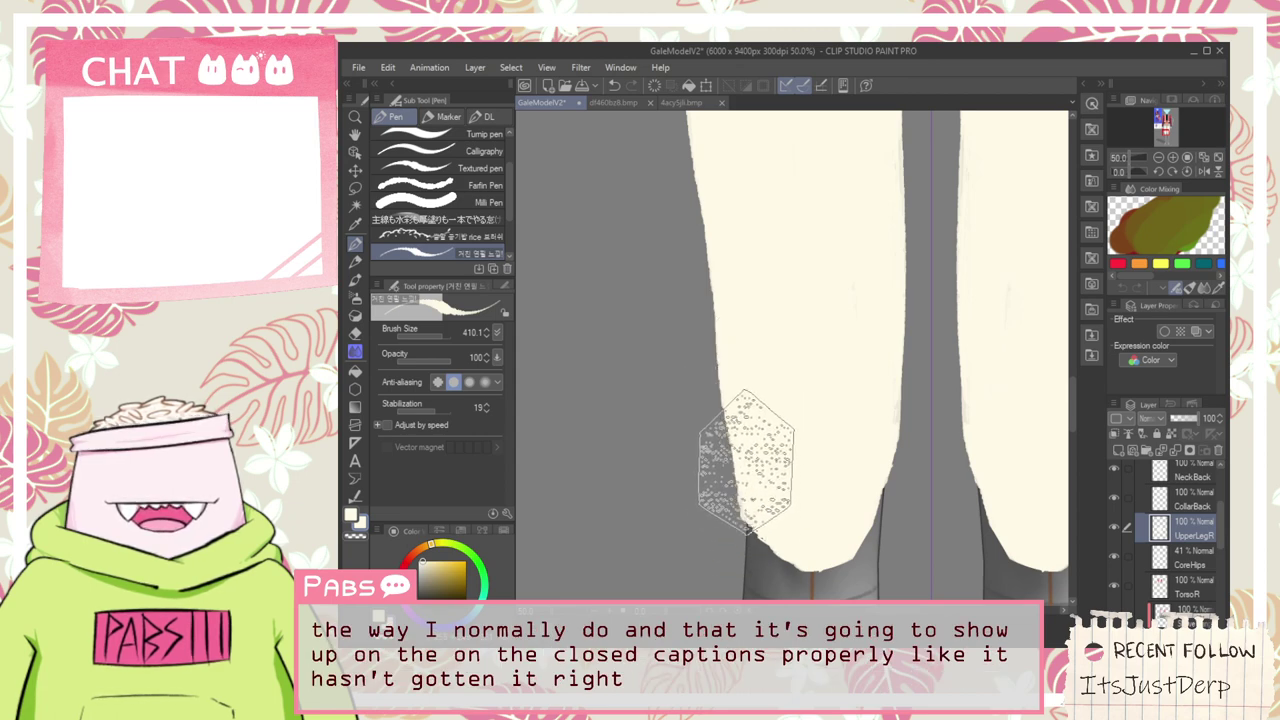
scroll(771, 514, down, 1)
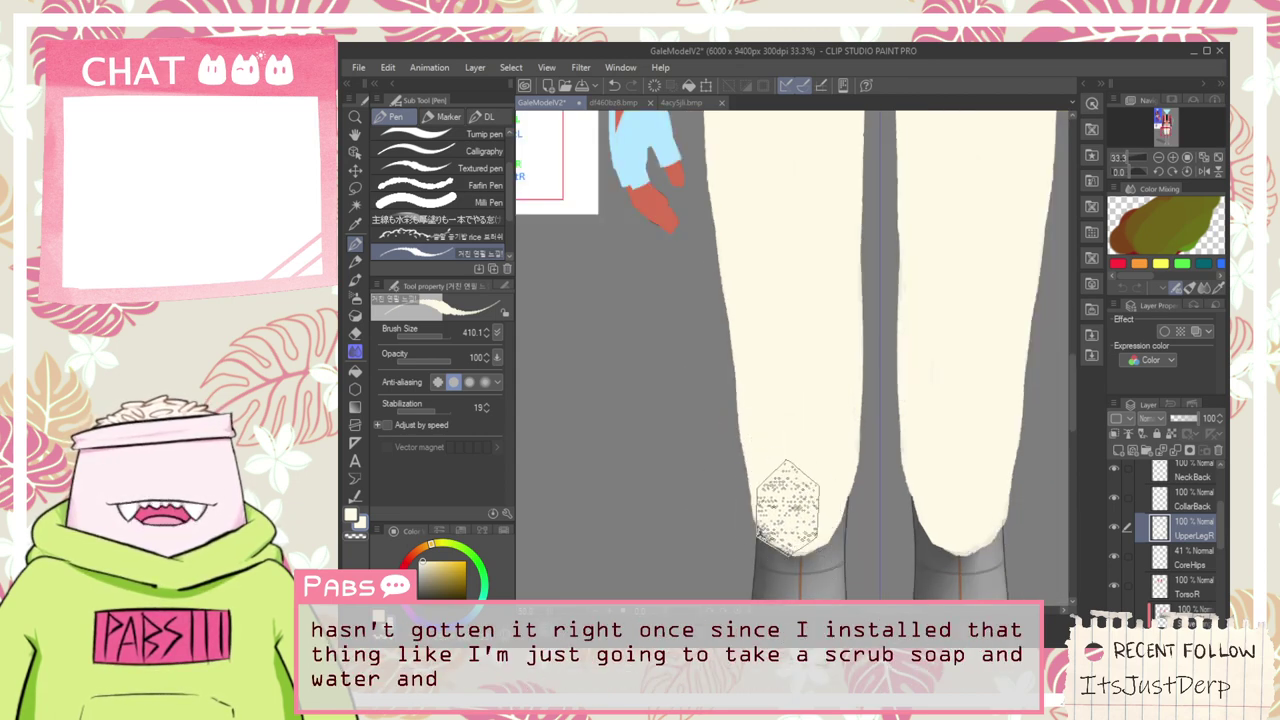
scroll(815, 515, down, 1)
scroll(824, 508, down, 1)
key(space)
drag(853, 555, 820, 456)
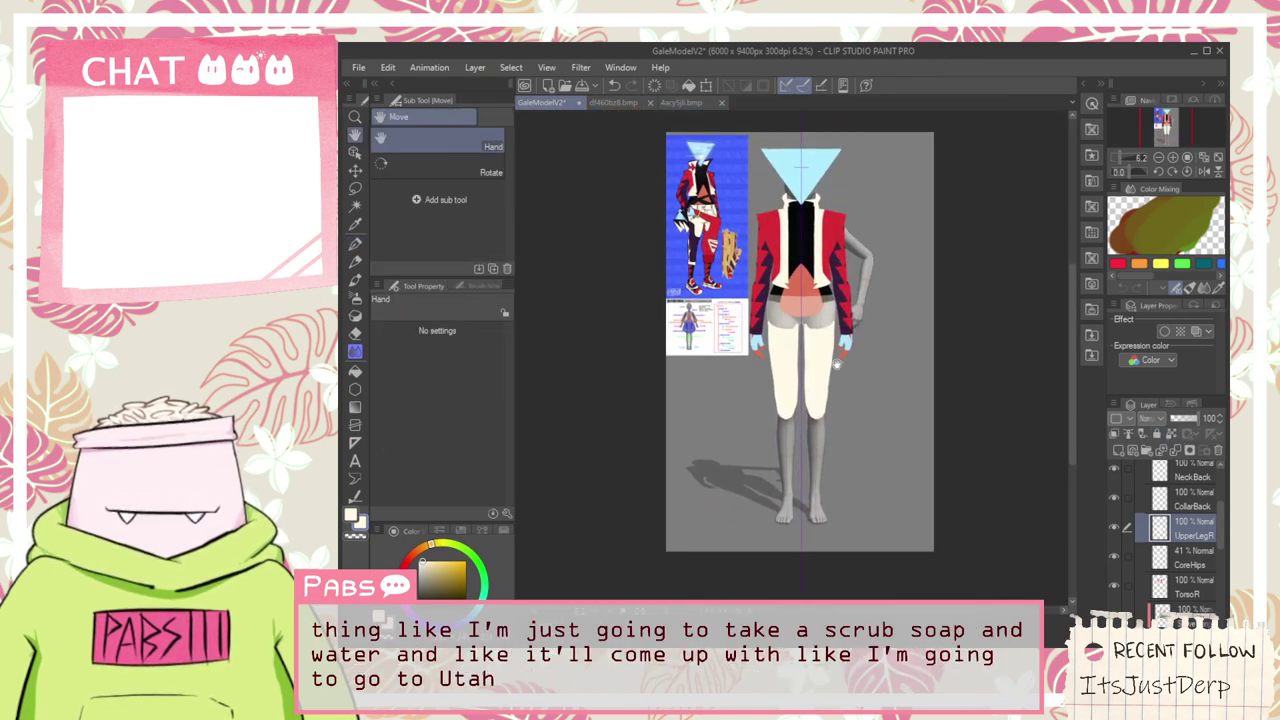
Add a new layer above UpperLegR and check the lower legs in the reference art
scroll(688, 223, up, 3)
scroll(721, 239, down, 2)
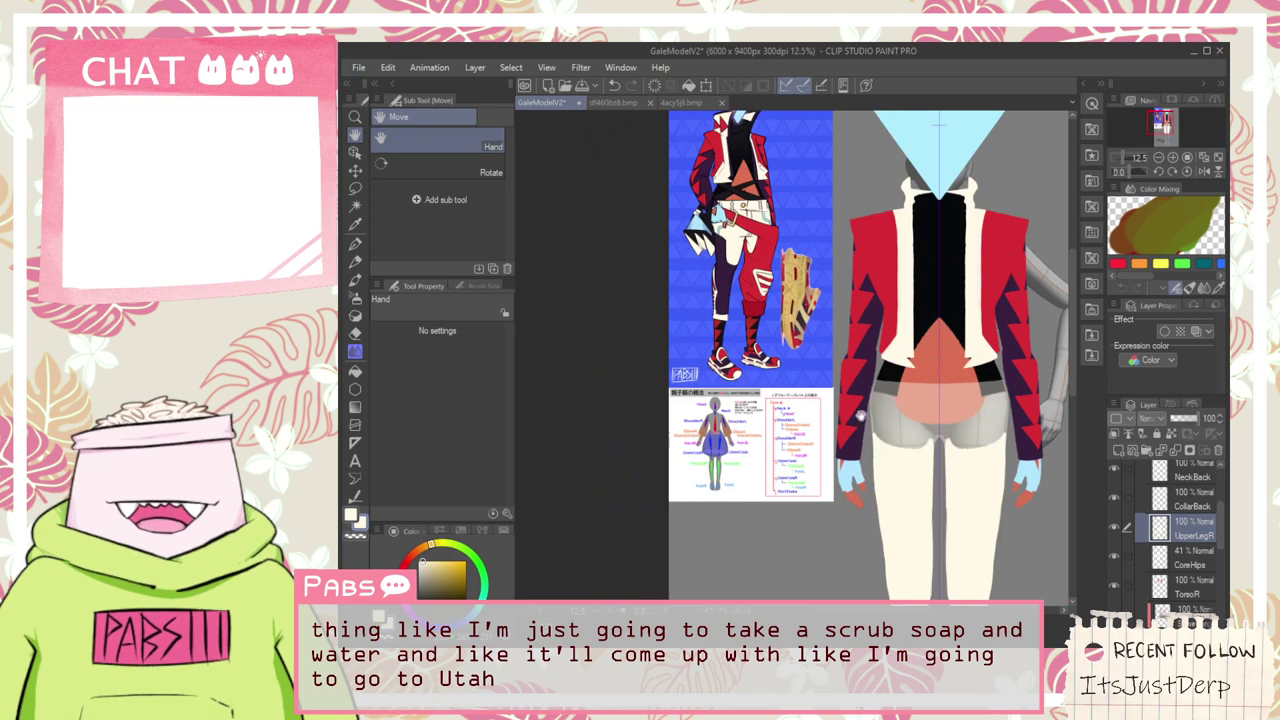
drag(938, 494, 860, 411)
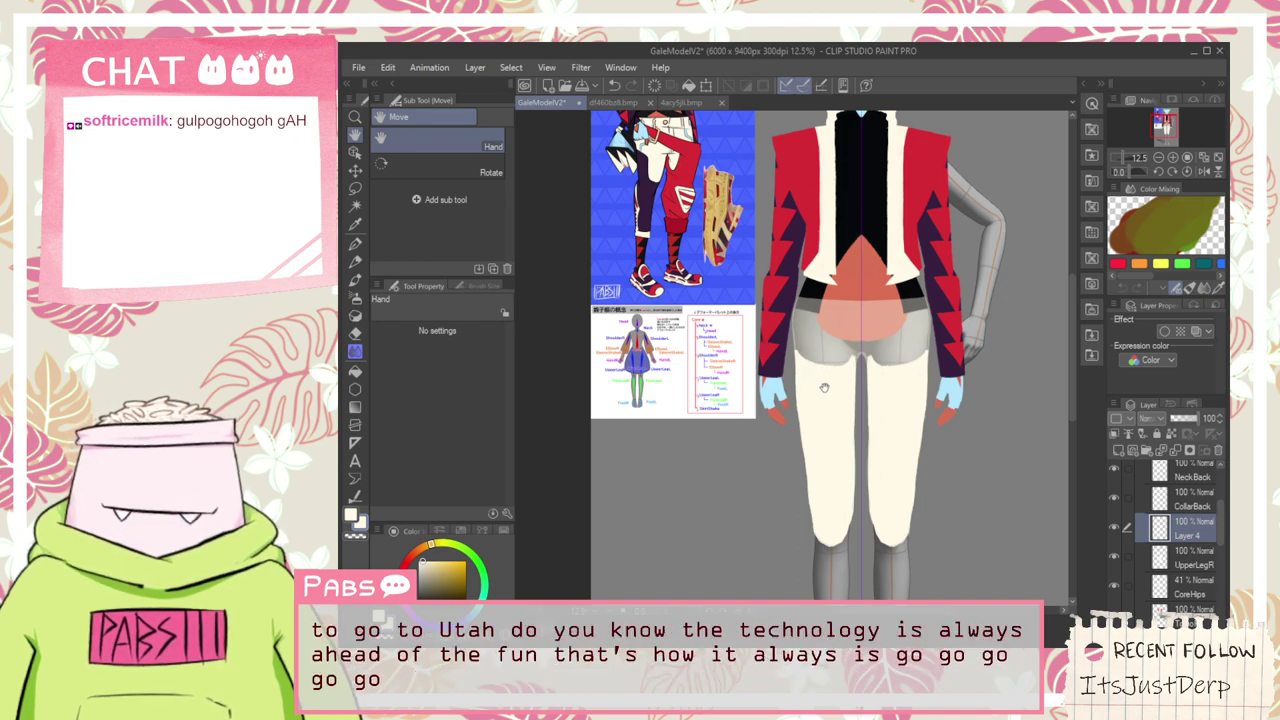
scroll(653, 211, up, 5)
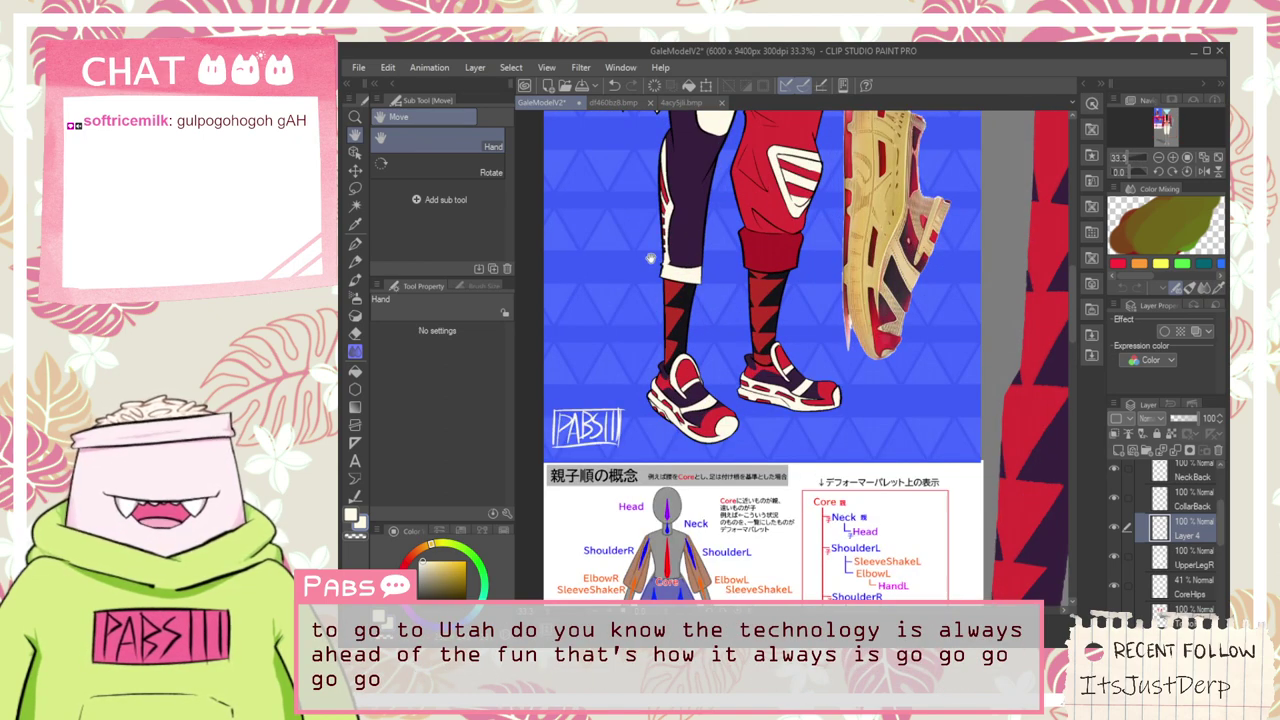
scroll(655, 262, down, 3)
scroll(810, 383, up, 4)
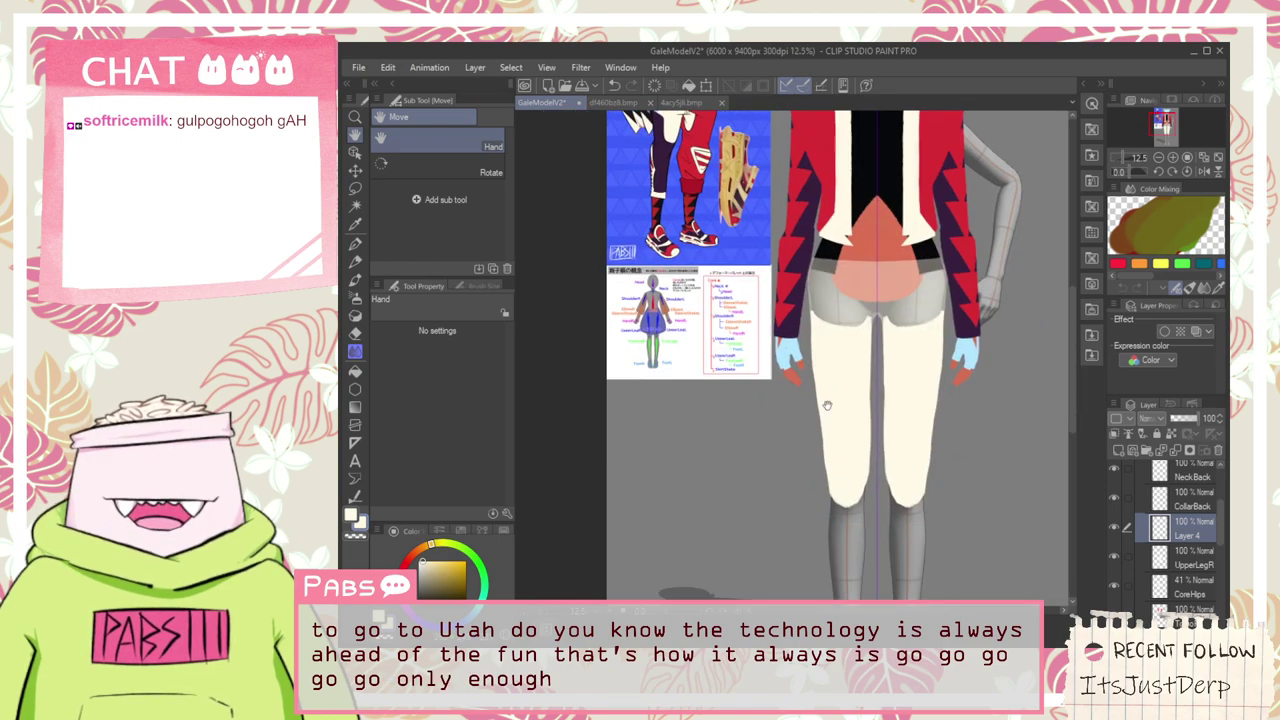
Select the UpperLegR layer again and refine the cream contour along the thigh and its outer top corner
click(1163, 565)
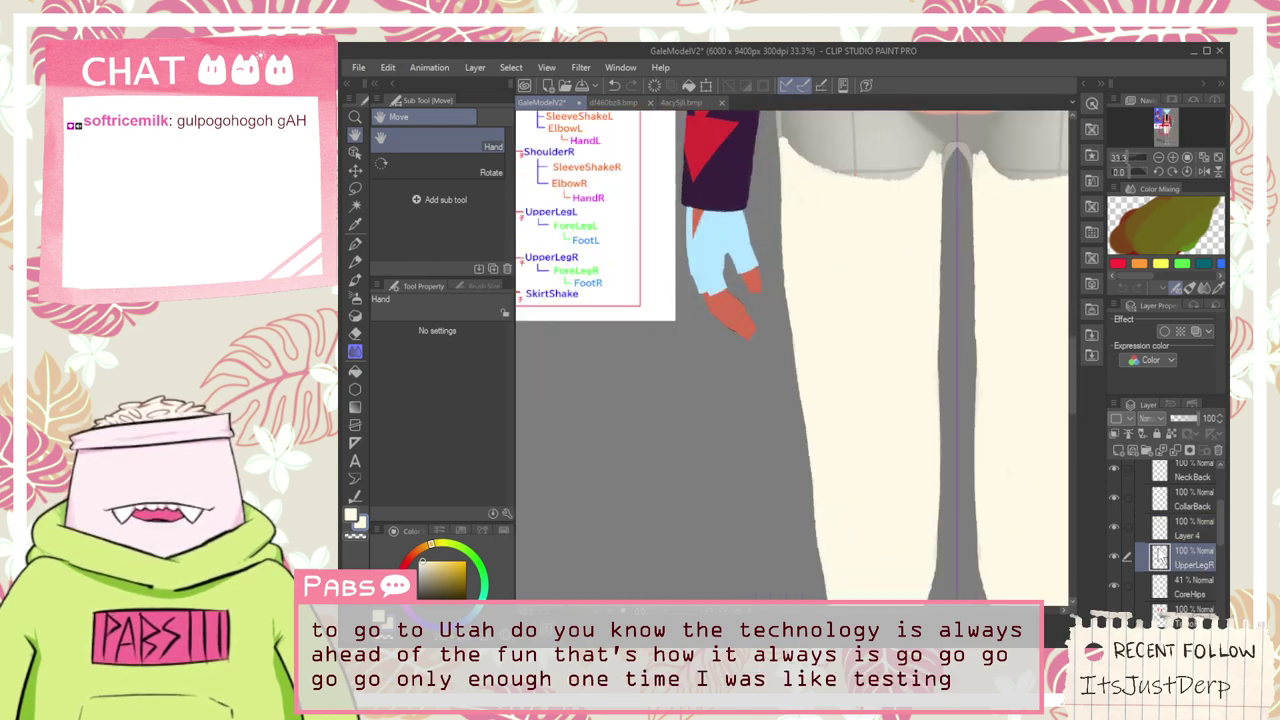
key(p)
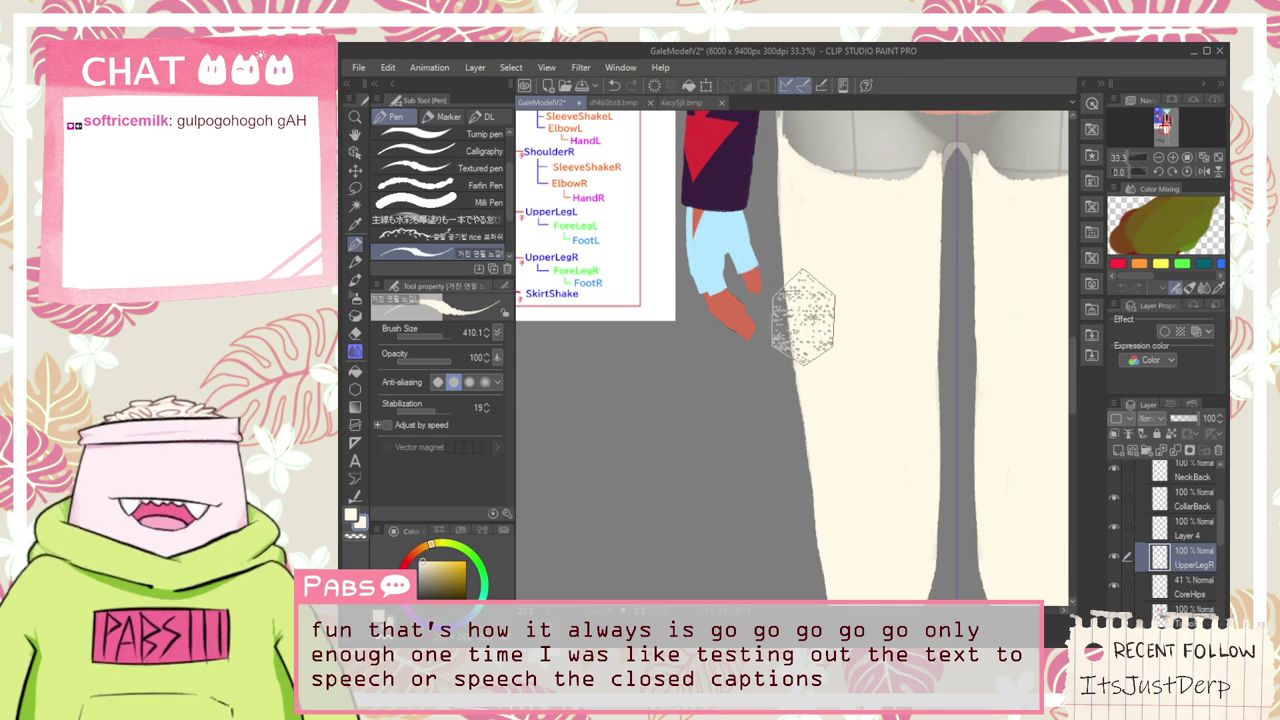
key(space)
drag(812, 216, 836, 378)
scroll(836, 378, up, 2)
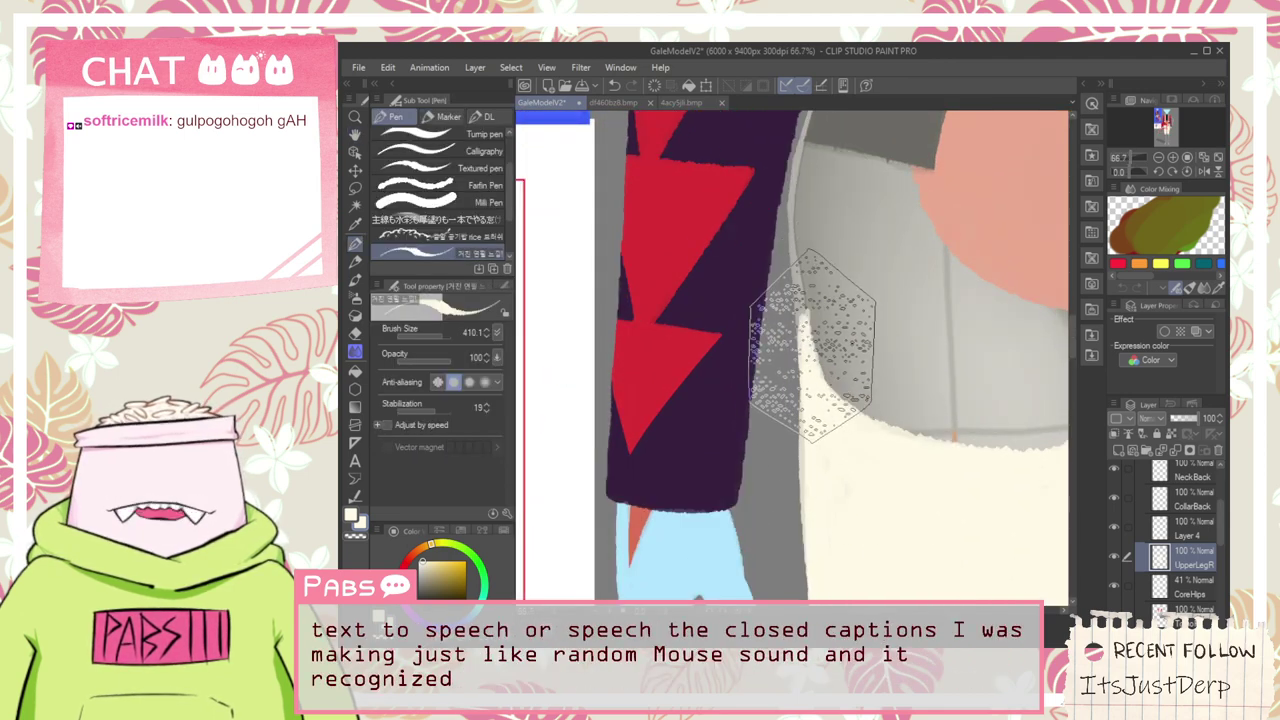
scroll(820, 355, down, 5)
key(space)
drag(879, 511, 837, 361)
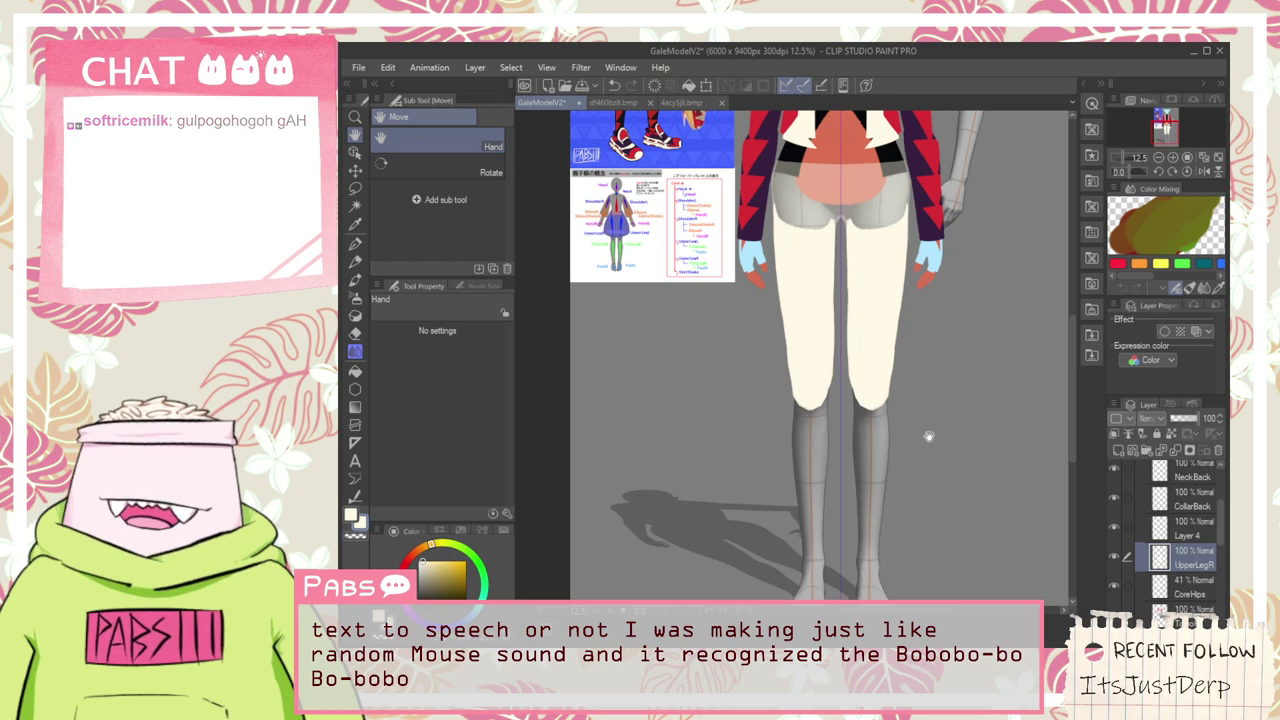
Refine the rounded cream end of the upper leg below the knee
scroll(826, 363, up, 5)
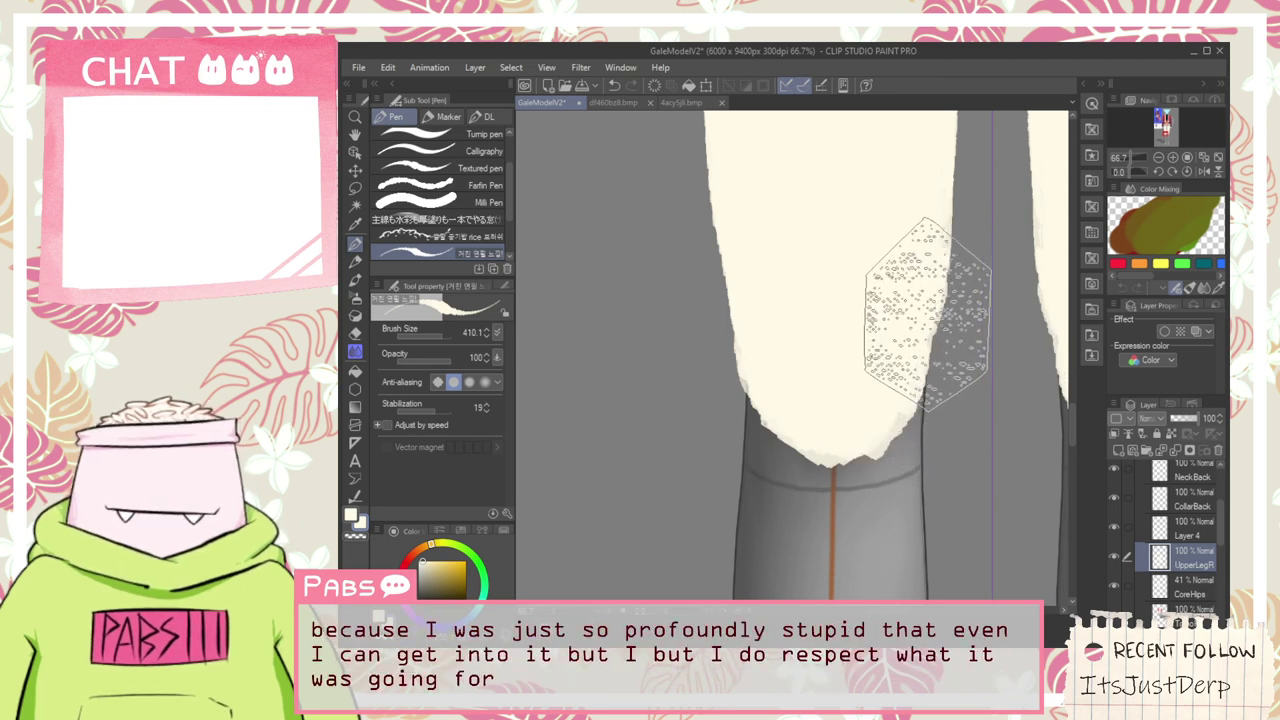
scroll(832, 383, down, 1)
scroll(853, 370, down, 6)
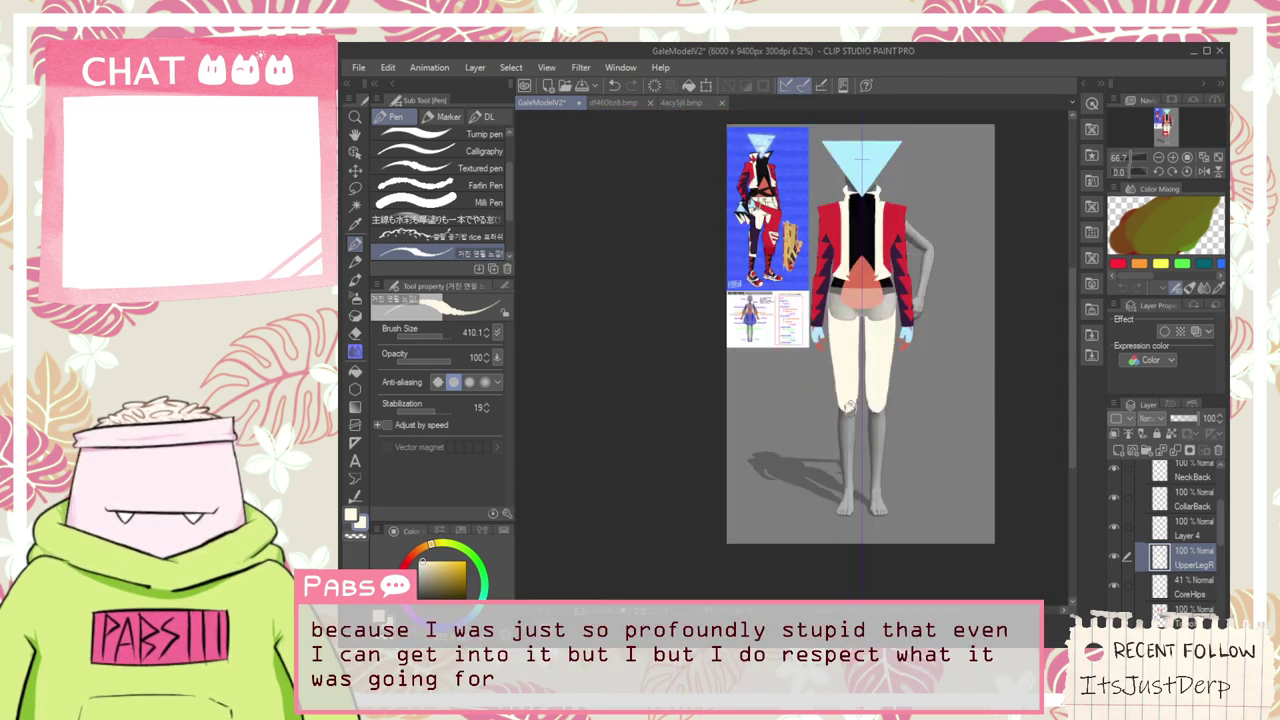
Lower the UpperLegR layer's opacity to 56% and add a layer named LowerLegR above it
key(space)
drag(855, 368, 849, 390)
click(1189, 421)
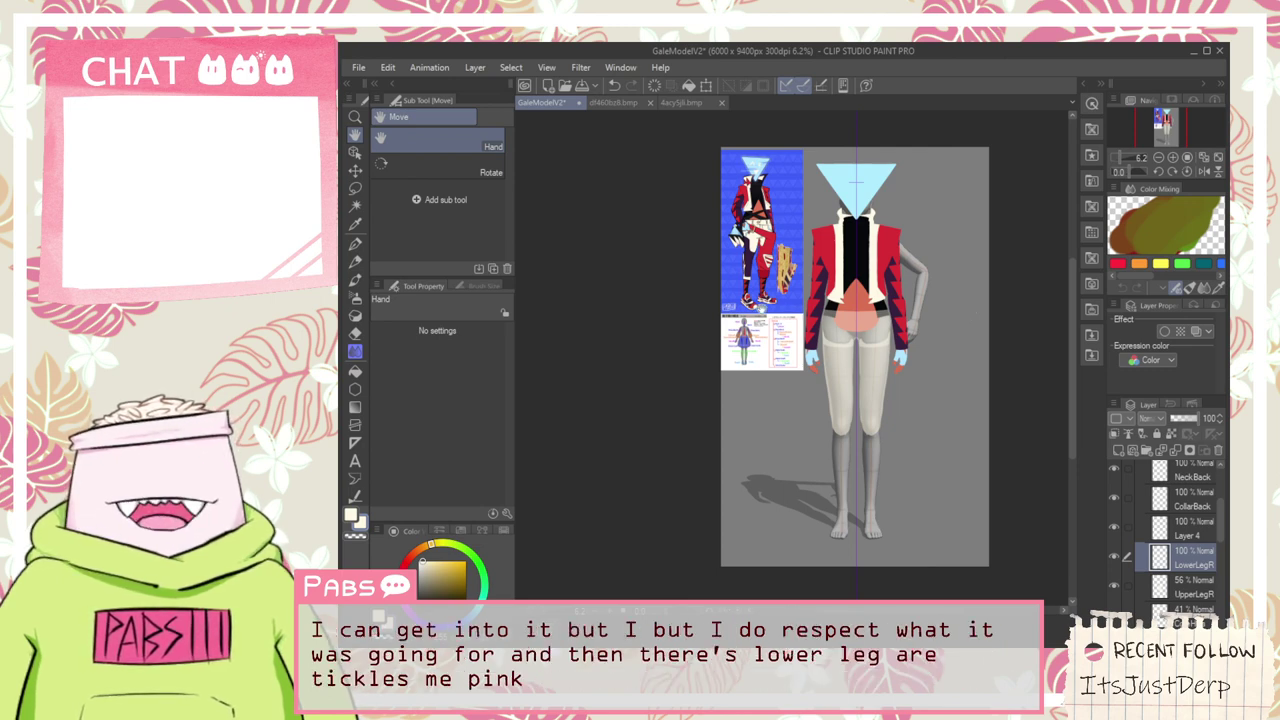
Draw the outer edge of the lower leg in cream on LowerLegR, curving from above the knee down the calf
scroll(767, 311, up, 4)
scroll(780, 316, down, 2)
drag(941, 561, 808, 370)
scroll(845, 270, up, 4)
scroll(786, 262, down, 2)
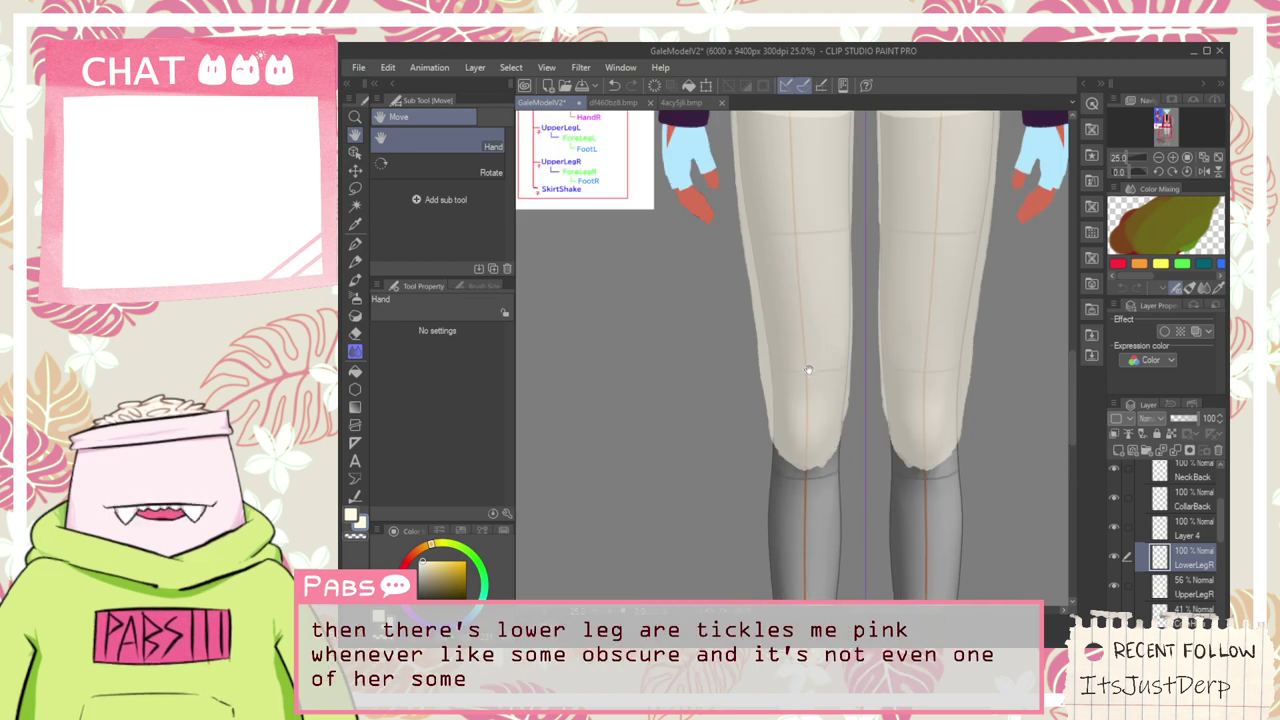
scroll(783, 431, up, 1)
drag(803, 500, 803, 408)
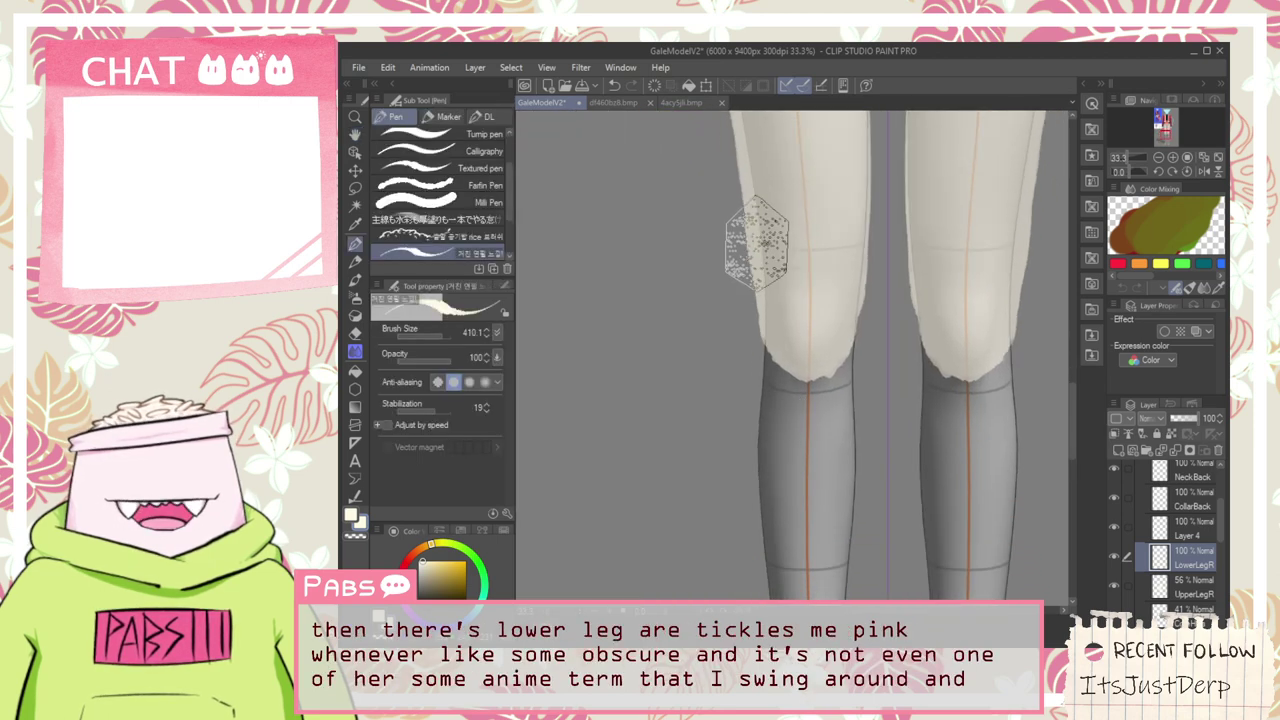
drag(767, 218, 768, 500)
key(ctrl+z)
drag(766, 262, 779, 596)
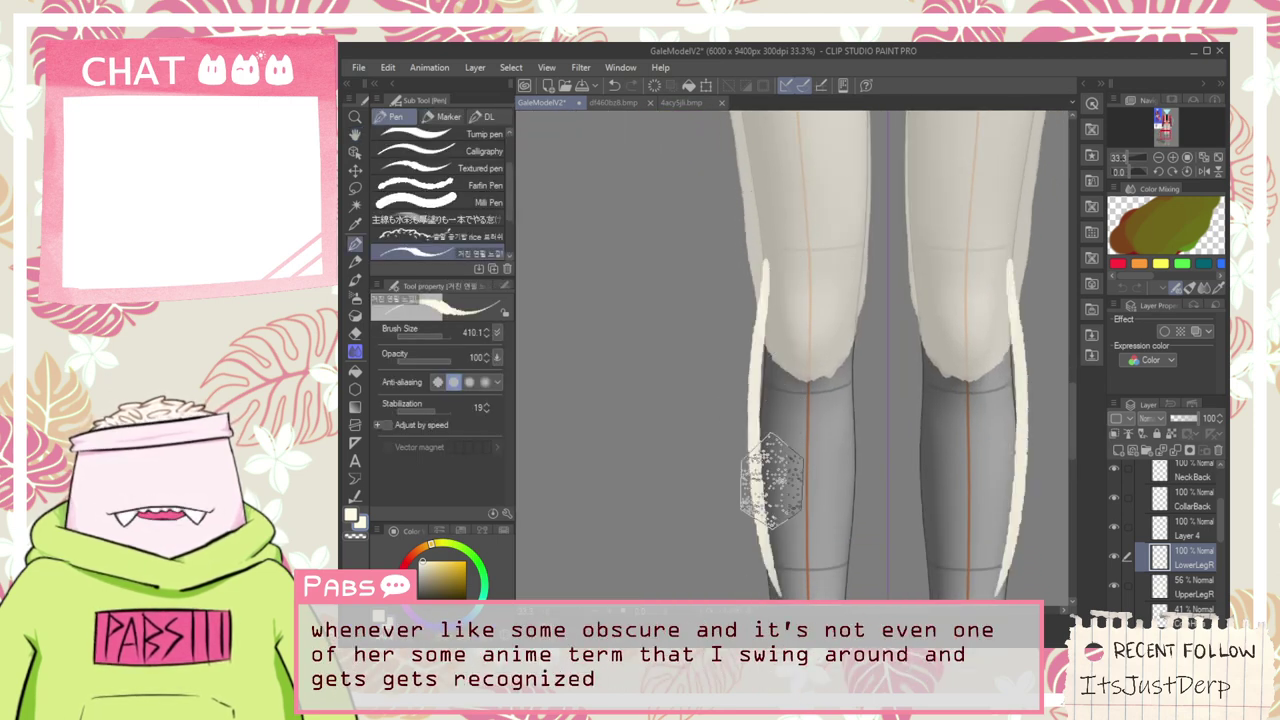
Examine the trouser legs, knees and shoes in the character reference artwork before continuing the lower legs
scroll(765, 350, down, 3)
key(h)
drag(772, 377, 802, 437)
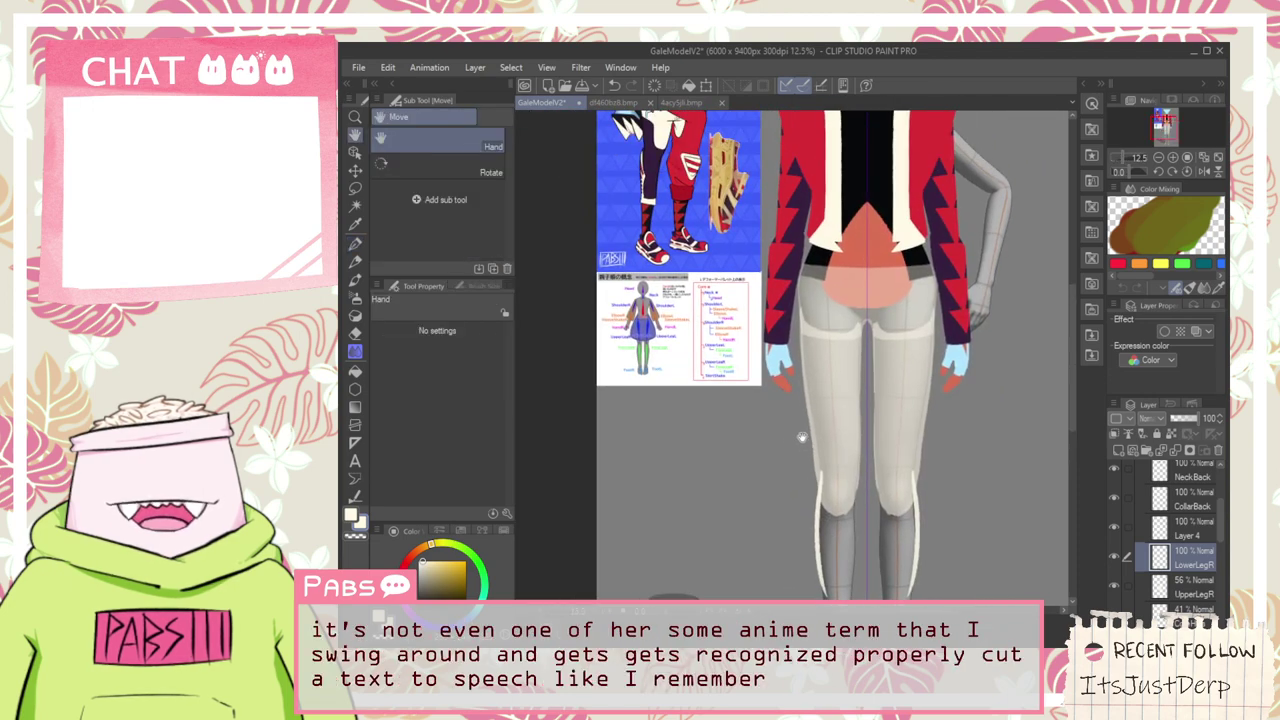
scroll(675, 206, up, 3)
drag(638, 224, 712, 386)
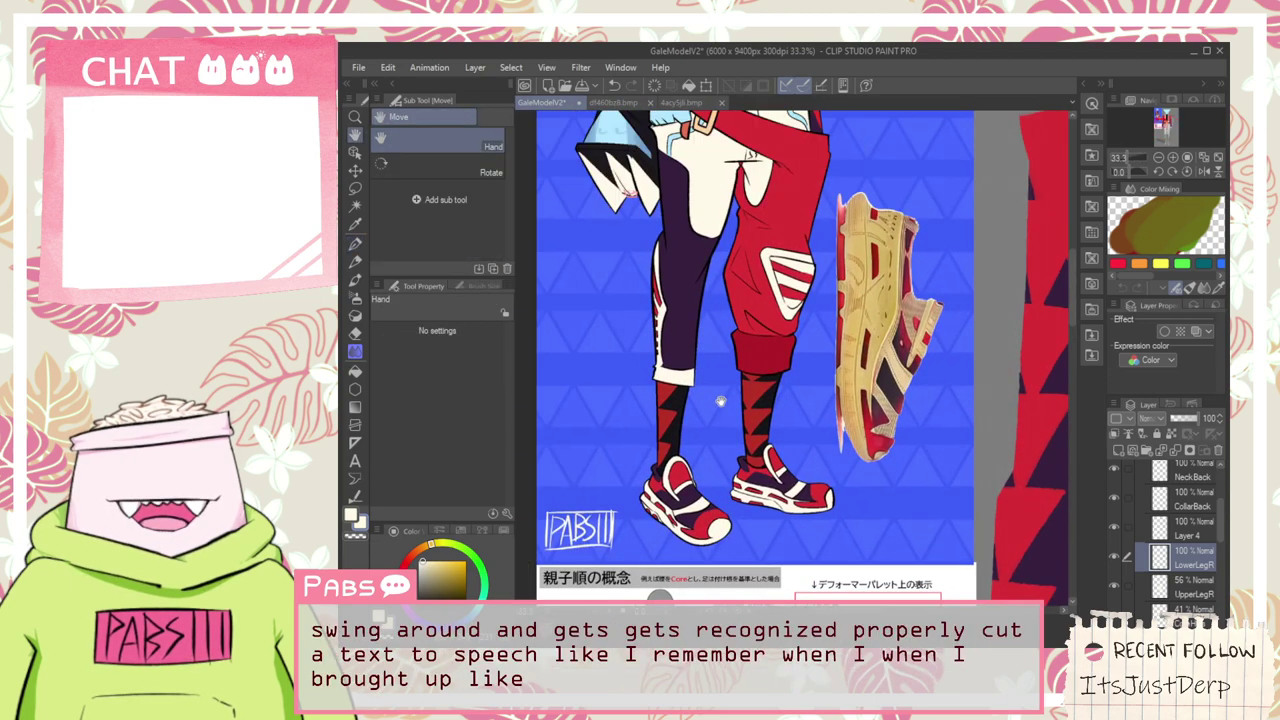
scroll(708, 376, down, 3)
drag(782, 448, 698, 145)
mouse_move(808, 427)
mouse_down()
mouse_move(743, 294)
mouse_move(727, 402)
mouse_up()
scroll(726, 403, up, 4)
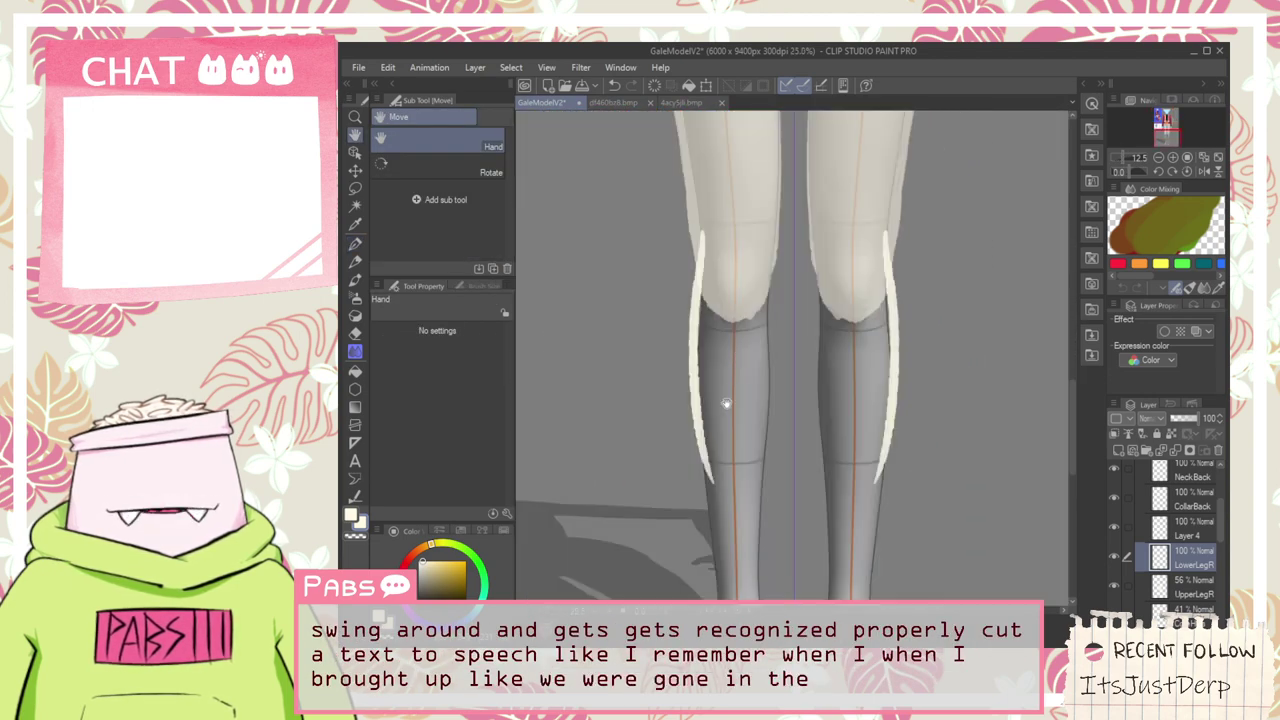
Rework the outer cream edge of the lower leg down the calf, redoing strokes that miss the contour
key(p)
drag(671, 297, 694, 533)
key(ctrl+z)
drag(672, 242, 703, 540)
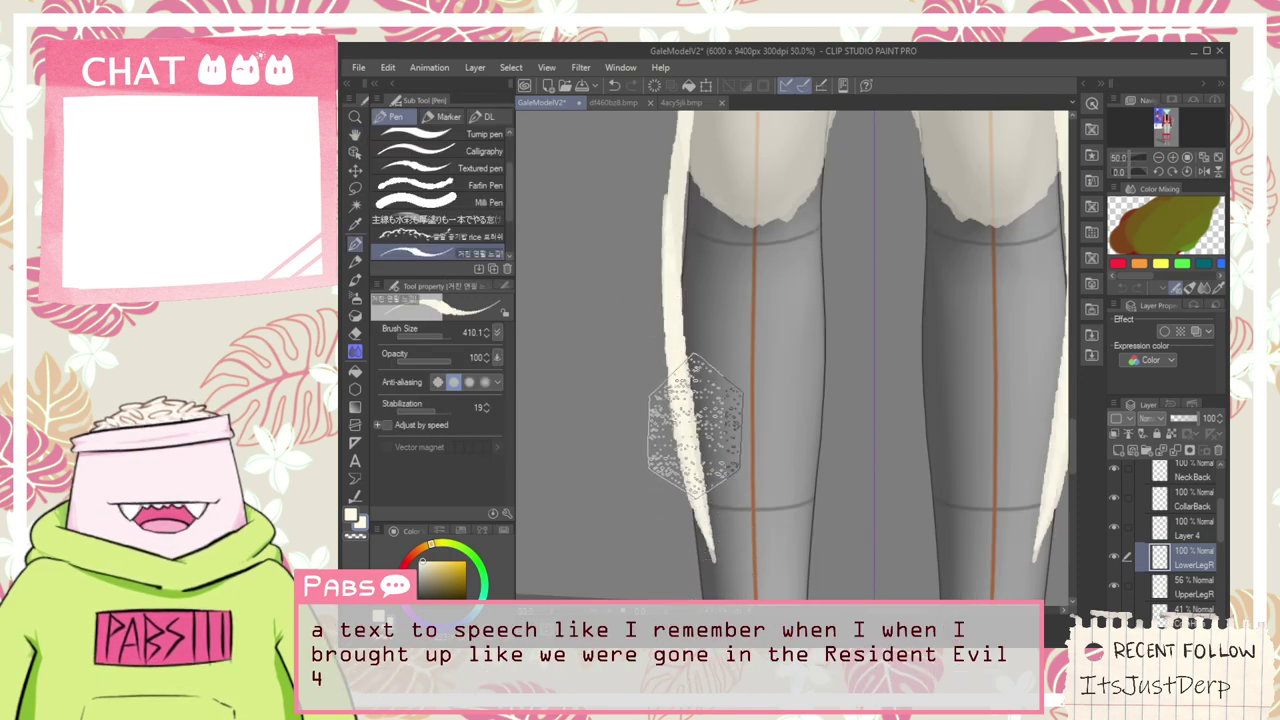
key(ctrl+z)
drag(674, 246, 702, 535)
drag(682, 322, 696, 518)
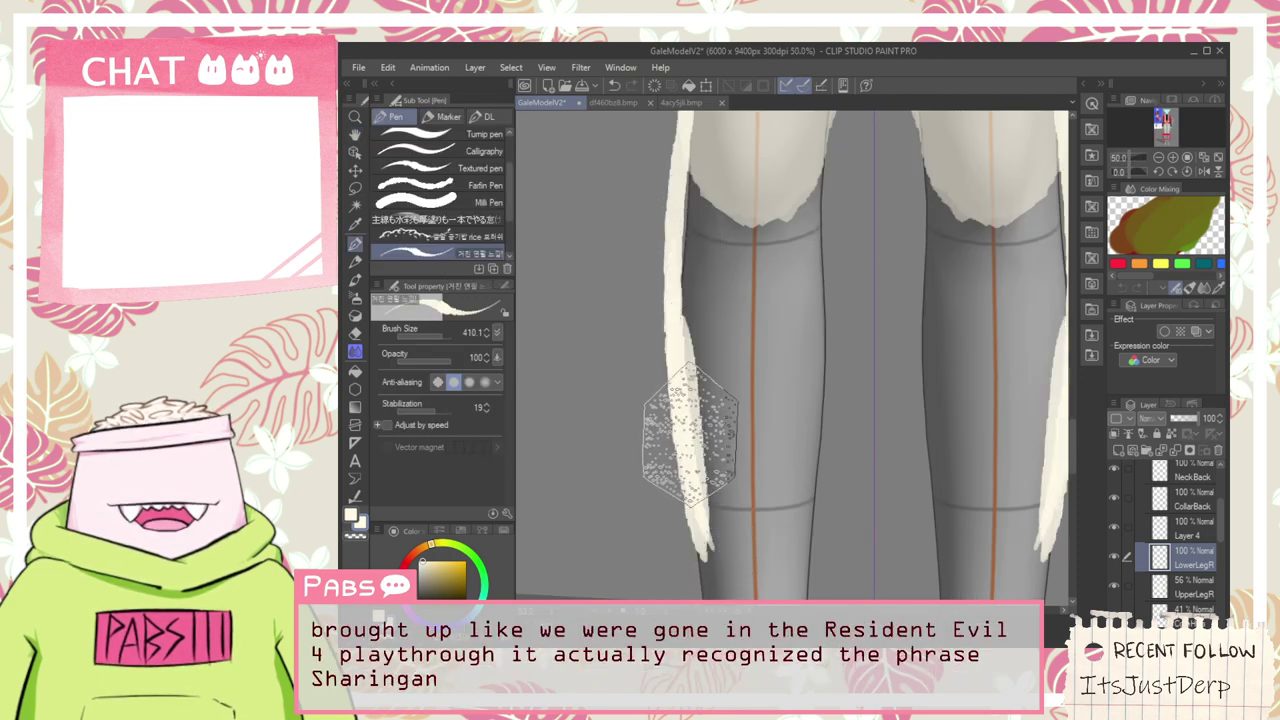
key(ctrl+z)
drag(721, 318, 708, 486)
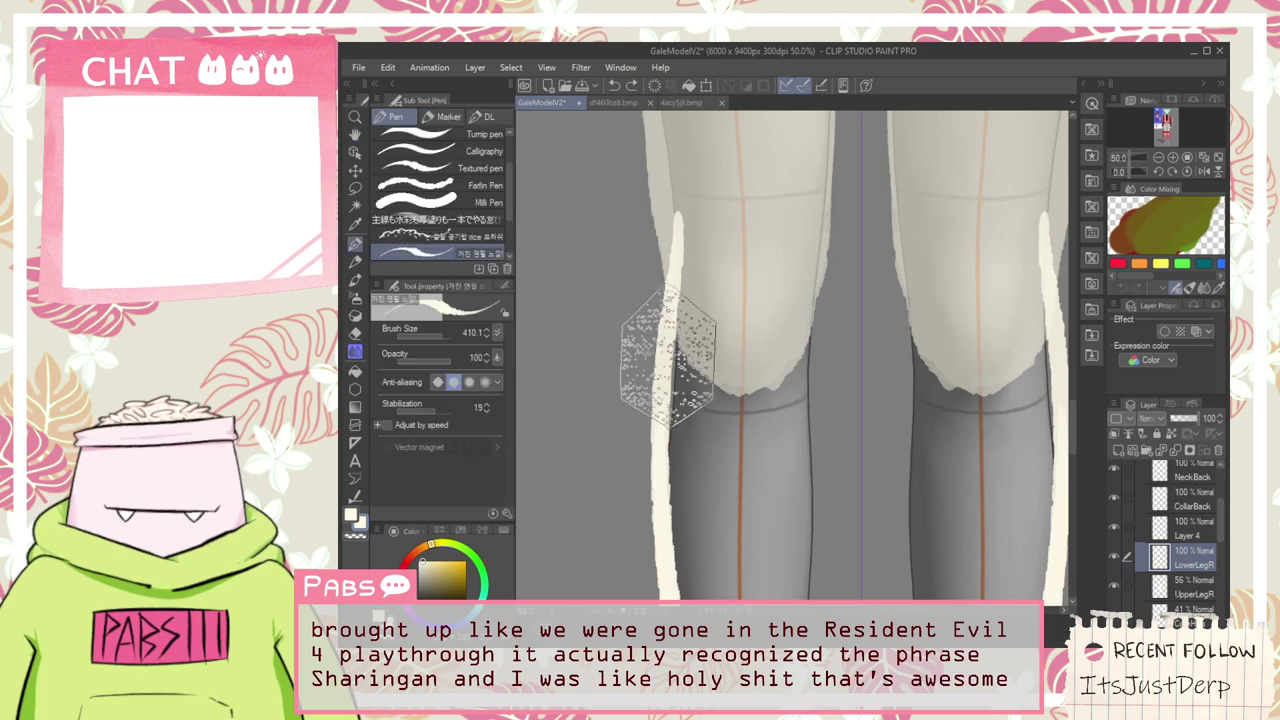
Draw the curved cream upper edge of the lower leg around the underside of the knee
key(ctrl+z)
mouse_move(698, 230)
mouse_down()
mouse_move(687, 420)
mouse_move(750, 346)
mouse_up()
key(ctrl+z)
drag(685, 263, 790, 322)
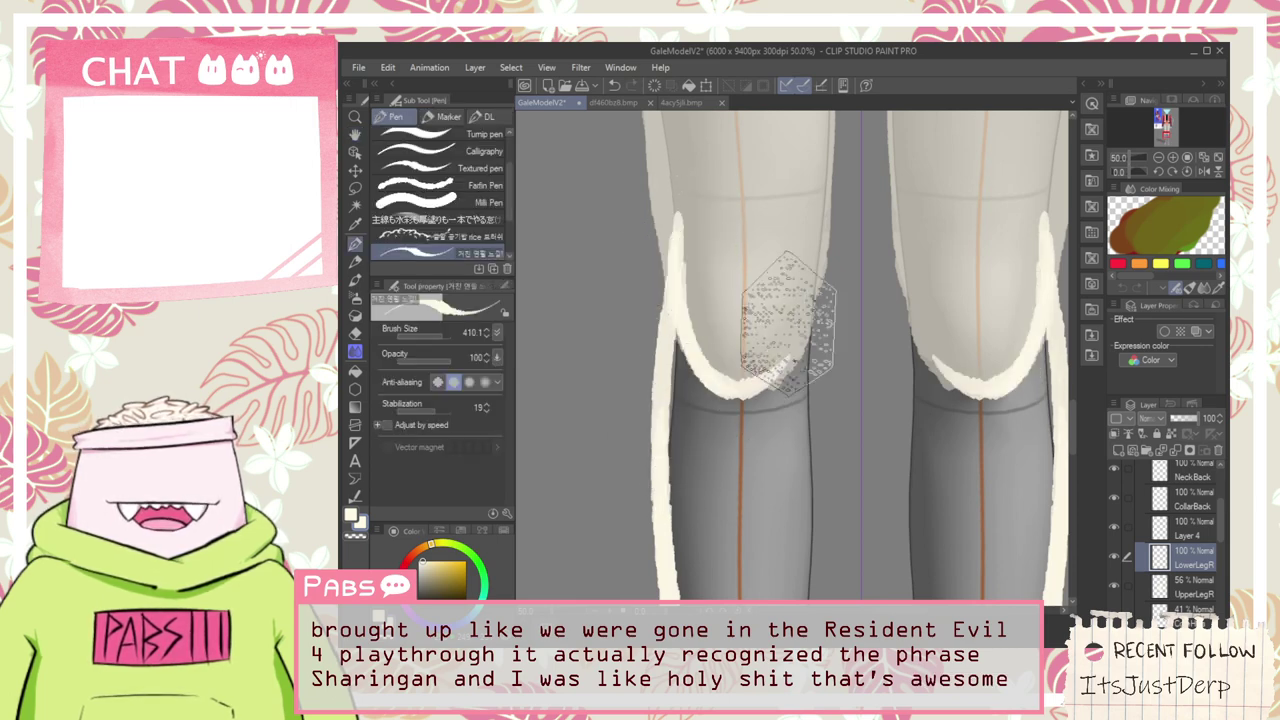
mouse_move(686, 318)
mouse_down()
mouse_move(803, 307)
mouse_move(826, 249)
mouse_move(798, 474)
mouse_up()
key(ctrl+z)
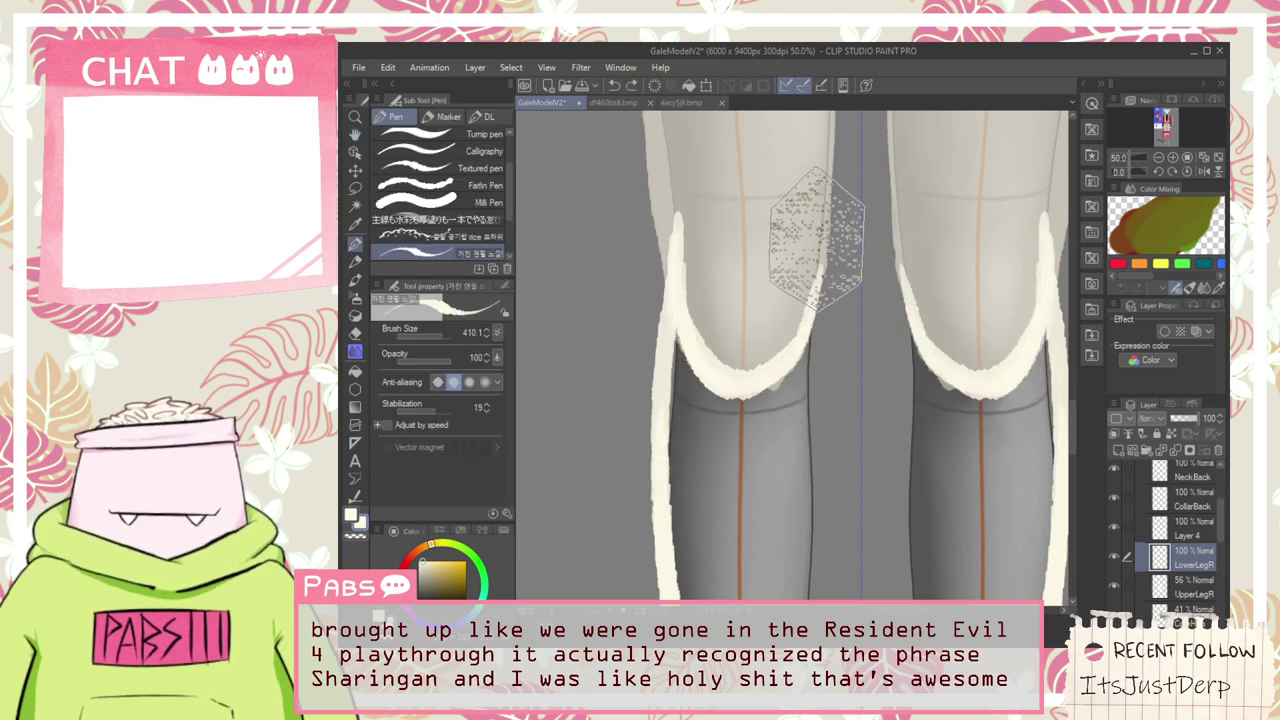
Draw the inner edge of the lower leg down the calf and close the outline with a cream hem above the ankle
drag(820, 240, 816, 470)
drag(814, 266, 808, 576)
drag(815, 328, 788, 596)
drag(814, 375, 780, 590)
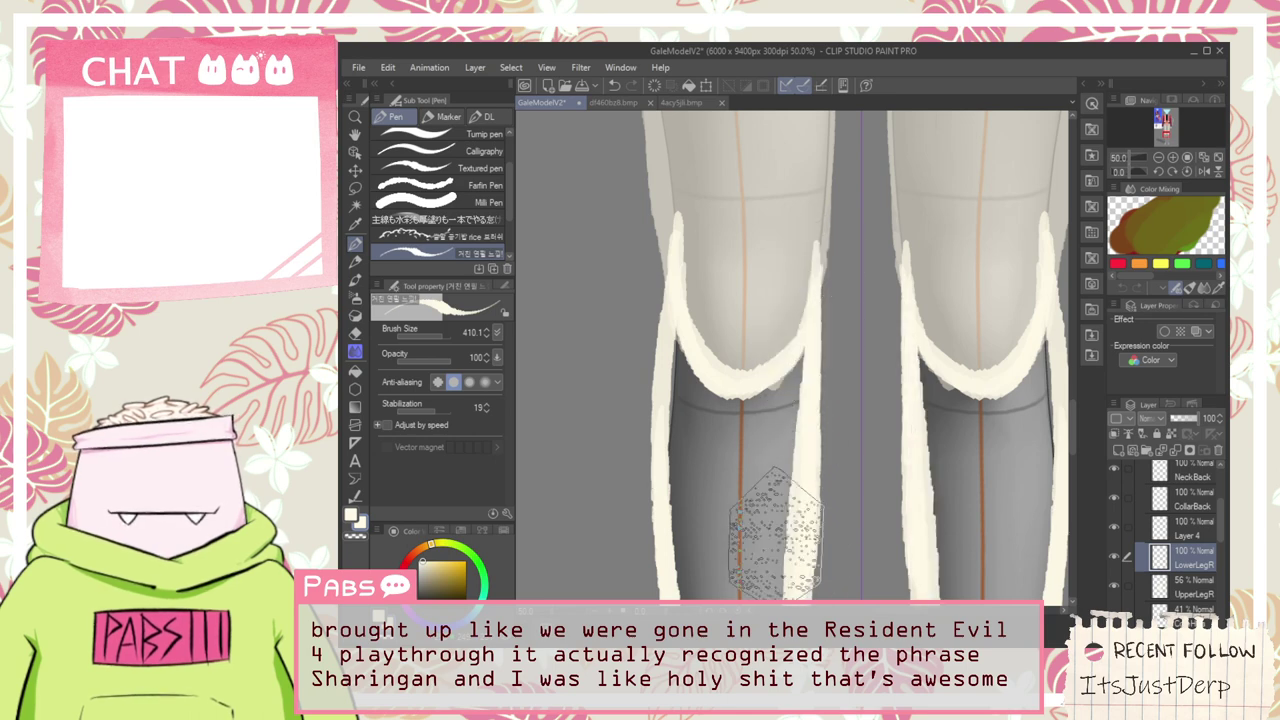
drag(790, 500, 775, 283)
drag(786, 152, 758, 504)
mouse_move(792, 266)
mouse_down()
mouse_move(796, 440)
mouse_move(782, 500)
mouse_up()
drag(786, 366, 793, 522)
mouse_move(796, 430)
mouse_down()
mouse_move(802, 515)
mouse_move(750, 495)
mouse_move(673, 503)
mouse_move(740, 495)
mouse_move(735, 510)
mouse_move(690, 490)
mouse_move(795, 502)
mouse_move(715, 520)
mouse_up()
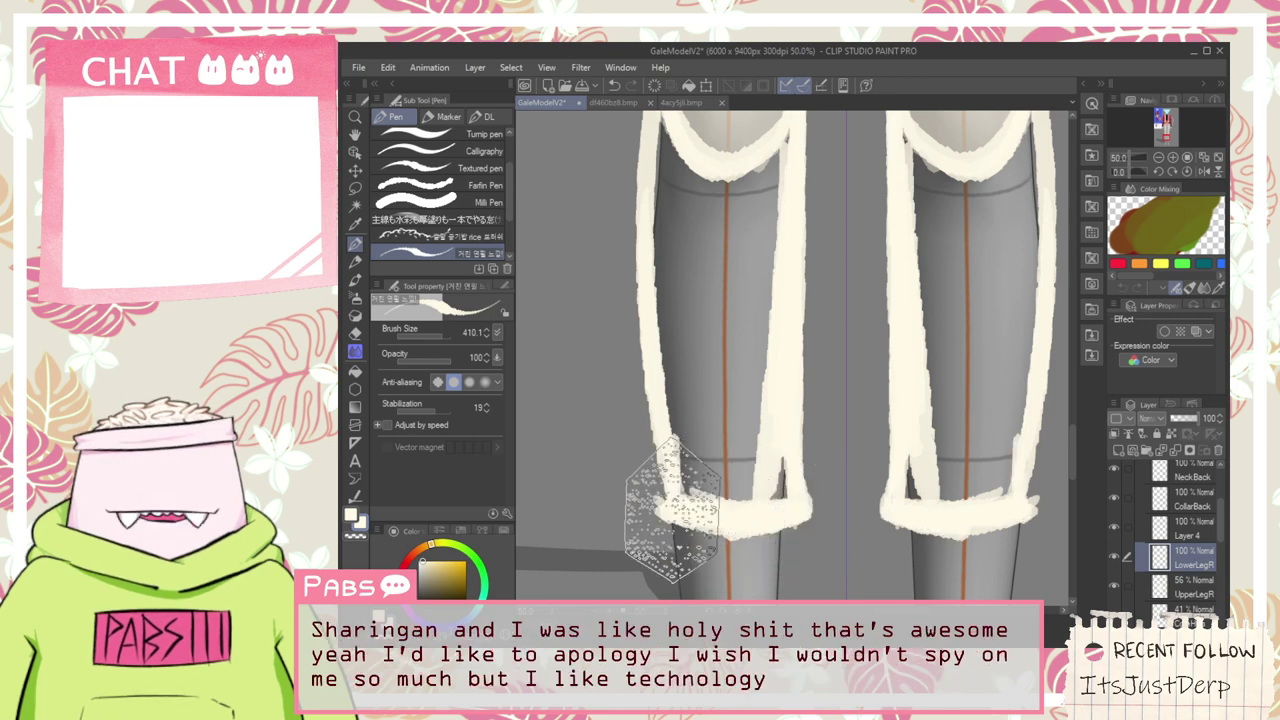
Fill the lower leg outline with solid cream from the hem up to the curve under the knee
mouse_move(672, 510)
mouse_down()
mouse_move(681, 386)
mouse_move(655, 517)
mouse_move(668, 393)
mouse_move(655, 523)
mouse_move(670, 325)
mouse_move(657, 502)
mouse_move(681, 342)
mouse_move(683, 490)
mouse_move(668, 115)
mouse_move(680, 182)
mouse_move(665, 150)
mouse_move(650, 172)
mouse_move(690, 374)
mouse_move(674, 178)
mouse_move(725, 485)
mouse_move(693, 270)
mouse_move(701, 455)
mouse_move(707, 405)
mouse_move(684, 372)
mouse_move(733, 350)
mouse_move(776, 362)
mouse_move(773, 480)
mouse_up()
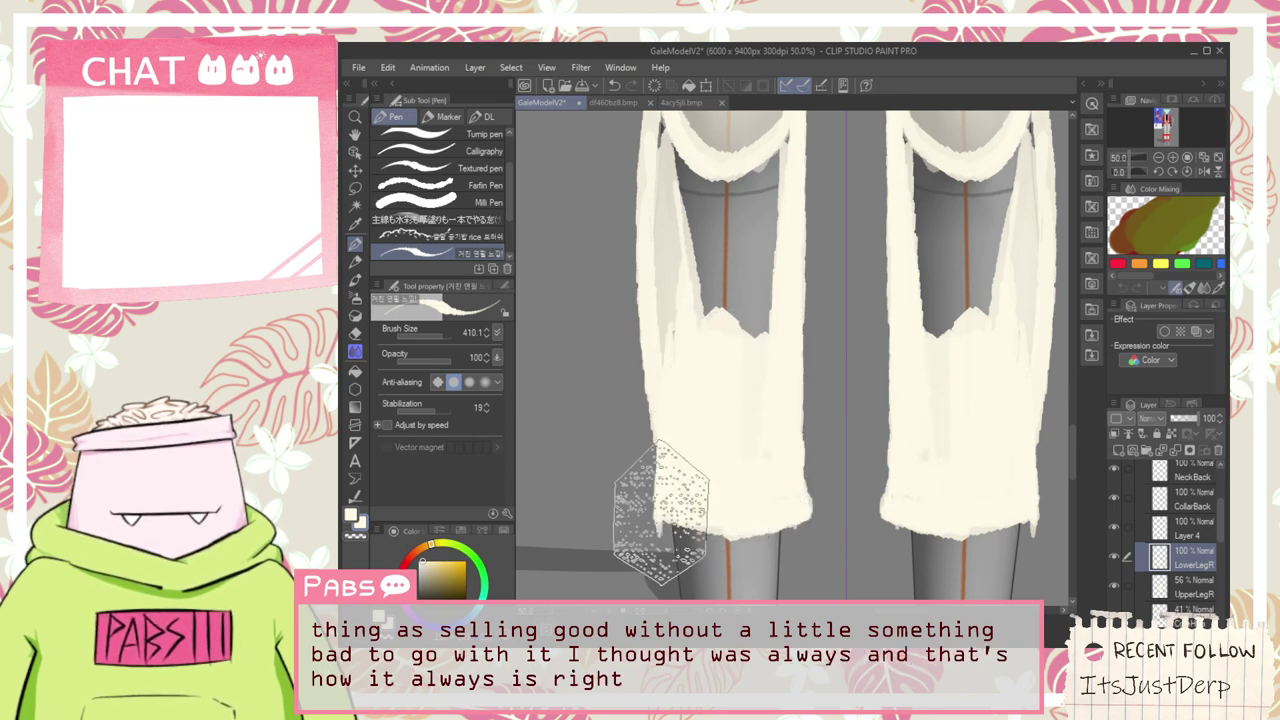
key(space)
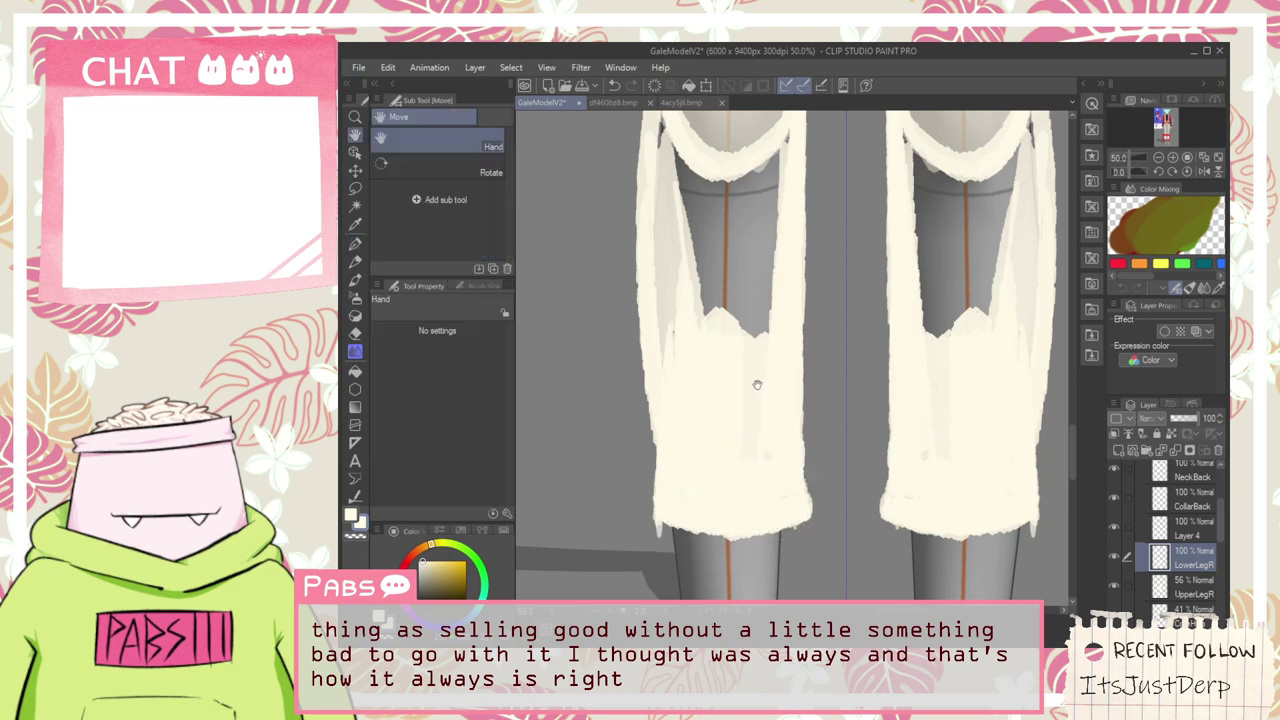
mouse_move(757, 383)
mouse_down()
mouse_move(767, 536)
mouse_move(669, 340)
mouse_up()
mouse_move(687, 508)
mouse_down()
mouse_move(679, 281)
mouse_move(691, 326)
mouse_move(677, 287)
mouse_move(691, 228)
mouse_move(728, 366)
mouse_move(720, 460)
mouse_move(696, 269)
mouse_move(726, 353)
mouse_move(740, 530)
mouse_move(772, 498)
mouse_move(733, 447)
mouse_up()
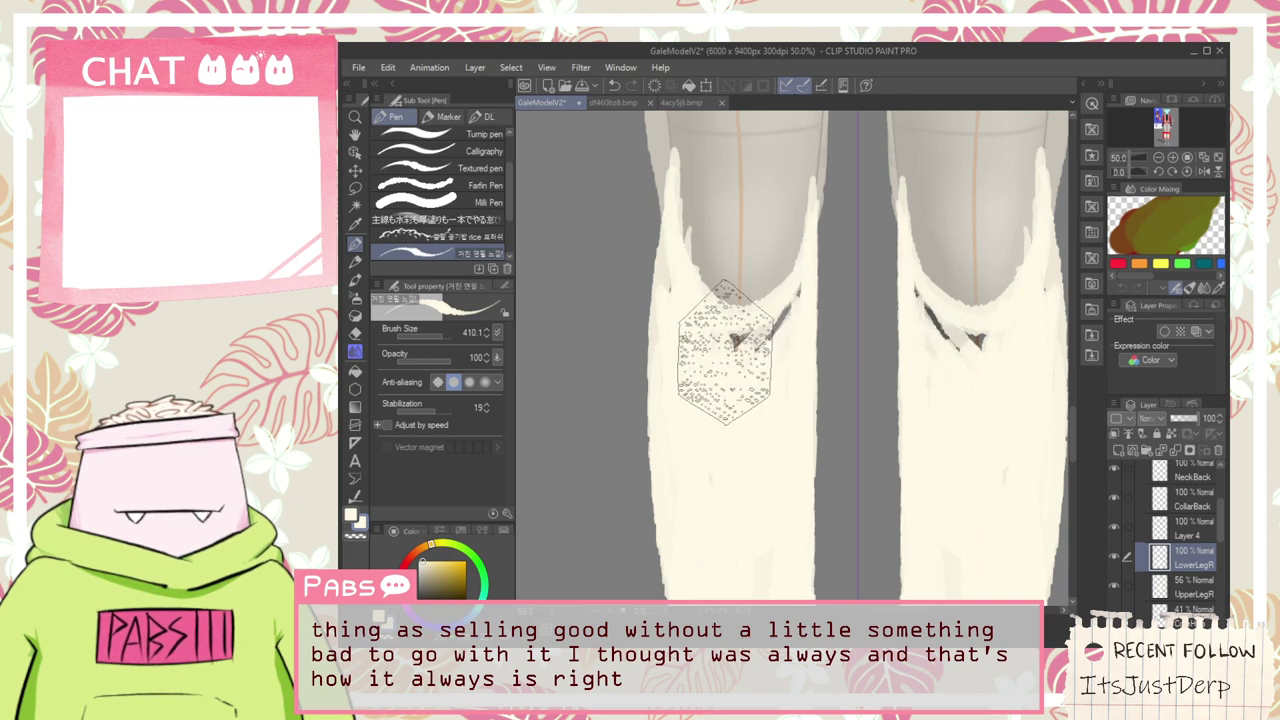
mouse_move(725, 350)
mouse_down()
mouse_move(813, 275)
mouse_move(790, 293)
mouse_move(768, 420)
mouse_up()
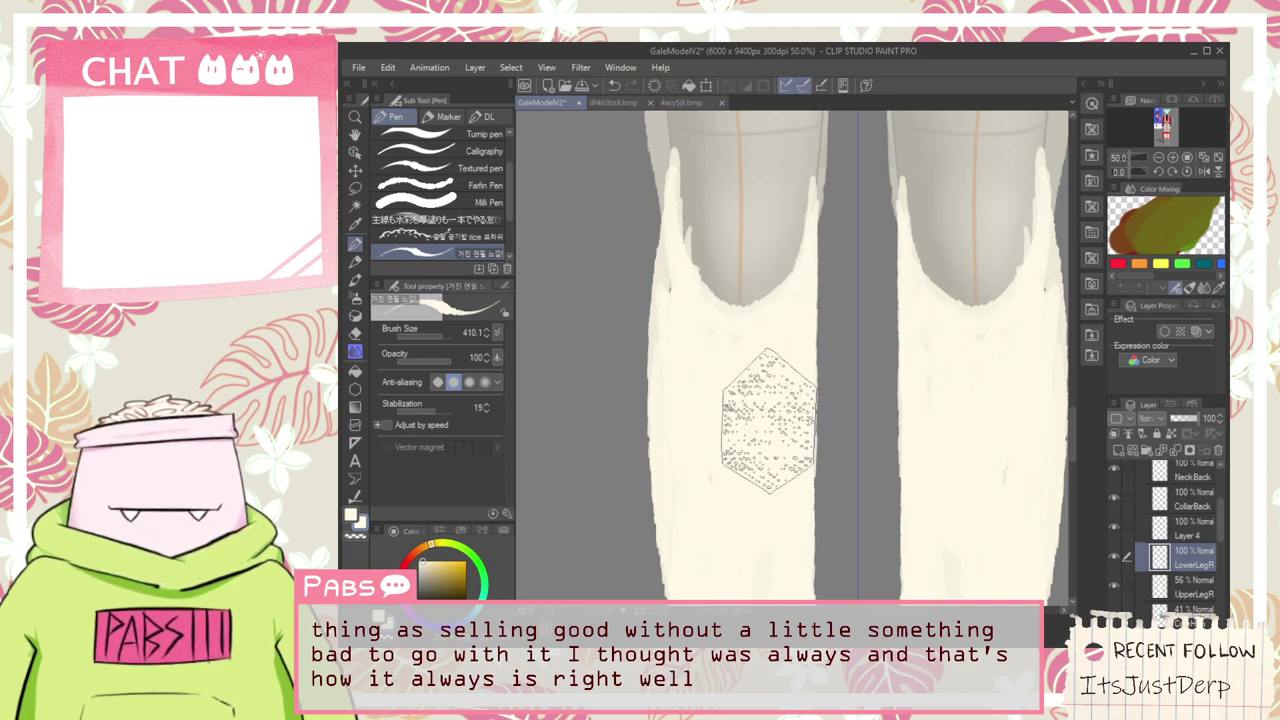
scroll(748, 455, down, 2)
key(space)
drag(734, 483, 694, 374)
scroll(694, 374, up, 2)
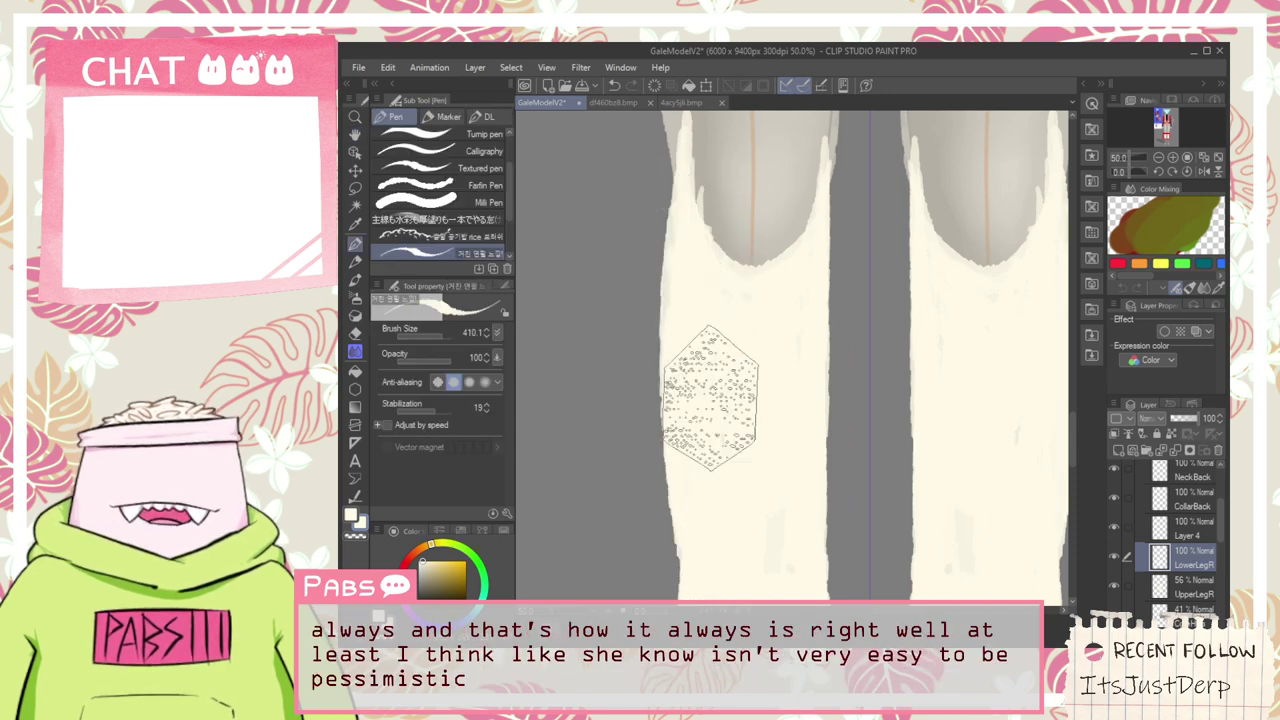
scroll(760, 423, down, 3)
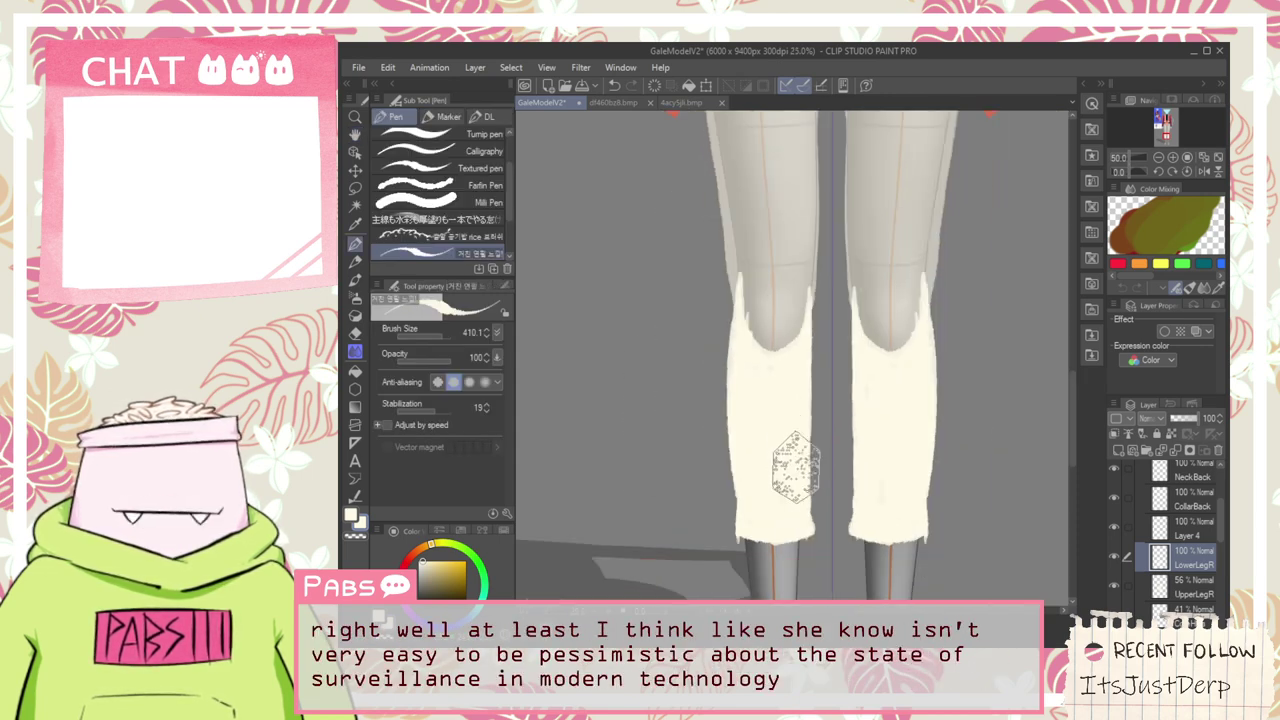
Trim the bulging sides of the cream lower leg to a straighter silhouette with the Kneaded eraser
key(e)
scroll(720, 305, up, 1)
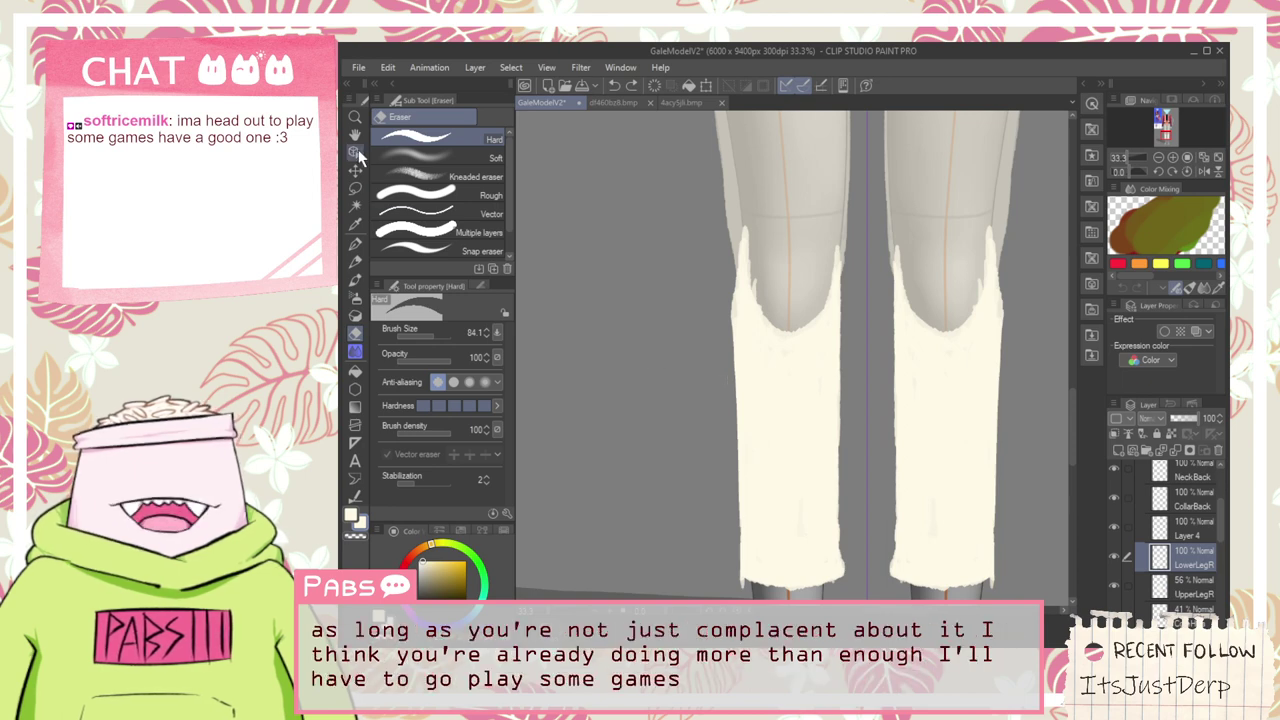
click(478, 178)
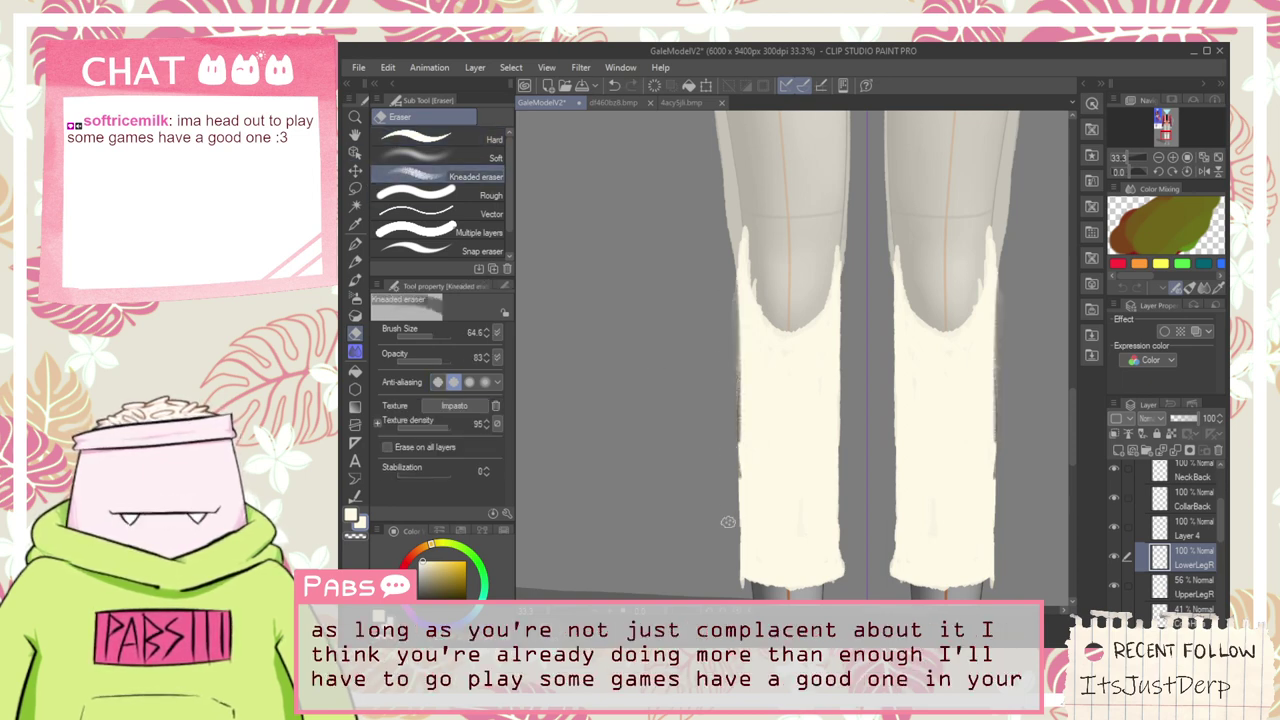
scroll(765, 502, down, 2)
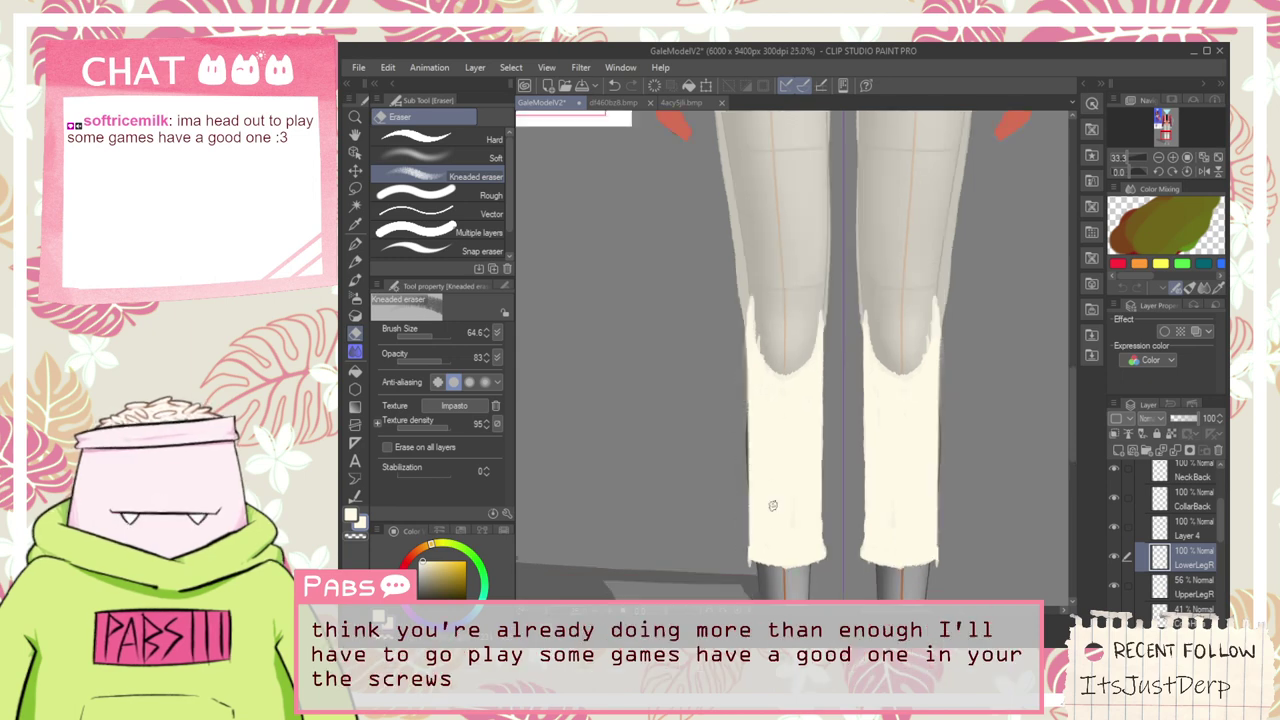
scroll(825, 535, up, 3)
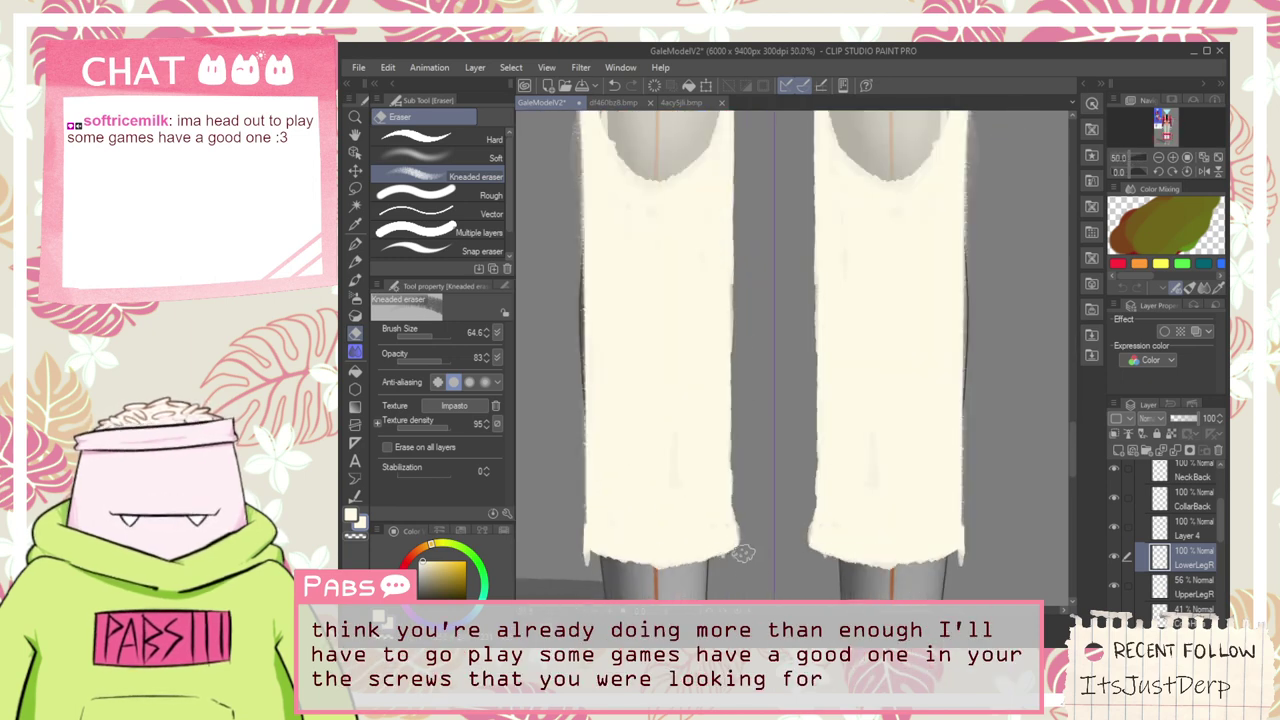
scroll(759, 580, down, 4)
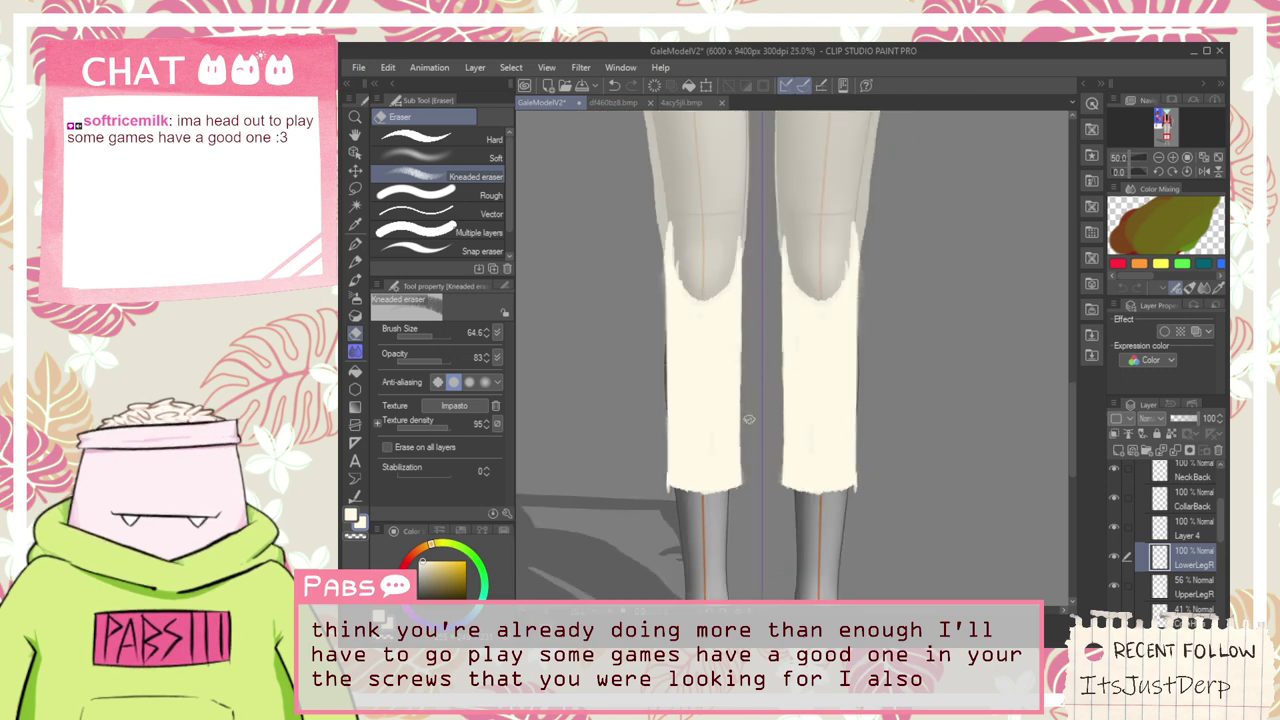
scroll(758, 473, up, 3)
key(space)
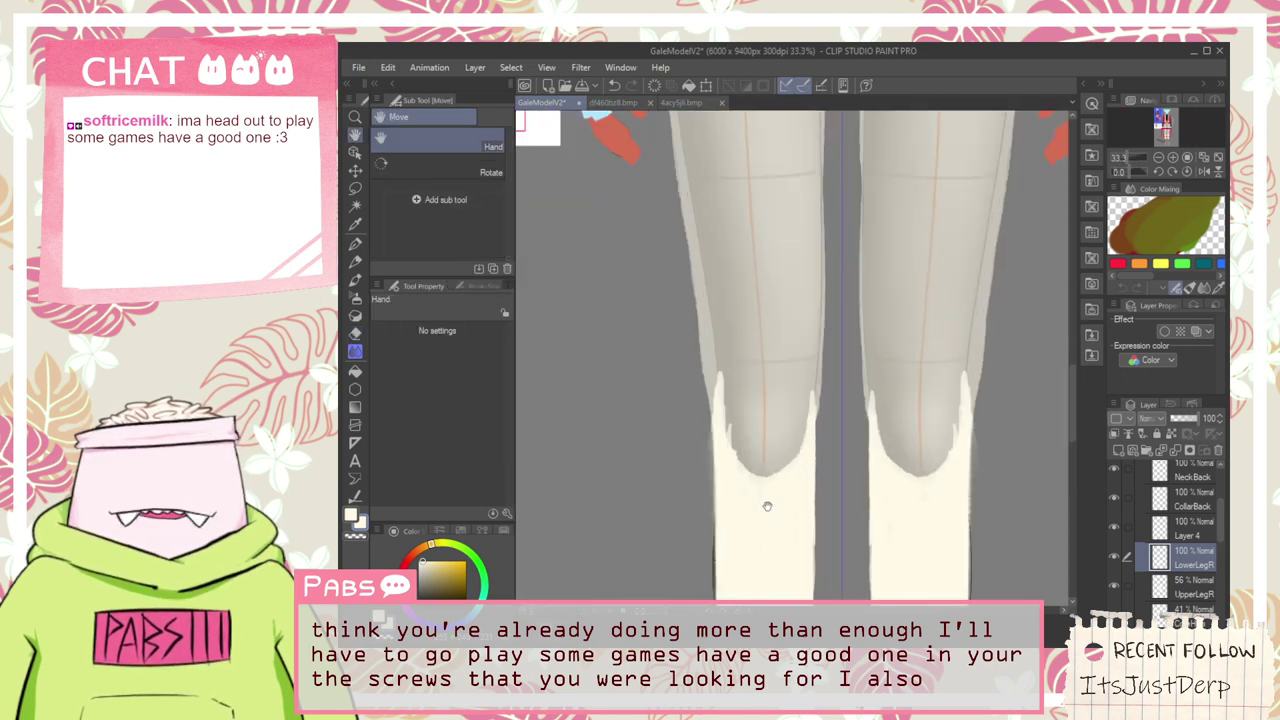
drag(768, 506, 756, 463)
Clean up the lower leg's hem and its ragged bottom corners with the Kneaded and Hard erasers
click(412, 139)
scroll(634, 422, up, 2)
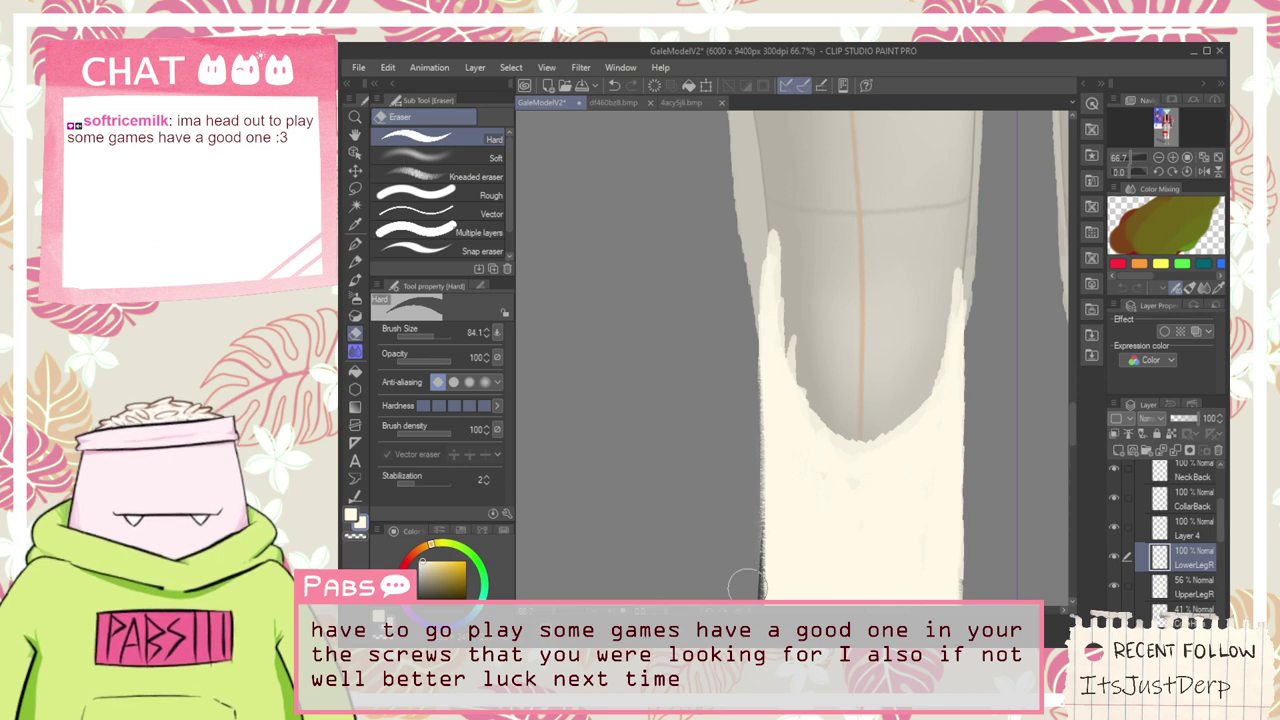
scroll(745, 585, down, 4)
key(h)
scroll(623, 438, up, 3)
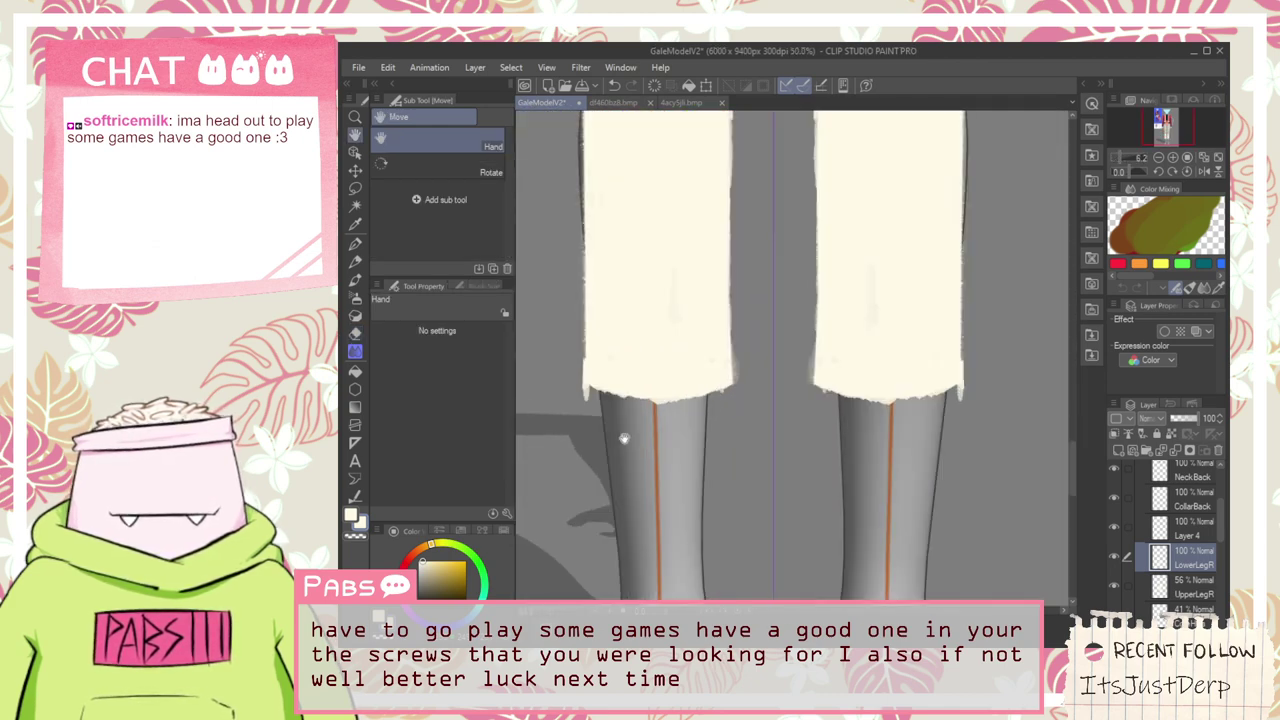
scroll(605, 438, up, 1)
key(e)
click(438, 175)
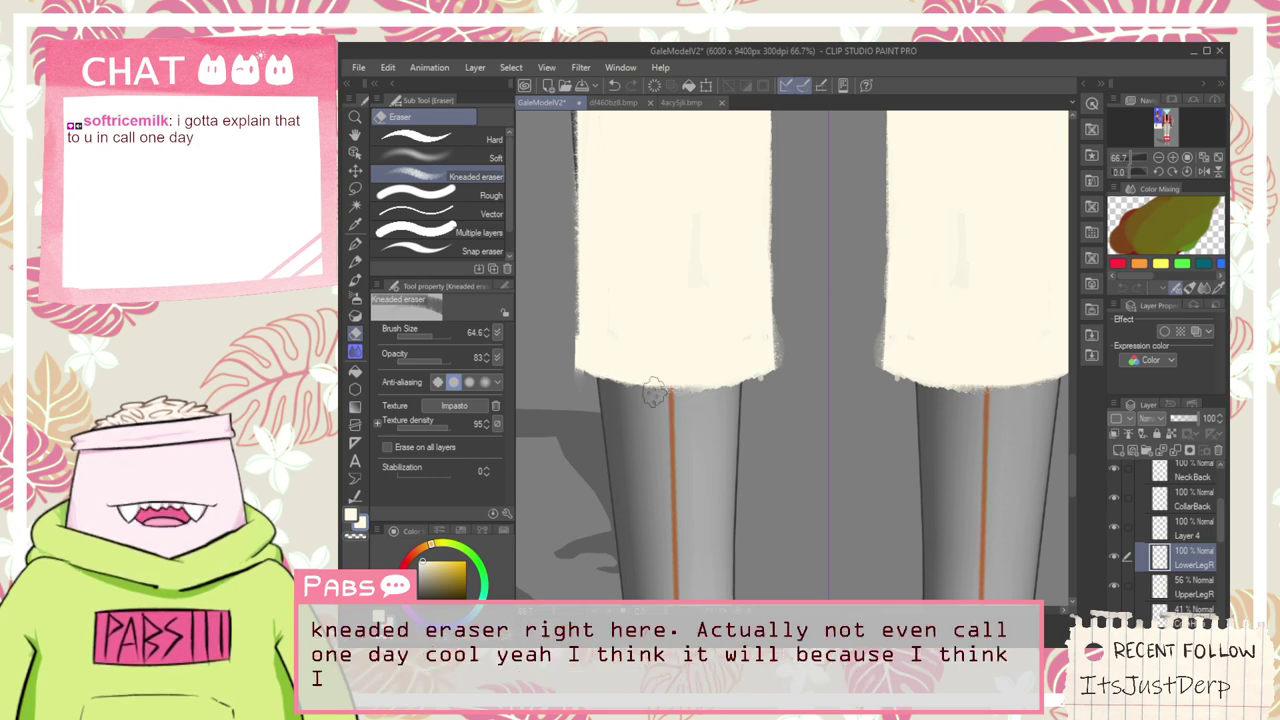
click(443, 142)
scroll(629, 430, up, 1)
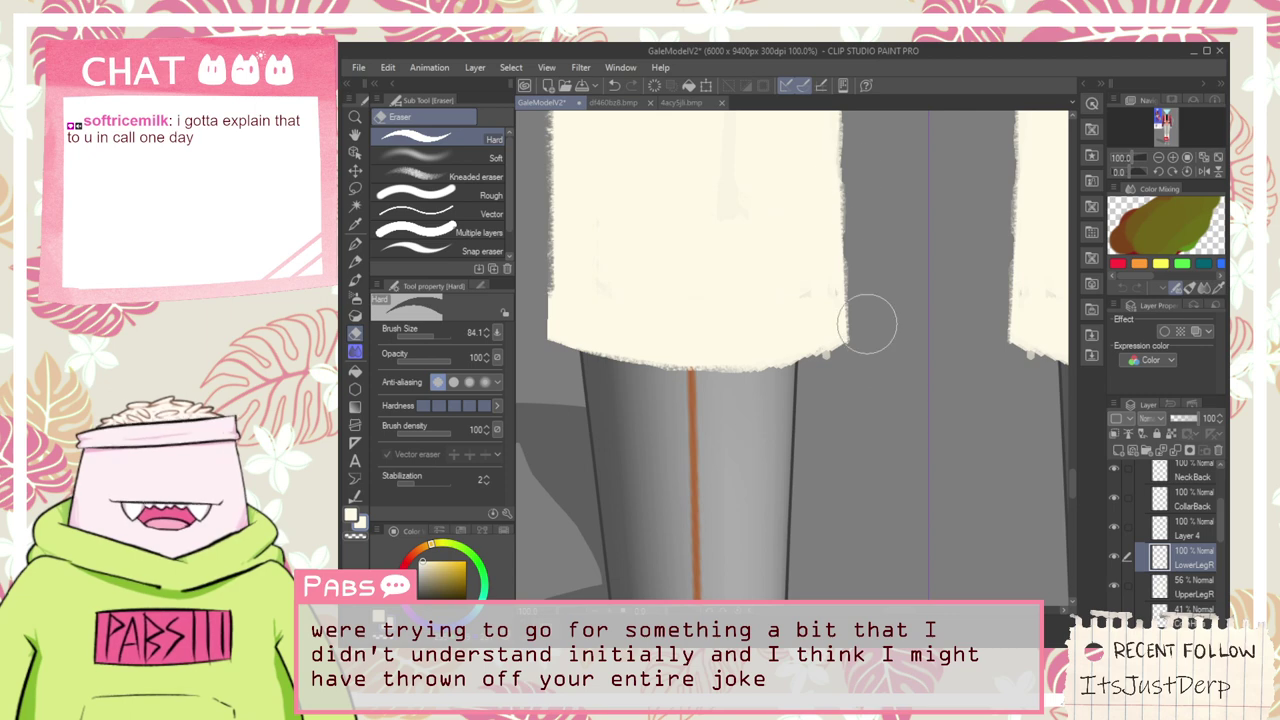
Sample the cream of the lower leg and set the pen's brush size to 162.7
scroll(859, 271, down, 1)
drag(720, 209, 727, 424)
alt+click(702, 456)
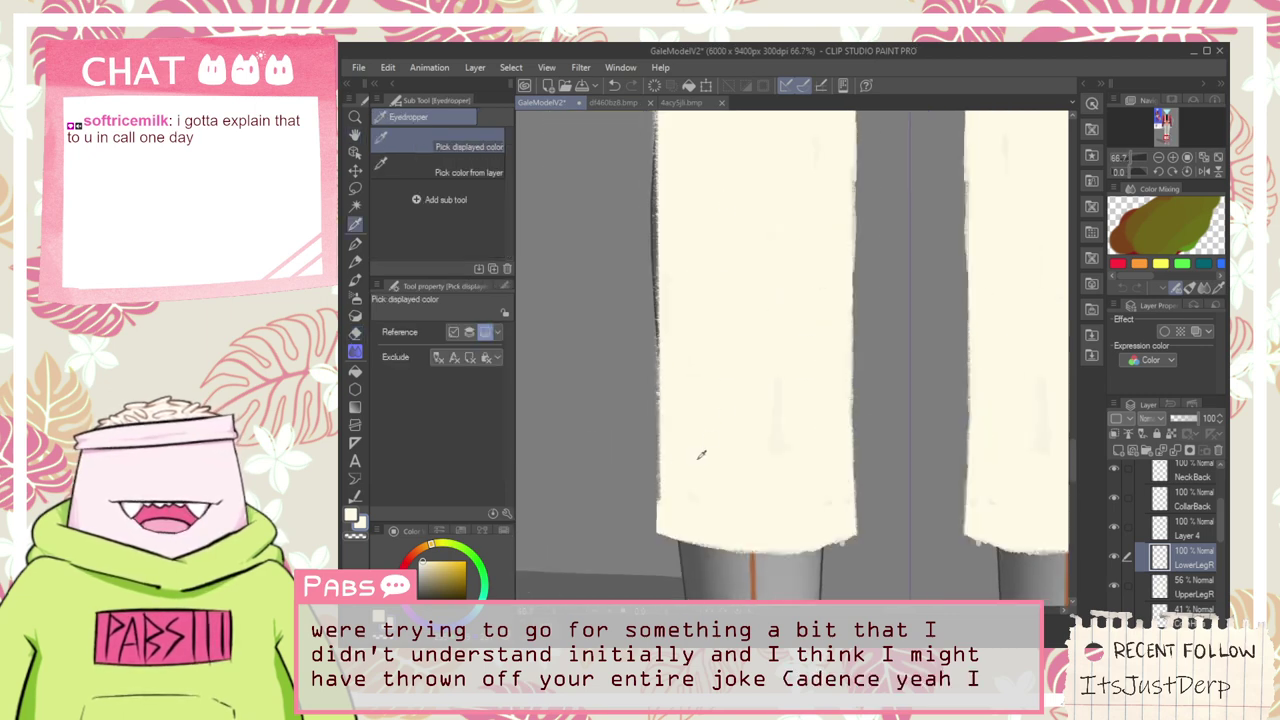
key(p)
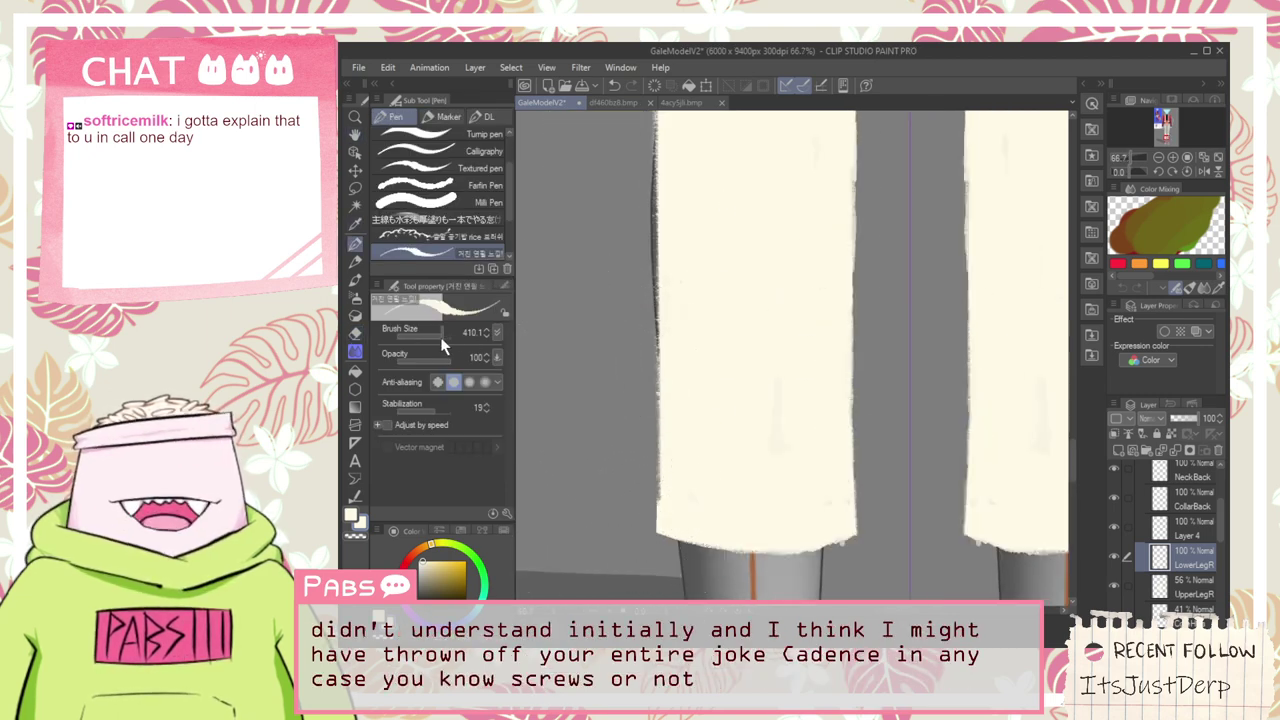
drag(440, 337, 437, 331)
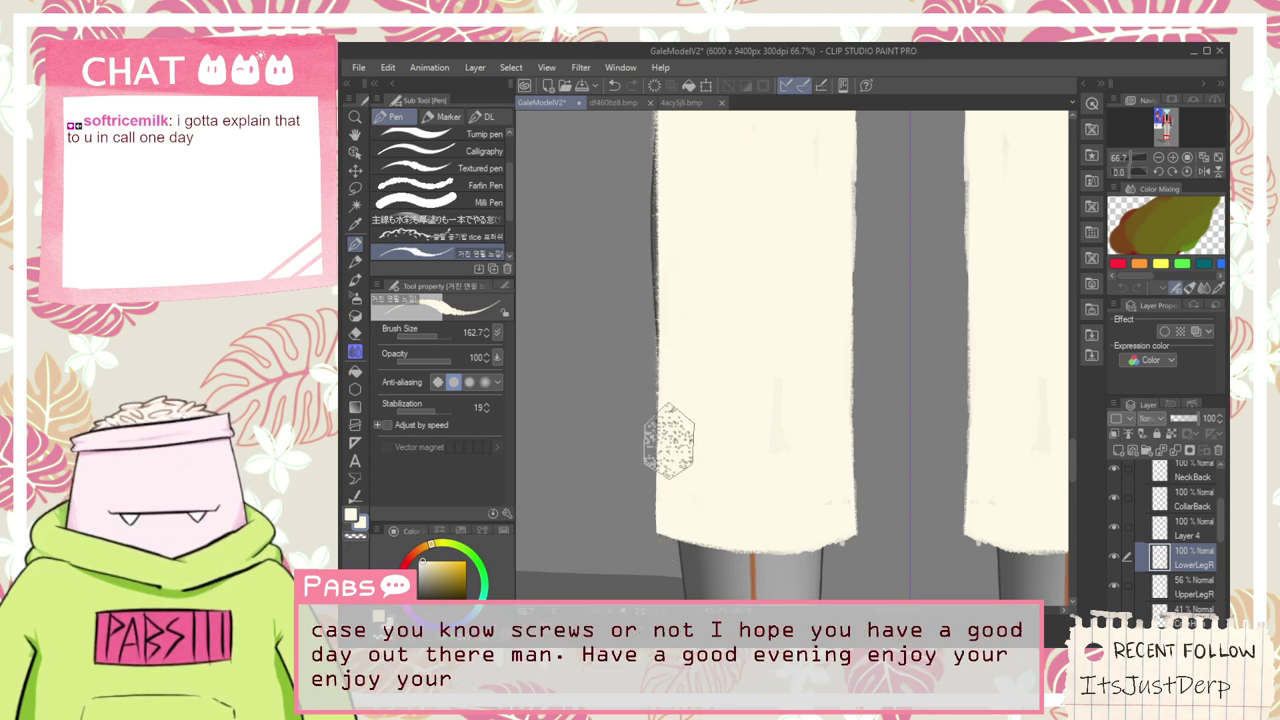
Close the purple tomato photo and the helmet line drawing df460bz8.bmp, keeping only GaleModelV2 open
click(682, 102)
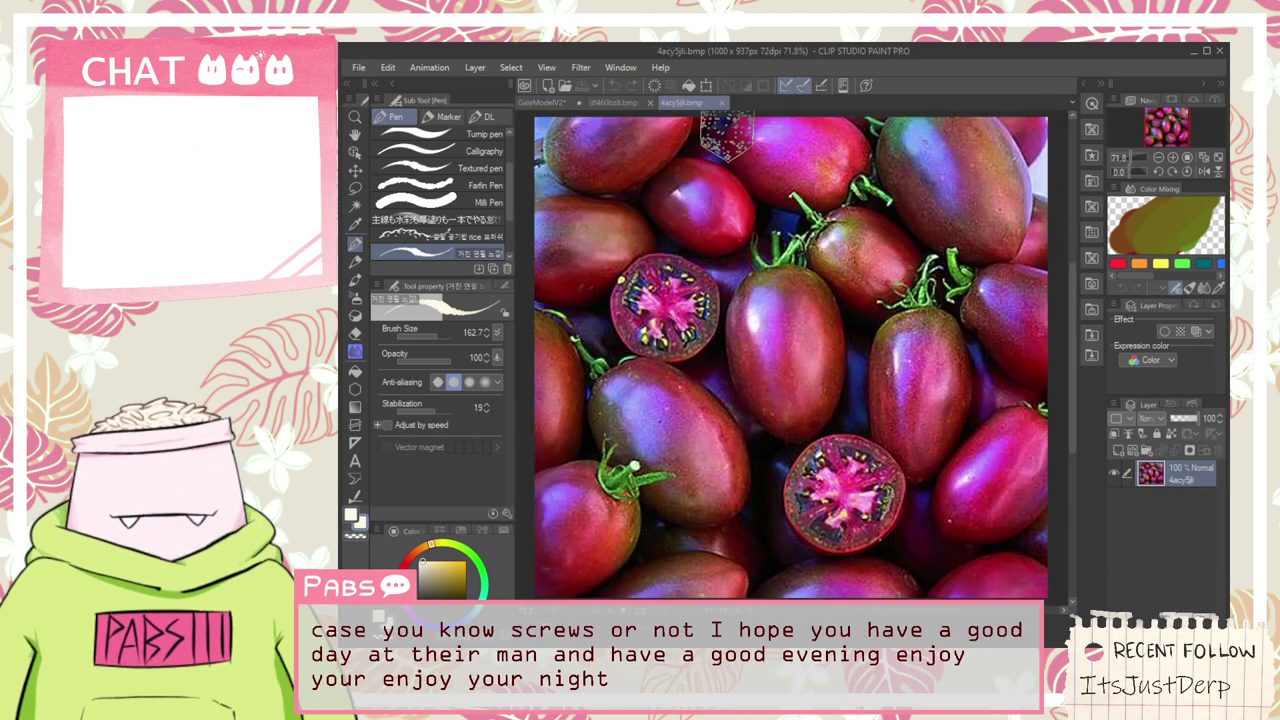
click(722, 102)
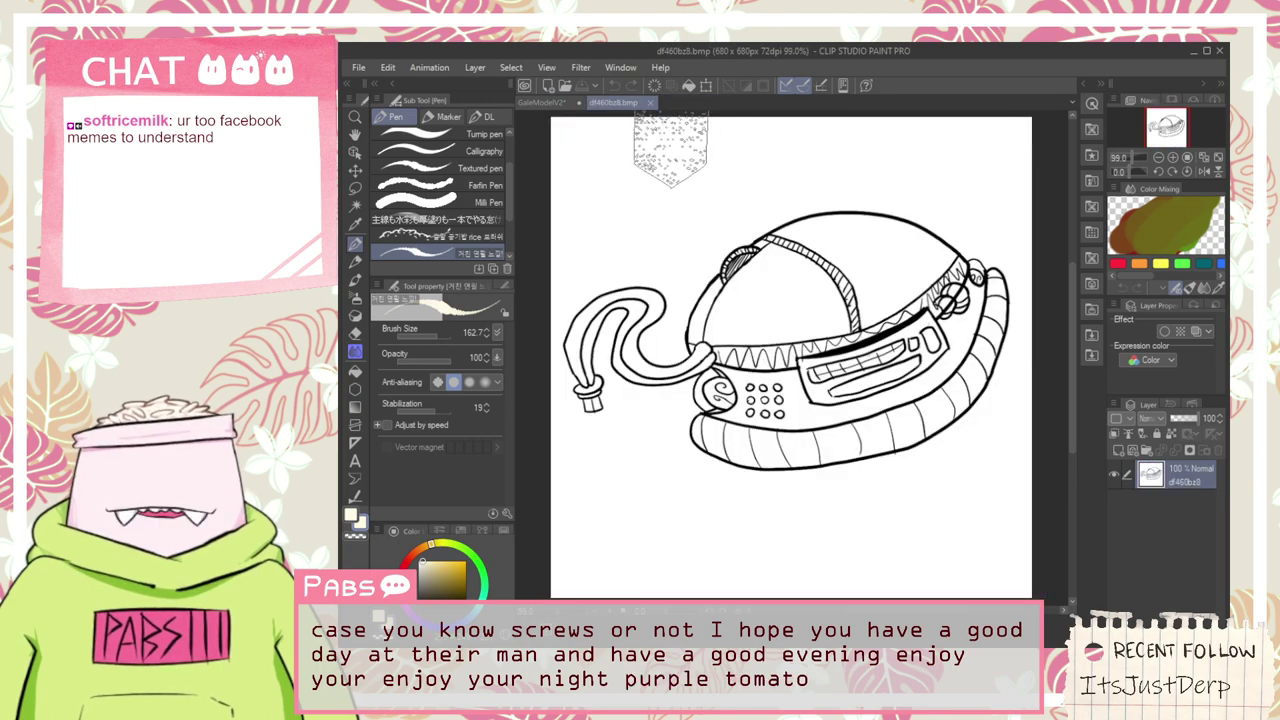
click(650, 102)
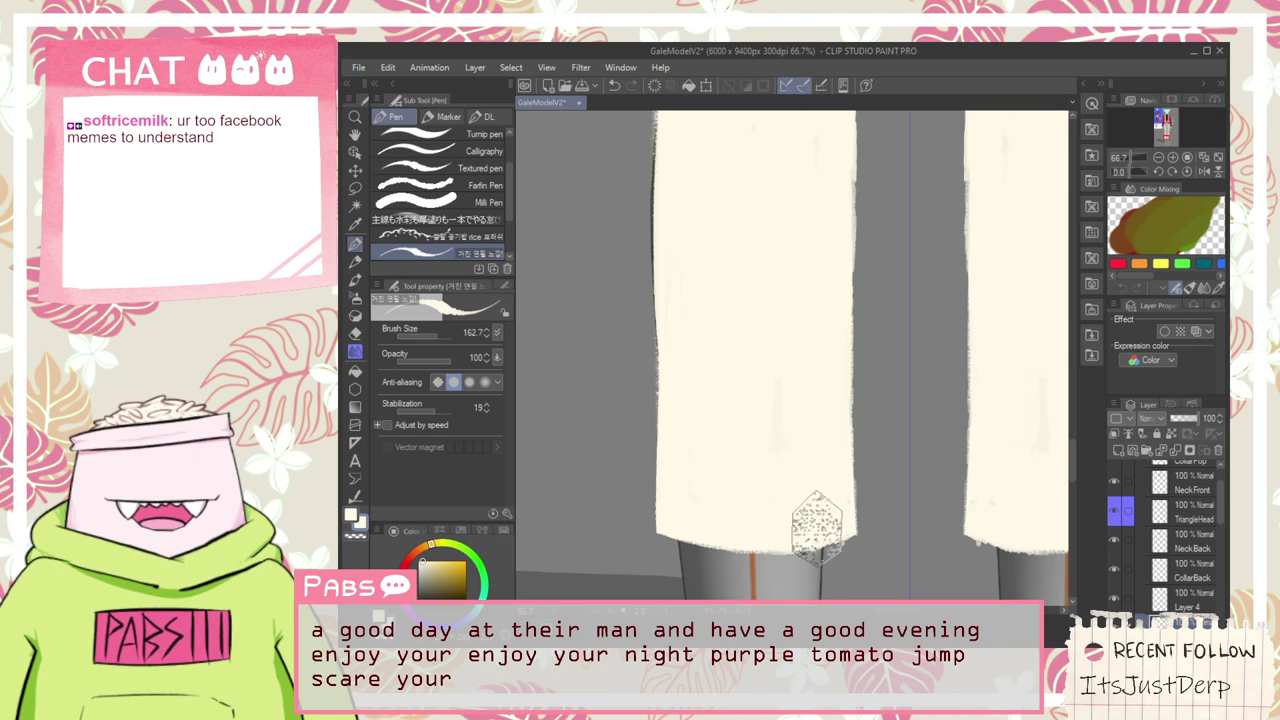
Touch up the rough sides of the lower leg in cream with the pen
scroll(695, 366, down, 1)
mouse_move(696, 366)
mouse_down()
mouse_move(701, 461)
mouse_move(660, 363)
mouse_up()
key(ctrl+z)
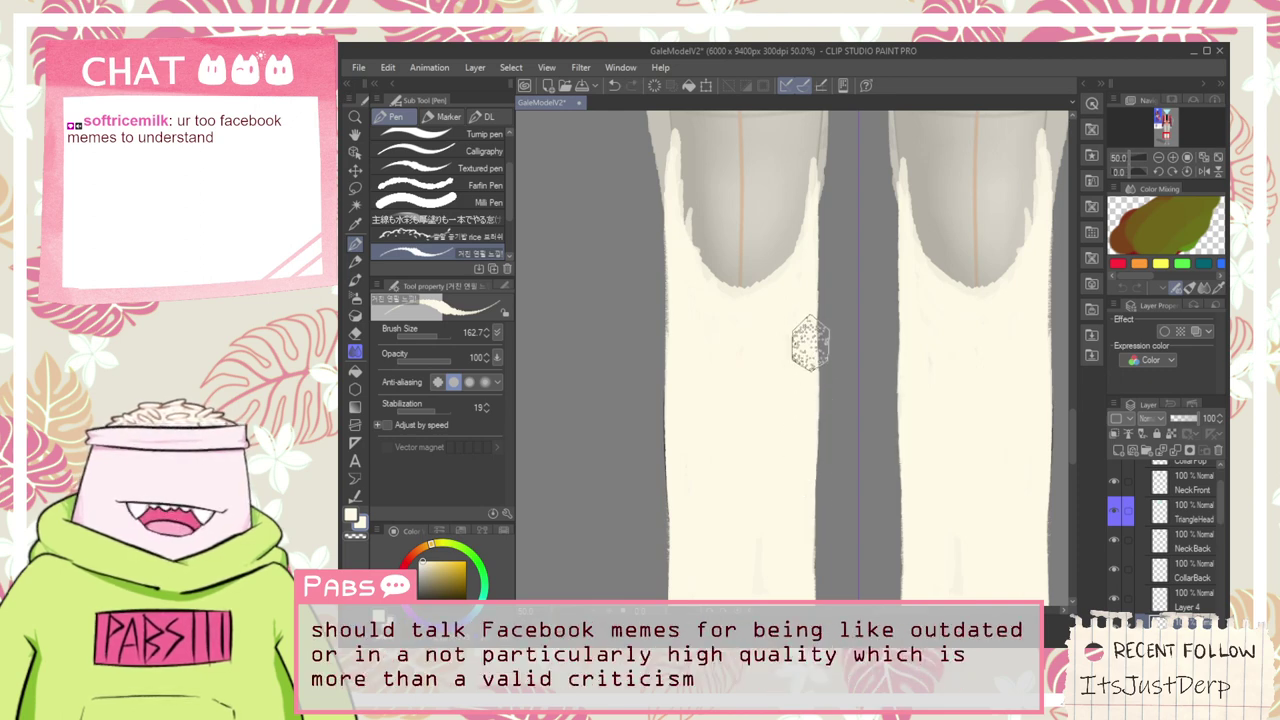
Try to erase the cream spike on the outer side of the knee with the Hard eraser
key(e)
scroll(700, 390, up, 3)
mouse_move(715, 417)
mouse_down()
mouse_move(656, 128)
mouse_move(674, 367)
mouse_move(707, 465)
mouse_move(640, 171)
mouse_move(712, 441)
mouse_move(653, 301)
mouse_up()
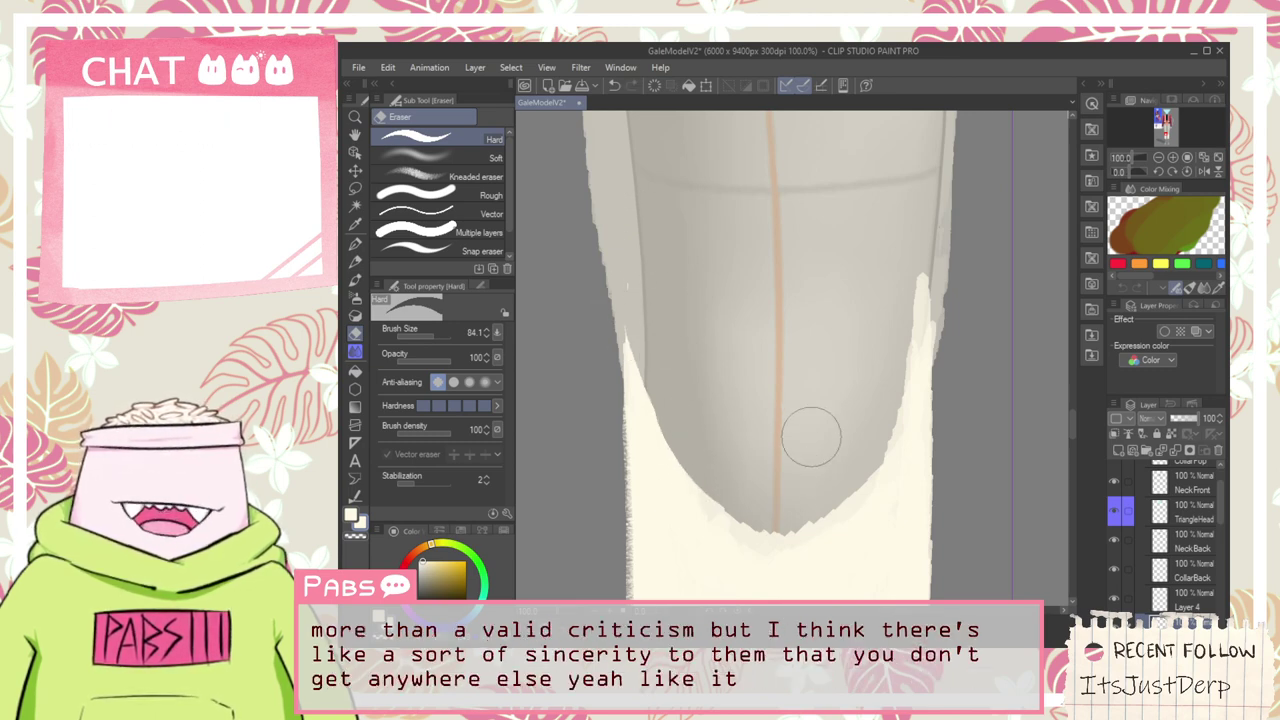
mouse_move(653, 350)
mouse_down()
mouse_move(654, 309)
mouse_move(638, 305)
mouse_up()
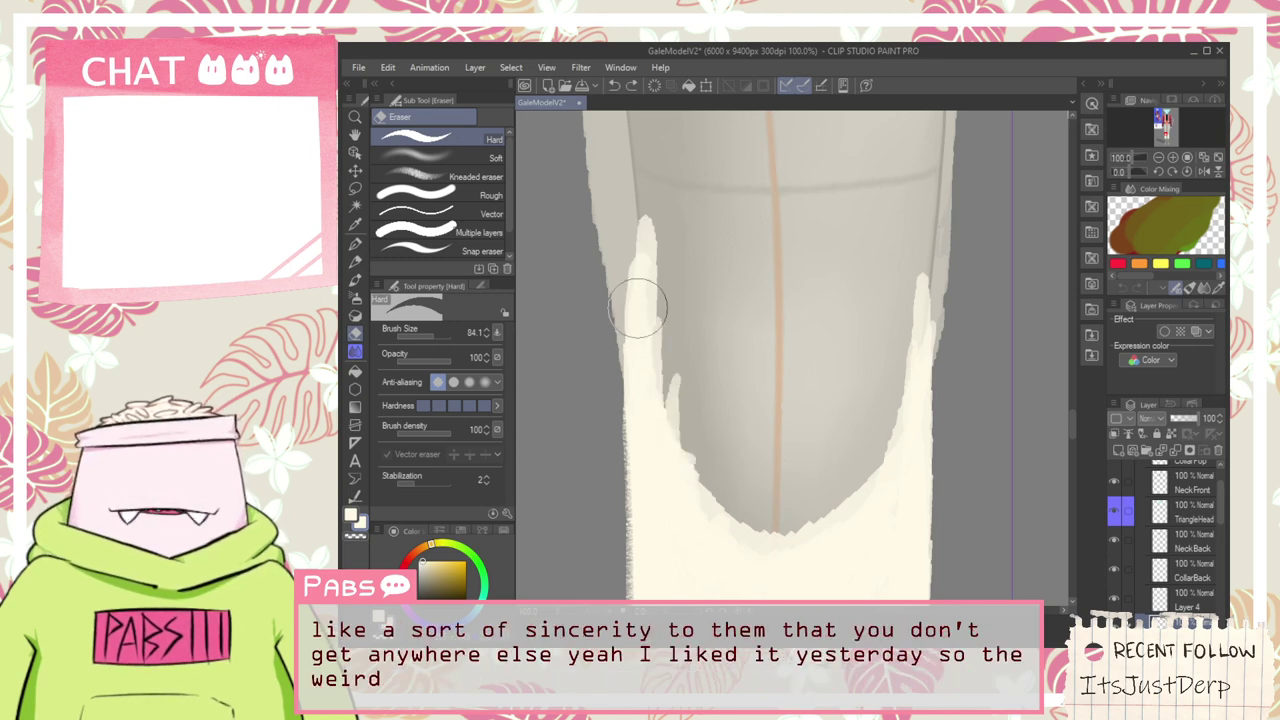
Inspect the lower leg's hem and inner bottom corner up close for leftover ragged edges
scroll(645, 312, down, 2)
key(space)
drag(705, 480, 654, 246)
drag(721, 413, 703, 391)
scroll(701, 558, up, 1)
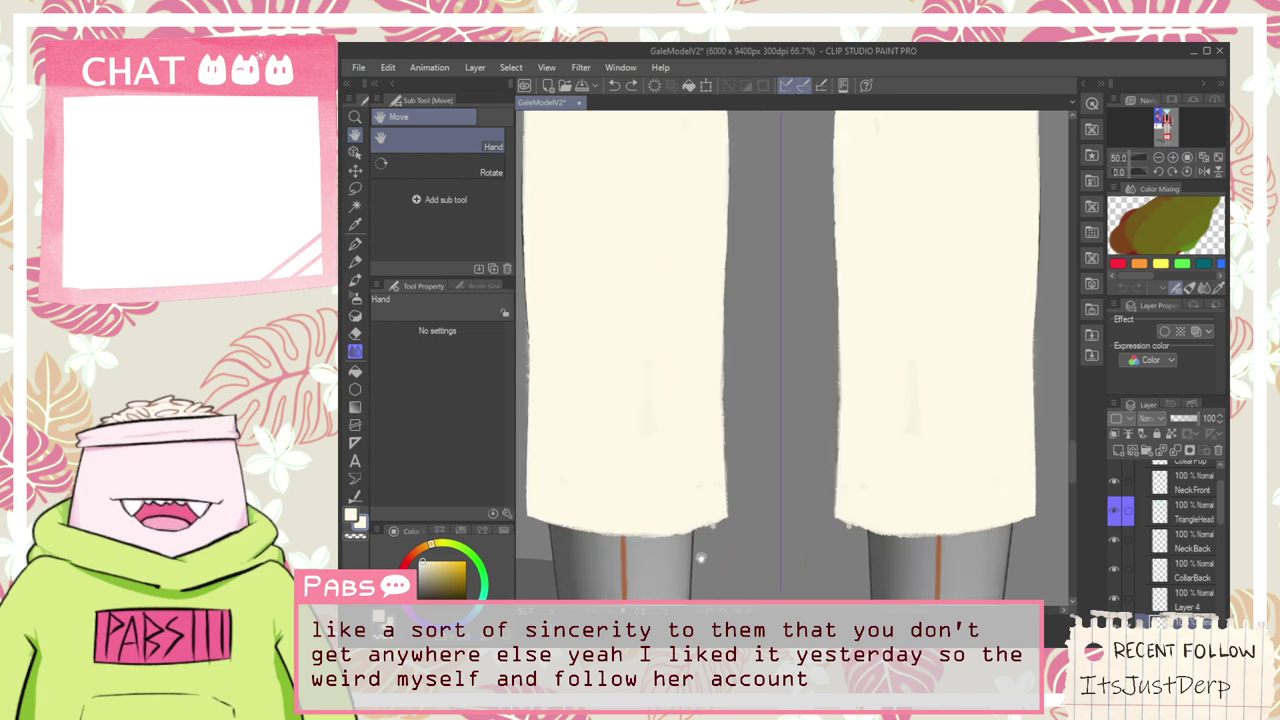
scroll(700, 558, up, 4)
key(e)
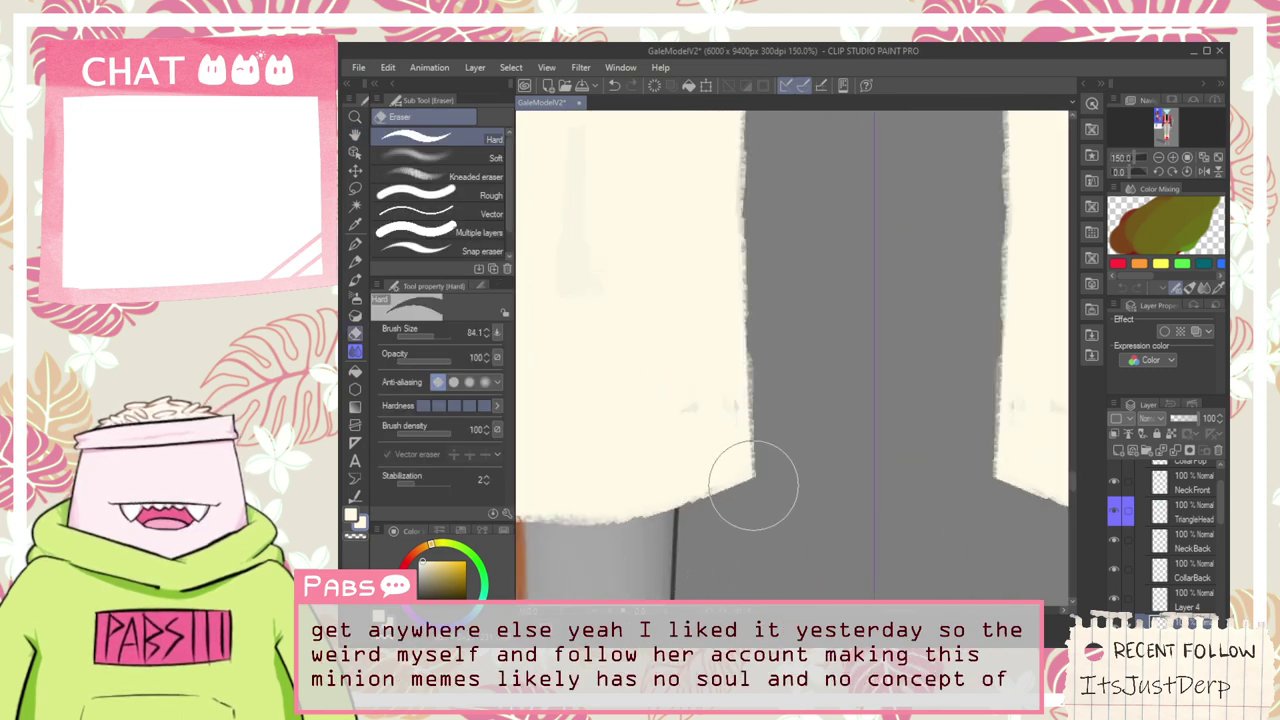
Erase the cream spikes rising along both sides of the knee with the Kneaded eraser
scroll(754, 478, down, 4)
key(space)
drag(745, 160, 754, 430)
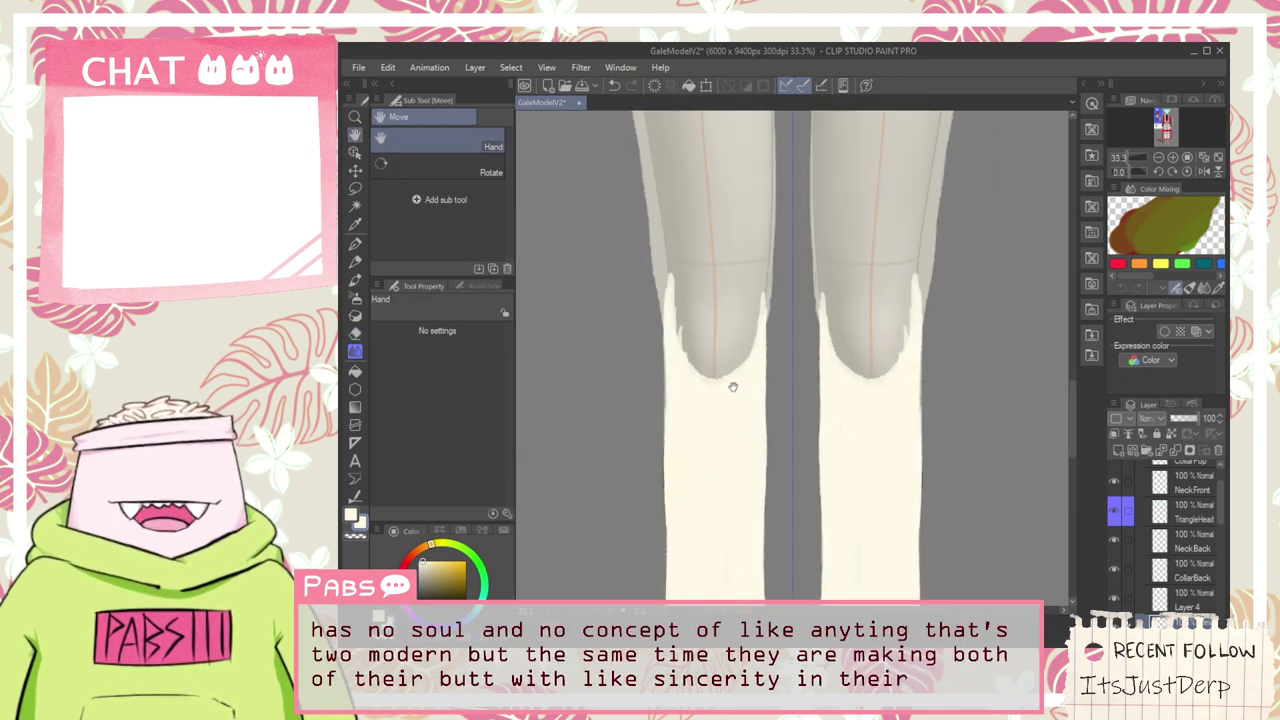
key(e)
scroll(645, 258, up, 2)
click(478, 177)
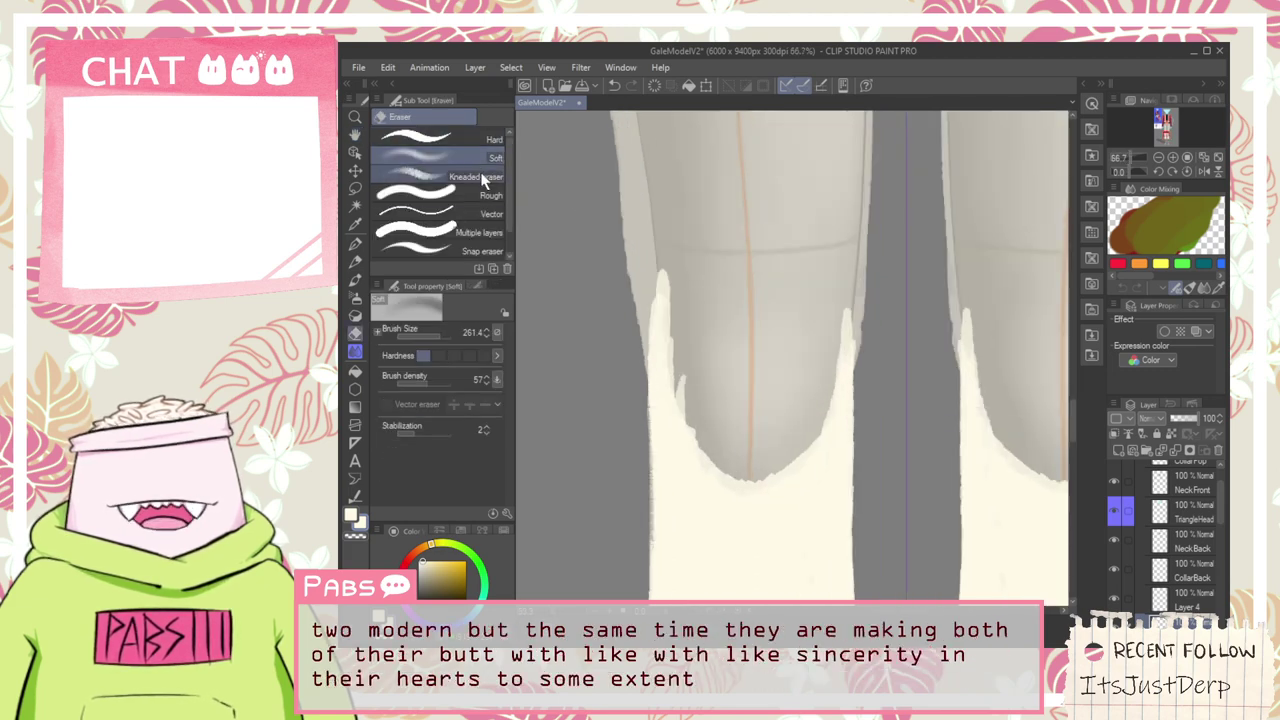
mouse_move(670, 250)
mouse_down()
mouse_move(693, 316)
mouse_move(677, 263)
mouse_move(670, 315)
mouse_up()
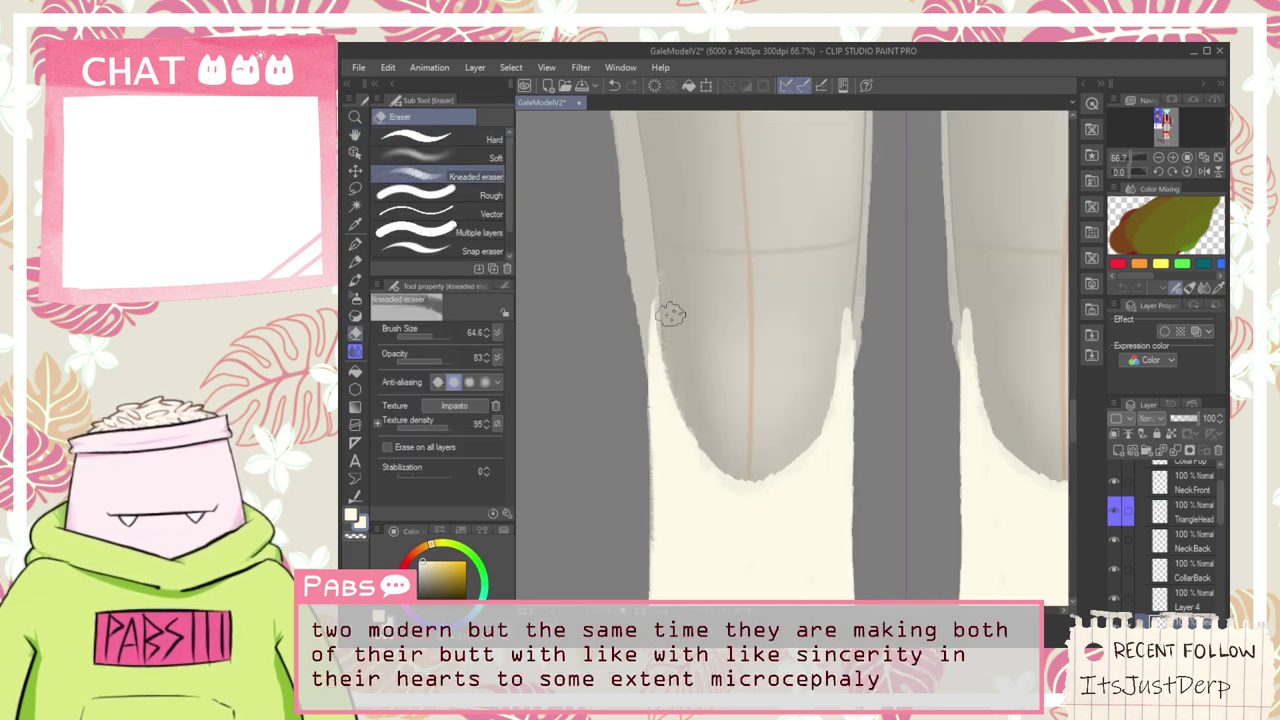
mouse_move(840, 306)
mouse_down()
mouse_move(810, 396)
mouse_move(850, 326)
mouse_move(792, 448)
mouse_move(730, 453)
mouse_move(730, 475)
mouse_move(675, 402)
mouse_move(659, 306)
mouse_up()
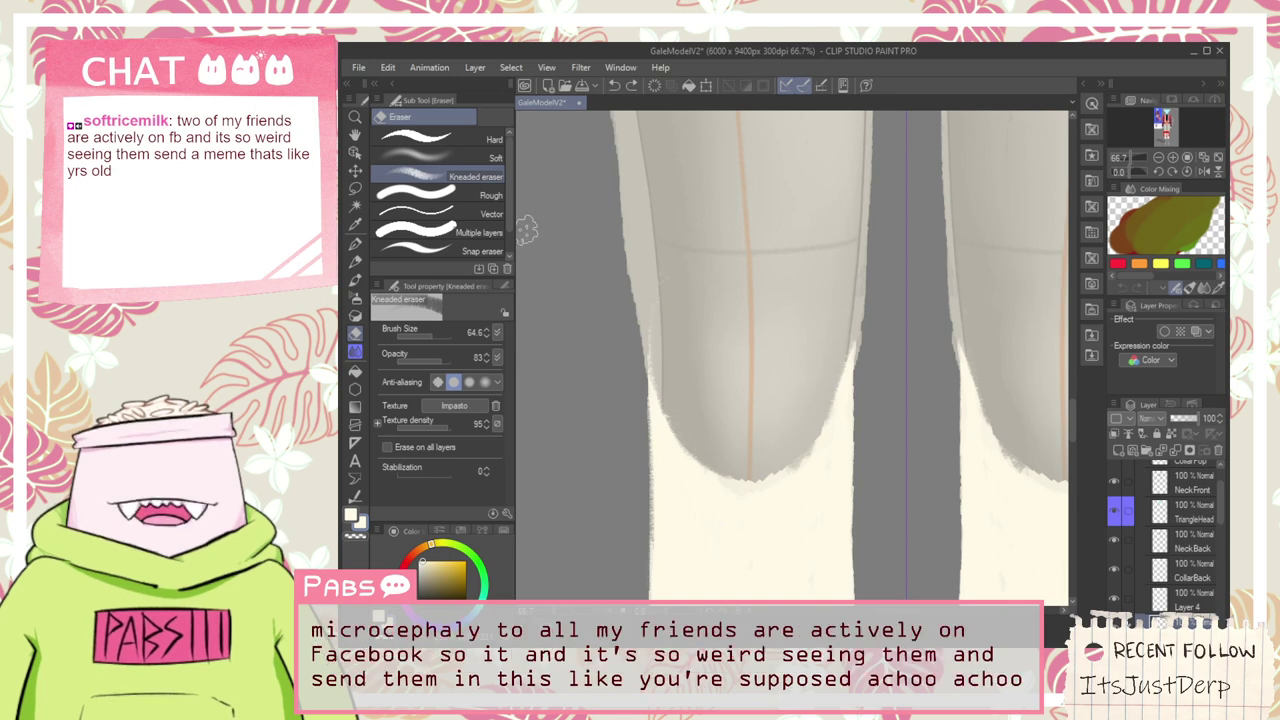
click(469, 137)
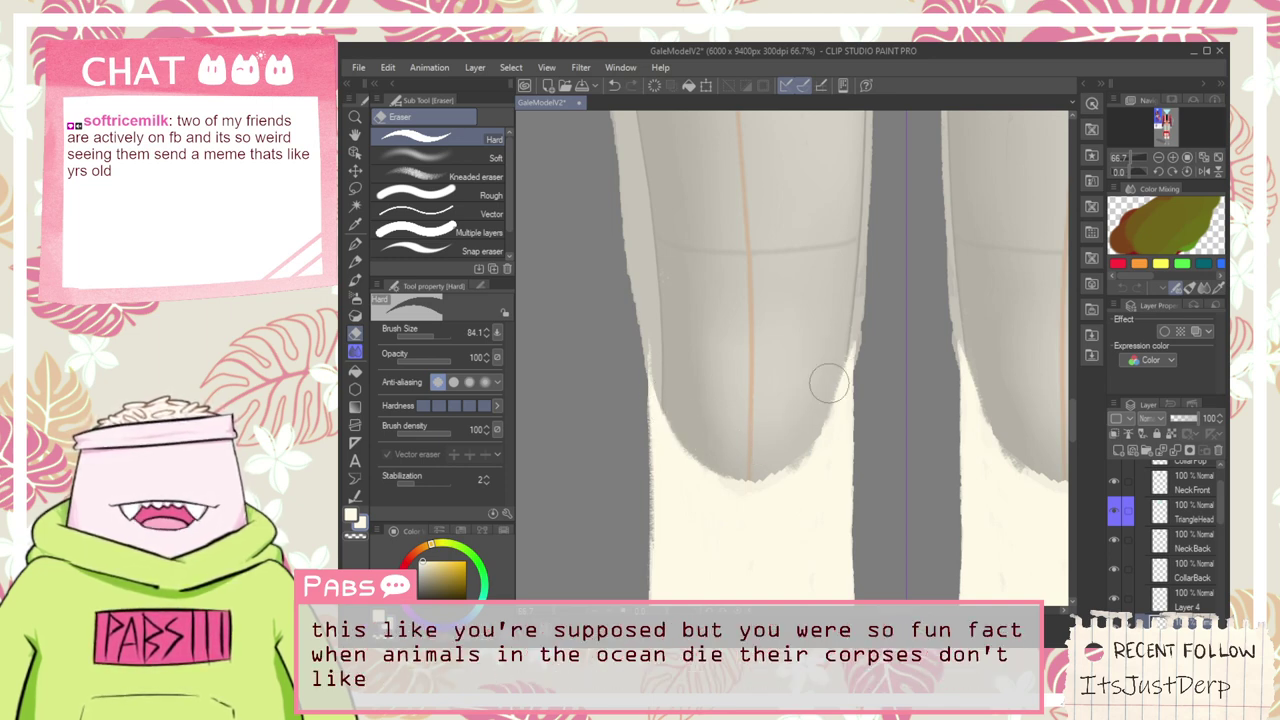
scroll(835, 358, down, 2)
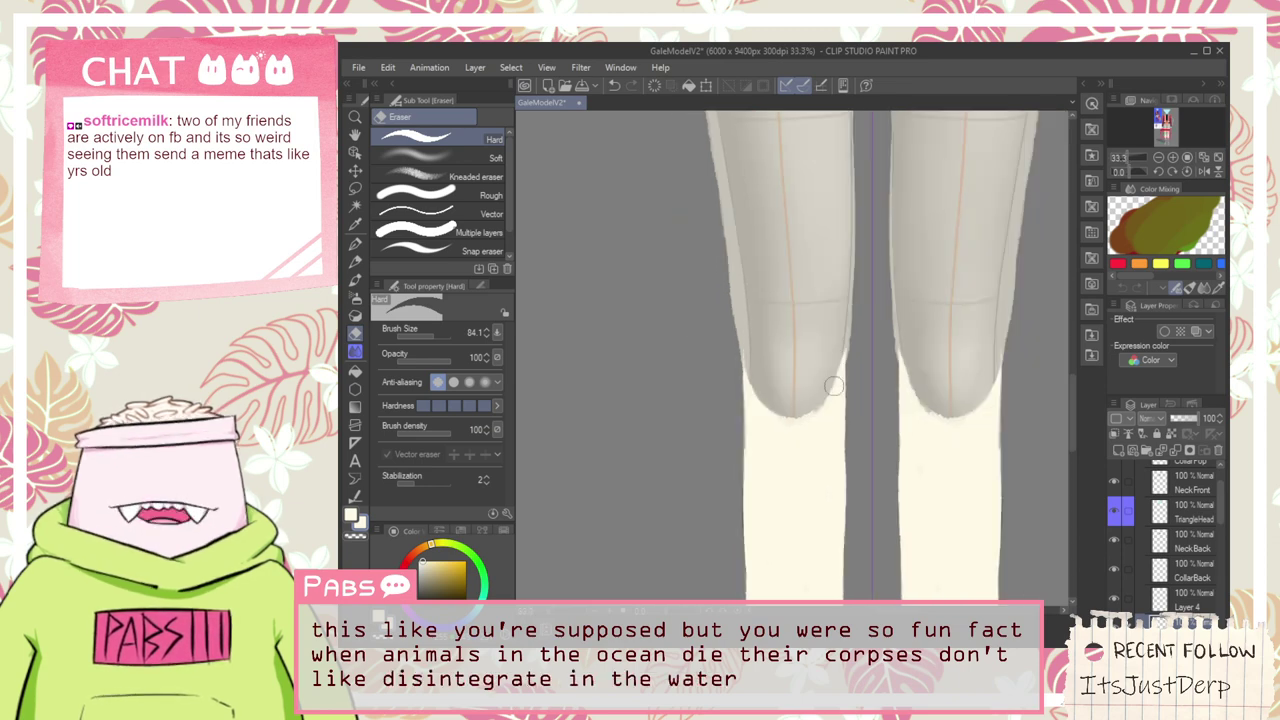
scroll(829, 400, up, 4)
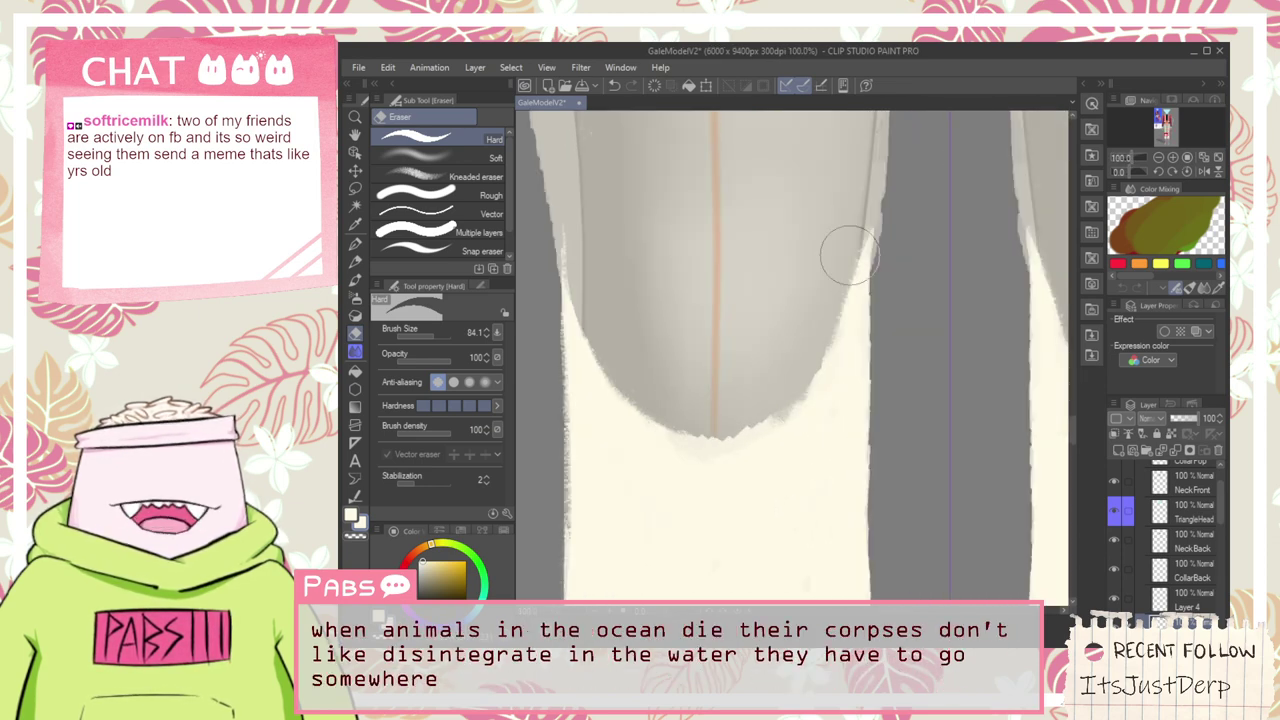
scroll(838, 278, down, 10)
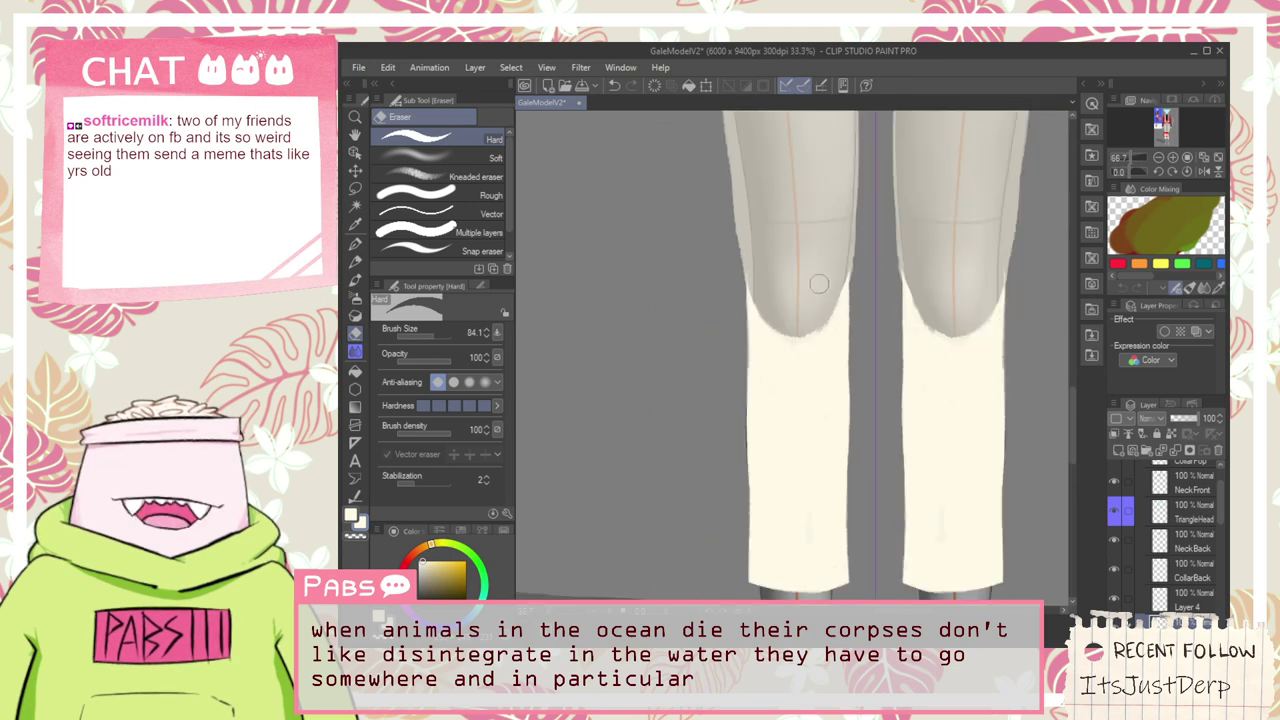
Sample the dark purple of the trouser leg in the reference drawing
key(h)
scroll(790, 360, up, 3)
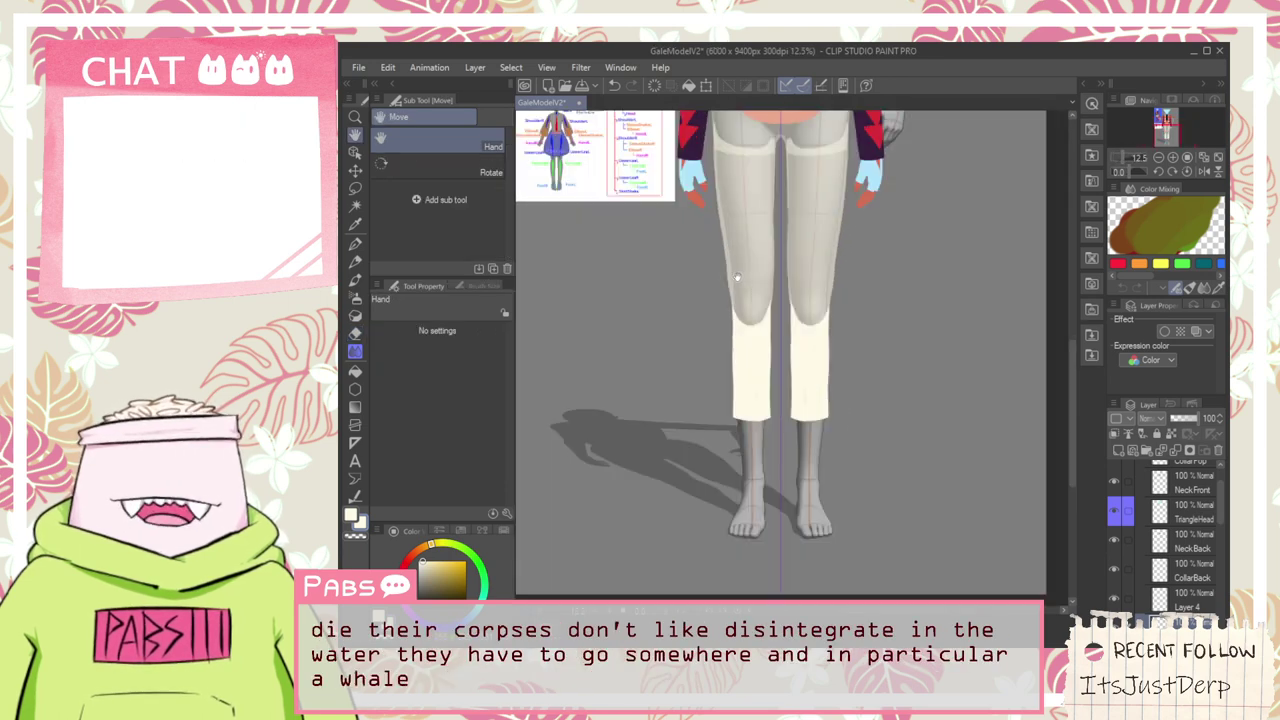
scroll(755, 306, down, 1)
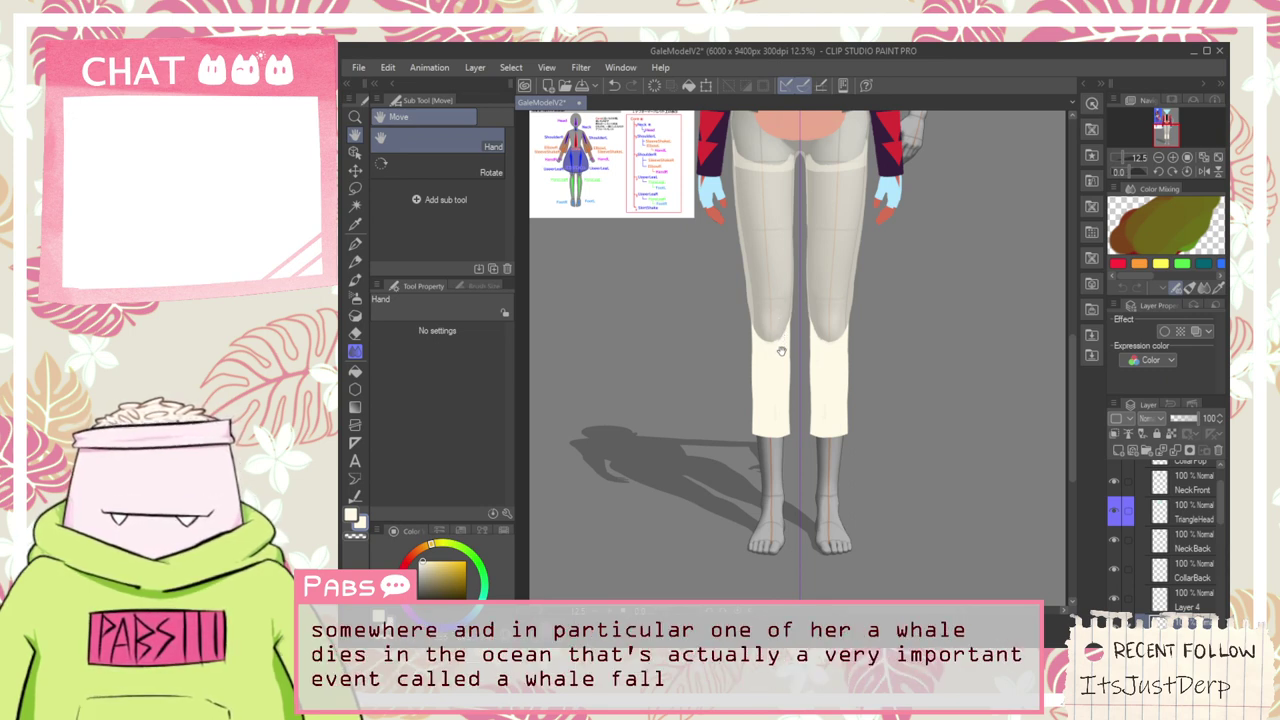
drag(714, 247, 748, 341)
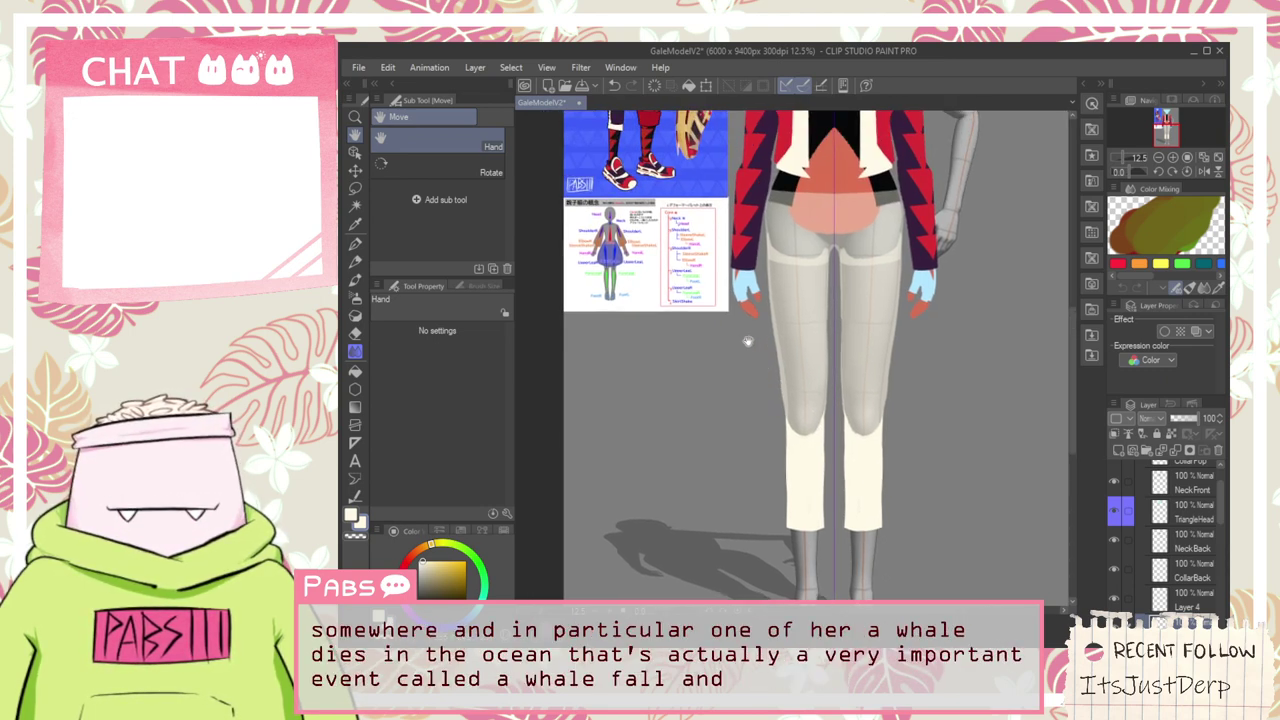
scroll(790, 338, up, 4)
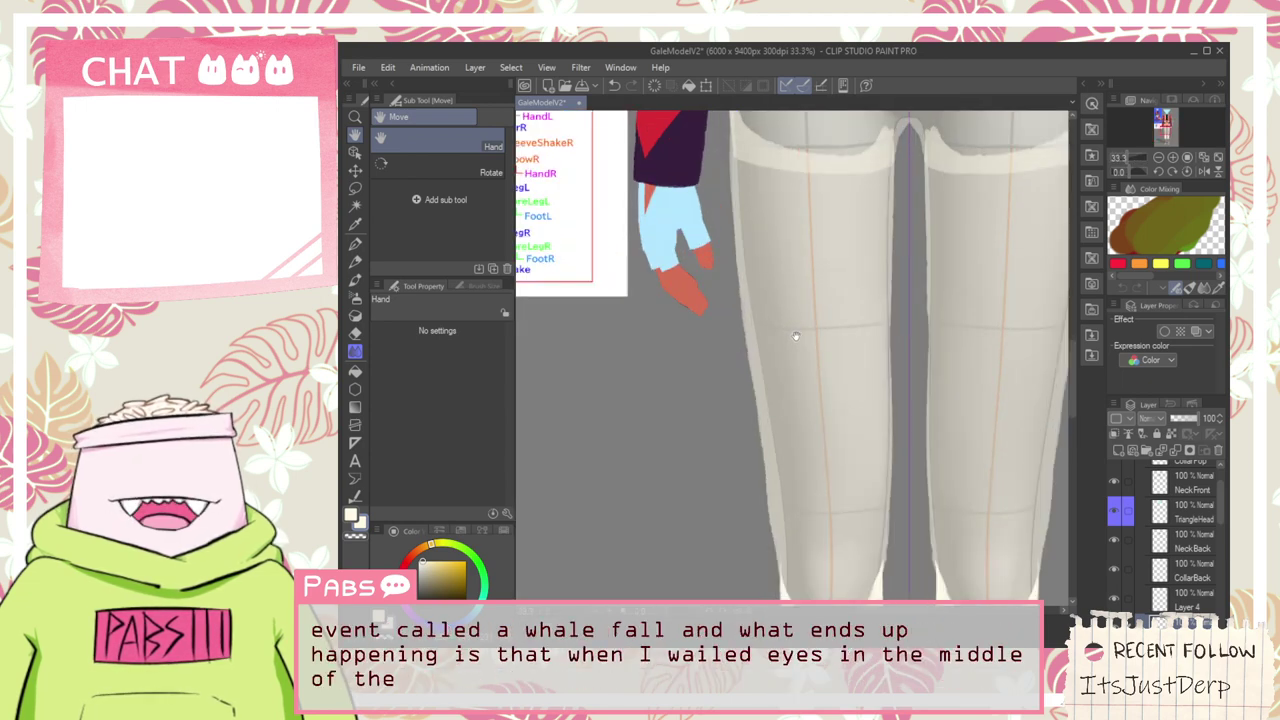
scroll(795, 336, down, 4)
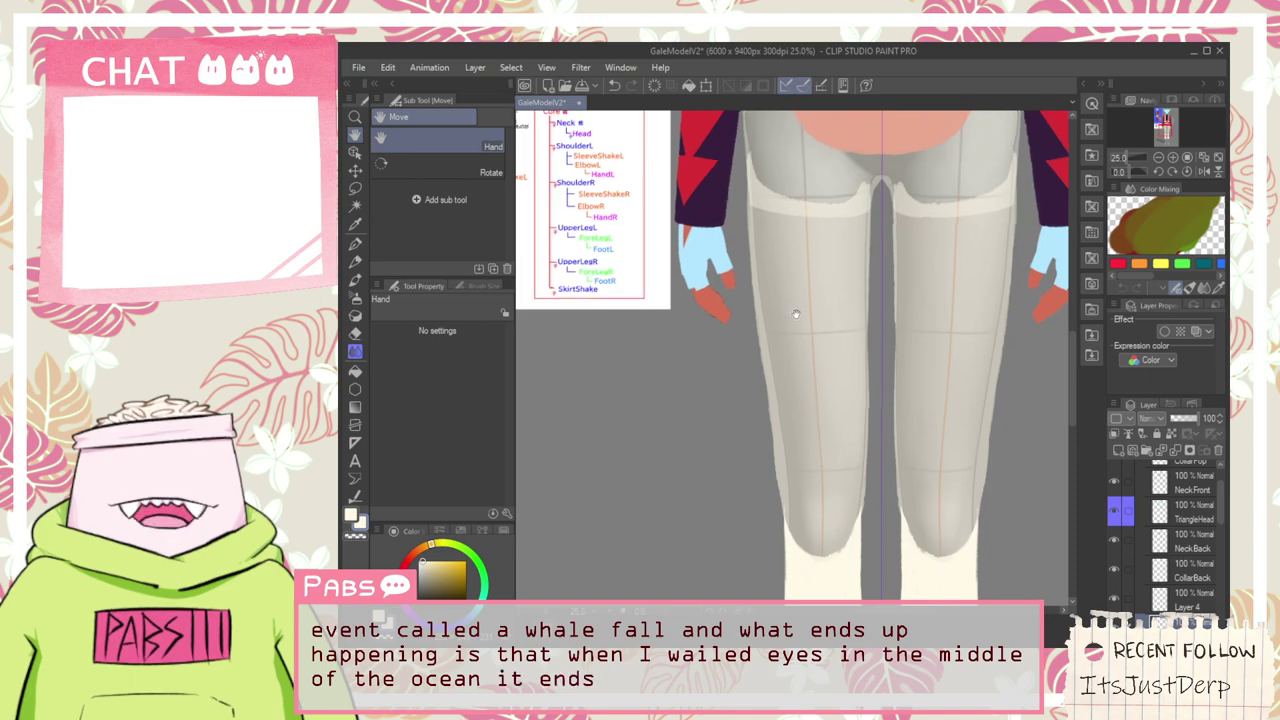
drag(795, 336, 854, 434)
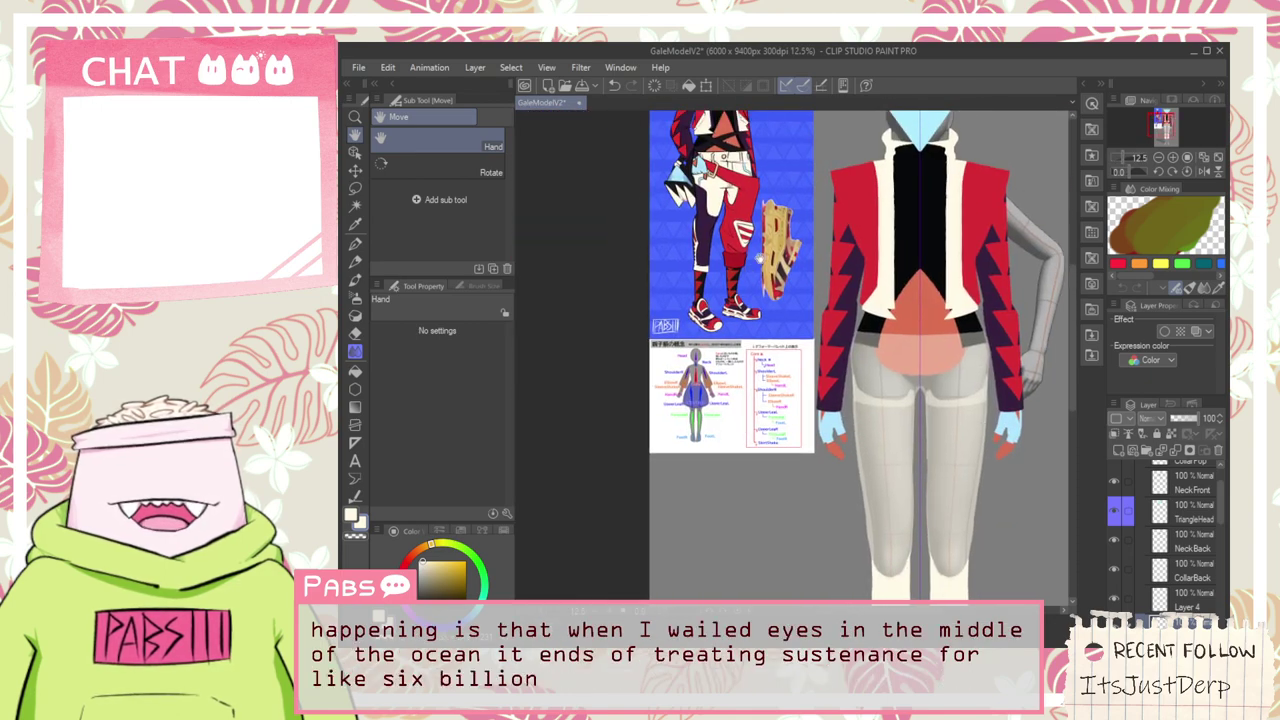
key(i)
scroll(705, 226, up, 4)
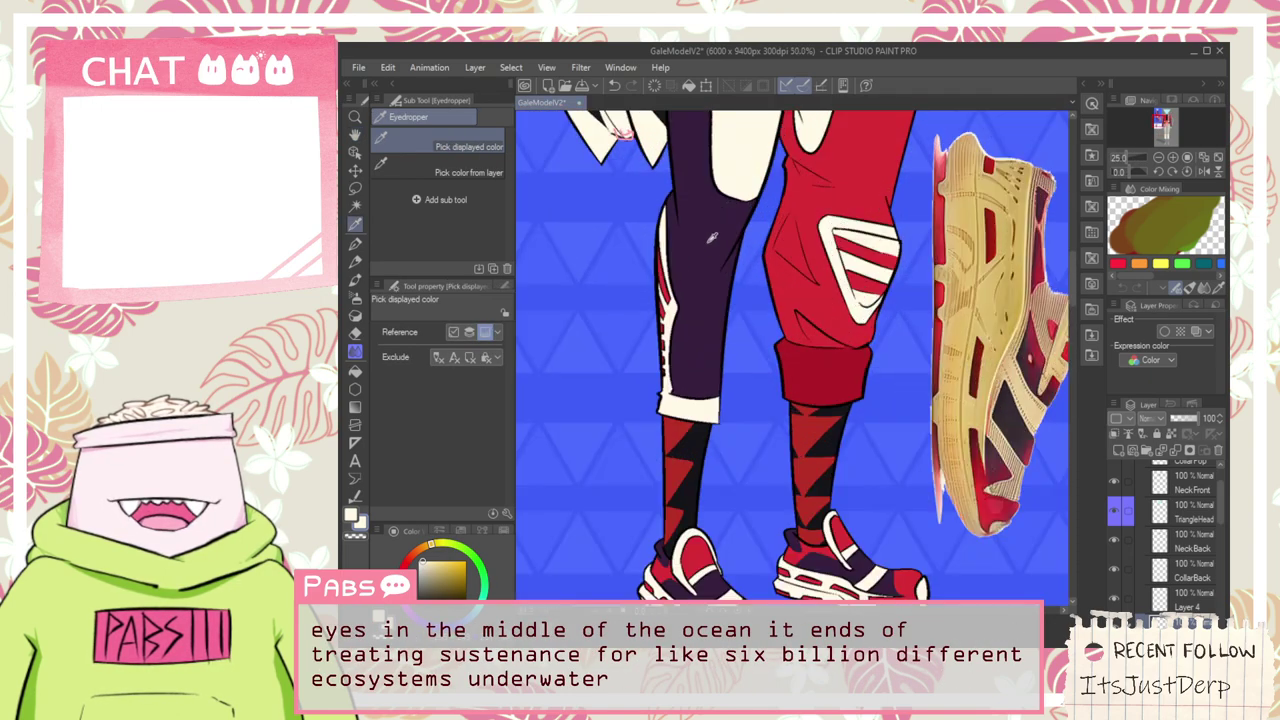
click(711, 245)
scroll(715, 284, down, 2)
scroll(720, 288, down, 4)
key(h)
drag(720, 290, 676, 256)
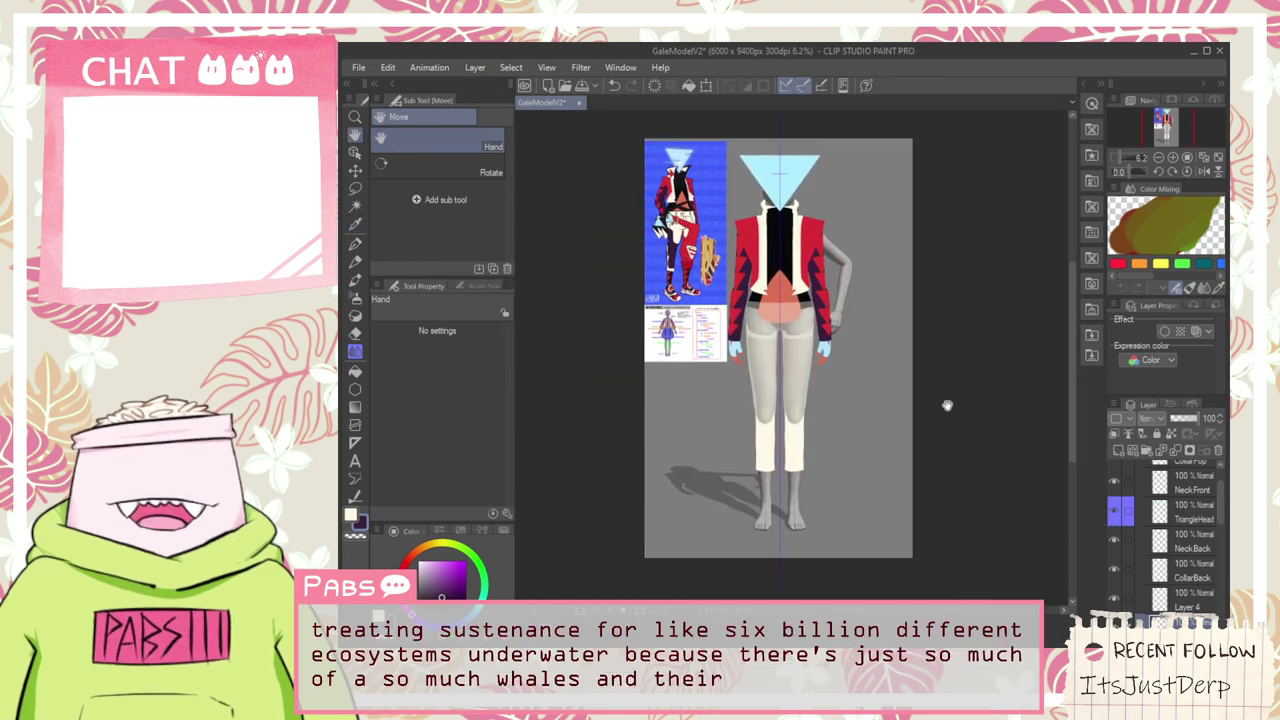
Merge Layer 4 down into the LowerLegR layer
scroll(770, 320, up, 5)
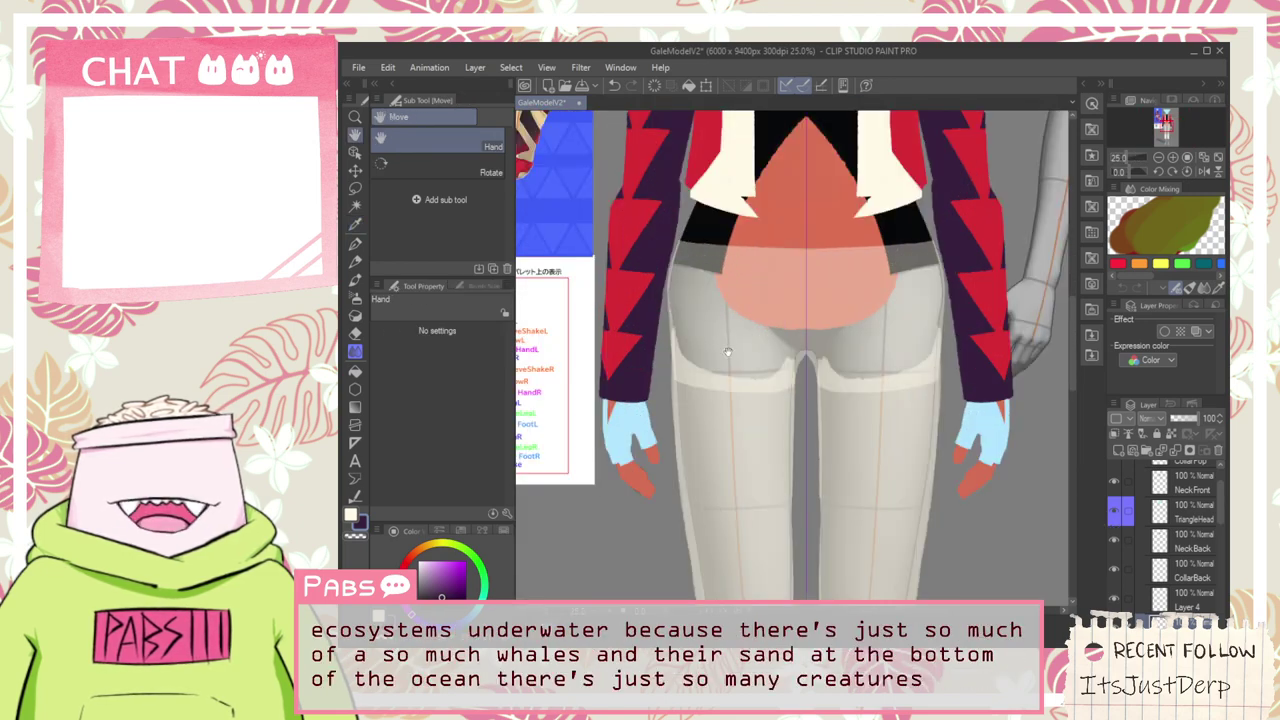
drag(810, 492, 823, 200)
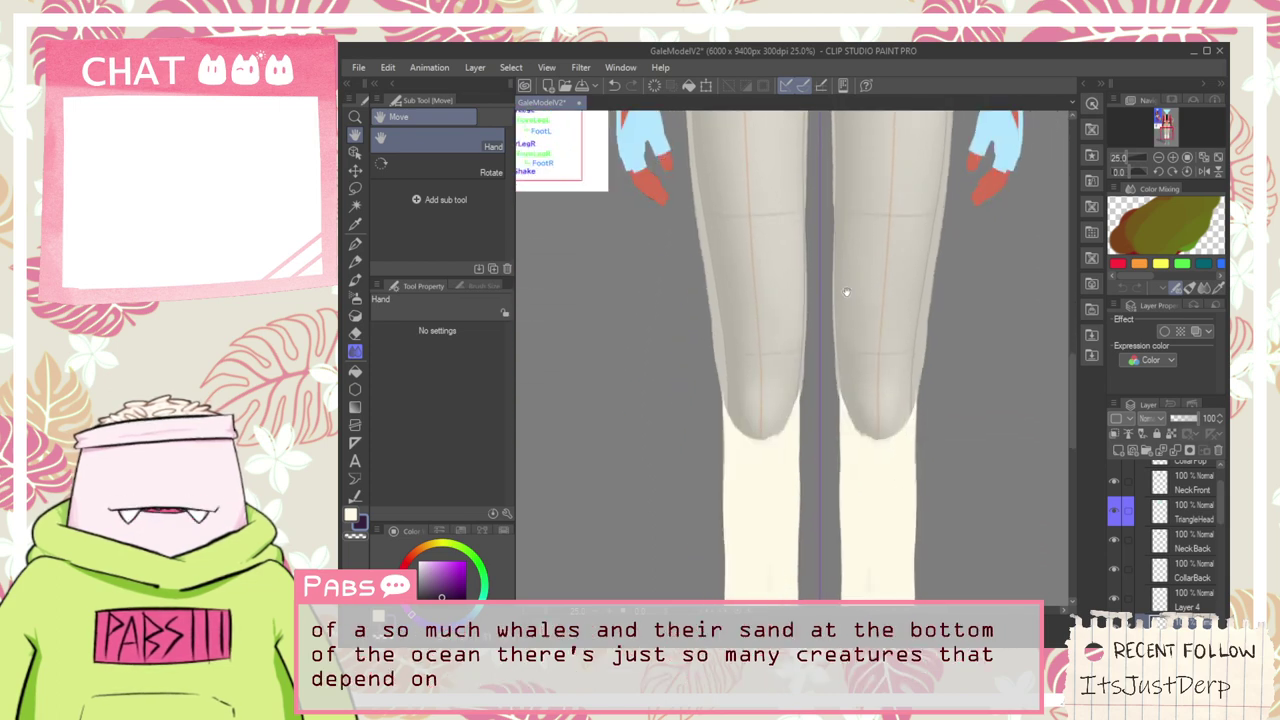
scroll(846, 292, down, 3)
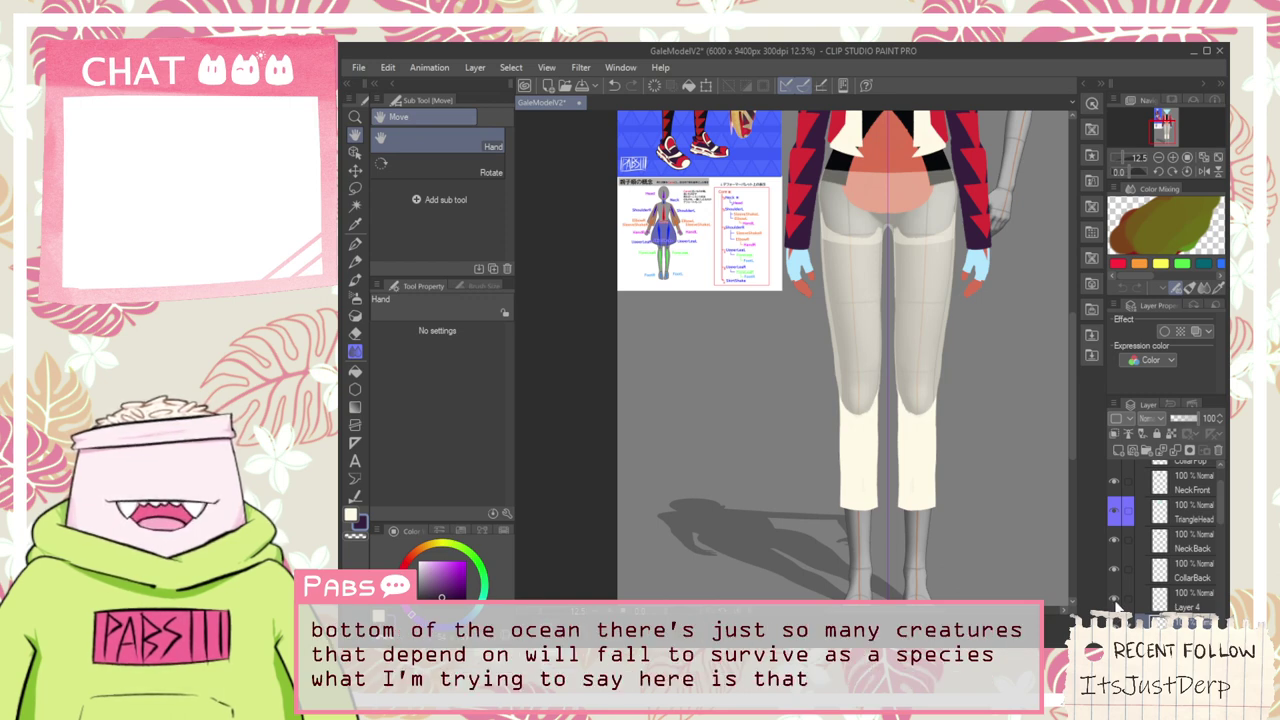
click(1187, 598)
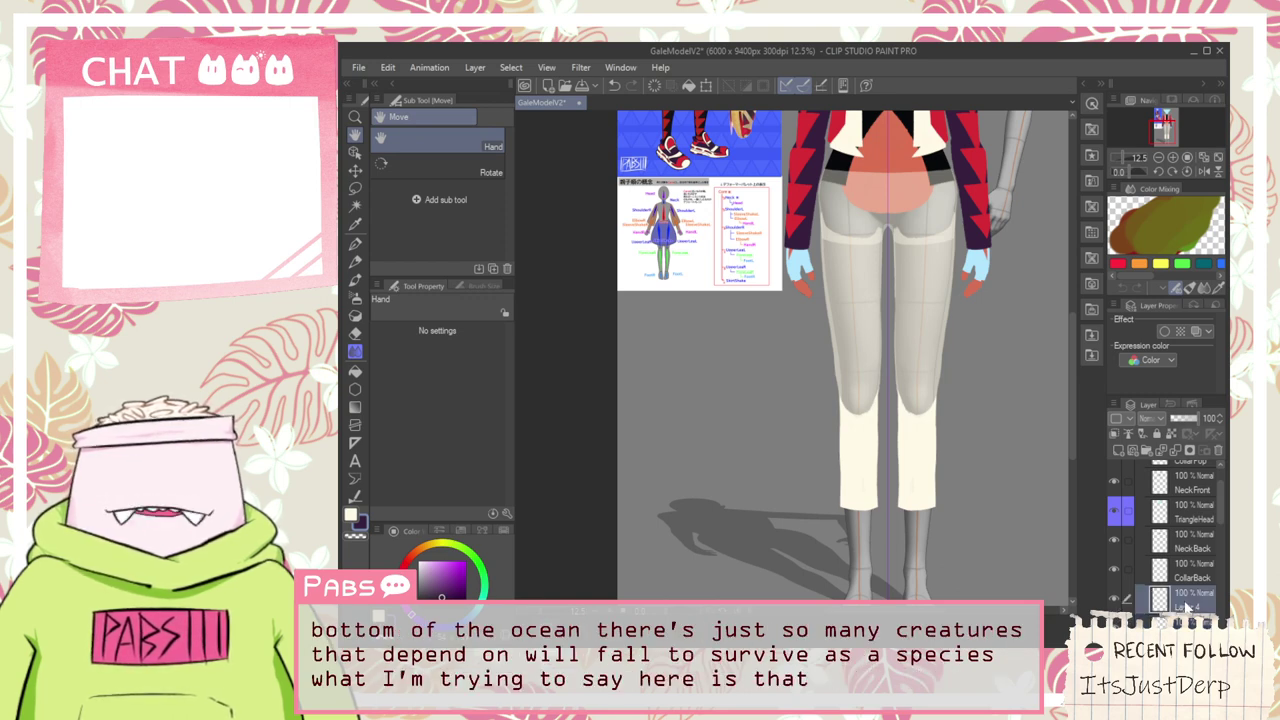
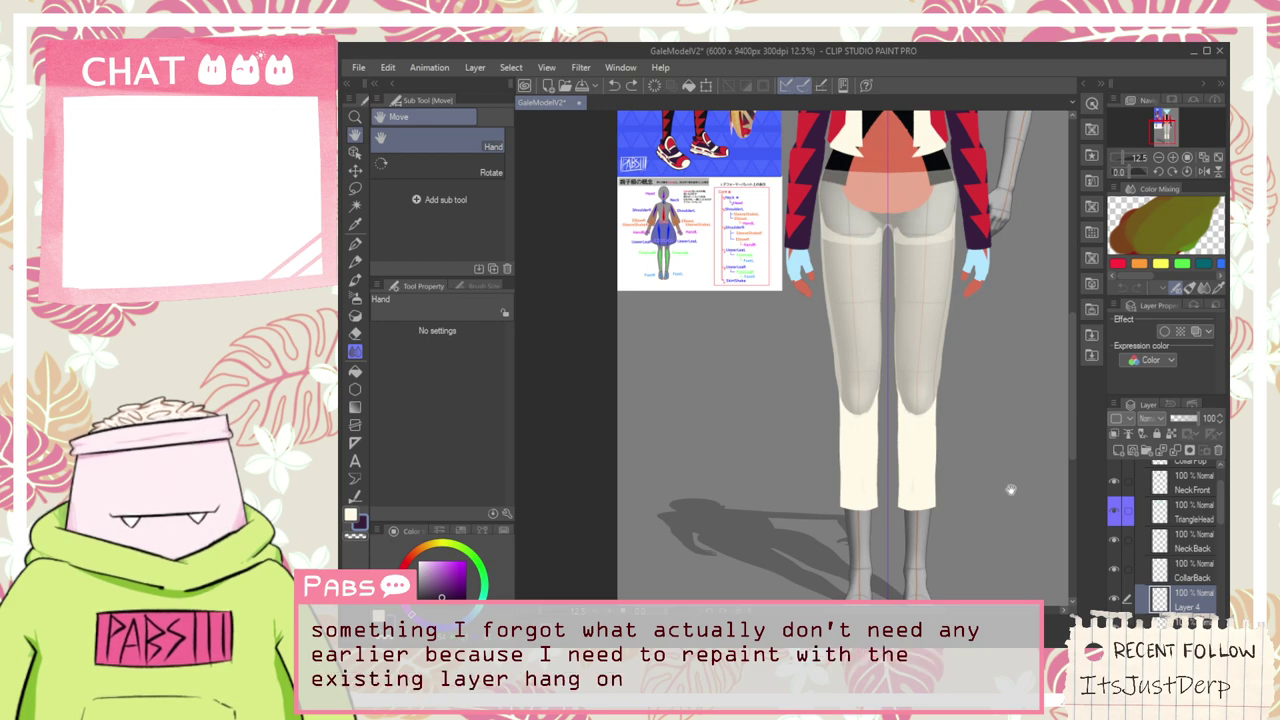
scroll(1203, 563, down, 3)
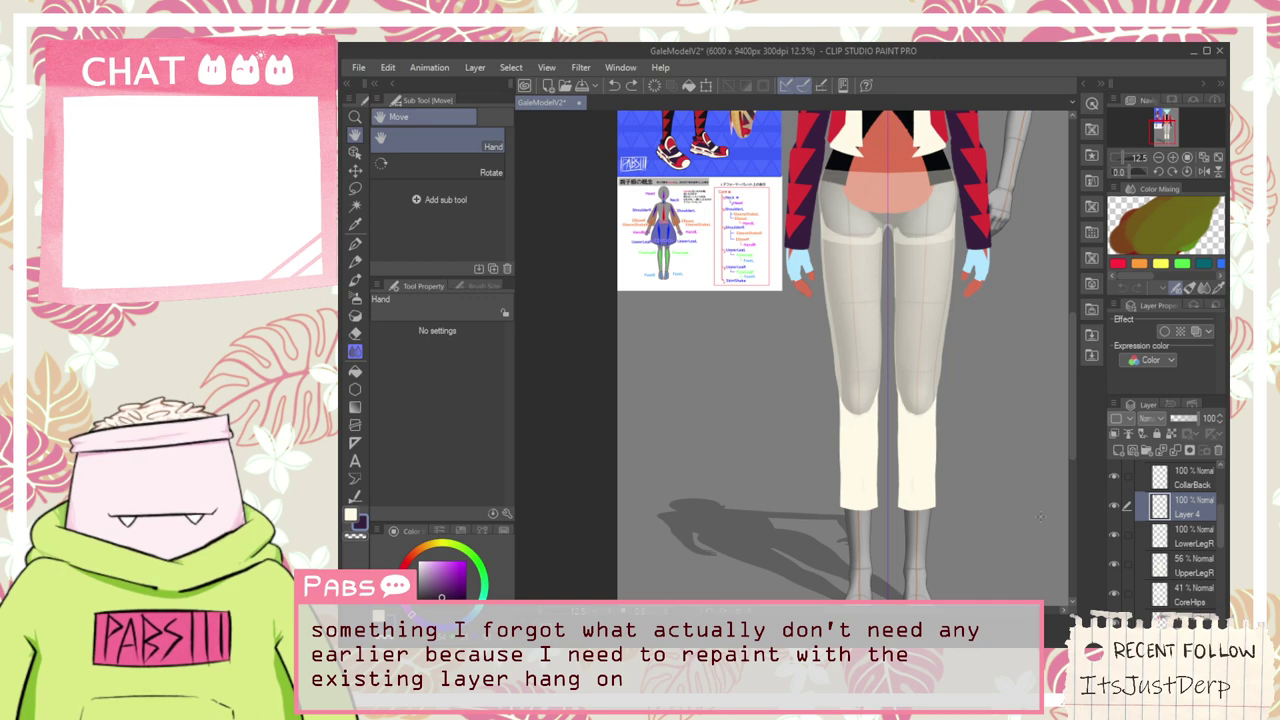
scroll(875, 508, up, 6)
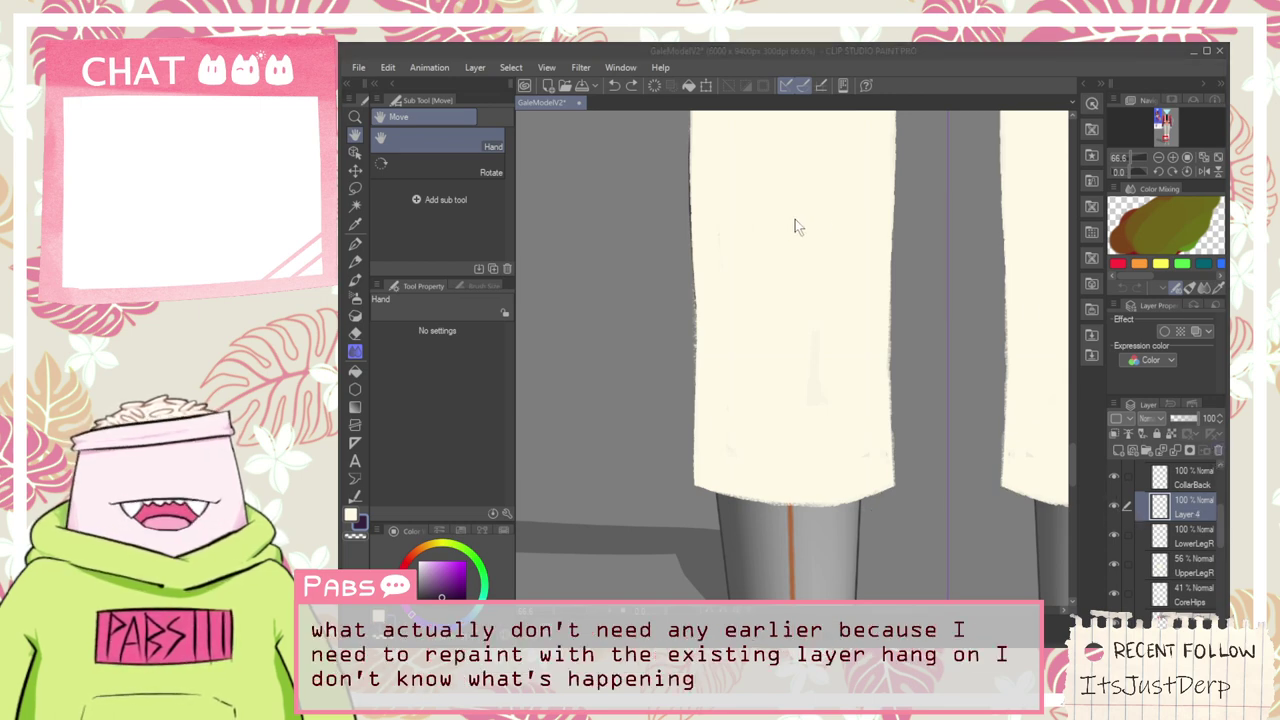
key(ctrl+e)
Set the UpperLegR layer's opacity to 100%
scroll(795, 226, down, 5)
drag(851, 251, 828, 396)
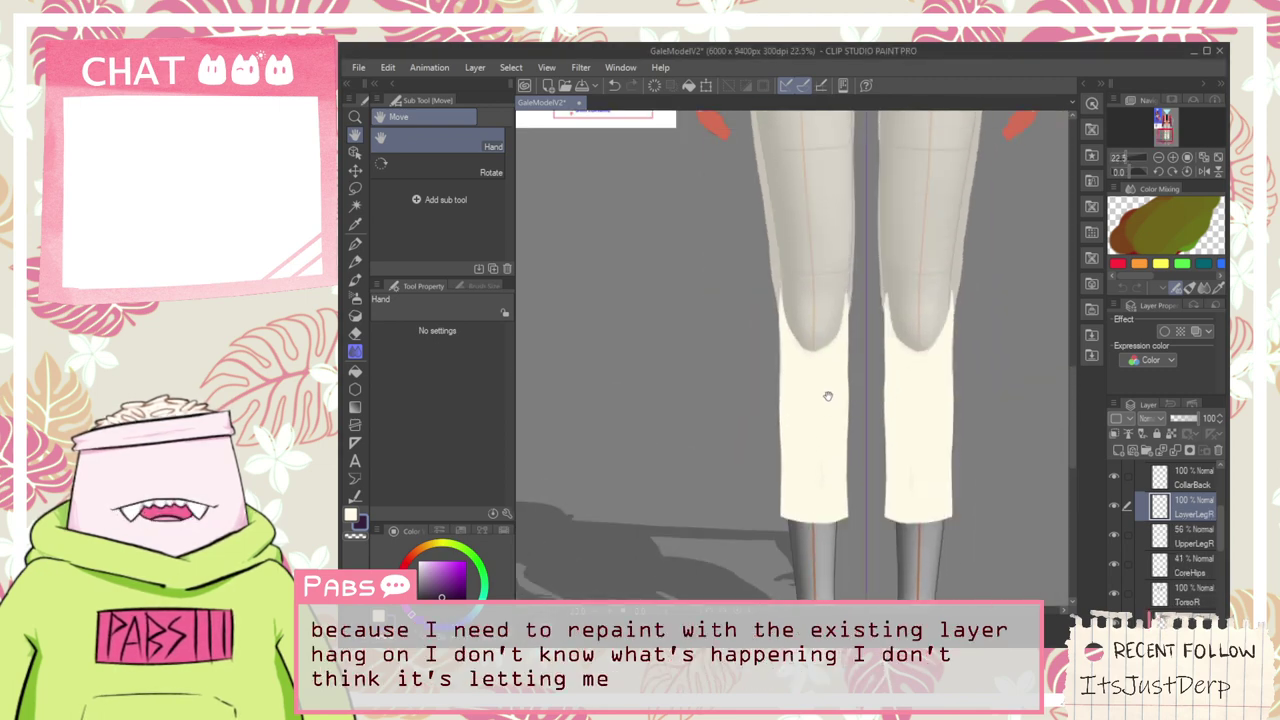
scroll(828, 396, up, 5)
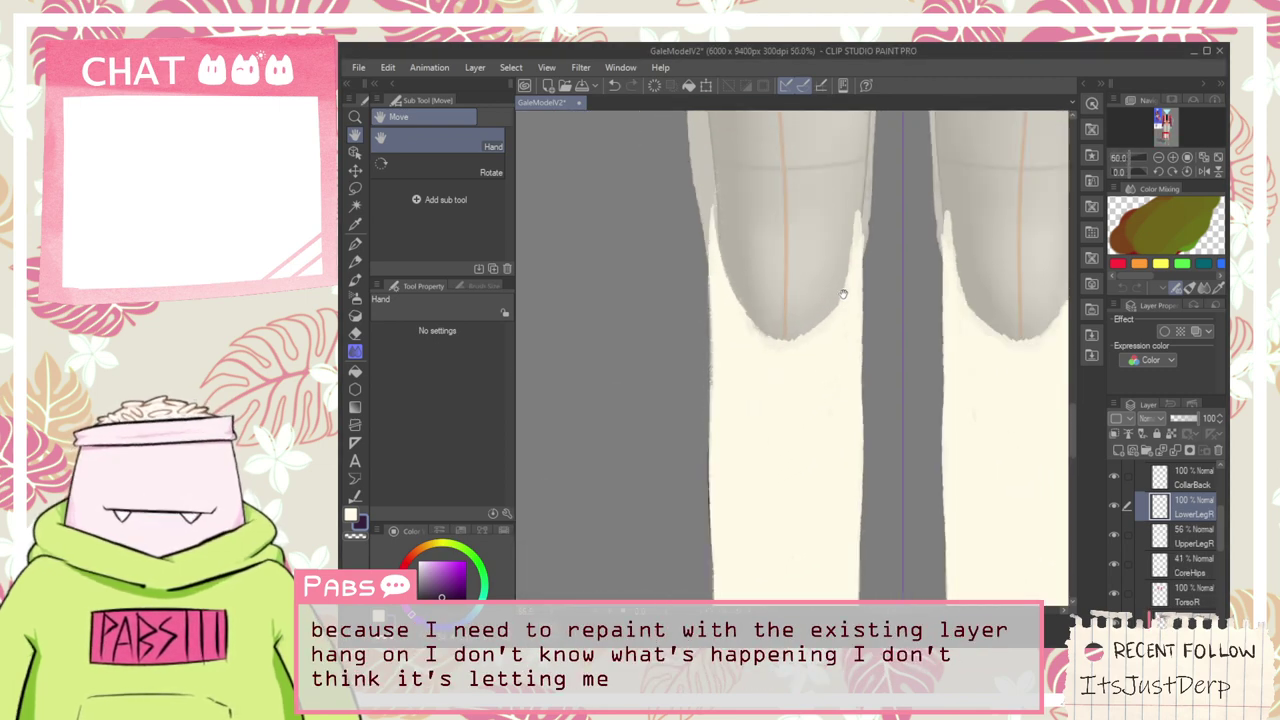
scroll(843, 294, down, 2)
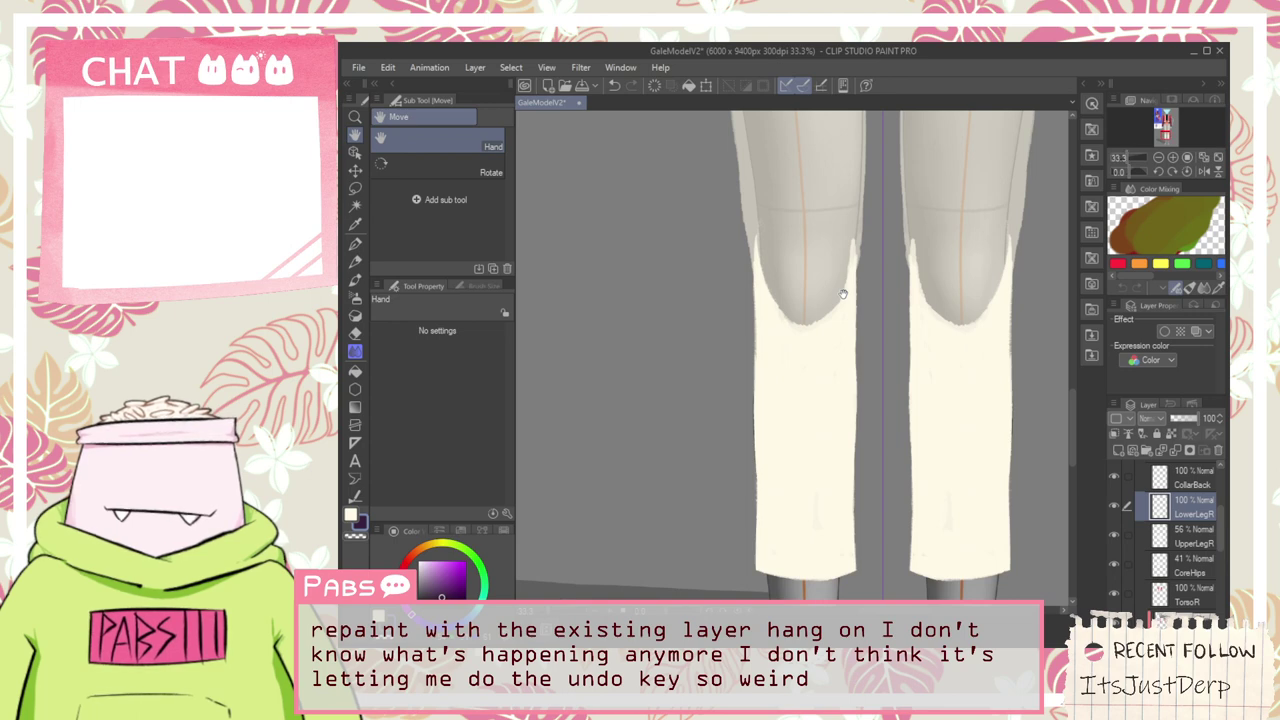
drag(813, 474, 797, 322)
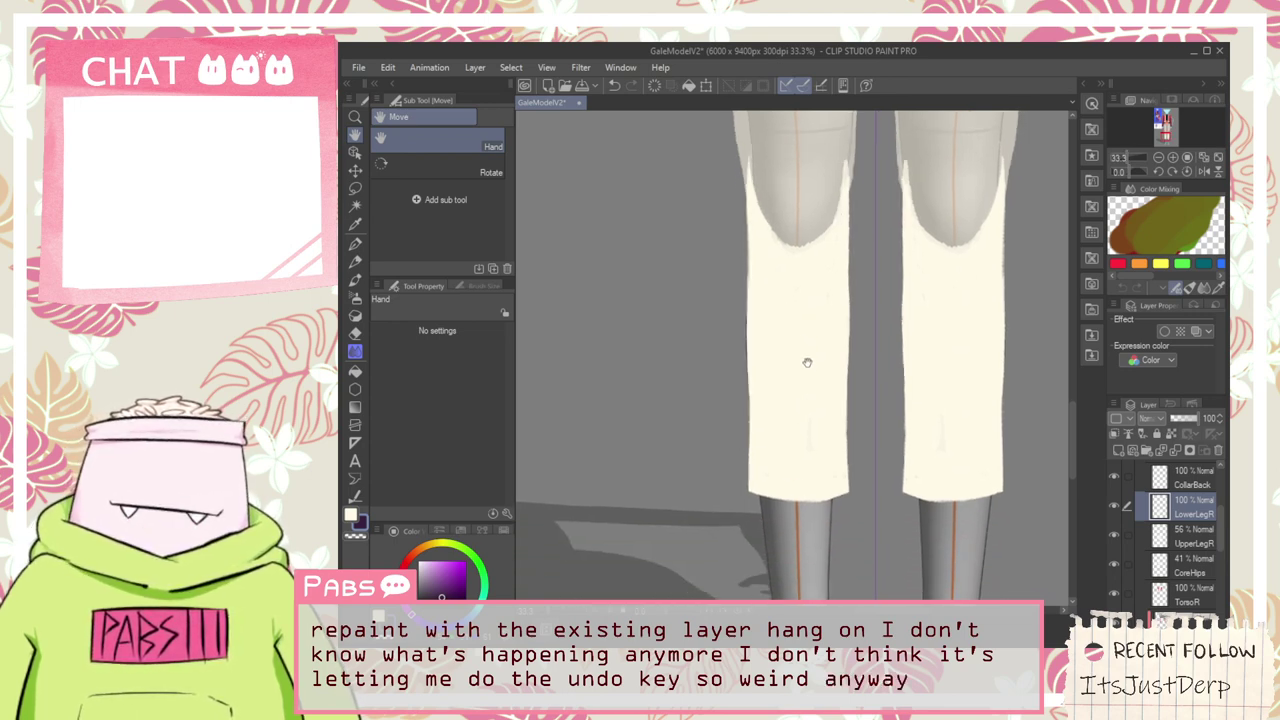
scroll(886, 511, down, 4)
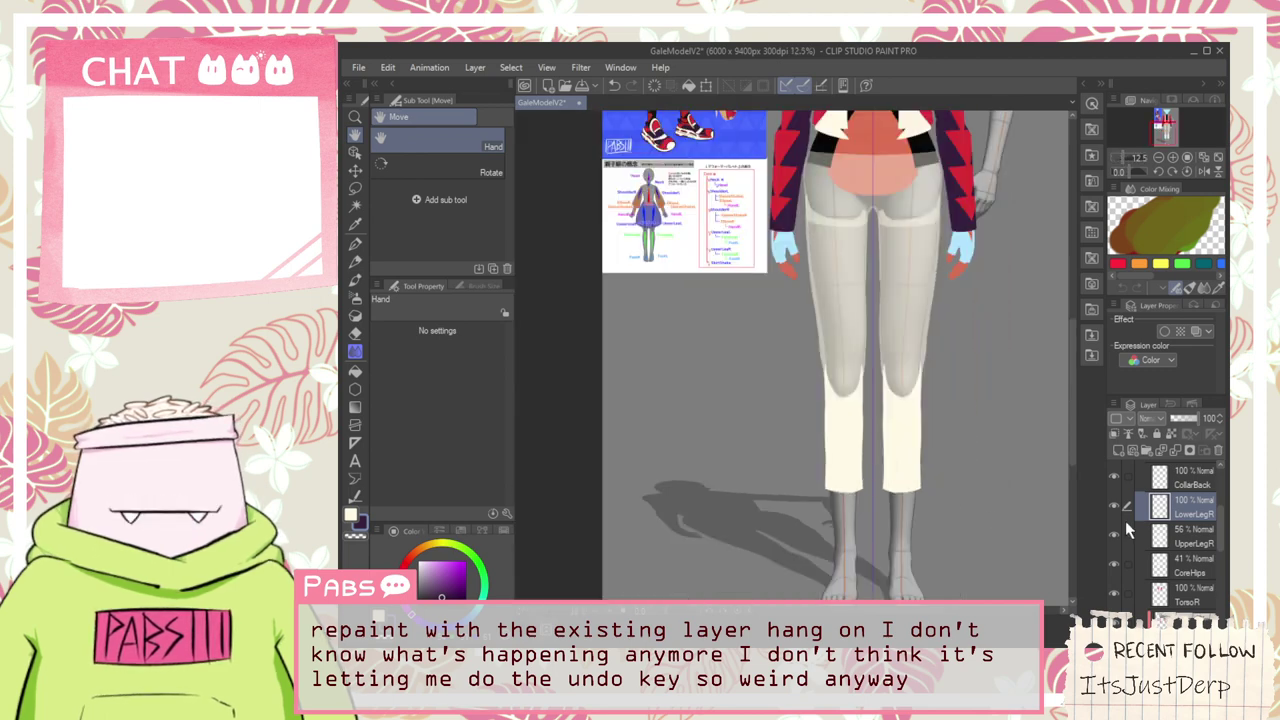
click(1168, 538)
drag(1178, 419, 1212, 419)
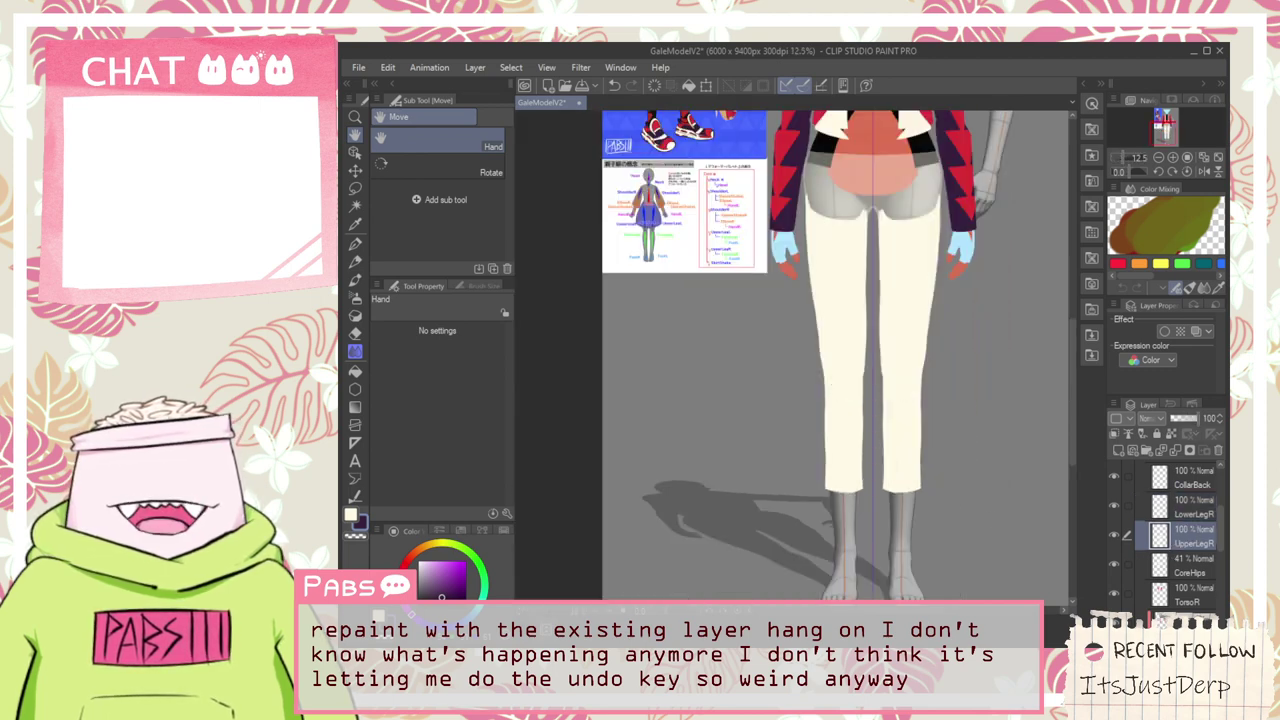
Check the trouser pattern in the reference drawing and select the painted area of the UpperLegR layer
drag(909, 359, 898, 444)
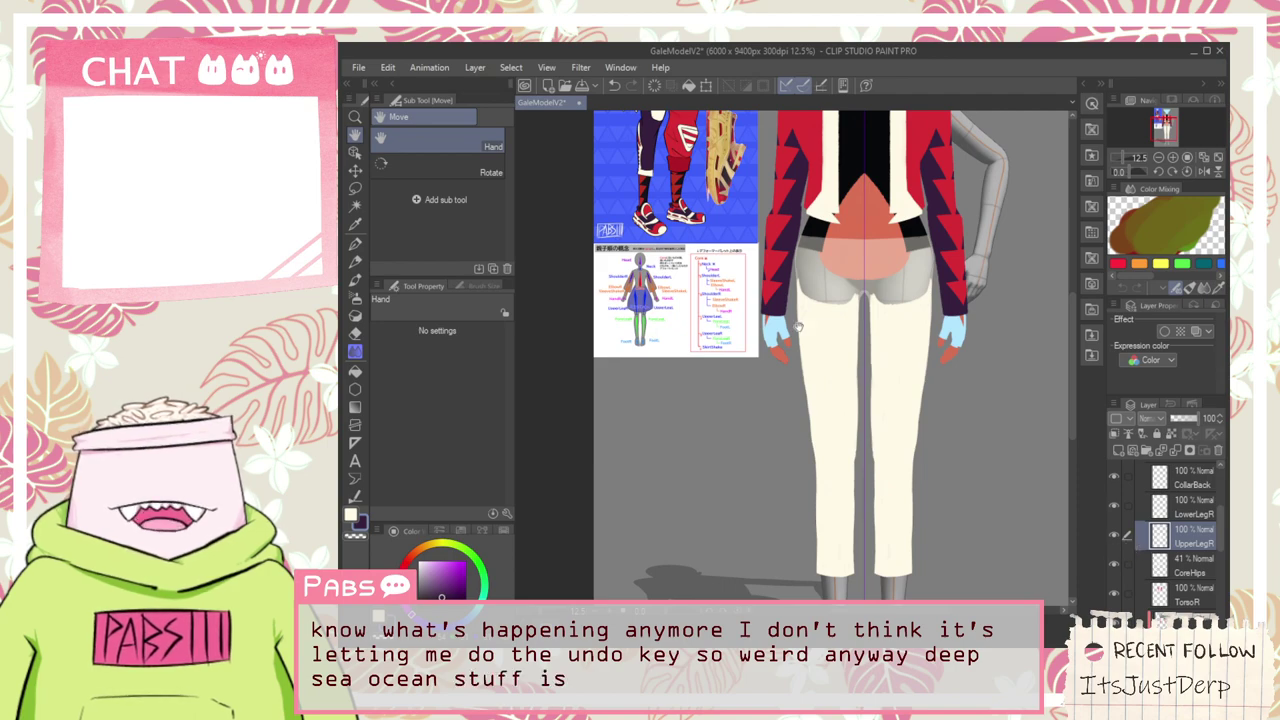
drag(798, 327, 825, 527)
scroll(642, 334, up, 4)
scroll(742, 400, down, 2)
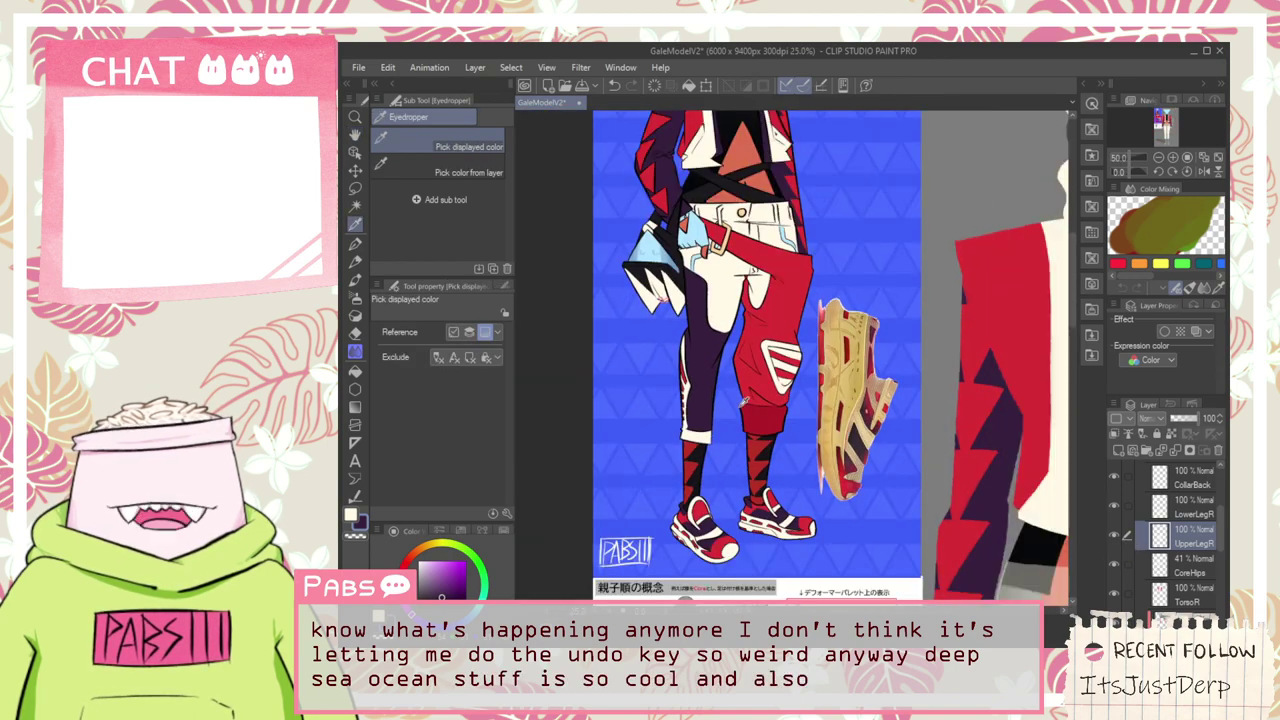
scroll(745, 400, down, 5)
key(h)
drag(915, 590, 810, 419)
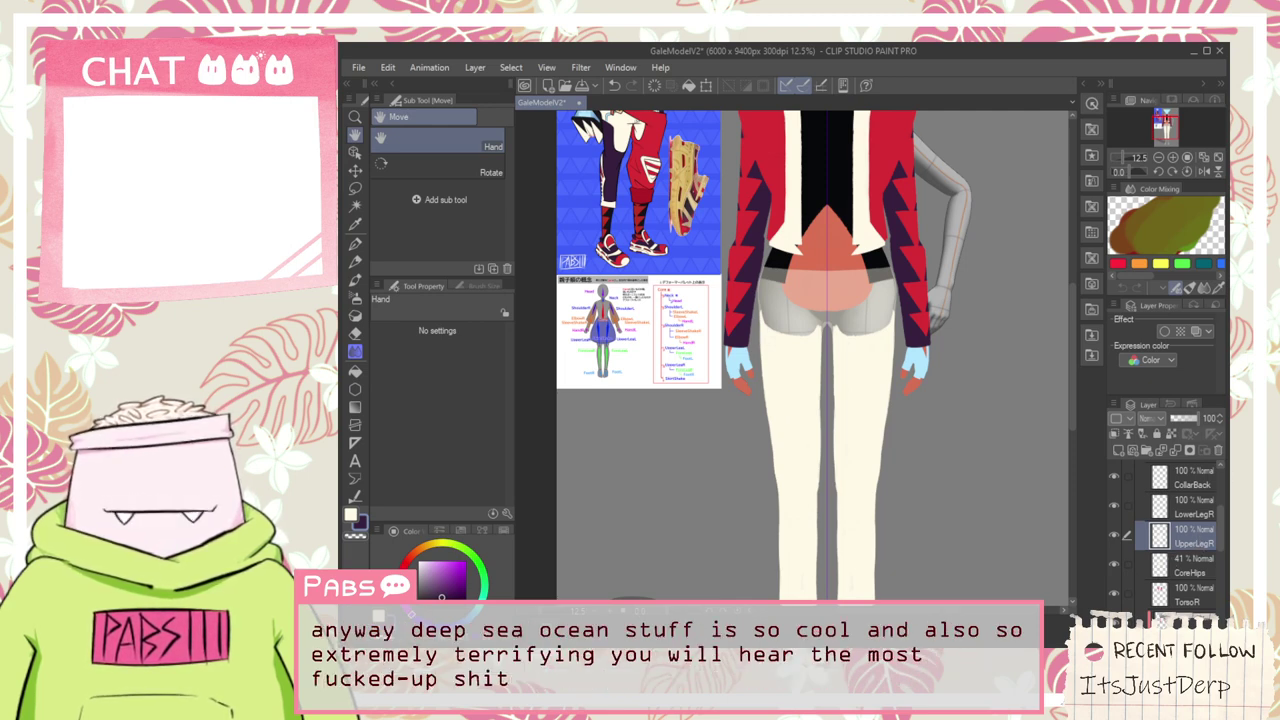
key(ctrl+z)
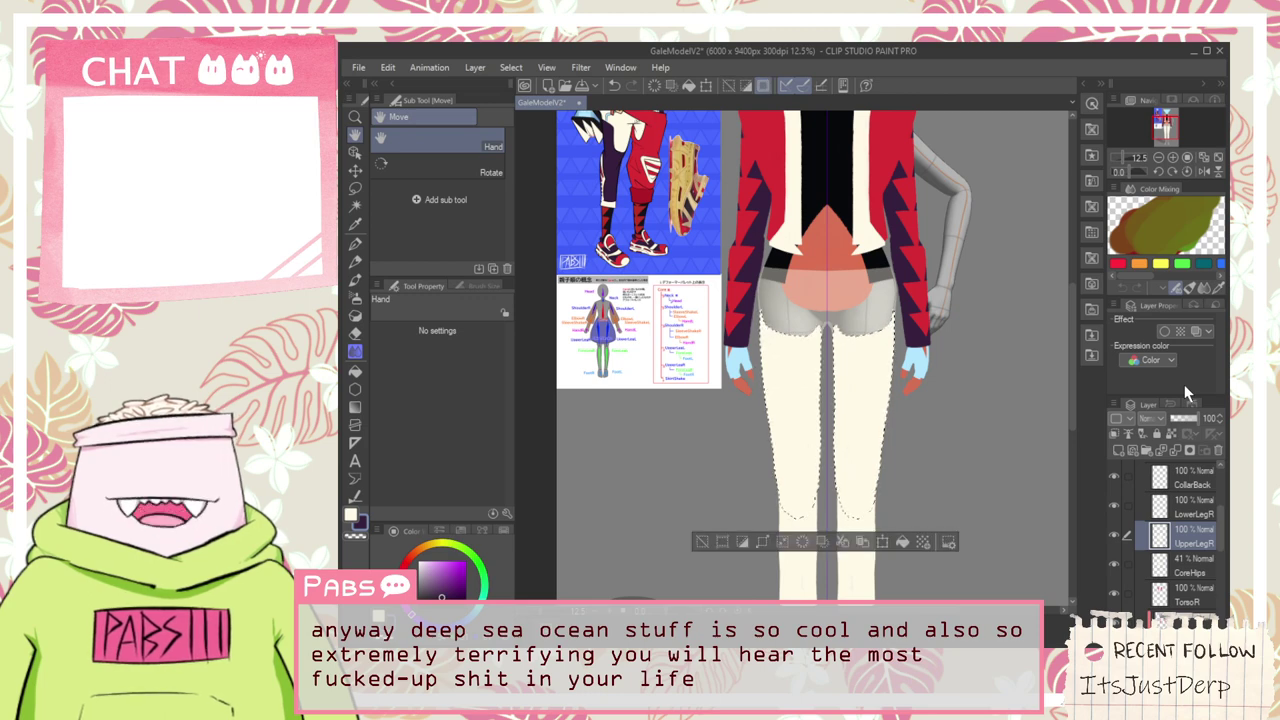
Paint a dark purple stripe down the outer side of the thigh inside the selection, using the size 162.7 pen
drag(792, 393, 814, 468)
scroll(814, 468, up, 2)
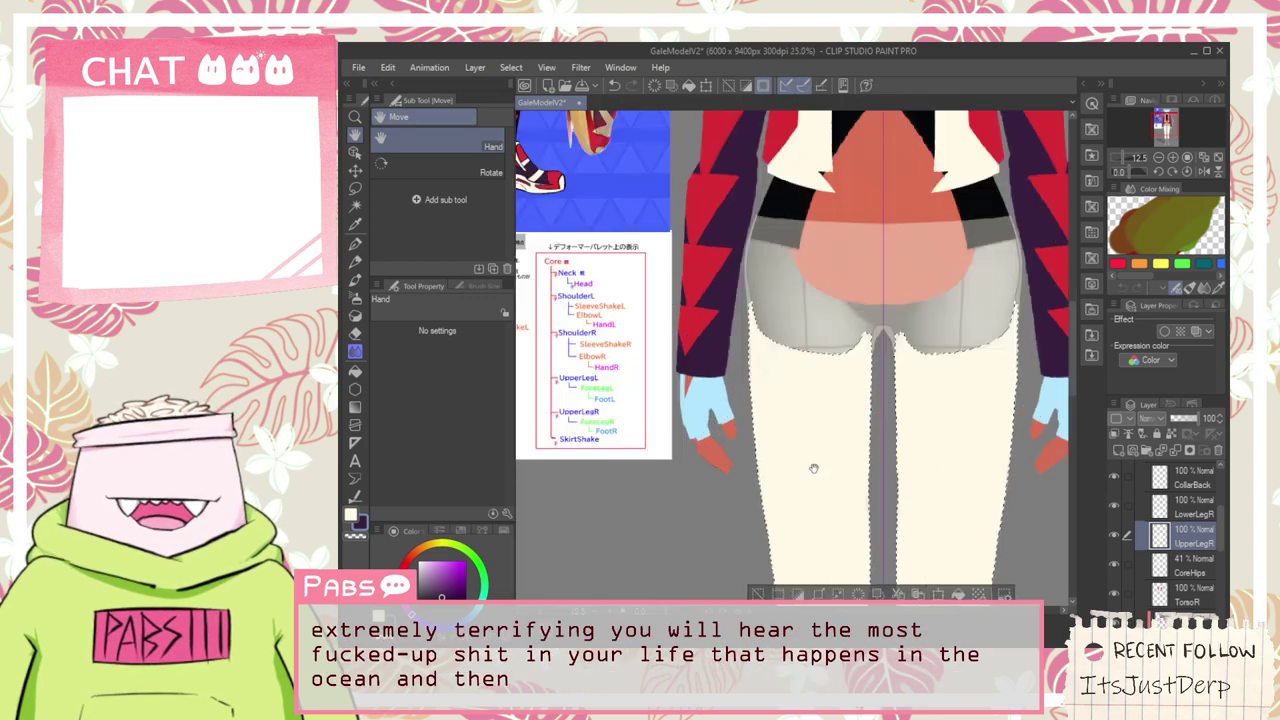
scroll(803, 450, up, 1)
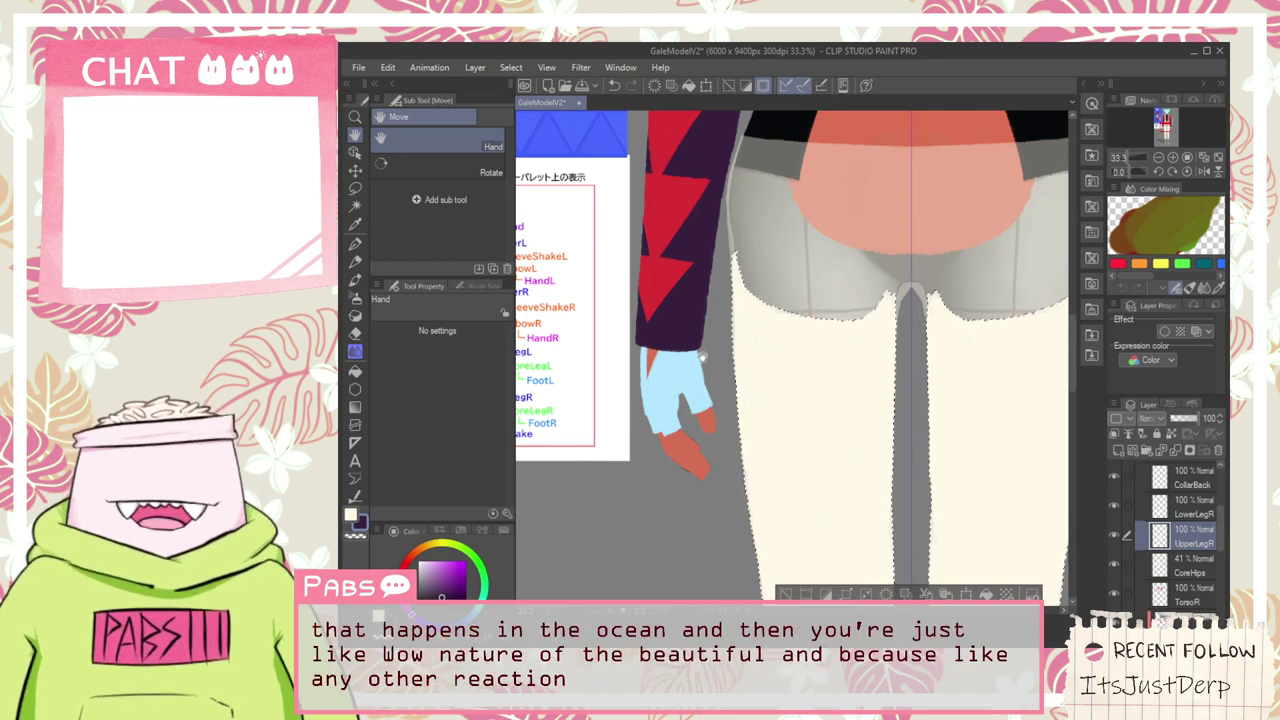
scroll(702, 357, down, 3)
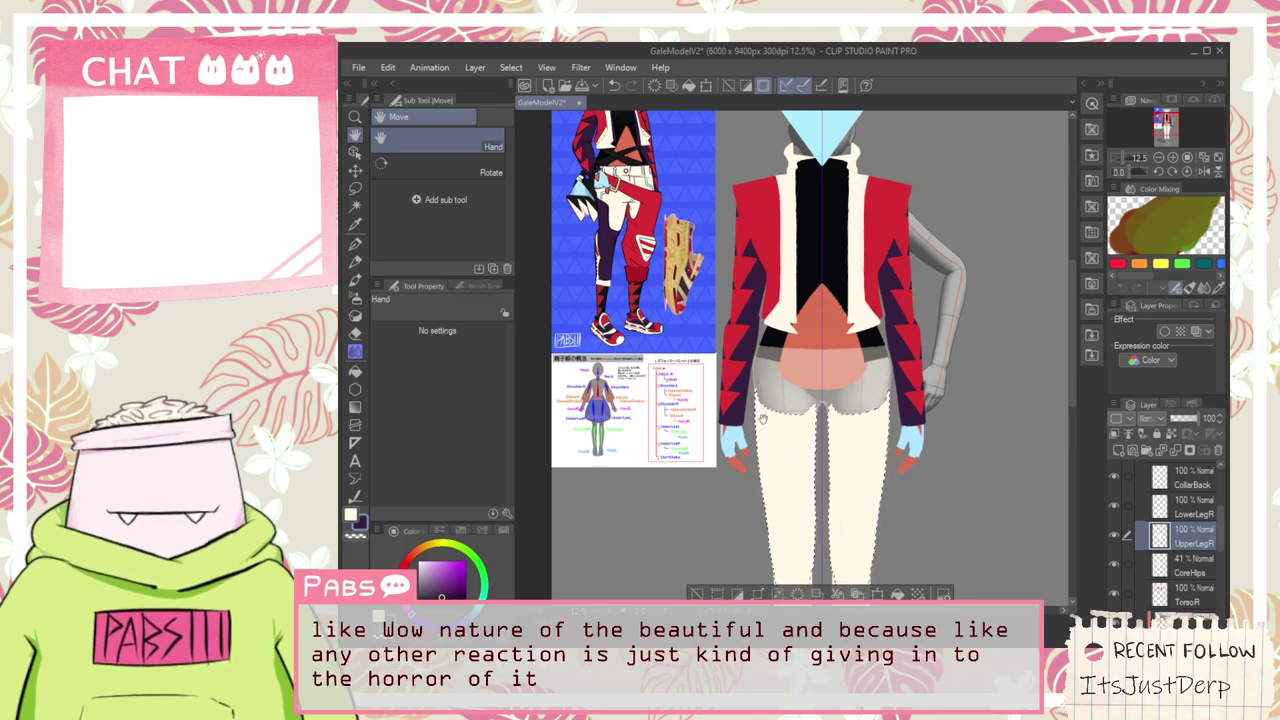
scroll(763, 419, up, 3)
key(p)
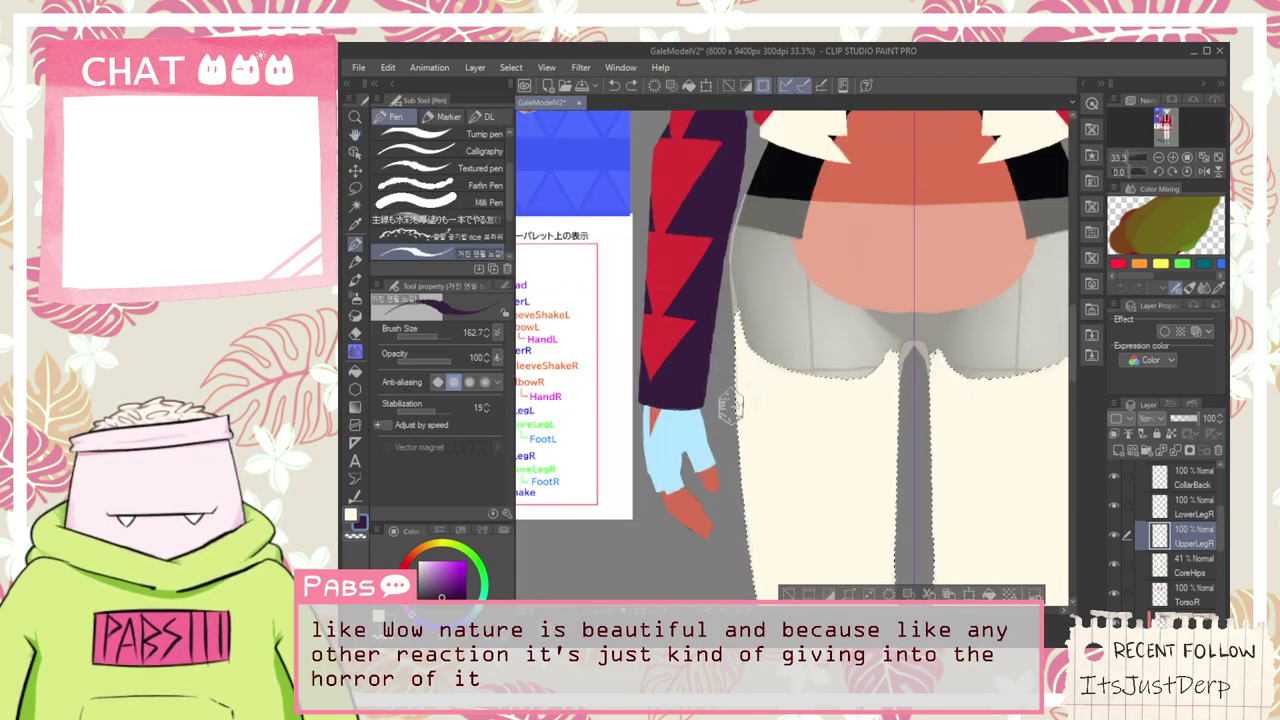
drag(775, 495, 790, 606)
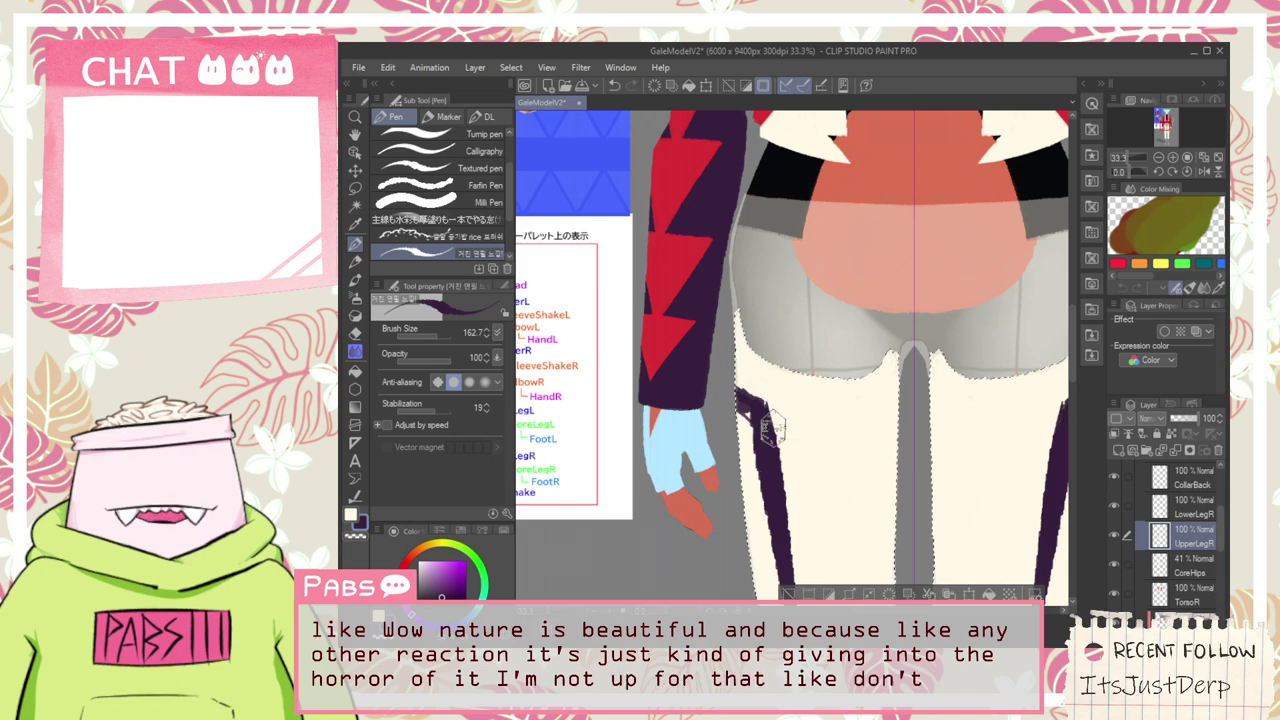
Fill the gap between the purple stripe and the thigh's outer edge, with a slanted upper end, and extend the stripe downward
scroll(770, 430, up, 3)
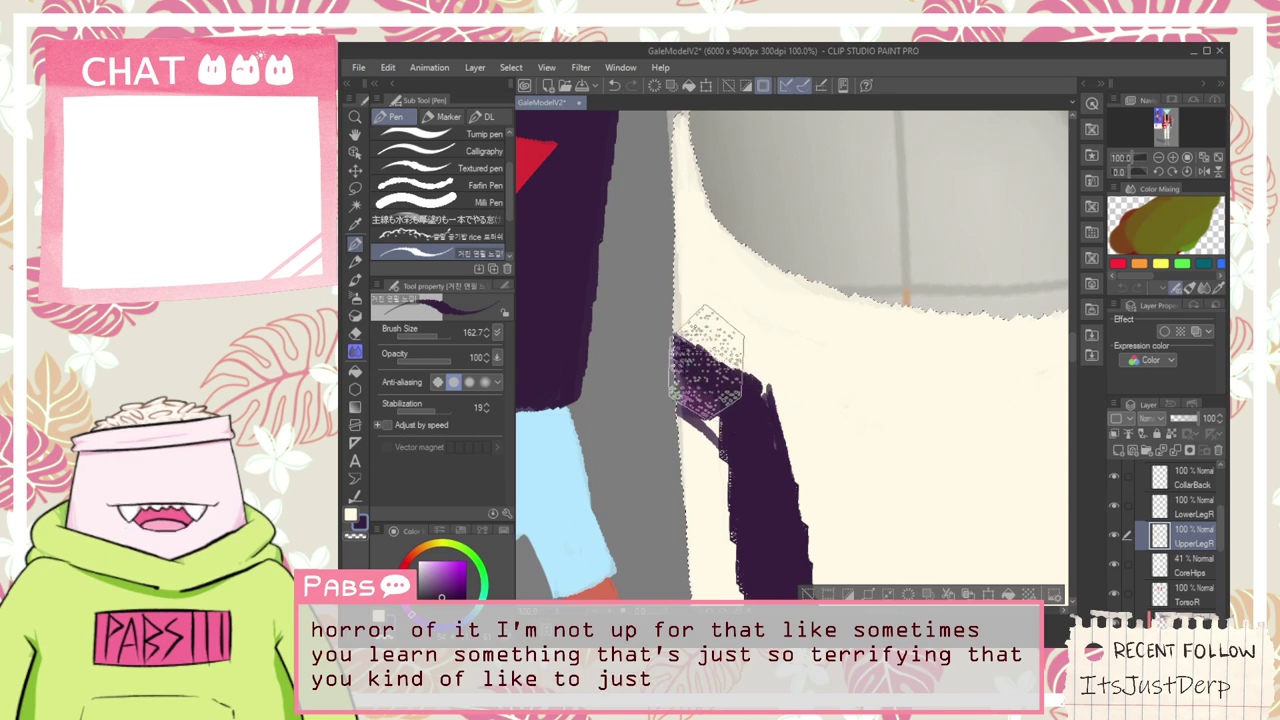
drag(686, 485, 690, 385)
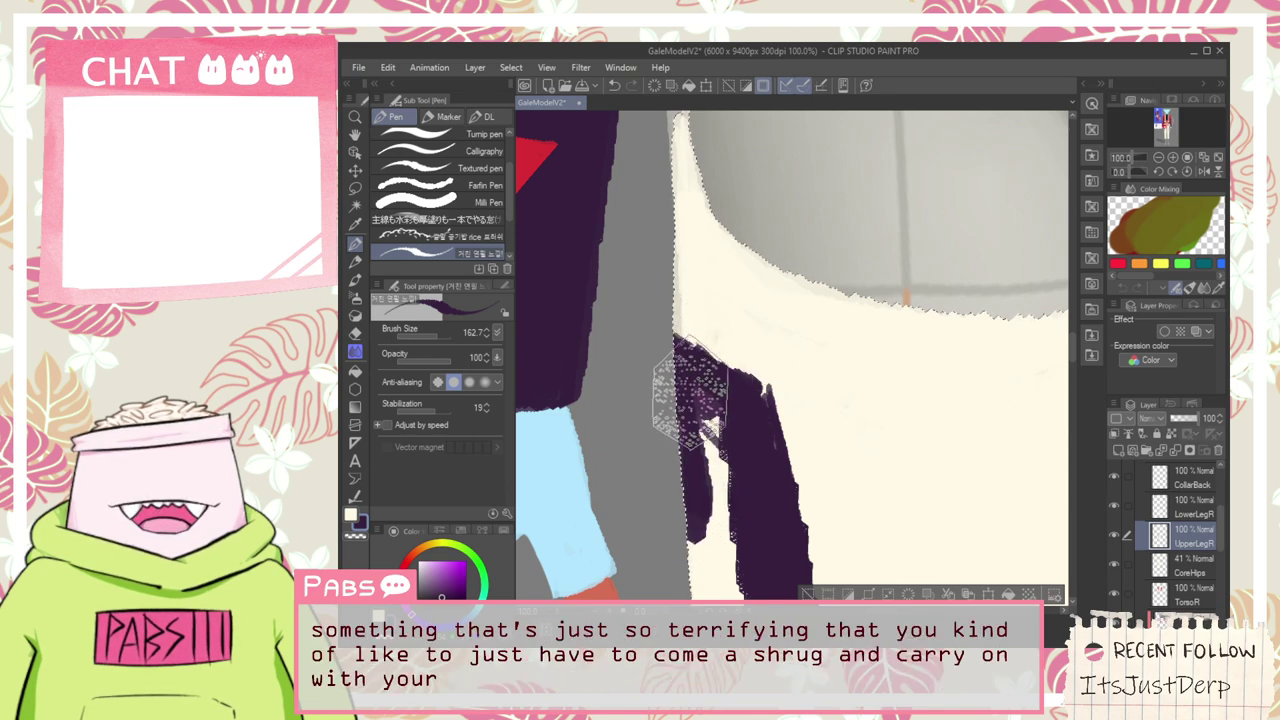
drag(738, 549, 693, 436)
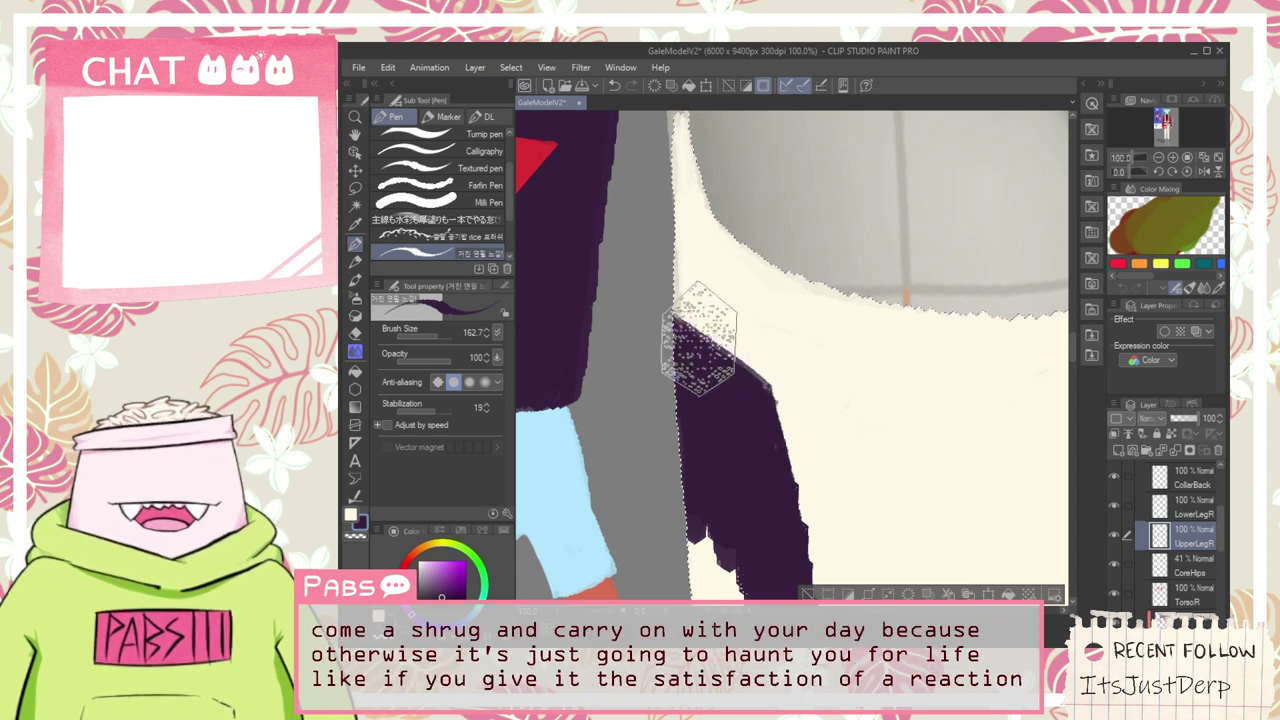
scroll(770, 490, down, 2)
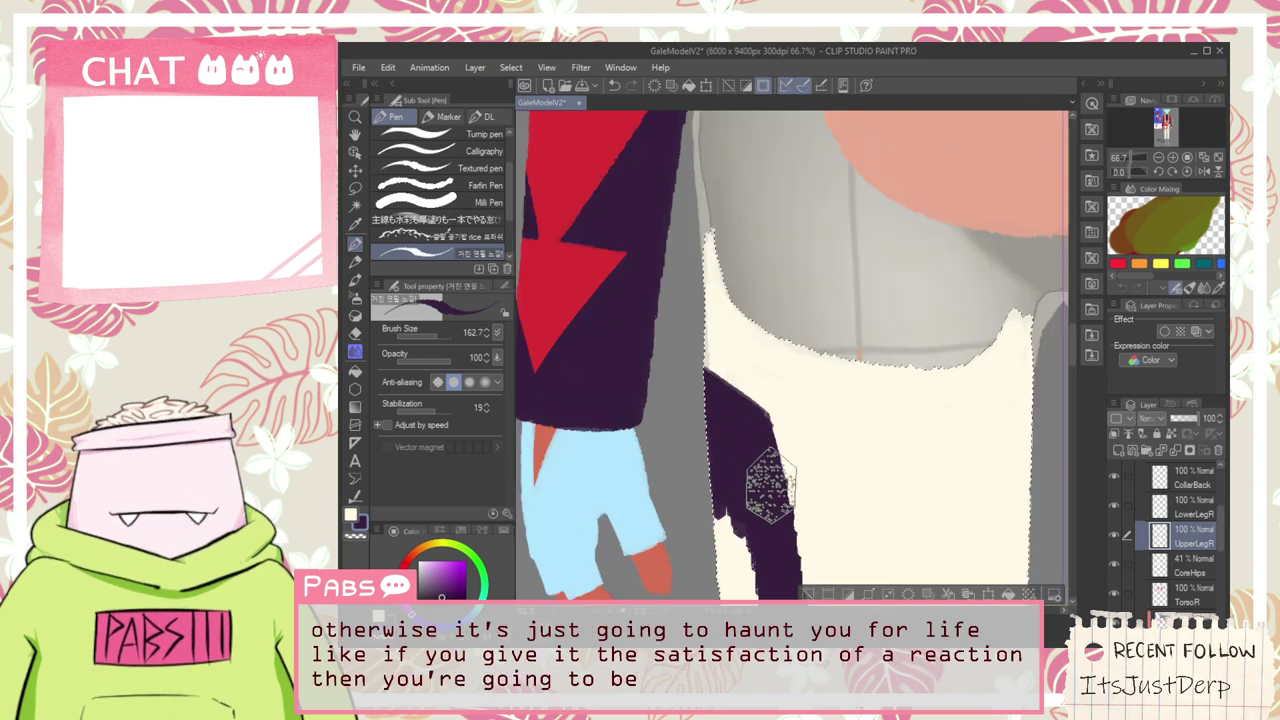
key(space)
drag(764, 524, 712, 262)
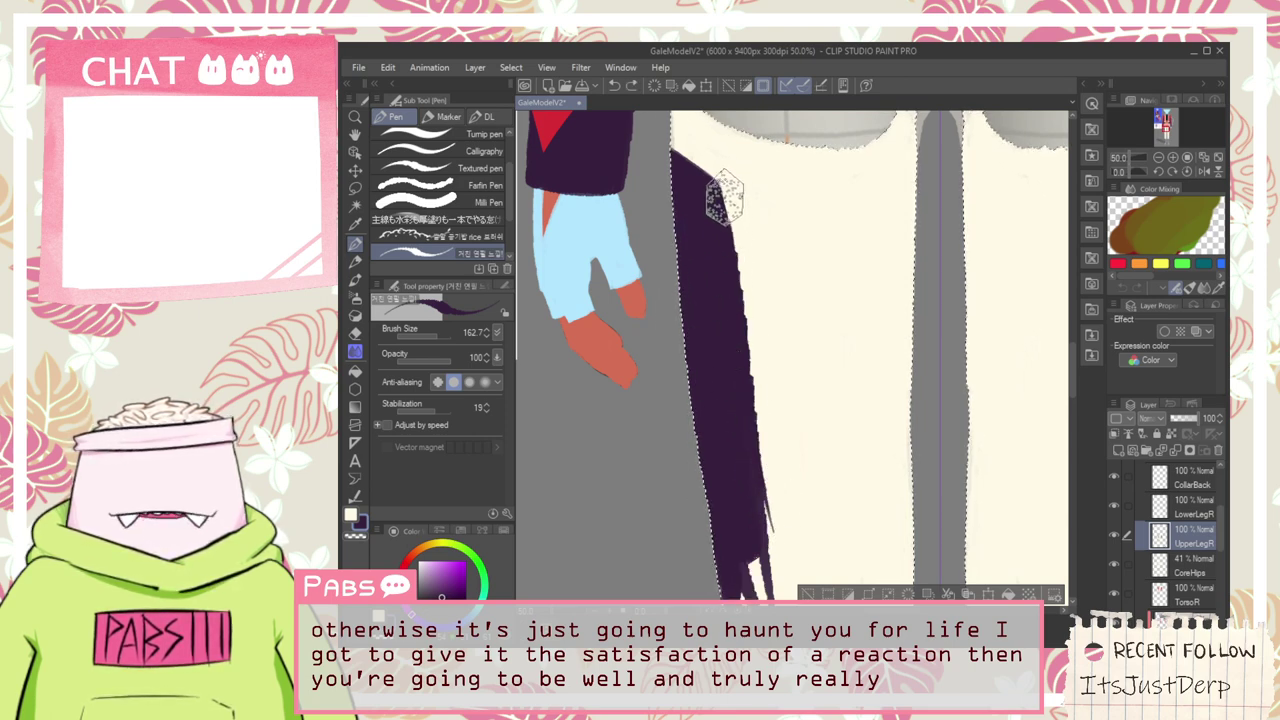
Sharpen the upper inner corner of the purple stripe and smooth its inner edge below it
scroll(715, 180, up, 4)
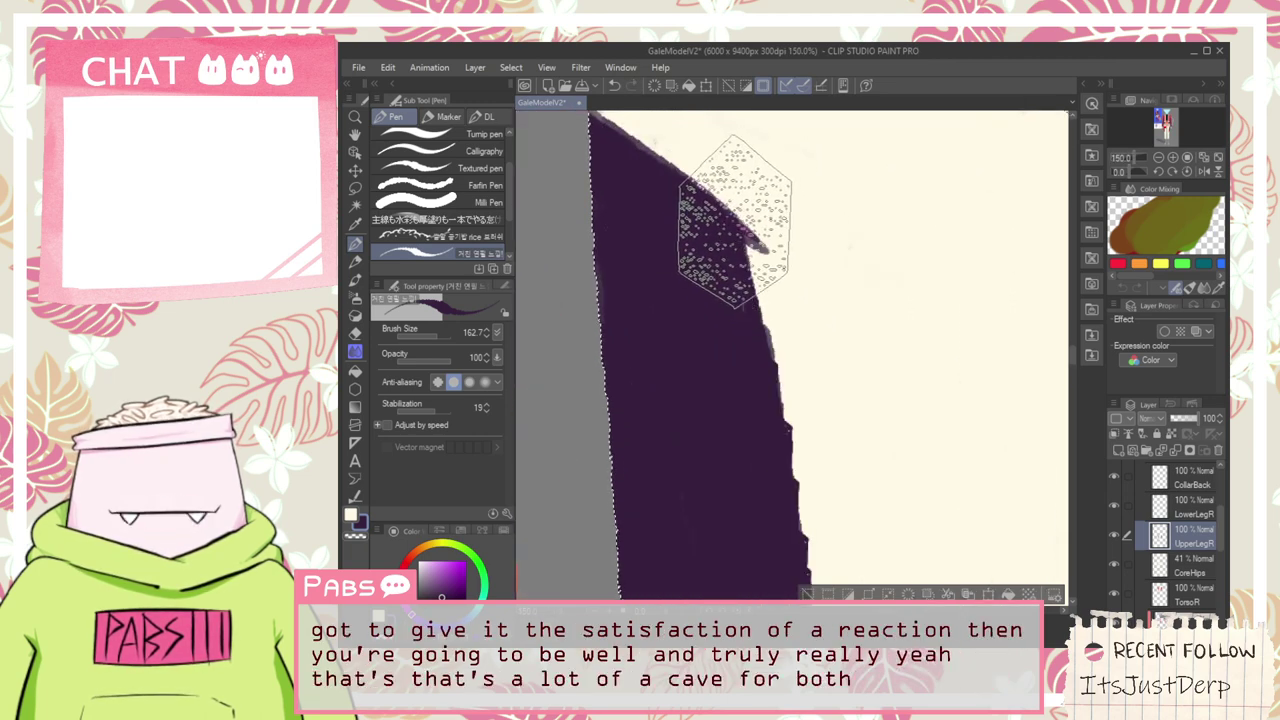
drag(759, 232, 772, 335)
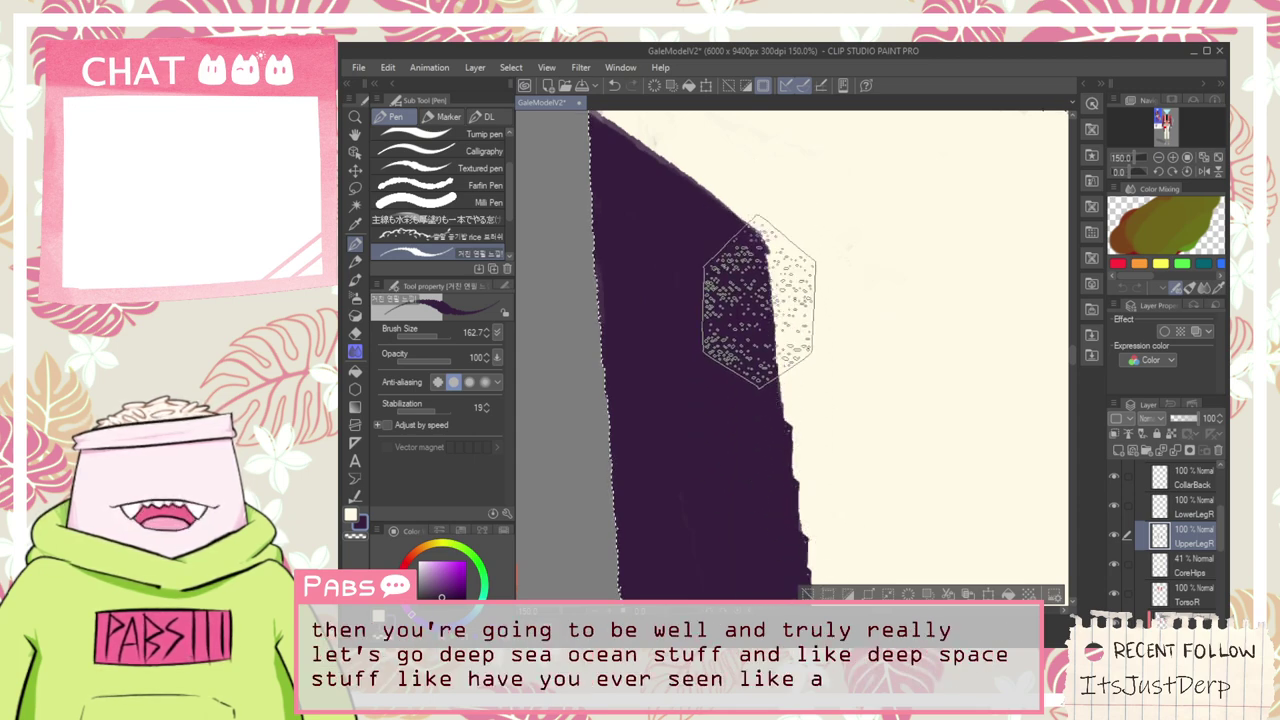
drag(766, 245, 763, 351)
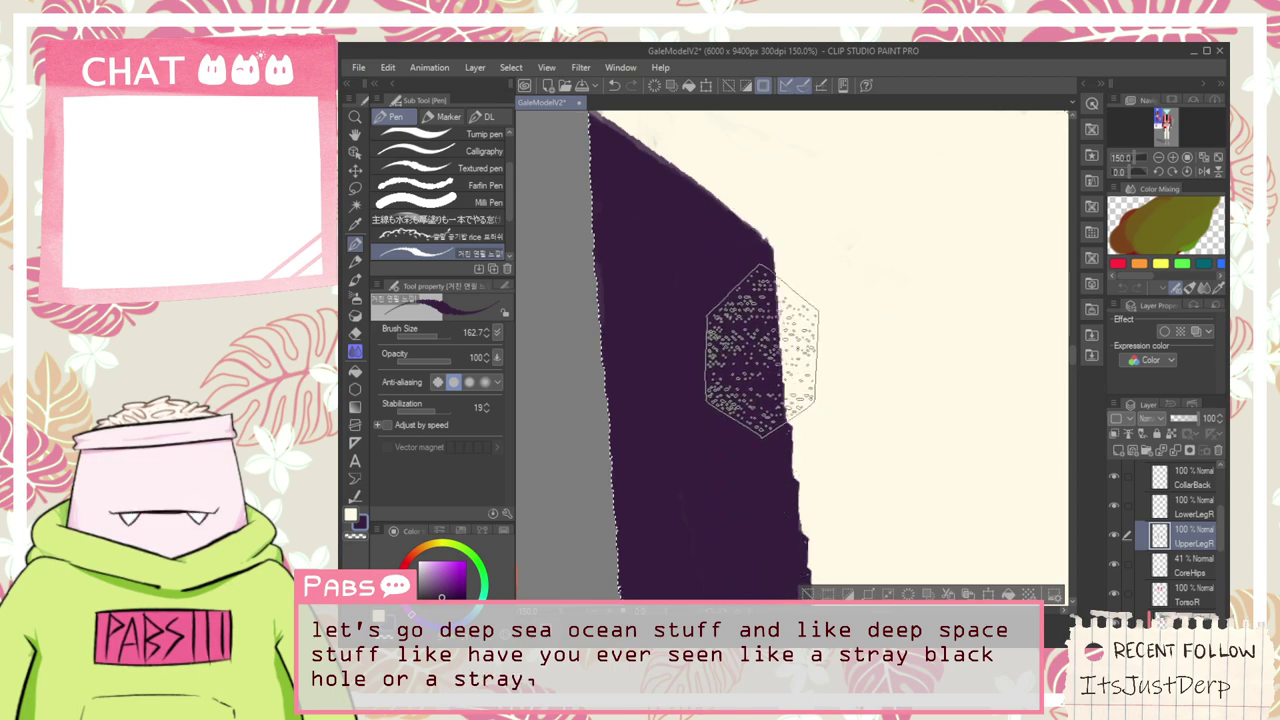
Paint a thick dark purple band across the thigh, running inward from the side stripe to the inner edge
scroll(766, 525, down, 5)
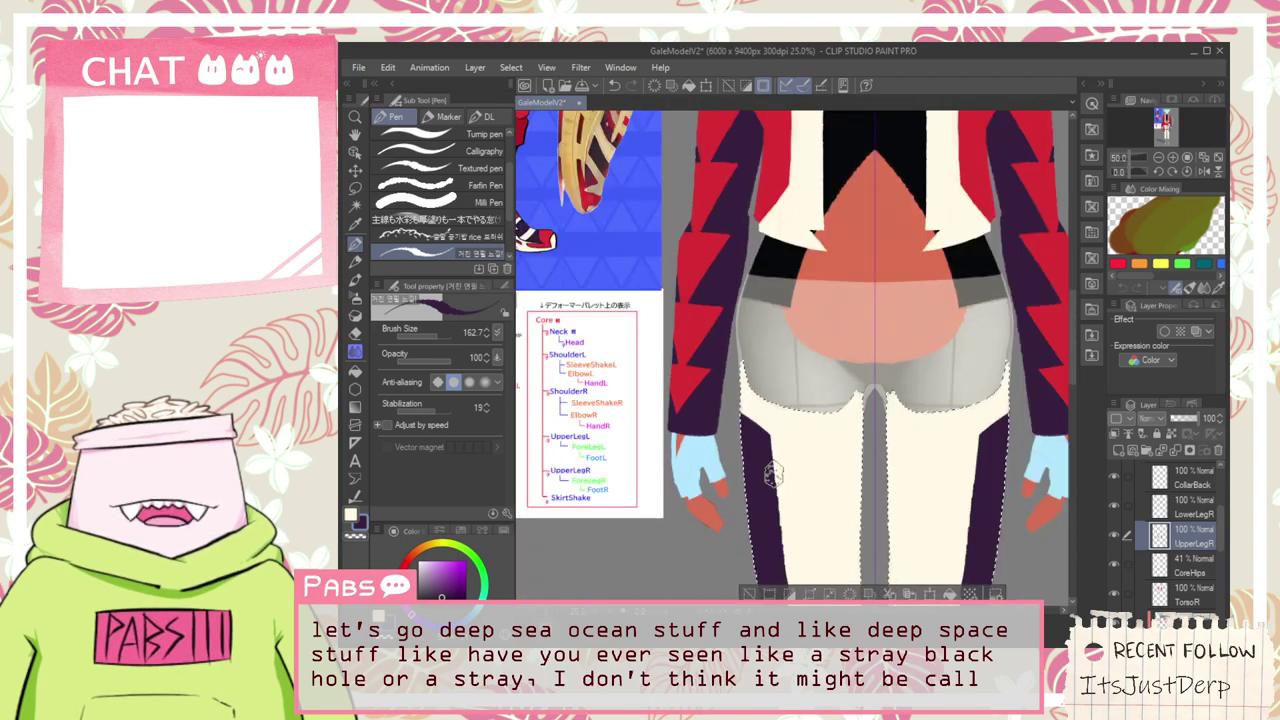
scroll(774, 474, down, 2)
drag(793, 508, 786, 489)
scroll(797, 465, up, 4)
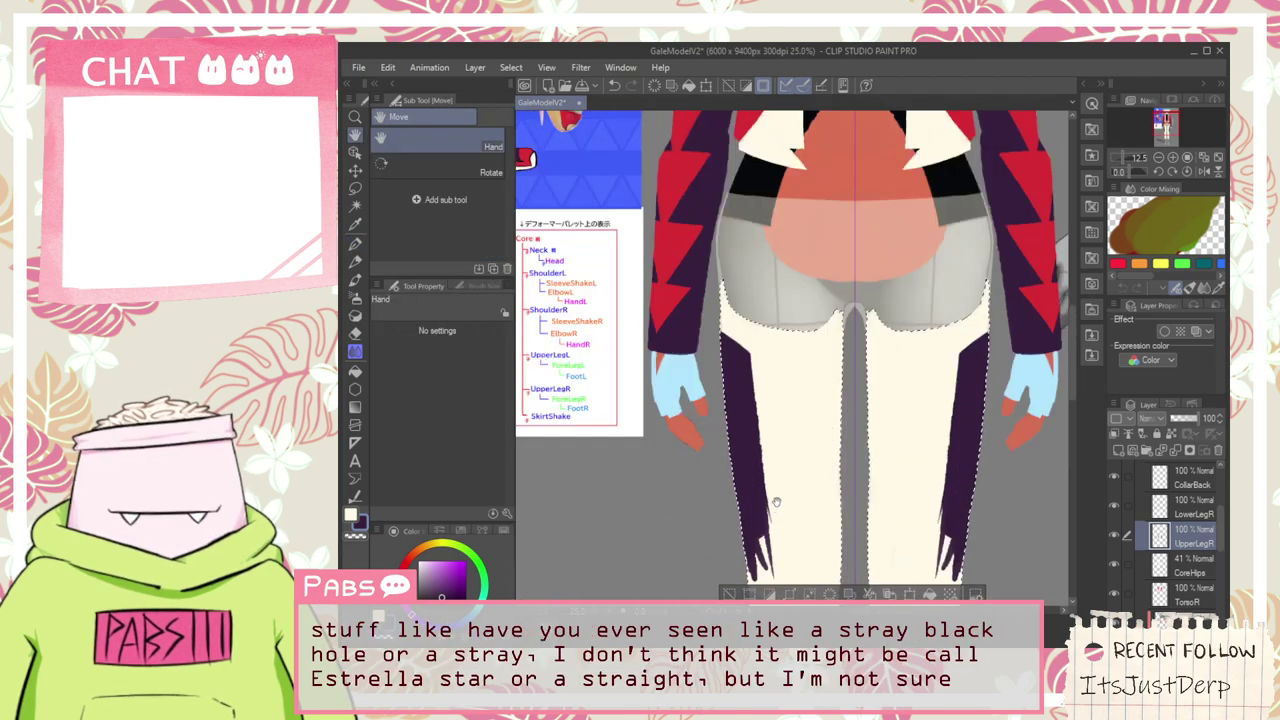
mouse_move(749, 363)
mouse_down()
mouse_move(957, 397)
mouse_move(1070, 375)
mouse_up()
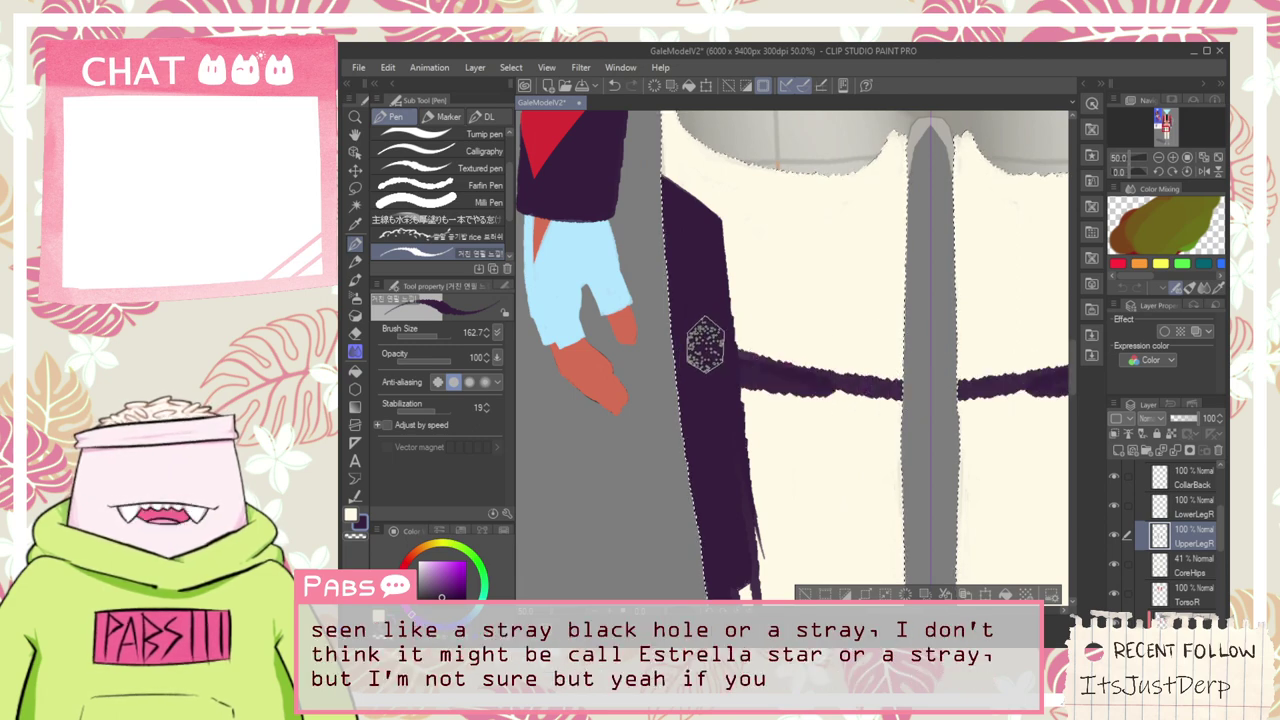
drag(706, 345, 912, 398)
drag(760, 354, 929, 388)
scroll(753, 366, up, 1)
mouse_move(753, 368)
mouse_down()
mouse_move(708, 381)
mouse_move(927, 446)
mouse_move(922, 405)
mouse_move(699, 369)
mouse_move(936, 420)
mouse_move(726, 405)
mouse_move(1004, 474)
mouse_move(685, 423)
mouse_move(729, 457)
mouse_up()
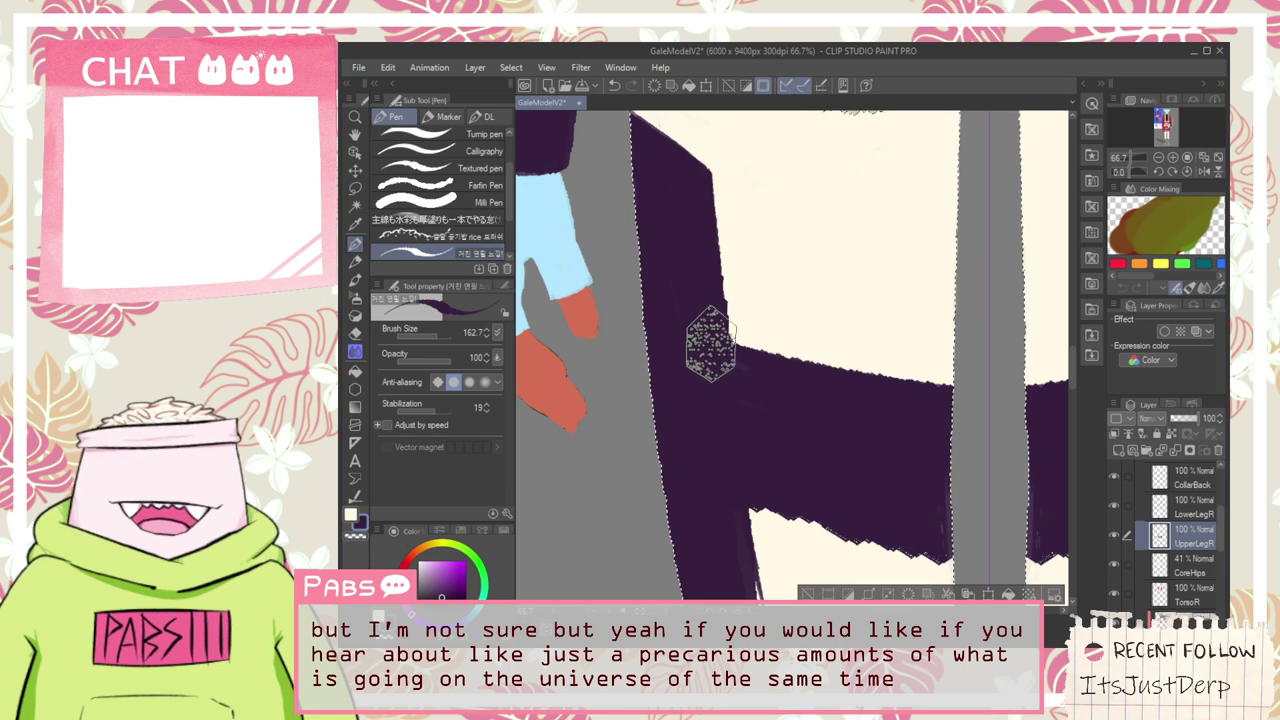
Reshape the upper edge of the purple band into a smooth curve rising toward the inner thigh
drag(711, 344, 1066, 375)
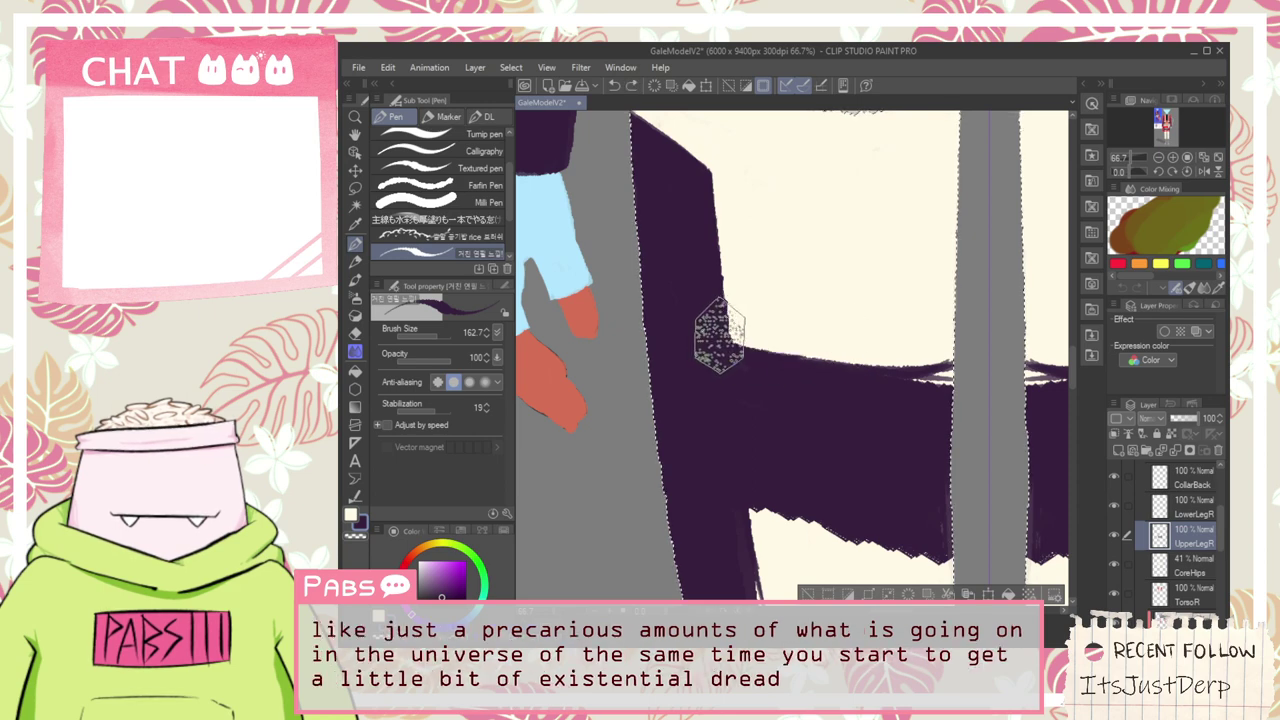
drag(770, 361, 884, 355)
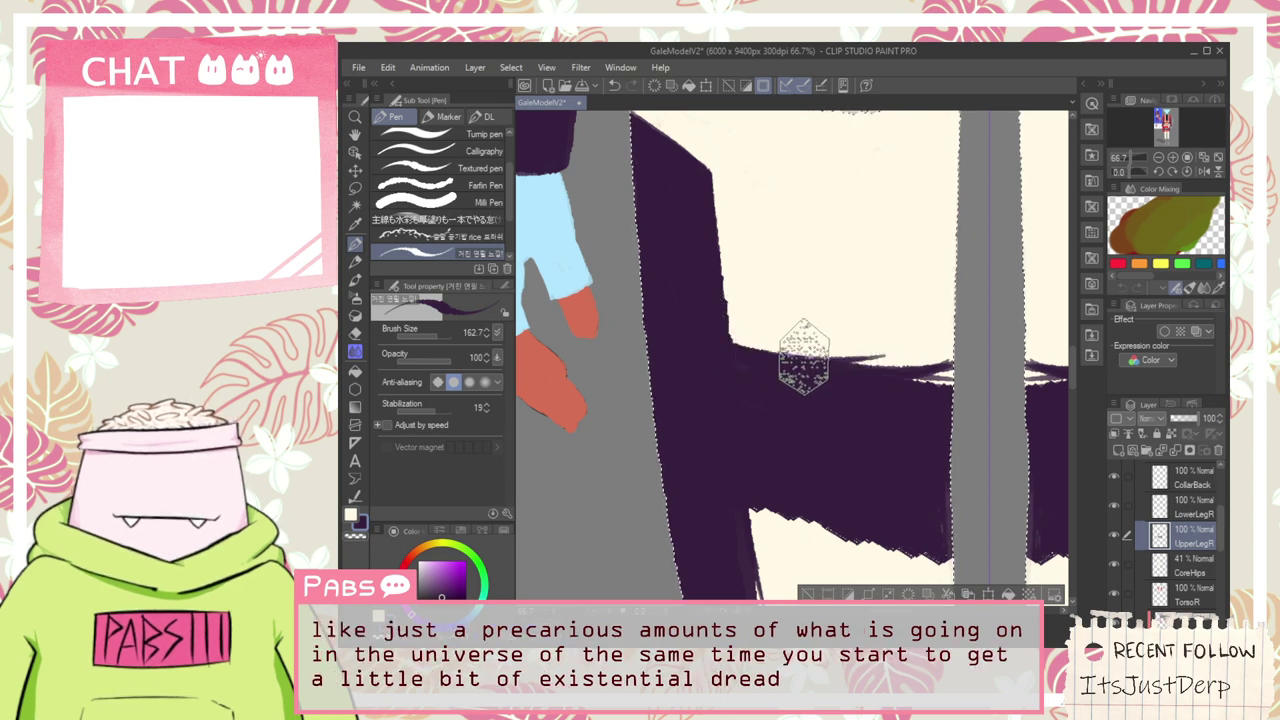
mouse_move(804, 357)
mouse_down()
mouse_move(885, 347)
mouse_move(935, 313)
mouse_move(830, 365)
mouse_move(971, 319)
mouse_move(856, 368)
mouse_move(979, 332)
mouse_move(929, 351)
mouse_move(834, 366)
mouse_move(926, 347)
mouse_move(957, 352)
mouse_move(850, 372)
mouse_move(983, 363)
mouse_move(904, 385)
mouse_move(925, 358)
mouse_move(791, 392)
mouse_move(956, 545)
mouse_move(957, 522)
mouse_move(790, 457)
mouse_move(787, 490)
mouse_up()
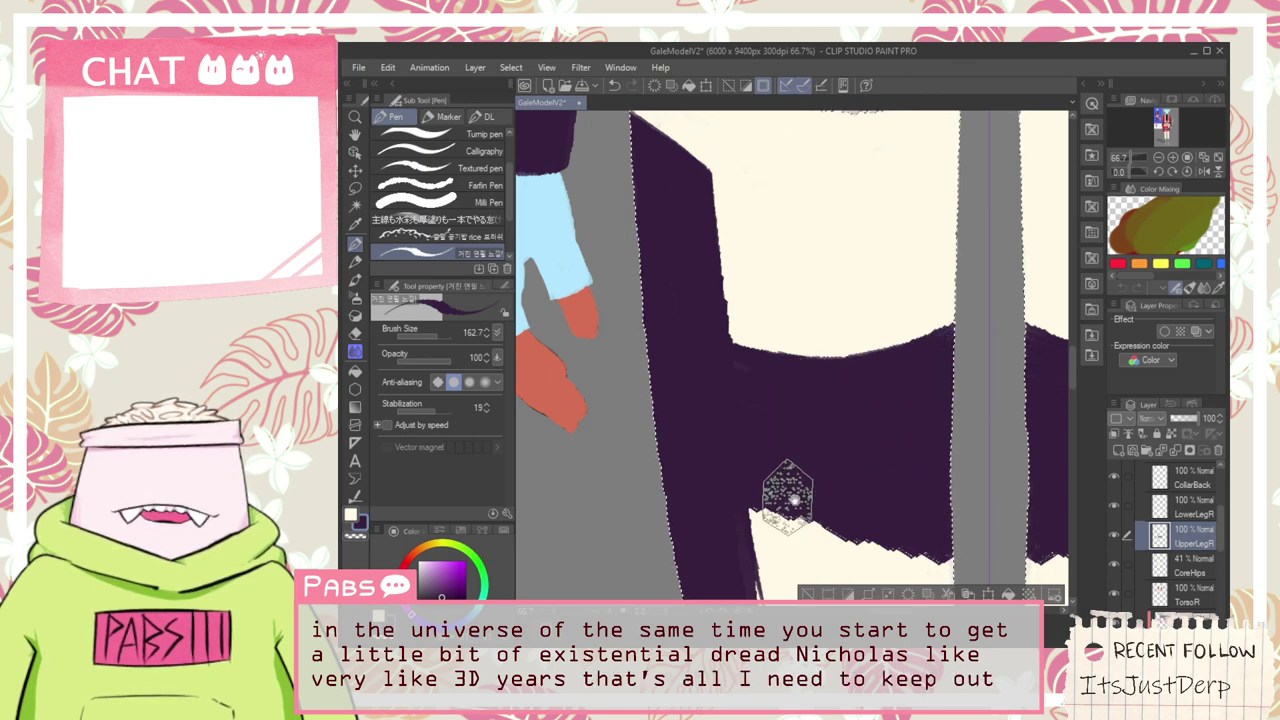
Fill the rest of the upper leg below the band with dark purple down to the rounded knee end
key(space)
mouse_move(742, 411)
mouse_down()
mouse_move(722, 424)
mouse_move(695, 366)
mouse_move(651, 324)
mouse_move(662, 416)
mouse_up()
key(space)
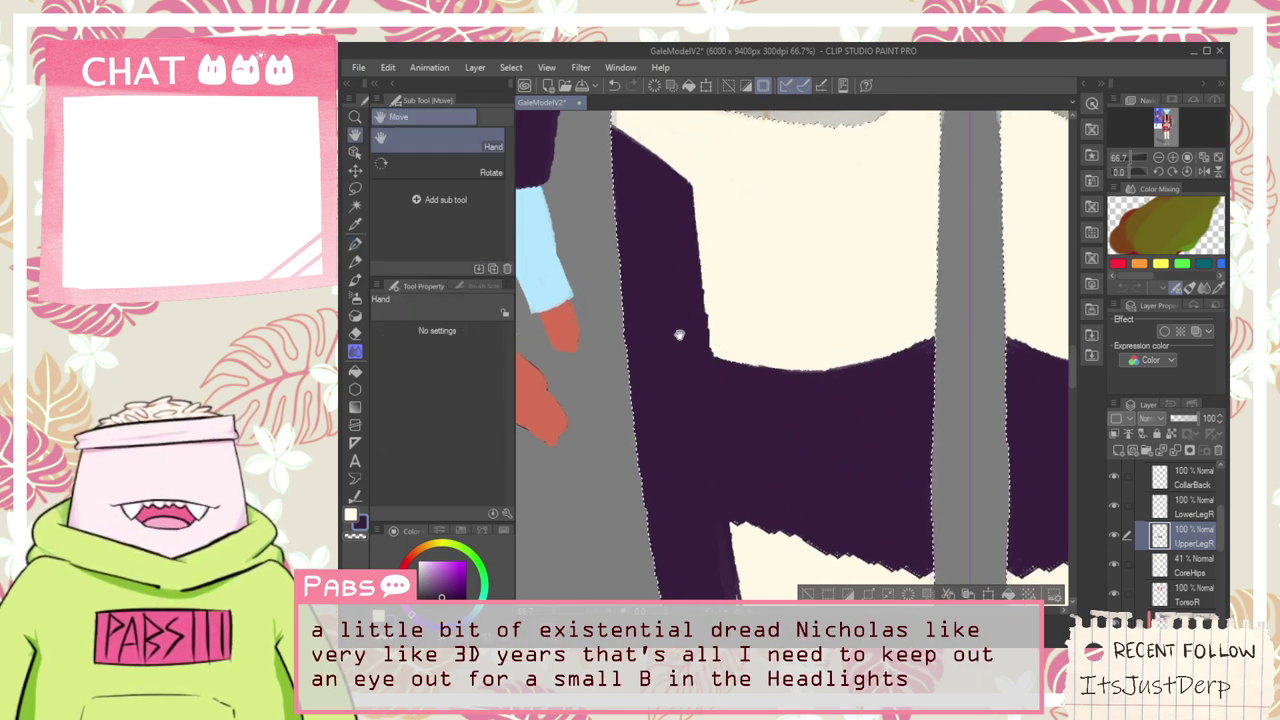
mouse_move(744, 537)
mouse_down()
mouse_move(697, 360)
mouse_move(850, 384)
mouse_move(669, 363)
mouse_move(859, 456)
mouse_move(703, 457)
mouse_move(877, 491)
mouse_move(614, 455)
mouse_move(677, 529)
mouse_move(909, 529)
mouse_up()
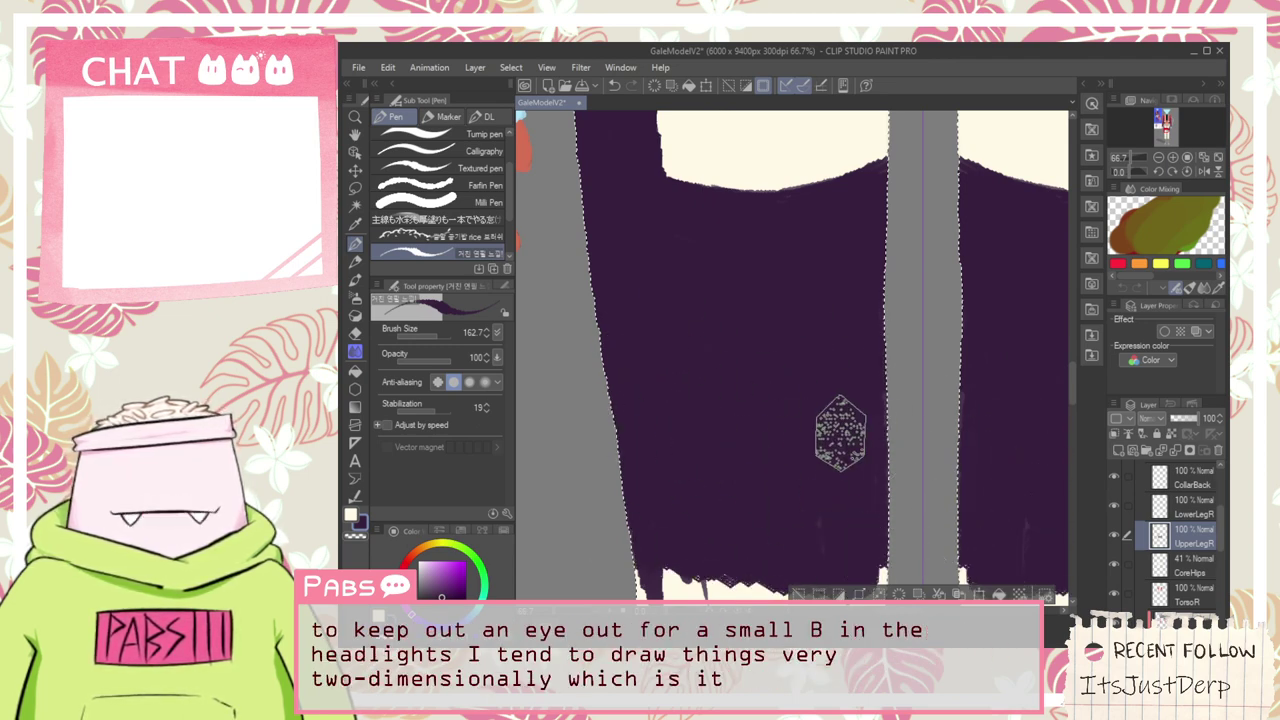
mouse_move(746, 309)
mouse_down()
mouse_move(742, 441)
mouse_move(754, 163)
mouse_move(750, 185)
mouse_up()
scroll(666, 348, down, 1)
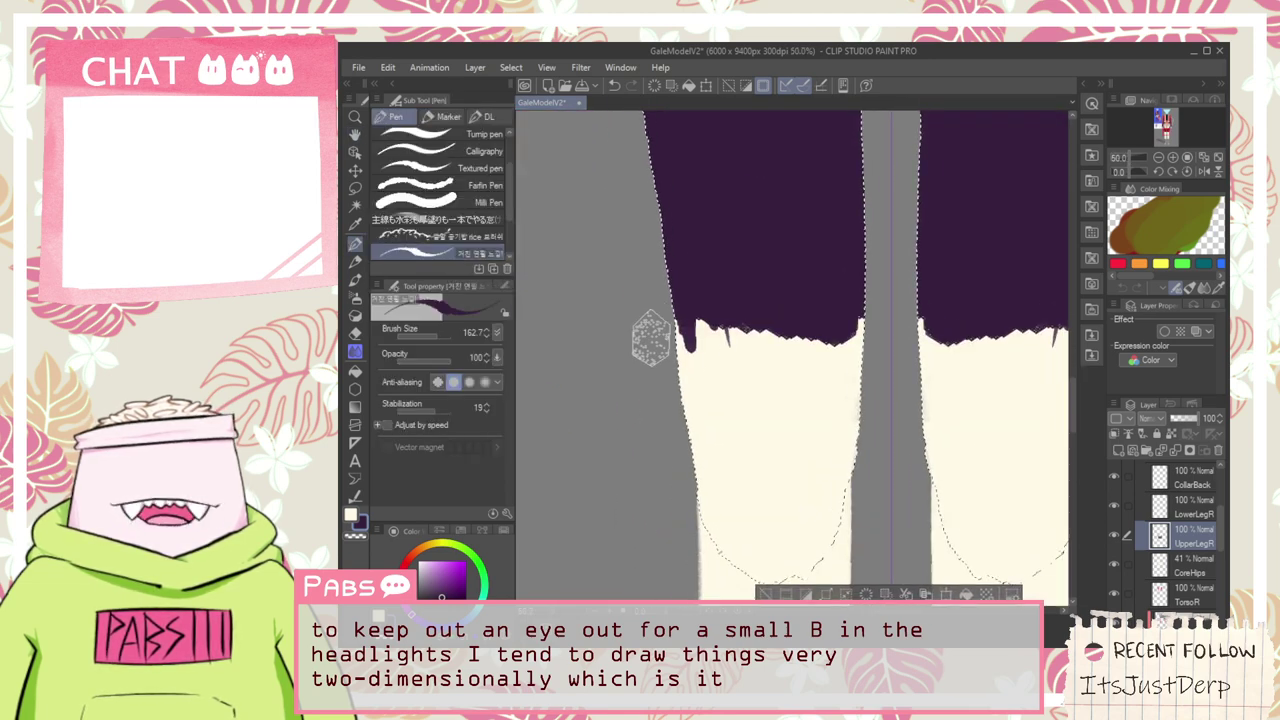
mouse_move(651, 338)
mouse_down()
mouse_move(791, 323)
mouse_move(643, 308)
mouse_move(907, 391)
mouse_move(782, 391)
mouse_move(713, 358)
mouse_move(882, 341)
mouse_move(758, 381)
mouse_move(662, 380)
mouse_move(756, 305)
mouse_move(707, 409)
mouse_move(738, 586)
mouse_move(730, 483)
mouse_move(758, 373)
mouse_move(800, 351)
mouse_move(805, 461)
mouse_move(875, 450)
mouse_up()
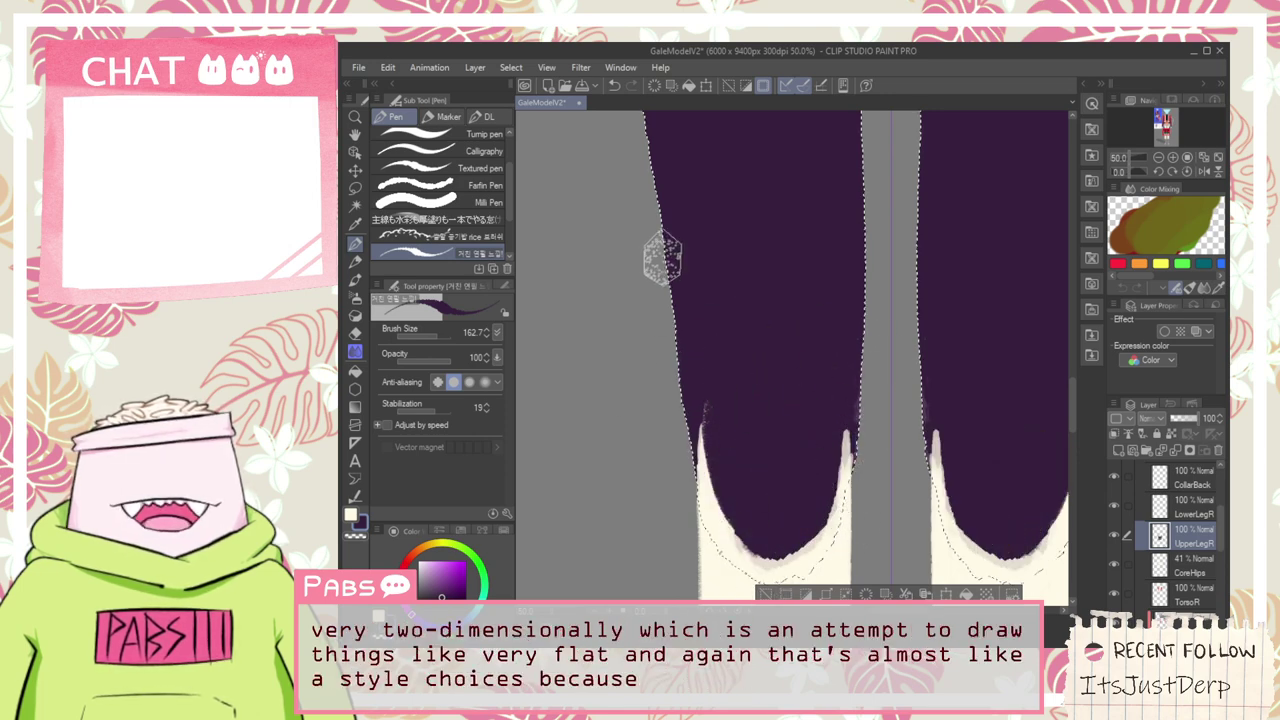
Check the purple upper legs from hip to knee and clear the selection
scroll(724, 500, down, 1)
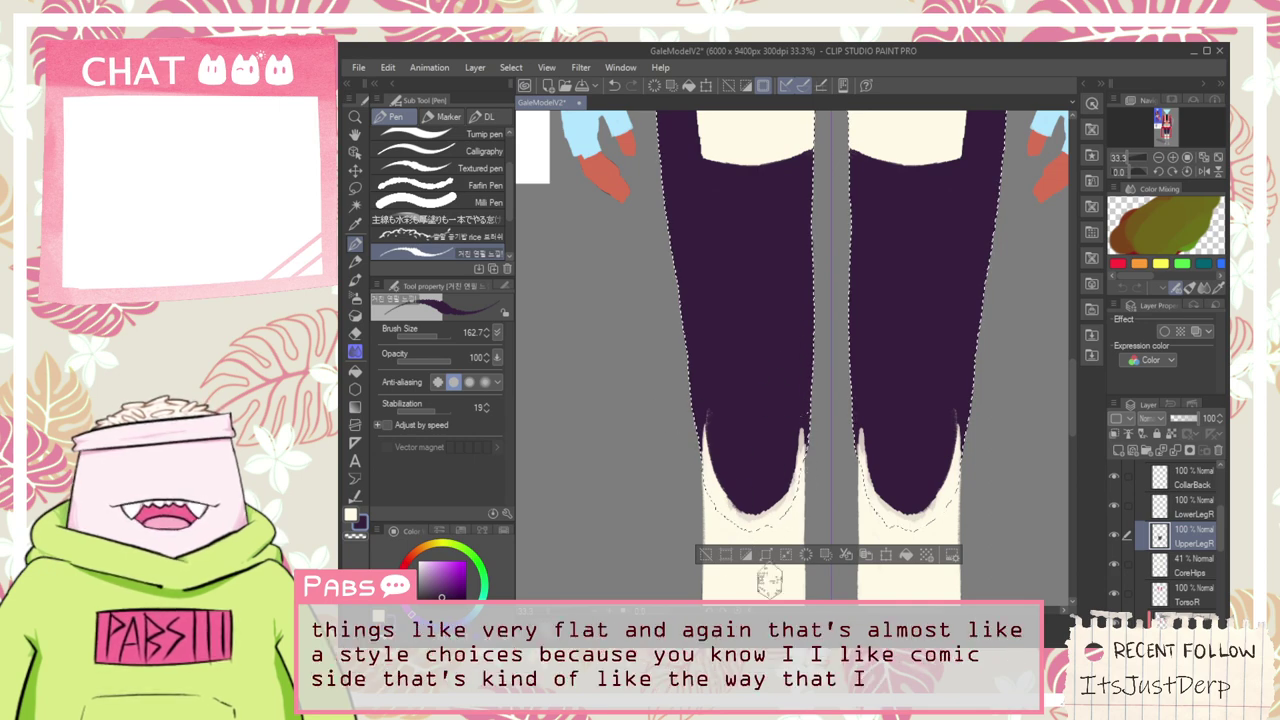
drag(728, 342, 776, 660)
scroll(694, 383, up, 3)
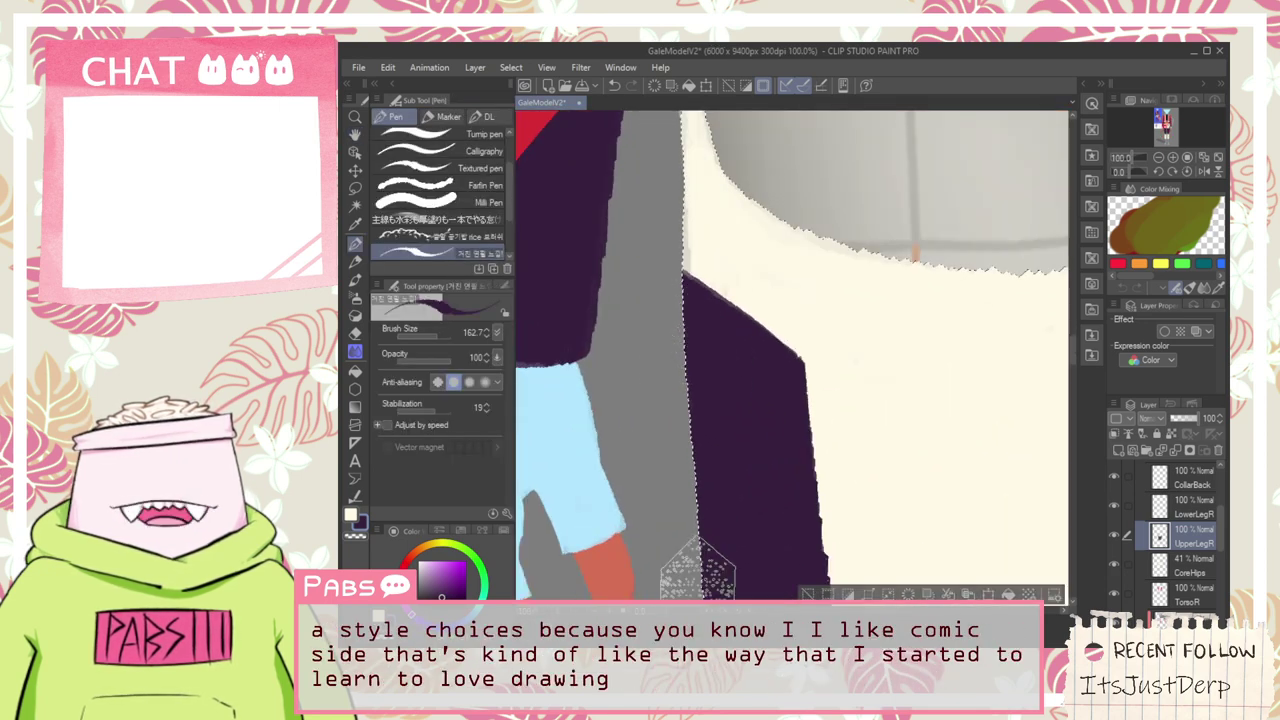
scroll(697, 570, down, 6)
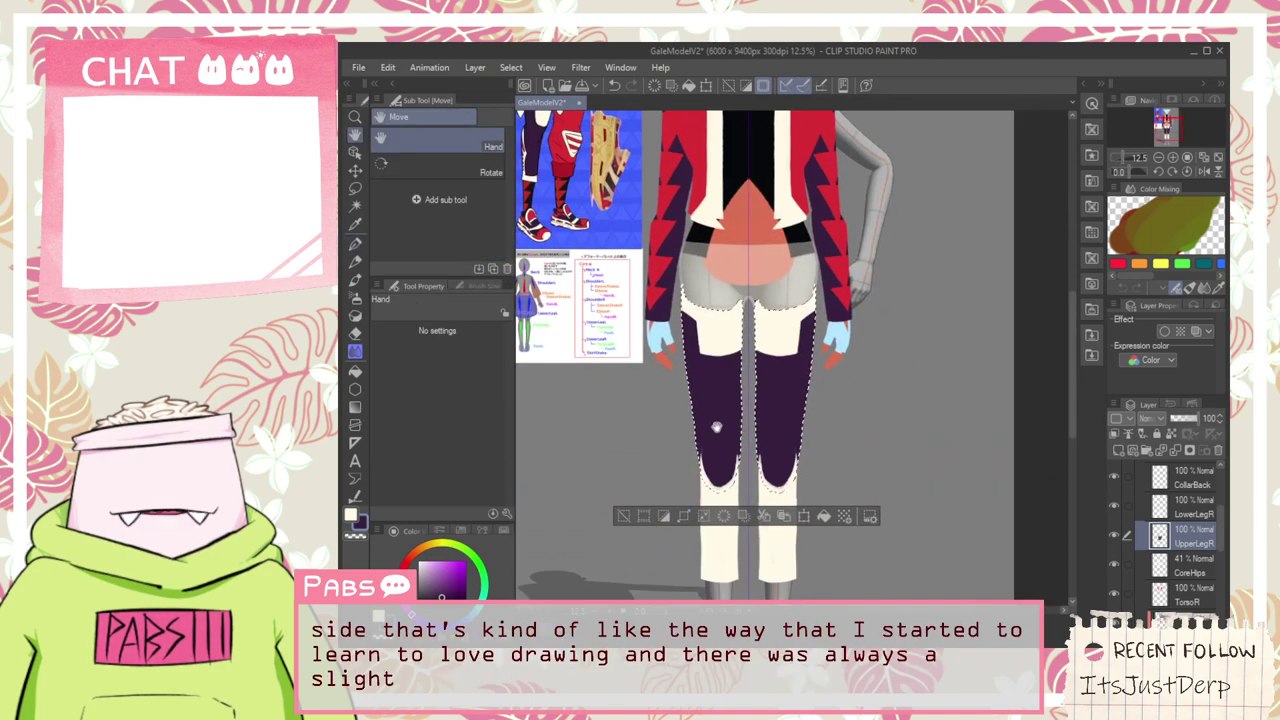
scroll(716, 427, up, 2)
click(651, 571)
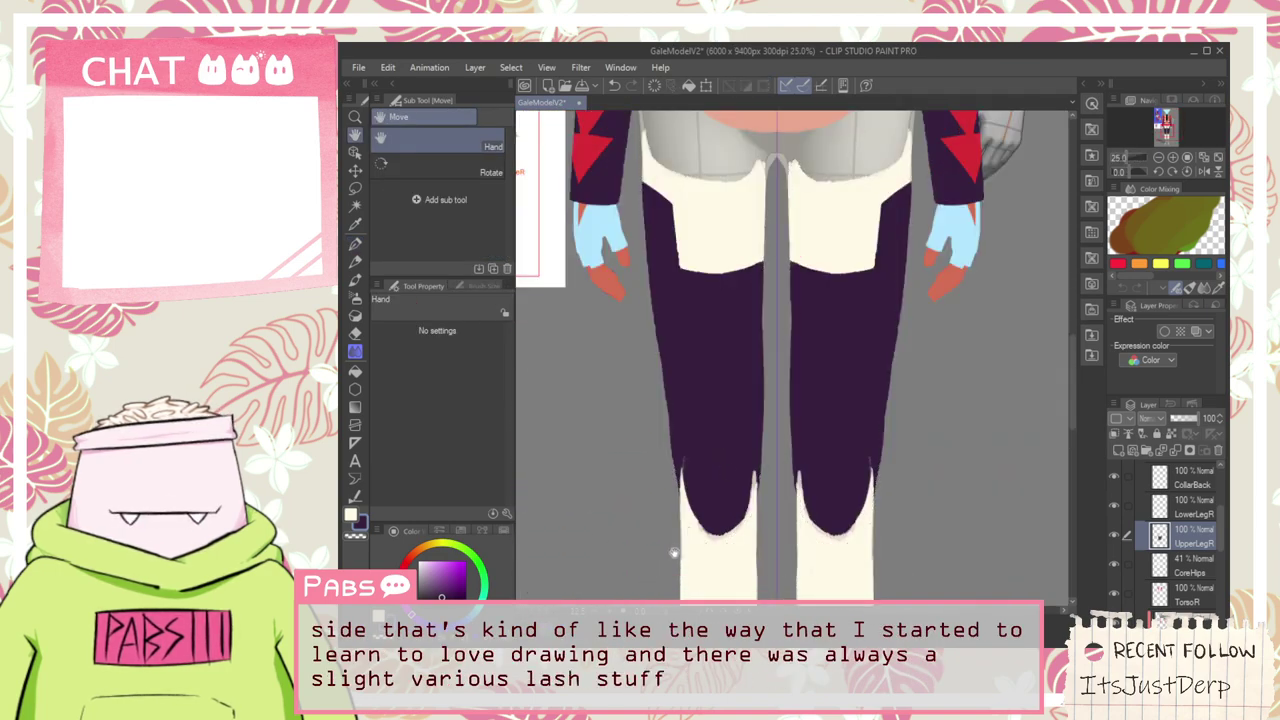
scroll(714, 554, down, 2)
drag(714, 552, 832, 400)
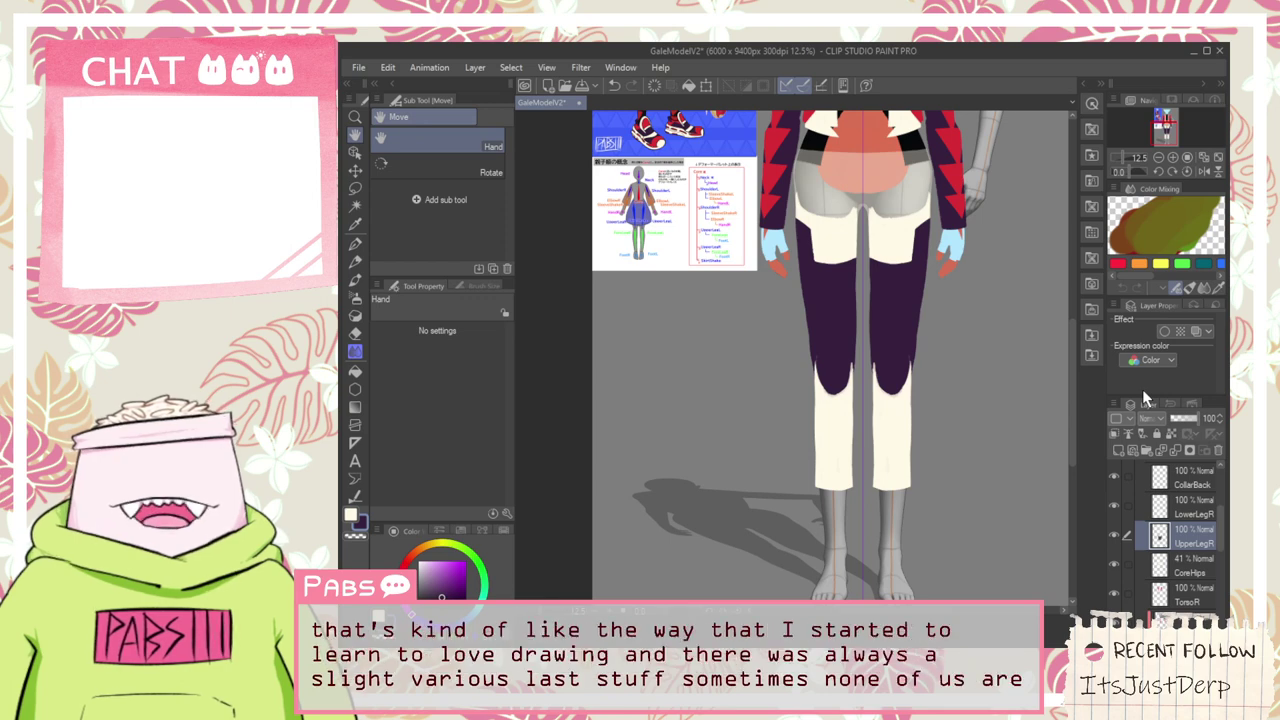
Switch to the LowerLegR layer and select its painted area
click(1180, 511)
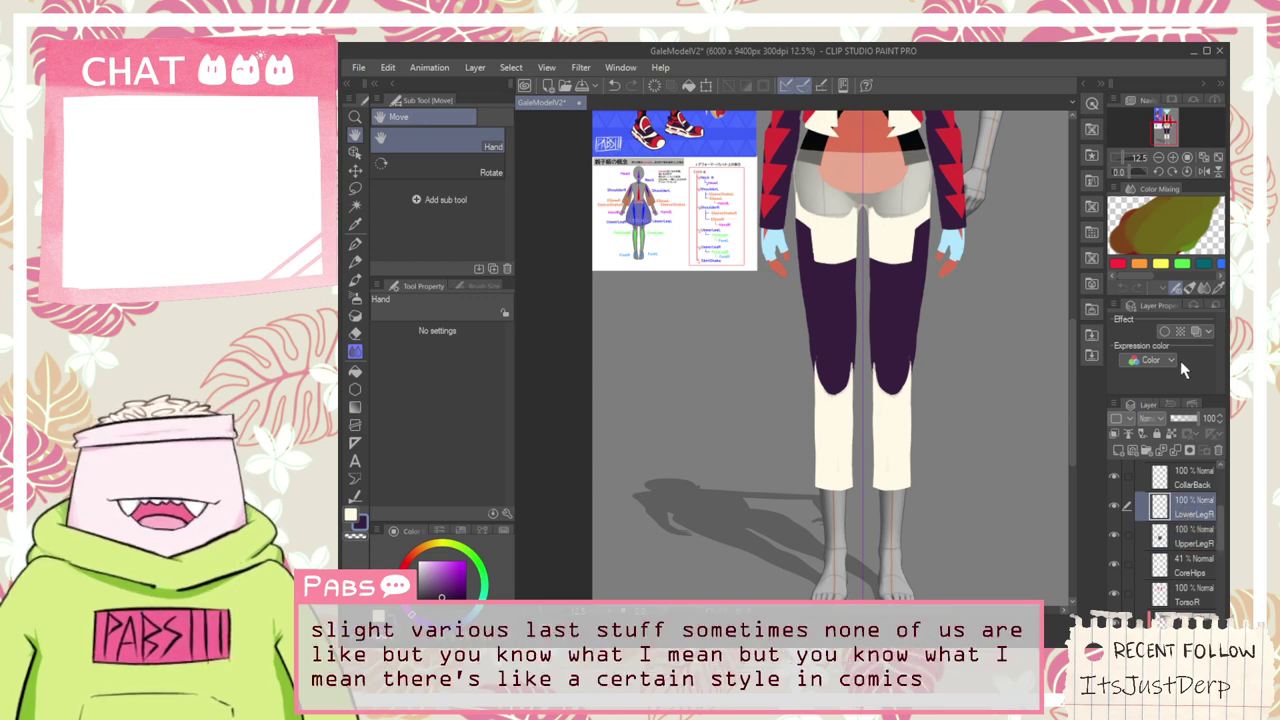
key(ctrl+shift+d)
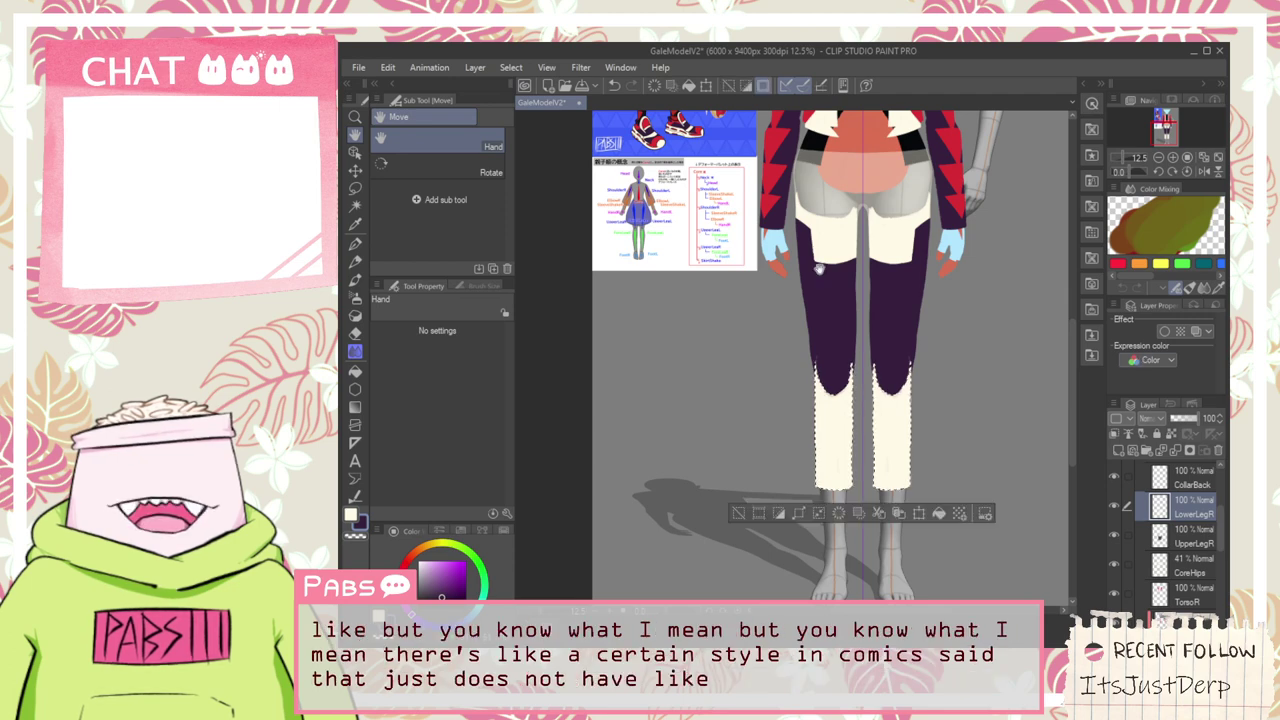
Try a thin straight purple line across the lower trouser legs just above the hem
scroll(823, 440, up, 4)
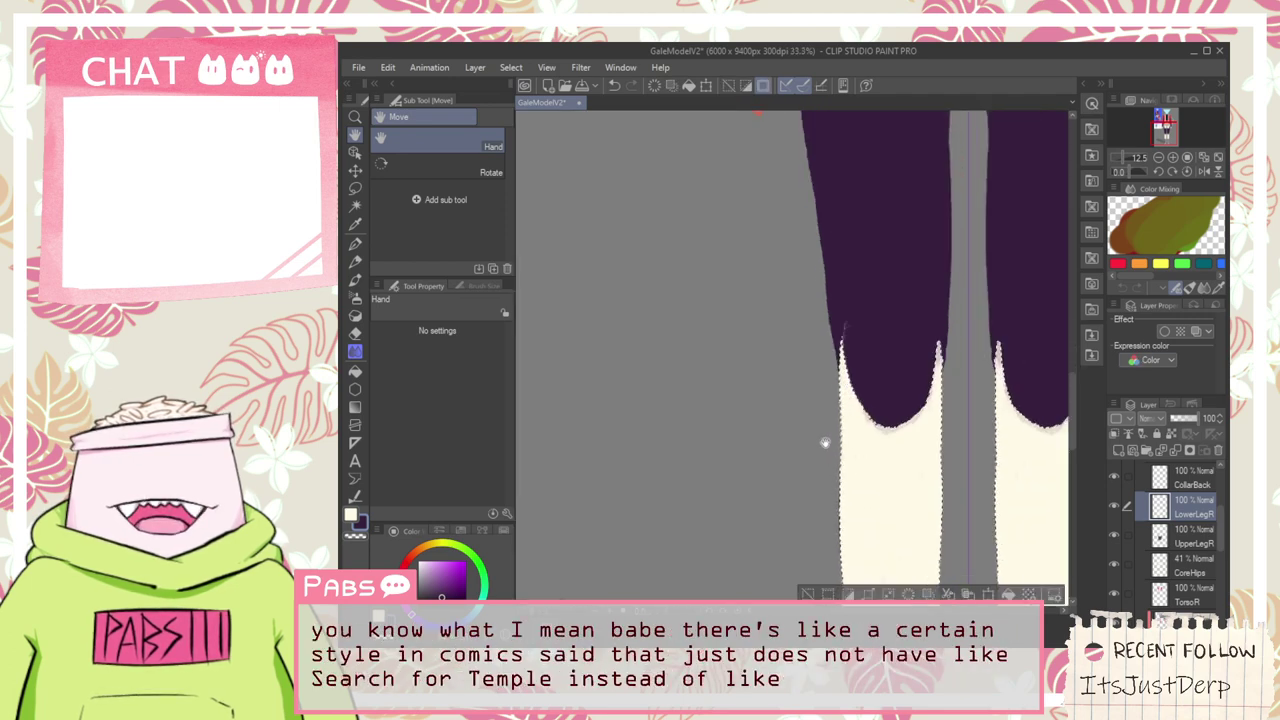
drag(840, 506, 710, 204)
drag(673, 404, 821, 412)
key(ctrl+z)
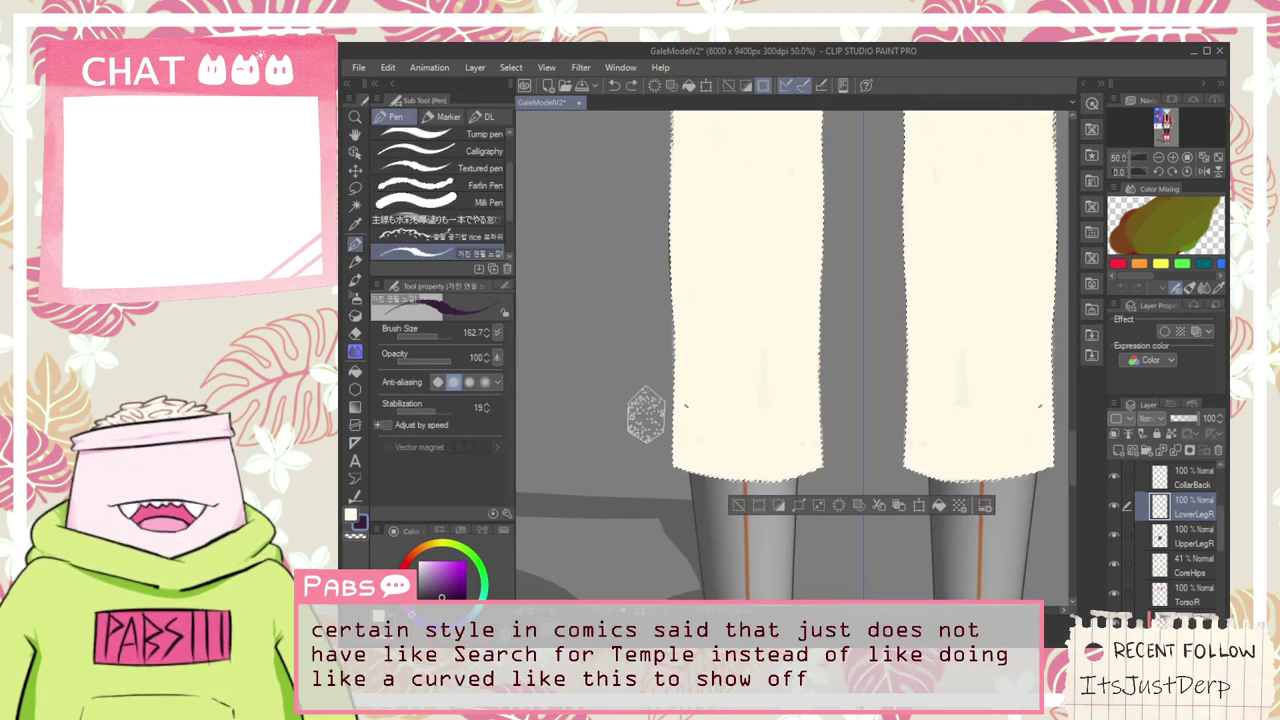
drag(676, 414, 818, 415)
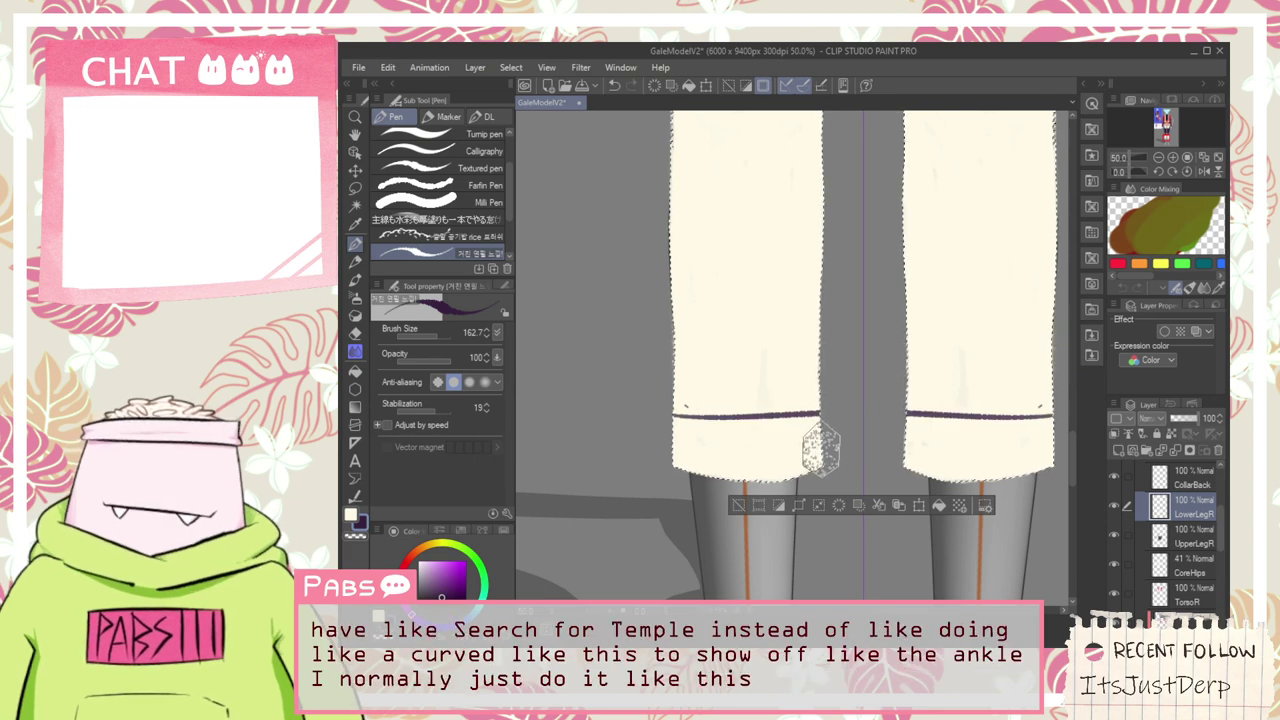
key(ctrl+z)
Compare the whole figure's trousers with the character reference, from the head down to the feet
scroll(740, 436, down, 1)
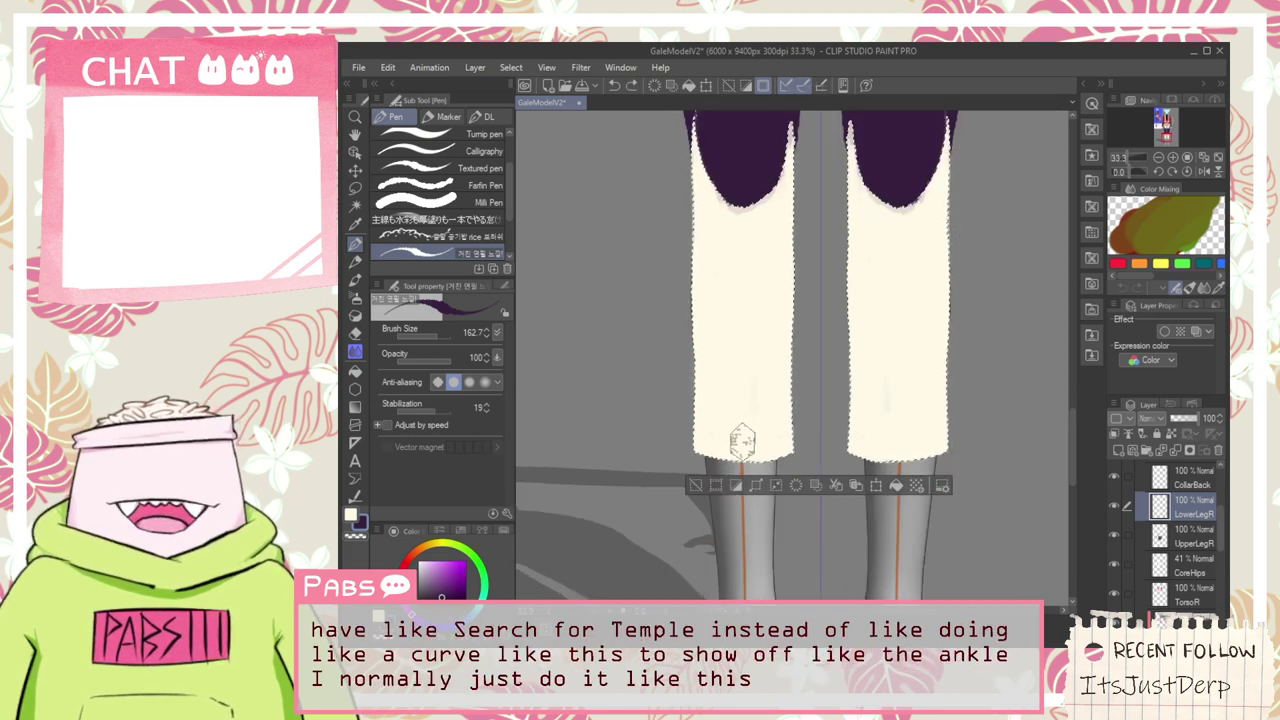
scroll(742, 436, down, 1)
key(space)
drag(712, 340, 803, 473)
scroll(803, 473, down, 4)
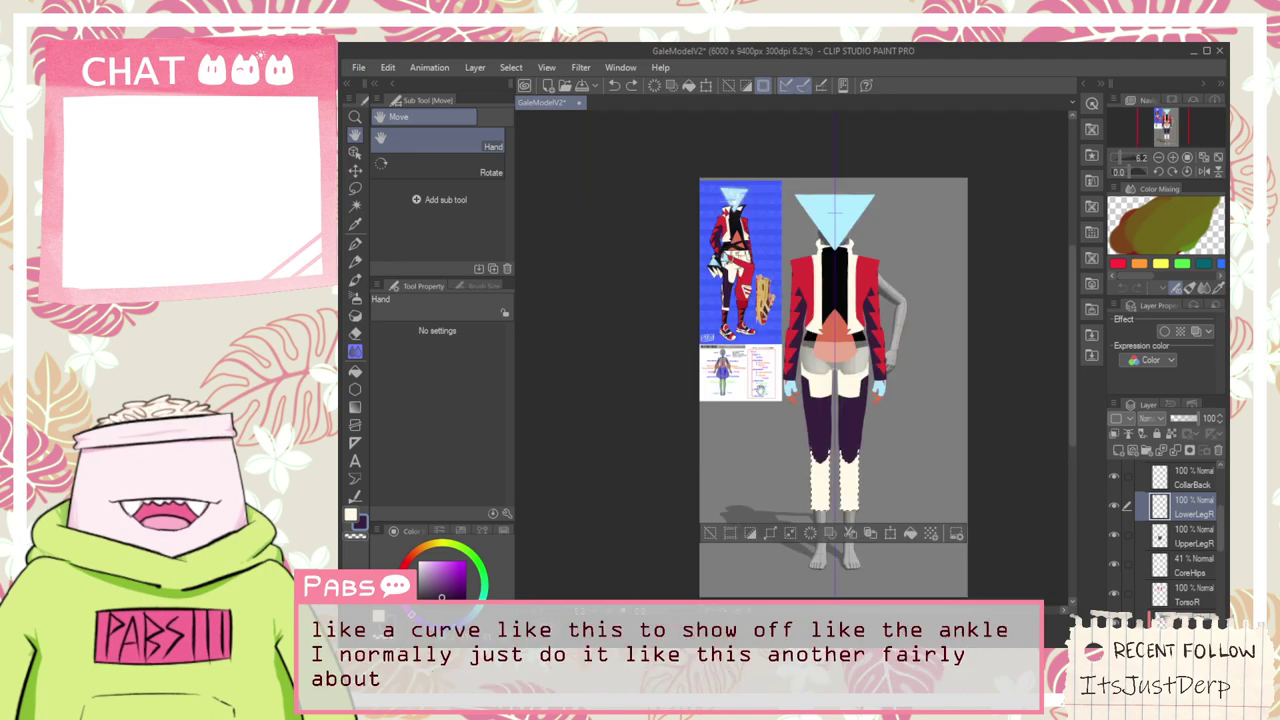
scroll(725, 296, up, 6)
scroll(763, 370, down, 3)
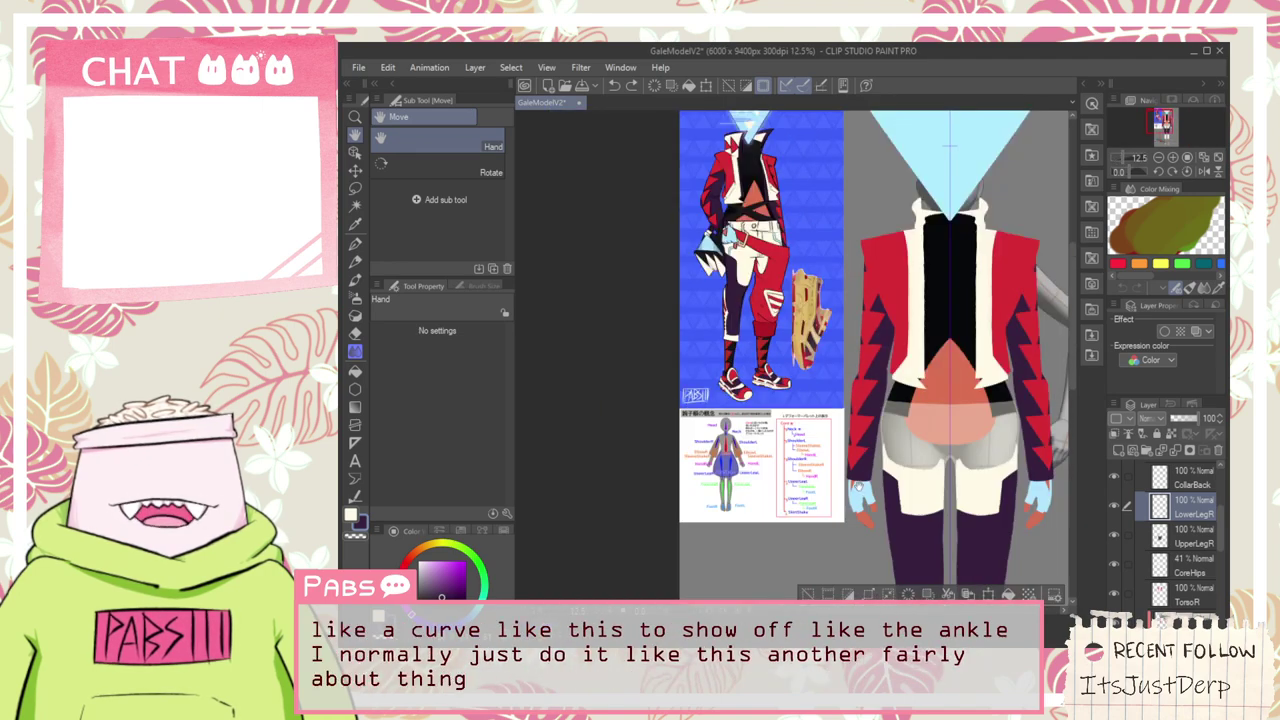
drag(856, 485, 756, 378)
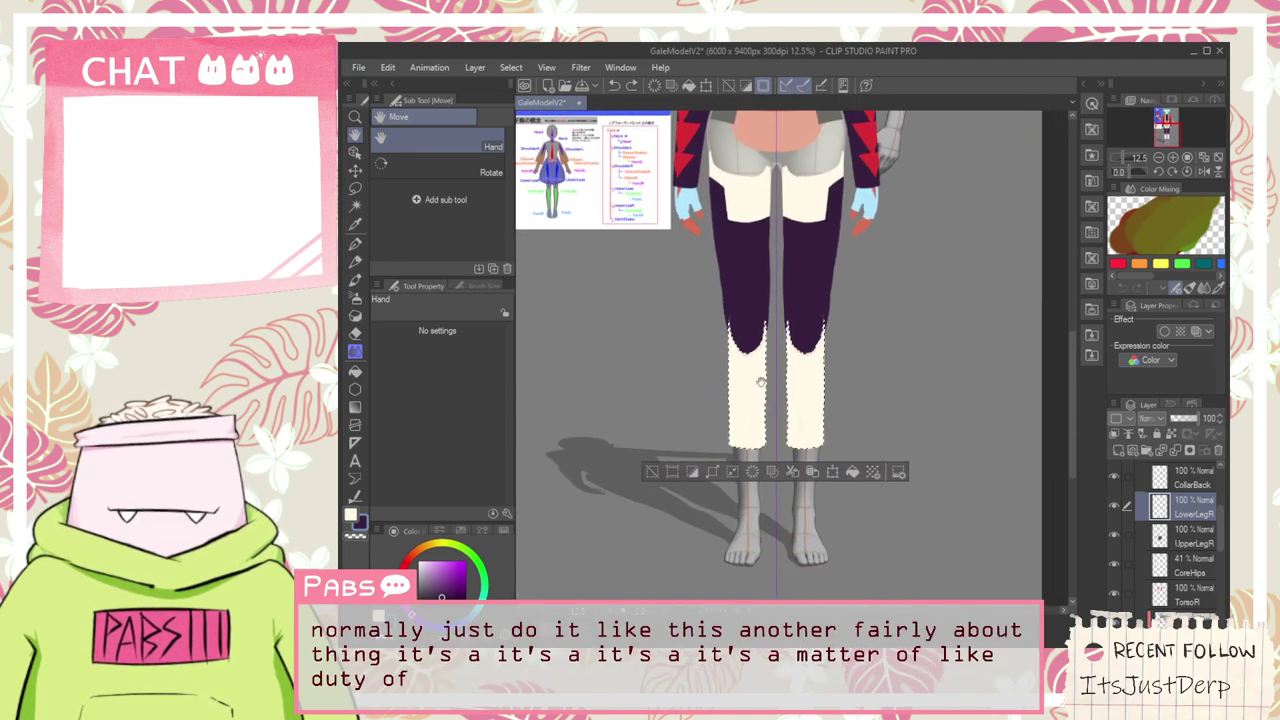
Try a curved purple line across the lower leg above the hem
scroll(760, 395, up, 6)
key(p)
mouse_move(630, 443)
mouse_down()
mouse_move(777, 451)
mouse_move(867, 420)
mouse_move(968, 425)
mouse_up()
key(ctrl+z)
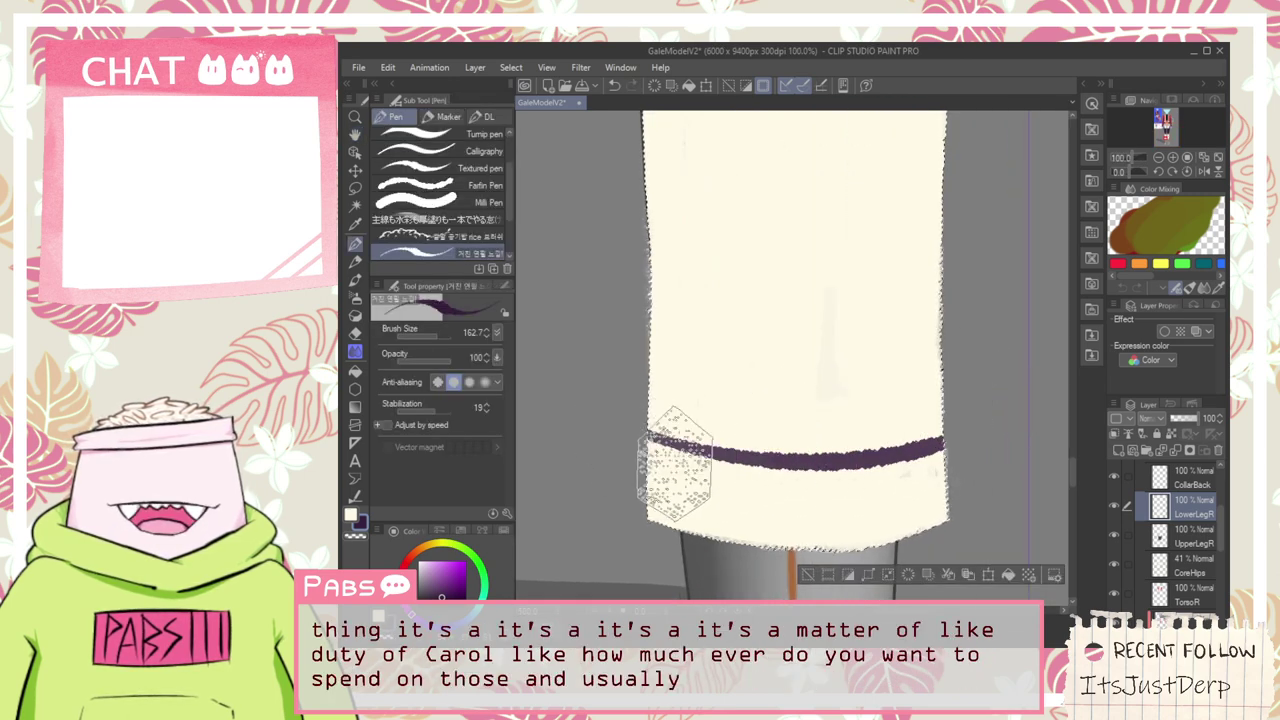
key(ctrl+z)
Sample the dark purple from the upper leg and paint a downward-curving band across the lower leg above the hem
alt+click(820, 455)
mouse_move(912, 450)
mouse_down()
mouse_move(818, 246)
mouse_move(863, 257)
mouse_up()
scroll(868, 400, down, 3)
key(space)
drag(830, 410, 818, 592)
alt+click(815, 466)
key(space)
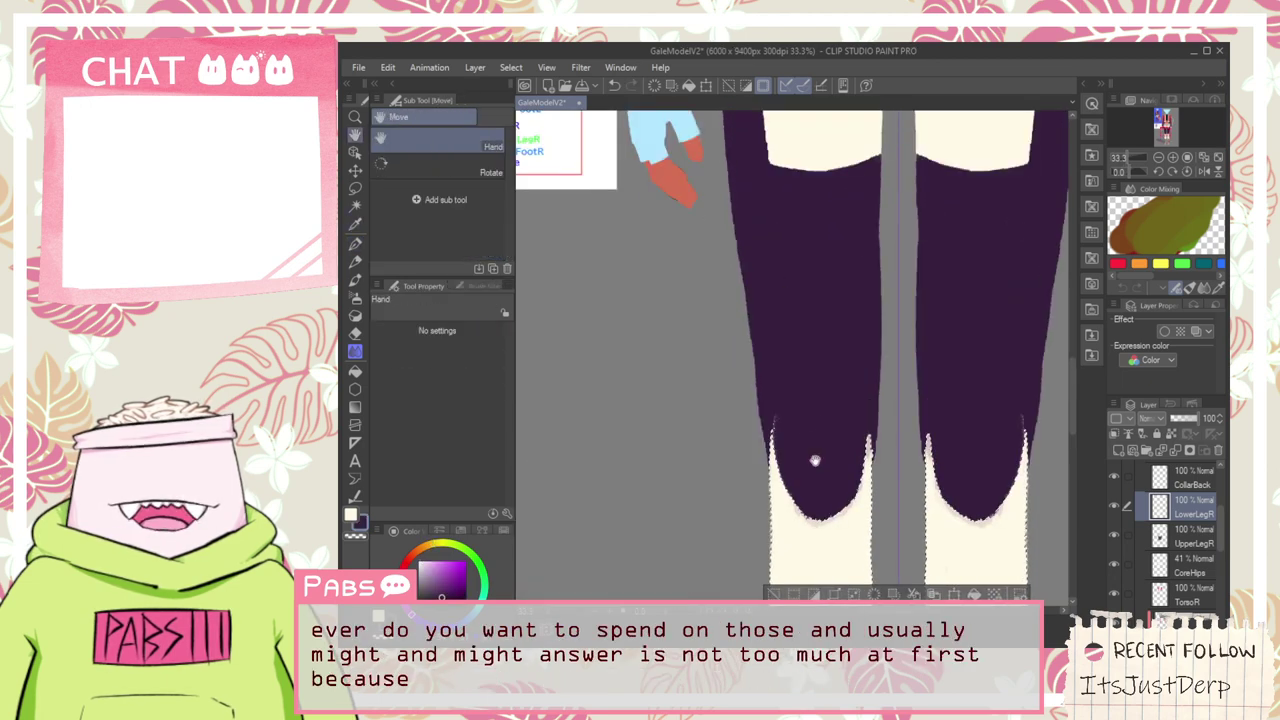
drag(812, 475, 800, 135)
scroll(788, 385, up, 3)
drag(712, 332, 1031, 346)
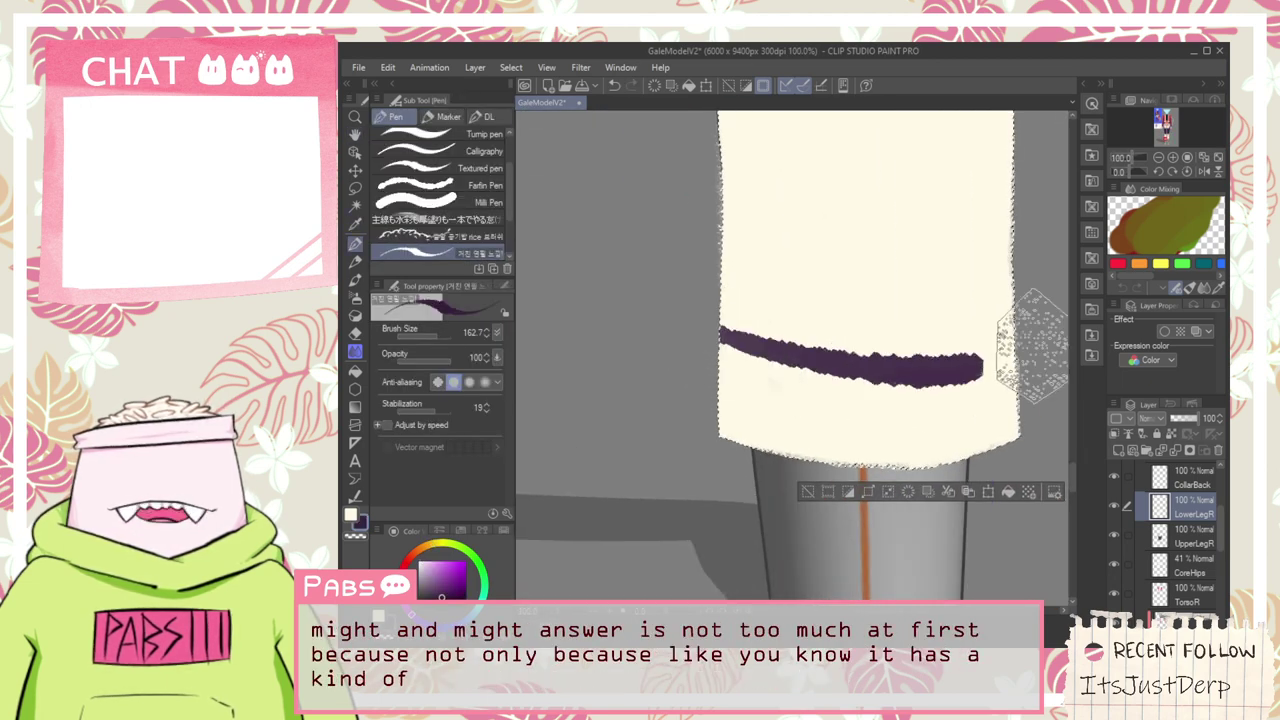
key(ctrl+z)
drag(709, 343, 1030, 342)
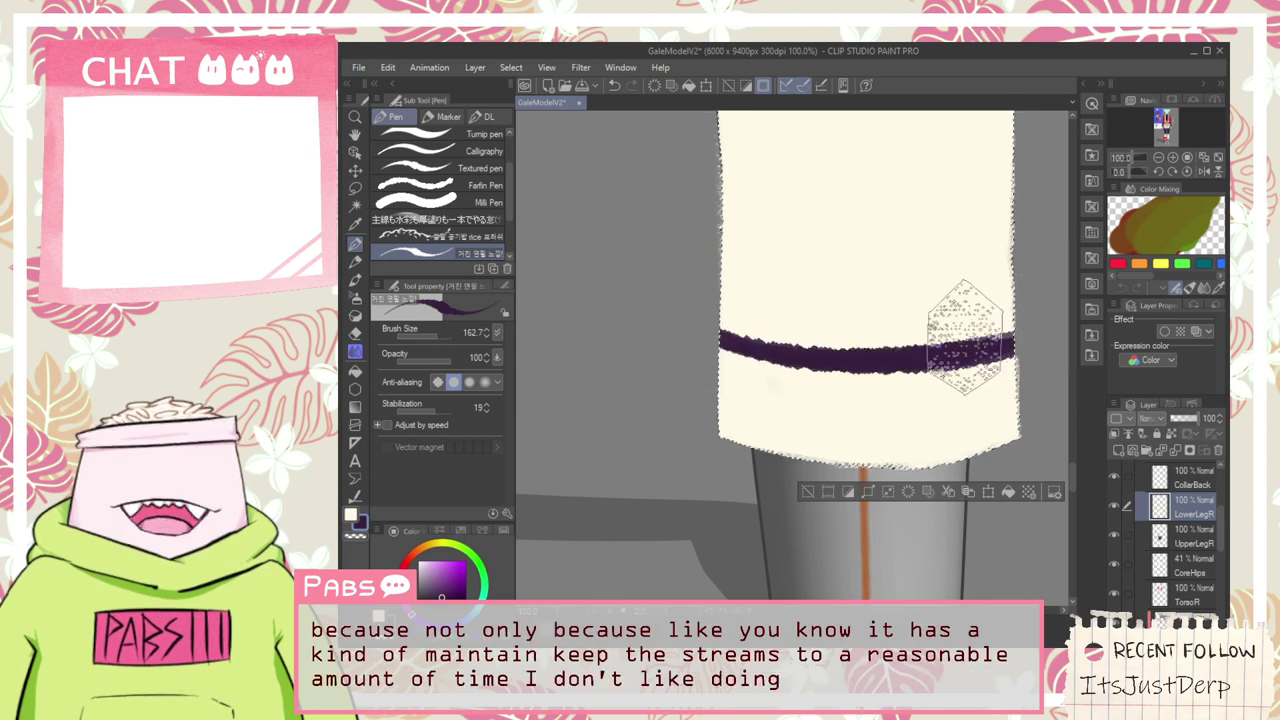
Thicken the purple band upward and trim its lower edge on the outer side with sampled cream
drag(690, 335, 1015, 338)
key(ctrl+z)
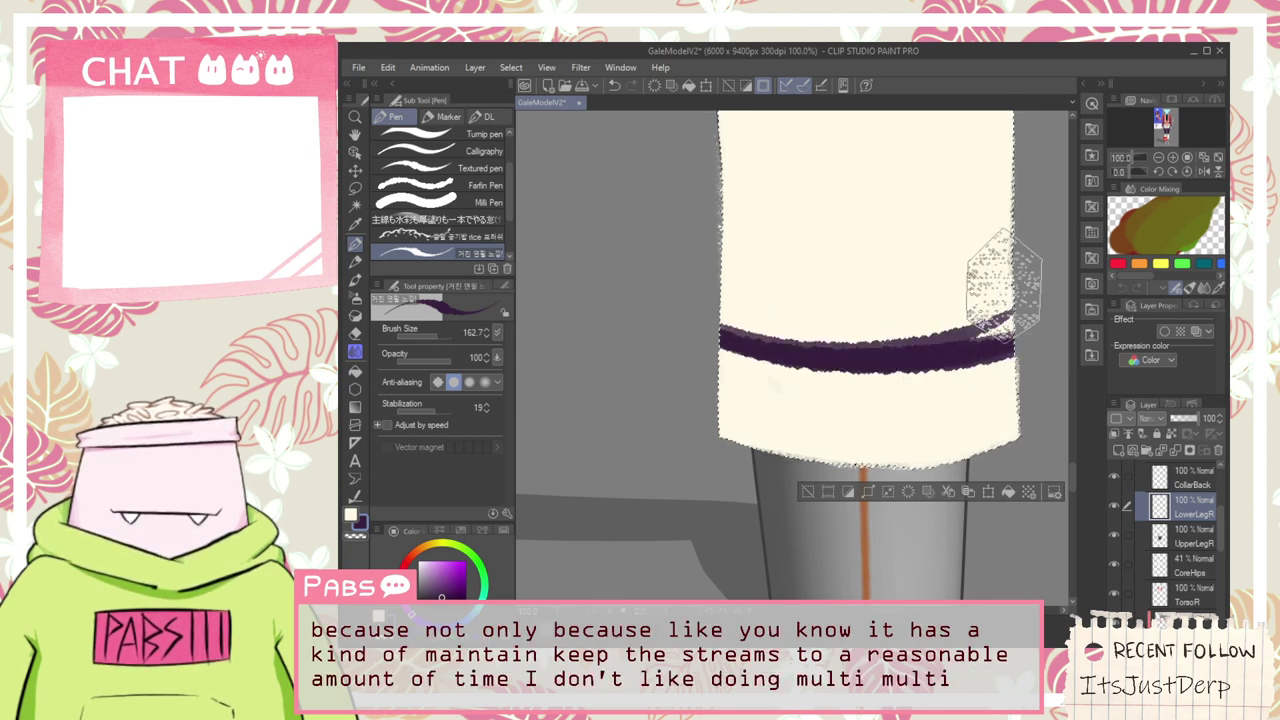
mouse_move(700, 334)
mouse_down()
mouse_move(1030, 350)
mouse_move(768, 350)
mouse_move(1032, 340)
mouse_up()
drag(706, 301, 900, 334)
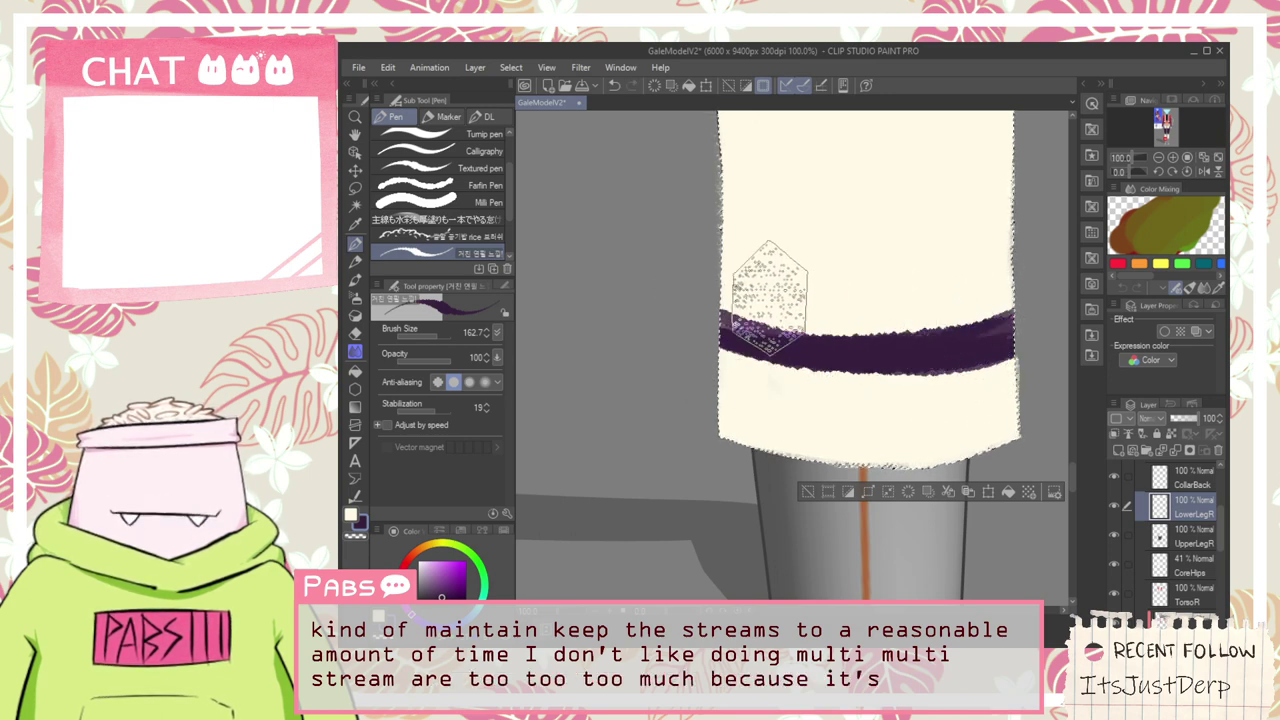
key(ctrl+z)
alt+click(775, 374)
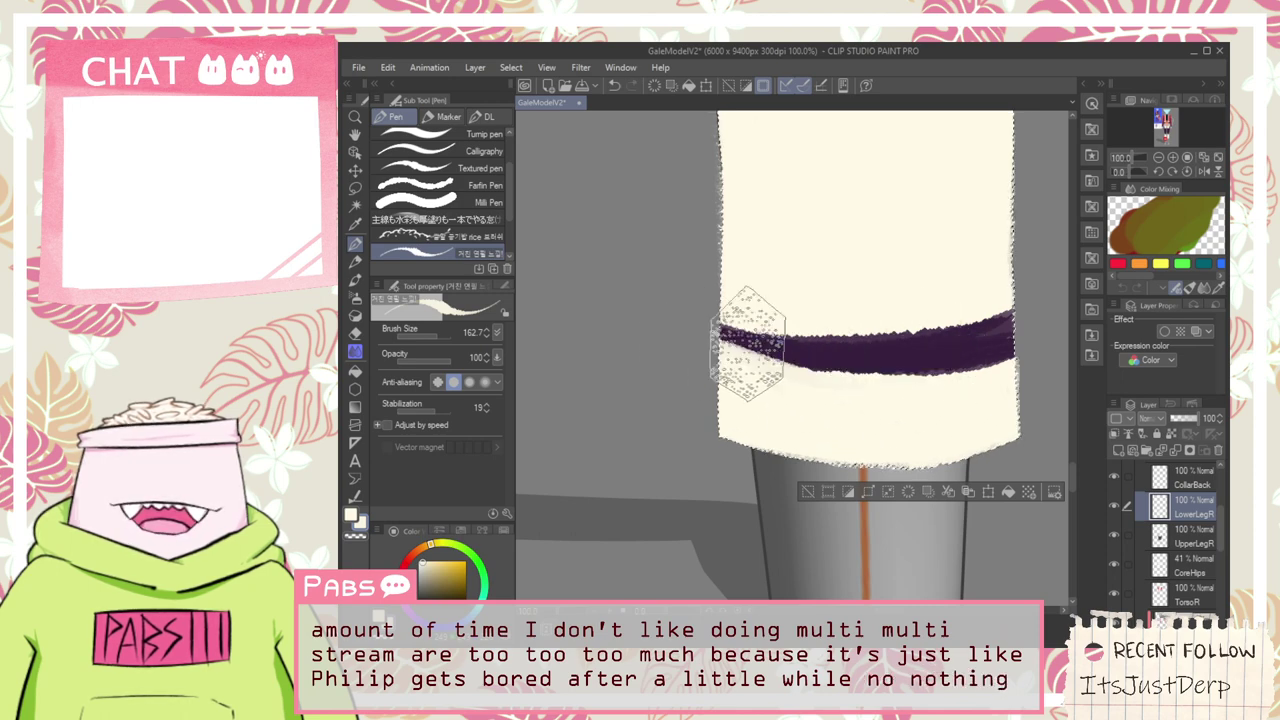
drag(738, 355, 852, 381)
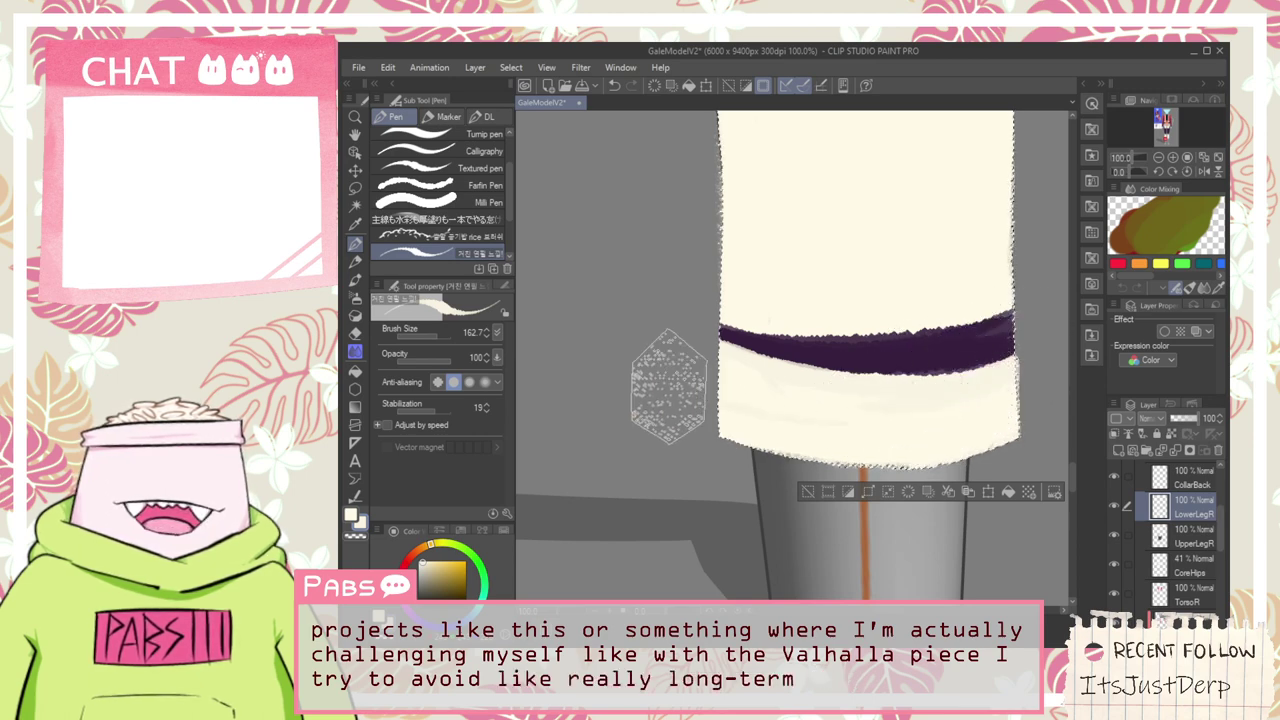
Resample the dark purple and build the band further up the lower leg across its full width
alt+click(908, 345)
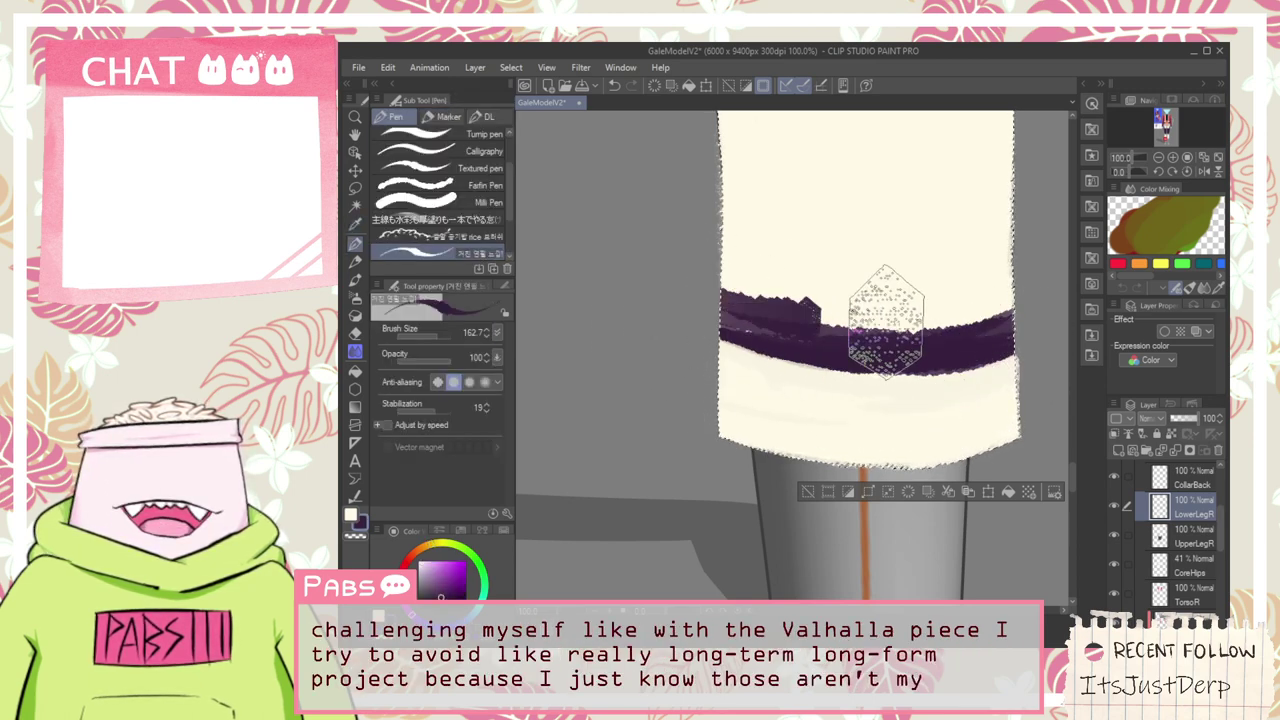
drag(886, 322, 1032, 305)
drag(675, 291, 1010, 275)
drag(694, 286, 1045, 278)
Examine the trouser cuffs and lower legs on the character reference against the painted legs
scroll(1012, 274, down, 2)
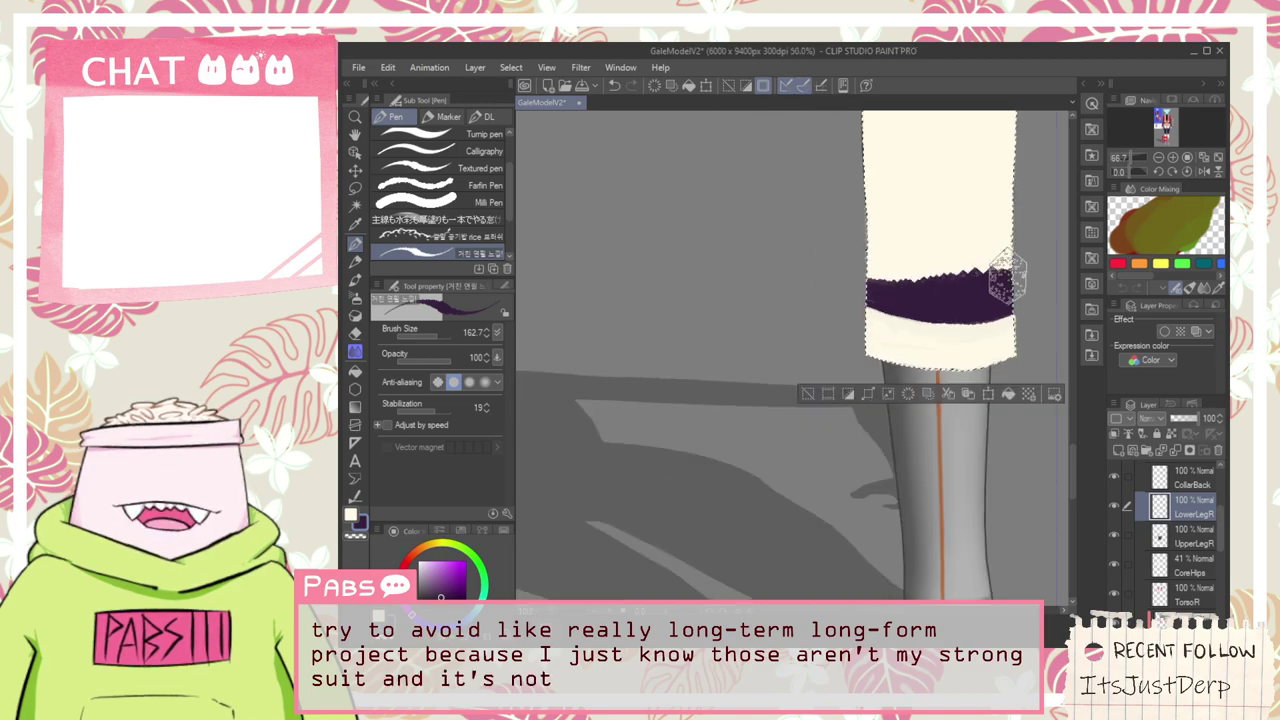
scroll(1007, 276, down, 2)
drag(940, 192, 952, 306)
scroll(932, 266, down, 2)
drag(886, 217, 892, 378)
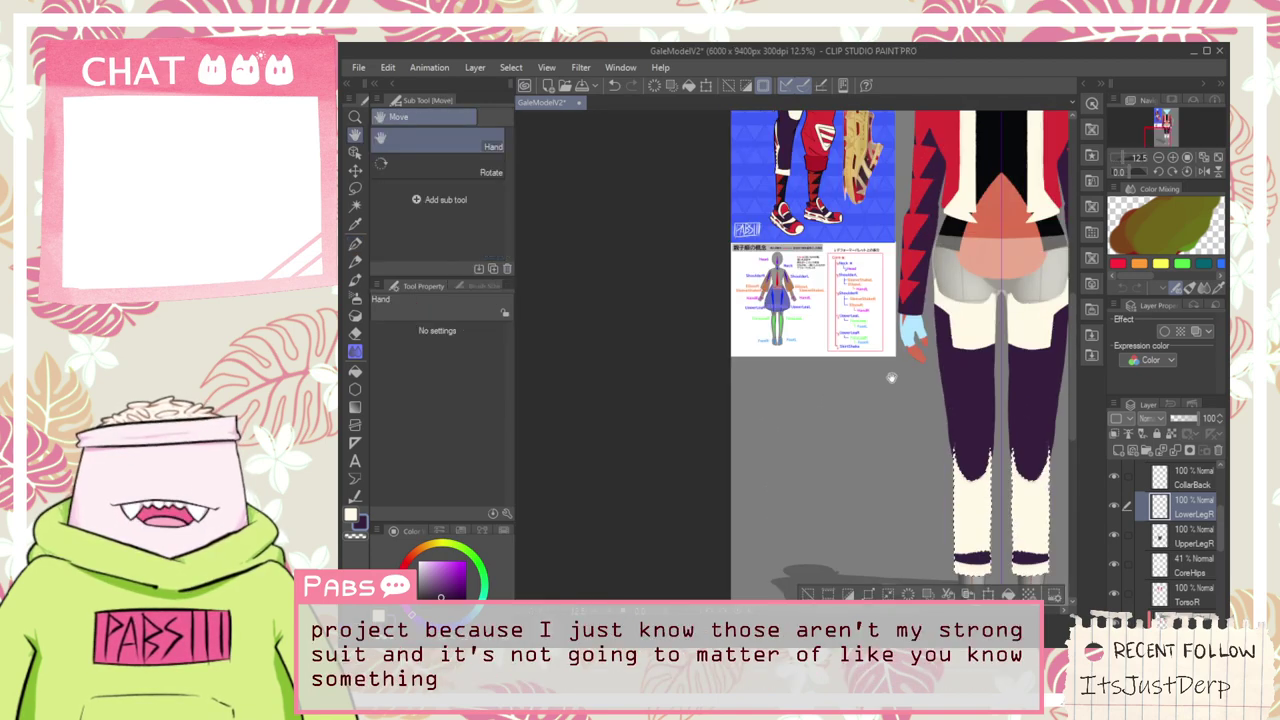
scroll(802, 241, up, 2)
drag(802, 242, 808, 472)
scroll(780, 238, up, 2)
scroll(800, 256, down, 2)
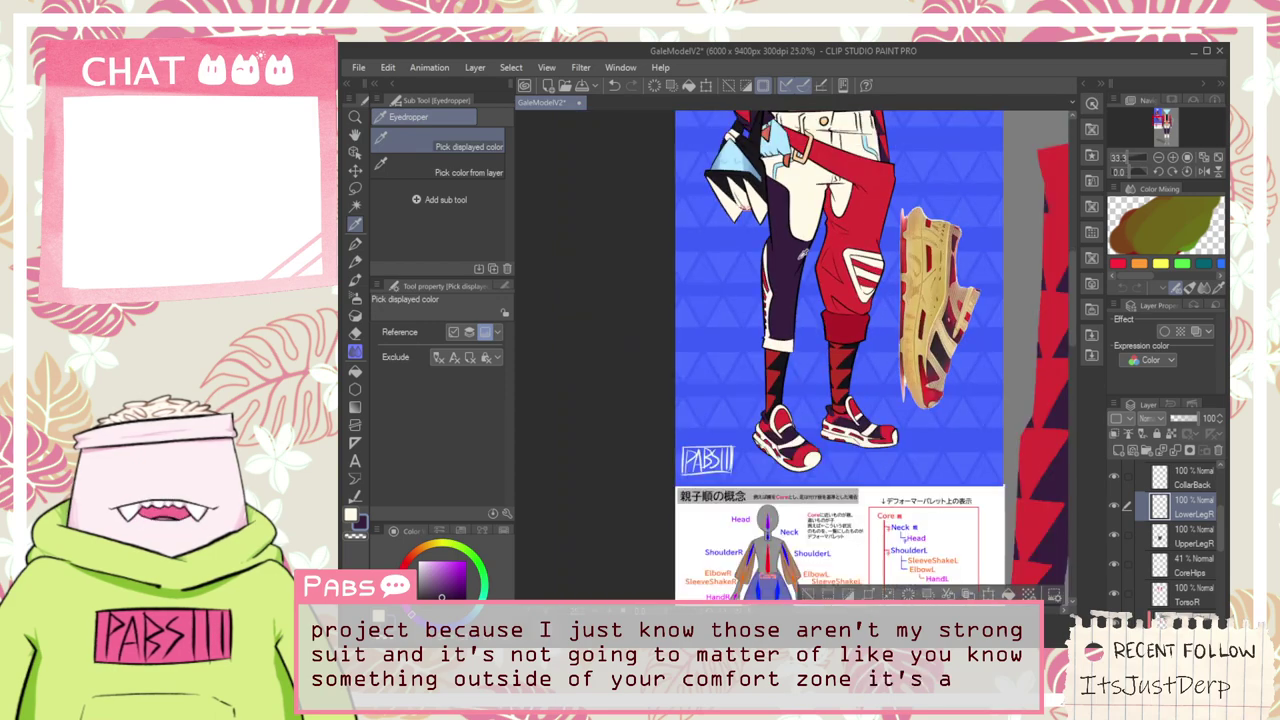
scroll(802, 254, down, 2)
drag(958, 590, 791, 278)
scroll(792, 260, up, 3)
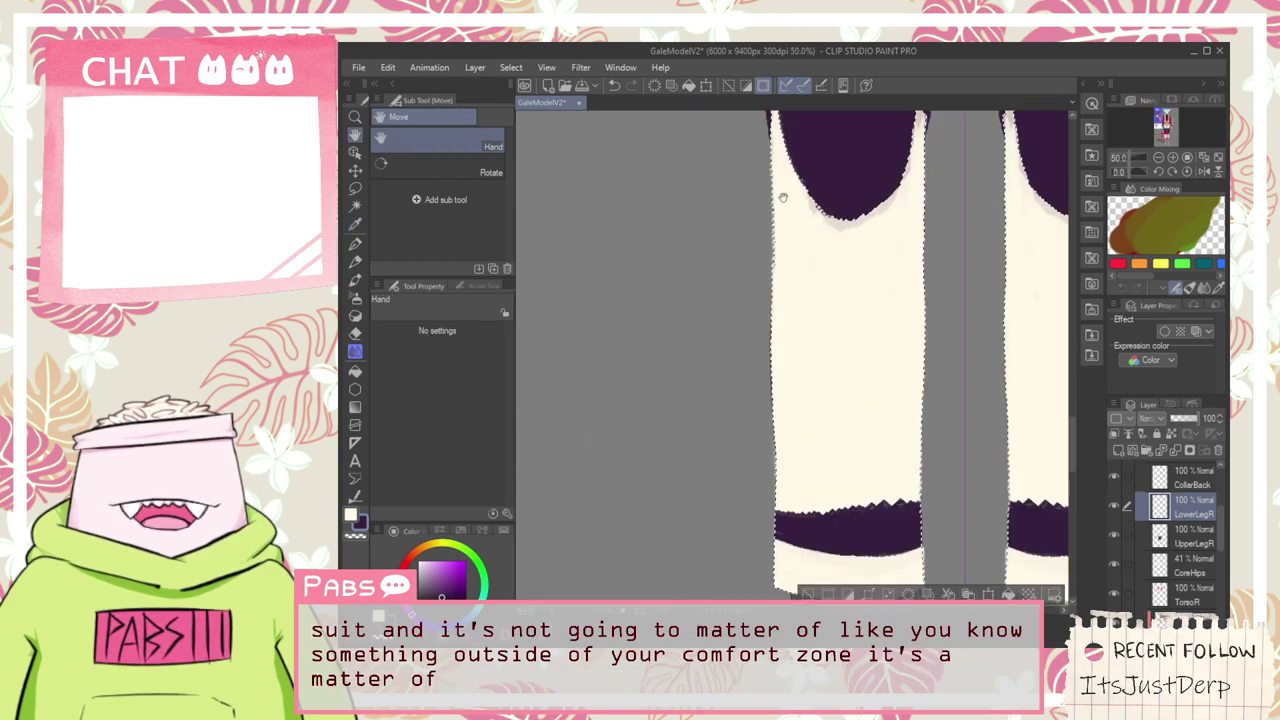
Fill the lower leg with dark purple from the knee down to the cuff band, keeping the hem cream
drag(783, 197, 745, 345)
key(p)
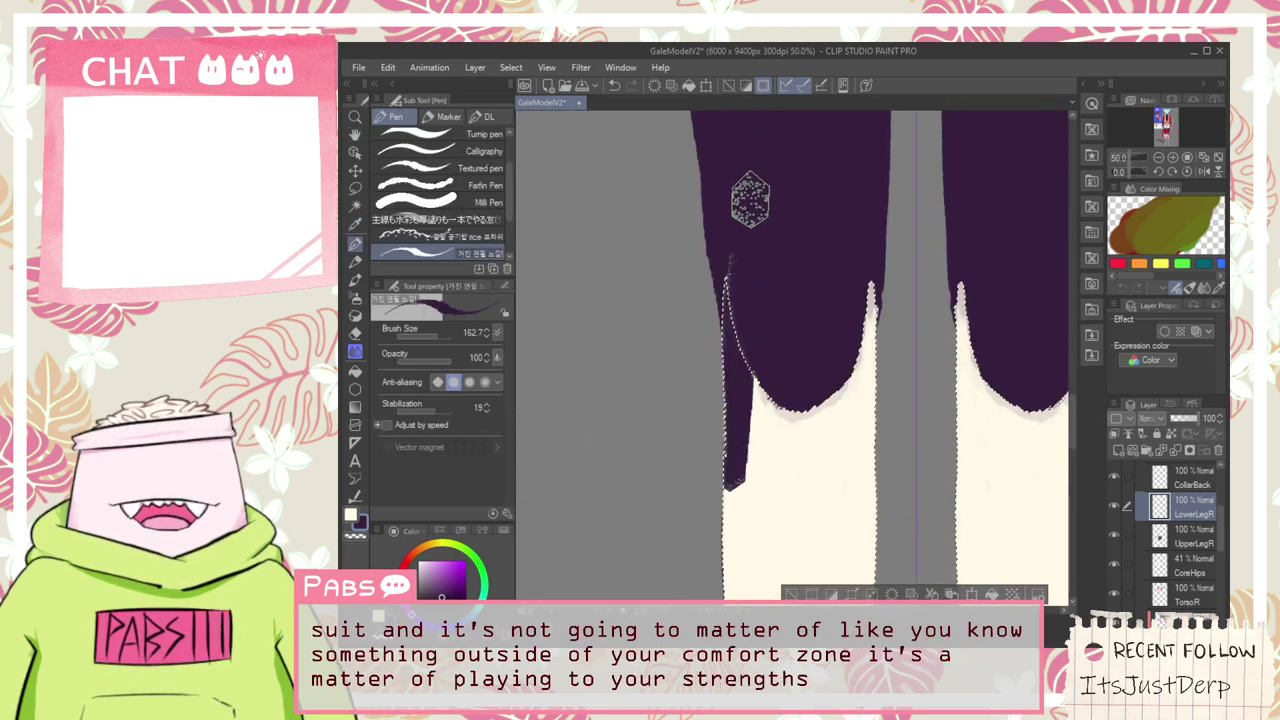
drag(770, 400, 805, 555)
drag(1050, 405, 1028, 555)
scroll(760, 383, up, 1)
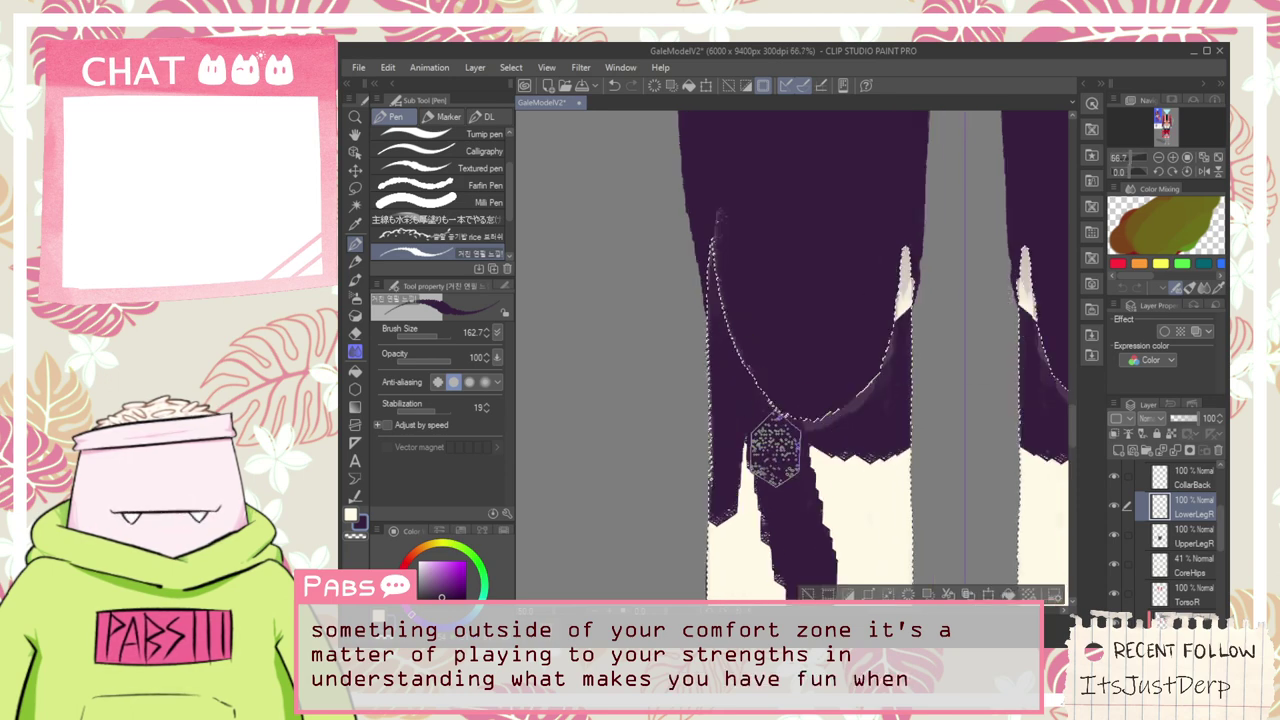
drag(775, 450, 865, 350)
mouse_move(860, 553)
mouse_down()
mouse_move(884, 369)
mouse_move(829, 417)
mouse_move(893, 290)
mouse_move(862, 446)
mouse_move(723, 342)
mouse_move(734, 441)
mouse_up()
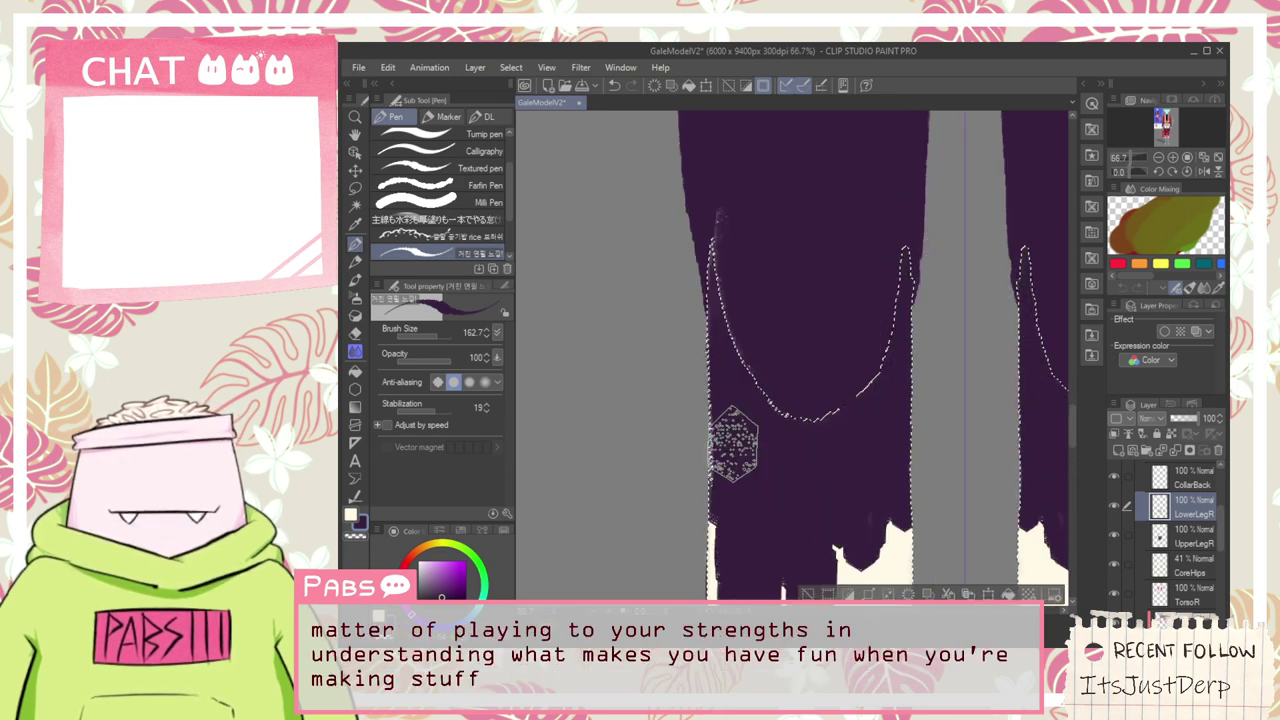
mouse_move(748, 558)
mouse_down()
mouse_move(731, 290)
mouse_move(917, 286)
mouse_move(692, 264)
mouse_up()
mouse_move(746, 208)
mouse_down()
mouse_move(938, 253)
mouse_move(689, 302)
mouse_move(891, 322)
mouse_move(657, 344)
mouse_move(870, 381)
mouse_move(629, 393)
mouse_move(915, 436)
mouse_move(760, 388)
mouse_move(691, 390)
mouse_move(798, 398)
mouse_move(916, 382)
mouse_move(701, 358)
mouse_move(900, 424)
mouse_move(684, 391)
mouse_move(870, 452)
mouse_move(749, 452)
mouse_move(770, 447)
mouse_move(827, 497)
mouse_move(796, 510)
mouse_move(641, 490)
mouse_move(960, 477)
mouse_move(659, 458)
mouse_move(916, 482)
mouse_move(678, 492)
mouse_move(887, 497)
mouse_move(816, 522)
mouse_up()
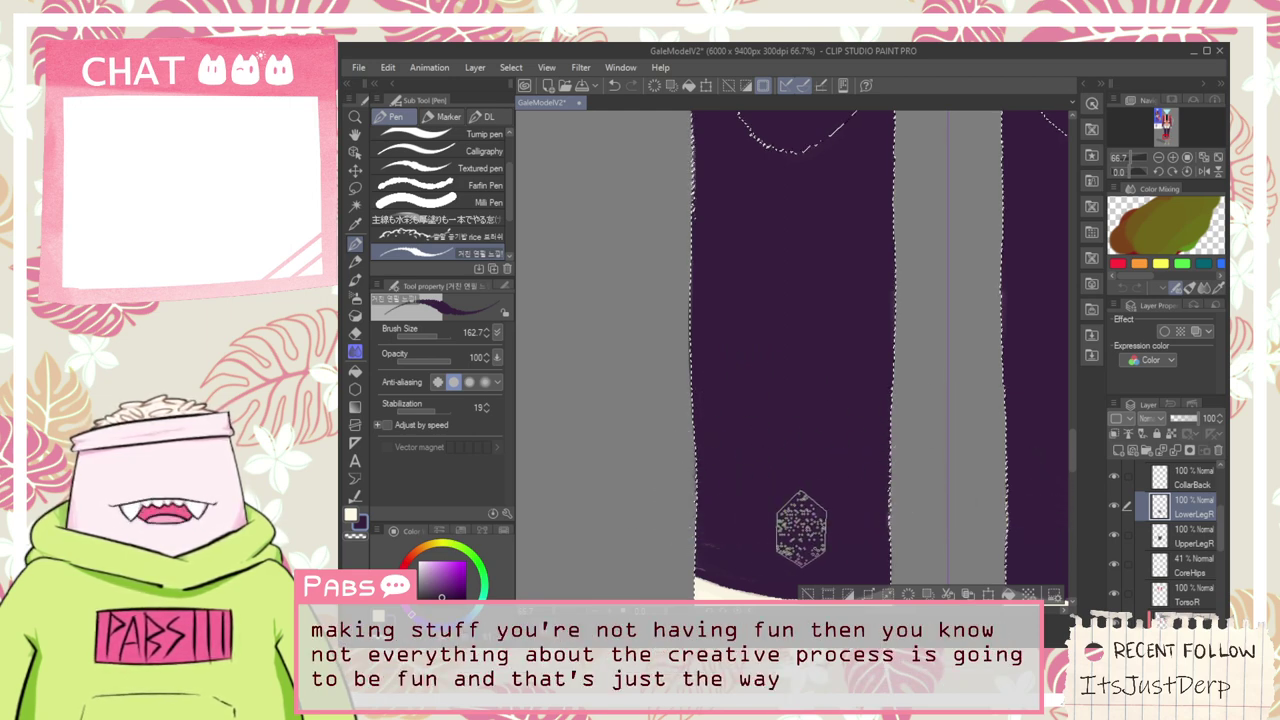
Check the purple fill along the leg's outer edge and the cream cuff, and clear the selection
scroll(757, 512, up, 3)
key(space)
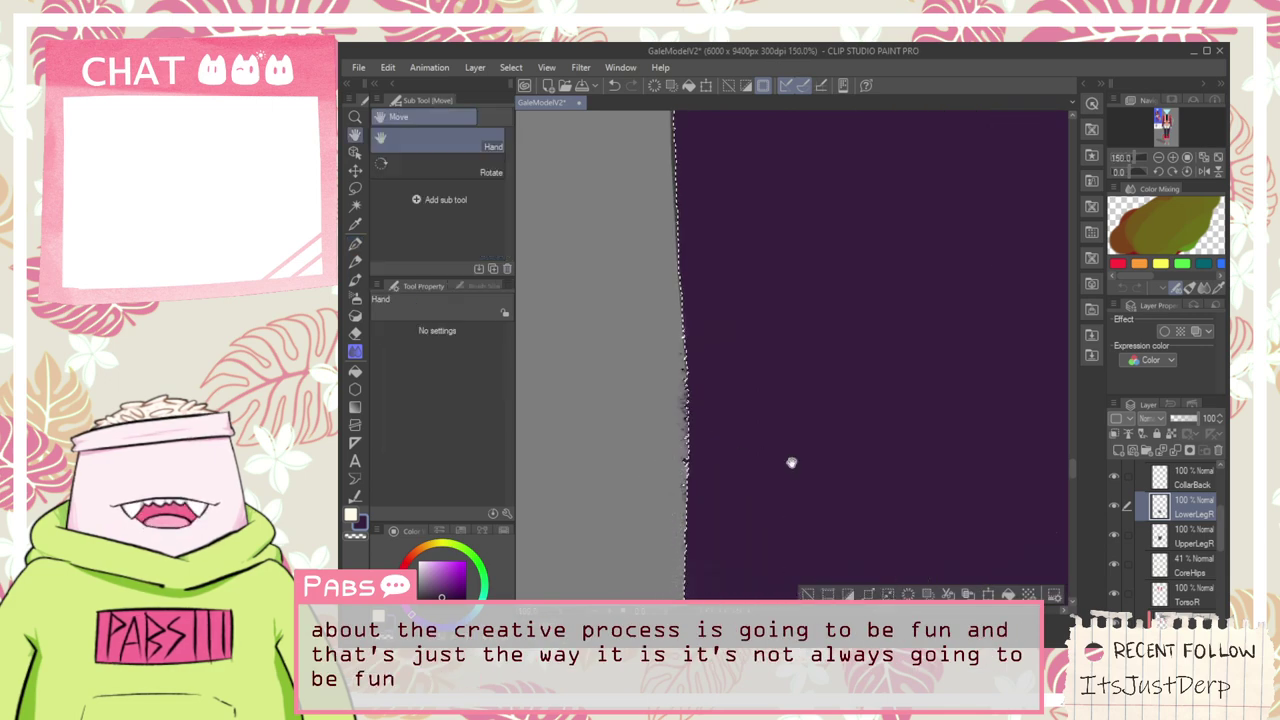
drag(791, 463, 822, 226)
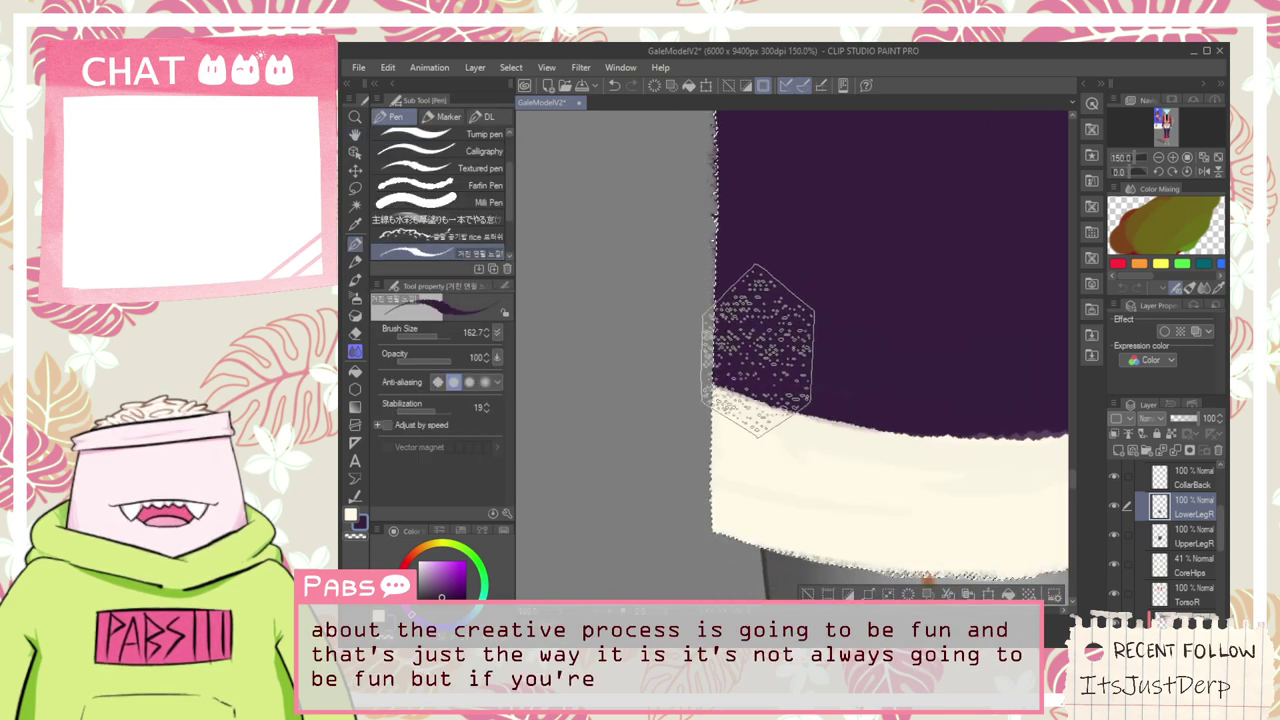
scroll(856, 360, down, 4)
scroll(856, 360, down, 3)
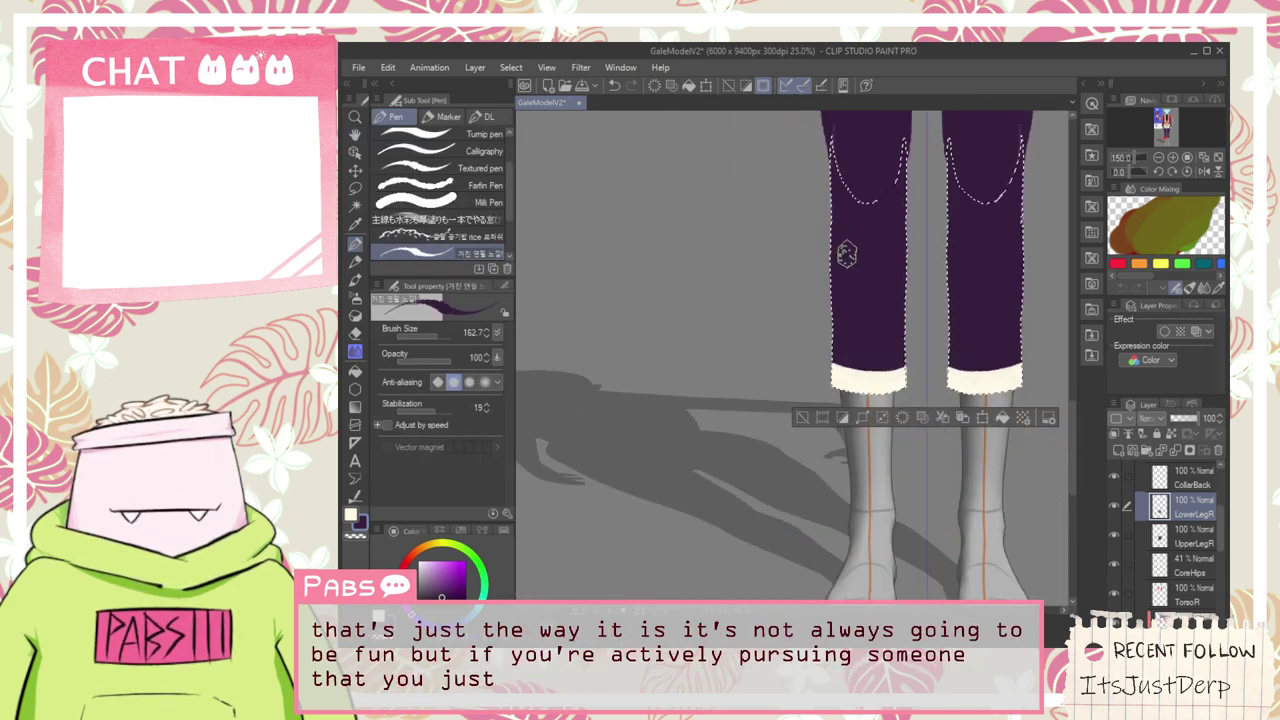
drag(829, 338, 796, 483)
click(748, 593)
Lower the opacity of the UpperLegR layer to 49% to expose the knee overlap
scroll(797, 354, up, 2)
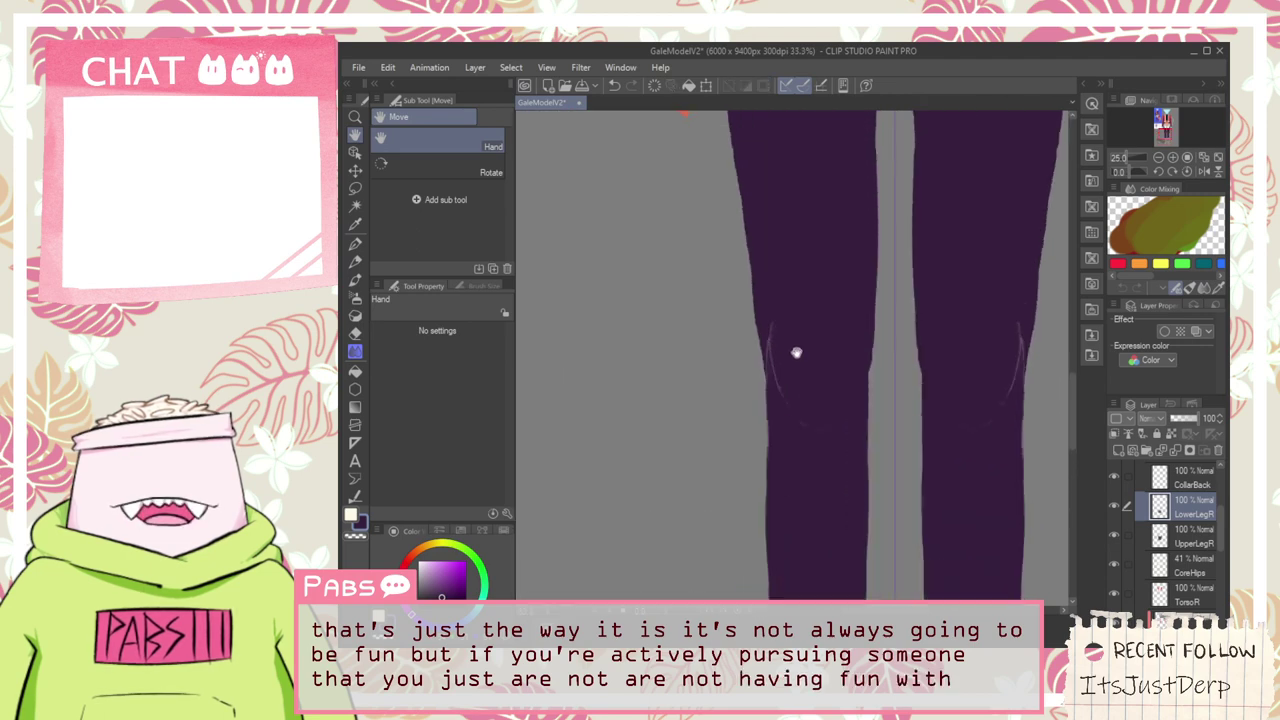
scroll(806, 514, up, 2)
key(p)
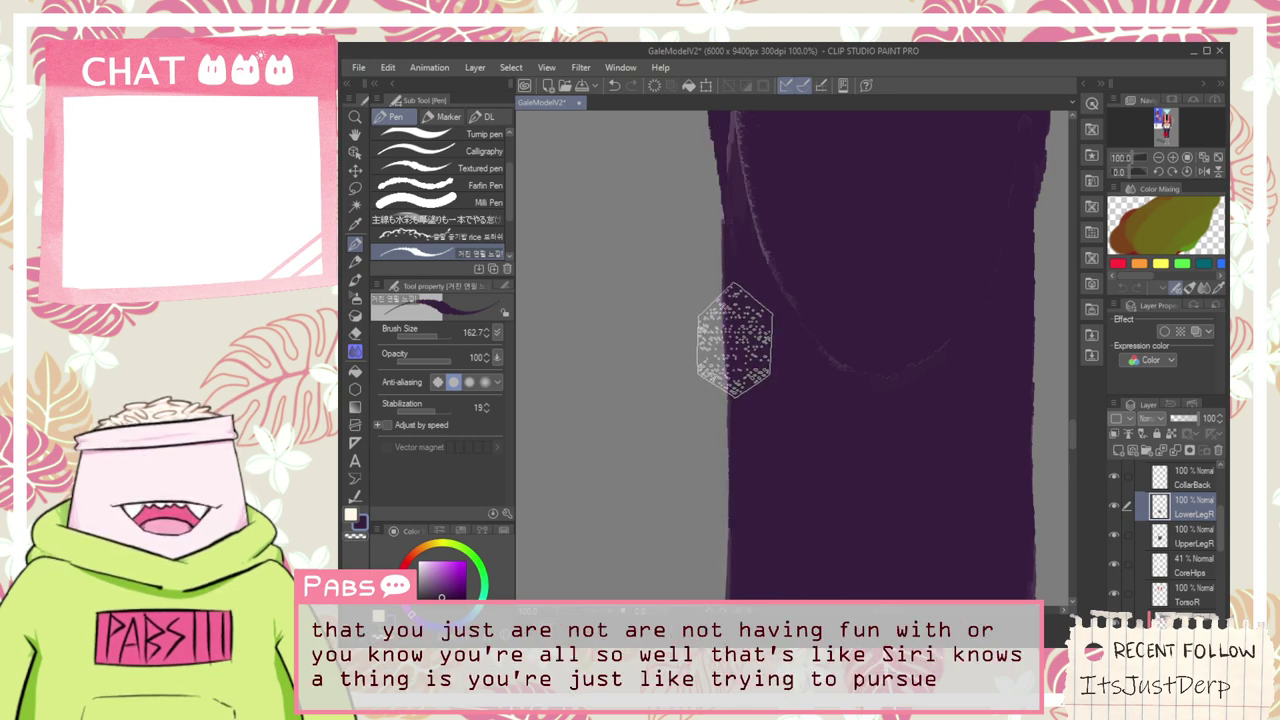
scroll(749, 163, down, 3)
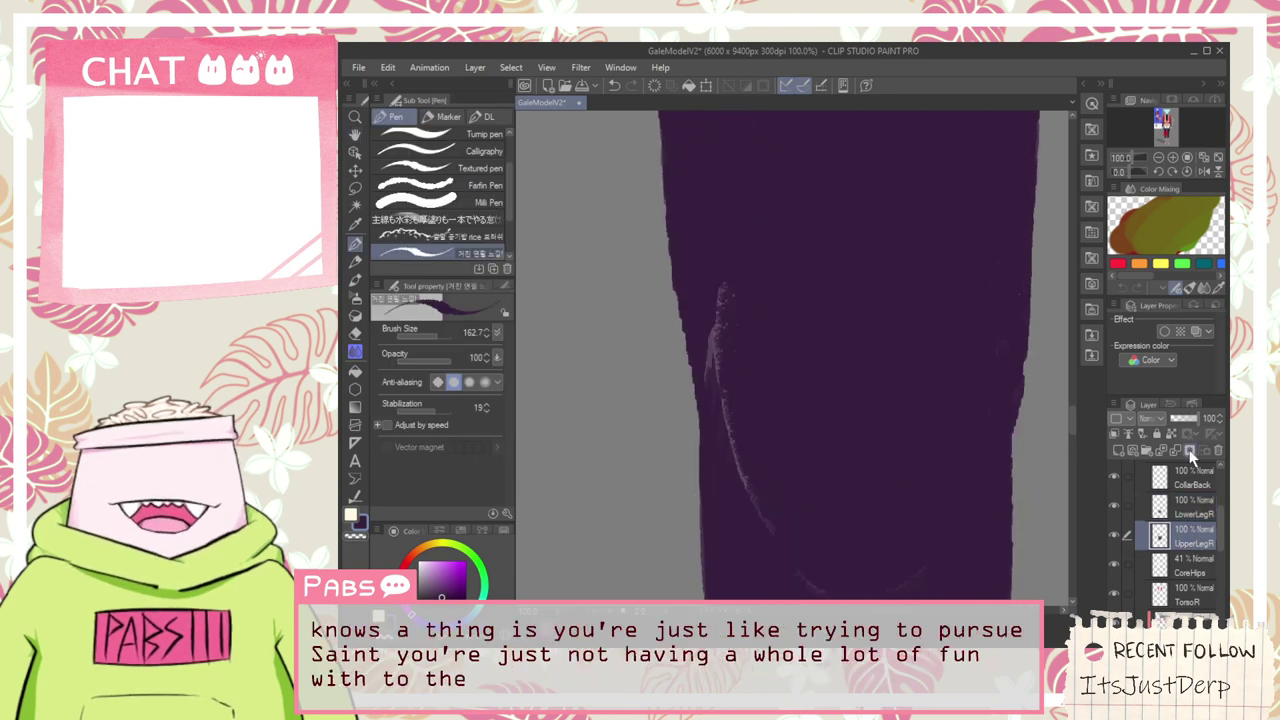
drag(1191, 411, 1178, 416)
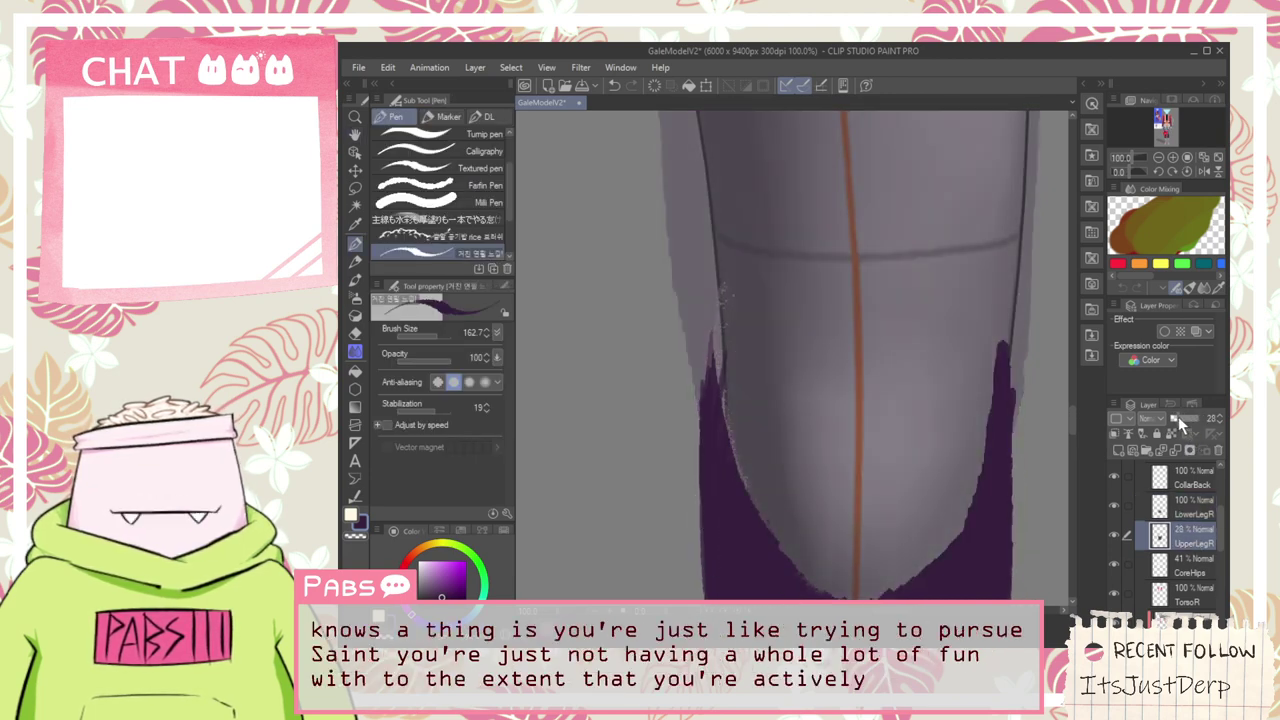
mouse_move(728, 311)
mouse_down()
mouse_move(706, 404)
mouse_move(727, 269)
mouse_move(708, 443)
mouse_up()
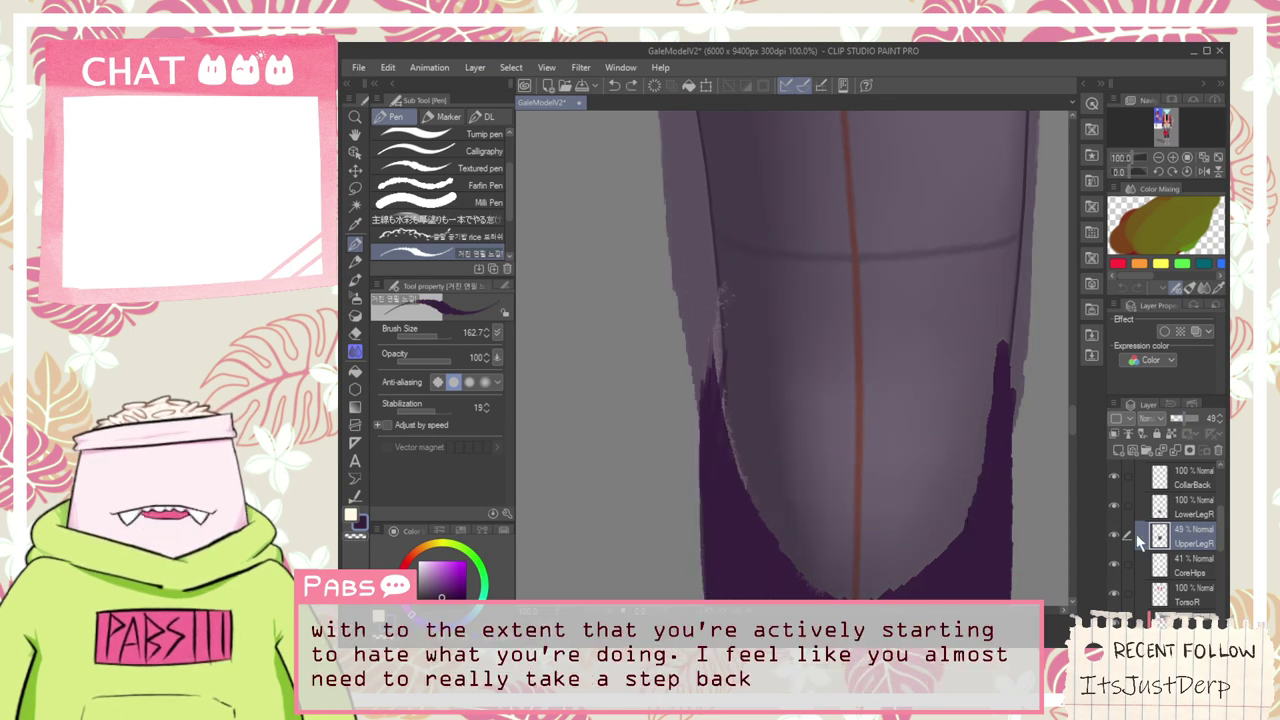
Extend the dark purple on the LowerLegR layer up both sides of the knee, filling the gaps along the kneecap curve
click(1188, 513)
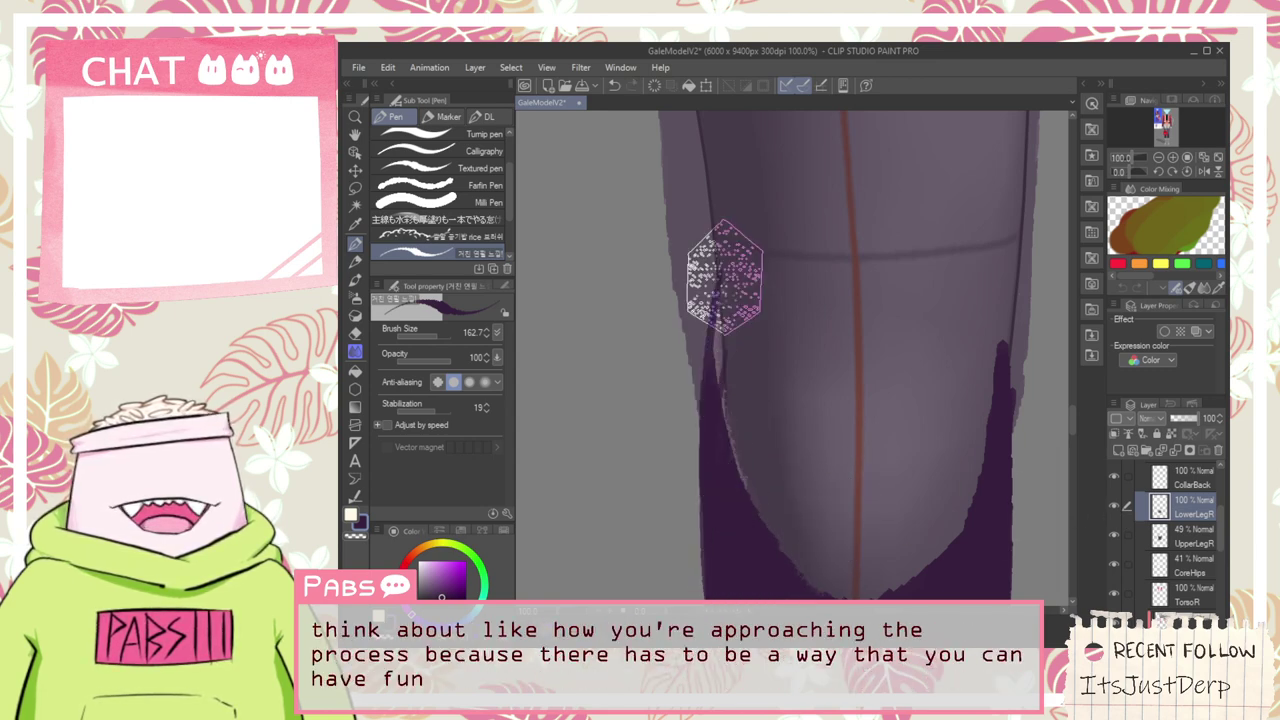
drag(724, 277, 750, 561)
mouse_move(727, 345)
mouse_down()
mouse_move(727, 435)
mouse_move(746, 410)
mouse_move(711, 333)
mouse_move(829, 575)
mouse_up()
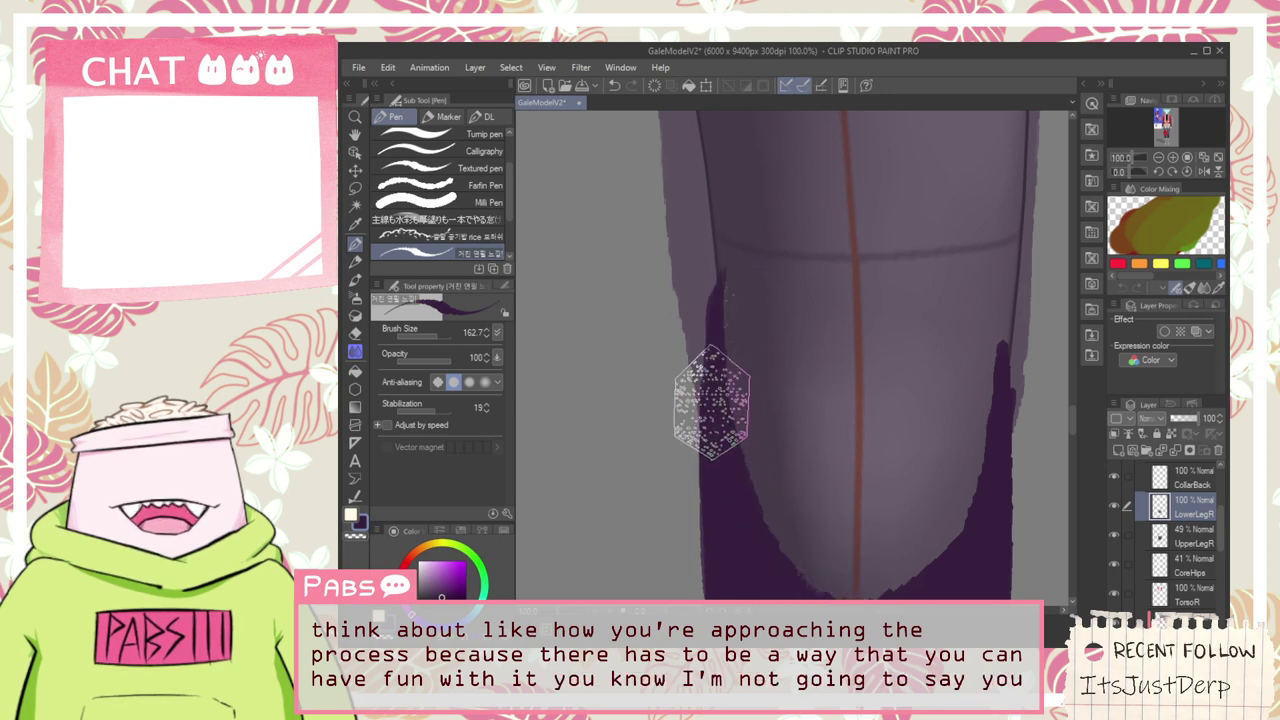
drag(712, 403, 815, 572)
drag(865, 530, 826, 343)
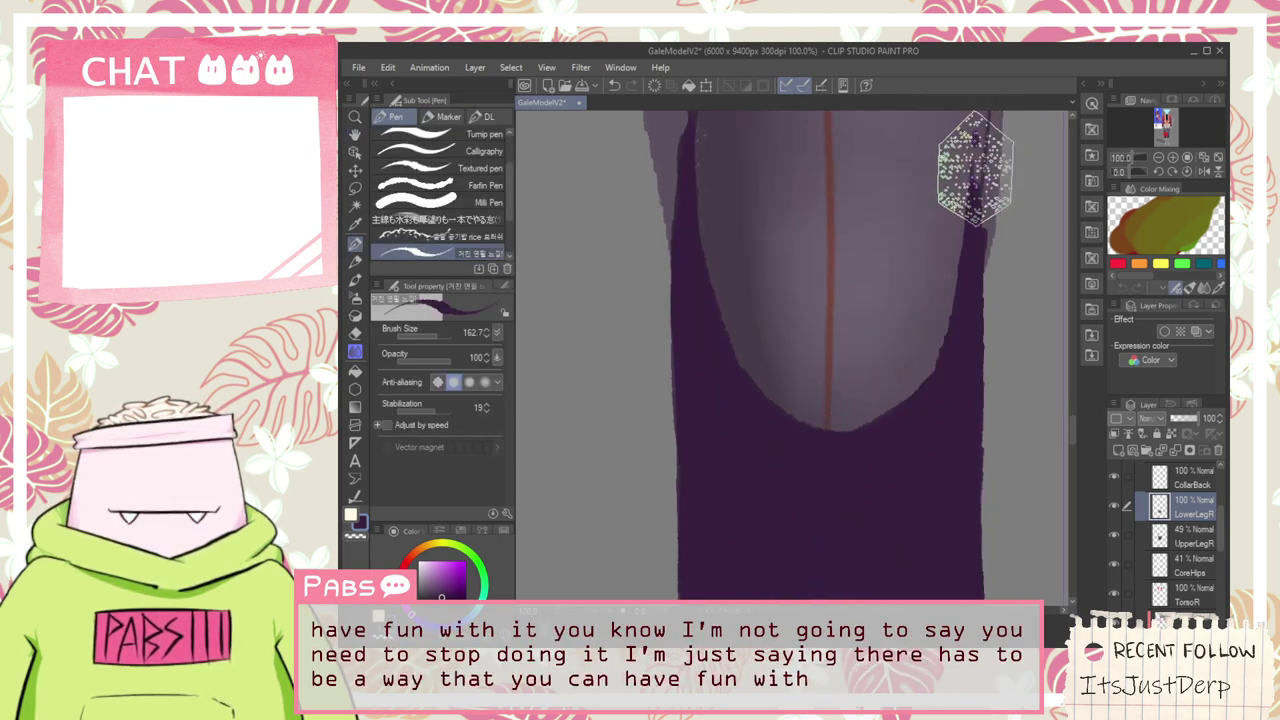
drag(977, 208, 975, 128)
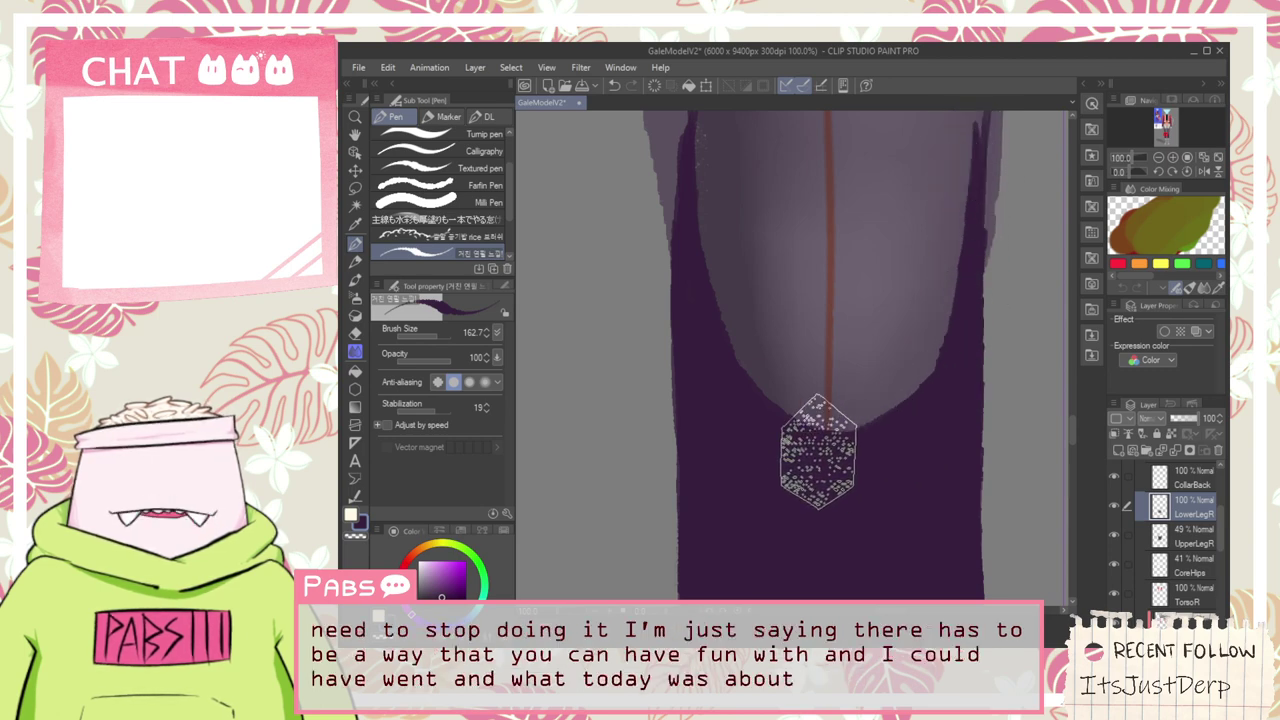
drag(783, 364, 793, 535)
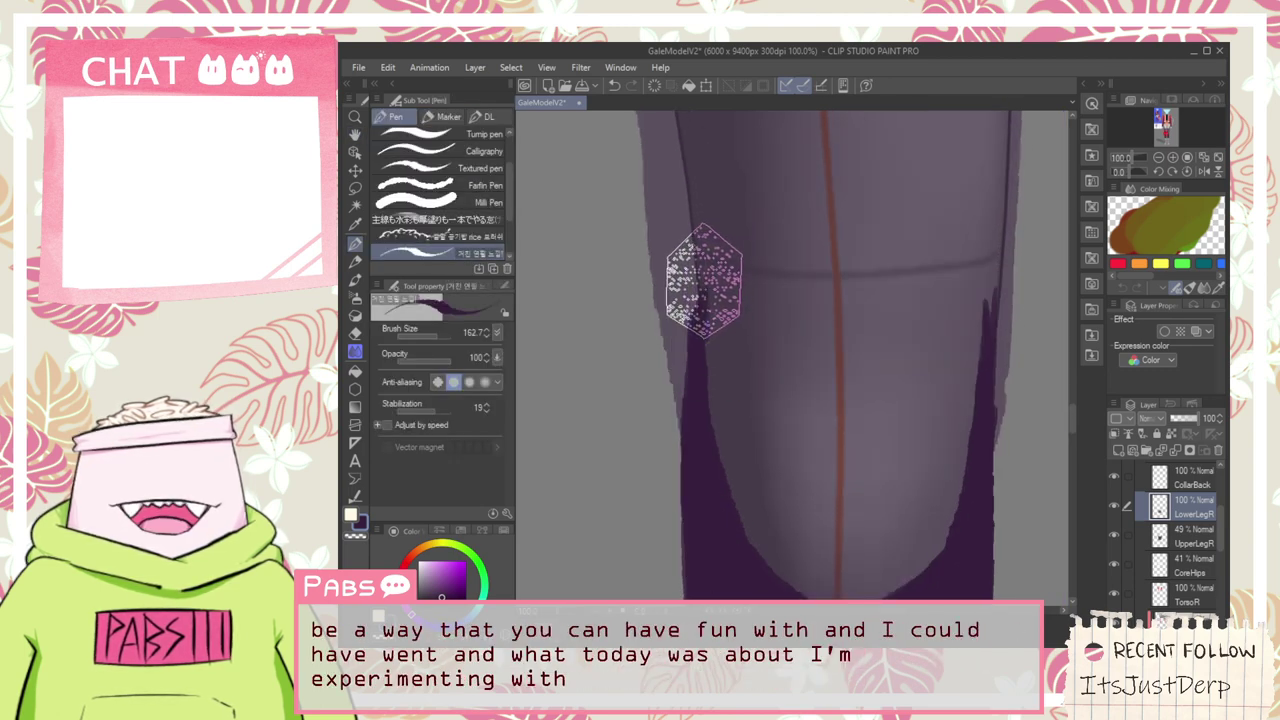
Examine the purple knee edges and cream cuffs on both legs, up close and against the whole figure
scroll(709, 429, down, 6)
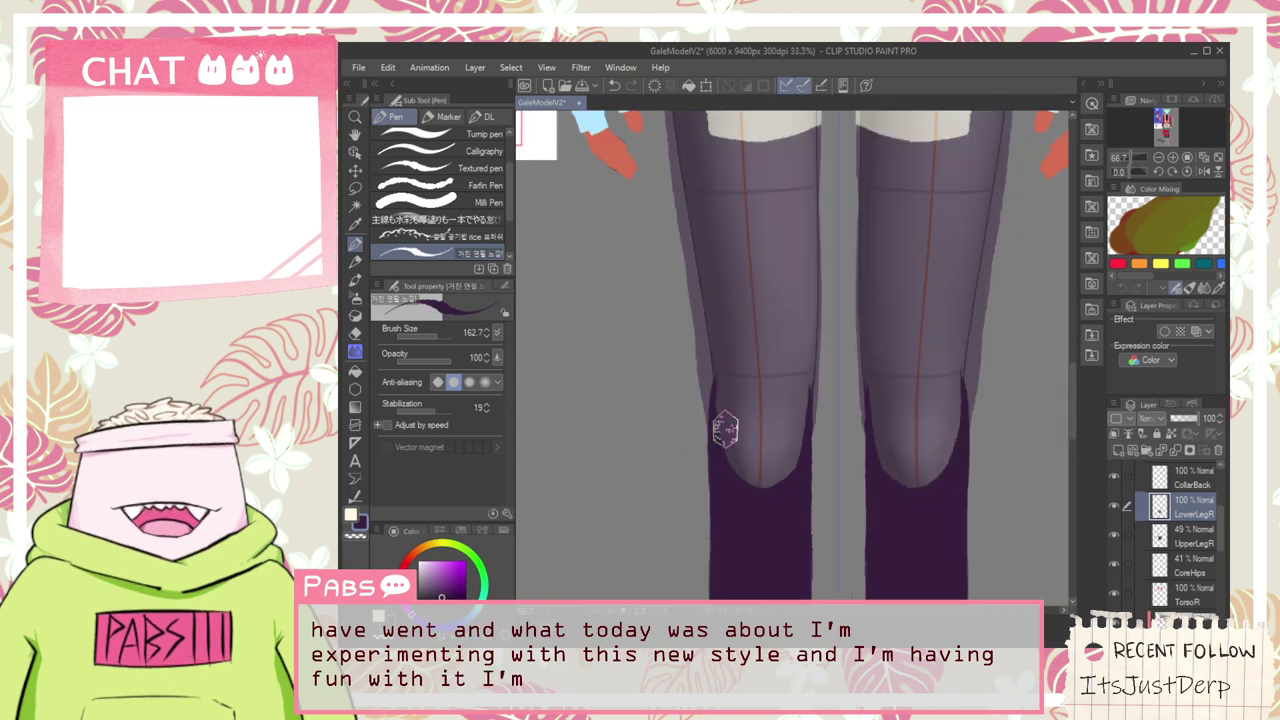
drag(747, 505, 726, 357)
scroll(727, 378, up, 5)
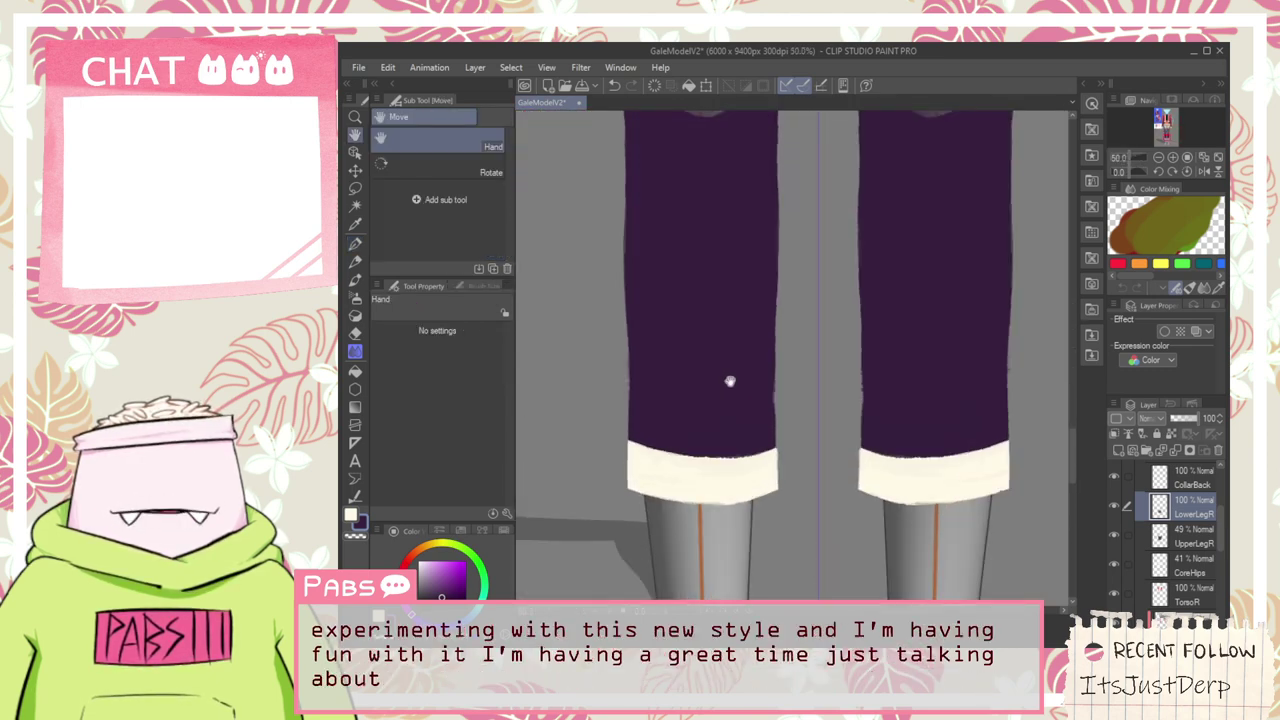
scroll(729, 380, down, 2)
scroll(693, 340, down, 2)
drag(704, 264, 803, 477)
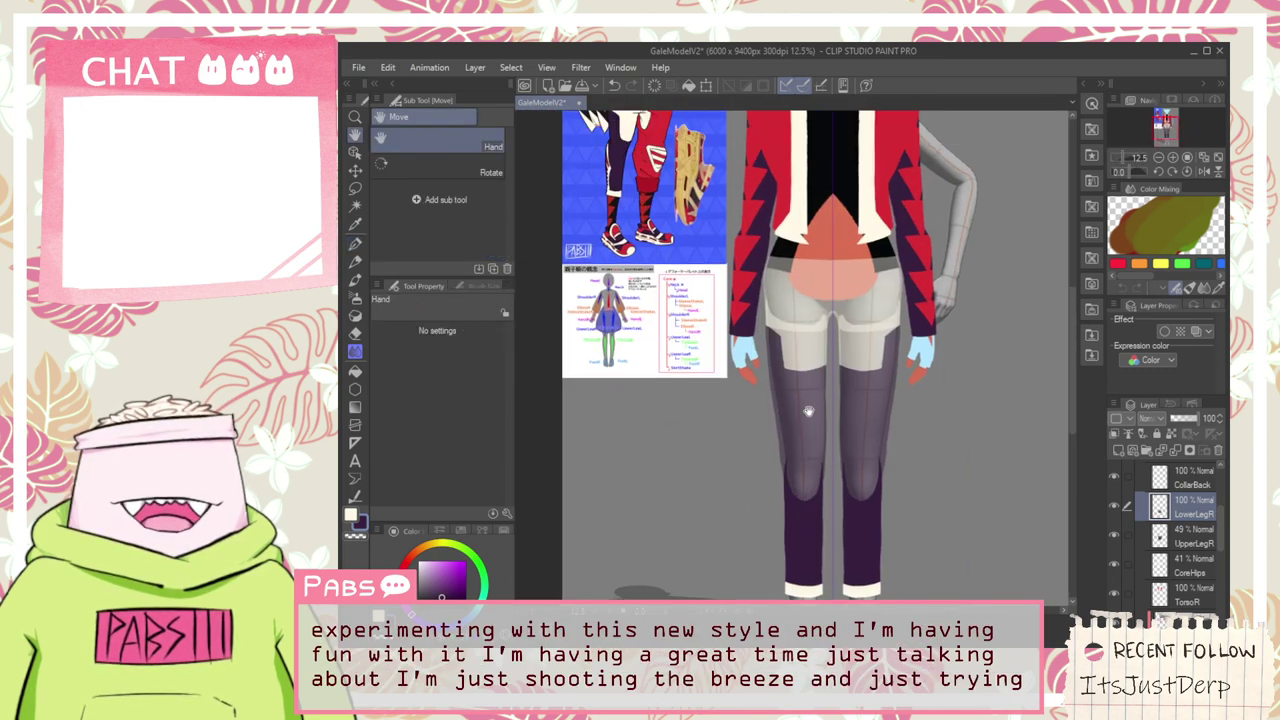
drag(808, 411, 821, 443)
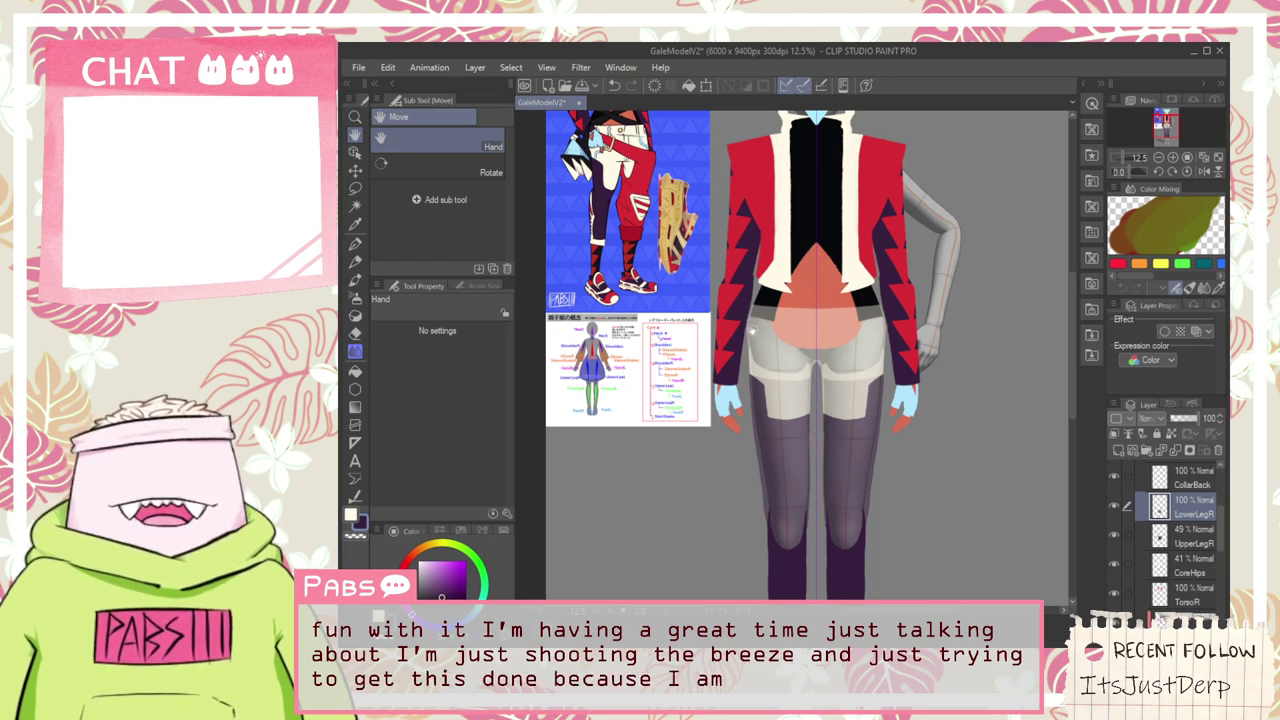
scroll(790, 498, up, 4)
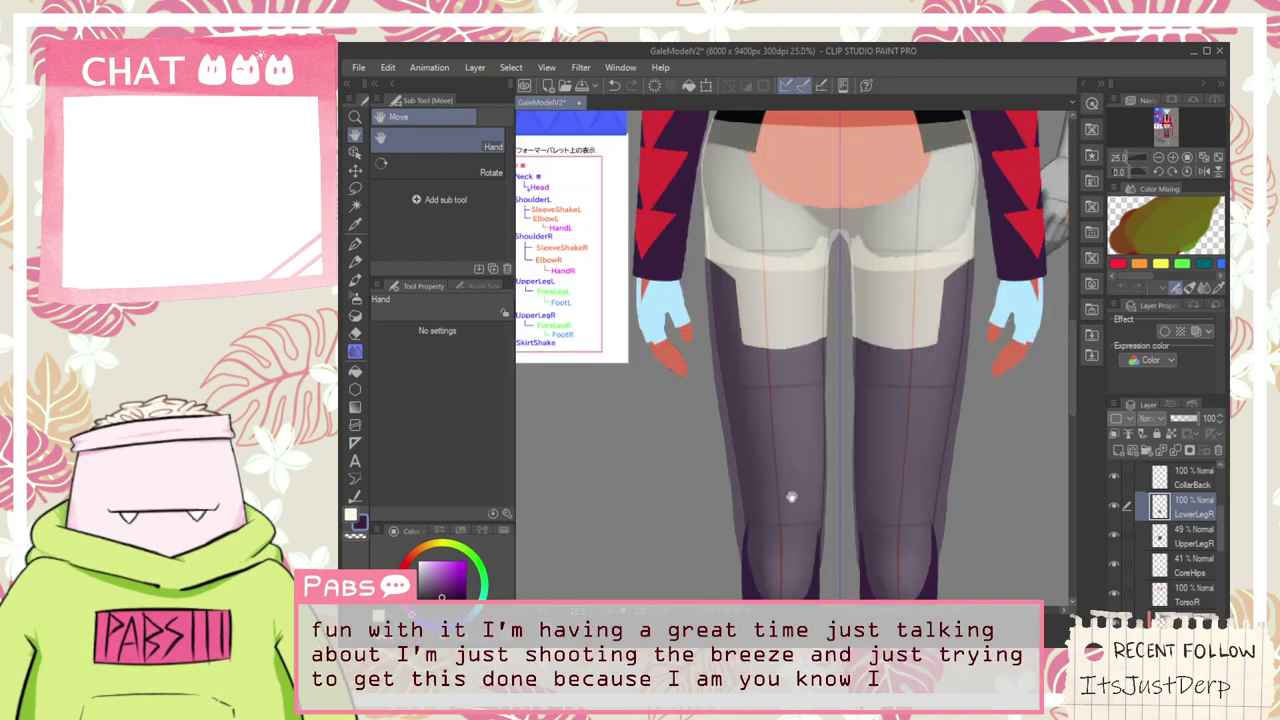
scroll(804, 503, down, 1)
drag(854, 546, 823, 326)
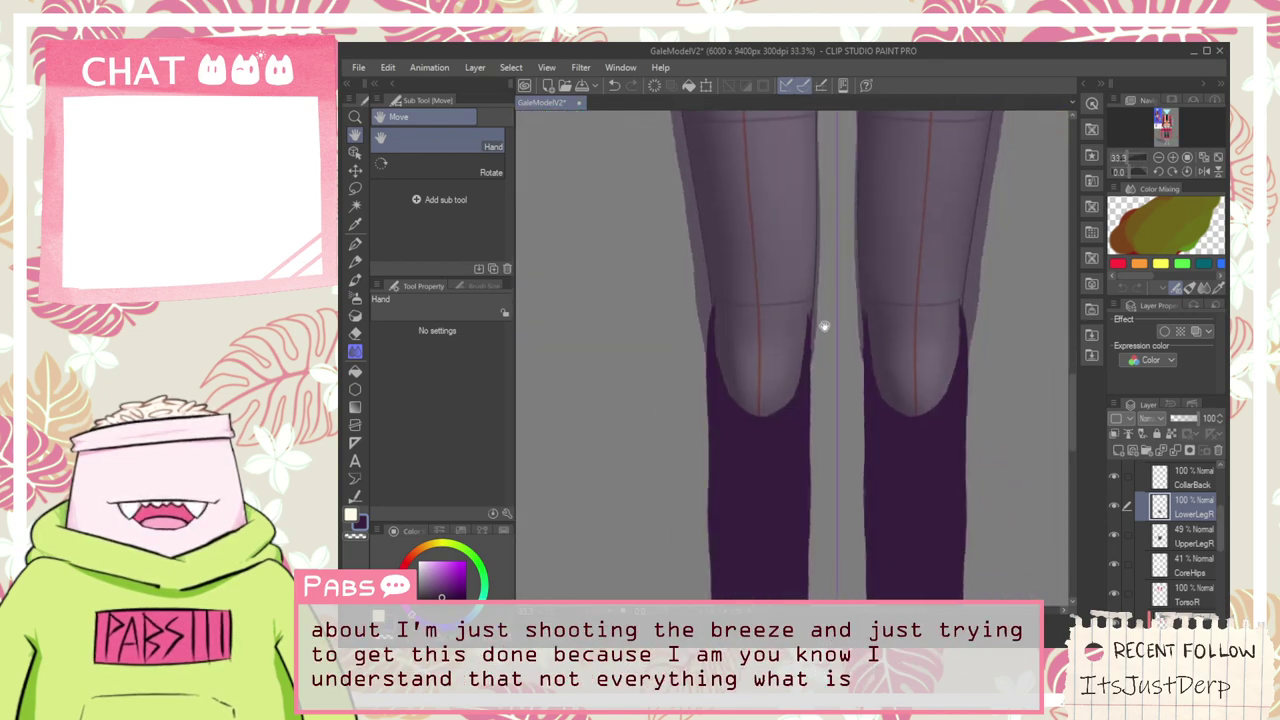
scroll(823, 326, up, 3)
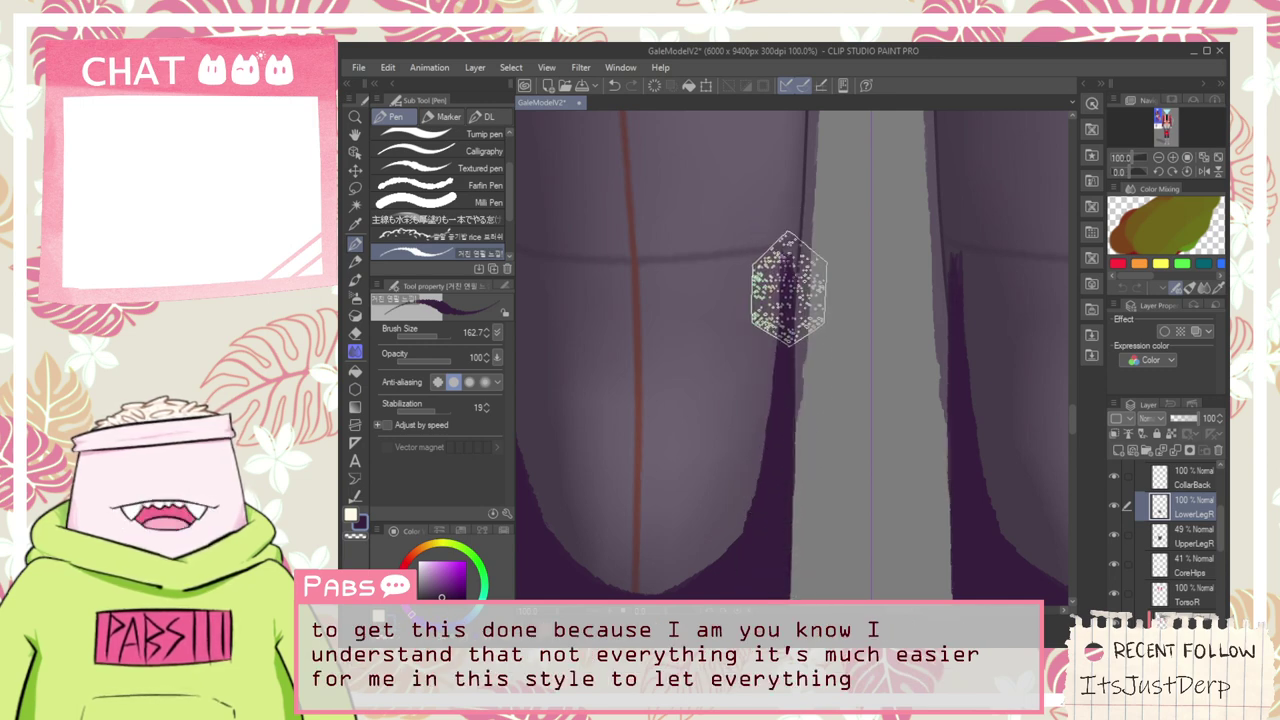
scroll(797, 297, down, 5)
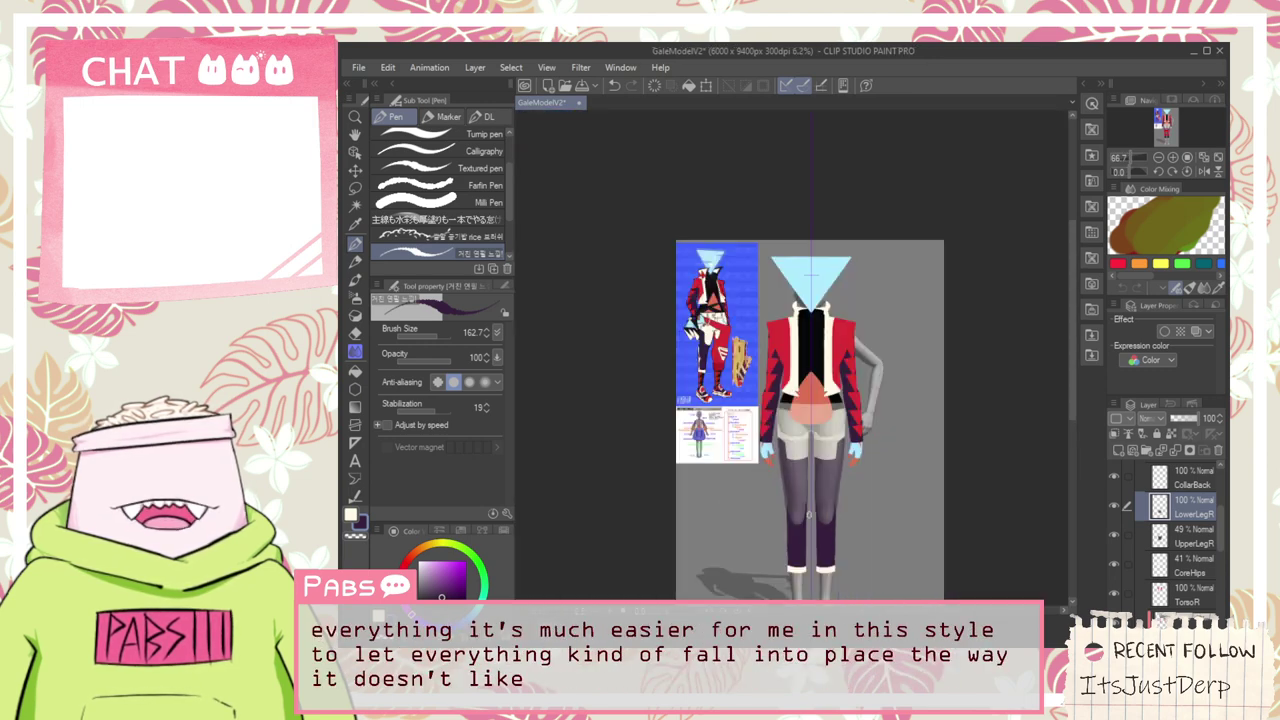
Compare the painted jacket, trousers and lower legs with the character reference
key(h)
scroll(786, 305, up, 3)
scroll(786, 305, down, 5)
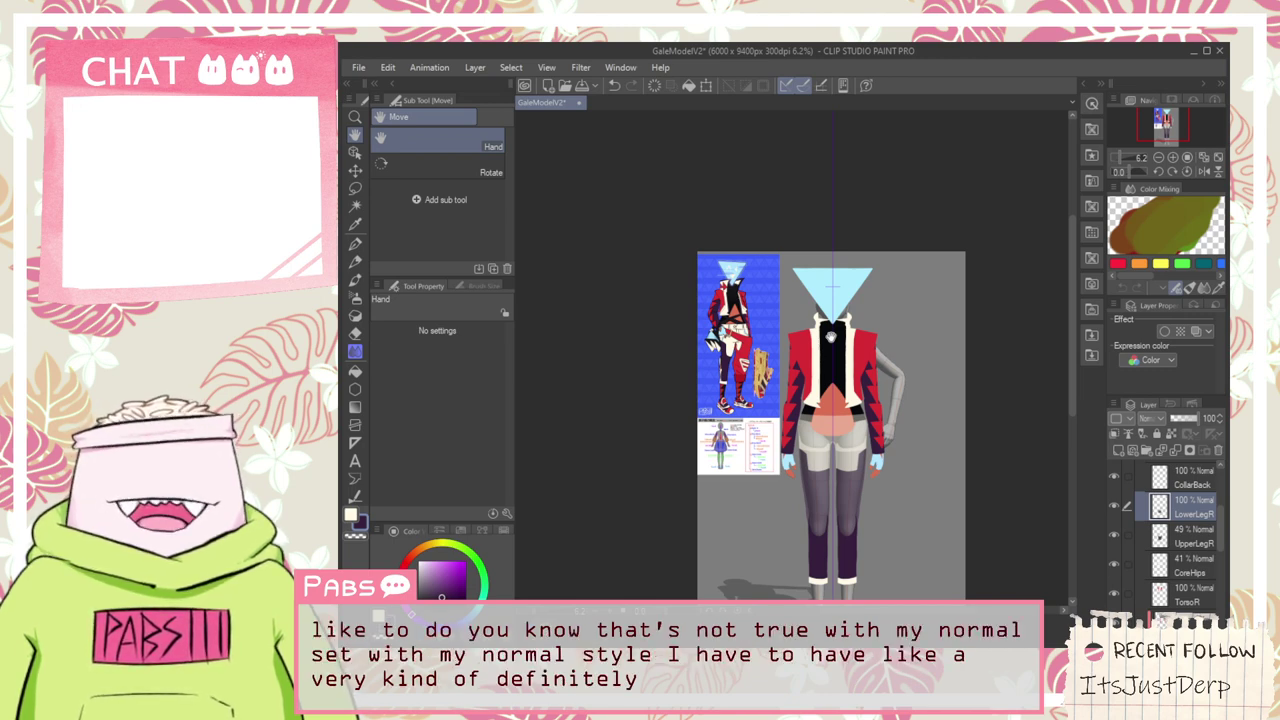
scroll(814, 447, up, 4)
scroll(814, 447, down, 4)
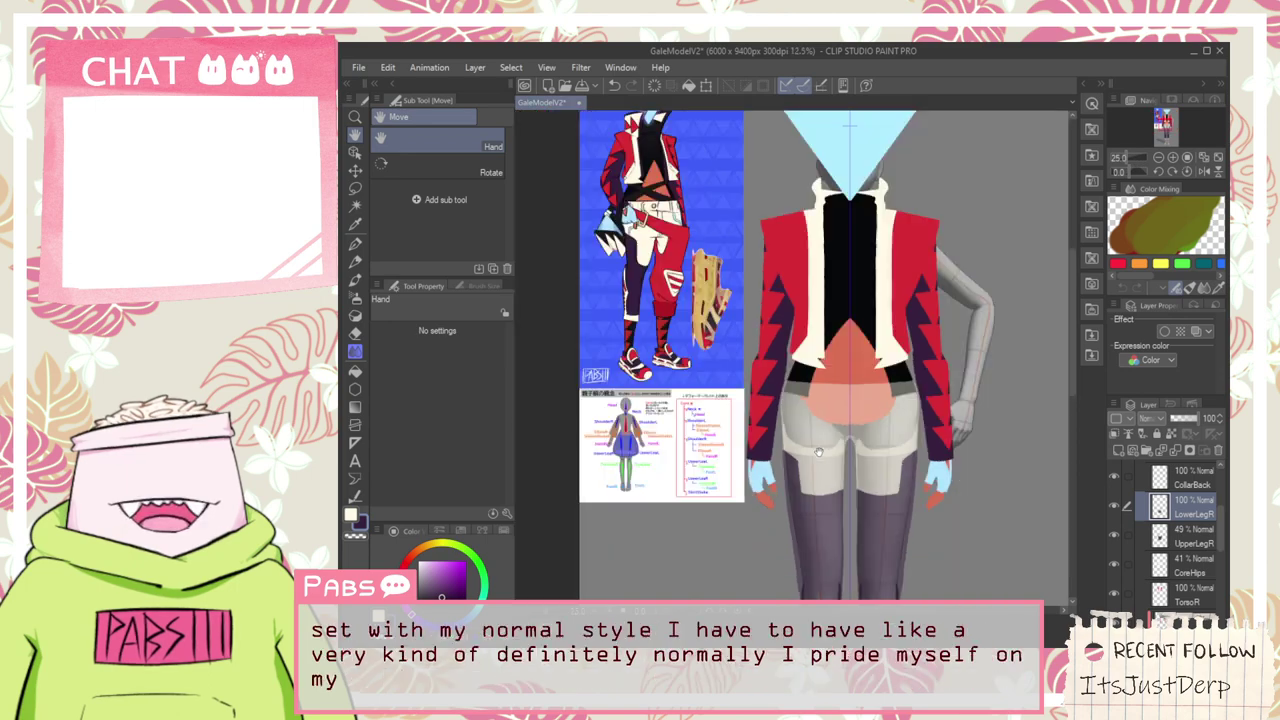
drag(838, 489, 806, 425)
scroll(712, 250, up, 5)
scroll(712, 250, down, 3)
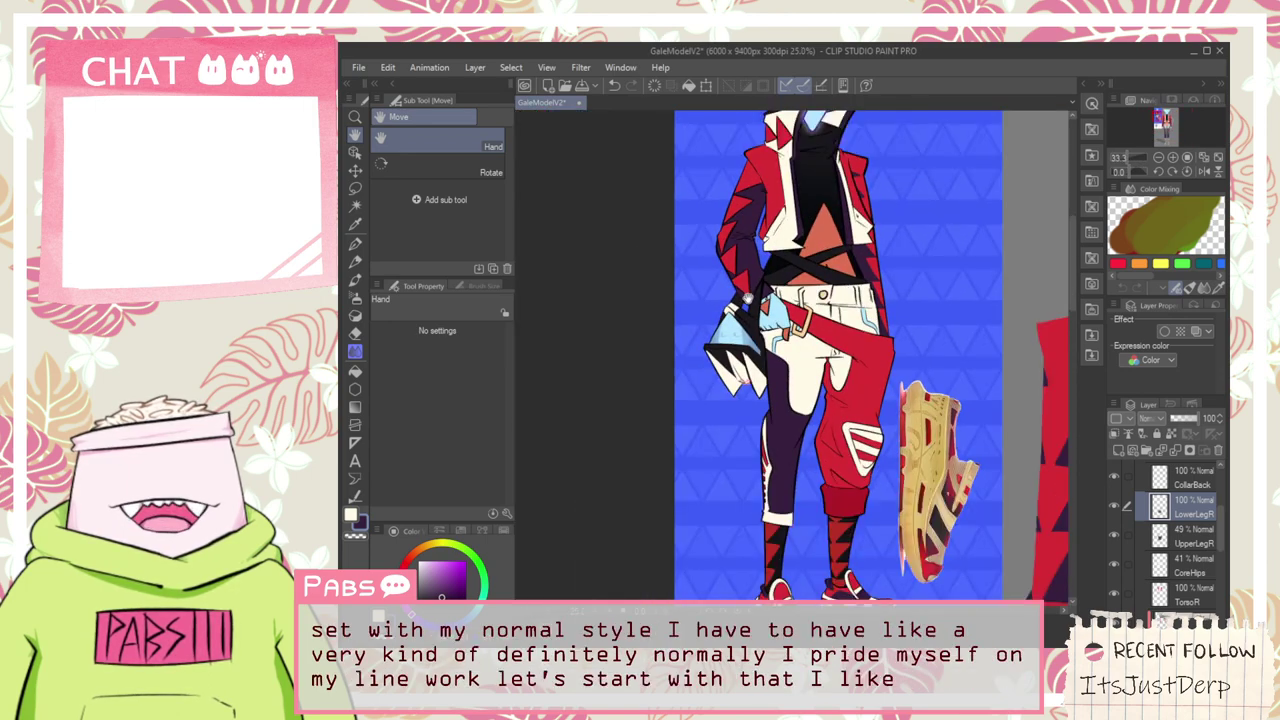
drag(889, 498, 800, 410)
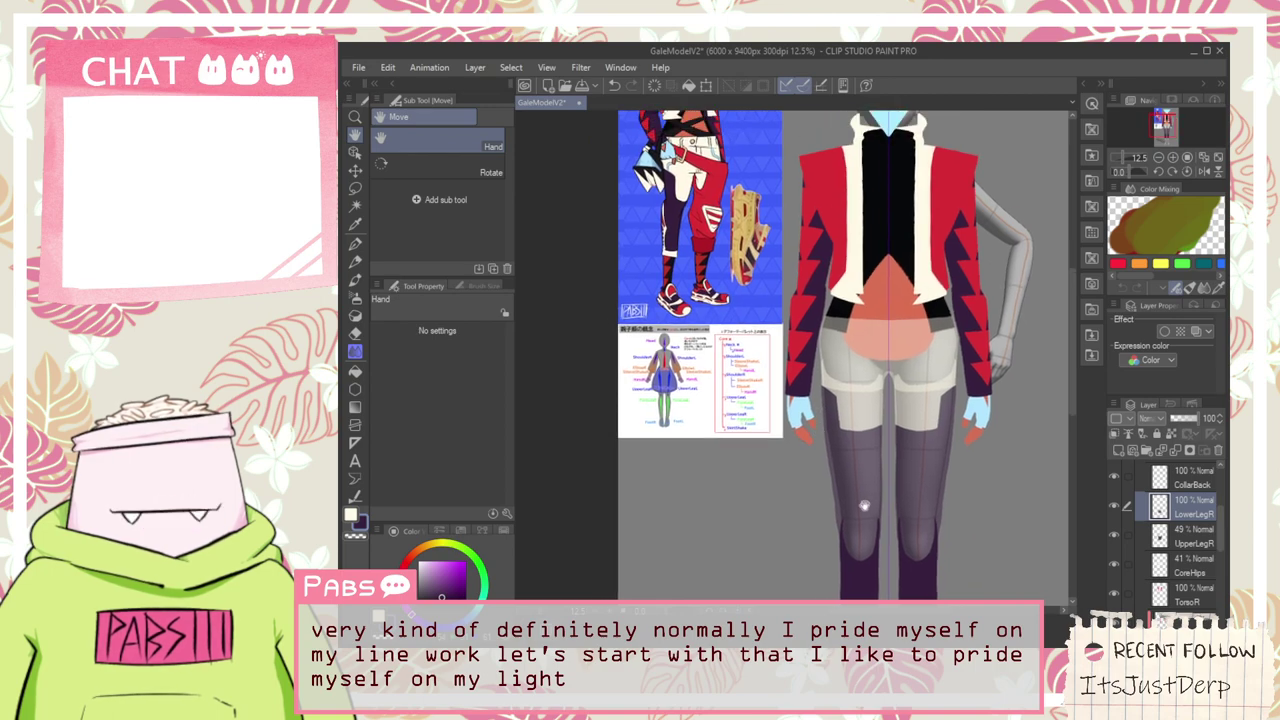
drag(864, 506, 838, 380)
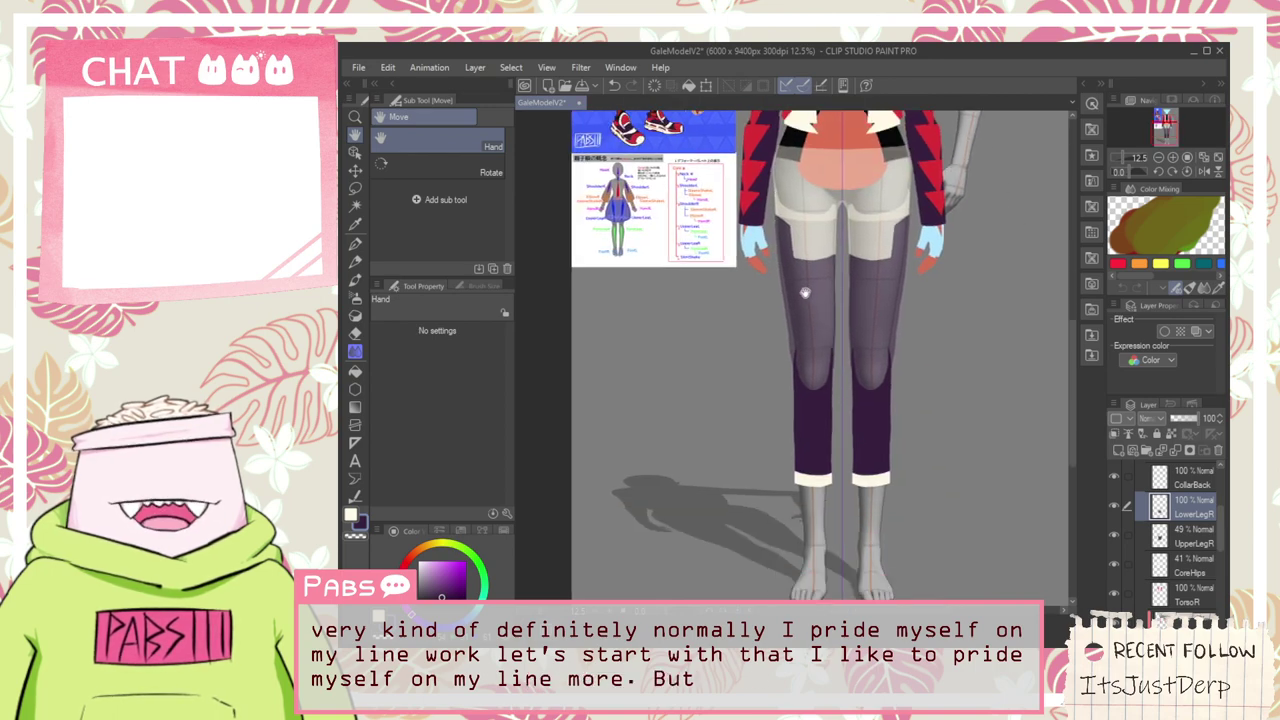
drag(823, 340, 885, 563)
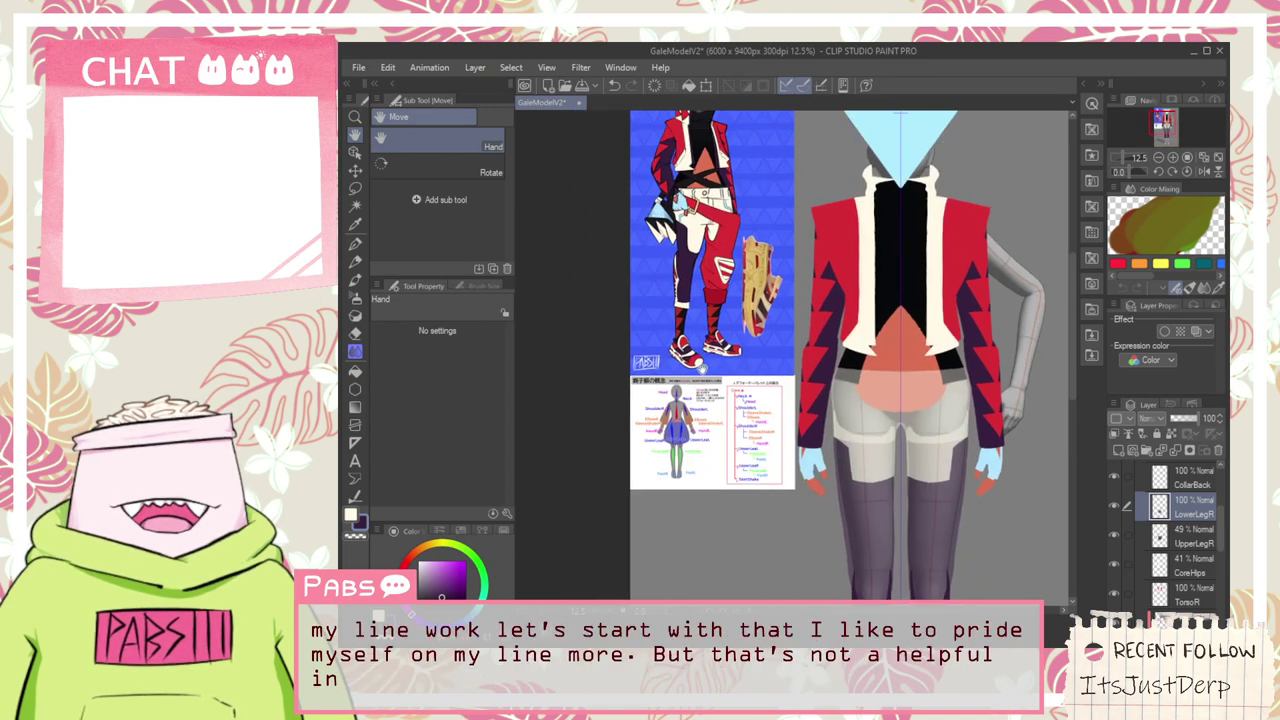
Sample the near-black sock colour from the character reference and compare its socks and shoes with the model's bare lower legs
scroll(676, 325, up, 5)
scroll(745, 336, down, 6)
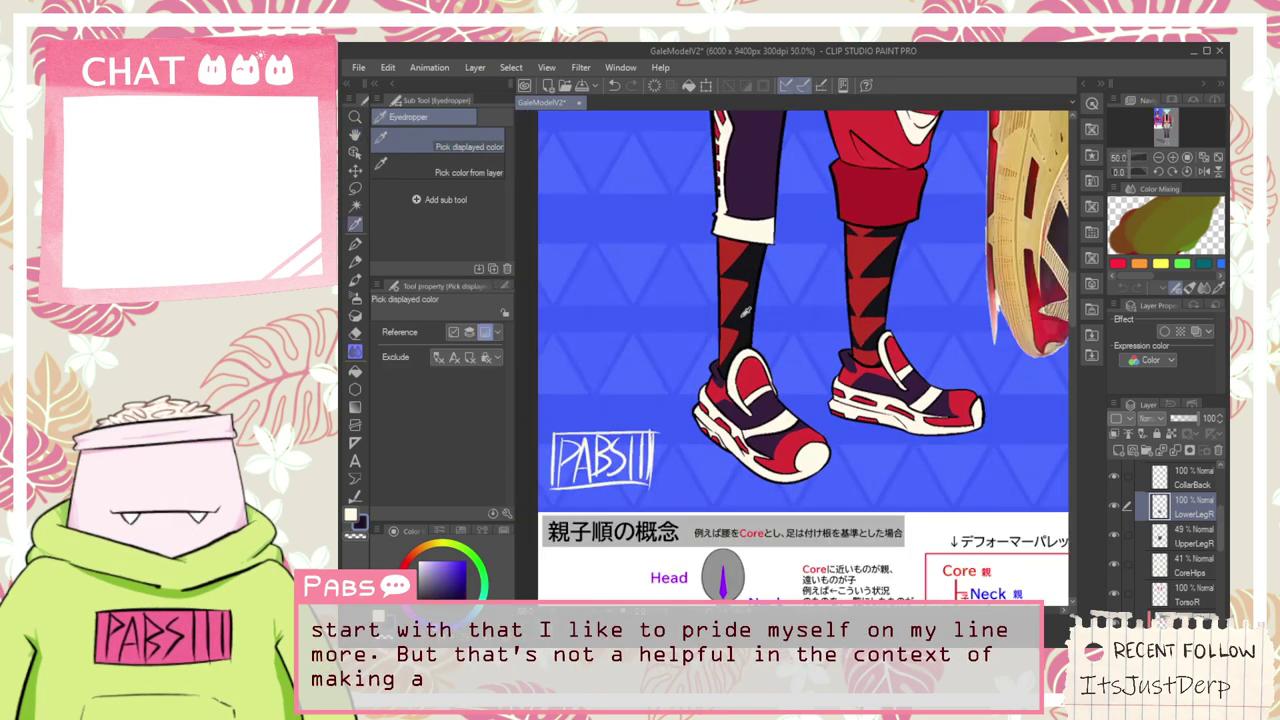
drag(842, 464, 780, 305)
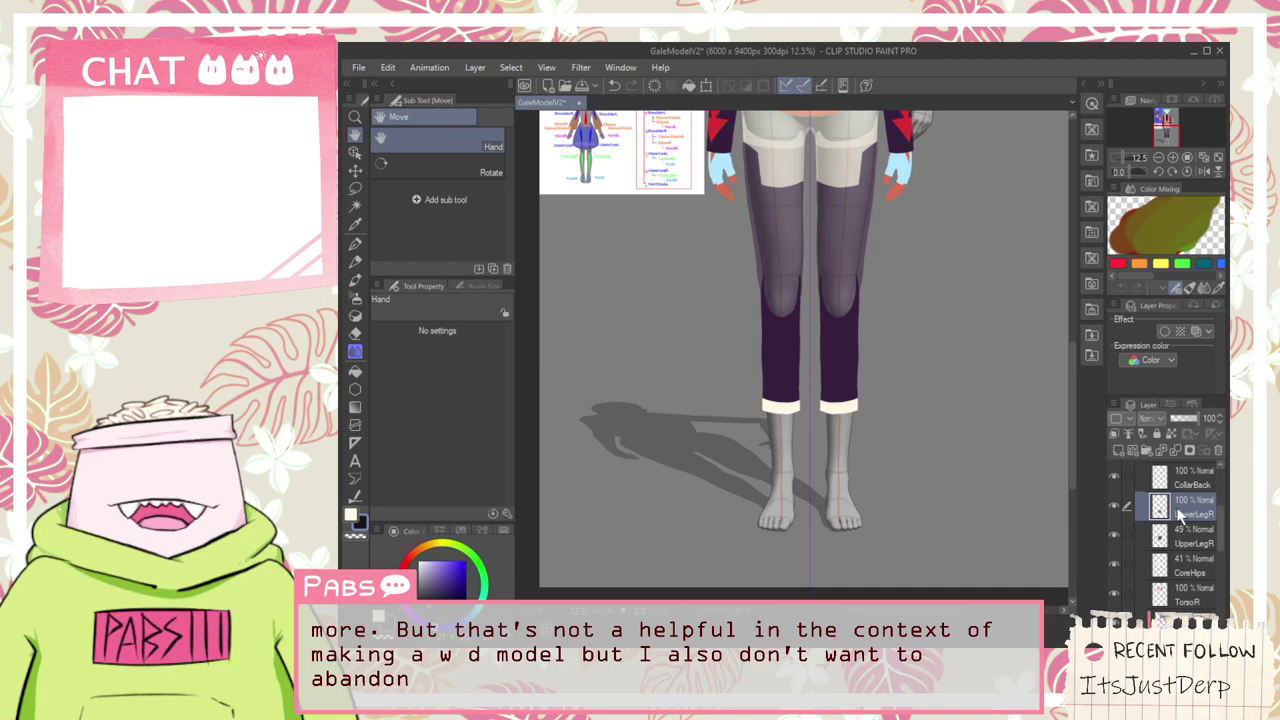
scroll(770, 313, up, 5)
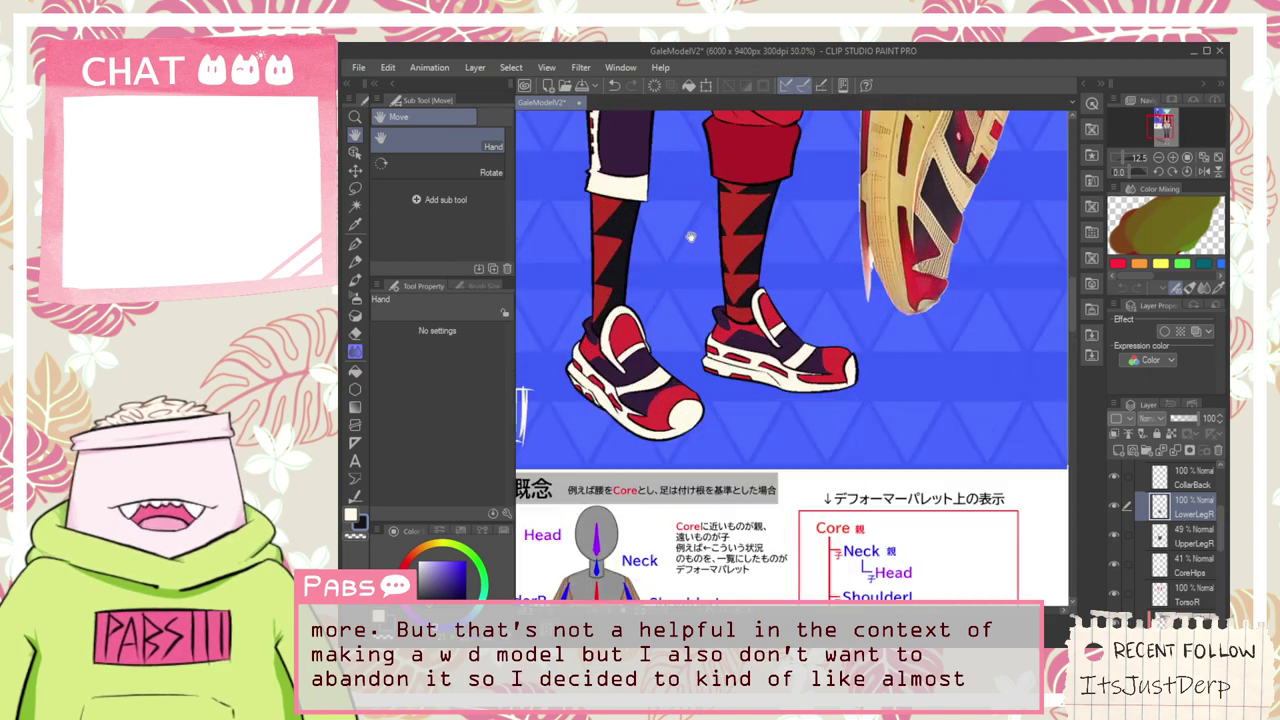
scroll(795, 300, down, 5)
drag(805, 268, 797, 314)
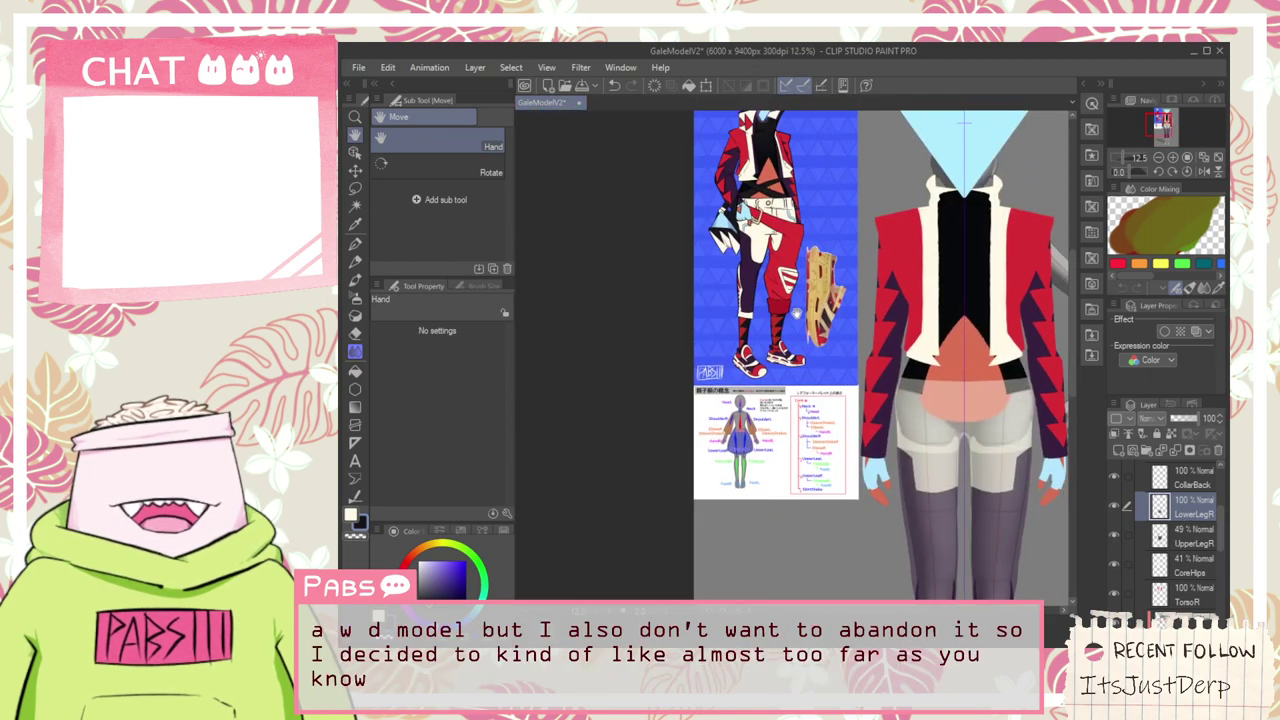
drag(926, 415, 833, 288)
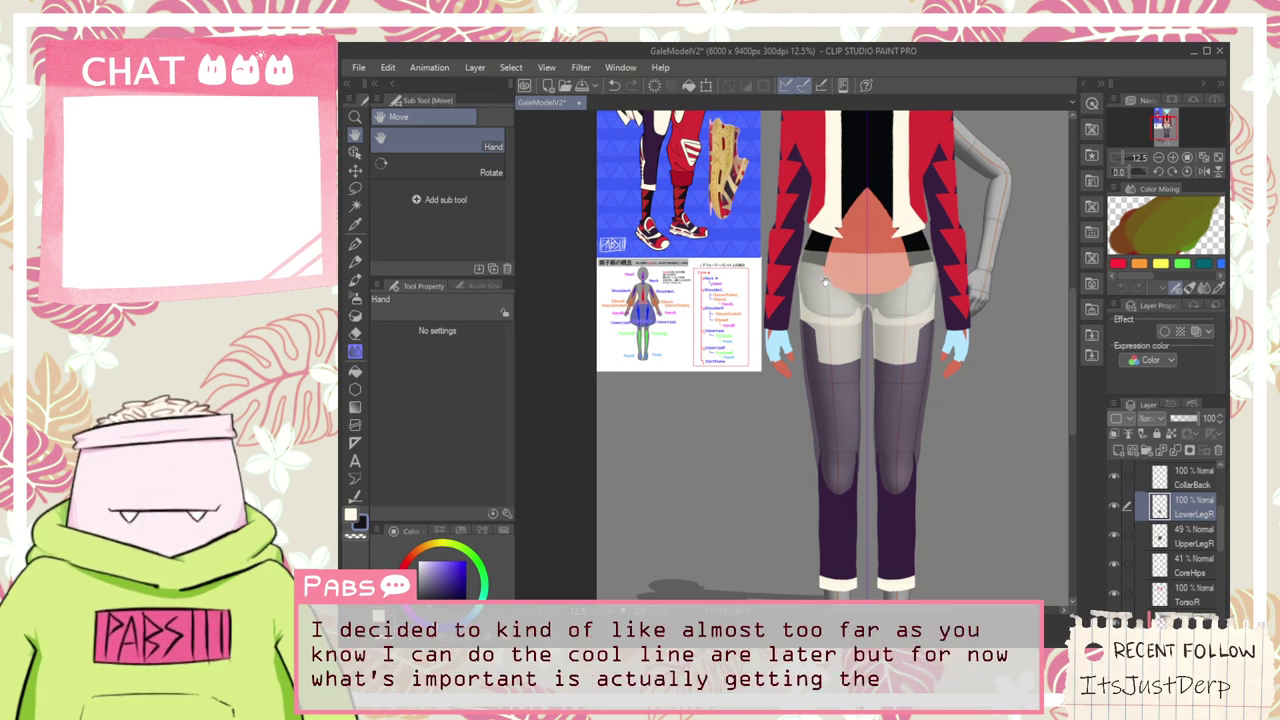
drag(825, 283, 903, 453)
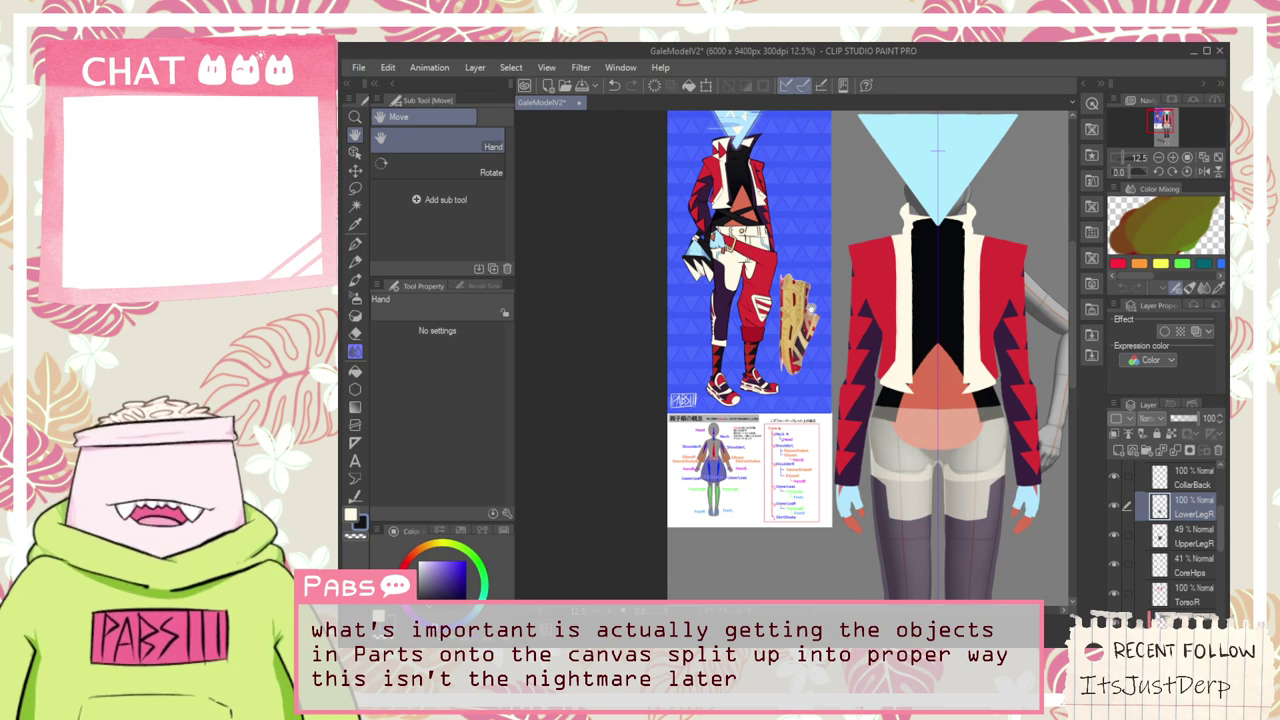
drag(895, 397, 771, 416)
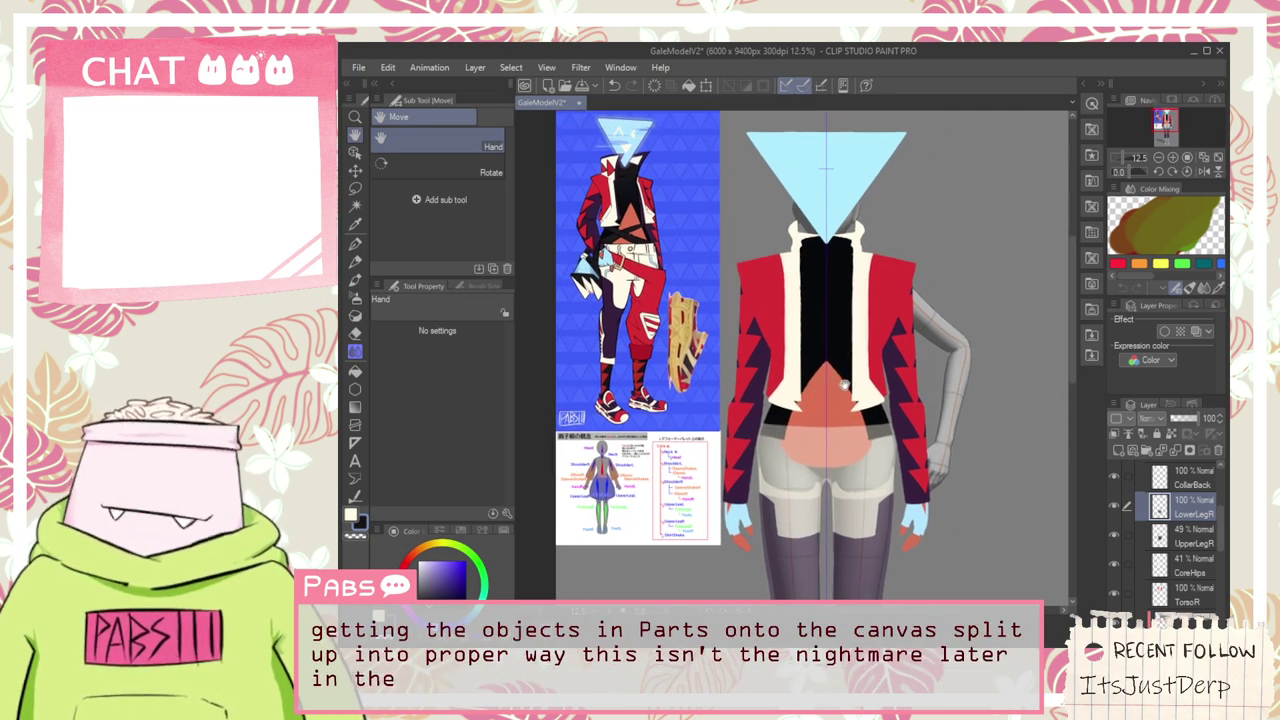
mouse_move(857, 327)
mouse_down()
mouse_move(848, 389)
mouse_move(829, 309)
mouse_move(863, 344)
mouse_up()
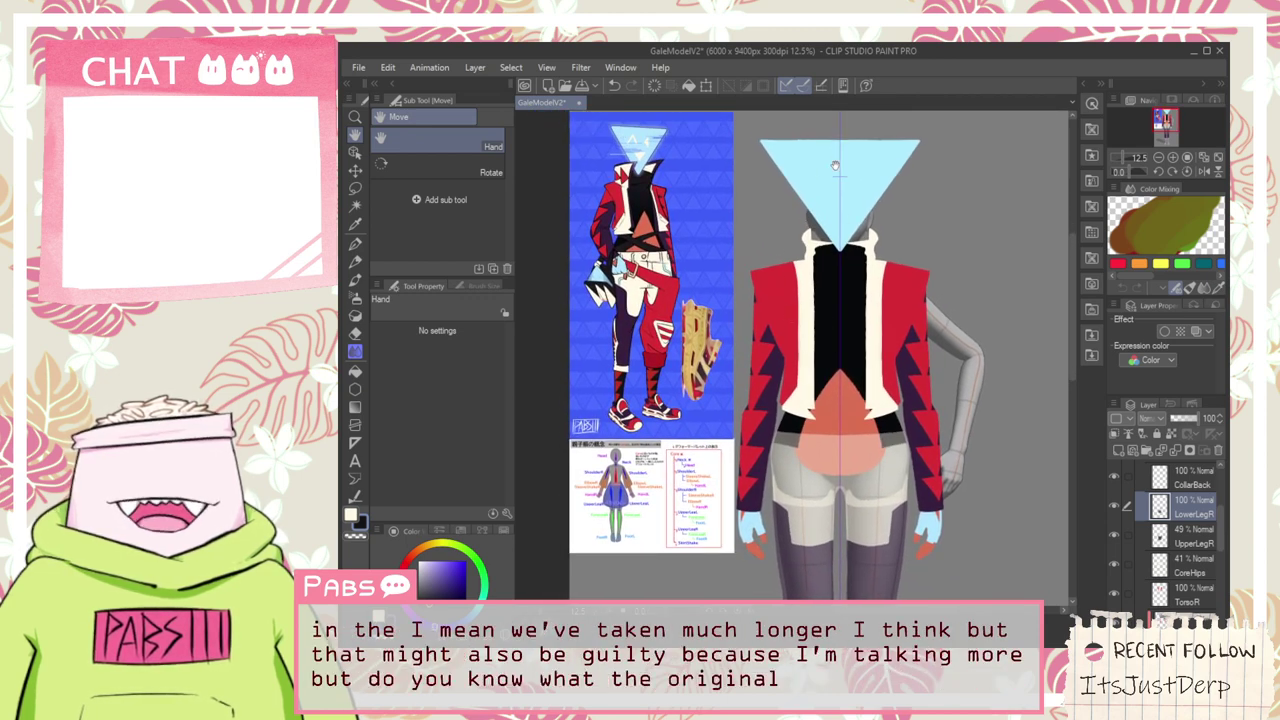
drag(827, 419, 817, 351)
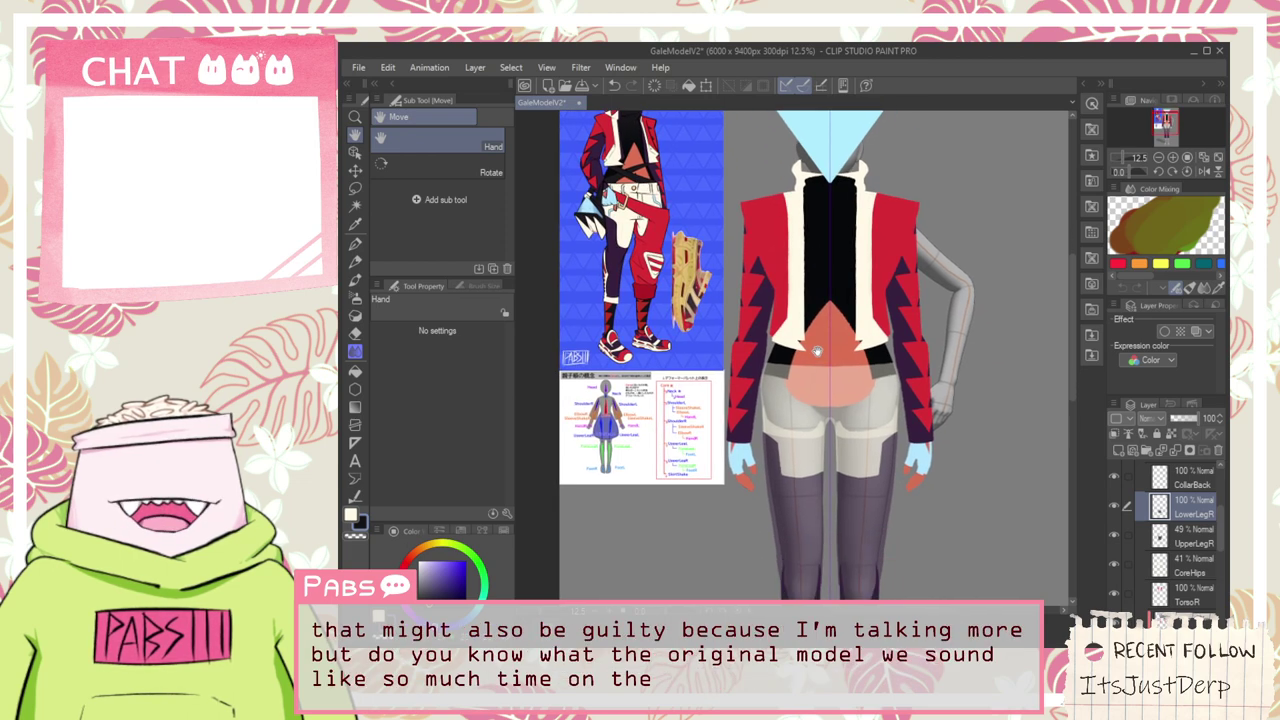
scroll(815, 328, down, 4)
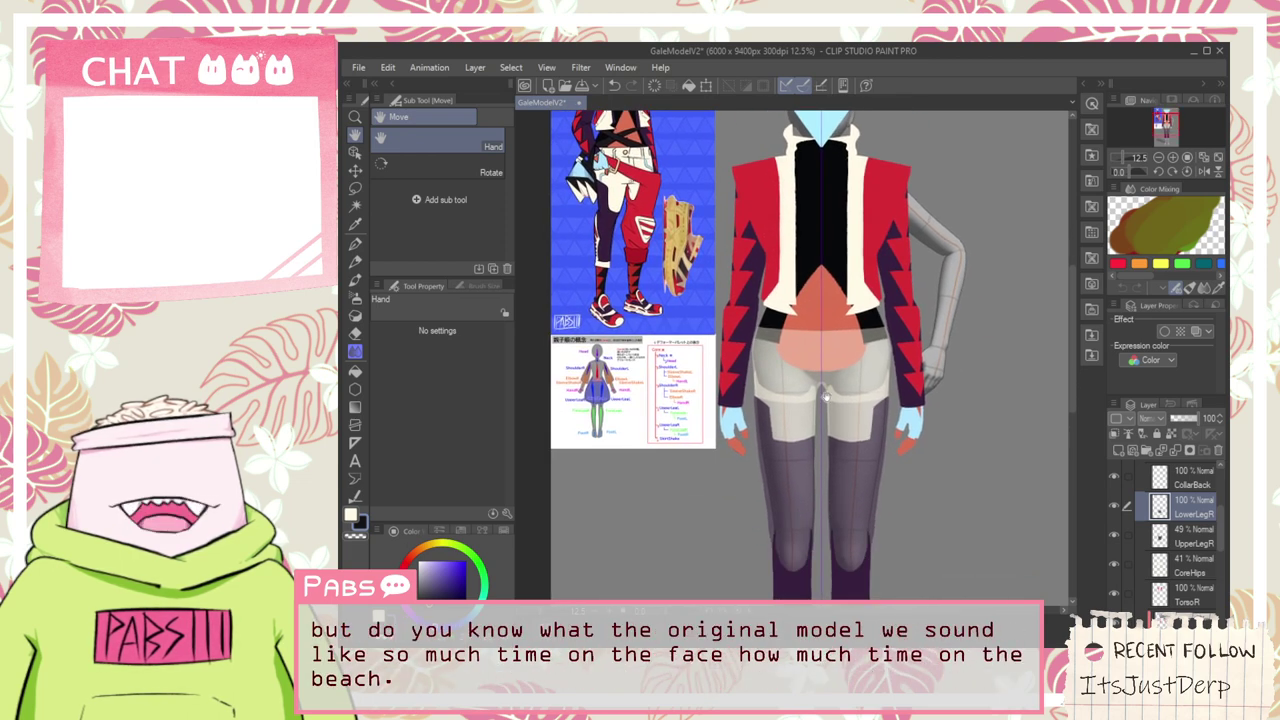
scroll(841, 330, up, 4)
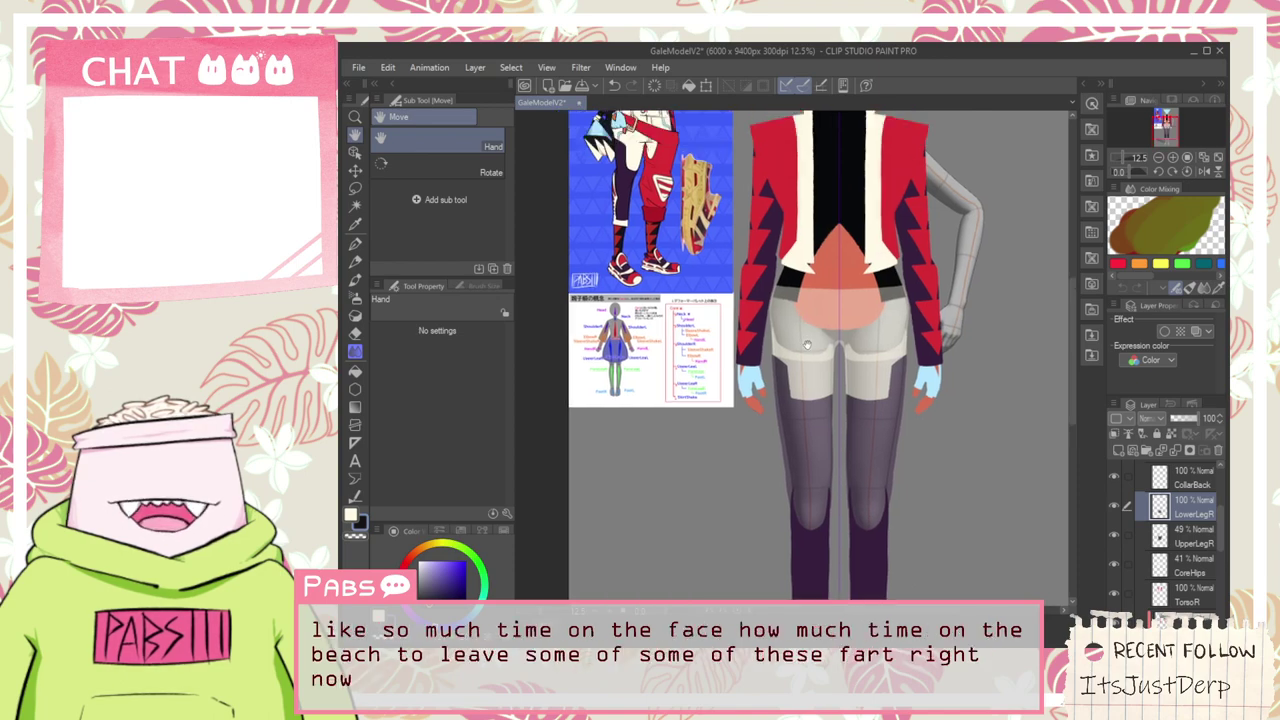
Lower the opacity of the LowerLegR layer to 13% to expose the mannequin's shins and feet beneath the trousers
scroll(655, 302, up, 5)
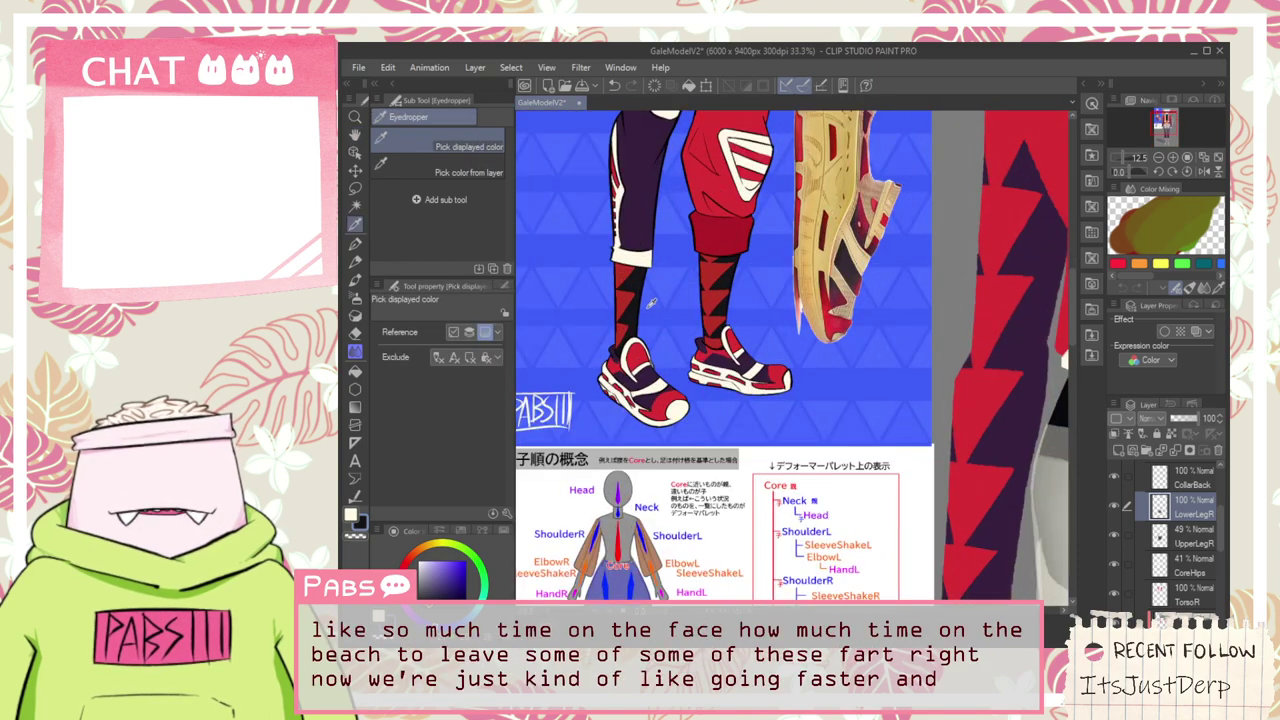
scroll(640, 282, down, 3)
scroll(661, 316, down, 5)
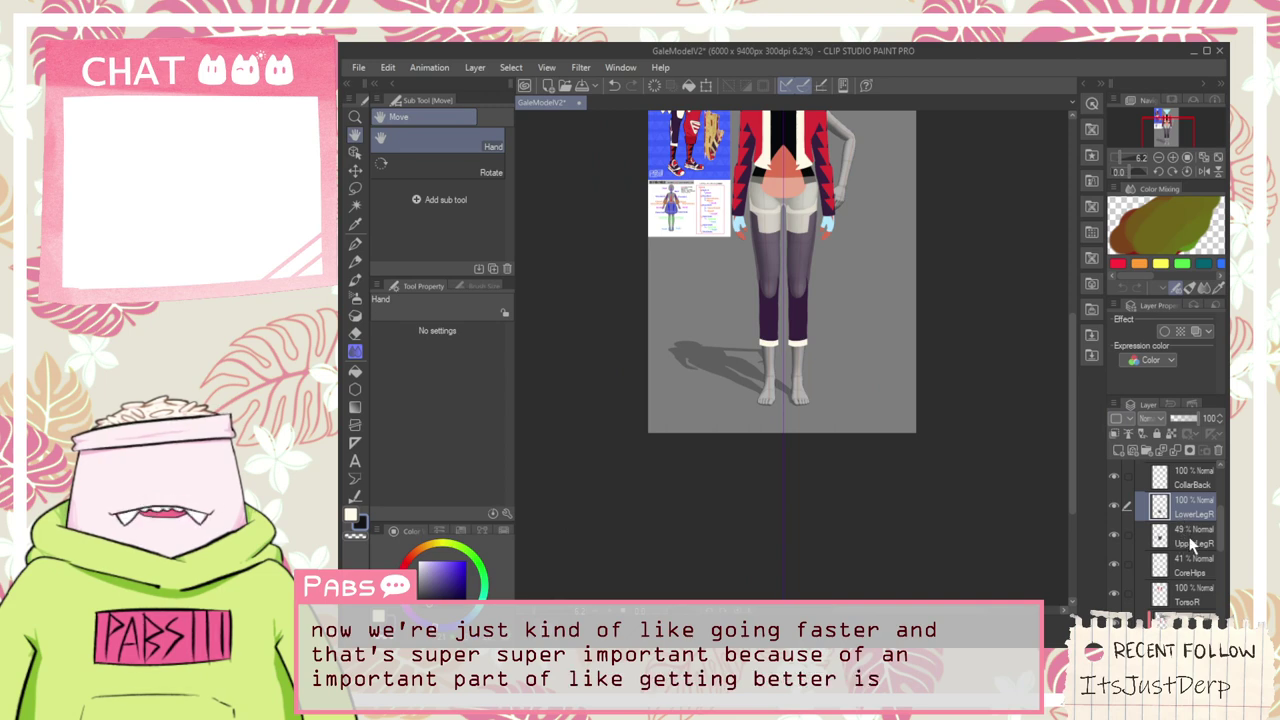
drag(1182, 418, 1174, 416)
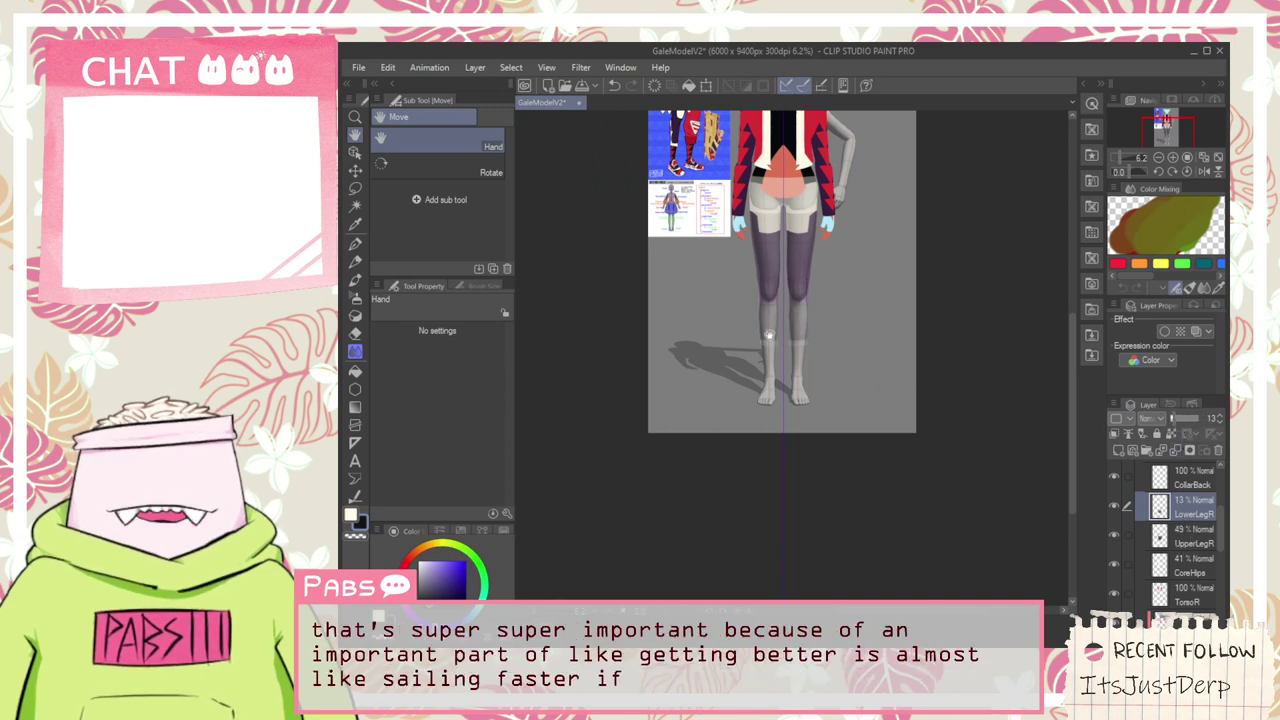
scroll(770, 335, up, 6)
scroll(857, 356, down, 1)
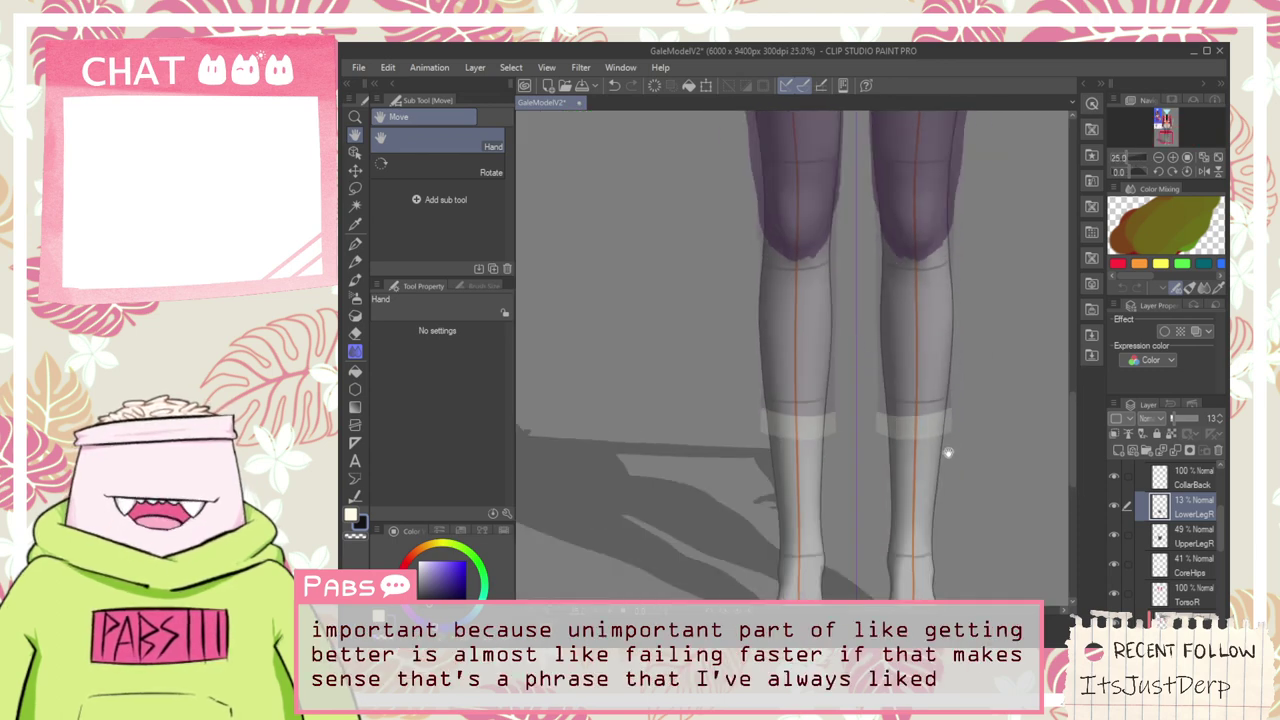
drag(948, 452, 911, 401)
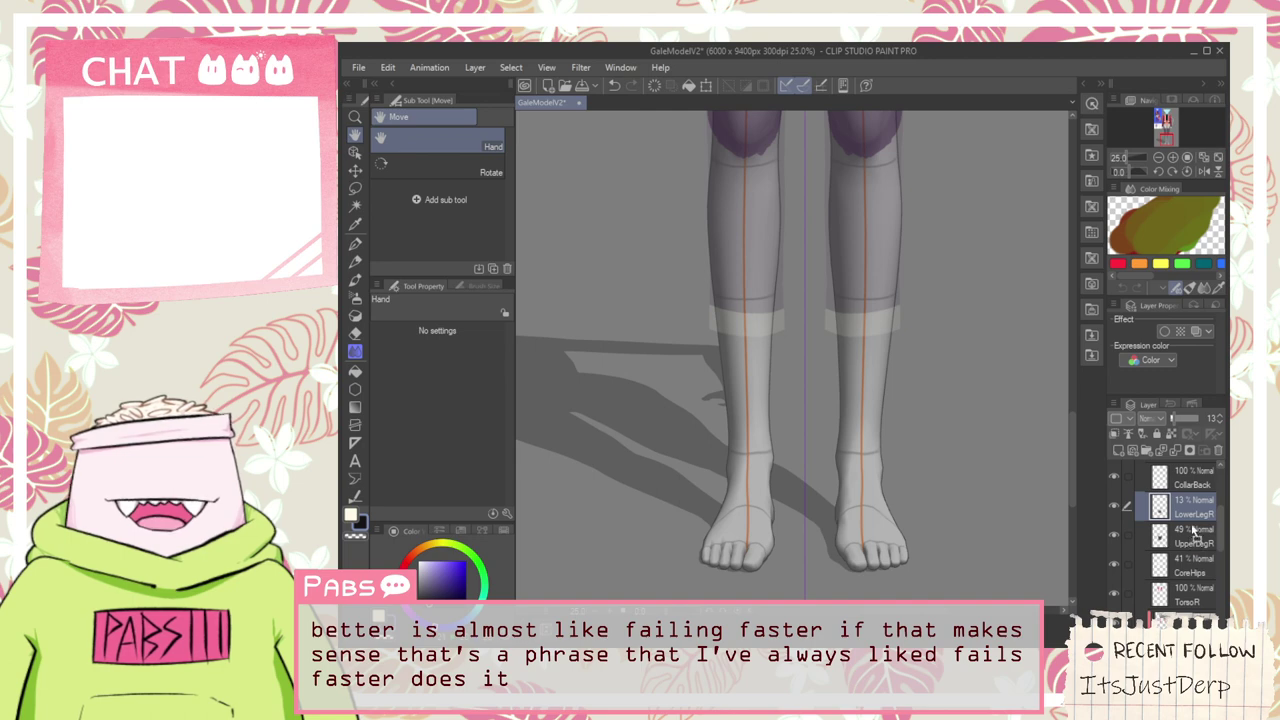
Move the UpperLegR layer above LowerLegR and add a new layer between LowerLegR and CoreHips for the socks
drag(1193, 533, 1203, 505)
click(1198, 567)
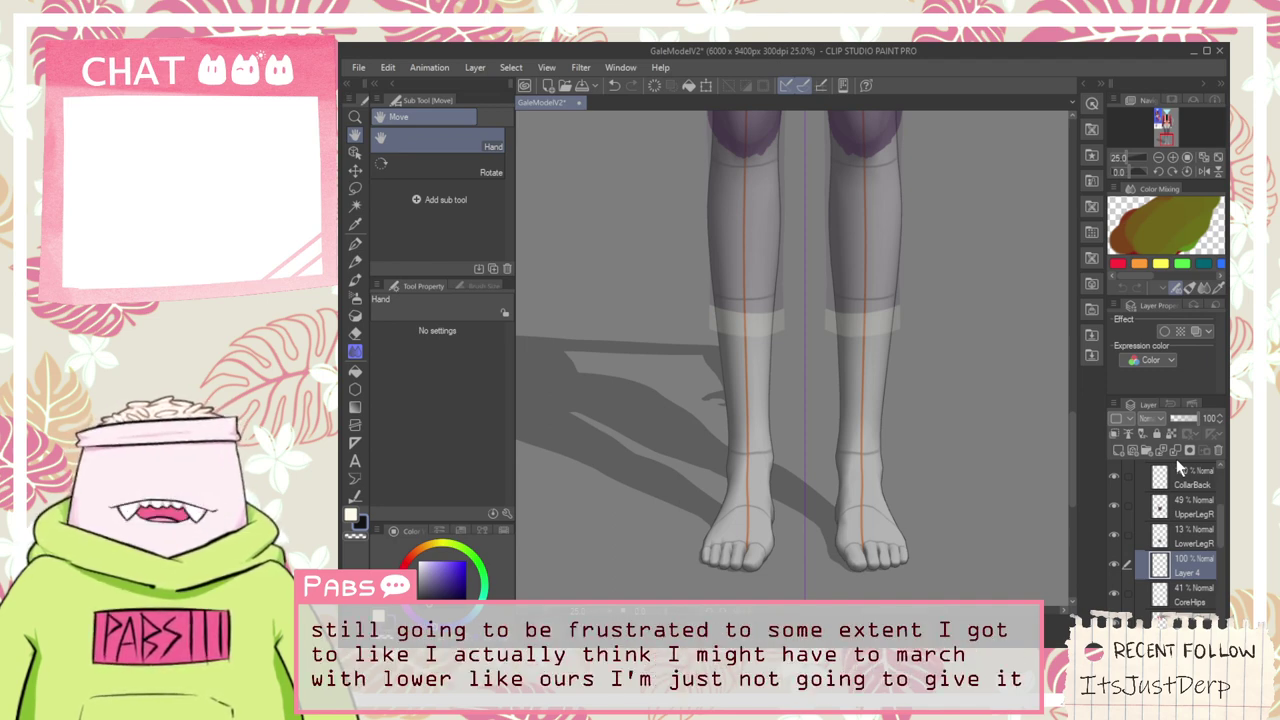
Draw the sock's near-black outer edge along the shin with the pen, from above the cream cuff down towards the ankle
key(p)
scroll(734, 383, up, 3)
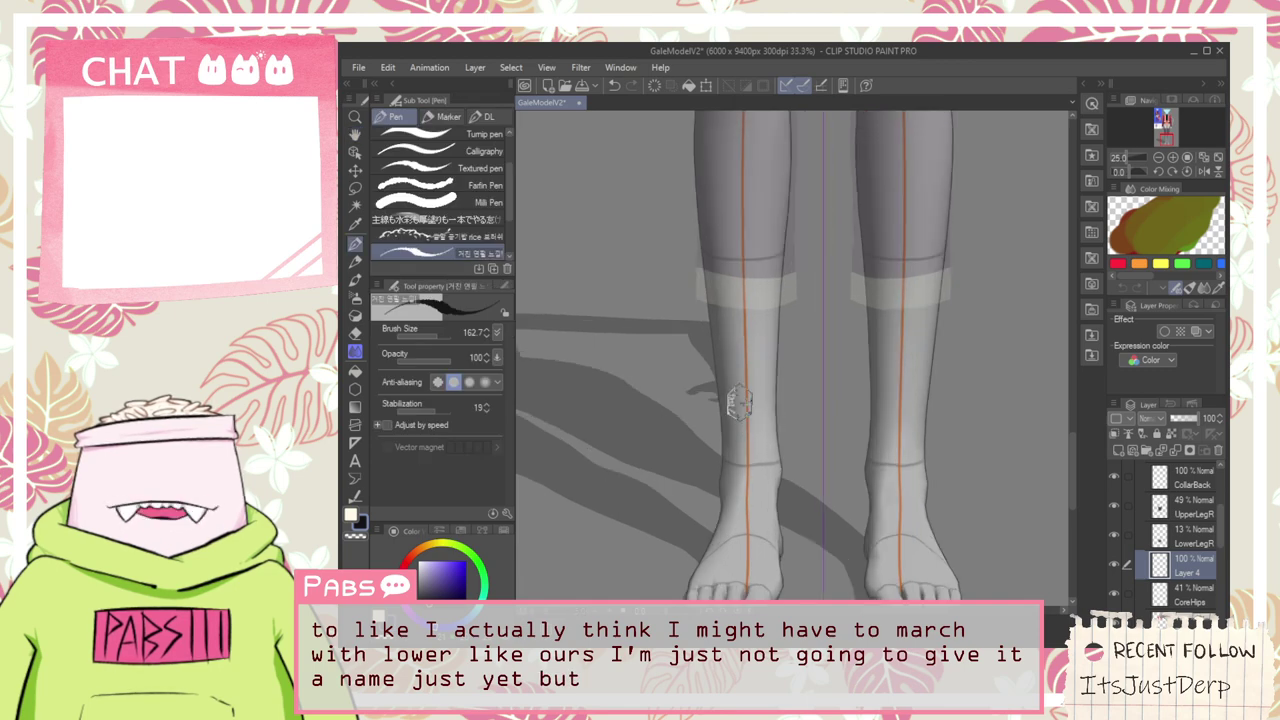
drag(684, 160, 733, 508)
key(ctrl+z)
key(ctrl+z)
drag(687, 153, 739, 547)
key(ctrl+z)
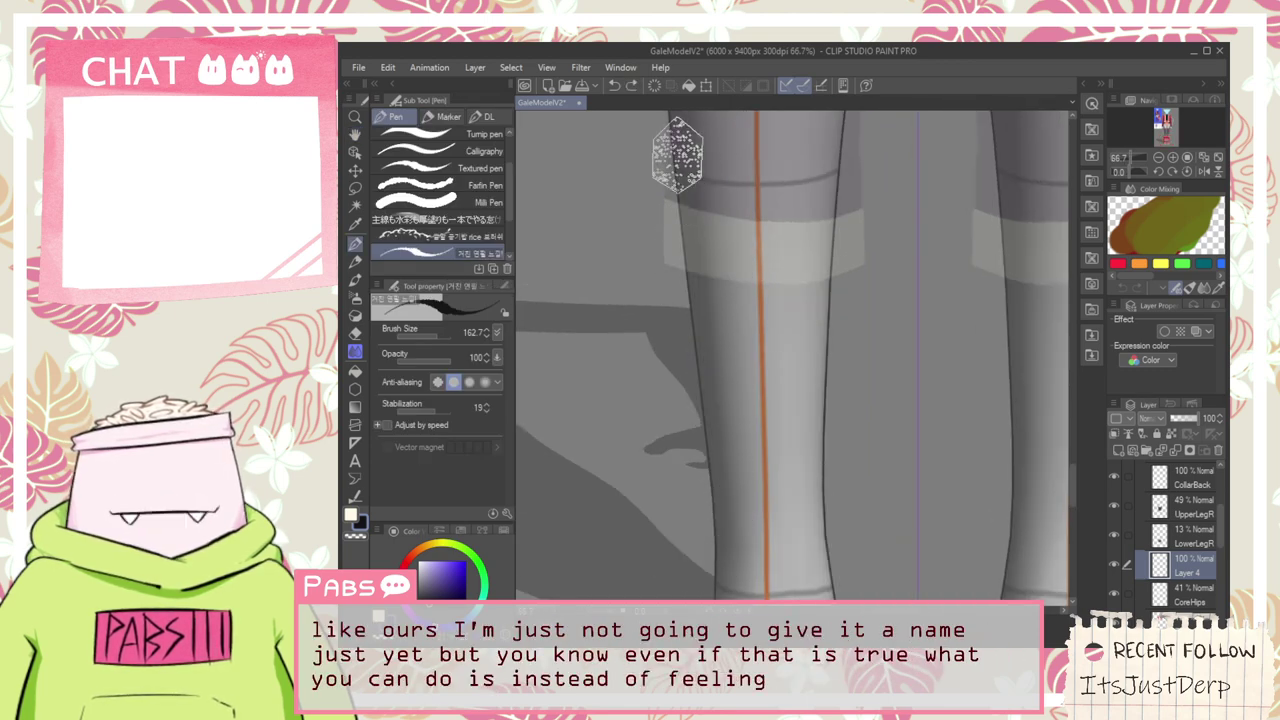
mouse_move(682, 150)
mouse_down()
mouse_move(736, 540)
mouse_move(708, 405)
mouse_move(732, 535)
mouse_move(731, 521)
mouse_up()
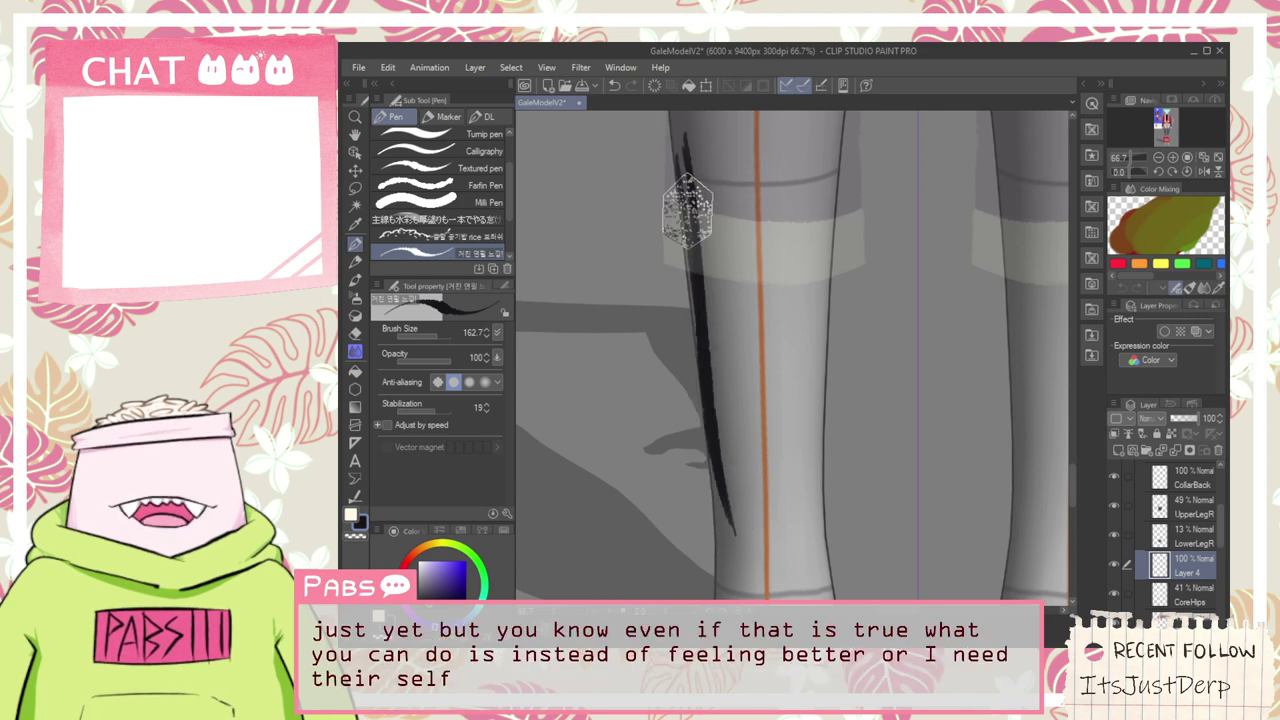
key(ctrl+z)
drag(680, 148, 731, 529)
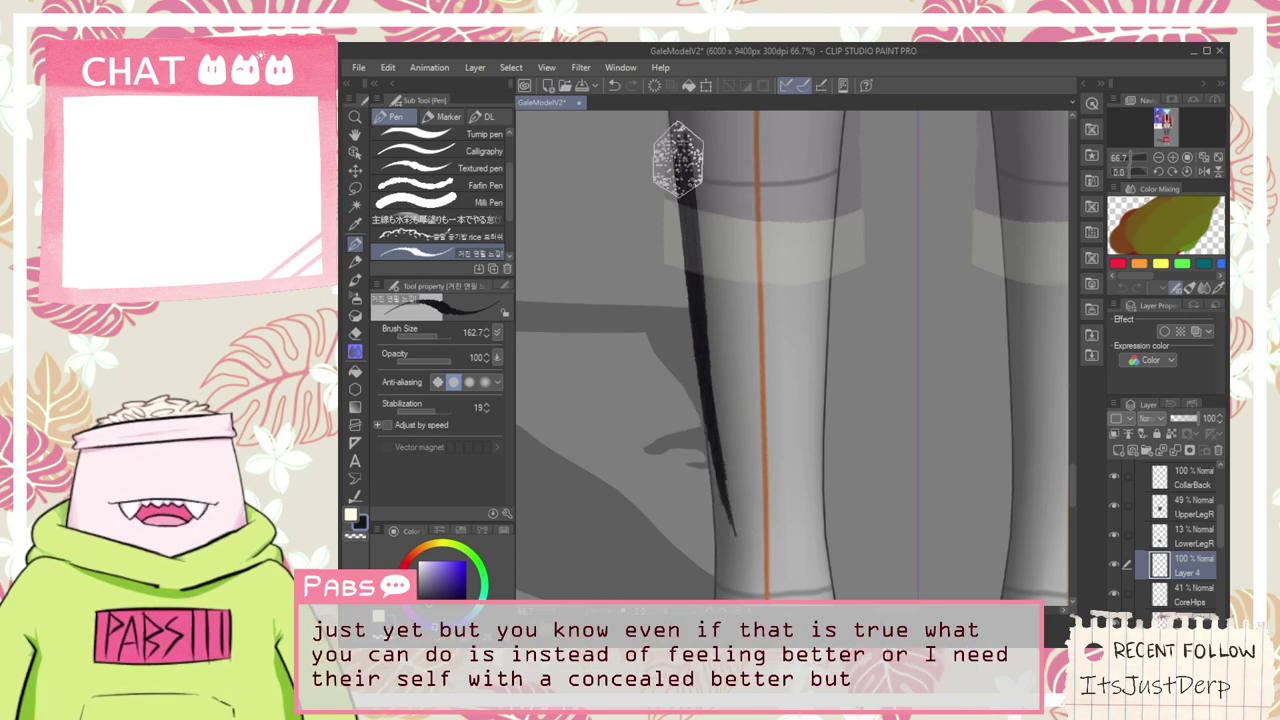
drag(687, 245, 732, 597)
key(ctrl+z)
mouse_move(703, 372)
mouse_down()
mouse_move(728, 562)
mouse_move(701, 388)
mouse_move(712, 528)
mouse_up()
key(ctrl+z)
drag(706, 402, 714, 564)
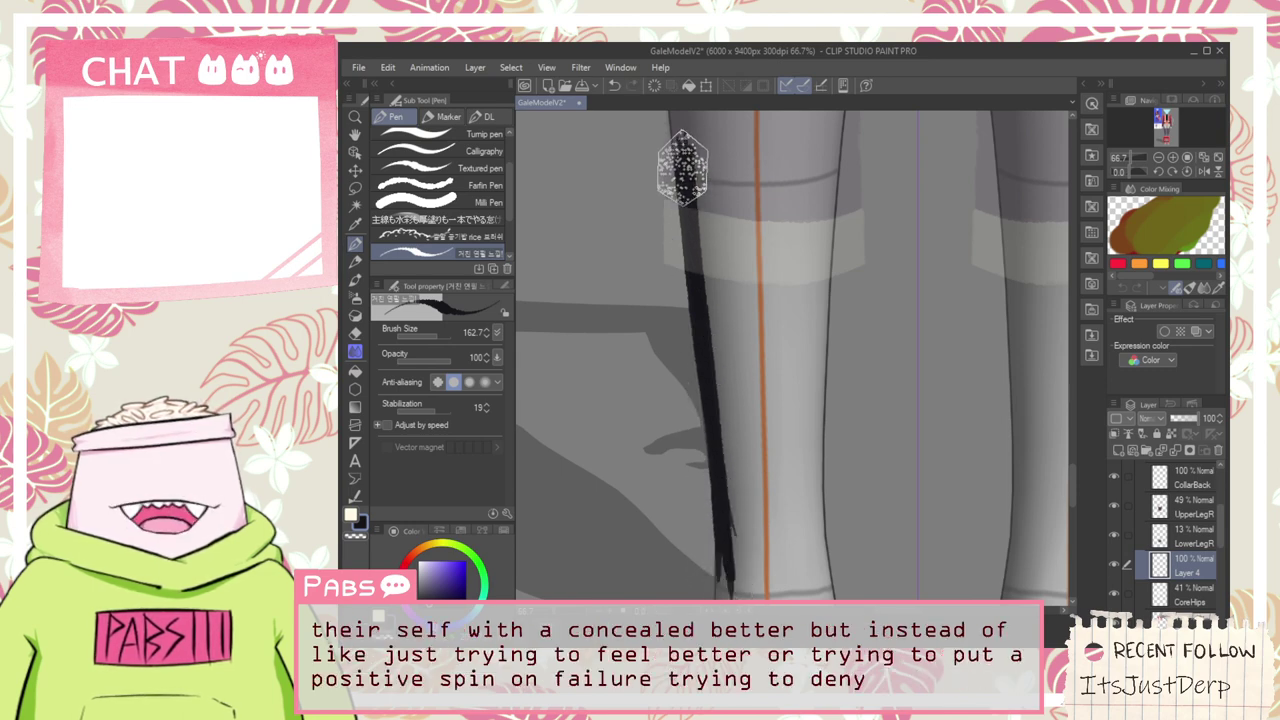
Draw the sock's near-black upper edge across the shin, just above the faded cream cuff
drag(688, 175, 850, 165)
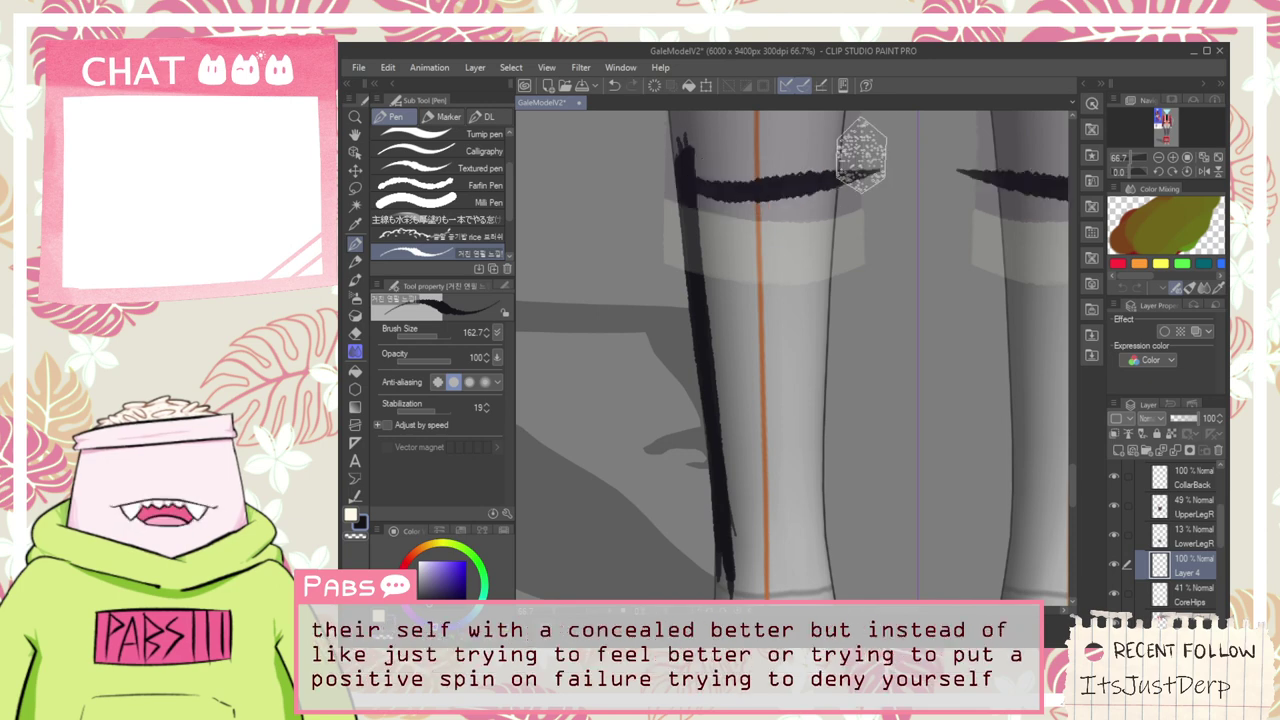
key(ctrl+z)
drag(692, 172, 828, 175)
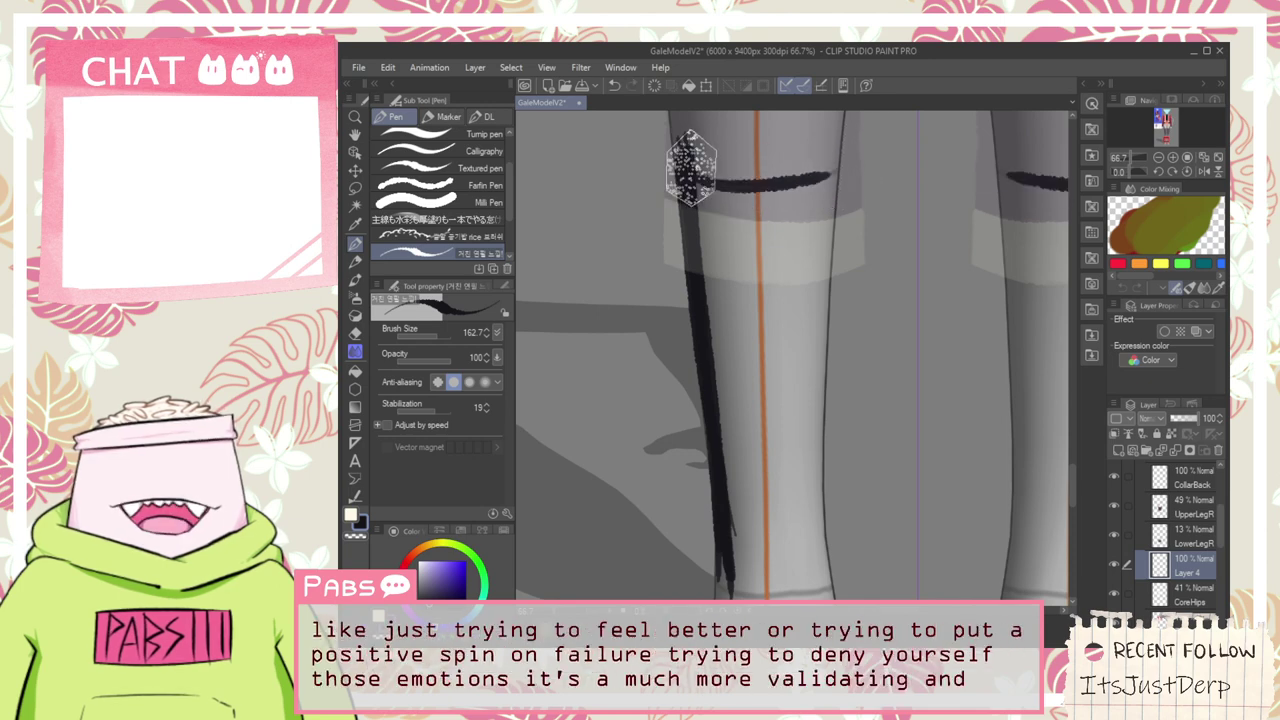
mouse_move(692, 168)
mouse_down()
mouse_move(796, 181)
mouse_move(689, 163)
mouse_move(822, 174)
mouse_up()
drag(696, 175, 820, 168)
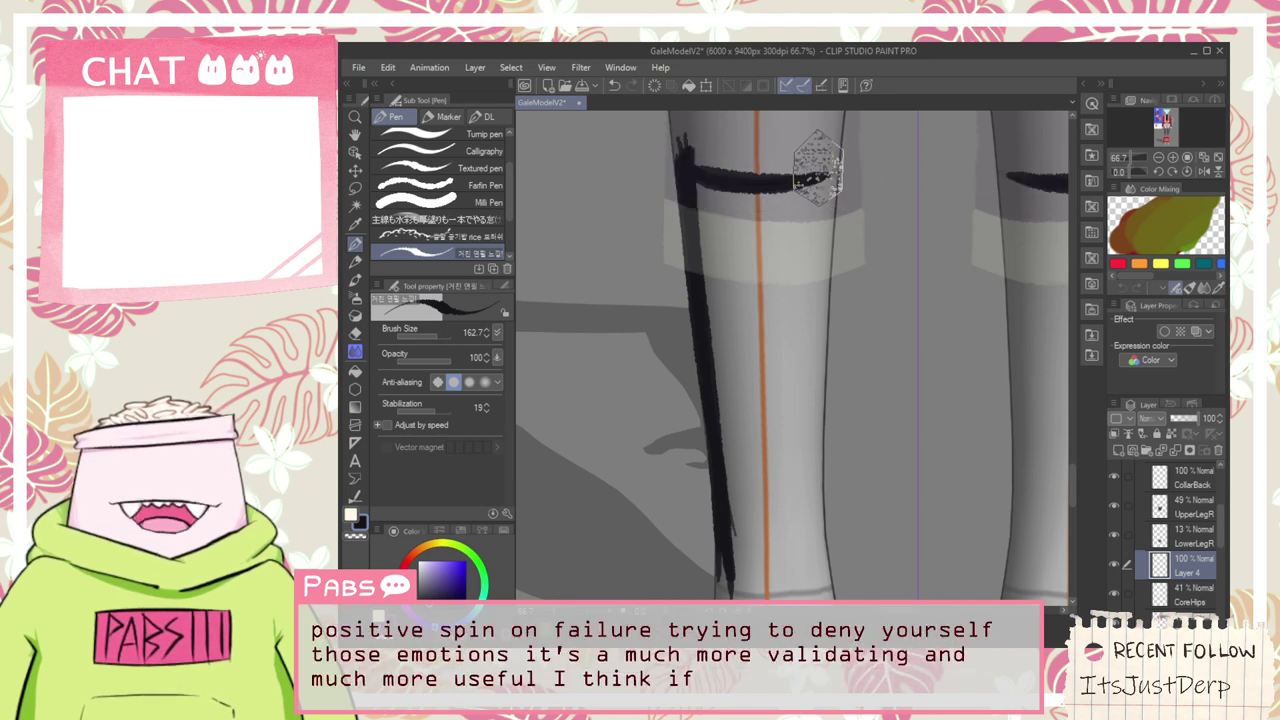
Draw the sock's near-black inner edge along the shin, from the upper edge down towards the ankle
mouse_move(726, 174)
mouse_down()
mouse_move(834, 172)
mouse_move(821, 300)
mouse_up()
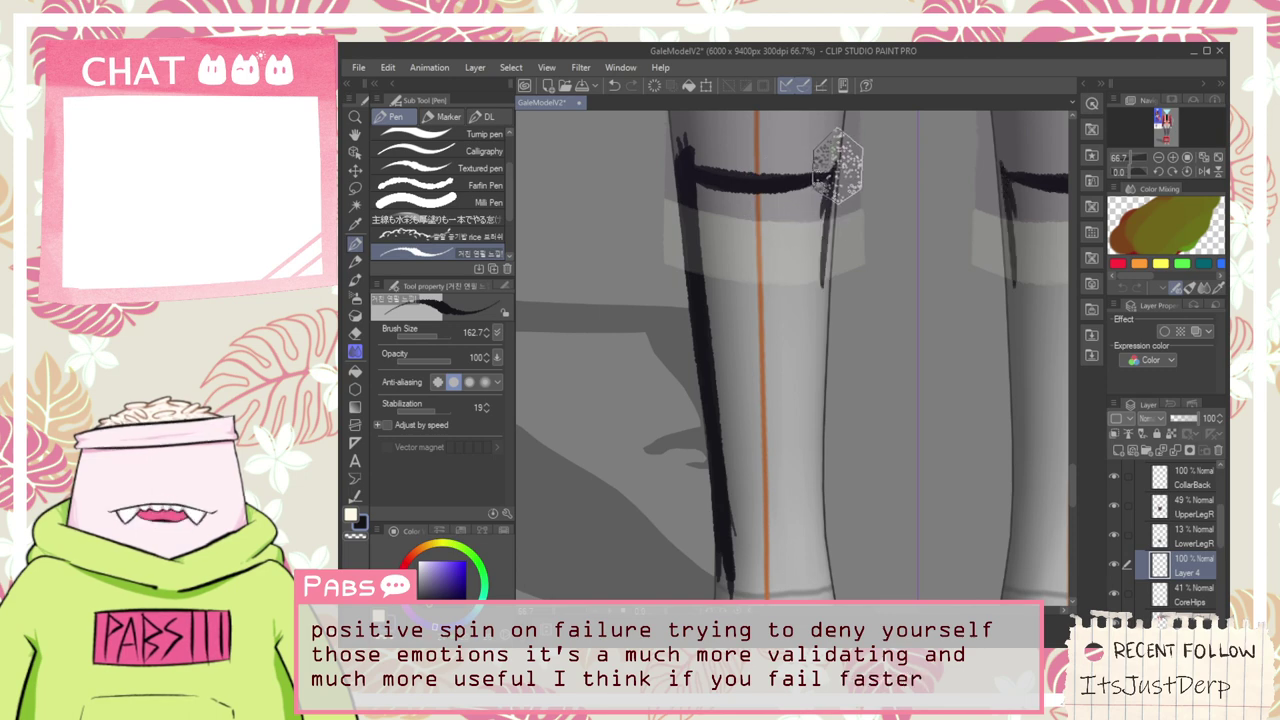
drag(838, 165, 814, 408)
drag(840, 168, 816, 415)
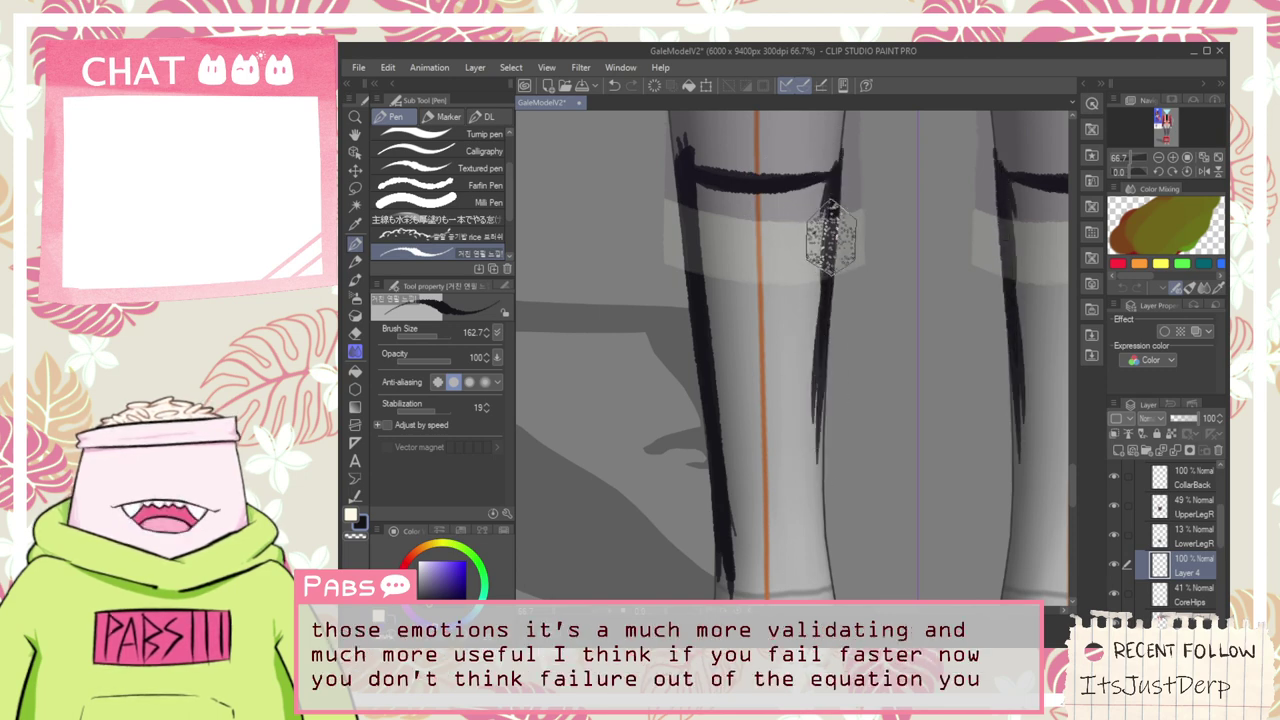
drag(835, 199, 818, 469)
drag(832, 233, 824, 535)
mouse_move(826, 272)
mouse_down()
mouse_move(821, 553)
mouse_move(818, 355)
mouse_move(811, 497)
mouse_up()
key(ctrl+z)
drag(824, 194, 799, 450)
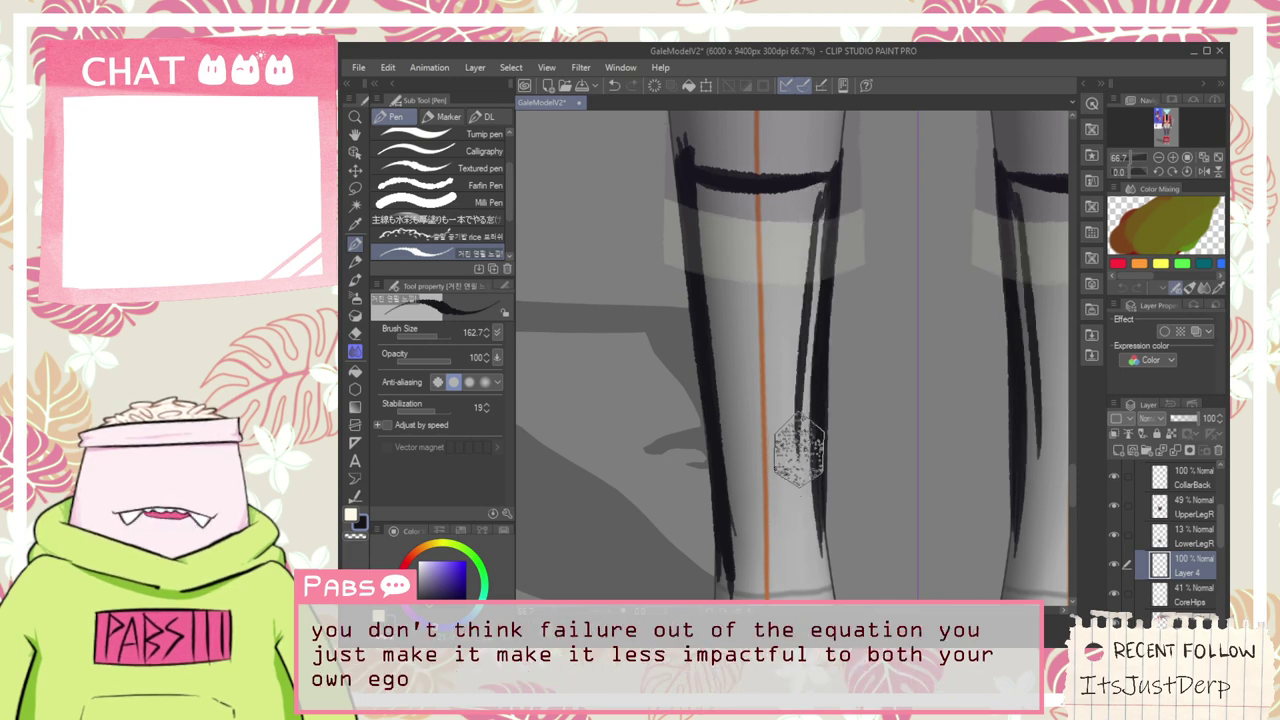
Fill the sock between its edges with solid near-black and extend it down over the ankle
mouse_move(817, 187)
mouse_down()
mouse_move(684, 178)
mouse_move(803, 207)
mouse_move(771, 208)
mouse_move(818, 257)
mouse_move(812, 275)
mouse_move(798, 213)
mouse_move(777, 266)
mouse_move(762, 262)
mouse_move(775, 290)
mouse_move(773, 267)
mouse_move(762, 290)
mouse_move(751, 231)
mouse_move(750, 256)
mouse_move(724, 207)
mouse_move(712, 224)
mouse_move(737, 338)
mouse_move(693, 186)
mouse_move(721, 199)
mouse_move(708, 188)
mouse_move(727, 427)
mouse_move(703, 211)
mouse_move(757, 440)
mouse_move(695, 215)
mouse_move(730, 358)
mouse_move(699, 235)
mouse_move(764, 250)
mouse_move(797, 468)
mouse_move(816, 295)
mouse_move(807, 396)
mouse_move(798, 338)
mouse_move(772, 455)
mouse_move(774, 537)
mouse_move(752, 530)
mouse_move(718, 394)
mouse_move(735, 425)
mouse_move(752, 562)
mouse_move(721, 415)
mouse_move(727, 463)
mouse_up()
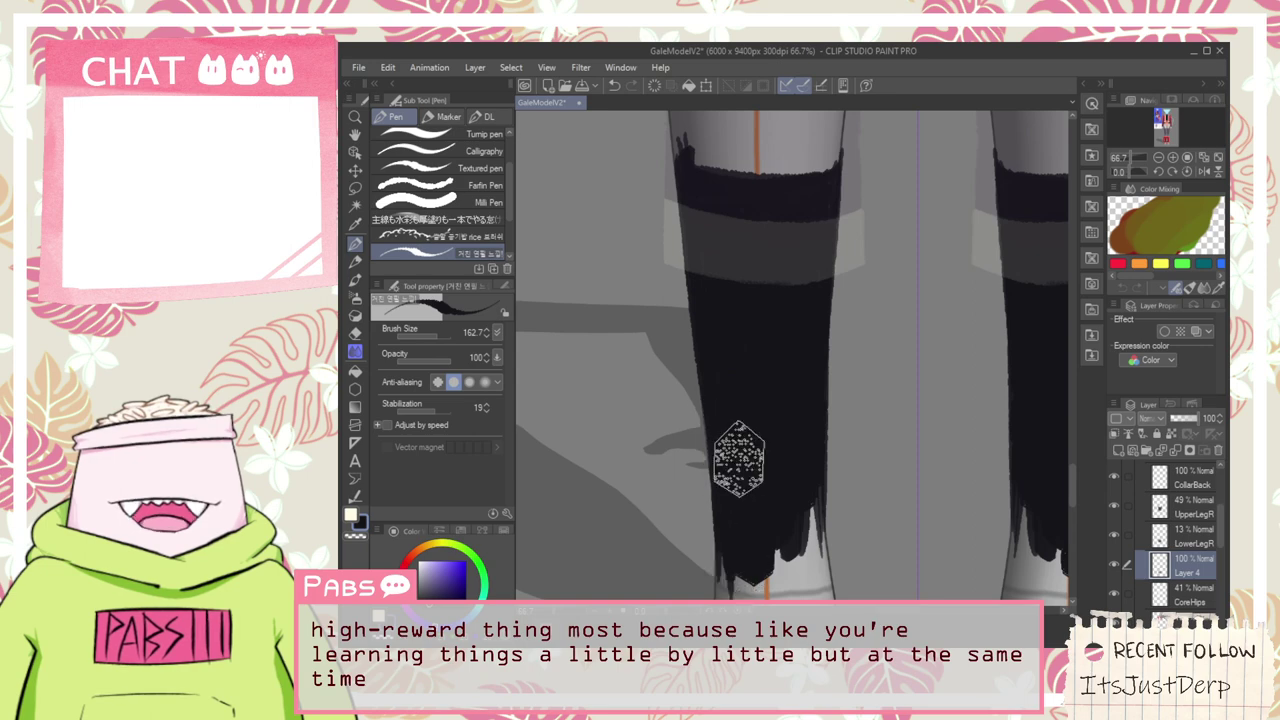
drag(788, 512, 751, 240)
drag(747, 190, 742, 385)
mouse_move(750, 232)
mouse_down()
mouse_move(758, 300)
mouse_move(757, 194)
mouse_move(772, 158)
mouse_move(780, 300)
mouse_up()
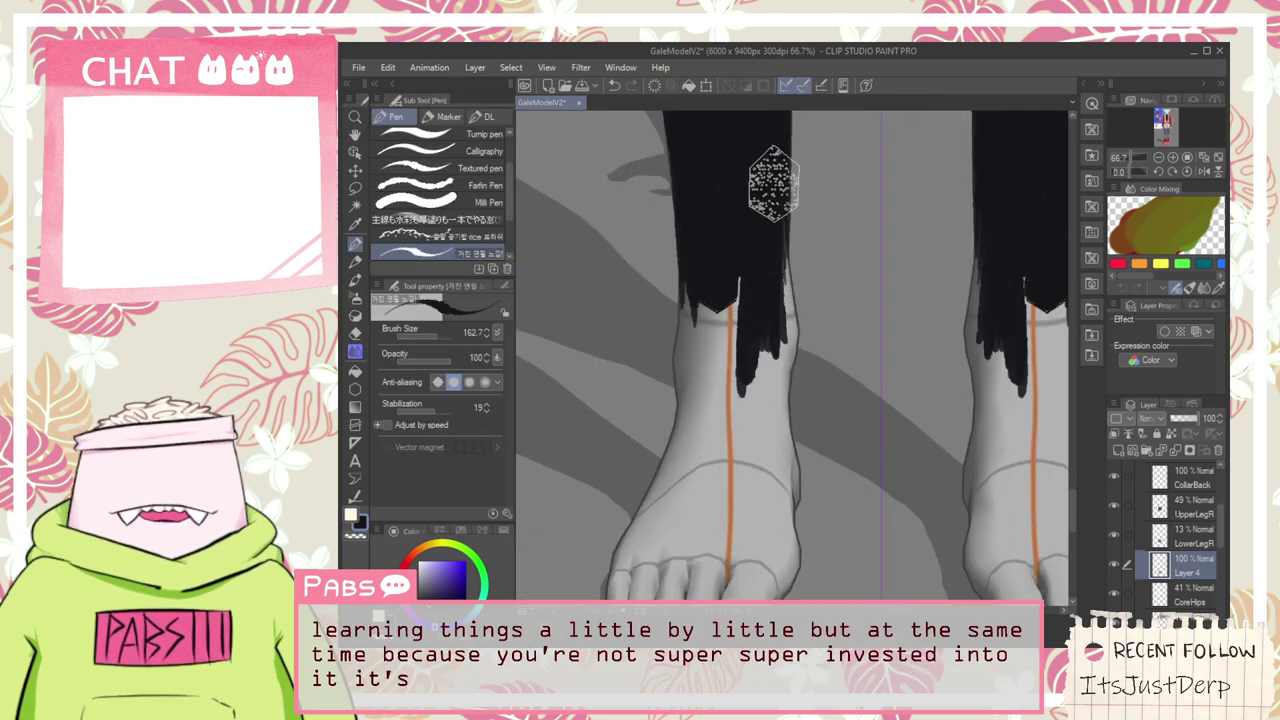
mouse_move(776, 190)
mouse_down()
mouse_move(785, 323)
mouse_move(796, 321)
mouse_up()
mouse_move(782, 166)
mouse_down()
mouse_move(797, 285)
mouse_move(778, 186)
mouse_move(766, 362)
mouse_move(789, 328)
mouse_move(775, 357)
mouse_move(792, 350)
mouse_move(798, 327)
mouse_move(766, 334)
mouse_move(754, 252)
mouse_move(709, 407)
mouse_move(692, 261)
mouse_move(685, 388)
mouse_move(692, 238)
mouse_move(683, 377)
mouse_move(739, 253)
mouse_move(698, 300)
mouse_move(686, 423)
mouse_move(671, 358)
mouse_move(677, 370)
mouse_move(693, 271)
mouse_move(676, 344)
mouse_move(685, 381)
mouse_move(691, 283)
mouse_move(673, 373)
mouse_move(693, 330)
mouse_move(692, 398)
mouse_move(677, 381)
mouse_move(690, 477)
mouse_move(711, 370)
mouse_move(756, 348)
mouse_move(769, 309)
mouse_move(776, 415)
mouse_move(793, 322)
mouse_move(772, 452)
mouse_move(787, 343)
mouse_move(807, 306)
mouse_move(783, 377)
mouse_move(796, 330)
mouse_move(791, 357)
mouse_move(789, 334)
mouse_move(750, 360)
mouse_move(700, 363)
mouse_move(694, 429)
mouse_up()
Erase the sock's lower end back to a clean, slightly curved hem at the ankle with the Hard eraser
key(e)
drag(670, 500, 783, 478)
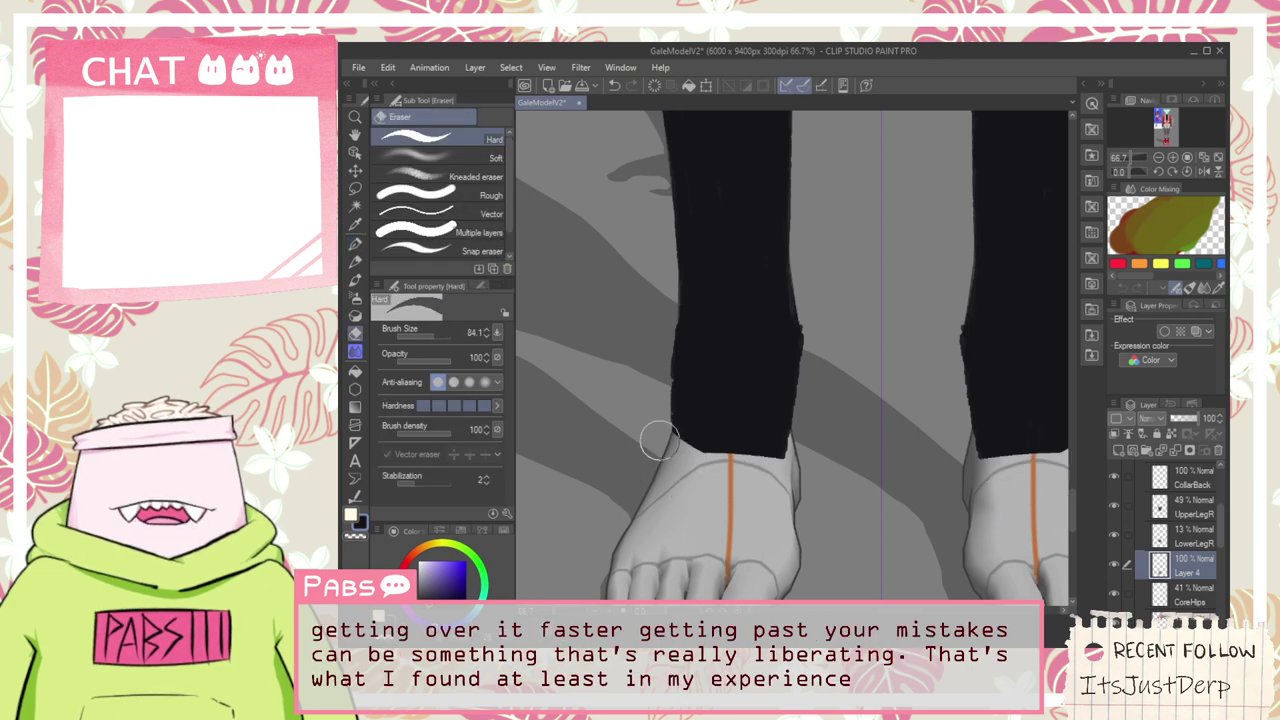
mouse_move(659, 440)
mouse_down()
mouse_move(768, 437)
mouse_move(752, 417)
mouse_move(647, 422)
mouse_move(803, 411)
mouse_move(659, 392)
mouse_move(641, 410)
mouse_move(722, 403)
mouse_move(769, 421)
mouse_move(646, 398)
mouse_move(800, 406)
mouse_move(659, 378)
mouse_move(794, 383)
mouse_up()
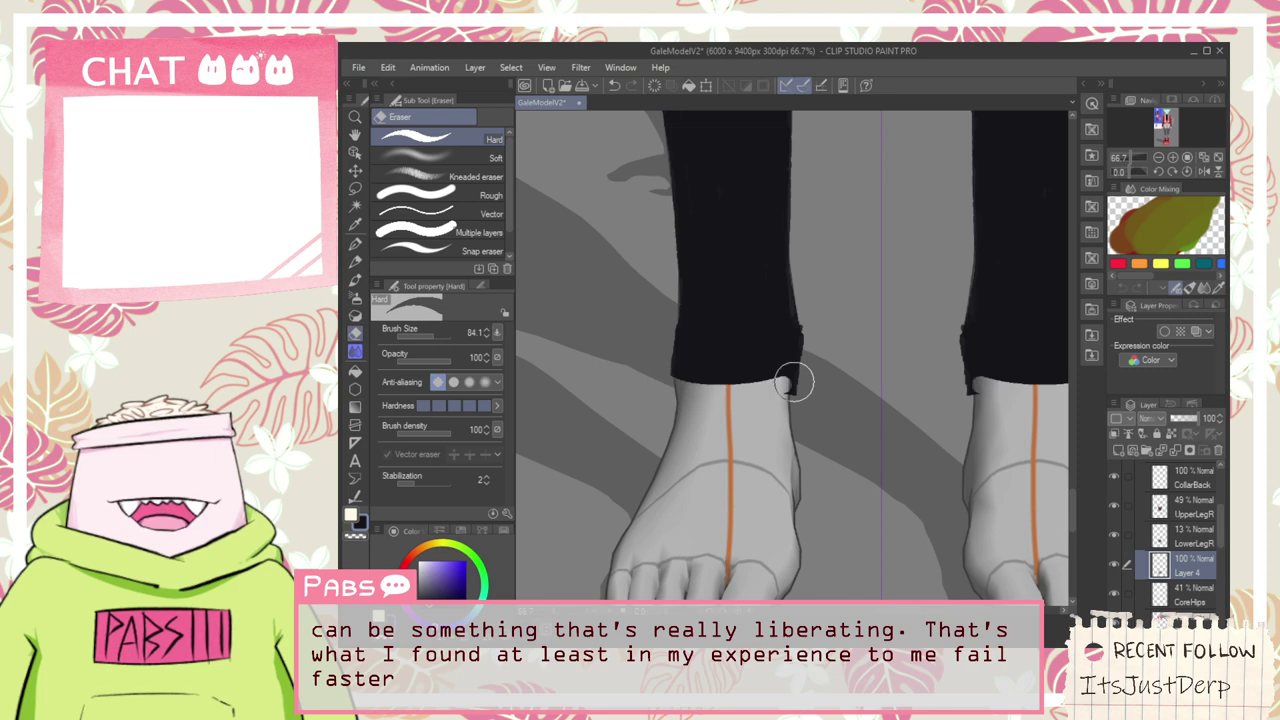
scroll(812, 347, up, 2)
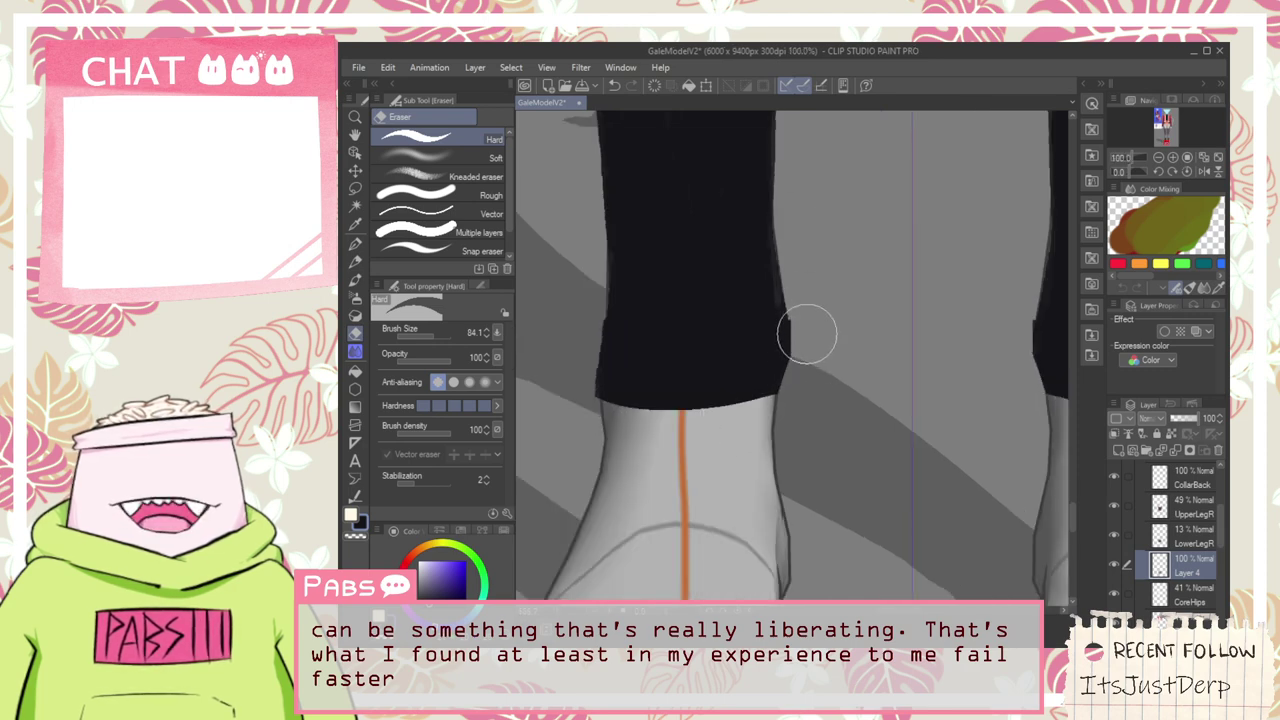
key(p)
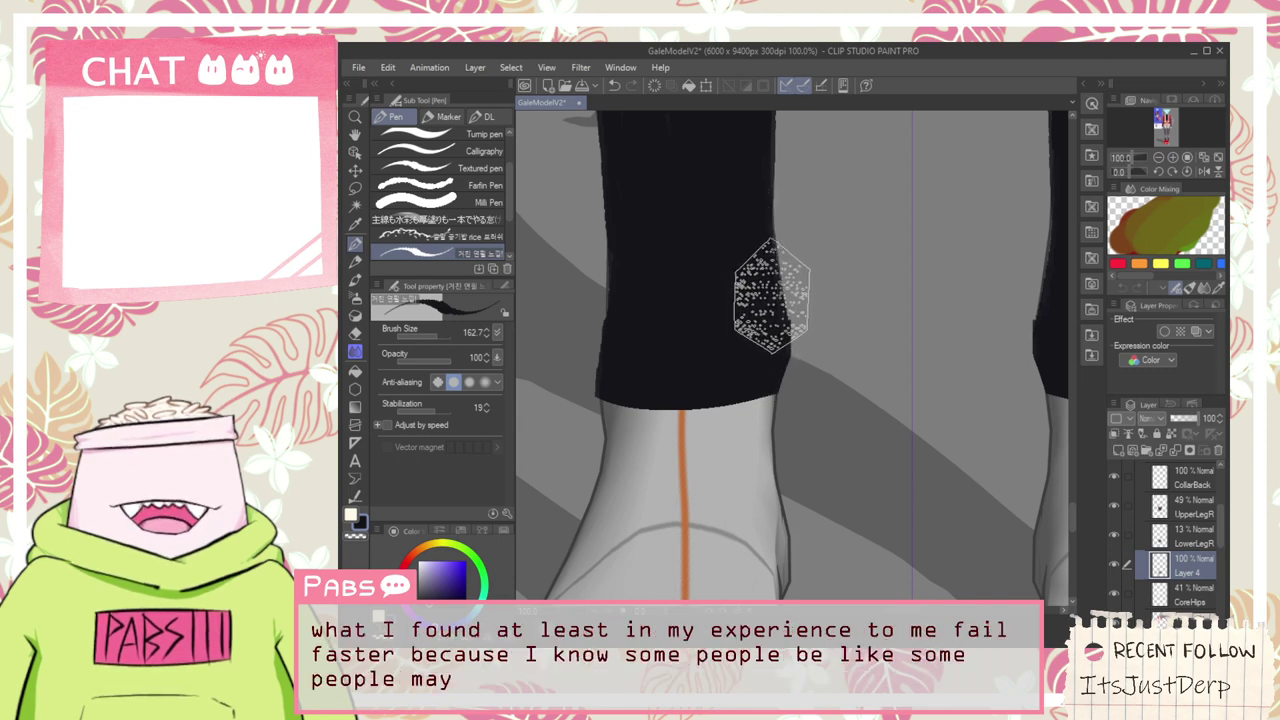
Erase the sock's ragged upper edge into a smooth downward curve around the shin above the cuff
scroll(786, 307, down, 2)
key(space)
drag(722, 208, 699, 400)
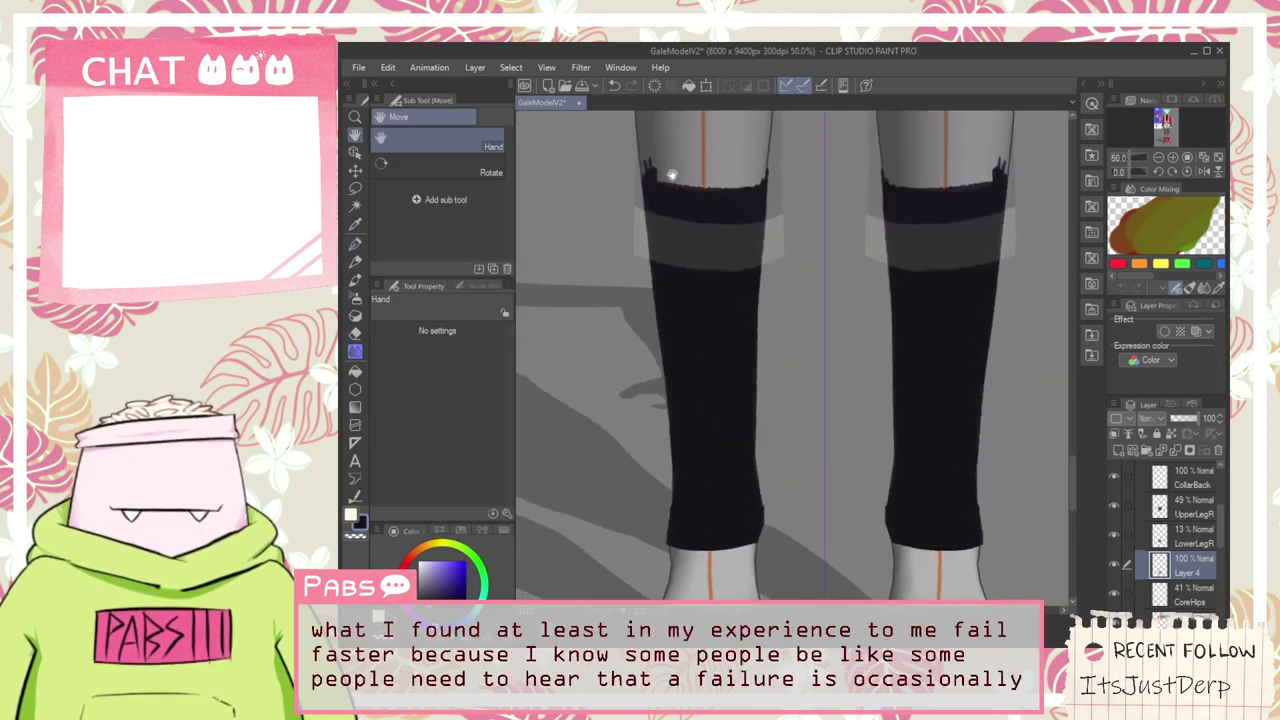
scroll(726, 362, up, 2)
key(e)
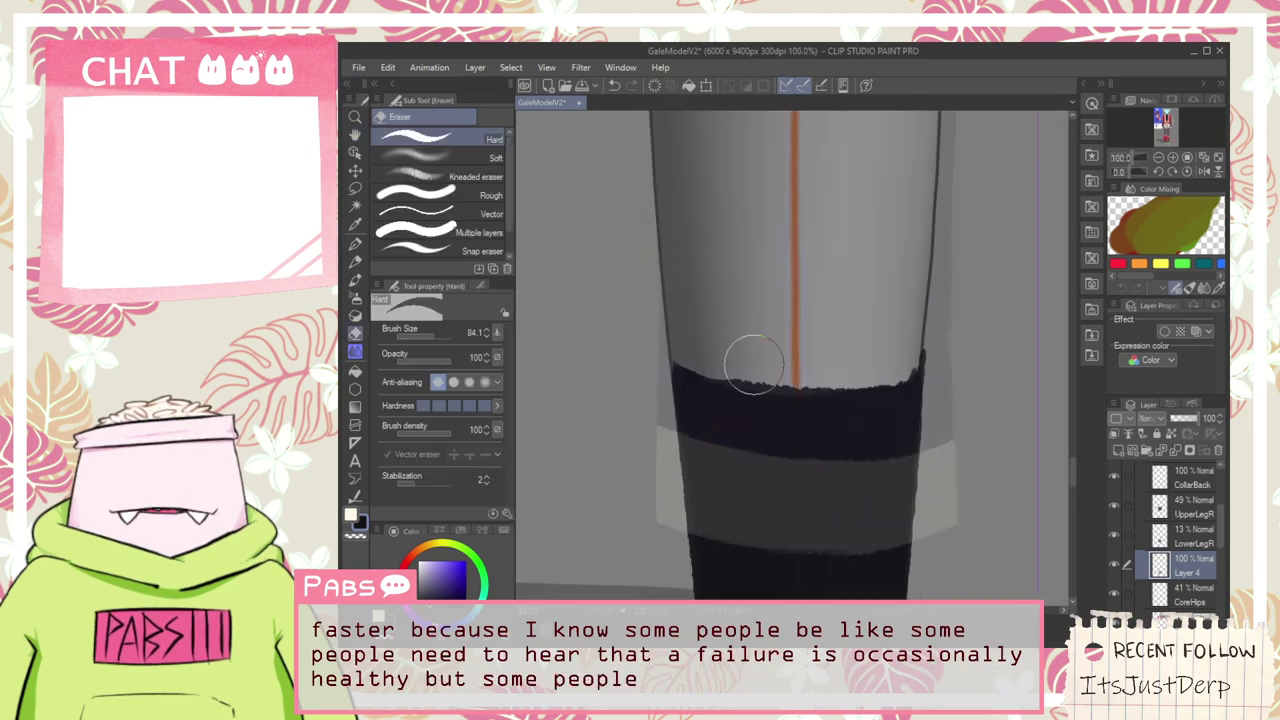
drag(685, 342, 918, 348)
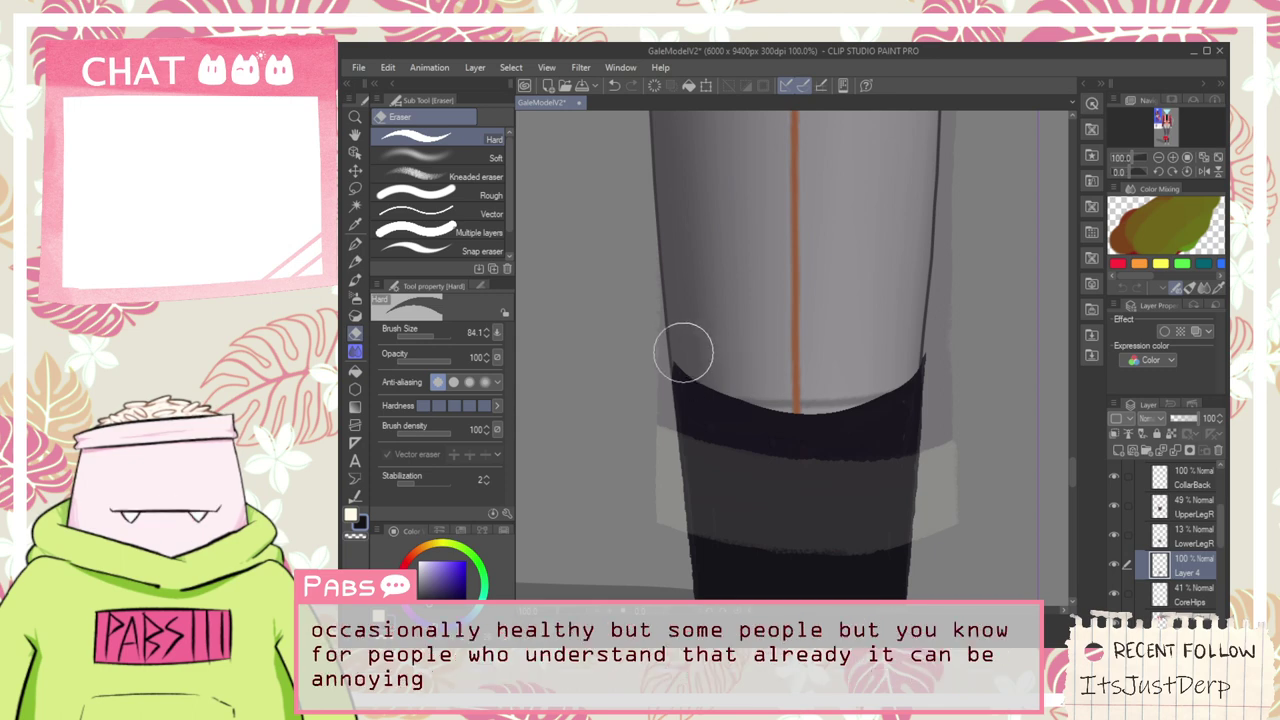
mouse_move(830, 400)
mouse_down()
mouse_move(726, 382)
mouse_move(680, 355)
mouse_up()
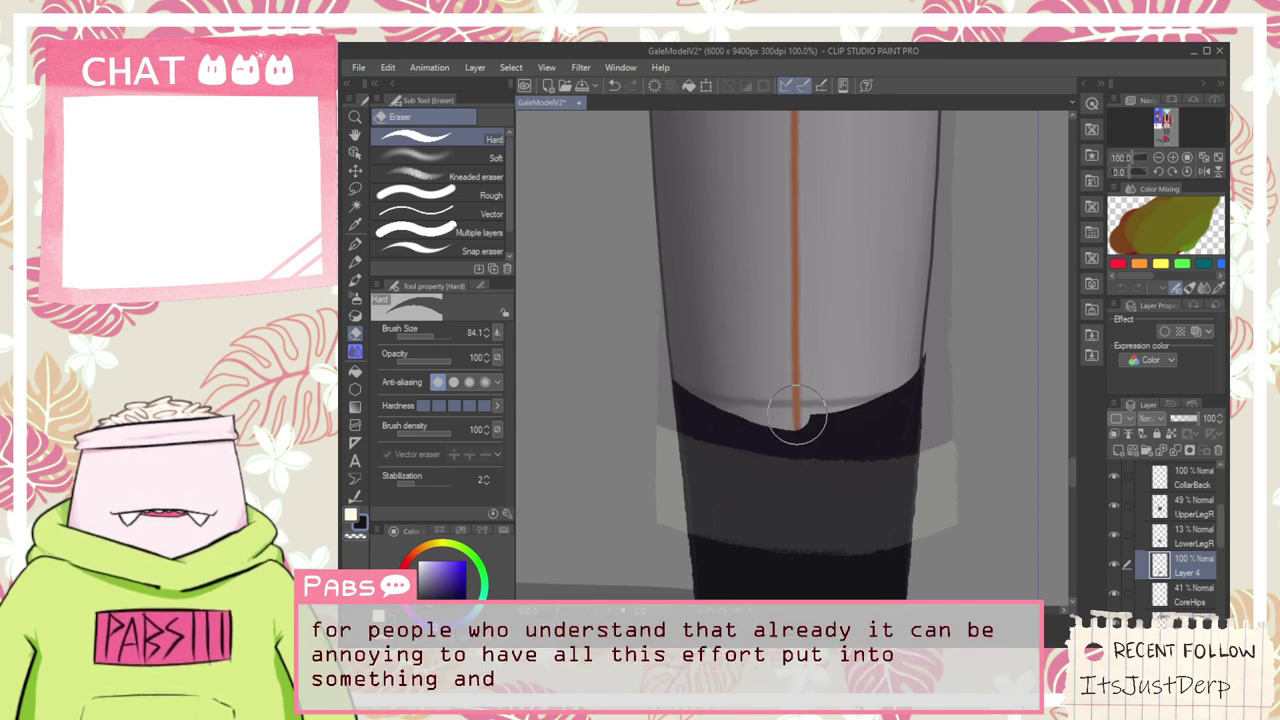
scroll(946, 408, down, 1)
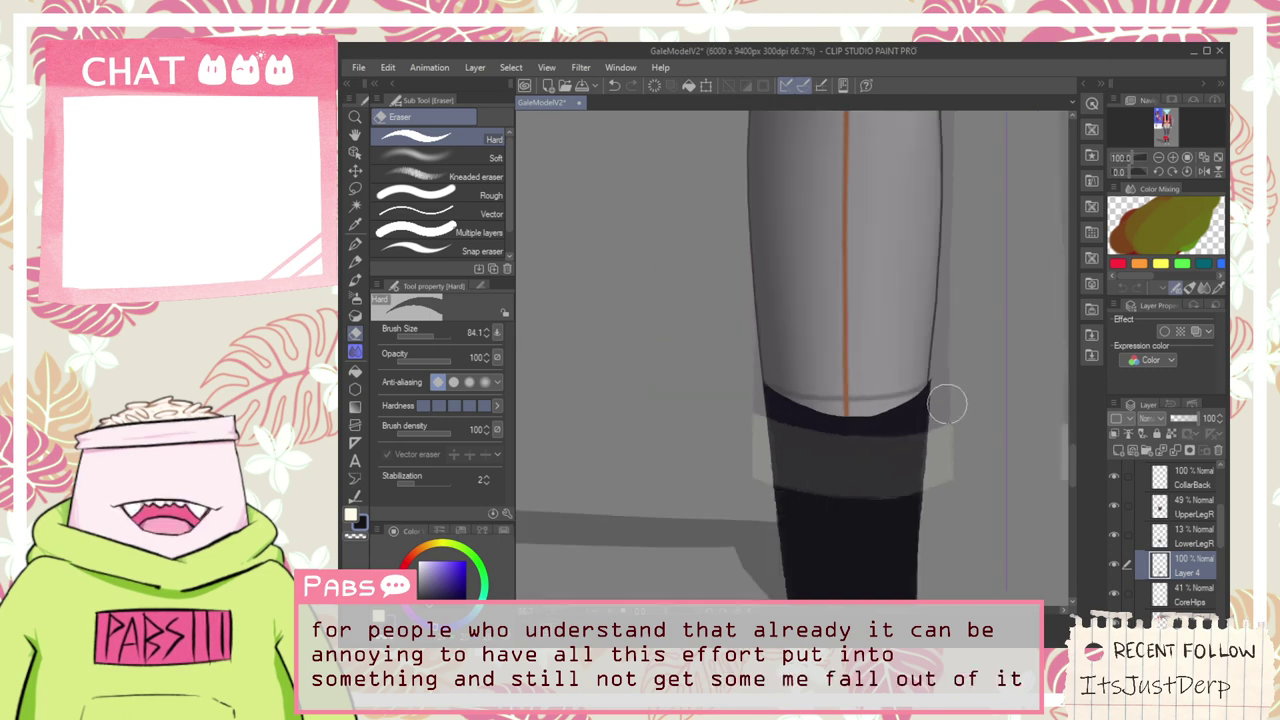
drag(917, 482, 817, 420)
key(p)
scroll(807, 355, up, 1)
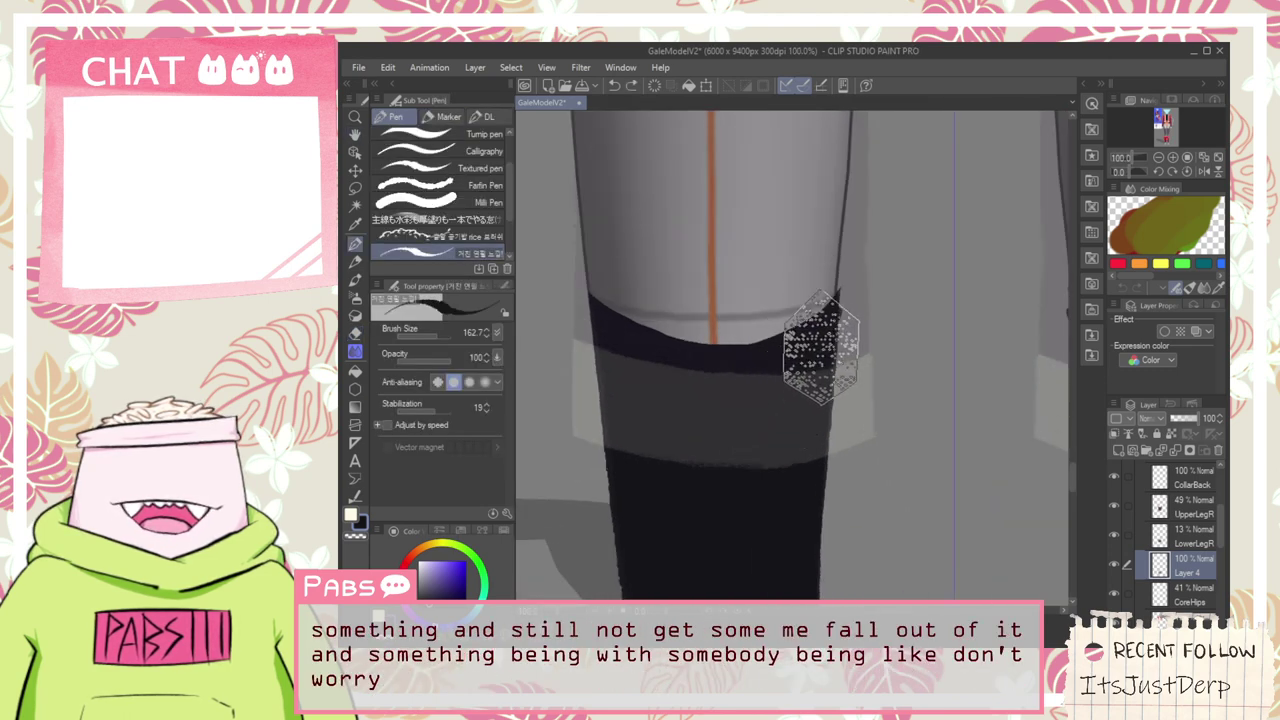
Restore the LowerLegR layer's opacity to 100%
scroll(760, 390, down, 4)
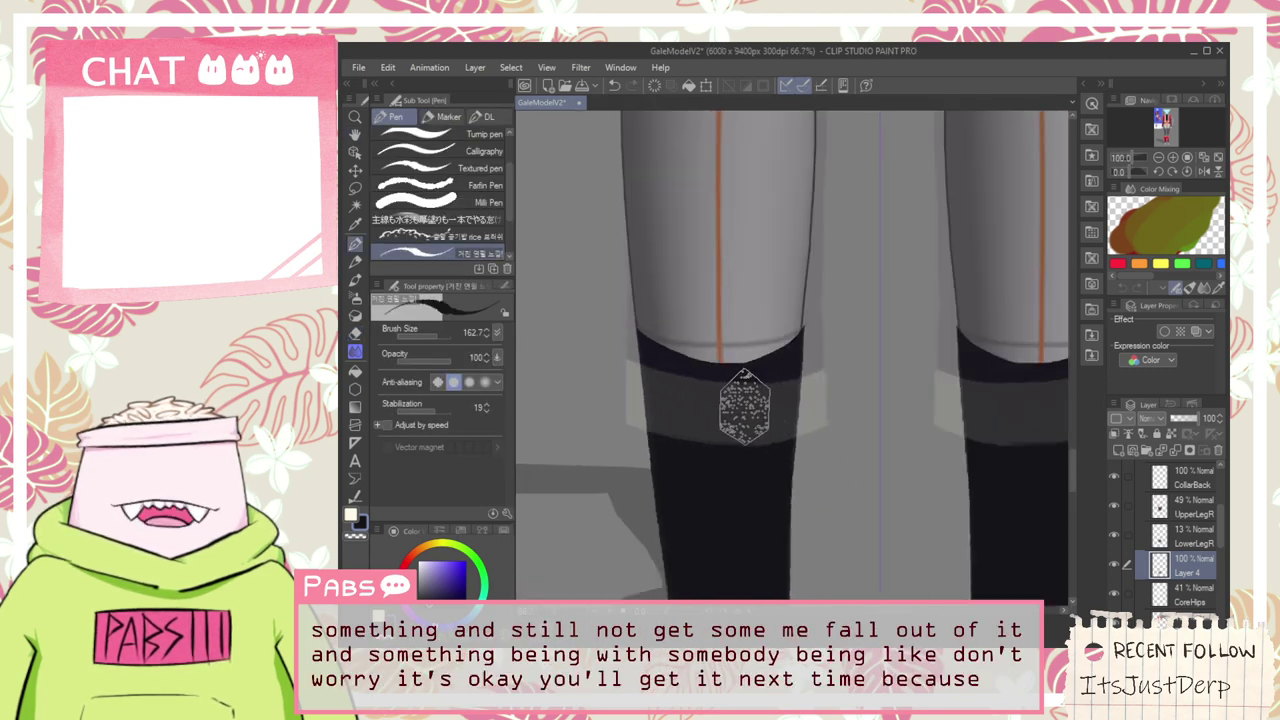
key(h)
scroll(798, 520, down, 2)
scroll(798, 520, down, 2)
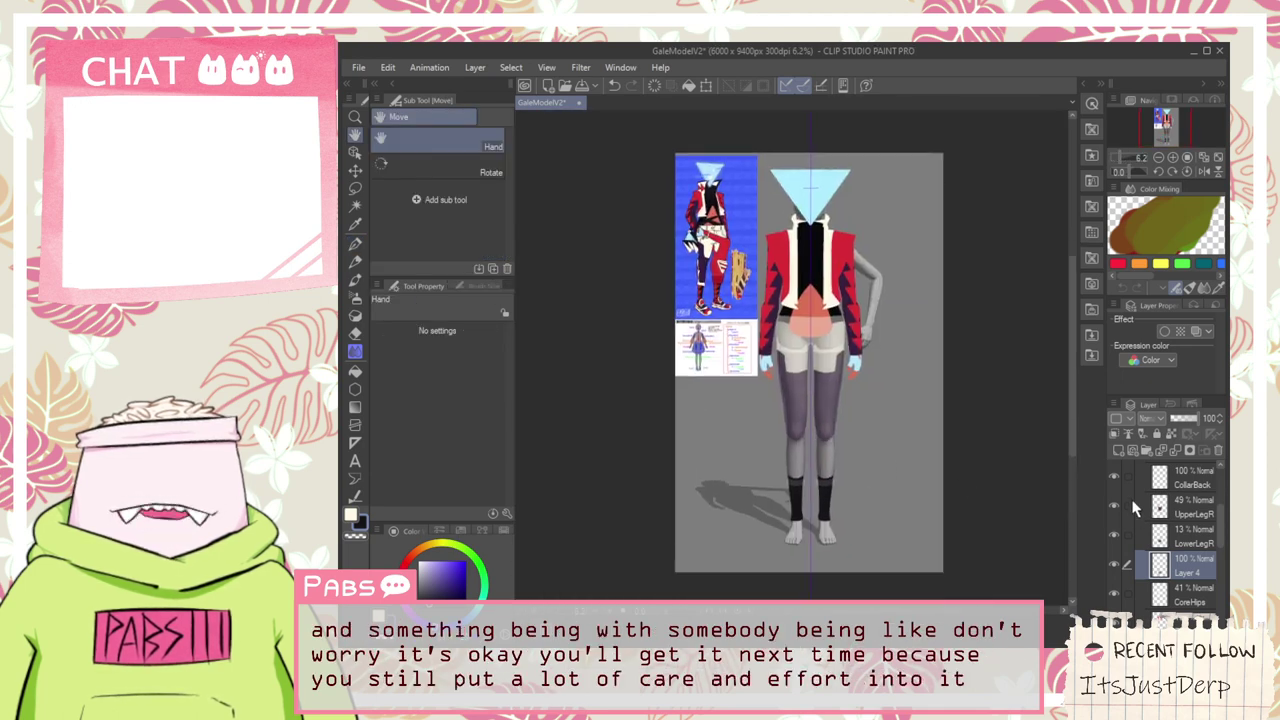
click(1198, 537)
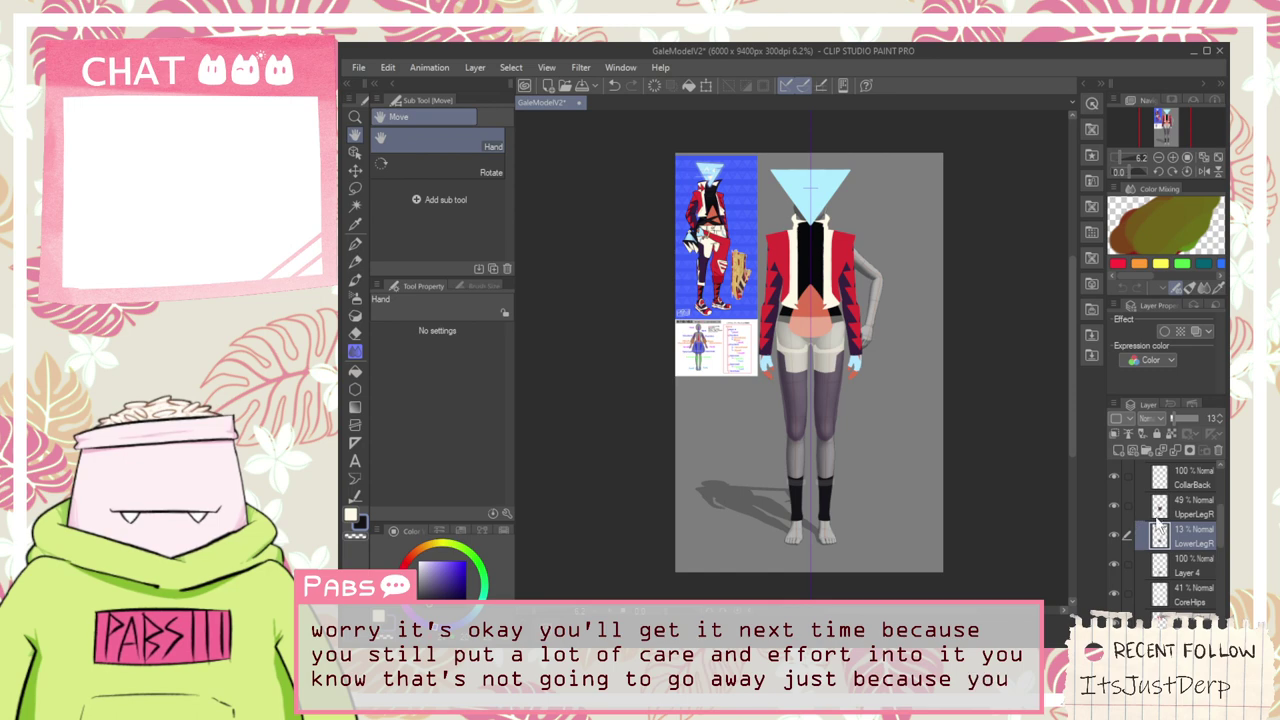
drag(1178, 418, 1205, 418)
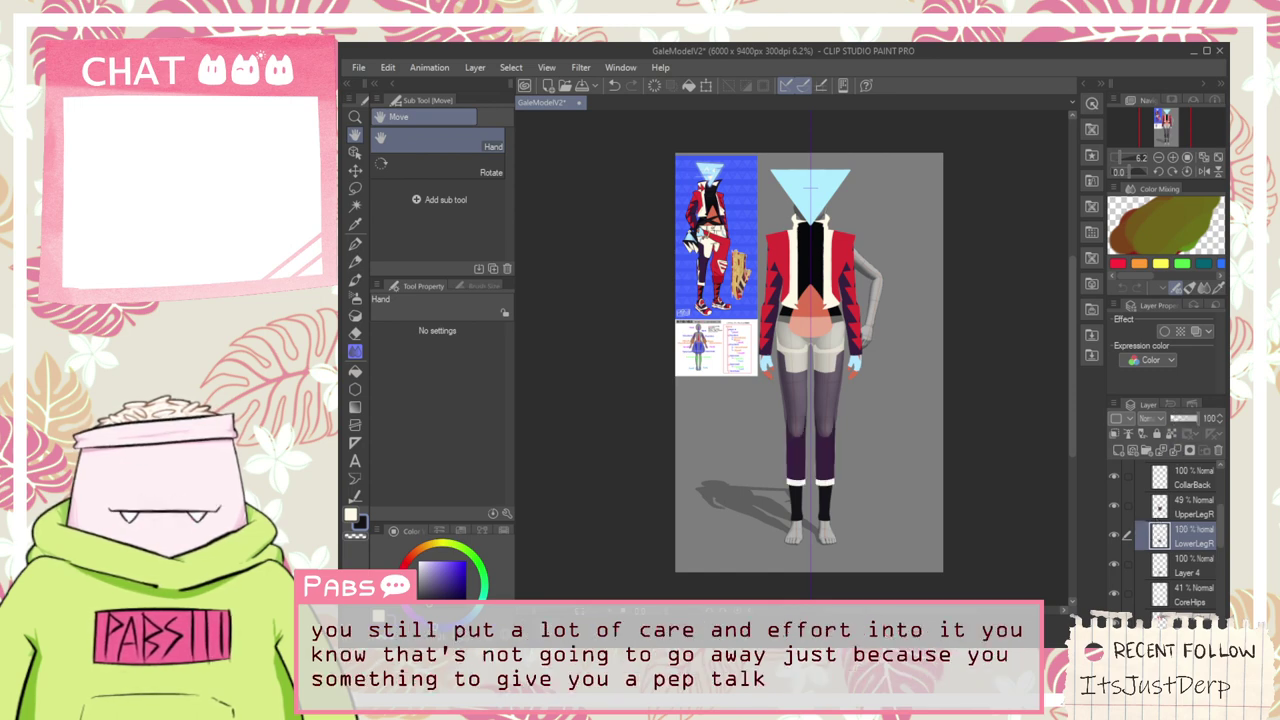
Check the socks beneath the trouser cuffs and sample the crimson red of the character's outfit
scroll(817, 473, up, 4)
scroll(817, 473, down, 4)
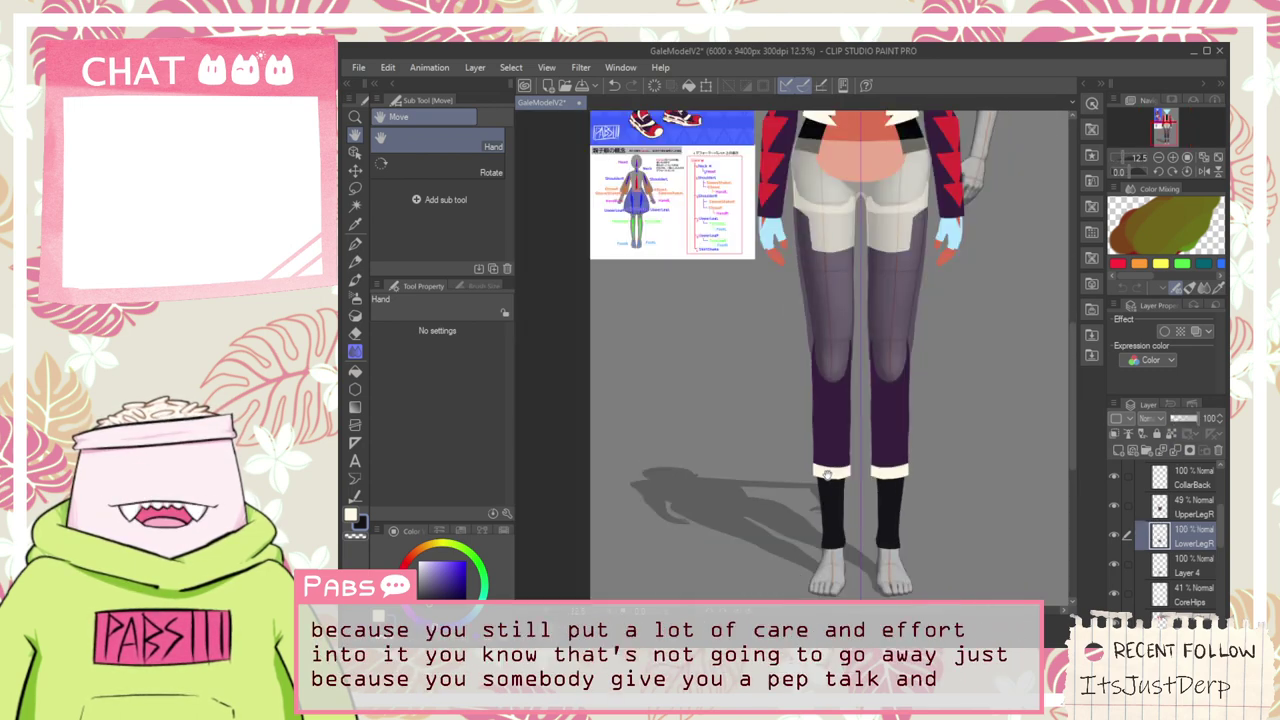
drag(800, 450, 888, 560)
scroll(850, 353, up, 2)
drag(764, 140, 809, 497)
key(alt)
scroll(765, 366, up, 2)
click(766, 366)
scroll(853, 398, down, 2)
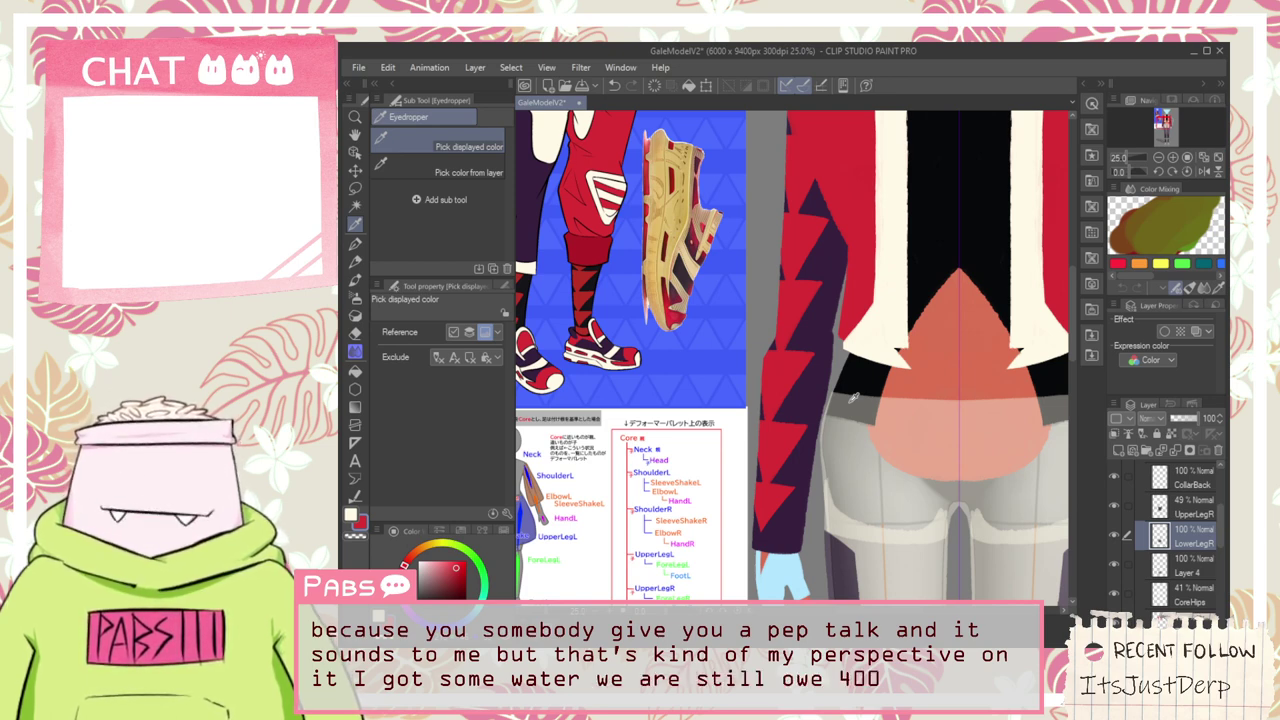
Return to the lower legs and select the sock layer, Layer 4, for further painting
key(space)
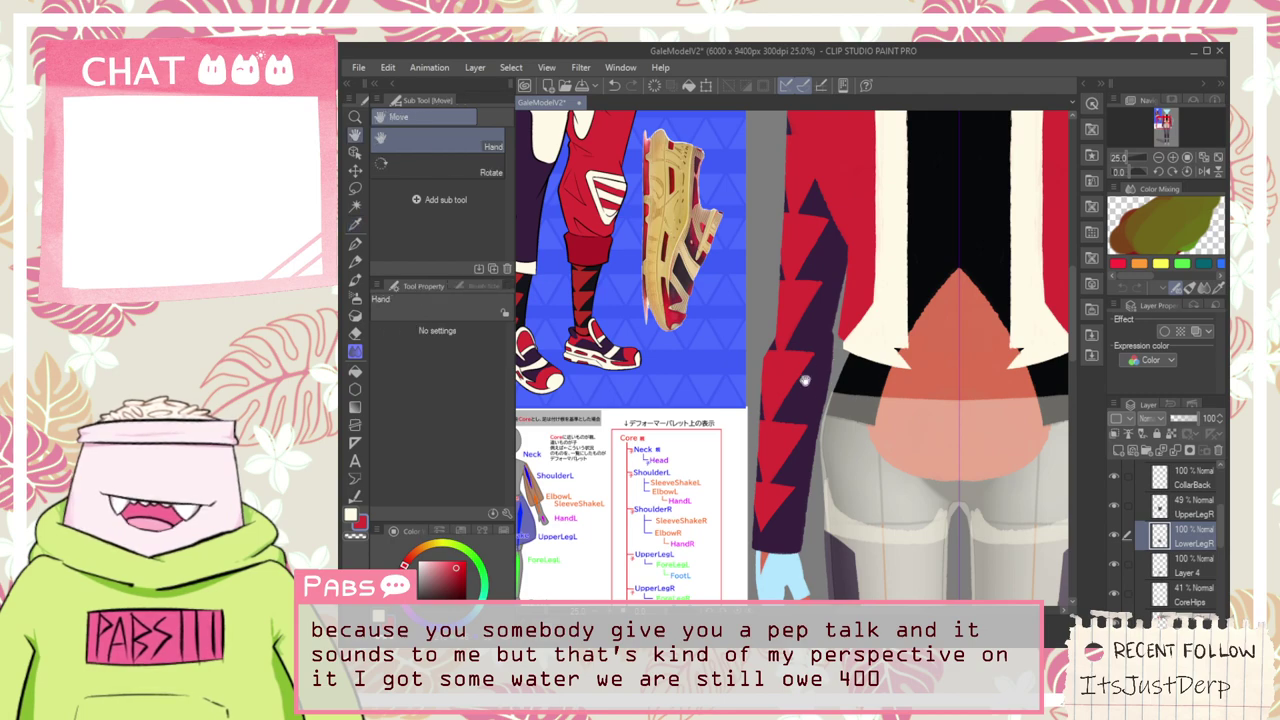
drag(798, 452, 747, 337)
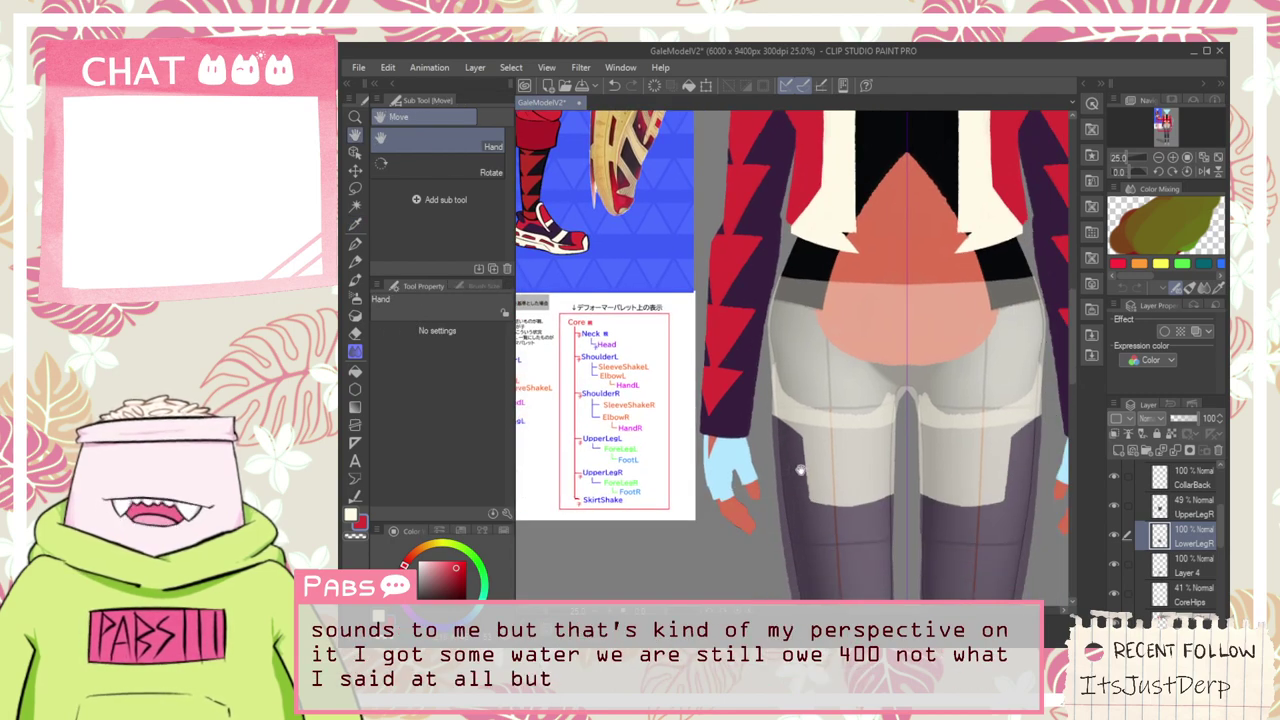
scroll(832, 512, down, 6)
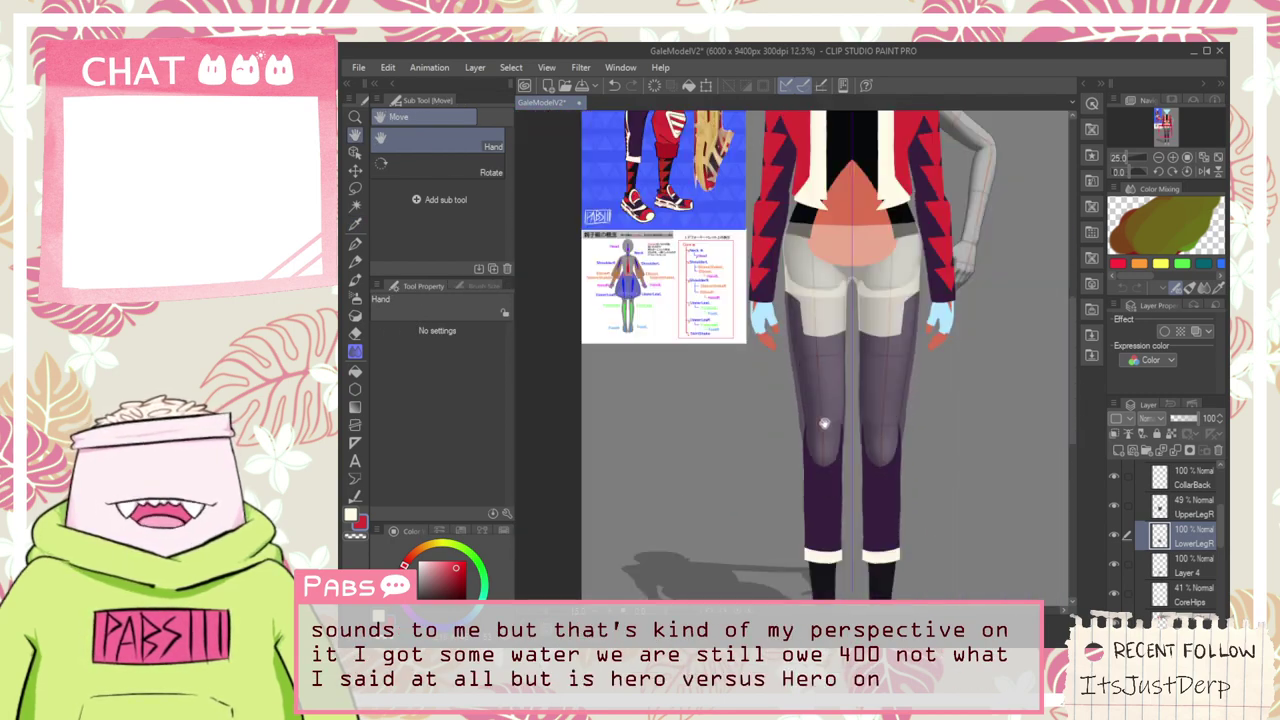
scroll(932, 575, up, 2)
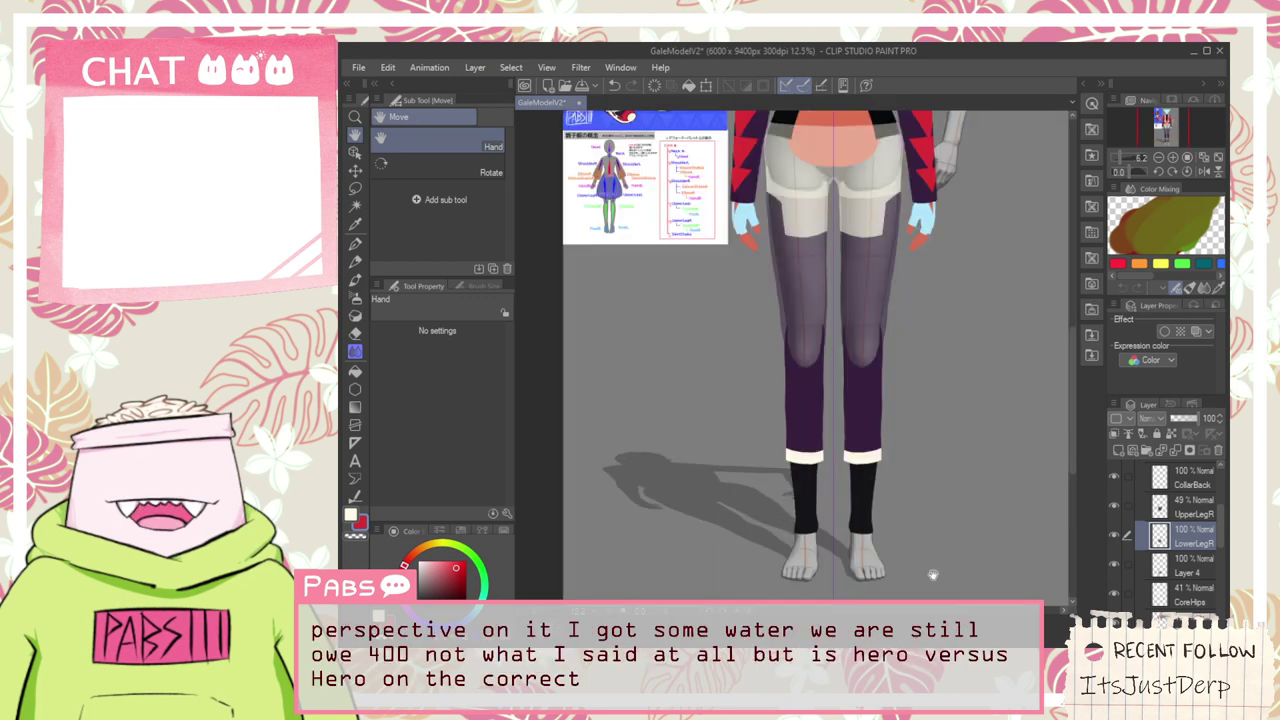
click(1190, 572)
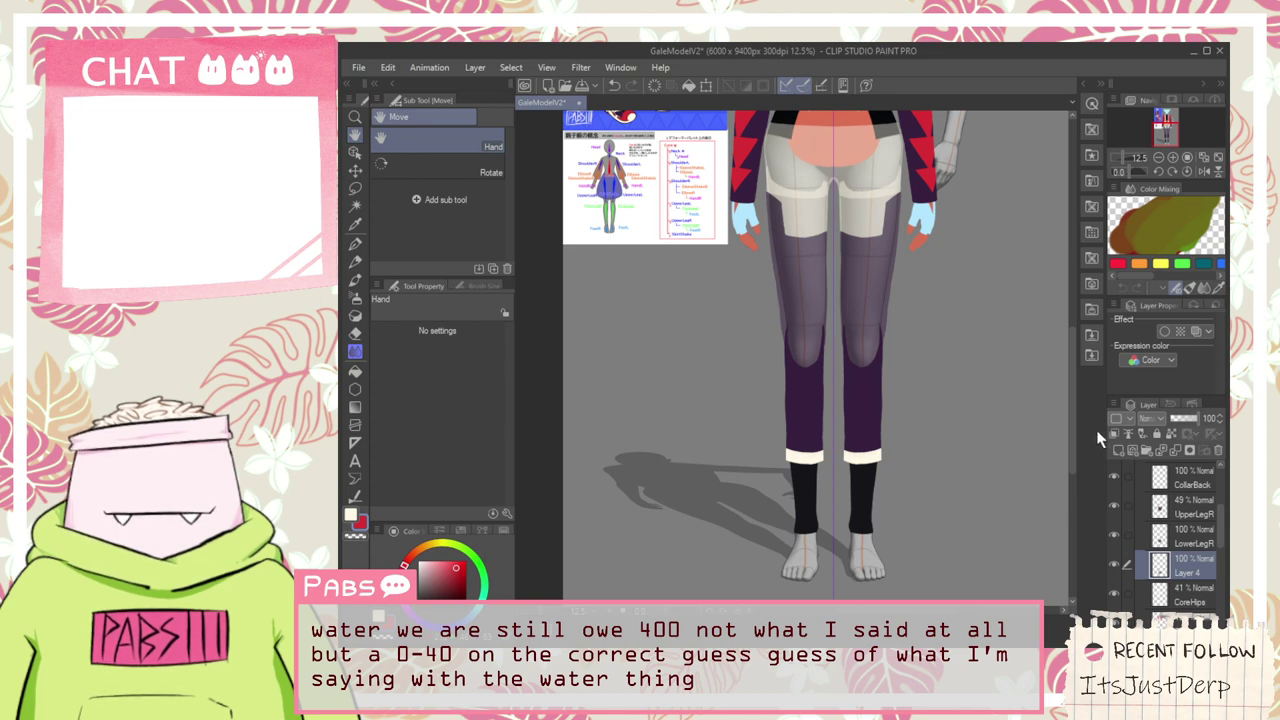
Select the painted area of both socks on Layer 4 and compare the outfit with the character reference
key(ctrl+shift+d)
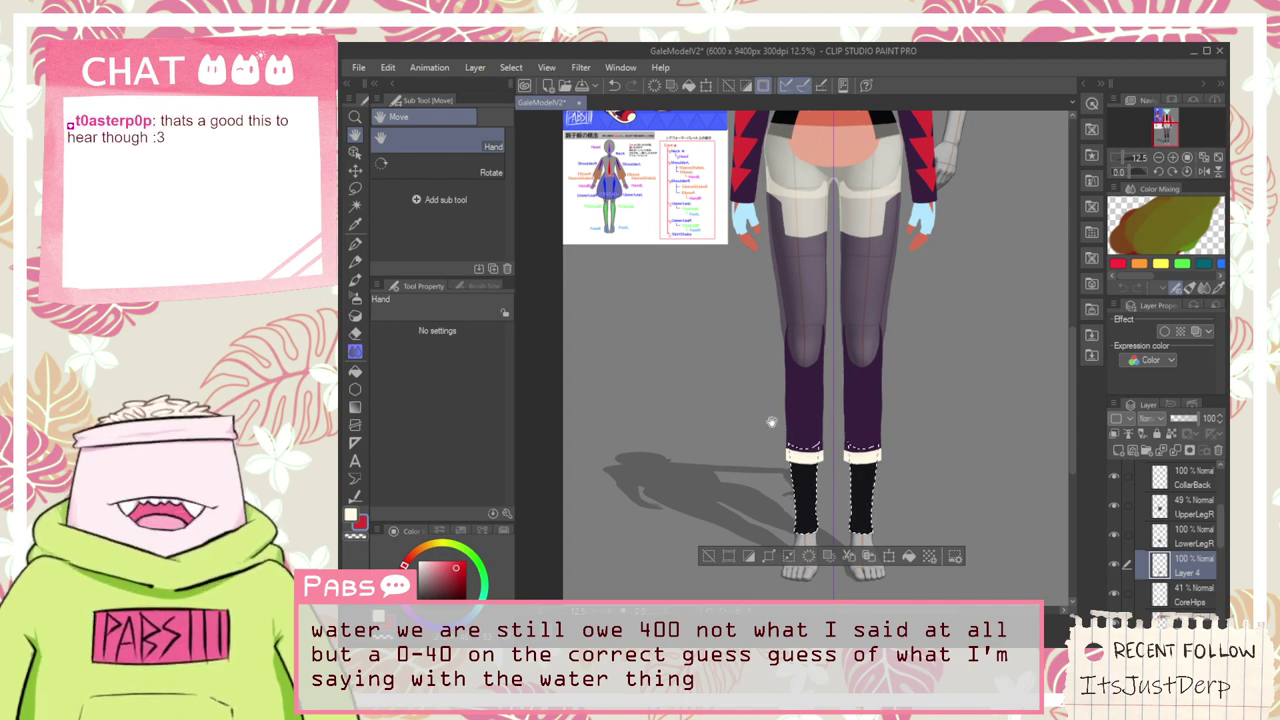
drag(714, 299, 692, 430)
scroll(728, 306, up, 3)
key(alt)
scroll(730, 327, down, 1)
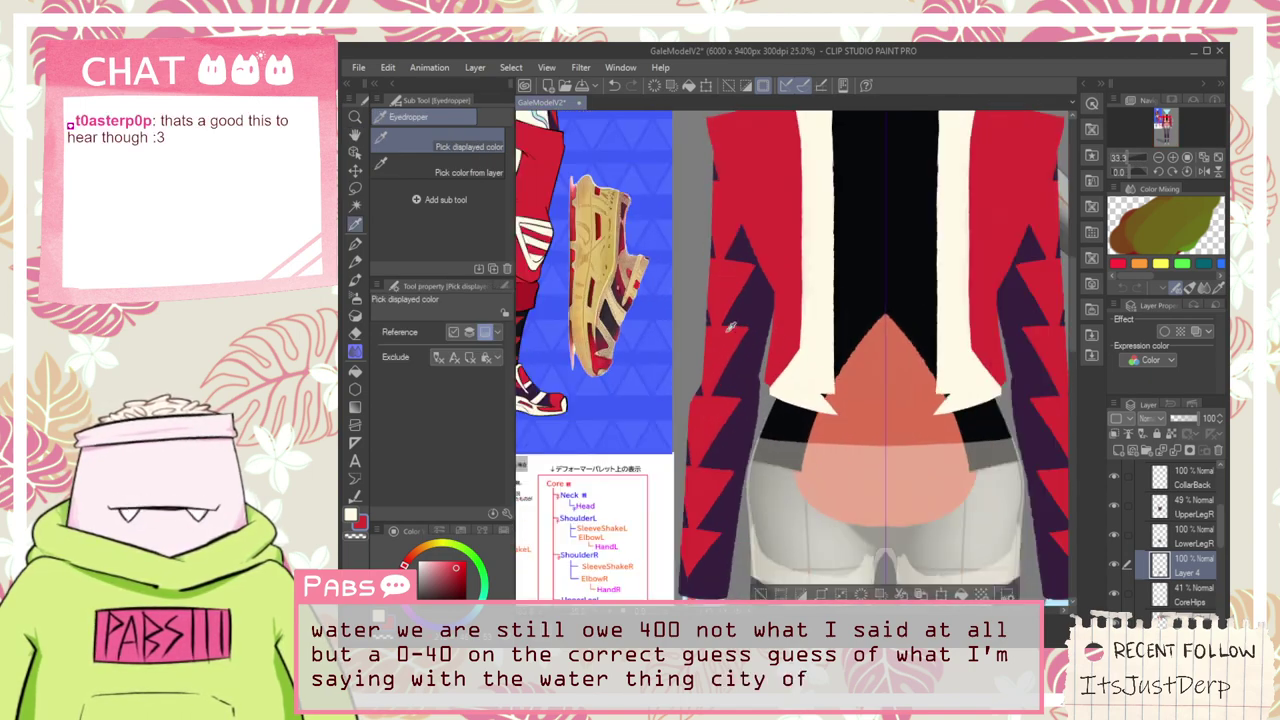
scroll(730, 327, down, 6)
key(space)
drag(760, 455, 772, 423)
scroll(772, 423, up, 2)
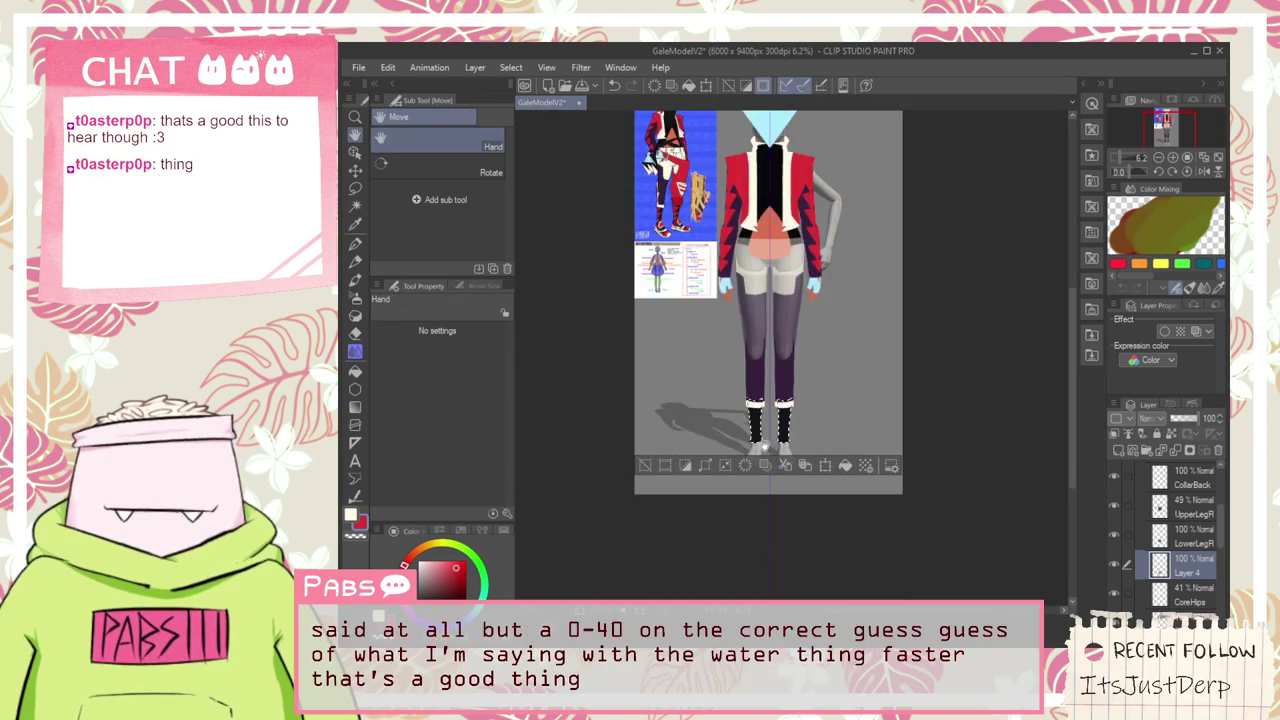
Paint a crimson triangular spike with a flat upper edge on the lower outer side of the mirrored socks
scroll(765, 447, up, 8)
key(p)
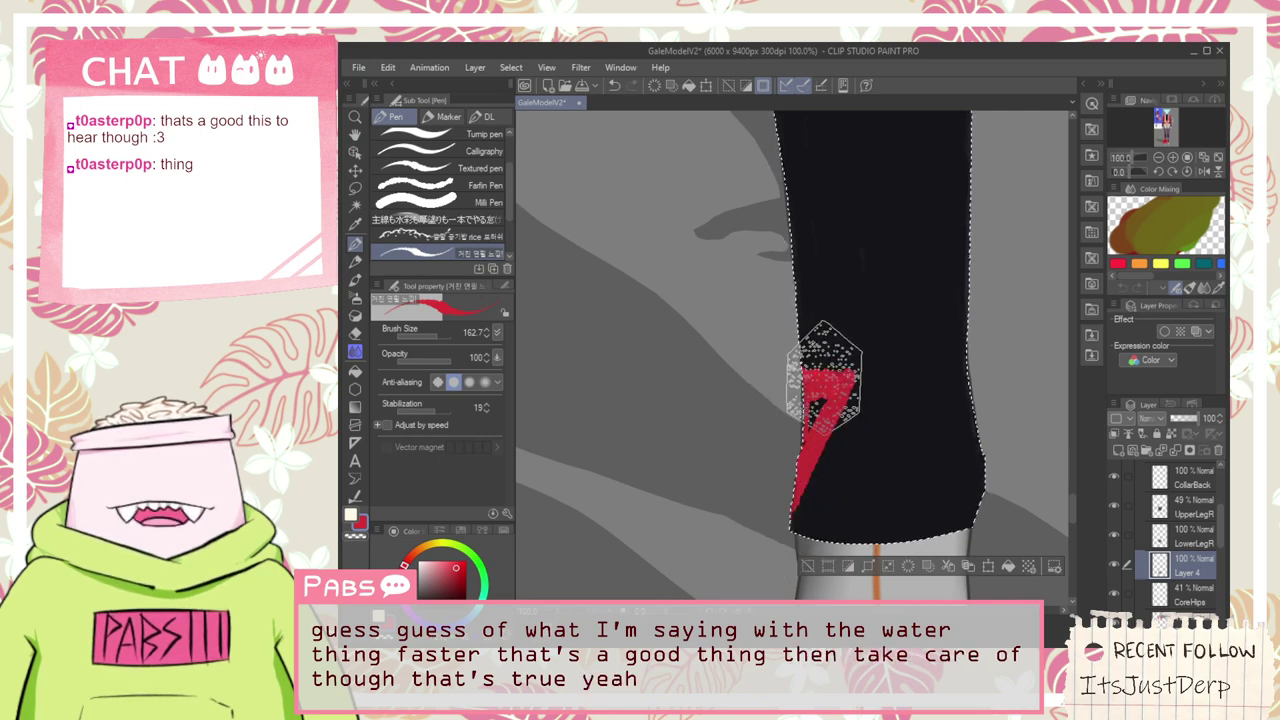
scroll(823, 375, up, 4)
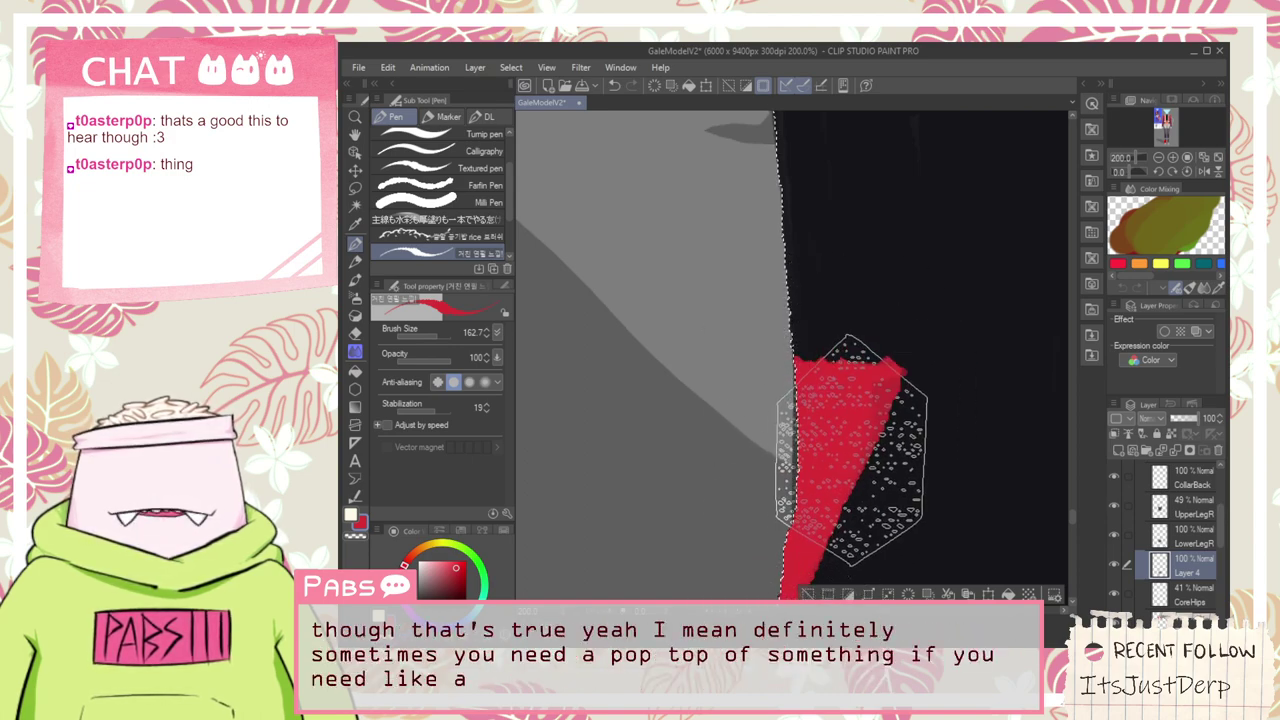
scroll(843, 434, down, 6)
key(space)
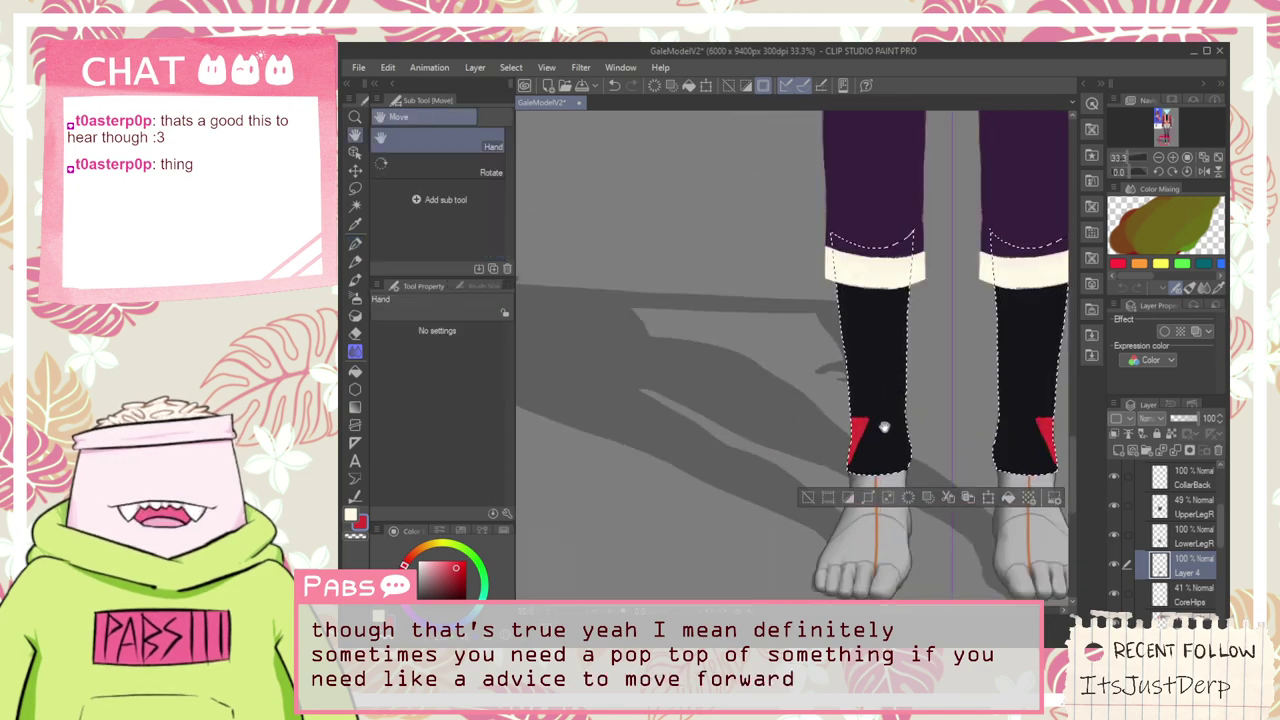
scroll(884, 428, up, 6)
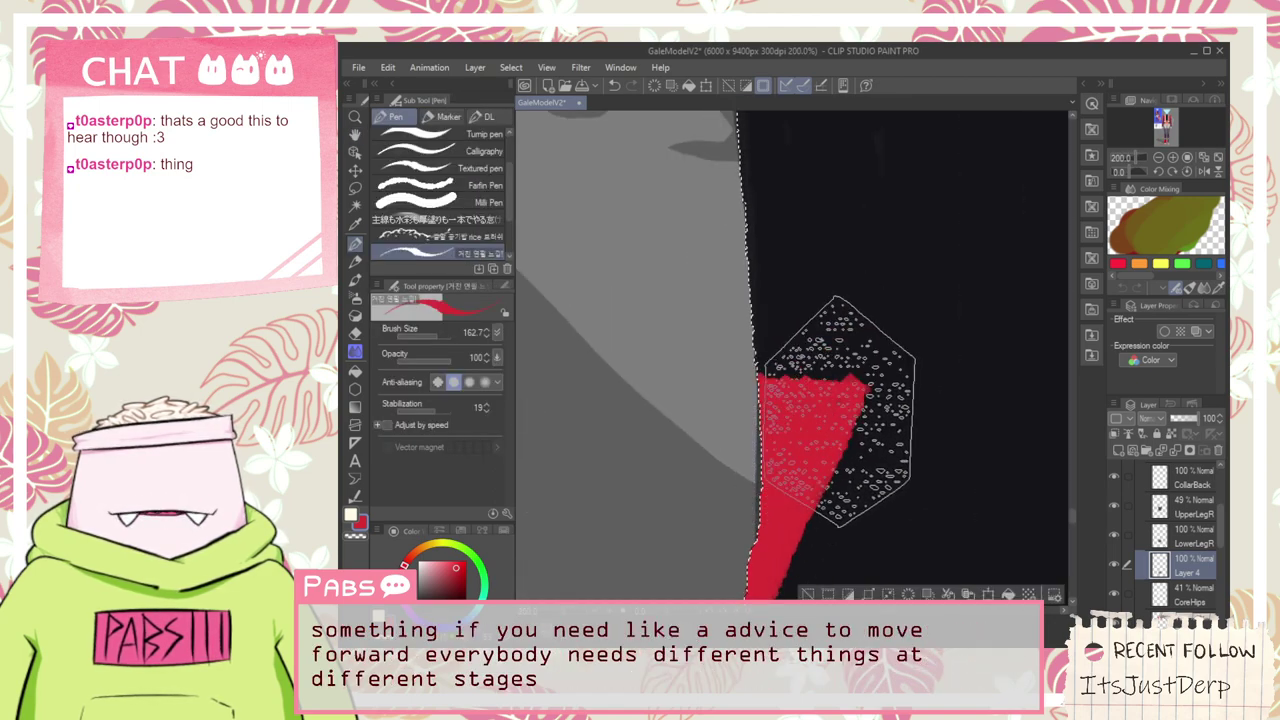
Sample the sock's near-black and trim the red spike's upper and slanted edges into clean lines
alt+click(914, 370)
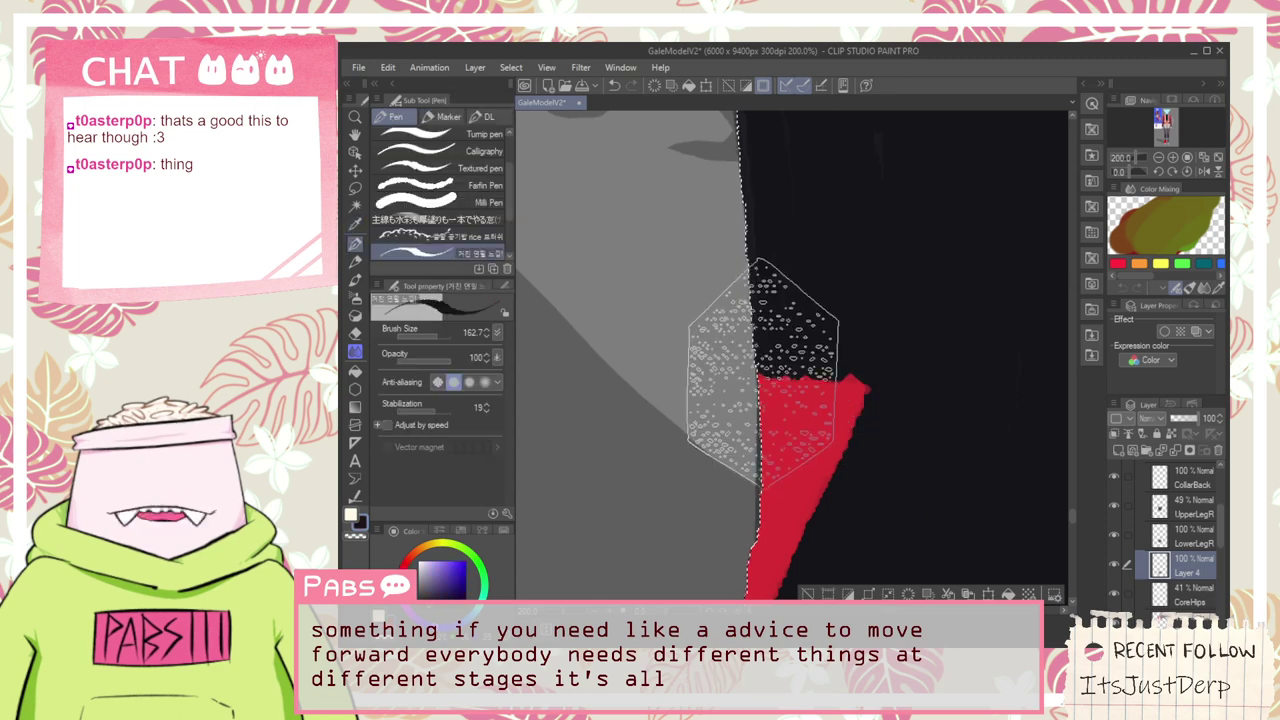
drag(755, 355, 838, 373)
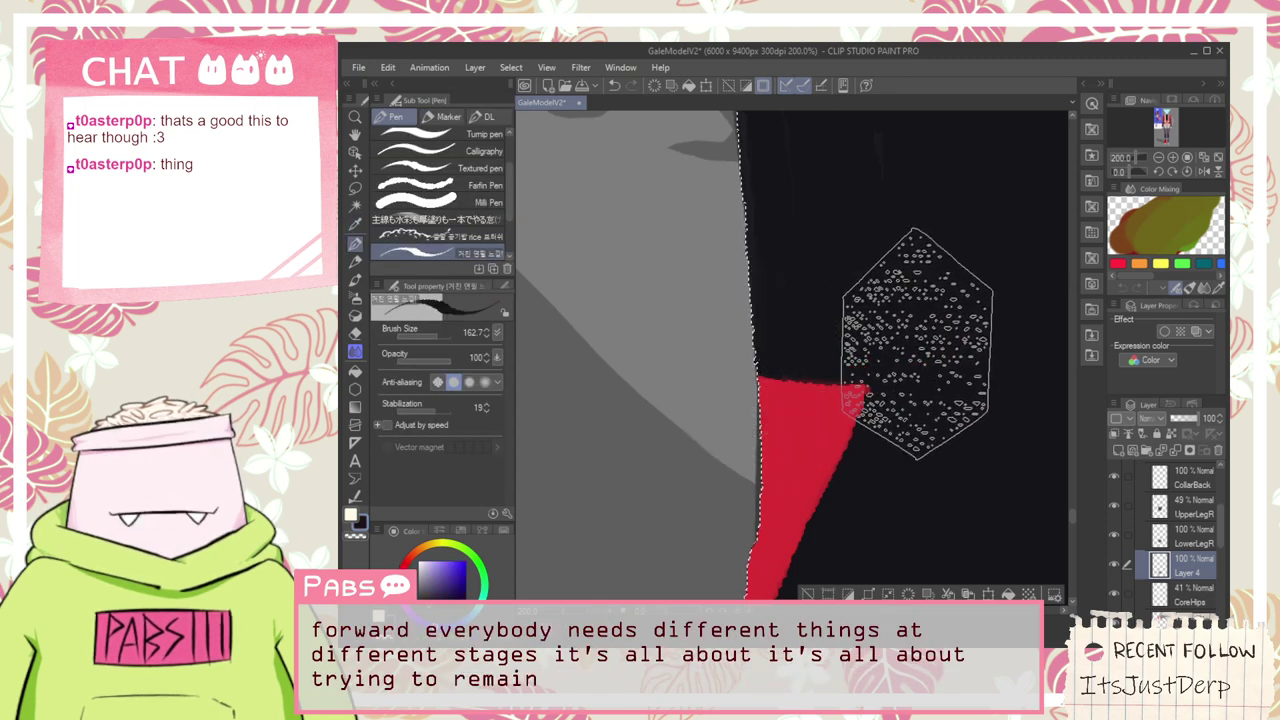
scroll(906, 298, down, 1)
scroll(924, 382, up, 1)
drag(902, 448, 842, 288)
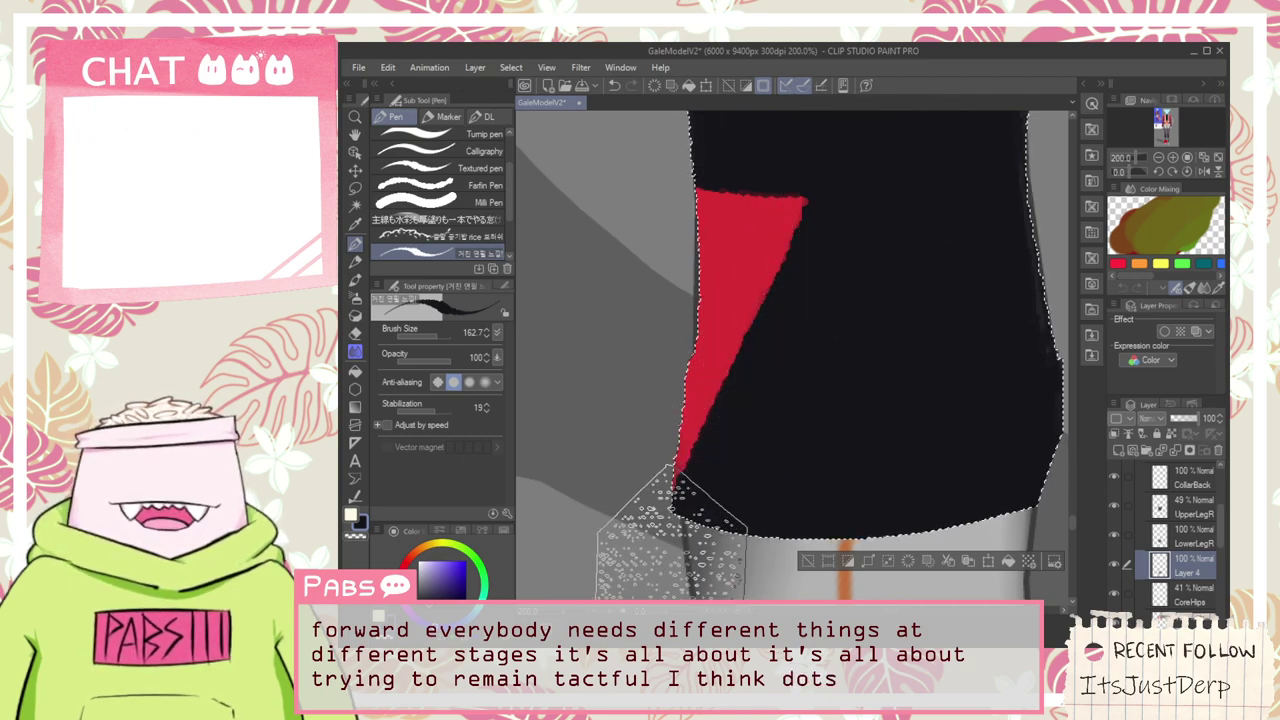
Resample the crimson and paint a second, larger spike directly above the first along the sock's outer edge
key(i)
click(750, 298)
scroll(749, 294, down, 3)
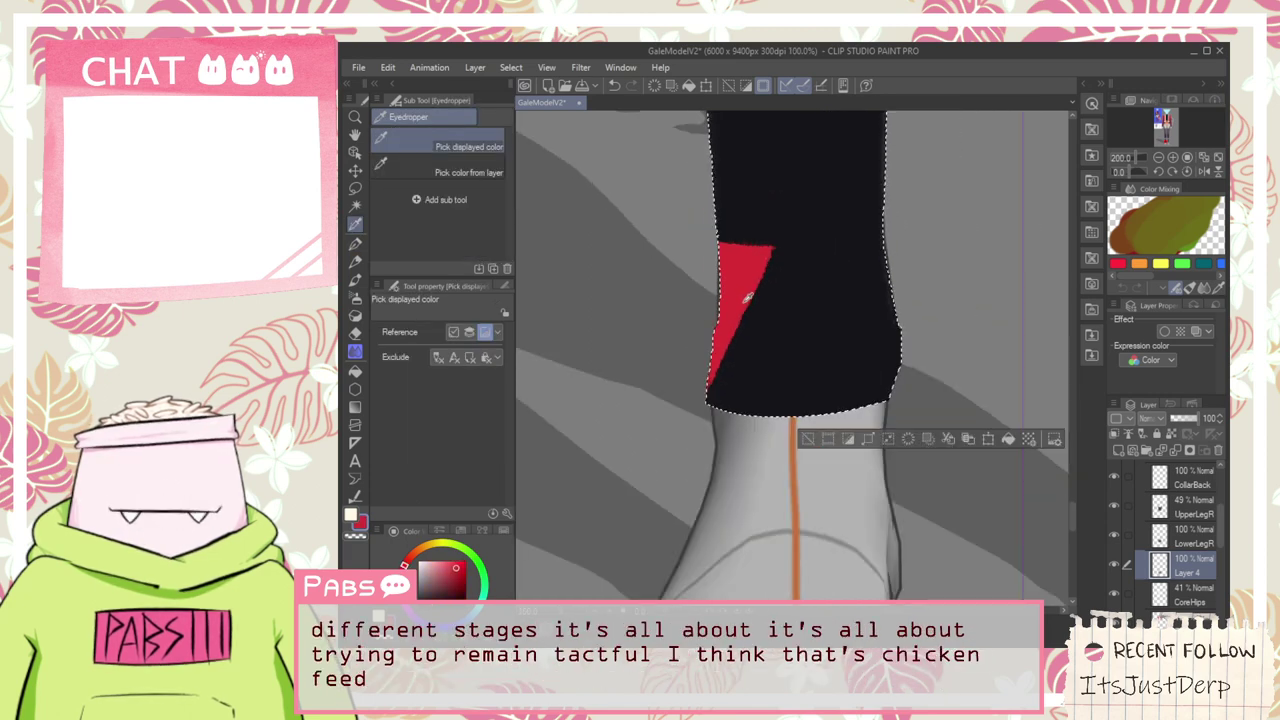
key(space)
drag(747, 208, 750, 359)
scroll(750, 359, up, 1)
scroll(750, 358, up, 2)
key(p)
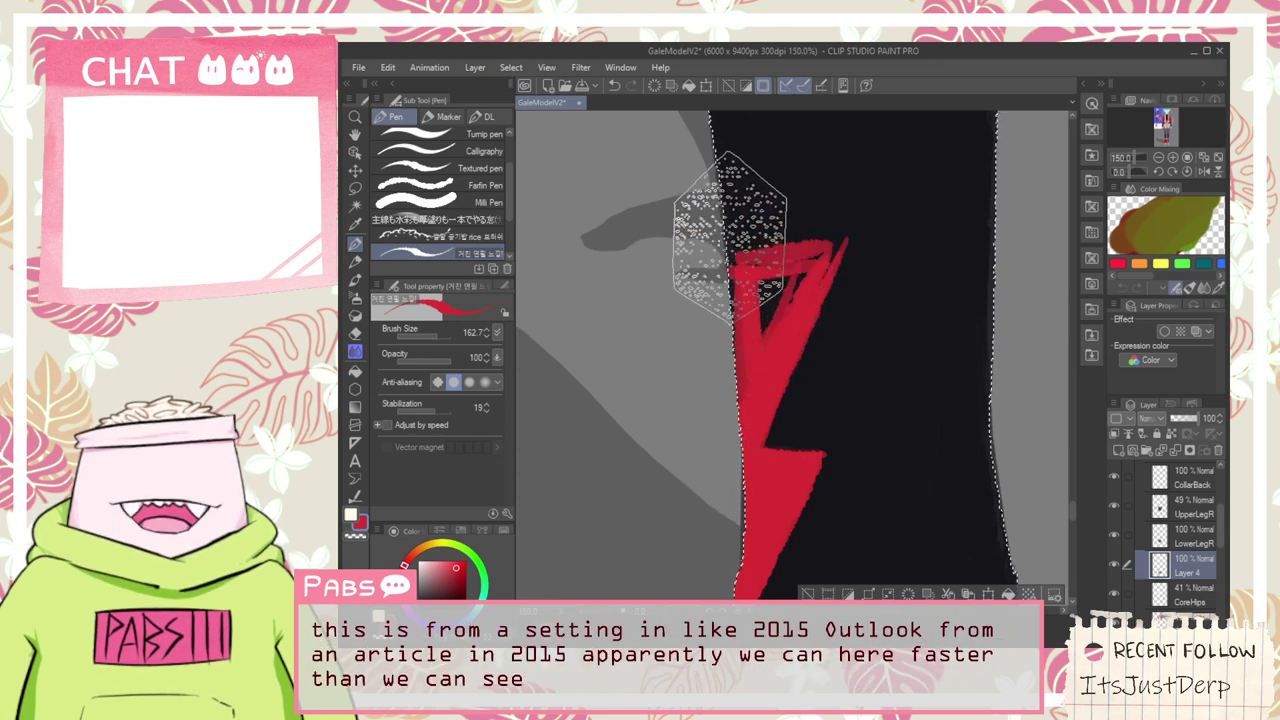
key(ctrl+z)
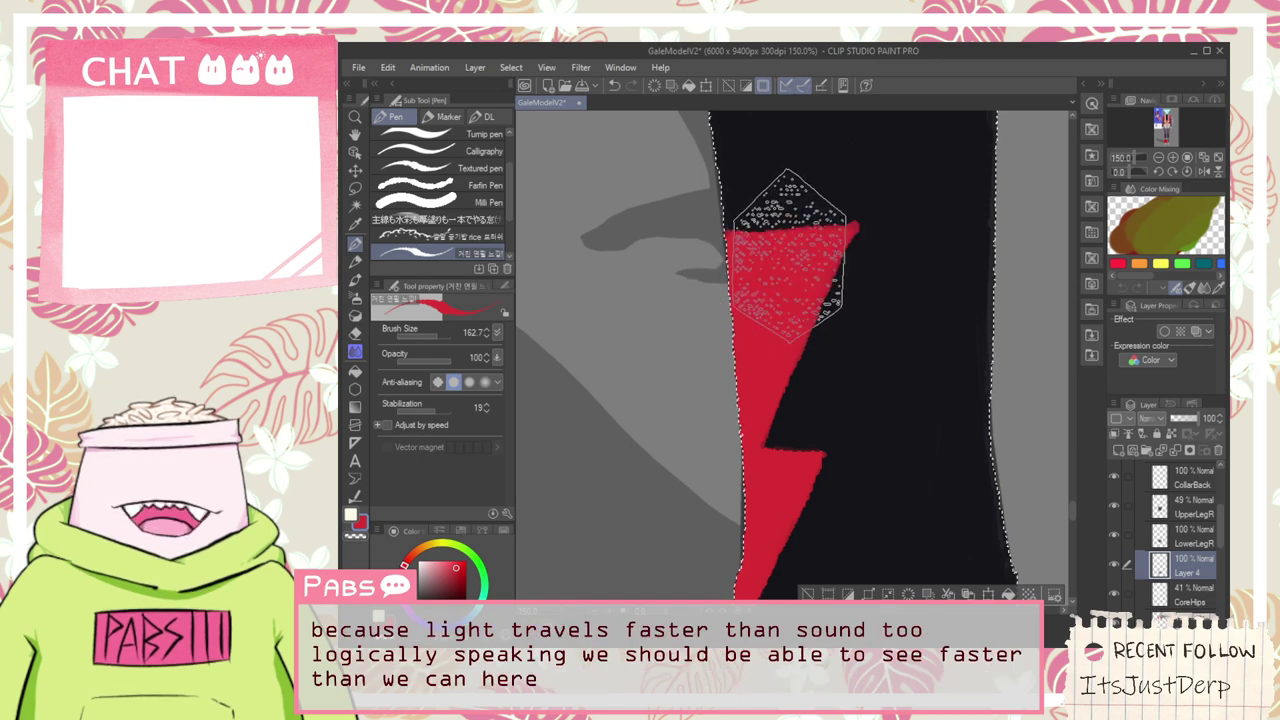
drag(847, 230, 839, 248)
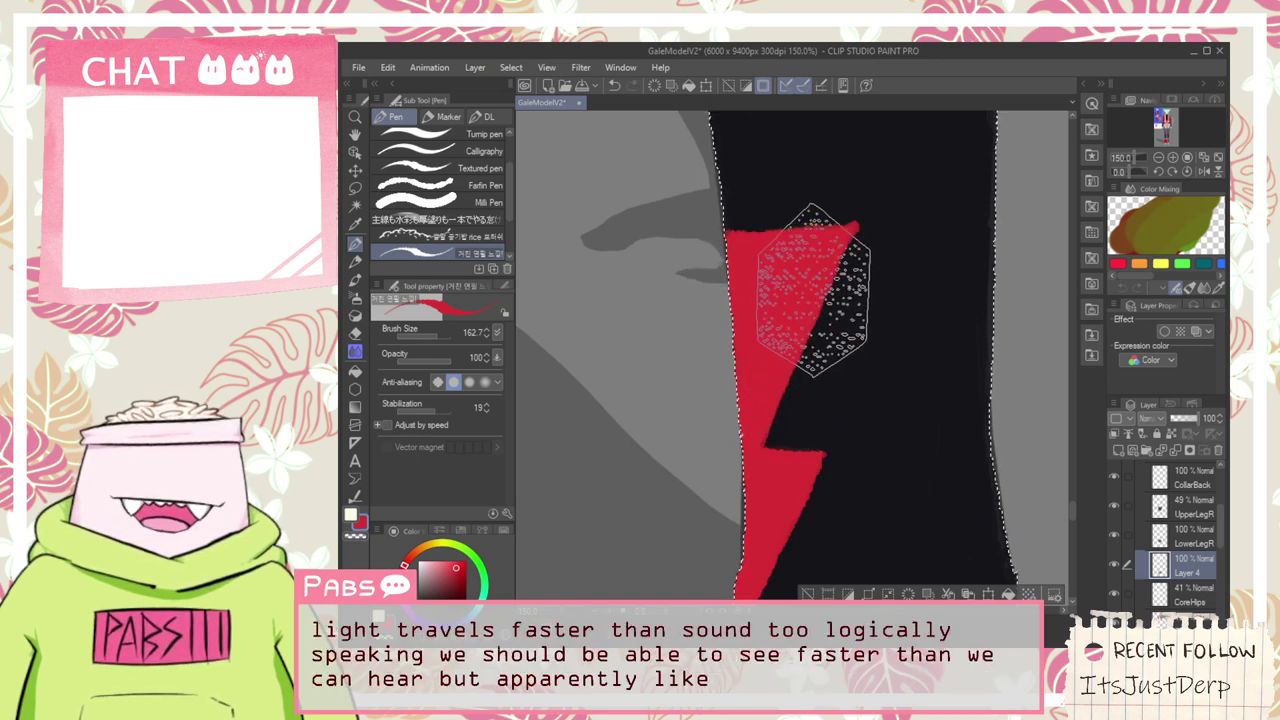
Sample the near-black again and trim the second spike's upper edge to a sharp inner corner
alt+click(884, 302)
drag(828, 243, 814, 363)
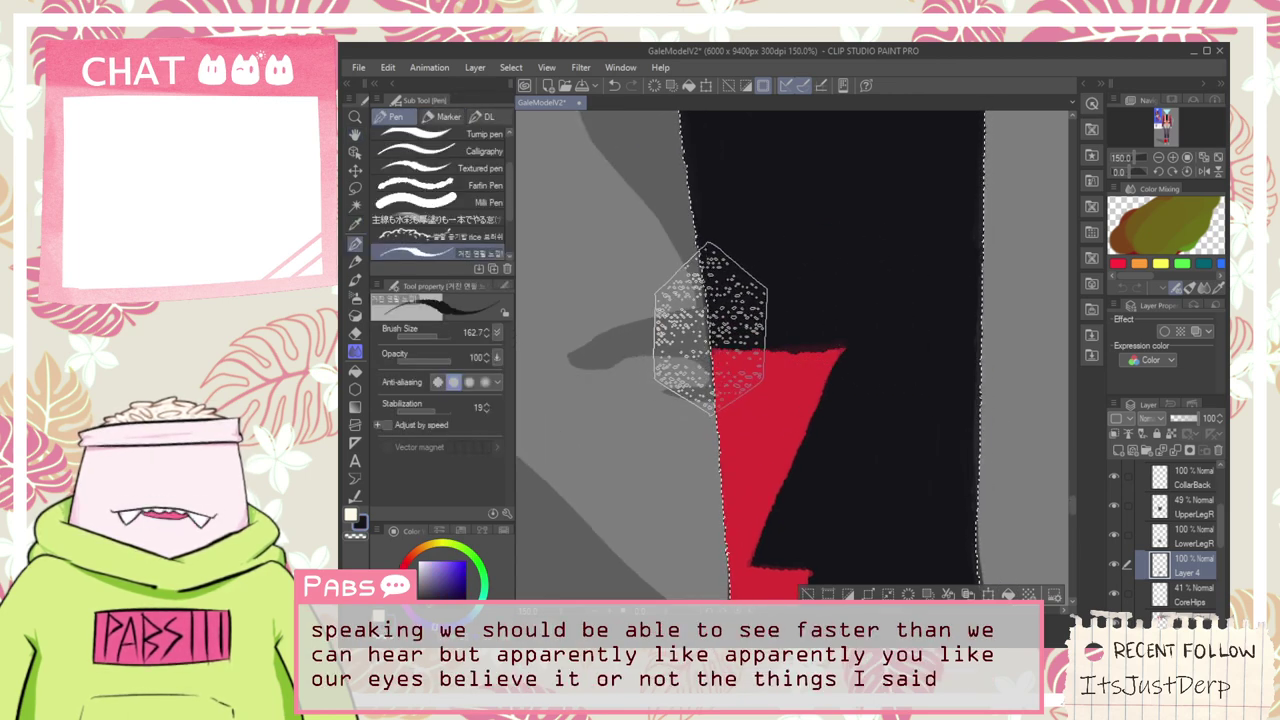
key(Right)
key(Right)
key(Up)
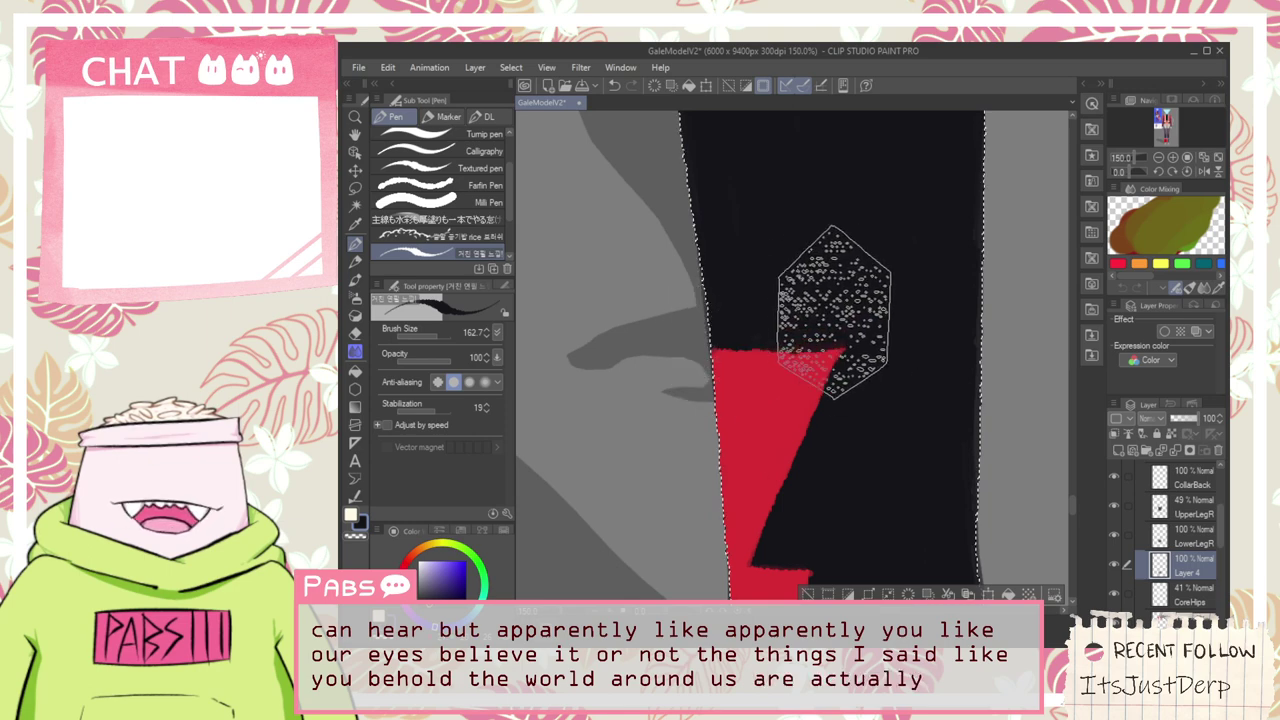
key(Right)
key(Right)
key(Right)
key(Right)
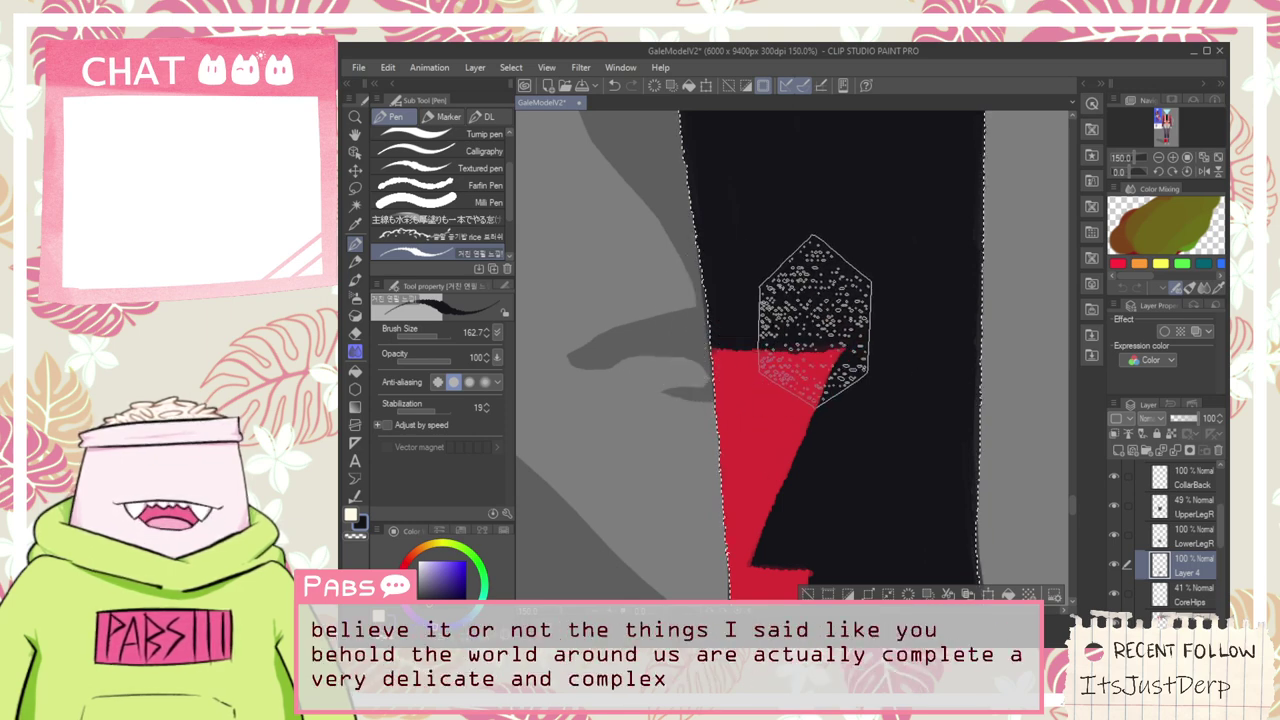
key(ctrl+d)
Sample the spike's red and examine the sock pattern against the full figure and the character reference
alt+click(770, 398)
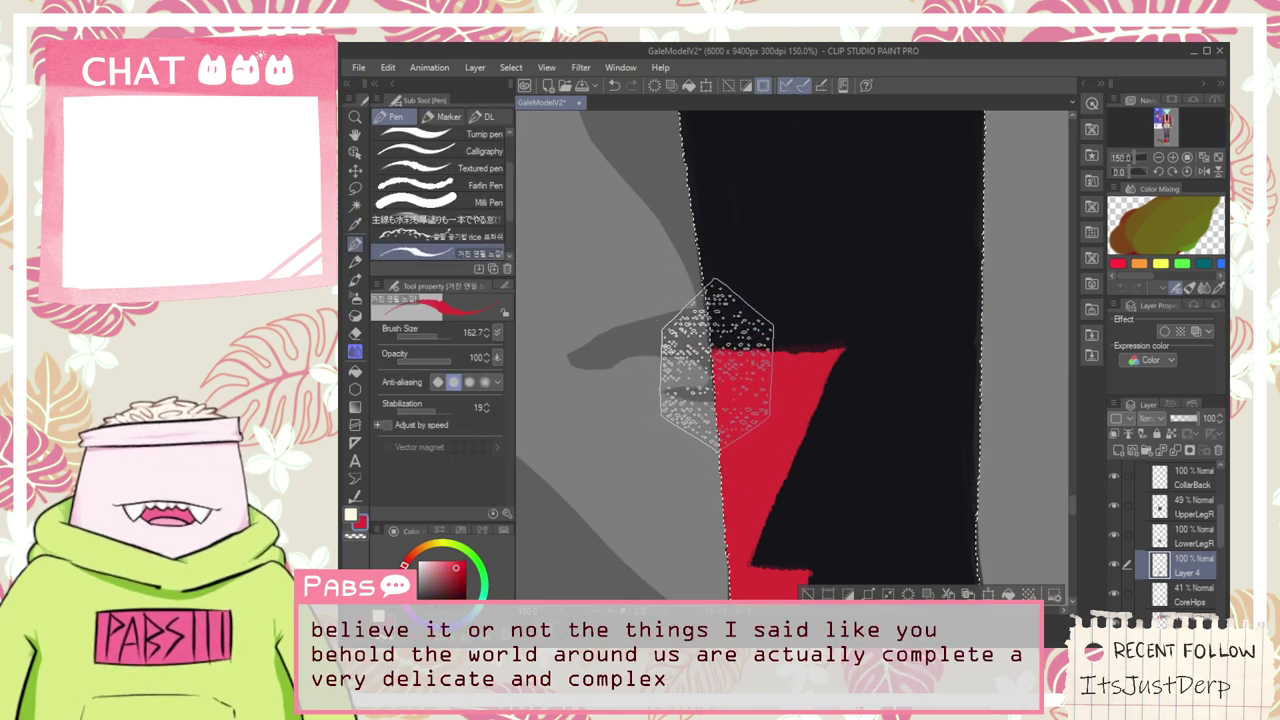
scroll(735, 308, down, 4)
key(space)
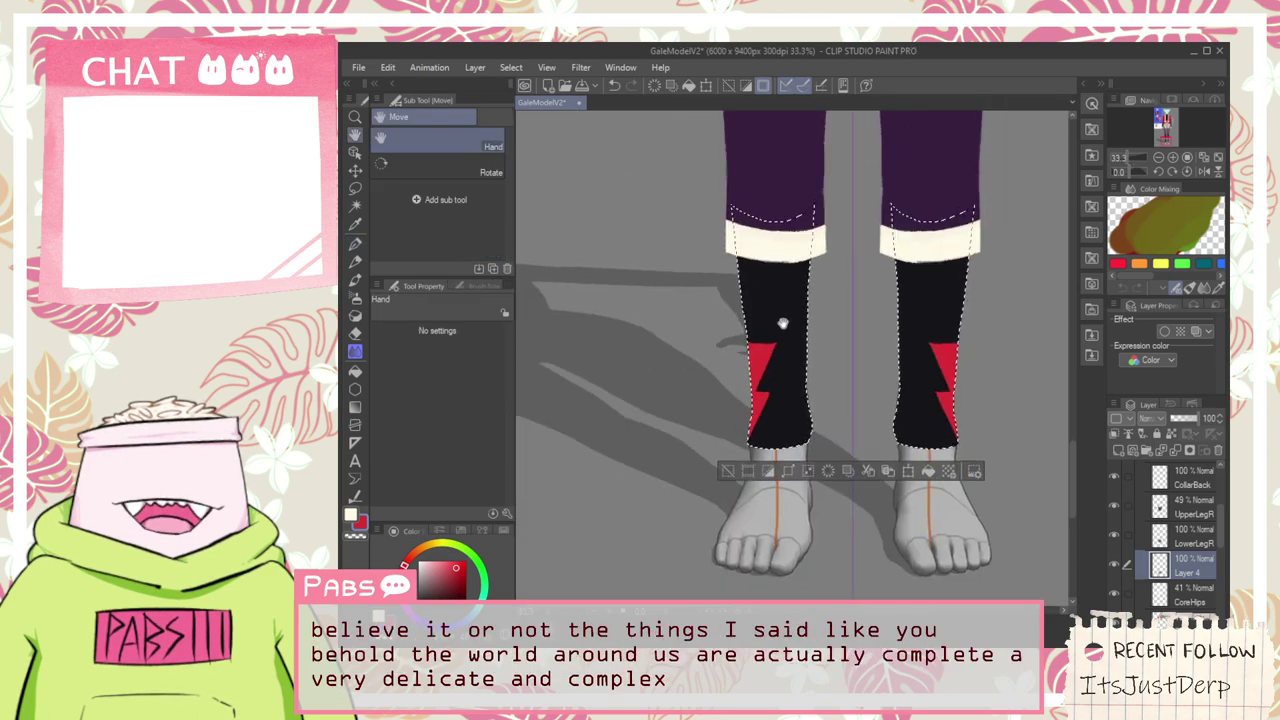
drag(783, 323, 725, 449)
scroll(725, 449, up, 1)
scroll(740, 460, up, 2)
scroll(755, 470, down, 6)
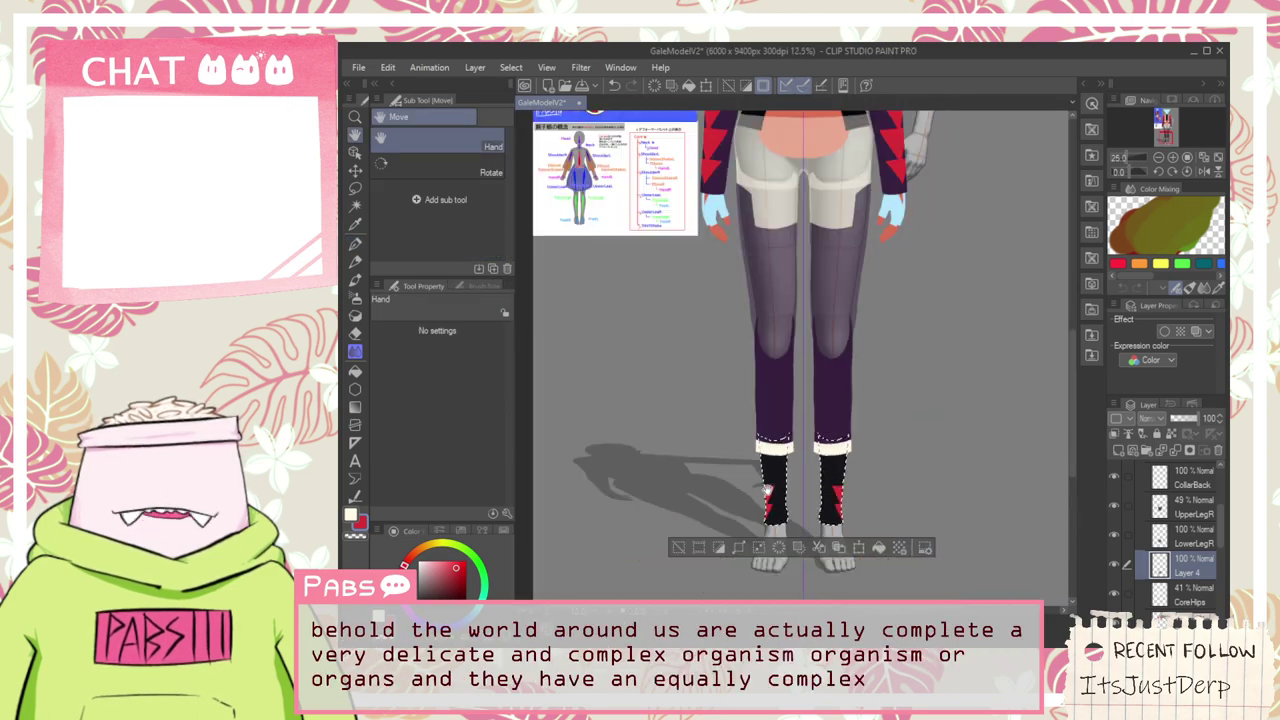
scroll(749, 472, up, 3)
scroll(771, 299, down, 4)
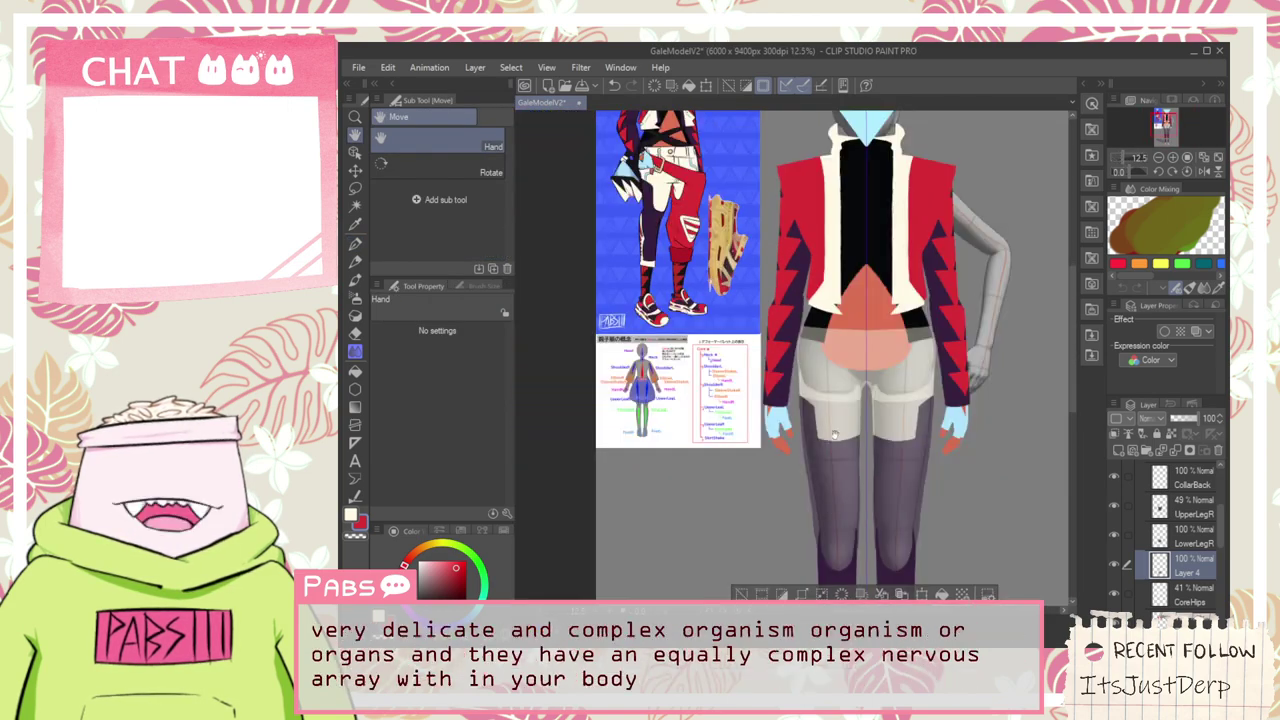
scroll(771, 299, up, 4)
Sample the darker red of the socks from the character reference and return to the painted spikes
key(i)
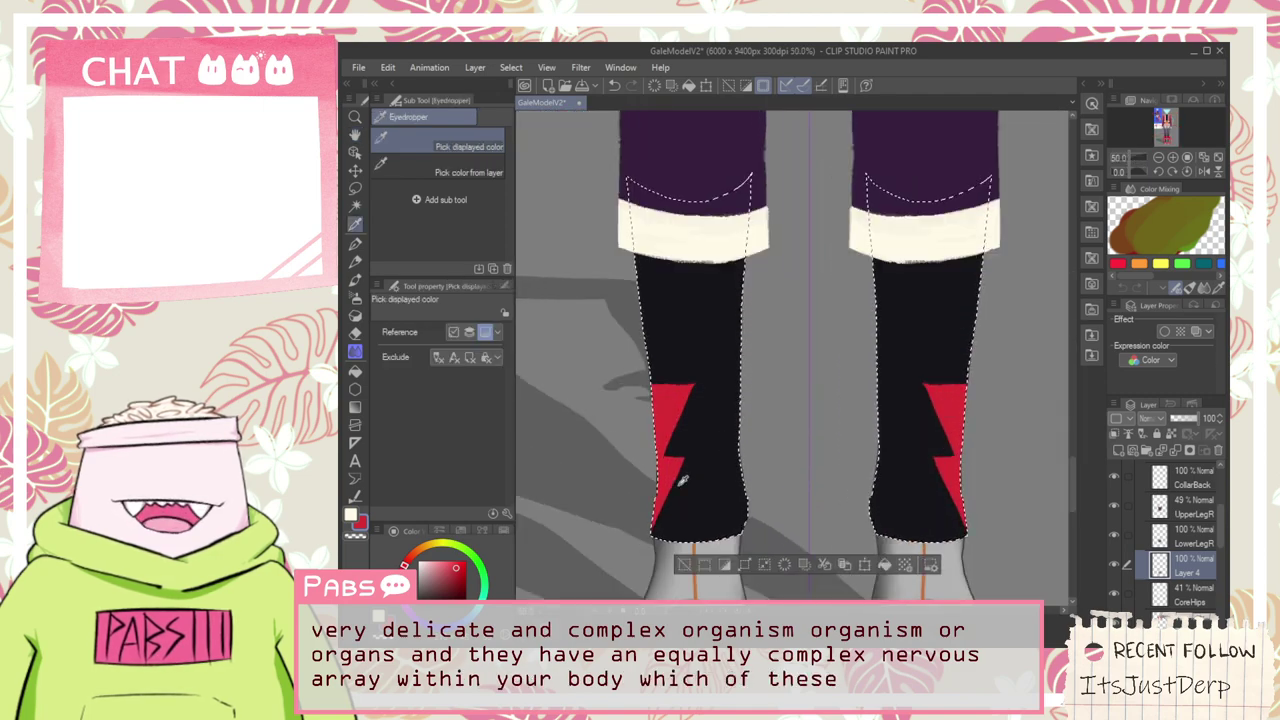
scroll(699, 450, down, 3)
drag(629, 281, 808, 466)
scroll(655, 470, up, 4)
scroll(620, 464, up, 1)
click(620, 464)
scroll(620, 464, down, 5)
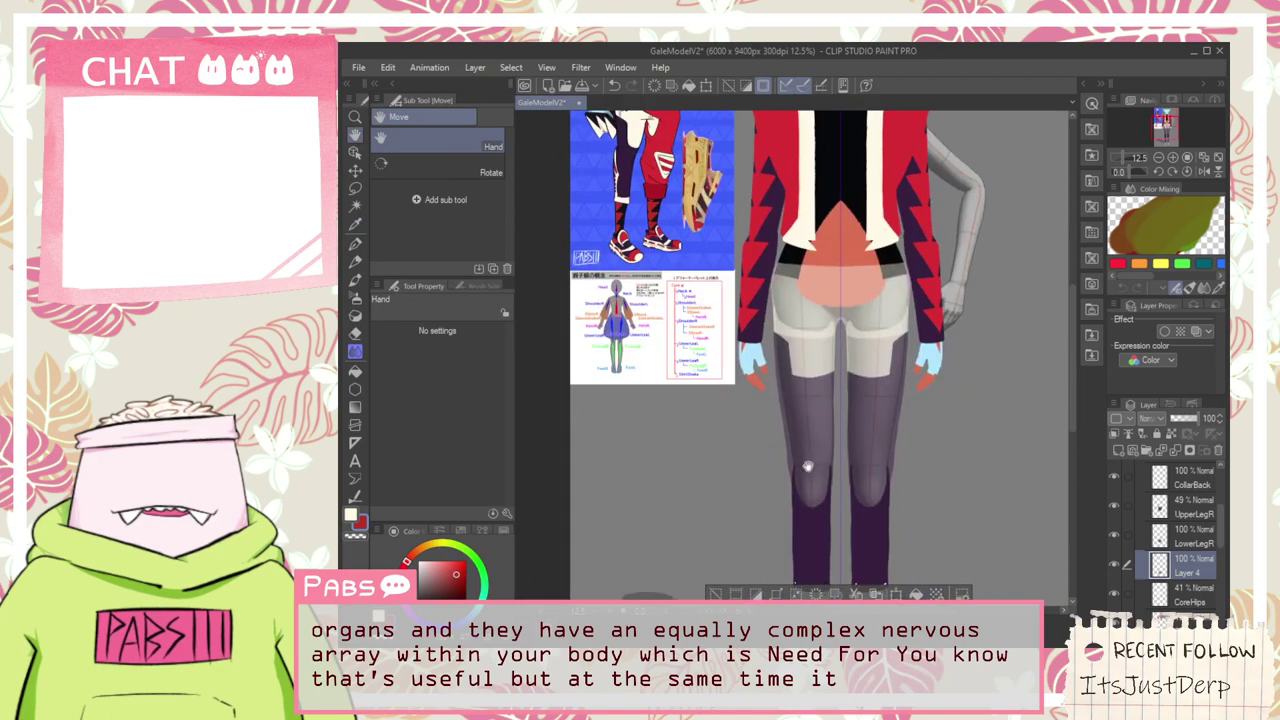
drag(822, 590, 777, 373)
scroll(777, 372, up, 8)
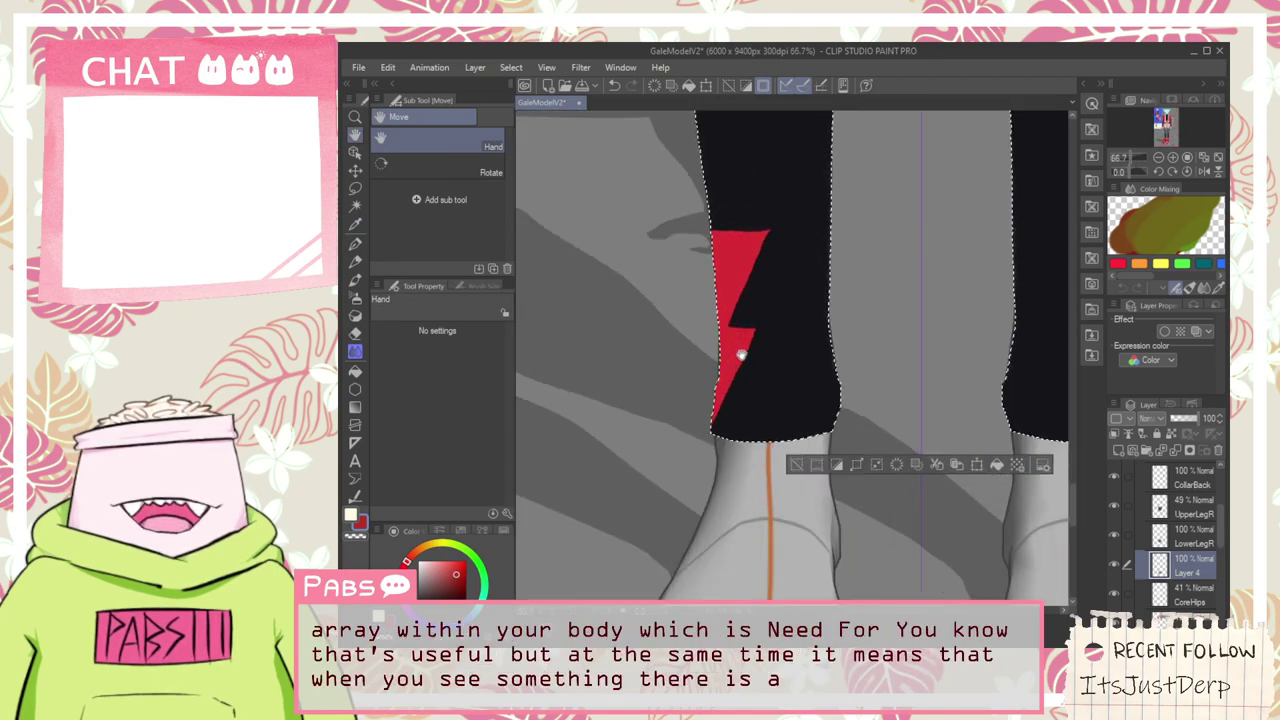
Recolour both sock spikes with the darker red by filling them and painting over their edges
key(g)
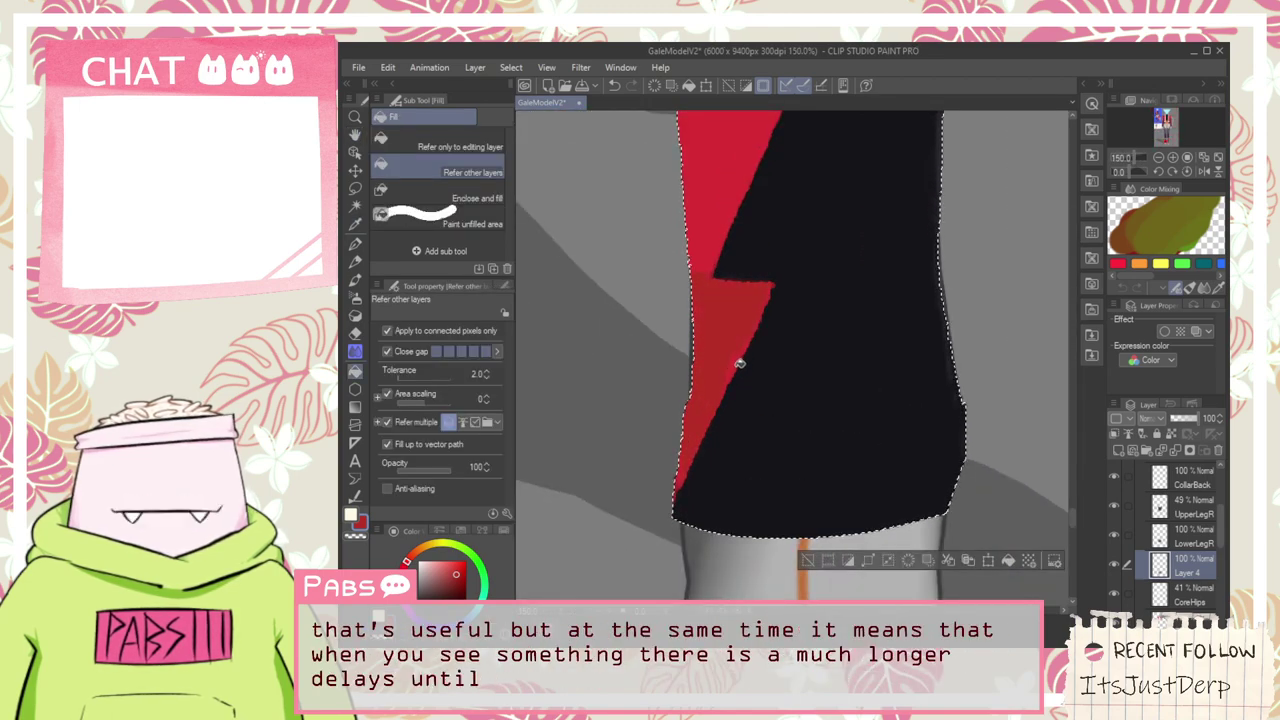
key(p)
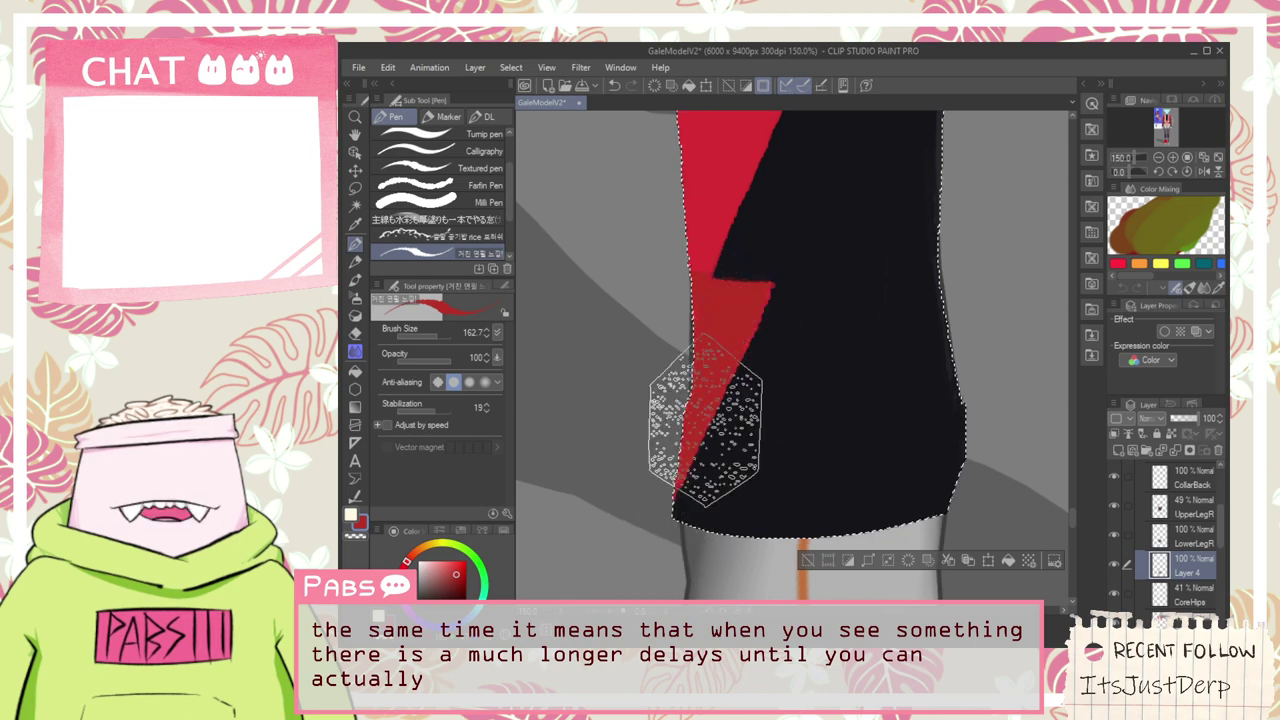
drag(749, 345, 665, 512)
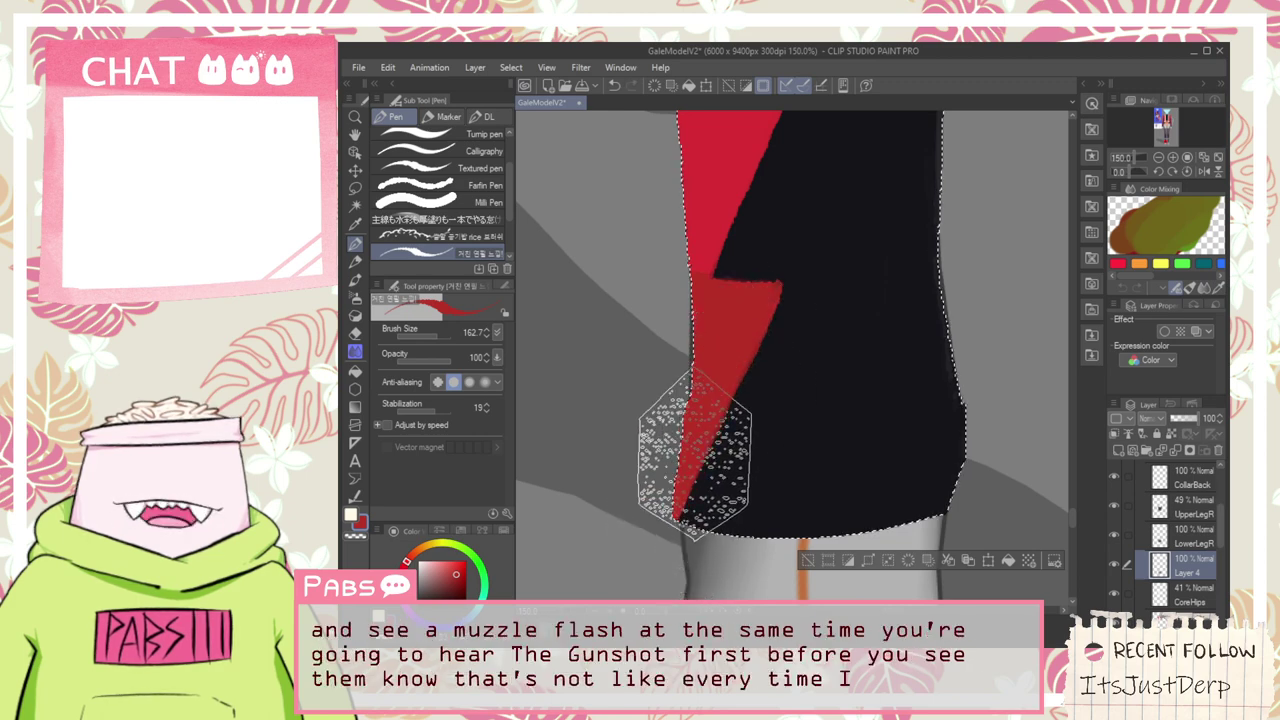
drag(690, 330, 650, 565)
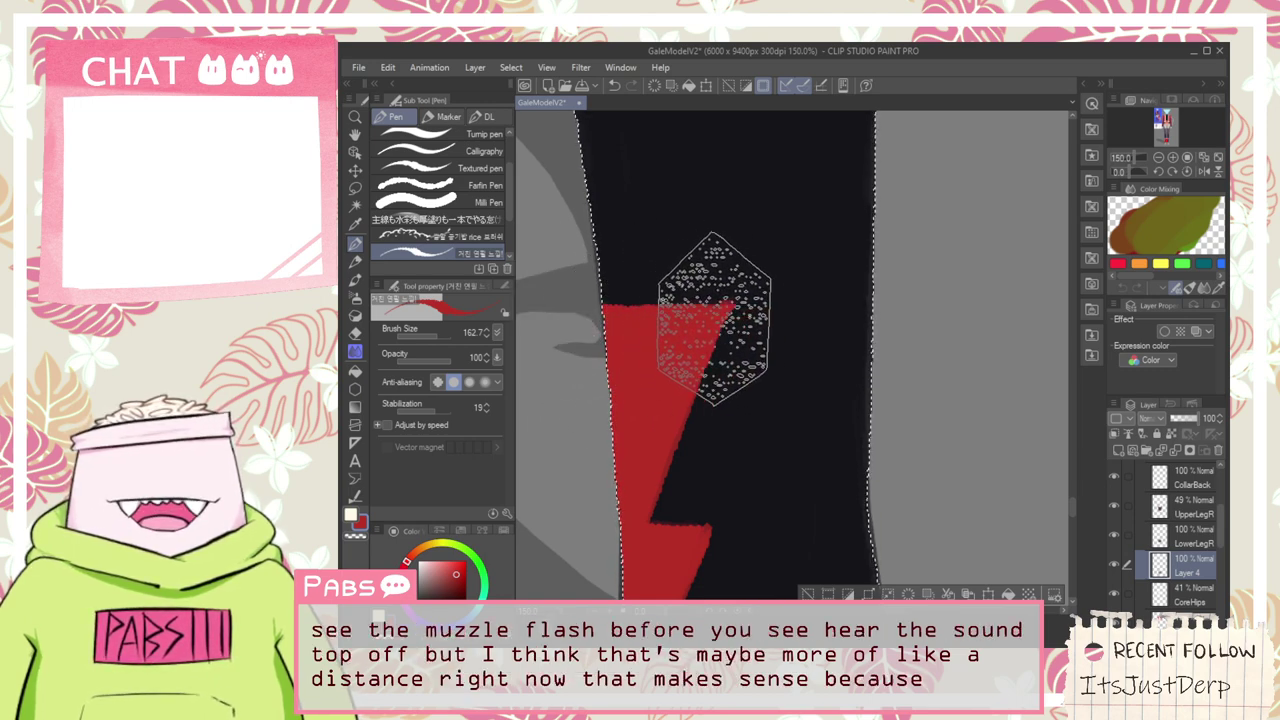
scroll(723, 349, down, 3)
key(space)
drag(746, 352, 721, 410)
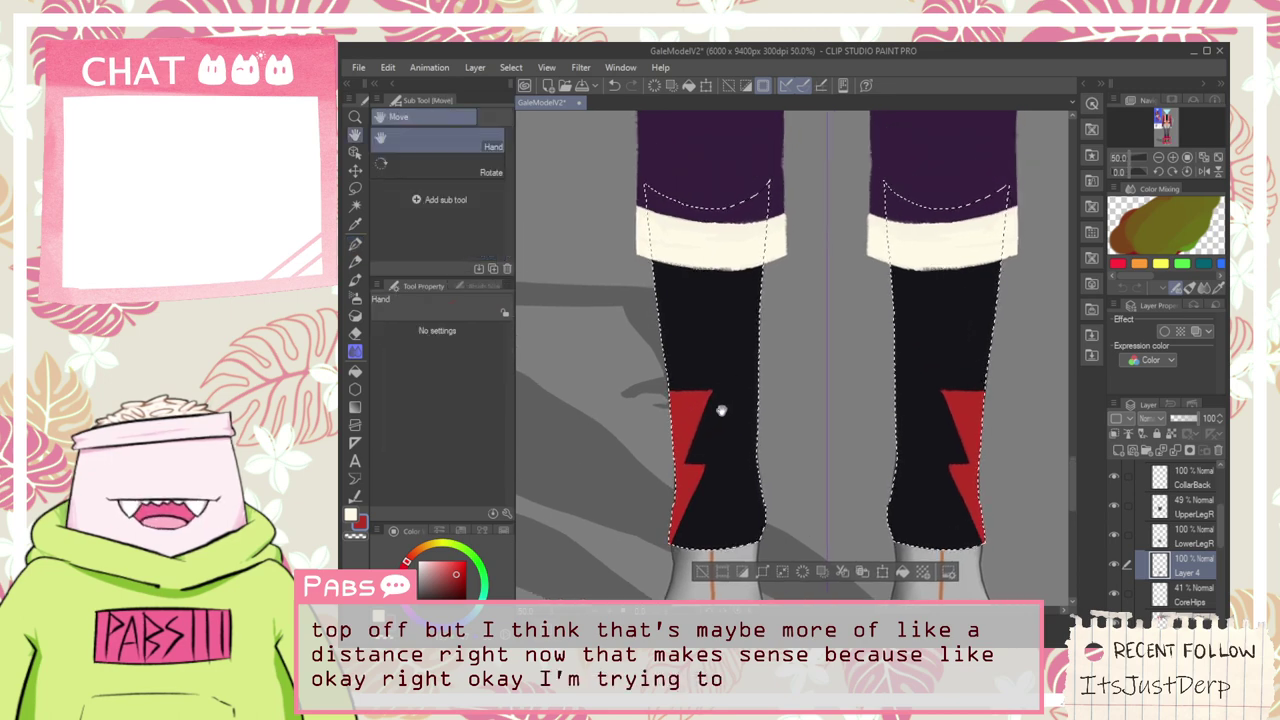
Recut the second spike's slanted inner edge with near-black to make the spike narrower
scroll(721, 410, up, 5)
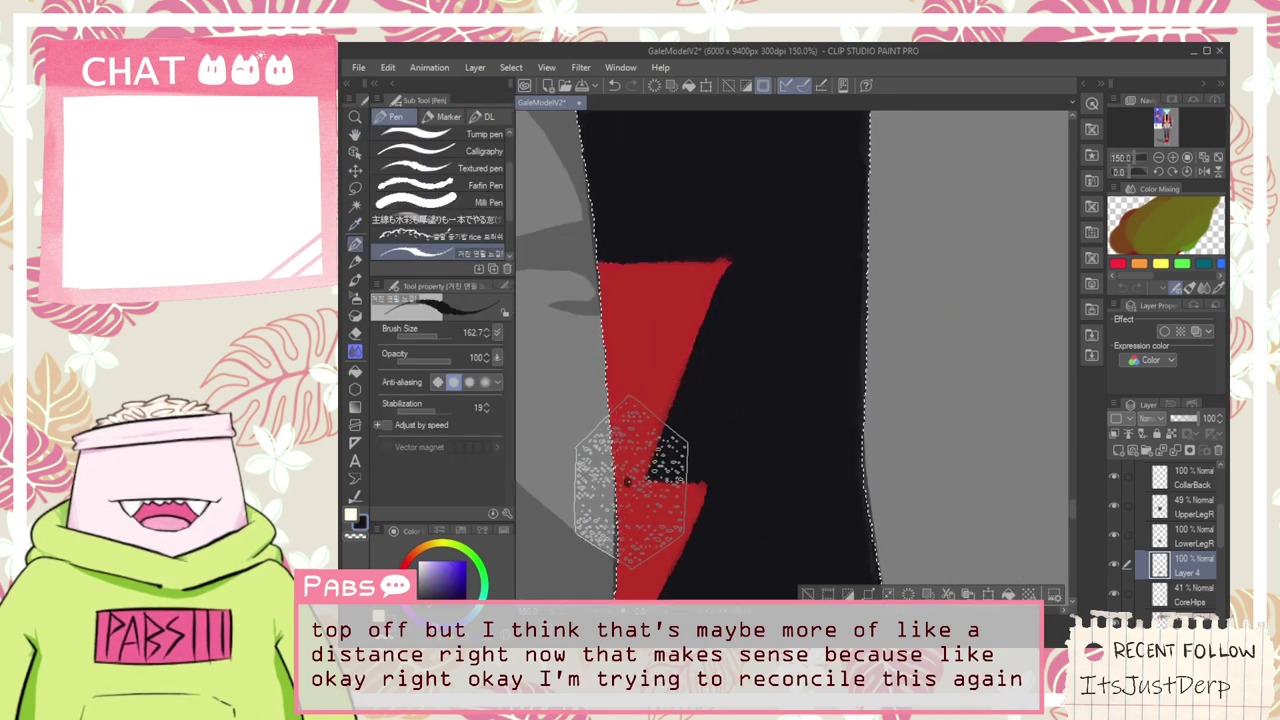
key(ctrl+z)
drag(631, 482, 742, 229)
key(ctrl+z)
drag(654, 474, 734, 259)
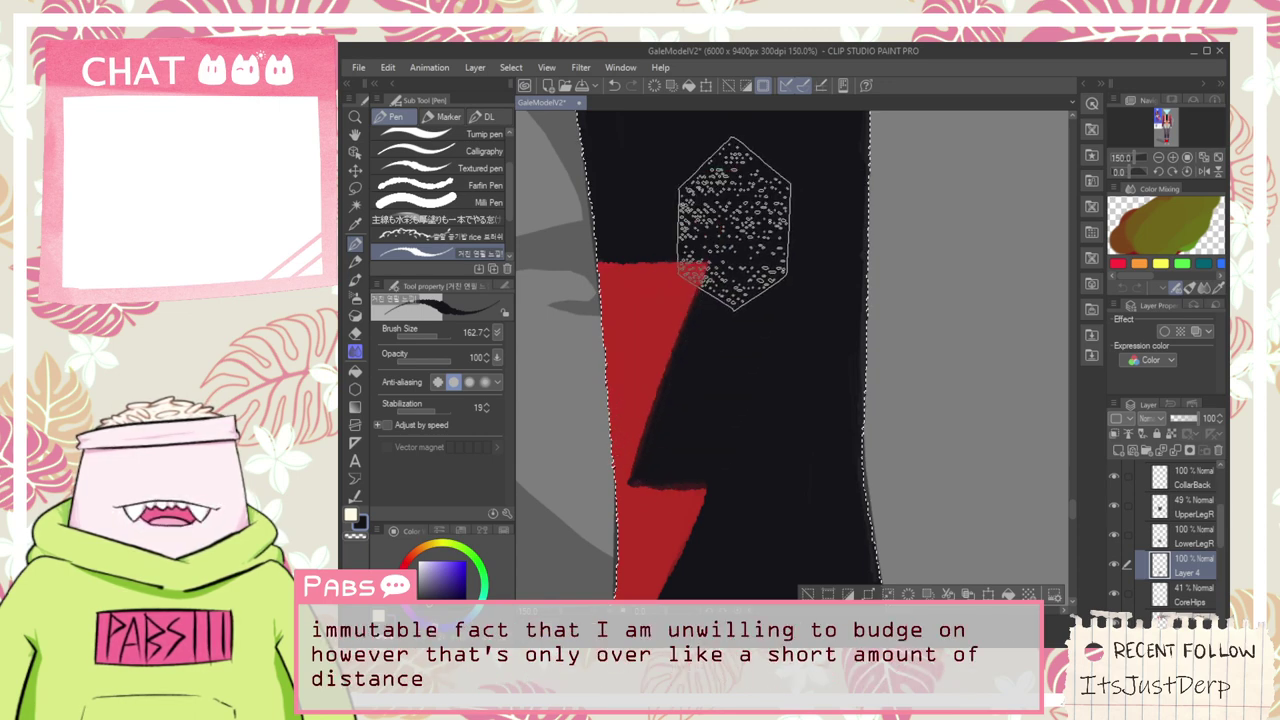
Sample the spike's dark red and paint another solid spike above the topmost one along the sock's outer edge
key(i)
click(627, 364)
scroll(654, 343, down, 2)
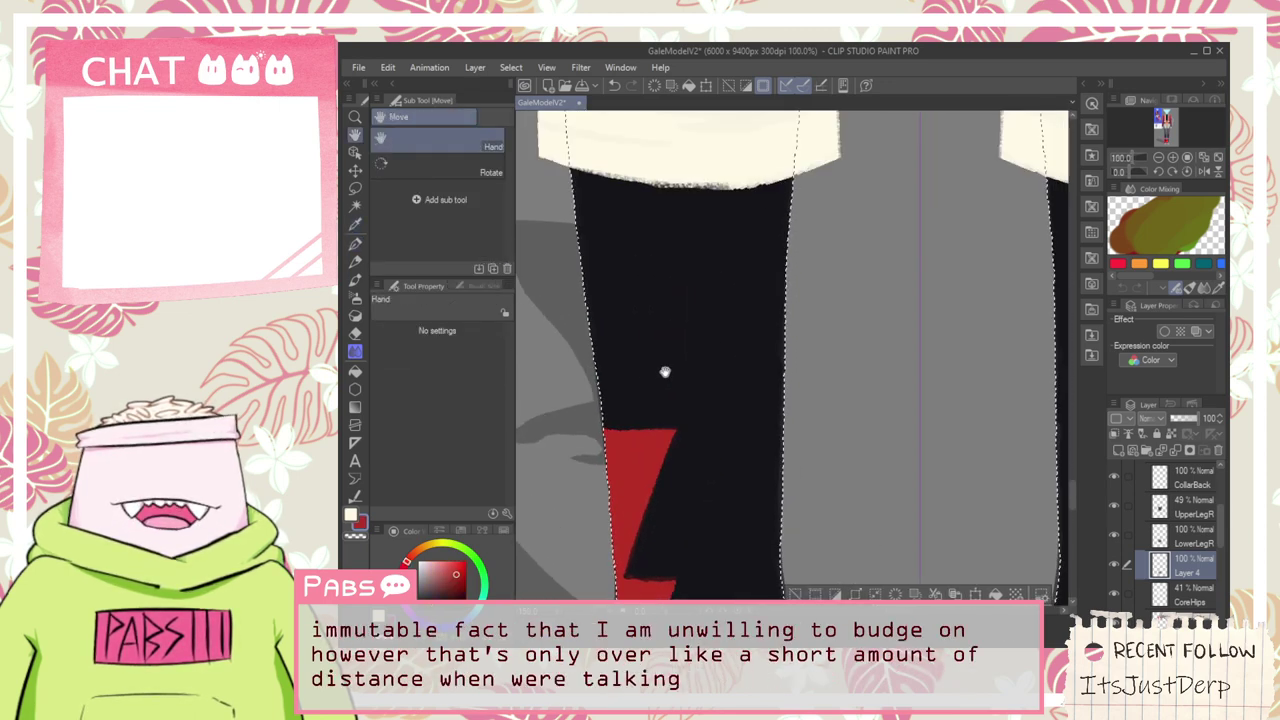
key(p)
drag(604, 432, 676, 260)
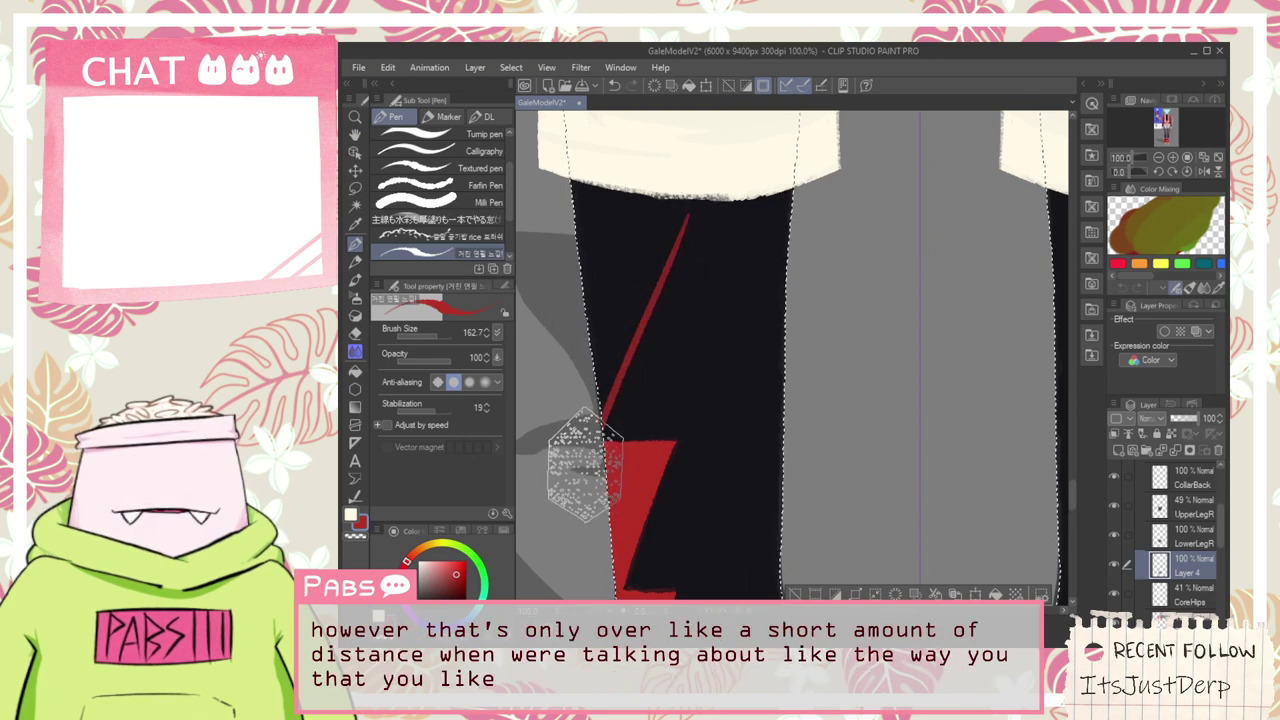
mouse_move(634, 330)
mouse_down()
mouse_move(602, 405)
mouse_move(662, 281)
mouse_move(631, 348)
mouse_move(617, 346)
mouse_move(597, 410)
mouse_up()
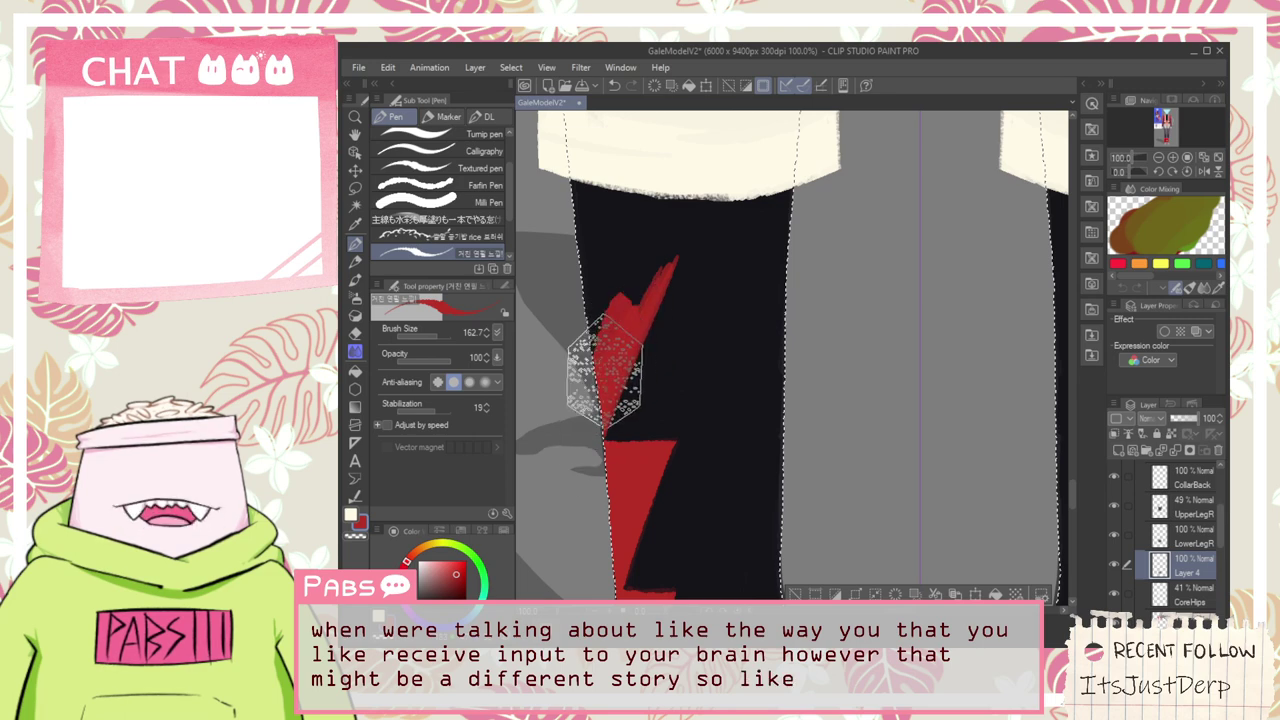
drag(584, 336, 582, 295)
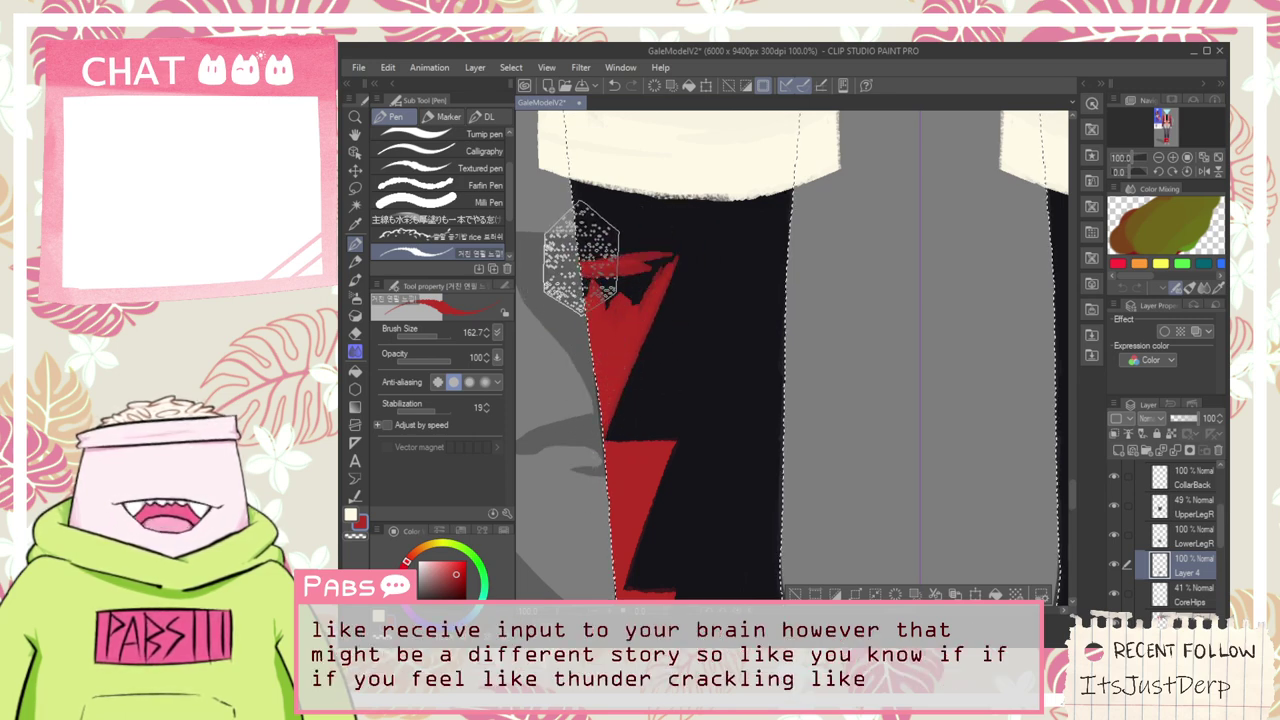
drag(581, 250, 668, 258)
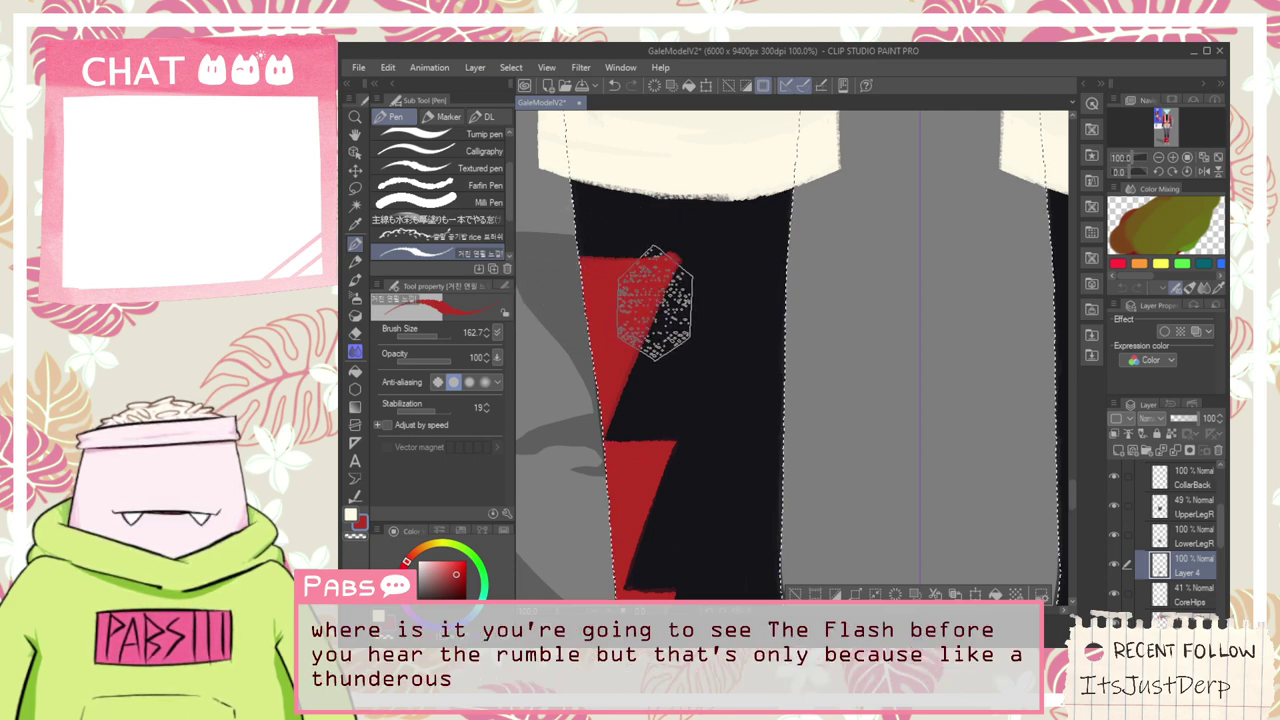
drag(601, 353, 600, 427)
Sample the sock's near-black and clean up the edges of the new spike
scroll(663, 343, up, 2)
alt+click(723, 397)
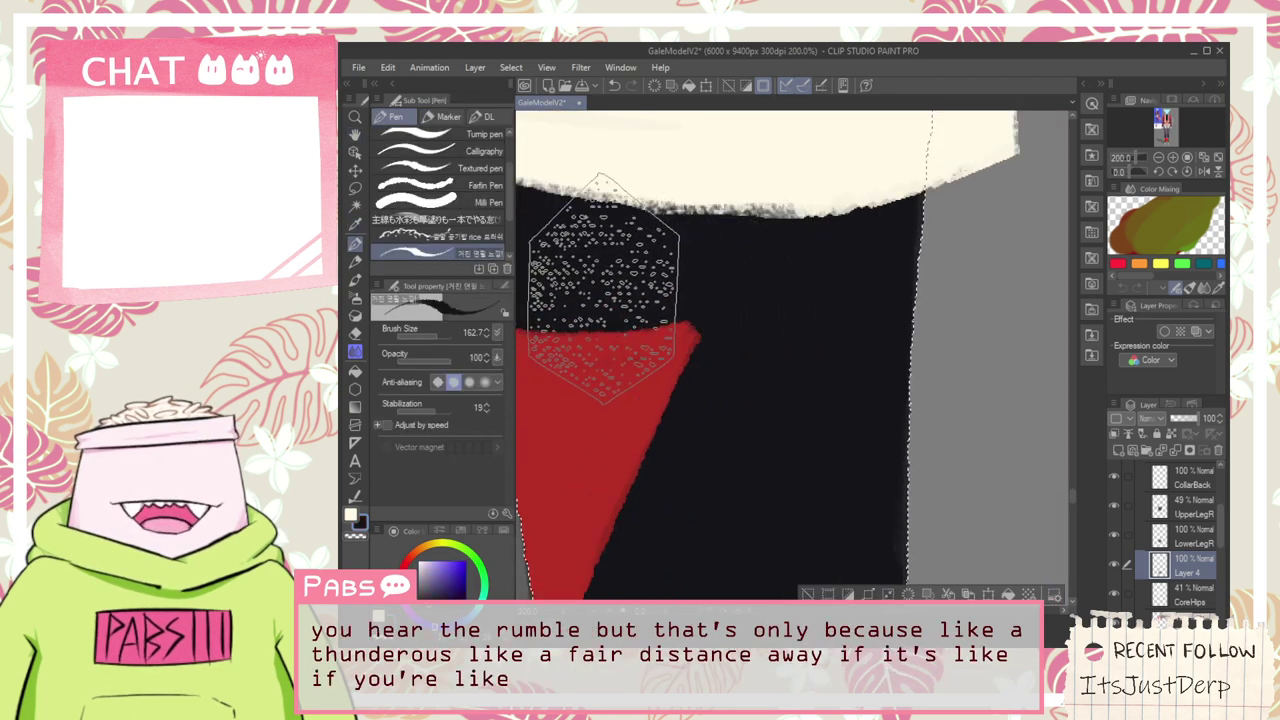
scroll(720, 310, down, 1)
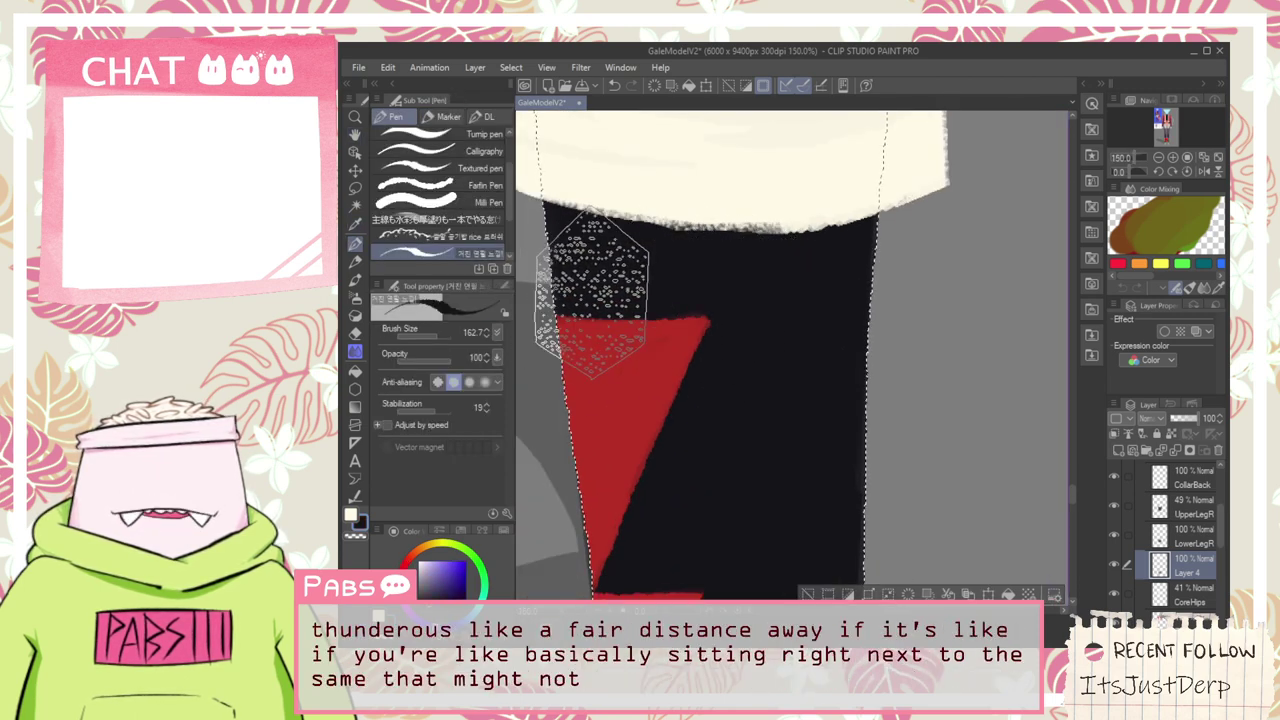
Sample the dark red again, paint a partial spike directly beneath the cream trouser cuff, and clear the sock selection
alt+click(643, 354)
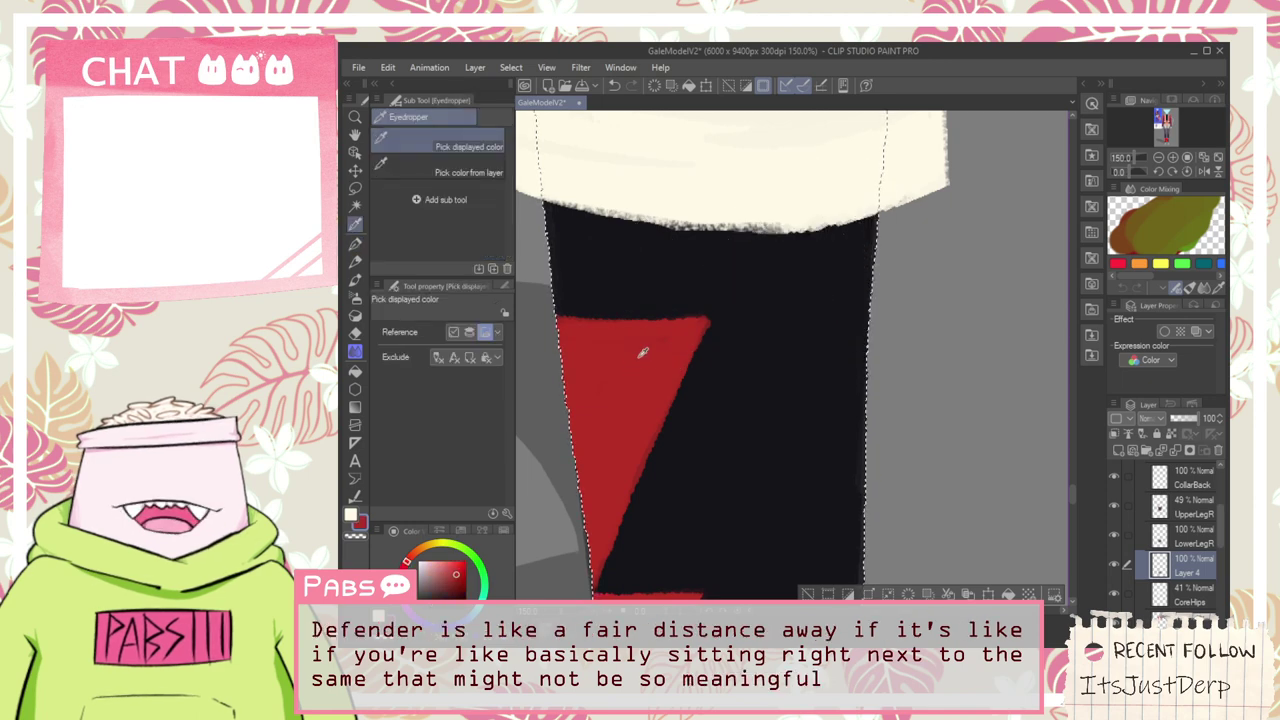
drag(609, 260, 635, 360)
mouse_move(578, 425)
mouse_down()
mouse_move(695, 236)
mouse_move(594, 394)
mouse_move(628, 225)
mouse_move(592, 205)
mouse_move(580, 276)
mouse_up()
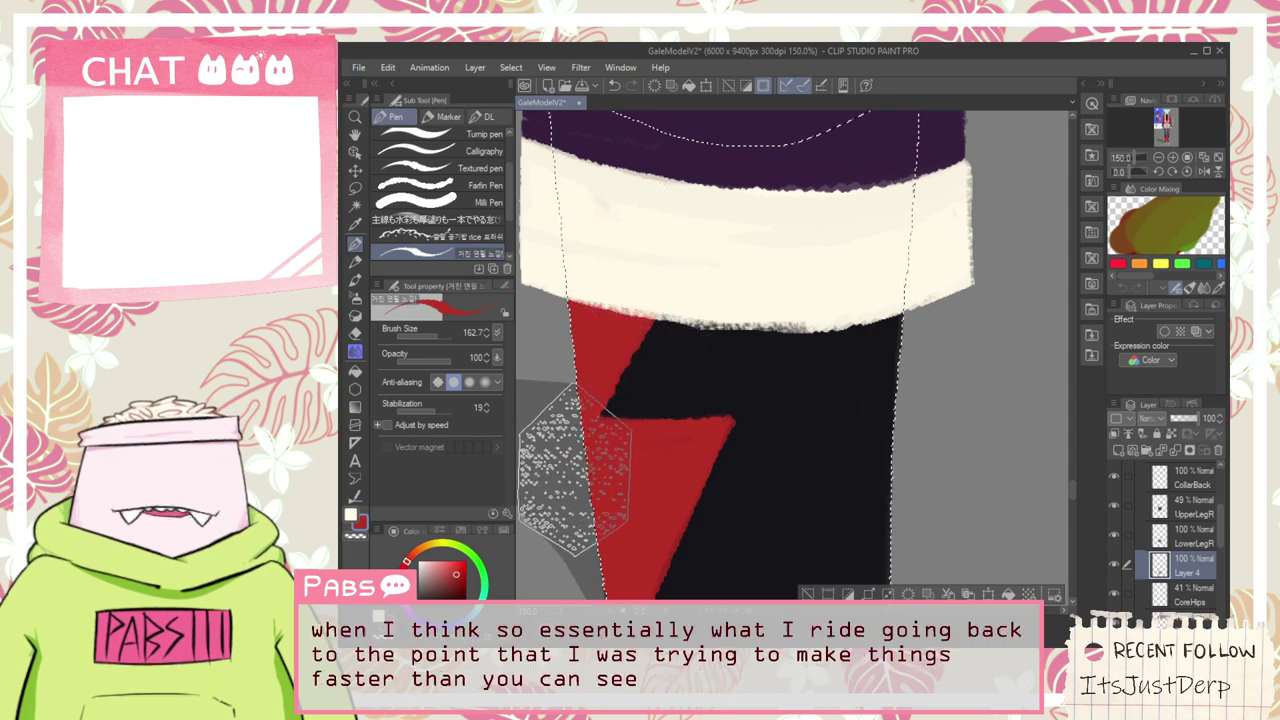
scroll(575, 470, down, 5)
key(space)
drag(649, 488, 719, 307)
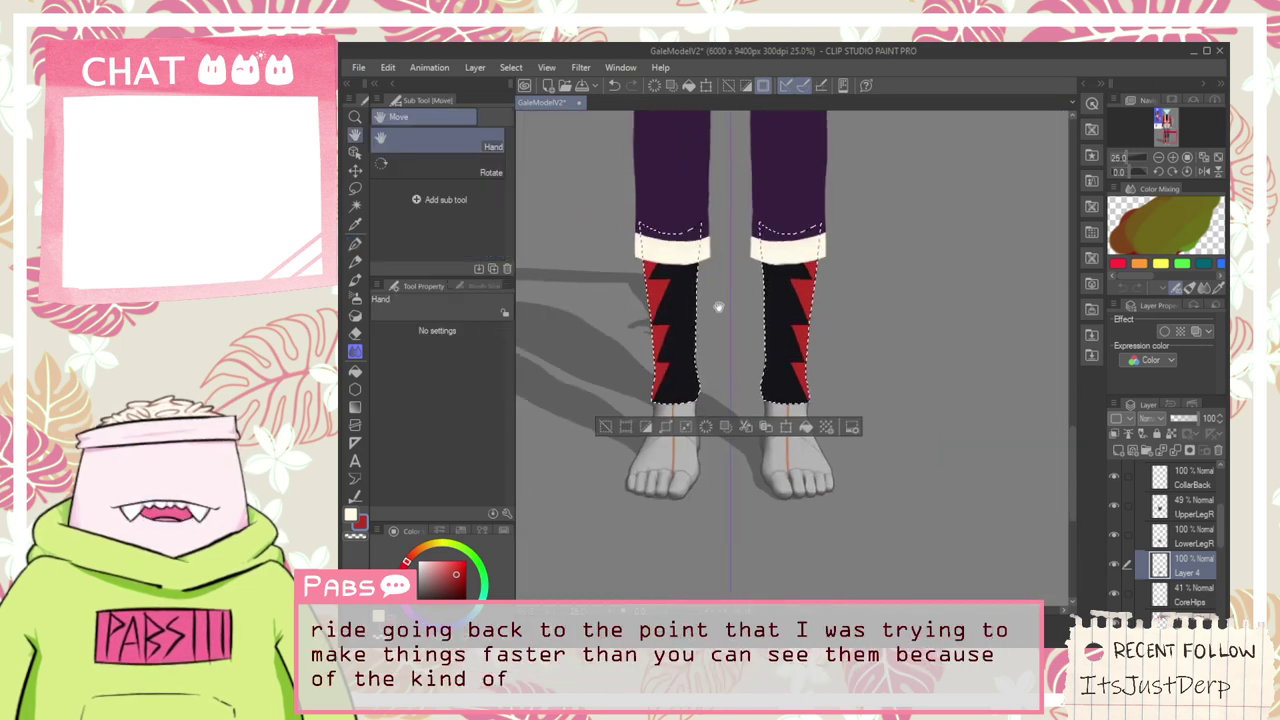
scroll(694, 357, down, 2)
click(587, 399)
Examine the character reference's head, jacket, trousers and socks, comparing them with the painted figure
drag(701, 221, 689, 591)
drag(652, 330, 745, 415)
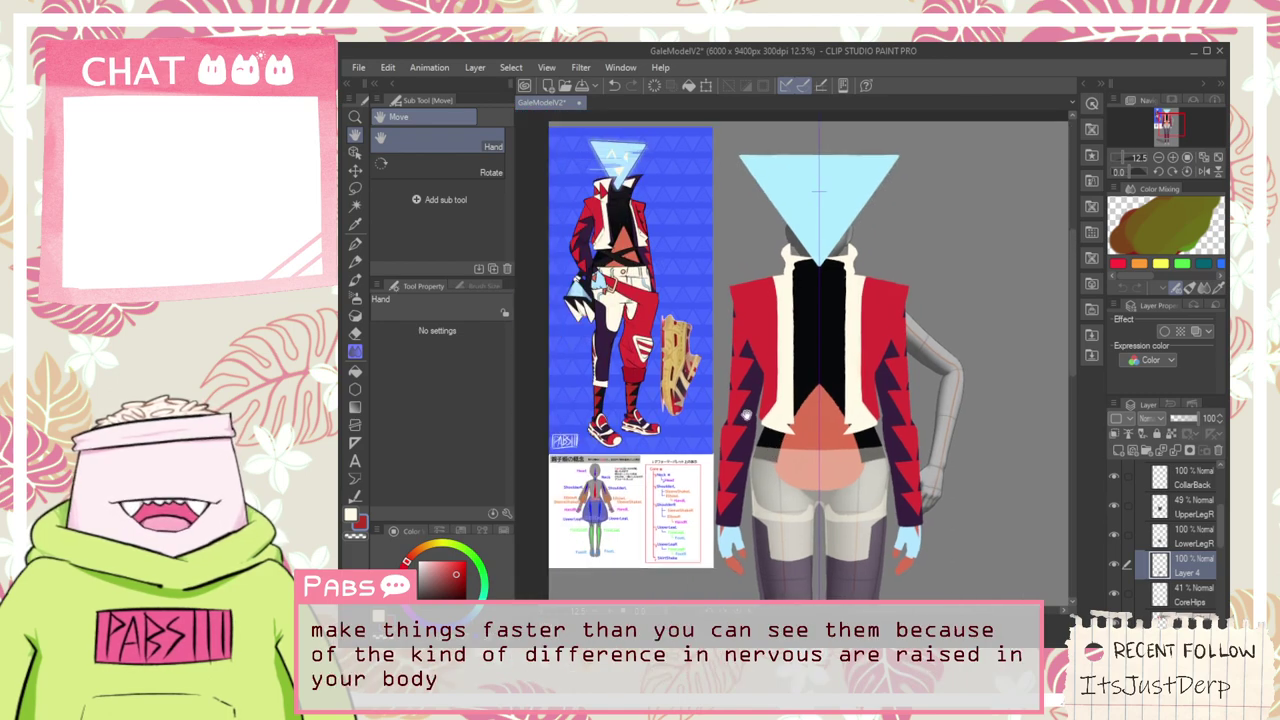
scroll(618, 204, up, 5)
scroll(626, 217, down, 5)
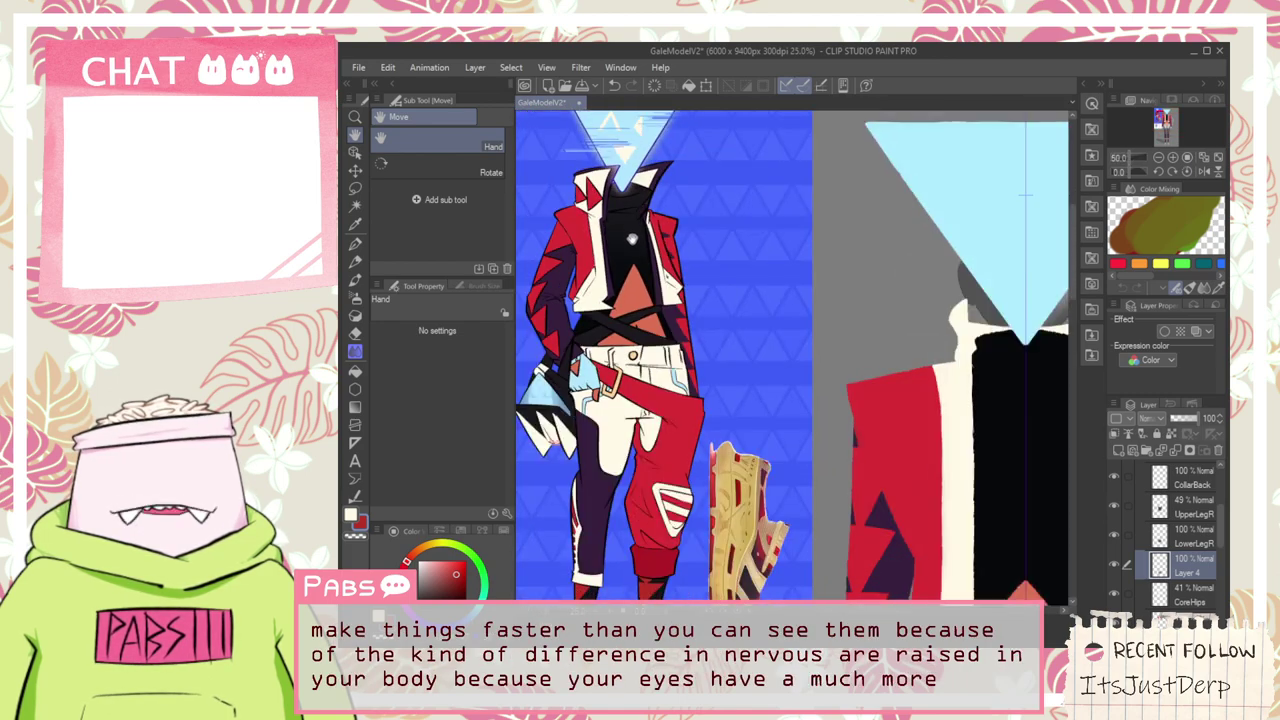
scroll(660, 258, up, 4)
scroll(688, 364, down, 4)
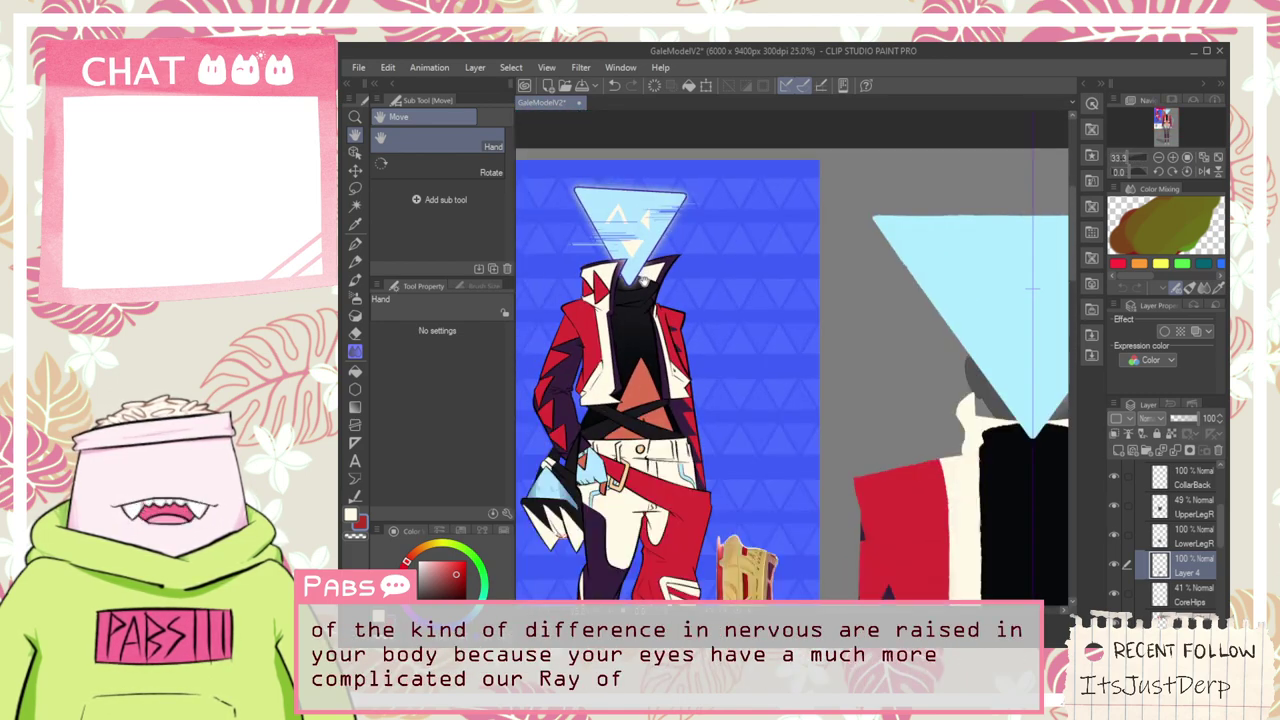
scroll(689, 366, up, 4)
scroll(641, 383, down, 4)
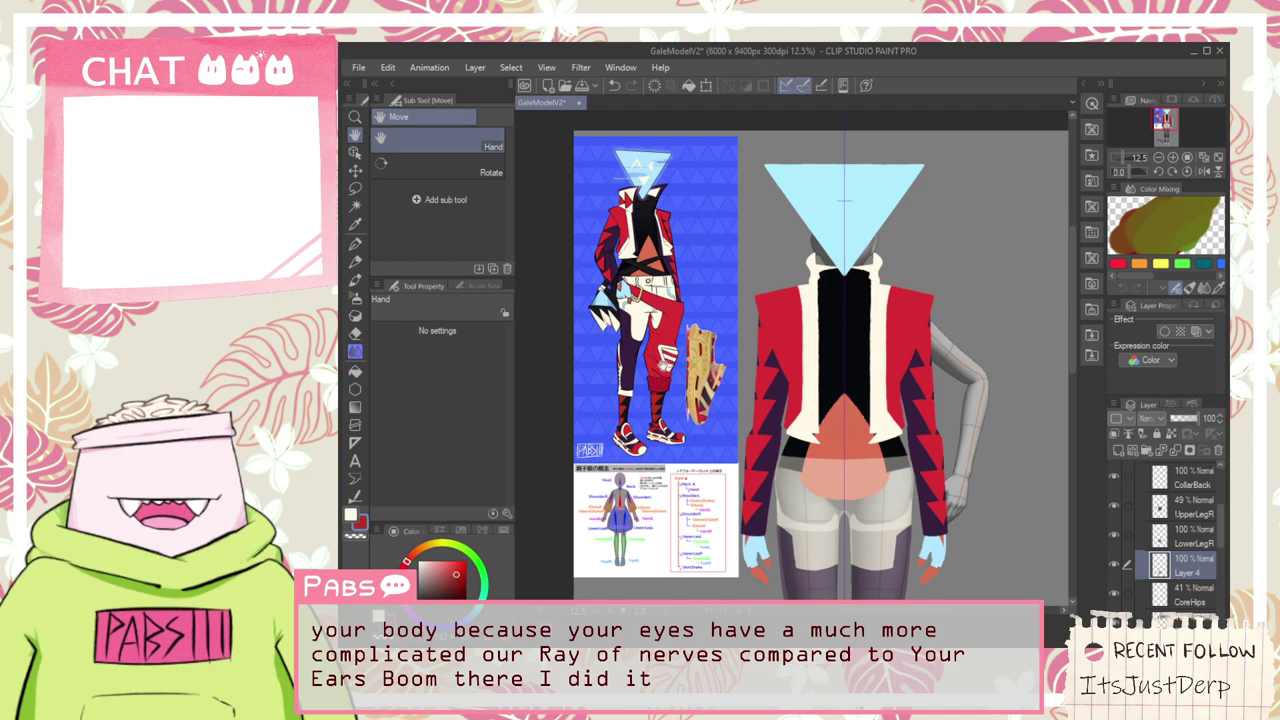
scroll(598, 155, up, 2)
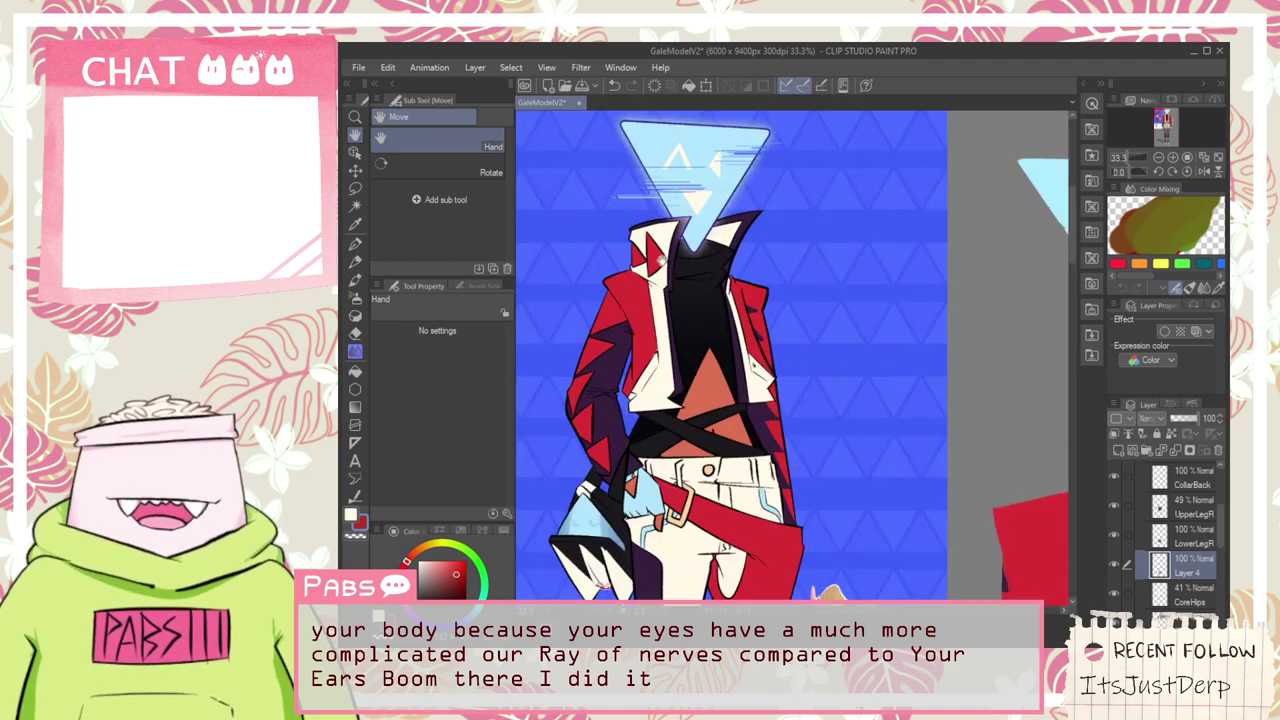
scroll(681, 393, down, 5)
scroll(680, 396, up, 1)
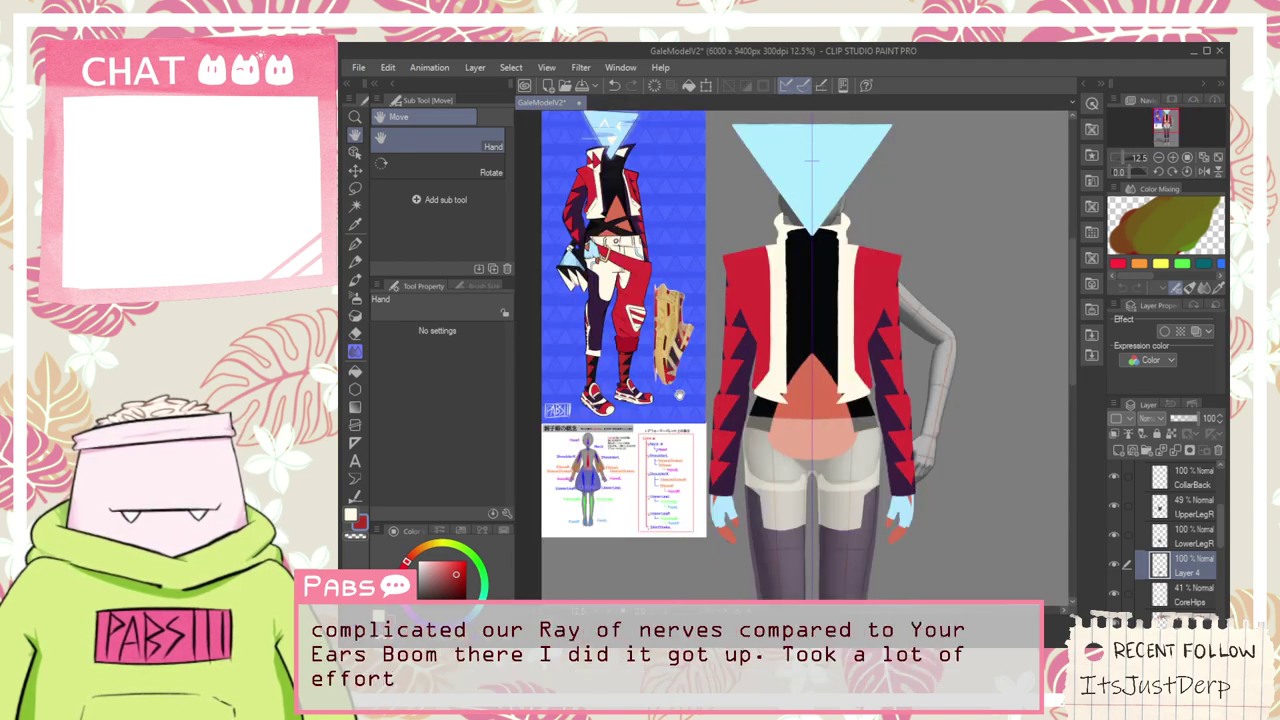
scroll(621, 268, up, 1)
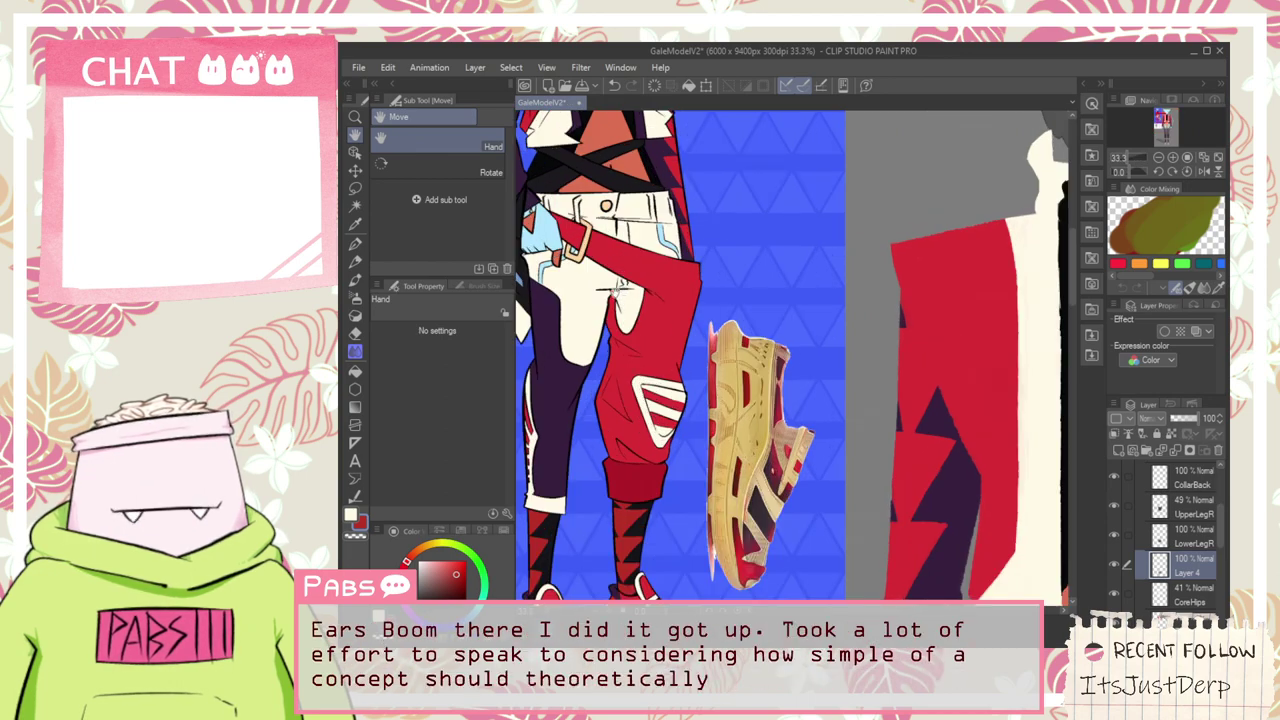
scroll(613, 288, down, 2)
scroll(767, 362, down, 2)
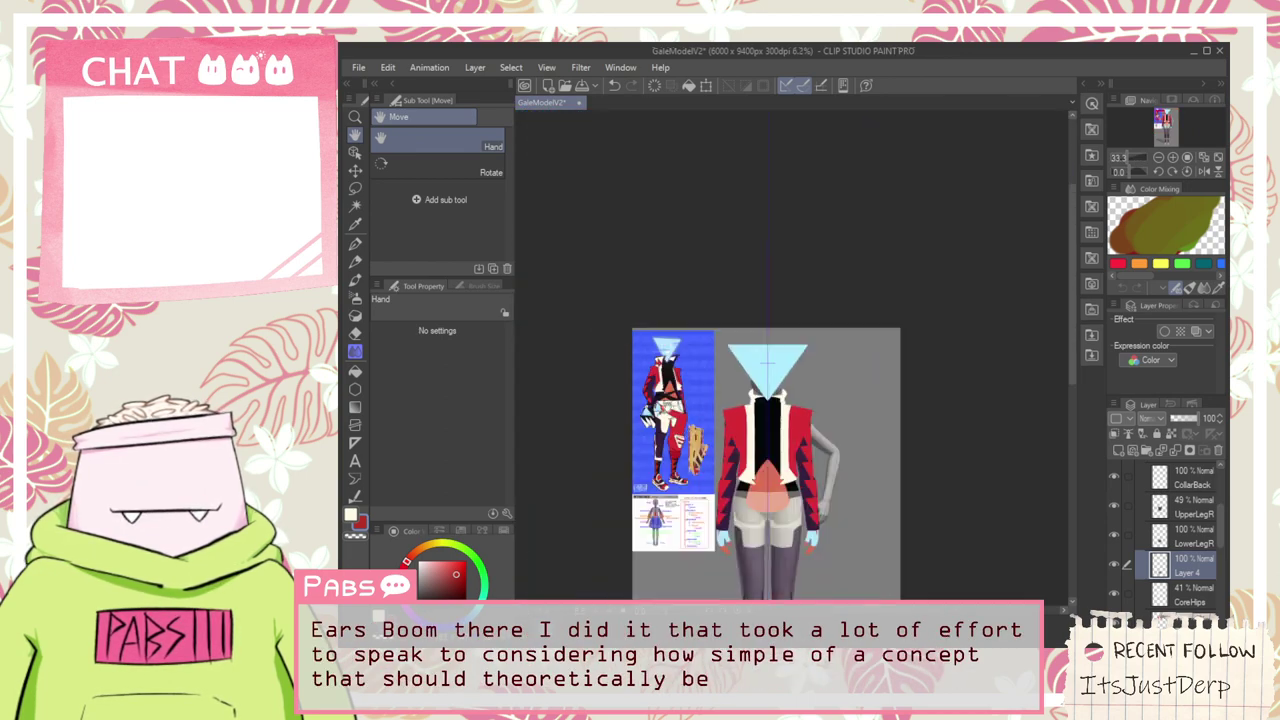
drag(713, 483, 659, 358)
scroll(661, 271, up, 2)
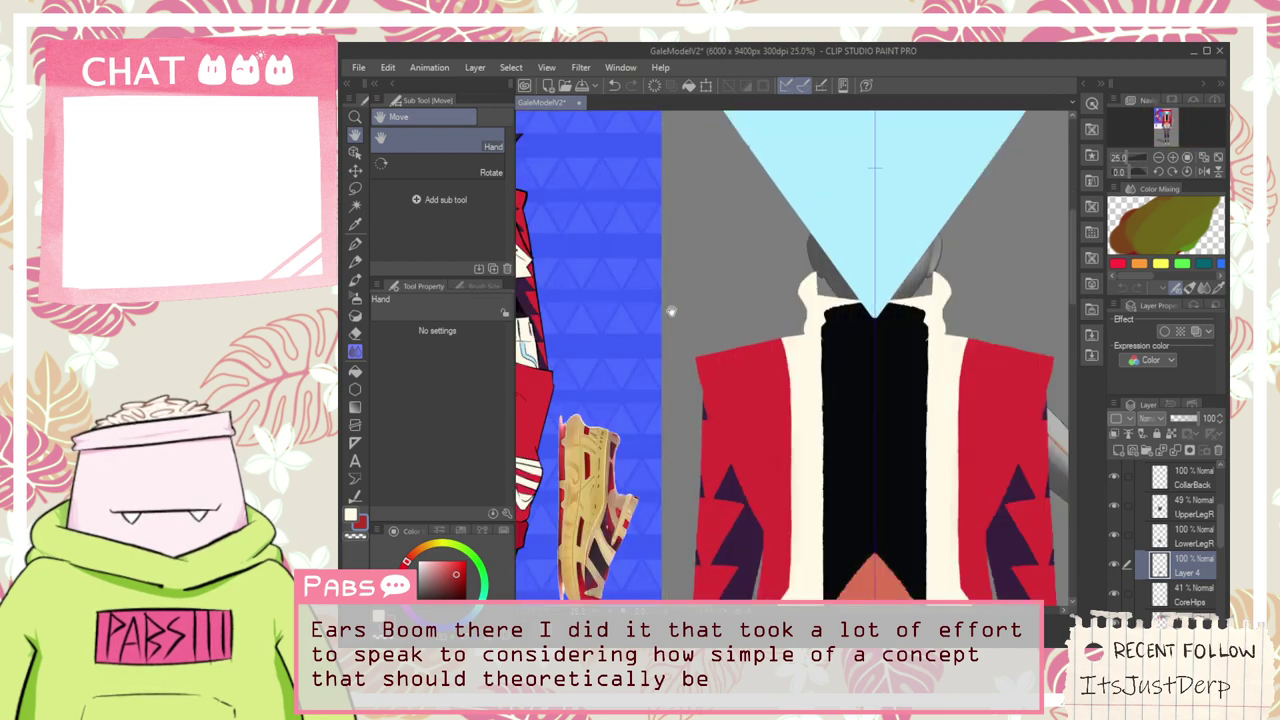
scroll(671, 312, down, 1)
drag(724, 550, 726, 362)
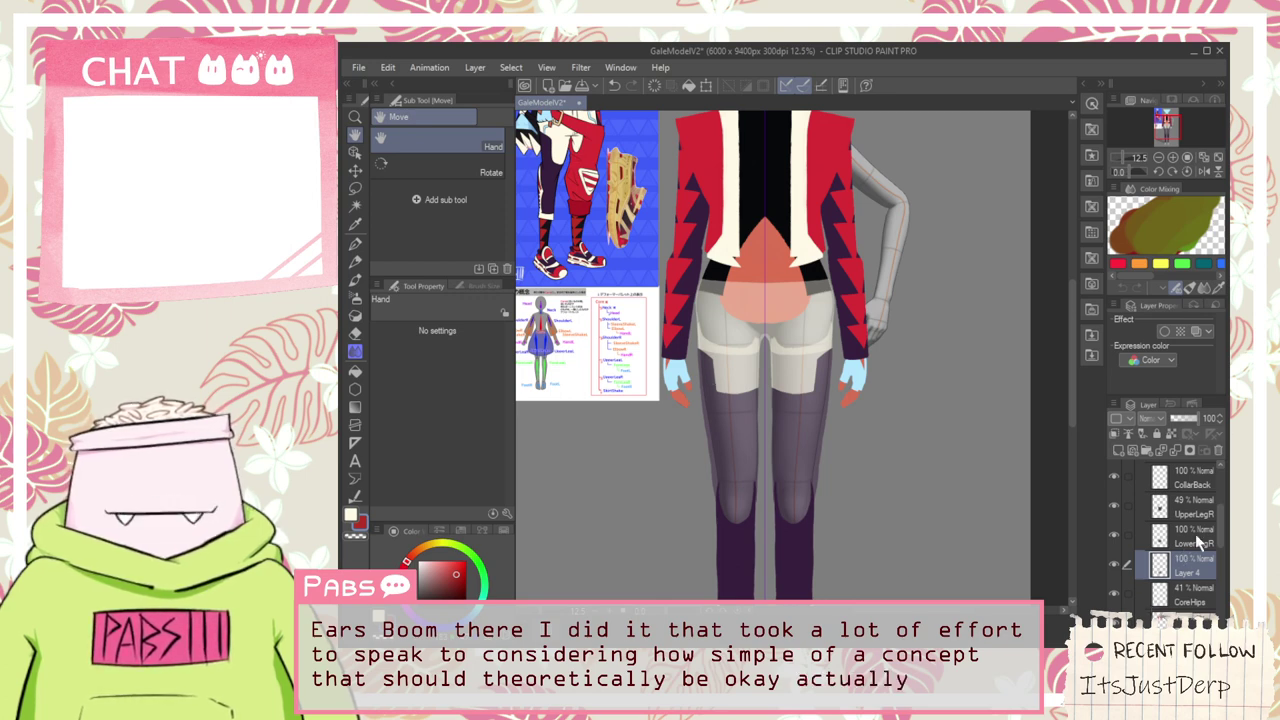
Merge the LowerLegR layer with Layer 4 beneath it
scroll(1199, 540, down, 2)
click(1199, 490)
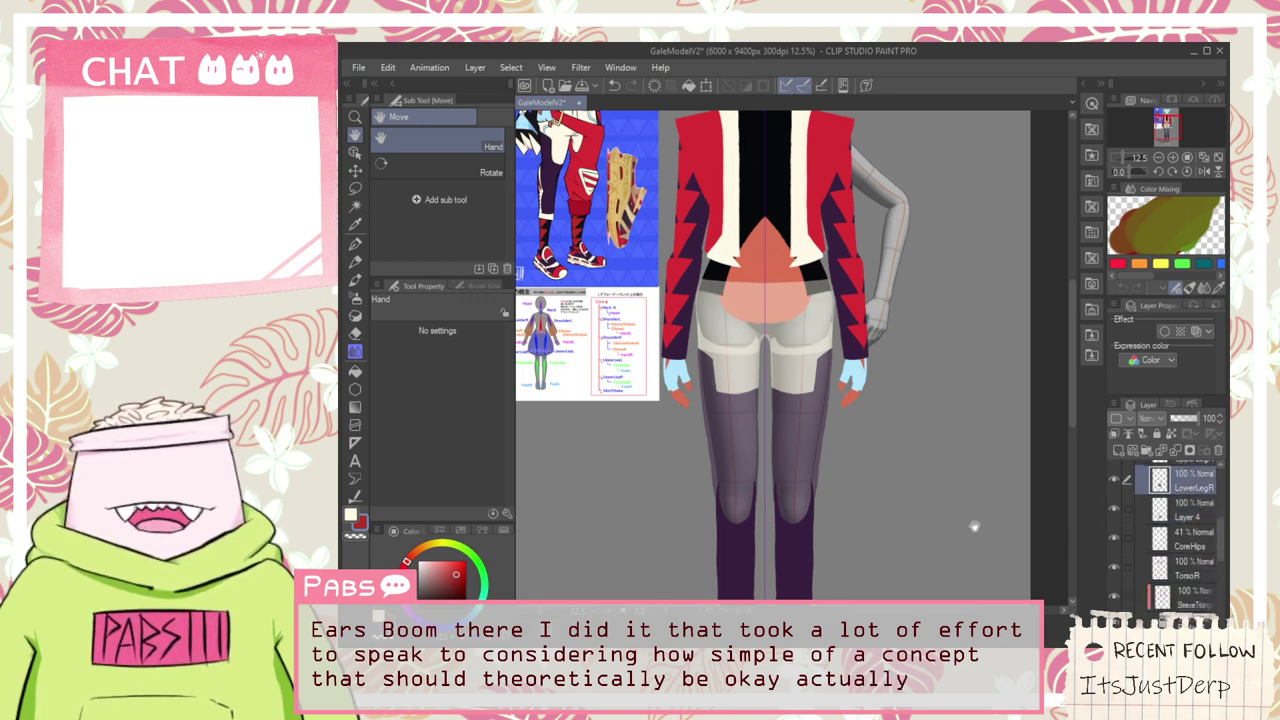
key(ctrl+e)
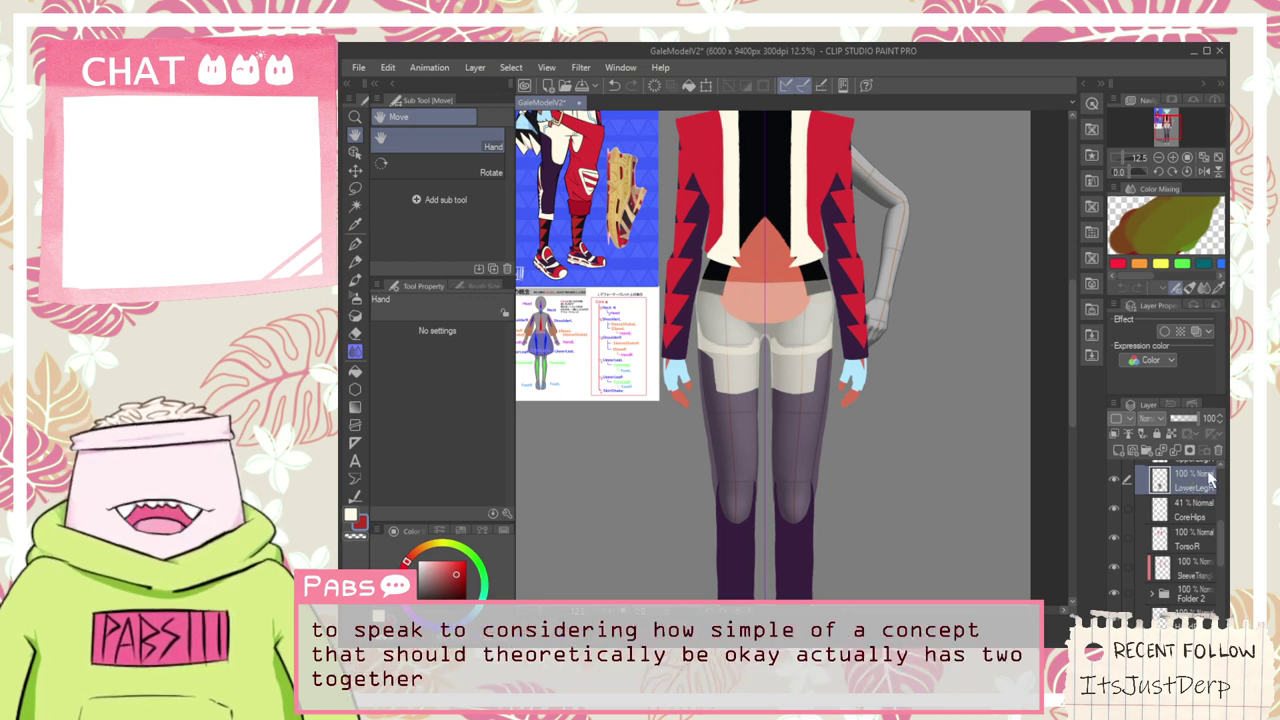
Set the opacity of the UpperLegR and CoreHips layers to 100%
scroll(1183, 515, up, 1)
click(1186, 492)
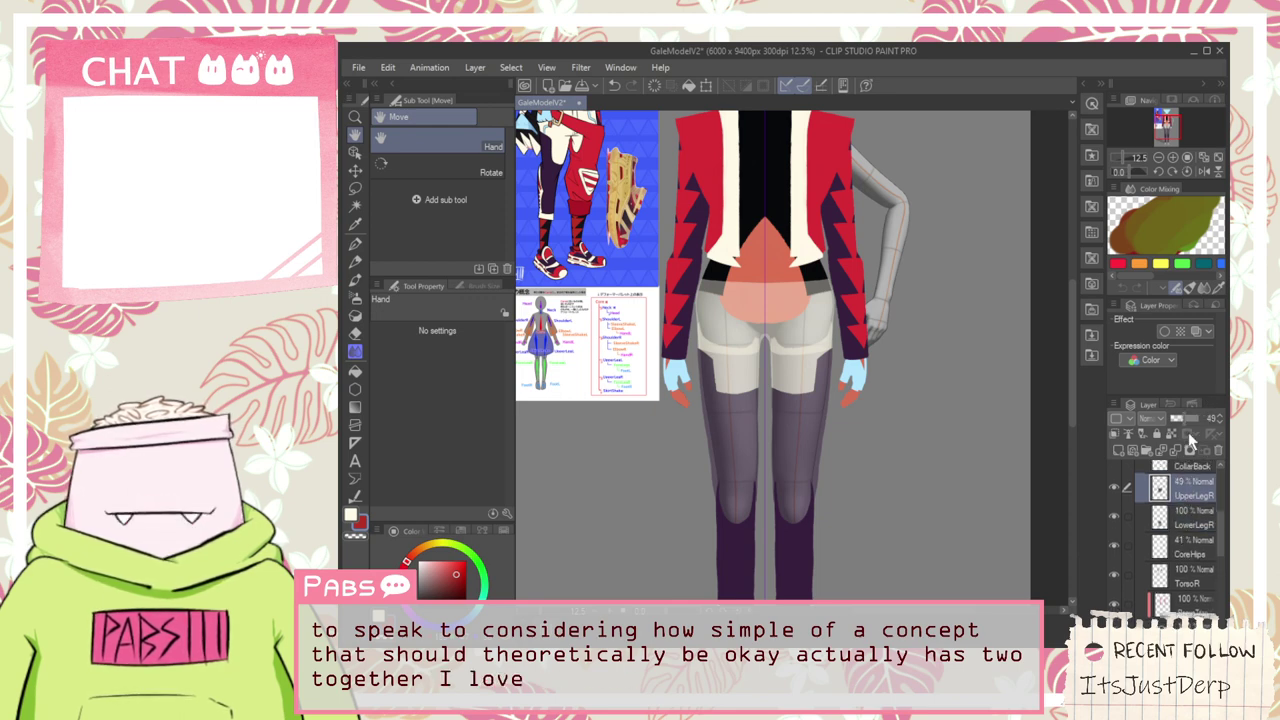
drag(1188, 418, 1208, 419)
scroll(1183, 517, up, 2)
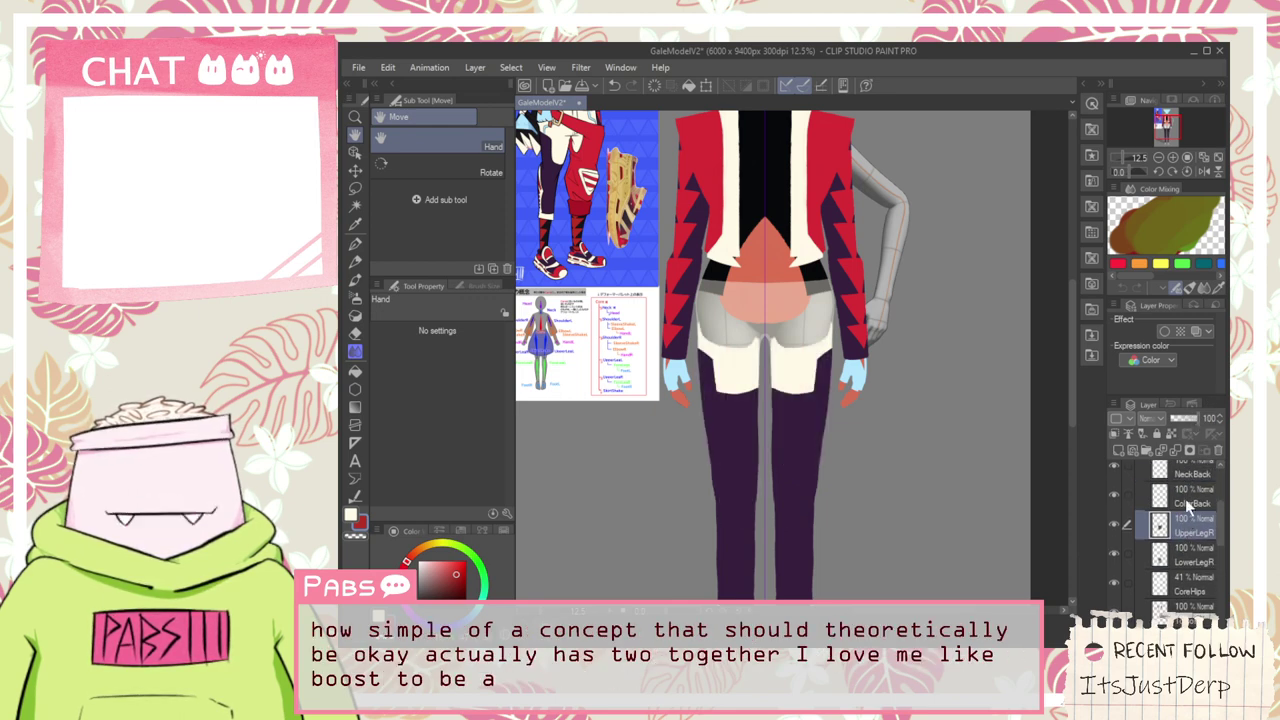
click(1188, 500)
click(1192, 588)
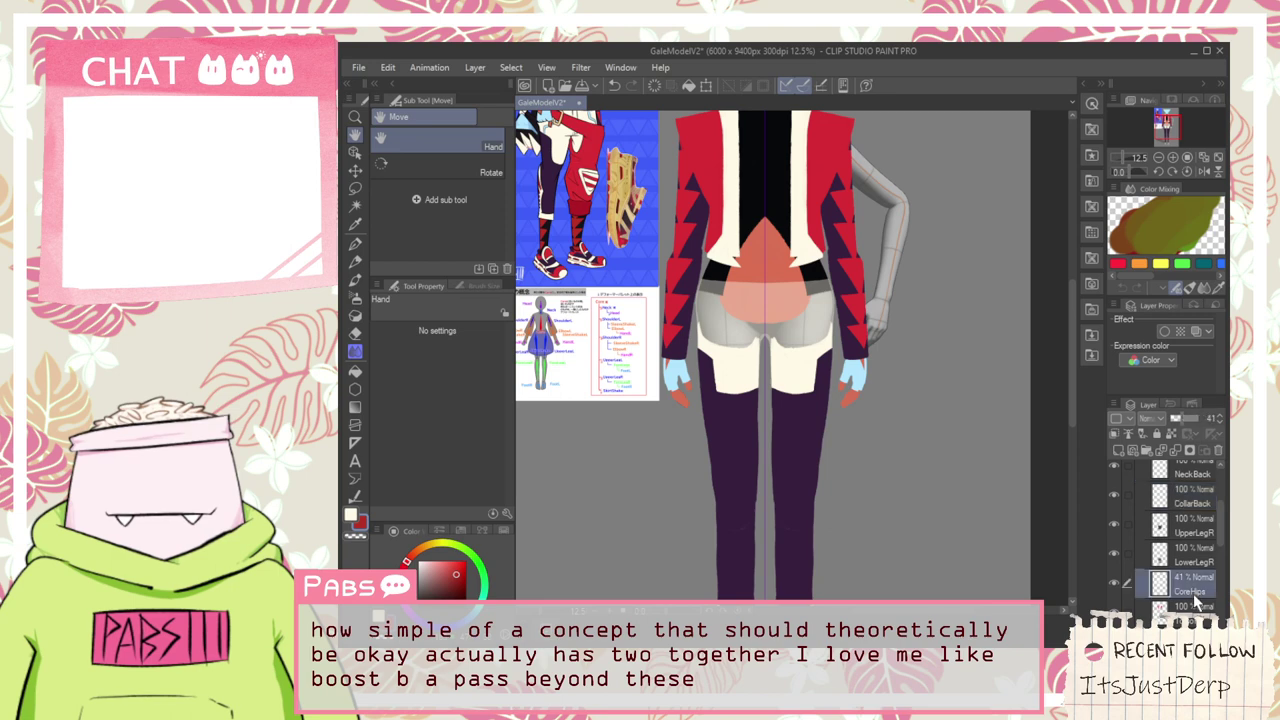
drag(1183, 421, 1213, 421)
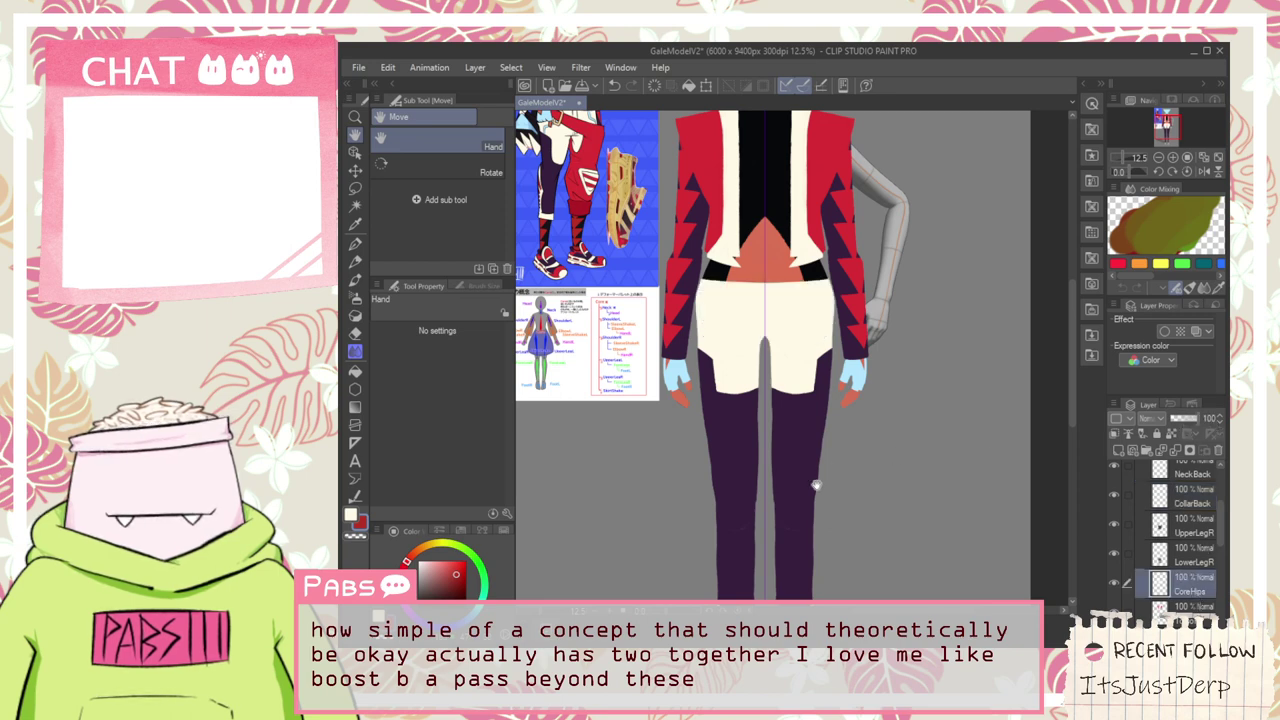
Review the fully opaque figure from the head down to the socks beside the reference
scroll(816, 485, down, 3)
scroll(851, 396, up, 3)
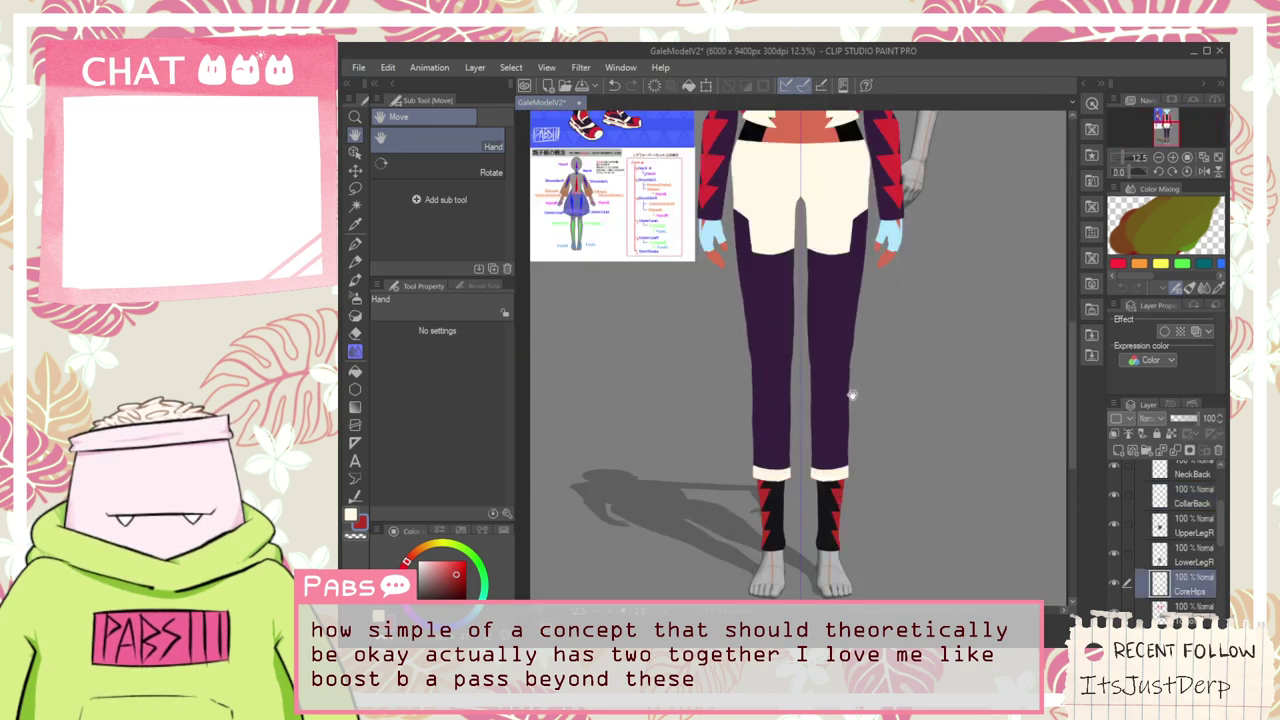
drag(863, 363, 876, 568)
scroll(858, 320, down, 1)
drag(859, 304, 830, 386)
scroll(848, 379, down, 2)
scroll(840, 427, up, 3)
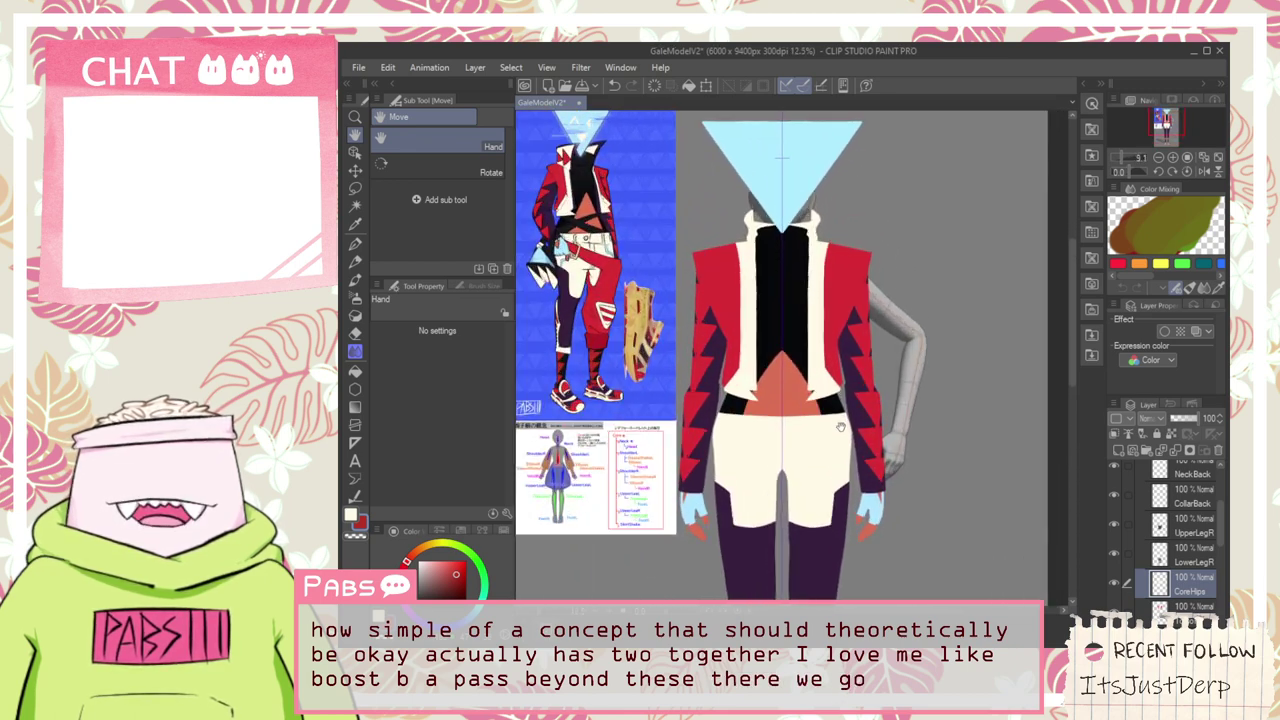
drag(773, 277, 825, 180)
scroll(800, 287, down, 2)
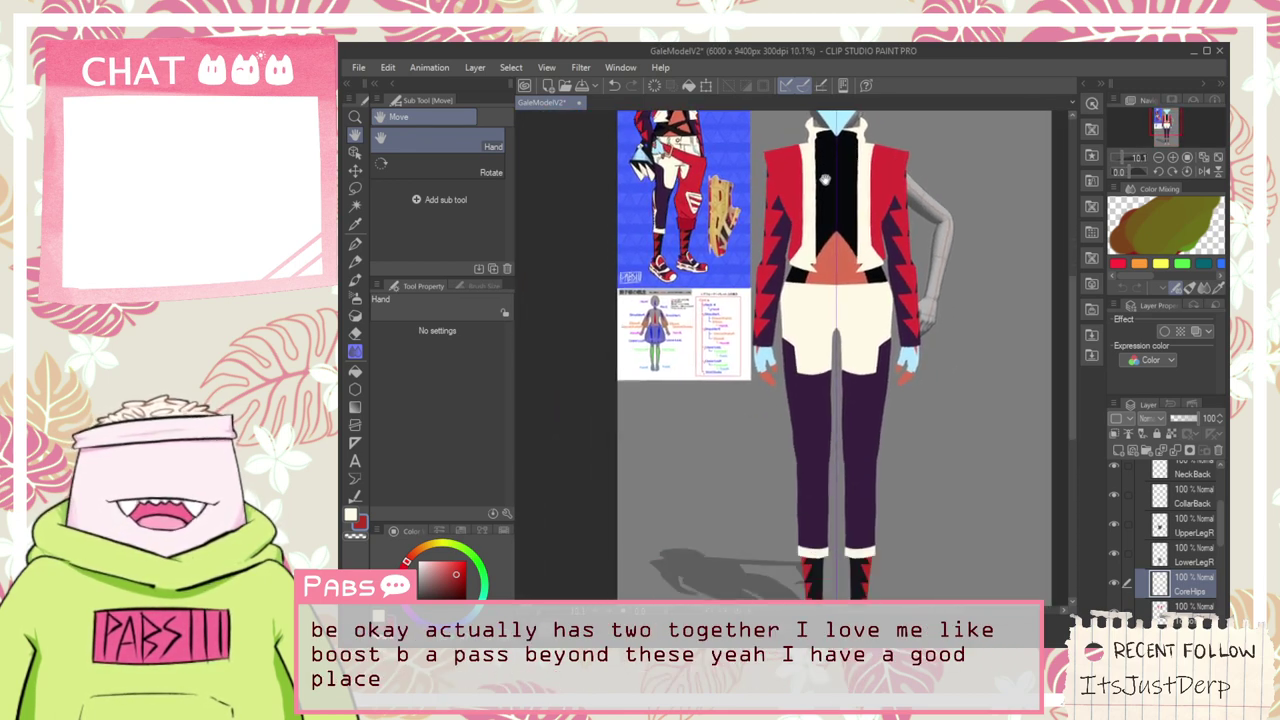
Examine the shoes in the character reference and compare the reference with the figure's jacket, hips and legs
drag(787, 441, 810, 501)
scroll(690, 326, up, 6)
scroll(689, 332, down, 2)
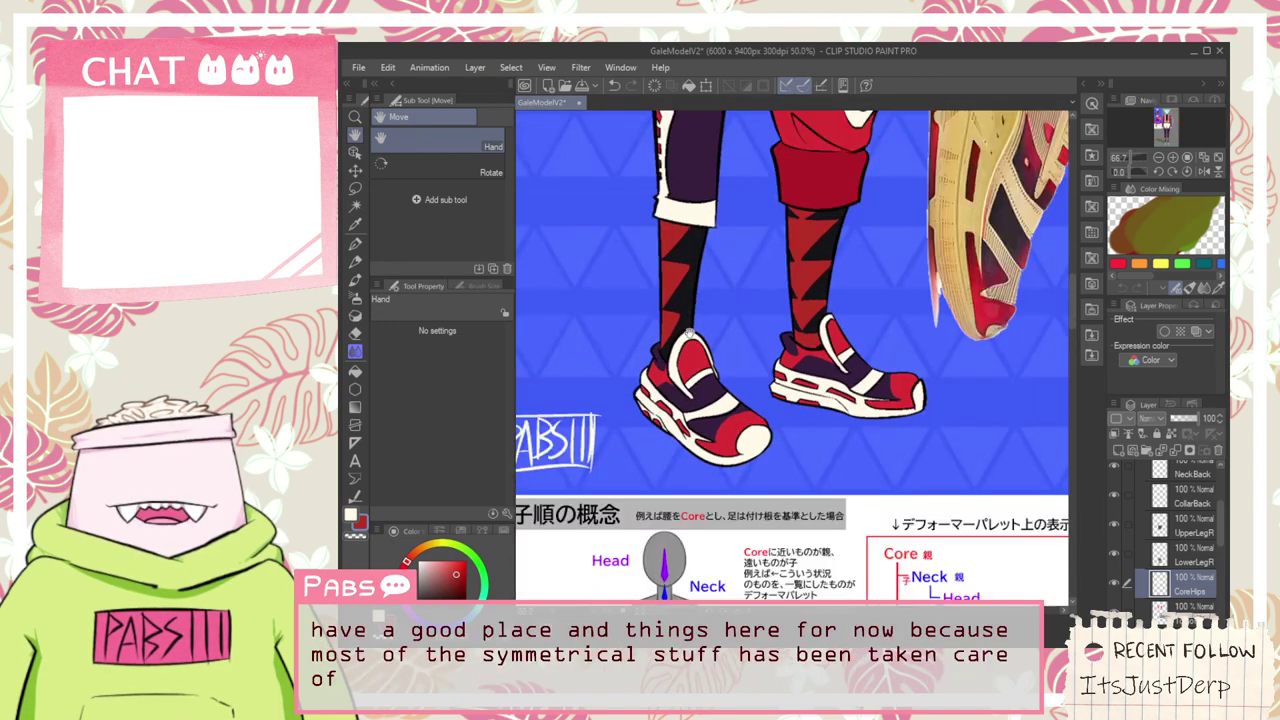
scroll(688, 333, down, 3)
drag(839, 417, 825, 473)
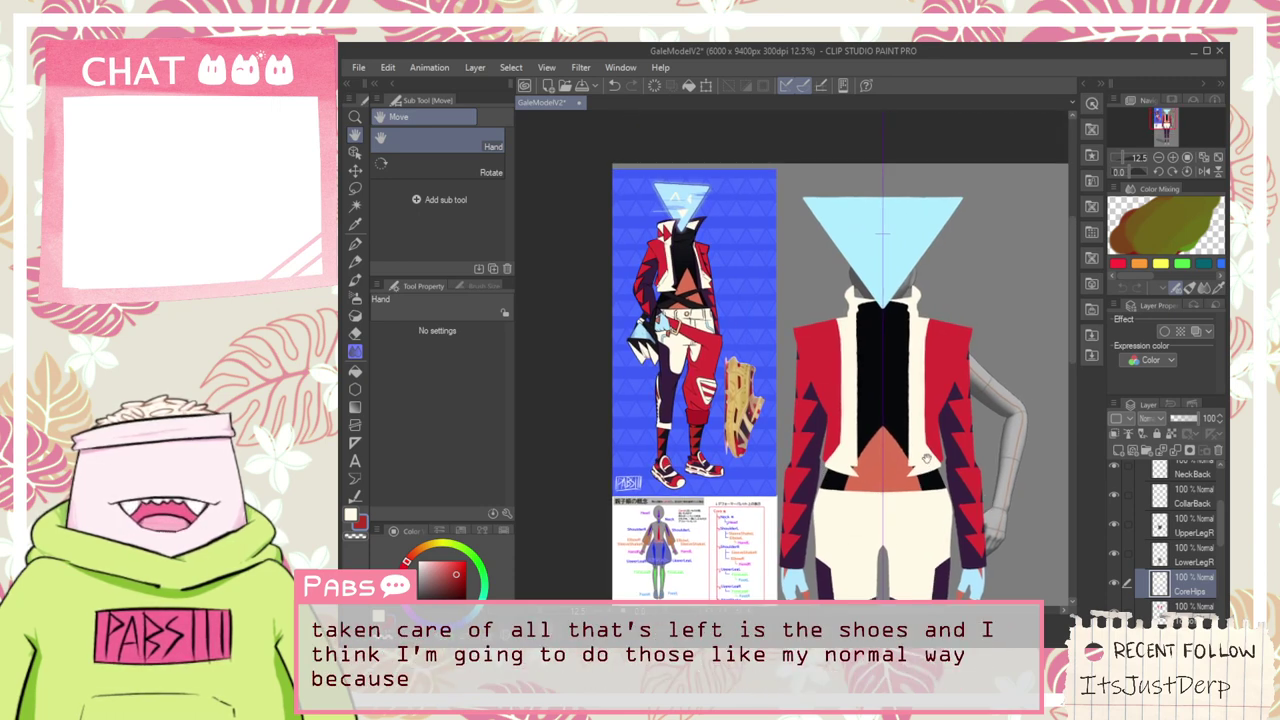
drag(945, 521, 865, 652)
scroll(748, 426, up, 2)
scroll(748, 426, down, 2)
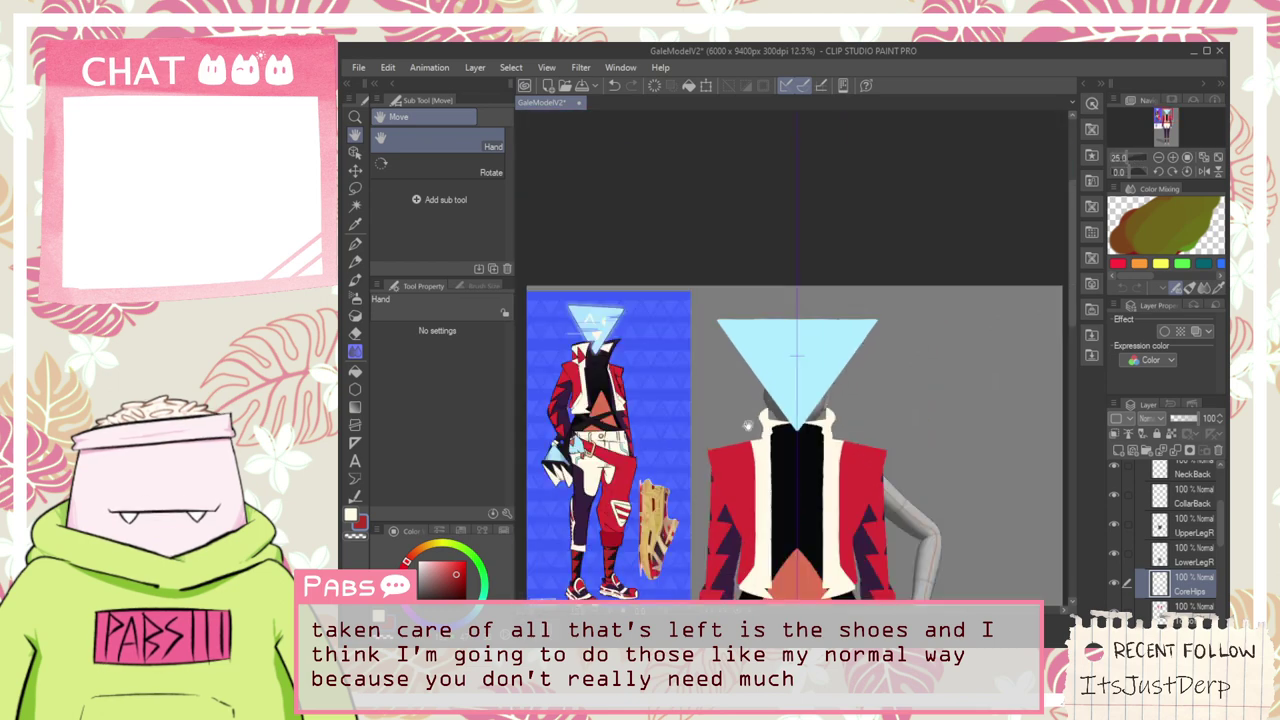
drag(767, 462, 767, 397)
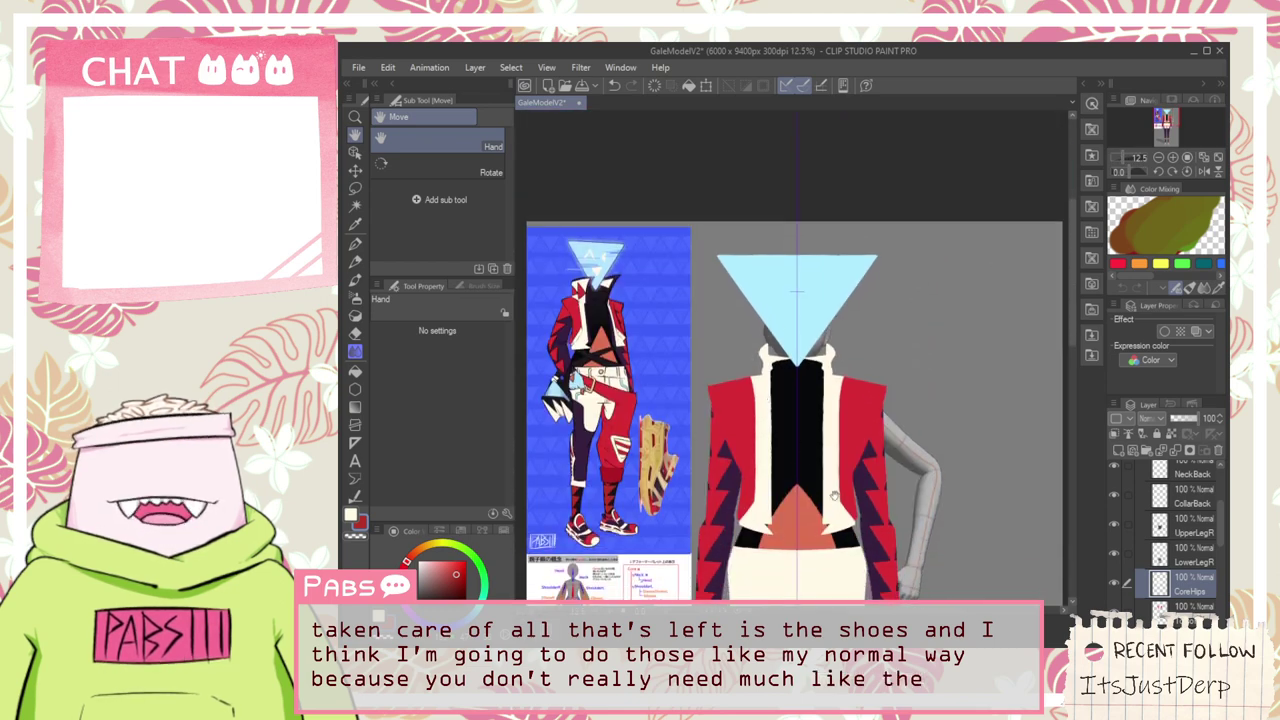
drag(725, 529, 713, 368)
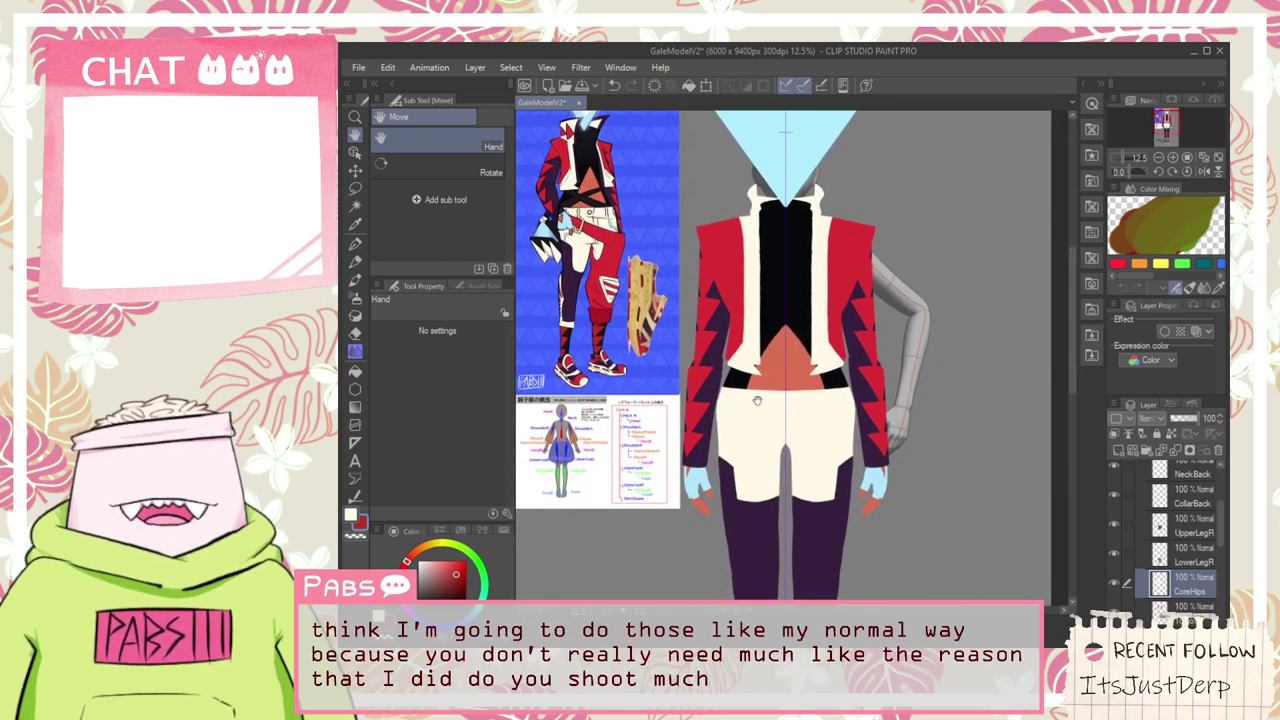
drag(760, 510, 786, 343)
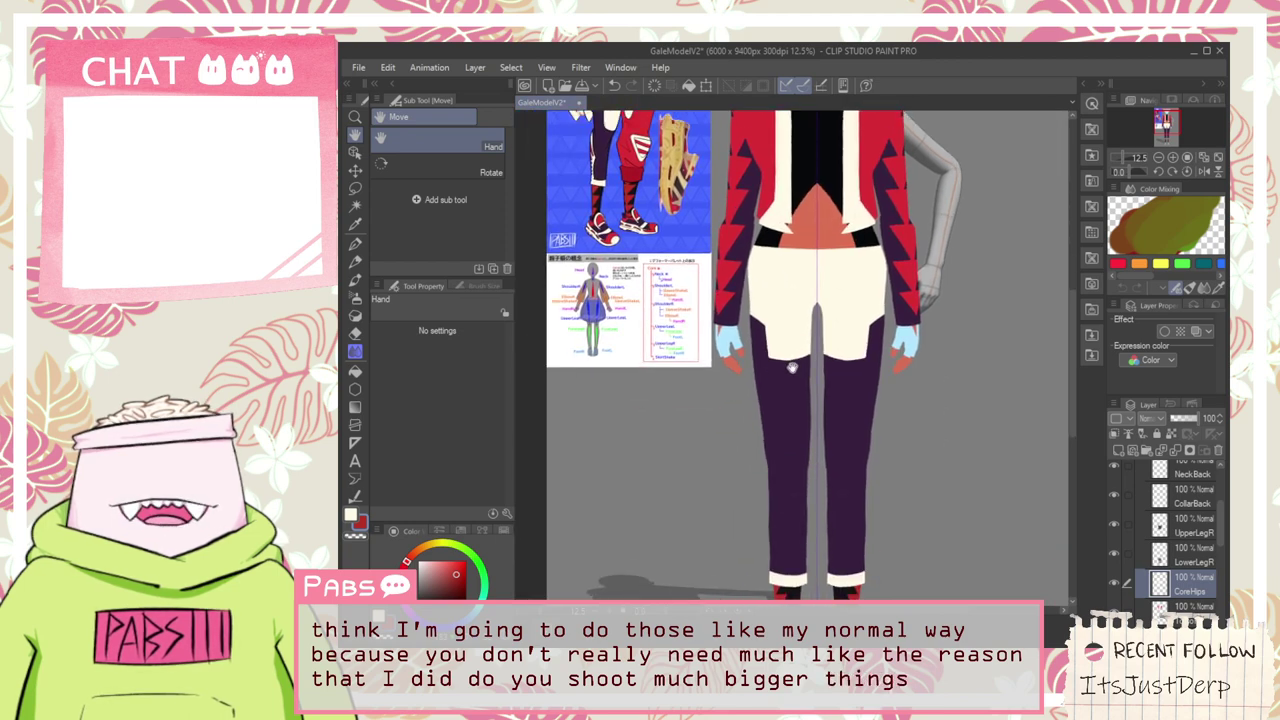
Paint over the faint seam lines at both knees in dark purple on the LowerLegR and UpperLegR layers
scroll(786, 343, up, 3)
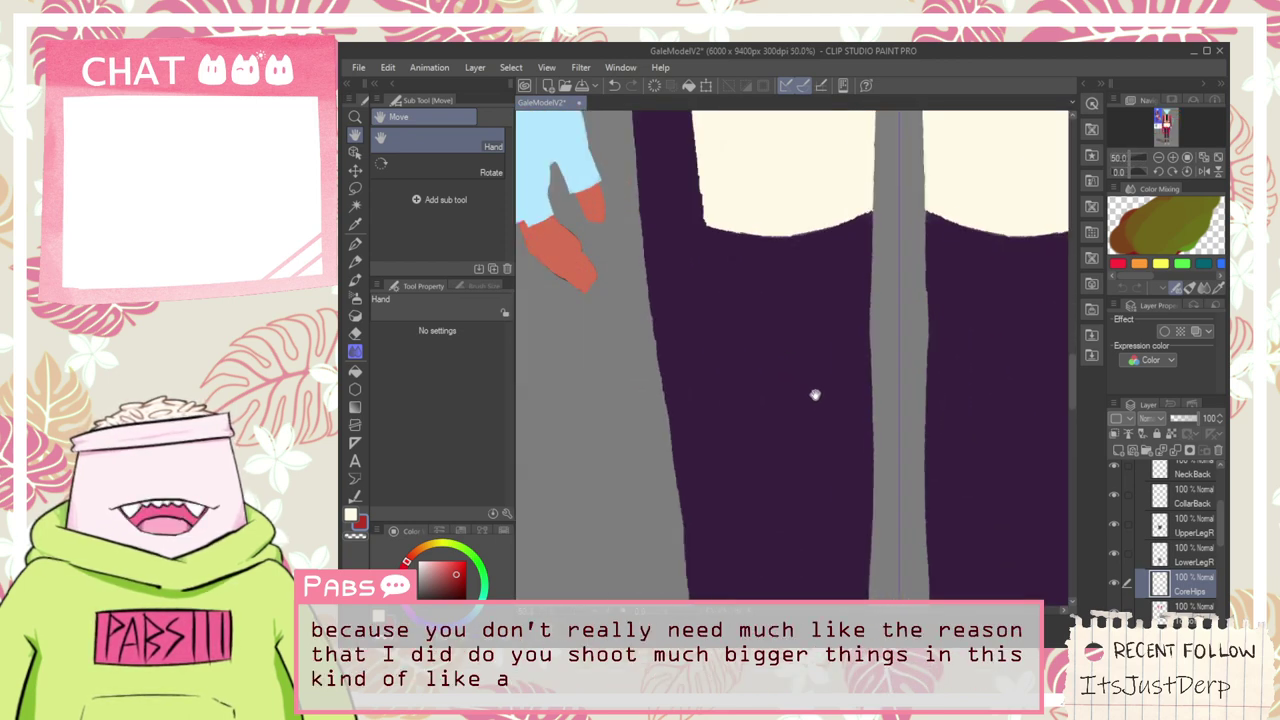
scroll(820, 388, down, 5)
click(1178, 563)
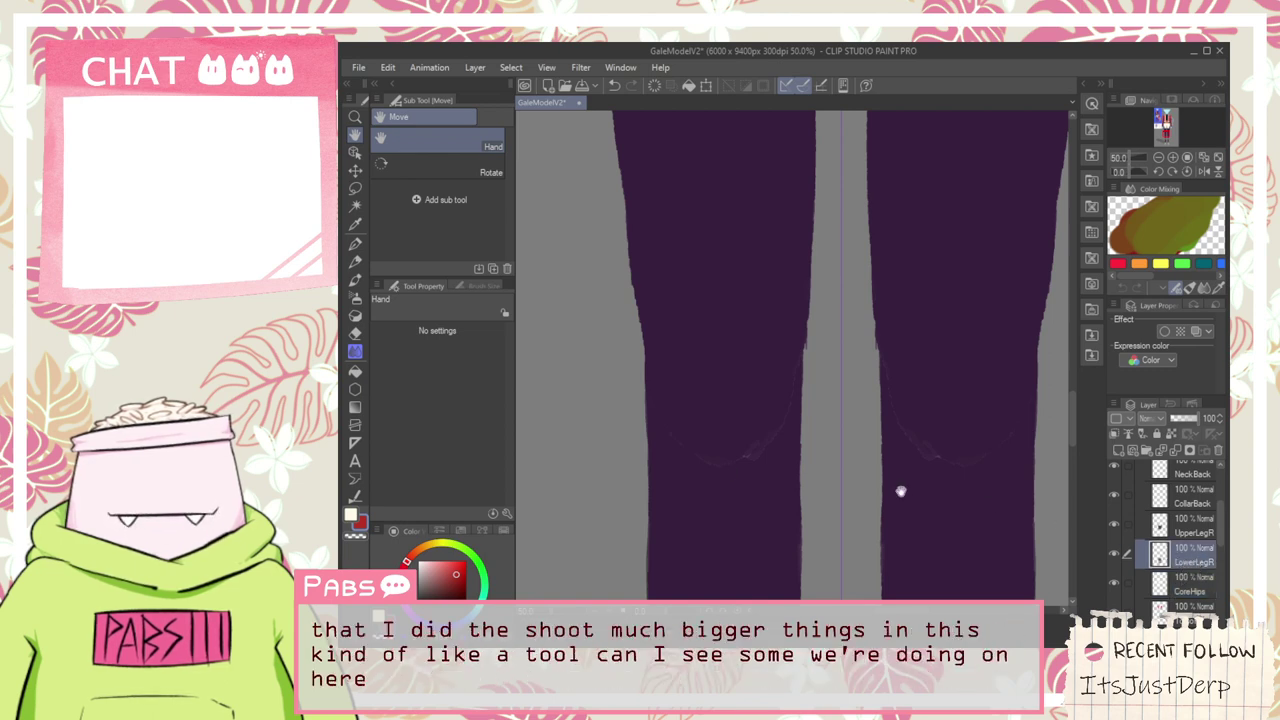
key(p)
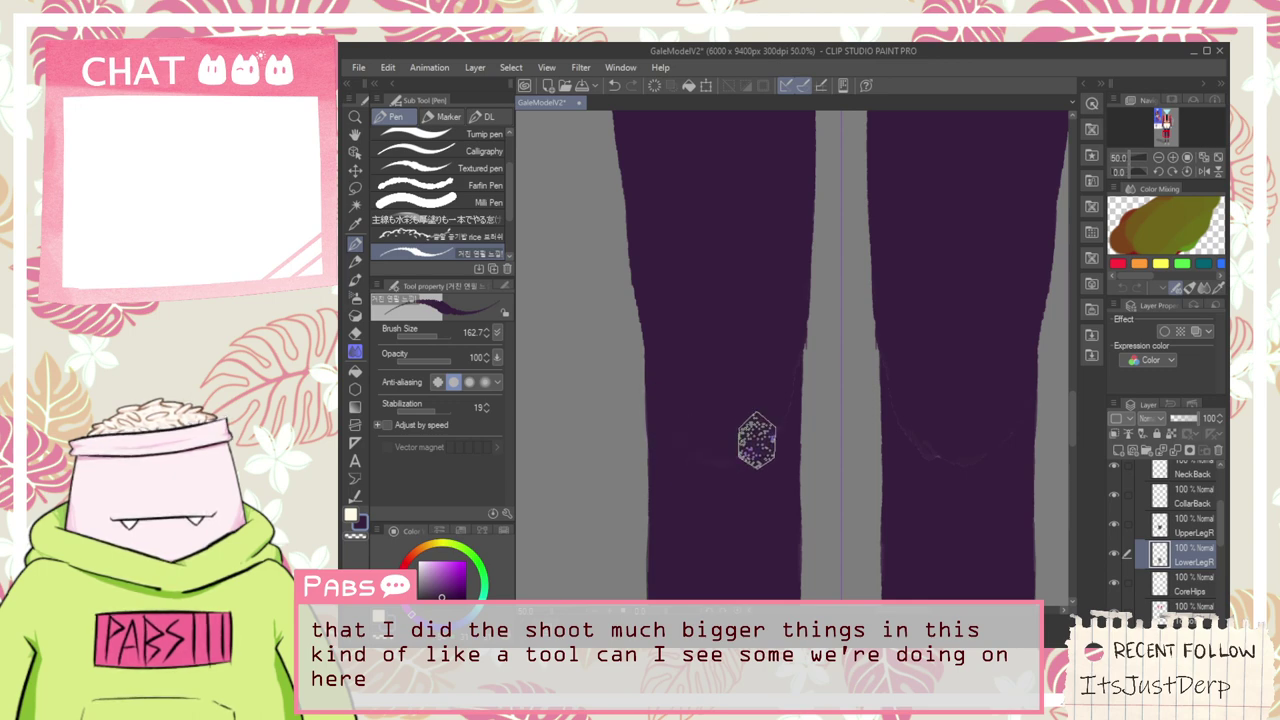
click(1166, 528)
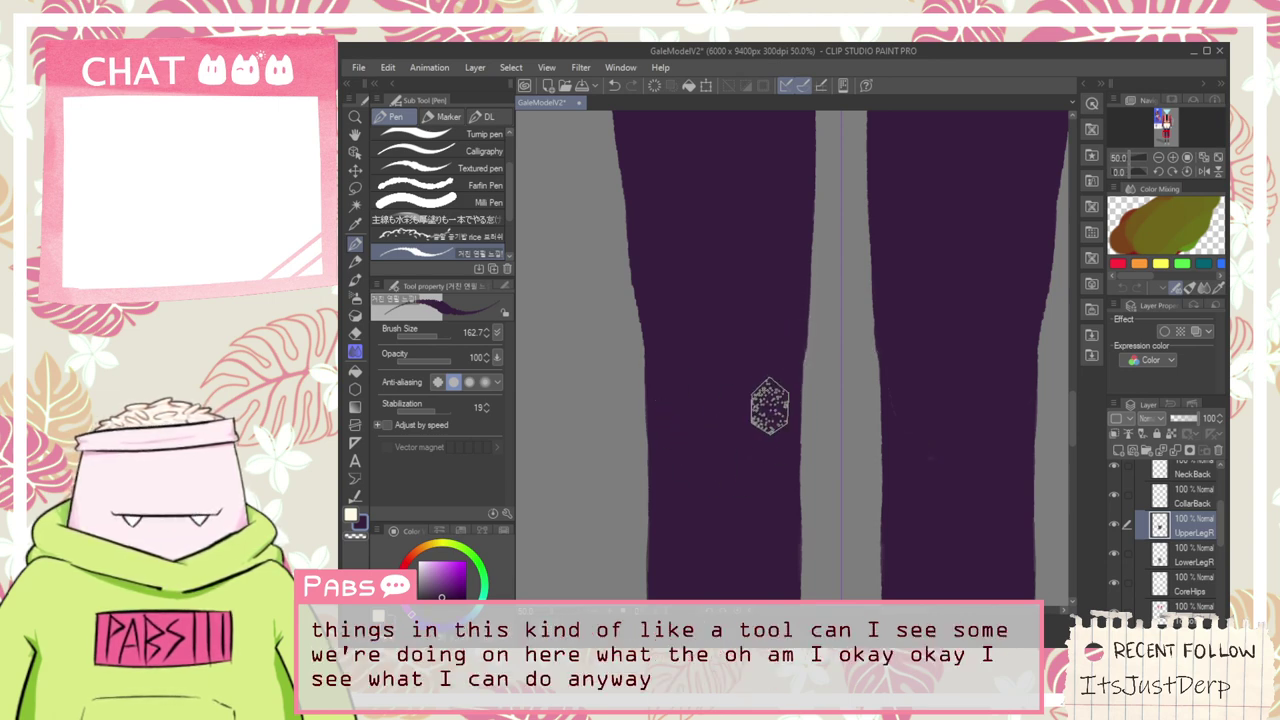
Review the painted figure's head, jacket, waist and hips beside the character reference
scroll(772, 400, down, 6)
key(space)
drag(799, 292, 803, 436)
scroll(803, 435, up, 4)
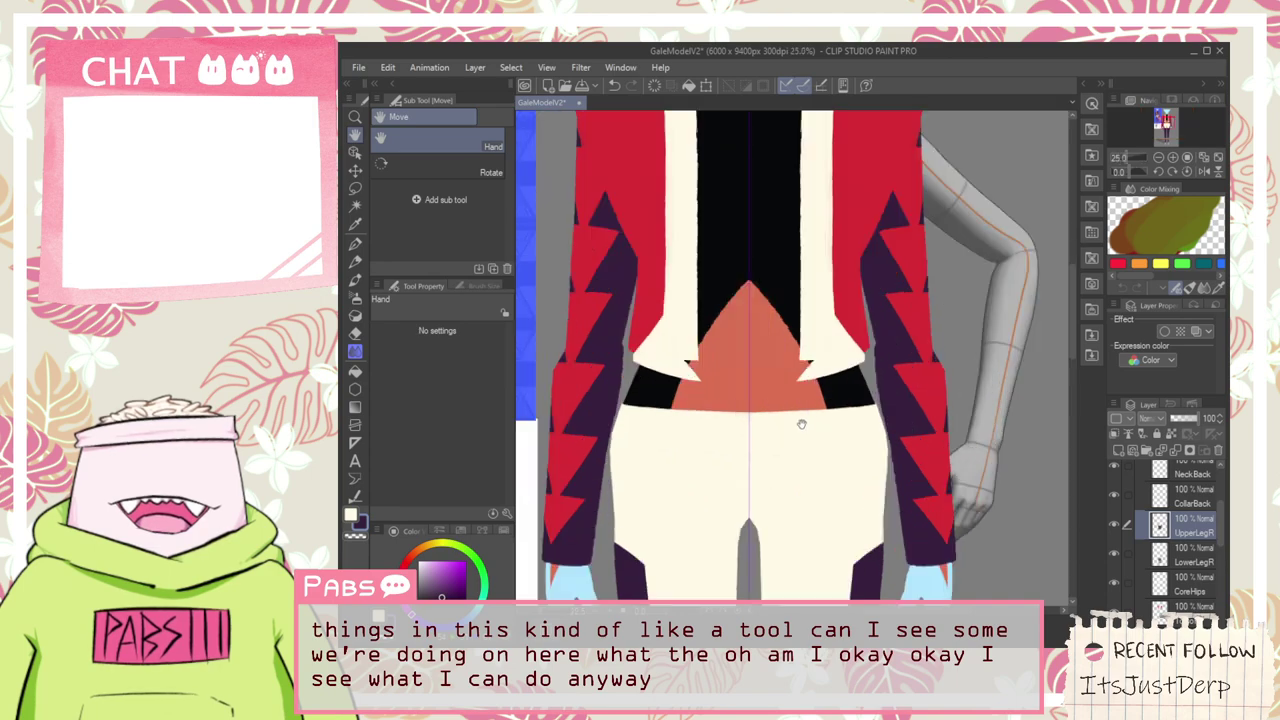
scroll(801, 424, down, 3)
scroll(801, 424, up, 3)
scroll(853, 372, down, 1)
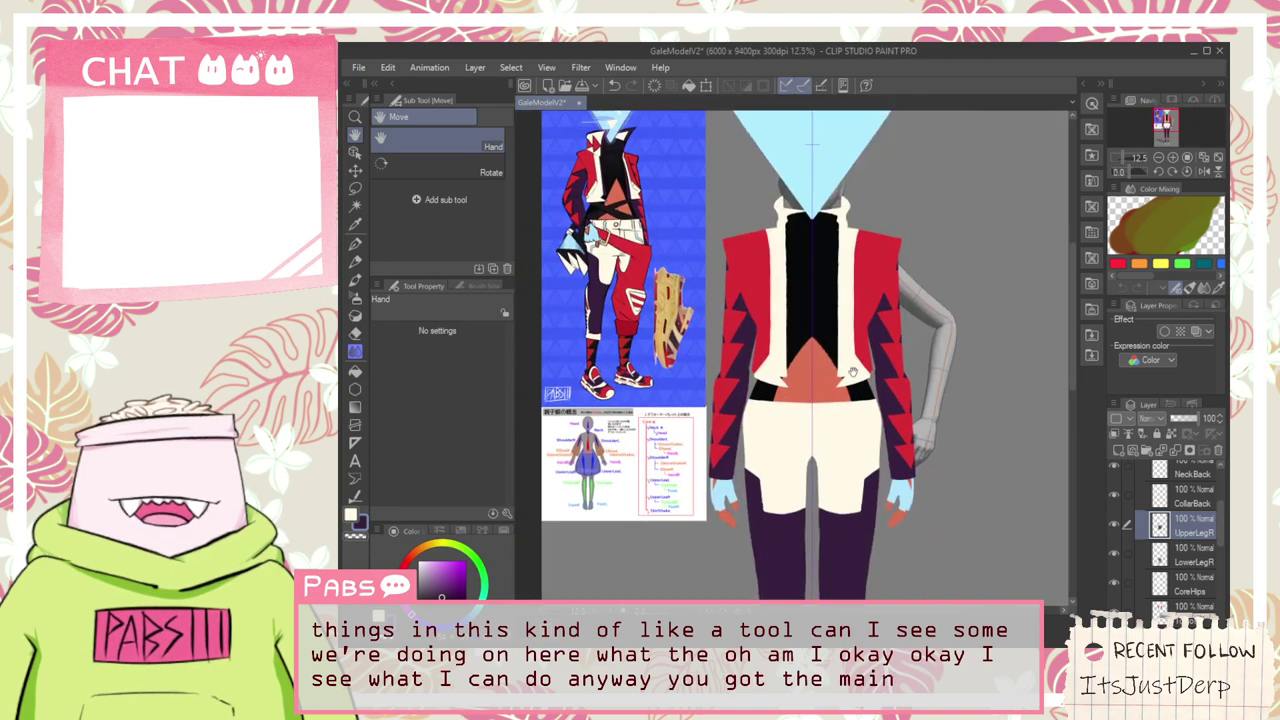
drag(832, 333, 837, 324)
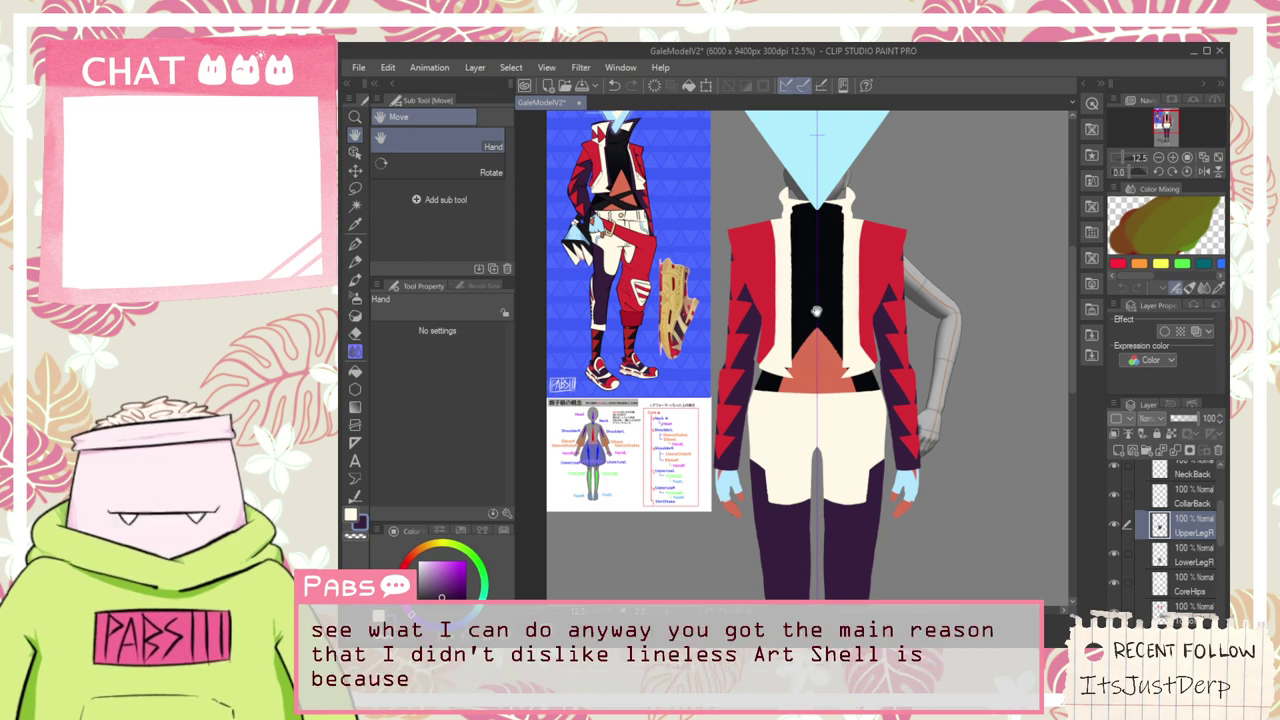
drag(792, 447, 834, 427)
drag(828, 346, 836, 458)
drag(844, 384, 846, 428)
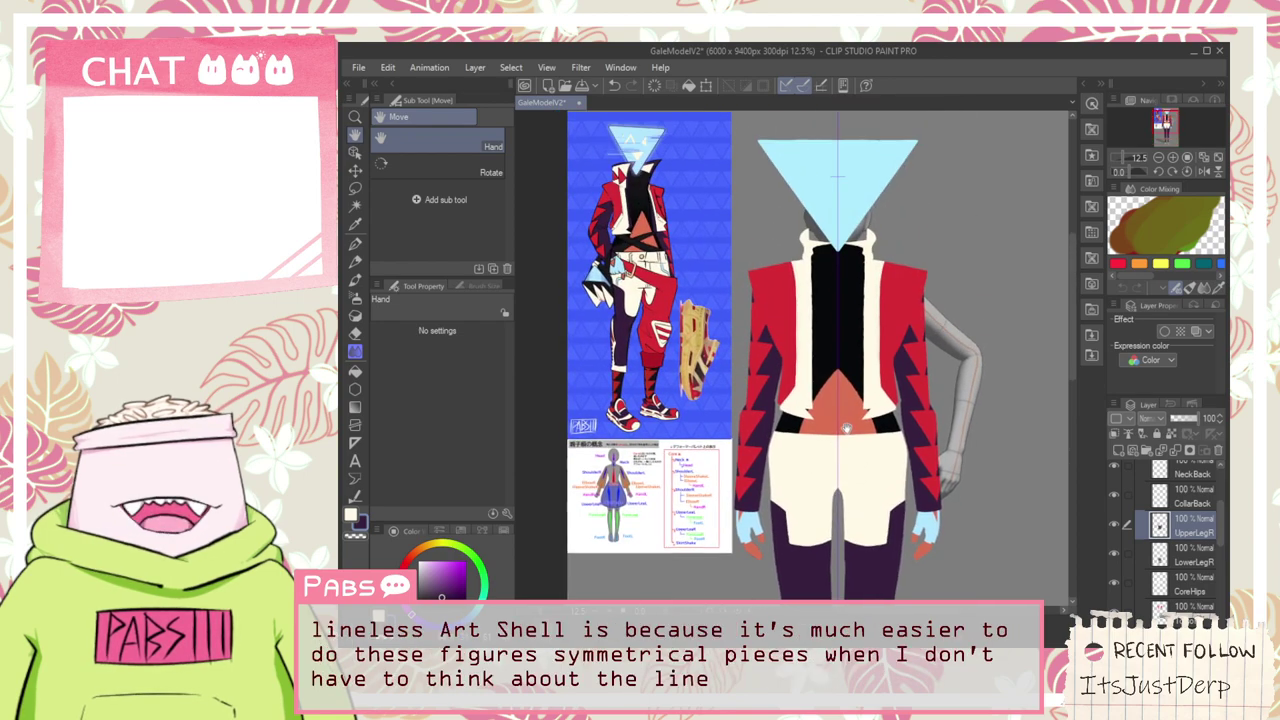
Examine the reference's belt, trousers and shoes and the body-part hierarchy chart, and check the whole figure against them
scroll(610, 264, up, 5)
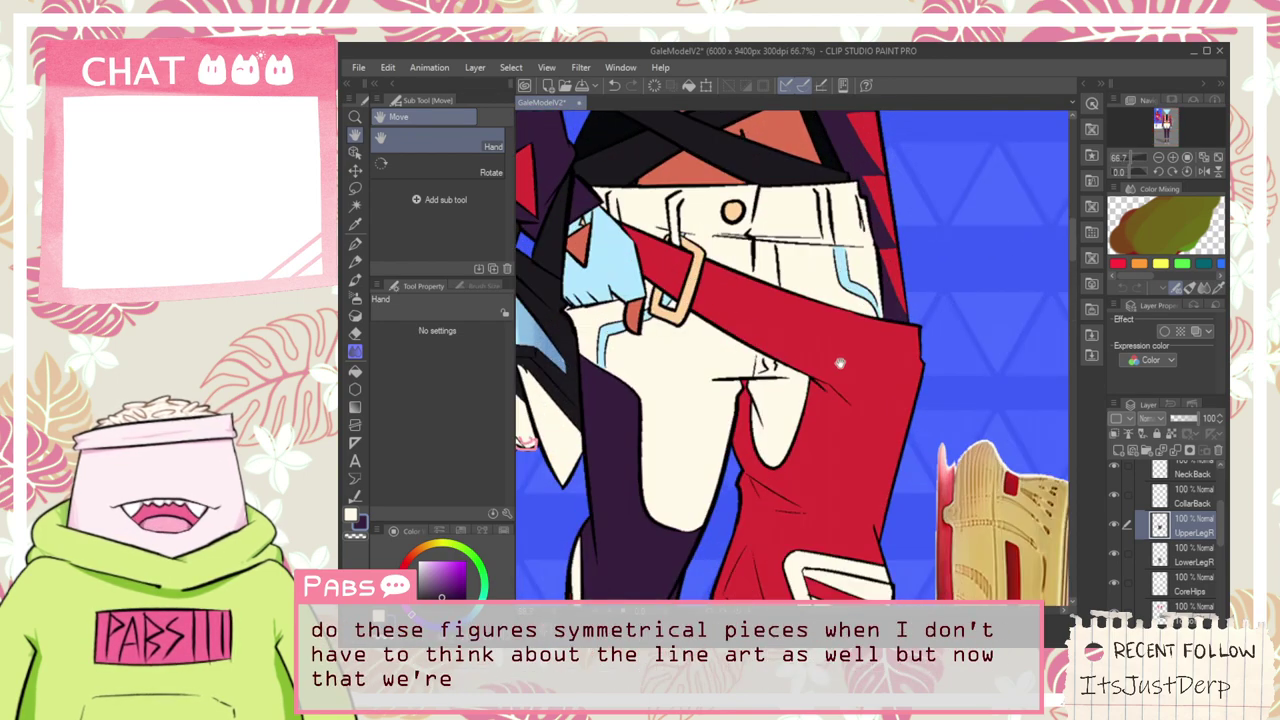
scroll(788, 343, down, 5)
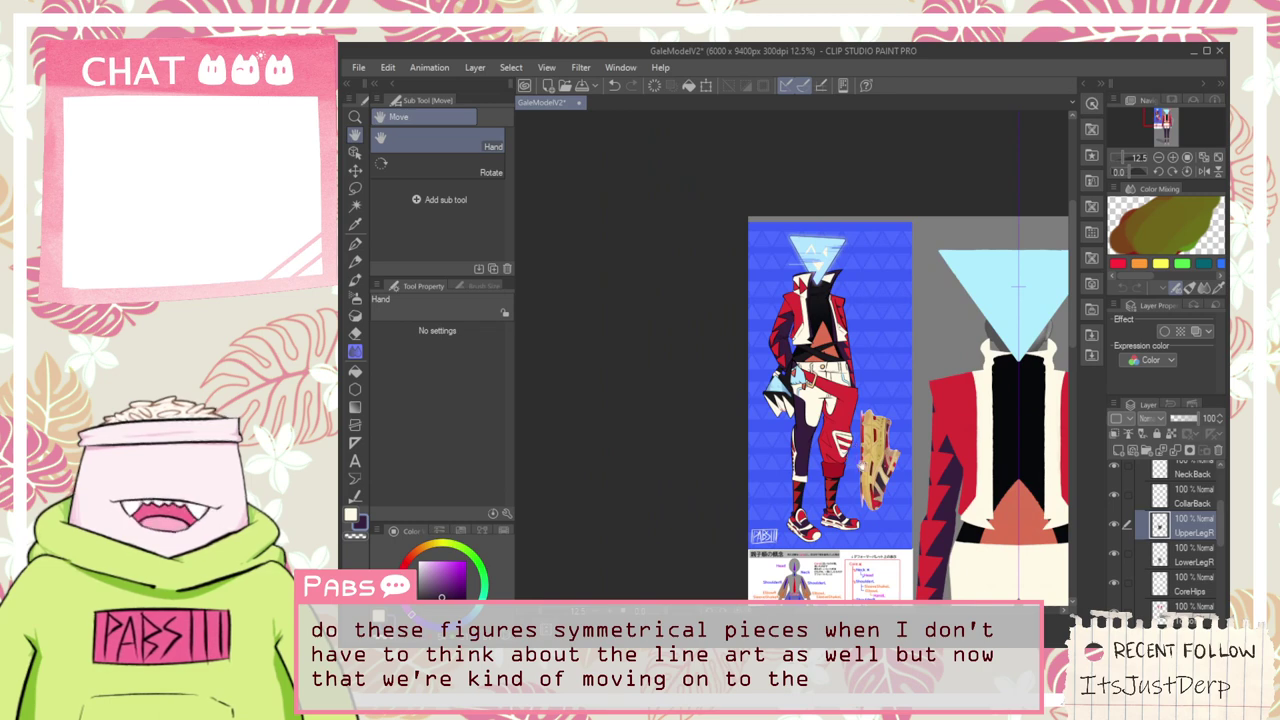
drag(863, 466, 771, 368)
drag(966, 467, 839, 379)
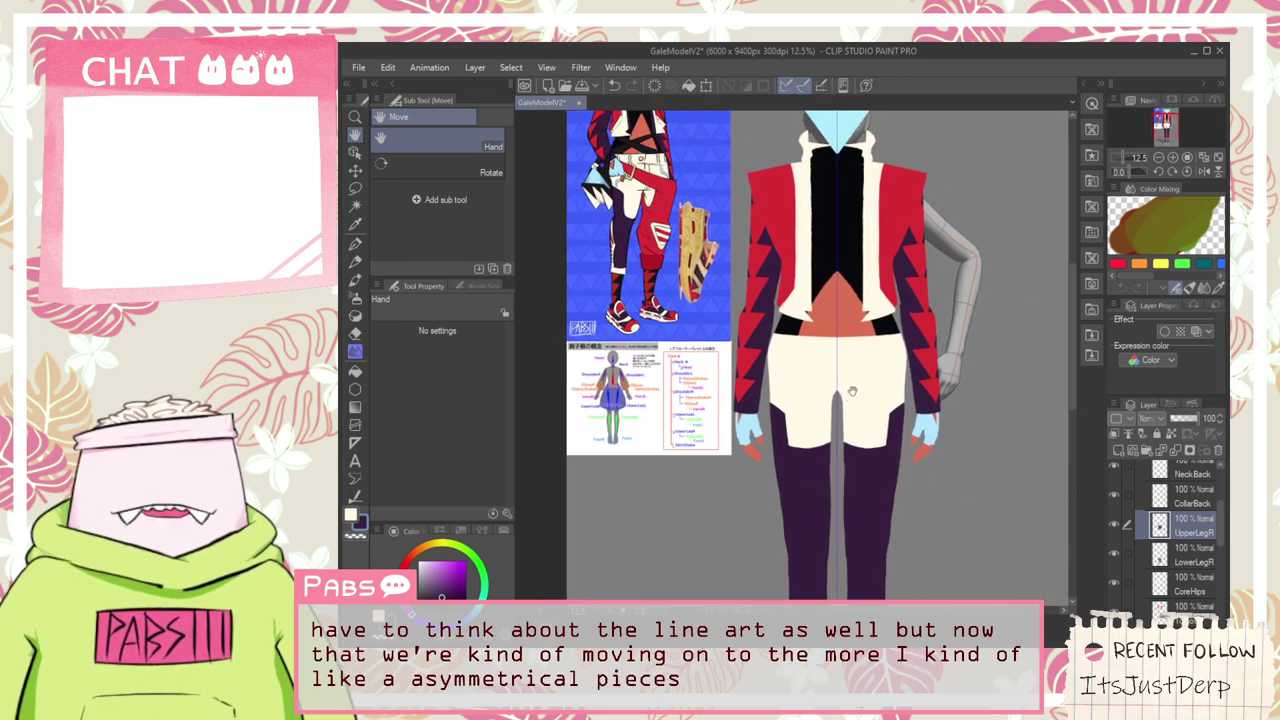
scroll(865, 366, up, 1)
scroll(702, 302, up, 4)
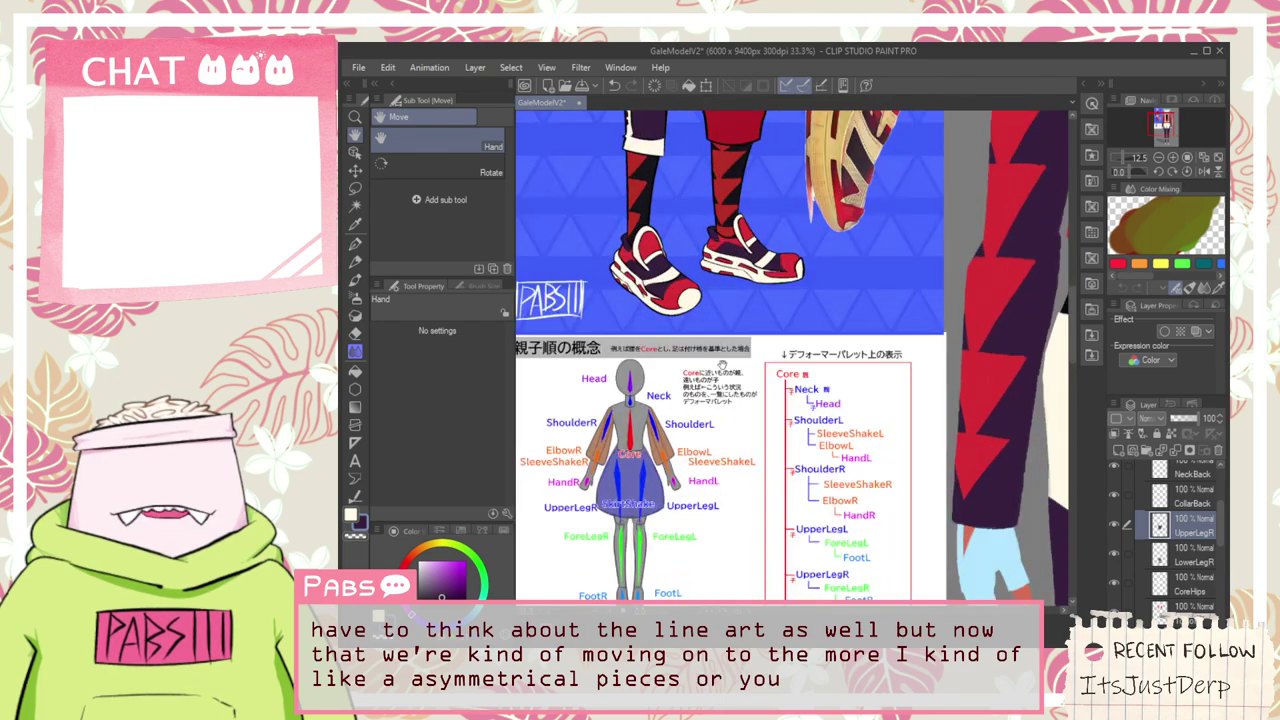
scroll(702, 304, down, 7)
scroll(805, 488, up, 1)
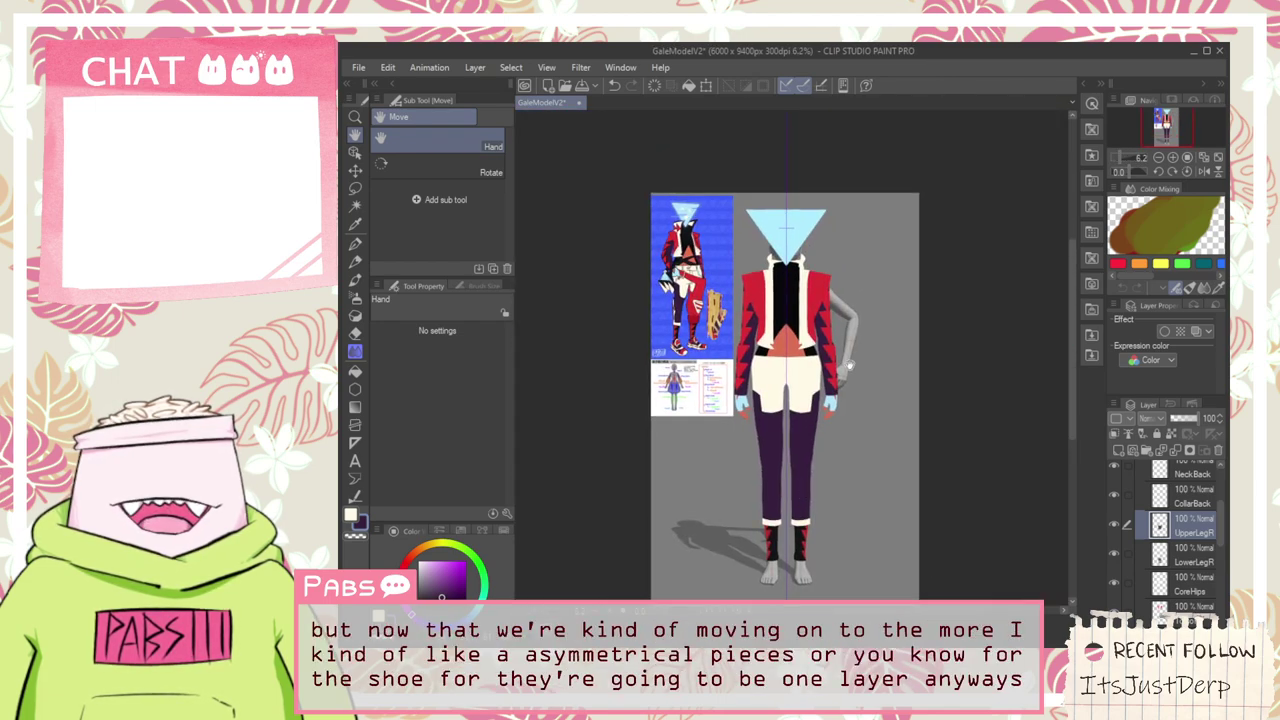
Compare the reference character's head, jacket and legs with the corresponding parts of the painted figure
scroll(849, 366, up, 4)
scroll(750, 441, down, 3)
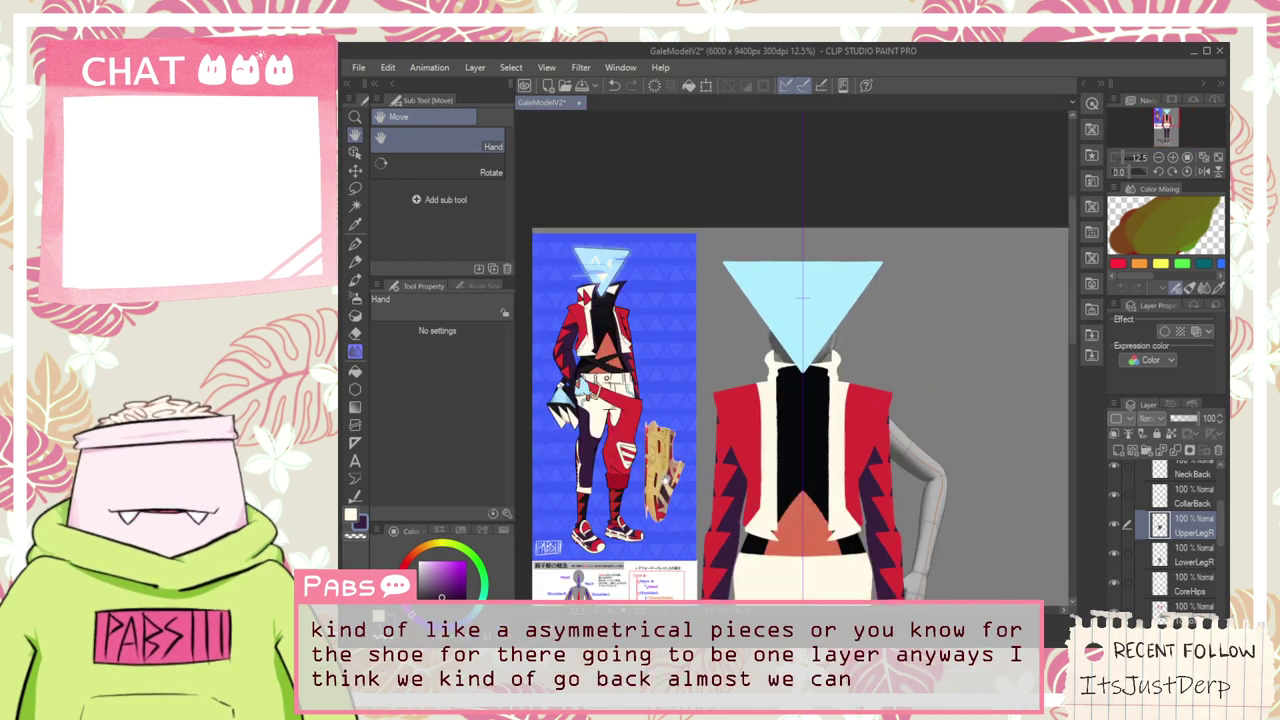
scroll(594, 320, up, 3)
scroll(634, 342, down, 3)
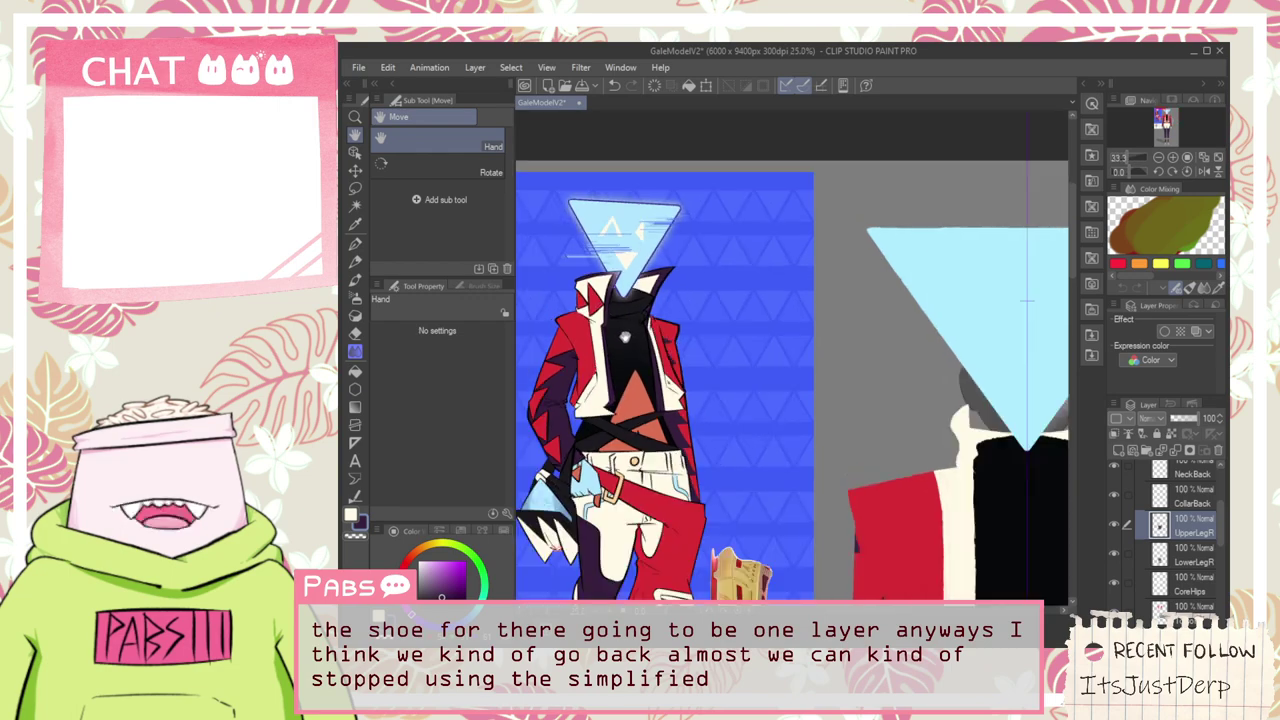
drag(755, 455, 710, 314)
scroll(857, 374, down, 3)
drag(857, 374, 848, 298)
scroll(810, 343, up, 3)
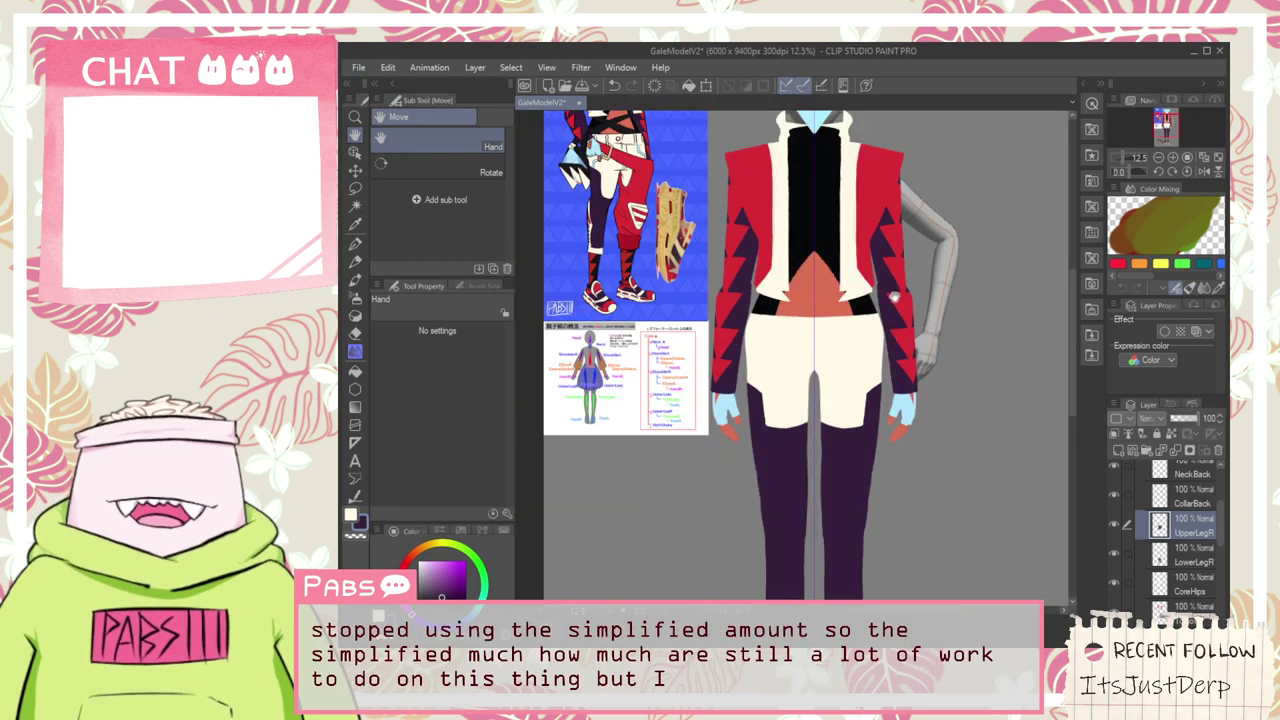
scroll(893, 298, down, 2)
scroll(868, 357, up, 2)
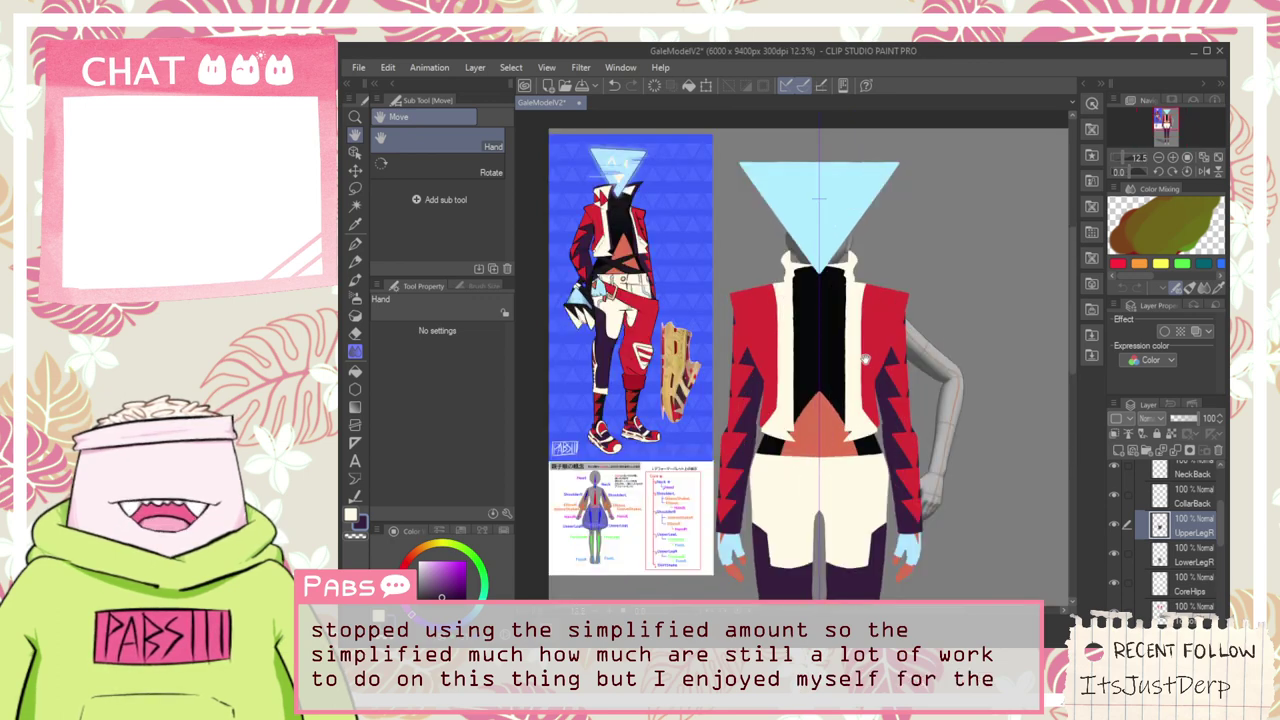